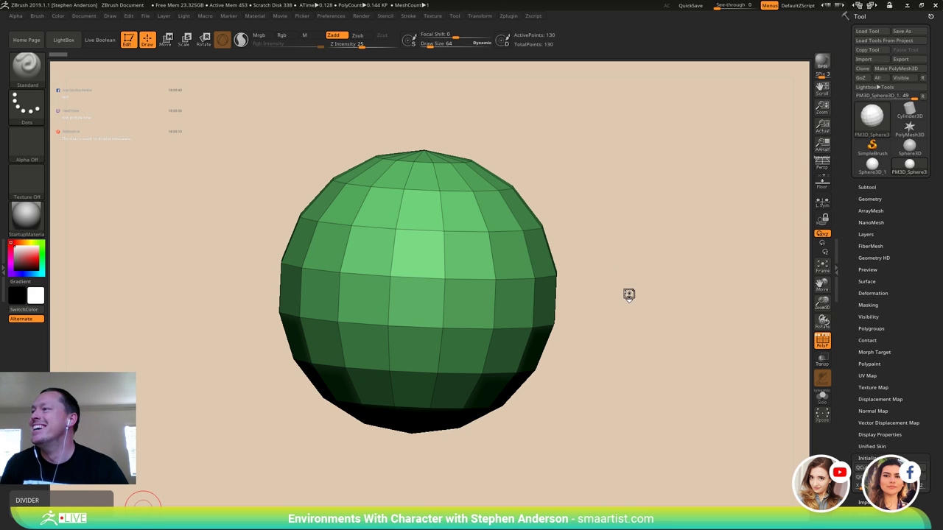
{"action": "left_click_drag", "start_coordinate": [621, 289], "coordinate": [625, 290]}
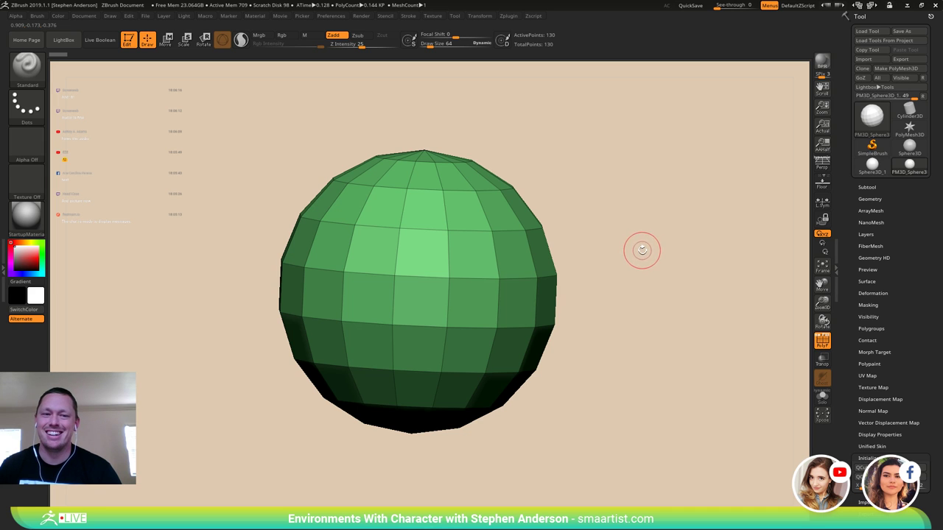
{"action": "left_click_drag", "start_coordinate": [639, 251], "coordinate": [634, 249]}
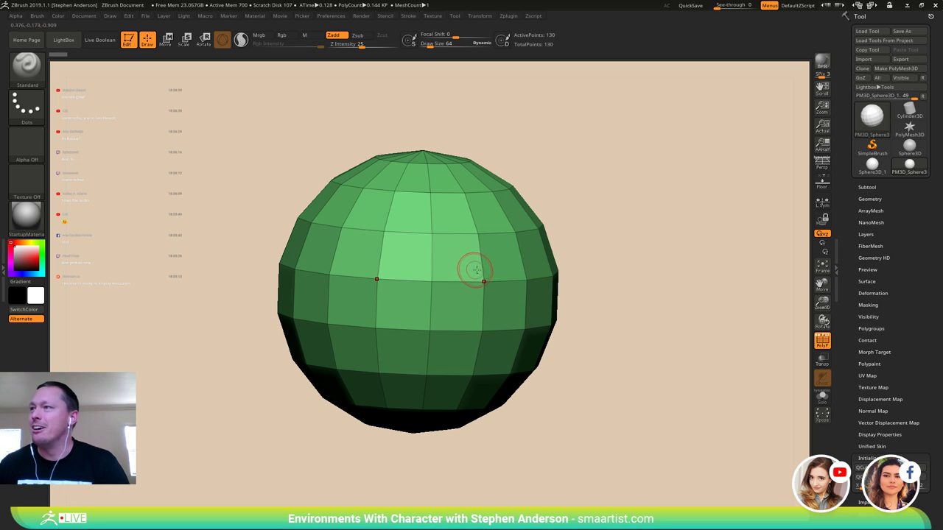
{"action": "right_click_drag", "start_coordinate": [475, 270], "coordinate": [474, 289]}
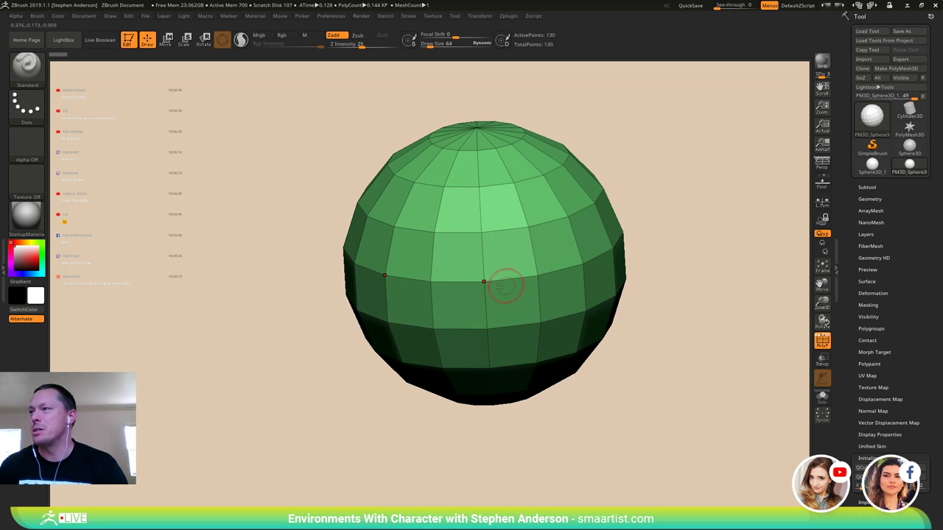
{"action": "right_click_drag", "start_coordinate": [575, 322], "coordinate": [543, 277]}
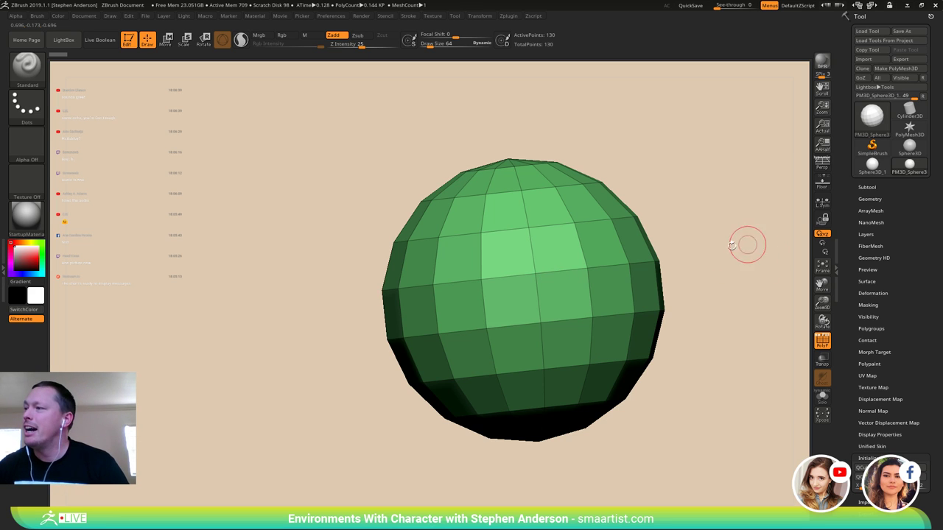
{"action": "right_click_drag", "start_coordinate": [590, 263], "coordinate": [577, 280]}
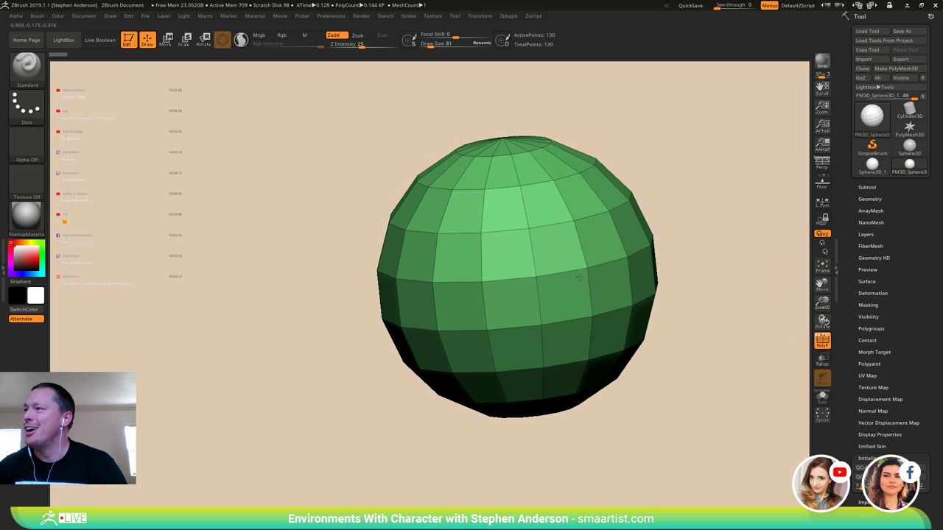
- With the Move brush at draw size 323, push the facets on the sphere's side to start reshaping it
{"action": "key", "text": "s"}
{"action": "left_click_drag", "start_coordinate": [579, 276], "coordinate": [589, 271]}
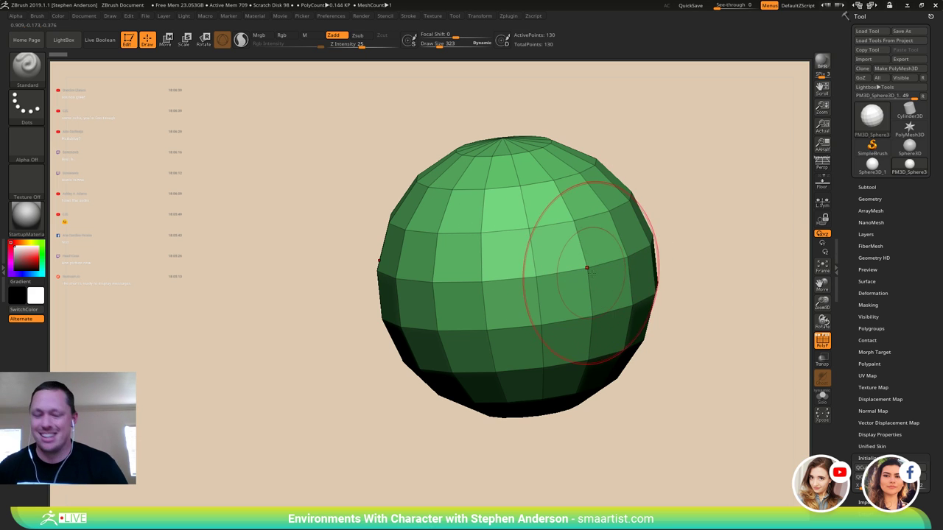
{"action": "key", "text": "b"}
{"action": "key", "text": "m"}
{"action": "key", "text": "v"}
{"action": "mouse_move", "coordinate": [608, 273]}
{"action": "right_mouse_down"}
{"action": "mouse_move", "coordinate": [558, 279]}
{"action": "mouse_move", "coordinate": [569, 275]}
{"action": "right_mouse_up"}
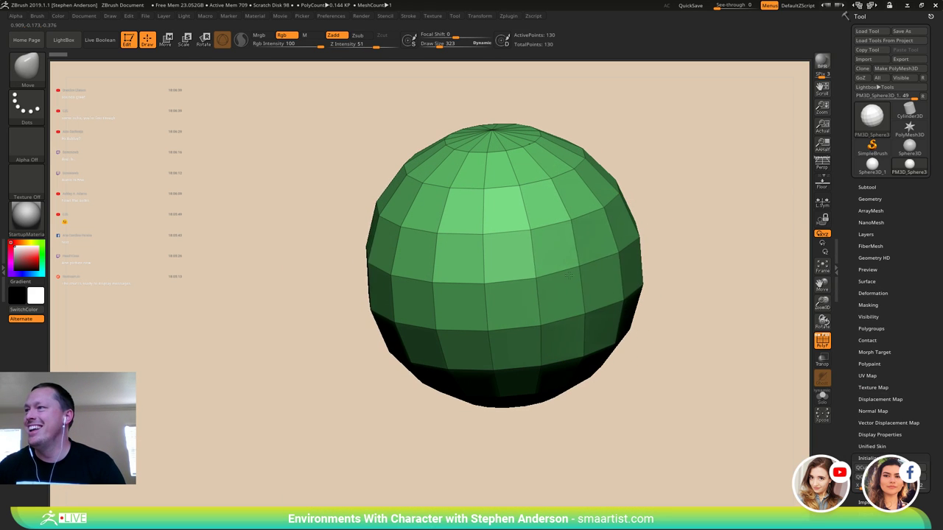
{"action": "mouse_move", "coordinate": [570, 274]}
{"action": "left_mouse_down"}
{"action": "mouse_move", "coordinate": [555, 270]}
{"action": "mouse_move", "coordinate": [579, 253]}
{"action": "left_mouse_up"}
{"action": "left_click_drag", "start_coordinate": [578, 307], "coordinate": [563, 303]}
{"action": "right_click_drag", "start_coordinate": [559, 308], "coordinate": [593, 294]}
{"action": "mouse_move", "coordinate": [512, 374]}
{"action": "right_mouse_down"}
{"action": "mouse_move", "coordinate": [492, 356]}
{"action": "mouse_move", "coordinate": [534, 380]}
{"action": "mouse_move", "coordinate": [524, 375]}
{"action": "right_mouse_up"}
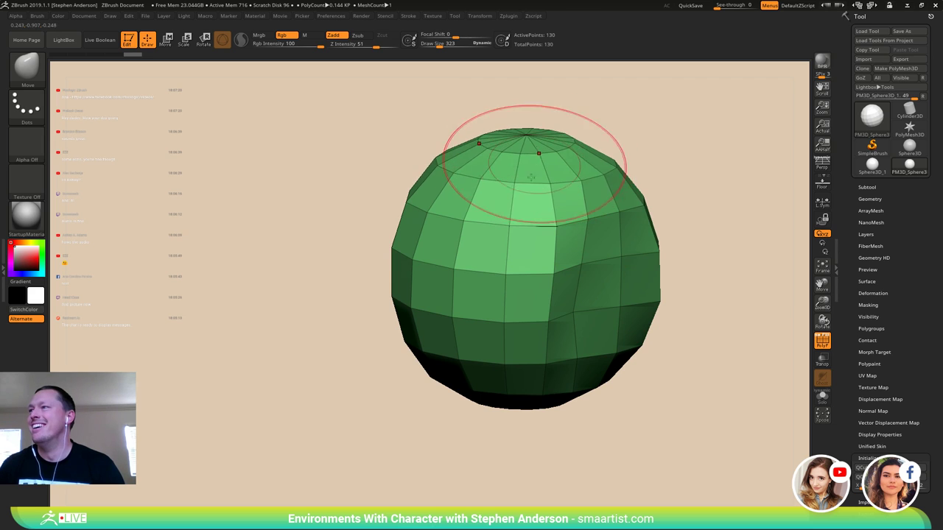
- Reduce the draw size to 219 and pull the facets near the side's edge inward with the Move brush
{"action": "mouse_move", "coordinate": [531, 178]}
{"action": "right_mouse_down"}
{"action": "mouse_move", "coordinate": [555, 169]}
{"action": "mouse_move", "coordinate": [546, 174]}
{"action": "right_mouse_up"}
{"action": "key", "text": "s"}
{"action": "left_click_drag", "start_coordinate": [598, 216], "coordinate": [594, 217]}
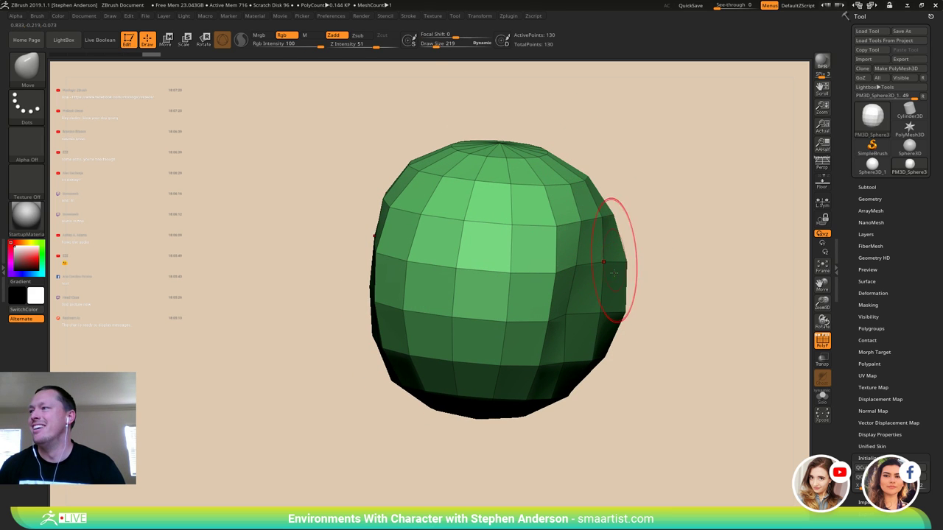
{"action": "right_click_drag", "start_coordinate": [617, 308], "coordinate": [559, 291]}
{"action": "right_click_drag", "start_coordinate": [634, 282], "coordinate": [687, 272]}
{"action": "mouse_move", "coordinate": [688, 270]}
{"action": "left_mouse_down"}
{"action": "mouse_move", "coordinate": [661, 267]}
{"action": "mouse_move", "coordinate": [668, 264]}
{"action": "left_mouse_up"}
{"action": "left_click_drag", "start_coordinate": [681, 314], "coordinate": [657, 317]}
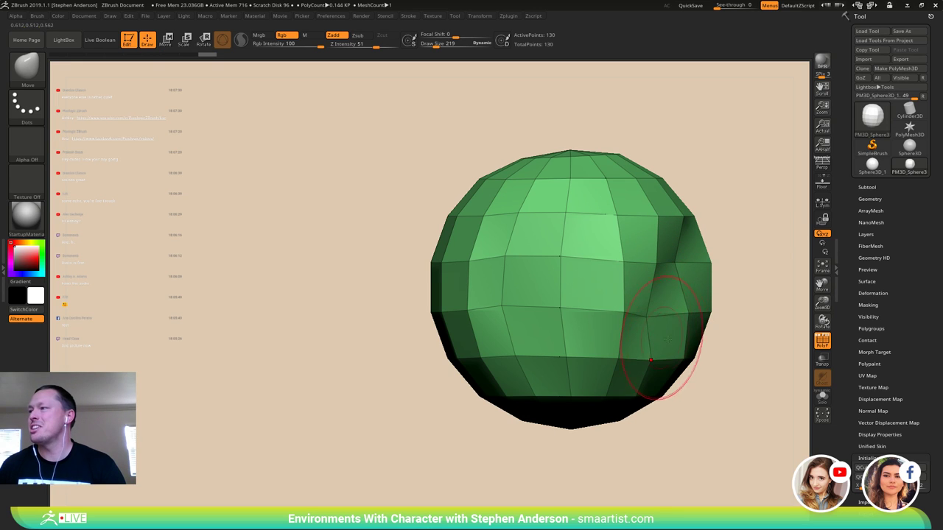
- Shift the sphere's side facets toward the indented edge and dip the crown with the Move brush
{"action": "left_click_drag", "start_coordinate": [639, 250], "coordinate": [658, 249]}
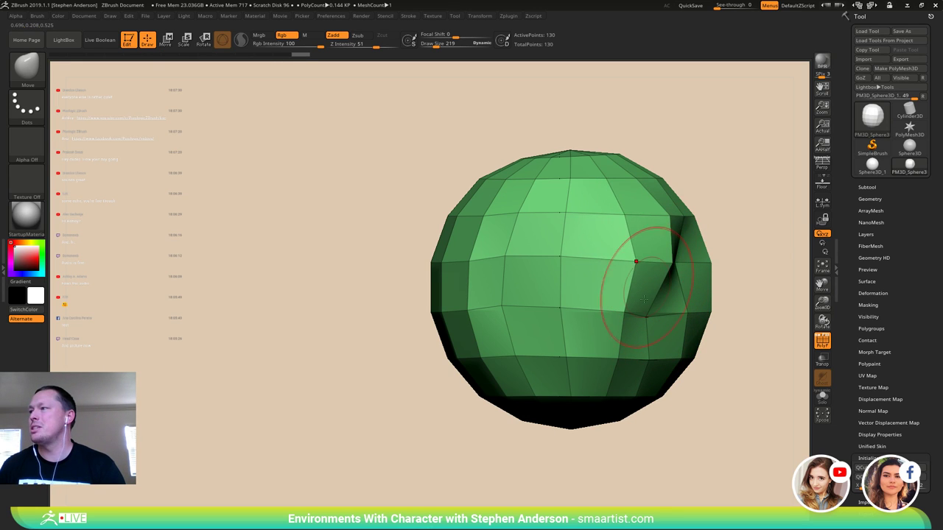
{"action": "left_click_drag", "start_coordinate": [623, 315], "coordinate": [644, 316]}
{"action": "left_click_drag", "start_coordinate": [626, 213], "coordinate": [651, 211]}
{"action": "left_click_drag", "start_coordinate": [613, 181], "coordinate": [633, 173]}
{"action": "left_click_drag", "start_coordinate": [574, 176], "coordinate": [572, 191]}
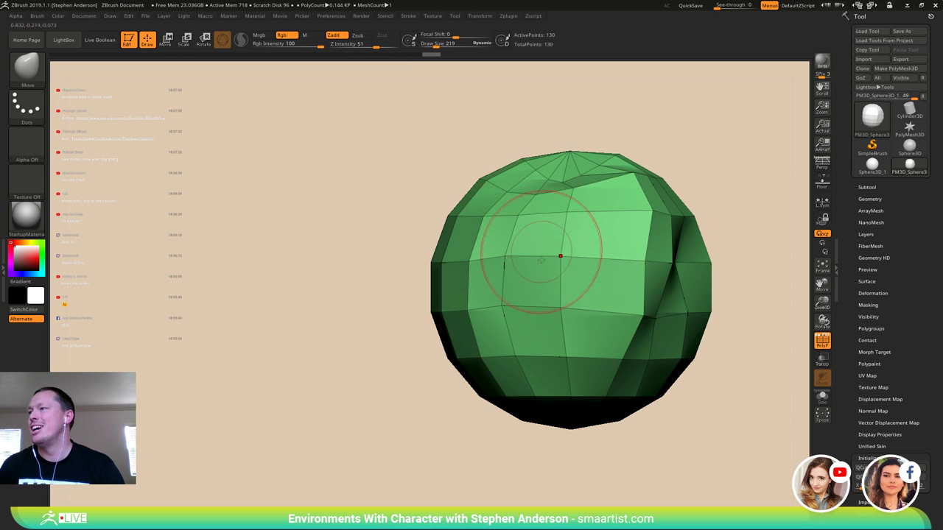
- Smooth the faceted crown and adjoining side into a dense, rounded surface
{"action": "mouse_move", "coordinate": [526, 262]}
{"action": "right_mouse_down"}
{"action": "mouse_move", "coordinate": [572, 286]}
{"action": "mouse_move", "coordinate": [561, 276]}
{"action": "right_mouse_up"}
{"action": "mouse_move", "coordinate": [488, 154]}
{"action": "right_mouse_down"}
{"action": "mouse_move", "coordinate": [500, 228]}
{"action": "mouse_move", "coordinate": [478, 221]}
{"action": "right_mouse_up"}
{"action": "mouse_move", "coordinate": [476, 188]}
{"action": "left_mouse_down", "text": "shift"}
{"action": "mouse_move", "coordinate": [435, 169]}
{"action": "mouse_move", "coordinate": [516, 228]}
{"action": "left_mouse_up", "text": "shift"}
{"action": "mouse_move", "coordinate": [515, 228]}
{"action": "right_mouse_down"}
{"action": "mouse_move", "coordinate": [509, 243]}
{"action": "mouse_move", "coordinate": [472, 258]}
{"action": "right_mouse_up"}
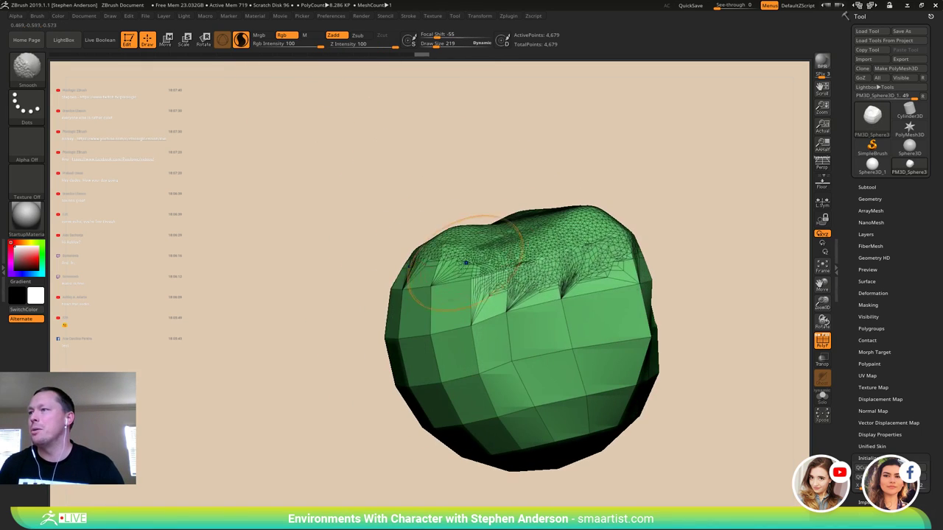
{"action": "mouse_move", "coordinate": [467, 263]}
{"action": "left_mouse_down", "text": "shift"}
{"action": "mouse_move", "coordinate": [481, 304]}
{"action": "mouse_move", "coordinate": [586, 313]}
{"action": "mouse_move", "coordinate": [556, 391]}
{"action": "mouse_move", "coordinate": [623, 365]}
{"action": "left_mouse_up", "text": "shift"}
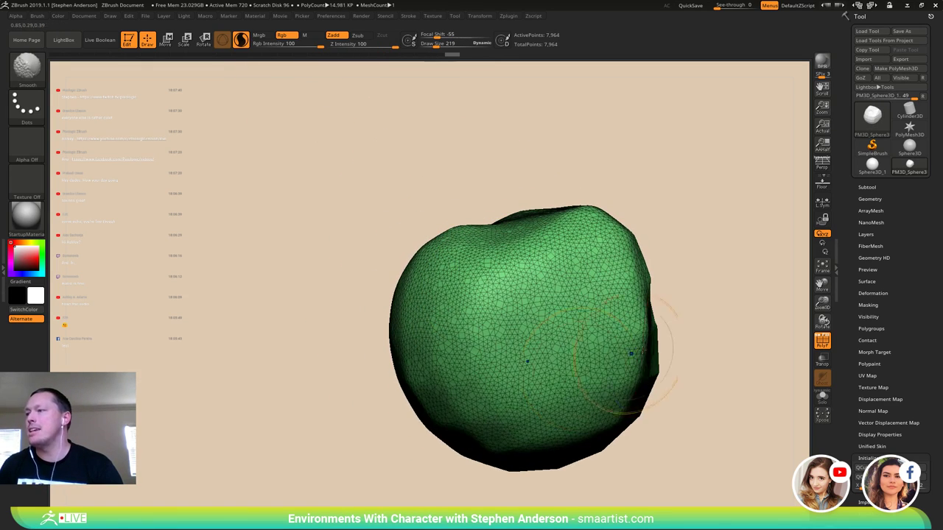
- Smooth the remaining faceted areas around the form until the whole surface is evenly rounded
{"action": "mouse_move", "coordinate": [629, 354]}
{"action": "right_mouse_down"}
{"action": "mouse_move", "coordinate": [563, 342]}
{"action": "mouse_move", "coordinate": [531, 295]}
{"action": "right_mouse_up"}
{"action": "mouse_move", "coordinate": [726, 276]}
{"action": "left_mouse_down", "text": "shift"}
{"action": "mouse_move", "coordinate": [729, 317]}
{"action": "mouse_move", "coordinate": [718, 350]}
{"action": "left_mouse_up", "text": "shift"}
{"action": "mouse_move", "coordinate": [734, 351]}
{"action": "right_mouse_down", "text": "alt"}
{"action": "mouse_move", "coordinate": [389, 312]}
{"action": "mouse_move", "coordinate": [361, 298]}
{"action": "right_mouse_up", "text": "alt"}
{"action": "mouse_move", "coordinate": [361, 301]}
{"action": "left_mouse_down", "text": "shift"}
{"action": "mouse_move", "coordinate": [378, 357]}
{"action": "mouse_move", "coordinate": [404, 346]}
{"action": "left_mouse_up", "text": "shift"}
{"action": "mouse_move", "coordinate": [405, 347]}
{"action": "right_mouse_down", "text": "alt"}
{"action": "mouse_move", "coordinate": [569, 342]}
{"action": "mouse_move", "coordinate": [623, 320]}
{"action": "mouse_move", "coordinate": [452, 243]}
{"action": "mouse_move", "coordinate": [471, 317]}
{"action": "right_mouse_up", "text": "alt"}
{"action": "mouse_move", "coordinate": [509, 375]}
{"action": "left_mouse_down", "text": "shift"}
{"action": "mouse_move", "coordinate": [548, 376]}
{"action": "mouse_move", "coordinate": [530, 368]}
{"action": "left_mouse_up", "text": "shift"}
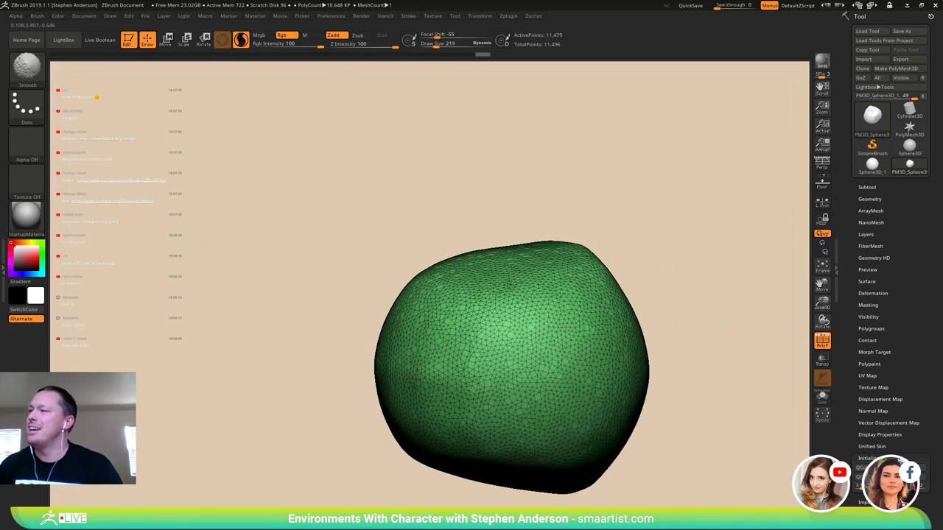
- Nudge the crown down with the Move brush, and build up the upper front with ClayBuildup strokes
{"action": "mouse_move", "coordinate": [466, 376]}
{"action": "right_mouse_down"}
{"action": "mouse_move", "coordinate": [499, 372]}
{"action": "mouse_move", "coordinate": [478, 298]}
{"action": "mouse_move", "coordinate": [413, 290]}
{"action": "mouse_move", "coordinate": [390, 306]}
{"action": "mouse_move", "coordinate": [404, 315]}
{"action": "mouse_move", "coordinate": [350, 307]}
{"action": "right_mouse_up"}
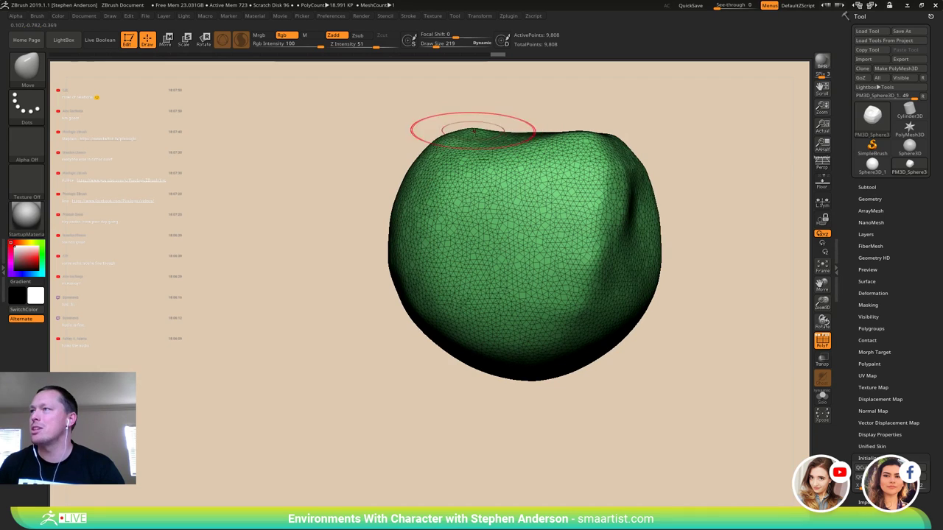
{"action": "left_click_drag", "start_coordinate": [494, 133], "coordinate": [496, 140]}
{"action": "mouse_move", "coordinate": [412, 144]}
{"action": "right_mouse_down"}
{"action": "mouse_move", "coordinate": [466, 140]}
{"action": "mouse_move", "coordinate": [474, 180]}
{"action": "mouse_move", "coordinate": [413, 253]}
{"action": "mouse_move", "coordinate": [441, 209]}
{"action": "right_mouse_up"}
{"action": "key", "text": "b"}
{"action": "key", "text": "c"}
{"action": "key", "text": "b"}
{"action": "mouse_move", "coordinate": [423, 186]}
{"action": "left_mouse_down"}
{"action": "mouse_move", "coordinate": [374, 211]}
{"action": "mouse_move", "coordinate": [442, 175]}
{"action": "mouse_move", "coordinate": [402, 207]}
{"action": "mouse_move", "coordinate": [439, 201]}
{"action": "mouse_move", "coordinate": [391, 230]}
{"action": "mouse_move", "coordinate": [462, 214]}
{"action": "left_mouse_up"}
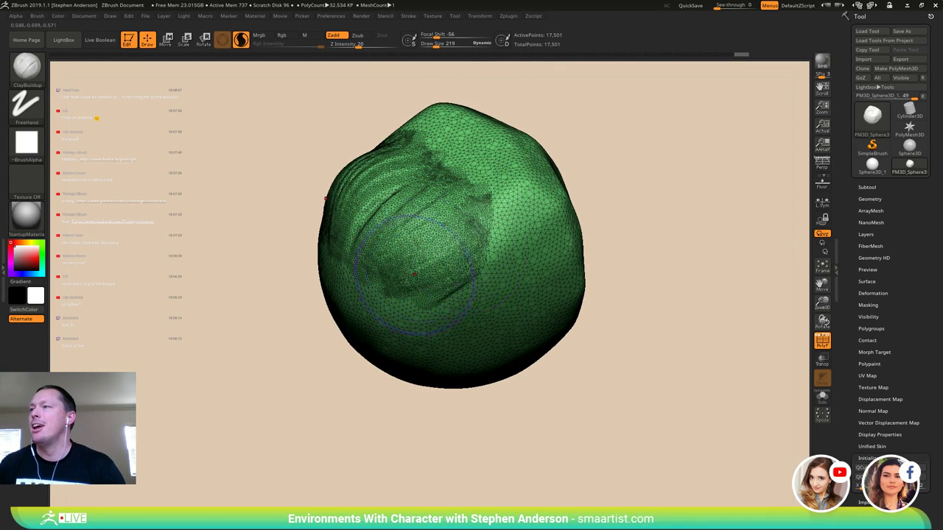
- Turn off the polyframe display and rough in the hollows and lower side with ClayBuildup strokes
{"action": "mouse_move", "coordinate": [414, 274]}
{"action": "right_mouse_down"}
{"action": "mouse_move", "coordinate": [463, 210]}
{"action": "mouse_move", "coordinate": [449, 202]}
{"action": "mouse_move", "coordinate": [431, 277]}
{"action": "right_mouse_up"}
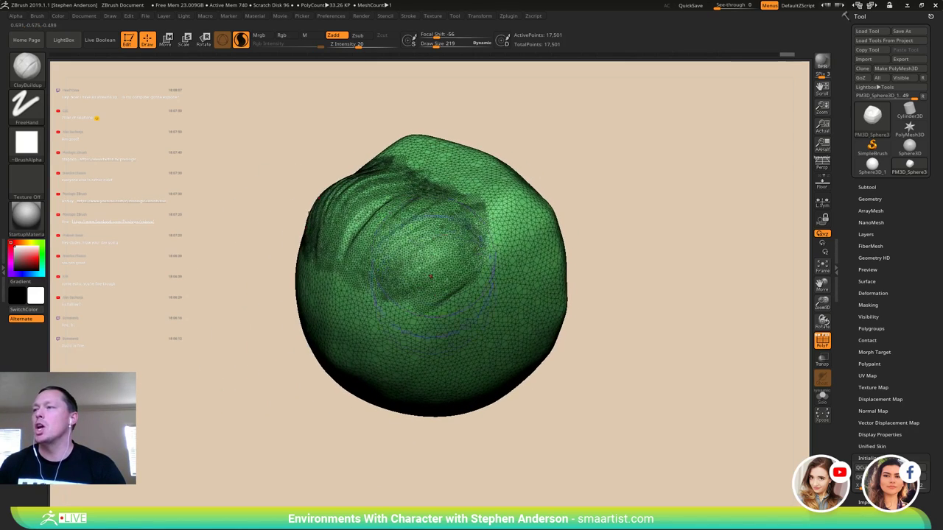
{"action": "left_click_drag", "start_coordinate": [469, 289], "coordinate": [465, 316]}
{"action": "key", "text": "shift+f"}
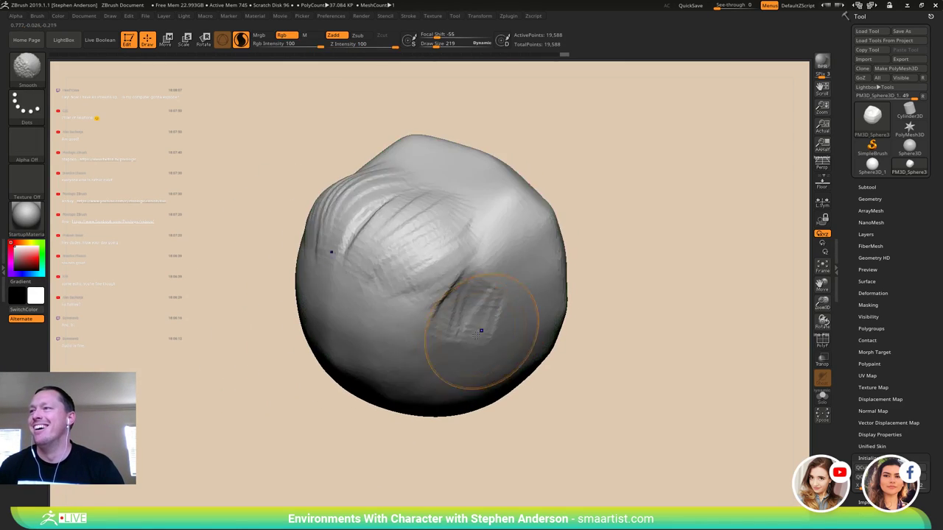
{"action": "right_click_drag", "start_coordinate": [412, 361], "coordinate": [387, 376]}
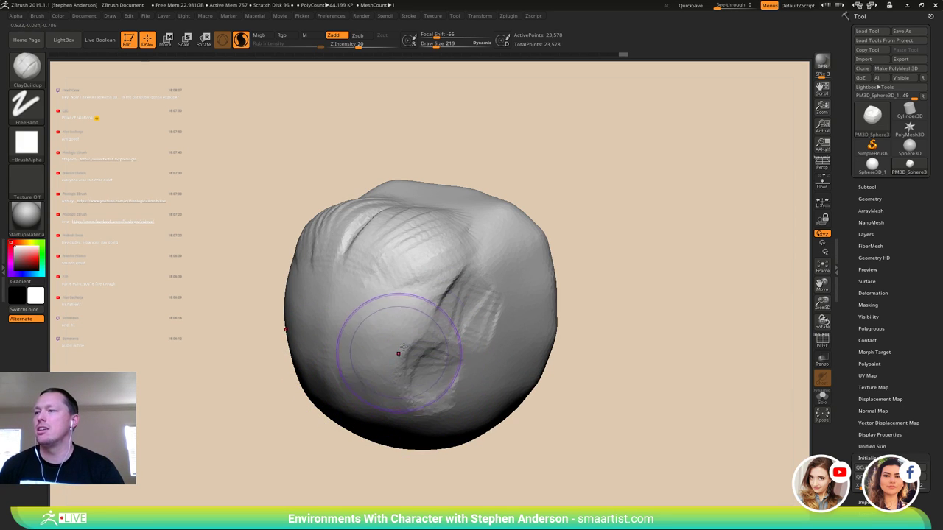
{"action": "mouse_move", "coordinate": [403, 347]}
{"action": "left_mouse_down"}
{"action": "mouse_move", "coordinate": [400, 394]}
{"action": "mouse_move", "coordinate": [372, 375]}
{"action": "mouse_move", "coordinate": [383, 390]}
{"action": "left_mouse_up"}
{"action": "mouse_move", "coordinate": [383, 393]}
{"action": "right_mouse_down"}
{"action": "mouse_move", "coordinate": [392, 372]}
{"action": "mouse_move", "coordinate": [340, 369]}
{"action": "right_mouse_up"}
- Stroke across the underside of the form with ClayBuildup
{"action": "mouse_move", "coordinate": [442, 435]}
{"action": "right_mouse_down", "text": "alt"}
{"action": "mouse_move", "coordinate": [421, 320]}
{"action": "mouse_move", "coordinate": [376, 324]}
{"action": "mouse_move", "coordinate": [431, 302]}
{"action": "right_mouse_up", "text": "alt"}
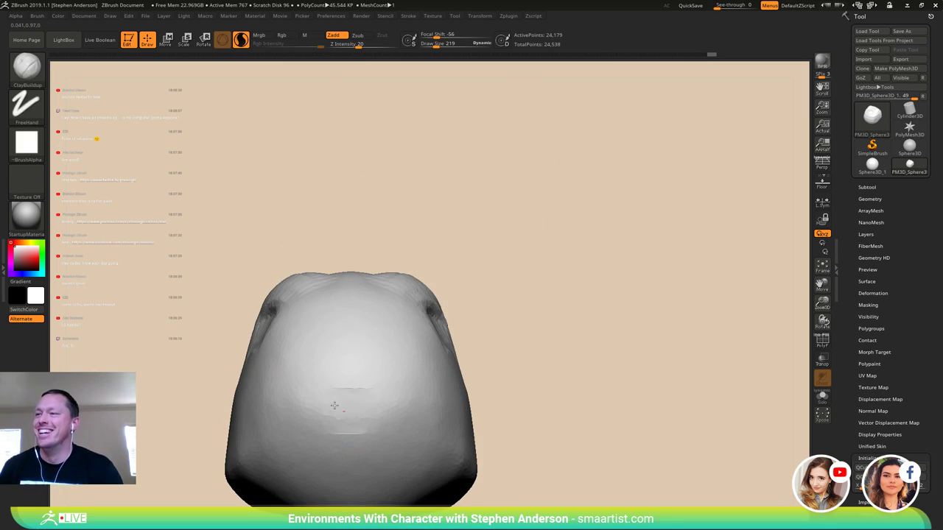
{"action": "left_click_drag", "start_coordinate": [267, 402], "coordinate": [354, 408]}
{"action": "mouse_move", "coordinate": [377, 314]}
{"action": "right_mouse_down"}
{"action": "mouse_move", "coordinate": [375, 423]}
{"action": "mouse_move", "coordinate": [394, 354]}
{"action": "right_mouse_up"}
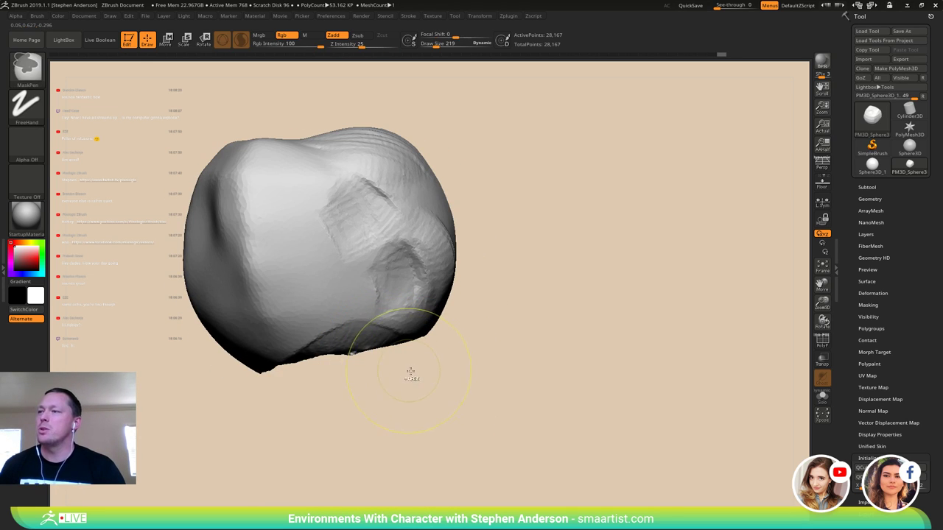
- Flatten the underside of the form with a vertical transpose line
{"action": "key", "text": "w"}
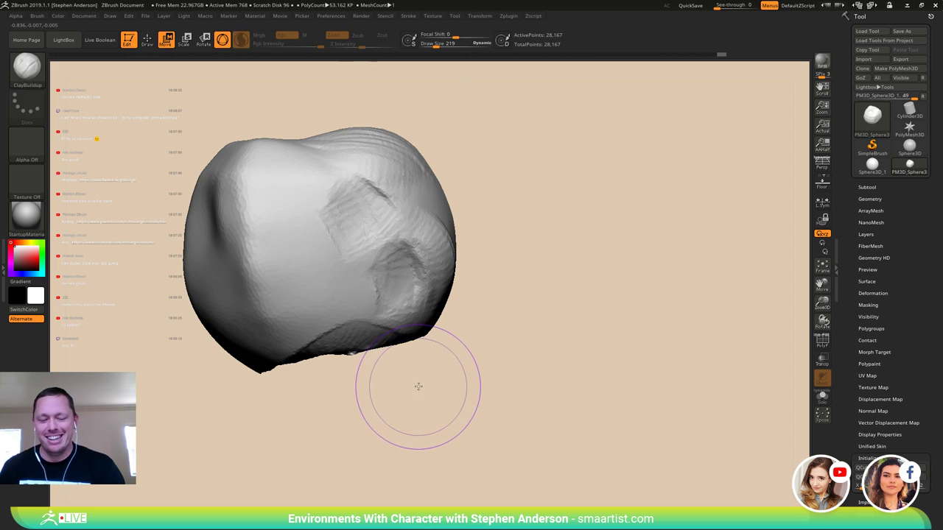
{"action": "left_click_drag", "start_coordinate": [341, 215], "coordinate": [342, 372], "text": "shift"}
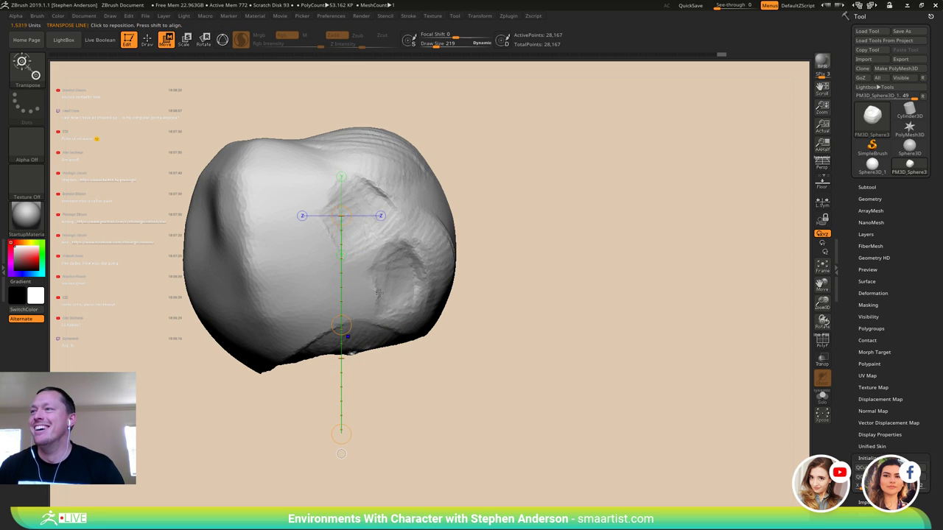
{"action": "left_click_drag", "start_coordinate": [342, 217], "coordinate": [338, 333]}
{"action": "right_click_drag", "start_coordinate": [414, 318], "coordinate": [465, 263]}
{"action": "key", "text": "q"}
- Mask everything except a thin band along the flat bottom
{"action": "mouse_move", "coordinate": [435, 303]}
{"action": "right_mouse_down"}
{"action": "mouse_move", "coordinate": [471, 309]}
{"action": "mouse_move", "coordinate": [442, 373]}
{"action": "right_mouse_up"}
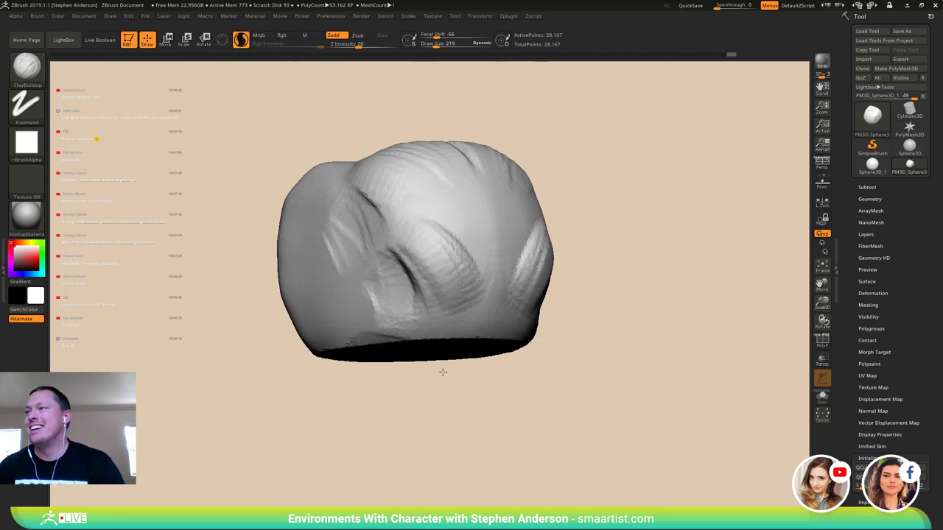
{"action": "mouse_move", "coordinate": [490, 313]}
{"action": "right_mouse_down"}
{"action": "mouse_move", "coordinate": [544, 323]}
{"action": "mouse_move", "coordinate": [495, 315]}
{"action": "right_mouse_up"}
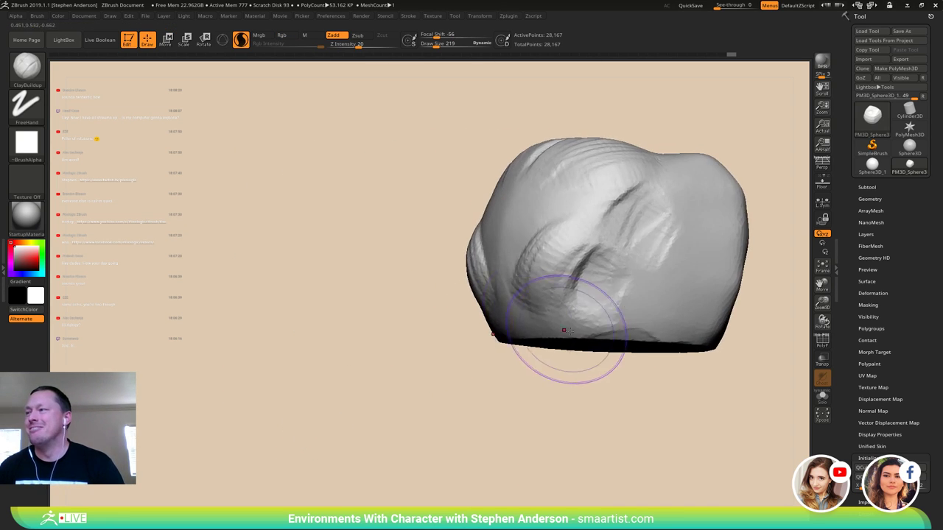
{"action": "right_click_drag", "start_coordinate": [610, 324], "coordinate": [556, 330]}
{"action": "right_click_drag", "start_coordinate": [672, 344], "coordinate": [410, 341], "text": "alt"}
{"action": "left_click_drag", "start_coordinate": [556, 405], "coordinate": [264, 326], "text": "ctrl"}
{"action": "left_click", "coordinate": [470, 388], "text": "ctrl"}
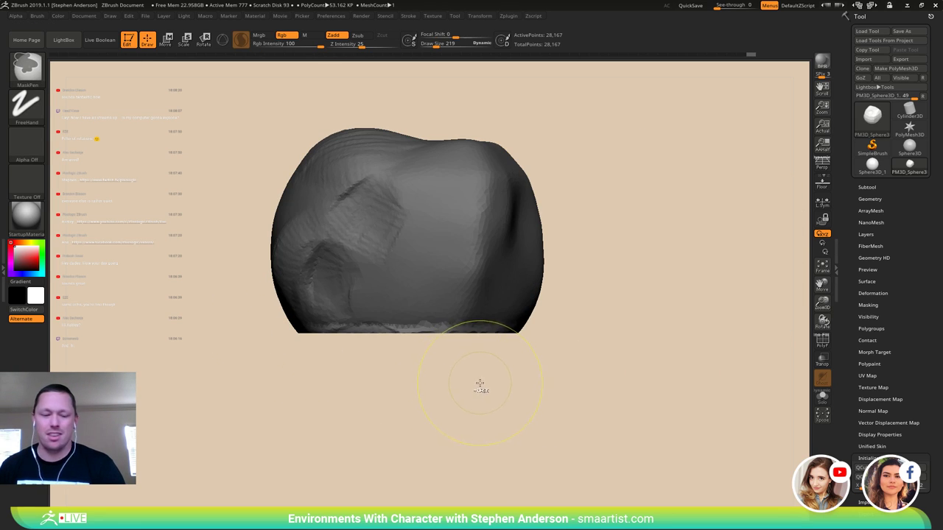
- Extrude the unmasked bottom downward into a short neck-like base and clear the mask
{"action": "key", "text": "w"}
{"action": "left_click_drag", "start_coordinate": [386, 325], "coordinate": [401, 363], "text": "ctrl"}
{"action": "key", "text": "q"}
{"action": "key", "text": "b"}
{"action": "key", "text": "m"}
{"action": "key", "text": "v"}
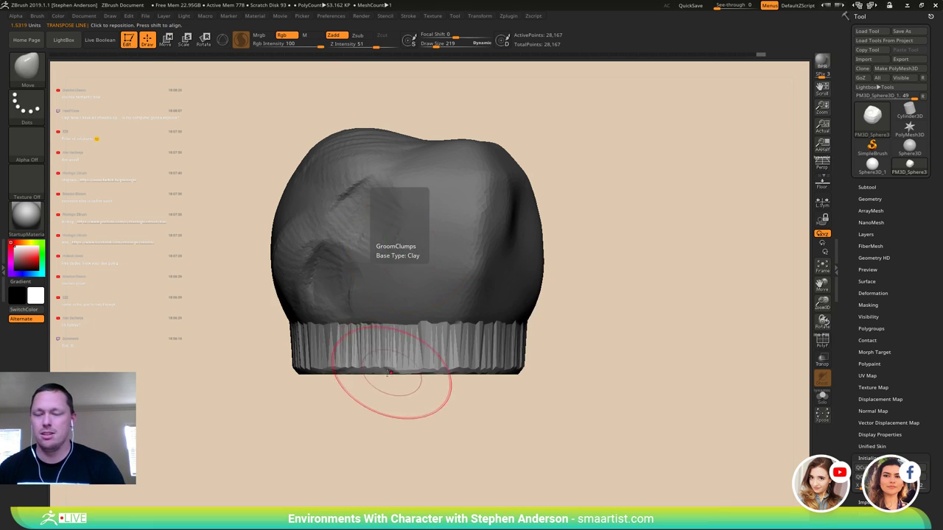
{"action": "mouse_move", "coordinate": [394, 358]}
{"action": "right_mouse_down"}
{"action": "mouse_move", "coordinate": [486, 369]}
{"action": "mouse_move", "coordinate": [557, 412]}
{"action": "right_mouse_up"}
{"action": "left_click_drag", "start_coordinate": [585, 347], "coordinate": [563, 353], "text": "ctrl"}
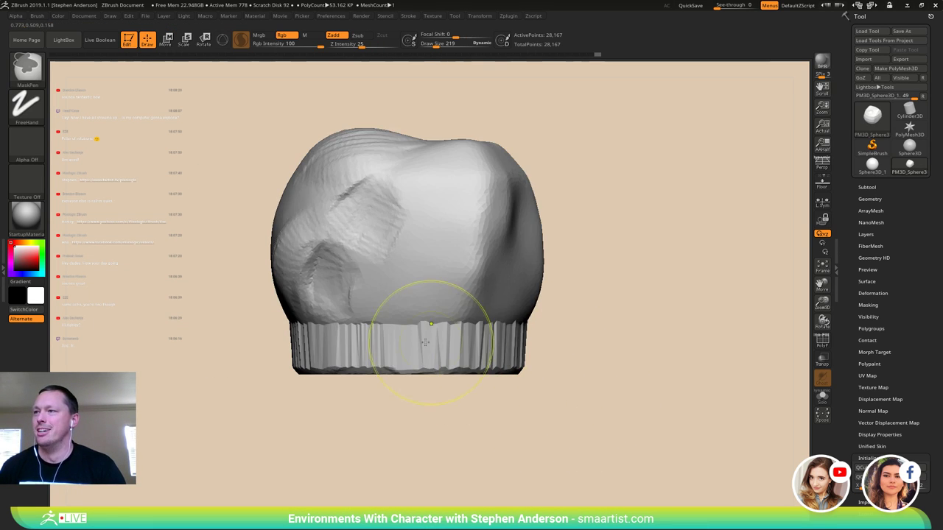
- With ClayBuildup at draw size 124, layer strokes over the side of the form above the base
{"action": "right_click_drag", "start_coordinate": [432, 341], "coordinate": [469, 347]}
{"action": "key", "text": "b"}
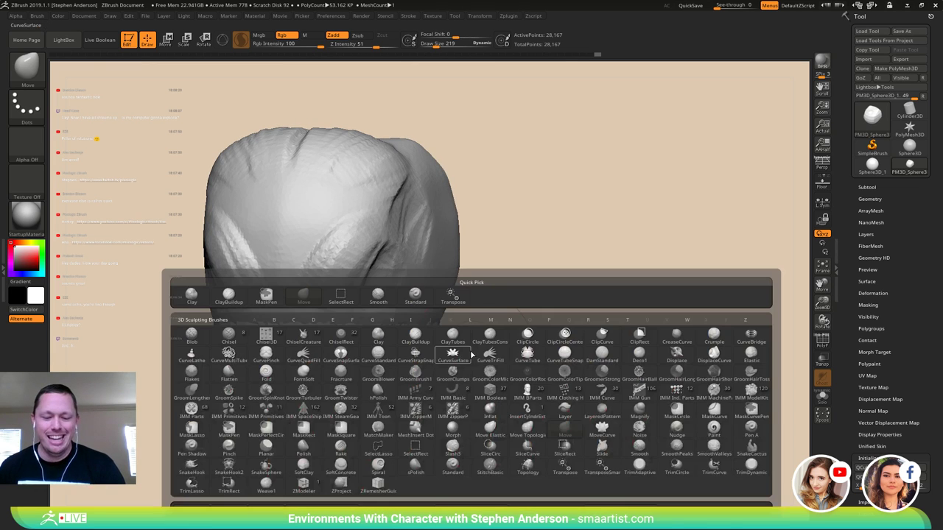
{"action": "key", "text": "c"}
{"action": "key", "text": "b"}
{"action": "mouse_move", "coordinate": [423, 326]}
{"action": "right_mouse_down"}
{"action": "mouse_move", "coordinate": [390, 330]}
{"action": "mouse_move", "coordinate": [405, 326]}
{"action": "right_mouse_up"}
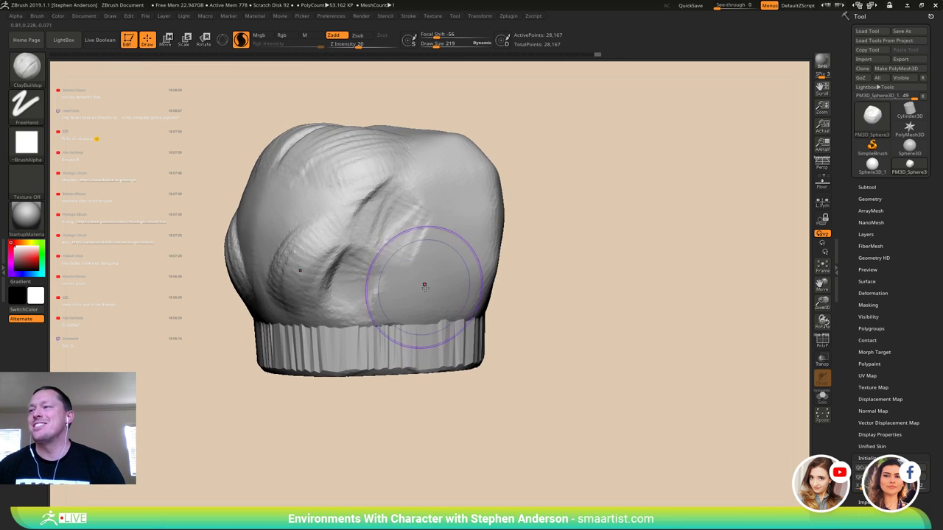
{"action": "key", "text": "s"}
{"action": "left_click_drag", "start_coordinate": [406, 285], "coordinate": [400, 284]}
{"action": "mouse_move", "coordinate": [400, 284]}
{"action": "right_mouse_down"}
{"action": "mouse_move", "coordinate": [364, 289]}
{"action": "mouse_move", "coordinate": [429, 285]}
{"action": "mouse_move", "coordinate": [413, 284]}
{"action": "right_mouse_up"}
{"action": "mouse_move", "coordinate": [435, 244]}
{"action": "left_mouse_down"}
{"action": "mouse_move", "coordinate": [427, 210]}
{"action": "mouse_move", "coordinate": [474, 205]}
{"action": "mouse_move", "coordinate": [419, 215]}
{"action": "left_mouse_up"}
{"action": "left_click_drag", "start_coordinate": [473, 175], "coordinate": [394, 235]}
{"action": "mouse_move", "coordinate": [416, 181]}
{"action": "left_mouse_down"}
{"action": "mouse_move", "coordinate": [471, 150]}
{"action": "mouse_move", "coordinate": [445, 163]}
{"action": "left_mouse_up"}
- Sculpt further ClayBuildup ridges and folds across the crown and around the side hollows
{"action": "right_click_drag", "start_coordinate": [432, 172], "coordinate": [456, 229]}
{"action": "right_click_drag", "start_coordinate": [489, 132], "coordinate": [391, 271], "text": "alt"}
{"action": "mouse_move", "coordinate": [379, 227]}
{"action": "left_mouse_down"}
{"action": "mouse_move", "coordinate": [424, 221]}
{"action": "mouse_move", "coordinate": [429, 202]}
{"action": "left_mouse_up"}
{"action": "mouse_move", "coordinate": [440, 205]}
{"action": "right_mouse_down"}
{"action": "mouse_move", "coordinate": [449, 166]}
{"action": "mouse_move", "coordinate": [386, 289]}
{"action": "right_mouse_up"}
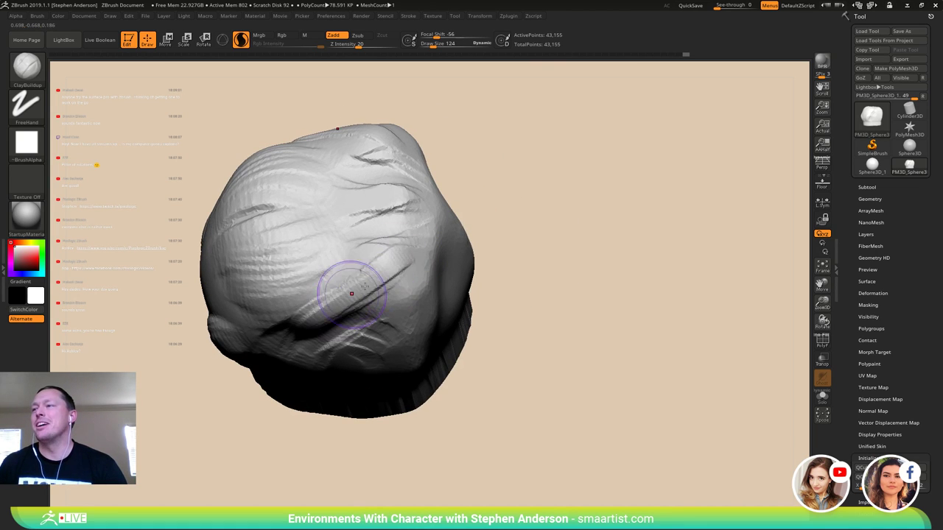
{"action": "right_click_drag", "start_coordinate": [392, 329], "coordinate": [402, 292]}
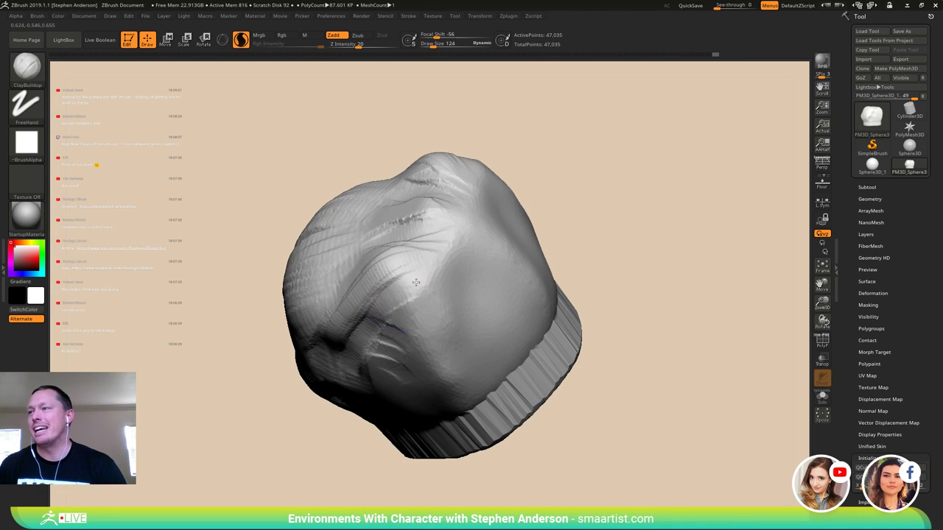
{"action": "left_click_drag", "start_coordinate": [422, 357], "coordinate": [435, 364]}
{"action": "mouse_move", "coordinate": [442, 361]}
{"action": "right_mouse_down"}
{"action": "mouse_move", "coordinate": [412, 345]}
{"action": "mouse_move", "coordinate": [402, 356]}
{"action": "right_mouse_up"}
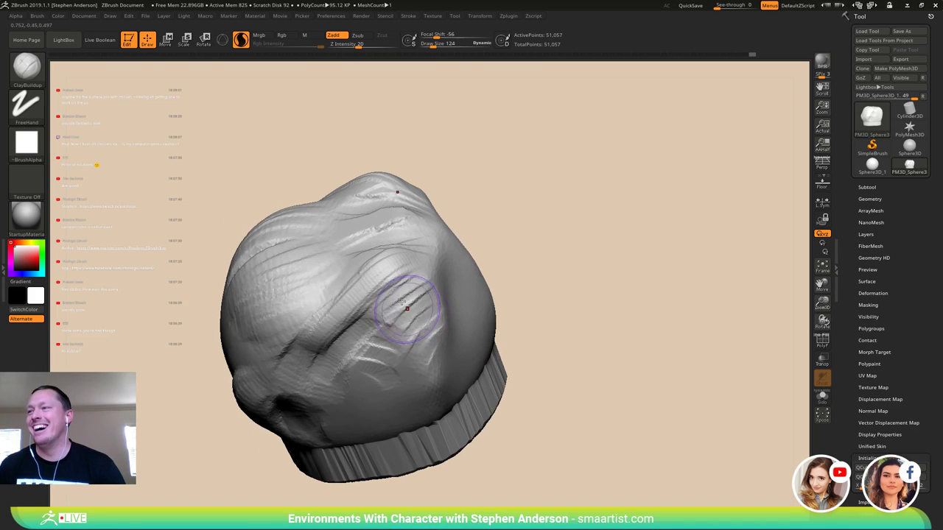
{"action": "left_click_drag", "start_coordinate": [356, 349], "coordinate": [410, 315]}
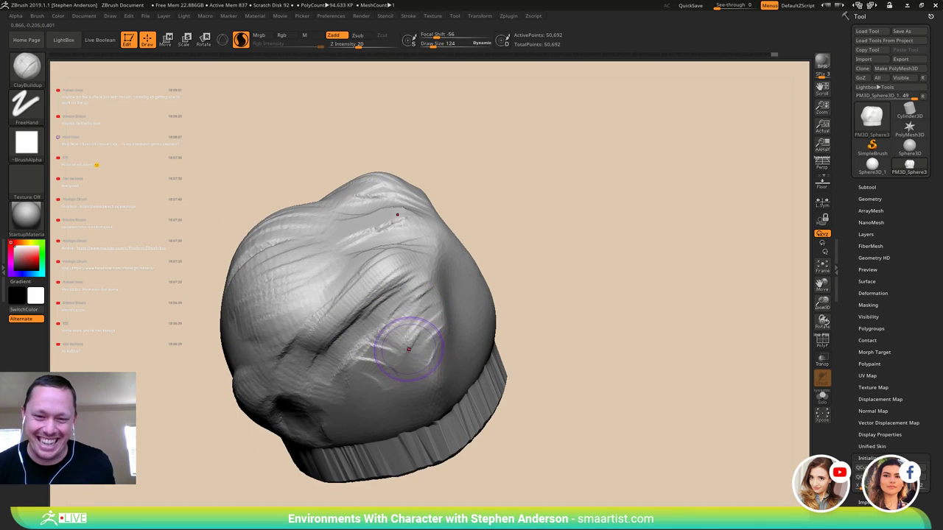
- Add ClayBuildup strokes inside the side hollow and down toward the top edge of the neck base
{"action": "right_click_drag", "start_coordinate": [405, 324], "coordinate": [442, 295]}
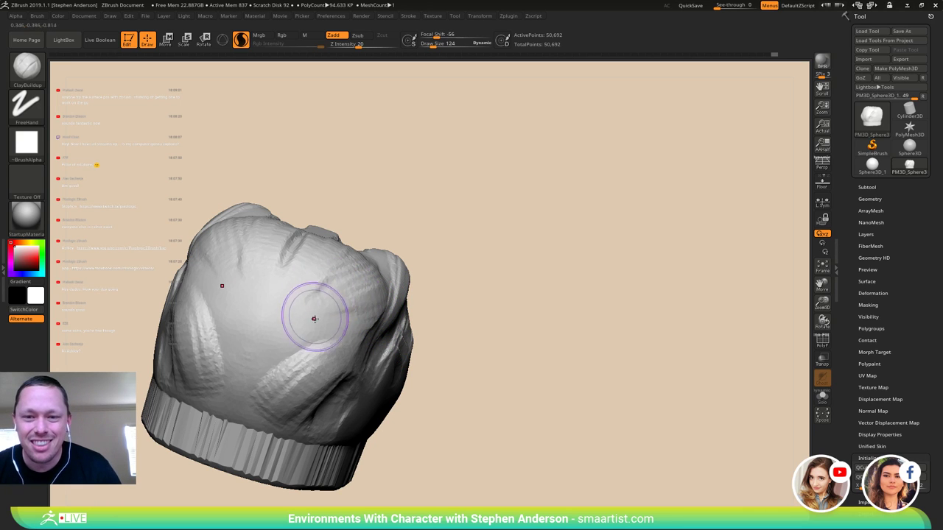
{"action": "mouse_move", "coordinate": [313, 333]}
{"action": "right_mouse_down", "text": "alt"}
{"action": "mouse_move", "coordinate": [420, 286]}
{"action": "mouse_move", "coordinate": [383, 299]}
{"action": "mouse_move", "coordinate": [402, 318]}
{"action": "mouse_move", "coordinate": [388, 314]}
{"action": "right_mouse_up", "text": "alt"}
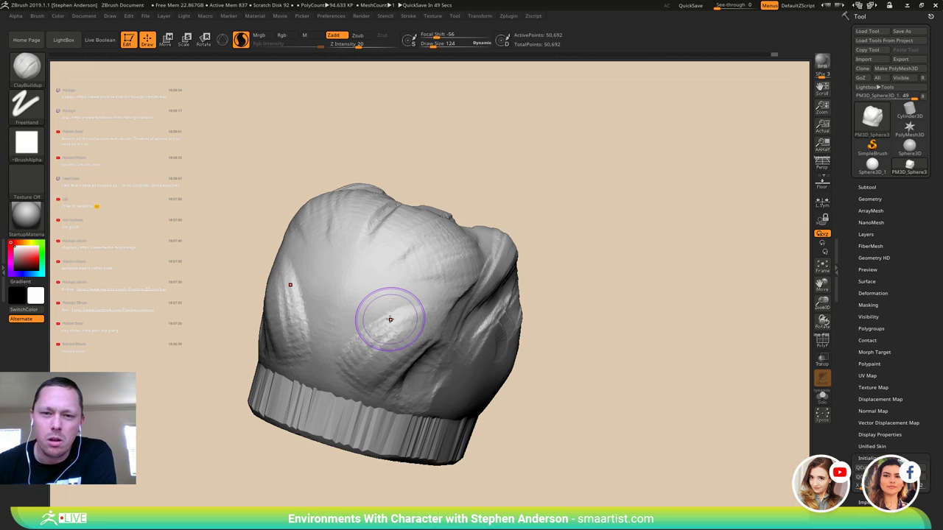
{"action": "left_click_drag", "start_coordinate": [557, 314], "coordinate": [458, 301]}
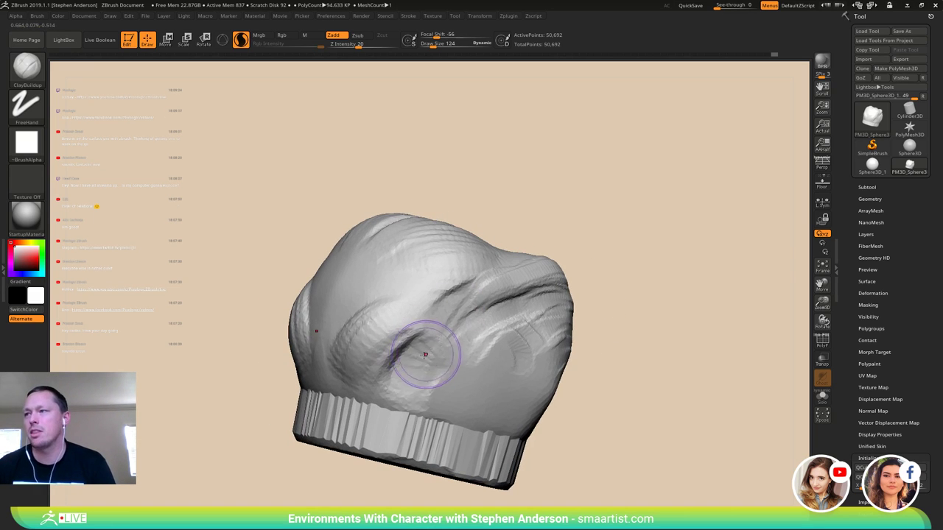
{"action": "mouse_move", "coordinate": [445, 341]}
{"action": "left_mouse_down"}
{"action": "mouse_move", "coordinate": [439, 354]}
{"action": "mouse_move", "coordinate": [427, 342]}
{"action": "mouse_move", "coordinate": [426, 384]}
{"action": "mouse_move", "coordinate": [410, 391]}
{"action": "left_mouse_up"}
{"action": "mouse_move", "coordinate": [353, 483]}
{"action": "left_mouse_down"}
{"action": "mouse_move", "coordinate": [379, 480]}
{"action": "mouse_move", "coordinate": [404, 497]}
{"action": "left_mouse_up"}
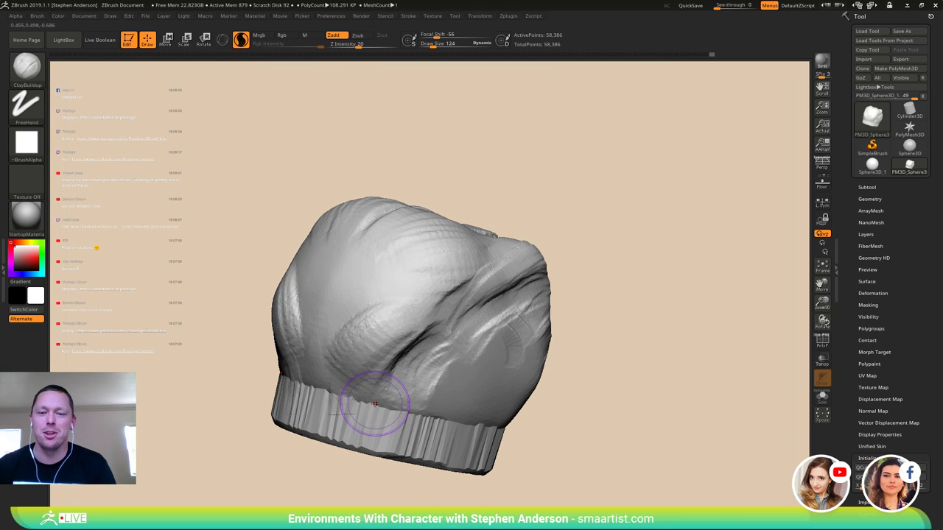
{"action": "mouse_move", "coordinate": [377, 483]}
{"action": "left_mouse_down"}
{"action": "mouse_move", "coordinate": [409, 479]}
{"action": "mouse_move", "coordinate": [413, 459]}
{"action": "mouse_move", "coordinate": [383, 480]}
{"action": "left_mouse_up"}
{"action": "mouse_move", "coordinate": [430, 417]}
{"action": "right_mouse_down"}
{"action": "mouse_move", "coordinate": [458, 383]}
{"action": "mouse_move", "coordinate": [431, 408]}
{"action": "mouse_move", "coordinate": [442, 362]}
{"action": "mouse_move", "coordinate": [453, 398]}
{"action": "mouse_move", "coordinate": [457, 388]}
{"action": "mouse_move", "coordinate": [444, 354]}
{"action": "right_mouse_up"}
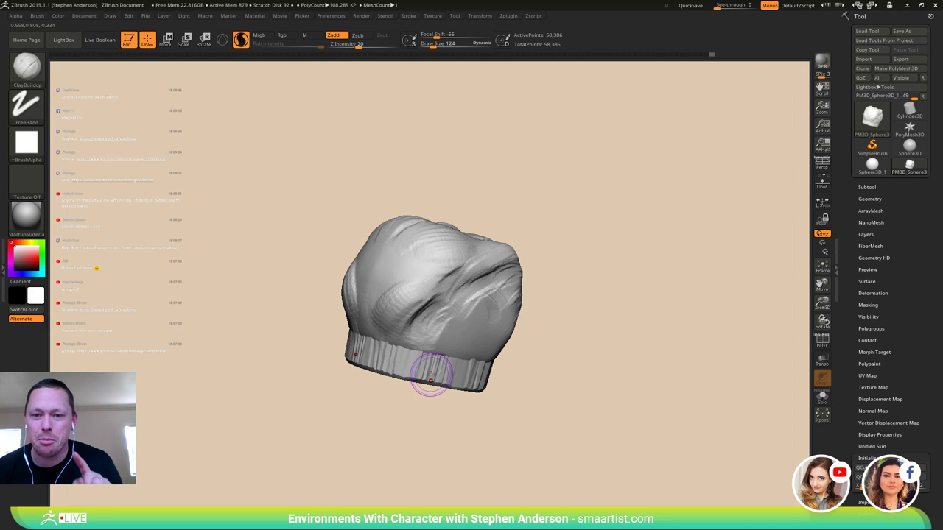
- Enlarge the ClayBuildup brush to draw size 196 and deepen the folds on the rear side of the head
{"action": "right_click_drag", "start_coordinate": [447, 362], "coordinate": [413, 355]}
{"action": "left_click_drag", "start_coordinate": [523, 297], "coordinate": [506, 346]}
{"action": "mouse_move", "coordinate": [505, 339]}
{"action": "right_mouse_down"}
{"action": "mouse_move", "coordinate": [475, 336]}
{"action": "mouse_move", "coordinate": [506, 346]}
{"action": "right_mouse_up"}
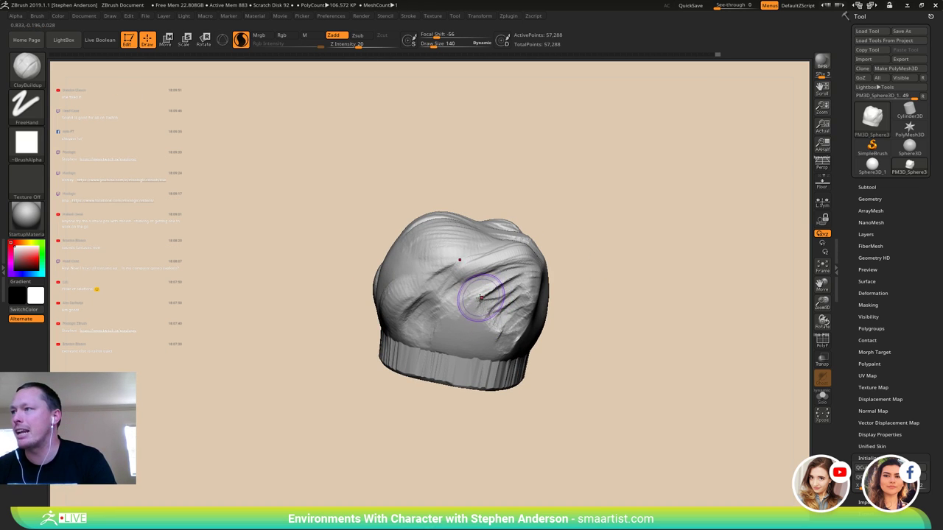
{"action": "right_click_drag", "start_coordinate": [490, 296], "coordinate": [494, 294]}
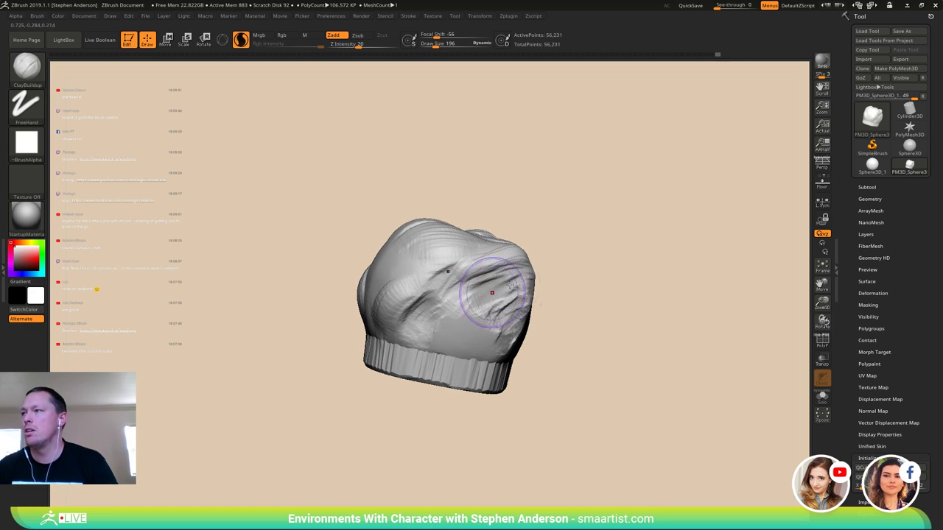
{"action": "left_click_drag", "start_coordinate": [501, 346], "coordinate": [489, 351]}
{"action": "mouse_move", "coordinate": [450, 328]}
{"action": "right_mouse_down"}
{"action": "mouse_move", "coordinate": [495, 313]}
{"action": "mouse_move", "coordinate": [457, 327]}
{"action": "mouse_move", "coordinate": [470, 344]}
{"action": "right_mouse_up"}
- Switch to the Move brush, enlarge it, and reshape the front and side of the head above the base
{"action": "key", "text": "b"}
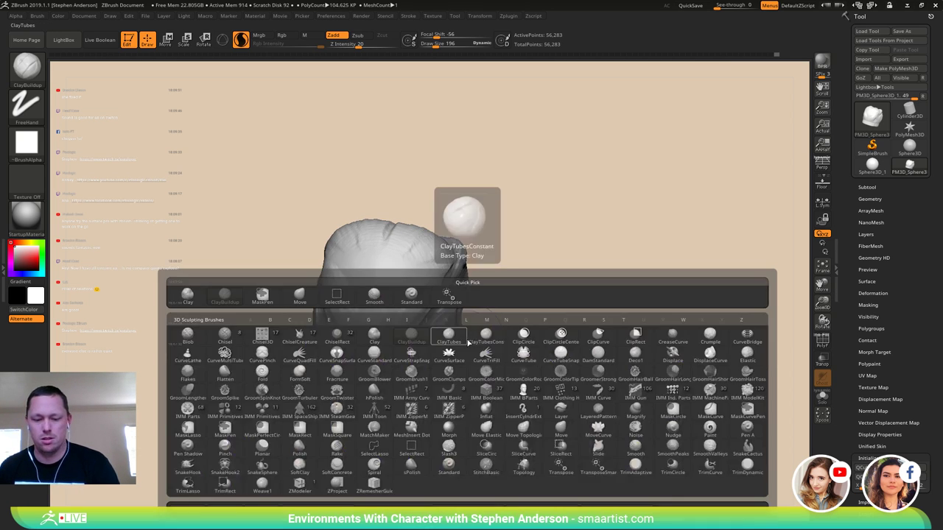
{"action": "key", "text": "m"}
{"action": "key", "text": "v"}
{"action": "key", "text": "s"}
{"action": "left_click_drag", "start_coordinate": [421, 340], "coordinate": [428, 339]}
{"action": "left_click_drag", "start_coordinate": [425, 330], "coordinate": [414, 316]}
{"action": "mouse_move", "coordinate": [427, 321]}
{"action": "right_mouse_down"}
{"action": "mouse_move", "coordinate": [414, 319]}
{"action": "mouse_move", "coordinate": [429, 316]}
{"action": "right_mouse_up"}
- Reduce the Move brush to draw size 252 and adjust the contour of the brow and lower sides
{"action": "key", "text": "s"}
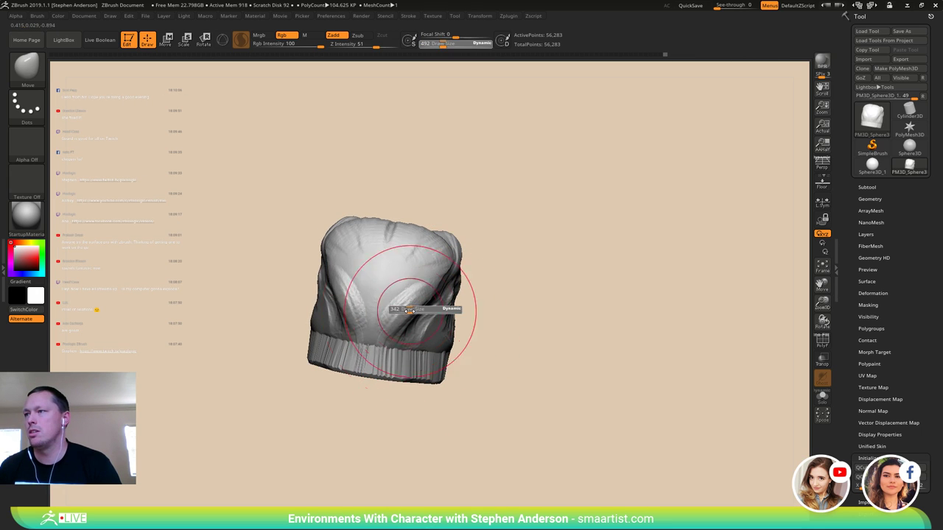
{"action": "mouse_move", "coordinate": [420, 310]}
{"action": "left_mouse_down"}
{"action": "mouse_move", "coordinate": [409, 326]}
{"action": "mouse_move", "coordinate": [421, 285]}
{"action": "left_mouse_up"}
{"action": "mouse_move", "coordinate": [422, 287]}
{"action": "right_mouse_down"}
{"action": "mouse_move", "coordinate": [396, 286]}
{"action": "mouse_move", "coordinate": [420, 286]}
{"action": "mouse_move", "coordinate": [440, 265]}
{"action": "right_mouse_up"}
{"action": "left_click_drag", "start_coordinate": [415, 327], "coordinate": [433, 325]}
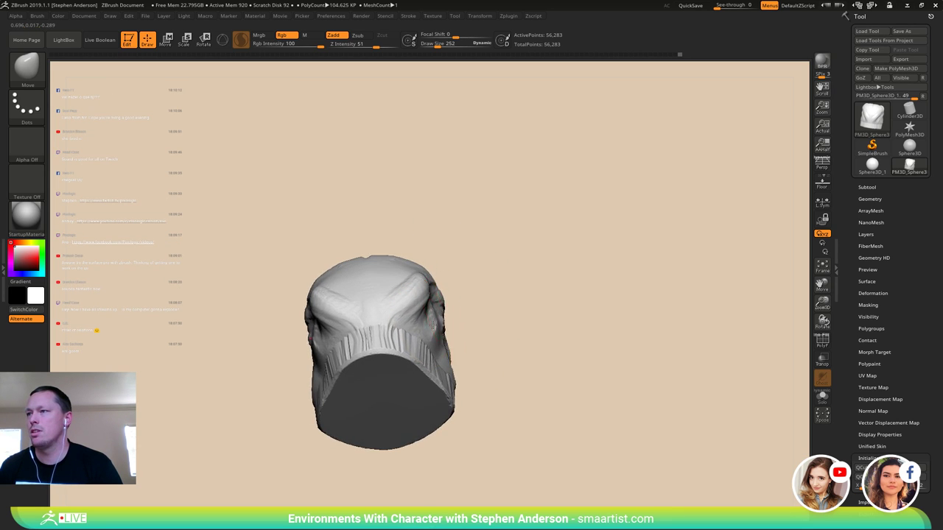
{"action": "mouse_move", "coordinate": [432, 325]}
{"action": "right_mouse_down"}
{"action": "mouse_move", "coordinate": [410, 321]}
{"action": "mouse_move", "coordinate": [450, 318]}
{"action": "right_mouse_up"}
{"action": "left_click_drag", "start_coordinate": [411, 302], "coordinate": [397, 296]}
- Return to ClayBuildup at draw size 124 and build up a rounded bulge inside the eye-like side hollow
{"action": "key", "text": "b"}
{"action": "key", "text": "c"}
{"action": "key", "text": "b"}
{"action": "mouse_move", "coordinate": [413, 307]}
{"action": "right_mouse_down"}
{"action": "mouse_move", "coordinate": [382, 324]}
{"action": "mouse_move", "coordinate": [404, 310]}
{"action": "mouse_move", "coordinate": [430, 324]}
{"action": "mouse_move", "coordinate": [413, 305]}
{"action": "right_mouse_up"}
{"action": "key", "text": "s"}
{"action": "mouse_move", "coordinate": [410, 302]}
{"action": "left_mouse_down"}
{"action": "mouse_move", "coordinate": [387, 299]}
{"action": "mouse_move", "coordinate": [397, 309]}
{"action": "left_mouse_up"}
{"action": "mouse_move", "coordinate": [406, 278]}
{"action": "left_mouse_down"}
{"action": "mouse_move", "coordinate": [418, 302]}
{"action": "mouse_move", "coordinate": [388, 317]}
{"action": "mouse_move", "coordinate": [415, 272]}
{"action": "mouse_move", "coordinate": [426, 270]}
{"action": "mouse_move", "coordinate": [414, 276]}
{"action": "mouse_move", "coordinate": [425, 307]}
{"action": "left_mouse_up"}
{"action": "mouse_move", "coordinate": [398, 322]}
{"action": "right_mouse_down"}
{"action": "mouse_move", "coordinate": [451, 318]}
{"action": "mouse_move", "coordinate": [371, 282]}
{"action": "mouse_move", "coordinate": [329, 291]}
{"action": "mouse_move", "coordinate": [346, 298]}
{"action": "right_mouse_up"}
{"action": "right_click_drag", "start_coordinate": [346, 298], "coordinate": [416, 364], "text": "ctrl"}
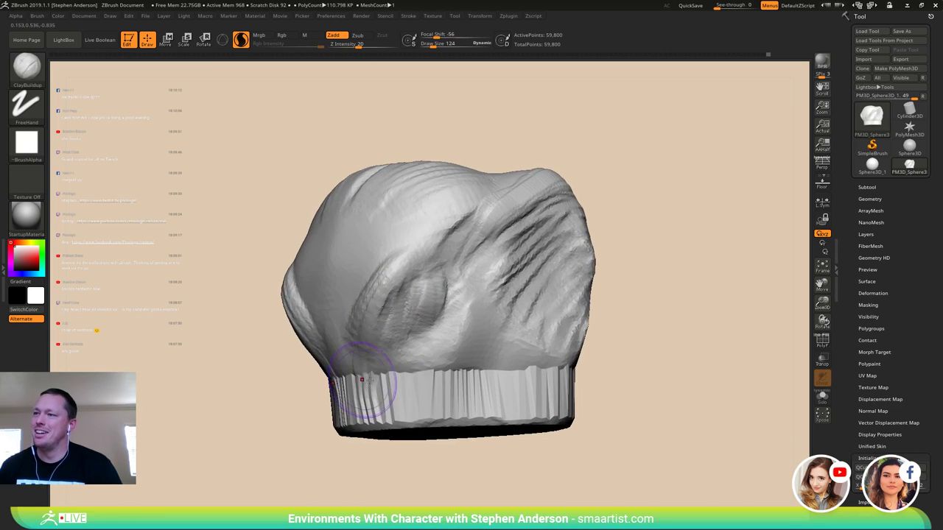
- Lay vertical ClayBuildup strokes from the front of the face down over the neck base to blend them
{"action": "right_click_drag", "start_coordinate": [361, 383], "coordinate": [384, 376]}
{"action": "left_click_drag", "start_coordinate": [359, 386], "coordinate": [346, 412]}
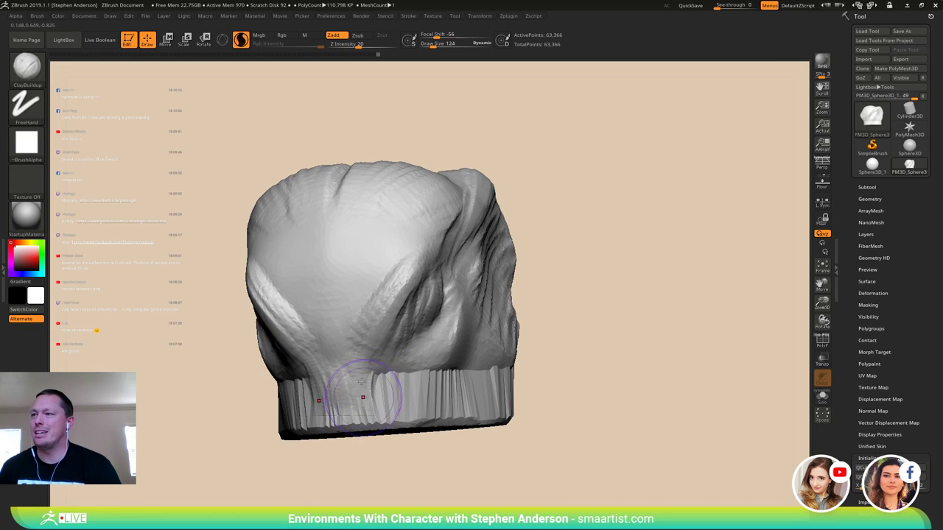
{"action": "left_click_drag", "start_coordinate": [353, 369], "coordinate": [345, 417]}
{"action": "mouse_move", "coordinate": [383, 362]}
{"action": "left_mouse_down"}
{"action": "mouse_move", "coordinate": [387, 393]}
{"action": "mouse_move", "coordinate": [409, 416]}
{"action": "mouse_move", "coordinate": [377, 418]}
{"action": "left_mouse_up"}
{"action": "right_click_drag", "start_coordinate": [409, 382], "coordinate": [344, 370]}
{"action": "left_click_drag", "start_coordinate": [431, 371], "coordinate": [418, 374]}
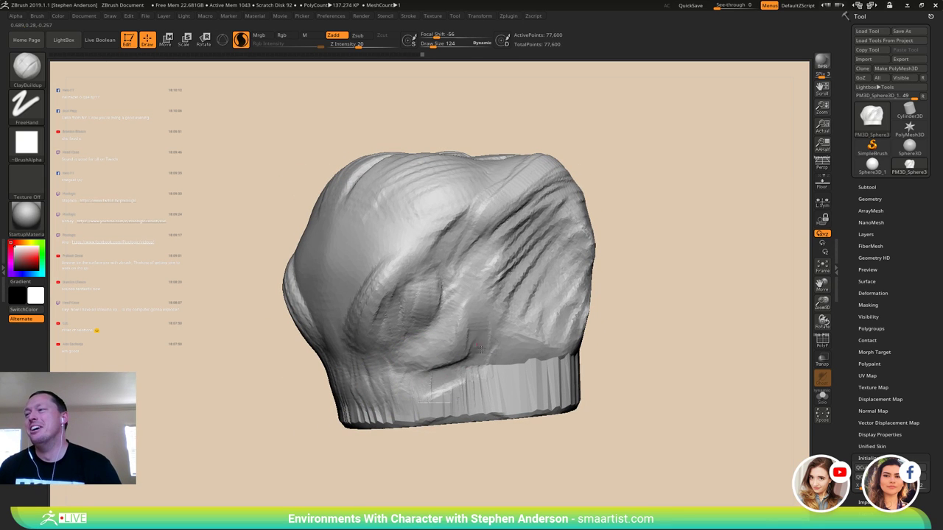
- Sculpt a cheek ridge behind the eye hollow and build clay over the side of the neck base below it
{"action": "left_click_drag", "start_coordinate": [481, 358], "coordinate": [484, 340]}
{"action": "right_click_drag", "start_coordinate": [489, 349], "coordinate": [436, 343]}
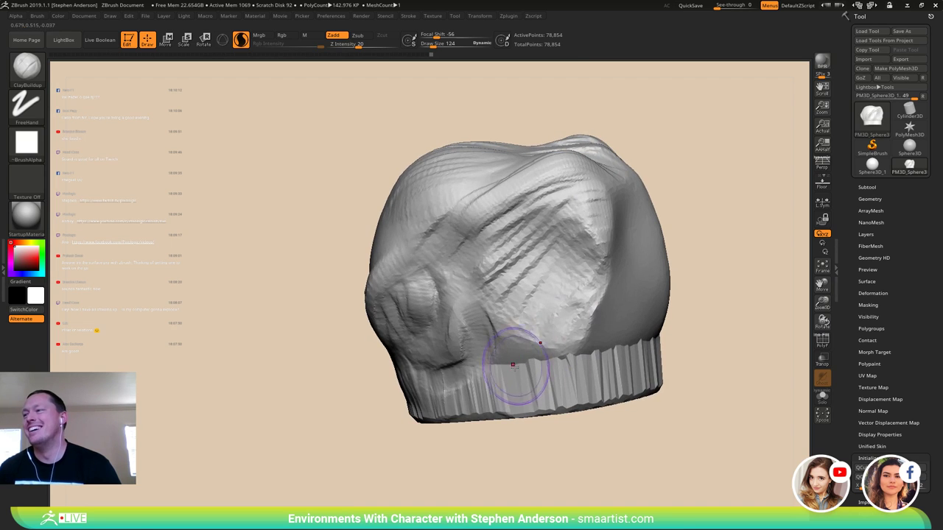
{"action": "mouse_move", "coordinate": [517, 359]}
{"action": "left_mouse_down"}
{"action": "mouse_move", "coordinate": [515, 374]}
{"action": "mouse_move", "coordinate": [550, 393]}
{"action": "left_mouse_up"}
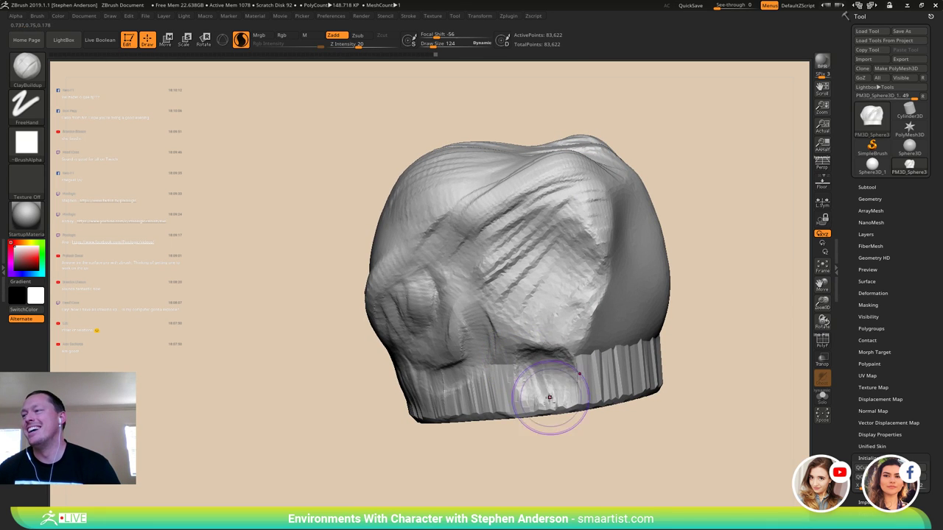
{"action": "mouse_move", "coordinate": [527, 390]}
{"action": "right_mouse_down"}
{"action": "mouse_move", "coordinate": [552, 366]}
{"action": "mouse_move", "coordinate": [521, 370]}
{"action": "right_mouse_up"}
{"action": "left_click_drag", "start_coordinate": [535, 399], "coordinate": [564, 396]}
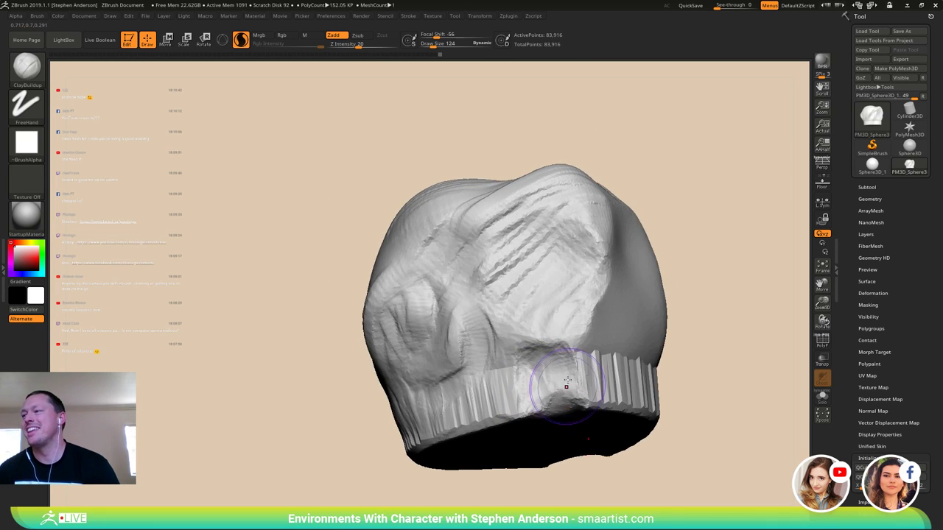
- Mask the rear section of the underside on both sides and invert the mask
{"action": "mouse_move", "coordinate": [582, 389]}
{"action": "right_mouse_down"}
{"action": "mouse_move", "coordinate": [530, 359]}
{"action": "mouse_move", "coordinate": [566, 355]}
{"action": "mouse_move", "coordinate": [545, 341]}
{"action": "right_mouse_up"}
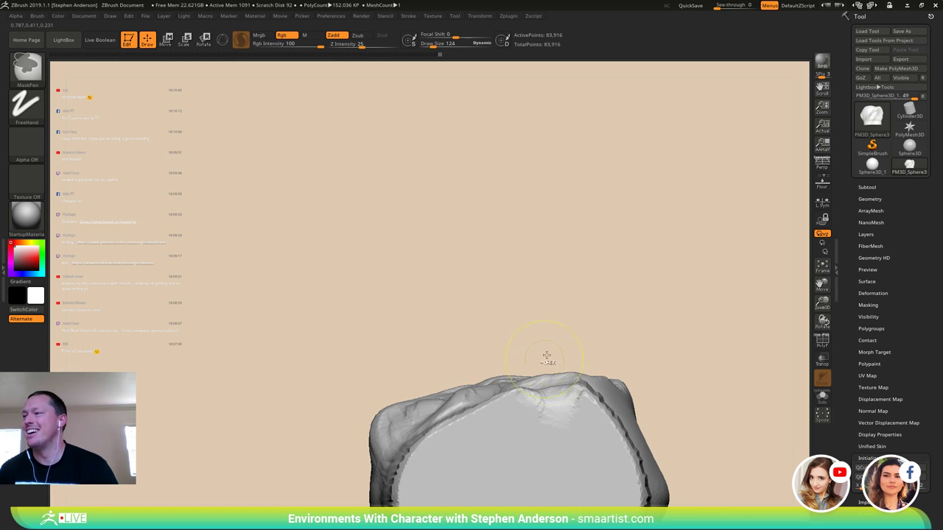
{"action": "left_click_drag", "start_coordinate": [534, 330], "coordinate": [643, 461], "text": "ctrl"}
{"action": "right_click_drag", "start_coordinate": [632, 337], "coordinate": [532, 253], "text": "alt"}
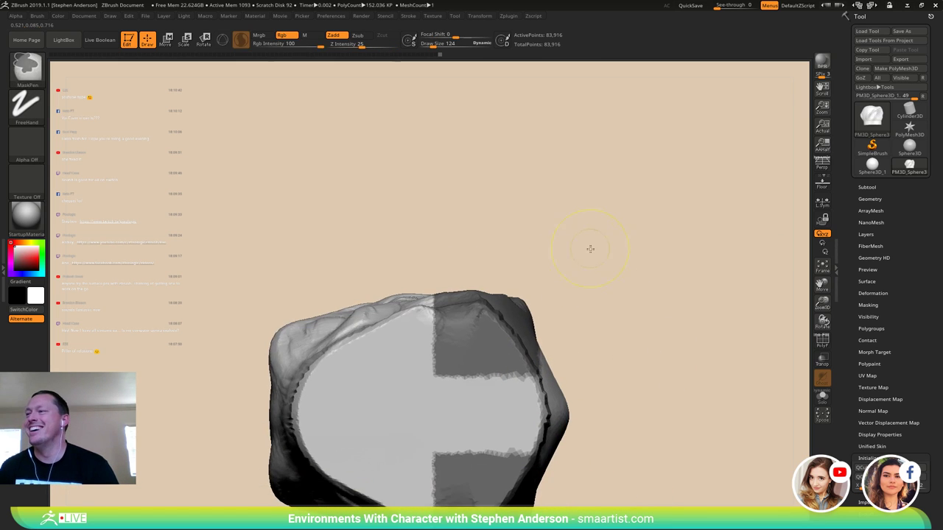
{"action": "left_click", "coordinate": [590, 249], "text": "ctrl"}
{"action": "mouse_move", "coordinate": [608, 237]}
{"action": "right_mouse_down"}
{"action": "mouse_move", "coordinate": [623, 223]}
{"action": "mouse_move", "coordinate": [582, 291]}
{"action": "right_mouse_up"}
{"action": "right_click_drag", "start_coordinate": [582, 291], "coordinate": [626, 231], "text": "alt"}
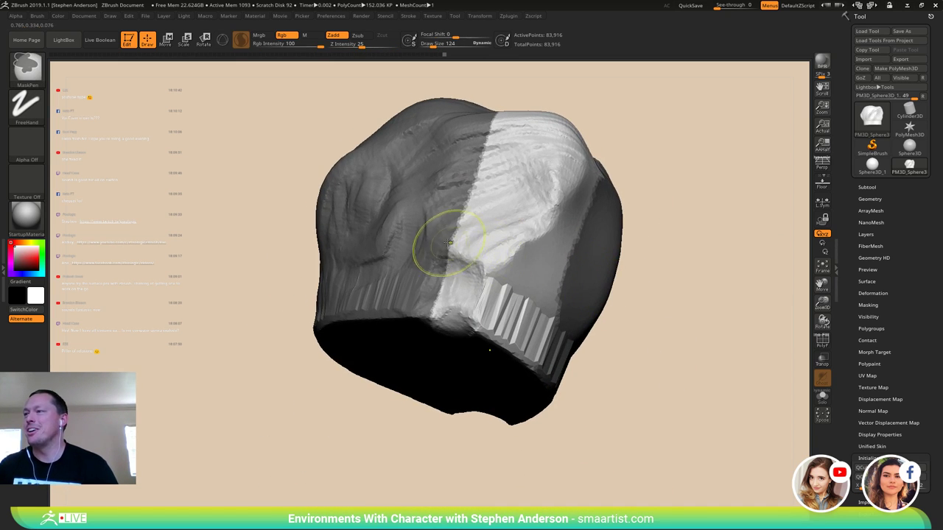
- Extend the mask over the upper rear of the head, leaving only the rear sides of the neck base unmasked
{"action": "mouse_move", "coordinate": [448, 245]}
{"action": "left_mouse_down", "text": "ctrl"}
{"action": "mouse_move", "coordinate": [544, 278]}
{"action": "mouse_move", "coordinate": [528, 249]}
{"action": "mouse_move", "coordinate": [527, 212]}
{"action": "mouse_move", "coordinate": [556, 206]}
{"action": "left_mouse_up", "text": "ctrl"}
{"action": "left_click_drag", "start_coordinate": [471, 88], "coordinate": [654, 240], "text": "ctrl"}
{"action": "mouse_move", "coordinate": [654, 205]}
{"action": "right_mouse_down"}
{"action": "mouse_move", "coordinate": [604, 246]}
{"action": "mouse_move", "coordinate": [657, 219]}
{"action": "mouse_move", "coordinate": [673, 166]}
{"action": "mouse_move", "coordinate": [592, 189]}
{"action": "mouse_move", "coordinate": [535, 228]}
{"action": "right_mouse_up"}
- With the Move brush at draw size 235, push the unmasked neck sides inward into deep notches, and clear the mask
{"action": "key", "text": "b"}
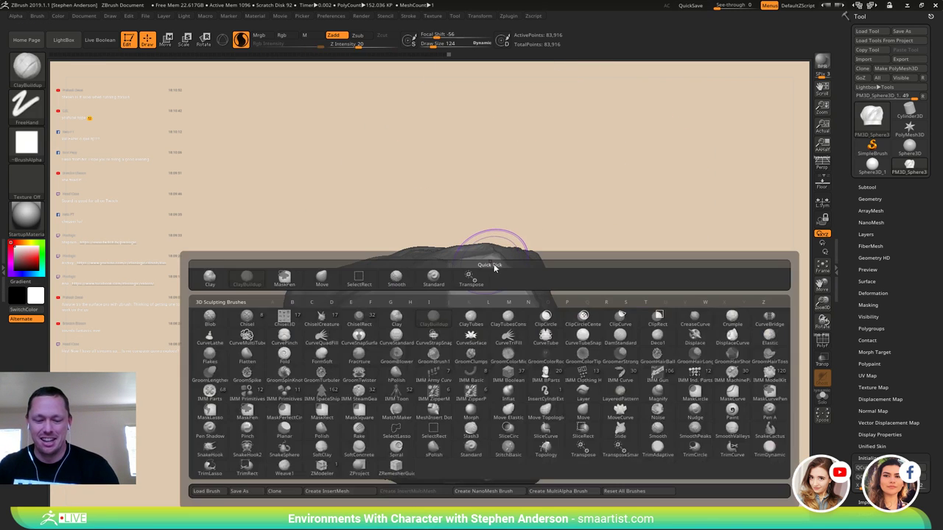
{"action": "key", "text": "m"}
{"action": "key", "text": "v"}
{"action": "key", "text": "s"}
{"action": "left_click_drag", "start_coordinate": [489, 267], "coordinate": [496, 269]}
{"action": "mouse_move", "coordinate": [497, 267]}
{"action": "left_mouse_down"}
{"action": "mouse_move", "coordinate": [485, 314]}
{"action": "mouse_move", "coordinate": [461, 299]}
{"action": "left_mouse_up"}
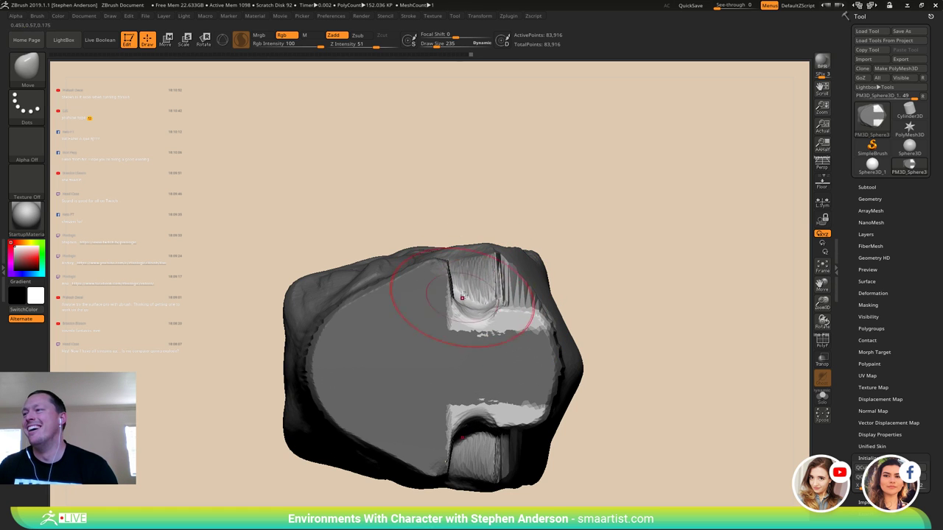
{"action": "mouse_move", "coordinate": [466, 274]}
{"action": "right_mouse_down"}
{"action": "mouse_move", "coordinate": [474, 368]}
{"action": "mouse_move", "coordinate": [509, 380]}
{"action": "mouse_move", "coordinate": [601, 331]}
{"action": "right_mouse_up"}
{"action": "right_click_drag", "start_coordinate": [602, 331], "coordinate": [532, 280], "text": "ctrl"}
{"action": "left_click_drag", "start_coordinate": [535, 280], "coordinate": [543, 256], "text": "ctrl"}
- Reduce the Move brush to draw size 148 and pull the sides of the neck base inward beside the notches
{"action": "mouse_move", "coordinate": [467, 338]}
{"action": "right_mouse_down"}
{"action": "mouse_move", "coordinate": [505, 328]}
{"action": "mouse_move", "coordinate": [507, 391]}
{"action": "mouse_move", "coordinate": [412, 361]}
{"action": "mouse_move", "coordinate": [329, 303]}
{"action": "right_mouse_up"}
{"action": "mouse_move", "coordinate": [330, 303]}
{"action": "right_mouse_down", "text": "alt"}
{"action": "mouse_move", "coordinate": [300, 322]}
{"action": "mouse_move", "coordinate": [272, 286]}
{"action": "right_mouse_up", "text": "alt"}
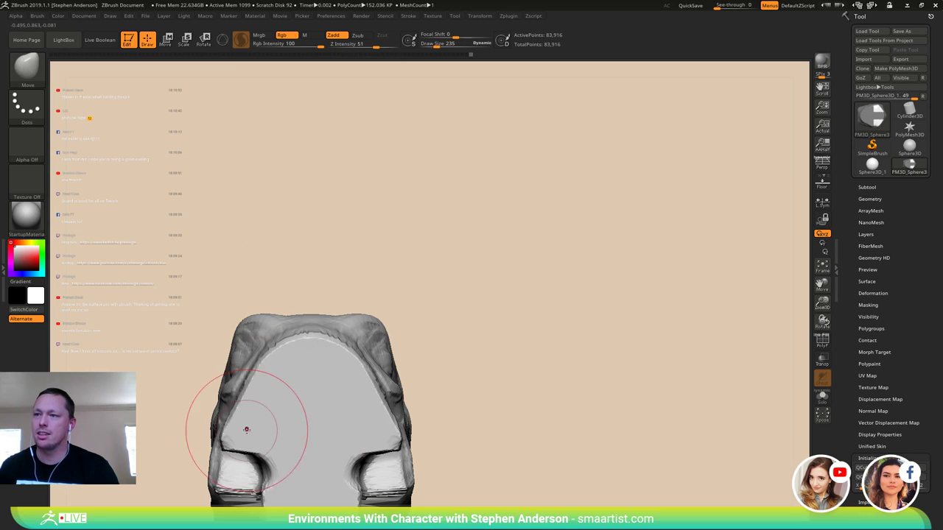
{"action": "right_click_drag", "start_coordinate": [240, 438], "coordinate": [236, 350], "text": "alt"}
{"action": "key", "text": "s"}
{"action": "left_click_drag", "start_coordinate": [233, 349], "coordinate": [274, 349]}
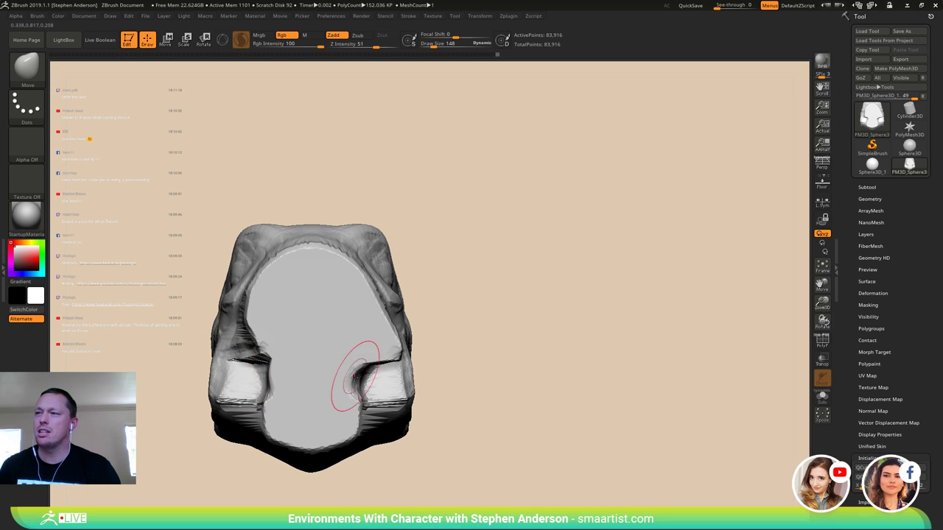
{"action": "mouse_move", "coordinate": [420, 329]}
{"action": "left_mouse_down"}
{"action": "mouse_move", "coordinate": [355, 340]}
{"action": "mouse_move", "coordinate": [362, 410]}
{"action": "mouse_move", "coordinate": [394, 398]}
{"action": "mouse_move", "coordinate": [391, 322]}
{"action": "mouse_move", "coordinate": [421, 327]}
{"action": "mouse_move", "coordinate": [431, 341]}
{"action": "left_mouse_up"}
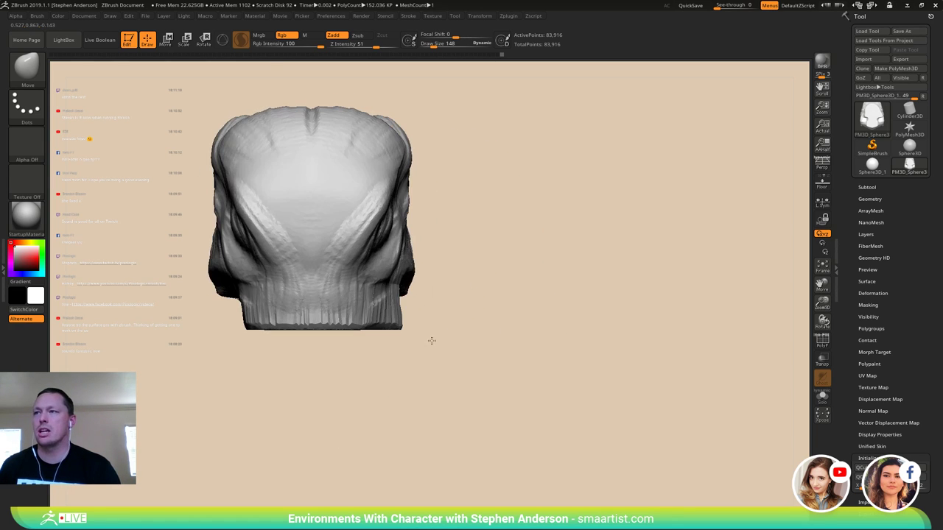
- With ClayBuildup at draw size 148, build up the inside of the neck notch and smooth its surface
{"action": "key", "text": "b"}
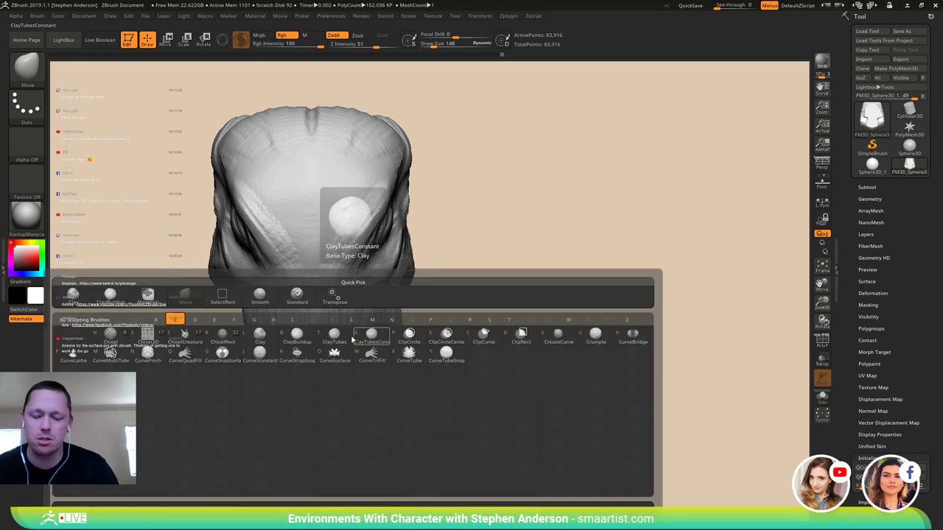
{"action": "key", "text": "c"}
{"action": "key", "text": "b"}
{"action": "mouse_move", "coordinate": [354, 339]}
{"action": "left_mouse_down"}
{"action": "mouse_move", "coordinate": [276, 317]}
{"action": "mouse_move", "coordinate": [255, 275]}
{"action": "left_mouse_up"}
{"action": "mouse_move", "coordinate": [195, 313]}
{"action": "right_mouse_down"}
{"action": "mouse_move", "coordinate": [222, 309]}
{"action": "mouse_move", "coordinate": [154, 302]}
{"action": "mouse_move", "coordinate": [207, 309]}
{"action": "mouse_move", "coordinate": [159, 309]}
{"action": "mouse_move", "coordinate": [175, 336]}
{"action": "right_mouse_up"}
{"action": "right_click_drag", "start_coordinate": [223, 296], "coordinate": [271, 298]}
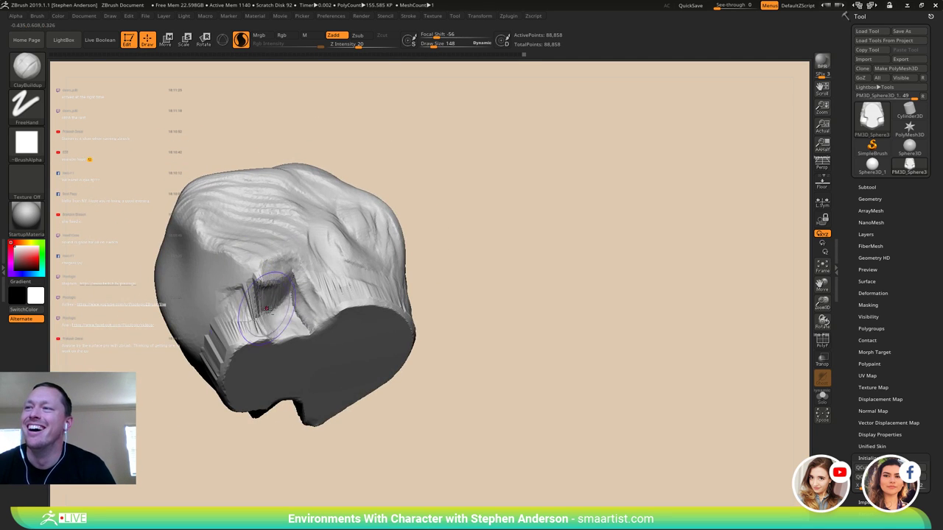
{"action": "left_click_drag", "start_coordinate": [267, 309], "coordinate": [242, 312], "text": "shift"}
- Smooth the ridged rear edge of the neck base into the back of the head
{"action": "right_click_drag", "start_coordinate": [243, 296], "coordinate": [168, 286], "text": "alt"}
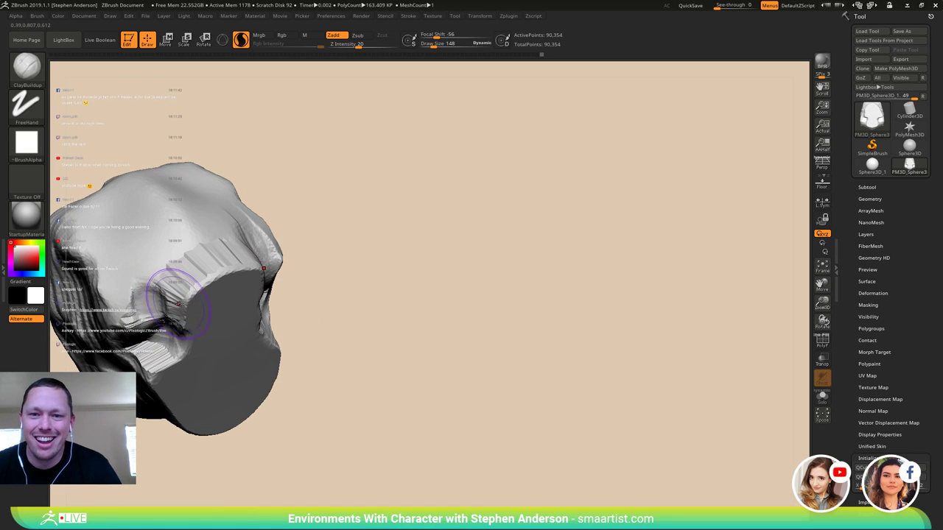
{"action": "right_click_drag", "start_coordinate": [192, 295], "coordinate": [342, 303]}
{"action": "key", "text": "shift"}
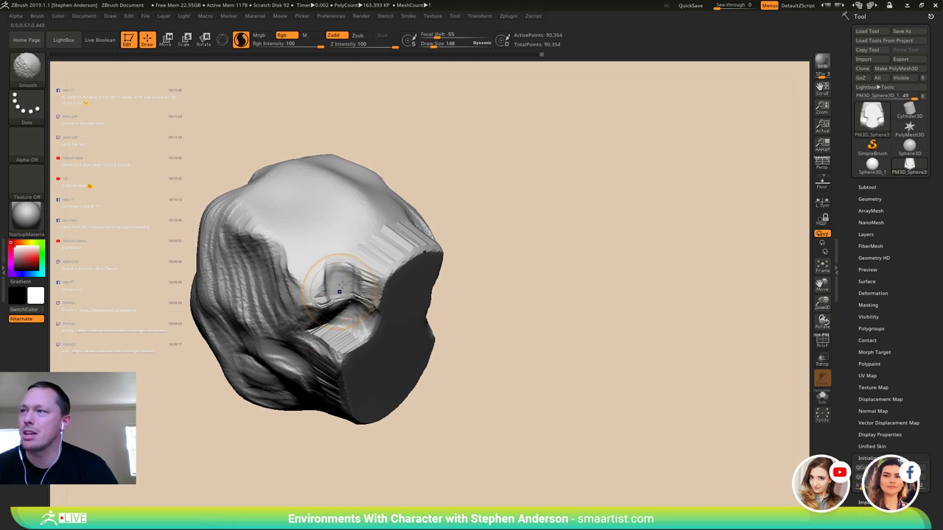
{"action": "left_click_drag", "start_coordinate": [382, 241], "coordinate": [374, 245], "text": "shift"}
{"action": "right_click_drag", "start_coordinate": [374, 245], "coordinate": [353, 252]}
- Add ClayBuildup strokes to the surface just behind and above the neck notch
{"action": "left_click_drag", "start_coordinate": [328, 292], "coordinate": [327, 296]}
{"action": "mouse_move", "coordinate": [323, 274]}
{"action": "right_mouse_down"}
{"action": "mouse_move", "coordinate": [318, 238]}
{"action": "mouse_move", "coordinate": [355, 233]}
{"action": "right_mouse_up"}
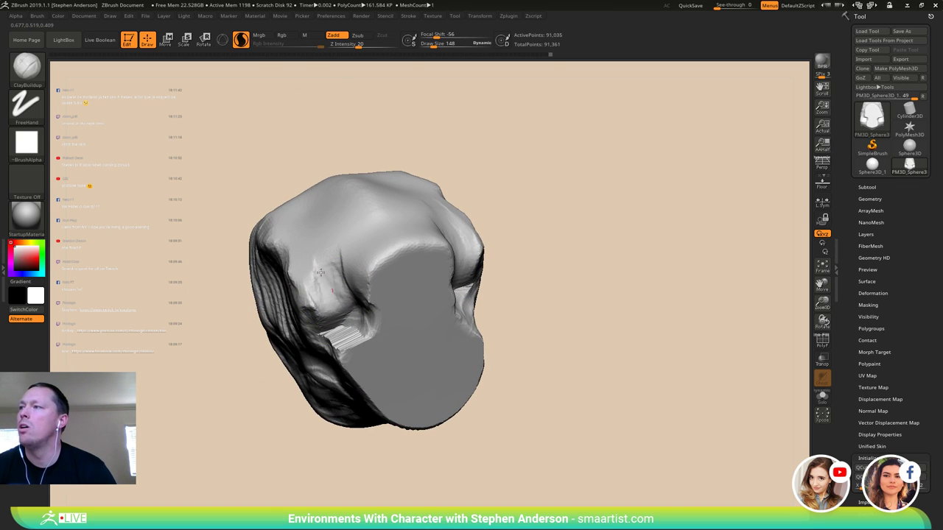
{"action": "left_click_drag", "start_coordinate": [321, 272], "coordinate": [322, 283]}
{"action": "right_click_drag", "start_coordinate": [283, 202], "coordinate": [314, 248]}
{"action": "left_click_drag", "start_coordinate": [315, 262], "coordinate": [318, 267]}
{"action": "mouse_move", "coordinate": [341, 152]}
{"action": "right_mouse_down"}
{"action": "mouse_move", "coordinate": [328, 171]}
{"action": "mouse_move", "coordinate": [367, 175]}
{"action": "mouse_move", "coordinate": [338, 193]}
{"action": "mouse_move", "coordinate": [318, 258]}
{"action": "mouse_move", "coordinate": [271, 240]}
{"action": "mouse_move", "coordinate": [271, 267]}
{"action": "mouse_move", "coordinate": [290, 258]}
{"action": "mouse_move", "coordinate": [370, 262]}
{"action": "mouse_move", "coordinate": [449, 297]}
{"action": "mouse_move", "coordinate": [277, 279]}
{"action": "mouse_move", "coordinate": [304, 298]}
{"action": "mouse_move", "coordinate": [383, 302]}
{"action": "mouse_move", "coordinate": [296, 297]}
{"action": "mouse_move", "coordinate": [369, 305]}
{"action": "mouse_move", "coordinate": [355, 306]}
{"action": "right_mouse_up"}
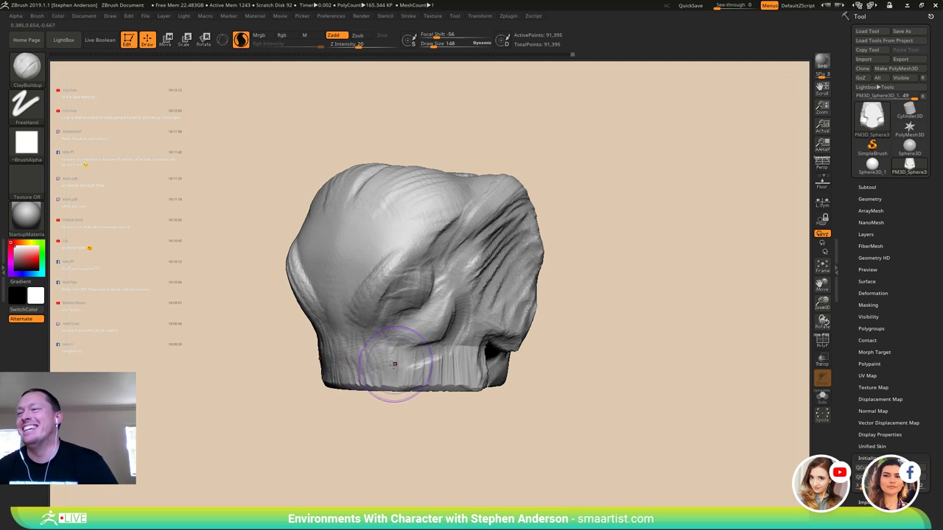
- Lay diagonal clay strokes across the front of the neck base below the brow and smooth them
{"action": "right_click_drag", "start_coordinate": [394, 364], "coordinate": [445, 343]}
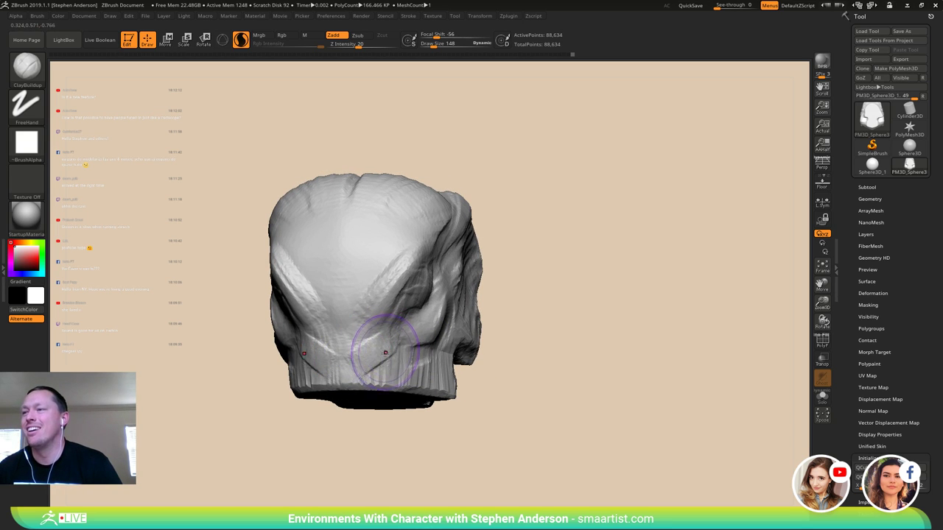
{"action": "left_click_drag", "start_coordinate": [385, 353], "coordinate": [374, 356], "text": "shift"}
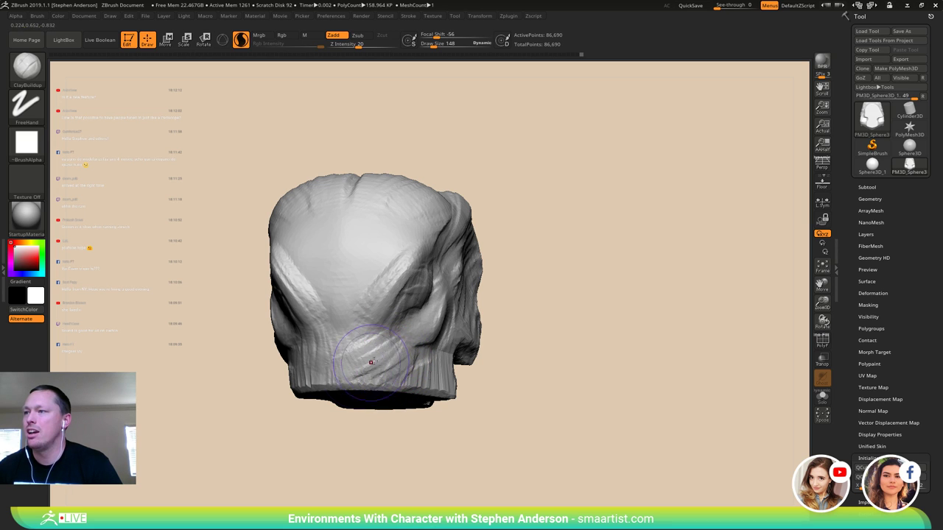
{"action": "mouse_move", "coordinate": [372, 377]}
{"action": "right_mouse_down"}
{"action": "mouse_move", "coordinate": [346, 368]}
{"action": "mouse_move", "coordinate": [356, 361]}
{"action": "mouse_move", "coordinate": [307, 376]}
{"action": "mouse_move", "coordinate": [295, 357]}
{"action": "right_mouse_up"}
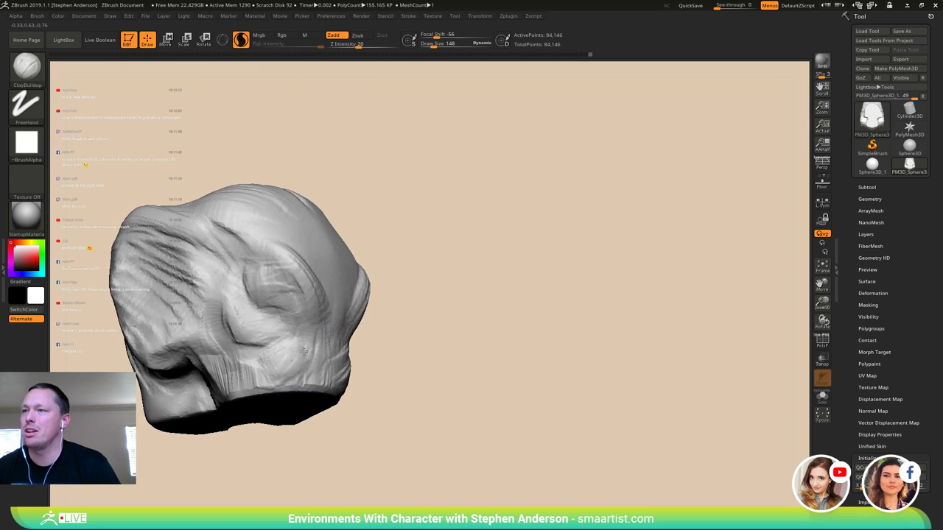
- Build up the cheek area beneath the eye hollow and the front lower edge of the base with ClayBuildup
{"action": "left_click_drag", "start_coordinate": [283, 325], "coordinate": [258, 337]}
{"action": "mouse_move", "coordinate": [314, 361]}
{"action": "right_mouse_down"}
{"action": "mouse_move", "coordinate": [290, 366]}
{"action": "mouse_move", "coordinate": [280, 356]}
{"action": "mouse_move", "coordinate": [292, 361]}
{"action": "mouse_move", "coordinate": [289, 383]}
{"action": "right_mouse_up"}
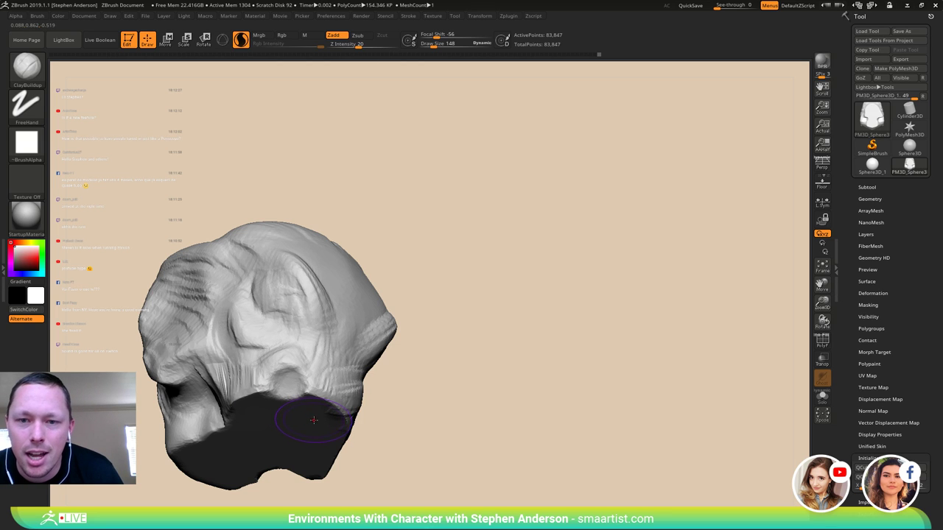
{"action": "mouse_move", "coordinate": [332, 378]}
{"action": "right_mouse_down"}
{"action": "mouse_move", "coordinate": [387, 471]}
{"action": "mouse_move", "coordinate": [343, 442]}
{"action": "mouse_move", "coordinate": [316, 394]}
{"action": "right_mouse_up"}
{"action": "mouse_move", "coordinate": [389, 383]}
{"action": "right_mouse_down"}
{"action": "mouse_move", "coordinate": [387, 355]}
{"action": "mouse_move", "coordinate": [341, 351]}
{"action": "right_mouse_up"}
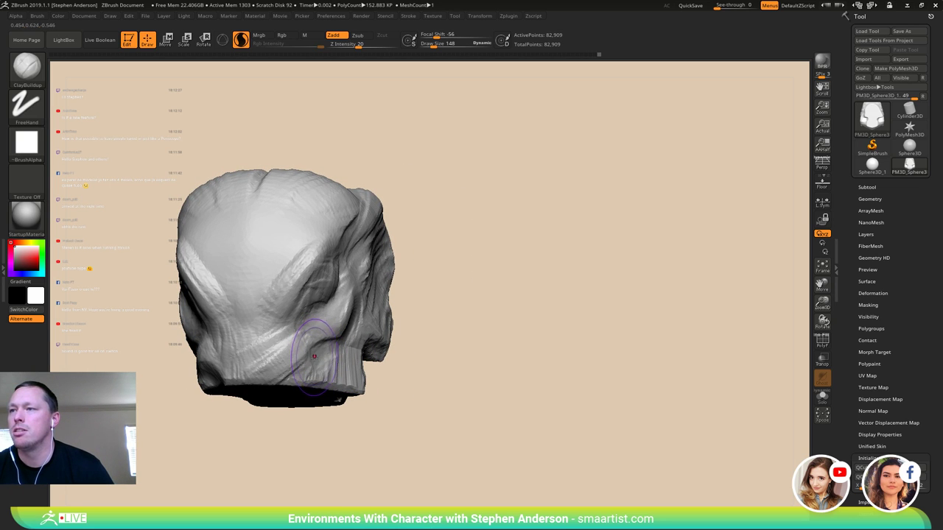
- Build up a block of clay on the cheek beneath the eye hollow, down to the lower front edge
{"action": "right_click_drag", "start_coordinate": [307, 358], "coordinate": [260, 348]}
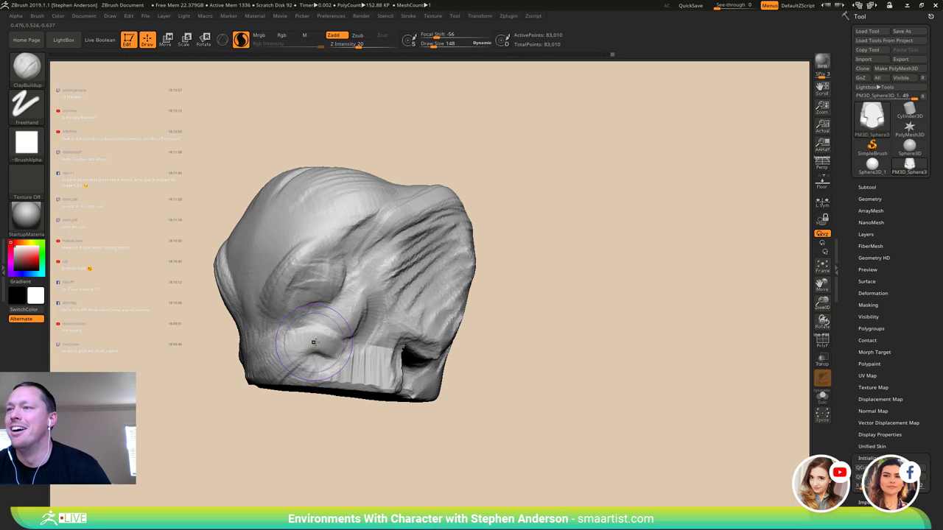
{"action": "right_click_drag", "start_coordinate": [314, 343], "coordinate": [197, 346]}
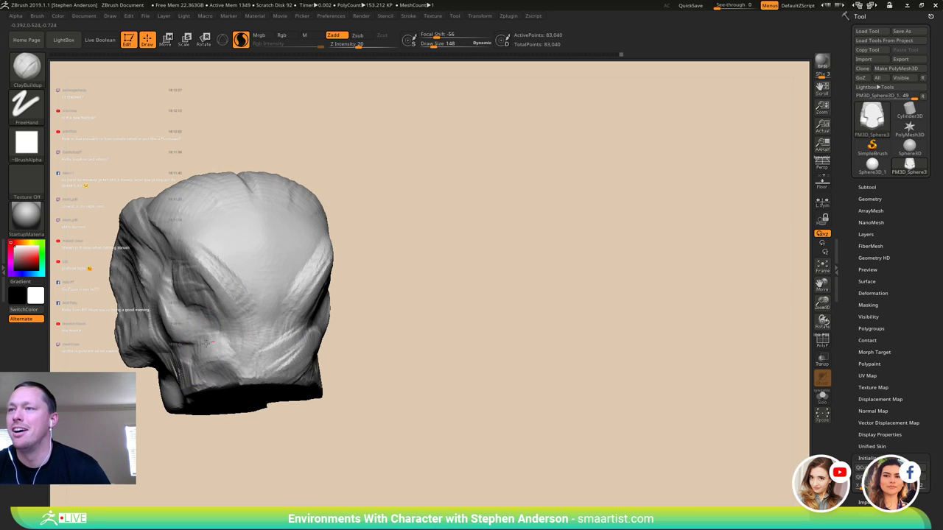
{"action": "left_click_drag", "start_coordinate": [206, 343], "coordinate": [203, 340]}
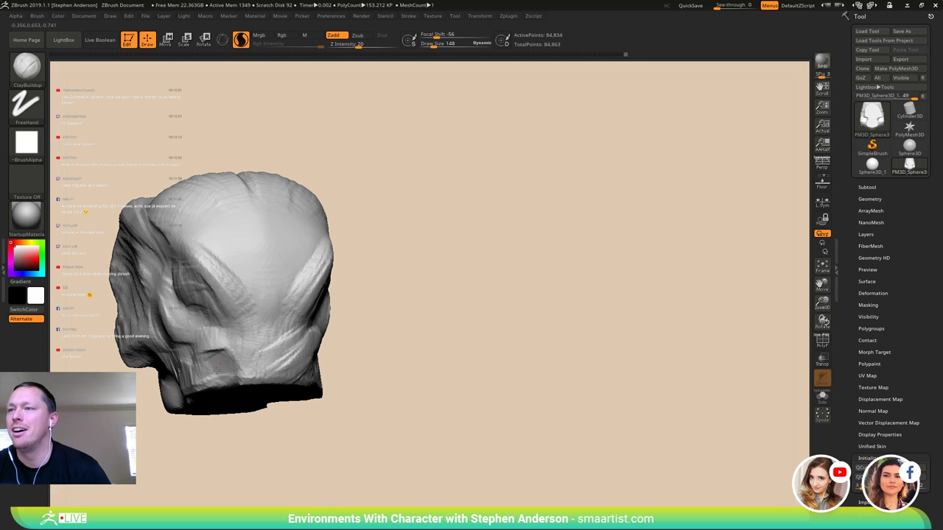
{"action": "right_click_drag", "start_coordinate": [246, 351], "coordinate": [236, 372]}
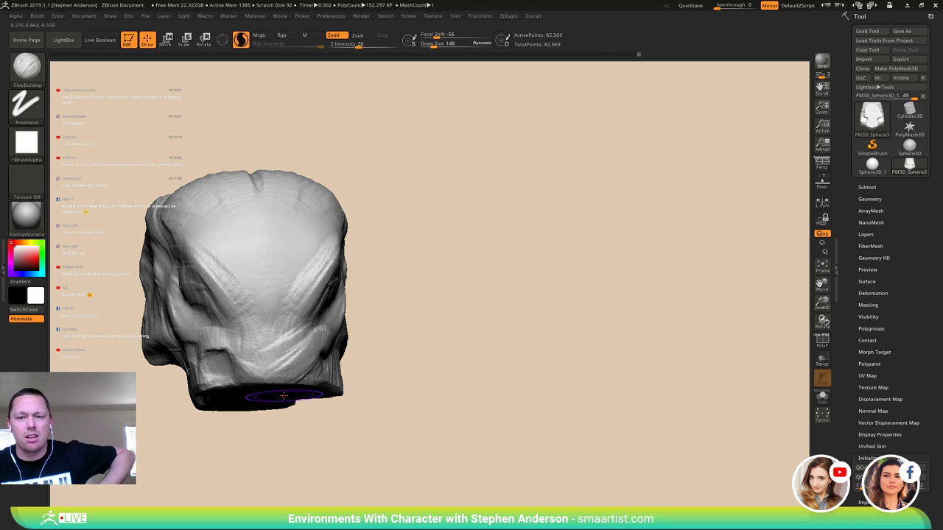
- Add clay to the side of the neck base ahead of the notch and smooth away its vertical ridges
{"action": "mouse_move", "coordinate": [277, 368]}
{"action": "right_mouse_down"}
{"action": "mouse_move", "coordinate": [302, 348]}
{"action": "mouse_move", "coordinate": [242, 377]}
{"action": "mouse_move", "coordinate": [168, 357]}
{"action": "right_mouse_up"}
{"action": "mouse_move", "coordinate": [178, 386]}
{"action": "left_mouse_down"}
{"action": "mouse_move", "coordinate": [190, 374]}
{"action": "mouse_move", "coordinate": [203, 397]}
{"action": "left_mouse_up"}
{"action": "right_click_drag", "start_coordinate": [183, 393], "coordinate": [204, 375]}
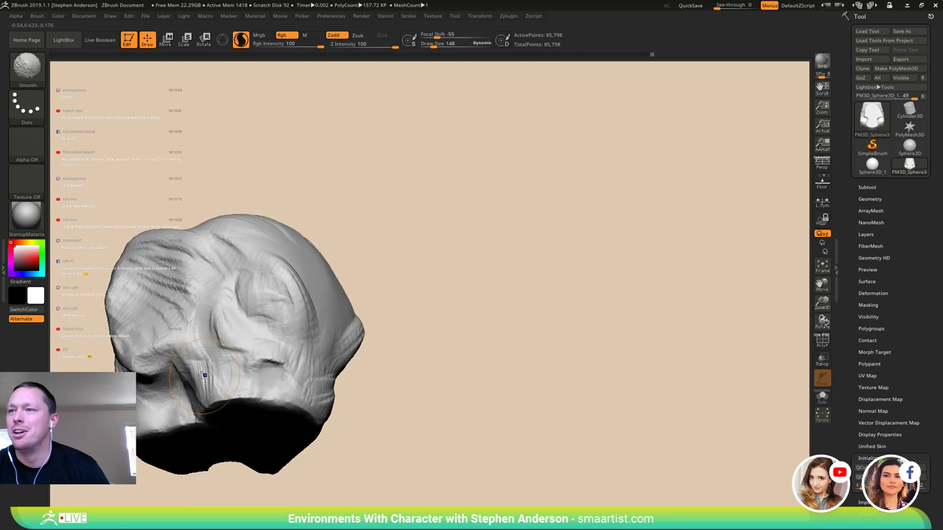
{"action": "left_click_drag", "start_coordinate": [219, 384], "coordinate": [237, 389], "text": "shift"}
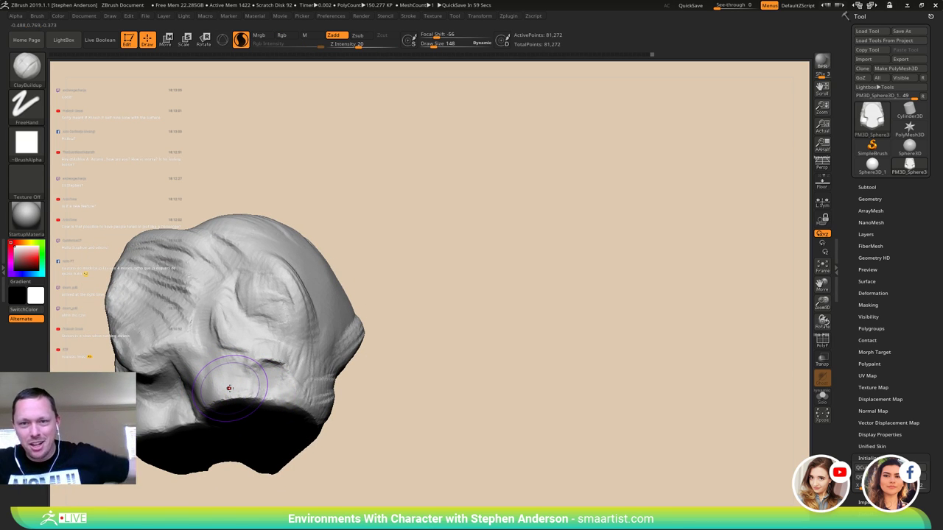
- Fill out the lower side edge of the base in front of the neck notch with ClayBuildup strokes
{"action": "mouse_move", "coordinate": [359, 291]}
{"action": "right_mouse_down"}
{"action": "mouse_move", "coordinate": [398, 302]}
{"action": "mouse_move", "coordinate": [344, 337]}
{"action": "mouse_move", "coordinate": [388, 366]}
{"action": "mouse_move", "coordinate": [301, 287]}
{"action": "mouse_move", "coordinate": [383, 332]}
{"action": "mouse_move", "coordinate": [315, 313]}
{"action": "right_mouse_up"}
{"action": "mouse_move", "coordinate": [324, 324]}
{"action": "left_mouse_down"}
{"action": "mouse_move", "coordinate": [288, 391]}
{"action": "mouse_move", "coordinate": [314, 233]}
{"action": "mouse_move", "coordinate": [283, 220]}
{"action": "left_mouse_up"}
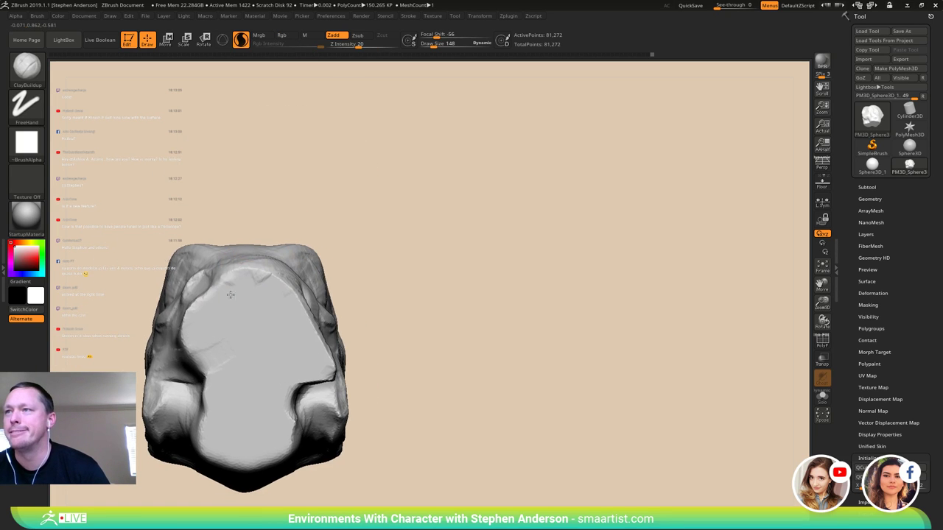
{"action": "mouse_move", "coordinate": [355, 324]}
{"action": "left_mouse_down"}
{"action": "mouse_move", "coordinate": [295, 346]}
{"action": "mouse_move", "coordinate": [284, 414]}
{"action": "mouse_move", "coordinate": [271, 368]}
{"action": "mouse_move", "coordinate": [280, 359]}
{"action": "left_mouse_up"}
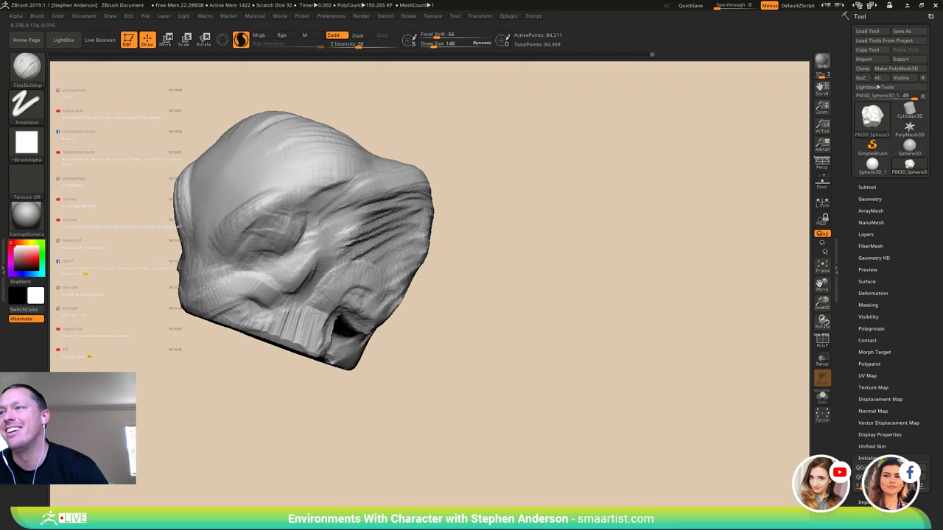
{"action": "right_click_drag", "start_coordinate": [319, 336], "coordinate": [290, 299]}
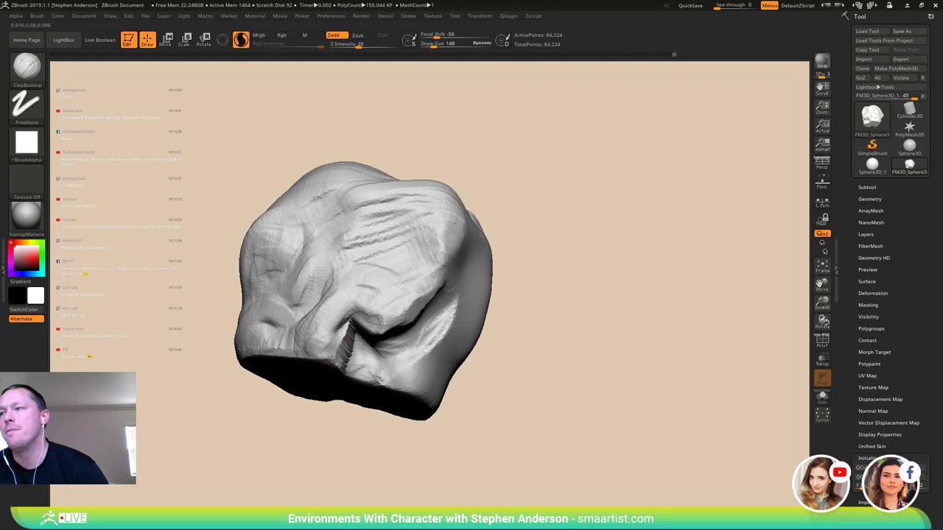
{"action": "left_click_drag", "start_coordinate": [327, 358], "coordinate": [340, 344]}
{"action": "right_click_drag", "start_coordinate": [341, 345], "coordinate": [295, 343]}
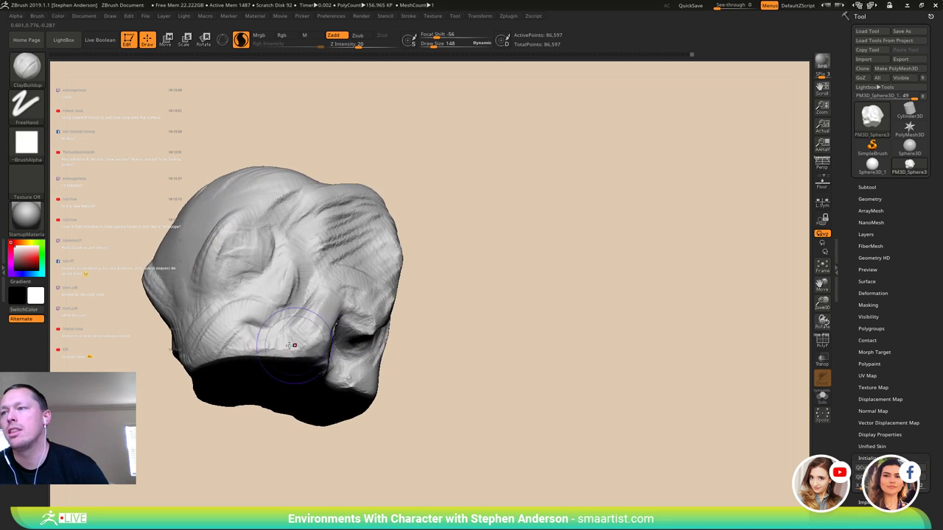
{"action": "left_click_drag", "start_coordinate": [294, 343], "coordinate": [282, 353]}
- Lay ClayBuildup strokes along the front underside rim to round it off below the cheeks
{"action": "mouse_move", "coordinate": [239, 361]}
{"action": "right_mouse_down"}
{"action": "mouse_move", "coordinate": [274, 363]}
{"action": "mouse_move", "coordinate": [272, 375]}
{"action": "mouse_move", "coordinate": [242, 362]}
{"action": "mouse_move", "coordinate": [286, 293]}
{"action": "mouse_move", "coordinate": [272, 288]}
{"action": "right_mouse_up"}
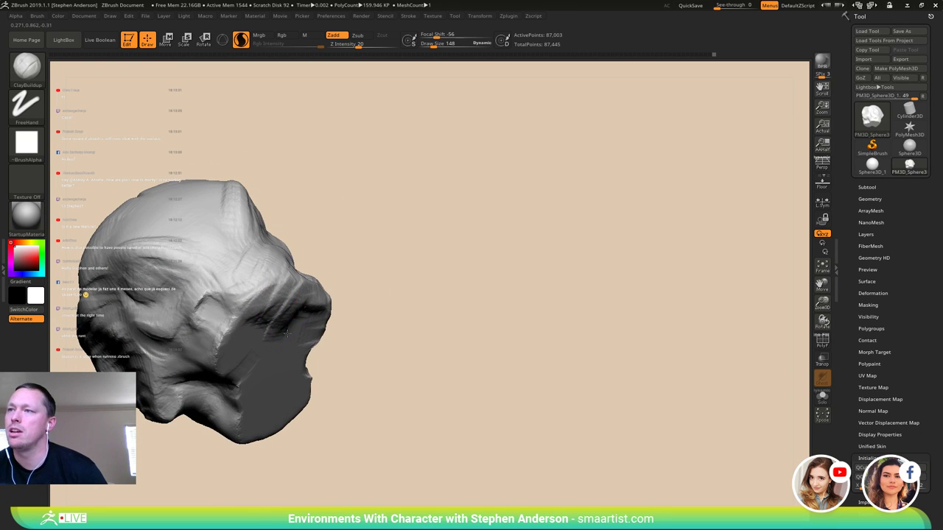
{"action": "left_click_drag", "start_coordinate": [287, 333], "coordinate": [307, 307]}
{"action": "right_click_drag", "start_coordinate": [306, 306], "coordinate": [280, 305]}
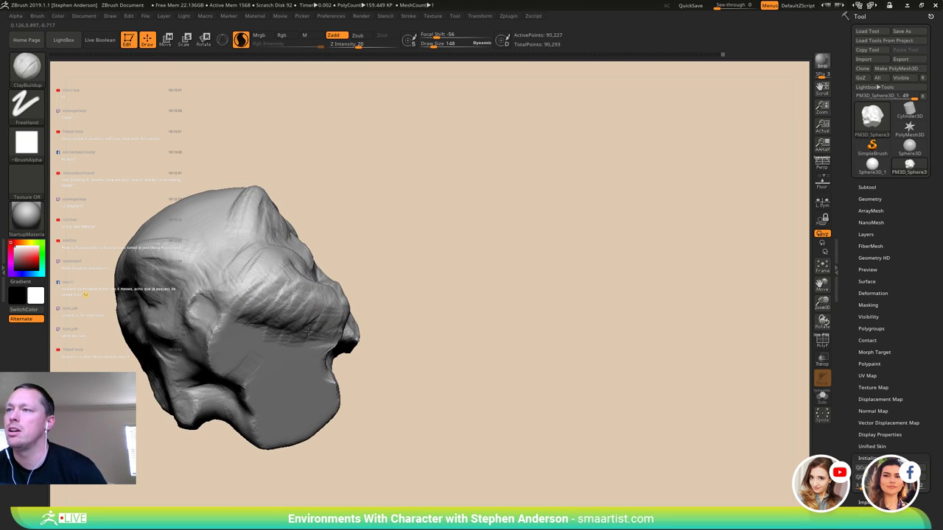
{"action": "left_click_drag", "start_coordinate": [309, 333], "coordinate": [313, 331]}
{"action": "mouse_move", "coordinate": [312, 331]}
{"action": "right_mouse_down"}
{"action": "mouse_move", "coordinate": [288, 358]}
{"action": "mouse_move", "coordinate": [295, 377]}
{"action": "mouse_move", "coordinate": [270, 324]}
{"action": "right_mouse_up"}
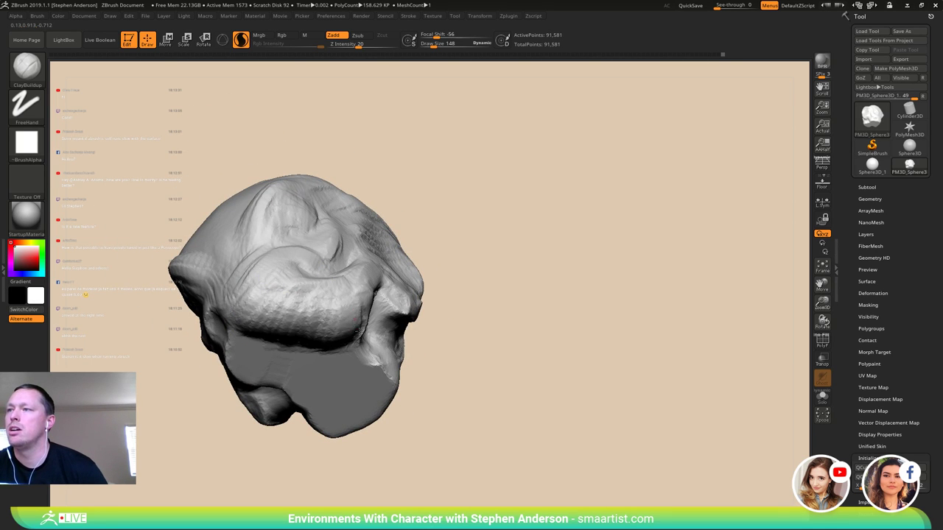
- Build up the jaw corner beside the neck notch and extend the clay up toward the cheek
{"action": "left_click_drag", "start_coordinate": [359, 333], "coordinate": [372, 305]}
{"action": "right_click_drag", "start_coordinate": [372, 306], "coordinate": [361, 352]}
{"action": "left_click_drag", "start_coordinate": [348, 271], "coordinate": [368, 248]}
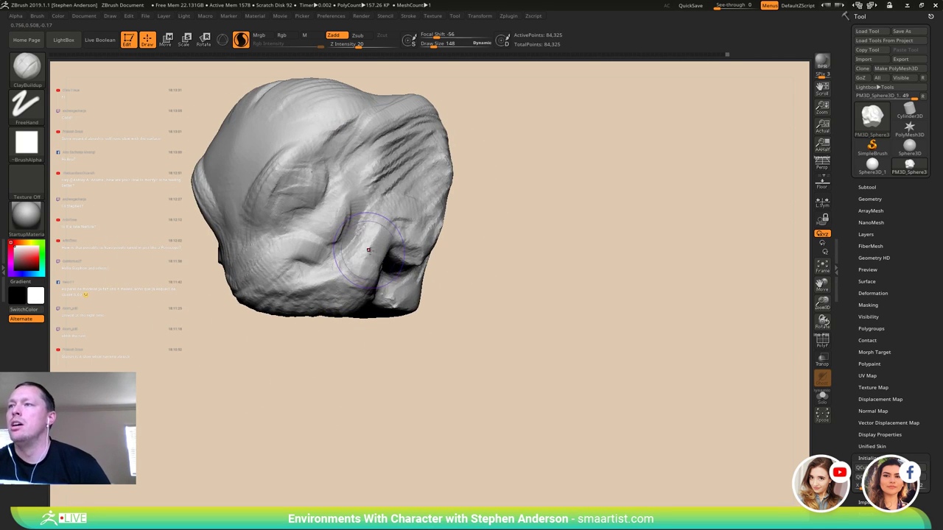
{"action": "mouse_move", "coordinate": [368, 249]}
{"action": "right_mouse_down"}
{"action": "mouse_move", "coordinate": [398, 253]}
{"action": "mouse_move", "coordinate": [419, 295]}
{"action": "mouse_move", "coordinate": [317, 301]}
{"action": "right_mouse_up"}
{"action": "mouse_move", "coordinate": [317, 300]}
{"action": "left_mouse_down"}
{"action": "mouse_move", "coordinate": [353, 249]}
{"action": "mouse_move", "coordinate": [350, 240]}
{"action": "left_mouse_up"}
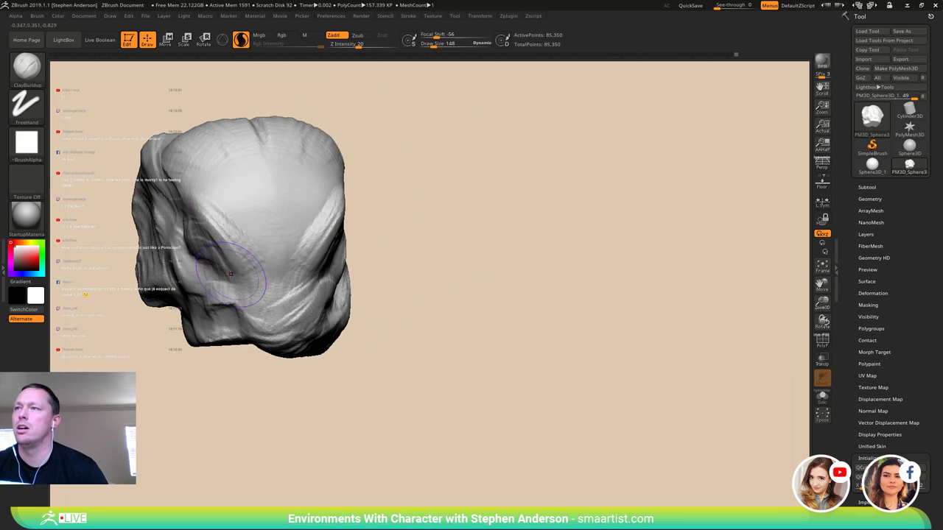
- Set the ClayBuildup Draw Size to 219 and lay strokes across the upper forehead
{"action": "mouse_move", "coordinate": [231, 275]}
{"action": "right_mouse_down"}
{"action": "mouse_move", "coordinate": [180, 247]}
{"action": "mouse_move", "coordinate": [194, 310]}
{"action": "mouse_move", "coordinate": [235, 295]}
{"action": "right_mouse_up"}
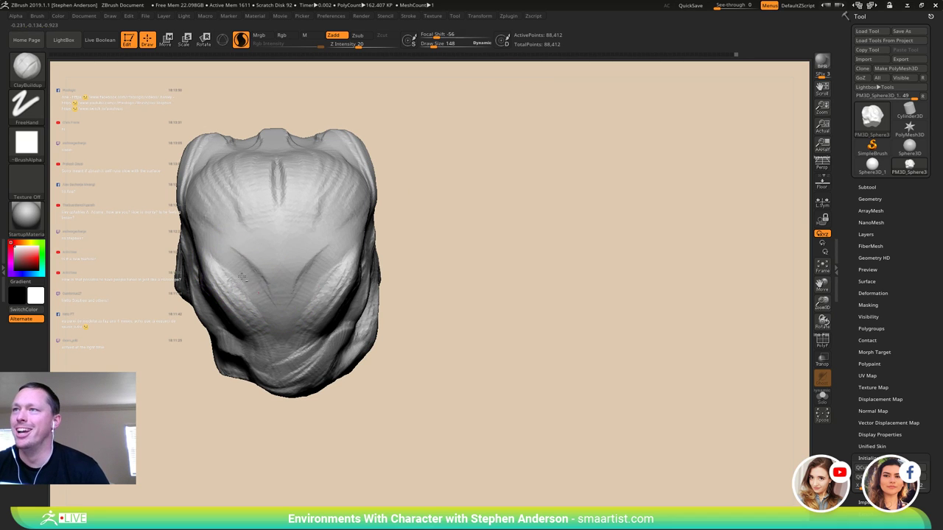
{"action": "mouse_move", "coordinate": [233, 224]}
{"action": "right_mouse_down"}
{"action": "mouse_move", "coordinate": [264, 245]}
{"action": "mouse_move", "coordinate": [247, 244]}
{"action": "right_mouse_up"}
{"action": "key", "text": "s"}
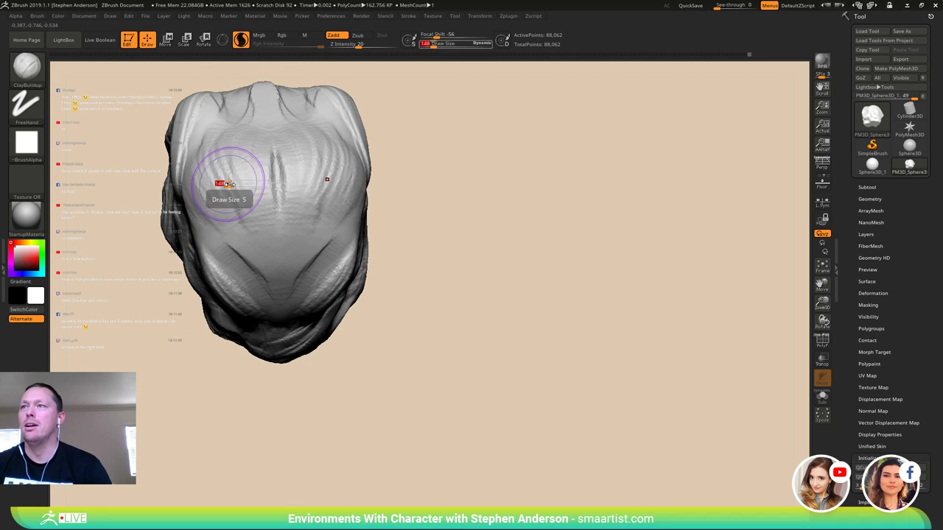
{"action": "left_click_drag", "start_coordinate": [227, 184], "coordinate": [230, 185]}
{"action": "mouse_move", "coordinate": [214, 154]}
{"action": "left_mouse_down"}
{"action": "mouse_move", "coordinate": [210, 172]}
{"action": "mouse_move", "coordinate": [234, 207]}
{"action": "left_mouse_up"}
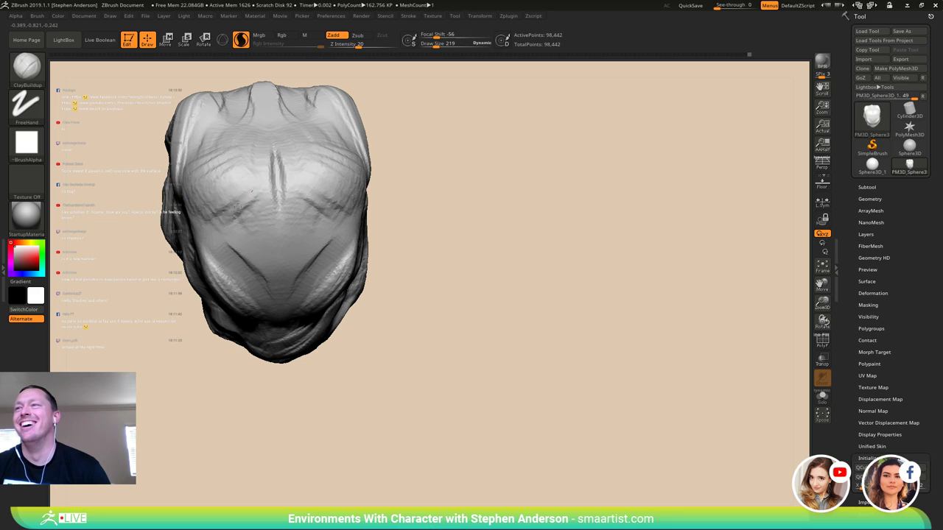
- Lay broad ClayBuildup strokes down the sides of the forehead and over the brow ridges to thicken them
{"action": "mouse_move", "coordinate": [254, 162]}
{"action": "right_mouse_down"}
{"action": "mouse_move", "coordinate": [281, 151]}
{"action": "mouse_move", "coordinate": [315, 229]}
{"action": "mouse_move", "coordinate": [322, 226]}
{"action": "right_mouse_up"}
{"action": "left_click_drag", "start_coordinate": [211, 247], "coordinate": [227, 323]}
{"action": "left_click_drag", "start_coordinate": [213, 278], "coordinate": [226, 312]}
{"action": "mouse_move", "coordinate": [266, 297]}
{"action": "right_mouse_down"}
{"action": "mouse_move", "coordinate": [243, 269]}
{"action": "mouse_move", "coordinate": [264, 288]}
{"action": "right_mouse_up"}
{"action": "left_click_drag", "start_coordinate": [204, 206], "coordinate": [235, 286]}
{"action": "left_click_drag", "start_coordinate": [229, 244], "coordinate": [230, 292]}
{"action": "mouse_move", "coordinate": [253, 292]}
{"action": "right_mouse_down"}
{"action": "mouse_move", "coordinate": [229, 269]}
{"action": "mouse_move", "coordinate": [238, 271]}
{"action": "right_mouse_up"}
{"action": "left_click_drag", "start_coordinate": [237, 267], "coordinate": [233, 322]}
{"action": "left_click_drag", "start_coordinate": [255, 290], "coordinate": [269, 332]}
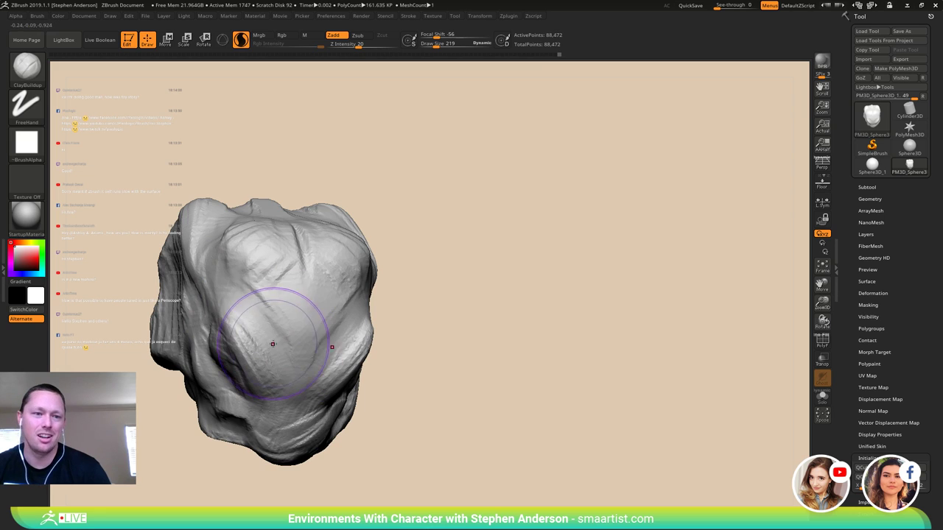
- Add a ClayBuildup stroke to the side of the forehead above the eye hollow
{"action": "right_click_drag", "start_coordinate": [279, 321], "coordinate": [329, 286], "text": "alt"}
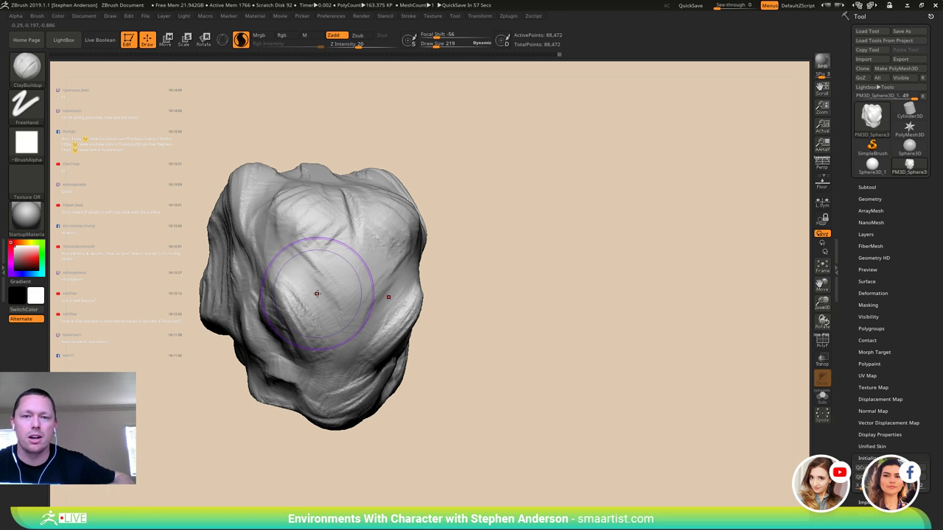
{"action": "mouse_move", "coordinate": [325, 290]}
{"action": "right_mouse_down"}
{"action": "mouse_move", "coordinate": [390, 287]}
{"action": "mouse_move", "coordinate": [328, 274]}
{"action": "mouse_move", "coordinate": [398, 274]}
{"action": "mouse_move", "coordinate": [384, 284]}
{"action": "right_mouse_up"}
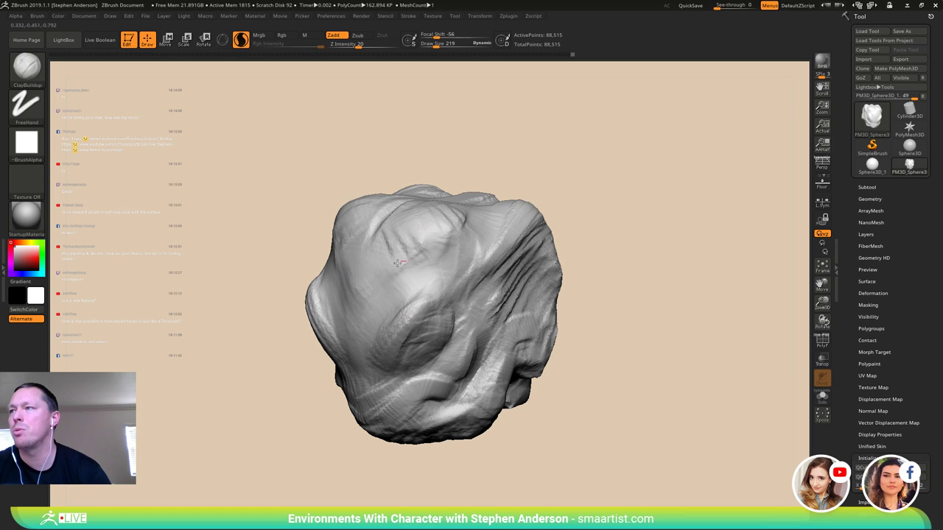
{"action": "left_click_drag", "start_coordinate": [397, 263], "coordinate": [418, 260]}
{"action": "mouse_move", "coordinate": [422, 310]}
{"action": "right_mouse_down"}
{"action": "mouse_move", "coordinate": [427, 328]}
{"action": "mouse_move", "coordinate": [390, 295]}
{"action": "mouse_move", "coordinate": [412, 270]}
{"action": "right_mouse_up"}
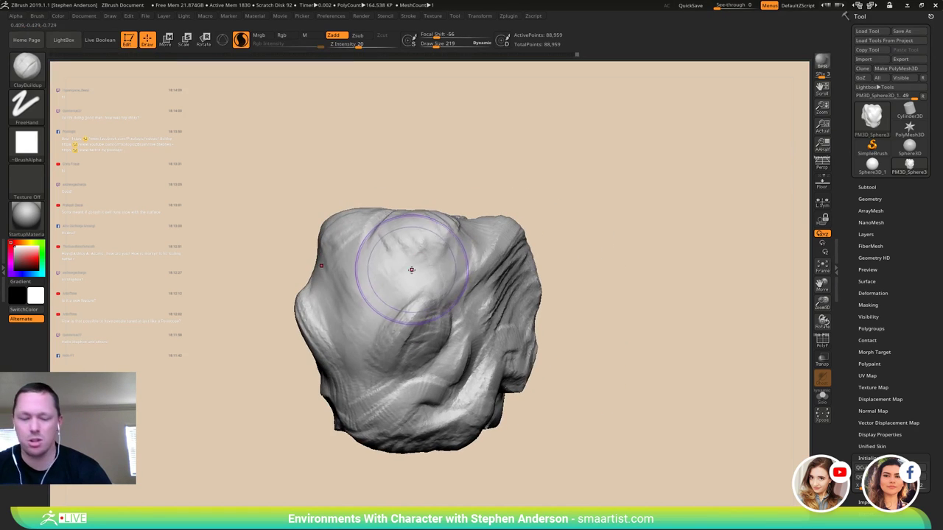
- Switch to DamStandard with Z Intensity 13 and Draw Size 99, and work the area between the brow ridges
{"action": "key", "text": "b"}
{"action": "key", "text": "d"}
{"action": "key", "text": "s"}
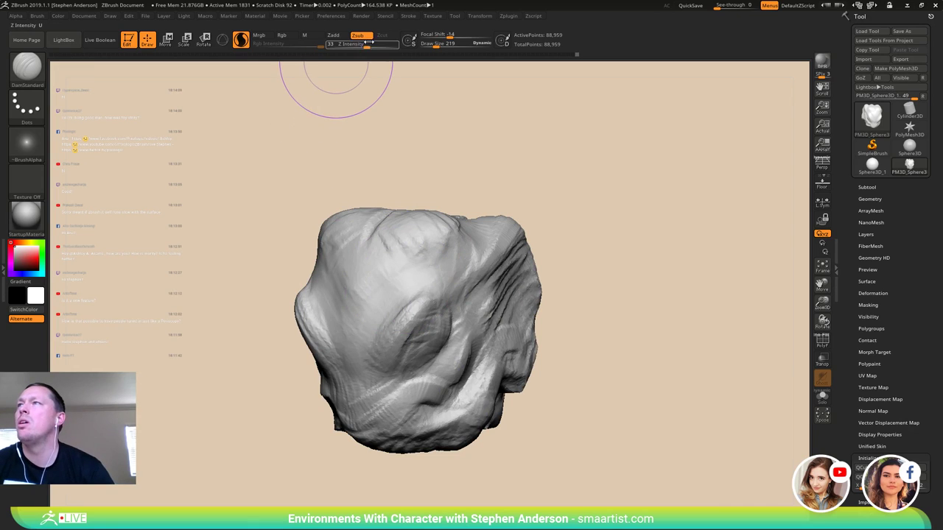
{"action": "left_click_drag", "start_coordinate": [368, 44], "coordinate": [353, 45]}
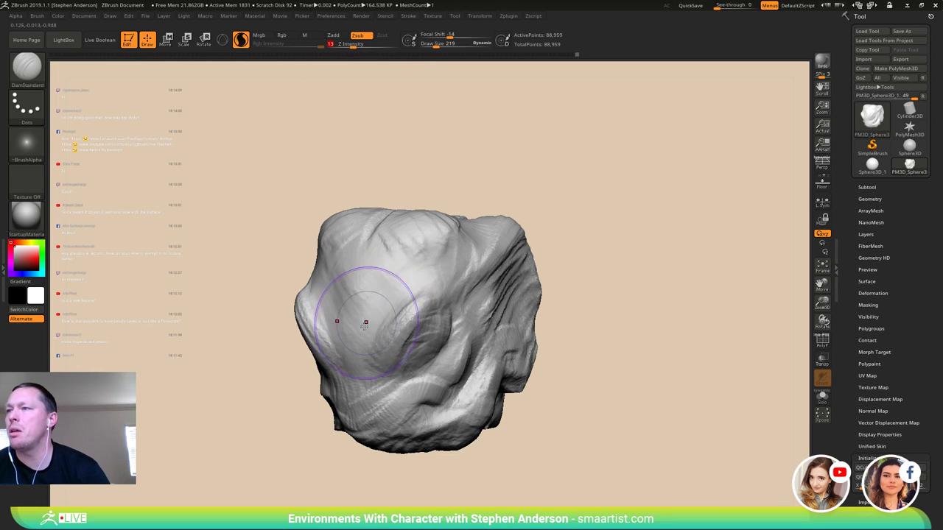
{"action": "left_click_drag", "start_coordinate": [364, 327], "coordinate": [377, 325]}
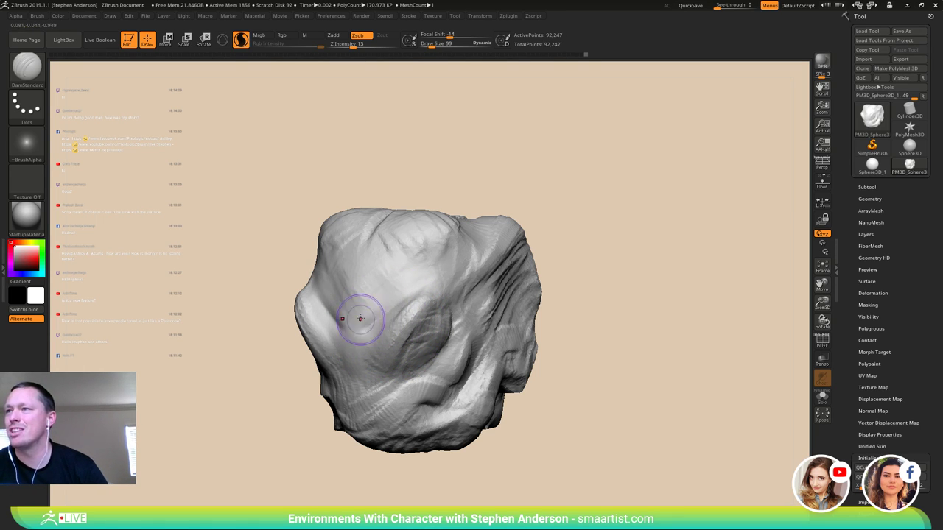
- Carve DamStandard creases across the front of the face below the brows, undoing one unwanted stroke
{"action": "mouse_move", "coordinate": [361, 318]}
{"action": "right_mouse_down"}
{"action": "mouse_move", "coordinate": [326, 321]}
{"action": "mouse_move", "coordinate": [374, 317]}
{"action": "mouse_move", "coordinate": [373, 349]}
{"action": "right_mouse_up"}
{"action": "mouse_move", "coordinate": [392, 376]}
{"action": "left_mouse_down"}
{"action": "mouse_move", "coordinate": [366, 413]}
{"action": "mouse_move", "coordinate": [371, 421]}
{"action": "mouse_move", "coordinate": [375, 409]}
{"action": "left_mouse_up"}
{"action": "right_click_drag", "start_coordinate": [366, 423], "coordinate": [398, 404]}
{"action": "key", "text": "ctrl+z"}
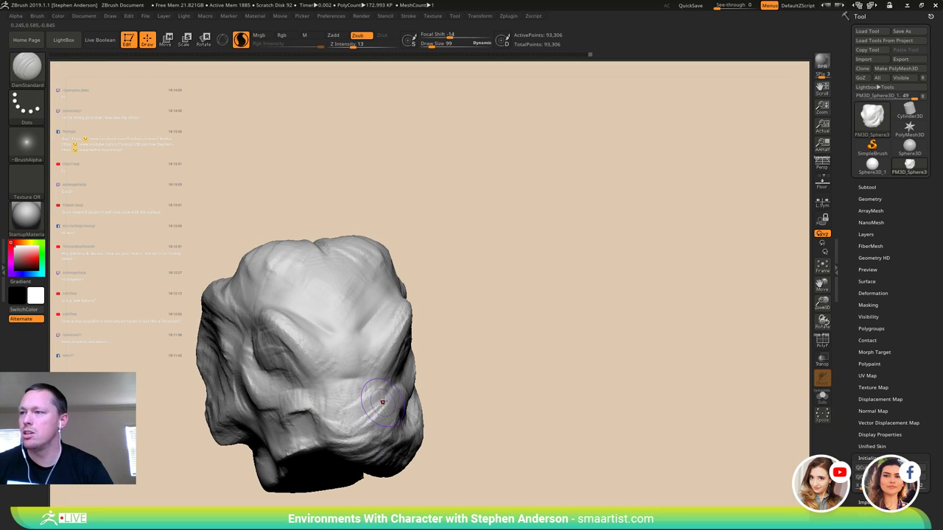
{"action": "left_click_drag", "start_coordinate": [367, 414], "coordinate": [361, 422]}
{"action": "right_click_drag", "start_coordinate": [394, 413], "coordinate": [383, 402]}
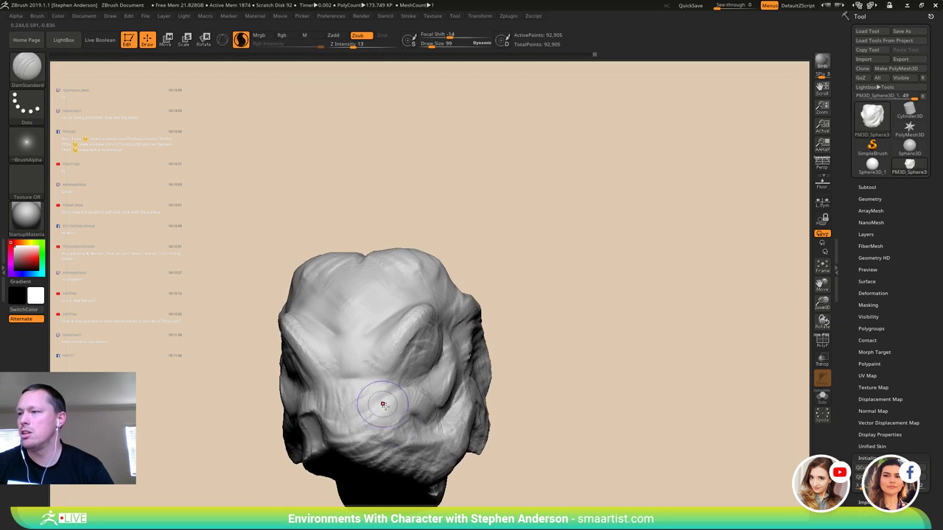
{"action": "left_click_drag", "start_coordinate": [383, 403], "coordinate": [405, 444]}
{"action": "mouse_move", "coordinate": [405, 444]}
{"action": "right_mouse_down"}
{"action": "mouse_move", "coordinate": [431, 433]}
{"action": "mouse_move", "coordinate": [436, 337]}
{"action": "mouse_move", "coordinate": [358, 318]}
{"action": "mouse_move", "coordinate": [330, 329]}
{"action": "right_mouse_up"}
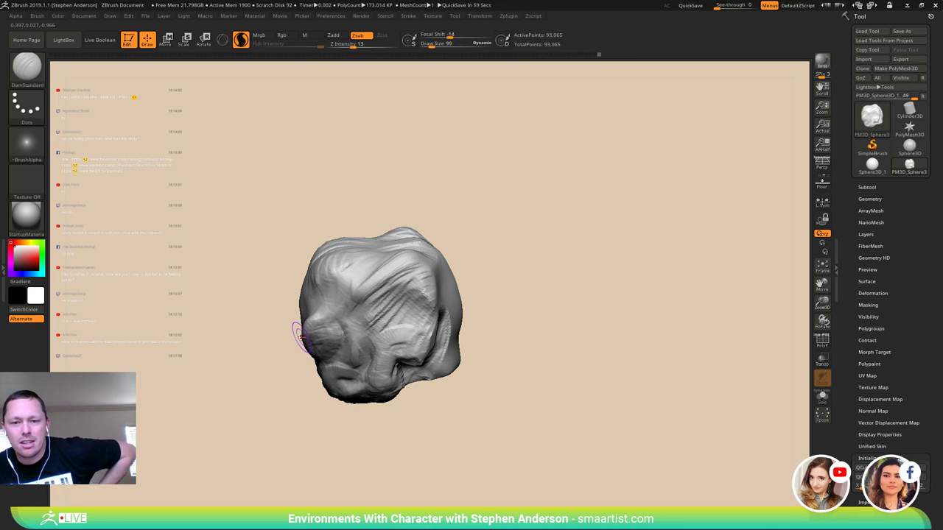
{"action": "mouse_move", "coordinate": [340, 316]}
{"action": "right_mouse_down"}
{"action": "mouse_move", "coordinate": [314, 303]}
{"action": "mouse_move", "coordinate": [333, 316]}
{"action": "mouse_move", "coordinate": [409, 273]}
{"action": "mouse_move", "coordinate": [324, 283]}
{"action": "right_mouse_up"}
{"action": "mouse_move", "coordinate": [400, 275]}
{"action": "right_mouse_down"}
{"action": "mouse_move", "coordinate": [384, 270]}
{"action": "mouse_move", "coordinate": [390, 228]}
{"action": "mouse_move", "coordinate": [356, 246]}
{"action": "mouse_move", "coordinate": [381, 289]}
{"action": "mouse_move", "coordinate": [355, 339]}
{"action": "right_mouse_up"}
{"action": "key", "text": "b"}
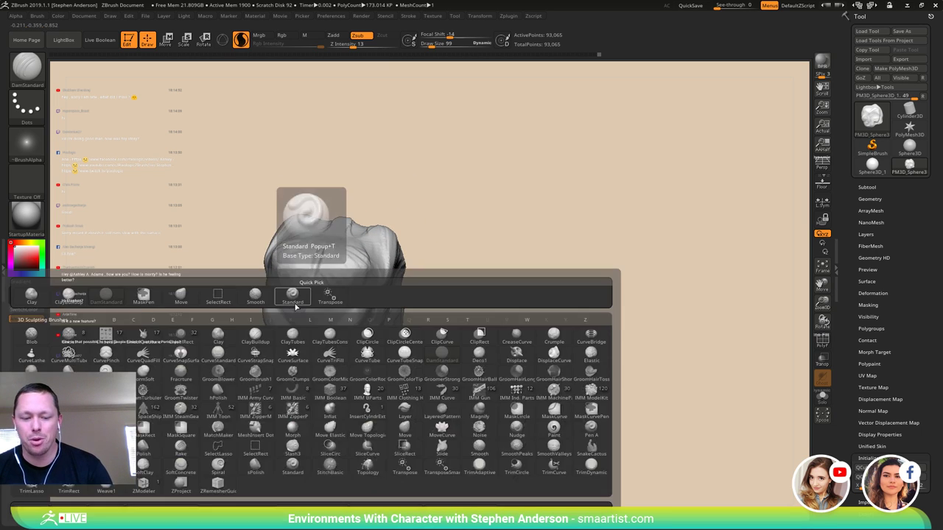
{"action": "key", "text": "c"}
{"action": "key", "text": "b"}
{"action": "mouse_move", "coordinate": [329, 309]}
{"action": "right_mouse_down"}
{"action": "mouse_move", "coordinate": [332, 298]}
{"action": "mouse_move", "coordinate": [310, 306]}
{"action": "right_mouse_up"}
{"action": "key", "text": "s"}
{"action": "left_click_drag", "start_coordinate": [308, 310], "coordinate": [315, 310]}
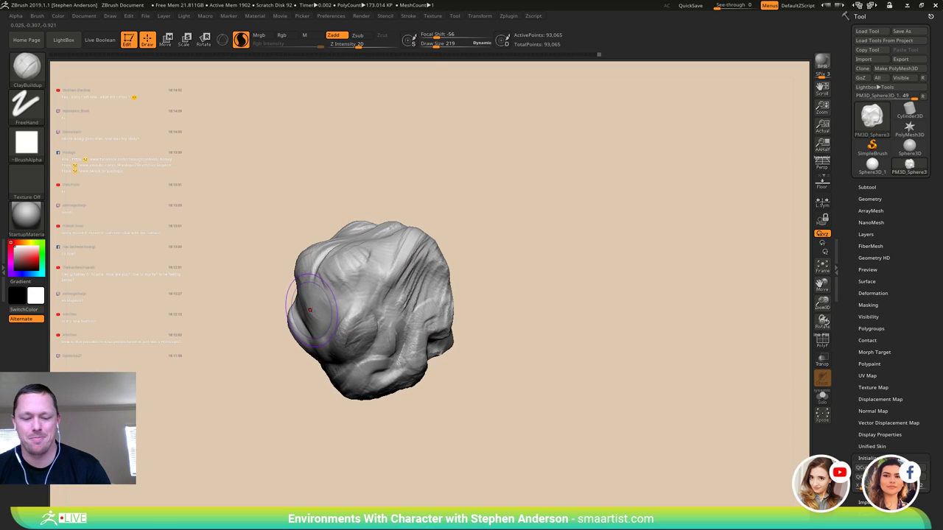
- Reshape the brow ridge around the eye hollow using the Move brush at Draw Size 269
{"action": "key", "text": "b"}
{"action": "key", "text": "m"}
{"action": "key", "text": "v"}
{"action": "mouse_move", "coordinate": [298, 307]}
{"action": "right_mouse_down"}
{"action": "mouse_move", "coordinate": [312, 319]}
{"action": "mouse_move", "coordinate": [339, 302]}
{"action": "mouse_move", "coordinate": [355, 306]}
{"action": "mouse_move", "coordinate": [276, 288]}
{"action": "right_mouse_up"}
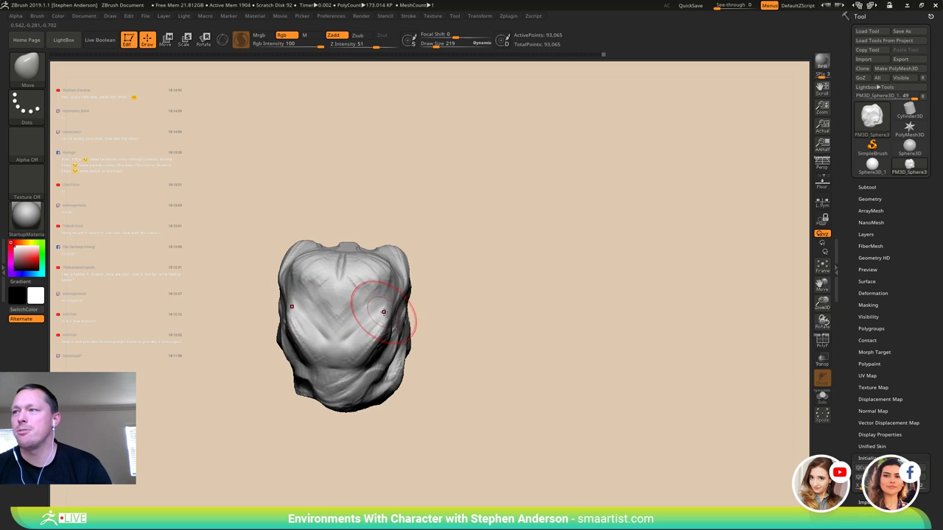
{"action": "right_click_drag", "start_coordinate": [385, 315], "coordinate": [323, 307]}
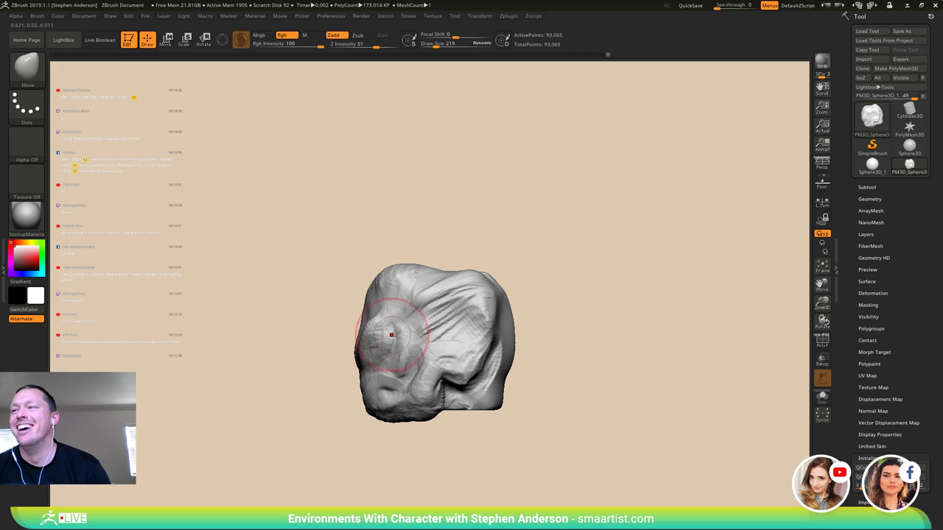
{"action": "key", "text": "s"}
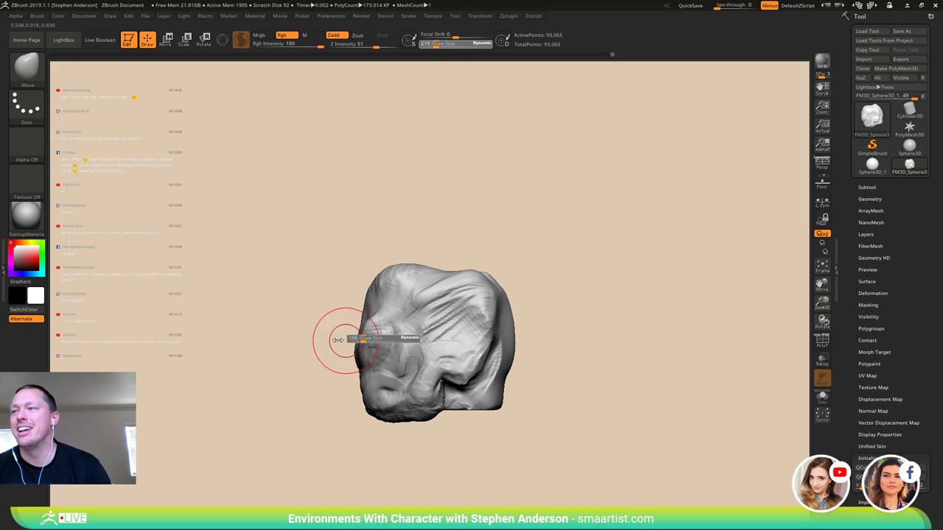
{"action": "mouse_move", "coordinate": [339, 341]}
{"action": "left_mouse_down"}
{"action": "mouse_move", "coordinate": [345, 325]}
{"action": "mouse_move", "coordinate": [375, 325]}
{"action": "left_mouse_up"}
{"action": "mouse_move", "coordinate": [362, 324]}
{"action": "right_mouse_down"}
{"action": "mouse_move", "coordinate": [362, 376]}
{"action": "mouse_move", "coordinate": [355, 372]}
{"action": "right_mouse_up"}
{"action": "left_click_drag", "start_coordinate": [373, 308], "coordinate": [363, 288]}
{"action": "mouse_move", "coordinate": [363, 291]}
{"action": "right_mouse_down"}
{"action": "mouse_move", "coordinate": [348, 269]}
{"action": "mouse_move", "coordinate": [398, 287]}
{"action": "mouse_move", "coordinate": [381, 368]}
{"action": "mouse_move", "coordinate": [363, 299]}
{"action": "mouse_move", "coordinate": [373, 355]}
{"action": "mouse_move", "coordinate": [392, 361]}
{"action": "right_mouse_up"}
{"action": "mouse_move", "coordinate": [292, 358]}
{"action": "right_mouse_down"}
{"action": "mouse_move", "coordinate": [270, 364]}
{"action": "mouse_move", "coordinate": [275, 374]}
{"action": "mouse_move", "coordinate": [303, 370]}
{"action": "right_mouse_up"}
- Switch to ClayBuildup with Draw Size 124 and build up clay inside the eye hollow
{"action": "key", "text": "b"}
{"action": "key", "text": "c"}
{"action": "key", "text": "b"}
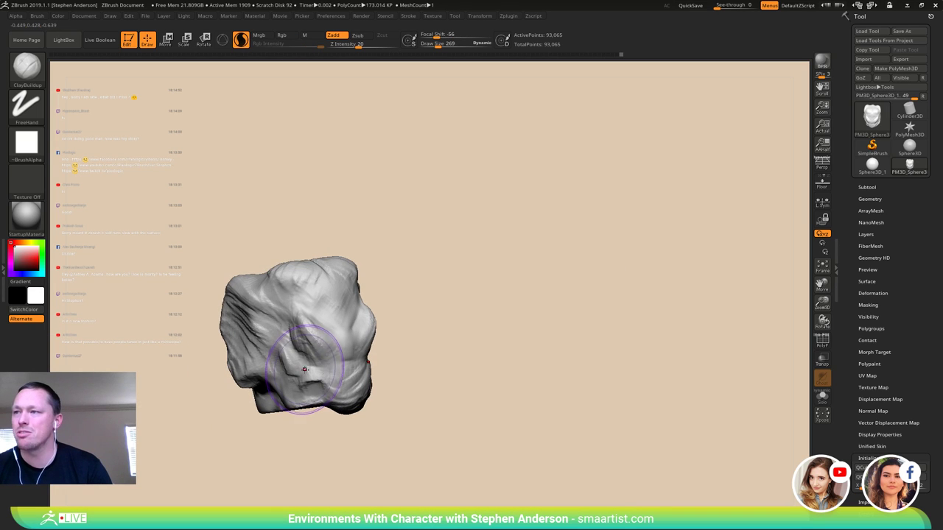
{"action": "key", "text": "s"}
{"action": "left_click_drag", "start_coordinate": [307, 370], "coordinate": [318, 374]}
{"action": "right_click_drag", "start_coordinate": [318, 374], "coordinate": [270, 367]}
{"action": "right_click_drag", "start_coordinate": [434, 358], "coordinate": [379, 360]}
{"action": "left_click_drag", "start_coordinate": [394, 359], "coordinate": [391, 335]}
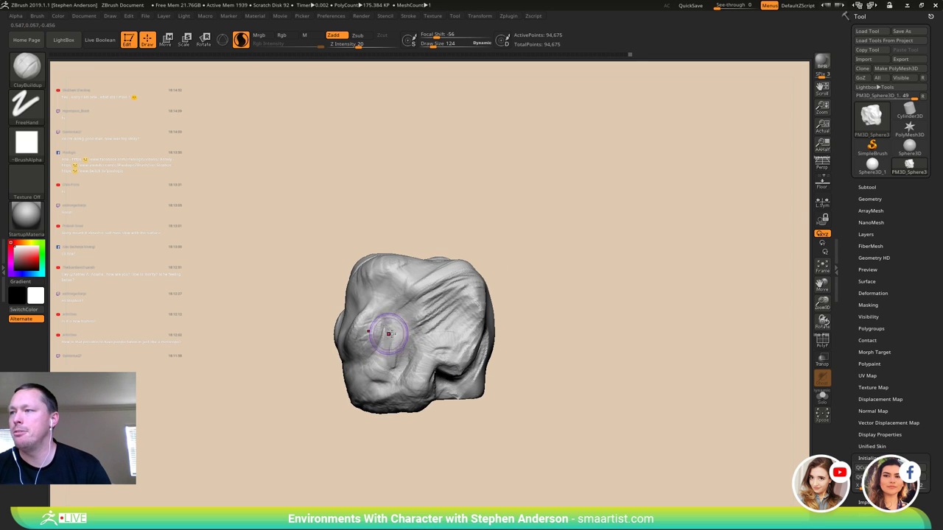
- Build up clay below and beside the eye hollow with ClayBuildup at Draw Size 124
{"action": "right_click_drag", "start_coordinate": [378, 347], "coordinate": [392, 355]}
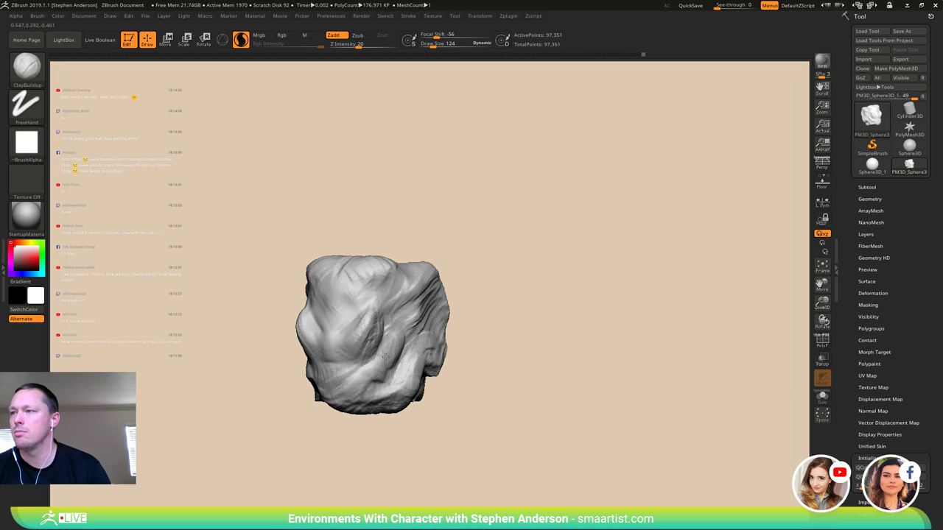
{"action": "left_click_drag", "start_coordinate": [385, 357], "coordinate": [389, 343]}
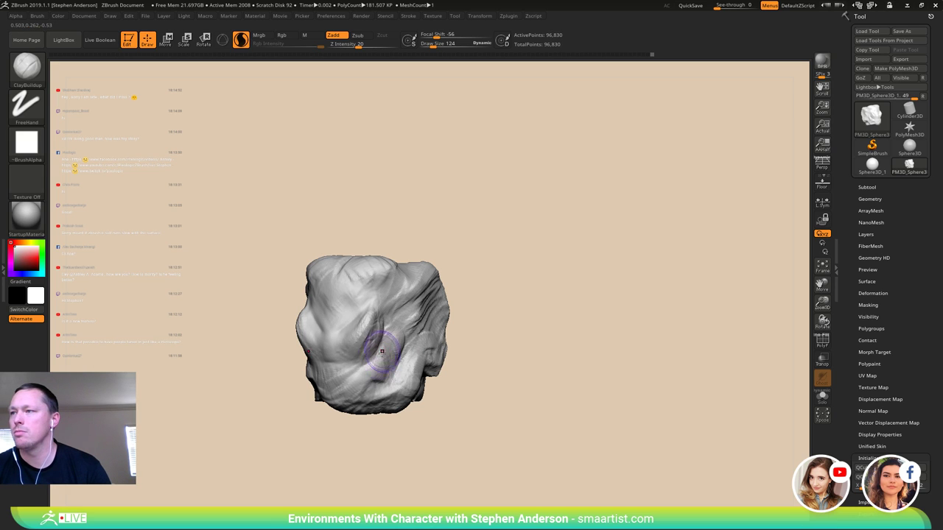
{"action": "right_click_drag", "start_coordinate": [371, 355], "coordinate": [376, 358]}
{"action": "left_click_drag", "start_coordinate": [390, 358], "coordinate": [395, 335]}
{"action": "right_click_drag", "start_coordinate": [406, 346], "coordinate": [386, 350]}
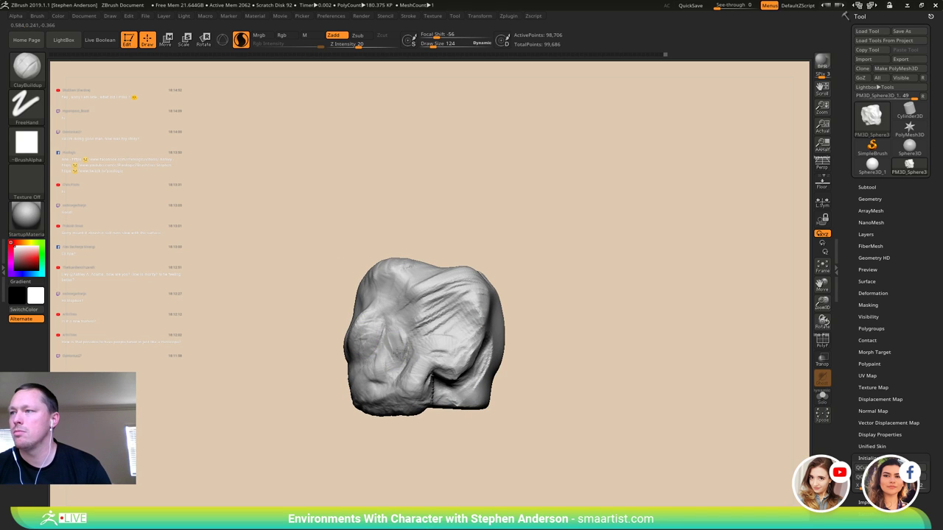
{"action": "left_click_drag", "start_coordinate": [391, 341], "coordinate": [393, 335]}
{"action": "right_click_drag", "start_coordinate": [384, 331], "coordinate": [403, 334]}
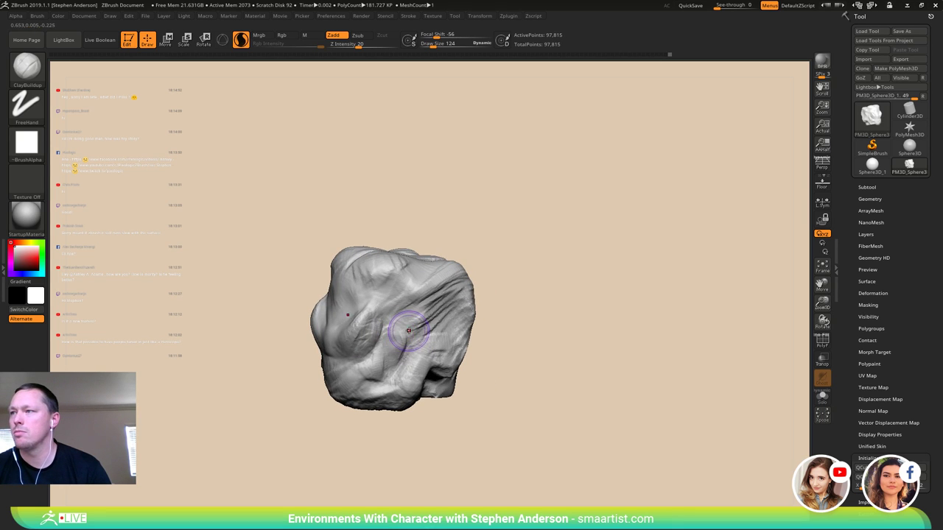
- Switch to DamStandard with Z Intensity 13 and carve a crease in the cheek beneath the eye hollow
{"action": "key", "text": "b"}
{"action": "key", "text": "d"}
{"action": "key", "text": "s"}
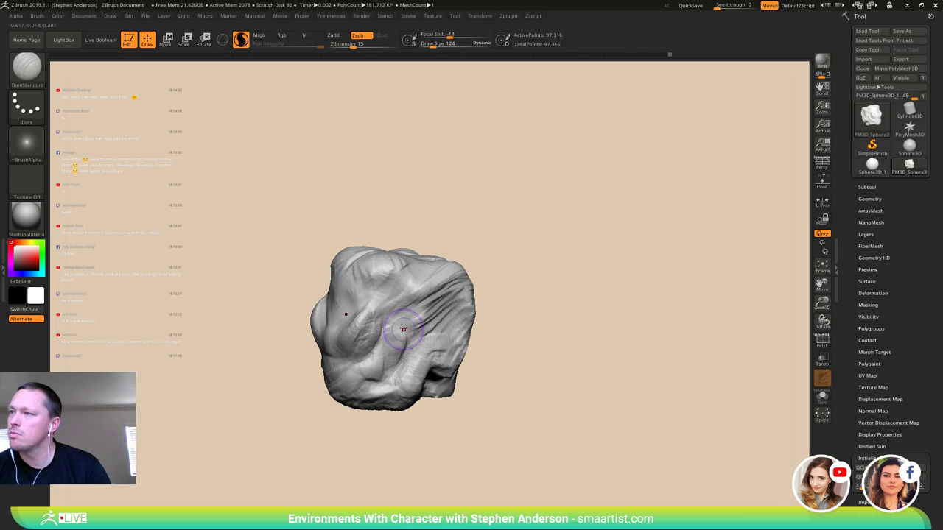
{"action": "left_click_drag", "start_coordinate": [416, 341], "coordinate": [398, 349]}
{"action": "mouse_move", "coordinate": [387, 353]}
{"action": "right_mouse_down"}
{"action": "mouse_move", "coordinate": [431, 324]}
{"action": "mouse_move", "coordinate": [471, 332]}
{"action": "mouse_move", "coordinate": [457, 325]}
{"action": "right_mouse_up"}
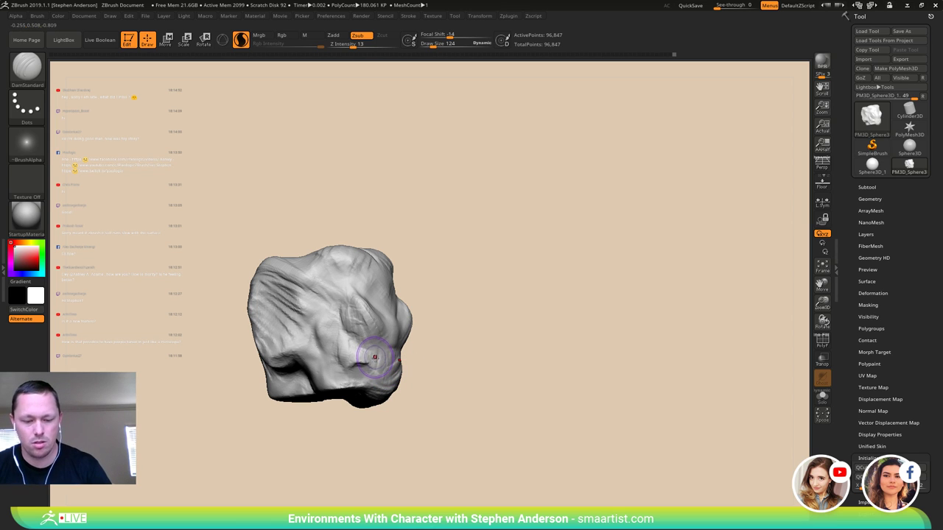
- Switch back to ClayBuildup and build up the lower side of the face below the eye hollow
{"action": "key", "text": "b"}
{"action": "key", "text": "c"}
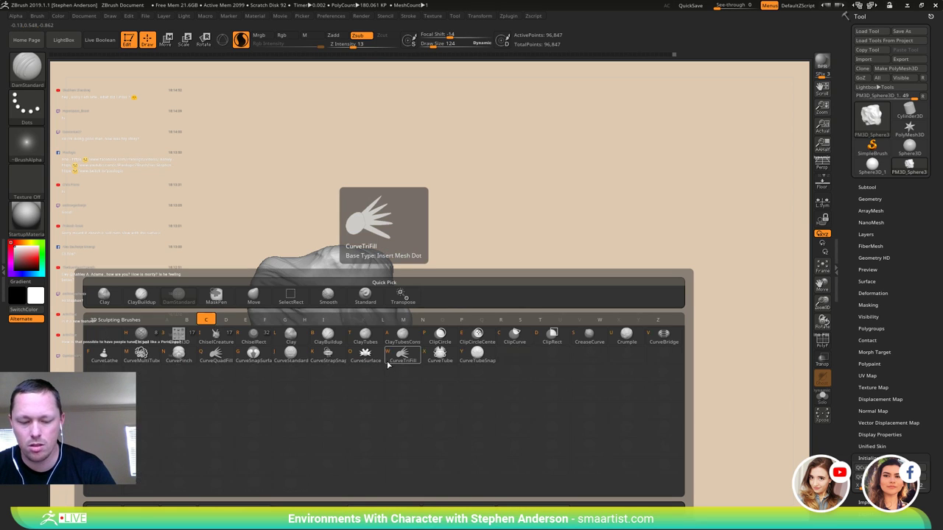
{"action": "key", "text": "b"}
{"action": "mouse_move", "coordinate": [323, 352]}
{"action": "right_mouse_down"}
{"action": "mouse_move", "coordinate": [351, 362]}
{"action": "mouse_move", "coordinate": [290, 291]}
{"action": "mouse_move", "coordinate": [324, 293]}
{"action": "mouse_move", "coordinate": [303, 301]}
{"action": "mouse_move", "coordinate": [333, 298]}
{"action": "mouse_move", "coordinate": [329, 233]}
{"action": "mouse_move", "coordinate": [315, 228]}
{"action": "mouse_move", "coordinate": [372, 341]}
{"action": "mouse_move", "coordinate": [310, 229]}
{"action": "mouse_move", "coordinate": [299, 324]}
{"action": "mouse_move", "coordinate": [329, 332]}
{"action": "mouse_move", "coordinate": [353, 321]}
{"action": "mouse_move", "coordinate": [376, 331]}
{"action": "mouse_move", "coordinate": [353, 321]}
{"action": "mouse_move", "coordinate": [340, 347]}
{"action": "mouse_move", "coordinate": [361, 348]}
{"action": "right_mouse_up"}
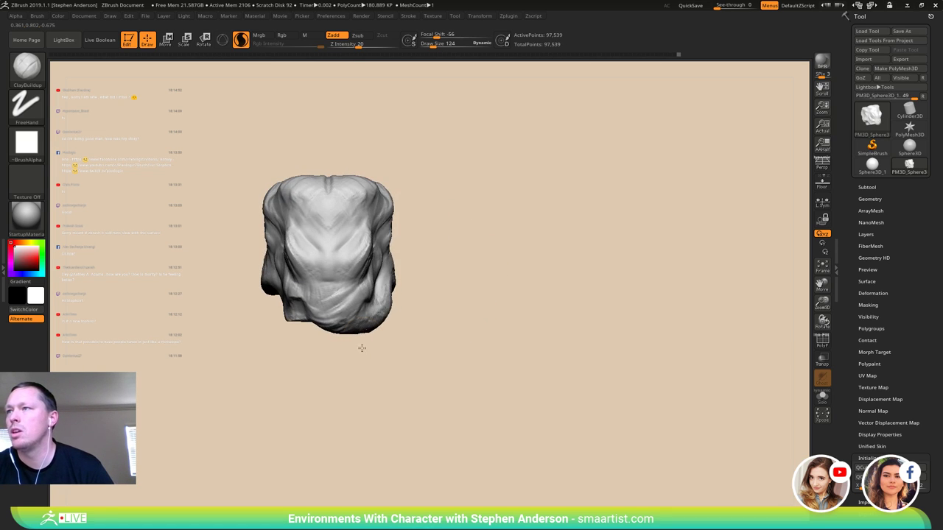
{"action": "right_click_drag", "start_coordinate": [379, 287], "coordinate": [310, 326], "text": "alt"}
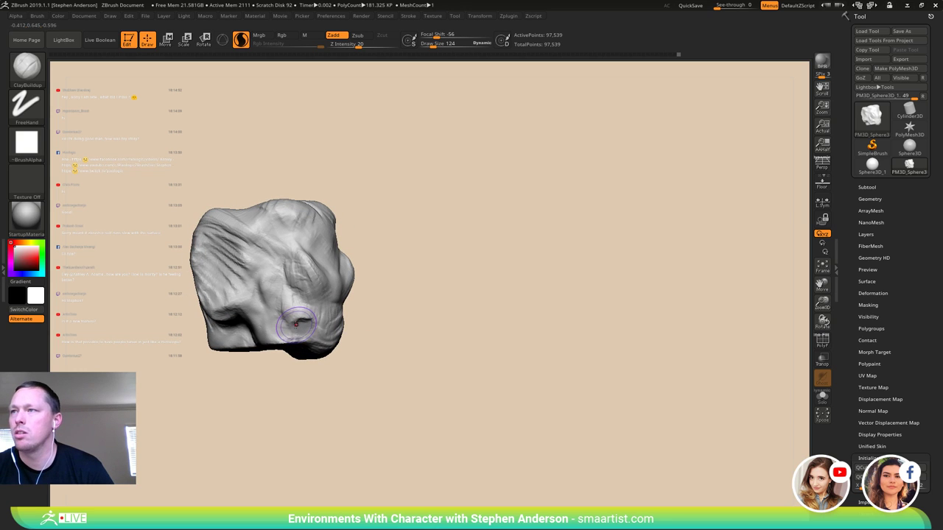
- Insert a small PolySphere from IMM Primitives on the lower side of the face, below the eye hollow
{"action": "key", "text": "b"}
{"action": "key", "text": "i"}
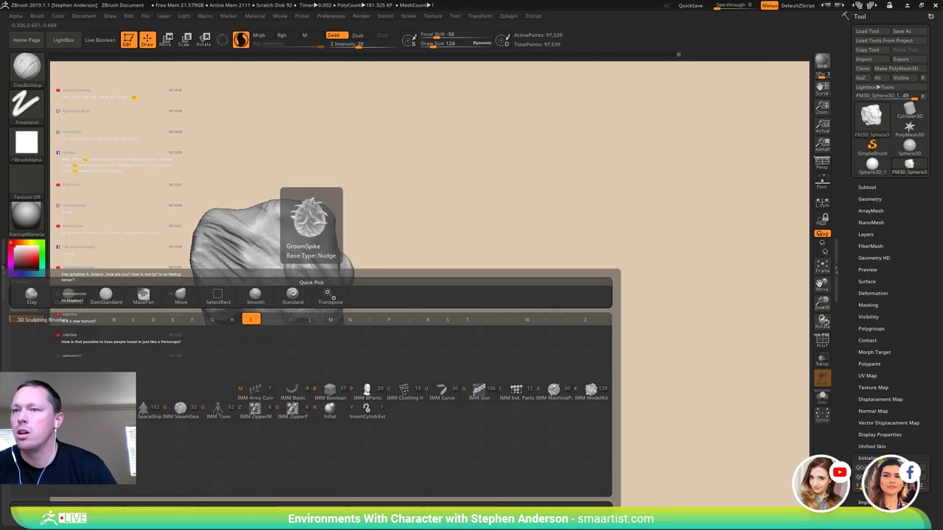
{"action": "left_click", "coordinate": [106, 411]}
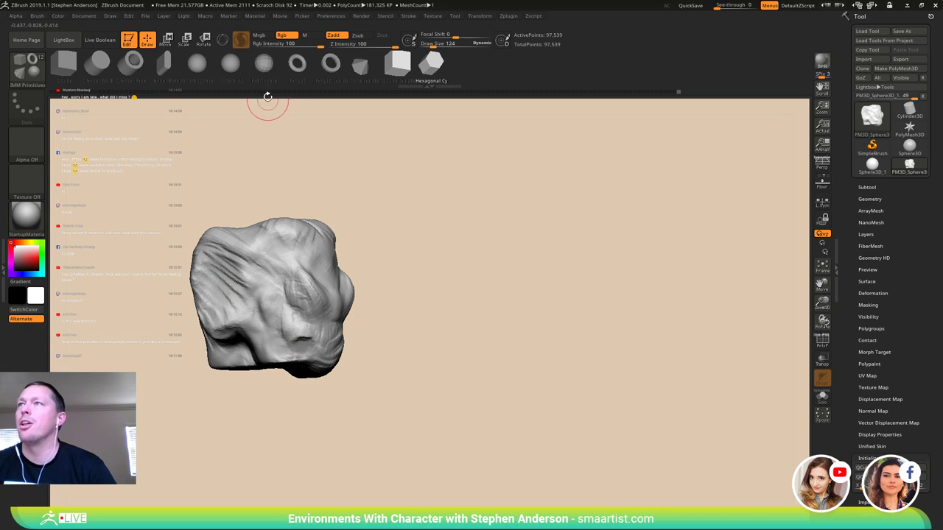
{"action": "left_click", "coordinate": [264, 67]}
{"action": "right_click_drag", "start_coordinate": [293, 343], "coordinate": [274, 306]}
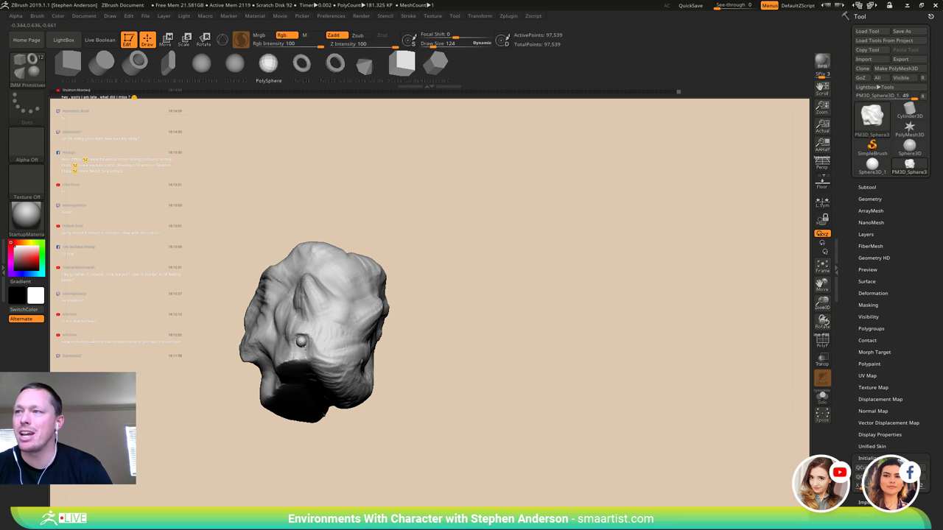
{"action": "left_click_drag", "start_coordinate": [300, 341], "coordinate": [306, 347]}
{"action": "mouse_move", "coordinate": [306, 346]}
{"action": "right_mouse_down"}
{"action": "mouse_move", "coordinate": [316, 359]}
{"action": "mouse_move", "coordinate": [343, 362]}
{"action": "mouse_move", "coordinate": [309, 362]}
{"action": "mouse_move", "coordinate": [311, 330]}
{"action": "right_mouse_up"}
- Stretch the inserted spheres into elongated, tusk-like shapes along the lower face with the Move brush
{"action": "key", "text": "b"}
{"action": "key", "text": "m"}
{"action": "key", "text": "v"}
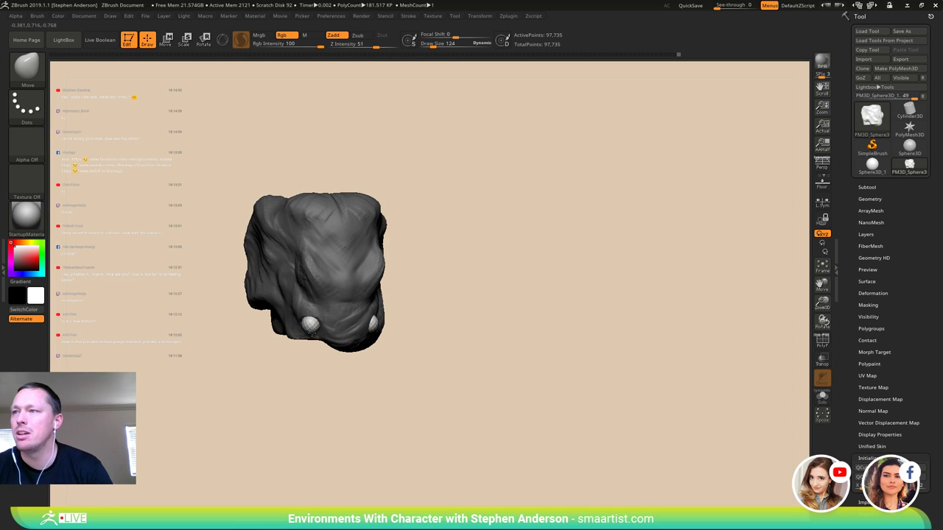
{"action": "left_click_drag", "start_coordinate": [311, 334], "coordinate": [321, 346]}
{"action": "mouse_move", "coordinate": [312, 324]}
{"action": "right_mouse_down"}
{"action": "mouse_move", "coordinate": [286, 342]}
{"action": "mouse_move", "coordinate": [347, 336]}
{"action": "mouse_move", "coordinate": [310, 293]}
{"action": "mouse_move", "coordinate": [276, 328]}
{"action": "mouse_move", "coordinate": [311, 354]}
{"action": "mouse_move", "coordinate": [324, 308]}
{"action": "mouse_move", "coordinate": [321, 361]}
{"action": "mouse_move", "coordinate": [340, 362]}
{"action": "mouse_move", "coordinate": [303, 336]}
{"action": "right_mouse_up"}
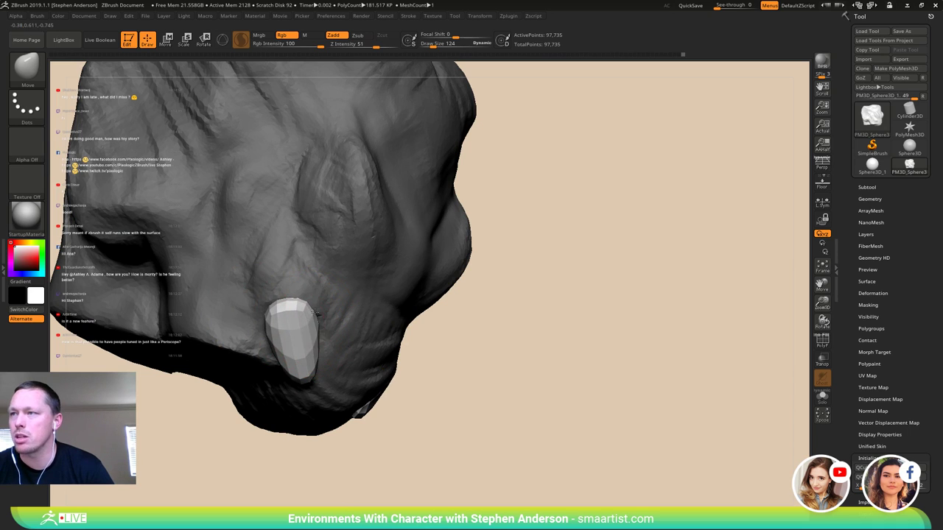
{"action": "mouse_move", "coordinate": [308, 324]}
{"action": "right_mouse_down"}
{"action": "mouse_move", "coordinate": [290, 353]}
{"action": "mouse_move", "coordinate": [251, 362]}
{"action": "mouse_move", "coordinate": [300, 325]}
{"action": "right_mouse_up"}
{"action": "mouse_move", "coordinate": [300, 326]}
{"action": "left_mouse_down"}
{"action": "mouse_move", "coordinate": [290, 324]}
{"action": "mouse_move", "coordinate": [311, 318]}
{"action": "left_mouse_up"}
{"action": "mouse_move", "coordinate": [293, 324]}
{"action": "right_mouse_down"}
{"action": "mouse_move", "coordinate": [333, 343]}
{"action": "mouse_move", "coordinate": [295, 355]}
{"action": "mouse_move", "coordinate": [336, 344]}
{"action": "mouse_move", "coordinate": [321, 365]}
{"action": "mouse_move", "coordinate": [317, 347]}
{"action": "mouse_move", "coordinate": [230, 323]}
{"action": "right_mouse_up"}
{"action": "mouse_move", "coordinate": [332, 320]}
{"action": "right_mouse_down"}
{"action": "mouse_move", "coordinate": [370, 335]}
{"action": "mouse_move", "coordinate": [343, 322]}
{"action": "mouse_move", "coordinate": [305, 347]}
{"action": "mouse_move", "coordinate": [317, 315]}
{"action": "right_mouse_up"}
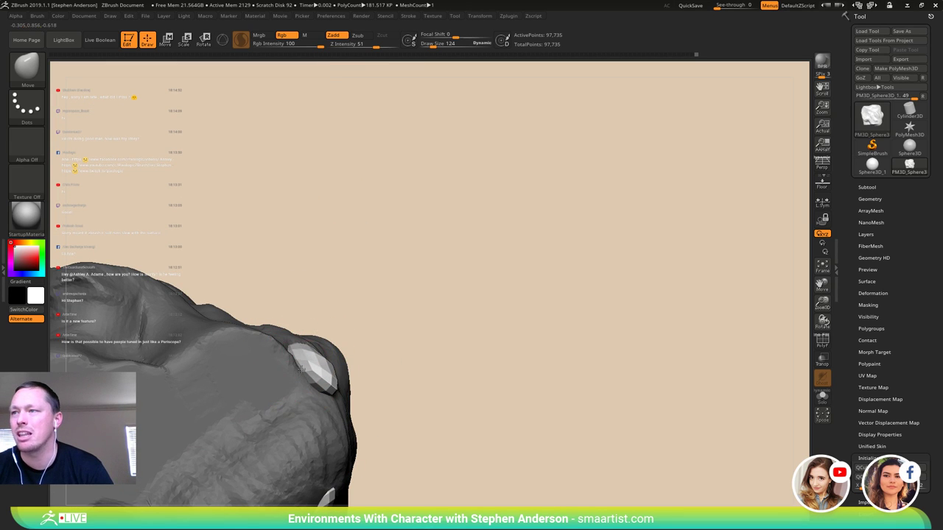
{"action": "mouse_move", "coordinate": [285, 363]}
{"action": "right_mouse_down"}
{"action": "mouse_move", "coordinate": [267, 398]}
{"action": "mouse_move", "coordinate": [243, 401]}
{"action": "mouse_move", "coordinate": [304, 403]}
{"action": "mouse_move", "coordinate": [341, 372]}
{"action": "mouse_move", "coordinate": [309, 415]}
{"action": "mouse_move", "coordinate": [298, 353]}
{"action": "mouse_move", "coordinate": [394, 270]}
{"action": "mouse_move", "coordinate": [380, 266]}
{"action": "mouse_move", "coordinate": [375, 286]}
{"action": "mouse_move", "coordinate": [392, 300]}
{"action": "mouse_move", "coordinate": [316, 299]}
{"action": "mouse_move", "coordinate": [372, 303]}
{"action": "mouse_move", "coordinate": [340, 365]}
{"action": "mouse_move", "coordinate": [328, 320]}
{"action": "mouse_move", "coordinate": [365, 318]}
{"action": "mouse_move", "coordinate": [390, 330]}
{"action": "mouse_move", "coordinate": [386, 322]}
{"action": "right_mouse_up"}
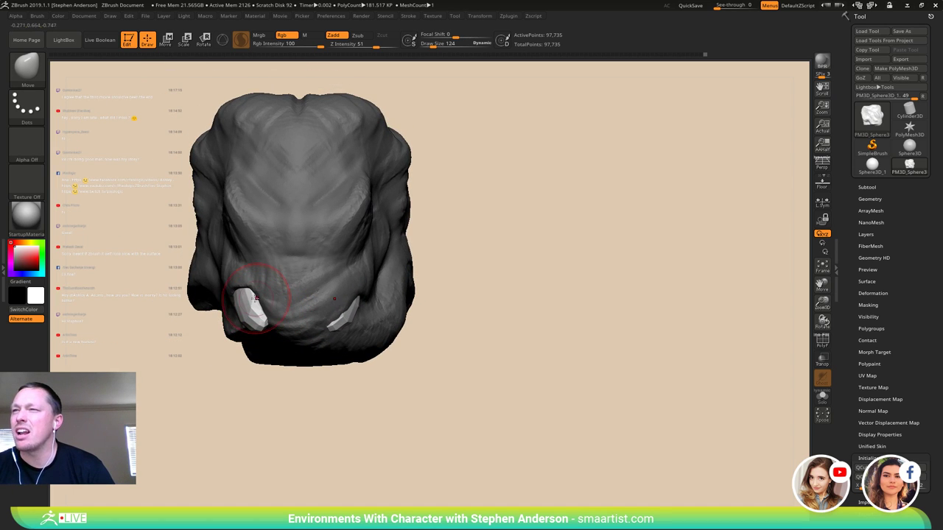
- Mask over one inserted tusk shape and adjust the placement with Transpose Move
{"action": "mouse_move", "coordinate": [270, 331]}
{"action": "right_mouse_down"}
{"action": "mouse_move", "coordinate": [315, 314]}
{"action": "mouse_move", "coordinate": [241, 317]}
{"action": "mouse_move", "coordinate": [225, 337]}
{"action": "right_mouse_up"}
{"action": "left_click_drag", "start_coordinate": [288, 456], "coordinate": [140, 199], "text": "ctrl"}
{"action": "mouse_move", "coordinate": [346, 344]}
{"action": "right_mouse_down"}
{"action": "mouse_move", "coordinate": [379, 343]}
{"action": "mouse_move", "coordinate": [353, 346]}
{"action": "right_mouse_up"}
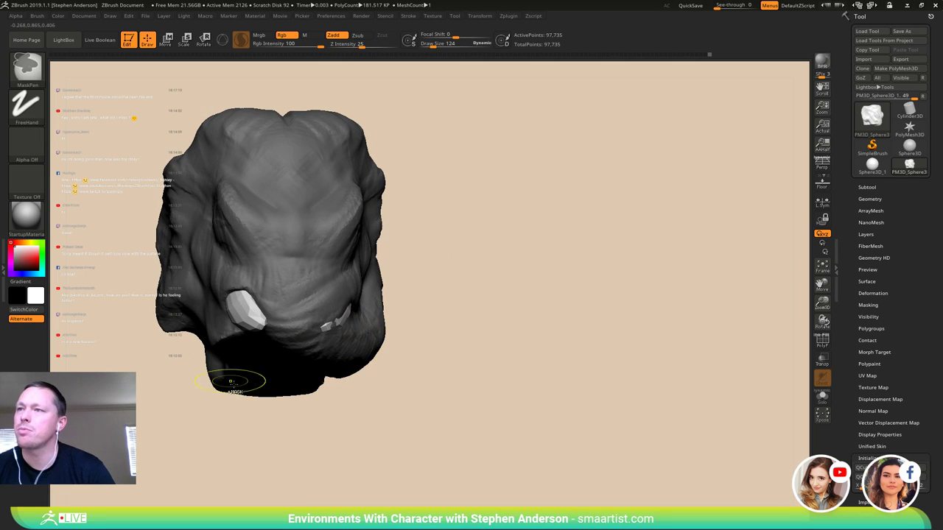
{"action": "left_click_drag", "start_coordinate": [286, 448], "coordinate": [145, 232], "text": "ctrl"}
{"action": "right_click_drag", "start_coordinate": [329, 364], "coordinate": [331, 344]}
{"action": "key", "text": "w"}
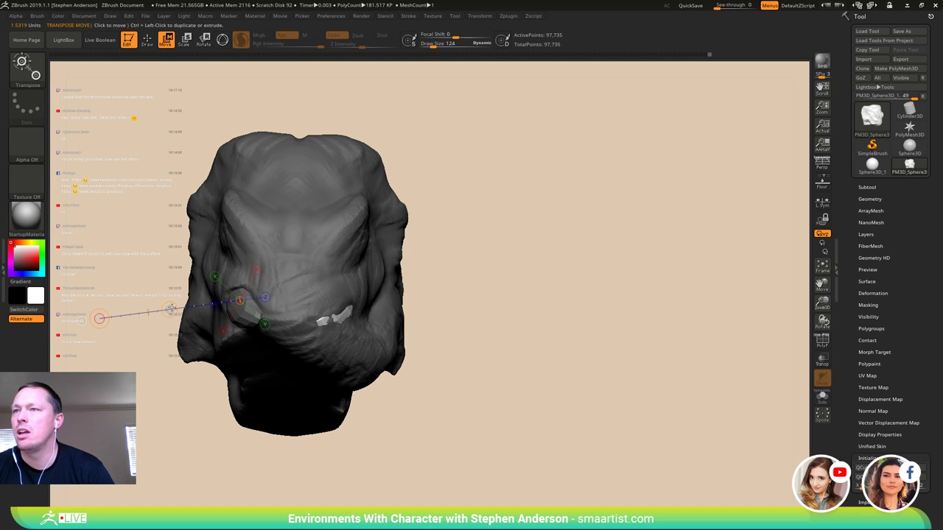
{"action": "left_click_drag", "start_coordinate": [171, 309], "coordinate": [180, 311]}
{"action": "right_click_drag", "start_coordinate": [234, 315], "coordinate": [196, 318]}
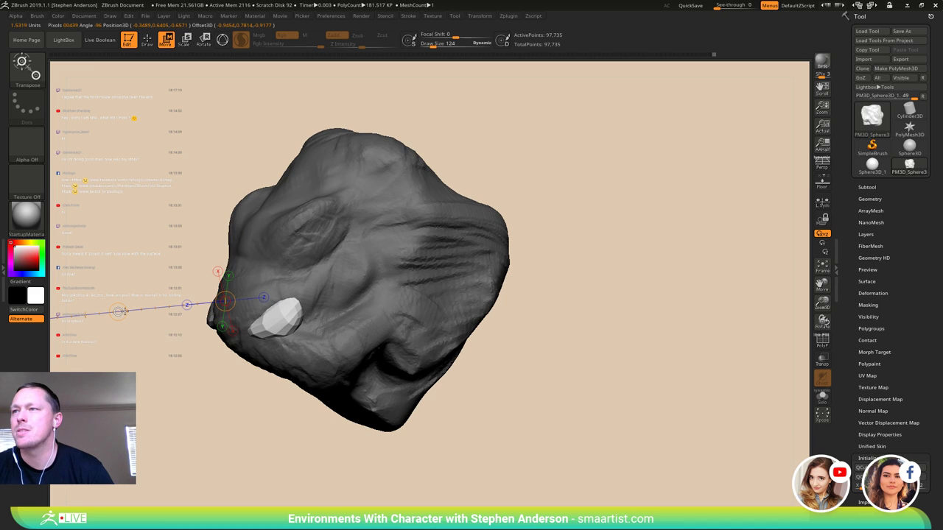
{"action": "right_click_drag", "start_coordinate": [130, 312], "coordinate": [275, 366]}
- Switch to the Move brush at Draw Size 175 and refine the unmasked tusk shape beside the muzzle
{"action": "key", "text": "b"}
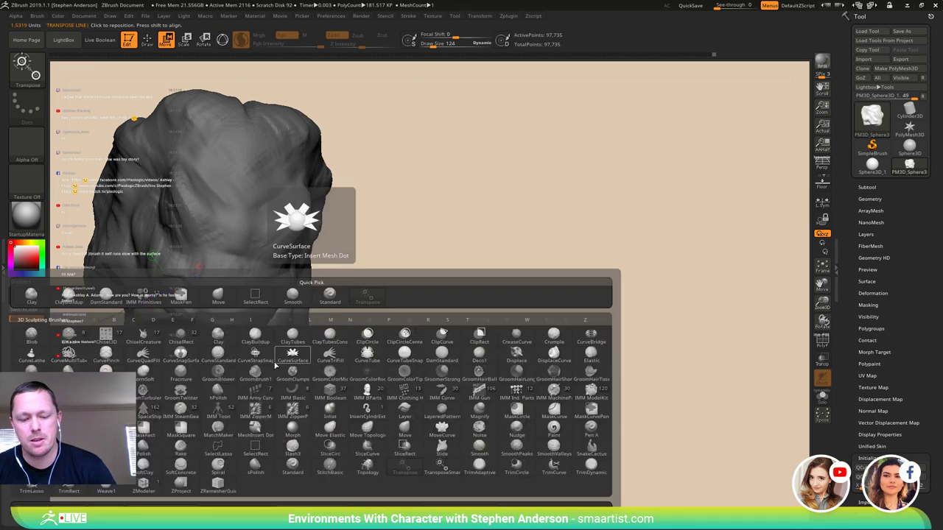
{"action": "key", "text": "m"}
{"action": "key", "text": "v"}
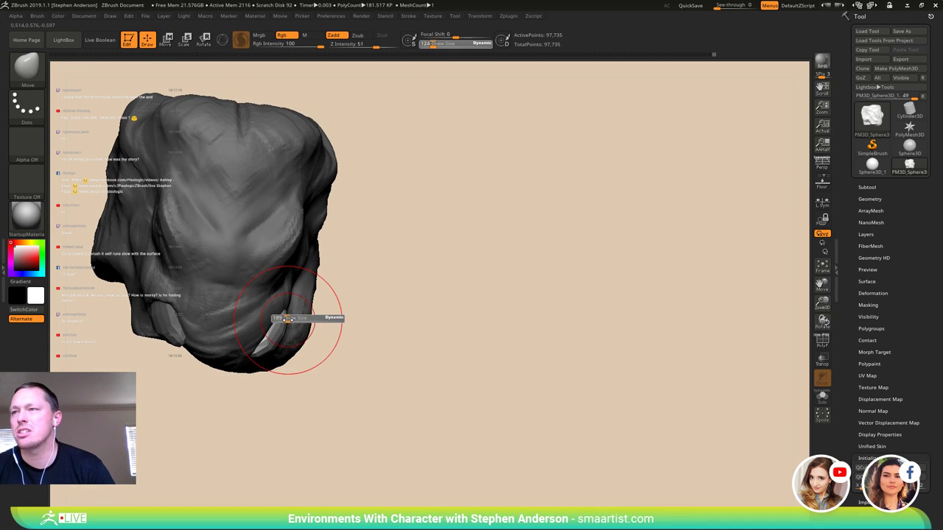
{"action": "left_click_drag", "start_coordinate": [287, 319], "coordinate": [286, 319]}
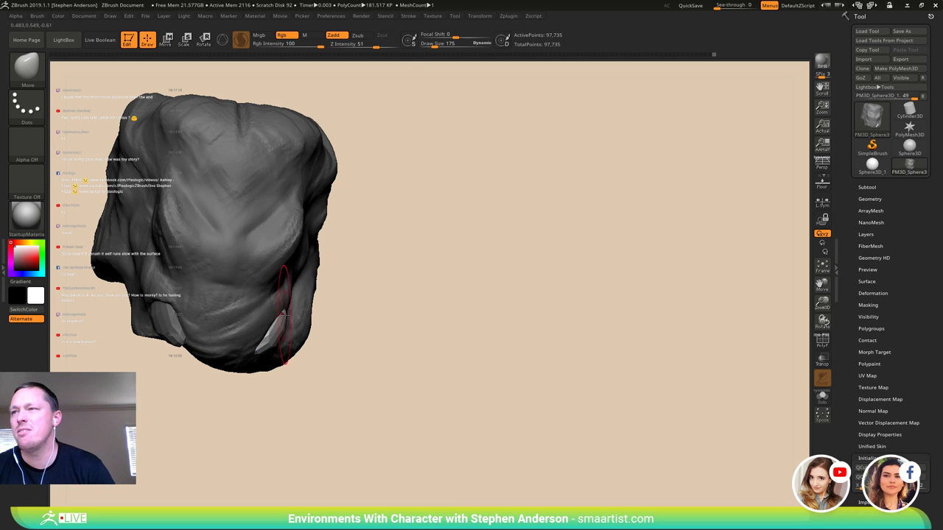
{"action": "mouse_move", "coordinate": [280, 311]}
{"action": "right_mouse_down"}
{"action": "mouse_move", "coordinate": [243, 320]}
{"action": "mouse_move", "coordinate": [259, 326]}
{"action": "right_mouse_up"}
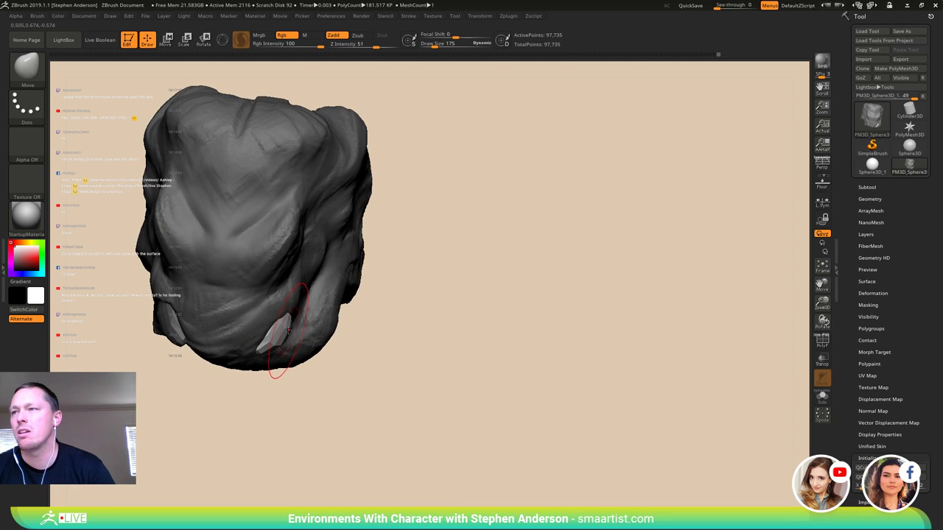
{"action": "mouse_move", "coordinate": [258, 376]}
{"action": "right_mouse_down"}
{"action": "mouse_move", "coordinate": [212, 357]}
{"action": "mouse_move", "coordinate": [290, 377]}
{"action": "right_mouse_up"}
{"action": "right_click_drag", "start_coordinate": [346, 373], "coordinate": [338, 361]}
- Invert the mask to free the head and build up clay around the tusk shape using ClayBuildup at Draw Size 74
{"action": "left_click_drag", "start_coordinate": [332, 378], "coordinate": [331, 373], "text": "ctrl"}
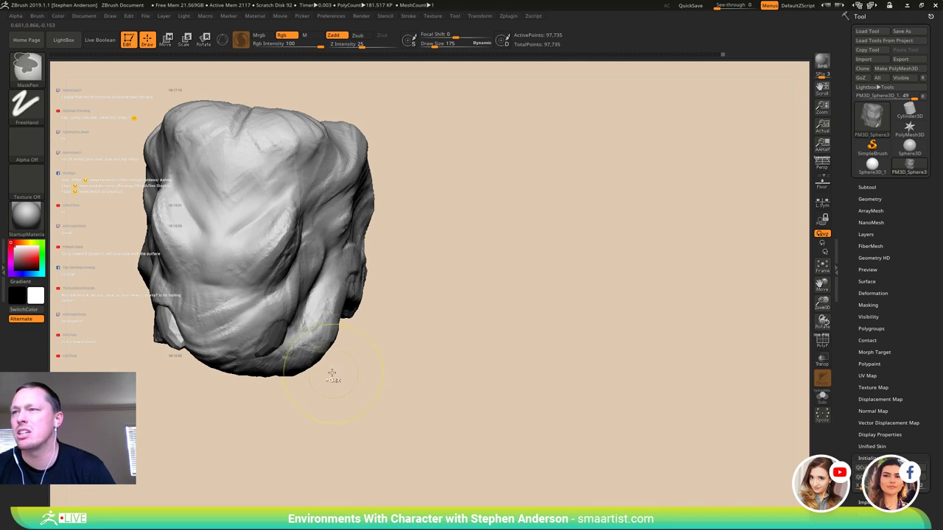
{"action": "key", "text": "b"}
{"action": "left_click", "coordinate": [257, 337]}
{"action": "mouse_move", "coordinate": [274, 280]}
{"action": "right_mouse_down"}
{"action": "mouse_move", "coordinate": [305, 237]}
{"action": "mouse_move", "coordinate": [284, 316]}
{"action": "right_mouse_up"}
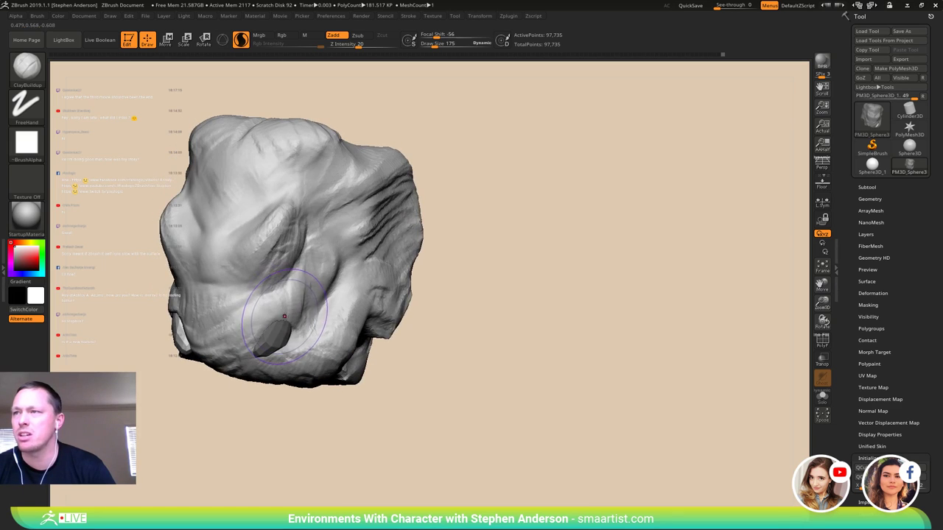
{"action": "left_click_drag", "start_coordinate": [188, 359], "coordinate": [174, 361]}
{"action": "mouse_move", "coordinate": [199, 353]}
{"action": "right_mouse_down"}
{"action": "mouse_move", "coordinate": [279, 358]}
{"action": "mouse_move", "coordinate": [271, 324]}
{"action": "mouse_move", "coordinate": [290, 315]}
{"action": "right_mouse_up"}
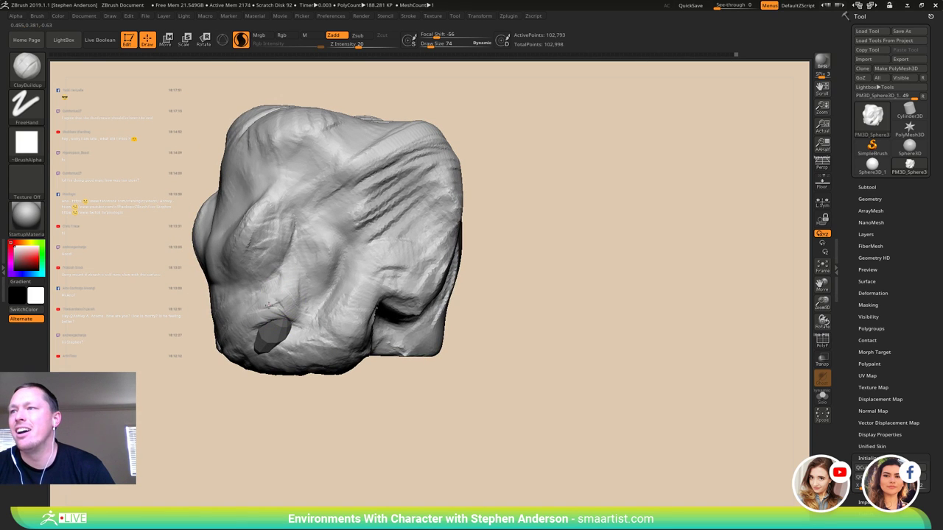
- Enlarge ClayBuildup to Draw Size 102 and add clay along the lower edge of the muzzle between the tusk shapes
{"action": "right_click_drag", "start_coordinate": [272, 306], "coordinate": [207, 309]}
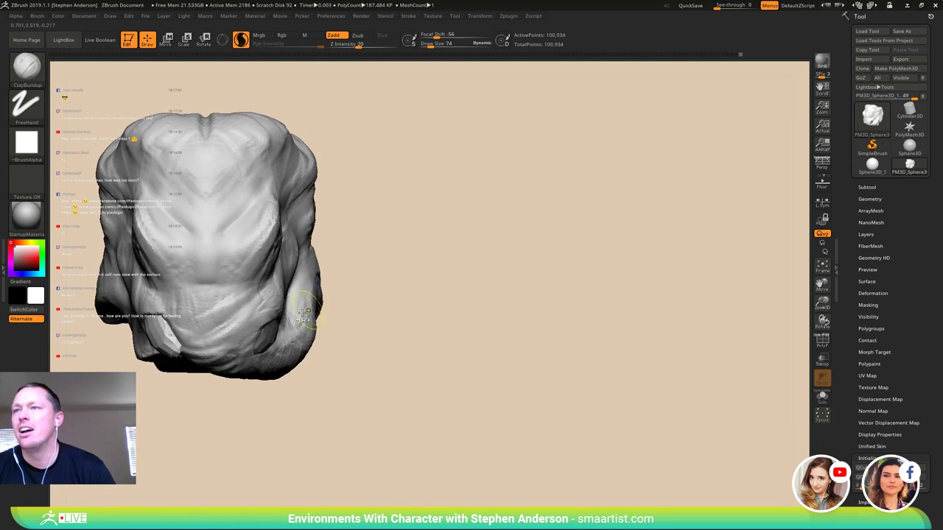
{"action": "mouse_move", "coordinate": [283, 331]}
{"action": "right_mouse_down", "text": "ctrl"}
{"action": "mouse_move", "coordinate": [278, 283]}
{"action": "mouse_move", "coordinate": [267, 312]}
{"action": "mouse_move", "coordinate": [280, 329]}
{"action": "mouse_move", "coordinate": [268, 275]}
{"action": "mouse_move", "coordinate": [201, 305]}
{"action": "right_mouse_up", "text": "ctrl"}
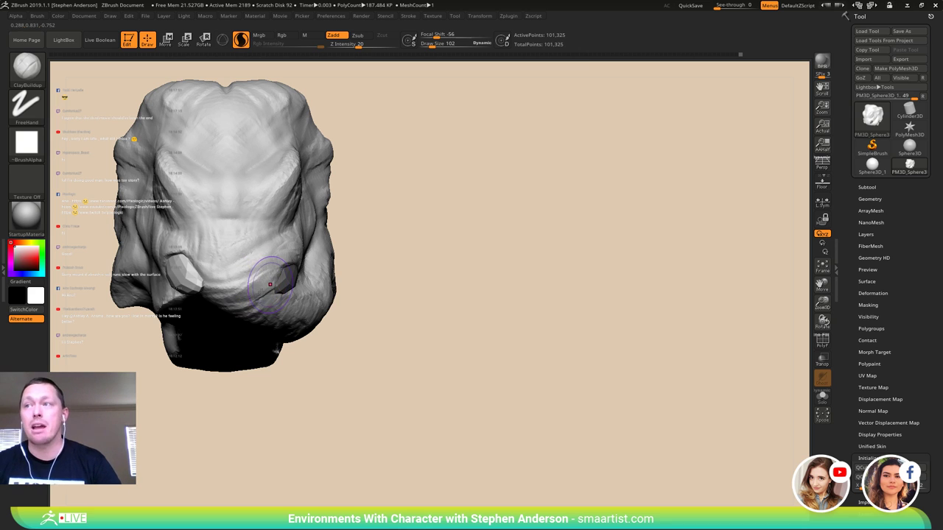
{"action": "left_click_drag", "start_coordinate": [266, 311], "coordinate": [272, 311]}
- Switch to the Move brush at Draw Size 174 and reshape the underside and chin of the muzzle
{"action": "mouse_move", "coordinate": [273, 312]}
{"action": "right_mouse_down"}
{"action": "mouse_move", "coordinate": [282, 341]}
{"action": "mouse_move", "coordinate": [270, 333]}
{"action": "mouse_move", "coordinate": [288, 313]}
{"action": "mouse_move", "coordinate": [239, 290]}
{"action": "mouse_move", "coordinate": [241, 301]}
{"action": "mouse_move", "coordinate": [255, 255]}
{"action": "mouse_move", "coordinate": [238, 255]}
{"action": "right_mouse_up"}
{"action": "key", "text": "b"}
{"action": "key", "text": "m"}
{"action": "key", "text": "v"}
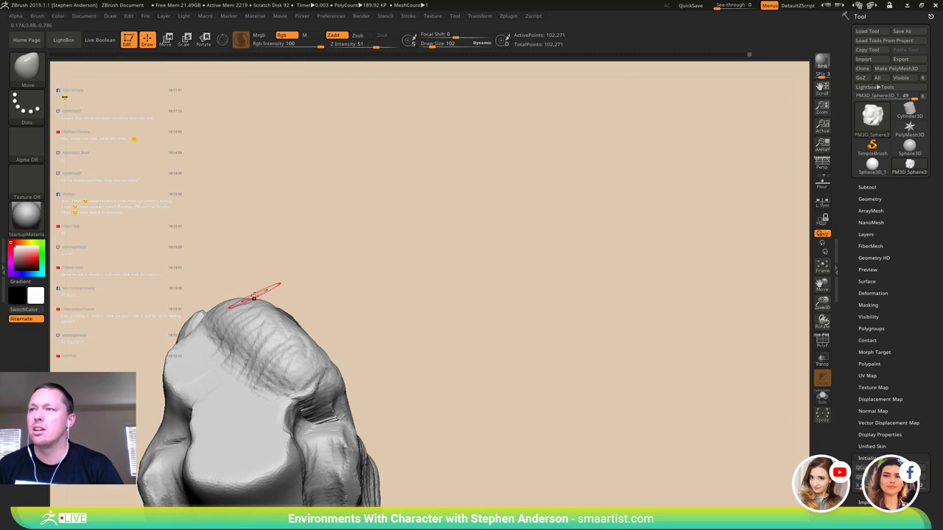
{"action": "key", "text": "s"}
{"action": "left_click_drag", "start_coordinate": [317, 297], "coordinate": [329, 298]}
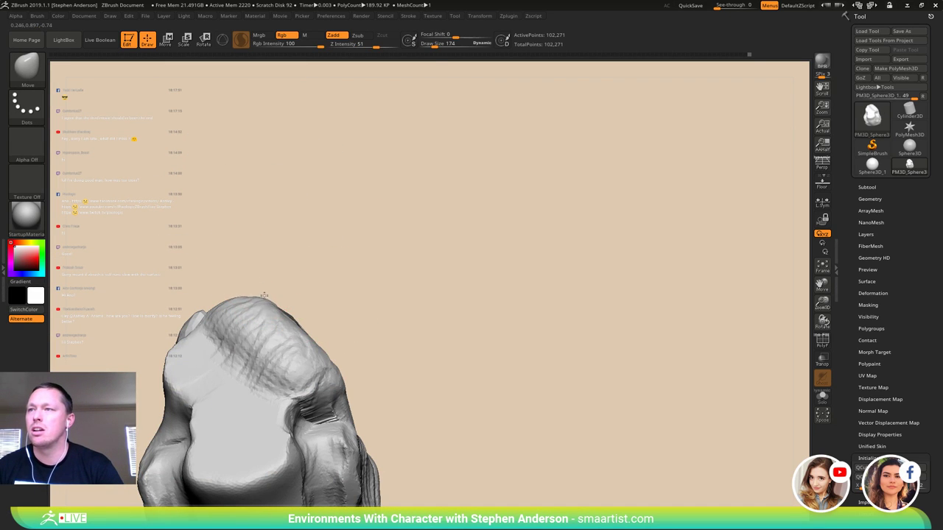
{"action": "left_click_drag", "start_coordinate": [254, 177], "coordinate": [448, 261]}
{"action": "left_click_drag", "start_coordinate": [225, 140], "coordinate": [251, 355]}
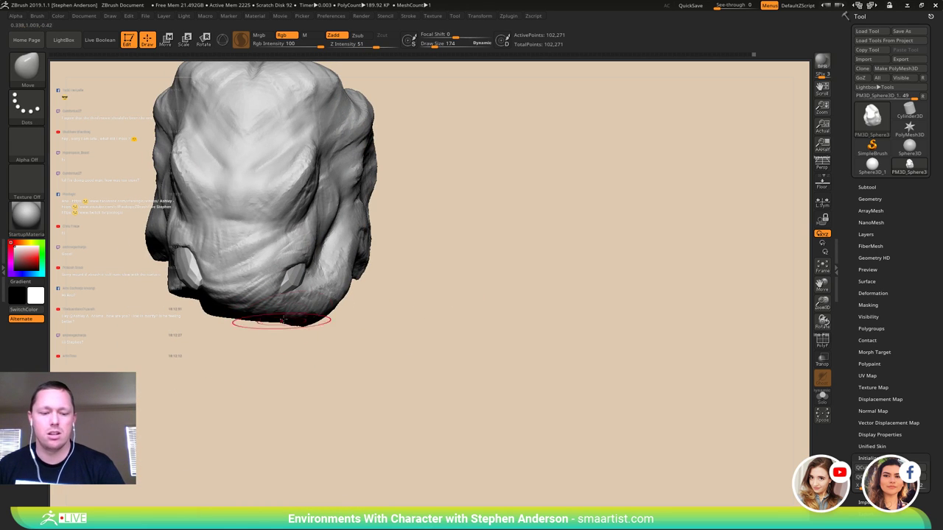
- Mask the remaining unmasked tusk shape and reshape the front of the muzzle between both tusks with the Move brush
{"action": "key", "text": "w"}
{"action": "key", "text": "b"}
{"action": "key", "text": "m"}
{"action": "key", "text": "v"}
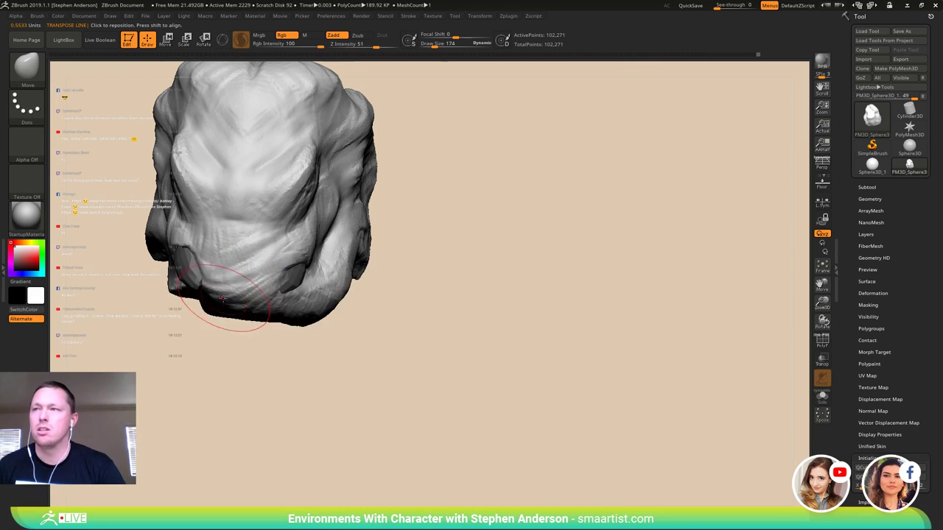
{"action": "right_click_drag", "start_coordinate": [241, 284], "coordinate": [215, 307]}
{"action": "left_click_drag", "start_coordinate": [223, 266], "coordinate": [230, 275]}
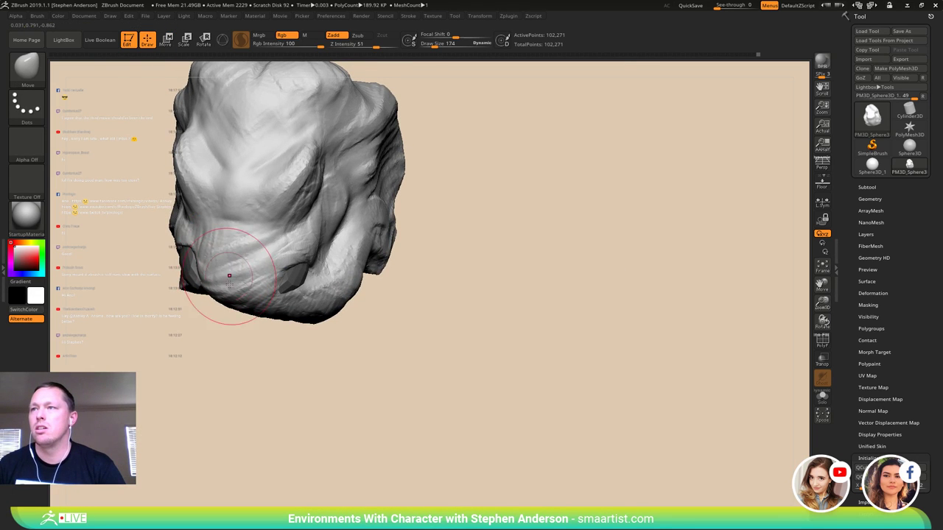
{"action": "mouse_move", "coordinate": [219, 401]}
{"action": "left_mouse_down"}
{"action": "mouse_move", "coordinate": [261, 366]}
{"action": "mouse_move", "coordinate": [246, 378]}
{"action": "left_mouse_up"}
{"action": "left_click_drag", "start_coordinate": [210, 269], "coordinate": [200, 266]}
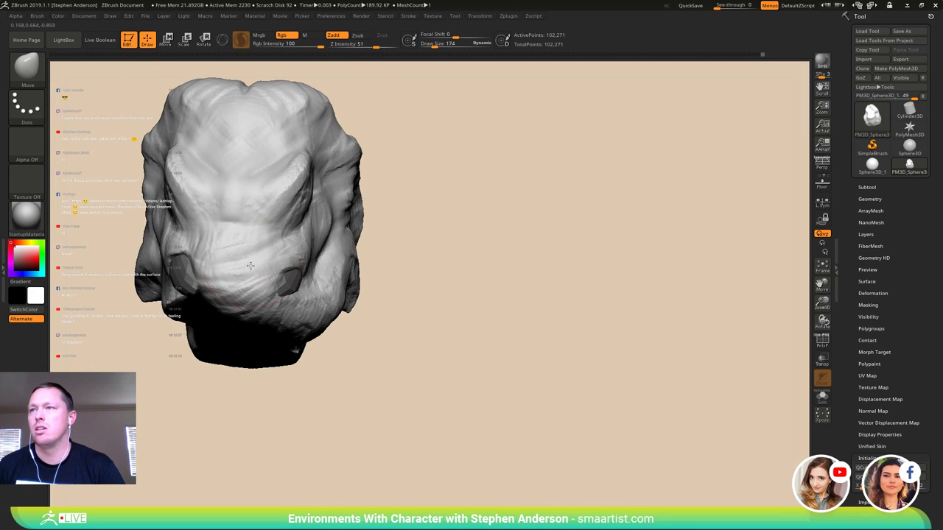
{"action": "right_click_drag", "start_coordinate": [207, 270], "coordinate": [189, 313]}
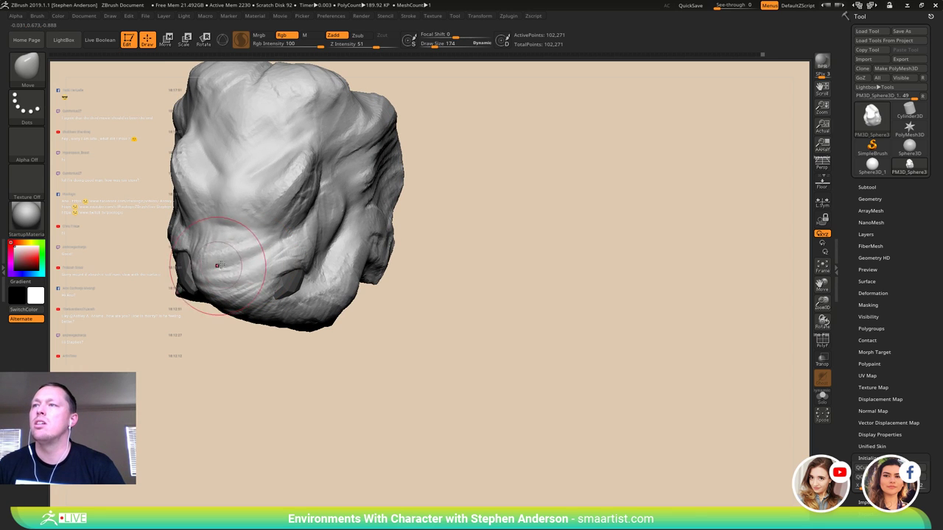
- Reshape the top and sides of the muzzle above the tusk shapes with the Move brush at Draw Size 174
{"action": "left_click_drag", "start_coordinate": [220, 266], "coordinate": [251, 269]}
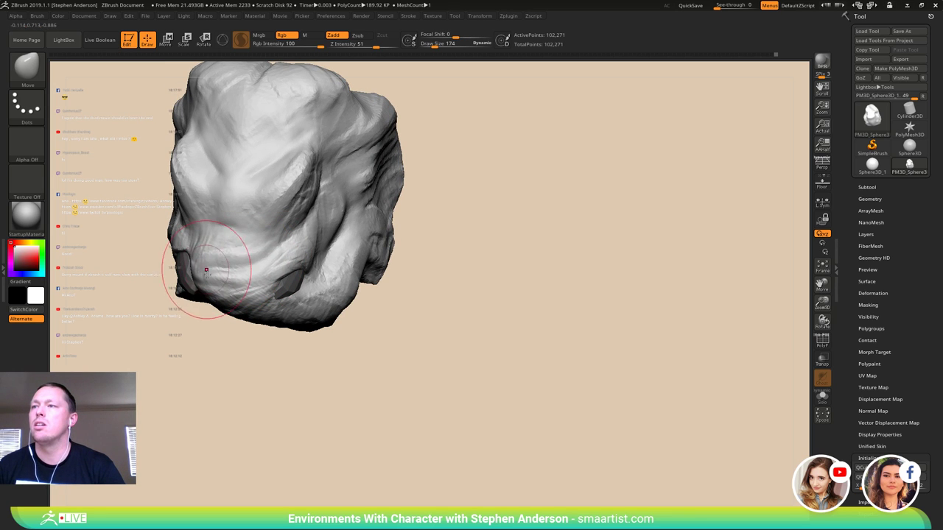
{"action": "mouse_move", "coordinate": [218, 394]}
{"action": "left_mouse_down"}
{"action": "mouse_move", "coordinate": [263, 366]}
{"action": "mouse_move", "coordinate": [230, 391]}
{"action": "left_mouse_up"}
{"action": "left_click_drag", "start_coordinate": [231, 280], "coordinate": [236, 275]}
{"action": "mouse_move", "coordinate": [214, 324]}
{"action": "left_mouse_down"}
{"action": "mouse_move", "coordinate": [267, 305]}
{"action": "mouse_move", "coordinate": [231, 320]}
{"action": "mouse_move", "coordinate": [245, 325]}
{"action": "mouse_move", "coordinate": [231, 305]}
{"action": "mouse_move", "coordinate": [230, 319]}
{"action": "left_mouse_up"}
{"action": "left_click_drag", "start_coordinate": [230, 285], "coordinate": [231, 280]}
{"action": "mouse_move", "coordinate": [229, 324]}
{"action": "left_mouse_down"}
{"action": "mouse_move", "coordinate": [259, 330]}
{"action": "mouse_move", "coordinate": [267, 287]}
{"action": "mouse_move", "coordinate": [255, 346]}
{"action": "mouse_move", "coordinate": [243, 342]}
{"action": "left_mouse_up"}
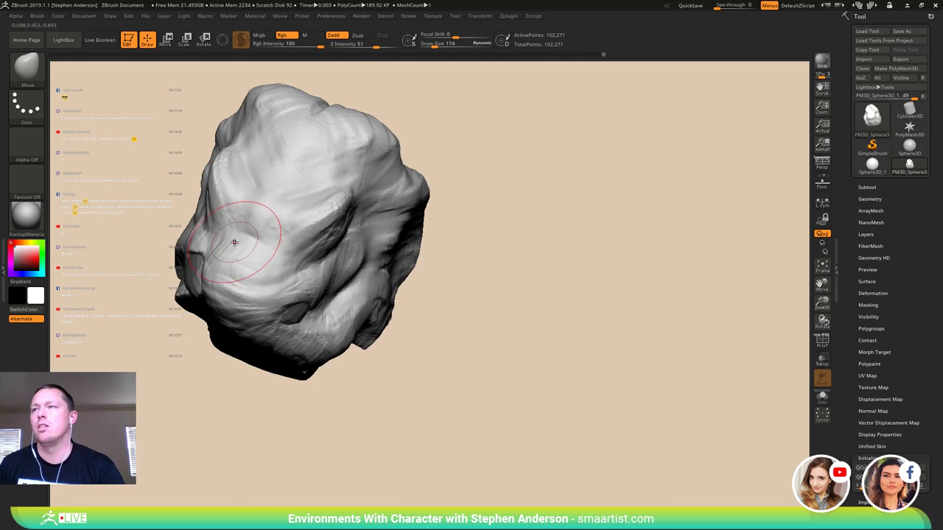
{"action": "left_click_drag", "start_coordinate": [235, 243], "coordinate": [235, 249]}
{"action": "mouse_move", "coordinate": [235, 249]}
{"action": "right_mouse_down"}
{"action": "mouse_move", "coordinate": [258, 232]}
{"action": "mouse_move", "coordinate": [237, 252]}
{"action": "mouse_move", "coordinate": [254, 252]}
{"action": "right_mouse_up"}
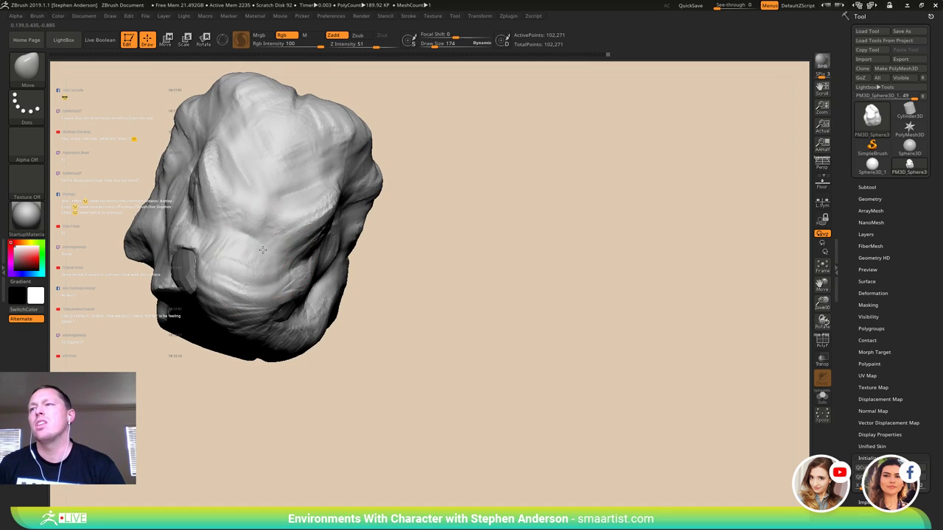
{"action": "left_click_drag", "start_coordinate": [270, 260], "coordinate": [274, 262]}
{"action": "mouse_move", "coordinate": [275, 262]}
{"action": "right_mouse_down"}
{"action": "mouse_move", "coordinate": [317, 273]}
{"action": "mouse_move", "coordinate": [257, 295]}
{"action": "mouse_move", "coordinate": [268, 326]}
{"action": "right_mouse_up"}
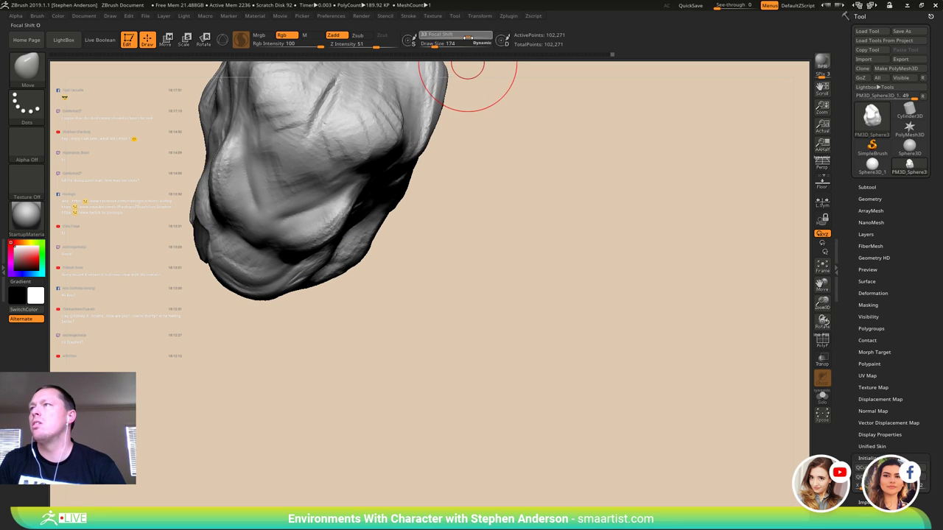
- Set the Move brush to Focal Shift 35 and Draw Size 112 and adjust the lower side of the muzzle
{"action": "left_click_drag", "start_coordinate": [468, 37], "coordinate": [469, 38]}
{"action": "mouse_move", "coordinate": [242, 274]}
{"action": "right_mouse_down"}
{"action": "mouse_move", "coordinate": [282, 280]}
{"action": "mouse_move", "coordinate": [267, 267]}
{"action": "mouse_move", "coordinate": [301, 293]}
{"action": "mouse_move", "coordinate": [290, 296]}
{"action": "mouse_move", "coordinate": [296, 286]}
{"action": "right_mouse_up"}
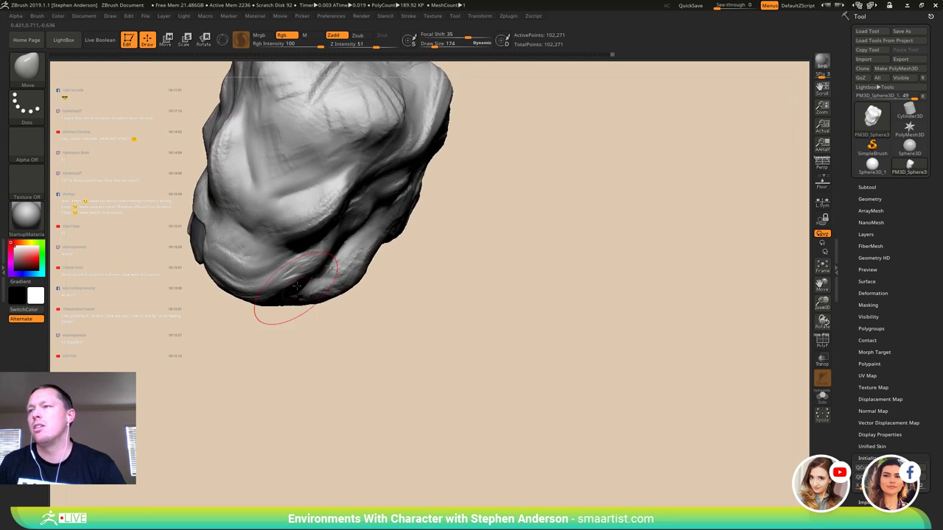
{"action": "left_click_drag", "start_coordinate": [291, 284], "coordinate": [290, 283]}
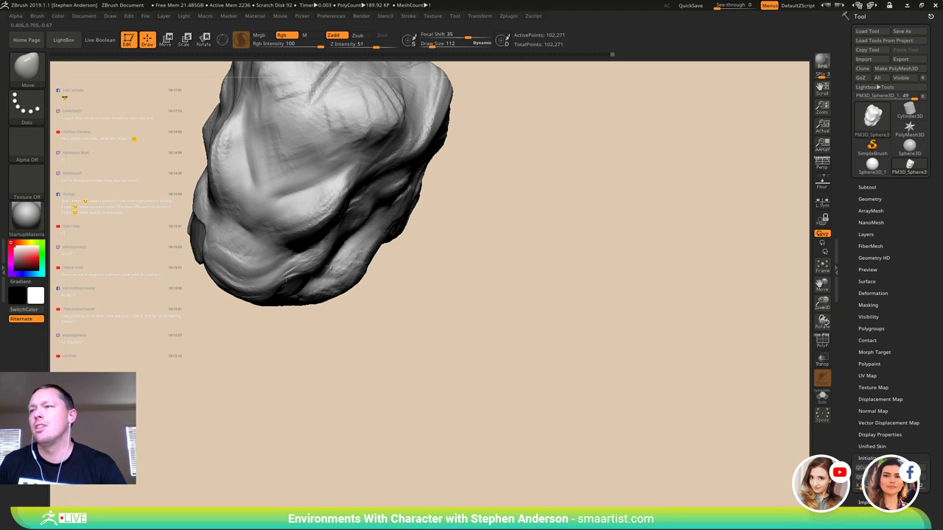
{"action": "mouse_move", "coordinate": [281, 297]}
{"action": "right_mouse_down"}
{"action": "mouse_move", "coordinate": [280, 263]}
{"action": "mouse_move", "coordinate": [289, 259]}
{"action": "mouse_move", "coordinate": [278, 294]}
{"action": "mouse_move", "coordinate": [275, 264]}
{"action": "mouse_move", "coordinate": [290, 274]}
{"action": "mouse_move", "coordinate": [267, 280]}
{"action": "mouse_move", "coordinate": [289, 293]}
{"action": "mouse_move", "coordinate": [286, 259]}
{"action": "mouse_move", "coordinate": [312, 265]}
{"action": "mouse_move", "coordinate": [307, 256]}
{"action": "mouse_move", "coordinate": [330, 252]}
{"action": "right_mouse_up"}
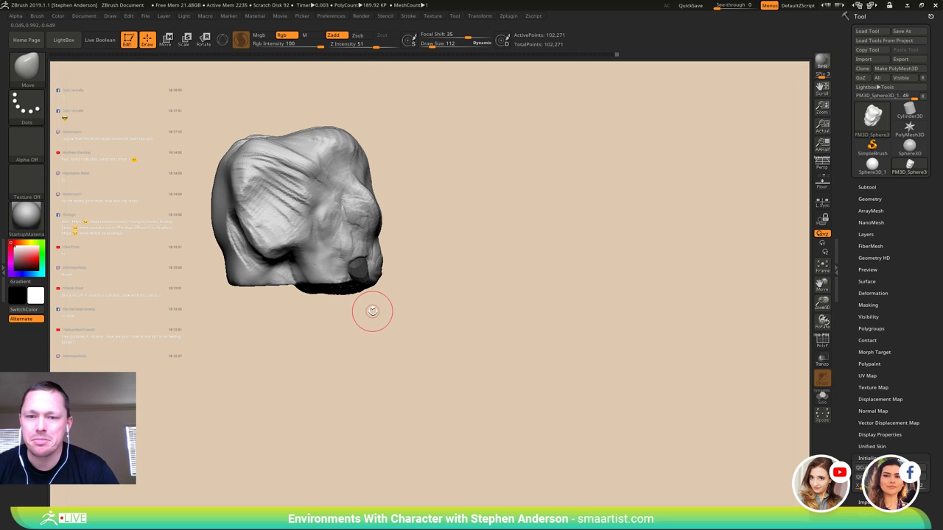
- Build up a fold of clay in the recess beneath the side flap using ClayBuildup at Draw Size 112
{"action": "right_click_drag", "start_coordinate": [374, 309], "coordinate": [374, 289]}
{"action": "right_click_drag", "start_coordinate": [335, 238], "coordinate": [376, 277], "text": "alt"}
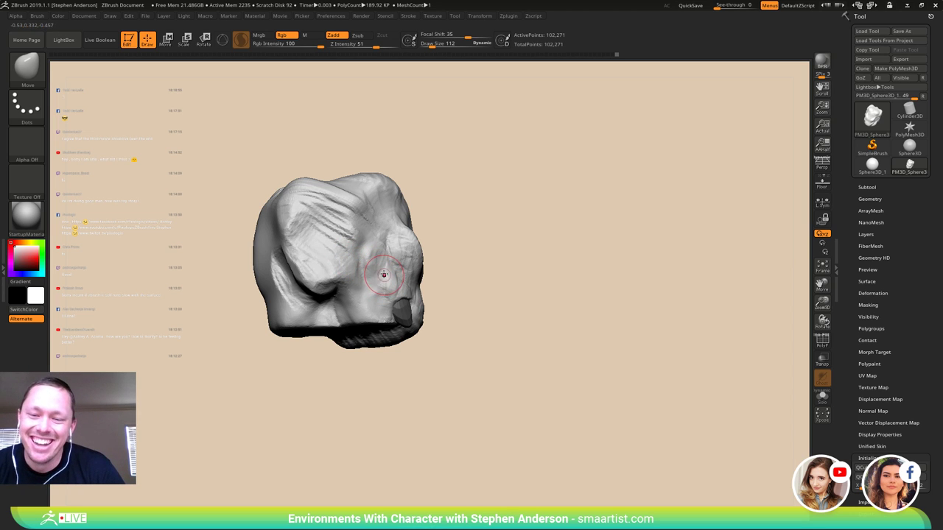
{"action": "mouse_move", "coordinate": [377, 255]}
{"action": "right_mouse_down"}
{"action": "mouse_move", "coordinate": [333, 256]}
{"action": "mouse_move", "coordinate": [366, 260]}
{"action": "right_mouse_up"}
{"action": "right_click_drag", "start_coordinate": [366, 261], "coordinate": [358, 323], "text": "ctrl"}
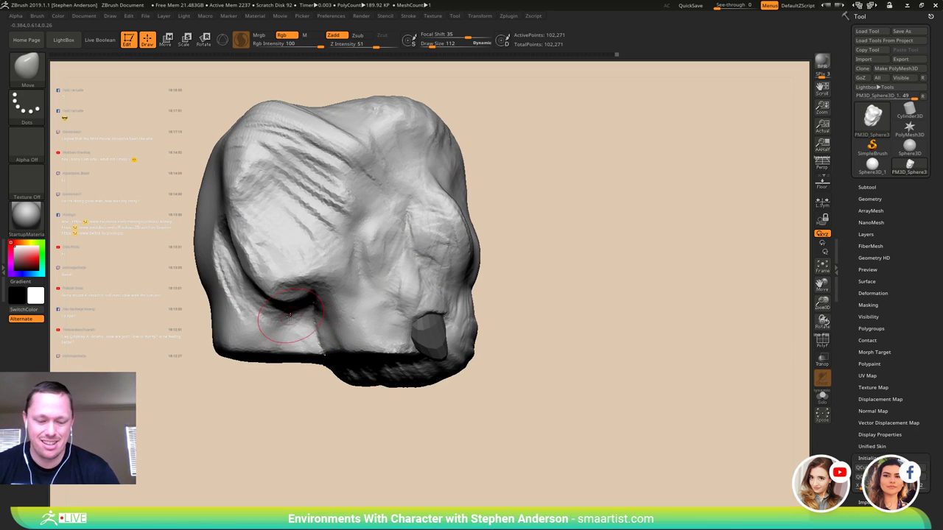
{"action": "key", "text": "b"}
{"action": "key", "text": "c"}
{"action": "key", "text": "b"}
{"action": "right_click_drag", "start_coordinate": [299, 328], "coordinate": [321, 329]}
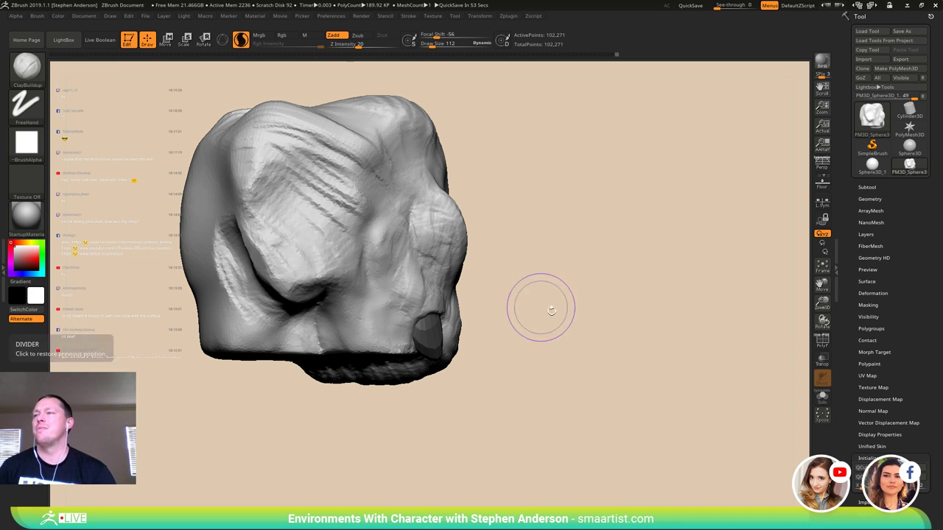
- Thicken the lower tip of the side flap with ClayBuildup and add clay to the adjoining cheek
{"action": "left_click_drag", "start_coordinate": [541, 307], "coordinate": [552, 313]}
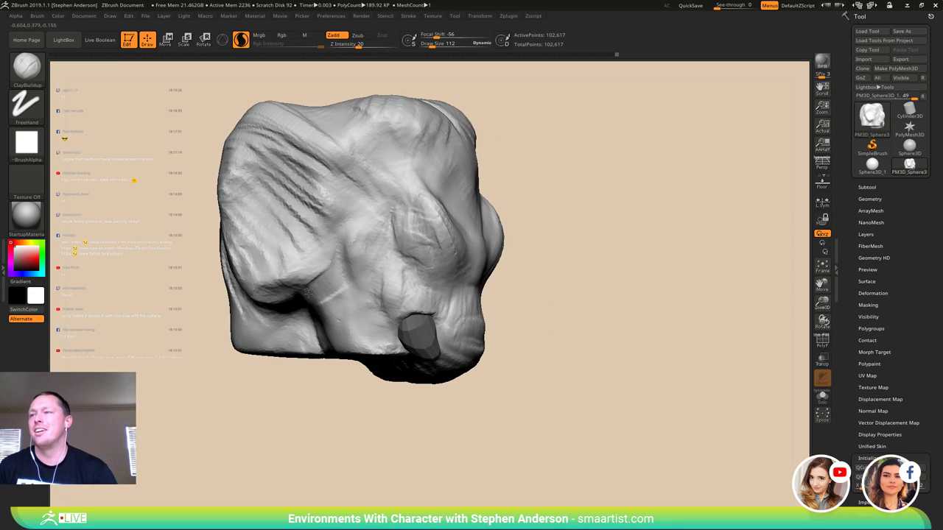
{"action": "left_click_drag", "start_coordinate": [308, 293], "coordinate": [331, 300]}
{"action": "mouse_move", "coordinate": [332, 374]}
{"action": "left_mouse_down"}
{"action": "mouse_move", "coordinate": [269, 362]}
{"action": "mouse_move", "coordinate": [284, 354]}
{"action": "left_mouse_up"}
{"action": "left_click_drag", "start_coordinate": [344, 315], "coordinate": [383, 313]}
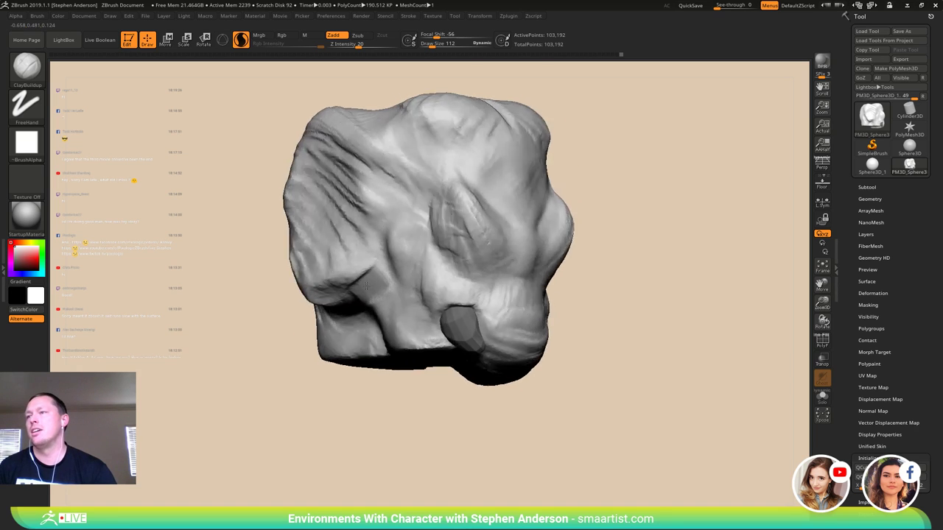
{"action": "right_click_drag", "start_coordinate": [366, 287], "coordinate": [392, 286]}
{"action": "left_click_drag", "start_coordinate": [394, 285], "coordinate": [363, 288]}
{"action": "right_click_drag", "start_coordinate": [341, 301], "coordinate": [380, 274]}
{"action": "left_click_drag", "start_coordinate": [378, 262], "coordinate": [300, 277]}
{"action": "mouse_move", "coordinate": [302, 276]}
{"action": "right_mouse_down"}
{"action": "mouse_move", "coordinate": [355, 253]}
{"action": "mouse_move", "coordinate": [321, 284]}
{"action": "mouse_move", "coordinate": [330, 276]}
{"action": "right_mouse_up"}
{"action": "left_click_drag", "start_coordinate": [330, 275], "coordinate": [324, 273]}
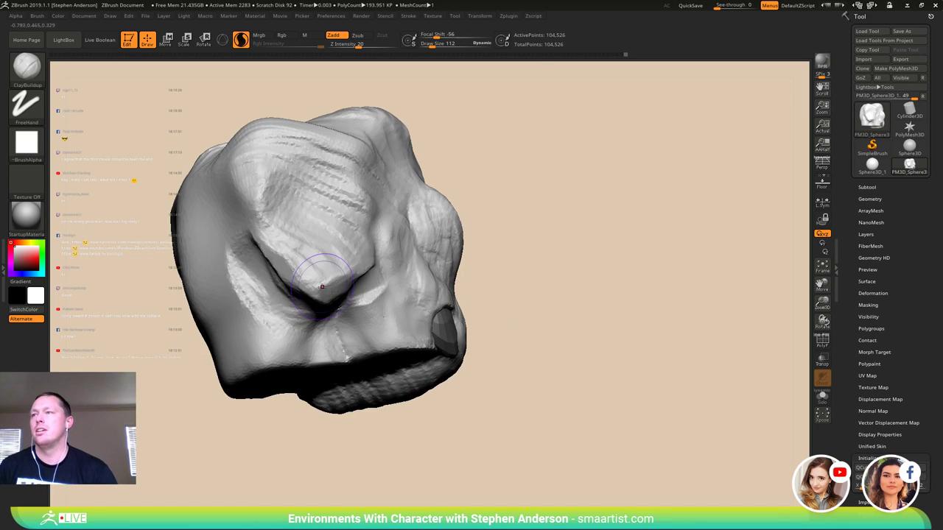
{"action": "right_click_drag", "start_coordinate": [324, 273], "coordinate": [335, 238]}
- Mask the side flap using MaskLasso and invert the mask so only the flap stays editable
{"action": "left_click", "coordinate": [38, 69], "text": "ctrl"}
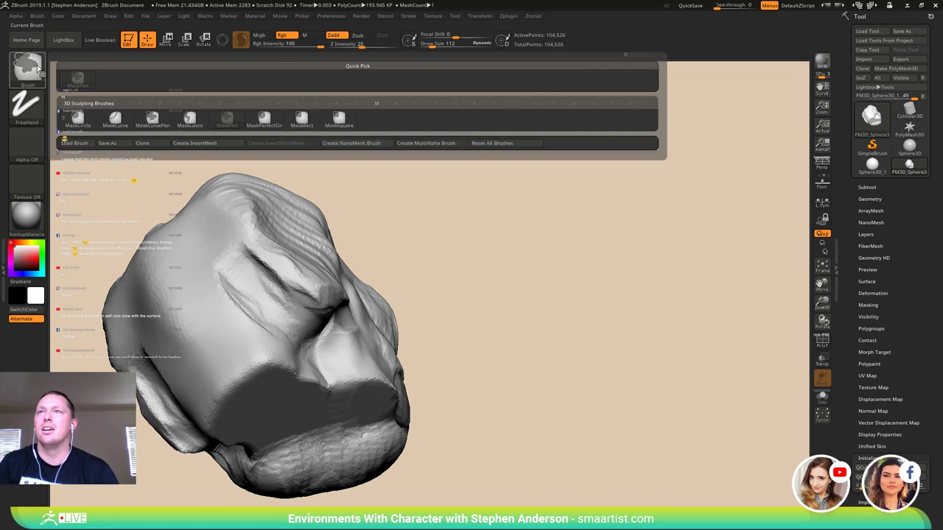
{"action": "left_click", "coordinate": [190, 120], "text": "ctrl"}
{"action": "mouse_move", "coordinate": [276, 146]}
{"action": "left_mouse_down", "text": "ctrl"}
{"action": "mouse_move", "coordinate": [196, 184]}
{"action": "mouse_move", "coordinate": [272, 291]}
{"action": "mouse_move", "coordinate": [459, 205]}
{"action": "mouse_move", "coordinate": [457, 179]}
{"action": "left_mouse_up", "text": "ctrl"}
{"action": "mouse_move", "coordinate": [427, 194]}
{"action": "right_mouse_down"}
{"action": "mouse_move", "coordinate": [425, 211]}
{"action": "mouse_move", "coordinate": [387, 251]}
{"action": "right_mouse_up"}
{"action": "key", "text": "ctrl+z"}
{"action": "right_click_drag", "start_coordinate": [352, 277], "coordinate": [343, 263]}
{"action": "key", "text": "ctrl+shift+z"}
{"action": "left_click", "coordinate": [443, 221], "text": "ctrl"}
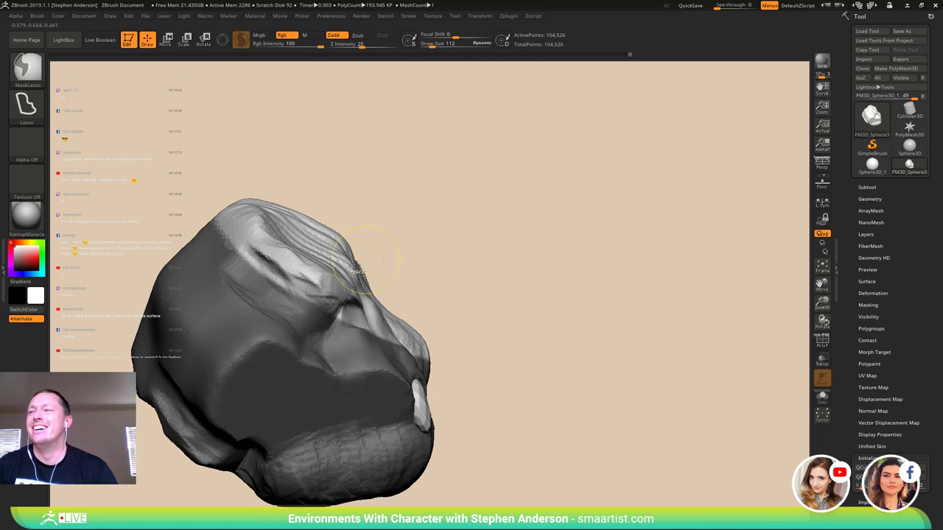
- Pull the unmasked side flap over the recess with the Move brush, using Draw Size 271 and enlarging it to 362
{"action": "key", "text": "b"}
{"action": "key", "text": "m"}
{"action": "key", "text": "v"}
{"action": "right_click_drag", "start_coordinate": [327, 296], "coordinate": [320, 285]}
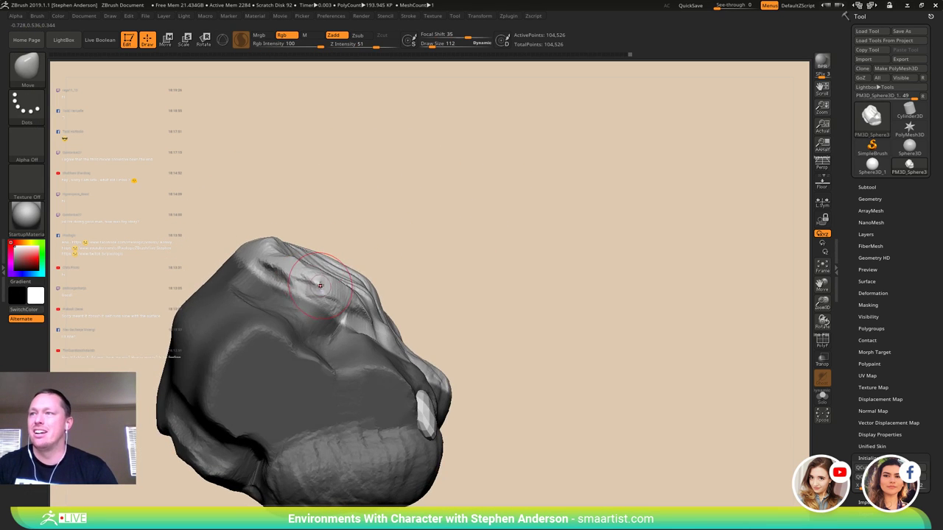
{"action": "left_click_drag", "start_coordinate": [462, 287], "coordinate": [464, 287]}
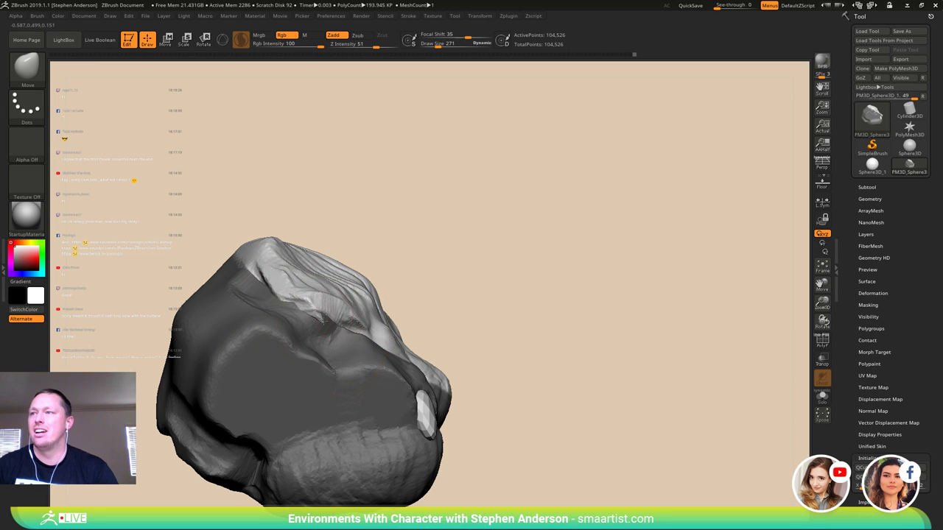
{"action": "right_click_drag", "start_coordinate": [341, 266], "coordinate": [359, 309]}
{"action": "mouse_move", "coordinate": [442, 295]}
{"action": "right_mouse_down"}
{"action": "mouse_move", "coordinate": [413, 232]}
{"action": "mouse_move", "coordinate": [515, 254]}
{"action": "right_mouse_up"}
{"action": "mouse_move", "coordinate": [600, 260]}
{"action": "right_mouse_down", "text": "alt"}
{"action": "mouse_move", "coordinate": [473, 260]}
{"action": "mouse_move", "coordinate": [536, 268]}
{"action": "mouse_move", "coordinate": [416, 281]}
{"action": "mouse_move", "coordinate": [425, 240]}
{"action": "mouse_move", "coordinate": [431, 316]}
{"action": "mouse_move", "coordinate": [437, 280]}
{"action": "right_mouse_up", "text": "alt"}
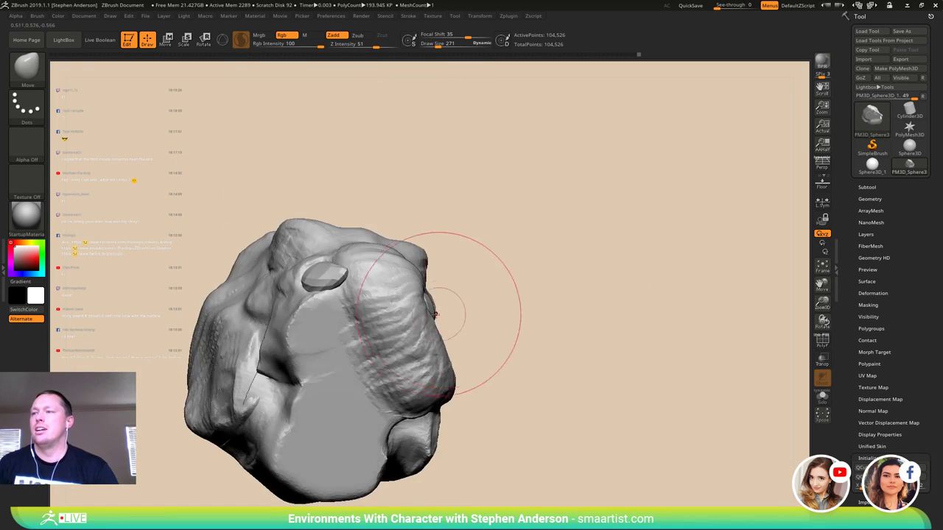
{"action": "right_click_drag", "start_coordinate": [437, 314], "coordinate": [414, 279]}
{"action": "right_click_drag", "start_coordinate": [414, 343], "coordinate": [370, 252], "text": "alt"}
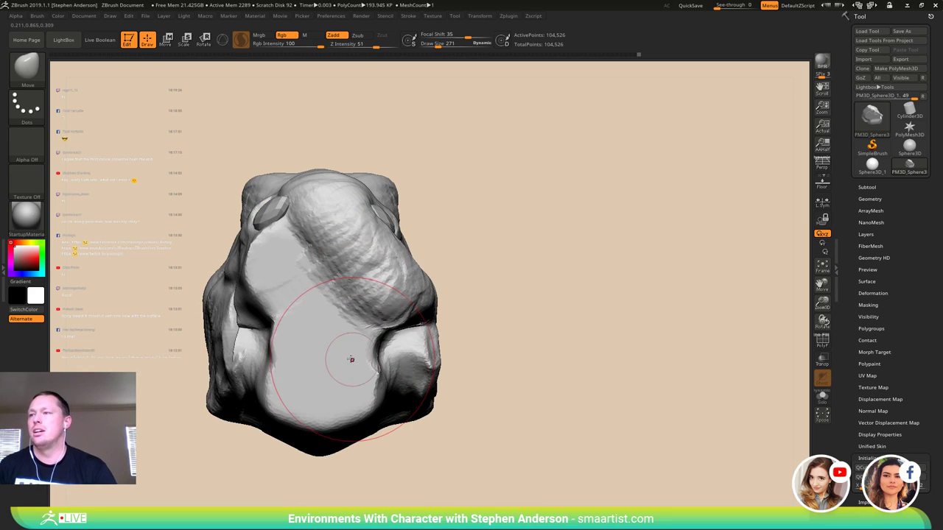
{"action": "key", "text": "s"}
{"action": "left_click_drag", "start_coordinate": [351, 360], "coordinate": [350, 357]}
{"action": "mouse_move", "coordinate": [339, 361]}
{"action": "right_mouse_down"}
{"action": "mouse_move", "coordinate": [360, 467]}
{"action": "mouse_move", "coordinate": [450, 431]}
{"action": "mouse_move", "coordinate": [447, 394]}
{"action": "mouse_move", "coordinate": [585, 387]}
{"action": "mouse_move", "coordinate": [578, 354]}
{"action": "right_mouse_up"}
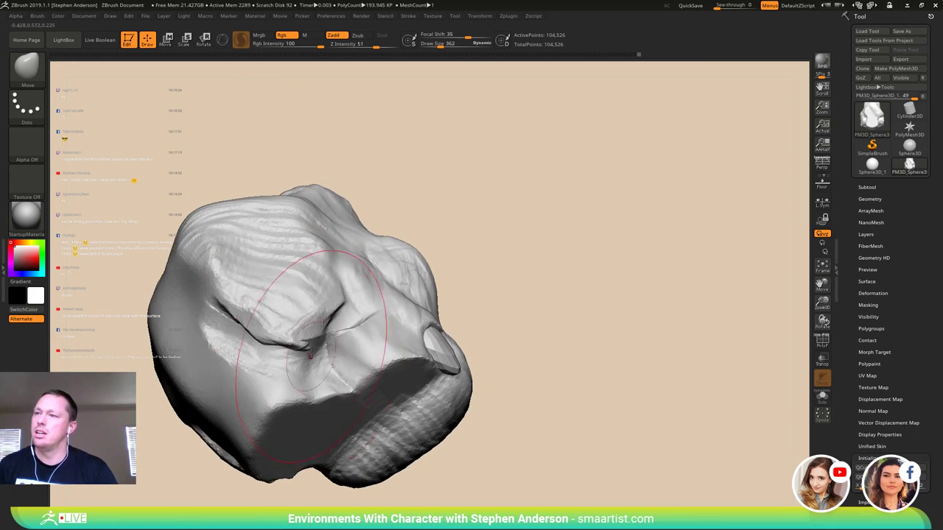
- Invert the mask to protect the side flap and smooth the exposed recess beneath it at Draw Size 124
{"action": "left_click", "coordinate": [544, 276], "text": "ctrl"}
{"action": "left_click", "coordinate": [540, 277], "text": "ctrl"}
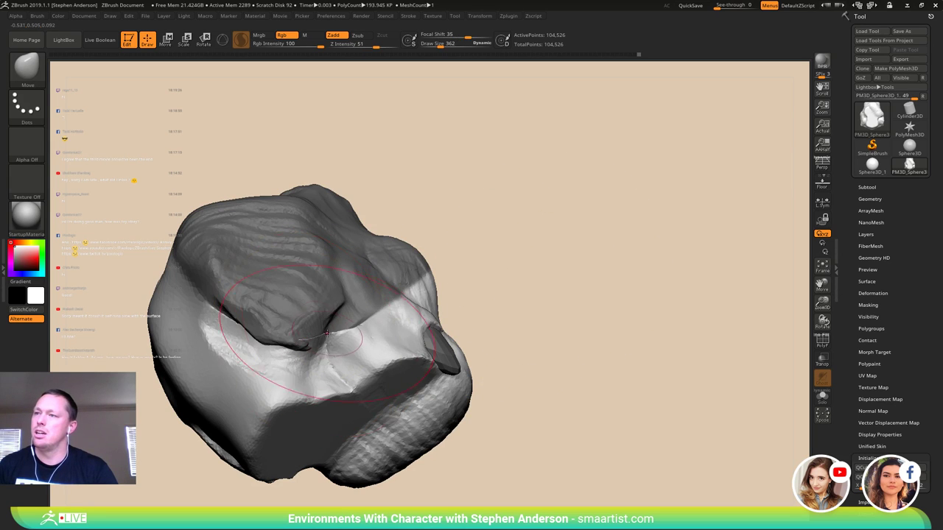
{"action": "key", "text": "s"}
{"action": "left_click_drag", "start_coordinate": [319, 336], "coordinate": [315, 340], "text": "shift"}
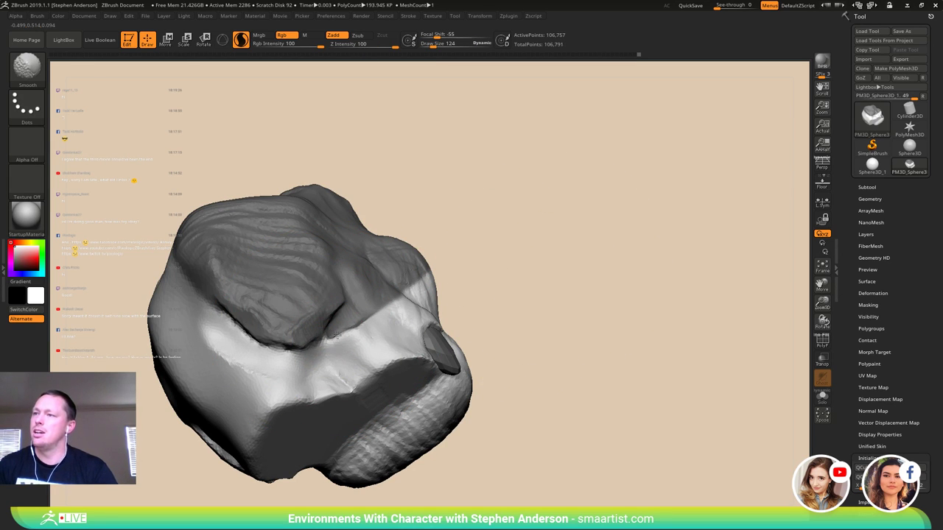
{"action": "right_click_drag", "start_coordinate": [329, 345], "coordinate": [298, 398]}
- Clear the mask and build up a jaw mass between the side flap and the tusk using ClayBuildup at Draw Size 124
{"action": "left_click_drag", "start_coordinate": [629, 301], "coordinate": [640, 313], "text": "ctrl"}
{"action": "mouse_move", "coordinate": [471, 310]}
{"action": "right_mouse_down"}
{"action": "mouse_move", "coordinate": [435, 342]}
{"action": "mouse_move", "coordinate": [419, 344]}
{"action": "mouse_move", "coordinate": [414, 333]}
{"action": "right_mouse_up"}
{"action": "key", "text": "b"}
{"action": "key", "text": "c"}
{"action": "key", "text": "b"}
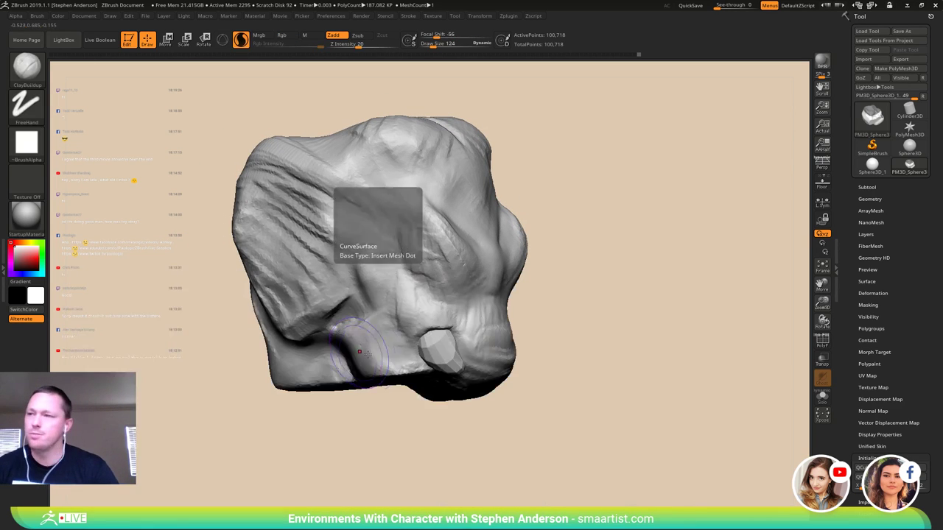
{"action": "left_click_drag", "start_coordinate": [384, 333], "coordinate": [403, 361]}
{"action": "mouse_move", "coordinate": [361, 353]}
{"action": "right_mouse_down"}
{"action": "mouse_move", "coordinate": [471, 330]}
{"action": "mouse_move", "coordinate": [370, 345]}
{"action": "right_mouse_up"}
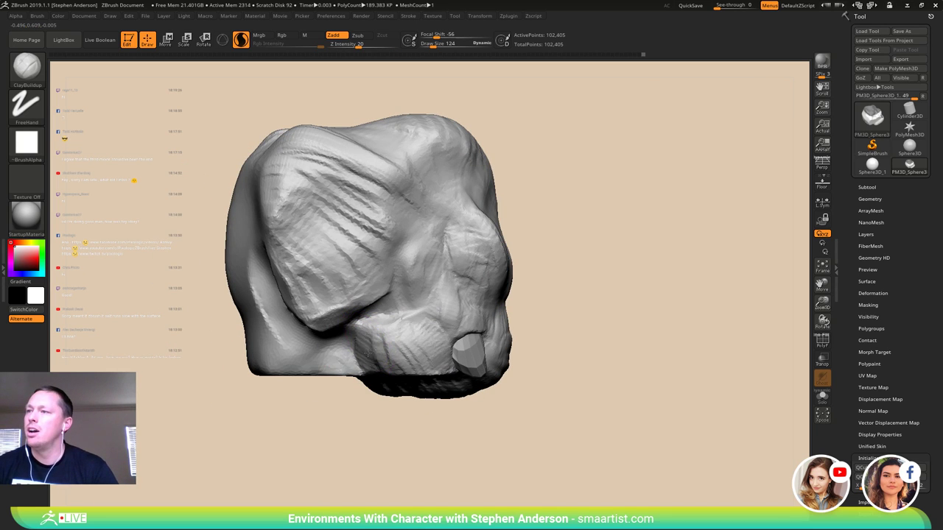
{"action": "left_click_drag", "start_coordinate": [378, 360], "coordinate": [375, 366]}
{"action": "mouse_move", "coordinate": [361, 361]}
{"action": "right_mouse_down"}
{"action": "mouse_move", "coordinate": [394, 353]}
{"action": "mouse_move", "coordinate": [379, 306]}
{"action": "mouse_move", "coordinate": [356, 367]}
{"action": "mouse_move", "coordinate": [388, 378]}
{"action": "mouse_move", "coordinate": [390, 350]}
{"action": "right_mouse_up"}
- Flatten the new jaw mass with TrimDynamic and pull its rear edge back with the Move brush
{"action": "key", "text": "b"}
{"action": "key", "text": "t"}
{"action": "key", "text": "d"}
{"action": "key", "text": "b"}
{"action": "key", "text": "m"}
{"action": "key", "text": "v"}
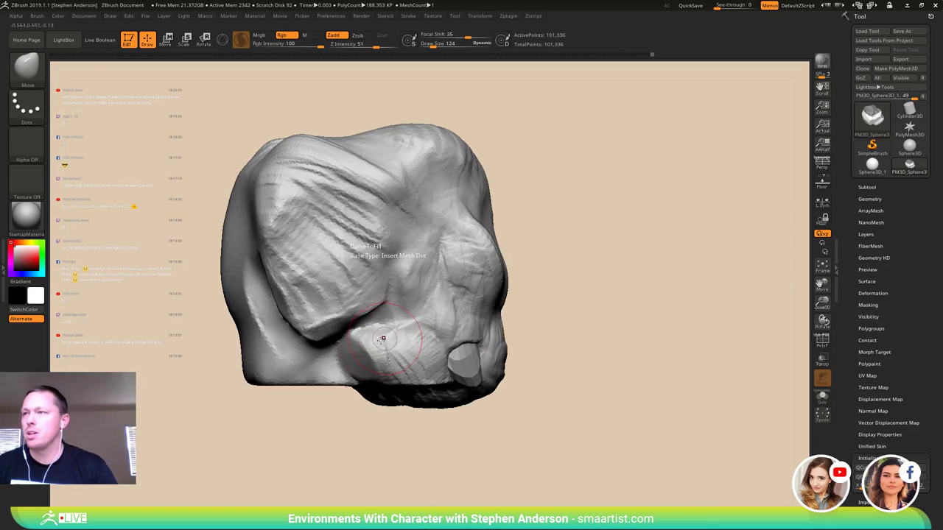
{"action": "left_click_drag", "start_coordinate": [364, 364], "coordinate": [349, 358]}
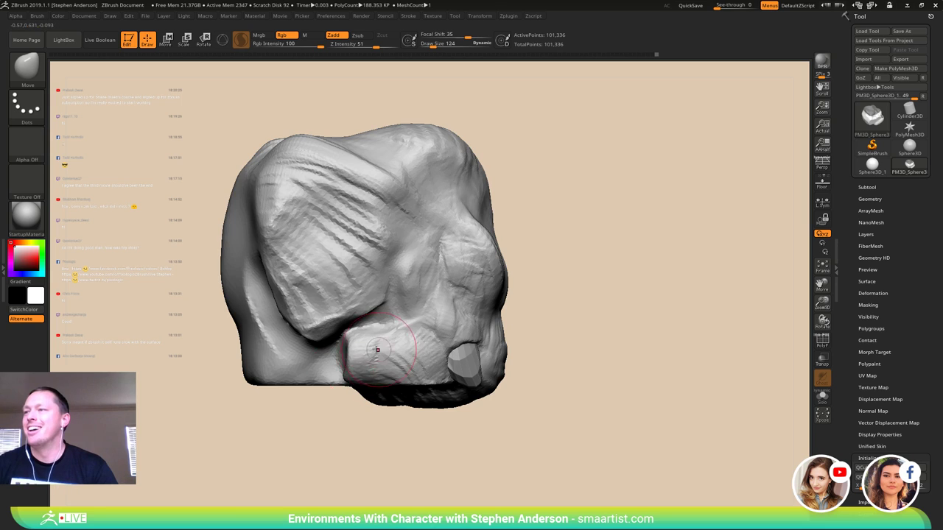
{"action": "right_click_drag", "start_coordinate": [378, 349], "coordinate": [361, 346]}
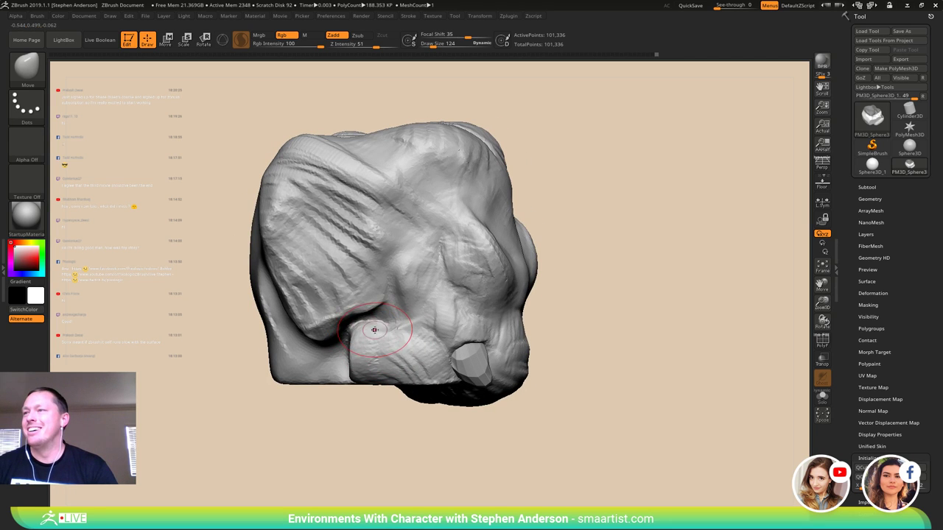
- Mask the upper head and side flap with a lasso and reshape the exposed jaw mass with the Move brush
{"action": "key", "text": "ctrl"}
{"action": "mouse_move", "coordinate": [340, 342]}
{"action": "left_mouse_down", "text": "ctrl"}
{"action": "mouse_move", "coordinate": [253, 165]}
{"action": "mouse_move", "coordinate": [604, 246]}
{"action": "left_mouse_up", "text": "ctrl"}
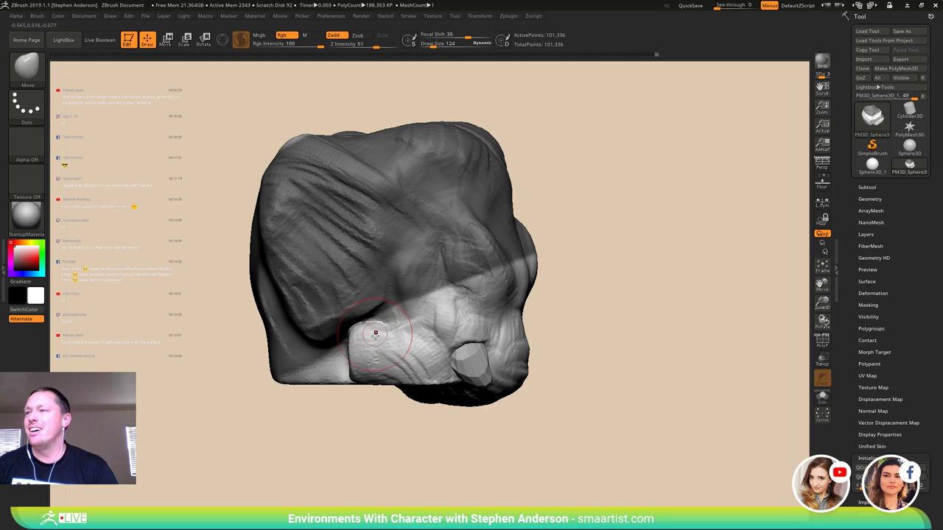
{"action": "mouse_move", "coordinate": [371, 328]}
{"action": "right_mouse_down"}
{"action": "mouse_move", "coordinate": [398, 337]}
{"action": "mouse_move", "coordinate": [376, 345]}
{"action": "right_mouse_up"}
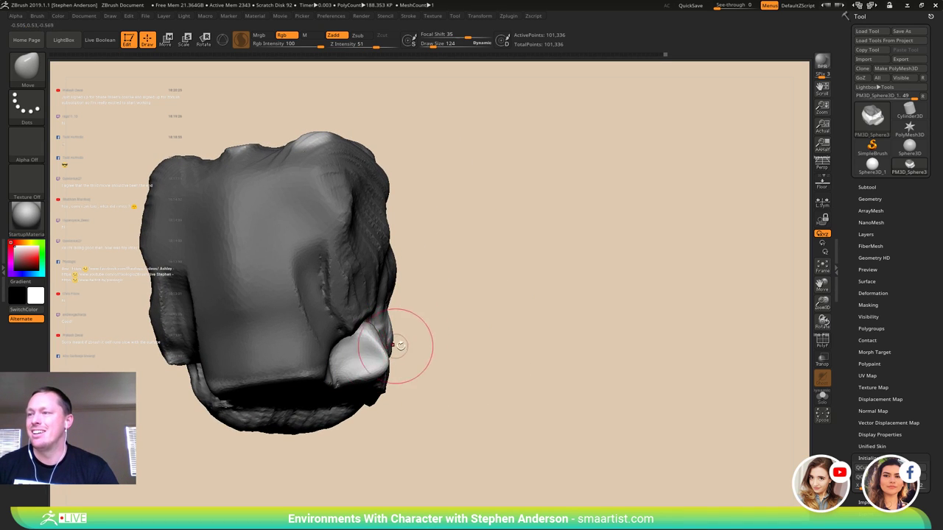
{"action": "mouse_move", "coordinate": [395, 346]}
{"action": "right_mouse_down"}
{"action": "mouse_move", "coordinate": [383, 361]}
{"action": "mouse_move", "coordinate": [395, 342]}
{"action": "mouse_move", "coordinate": [387, 352]}
{"action": "mouse_move", "coordinate": [398, 351]}
{"action": "mouse_move", "coordinate": [430, 396]}
{"action": "mouse_move", "coordinate": [435, 378]}
{"action": "mouse_move", "coordinate": [378, 364]}
{"action": "right_mouse_up"}
{"action": "mouse_move", "coordinate": [429, 348]}
{"action": "right_mouse_down"}
{"action": "mouse_move", "coordinate": [442, 378]}
{"action": "mouse_move", "coordinate": [444, 358]}
{"action": "right_mouse_up"}
- Carve the crease along the upper edge of the jaw mass using DamStandard at Draw Size 102
{"action": "key", "text": "b"}
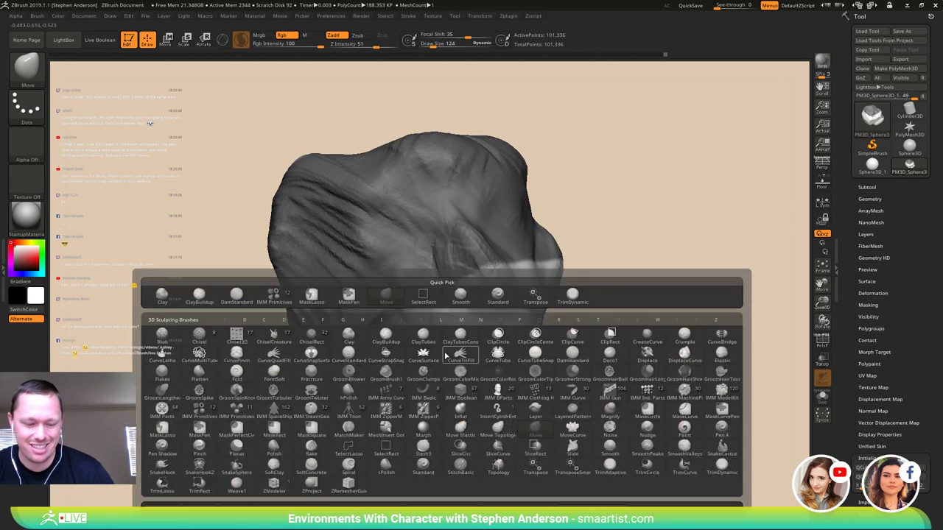
{"action": "key", "text": "d"}
{"action": "key", "text": "s"}
{"action": "left_click_drag", "start_coordinate": [402, 328], "coordinate": [399, 328]}
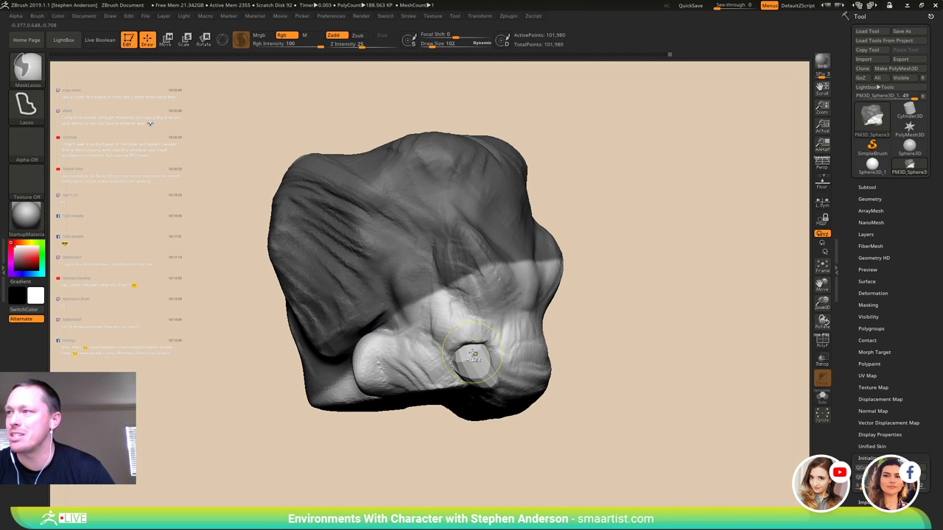
{"action": "left_click", "coordinate": [616, 342], "text": "ctrl+shift"}
{"action": "mouse_move", "coordinate": [615, 342]}
{"action": "left_mouse_down"}
{"action": "mouse_move", "coordinate": [519, 348]}
{"action": "mouse_move", "coordinate": [621, 354]}
{"action": "left_mouse_up"}
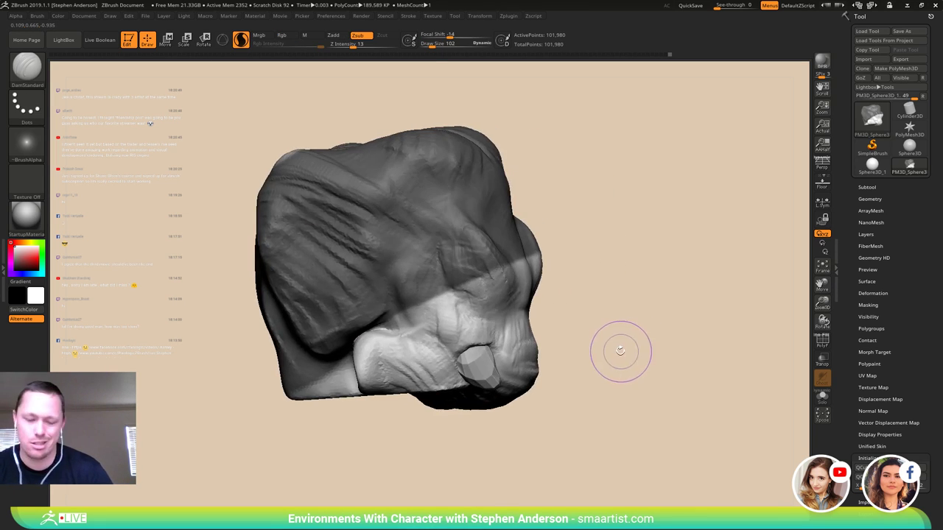
- Clear the mask and refine the seam between jaw mass and cheek with ClayBuildup at Draw Size 64, smoothing the strokes
{"action": "key", "text": "b"}
{"action": "key", "text": "m"}
{"action": "key", "text": "l"}
{"action": "mouse_move", "coordinate": [402, 334]}
{"action": "right_mouse_down", "text": "ctrl"}
{"action": "mouse_move", "coordinate": [395, 336]}
{"action": "mouse_move", "coordinate": [404, 329]}
{"action": "right_mouse_up", "text": "ctrl"}
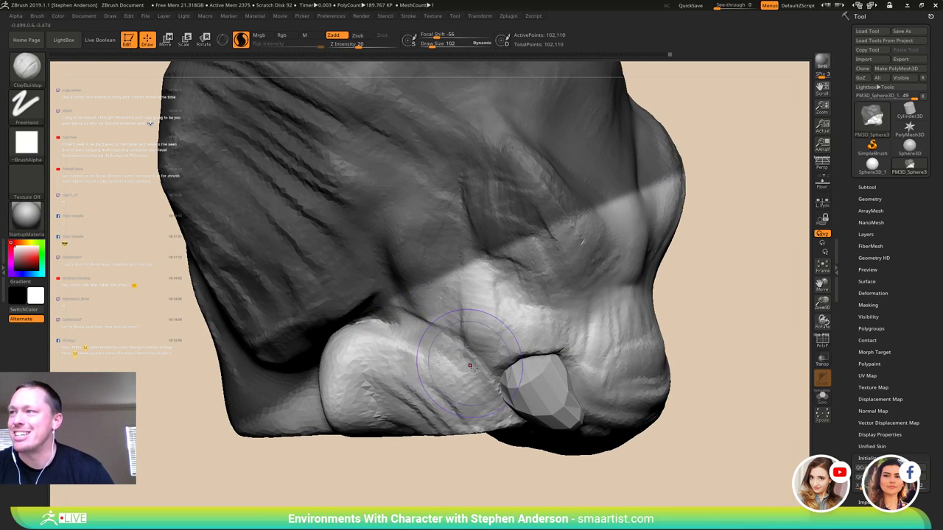
{"action": "left_click_drag", "start_coordinate": [368, 472], "coordinate": [380, 462], "text": "ctrl"}
{"action": "mouse_move", "coordinate": [411, 346]}
{"action": "right_mouse_down"}
{"action": "mouse_move", "coordinate": [386, 319]}
{"action": "mouse_move", "coordinate": [398, 310]}
{"action": "right_mouse_up"}
{"action": "left_click_drag", "start_coordinate": [393, 310], "coordinate": [382, 304]}
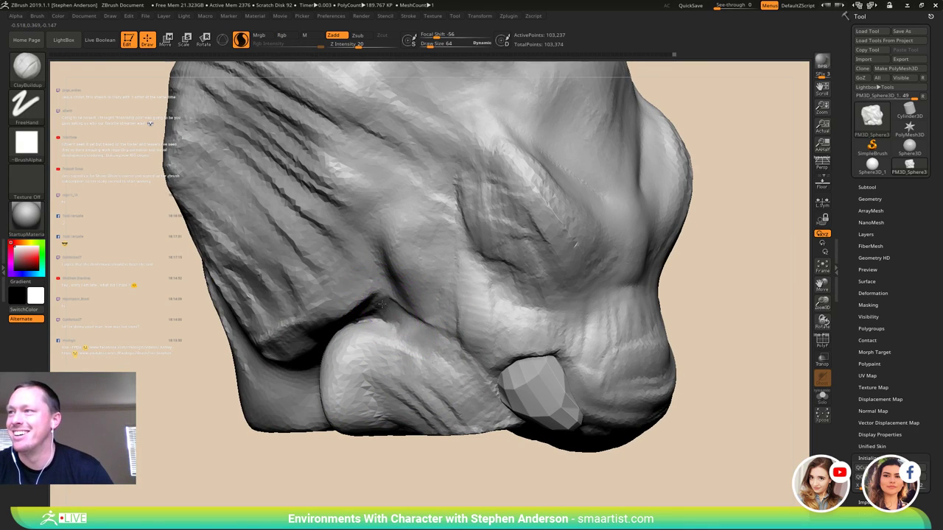
{"action": "mouse_move", "coordinate": [399, 310]}
{"action": "right_mouse_down"}
{"action": "mouse_move", "coordinate": [409, 340]}
{"action": "mouse_move", "coordinate": [492, 319]}
{"action": "mouse_move", "coordinate": [489, 276]}
{"action": "mouse_move", "coordinate": [479, 326]}
{"action": "mouse_move", "coordinate": [496, 335]}
{"action": "right_mouse_up"}
{"action": "left_click_drag", "start_coordinate": [479, 336], "coordinate": [451, 337], "text": "shift"}
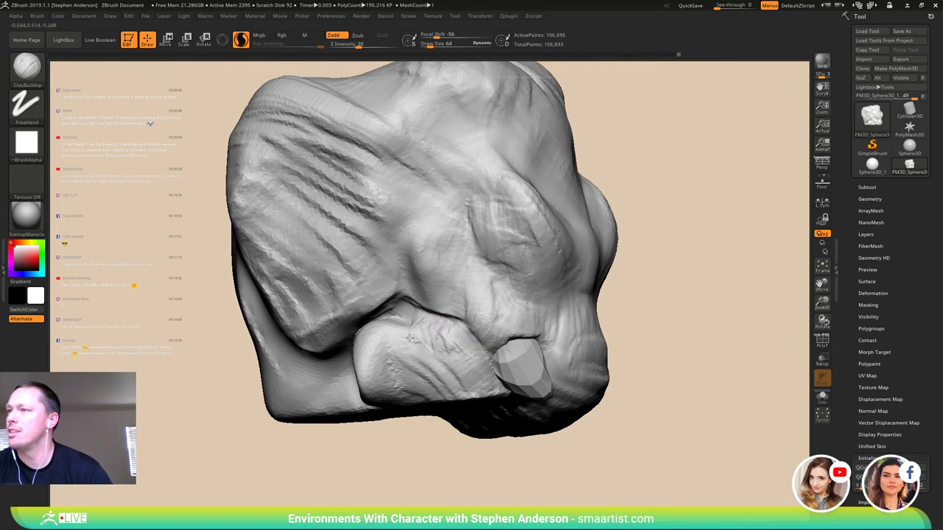
- Try building up a raised mass inside the eye hollow with ClayBuildup at Draw Size 64
{"action": "mouse_move", "coordinate": [409, 338]}
{"action": "right_mouse_down"}
{"action": "mouse_move", "coordinate": [436, 335]}
{"action": "mouse_move", "coordinate": [463, 284]}
{"action": "mouse_move", "coordinate": [446, 278]}
{"action": "right_mouse_up"}
{"action": "right_click_drag", "start_coordinate": [447, 278], "coordinate": [458, 324], "text": "ctrl"}
{"action": "right_click_drag", "start_coordinate": [415, 264], "coordinate": [436, 261]}
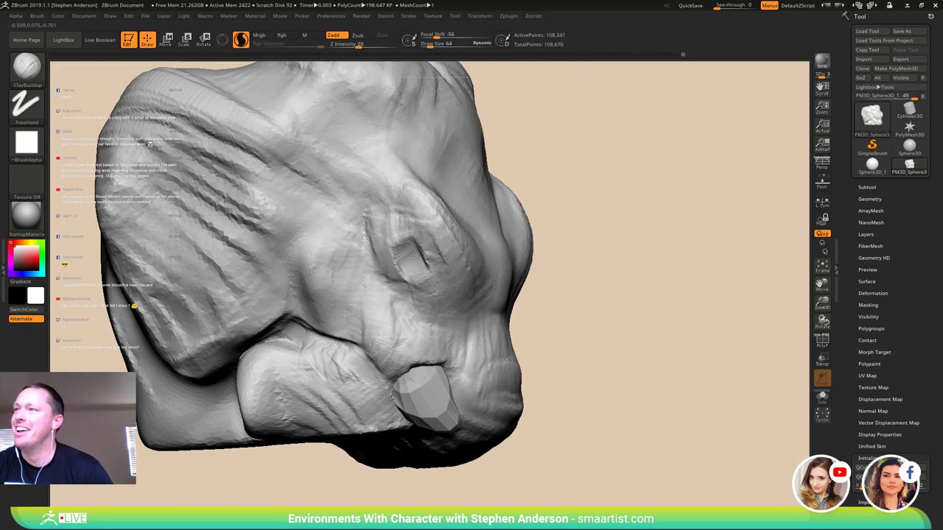
{"action": "left_click_drag", "start_coordinate": [420, 259], "coordinate": [423, 266]}
{"action": "right_click_drag", "start_coordinate": [455, 262], "coordinate": [431, 255]}
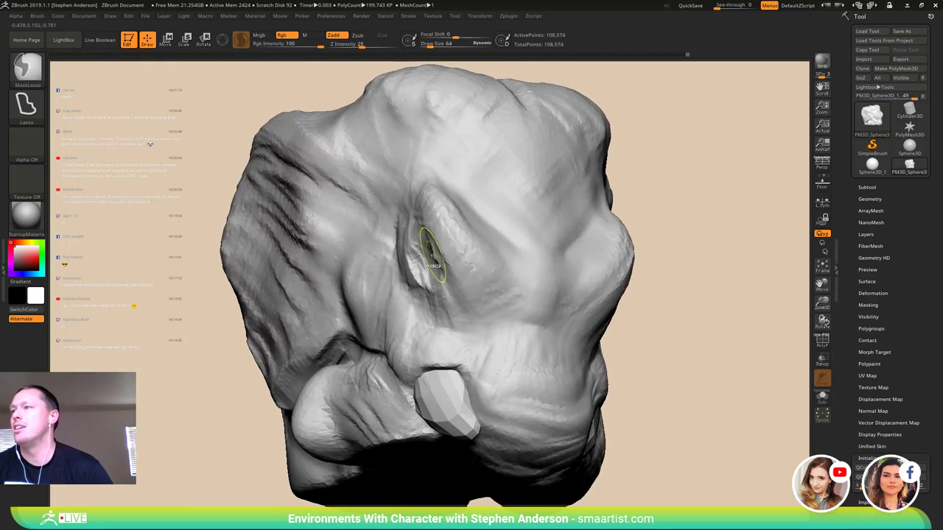
- Compare the eye hollow with and without the added mass by stepping through the history, and undo the last strokes
{"action": "key", "text": "ctrl+z"}
{"action": "key", "text": "ctrl+z"}
{"action": "key", "text": "ctrl+shift+z"}
{"action": "key", "text": "ctrl+shift+z"}
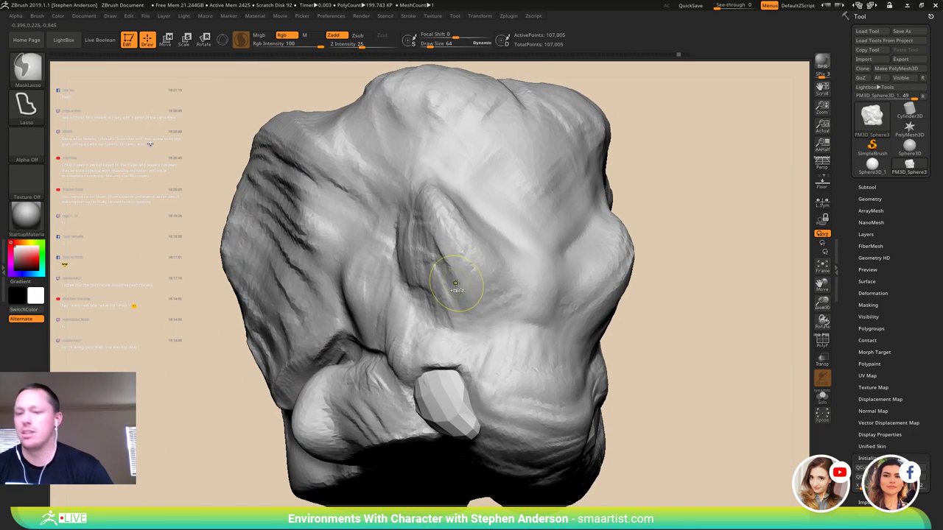
{"action": "key", "text": "ctrl+z"}
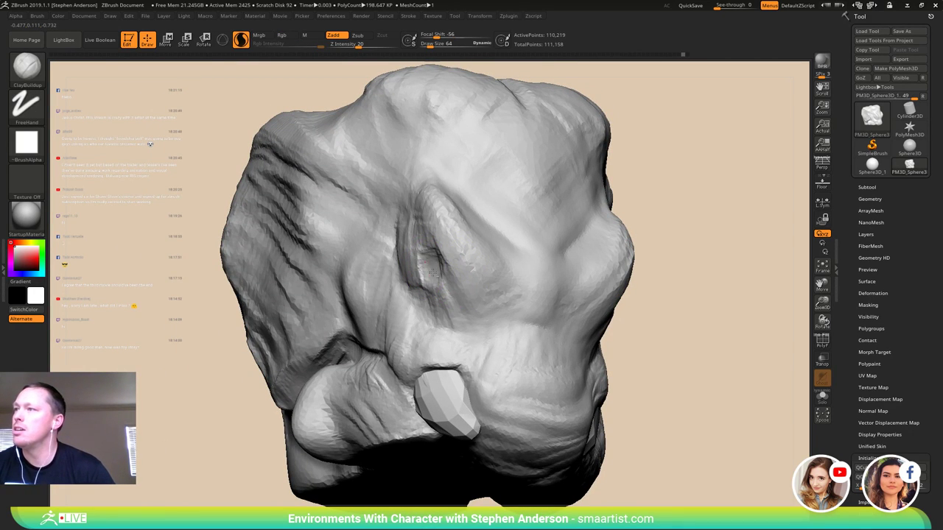
{"action": "mouse_move", "coordinate": [431, 270]}
{"action": "right_mouse_down"}
{"action": "mouse_move", "coordinate": [465, 259]}
{"action": "mouse_move", "coordinate": [413, 271]}
{"action": "mouse_move", "coordinate": [458, 272]}
{"action": "mouse_move", "coordinate": [453, 251]}
{"action": "mouse_move", "coordinate": [414, 254]}
{"action": "mouse_move", "coordinate": [422, 252]}
{"action": "right_mouse_up"}
{"action": "key", "text": "ctrl+z"}
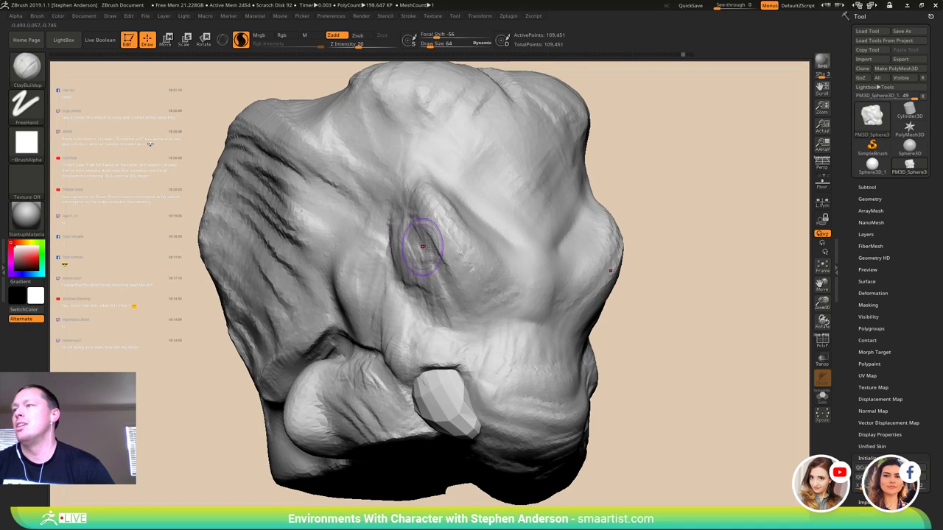
- Rework the inside and lower rim of the eye hollow with short ClayBuildup strokes
{"action": "left_click_drag", "start_coordinate": [422, 247], "coordinate": [433, 272]}
{"action": "right_click_drag", "start_coordinate": [431, 259], "coordinate": [419, 269]}
{"action": "left_click_drag", "start_coordinate": [419, 260], "coordinate": [421, 290]}
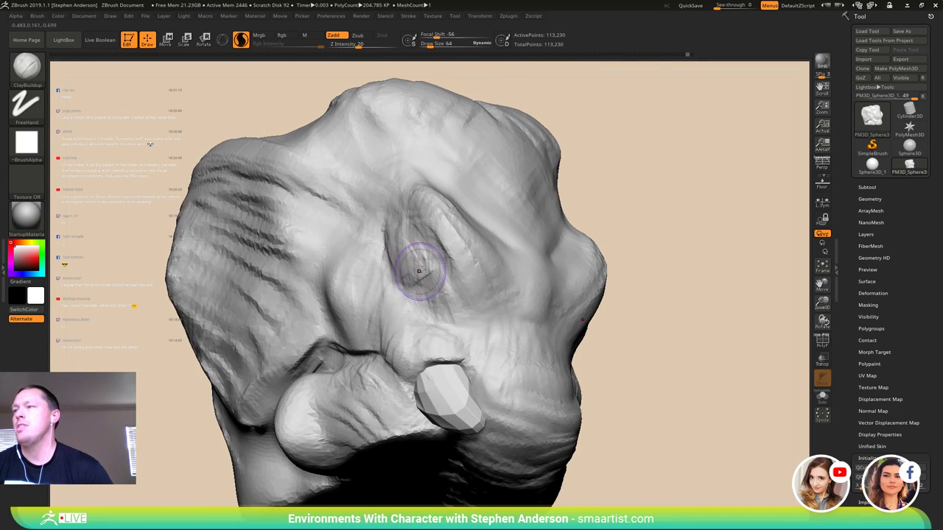
{"action": "right_click_drag", "start_coordinate": [420, 271], "coordinate": [407, 269]}
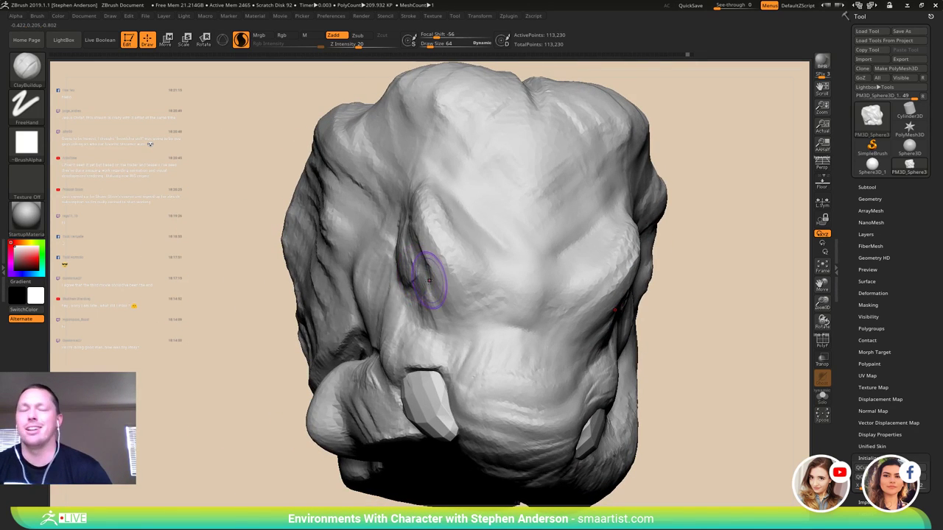
{"action": "mouse_move", "coordinate": [438, 297]}
{"action": "right_mouse_down", "text": "alt"}
{"action": "mouse_move", "coordinate": [446, 326]}
{"action": "mouse_move", "coordinate": [421, 311]}
{"action": "mouse_move", "coordinate": [459, 293]}
{"action": "mouse_move", "coordinate": [465, 271]}
{"action": "mouse_move", "coordinate": [426, 257]}
{"action": "right_mouse_up", "text": "alt"}
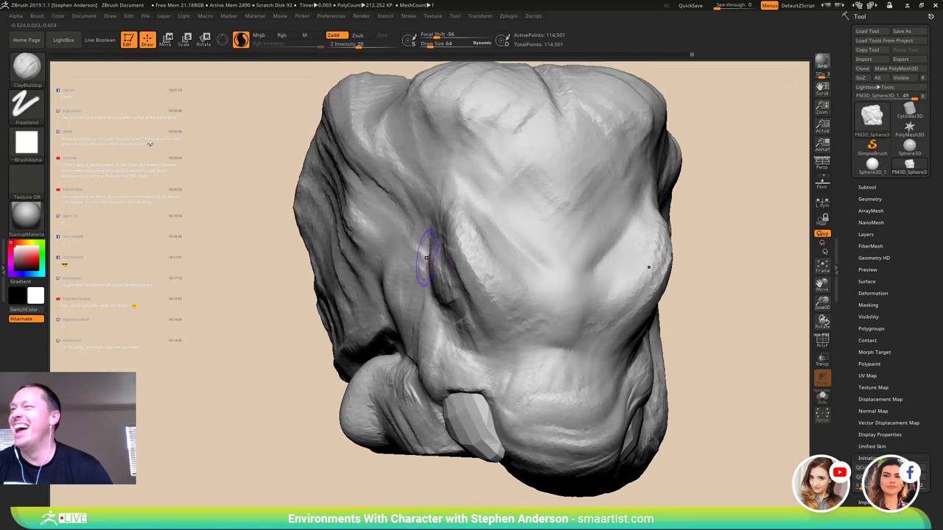
- Build up the area below the eye and along the side of the muzzle above the tusk with ClayBuildup
{"action": "left_click_drag", "start_coordinate": [474, 322], "coordinate": [486, 352]}
{"action": "mouse_move", "coordinate": [489, 344]}
{"action": "right_mouse_down"}
{"action": "mouse_move", "coordinate": [521, 334]}
{"action": "mouse_move", "coordinate": [495, 324]}
{"action": "right_mouse_up"}
{"action": "mouse_move", "coordinate": [484, 326]}
{"action": "left_mouse_down"}
{"action": "mouse_move", "coordinate": [500, 353]}
{"action": "mouse_move", "coordinate": [492, 358]}
{"action": "mouse_move", "coordinate": [517, 364]}
{"action": "mouse_move", "coordinate": [517, 380]}
{"action": "left_mouse_up"}
{"action": "right_click_drag", "start_coordinate": [523, 361], "coordinate": [508, 309]}
- Add ClayBuildup strokes across the bridge of the nose and the inner brow to thicken the transition
{"action": "mouse_move", "coordinate": [508, 309]}
{"action": "right_mouse_down", "text": "ctrl"}
{"action": "mouse_move", "coordinate": [485, 225]}
{"action": "mouse_move", "coordinate": [417, 312]}
{"action": "mouse_move", "coordinate": [465, 309]}
{"action": "mouse_move", "coordinate": [467, 346]}
{"action": "right_mouse_up", "text": "ctrl"}
{"action": "left_click_drag", "start_coordinate": [486, 259], "coordinate": [501, 266]}
{"action": "mouse_move", "coordinate": [501, 266]}
{"action": "right_mouse_down"}
{"action": "mouse_move", "coordinate": [545, 274]}
{"action": "mouse_move", "coordinate": [503, 266]}
{"action": "right_mouse_up"}
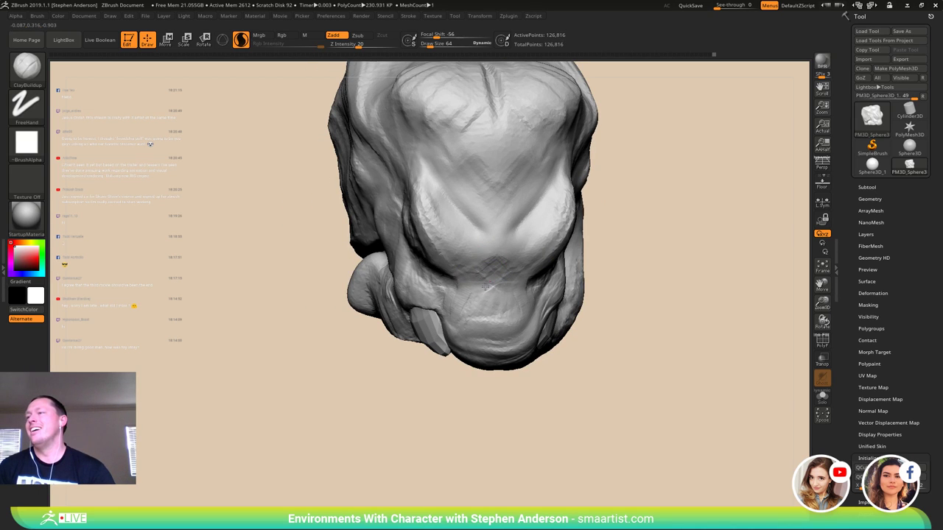
{"action": "left_click_drag", "start_coordinate": [487, 261], "coordinate": [502, 252]}
{"action": "mouse_move", "coordinate": [502, 252]}
{"action": "right_mouse_down"}
{"action": "mouse_move", "coordinate": [542, 254]}
{"action": "mouse_move", "coordinate": [476, 234]}
{"action": "right_mouse_up"}
{"action": "mouse_move", "coordinate": [446, 197]}
{"action": "left_mouse_down"}
{"action": "mouse_move", "coordinate": [437, 192]}
{"action": "mouse_move", "coordinate": [477, 250]}
{"action": "left_mouse_up"}
- Build up diagonal ridges on the temple between the forehead and the side flap with ClayBuildup
{"action": "mouse_move", "coordinate": [480, 256]}
{"action": "right_mouse_down"}
{"action": "mouse_move", "coordinate": [541, 254]}
{"action": "mouse_move", "coordinate": [492, 181]}
{"action": "mouse_move", "coordinate": [431, 296]}
{"action": "right_mouse_up"}
{"action": "right_click_drag", "start_coordinate": [431, 296], "coordinate": [413, 353], "text": "ctrl"}
{"action": "left_click_drag", "start_coordinate": [389, 280], "coordinate": [365, 254]}
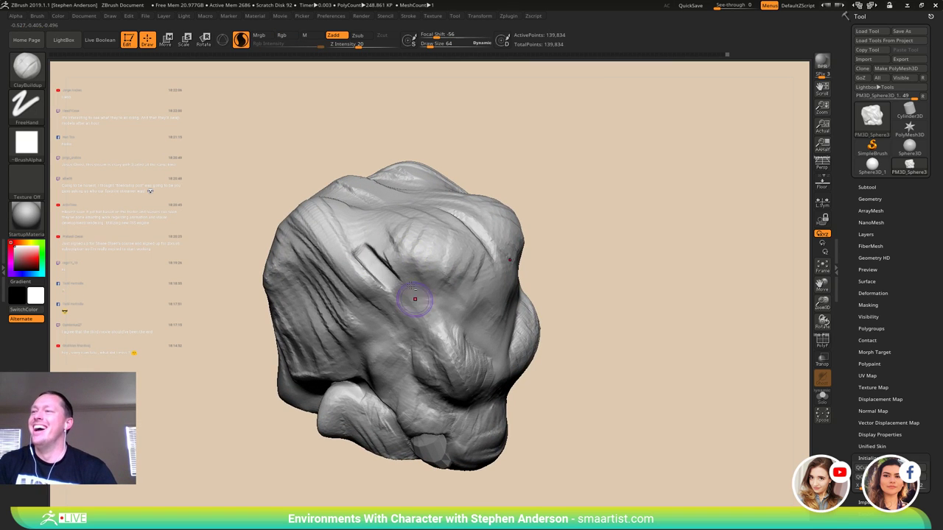
{"action": "mouse_move", "coordinate": [415, 299]}
{"action": "right_mouse_down"}
{"action": "mouse_move", "coordinate": [380, 296]}
{"action": "mouse_move", "coordinate": [460, 287]}
{"action": "right_mouse_up"}
{"action": "left_click_drag", "start_coordinate": [369, 245], "coordinate": [393, 270]}
{"action": "mouse_move", "coordinate": [413, 256]}
{"action": "right_mouse_down"}
{"action": "mouse_move", "coordinate": [379, 256]}
{"action": "mouse_move", "coordinate": [408, 259]}
{"action": "right_mouse_up"}
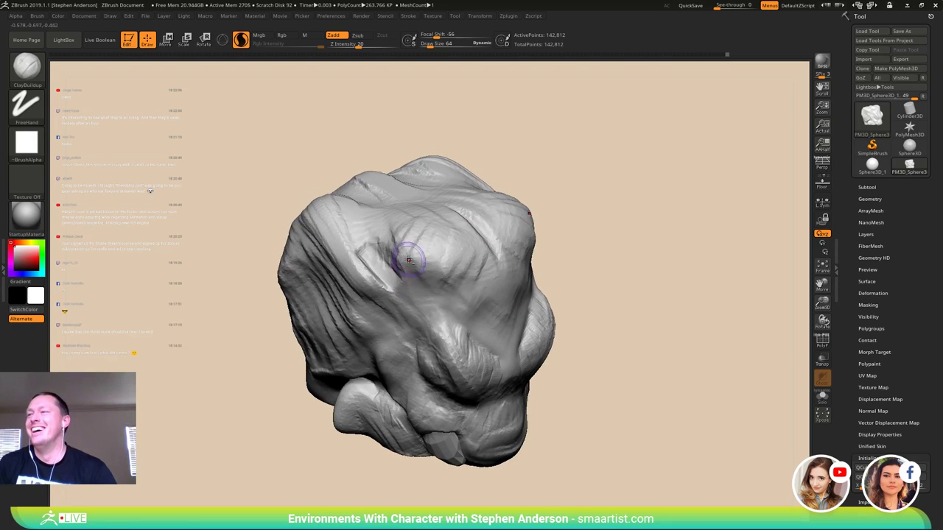
{"action": "left_click_drag", "start_coordinate": [376, 268], "coordinate": [391, 288]}
{"action": "left_click_drag", "start_coordinate": [363, 245], "coordinate": [392, 280]}
- Extend the temple ridge down towards the cheek and thicken it against the side flap with ClayBuildup
{"action": "mouse_move", "coordinate": [404, 274]}
{"action": "right_mouse_down"}
{"action": "mouse_move", "coordinate": [370, 271]}
{"action": "mouse_move", "coordinate": [400, 283]}
{"action": "mouse_move", "coordinate": [386, 271]}
{"action": "mouse_move", "coordinate": [380, 280]}
{"action": "right_mouse_up"}
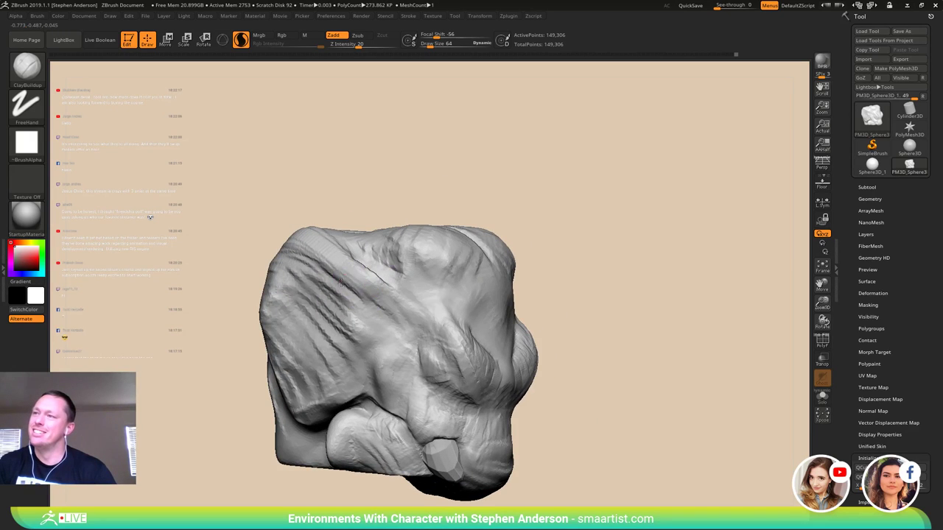
{"action": "left_click_drag", "start_coordinate": [381, 309], "coordinate": [399, 326]}
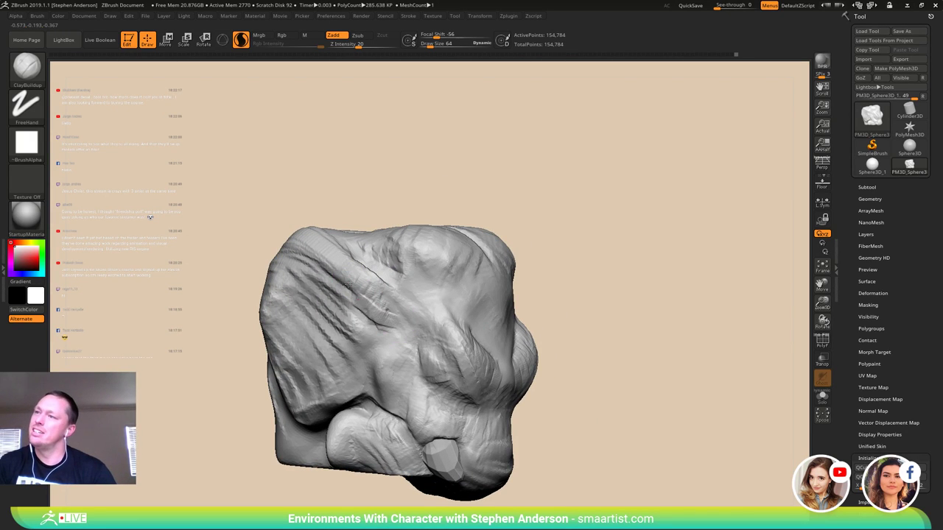
{"action": "mouse_move", "coordinate": [346, 285]}
{"action": "left_mouse_down"}
{"action": "mouse_move", "coordinate": [383, 300]}
{"action": "mouse_move", "coordinate": [355, 282]}
{"action": "left_mouse_up"}
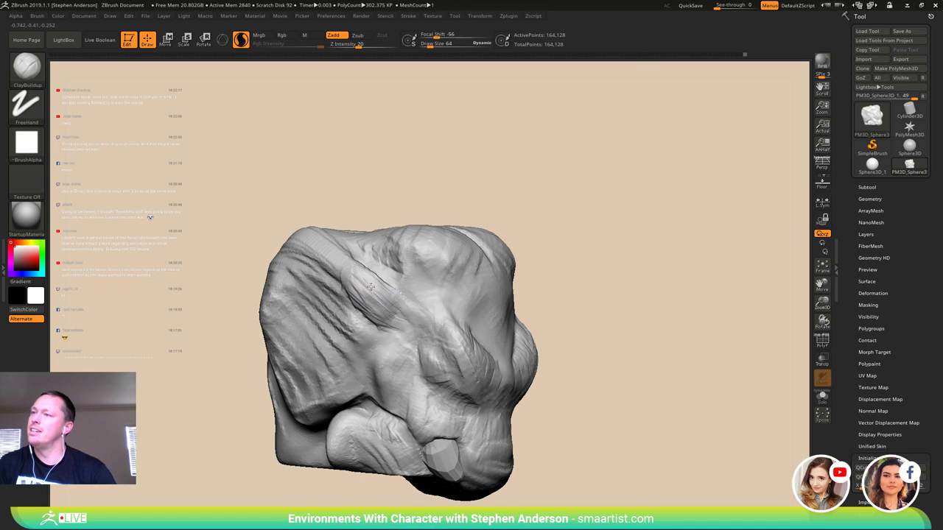
- Fill and blend the hollow behind the brow at the top of the temple with ClayBuildup strokes
{"action": "mouse_move", "coordinate": [371, 286]}
{"action": "right_mouse_down"}
{"action": "mouse_move", "coordinate": [350, 288]}
{"action": "mouse_move", "coordinate": [372, 345]}
{"action": "right_mouse_up"}
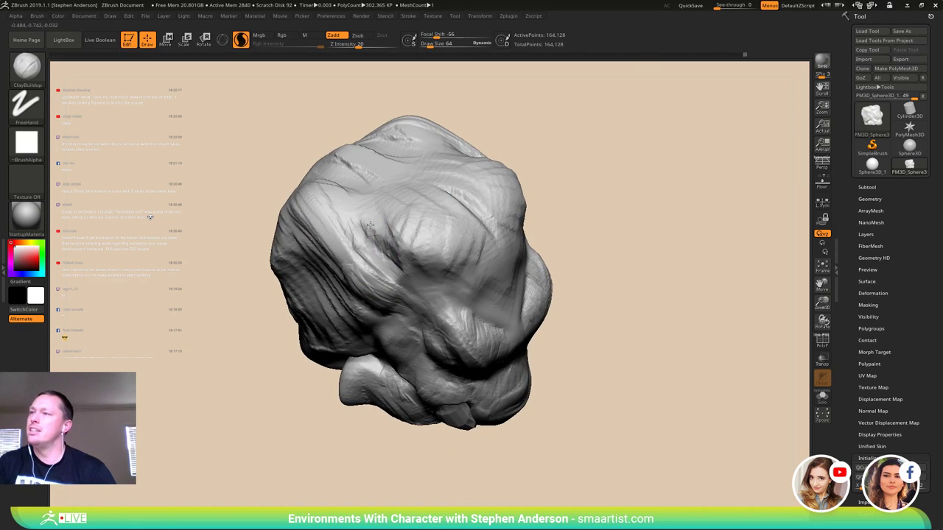
{"action": "mouse_move", "coordinate": [371, 225]}
{"action": "left_mouse_down"}
{"action": "mouse_move", "coordinate": [361, 212]}
{"action": "mouse_move", "coordinate": [374, 234]}
{"action": "left_mouse_up"}
{"action": "mouse_move", "coordinate": [382, 229]}
{"action": "right_mouse_down"}
{"action": "mouse_move", "coordinate": [388, 260]}
{"action": "mouse_move", "coordinate": [376, 225]}
{"action": "right_mouse_up"}
{"action": "left_click_drag", "start_coordinate": [383, 251], "coordinate": [371, 211]}
{"action": "mouse_move", "coordinate": [371, 221]}
{"action": "right_mouse_down"}
{"action": "mouse_move", "coordinate": [366, 188]}
{"action": "mouse_move", "coordinate": [379, 179]}
{"action": "mouse_move", "coordinate": [361, 228]}
{"action": "right_mouse_up"}
{"action": "mouse_move", "coordinate": [358, 226]}
{"action": "left_mouse_down"}
{"action": "mouse_move", "coordinate": [338, 179]}
{"action": "mouse_move", "coordinate": [364, 193]}
{"action": "left_mouse_up"}
- Build up the top of the head and the upper side flap with ClayBuildup at Draw Size 87
{"action": "mouse_move", "coordinate": [381, 193]}
{"action": "right_mouse_down", "text": "alt"}
{"action": "mouse_move", "coordinate": [362, 268]}
{"action": "mouse_move", "coordinate": [367, 222]}
{"action": "mouse_move", "coordinate": [339, 229]}
{"action": "right_mouse_up", "text": "alt"}
{"action": "key", "text": "s"}
{"action": "mouse_move", "coordinate": [339, 228]}
{"action": "left_mouse_down"}
{"action": "mouse_move", "coordinate": [371, 239]}
{"action": "mouse_move", "coordinate": [372, 259]}
{"action": "mouse_move", "coordinate": [320, 222]}
{"action": "mouse_move", "coordinate": [377, 244]}
{"action": "mouse_move", "coordinate": [376, 253]}
{"action": "left_mouse_up"}
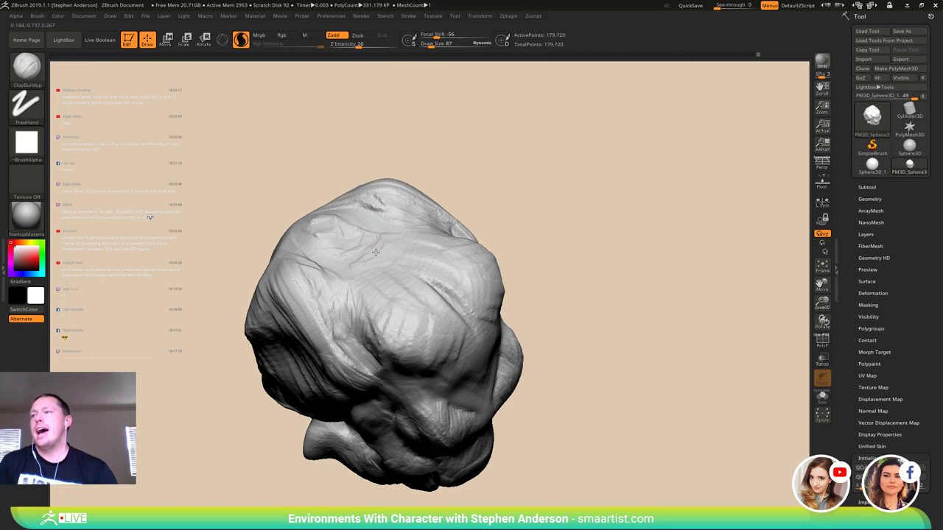
{"action": "mouse_move", "coordinate": [319, 231]}
{"action": "right_mouse_down"}
{"action": "mouse_move", "coordinate": [345, 211]}
{"action": "mouse_move", "coordinate": [318, 299]}
{"action": "right_mouse_up"}
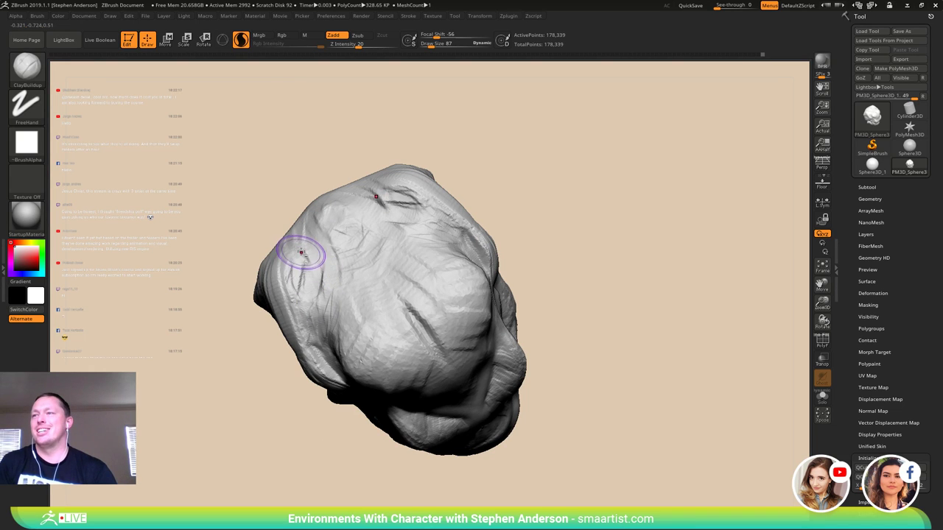
{"action": "mouse_move", "coordinate": [301, 253]}
{"action": "left_mouse_down"}
{"action": "mouse_move", "coordinate": [301, 289]}
{"action": "mouse_move", "coordinate": [293, 263]}
{"action": "left_mouse_up"}
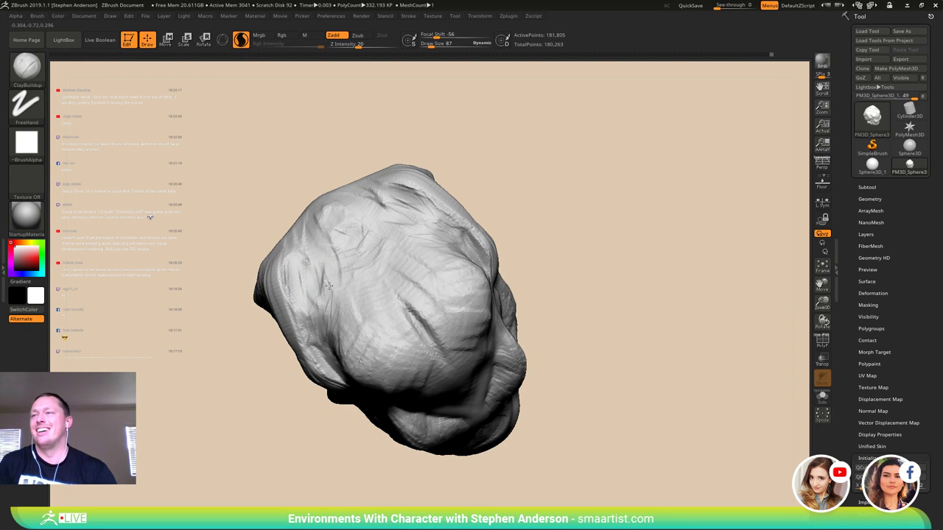
- Reshape the side flap and the back of the head with the Move brush, enlarging the Draw Size to 286
{"action": "mouse_move", "coordinate": [325, 316]}
{"action": "right_mouse_down"}
{"action": "mouse_move", "coordinate": [278, 232]}
{"action": "mouse_move", "coordinate": [328, 225]}
{"action": "mouse_move", "coordinate": [325, 243]}
{"action": "right_mouse_up"}
{"action": "mouse_move", "coordinate": [305, 294]}
{"action": "right_mouse_down"}
{"action": "mouse_move", "coordinate": [316, 310]}
{"action": "mouse_move", "coordinate": [294, 287]}
{"action": "mouse_move", "coordinate": [286, 321]}
{"action": "mouse_move", "coordinate": [275, 324]}
{"action": "right_mouse_up"}
{"action": "key", "text": "b"}
{"action": "key", "text": "m"}
{"action": "key", "text": "v"}
{"action": "key", "text": "s"}
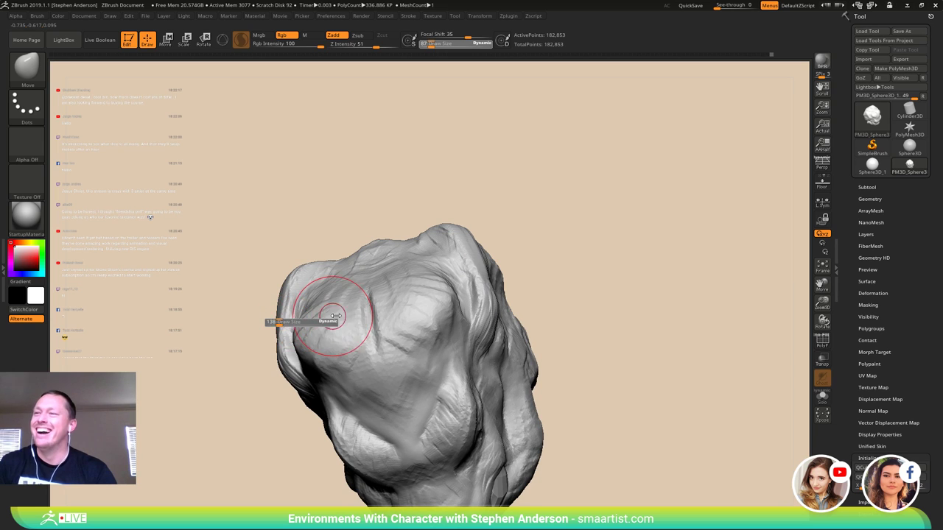
{"action": "left_click_drag", "start_coordinate": [336, 316], "coordinate": [341, 316]}
{"action": "left_click_drag", "start_coordinate": [277, 324], "coordinate": [276, 312]}
{"action": "mouse_move", "coordinate": [304, 280]}
{"action": "right_mouse_down"}
{"action": "mouse_move", "coordinate": [307, 292]}
{"action": "mouse_move", "coordinate": [291, 281]}
{"action": "mouse_move", "coordinate": [331, 221]}
{"action": "mouse_move", "coordinate": [381, 196]}
{"action": "mouse_move", "coordinate": [353, 260]}
{"action": "right_mouse_up"}
{"action": "key", "text": "s"}
{"action": "left_click_drag", "start_coordinate": [328, 260], "coordinate": [331, 259]}
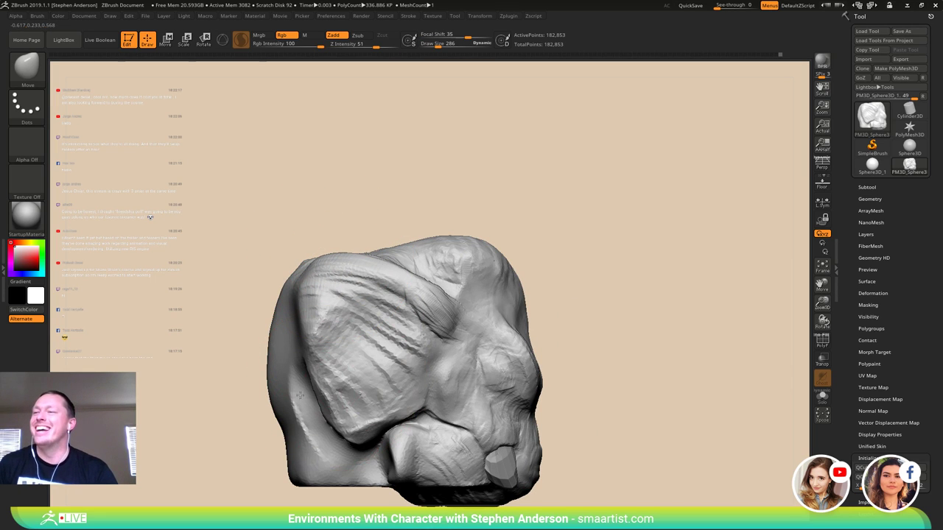
- Hide the tusk pieces and separate them from the head into their own subtool with Split Hidden
{"action": "mouse_move", "coordinate": [315, 367]}
{"action": "right_mouse_down"}
{"action": "mouse_move", "coordinate": [310, 316]}
{"action": "mouse_move", "coordinate": [285, 333]}
{"action": "mouse_move", "coordinate": [275, 316]}
{"action": "right_mouse_up"}
{"action": "mouse_move", "coordinate": [336, 355]}
{"action": "right_mouse_down"}
{"action": "mouse_move", "coordinate": [312, 348]}
{"action": "mouse_move", "coordinate": [358, 310]}
{"action": "right_mouse_up"}
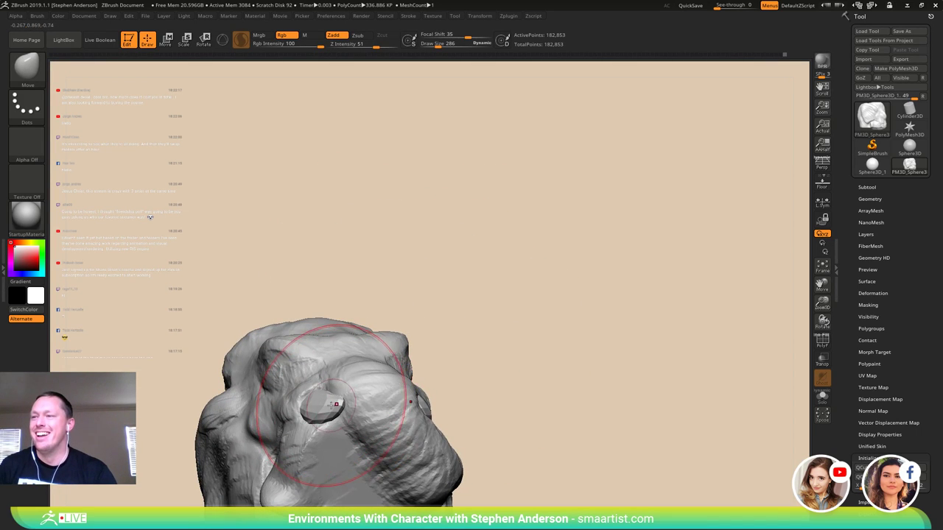
{"action": "mouse_move", "coordinate": [335, 394]}
{"action": "right_mouse_down"}
{"action": "mouse_move", "coordinate": [331, 421]}
{"action": "mouse_move", "coordinate": [316, 332]}
{"action": "right_mouse_up"}
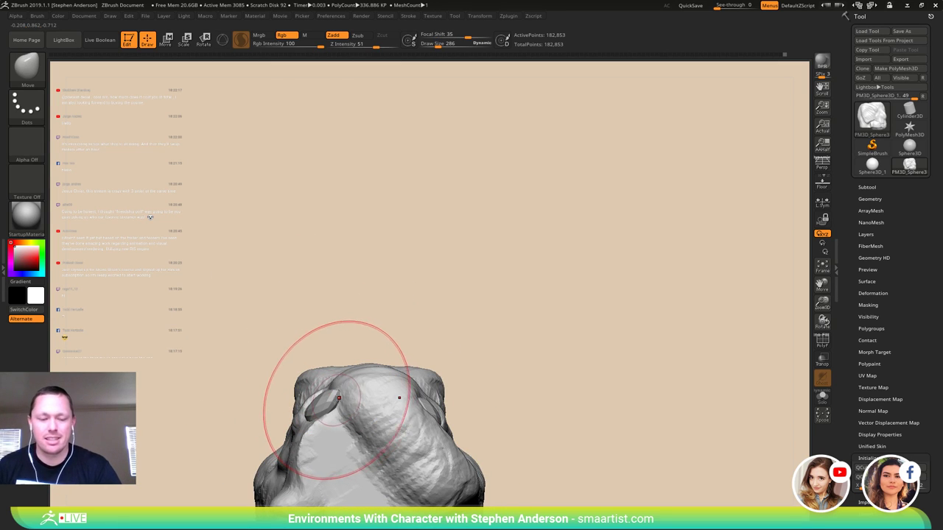
{"action": "key", "text": "w"}
{"action": "key", "text": "q"}
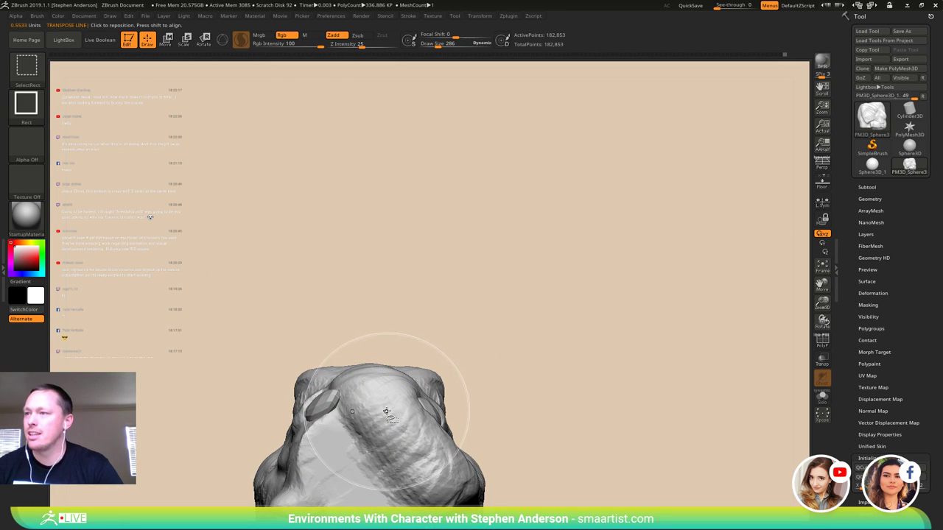
{"action": "left_click", "coordinate": [387, 409], "text": "ctrl+shift"}
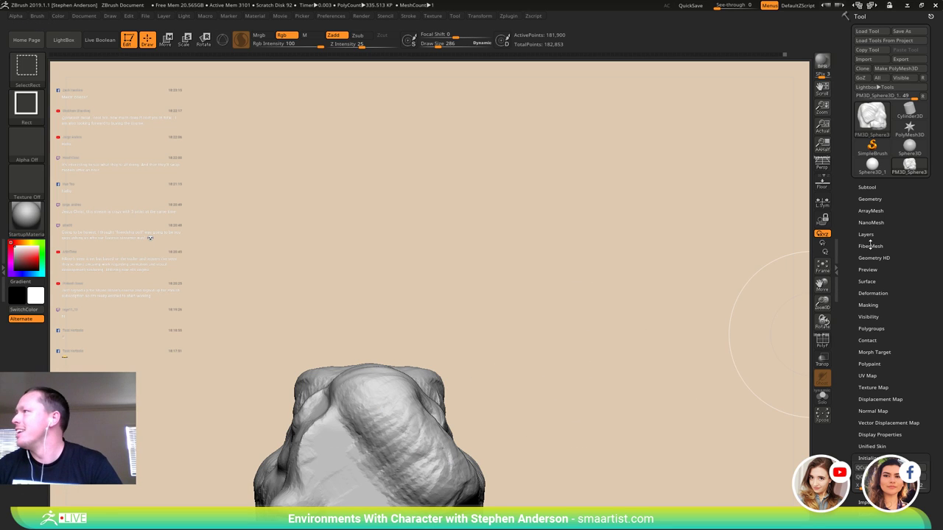
{"action": "left_click", "coordinate": [867, 187]}
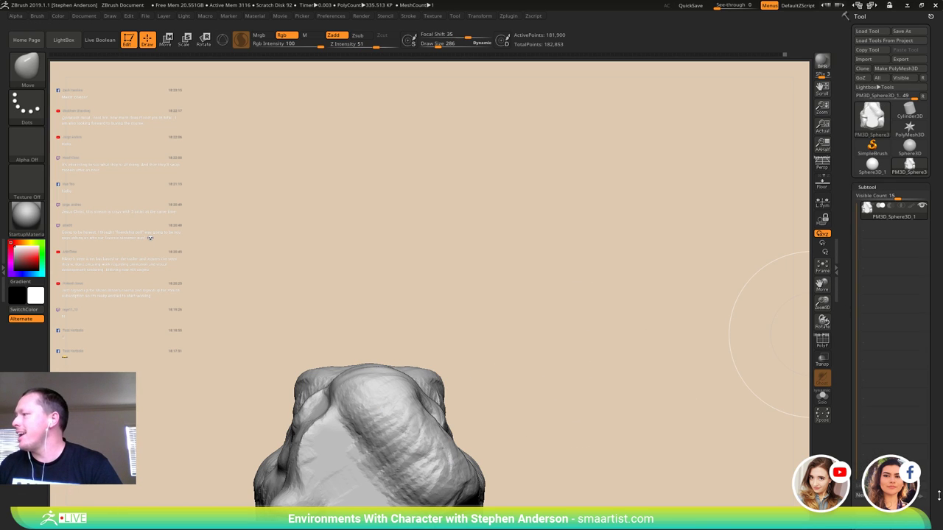
{"action": "left_click_drag", "start_coordinate": [939, 496], "coordinate": [937, 368]}
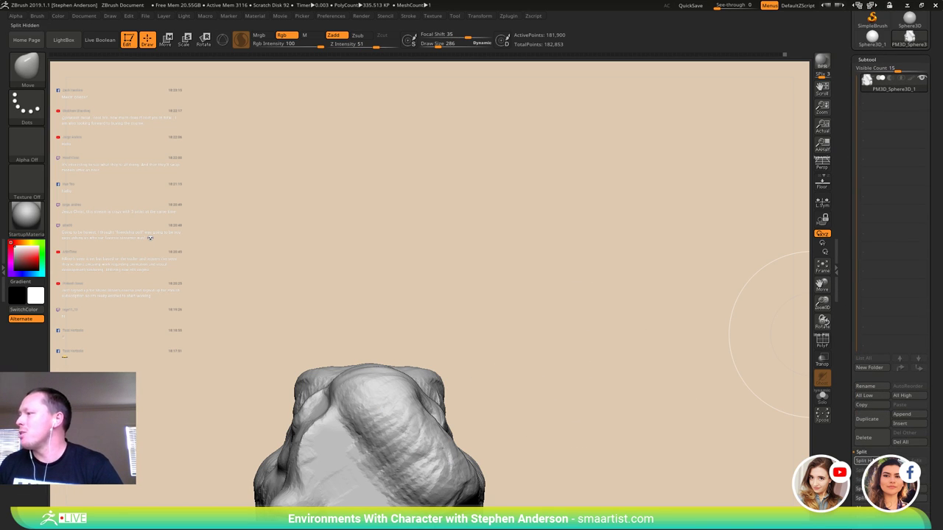
{"action": "left_click", "coordinate": [862, 461]}
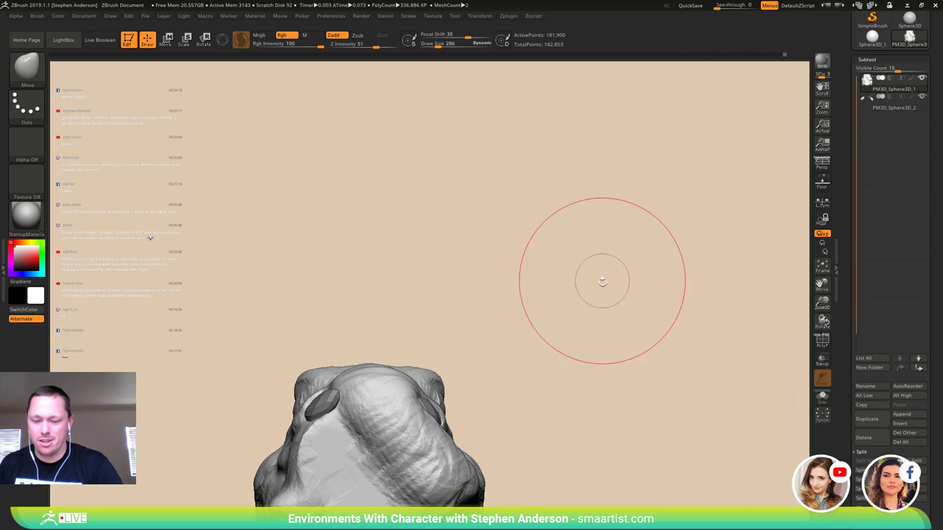
- Select the split-off tusk subtool and rename it Tusks
{"action": "key", "text": "Down"}
{"action": "left_click", "coordinate": [880, 388]}
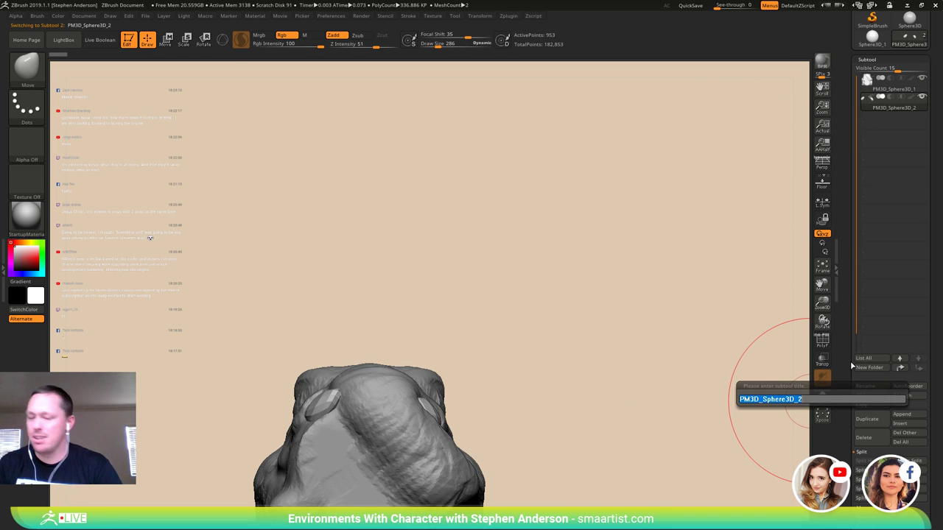
{"action": "type", "text": "horn"}
{"action": "key", "text": "Return"}
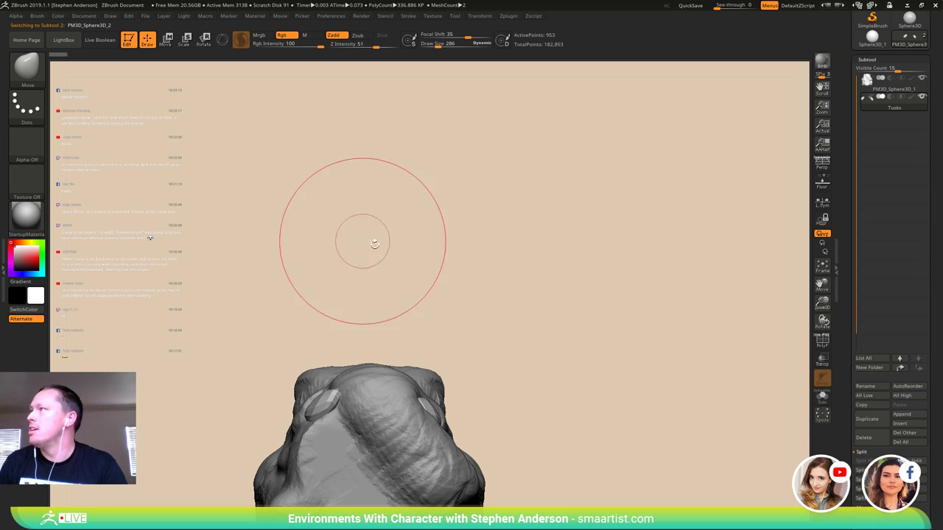
- Pull the tusks outwards into longer, pointed shapes with the Move brush at Draw Size 159
{"action": "mouse_move", "coordinate": [437, 293]}
{"action": "left_mouse_down"}
{"action": "mouse_move", "coordinate": [422, 306]}
{"action": "mouse_move", "coordinate": [417, 299]}
{"action": "left_mouse_up"}
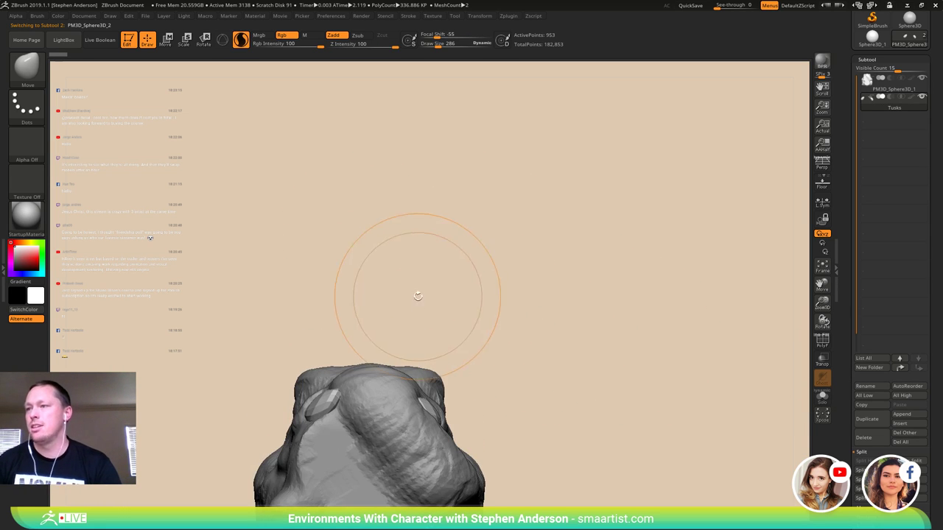
{"action": "key", "text": "s"}
{"action": "left_click_drag", "start_coordinate": [335, 395], "coordinate": [242, 398]}
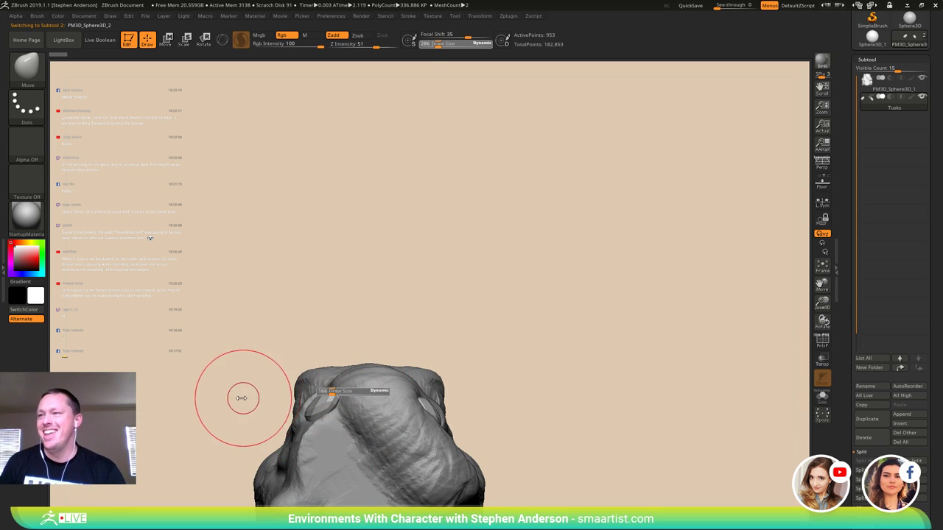
{"action": "mouse_move", "coordinate": [329, 392]}
{"action": "left_mouse_down"}
{"action": "mouse_move", "coordinate": [326, 366]}
{"action": "mouse_move", "coordinate": [341, 382]}
{"action": "left_mouse_up"}
{"action": "mouse_move", "coordinate": [341, 381]}
{"action": "right_mouse_down"}
{"action": "mouse_move", "coordinate": [353, 441]}
{"action": "mouse_move", "coordinate": [352, 421]}
{"action": "mouse_move", "coordinate": [382, 410]}
{"action": "mouse_move", "coordinate": [386, 394]}
{"action": "mouse_move", "coordinate": [367, 361]}
{"action": "mouse_move", "coordinate": [389, 363]}
{"action": "right_mouse_up"}
{"action": "mouse_move", "coordinate": [435, 392]}
{"action": "right_mouse_down"}
{"action": "mouse_move", "coordinate": [422, 375]}
{"action": "mouse_move", "coordinate": [433, 381]}
{"action": "mouse_move", "coordinate": [425, 362]}
{"action": "mouse_move", "coordinate": [429, 370]}
{"action": "mouse_move", "coordinate": [442, 348]}
{"action": "mouse_move", "coordinate": [423, 361]}
{"action": "right_mouse_up"}
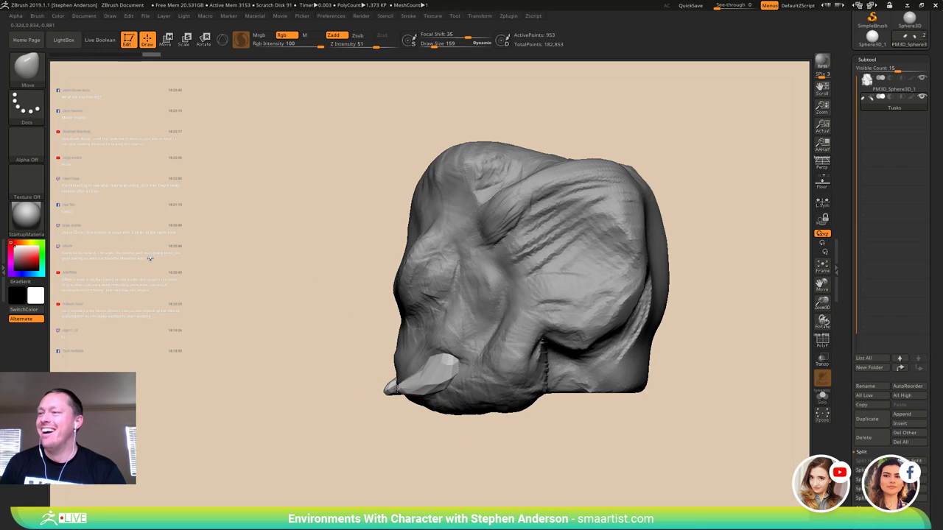
- Switch back to the head subtool and build up the brow and eye hollow with ClayBuildup at Draw Size 102
{"action": "mouse_move", "coordinate": [405, 383]}
{"action": "right_mouse_down"}
{"action": "mouse_move", "coordinate": [442, 383]}
{"action": "mouse_move", "coordinate": [424, 361]}
{"action": "right_mouse_up"}
{"action": "key", "text": "b"}
{"action": "key", "text": "c"}
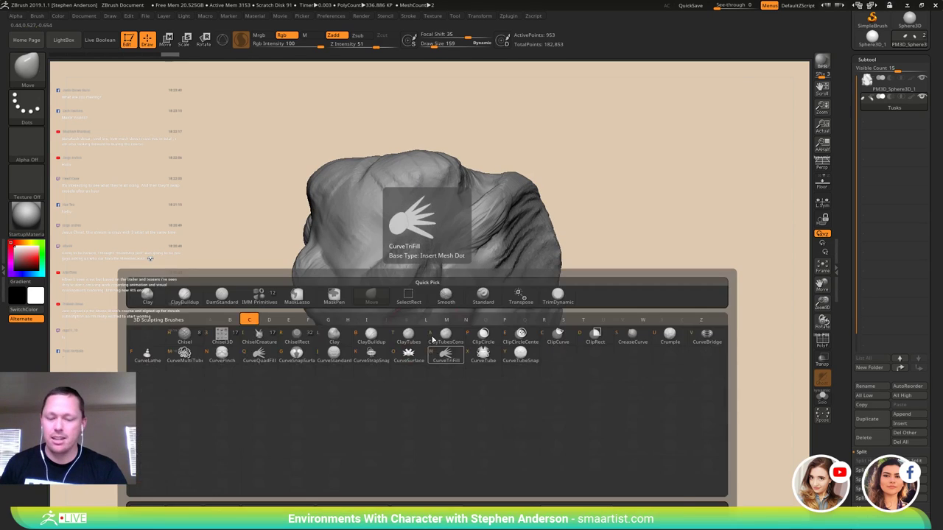
{"action": "key", "text": "b"}
{"action": "left_click", "coordinate": [430, 291], "text": "alt"}
{"action": "right_click_drag", "start_coordinate": [429, 291], "coordinate": [429, 284]}
{"action": "key", "text": "s"}
{"action": "mouse_move", "coordinate": [429, 285]}
{"action": "left_mouse_down"}
{"action": "mouse_move", "coordinate": [439, 275]}
{"action": "mouse_move", "coordinate": [428, 248]}
{"action": "left_mouse_up"}
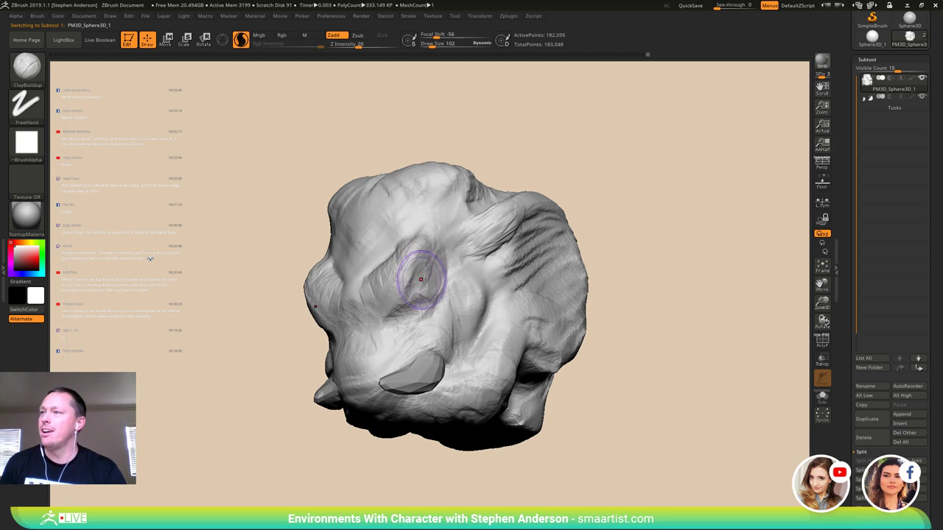
{"action": "mouse_move", "coordinate": [420, 279]}
{"action": "right_mouse_down"}
{"action": "mouse_move", "coordinate": [415, 309]}
{"action": "mouse_move", "coordinate": [433, 250]}
{"action": "right_mouse_up"}
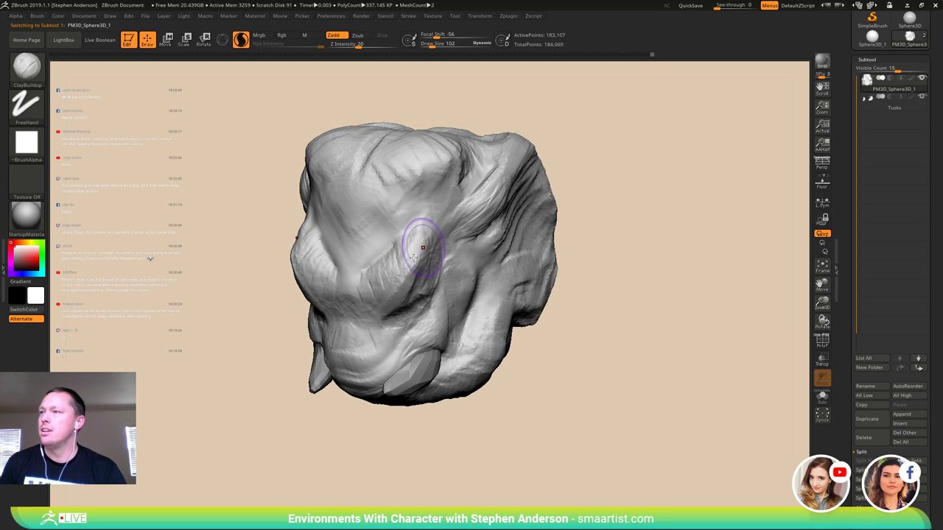
- Build up the cheek beside the eye hollow and the brow above it with the ClayBuildup brush
{"action": "right_click_drag", "start_coordinate": [443, 240], "coordinate": [422, 290]}
{"action": "left_click_drag", "start_coordinate": [422, 240], "coordinate": [400, 246]}
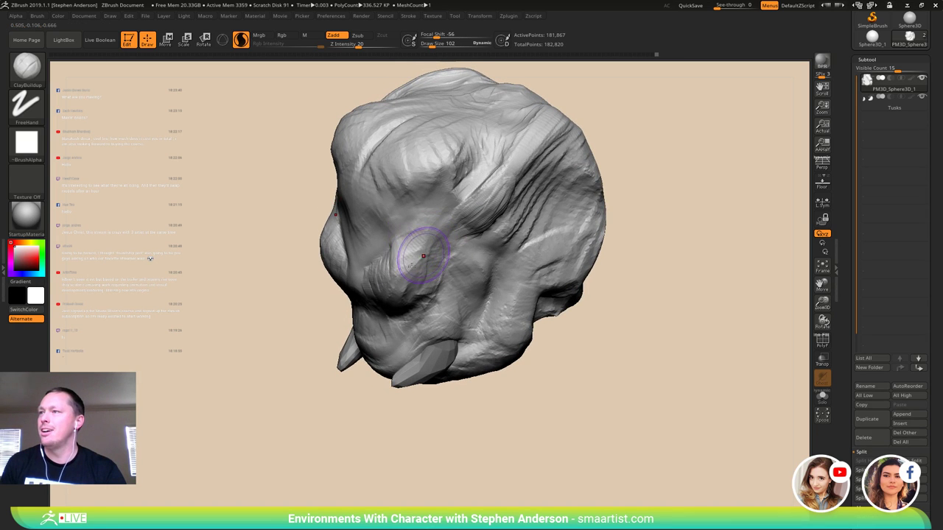
{"action": "mouse_move", "coordinate": [420, 278]}
{"action": "right_mouse_down"}
{"action": "mouse_move", "coordinate": [444, 252]}
{"action": "mouse_move", "coordinate": [420, 220]}
{"action": "right_mouse_up"}
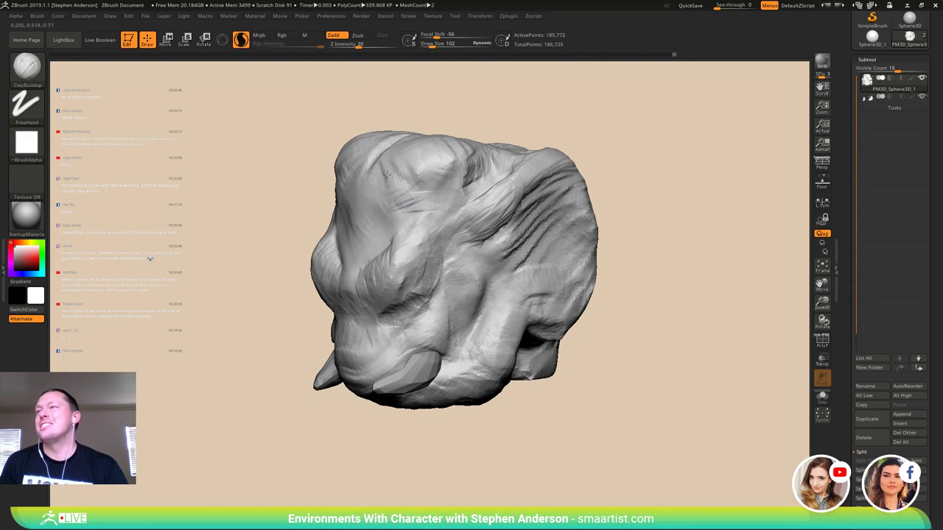
{"action": "left_click_drag", "start_coordinate": [387, 175], "coordinate": [385, 191]}
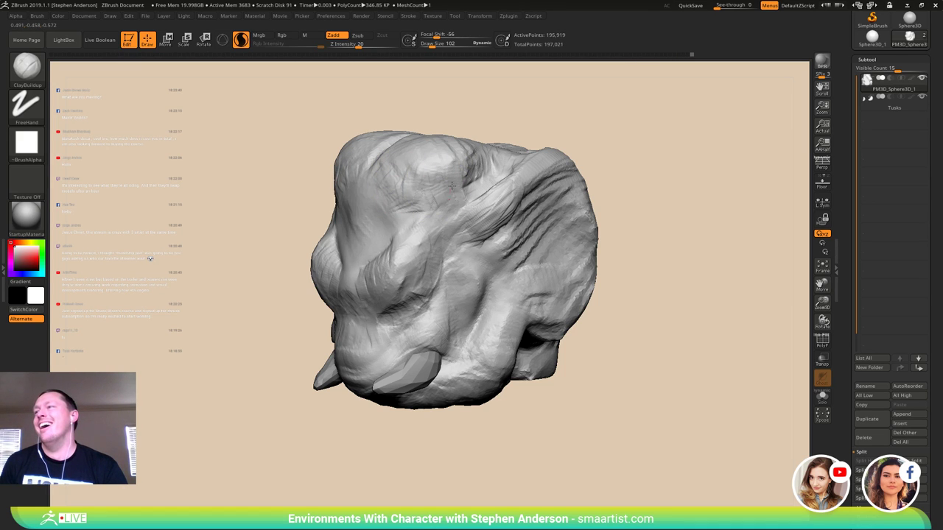
{"action": "mouse_move", "coordinate": [468, 188]}
{"action": "right_mouse_down"}
{"action": "mouse_move", "coordinate": [468, 170]}
{"action": "mouse_move", "coordinate": [468, 186]}
{"action": "mouse_move", "coordinate": [433, 208]}
{"action": "mouse_move", "coordinate": [375, 211]}
{"action": "right_mouse_up"}
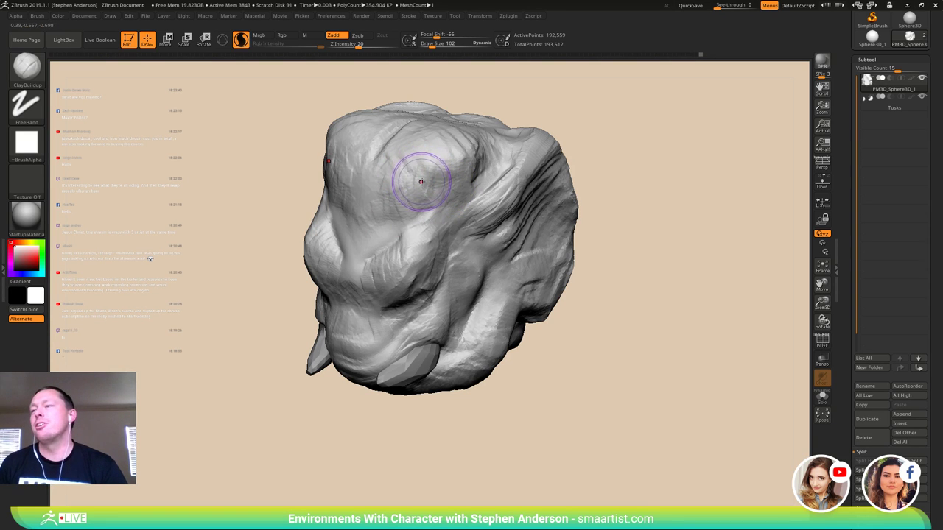
- Fill out and round the paired forehead lumps above the brows with ClayBuildup
{"action": "mouse_move", "coordinate": [422, 182]}
{"action": "right_mouse_down", "text": "alt"}
{"action": "mouse_move", "coordinate": [397, 246]}
{"action": "mouse_move", "coordinate": [409, 249]}
{"action": "mouse_move", "coordinate": [377, 274]}
{"action": "mouse_move", "coordinate": [386, 297]}
{"action": "right_mouse_up", "text": "alt"}
{"action": "right_click_drag", "start_coordinate": [432, 223], "coordinate": [416, 245]}
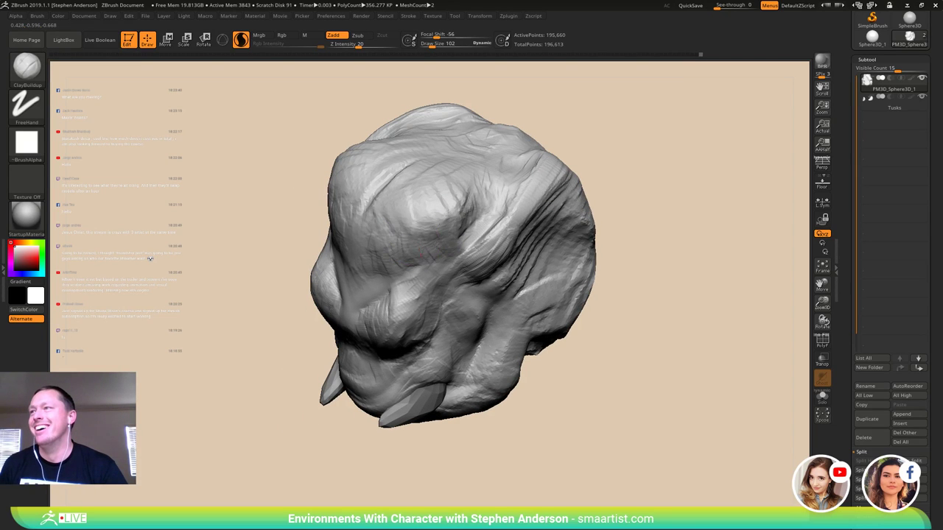
{"action": "mouse_move", "coordinate": [404, 211]}
{"action": "right_mouse_down", "text": "alt"}
{"action": "mouse_move", "coordinate": [387, 255]}
{"action": "mouse_move", "coordinate": [421, 239]}
{"action": "mouse_move", "coordinate": [441, 252]}
{"action": "right_mouse_up", "text": "alt"}
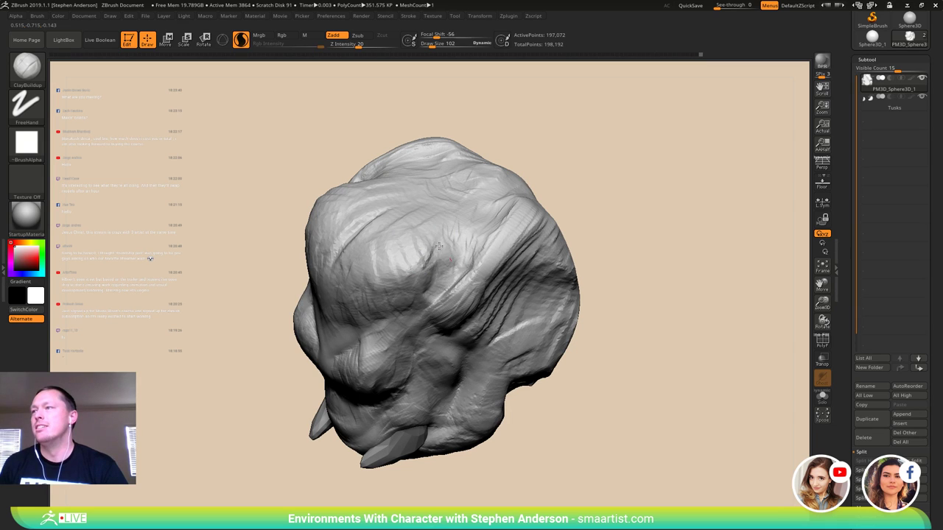
{"action": "mouse_move", "coordinate": [423, 289]}
{"action": "right_mouse_down"}
{"action": "mouse_move", "coordinate": [391, 318]}
{"action": "mouse_move", "coordinate": [378, 266]}
{"action": "mouse_move", "coordinate": [399, 265]}
{"action": "mouse_move", "coordinate": [349, 259]}
{"action": "mouse_move", "coordinate": [337, 231]}
{"action": "right_mouse_up"}
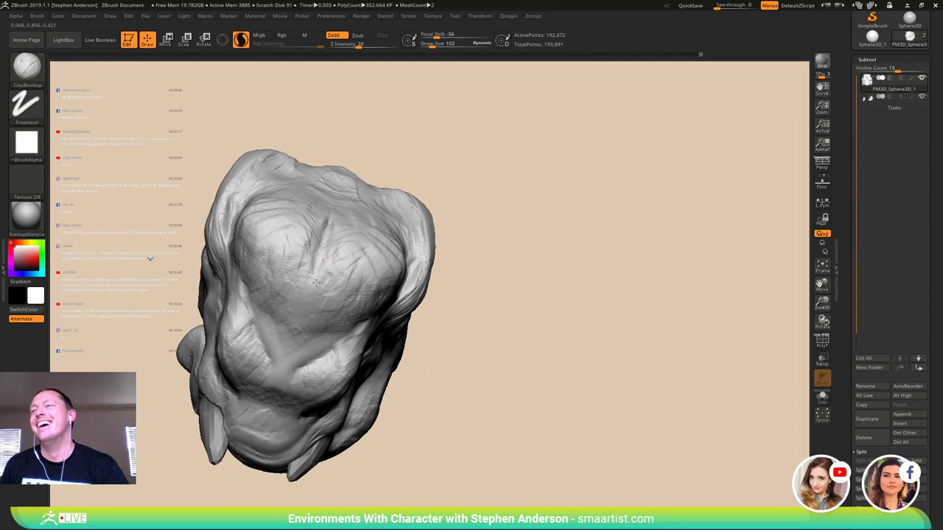
{"action": "left_click_drag", "start_coordinate": [316, 283], "coordinate": [318, 277]}
{"action": "mouse_move", "coordinate": [324, 265]}
{"action": "right_mouse_down"}
{"action": "mouse_move", "coordinate": [332, 221]}
{"action": "mouse_move", "coordinate": [317, 243]}
{"action": "mouse_move", "coordinate": [333, 269]}
{"action": "mouse_move", "coordinate": [379, 279]}
{"action": "mouse_move", "coordinate": [363, 294]}
{"action": "right_mouse_up"}
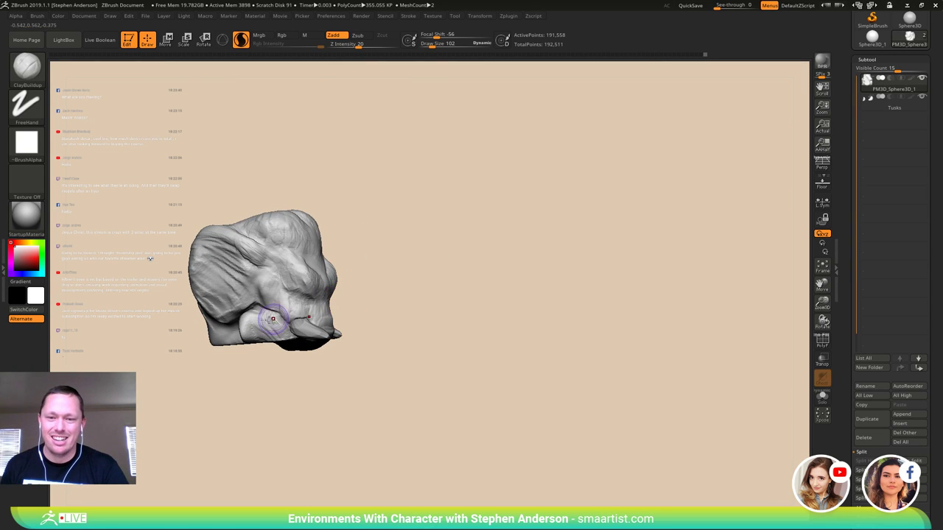
- Add volume to the rear jaw mass behind the tusk with ClayBuildup strokes
{"action": "mouse_move", "coordinate": [273, 319]}
{"action": "right_mouse_down", "text": "ctrl"}
{"action": "mouse_move", "coordinate": [307, 328]}
{"action": "mouse_move", "coordinate": [252, 309]}
{"action": "mouse_move", "coordinate": [267, 299]}
{"action": "mouse_move", "coordinate": [276, 337]}
{"action": "mouse_move", "coordinate": [340, 321]}
{"action": "right_mouse_up", "text": "ctrl"}
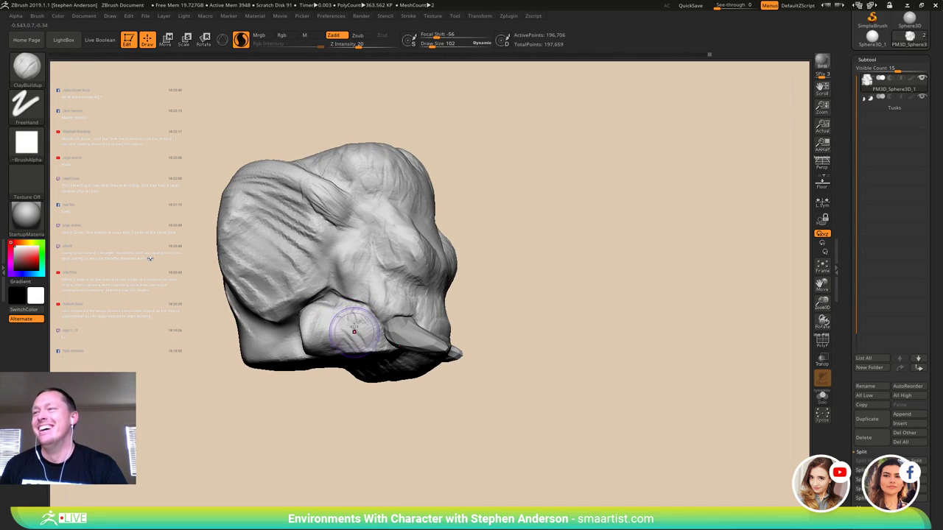
{"action": "left_click_drag", "start_coordinate": [354, 329], "coordinate": [343, 302]}
{"action": "mouse_move", "coordinate": [343, 303]}
{"action": "right_mouse_down", "text": "ctrl"}
{"action": "mouse_move", "coordinate": [345, 324]}
{"action": "mouse_move", "coordinate": [325, 288]}
{"action": "right_mouse_up", "text": "ctrl"}
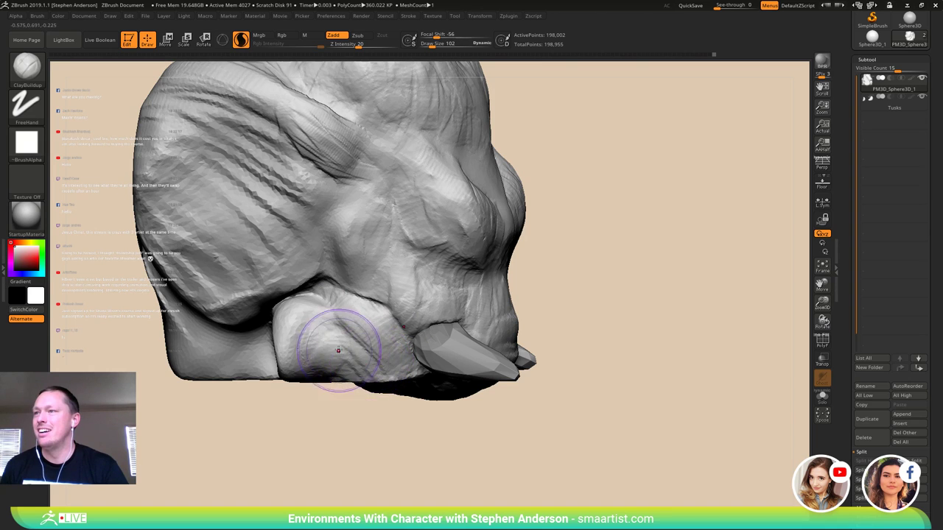
{"action": "mouse_move", "coordinate": [338, 350]}
{"action": "right_mouse_down"}
{"action": "mouse_move", "coordinate": [324, 360]}
{"action": "mouse_move", "coordinate": [353, 328]}
{"action": "mouse_move", "coordinate": [317, 293]}
{"action": "mouse_move", "coordinate": [366, 294]}
{"action": "mouse_move", "coordinate": [377, 316]}
{"action": "mouse_move", "coordinate": [364, 286]}
{"action": "mouse_move", "coordinate": [369, 302]}
{"action": "mouse_move", "coordinate": [413, 255]}
{"action": "right_mouse_up"}
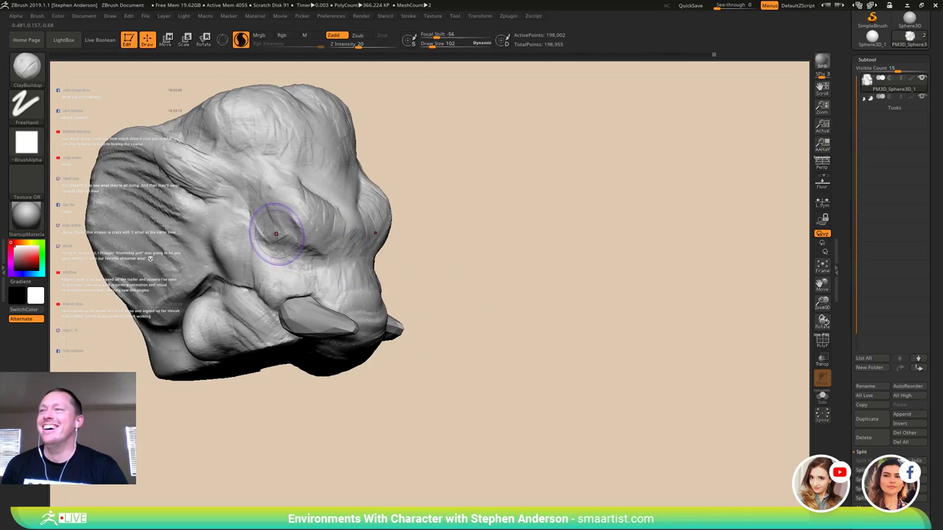
- Shape the hollow under the eye and the cheek above the tusk with ClayBuildup
{"action": "left_click_drag", "start_coordinate": [276, 234], "coordinate": [275, 239]}
{"action": "right_click_drag", "start_coordinate": [328, 255], "coordinate": [284, 219]}
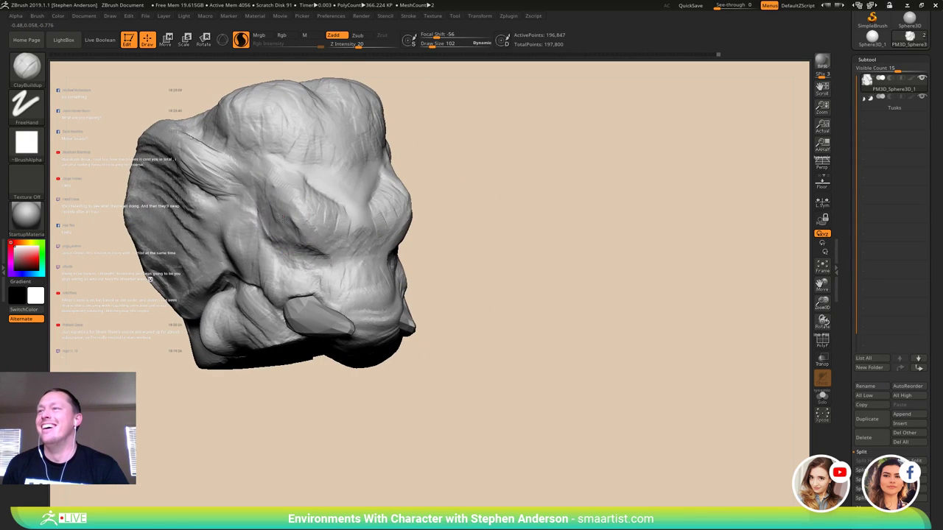
{"action": "right_click_drag", "start_coordinate": [338, 238], "coordinate": [224, 258]}
{"action": "mouse_move", "coordinate": [390, 269]}
{"action": "right_mouse_down"}
{"action": "mouse_move", "coordinate": [435, 256]}
{"action": "mouse_move", "coordinate": [397, 263]}
{"action": "right_mouse_up"}
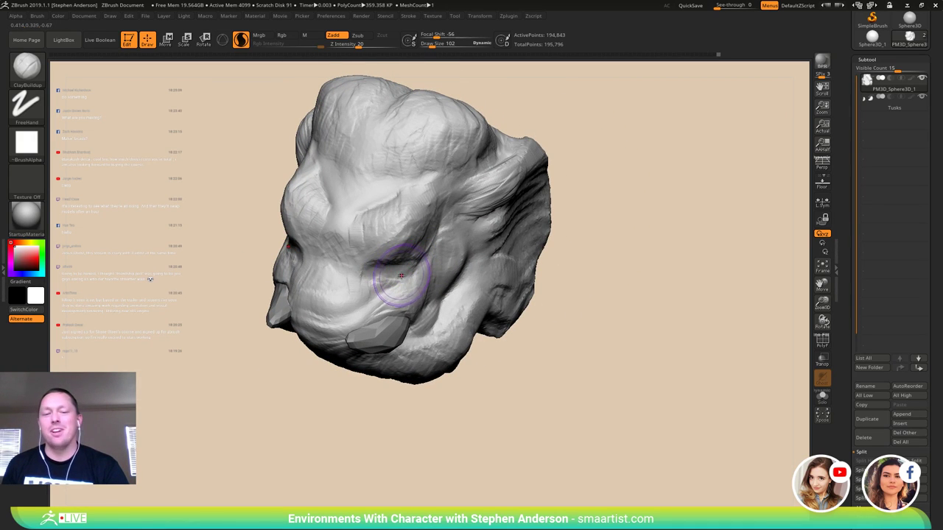
{"action": "right_click_drag", "start_coordinate": [378, 311], "coordinate": [508, 328]}
{"action": "mouse_move", "coordinate": [415, 276]}
{"action": "right_mouse_down"}
{"action": "mouse_move", "coordinate": [379, 302]}
{"action": "mouse_move", "coordinate": [388, 299]}
{"action": "right_mouse_up"}
{"action": "mouse_move", "coordinate": [384, 238]}
{"action": "right_mouse_down"}
{"action": "mouse_move", "coordinate": [407, 223]}
{"action": "mouse_move", "coordinate": [383, 249]}
{"action": "right_mouse_up"}
{"action": "left_click_drag", "start_coordinate": [352, 215], "coordinate": [327, 229]}
{"action": "right_click_drag", "start_coordinate": [424, 203], "coordinate": [351, 216]}
{"action": "right_click_drag", "start_coordinate": [457, 243], "coordinate": [309, 243], "text": "alt"}
{"action": "right_click_drag", "start_coordinate": [402, 272], "coordinate": [427, 221]}
{"action": "right_click_drag", "start_coordinate": [424, 255], "coordinate": [413, 294]}
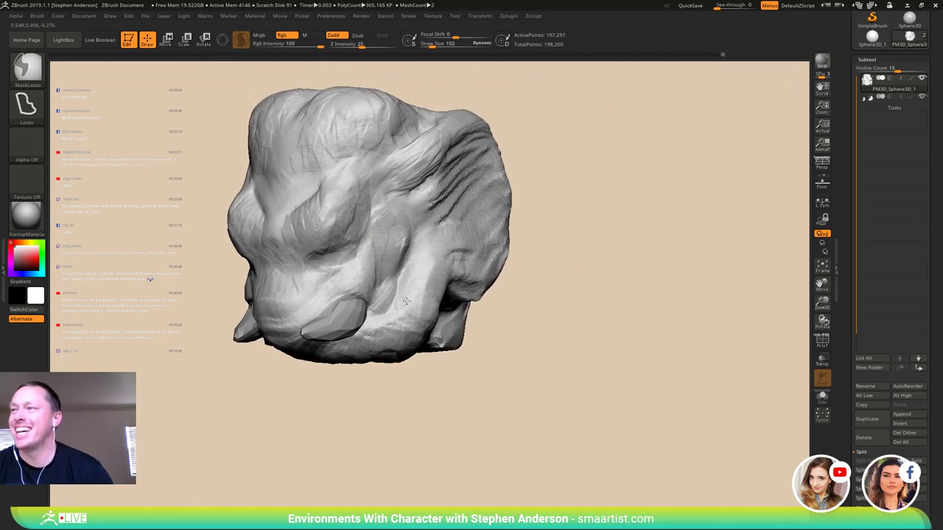
- Extend the jaw ridge upwards and back across the lower side flap with ClayBuildup
{"action": "mouse_move", "coordinate": [457, 275]}
{"action": "right_mouse_down"}
{"action": "mouse_move", "coordinate": [343, 258]}
{"action": "mouse_move", "coordinate": [359, 245]}
{"action": "mouse_move", "coordinate": [442, 231]}
{"action": "mouse_move", "coordinate": [417, 236]}
{"action": "mouse_move", "coordinate": [445, 244]}
{"action": "mouse_move", "coordinate": [361, 243]}
{"action": "right_mouse_up"}
{"action": "left_click_drag", "start_coordinate": [402, 238], "coordinate": [408, 255]}
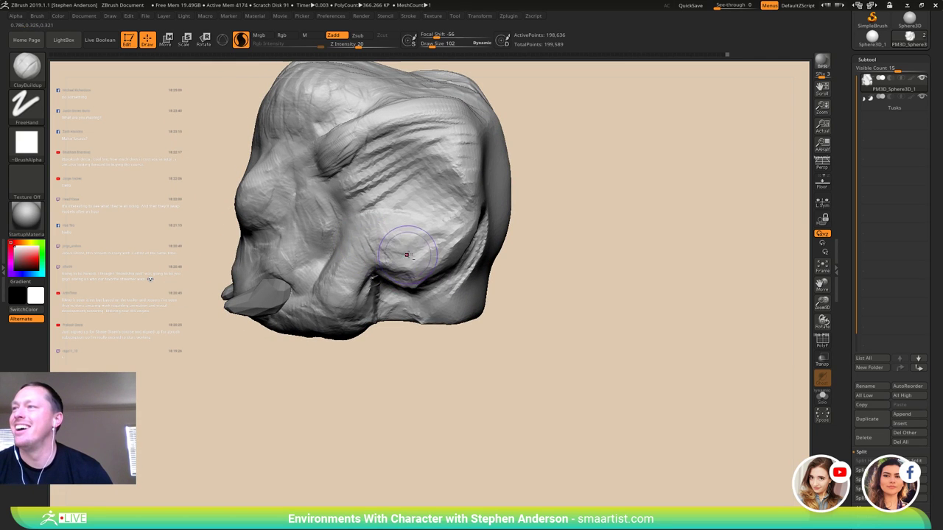
{"action": "right_click_drag", "start_coordinate": [405, 267], "coordinate": [434, 252]}
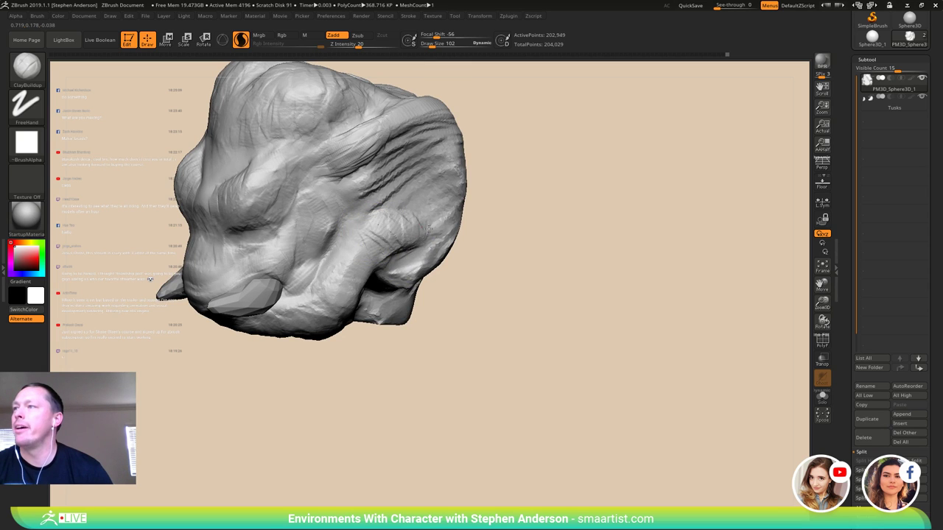
{"action": "left_click_drag", "start_coordinate": [430, 229], "coordinate": [376, 235]}
{"action": "mouse_move", "coordinate": [376, 236]}
{"action": "right_mouse_down"}
{"action": "mouse_move", "coordinate": [429, 235]}
{"action": "mouse_move", "coordinate": [378, 235]}
{"action": "right_mouse_up"}
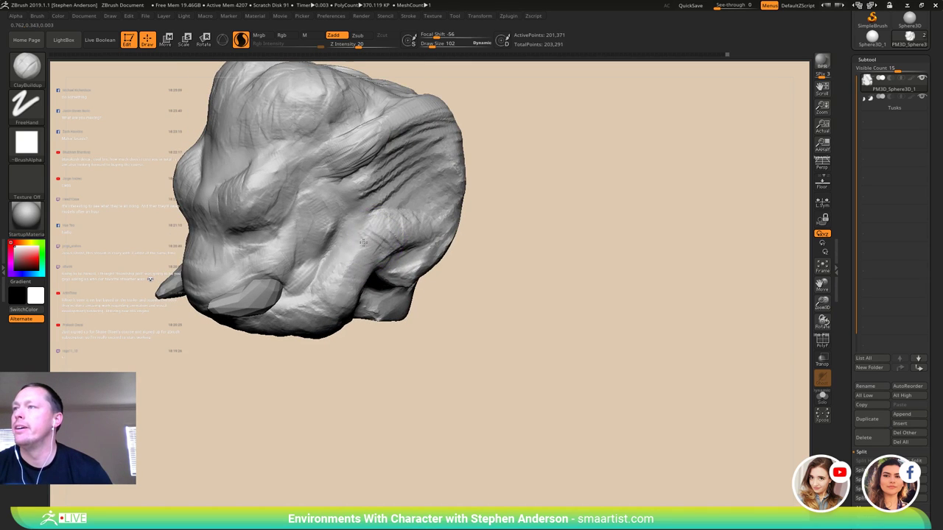
{"action": "left_click_drag", "start_coordinate": [350, 260], "coordinate": [328, 282]}
{"action": "right_click_drag", "start_coordinate": [328, 283], "coordinate": [342, 266]}
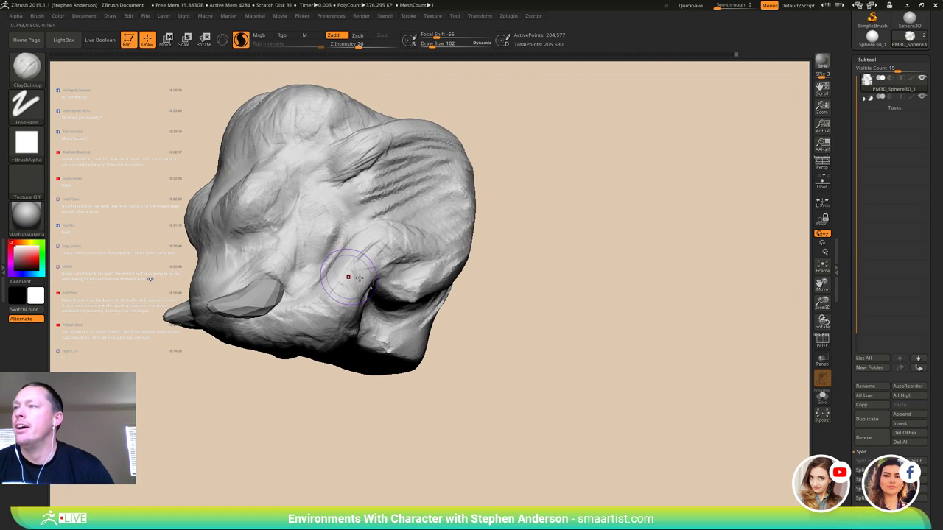
- Thicken the bend of the jaw ridge and the jaw mass beneath the side flap with ClayBuildup
{"action": "left_click_drag", "start_coordinate": [400, 240], "coordinate": [389, 243]}
{"action": "mouse_move", "coordinate": [339, 272]}
{"action": "right_mouse_down"}
{"action": "mouse_move", "coordinate": [354, 274]}
{"action": "mouse_move", "coordinate": [347, 287]}
{"action": "mouse_move", "coordinate": [286, 276]}
{"action": "right_mouse_up"}
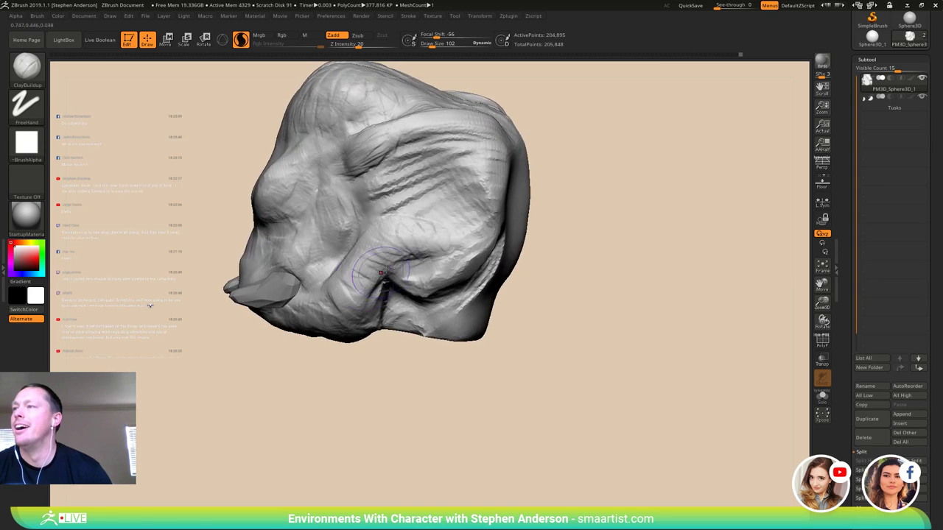
{"action": "right_click_drag", "start_coordinate": [361, 291], "coordinate": [321, 293]}
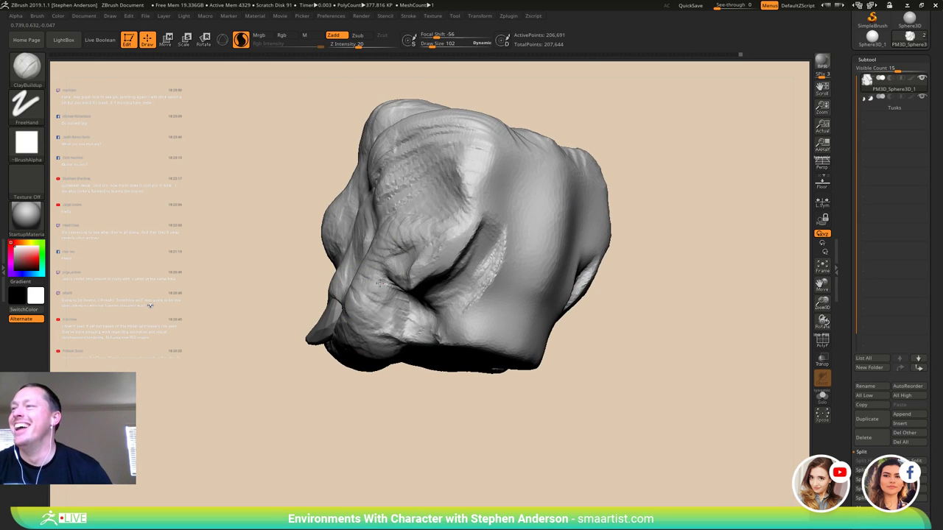
{"action": "left_click_drag", "start_coordinate": [379, 284], "coordinate": [403, 321]}
{"action": "mouse_move", "coordinate": [368, 309]}
{"action": "right_mouse_down"}
{"action": "mouse_move", "coordinate": [405, 317]}
{"action": "mouse_move", "coordinate": [391, 329]}
{"action": "mouse_move", "coordinate": [438, 237]}
{"action": "mouse_move", "coordinate": [436, 260]}
{"action": "mouse_move", "coordinate": [456, 243]}
{"action": "mouse_move", "coordinate": [424, 206]}
{"action": "right_mouse_up"}
- Mask a narrow patch at the rear end of the jaw ridge with MaskLasso, then blur and invert the mask
{"action": "key", "text": "ctrl"}
{"action": "key", "text": "ctrl"}
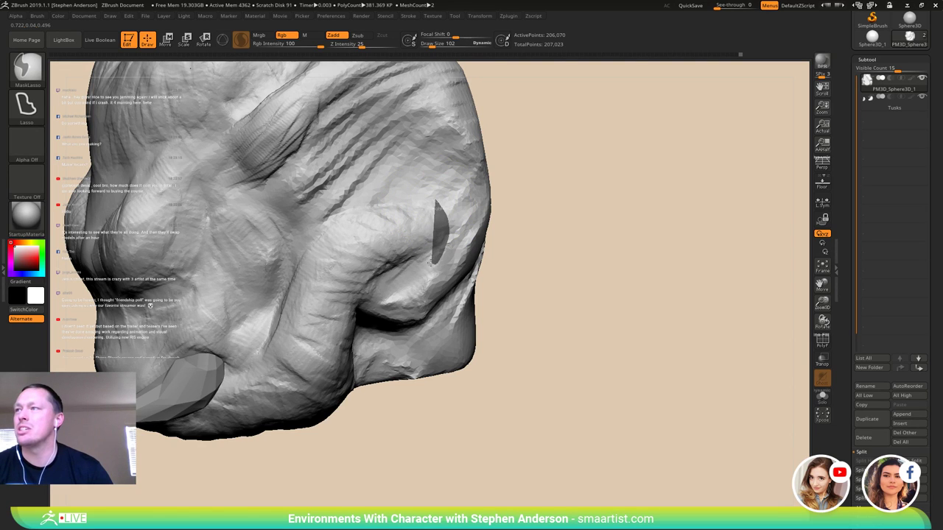
{"action": "left_click_drag", "start_coordinate": [415, 203], "coordinate": [417, 209], "text": "ctrl"}
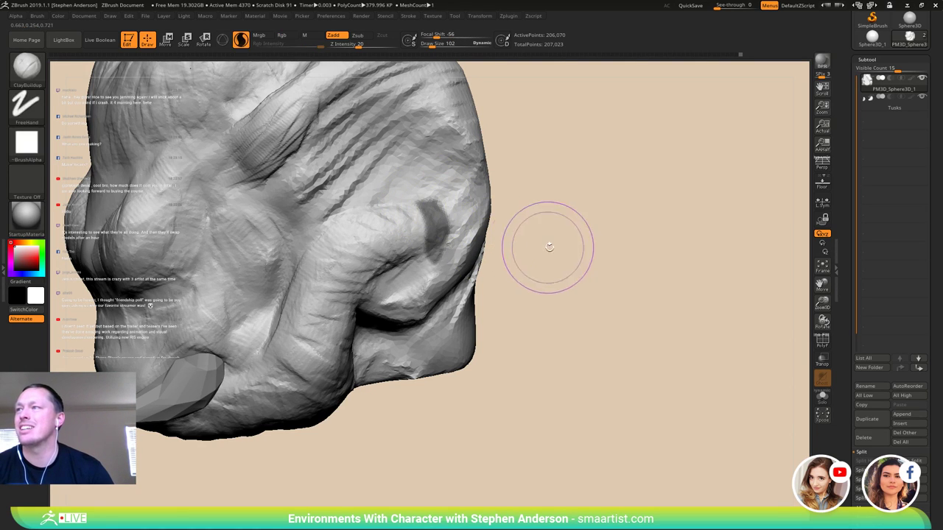
{"action": "key", "text": "ctrl"}
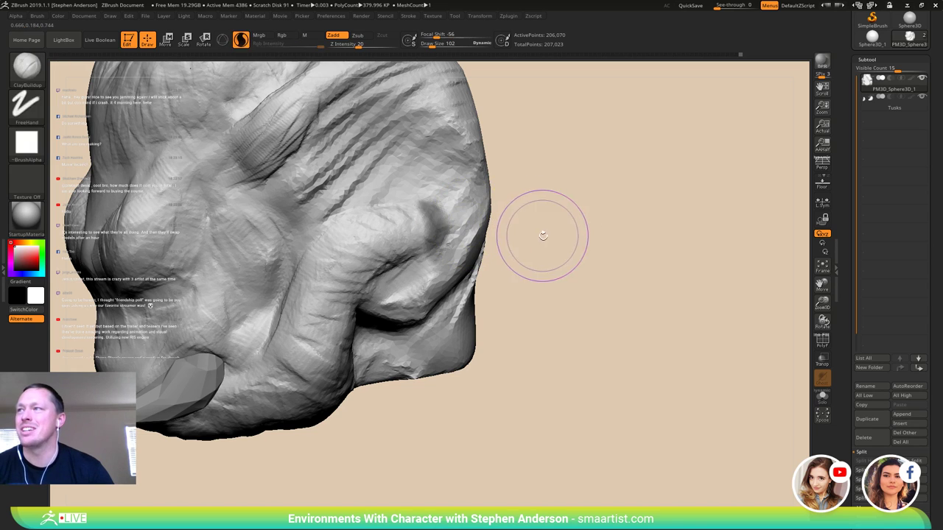
{"action": "left_click", "coordinate": [537, 236], "text": "ctrl"}
{"action": "mouse_move", "coordinate": [531, 236]}
{"action": "left_mouse_down"}
{"action": "mouse_move", "coordinate": [456, 230]}
{"action": "mouse_move", "coordinate": [504, 229]}
{"action": "left_mouse_up"}
- Activate the Gizmo 3D and position it on the unmasked patch at the ridge's rear end
{"action": "key", "text": "w"}
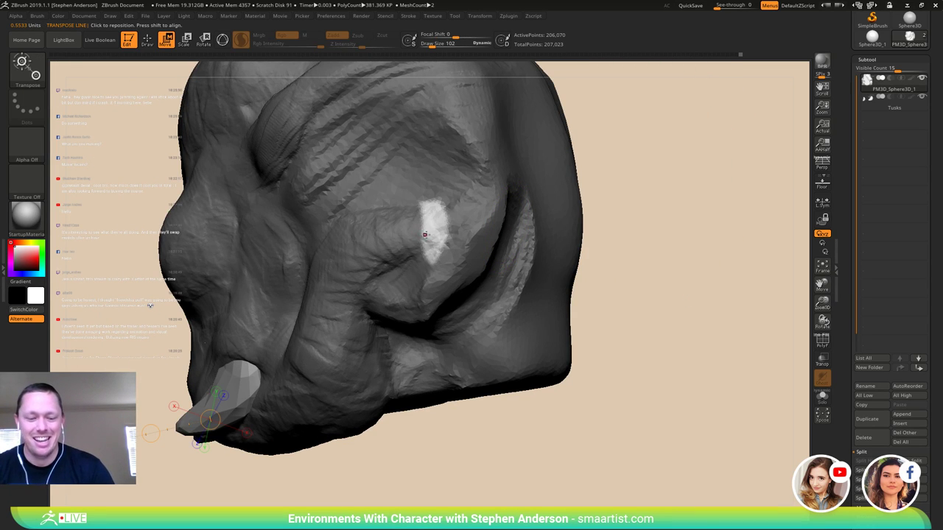
{"action": "key", "text": "y"}
{"action": "left_click", "coordinate": [424, 235], "text": "alt"}
{"action": "right_click_drag", "start_coordinate": [441, 238], "coordinate": [472, 223]}
{"action": "left_click_drag", "start_coordinate": [474, 217], "coordinate": [438, 240], "text": "alt"}
{"action": "key", "text": "ctrl+z"}
- Move the unmasked patch outwards from the side flap and rotate it with the Gizmo 3D
{"action": "mouse_move", "coordinate": [607, 269]}
{"action": "right_mouse_down"}
{"action": "mouse_move", "coordinate": [589, 273]}
{"action": "mouse_move", "coordinate": [600, 307]}
{"action": "mouse_move", "coordinate": [605, 251]}
{"action": "right_mouse_up"}
{"action": "right_click_drag", "start_coordinate": [605, 252], "coordinate": [482, 228], "text": "alt"}
{"action": "mouse_move", "coordinate": [594, 179]}
{"action": "left_mouse_down", "text": "ctrl"}
{"action": "mouse_move", "coordinate": [537, 179]}
{"action": "mouse_move", "coordinate": [609, 411]}
{"action": "mouse_move", "coordinate": [748, 375]}
{"action": "left_mouse_up", "text": "ctrl"}
{"action": "right_click_drag", "start_coordinate": [519, 232], "coordinate": [525, 320], "text": "ctrl"}
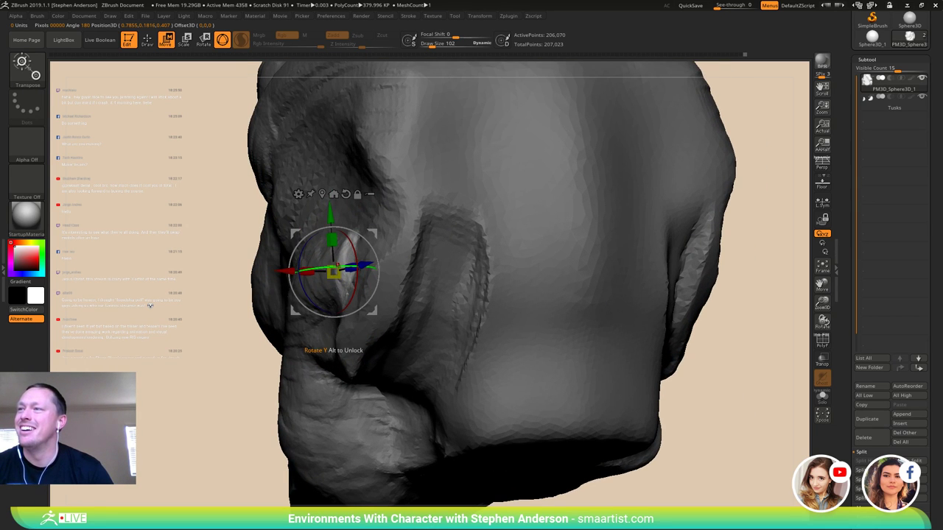
{"action": "left_click_drag", "start_coordinate": [333, 268], "coordinate": [313, 268]}
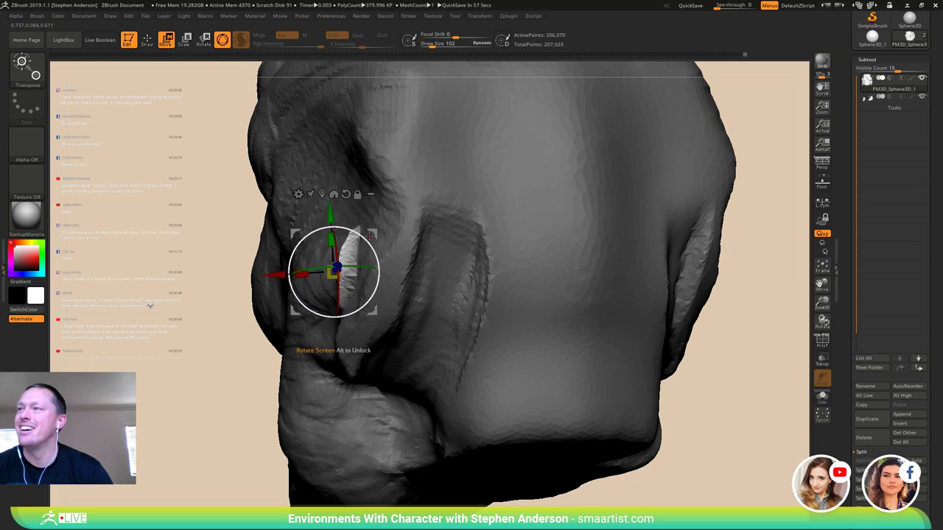
{"action": "left_click_drag", "start_coordinate": [373, 235], "coordinate": [363, 232]}
{"action": "right_click_drag", "start_coordinate": [362, 231], "coordinate": [560, 256]}
- Clear the mask and switch to the Move brush at Draw Size 79
{"action": "key", "text": "q"}
{"action": "key", "text": "b"}
{"action": "key", "text": "m"}
{"action": "key", "text": "v"}
{"action": "left_click", "coordinate": [582, 263], "text": "ctrl"}
{"action": "right_click_drag", "start_coordinate": [288, 264], "coordinate": [364, 270]}
{"action": "key", "text": "s"}
{"action": "left_click_drag", "start_coordinate": [337, 266], "coordinate": [335, 266]}
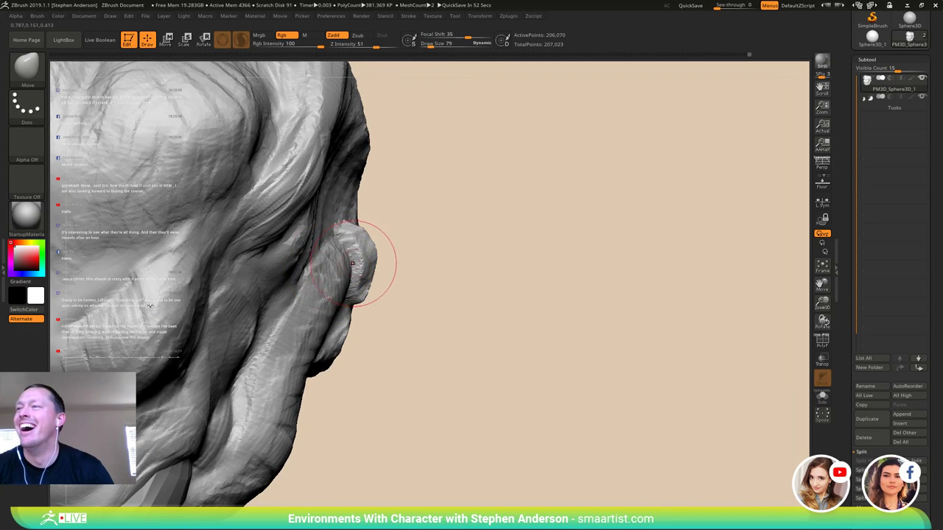
- Smooth the creased edges of the raised patch where it joins the jaw ridge
{"action": "right_click_drag", "start_coordinate": [367, 270], "coordinate": [298, 267]}
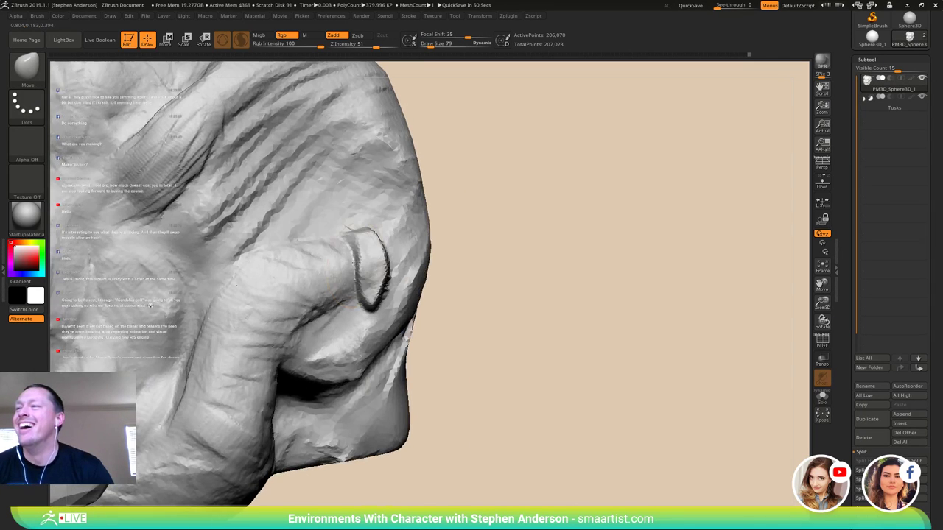
{"action": "mouse_move", "coordinate": [358, 247]}
{"action": "left_mouse_down", "text": "shift"}
{"action": "mouse_move", "coordinate": [356, 265]}
{"action": "mouse_move", "coordinate": [380, 287]}
{"action": "left_mouse_up", "text": "shift"}
{"action": "mouse_move", "coordinate": [372, 276]}
{"action": "right_mouse_down"}
{"action": "mouse_move", "coordinate": [354, 321]}
{"action": "mouse_move", "coordinate": [349, 265]}
{"action": "mouse_move", "coordinate": [325, 254]}
{"action": "right_mouse_up"}
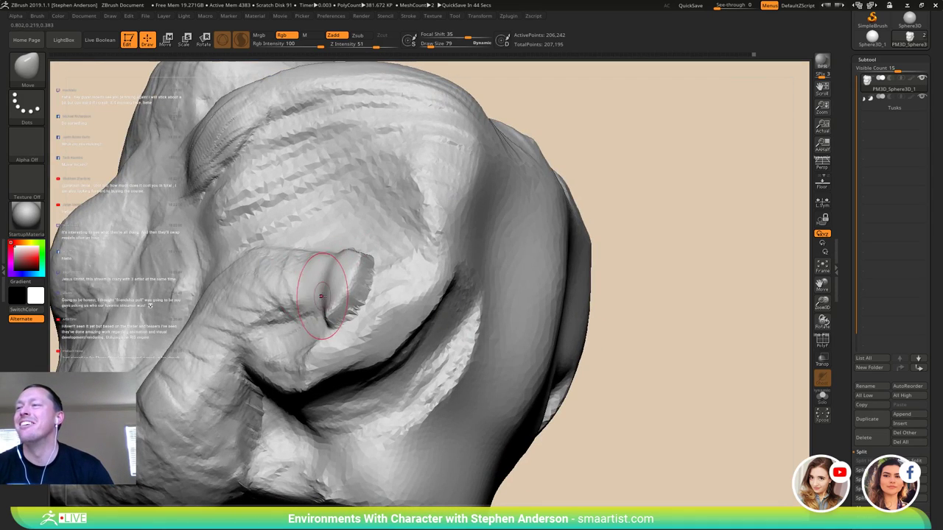
- Pull the raised patch into a rounded knob ending the jaw ridge with the Move brush
{"action": "left_click_drag", "start_coordinate": [324, 293], "coordinate": [328, 302]}
{"action": "right_click_drag", "start_coordinate": [464, 138], "coordinate": [409, 135]}
{"action": "mouse_move", "coordinate": [344, 303]}
{"action": "right_mouse_down"}
{"action": "mouse_move", "coordinate": [354, 295]}
{"action": "mouse_move", "coordinate": [331, 292]}
{"action": "right_mouse_up"}
{"action": "left_click_drag", "start_coordinate": [358, 295], "coordinate": [314, 315]}
{"action": "right_click_drag", "start_coordinate": [331, 308], "coordinate": [362, 299]}
{"action": "left_click_drag", "start_coordinate": [351, 282], "coordinate": [347, 280]}
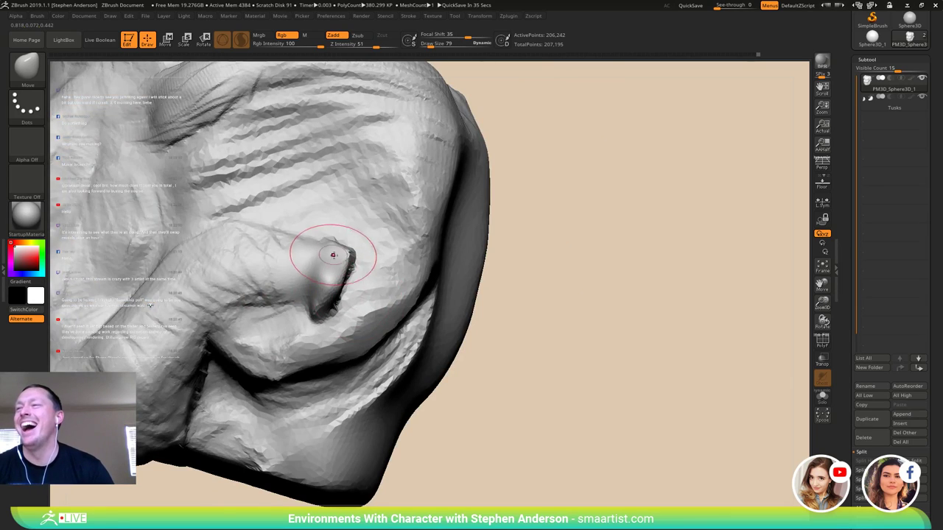
{"action": "mouse_move", "coordinate": [332, 255]}
{"action": "right_mouse_down"}
{"action": "mouse_move", "coordinate": [312, 250]}
{"action": "mouse_move", "coordinate": [331, 243]}
{"action": "right_mouse_up"}
{"action": "left_click_drag", "start_coordinate": [336, 234], "coordinate": [336, 240]}
- Refine the knob's edge and the jaw ridge around it with the Move brush at Draw Size 57
{"action": "mouse_move", "coordinate": [335, 243]}
{"action": "right_mouse_down"}
{"action": "mouse_move", "coordinate": [358, 252]}
{"action": "mouse_move", "coordinate": [319, 262]}
{"action": "right_mouse_up"}
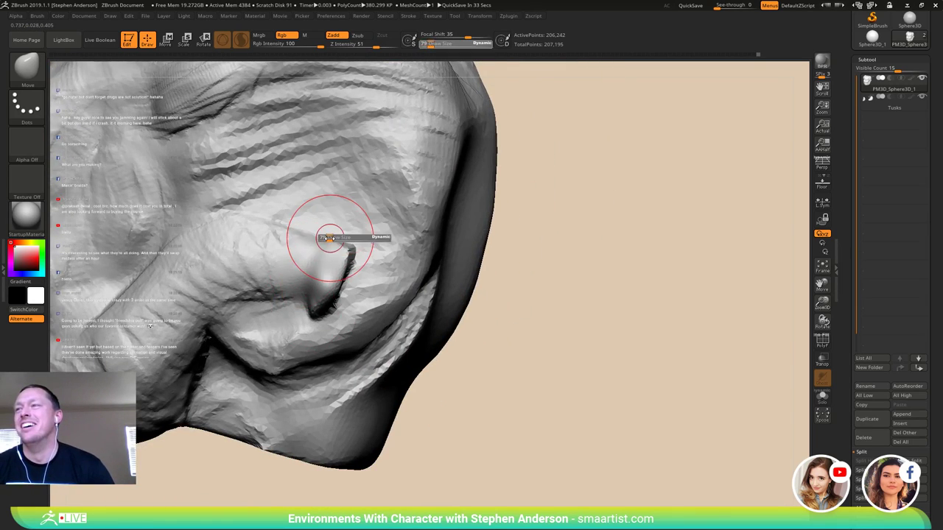
{"action": "left_click_drag", "start_coordinate": [313, 242], "coordinate": [308, 242]}
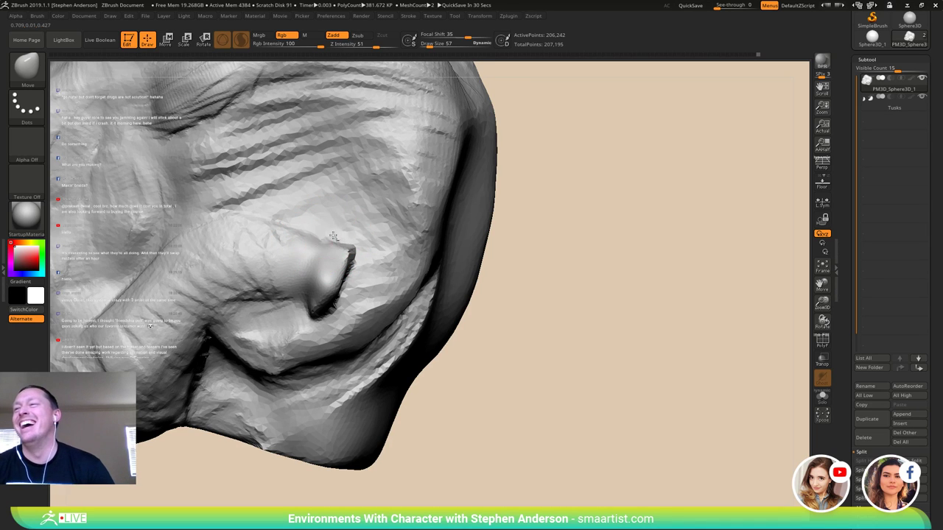
{"action": "mouse_move", "coordinate": [333, 235]}
{"action": "right_mouse_down"}
{"action": "mouse_move", "coordinate": [367, 251]}
{"action": "mouse_move", "coordinate": [352, 270]}
{"action": "mouse_move", "coordinate": [337, 255]}
{"action": "mouse_move", "coordinate": [351, 259]}
{"action": "right_mouse_up"}
{"action": "right_click_drag", "start_coordinate": [350, 260], "coordinate": [324, 236], "text": "ctrl"}
{"action": "mouse_move", "coordinate": [300, 274]}
{"action": "right_mouse_down"}
{"action": "mouse_move", "coordinate": [286, 267]}
{"action": "mouse_move", "coordinate": [313, 328]}
{"action": "right_mouse_up"}
{"action": "left_click_drag", "start_coordinate": [312, 329], "coordinate": [305, 321]}
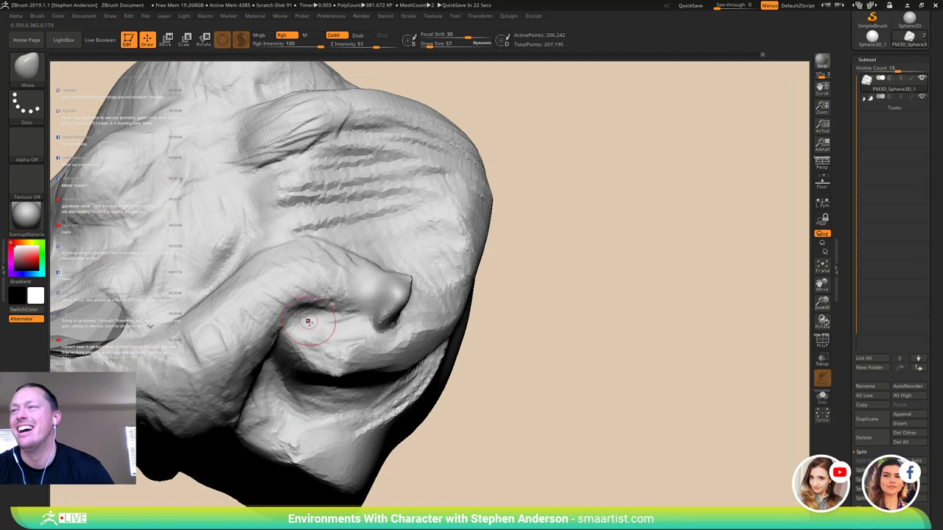
{"action": "mouse_move", "coordinate": [312, 324]}
{"action": "right_mouse_down"}
{"action": "mouse_move", "coordinate": [327, 359]}
{"action": "mouse_move", "coordinate": [312, 354]}
{"action": "right_mouse_up"}
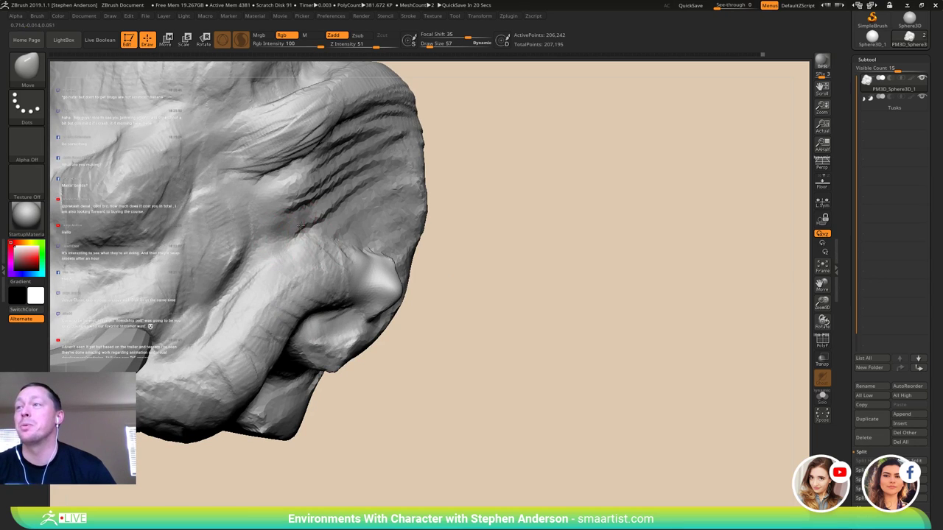
{"action": "left_click_drag", "start_coordinate": [271, 250], "coordinate": [278, 253]}
- Pull the side flap's upper rear corner outward from the head with the Move brush at Draw Size 136
{"action": "right_click_drag", "start_coordinate": [278, 253], "coordinate": [291, 194]}
{"action": "key", "text": "s"}
{"action": "left_click_drag", "start_coordinate": [292, 194], "coordinate": [298, 194]}
{"action": "mouse_move", "coordinate": [331, 198]}
{"action": "right_mouse_down", "text": "ctrl"}
{"action": "mouse_move", "coordinate": [352, 186]}
{"action": "mouse_move", "coordinate": [317, 199]}
{"action": "mouse_move", "coordinate": [370, 244]}
{"action": "right_mouse_up", "text": "ctrl"}
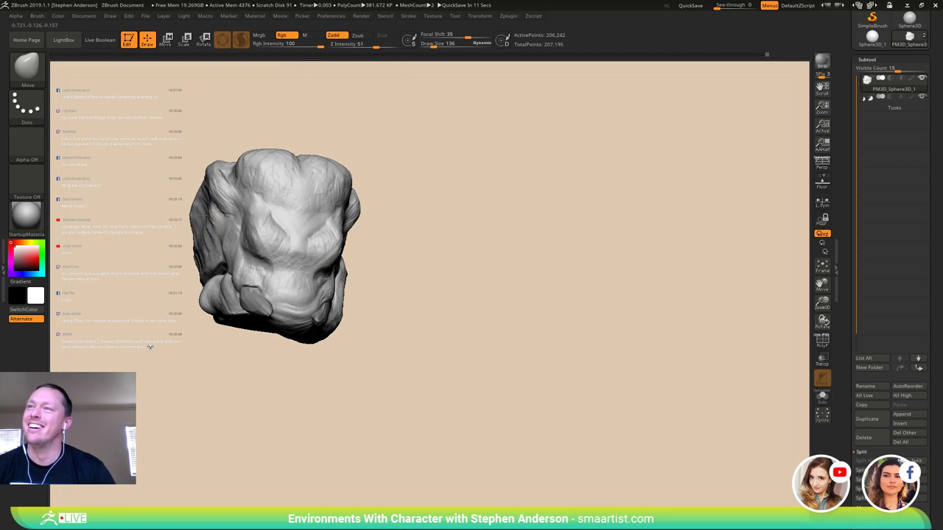
{"action": "right_click_drag", "start_coordinate": [211, 218], "coordinate": [260, 214]}
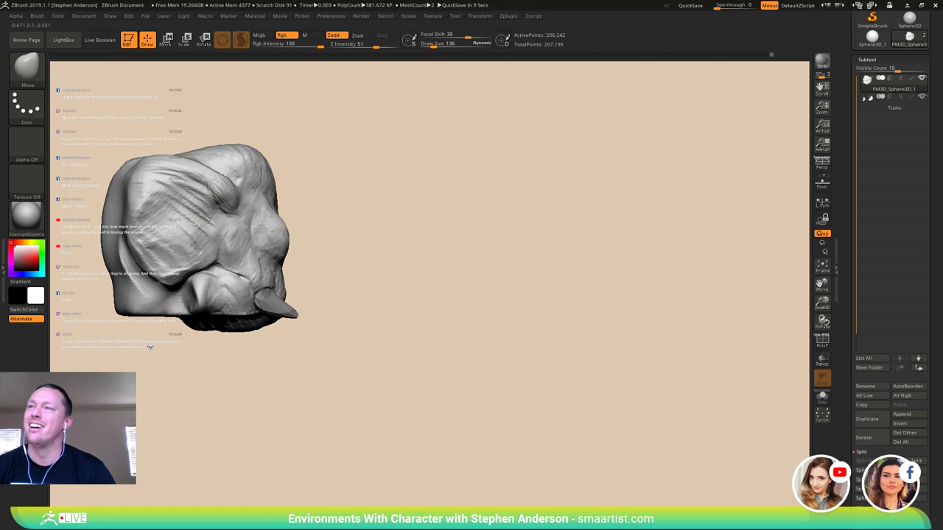
{"action": "mouse_move", "coordinate": [178, 213]}
{"action": "right_mouse_down"}
{"action": "mouse_move", "coordinate": [216, 212]}
{"action": "mouse_move", "coordinate": [206, 203]}
{"action": "mouse_move", "coordinate": [246, 249]}
{"action": "mouse_move", "coordinate": [231, 267]}
{"action": "right_mouse_up"}
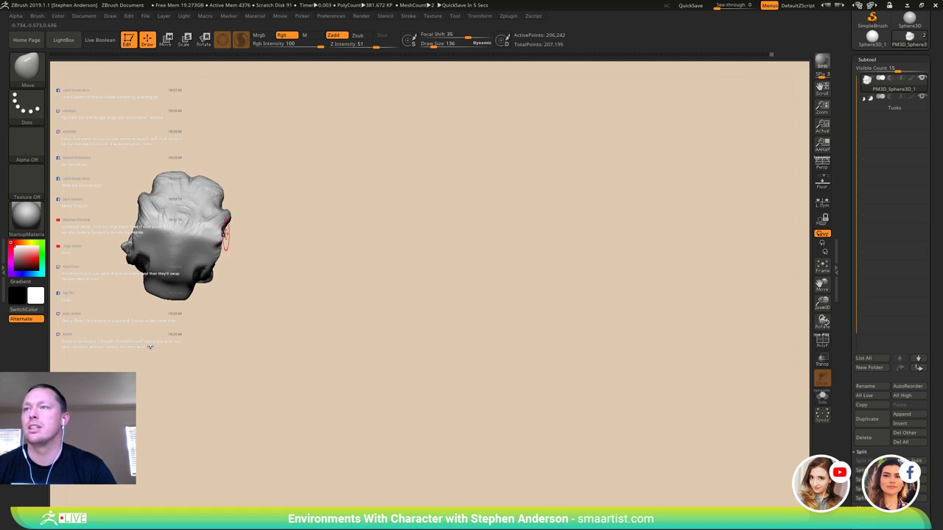
{"action": "right_click_drag", "start_coordinate": [225, 233], "coordinate": [203, 231]}
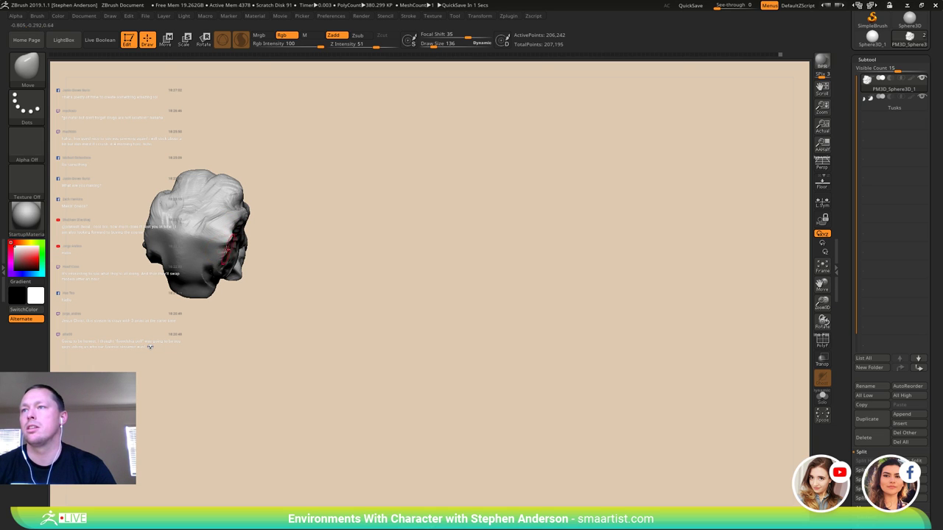
{"action": "mouse_move", "coordinate": [229, 249]}
{"action": "right_mouse_down"}
{"action": "mouse_move", "coordinate": [199, 242]}
{"action": "mouse_move", "coordinate": [227, 241]}
{"action": "mouse_move", "coordinate": [241, 267]}
{"action": "mouse_move", "coordinate": [221, 255]}
{"action": "right_mouse_up"}
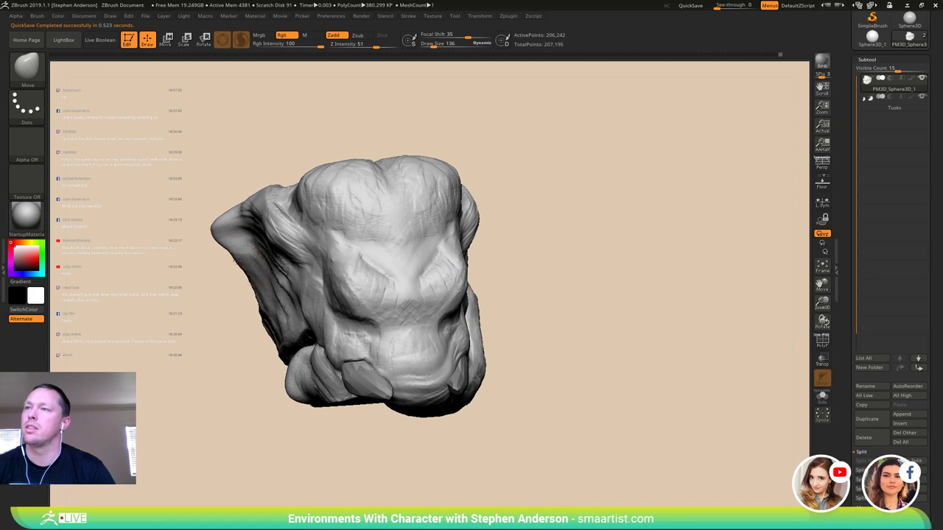
- Extend the side flap's upper corner farther outward with the Move brush at Draw Size 235
{"action": "mouse_move", "coordinate": [250, 251]}
{"action": "right_mouse_down"}
{"action": "mouse_move", "coordinate": [289, 241]}
{"action": "mouse_move", "coordinate": [241, 219]}
{"action": "right_mouse_up"}
{"action": "key", "text": "bracketright"}
{"action": "key", "text": "bracketright"}
{"action": "key", "text": "bracketright"}
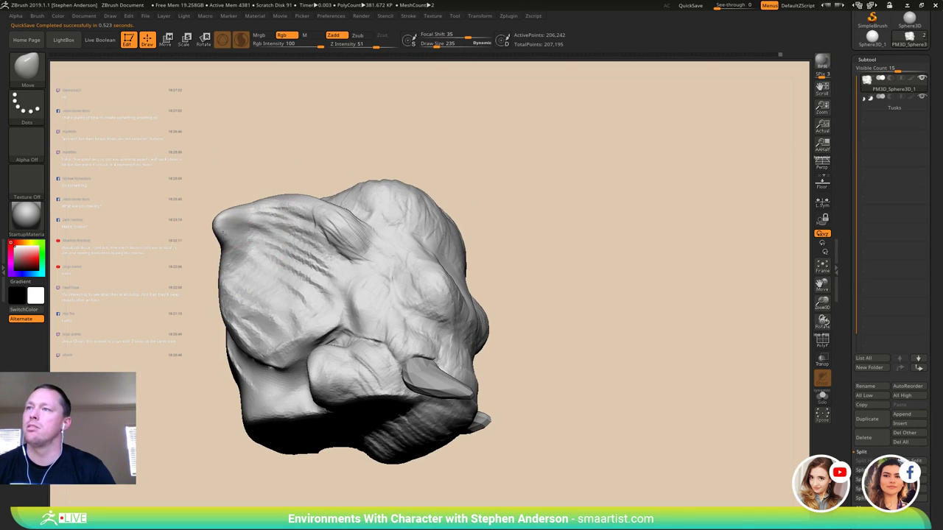
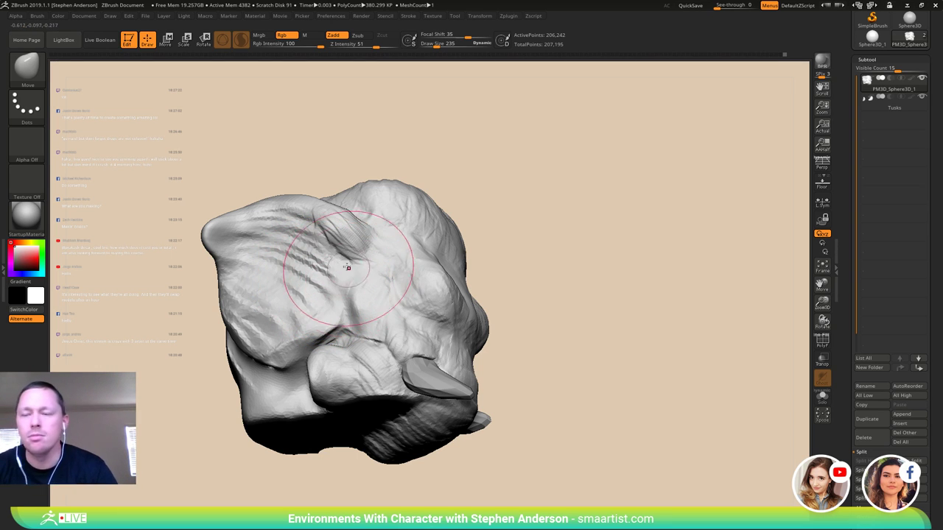
{"action": "left_click_drag", "start_coordinate": [538, 269], "coordinate": [210, 271]}
{"action": "mouse_move", "coordinate": [479, 274]}
{"action": "left_mouse_down"}
{"action": "mouse_move", "coordinate": [375, 276]}
{"action": "mouse_move", "coordinate": [368, 328]}
{"action": "mouse_move", "coordinate": [361, 316]}
{"action": "left_mouse_up"}
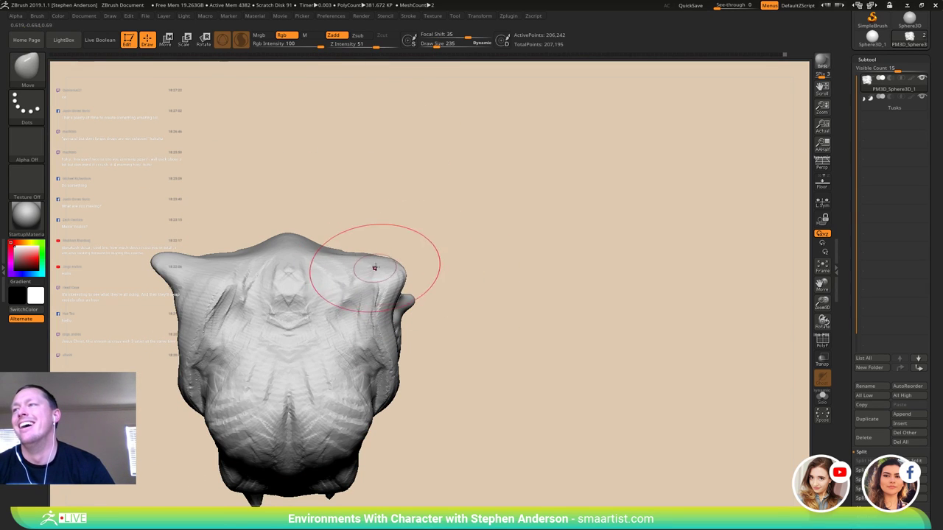
- Shape the flared flap corners into ear-like points on both sides with the Move brush at Draw Size 235
{"action": "mouse_move", "coordinate": [515, 263]}
{"action": "left_mouse_down"}
{"action": "mouse_move", "coordinate": [450, 269]}
{"action": "mouse_move", "coordinate": [462, 308]}
{"action": "mouse_move", "coordinate": [383, 288]}
{"action": "mouse_move", "coordinate": [388, 267]}
{"action": "mouse_move", "coordinate": [383, 280]}
{"action": "left_mouse_up"}
{"action": "mouse_move", "coordinate": [395, 362]}
{"action": "left_mouse_down"}
{"action": "mouse_move", "coordinate": [424, 350]}
{"action": "mouse_move", "coordinate": [390, 342]}
{"action": "left_mouse_up"}
{"action": "mouse_move", "coordinate": [157, 286]}
{"action": "left_mouse_down"}
{"action": "mouse_move", "coordinate": [206, 242]}
{"action": "mouse_move", "coordinate": [240, 282]}
{"action": "mouse_move", "coordinate": [235, 257]}
{"action": "mouse_move", "coordinate": [298, 185]}
{"action": "left_mouse_up"}
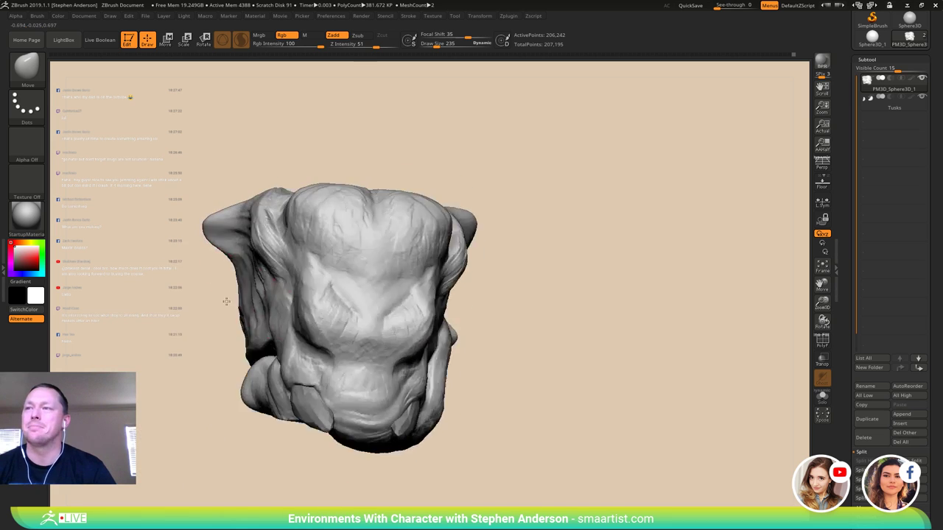
{"action": "mouse_move", "coordinate": [226, 302]}
{"action": "left_mouse_down"}
{"action": "mouse_move", "coordinate": [313, 284]}
{"action": "mouse_move", "coordinate": [413, 296]}
{"action": "left_mouse_up"}
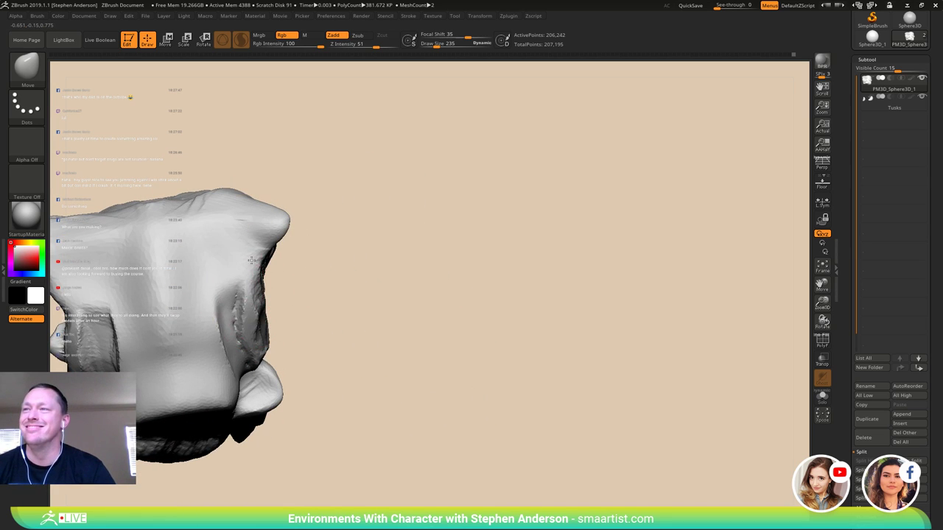
{"action": "left_click_drag", "start_coordinate": [346, 299], "coordinate": [283, 298]}
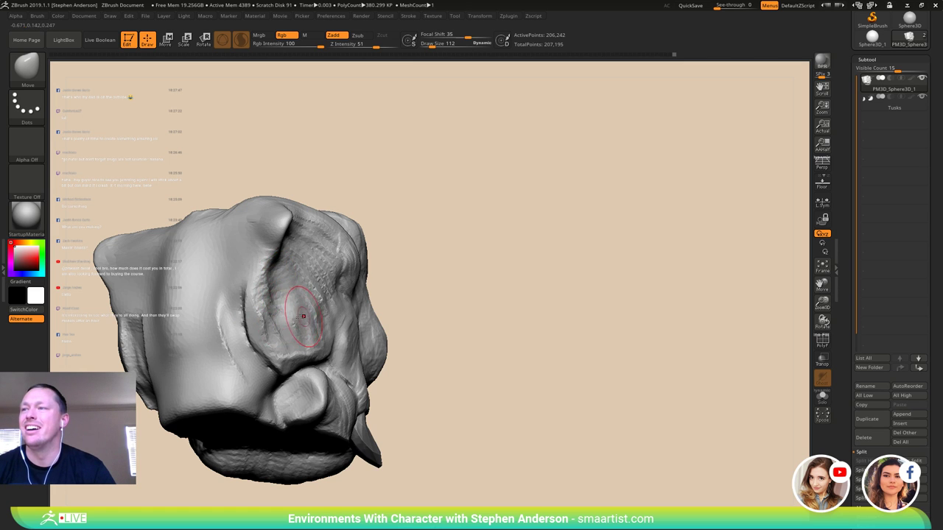
- Refine the pointed flap tip with the Move brush at Draw Size 112
{"action": "right_click_drag", "start_coordinate": [304, 316], "coordinate": [112, 316]}
{"action": "right_click_drag", "start_coordinate": [322, 282], "coordinate": [243, 289]}
{"action": "right_click_drag", "start_coordinate": [371, 297], "coordinate": [330, 266]}
{"action": "right_click_drag", "start_coordinate": [236, 251], "coordinate": [317, 290]}
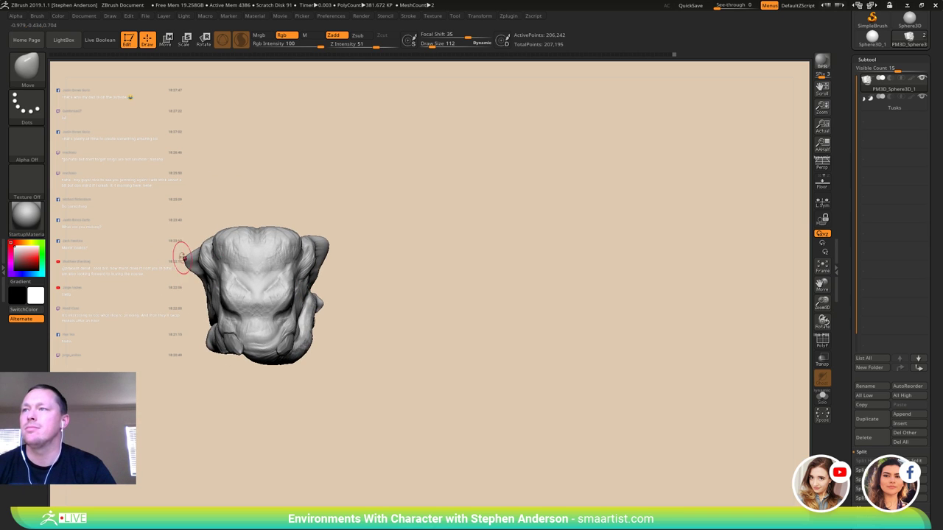
{"action": "left_click_drag", "start_coordinate": [182, 257], "coordinate": [209, 252]}
- Broaden and round the ear-like side flaps with the Move brush at Draw Size 362
{"action": "key", "text": "s"}
{"action": "mouse_move", "coordinate": [197, 247]}
{"action": "left_mouse_down"}
{"action": "mouse_move", "coordinate": [193, 239]}
{"action": "mouse_move", "coordinate": [182, 246]}
{"action": "left_mouse_up"}
{"action": "right_click_drag", "start_coordinate": [193, 248], "coordinate": [178, 248]}
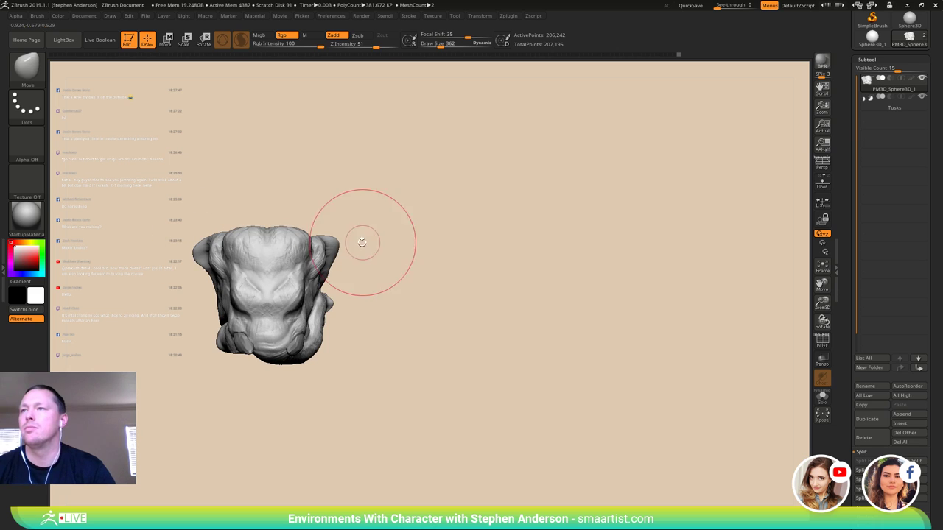
{"action": "left_click_drag", "start_coordinate": [362, 241], "coordinate": [307, 235]}
{"action": "right_click_drag", "start_coordinate": [309, 244], "coordinate": [227, 243]}
{"action": "mouse_move", "coordinate": [354, 242]}
{"action": "right_mouse_down", "text": "shift"}
{"action": "mouse_move", "coordinate": [385, 252]}
{"action": "mouse_move", "coordinate": [337, 249]}
{"action": "mouse_move", "coordinate": [366, 248]}
{"action": "right_mouse_up", "text": "shift"}
{"action": "mouse_move", "coordinate": [325, 272]}
{"action": "right_mouse_down", "text": "alt"}
{"action": "mouse_move", "coordinate": [372, 241]}
{"action": "mouse_move", "coordinate": [267, 276]}
{"action": "mouse_move", "coordinate": [287, 271]}
{"action": "right_mouse_up", "text": "alt"}
- Set Draw Size to 219 and smooth the back of the head between the flaps
{"action": "left_click_drag", "start_coordinate": [350, 243], "coordinate": [346, 243]}
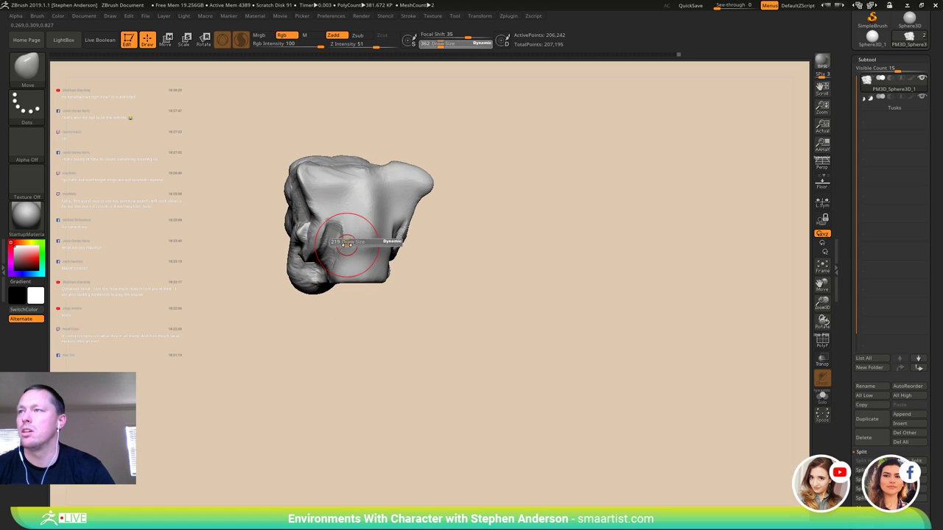
{"action": "right_click_drag", "start_coordinate": [370, 241], "coordinate": [394, 240]}
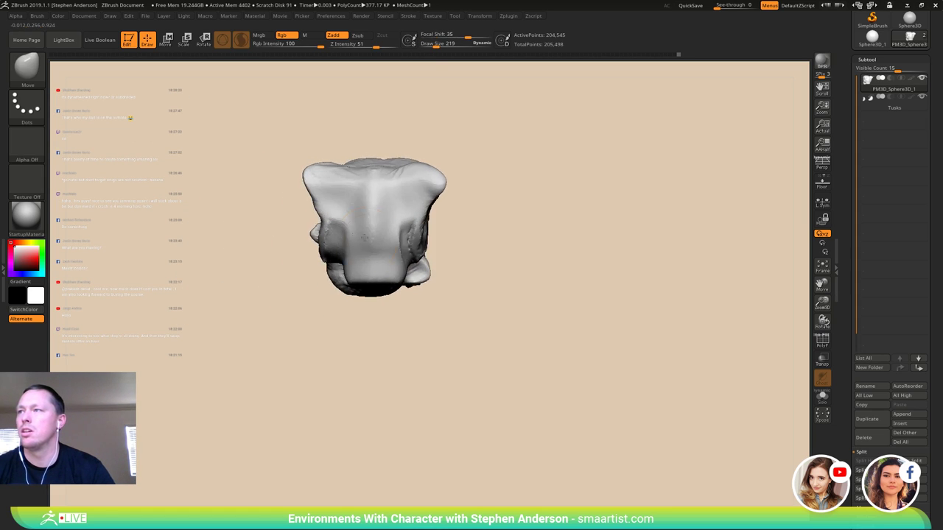
{"action": "left_click_drag", "start_coordinate": [370, 240], "coordinate": [411, 247], "text": "shift"}
{"action": "mouse_move", "coordinate": [383, 254]}
{"action": "right_mouse_down"}
{"action": "mouse_move", "coordinate": [376, 221]}
{"action": "mouse_move", "coordinate": [361, 208]}
{"action": "right_mouse_up"}
{"action": "mouse_move", "coordinate": [361, 282]}
{"action": "right_mouse_down"}
{"action": "mouse_move", "coordinate": [385, 305]}
{"action": "mouse_move", "coordinate": [387, 256]}
{"action": "mouse_move", "coordinate": [314, 261]}
{"action": "mouse_move", "coordinate": [324, 270]}
{"action": "mouse_move", "coordinate": [347, 264]}
{"action": "mouse_move", "coordinate": [331, 282]}
{"action": "mouse_move", "coordinate": [308, 286]}
{"action": "mouse_move", "coordinate": [298, 200]}
{"action": "right_mouse_up"}
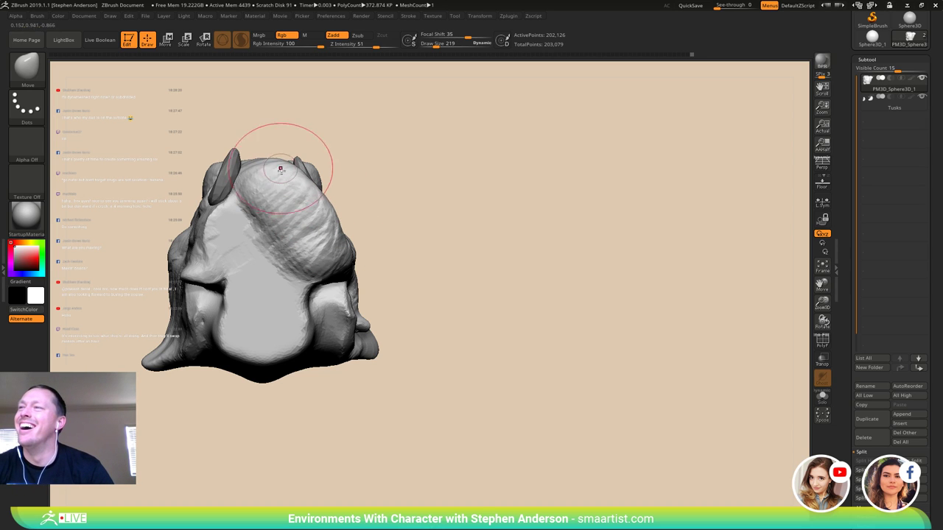
- Adjust the rounded chin on the head's underside with the Move brush at Draw Size 219
{"action": "left_click_drag", "start_coordinate": [280, 170], "coordinate": [327, 219]}
{"action": "mouse_move", "coordinate": [367, 229]}
{"action": "right_mouse_down"}
{"action": "mouse_move", "coordinate": [329, 303]}
{"action": "mouse_move", "coordinate": [357, 338]}
{"action": "mouse_move", "coordinate": [335, 274]}
{"action": "mouse_move", "coordinate": [319, 316]}
{"action": "right_mouse_up"}
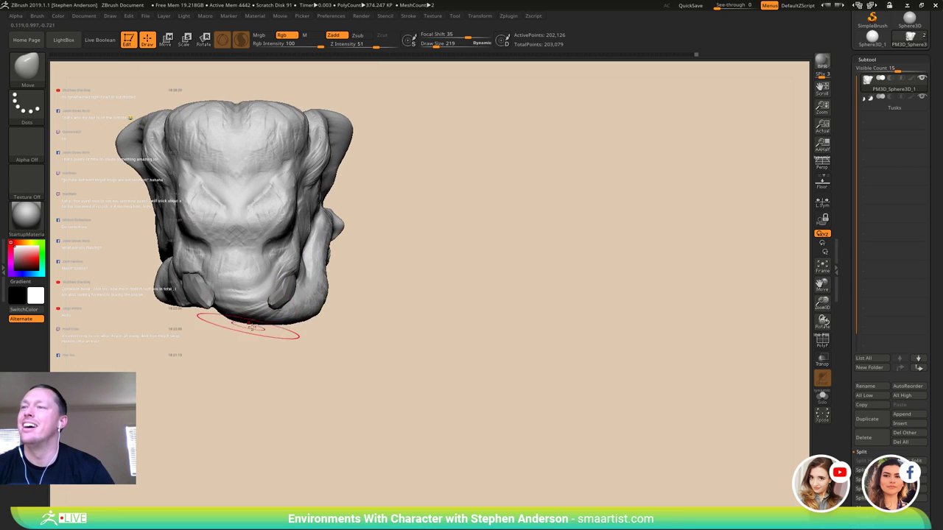
{"action": "right_click_drag", "start_coordinate": [248, 326], "coordinate": [239, 184]}
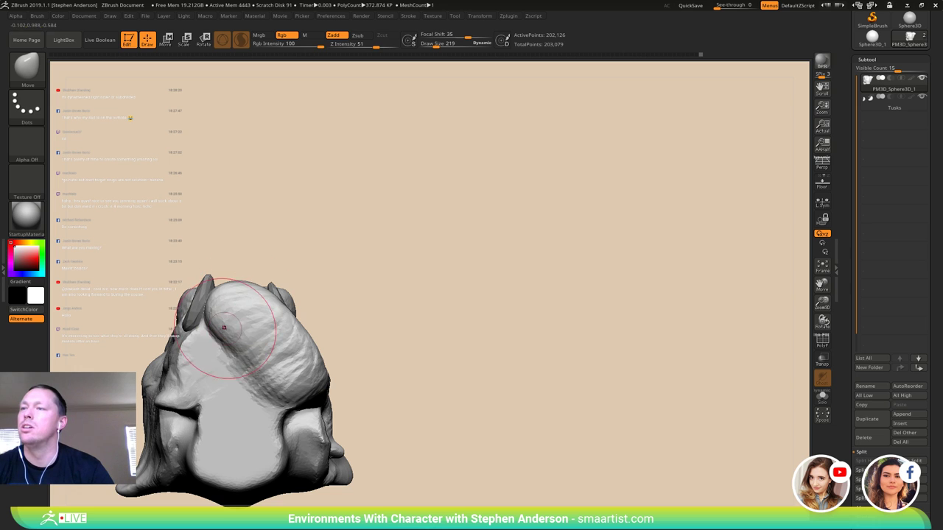
{"action": "mouse_move", "coordinate": [227, 243]}
{"action": "right_mouse_down"}
{"action": "mouse_move", "coordinate": [258, 329]}
{"action": "mouse_move", "coordinate": [277, 336]}
{"action": "mouse_move", "coordinate": [268, 367]}
{"action": "mouse_move", "coordinate": [259, 324]}
{"action": "mouse_move", "coordinate": [278, 237]}
{"action": "mouse_move", "coordinate": [269, 270]}
{"action": "right_mouse_up"}
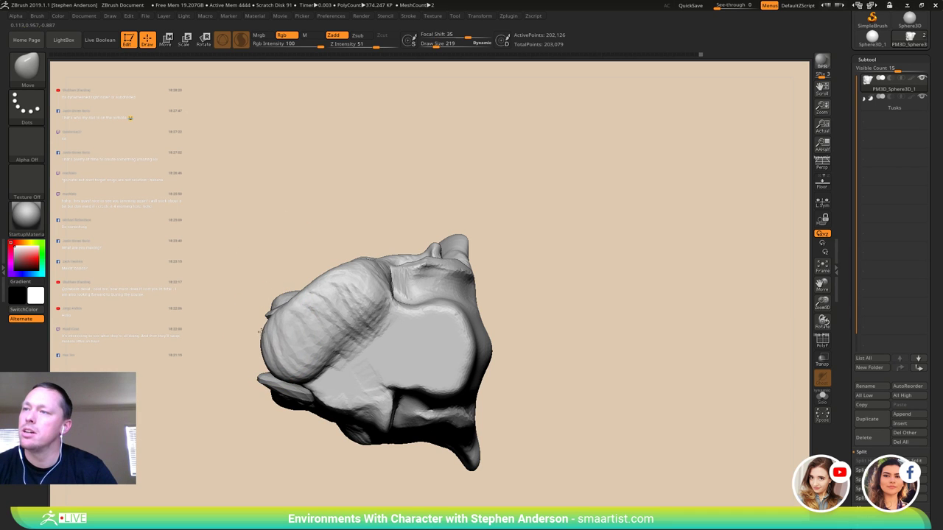
- Build up ridges across the muzzle between the tusks with the ClayBuildup brush at Draw Size 91
{"action": "mouse_move", "coordinate": [295, 305]}
{"action": "right_mouse_down"}
{"action": "mouse_move", "coordinate": [332, 154]}
{"action": "mouse_move", "coordinate": [267, 313]}
{"action": "mouse_move", "coordinate": [299, 290]}
{"action": "mouse_move", "coordinate": [284, 318]}
{"action": "mouse_move", "coordinate": [263, 274]}
{"action": "mouse_move", "coordinate": [304, 333]}
{"action": "mouse_move", "coordinate": [315, 308]}
{"action": "mouse_move", "coordinate": [329, 351]}
{"action": "right_mouse_up"}
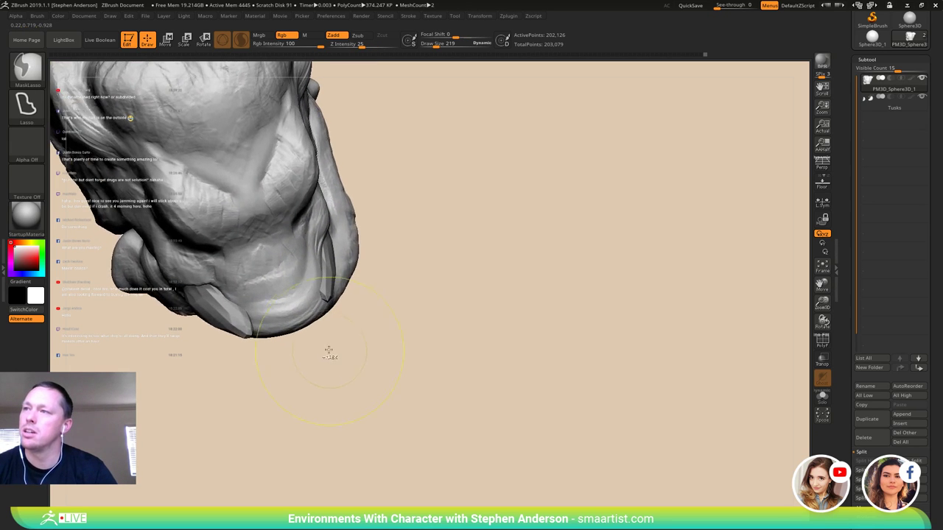
{"action": "key", "text": "b"}
{"action": "key", "text": "c"}
{"action": "key", "text": "b"}
{"action": "key", "text": "s"}
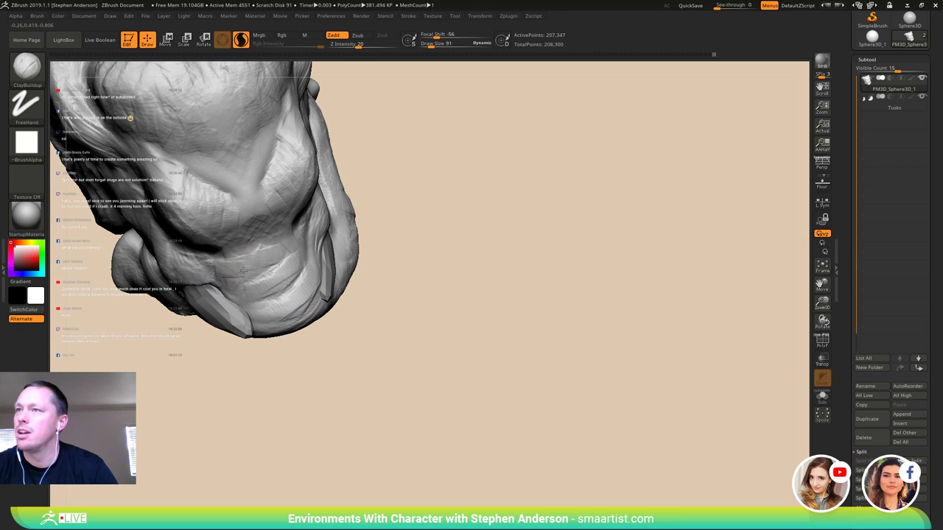
- Build up the side of the muzzle and the cheek above the tusk with ClayBuildup at Draw Size 91
{"action": "mouse_move", "coordinate": [273, 279]}
{"action": "right_mouse_down"}
{"action": "mouse_move", "coordinate": [313, 302]}
{"action": "mouse_move", "coordinate": [303, 310]}
{"action": "mouse_move", "coordinate": [366, 300]}
{"action": "mouse_move", "coordinate": [335, 289]}
{"action": "right_mouse_up"}
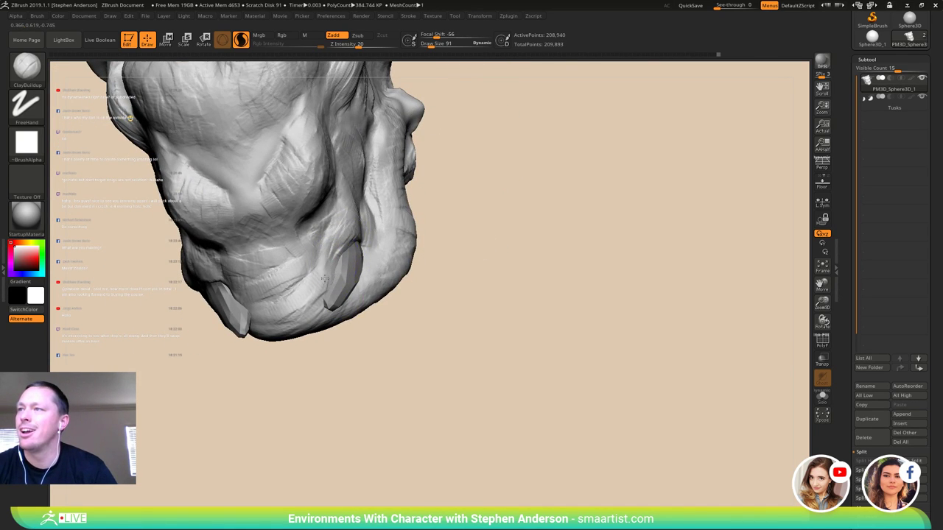
{"action": "left_click_drag", "start_coordinate": [324, 288], "coordinate": [327, 280]}
{"action": "mouse_move", "coordinate": [327, 279]}
{"action": "right_mouse_down"}
{"action": "mouse_move", "coordinate": [352, 279]}
{"action": "mouse_move", "coordinate": [323, 260]}
{"action": "right_mouse_up"}
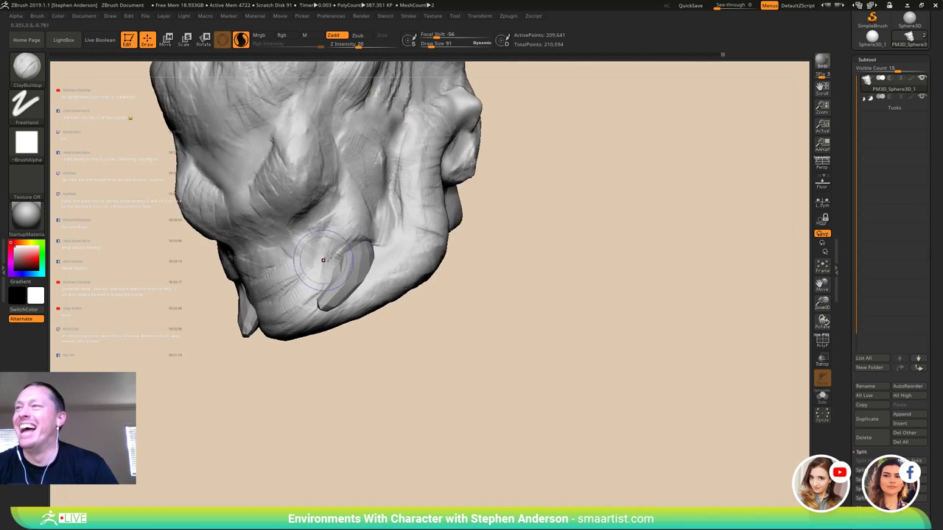
{"action": "left_click_drag", "start_coordinate": [330, 238], "coordinate": [329, 230]}
{"action": "right_click_drag", "start_coordinate": [328, 230], "coordinate": [364, 227]}
{"action": "mouse_move", "coordinate": [327, 262]}
{"action": "right_mouse_down"}
{"action": "mouse_move", "coordinate": [336, 240]}
{"action": "mouse_move", "coordinate": [338, 253]}
{"action": "mouse_move", "coordinate": [290, 240]}
{"action": "right_mouse_up"}
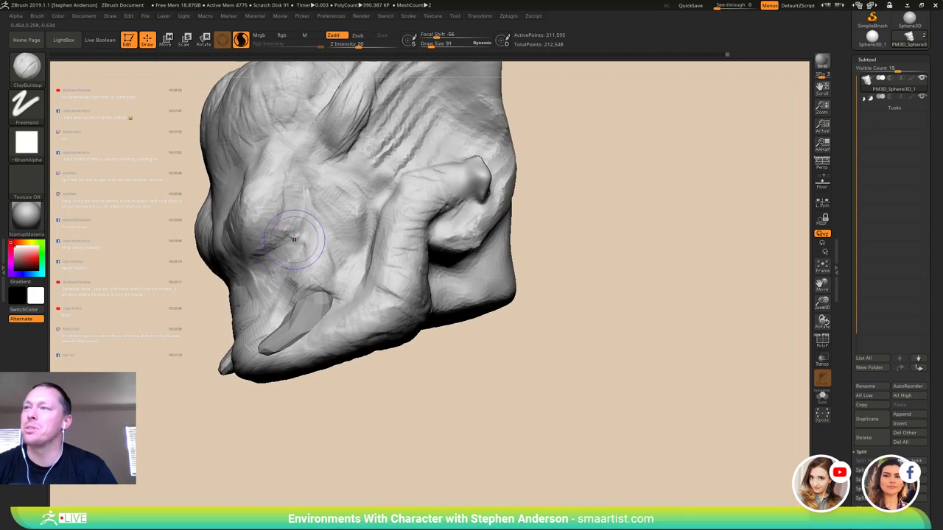
- Add finer clay strokes around the eye hollows, muzzle bridge and forehead with ClayBuildup at Draw Size 56
{"action": "left_click_drag", "start_coordinate": [294, 238], "coordinate": [277, 242]}
{"action": "right_click_drag", "start_coordinate": [277, 241], "coordinate": [286, 240]}
{"action": "left_click_drag", "start_coordinate": [286, 237], "coordinate": [280, 244]}
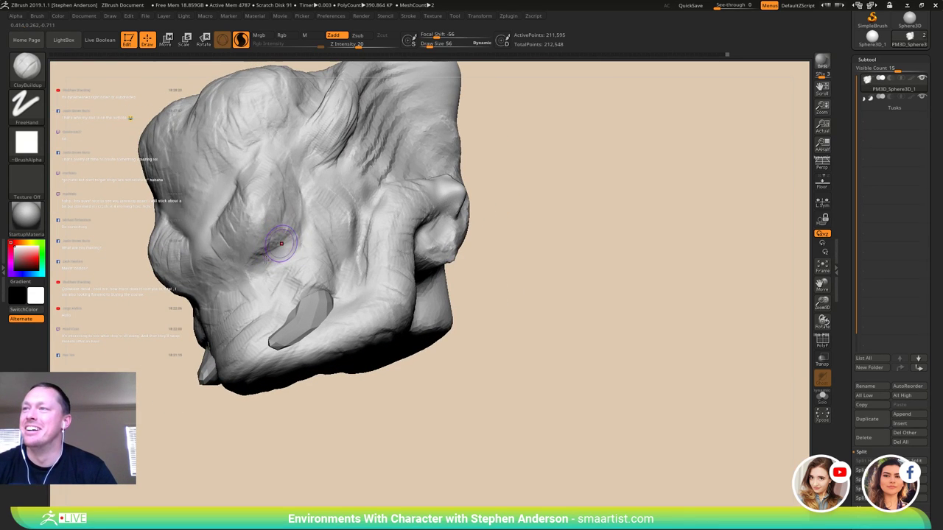
{"action": "right_click_drag", "start_coordinate": [288, 256], "coordinate": [213, 256]}
{"action": "left_click_drag", "start_coordinate": [212, 258], "coordinate": [221, 267]}
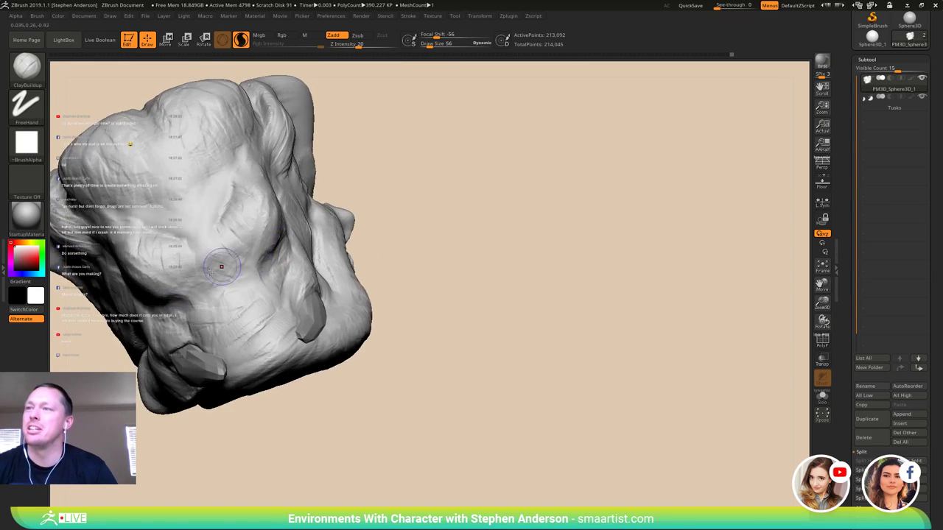
{"action": "mouse_move", "coordinate": [221, 267]}
{"action": "right_mouse_down"}
{"action": "mouse_move", "coordinate": [153, 302]}
{"action": "mouse_move", "coordinate": [250, 298]}
{"action": "mouse_move", "coordinate": [221, 263]}
{"action": "mouse_move", "coordinate": [271, 297]}
{"action": "mouse_move", "coordinate": [276, 258]}
{"action": "mouse_move", "coordinate": [266, 231]}
{"action": "mouse_move", "coordinate": [279, 266]}
{"action": "mouse_move", "coordinate": [213, 295]}
{"action": "right_mouse_up"}
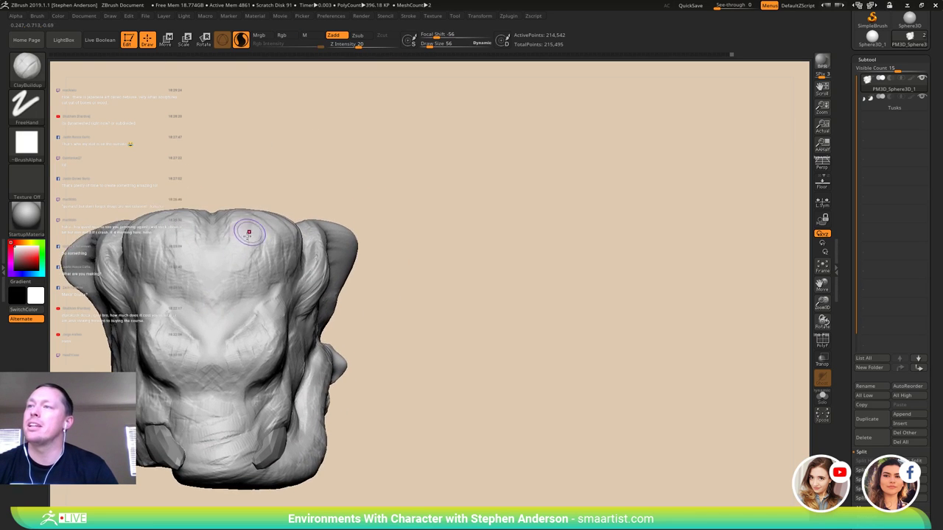
{"action": "mouse_move", "coordinate": [249, 235]}
{"action": "right_mouse_down"}
{"action": "mouse_move", "coordinate": [285, 288]}
{"action": "mouse_move", "coordinate": [302, 252]}
{"action": "right_mouse_up"}
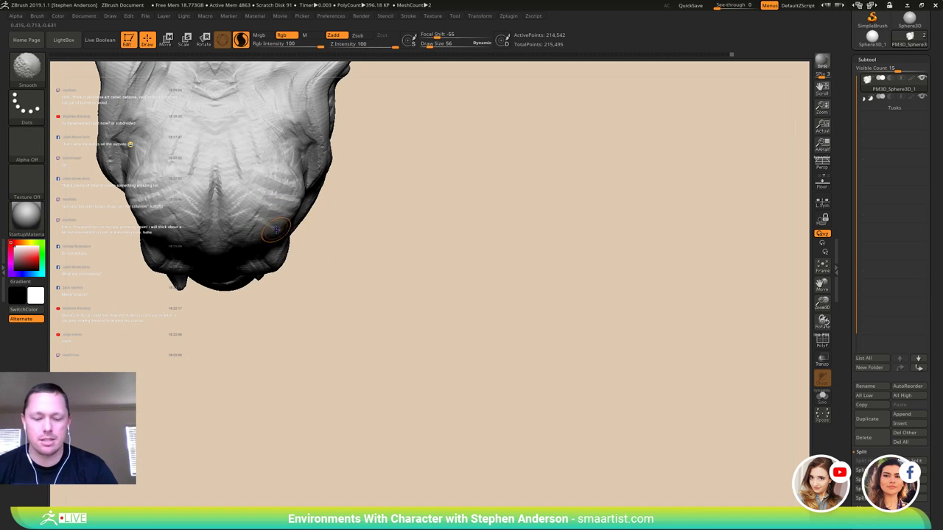
- Adjust the forehead and ear-like flap shapes with the Move brush at Draw Size 189, checking the head from several angles
{"action": "key", "text": "b"}
{"action": "key", "text": "m"}
{"action": "key", "text": "v"}
{"action": "left_click_drag", "start_coordinate": [297, 197], "coordinate": [283, 183]}
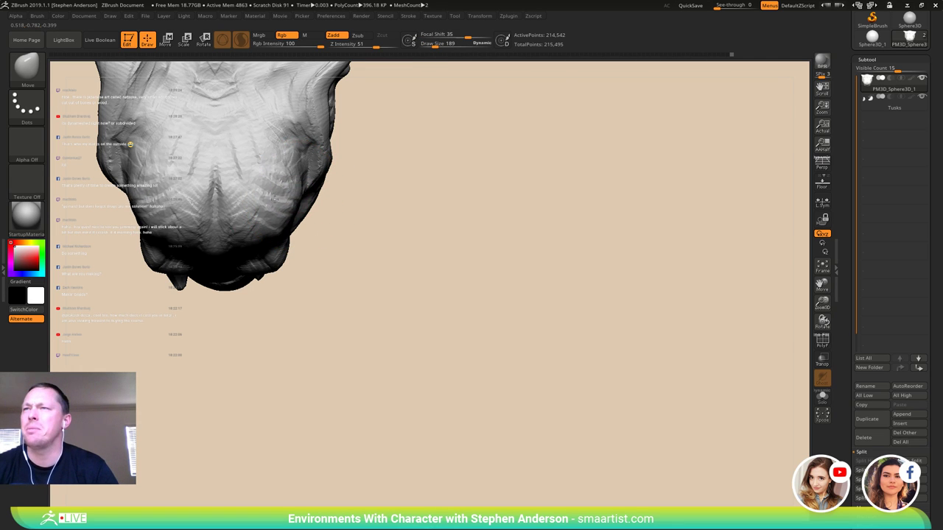
{"action": "mouse_move", "coordinate": [274, 248]}
{"action": "right_mouse_down"}
{"action": "mouse_move", "coordinate": [238, 201]}
{"action": "mouse_move", "coordinate": [248, 242]}
{"action": "mouse_move", "coordinate": [295, 208]}
{"action": "mouse_move", "coordinate": [301, 215]}
{"action": "right_mouse_up"}
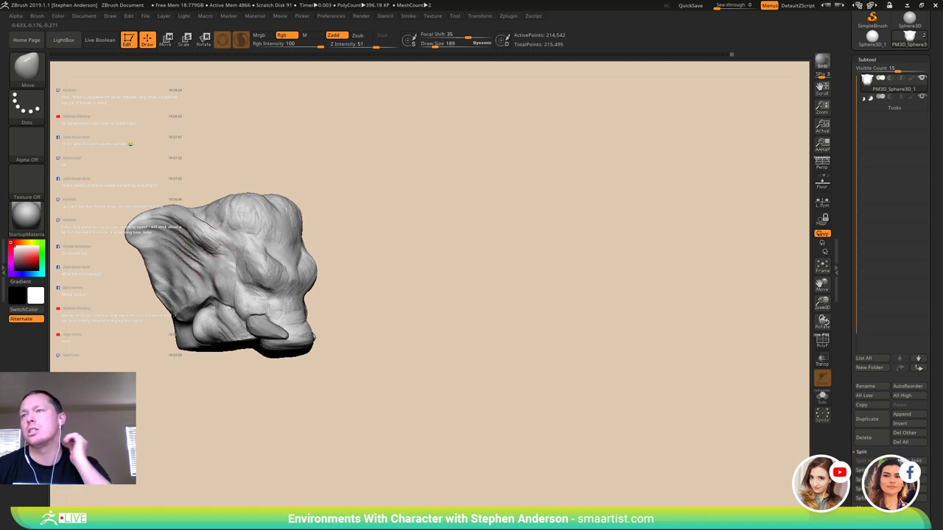
{"action": "mouse_move", "coordinate": [193, 264]}
{"action": "right_mouse_down"}
{"action": "mouse_move", "coordinate": [243, 204]}
{"action": "mouse_move", "coordinate": [201, 212]}
{"action": "right_mouse_up"}
{"action": "left_click_drag", "start_coordinate": [200, 212], "coordinate": [204, 213]}
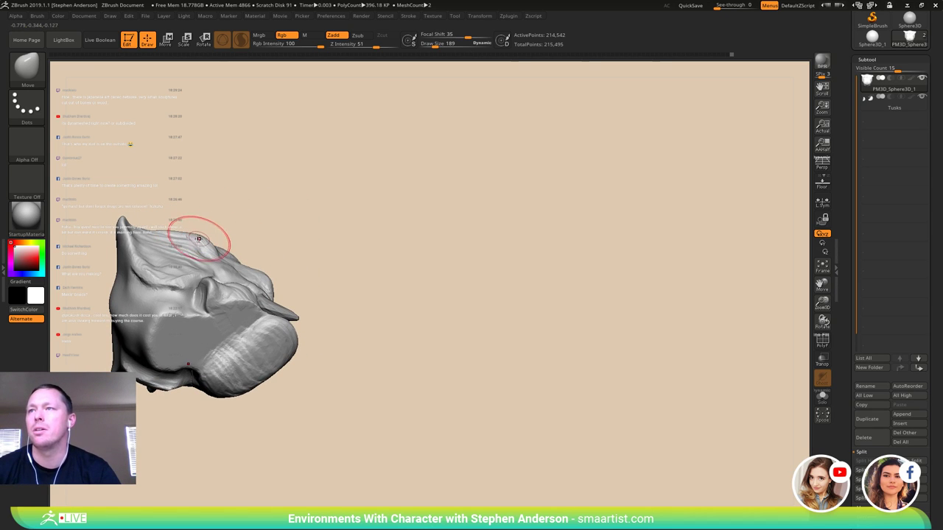
{"action": "mouse_move", "coordinate": [234, 237]}
{"action": "right_mouse_down"}
{"action": "mouse_move", "coordinate": [247, 265]}
{"action": "mouse_move", "coordinate": [301, 305]}
{"action": "mouse_move", "coordinate": [286, 209]}
{"action": "mouse_move", "coordinate": [328, 281]}
{"action": "mouse_move", "coordinate": [326, 297]}
{"action": "mouse_move", "coordinate": [350, 278]}
{"action": "mouse_move", "coordinate": [398, 294]}
{"action": "mouse_move", "coordinate": [322, 311]}
{"action": "mouse_move", "coordinate": [343, 293]}
{"action": "right_mouse_up"}
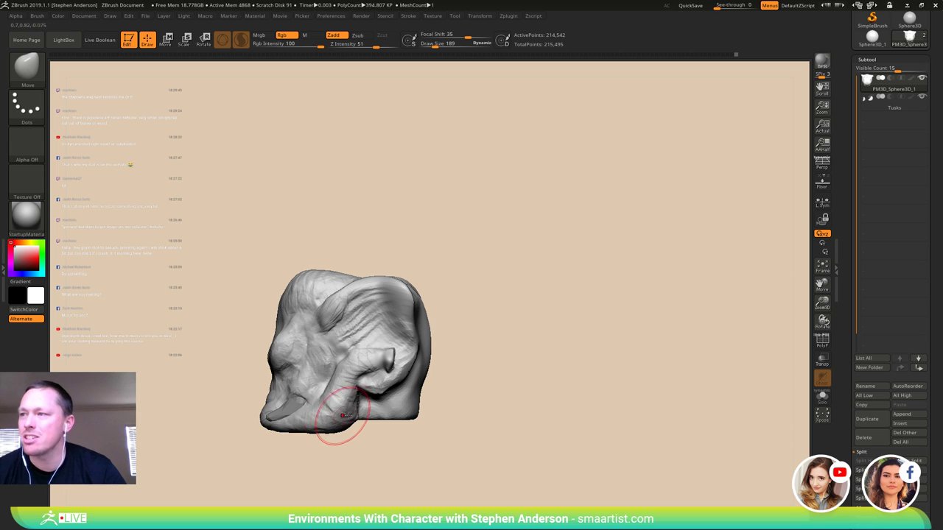
{"action": "mouse_move", "coordinate": [343, 416]}
{"action": "right_mouse_down"}
{"action": "mouse_move", "coordinate": [398, 414]}
{"action": "mouse_move", "coordinate": [383, 413]}
{"action": "right_mouse_up"}
{"action": "right_click_drag", "start_coordinate": [378, 414], "coordinate": [396, 416], "text": "shift"}
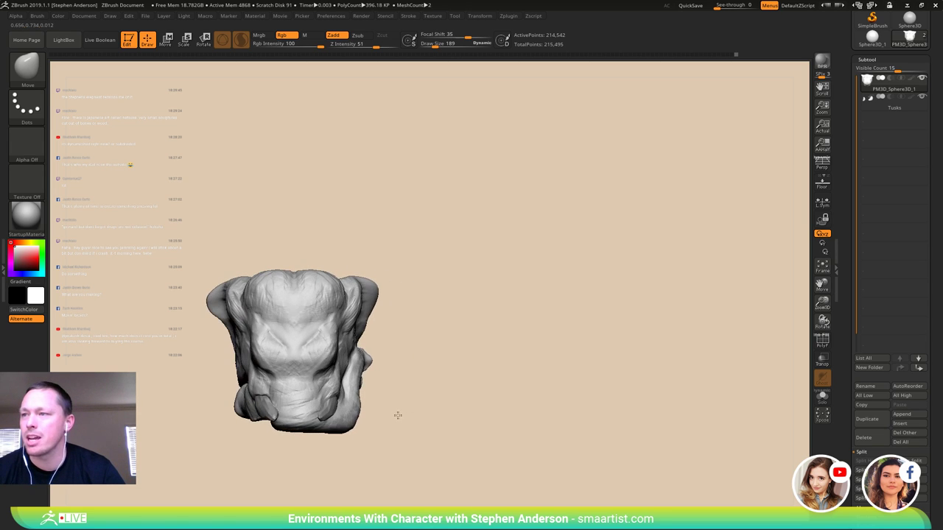
{"action": "mouse_move", "coordinate": [305, 428]}
{"action": "right_mouse_down", "text": "alt"}
{"action": "mouse_move", "coordinate": [263, 362]}
{"action": "mouse_move", "coordinate": [311, 386]}
{"action": "right_mouse_up", "text": "alt"}
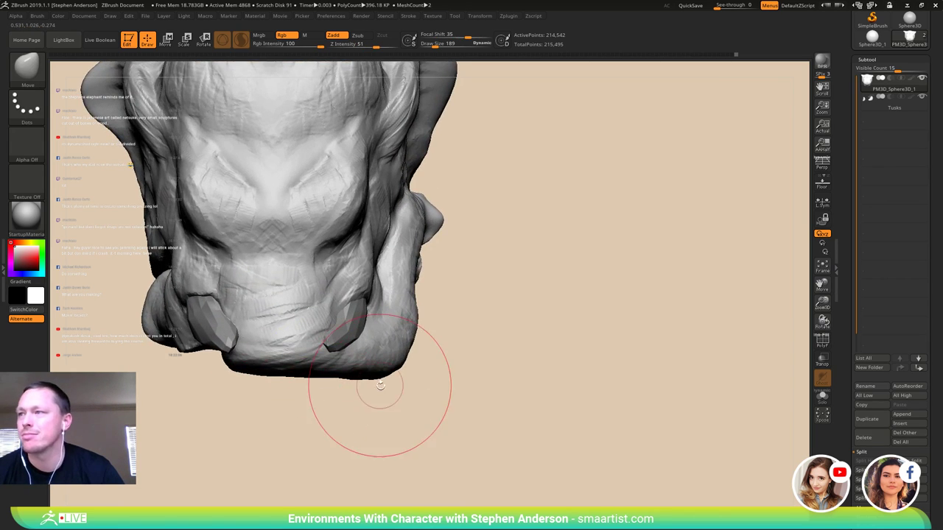
{"action": "mouse_move", "coordinate": [390, 382]}
{"action": "right_mouse_down", "text": "ctrl"}
{"action": "mouse_move", "coordinate": [385, 317]}
{"action": "mouse_move", "coordinate": [416, 309]}
{"action": "right_mouse_up", "text": "ctrl"}
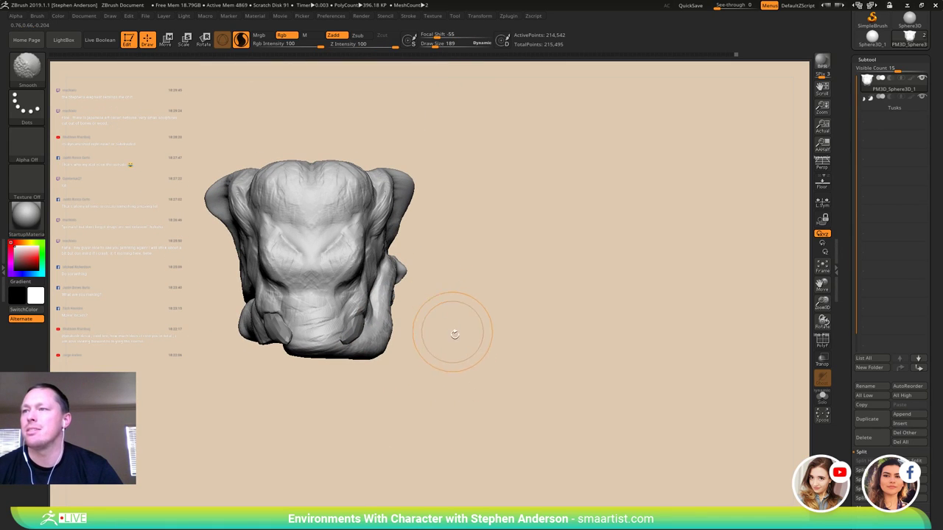
- Flatten the underside of the muzzle and head into one straight, level base and check it from below
{"action": "key", "text": "w"}
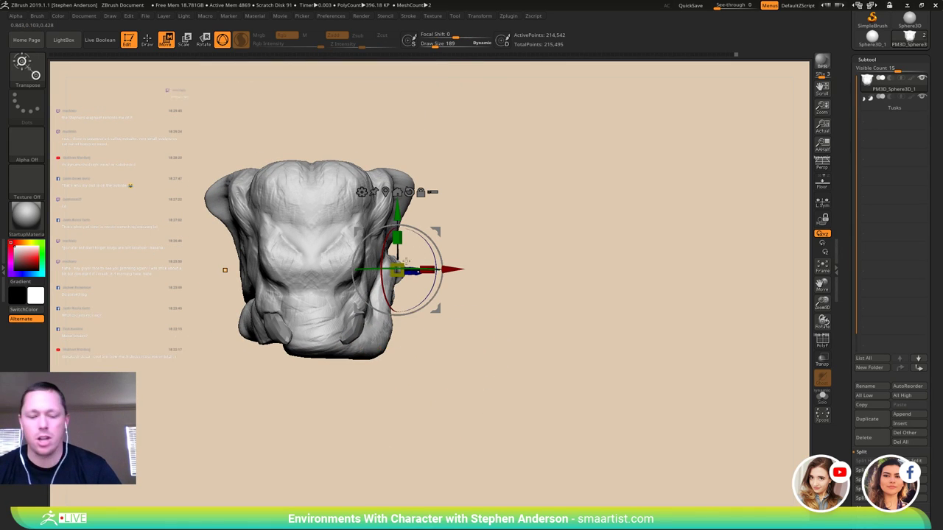
{"action": "key", "text": "y"}
{"action": "left_click_drag", "start_coordinate": [345, 240], "coordinate": [344, 392], "text": "shift"}
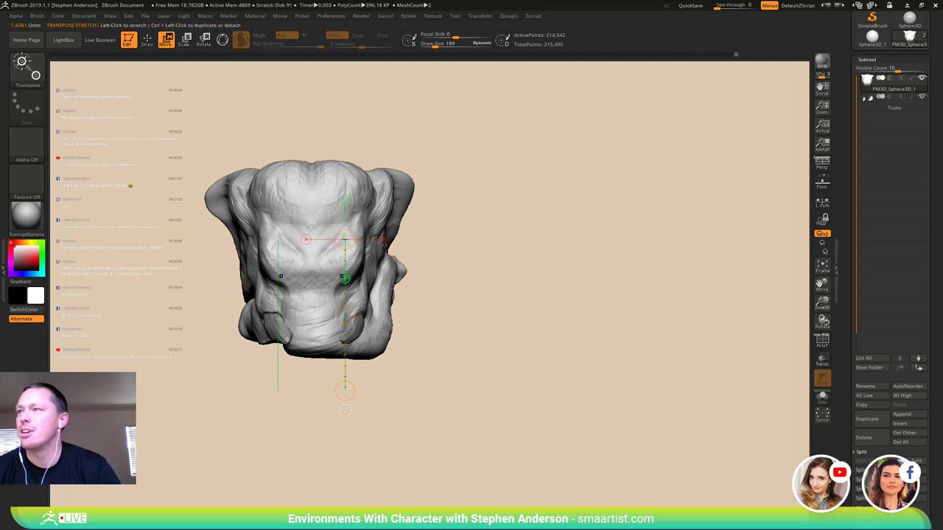
{"action": "left_click_drag", "start_coordinate": [345, 240], "coordinate": [330, 354]}
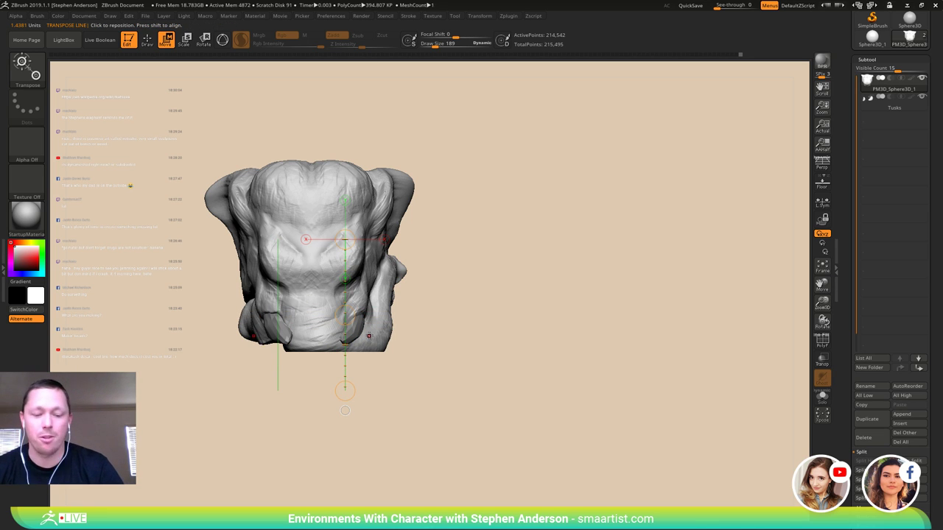
{"action": "key", "text": "q"}
{"action": "mouse_move", "coordinate": [366, 358]}
{"action": "left_mouse_down"}
{"action": "mouse_move", "coordinate": [365, 324]}
{"action": "mouse_move", "coordinate": [350, 320]}
{"action": "left_mouse_up"}
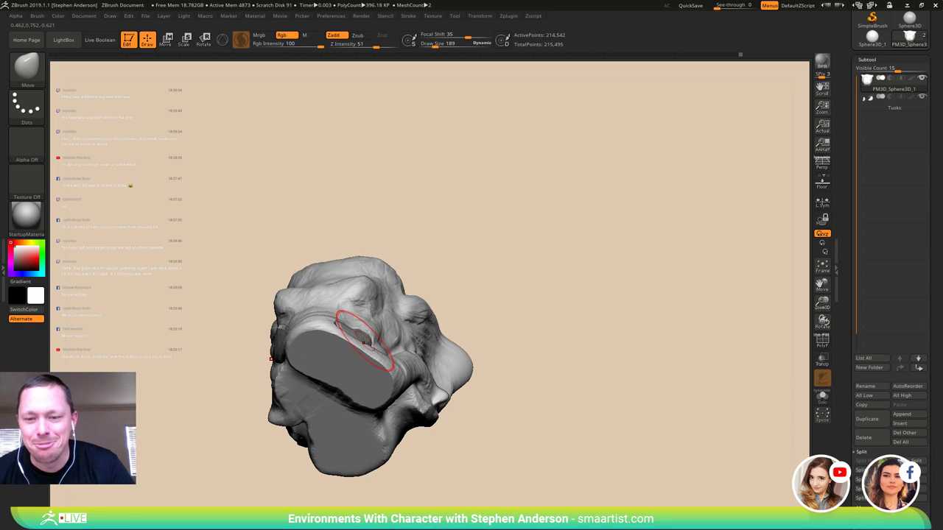
{"action": "mouse_move", "coordinate": [347, 332]}
{"action": "right_mouse_down"}
{"action": "mouse_move", "coordinate": [365, 388]}
{"action": "mouse_move", "coordinate": [351, 272]}
{"action": "mouse_move", "coordinate": [294, 240]}
{"action": "mouse_move", "coordinate": [361, 292]}
{"action": "right_mouse_up"}
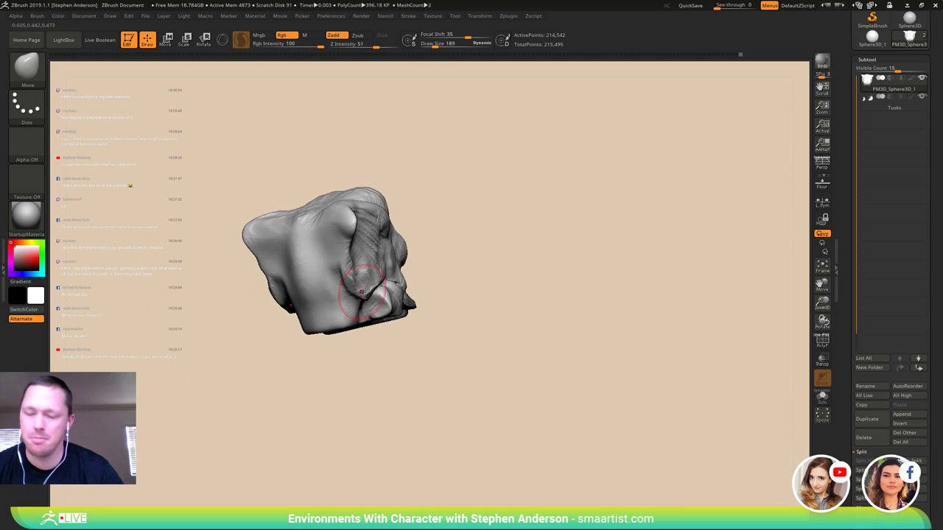
- Build up the back and rear side of the head with the ClayBuildup brush at Draw Size 189
{"action": "key", "text": "b"}
{"action": "key", "text": "c"}
{"action": "key", "text": "b"}
{"action": "right_click_drag", "start_coordinate": [254, 304], "coordinate": [303, 288]}
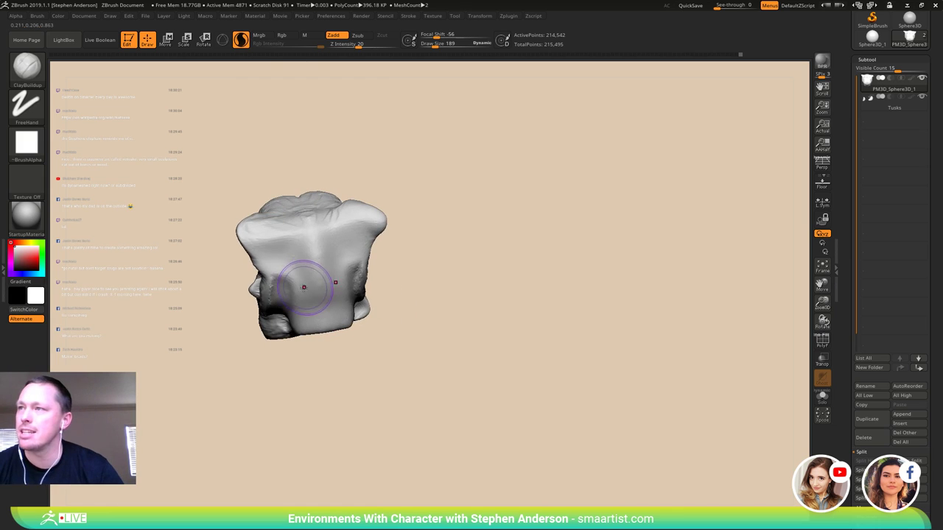
{"action": "mouse_move", "coordinate": [288, 279]}
{"action": "left_mouse_down"}
{"action": "mouse_move", "coordinate": [295, 268]}
{"action": "mouse_move", "coordinate": [312, 292]}
{"action": "mouse_move", "coordinate": [302, 242]}
{"action": "left_mouse_up"}
{"action": "right_click_drag", "start_coordinate": [287, 213], "coordinate": [297, 251]}
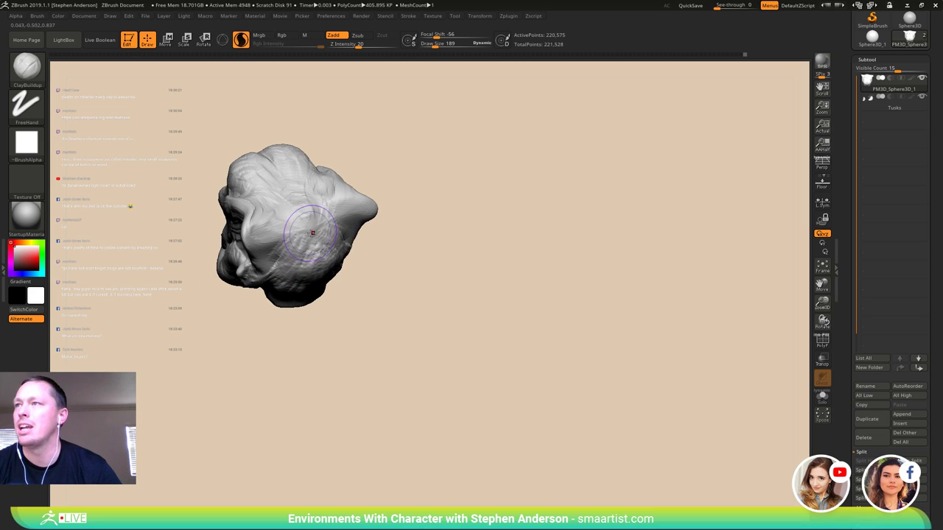
{"action": "left_click_drag", "start_coordinate": [306, 232], "coordinate": [297, 239]}
- Add broad ClayBuildup strokes across the upper back of the head between the crown and the ear-like flaps
{"action": "right_click_drag", "start_coordinate": [300, 214], "coordinate": [284, 220]}
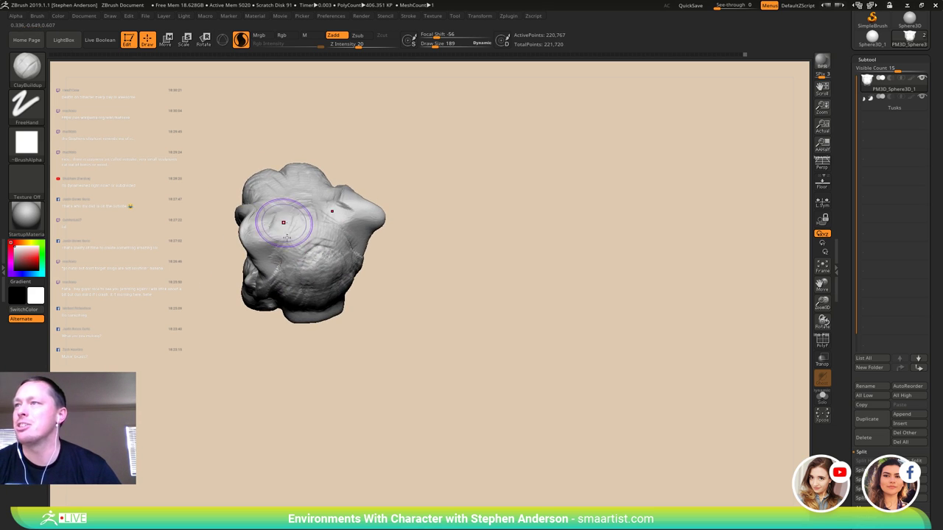
{"action": "left_click_drag", "start_coordinate": [286, 238], "coordinate": [285, 230]}
{"action": "mouse_move", "coordinate": [285, 230]}
{"action": "right_mouse_down"}
{"action": "mouse_move", "coordinate": [285, 219]}
{"action": "mouse_move", "coordinate": [304, 249]}
{"action": "right_mouse_up"}
{"action": "left_click_drag", "start_coordinate": [269, 221], "coordinate": [289, 228]}
{"action": "mouse_move", "coordinate": [289, 229]}
{"action": "right_mouse_down"}
{"action": "mouse_move", "coordinate": [306, 182]}
{"action": "mouse_move", "coordinate": [290, 181]}
{"action": "mouse_move", "coordinate": [294, 126]}
{"action": "right_mouse_up"}
- Build up and smooth the rear side of the neck behind the knobbed jaw ridge at Draw Size 189
{"action": "right_click_drag", "start_coordinate": [299, 249], "coordinate": [317, 298]}
{"action": "left_click_drag", "start_coordinate": [282, 280], "coordinate": [280, 284]}
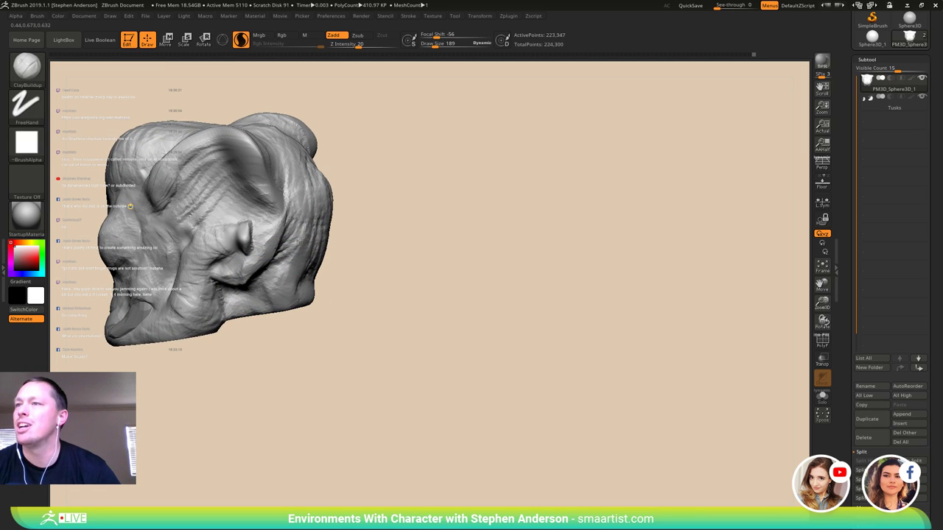
{"action": "right_click_drag", "start_coordinate": [282, 282], "coordinate": [304, 252]}
{"action": "left_click_drag", "start_coordinate": [305, 249], "coordinate": [298, 259], "text": "shift"}
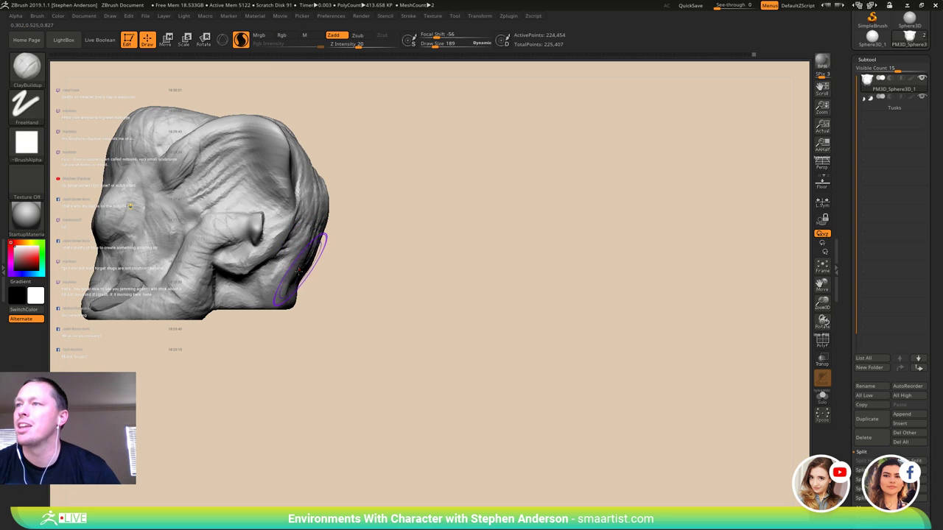
{"action": "right_click_drag", "start_coordinate": [298, 271], "coordinate": [329, 256]}
{"action": "mouse_move", "coordinate": [334, 272]}
{"action": "left_mouse_down"}
{"action": "mouse_move", "coordinate": [328, 278]}
{"action": "mouse_move", "coordinate": [336, 259]}
{"action": "mouse_move", "coordinate": [321, 277]}
{"action": "mouse_move", "coordinate": [340, 264]}
{"action": "mouse_move", "coordinate": [347, 283]}
{"action": "mouse_move", "coordinate": [329, 289]}
{"action": "mouse_move", "coordinate": [348, 280]}
{"action": "mouse_move", "coordinate": [344, 291]}
{"action": "left_mouse_up"}
- Add clay folds along the lower back edge of the neck with ClayBuildup at Draw Size 121
{"action": "key", "text": "bracketleft"}
{"action": "key", "text": "bracketleft"}
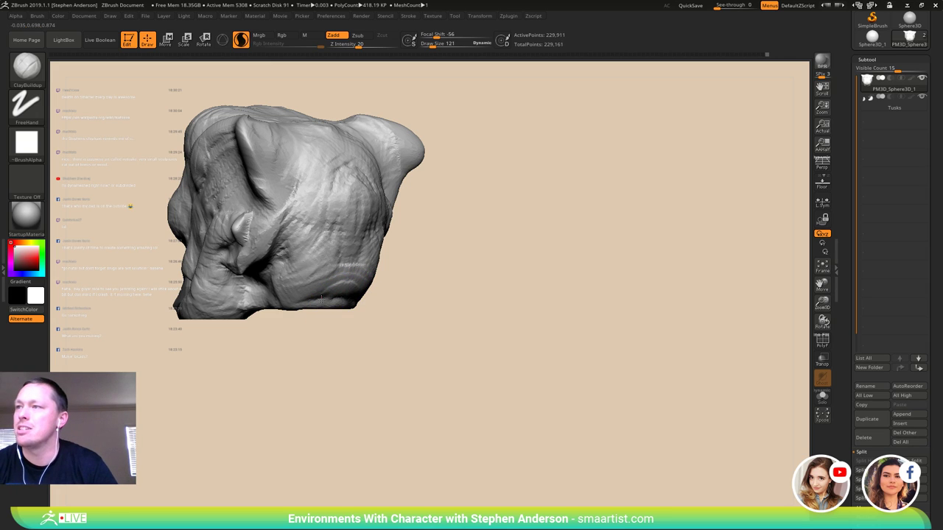
{"action": "left_click_drag", "start_coordinate": [339, 289], "coordinate": [347, 292]}
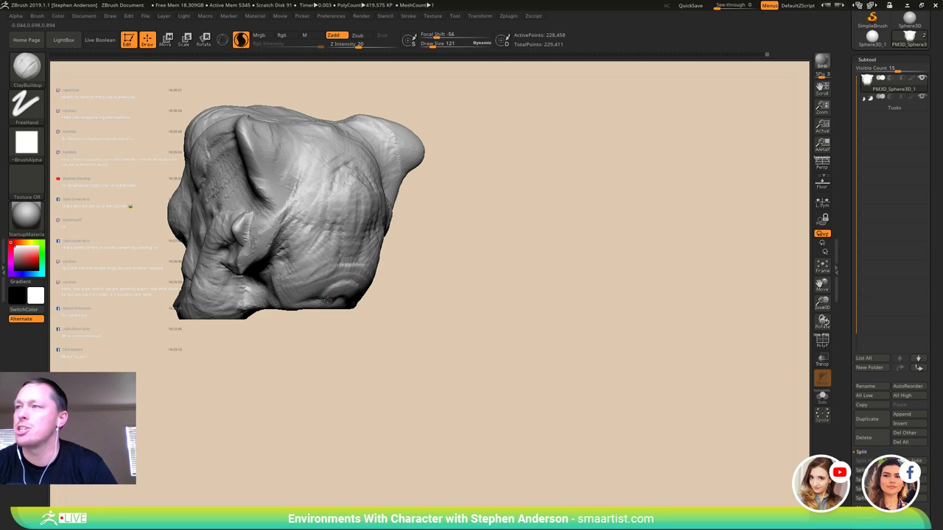
{"action": "mouse_move", "coordinate": [352, 251]}
{"action": "right_mouse_down"}
{"action": "mouse_move", "coordinate": [365, 277]}
{"action": "mouse_move", "coordinate": [358, 274]}
{"action": "right_mouse_up"}
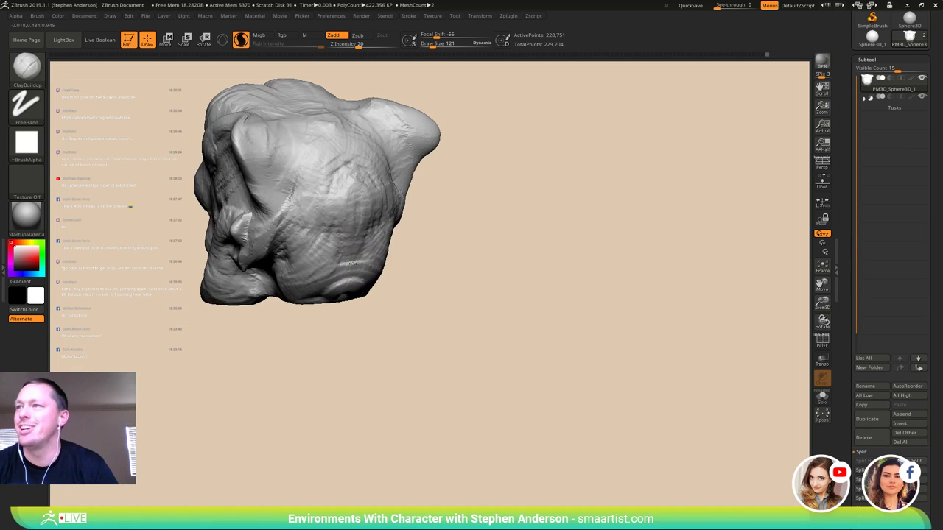
- Layer ClayBuildup strokes at Draw Size 121 up the middle of the back of the head
{"action": "mouse_move", "coordinate": [354, 209]}
{"action": "left_mouse_down"}
{"action": "mouse_move", "coordinate": [358, 195]}
{"action": "mouse_move", "coordinate": [366, 198]}
{"action": "left_mouse_up"}
{"action": "mouse_move", "coordinate": [367, 198]}
{"action": "right_mouse_down"}
{"action": "mouse_move", "coordinate": [336, 183]}
{"action": "mouse_move", "coordinate": [361, 198]}
{"action": "right_mouse_up"}
{"action": "left_click_drag", "start_coordinate": [362, 200], "coordinate": [366, 196]}
{"action": "right_click_drag", "start_coordinate": [366, 197], "coordinate": [339, 193]}
{"action": "left_click_drag", "start_coordinate": [344, 239], "coordinate": [352, 198]}
{"action": "mouse_move", "coordinate": [352, 198]}
{"action": "right_mouse_down"}
{"action": "mouse_move", "coordinate": [349, 171]}
{"action": "mouse_move", "coordinate": [332, 255]}
{"action": "mouse_move", "coordinate": [341, 243]}
{"action": "right_mouse_up"}
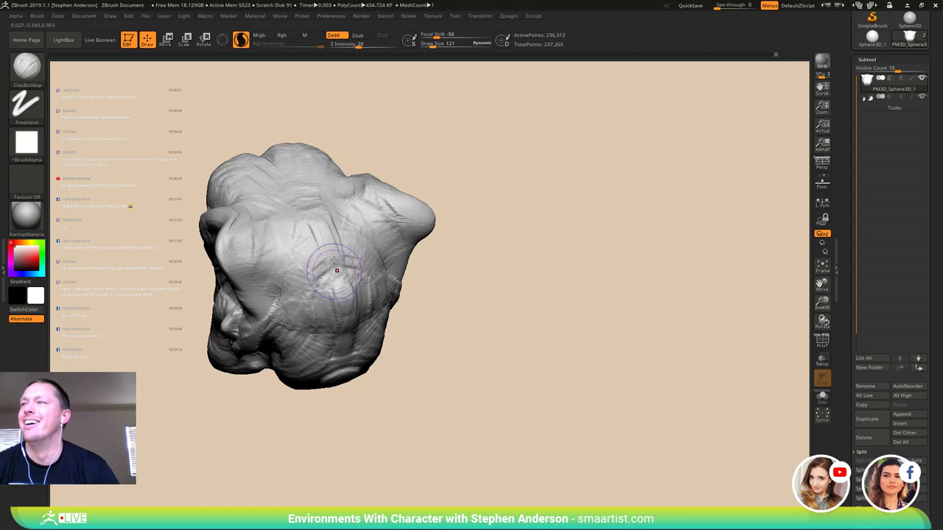
- Shape raised bands from the upper back of the head toward the crown with ClayBuildup at Draw Size 121
{"action": "left_click_drag", "start_coordinate": [321, 240], "coordinate": [329, 261]}
{"action": "mouse_move", "coordinate": [329, 261]}
{"action": "right_mouse_down"}
{"action": "mouse_move", "coordinate": [320, 243]}
{"action": "mouse_move", "coordinate": [310, 259]}
{"action": "mouse_move", "coordinate": [302, 251]}
{"action": "right_mouse_up"}
{"action": "mouse_move", "coordinate": [286, 215]}
{"action": "left_mouse_down"}
{"action": "mouse_move", "coordinate": [285, 235]}
{"action": "mouse_move", "coordinate": [300, 219]}
{"action": "left_mouse_up"}
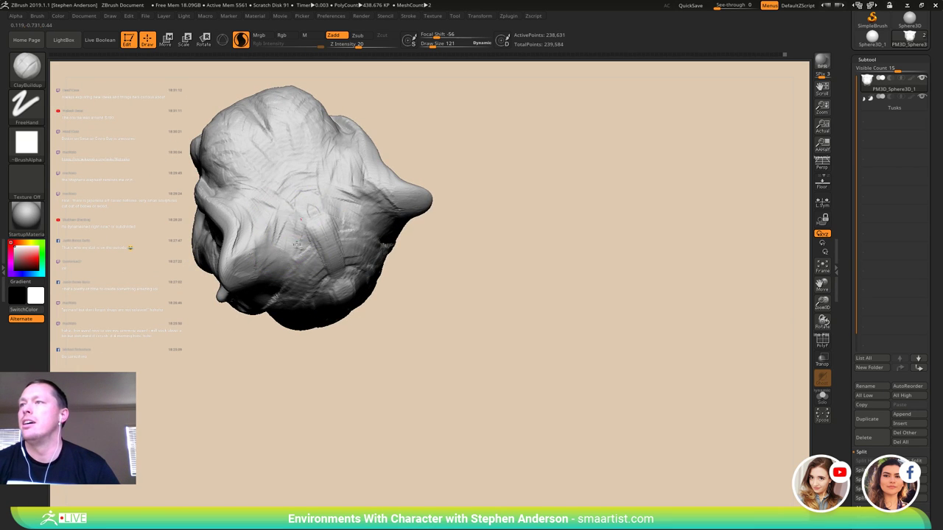
{"action": "mouse_move", "coordinate": [300, 219]}
{"action": "right_mouse_down"}
{"action": "mouse_move", "coordinate": [305, 255]}
{"action": "mouse_move", "coordinate": [308, 230]}
{"action": "right_mouse_up"}
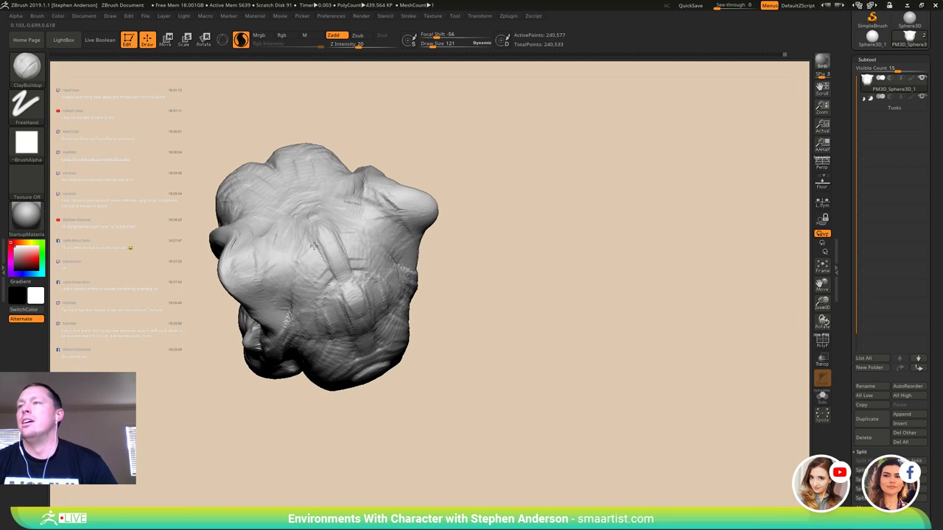
{"action": "left_click_drag", "start_coordinate": [314, 246], "coordinate": [318, 255]}
{"action": "mouse_move", "coordinate": [318, 255]}
{"action": "right_mouse_down"}
{"action": "mouse_move", "coordinate": [309, 234]}
{"action": "mouse_move", "coordinate": [319, 243]}
{"action": "right_mouse_up"}
- Refine the crease and raised edge behind the jaw ridge, below the ear-like flap, with ClayBuildup strokes
{"action": "mouse_move", "coordinate": [318, 243]}
{"action": "right_mouse_down", "text": "ctrl"}
{"action": "mouse_move", "coordinate": [310, 233]}
{"action": "mouse_move", "coordinate": [351, 240]}
{"action": "mouse_move", "coordinate": [331, 249]}
{"action": "mouse_move", "coordinate": [343, 267]}
{"action": "mouse_move", "coordinate": [285, 258]}
{"action": "mouse_move", "coordinate": [288, 270]}
{"action": "mouse_move", "coordinate": [313, 274]}
{"action": "mouse_move", "coordinate": [323, 369]}
{"action": "right_mouse_up", "text": "ctrl"}
{"action": "mouse_move", "coordinate": [322, 368]}
{"action": "right_mouse_down"}
{"action": "mouse_move", "coordinate": [354, 341]}
{"action": "mouse_move", "coordinate": [266, 311]}
{"action": "right_mouse_up"}
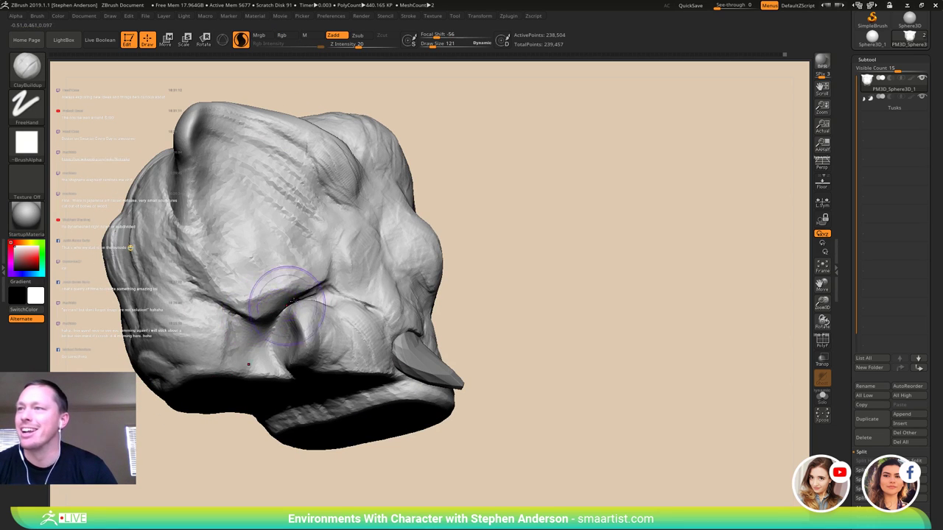
{"action": "left_click_drag", "start_coordinate": [293, 300], "coordinate": [315, 288]}
{"action": "right_click_drag", "start_coordinate": [262, 301], "coordinate": [288, 292]}
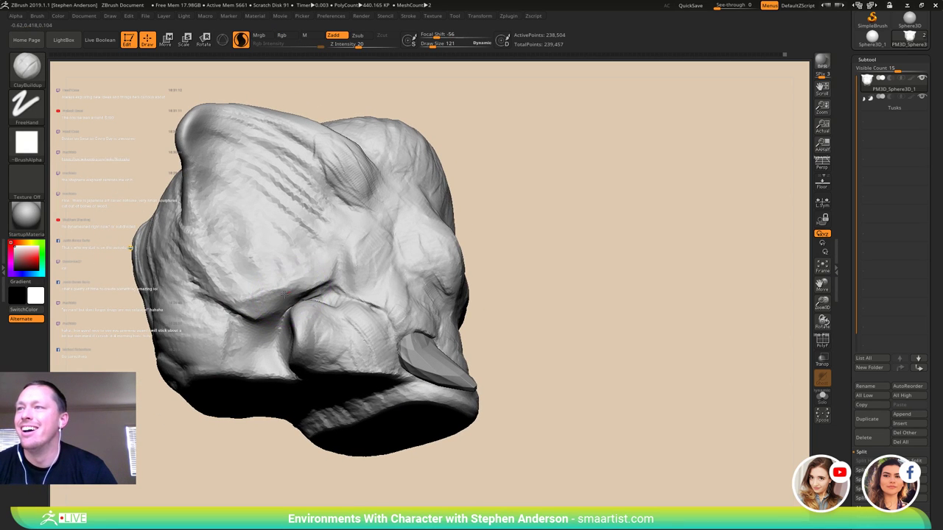
{"action": "mouse_move", "coordinate": [285, 294]}
{"action": "left_mouse_down"}
{"action": "mouse_move", "coordinate": [292, 289]}
{"action": "mouse_move", "coordinate": [280, 281]}
{"action": "left_mouse_up"}
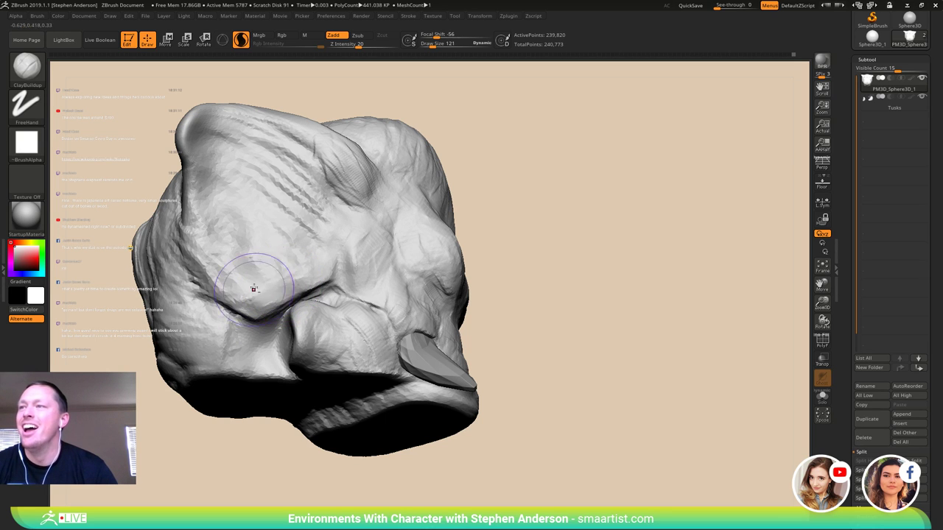
{"action": "right_click_drag", "start_coordinate": [253, 288], "coordinate": [317, 287]}
- Build up the fold under the knobbed end of the jaw ridge with ClayBuildup at Draw Size 121
{"action": "mouse_move", "coordinate": [221, 283]}
{"action": "right_mouse_down", "text": "alt"}
{"action": "mouse_move", "coordinate": [385, 275]}
{"action": "mouse_move", "coordinate": [276, 304]}
{"action": "mouse_move", "coordinate": [318, 303]}
{"action": "right_mouse_up", "text": "alt"}
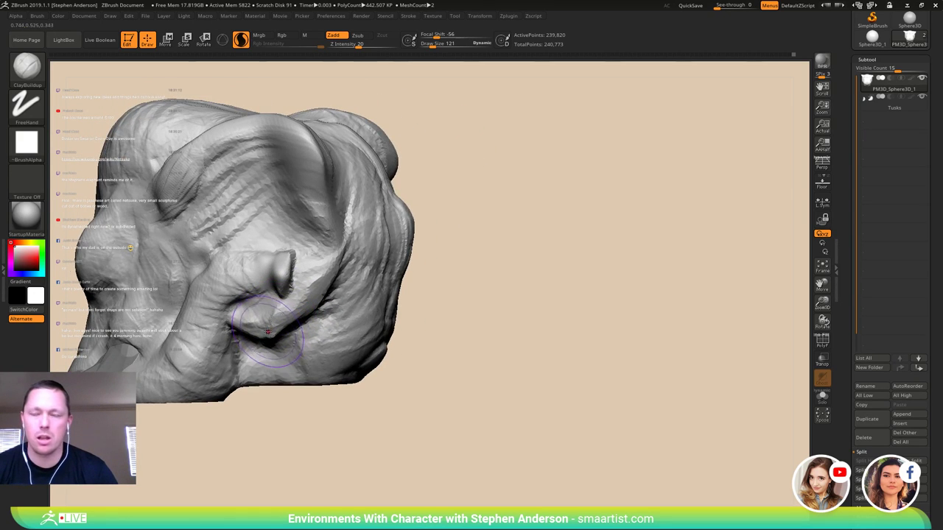
{"action": "right_click_drag", "start_coordinate": [268, 332], "coordinate": [277, 332]}
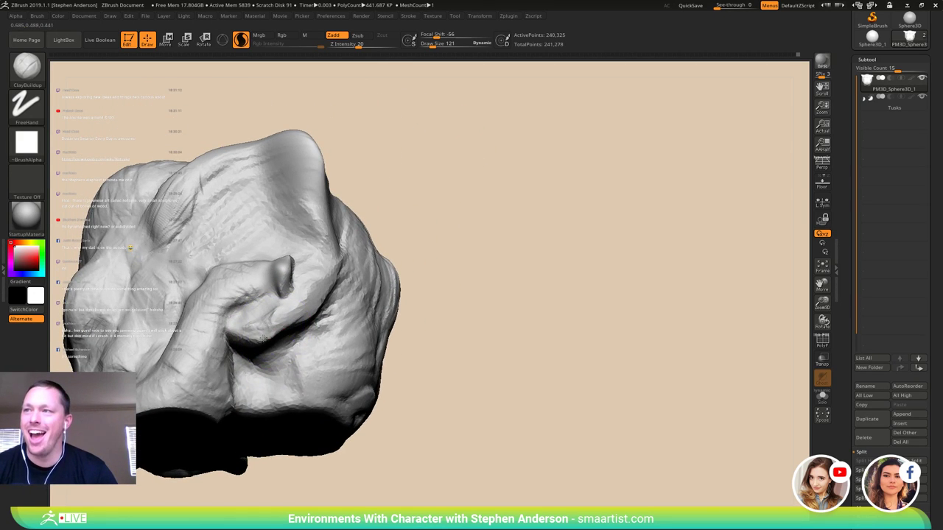
{"action": "left_click_drag", "start_coordinate": [291, 324], "coordinate": [270, 330]}
{"action": "mouse_move", "coordinate": [267, 319]}
{"action": "right_mouse_down"}
{"action": "mouse_move", "coordinate": [221, 315]}
{"action": "mouse_move", "coordinate": [267, 315]}
{"action": "mouse_move", "coordinate": [283, 258]}
{"action": "mouse_move", "coordinate": [302, 256]}
{"action": "mouse_move", "coordinate": [298, 291]}
{"action": "right_mouse_up"}
{"action": "mouse_move", "coordinate": [299, 291]}
{"action": "right_mouse_down"}
{"action": "mouse_move", "coordinate": [290, 294]}
{"action": "mouse_move", "coordinate": [315, 299]}
{"action": "mouse_move", "coordinate": [303, 292]}
{"action": "right_mouse_up"}
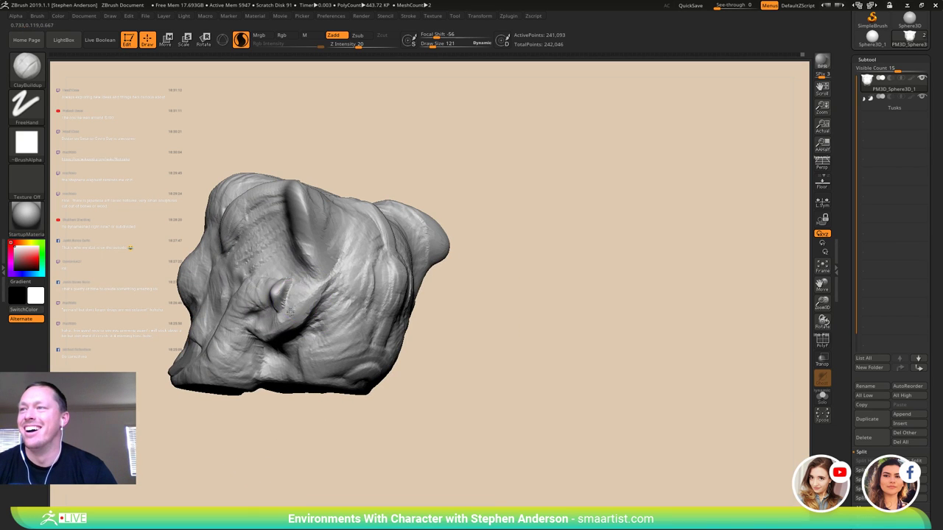
- Add clay strokes between the jaw knob and the base of the ear-like flap
{"action": "left_click_drag", "start_coordinate": [290, 313], "coordinate": [289, 307]}
{"action": "mouse_move", "coordinate": [289, 307]}
{"action": "right_mouse_down"}
{"action": "mouse_move", "coordinate": [324, 260]}
{"action": "mouse_move", "coordinate": [306, 266]}
{"action": "right_mouse_up"}
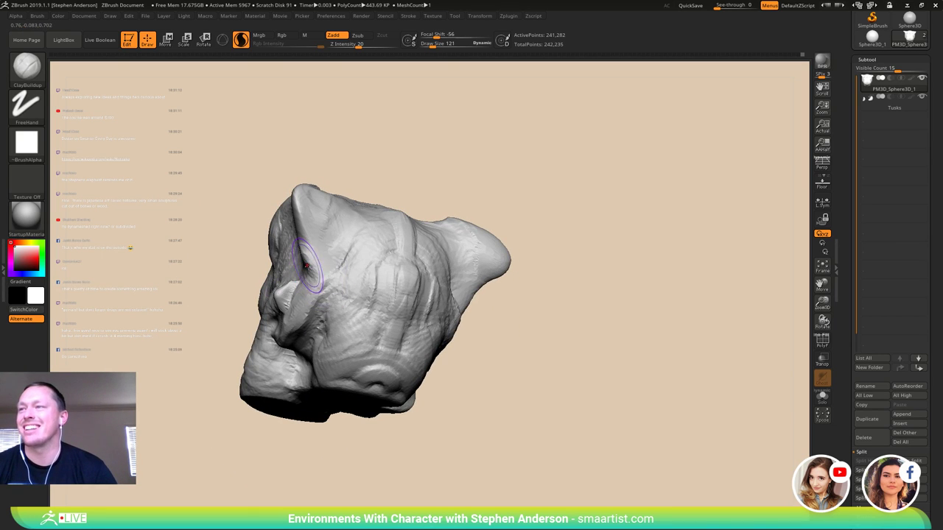
{"action": "left_click_drag", "start_coordinate": [307, 266], "coordinate": [309, 269]}
{"action": "mouse_move", "coordinate": [335, 276]}
{"action": "right_mouse_down"}
{"action": "mouse_move", "coordinate": [360, 249]}
{"action": "mouse_move", "coordinate": [338, 274]}
{"action": "mouse_move", "coordinate": [366, 290]}
{"action": "mouse_move", "coordinate": [281, 283]}
{"action": "mouse_move", "coordinate": [354, 280]}
{"action": "mouse_move", "coordinate": [314, 278]}
{"action": "mouse_move", "coordinate": [305, 302]}
{"action": "right_mouse_up"}
- Pull the lower back of the head outward with the Move brush at Draw Size 175
{"action": "key", "text": "b"}
{"action": "key", "text": "m"}
{"action": "key", "text": "v"}
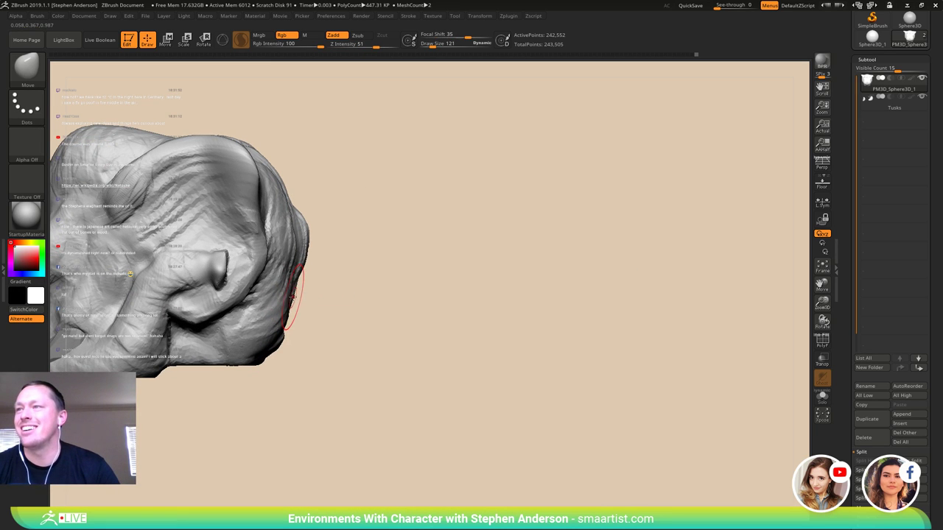
{"action": "key", "text": "s"}
{"action": "left_click_drag", "start_coordinate": [292, 297], "coordinate": [301, 297]}
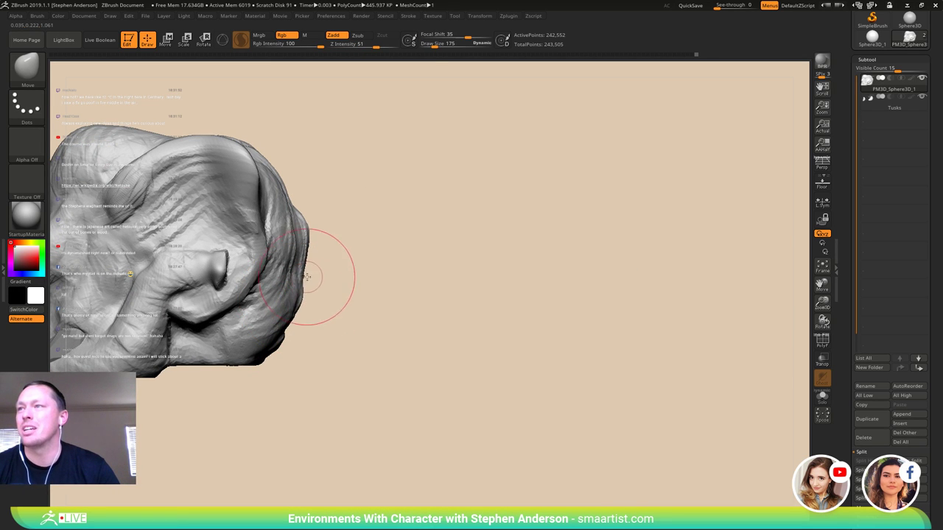
{"action": "mouse_move", "coordinate": [307, 278]}
{"action": "right_mouse_down"}
{"action": "mouse_move", "coordinate": [316, 274]}
{"action": "mouse_move", "coordinate": [296, 267]}
{"action": "right_mouse_up"}
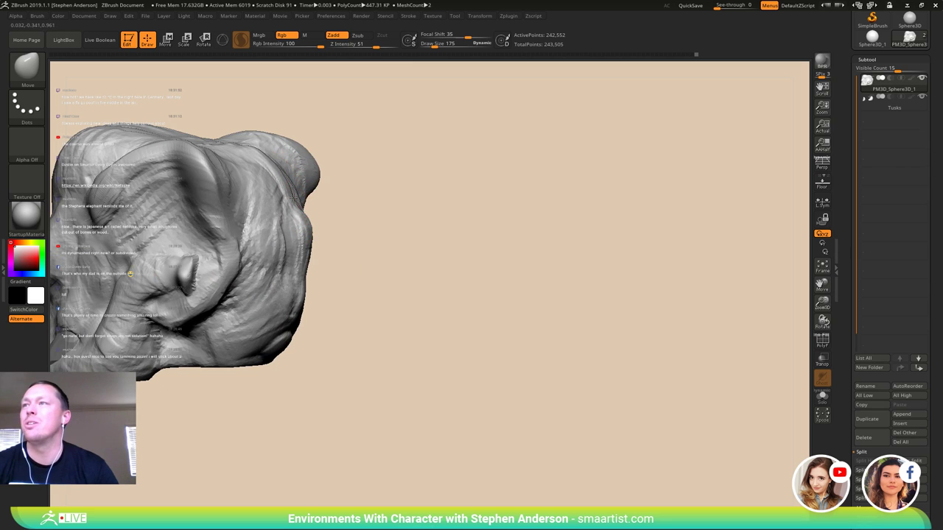
{"action": "right_click_drag", "start_coordinate": [322, 215], "coordinate": [383, 289], "text": "alt"}
- Reshape the upper side of the head beside the ear-like flaps with the Move brush at Draw Size 252
{"action": "right_click_drag", "start_coordinate": [270, 214], "coordinate": [290, 235]}
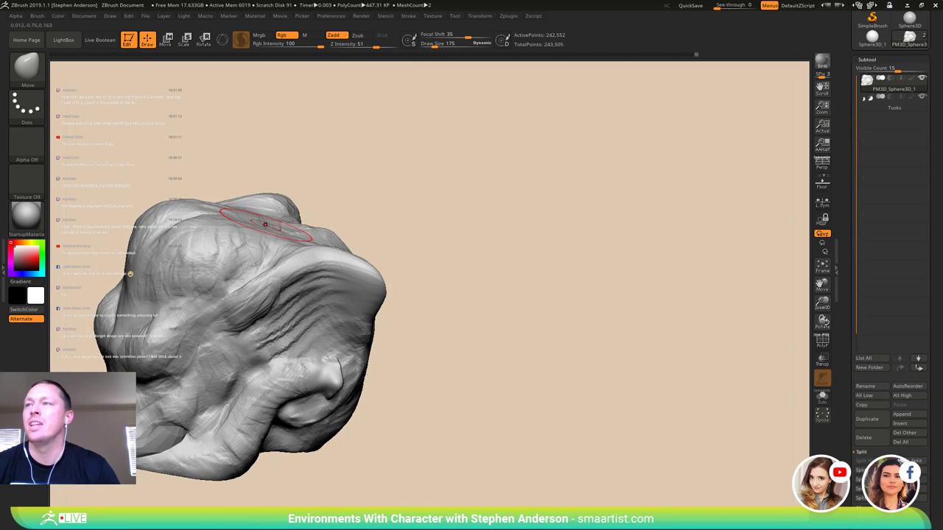
{"action": "key", "text": "s"}
{"action": "left_click_drag", "start_coordinate": [264, 225], "coordinate": [271, 225]}
{"action": "mouse_move", "coordinate": [272, 225]}
{"action": "right_mouse_down"}
{"action": "mouse_move", "coordinate": [307, 263]}
{"action": "mouse_move", "coordinate": [302, 254]}
{"action": "right_mouse_up"}
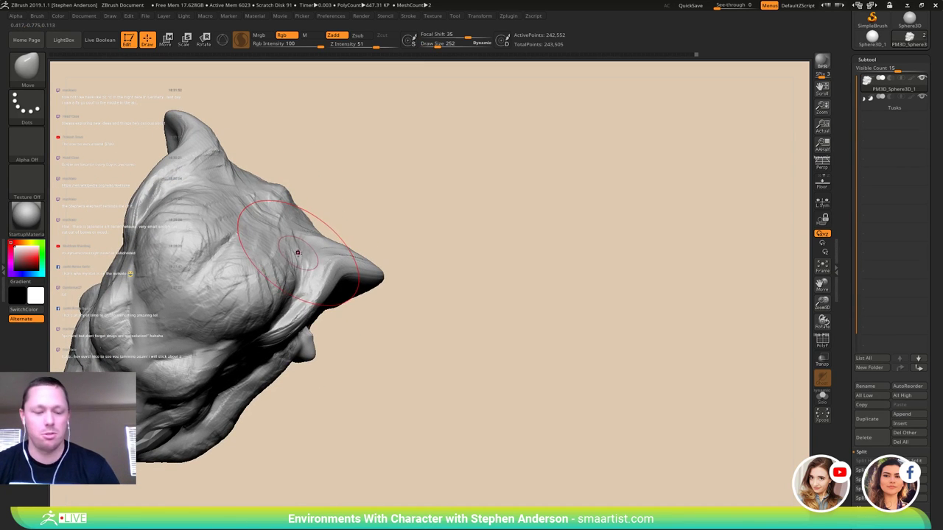
{"action": "left_click_drag", "start_coordinate": [298, 252], "coordinate": [292, 246]}
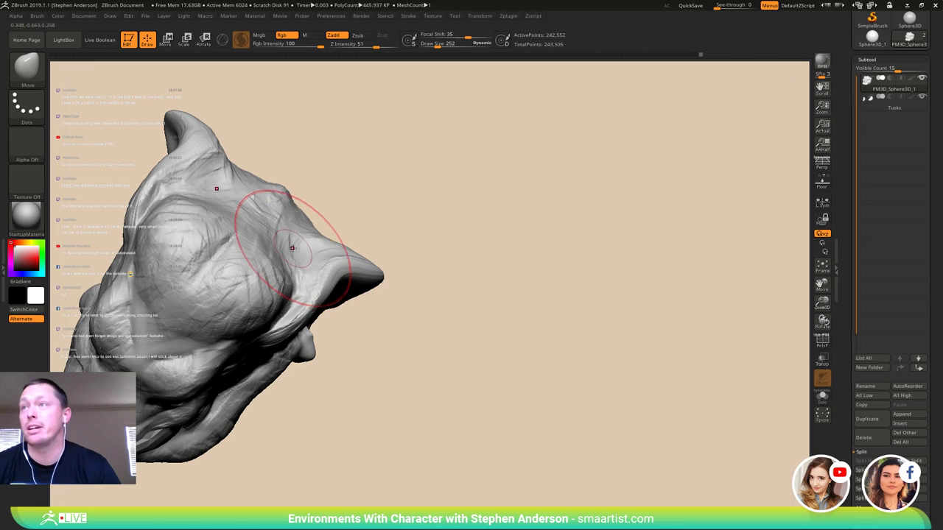
{"action": "mouse_move", "coordinate": [292, 246]}
{"action": "right_mouse_down"}
{"action": "mouse_move", "coordinate": [270, 267]}
{"action": "mouse_move", "coordinate": [282, 237]}
{"action": "mouse_move", "coordinate": [294, 252]}
{"action": "right_mouse_up"}
{"action": "left_click_drag", "start_coordinate": [293, 251], "coordinate": [285, 245]}
{"action": "mouse_move", "coordinate": [285, 245]}
{"action": "right_mouse_down"}
{"action": "mouse_move", "coordinate": [319, 171]}
{"action": "mouse_move", "coordinate": [327, 215]}
{"action": "mouse_move", "coordinate": [368, 213]}
{"action": "right_mouse_up"}
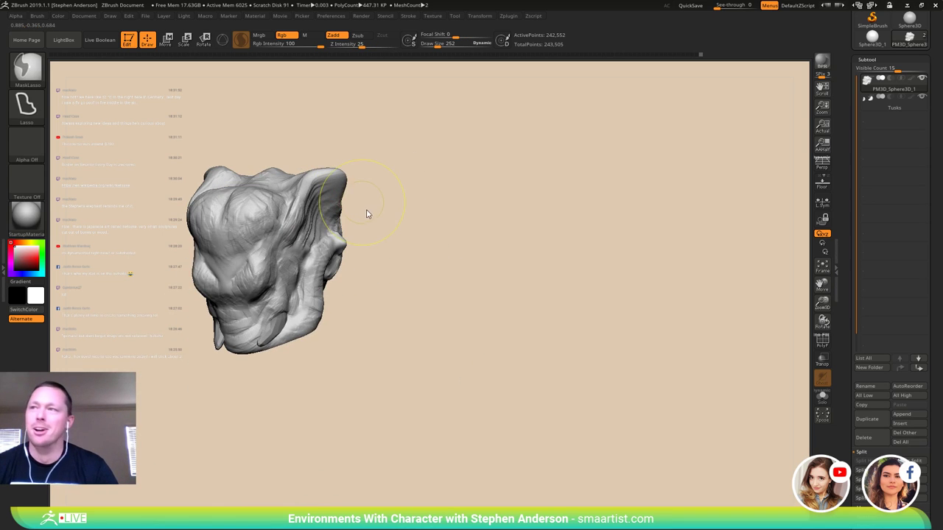
- Start saving the tool and browse to the _PROJECTS folder inside _ZBRUSH > _LIVE
{"action": "key", "text": "ctrl+s"}
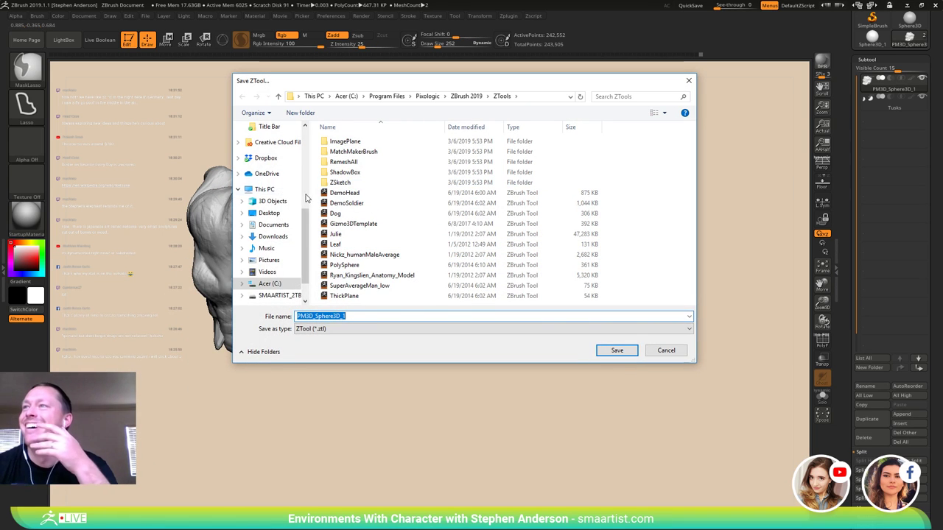
{"action": "scroll", "coordinate": [300, 217], "scroll_direction": "up", "scroll_amount": 5}
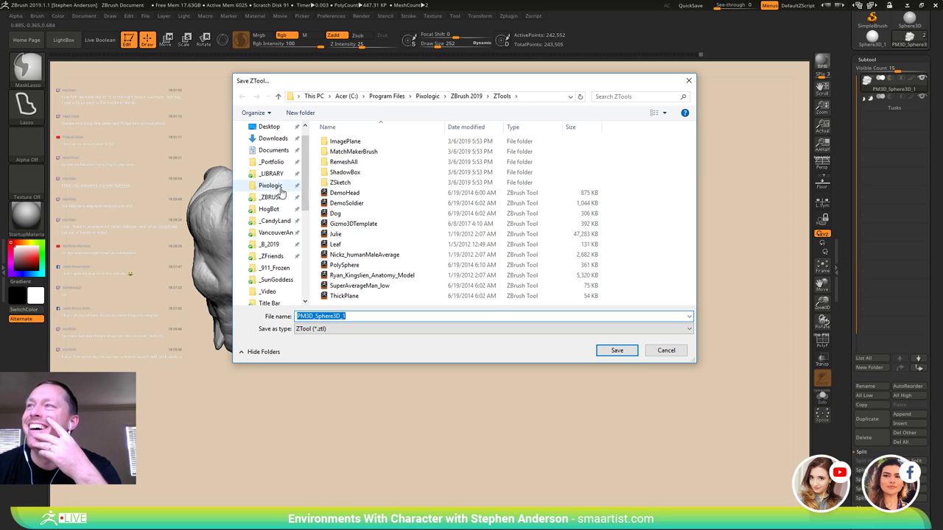
{"action": "left_click", "coordinate": [271, 196]}
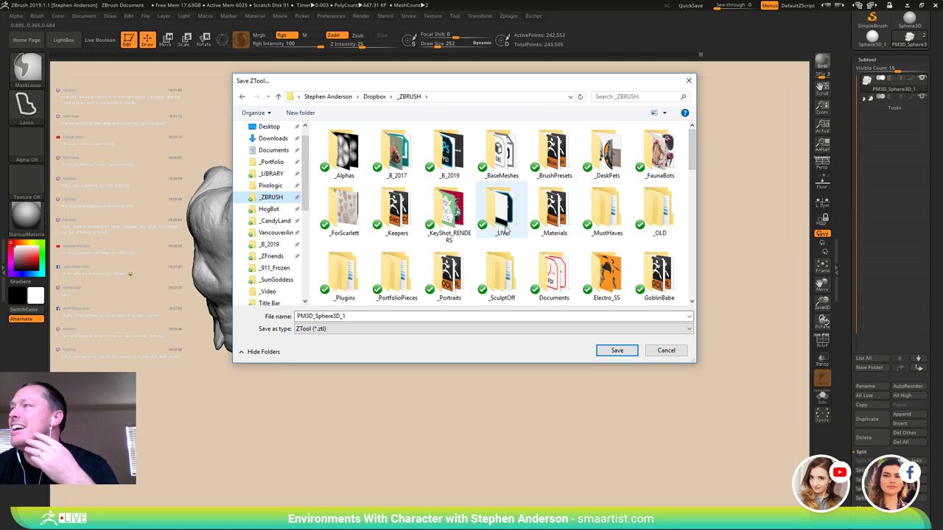
{"action": "double_click", "coordinate": [501, 217]}
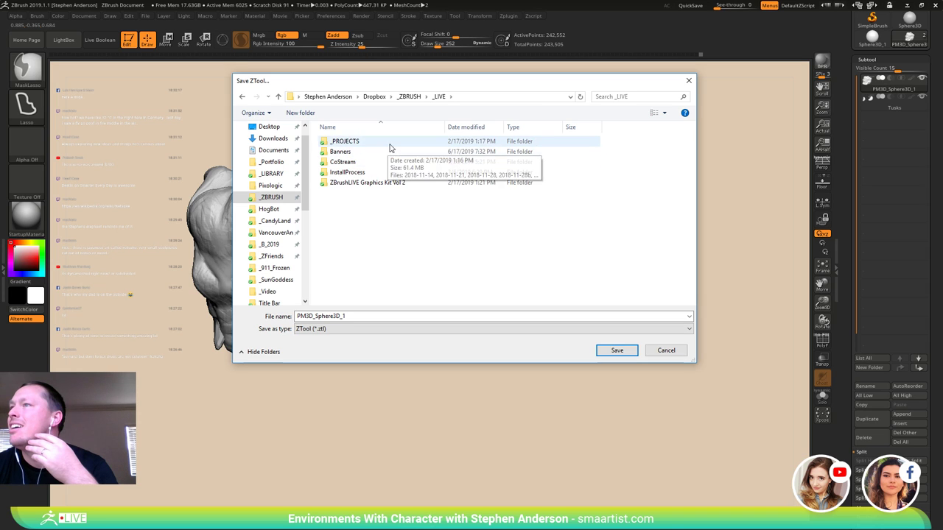
{"action": "left_click", "coordinate": [409, 97]}
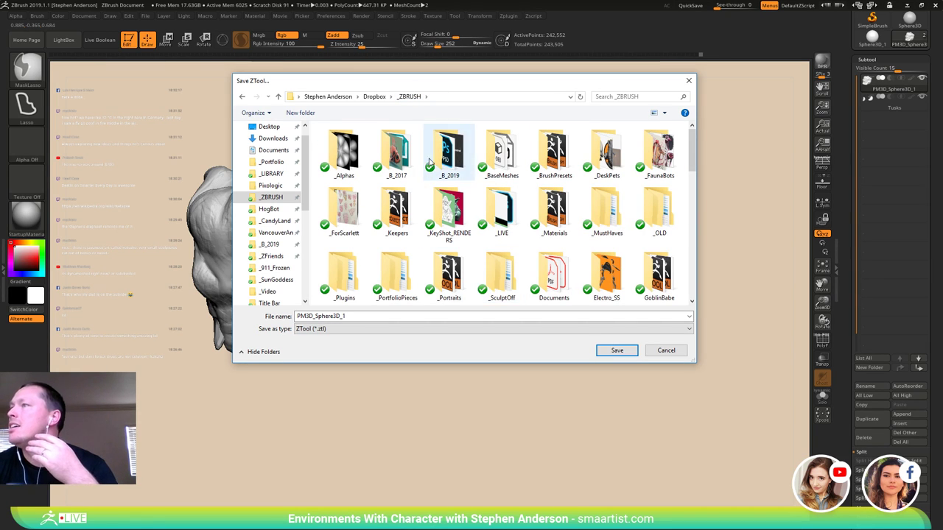
{"action": "double_click", "coordinate": [501, 210]}
{"action": "double_click", "coordinate": [358, 142]}
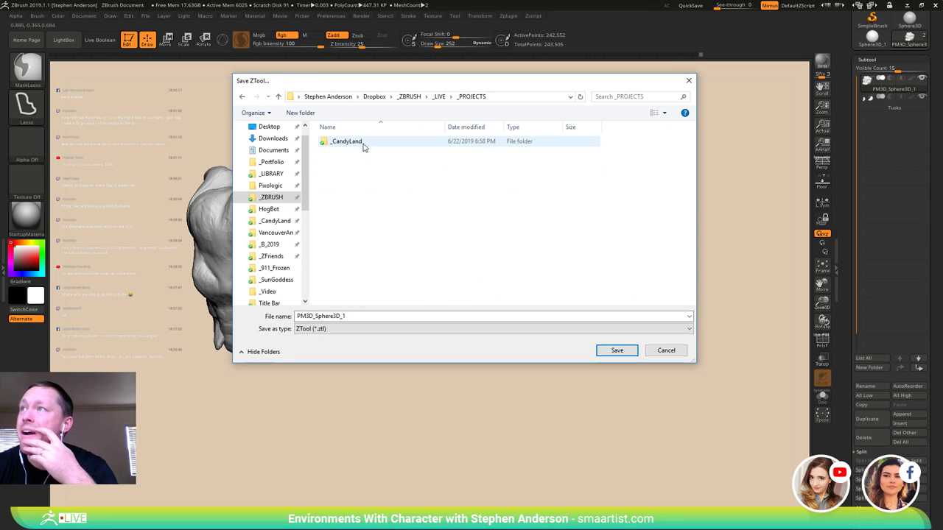
- Create a new folder named _TeamStream inside _PROJECTS
{"action": "right_click", "coordinate": [354, 197]}
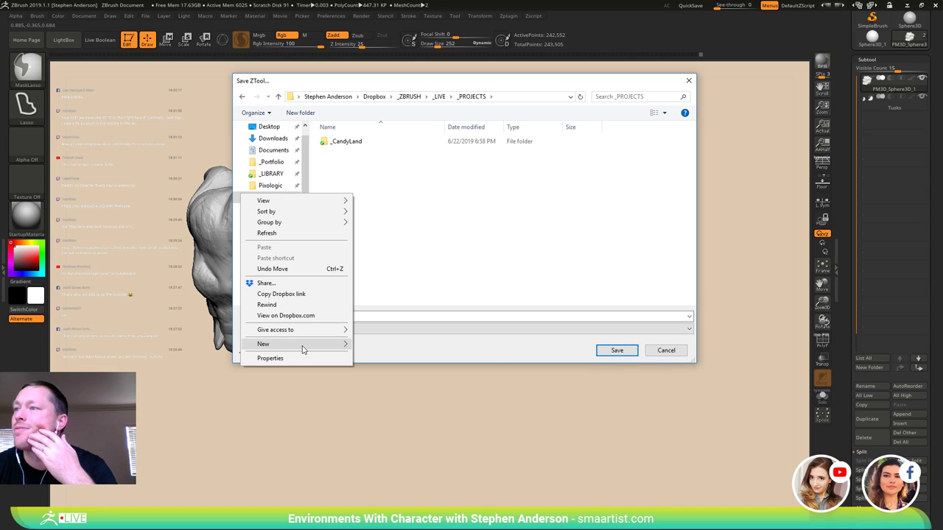
{"action": "mouse_move", "coordinate": [316, 347]}
{"action": "left_click", "coordinate": [375, 346]}
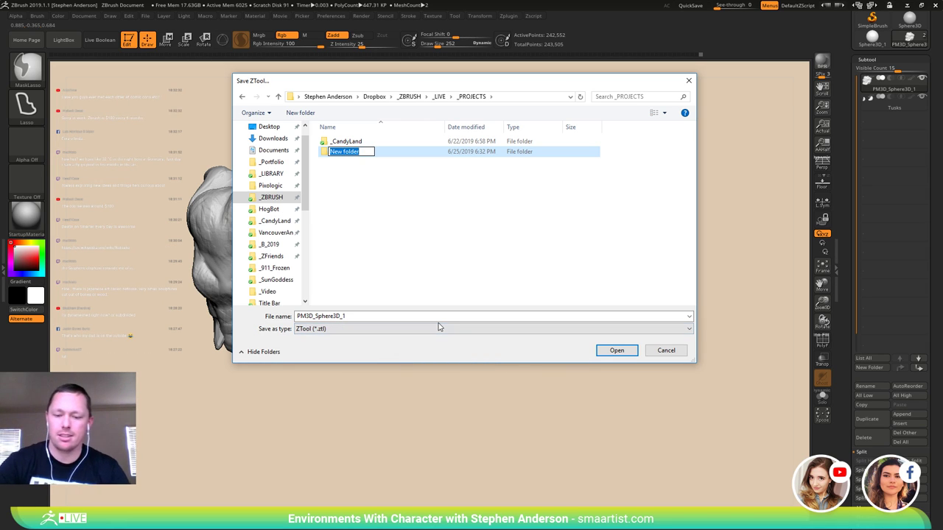
{"action": "type", "text": "_"}
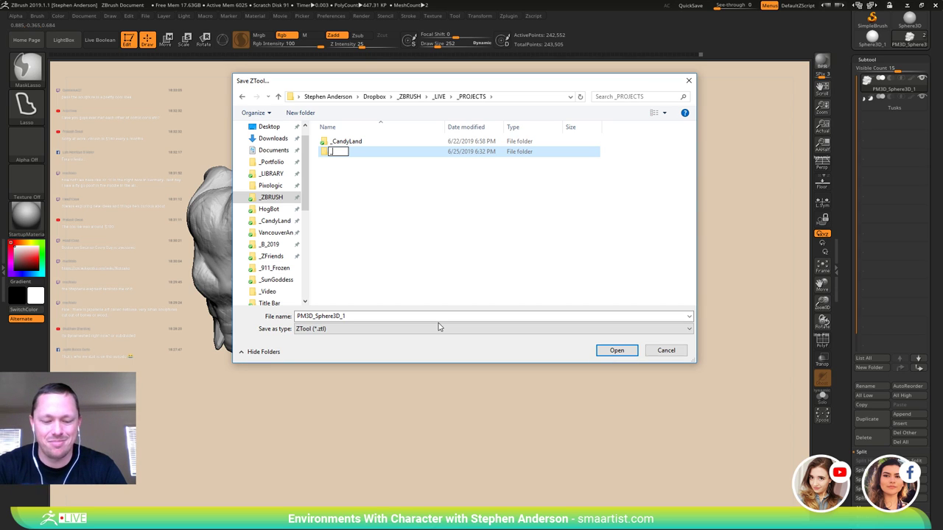
{"action": "type", "text": "TeamS"}
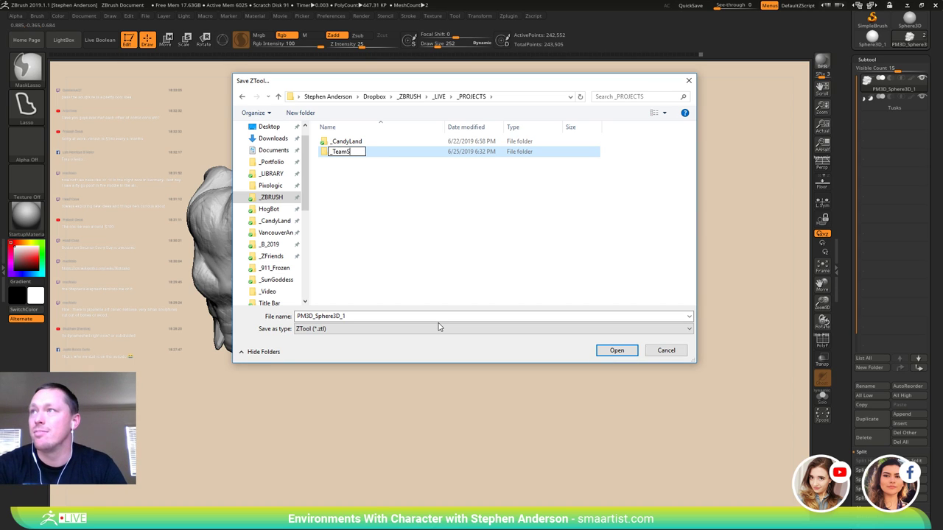
{"action": "type", "text": "tream"}
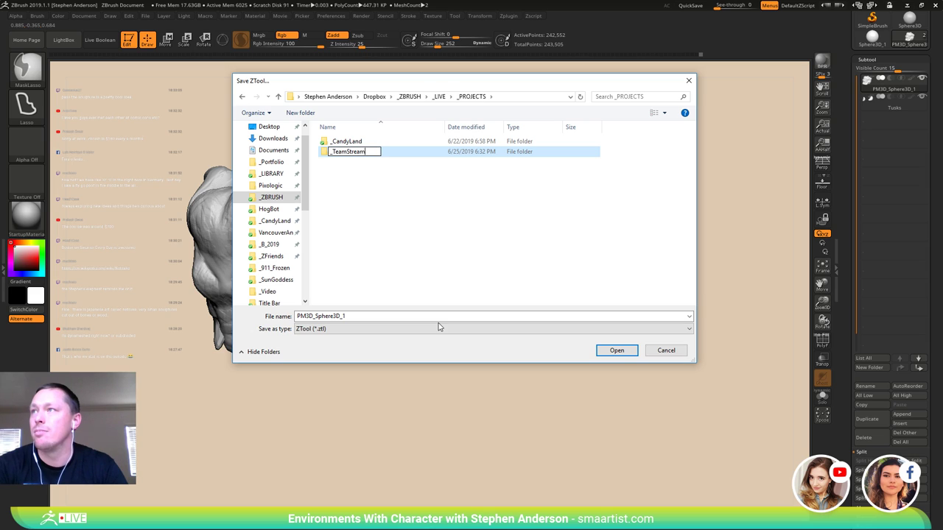
{"action": "key", "text": "Return"}
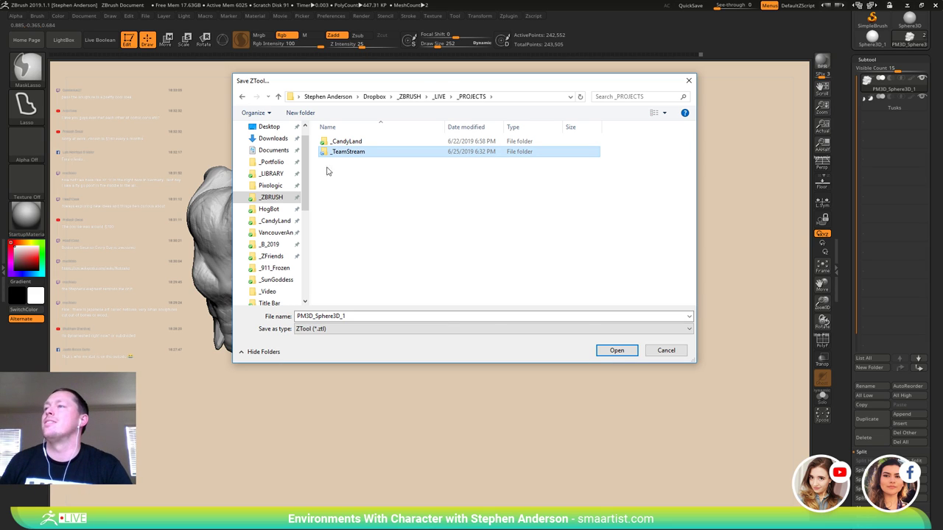
- Save the ZTool in the _TeamStream folder under a file name made of 02_ and the artist's first name
{"action": "double_click", "coordinate": [354, 152]}
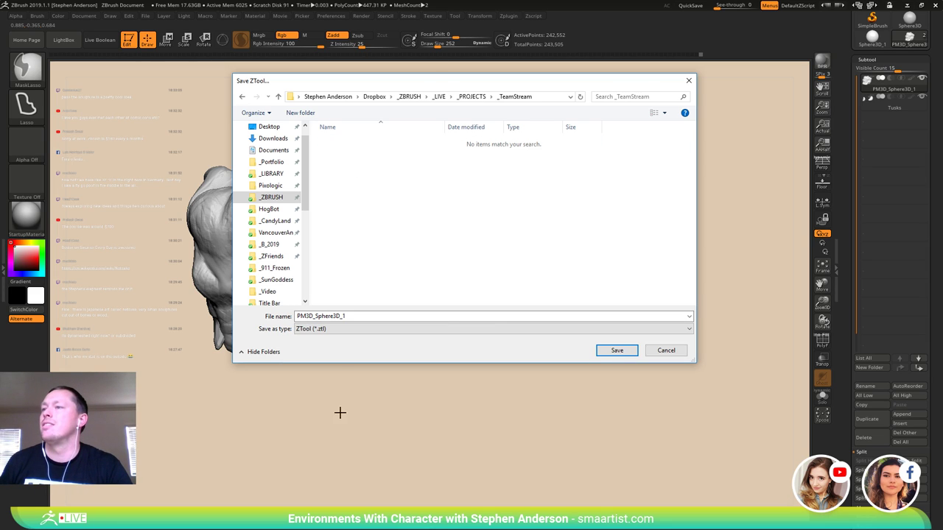
{"action": "double_click", "coordinate": [356, 316]}
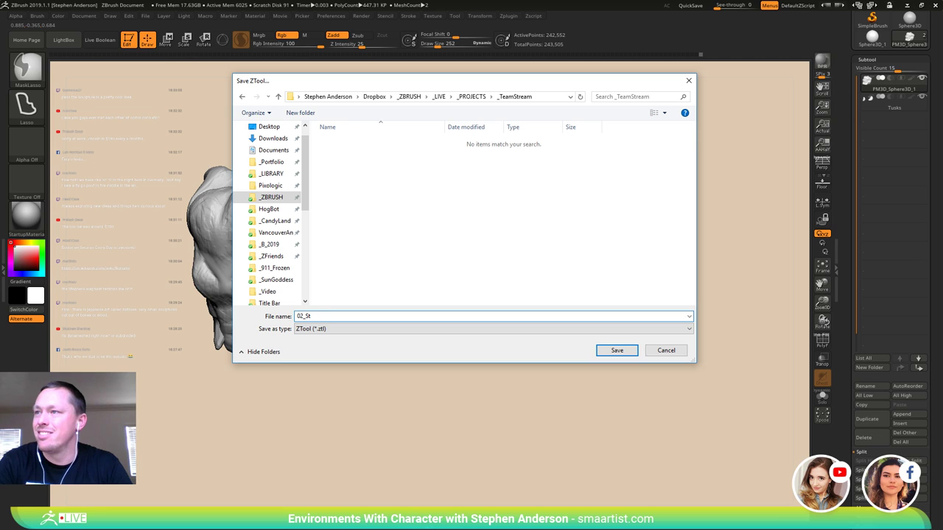
{"action": "left_click", "coordinate": [615, 350]}
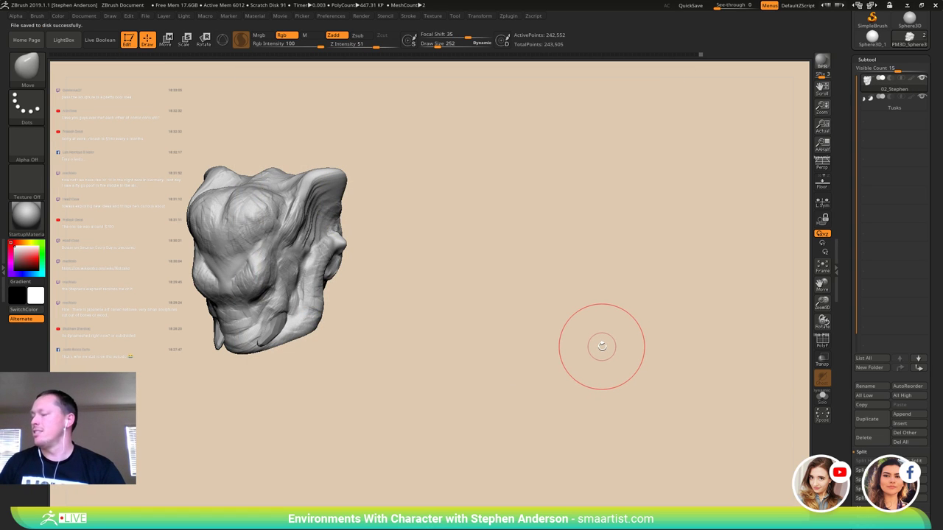
- Examine the head from the front, the side and underneath, including the flat base
{"action": "mouse_move", "coordinate": [419, 293]}
{"action": "left_mouse_down"}
{"action": "mouse_move", "coordinate": [425, 298]}
{"action": "mouse_move", "coordinate": [405, 273]}
{"action": "mouse_move", "coordinate": [383, 275]}
{"action": "mouse_move", "coordinate": [383, 288]}
{"action": "mouse_move", "coordinate": [385, 272]}
{"action": "mouse_move", "coordinate": [419, 291]}
{"action": "left_mouse_up"}
{"action": "right_click_drag", "start_coordinate": [419, 291], "coordinate": [389, 265]}
{"action": "mouse_move", "coordinate": [309, 254]}
{"action": "right_mouse_down", "text": "ctrl"}
{"action": "mouse_move", "coordinate": [241, 251]}
{"action": "mouse_move", "coordinate": [235, 273]}
{"action": "mouse_move", "coordinate": [336, 270]}
{"action": "mouse_move", "coordinate": [325, 263]}
{"action": "right_mouse_up", "text": "ctrl"}
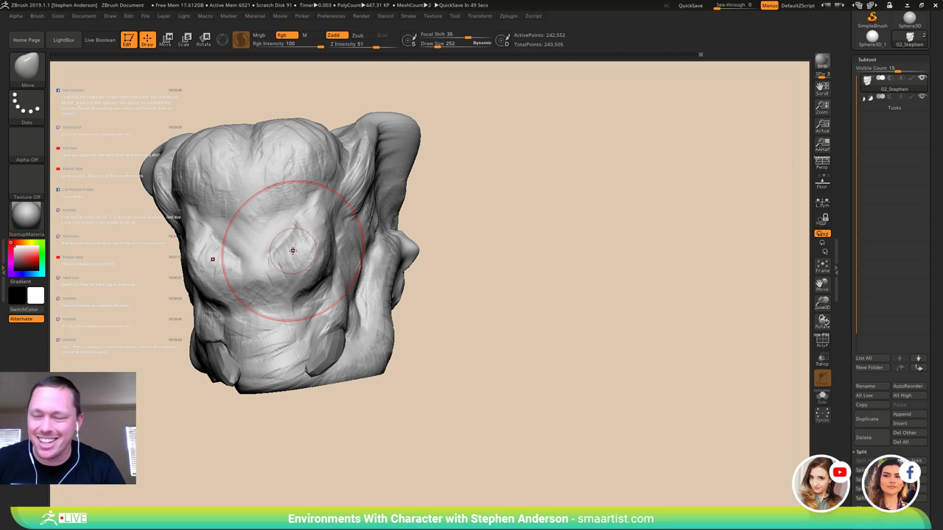
{"action": "mouse_move", "coordinate": [472, 245]}
{"action": "left_mouse_down"}
{"action": "mouse_move", "coordinate": [449, 278]}
{"action": "mouse_move", "coordinate": [454, 206]}
{"action": "mouse_move", "coordinate": [483, 227]}
{"action": "mouse_move", "coordinate": [440, 247]}
{"action": "mouse_move", "coordinate": [550, 297]}
{"action": "mouse_move", "coordinate": [522, 293]}
{"action": "left_mouse_up"}
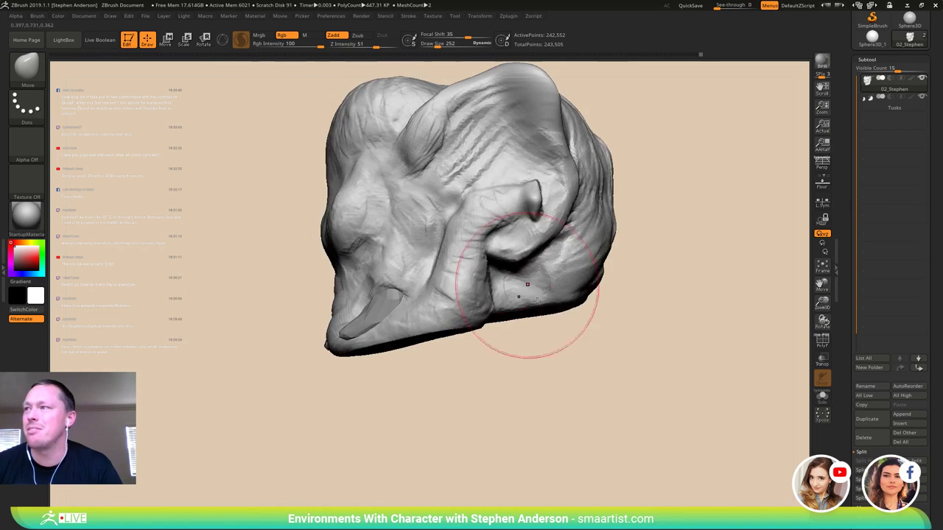
{"action": "mouse_move", "coordinate": [551, 342]}
{"action": "left_mouse_down"}
{"action": "mouse_move", "coordinate": [548, 253]}
{"action": "mouse_move", "coordinate": [432, 238]}
{"action": "left_mouse_up"}
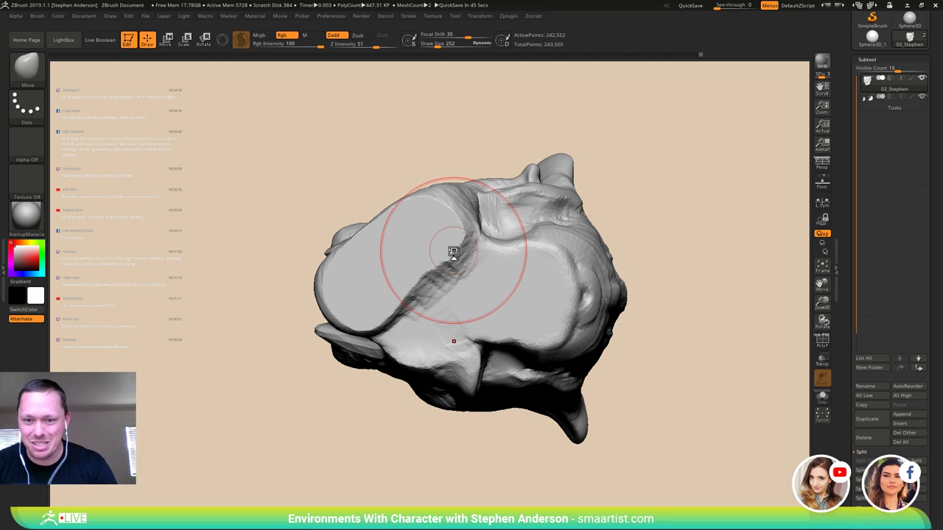
{"action": "right_click_drag", "start_coordinate": [508, 224], "coordinate": [490, 295]}
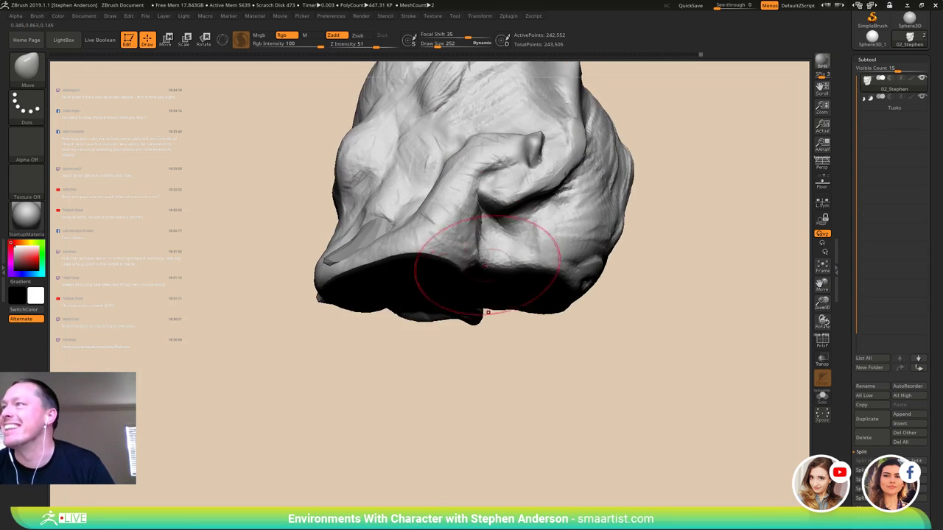
{"action": "right_click_drag", "start_coordinate": [467, 211], "coordinate": [442, 334], "text": "alt"}
{"action": "right_click_drag", "start_coordinate": [402, 298], "coordinate": [420, 288]}
{"action": "mouse_move", "coordinate": [425, 323]}
{"action": "right_mouse_down", "text": "alt"}
{"action": "mouse_move", "coordinate": [435, 248]}
{"action": "mouse_move", "coordinate": [401, 220]}
{"action": "mouse_move", "coordinate": [404, 255]}
{"action": "mouse_move", "coordinate": [348, 309]}
{"action": "mouse_move", "coordinate": [404, 243]}
{"action": "mouse_move", "coordinate": [420, 261]}
{"action": "mouse_move", "coordinate": [398, 235]}
{"action": "mouse_move", "coordinate": [381, 253]}
{"action": "right_mouse_up", "text": "alt"}
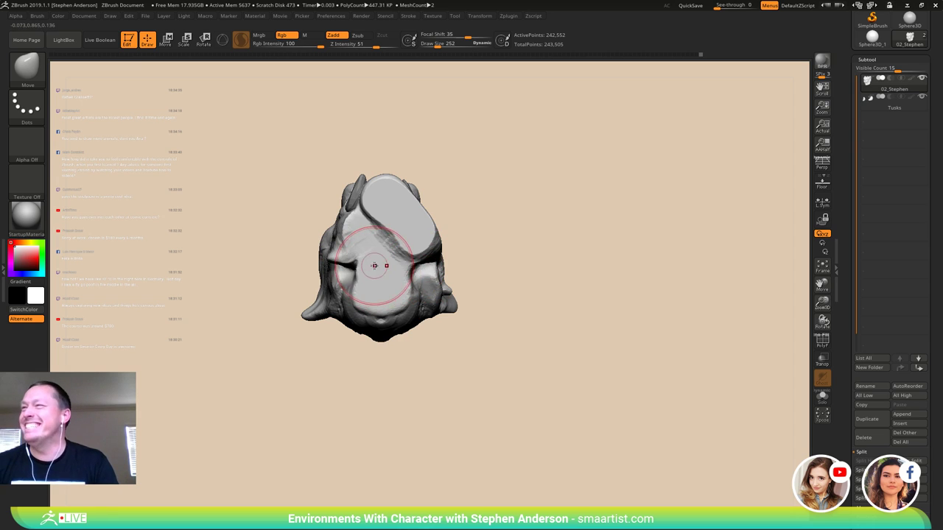
- Duplicate the head subtool and move the copy to the top of the subtool list
{"action": "key", "text": "ctrl+shift+d"}
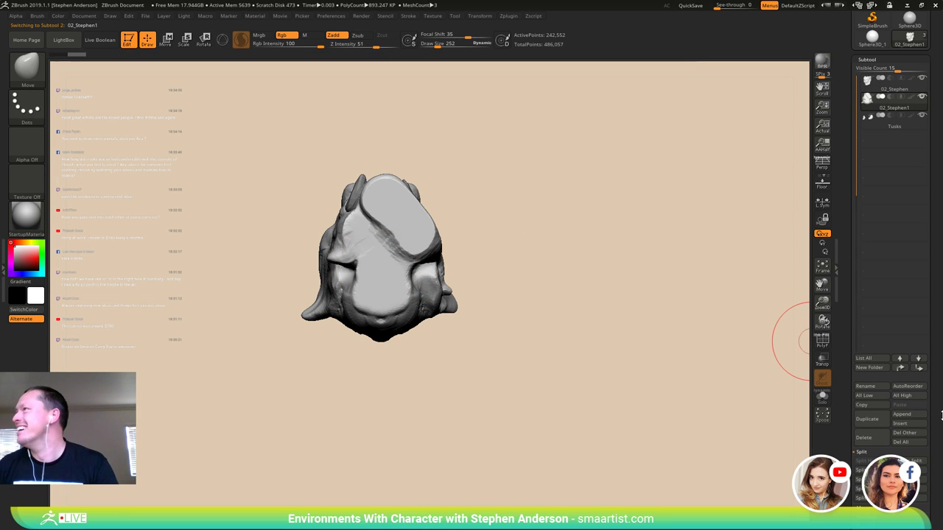
{"action": "mouse_move", "coordinate": [934, 384]}
{"action": "left_mouse_down"}
{"action": "mouse_move", "coordinate": [931, 335]}
{"action": "mouse_move", "coordinate": [932, 369]}
{"action": "left_mouse_up"}
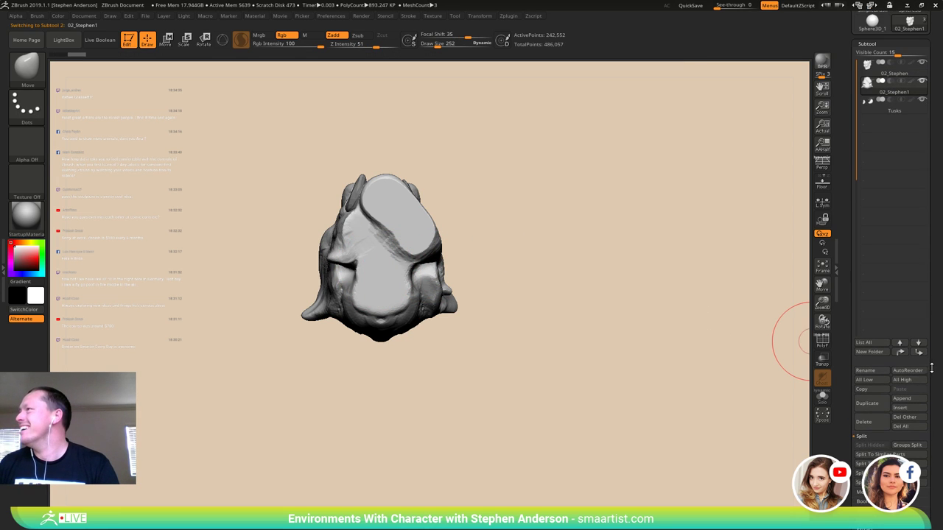
{"action": "left_click", "coordinate": [872, 372]}
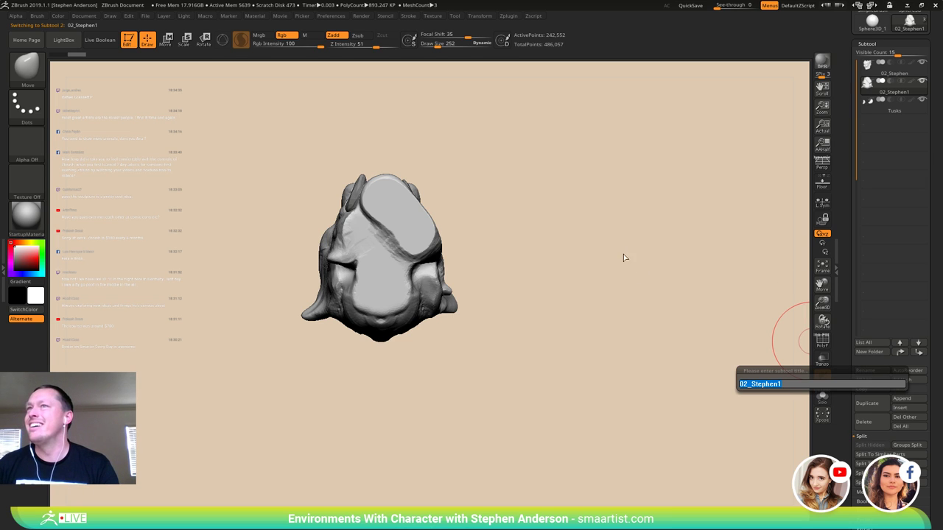
{"action": "key", "text": "Escape"}
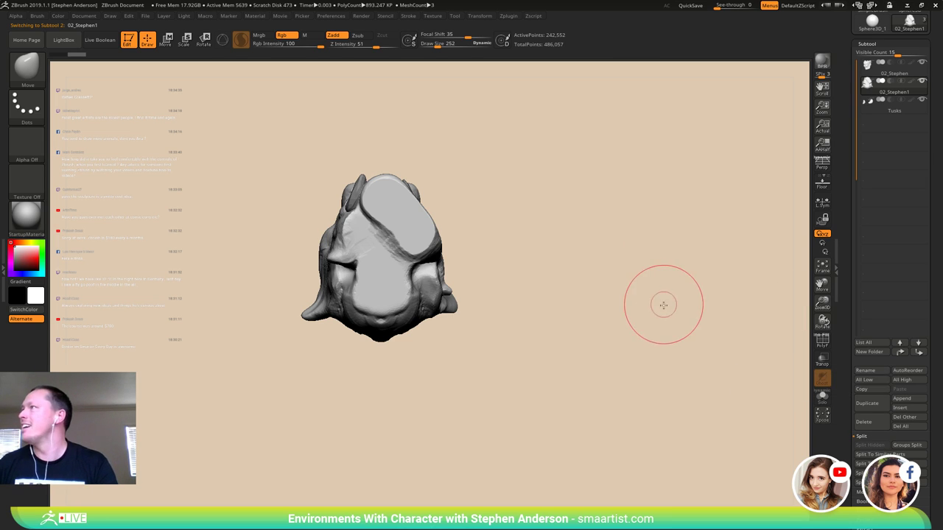
{"action": "left_click_drag", "start_coordinate": [663, 305], "coordinate": [658, 330]}
{"action": "key", "text": "ctrl+Up"}
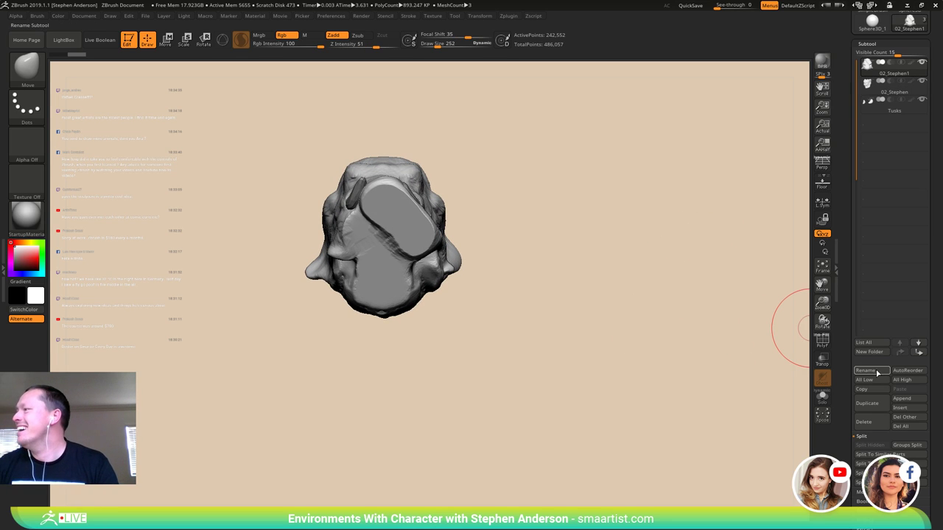
- Rename the duplicated head subtool by removing the trailing 1 from its name
{"action": "left_click", "coordinate": [872, 373]}
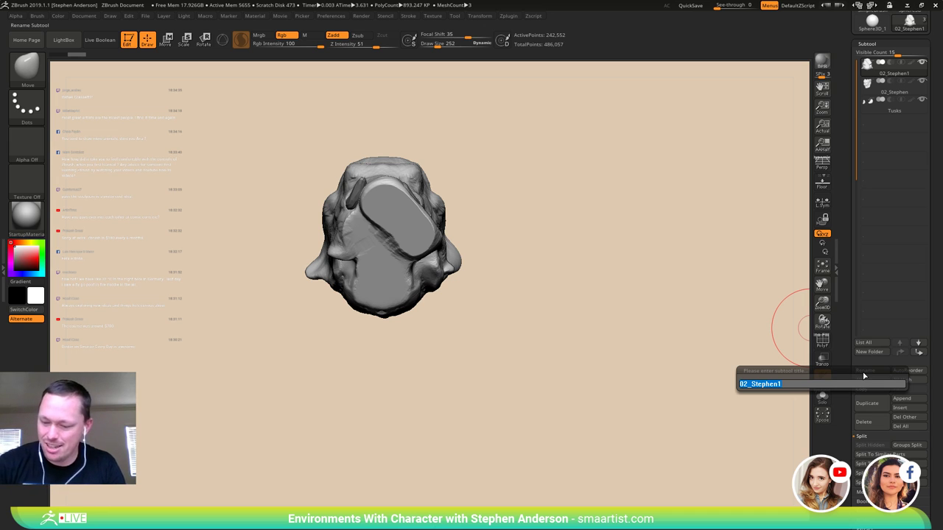
{"action": "key", "text": "BackSpace"}
{"action": "key", "text": "Return"}
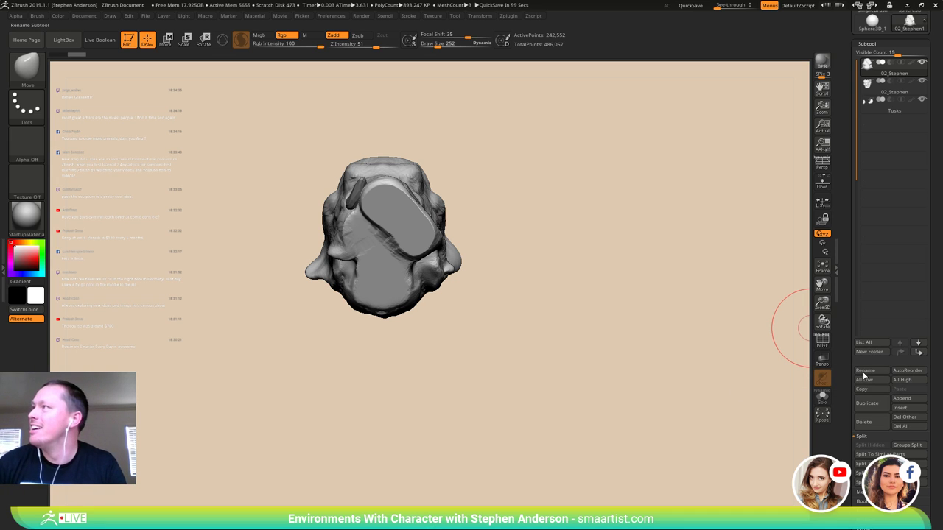
- Expand the tool's Initialize options and keep the second head subtool selected
{"action": "key", "text": "Down"}
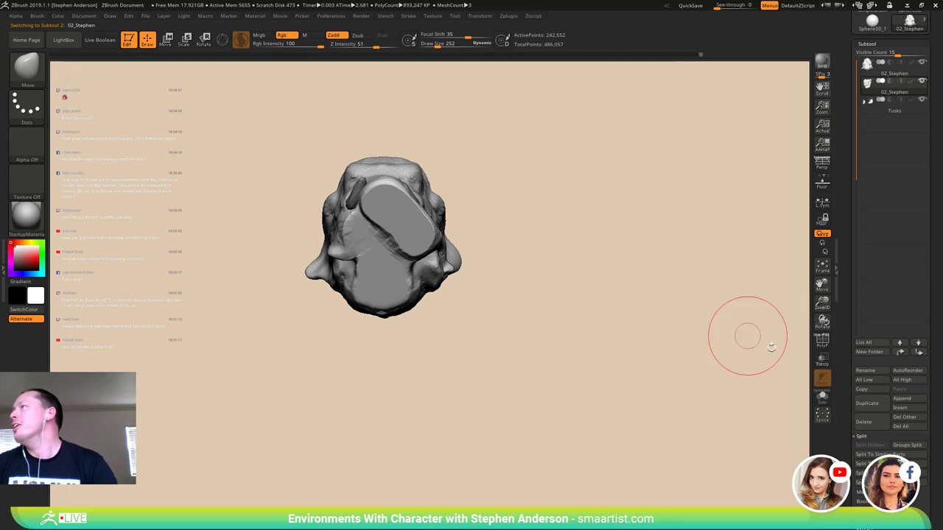
{"action": "left_click_drag", "start_coordinate": [937, 478], "coordinate": [922, 371]}
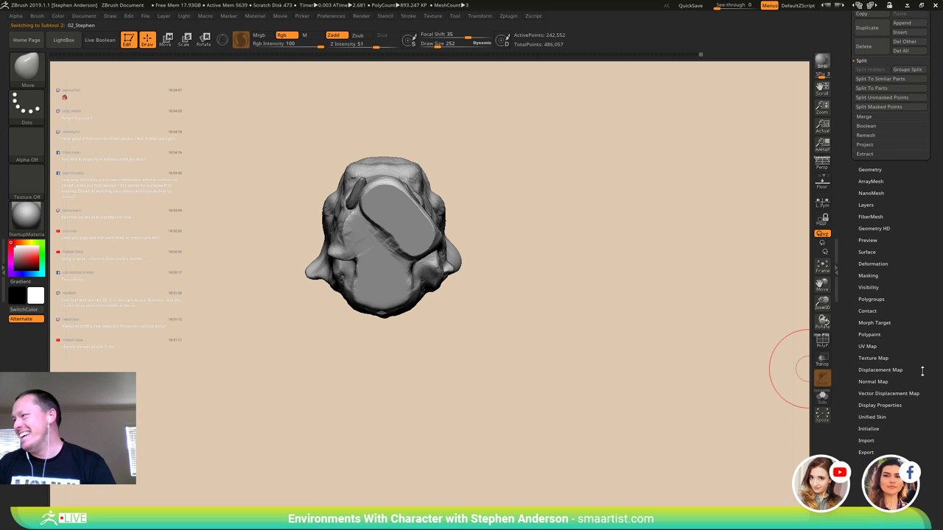
{"action": "left_click", "coordinate": [867, 419]}
{"action": "left_click_drag", "start_coordinate": [873, 271], "coordinate": [868, 357]}
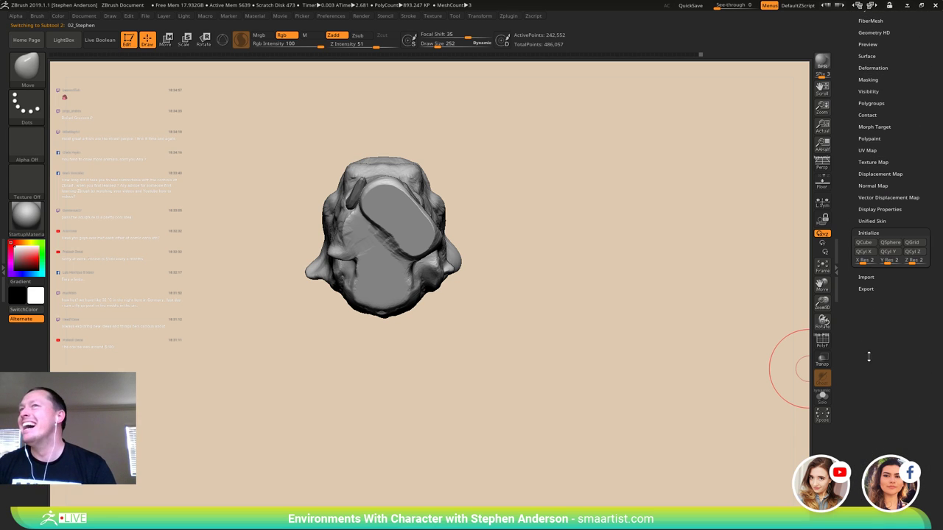
{"action": "left_click_drag", "start_coordinate": [664, 255], "coordinate": [666, 290]}
{"action": "left_click_drag", "start_coordinate": [904, 123], "coordinate": [906, 181]}
{"action": "key", "text": "Down"}
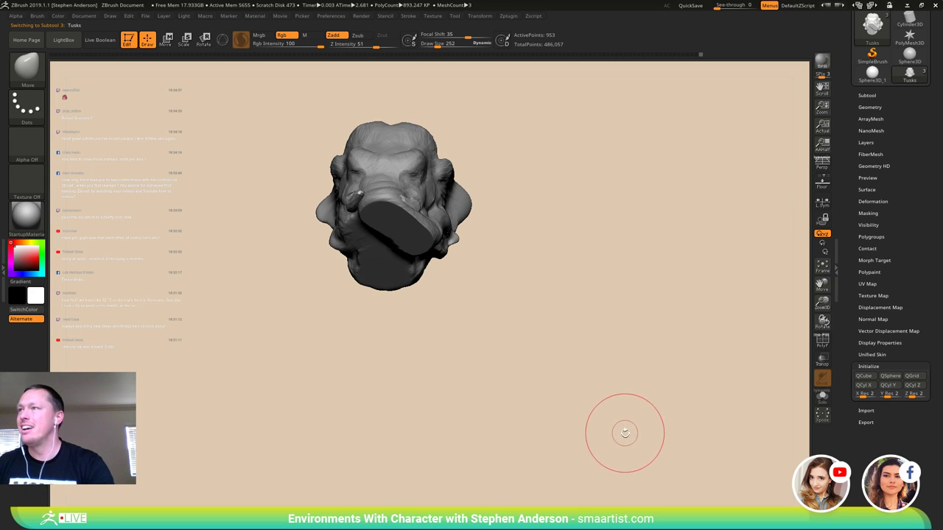
{"action": "key", "text": "Up"}
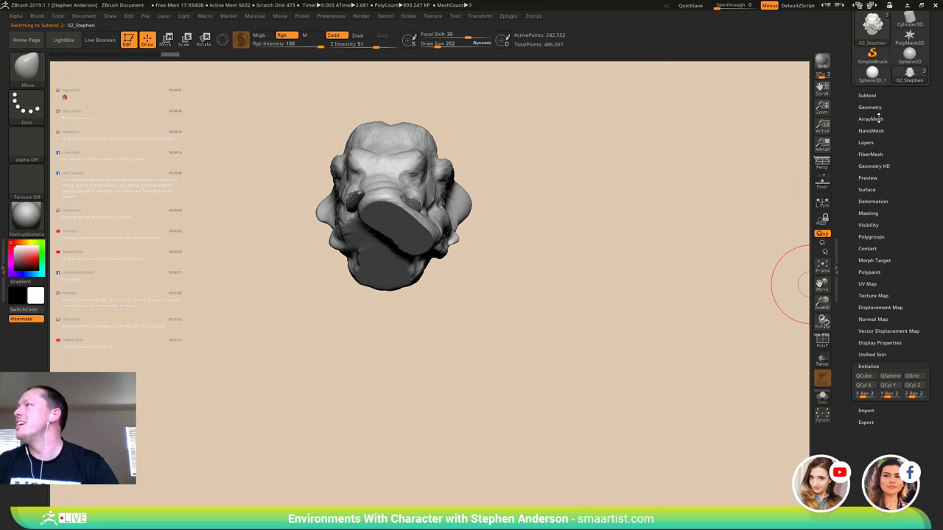
- Select the topmost head copy and replace its mesh with a QCube
{"action": "left_click", "coordinate": [870, 95]}
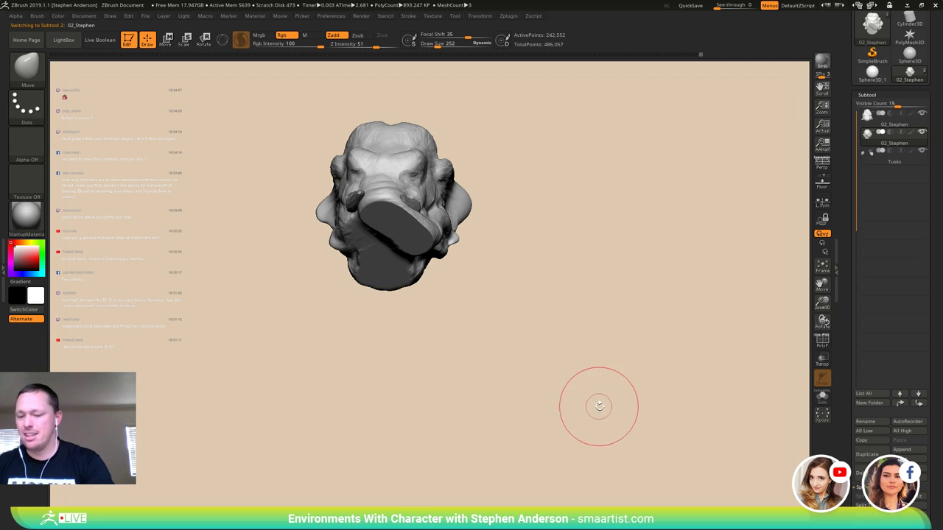
{"action": "key", "text": "Up"}
{"action": "left_click_drag", "start_coordinate": [933, 451], "coordinate": [914, 393]}
{"action": "left_click", "coordinate": [871, 425]}
{"action": "left_click_drag", "start_coordinate": [865, 265], "coordinate": [863, 375]}
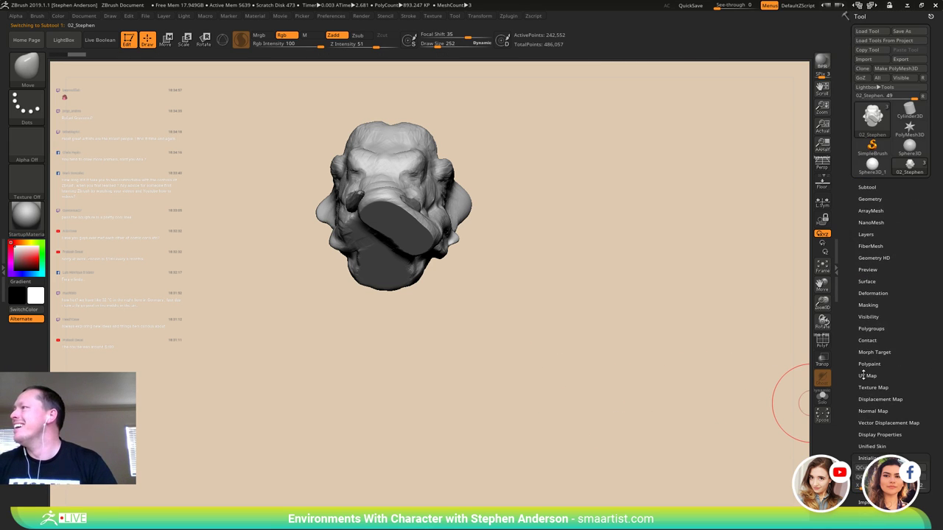
{"action": "left_click", "coordinate": [861, 468]}
- Make the other subtools transparent and move the cube straight down to the underside of the head
{"action": "left_click_drag", "start_coordinate": [610, 304], "coordinate": [484, 250]}
{"action": "key", "text": "w"}
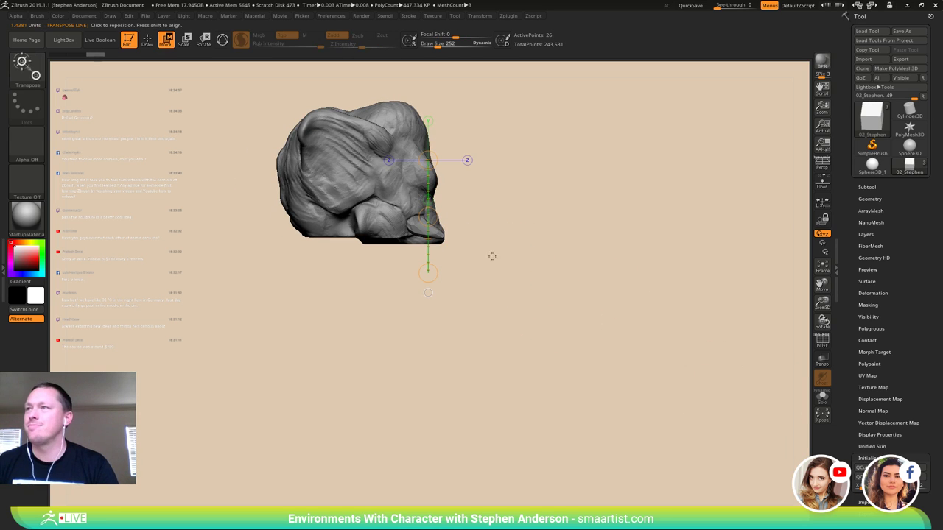
{"action": "left_click", "coordinate": [823, 361]}
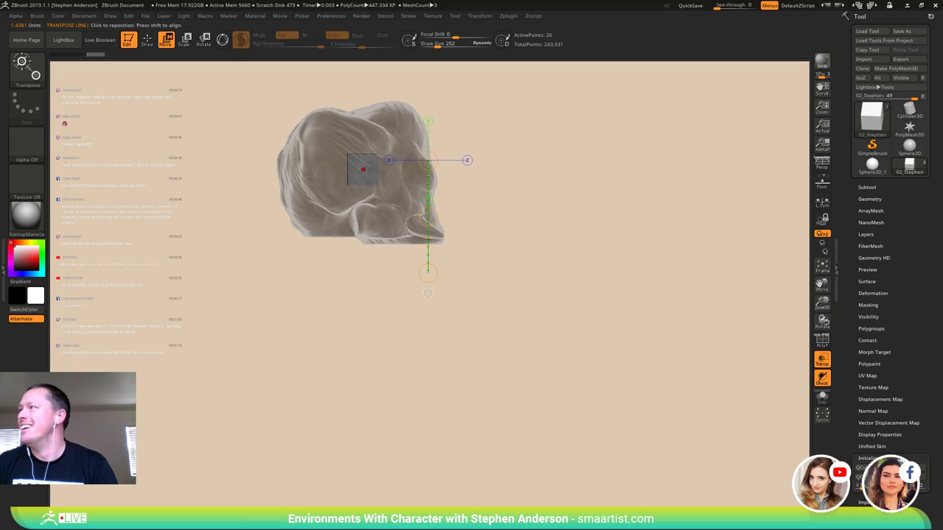
{"action": "left_click_drag", "start_coordinate": [362, 169], "coordinate": [363, 254], "text": "shift"}
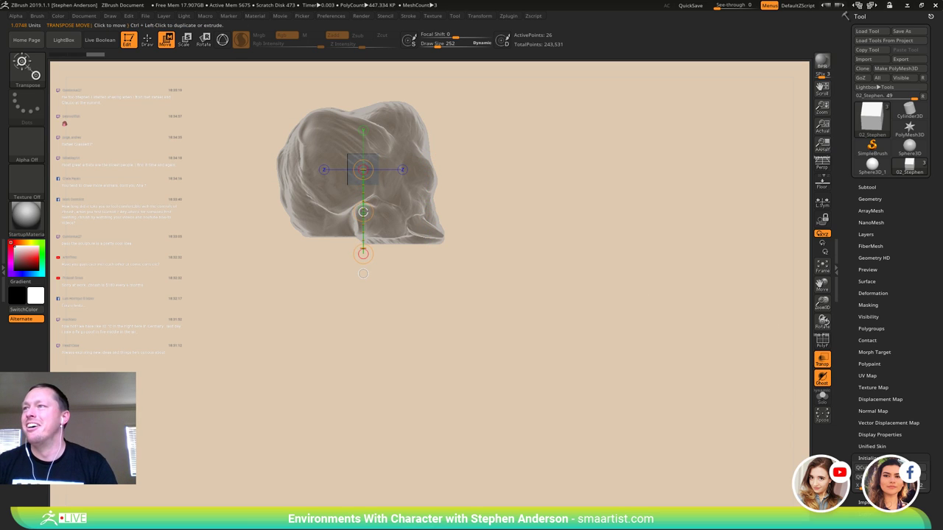
{"action": "left_click_drag", "start_coordinate": [363, 214], "coordinate": [367, 286]}
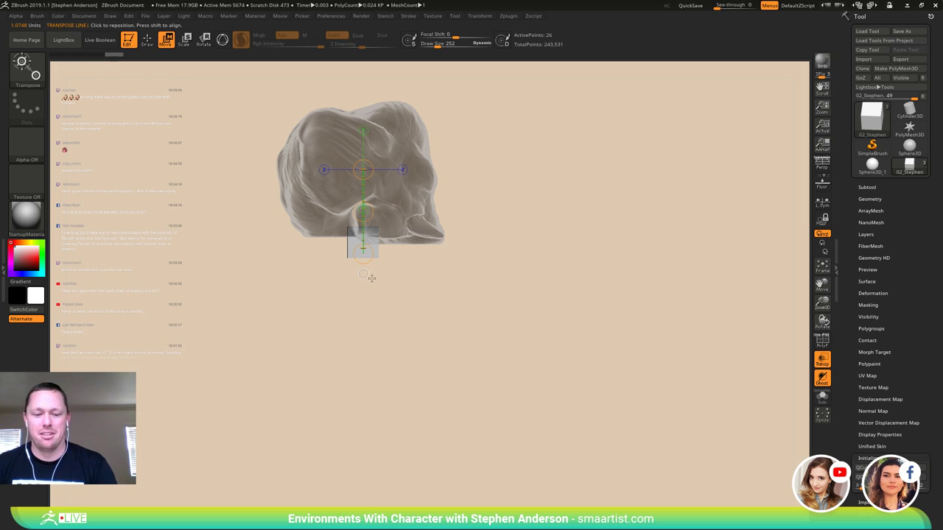
{"action": "left_click_drag", "start_coordinate": [367, 209], "coordinate": [363, 244]}
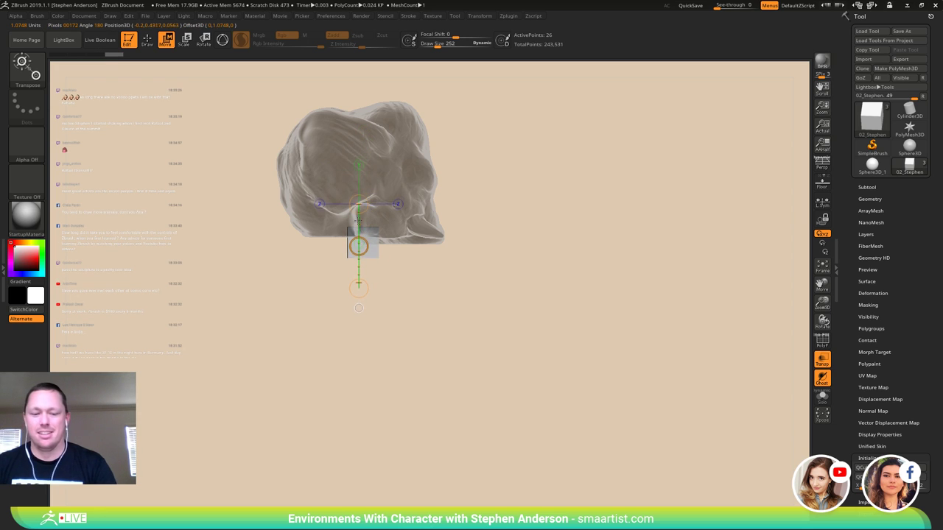
- Bring up the 3D gizmo, centre it on the cube and try stretching the cube vertically
{"action": "key", "text": "r"}
{"action": "key", "text": "y"}
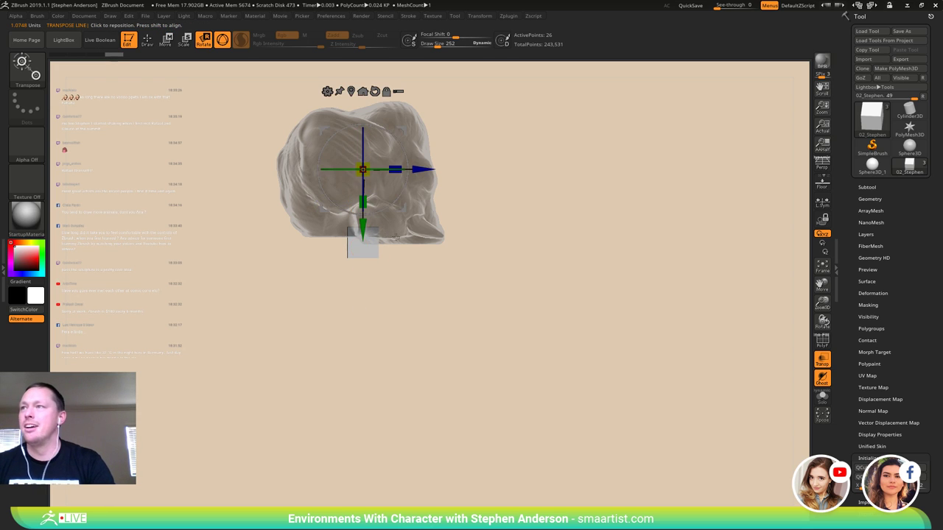
{"action": "left_click", "coordinate": [352, 93]}
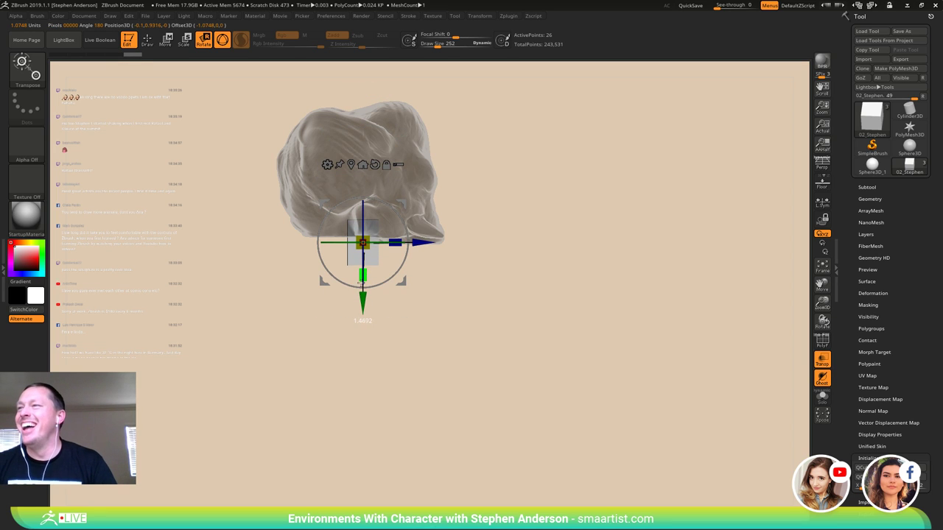
{"action": "left_click_drag", "start_coordinate": [361, 284], "coordinate": [358, 338], "text": "alt"}
- Rotate the block a quarter turn about its vertical axis so its long side runs front to back, and reset the gizmo's orientation
{"action": "left_click_drag", "start_coordinate": [477, 296], "coordinate": [433, 310]}
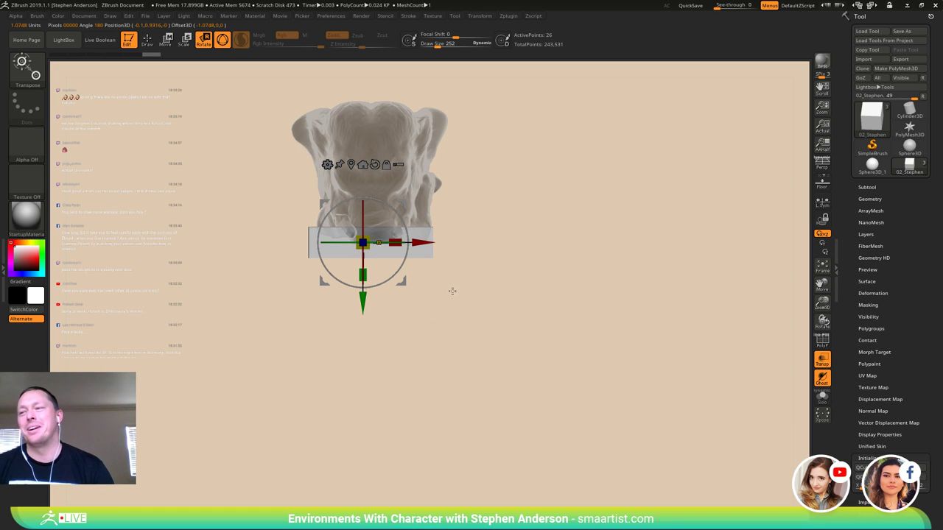
{"action": "right_click_drag", "start_coordinate": [452, 287], "coordinate": [519, 325]}
{"action": "right_click_drag", "start_coordinate": [519, 324], "coordinate": [563, 318]}
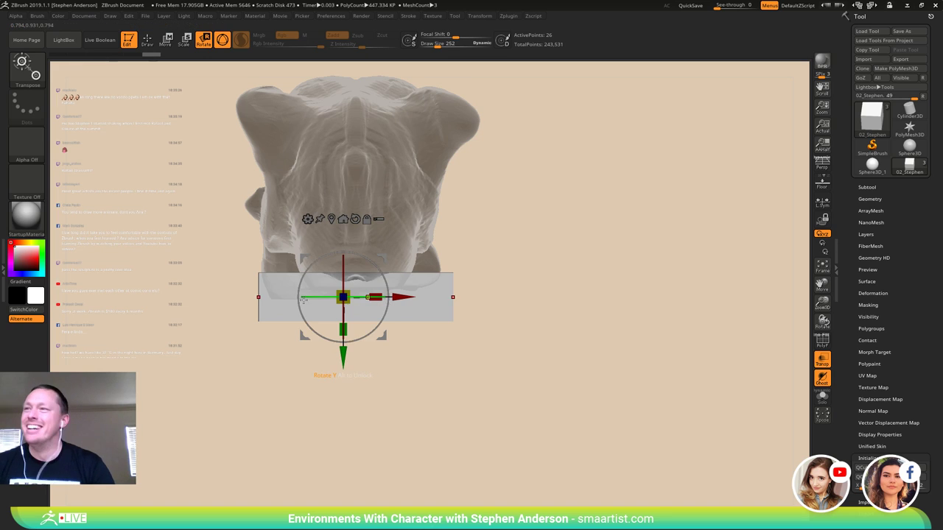
{"action": "left_click_drag", "start_coordinate": [397, 293], "coordinate": [323, 295]}
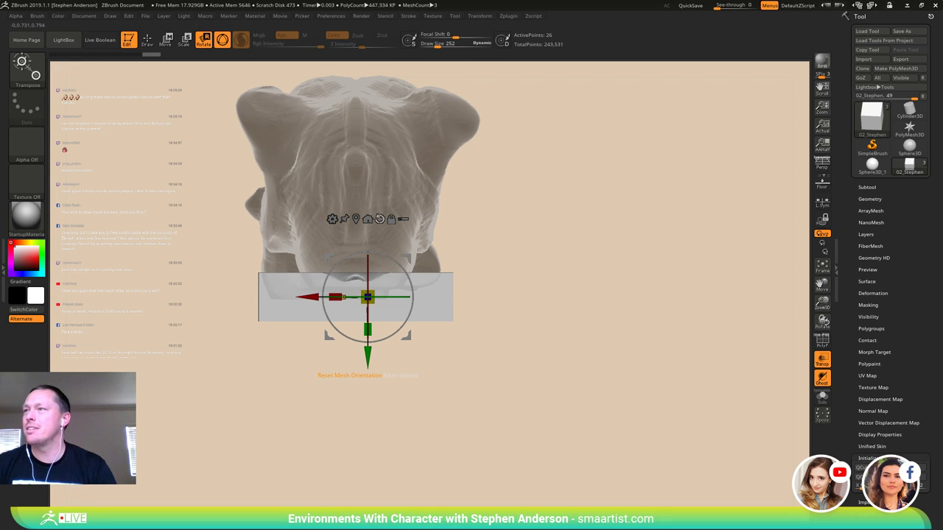
{"action": "left_click", "coordinate": [380, 220], "text": "alt"}
{"action": "left_click_drag", "start_coordinate": [425, 294], "coordinate": [402, 290]}
{"action": "left_click_drag", "start_coordinate": [537, 259], "coordinate": [528, 265]}
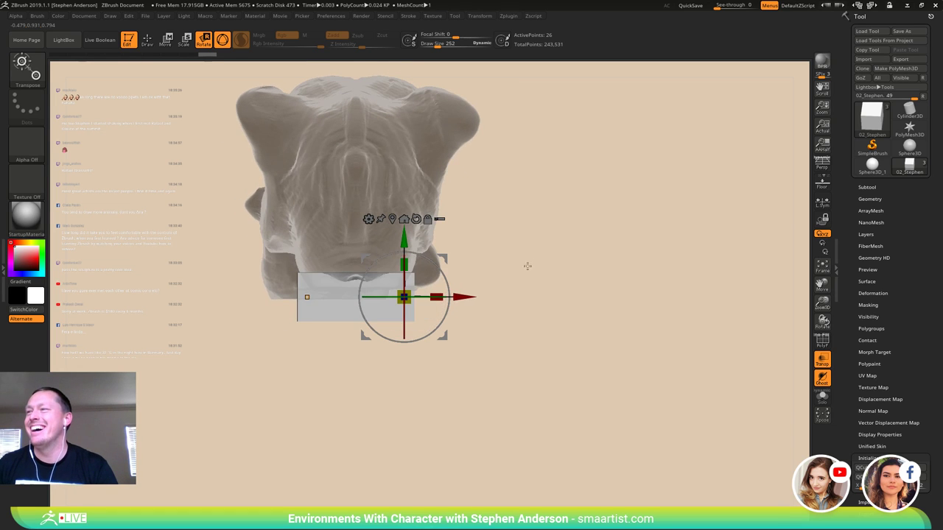
- Scale the block along X and Z to roughly the head's footprint and flatten it along Y into a thin plate
{"action": "left_click_drag", "start_coordinate": [440, 297], "coordinate": [458, 279]}
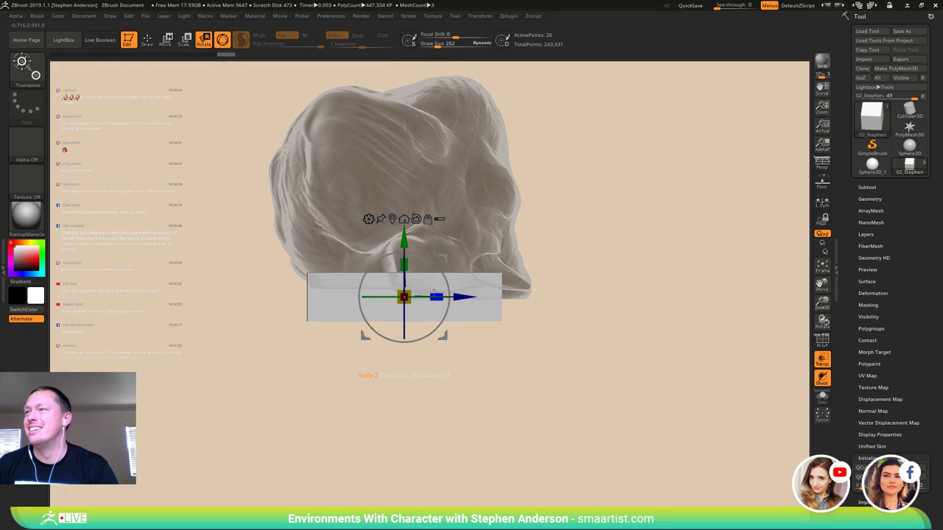
{"action": "left_click_drag", "start_coordinate": [437, 295], "coordinate": [463, 296]}
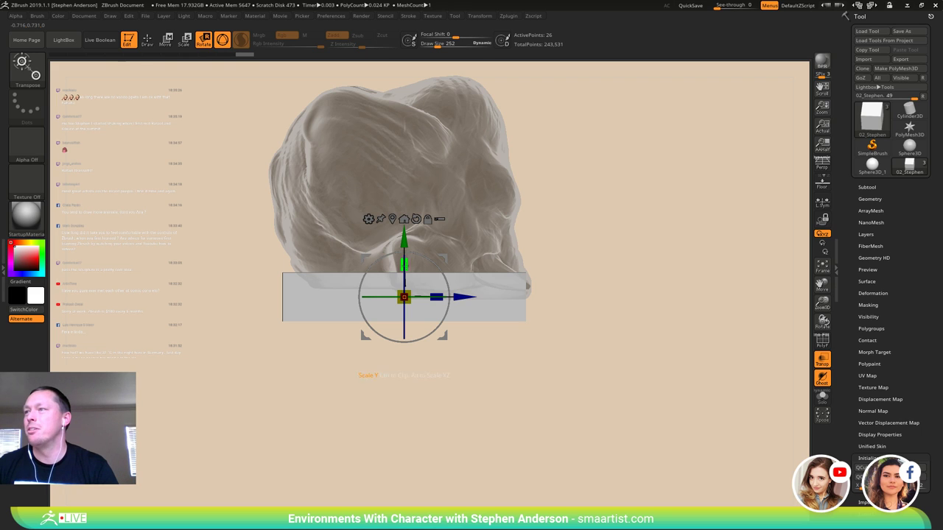
{"action": "left_click_drag", "start_coordinate": [405, 264], "coordinate": [404, 348]}
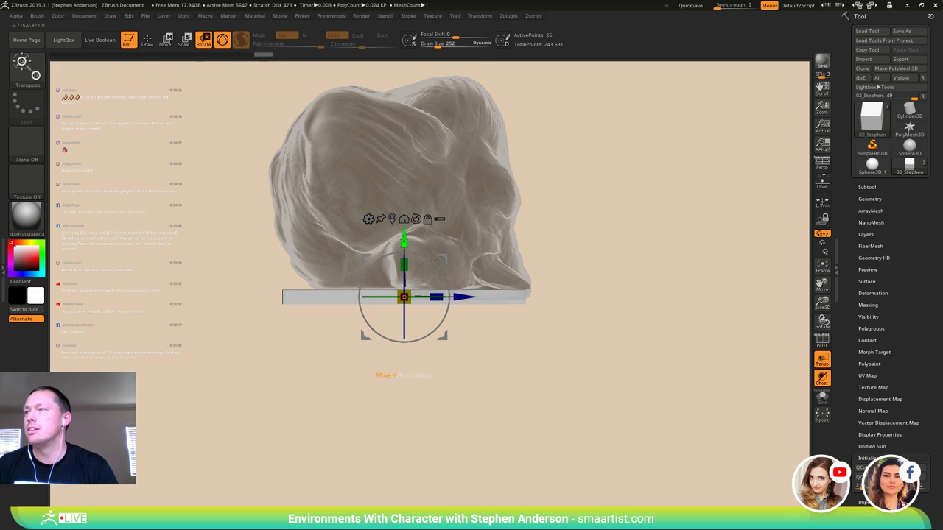
- Raise the plate slightly along Y so that it overlaps the flat underside of the head
{"action": "left_click_drag", "start_coordinate": [404, 238], "coordinate": [405, 235]}
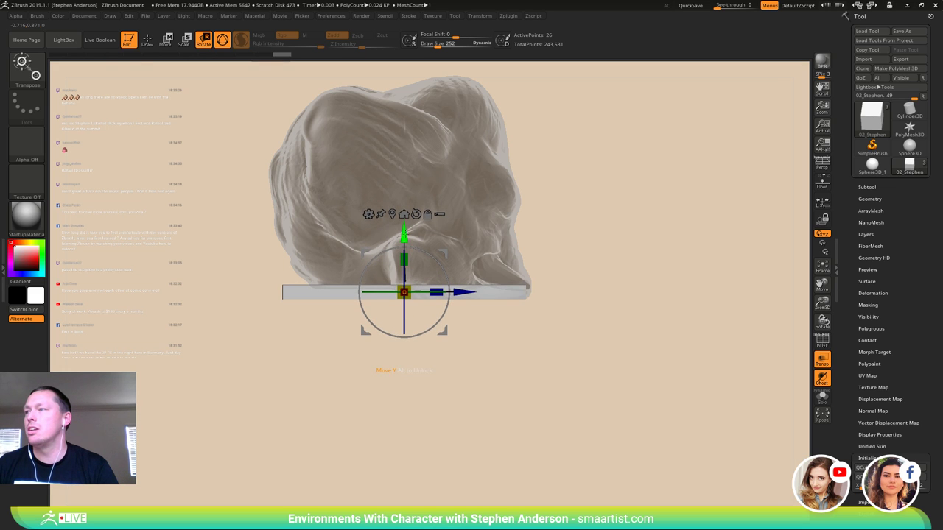
{"action": "right_click_drag", "start_coordinate": [595, 234], "coordinate": [603, 275], "text": "ctrl"}
{"action": "left_click_drag", "start_coordinate": [602, 274], "coordinate": [596, 314]}
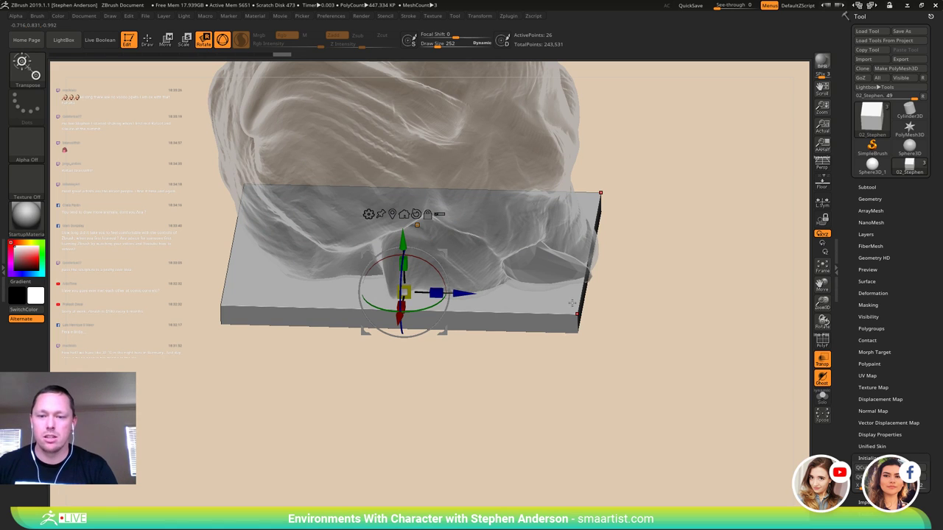
- Return to Draw mode and line up a straight-on view of the plate's underside for lasso masking
{"action": "key", "text": "q"}
{"action": "mouse_move", "coordinate": [579, 301]}
{"action": "right_mouse_down"}
{"action": "mouse_move", "coordinate": [573, 283]}
{"action": "mouse_move", "coordinate": [589, 238]}
{"action": "mouse_move", "coordinate": [456, 302]}
{"action": "right_mouse_up"}
{"action": "left_click_drag", "start_coordinate": [455, 302], "coordinate": [496, 246]}
{"action": "right_click_drag", "start_coordinate": [496, 247], "coordinate": [520, 269]}
{"action": "right_click_drag", "start_coordinate": [627, 284], "coordinate": [644, 249], "text": "shift"}
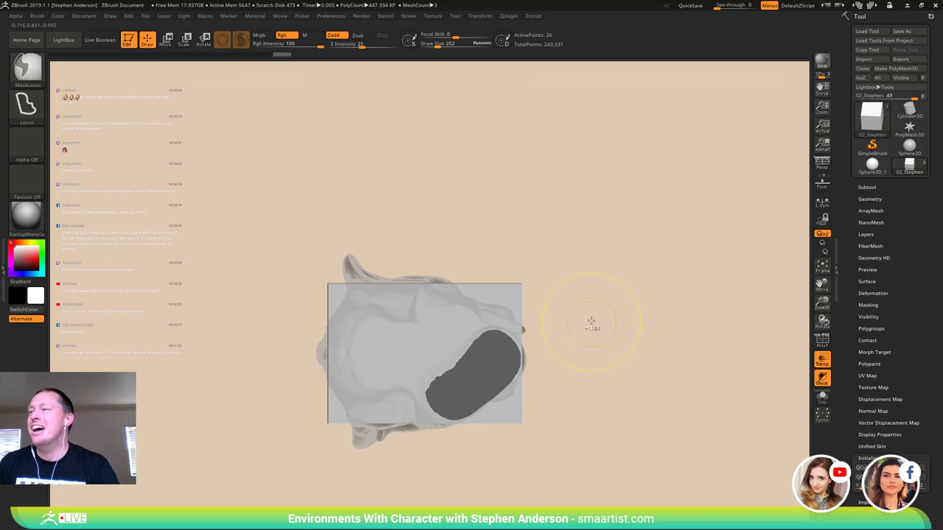
- Convert the flat base slab under the sculpture to a DynaMesh at resolution 128
{"action": "right_click_drag", "start_coordinate": [592, 322], "coordinate": [591, 249], "text": "ctrl"}
{"action": "right_click_drag", "start_coordinate": [592, 249], "coordinate": [673, 335], "text": "ctrl"}
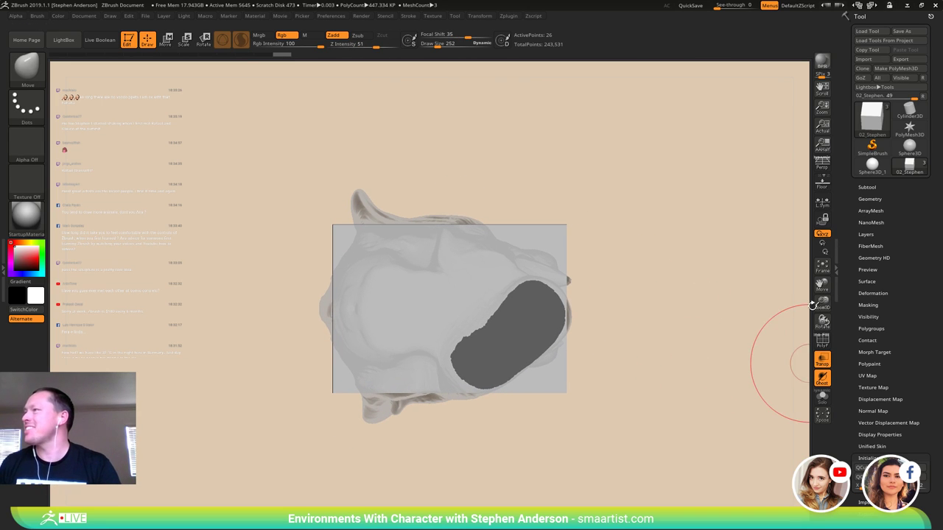
{"action": "left_click", "coordinate": [873, 199]}
{"action": "left_click", "coordinate": [869, 331]}
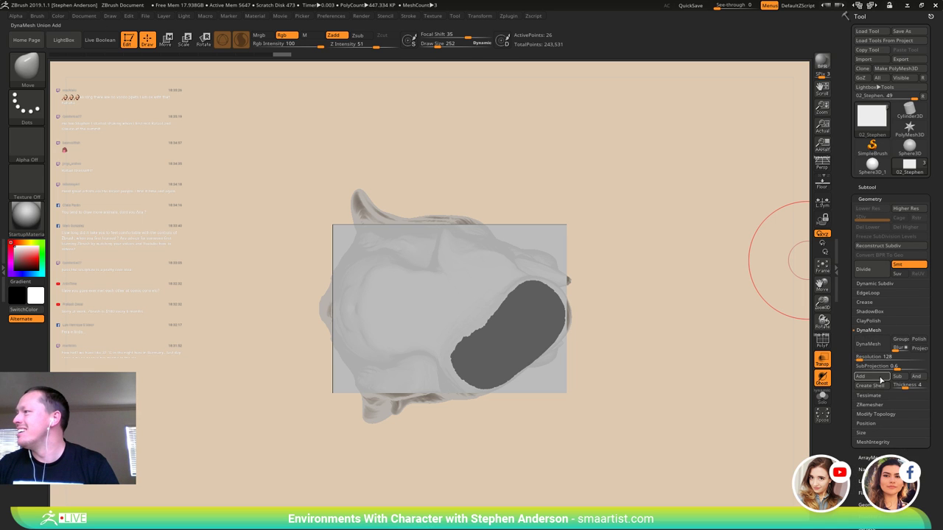
{"action": "left_click", "coordinate": [868, 345]}
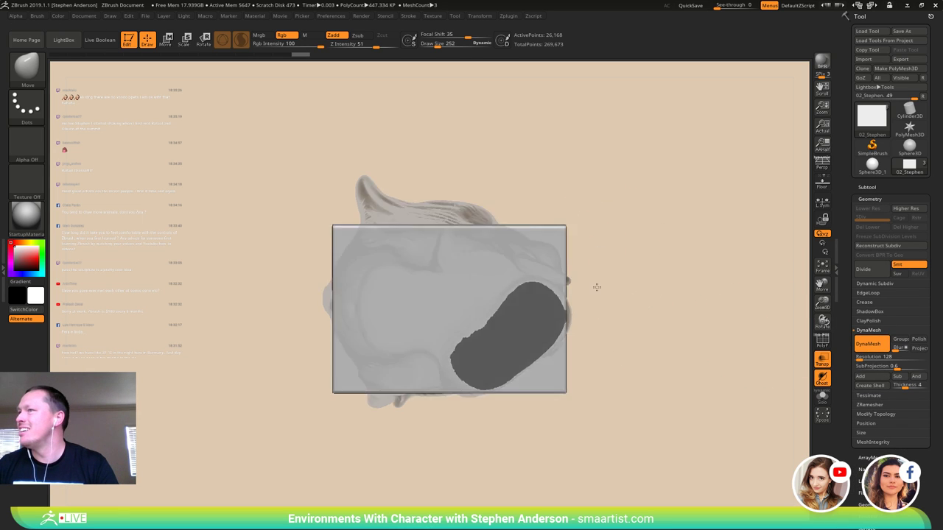
- Mask the slab's corner around the part of the sculpture poking through it, then invert the mask
{"action": "mouse_move", "coordinate": [598, 285]}
{"action": "left_mouse_down"}
{"action": "mouse_move", "coordinate": [596, 364]}
{"action": "mouse_move", "coordinate": [626, 312]}
{"action": "mouse_move", "coordinate": [623, 354]}
{"action": "mouse_move", "coordinate": [638, 362]}
{"action": "mouse_move", "coordinate": [654, 223]}
{"action": "mouse_move", "coordinate": [630, 247]}
{"action": "left_mouse_up"}
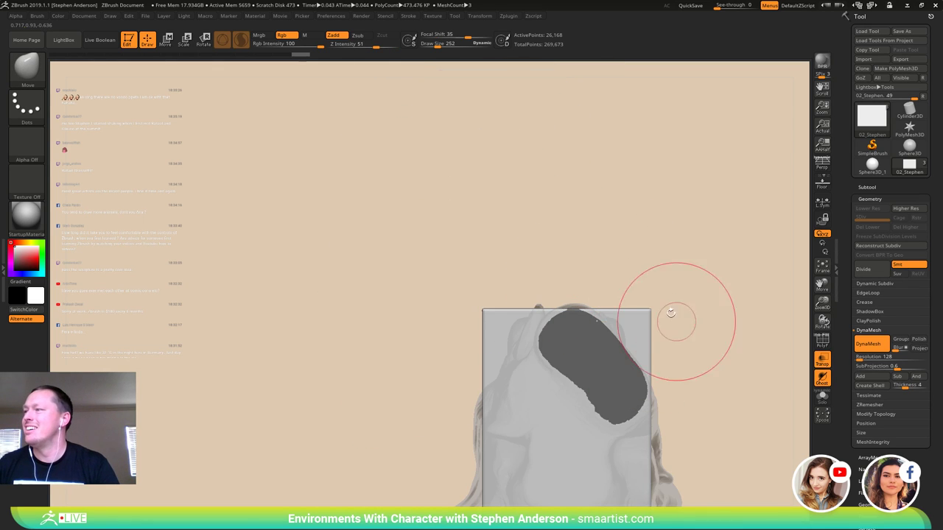
{"action": "left_click_drag", "start_coordinate": [653, 286], "coordinate": [571, 224], "text": "alt"}
{"action": "key", "text": "ctrl"}
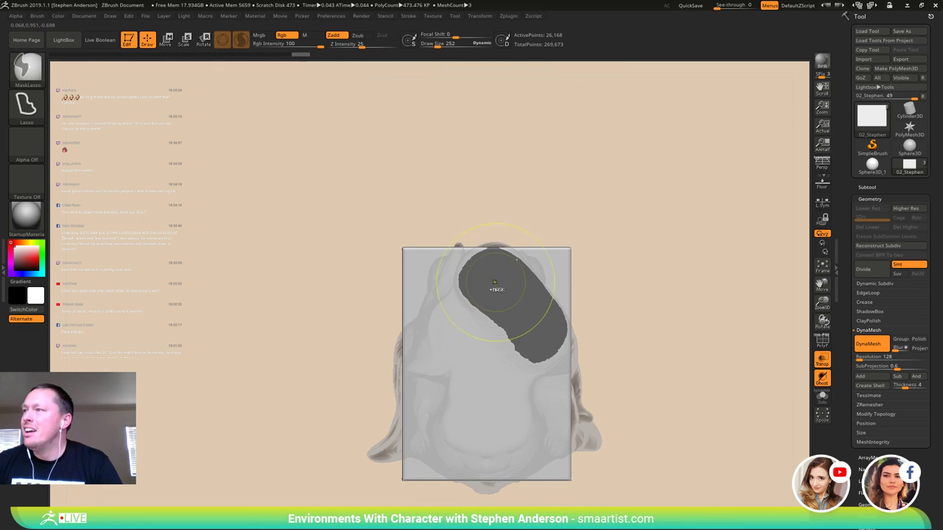
{"action": "left_click_drag", "start_coordinate": [494, 277], "coordinate": [514, 267], "text": "ctrl"}
{"action": "mouse_move", "coordinate": [509, 223]}
{"action": "left_mouse_down", "text": "ctrl"}
{"action": "mouse_move", "coordinate": [463, 231]}
{"action": "mouse_move", "coordinate": [450, 285]}
{"action": "mouse_move", "coordinate": [480, 328]}
{"action": "left_mouse_up", "text": "ctrl"}
{"action": "mouse_move", "coordinate": [532, 369]}
{"action": "left_mouse_down", "text": "ctrl"}
{"action": "mouse_move", "coordinate": [592, 321]}
{"action": "mouse_move", "coordinate": [564, 286]}
{"action": "mouse_move", "coordinate": [536, 278]}
{"action": "mouse_move", "coordinate": [613, 230]}
{"action": "mouse_move", "coordinate": [614, 250]}
{"action": "left_mouse_up", "text": "ctrl"}
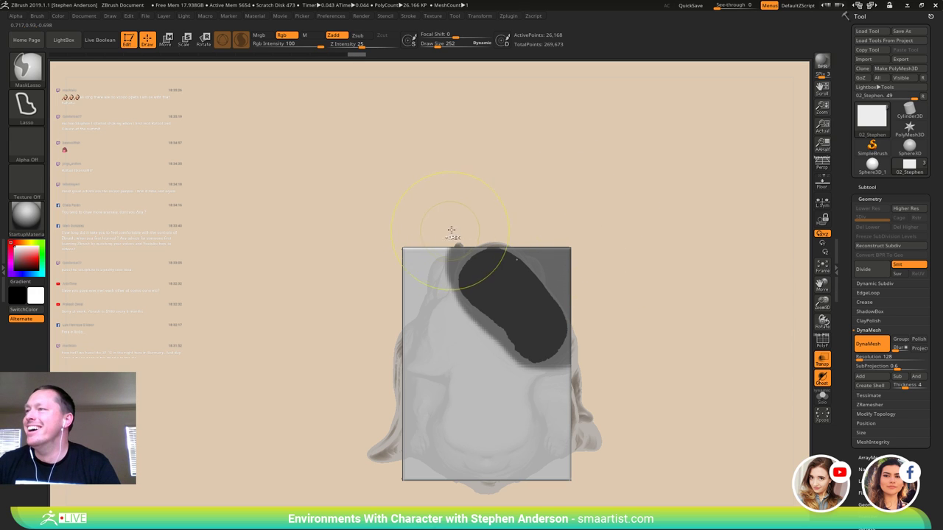
{"action": "mouse_move", "coordinate": [438, 271]}
{"action": "left_mouse_down", "text": "ctrl"}
{"action": "mouse_move", "coordinate": [413, 174]}
{"action": "mouse_move", "coordinate": [447, 173]}
{"action": "left_mouse_up", "text": "ctrl"}
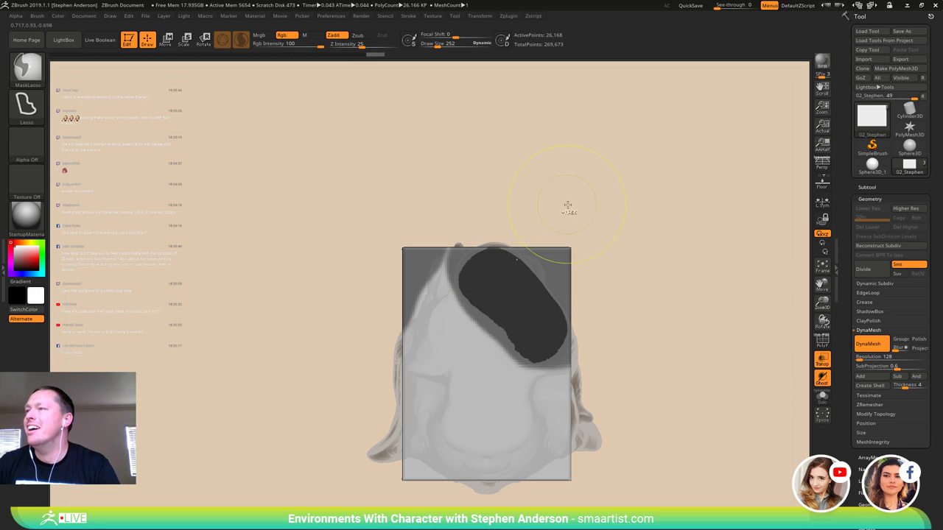
{"action": "mouse_move", "coordinate": [363, 228]}
{"action": "left_mouse_down", "text": "ctrl"}
{"action": "mouse_move", "coordinate": [460, 259]}
{"action": "mouse_move", "coordinate": [501, 193]}
{"action": "left_mouse_up", "text": "ctrl"}
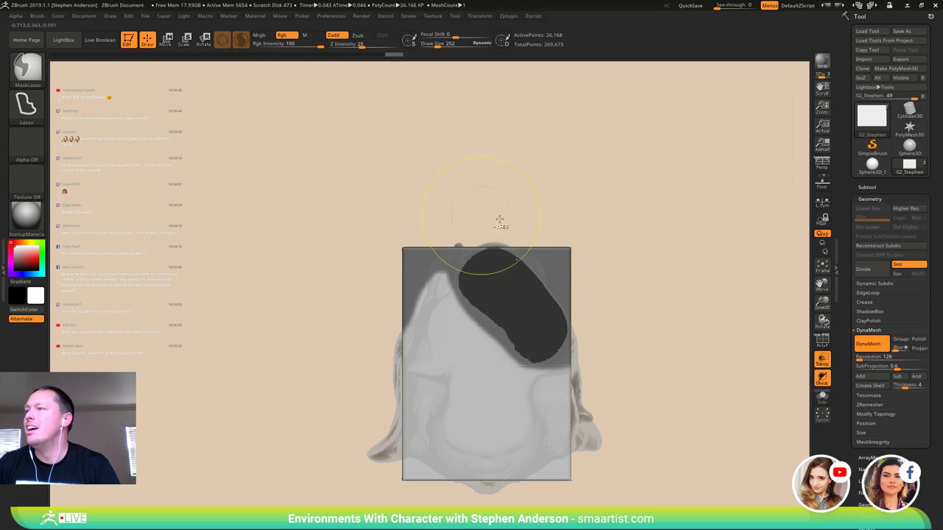
{"action": "left_click", "coordinate": [625, 219], "text": "ctrl"}
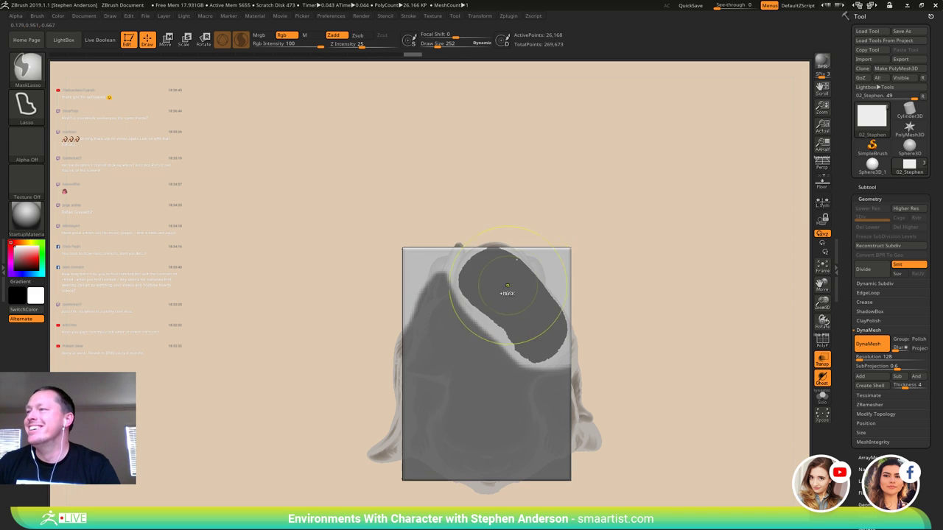
- Push the slab's unmasked corner inward beneath the sculpture, then clear the mask and remesh the slab
{"action": "mouse_move", "coordinate": [557, 272]}
{"action": "left_mouse_down", "text": "shift"}
{"action": "mouse_move", "coordinate": [495, 264]}
{"action": "mouse_move", "coordinate": [391, 273]}
{"action": "mouse_move", "coordinate": [341, 391]}
{"action": "left_mouse_up", "text": "shift"}
{"action": "left_click_drag", "start_coordinate": [580, 317], "coordinate": [480, 260], "text": "shift"}
{"action": "left_click_drag", "start_coordinate": [594, 412], "coordinate": [651, 297]}
{"action": "left_click_drag", "start_coordinate": [626, 280], "coordinate": [638, 296], "text": "ctrl"}
{"action": "left_click_drag", "start_coordinate": [582, 290], "coordinate": [583, 308]}
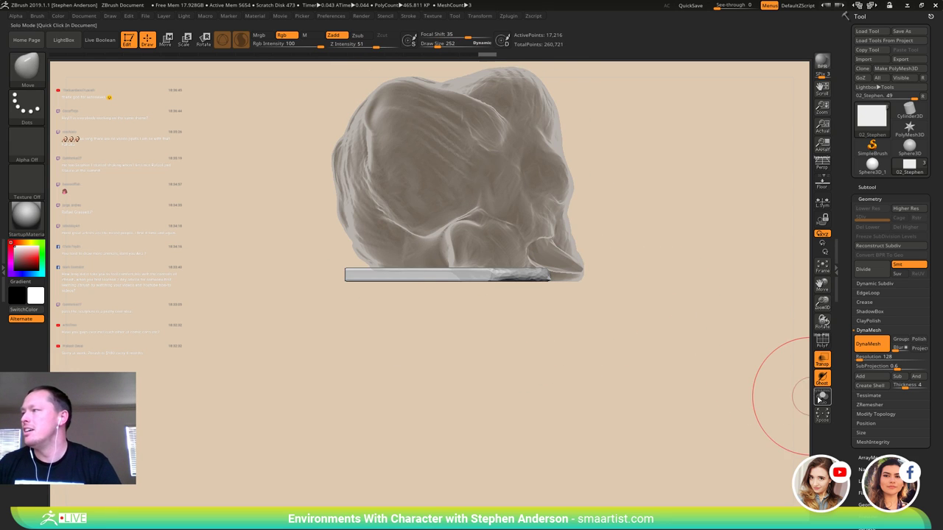
- Turn off transparency, set the draw size to 150 and smooth the slab's edges into a rounded rim
{"action": "left_click", "coordinate": [823, 360]}
{"action": "mouse_move", "coordinate": [631, 257]}
{"action": "left_mouse_down"}
{"action": "mouse_move", "coordinate": [599, 263]}
{"action": "mouse_move", "coordinate": [607, 322]}
{"action": "left_mouse_up"}
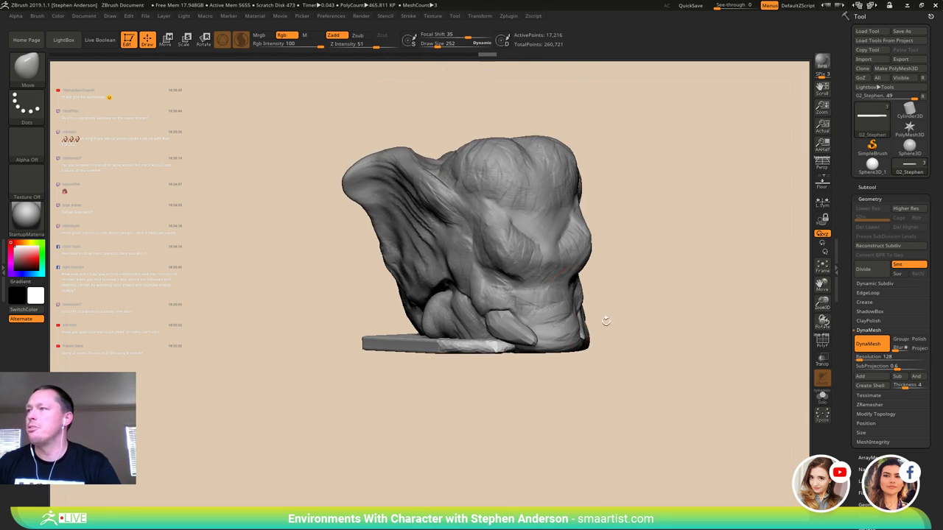
{"action": "mouse_move", "coordinate": [479, 361]}
{"action": "left_mouse_down"}
{"action": "mouse_move", "coordinate": [515, 383]}
{"action": "mouse_move", "coordinate": [493, 349]}
{"action": "mouse_move", "coordinate": [536, 302]}
{"action": "left_mouse_up"}
{"action": "key", "text": "s"}
{"action": "key", "text": "s"}
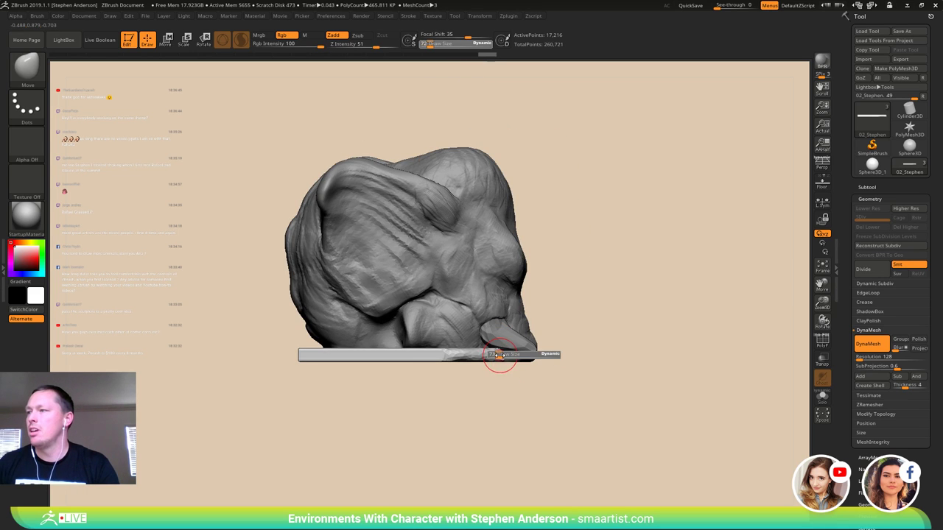
{"action": "mouse_move", "coordinate": [544, 355]}
{"action": "left_mouse_down"}
{"action": "mouse_move", "coordinate": [587, 354]}
{"action": "mouse_move", "coordinate": [494, 354]}
{"action": "left_mouse_up"}
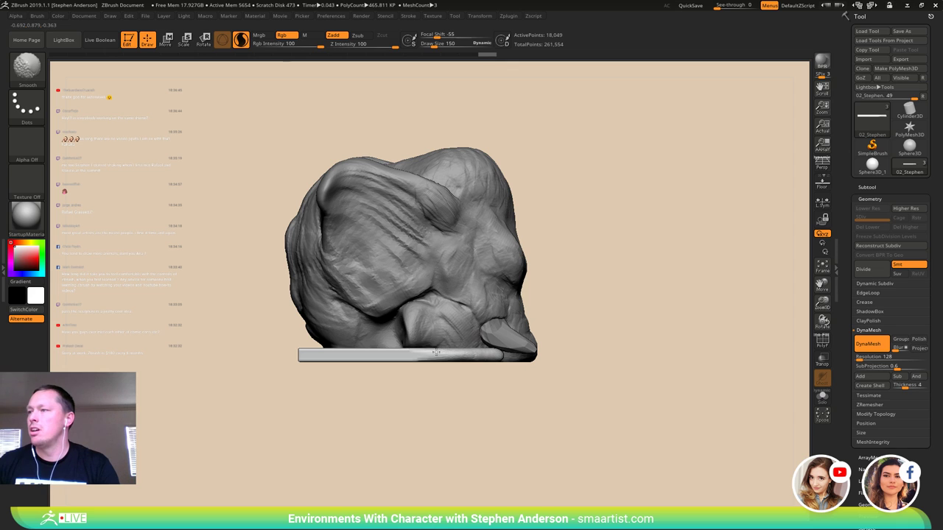
{"action": "mouse_move", "coordinate": [436, 352]}
{"action": "left_mouse_down", "text": "shift"}
{"action": "mouse_move", "coordinate": [298, 346]}
{"action": "mouse_move", "coordinate": [313, 365]}
{"action": "mouse_move", "coordinate": [339, 372]}
{"action": "mouse_move", "coordinate": [305, 350]}
{"action": "mouse_move", "coordinate": [312, 352]}
{"action": "left_mouse_up", "text": "shift"}
{"action": "left_click_drag", "start_coordinate": [313, 377], "coordinate": [411, 384]}
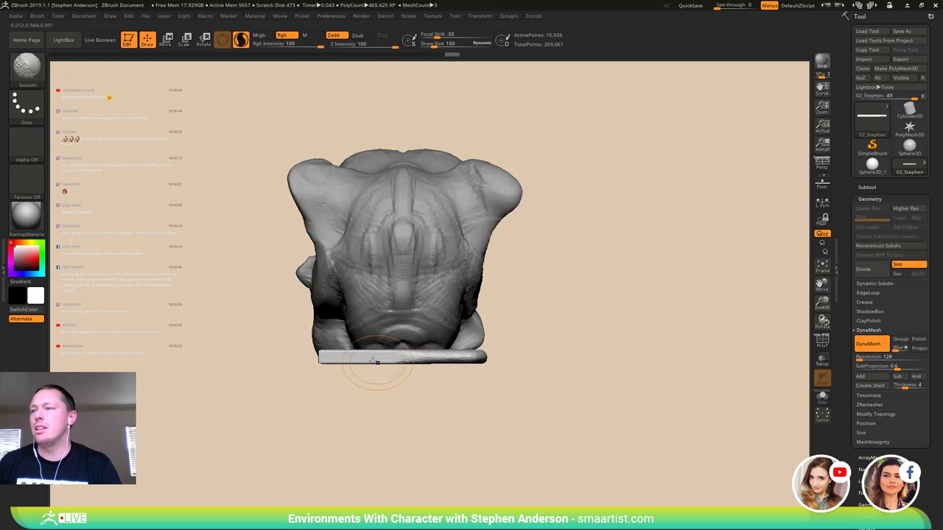
{"action": "mouse_move", "coordinate": [331, 358]}
{"action": "left_mouse_down", "text": "shift"}
{"action": "mouse_move", "coordinate": [390, 357]}
{"action": "mouse_move", "coordinate": [331, 356]}
{"action": "mouse_move", "coordinate": [411, 379]}
{"action": "mouse_move", "coordinate": [372, 358]}
{"action": "mouse_move", "coordinate": [429, 354]}
{"action": "left_mouse_up", "text": "shift"}
{"action": "mouse_move", "coordinate": [423, 381]}
{"action": "left_mouse_down"}
{"action": "mouse_move", "coordinate": [394, 394]}
{"action": "mouse_move", "coordinate": [409, 380]}
{"action": "left_mouse_up"}
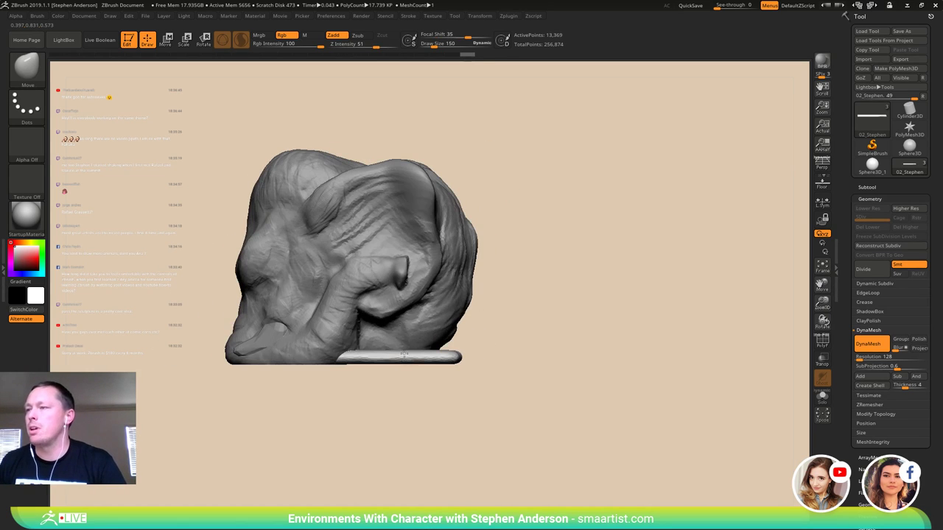
- Nudge the slab slightly down along Y, draw a vertical transpose line across it and return to draw mode
{"action": "key", "text": "w"}
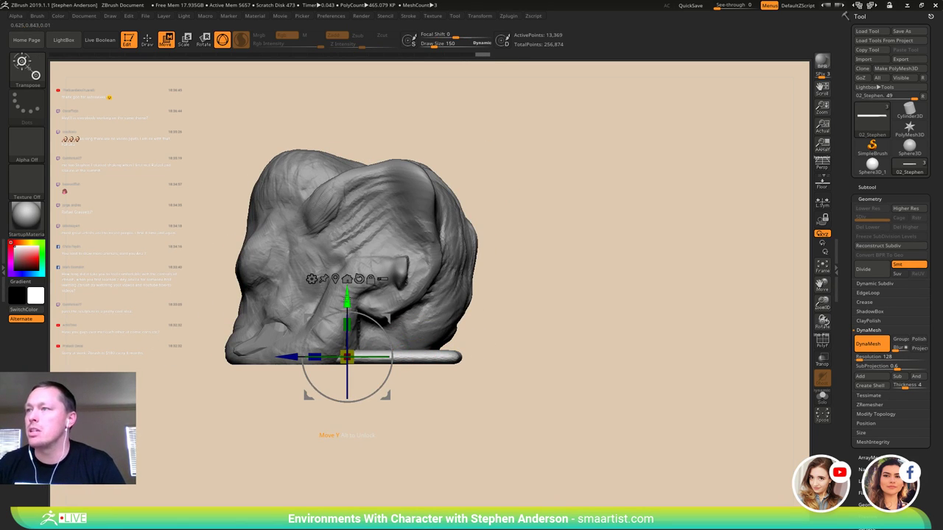
{"action": "left_click_drag", "start_coordinate": [347, 298], "coordinate": [347, 300]}
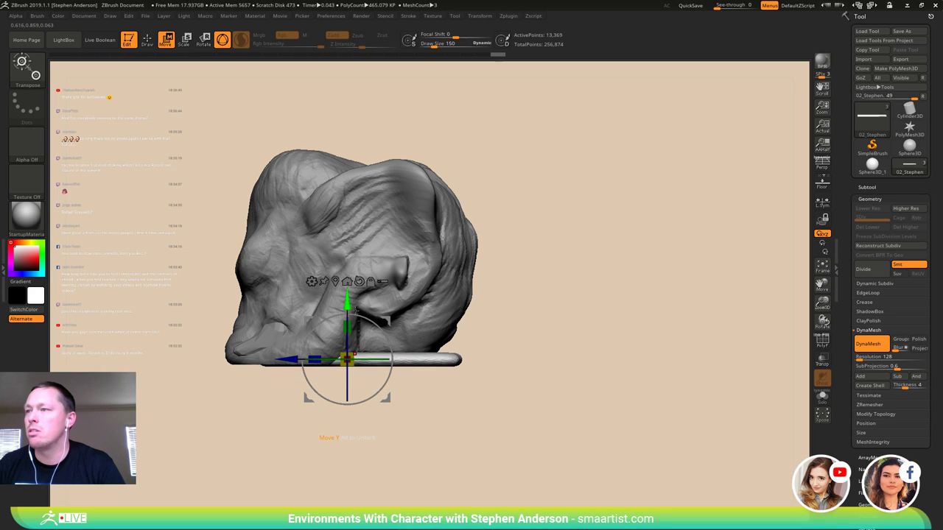
{"action": "key", "text": "y"}
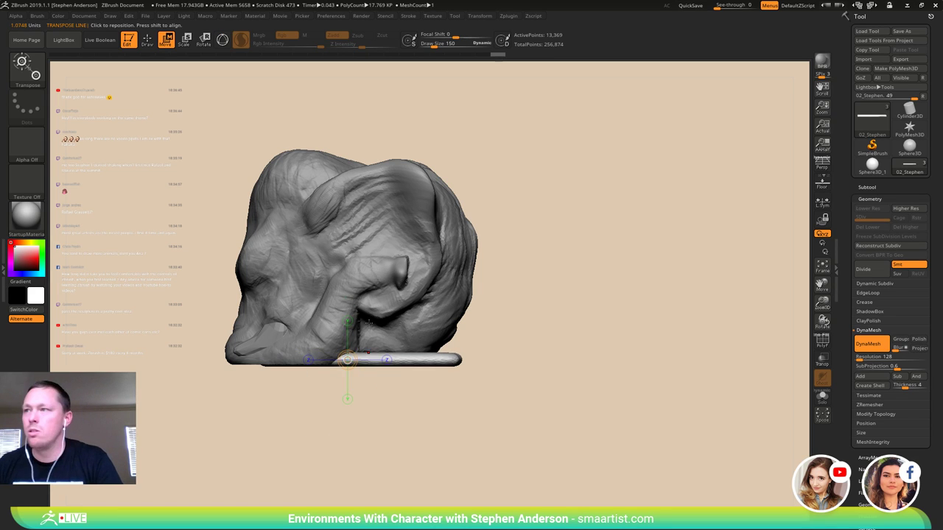
{"action": "left_click_drag", "start_coordinate": [371, 309], "coordinate": [371, 432], "text": "shift"}
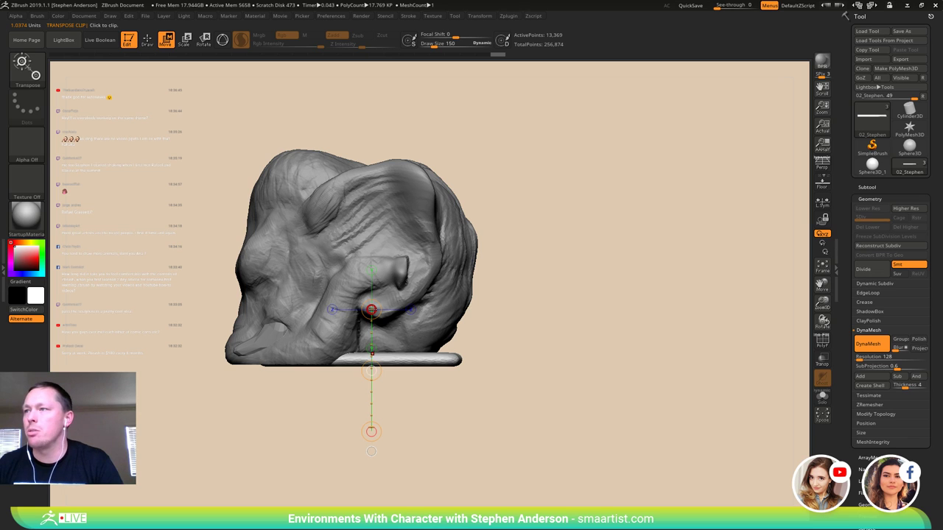
{"action": "left_click", "coordinate": [371, 309]}
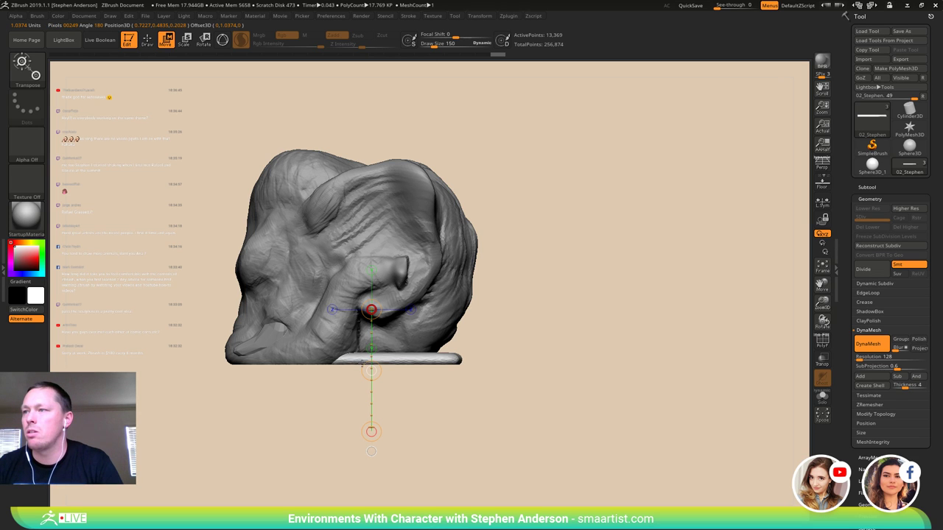
{"action": "key", "text": "q"}
- Isolate the slab to check its outline, then examine it from below against the transparent sculpture
{"action": "mouse_move", "coordinate": [466, 339]}
{"action": "left_mouse_down"}
{"action": "mouse_move", "coordinate": [564, 347]}
{"action": "mouse_move", "coordinate": [567, 361]}
{"action": "mouse_move", "coordinate": [396, 335]}
{"action": "mouse_move", "coordinate": [390, 343]}
{"action": "mouse_move", "coordinate": [496, 374]}
{"action": "mouse_move", "coordinate": [463, 360]}
{"action": "mouse_move", "coordinate": [471, 374]}
{"action": "left_mouse_up"}
{"action": "left_click", "coordinate": [822, 399]}
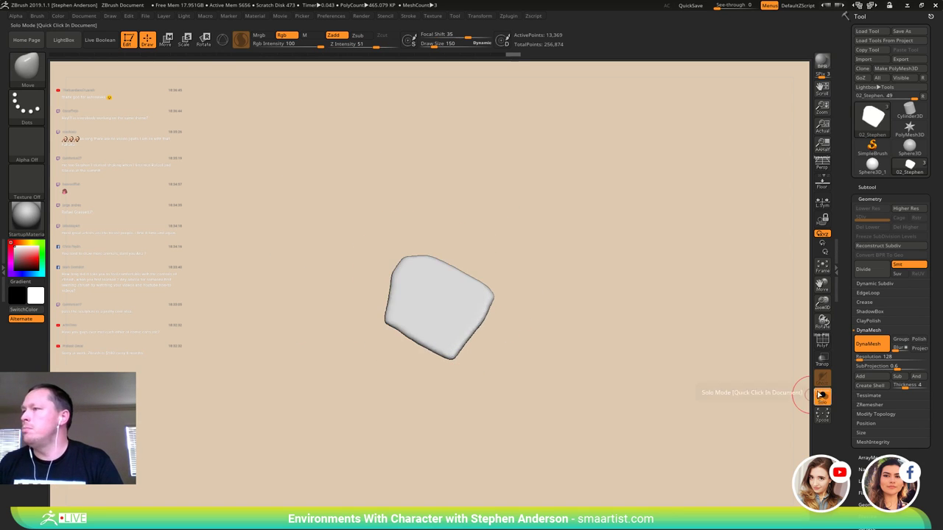
{"action": "left_click_drag", "start_coordinate": [608, 300], "coordinate": [554, 301]}
{"action": "left_click", "coordinate": [823, 403]}
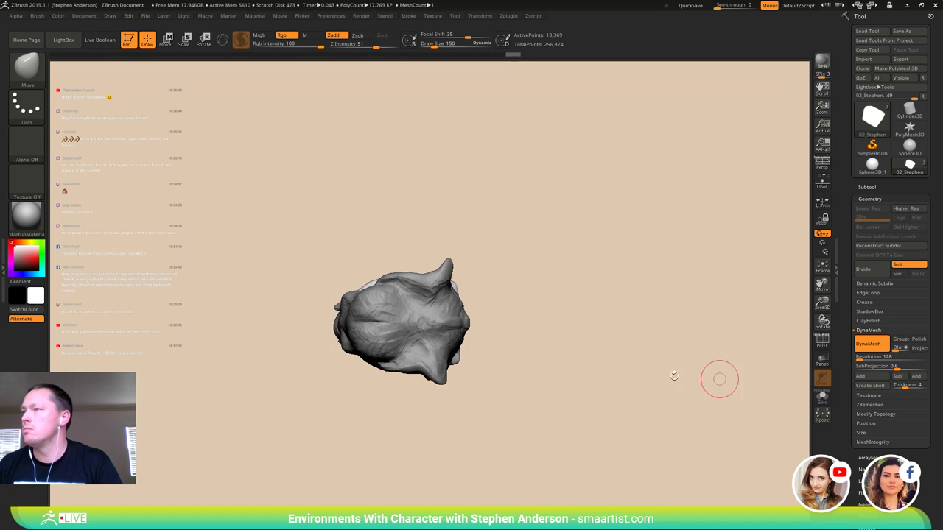
{"action": "left_click_drag", "start_coordinate": [607, 349], "coordinate": [557, 274]}
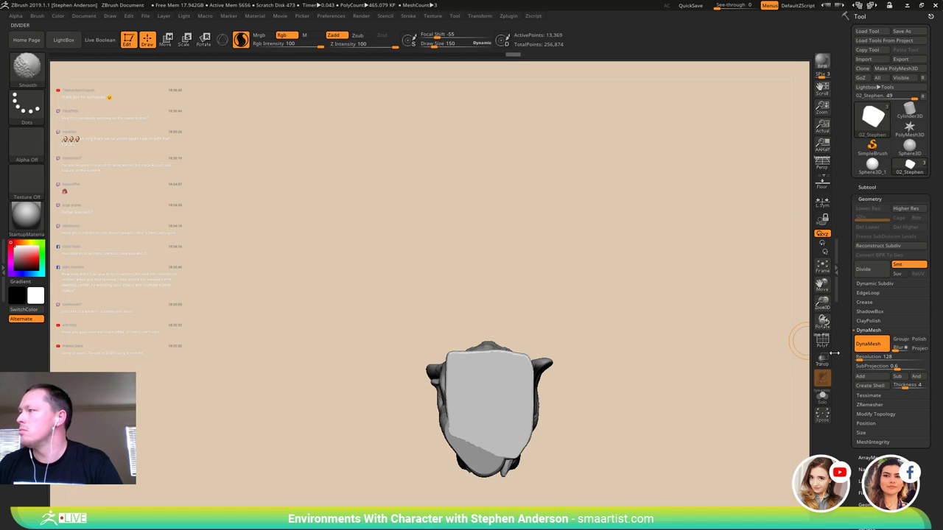
{"action": "left_click", "coordinate": [822, 360]}
{"action": "right_click_drag", "start_coordinate": [628, 309], "coordinate": [652, 385], "text": "ctrl"}
{"action": "mouse_move", "coordinate": [653, 384]}
{"action": "right_mouse_down", "text": "alt"}
{"action": "mouse_move", "coordinate": [590, 270]}
{"action": "mouse_move", "coordinate": [559, 245]}
{"action": "right_mouse_up", "text": "alt"}
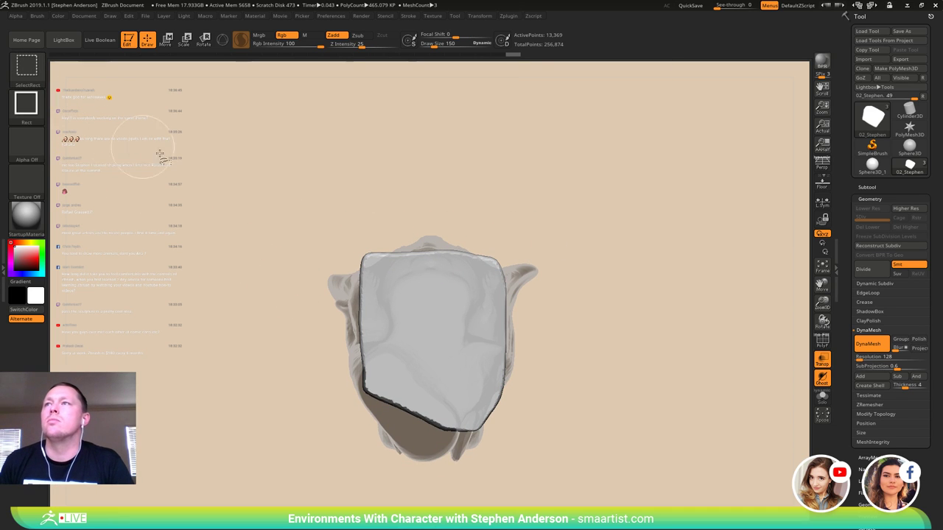
- Try to trim the slab's side with the TrimLasso brush
{"action": "left_click", "coordinate": [31, 73]}
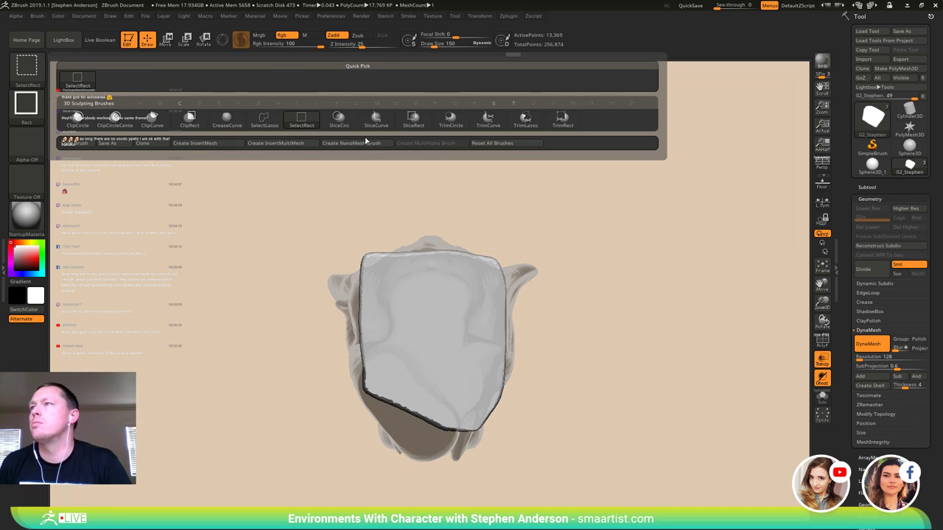
{"action": "left_click", "coordinate": [527, 122]}
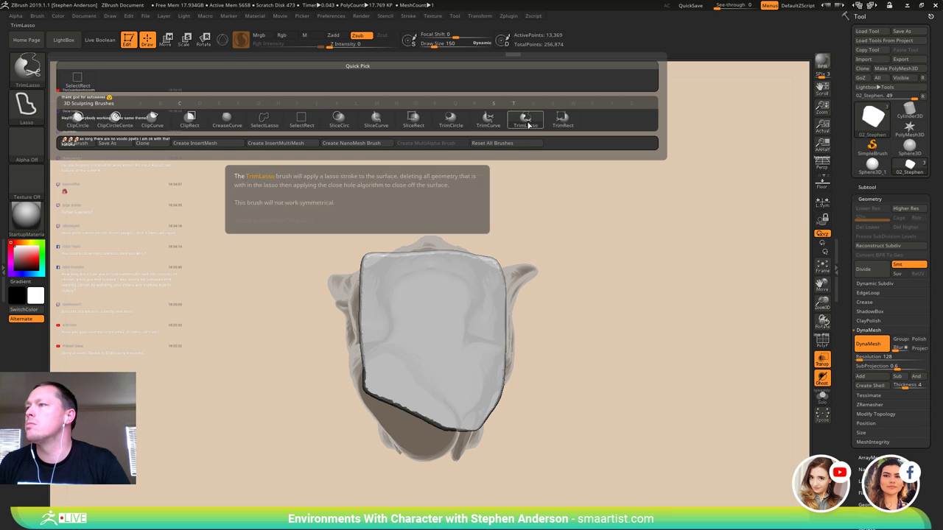
{"action": "left_click", "coordinate": [525, 125], "text": "ctrl+shift"}
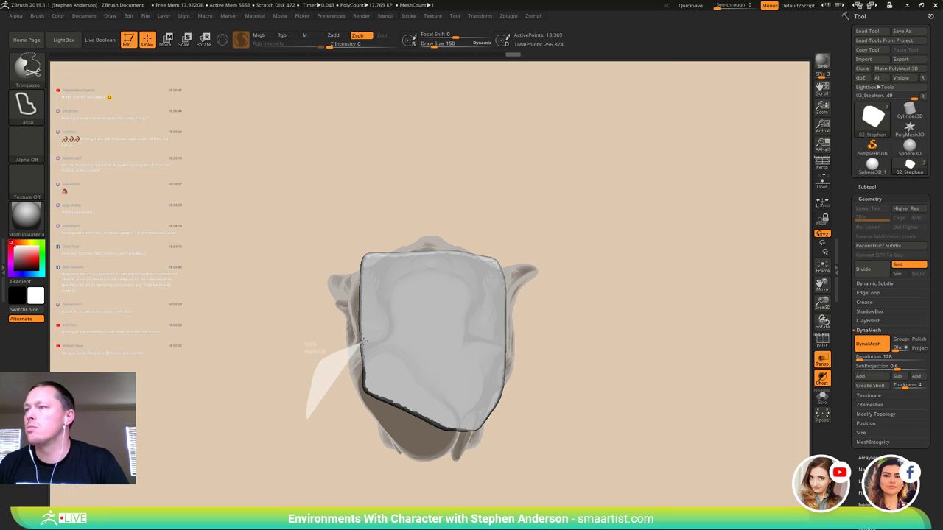
{"action": "left_click_drag", "start_coordinate": [363, 341], "coordinate": [372, 304]}
{"action": "mouse_move", "coordinate": [397, 272]}
{"action": "left_mouse_down"}
{"action": "mouse_move", "coordinate": [442, 272]}
{"action": "mouse_move", "coordinate": [483, 295]}
{"action": "mouse_move", "coordinate": [502, 328]}
{"action": "mouse_move", "coordinate": [555, 304]}
{"action": "mouse_move", "coordinate": [261, 211]}
{"action": "mouse_move", "coordinate": [219, 269]}
{"action": "left_mouse_up"}
{"action": "mouse_move", "coordinate": [417, 236]}
{"action": "right_mouse_down"}
{"action": "mouse_move", "coordinate": [521, 298]}
{"action": "mouse_move", "coordinate": [560, 364]}
{"action": "mouse_move", "coordinate": [565, 314]}
{"action": "mouse_move", "coordinate": [503, 260]}
{"action": "right_mouse_up"}
{"action": "left_click_drag", "start_coordinate": [501, 264], "coordinate": [473, 238]}
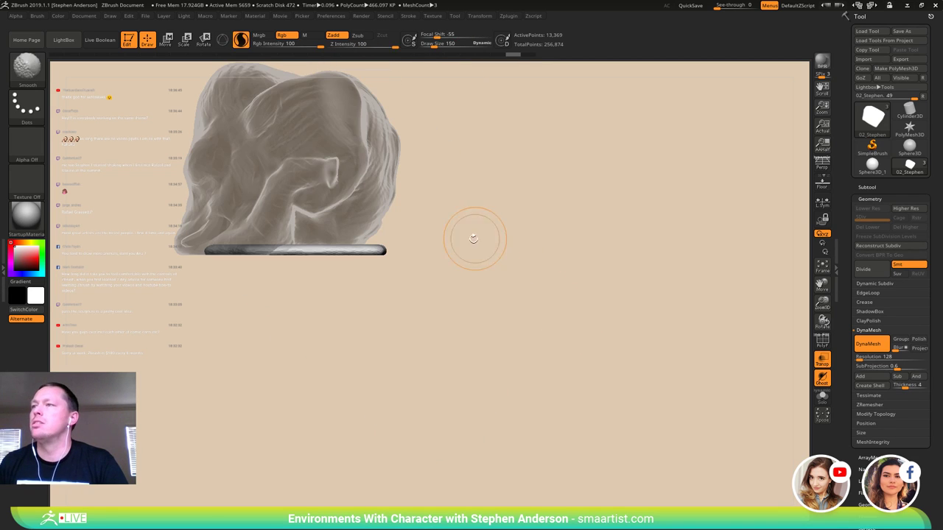
{"action": "left_click", "coordinate": [27, 74]}
{"action": "left_click", "coordinate": [115, 79], "text": "ctrl+shift"}
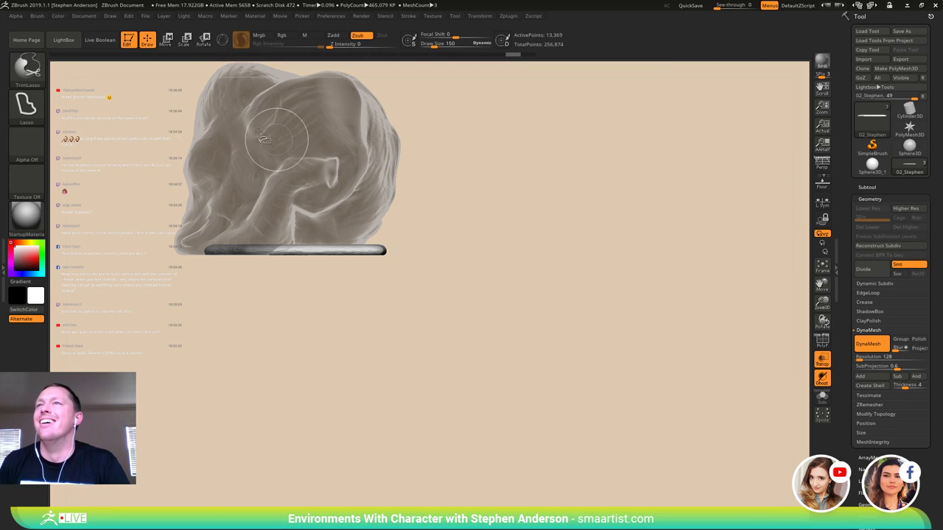
- Trim the slab's outline with the TrimCurve brush, following the rounded contour of the sculpture's underside
{"action": "left_click", "coordinate": [28, 74]}
{"action": "left_click", "coordinate": [494, 124], "text": "ctrl+shift"}
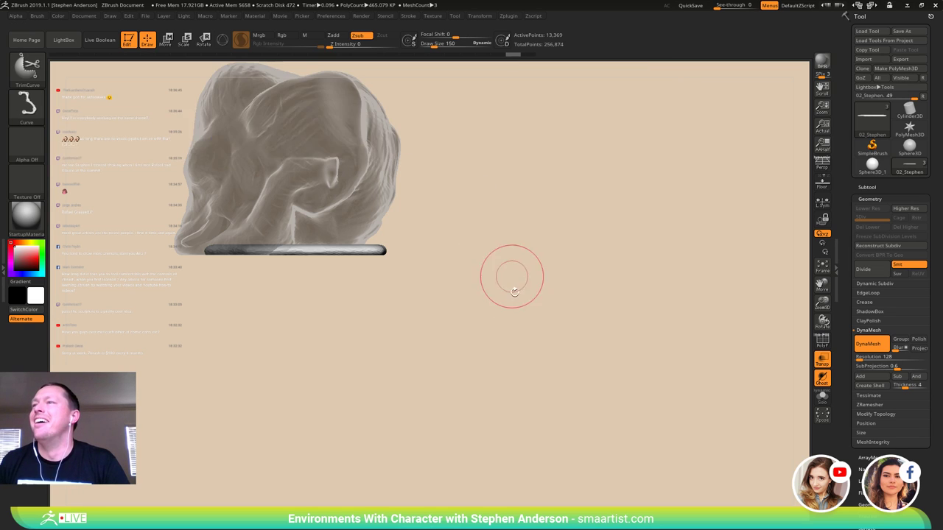
{"action": "left_click_drag", "start_coordinate": [512, 277], "coordinate": [489, 262]}
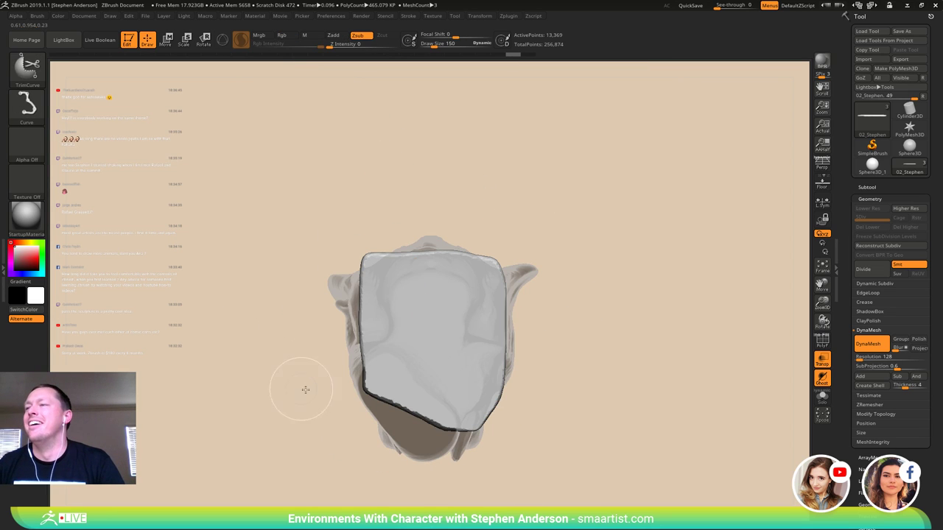
{"action": "left_click_drag", "start_coordinate": [304, 386], "coordinate": [368, 337]}
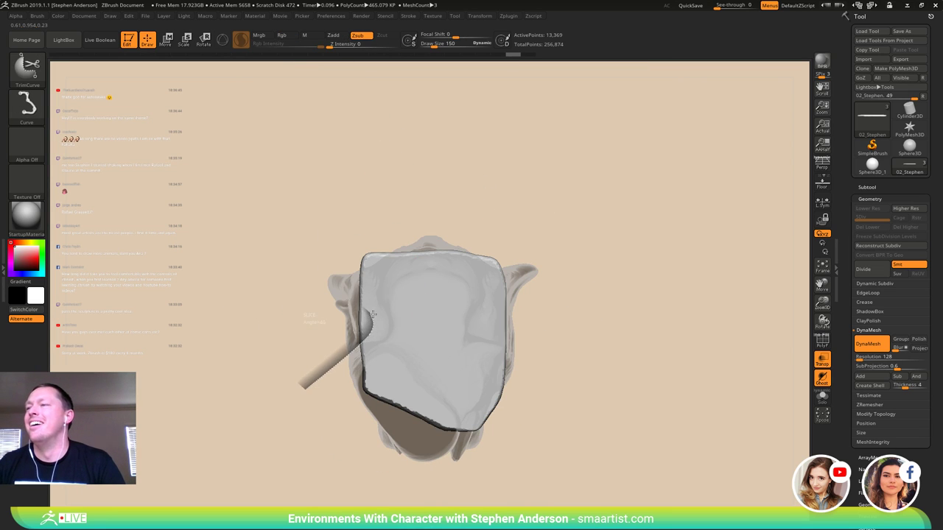
{"action": "mouse_move", "coordinate": [374, 272]}
{"action": "left_mouse_down"}
{"action": "mouse_move", "coordinate": [410, 248]}
{"action": "mouse_move", "coordinate": [473, 254]}
{"action": "mouse_move", "coordinate": [486, 282]}
{"action": "left_mouse_up"}
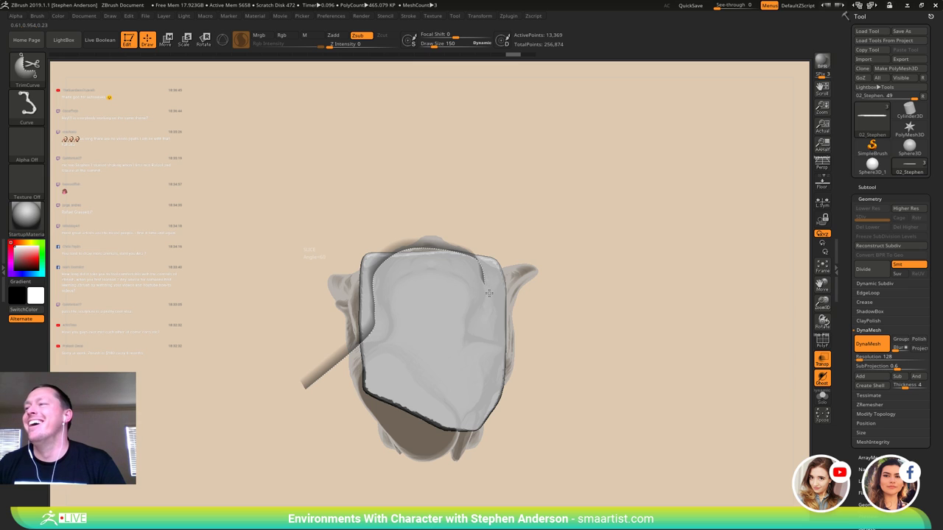
{"action": "left_click_drag", "start_coordinate": [513, 328], "coordinate": [536, 342]}
{"action": "mouse_move", "coordinate": [416, 284]}
{"action": "right_mouse_down"}
{"action": "mouse_move", "coordinate": [398, 326]}
{"action": "mouse_move", "coordinate": [414, 305]}
{"action": "mouse_move", "coordinate": [439, 324]}
{"action": "right_mouse_up"}
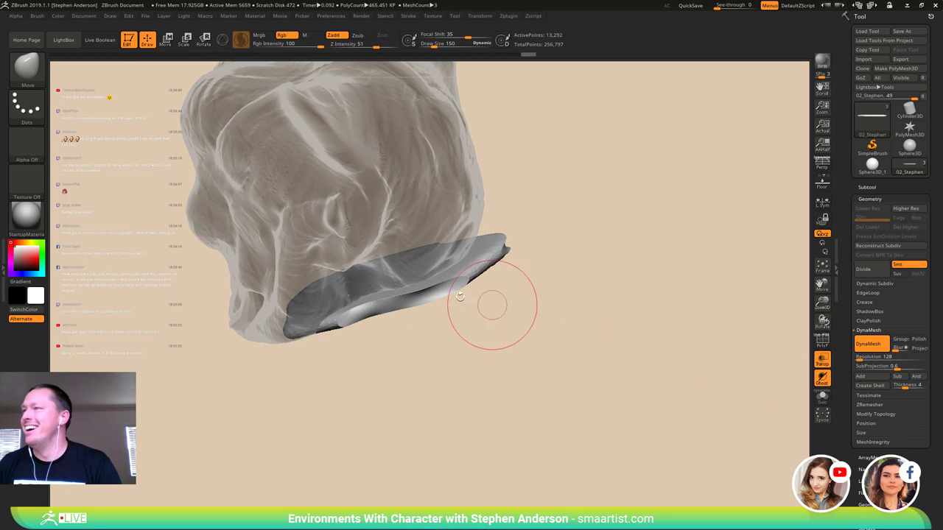
{"action": "right_click_drag", "start_coordinate": [427, 281], "coordinate": [411, 298]}
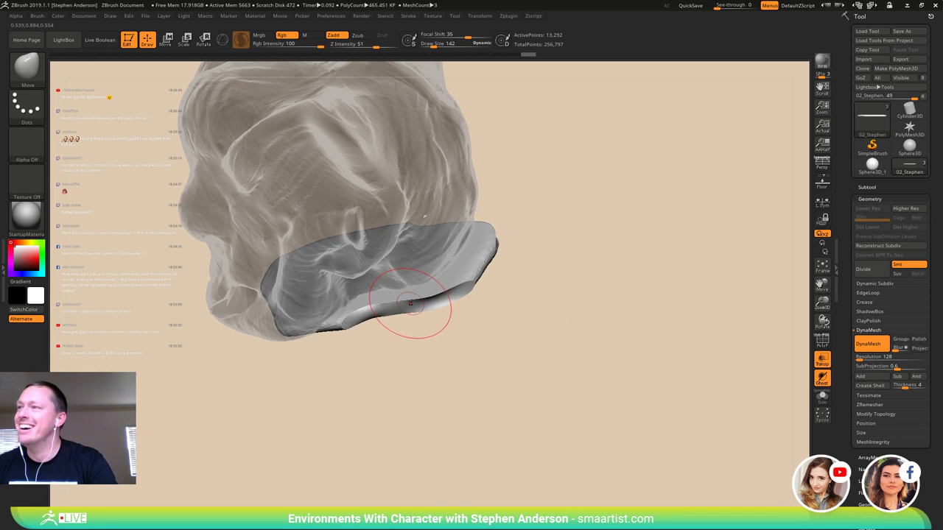
- Smooth the trimmed edges of the slab around its rim from several angles
{"action": "key", "text": "shift"}
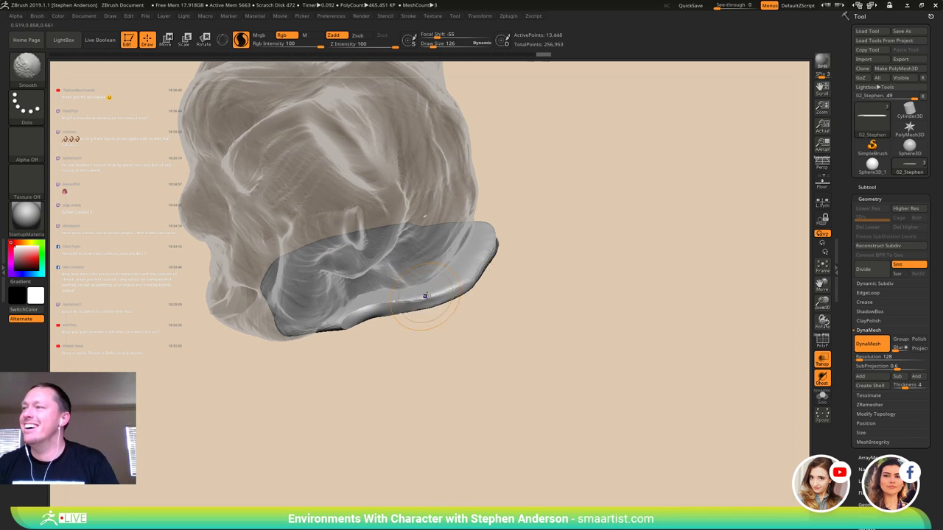
{"action": "left_click_drag", "start_coordinate": [352, 316], "coordinate": [362, 313], "text": "shift"}
{"action": "mouse_move", "coordinate": [363, 313]}
{"action": "right_mouse_down"}
{"action": "mouse_move", "coordinate": [427, 266]}
{"action": "mouse_move", "coordinate": [441, 289]}
{"action": "right_mouse_up"}
{"action": "mouse_move", "coordinate": [471, 241]}
{"action": "left_mouse_down", "text": "shift"}
{"action": "mouse_move", "coordinate": [486, 229]}
{"action": "mouse_move", "coordinate": [419, 252]}
{"action": "left_mouse_up", "text": "shift"}
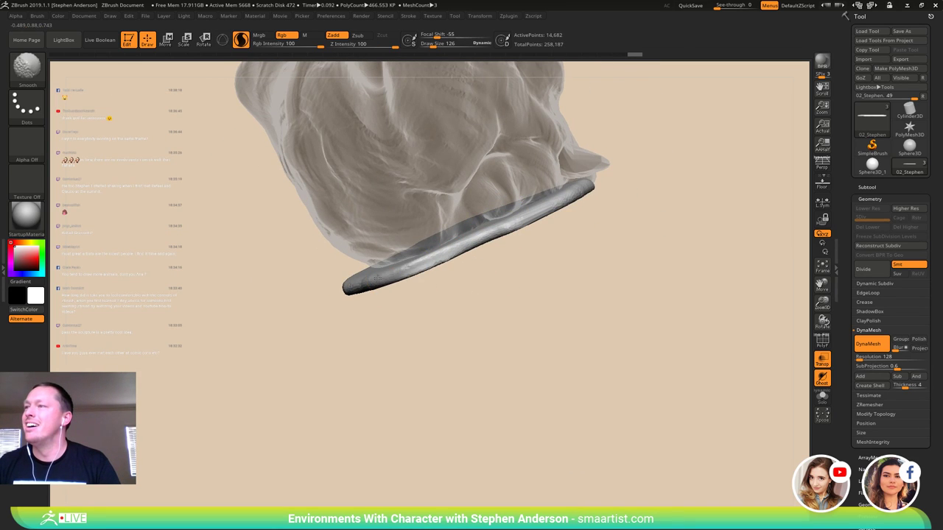
{"action": "mouse_move", "coordinate": [419, 253]}
{"action": "right_mouse_down"}
{"action": "mouse_move", "coordinate": [428, 276]}
{"action": "mouse_move", "coordinate": [436, 267]}
{"action": "right_mouse_up"}
{"action": "left_click_drag", "start_coordinate": [436, 267], "coordinate": [446, 249], "text": "shift"}
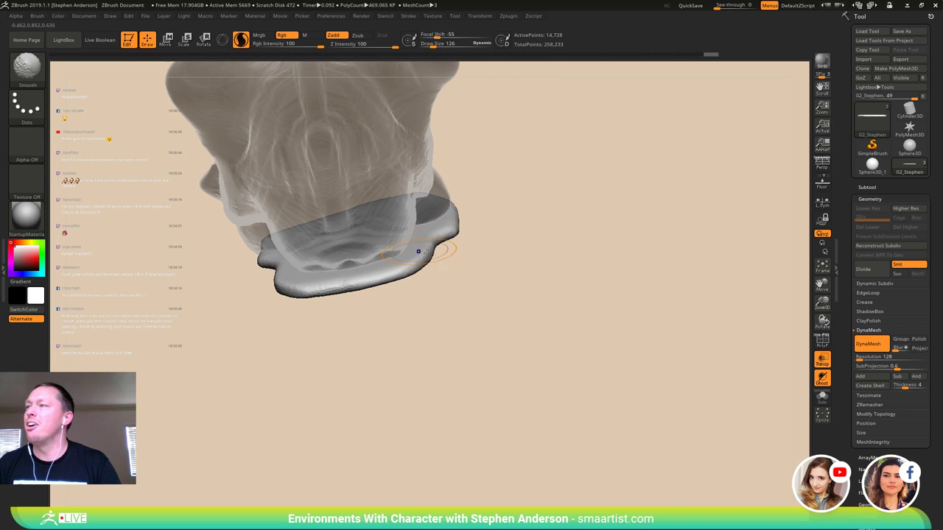
{"action": "mouse_move", "coordinate": [446, 249]}
{"action": "right_mouse_down"}
{"action": "mouse_move", "coordinate": [427, 214]}
{"action": "mouse_move", "coordinate": [403, 200]}
{"action": "mouse_move", "coordinate": [422, 251]}
{"action": "mouse_move", "coordinate": [394, 293]}
{"action": "mouse_move", "coordinate": [412, 405]}
{"action": "mouse_move", "coordinate": [507, 298]}
{"action": "mouse_move", "coordinate": [379, 327]}
{"action": "mouse_move", "coordinate": [445, 298]}
{"action": "mouse_move", "coordinate": [469, 301]}
{"action": "mouse_move", "coordinate": [440, 311]}
{"action": "mouse_move", "coordinate": [505, 301]}
{"action": "mouse_move", "coordinate": [402, 255]}
{"action": "mouse_move", "coordinate": [419, 280]}
{"action": "mouse_move", "coordinate": [435, 282]}
{"action": "right_mouse_up"}
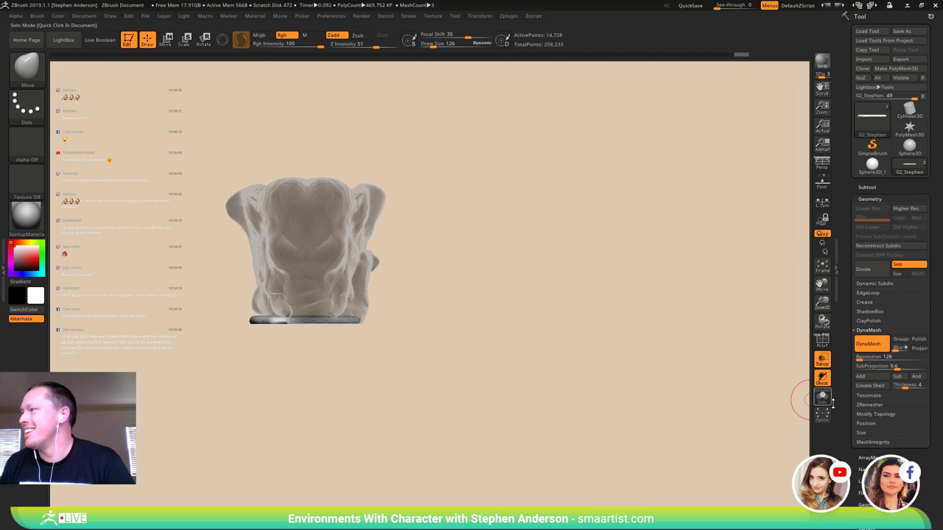
- Turn off transparency and examine how the slab sits beneath the solid sculpture from the front and side
{"action": "left_click", "coordinate": [825, 361]}
{"action": "left_click_drag", "start_coordinate": [586, 305], "coordinate": [486, 295]}
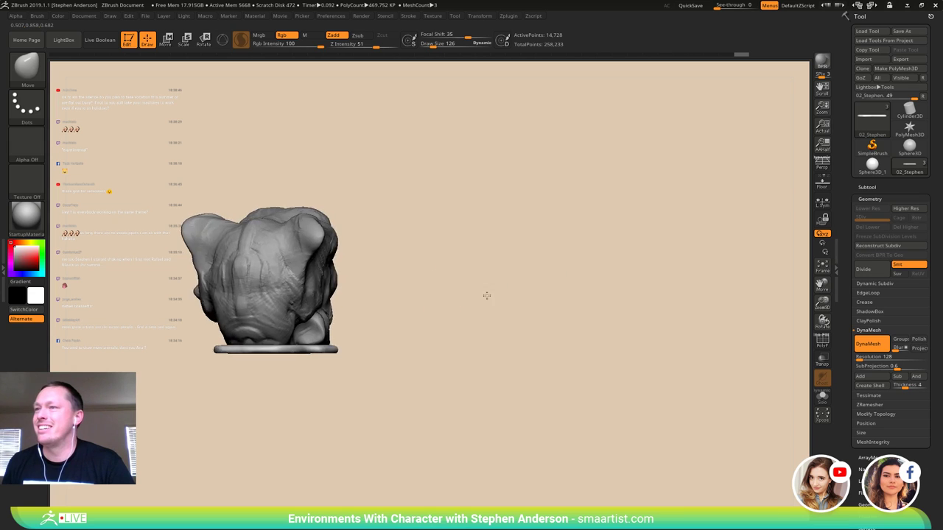
{"action": "mouse_move", "coordinate": [486, 296]}
{"action": "right_mouse_down"}
{"action": "mouse_move", "coordinate": [356, 326]}
{"action": "mouse_move", "coordinate": [328, 381]}
{"action": "mouse_move", "coordinate": [265, 380]}
{"action": "mouse_move", "coordinate": [277, 362]}
{"action": "right_mouse_up"}
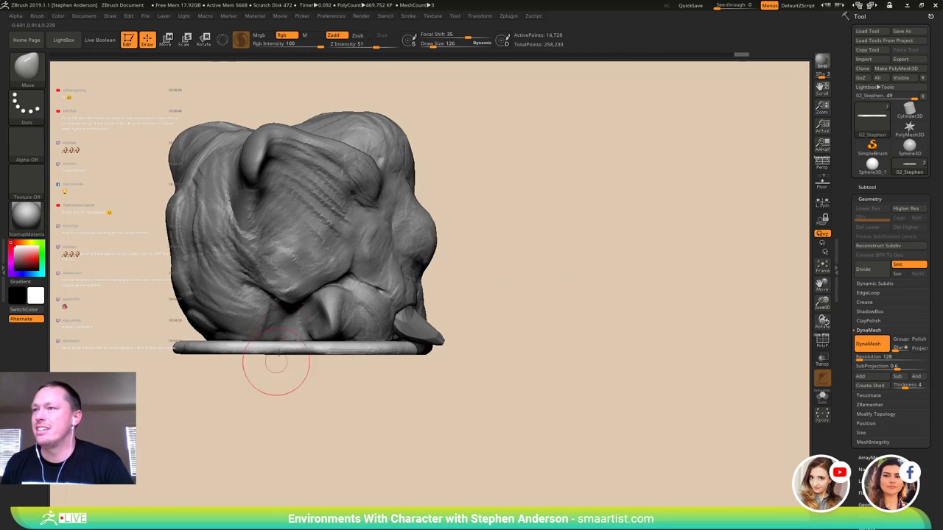
- Select the creature sculpture and build up its lower side folds just above the slab using ClayBuildup at draw size 112
{"action": "left_click", "coordinate": [263, 292], "text": "alt"}
{"action": "right_click_drag", "start_coordinate": [264, 293], "coordinate": [281, 318]}
{"action": "key", "text": "b"}
{"action": "key", "text": "c"}
{"action": "key", "text": "b"}
{"action": "key", "text": "s"}
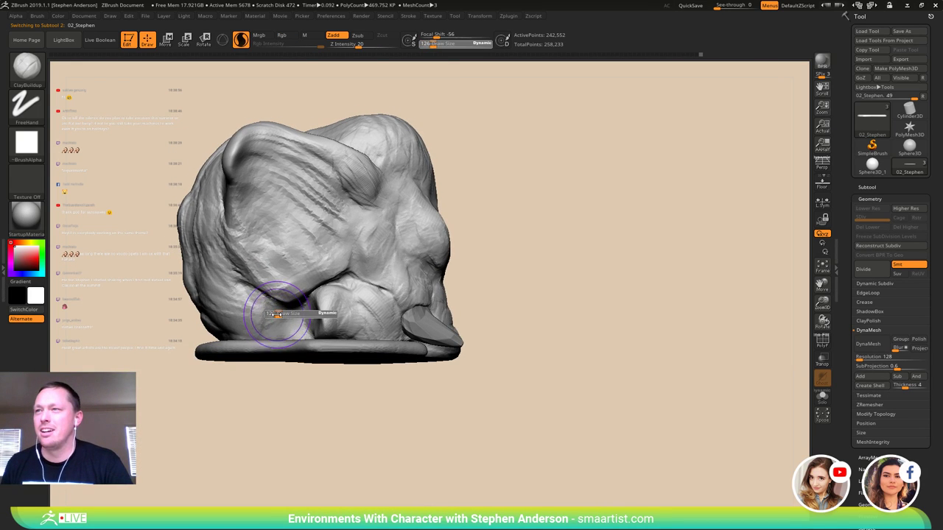
{"action": "left_click_drag", "start_coordinate": [277, 314], "coordinate": [279, 314]}
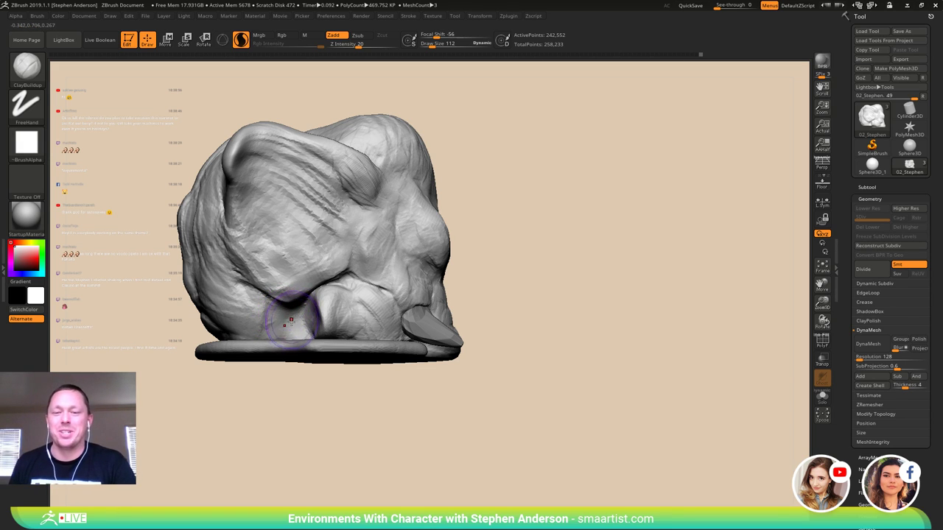
{"action": "mouse_move", "coordinate": [288, 316]}
{"action": "right_mouse_down"}
{"action": "mouse_move", "coordinate": [353, 307]}
{"action": "mouse_move", "coordinate": [107, 331]}
{"action": "mouse_move", "coordinate": [274, 325]}
{"action": "mouse_move", "coordinate": [200, 334]}
{"action": "right_mouse_up"}
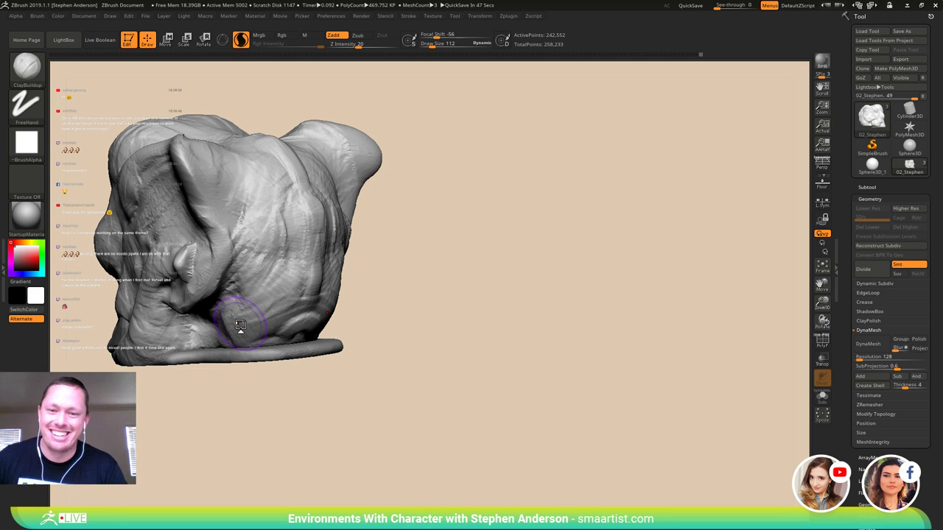
{"action": "mouse_move", "coordinate": [268, 257]}
{"action": "right_mouse_down"}
{"action": "mouse_move", "coordinate": [280, 275]}
{"action": "mouse_move", "coordinate": [274, 289]}
{"action": "right_mouse_up"}
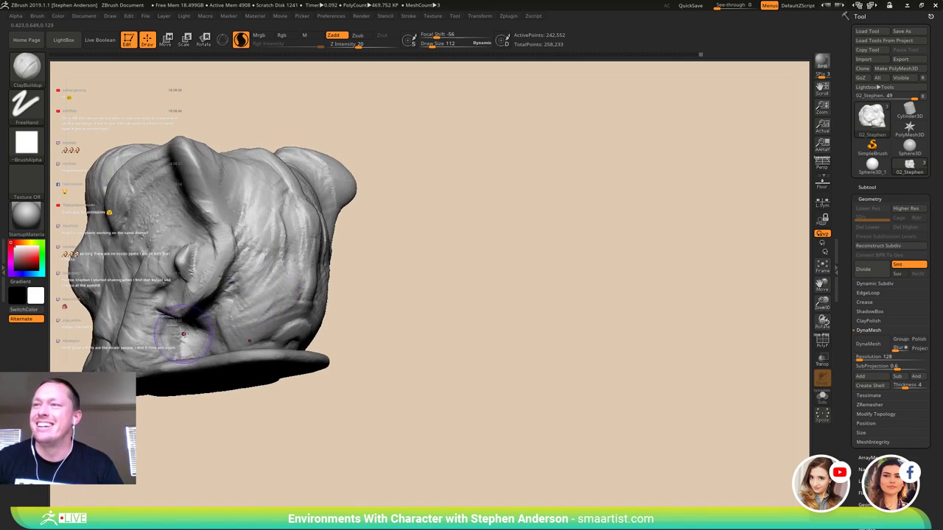
{"action": "mouse_move", "coordinate": [183, 334]}
{"action": "left_mouse_down"}
{"action": "mouse_move", "coordinate": [216, 328]}
{"action": "mouse_move", "coordinate": [203, 339]}
{"action": "left_mouse_up"}
{"action": "mouse_move", "coordinate": [265, 332]}
{"action": "right_mouse_down"}
{"action": "mouse_move", "coordinate": [240, 331]}
{"action": "mouse_move", "coordinate": [265, 330]}
{"action": "right_mouse_up"}
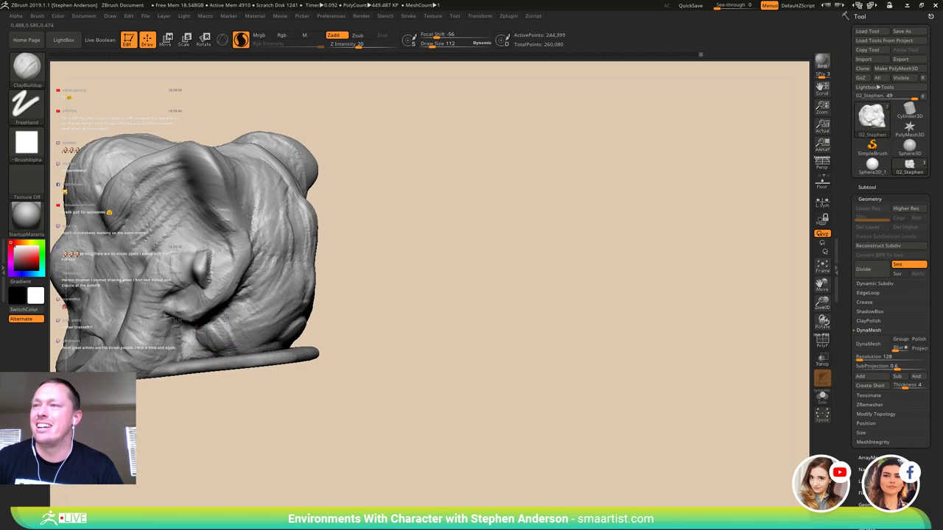
{"action": "mouse_move", "coordinate": [225, 319]}
{"action": "left_mouse_down"}
{"action": "mouse_move", "coordinate": [237, 332]}
{"action": "mouse_move", "coordinate": [223, 326]}
{"action": "left_mouse_up"}
{"action": "mouse_move", "coordinate": [225, 325]}
{"action": "right_mouse_down"}
{"action": "mouse_move", "coordinate": [254, 329]}
{"action": "mouse_move", "coordinate": [238, 328]}
{"action": "right_mouse_up"}
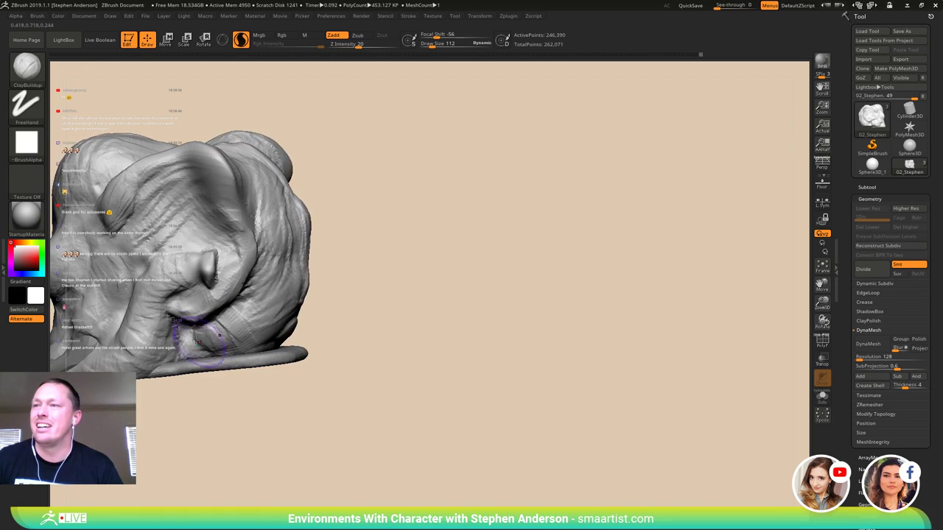
{"action": "left_click_drag", "start_coordinate": [195, 344], "coordinate": [218, 336]}
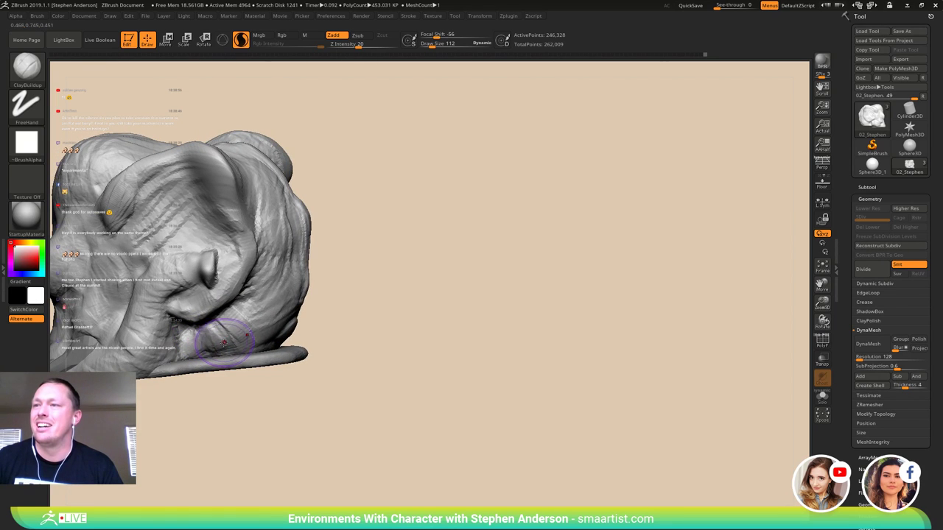
- Isolate the creature sculpture and switch to the Move brush, with its lower side in view
{"action": "mouse_move", "coordinate": [388, 332]}
{"action": "left_mouse_down"}
{"action": "mouse_move", "coordinate": [279, 336]}
{"action": "mouse_move", "coordinate": [289, 331]}
{"action": "left_mouse_up"}
{"action": "left_click", "coordinate": [823, 402]}
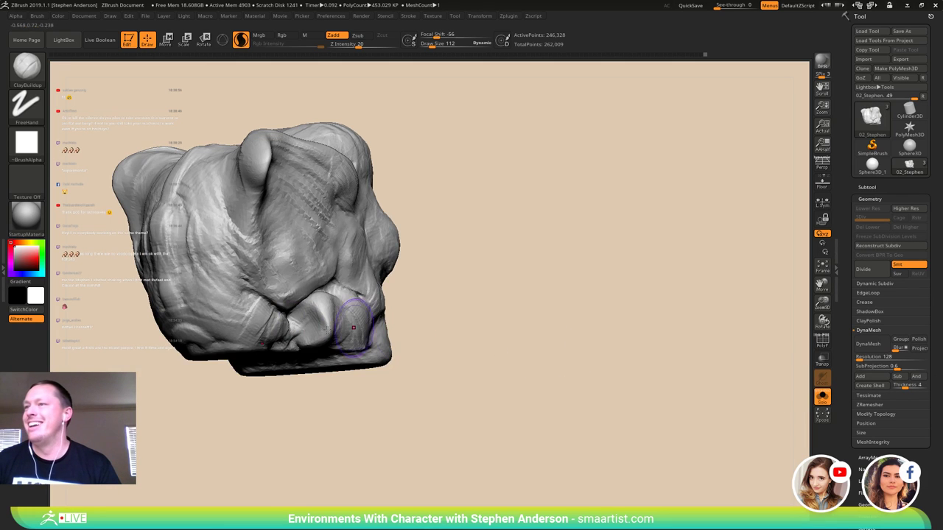
{"action": "right_click_drag", "start_coordinate": [353, 319], "coordinate": [324, 235]}
{"action": "key", "text": "b"}
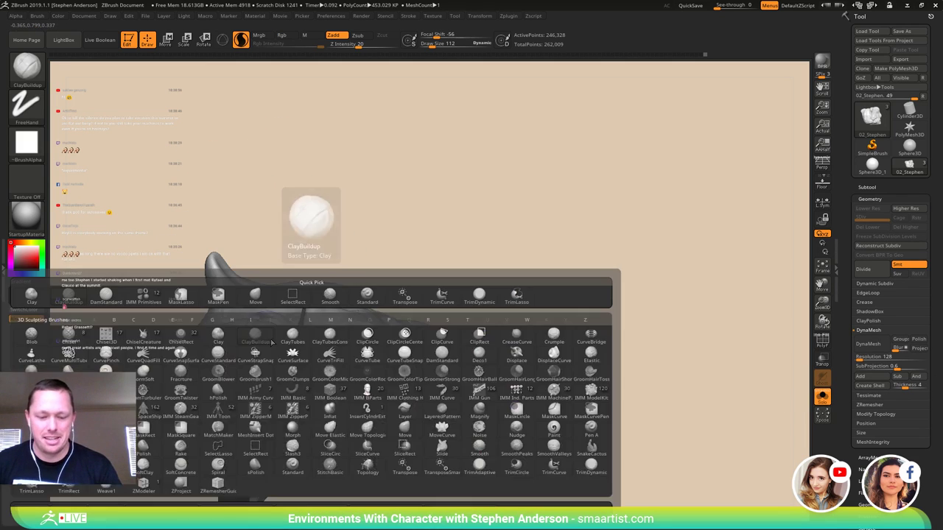
{"action": "key", "text": "m"}
{"action": "key", "text": "v"}
{"action": "right_click_drag", "start_coordinate": [287, 331], "coordinate": [296, 388]}
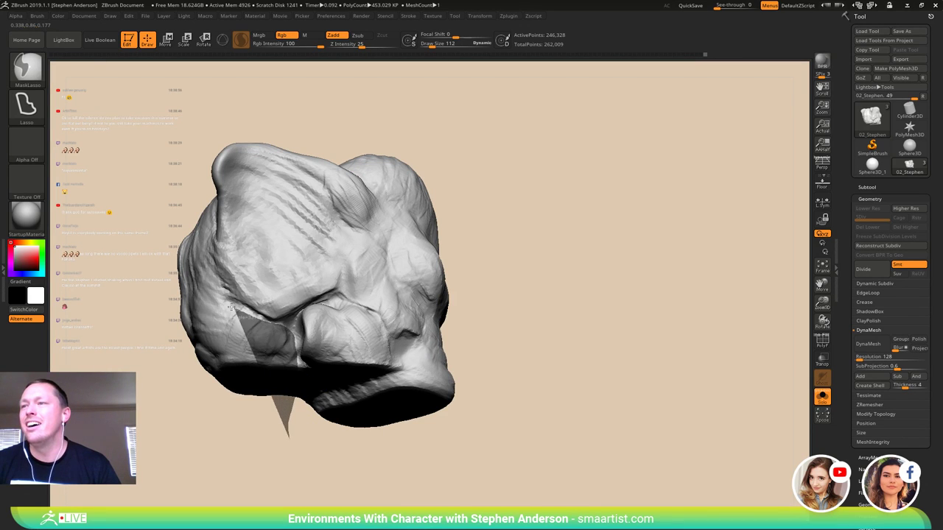
- Lasso-mask the lower section on the creature's underside, cut away the excess mask, and invert the mask
{"action": "left_click_drag", "start_coordinate": [230, 399], "coordinate": [234, 394], "text": "ctrl"}
{"action": "right_click_drag", "start_coordinate": [237, 279], "coordinate": [156, 268]}
{"action": "left_click_drag", "start_coordinate": [454, 234], "coordinate": [313, 325], "text": "ctrl"}
{"action": "mouse_move", "coordinate": [260, 320]}
{"action": "left_mouse_down", "text": "ctrl+alt"}
{"action": "mouse_move", "coordinate": [236, 309]}
{"action": "mouse_move", "coordinate": [168, 202]}
{"action": "mouse_move", "coordinate": [390, 250]}
{"action": "left_mouse_up", "text": "ctrl+alt"}
{"action": "mouse_move", "coordinate": [552, 273]}
{"action": "left_mouse_down"}
{"action": "mouse_move", "coordinate": [486, 279]}
{"action": "mouse_move", "coordinate": [557, 261]}
{"action": "mouse_move", "coordinate": [406, 255]}
{"action": "mouse_move", "coordinate": [362, 295]}
{"action": "mouse_move", "coordinate": [366, 250]}
{"action": "left_mouse_up"}
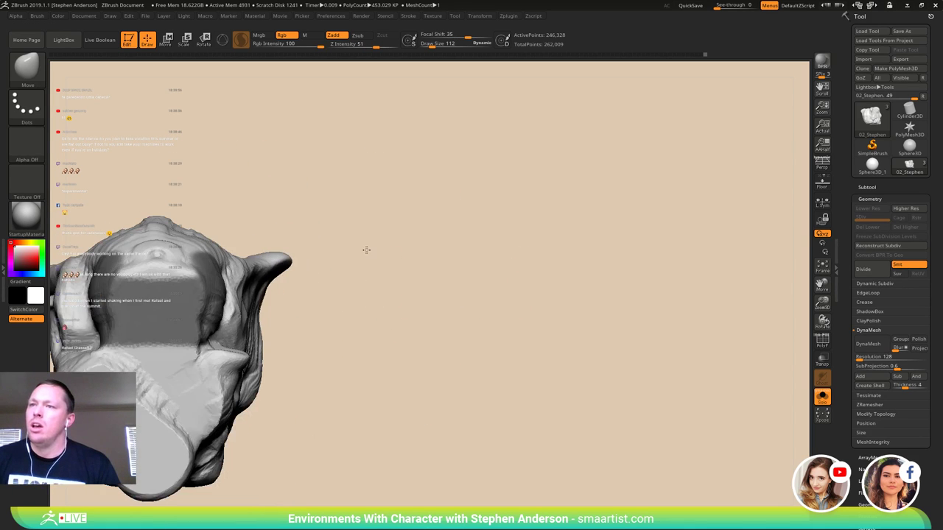
{"action": "left_click", "coordinate": [297, 200], "text": "ctrl"}
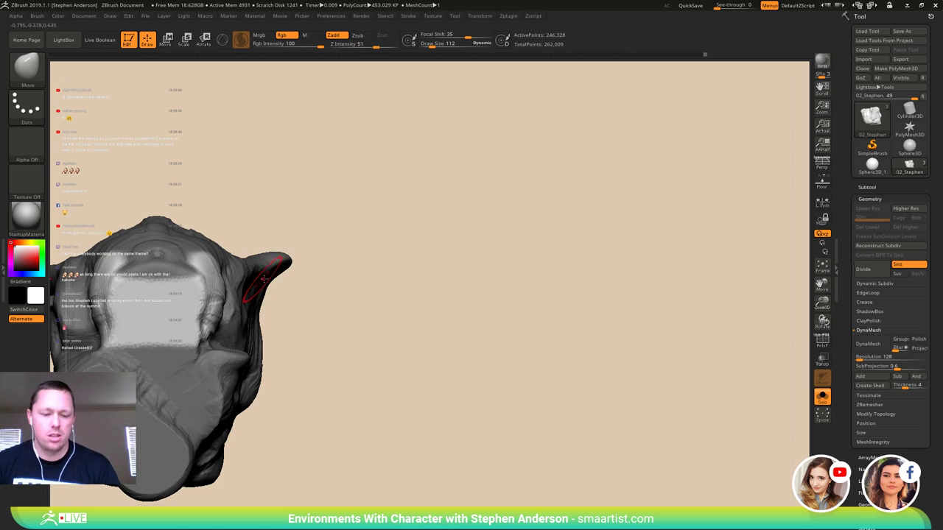
- Widen the unmasked lower section symmetrically by moving it outward along X about 0.21 with the gizmo
{"action": "key", "text": "w"}
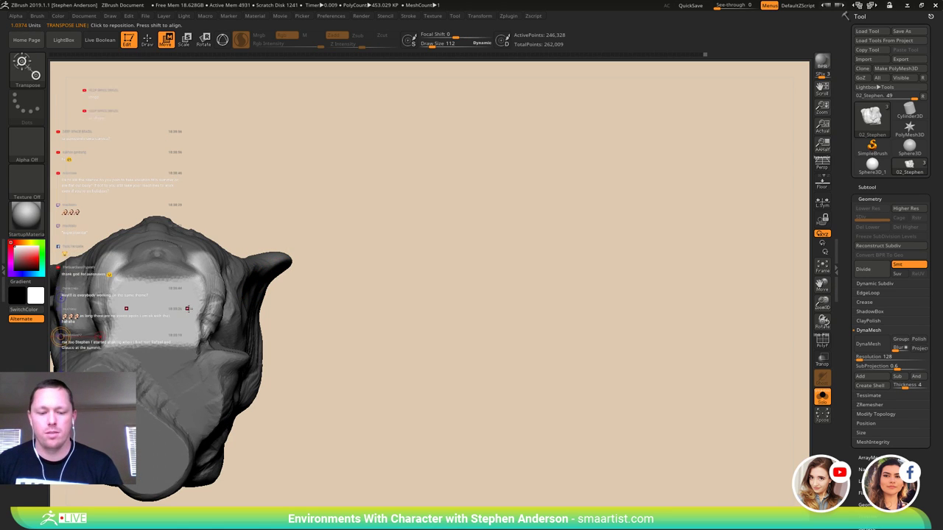
{"action": "key", "text": "y"}
{"action": "left_click", "coordinate": [194, 307]}
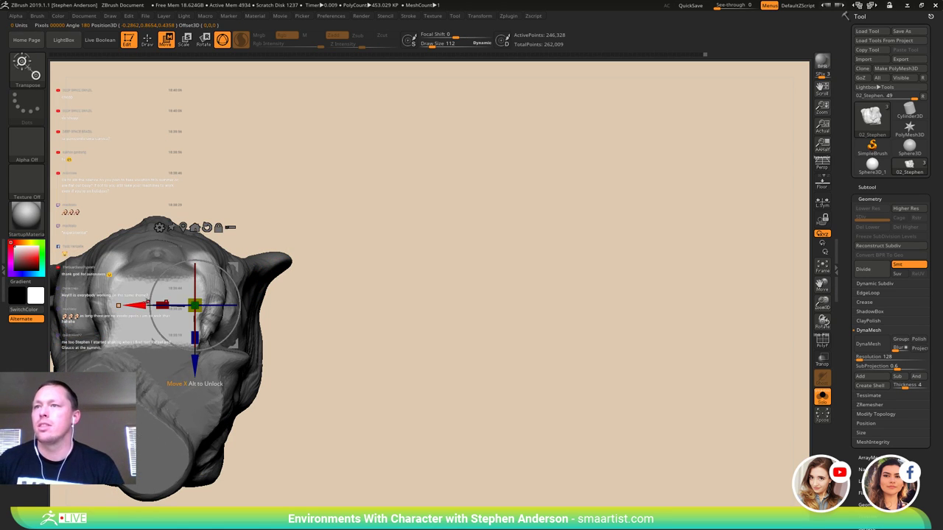
{"action": "left_click_drag", "start_coordinate": [136, 306], "coordinate": [165, 306]}
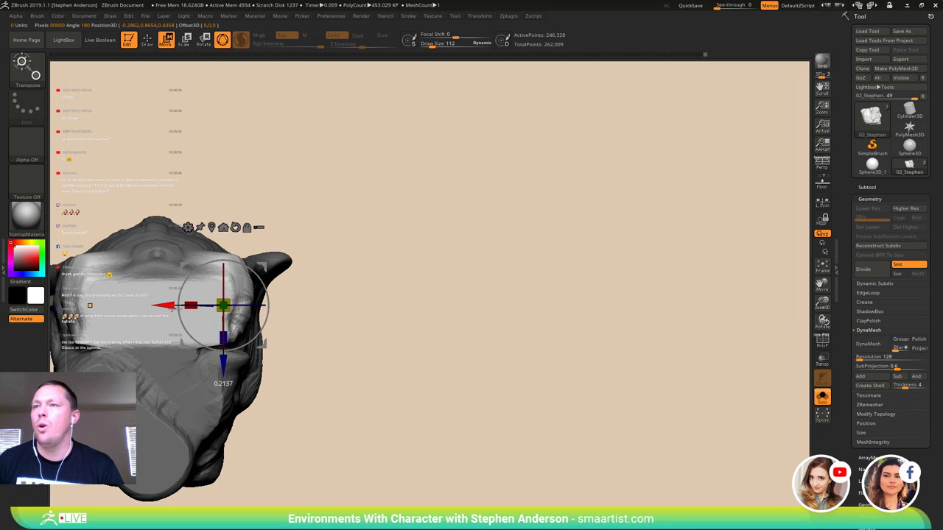
{"action": "right_click_drag", "start_coordinate": [193, 308], "coordinate": [356, 301]}
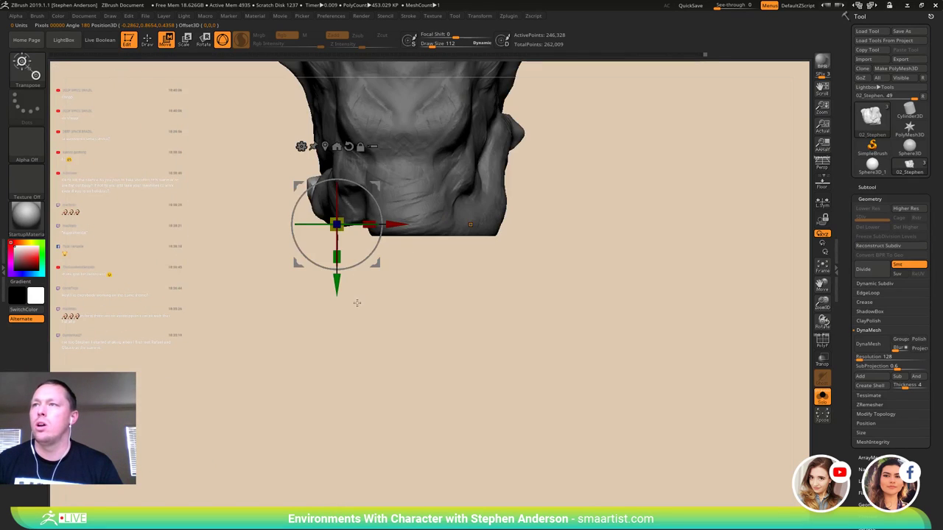
- Try rotating the sides of the unmasked lower section about 25 degrees with the gizmo
{"action": "right_click_drag", "start_coordinate": [399, 246], "coordinate": [508, 213]}
{"action": "right_click_drag", "start_coordinate": [368, 214], "coordinate": [428, 269], "text": "alt"}
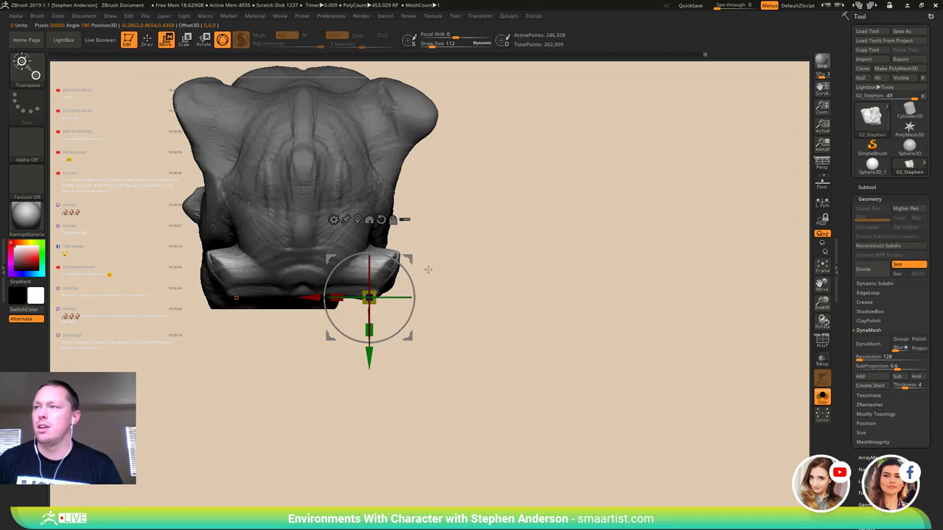
{"action": "left_click_drag", "start_coordinate": [409, 280], "coordinate": [398, 264]}
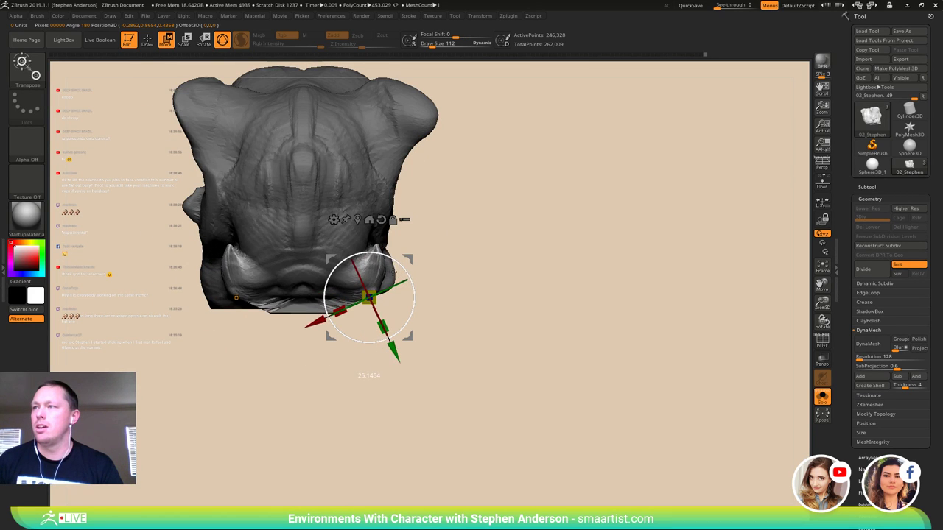
{"action": "key", "text": "ctrl+z"}
- Lasso-mask the central underside so only the outer sides of the lower section remain unmasked
{"action": "right_click_drag", "start_coordinate": [324, 367], "coordinate": [333, 196]}
{"action": "mouse_move", "coordinate": [398, 117]}
{"action": "left_mouse_down", "text": "ctrl"}
{"action": "mouse_move", "coordinate": [334, 209]}
{"action": "mouse_move", "coordinate": [358, 312]}
{"action": "mouse_move", "coordinate": [281, 320]}
{"action": "mouse_move", "coordinate": [353, 144]}
{"action": "mouse_move", "coordinate": [383, 127]}
{"action": "left_mouse_up", "text": "ctrl"}
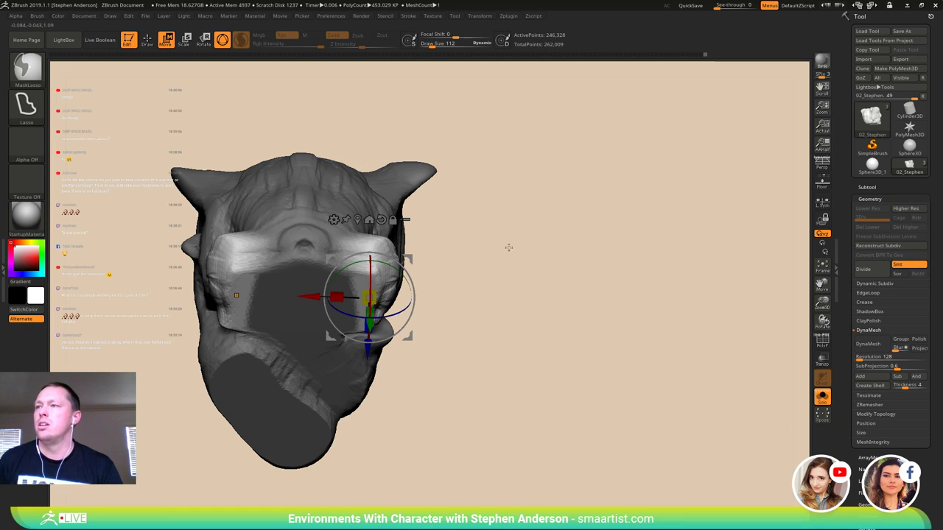
{"action": "left_click_drag", "start_coordinate": [508, 248], "coordinate": [506, 317]}
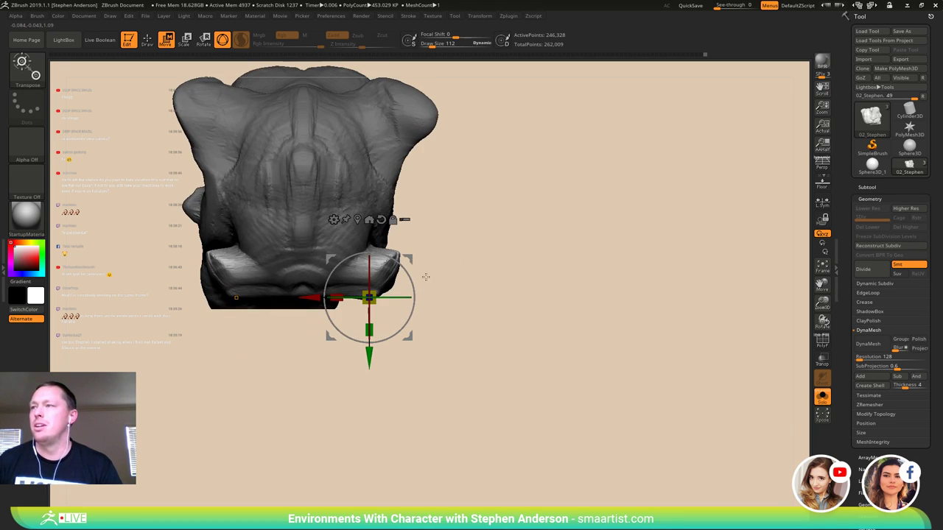
- Rotate the unmasked side lobes symmetrically in the front view and shift them slightly inward with the gizmo
{"action": "mouse_move", "coordinate": [464, 278]}
{"action": "left_mouse_down"}
{"action": "mouse_move", "coordinate": [407, 276]}
{"action": "mouse_move", "coordinate": [455, 267]}
{"action": "mouse_move", "coordinate": [471, 287]}
{"action": "mouse_move", "coordinate": [434, 259]}
{"action": "mouse_move", "coordinate": [511, 273]}
{"action": "mouse_move", "coordinate": [494, 306]}
{"action": "left_mouse_up"}
{"action": "key", "text": "q"}
{"action": "key", "text": "w"}
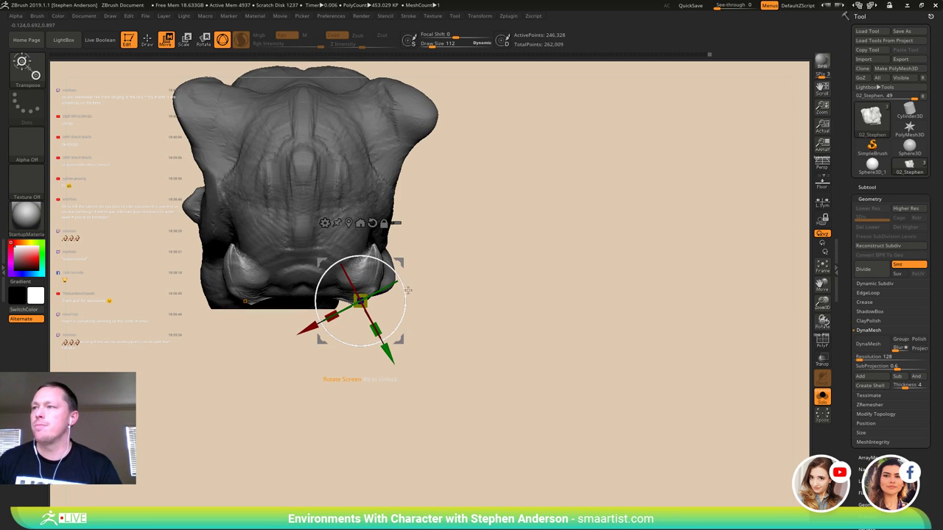
{"action": "left_click_drag", "start_coordinate": [407, 291], "coordinate": [469, 273]}
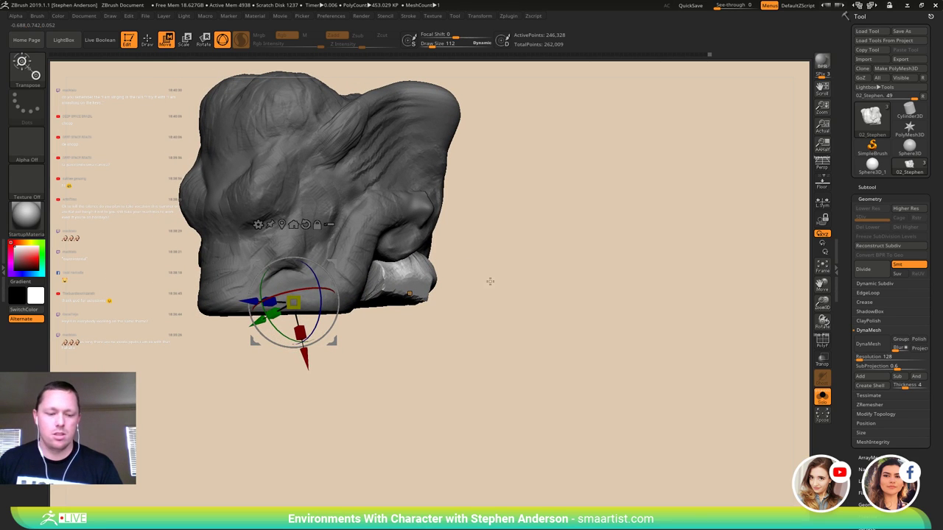
- Return to draw mode, smooth the rotated side lobes along the creature's lower edge, and clear the mask
{"action": "key", "text": "q"}
{"action": "left_click_drag", "start_coordinate": [371, 292], "coordinate": [380, 279], "text": "shift"}
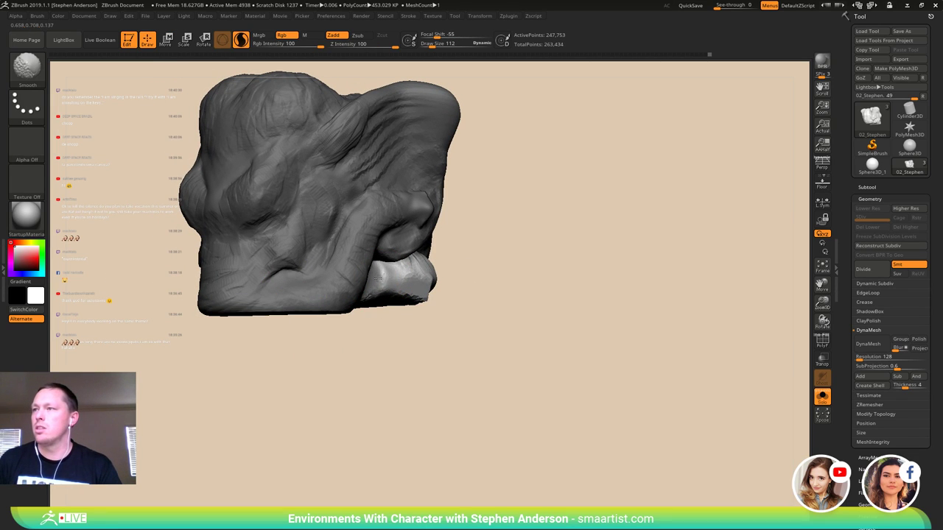
{"action": "left_click_drag", "start_coordinate": [545, 269], "coordinate": [464, 266]}
{"action": "left_click_drag", "start_coordinate": [580, 306], "coordinate": [482, 298]}
{"action": "left_click_drag", "start_coordinate": [559, 271], "coordinate": [574, 289], "text": "shift"}
{"action": "mouse_move", "coordinate": [551, 335]}
{"action": "left_mouse_down"}
{"action": "mouse_move", "coordinate": [508, 324]}
{"action": "mouse_move", "coordinate": [571, 270]}
{"action": "left_mouse_up"}
{"action": "left_click_drag", "start_coordinate": [523, 306], "coordinate": [526, 299], "text": "shift"}
{"action": "mouse_move", "coordinate": [628, 273]}
{"action": "left_mouse_down"}
{"action": "mouse_move", "coordinate": [636, 256]}
{"action": "mouse_move", "coordinate": [578, 294]}
{"action": "mouse_move", "coordinate": [605, 283]}
{"action": "mouse_move", "coordinate": [549, 276]}
{"action": "mouse_move", "coordinate": [589, 293]}
{"action": "mouse_move", "coordinate": [554, 246]}
{"action": "mouse_move", "coordinate": [541, 185]}
{"action": "left_mouse_up"}
{"action": "right_click_drag", "start_coordinate": [519, 171], "coordinate": [435, 268], "text": "alt"}
{"action": "mouse_move", "coordinate": [429, 268]}
{"action": "left_mouse_down", "text": "shift"}
{"action": "mouse_move", "coordinate": [423, 262]}
{"action": "mouse_move", "coordinate": [455, 277]}
{"action": "left_mouse_up", "text": "shift"}
{"action": "right_click_drag", "start_coordinate": [452, 263], "coordinate": [454, 361]}
{"action": "right_click_drag", "start_coordinate": [461, 266], "coordinate": [462, 256]}
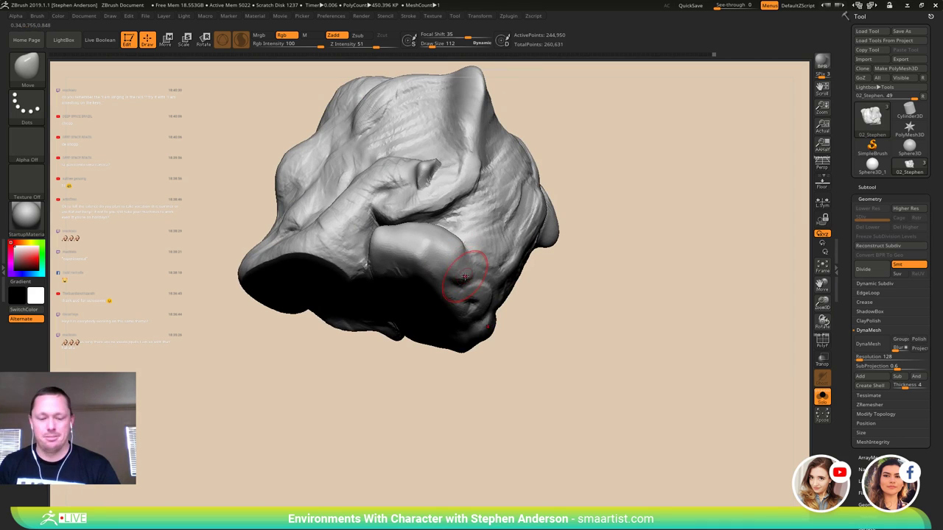
- Flatten the bumpy lower side of the creature with the TrimDynamic brush
{"action": "key", "text": "b"}
{"action": "key", "text": "t"}
{"action": "key", "text": "d"}
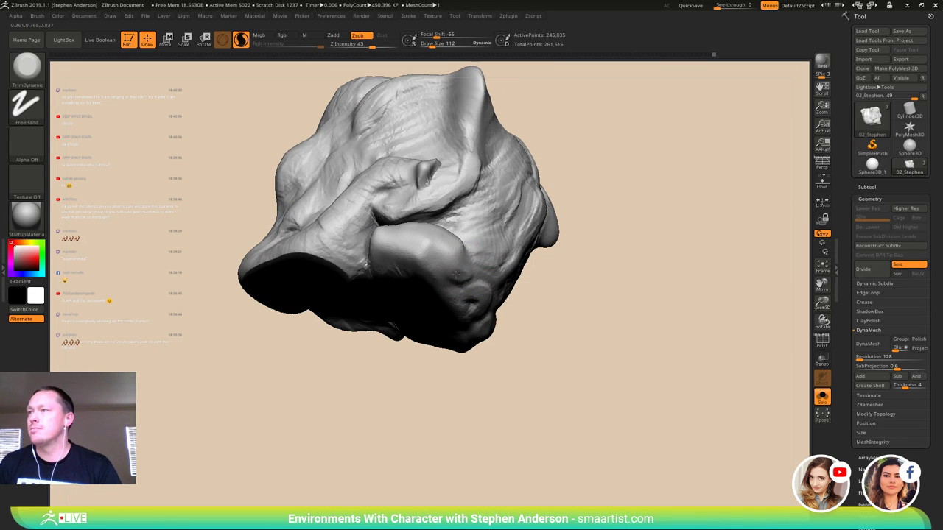
- Build up the lower side lobe and the folds behind it with the ClayBuildup brush
{"action": "key", "text": "b"}
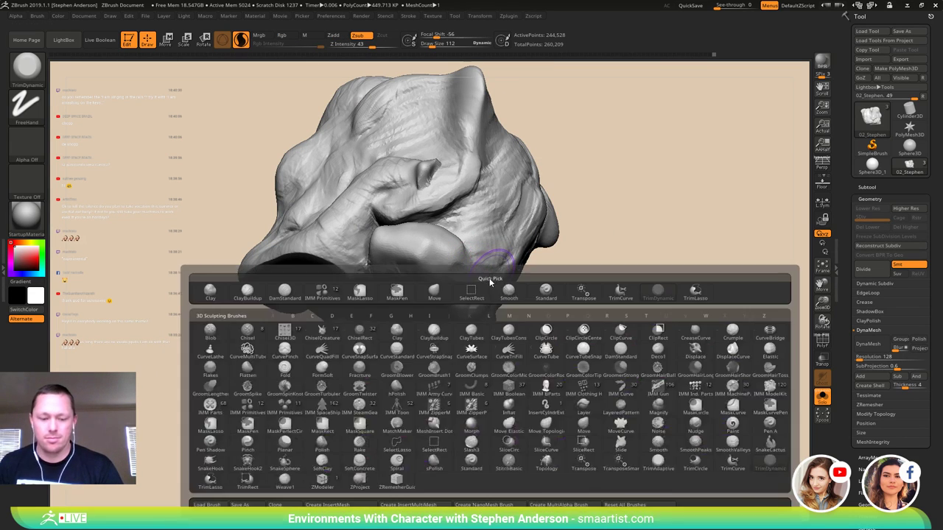
{"action": "key", "text": "c"}
{"action": "key", "text": "b"}
{"action": "mouse_move", "coordinate": [491, 280]}
{"action": "right_mouse_down"}
{"action": "mouse_move", "coordinate": [509, 275]}
{"action": "mouse_move", "coordinate": [465, 264]}
{"action": "right_mouse_up"}
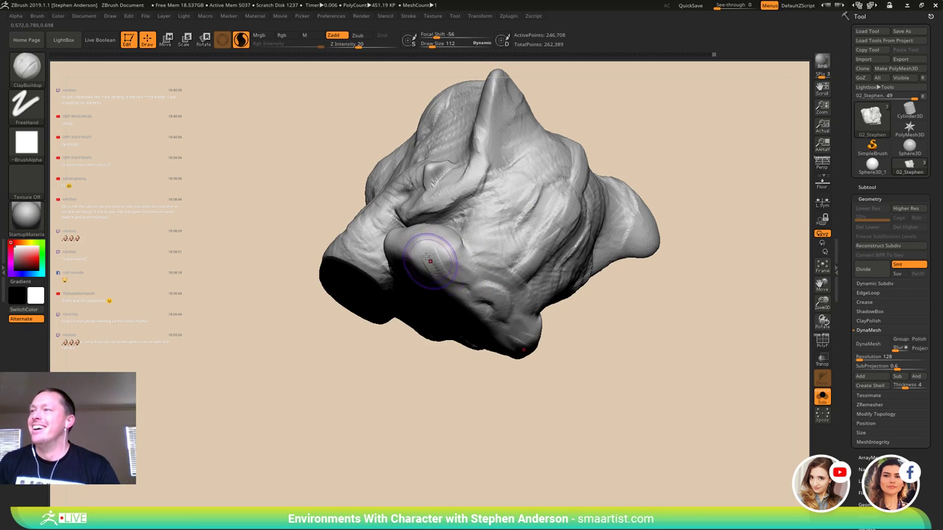
{"action": "mouse_move", "coordinate": [458, 285]}
{"action": "right_mouse_down"}
{"action": "mouse_move", "coordinate": [466, 304]}
{"action": "mouse_move", "coordinate": [451, 313]}
{"action": "right_mouse_up"}
{"action": "left_click_drag", "start_coordinate": [465, 239], "coordinate": [483, 251]}
{"action": "mouse_move", "coordinate": [481, 259]}
{"action": "right_mouse_down"}
{"action": "mouse_move", "coordinate": [484, 244]}
{"action": "mouse_move", "coordinate": [492, 271]}
{"action": "right_mouse_up"}
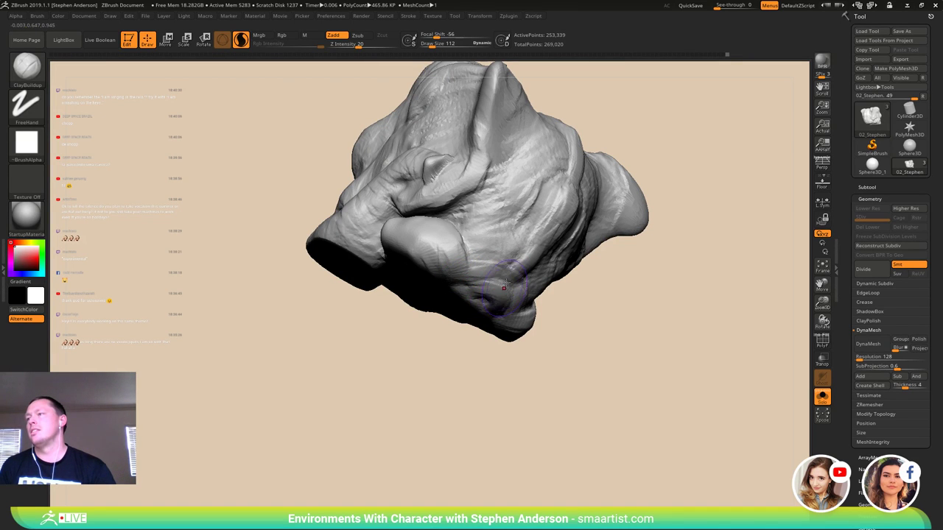
{"action": "mouse_move", "coordinate": [504, 287]}
{"action": "right_mouse_down"}
{"action": "mouse_move", "coordinate": [506, 307]}
{"action": "mouse_move", "coordinate": [482, 284]}
{"action": "mouse_move", "coordinate": [415, 292]}
{"action": "mouse_move", "coordinate": [362, 262]}
{"action": "mouse_move", "coordinate": [399, 244]}
{"action": "right_mouse_up"}
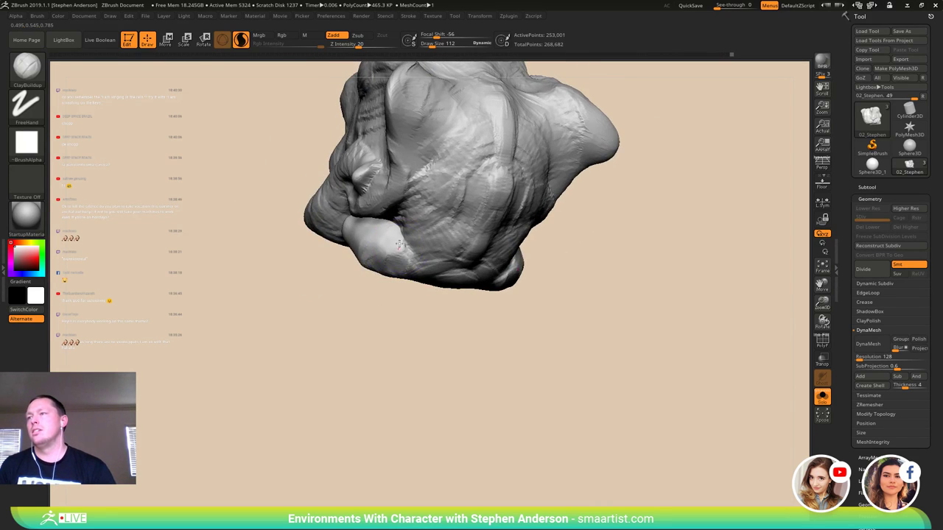
- Build up and smooth the rounded side lobe along the creature's lower edge
{"action": "mouse_move", "coordinate": [406, 278]}
{"action": "right_mouse_down"}
{"action": "mouse_move", "coordinate": [400, 286]}
{"action": "mouse_move", "coordinate": [401, 257]}
{"action": "mouse_move", "coordinate": [385, 267]}
{"action": "mouse_move", "coordinate": [396, 260]}
{"action": "mouse_move", "coordinate": [385, 254]}
{"action": "right_mouse_up"}
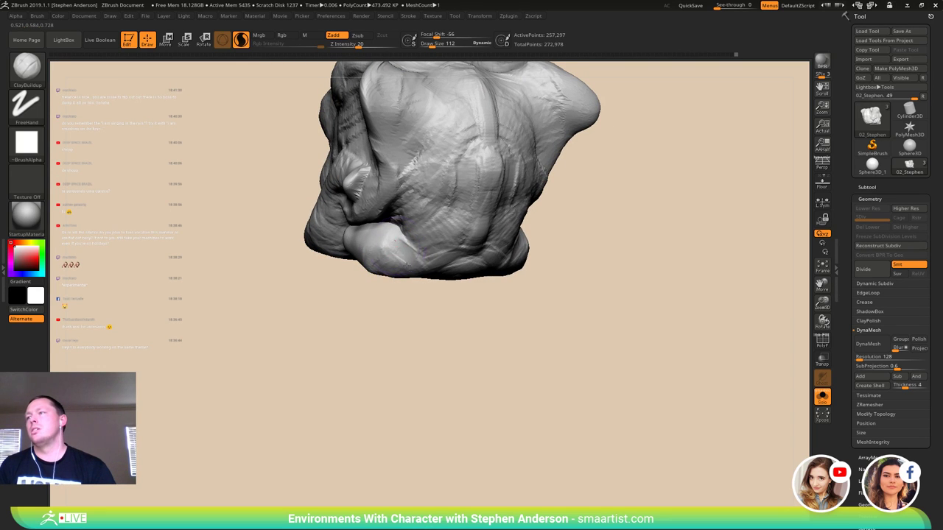
{"action": "mouse_move", "coordinate": [406, 267]}
{"action": "right_mouse_down"}
{"action": "mouse_move", "coordinate": [405, 275]}
{"action": "mouse_move", "coordinate": [397, 266]}
{"action": "mouse_move", "coordinate": [397, 293]}
{"action": "mouse_move", "coordinate": [377, 246]}
{"action": "mouse_move", "coordinate": [345, 243]}
{"action": "right_mouse_up"}
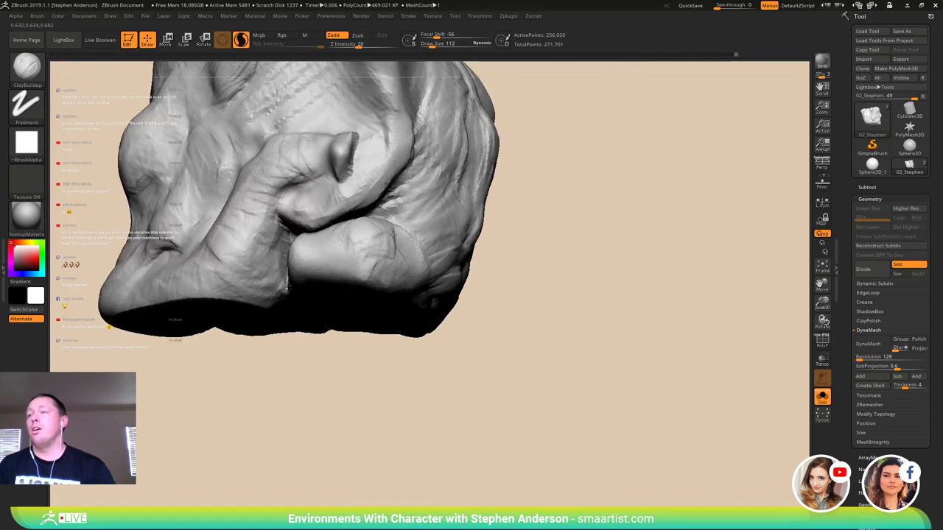
{"action": "left_click_drag", "start_coordinate": [361, 251], "coordinate": [331, 255], "text": "shift"}
{"action": "mouse_move", "coordinate": [372, 274]}
{"action": "right_mouse_down"}
{"action": "mouse_move", "coordinate": [358, 264]}
{"action": "mouse_move", "coordinate": [361, 274]}
{"action": "mouse_move", "coordinate": [370, 229]}
{"action": "right_mouse_up"}
{"action": "mouse_move", "coordinate": [370, 229]}
{"action": "right_mouse_down"}
{"action": "mouse_move", "coordinate": [422, 252]}
{"action": "mouse_move", "coordinate": [518, 246]}
{"action": "mouse_move", "coordinate": [494, 257]}
{"action": "mouse_move", "coordinate": [498, 212]}
{"action": "right_mouse_up"}
{"action": "mouse_move", "coordinate": [506, 246]}
{"action": "right_mouse_down", "text": "ctrl"}
{"action": "mouse_move", "coordinate": [487, 284]}
{"action": "mouse_move", "coordinate": [420, 267]}
{"action": "mouse_move", "coordinate": [479, 230]}
{"action": "mouse_move", "coordinate": [446, 268]}
{"action": "right_mouse_up", "text": "ctrl"}
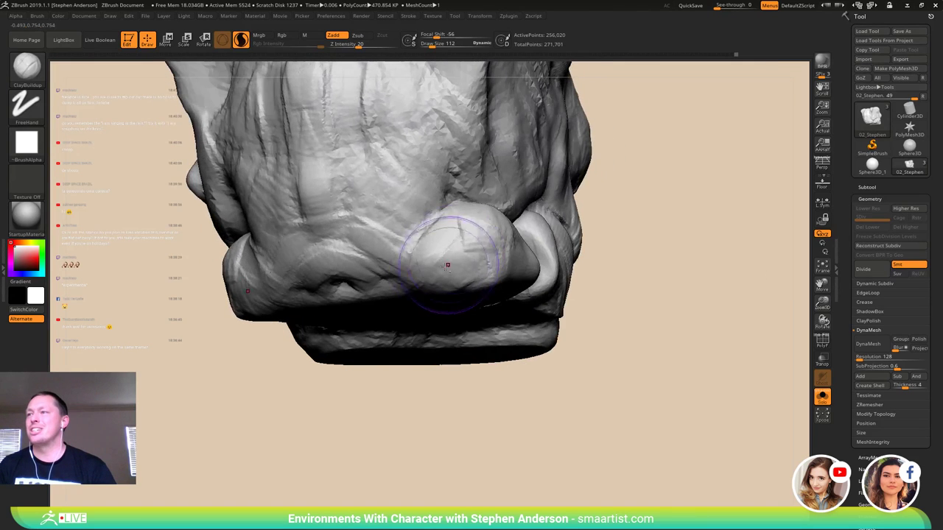
- Add ClayBuildup strokes to the front of the side lobe and the fold where it meets the back
{"action": "left_click_drag", "start_coordinate": [433, 274], "coordinate": [449, 275]}
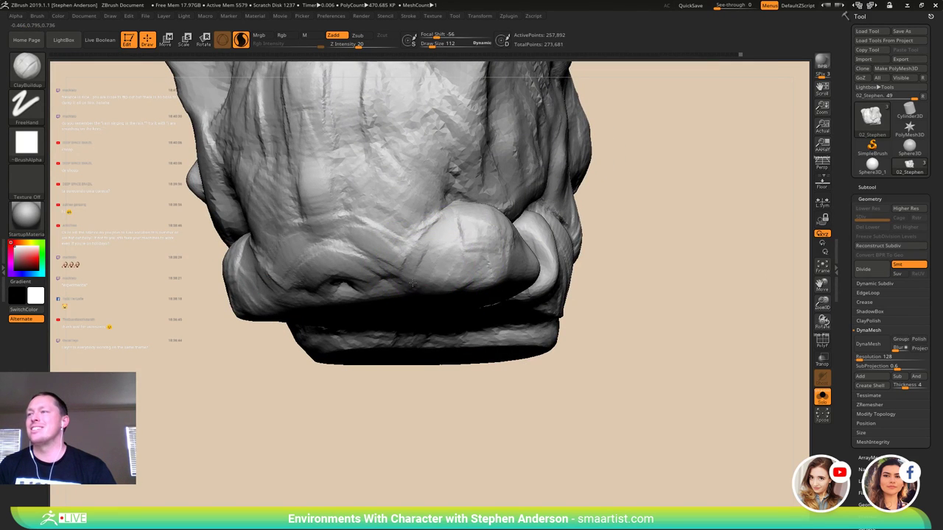
{"action": "mouse_move", "coordinate": [454, 271]}
{"action": "right_mouse_down"}
{"action": "mouse_move", "coordinate": [442, 305]}
{"action": "mouse_move", "coordinate": [410, 252]}
{"action": "right_mouse_up"}
{"action": "left_click_drag", "start_coordinate": [407, 251], "coordinate": [400, 271]}
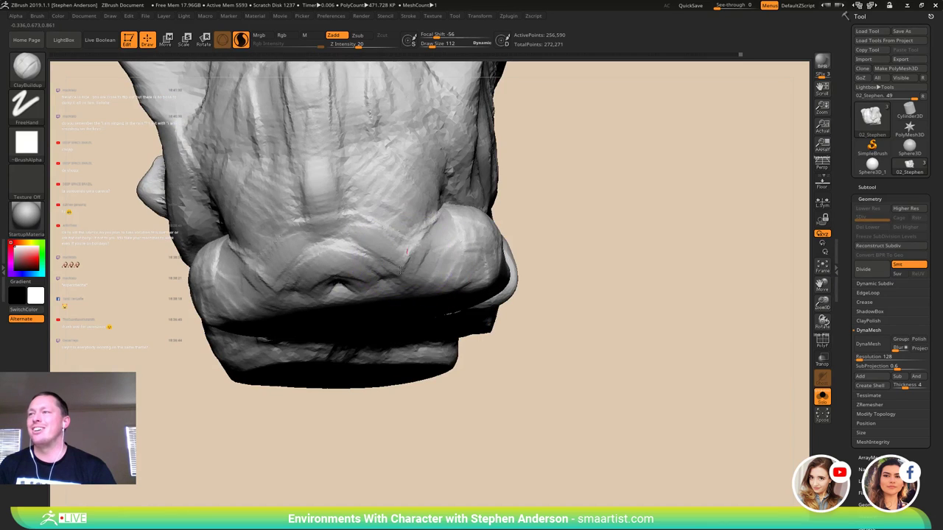
{"action": "mouse_move", "coordinate": [398, 260]}
{"action": "right_mouse_down"}
{"action": "mouse_move", "coordinate": [382, 278]}
{"action": "mouse_move", "coordinate": [418, 243]}
{"action": "right_mouse_up"}
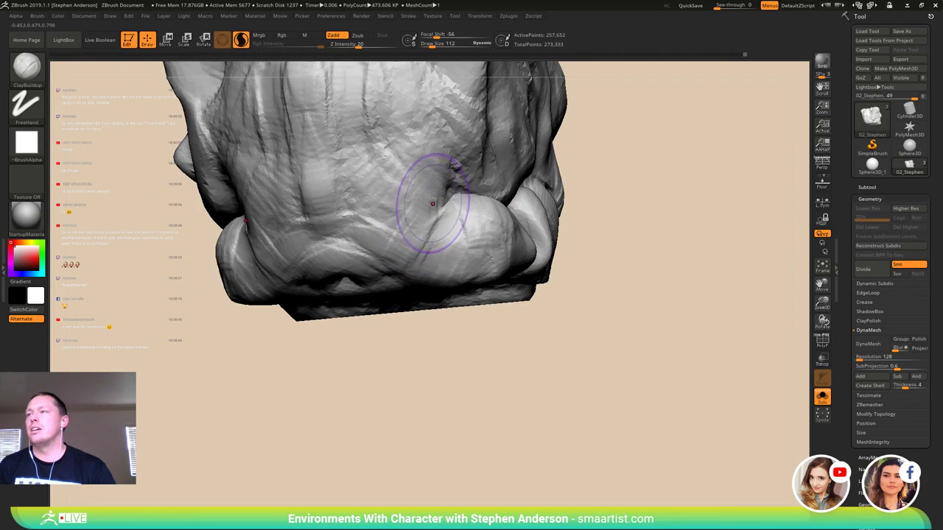
{"action": "mouse_move", "coordinate": [437, 224]}
{"action": "right_mouse_down"}
{"action": "mouse_move", "coordinate": [420, 234]}
{"action": "mouse_move", "coordinate": [479, 215]}
{"action": "right_mouse_up"}
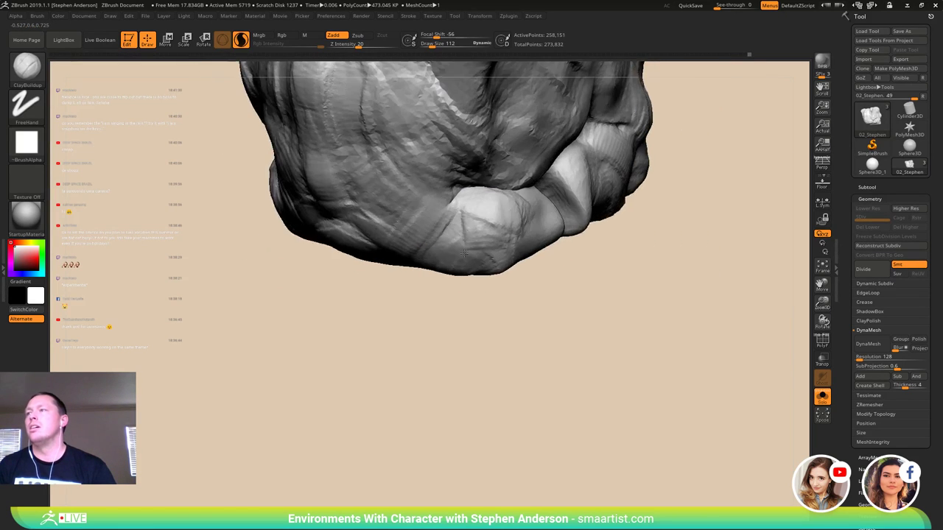
- Allow Dynamic Subdiv to always auto-activate and smooth the crease above the side lobe
{"action": "key", "text": "b"}
{"action": "key", "text": "d"}
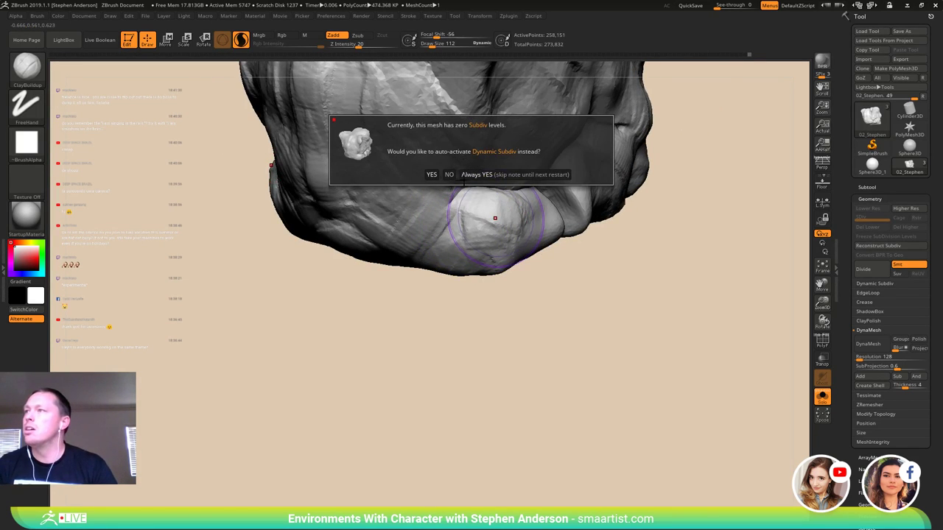
{"action": "left_click", "coordinate": [476, 174]}
{"action": "key", "text": "shift"}
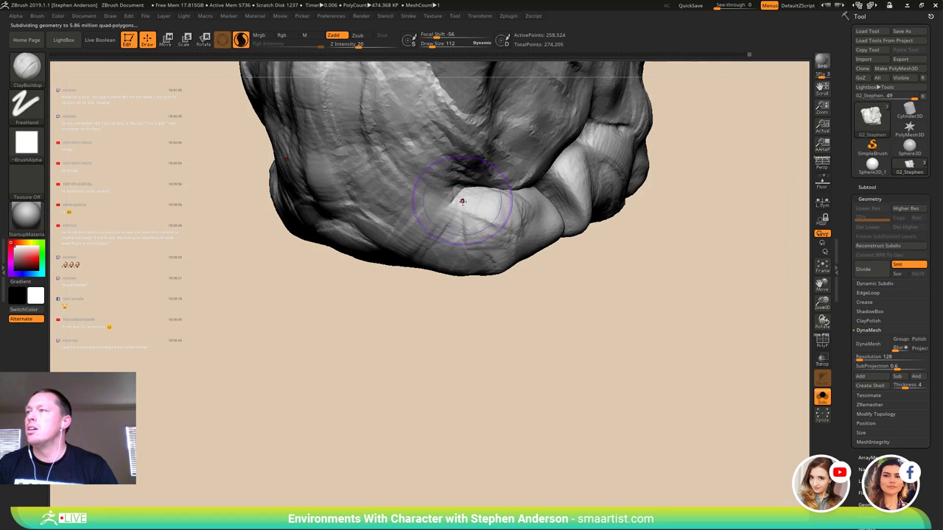
{"action": "left_click_drag", "start_coordinate": [468, 210], "coordinate": [467, 205], "text": "shift"}
- Switch to the DamStandard brush and refine the crease between the side lobe and the body
{"action": "key", "text": "b"}
{"action": "key", "text": "d"}
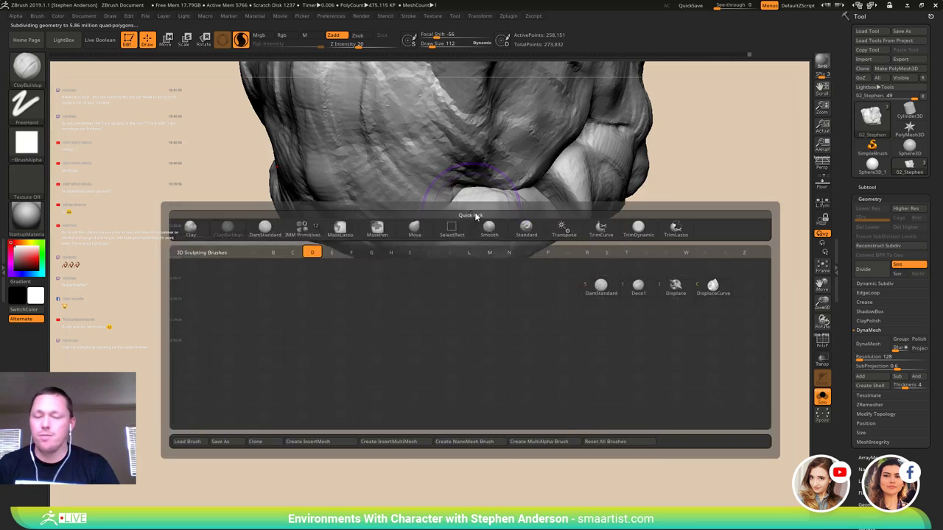
{"action": "key", "text": "s"}
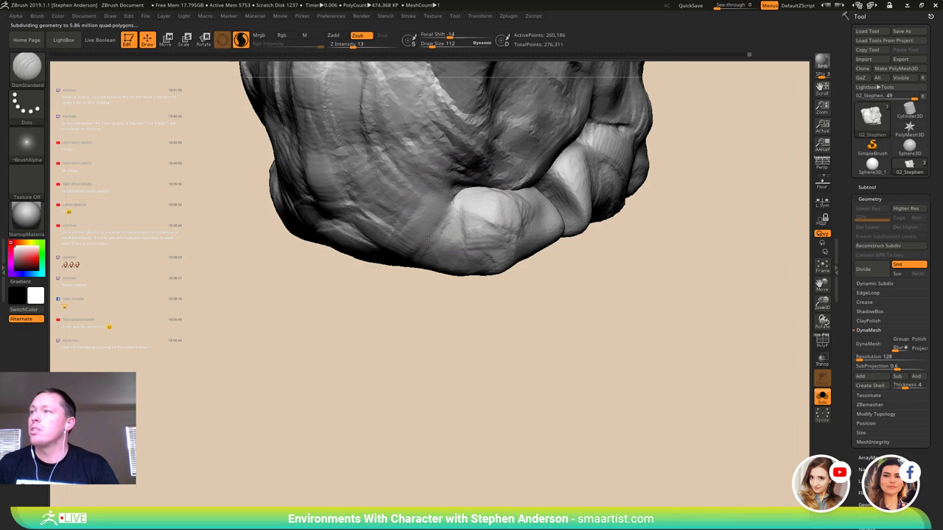
{"action": "mouse_move", "coordinate": [446, 213]}
{"action": "right_mouse_down", "text": "alt"}
{"action": "mouse_move", "coordinate": [440, 306]}
{"action": "mouse_move", "coordinate": [446, 254]}
{"action": "mouse_move", "coordinate": [475, 293]}
{"action": "mouse_move", "coordinate": [485, 285]}
{"action": "right_mouse_up", "text": "alt"}
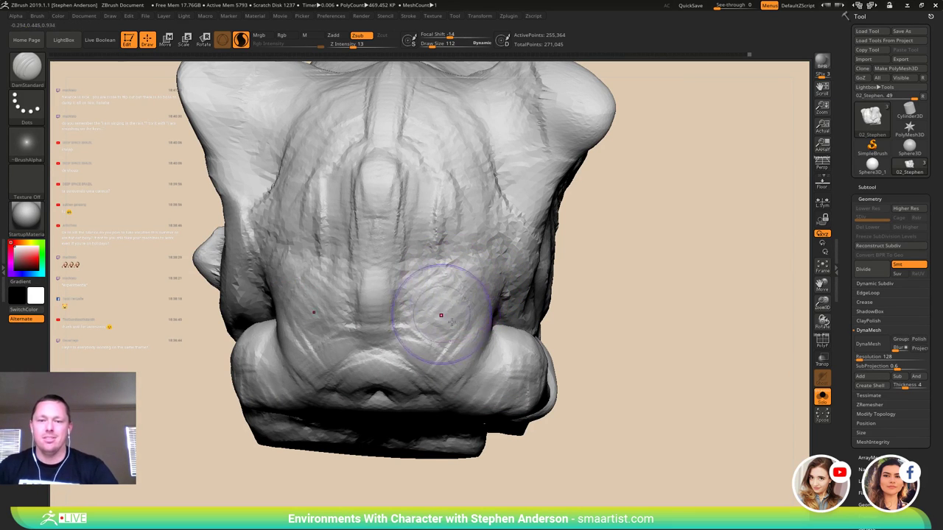
{"action": "mouse_move", "coordinate": [421, 327]}
{"action": "right_mouse_down"}
{"action": "mouse_move", "coordinate": [417, 293]}
{"action": "mouse_move", "coordinate": [442, 317]}
{"action": "right_mouse_up"}
- Show all subtools again, select the Tusks subtool and display its polyframe
{"action": "mouse_move", "coordinate": [353, 327]}
{"action": "right_mouse_down", "text": "alt"}
{"action": "mouse_move", "coordinate": [448, 313]}
{"action": "mouse_move", "coordinate": [442, 361]}
{"action": "mouse_move", "coordinate": [413, 298]}
{"action": "mouse_move", "coordinate": [508, 316]}
{"action": "mouse_move", "coordinate": [450, 253]}
{"action": "mouse_move", "coordinate": [417, 255]}
{"action": "mouse_move", "coordinate": [444, 248]}
{"action": "mouse_move", "coordinate": [530, 306]}
{"action": "right_mouse_up", "text": "alt"}
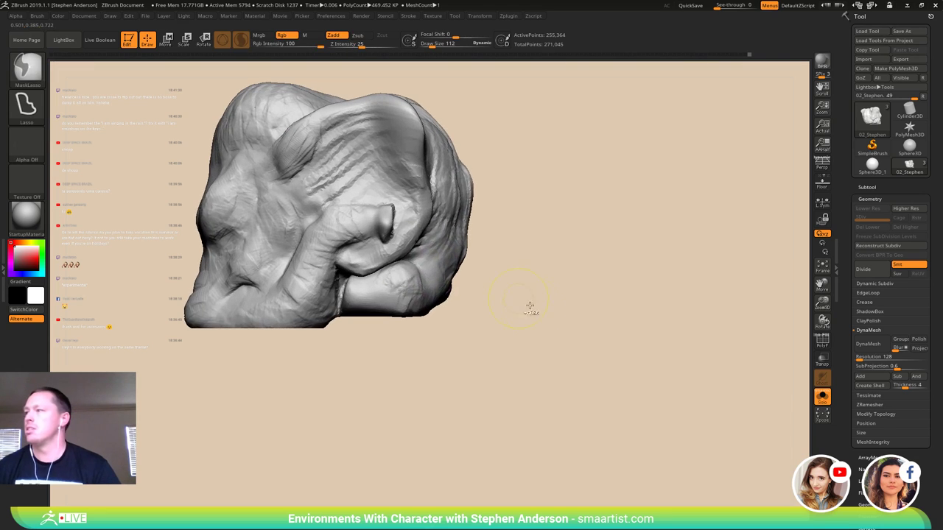
{"action": "left_click", "coordinate": [821, 400]}
{"action": "right_click_drag", "start_coordinate": [484, 271], "coordinate": [522, 265]}
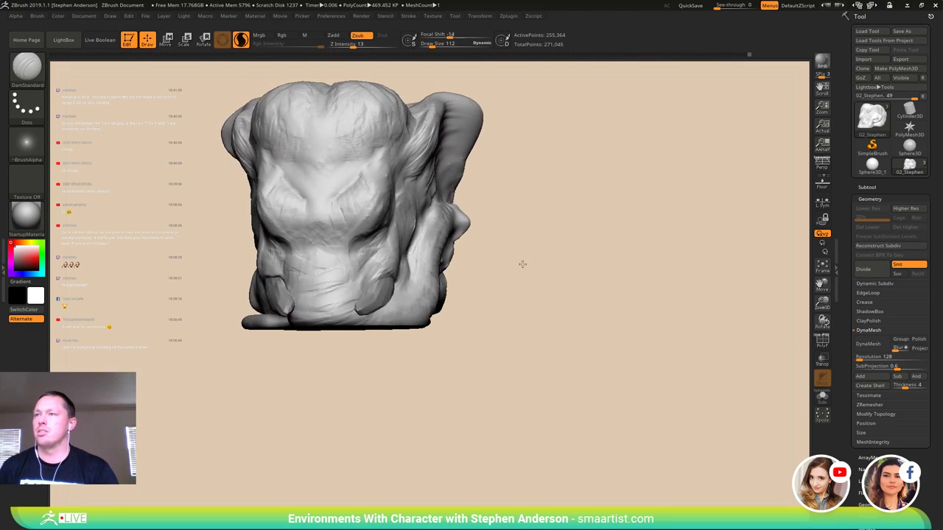
{"action": "left_click", "coordinate": [368, 285], "text": "alt"}
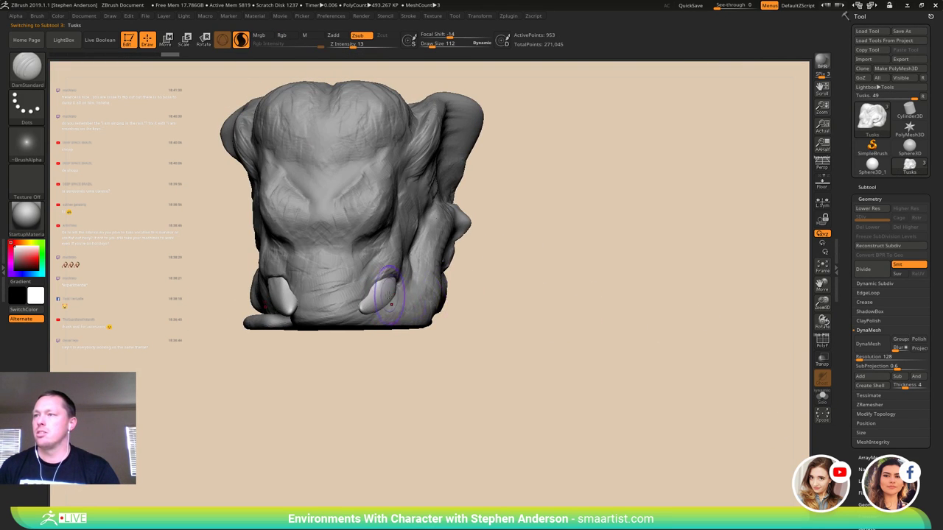
{"action": "right_click_drag", "start_coordinate": [391, 304], "coordinate": [420, 297]}
{"action": "right_click_drag", "start_coordinate": [350, 301], "coordinate": [378, 304]}
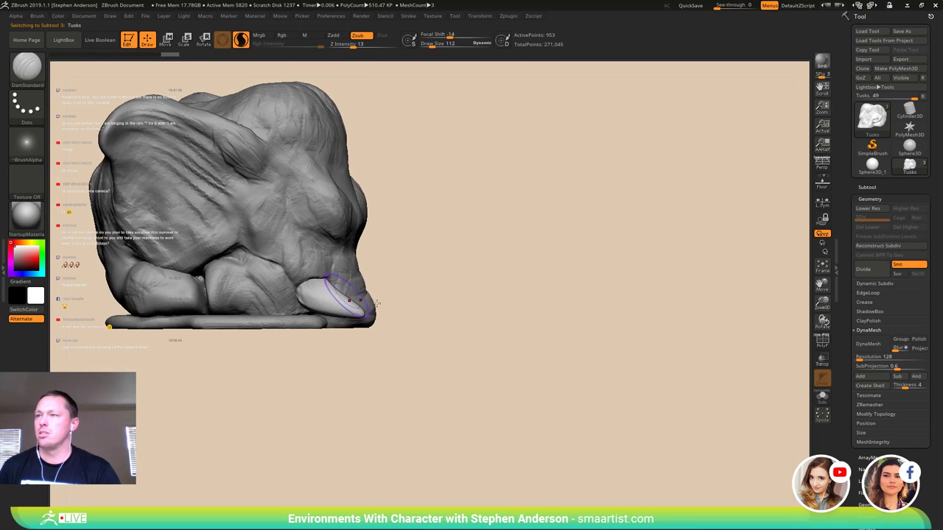
{"action": "key", "text": "shift+f"}
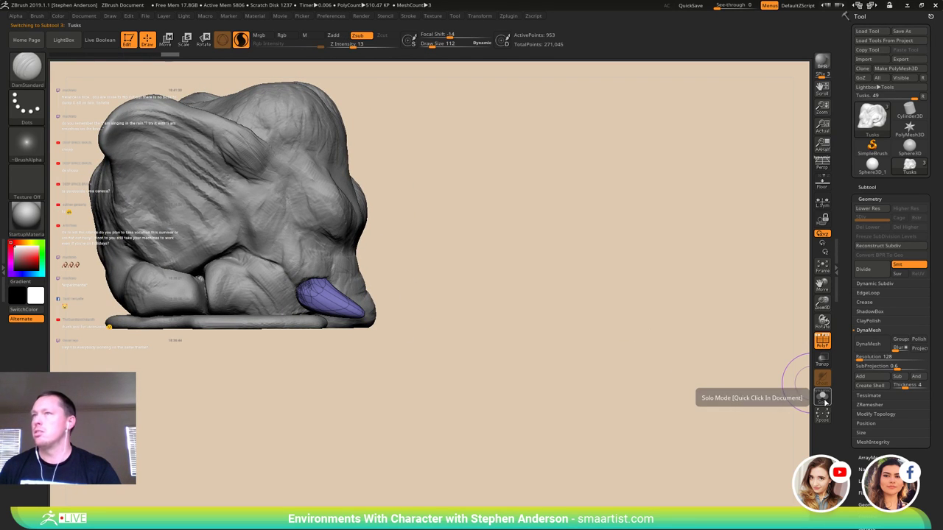
- Turn off the Dynamic Subdiv preview on the tusks and isolate them from the other subtools
{"action": "key", "text": "ctrl"}
{"action": "key", "text": "shift+d"}
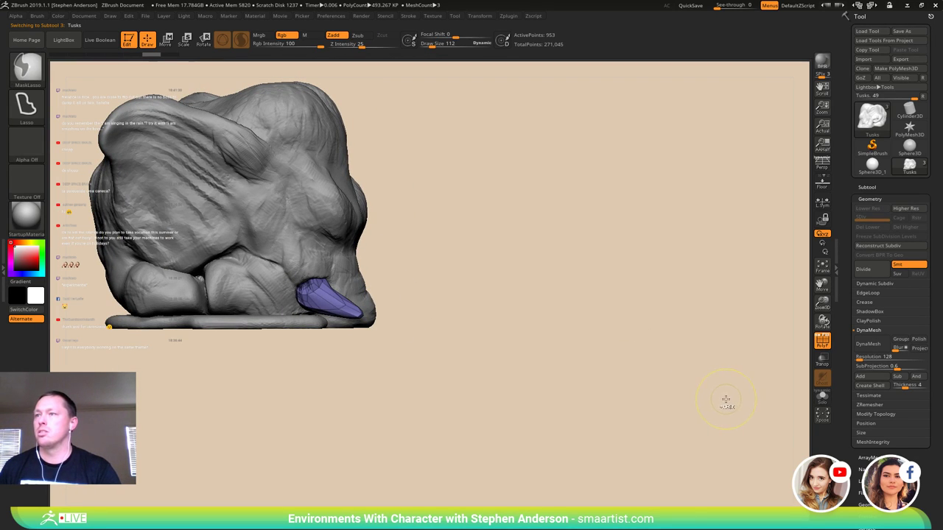
{"action": "key", "text": "ctrl+shift"}
{"action": "key", "text": "ctrl+shift+z"}
{"action": "key", "text": "ctrl+shift+z"}
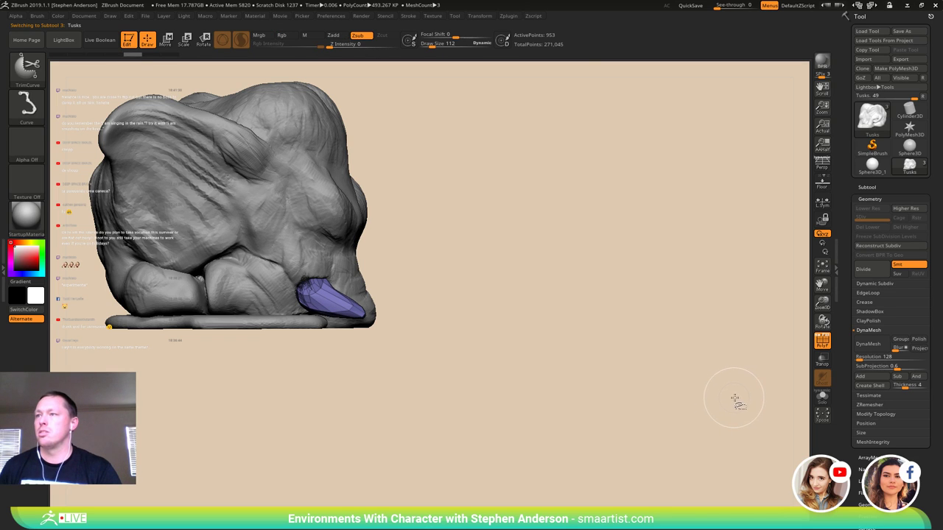
{"action": "left_click", "coordinate": [823, 403]}
{"action": "right_click_drag", "start_coordinate": [276, 277], "coordinate": [324, 303]}
{"action": "right_click_drag", "start_coordinate": [325, 265], "coordinate": [295, 269]}
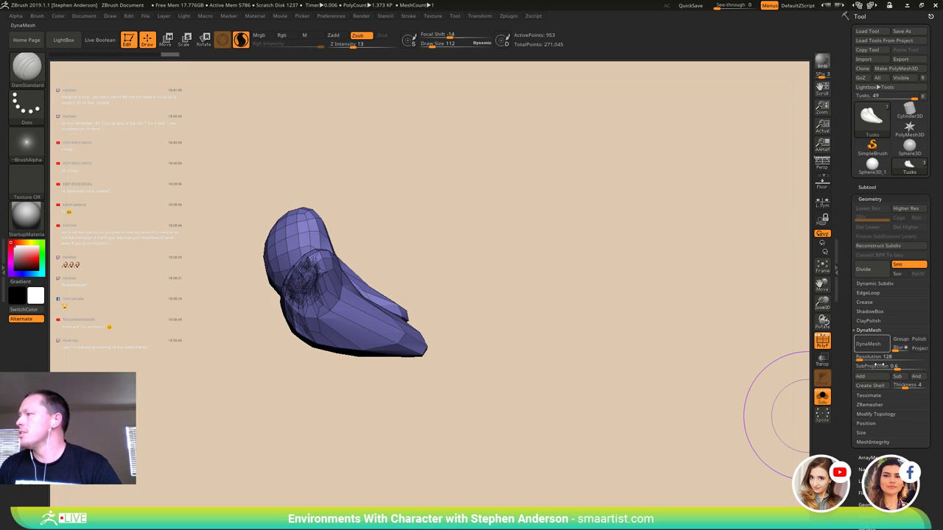
- Remesh the tusks with ZRemesher at a target polygon count of 0.1 and bring the other subtools back into view
{"action": "left_click", "coordinate": [869, 405]}
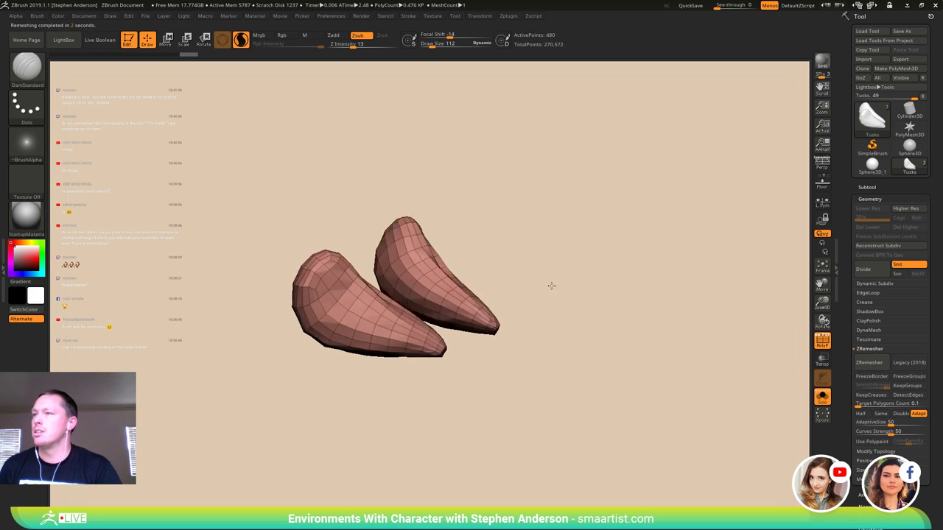
{"action": "left_click_drag", "start_coordinate": [702, 344], "coordinate": [668, 391]}
{"action": "key", "text": "ctrl+z"}
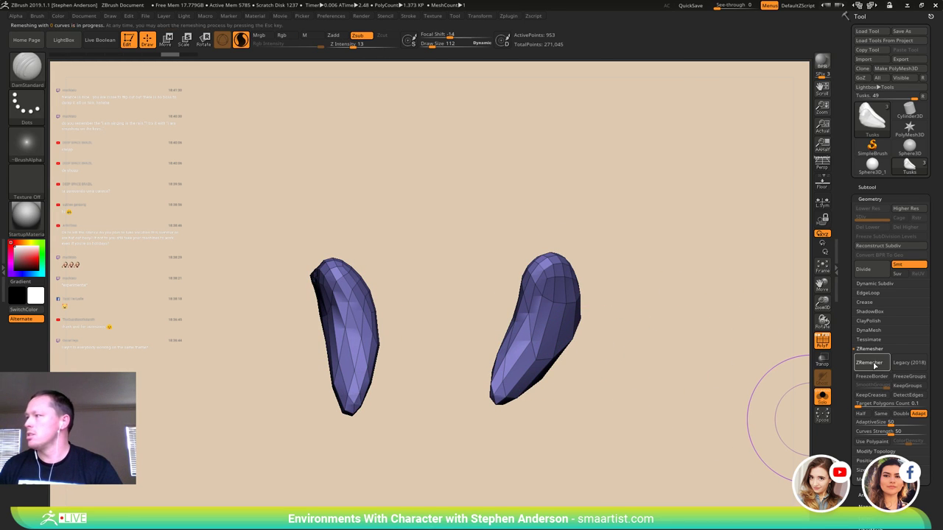
{"action": "mouse_move", "coordinate": [653, 313]}
{"action": "left_mouse_down"}
{"action": "mouse_move", "coordinate": [671, 301]}
{"action": "mouse_move", "coordinate": [689, 332]}
{"action": "mouse_move", "coordinate": [712, 335]}
{"action": "mouse_move", "coordinate": [678, 282]}
{"action": "mouse_move", "coordinate": [654, 293]}
{"action": "mouse_move", "coordinate": [705, 284]}
{"action": "left_mouse_up"}
{"action": "left_click", "coordinate": [822, 398]}
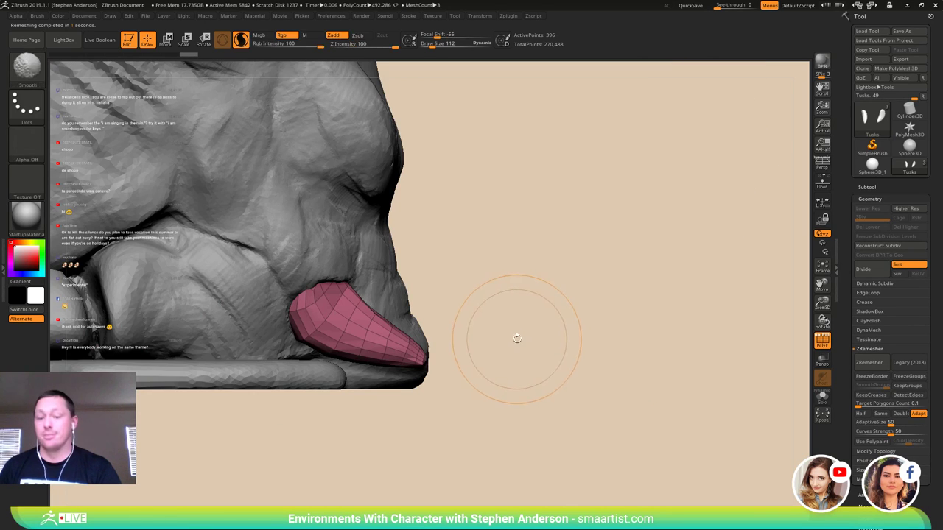
- Lengthen the near tusk with the Move brush by pulling its tip forward and down past the trunk
{"action": "key", "text": "b"}
{"action": "key", "text": "m"}
{"action": "key", "text": "v"}
{"action": "key", "text": "s"}
{"action": "mouse_move", "coordinate": [398, 358]}
{"action": "left_mouse_down"}
{"action": "mouse_move", "coordinate": [475, 386]}
{"action": "mouse_move", "coordinate": [353, 384]}
{"action": "left_mouse_up"}
- Reduce the Move brush's draw size to 136 and bend the lengthened tusk inward around the trunk
{"action": "key", "text": "s"}
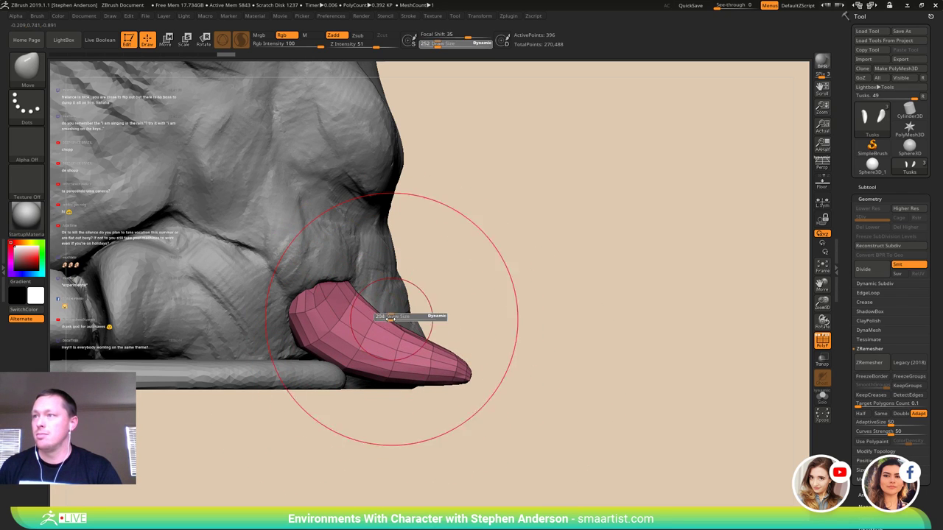
{"action": "left_click_drag", "start_coordinate": [393, 318], "coordinate": [387, 318]}
{"action": "right_click_drag", "start_coordinate": [312, 294], "coordinate": [206, 293]}
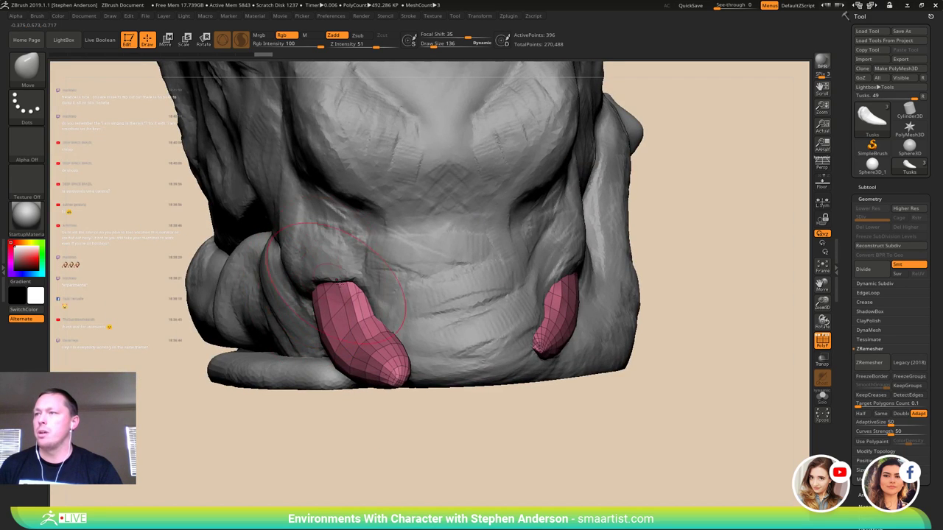
{"action": "right_click_drag", "start_coordinate": [339, 282], "coordinate": [278, 288]}
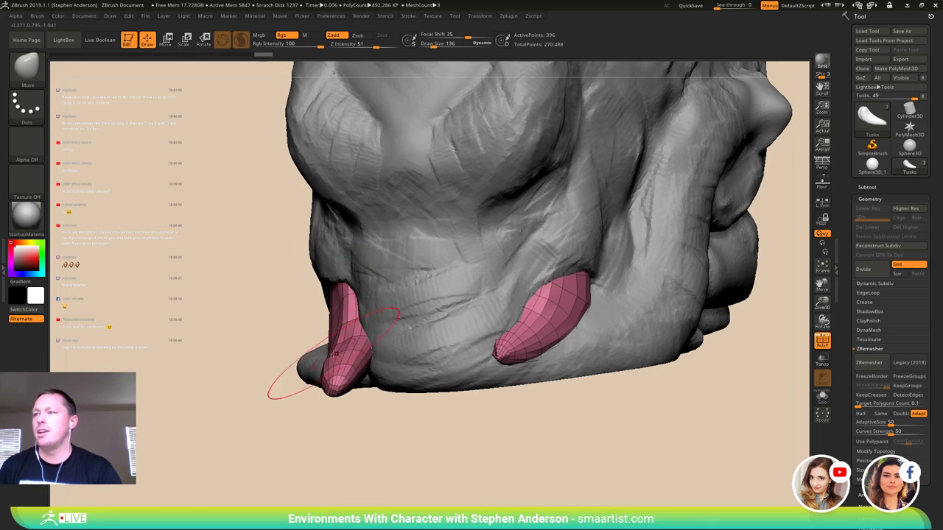
{"action": "left_click_drag", "start_coordinate": [352, 368], "coordinate": [348, 355]}
{"action": "mouse_move", "coordinate": [348, 354]}
{"action": "right_mouse_down"}
{"action": "mouse_move", "coordinate": [341, 298]}
{"action": "mouse_move", "coordinate": [318, 271]}
{"action": "right_mouse_up"}
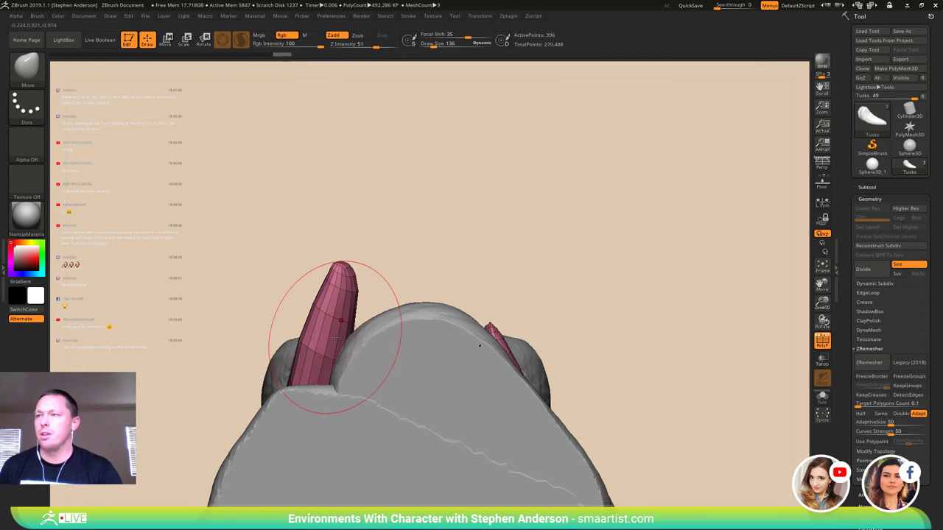
{"action": "left_click_drag", "start_coordinate": [335, 337], "coordinate": [343, 337]}
{"action": "mouse_move", "coordinate": [342, 266]}
{"action": "left_mouse_down"}
{"action": "mouse_move", "coordinate": [356, 266]}
{"action": "mouse_move", "coordinate": [362, 286]}
{"action": "left_mouse_up"}
{"action": "right_click_drag", "start_coordinate": [287, 309], "coordinate": [259, 289]}
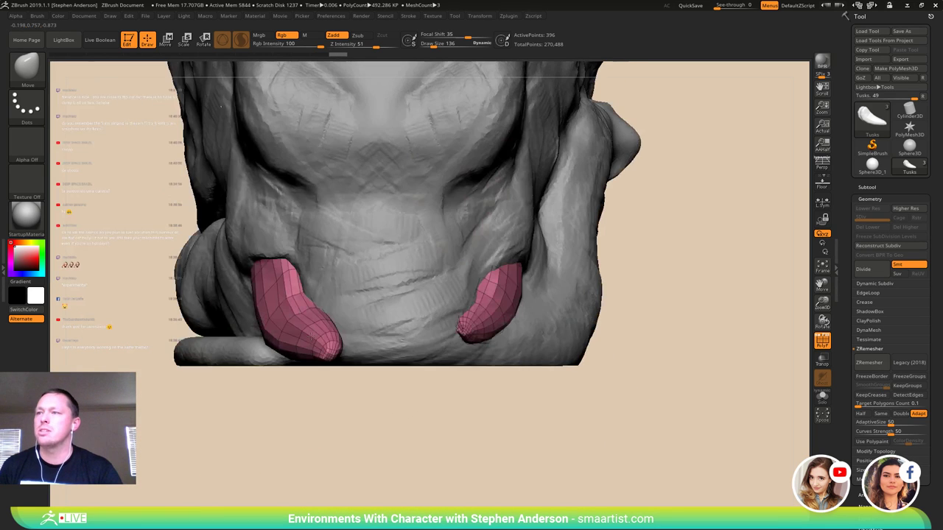
- Pull the tip of the shorter tusk on the opposite side forward
{"action": "right_click_drag", "start_coordinate": [497, 294], "coordinate": [433, 318]}
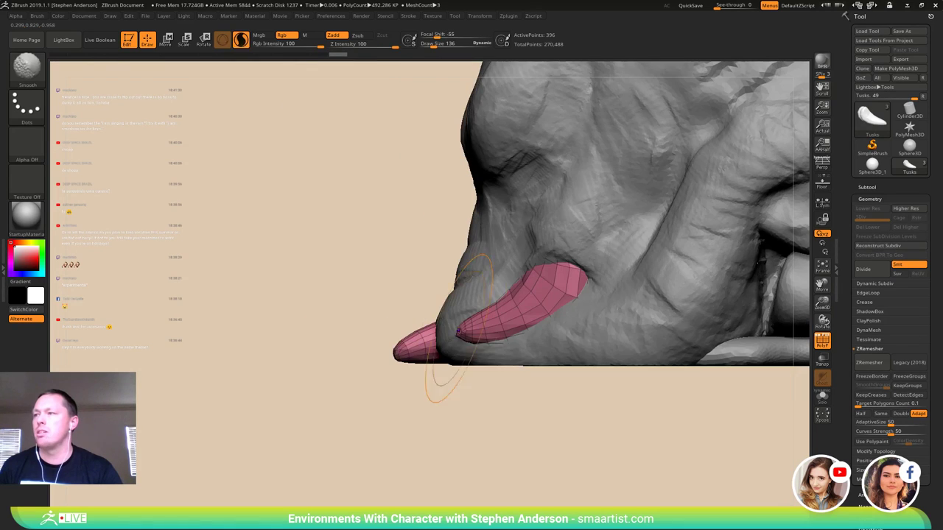
{"action": "left_click_drag", "start_coordinate": [468, 326], "coordinate": [436, 325]}
{"action": "mouse_move", "coordinate": [436, 325]}
{"action": "right_mouse_down"}
{"action": "mouse_move", "coordinate": [464, 324]}
{"action": "mouse_move", "coordinate": [496, 341]}
{"action": "mouse_move", "coordinate": [466, 346]}
{"action": "right_mouse_up"}
- Try refining the shorter tusk's tip at draw size 64, and undo those strokes
{"action": "key", "text": "s"}
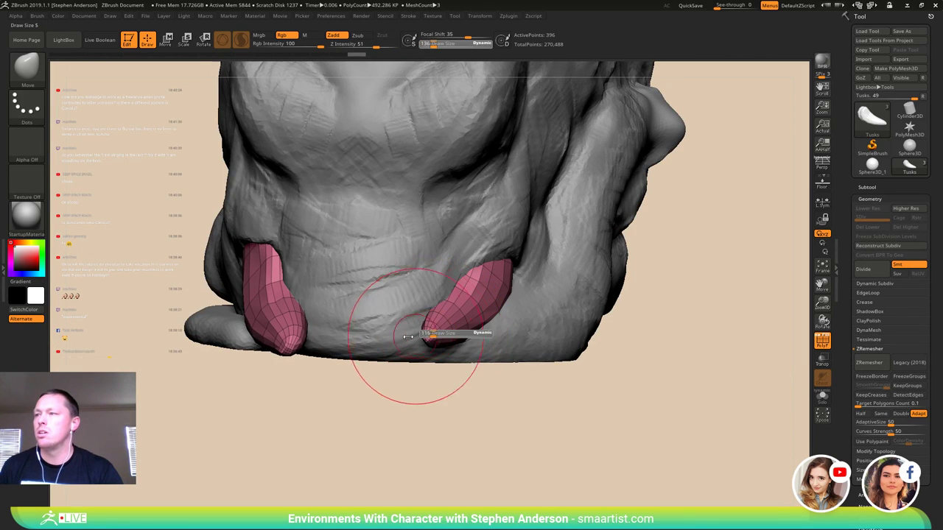
{"action": "left_click_drag", "start_coordinate": [408, 337], "coordinate": [351, 337]}
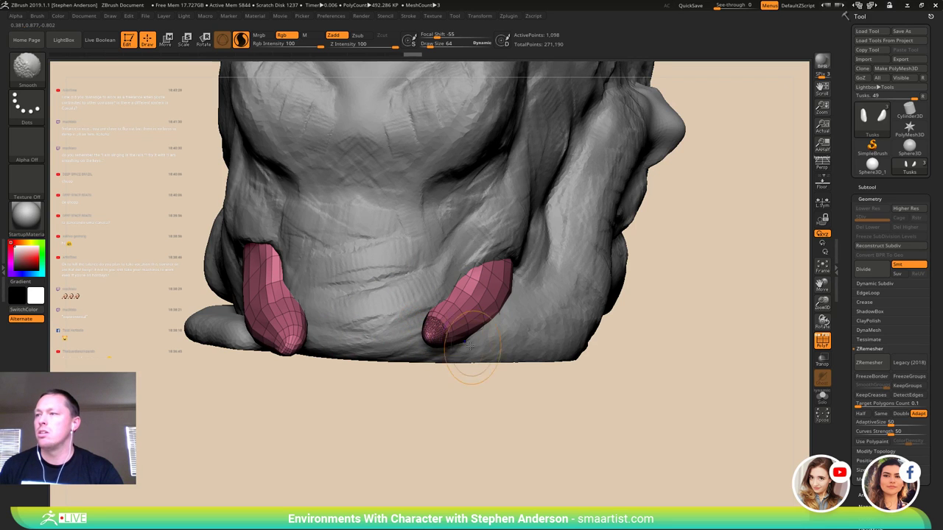
{"action": "right_click_drag", "start_coordinate": [470, 344], "coordinate": [533, 326]}
{"action": "key", "text": "ctrl+z"}
{"action": "key", "text": "ctrl+z"}
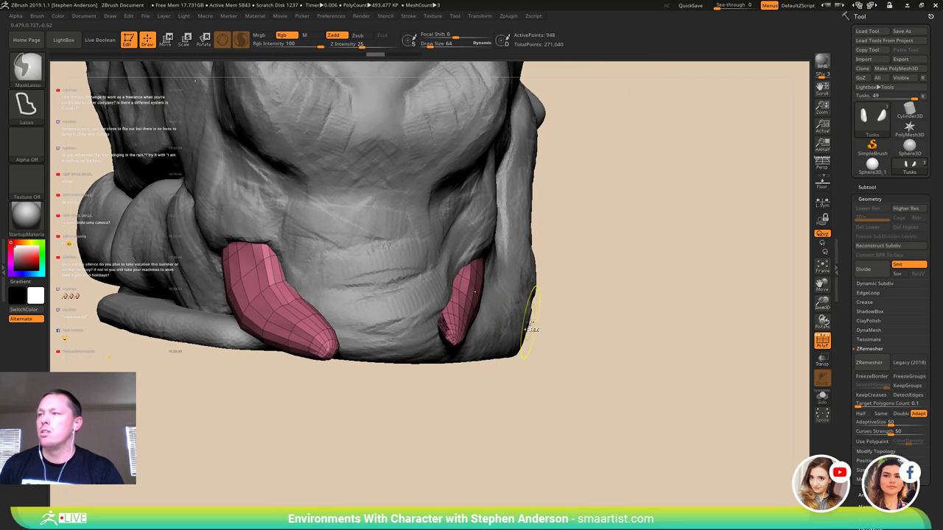
{"action": "key", "text": "ctrl+z"}
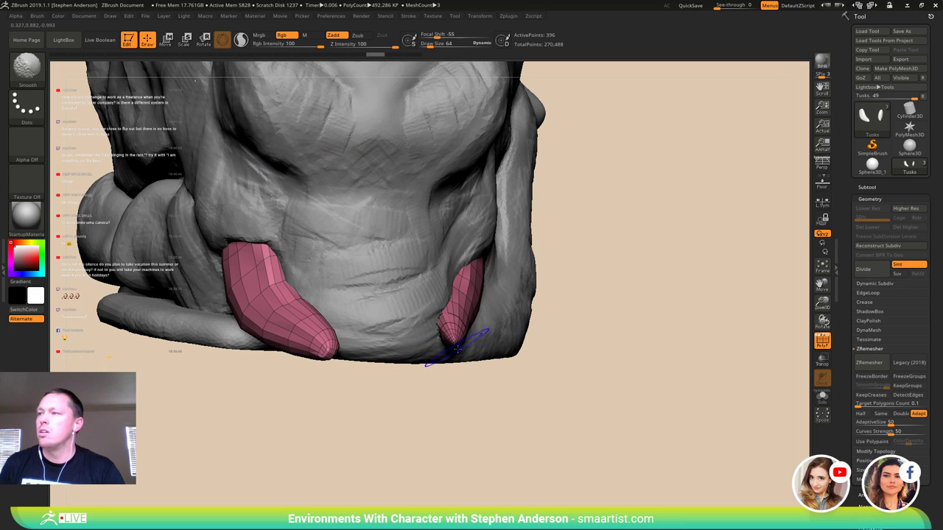
- Enlarge the Move brush to draw size 231, pull the shorter tusk's tip forward and thicken the tusk toward its base
{"action": "right_click_drag", "start_coordinate": [455, 348], "coordinate": [340, 343]}
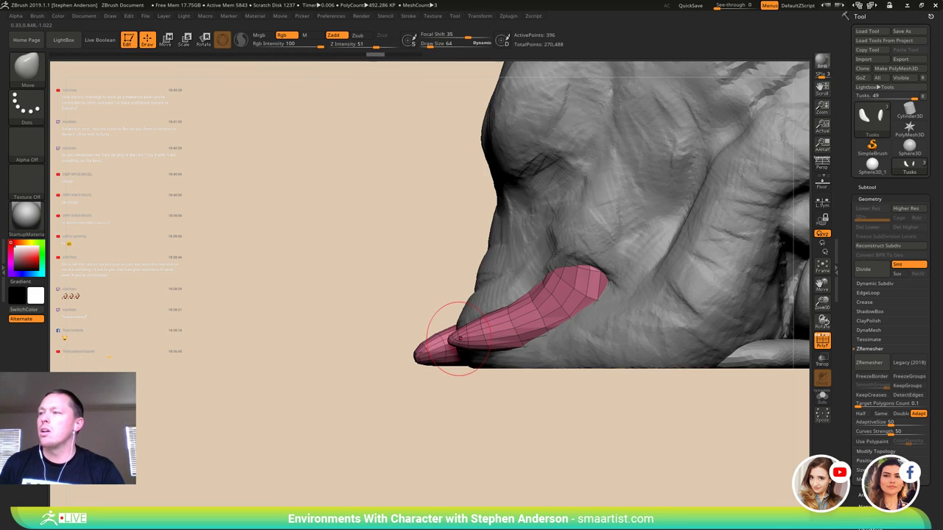
{"action": "left_click_drag", "start_coordinate": [564, 336], "coordinate": [610, 337]}
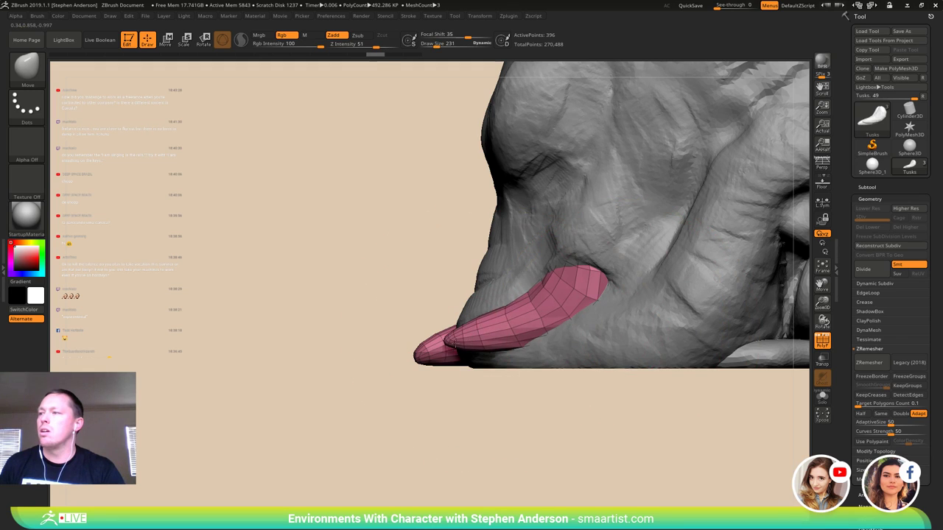
{"action": "left_click_drag", "start_coordinate": [416, 366], "coordinate": [417, 368]}
{"action": "mouse_move", "coordinate": [504, 340]}
{"action": "left_mouse_down"}
{"action": "mouse_move", "coordinate": [500, 352]}
{"action": "mouse_move", "coordinate": [529, 319]}
{"action": "left_mouse_up"}
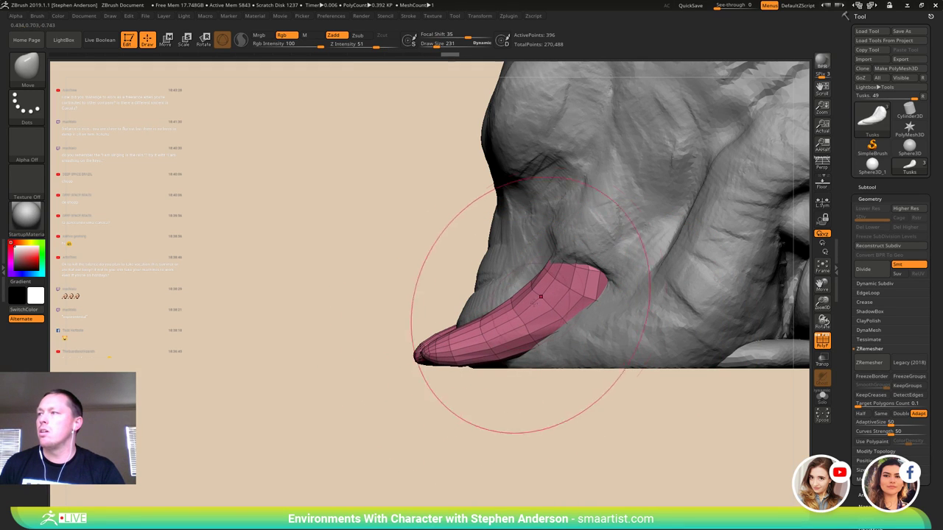
{"action": "left_click_drag", "start_coordinate": [551, 268], "coordinate": [563, 267]}
{"action": "mouse_move", "coordinate": [577, 263]}
{"action": "right_mouse_down"}
{"action": "mouse_move", "coordinate": [656, 249]}
{"action": "mouse_move", "coordinate": [672, 237]}
{"action": "mouse_move", "coordinate": [663, 234]}
{"action": "right_mouse_up"}
{"action": "right_click_drag", "start_coordinate": [597, 261], "coordinate": [518, 274]}
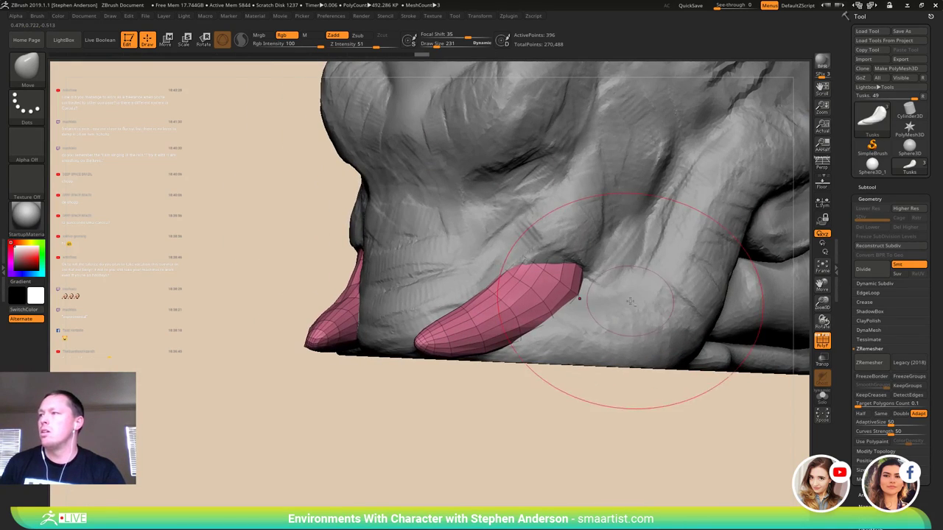
- Select the body and shape the skin around the tusk bases with the Move brush at draw size 72
{"action": "left_click", "coordinate": [663, 224], "text": "alt"}
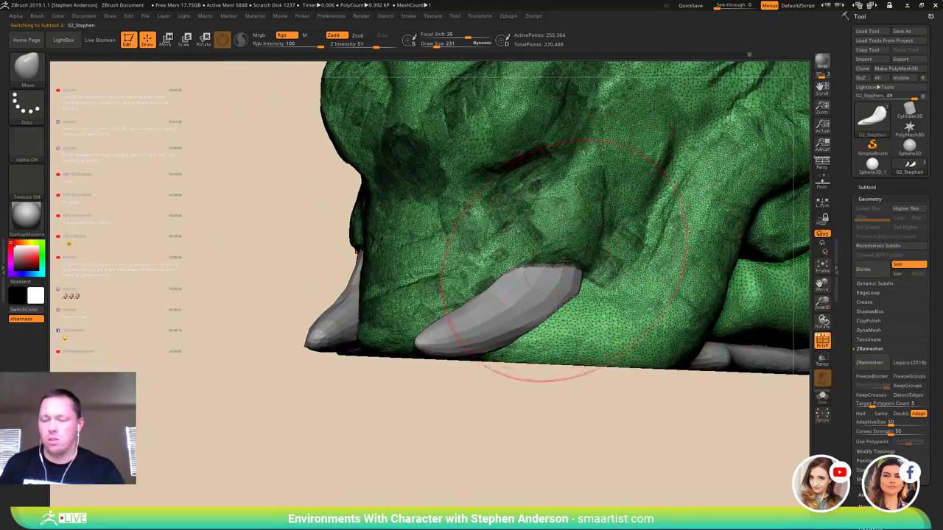
{"action": "key", "text": "s"}
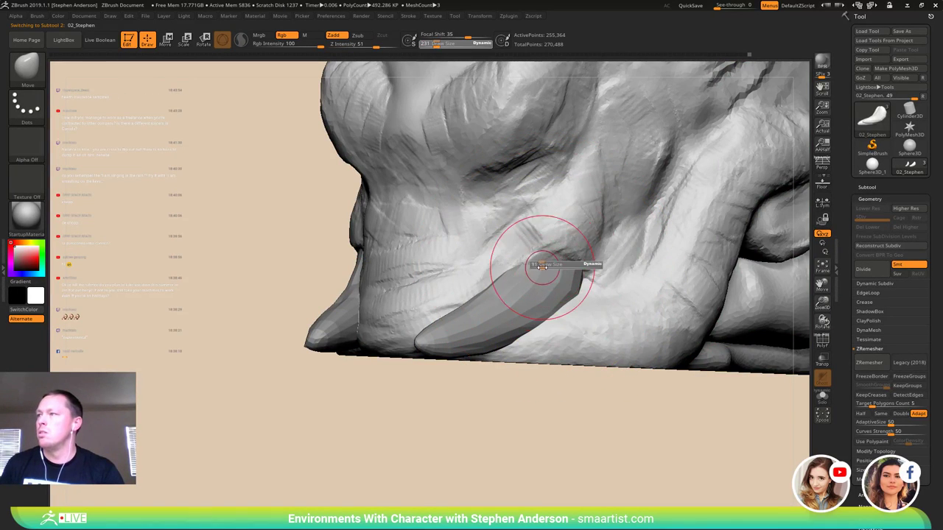
{"action": "left_click", "coordinate": [542, 266]}
{"action": "right_click_drag", "start_coordinate": [544, 276], "coordinate": [568, 280]}
{"action": "key", "text": "ctrl+z"}
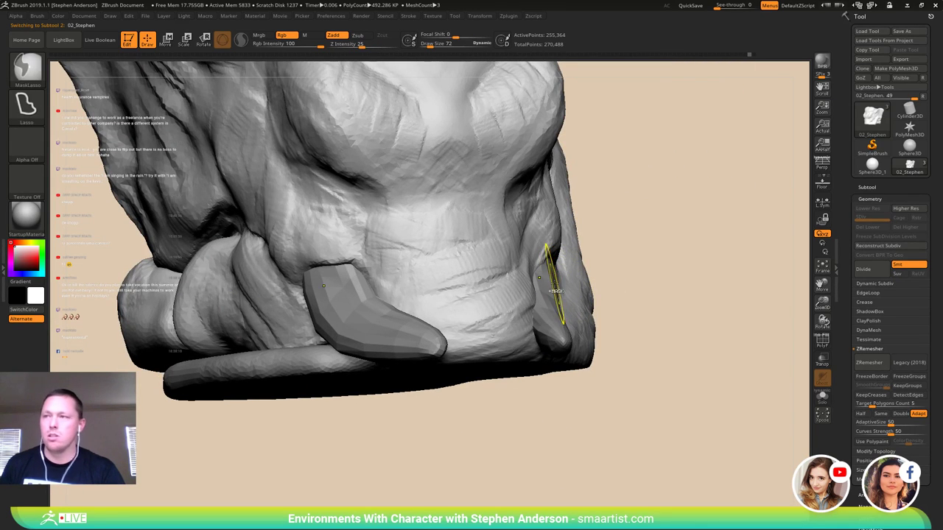
{"action": "key", "text": "ctrl+z"}
{"action": "right_click_drag", "start_coordinate": [558, 280], "coordinate": [492, 278]}
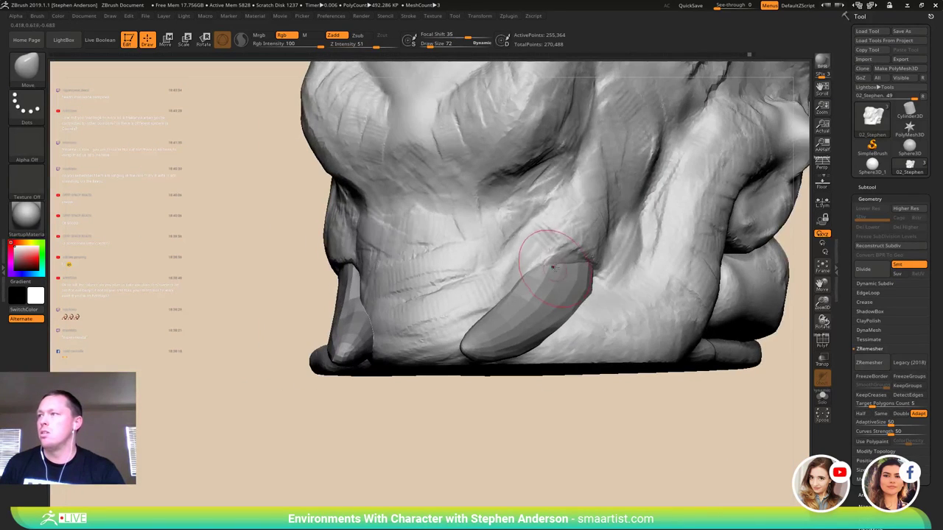
{"action": "mouse_move", "coordinate": [560, 270]}
{"action": "right_mouse_down"}
{"action": "mouse_move", "coordinate": [582, 252]}
{"action": "mouse_move", "coordinate": [532, 267]}
{"action": "mouse_move", "coordinate": [508, 258]}
{"action": "mouse_move", "coordinate": [574, 274]}
{"action": "mouse_move", "coordinate": [606, 256]}
{"action": "mouse_move", "coordinate": [611, 238]}
{"action": "mouse_move", "coordinate": [671, 240]}
{"action": "mouse_move", "coordinate": [662, 242]}
{"action": "right_mouse_up"}
{"action": "mouse_move", "coordinate": [381, 230]}
{"action": "right_mouse_down"}
{"action": "mouse_move", "coordinate": [319, 250]}
{"action": "mouse_move", "coordinate": [373, 238]}
{"action": "mouse_move", "coordinate": [330, 227]}
{"action": "mouse_move", "coordinate": [295, 229]}
{"action": "mouse_move", "coordinate": [312, 234]}
{"action": "mouse_move", "coordinate": [337, 263]}
{"action": "mouse_move", "coordinate": [328, 267]}
{"action": "right_mouse_up"}
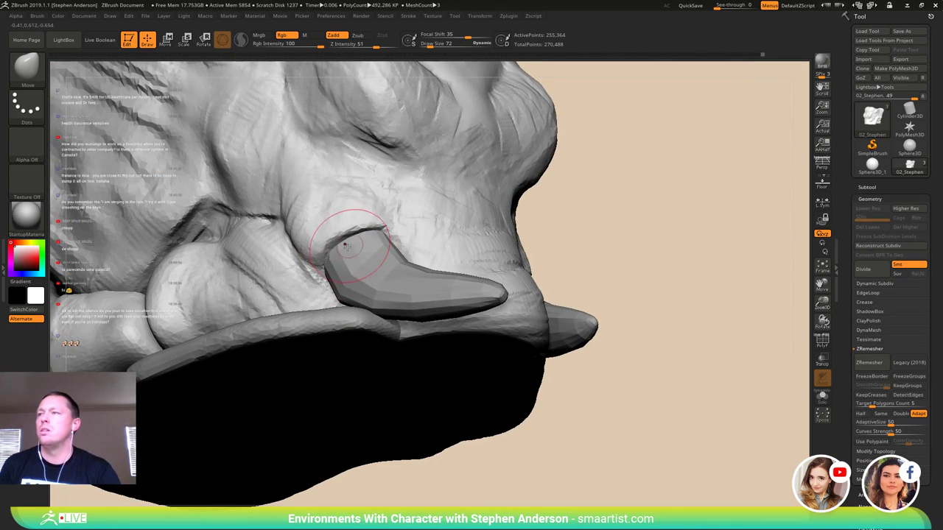
{"action": "mouse_move", "coordinate": [365, 234]}
{"action": "right_mouse_down"}
{"action": "mouse_move", "coordinate": [331, 248]}
{"action": "mouse_move", "coordinate": [355, 247]}
{"action": "mouse_move", "coordinate": [340, 231]}
{"action": "mouse_move", "coordinate": [380, 242]}
{"action": "mouse_move", "coordinate": [352, 237]}
{"action": "mouse_move", "coordinate": [361, 238]}
{"action": "mouse_move", "coordinate": [368, 191]}
{"action": "right_mouse_up"}
{"action": "mouse_move", "coordinate": [549, 276]}
{"action": "right_mouse_down"}
{"action": "mouse_move", "coordinate": [451, 269]}
{"action": "mouse_move", "coordinate": [472, 249]}
{"action": "right_mouse_up"}
- Build up the skin fold around the tusk base with the ClayBuildup brush at draw size 51, and enable Sculptris Pro
{"action": "mouse_move", "coordinate": [472, 249]}
{"action": "right_mouse_down", "text": "ctrl"}
{"action": "mouse_move", "coordinate": [468, 285]}
{"action": "mouse_move", "coordinate": [466, 262]}
{"action": "mouse_move", "coordinate": [531, 266]}
{"action": "mouse_move", "coordinate": [494, 280]}
{"action": "right_mouse_up", "text": "ctrl"}
{"action": "key", "text": "b"}
{"action": "key", "text": "c"}
{"action": "key", "text": "b"}
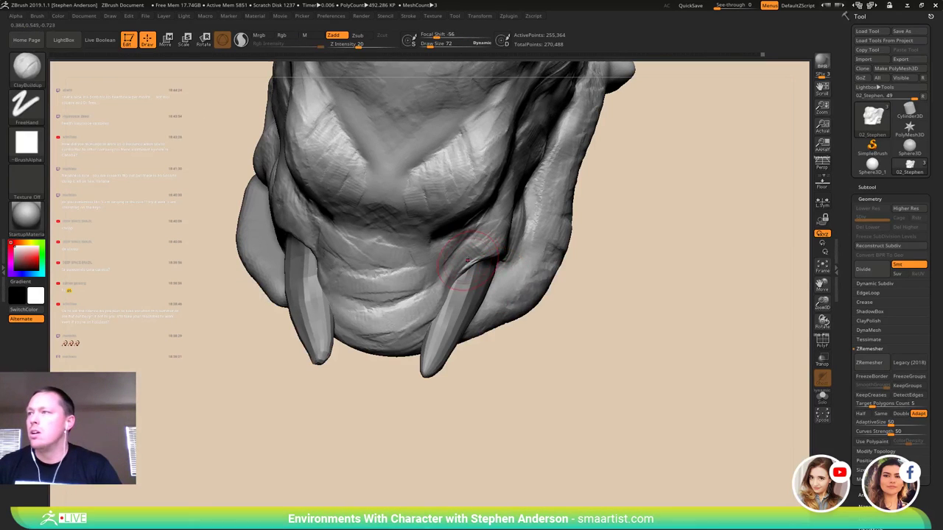
{"action": "left_click_drag", "start_coordinate": [465, 255], "coordinate": [447, 258]}
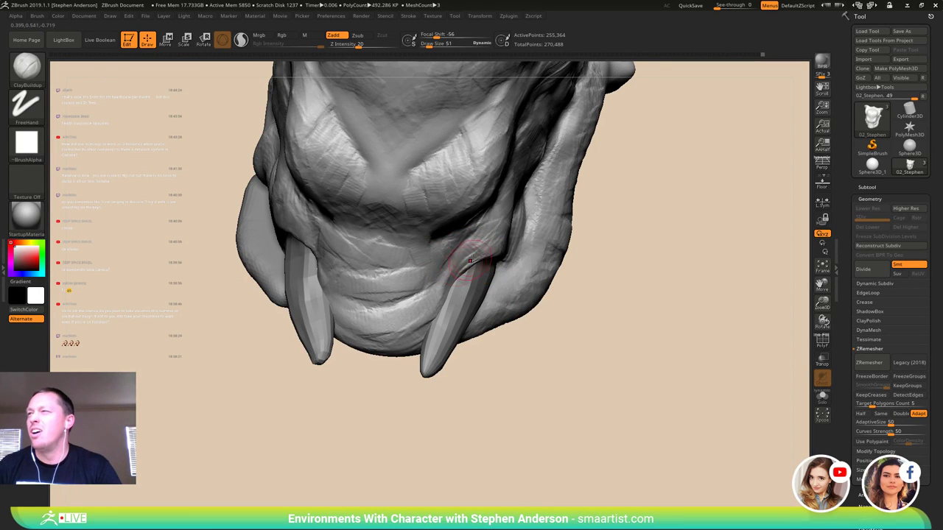
{"action": "right_click_drag", "start_coordinate": [460, 273], "coordinate": [472, 268]}
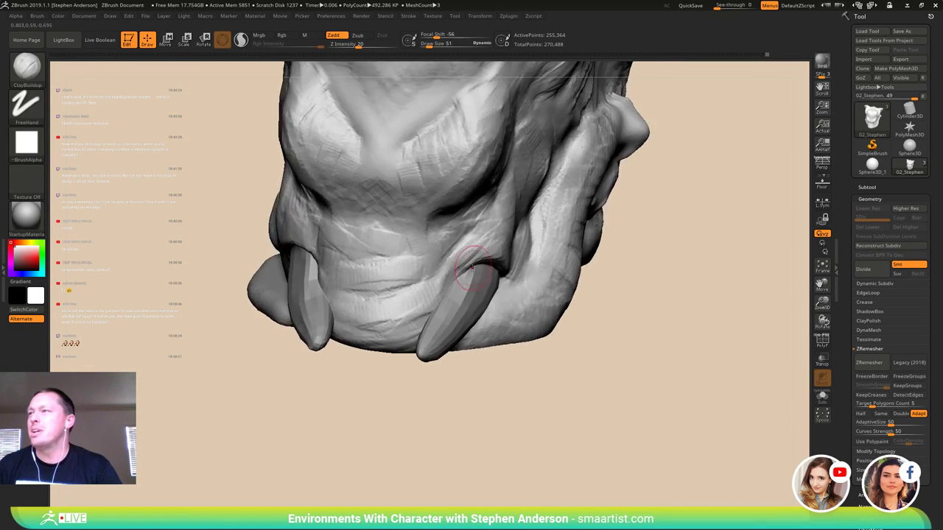
{"action": "left_click", "coordinate": [242, 41]}
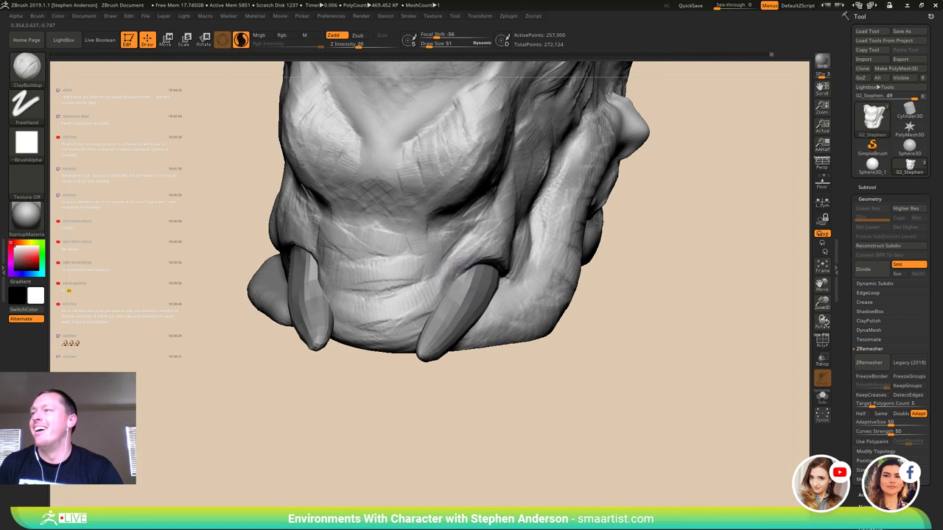
{"action": "mouse_move", "coordinate": [457, 269]}
{"action": "right_mouse_down"}
{"action": "mouse_move", "coordinate": [449, 213]}
{"action": "mouse_move", "coordinate": [443, 280]}
{"action": "right_mouse_up"}
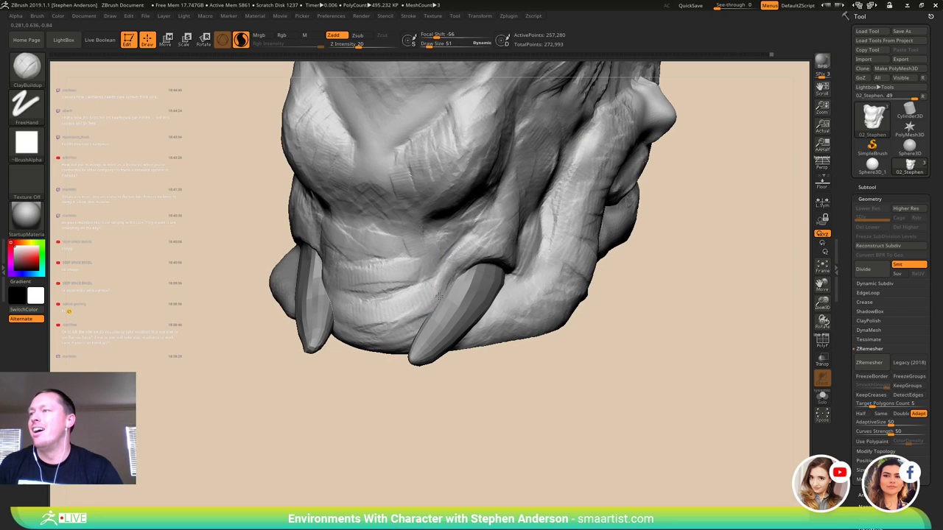
- Isolate the body and add ClayBuildup strokes around the tusk socket and the cheek below it
{"action": "left_click", "coordinate": [823, 399]}
{"action": "right_click_drag", "start_coordinate": [542, 319], "coordinate": [469, 290]}
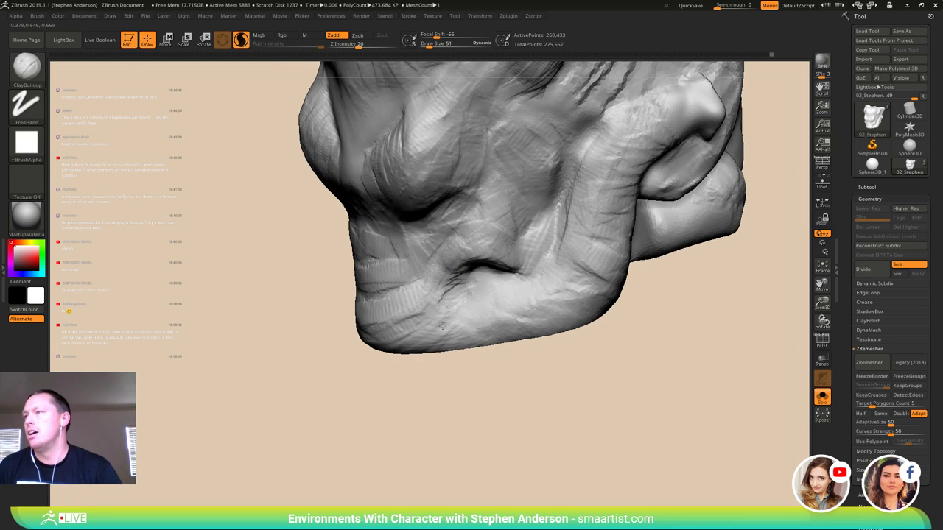
{"action": "left_click_drag", "start_coordinate": [442, 325], "coordinate": [458, 292]}
{"action": "mouse_move", "coordinate": [459, 302]}
{"action": "right_mouse_down"}
{"action": "mouse_move", "coordinate": [482, 324]}
{"action": "mouse_move", "coordinate": [486, 305]}
{"action": "mouse_move", "coordinate": [477, 308]}
{"action": "right_mouse_up"}
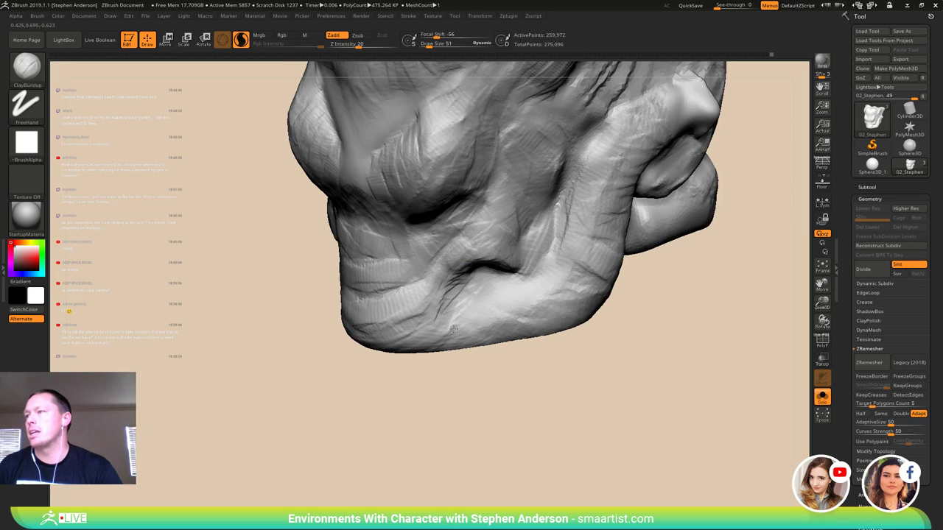
{"action": "left_click_drag", "start_coordinate": [454, 328], "coordinate": [482, 313]}
{"action": "mouse_move", "coordinate": [490, 324]}
{"action": "right_mouse_down"}
{"action": "mouse_move", "coordinate": [674, 339]}
{"action": "mouse_move", "coordinate": [722, 298]}
{"action": "mouse_move", "coordinate": [560, 328]}
{"action": "right_mouse_up"}
- Compare the body with the tusks shown, and deepen the creases below the tusk socket while the body is isolated
{"action": "left_click", "coordinate": [822, 402]}
{"action": "right_click_drag", "start_coordinate": [464, 293], "coordinate": [431, 300]}
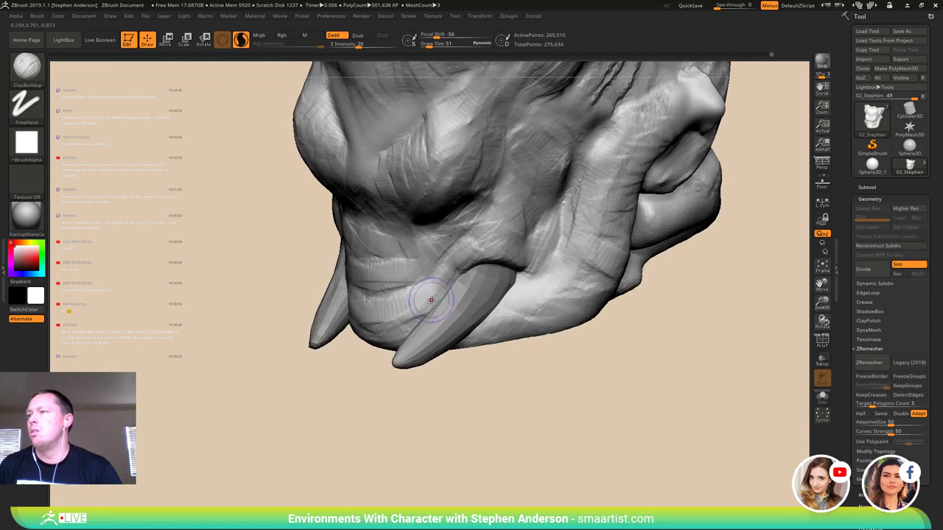
{"action": "left_click", "coordinate": [822, 398]}
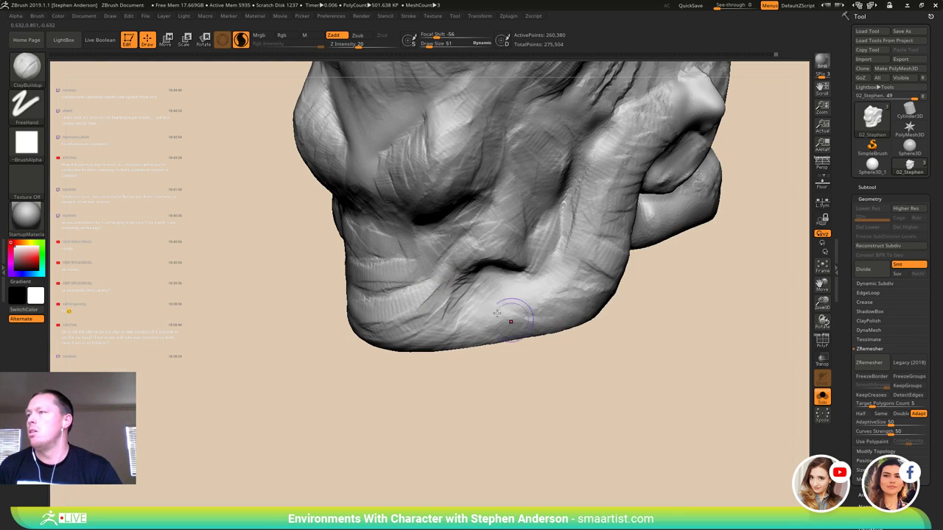
{"action": "right_click_drag", "start_coordinate": [512, 320], "coordinate": [567, 332]}
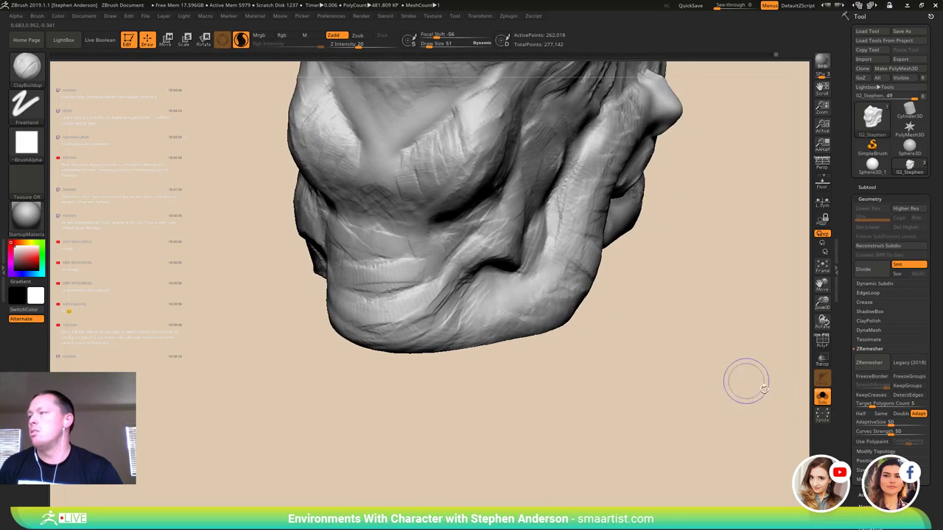
{"action": "left_click", "coordinate": [822, 401]}
{"action": "mouse_move", "coordinate": [457, 309]}
{"action": "right_mouse_down"}
{"action": "mouse_move", "coordinate": [528, 290]}
{"action": "mouse_move", "coordinate": [460, 288]}
{"action": "right_mouse_up"}
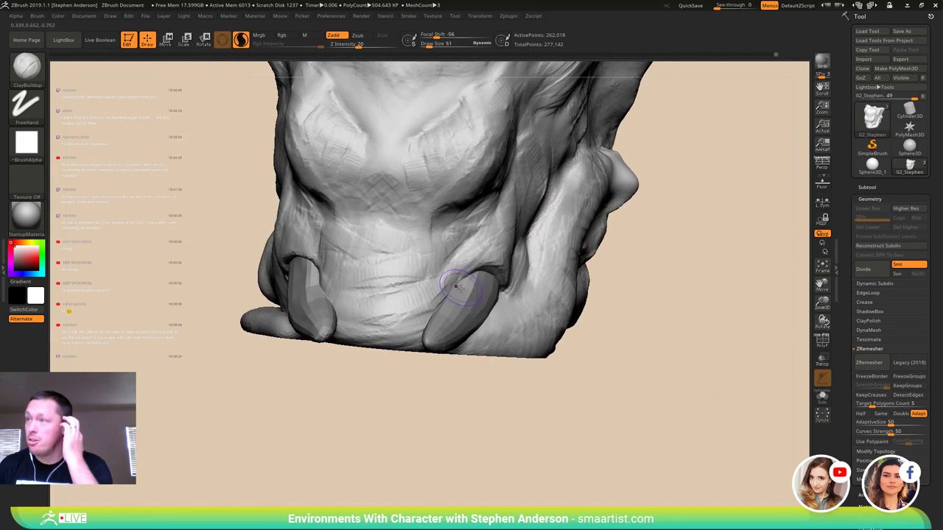
- Select the tusks and turn on their smoothed subdivision display
{"action": "left_click", "coordinate": [454, 328], "text": "alt"}
{"action": "key", "text": "d"}
{"action": "key", "text": "d"}
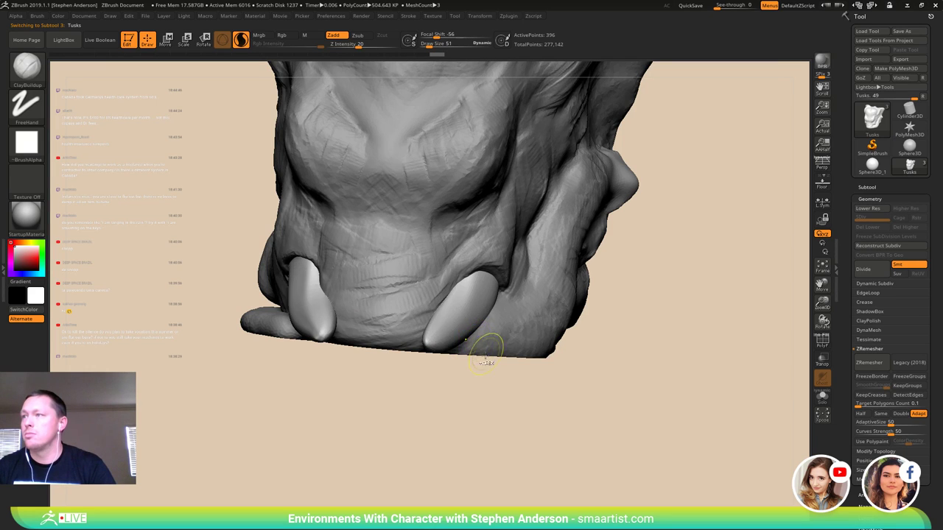
- Widen the body's haunches and lower back from the rear with the Move brush at draw size 252
{"action": "right_click_drag", "start_coordinate": [488, 354], "coordinate": [436, 314], "text": "ctrl"}
{"action": "mouse_move", "coordinate": [436, 313]}
{"action": "right_mouse_down", "text": "alt"}
{"action": "mouse_move", "coordinate": [444, 345]}
{"action": "mouse_move", "coordinate": [429, 357]}
{"action": "mouse_move", "coordinate": [447, 358]}
{"action": "mouse_move", "coordinate": [436, 361]}
{"action": "mouse_move", "coordinate": [464, 395]}
{"action": "right_mouse_up", "text": "alt"}
{"action": "right_click_drag", "start_coordinate": [345, 335], "coordinate": [419, 357], "text": "alt"}
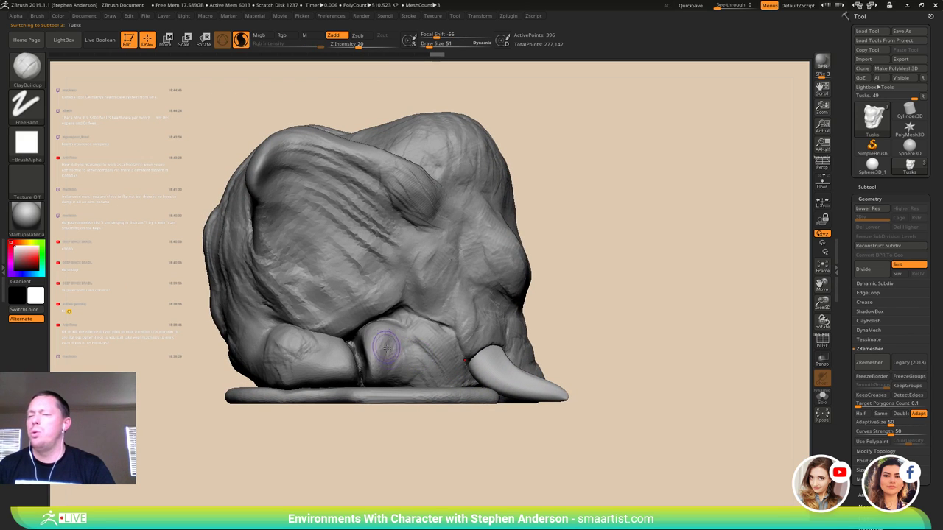
{"action": "mouse_move", "coordinate": [336, 363]}
{"action": "right_mouse_down", "text": "shift"}
{"action": "mouse_move", "coordinate": [355, 374]}
{"action": "mouse_move", "coordinate": [345, 350]}
{"action": "mouse_move", "coordinate": [445, 353]}
{"action": "right_mouse_up", "text": "shift"}
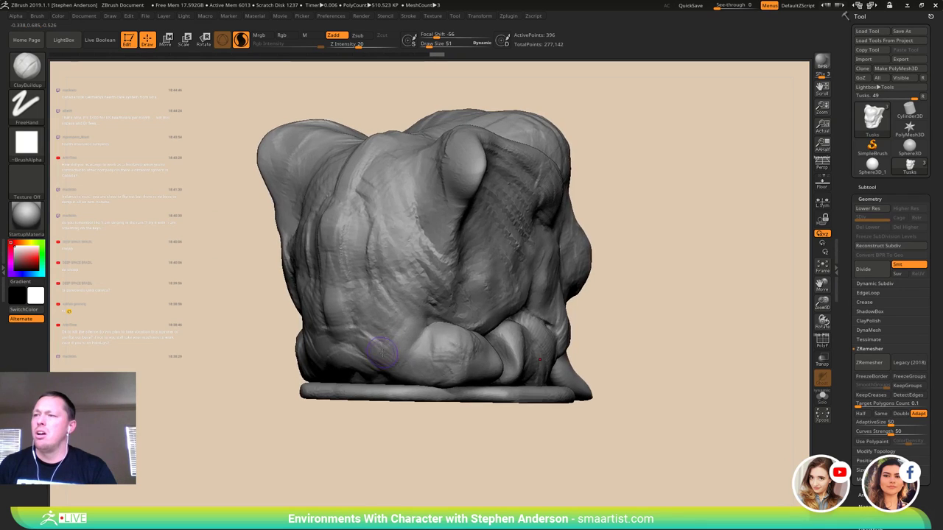
{"action": "mouse_move", "coordinate": [368, 340]}
{"action": "right_mouse_down"}
{"action": "mouse_move", "coordinate": [399, 353]}
{"action": "mouse_move", "coordinate": [350, 350]}
{"action": "mouse_move", "coordinate": [407, 342]}
{"action": "right_mouse_up"}
{"action": "key", "text": "b"}
{"action": "key", "text": "m"}
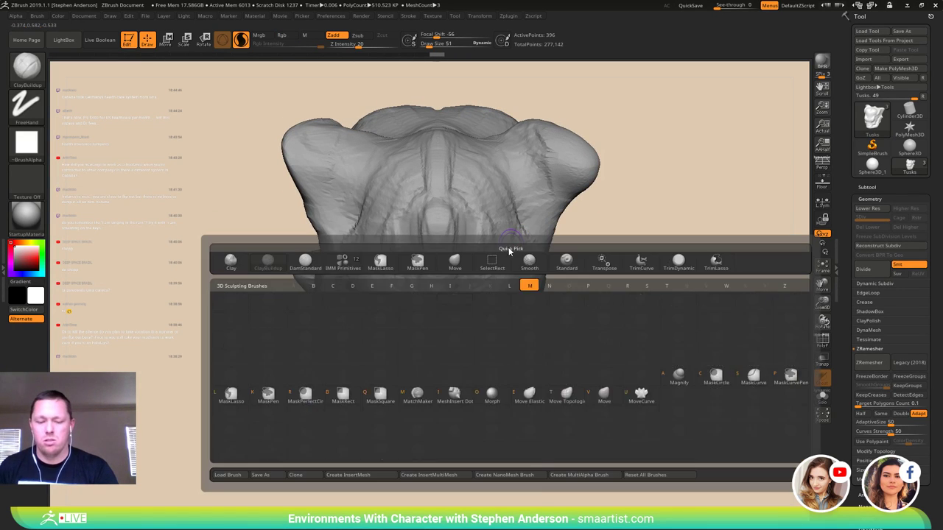
{"action": "key", "text": "v"}
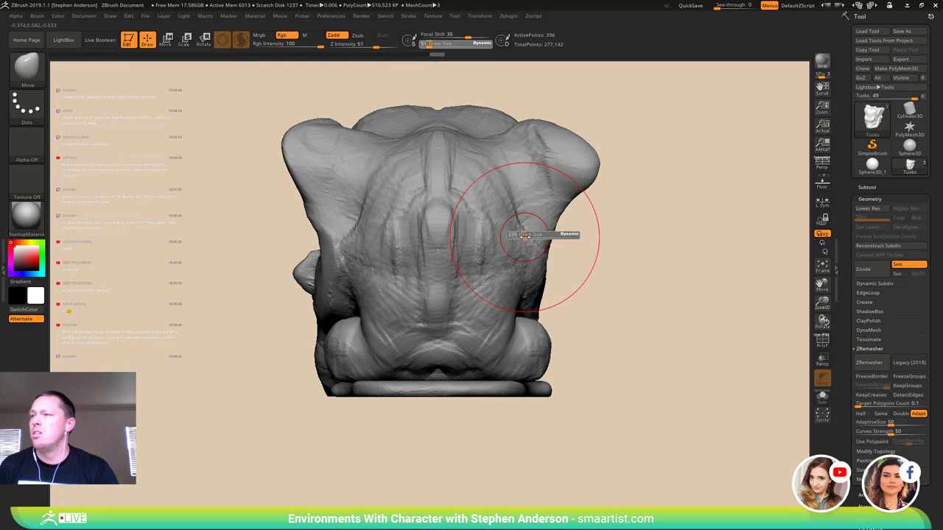
{"action": "left_click_drag", "start_coordinate": [525, 236], "coordinate": [526, 237]}
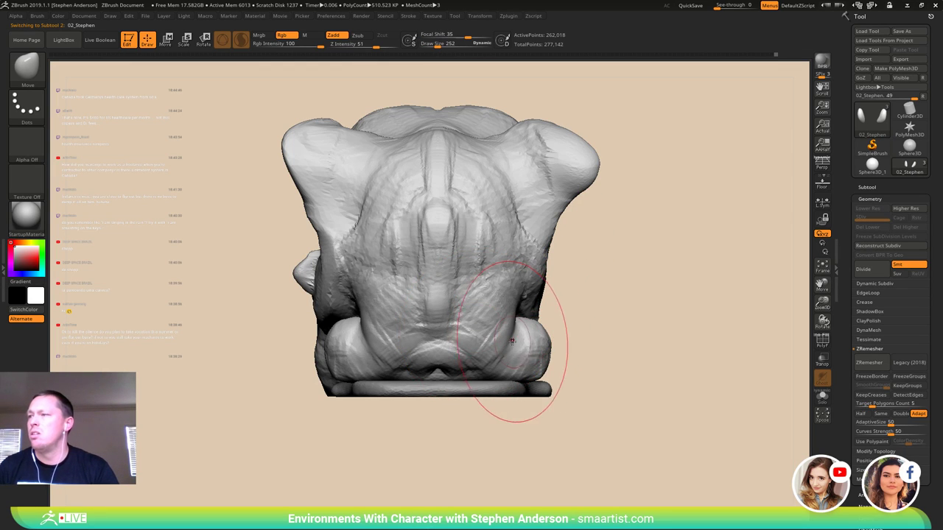
{"action": "key", "text": "ctrl+z"}
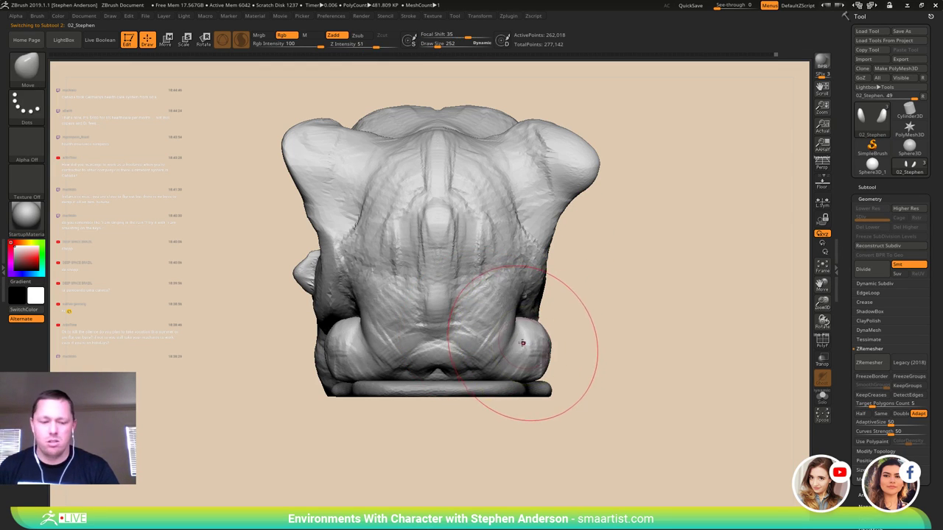
{"action": "left_click_drag", "start_coordinate": [512, 340], "coordinate": [530, 338]}
{"action": "left_click_drag", "start_coordinate": [522, 280], "coordinate": [531, 280]}
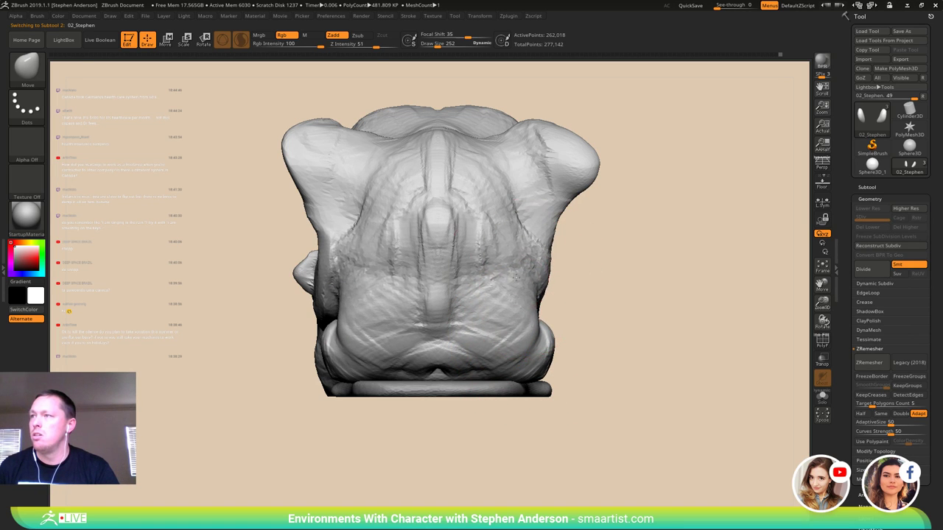
- Round out the creature's back and rump with the Move brush, adjusting the rear above the base slab
{"action": "right_click_drag", "start_coordinate": [516, 277], "coordinate": [557, 277]}
{"action": "mouse_move", "coordinate": [472, 278]}
{"action": "right_mouse_down"}
{"action": "mouse_move", "coordinate": [538, 284]}
{"action": "mouse_move", "coordinate": [517, 284]}
{"action": "right_mouse_up"}
{"action": "mouse_move", "coordinate": [495, 359]}
{"action": "right_mouse_down"}
{"action": "mouse_move", "coordinate": [490, 340]}
{"action": "mouse_move", "coordinate": [492, 352]}
{"action": "right_mouse_up"}
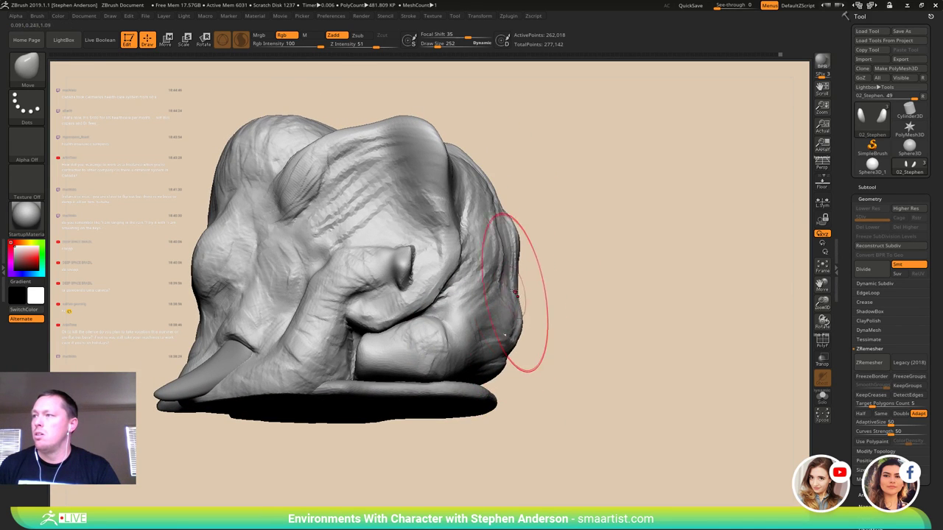
{"action": "right_click_drag", "start_coordinate": [518, 281], "coordinate": [541, 288], "text": "shift"}
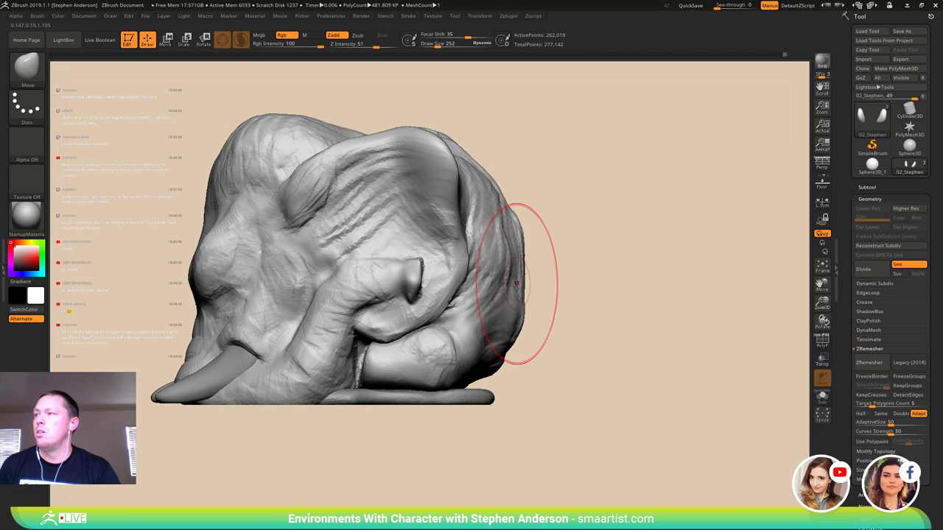
{"action": "right_click_drag", "start_coordinate": [515, 300], "coordinate": [447, 330]}
{"action": "right_click_drag", "start_coordinate": [523, 316], "coordinate": [442, 355]}
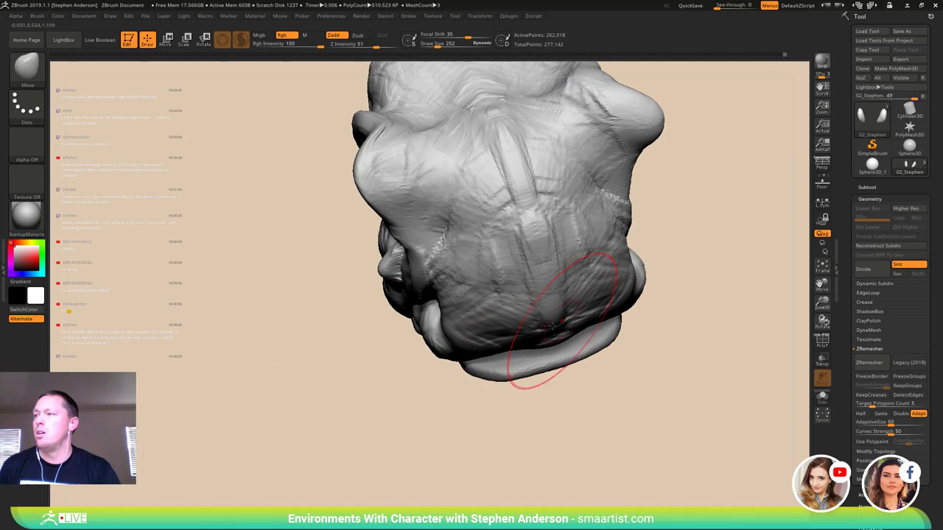
{"action": "left_click_drag", "start_coordinate": [506, 336], "coordinate": [509, 329]}
{"action": "mouse_move", "coordinate": [507, 327]}
{"action": "right_mouse_down"}
{"action": "mouse_move", "coordinate": [537, 310]}
{"action": "mouse_move", "coordinate": [516, 287]}
{"action": "right_mouse_up"}
{"action": "left_click_drag", "start_coordinate": [516, 287], "coordinate": [514, 251]}
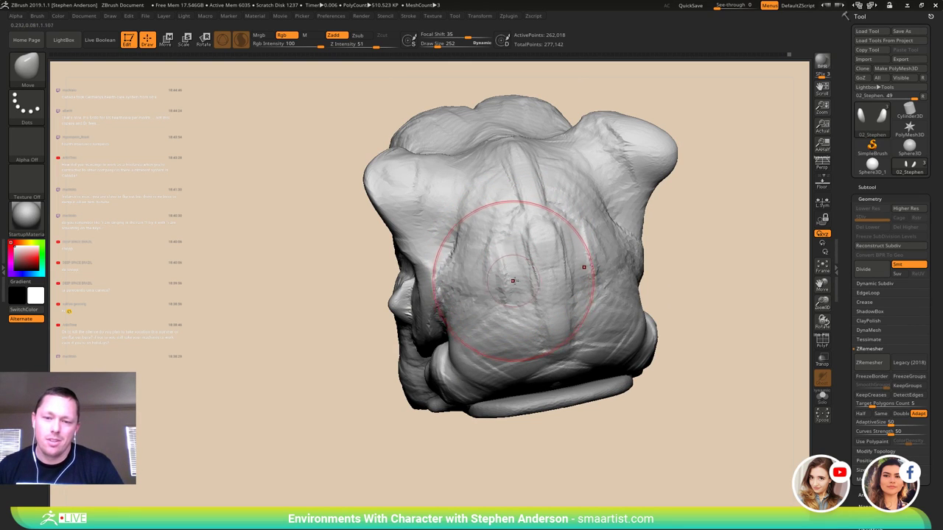
- Select the body and reshape the area around the hind foot above the base slab with the Move brush at draw size 122
{"action": "right_click_drag", "start_coordinate": [532, 278], "coordinate": [579, 274]}
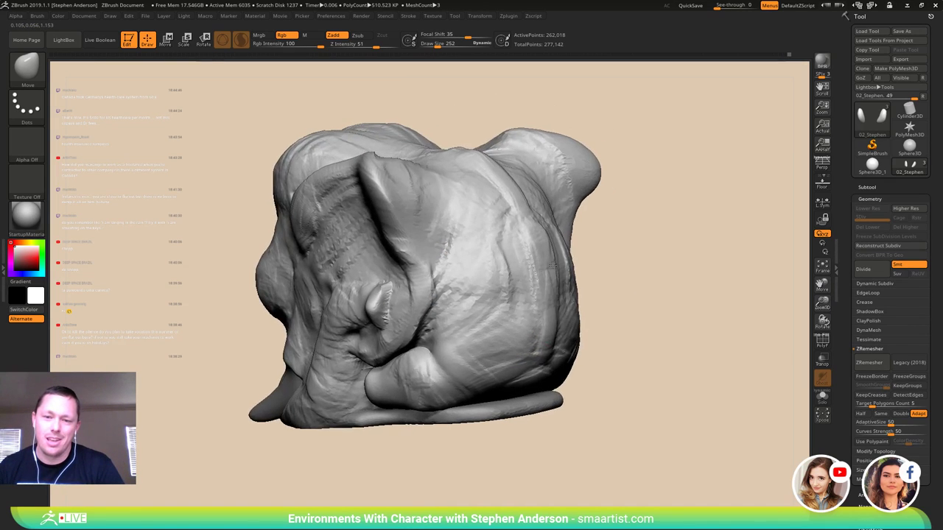
{"action": "mouse_move", "coordinate": [509, 254]}
{"action": "right_mouse_down", "text": "ctrl"}
{"action": "mouse_move", "coordinate": [498, 279]}
{"action": "mouse_move", "coordinate": [404, 304]}
{"action": "right_mouse_up", "text": "ctrl"}
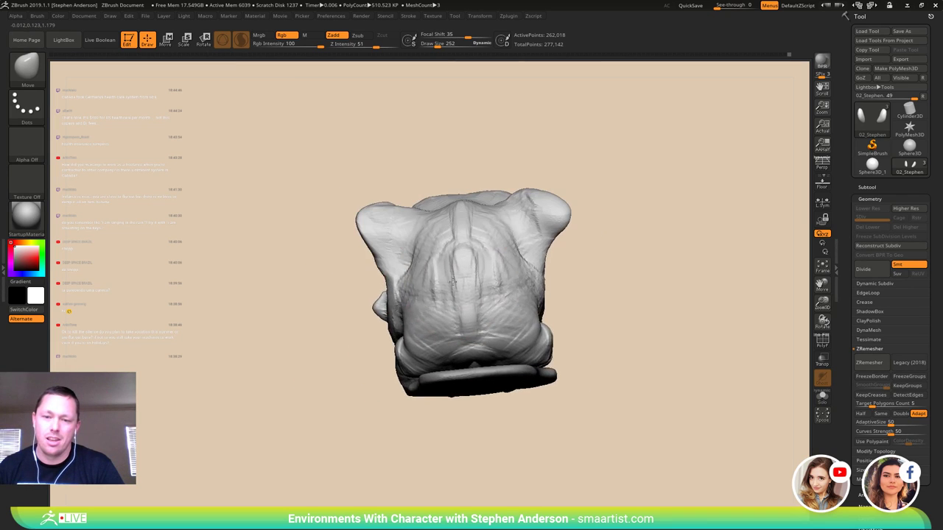
{"action": "mouse_move", "coordinate": [503, 293]}
{"action": "right_mouse_down"}
{"action": "mouse_move", "coordinate": [438, 291]}
{"action": "mouse_move", "coordinate": [461, 283]}
{"action": "mouse_move", "coordinate": [456, 324]}
{"action": "right_mouse_up"}
{"action": "mouse_move", "coordinate": [457, 324]}
{"action": "right_mouse_down"}
{"action": "mouse_move", "coordinate": [477, 306]}
{"action": "mouse_move", "coordinate": [450, 325]}
{"action": "mouse_move", "coordinate": [394, 321]}
{"action": "mouse_move", "coordinate": [316, 262]}
{"action": "right_mouse_up"}
{"action": "key", "text": "s"}
{"action": "left_click_drag", "start_coordinate": [396, 395], "coordinate": [183, 383]}
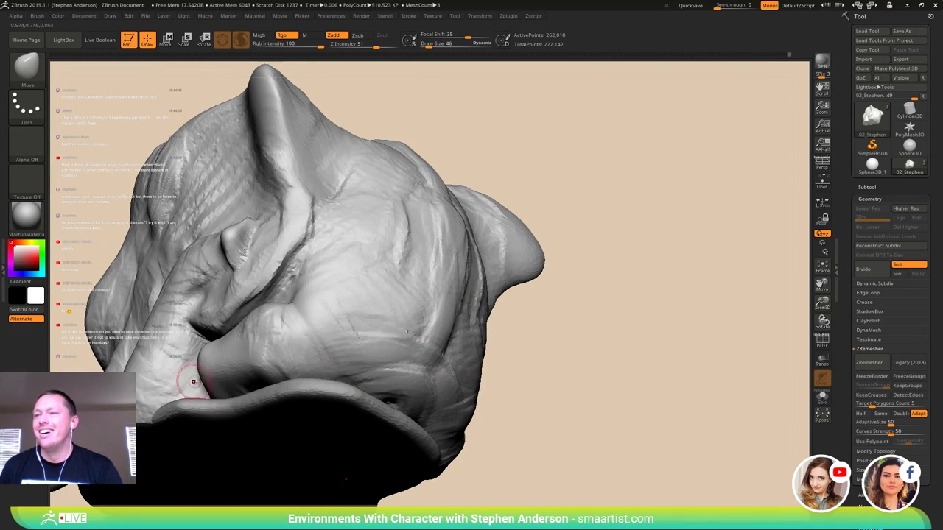
{"action": "right_click_drag", "start_coordinate": [410, 406], "coordinate": [400, 398]}
{"action": "key", "text": "s"}
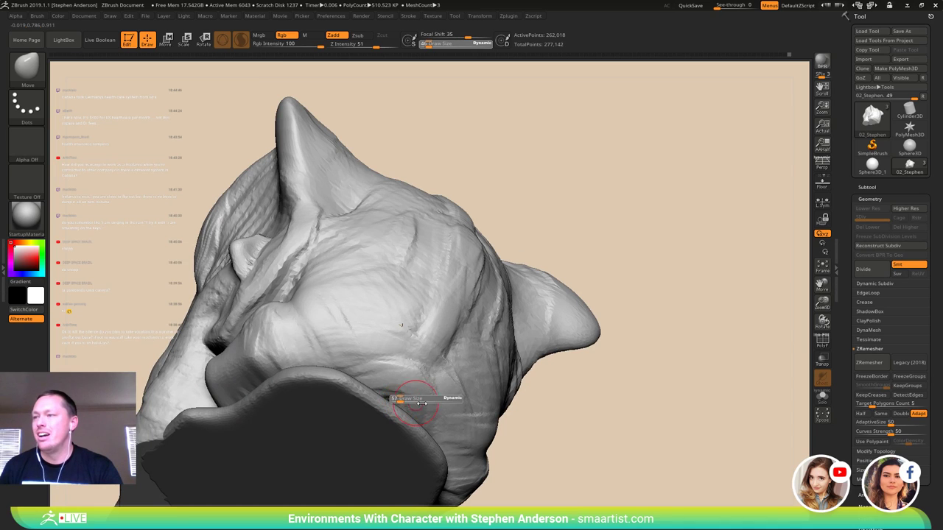
{"action": "left_click_drag", "start_coordinate": [423, 403], "coordinate": [463, 406]}
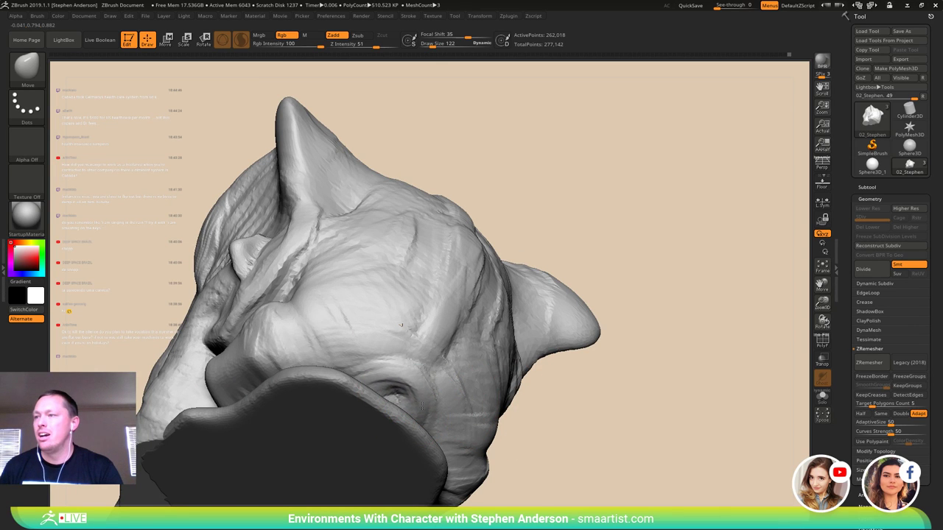
{"action": "mouse_move", "coordinate": [422, 406]}
{"action": "right_mouse_down"}
{"action": "mouse_move", "coordinate": [428, 411]}
{"action": "mouse_move", "coordinate": [391, 420]}
{"action": "mouse_move", "coordinate": [416, 385]}
{"action": "mouse_move", "coordinate": [436, 423]}
{"action": "mouse_move", "coordinate": [379, 397]}
{"action": "mouse_move", "coordinate": [398, 418]}
{"action": "mouse_move", "coordinate": [344, 397]}
{"action": "mouse_move", "coordinate": [381, 389]}
{"action": "mouse_move", "coordinate": [301, 369]}
{"action": "mouse_move", "coordinate": [317, 369]}
{"action": "right_mouse_up"}
{"action": "left_click_drag", "start_coordinate": [317, 368], "coordinate": [352, 360]}
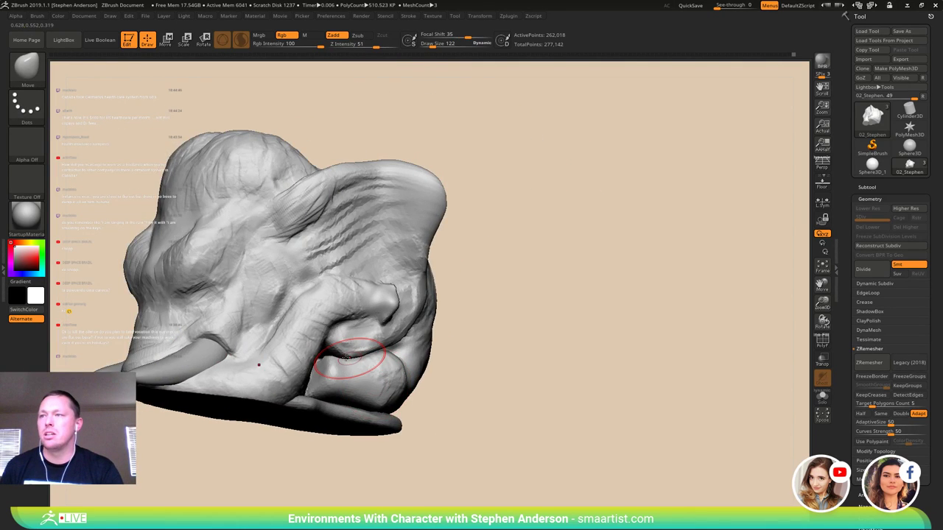
- Lasso-mask the folded hind leg, unmask the overlapping trunk area, and invert the mask so only the leg stays editable
{"action": "right_click_drag", "start_coordinate": [346, 358], "coordinate": [326, 429], "text": "shift"}
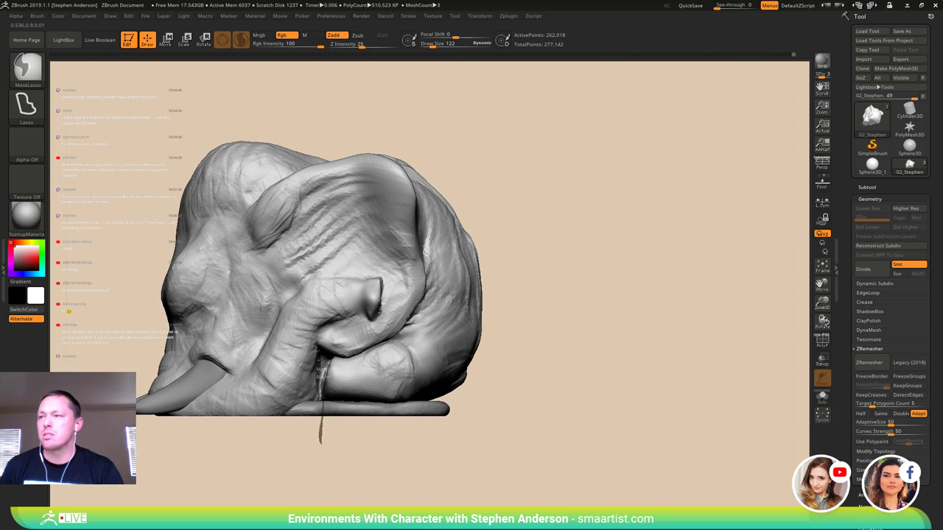
{"action": "left_click_drag", "start_coordinate": [454, 346], "coordinate": [402, 455], "text": "ctrl"}
{"action": "right_click_drag", "start_coordinate": [358, 393], "coordinate": [352, 340]}
{"action": "left_click_drag", "start_coordinate": [475, 245], "coordinate": [400, 330], "text": "ctrl"}
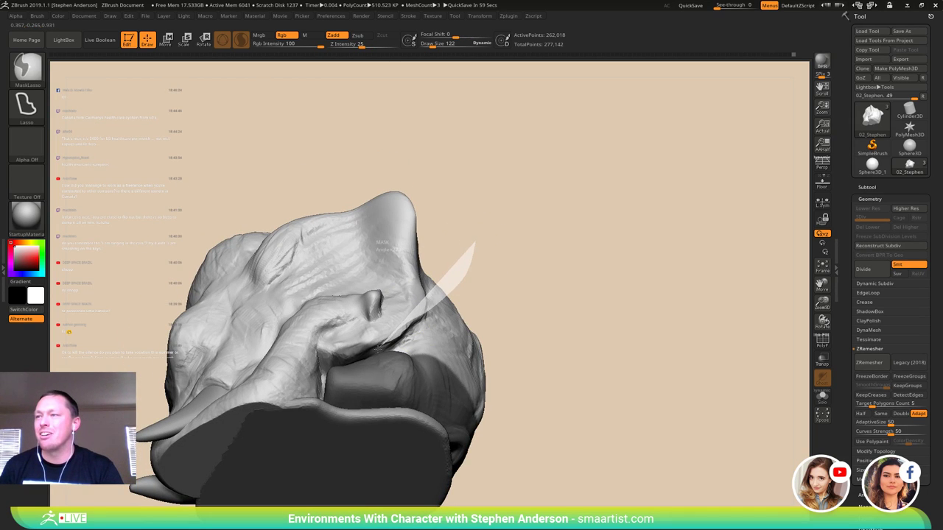
{"action": "left_click_drag", "start_coordinate": [322, 360], "coordinate": [301, 262], "text": "ctrl+alt"}
{"action": "mouse_move", "coordinate": [367, 336]}
{"action": "right_mouse_down"}
{"action": "mouse_move", "coordinate": [358, 344]}
{"action": "mouse_move", "coordinate": [375, 333]}
{"action": "mouse_move", "coordinate": [362, 337]}
{"action": "right_mouse_up"}
{"action": "left_click_drag", "start_coordinate": [524, 284], "coordinate": [546, 271], "text": "ctrl"}
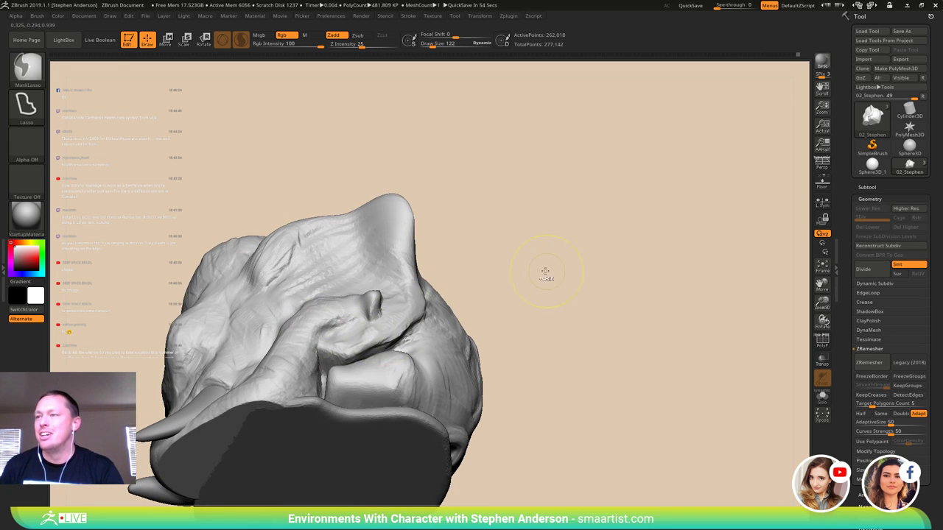
{"action": "key", "text": "ctrl+z"}
{"action": "left_click", "coordinate": [546, 279], "text": "ctrl"}
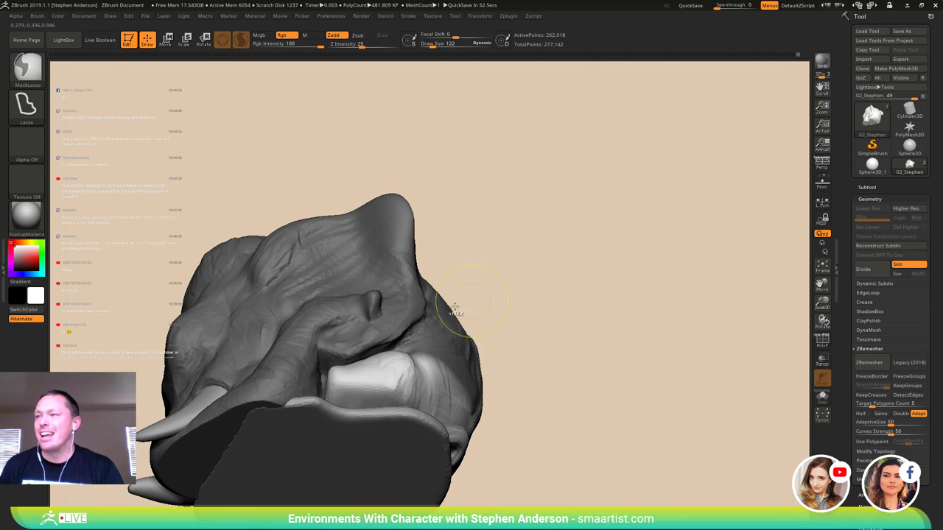
- Smooth the tip of the unmasked hind foot and reshape it with the Move brush at draw size 107
{"action": "mouse_move", "coordinate": [442, 317]}
{"action": "right_mouse_down"}
{"action": "mouse_move", "coordinate": [375, 372]}
{"action": "mouse_move", "coordinate": [349, 414]}
{"action": "right_mouse_up"}
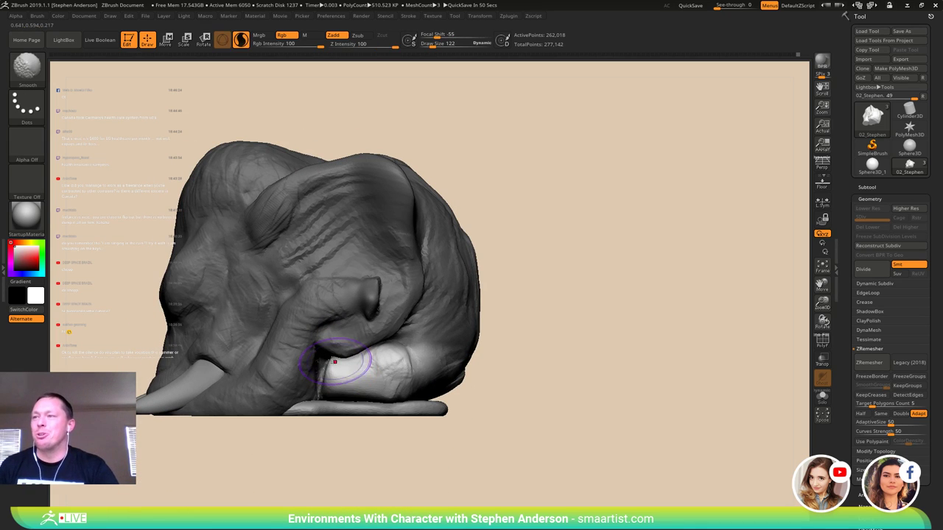
{"action": "left_click_drag", "start_coordinate": [334, 357], "coordinate": [335, 357]}
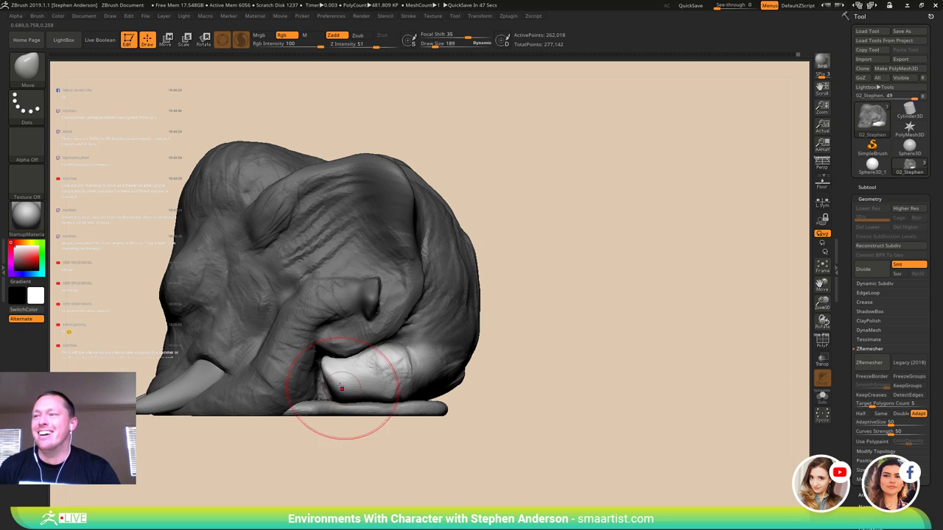
{"action": "mouse_move", "coordinate": [337, 393]}
{"action": "right_mouse_down"}
{"action": "mouse_move", "coordinate": [379, 390]}
{"action": "mouse_move", "coordinate": [328, 388]}
{"action": "mouse_move", "coordinate": [293, 405]}
{"action": "mouse_move", "coordinate": [335, 383]}
{"action": "right_mouse_up"}
{"action": "key", "text": "s"}
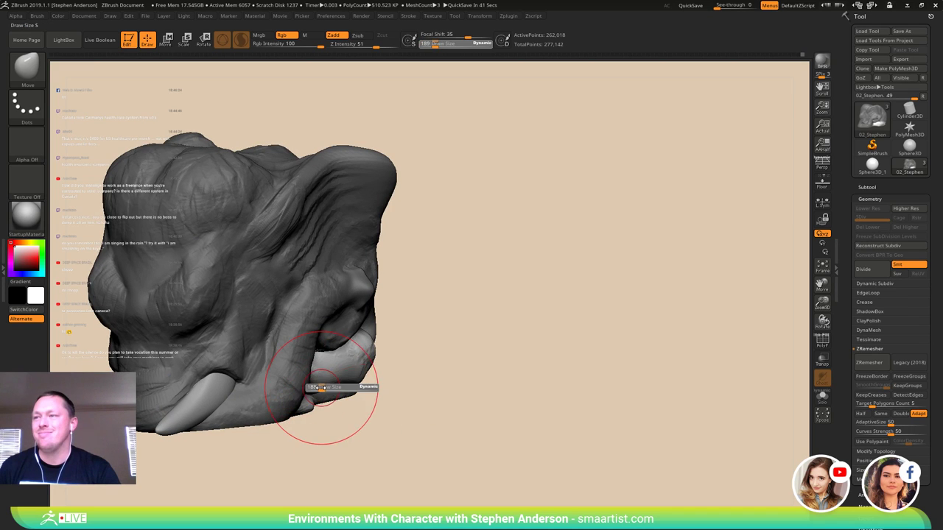
{"action": "left_click_drag", "start_coordinate": [271, 386], "coordinate": [263, 386]}
{"action": "mouse_move", "coordinate": [284, 387]}
{"action": "right_mouse_down"}
{"action": "mouse_move", "coordinate": [317, 379]}
{"action": "mouse_move", "coordinate": [318, 411]}
{"action": "mouse_move", "coordinate": [376, 313]}
{"action": "mouse_move", "coordinate": [335, 302]}
{"action": "mouse_move", "coordinate": [312, 386]}
{"action": "right_mouse_up"}
{"action": "right_click_drag", "start_coordinate": [349, 318], "coordinate": [343, 360]}
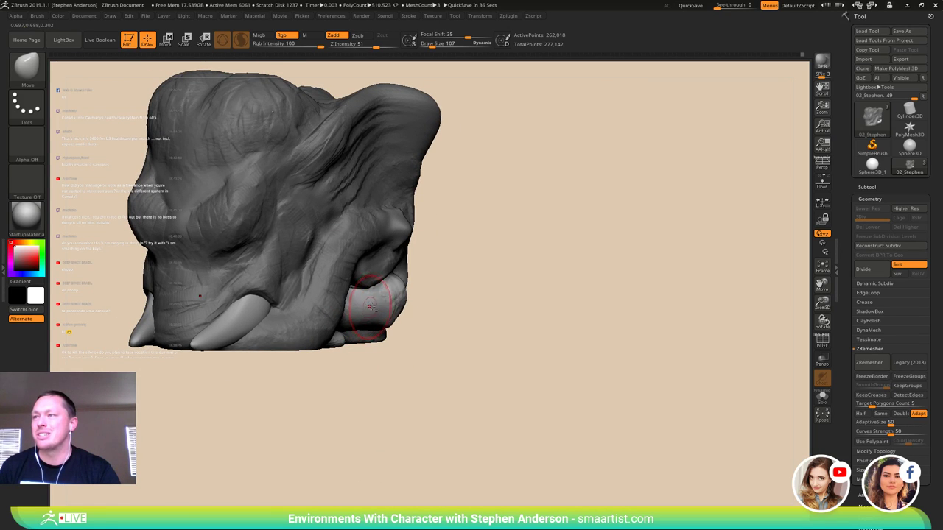
{"action": "right_click_drag", "start_coordinate": [373, 322], "coordinate": [318, 321]}
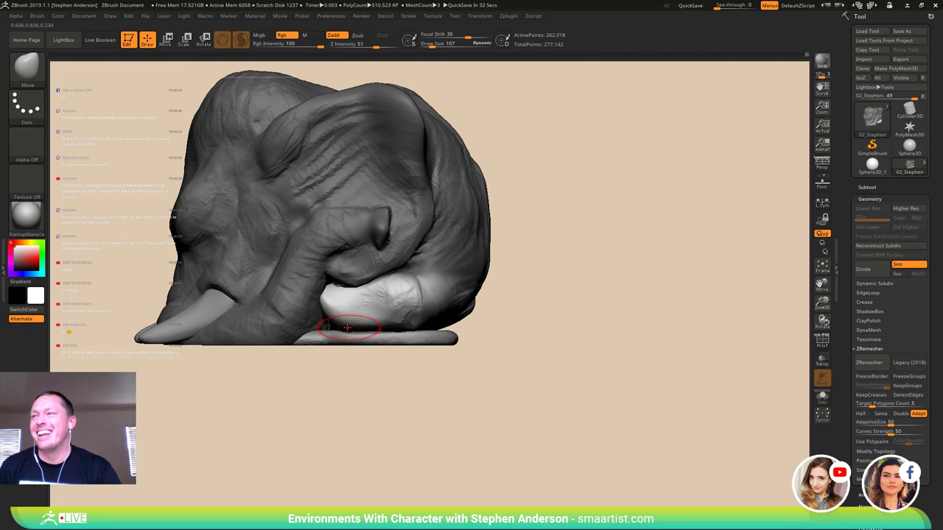
- Build up the unmasked hind foot's end and underside with the ClayBuildup brush, reducing the draw size to 44
{"action": "mouse_move", "coordinate": [357, 323]}
{"action": "right_mouse_down"}
{"action": "mouse_move", "coordinate": [339, 320]}
{"action": "mouse_move", "coordinate": [372, 301]}
{"action": "mouse_move", "coordinate": [447, 301]}
{"action": "right_mouse_up"}
{"action": "key", "text": "b"}
{"action": "key", "text": "c"}
{"action": "key", "text": "b"}
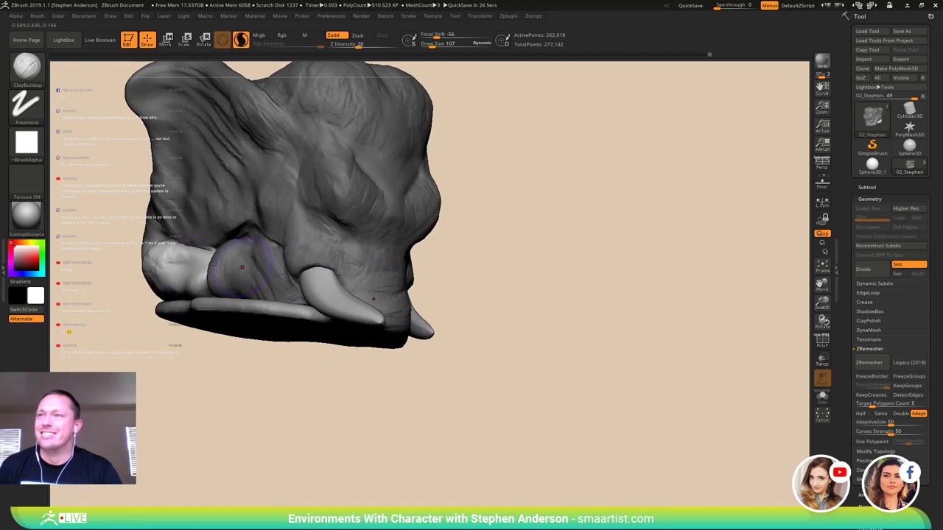
{"action": "right_click_drag", "start_coordinate": [242, 268], "coordinate": [313, 264]}
{"action": "left_click_drag", "start_coordinate": [195, 254], "coordinate": [194, 255]}
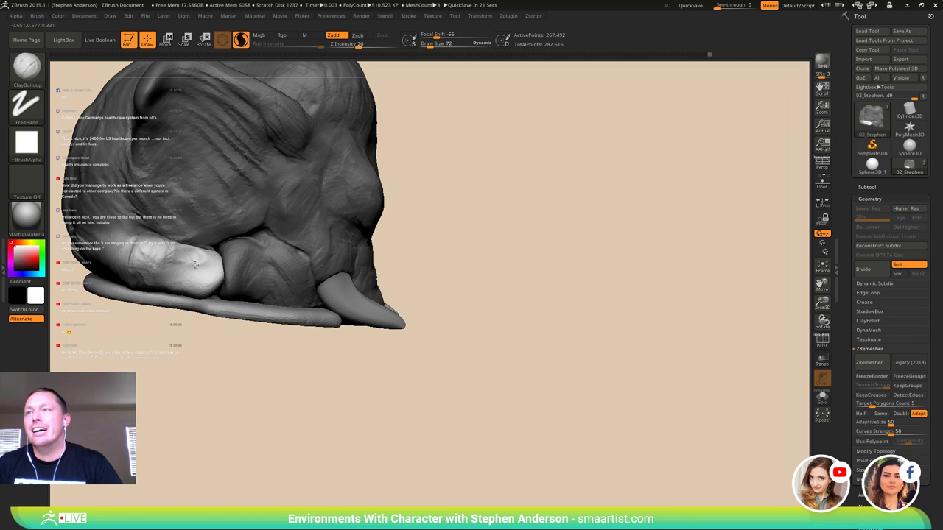
{"action": "mouse_move", "coordinate": [222, 268]}
{"action": "right_mouse_down"}
{"action": "mouse_move", "coordinate": [189, 273]}
{"action": "mouse_move", "coordinate": [228, 238]}
{"action": "mouse_move", "coordinate": [209, 281]}
{"action": "mouse_move", "coordinate": [215, 275]}
{"action": "mouse_move", "coordinate": [191, 296]}
{"action": "mouse_move", "coordinate": [208, 259]}
{"action": "mouse_move", "coordinate": [220, 263]}
{"action": "mouse_move", "coordinate": [222, 281]}
{"action": "mouse_move", "coordinate": [204, 288]}
{"action": "right_mouse_up"}
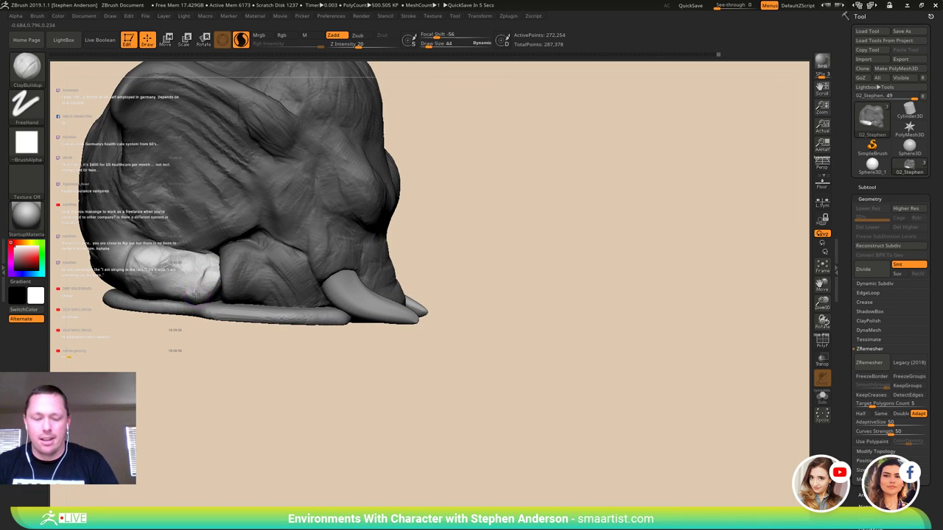
{"action": "mouse_move", "coordinate": [196, 294]}
{"action": "right_mouse_down"}
{"action": "mouse_move", "coordinate": [205, 289]}
{"action": "mouse_move", "coordinate": [207, 299]}
{"action": "right_mouse_up"}
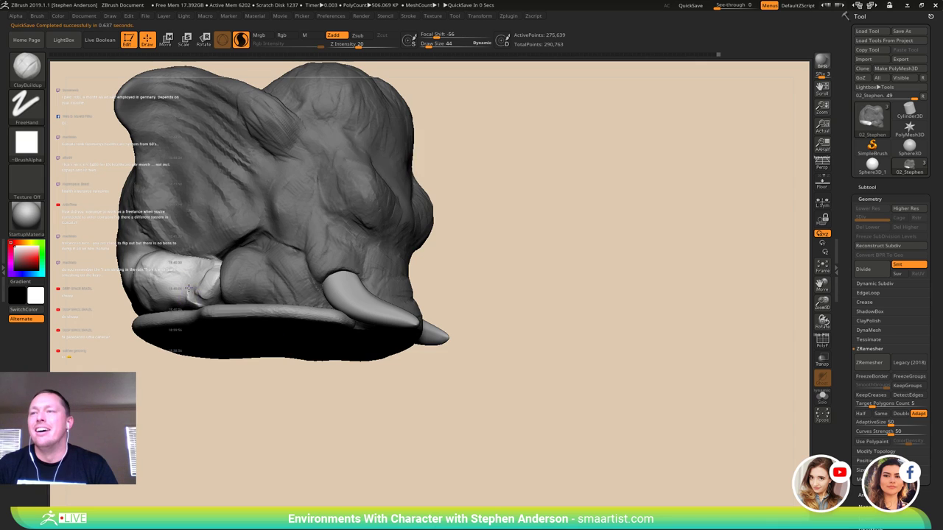
{"action": "mouse_move", "coordinate": [189, 292]}
{"action": "right_mouse_down"}
{"action": "mouse_move", "coordinate": [211, 299]}
{"action": "mouse_move", "coordinate": [181, 304]}
{"action": "right_mouse_up"}
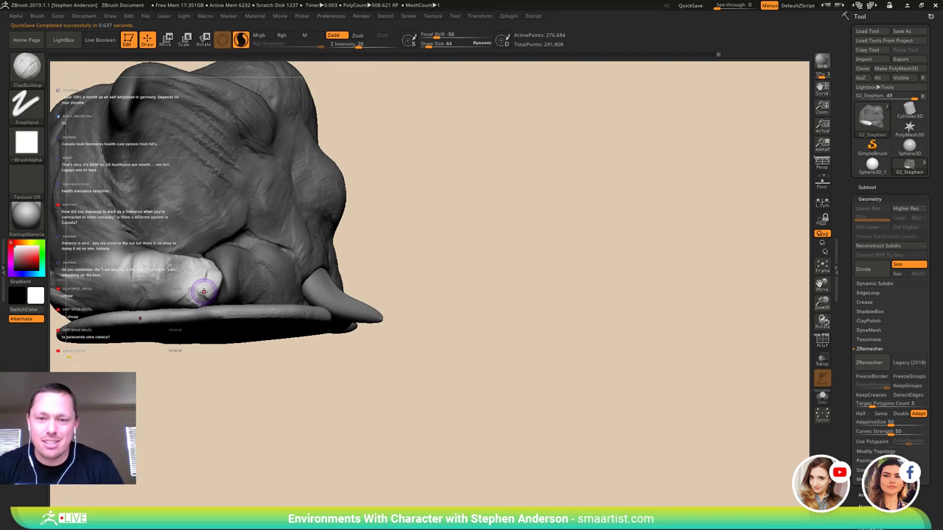
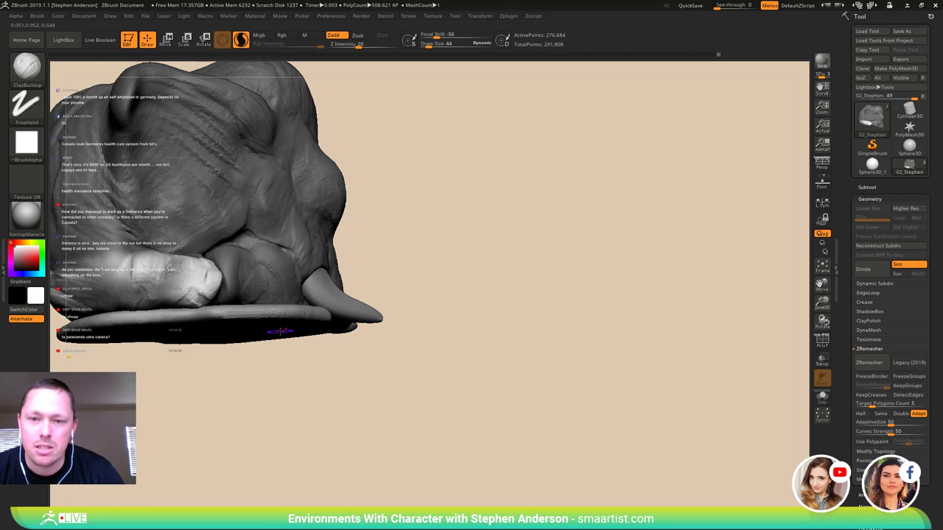
- Sculpt the rounded sole and rim at the front end of the other hind foot with ClayBuildup
{"action": "mouse_move", "coordinate": [241, 258]}
{"action": "right_mouse_down"}
{"action": "mouse_move", "coordinate": [270, 262]}
{"action": "mouse_move", "coordinate": [212, 276]}
{"action": "mouse_move", "coordinate": [243, 324]}
{"action": "mouse_move", "coordinate": [289, 326]}
{"action": "mouse_move", "coordinate": [289, 311]}
{"action": "mouse_move", "coordinate": [311, 315]}
{"action": "right_mouse_up"}
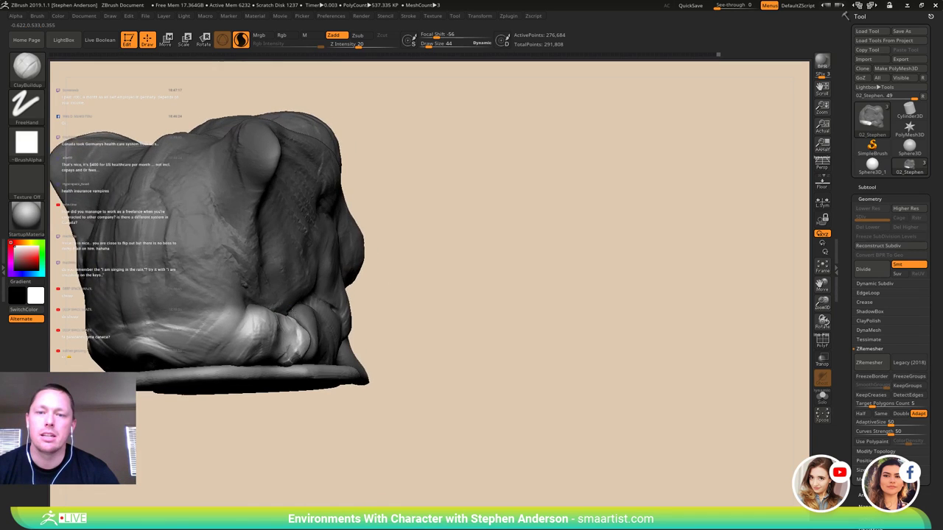
{"action": "mouse_move", "coordinate": [259, 329]}
{"action": "right_mouse_down", "text": "alt"}
{"action": "mouse_move", "coordinate": [282, 285]}
{"action": "mouse_move", "coordinate": [265, 259]}
{"action": "mouse_move", "coordinate": [318, 282]}
{"action": "right_mouse_up", "text": "alt"}
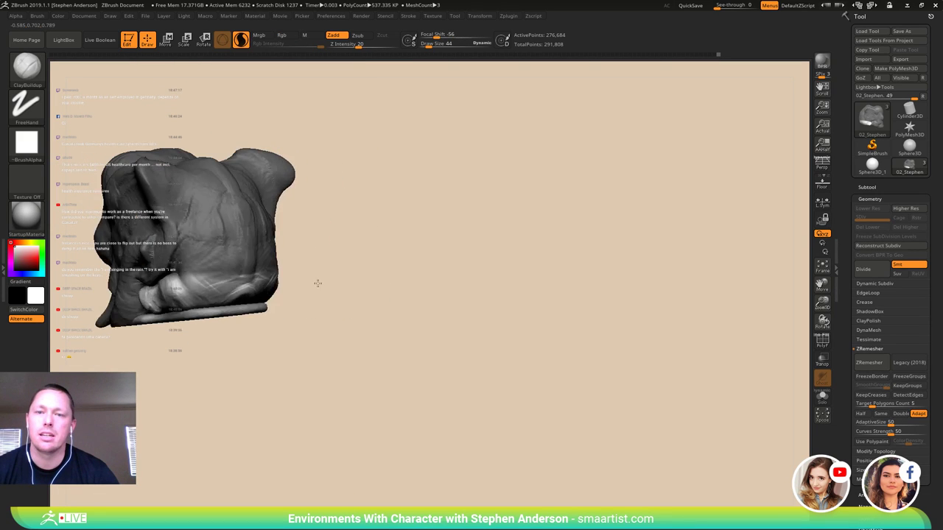
{"action": "mouse_move", "coordinate": [228, 278]}
{"action": "right_mouse_down"}
{"action": "mouse_move", "coordinate": [413, 294]}
{"action": "mouse_move", "coordinate": [329, 312]}
{"action": "mouse_move", "coordinate": [337, 303]}
{"action": "mouse_move", "coordinate": [343, 357]}
{"action": "mouse_move", "coordinate": [278, 323]}
{"action": "right_mouse_up"}
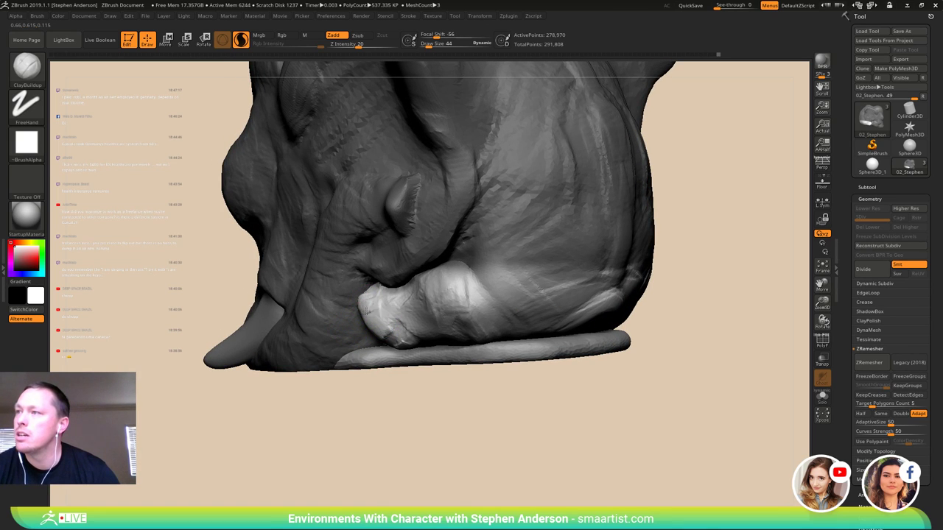
{"action": "left_click_drag", "start_coordinate": [367, 311], "coordinate": [379, 318]}
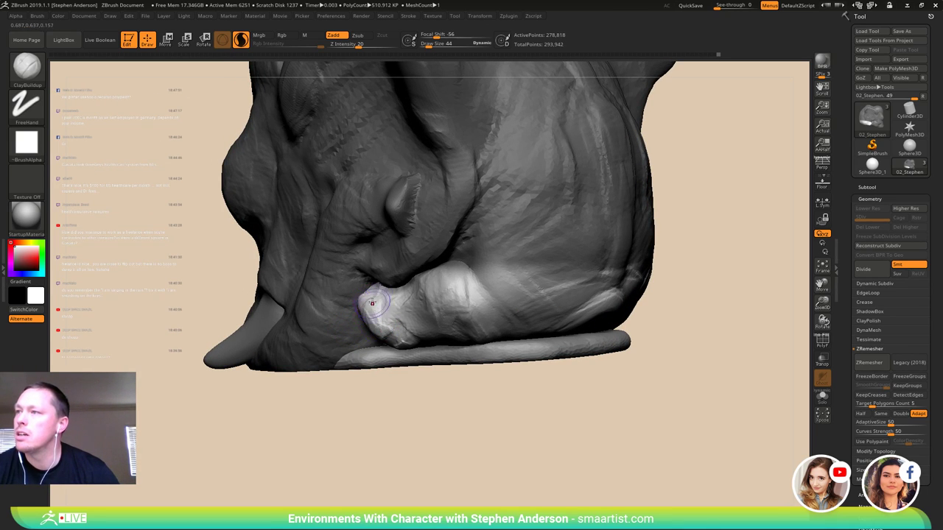
{"action": "mouse_move", "coordinate": [375, 309]}
{"action": "right_mouse_down"}
{"action": "mouse_move", "coordinate": [442, 323]}
{"action": "mouse_move", "coordinate": [429, 290]}
{"action": "right_mouse_up"}
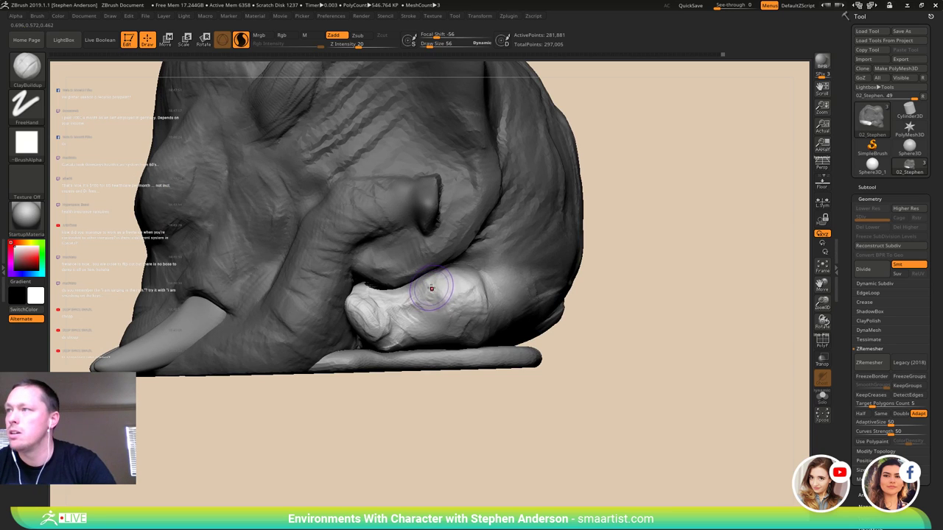
- Add skin folds across the hind leg behind the foot with ClayBuildup at draw size 64, and clear the mask
{"action": "mouse_move", "coordinate": [419, 282]}
{"action": "left_mouse_down"}
{"action": "mouse_move", "coordinate": [411, 300]}
{"action": "mouse_move", "coordinate": [444, 304]}
{"action": "left_mouse_up"}
{"action": "mouse_move", "coordinate": [467, 305]}
{"action": "right_mouse_down"}
{"action": "mouse_move", "coordinate": [436, 310]}
{"action": "mouse_move", "coordinate": [474, 277]}
{"action": "mouse_move", "coordinate": [470, 287]}
{"action": "mouse_move", "coordinate": [476, 265]}
{"action": "right_mouse_up"}
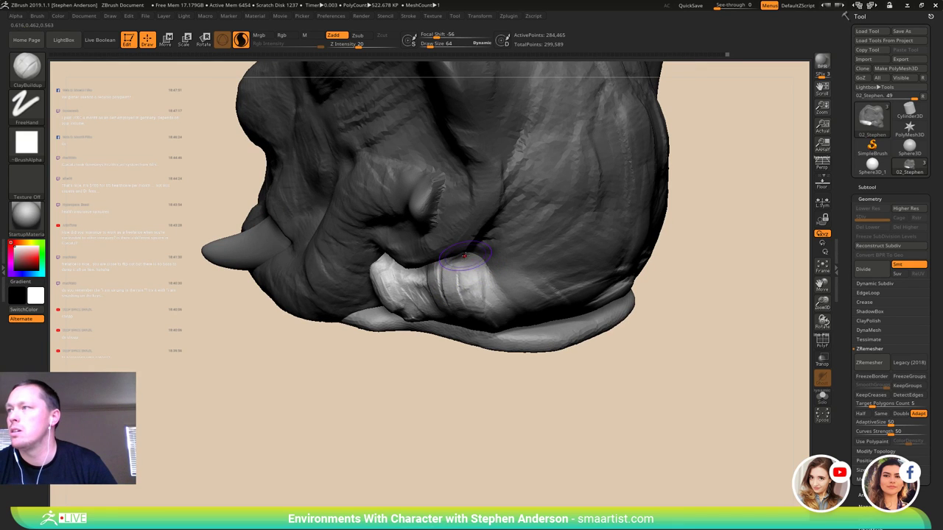
{"action": "left_click_drag", "start_coordinate": [466, 256], "coordinate": [468, 294]}
{"action": "left_click_drag", "start_coordinate": [405, 354], "coordinate": [422, 384], "text": "ctrl"}
{"action": "left_click_drag", "start_coordinate": [449, 263], "coordinate": [451, 275]}
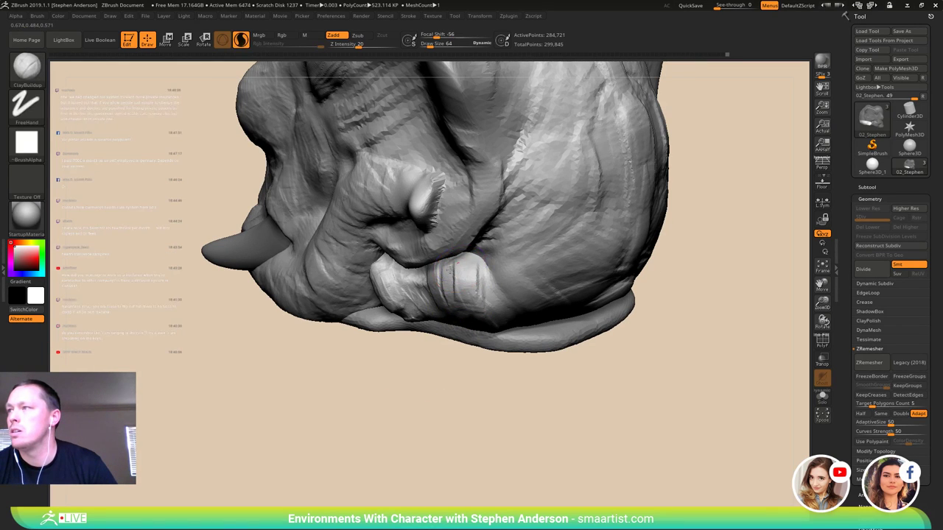
- Select the base slab and pull its indented side edge outward beneath the hind foot with the Move brush at draw size 148
{"action": "mouse_move", "coordinate": [463, 347]}
{"action": "right_mouse_down"}
{"action": "mouse_move", "coordinate": [470, 317]}
{"action": "mouse_move", "coordinate": [313, 333]}
{"action": "mouse_move", "coordinate": [291, 300]}
{"action": "mouse_move", "coordinate": [314, 314]}
{"action": "mouse_move", "coordinate": [315, 291]}
{"action": "mouse_move", "coordinate": [322, 352]}
{"action": "mouse_move", "coordinate": [331, 238]}
{"action": "right_mouse_up"}
{"action": "left_click", "coordinate": [320, 353], "text": "alt"}
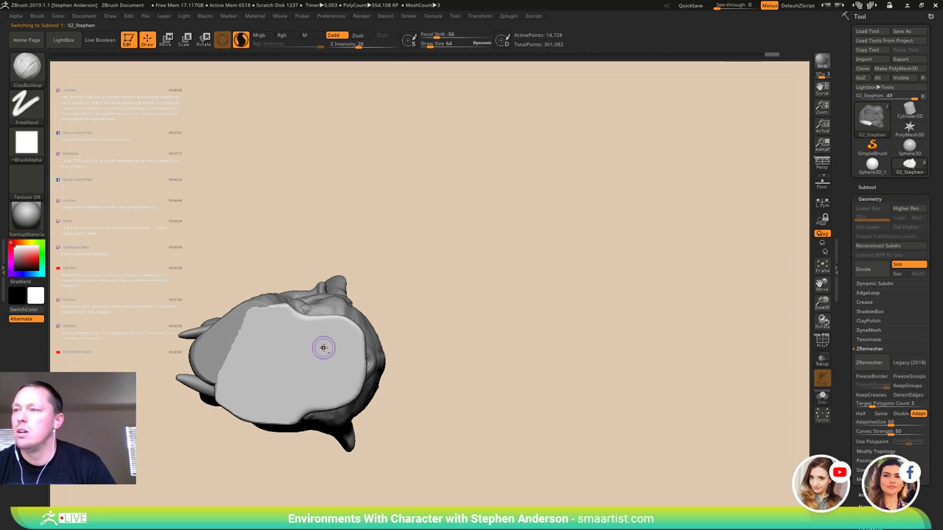
{"action": "key", "text": "b"}
{"action": "key", "text": "m"}
{"action": "key", "text": "v"}
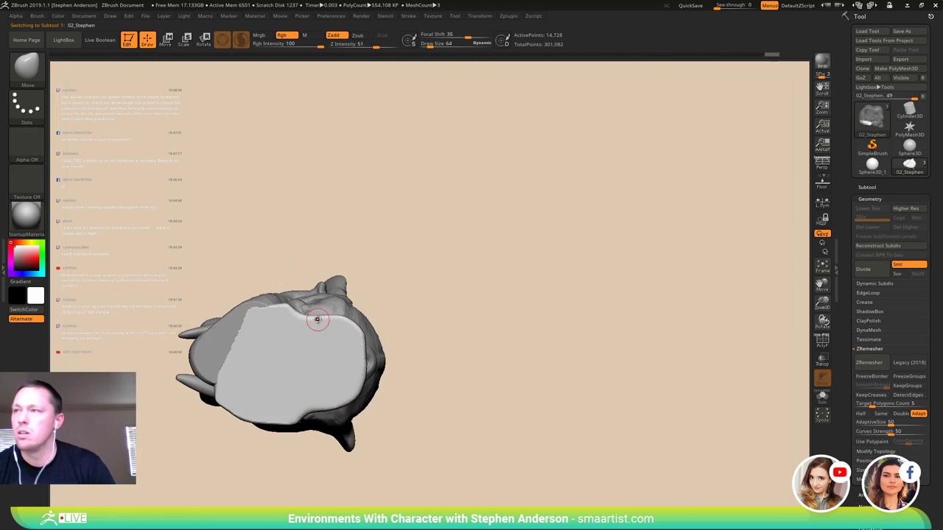
{"action": "key", "text": "s"}
{"action": "mouse_move", "coordinate": [323, 320]}
{"action": "left_mouse_down"}
{"action": "mouse_move", "coordinate": [305, 307]}
{"action": "mouse_move", "coordinate": [335, 301]}
{"action": "left_mouse_up"}
{"action": "mouse_move", "coordinate": [295, 308]}
{"action": "right_mouse_down"}
{"action": "mouse_move", "coordinate": [303, 333]}
{"action": "mouse_move", "coordinate": [330, 184]}
{"action": "mouse_move", "coordinate": [322, 186]}
{"action": "right_mouse_up"}
{"action": "key", "text": "s"}
{"action": "left_click_drag", "start_coordinate": [287, 296], "coordinate": [283, 298]}
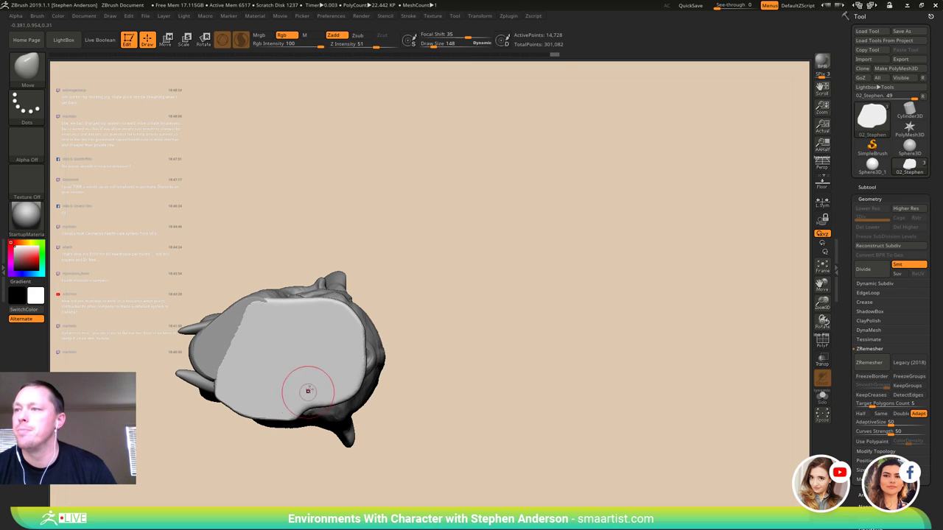
- Pull the base slab's opposite side edge outward to fill its indentation
{"action": "right_click_drag", "start_coordinate": [334, 386], "coordinate": [284, 338], "text": "alt"}
{"action": "key", "text": "s"}
{"action": "mouse_move", "coordinate": [263, 355]}
{"action": "left_mouse_down"}
{"action": "mouse_move", "coordinate": [240, 365]}
{"action": "mouse_move", "coordinate": [254, 371]}
{"action": "left_mouse_up"}
{"action": "key", "text": "s"}
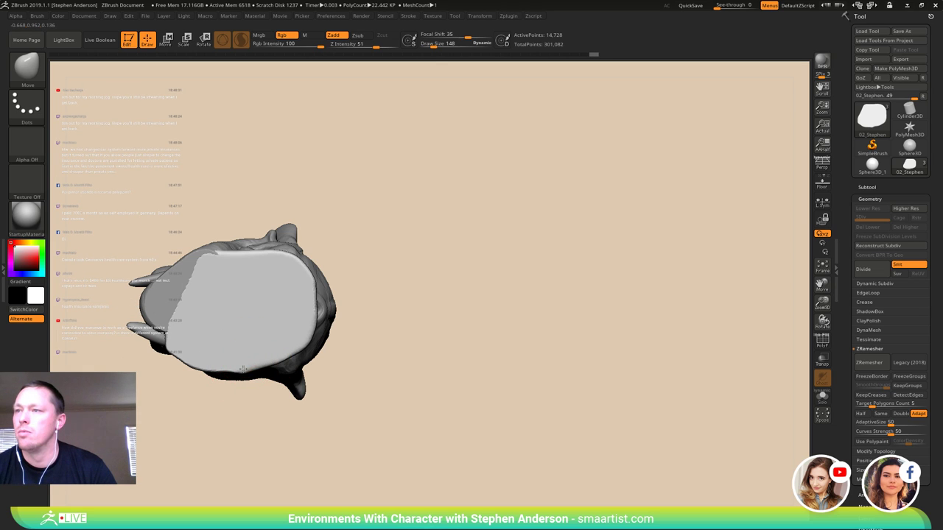
- Even out the base slab's rear and side outline with the Move brush at draw size 307
{"action": "mouse_move", "coordinate": [315, 337]}
{"action": "right_mouse_down"}
{"action": "mouse_move", "coordinate": [276, 333]}
{"action": "mouse_move", "coordinate": [280, 352]}
{"action": "mouse_move", "coordinate": [313, 316]}
{"action": "right_mouse_up"}
{"action": "key", "text": "s"}
{"action": "left_click_drag", "start_coordinate": [309, 313], "coordinate": [422, 316]}
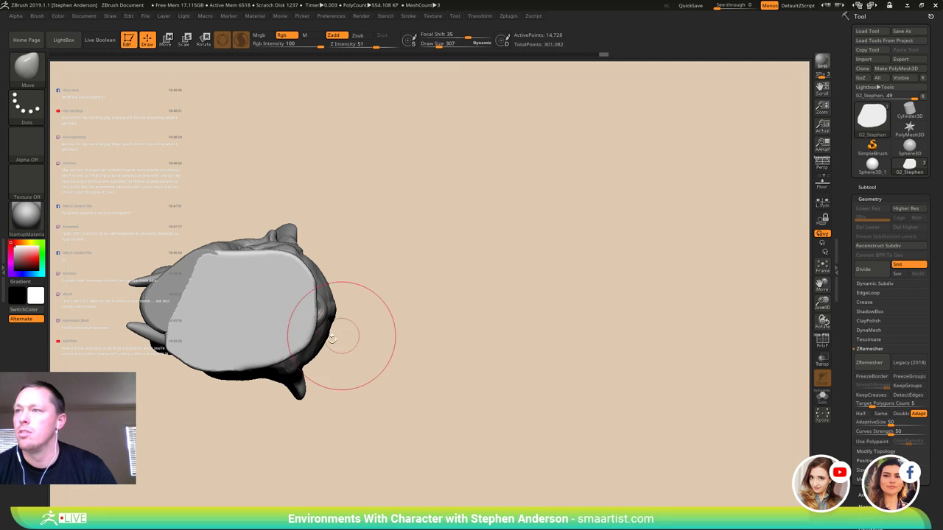
{"action": "mouse_move", "coordinate": [253, 362]}
{"action": "left_mouse_down"}
{"action": "mouse_move", "coordinate": [277, 367]}
{"action": "mouse_move", "coordinate": [270, 364]}
{"action": "left_mouse_up"}
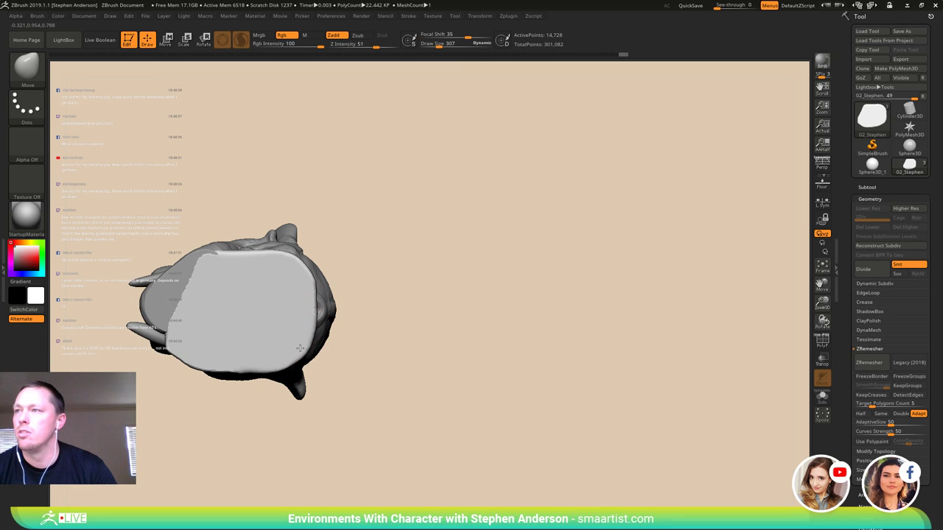
{"action": "left_click_drag", "start_coordinate": [310, 315], "coordinate": [309, 304]}
{"action": "mouse_move", "coordinate": [341, 292]}
{"action": "right_mouse_down"}
{"action": "mouse_move", "coordinate": [358, 411]}
{"action": "mouse_move", "coordinate": [351, 398]}
{"action": "right_mouse_up"}
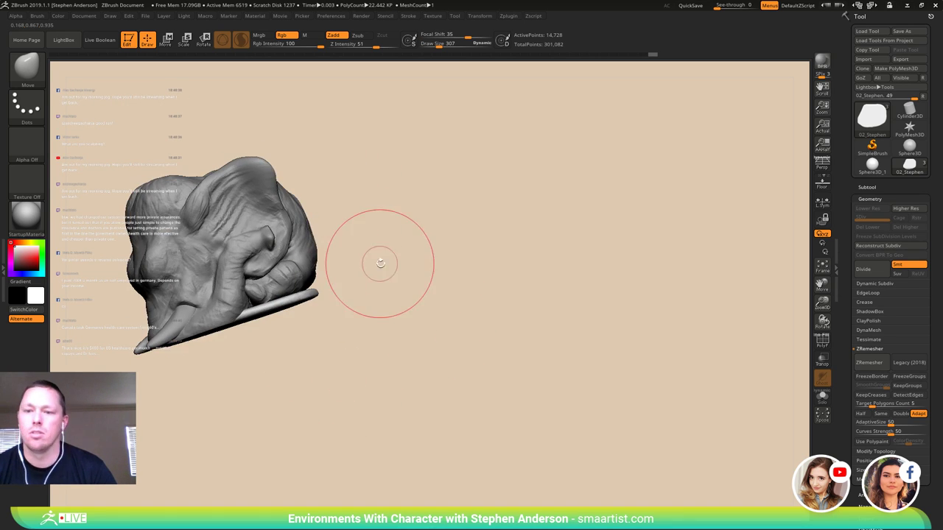
- Save the sculpt as the ZTool file 02_Stephen, replacing the existing file
{"action": "mouse_move", "coordinate": [357, 266]}
{"action": "right_mouse_down"}
{"action": "mouse_move", "coordinate": [328, 280]}
{"action": "mouse_move", "coordinate": [296, 277]}
{"action": "mouse_move", "coordinate": [403, 279]}
{"action": "right_mouse_up"}
{"action": "mouse_move", "coordinate": [374, 279]}
{"action": "right_mouse_down"}
{"action": "mouse_move", "coordinate": [392, 253]}
{"action": "mouse_move", "coordinate": [412, 299]}
{"action": "mouse_move", "coordinate": [483, 298]}
{"action": "mouse_move", "coordinate": [389, 298]}
{"action": "mouse_move", "coordinate": [491, 289]}
{"action": "right_mouse_up"}
{"action": "mouse_move", "coordinate": [491, 289]}
{"action": "right_mouse_down", "text": "alt"}
{"action": "mouse_move", "coordinate": [408, 277]}
{"action": "mouse_move", "coordinate": [446, 288]}
{"action": "mouse_move", "coordinate": [357, 287]}
{"action": "right_mouse_up", "text": "alt"}
{"action": "mouse_move", "coordinate": [357, 287]}
{"action": "right_mouse_down"}
{"action": "mouse_move", "coordinate": [398, 314]}
{"action": "mouse_move", "coordinate": [442, 317]}
{"action": "right_mouse_up"}
{"action": "key", "text": "ctrl+s"}
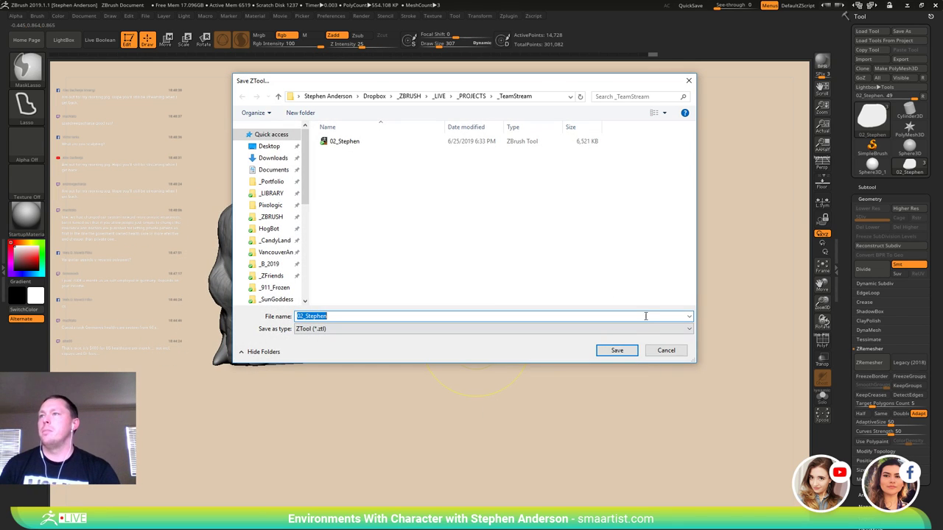
{"action": "left_click", "coordinate": [617, 351]}
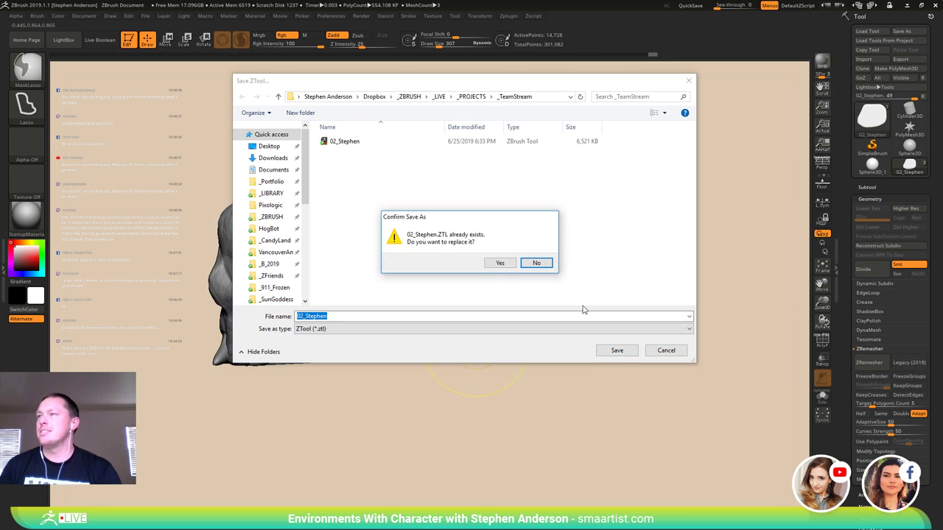
{"action": "left_click", "coordinate": [501, 264]}
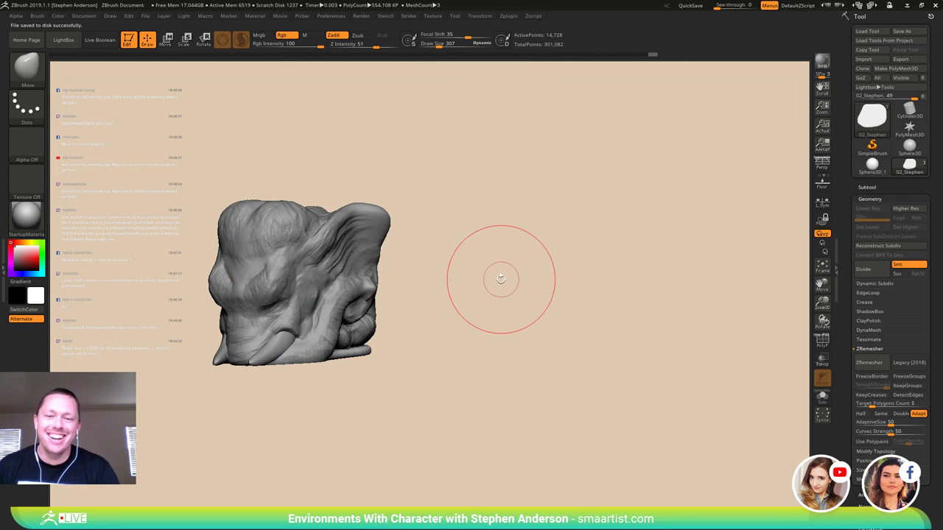
- Select the creature's body and insert an IMM Primitives PolySphere at draw size 81 as a tail start at its rear, above the base slab
{"action": "mouse_move", "coordinate": [485, 279]}
{"action": "left_mouse_down", "text": "alt"}
{"action": "mouse_move", "coordinate": [551, 293]}
{"action": "mouse_move", "coordinate": [506, 293]}
{"action": "mouse_move", "coordinate": [527, 255]}
{"action": "mouse_move", "coordinate": [495, 251]}
{"action": "mouse_move", "coordinate": [537, 263]}
{"action": "mouse_move", "coordinate": [501, 284]}
{"action": "left_mouse_up", "text": "alt"}
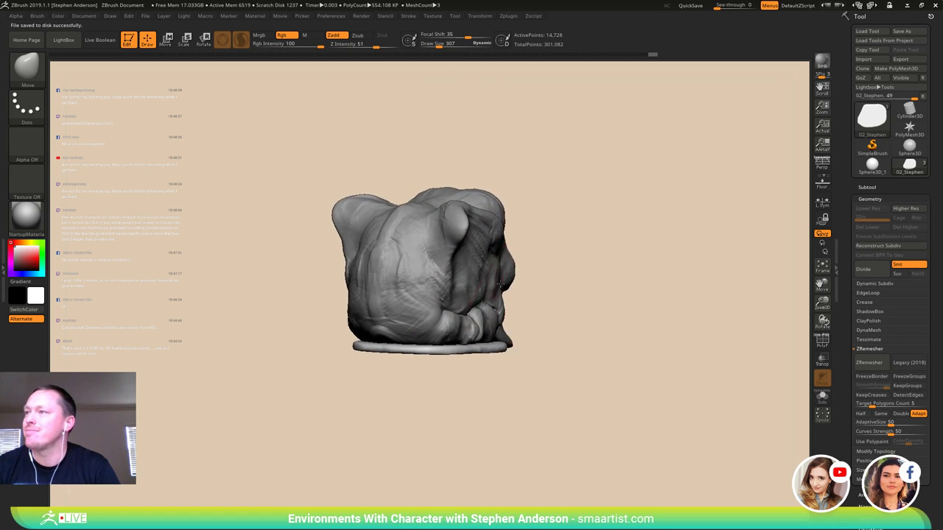
{"action": "mouse_move", "coordinate": [500, 284]}
{"action": "right_mouse_down"}
{"action": "mouse_move", "coordinate": [527, 277]}
{"action": "mouse_move", "coordinate": [509, 277]}
{"action": "right_mouse_up"}
{"action": "left_click_drag", "start_coordinate": [444, 323], "coordinate": [442, 295]}
{"action": "left_click", "coordinate": [450, 263], "text": "alt"}
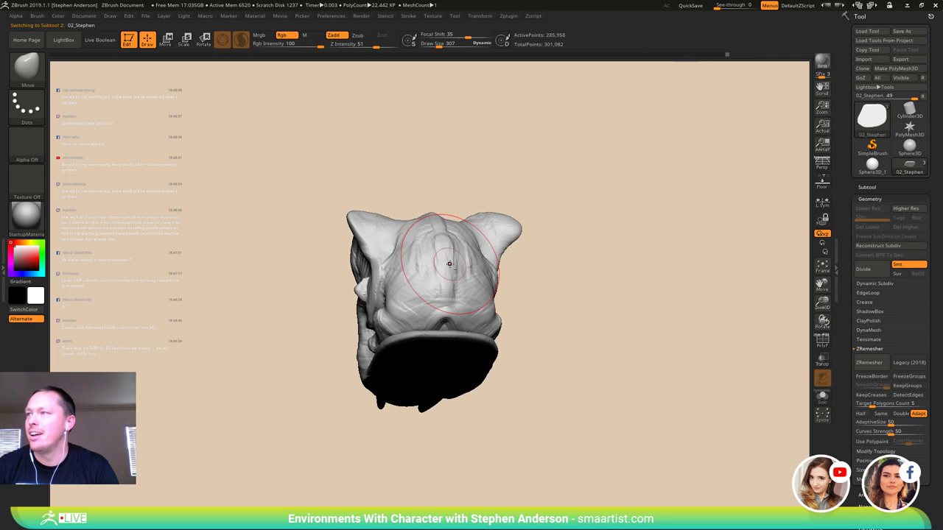
{"action": "right_click_drag", "start_coordinate": [448, 264], "coordinate": [436, 252]}
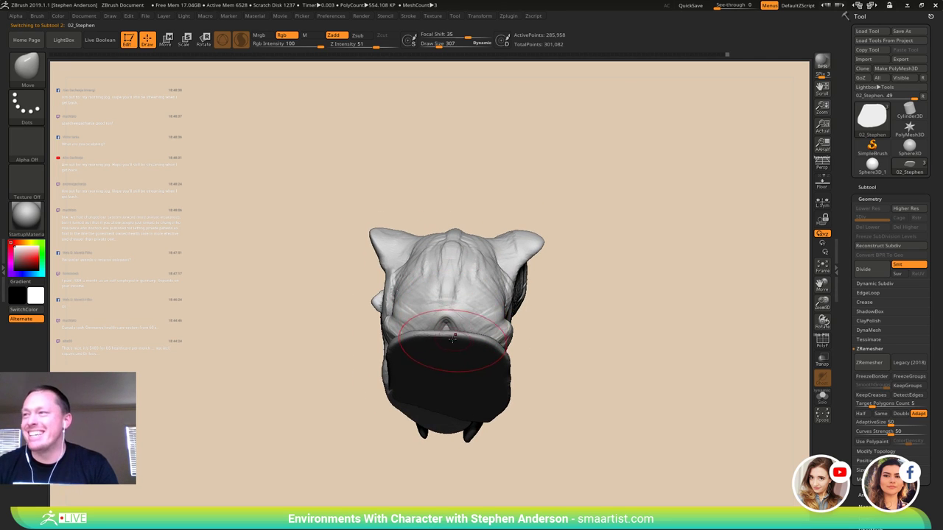
{"action": "key", "text": "b"}
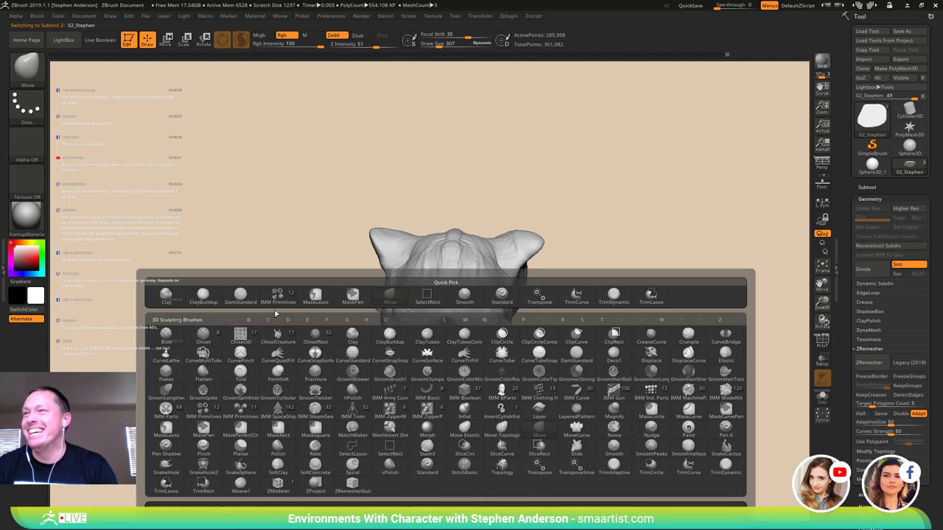
{"action": "left_click", "coordinate": [280, 294]}
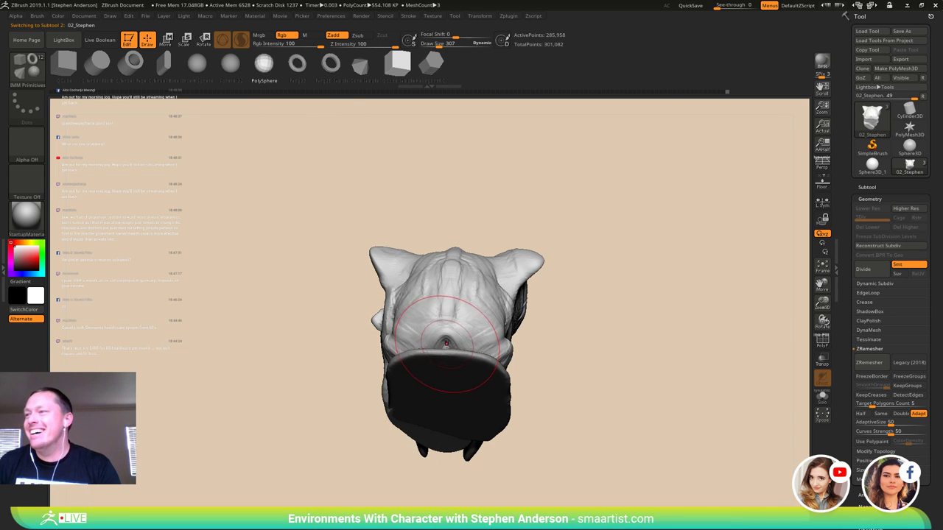
{"action": "key", "text": "s"}
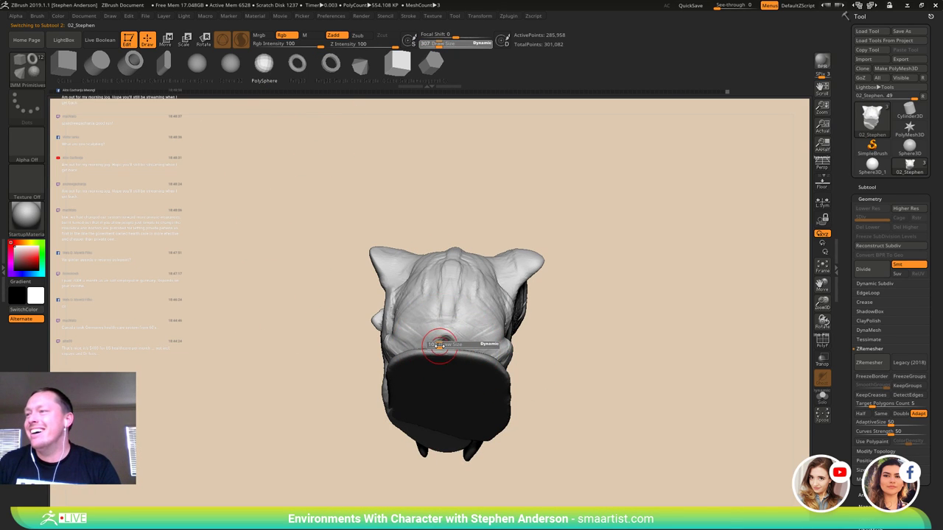
{"action": "left_click_drag", "start_coordinate": [450, 353], "coordinate": [451, 355]}
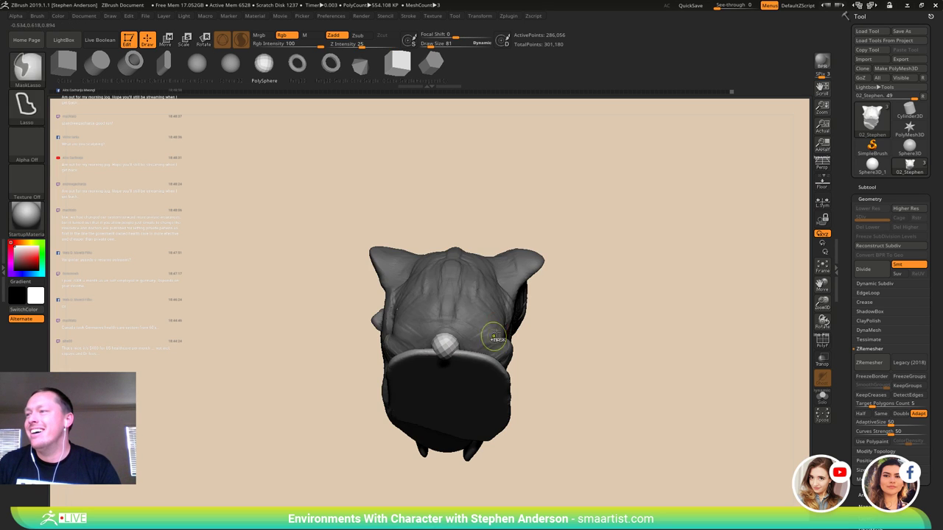
- Reshape the inserted sphere into a flattened lump against the rump with the Move brush at draw sizes 175 and 129
{"action": "right_click_drag", "start_coordinate": [493, 332], "coordinate": [501, 367]}
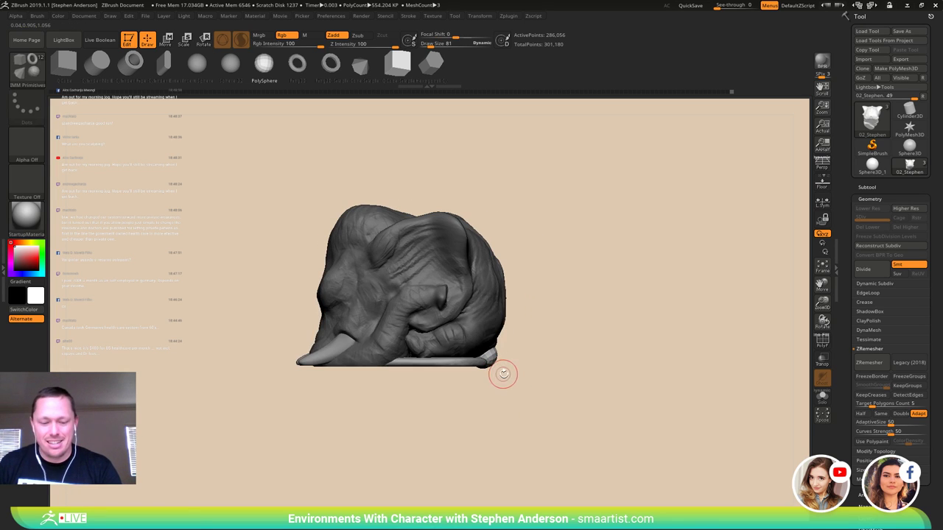
{"action": "key", "text": "b"}
{"action": "key", "text": "m"}
{"action": "key", "text": "v"}
{"action": "key", "text": "s"}
{"action": "left_click_drag", "start_coordinate": [488, 350], "coordinate": [492, 351]}
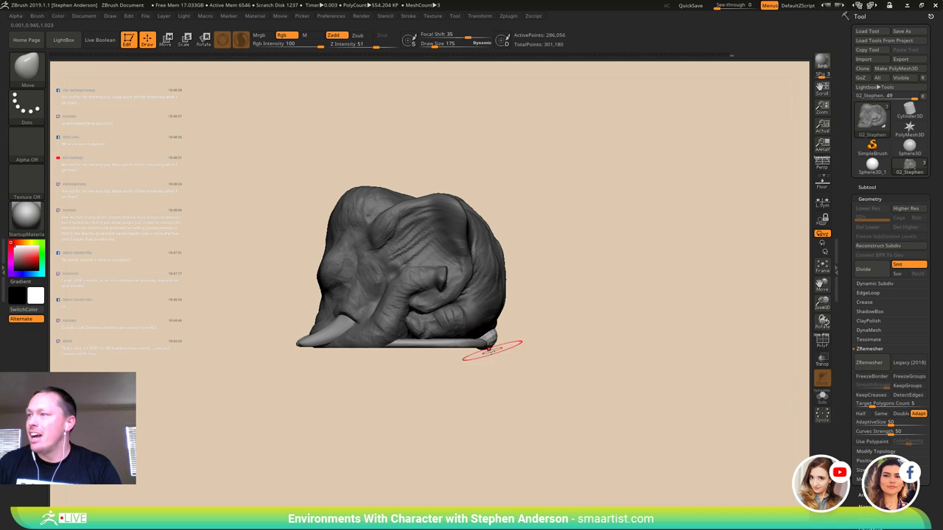
{"action": "mouse_move", "coordinate": [513, 343]}
{"action": "right_mouse_down"}
{"action": "mouse_move", "coordinate": [453, 354]}
{"action": "mouse_move", "coordinate": [467, 338]}
{"action": "mouse_move", "coordinate": [487, 397]}
{"action": "mouse_move", "coordinate": [473, 413]}
{"action": "mouse_move", "coordinate": [486, 413]}
{"action": "mouse_move", "coordinate": [464, 411]}
{"action": "mouse_move", "coordinate": [454, 340]}
{"action": "mouse_move", "coordinate": [427, 361]}
{"action": "mouse_move", "coordinate": [412, 346]}
{"action": "mouse_move", "coordinate": [445, 393]}
{"action": "mouse_move", "coordinate": [445, 335]}
{"action": "right_mouse_up"}
{"action": "key", "text": "s"}
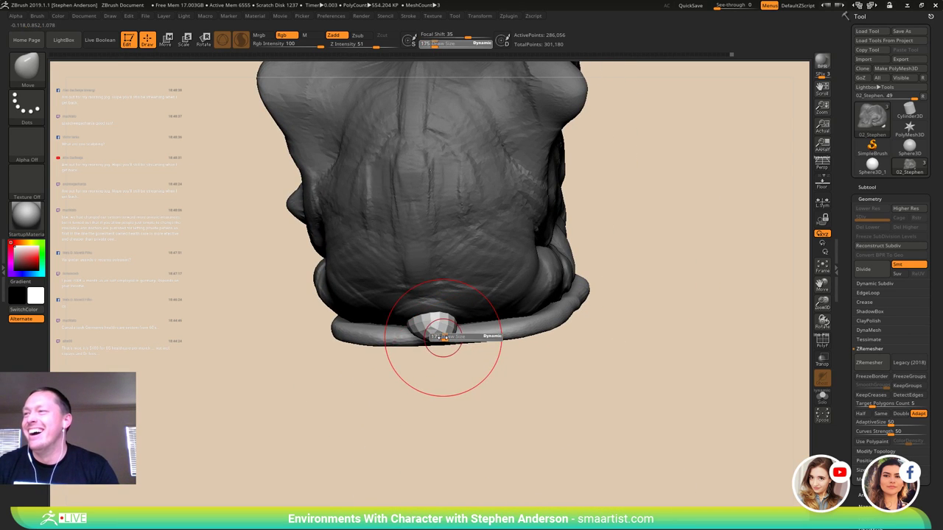
{"action": "left_click_drag", "start_coordinate": [405, 338], "coordinate": [401, 337]}
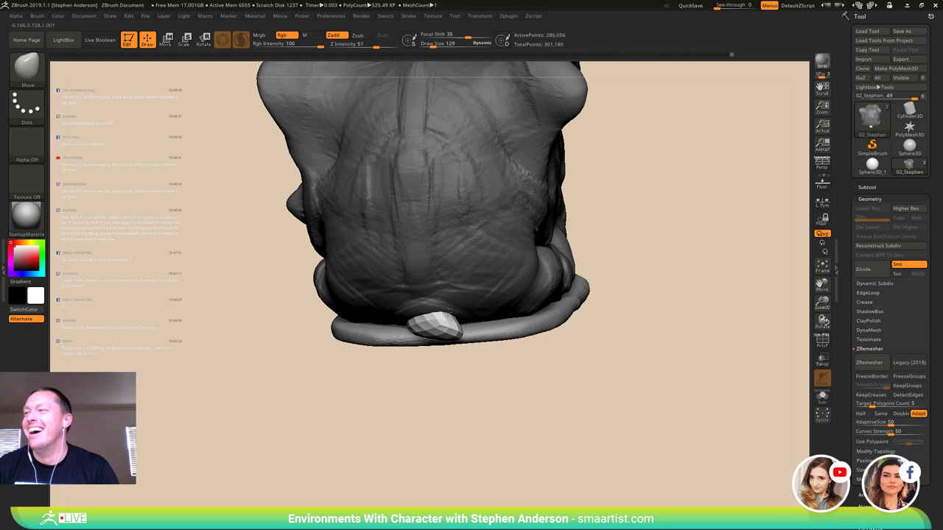
- Isolate the tail lump, split it down the middle into two polygroups with SliceCurve, and unhide the body with polyframe on
{"action": "mouse_move", "coordinate": [428, 341]}
{"action": "right_mouse_down"}
{"action": "mouse_move", "coordinate": [442, 334]}
{"action": "mouse_move", "coordinate": [421, 349]}
{"action": "mouse_move", "coordinate": [453, 342]}
{"action": "mouse_move", "coordinate": [467, 318]}
{"action": "mouse_move", "coordinate": [422, 345]}
{"action": "mouse_move", "coordinate": [466, 309]}
{"action": "right_mouse_up"}
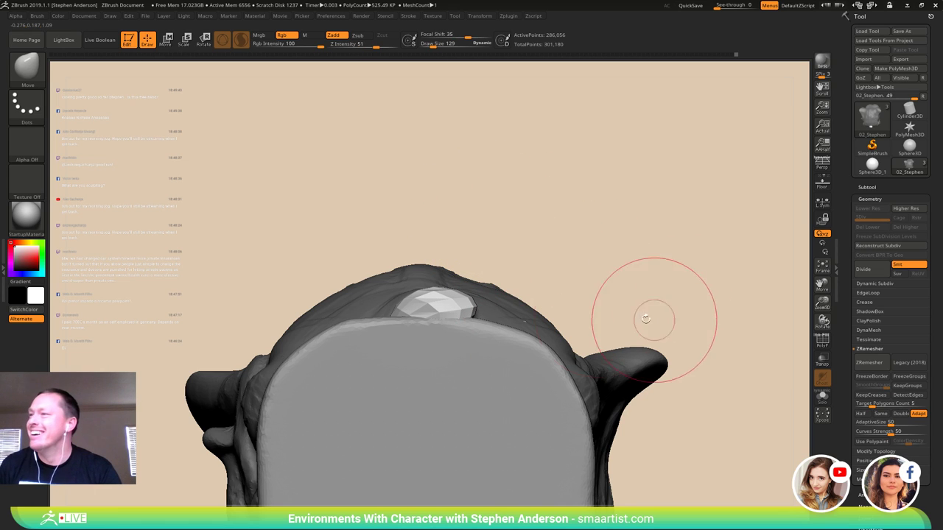
{"action": "left_click", "coordinate": [433, 304], "text": "ctrl+shift"}
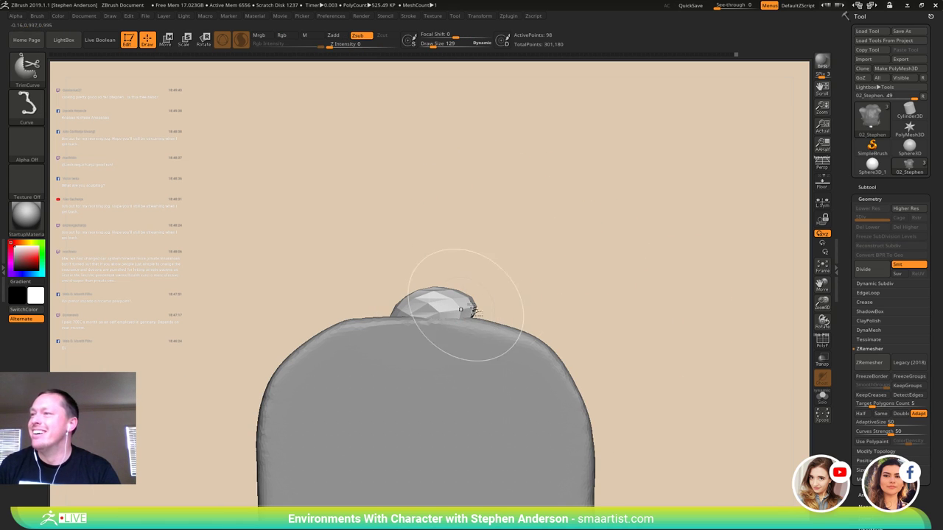
{"action": "left_click", "coordinate": [31, 71]}
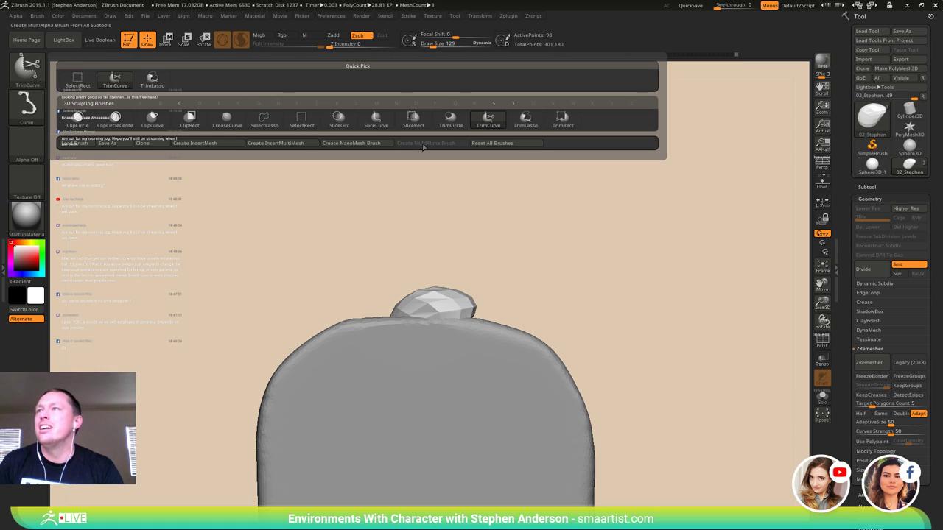
{"action": "left_click", "coordinate": [376, 120]}
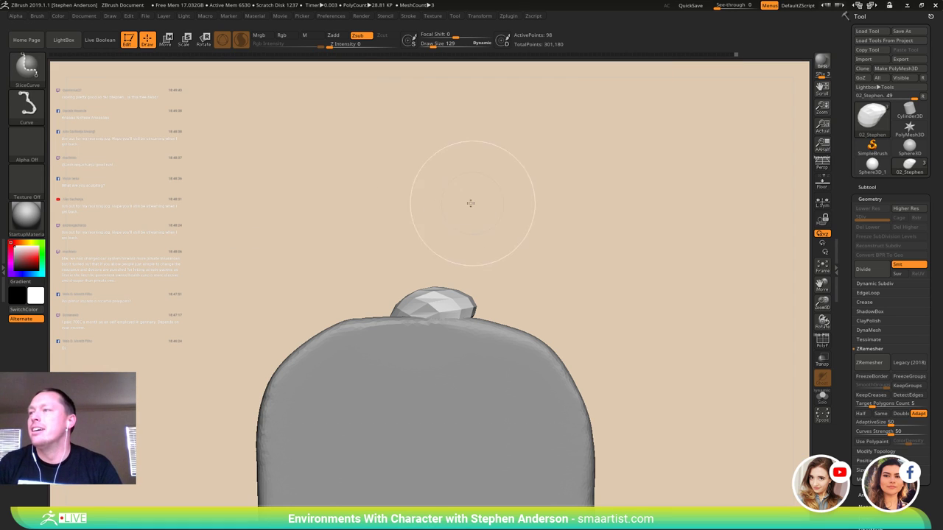
{"action": "mouse_move", "coordinate": [470, 204]}
{"action": "left_mouse_down", "text": "ctrl+shift"}
{"action": "mouse_move", "coordinate": [436, 300]}
{"action": "mouse_move", "coordinate": [446, 295]}
{"action": "mouse_move", "coordinate": [446, 398]}
{"action": "mouse_move", "coordinate": [471, 425]}
{"action": "left_mouse_up", "text": "ctrl+shift"}
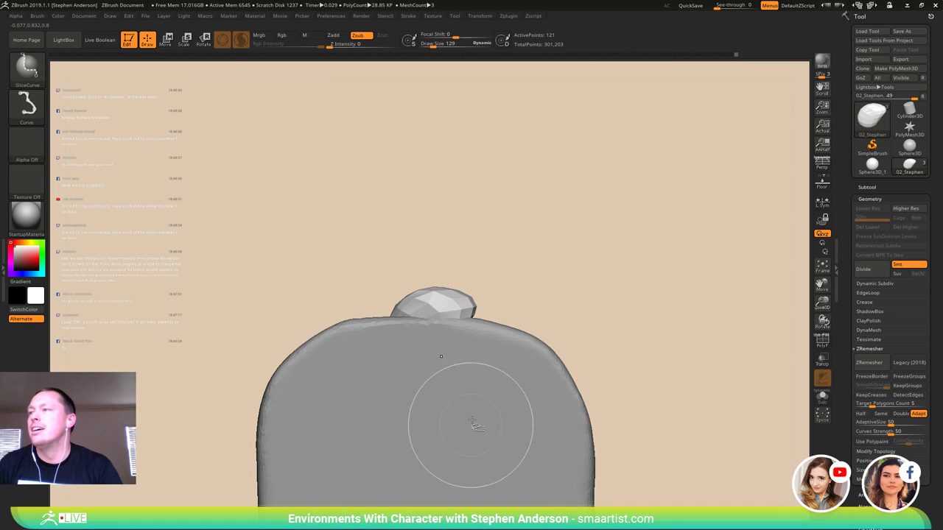
{"action": "key", "text": "shift+f"}
{"action": "left_click", "coordinate": [573, 214], "text": "ctrl+shift"}
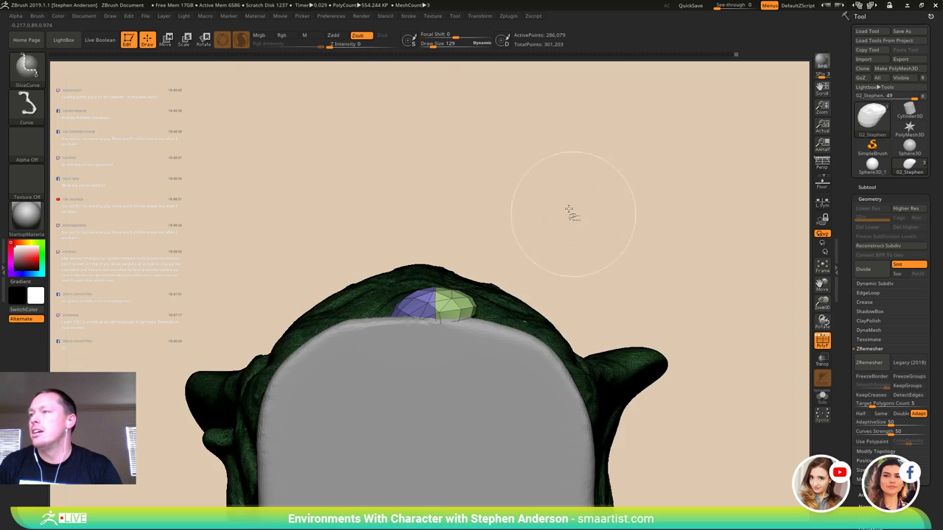
- Mask everything except one half of the tail lump and extrude it in two segments curving along the base slab's rear edge
{"action": "left_click_drag", "start_coordinate": [573, 214], "coordinate": [554, 262]}
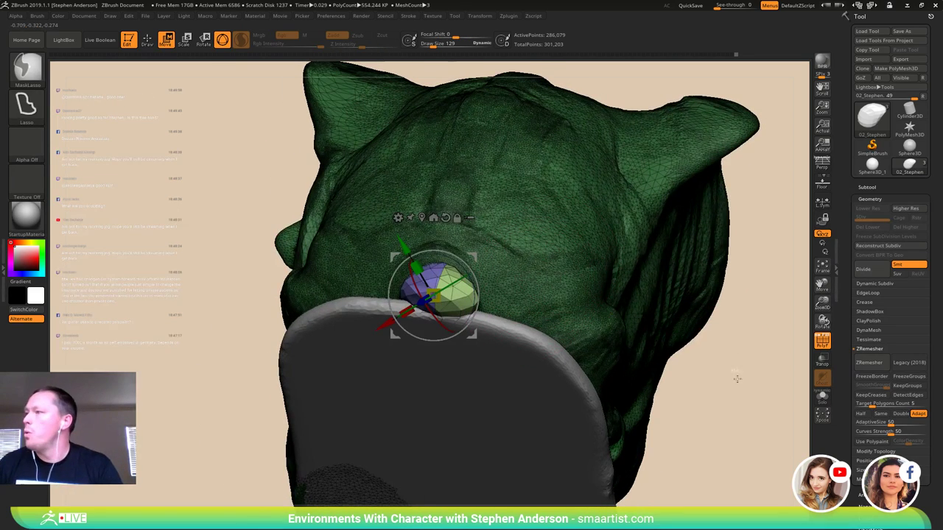
{"action": "left_click_drag", "start_coordinate": [737, 379], "coordinate": [753, 398], "text": "ctrl"}
{"action": "left_click", "coordinate": [505, 242], "text": "alt"}
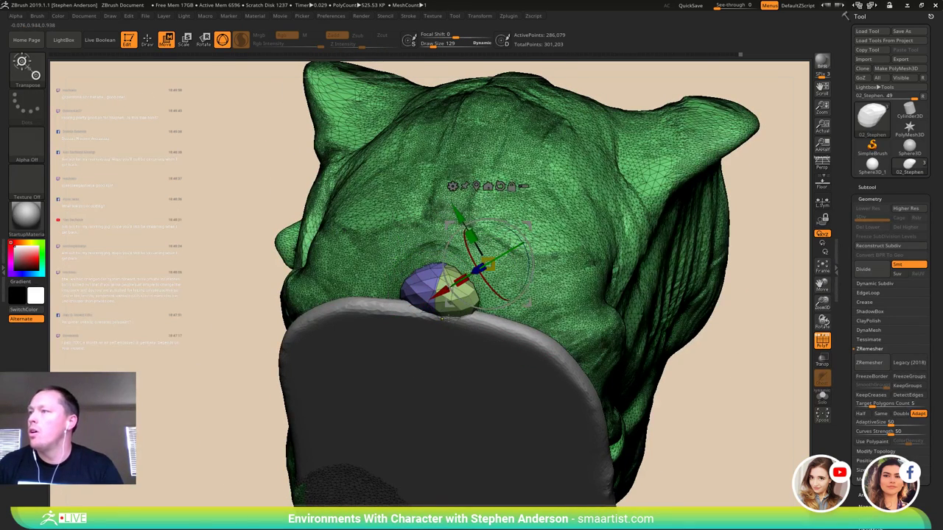
{"action": "left_click", "coordinate": [459, 300], "text": "ctrl"}
{"action": "right_click_drag", "start_coordinate": [521, 333], "coordinate": [536, 251]}
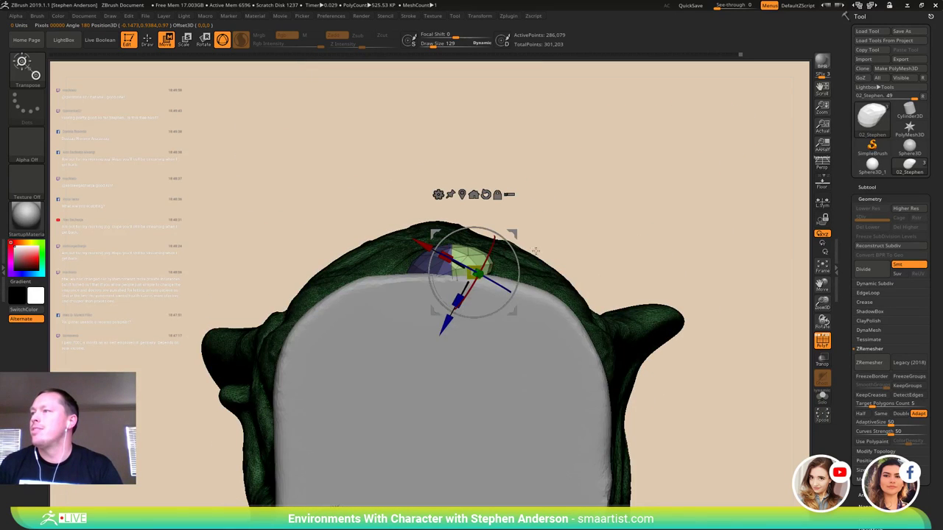
{"action": "left_click_drag", "start_coordinate": [519, 234], "coordinate": [577, 240], "text": "ctrl"}
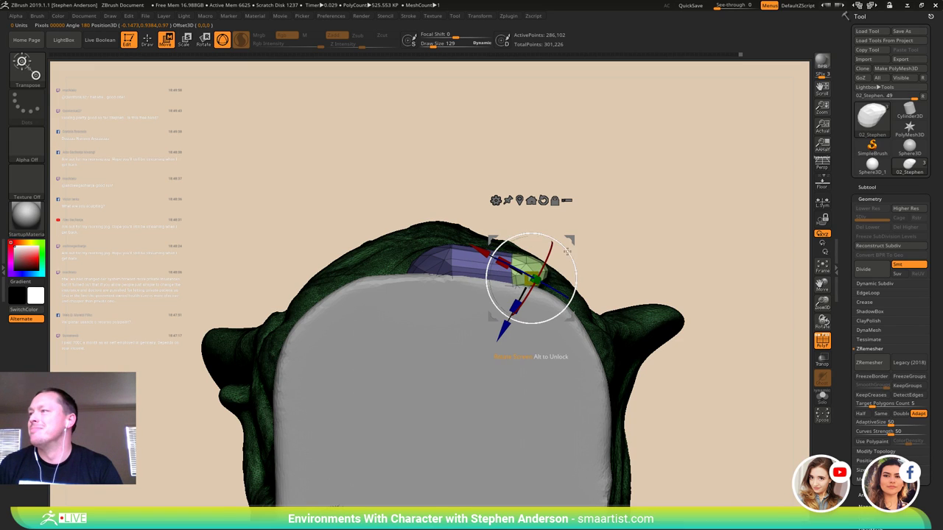
{"action": "left_click_drag", "start_coordinate": [572, 241], "coordinate": [618, 275]}
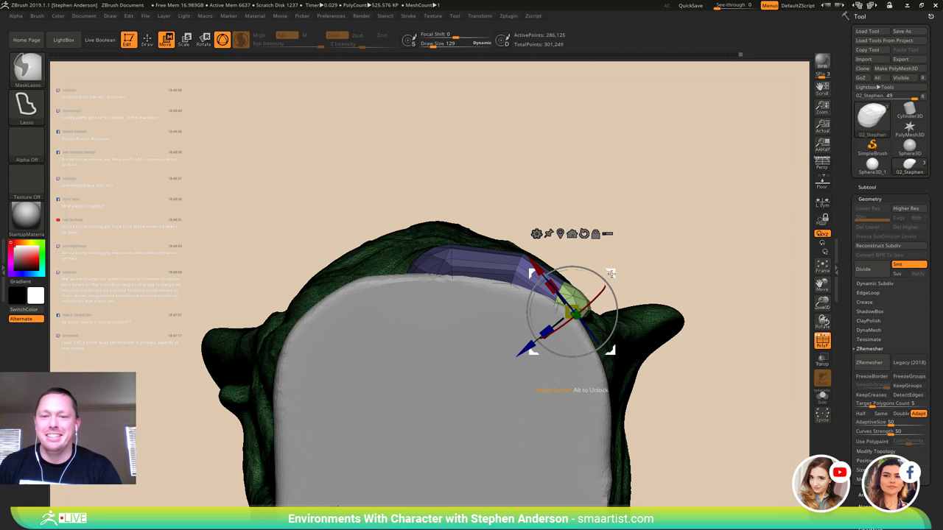
- Narrow and reposition the tail's end segment with the gizmo so it tapers onto the base slab, and turn off polyframe
{"action": "mouse_move", "coordinate": [659, 213]}
{"action": "left_mouse_down"}
{"action": "mouse_move", "coordinate": [638, 266]}
{"action": "mouse_move", "coordinate": [485, 299]}
{"action": "mouse_move", "coordinate": [561, 284]}
{"action": "mouse_move", "coordinate": [563, 308]}
{"action": "mouse_move", "coordinate": [405, 304]}
{"action": "mouse_move", "coordinate": [462, 316]}
{"action": "mouse_move", "coordinate": [419, 347]}
{"action": "left_mouse_up"}
{"action": "key", "text": "q"}
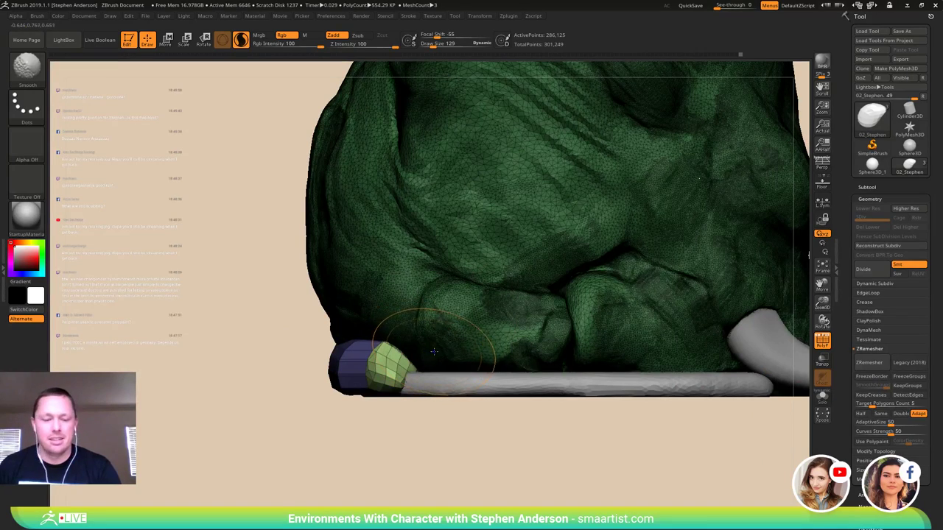
{"action": "key", "text": "w"}
{"action": "left_click_drag", "start_coordinate": [399, 396], "coordinate": [388, 397]}
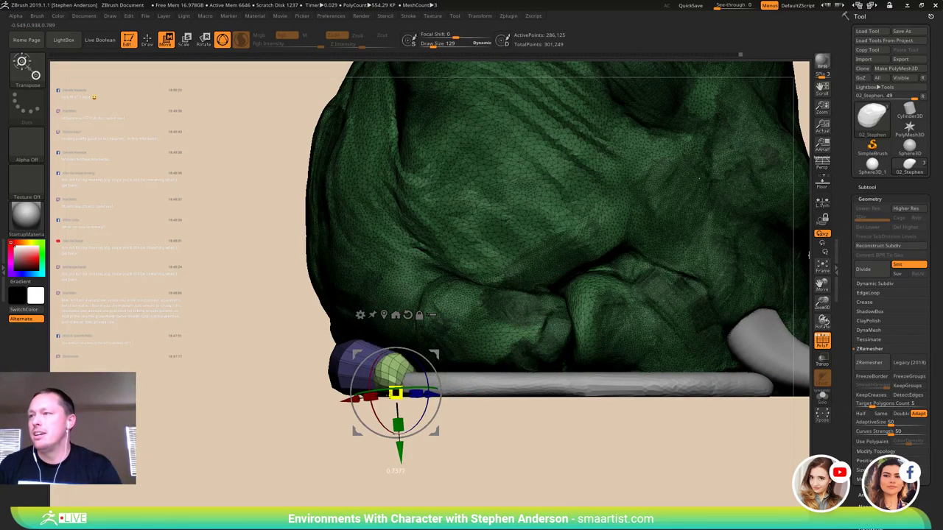
{"action": "left_click_drag", "start_coordinate": [413, 435], "coordinate": [520, 412]}
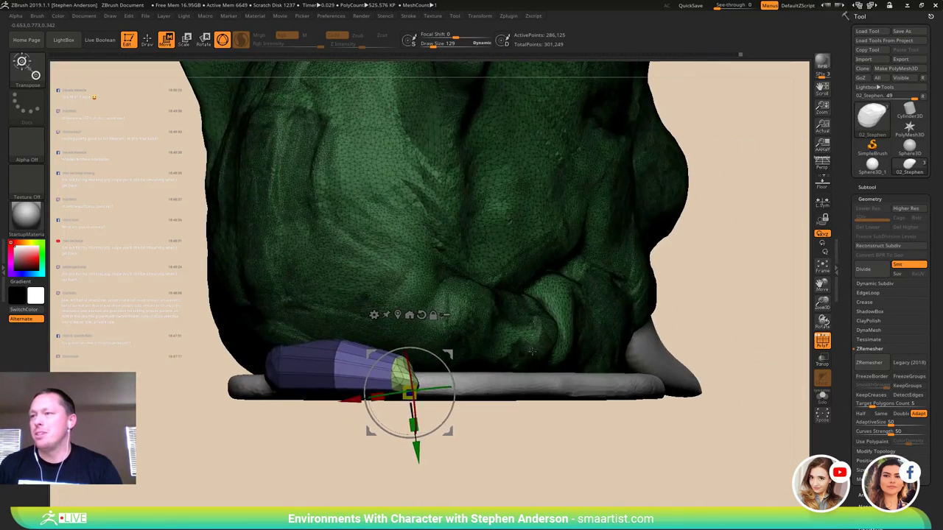
{"action": "key", "text": "shift+f"}
{"action": "mouse_move", "coordinate": [524, 361]}
{"action": "right_mouse_down", "text": "ctrl"}
{"action": "mouse_move", "coordinate": [522, 299]}
{"action": "mouse_move", "coordinate": [514, 319]}
{"action": "mouse_move", "coordinate": [557, 302]}
{"action": "mouse_move", "coordinate": [526, 313]}
{"action": "mouse_move", "coordinate": [490, 413]}
{"action": "right_mouse_up", "text": "ctrl"}
- Clear the mask and adjust the tail's tip along the base slab's edge with the Move brush at draw size 91
{"action": "key", "text": "q"}
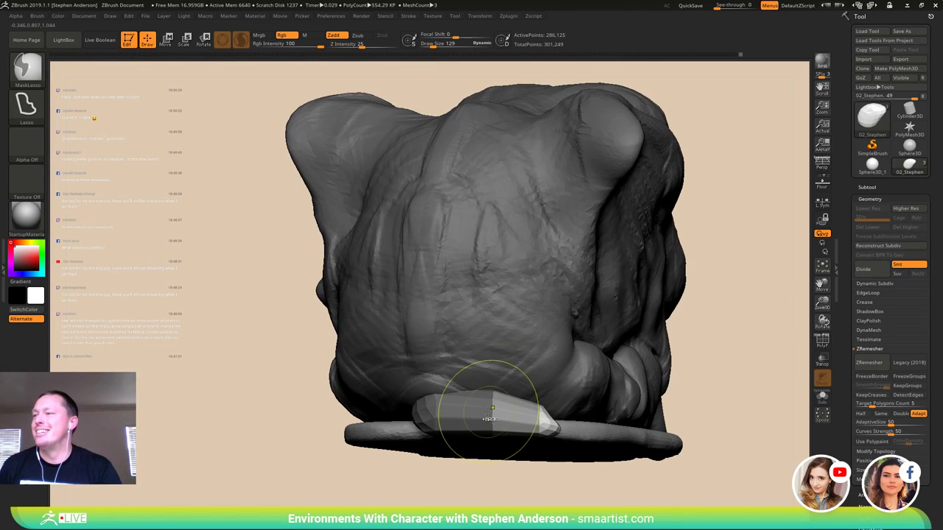
{"action": "left_click_drag", "start_coordinate": [491, 415], "coordinate": [494, 392]}
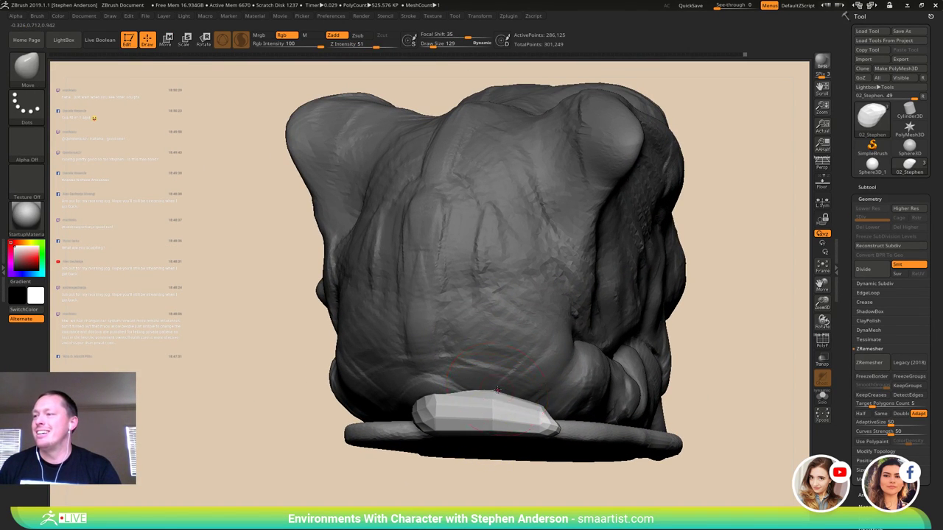
{"action": "right_click_drag", "start_coordinate": [499, 383], "coordinate": [401, 390]}
{"action": "right_click_drag", "start_coordinate": [490, 431], "coordinate": [533, 417]}
{"action": "left_click_drag", "start_coordinate": [532, 417], "coordinate": [548, 418]}
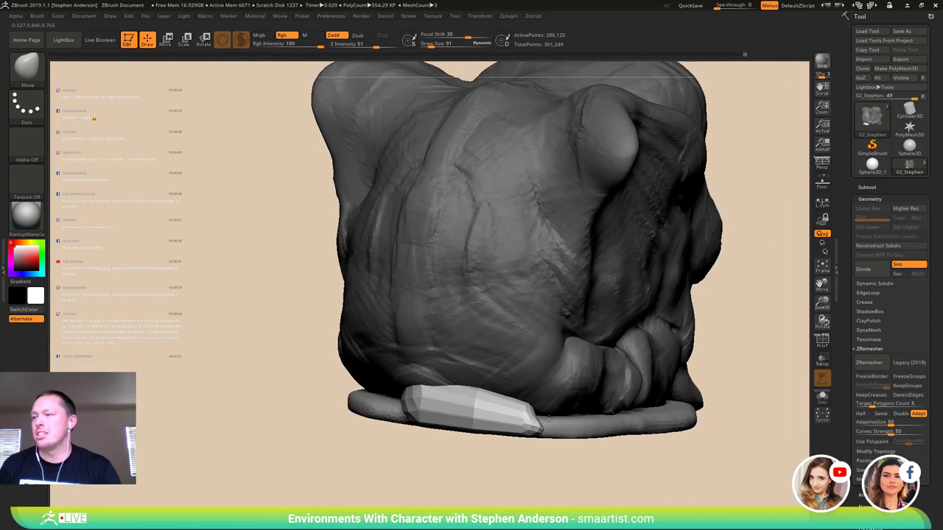
{"action": "mouse_move", "coordinate": [577, 414]}
{"action": "right_mouse_down"}
{"action": "mouse_move", "coordinate": [517, 421]}
{"action": "mouse_move", "coordinate": [576, 410]}
{"action": "mouse_move", "coordinate": [562, 408]}
{"action": "right_mouse_up"}
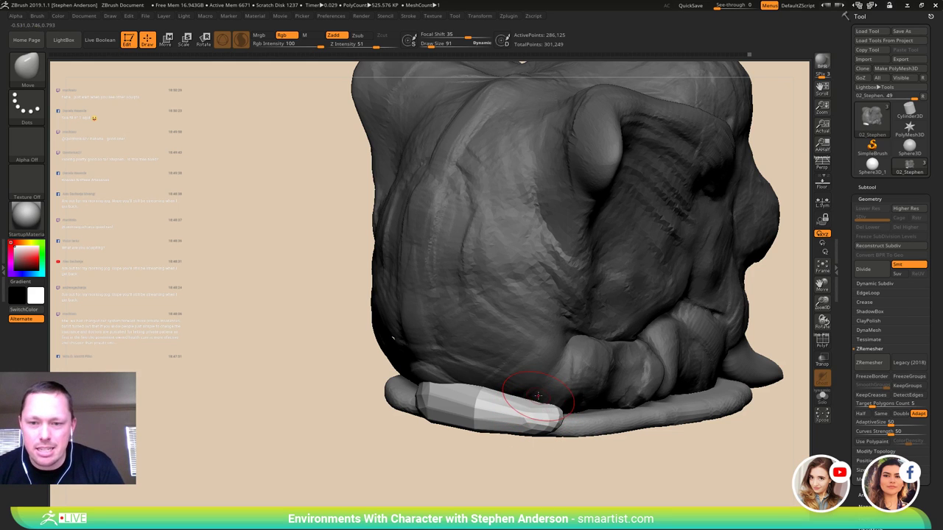
{"action": "mouse_move", "coordinate": [515, 398]}
{"action": "right_mouse_down"}
{"action": "mouse_move", "coordinate": [543, 393]}
{"action": "mouse_move", "coordinate": [508, 361]}
{"action": "mouse_move", "coordinate": [473, 362]}
{"action": "mouse_move", "coordinate": [462, 376]}
{"action": "mouse_move", "coordinate": [462, 416]}
{"action": "right_mouse_up"}
{"action": "mouse_move", "coordinate": [463, 416]}
{"action": "right_mouse_down"}
{"action": "mouse_move", "coordinate": [436, 420]}
{"action": "mouse_move", "coordinate": [449, 431]}
{"action": "right_mouse_up"}
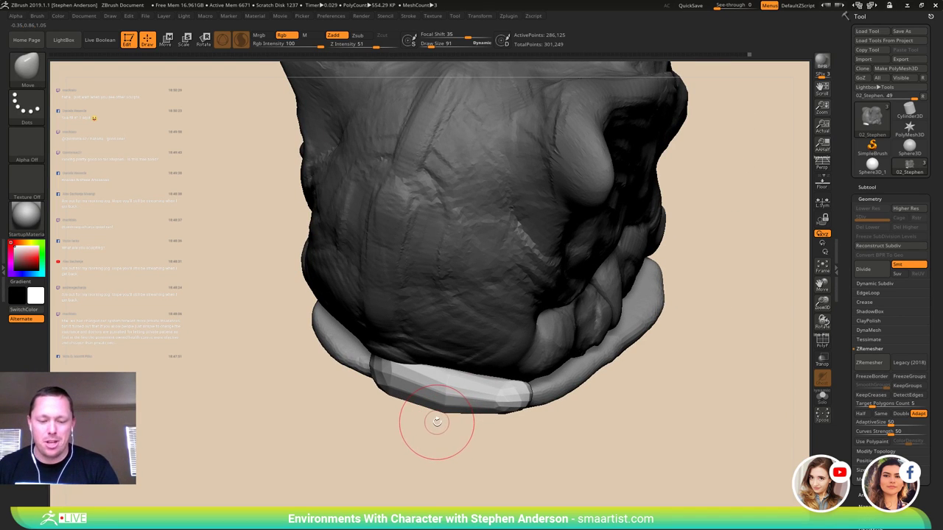
- Isolate the tail with polyframe on and cut it crosswise twice with SliceCurve, splitting it into three polygroups
{"action": "left_click", "coordinate": [451, 403], "text": "ctrl+shift"}
{"action": "key", "text": "shift+f"}
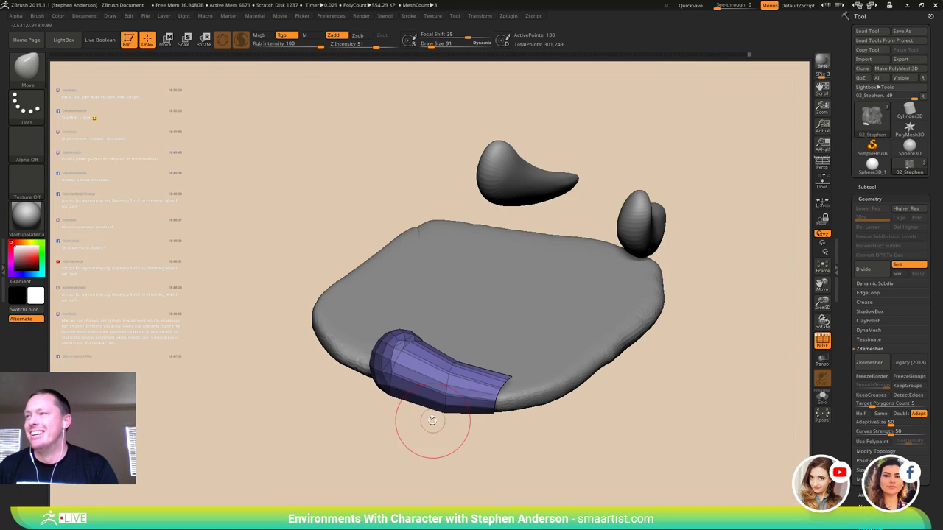
{"action": "mouse_move", "coordinate": [432, 425]}
{"action": "right_mouse_down"}
{"action": "mouse_move", "coordinate": [434, 442]}
{"action": "mouse_move", "coordinate": [425, 437]}
{"action": "right_mouse_up"}
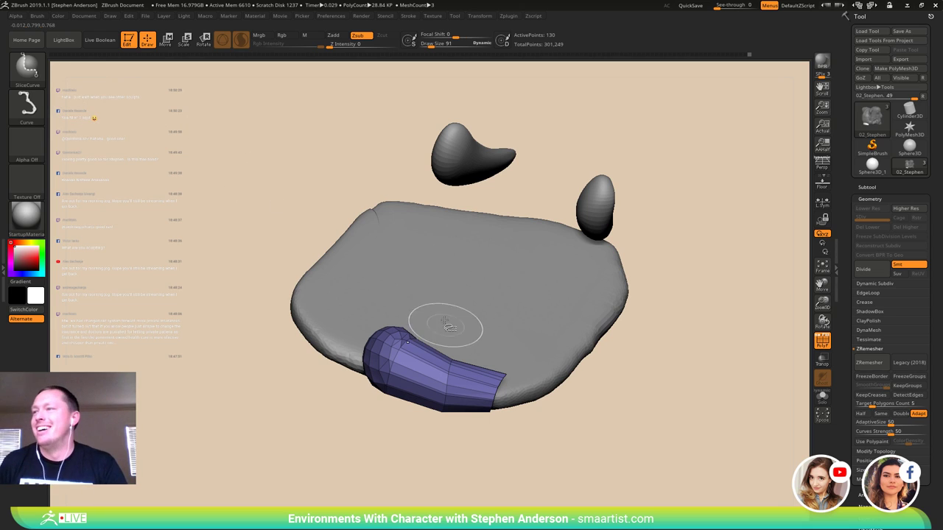
{"action": "left_click_drag", "start_coordinate": [452, 299], "coordinate": [416, 366], "text": "ctrl+shift"}
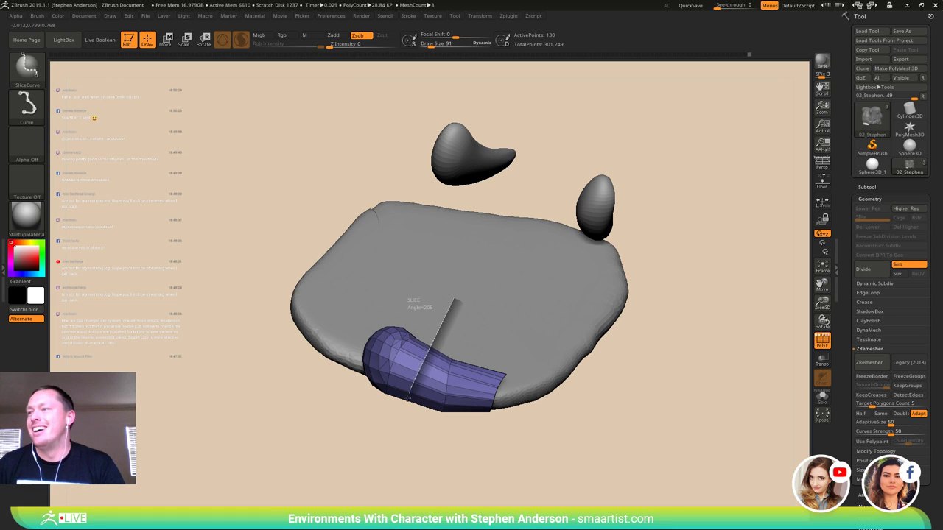
{"action": "left_click_drag", "start_coordinate": [395, 493], "coordinate": [396, 493], "text": "ctrl+shift"}
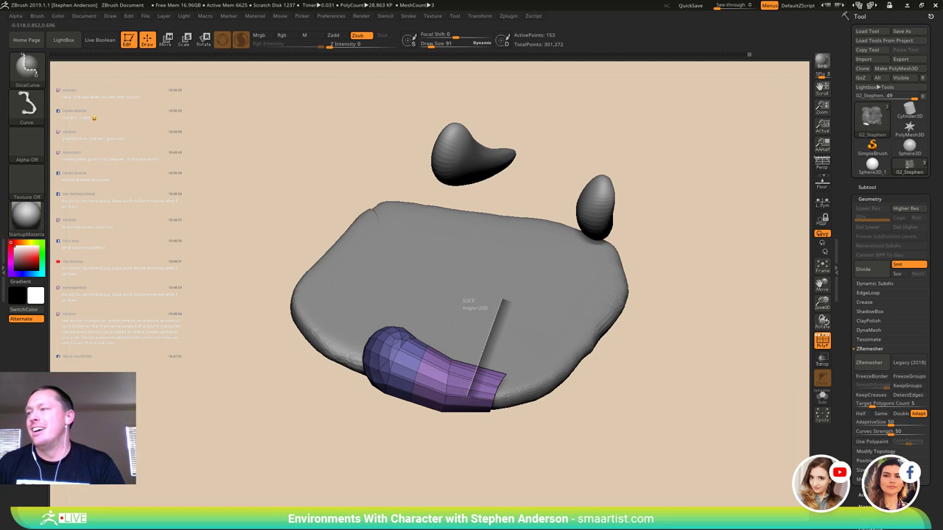
{"action": "left_click_drag", "start_coordinate": [457, 470], "coordinate": [460, 473], "text": "ctrl+shift"}
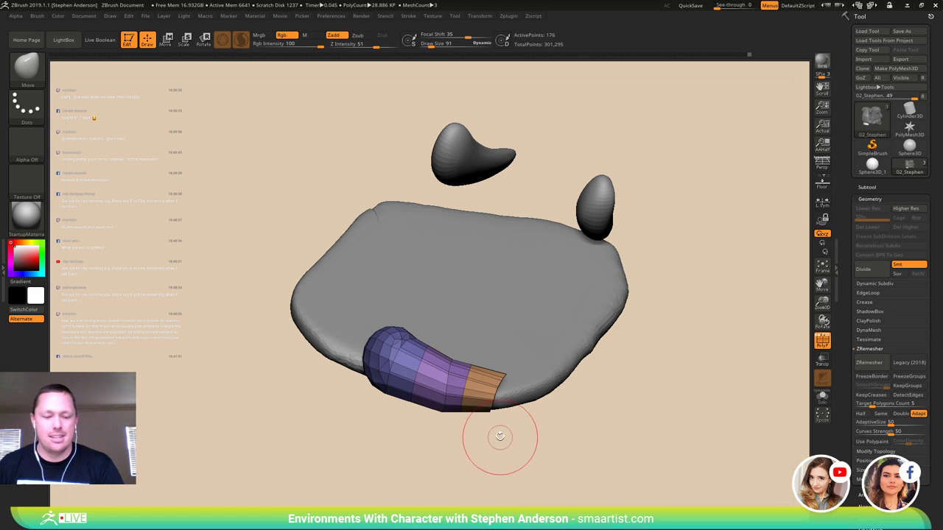
- Unhide the body and shape the tail's thick end against the slab's rear edge with the Move brush at draw size 102
{"action": "mouse_move", "coordinate": [447, 417]}
{"action": "right_mouse_down"}
{"action": "mouse_move", "coordinate": [462, 397]}
{"action": "mouse_move", "coordinate": [351, 317]}
{"action": "mouse_move", "coordinate": [391, 361]}
{"action": "mouse_move", "coordinate": [438, 374]}
{"action": "right_mouse_up"}
{"action": "left_click", "coordinate": [462, 439], "text": "ctrl+shift"}
{"action": "key", "text": "s"}
{"action": "left_click_drag", "start_coordinate": [458, 380], "coordinate": [463, 380]}
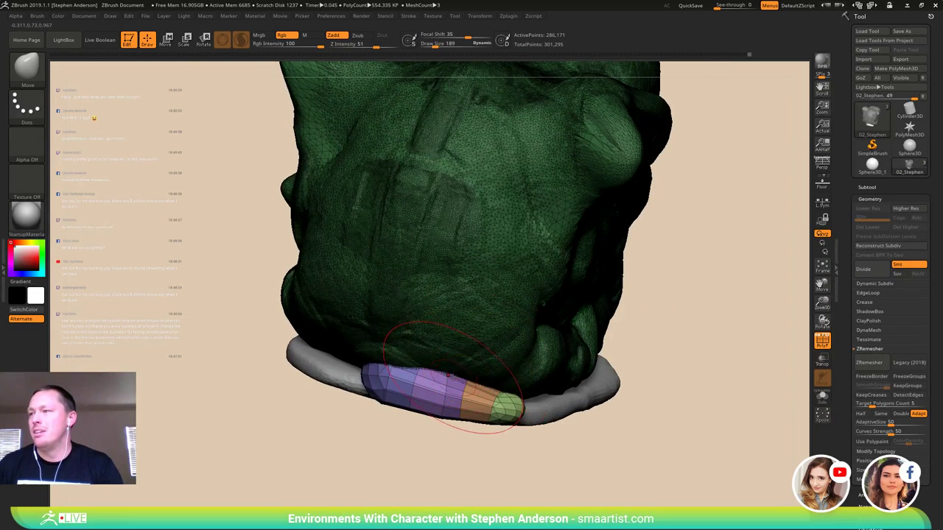
{"action": "mouse_move", "coordinate": [449, 384]}
{"action": "right_mouse_down"}
{"action": "mouse_move", "coordinate": [433, 379]}
{"action": "mouse_move", "coordinate": [436, 414]}
{"action": "mouse_move", "coordinate": [451, 411]}
{"action": "right_mouse_up"}
{"action": "key", "text": "s"}
{"action": "left_click_drag", "start_coordinate": [474, 394], "coordinate": [469, 394]}
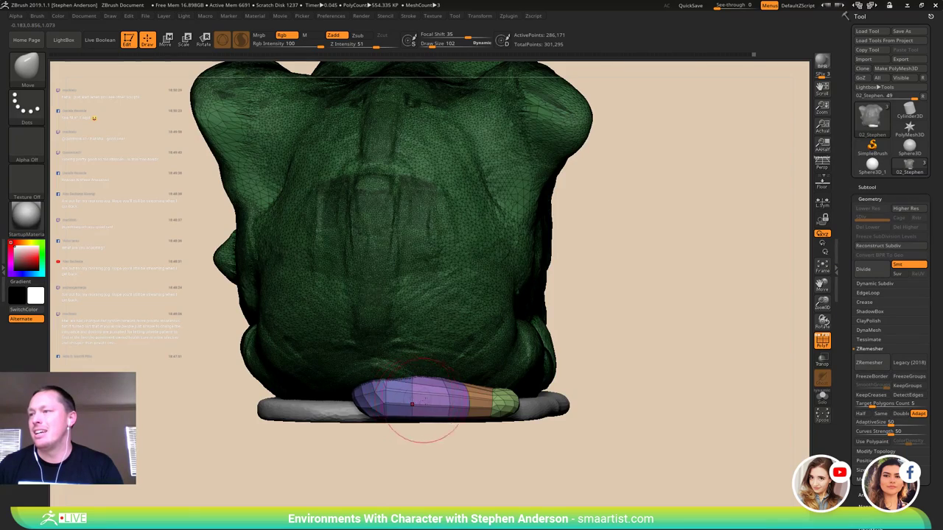
{"action": "left_click_drag", "start_coordinate": [412, 404], "coordinate": [462, 428]}
{"action": "left_click_drag", "start_coordinate": [421, 405], "coordinate": [395, 404]}
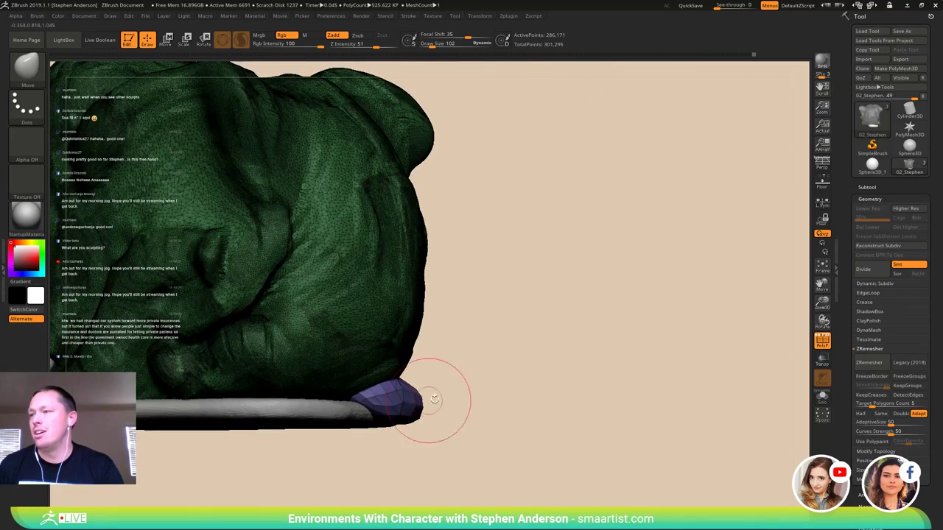
- Pull the tail's tip around the base slab's rear corner with the Move brush so it follows the edge
{"action": "right_click_drag", "start_coordinate": [434, 399], "coordinate": [407, 393]}
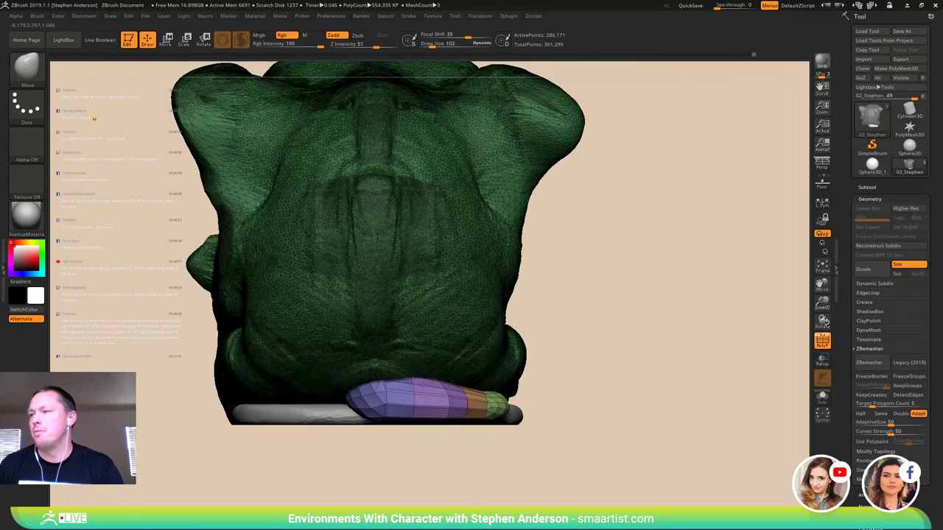
{"action": "mouse_move", "coordinate": [464, 386]}
{"action": "left_mouse_down"}
{"action": "mouse_move", "coordinate": [512, 398]}
{"action": "mouse_move", "coordinate": [530, 419]}
{"action": "mouse_move", "coordinate": [509, 410]}
{"action": "mouse_move", "coordinate": [512, 444]}
{"action": "mouse_move", "coordinate": [542, 408]}
{"action": "left_mouse_up"}
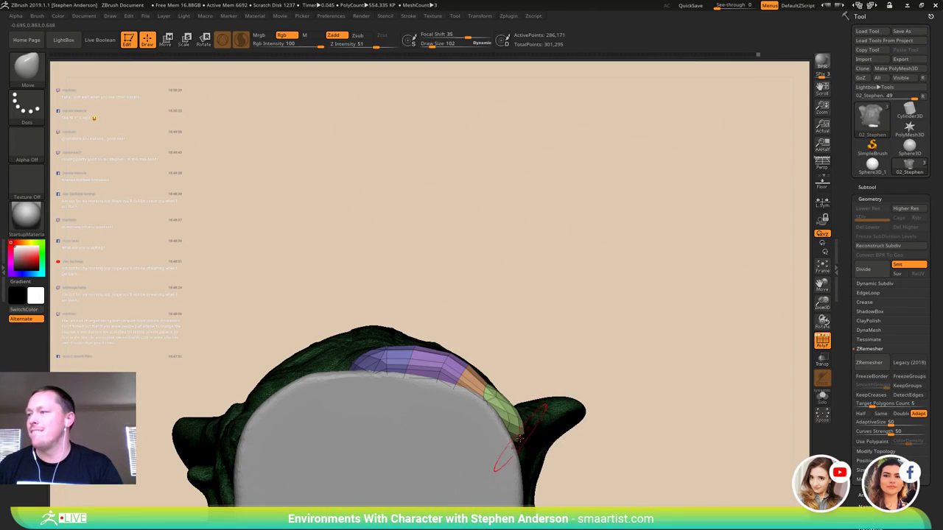
{"action": "left_click_drag", "start_coordinate": [524, 463], "coordinate": [518, 469]}
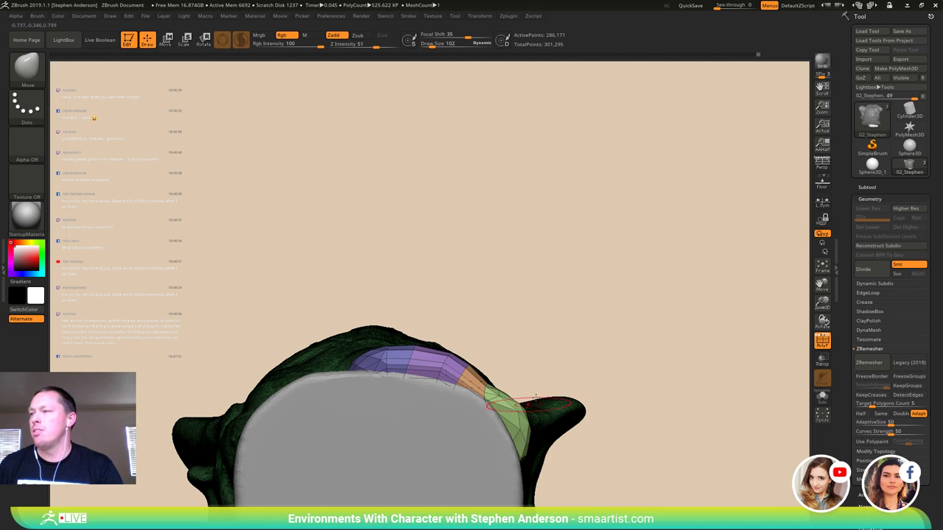
{"action": "mouse_move", "coordinate": [534, 385]}
{"action": "left_mouse_down"}
{"action": "mouse_move", "coordinate": [564, 417]}
{"action": "mouse_move", "coordinate": [547, 438]}
{"action": "left_mouse_up"}
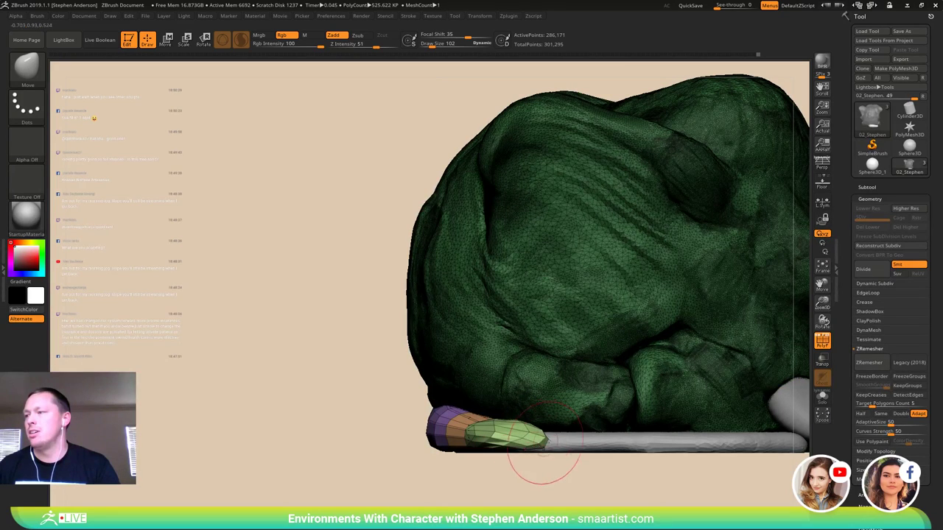
{"action": "left_click_drag", "start_coordinate": [497, 442], "coordinate": [498, 442]}
{"action": "mouse_move", "coordinate": [499, 442]}
{"action": "right_mouse_down"}
{"action": "mouse_move", "coordinate": [510, 442]}
{"action": "mouse_move", "coordinate": [453, 440]}
{"action": "mouse_move", "coordinate": [484, 434]}
{"action": "right_mouse_up"}
{"action": "mouse_move", "coordinate": [641, 271]}
{"action": "right_mouse_down"}
{"action": "mouse_move", "coordinate": [658, 294]}
{"action": "mouse_move", "coordinate": [640, 379]}
{"action": "mouse_move", "coordinate": [618, 369]}
{"action": "mouse_move", "coordinate": [636, 415]}
{"action": "mouse_move", "coordinate": [621, 476]}
{"action": "mouse_move", "coordinate": [586, 464]}
{"action": "mouse_move", "coordinate": [544, 382]}
{"action": "mouse_move", "coordinate": [538, 420]}
{"action": "mouse_move", "coordinate": [545, 388]}
{"action": "right_mouse_up"}
- Turn off polyframe and refine the tail's tip along the slab's edge with the Move brush, reducing the draw size to 147
{"action": "key", "text": "shift+f"}
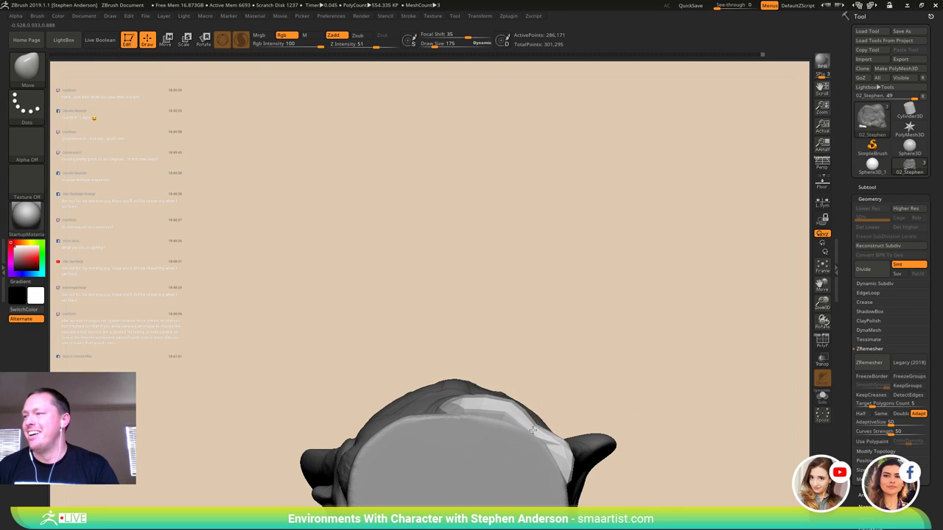
{"action": "mouse_move", "coordinate": [528, 407]}
{"action": "right_mouse_down"}
{"action": "mouse_move", "coordinate": [546, 436]}
{"action": "mouse_move", "coordinate": [507, 448]}
{"action": "right_mouse_up"}
{"action": "mouse_move", "coordinate": [557, 409]}
{"action": "right_mouse_down"}
{"action": "mouse_move", "coordinate": [566, 414]}
{"action": "mouse_move", "coordinate": [554, 428]}
{"action": "mouse_move", "coordinate": [610, 444]}
{"action": "right_mouse_up"}
{"action": "left_click_drag", "start_coordinate": [578, 424], "coordinate": [595, 423]}
{"action": "key", "text": "s"}
{"action": "right_click_drag", "start_coordinate": [556, 424], "coordinate": [569, 427]}
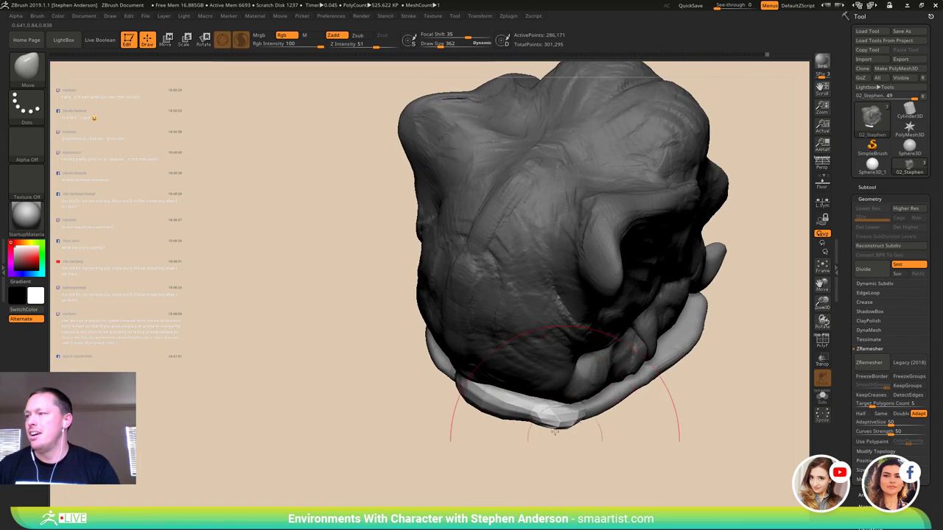
{"action": "key", "text": "s"}
{"action": "left_click_drag", "start_coordinate": [549, 427], "coordinate": [400, 407]}
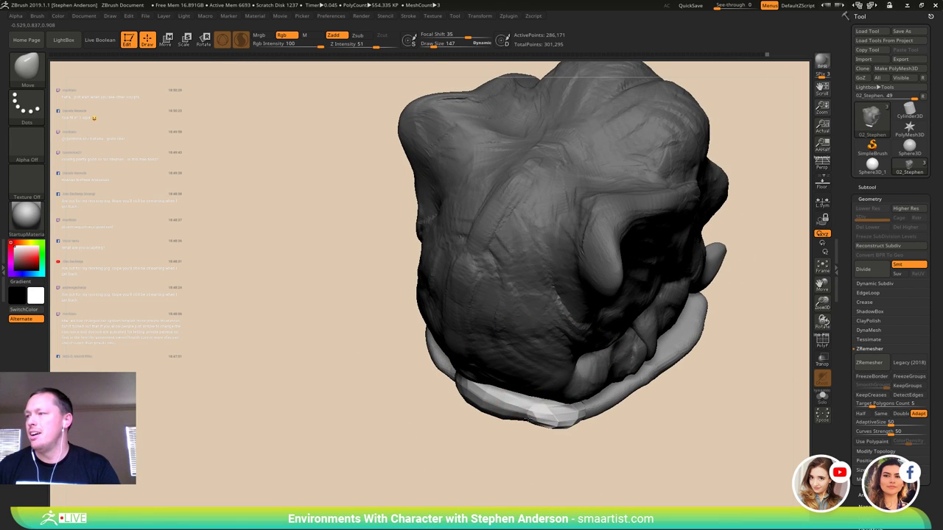
- Invert the mask so the tail is protected, and isolate and unhide one tail section to inspect it
{"action": "right_click_drag", "start_coordinate": [508, 425], "coordinate": [493, 372]}
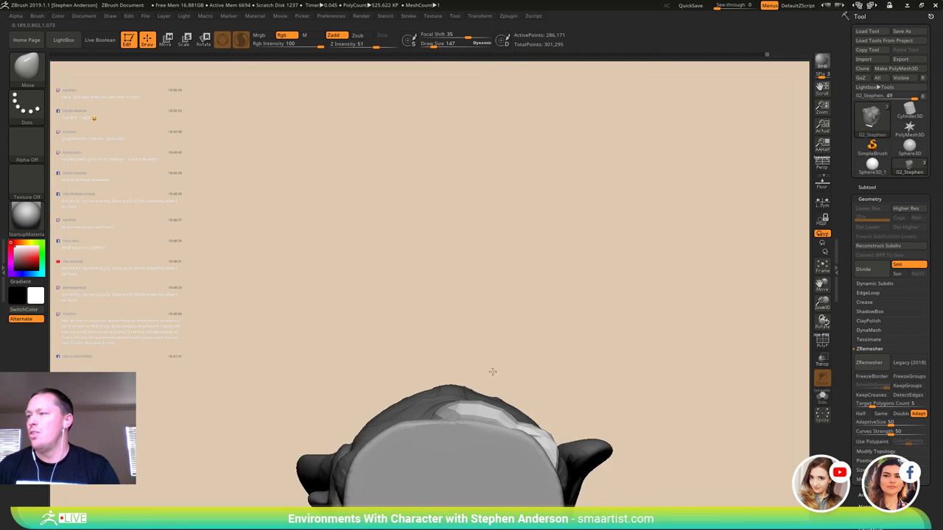
{"action": "mouse_move", "coordinate": [484, 414]}
{"action": "right_mouse_down"}
{"action": "mouse_move", "coordinate": [508, 436]}
{"action": "mouse_move", "coordinate": [490, 420]}
{"action": "mouse_move", "coordinate": [554, 400]}
{"action": "right_mouse_up"}
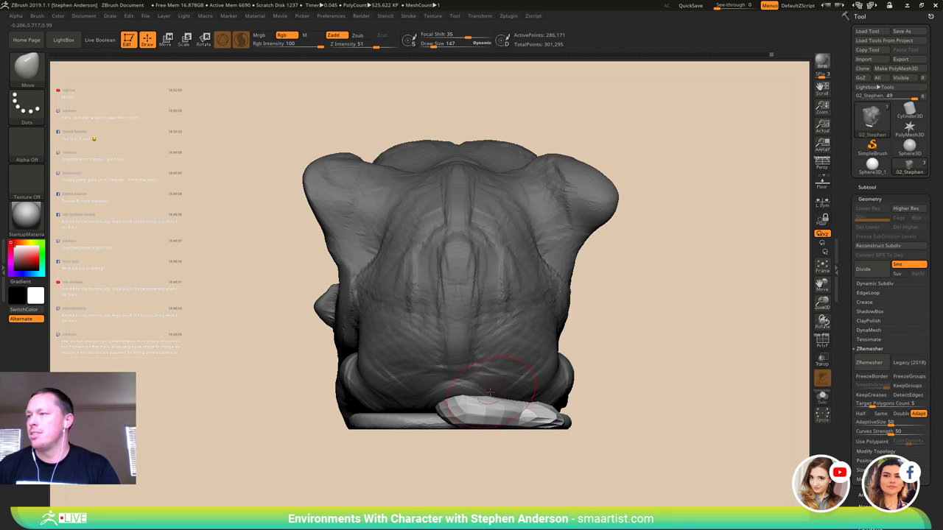
{"action": "left_click_drag", "start_coordinate": [648, 368], "coordinate": [669, 399], "text": "ctrl"}
{"action": "key", "text": "ctrl+z"}
{"action": "left_click", "coordinate": [644, 379], "text": "ctrl"}
{"action": "right_click_drag", "start_coordinate": [490, 393], "coordinate": [495, 374]}
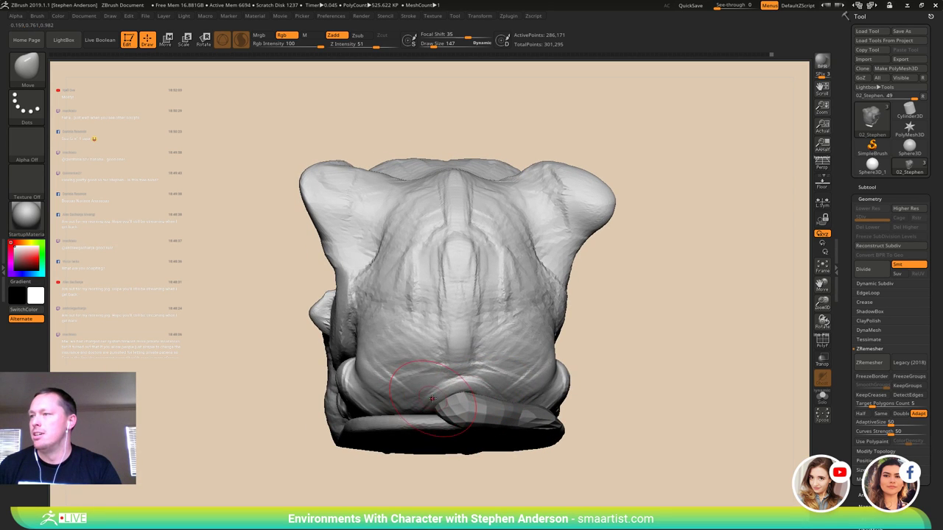
{"action": "mouse_move", "coordinate": [433, 398]}
{"action": "right_mouse_down"}
{"action": "mouse_move", "coordinate": [410, 406]}
{"action": "mouse_move", "coordinate": [446, 398]}
{"action": "right_mouse_up"}
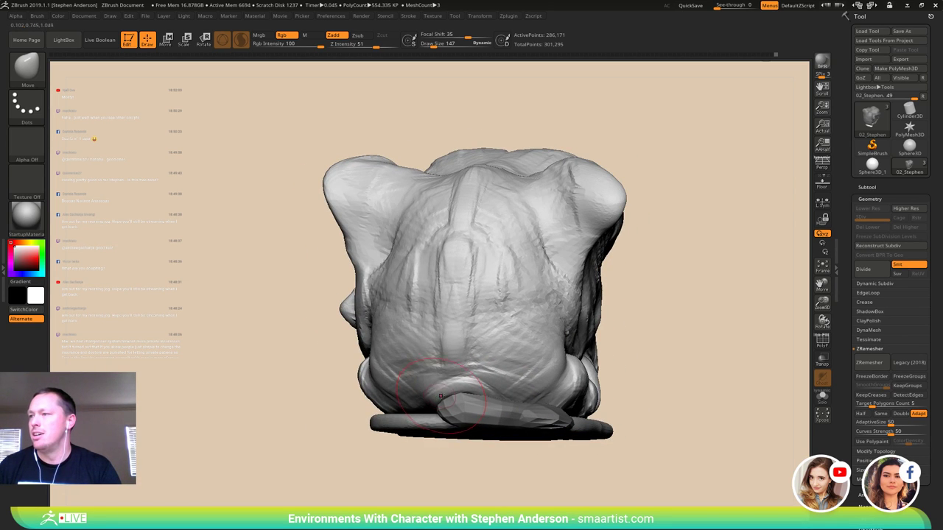
{"action": "left_click", "coordinate": [480, 414], "text": "ctrl+shift"}
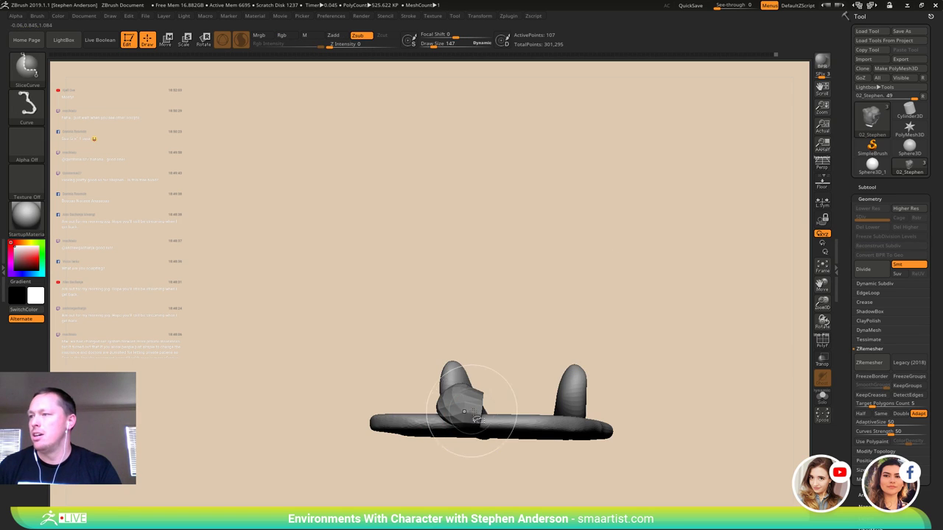
{"action": "left_click", "coordinate": [537, 398], "text": "ctrl+shift"}
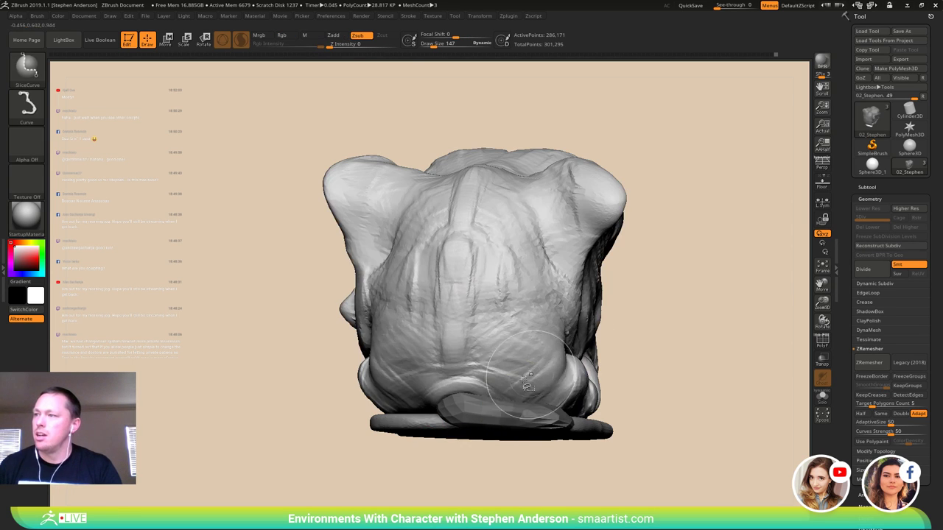
{"action": "mouse_move", "coordinate": [459, 387]}
{"action": "right_mouse_down"}
{"action": "mouse_move", "coordinate": [475, 354]}
{"action": "mouse_move", "coordinate": [460, 391]}
{"action": "mouse_move", "coordinate": [492, 409]}
{"action": "mouse_move", "coordinate": [458, 414]}
{"action": "mouse_move", "coordinate": [472, 423]}
{"action": "right_mouse_up"}
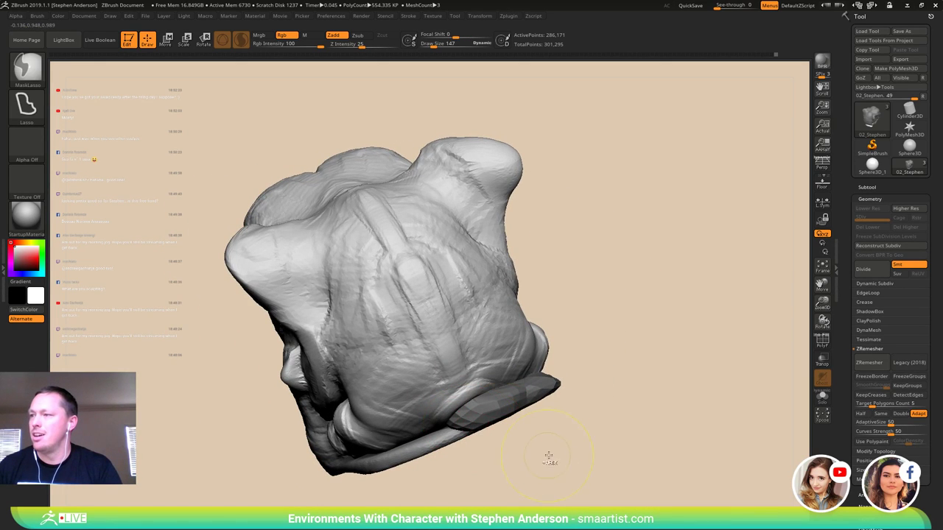
- Mask everything except the tail's middle polygroup using the Transpose gizmo, and return to drawing mode
{"action": "left_click", "coordinate": [472, 431], "text": "alt"}
{"action": "mouse_move", "coordinate": [461, 418]}
{"action": "right_mouse_down"}
{"action": "mouse_move", "coordinate": [489, 409]}
{"action": "mouse_move", "coordinate": [464, 416]}
{"action": "mouse_move", "coordinate": [475, 423]}
{"action": "mouse_move", "coordinate": [466, 417]}
{"action": "mouse_move", "coordinate": [592, 362]}
{"action": "mouse_move", "coordinate": [553, 373]}
{"action": "mouse_move", "coordinate": [589, 343]}
{"action": "mouse_move", "coordinate": [572, 389]}
{"action": "mouse_move", "coordinate": [575, 360]}
{"action": "mouse_move", "coordinate": [589, 349]}
{"action": "mouse_move", "coordinate": [487, 421]}
{"action": "mouse_move", "coordinate": [465, 423]}
{"action": "mouse_move", "coordinate": [478, 439]}
{"action": "mouse_move", "coordinate": [524, 453]}
{"action": "mouse_move", "coordinate": [575, 398]}
{"action": "right_mouse_up"}
{"action": "mouse_move", "coordinate": [575, 398]}
{"action": "right_mouse_down"}
{"action": "mouse_move", "coordinate": [596, 398]}
{"action": "mouse_move", "coordinate": [652, 359]}
{"action": "mouse_move", "coordinate": [614, 321]}
{"action": "mouse_move", "coordinate": [669, 322]}
{"action": "mouse_move", "coordinate": [295, 498]}
{"action": "mouse_move", "coordinate": [473, 333]}
{"action": "mouse_move", "coordinate": [525, 337]}
{"action": "right_mouse_up"}
{"action": "key", "text": "w"}
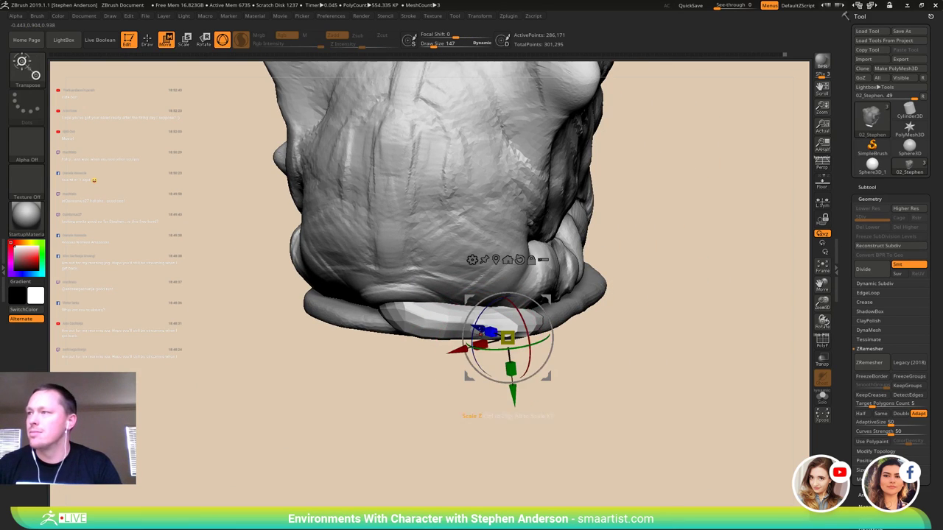
{"action": "left_click", "coordinate": [442, 323], "text": "alt"}
{"action": "key", "text": "q"}
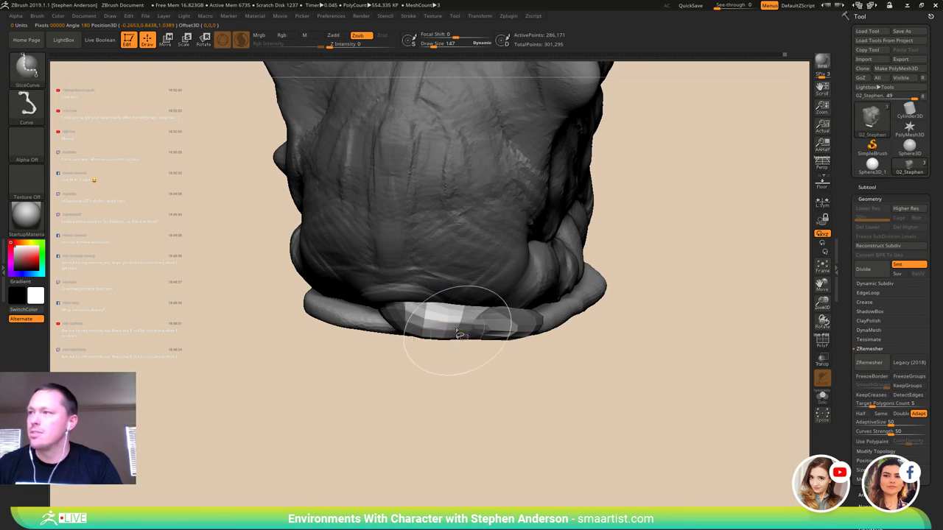
- Isolate the tail, clear its mask, merge it into a single polygroup, and unhide the body with polyframe on
{"action": "left_click_drag", "start_coordinate": [473, 354], "coordinate": [476, 357], "text": "ctrl+shift"}
{"action": "left_click", "coordinate": [492, 396], "text": "ctrl+shift"}
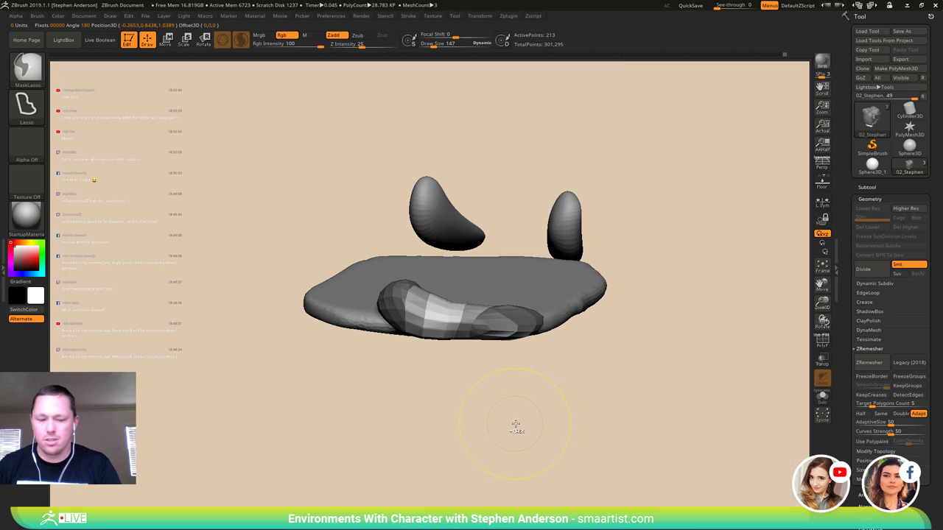
{"action": "left_click_drag", "start_coordinate": [527, 430], "coordinate": [575, 467], "text": "ctrl"}
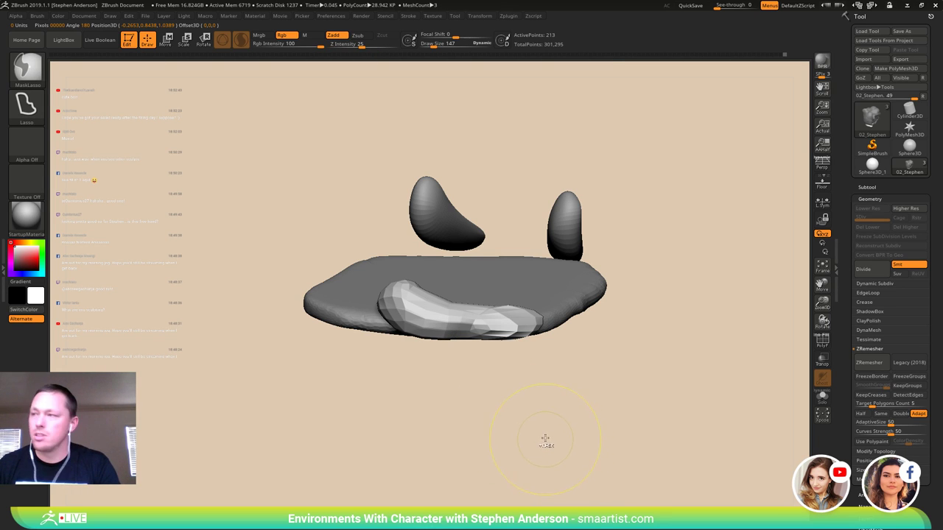
{"action": "left_click", "coordinate": [545, 383], "text": "ctrl+shift"}
{"action": "key", "text": "shift+f"}
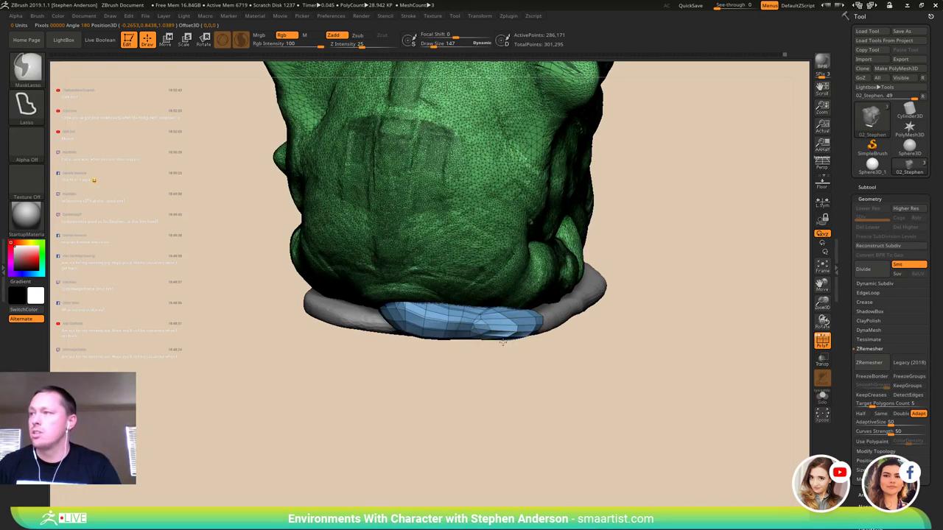
- Mask everything except the tail's polygroup using the Transpose gizmo, and return to the Move brush
{"action": "right_click_drag", "start_coordinate": [504, 342], "coordinate": [471, 473], "text": "ctrl"}
{"action": "key", "text": "w"}
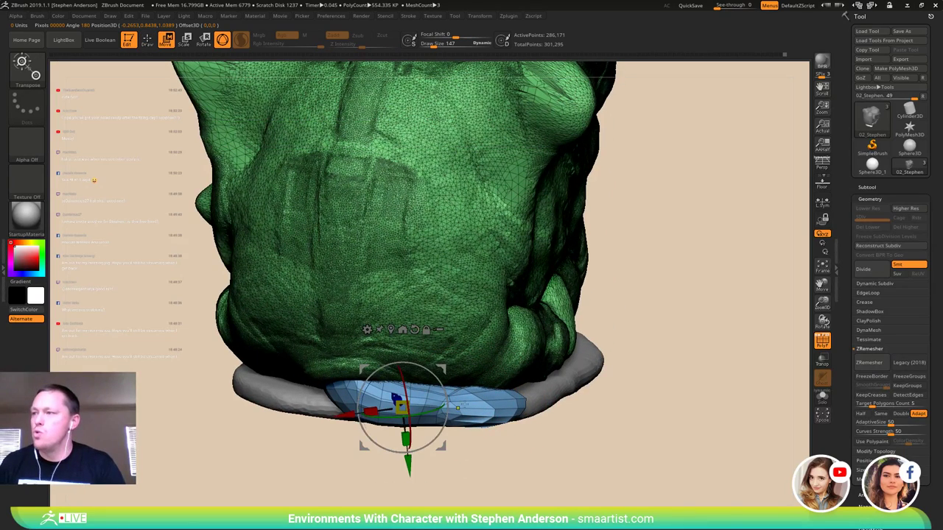
{"action": "left_click", "coordinate": [482, 410], "text": "ctrl"}
{"action": "key", "text": "q"}
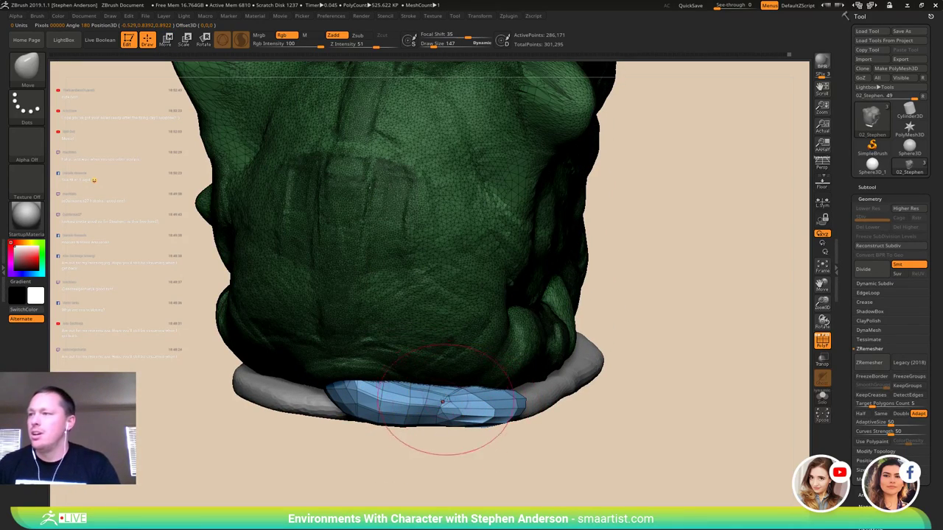
- Smooth the blocky tail along its length and around its tip with Sculptris Pro active and draw size 64
{"action": "key", "text": "s"}
{"action": "mouse_move", "coordinate": [435, 402]}
{"action": "left_mouse_down"}
{"action": "mouse_move", "coordinate": [350, 392]}
{"action": "mouse_move", "coordinate": [515, 402]}
{"action": "left_mouse_up"}
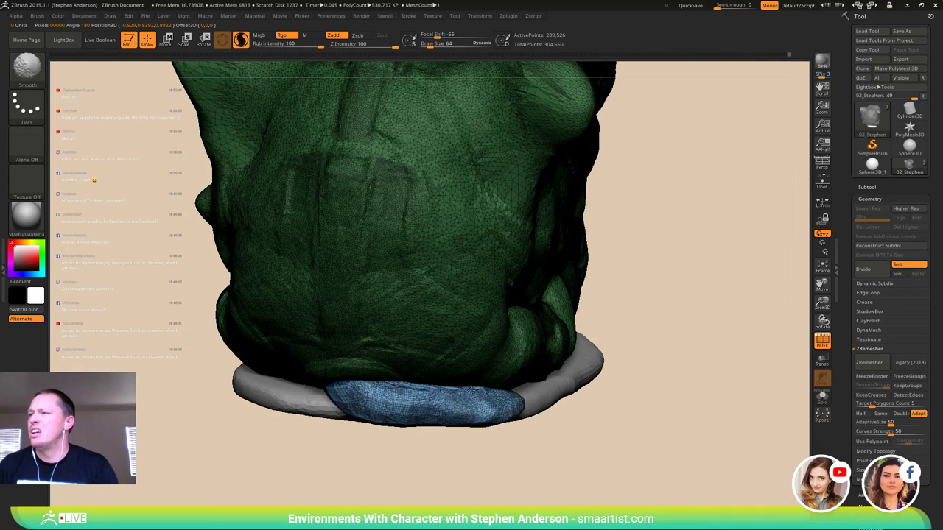
{"action": "left_click_drag", "start_coordinate": [354, 381], "coordinate": [340, 391], "text": "shift"}
{"action": "right_click_drag", "start_coordinate": [340, 391], "coordinate": [313, 243]}
{"action": "left_click_drag", "start_coordinate": [369, 431], "coordinate": [424, 436], "text": "shift"}
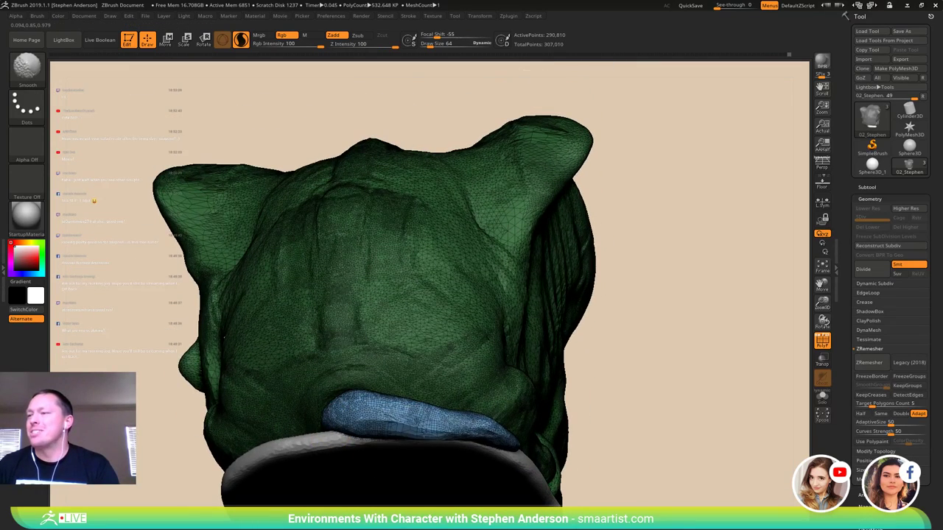
{"action": "right_click_drag", "start_coordinate": [398, 435], "coordinate": [319, 412]}
{"action": "left_click_drag", "start_coordinate": [332, 414], "coordinate": [458, 420], "text": "shift"}
{"action": "mouse_move", "coordinate": [472, 410]}
{"action": "right_mouse_down"}
{"action": "mouse_move", "coordinate": [431, 448]}
{"action": "mouse_move", "coordinate": [353, 457]}
{"action": "mouse_move", "coordinate": [337, 425]}
{"action": "right_mouse_up"}
{"action": "right_click_drag", "start_coordinate": [477, 420], "coordinate": [420, 431]}
{"action": "left_click_drag", "start_coordinate": [442, 443], "coordinate": [452, 433], "text": "shift"}
{"action": "mouse_move", "coordinate": [510, 439]}
{"action": "right_mouse_down"}
{"action": "mouse_move", "coordinate": [571, 440]}
{"action": "mouse_move", "coordinate": [431, 440]}
{"action": "right_mouse_up"}
- Turn off polyframe and sculpt hair strands into the tail's tuft with the ClayBuildup brush, reducing the draw size to 47
{"action": "key", "text": "shift+f"}
{"action": "key", "text": "b"}
{"action": "key", "text": "c"}
{"action": "key", "text": "b"}
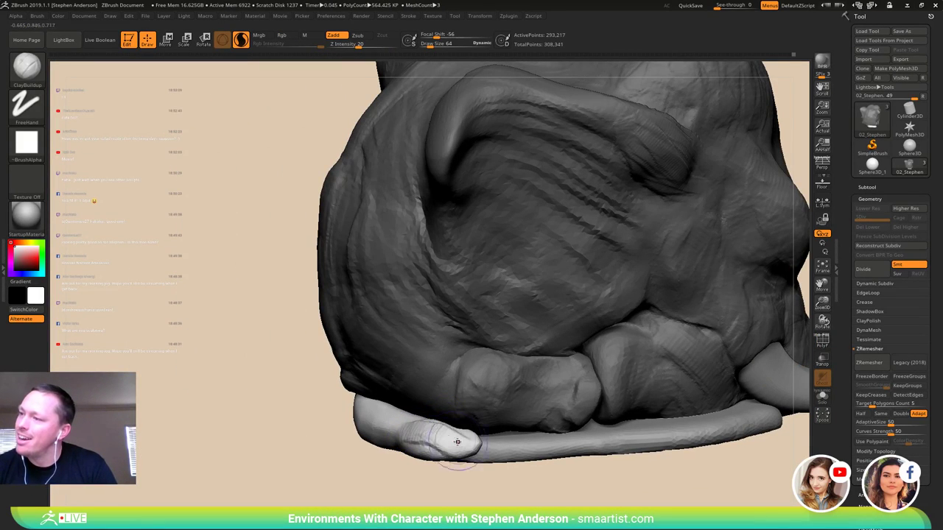
{"action": "left_click_drag", "start_coordinate": [447, 432], "coordinate": [429, 430]}
{"action": "right_click_drag", "start_coordinate": [415, 429], "coordinate": [438, 444]}
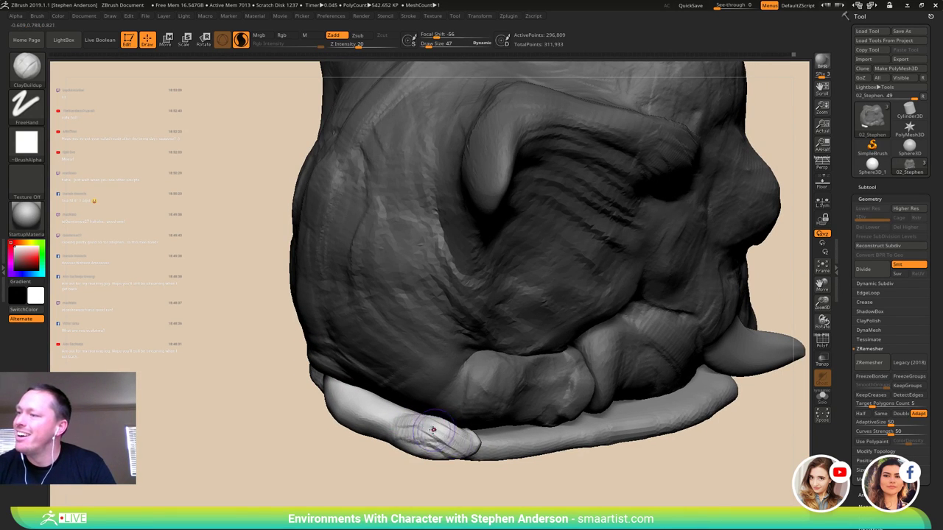
{"action": "mouse_move", "coordinate": [433, 430]}
{"action": "right_mouse_down"}
{"action": "mouse_move", "coordinate": [440, 447]}
{"action": "mouse_move", "coordinate": [415, 460]}
{"action": "right_mouse_up"}
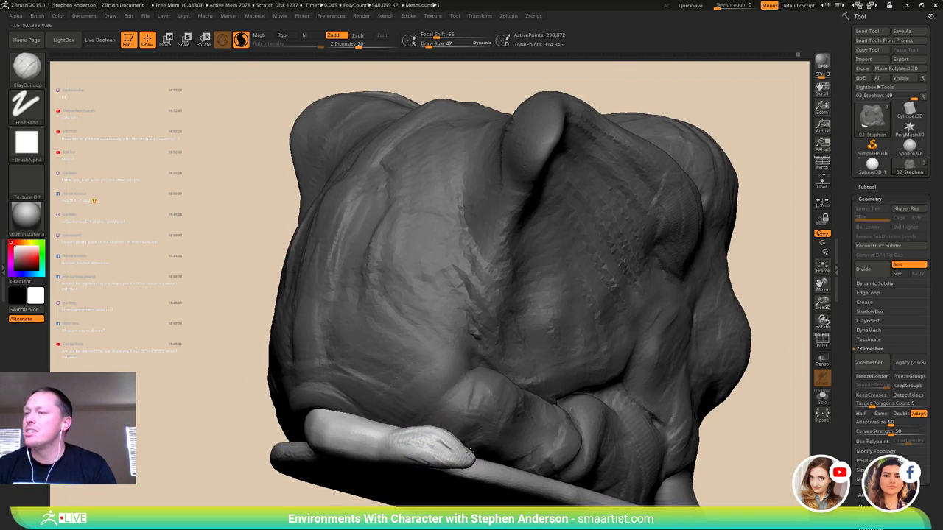
{"action": "right_click_drag", "start_coordinate": [470, 452], "coordinate": [420, 446]}
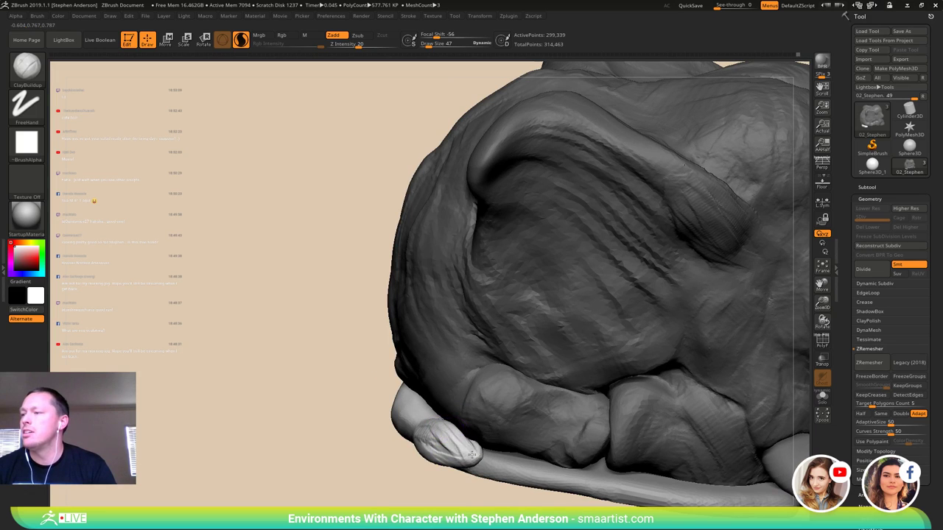
{"action": "mouse_move", "coordinate": [476, 446]}
{"action": "right_mouse_down"}
{"action": "mouse_move", "coordinate": [470, 440]}
{"action": "mouse_move", "coordinate": [488, 447]}
{"action": "mouse_move", "coordinate": [468, 441]}
{"action": "right_mouse_up"}
- Reshape the tail's tuft and pull its tip into a point with the Move brush, raising the draw size to 91
{"action": "key", "text": "b"}
{"action": "key", "text": "m"}
{"action": "key", "text": "v"}
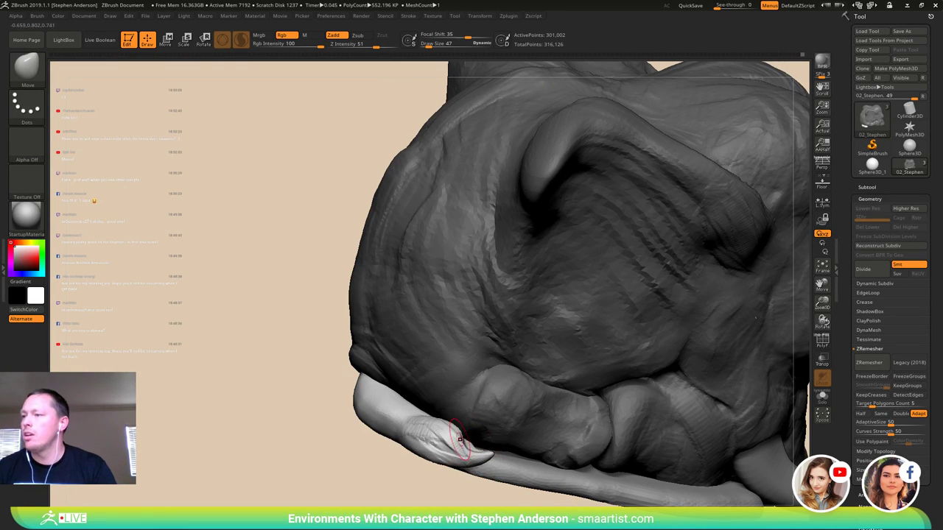
{"action": "mouse_move", "coordinate": [459, 439]}
{"action": "right_mouse_down"}
{"action": "mouse_move", "coordinate": [475, 441]}
{"action": "mouse_move", "coordinate": [445, 429]}
{"action": "right_mouse_up"}
{"action": "left_click_drag", "start_coordinate": [443, 426], "coordinate": [448, 427]}
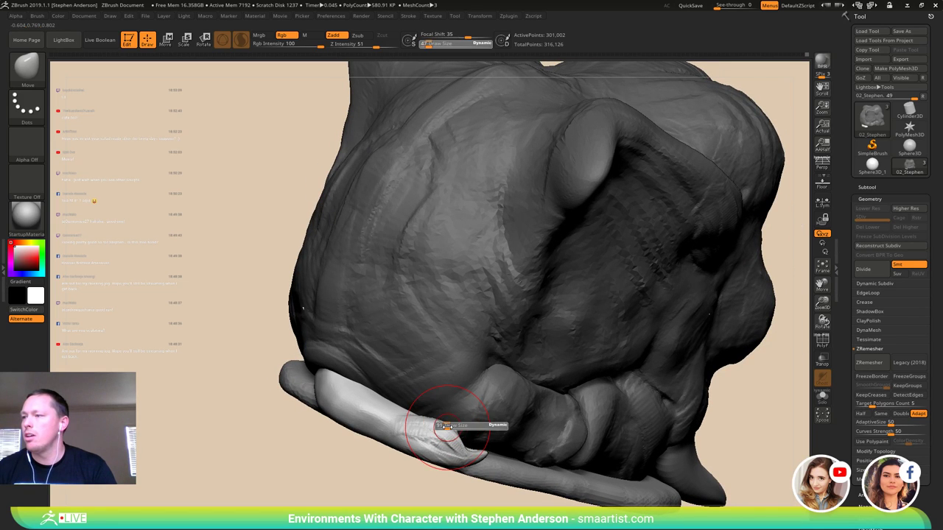
{"action": "right_click_drag", "start_coordinate": [423, 420], "coordinate": [397, 412]}
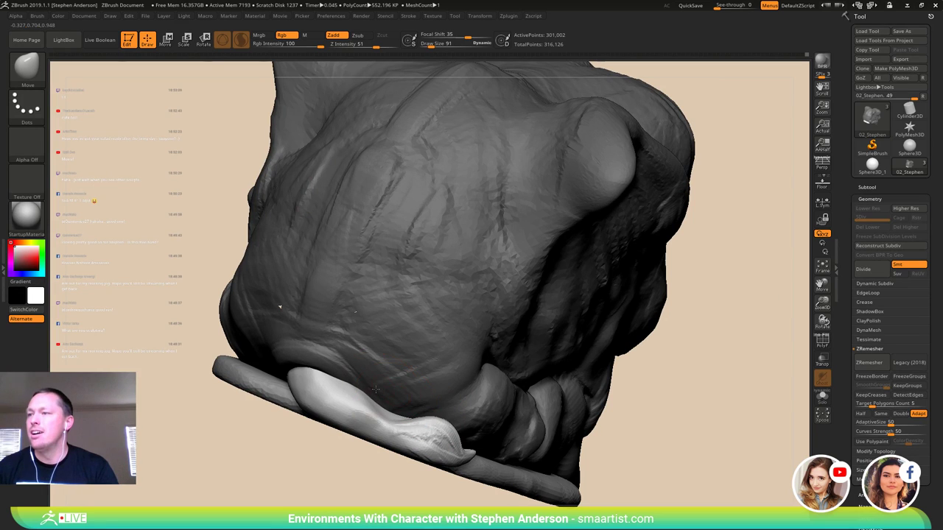
{"action": "mouse_move", "coordinate": [378, 391]}
{"action": "right_mouse_down"}
{"action": "mouse_move", "coordinate": [358, 448]}
{"action": "mouse_move", "coordinate": [387, 324]}
{"action": "mouse_move", "coordinate": [341, 477]}
{"action": "mouse_move", "coordinate": [321, 466]}
{"action": "right_mouse_up"}
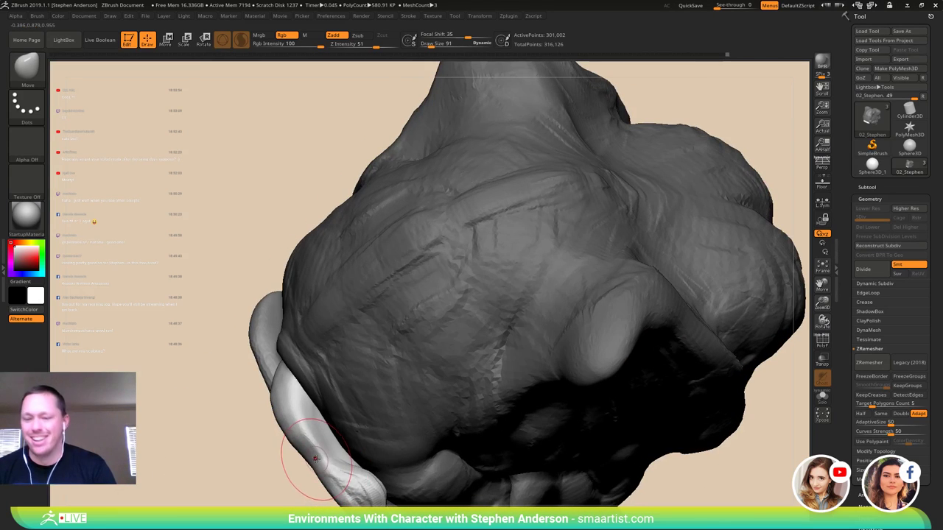
- Build up volume and wrinkles along the tail between its root and tuft with ClayBuildup at draw size 48
{"action": "key", "text": "b"}
{"action": "key", "text": "c"}
{"action": "key", "text": "b"}
{"action": "key", "text": "s"}
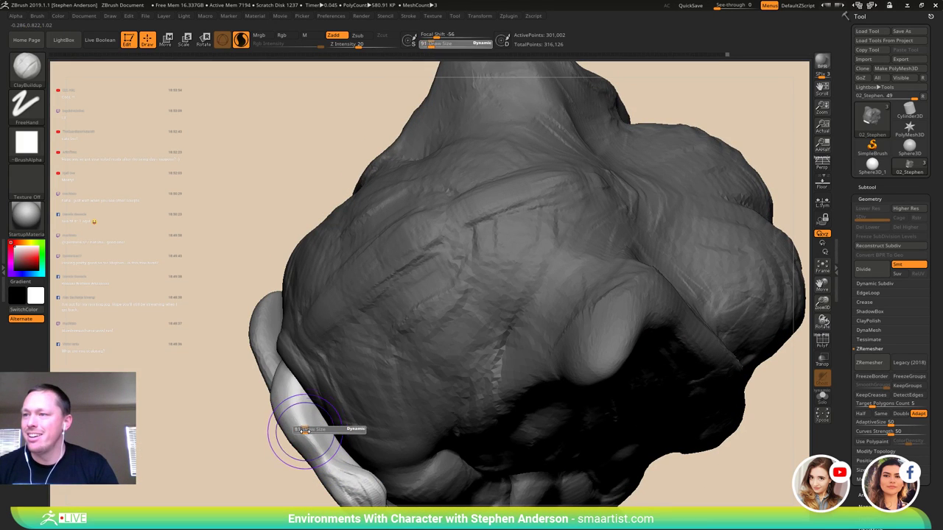
{"action": "left_click_drag", "start_coordinate": [304, 432], "coordinate": [297, 421]}
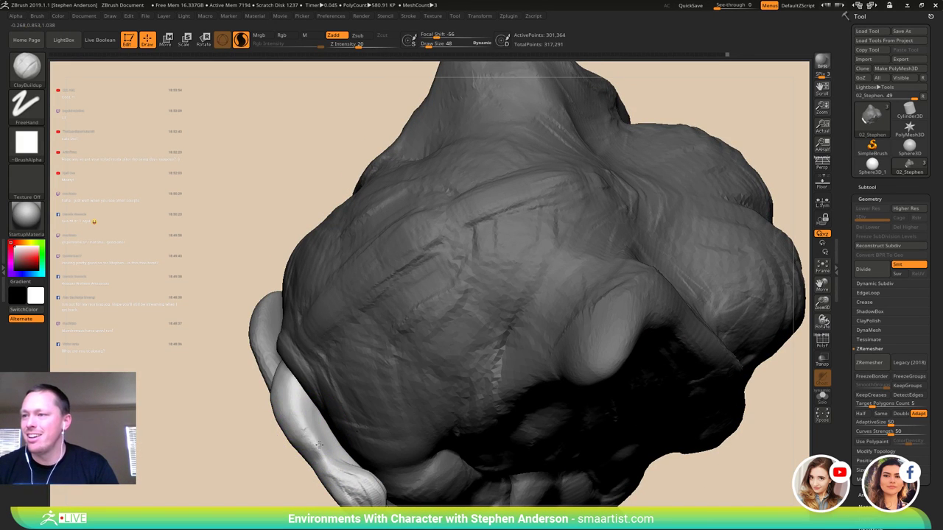
{"action": "left_click_drag", "start_coordinate": [325, 461], "coordinate": [333, 454]}
{"action": "mouse_move", "coordinate": [333, 427]}
{"action": "right_mouse_down"}
{"action": "mouse_move", "coordinate": [294, 450]}
{"action": "mouse_move", "coordinate": [324, 374]}
{"action": "mouse_move", "coordinate": [314, 414]}
{"action": "right_mouse_up"}
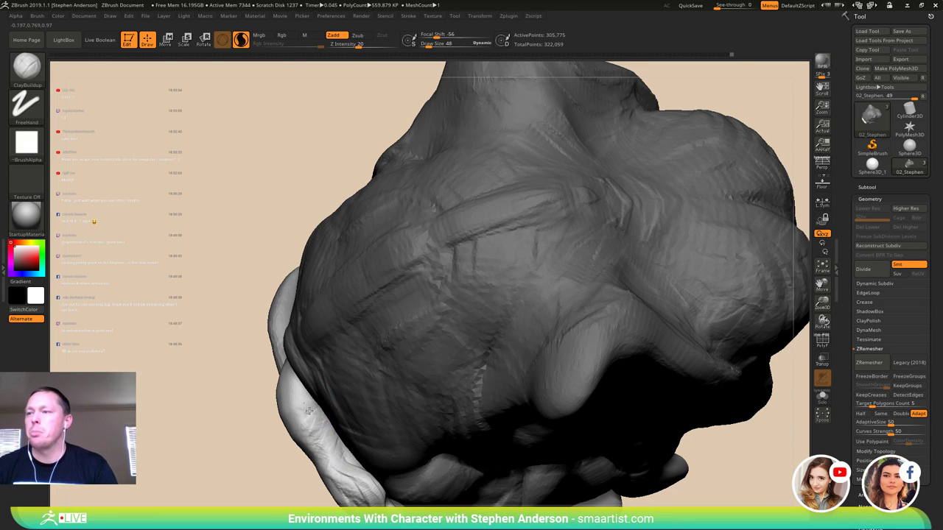
{"action": "right_click_drag", "start_coordinate": [329, 439], "coordinate": [297, 436]}
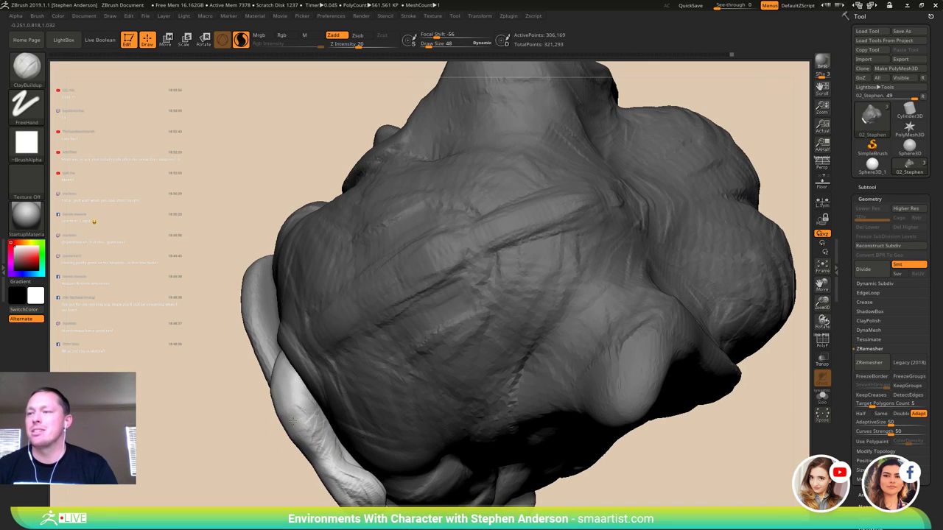
{"action": "left_click_drag", "start_coordinate": [304, 380], "coordinate": [302, 400]}
{"action": "mouse_move", "coordinate": [310, 412]}
{"action": "right_mouse_down"}
{"action": "mouse_move", "coordinate": [284, 419]}
{"action": "mouse_move", "coordinate": [330, 431]}
{"action": "mouse_move", "coordinate": [370, 313]}
{"action": "right_mouse_up"}
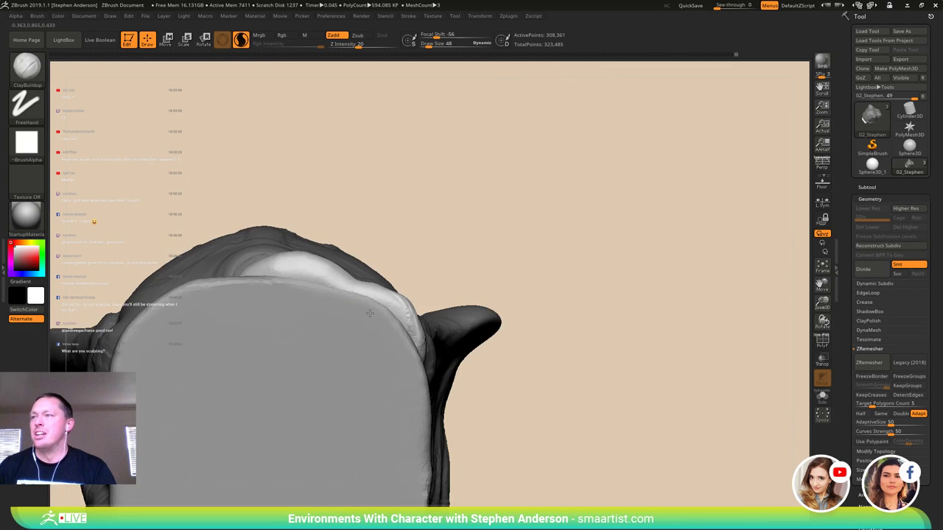
{"action": "left_click_drag", "start_coordinate": [331, 275], "coordinate": [341, 266]}
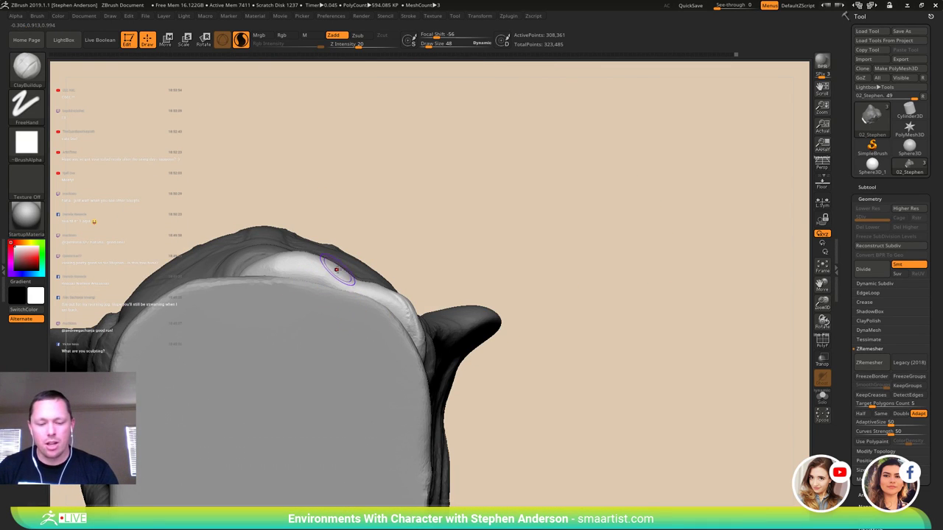
- Adjust the tail's curve around the base slab and the tuft's outline with the Move brush at draw size 89
{"action": "key", "text": "b"}
{"action": "key", "text": "m"}
{"action": "key", "text": "v"}
{"action": "key", "text": "s"}
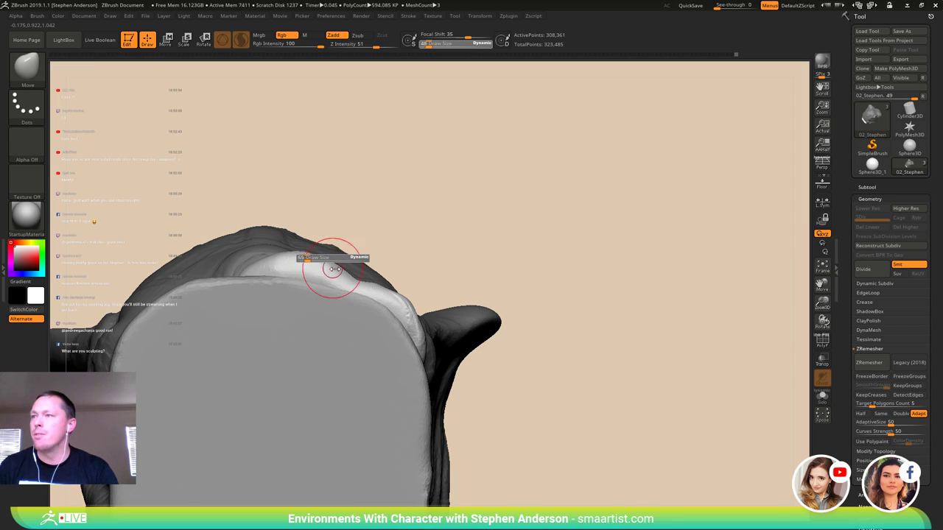
{"action": "left_click_drag", "start_coordinate": [335, 269], "coordinate": [363, 277]}
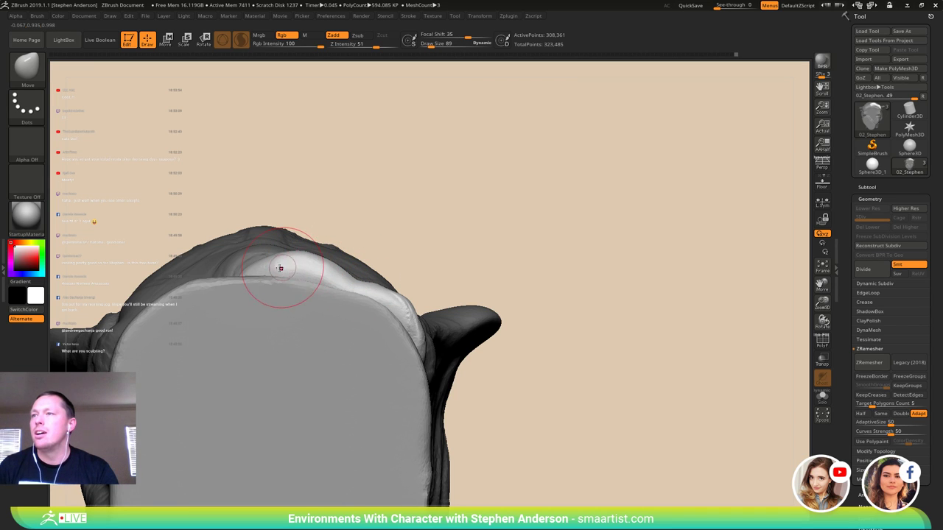
{"action": "left_click_drag", "start_coordinate": [260, 272], "coordinate": [332, 270]}
{"action": "mouse_move", "coordinate": [362, 286]}
{"action": "right_mouse_down"}
{"action": "mouse_move", "coordinate": [339, 402]}
{"action": "mouse_move", "coordinate": [331, 324]}
{"action": "mouse_move", "coordinate": [324, 337]}
{"action": "mouse_move", "coordinate": [372, 310]}
{"action": "mouse_move", "coordinate": [350, 313]}
{"action": "right_mouse_up"}
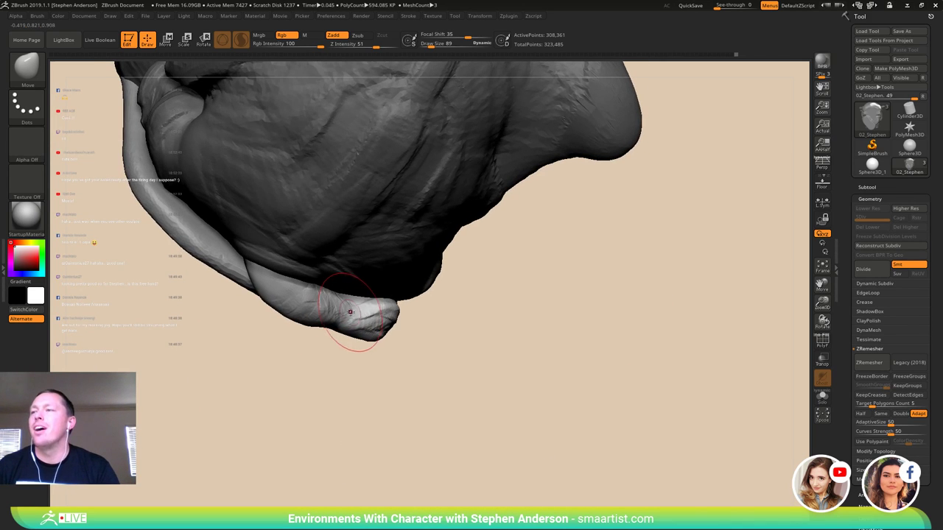
{"action": "left_click_drag", "start_coordinate": [343, 313], "coordinate": [345, 317]}
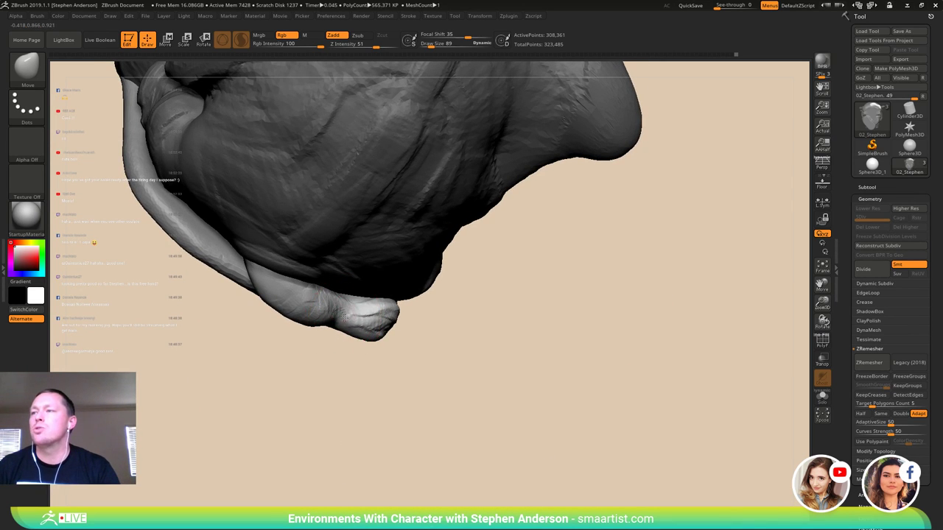
- Clear the mask from the body and review the tail and whole creature from below, behind, the sides and the front
{"action": "mouse_move", "coordinate": [320, 336]}
{"action": "right_mouse_down"}
{"action": "mouse_move", "coordinate": [373, 330]}
{"action": "mouse_move", "coordinate": [330, 328]}
{"action": "right_mouse_up"}
{"action": "right_click_drag", "start_coordinate": [302, 363], "coordinate": [327, 277]}
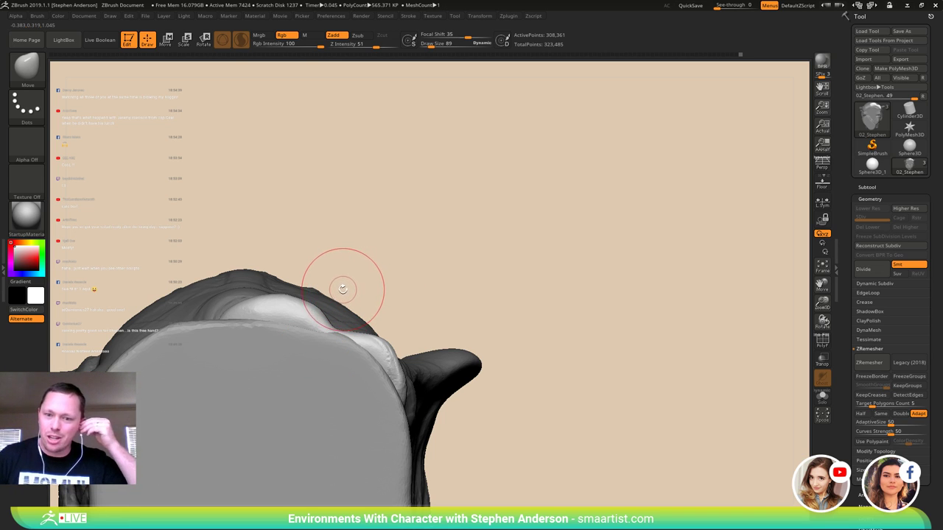
{"action": "right_click_drag", "start_coordinate": [370, 282], "coordinate": [359, 434]}
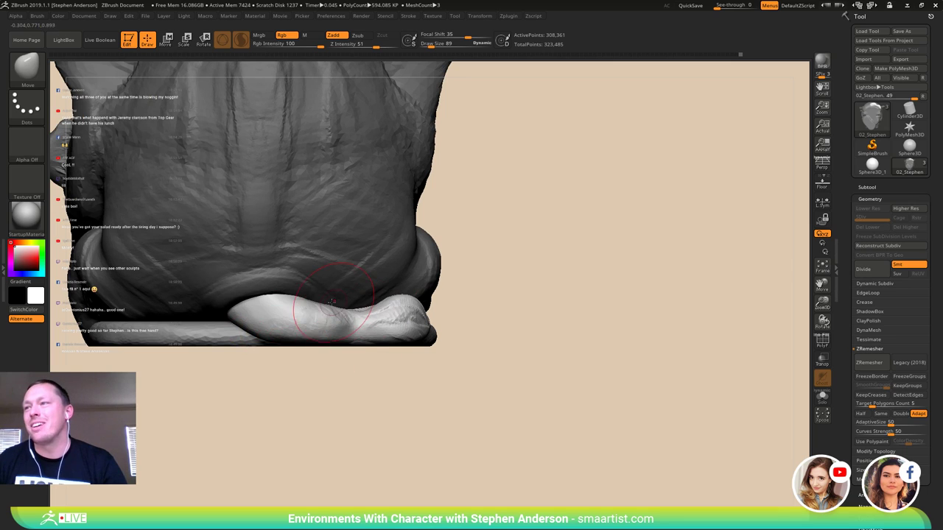
{"action": "right_click_drag", "start_coordinate": [292, 305], "coordinate": [365, 305]}
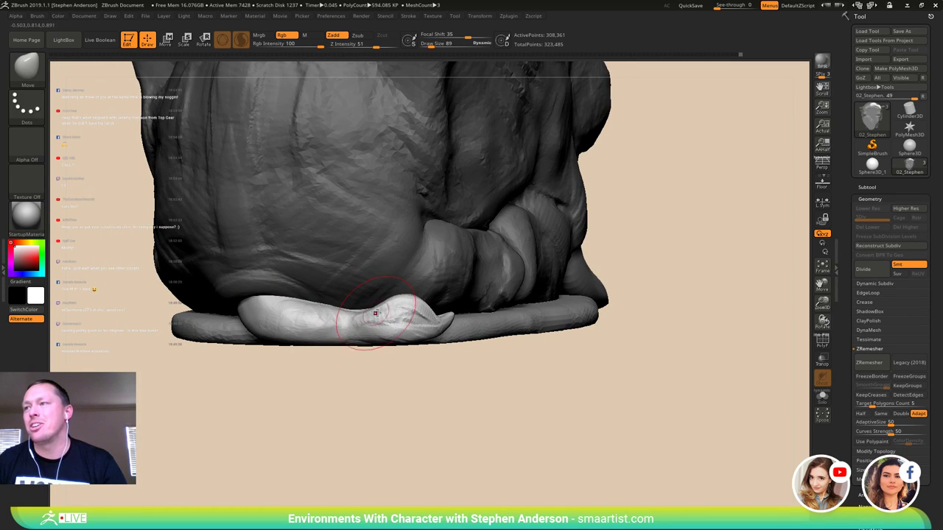
{"action": "mouse_move", "coordinate": [363, 311]}
{"action": "right_mouse_down"}
{"action": "mouse_move", "coordinate": [360, 354]}
{"action": "mouse_move", "coordinate": [364, 332]}
{"action": "mouse_move", "coordinate": [370, 356]}
{"action": "mouse_move", "coordinate": [329, 336]}
{"action": "mouse_move", "coordinate": [362, 293]}
{"action": "mouse_move", "coordinate": [367, 308]}
{"action": "mouse_move", "coordinate": [402, 308]}
{"action": "mouse_move", "coordinate": [268, 308]}
{"action": "mouse_move", "coordinate": [294, 311]}
{"action": "mouse_move", "coordinate": [549, 263]}
{"action": "mouse_move", "coordinate": [484, 261]}
{"action": "mouse_move", "coordinate": [438, 288]}
{"action": "mouse_move", "coordinate": [502, 302]}
{"action": "mouse_move", "coordinate": [469, 281]}
{"action": "right_mouse_up"}
{"action": "mouse_move", "coordinate": [455, 315]}
{"action": "right_mouse_down"}
{"action": "mouse_move", "coordinate": [483, 299]}
{"action": "mouse_move", "coordinate": [533, 303]}
{"action": "mouse_move", "coordinate": [475, 303]}
{"action": "right_mouse_up"}
{"action": "mouse_move", "coordinate": [475, 304]}
{"action": "right_mouse_down", "text": "alt"}
{"action": "mouse_move", "coordinate": [444, 329]}
{"action": "mouse_move", "coordinate": [456, 324]}
{"action": "mouse_move", "coordinate": [444, 378]}
{"action": "mouse_move", "coordinate": [407, 372]}
{"action": "mouse_move", "coordinate": [415, 368]}
{"action": "right_mouse_up", "text": "alt"}
{"action": "mouse_move", "coordinate": [399, 330]}
{"action": "right_mouse_down"}
{"action": "mouse_move", "coordinate": [417, 310]}
{"action": "mouse_move", "coordinate": [475, 305]}
{"action": "mouse_move", "coordinate": [464, 274]}
{"action": "mouse_move", "coordinate": [441, 254]}
{"action": "right_mouse_up"}
{"action": "mouse_move", "coordinate": [441, 254]}
{"action": "right_mouse_down", "text": "alt"}
{"action": "mouse_move", "coordinate": [353, 283]}
{"action": "mouse_move", "coordinate": [423, 326]}
{"action": "right_mouse_up", "text": "alt"}
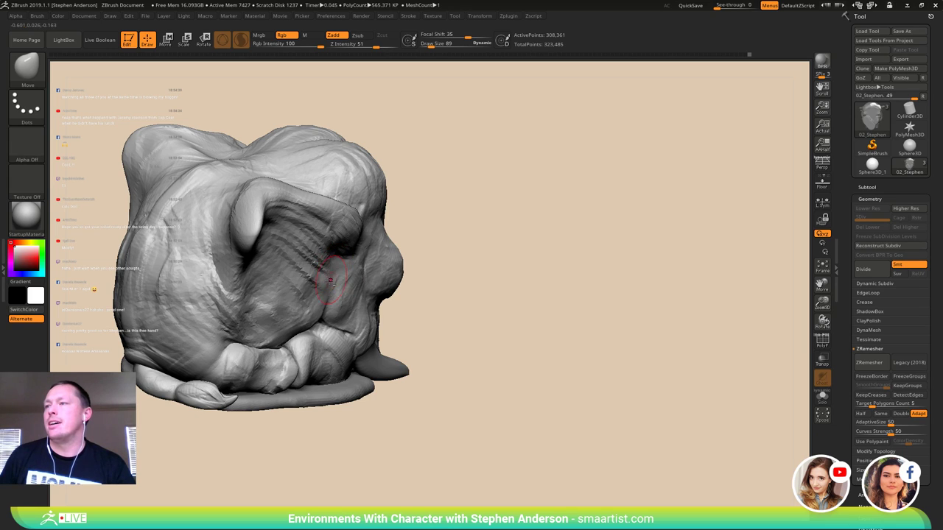
{"action": "mouse_move", "coordinate": [344, 308]}
{"action": "right_mouse_down"}
{"action": "mouse_move", "coordinate": [300, 302]}
{"action": "mouse_move", "coordinate": [384, 287]}
{"action": "mouse_move", "coordinate": [515, 315]}
{"action": "mouse_move", "coordinate": [598, 318]}
{"action": "right_mouse_up"}
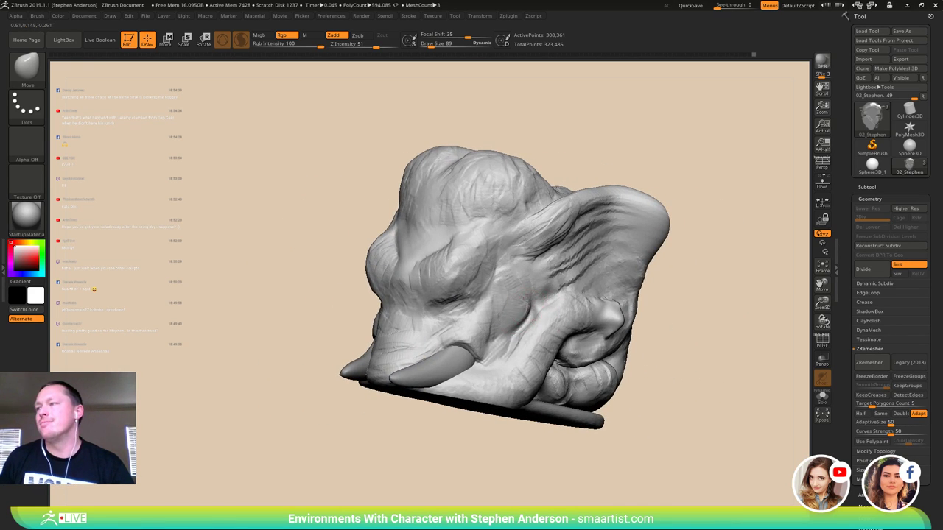
{"action": "mouse_move", "coordinate": [520, 282]}
{"action": "right_mouse_down"}
{"action": "mouse_move", "coordinate": [551, 260]}
{"action": "mouse_move", "coordinate": [486, 258]}
{"action": "mouse_move", "coordinate": [538, 322]}
{"action": "mouse_move", "coordinate": [526, 297]}
{"action": "mouse_move", "coordinate": [550, 316]}
{"action": "mouse_move", "coordinate": [515, 327]}
{"action": "mouse_move", "coordinate": [548, 335]}
{"action": "mouse_move", "coordinate": [472, 341]}
{"action": "mouse_move", "coordinate": [428, 375]}
{"action": "mouse_move", "coordinate": [437, 383]}
{"action": "mouse_move", "coordinate": [574, 287]}
{"action": "mouse_move", "coordinate": [432, 320]}
{"action": "mouse_move", "coordinate": [421, 368]}
{"action": "mouse_move", "coordinate": [490, 325]}
{"action": "mouse_move", "coordinate": [537, 331]}
{"action": "mouse_move", "coordinate": [451, 307]}
{"action": "mouse_move", "coordinate": [427, 331]}
{"action": "mouse_move", "coordinate": [397, 322]}
{"action": "mouse_move", "coordinate": [384, 329]}
{"action": "right_mouse_up"}
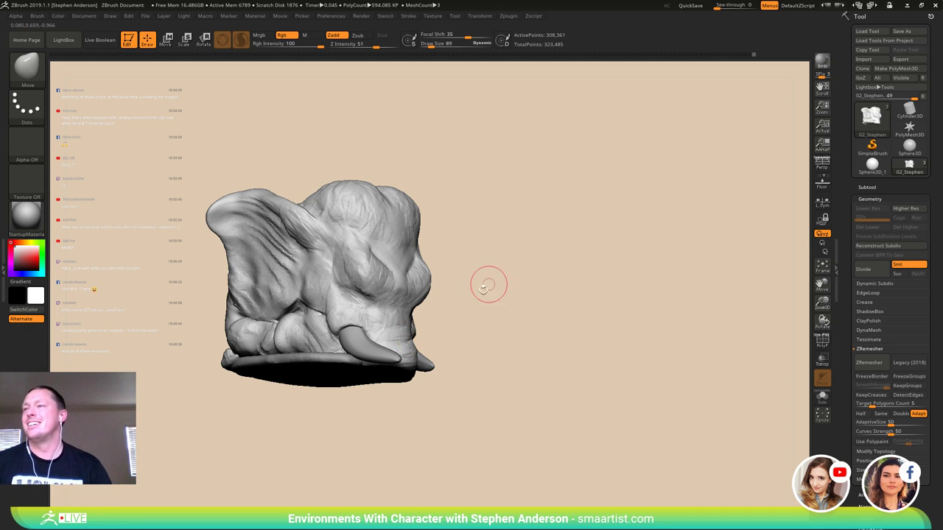
{"action": "mouse_move", "coordinate": [487, 287]}
{"action": "left_mouse_down"}
{"action": "mouse_move", "coordinate": [436, 266]}
{"action": "mouse_move", "coordinate": [453, 269]}
{"action": "left_mouse_up"}
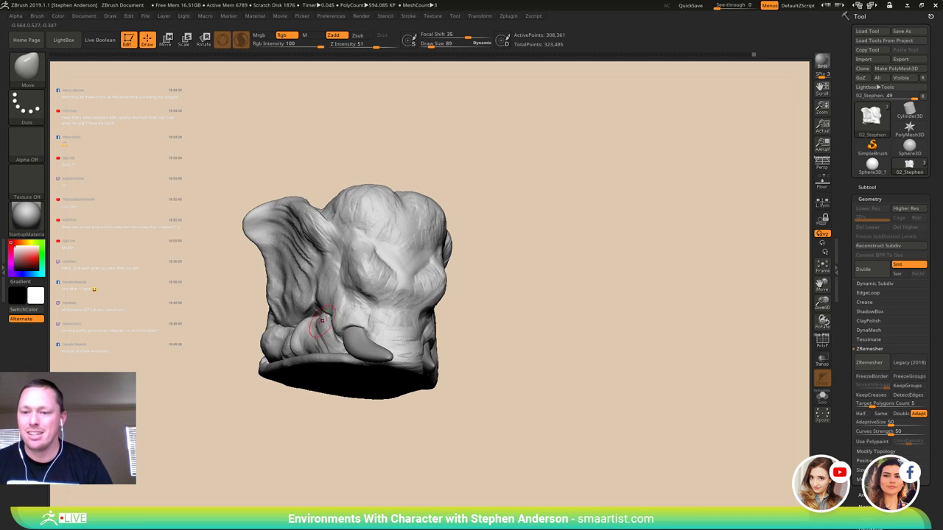
- Sculpt the crease beneath the eye with ClayBuildup at draw size 56, and undo the last two strokes
{"action": "mouse_move", "coordinate": [293, 310]}
{"action": "right_mouse_down", "text": "ctrl"}
{"action": "mouse_move", "coordinate": [432, 286]}
{"action": "mouse_move", "coordinate": [368, 280]}
{"action": "mouse_move", "coordinate": [436, 263]}
{"action": "right_mouse_up", "text": "ctrl"}
{"action": "key", "text": "b"}
{"action": "key", "text": "c"}
{"action": "key", "text": "b"}
{"action": "key", "text": "s"}
{"action": "left_click_drag", "start_coordinate": [434, 263], "coordinate": [451, 287]}
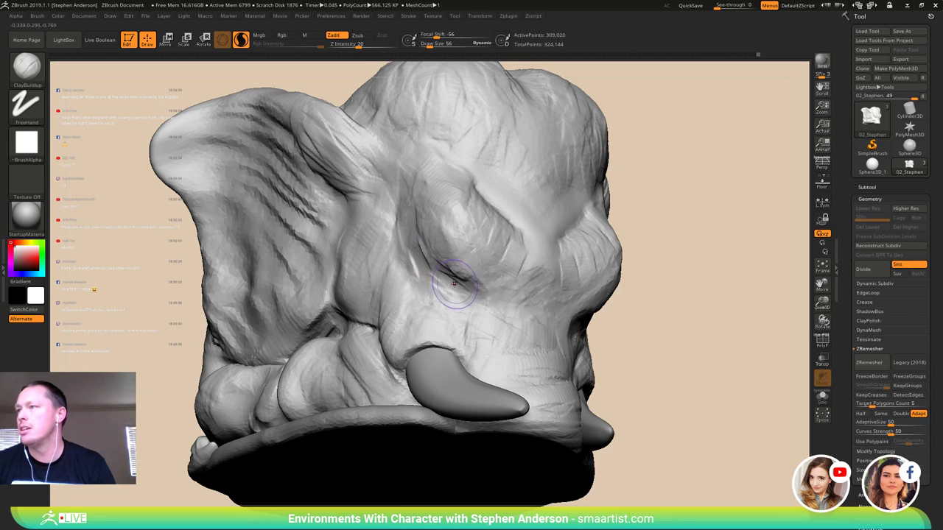
{"action": "key", "text": "ctrl+z"}
{"action": "key", "text": "ctrl+z"}
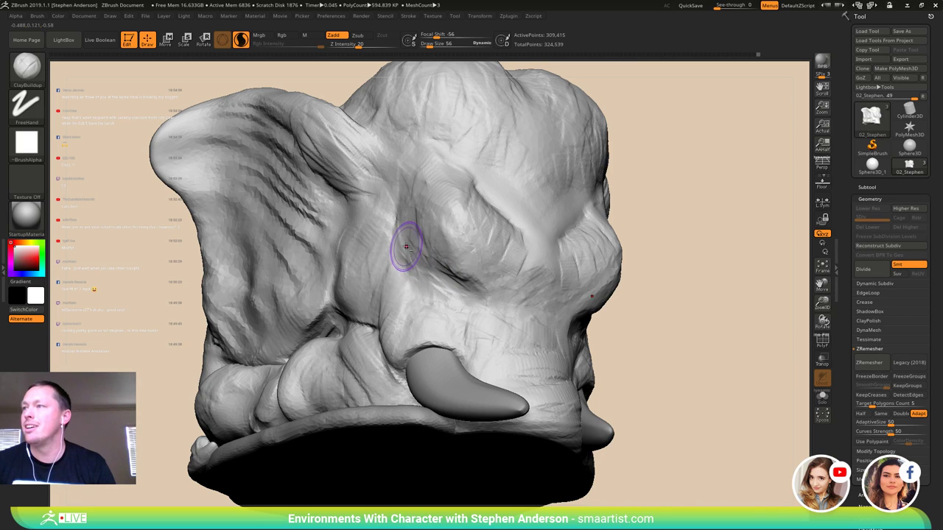
- Build up the fleshy cheek between the eye crease and the tusk socket using ClayBuildup strokes
{"action": "right_click_drag", "start_coordinate": [420, 277], "coordinate": [431, 298]}
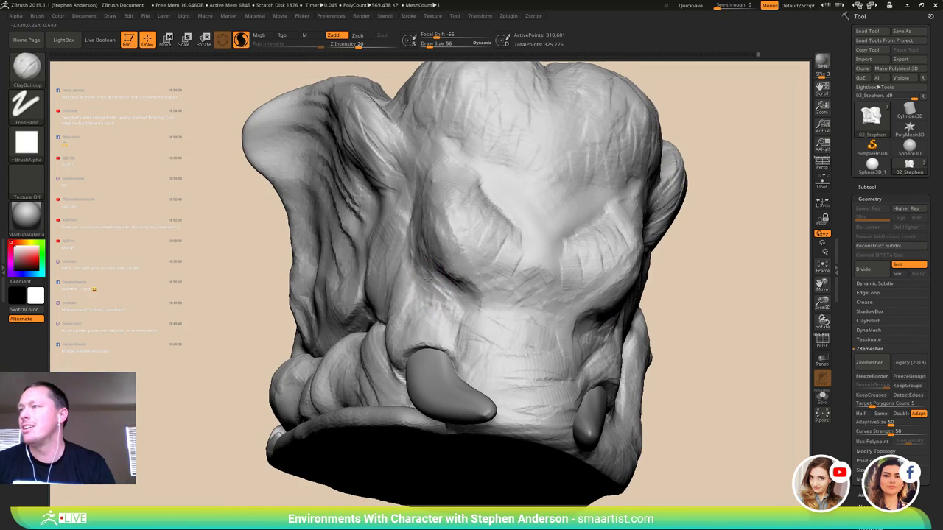
{"action": "left_click_drag", "start_coordinate": [449, 320], "coordinate": [455, 320]}
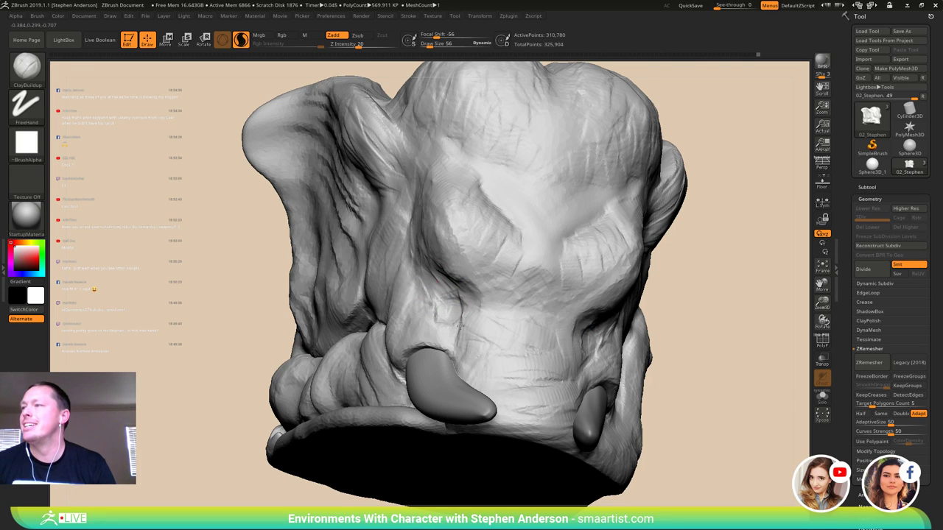
{"action": "mouse_move", "coordinate": [458, 325]}
{"action": "left_mouse_down"}
{"action": "mouse_move", "coordinate": [467, 310]}
{"action": "mouse_move", "coordinate": [453, 339]}
{"action": "left_mouse_up"}
{"action": "right_click_drag", "start_coordinate": [454, 335], "coordinate": [514, 364]}
{"action": "left_click_drag", "start_coordinate": [449, 324], "coordinate": [456, 328]}
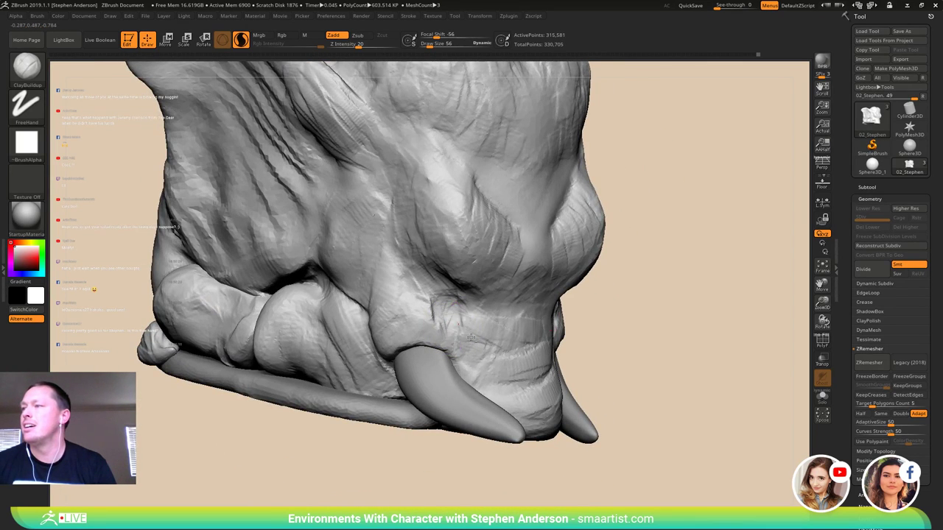
{"action": "mouse_move", "coordinate": [472, 338]}
{"action": "right_mouse_down"}
{"action": "mouse_move", "coordinate": [403, 325]}
{"action": "mouse_move", "coordinate": [430, 312]}
{"action": "right_mouse_up"}
{"action": "left_click_drag", "start_coordinate": [429, 306], "coordinate": [436, 333]}
{"action": "mouse_move", "coordinate": [449, 320]}
{"action": "right_mouse_down"}
{"action": "mouse_move", "coordinate": [504, 324]}
{"action": "mouse_move", "coordinate": [373, 332]}
{"action": "mouse_move", "coordinate": [451, 332]}
{"action": "right_mouse_up"}
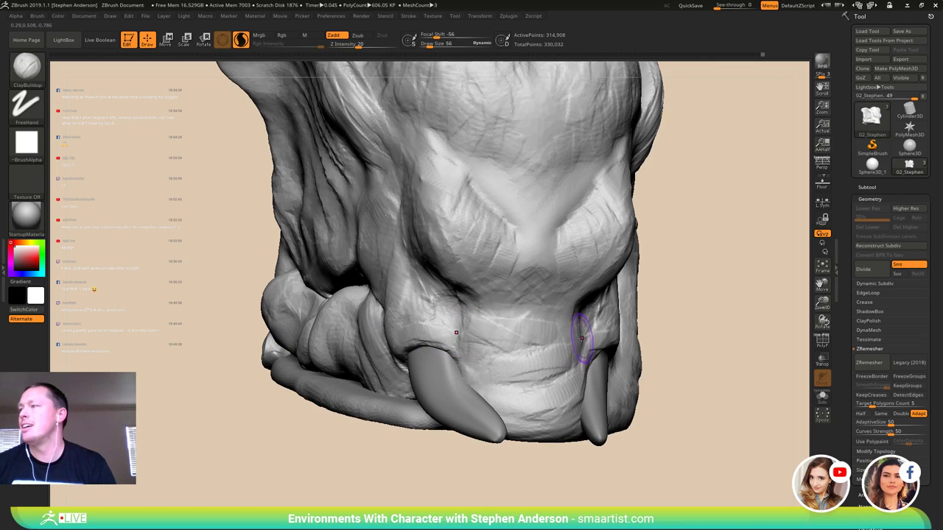
- Refine the folds above the opposite tusk and deepen the creases under the eyes with ClayBuildup
{"action": "right_click_drag", "start_coordinate": [565, 328], "coordinate": [489, 262]}
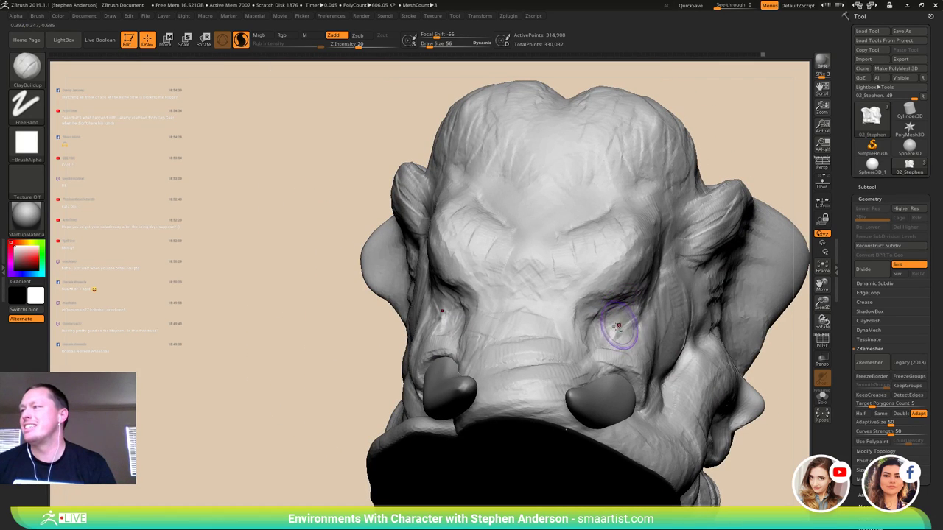
{"action": "left_click_drag", "start_coordinate": [617, 327], "coordinate": [616, 328]}
{"action": "right_click_drag", "start_coordinate": [647, 327], "coordinate": [569, 326]}
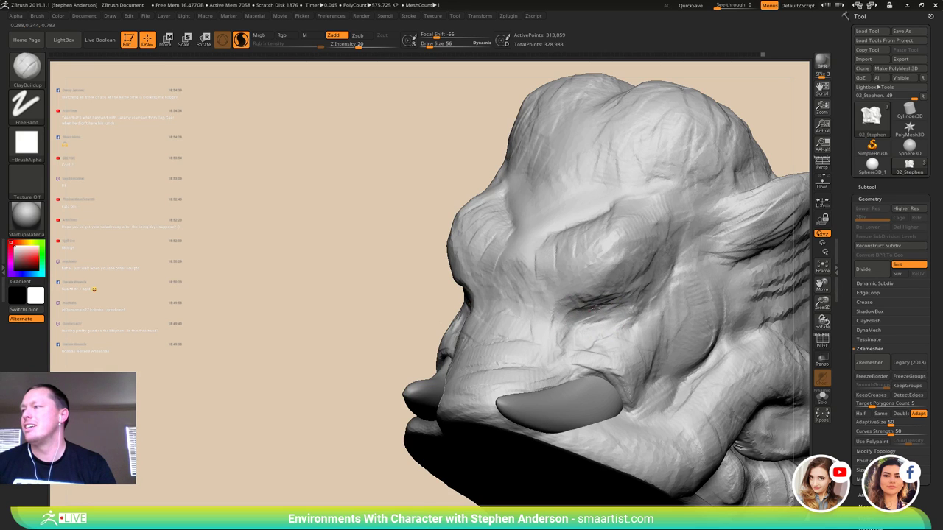
{"action": "left_click_drag", "start_coordinate": [596, 308], "coordinate": [585, 312]}
{"action": "right_click_drag", "start_coordinate": [522, 321], "coordinate": [588, 326]}
{"action": "left_click_drag", "start_coordinate": [604, 331], "coordinate": [612, 331]}
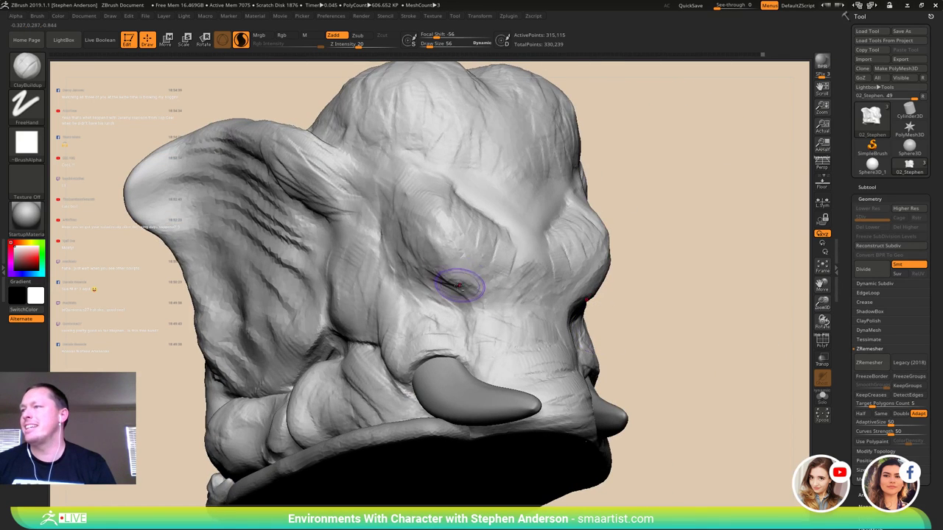
{"action": "left_click_drag", "start_coordinate": [456, 280], "coordinate": [440, 277]}
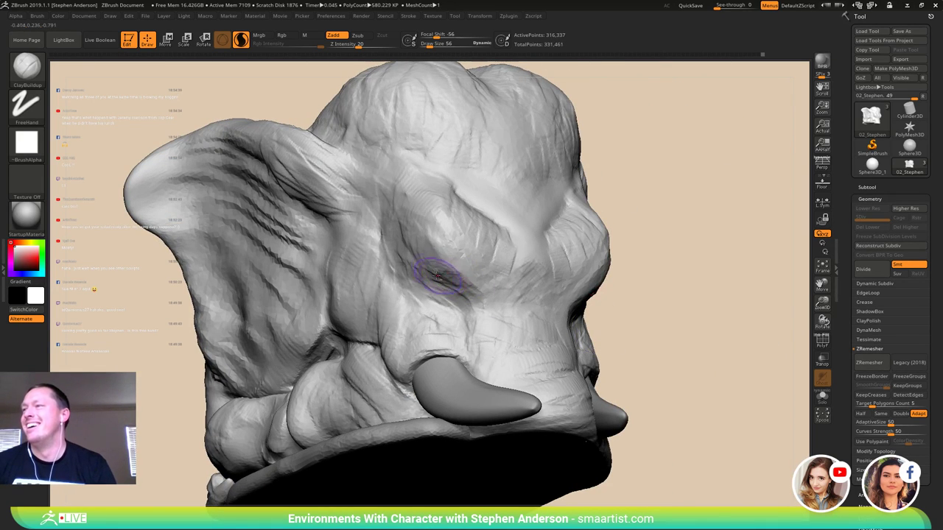
- Deepen the crease beneath the eye and build up the fold above the tusk socket with ClayBuildup strokes
{"action": "mouse_move", "coordinate": [626, 309]}
{"action": "left_mouse_down"}
{"action": "mouse_move", "coordinate": [448, 281]}
{"action": "mouse_move", "coordinate": [589, 298]}
{"action": "left_mouse_up"}
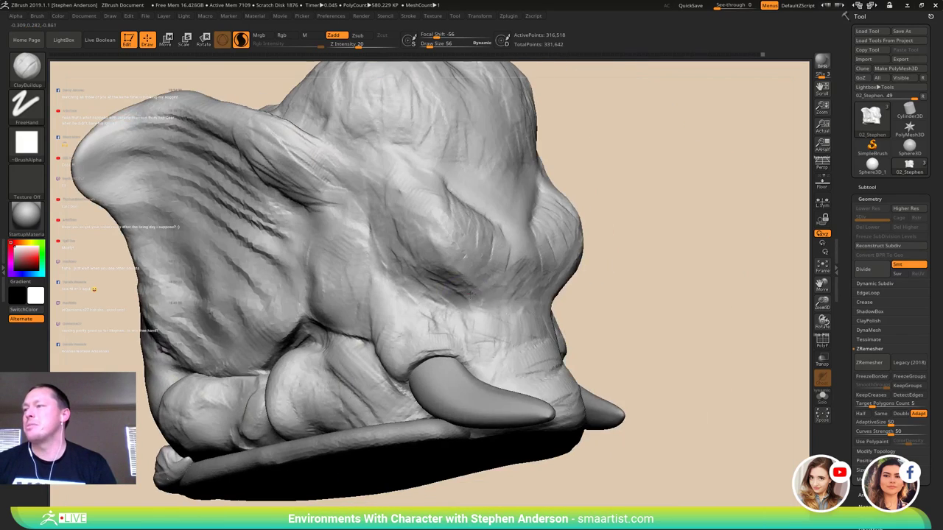
{"action": "mouse_move", "coordinate": [442, 280]}
{"action": "left_mouse_down"}
{"action": "mouse_move", "coordinate": [452, 290]}
{"action": "mouse_move", "coordinate": [445, 302]}
{"action": "left_mouse_up"}
{"action": "right_click_drag", "start_coordinate": [445, 302], "coordinate": [440, 332]}
{"action": "mouse_move", "coordinate": [440, 332]}
{"action": "right_mouse_down", "text": "ctrl"}
{"action": "mouse_move", "coordinate": [439, 285]}
{"action": "mouse_move", "coordinate": [464, 295]}
{"action": "mouse_move", "coordinate": [435, 305]}
{"action": "mouse_move", "coordinate": [415, 332]}
{"action": "mouse_move", "coordinate": [421, 371]}
{"action": "mouse_move", "coordinate": [406, 343]}
{"action": "right_mouse_up", "text": "ctrl"}
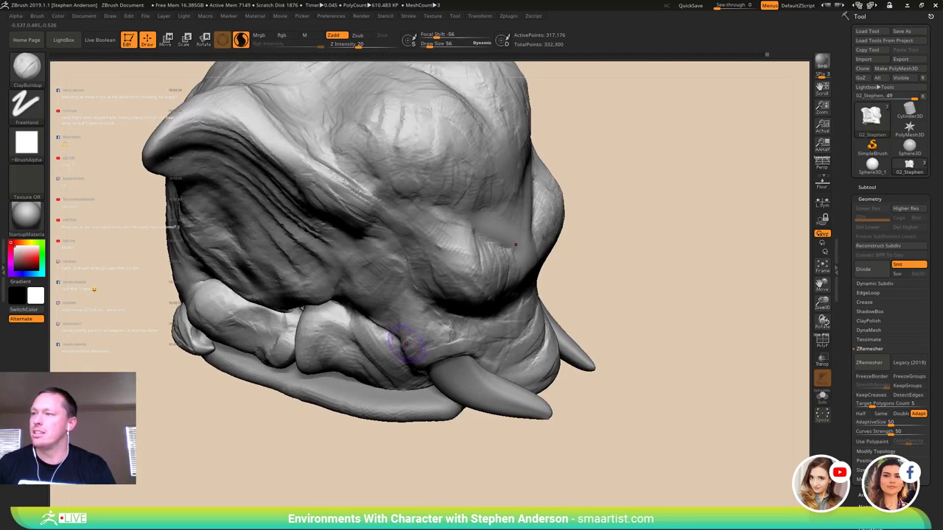
{"action": "mouse_move", "coordinate": [428, 352]}
{"action": "left_mouse_down"}
{"action": "mouse_move", "coordinate": [454, 347]}
{"action": "mouse_move", "coordinate": [425, 359]}
{"action": "mouse_move", "coordinate": [445, 333]}
{"action": "left_mouse_up"}
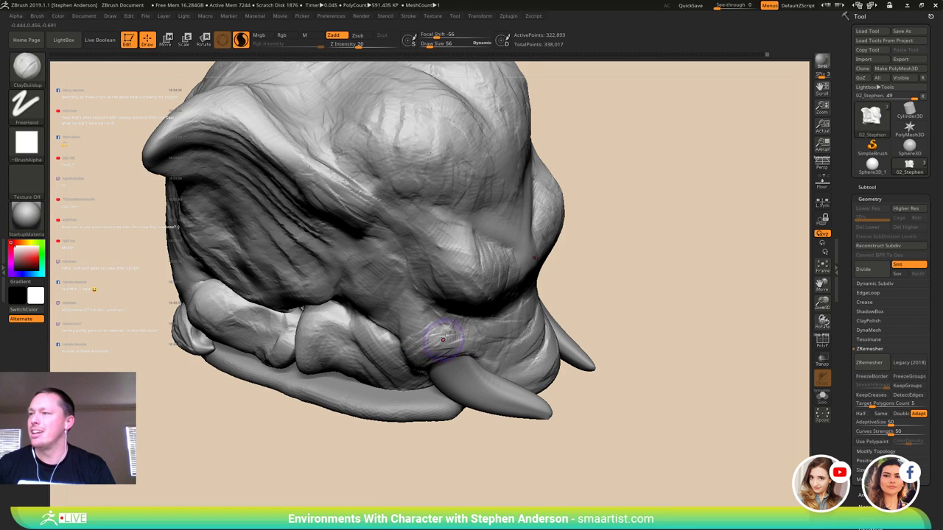
- Build up the cheek surface between the ear and the tusk with ClayBuildup
{"action": "mouse_move", "coordinate": [442, 330]}
{"action": "right_mouse_down"}
{"action": "mouse_move", "coordinate": [476, 309]}
{"action": "mouse_move", "coordinate": [400, 307]}
{"action": "mouse_move", "coordinate": [528, 310]}
{"action": "mouse_move", "coordinate": [578, 282]}
{"action": "mouse_move", "coordinate": [486, 295]}
{"action": "mouse_move", "coordinate": [589, 309]}
{"action": "right_mouse_up"}
{"action": "mouse_move", "coordinate": [393, 309]}
{"action": "right_mouse_down"}
{"action": "mouse_move", "coordinate": [361, 264]}
{"action": "mouse_move", "coordinate": [373, 263]}
{"action": "right_mouse_up"}
{"action": "mouse_move", "coordinate": [378, 297]}
{"action": "right_mouse_down"}
{"action": "mouse_move", "coordinate": [374, 274]}
{"action": "mouse_move", "coordinate": [369, 299]}
{"action": "right_mouse_up"}
{"action": "left_click_drag", "start_coordinate": [335, 290], "coordinate": [330, 280]}
{"action": "mouse_move", "coordinate": [362, 299]}
{"action": "right_mouse_down"}
{"action": "mouse_move", "coordinate": [348, 317]}
{"action": "mouse_move", "coordinate": [366, 300]}
{"action": "right_mouse_up"}
{"action": "right_click_drag", "start_coordinate": [362, 334], "coordinate": [363, 347]}
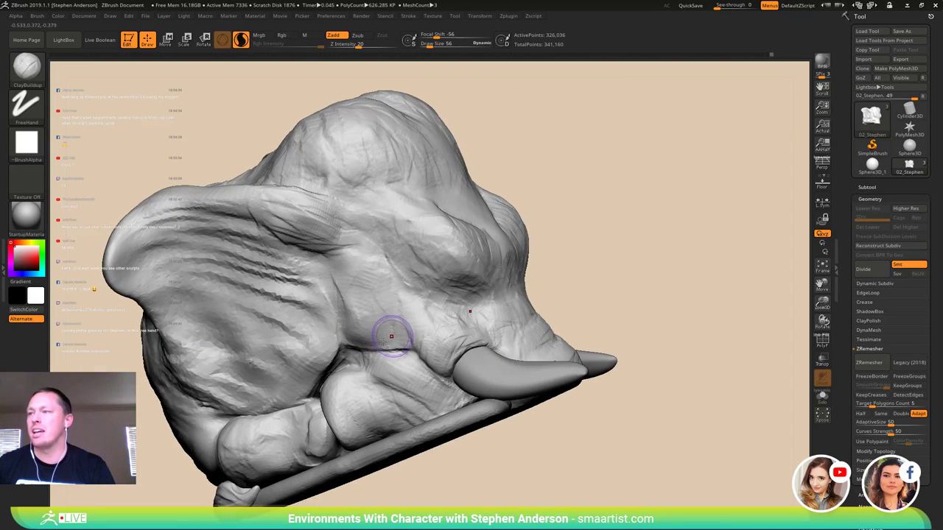
- Undo the last cheek stroke and rework the lower cheek fold above the folded limb with ClayBuildup
{"action": "key", "text": "ctrl"}
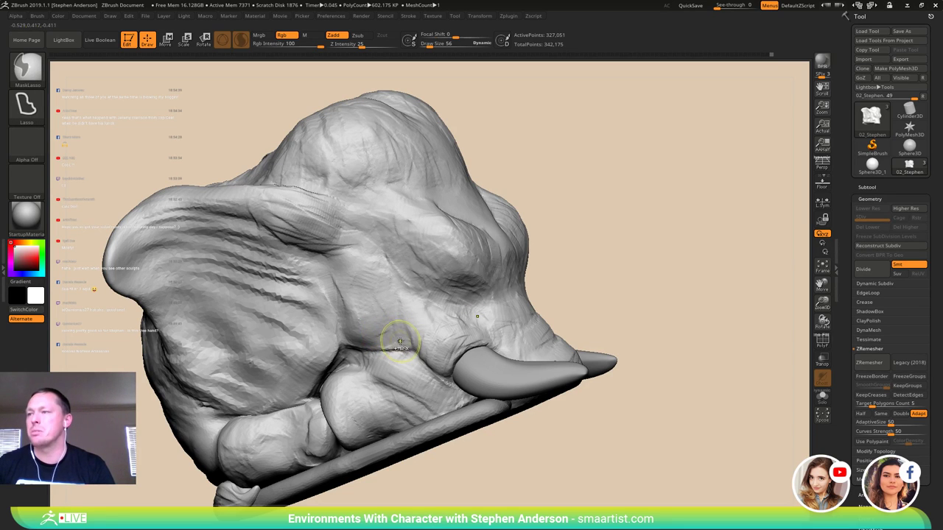
{"action": "key", "text": "ctrl+z"}
{"action": "left_click_drag", "start_coordinate": [386, 331], "coordinate": [383, 336]}
{"action": "mouse_move", "coordinate": [391, 331]}
{"action": "right_mouse_down"}
{"action": "mouse_move", "coordinate": [402, 347]}
{"action": "mouse_move", "coordinate": [385, 369]}
{"action": "right_mouse_up"}
{"action": "mouse_move", "coordinate": [373, 324]}
{"action": "left_mouse_down"}
{"action": "mouse_move", "coordinate": [398, 327]}
{"action": "mouse_move", "coordinate": [385, 328]}
{"action": "mouse_move", "coordinate": [394, 314]}
{"action": "mouse_move", "coordinate": [373, 346]}
{"action": "mouse_move", "coordinate": [375, 322]}
{"action": "left_mouse_up"}
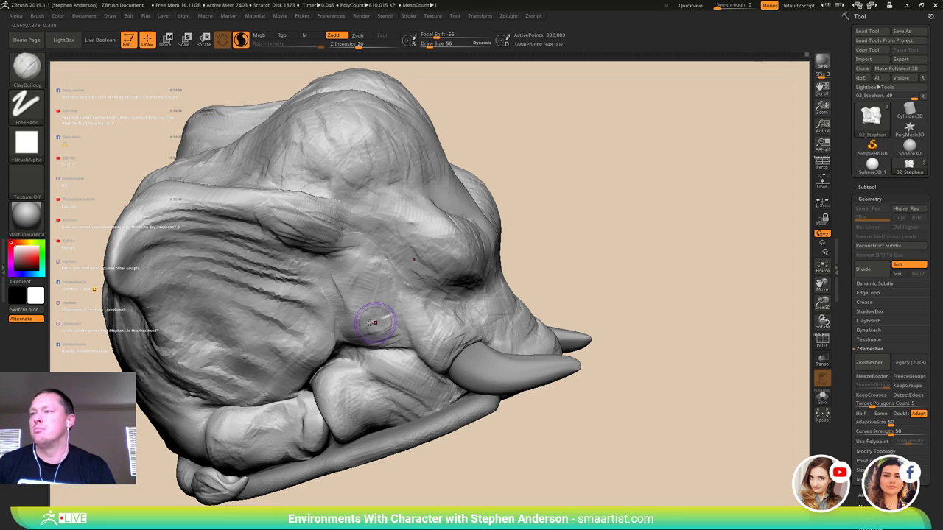
{"action": "mouse_move", "coordinate": [406, 322]}
{"action": "right_mouse_down"}
{"action": "mouse_move", "coordinate": [394, 295]}
{"action": "mouse_move", "coordinate": [418, 333]}
{"action": "mouse_move", "coordinate": [538, 325]}
{"action": "mouse_move", "coordinate": [512, 321]}
{"action": "right_mouse_up"}
{"action": "left_click_drag", "start_coordinate": [400, 323], "coordinate": [408, 341]}
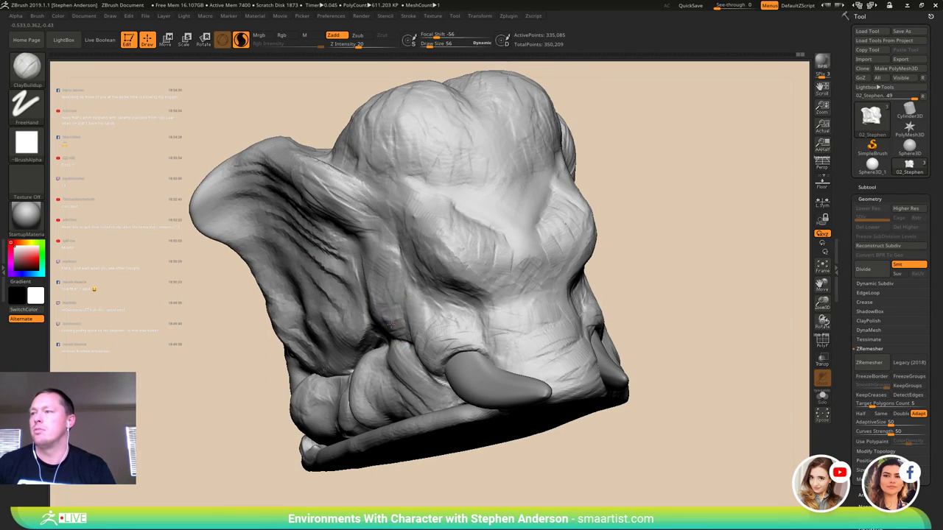
- Extend the vertical cheek folds up beside the eye with ClayBuildup, undoing unwanted strokes
{"action": "right_click_drag", "start_coordinate": [391, 325], "coordinate": [466, 314]}
{"action": "left_click_drag", "start_coordinate": [400, 320], "coordinate": [400, 292]}
{"action": "mouse_move", "coordinate": [400, 292]}
{"action": "right_mouse_down"}
{"action": "mouse_move", "coordinate": [472, 286]}
{"action": "mouse_move", "coordinate": [398, 288]}
{"action": "right_mouse_up"}
{"action": "mouse_move", "coordinate": [390, 286]}
{"action": "left_mouse_down"}
{"action": "mouse_move", "coordinate": [390, 303]}
{"action": "mouse_move", "coordinate": [406, 300]}
{"action": "mouse_move", "coordinate": [389, 291]}
{"action": "left_mouse_up"}
{"action": "mouse_move", "coordinate": [429, 298]}
{"action": "right_mouse_down"}
{"action": "mouse_move", "coordinate": [370, 269]}
{"action": "mouse_move", "coordinate": [398, 278]}
{"action": "right_mouse_up"}
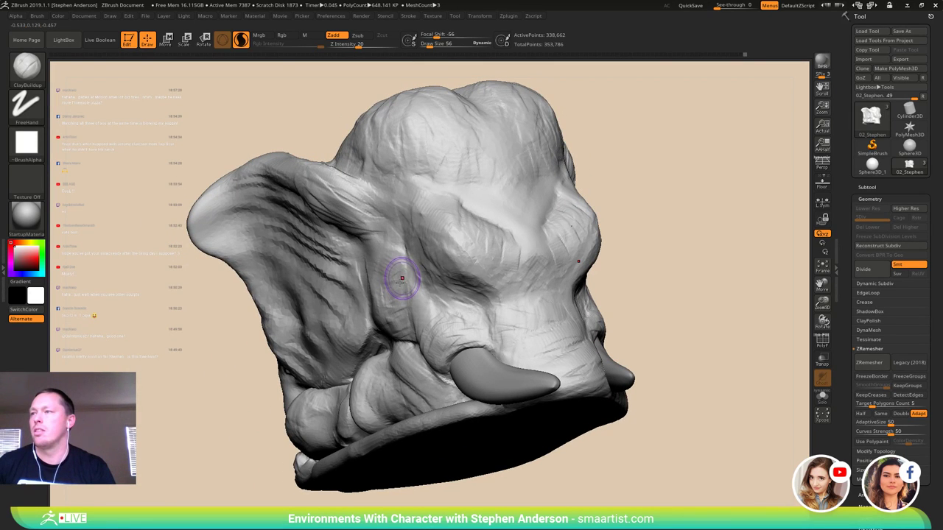
{"action": "key", "text": "ctrl+z"}
{"action": "right_click_drag", "start_coordinate": [388, 274], "coordinate": [385, 328]}
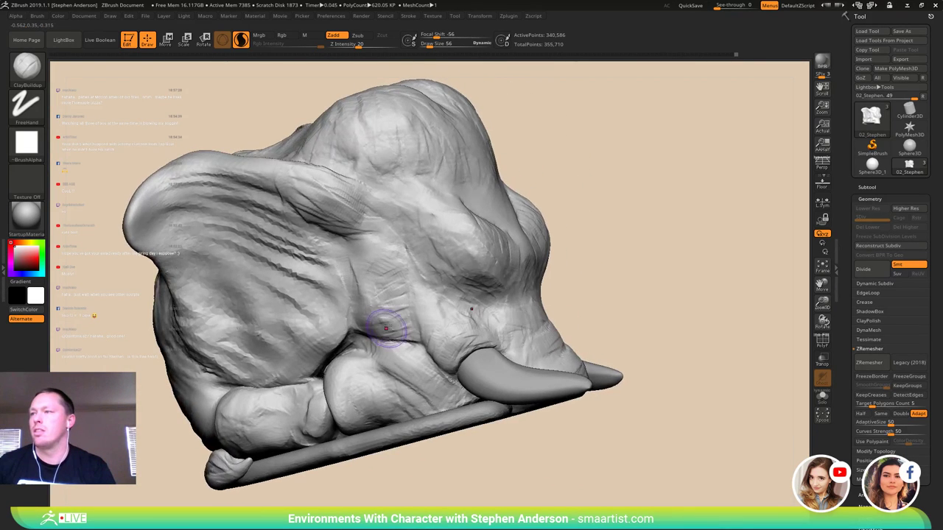
{"action": "key", "text": "ctrl+z"}
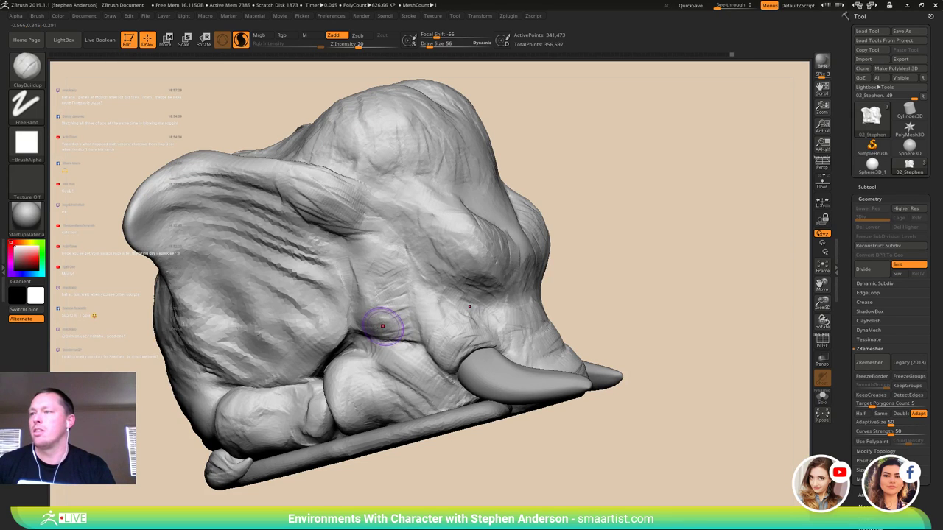
- Refine the skin folds between the eye and the ear with short ClayBuildup strokes, undoing unwanted ones
{"action": "left_click_drag", "start_coordinate": [398, 308], "coordinate": [407, 319]}
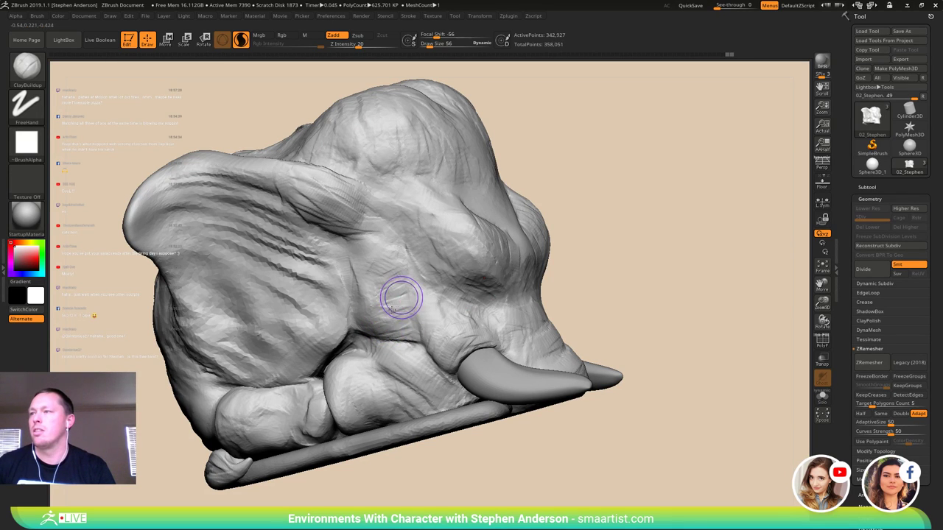
{"action": "key", "text": "ctrl+z"}
{"action": "right_click_drag", "start_coordinate": [444, 310], "coordinate": [411, 293]}
{"action": "mouse_move", "coordinate": [403, 258]}
{"action": "right_mouse_down"}
{"action": "mouse_move", "coordinate": [407, 281]}
{"action": "mouse_move", "coordinate": [419, 256]}
{"action": "right_mouse_up"}
{"action": "left_click_drag", "start_coordinate": [404, 252], "coordinate": [410, 254]}
{"action": "key", "text": "ctrl+z"}
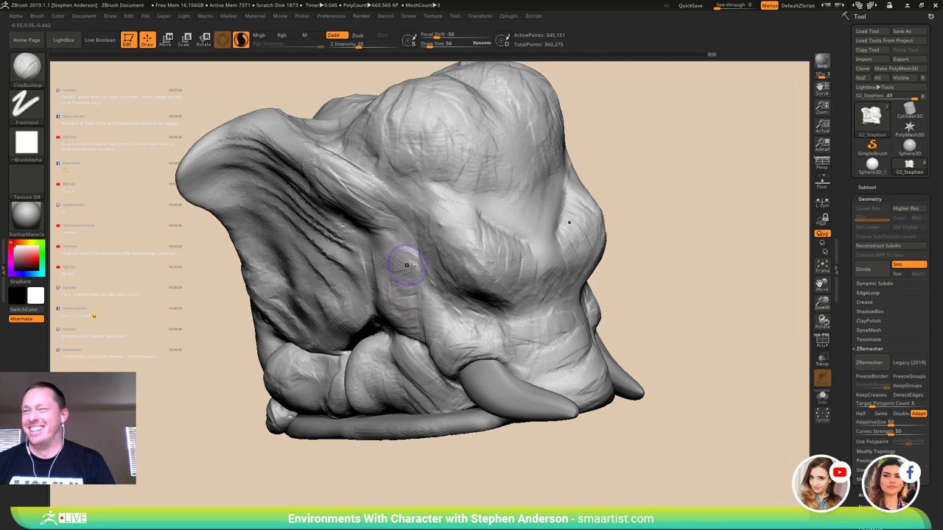
- Sculpt the transition where the inner ear meets the cheek, and undo the last two strokes
{"action": "right_click_drag", "start_coordinate": [406, 265], "coordinate": [426, 266]}
{"action": "mouse_move", "coordinate": [360, 265]}
{"action": "left_mouse_down"}
{"action": "mouse_move", "coordinate": [407, 258]}
{"action": "mouse_move", "coordinate": [358, 255]}
{"action": "left_mouse_up"}
{"action": "mouse_move", "coordinate": [352, 280]}
{"action": "right_mouse_down"}
{"action": "mouse_move", "coordinate": [333, 278]}
{"action": "mouse_move", "coordinate": [328, 262]}
{"action": "mouse_move", "coordinate": [338, 266]}
{"action": "mouse_move", "coordinate": [327, 313]}
{"action": "mouse_move", "coordinate": [348, 338]}
{"action": "mouse_move", "coordinate": [358, 306]}
{"action": "mouse_move", "coordinate": [317, 312]}
{"action": "right_mouse_up"}
{"action": "mouse_move", "coordinate": [317, 313]}
{"action": "left_mouse_down"}
{"action": "mouse_move", "coordinate": [331, 306]}
{"action": "mouse_move", "coordinate": [311, 326]}
{"action": "mouse_move", "coordinate": [352, 295]}
{"action": "left_mouse_up"}
{"action": "mouse_move", "coordinate": [352, 296]}
{"action": "right_mouse_down"}
{"action": "mouse_move", "coordinate": [259, 296]}
{"action": "mouse_move", "coordinate": [274, 304]}
{"action": "right_mouse_up"}
{"action": "key", "text": "ctrl+z"}
{"action": "key", "text": "ctrl+z"}
- Sculpt the inner base of the opposite ear above the raised limb with ClayBuildup strokes
{"action": "right_click_drag", "start_coordinate": [379, 308], "coordinate": [313, 304]}
{"action": "mouse_move", "coordinate": [482, 295]}
{"action": "right_mouse_down"}
{"action": "mouse_move", "coordinate": [542, 274]}
{"action": "mouse_move", "coordinate": [494, 256]}
{"action": "right_mouse_up"}
{"action": "left_click_drag", "start_coordinate": [499, 290], "coordinate": [504, 292]}
{"action": "right_click_drag", "start_coordinate": [530, 249], "coordinate": [499, 258]}
{"action": "left_click_drag", "start_coordinate": [518, 272], "coordinate": [510, 254]}
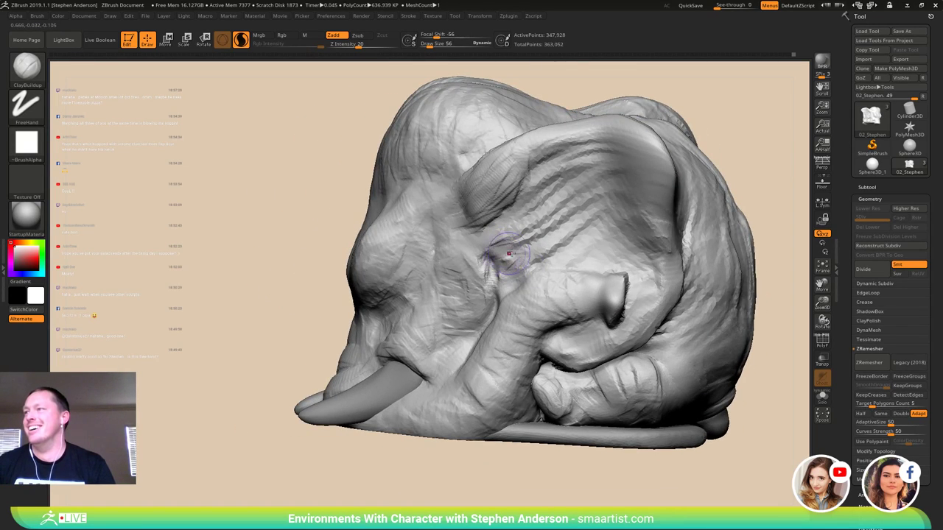
{"action": "right_click_drag", "start_coordinate": [489, 254], "coordinate": [518, 251]}
{"action": "mouse_move", "coordinate": [492, 279]}
{"action": "left_mouse_down"}
{"action": "mouse_move", "coordinate": [511, 271]}
{"action": "mouse_move", "coordinate": [495, 277]}
{"action": "left_mouse_up"}
{"action": "right_click_drag", "start_coordinate": [495, 277], "coordinate": [525, 284]}
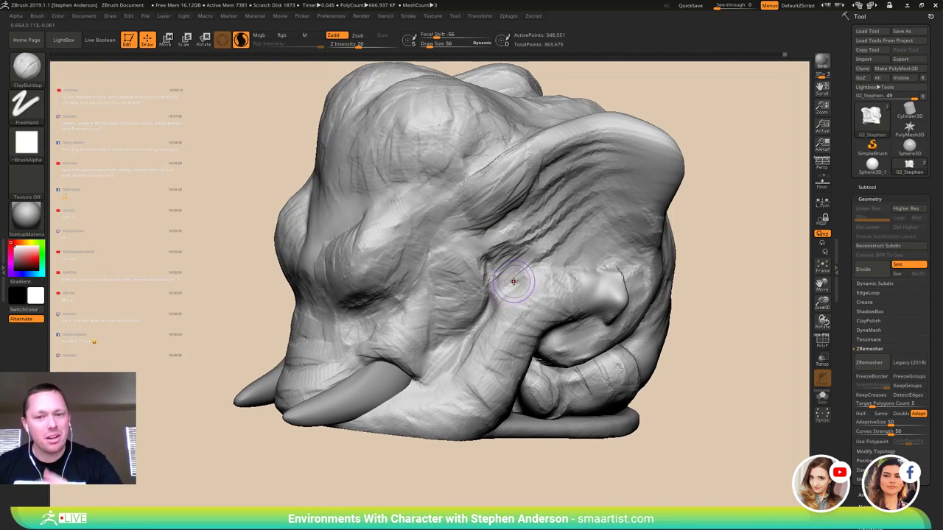
- Rework the crease between the opposite ear's base and the cheek, undoing the first stroke
{"action": "mouse_move", "coordinate": [541, 227]}
{"action": "right_mouse_down"}
{"action": "mouse_move", "coordinate": [519, 225]}
{"action": "mouse_move", "coordinate": [514, 237]}
{"action": "right_mouse_up"}
{"action": "mouse_move", "coordinate": [508, 232]}
{"action": "left_mouse_down"}
{"action": "mouse_move", "coordinate": [484, 252]}
{"action": "mouse_move", "coordinate": [488, 269]}
{"action": "left_mouse_up"}
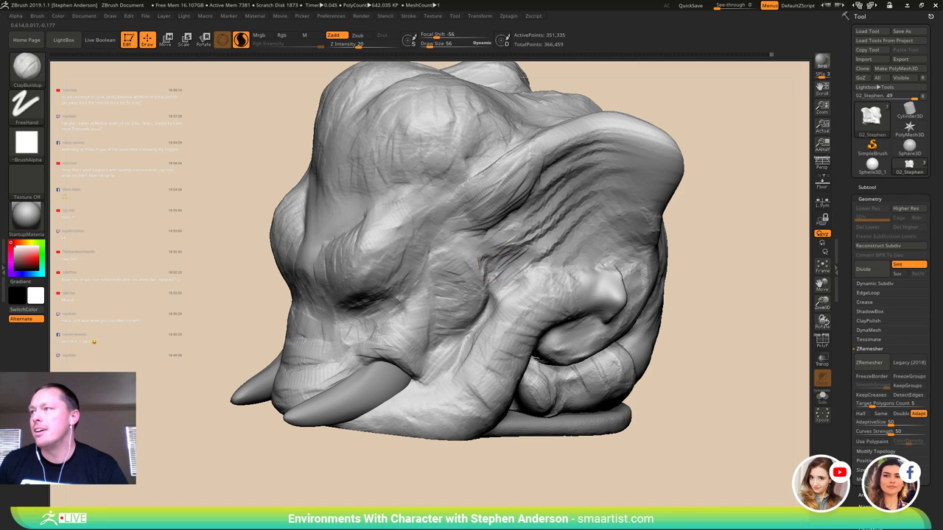
{"action": "key", "text": "ctrl+z"}
{"action": "mouse_move", "coordinate": [501, 276]}
{"action": "right_mouse_down"}
{"action": "mouse_move", "coordinate": [464, 263]}
{"action": "mouse_move", "coordinate": [509, 271]}
{"action": "right_mouse_up"}
{"action": "left_click_drag", "start_coordinate": [482, 261], "coordinate": [487, 291]}
{"action": "mouse_move", "coordinate": [484, 296]}
{"action": "right_mouse_down"}
{"action": "mouse_move", "coordinate": [515, 262]}
{"action": "mouse_move", "coordinate": [495, 274]}
{"action": "mouse_move", "coordinate": [578, 272]}
{"action": "mouse_move", "coordinate": [569, 274]}
{"action": "right_mouse_up"}
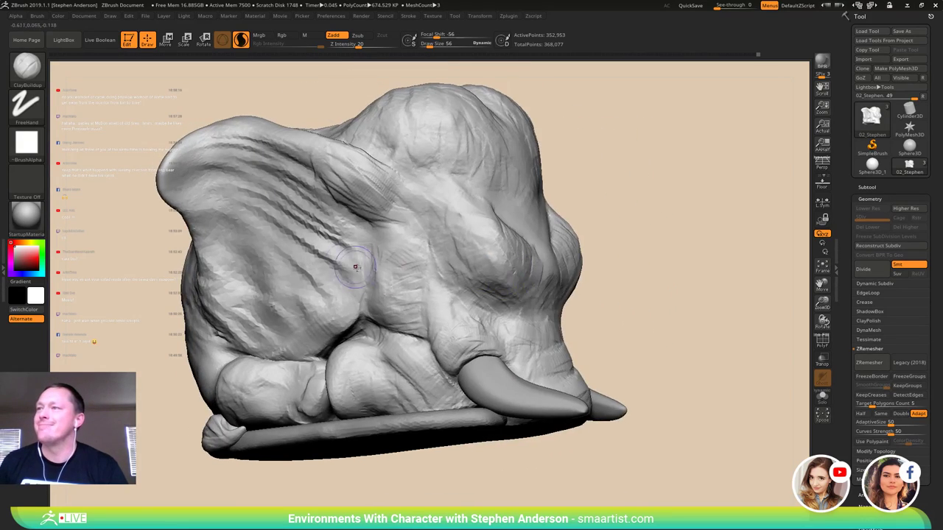
- Blend the lower ear ridges into the cheek fold with a ClayBuildup stroke
{"action": "mouse_move", "coordinate": [356, 266]}
{"action": "right_mouse_down"}
{"action": "mouse_move", "coordinate": [389, 284]}
{"action": "mouse_move", "coordinate": [357, 258]}
{"action": "right_mouse_up"}
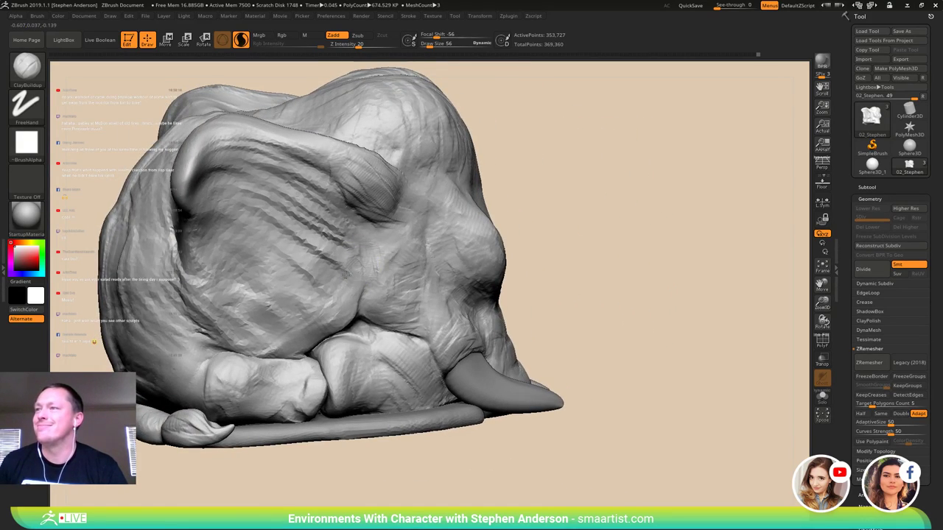
{"action": "mouse_move", "coordinate": [349, 293]}
{"action": "left_mouse_down"}
{"action": "mouse_move", "coordinate": [358, 269]}
{"action": "mouse_move", "coordinate": [380, 286]}
{"action": "left_mouse_up"}
{"action": "mouse_move", "coordinate": [403, 291]}
{"action": "right_mouse_down"}
{"action": "mouse_move", "coordinate": [380, 278]}
{"action": "mouse_move", "coordinate": [390, 267]}
{"action": "right_mouse_up"}
{"action": "mouse_move", "coordinate": [391, 267]}
{"action": "right_mouse_down", "text": "ctrl"}
{"action": "mouse_move", "coordinate": [403, 247]}
{"action": "mouse_move", "coordinate": [483, 214]}
{"action": "mouse_move", "coordinate": [456, 205]}
{"action": "mouse_move", "coordinate": [448, 231]}
{"action": "mouse_move", "coordinate": [485, 246]}
{"action": "mouse_move", "coordinate": [482, 299]}
{"action": "mouse_move", "coordinate": [527, 295]}
{"action": "mouse_move", "coordinate": [479, 294]}
{"action": "right_mouse_up", "text": "ctrl"}
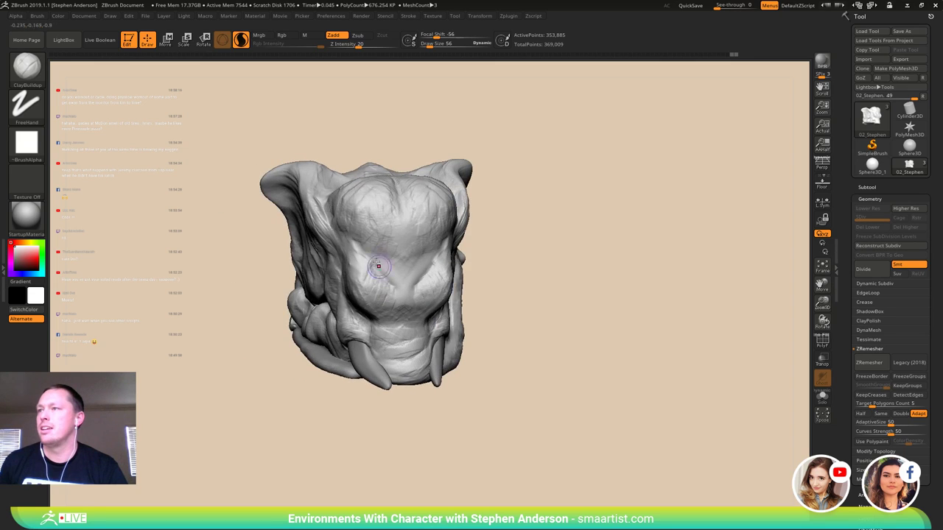
- Add diagonal wrinkles across the brow, forehead and bridge between the eyes with ClayBuildup, enlarging the draw size to 92
{"action": "left_click_drag", "start_coordinate": [357, 241], "coordinate": [385, 263]}
{"action": "right_click_drag", "start_coordinate": [500, 283], "coordinate": [452, 247]}
{"action": "mouse_move", "coordinate": [391, 270]}
{"action": "right_mouse_down"}
{"action": "mouse_move", "coordinate": [451, 254]}
{"action": "mouse_move", "coordinate": [396, 252]}
{"action": "right_mouse_up"}
{"action": "key", "text": "]"}
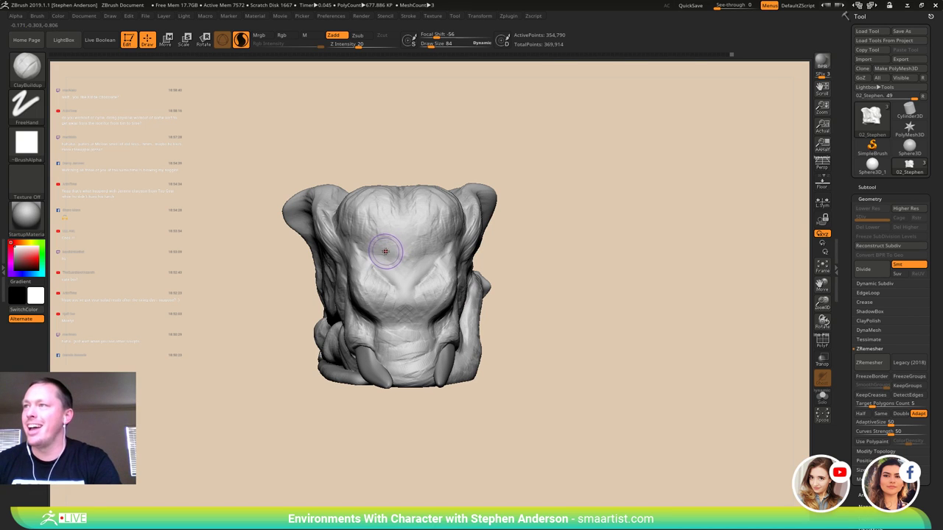
{"action": "key", "text": "]"}
{"action": "mouse_move", "coordinate": [386, 252]}
{"action": "left_mouse_down"}
{"action": "mouse_move", "coordinate": [379, 245]}
{"action": "mouse_move", "coordinate": [376, 253]}
{"action": "mouse_move", "coordinate": [400, 251]}
{"action": "mouse_move", "coordinate": [391, 229]}
{"action": "mouse_move", "coordinate": [400, 223]}
{"action": "mouse_move", "coordinate": [427, 246]}
{"action": "left_mouse_up"}
{"action": "mouse_move", "coordinate": [421, 240]}
{"action": "right_mouse_down"}
{"action": "mouse_move", "coordinate": [390, 293]}
{"action": "mouse_move", "coordinate": [411, 355]}
{"action": "right_mouse_up"}
{"action": "right_click", "coordinate": [390, 294]}
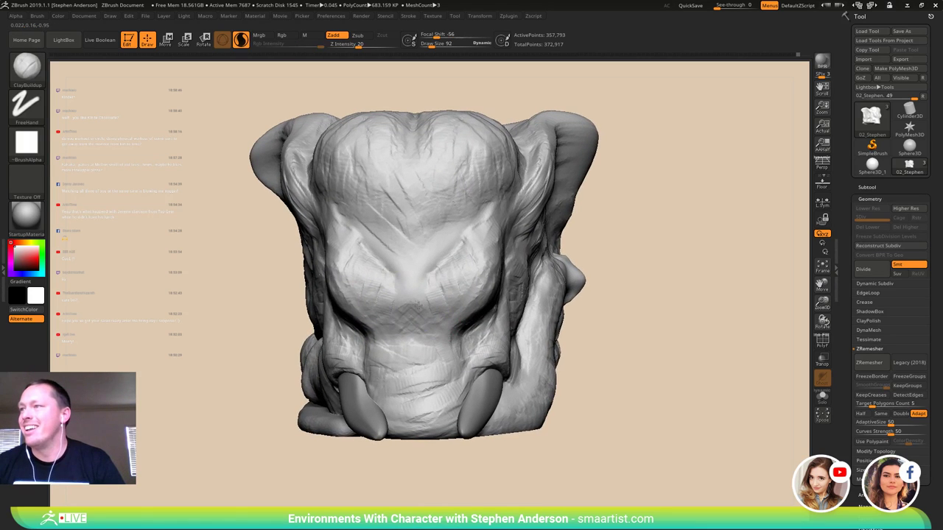
{"action": "mouse_move", "coordinate": [425, 291]}
{"action": "left_mouse_down"}
{"action": "mouse_move", "coordinate": [415, 322]}
{"action": "mouse_move", "coordinate": [420, 301]}
{"action": "left_mouse_up"}
{"action": "right_click_drag", "start_coordinate": [431, 290], "coordinate": [472, 296]}
{"action": "right_click_drag", "start_coordinate": [471, 296], "coordinate": [587, 254], "text": "ctrl"}
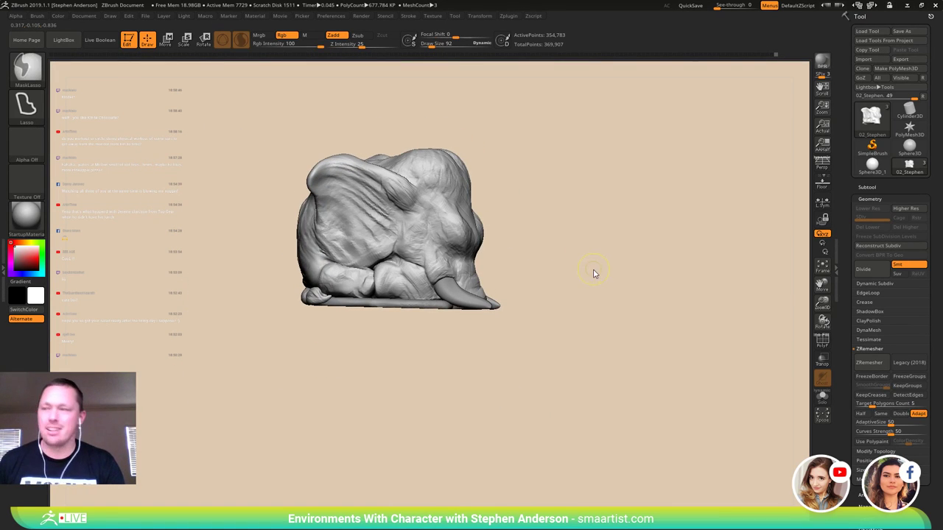
- Save the elephant creature's tool, replacing the existing ZTL file in the _TeamStream folder
{"action": "key", "text": "ctrl+s"}
{"action": "left_click", "coordinate": [617, 350]}
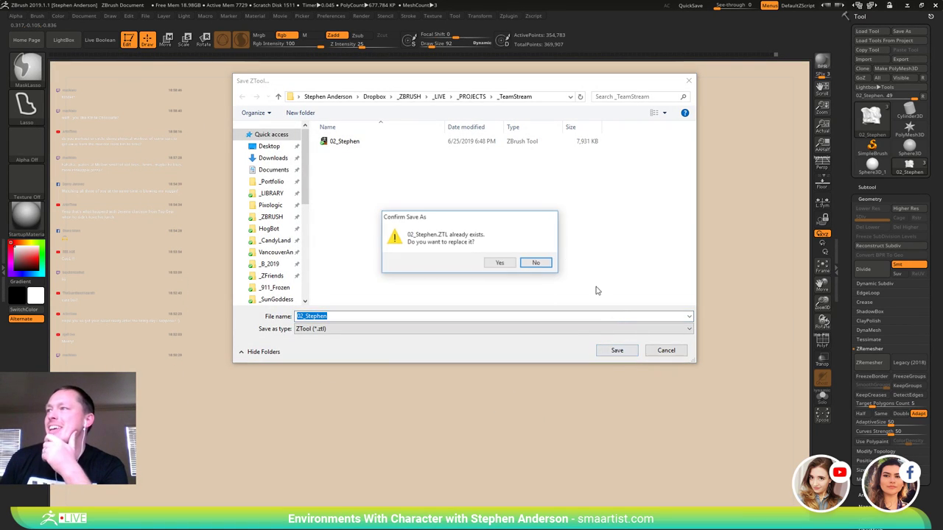
{"action": "left_click", "coordinate": [512, 265]}
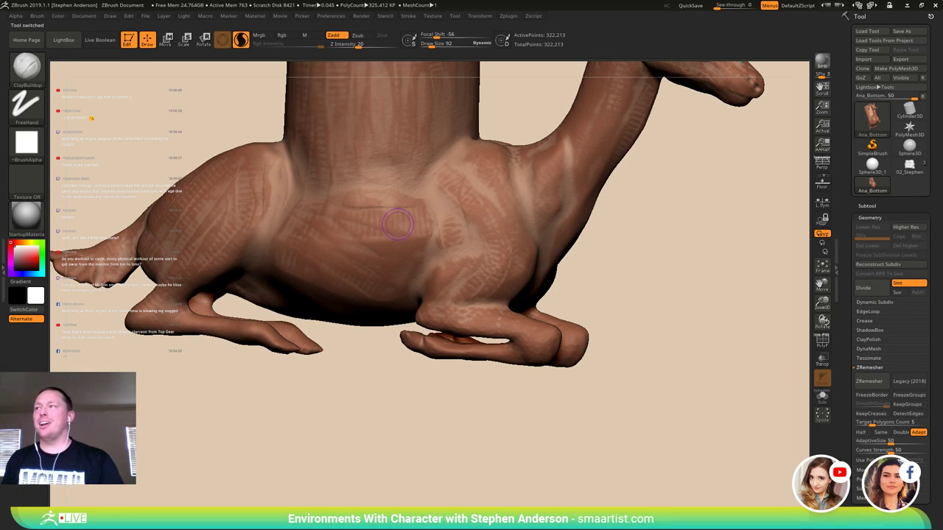
- Frame the reddish horned-animal and cylinder sculpt and examine its body, head, horns and tail from both sides and above
{"action": "left_click_drag", "start_coordinate": [654, 327], "coordinate": [667, 322]}
{"action": "key", "text": "f"}
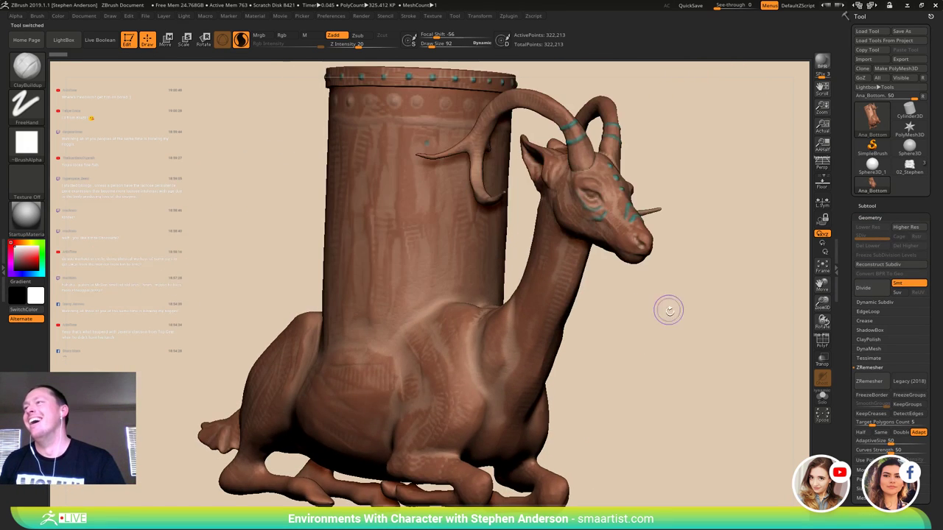
{"action": "mouse_move", "coordinate": [596, 379]}
{"action": "right_mouse_down", "text": "alt"}
{"action": "mouse_move", "coordinate": [568, 394]}
{"action": "mouse_move", "coordinate": [536, 358]}
{"action": "right_mouse_up", "text": "alt"}
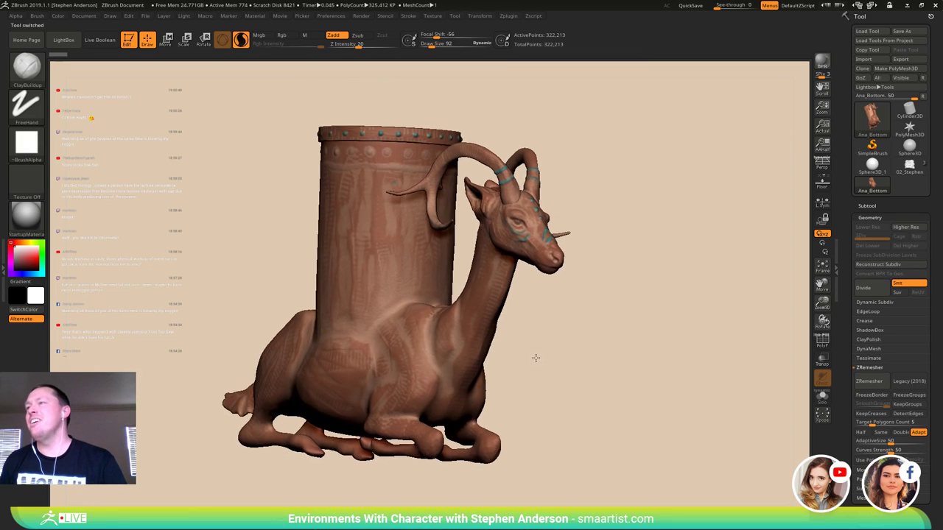
{"action": "left_click_drag", "start_coordinate": [536, 358], "coordinate": [641, 293]}
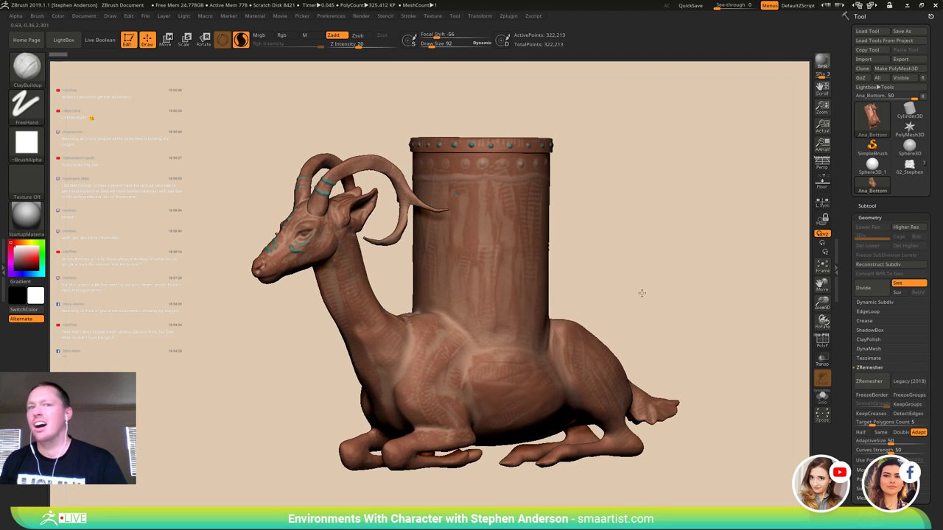
{"action": "key", "text": "space"}
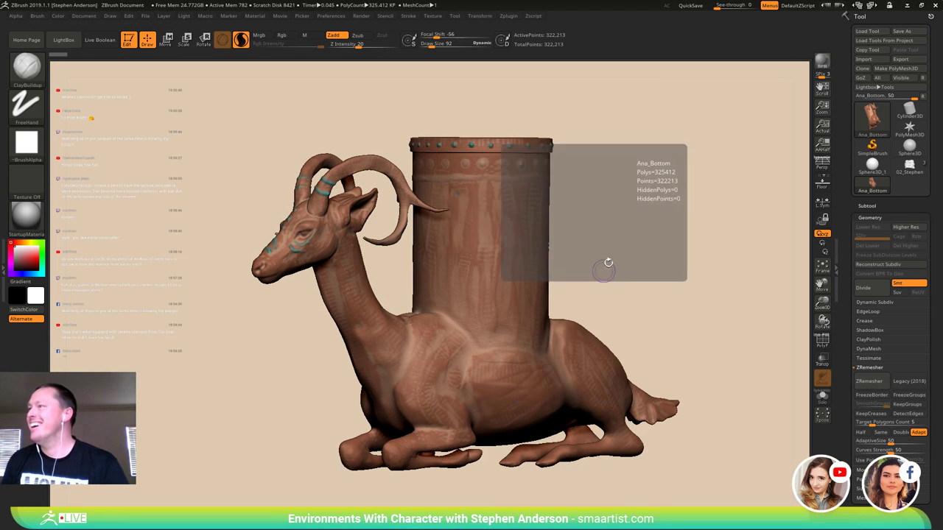
{"action": "left_click_drag", "start_coordinate": [627, 270], "coordinate": [643, 255]}
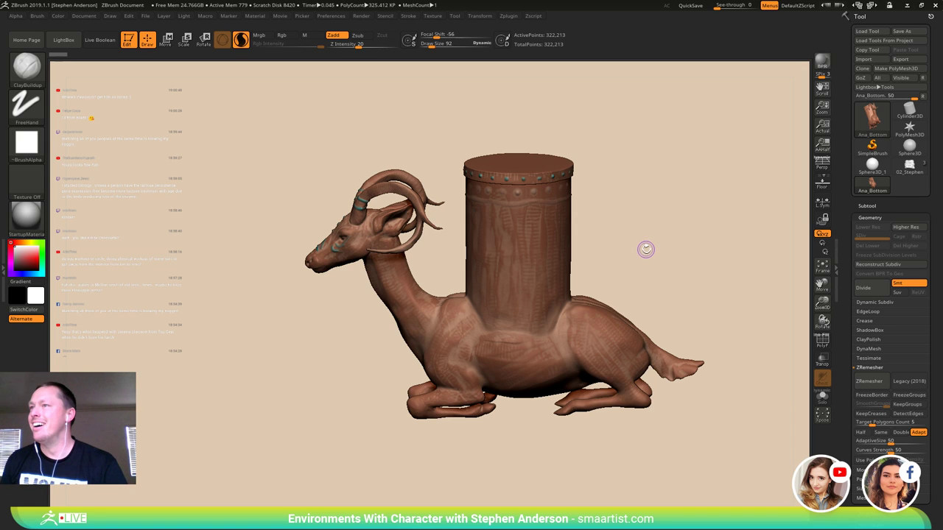
{"action": "mouse_move", "coordinate": [648, 248]}
{"action": "left_mouse_down"}
{"action": "mouse_move", "coordinate": [665, 246]}
{"action": "mouse_move", "coordinate": [617, 267]}
{"action": "mouse_move", "coordinate": [632, 265]}
{"action": "mouse_move", "coordinate": [625, 280]}
{"action": "mouse_move", "coordinate": [638, 280]}
{"action": "left_mouse_up"}
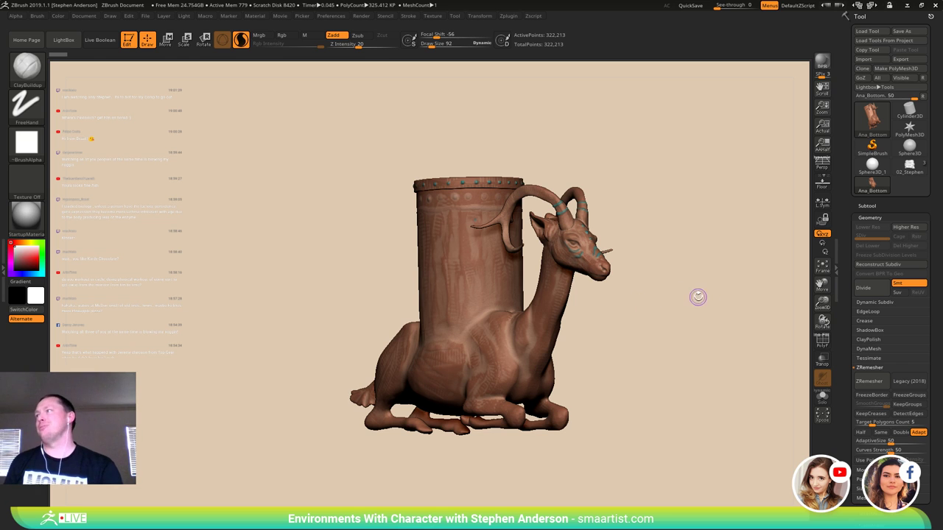
{"action": "mouse_move", "coordinate": [638, 231]}
{"action": "left_mouse_down"}
{"action": "mouse_move", "coordinate": [610, 230]}
{"action": "mouse_move", "coordinate": [623, 223]}
{"action": "mouse_move", "coordinate": [631, 248]}
{"action": "mouse_move", "coordinate": [617, 238]}
{"action": "mouse_move", "coordinate": [633, 233]}
{"action": "mouse_move", "coordinate": [611, 236]}
{"action": "mouse_move", "coordinate": [646, 240]}
{"action": "mouse_move", "coordinate": [688, 228]}
{"action": "mouse_move", "coordinate": [629, 229]}
{"action": "mouse_move", "coordinate": [642, 232]}
{"action": "left_mouse_up"}
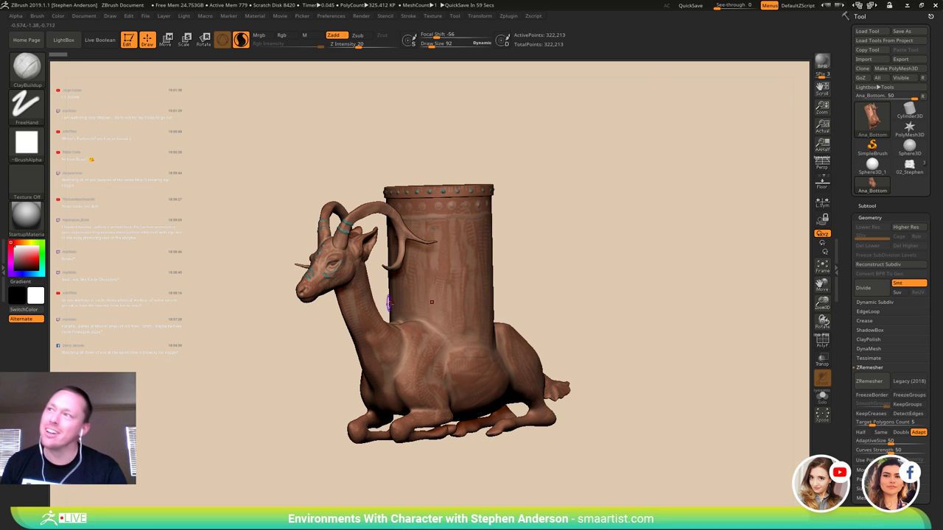
{"action": "left_click_drag", "start_coordinate": [538, 273], "coordinate": [576, 284]}
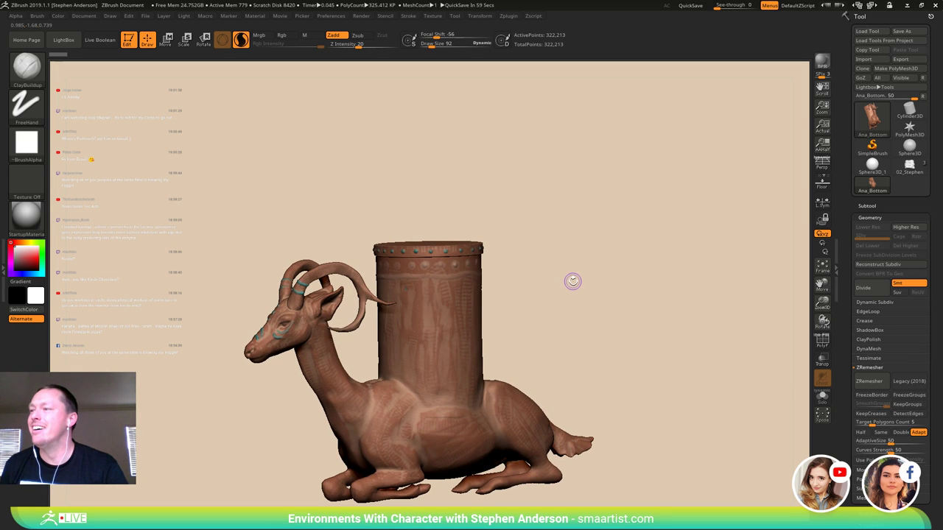
{"action": "left_click_drag", "start_coordinate": [575, 278], "coordinate": [637, 278]}
- Duplicate the horned-animal subtool in the subtool list and inspect the sculpt from above and behind
{"action": "left_click", "coordinate": [862, 217]}
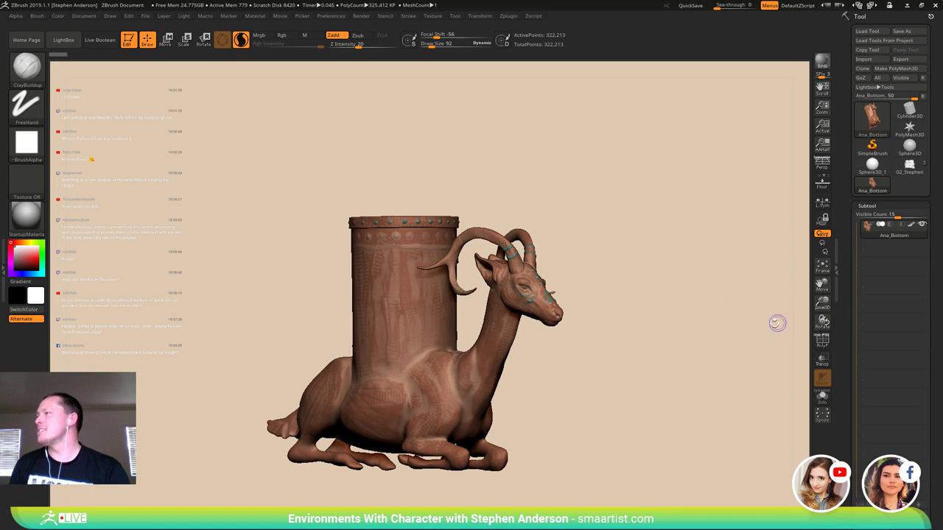
{"action": "key", "text": "ctrl"}
{"action": "key", "text": "ctrl+shift+d"}
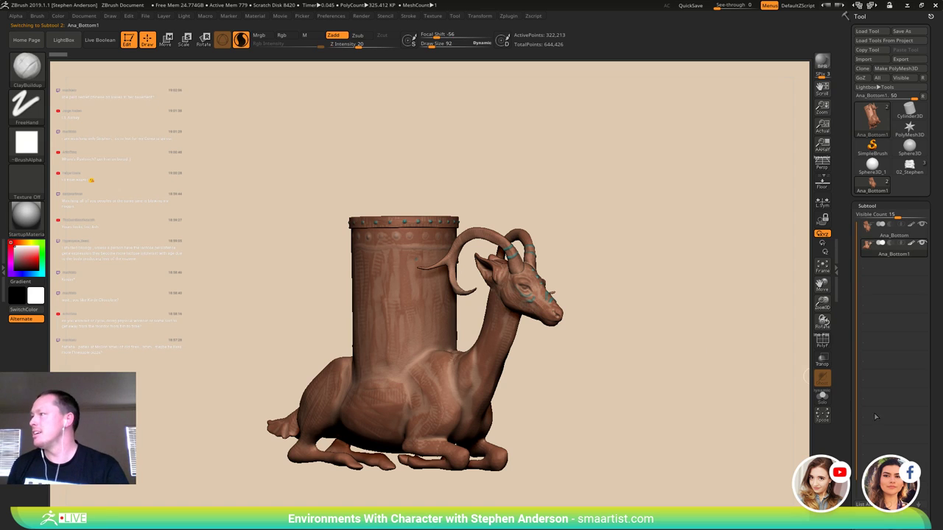
{"action": "mouse_move", "coordinate": [615, 319]}
{"action": "left_mouse_down"}
{"action": "mouse_move", "coordinate": [610, 347]}
{"action": "mouse_move", "coordinate": [611, 337]}
{"action": "left_mouse_up"}
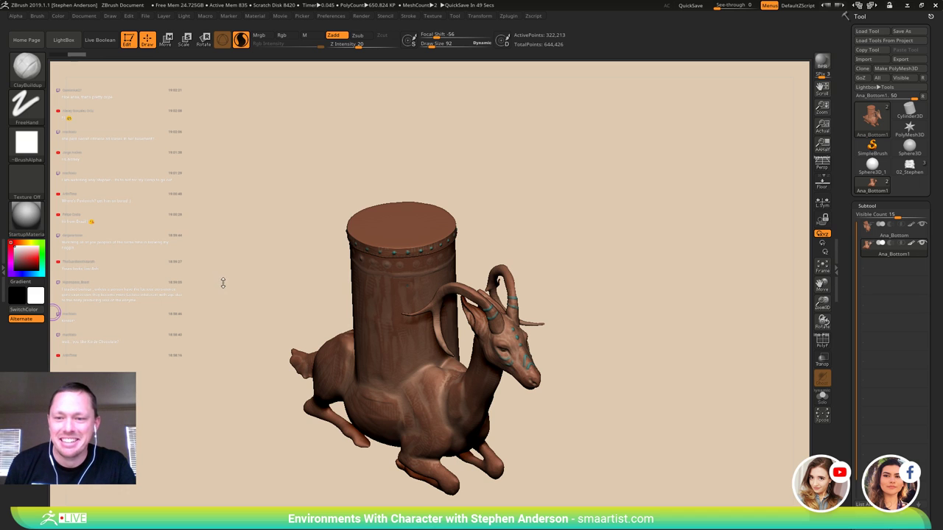
{"action": "left_click_drag", "start_coordinate": [223, 283], "coordinate": [528, 248]}
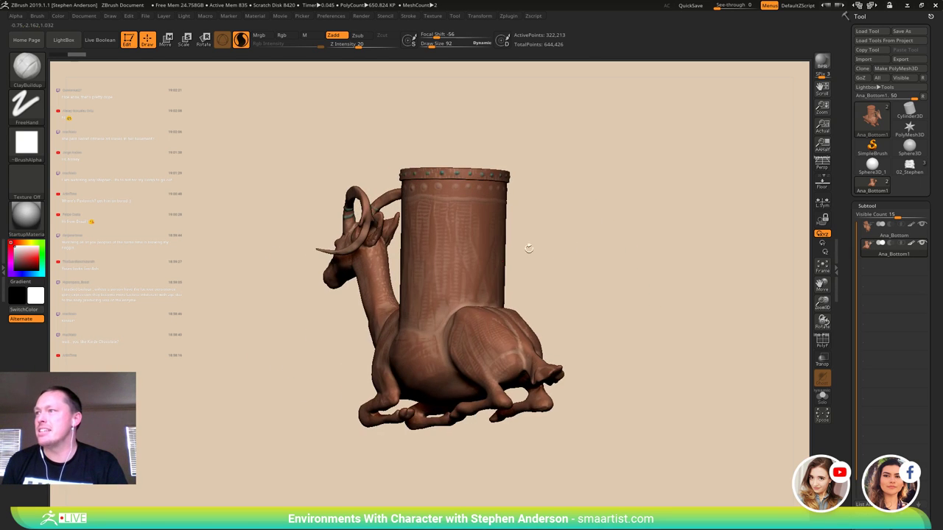
- Examine the horned-animal and cylinder sculpt from the side, rear quarter and slightly raised angles
{"action": "left_click_drag", "start_coordinate": [684, 258], "coordinate": [639, 292], "text": "alt"}
{"action": "mouse_move", "coordinate": [508, 280]}
{"action": "left_mouse_down"}
{"action": "mouse_move", "coordinate": [596, 285]}
{"action": "mouse_move", "coordinate": [576, 283]}
{"action": "mouse_move", "coordinate": [623, 266]}
{"action": "mouse_move", "coordinate": [621, 305]}
{"action": "mouse_move", "coordinate": [633, 257]}
{"action": "left_mouse_up"}
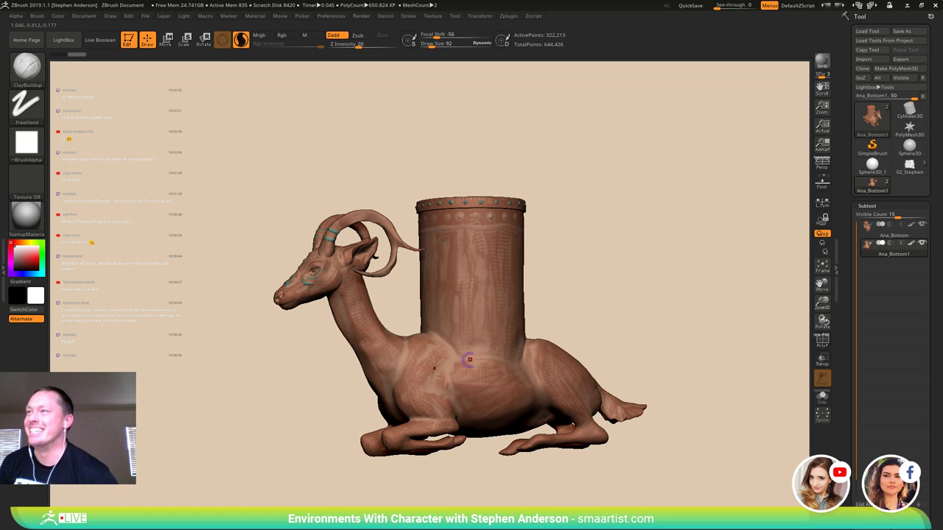
{"action": "mouse_move", "coordinate": [619, 292]}
{"action": "left_mouse_down"}
{"action": "mouse_move", "coordinate": [646, 301]}
{"action": "mouse_move", "coordinate": [617, 291]}
{"action": "mouse_move", "coordinate": [626, 292]}
{"action": "left_mouse_up"}
{"action": "left_click_drag", "start_coordinate": [547, 301], "coordinate": [643, 294]}
{"action": "mouse_move", "coordinate": [659, 295]}
{"action": "left_mouse_down"}
{"action": "mouse_move", "coordinate": [686, 294]}
{"action": "mouse_move", "coordinate": [617, 295]}
{"action": "mouse_move", "coordinate": [621, 285]}
{"action": "mouse_move", "coordinate": [604, 283]}
{"action": "mouse_move", "coordinate": [625, 282]}
{"action": "left_mouse_up"}
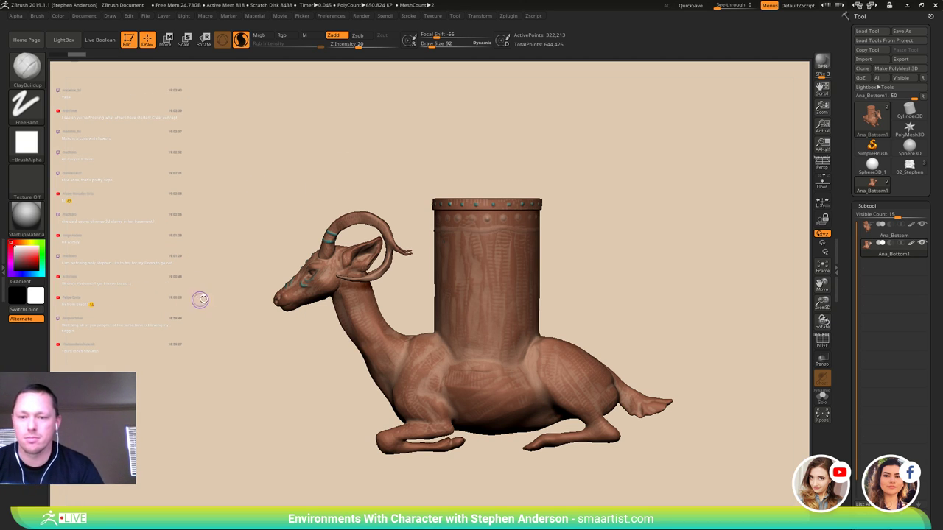
{"action": "left_click_drag", "start_coordinate": [223, 343], "coordinate": [277, 343]}
{"action": "mouse_move", "coordinate": [502, 241]}
{"action": "right_mouse_down"}
{"action": "mouse_move", "coordinate": [523, 266]}
{"action": "mouse_move", "coordinate": [522, 241]}
{"action": "mouse_move", "coordinate": [494, 218]}
{"action": "mouse_move", "coordinate": [522, 244]}
{"action": "mouse_move", "coordinate": [514, 263]}
{"action": "mouse_move", "coordinate": [489, 221]}
{"action": "mouse_move", "coordinate": [452, 205]}
{"action": "right_mouse_up"}
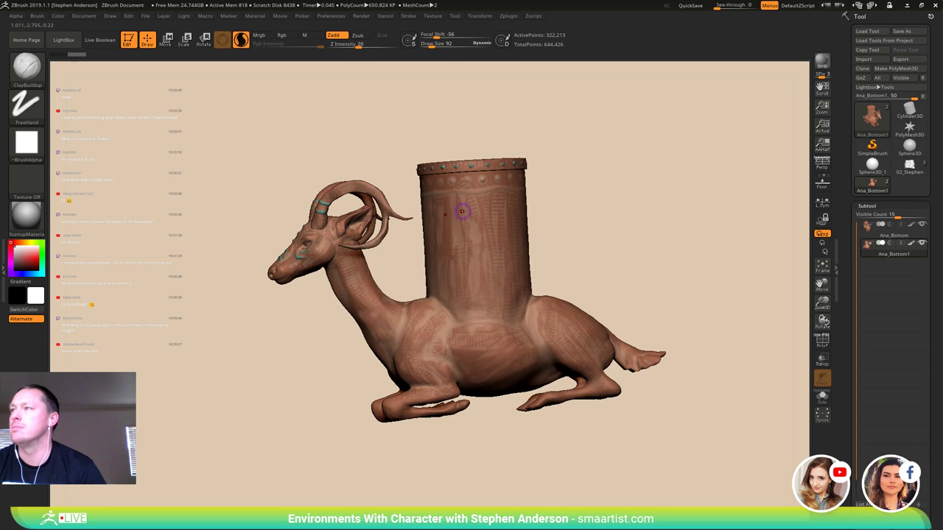
{"action": "right_click_drag", "start_coordinate": [535, 241], "coordinate": [479, 248]}
{"action": "left_click_drag", "start_coordinate": [479, 249], "coordinate": [739, 305]}
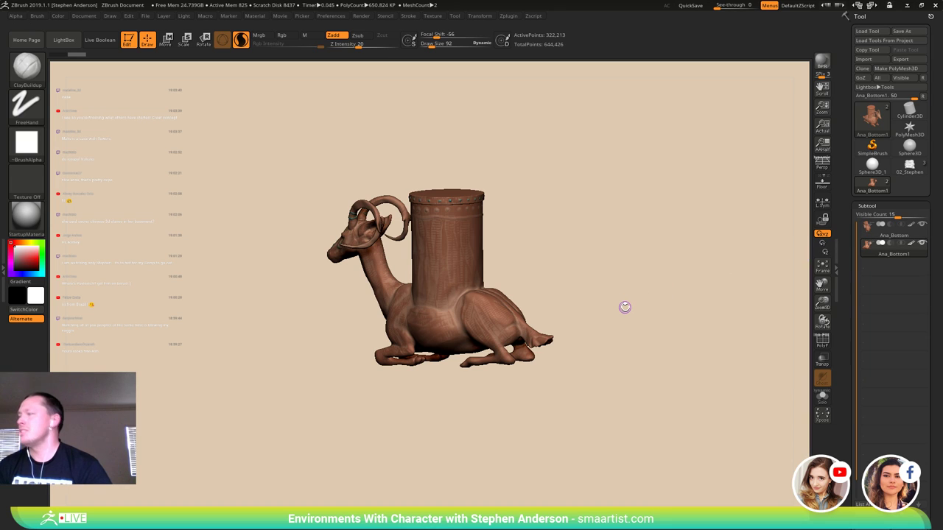
- Select the duplicated animal subtool, Ana_Bottom1, and replace its mesh with a QCube from the Initialize options
{"action": "key", "text": "Up"}
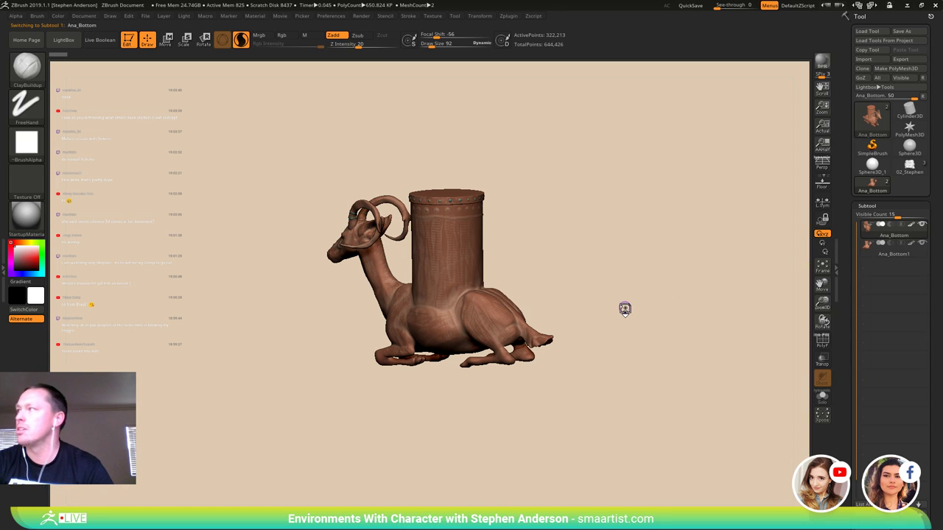
{"action": "key", "text": "Up"}
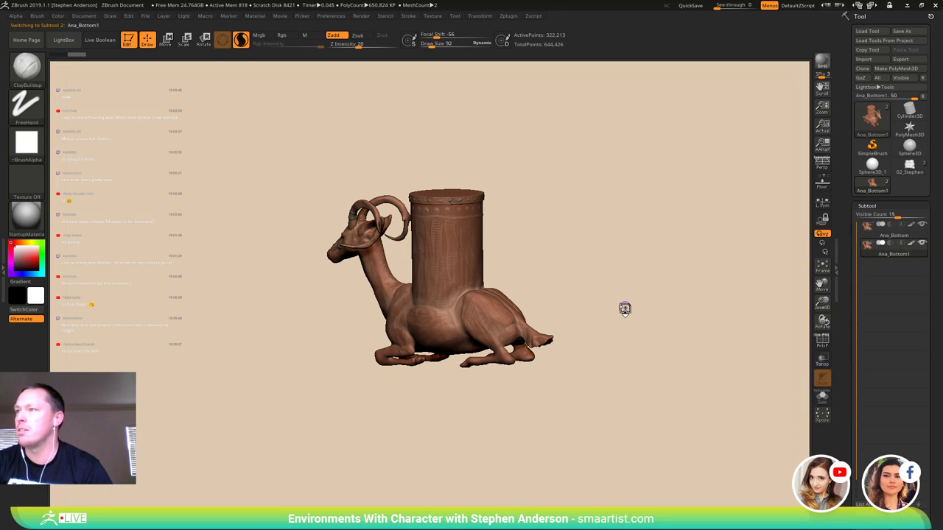
{"action": "left_click_drag", "start_coordinate": [518, 367], "coordinate": [578, 366]}
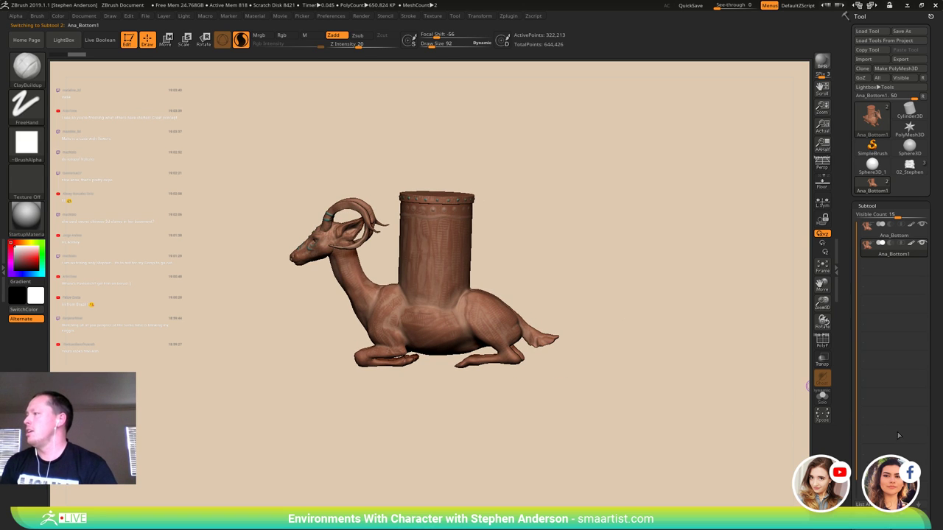
{"action": "left_click_drag", "start_coordinate": [941, 462], "coordinate": [926, 64]}
{"action": "left_click_drag", "start_coordinate": [911, 519], "coordinate": [911, 438]}
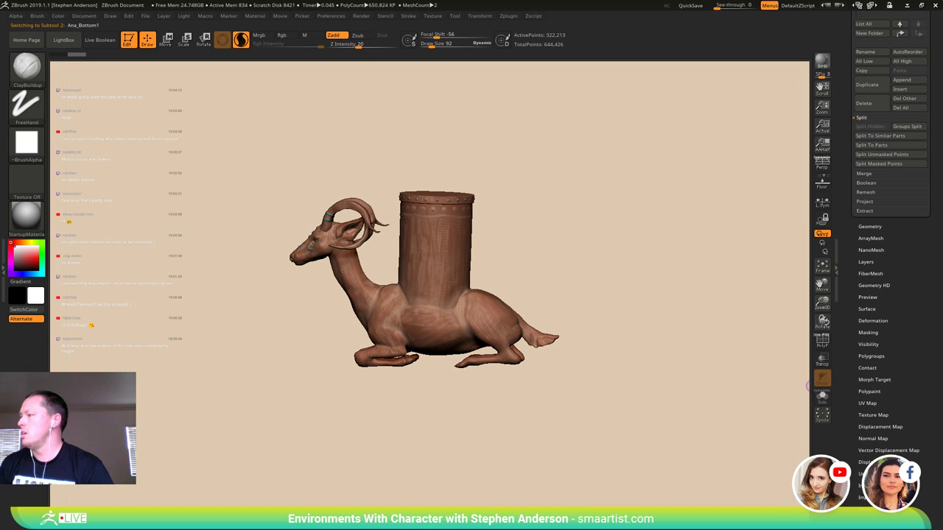
{"action": "left_click", "coordinate": [869, 486]}
{"action": "left_click_drag", "start_coordinate": [880, 189], "coordinate": [878, 482]}
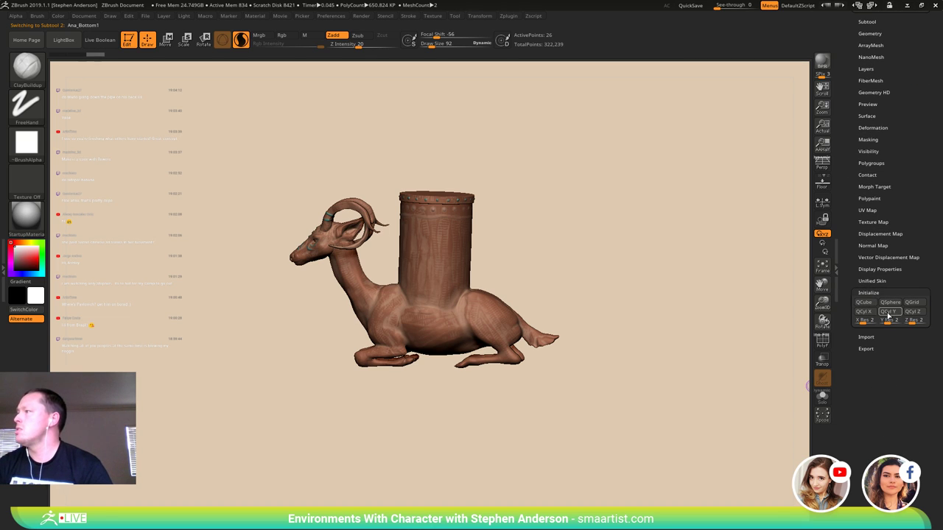
- Check the new cube in Solo mode from the side, and turn on ghosted transparency for the other subtool
{"action": "left_click_drag", "start_coordinate": [647, 263], "coordinate": [672, 274]}
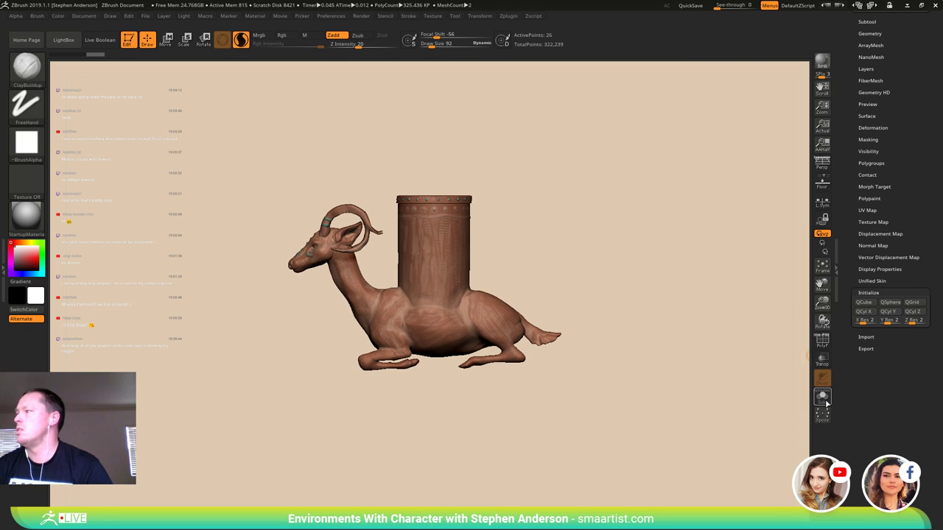
{"action": "left_click", "coordinate": [822, 398]}
{"action": "left_click", "coordinate": [822, 396]}
{"action": "left_click", "coordinate": [822, 358]}
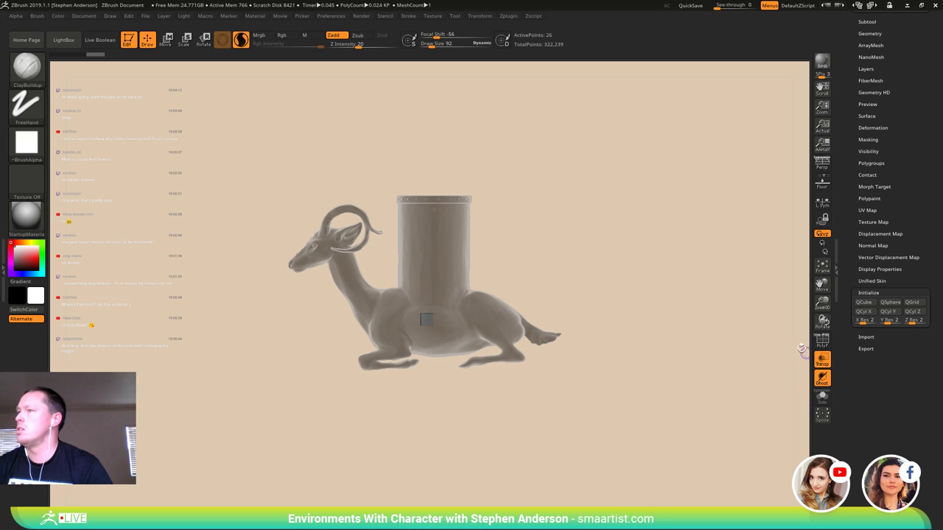
- Centre the gizmo on the cube and reset its orientation, then move the cube up beside the cylinder and enlarge it
{"action": "key", "text": "w"}
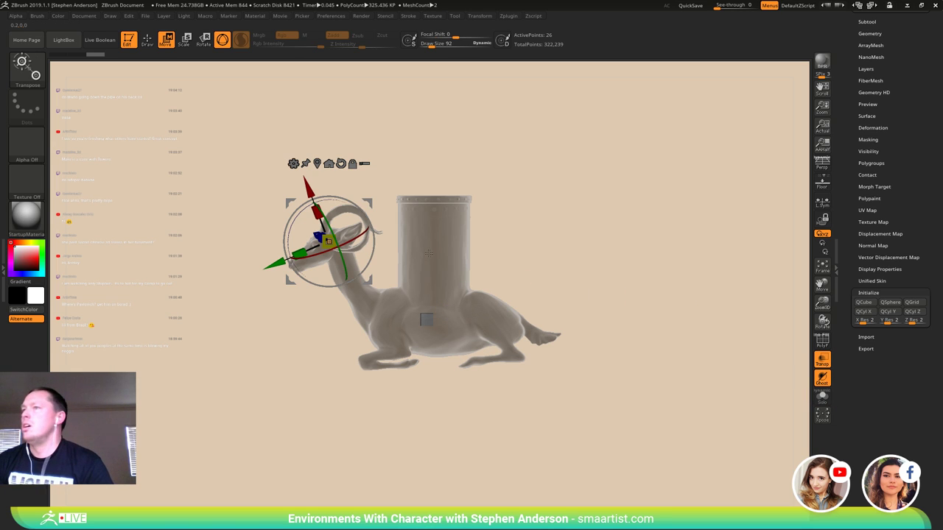
{"action": "left_click", "coordinate": [328, 164]}
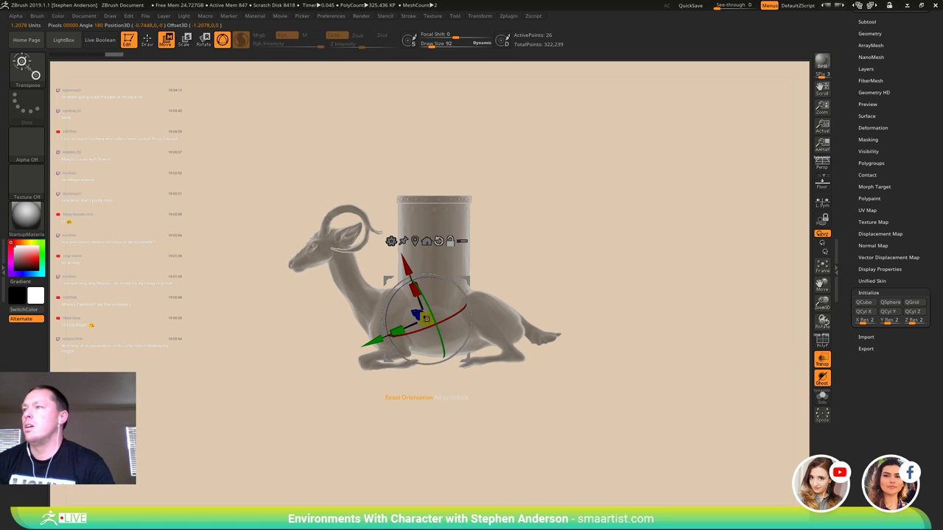
{"action": "left_click", "coordinate": [439, 241]}
{"action": "left_click_drag", "start_coordinate": [466, 281], "coordinate": [517, 210]}
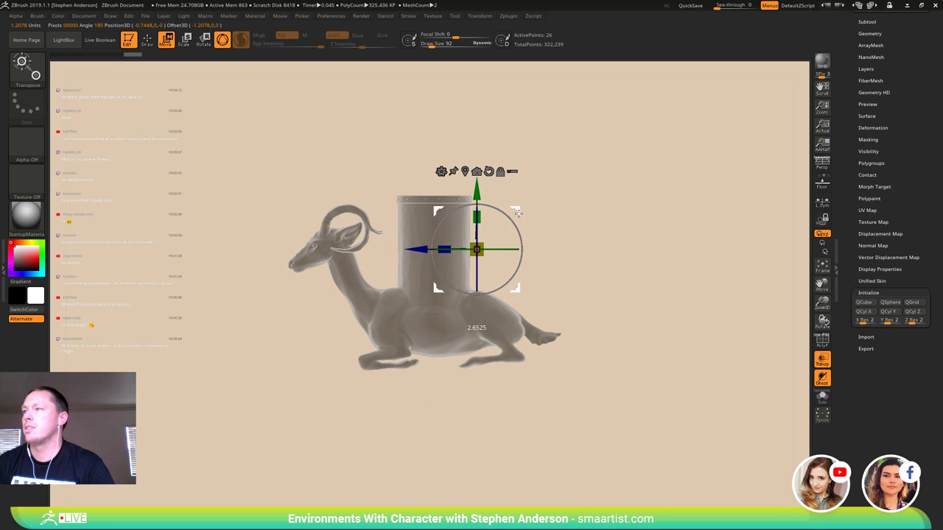
{"action": "left_click_drag", "start_coordinate": [478, 250], "coordinate": [569, 230]}
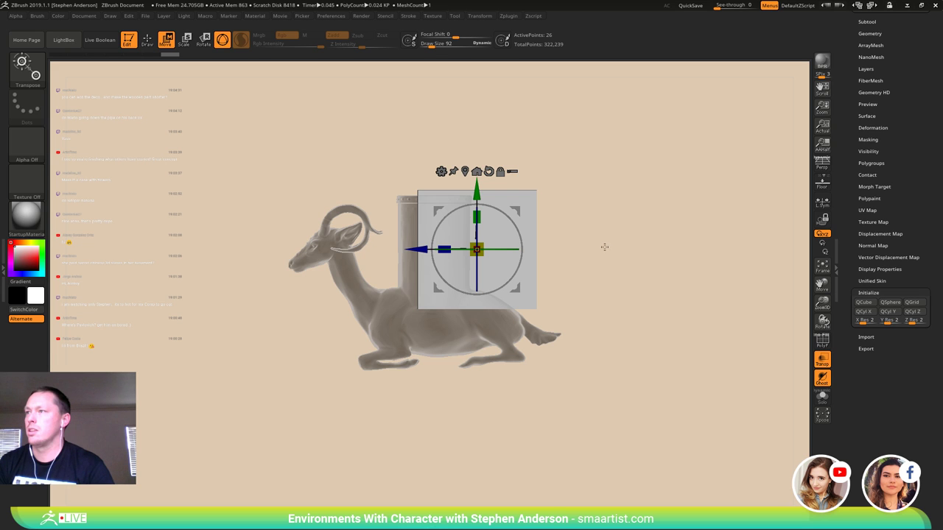
{"action": "left_click_drag", "start_coordinate": [605, 247], "coordinate": [605, 258]}
{"action": "key", "text": "q"}
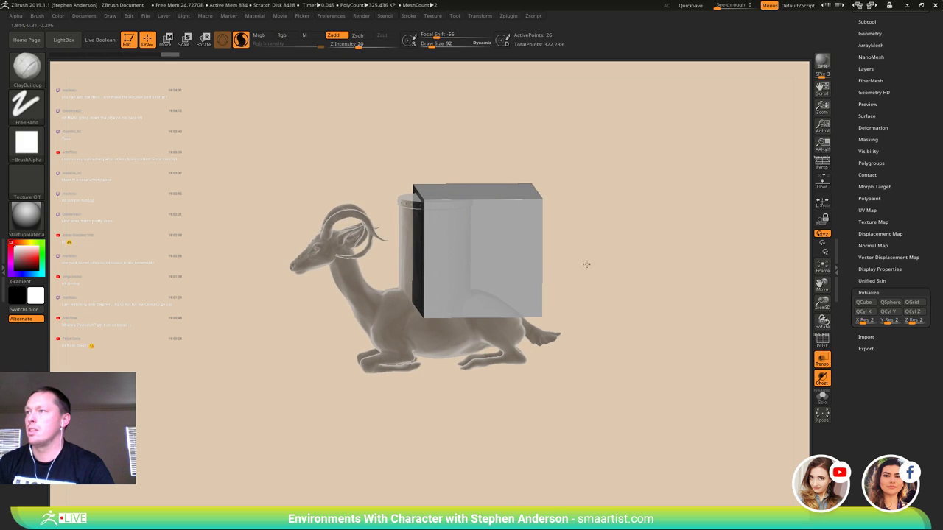
- Move the enlarged cube upward and align it so it sits on top of the cylinder's studded rim
{"action": "mouse_move", "coordinate": [587, 264]}
{"action": "right_mouse_down"}
{"action": "mouse_move", "coordinate": [581, 275]}
{"action": "mouse_move", "coordinate": [501, 263]}
{"action": "right_mouse_up"}
{"action": "mouse_move", "coordinate": [501, 263]}
{"action": "right_mouse_down", "text": "ctrl"}
{"action": "mouse_move", "coordinate": [480, 314]}
{"action": "mouse_move", "coordinate": [463, 322]}
{"action": "mouse_move", "coordinate": [498, 279]}
{"action": "right_mouse_up", "text": "ctrl"}
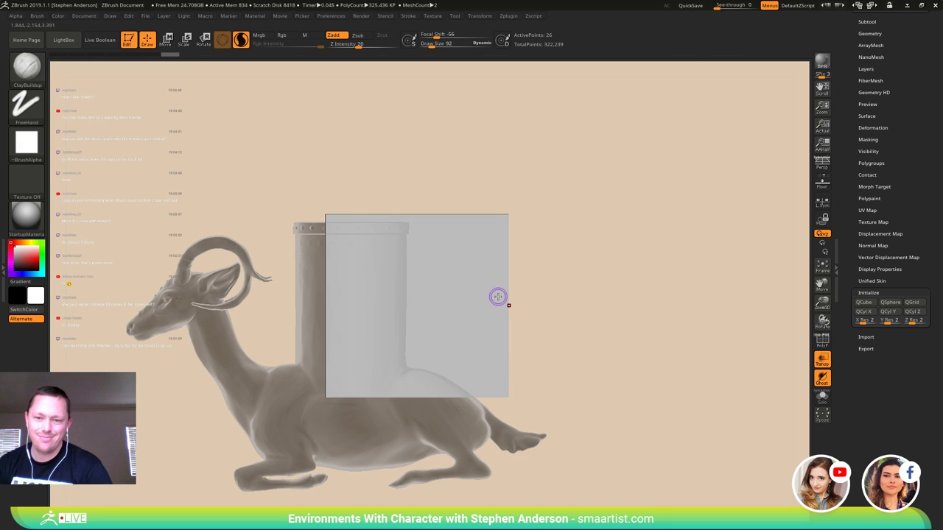
{"action": "right_click_drag", "start_coordinate": [494, 293], "coordinate": [469, 294], "text": "ctrl"}
{"action": "right_click_drag", "start_coordinate": [469, 293], "coordinate": [498, 273], "text": "alt"}
{"action": "left_click_drag", "start_coordinate": [498, 274], "coordinate": [514, 273]}
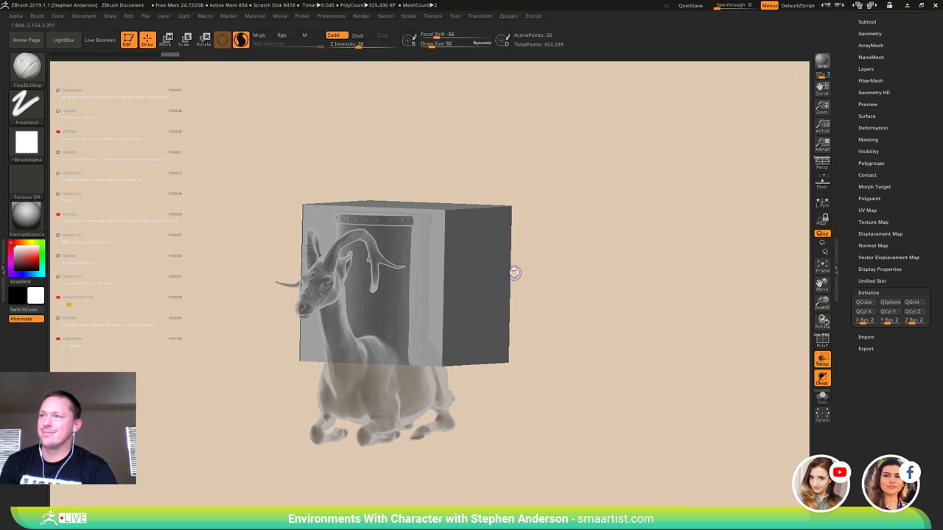
{"action": "right_click_drag", "start_coordinate": [508, 275], "coordinate": [476, 276]}
{"action": "key", "text": "w"}
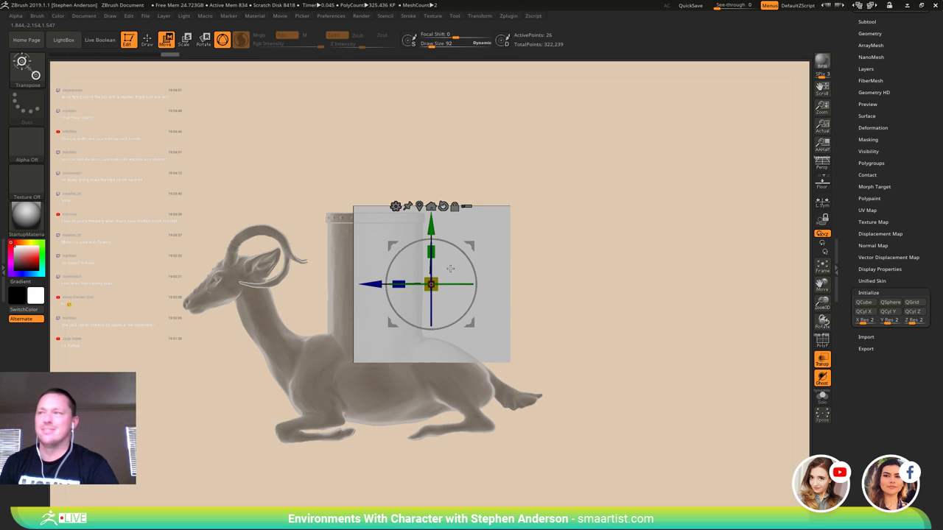
{"action": "left_click_drag", "start_coordinate": [472, 246], "coordinate": [418, 120]}
{"action": "right_click_drag", "start_coordinate": [510, 184], "coordinate": [534, 288], "text": "alt"}
{"action": "left_click_drag", "start_coordinate": [438, 223], "coordinate": [436, 201]}
{"action": "right_click_drag", "start_coordinate": [482, 217], "coordinate": [507, 219]}
{"action": "left_click_drag", "start_coordinate": [508, 219], "coordinate": [536, 218]}
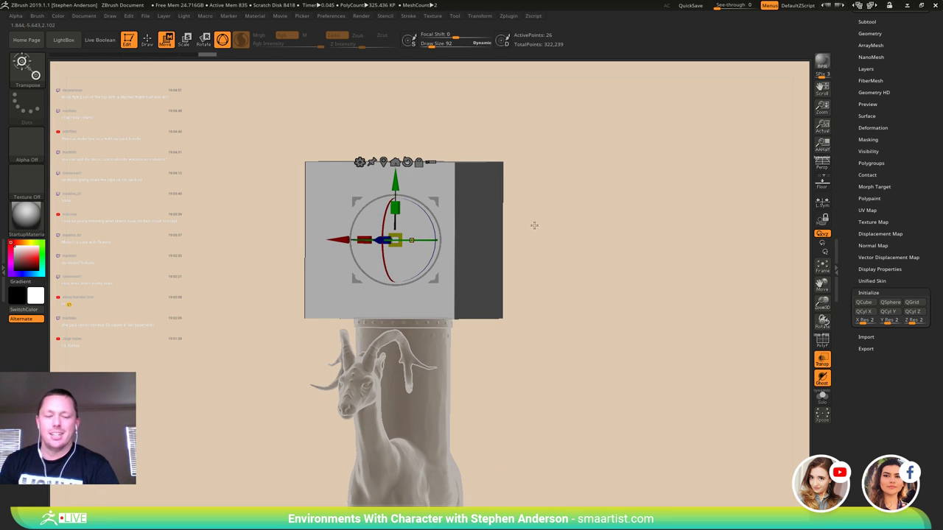
- Subdivide the cube once and choose the Move brush with a draw size of 1003
{"action": "key", "text": "ctrl+d"}
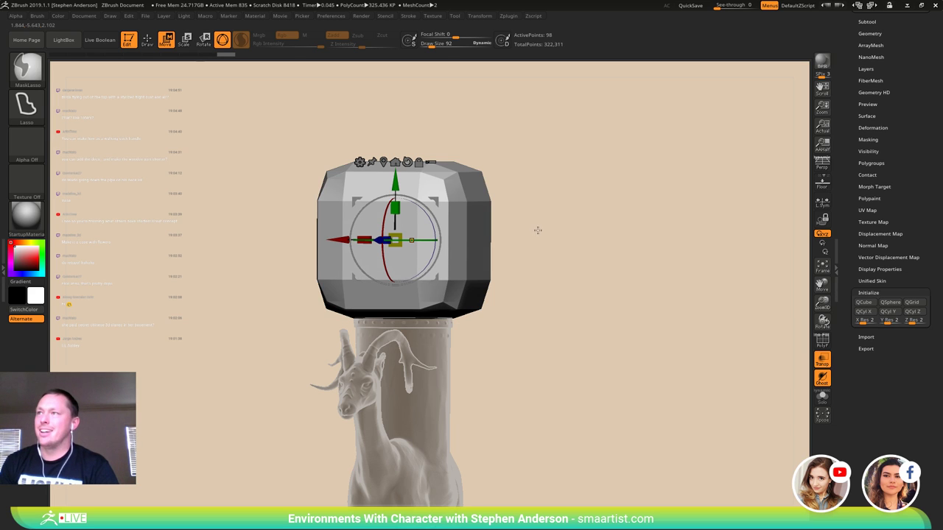
{"action": "key", "text": "b"}
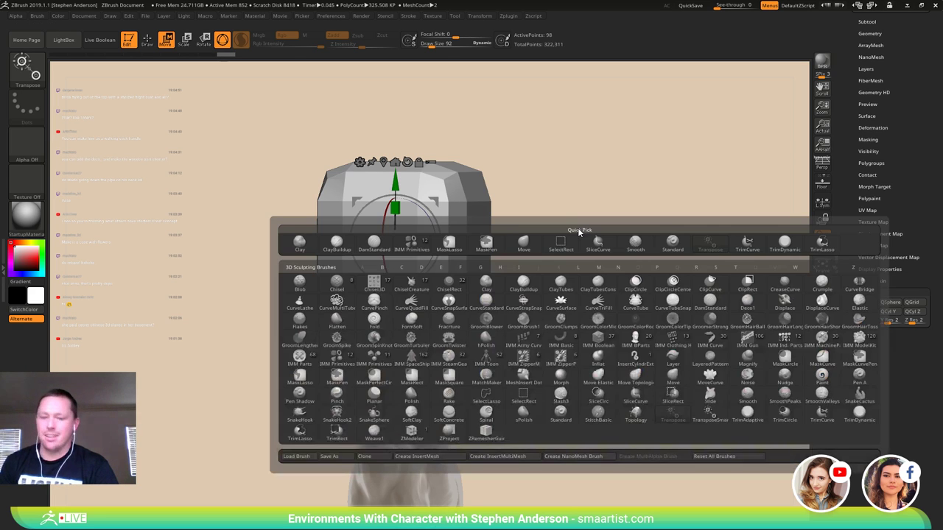
{"action": "key", "text": "m"}
{"action": "key", "text": "v"}
{"action": "left_click_drag", "start_coordinate": [578, 227], "coordinate": [530, 227]}
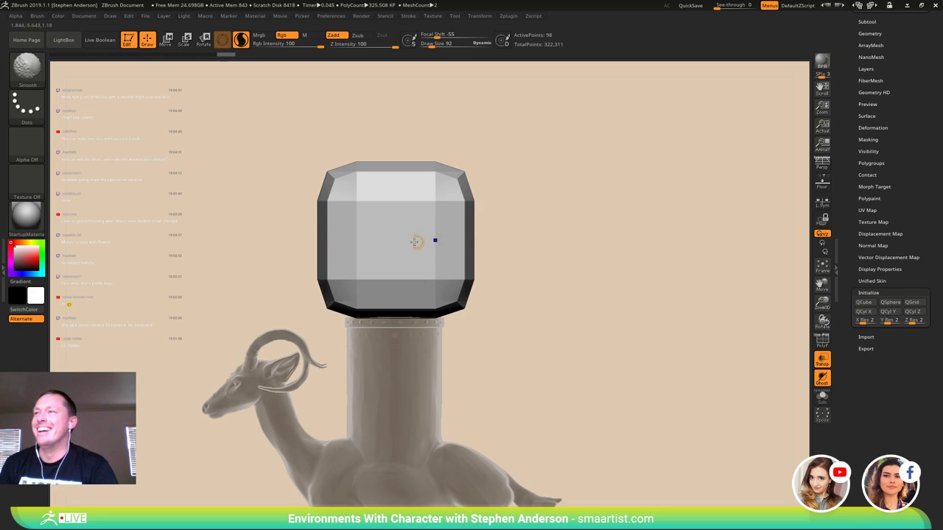
{"action": "left_click_drag", "start_coordinate": [417, 236], "coordinate": [420, 237]}
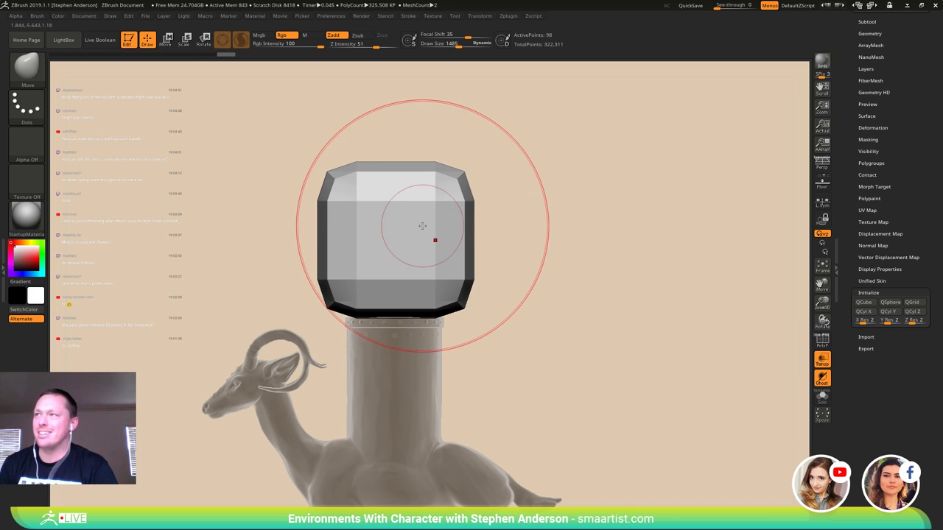
{"action": "key", "text": "s"}
{"action": "left_click_drag", "start_coordinate": [421, 227], "coordinate": [416, 227]}
- Check the subdivided block's wireframe and its proportions against the animal, then turn off transparency
{"action": "mouse_move", "coordinate": [378, 260]}
{"action": "right_mouse_down"}
{"action": "mouse_move", "coordinate": [423, 255]}
{"action": "mouse_move", "coordinate": [358, 263]}
{"action": "mouse_move", "coordinate": [425, 263]}
{"action": "right_mouse_up"}
{"action": "key", "text": "shift+f"}
{"action": "key", "text": "shift+f"}
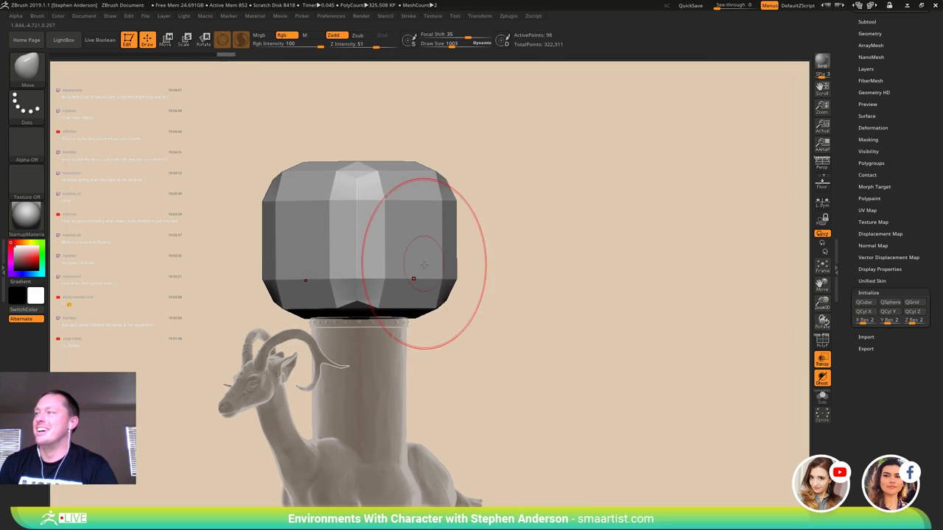
{"action": "right_click_drag", "start_coordinate": [636, 341], "coordinate": [599, 337], "text": "ctrl"}
{"action": "right_click_drag", "start_coordinate": [599, 338], "coordinate": [666, 311], "text": "alt"}
{"action": "right_click_drag", "start_coordinate": [502, 273], "coordinate": [509, 304], "text": "ctrl"}
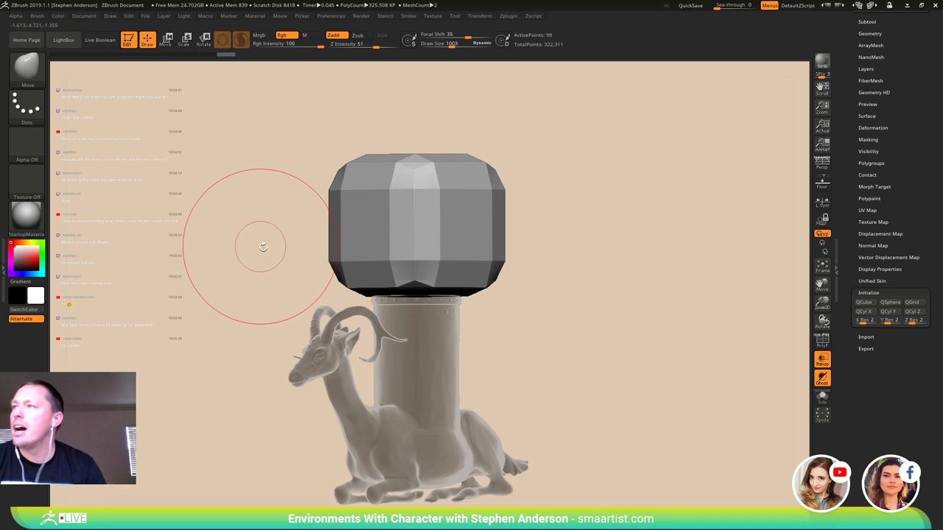
{"action": "right_click_drag", "start_coordinate": [436, 218], "coordinate": [473, 202], "text": "alt"}
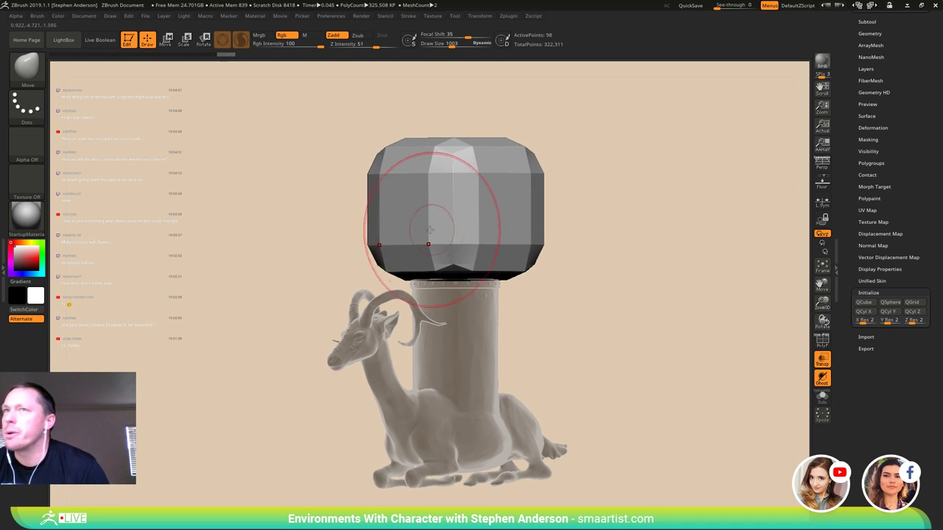
{"action": "mouse_move", "coordinate": [432, 226]}
{"action": "right_mouse_down"}
{"action": "mouse_move", "coordinate": [563, 295]}
{"action": "mouse_move", "coordinate": [455, 304]}
{"action": "mouse_move", "coordinate": [466, 306]}
{"action": "right_mouse_up"}
{"action": "key", "text": "shift+f"}
{"action": "key", "text": "shift+f"}
{"action": "left_click", "coordinate": [823, 360]}
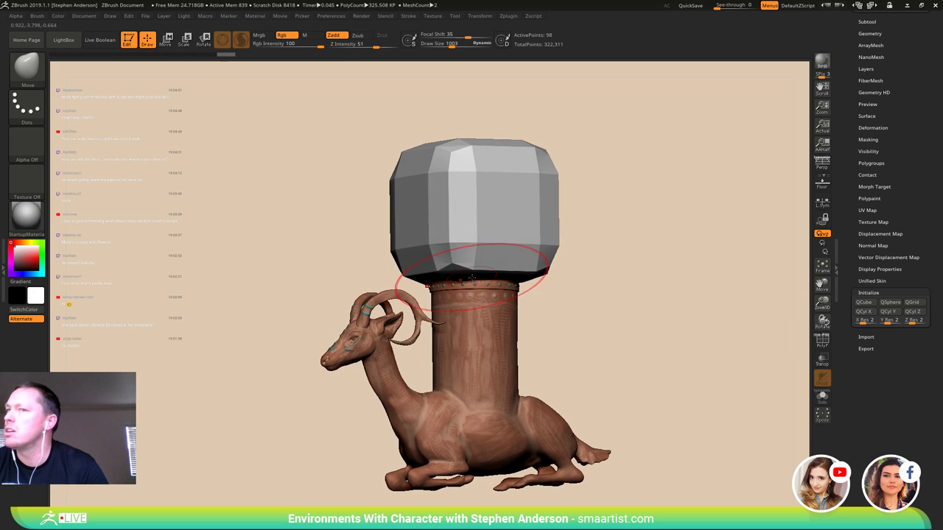
- Try smoothing the side of the block above the cylinder, and undo the stroke
{"action": "mouse_move", "coordinate": [413, 213]}
{"action": "right_mouse_down", "text": "alt"}
{"action": "mouse_move", "coordinate": [364, 206]}
{"action": "mouse_move", "coordinate": [400, 200]}
{"action": "mouse_move", "coordinate": [433, 216]}
{"action": "mouse_move", "coordinate": [409, 198]}
{"action": "mouse_move", "coordinate": [410, 227]}
{"action": "mouse_move", "coordinate": [385, 230]}
{"action": "mouse_move", "coordinate": [407, 214]}
{"action": "right_mouse_up", "text": "alt"}
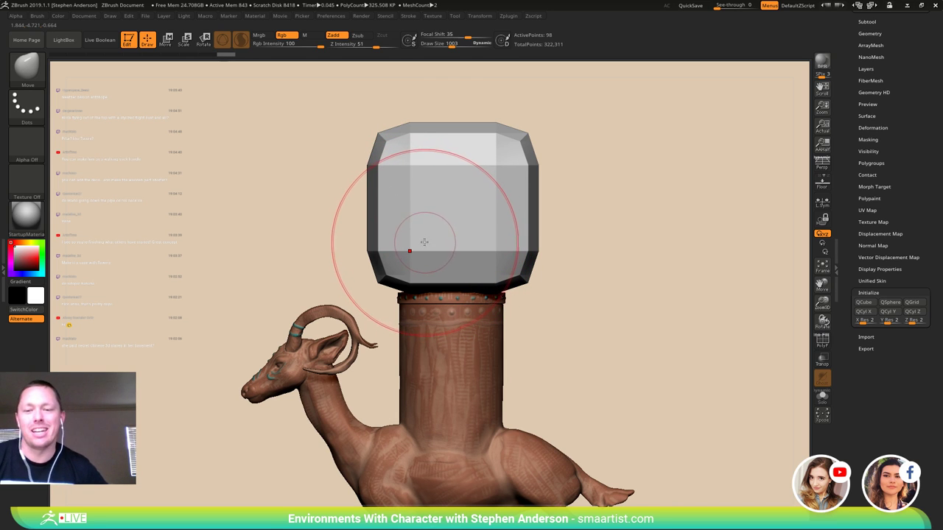
{"action": "right_click_drag", "start_coordinate": [422, 230], "coordinate": [440, 258]}
{"action": "mouse_move", "coordinate": [441, 258]}
{"action": "right_mouse_down"}
{"action": "mouse_move", "coordinate": [453, 250]}
{"action": "mouse_move", "coordinate": [406, 224]}
{"action": "mouse_move", "coordinate": [431, 228]}
{"action": "mouse_move", "coordinate": [420, 232]}
{"action": "right_mouse_up"}
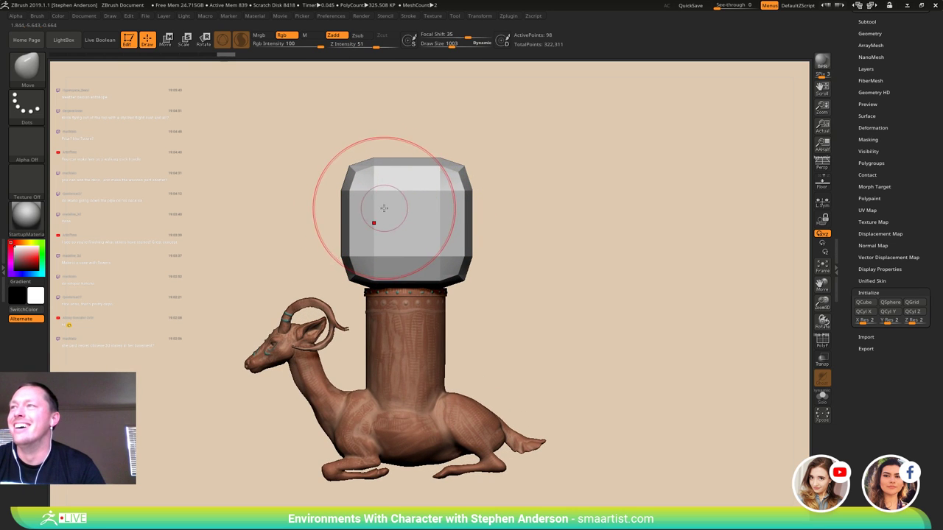
{"action": "left_click_drag", "start_coordinate": [380, 214], "coordinate": [386, 244], "text": "shift"}
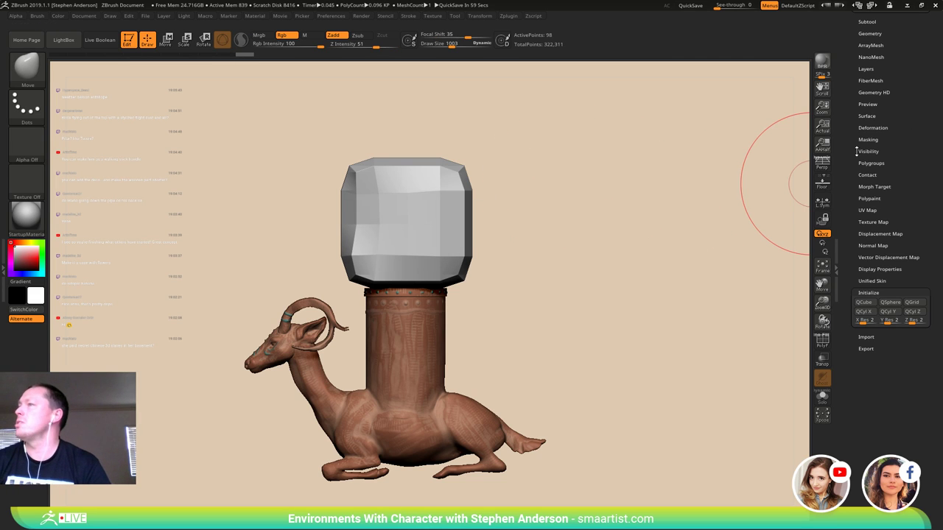
{"action": "key", "text": "ctrl+z"}
- Delete the block's lower subdivision levels in its geometry settings
{"action": "left_click_drag", "start_coordinate": [887, 114], "coordinate": [909, 130]}
{"action": "left_click", "coordinate": [872, 122]}
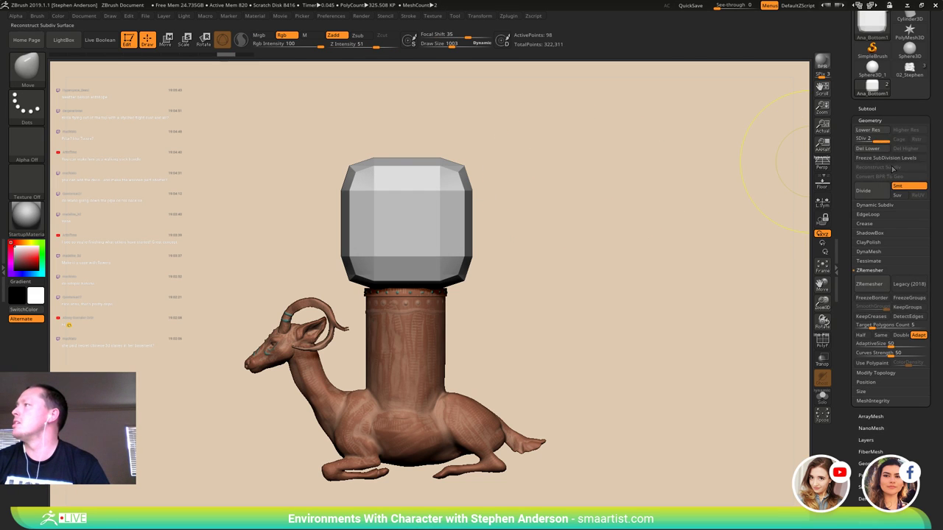
{"action": "left_click", "coordinate": [870, 149]}
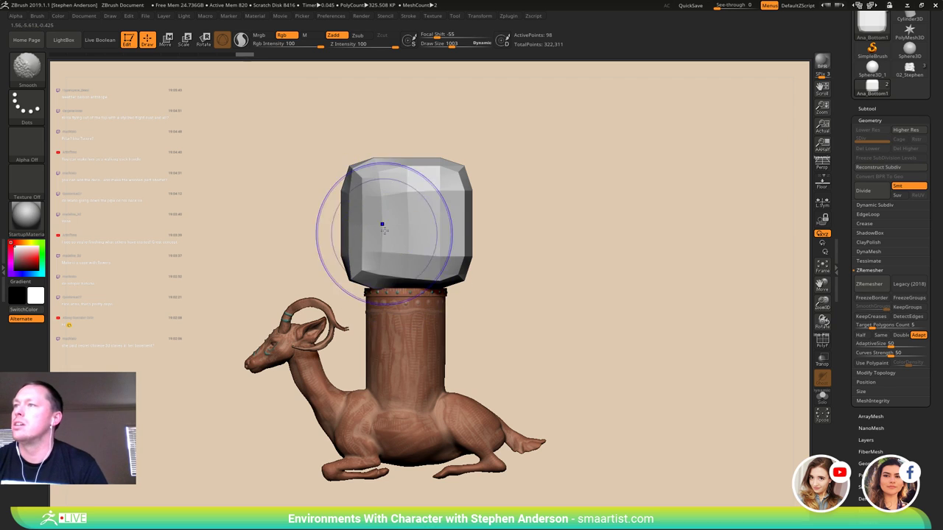
- Enable Sculptris Pro for the Smooth brush and smooth the block's faces and edges into a rounded form
{"action": "key", "text": "ctrl"}
{"action": "left_click", "coordinate": [241, 41], "text": "shift"}
{"action": "mouse_move", "coordinate": [370, 232]}
{"action": "left_mouse_down", "text": "shift"}
{"action": "mouse_move", "coordinate": [376, 245]}
{"action": "mouse_move", "coordinate": [386, 237]}
{"action": "mouse_move", "coordinate": [444, 247]}
{"action": "left_mouse_up", "text": "shift"}
{"action": "mouse_move", "coordinate": [513, 201]}
{"action": "left_mouse_down"}
{"action": "mouse_move", "coordinate": [431, 196]}
{"action": "mouse_move", "coordinate": [372, 212]}
{"action": "mouse_move", "coordinate": [447, 221]}
{"action": "left_mouse_up"}
{"action": "left_click_drag", "start_coordinate": [294, 239], "coordinate": [347, 219], "text": "shift"}
{"action": "left_click_drag", "start_coordinate": [482, 220], "coordinate": [360, 255], "text": "shift"}
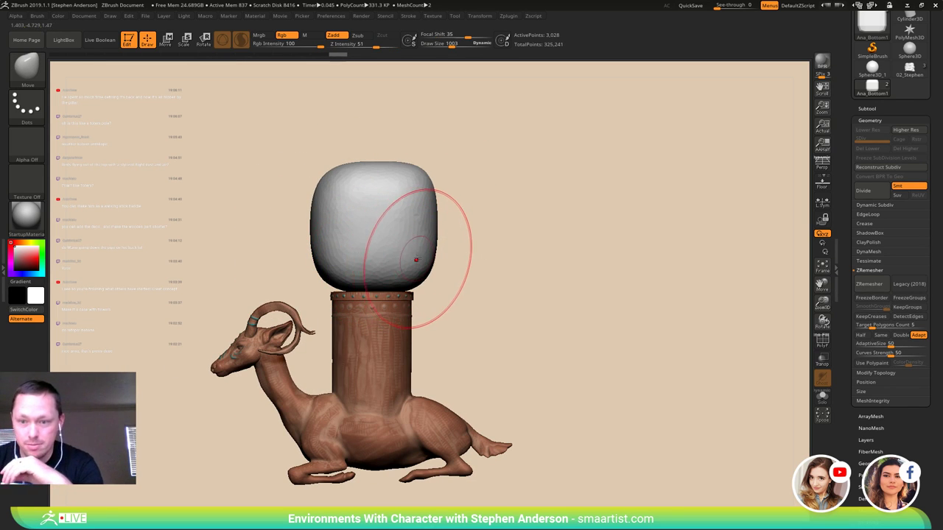
{"action": "mouse_move", "coordinate": [390, 245]}
{"action": "right_mouse_down", "text": "alt"}
{"action": "mouse_move", "coordinate": [353, 286]}
{"action": "mouse_move", "coordinate": [359, 300]}
{"action": "mouse_move", "coordinate": [362, 251]}
{"action": "right_mouse_up", "text": "alt"}
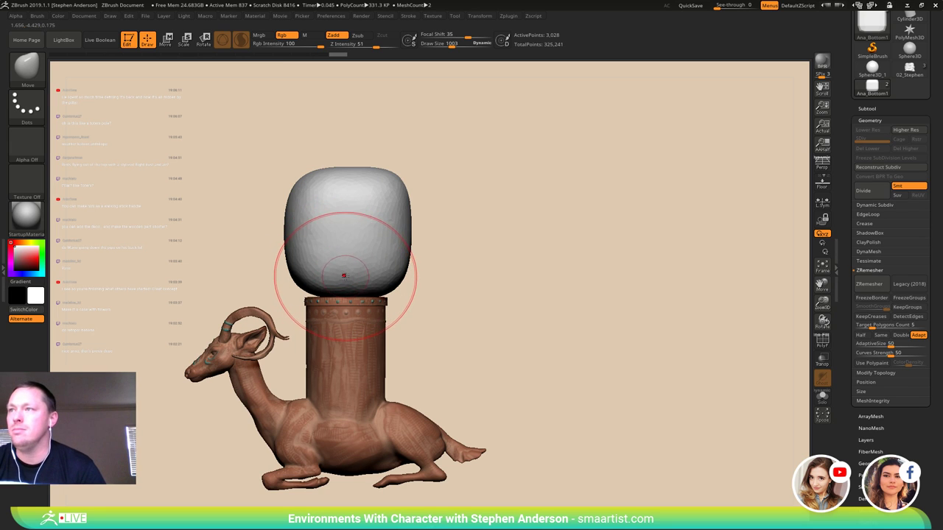
- Smooth the upper part of the rounded block above the cylinder with the Smooth brush
{"action": "mouse_move", "coordinate": [305, 230]}
{"action": "right_mouse_down"}
{"action": "mouse_move", "coordinate": [354, 240]}
{"action": "mouse_move", "coordinate": [314, 227]}
{"action": "mouse_move", "coordinate": [326, 216]}
{"action": "right_mouse_up"}
{"action": "key", "text": "shift"}
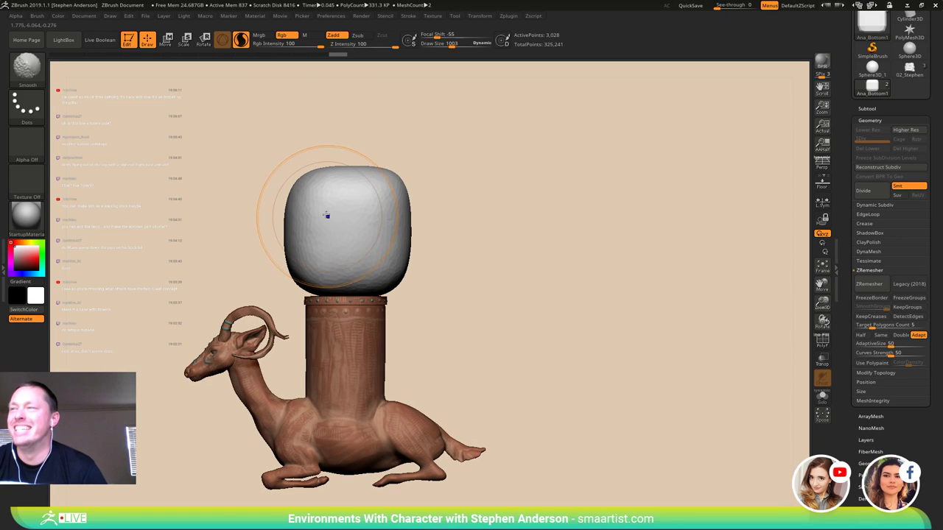
{"action": "left_click_drag", "start_coordinate": [329, 207], "coordinate": [382, 181], "text": "shift"}
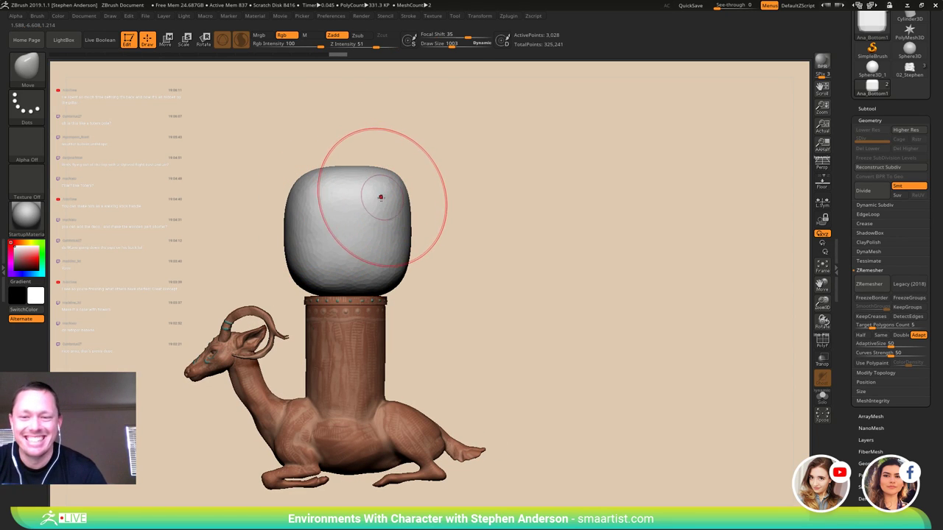
{"action": "mouse_move", "coordinate": [373, 214]}
{"action": "right_mouse_down", "text": "alt"}
{"action": "mouse_move", "coordinate": [373, 236]}
{"action": "mouse_move", "coordinate": [355, 238]}
{"action": "mouse_move", "coordinate": [358, 255]}
{"action": "mouse_move", "coordinate": [337, 228]}
{"action": "mouse_move", "coordinate": [306, 261]}
{"action": "mouse_move", "coordinate": [354, 264]}
{"action": "mouse_move", "coordinate": [373, 248]}
{"action": "mouse_move", "coordinate": [429, 246]}
{"action": "mouse_move", "coordinate": [379, 259]}
{"action": "mouse_move", "coordinate": [340, 229]}
{"action": "mouse_move", "coordinate": [354, 284]}
{"action": "right_mouse_up", "text": "alt"}
{"action": "mouse_move", "coordinate": [335, 309]}
{"action": "right_mouse_down"}
{"action": "mouse_move", "coordinate": [389, 301]}
{"action": "mouse_move", "coordinate": [385, 283]}
{"action": "right_mouse_up"}
{"action": "right_click_drag", "start_coordinate": [385, 283], "coordinate": [385, 303], "text": "ctrl"}
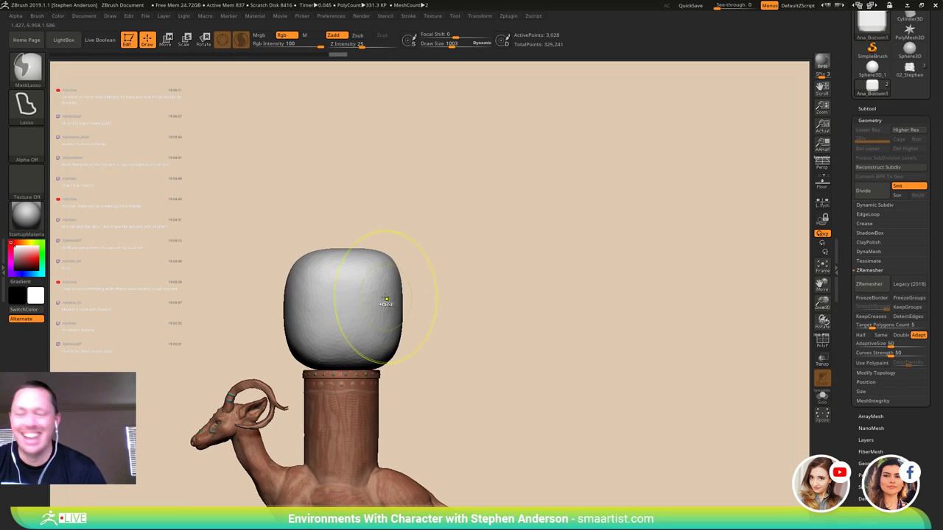
- Squash the block's height with the transform gizmo so it sits as a flatter form on the cylinder
{"action": "key", "text": "w"}
{"action": "left_click_drag", "start_coordinate": [344, 277], "coordinate": [381, 288]}
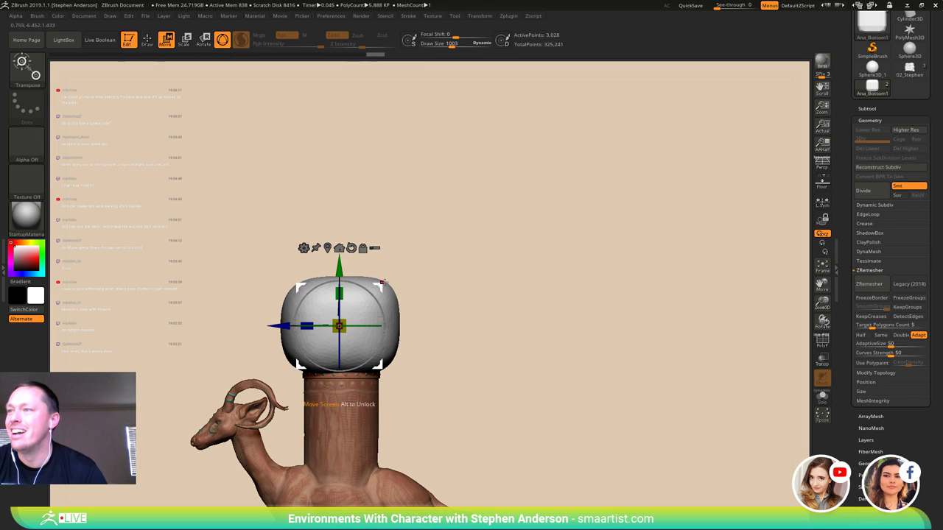
{"action": "right_click_drag", "start_coordinate": [414, 290], "coordinate": [419, 250], "text": "alt"}
{"action": "left_click_drag", "start_coordinate": [419, 249], "coordinate": [420, 246]}
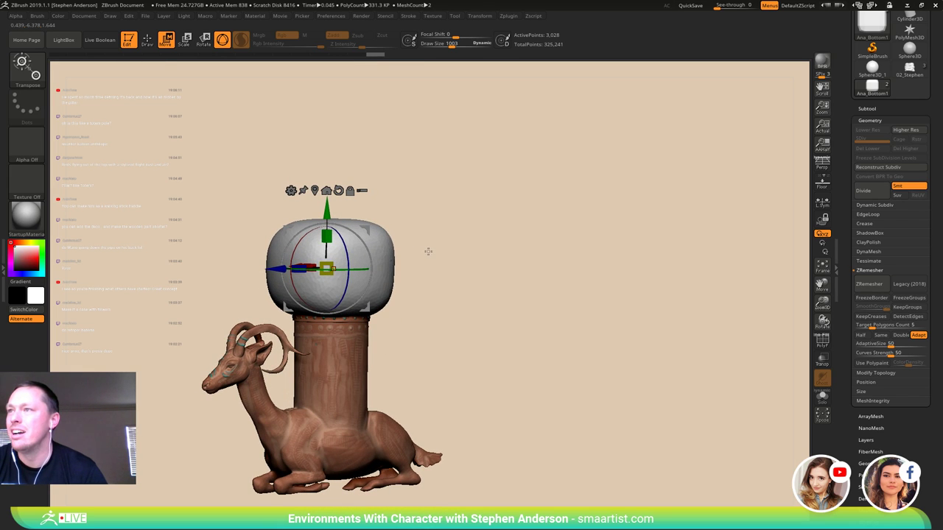
{"action": "left_click_drag", "start_coordinate": [429, 253], "coordinate": [423, 255]}
- Reshape the block's sides and corners into a rounder form using the Move brush at draw size 1695
{"action": "key", "text": "b"}
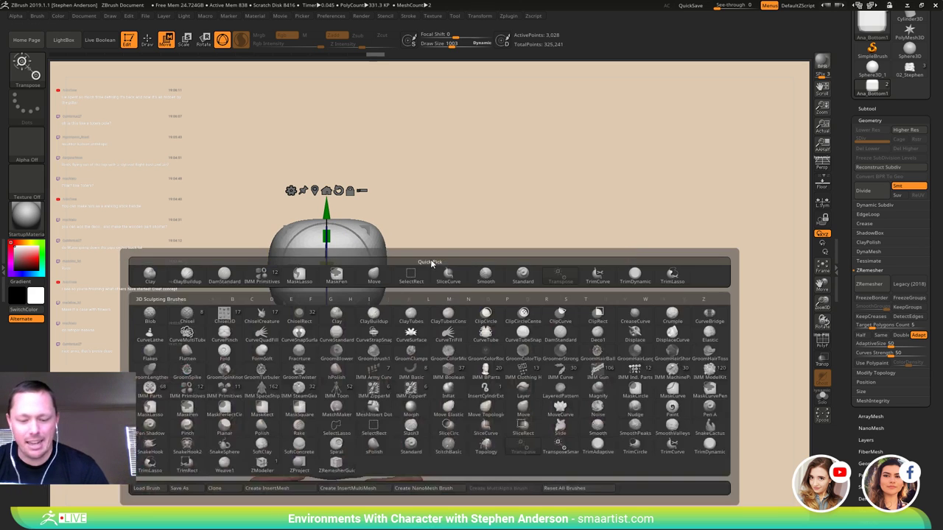
{"action": "key", "text": "m"}
{"action": "key", "text": "v"}
{"action": "right_click_drag", "start_coordinate": [323, 265], "coordinate": [380, 276]}
{"action": "key", "text": "s"}
{"action": "left_click_drag", "start_coordinate": [316, 268], "coordinate": [330, 268]}
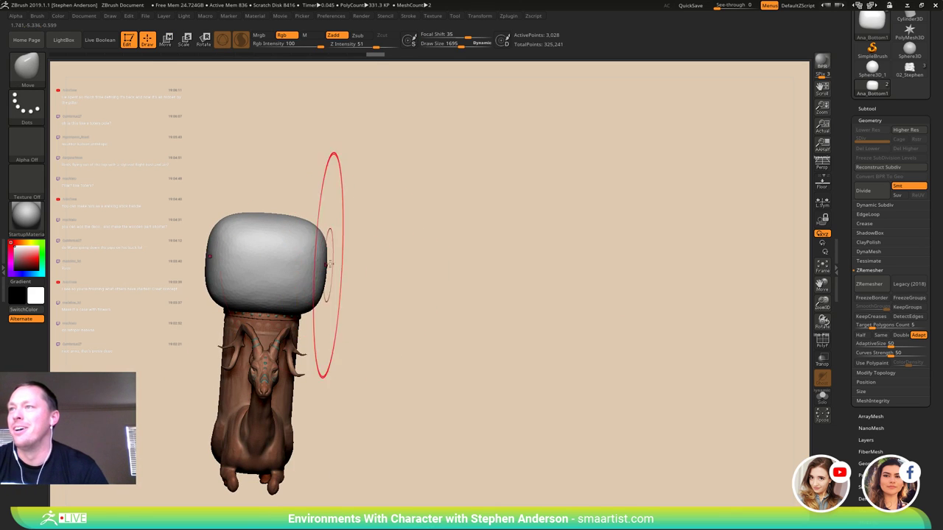
{"action": "right_click_drag", "start_coordinate": [331, 267], "coordinate": [310, 325]}
{"action": "left_click_drag", "start_coordinate": [327, 255], "coordinate": [310, 251]}
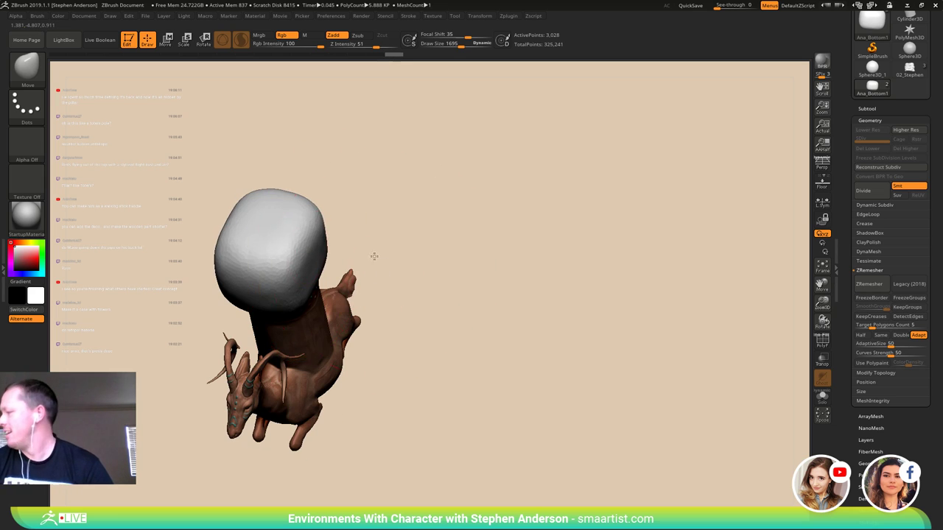
{"action": "left_click_drag", "start_coordinate": [374, 256], "coordinate": [351, 247]}
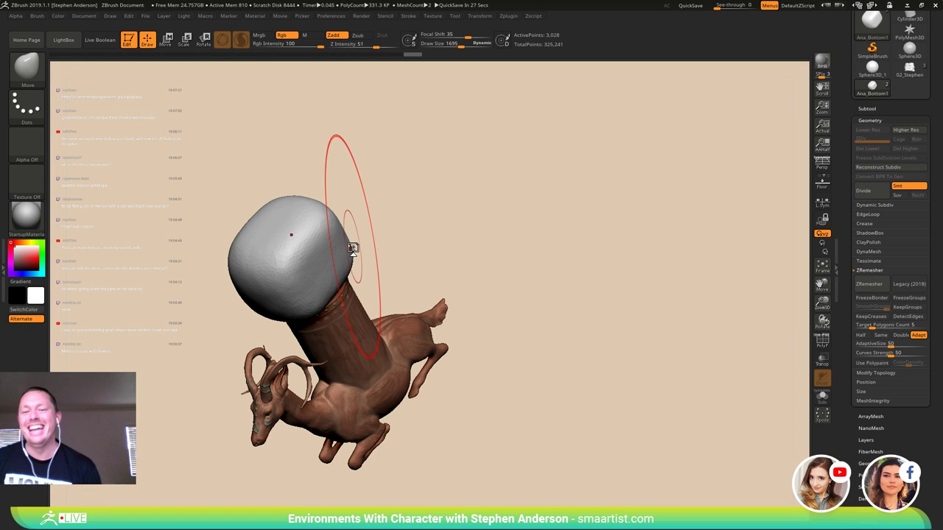
{"action": "left_click_drag", "start_coordinate": [353, 248], "coordinate": [412, 261]}
{"action": "right_click_drag", "start_coordinate": [413, 262], "coordinate": [390, 269], "text": "shift"}
{"action": "mouse_move", "coordinate": [331, 252]}
{"action": "right_mouse_down", "text": "ctrl"}
{"action": "mouse_move", "coordinate": [331, 275]}
{"action": "mouse_move", "coordinate": [378, 232]}
{"action": "right_mouse_up", "text": "ctrl"}
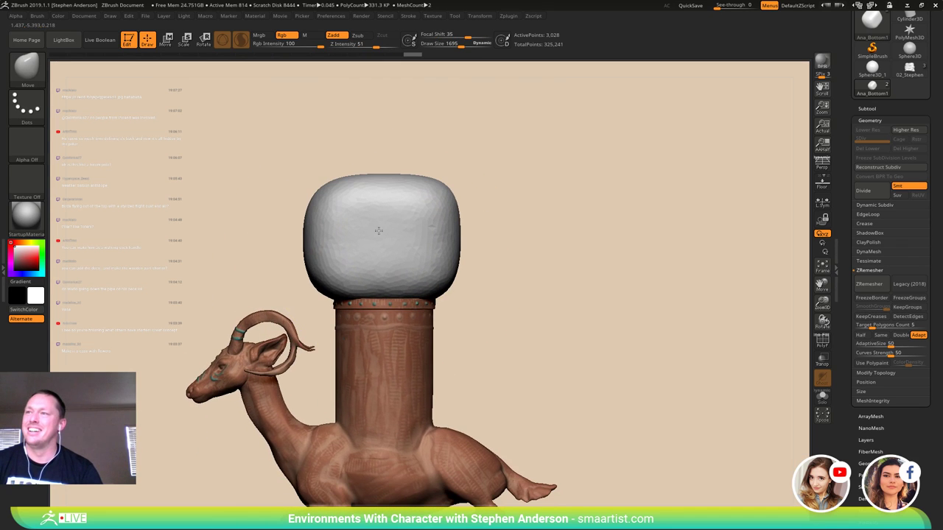
{"action": "right_click_drag", "start_coordinate": [420, 264], "coordinate": [444, 274]}
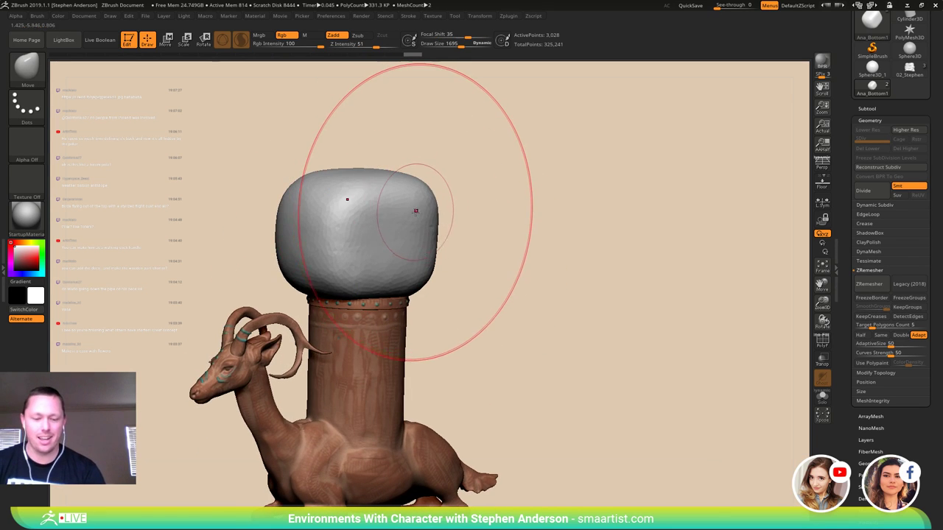
- Choose the ClayBuildup brush and reduce the draw size to 1106
{"action": "key", "text": "b"}
{"action": "key", "text": "c"}
{"action": "key", "text": "b"}
{"action": "right_click_drag", "start_coordinate": [388, 210], "coordinate": [434, 238]}
{"action": "key", "text": "s"}
{"action": "left_click_drag", "start_coordinate": [433, 238], "coordinate": [428, 237]}
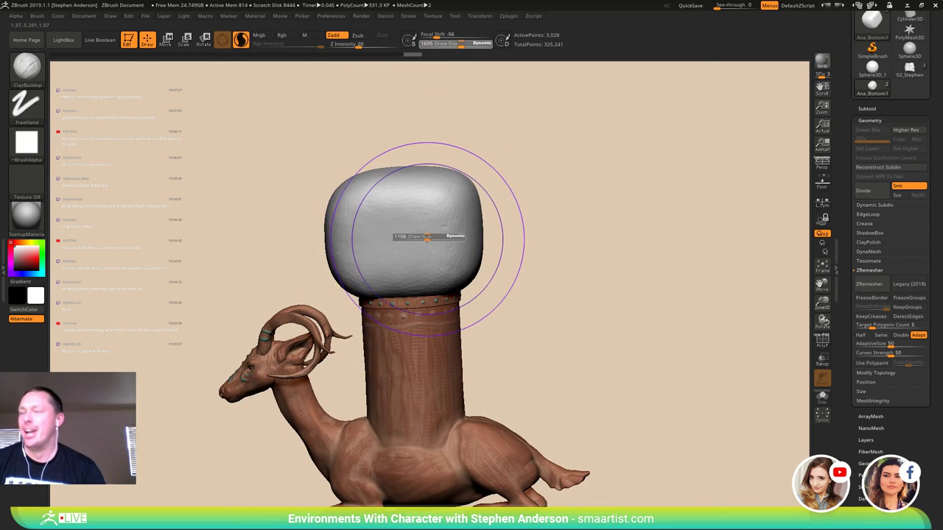
- Smooth the block's top and pull its sides and upper edges into shape with the Move brush
{"action": "key", "text": "b"}
{"action": "key", "text": "m"}
{"action": "key", "text": "v"}
{"action": "right_click_drag", "start_coordinate": [400, 237], "coordinate": [400, 210]}
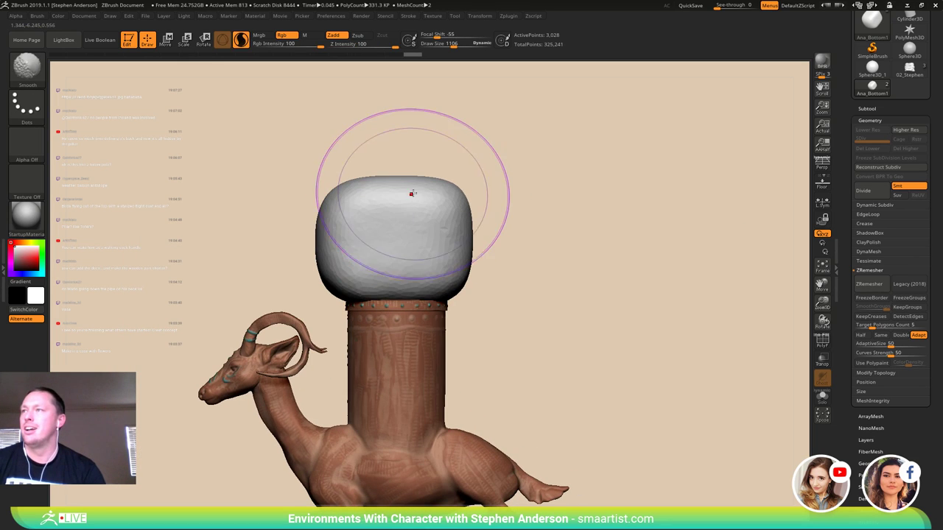
{"action": "left_click_drag", "start_coordinate": [413, 195], "coordinate": [412, 226]}
{"action": "mouse_move", "coordinate": [351, 221]}
{"action": "left_mouse_down"}
{"action": "mouse_move", "coordinate": [355, 243]}
{"action": "mouse_move", "coordinate": [307, 258]}
{"action": "left_mouse_up"}
{"action": "left_click_drag", "start_coordinate": [459, 204], "coordinate": [468, 216]}
{"action": "right_click_drag", "start_coordinate": [479, 227], "coordinate": [442, 234]}
{"action": "left_click_drag", "start_coordinate": [512, 235], "coordinate": [509, 236]}
{"action": "mouse_move", "coordinate": [493, 238]}
{"action": "right_mouse_down"}
{"action": "mouse_move", "coordinate": [532, 253]}
{"action": "mouse_move", "coordinate": [514, 241]}
{"action": "mouse_move", "coordinate": [498, 255]}
{"action": "mouse_move", "coordinate": [511, 254]}
{"action": "right_mouse_up"}
- Build up diagonal folds along the block's side and rear using ClayBuildup at draw size 540
{"action": "key", "text": "b"}
{"action": "key", "text": "c"}
{"action": "key", "text": "b"}
{"action": "key", "text": "s"}
{"action": "left_click_drag", "start_coordinate": [515, 252], "coordinate": [506, 252]}
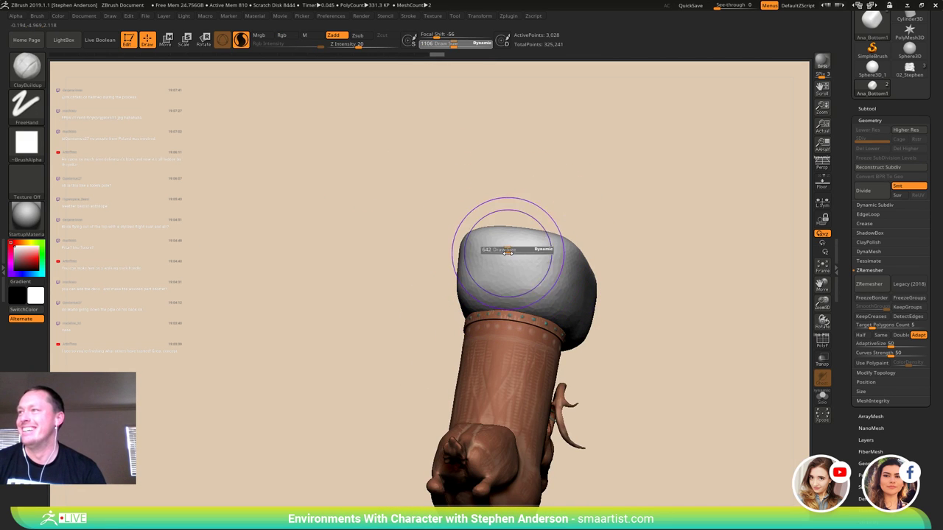
{"action": "right_click_drag", "start_coordinate": [503, 254], "coordinate": [538, 260]}
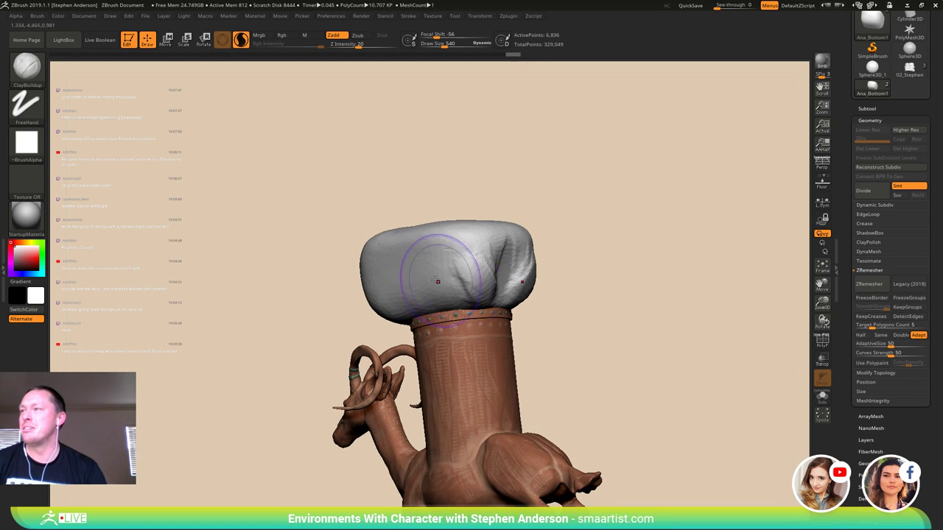
{"action": "left_click_drag", "start_coordinate": [436, 280], "coordinate": [481, 286]}
{"action": "left_click_drag", "start_coordinate": [417, 263], "coordinate": [472, 286]}
{"action": "right_click_drag", "start_coordinate": [455, 279], "coordinate": [483, 283]}
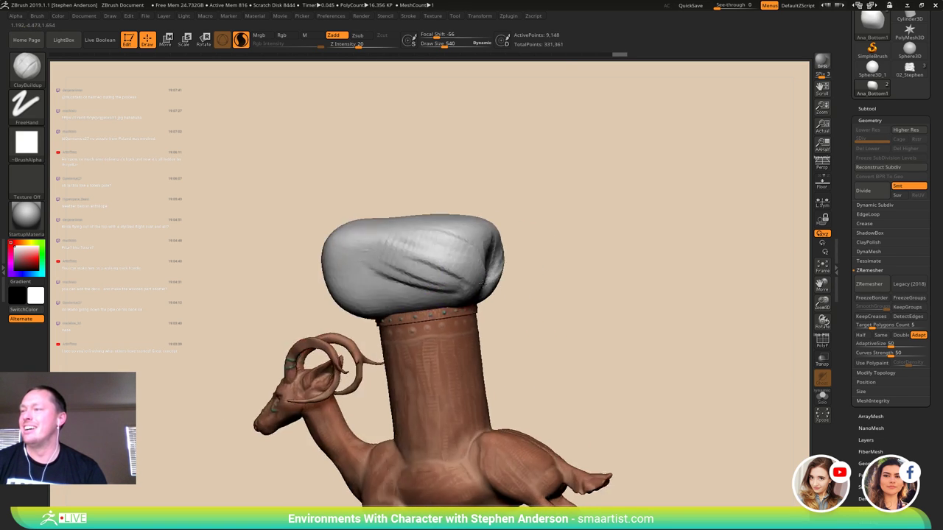
- Add more ClayBuildup volume around the block's rear upper edge and side folds to form raised ridges
{"action": "left_click_drag", "start_coordinate": [483, 283], "coordinate": [472, 256]}
{"action": "left_click_drag", "start_coordinate": [400, 214], "coordinate": [421, 215]}
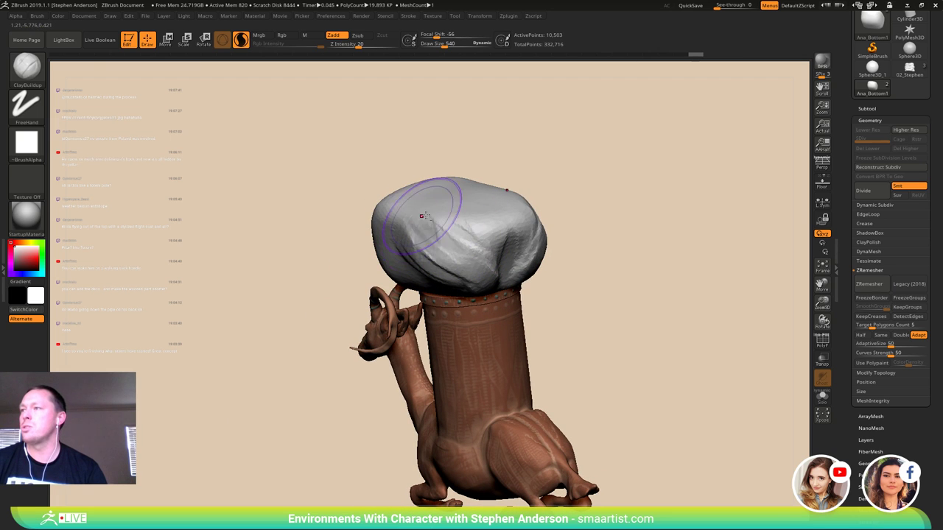
{"action": "left_click_drag", "start_coordinate": [442, 252], "coordinate": [464, 274]}
{"action": "mouse_move", "coordinate": [475, 243]}
{"action": "right_mouse_down"}
{"action": "mouse_move", "coordinate": [467, 275]}
{"action": "mouse_move", "coordinate": [445, 265]}
{"action": "right_mouse_up"}
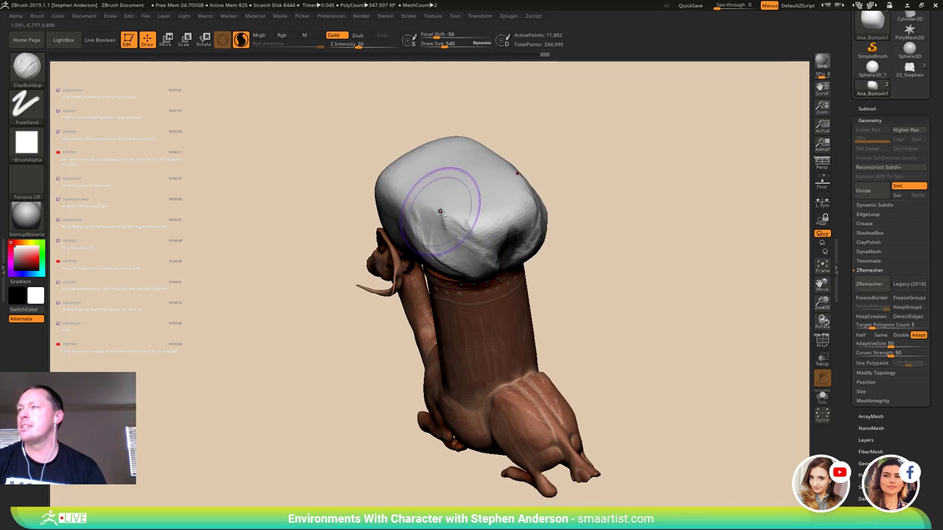
{"action": "left_click_drag", "start_coordinate": [482, 250], "coordinate": [486, 223]}
{"action": "mouse_move", "coordinate": [487, 224]}
{"action": "right_mouse_down"}
{"action": "mouse_move", "coordinate": [457, 218]}
{"action": "mouse_move", "coordinate": [464, 208]}
{"action": "right_mouse_up"}
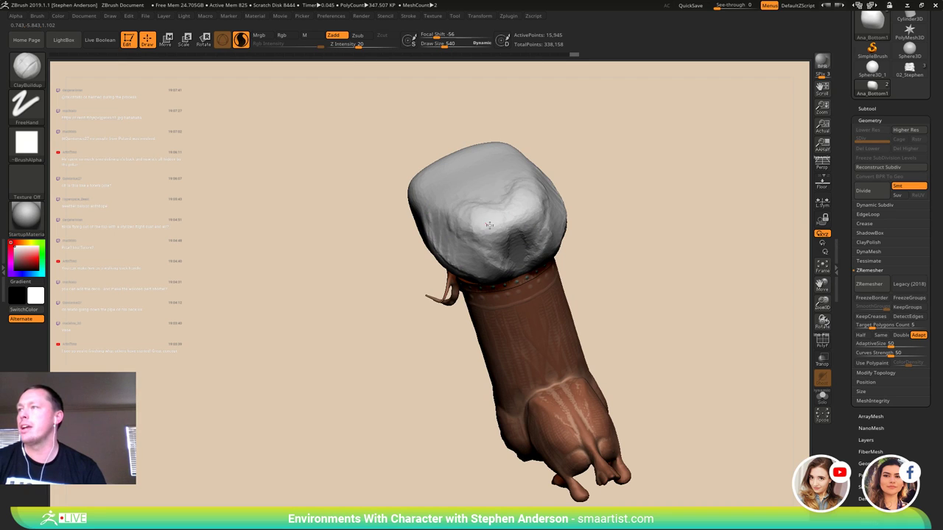
{"action": "left_click_drag", "start_coordinate": [473, 226], "coordinate": [487, 204]}
{"action": "mouse_move", "coordinate": [488, 203]}
{"action": "right_mouse_down"}
{"action": "mouse_move", "coordinate": [471, 238]}
{"action": "mouse_move", "coordinate": [457, 221]}
{"action": "mouse_move", "coordinate": [484, 249]}
{"action": "right_mouse_up"}
{"action": "left_click_drag", "start_coordinate": [484, 249], "coordinate": [431, 269]}
- Switch to the Move brush at draw size 843 for reshaping the block's built-up end
{"action": "key", "text": "b"}
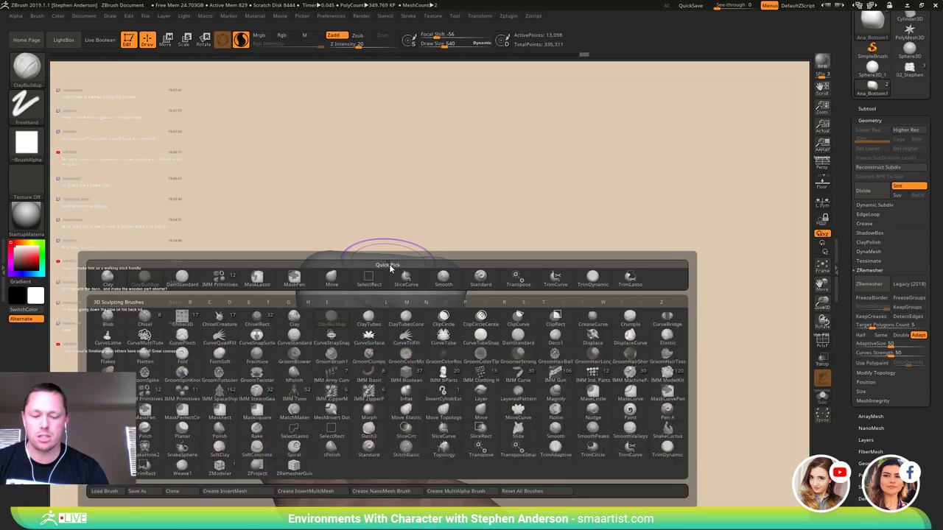
{"action": "key", "text": "m"}
{"action": "key", "text": "v"}
{"action": "key", "text": "s"}
{"action": "left_click_drag", "start_coordinate": [370, 258], "coordinate": [374, 259]}
{"action": "key", "text": "s"}
{"action": "right_click_drag", "start_coordinate": [373, 259], "coordinate": [433, 274]}
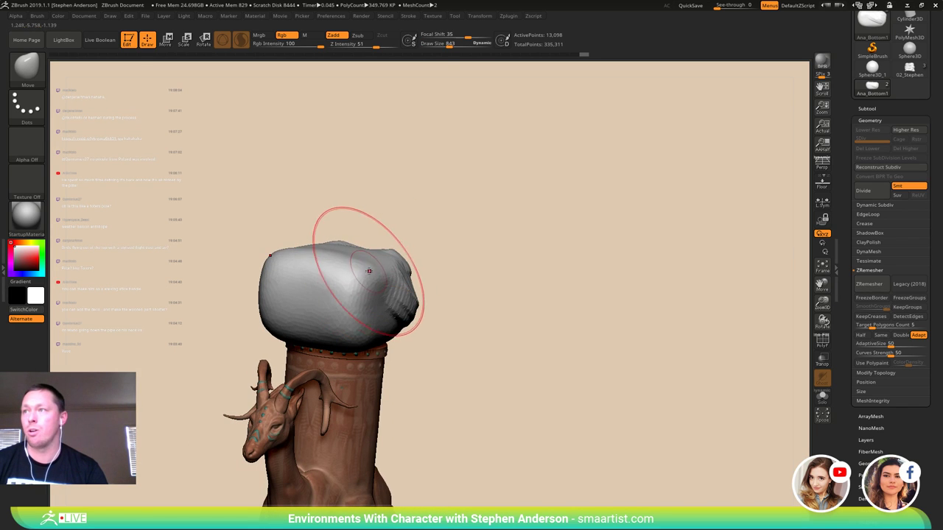
- Push and pull the upper edges and narrow end of the grey block on the column with the Move brush
{"action": "left_click_drag", "start_coordinate": [335, 279], "coordinate": [357, 300]}
{"action": "mouse_move", "coordinate": [376, 258]}
{"action": "right_mouse_down"}
{"action": "mouse_move", "coordinate": [389, 286]}
{"action": "mouse_move", "coordinate": [385, 279]}
{"action": "right_mouse_up"}
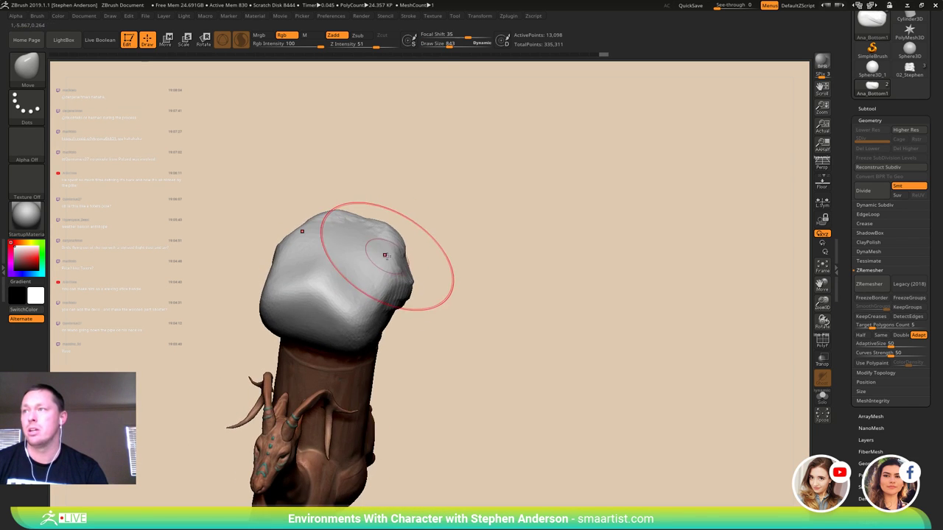
{"action": "left_click_drag", "start_coordinate": [385, 254], "coordinate": [368, 266]}
{"action": "right_click_drag", "start_coordinate": [367, 266], "coordinate": [326, 243]}
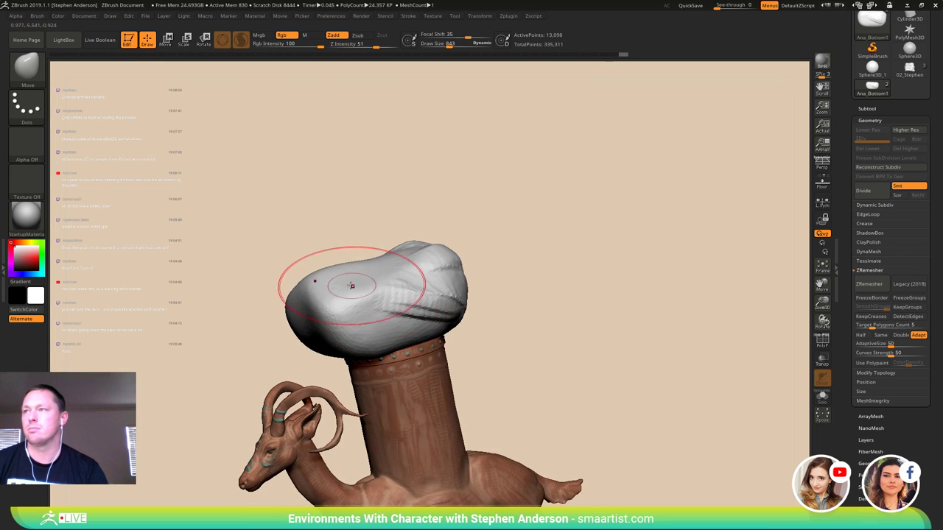
{"action": "right_click_drag", "start_coordinate": [352, 286], "coordinate": [379, 274]}
{"action": "right_click_drag", "start_coordinate": [342, 314], "coordinate": [301, 313]}
{"action": "left_click_drag", "start_coordinate": [301, 311], "coordinate": [319, 312]}
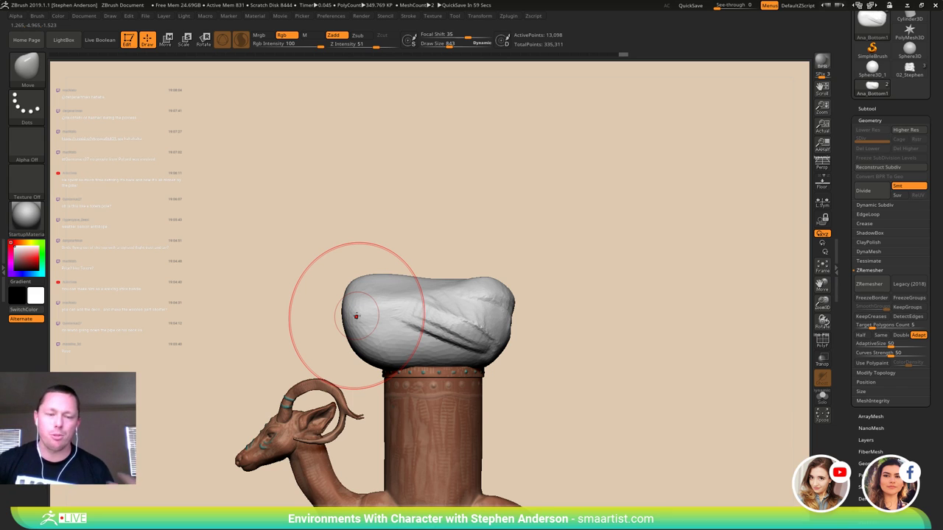
- Refine the block's lower edge, creased side and side bulges symmetrically with the large Move brush
{"action": "left_click_drag", "start_coordinate": [358, 325], "coordinate": [349, 341]}
{"action": "mouse_move", "coordinate": [376, 351]}
{"action": "right_mouse_down", "text": "alt"}
{"action": "mouse_move", "coordinate": [417, 320]}
{"action": "mouse_move", "coordinate": [411, 314]}
{"action": "right_mouse_up", "text": "alt"}
{"action": "left_click_drag", "start_coordinate": [356, 315], "coordinate": [402, 317]}
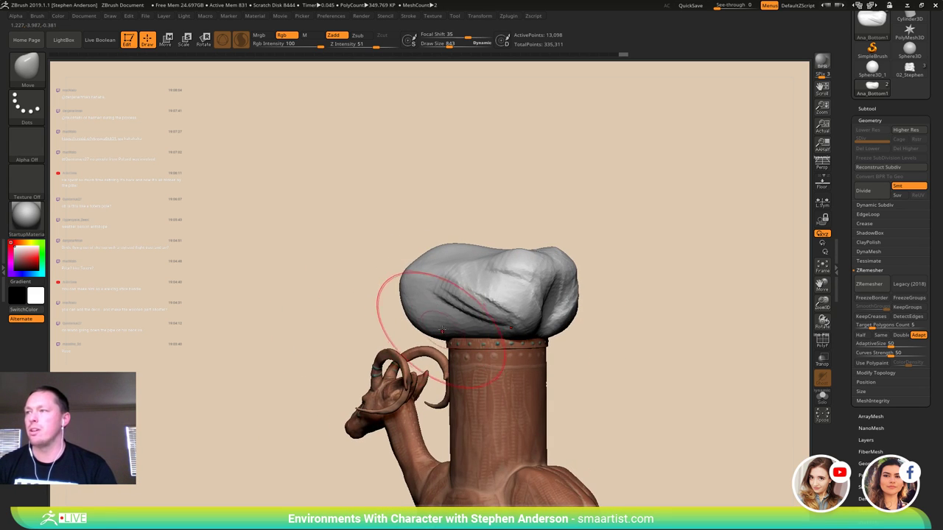
{"action": "mouse_move", "coordinate": [495, 322]}
{"action": "left_mouse_down"}
{"action": "mouse_move", "coordinate": [535, 320]}
{"action": "mouse_move", "coordinate": [489, 316]}
{"action": "left_mouse_up"}
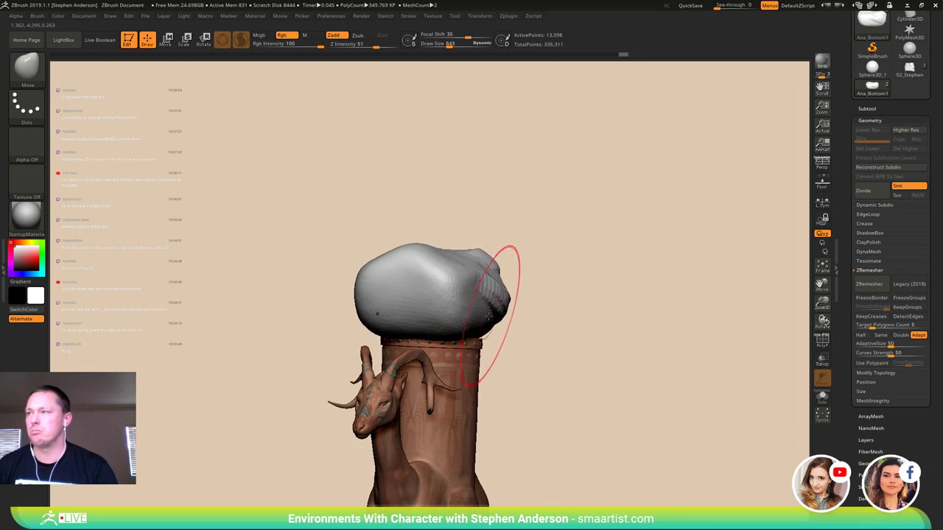
{"action": "left_click_drag", "start_coordinate": [463, 275], "coordinate": [454, 275]}
{"action": "right_click_drag", "start_coordinate": [455, 276], "coordinate": [474, 309]}
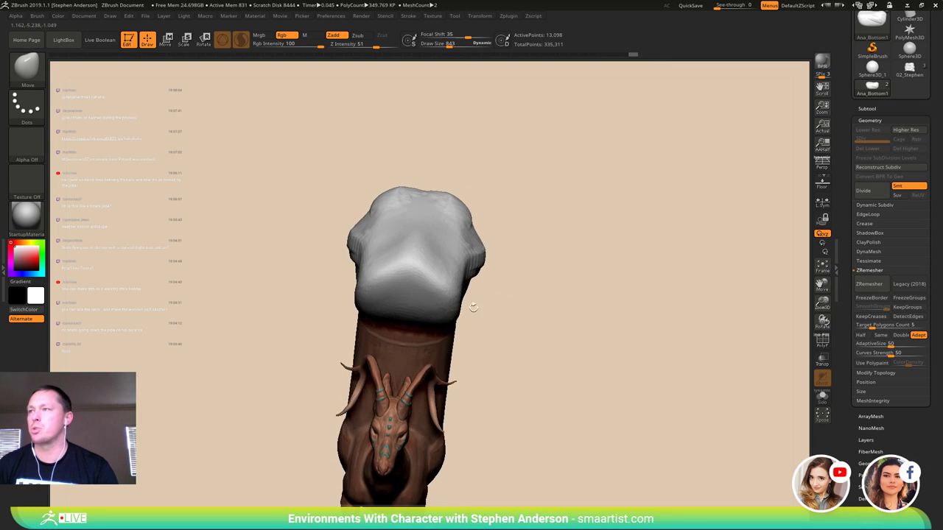
{"action": "left_click_drag", "start_coordinate": [467, 265], "coordinate": [463, 267]}
{"action": "right_click_drag", "start_coordinate": [463, 267], "coordinate": [460, 304]}
{"action": "mouse_move", "coordinate": [471, 228]}
{"action": "right_mouse_down", "text": "alt"}
{"action": "mouse_move", "coordinate": [431, 295]}
{"action": "mouse_move", "coordinate": [422, 357]}
{"action": "mouse_move", "coordinate": [403, 284]}
{"action": "right_mouse_up", "text": "alt"}
- Set the brush draw size to 407 and reshape the rounded bulges on top of the block's wide end
{"action": "key", "text": "s"}
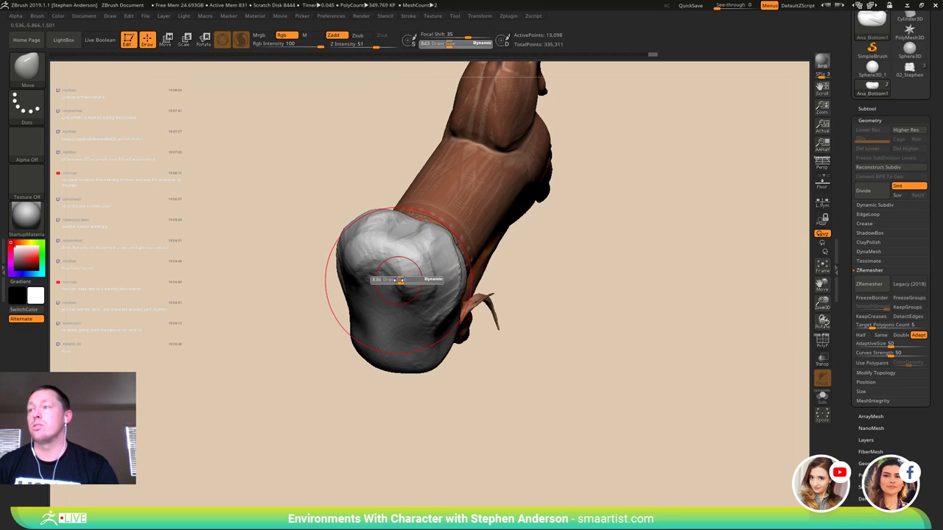
{"action": "left_click_drag", "start_coordinate": [345, 275], "coordinate": [198, 266]}
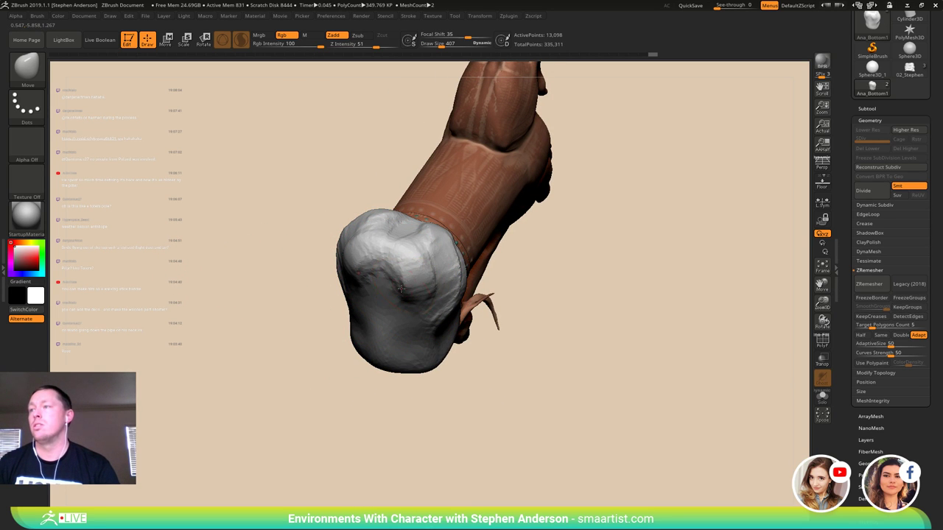
{"action": "left_click_drag", "start_coordinate": [401, 290], "coordinate": [406, 277]}
{"action": "right_click_drag", "start_coordinate": [407, 283], "coordinate": [413, 249]}
{"action": "left_click_drag", "start_coordinate": [405, 291], "coordinate": [424, 282]}
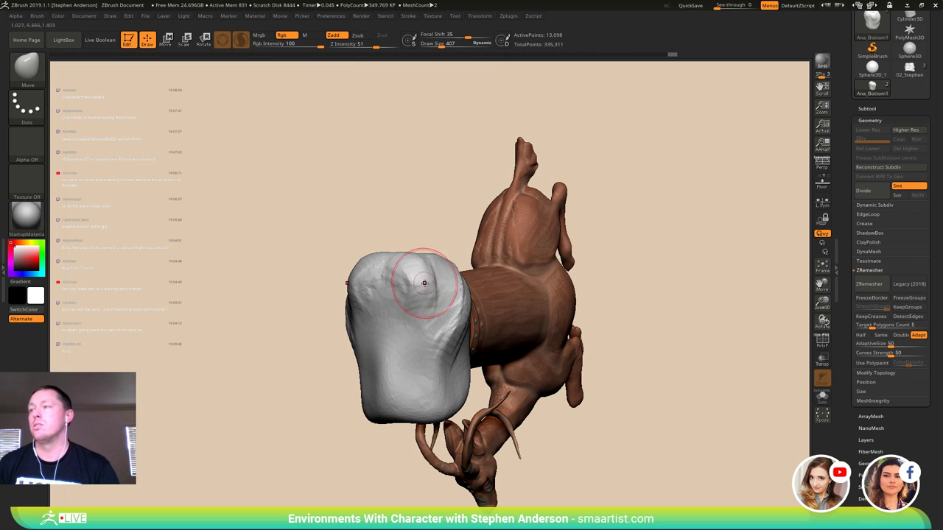
{"action": "right_click_drag", "start_coordinate": [424, 283], "coordinate": [404, 253]}
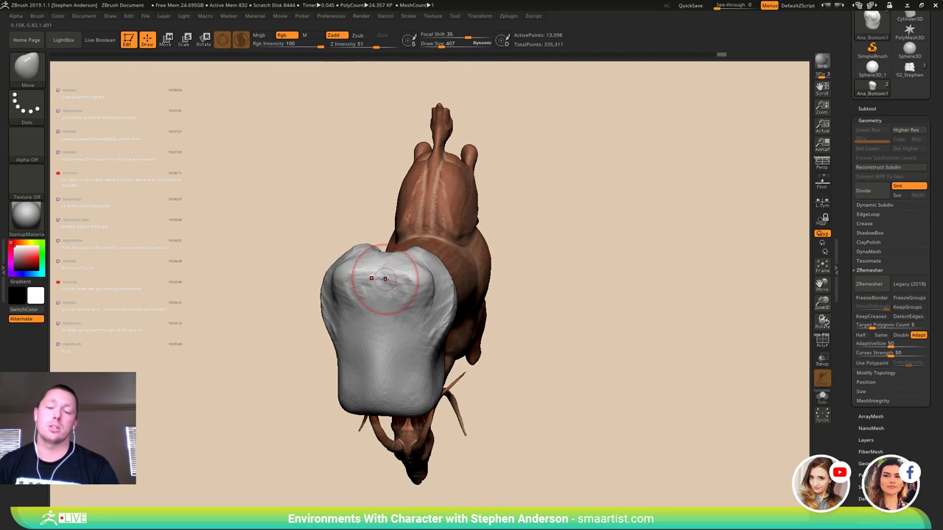
- Adjust the back of the block around the central groove and its outer rear contour with the Move brush
{"action": "mouse_move", "coordinate": [403, 282]}
{"action": "right_mouse_down"}
{"action": "mouse_move", "coordinate": [393, 238]}
{"action": "mouse_move", "coordinate": [383, 241]}
{"action": "mouse_move", "coordinate": [406, 295]}
{"action": "mouse_move", "coordinate": [394, 301]}
{"action": "mouse_move", "coordinate": [426, 302]}
{"action": "mouse_move", "coordinate": [391, 313]}
{"action": "mouse_move", "coordinate": [376, 334]}
{"action": "mouse_move", "coordinate": [413, 337]}
{"action": "right_mouse_up"}
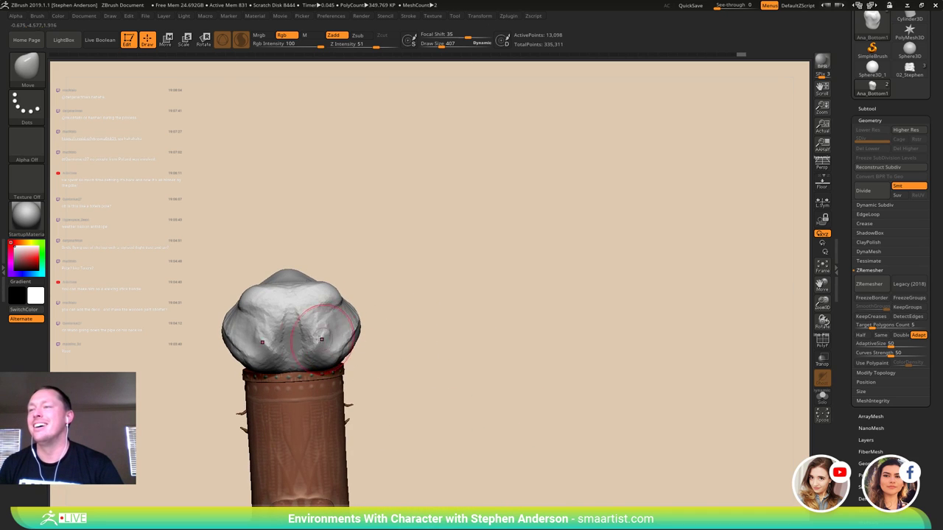
{"action": "left_click_drag", "start_coordinate": [305, 341], "coordinate": [296, 332]}
{"action": "mouse_move", "coordinate": [293, 332]}
{"action": "right_mouse_down"}
{"action": "mouse_move", "coordinate": [333, 328]}
{"action": "mouse_move", "coordinate": [298, 314]}
{"action": "right_mouse_up"}
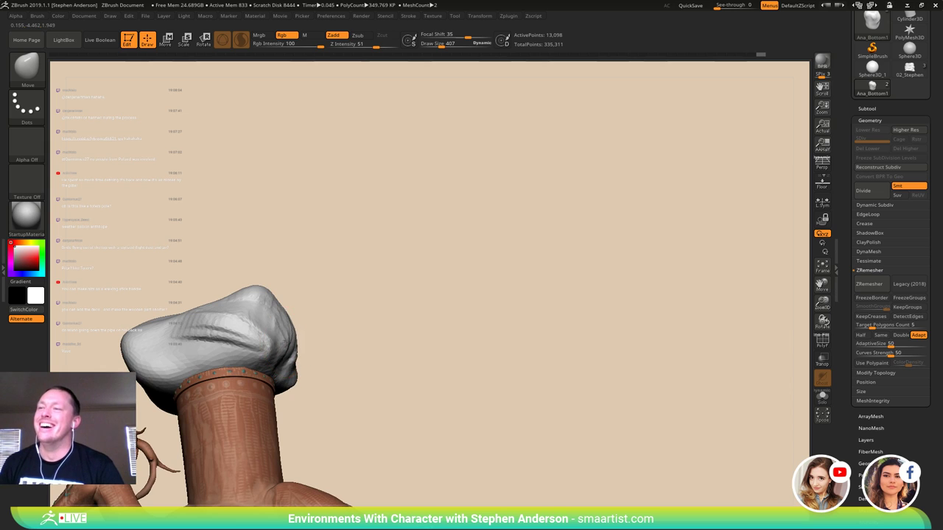
{"action": "left_click_drag", "start_coordinate": [285, 343], "coordinate": [282, 336]}
{"action": "right_click_drag", "start_coordinate": [283, 337], "coordinate": [312, 351]}
{"action": "mouse_move", "coordinate": [193, 368]}
{"action": "right_mouse_down", "text": "alt"}
{"action": "mouse_move", "coordinate": [313, 310]}
{"action": "mouse_move", "coordinate": [296, 295]}
{"action": "right_mouse_up", "text": "alt"}
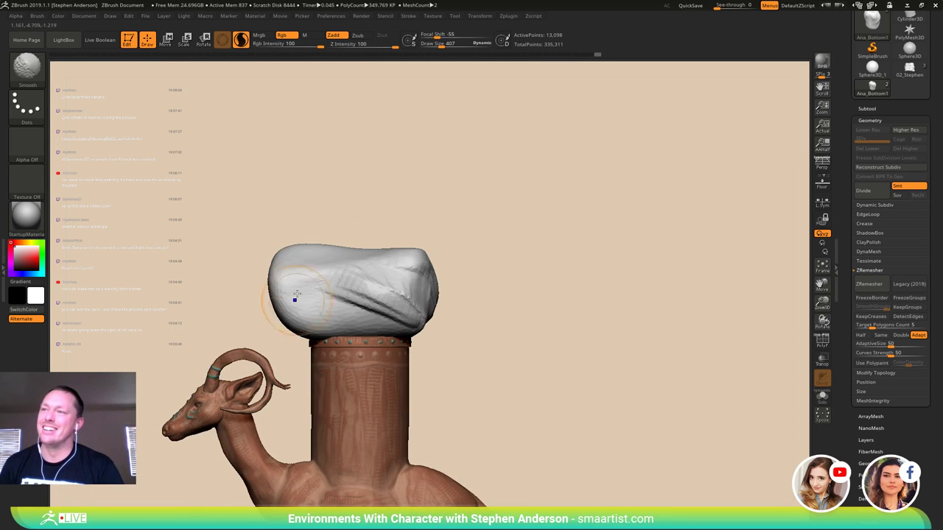
- Mask all of the block but its front face, extend that face down towards the antelope's horns, and clear the mask
{"action": "key", "text": "ctrl"}
{"action": "mouse_move", "coordinate": [266, 229]}
{"action": "left_mouse_down", "text": "ctrl"}
{"action": "mouse_move", "coordinate": [449, 176]}
{"action": "mouse_move", "coordinate": [269, 274]}
{"action": "mouse_move", "coordinate": [267, 236]}
{"action": "left_mouse_up", "text": "ctrl"}
{"action": "key", "text": "w"}
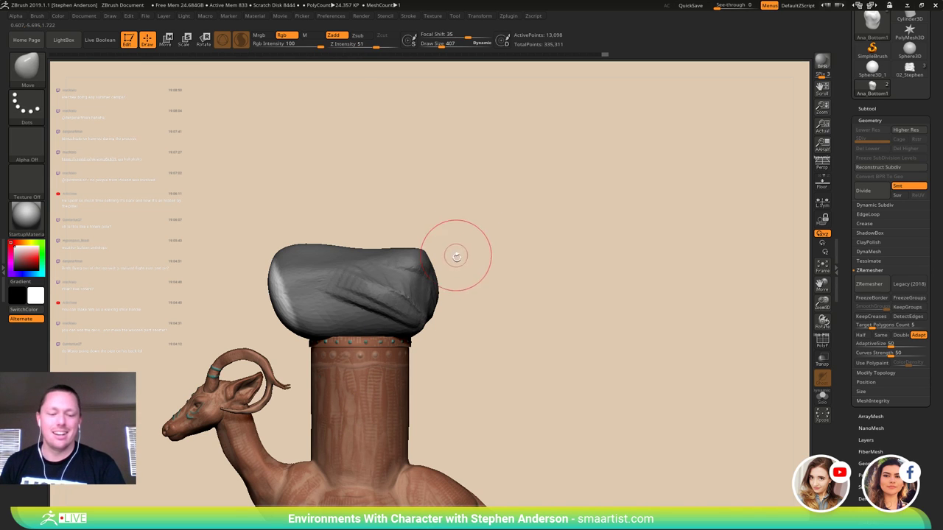
{"action": "left_click_drag", "start_coordinate": [357, 277], "coordinate": [346, 345]}
{"action": "key", "text": "q"}
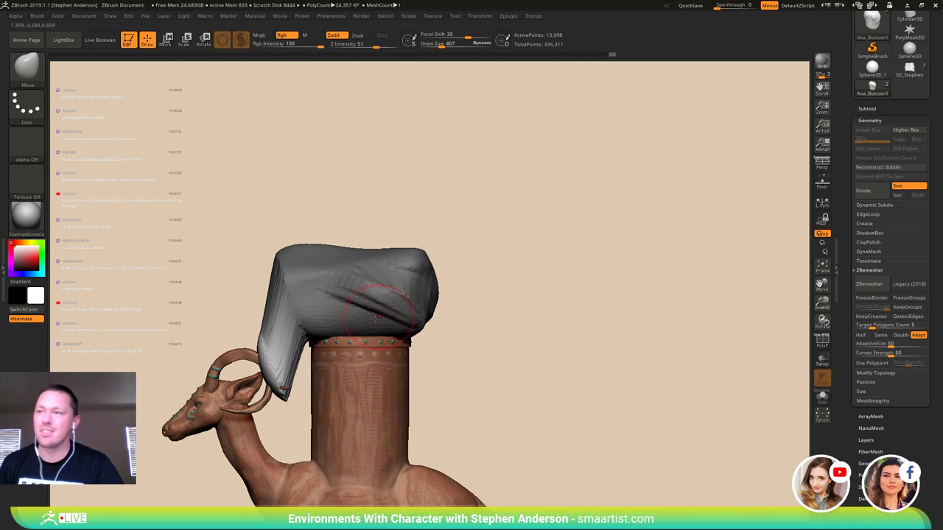
{"action": "left_click", "coordinate": [364, 209], "text": "ctrl"}
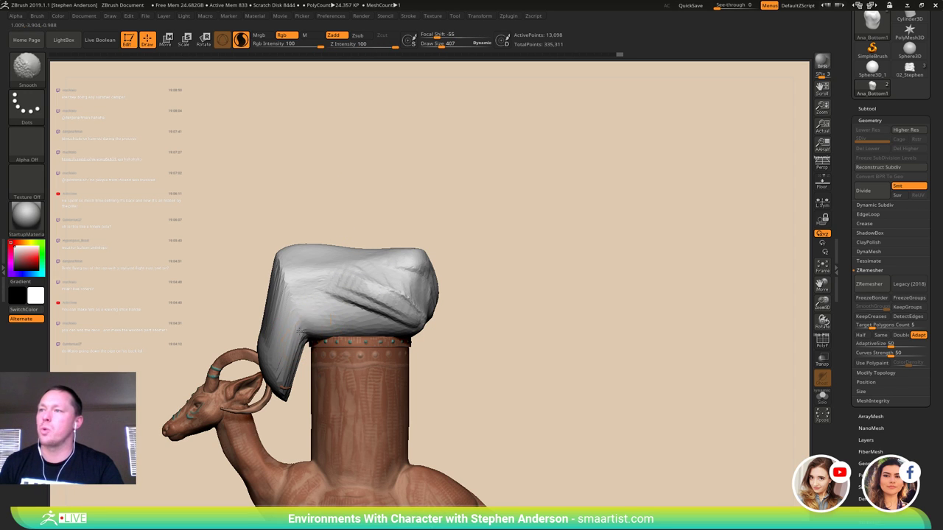
- Smooth the stretched surface of the block's downward front extension
{"action": "right_click_drag", "start_coordinate": [283, 283], "coordinate": [301, 302]}
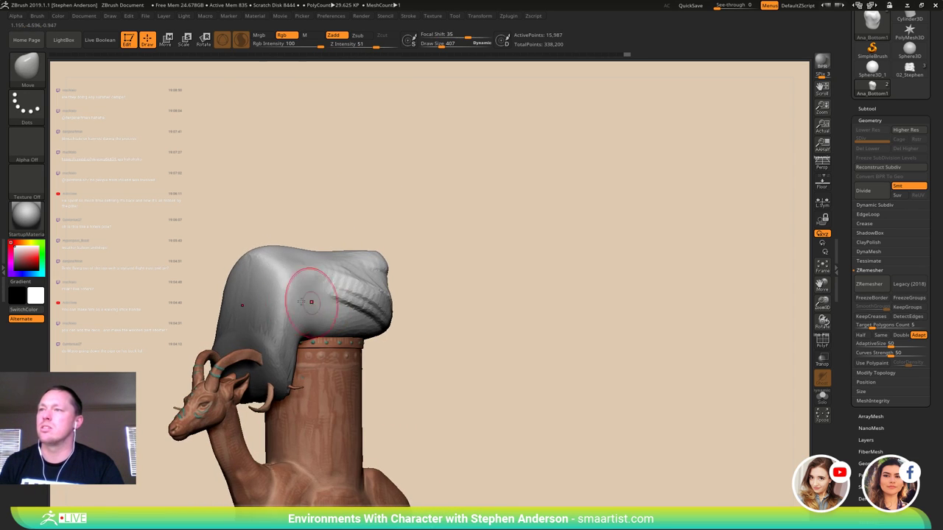
{"action": "left_click_drag", "start_coordinate": [267, 294], "coordinate": [269, 295]}
{"action": "mouse_move", "coordinate": [269, 295]}
{"action": "right_mouse_down"}
{"action": "mouse_move", "coordinate": [260, 309]}
{"action": "mouse_move", "coordinate": [292, 319]}
{"action": "right_mouse_up"}
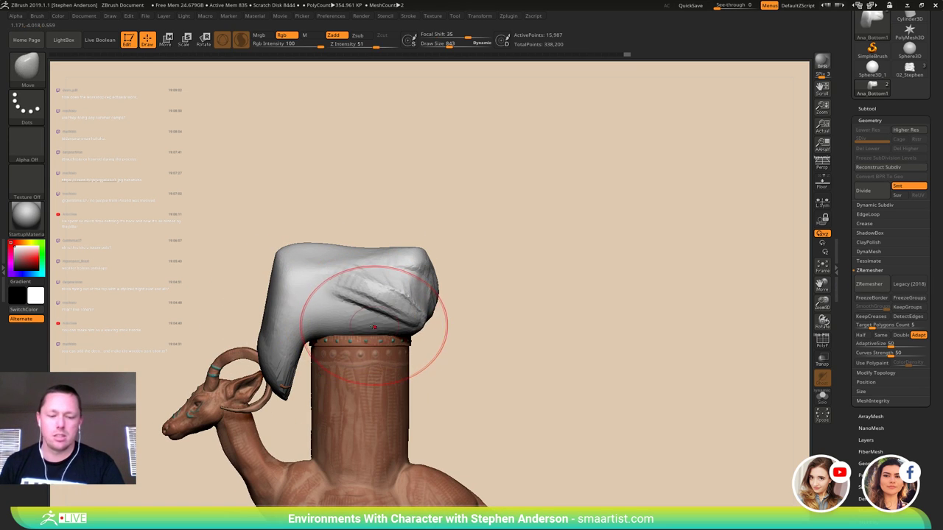
- Adjust the side contour of the block's wide end with the Move brush at draw size 843
{"action": "key", "text": "w"}
{"action": "right_click_drag", "start_coordinate": [424, 352], "coordinate": [435, 386]}
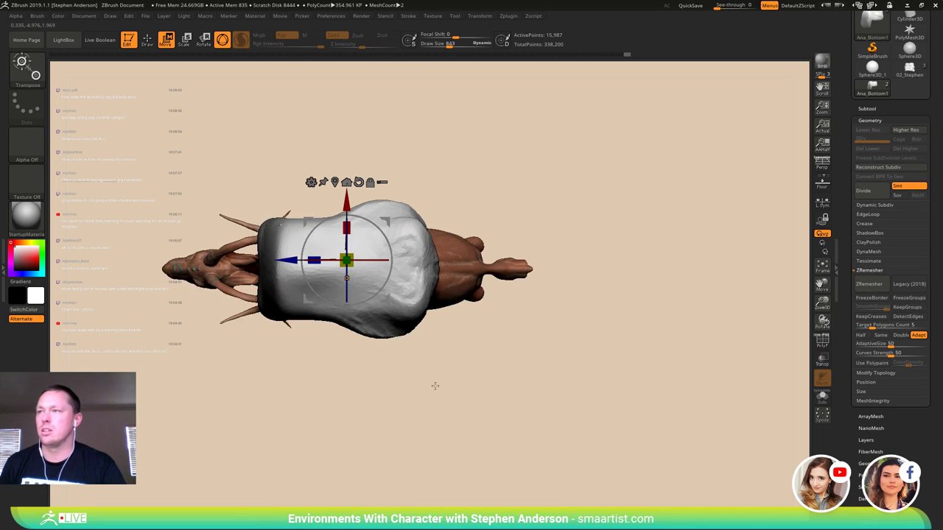
{"action": "right_click_drag", "start_coordinate": [406, 280], "coordinate": [442, 343]}
{"action": "key", "text": "b"}
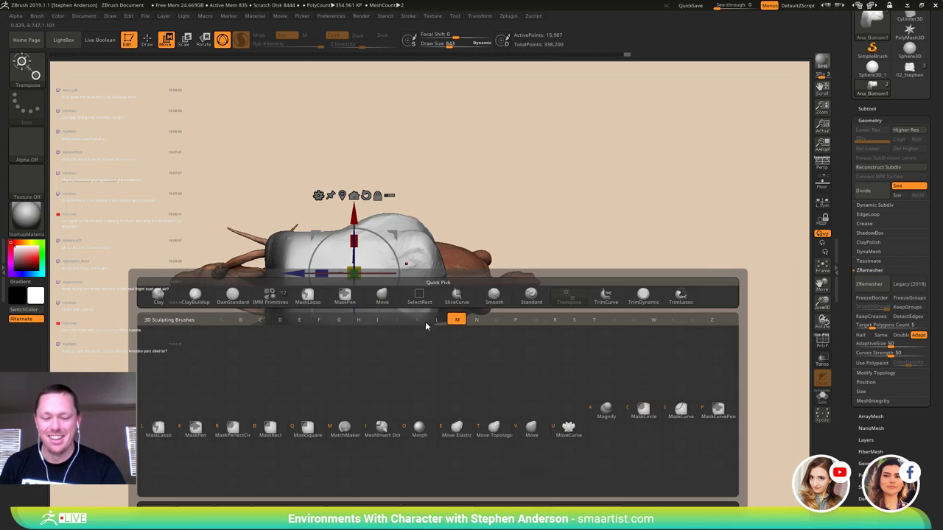
{"action": "key", "text": "m"}
{"action": "key", "text": "v"}
{"action": "left_click_drag", "start_coordinate": [389, 350], "coordinate": [395, 327]}
{"action": "right_click_drag", "start_coordinate": [401, 390], "coordinate": [389, 312]}
{"action": "mouse_move", "coordinate": [269, 352]}
{"action": "right_mouse_down"}
{"action": "mouse_move", "coordinate": [296, 356]}
{"action": "mouse_move", "coordinate": [277, 359]}
{"action": "mouse_move", "coordinate": [361, 286]}
{"action": "right_mouse_up"}
{"action": "right_click_drag", "start_coordinate": [465, 193], "coordinate": [423, 250], "text": "ctrl"}
{"action": "mouse_move", "coordinate": [404, 299]}
{"action": "right_mouse_down"}
{"action": "mouse_move", "coordinate": [428, 331]}
{"action": "mouse_move", "coordinate": [427, 341]}
{"action": "mouse_move", "coordinate": [401, 329]}
{"action": "mouse_move", "coordinate": [401, 382]}
{"action": "right_mouse_up"}
{"action": "right_click_drag", "start_coordinate": [373, 351], "coordinate": [344, 303], "text": "alt"}
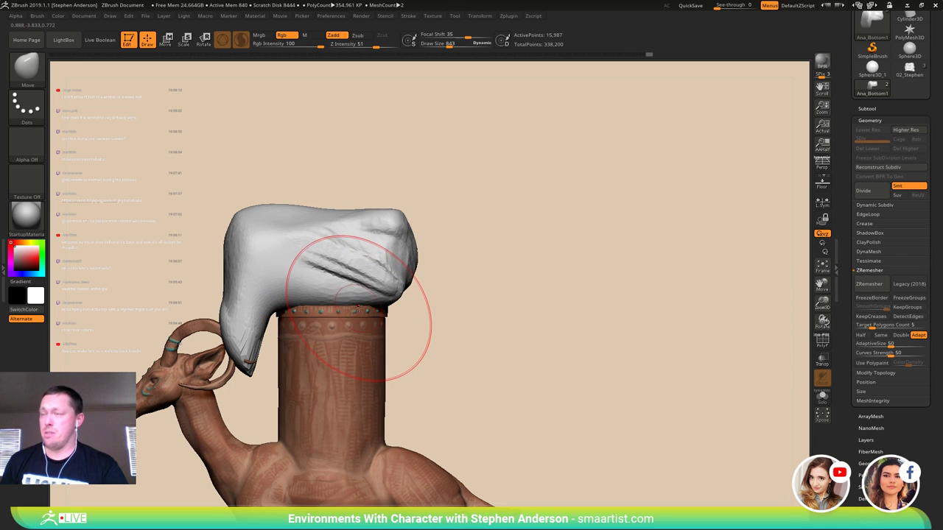
{"action": "mouse_move", "coordinate": [386, 308]}
{"action": "right_mouse_down", "text": "alt"}
{"action": "mouse_move", "coordinate": [398, 339]}
{"action": "mouse_move", "coordinate": [349, 331]}
{"action": "right_mouse_up", "text": "alt"}
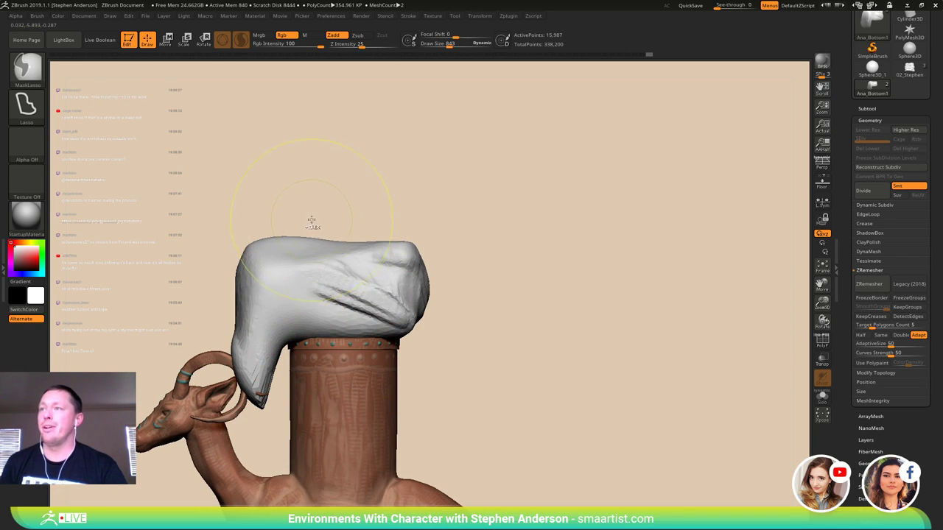
- Mask the block's rear half with a soft edge and swing the unmasked front part up into a raised neck and head
{"action": "mouse_move", "coordinate": [312, 221]}
{"action": "left_mouse_down", "text": "ctrl"}
{"action": "mouse_move", "coordinate": [514, 360]}
{"action": "mouse_move", "coordinate": [284, 398]}
{"action": "mouse_move", "coordinate": [299, 382]}
{"action": "left_mouse_up", "text": "ctrl"}
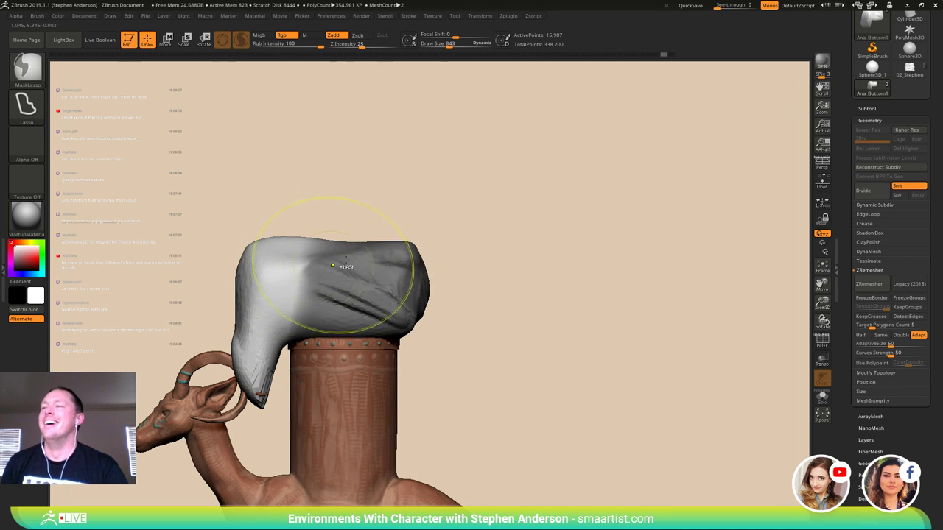
{"action": "key", "text": "ctrl+i"}
{"action": "left_click", "coordinate": [408, 216], "text": "ctrl"}
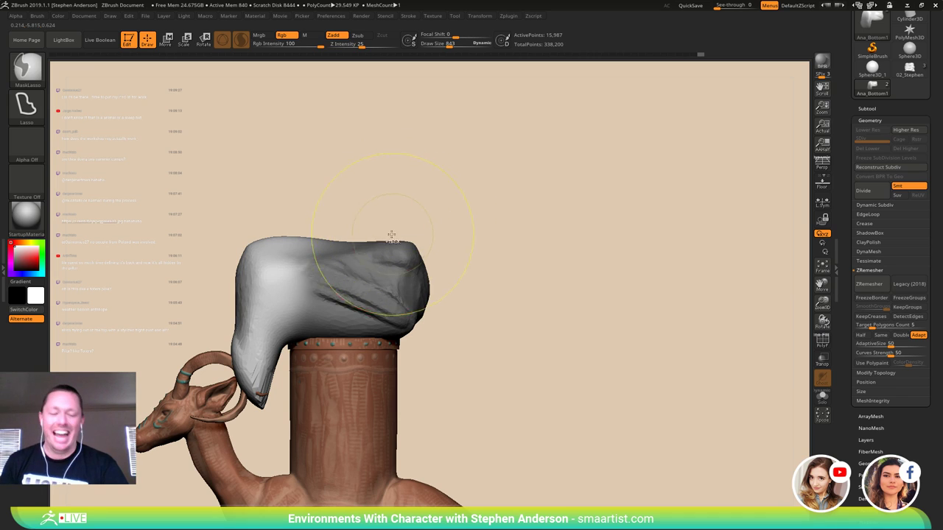
{"action": "key", "text": "w"}
{"action": "mouse_move", "coordinate": [367, 309]}
{"action": "left_mouse_down"}
{"action": "mouse_move", "coordinate": [372, 266]}
{"action": "mouse_move", "coordinate": [399, 234]}
{"action": "mouse_move", "coordinate": [388, 228]}
{"action": "mouse_move", "coordinate": [403, 253]}
{"action": "mouse_move", "coordinate": [320, 228]}
{"action": "mouse_move", "coordinate": [335, 226]}
{"action": "left_mouse_up"}
- Switch to the Move brush and clear the mask from the block's rear half
{"action": "key", "text": "b"}
{"action": "key", "text": "m"}
{"action": "key", "text": "v"}
{"action": "mouse_move", "coordinate": [486, 243]}
{"action": "left_mouse_down"}
{"action": "mouse_move", "coordinate": [387, 246]}
{"action": "mouse_move", "coordinate": [339, 230]}
{"action": "left_mouse_up"}
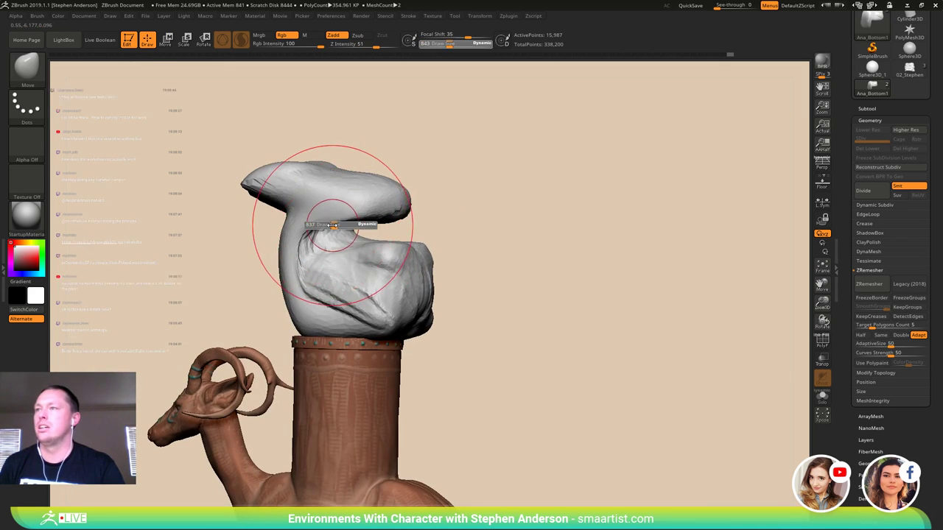
- Set the draw size to 548 and smooth the gap between the raised head and the rear bulge
{"action": "left_click_drag", "start_coordinate": [222, 237], "coordinate": [202, 239]}
{"action": "key", "text": "shift"}
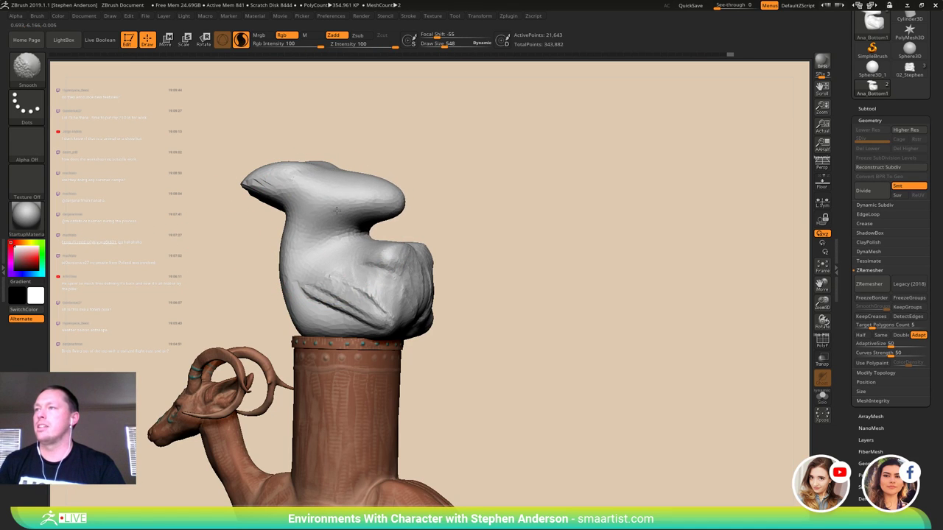
{"action": "left_click_drag", "start_coordinate": [337, 212], "coordinate": [340, 210], "text": "shift"}
{"action": "right_click_drag", "start_coordinate": [341, 210], "coordinate": [382, 193]}
{"action": "left_click_drag", "start_coordinate": [316, 194], "coordinate": [310, 190], "text": "shift"}
{"action": "right_click_drag", "start_coordinate": [310, 190], "coordinate": [337, 164]}
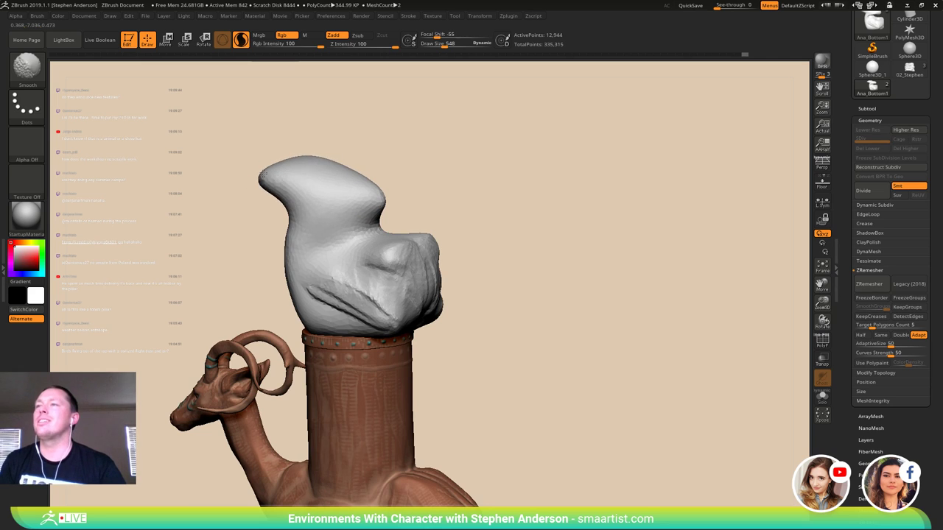
- Smooth the pointed tip of the head and the creased front of the neck
{"action": "left_click_drag", "start_coordinate": [264, 175], "coordinate": [266, 177], "text": "shift"}
{"action": "right_click_drag", "start_coordinate": [267, 177], "coordinate": [368, 213]}
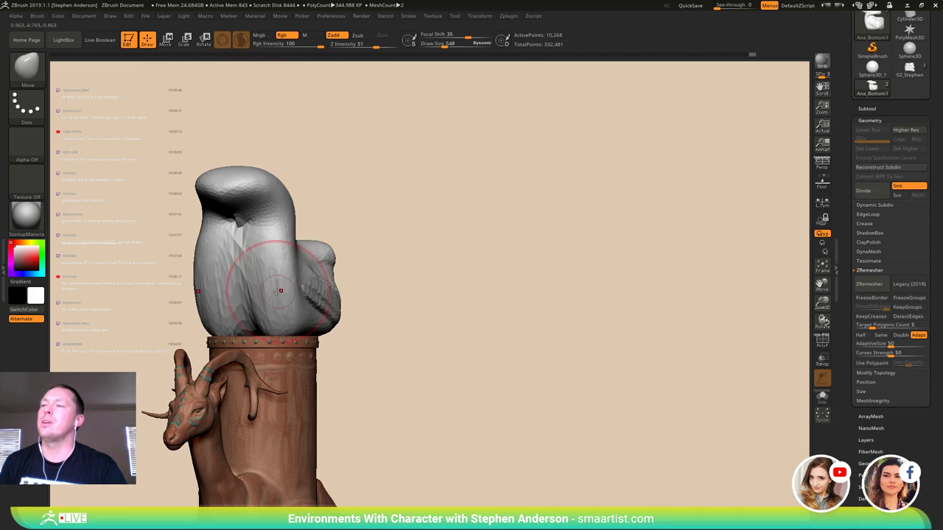
{"action": "mouse_move", "coordinate": [266, 287]}
{"action": "left_mouse_down", "text": "shift"}
{"action": "mouse_move", "coordinate": [254, 298]}
{"action": "mouse_move", "coordinate": [272, 295]}
{"action": "left_mouse_up", "text": "shift"}
{"action": "right_click_drag", "start_coordinate": [272, 295], "coordinate": [221, 232]}
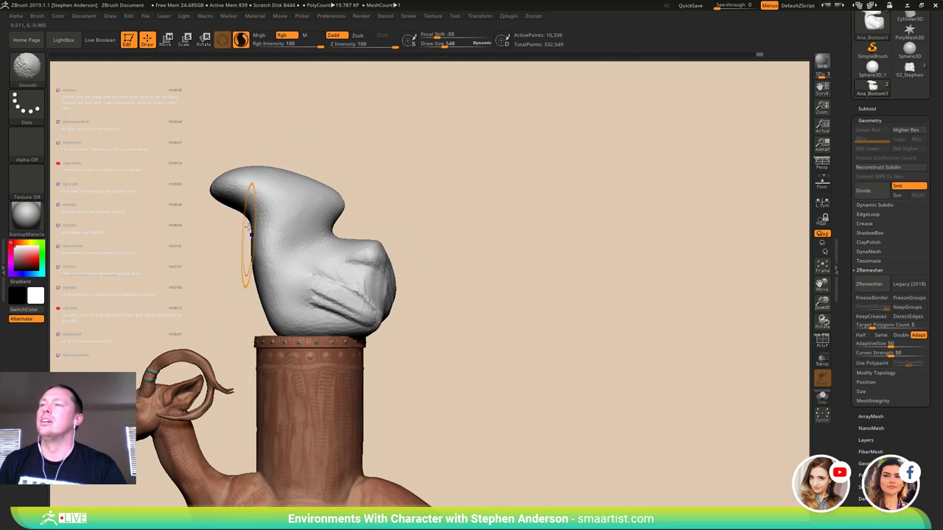
- Enlarge the Move brush to draw size 938 and pull the head and neck upward into a taller form
{"action": "left_click_drag", "start_coordinate": [294, 181], "coordinate": [298, 181]}
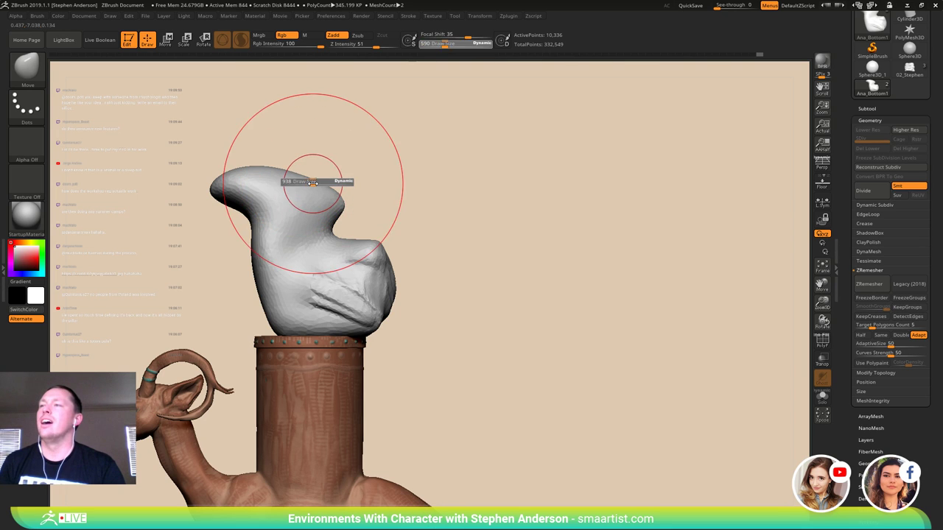
{"action": "mouse_move", "coordinate": [245, 177]}
{"action": "left_mouse_down"}
{"action": "mouse_move", "coordinate": [277, 160]}
{"action": "mouse_move", "coordinate": [317, 191]}
{"action": "mouse_move", "coordinate": [330, 120]}
{"action": "left_mouse_up"}
{"action": "right_click_drag", "start_coordinate": [191, 159], "coordinate": [252, 175]}
{"action": "left_click_drag", "start_coordinate": [251, 178], "coordinate": [270, 133]}
{"action": "right_click_drag", "start_coordinate": [270, 133], "coordinate": [248, 160]}
{"action": "left_click_drag", "start_coordinate": [311, 141], "coordinate": [285, 78]}
{"action": "right_click_drag", "start_coordinate": [311, 181], "coordinate": [330, 279], "text": "alt"}
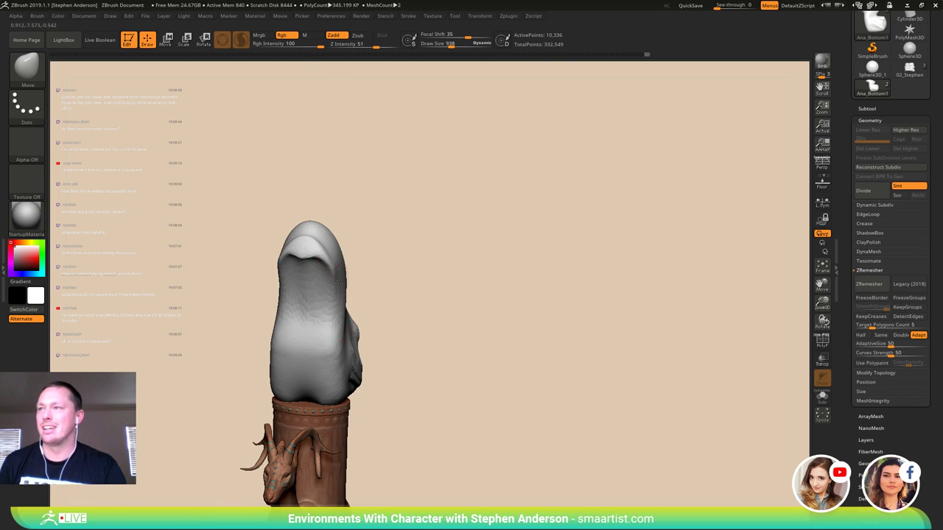
- Reduce the Move brush to draw size 540 and reshape the side of the head
{"action": "right_click_drag", "start_coordinate": [330, 314], "coordinate": [296, 274]}
{"action": "key", "text": "s"}
{"action": "left_click_drag", "start_coordinate": [301, 247], "coordinate": [321, 255]}
{"action": "right_click_drag", "start_coordinate": [358, 245], "coordinate": [327, 256]}
- Smooth the lower body of the upright form and adjust its edge where it meets the column
{"action": "mouse_move", "coordinate": [381, 359]}
{"action": "right_mouse_down"}
{"action": "mouse_move", "coordinate": [405, 374]}
{"action": "mouse_move", "coordinate": [316, 349]}
{"action": "right_mouse_up"}
{"action": "mouse_move", "coordinate": [385, 352]}
{"action": "left_mouse_down", "text": "shift"}
{"action": "mouse_move", "coordinate": [377, 337]}
{"action": "mouse_move", "coordinate": [397, 361]}
{"action": "left_mouse_up", "text": "shift"}
{"action": "mouse_move", "coordinate": [397, 360]}
{"action": "right_mouse_down"}
{"action": "mouse_move", "coordinate": [386, 362]}
{"action": "mouse_move", "coordinate": [442, 367]}
{"action": "mouse_move", "coordinate": [368, 317]}
{"action": "mouse_move", "coordinate": [366, 294]}
{"action": "right_mouse_up"}
{"action": "right_click_drag", "start_coordinate": [366, 295], "coordinate": [357, 361]}
{"action": "left_click_drag", "start_coordinate": [357, 361], "coordinate": [372, 334]}
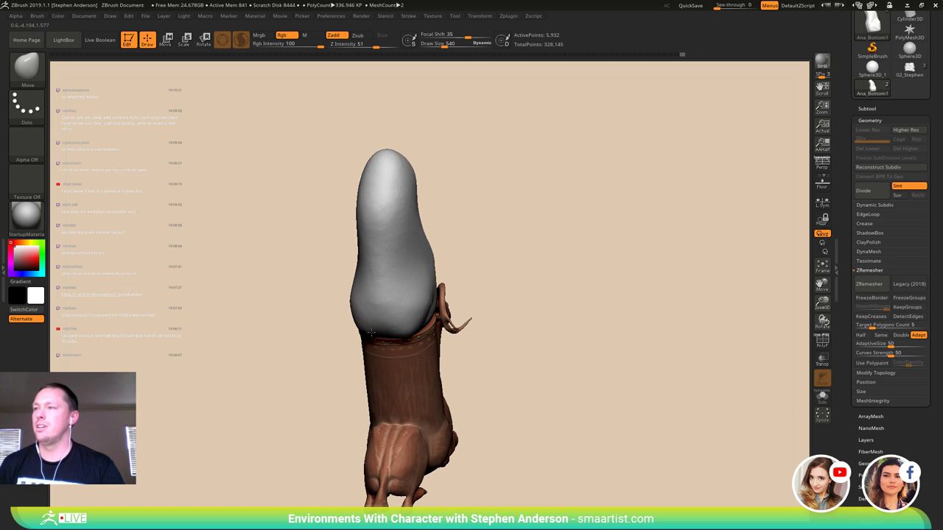
{"action": "mouse_move", "coordinate": [364, 313]}
{"action": "right_mouse_down"}
{"action": "mouse_move", "coordinate": [431, 306]}
{"action": "mouse_move", "coordinate": [411, 353]}
{"action": "mouse_move", "coordinate": [320, 363]}
{"action": "right_mouse_up"}
- Build up haunch volumes on the lower sides of the grey form with the ClayBuildup brush
{"action": "key", "text": "b"}
{"action": "key", "text": "c"}
{"action": "key", "text": "b"}
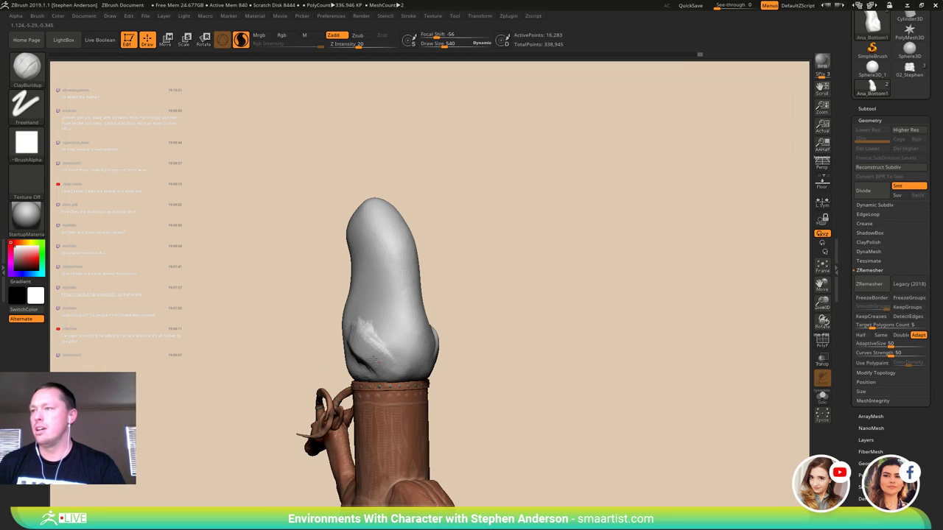
{"action": "right_click_drag", "start_coordinate": [375, 358], "coordinate": [396, 325]}
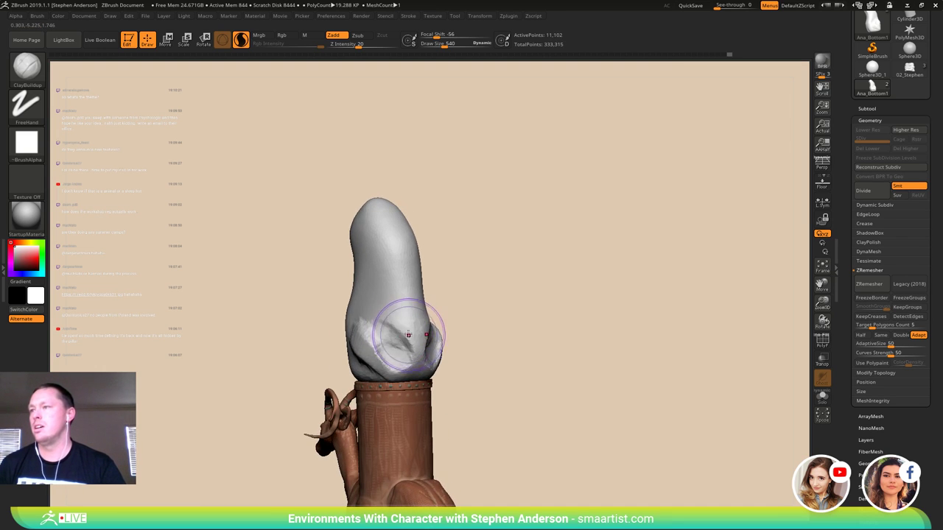
{"action": "left_click_drag", "start_coordinate": [408, 335], "coordinate": [408, 339]}
{"action": "right_click_drag", "start_coordinate": [409, 341], "coordinate": [416, 355]}
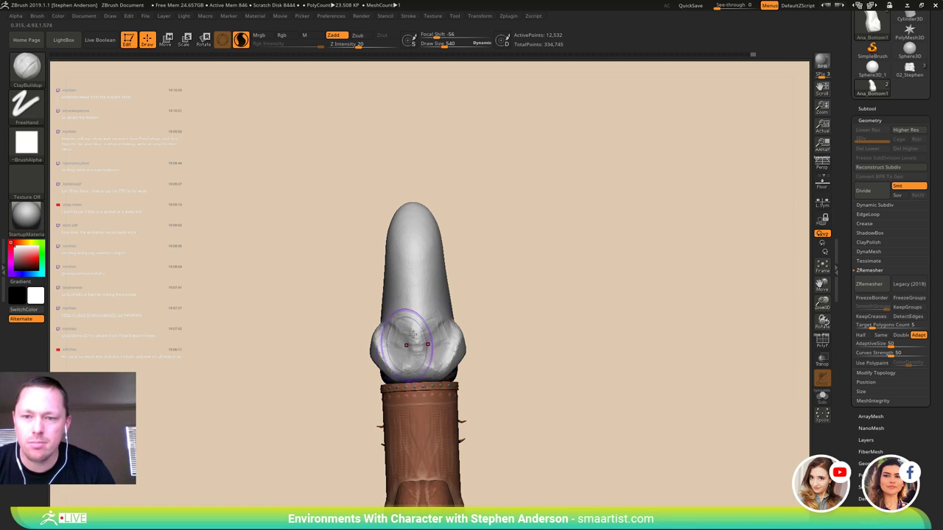
- Thicken and round the haunches with more clay strokes, filling the hollows around their edges
{"action": "right_click_drag", "start_coordinate": [413, 335], "coordinate": [433, 307]}
{"action": "right_click_drag", "start_coordinate": [433, 308], "coordinate": [417, 333], "text": "ctrl"}
{"action": "right_click_drag", "start_coordinate": [417, 333], "coordinate": [427, 330]}
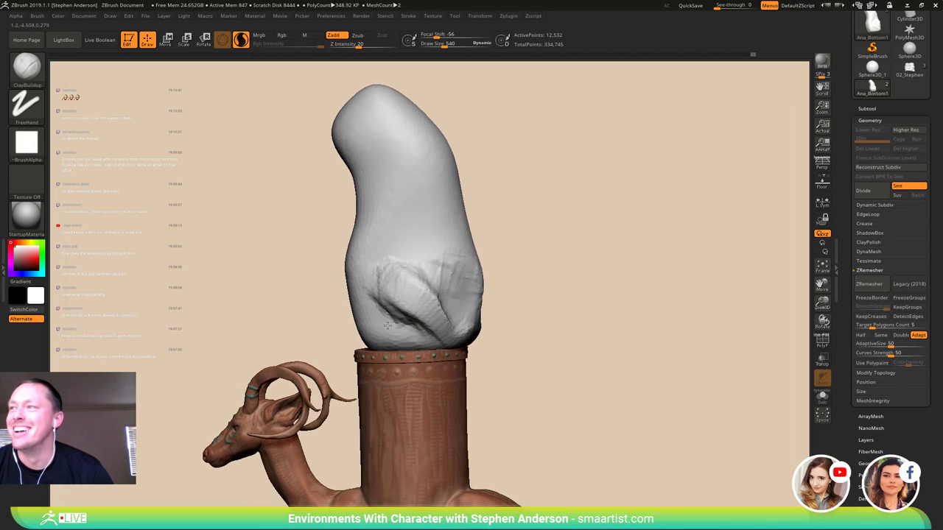
{"action": "left_click_drag", "start_coordinate": [432, 332], "coordinate": [417, 321]}
{"action": "mouse_move", "coordinate": [417, 321]}
{"action": "right_mouse_down"}
{"action": "mouse_move", "coordinate": [432, 317]}
{"action": "mouse_move", "coordinate": [413, 305]}
{"action": "mouse_move", "coordinate": [425, 320]}
{"action": "mouse_move", "coordinate": [415, 322]}
{"action": "mouse_move", "coordinate": [457, 303]}
{"action": "mouse_move", "coordinate": [366, 322]}
{"action": "mouse_move", "coordinate": [376, 312]}
{"action": "right_mouse_up"}
{"action": "left_click_drag", "start_coordinate": [376, 312], "coordinate": [371, 317]}
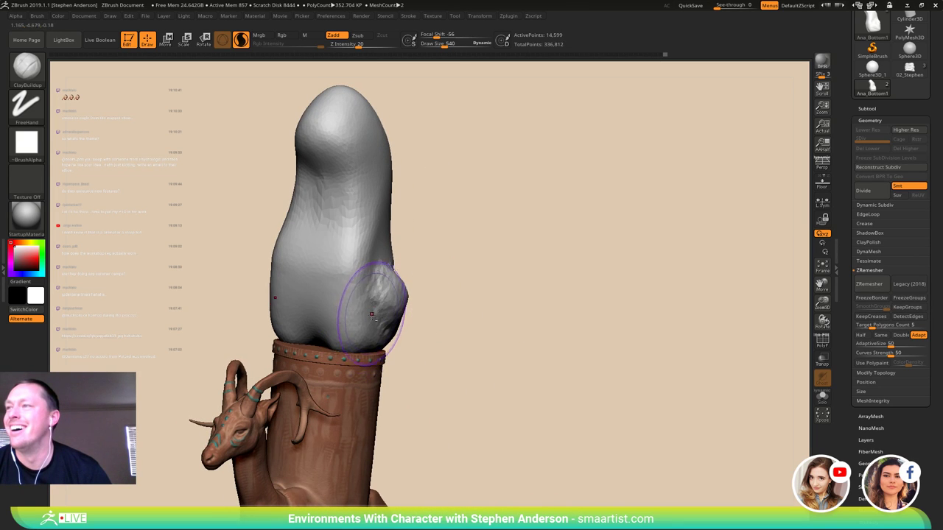
{"action": "right_click_drag", "start_coordinate": [372, 315], "coordinate": [332, 291]}
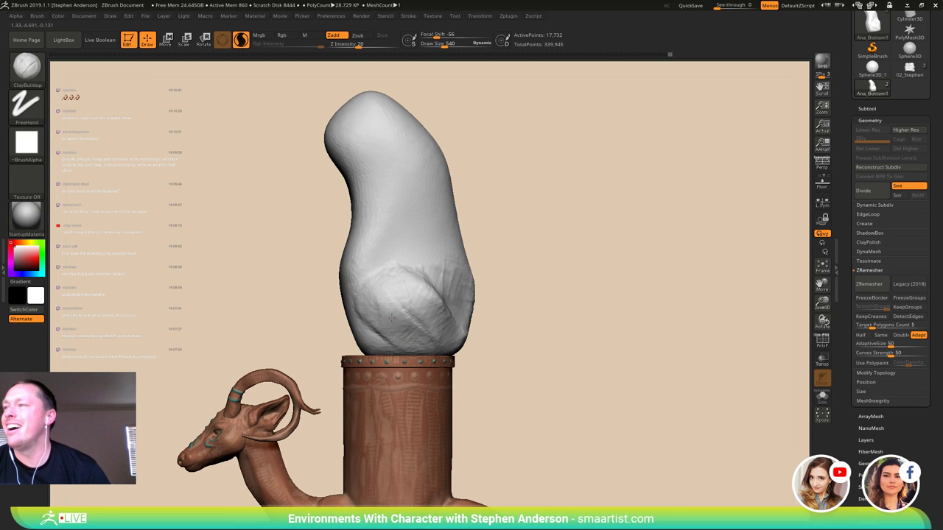
- Add clay across the front of the lower body between the haunches to shape the belly
{"action": "right_click_drag", "start_coordinate": [398, 332], "coordinate": [345, 326]}
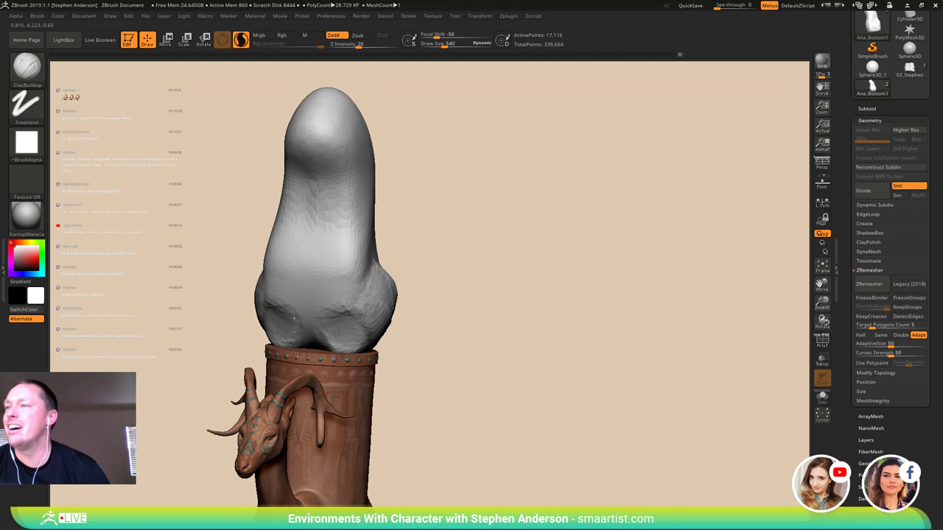
{"action": "left_click_drag", "start_coordinate": [345, 306], "coordinate": [339, 311]}
{"action": "mouse_move", "coordinate": [314, 312]}
{"action": "right_mouse_down"}
{"action": "mouse_move", "coordinate": [348, 312]}
{"action": "mouse_move", "coordinate": [309, 309]}
{"action": "mouse_move", "coordinate": [320, 308]}
{"action": "right_mouse_up"}
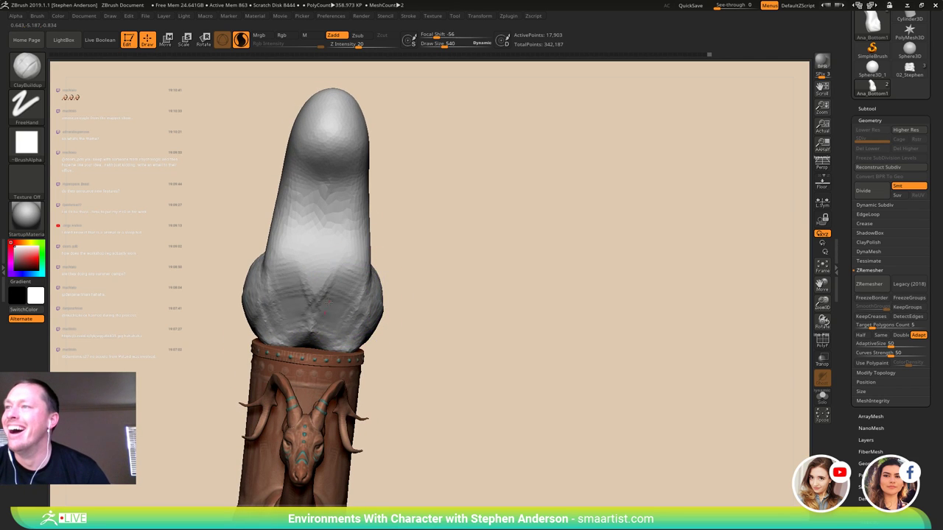
{"action": "left_click_drag", "start_coordinate": [316, 335], "coordinate": [313, 328]}
{"action": "mouse_move", "coordinate": [313, 329]}
{"action": "right_mouse_down"}
{"action": "mouse_move", "coordinate": [320, 300]}
{"action": "mouse_move", "coordinate": [301, 298]}
{"action": "right_mouse_up"}
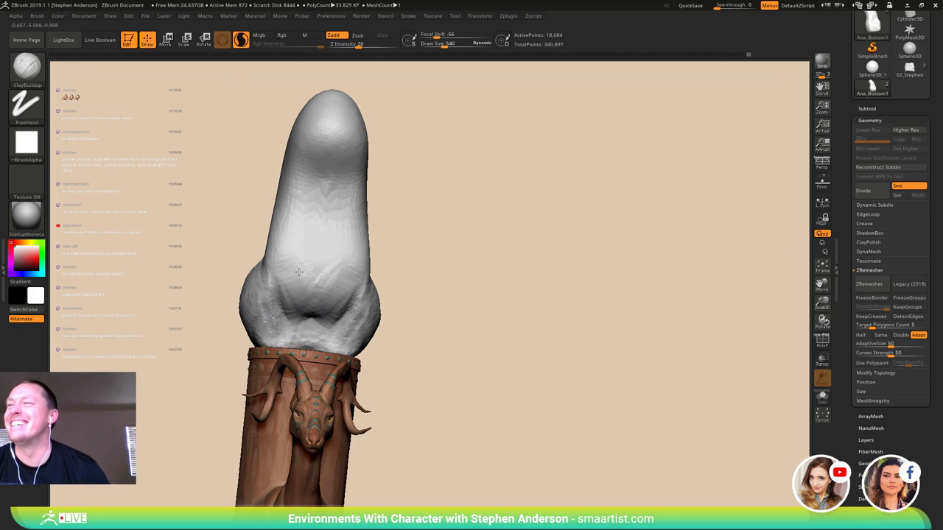
- Add ClayBuildup strokes along the side of the torso above the haunch
{"action": "right_click_drag", "start_coordinate": [308, 269], "coordinate": [343, 268]}
{"action": "mouse_move", "coordinate": [261, 255]}
{"action": "left_mouse_down"}
{"action": "mouse_move", "coordinate": [258, 235]}
{"action": "mouse_move", "coordinate": [295, 257]}
{"action": "mouse_move", "coordinate": [247, 226]}
{"action": "mouse_move", "coordinate": [288, 237]}
{"action": "left_mouse_up"}
{"action": "mouse_move", "coordinate": [288, 238]}
{"action": "right_mouse_down"}
{"action": "mouse_move", "coordinate": [258, 211]}
{"action": "mouse_move", "coordinate": [303, 243]}
{"action": "right_mouse_up"}
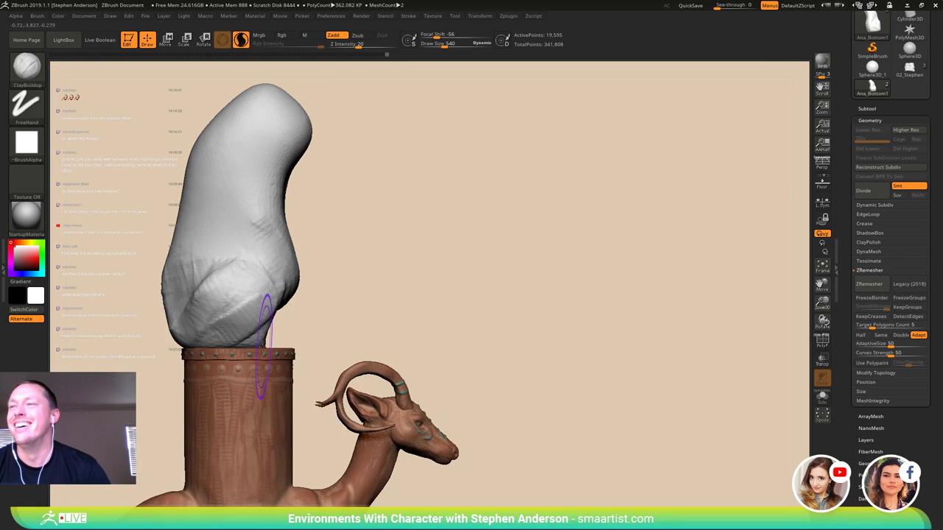
{"action": "right_click_drag", "start_coordinate": [264, 350], "coordinate": [227, 349]}
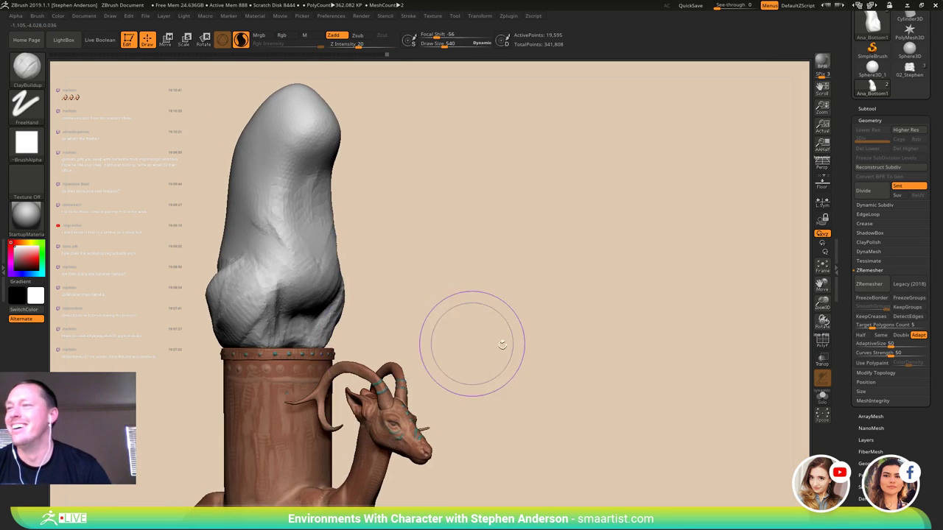
- Isolate the grey form, lasso-mask two symmetrical foot areas on its underside and invert the mask
{"action": "left_click", "coordinate": [822, 396]}
{"action": "right_click_drag", "start_coordinate": [383, 347], "coordinate": [360, 284]}
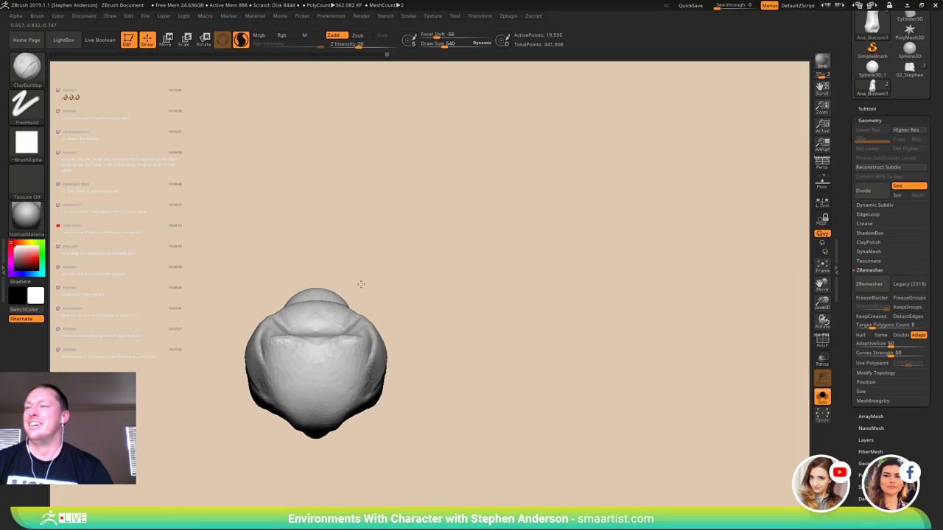
{"action": "key", "text": "ctrl"}
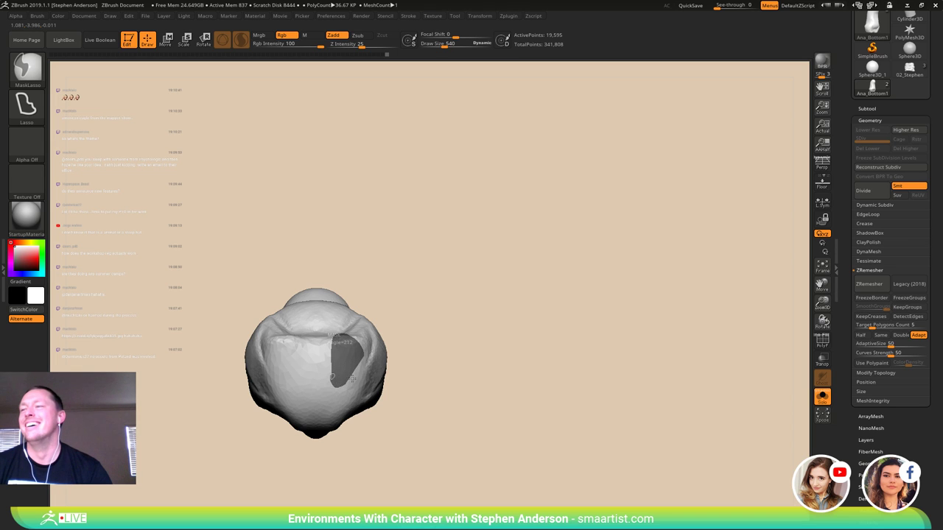
{"action": "left_click_drag", "start_coordinate": [352, 379], "coordinate": [333, 391], "text": "ctrl"}
{"action": "right_click_drag", "start_coordinate": [435, 322], "coordinate": [431, 384]}
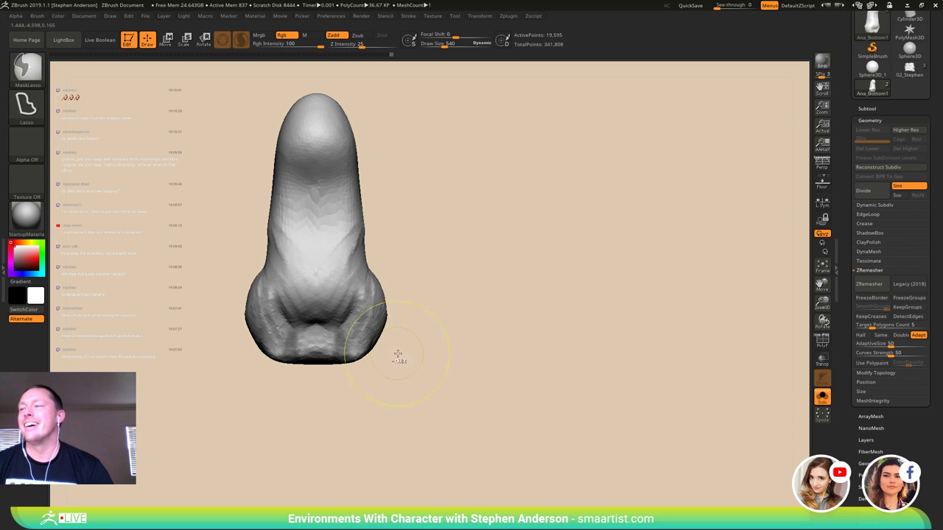
{"action": "mouse_move", "coordinate": [398, 354]}
{"action": "left_mouse_down", "text": "ctrl"}
{"action": "mouse_move", "coordinate": [192, 305]}
{"action": "mouse_move", "coordinate": [181, 354]}
{"action": "left_mouse_up", "text": "ctrl"}
{"action": "mouse_move", "coordinate": [281, 314]}
{"action": "right_mouse_down"}
{"action": "mouse_move", "coordinate": [332, 273]}
{"action": "mouse_move", "coordinate": [366, 275]}
{"action": "mouse_move", "coordinate": [353, 275]}
{"action": "right_mouse_up"}
{"action": "mouse_move", "coordinate": [354, 293]}
{"action": "left_mouse_down", "text": "ctrl"}
{"action": "mouse_move", "coordinate": [104, 210]}
{"action": "mouse_move", "coordinate": [241, 274]}
{"action": "left_mouse_up", "text": "ctrl"}
{"action": "mouse_move", "coordinate": [437, 288]}
{"action": "right_mouse_down"}
{"action": "mouse_move", "coordinate": [432, 206]}
{"action": "mouse_move", "coordinate": [410, 215]}
{"action": "mouse_move", "coordinate": [354, 312]}
{"action": "right_mouse_up"}
{"action": "left_click", "coordinate": [406, 236], "text": "ctrl"}
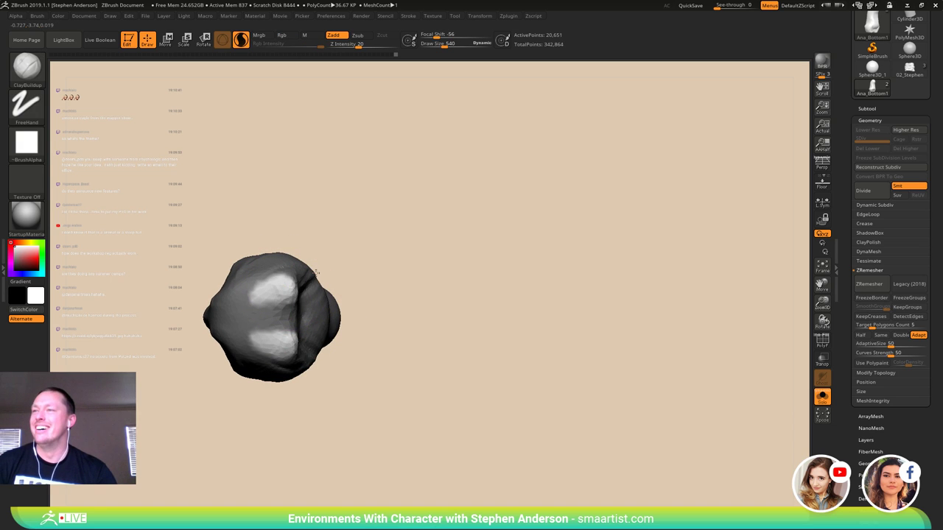
- Pull the two unmasked areas forward with the Move brush to form feet
{"action": "mouse_move", "coordinate": [352, 324]}
{"action": "left_mouse_down", "text": "ctrl+shift"}
{"action": "mouse_move", "coordinate": [301, 249]}
{"action": "mouse_move", "coordinate": [310, 237]}
{"action": "left_mouse_up", "text": "ctrl+shift"}
{"action": "key", "text": "b"}
{"action": "key", "text": "m"}
{"action": "key", "text": "v"}
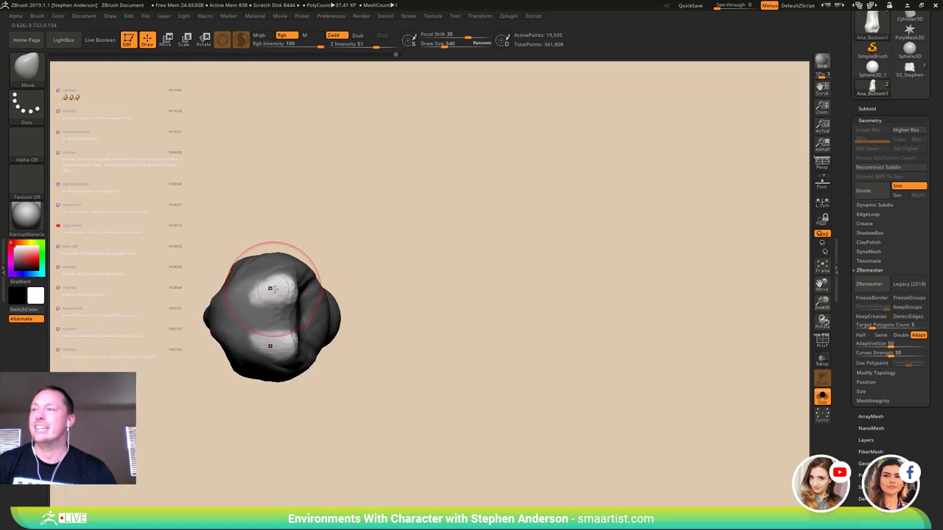
{"action": "left_click_drag", "start_coordinate": [275, 288], "coordinate": [380, 275]}
{"action": "right_click_drag", "start_coordinate": [366, 267], "coordinate": [374, 401]}
{"action": "mouse_move", "coordinate": [360, 326]}
{"action": "right_mouse_down"}
{"action": "mouse_move", "coordinate": [322, 319]}
{"action": "mouse_move", "coordinate": [288, 297]}
{"action": "mouse_move", "coordinate": [341, 208]}
{"action": "right_mouse_up"}
{"action": "mouse_move", "coordinate": [342, 221]}
{"action": "right_mouse_down"}
{"action": "mouse_move", "coordinate": [392, 250]}
{"action": "mouse_move", "coordinate": [449, 253]}
{"action": "mouse_move", "coordinate": [417, 259]}
{"action": "right_mouse_up"}
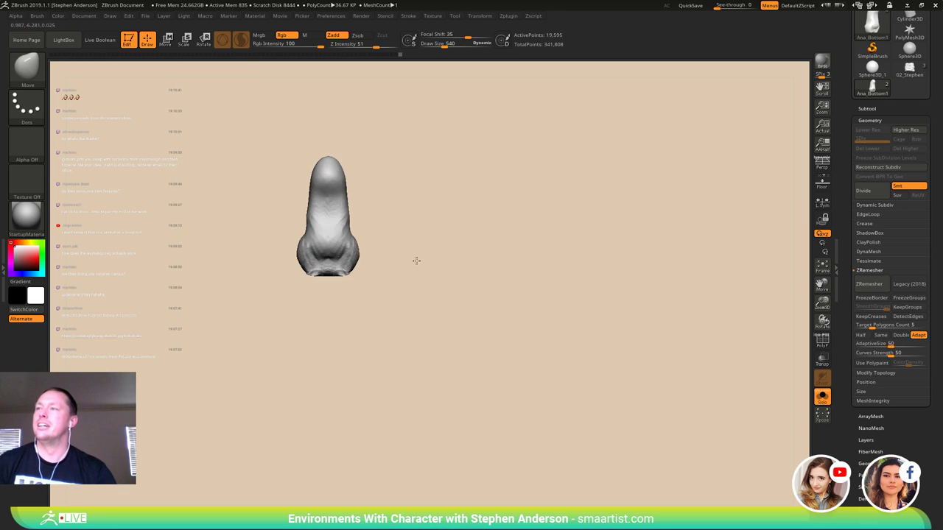
- Show the column again and smooth the two pulled-out feet
{"action": "left_click", "coordinate": [824, 403]}
{"action": "right_click_drag", "start_coordinate": [533, 277], "coordinate": [366, 222]}
{"action": "right_click_drag", "start_coordinate": [366, 223], "coordinate": [476, 383], "text": "alt"}
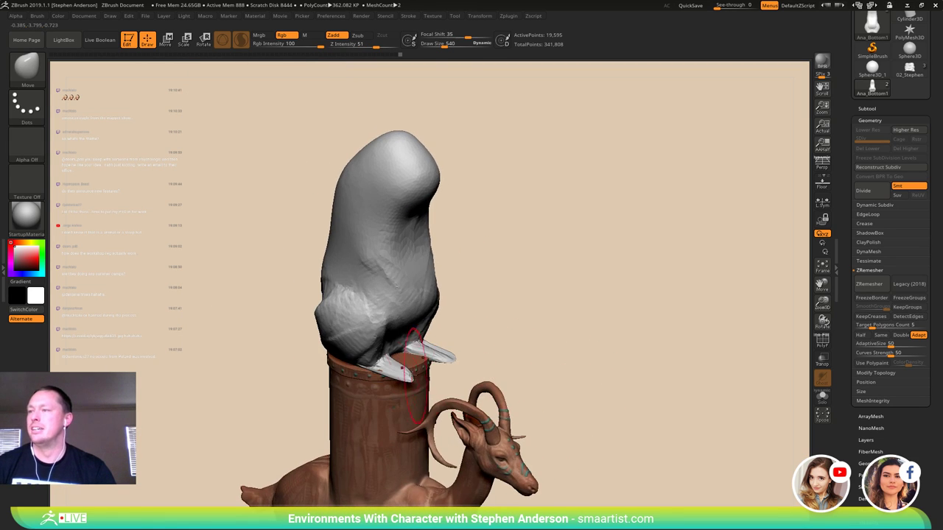
{"action": "key", "text": "shift"}
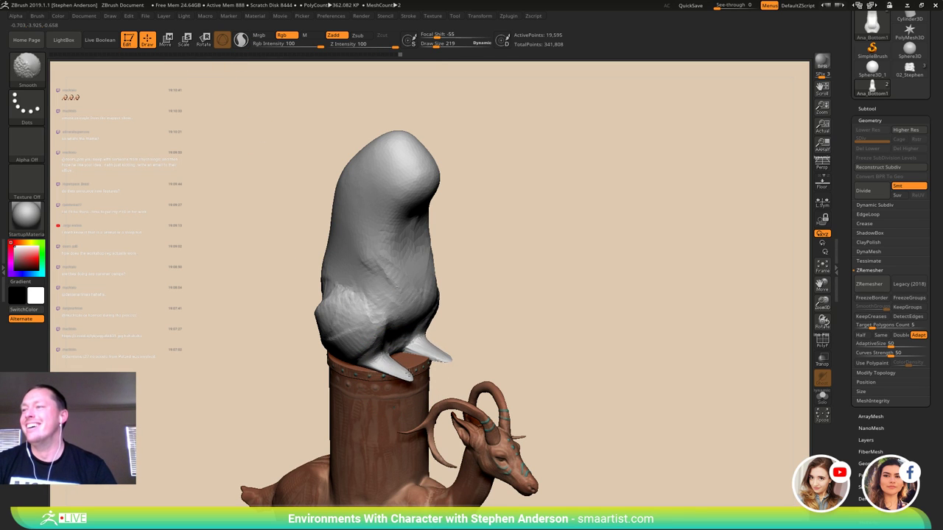
{"action": "right_click_drag", "start_coordinate": [396, 356], "coordinate": [377, 373]}
- Thicken the feet with the Inflat brush and smooth them with Sculptris Pro mode enabled
{"action": "key", "text": "b"}
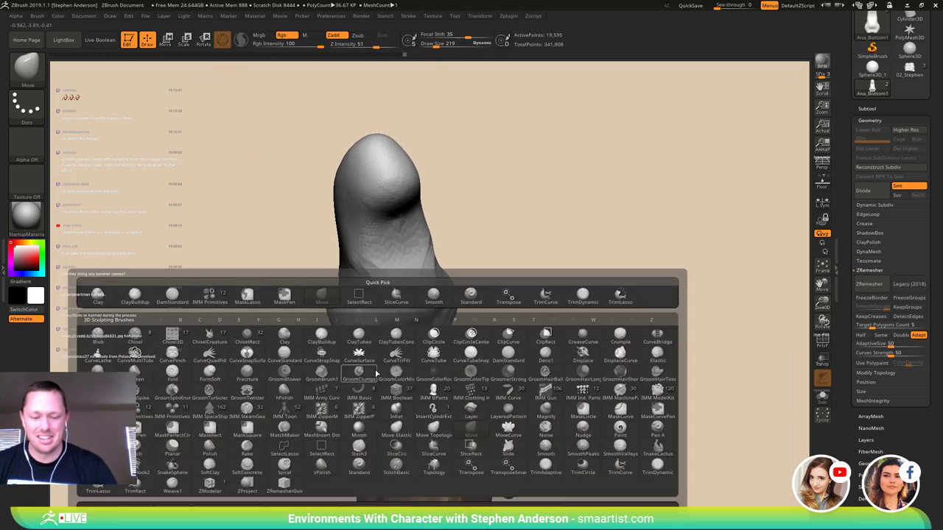
{"action": "key", "text": "i"}
{"action": "key", "text": "n"}
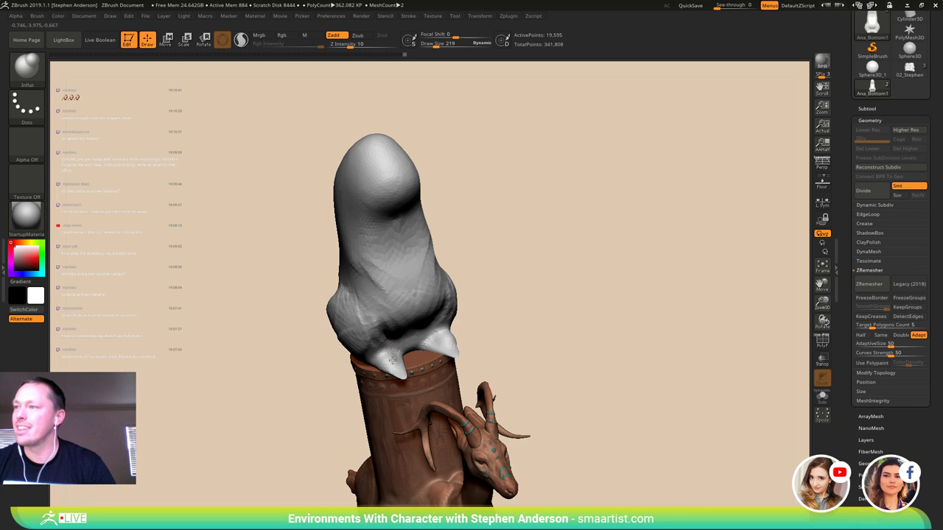
{"action": "left_click_drag", "start_coordinate": [387, 361], "coordinate": [392, 359]}
{"action": "right_click_drag", "start_coordinate": [392, 359], "coordinate": [374, 317]}
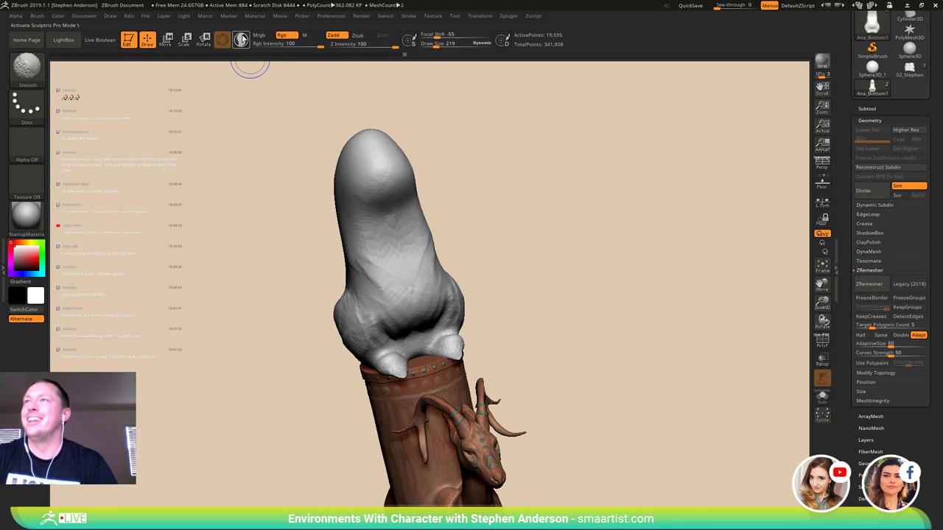
{"action": "left_click", "coordinate": [241, 40], "text": "shift"}
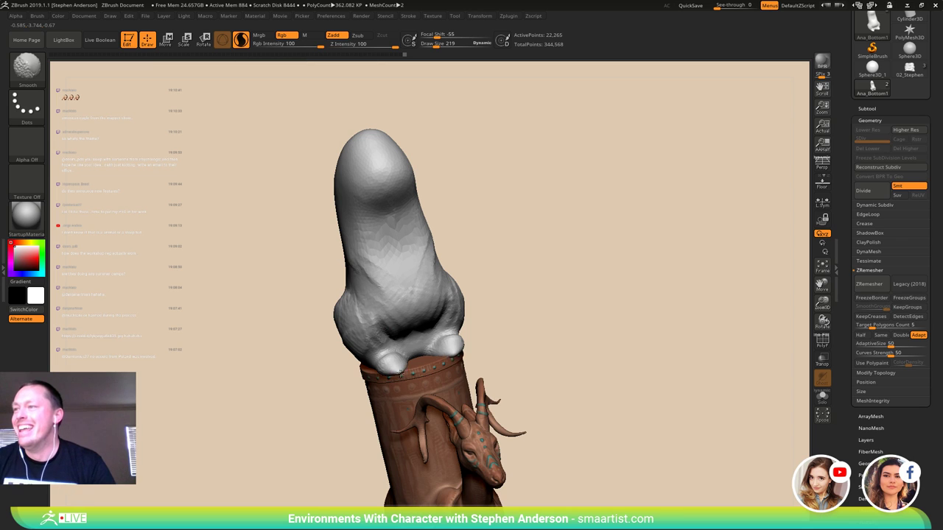
{"action": "mouse_move", "coordinate": [392, 363]}
{"action": "right_mouse_down"}
{"action": "mouse_move", "coordinate": [434, 341]}
{"action": "mouse_move", "coordinate": [389, 364]}
{"action": "mouse_move", "coordinate": [399, 401]}
{"action": "mouse_move", "coordinate": [401, 373]}
{"action": "mouse_move", "coordinate": [431, 354]}
{"action": "mouse_move", "coordinate": [455, 314]}
{"action": "mouse_move", "coordinate": [427, 326]}
{"action": "right_mouse_up"}
- Build up the feet and their joints to the body with ClayBuildup at draw size 153
{"action": "key", "text": "b"}
{"action": "key", "text": "c"}
{"action": "key", "text": "b"}
{"action": "key", "text": "s"}
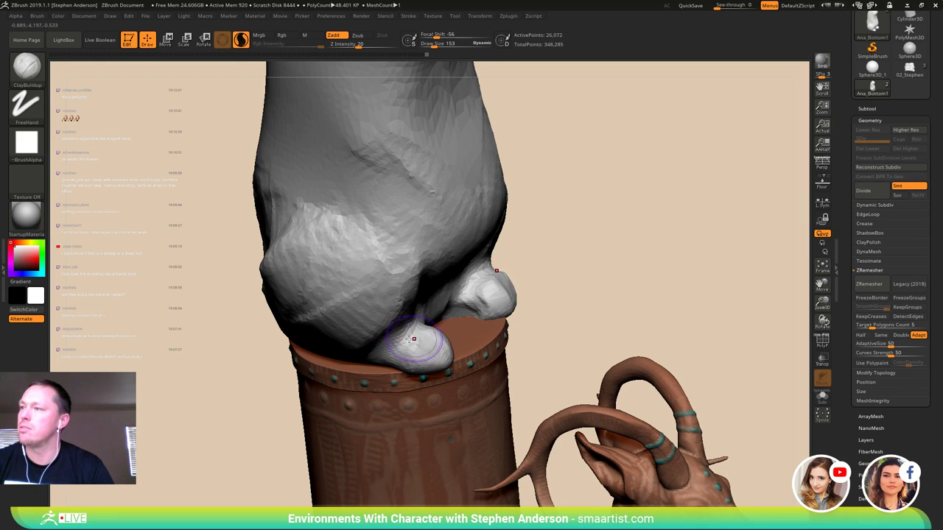
{"action": "mouse_move", "coordinate": [411, 340]}
{"action": "right_mouse_down"}
{"action": "mouse_move", "coordinate": [438, 334]}
{"action": "mouse_move", "coordinate": [455, 300]}
{"action": "mouse_move", "coordinate": [419, 346]}
{"action": "right_mouse_up"}
- Carve the crease between foot and haunch with DamStandard and smooth the area above the foot
{"action": "key", "text": "b"}
{"action": "key", "text": "d"}
{"action": "key", "text": "s"}
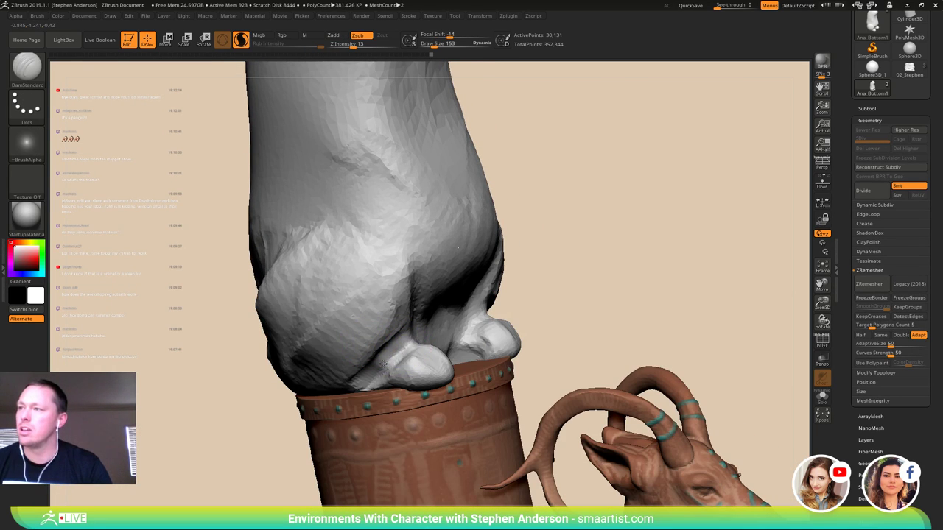
{"action": "left_click_drag", "start_coordinate": [377, 353], "coordinate": [372, 359], "text": "shift"}
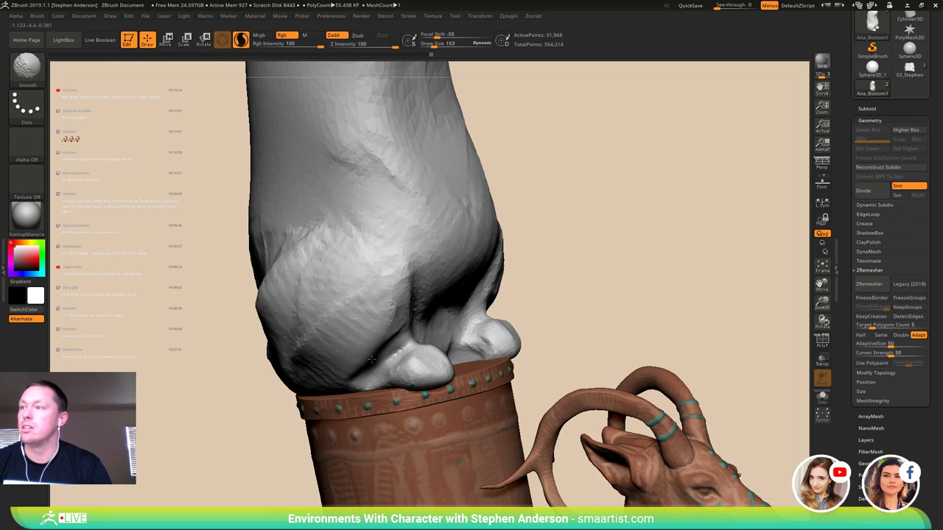
- Add ClayBuildup strokes where the haunches meet the feet and smooth the transition
{"action": "key", "text": "b"}
{"action": "key", "text": "c"}
{"action": "key", "text": "b"}
{"action": "mouse_move", "coordinate": [391, 353]}
{"action": "right_mouse_down"}
{"action": "mouse_move", "coordinate": [417, 328]}
{"action": "mouse_move", "coordinate": [398, 334]}
{"action": "right_mouse_up"}
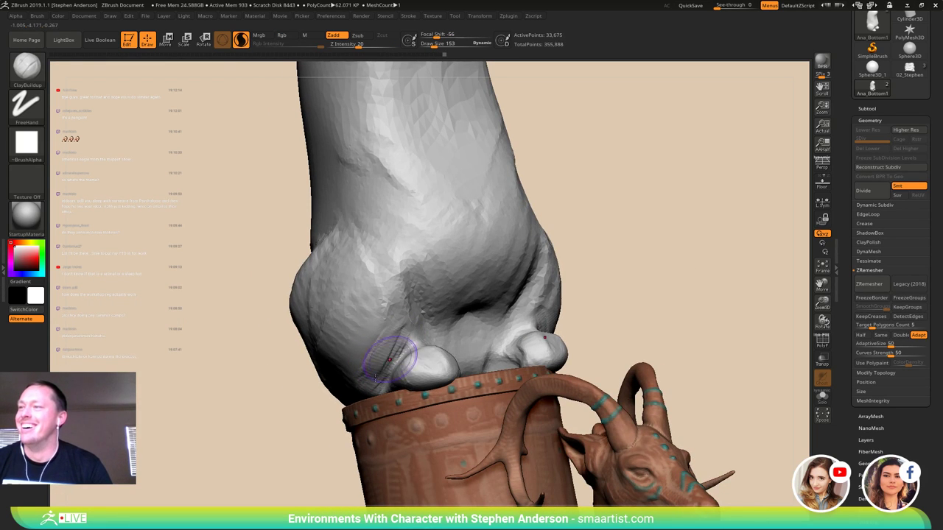
{"action": "left_click_drag", "start_coordinate": [403, 327], "coordinate": [399, 345]}
{"action": "mouse_move", "coordinate": [402, 343]}
{"action": "right_mouse_down"}
{"action": "mouse_move", "coordinate": [462, 359]}
{"action": "mouse_move", "coordinate": [414, 362]}
{"action": "mouse_move", "coordinate": [455, 353]}
{"action": "mouse_move", "coordinate": [413, 322]}
{"action": "right_mouse_up"}
{"action": "left_click_drag", "start_coordinate": [412, 322], "coordinate": [403, 341], "text": "shift"}
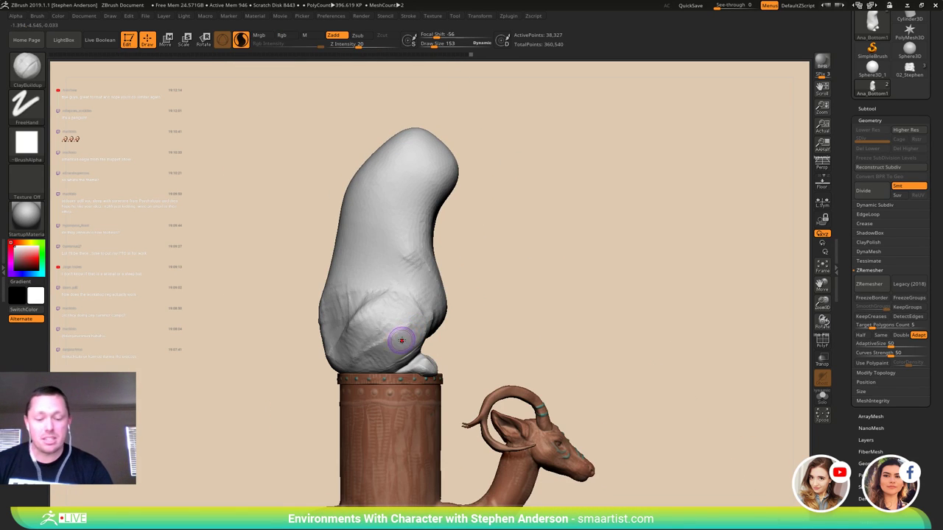
- Enlarge the Move brush to draw size 565 and reshape the belly and haunches
{"action": "key", "text": "b"}
{"action": "key", "text": "m"}
{"action": "key", "text": "v"}
{"action": "mouse_move", "coordinate": [411, 342]}
{"action": "right_mouse_down"}
{"action": "mouse_move", "coordinate": [430, 359]}
{"action": "mouse_move", "coordinate": [405, 310]}
{"action": "mouse_move", "coordinate": [395, 311]}
{"action": "mouse_move", "coordinate": [431, 319]}
{"action": "mouse_move", "coordinate": [432, 307]}
{"action": "mouse_move", "coordinate": [417, 305]}
{"action": "mouse_move", "coordinate": [442, 302]}
{"action": "right_mouse_up"}
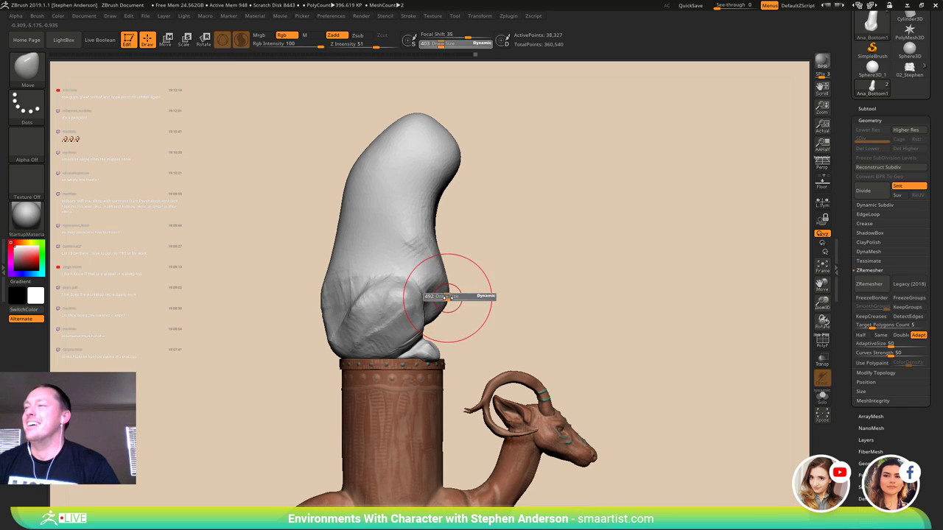
{"action": "left_click_drag", "start_coordinate": [447, 298], "coordinate": [450, 298]}
{"action": "right_click_drag", "start_coordinate": [426, 265], "coordinate": [352, 278]}
{"action": "right_click_drag", "start_coordinate": [453, 334], "coordinate": [498, 327]}
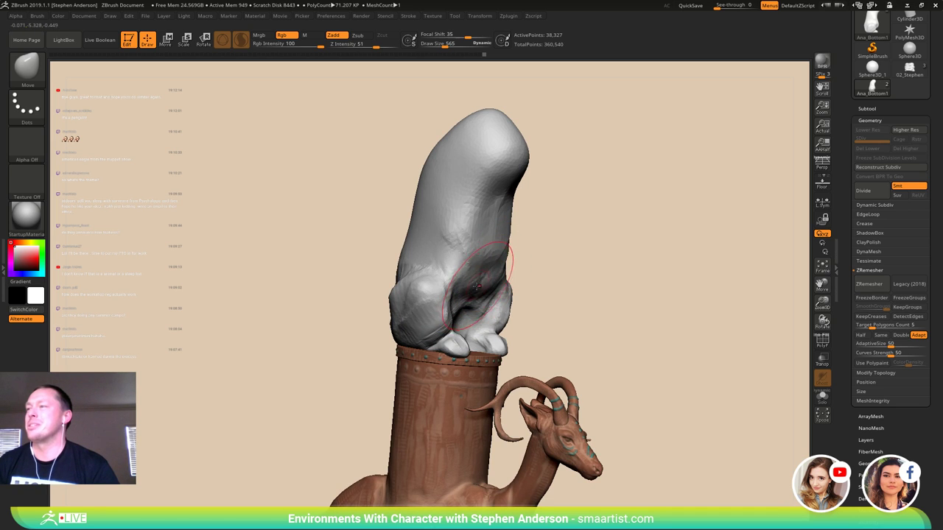
{"action": "right_click_drag", "start_coordinate": [477, 285], "coordinate": [439, 285]}
{"action": "left_click_drag", "start_coordinate": [541, 280], "coordinate": [538, 283]}
- Reduce the Move brush to draw size 362 and shape the knees at the front of the haunches
{"action": "mouse_move", "coordinate": [523, 282]}
{"action": "right_mouse_down"}
{"action": "mouse_move", "coordinate": [508, 251]}
{"action": "mouse_move", "coordinate": [541, 268]}
{"action": "mouse_move", "coordinate": [513, 304]}
{"action": "mouse_move", "coordinate": [493, 311]}
{"action": "mouse_move", "coordinate": [532, 290]}
{"action": "mouse_move", "coordinate": [536, 310]}
{"action": "right_mouse_up"}
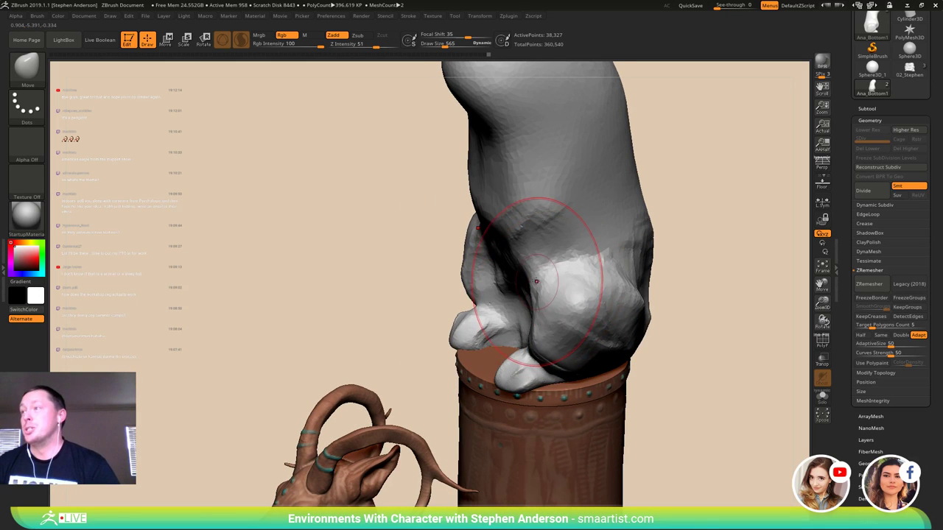
{"action": "left_click_drag", "start_coordinate": [536, 283], "coordinate": [532, 283]}
{"action": "mouse_move", "coordinate": [537, 282]}
{"action": "right_mouse_down"}
{"action": "mouse_move", "coordinate": [536, 294]}
{"action": "mouse_move", "coordinate": [535, 285]}
{"action": "right_mouse_up"}
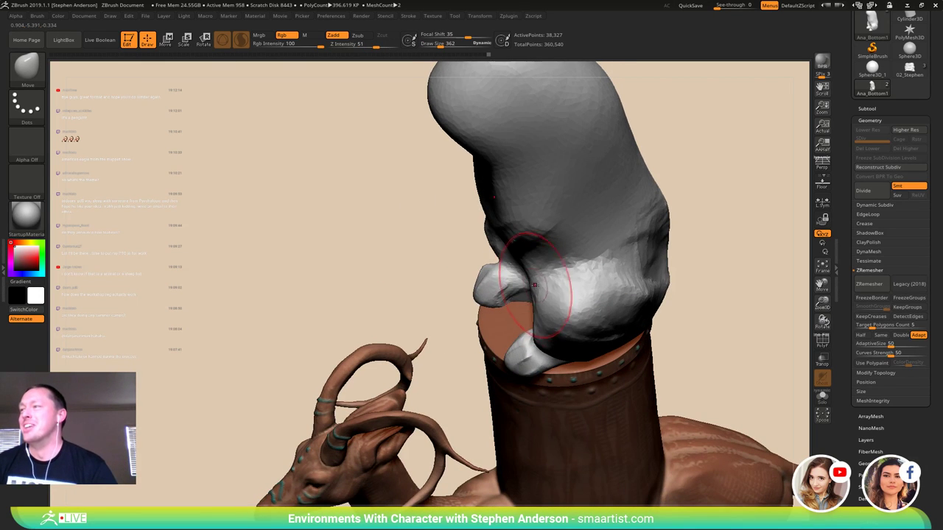
{"action": "left_click_drag", "start_coordinate": [562, 280], "coordinate": [549, 285]}
{"action": "right_click_drag", "start_coordinate": [540, 289], "coordinate": [531, 316]}
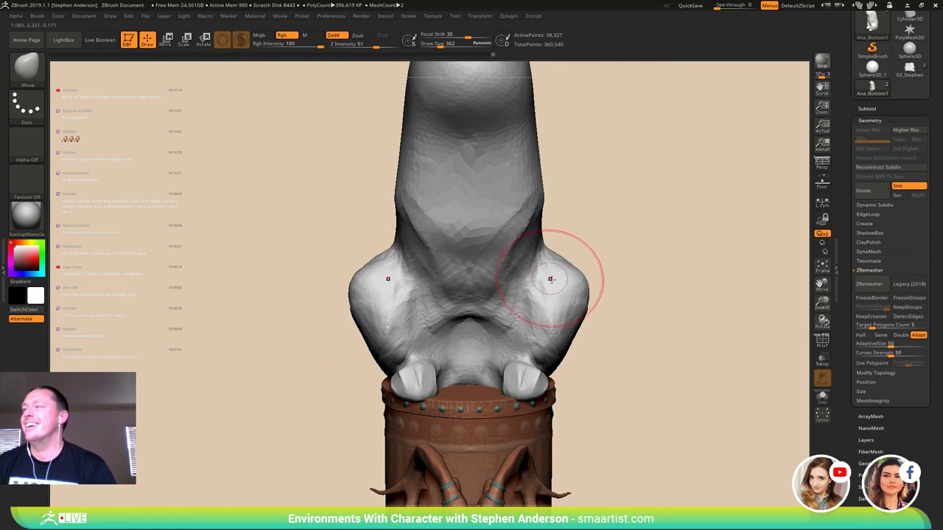
- Set the Move brush to draw size 522 and adjust the haunches and back of the torso
{"action": "right_click_drag", "start_coordinate": [550, 279], "coordinate": [568, 293]}
{"action": "key", "text": "s"}
{"action": "mouse_move", "coordinate": [580, 293]}
{"action": "left_mouse_down"}
{"action": "mouse_move", "coordinate": [660, 312]}
{"action": "mouse_move", "coordinate": [580, 296]}
{"action": "left_mouse_up"}
{"action": "right_click_drag", "start_coordinate": [572, 313], "coordinate": [486, 294], "text": "ctrl"}
{"action": "mouse_move", "coordinate": [486, 294]}
{"action": "right_mouse_down"}
{"action": "mouse_move", "coordinate": [512, 306]}
{"action": "mouse_move", "coordinate": [486, 321]}
{"action": "right_mouse_up"}
{"action": "right_click_drag", "start_coordinate": [486, 321], "coordinate": [412, 283]}
{"action": "right_click_drag", "start_coordinate": [412, 283], "coordinate": [374, 379], "text": "alt"}
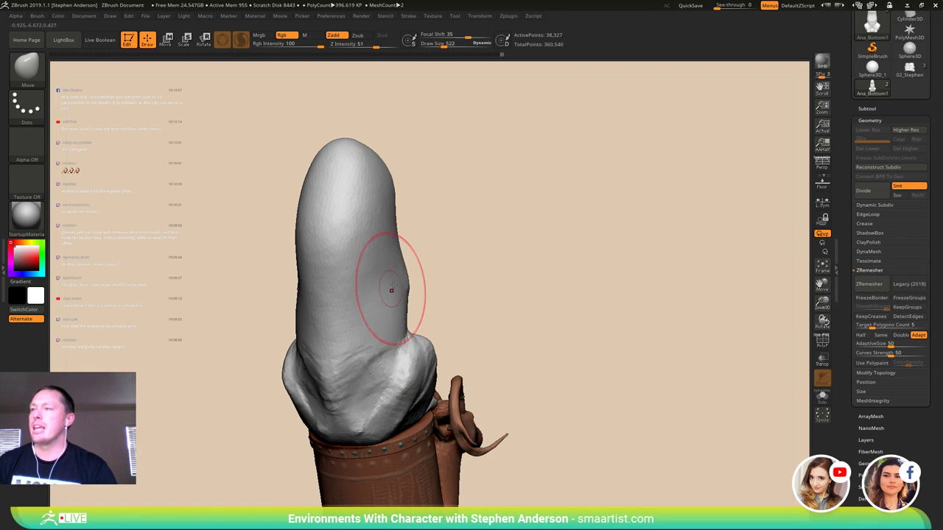
- Set the Move brush to draw size 286 and focal shift 33 for work on the figure's lower belly
{"action": "mouse_move", "coordinate": [346, 274]}
{"action": "right_mouse_down"}
{"action": "mouse_move", "coordinate": [372, 224]}
{"action": "mouse_move", "coordinate": [324, 228]}
{"action": "right_mouse_up"}
{"action": "mouse_move", "coordinate": [373, 285]}
{"action": "right_mouse_down", "text": "alt"}
{"action": "mouse_move", "coordinate": [421, 255]}
{"action": "mouse_move", "coordinate": [387, 267]}
{"action": "mouse_move", "coordinate": [385, 260]}
{"action": "right_mouse_up", "text": "alt"}
{"action": "key", "text": "s"}
{"action": "left_click_drag", "start_coordinate": [384, 248], "coordinate": [381, 248]}
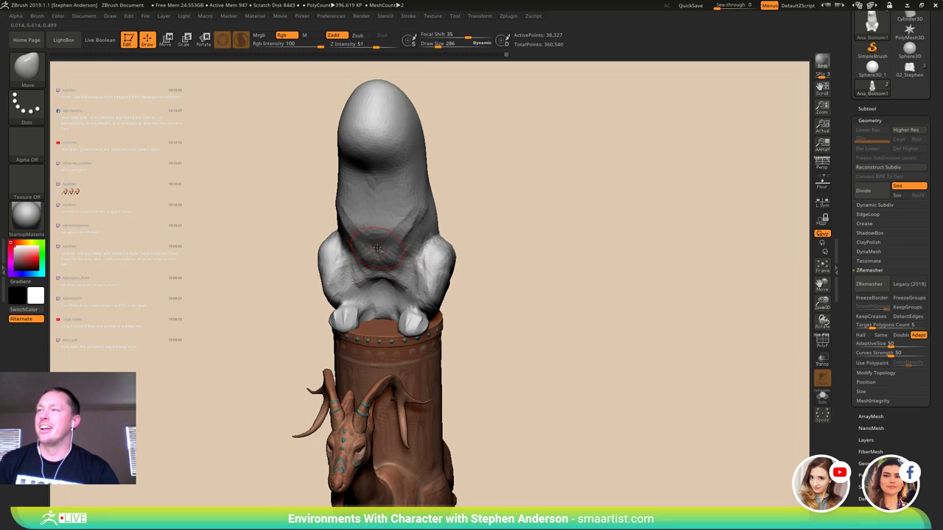
{"action": "mouse_move", "coordinate": [378, 253]}
{"action": "right_mouse_down"}
{"action": "mouse_move", "coordinate": [405, 235]}
{"action": "mouse_move", "coordinate": [382, 238]}
{"action": "mouse_move", "coordinate": [380, 222]}
{"action": "mouse_move", "coordinate": [405, 205]}
{"action": "mouse_move", "coordinate": [400, 271]}
{"action": "mouse_move", "coordinate": [406, 263]}
{"action": "right_mouse_up"}
{"action": "key", "text": "space"}
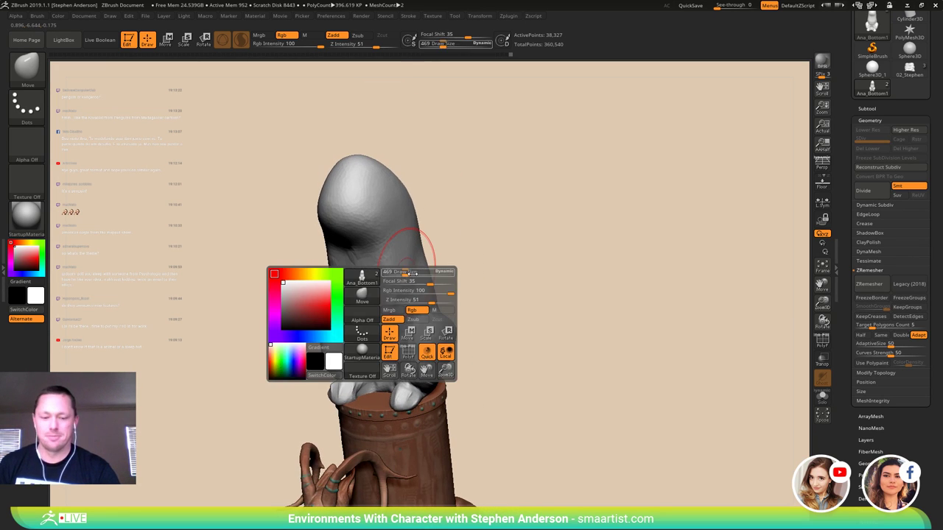
{"action": "left_click", "coordinate": [401, 280]}
{"action": "left_click_drag", "start_coordinate": [413, 263], "coordinate": [396, 260]}
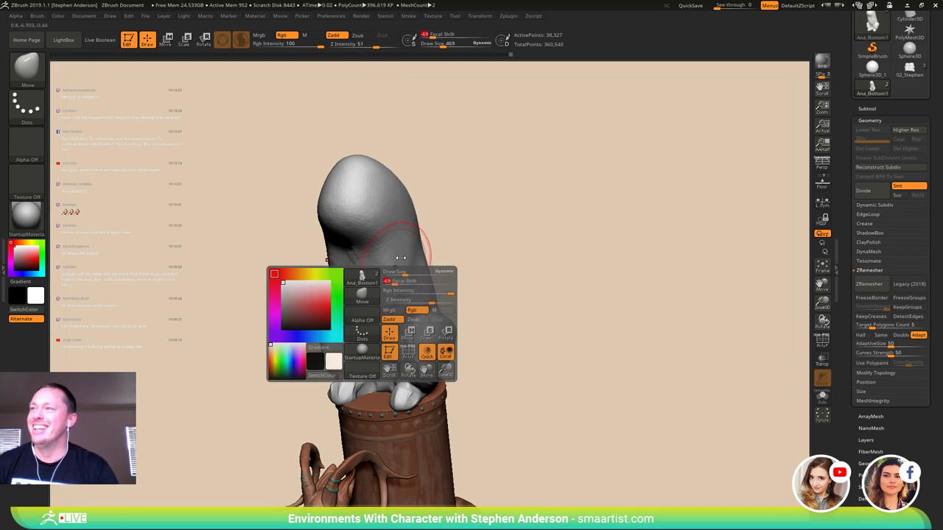
{"action": "right_click_drag", "start_coordinate": [402, 258], "coordinate": [424, 209], "text": "alt"}
{"action": "right_click_drag", "start_coordinate": [424, 209], "coordinate": [423, 240]}
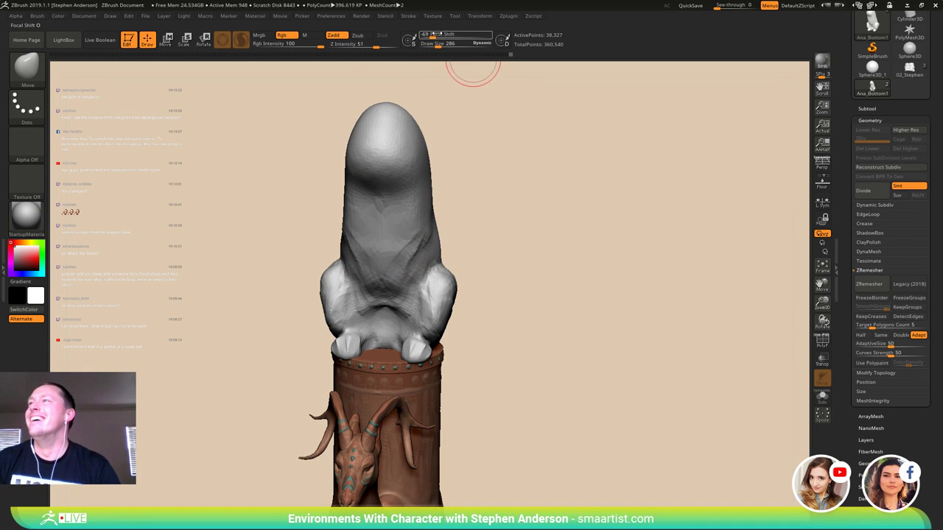
{"action": "left_click_drag", "start_coordinate": [438, 36], "coordinate": [467, 37]}
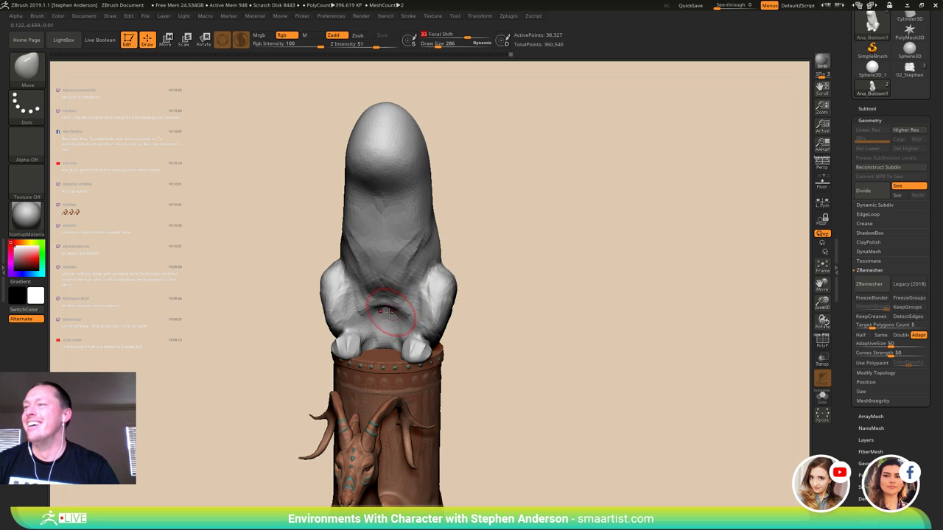
- Reshape the lower belly between the haunches and smooth the area just above the feet
{"action": "mouse_move", "coordinate": [390, 312]}
{"action": "right_mouse_down"}
{"action": "mouse_move", "coordinate": [394, 330]}
{"action": "mouse_move", "coordinate": [384, 340]}
{"action": "mouse_move", "coordinate": [393, 318]}
{"action": "right_mouse_up"}
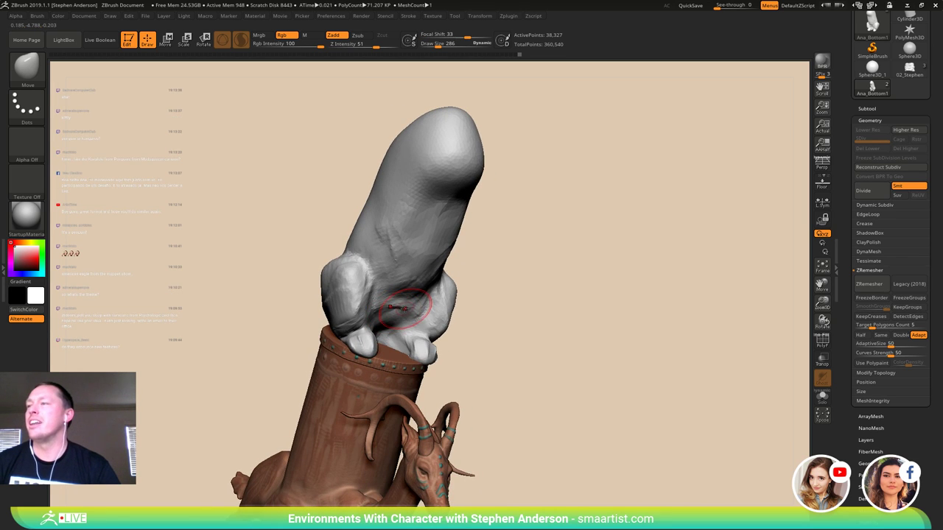
{"action": "key", "text": "shift"}
{"action": "right_click_drag", "start_coordinate": [402, 300], "coordinate": [404, 311]}
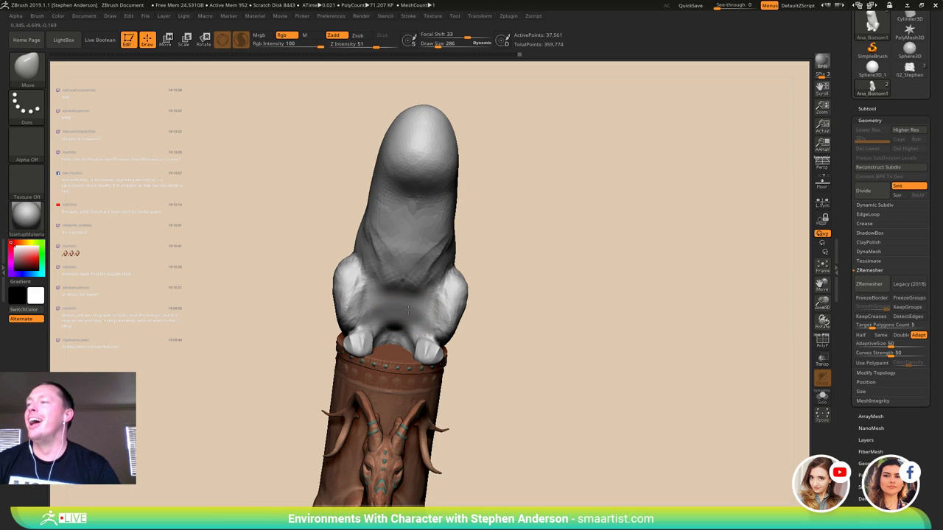
{"action": "mouse_move", "coordinate": [408, 310]}
{"action": "left_mouse_down"}
{"action": "mouse_move", "coordinate": [416, 312]}
{"action": "mouse_move", "coordinate": [407, 323]}
{"action": "left_mouse_up"}
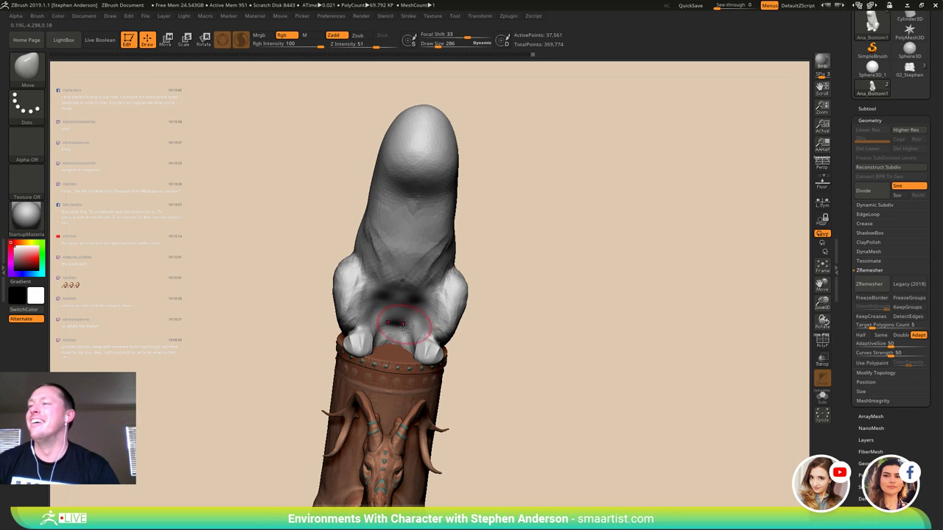
{"action": "mouse_move", "coordinate": [407, 323]}
{"action": "right_mouse_down"}
{"action": "mouse_move", "coordinate": [434, 316]}
{"action": "mouse_move", "coordinate": [452, 294]}
{"action": "mouse_move", "coordinate": [454, 282]}
{"action": "mouse_move", "coordinate": [431, 290]}
{"action": "mouse_move", "coordinate": [437, 277]}
{"action": "right_mouse_up"}
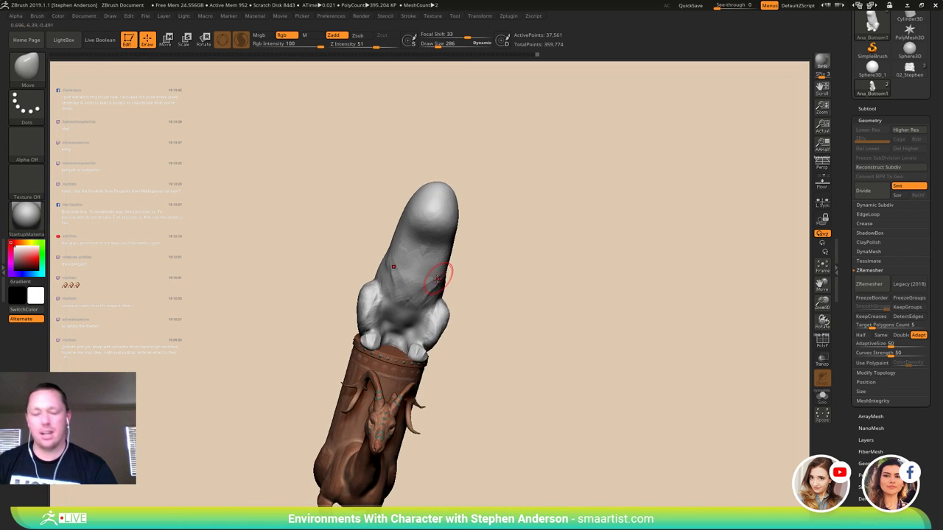
- Insert a mirrored pair of PolySphere primitives on the front of the torso with the IMM Primitives brush
{"action": "key", "text": "b"}
{"action": "left_click", "coordinate": [269, 296]}
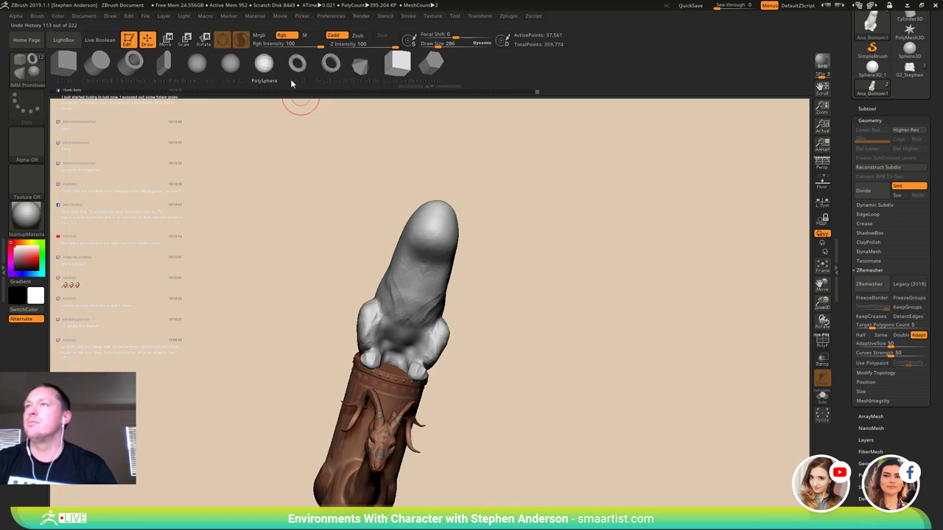
{"action": "left_click_drag", "start_coordinate": [396, 296], "coordinate": [404, 306]}
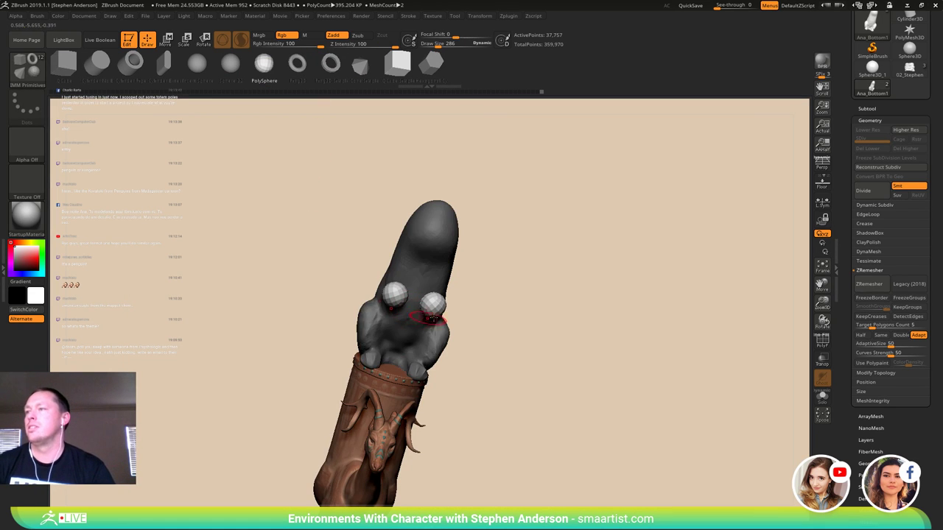
{"action": "mouse_move", "coordinate": [436, 317]}
{"action": "right_mouse_down"}
{"action": "mouse_move", "coordinate": [480, 315]}
{"action": "mouse_move", "coordinate": [497, 331]}
{"action": "right_mouse_up"}
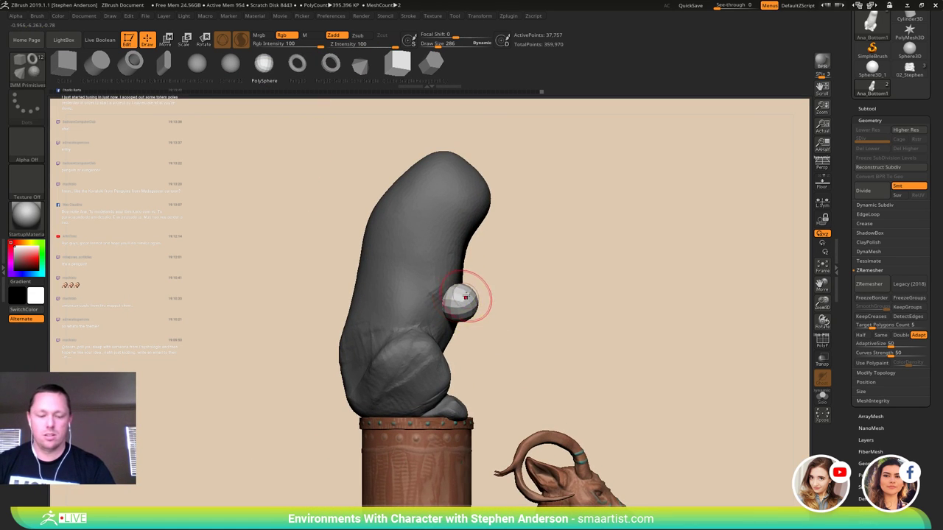
- Move the inserted spheres up and back into the chest with the transform gizmo
{"action": "key", "text": "b"}
{"action": "key", "text": "m"}
{"action": "key", "text": "v"}
{"action": "key", "text": "w"}
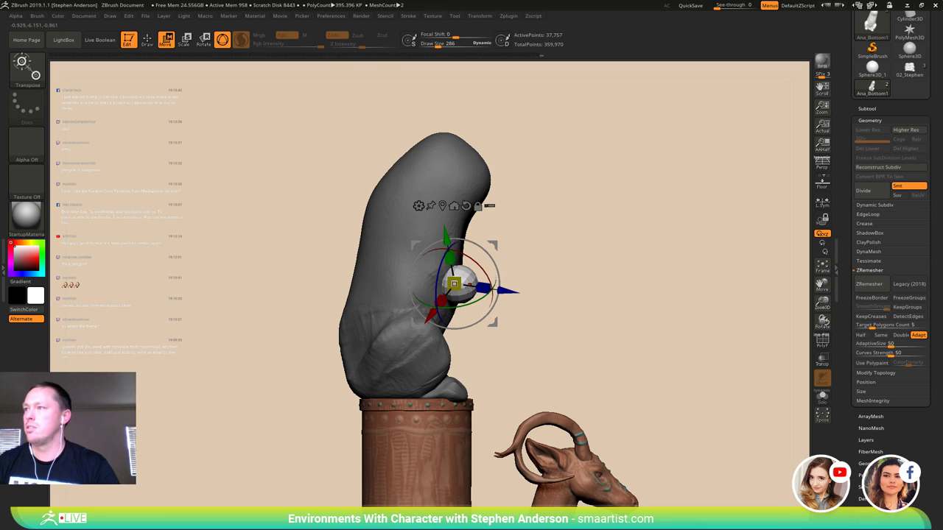
{"action": "left_click_drag", "start_coordinate": [493, 245], "coordinate": [479, 234]}
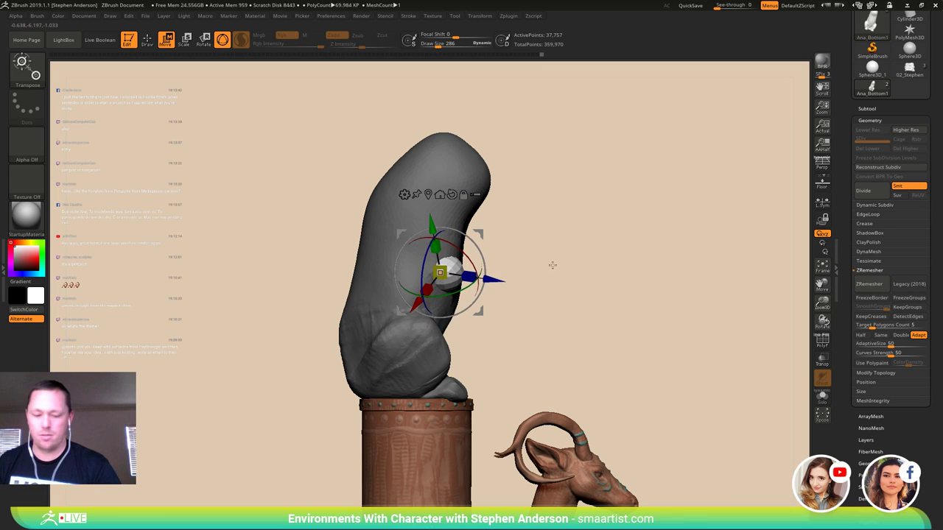
- Reshape the inserted spheres into ovals using the Move brush at draw size 565 and smooth their surfaces
{"action": "key", "text": "b"}
{"action": "key", "text": "m"}
{"action": "key", "text": "v"}
{"action": "mouse_move", "coordinate": [554, 275]}
{"action": "right_mouse_down"}
{"action": "mouse_move", "coordinate": [501, 276]}
{"action": "mouse_move", "coordinate": [512, 279]}
{"action": "right_mouse_up"}
{"action": "key", "text": "s"}
{"action": "mouse_move", "coordinate": [478, 271]}
{"action": "left_mouse_down"}
{"action": "mouse_move", "coordinate": [499, 271]}
{"action": "mouse_move", "coordinate": [477, 262]}
{"action": "mouse_move", "coordinate": [505, 273]}
{"action": "left_mouse_up"}
{"action": "mouse_move", "coordinate": [516, 273]}
{"action": "right_mouse_down"}
{"action": "mouse_move", "coordinate": [465, 273]}
{"action": "mouse_move", "coordinate": [537, 268]}
{"action": "mouse_move", "coordinate": [520, 266]}
{"action": "right_mouse_up"}
{"action": "left_click_drag", "start_coordinate": [498, 257], "coordinate": [491, 249]}
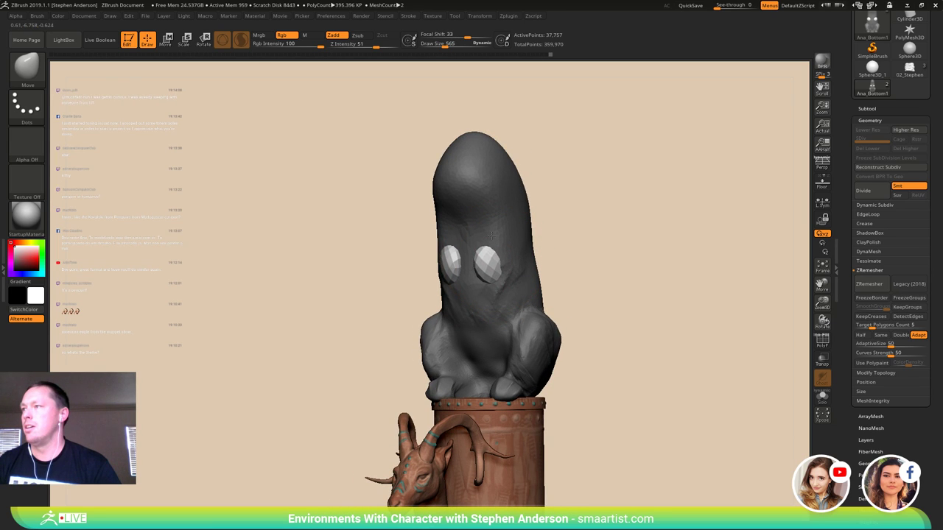
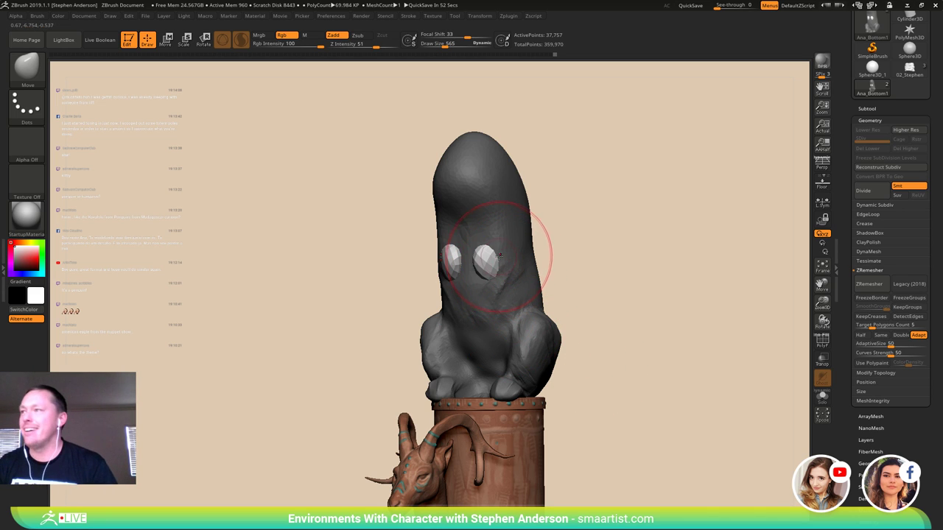
{"action": "left_click_drag", "start_coordinate": [490, 262], "coordinate": [486, 262]}
{"action": "key", "text": "shift"}
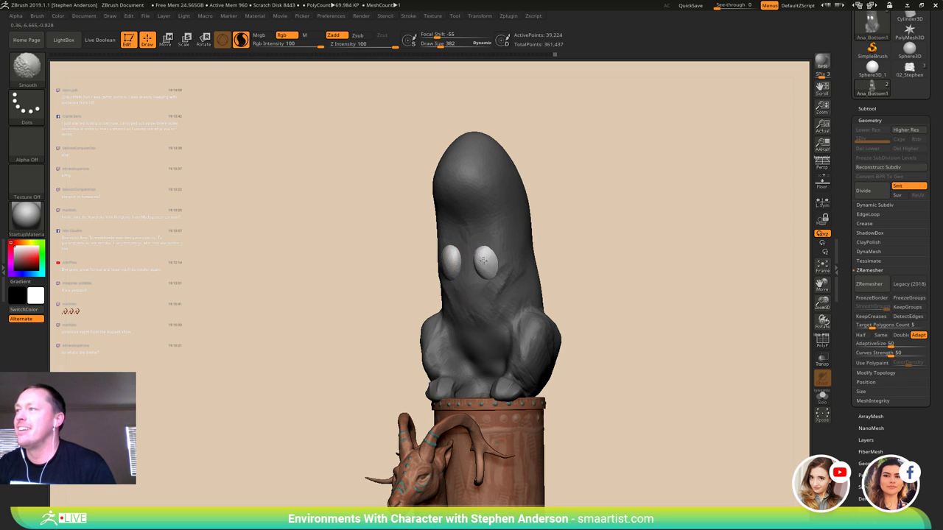
- Stretch the ovals down to the column top as long front legs, using the Move brush at draw size 382
{"action": "mouse_move", "coordinate": [511, 294]}
{"action": "right_mouse_down"}
{"action": "mouse_move", "coordinate": [534, 290]}
{"action": "mouse_move", "coordinate": [502, 287]}
{"action": "right_mouse_up"}
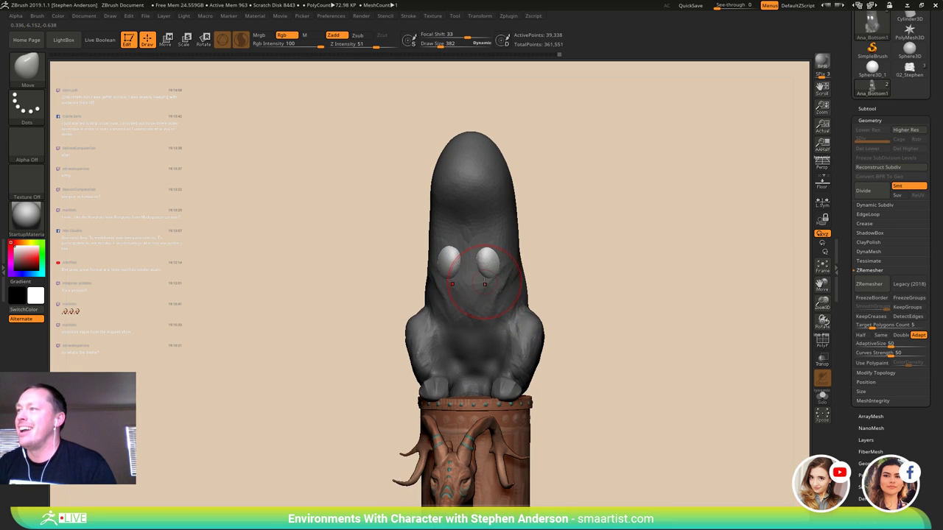
{"action": "left_click_drag", "start_coordinate": [484, 288], "coordinate": [483, 396]}
{"action": "left_click_drag", "start_coordinate": [479, 503], "coordinate": [480, 507]}
{"action": "mouse_move", "coordinate": [481, 355]}
{"action": "right_mouse_down"}
{"action": "mouse_move", "coordinate": [438, 349]}
{"action": "mouse_move", "coordinate": [505, 345]}
{"action": "mouse_move", "coordinate": [545, 358]}
{"action": "mouse_move", "coordinate": [534, 358]}
{"action": "right_mouse_up"}
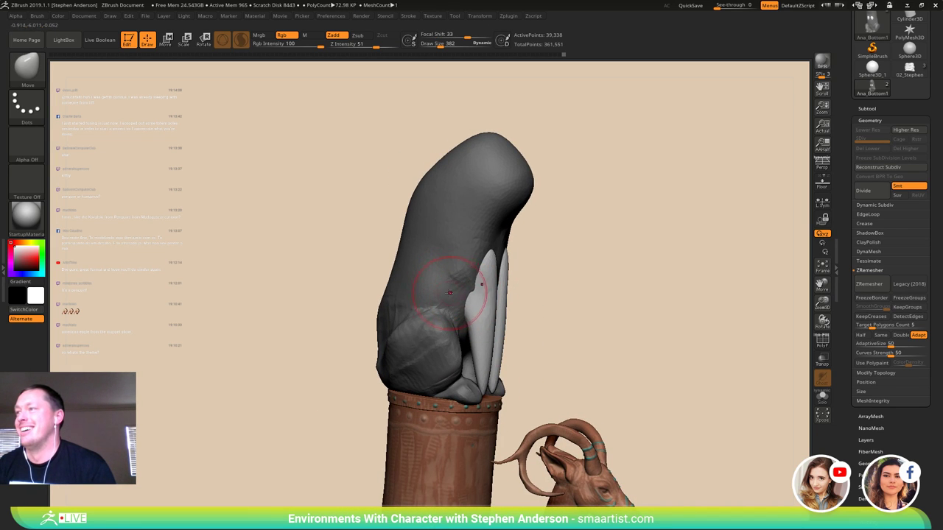
{"action": "mouse_move", "coordinate": [650, 274]}
{"action": "right_mouse_down"}
{"action": "mouse_move", "coordinate": [592, 258]}
{"action": "mouse_move", "coordinate": [610, 257]}
{"action": "mouse_move", "coordinate": [551, 284]}
{"action": "right_mouse_up"}
{"action": "left_click", "coordinate": [621, 271], "text": "ctrl"}
{"action": "left_click", "coordinate": [596, 273], "text": "ctrl"}
- Set the Move brush to draw size 540, adjust the curve of the front legs and smooth them
{"action": "right_click_drag", "start_coordinate": [481, 288], "coordinate": [475, 300]}
{"action": "key", "text": "s"}
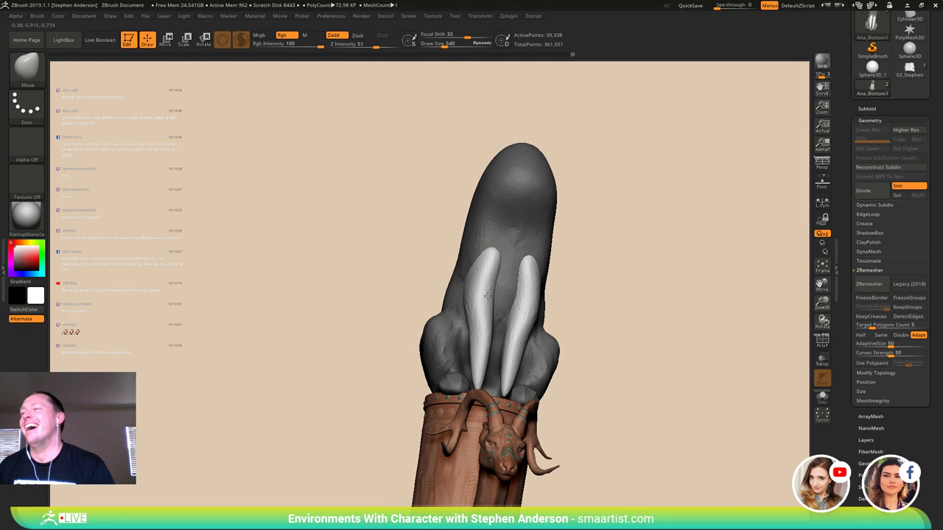
{"action": "left_click_drag", "start_coordinate": [487, 296], "coordinate": [487, 298]}
{"action": "right_click_drag", "start_coordinate": [487, 298], "coordinate": [481, 328]}
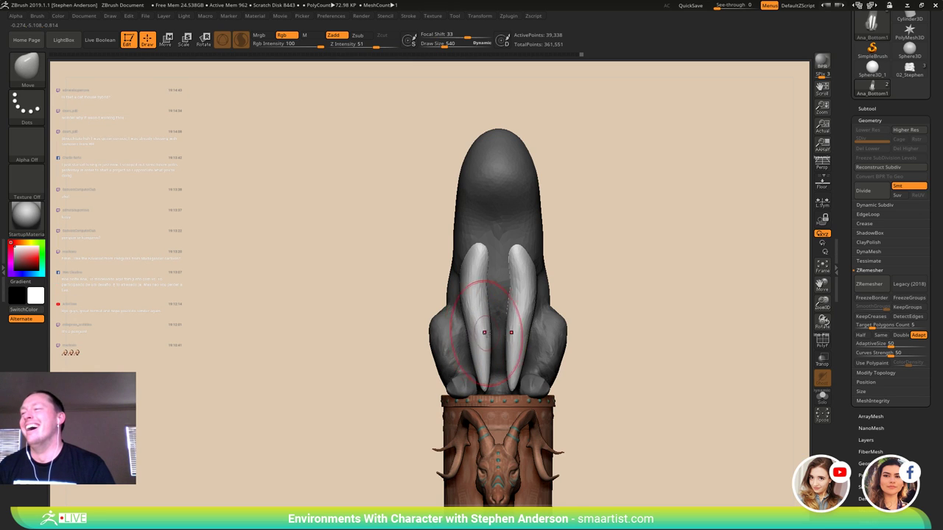
{"action": "key", "text": "shift"}
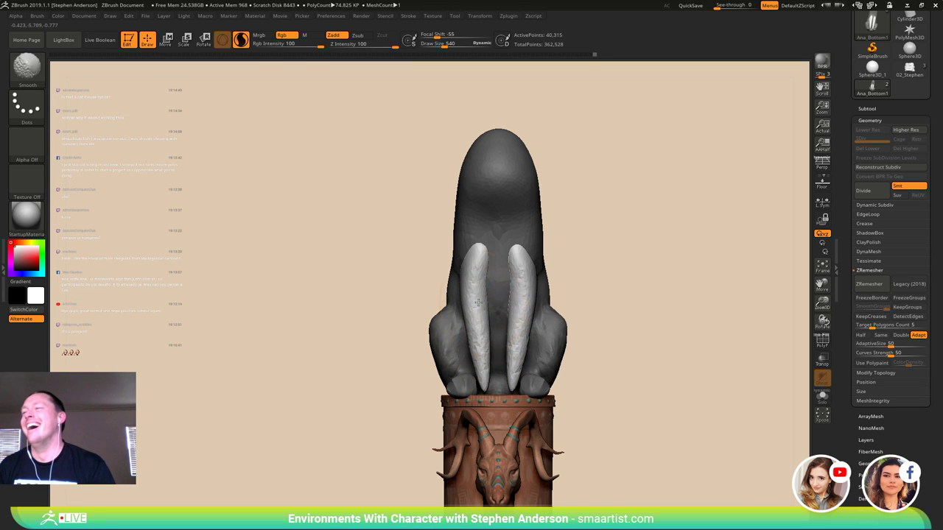
{"action": "left_click_drag", "start_coordinate": [478, 303], "coordinate": [476, 295], "text": "shift"}
- Refine the upper ends of the front legs with the Move brush at draw size 269 and clear the body mask
{"action": "right_click_drag", "start_coordinate": [456, 287], "coordinate": [490, 280]}
{"action": "left_click_drag", "start_coordinate": [466, 275], "coordinate": [455, 269]}
{"action": "mouse_move", "coordinate": [458, 269]}
{"action": "right_mouse_down"}
{"action": "mouse_move", "coordinate": [510, 270]}
{"action": "mouse_move", "coordinate": [467, 252]}
{"action": "right_mouse_up"}
{"action": "left_click_drag", "start_coordinate": [495, 263], "coordinate": [500, 263]}
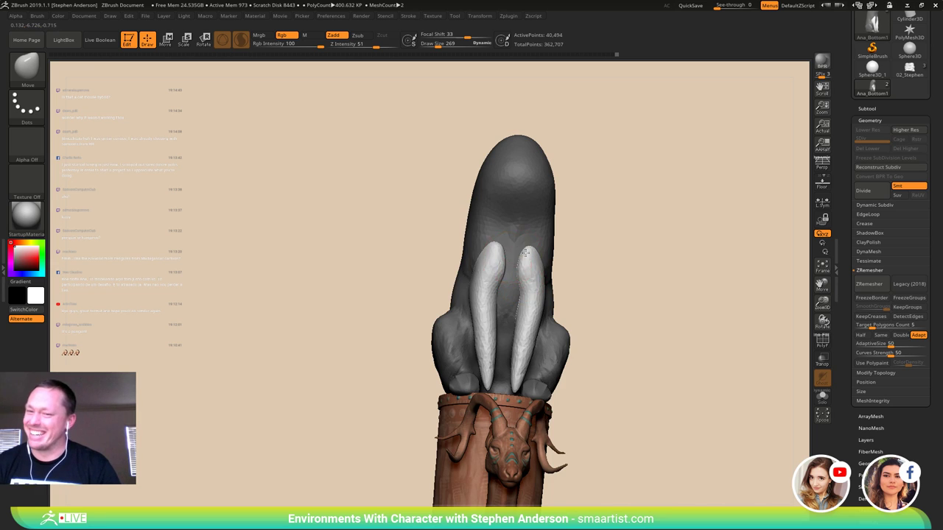
{"action": "mouse_move", "coordinate": [526, 253]}
{"action": "right_mouse_down"}
{"action": "mouse_move", "coordinate": [558, 265]}
{"action": "mouse_move", "coordinate": [555, 250]}
{"action": "right_mouse_up"}
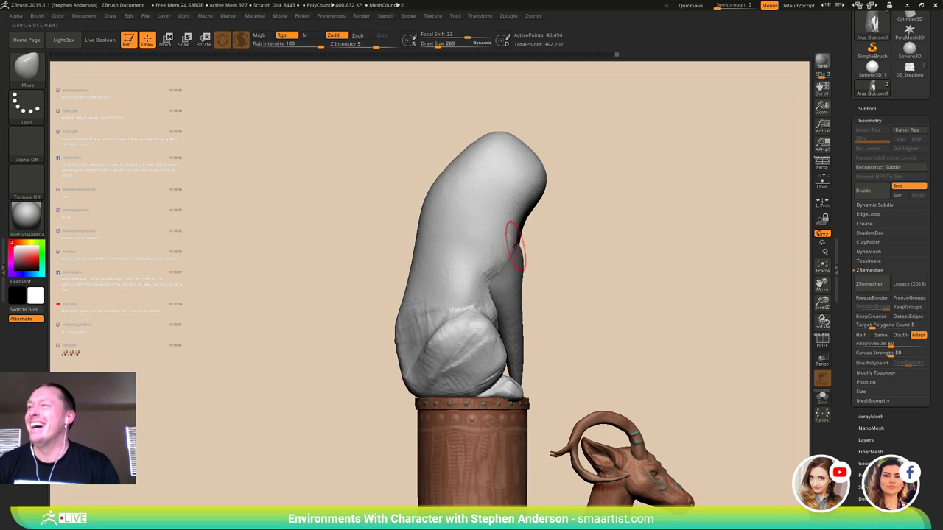
- Enlarge the Move brush to draw size 669 and raise and broaden the shoulders of the front legs
{"action": "left_click_drag", "start_coordinate": [513, 251], "coordinate": [517, 252]}
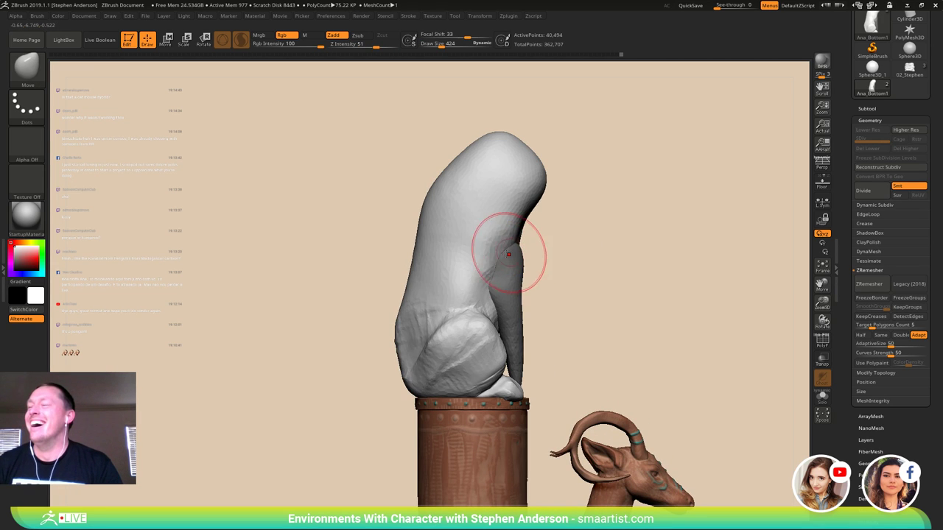
{"action": "mouse_move", "coordinate": [508, 254]}
{"action": "right_mouse_down"}
{"action": "mouse_move", "coordinate": [500, 252]}
{"action": "mouse_move", "coordinate": [513, 255]}
{"action": "mouse_move", "coordinate": [534, 229]}
{"action": "right_mouse_up"}
{"action": "left_click", "coordinate": [509, 253], "text": "alt"}
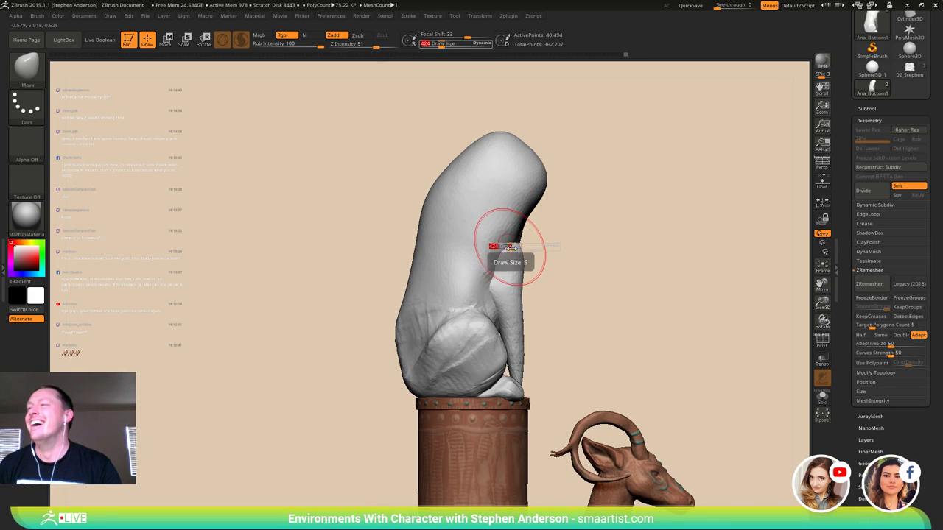
{"action": "left_click", "coordinate": [513, 249]}
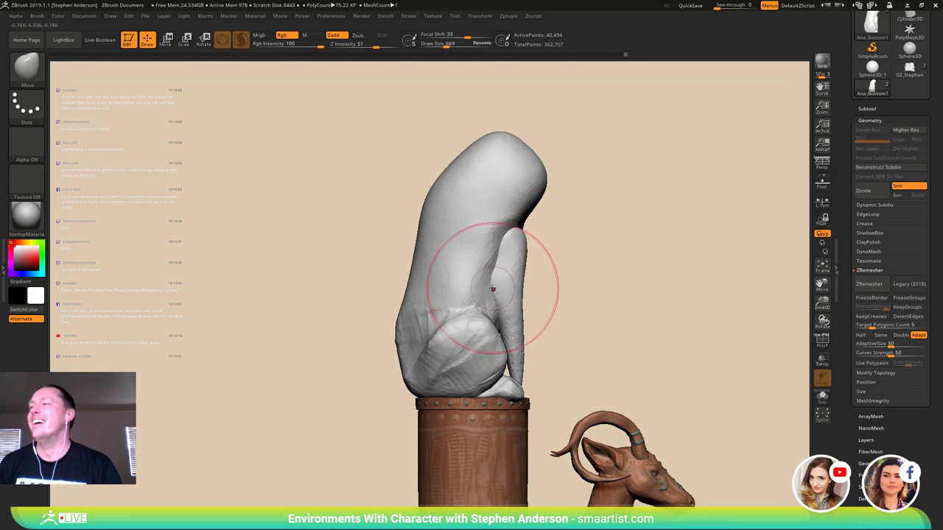
{"action": "right_click_drag", "start_coordinate": [502, 276], "coordinate": [567, 227]}
{"action": "left_click_drag", "start_coordinate": [505, 210], "coordinate": [520, 188]}
{"action": "right_click_drag", "start_coordinate": [539, 170], "coordinate": [524, 171]}
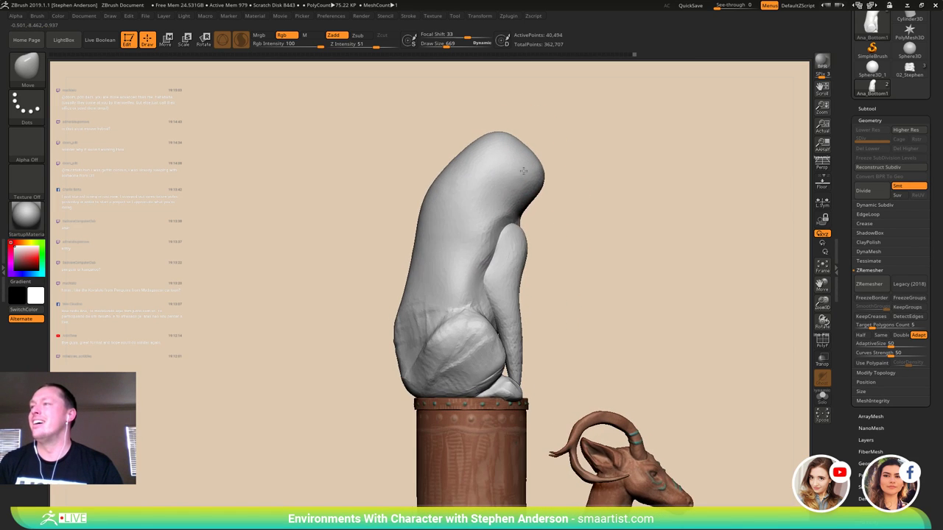
- Set the Move brush's focal shift to 7 and pull the head up and back above a slimmer neck
{"action": "key", "text": "space"}
{"action": "mouse_move", "coordinate": [524, 171]}
{"action": "left_mouse_down"}
{"action": "mouse_move", "coordinate": [510, 145]}
{"action": "mouse_move", "coordinate": [457, 109]}
{"action": "left_mouse_up"}
{"action": "mouse_move", "coordinate": [477, 140]}
{"action": "left_mouse_down"}
{"action": "mouse_move", "coordinate": [460, 124]}
{"action": "mouse_move", "coordinate": [484, 125]}
{"action": "left_mouse_up"}
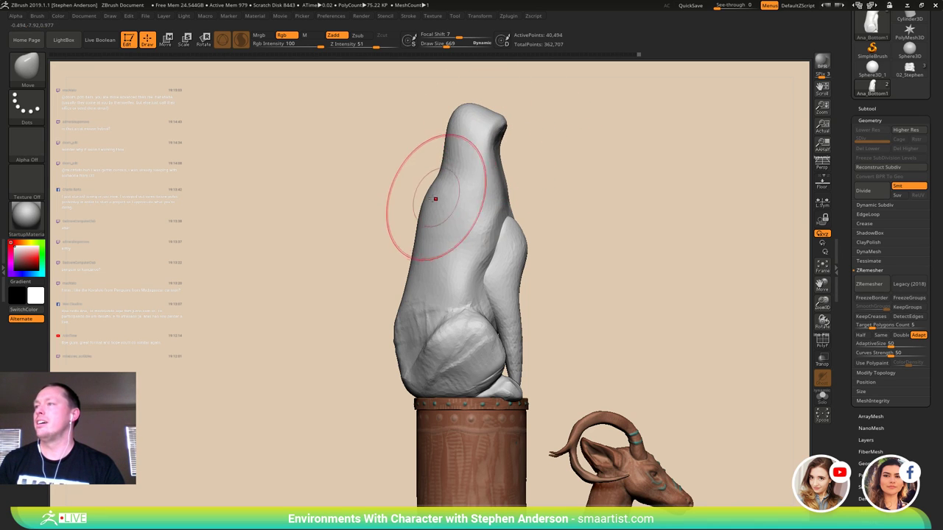
- Push in the nape and the lower back to give the spine a curved profile
{"action": "left_click_drag", "start_coordinate": [435, 181], "coordinate": [442, 183]}
{"action": "left_click_drag", "start_coordinate": [410, 288], "coordinate": [424, 292]}
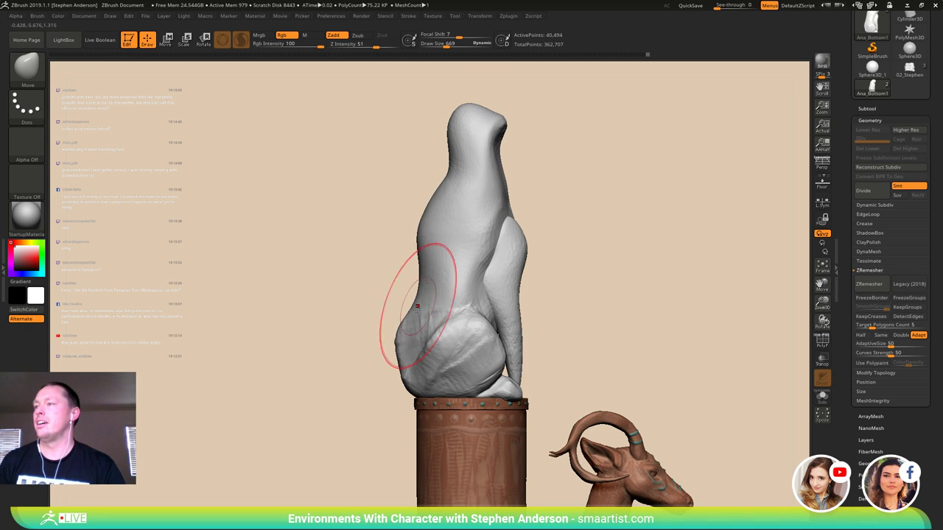
{"action": "left_click_drag", "start_coordinate": [400, 333], "coordinate": [413, 330]}
- Reduce the Move brush to draw size 516 and refine the torso's contours from behind and the side
{"action": "mouse_move", "coordinate": [361, 292]}
{"action": "left_mouse_down"}
{"action": "mouse_move", "coordinate": [463, 293]}
{"action": "mouse_move", "coordinate": [432, 293]}
{"action": "left_mouse_up"}
{"action": "key", "text": "s"}
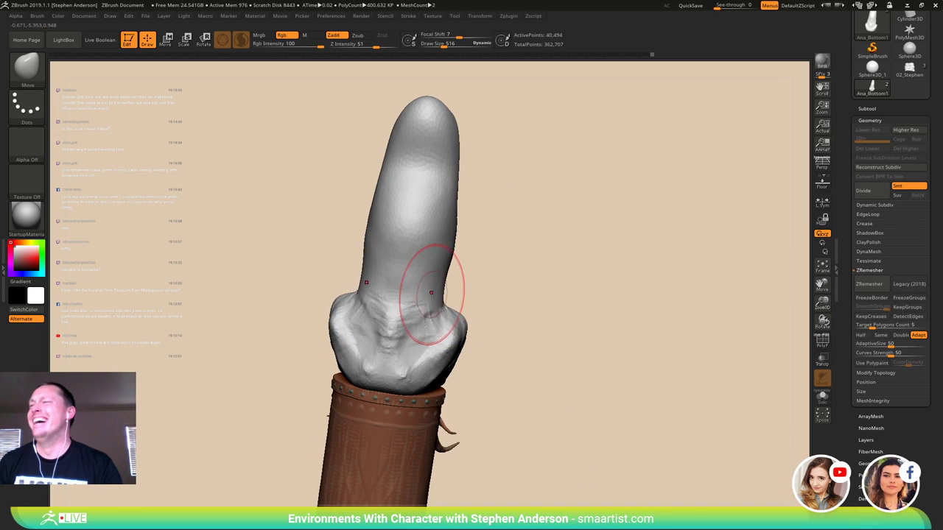
{"action": "mouse_move", "coordinate": [519, 247]}
{"action": "left_mouse_down"}
{"action": "mouse_move", "coordinate": [459, 263]}
{"action": "mouse_move", "coordinate": [465, 257]}
{"action": "left_mouse_up"}
{"action": "right_click_drag", "start_coordinate": [466, 257], "coordinate": [413, 233]}
{"action": "left_click_drag", "start_coordinate": [400, 237], "coordinate": [401, 246]}
{"action": "mouse_move", "coordinate": [486, 246]}
{"action": "right_mouse_down"}
{"action": "mouse_move", "coordinate": [406, 265]}
{"action": "mouse_move", "coordinate": [443, 268]}
{"action": "mouse_move", "coordinate": [505, 311]}
{"action": "mouse_move", "coordinate": [489, 285]}
{"action": "right_mouse_up"}
- Build up and smooth the front legs and shoulders with the ClayBuildup brush at draw size 286
{"action": "key", "text": "b"}
{"action": "key", "text": "c"}
{"action": "key", "text": "b"}
{"action": "key", "text": "s"}
{"action": "mouse_move", "coordinate": [504, 285]}
{"action": "left_mouse_down"}
{"action": "mouse_move", "coordinate": [485, 286]}
{"action": "mouse_move", "coordinate": [487, 307]}
{"action": "left_mouse_up"}
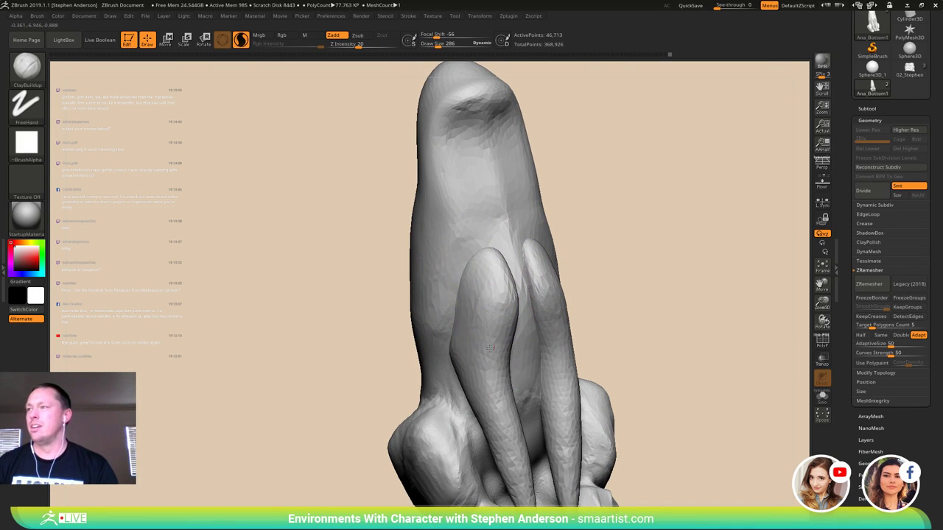
{"action": "right_click_drag", "start_coordinate": [484, 351], "coordinate": [483, 356]}
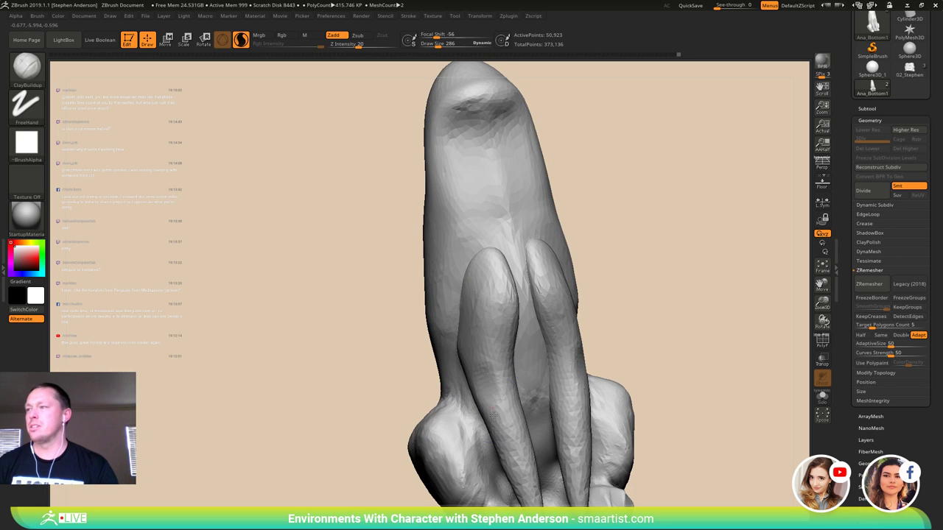
{"action": "left_click_drag", "start_coordinate": [493, 417], "coordinate": [508, 442]}
- Add ClayBuildup strokes along the neck and chest above the shoulders to blend them into the torso
{"action": "mouse_move", "coordinate": [508, 442]}
{"action": "right_mouse_down", "text": "alt"}
{"action": "mouse_move", "coordinate": [489, 321]}
{"action": "mouse_move", "coordinate": [519, 347]}
{"action": "mouse_move", "coordinate": [546, 312]}
{"action": "mouse_move", "coordinate": [509, 311]}
{"action": "mouse_move", "coordinate": [490, 295]}
{"action": "mouse_move", "coordinate": [496, 307]}
{"action": "right_mouse_up", "text": "alt"}
{"action": "mouse_move", "coordinate": [469, 158]}
{"action": "right_mouse_down", "text": "alt"}
{"action": "mouse_move", "coordinate": [449, 241]}
{"action": "mouse_move", "coordinate": [423, 242]}
{"action": "mouse_move", "coordinate": [419, 313]}
{"action": "mouse_move", "coordinate": [385, 296]}
{"action": "right_mouse_up", "text": "alt"}
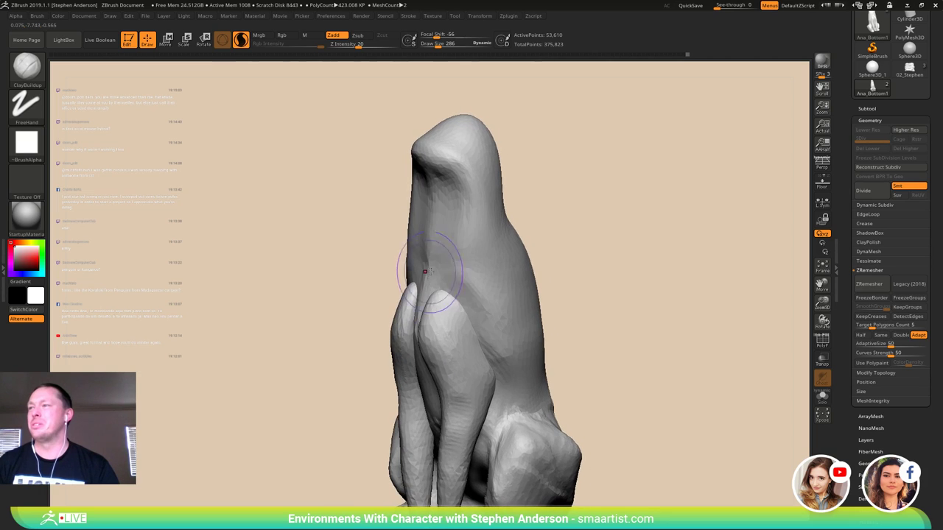
{"action": "left_click_drag", "start_coordinate": [468, 296], "coordinate": [482, 254]}
{"action": "mouse_move", "coordinate": [482, 254]}
{"action": "right_mouse_down", "text": "alt"}
{"action": "mouse_move", "coordinate": [444, 295]}
{"action": "mouse_move", "coordinate": [410, 287]}
{"action": "right_mouse_up", "text": "alt"}
{"action": "mouse_move", "coordinate": [428, 271]}
{"action": "left_mouse_down"}
{"action": "mouse_move", "coordinate": [452, 257]}
{"action": "mouse_move", "coordinate": [434, 307]}
{"action": "left_mouse_up"}
{"action": "left_click_drag", "start_coordinate": [459, 276], "coordinate": [445, 304]}
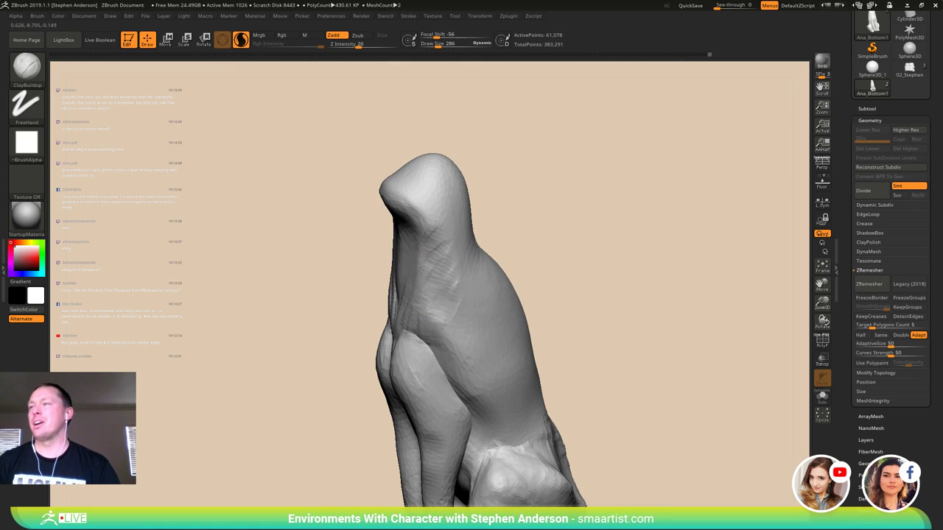
- Build up the sides of the neck and the shoulder area with ClayBuildup strokes at draw size 286
{"action": "right_click_drag", "start_coordinate": [429, 263], "coordinate": [486, 227]}
{"action": "left_click_drag", "start_coordinate": [390, 274], "coordinate": [379, 303]}
{"action": "mouse_move", "coordinate": [380, 304]}
{"action": "right_mouse_down"}
{"action": "mouse_move", "coordinate": [419, 332]}
{"action": "mouse_move", "coordinate": [367, 315]}
{"action": "right_mouse_up"}
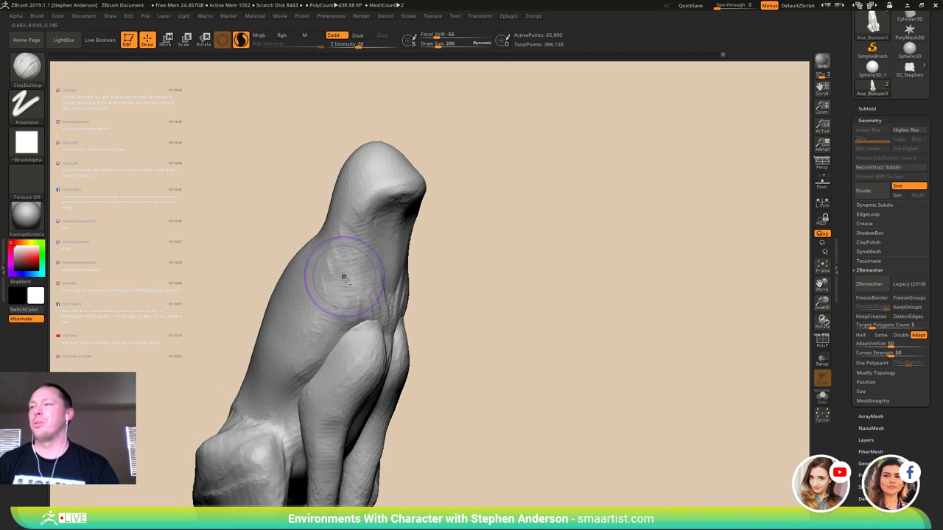
{"action": "mouse_move", "coordinate": [344, 277]}
{"action": "right_mouse_down", "text": "alt"}
{"action": "mouse_move", "coordinate": [377, 336]}
{"action": "mouse_move", "coordinate": [341, 329]}
{"action": "right_mouse_up", "text": "alt"}
{"action": "left_click_drag", "start_coordinate": [376, 286], "coordinate": [385, 317]}
{"action": "right_click_drag", "start_coordinate": [385, 317], "coordinate": [353, 286]}
{"action": "right_click_drag", "start_coordinate": [398, 260], "coordinate": [392, 300]}
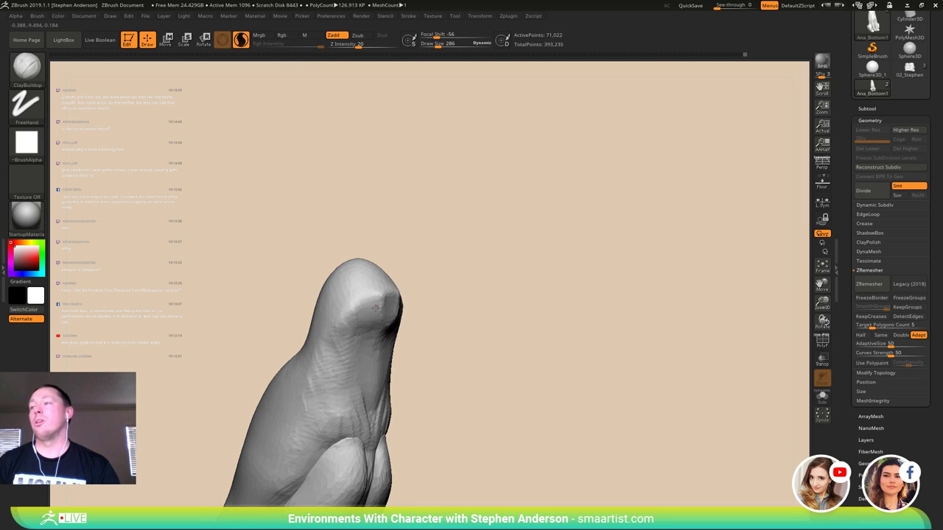
- Add diagonal ClayBuildup strokes from behind the head down the neck to the chest to suggest the neck muscles
{"action": "mouse_move", "coordinate": [385, 305]}
{"action": "right_mouse_down"}
{"action": "mouse_move", "coordinate": [400, 287]}
{"action": "mouse_move", "coordinate": [385, 337]}
{"action": "mouse_move", "coordinate": [339, 332]}
{"action": "right_mouse_up"}
{"action": "left_click_drag", "start_coordinate": [350, 306], "coordinate": [344, 337]}
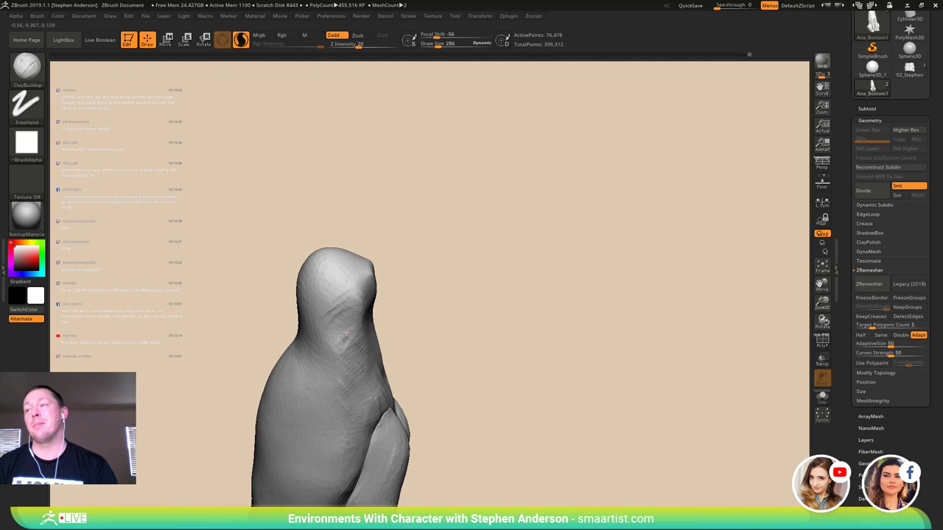
{"action": "right_click_drag", "start_coordinate": [335, 341], "coordinate": [306, 324]}
{"action": "mouse_move", "coordinate": [365, 313]}
{"action": "left_mouse_down"}
{"action": "mouse_move", "coordinate": [419, 393]}
{"action": "mouse_move", "coordinate": [375, 363]}
{"action": "left_mouse_up"}
{"action": "left_click_drag", "start_coordinate": [331, 311], "coordinate": [377, 374]}
{"action": "mouse_move", "coordinate": [361, 346]}
{"action": "right_mouse_down"}
{"action": "mouse_move", "coordinate": [347, 339]}
{"action": "mouse_move", "coordinate": [332, 288]}
{"action": "mouse_move", "coordinate": [295, 228]}
{"action": "mouse_move", "coordinate": [335, 286]}
{"action": "mouse_move", "coordinate": [340, 331]}
{"action": "mouse_move", "coordinate": [353, 320]}
{"action": "right_mouse_up"}
{"action": "mouse_move", "coordinate": [346, 294]}
{"action": "left_mouse_down"}
{"action": "mouse_move", "coordinate": [365, 339]}
{"action": "mouse_move", "coordinate": [354, 295]}
{"action": "left_mouse_up"}
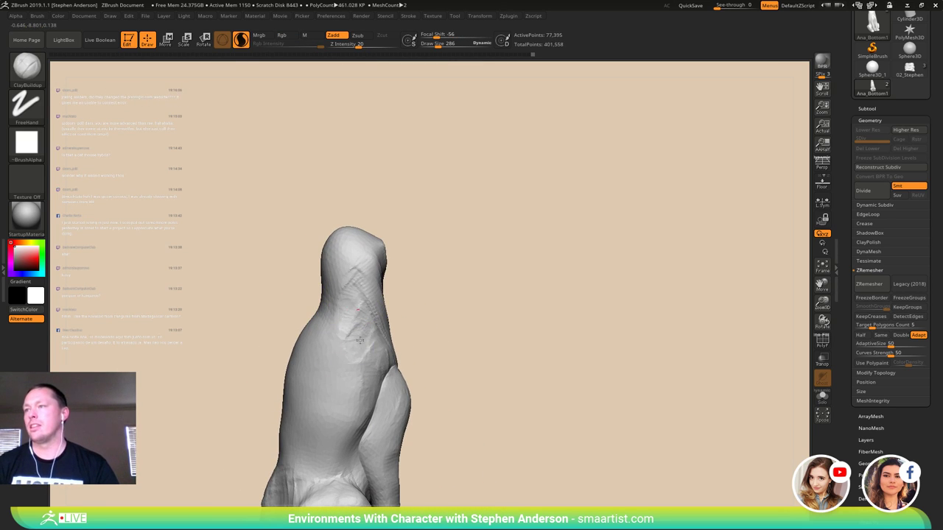
{"action": "mouse_move", "coordinate": [374, 317]}
{"action": "right_mouse_down", "text": "alt"}
{"action": "mouse_move", "coordinate": [329, 355]}
{"action": "mouse_move", "coordinate": [295, 320]}
{"action": "right_mouse_up", "text": "alt"}
{"action": "left_click_drag", "start_coordinate": [358, 288], "coordinate": [364, 302]}
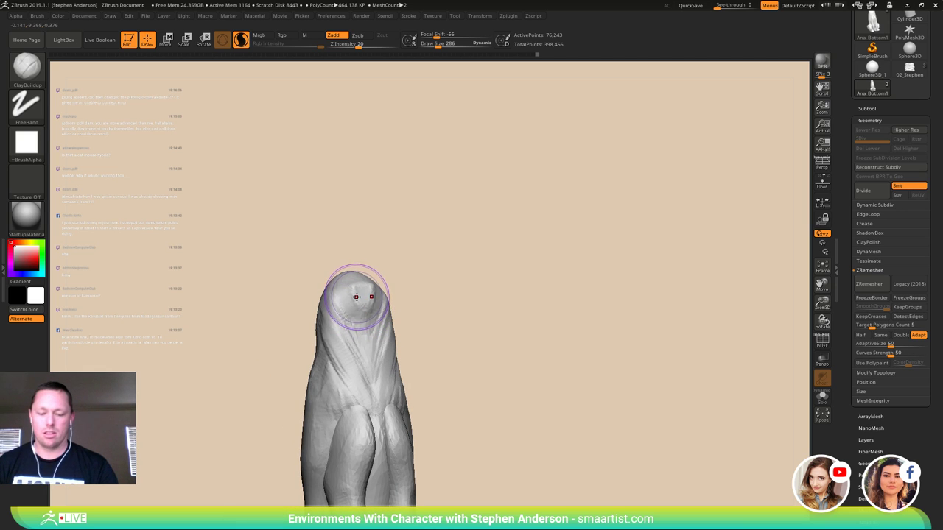
- Insert a PolySphere from the IMM Primitives brush on the front of the head
{"action": "right_click_drag", "start_coordinate": [356, 296], "coordinate": [367, 314]}
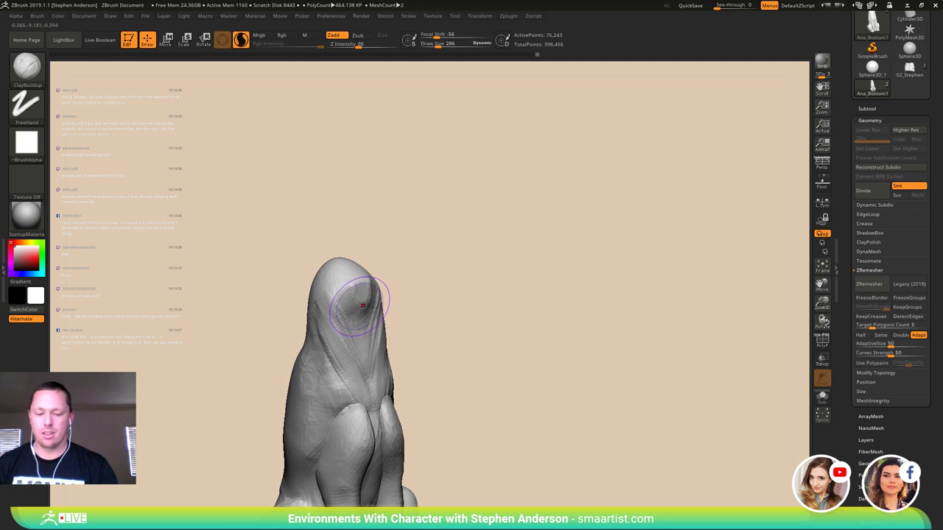
{"action": "key", "text": "b"}
{"action": "left_click", "coordinate": [190, 297]}
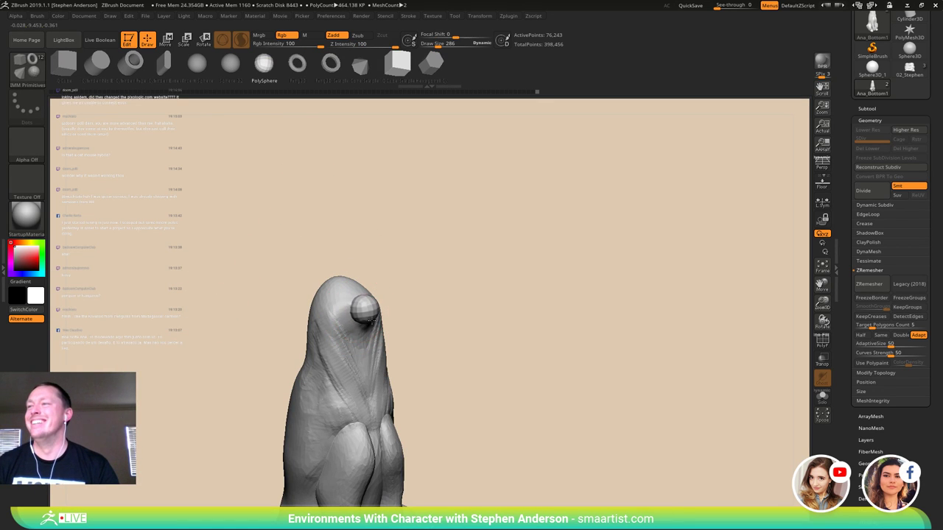
{"action": "left_click_drag", "start_coordinate": [371, 322], "coordinate": [380, 341]}
{"action": "right_click_drag", "start_coordinate": [383, 341], "coordinate": [457, 310]}
{"action": "key", "text": "shift"}
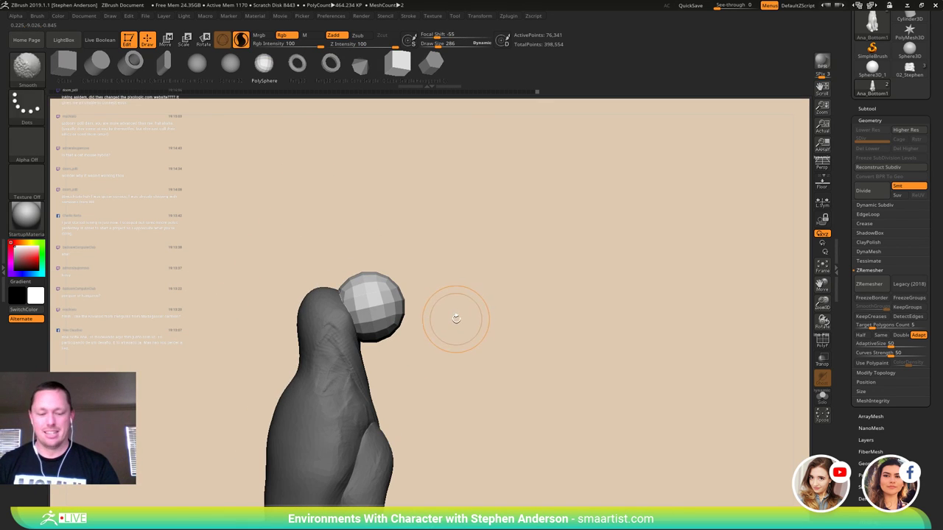
- Move the inserted sphere up and back so it sits on top of the neck
{"action": "key", "text": "w"}
{"action": "left_click", "coordinate": [374, 233]}
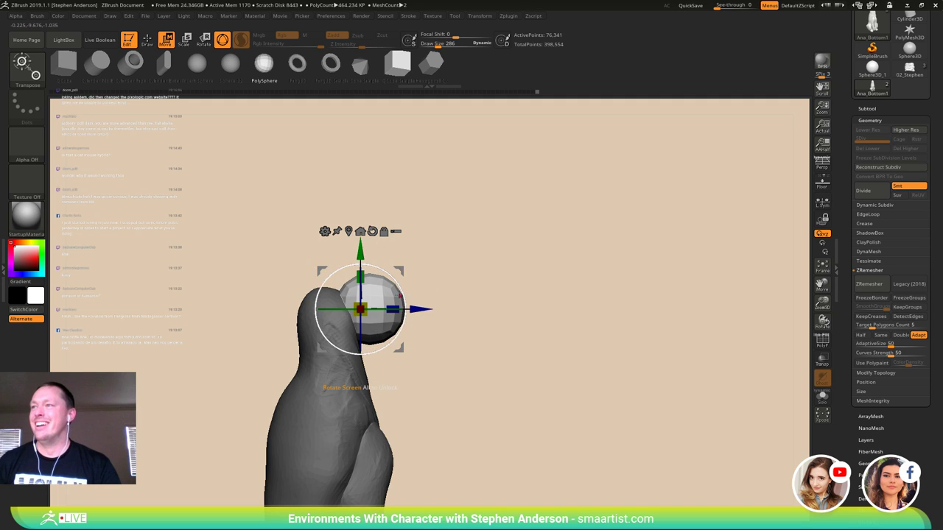
{"action": "left_click_drag", "start_coordinate": [399, 271], "coordinate": [384, 240]}
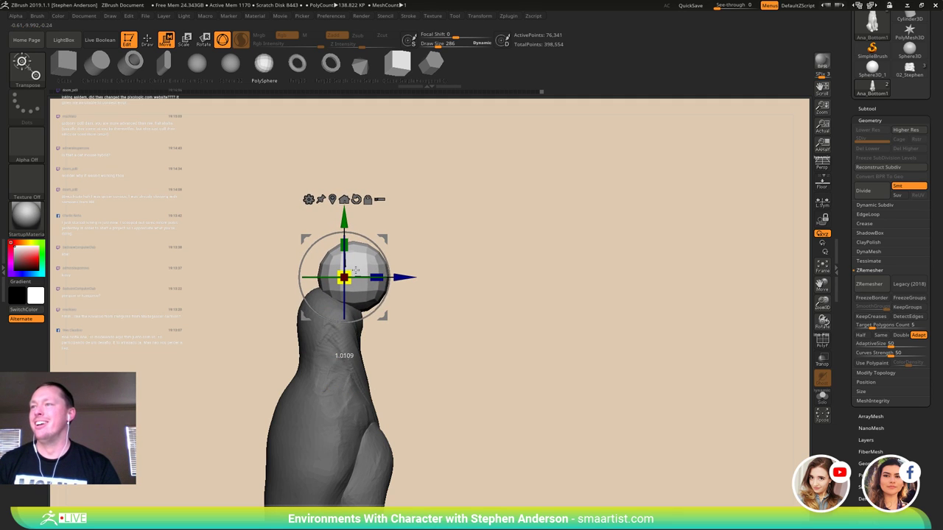
{"action": "mouse_move", "coordinate": [355, 271]}
{"action": "left_mouse_down"}
{"action": "mouse_move", "coordinate": [380, 238]}
{"action": "mouse_move", "coordinate": [377, 226]}
{"action": "mouse_move", "coordinate": [366, 230]}
{"action": "left_mouse_up"}
- Pull the front of the sphere into a protruding muzzle with the Move brush, starting at draw size 540
{"action": "key", "text": "b"}
{"action": "key", "text": "m"}
{"action": "key", "text": "v"}
{"action": "key", "text": "s"}
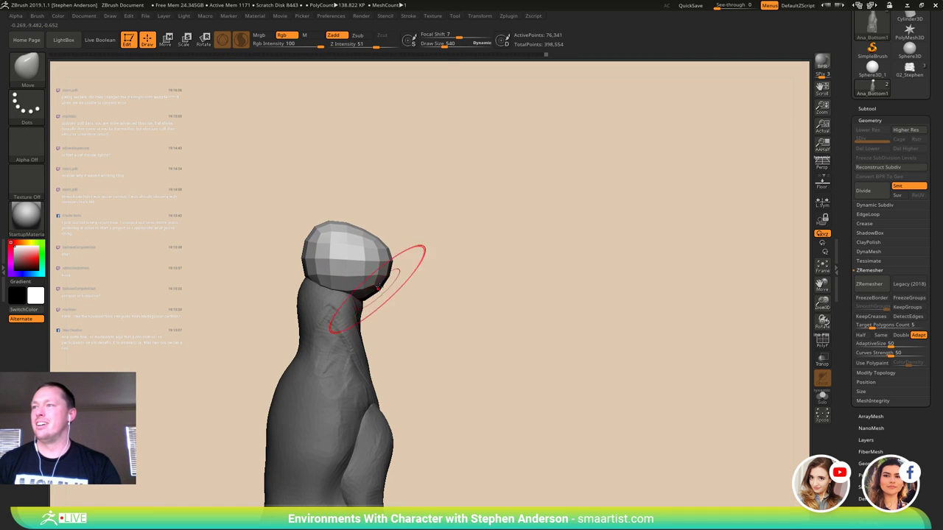
{"action": "left_click_drag", "start_coordinate": [378, 286], "coordinate": [414, 284]}
- Reduce the Move brush to draw size 302 and refine the head's shape from the front and side
{"action": "key", "text": "s"}
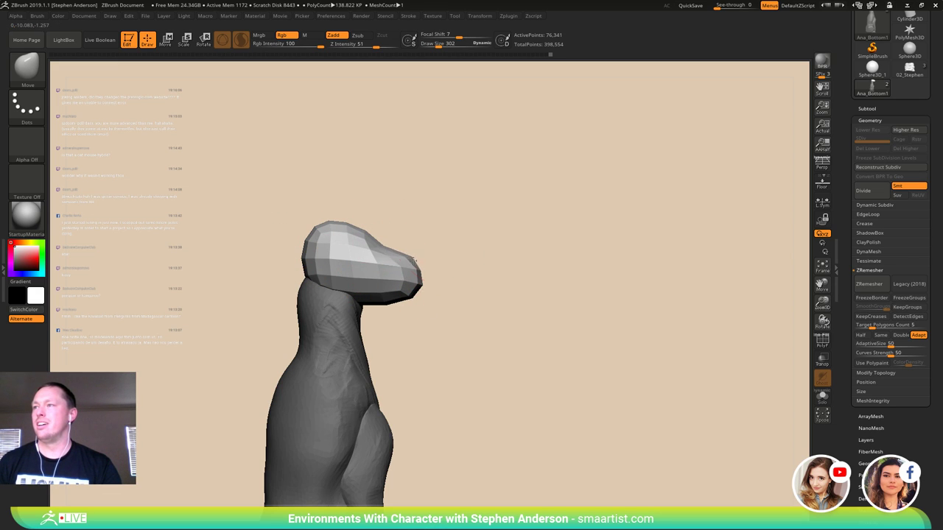
{"action": "mouse_move", "coordinate": [408, 292]}
{"action": "right_mouse_down"}
{"action": "mouse_move", "coordinate": [354, 292]}
{"action": "mouse_move", "coordinate": [357, 265]}
{"action": "right_mouse_up"}
{"action": "right_click_drag", "start_coordinate": [438, 271], "coordinate": [441, 290]}
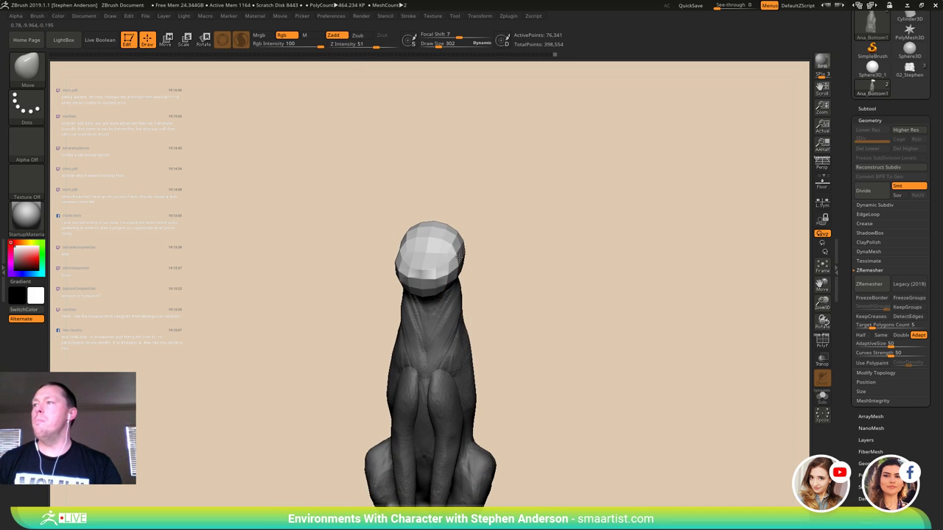
{"action": "mouse_move", "coordinate": [446, 260]}
{"action": "right_mouse_down"}
{"action": "mouse_move", "coordinate": [470, 255]}
{"action": "mouse_move", "coordinate": [455, 237]}
{"action": "right_mouse_up"}
{"action": "left_click_drag", "start_coordinate": [451, 234], "coordinate": [448, 244]}
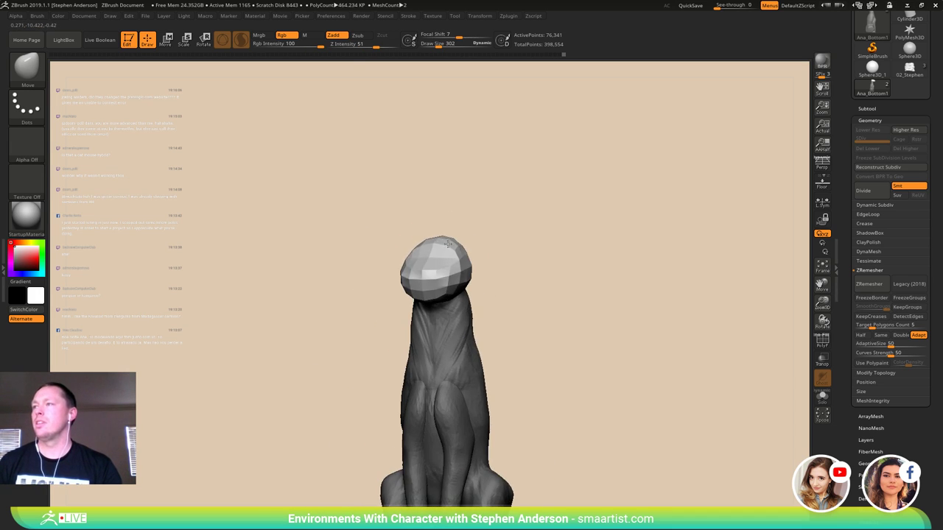
{"action": "mouse_move", "coordinate": [444, 258]}
{"action": "right_mouse_down"}
{"action": "mouse_move", "coordinate": [401, 259]}
{"action": "mouse_move", "coordinate": [395, 304]}
{"action": "mouse_move", "coordinate": [432, 305]}
{"action": "right_mouse_up"}
{"action": "left_click_drag", "start_coordinate": [440, 304], "coordinate": [420, 302]}
{"action": "right_click_drag", "start_coordinate": [421, 317], "coordinate": [472, 337]}
{"action": "right_click_drag", "start_coordinate": [471, 338], "coordinate": [435, 317], "text": "alt"}
- Invert the mask to reshape the neck beneath the head with the Move brush, and clear the mask
{"action": "left_click", "coordinate": [475, 290], "text": "ctrl"}
{"action": "right_click_drag", "start_coordinate": [326, 274], "coordinate": [406, 282]}
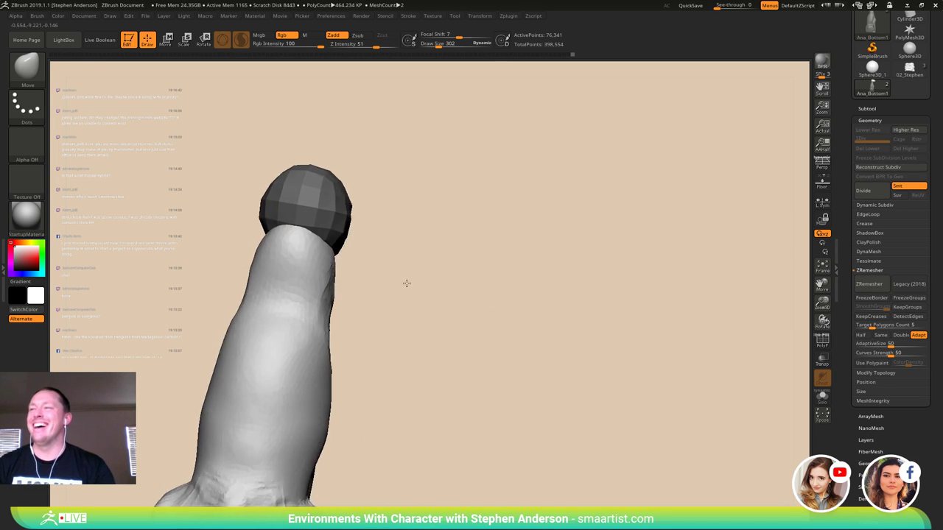
{"action": "mouse_move", "coordinate": [319, 222]}
{"action": "right_mouse_down"}
{"action": "mouse_move", "coordinate": [328, 242]}
{"action": "mouse_move", "coordinate": [289, 255]}
{"action": "right_mouse_up"}
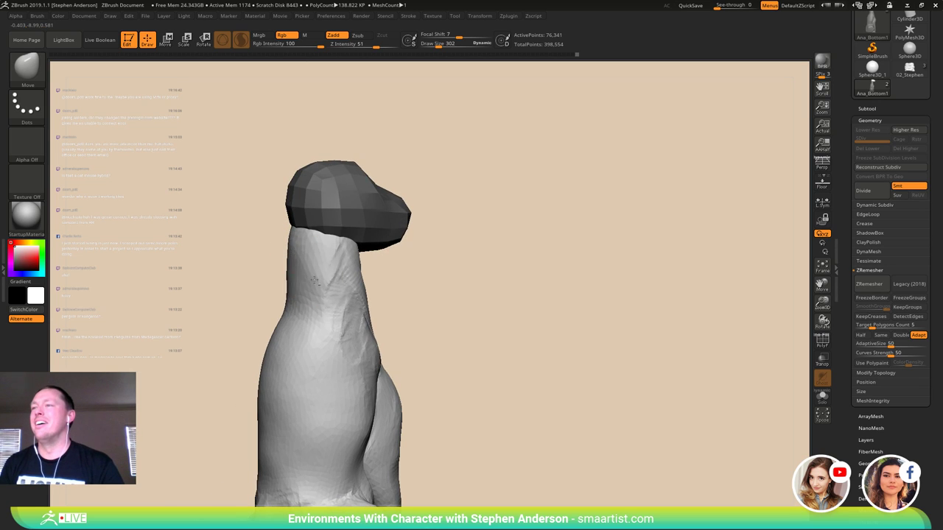
{"action": "mouse_move", "coordinate": [334, 281]}
{"action": "right_mouse_down"}
{"action": "mouse_move", "coordinate": [351, 271]}
{"action": "mouse_move", "coordinate": [326, 277]}
{"action": "mouse_move", "coordinate": [336, 258]}
{"action": "mouse_move", "coordinate": [305, 225]}
{"action": "mouse_move", "coordinate": [295, 243]}
{"action": "mouse_move", "coordinate": [322, 252]}
{"action": "right_mouse_up"}
{"action": "mouse_move", "coordinate": [368, 274]}
{"action": "right_mouse_down", "text": "ctrl"}
{"action": "mouse_move", "coordinate": [391, 293]}
{"action": "mouse_move", "coordinate": [363, 242]}
{"action": "mouse_move", "coordinate": [393, 259]}
{"action": "mouse_move", "coordinate": [381, 305]}
{"action": "mouse_move", "coordinate": [361, 322]}
{"action": "mouse_move", "coordinate": [385, 343]}
{"action": "mouse_move", "coordinate": [363, 337]}
{"action": "mouse_move", "coordinate": [377, 304]}
{"action": "mouse_move", "coordinate": [361, 280]}
{"action": "mouse_move", "coordinate": [369, 238]}
{"action": "mouse_move", "coordinate": [395, 288]}
{"action": "mouse_move", "coordinate": [367, 260]}
{"action": "right_mouse_up", "text": "ctrl"}
{"action": "left_click_drag", "start_coordinate": [373, 253], "coordinate": [376, 262], "text": "ctrl"}
- Adjust the muzzle and brow of the head and smooth its faceted surface
{"action": "mouse_move", "coordinate": [377, 263]}
{"action": "right_mouse_down", "text": "ctrl"}
{"action": "mouse_move", "coordinate": [379, 341]}
{"action": "mouse_move", "coordinate": [364, 358]}
{"action": "right_mouse_up", "text": "ctrl"}
{"action": "mouse_move", "coordinate": [364, 358]}
{"action": "right_mouse_down", "text": "alt"}
{"action": "mouse_move", "coordinate": [368, 242]}
{"action": "mouse_move", "coordinate": [349, 208]}
{"action": "mouse_move", "coordinate": [379, 214]}
{"action": "mouse_move", "coordinate": [328, 291]}
{"action": "mouse_move", "coordinate": [288, 267]}
{"action": "mouse_move", "coordinate": [314, 308]}
{"action": "mouse_move", "coordinate": [345, 291]}
{"action": "right_mouse_up", "text": "alt"}
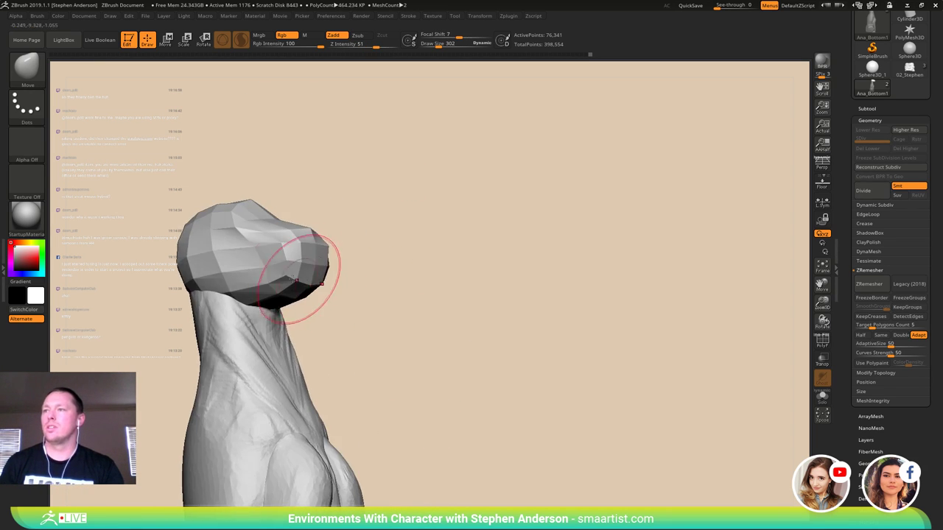
{"action": "mouse_move", "coordinate": [292, 255]}
{"action": "right_mouse_down"}
{"action": "mouse_move", "coordinate": [322, 292]}
{"action": "mouse_move", "coordinate": [521, 243]}
{"action": "right_mouse_up"}
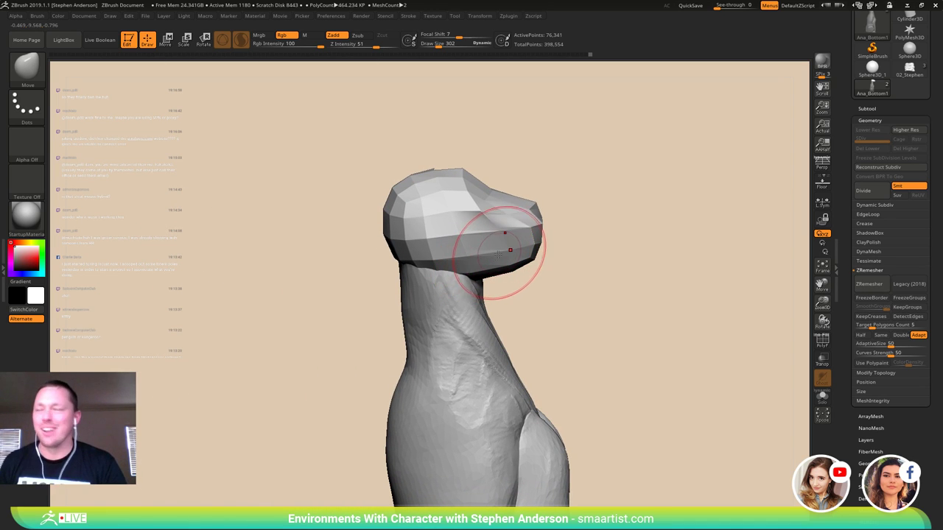
{"action": "left_click_drag", "start_coordinate": [532, 238], "coordinate": [437, 194], "text": "shift"}
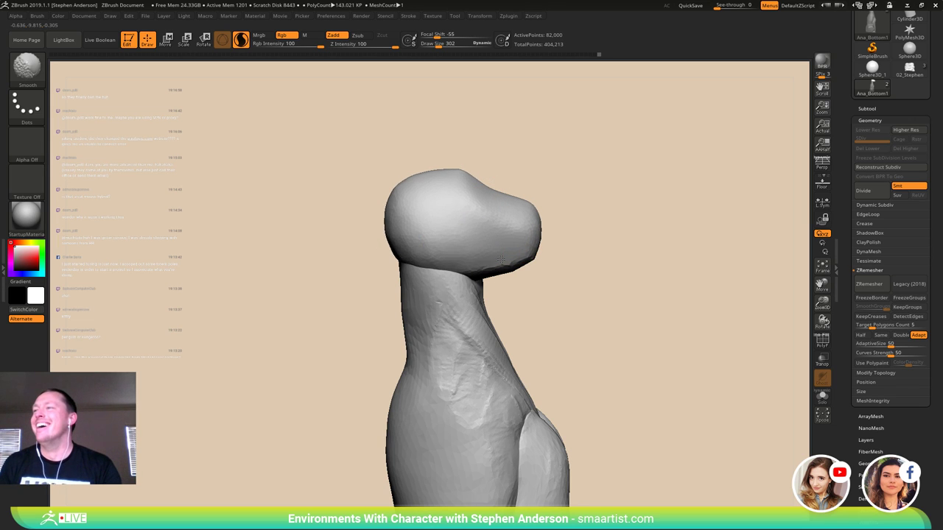
{"action": "left_click_drag", "start_coordinate": [501, 261], "coordinate": [512, 255], "text": "shift"}
{"action": "mouse_move", "coordinate": [590, 251]}
{"action": "right_mouse_down"}
{"action": "mouse_move", "coordinate": [542, 250]}
{"action": "mouse_move", "coordinate": [595, 250]}
{"action": "right_mouse_up"}
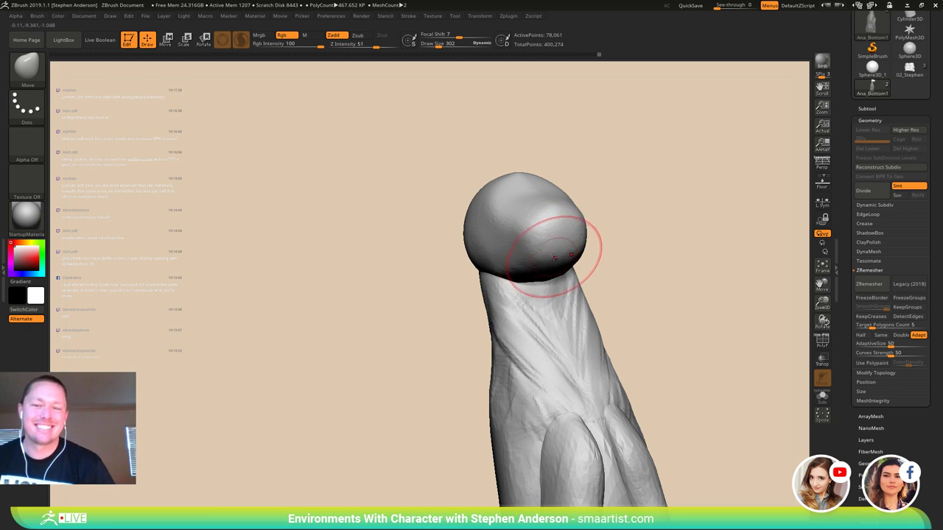
- Sculpt the eye area and cheek on the side of the head with the ClayBuildup brush at draw size 161
{"action": "mouse_move", "coordinate": [595, 247]}
{"action": "right_mouse_down"}
{"action": "mouse_move", "coordinate": [635, 248]}
{"action": "mouse_move", "coordinate": [568, 238]}
{"action": "mouse_move", "coordinate": [561, 226]}
{"action": "right_mouse_up"}
{"action": "key", "text": "b"}
{"action": "key", "text": "c"}
{"action": "key", "text": "b"}
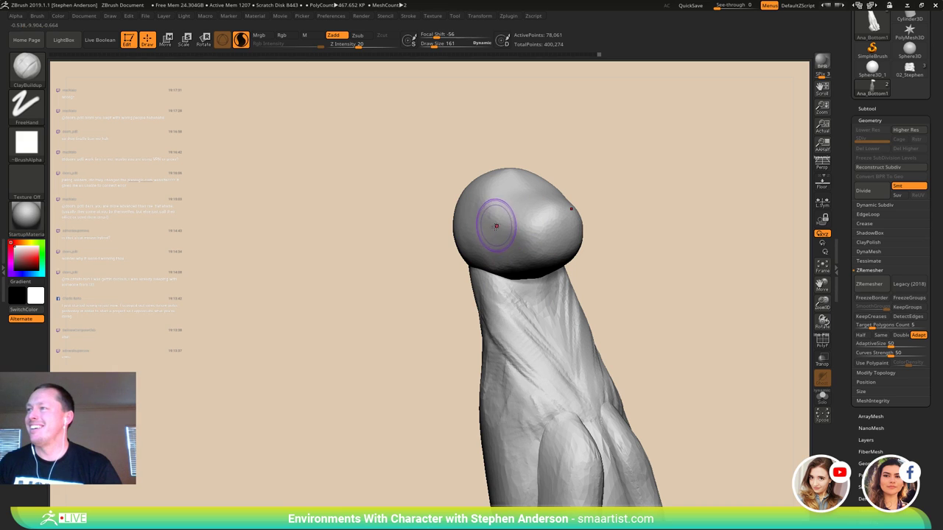
{"action": "left_click_drag", "start_coordinate": [500, 224], "coordinate": [482, 230]}
{"action": "right_click_drag", "start_coordinate": [482, 230], "coordinate": [504, 250]}
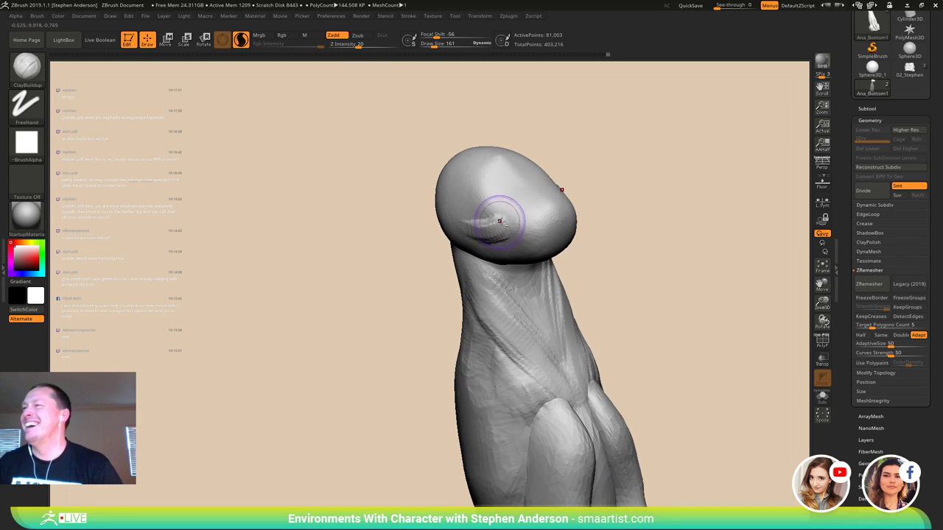
{"action": "left_click_drag", "start_coordinate": [502, 250], "coordinate": [505, 248]}
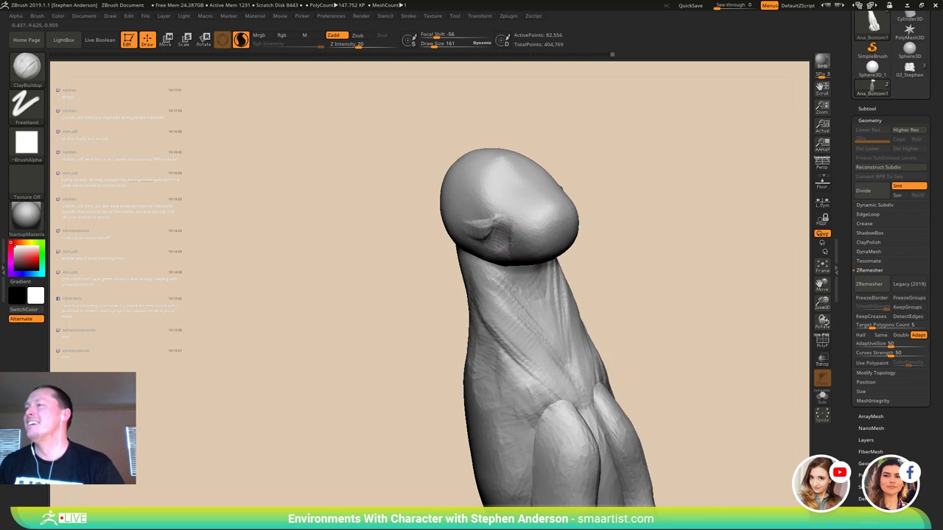
- Shape the muzzle and the hollows between the eyes and the snout with ClayBuildup strokes
{"action": "right_click_drag", "start_coordinate": [566, 245], "coordinate": [515, 236]}
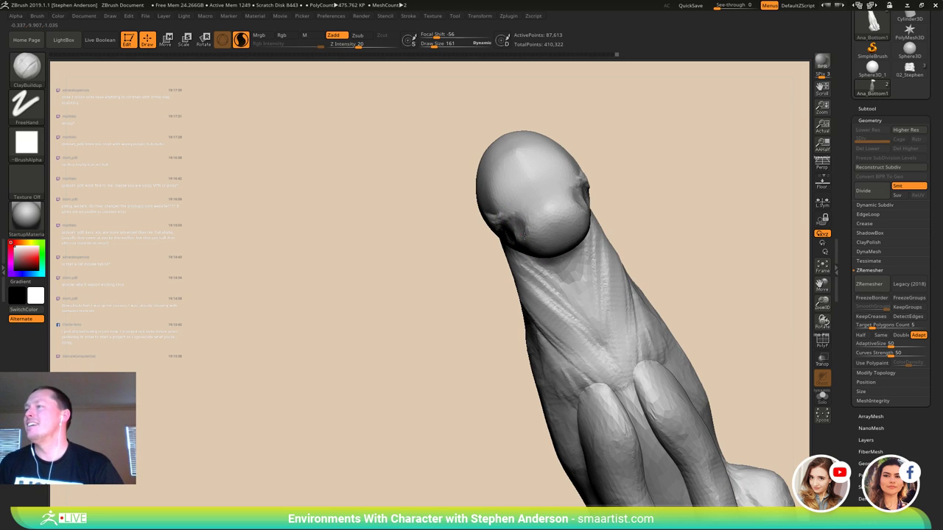
{"action": "left_click_drag", "start_coordinate": [525, 236], "coordinate": [526, 237]}
{"action": "mouse_move", "coordinate": [526, 237]}
{"action": "right_mouse_down"}
{"action": "mouse_move", "coordinate": [554, 221]}
{"action": "mouse_move", "coordinate": [555, 248]}
{"action": "right_mouse_up"}
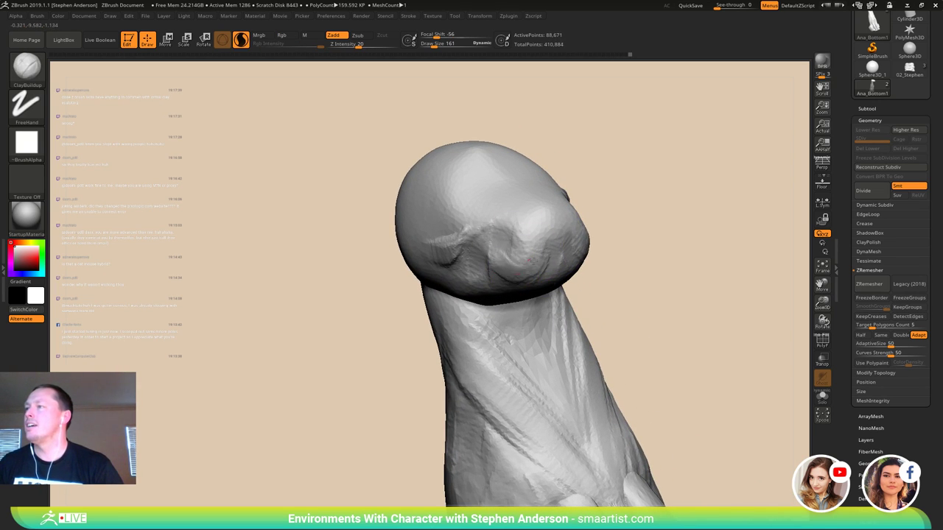
{"action": "right_click_drag", "start_coordinate": [544, 252], "coordinate": [516, 224]}
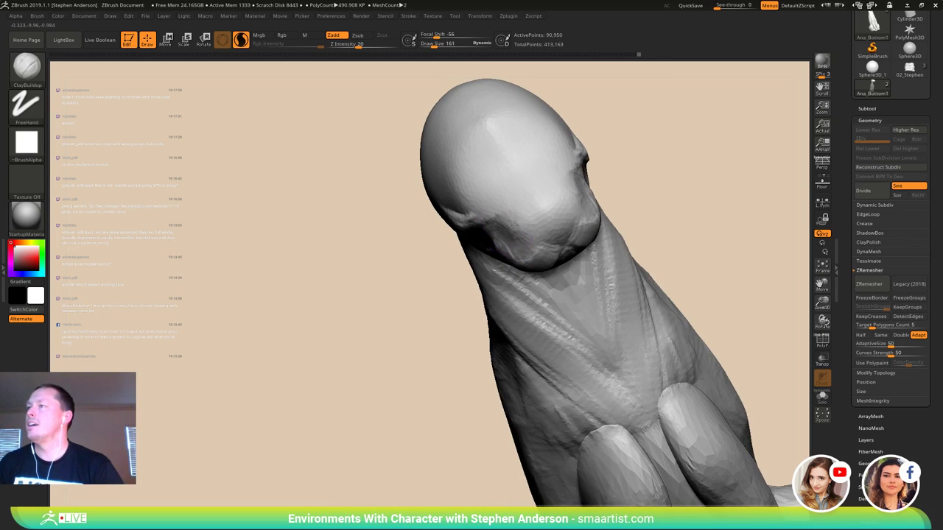
{"action": "left_click_drag", "start_coordinate": [495, 225], "coordinate": [501, 234]}
{"action": "mouse_move", "coordinate": [501, 235]}
{"action": "right_mouse_down"}
{"action": "mouse_move", "coordinate": [527, 251]}
{"action": "mouse_move", "coordinate": [553, 246]}
{"action": "right_mouse_up"}
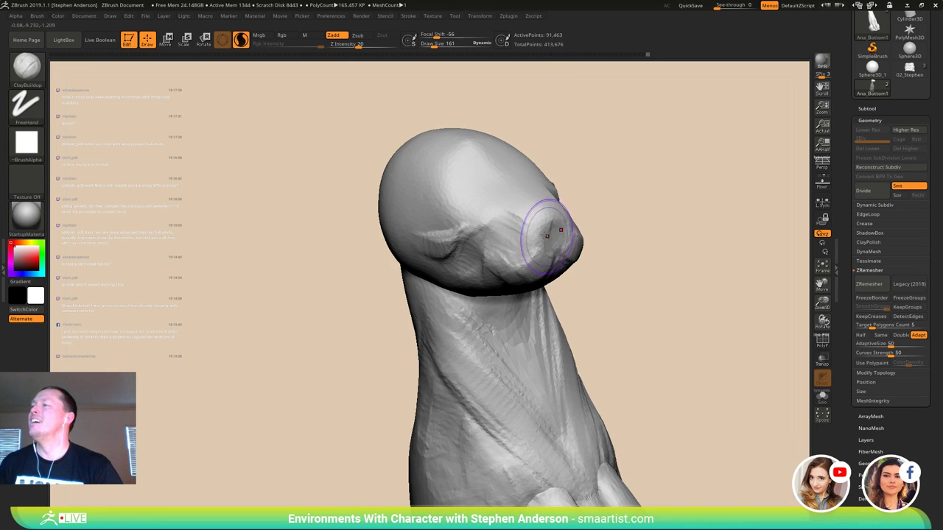
- Define the eye sockets, cheekbones and the hollow behind the muzzle with ClayBuildup strokes
{"action": "mouse_move", "coordinate": [554, 242]}
{"action": "right_mouse_down"}
{"action": "mouse_move", "coordinate": [578, 190]}
{"action": "mouse_move", "coordinate": [557, 177]}
{"action": "mouse_move", "coordinate": [585, 185]}
{"action": "mouse_move", "coordinate": [507, 224]}
{"action": "mouse_move", "coordinate": [503, 240]}
{"action": "right_mouse_up"}
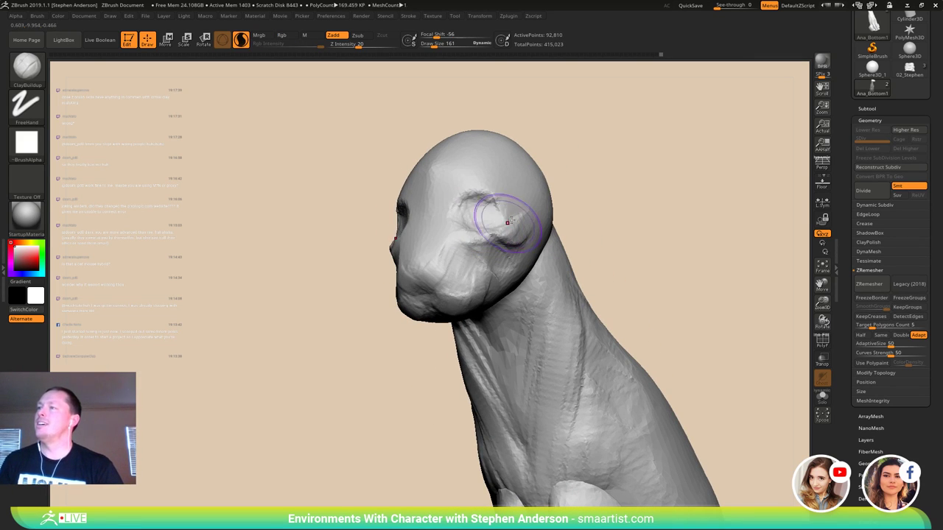
{"action": "mouse_move", "coordinate": [508, 221]}
{"action": "right_mouse_down"}
{"action": "mouse_move", "coordinate": [543, 238]}
{"action": "mouse_move", "coordinate": [471, 236]}
{"action": "right_mouse_up"}
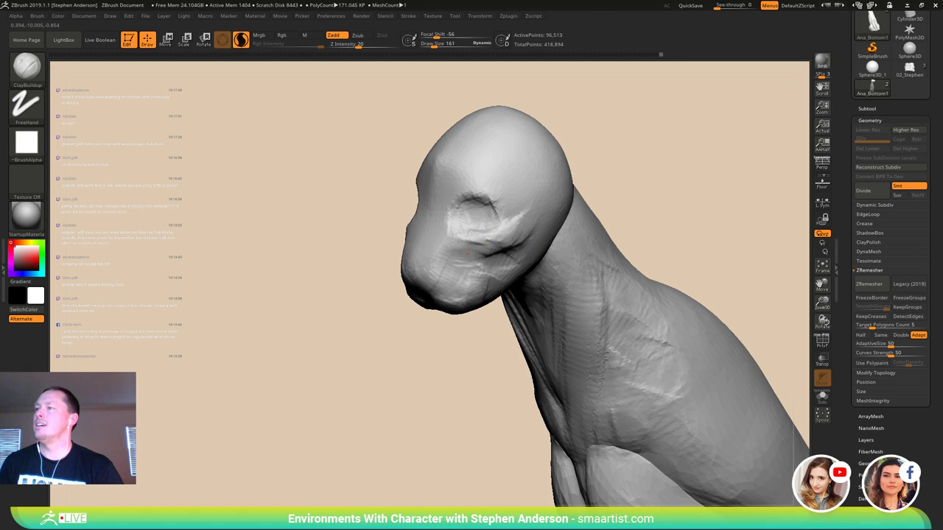
{"action": "left_click_drag", "start_coordinate": [467, 255], "coordinate": [478, 270]}
{"action": "mouse_move", "coordinate": [455, 271]}
{"action": "right_mouse_down"}
{"action": "mouse_move", "coordinate": [511, 272]}
{"action": "mouse_move", "coordinate": [464, 272]}
{"action": "right_mouse_up"}
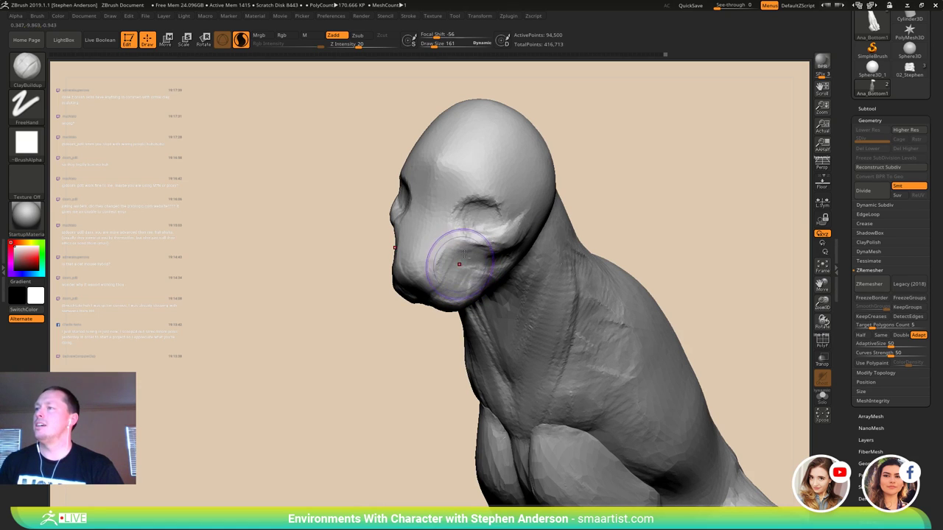
{"action": "left_click_drag", "start_coordinate": [466, 255], "coordinate": [461, 270]}
{"action": "mouse_move", "coordinate": [447, 274]}
{"action": "right_mouse_down"}
{"action": "mouse_move", "coordinate": [476, 280]}
{"action": "mouse_move", "coordinate": [455, 281]}
{"action": "right_mouse_up"}
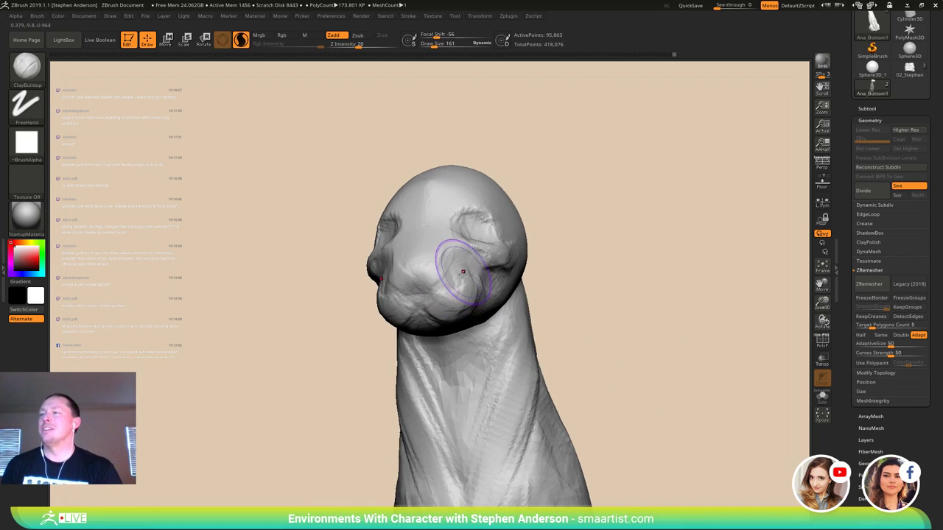
- Build up the sides of the muzzle, the chin and the underside of the jaw with the ClayBuildup brush
{"action": "left_click_drag", "start_coordinate": [469, 281], "coordinate": [471, 288]}
{"action": "mouse_move", "coordinate": [468, 283]}
{"action": "right_mouse_down"}
{"action": "mouse_move", "coordinate": [452, 280]}
{"action": "mouse_move", "coordinate": [464, 283]}
{"action": "right_mouse_up"}
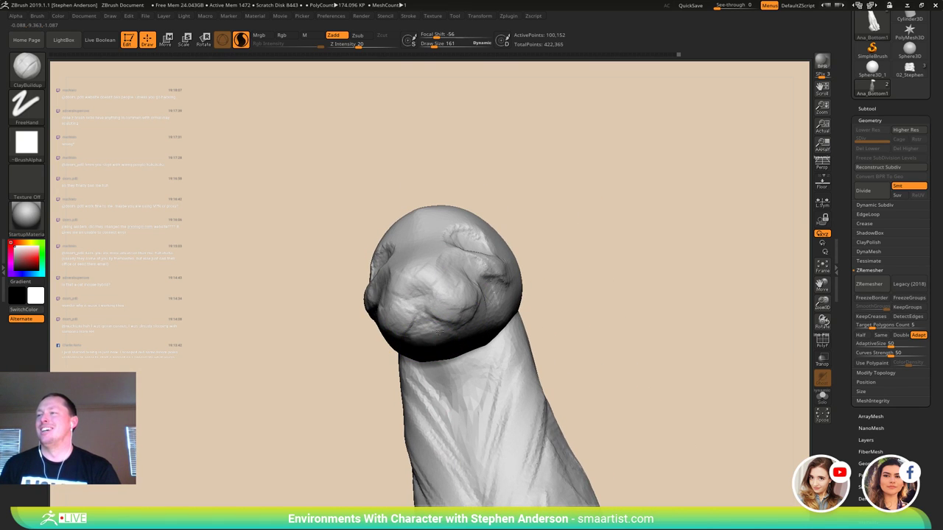
{"action": "mouse_move", "coordinate": [431, 340]}
{"action": "right_mouse_down"}
{"action": "mouse_move", "coordinate": [445, 331]}
{"action": "mouse_move", "coordinate": [434, 324]}
{"action": "right_mouse_up"}
{"action": "left_click_drag", "start_coordinate": [411, 324], "coordinate": [408, 357]}
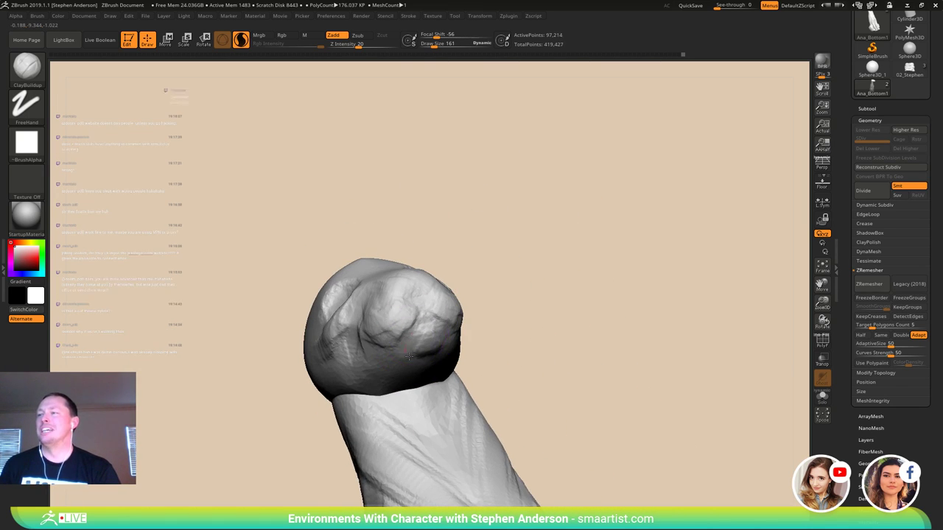
{"action": "mouse_move", "coordinate": [404, 385]}
{"action": "right_mouse_down"}
{"action": "mouse_move", "coordinate": [381, 361]}
{"action": "mouse_move", "coordinate": [441, 340]}
{"action": "right_mouse_up"}
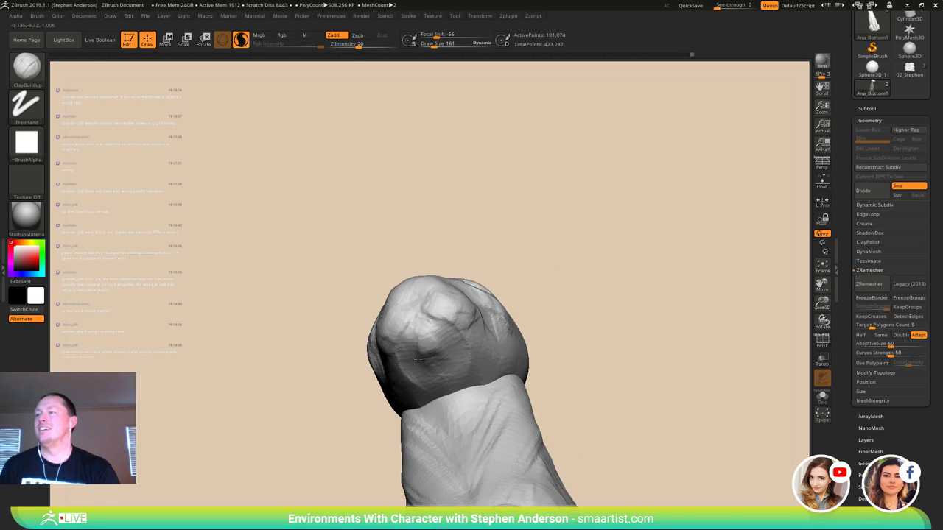
{"action": "left_click_drag", "start_coordinate": [418, 360], "coordinate": [421, 361]}
{"action": "mouse_move", "coordinate": [422, 363]}
{"action": "right_mouse_down"}
{"action": "mouse_move", "coordinate": [463, 359]}
{"action": "mouse_move", "coordinate": [455, 350]}
{"action": "mouse_move", "coordinate": [408, 355]}
{"action": "mouse_move", "coordinate": [404, 335]}
{"action": "right_mouse_up"}
- Refine the creases around the muzzle and the underside of the jaw with DamStandard and ClayBuildup strokes at draw size 112
{"action": "key", "text": "b"}
{"action": "key", "text": "d"}
{"action": "key", "text": "s"}
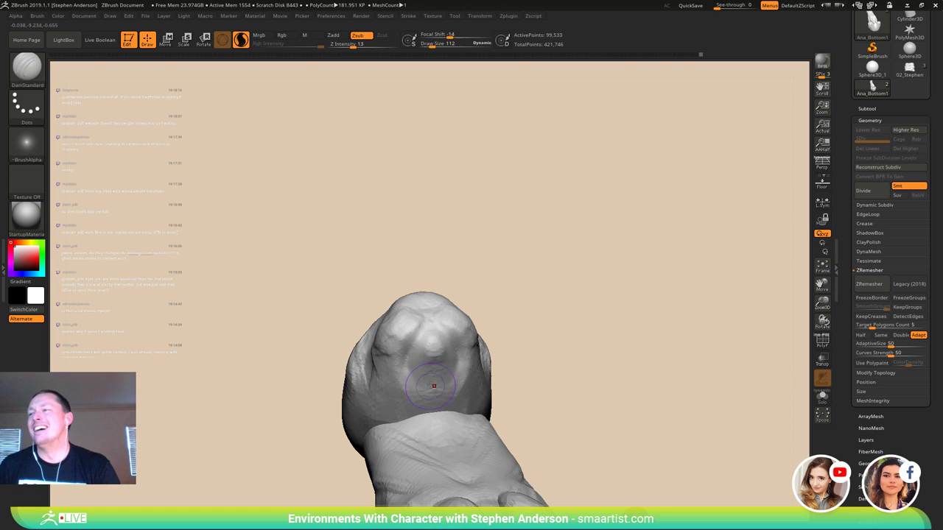
{"action": "key", "text": "b"}
{"action": "key", "text": "c"}
{"action": "key", "text": "b"}
{"action": "mouse_move", "coordinate": [433, 368]}
{"action": "right_mouse_down"}
{"action": "mouse_move", "coordinate": [468, 361]}
{"action": "mouse_move", "coordinate": [460, 358]}
{"action": "right_mouse_up"}
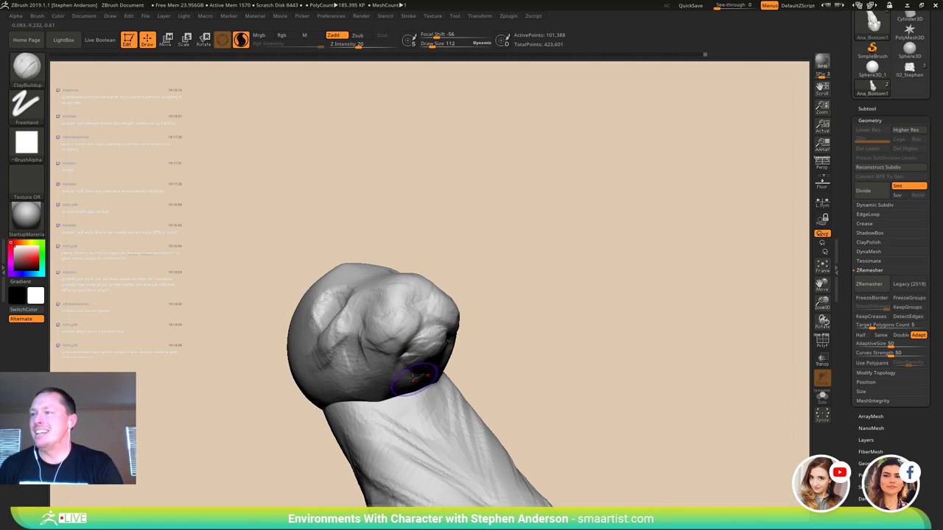
{"action": "right_click_drag", "start_coordinate": [427, 378], "coordinate": [375, 389]}
- Pull the back of the neck outward above the shoulders with the Move brush at draw size 469 and focal shift 30
{"action": "mouse_move", "coordinate": [488, 300]}
{"action": "right_mouse_down"}
{"action": "mouse_move", "coordinate": [482, 326]}
{"action": "mouse_move", "coordinate": [471, 258]}
{"action": "right_mouse_up"}
{"action": "mouse_move", "coordinate": [398, 221]}
{"action": "right_mouse_down"}
{"action": "mouse_move", "coordinate": [432, 208]}
{"action": "mouse_move", "coordinate": [447, 221]}
{"action": "right_mouse_up"}
{"action": "mouse_move", "coordinate": [446, 221]}
{"action": "right_mouse_down", "text": "ctrl"}
{"action": "mouse_move", "coordinate": [412, 258]}
{"action": "mouse_move", "coordinate": [463, 285]}
{"action": "mouse_move", "coordinate": [496, 278]}
{"action": "mouse_move", "coordinate": [427, 300]}
{"action": "mouse_move", "coordinate": [413, 330]}
{"action": "right_mouse_up", "text": "ctrl"}
{"action": "key", "text": "b"}
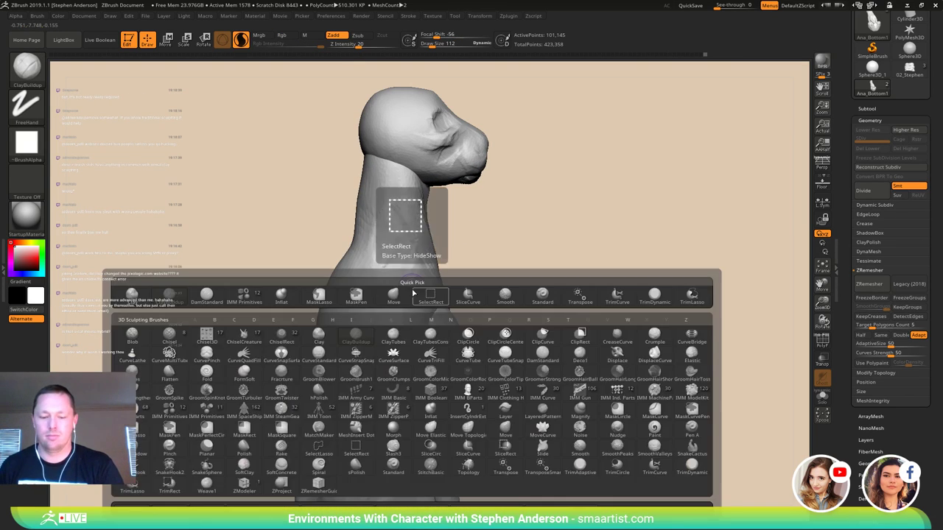
{"action": "key", "text": "m"}
{"action": "key", "text": "v"}
{"action": "left_click_drag", "start_coordinate": [402, 273], "coordinate": [410, 273]}
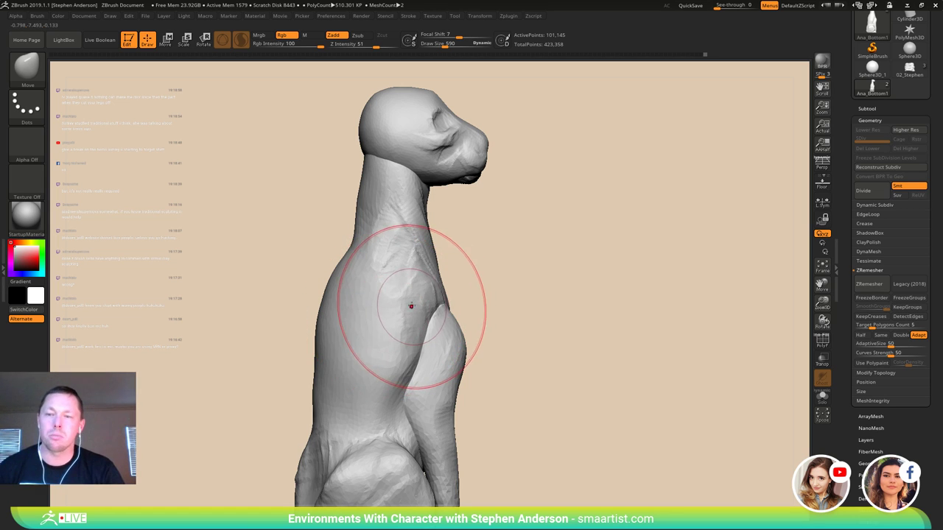
{"action": "right_click_drag", "start_coordinate": [414, 298], "coordinate": [381, 243]}
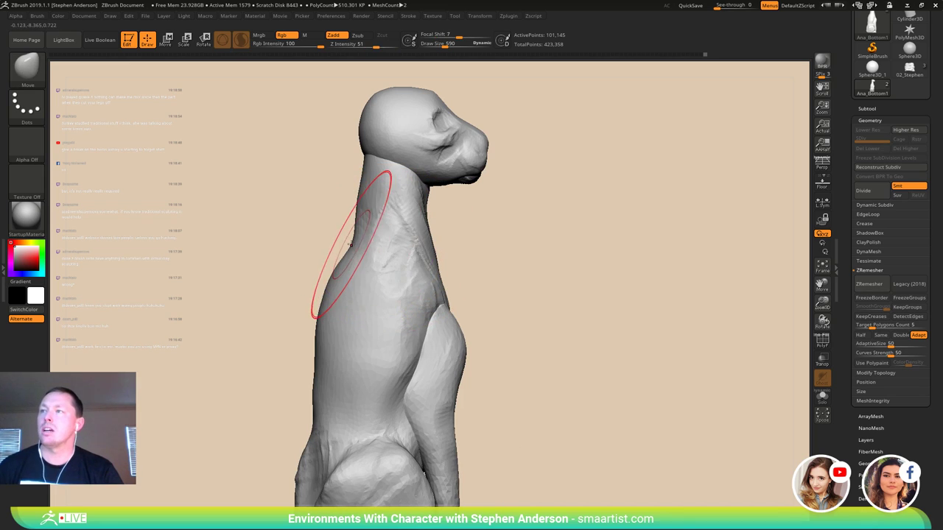
{"action": "key", "text": "s"}
{"action": "left_click_drag", "start_coordinate": [358, 241], "coordinate": [355, 239]}
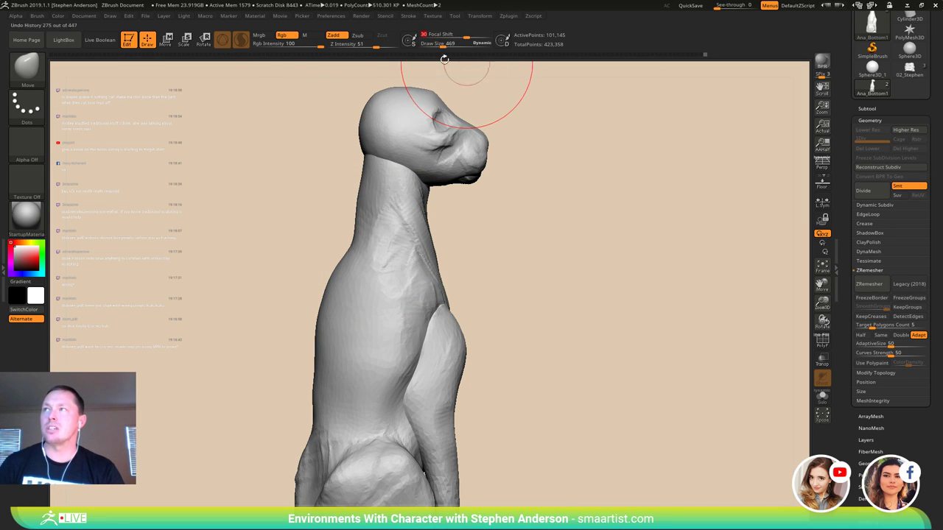
{"action": "left_click_drag", "start_coordinate": [355, 238], "coordinate": [344, 235]}
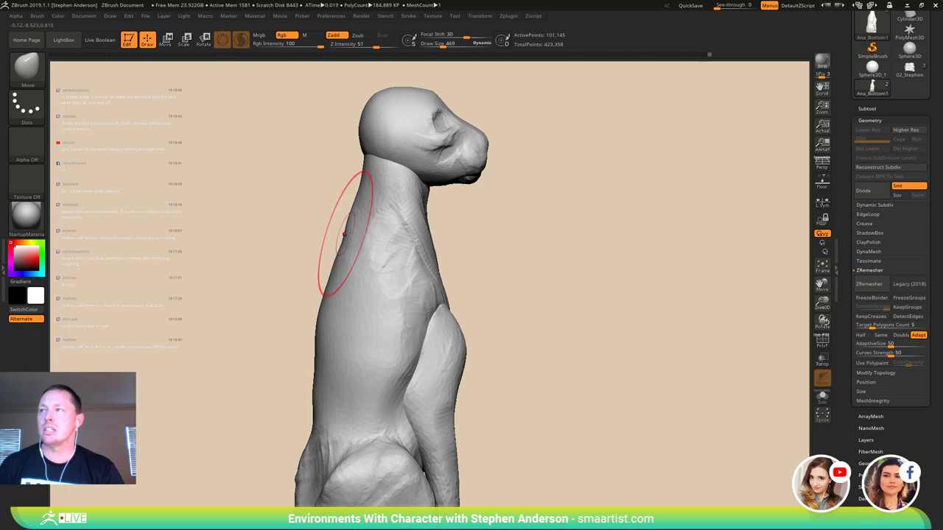
- Adjust the contours of the neck, shoulders and upper torso from several angles with the Move brush
{"action": "right_click_drag", "start_coordinate": [417, 247], "coordinate": [370, 243]}
{"action": "left_click_drag", "start_coordinate": [477, 234], "coordinate": [475, 232]}
{"action": "left_click_drag", "start_coordinate": [476, 194], "coordinate": [470, 195]}
{"action": "right_click_drag", "start_coordinate": [473, 223], "coordinate": [452, 226]}
{"action": "left_click_drag", "start_coordinate": [504, 258], "coordinate": [507, 260]}
{"action": "right_click_drag", "start_coordinate": [502, 351], "coordinate": [450, 306]}
{"action": "left_click_drag", "start_coordinate": [455, 296], "coordinate": [446, 297]}
- Reshape the upper front leg where it meets the chest with the Move brush
{"action": "right_click_drag", "start_coordinate": [446, 301], "coordinate": [420, 303]}
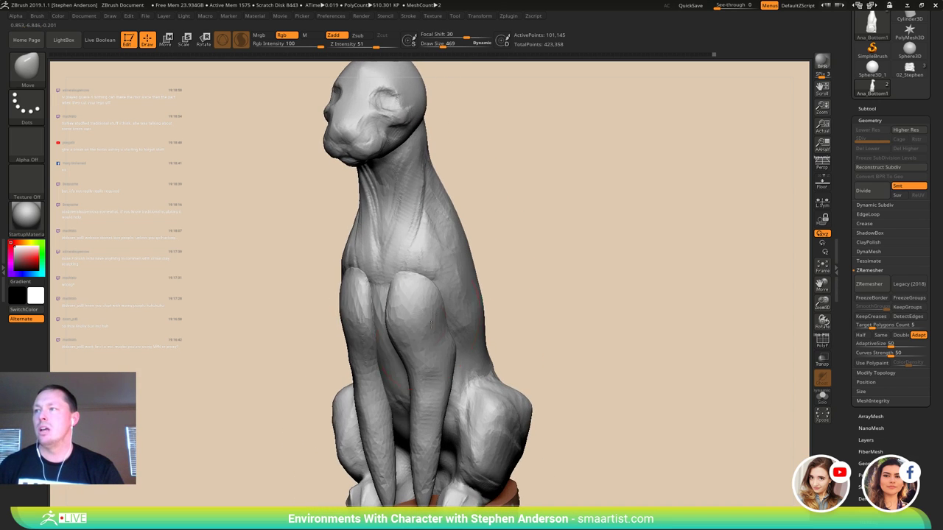
{"action": "left_click_drag", "start_coordinate": [411, 323], "coordinate": [419, 322]}
{"action": "right_click_drag", "start_coordinate": [419, 322], "coordinate": [406, 324]}
{"action": "left_click_drag", "start_coordinate": [408, 325], "coordinate": [420, 332]}
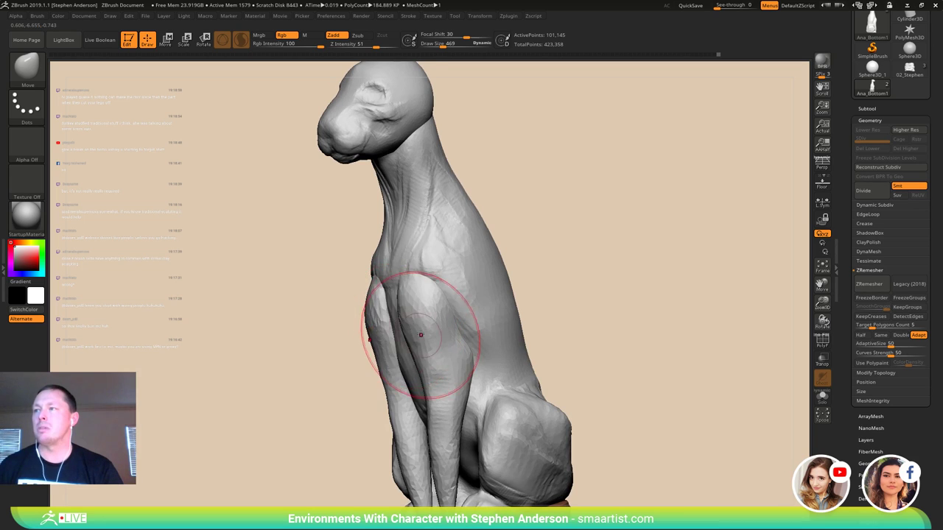
{"action": "right_click_drag", "start_coordinate": [420, 332], "coordinate": [406, 329]}
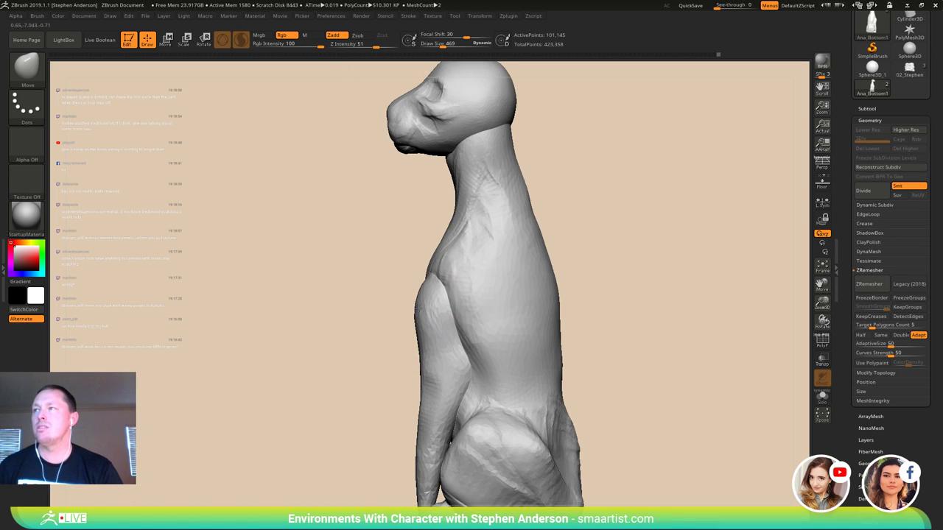
{"action": "right_click_drag", "start_coordinate": [491, 284], "coordinate": [451, 305], "text": "alt"}
- Push the lower back inward in profile with the Move brush at draw size 482
{"action": "right_click_drag", "start_coordinate": [451, 305], "coordinate": [493, 327]}
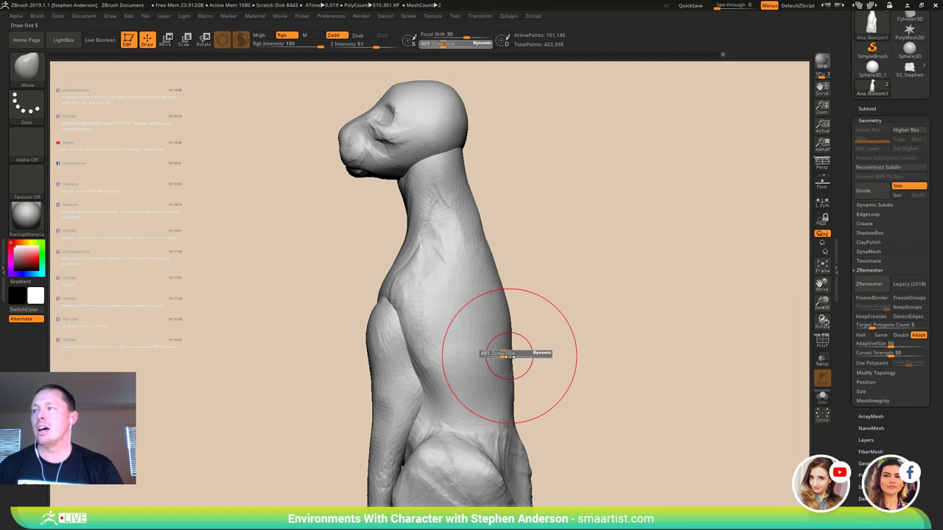
{"action": "left_click_drag", "start_coordinate": [509, 357], "coordinate": [510, 357]}
{"action": "left_click_drag", "start_coordinate": [510, 368], "coordinate": [501, 370]}
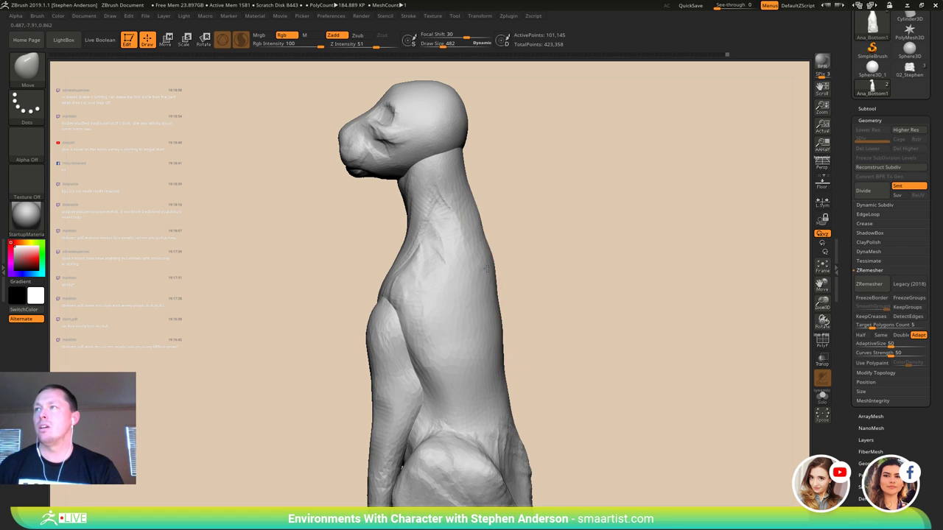
{"action": "right_click_drag", "start_coordinate": [486, 269], "coordinate": [458, 259], "text": "ctrl"}
{"action": "right_click_drag", "start_coordinate": [458, 259], "coordinate": [482, 328], "text": "ctrl"}
- Adjust the waist above the haunches and tuck in the rump over the column rim with the Move brush
{"action": "right_click_drag", "start_coordinate": [482, 328], "coordinate": [473, 331]}
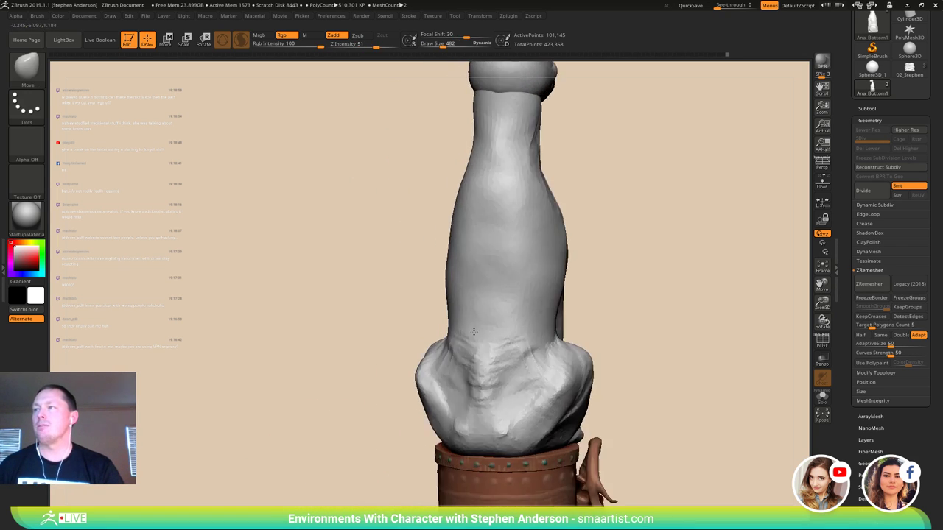
{"action": "left_click_drag", "start_coordinate": [473, 331], "coordinate": [509, 325]}
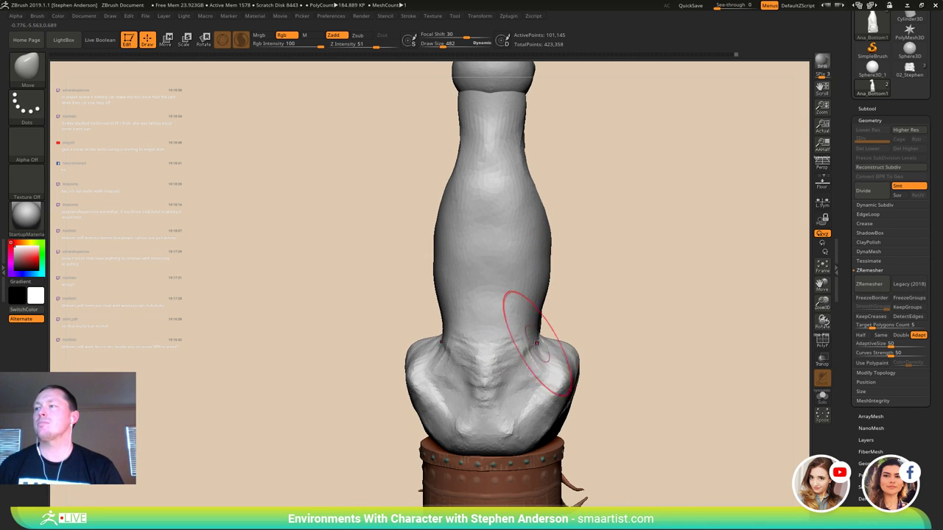
{"action": "right_click_drag", "start_coordinate": [518, 358], "coordinate": [563, 367]}
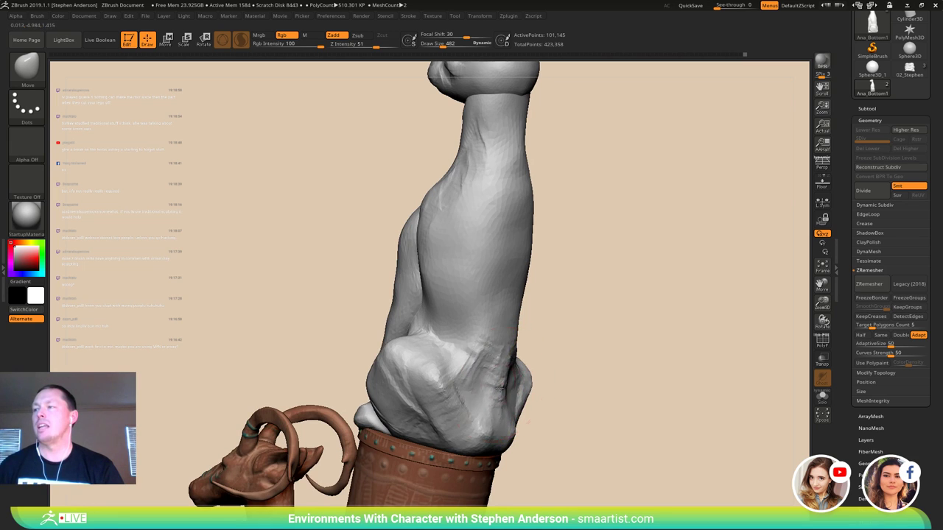
{"action": "right_click_drag", "start_coordinate": [495, 373], "coordinate": [508, 368]}
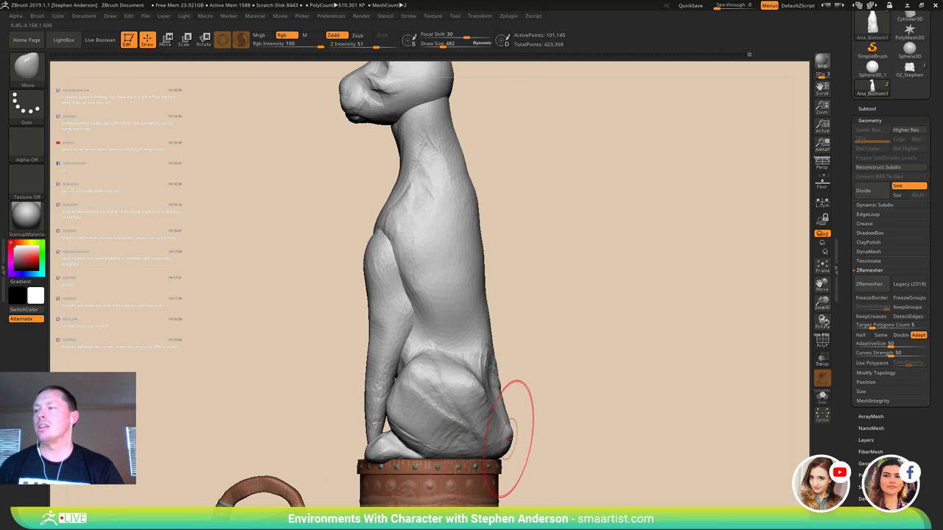
{"action": "left_click_drag", "start_coordinate": [512, 437], "coordinate": [500, 427]}
{"action": "right_click_drag", "start_coordinate": [487, 384], "coordinate": [490, 424], "text": "alt"}
{"action": "right_click_drag", "start_coordinate": [499, 461], "coordinate": [476, 458]}
- Build up the brow ridges and the upper rims of the eye sockets with the ClayBuildup brush at draw size 148
{"action": "mouse_move", "coordinate": [476, 458]}
{"action": "right_mouse_down", "text": "alt"}
{"action": "mouse_move", "coordinate": [468, 398]}
{"action": "mouse_move", "coordinate": [433, 369]}
{"action": "mouse_move", "coordinate": [467, 380]}
{"action": "mouse_move", "coordinate": [442, 320]}
{"action": "mouse_move", "coordinate": [436, 349]}
{"action": "right_mouse_up", "text": "alt"}
{"action": "mouse_move", "coordinate": [387, 247]}
{"action": "right_mouse_down", "text": "alt"}
{"action": "mouse_move", "coordinate": [374, 325]}
{"action": "mouse_move", "coordinate": [384, 305]}
{"action": "mouse_move", "coordinate": [386, 348]}
{"action": "mouse_move", "coordinate": [327, 336]}
{"action": "right_mouse_up", "text": "alt"}
{"action": "key", "text": "b"}
{"action": "key", "text": "c"}
{"action": "key", "text": "b"}
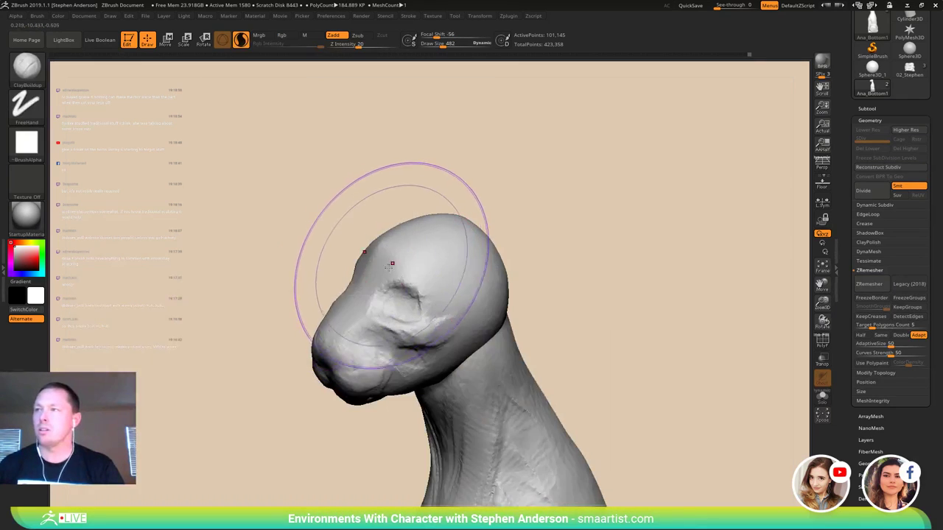
{"action": "key", "text": "s"}
{"action": "left_click_drag", "start_coordinate": [385, 274], "coordinate": [378, 271]}
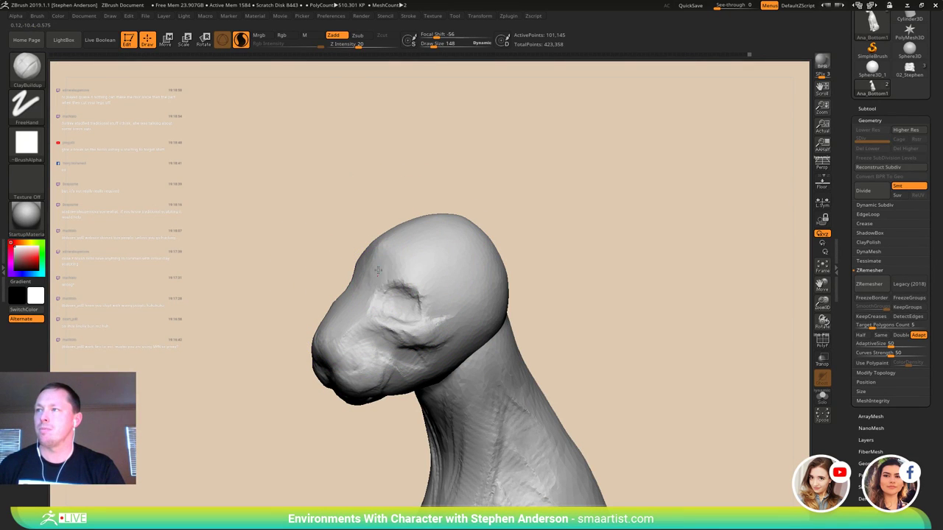
{"action": "right_click_drag", "start_coordinate": [390, 288], "coordinate": [381, 328]}
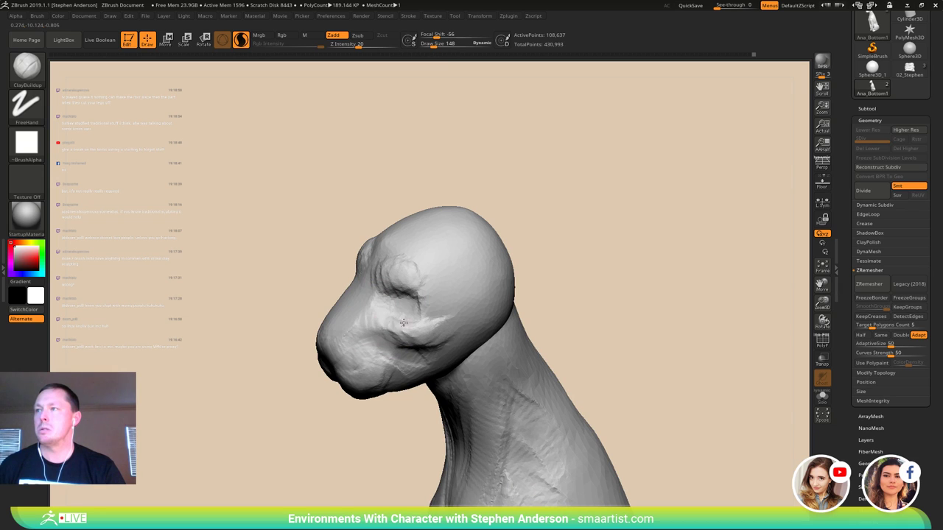
{"action": "right_click_drag", "start_coordinate": [398, 305], "coordinate": [439, 299]}
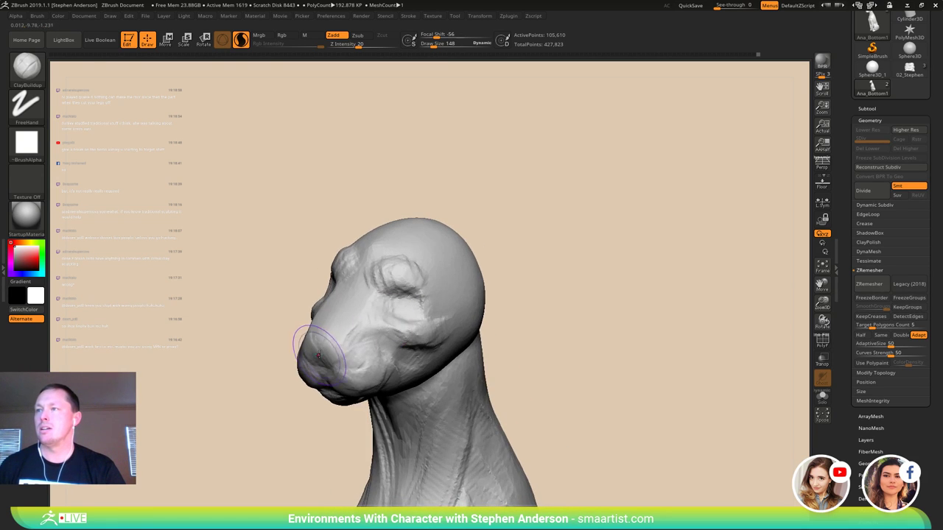
- Nudge the bridge of the snout with the Move brush and set the draw size to 112
{"action": "mouse_move", "coordinate": [383, 343]}
{"action": "right_mouse_down"}
{"action": "mouse_move", "coordinate": [315, 340]}
{"action": "mouse_move", "coordinate": [368, 424]}
{"action": "mouse_move", "coordinate": [333, 353]}
{"action": "mouse_move", "coordinate": [295, 316]}
{"action": "mouse_move", "coordinate": [322, 329]}
{"action": "right_mouse_up"}
{"action": "key", "text": "b"}
{"action": "key", "text": "m"}
{"action": "key", "text": "v"}
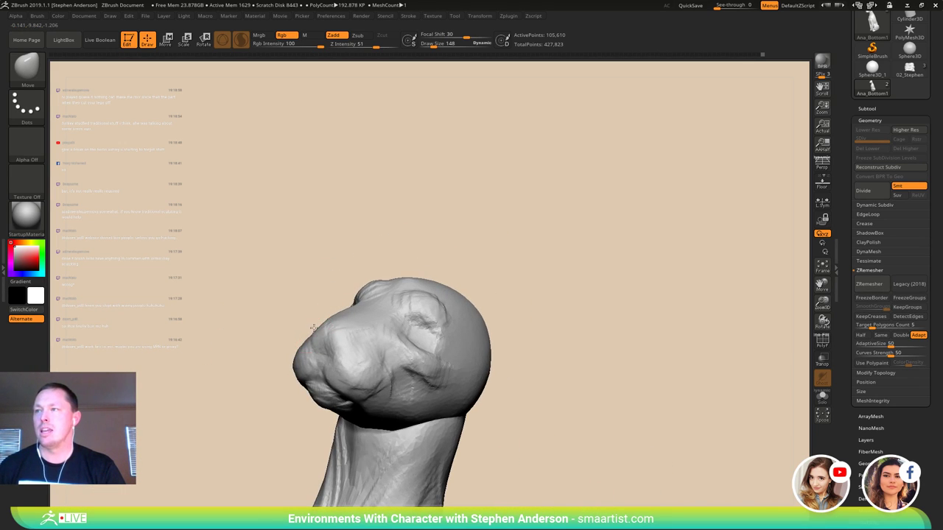
{"action": "left_click_drag", "start_coordinate": [320, 333], "coordinate": [316, 331]}
{"action": "mouse_move", "coordinate": [302, 331]}
{"action": "right_mouse_down"}
{"action": "mouse_move", "coordinate": [324, 334]}
{"action": "mouse_move", "coordinate": [315, 333]}
{"action": "mouse_move", "coordinate": [319, 343]}
{"action": "mouse_move", "coordinate": [309, 337]}
{"action": "mouse_move", "coordinate": [311, 353]}
{"action": "mouse_move", "coordinate": [330, 299]}
{"action": "mouse_move", "coordinate": [270, 328]}
{"action": "mouse_move", "coordinate": [270, 393]}
{"action": "mouse_move", "coordinate": [322, 377]}
{"action": "mouse_move", "coordinate": [250, 355]}
{"action": "mouse_move", "coordinate": [285, 350]}
{"action": "right_mouse_up"}
{"action": "key", "text": "s"}
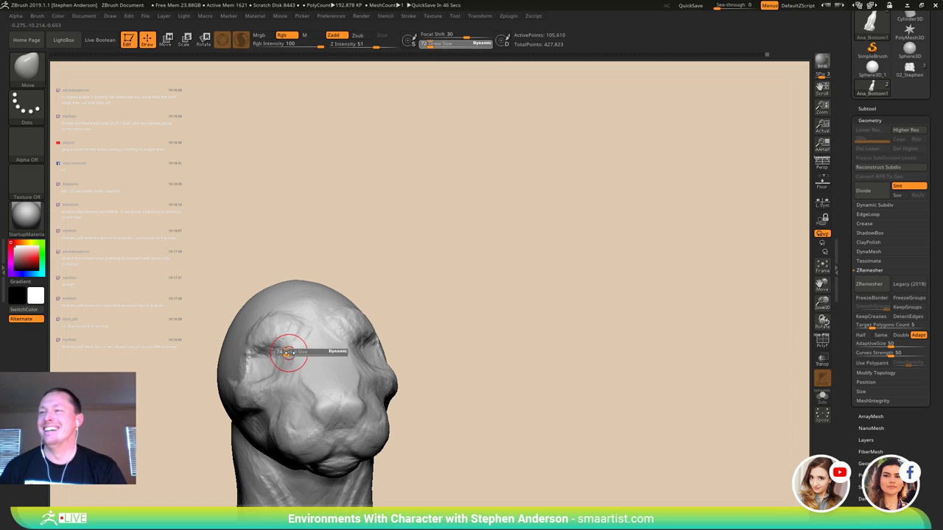
{"action": "left_click_drag", "start_coordinate": [332, 352], "coordinate": [334, 352]}
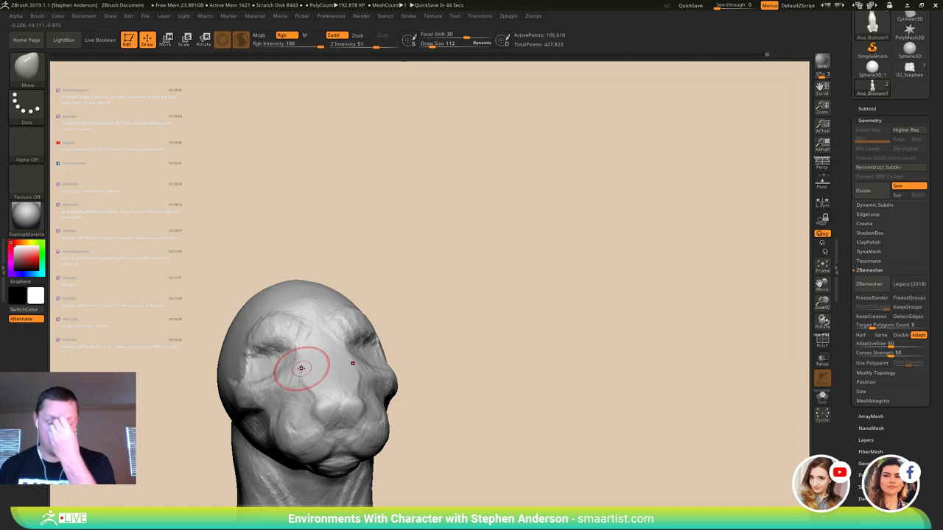
- Sculpt the eyelids and the eye inside the socket with the ClayBuildup brush at draw size 91
{"action": "key", "text": "b"}
{"action": "key", "text": "c"}
{"action": "key", "text": "b"}
{"action": "right_click_drag", "start_coordinate": [302, 374], "coordinate": [336, 367]}
{"action": "key", "text": "s"}
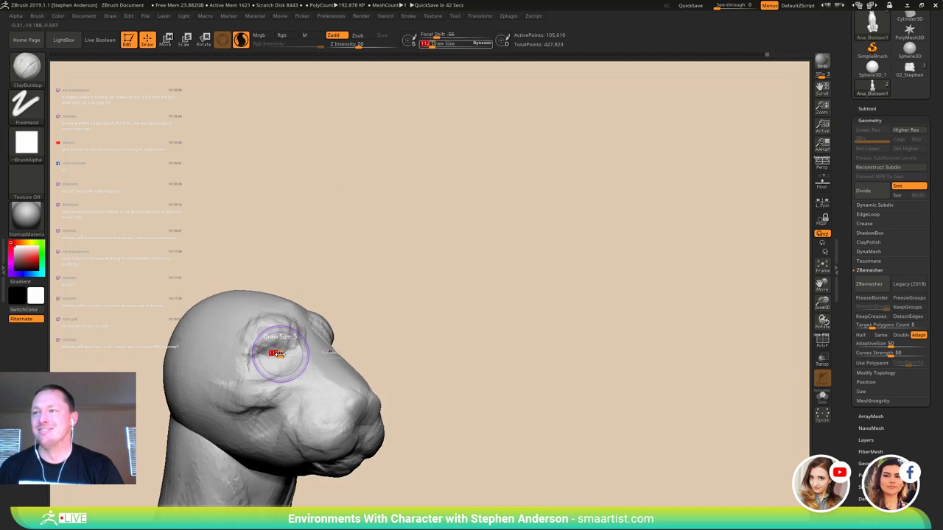
{"action": "mouse_move", "coordinate": [280, 353]}
{"action": "left_mouse_down"}
{"action": "mouse_move", "coordinate": [262, 355]}
{"action": "mouse_move", "coordinate": [270, 373]}
{"action": "left_mouse_up"}
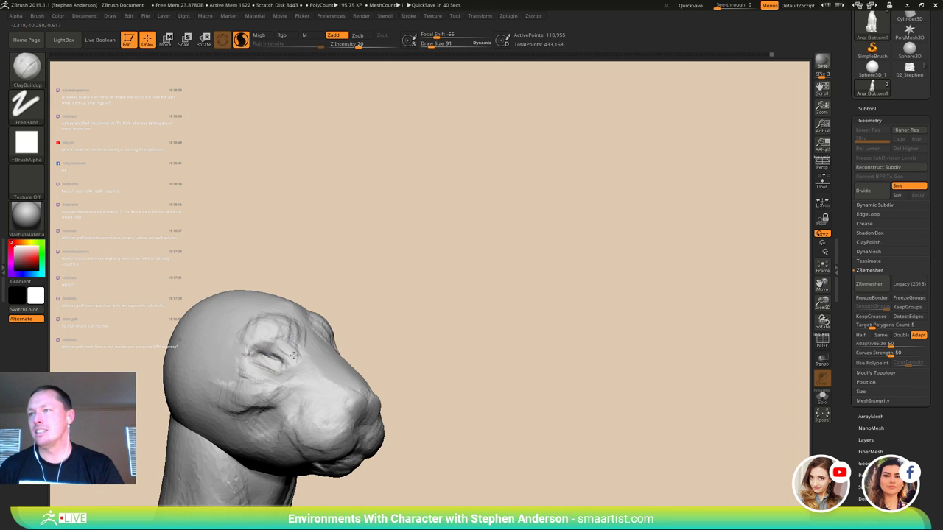
{"action": "right_click_drag", "start_coordinate": [291, 366], "coordinate": [293, 337]}
{"action": "left_click_drag", "start_coordinate": [293, 337], "coordinate": [278, 368]}
{"action": "mouse_move", "coordinate": [277, 368]}
{"action": "right_mouse_down"}
{"action": "mouse_move", "coordinate": [267, 354]}
{"action": "mouse_move", "coordinate": [293, 359]}
{"action": "mouse_move", "coordinate": [333, 398]}
{"action": "mouse_move", "coordinate": [285, 359]}
{"action": "mouse_move", "coordinate": [316, 407]}
{"action": "mouse_move", "coordinate": [304, 374]}
{"action": "right_mouse_up"}
- Build up the side of the lower jaw and the area below the cheek with the ClayBuildup brush at draw size 124
{"action": "mouse_move", "coordinate": [238, 189]}
{"action": "right_mouse_down", "text": "ctrl"}
{"action": "mouse_move", "coordinate": [347, 383]}
{"action": "mouse_move", "coordinate": [324, 361]}
{"action": "mouse_move", "coordinate": [340, 335]}
{"action": "right_mouse_up", "text": "ctrl"}
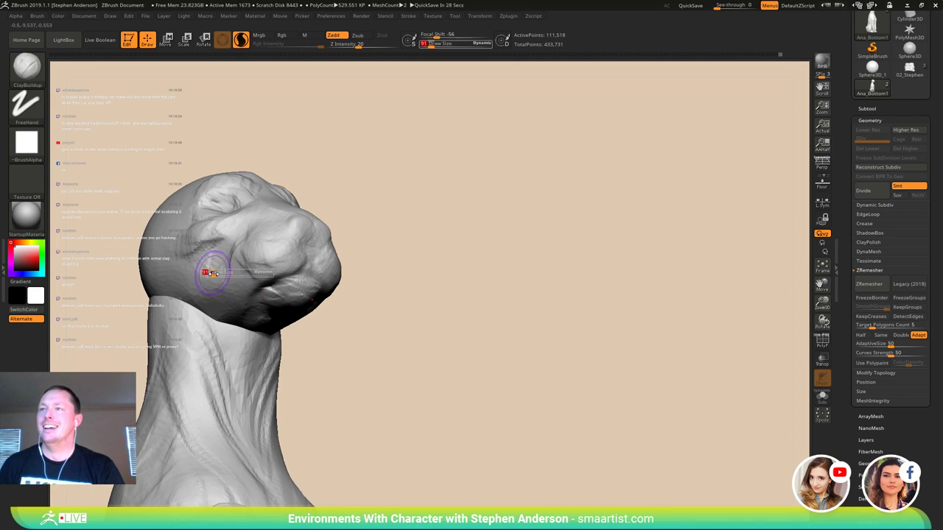
{"action": "left_click_drag", "start_coordinate": [214, 273], "coordinate": [216, 273]}
{"action": "right_click_drag", "start_coordinate": [207, 277], "coordinate": [247, 298]}
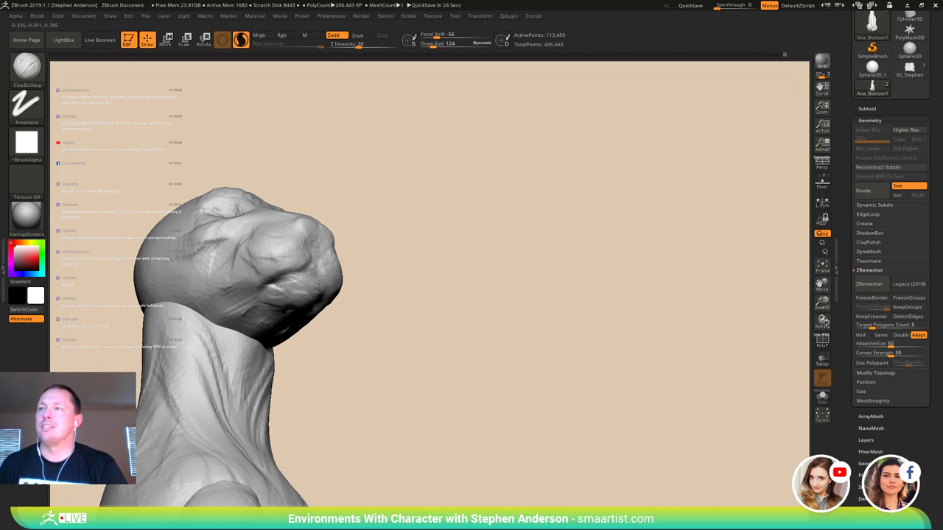
{"action": "left_click_drag", "start_coordinate": [230, 292], "coordinate": [245, 286]}
{"action": "right_click_drag", "start_coordinate": [245, 286], "coordinate": [261, 320]}
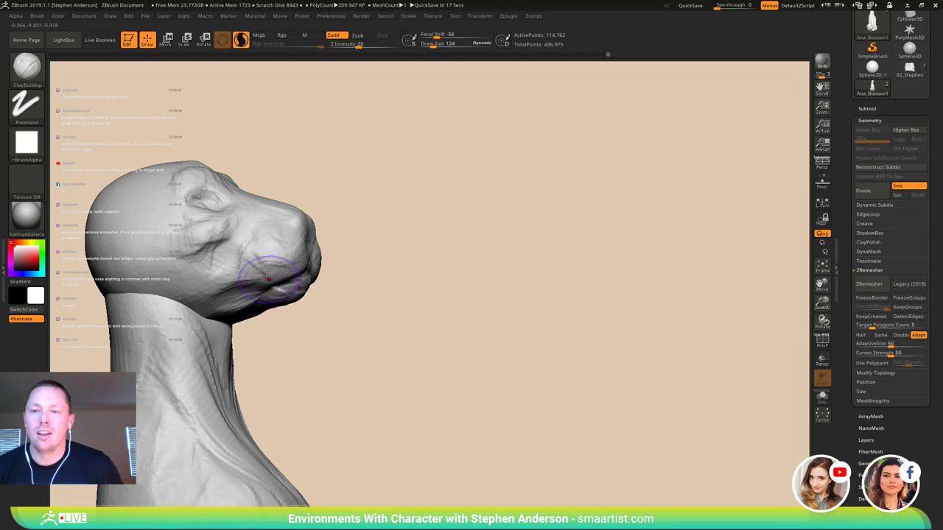
{"action": "mouse_move", "coordinate": [259, 250]}
{"action": "right_mouse_down"}
{"action": "mouse_move", "coordinate": [235, 281]}
{"action": "mouse_move", "coordinate": [256, 300]}
{"action": "right_mouse_up"}
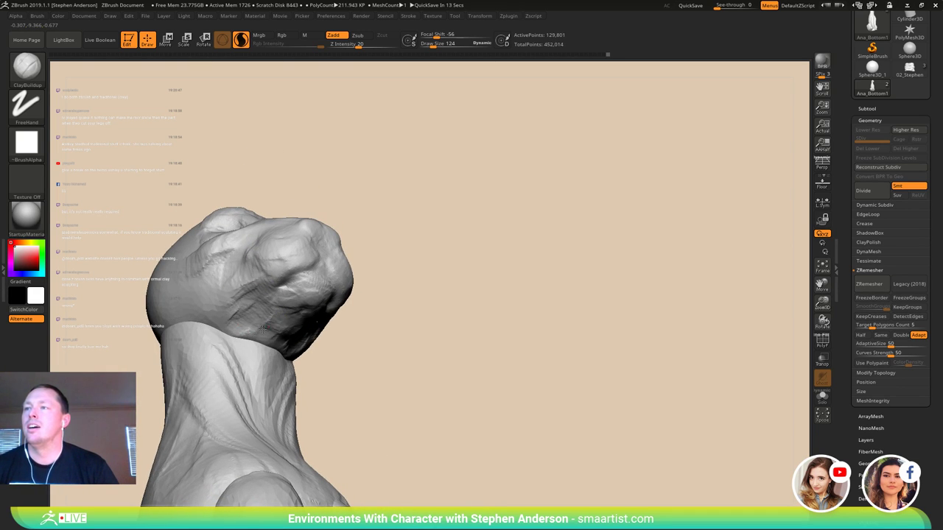
- Define the mouth line and the lips along the side of the muzzle with ClayBuildup strokes
{"action": "mouse_move", "coordinate": [262, 310]}
{"action": "right_mouse_down"}
{"action": "mouse_move", "coordinate": [261, 323]}
{"action": "mouse_move", "coordinate": [280, 315]}
{"action": "right_mouse_up"}
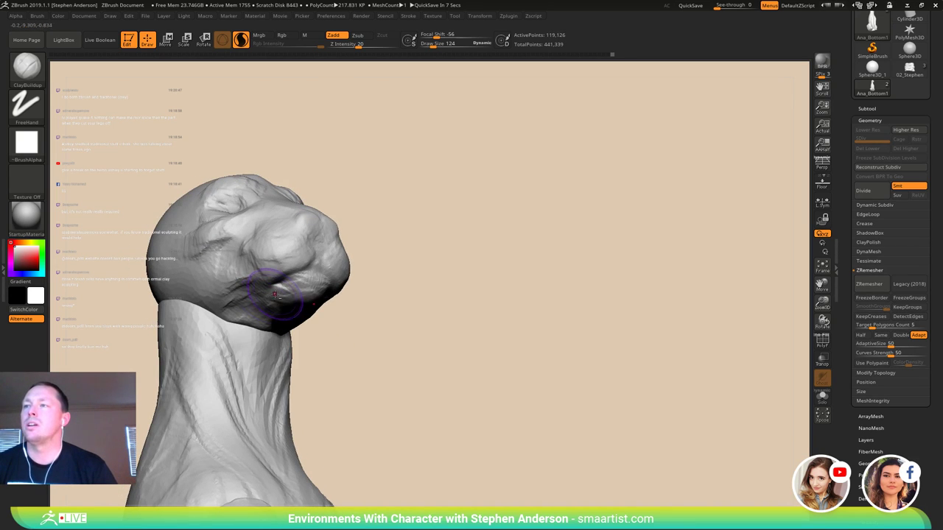
{"action": "left_click_drag", "start_coordinate": [261, 310], "coordinate": [258, 295]}
{"action": "mouse_move", "coordinate": [258, 295]}
{"action": "right_mouse_down"}
{"action": "mouse_move", "coordinate": [284, 275]}
{"action": "mouse_move", "coordinate": [275, 281]}
{"action": "right_mouse_up"}
{"action": "left_click_drag", "start_coordinate": [300, 262], "coordinate": [287, 268]}
{"action": "mouse_move", "coordinate": [283, 271]}
{"action": "right_mouse_down"}
{"action": "mouse_move", "coordinate": [242, 286]}
{"action": "mouse_move", "coordinate": [250, 284]}
{"action": "right_mouse_up"}
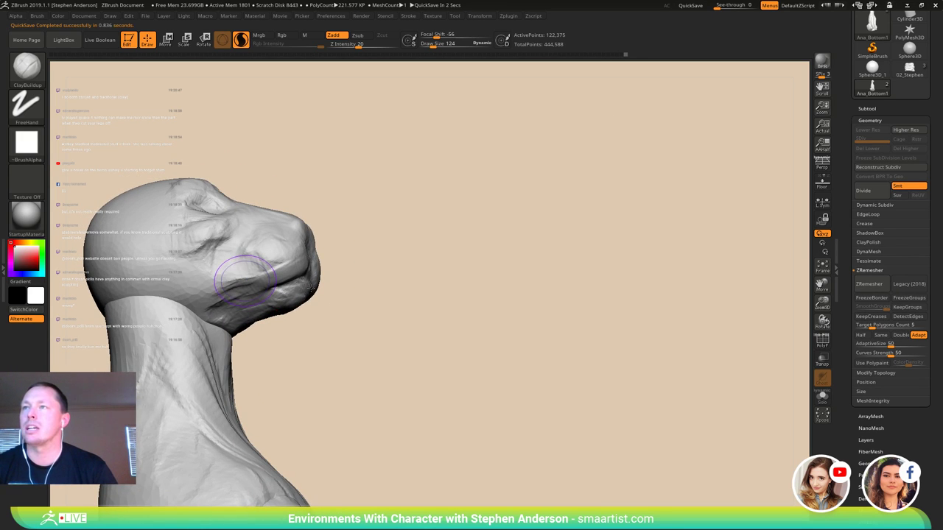
- Shape the cheek and the rear of the jaw behind the mouth with ClayBuildup strokes, undoing one stroke
{"action": "left_click_drag", "start_coordinate": [218, 281], "coordinate": [246, 287]}
{"action": "mouse_move", "coordinate": [246, 287]}
{"action": "right_mouse_down"}
{"action": "mouse_move", "coordinate": [380, 305]}
{"action": "mouse_move", "coordinate": [386, 269]}
{"action": "right_mouse_up"}
{"action": "key", "text": "ctrl+z"}
{"action": "mouse_move", "coordinate": [342, 239]}
{"action": "right_mouse_down"}
{"action": "mouse_move", "coordinate": [369, 267]}
{"action": "mouse_move", "coordinate": [335, 279]}
{"action": "right_mouse_up"}
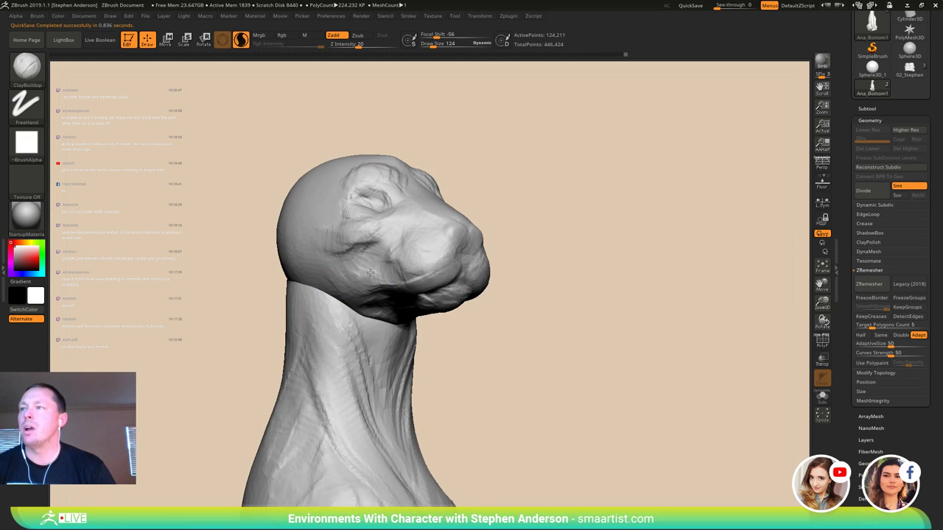
{"action": "left_click_drag", "start_coordinate": [370, 273], "coordinate": [362, 283]}
{"action": "right_click_drag", "start_coordinate": [355, 335], "coordinate": [356, 306]}
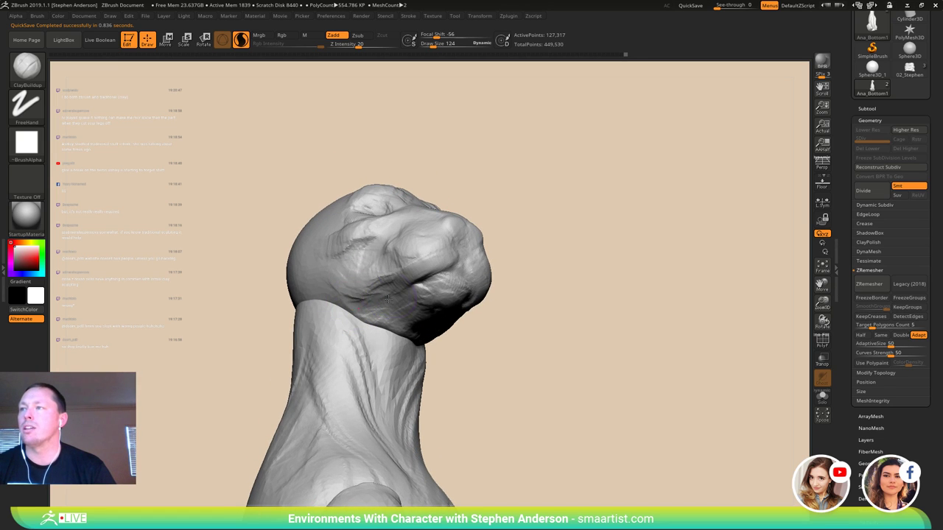
{"action": "left_click_drag", "start_coordinate": [387, 298], "coordinate": [380, 295]}
{"action": "mouse_move", "coordinate": [343, 237]}
{"action": "right_mouse_down"}
{"action": "mouse_move", "coordinate": [359, 263]}
{"action": "mouse_move", "coordinate": [344, 243]}
{"action": "right_mouse_up"}
{"action": "left_click_drag", "start_coordinate": [384, 227], "coordinate": [380, 230]}
{"action": "mouse_move", "coordinate": [380, 229]}
{"action": "right_mouse_down"}
{"action": "mouse_move", "coordinate": [324, 239]}
{"action": "mouse_move", "coordinate": [335, 237]}
{"action": "right_mouse_up"}
- Reshape the jaw and muzzle contours with the Move brush at draw size 269
{"action": "mouse_move", "coordinate": [335, 238]}
{"action": "right_mouse_down", "text": "ctrl"}
{"action": "mouse_move", "coordinate": [320, 222]}
{"action": "mouse_move", "coordinate": [332, 202]}
{"action": "mouse_move", "coordinate": [361, 235]}
{"action": "mouse_move", "coordinate": [405, 254]}
{"action": "mouse_move", "coordinate": [345, 288]}
{"action": "mouse_move", "coordinate": [446, 206]}
{"action": "mouse_move", "coordinate": [371, 239]}
{"action": "right_mouse_up", "text": "ctrl"}
{"action": "key", "text": "b"}
{"action": "key", "text": "m"}
{"action": "key", "text": "v"}
{"action": "key", "text": "s"}
{"action": "left_click_drag", "start_coordinate": [451, 309], "coordinate": [454, 310]}
{"action": "left_click_drag", "start_coordinate": [495, 332], "coordinate": [495, 339]}
{"action": "mouse_move", "coordinate": [495, 340]}
{"action": "right_mouse_down"}
{"action": "mouse_move", "coordinate": [402, 316]}
{"action": "mouse_move", "coordinate": [418, 268]}
{"action": "right_mouse_up"}
{"action": "left_click_drag", "start_coordinate": [400, 216], "coordinate": [396, 199]}
{"action": "mouse_move", "coordinate": [394, 182]}
{"action": "right_mouse_down"}
{"action": "mouse_move", "coordinate": [417, 177]}
{"action": "mouse_move", "coordinate": [388, 200]}
{"action": "mouse_move", "coordinate": [387, 225]}
{"action": "right_mouse_up"}
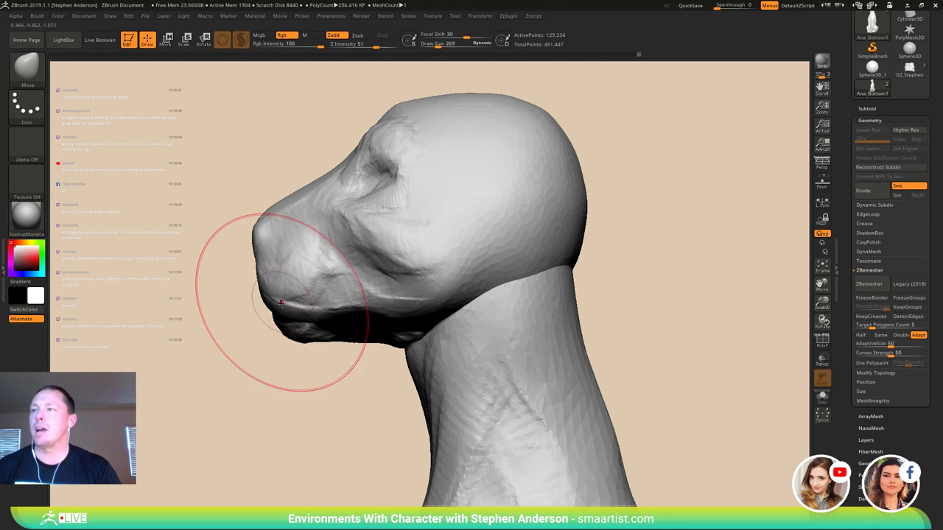
- Pull the tip of the snout slightly forward with the Move brush
{"action": "right_click_drag", "start_coordinate": [278, 240], "coordinate": [306, 238]}
{"action": "left_click_drag", "start_coordinate": [240, 234], "coordinate": [234, 233]}
{"action": "right_click_drag", "start_coordinate": [232, 237], "coordinate": [239, 342]}
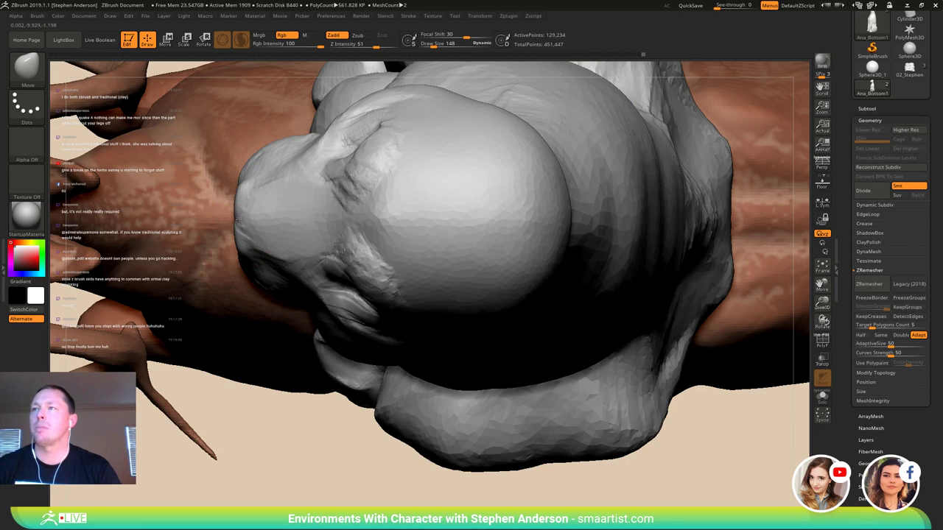
- Build up the lower lip and jaw beneath the mouth line with ClayBuildup at draw size 81, and smooth the area
{"action": "mouse_move", "coordinate": [271, 244]}
{"action": "right_mouse_down"}
{"action": "mouse_move", "coordinate": [273, 164]}
{"action": "mouse_move", "coordinate": [297, 184]}
{"action": "mouse_move", "coordinate": [299, 204]}
{"action": "mouse_move", "coordinate": [238, 233]}
{"action": "mouse_move", "coordinate": [279, 242]}
{"action": "mouse_move", "coordinate": [256, 223]}
{"action": "right_mouse_up"}
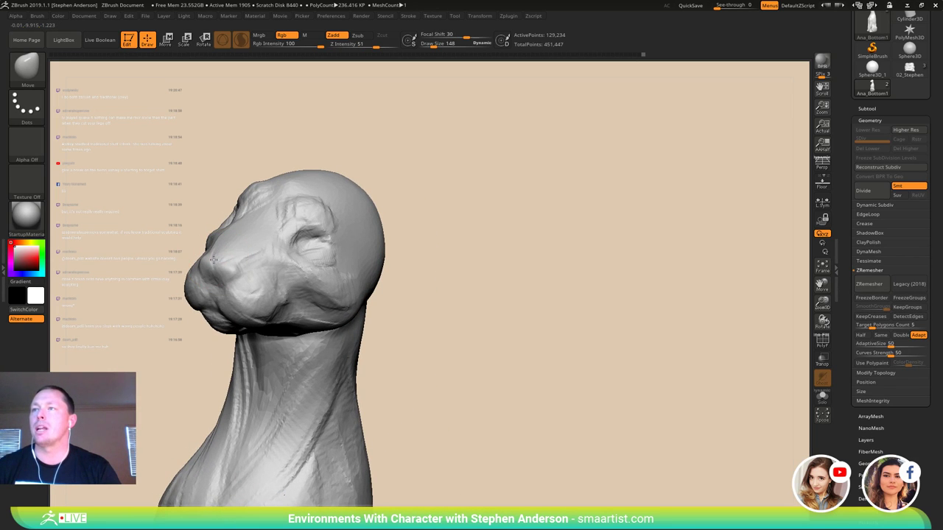
{"action": "mouse_move", "coordinate": [214, 257]}
{"action": "right_mouse_down"}
{"action": "mouse_move", "coordinate": [249, 254]}
{"action": "mouse_move", "coordinate": [227, 261]}
{"action": "mouse_move", "coordinate": [184, 234]}
{"action": "mouse_move", "coordinate": [195, 258]}
{"action": "mouse_move", "coordinate": [178, 247]}
{"action": "mouse_move", "coordinate": [227, 271]}
{"action": "mouse_move", "coordinate": [261, 244]}
{"action": "mouse_move", "coordinate": [246, 272]}
{"action": "mouse_move", "coordinate": [265, 265]}
{"action": "mouse_move", "coordinate": [269, 274]}
{"action": "mouse_move", "coordinate": [255, 303]}
{"action": "mouse_move", "coordinate": [234, 253]}
{"action": "right_mouse_up"}
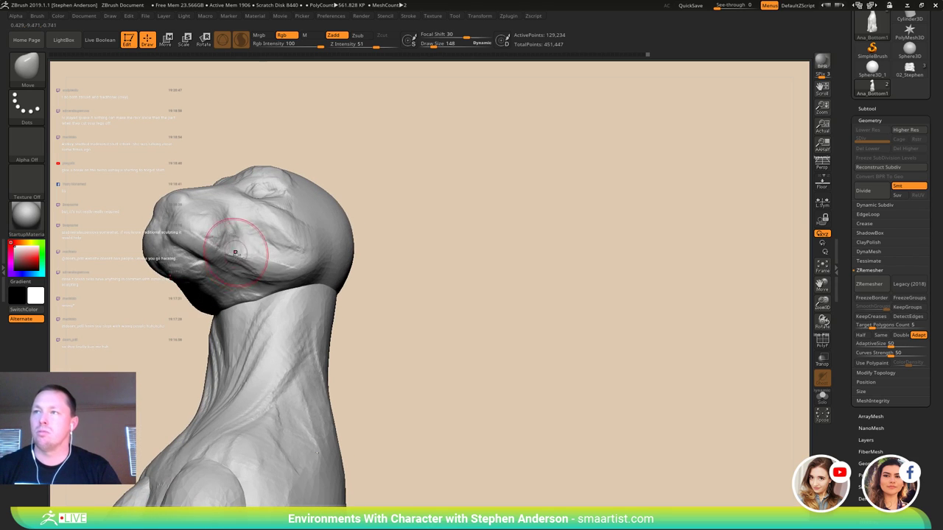
{"action": "key", "text": "b"}
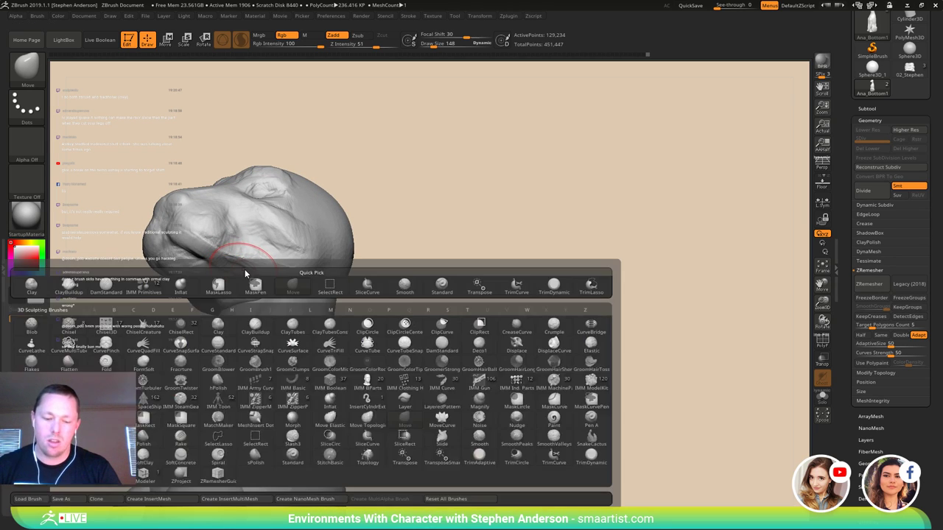
{"action": "key", "text": "c"}
{"action": "key", "text": "b"}
{"action": "key", "text": "s"}
{"action": "left_click_drag", "start_coordinate": [239, 263], "coordinate": [227, 260]}
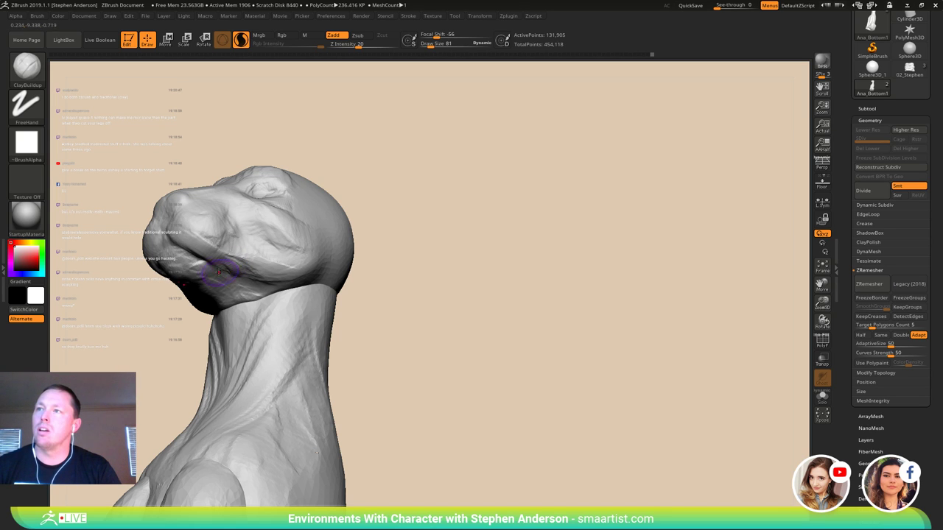
{"action": "left_click_drag", "start_coordinate": [218, 268], "coordinate": [208, 258]}
{"action": "right_click_drag", "start_coordinate": [206, 303], "coordinate": [202, 269]}
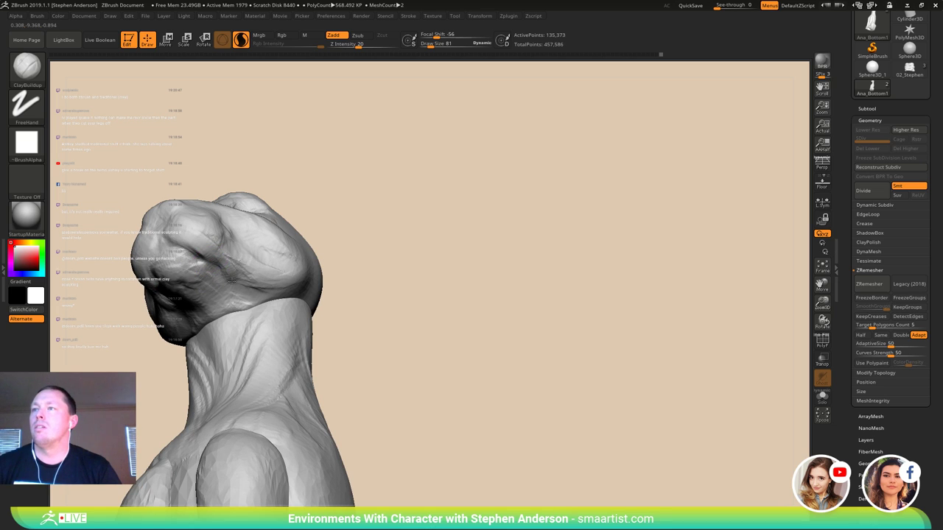
{"action": "left_click_drag", "start_coordinate": [225, 284], "coordinate": [233, 263], "text": "shift"}
{"action": "mouse_move", "coordinate": [232, 263]}
{"action": "right_mouse_down"}
{"action": "mouse_move", "coordinate": [221, 281]}
{"action": "mouse_move", "coordinate": [237, 296]}
{"action": "mouse_move", "coordinate": [218, 283]}
{"action": "mouse_move", "coordinate": [236, 276]}
{"action": "mouse_move", "coordinate": [222, 272]}
{"action": "right_mouse_up"}
- Reshape the rear corner of the mouth and the adjoining jaw with the Move brush at draw size 118
{"action": "key", "text": "b"}
{"action": "key", "text": "m"}
{"action": "key", "text": "v"}
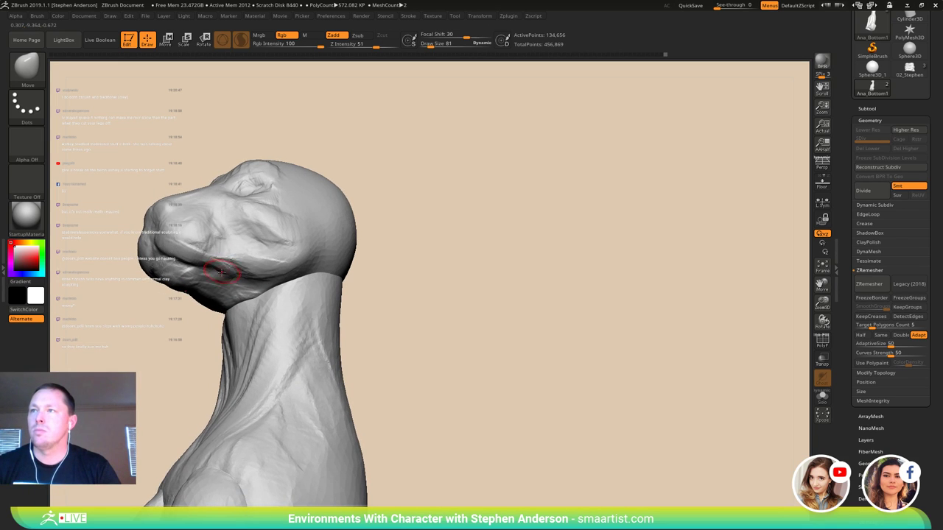
{"action": "key", "text": "s"}
{"action": "mouse_move", "coordinate": [222, 271]}
{"action": "left_mouse_down"}
{"action": "mouse_move", "coordinate": [266, 271]}
{"action": "mouse_move", "coordinate": [225, 262]}
{"action": "left_mouse_up"}
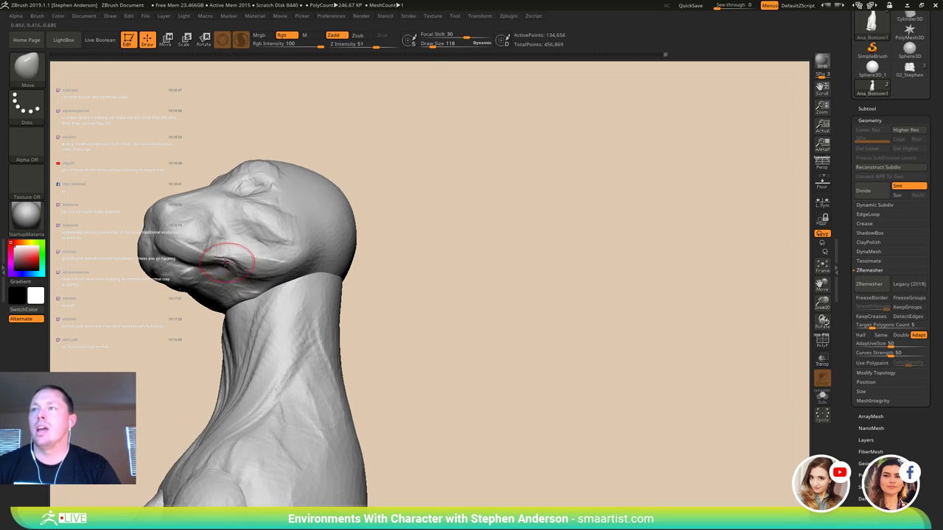
{"action": "mouse_move", "coordinate": [224, 255]}
{"action": "right_mouse_down"}
{"action": "mouse_move", "coordinate": [242, 262]}
{"action": "mouse_move", "coordinate": [218, 270]}
{"action": "right_mouse_up"}
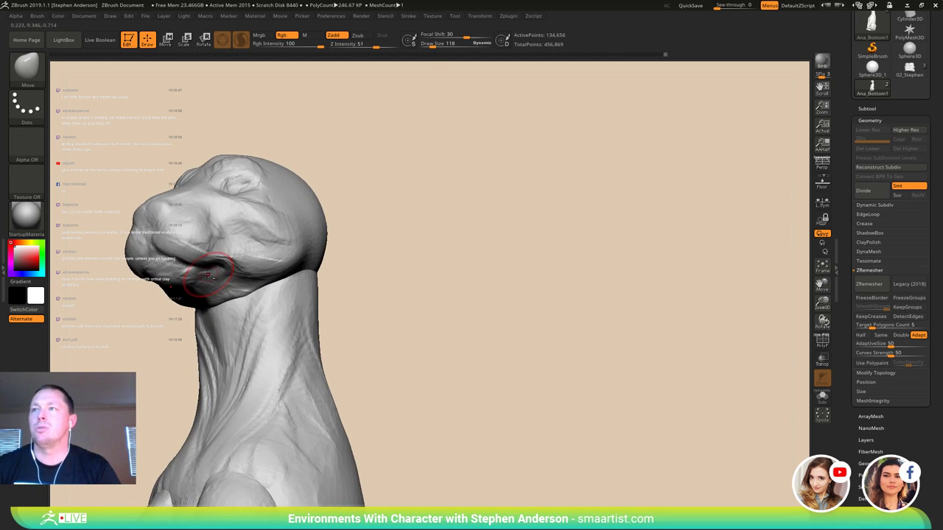
{"action": "left_click_drag", "start_coordinate": [209, 276], "coordinate": [212, 284]}
- Build up the cheekbone below and behind the eye with ClayBuildup strokes, reducing the draw size to 72
{"action": "mouse_move", "coordinate": [225, 283]}
{"action": "right_mouse_down"}
{"action": "mouse_move", "coordinate": [210, 282]}
{"action": "mouse_move", "coordinate": [241, 274]}
{"action": "mouse_move", "coordinate": [233, 260]}
{"action": "mouse_move", "coordinate": [207, 286]}
{"action": "mouse_move", "coordinate": [214, 313]}
{"action": "mouse_move", "coordinate": [243, 218]}
{"action": "mouse_move", "coordinate": [267, 262]}
{"action": "mouse_move", "coordinate": [251, 295]}
{"action": "mouse_move", "coordinate": [228, 273]}
{"action": "mouse_move", "coordinate": [268, 276]}
{"action": "right_mouse_up"}
{"action": "right_click_drag", "start_coordinate": [280, 449], "coordinate": [281, 342], "text": "ctrl"}
{"action": "mouse_move", "coordinate": [283, 221]}
{"action": "right_mouse_down", "text": "ctrl"}
{"action": "mouse_move", "coordinate": [332, 269]}
{"action": "mouse_move", "coordinate": [302, 272]}
{"action": "mouse_move", "coordinate": [325, 276]}
{"action": "mouse_move", "coordinate": [341, 263]}
{"action": "mouse_move", "coordinate": [279, 250]}
{"action": "mouse_move", "coordinate": [305, 268]}
{"action": "mouse_move", "coordinate": [270, 260]}
{"action": "mouse_move", "coordinate": [330, 259]}
{"action": "mouse_move", "coordinate": [291, 255]}
{"action": "mouse_move", "coordinate": [294, 278]}
{"action": "mouse_move", "coordinate": [313, 258]}
{"action": "mouse_move", "coordinate": [283, 238]}
{"action": "mouse_move", "coordinate": [333, 263]}
{"action": "mouse_move", "coordinate": [296, 254]}
{"action": "mouse_move", "coordinate": [352, 269]}
{"action": "right_mouse_up", "text": "ctrl"}
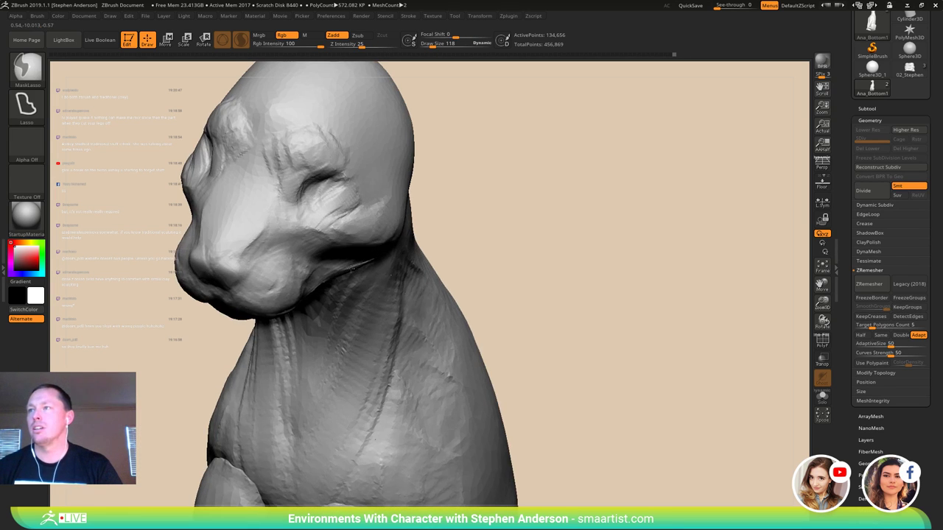
{"action": "key", "text": "b"}
{"action": "key", "text": "c"}
{"action": "key", "text": "b"}
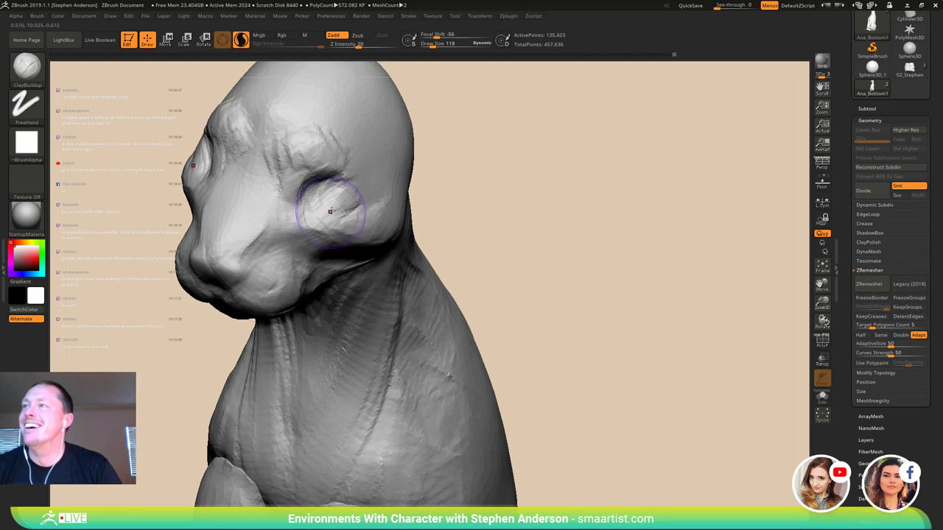
{"action": "left_click_drag", "start_coordinate": [384, 211], "coordinate": [386, 210]}
{"action": "right_click_drag", "start_coordinate": [379, 210], "coordinate": [347, 197]}
{"action": "key", "text": "s"}
{"action": "left_click_drag", "start_coordinate": [347, 198], "coordinate": [326, 207]}
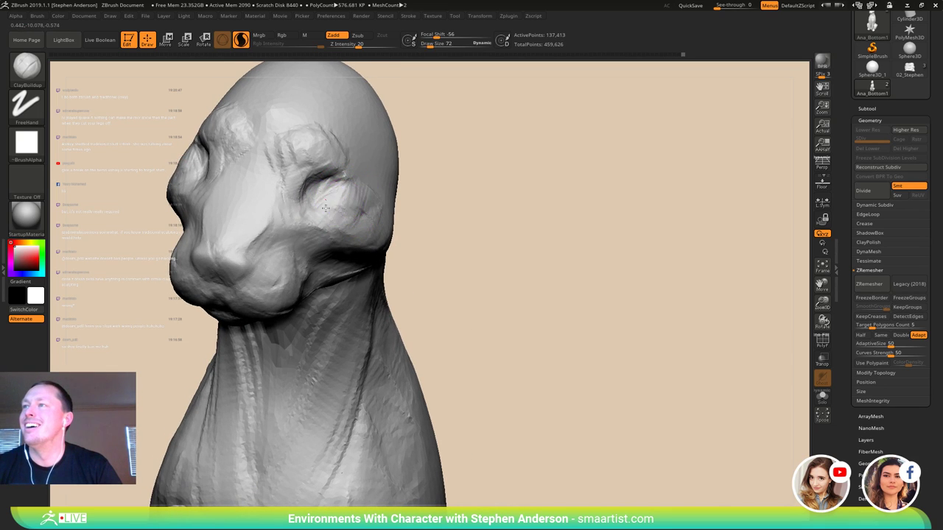
{"action": "left_click_drag", "start_coordinate": [359, 235], "coordinate": [348, 188]}
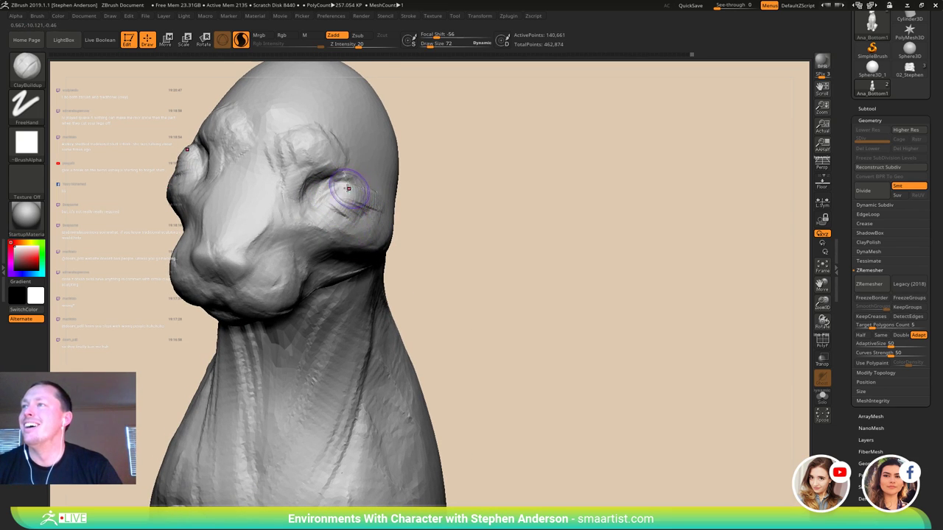
{"action": "mouse_move", "coordinate": [375, 193]}
{"action": "right_mouse_down"}
{"action": "mouse_move", "coordinate": [401, 194]}
{"action": "mouse_move", "coordinate": [319, 223]}
{"action": "right_mouse_up"}
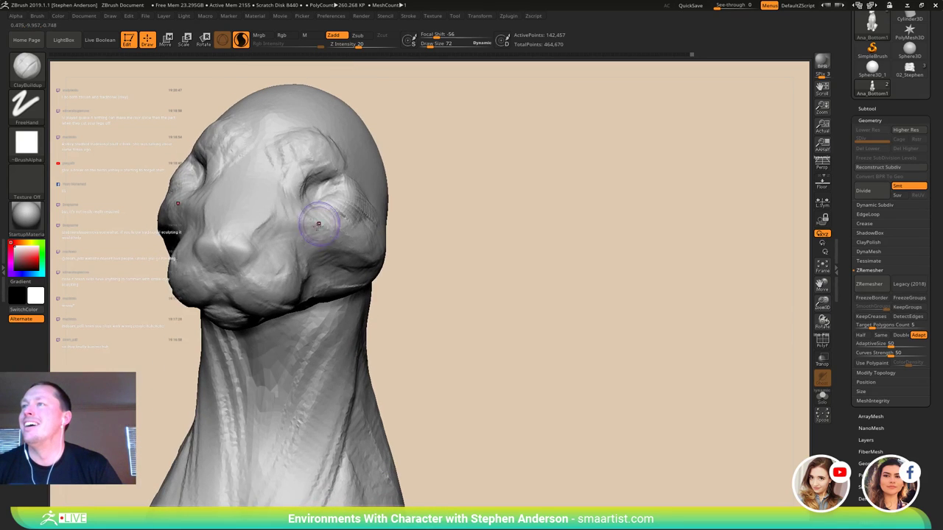
{"action": "mouse_move", "coordinate": [360, 250]}
{"action": "right_mouse_down"}
{"action": "mouse_move", "coordinate": [317, 258]}
{"action": "mouse_move", "coordinate": [374, 266]}
{"action": "mouse_move", "coordinate": [339, 243]}
{"action": "mouse_move", "coordinate": [322, 206]}
{"action": "mouse_move", "coordinate": [350, 209]}
{"action": "mouse_move", "coordinate": [316, 237]}
{"action": "right_mouse_up"}
- Push the rear corners of the jaw and cheeks inward with the Move brush at draw size 161
{"action": "key", "text": "b"}
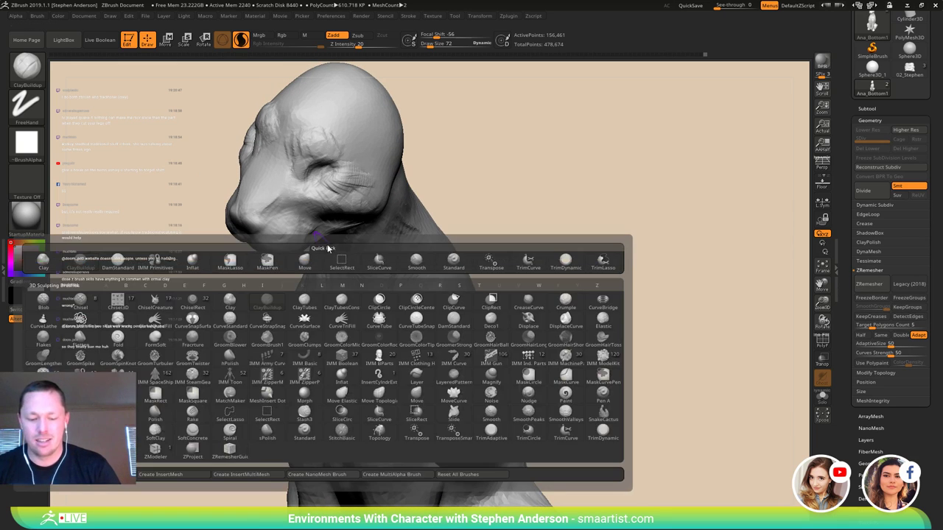
{"action": "key", "text": "v"}
{"action": "key", "text": "s"}
{"action": "left_click_drag", "start_coordinate": [351, 215], "coordinate": [355, 214]}
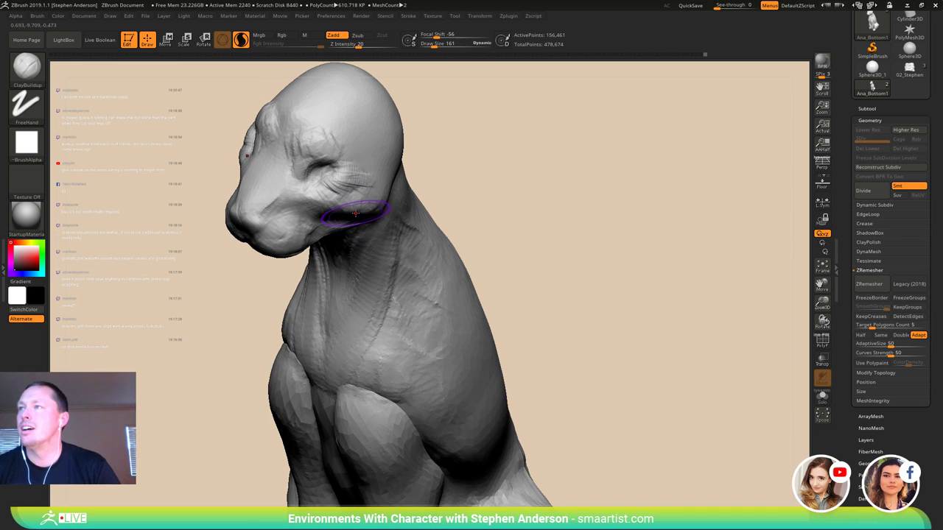
{"action": "key", "text": "b"}
{"action": "key", "text": "m"}
{"action": "key", "text": "v"}
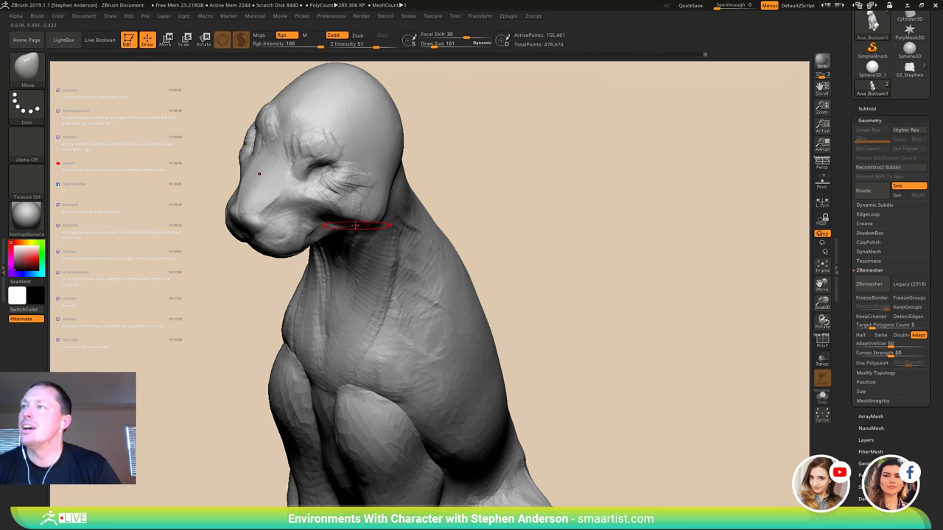
{"action": "mouse_move", "coordinate": [355, 225]}
{"action": "right_mouse_down"}
{"action": "mouse_move", "coordinate": [364, 208]}
{"action": "mouse_move", "coordinate": [355, 273]}
{"action": "right_mouse_up"}
{"action": "left_click_drag", "start_coordinate": [361, 274], "coordinate": [357, 273]}
{"action": "right_click_drag", "start_coordinate": [357, 273], "coordinate": [352, 254]}
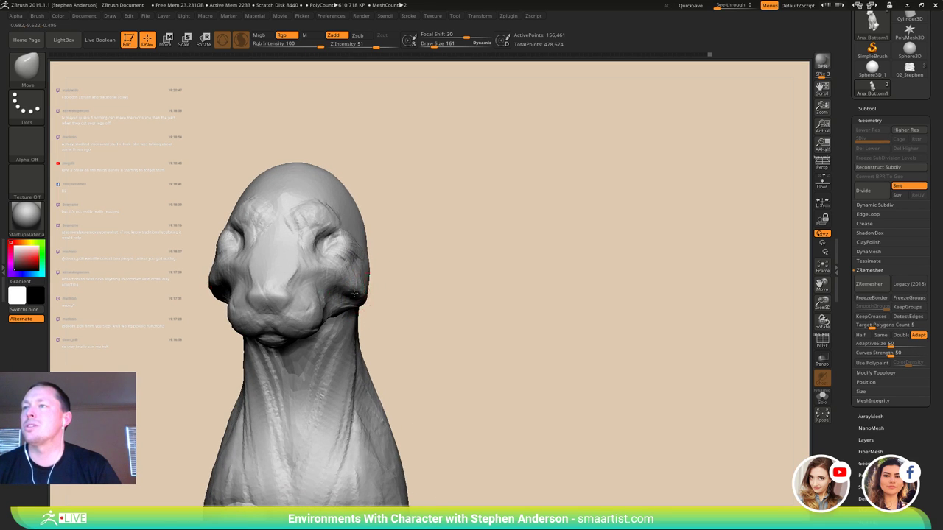
{"action": "right_click_drag", "start_coordinate": [354, 293], "coordinate": [357, 270]}
{"action": "left_click_drag", "start_coordinate": [364, 290], "coordinate": [360, 289]}
{"action": "right_click_drag", "start_coordinate": [360, 289], "coordinate": [359, 267]}
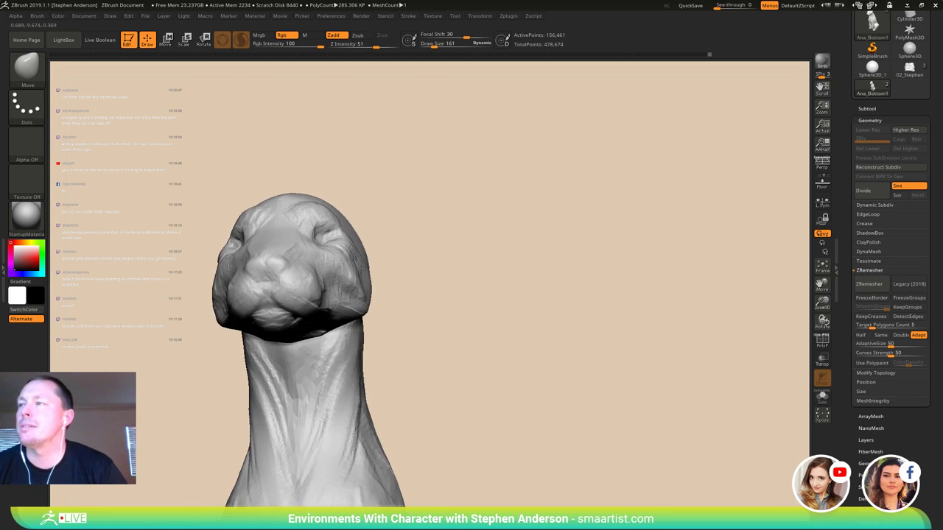
{"action": "left_click_drag", "start_coordinate": [363, 295], "coordinate": [359, 294]}
- Adjust the contour between the brow and the eye with the Move brush at draw size 102
{"action": "mouse_move", "coordinate": [405, 289]}
{"action": "right_mouse_down"}
{"action": "mouse_move", "coordinate": [356, 309]}
{"action": "mouse_move", "coordinate": [385, 323]}
{"action": "right_mouse_up"}
{"action": "mouse_move", "coordinate": [380, 283]}
{"action": "right_mouse_down"}
{"action": "mouse_move", "coordinate": [397, 303]}
{"action": "mouse_move", "coordinate": [380, 287]}
{"action": "mouse_move", "coordinate": [391, 282]}
{"action": "mouse_move", "coordinate": [374, 263]}
{"action": "right_mouse_up"}
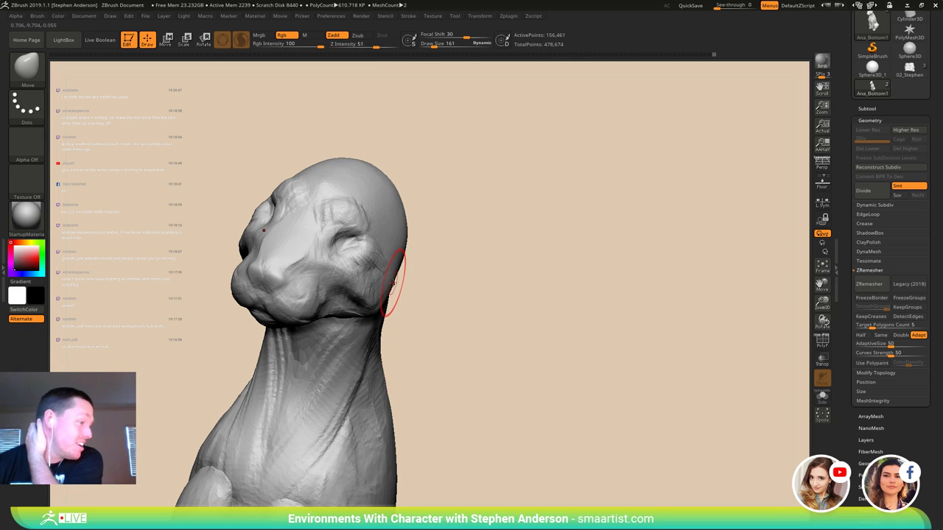
{"action": "mouse_move", "coordinate": [378, 250]}
{"action": "right_mouse_down"}
{"action": "mouse_move", "coordinate": [382, 271]}
{"action": "mouse_move", "coordinate": [371, 219]}
{"action": "mouse_move", "coordinate": [361, 234]}
{"action": "mouse_move", "coordinate": [330, 228]}
{"action": "right_mouse_up"}
{"action": "key", "text": "s"}
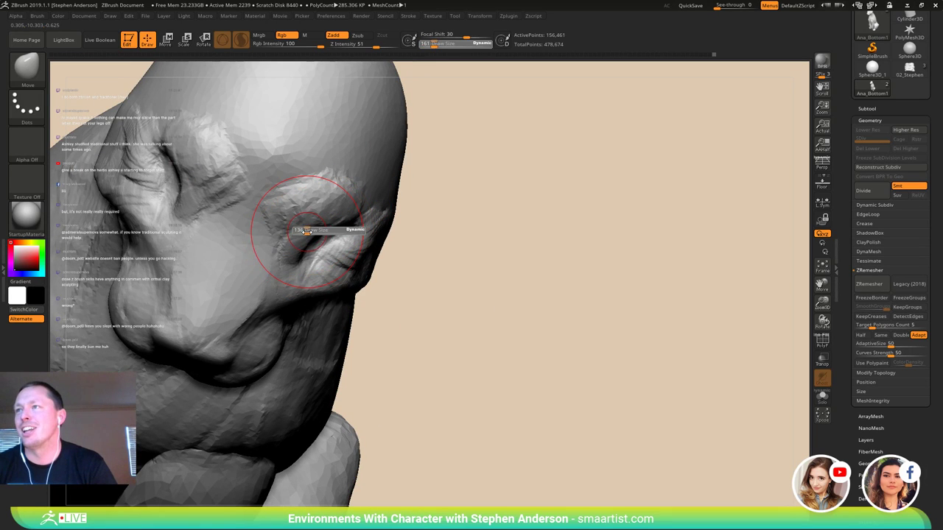
{"action": "left_click_drag", "start_coordinate": [309, 230], "coordinate": [317, 219]}
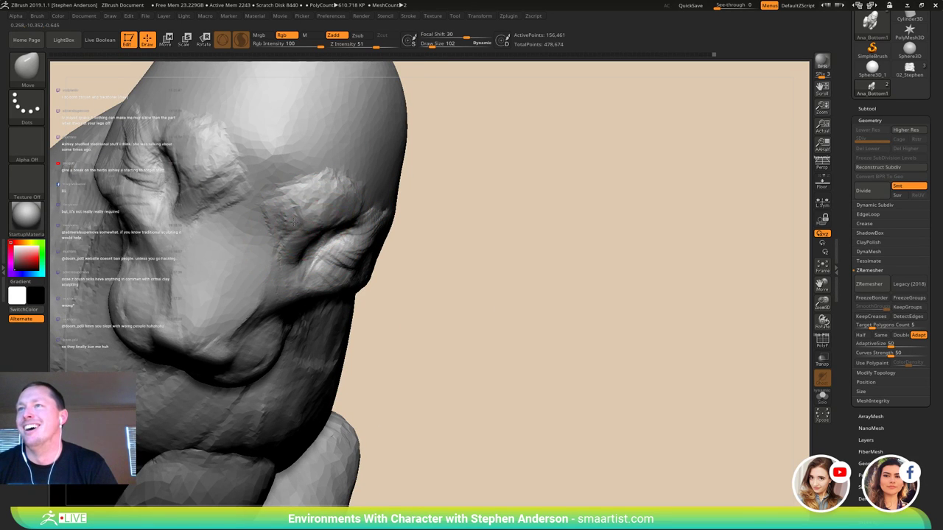
{"action": "mouse_move", "coordinate": [317, 219]}
{"action": "right_mouse_down"}
{"action": "mouse_move", "coordinate": [291, 226]}
{"action": "mouse_move", "coordinate": [301, 229]}
{"action": "right_mouse_up"}
{"action": "mouse_move", "coordinate": [303, 229]}
{"action": "left_mouse_down"}
{"action": "mouse_move", "coordinate": [299, 239]}
{"action": "mouse_move", "coordinate": [298, 228]}
{"action": "left_mouse_up"}
- Sculpt the eye socket and the eyelids with fine ClayBuildup strokes at draw size 48
{"action": "mouse_move", "coordinate": [320, 213]}
{"action": "right_mouse_down"}
{"action": "mouse_move", "coordinate": [338, 201]}
{"action": "mouse_move", "coordinate": [314, 196]}
{"action": "mouse_move", "coordinate": [326, 220]}
{"action": "mouse_move", "coordinate": [326, 272]}
{"action": "mouse_move", "coordinate": [330, 264]}
{"action": "mouse_move", "coordinate": [315, 315]}
{"action": "mouse_move", "coordinate": [326, 294]}
{"action": "right_mouse_up"}
{"action": "key", "text": "b"}
{"action": "key", "text": "c"}
{"action": "key", "text": "b"}
{"action": "key", "text": "s"}
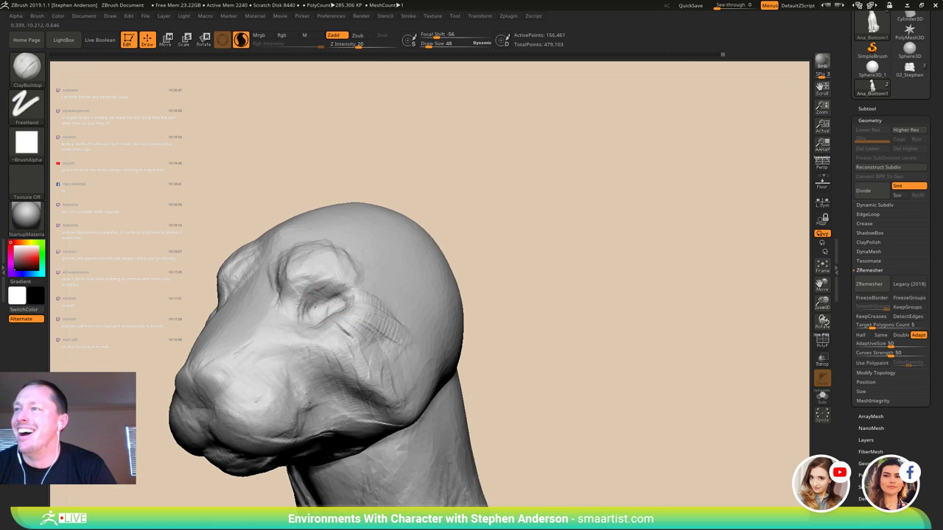
{"action": "left_click_drag", "start_coordinate": [345, 288], "coordinate": [349, 294]}
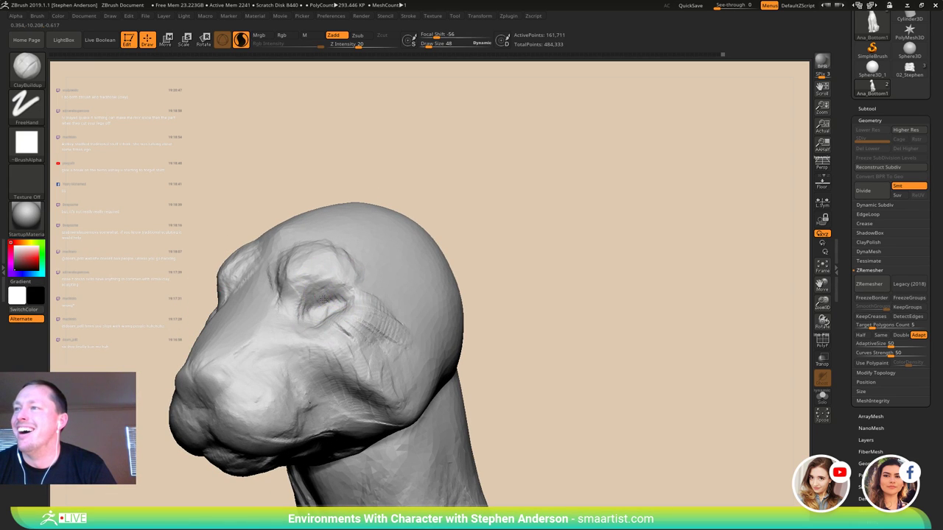
{"action": "right_click_drag", "start_coordinate": [324, 299], "coordinate": [331, 319]}
{"action": "mouse_move", "coordinate": [351, 309]}
{"action": "left_mouse_down"}
{"action": "mouse_move", "coordinate": [331, 325]}
{"action": "mouse_move", "coordinate": [321, 312]}
{"action": "left_mouse_up"}
{"action": "mouse_move", "coordinate": [324, 313]}
{"action": "right_mouse_down"}
{"action": "mouse_move", "coordinate": [372, 302]}
{"action": "mouse_move", "coordinate": [318, 310]}
{"action": "right_mouse_up"}
{"action": "mouse_move", "coordinate": [345, 292]}
{"action": "left_mouse_down"}
{"action": "mouse_move", "coordinate": [302, 314]}
{"action": "mouse_move", "coordinate": [335, 300]}
{"action": "left_mouse_up"}
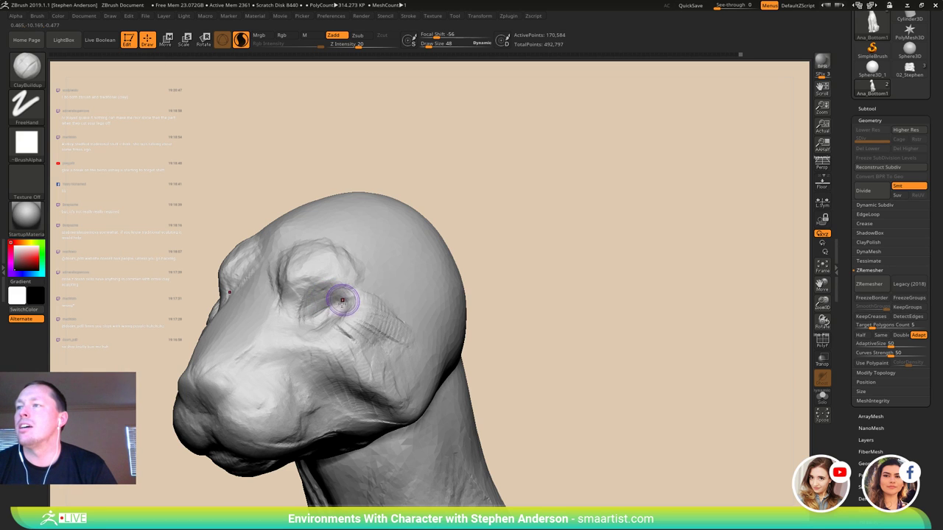
- Shape the lower eyelid and the cheek folds behind the eye with ClayBuildup strokes
{"action": "mouse_move", "coordinate": [335, 299]}
{"action": "right_mouse_down"}
{"action": "mouse_move", "coordinate": [350, 305]}
{"action": "mouse_move", "coordinate": [323, 324]}
{"action": "right_mouse_up"}
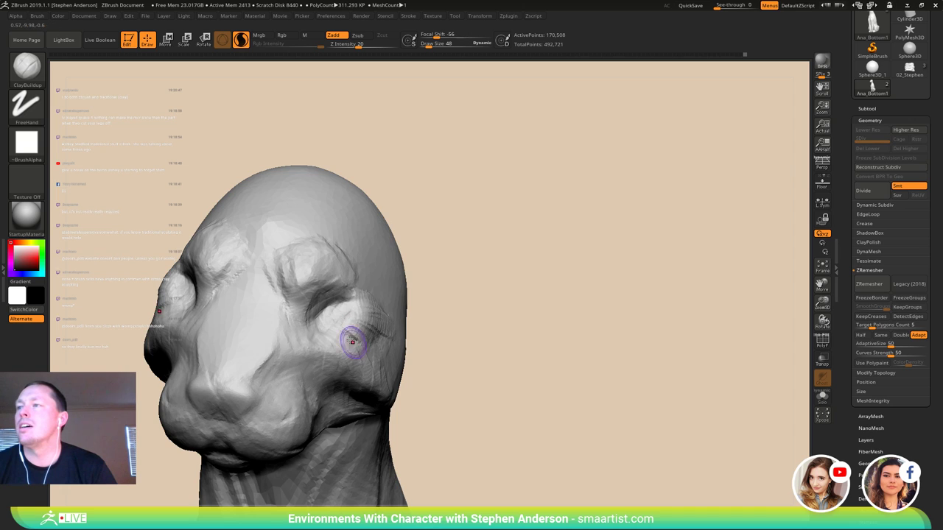
{"action": "right_click_drag", "start_coordinate": [352, 341], "coordinate": [349, 322]}
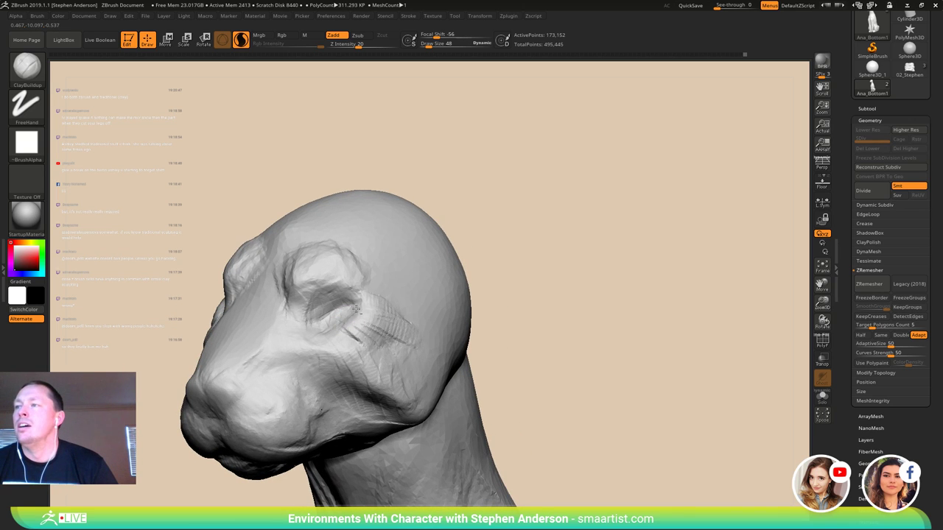
{"action": "right_click_drag", "start_coordinate": [345, 328], "coordinate": [326, 333]}
{"action": "left_click_drag", "start_coordinate": [323, 333], "coordinate": [349, 327]}
{"action": "mouse_move", "coordinate": [349, 327]}
{"action": "right_mouse_down"}
{"action": "mouse_move", "coordinate": [343, 340]}
{"action": "mouse_move", "coordinate": [332, 324]}
{"action": "mouse_move", "coordinate": [350, 310]}
{"action": "mouse_move", "coordinate": [307, 333]}
{"action": "mouse_move", "coordinate": [332, 313]}
{"action": "right_mouse_up"}
- Refine the creases around the eye with the DamStandard brush at draw size 48
{"action": "key", "text": "b"}
{"action": "key", "text": "d"}
{"action": "key", "text": "s"}
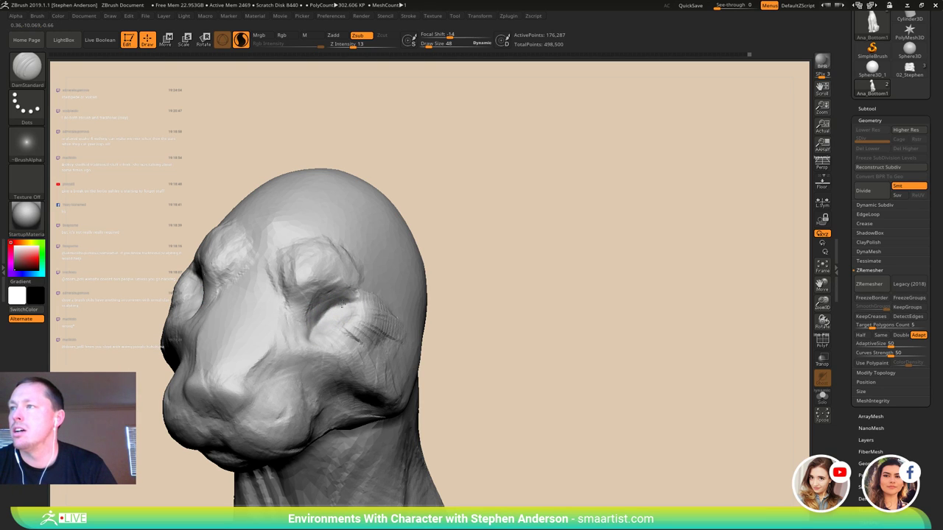
{"action": "mouse_move", "coordinate": [344, 320]}
{"action": "right_mouse_down"}
{"action": "mouse_move", "coordinate": [374, 316]}
{"action": "mouse_move", "coordinate": [373, 304]}
{"action": "right_mouse_up"}
{"action": "mouse_move", "coordinate": [361, 346]}
{"action": "right_mouse_down", "text": "ctrl"}
{"action": "mouse_move", "coordinate": [341, 317]}
{"action": "mouse_move", "coordinate": [374, 321]}
{"action": "right_mouse_up", "text": "ctrl"}
{"action": "right_click_drag", "start_coordinate": [374, 322], "coordinate": [367, 350], "text": "ctrl"}
{"action": "right_click_drag", "start_coordinate": [366, 349], "coordinate": [376, 360]}
- Reshape the eye socket and the lower eyelid with the Move brush at draw size 122
{"action": "key", "text": "b"}
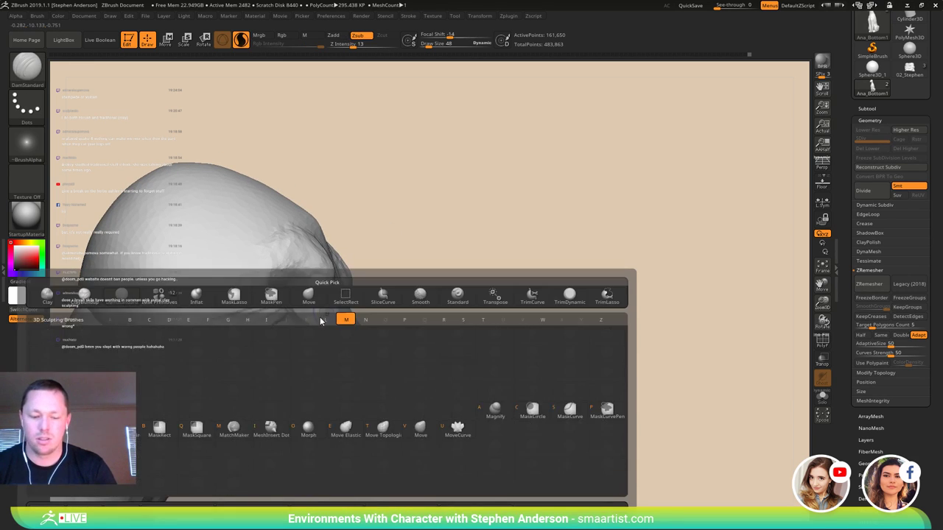
{"action": "key", "text": "m"}
{"action": "key", "text": "v"}
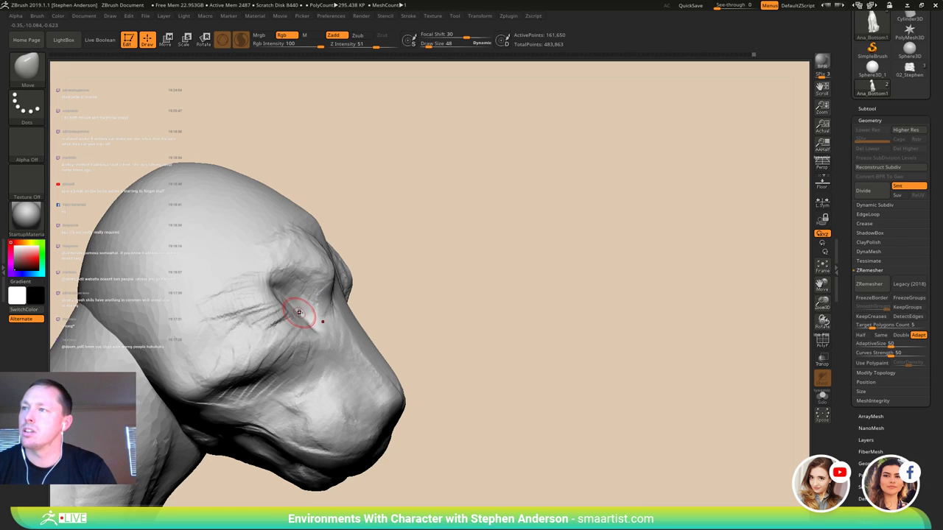
{"action": "key", "text": "s"}
{"action": "left_click_drag", "start_coordinate": [335, 310], "coordinate": [396, 299]}
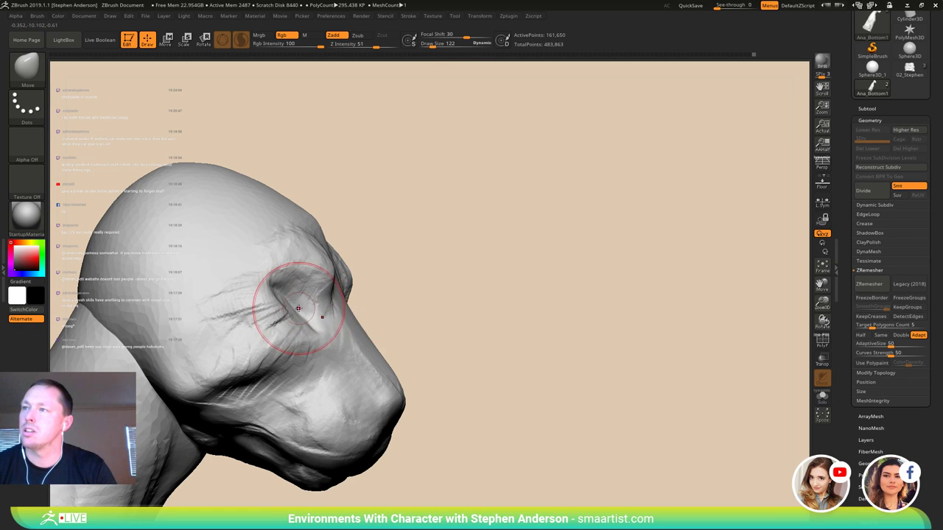
{"action": "mouse_move", "coordinate": [301, 307]}
{"action": "left_mouse_down"}
{"action": "mouse_move", "coordinate": [283, 325]}
{"action": "mouse_move", "coordinate": [265, 324]}
{"action": "mouse_move", "coordinate": [282, 318]}
{"action": "left_mouse_up"}
{"action": "right_click_drag", "start_coordinate": [319, 324], "coordinate": [228, 315]}
{"action": "mouse_move", "coordinate": [295, 315]}
{"action": "right_mouse_down", "text": "ctrl"}
{"action": "mouse_move", "coordinate": [276, 254]}
{"action": "mouse_move", "coordinate": [304, 261]}
{"action": "mouse_move", "coordinate": [266, 321]}
{"action": "mouse_move", "coordinate": [267, 344]}
{"action": "mouse_move", "coordinate": [293, 337]}
{"action": "right_mouse_up", "text": "ctrl"}
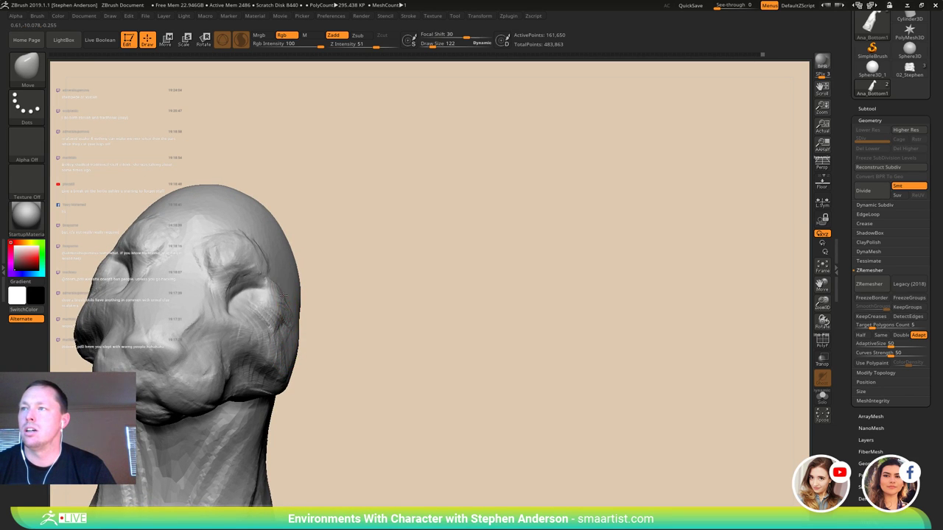
- Push the back of the skull inward with the Move brush at draw size 385
{"action": "mouse_move", "coordinate": [283, 297]}
{"action": "right_mouse_down"}
{"action": "mouse_move", "coordinate": [259, 295]}
{"action": "mouse_move", "coordinate": [290, 292]}
{"action": "mouse_move", "coordinate": [330, 323]}
{"action": "mouse_move", "coordinate": [309, 305]}
{"action": "mouse_move", "coordinate": [332, 322]}
{"action": "mouse_move", "coordinate": [360, 322]}
{"action": "right_mouse_up"}
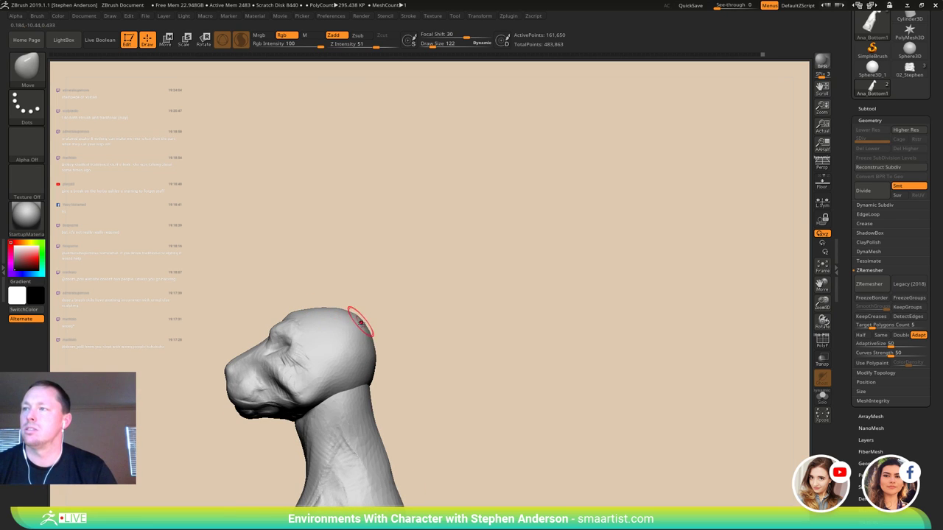
{"action": "left_click_drag", "start_coordinate": [371, 329], "coordinate": [547, 348]}
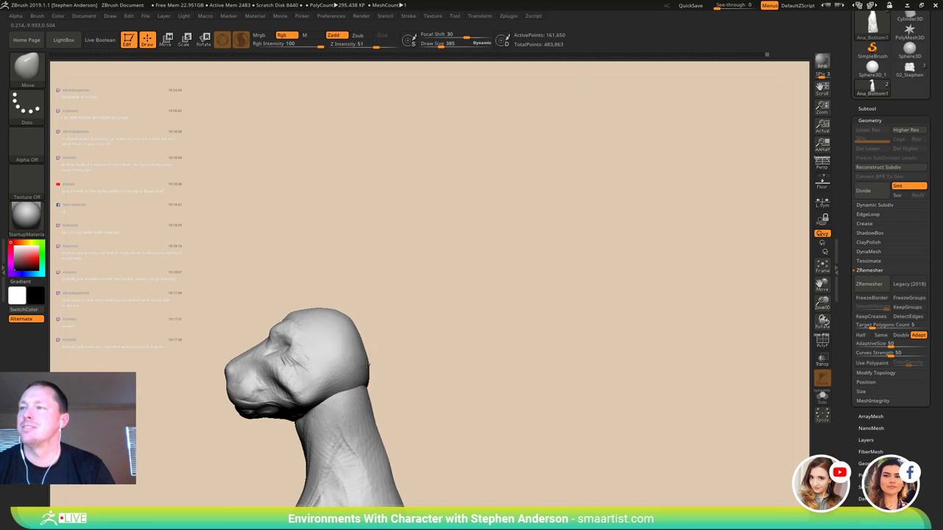
{"action": "right_click_drag", "start_coordinate": [355, 343], "coordinate": [387, 380]}
- Mask an ear patch on each side of the skull and invert the mask so only the patches stay editable
{"action": "mouse_move", "coordinate": [364, 351]}
{"action": "right_mouse_down"}
{"action": "mouse_move", "coordinate": [350, 338]}
{"action": "mouse_move", "coordinate": [364, 337]}
{"action": "mouse_move", "coordinate": [325, 316]}
{"action": "mouse_move", "coordinate": [423, 358]}
{"action": "right_mouse_up"}
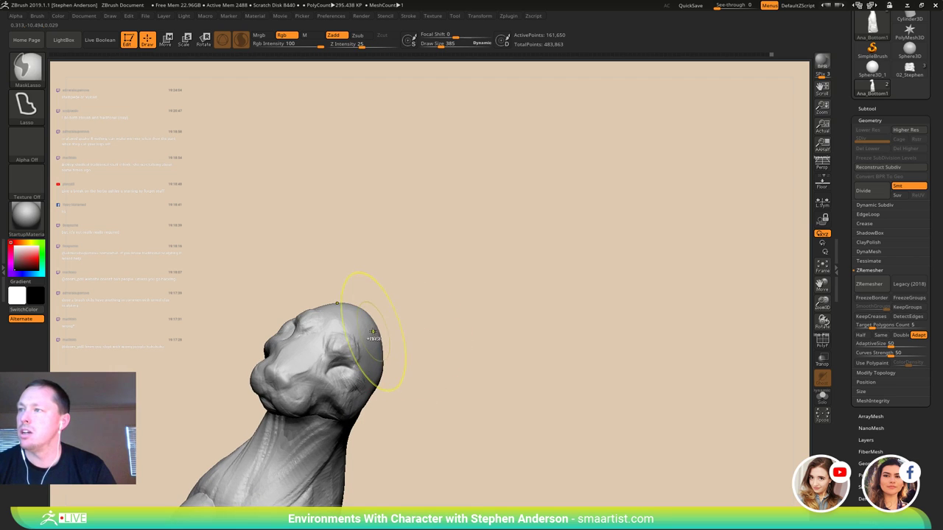
{"action": "right_click_drag", "start_coordinate": [372, 333], "coordinate": [356, 316]}
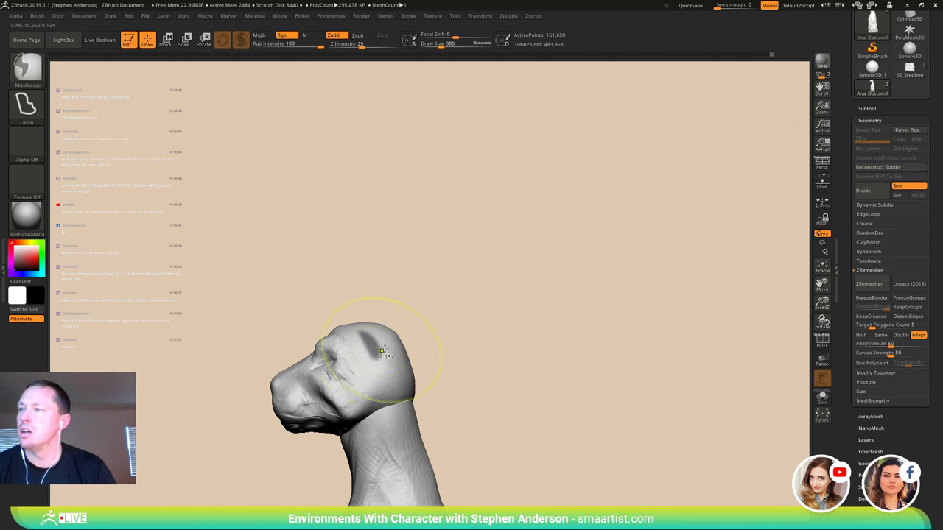
{"action": "mouse_move", "coordinate": [382, 351]}
{"action": "right_mouse_down"}
{"action": "mouse_move", "coordinate": [406, 341]}
{"action": "mouse_move", "coordinate": [434, 362]}
{"action": "mouse_move", "coordinate": [344, 306]}
{"action": "mouse_move", "coordinate": [381, 280]}
{"action": "mouse_move", "coordinate": [371, 295]}
{"action": "mouse_move", "coordinate": [376, 307]}
{"action": "mouse_move", "coordinate": [398, 303]}
{"action": "right_mouse_up"}
{"action": "left_click", "coordinate": [420, 349], "text": "ctrl"}
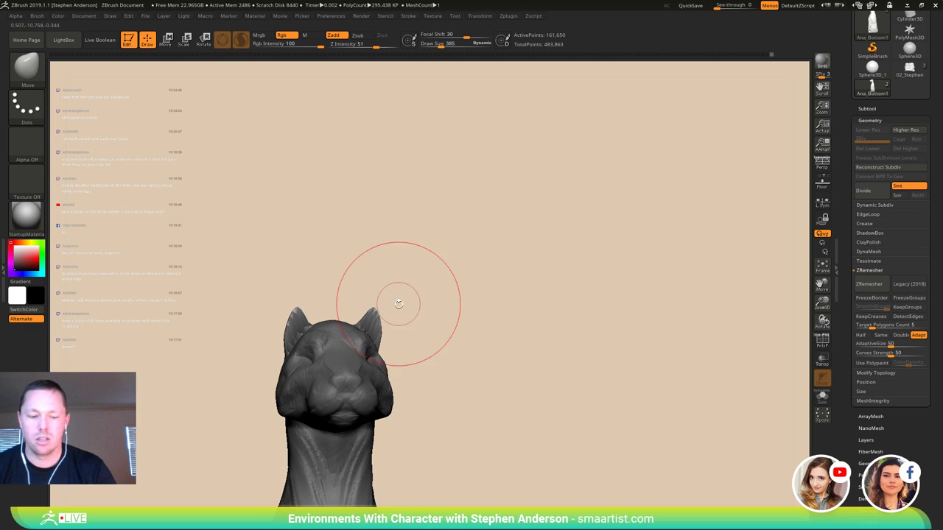
- Pull two pointed ears out of the unmasked skull patches with the Move brush at draw size 385
{"action": "key", "text": "w"}
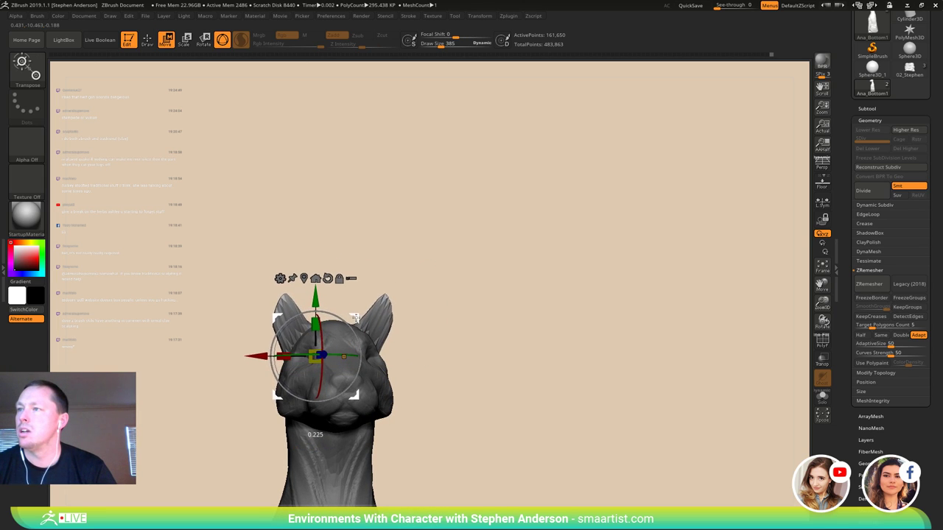
{"action": "key", "text": "q"}
{"action": "key", "text": "b"}
{"action": "key", "text": "m"}
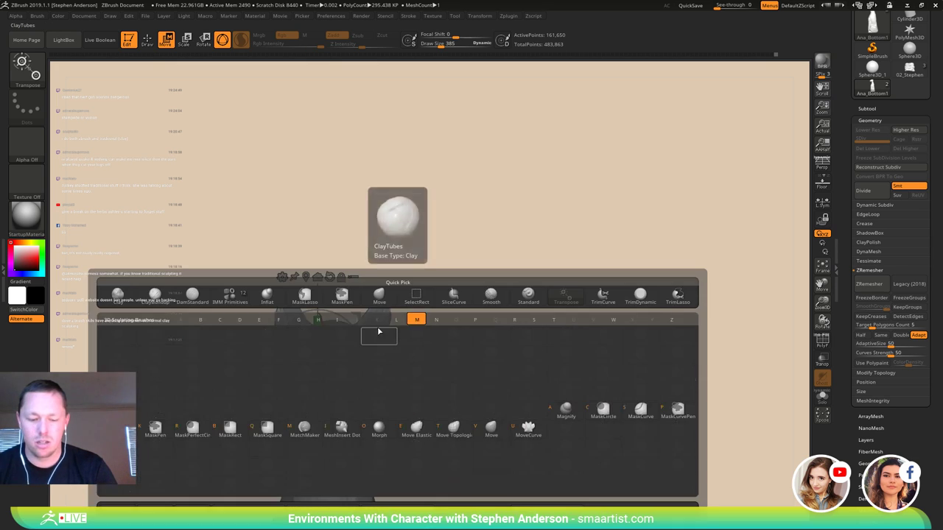
{"action": "key", "text": "v"}
{"action": "right_click_drag", "start_coordinate": [284, 331], "coordinate": [379, 336]}
{"action": "left_click", "coordinate": [308, 362], "text": "ctrl"}
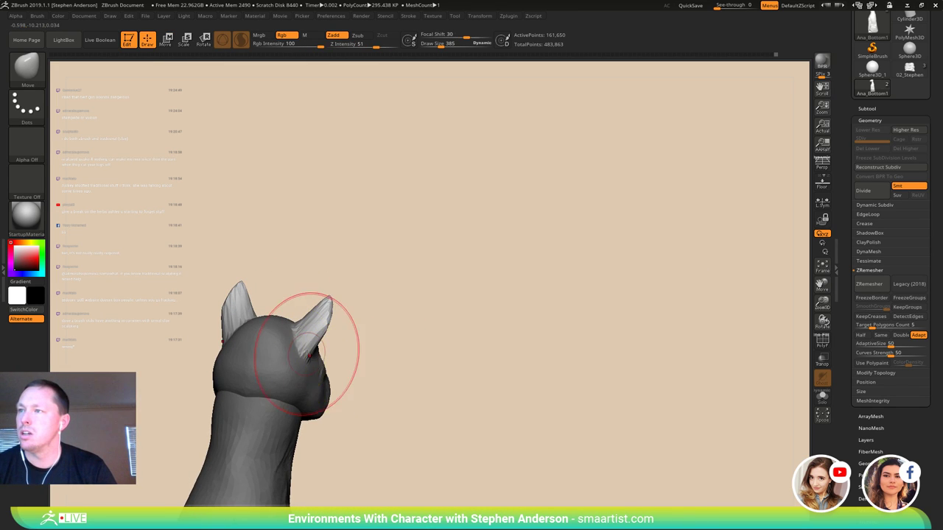
- Refine the outline and tilt of both ears from behind, reducing the Move brush to draw size 252
{"action": "right_click_drag", "start_coordinate": [306, 353], "coordinate": [313, 365]}
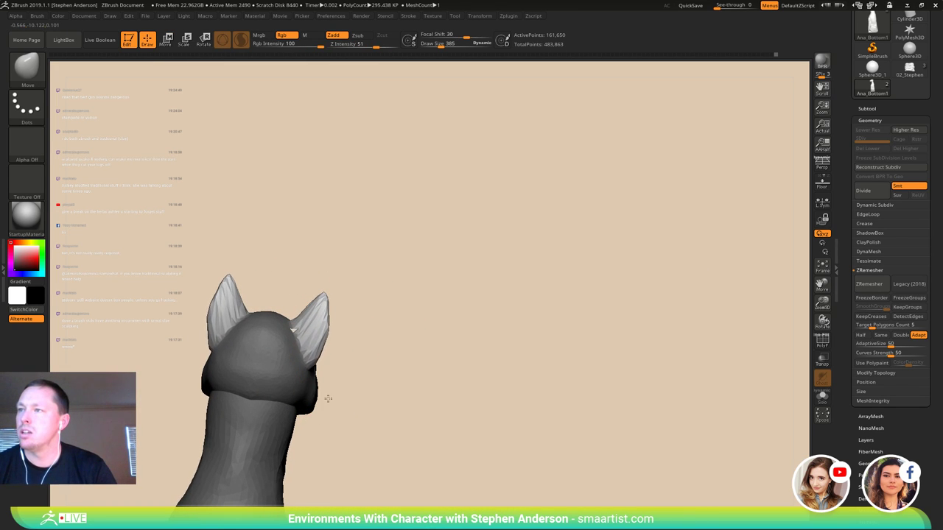
{"action": "right_click_drag", "start_coordinate": [328, 398], "coordinate": [311, 376]}
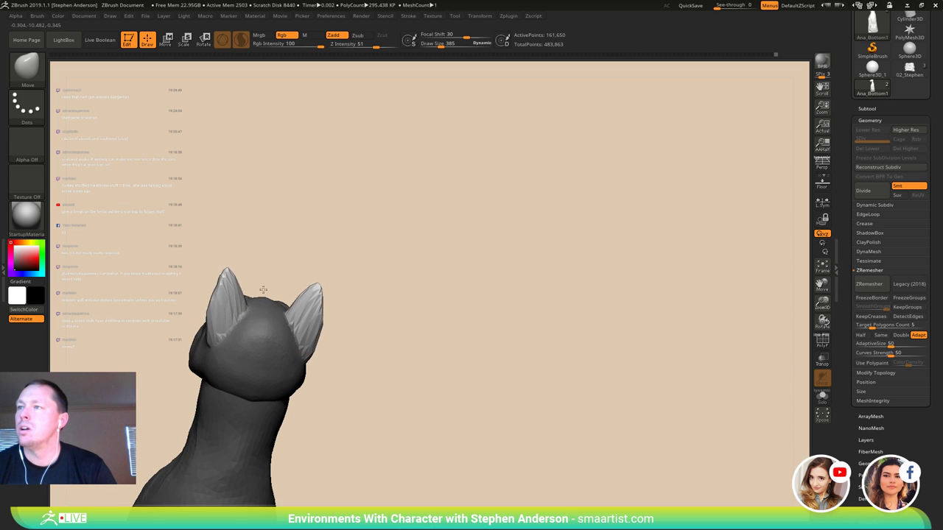
{"action": "mouse_move", "coordinate": [363, 275]}
{"action": "right_mouse_down"}
{"action": "mouse_move", "coordinate": [349, 268]}
{"action": "mouse_move", "coordinate": [314, 280]}
{"action": "right_mouse_up"}
{"action": "key", "text": "s"}
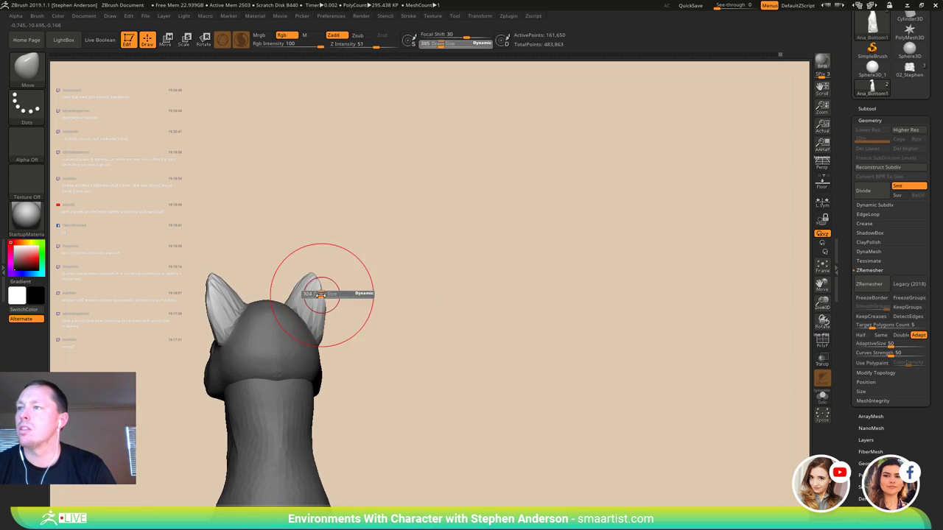
{"action": "left_click_drag", "start_coordinate": [322, 295], "coordinate": [317, 295]}
{"action": "right_click_drag", "start_coordinate": [326, 298], "coordinate": [283, 296]}
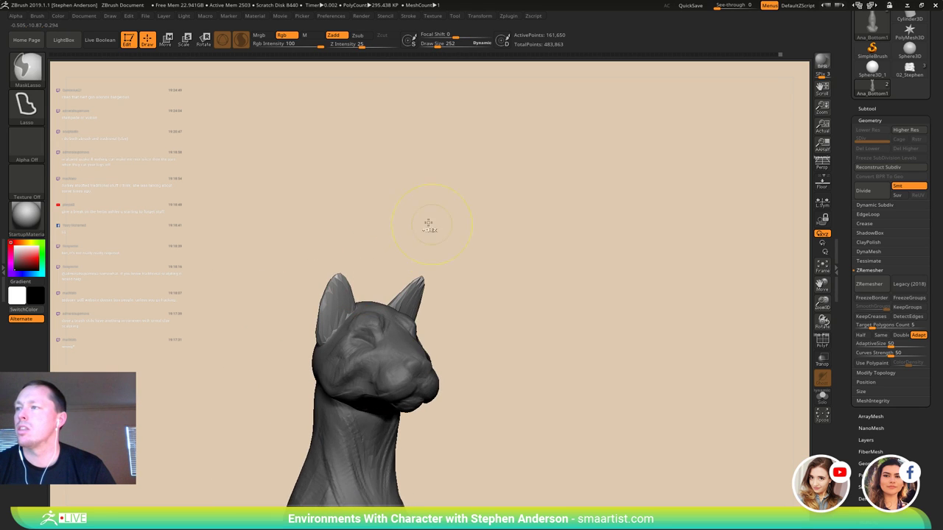
- Lift the mask from the body and examine the ears' proportions against the whole seated figure
{"action": "left_click_drag", "start_coordinate": [430, 224], "coordinate": [461, 286], "text": "ctrl"}
{"action": "right_click_drag", "start_coordinate": [461, 288], "coordinate": [335, 193], "text": "ctrl"}
{"action": "right_click_drag", "start_coordinate": [357, 229], "coordinate": [291, 273]}
{"action": "right_click_drag", "start_coordinate": [243, 315], "coordinate": [209, 293]}
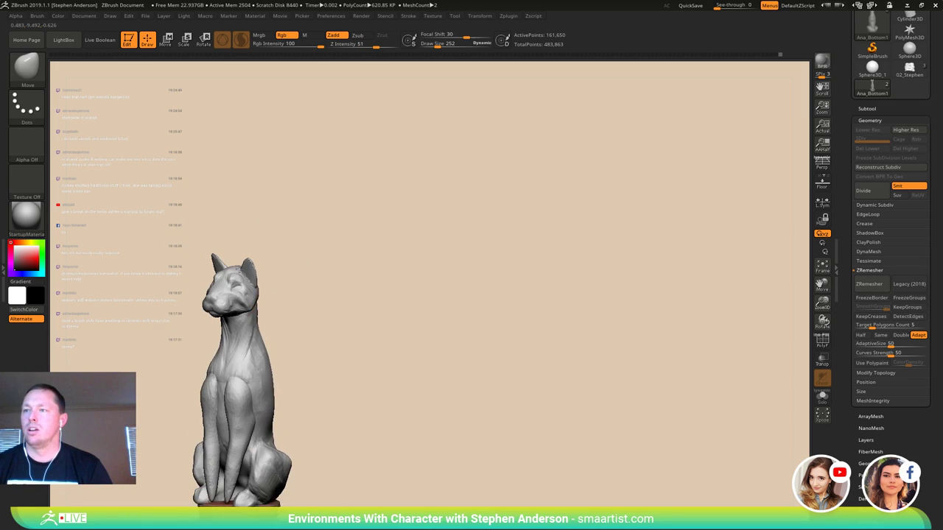
{"action": "right_click_drag", "start_coordinate": [258, 333], "coordinate": [268, 240], "text": "alt"}
{"action": "right_click_drag", "start_coordinate": [268, 240], "coordinate": [193, 254]}
{"action": "right_click_drag", "start_coordinate": [192, 253], "coordinate": [294, 309]}
{"action": "mouse_move", "coordinate": [295, 310]}
{"action": "right_mouse_down"}
{"action": "mouse_move", "coordinate": [229, 297]}
{"action": "mouse_move", "coordinate": [305, 292]}
{"action": "right_mouse_up"}
- Isolate the ears with the mask again and reposition them using the transform gizmo with Local Symmetry on
{"action": "left_click", "coordinate": [311, 296], "text": "ctrl"}
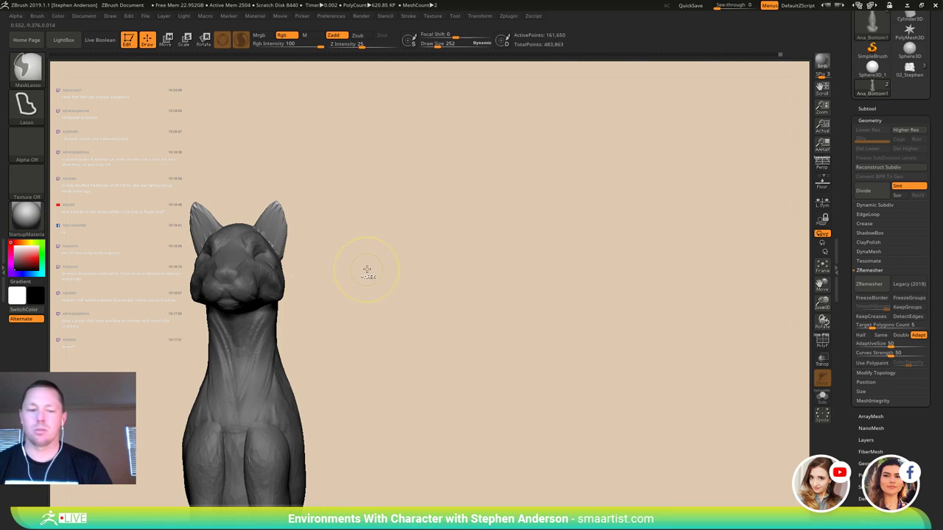
{"action": "key", "text": "w"}
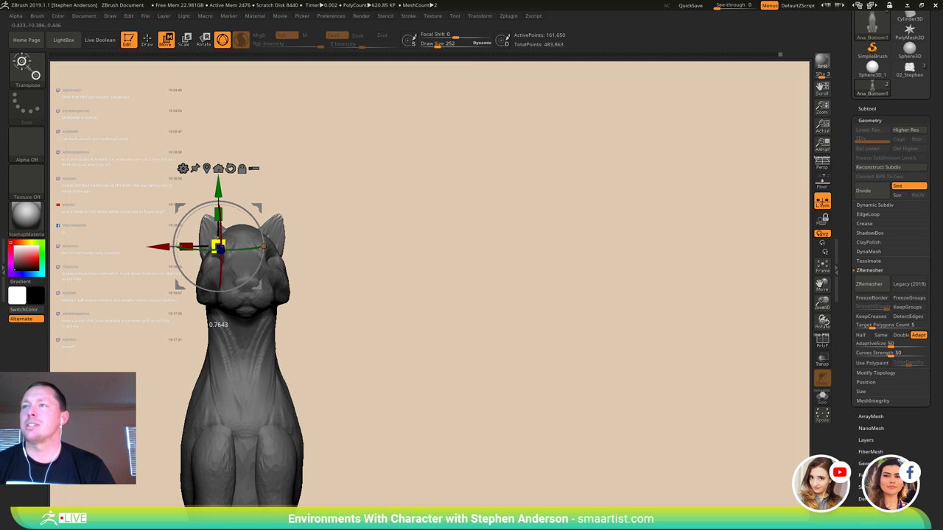
{"action": "mouse_move", "coordinate": [304, 216]}
{"action": "left_mouse_down"}
{"action": "mouse_move", "coordinate": [337, 218]}
{"action": "mouse_move", "coordinate": [314, 212]}
{"action": "left_mouse_up"}
{"action": "left_click_drag", "start_coordinate": [256, 208], "coordinate": [272, 205]}
{"action": "key", "text": "q"}
{"action": "mouse_move", "coordinate": [309, 230]}
{"action": "left_mouse_down"}
{"action": "mouse_move", "coordinate": [381, 238]}
{"action": "mouse_move", "coordinate": [324, 251]}
{"action": "mouse_move", "coordinate": [331, 272]}
{"action": "left_mouse_up"}
{"action": "left_click_drag", "start_coordinate": [332, 273], "coordinate": [271, 259], "text": "ctrl"}
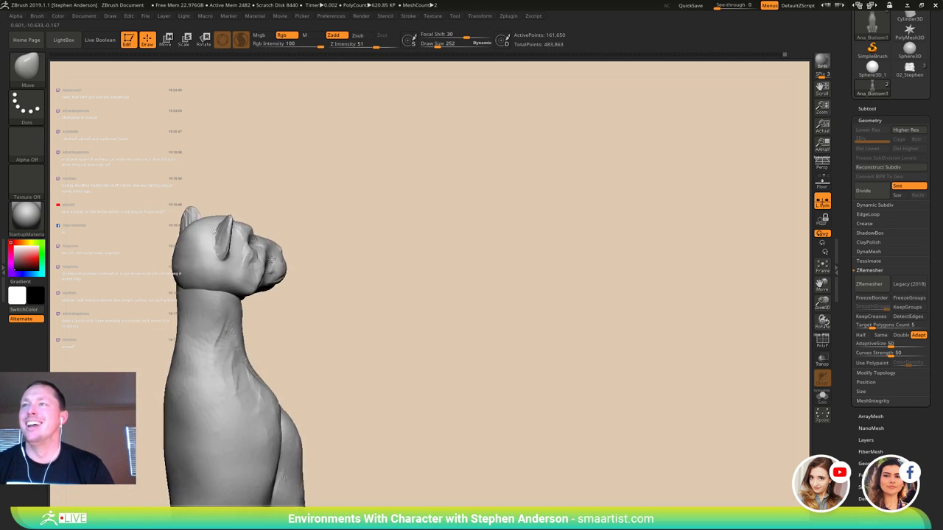
- Smooth the ear's base and reshape its tip with the Move brush at draw size 148
{"action": "mouse_move", "coordinate": [271, 259]}
{"action": "right_mouse_down", "text": "ctrl"}
{"action": "mouse_move", "coordinate": [264, 285]}
{"action": "mouse_move", "coordinate": [240, 238]}
{"action": "right_mouse_up", "text": "ctrl"}
{"action": "key", "text": "s"}
{"action": "left_click_drag", "start_coordinate": [238, 238], "coordinate": [235, 238]}
{"action": "left_click_drag", "start_coordinate": [235, 238], "coordinate": [216, 253], "text": "shift"}
{"action": "right_click_drag", "start_coordinate": [214, 253], "coordinate": [271, 259]}
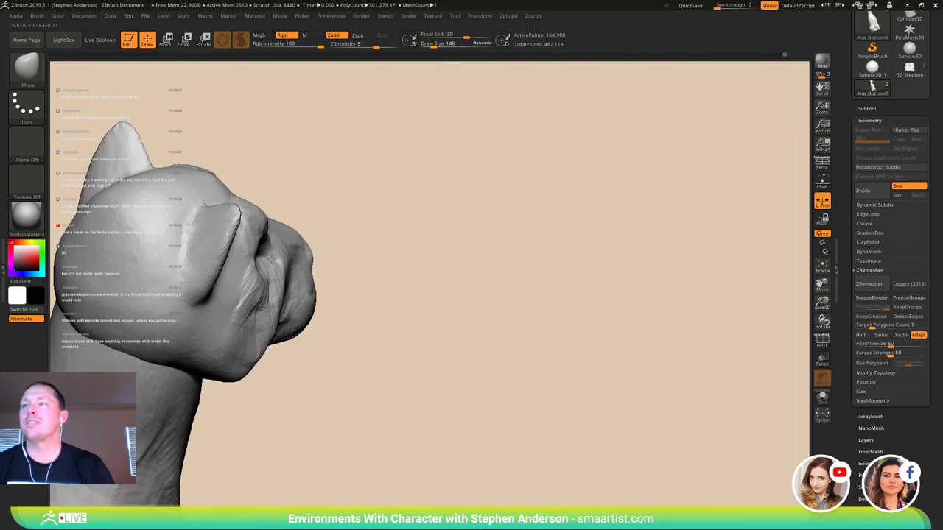
{"action": "left_click_drag", "start_coordinate": [237, 210], "coordinate": [233, 205]}
{"action": "mouse_move", "coordinate": [233, 204]}
{"action": "right_mouse_down", "text": "ctrl"}
{"action": "mouse_move", "coordinate": [250, 221]}
{"action": "mouse_move", "coordinate": [210, 254]}
{"action": "right_mouse_up", "text": "ctrl"}
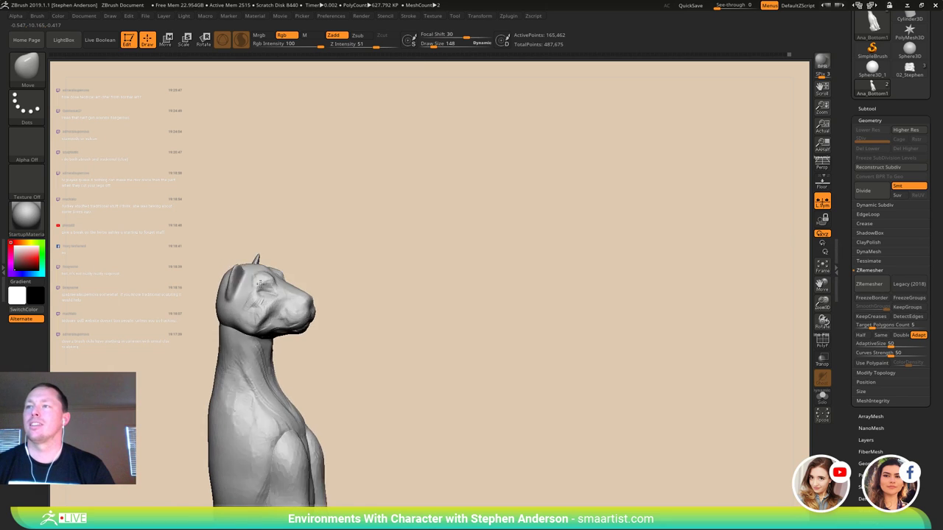
- Shape the nose tip and nostrils with the ClayBuildup brush at draw size 68
{"action": "mouse_move", "coordinate": [260, 284]}
{"action": "right_mouse_down"}
{"action": "mouse_move", "coordinate": [250, 268]}
{"action": "mouse_move", "coordinate": [287, 322]}
{"action": "mouse_move", "coordinate": [274, 331]}
{"action": "right_mouse_up"}
{"action": "right_click_drag", "start_coordinate": [278, 298], "coordinate": [283, 248]}
{"action": "right_click_drag", "start_coordinate": [265, 334], "coordinate": [286, 373]}
{"action": "right_click_drag", "start_coordinate": [355, 344], "coordinate": [331, 362]}
{"action": "key", "text": "s"}
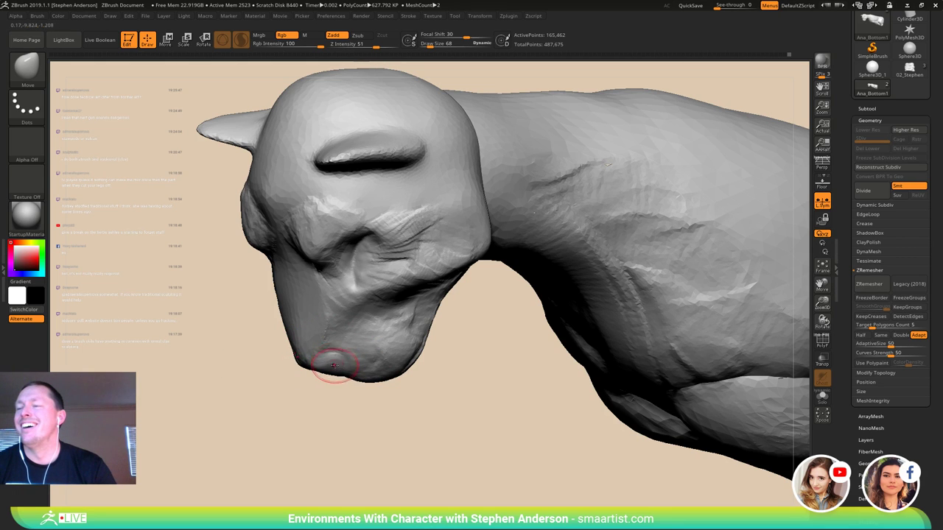
{"action": "right_click_drag", "start_coordinate": [334, 365], "coordinate": [310, 367]}
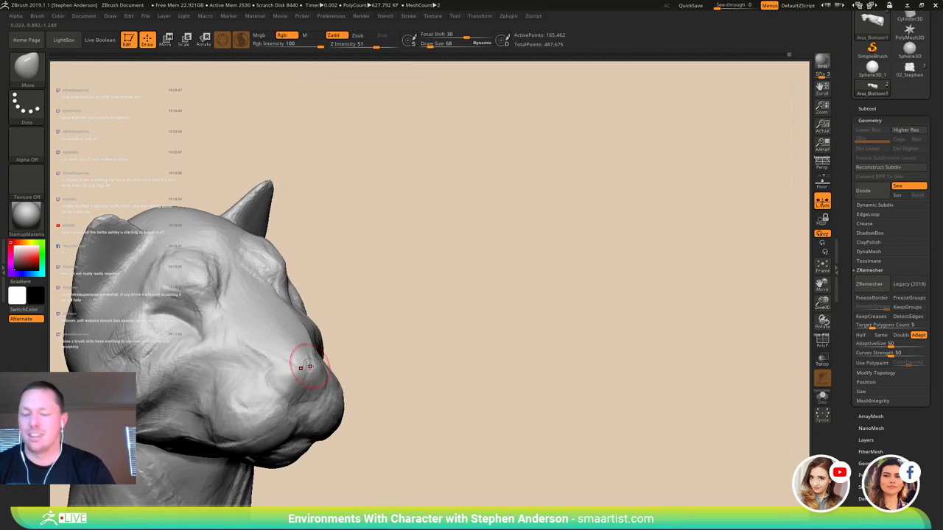
{"action": "key", "text": "b"}
{"action": "key", "text": "c"}
{"action": "key", "text": "b"}
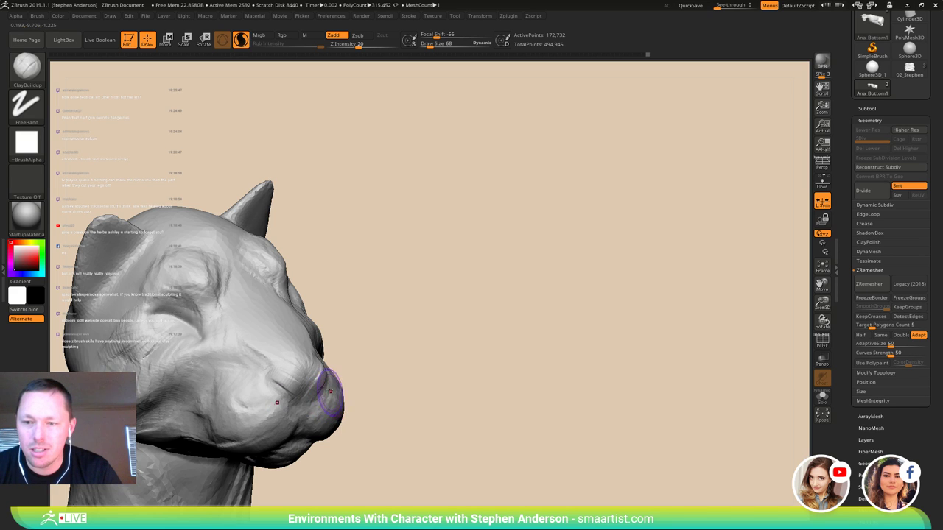
{"action": "right_click_drag", "start_coordinate": [330, 391], "coordinate": [443, 300]}
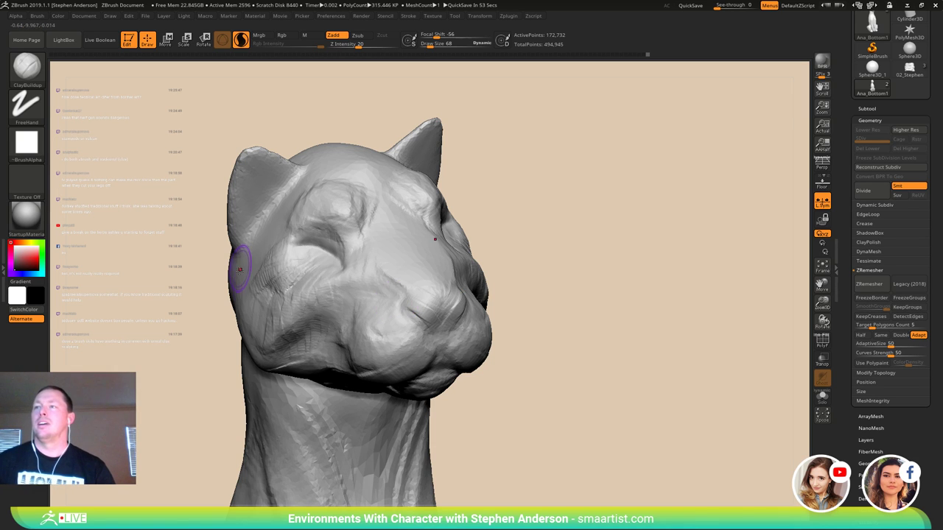
- Carve the cheek hollow behind the muzzle with ClayBuildup and smooth it
{"action": "right_click_drag", "start_coordinate": [242, 269], "coordinate": [231, 304]}
{"action": "mouse_move", "coordinate": [353, 301]}
{"action": "right_mouse_down"}
{"action": "mouse_move", "coordinate": [286, 291]}
{"action": "mouse_move", "coordinate": [292, 317]}
{"action": "mouse_move", "coordinate": [391, 314]}
{"action": "right_mouse_up"}
{"action": "left_click_drag", "start_coordinate": [361, 315], "coordinate": [348, 322], "text": "alt"}
{"action": "right_click_drag", "start_coordinate": [324, 302], "coordinate": [350, 298]}
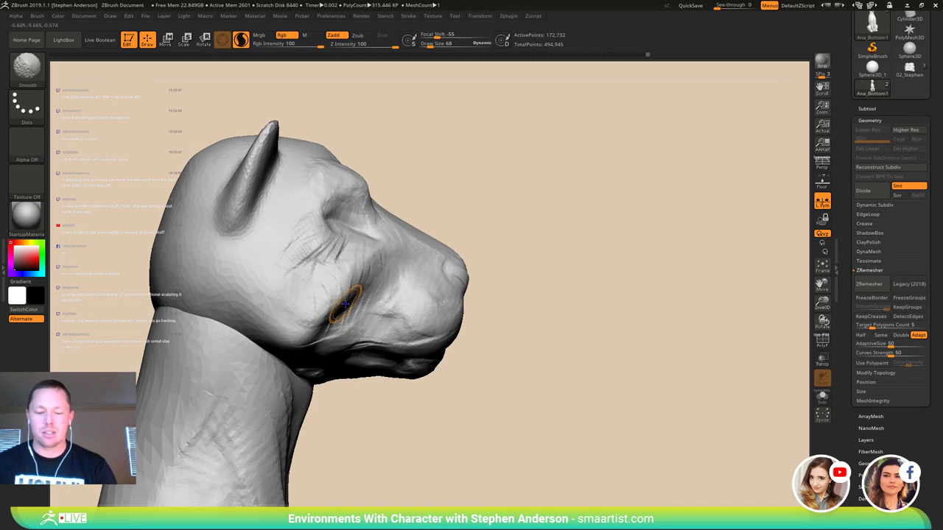
- Reshape the cheek and lower jaw with the Move brush at draw sizes 148 and 102
{"action": "key", "text": "b"}
{"action": "key", "text": "m"}
{"action": "key", "text": "v"}
{"action": "key", "text": "s"}
{"action": "left_click_drag", "start_coordinate": [340, 292], "coordinate": [333, 294]}
{"action": "right_click_drag", "start_coordinate": [322, 306], "coordinate": [303, 284]}
{"action": "key", "text": "s"}
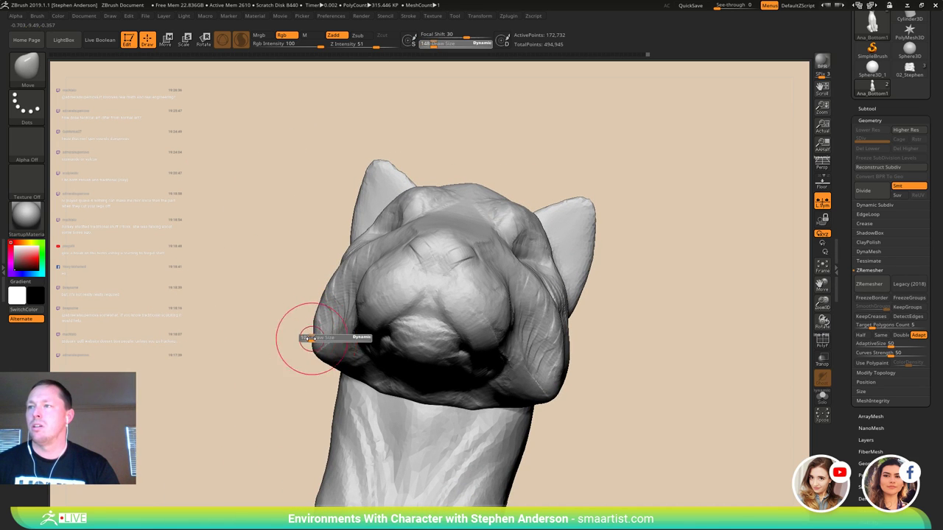
{"action": "left_click_drag", "start_coordinate": [311, 339], "coordinate": [312, 339]}
{"action": "mouse_move", "coordinate": [301, 337]}
{"action": "right_mouse_down"}
{"action": "mouse_move", "coordinate": [341, 329]}
{"action": "mouse_move", "coordinate": [307, 307]}
{"action": "mouse_move", "coordinate": [336, 333]}
{"action": "right_mouse_up"}
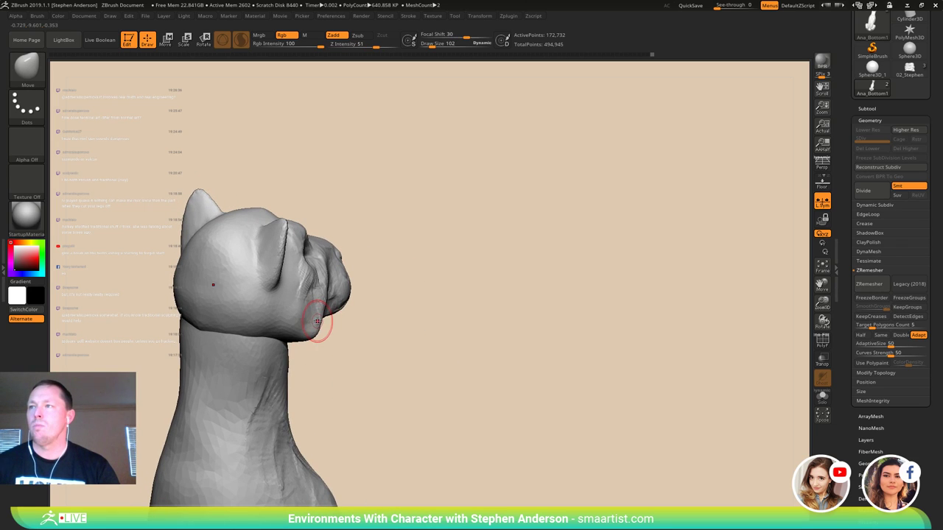
- Adjust the rear corner of the jaw with the Move brush at draw size 161
{"action": "key", "text": "s"}
{"action": "left_click_drag", "start_coordinate": [319, 324], "coordinate": [321, 323]}
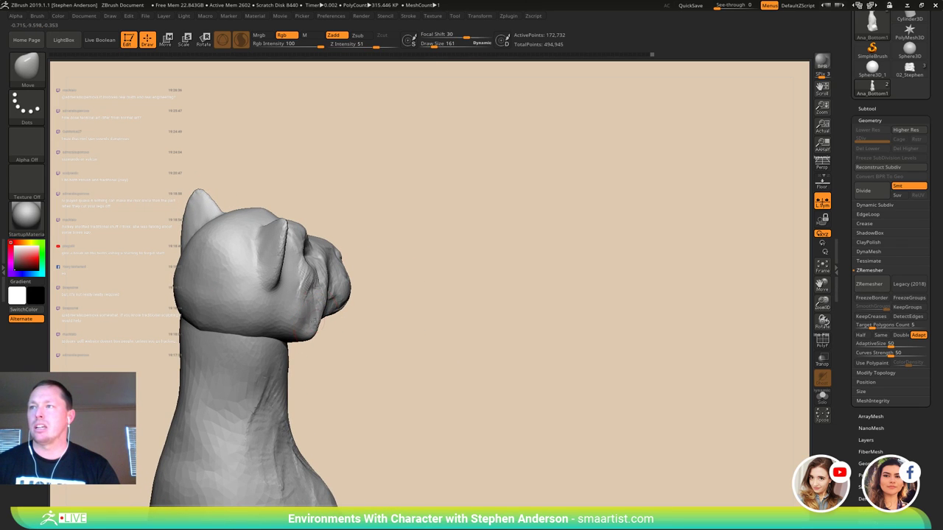
{"action": "mouse_move", "coordinate": [315, 321]}
{"action": "right_mouse_down"}
{"action": "mouse_move", "coordinate": [327, 321]}
{"action": "mouse_move", "coordinate": [272, 322]}
{"action": "mouse_move", "coordinate": [317, 336]}
{"action": "mouse_move", "coordinate": [292, 337]}
{"action": "mouse_move", "coordinate": [305, 339]}
{"action": "mouse_move", "coordinate": [230, 328]}
{"action": "right_mouse_up"}
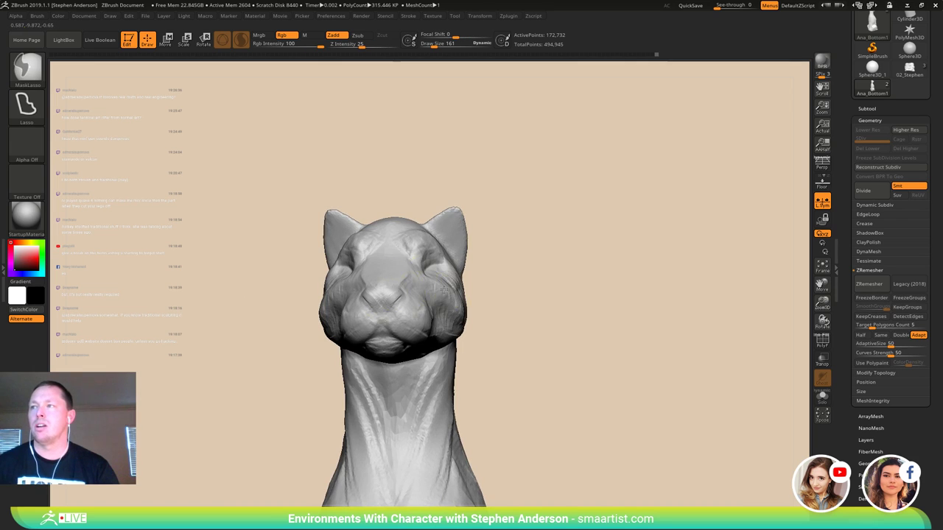
{"action": "mouse_move", "coordinate": [444, 290]}
{"action": "right_mouse_down", "text": "ctrl"}
{"action": "mouse_move", "coordinate": [441, 259]}
{"action": "mouse_move", "coordinate": [410, 264]}
{"action": "mouse_move", "coordinate": [402, 317]}
{"action": "mouse_move", "coordinate": [340, 322]}
{"action": "right_mouse_up", "text": "ctrl"}
{"action": "right_click_drag", "start_coordinate": [410, 320], "coordinate": [429, 322]}
- Smooth the creases on the cheek behind the eye at draw size 117
{"action": "key", "text": "s"}
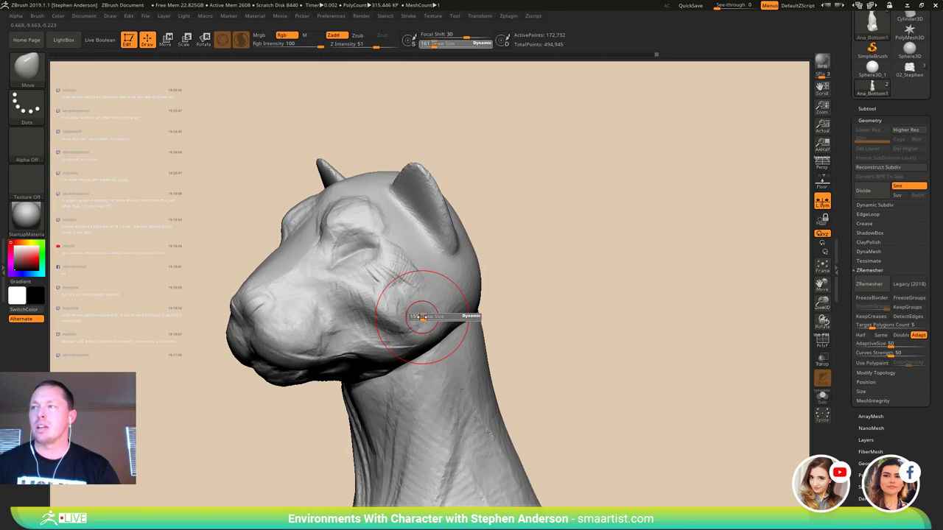
{"action": "left_click_drag", "start_coordinate": [407, 318], "coordinate": [422, 314]}
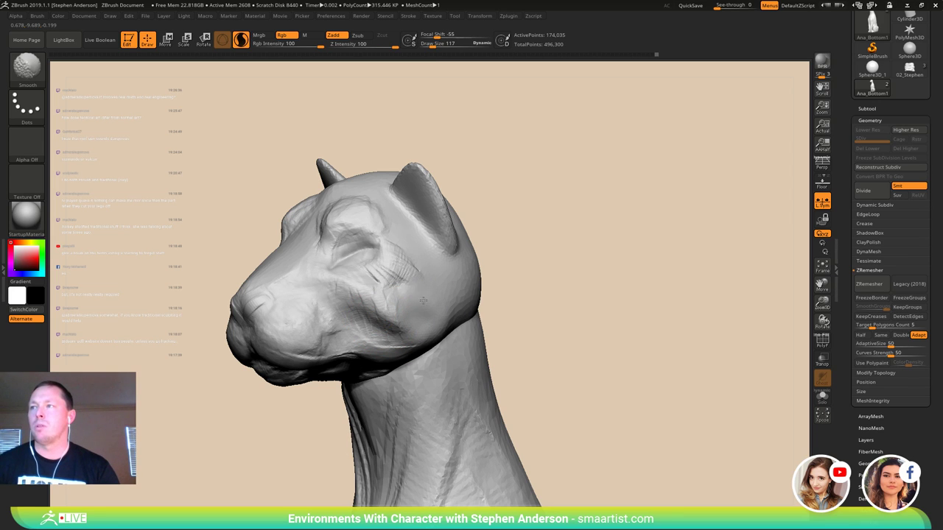
{"action": "left_click_drag", "start_coordinate": [398, 268], "coordinate": [396, 277], "text": "shift"}
{"action": "right_click_drag", "start_coordinate": [397, 288], "coordinate": [425, 293]}
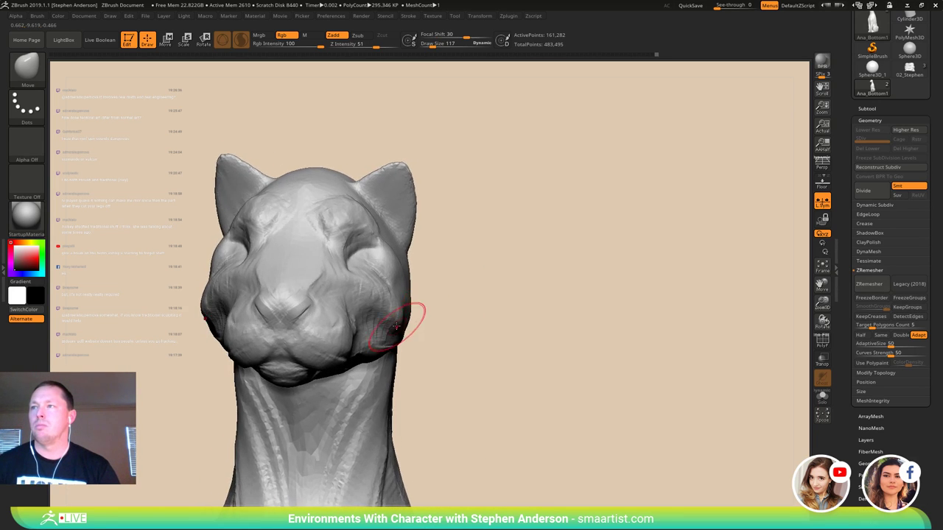
- Refine the width of the outer cheeks and jaw with the Move brush at draw size 161
{"action": "right_click_drag", "start_coordinate": [400, 322], "coordinate": [398, 294]}
{"action": "mouse_move", "coordinate": [398, 293]}
{"action": "left_mouse_down"}
{"action": "mouse_move", "coordinate": [396, 353]}
{"action": "mouse_move", "coordinate": [378, 357]}
{"action": "left_mouse_up"}
{"action": "key", "text": "s"}
{"action": "right_click_drag", "start_coordinate": [371, 350], "coordinate": [373, 386]}
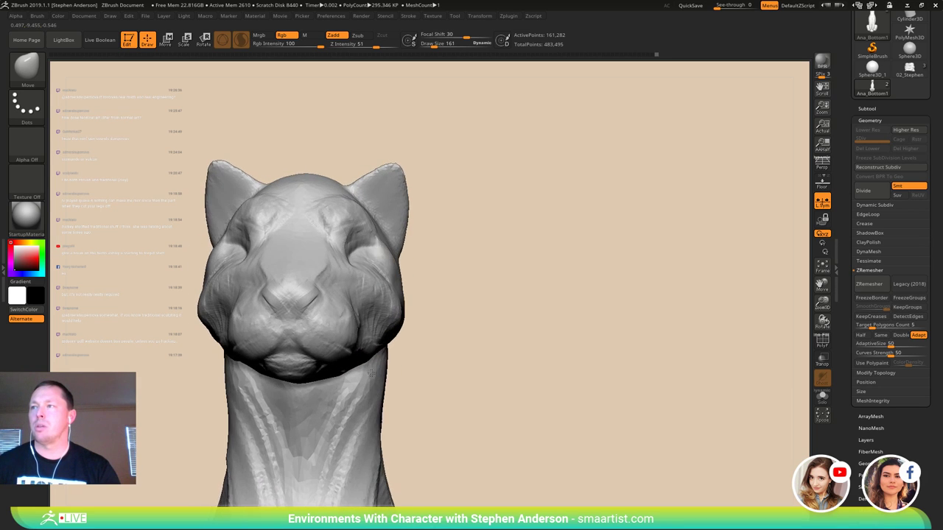
{"action": "mouse_move", "coordinate": [412, 346]}
{"action": "right_mouse_down", "text": "ctrl"}
{"action": "mouse_move", "coordinate": [414, 361]}
{"action": "mouse_move", "coordinate": [418, 324]}
{"action": "right_mouse_up", "text": "ctrl"}
{"action": "right_click_drag", "start_coordinate": [418, 325], "coordinate": [372, 314]}
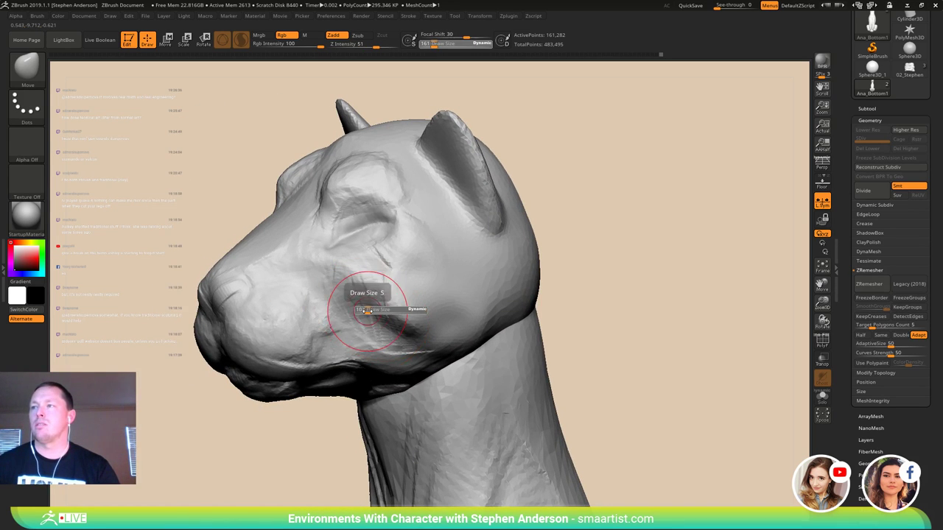
- Reshape the cheek hollow above the jawline with the Move brush at draw size 136
{"action": "left_click_drag", "start_coordinate": [366, 311], "coordinate": [370, 312]}
{"action": "right_click_drag", "start_coordinate": [370, 311], "coordinate": [320, 316]}
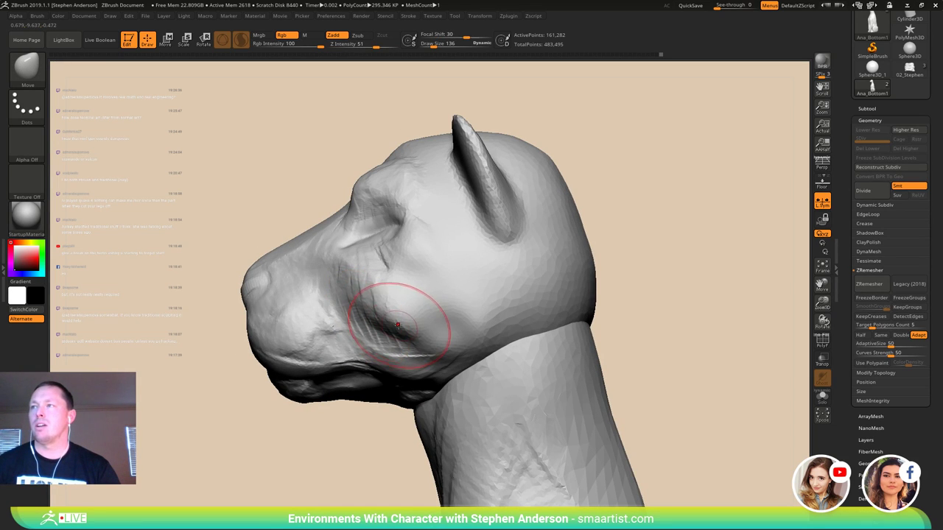
{"action": "right_click_drag", "start_coordinate": [398, 325], "coordinate": [355, 317]}
{"action": "mouse_move", "coordinate": [355, 317]}
{"action": "right_mouse_down"}
{"action": "mouse_move", "coordinate": [381, 349]}
{"action": "mouse_move", "coordinate": [379, 374]}
{"action": "mouse_move", "coordinate": [316, 353]}
{"action": "mouse_move", "coordinate": [318, 333]}
{"action": "right_mouse_up"}
{"action": "mouse_move", "coordinate": [318, 333]}
{"action": "right_mouse_down"}
{"action": "mouse_move", "coordinate": [346, 344]}
{"action": "mouse_move", "coordinate": [354, 361]}
{"action": "mouse_move", "coordinate": [345, 344]}
{"action": "right_mouse_up"}
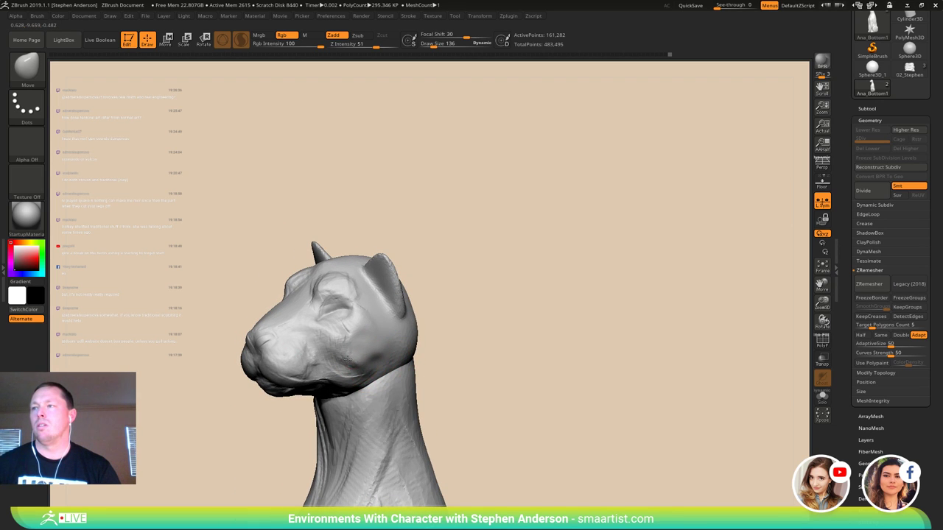
{"action": "mouse_move", "coordinate": [350, 359]}
{"action": "right_mouse_down"}
{"action": "mouse_move", "coordinate": [370, 358]}
{"action": "mouse_move", "coordinate": [372, 375]}
{"action": "mouse_move", "coordinate": [358, 359]}
{"action": "right_mouse_up"}
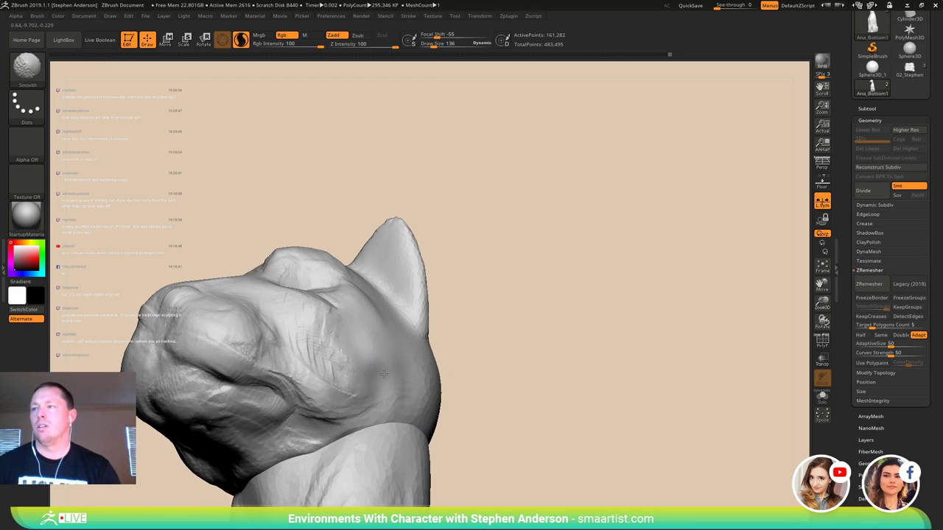
- Smooth the cheek behind the eye and flatten the cheek and rear jaw with the TrimDynamic brush at draw size 136
{"action": "left_click_drag", "start_coordinate": [378, 362], "coordinate": [385, 358], "text": "shift"}
{"action": "key", "text": "b"}
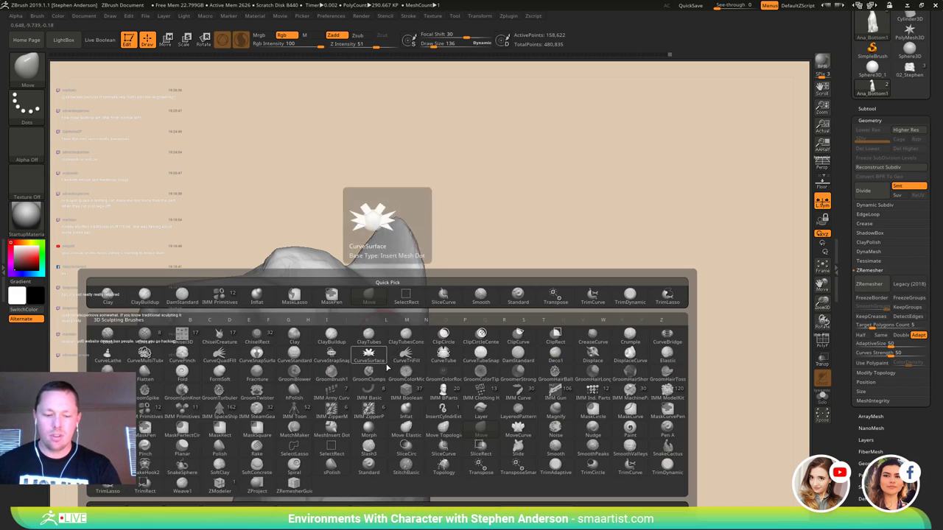
{"action": "key", "text": "t"}
{"action": "key", "text": "d"}
{"action": "right_click_drag", "start_coordinate": [383, 354], "coordinate": [364, 394]}
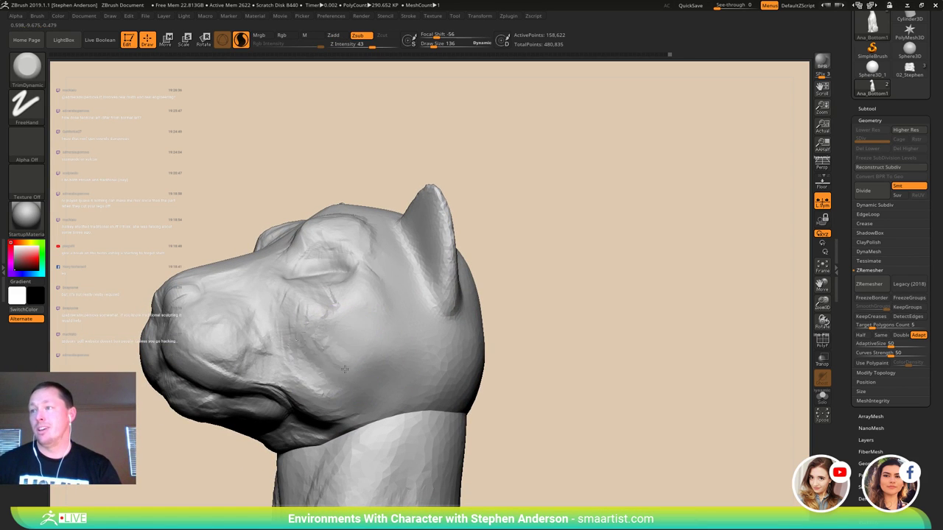
{"action": "left_click_drag", "start_coordinate": [402, 375], "coordinate": [387, 326]}
{"action": "mouse_move", "coordinate": [387, 326]}
{"action": "right_mouse_down"}
{"action": "mouse_move", "coordinate": [371, 353]}
{"action": "mouse_move", "coordinate": [381, 352]}
{"action": "right_mouse_up"}
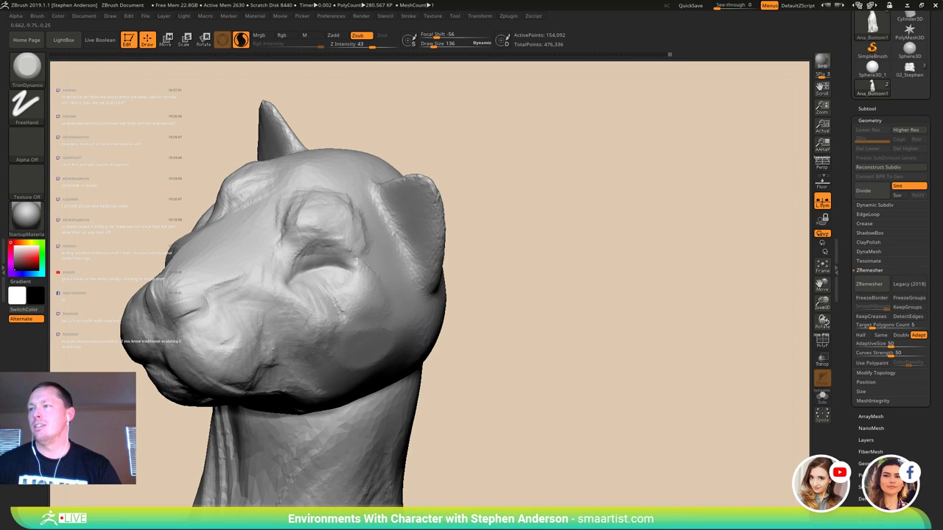
{"action": "left_click_drag", "start_coordinate": [341, 374], "coordinate": [382, 338]}
{"action": "mouse_move", "coordinate": [384, 334]}
{"action": "right_mouse_down"}
{"action": "mouse_move", "coordinate": [412, 354]}
{"action": "mouse_move", "coordinate": [410, 306]}
{"action": "mouse_move", "coordinate": [337, 322]}
{"action": "mouse_move", "coordinate": [407, 357]}
{"action": "mouse_move", "coordinate": [393, 355]}
{"action": "mouse_move", "coordinate": [409, 305]}
{"action": "mouse_move", "coordinate": [433, 300]}
{"action": "right_mouse_up"}
- Mask the head in side view with a lasso and invert the mask so the body is protected
{"action": "right_click_drag", "start_coordinate": [352, 308], "coordinate": [324, 253], "text": "ctrl"}
{"action": "mouse_move", "coordinate": [382, 361]}
{"action": "right_mouse_down", "text": "alt"}
{"action": "mouse_move", "coordinate": [332, 292]}
{"action": "mouse_move", "coordinate": [387, 292]}
{"action": "mouse_move", "coordinate": [374, 292]}
{"action": "mouse_move", "coordinate": [408, 272]}
{"action": "mouse_move", "coordinate": [389, 316]}
{"action": "right_mouse_up", "text": "alt"}
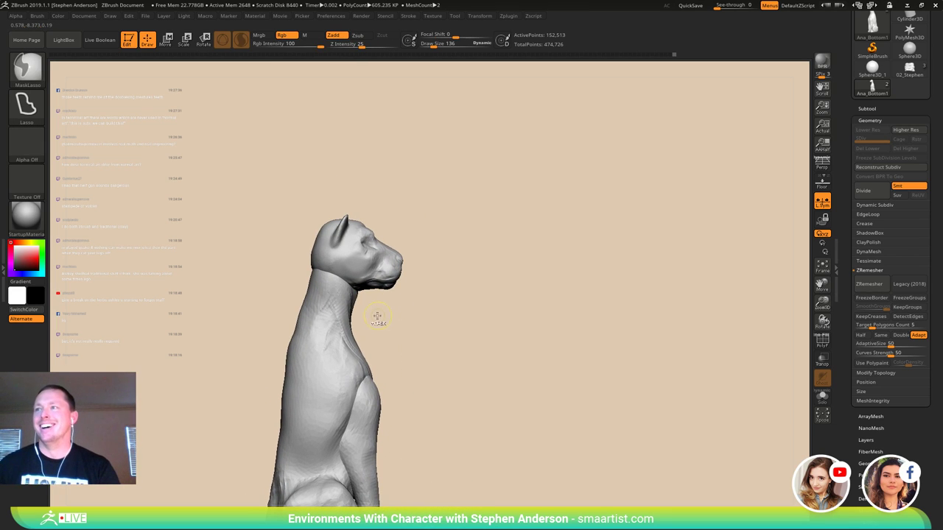
{"action": "mouse_move", "coordinate": [459, 313]}
{"action": "left_mouse_down", "text": "ctrl"}
{"action": "mouse_move", "coordinate": [291, 177]}
{"action": "mouse_move", "coordinate": [237, 221]}
{"action": "mouse_move", "coordinate": [322, 264]}
{"action": "left_mouse_up", "text": "ctrl"}
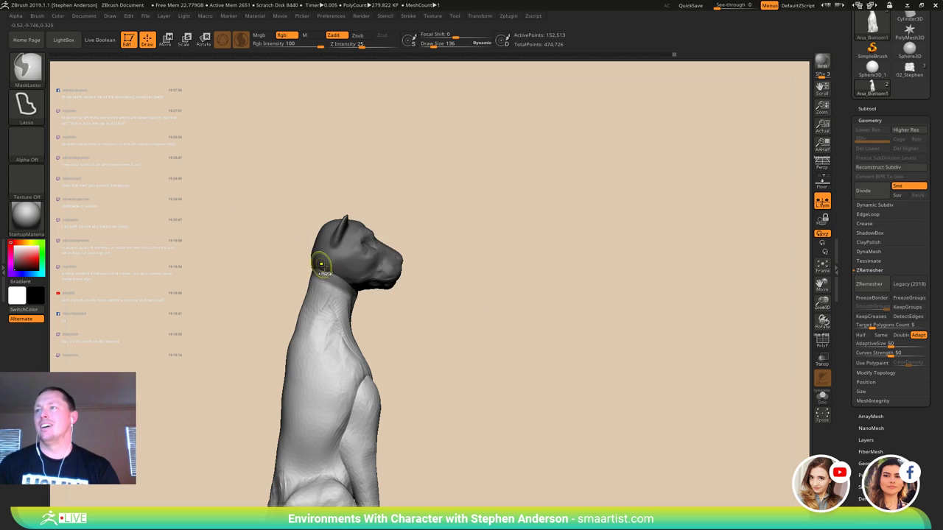
{"action": "left_click", "coordinate": [475, 307], "text": "ctrl"}
{"action": "key", "text": "w"}
{"action": "left_click", "coordinate": [333, 274], "text": "alt"}
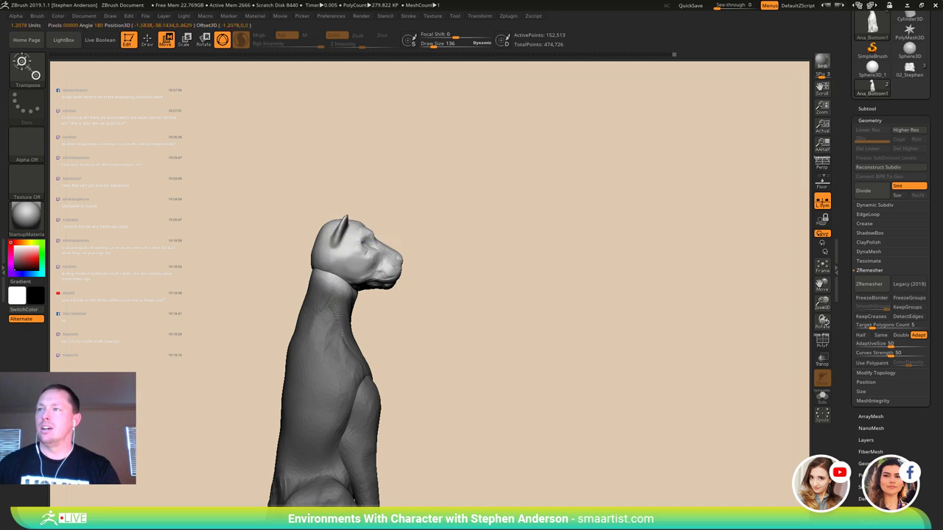
{"action": "left_click", "coordinate": [341, 318], "text": "alt"}
{"action": "left_click", "coordinate": [414, 318], "text": "ctrl"}
{"action": "key", "text": "q"}
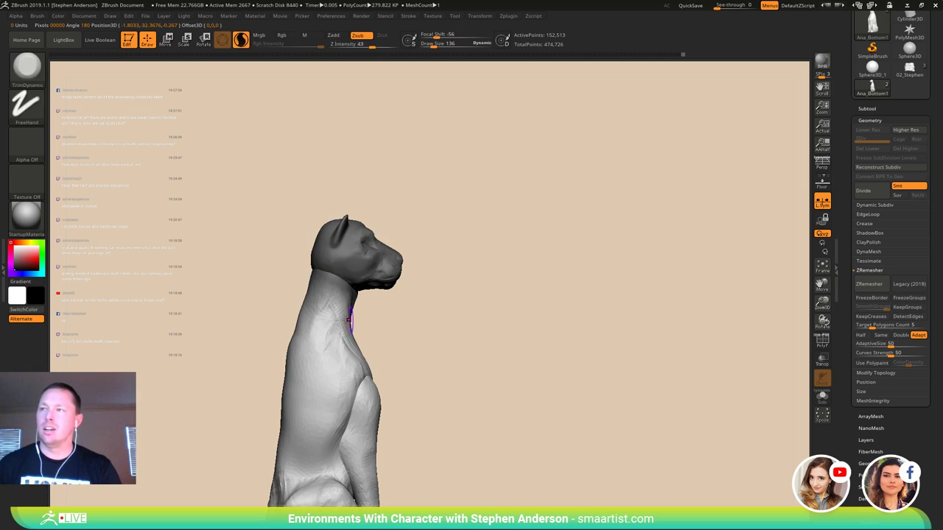
{"action": "left_click", "coordinate": [422, 317], "text": "ctrl"}
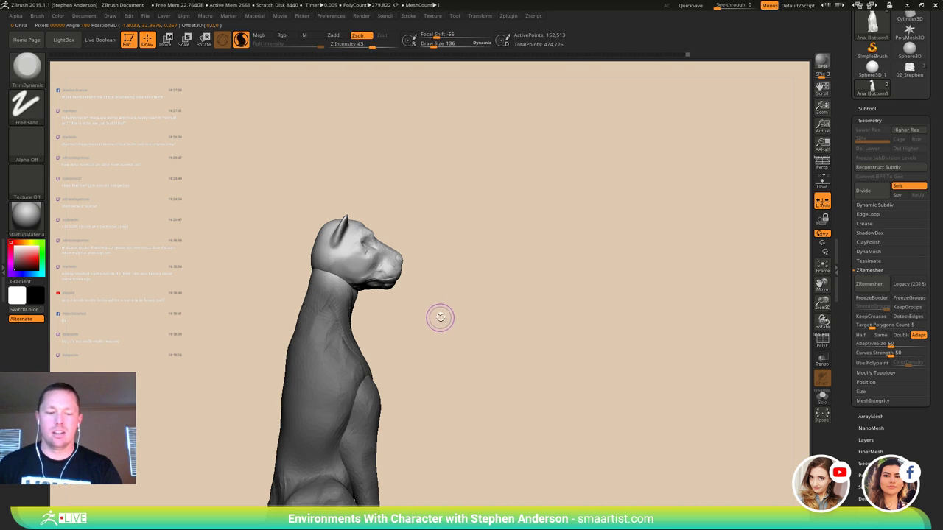
- Adjust the unmasked head's placement on the neck with Transpose Move and invert the mask to protect the head
{"action": "key", "text": "w"}
{"action": "left_click_drag", "start_coordinate": [369, 199], "coordinate": [366, 224]}
{"action": "mouse_move", "coordinate": [413, 293]}
{"action": "right_mouse_down", "text": "ctrl"}
{"action": "mouse_move", "coordinate": [415, 260]}
{"action": "mouse_move", "coordinate": [421, 284]}
{"action": "mouse_move", "coordinate": [444, 277]}
{"action": "mouse_move", "coordinate": [459, 304]}
{"action": "right_mouse_up", "text": "ctrl"}
{"action": "key", "text": "q"}
{"action": "right_click_drag", "start_coordinate": [459, 304], "coordinate": [451, 361]}
{"action": "left_click", "coordinate": [177, 217], "text": "ctrl"}
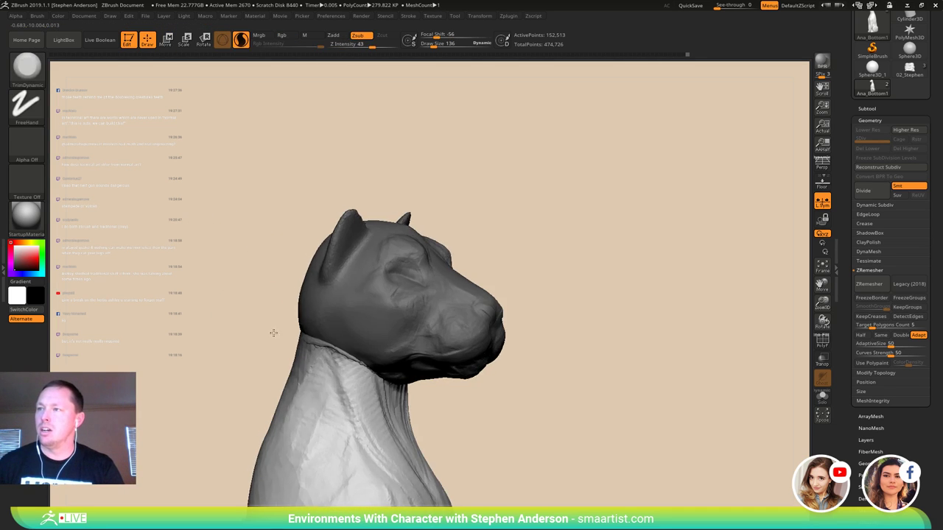
- Smooth the neck directly below the masked head and jaw at draw size 136, and clear the mask
{"action": "right_click_drag", "start_coordinate": [271, 331], "coordinate": [335, 340]}
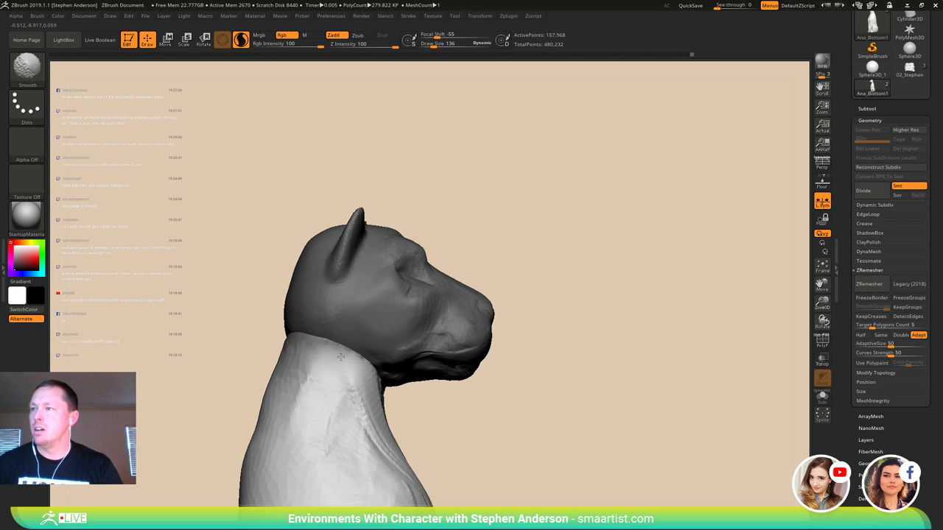
{"action": "left_click_drag", "start_coordinate": [341, 358], "coordinate": [325, 350], "text": "shift"}
{"action": "right_click_drag", "start_coordinate": [325, 349], "coordinate": [387, 355]}
{"action": "right_click_drag", "start_coordinate": [213, 367], "coordinate": [259, 342]}
{"action": "mouse_move", "coordinate": [192, 401]}
{"action": "right_mouse_down", "text": "alt"}
{"action": "mouse_move", "coordinate": [312, 304]}
{"action": "mouse_move", "coordinate": [279, 300]}
{"action": "right_mouse_up", "text": "alt"}
{"action": "left_click_drag", "start_coordinate": [269, 298], "coordinate": [255, 313], "text": "shift"}
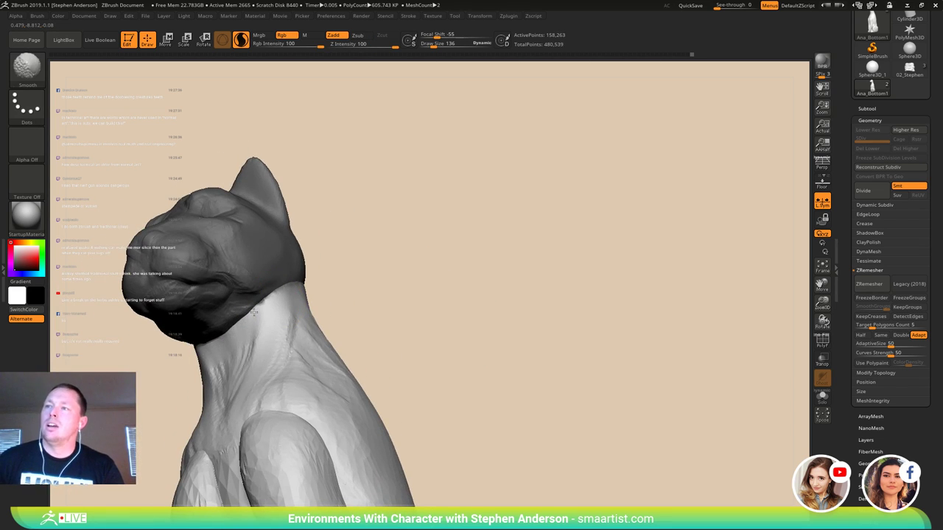
{"action": "left_click_drag", "start_coordinate": [234, 387], "coordinate": [260, 336], "text": "shift"}
{"action": "right_click_drag", "start_coordinate": [259, 335], "coordinate": [302, 250]}
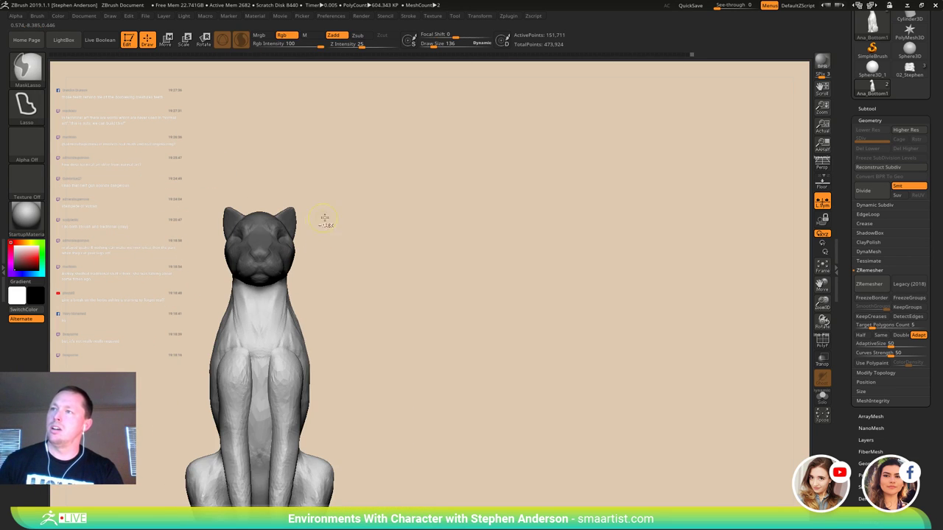
{"action": "right_click_drag", "start_coordinate": [324, 219], "coordinate": [352, 235], "text": "ctrl"}
{"action": "left_click_drag", "start_coordinate": [378, 232], "coordinate": [370, 219], "text": "ctrl"}
- Flatten the forehead and crown between the ears with the TrimDynamic brush at draw size 136
{"action": "right_click_drag", "start_coordinate": [366, 221], "coordinate": [370, 281], "text": "alt"}
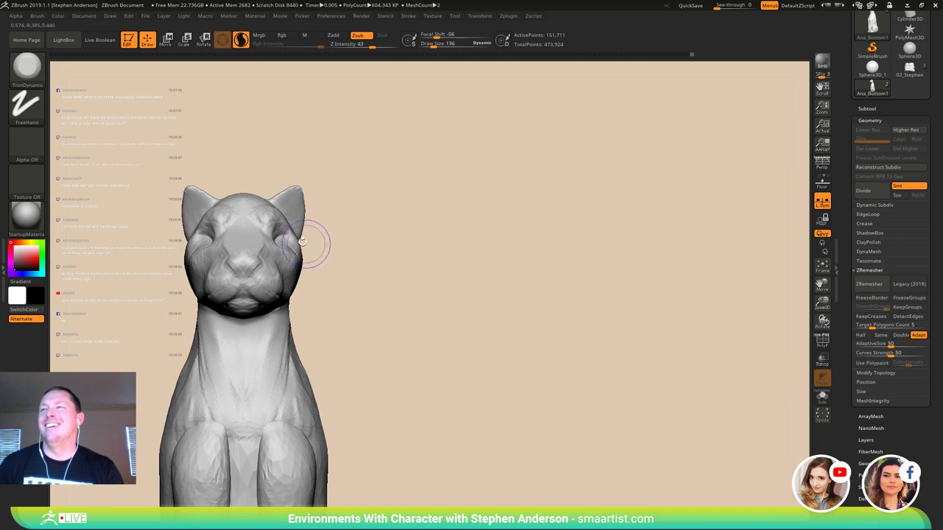
{"action": "mouse_move", "coordinate": [243, 193]}
{"action": "right_mouse_down"}
{"action": "mouse_move", "coordinate": [250, 218]}
{"action": "mouse_move", "coordinate": [244, 205]}
{"action": "right_mouse_up"}
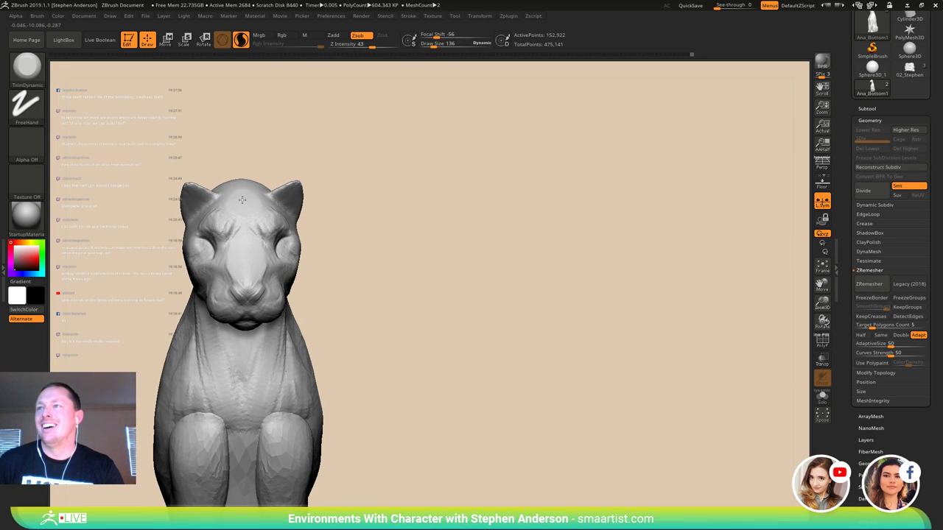
{"action": "mouse_move", "coordinate": [249, 194]}
{"action": "right_mouse_down"}
{"action": "mouse_move", "coordinate": [266, 206]}
{"action": "mouse_move", "coordinate": [251, 210]}
{"action": "right_mouse_up"}
{"action": "left_click_drag", "start_coordinate": [242, 201], "coordinate": [242, 188]}
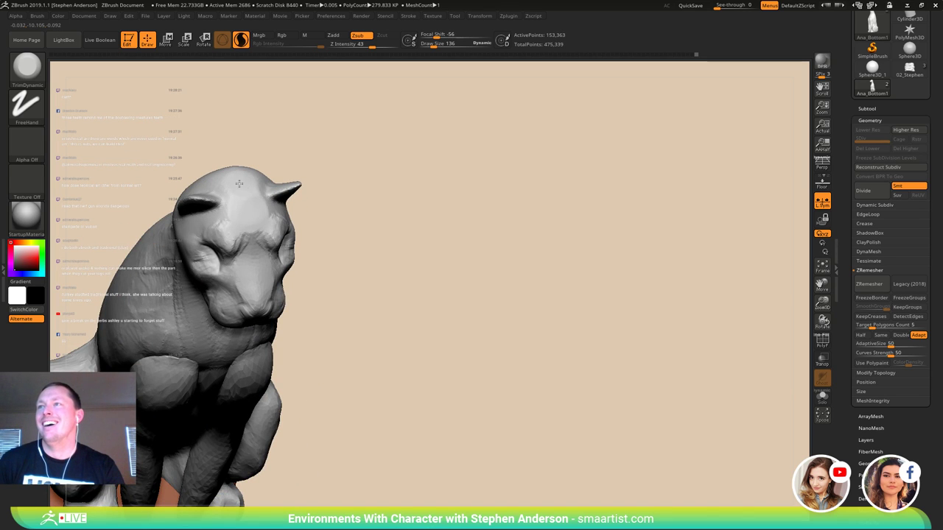
- Reshape the silhouette of the neck, shoulders and upper back with the Move brush at draw size 342
{"action": "mouse_move", "coordinate": [275, 224]}
{"action": "right_mouse_down"}
{"action": "mouse_move", "coordinate": [244, 162]}
{"action": "mouse_move", "coordinate": [273, 208]}
{"action": "mouse_move", "coordinate": [295, 209]}
{"action": "mouse_move", "coordinate": [289, 118]}
{"action": "right_mouse_up"}
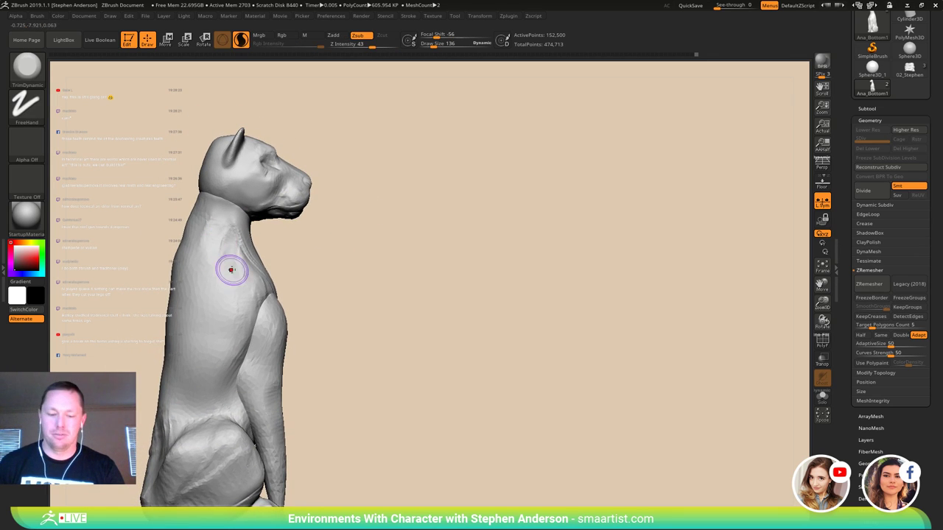
{"action": "key", "text": "b"}
{"action": "key", "text": "m"}
{"action": "key", "text": "v"}
{"action": "right_click_drag", "start_coordinate": [175, 283], "coordinate": [194, 284]}
{"action": "key", "text": "s"}
{"action": "left_click_drag", "start_coordinate": [190, 292], "coordinate": [196, 293]}
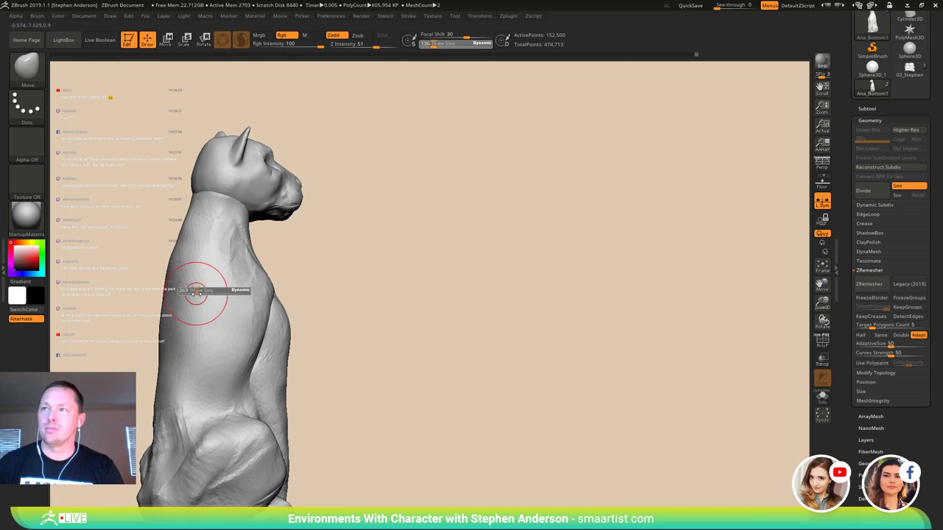
{"action": "mouse_move", "coordinate": [204, 299]}
{"action": "right_mouse_down"}
{"action": "mouse_move", "coordinate": [190, 300]}
{"action": "mouse_move", "coordinate": [159, 271]}
{"action": "right_mouse_up"}
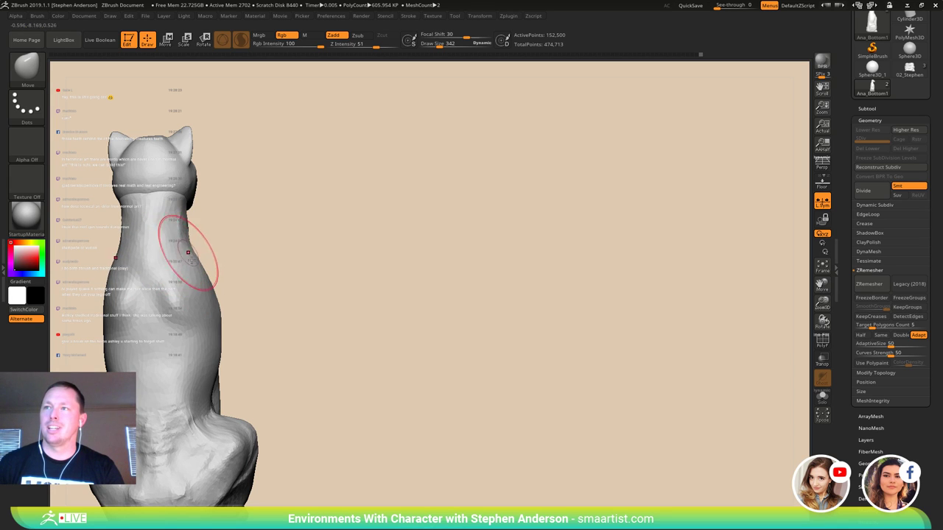
{"action": "mouse_move", "coordinate": [192, 342]}
{"action": "right_mouse_down"}
{"action": "mouse_move", "coordinate": [159, 322]}
{"action": "mouse_move", "coordinate": [172, 303]}
{"action": "mouse_move", "coordinate": [199, 312]}
{"action": "mouse_move", "coordinate": [171, 330]}
{"action": "mouse_move", "coordinate": [218, 322]}
{"action": "mouse_move", "coordinate": [184, 312]}
{"action": "right_mouse_up"}
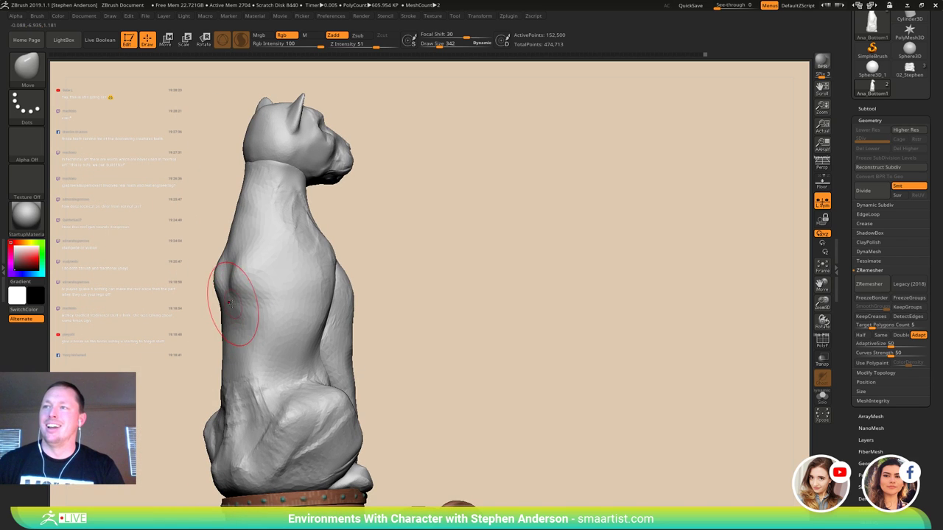
{"action": "mouse_move", "coordinate": [233, 283]}
{"action": "right_mouse_down"}
{"action": "mouse_move", "coordinate": [236, 275]}
{"action": "mouse_move", "coordinate": [262, 288]}
{"action": "mouse_move", "coordinate": [279, 283]}
{"action": "right_mouse_up"}
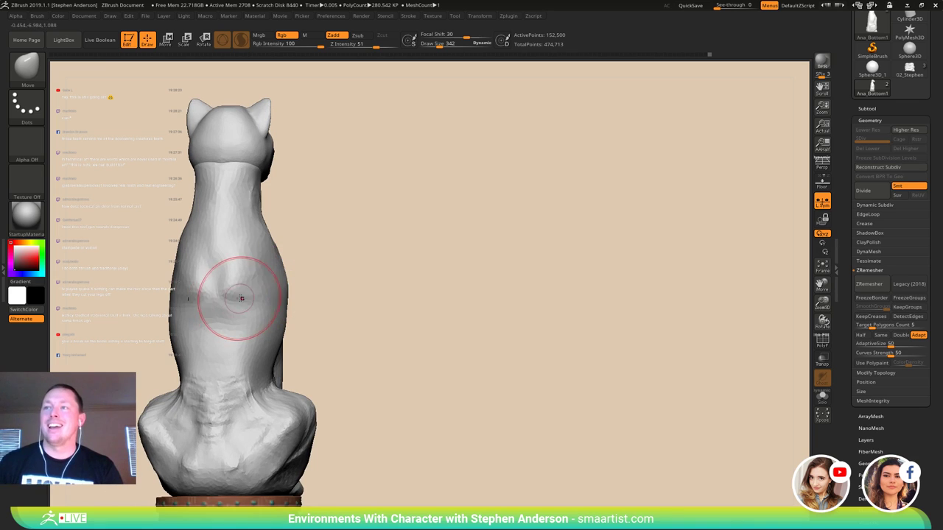
{"action": "right_click_drag", "start_coordinate": [235, 307], "coordinate": [277, 310]}
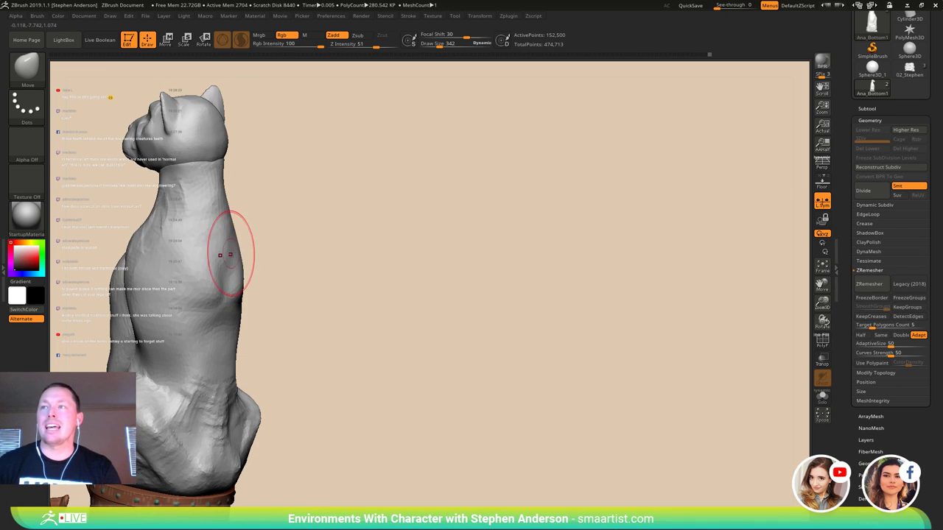
- Refine the upper back behind the shoulders with the Move brush at draw size 241
{"action": "key", "text": "s"}
{"action": "left_click_drag", "start_coordinate": [162, 253], "coordinate": [161, 252]}
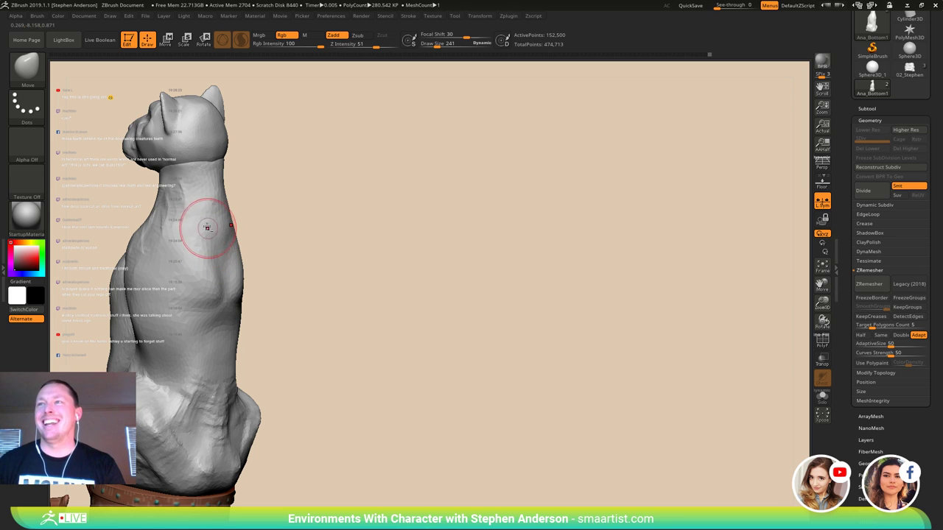
{"action": "mouse_move", "coordinate": [182, 235]}
{"action": "right_mouse_down"}
{"action": "mouse_move", "coordinate": [214, 236]}
{"action": "mouse_move", "coordinate": [216, 246]}
{"action": "right_mouse_up"}
{"action": "right_click_drag", "start_coordinate": [214, 292], "coordinate": [207, 296]}
- Flatten the planes of the upper back and shoulder blades with the TrimDynamic brush at draw size 241
{"action": "key", "text": "b"}
{"action": "key", "text": "t"}
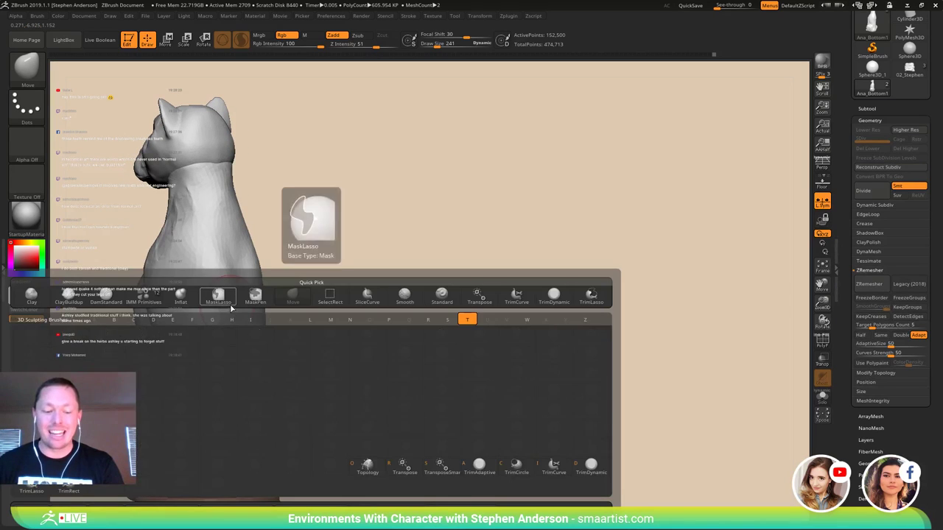
{"action": "key", "text": "d"}
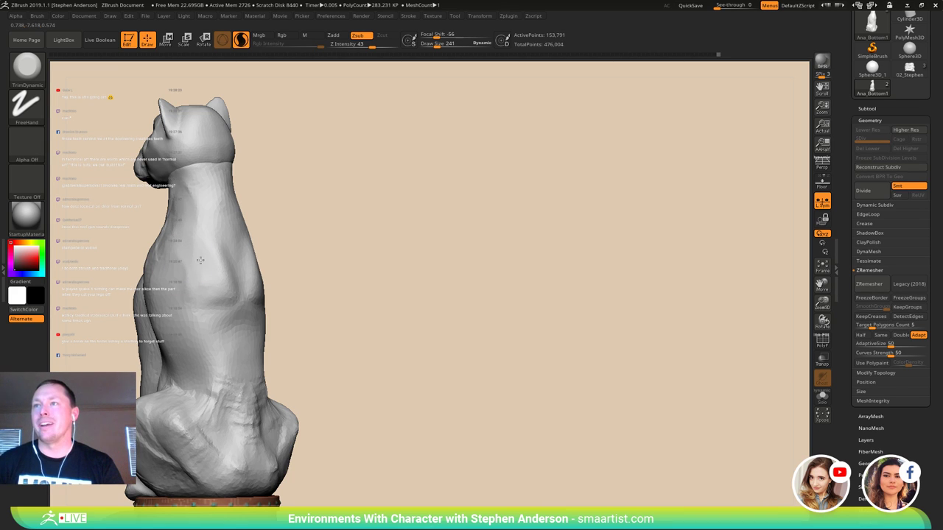
- Build up muscle forms between the neck base and front shoulder with the ClayBuildup brush at draw size 241
{"action": "mouse_move", "coordinate": [200, 260]}
{"action": "right_mouse_down"}
{"action": "mouse_move", "coordinate": [140, 248]}
{"action": "mouse_move", "coordinate": [212, 256]}
{"action": "mouse_move", "coordinate": [225, 268]}
{"action": "right_mouse_up"}
{"action": "key", "text": "b"}
{"action": "key", "text": "c"}
{"action": "key", "text": "b"}
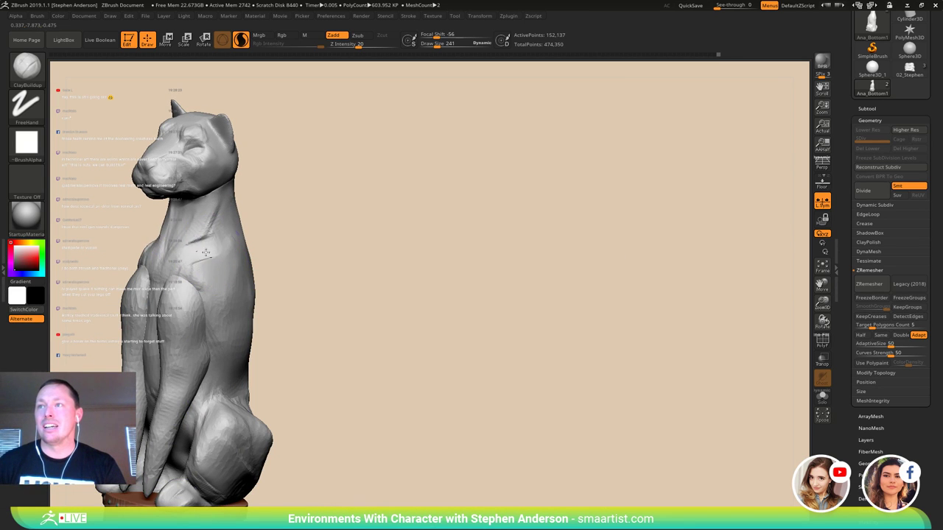
{"action": "left_click_drag", "start_coordinate": [177, 250], "coordinate": [202, 243]}
- Adjust the outer contour of the ribcage behind the foreleg with the Move brush at draw size 492
{"action": "right_click_drag", "start_coordinate": [201, 243], "coordinate": [210, 270]}
{"action": "right_click_drag", "start_coordinate": [235, 326], "coordinate": [252, 300]}
{"action": "key", "text": "b"}
{"action": "key", "text": "m"}
{"action": "key", "text": "v"}
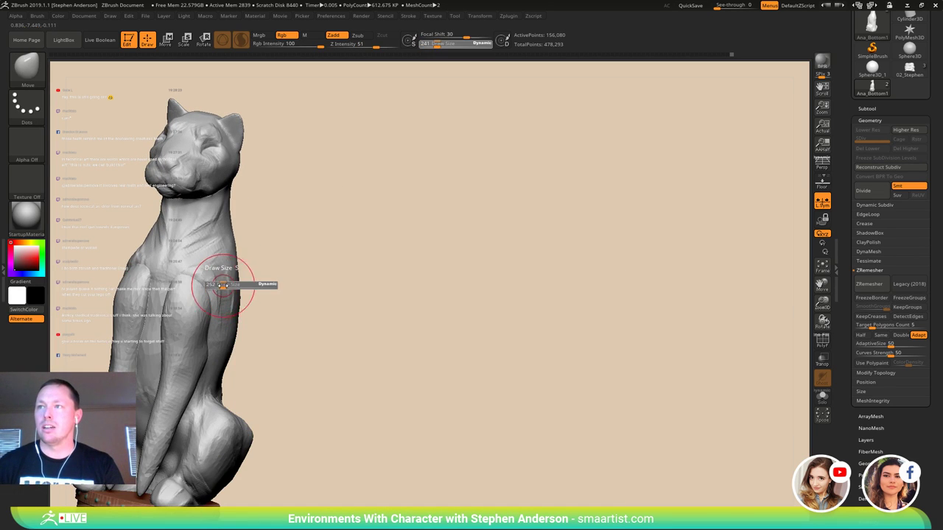
{"action": "left_click_drag", "start_coordinate": [229, 286], "coordinate": [228, 285]}
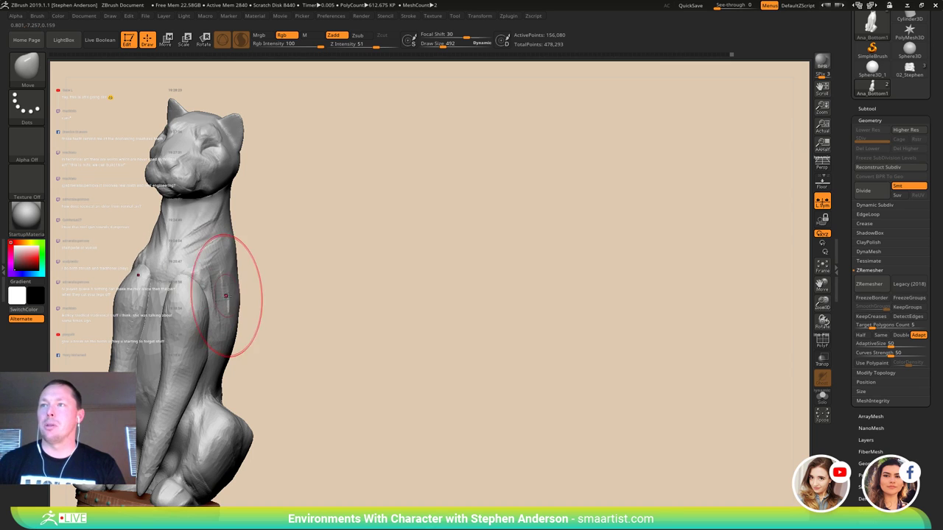
- Push in the front contour of the foreleg with the Move brush at draw size 269
{"action": "mouse_move", "coordinate": [231, 302]}
{"action": "right_mouse_down"}
{"action": "mouse_move", "coordinate": [193, 296]}
{"action": "mouse_move", "coordinate": [175, 280]}
{"action": "right_mouse_up"}
{"action": "key", "text": "s"}
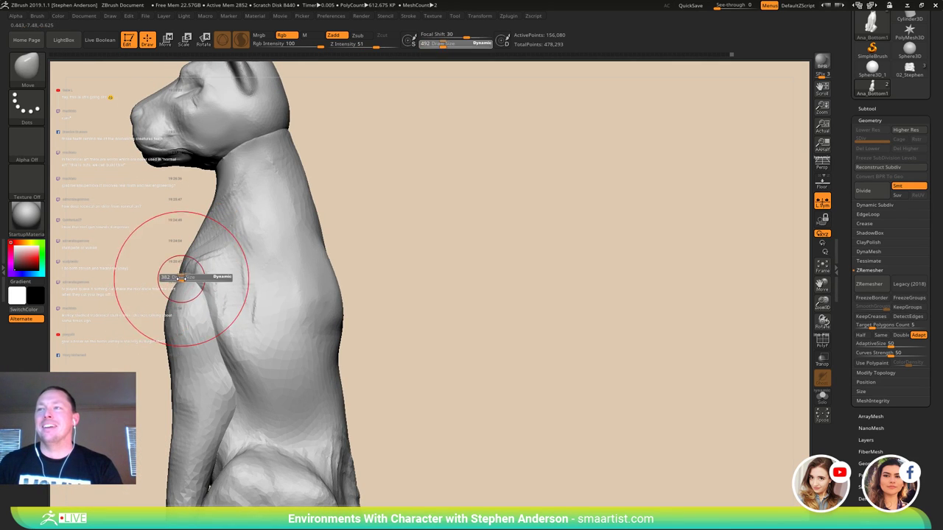
{"action": "left_click_drag", "start_coordinate": [184, 280], "coordinate": [179, 279]}
{"action": "left_click_drag", "start_coordinate": [177, 397], "coordinate": [191, 400]}
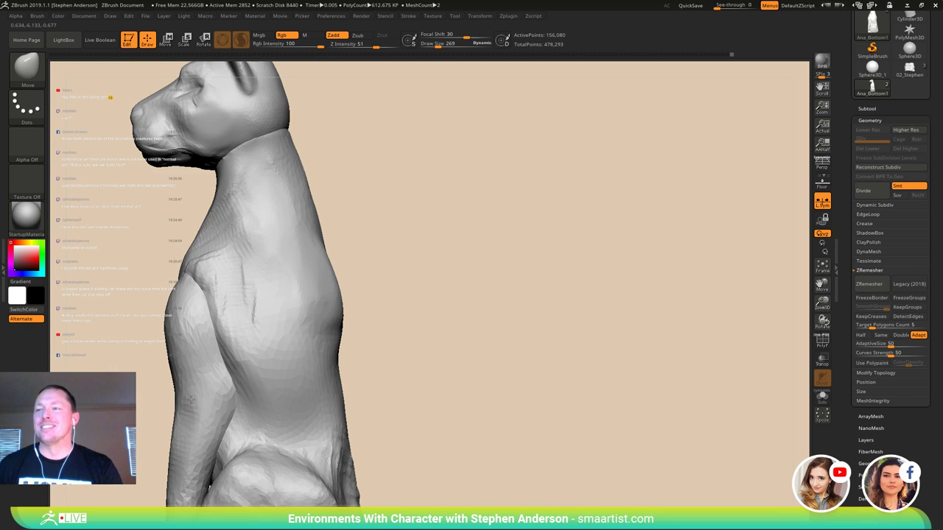
- Reshape the back edge of the foreleg near the elbow with the Move brush at draw size 219
{"action": "mouse_move", "coordinate": [246, 416]}
{"action": "right_mouse_down", "text": "alt"}
{"action": "mouse_move", "coordinate": [246, 357]}
{"action": "mouse_move", "coordinate": [264, 330]}
{"action": "right_mouse_up", "text": "alt"}
{"action": "key", "text": "s"}
{"action": "left_click_drag", "start_coordinate": [232, 319], "coordinate": [228, 320]}
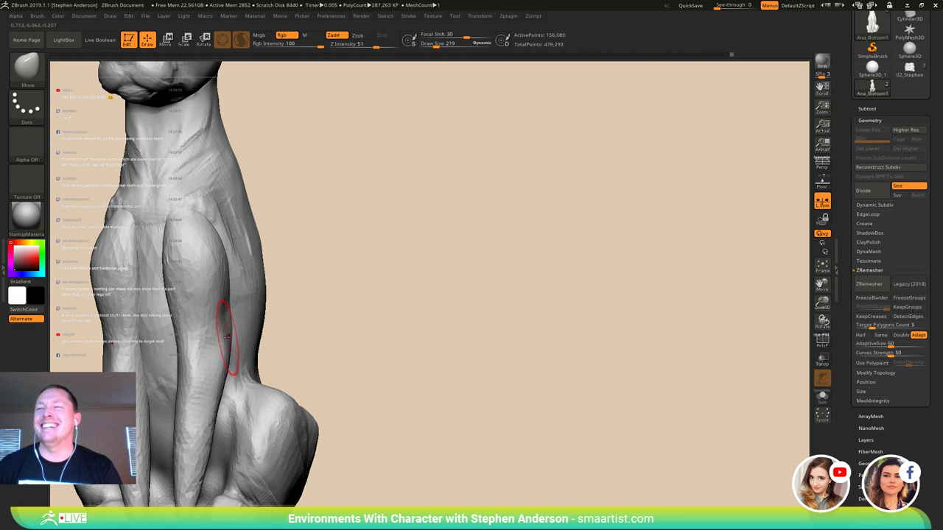
- Build up the upper foreleg muscles and the chest between the forelegs with the ClayBuildup brush at draw size 219
{"action": "key", "text": "b"}
{"action": "key", "text": "c"}
{"action": "key", "text": "b"}
{"action": "mouse_move", "coordinate": [218, 322]}
{"action": "right_mouse_down"}
{"action": "mouse_move", "coordinate": [205, 334]}
{"action": "mouse_move", "coordinate": [228, 302]}
{"action": "right_mouse_up"}
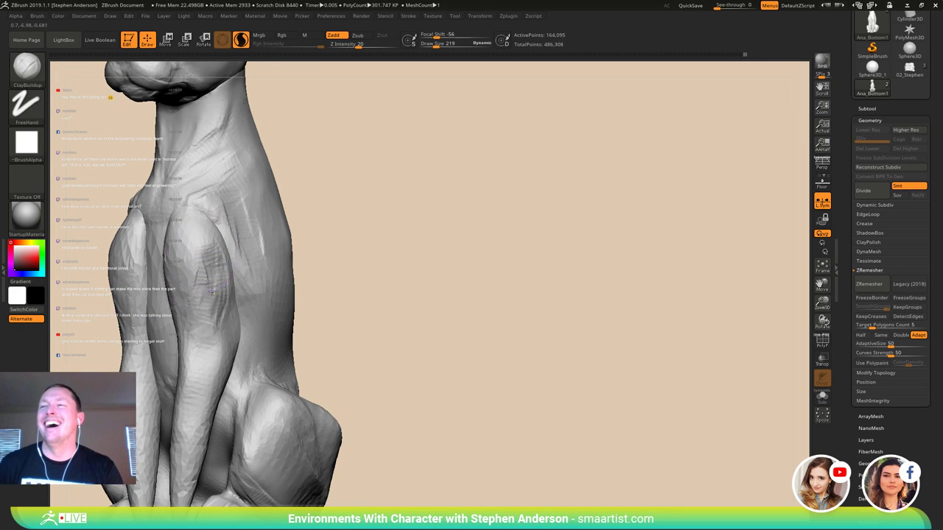
{"action": "right_click_drag", "start_coordinate": [237, 296], "coordinate": [254, 287]}
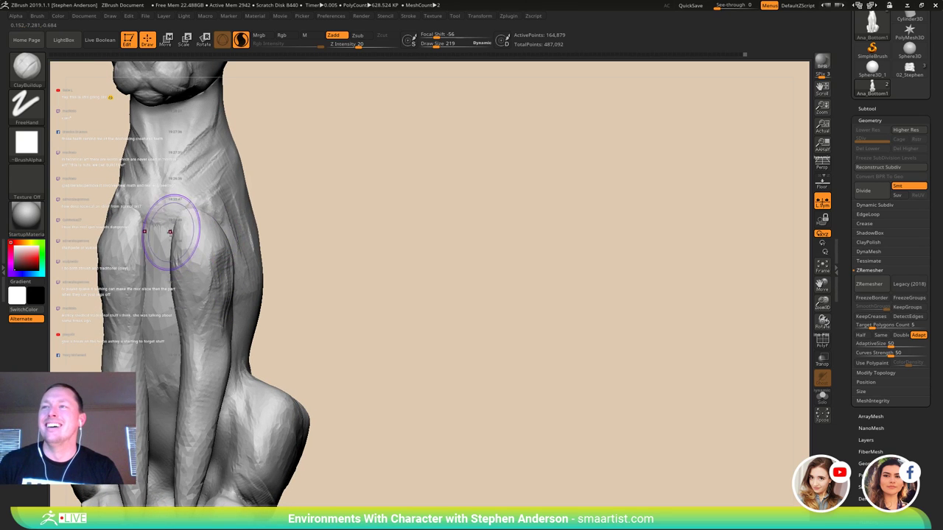
{"action": "left_click_drag", "start_coordinate": [172, 226], "coordinate": [170, 304]}
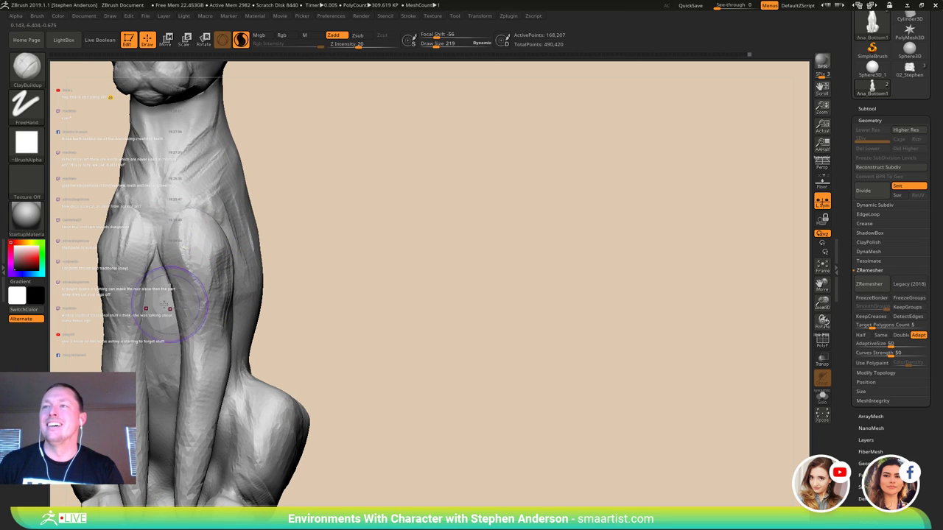
{"action": "right_click_drag", "start_coordinate": [171, 305], "coordinate": [140, 305]}
- Add muscle forms across the shoulder and top of the foreleg with the ClayBuildup brush at draw size 219
{"action": "left_click_drag", "start_coordinate": [177, 221], "coordinate": [200, 202]}
{"action": "right_click_drag", "start_coordinate": [200, 203], "coordinate": [158, 218]}
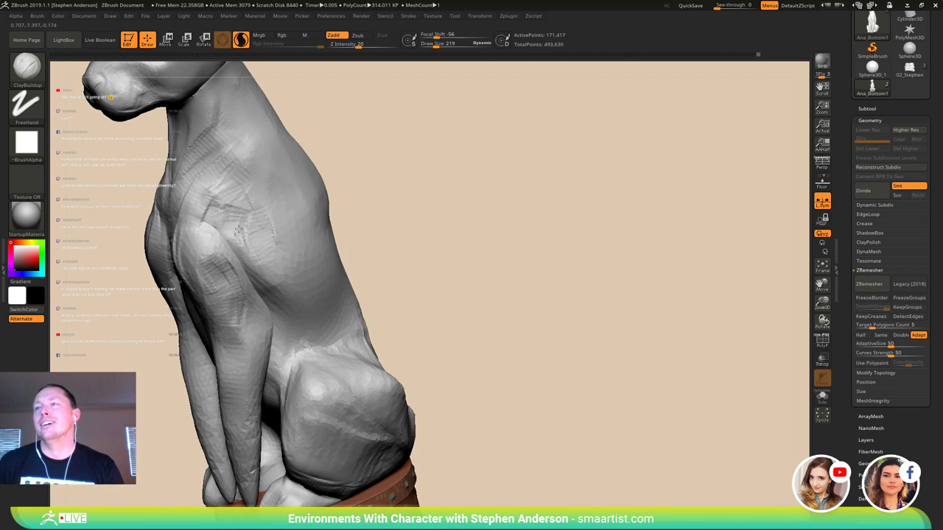
{"action": "left_click_drag", "start_coordinate": [238, 229], "coordinate": [259, 231]}
{"action": "right_click_drag", "start_coordinate": [263, 230], "coordinate": [234, 245]}
{"action": "left_click_drag", "start_coordinate": [221, 257], "coordinate": [227, 270]}
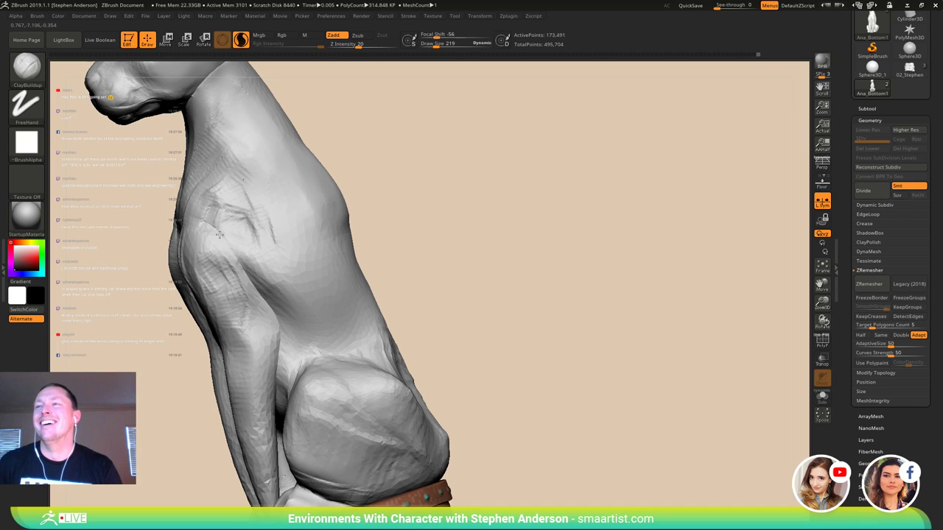
- Build up the shoulder and the muscle mass behind the elbow with the ClayBuildup brush at draw size 219
{"action": "right_click_drag", "start_coordinate": [232, 232], "coordinate": [254, 231]}
{"action": "mouse_move", "coordinate": [237, 241]}
{"action": "left_mouse_down"}
{"action": "mouse_move", "coordinate": [243, 266]}
{"action": "mouse_move", "coordinate": [262, 263]}
{"action": "left_mouse_up"}
{"action": "right_click_drag", "start_coordinate": [265, 276], "coordinate": [236, 266]}
{"action": "left_click_drag", "start_coordinate": [271, 248], "coordinate": [270, 230]}
{"action": "mouse_move", "coordinate": [308, 297]}
{"action": "left_mouse_down"}
{"action": "mouse_move", "coordinate": [316, 301]}
{"action": "mouse_move", "coordinate": [302, 295]}
{"action": "left_mouse_up"}
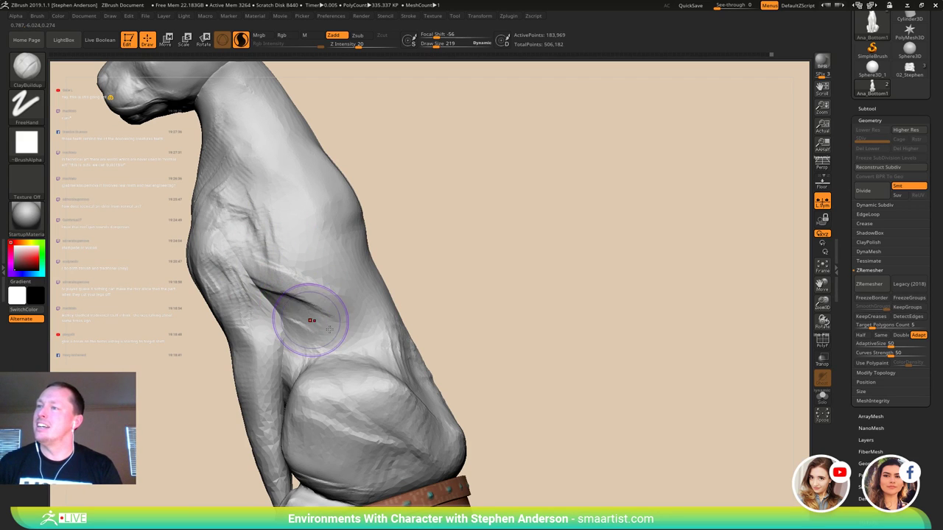
{"action": "left_click_drag", "start_coordinate": [315, 324], "coordinate": [326, 304]}
{"action": "mouse_move", "coordinate": [326, 304]}
{"action": "right_mouse_down"}
{"action": "mouse_move", "coordinate": [254, 272]}
{"action": "mouse_move", "coordinate": [273, 244]}
{"action": "right_mouse_up"}
{"action": "mouse_move", "coordinate": [260, 244]}
{"action": "left_mouse_down"}
{"action": "mouse_move", "coordinate": [308, 280]}
{"action": "mouse_move", "coordinate": [275, 234]}
{"action": "mouse_move", "coordinate": [287, 235]}
{"action": "left_mouse_up"}
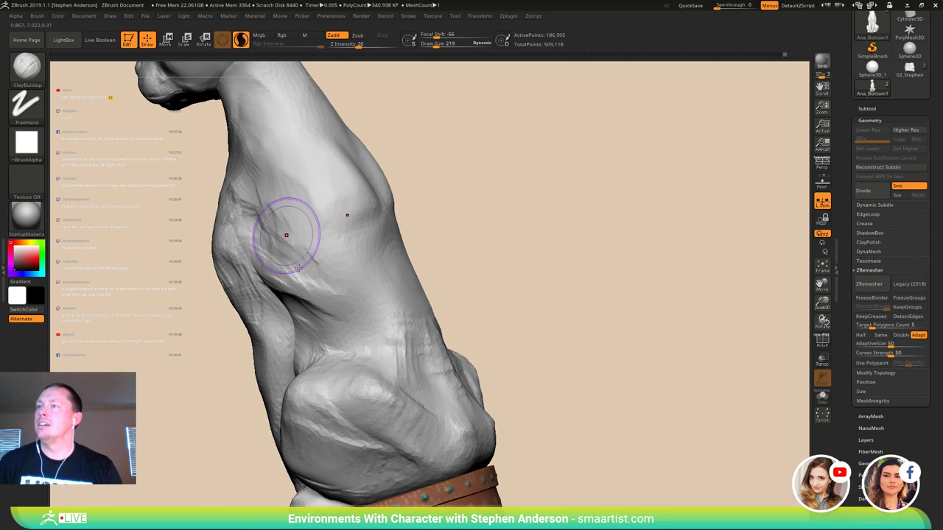
- Adjust the elbow and side contour of the torso from behind with the Move brush, raising the draw size to 269
{"action": "mouse_move", "coordinate": [287, 236]}
{"action": "right_mouse_down"}
{"action": "mouse_move", "coordinate": [337, 248]}
{"action": "mouse_move", "coordinate": [279, 223]}
{"action": "mouse_move", "coordinate": [285, 315]}
{"action": "mouse_move", "coordinate": [269, 337]}
{"action": "right_mouse_up"}
{"action": "right_click_drag", "start_coordinate": [270, 337], "coordinate": [243, 489], "text": "ctrl"}
{"action": "mouse_move", "coordinate": [243, 490]}
{"action": "right_mouse_down", "text": "alt"}
{"action": "mouse_move", "coordinate": [203, 361]}
{"action": "mouse_move", "coordinate": [215, 391]}
{"action": "mouse_move", "coordinate": [226, 377]}
{"action": "right_mouse_up", "text": "alt"}
{"action": "right_click_drag", "start_coordinate": [246, 414], "coordinate": [210, 423]}
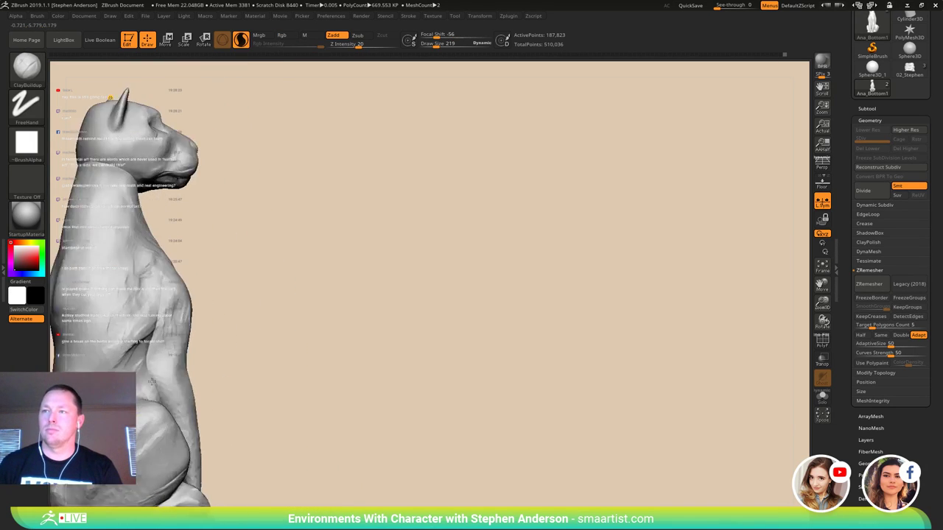
{"action": "mouse_move", "coordinate": [147, 361]}
{"action": "right_mouse_down"}
{"action": "mouse_move", "coordinate": [181, 352]}
{"action": "mouse_move", "coordinate": [235, 369]}
{"action": "right_mouse_up"}
{"action": "key", "text": "b"}
{"action": "key", "text": "m"}
{"action": "key", "text": "v"}
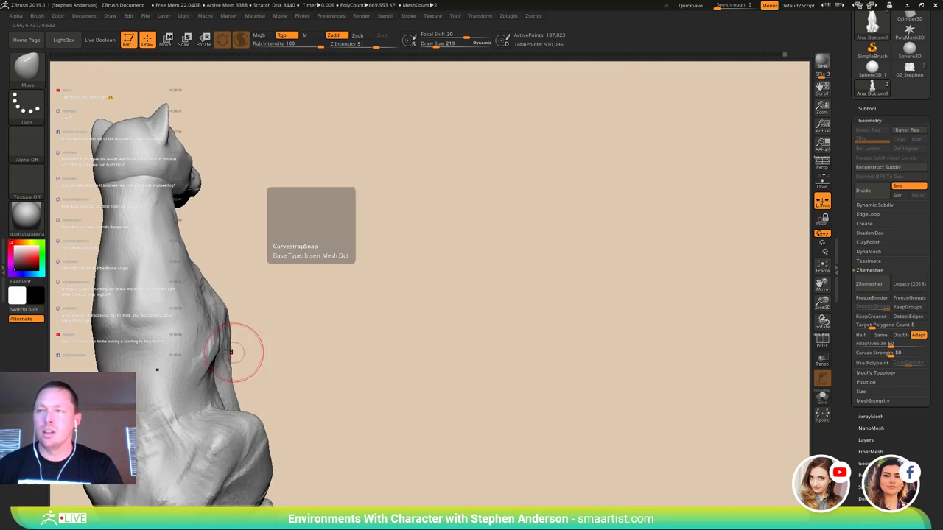
{"action": "left_click_drag", "start_coordinate": [231, 341], "coordinate": [238, 344]}
{"action": "right_click_drag", "start_coordinate": [284, 343], "coordinate": [582, 302], "text": "alt"}
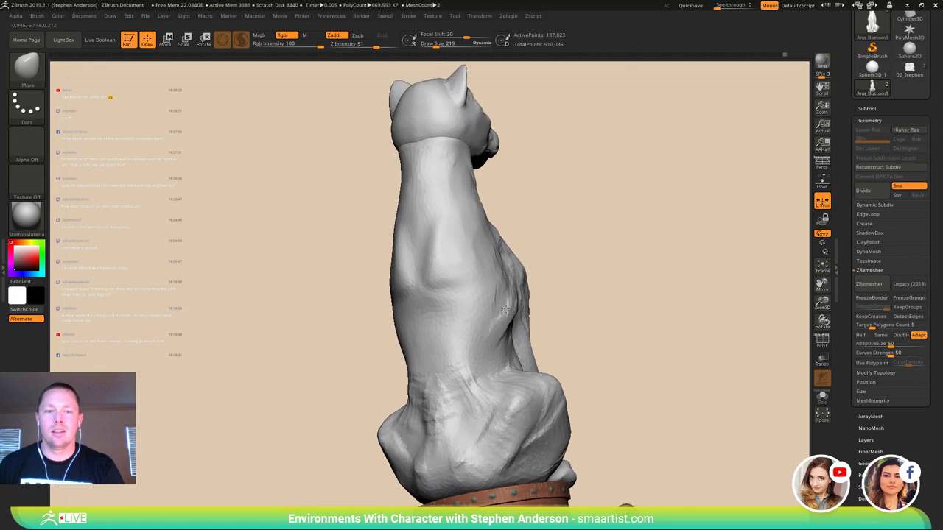
{"action": "key", "text": "s"}
{"action": "left_click_drag", "start_coordinate": [499, 308], "coordinate": [504, 307]}
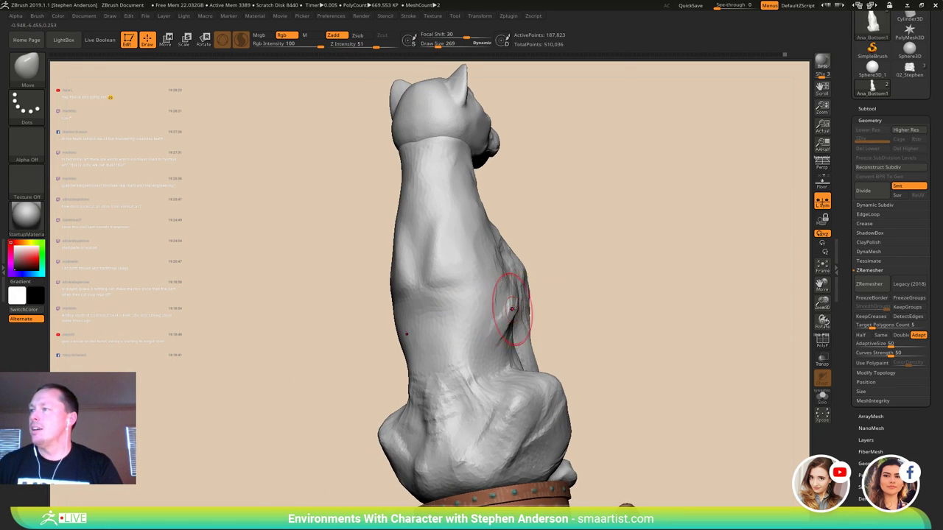
{"action": "right_click_drag", "start_coordinate": [533, 298], "coordinate": [521, 303]}
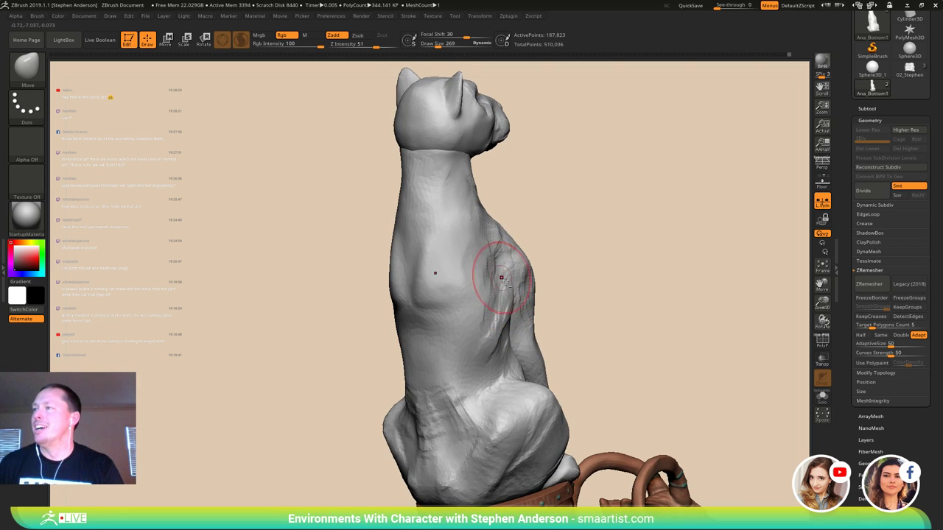
- Build up the chest and the front muscles of the upper forelegs with the ClayBuildup brush at draw size 148
{"action": "mouse_move", "coordinate": [508, 268]}
{"action": "right_mouse_down"}
{"action": "mouse_move", "coordinate": [498, 252]}
{"action": "mouse_move", "coordinate": [469, 305]}
{"action": "mouse_move", "coordinate": [447, 263]}
{"action": "mouse_move", "coordinate": [490, 213]}
{"action": "mouse_move", "coordinate": [493, 226]}
{"action": "mouse_move", "coordinate": [468, 225]}
{"action": "mouse_move", "coordinate": [536, 209]}
{"action": "mouse_move", "coordinate": [504, 267]}
{"action": "right_mouse_up"}
{"action": "key", "text": "b"}
{"action": "key", "text": "c"}
{"action": "key", "text": "b"}
{"action": "key", "text": "s"}
{"action": "left_click_drag", "start_coordinate": [503, 267], "coordinate": [485, 264]}
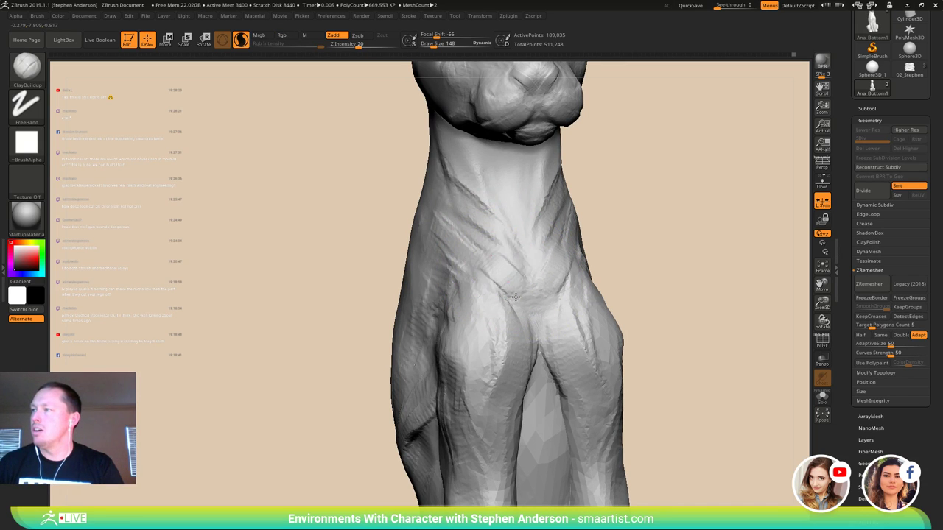
{"action": "left_click_drag", "start_coordinate": [516, 297], "coordinate": [493, 262]}
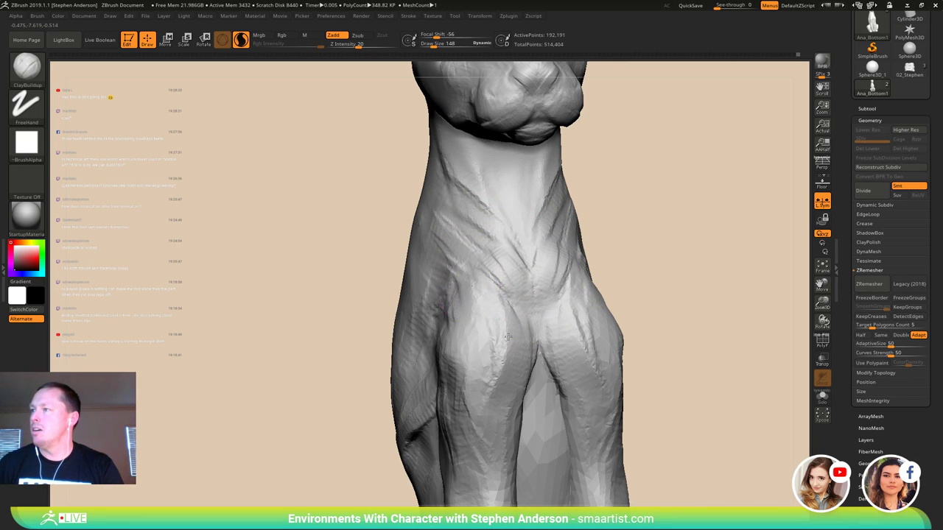
{"action": "mouse_move", "coordinate": [495, 335]}
{"action": "right_mouse_down"}
{"action": "mouse_move", "coordinate": [522, 333]}
{"action": "mouse_move", "coordinate": [499, 327]}
{"action": "right_mouse_up"}
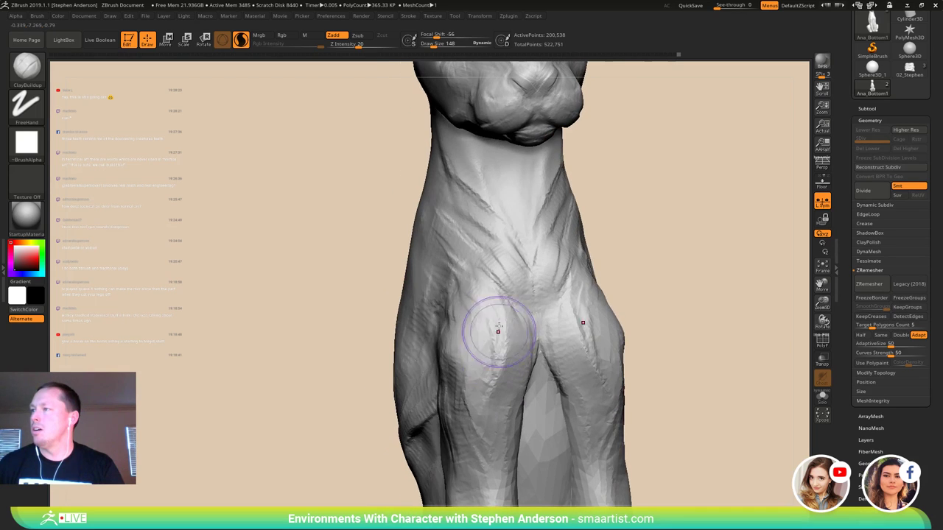
{"action": "mouse_move", "coordinate": [504, 360]}
{"action": "left_mouse_down"}
{"action": "mouse_move", "coordinate": [482, 315]}
{"action": "mouse_move", "coordinate": [487, 402]}
{"action": "left_mouse_up"}
- Shape the outer side of the upper foreleg above the elbow with the ClayBuildup brush, carving a hollow between the muscles
{"action": "mouse_move", "coordinate": [650, 238]}
{"action": "left_mouse_down"}
{"action": "mouse_move", "coordinate": [726, 236]}
{"action": "mouse_move", "coordinate": [677, 235]}
{"action": "left_mouse_up"}
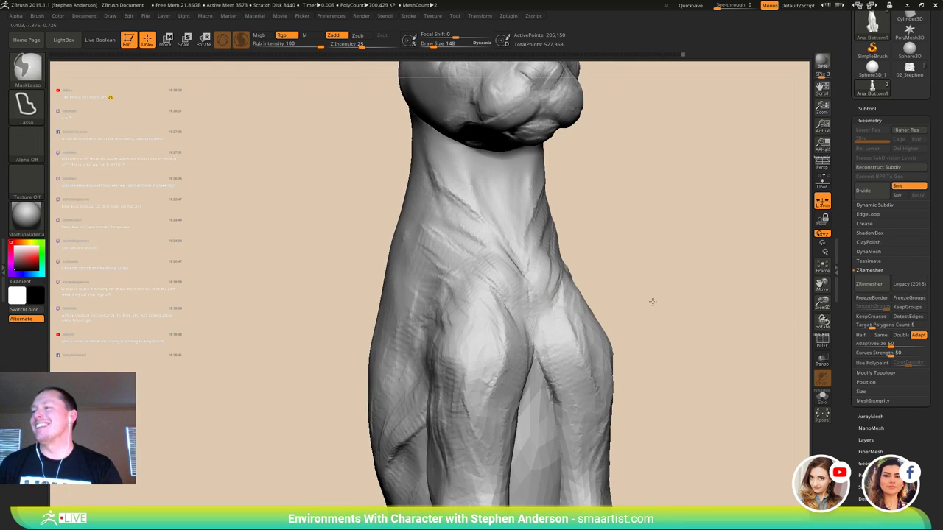
{"action": "mouse_move", "coordinate": [653, 302]}
{"action": "right_mouse_down", "text": "ctrl"}
{"action": "mouse_move", "coordinate": [604, 257]}
{"action": "mouse_move", "coordinate": [622, 231]}
{"action": "right_mouse_up", "text": "ctrl"}
{"action": "mouse_move", "coordinate": [622, 232]}
{"action": "right_mouse_down"}
{"action": "mouse_move", "coordinate": [581, 258]}
{"action": "mouse_move", "coordinate": [588, 320]}
{"action": "right_mouse_up"}
{"action": "right_click_drag", "start_coordinate": [479, 295], "coordinate": [413, 287]}
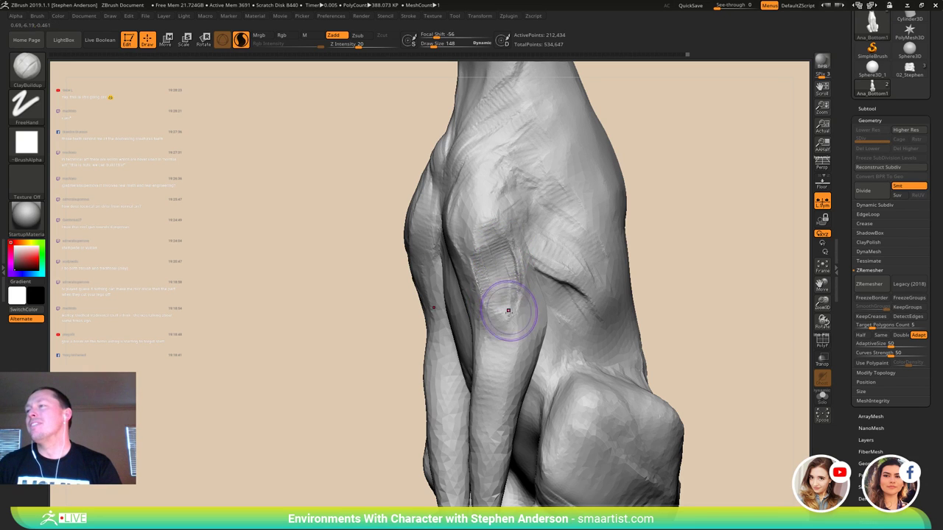
{"action": "mouse_move", "coordinate": [508, 311]}
{"action": "right_mouse_down"}
{"action": "mouse_move", "coordinate": [564, 306]}
{"action": "mouse_move", "coordinate": [479, 282]}
{"action": "right_mouse_up"}
{"action": "left_click_drag", "start_coordinate": [505, 248], "coordinate": [511, 250], "text": "alt"}
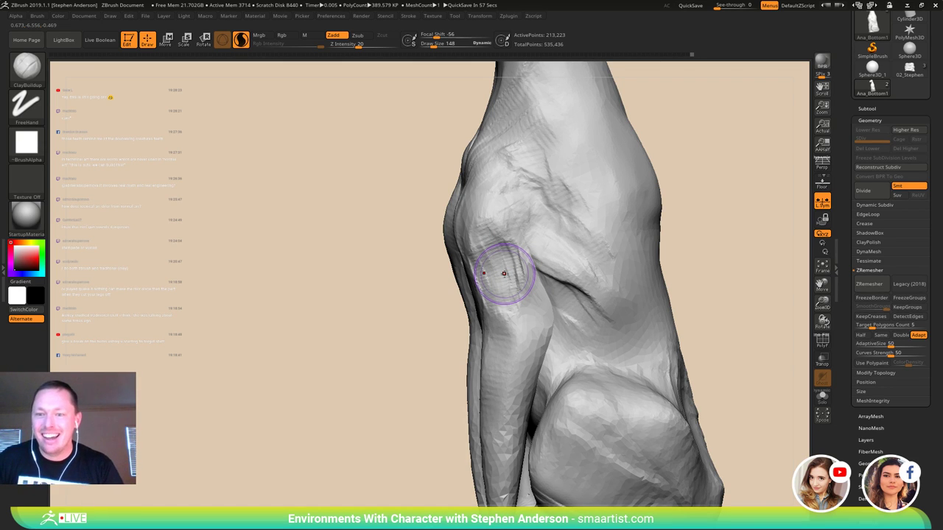
- Define the fold and the muscle straps running from behind the elbow onto the ribcage with the ClayBuildup brush
{"action": "left_click_drag", "start_coordinate": [612, 320], "coordinate": [555, 290]}
{"action": "mouse_move", "coordinate": [535, 317]}
{"action": "right_mouse_down"}
{"action": "mouse_move", "coordinate": [567, 326]}
{"action": "mouse_move", "coordinate": [538, 298]}
{"action": "right_mouse_up"}
{"action": "left_click_drag", "start_coordinate": [547, 258], "coordinate": [555, 274]}
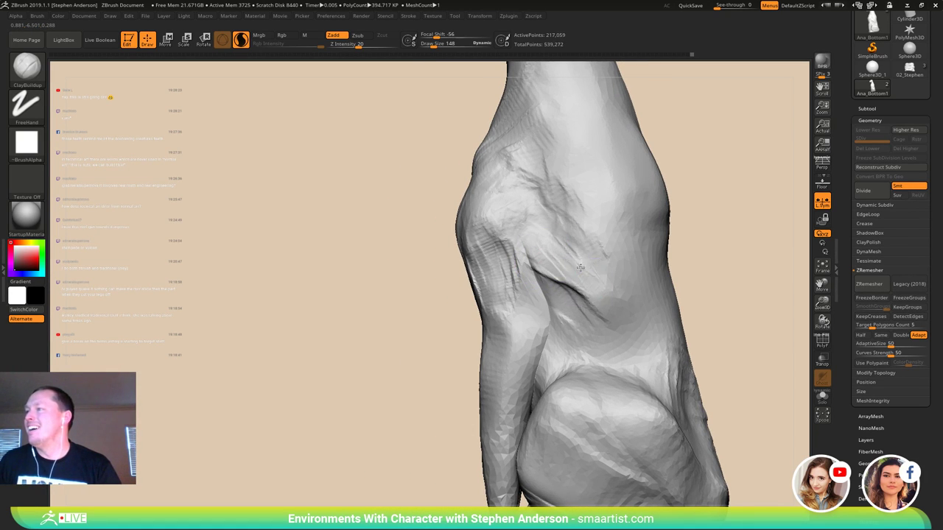
{"action": "mouse_move", "coordinate": [589, 286]}
{"action": "right_mouse_down"}
{"action": "mouse_move", "coordinate": [597, 259]}
{"action": "mouse_move", "coordinate": [606, 277]}
{"action": "mouse_move", "coordinate": [588, 276]}
{"action": "right_mouse_up"}
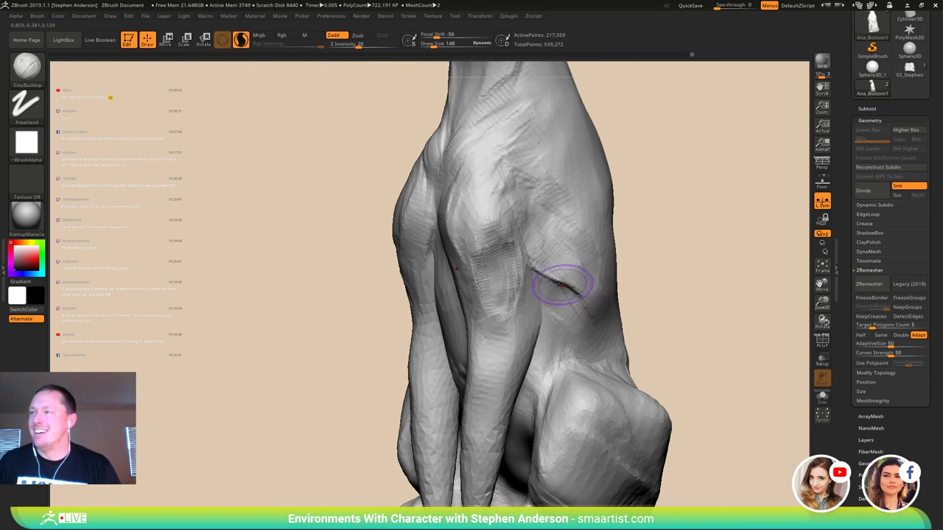
{"action": "left_click_drag", "start_coordinate": [538, 269], "coordinate": [581, 294]}
{"action": "mouse_move", "coordinate": [547, 266]}
{"action": "left_mouse_down"}
{"action": "mouse_move", "coordinate": [579, 291]}
{"action": "mouse_move", "coordinate": [554, 259]}
{"action": "left_mouse_up"}
{"action": "right_click_drag", "start_coordinate": [554, 259], "coordinate": [493, 259]}
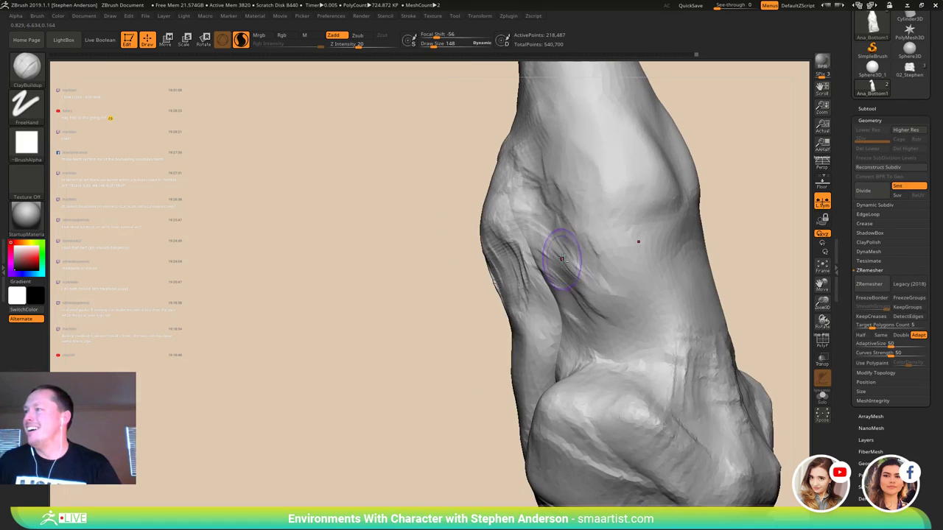
{"action": "left_click_drag", "start_coordinate": [571, 275], "coordinate": [602, 298]}
{"action": "mouse_move", "coordinate": [614, 272]}
{"action": "right_mouse_down", "text": "alt"}
{"action": "mouse_move", "coordinate": [607, 338]}
{"action": "mouse_move", "coordinate": [566, 348]}
{"action": "right_mouse_up", "text": "alt"}
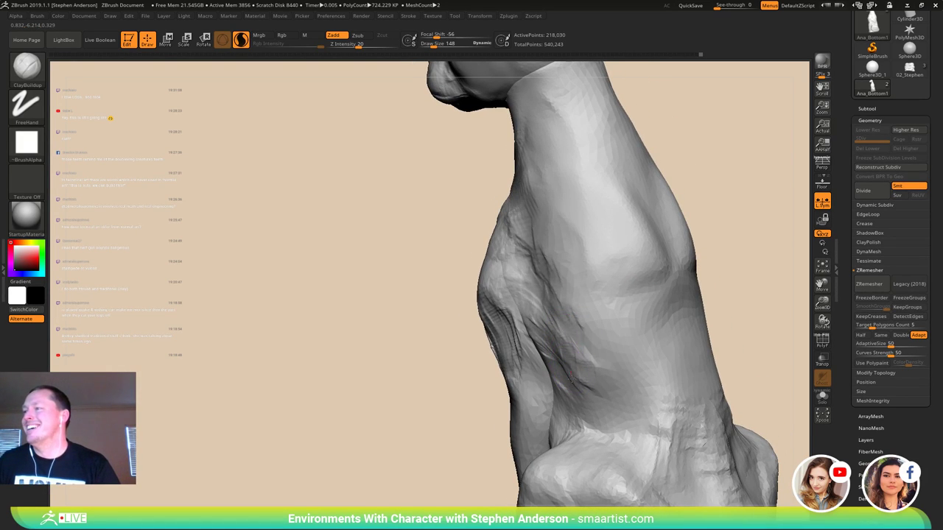
{"action": "left_click_drag", "start_coordinate": [572, 379], "coordinate": [583, 376]}
- Build up the rear muscle of the upper foreleg between the shoulder and elbow with the ClayBuildup brush at draw size 148
{"action": "right_click_drag", "start_coordinate": [538, 338], "coordinate": [573, 334]}
{"action": "left_click_drag", "start_coordinate": [525, 326], "coordinate": [515, 317]}
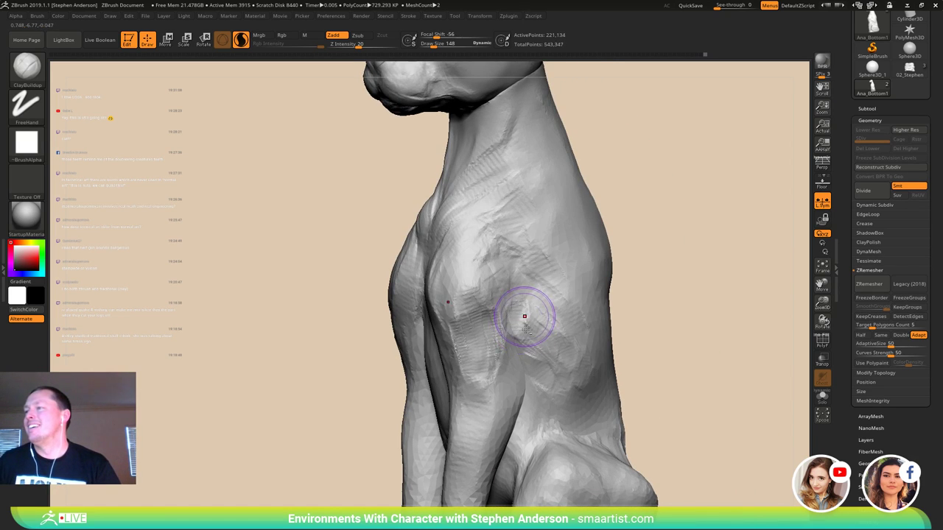
{"action": "right_click_drag", "start_coordinate": [553, 329], "coordinate": [529, 311]}
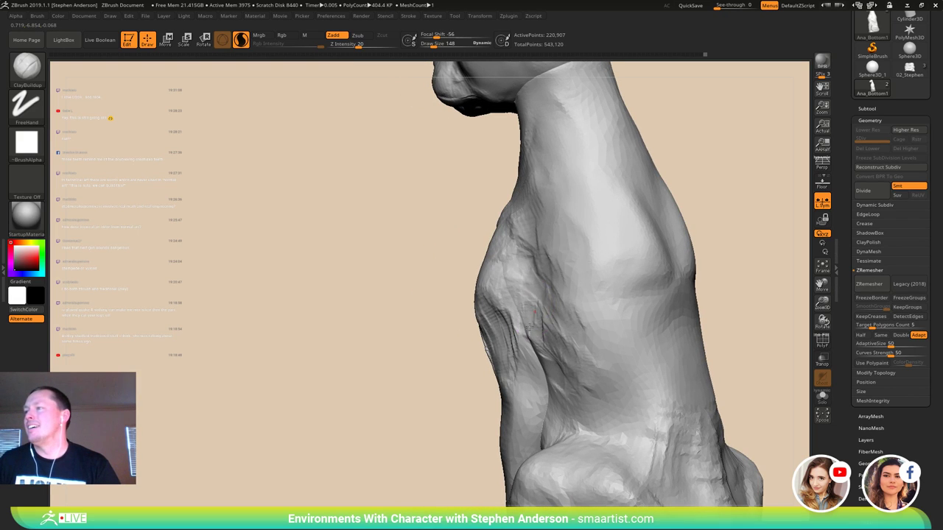
{"action": "left_click_drag", "start_coordinate": [534, 311], "coordinate": [527, 335]}
{"action": "left_click_drag", "start_coordinate": [522, 301], "coordinate": [537, 314]}
{"action": "mouse_move", "coordinate": [556, 259]}
{"action": "right_mouse_down"}
{"action": "mouse_move", "coordinate": [543, 294]}
{"action": "mouse_move", "coordinate": [551, 255]}
{"action": "right_mouse_up"}
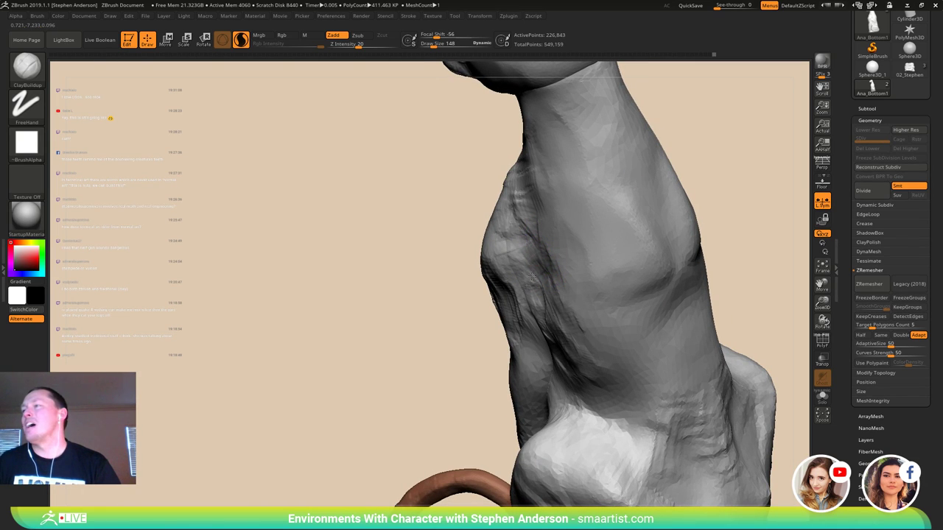
- Save the tool as Stephen_Middle in ZTool format in the _TeamStream folder
{"action": "key", "text": "ctrl+s"}
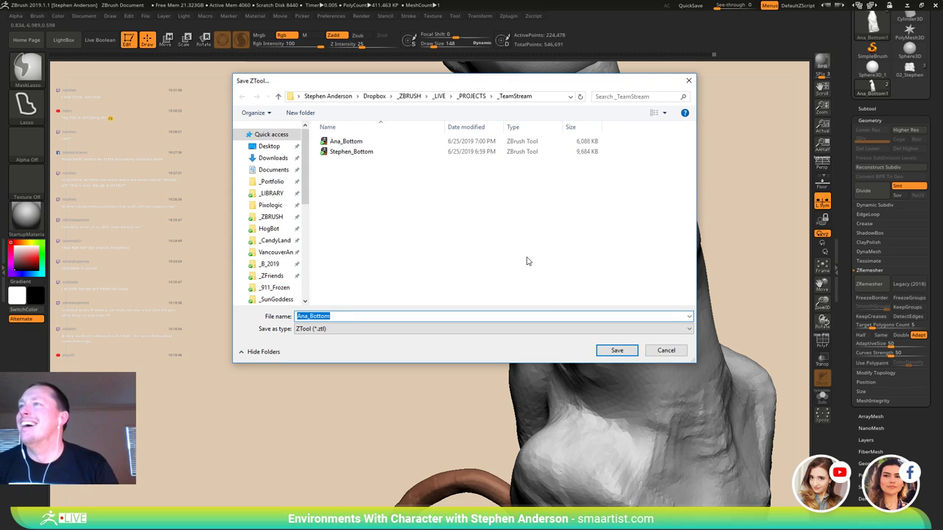
{"action": "type", "text": "Stephenb"}
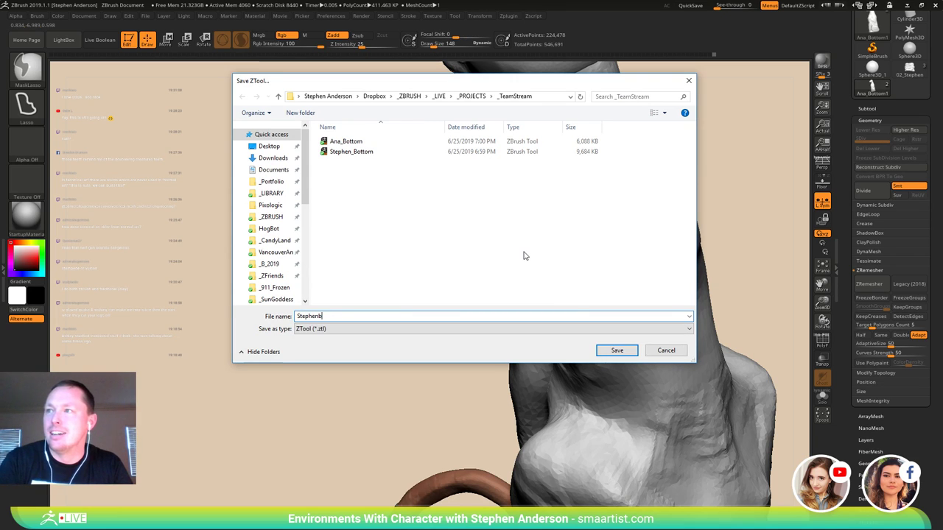
{"action": "key", "text": "BackSpace"}
{"action": "type", "text": "_Middle"}
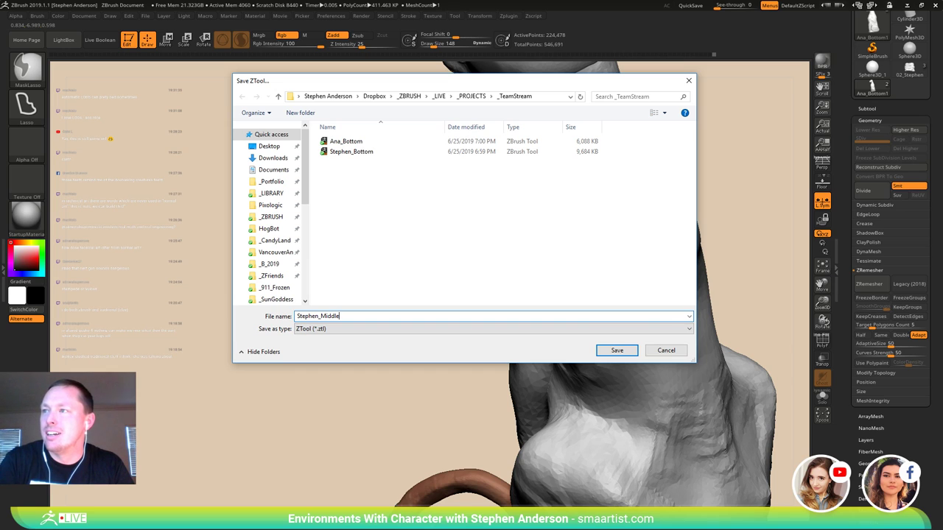
{"action": "key", "text": "Return"}
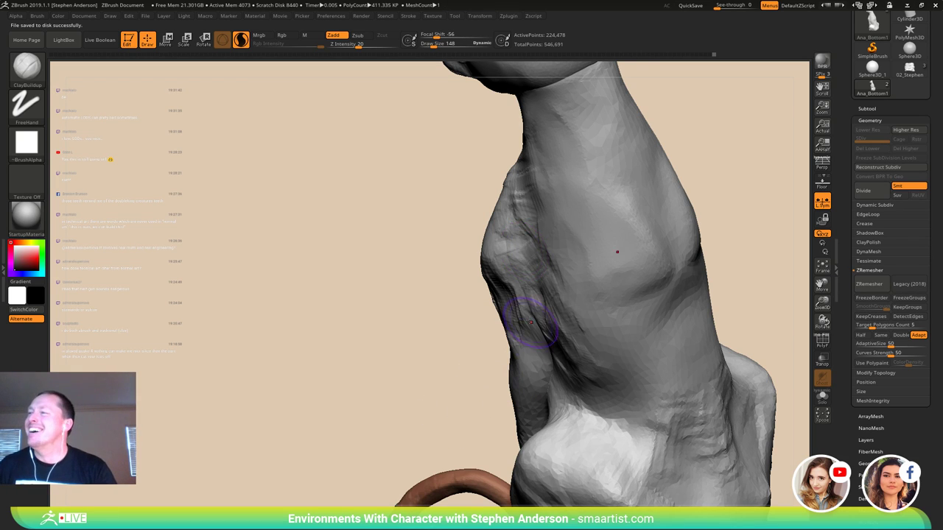
- Build up the outer shoulder and the front of the upper foreleg with the ClayBuildup brush at draw size 148
{"action": "right_click_drag", "start_coordinate": [526, 317], "coordinate": [542, 267]}
{"action": "mouse_move", "coordinate": [538, 263]}
{"action": "left_mouse_down"}
{"action": "mouse_move", "coordinate": [507, 265]}
{"action": "mouse_move", "coordinate": [518, 280]}
{"action": "left_mouse_up"}
{"action": "mouse_move", "coordinate": [508, 272]}
{"action": "right_mouse_down"}
{"action": "mouse_move", "coordinate": [530, 269]}
{"action": "mouse_move", "coordinate": [507, 276]}
{"action": "mouse_move", "coordinate": [516, 254]}
{"action": "mouse_move", "coordinate": [438, 243]}
{"action": "mouse_move", "coordinate": [440, 264]}
{"action": "mouse_move", "coordinate": [401, 258]}
{"action": "mouse_move", "coordinate": [452, 229]}
{"action": "right_mouse_up"}
{"action": "mouse_move", "coordinate": [452, 228]}
{"action": "left_mouse_down"}
{"action": "mouse_move", "coordinate": [441, 257]}
{"action": "mouse_move", "coordinate": [447, 247]}
{"action": "mouse_move", "coordinate": [448, 283]}
{"action": "left_mouse_up"}
{"action": "mouse_move", "coordinate": [460, 261]}
{"action": "right_mouse_down"}
{"action": "mouse_move", "coordinate": [449, 259]}
{"action": "mouse_move", "coordinate": [473, 252]}
{"action": "right_mouse_up"}
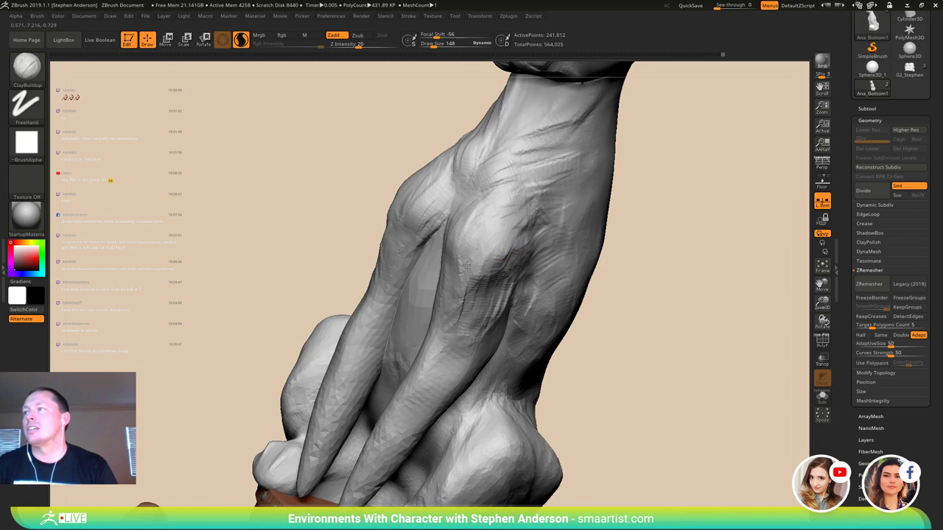
{"action": "left_click_drag", "start_coordinate": [496, 248], "coordinate": [488, 290]}
- Refine the muscle forms of the upper foreleg down to the elbow with ClayBuildup strokes at draw size 148 and light smoothing
{"action": "right_click_drag", "start_coordinate": [476, 281], "coordinate": [499, 273]}
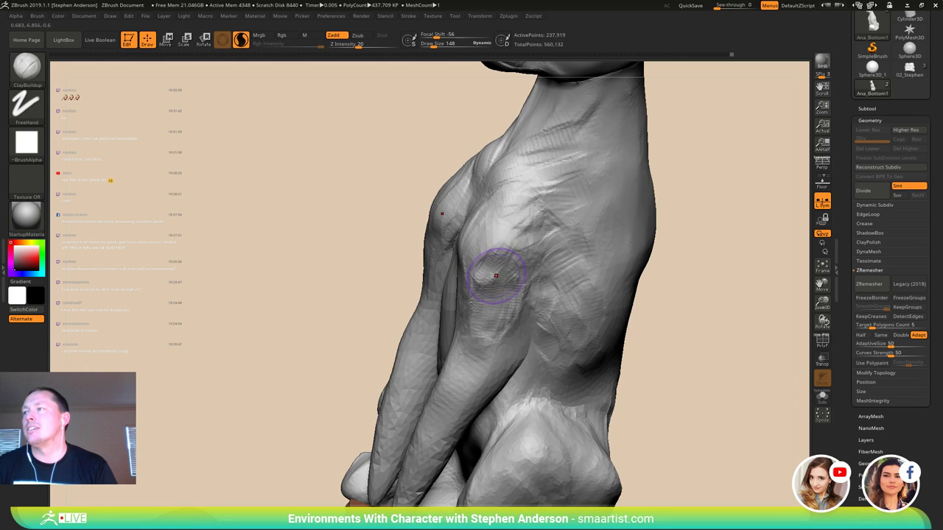
{"action": "left_click_drag", "start_coordinate": [481, 288], "coordinate": [498, 274]}
{"action": "right_click_drag", "start_coordinate": [485, 277], "coordinate": [519, 274]}
{"action": "left_click_drag", "start_coordinate": [469, 297], "coordinate": [440, 282]}
{"action": "mouse_move", "coordinate": [439, 282]}
{"action": "right_mouse_down"}
{"action": "mouse_move", "coordinate": [470, 306]}
{"action": "mouse_move", "coordinate": [385, 333]}
{"action": "mouse_move", "coordinate": [427, 327]}
{"action": "right_mouse_up"}
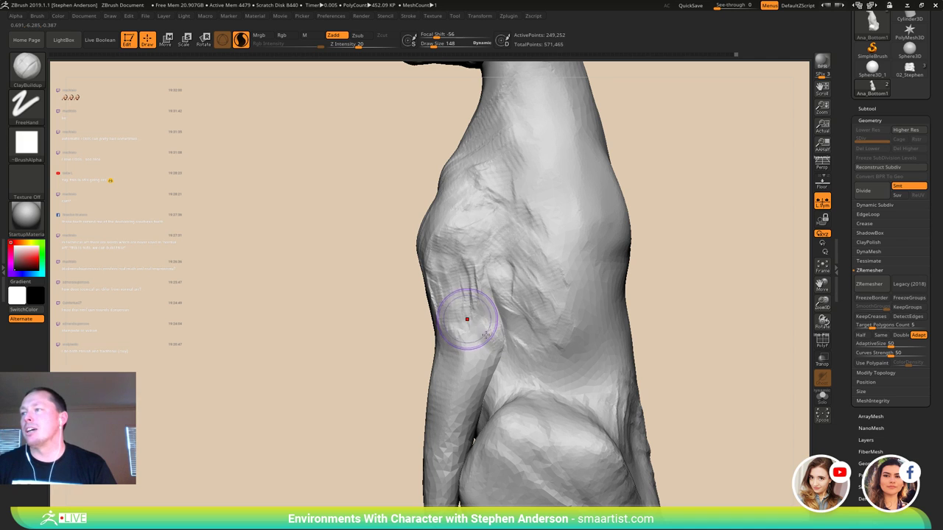
{"action": "left_click_drag", "start_coordinate": [475, 340], "coordinate": [464, 343]}
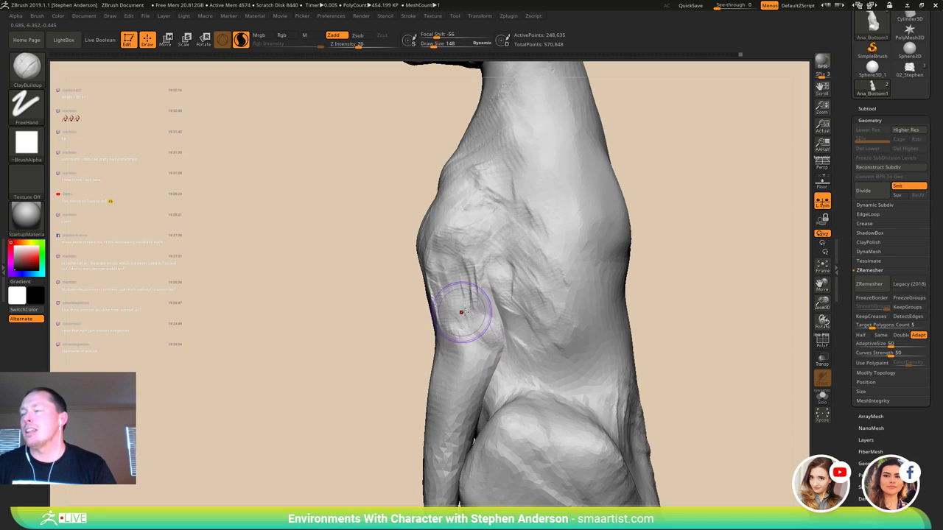
{"action": "mouse_move", "coordinate": [462, 312]}
{"action": "right_mouse_down"}
{"action": "mouse_move", "coordinate": [521, 306]}
{"action": "mouse_move", "coordinate": [475, 303]}
{"action": "right_mouse_up"}
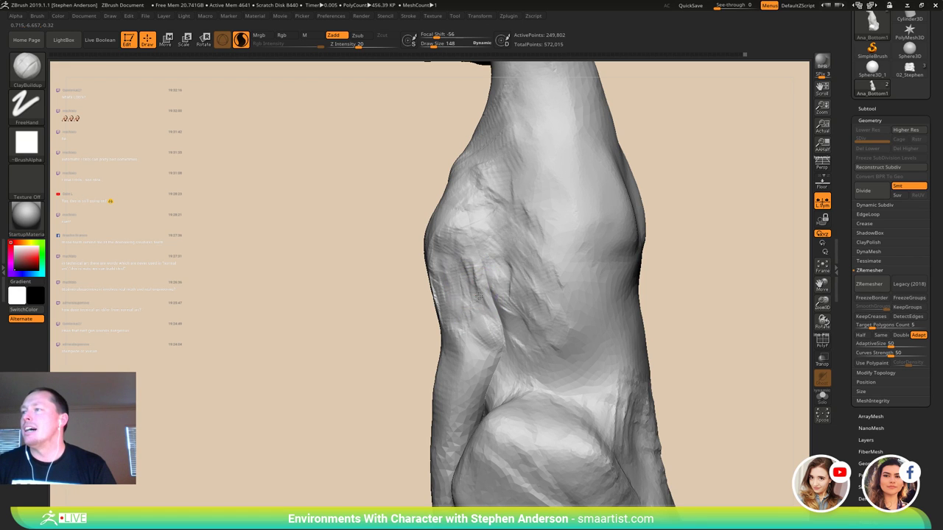
{"action": "mouse_move", "coordinate": [486, 319]}
{"action": "right_mouse_down"}
{"action": "mouse_move", "coordinate": [478, 269]}
{"action": "mouse_move", "coordinate": [516, 303]}
{"action": "mouse_move", "coordinate": [432, 251]}
{"action": "mouse_move", "coordinate": [430, 174]}
{"action": "mouse_move", "coordinate": [455, 297]}
{"action": "mouse_move", "coordinate": [409, 303]}
{"action": "right_mouse_up"}
{"action": "left_click_drag", "start_coordinate": [457, 316], "coordinate": [443, 315], "text": "shift"}
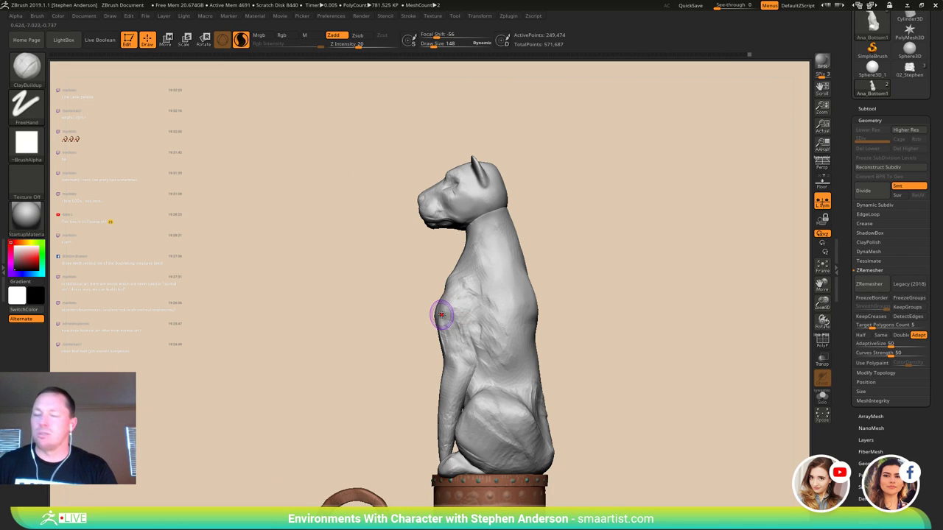
- Choose the Move brush at draw size 516, lasso-mask the body below the neck and blur the mask edge
{"action": "key", "text": "b"}
{"action": "key", "text": "m"}
{"action": "key", "text": "v"}
{"action": "key", "text": "s"}
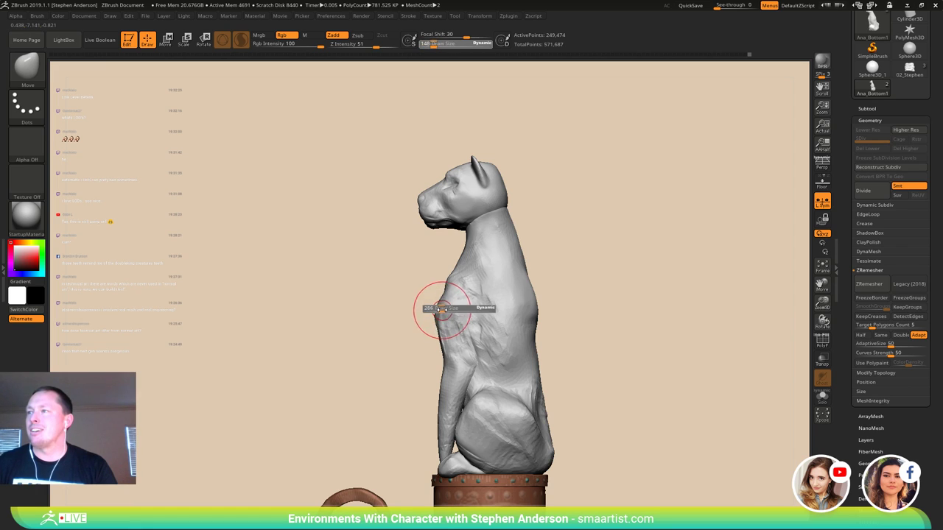
{"action": "left_click_drag", "start_coordinate": [558, 255], "coordinate": [538, 297], "text": "alt"}
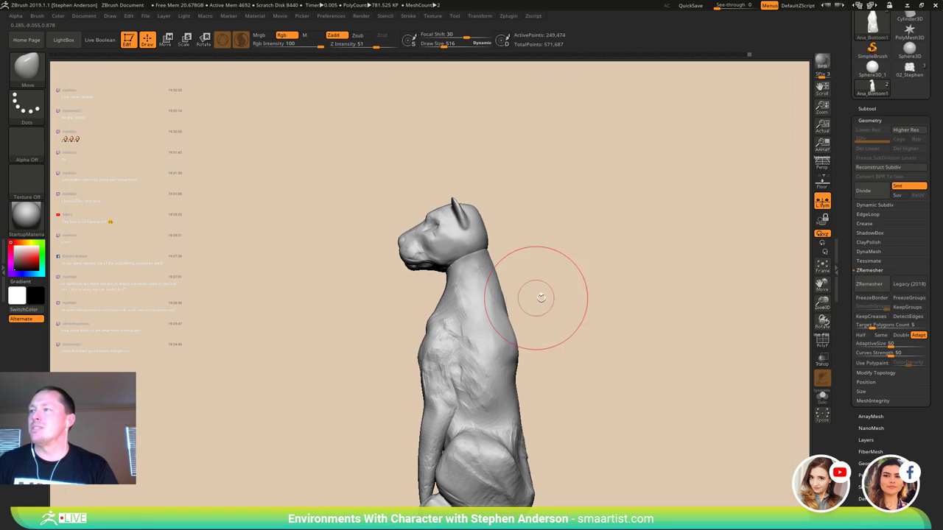
{"action": "mouse_move", "coordinate": [479, 313]}
{"action": "left_mouse_down", "text": "ctrl"}
{"action": "mouse_move", "coordinate": [337, 213]}
{"action": "mouse_move", "coordinate": [615, 258]}
{"action": "mouse_move", "coordinate": [604, 273]}
{"action": "left_mouse_up", "text": "ctrl"}
{"action": "left_click", "coordinate": [590, 291], "text": "ctrl"}
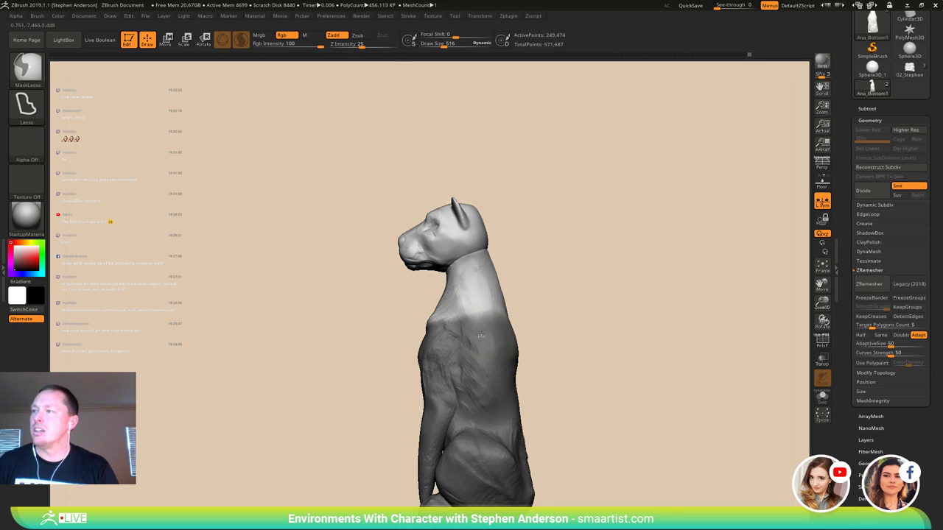
{"action": "left_click", "coordinate": [481, 335], "text": "ctrl"}
{"action": "left_click", "coordinate": [530, 296], "text": "ctrl"}
{"action": "left_click", "coordinate": [534, 316], "text": "ctrl"}
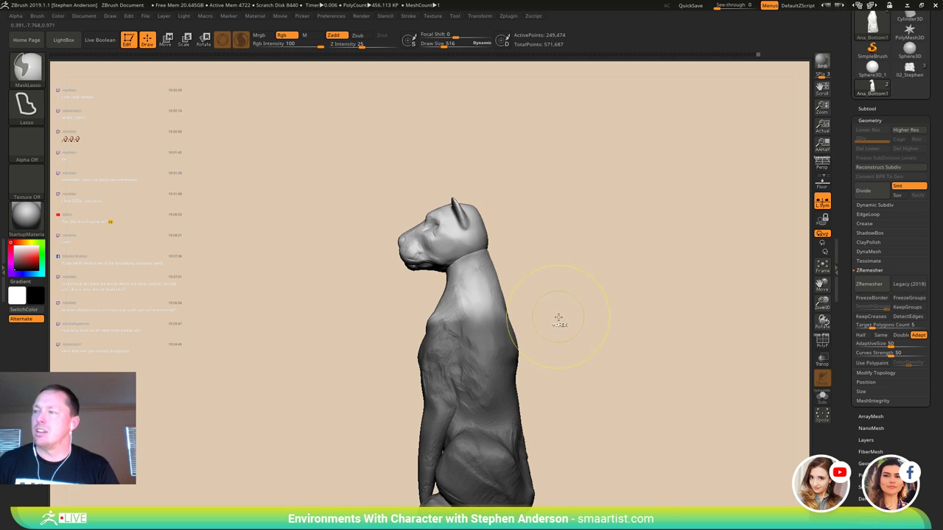
- Try to reposition the unmasked head and neck with the Transpose tool
{"action": "key", "text": "w"}
{"action": "left_click_drag", "start_coordinate": [509, 185], "coordinate": [614, 190]}
{"action": "key", "text": "ctrl+z"}
{"action": "key", "text": "y"}
{"action": "mouse_move", "coordinate": [465, 322]}
{"action": "left_mouse_down"}
{"action": "mouse_move", "coordinate": [474, 167]}
{"action": "mouse_move", "coordinate": [453, 169]}
{"action": "mouse_move", "coordinate": [465, 260]}
{"action": "mouse_move", "coordinate": [462, 274]}
{"action": "mouse_move", "coordinate": [447, 274]}
{"action": "mouse_move", "coordinate": [522, 236]}
{"action": "mouse_move", "coordinate": [519, 244]}
{"action": "left_mouse_up"}
{"action": "key", "text": "ctrl+z"}
- Try to raise and tilt the unmasked head in side view with the Transpose tool
{"action": "key", "text": "b"}
{"action": "key", "text": "m"}
{"action": "key", "text": "v"}
{"action": "key", "text": "w"}
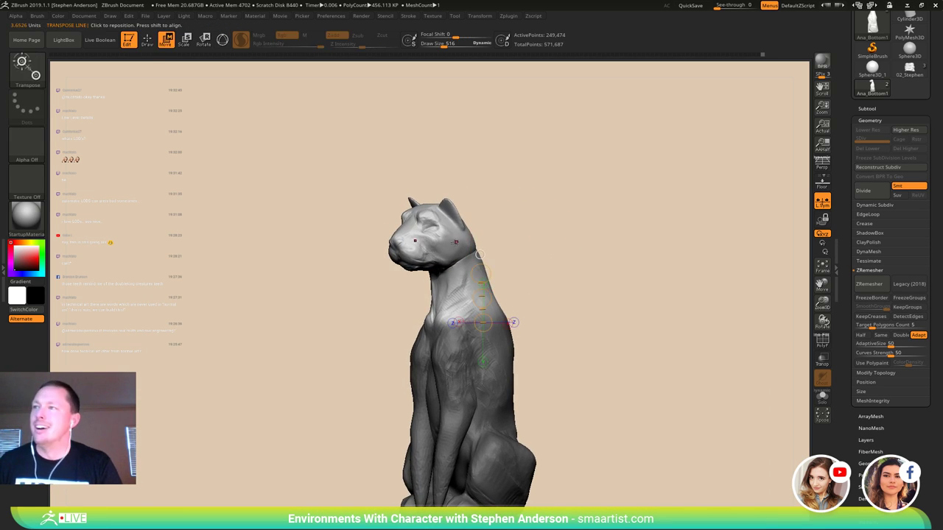
{"action": "left_click_drag", "start_coordinate": [446, 243], "coordinate": [486, 262]}
{"action": "left_click_drag", "start_coordinate": [602, 218], "coordinate": [560, 213]}
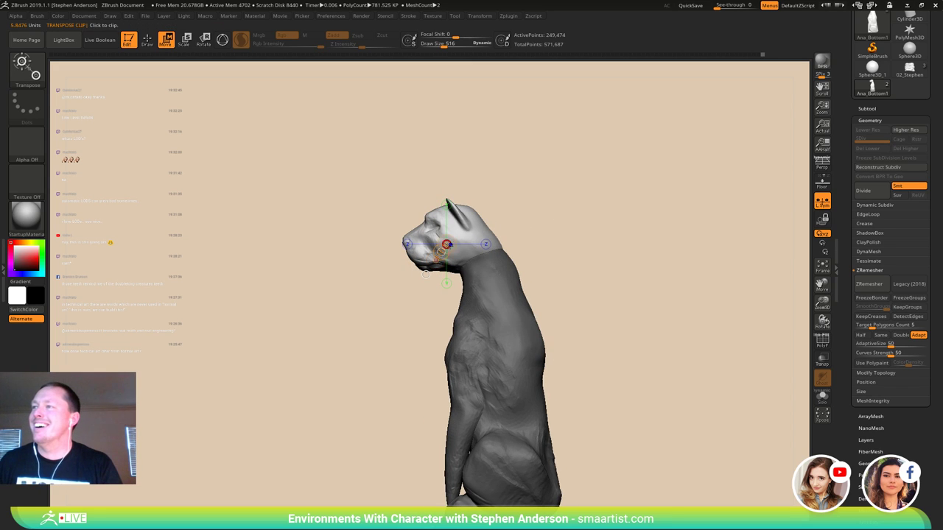
{"action": "mouse_move", "coordinate": [472, 277]}
{"action": "left_mouse_down"}
{"action": "mouse_move", "coordinate": [437, 291]}
{"action": "mouse_move", "coordinate": [464, 179]}
{"action": "mouse_move", "coordinate": [474, 179]}
{"action": "left_mouse_up"}
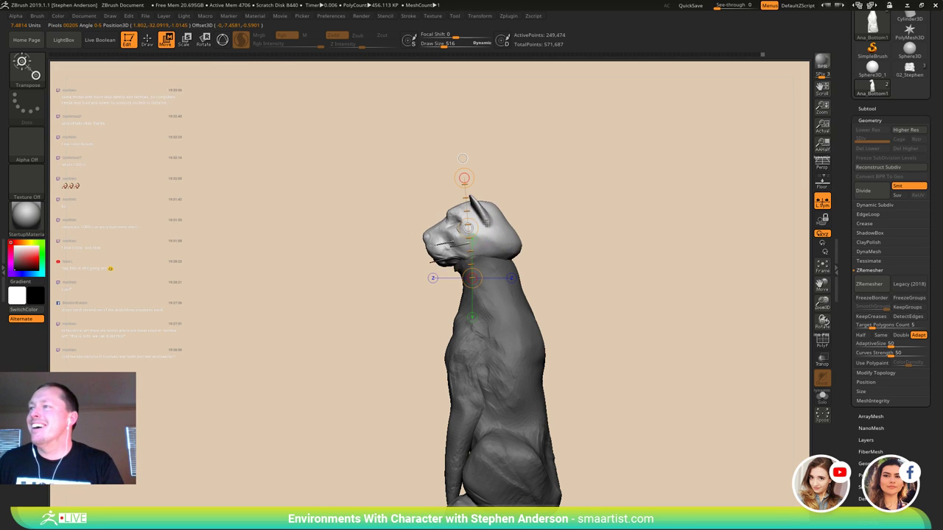
{"action": "key", "text": "ctrl+z"}
{"action": "key", "text": "q"}
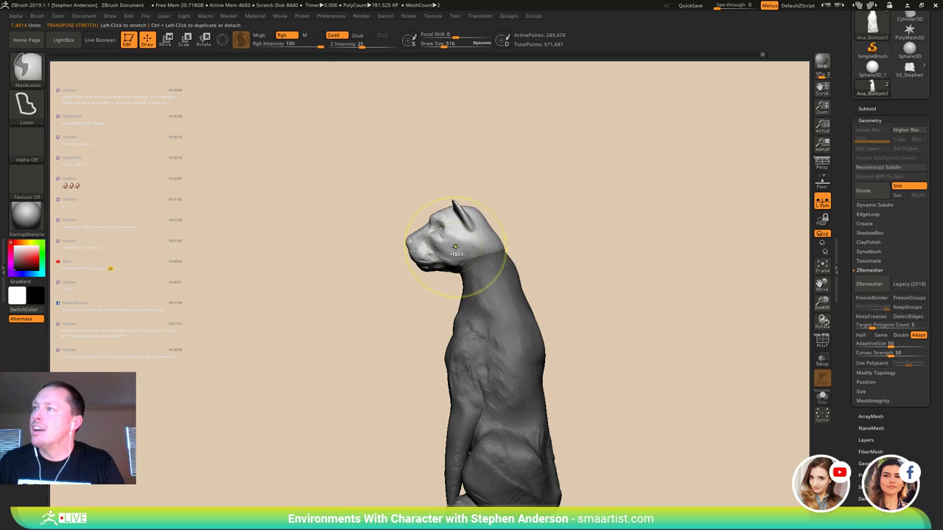
- Turn the head mask into a polygroup and isolate the head to check its separation from the neck
{"action": "right_click_drag", "start_coordinate": [472, 237], "coordinate": [519, 280]}
{"action": "left_click_drag", "start_coordinate": [479, 252], "coordinate": [493, 259]}
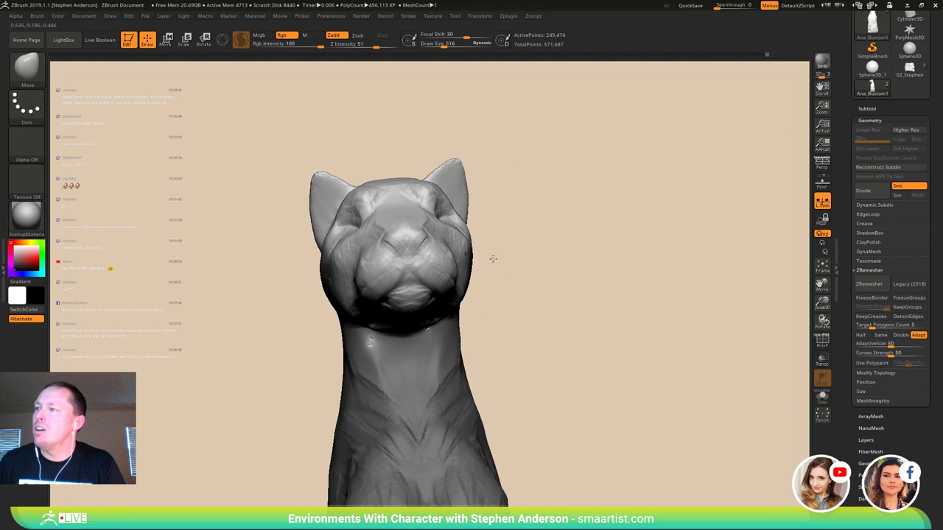
{"action": "right_click_drag", "start_coordinate": [493, 258], "coordinate": [575, 234]}
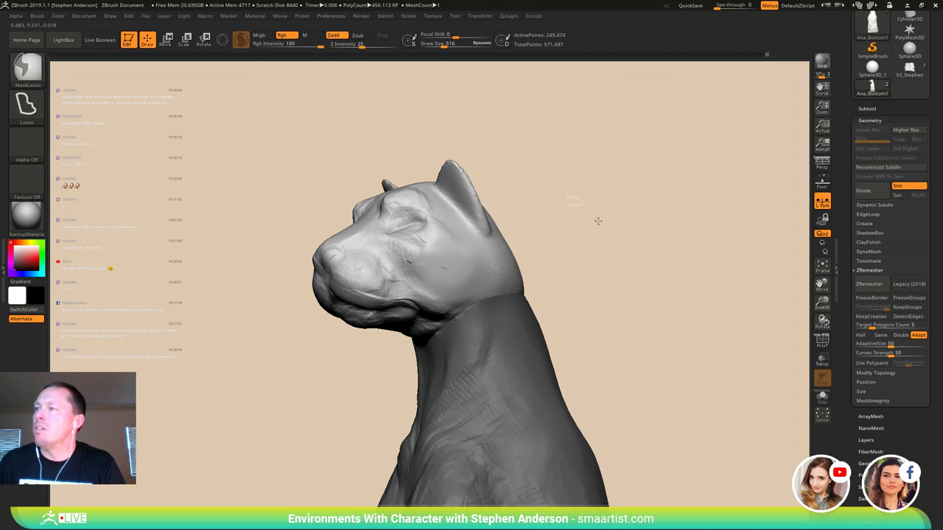
{"action": "key", "text": "ctrl+w"}
{"action": "left_click", "coordinate": [471, 258], "text": "ctrl+shift"}
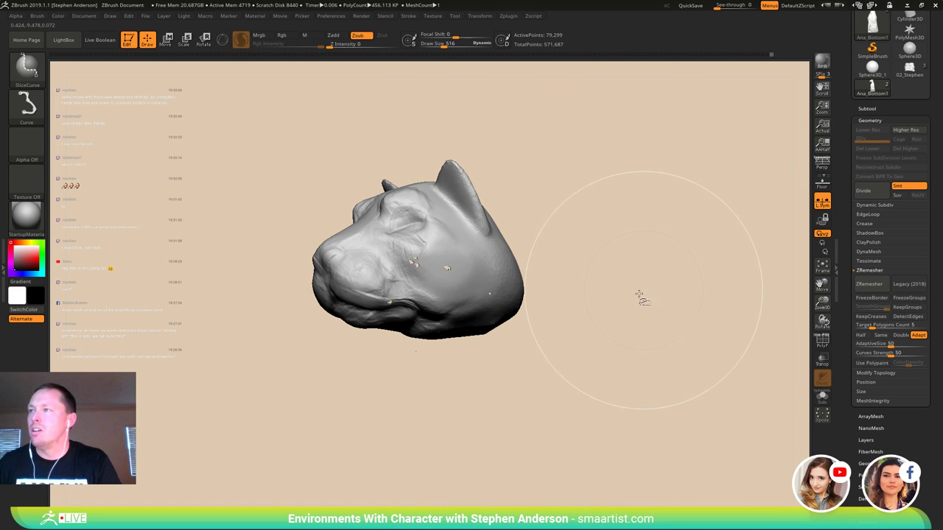
{"action": "left_click", "coordinate": [638, 297], "text": "ctrl+shift"}
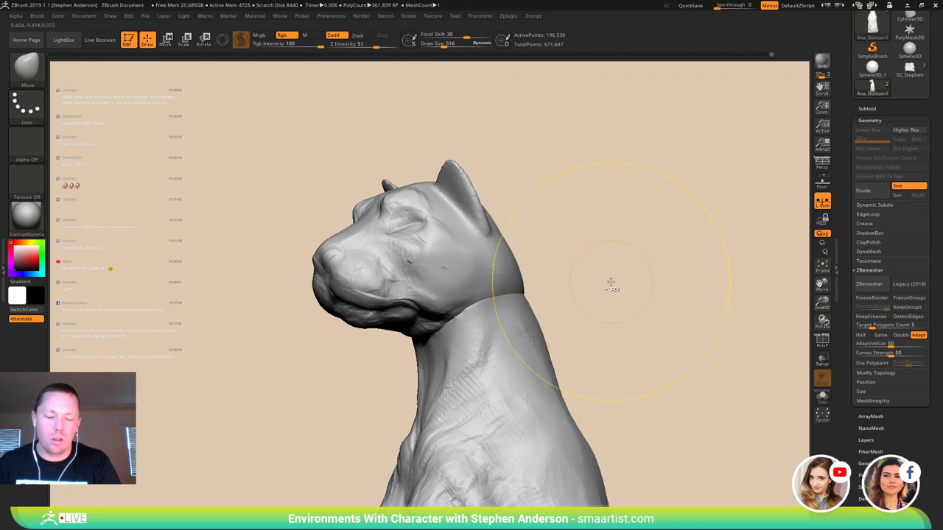
- Display the polyframe colours, regroup the visible mesh with Auto Groups and unhide the rest of the feline
{"action": "key", "text": "shift+f"}
{"action": "left_click_drag", "start_coordinate": [596, 284], "coordinate": [600, 238], "text": "alt"}
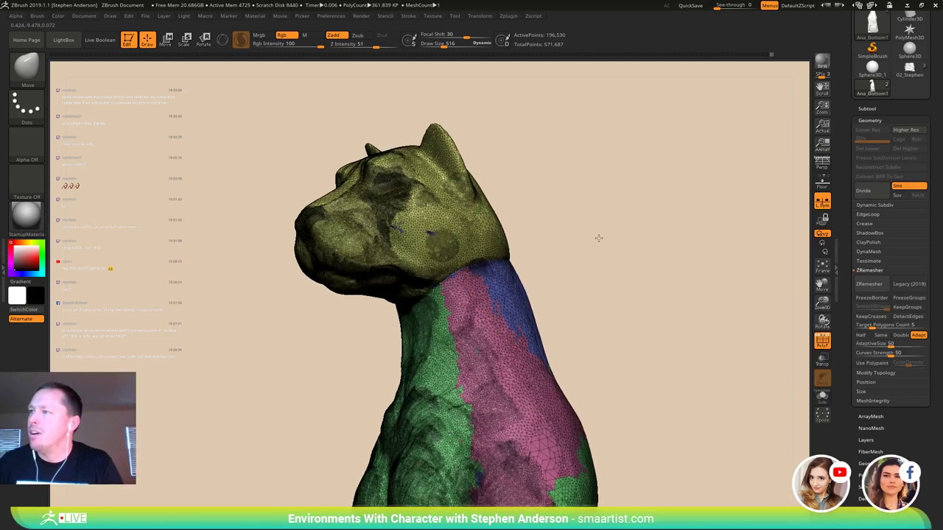
{"action": "left_click_drag", "start_coordinate": [915, 441], "coordinate": [919, 394]}
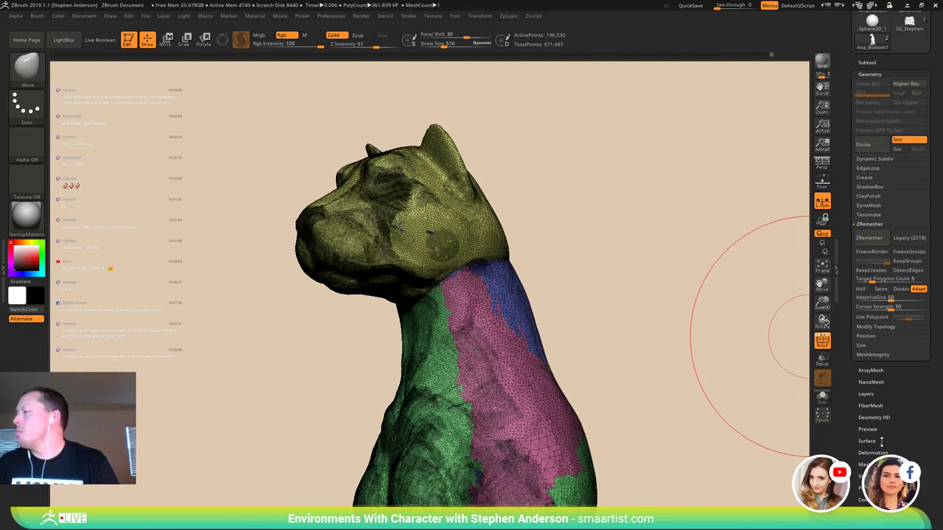
{"action": "left_click", "coordinate": [873, 488]}
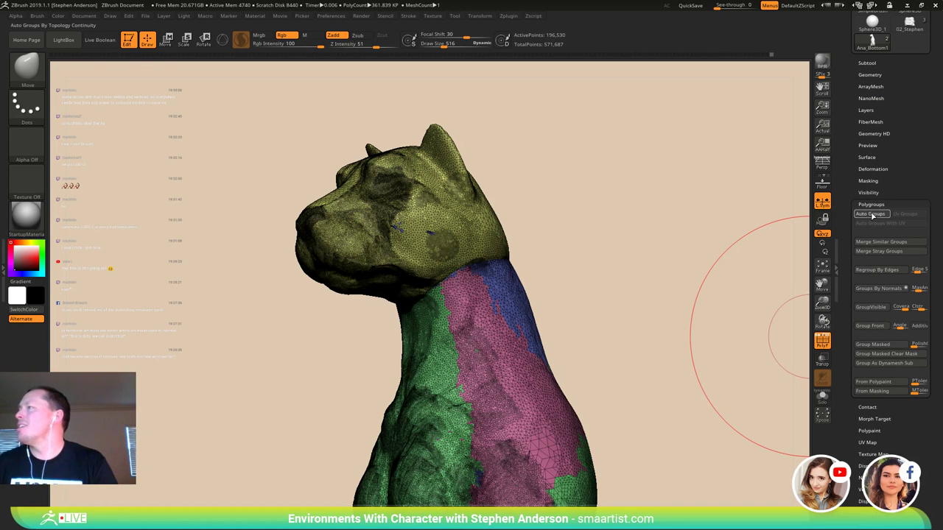
{"action": "left_click", "coordinate": [872, 215]}
{"action": "left_click_drag", "start_coordinate": [558, 217], "coordinate": [540, 170]}
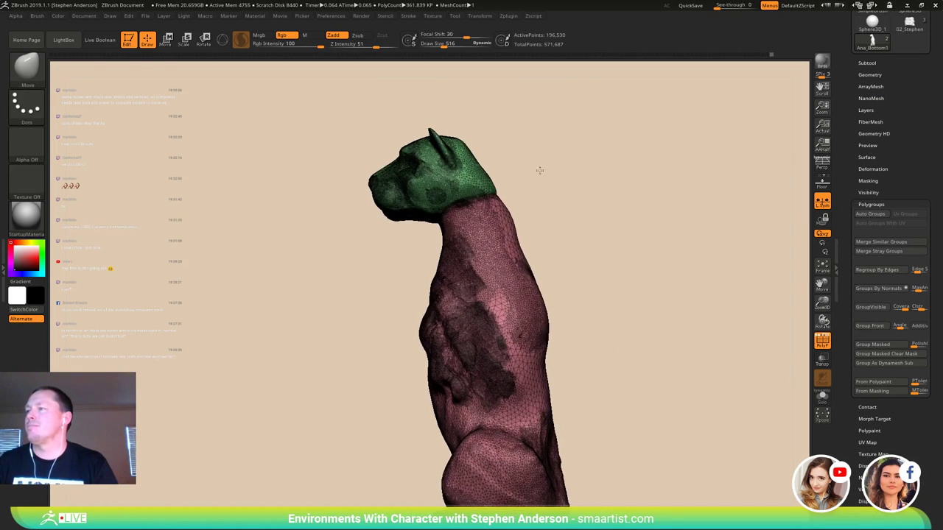
{"action": "right_click_drag", "start_coordinate": [539, 170], "coordinate": [533, 169], "text": "ctrl"}
{"action": "left_click", "coordinate": [585, 213], "text": "ctrl+shift"}
{"action": "left_click_drag", "start_coordinate": [571, 211], "coordinate": [594, 215]}
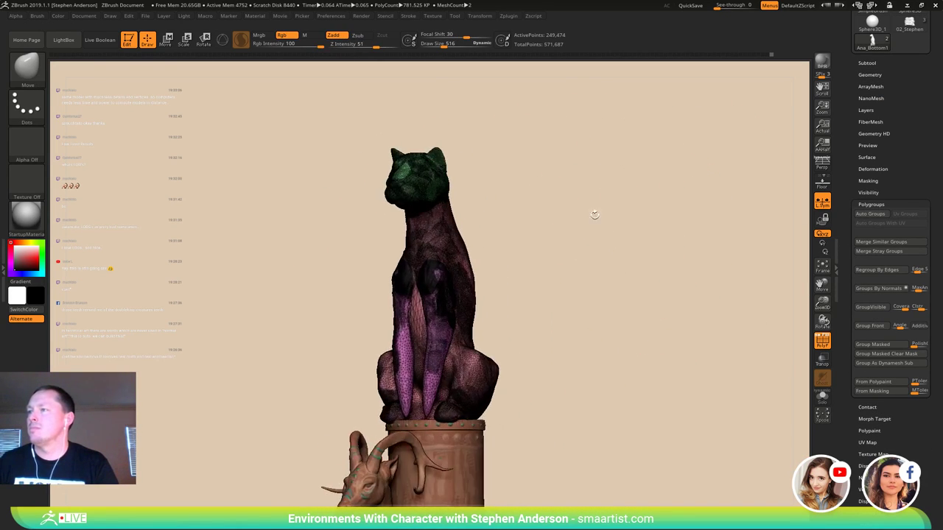
{"action": "right_click_drag", "start_coordinate": [595, 214], "coordinate": [604, 247], "text": "ctrl"}
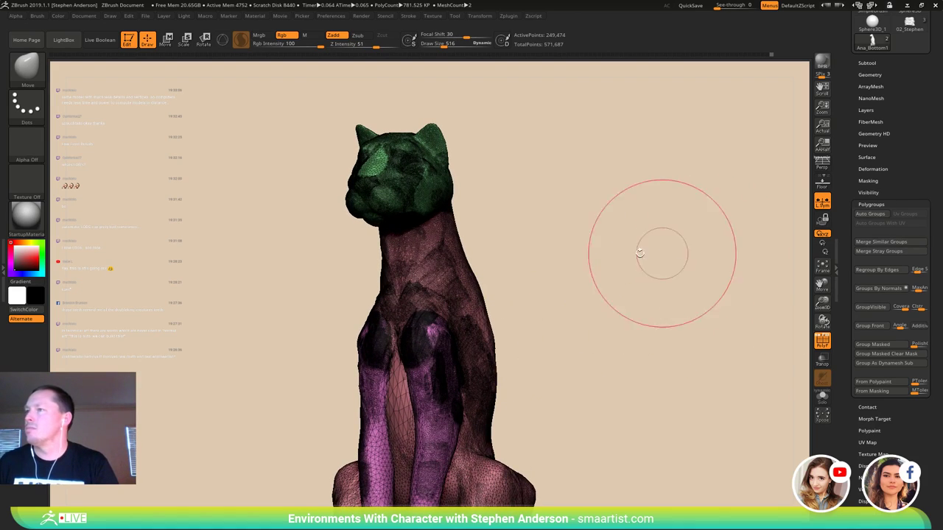
- Hide the polyframe and smooth the cheek and the side of the jaw at draw sizes 175 and 56
{"action": "mouse_move", "coordinate": [472, 179]}
{"action": "right_mouse_down"}
{"action": "mouse_move", "coordinate": [437, 170]}
{"action": "mouse_move", "coordinate": [442, 205]}
{"action": "mouse_move", "coordinate": [414, 216]}
{"action": "right_mouse_up"}
{"action": "key", "text": "s"}
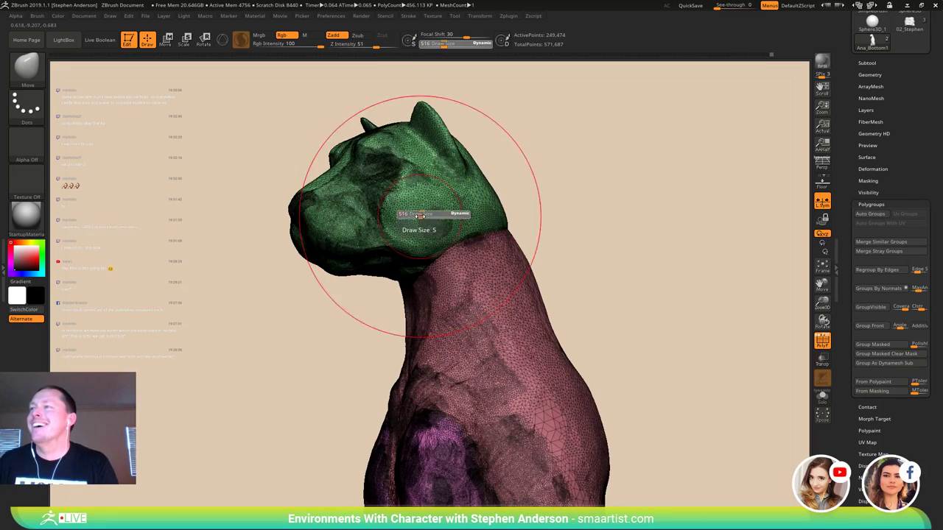
{"action": "key", "text": "shift+f"}
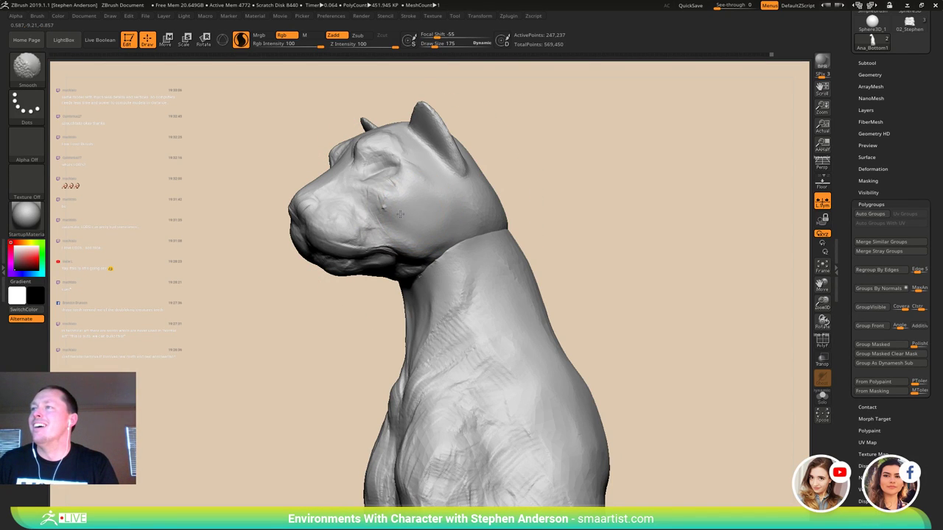
{"action": "key", "text": "s"}
{"action": "left_click_drag", "start_coordinate": [394, 212], "coordinate": [423, 221], "text": "shift"}
{"action": "right_click_drag", "start_coordinate": [422, 221], "coordinate": [424, 188]}
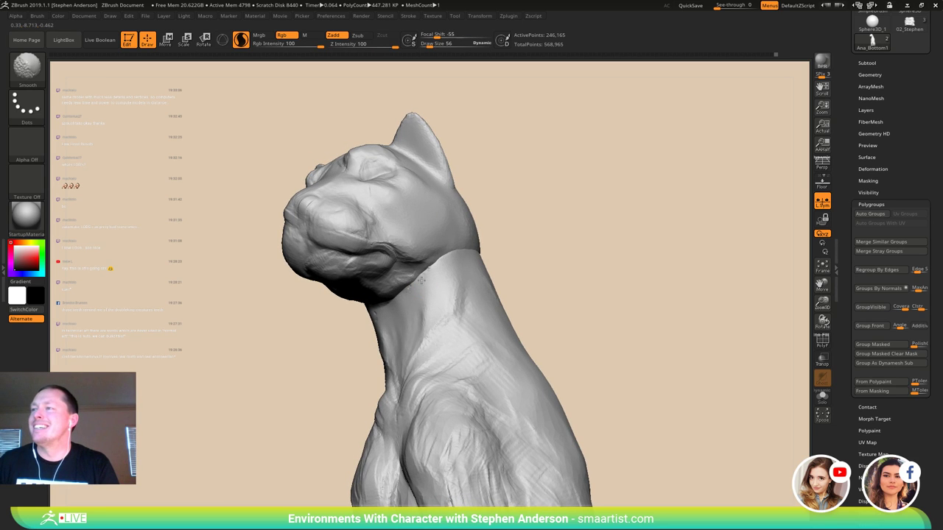
{"action": "mouse_move", "coordinate": [423, 289]}
{"action": "right_mouse_down"}
{"action": "mouse_move", "coordinate": [458, 267]}
{"action": "mouse_move", "coordinate": [409, 282]}
{"action": "mouse_move", "coordinate": [399, 304]}
{"action": "mouse_move", "coordinate": [418, 305]}
{"action": "right_mouse_up"}
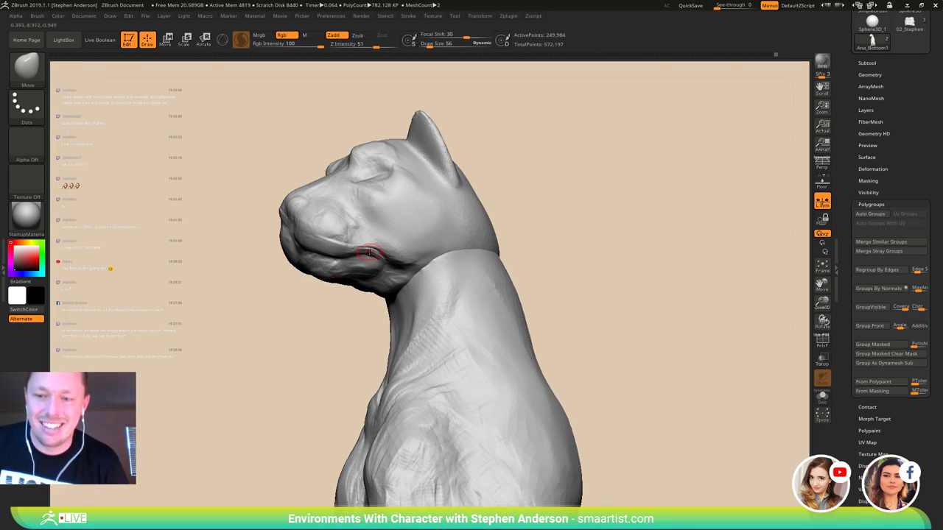
{"action": "right_click_drag", "start_coordinate": [398, 245], "coordinate": [387, 266]}
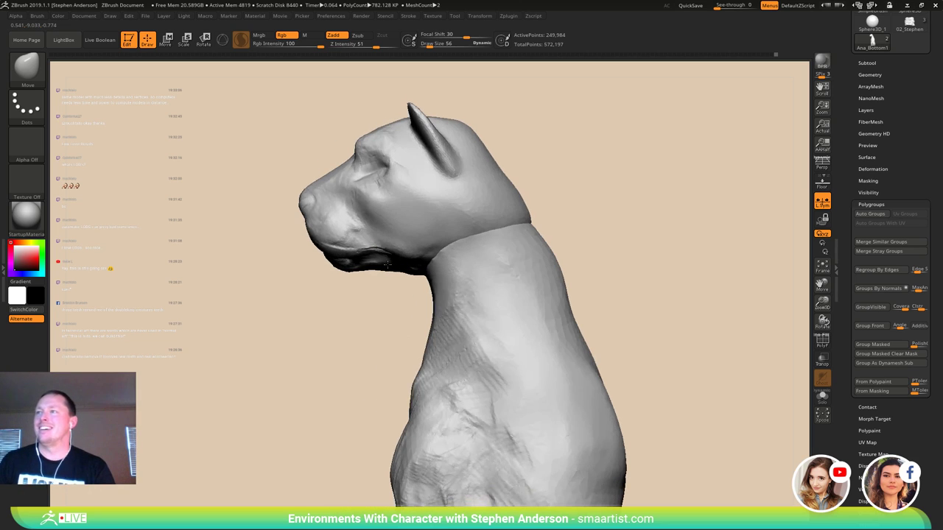
- Mask everything except the head and shift the head backward over the neck with the Transpose tool
{"action": "key", "text": "w"}
{"action": "left_click", "coordinate": [404, 204], "text": "ctrl"}
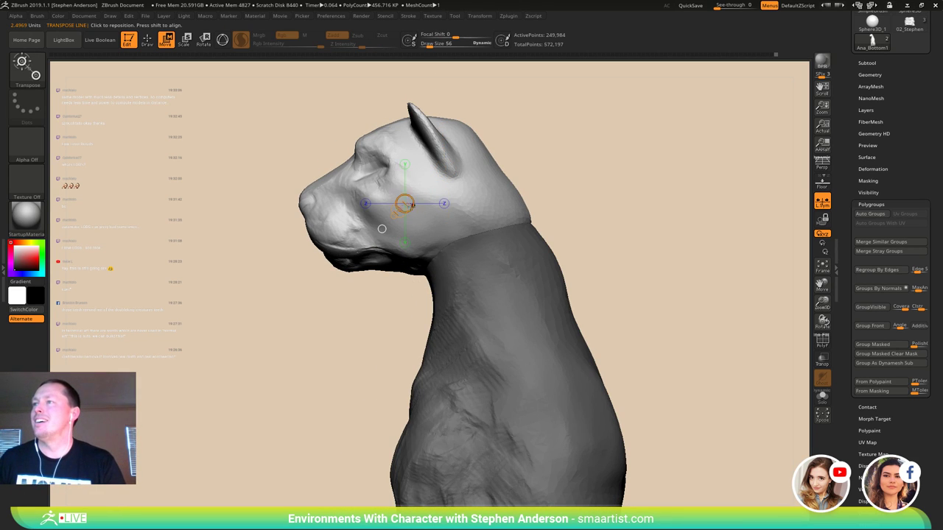
{"action": "left_click_drag", "start_coordinate": [445, 203], "coordinate": [486, 191]}
{"action": "right_click_drag", "start_coordinate": [486, 191], "coordinate": [470, 153], "text": "ctrl"}
{"action": "right_click_drag", "start_coordinate": [527, 190], "coordinate": [472, 205], "text": "alt"}
{"action": "right_click_drag", "start_coordinate": [471, 206], "coordinate": [495, 257]}
- Mask the head, reshape the neck beneath it with the Move brush at draw size 403, and clear the mask
{"action": "left_click", "coordinate": [487, 302], "text": "ctrl"}
{"action": "key", "text": "b"}
{"action": "key", "text": "m"}
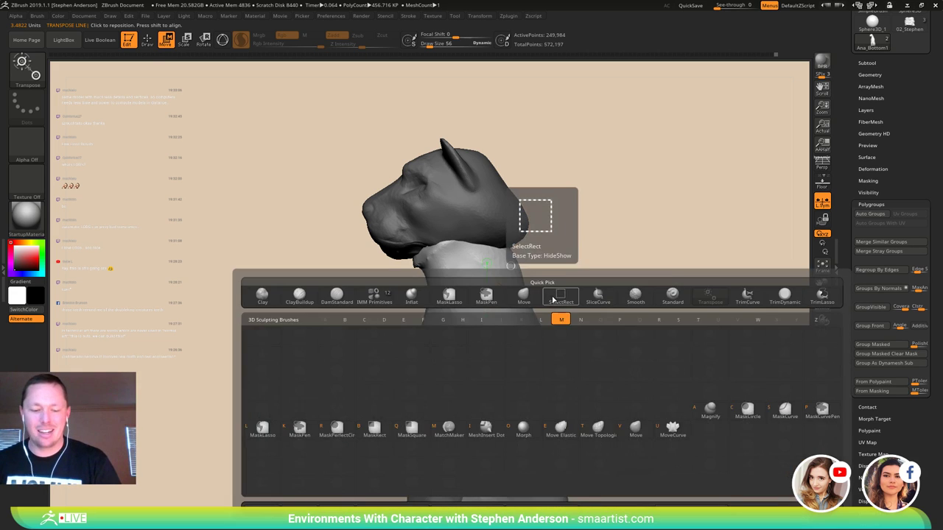
{"action": "key", "text": "v"}
{"action": "mouse_move", "coordinate": [469, 240]}
{"action": "left_mouse_down"}
{"action": "mouse_move", "coordinate": [457, 268]}
{"action": "mouse_move", "coordinate": [428, 276]}
{"action": "left_mouse_up"}
{"action": "key", "text": "s"}
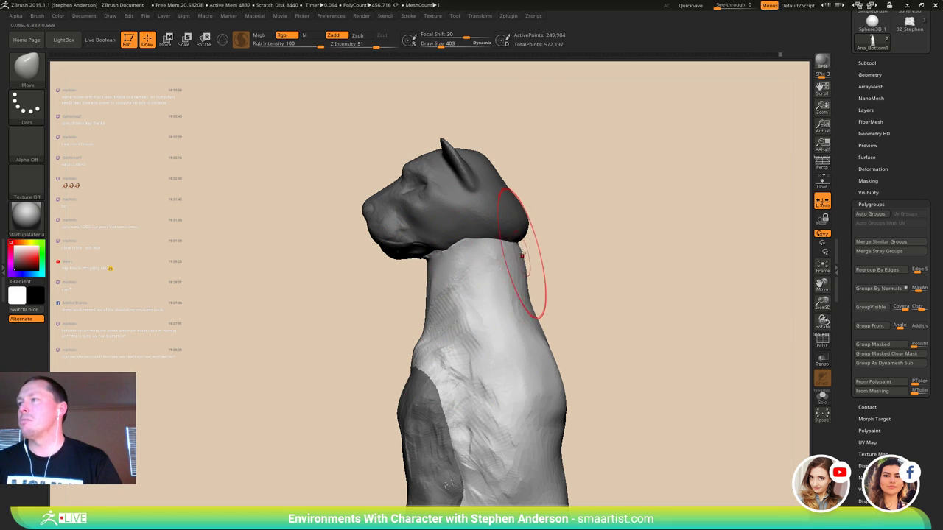
{"action": "left_click", "coordinate": [574, 209], "text": "ctrl"}
{"action": "mouse_move", "coordinate": [521, 229]}
{"action": "left_mouse_down"}
{"action": "mouse_move", "coordinate": [505, 232]}
{"action": "mouse_move", "coordinate": [551, 219]}
{"action": "mouse_move", "coordinate": [538, 218]}
{"action": "left_mouse_up"}
- Smooth the throat and the transition beneath the jaw at draw size 136
{"action": "left_click_drag", "start_coordinate": [560, 218], "coordinate": [605, 238], "text": "alt"}
{"action": "right_click_drag", "start_coordinate": [566, 236], "coordinate": [596, 230]}
{"action": "right_click_drag", "start_coordinate": [532, 251], "coordinate": [535, 280], "text": "ctrl"}
{"action": "right_click_drag", "start_coordinate": [448, 272], "coordinate": [461, 239]}
{"action": "key", "text": "s"}
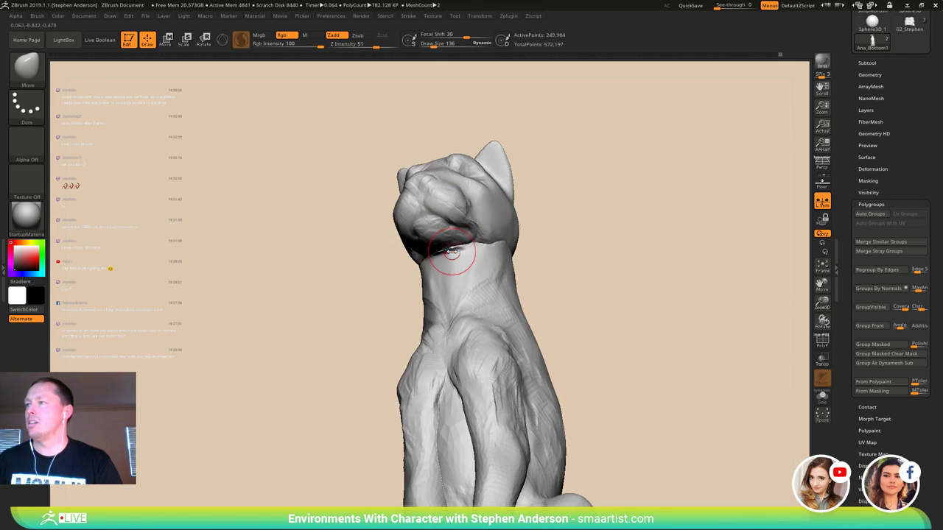
{"action": "left_click_drag", "start_coordinate": [452, 252], "coordinate": [492, 248], "text": "shift"}
{"action": "mouse_move", "coordinate": [496, 248]}
{"action": "right_mouse_down"}
{"action": "mouse_move", "coordinate": [482, 296]}
{"action": "mouse_move", "coordinate": [500, 266]}
{"action": "mouse_move", "coordinate": [509, 288]}
{"action": "mouse_move", "coordinate": [492, 254]}
{"action": "mouse_move", "coordinate": [490, 309]}
{"action": "right_mouse_up"}
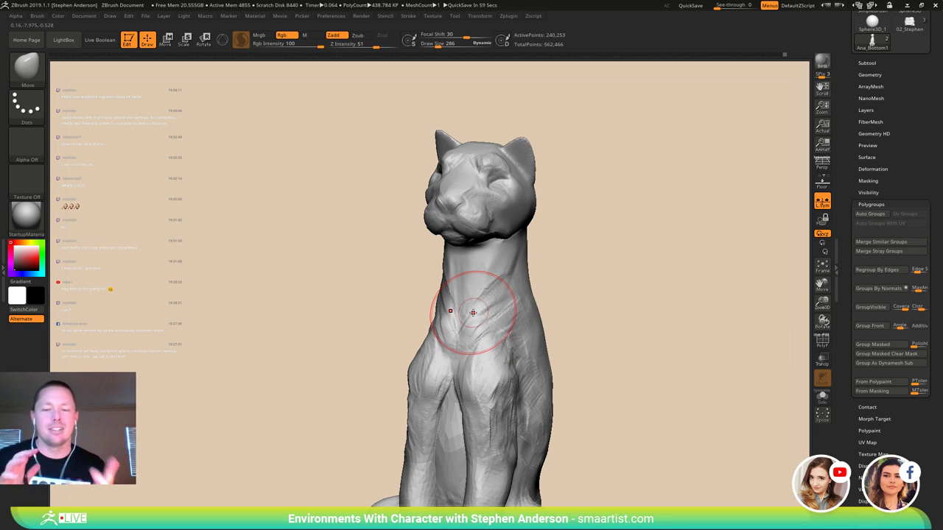
{"action": "mouse_move", "coordinate": [471, 272]}
{"action": "right_mouse_down"}
{"action": "mouse_move", "coordinate": [508, 243]}
{"action": "mouse_move", "coordinate": [480, 229]}
{"action": "mouse_move", "coordinate": [467, 247]}
{"action": "mouse_move", "coordinate": [479, 260]}
{"action": "right_mouse_up"}
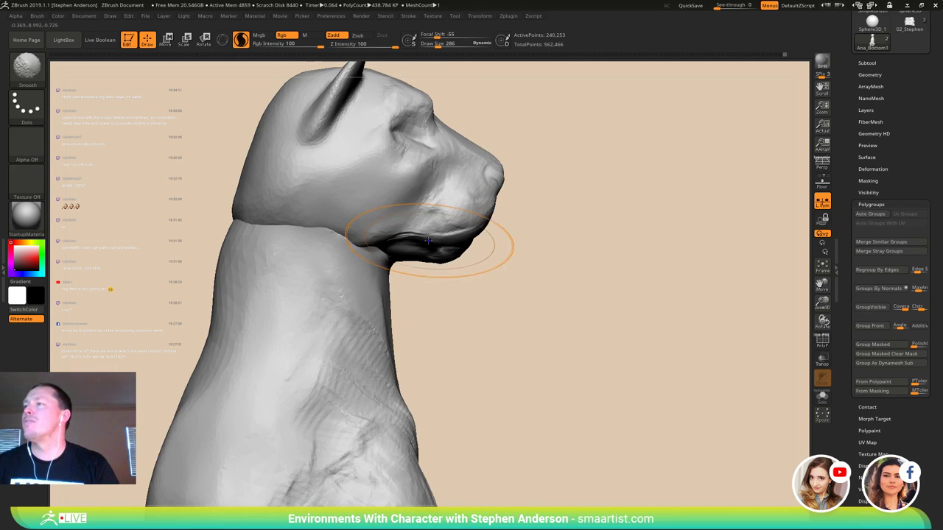
- Mask everything except the head with the Transpose tool and ready the Move brush at draw size 91 for the jaw
{"action": "right_click_drag", "start_coordinate": [430, 238], "coordinate": [413, 238]}
{"action": "key", "text": "s"}
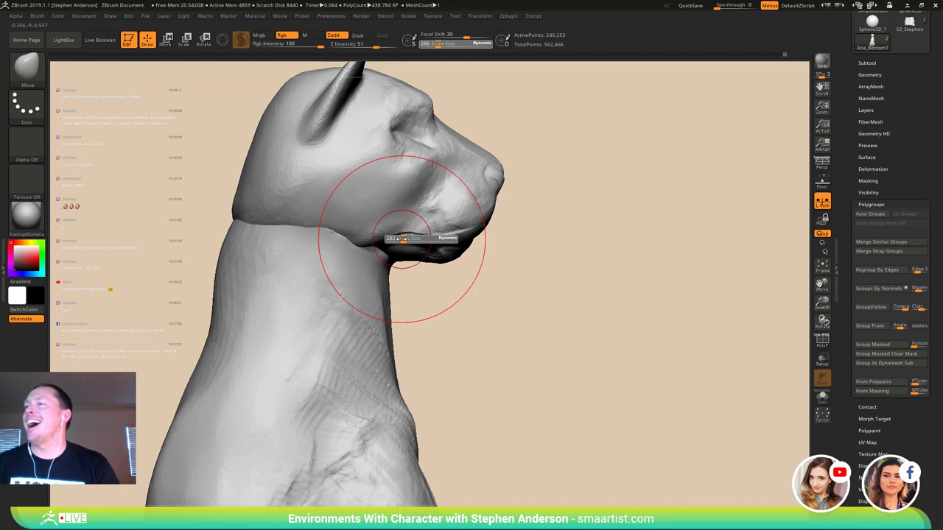
{"action": "left_click_drag", "start_coordinate": [402, 240], "coordinate": [325, 236]}
{"action": "key", "text": "w"}
{"action": "left_click", "coordinate": [381, 222], "text": "ctrl"}
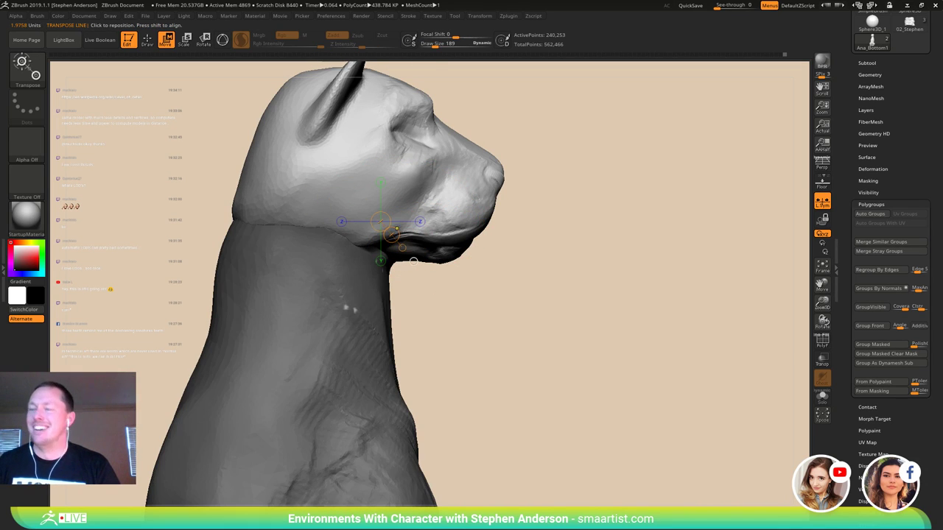
{"action": "key", "text": "b"}
{"action": "key", "text": "m"}
{"action": "key", "text": "v"}
{"action": "key", "text": "s"}
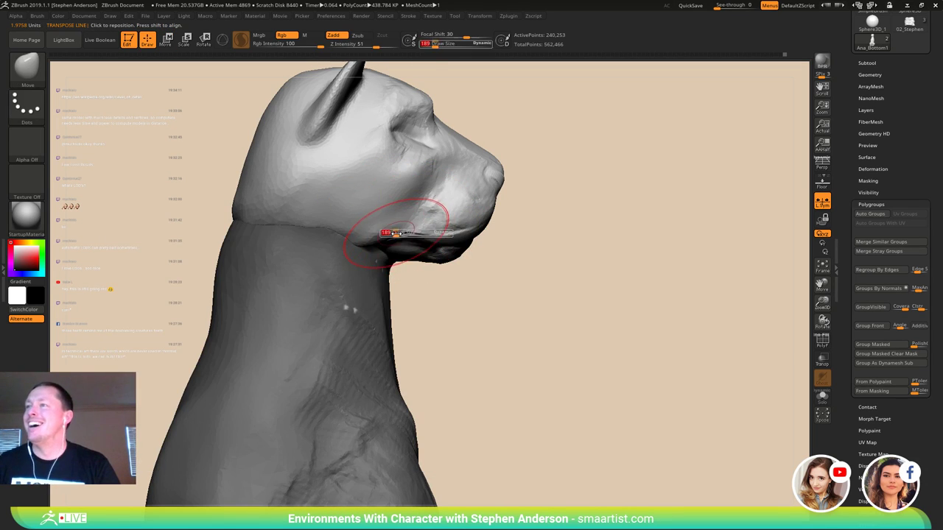
{"action": "left_click_drag", "start_coordinate": [396, 234], "coordinate": [392, 235]}
{"action": "right_click_drag", "start_coordinate": [483, 280], "coordinate": [444, 282]}
- Clear the mask and regenerate the feline's polygroups with Auto Groups while the polyframe is displayed
{"action": "key", "text": "shift+f"}
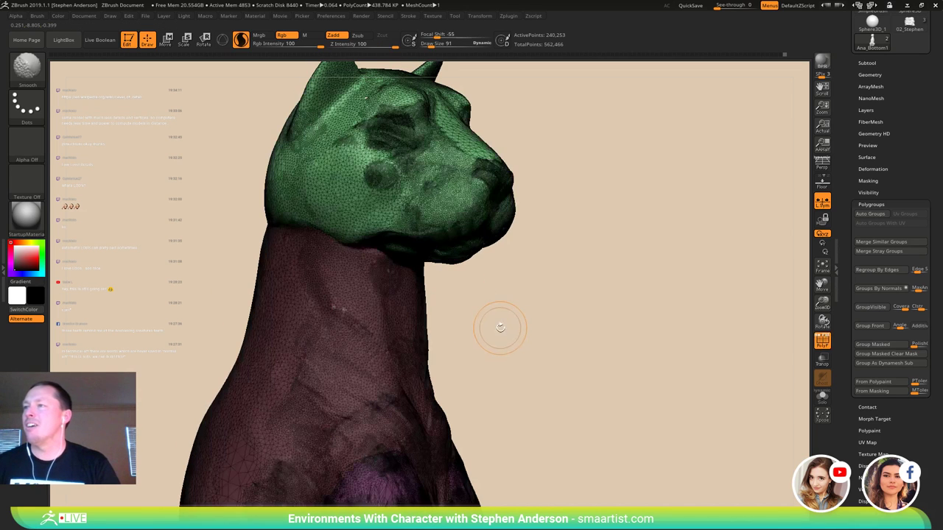
{"action": "mouse_move", "coordinate": [523, 307]}
{"action": "left_mouse_down", "text": "ctrl"}
{"action": "mouse_move", "coordinate": [597, 371]}
{"action": "mouse_move", "coordinate": [589, 364]}
{"action": "left_mouse_up", "text": "ctrl"}
{"action": "right_click_drag", "start_coordinate": [555, 330], "coordinate": [509, 303], "text": "ctrl"}
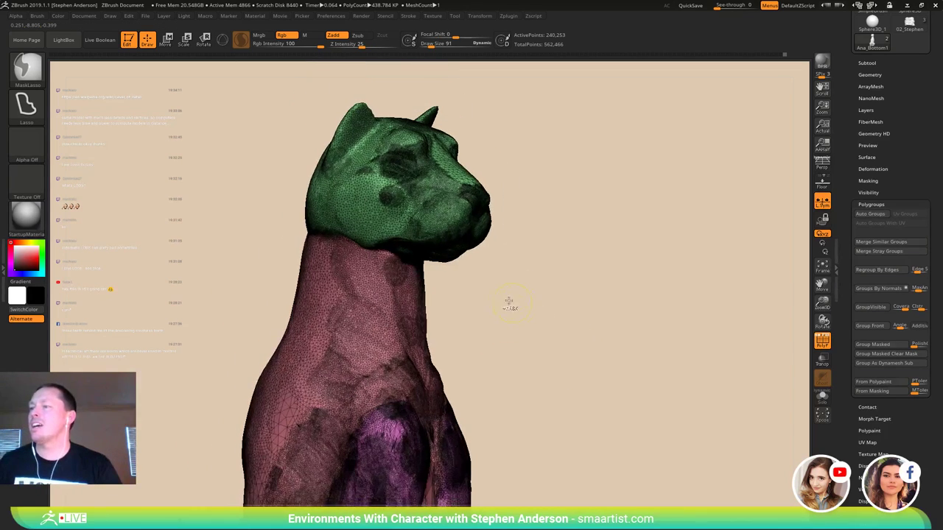
{"action": "right_click_drag", "start_coordinate": [623, 345], "coordinate": [571, 311], "text": "ctrl"}
{"action": "left_click", "coordinate": [877, 216]}
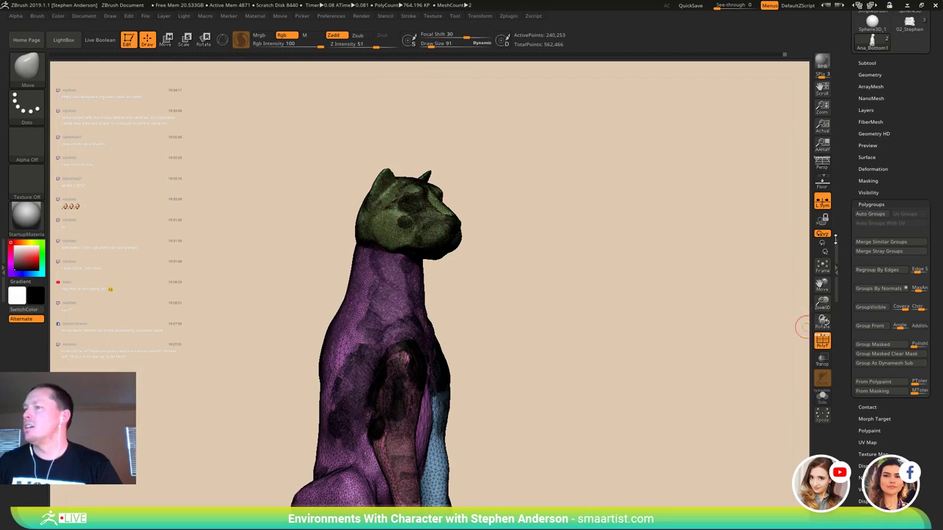
{"action": "right_click_drag", "start_coordinate": [434, 302], "coordinate": [472, 347], "text": "ctrl"}
{"action": "mouse_move", "coordinate": [413, 219]}
{"action": "right_mouse_down", "text": "alt"}
{"action": "mouse_move", "coordinate": [374, 322]}
{"action": "mouse_move", "coordinate": [386, 294]}
{"action": "mouse_move", "coordinate": [348, 308]}
{"action": "mouse_move", "coordinate": [379, 320]}
{"action": "right_mouse_up", "text": "alt"}
{"action": "key", "text": "shift+f"}
- Reshape the front of the muzzle and the upper lip with the Move brush at draw size 81
{"action": "right_click_drag", "start_coordinate": [478, 294], "coordinate": [494, 264]}
{"action": "key", "text": "s"}
{"action": "left_click_drag", "start_coordinate": [494, 265], "coordinate": [499, 268]}
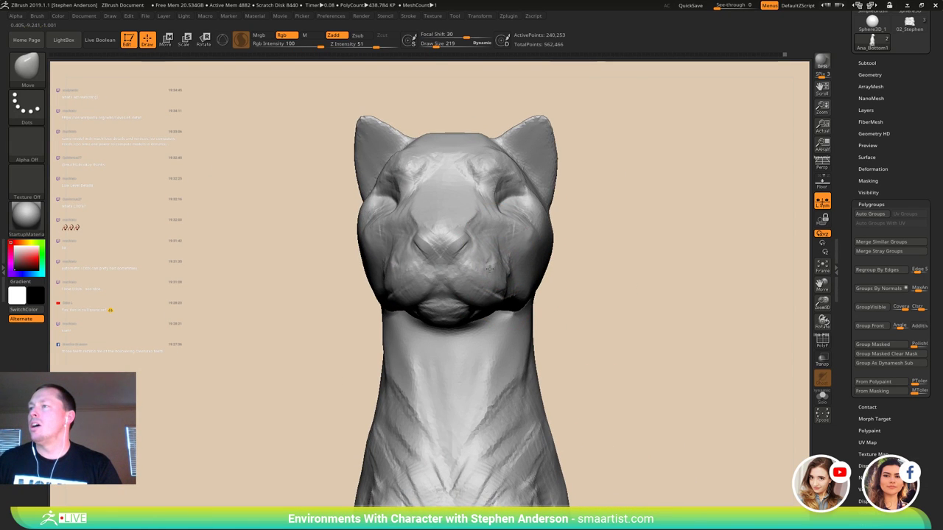
{"action": "mouse_move", "coordinate": [498, 268]}
{"action": "right_mouse_down"}
{"action": "mouse_move", "coordinate": [472, 289]}
{"action": "mouse_move", "coordinate": [513, 263]}
{"action": "mouse_move", "coordinate": [496, 281]}
{"action": "mouse_move", "coordinate": [496, 297]}
{"action": "right_mouse_up"}
{"action": "key", "text": "s"}
{"action": "left_click_drag", "start_coordinate": [480, 302], "coordinate": [476, 301]}
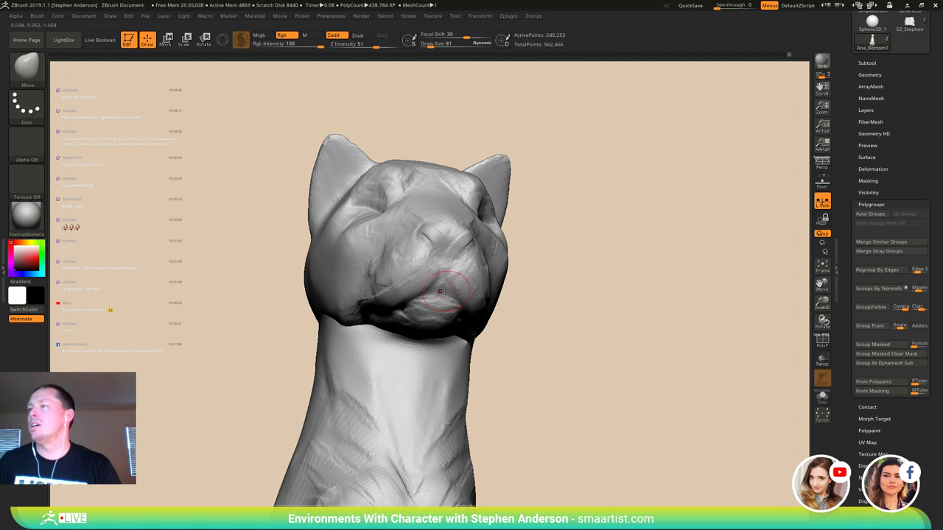
{"action": "right_click_drag", "start_coordinate": [440, 285], "coordinate": [463, 290]}
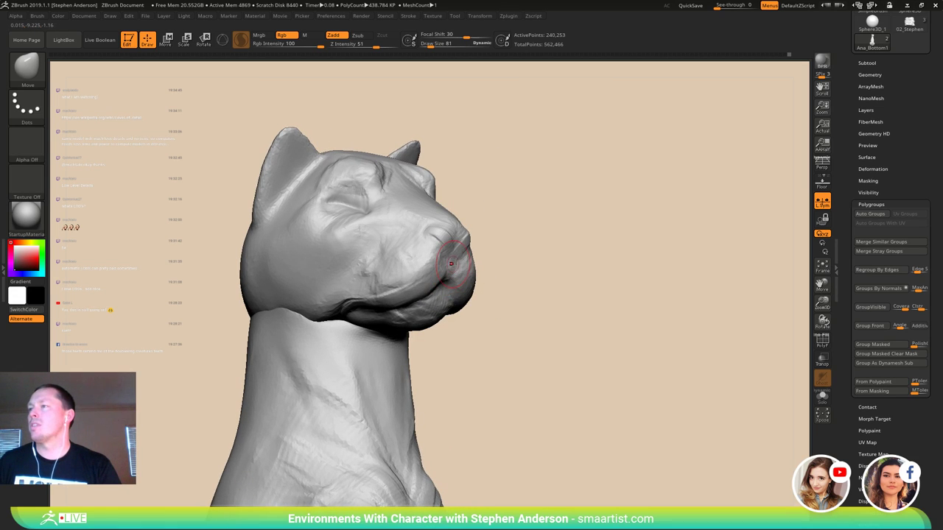
{"action": "left_click_drag", "start_coordinate": [454, 260], "coordinate": [434, 272]}
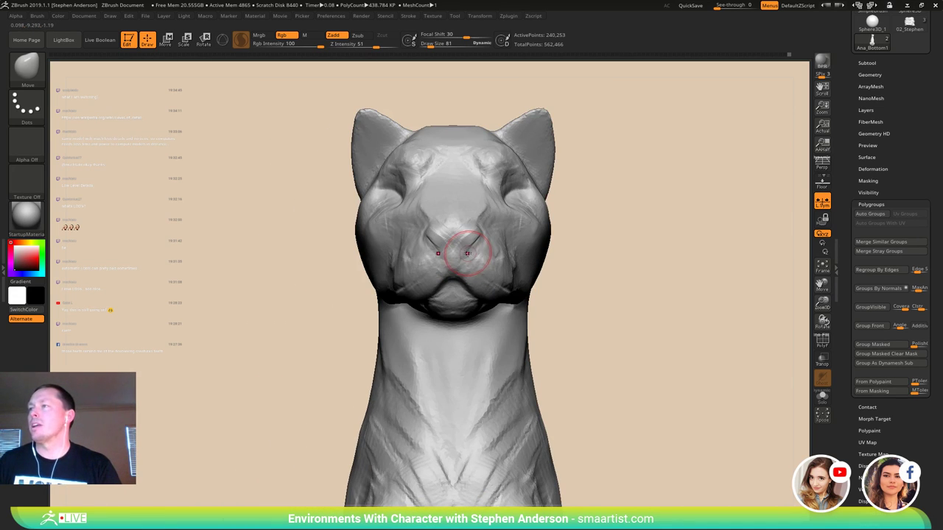
{"action": "left_click_drag", "start_coordinate": [543, 261], "coordinate": [568, 265]}
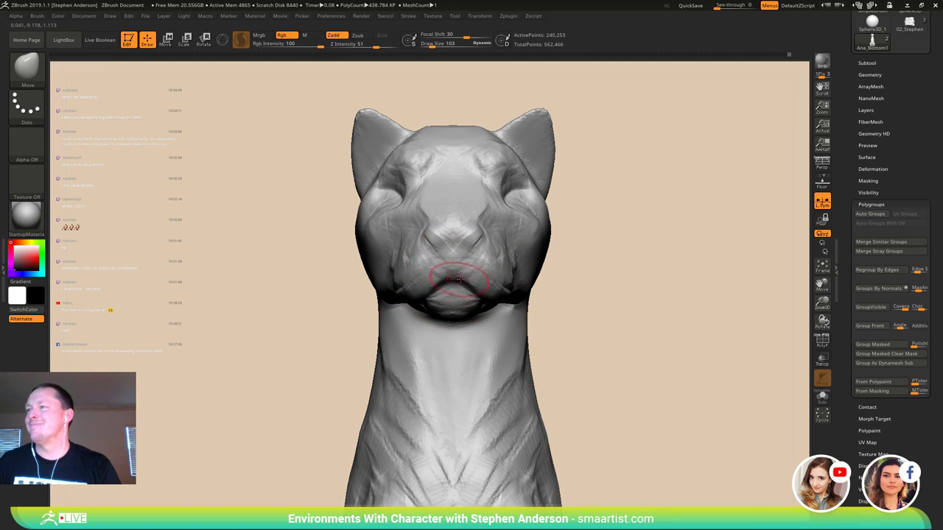
- Smooth the side of the muzzle and the lower jaw at draw size 103
{"action": "mouse_move", "coordinate": [459, 280]}
{"action": "right_mouse_down"}
{"action": "mouse_move", "coordinate": [456, 267]}
{"action": "mouse_move", "coordinate": [470, 259]}
{"action": "mouse_move", "coordinate": [519, 253]}
{"action": "mouse_move", "coordinate": [467, 249]}
{"action": "mouse_move", "coordinate": [504, 248]}
{"action": "right_mouse_up"}
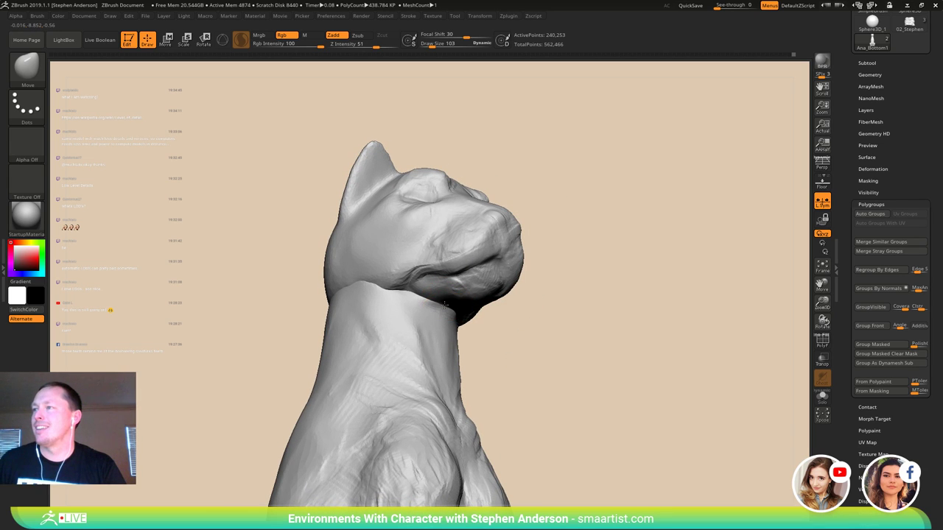
{"action": "mouse_move", "coordinate": [453, 293]}
{"action": "right_mouse_down"}
{"action": "mouse_move", "coordinate": [412, 298]}
{"action": "mouse_move", "coordinate": [456, 298]}
{"action": "right_mouse_up"}
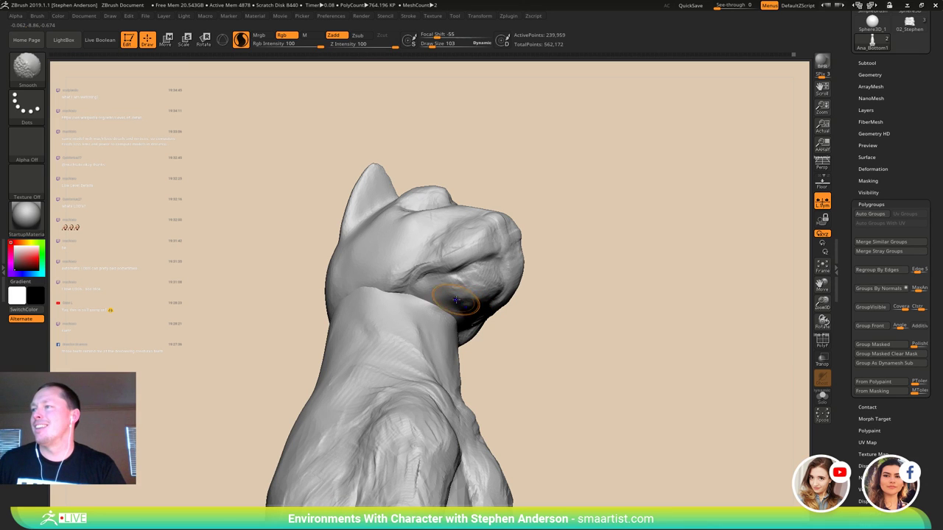
{"action": "mouse_move", "coordinate": [488, 284]}
{"action": "right_mouse_down"}
{"action": "mouse_move", "coordinate": [447, 285]}
{"action": "mouse_move", "coordinate": [479, 306]}
{"action": "mouse_move", "coordinate": [441, 280]}
{"action": "right_mouse_up"}
{"action": "right_click_drag", "start_coordinate": [441, 279], "coordinate": [455, 247], "text": "alt"}
{"action": "left_click_drag", "start_coordinate": [444, 242], "coordinate": [451, 237], "text": "shift"}
{"action": "right_click_drag", "start_coordinate": [451, 237], "coordinate": [461, 253]}
{"action": "right_click_drag", "start_coordinate": [450, 212], "coordinate": [440, 240]}
- Build up the cheek just beneath the outer eye with the ClayBuildup brush at draw size 103
{"action": "key", "text": "b"}
{"action": "key", "text": "c"}
{"action": "key", "text": "b"}
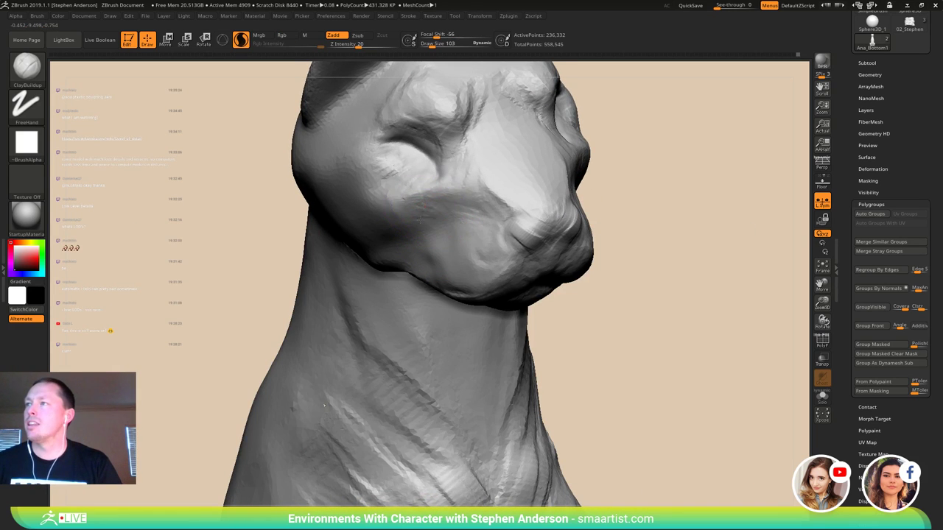
{"action": "mouse_move", "coordinate": [407, 208]}
{"action": "right_mouse_down"}
{"action": "mouse_move", "coordinate": [426, 193]}
{"action": "mouse_move", "coordinate": [422, 211]}
{"action": "right_mouse_up"}
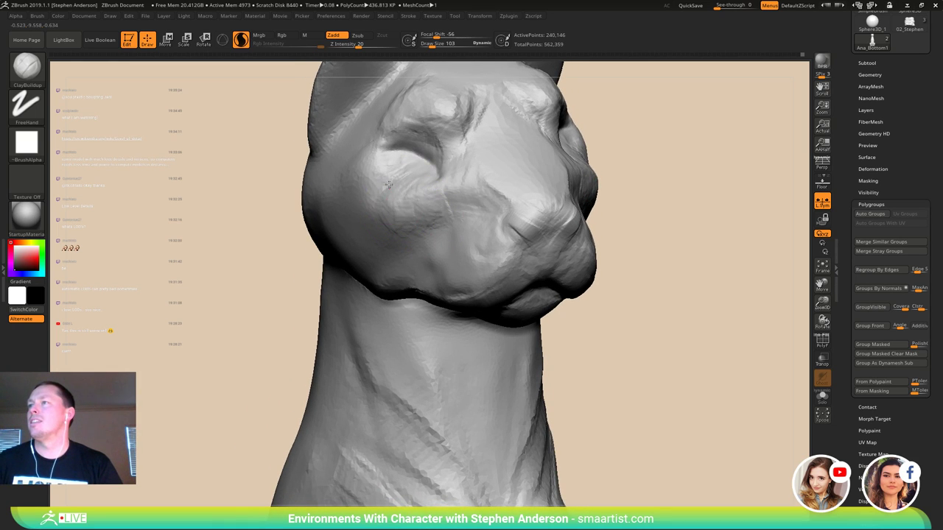
{"action": "left_click_drag", "start_coordinate": [388, 185], "coordinate": [374, 194]}
{"action": "mouse_move", "coordinate": [442, 236]}
{"action": "right_mouse_down", "text": "ctrl"}
{"action": "mouse_move", "coordinate": [439, 187]}
{"action": "mouse_move", "coordinate": [386, 201]}
{"action": "right_mouse_up", "text": "ctrl"}
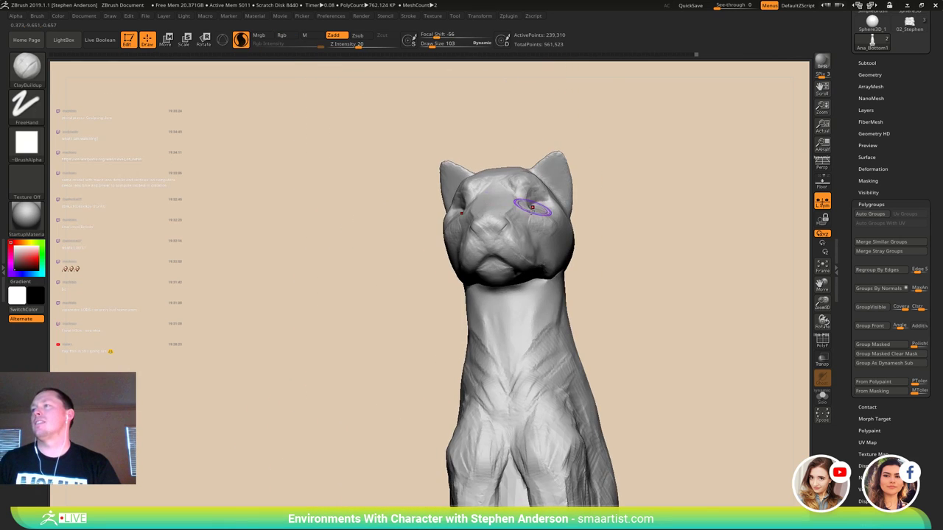
- Sculpt the inner eye corner and the upper and lower eyelids with the ClayBuildup brush at draw size 64
{"action": "mouse_move", "coordinate": [564, 195]}
{"action": "right_mouse_down"}
{"action": "mouse_move", "coordinate": [543, 206]}
{"action": "mouse_move", "coordinate": [542, 252]}
{"action": "mouse_move", "coordinate": [540, 228]}
{"action": "right_mouse_up"}
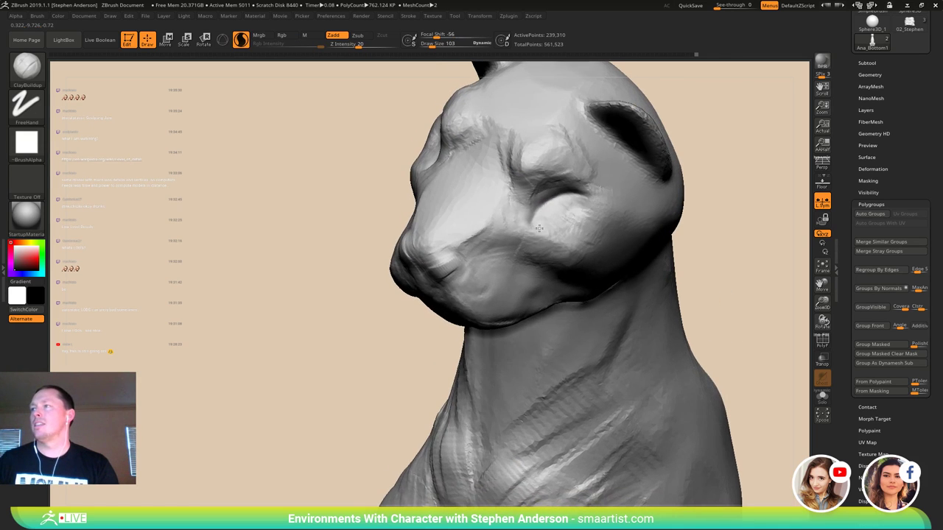
{"action": "key", "text": "s"}
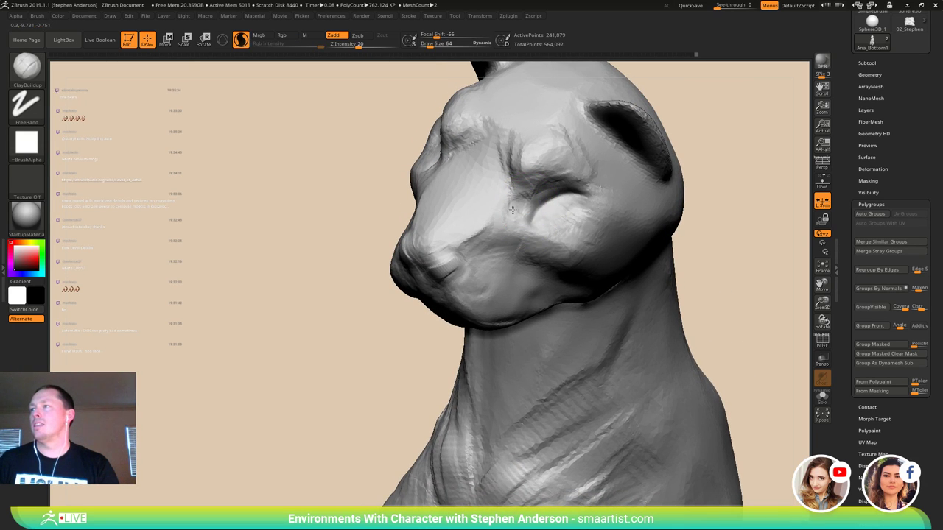
{"action": "left_click_drag", "start_coordinate": [509, 182], "coordinate": [516, 193]}
{"action": "mouse_move", "coordinate": [516, 193]}
{"action": "right_mouse_down"}
{"action": "mouse_move", "coordinate": [521, 209]}
{"action": "mouse_move", "coordinate": [563, 237]}
{"action": "right_mouse_up"}
{"action": "left_click_drag", "start_coordinate": [564, 221], "coordinate": [556, 209]}
{"action": "mouse_move", "coordinate": [556, 209]}
{"action": "right_mouse_down"}
{"action": "mouse_move", "coordinate": [558, 173]}
{"action": "mouse_move", "coordinate": [545, 201]}
{"action": "right_mouse_up"}
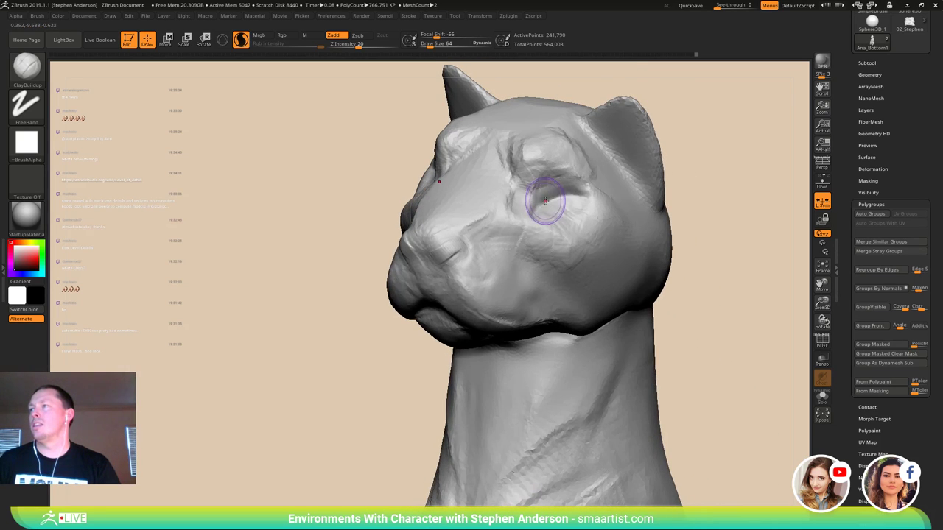
{"action": "left_click_drag", "start_coordinate": [541, 206], "coordinate": [582, 192]}
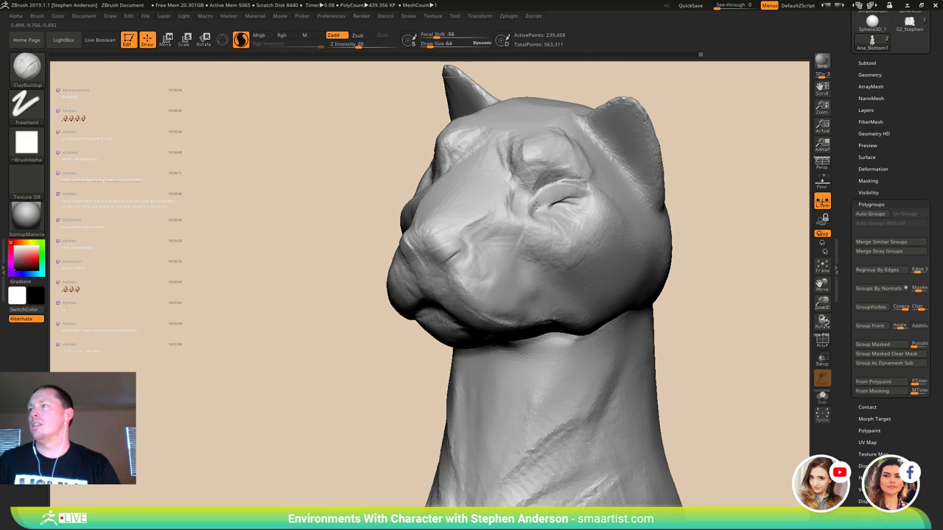
{"action": "mouse_move", "coordinate": [563, 197]}
{"action": "right_mouse_down"}
{"action": "mouse_move", "coordinate": [571, 218]}
{"action": "mouse_move", "coordinate": [576, 210]}
{"action": "right_mouse_up"}
{"action": "left_click_drag", "start_coordinate": [578, 193], "coordinate": [545, 203]}
{"action": "mouse_move", "coordinate": [543, 221]}
{"action": "right_mouse_down"}
{"action": "mouse_move", "coordinate": [567, 196]}
{"action": "mouse_move", "coordinate": [566, 215]}
{"action": "mouse_move", "coordinate": [549, 217]}
{"action": "mouse_move", "coordinate": [587, 249]}
{"action": "mouse_move", "coordinate": [568, 227]}
{"action": "right_mouse_up"}
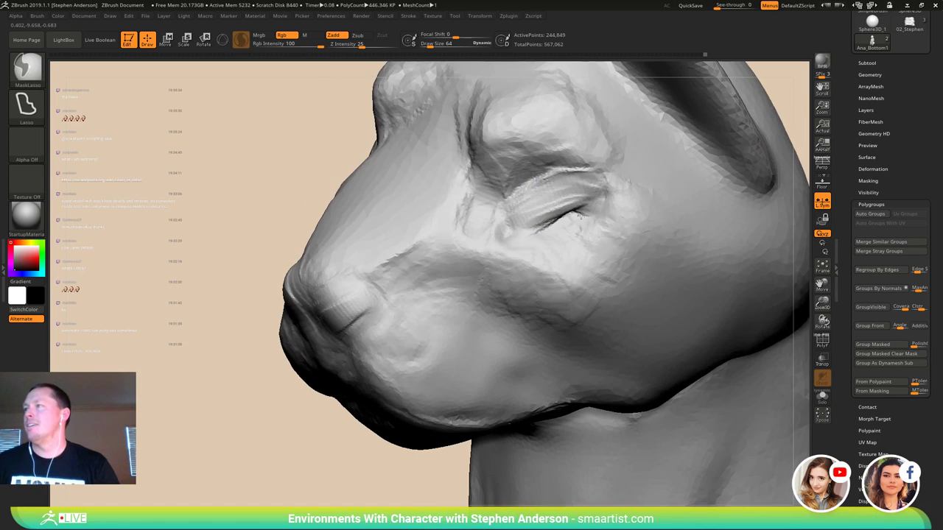
- Try to build up the lower eyelid with the Clay brush at draw size 40, and undo the strokes
{"action": "key", "text": "b"}
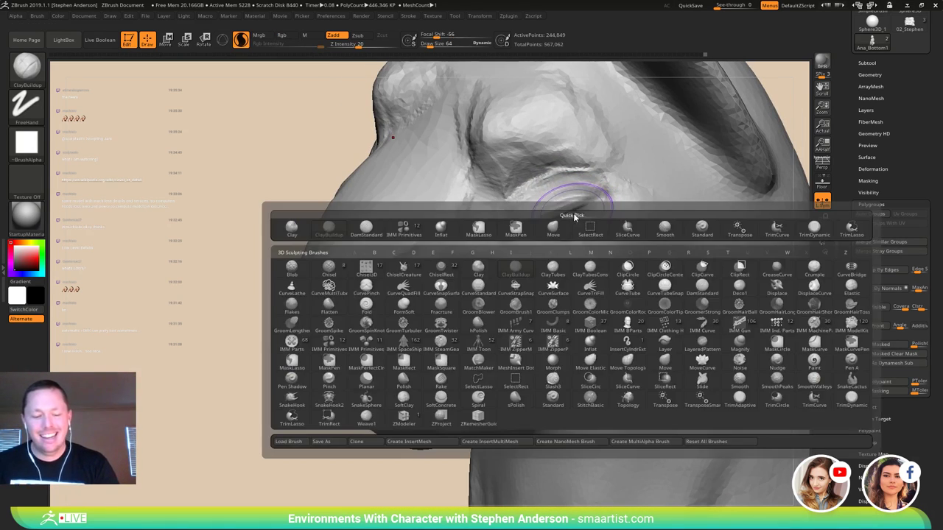
{"action": "left_click", "coordinate": [483, 271]}
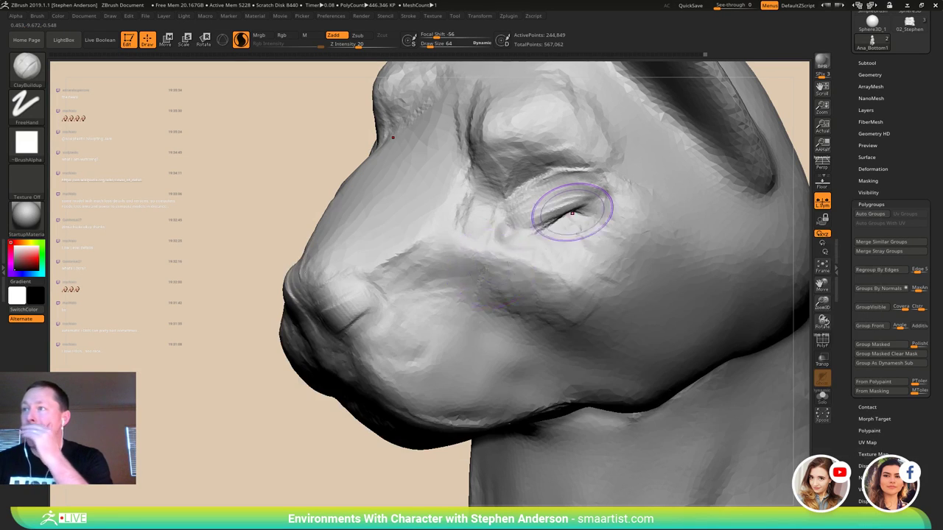
{"action": "key", "text": "bracketleft"}
{"action": "key", "text": "bracketleft"}
{"action": "key", "text": "bracketleft"}
{"action": "key", "text": "bracketleft"}
{"action": "key", "text": "bracketleft"}
{"action": "key", "text": "bracketleft"}
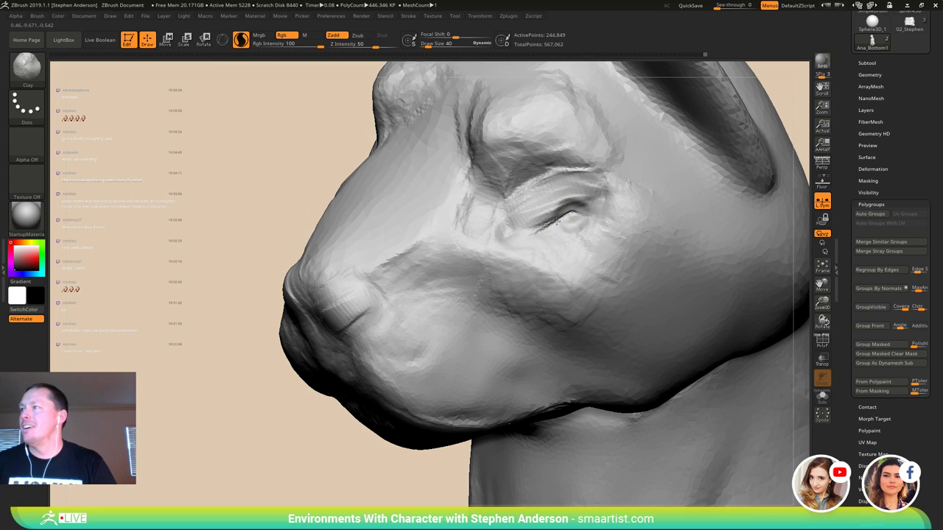
{"action": "left_click_drag", "start_coordinate": [568, 214], "coordinate": [538, 225]}
{"action": "key", "text": "ctrl+z"}
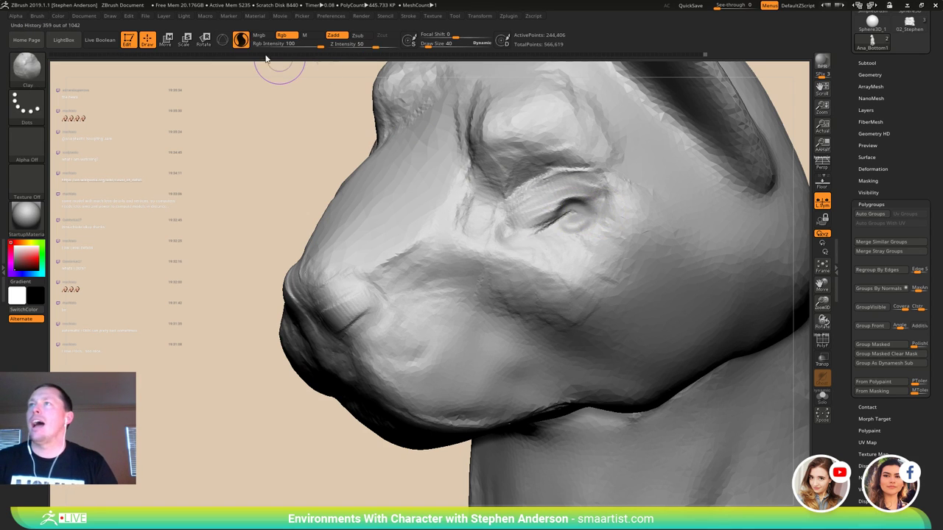
{"action": "key", "text": "ctrl+z"}
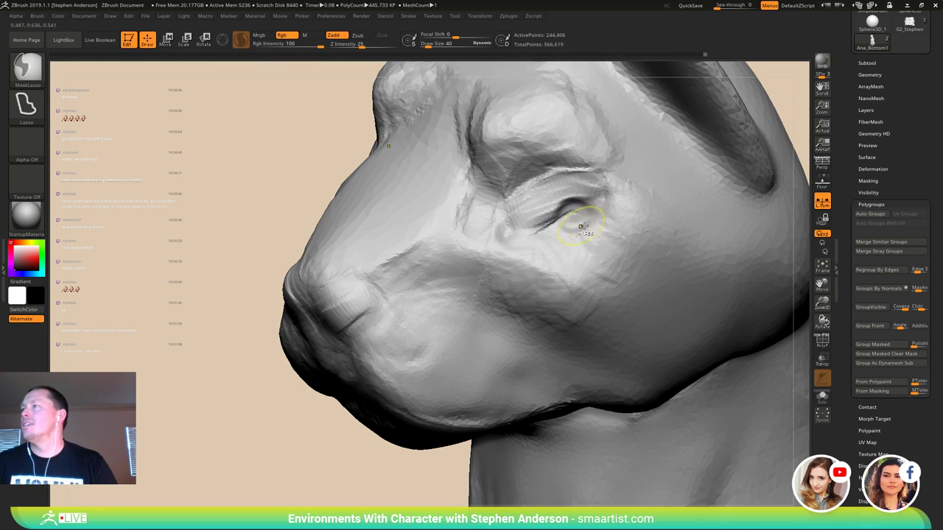
- Smooth the crease between the eyelids at draw size 40
{"action": "key", "text": "shift"}
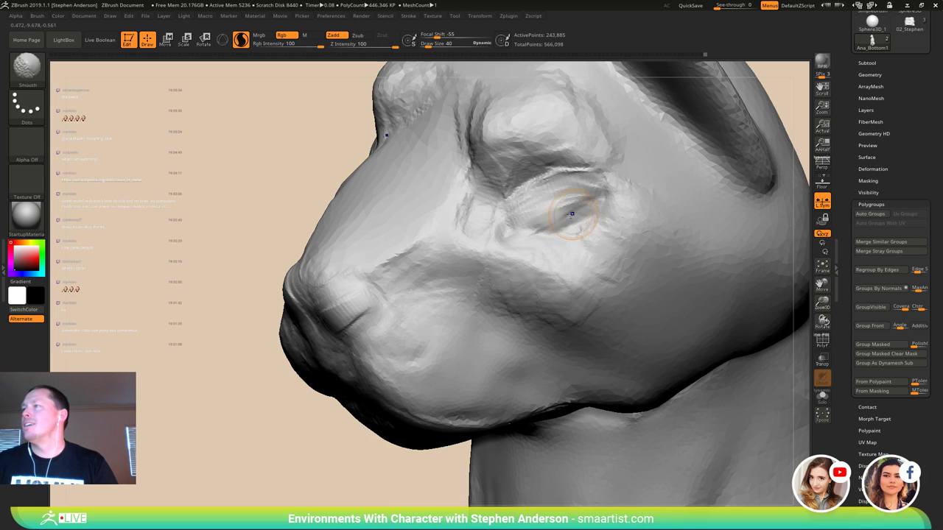
{"action": "left_click_drag", "start_coordinate": [583, 203], "coordinate": [551, 226], "text": "shift"}
{"action": "mouse_move", "coordinate": [551, 226]}
{"action": "right_mouse_down"}
{"action": "mouse_move", "coordinate": [626, 228]}
{"action": "mouse_move", "coordinate": [663, 214]}
{"action": "mouse_move", "coordinate": [626, 229]}
{"action": "mouse_move", "coordinate": [553, 187]}
{"action": "mouse_move", "coordinate": [547, 235]}
{"action": "right_mouse_up"}
- Adjust the outer part of the eye with the Move brush at draw size 72
{"action": "key", "text": "b"}
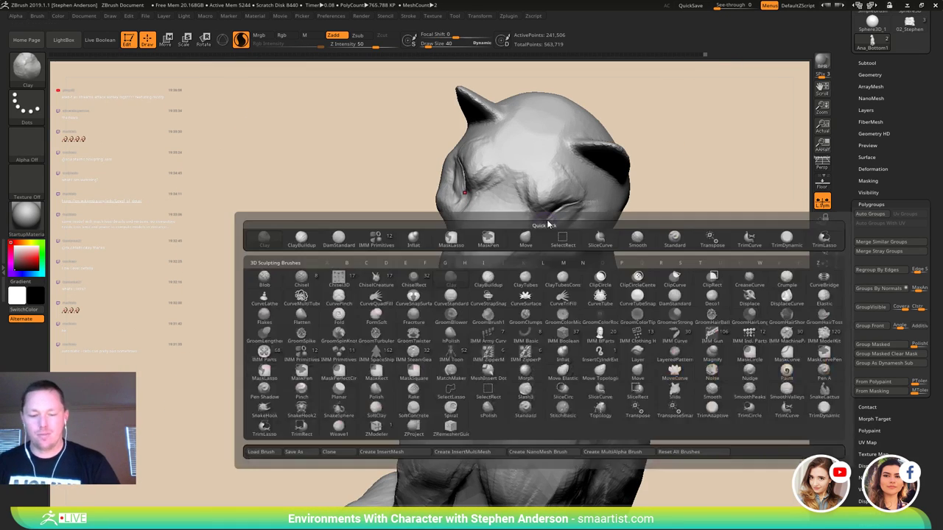
{"action": "key", "text": "m"}
{"action": "key", "text": "v"}
{"action": "key", "text": "s"}
{"action": "left_click_drag", "start_coordinate": [576, 211], "coordinate": [577, 212]}
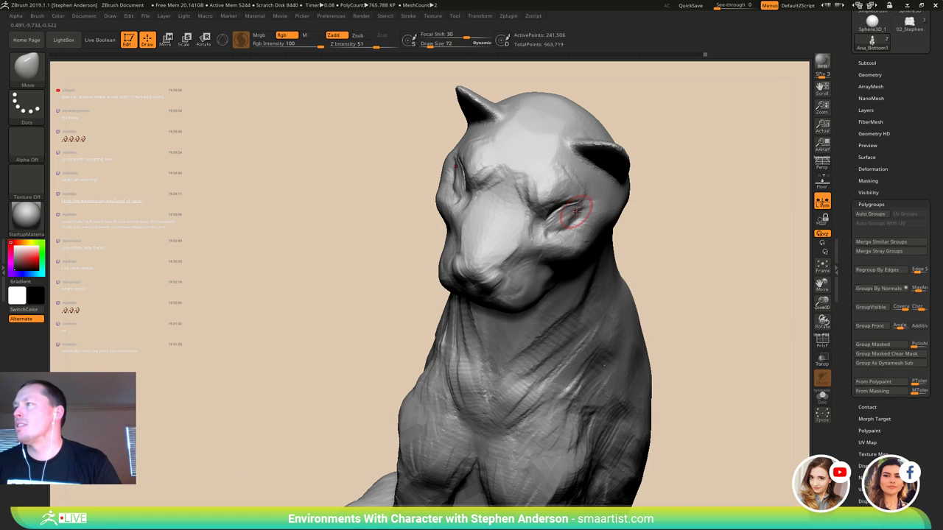
- Ready the ClayBuildup brush at draw size 72 for further sculpting around the eye
{"action": "mouse_move", "coordinate": [567, 235]}
{"action": "right_mouse_down"}
{"action": "mouse_move", "coordinate": [600, 228]}
{"action": "mouse_move", "coordinate": [549, 209]}
{"action": "right_mouse_up"}
{"action": "mouse_move", "coordinate": [549, 209]}
{"action": "right_mouse_down", "text": "ctrl"}
{"action": "mouse_move", "coordinate": [581, 230]}
{"action": "mouse_move", "coordinate": [588, 213]}
{"action": "right_mouse_up", "text": "ctrl"}
{"action": "key", "text": "b"}
{"action": "key", "text": "c"}
{"action": "key", "text": "b"}
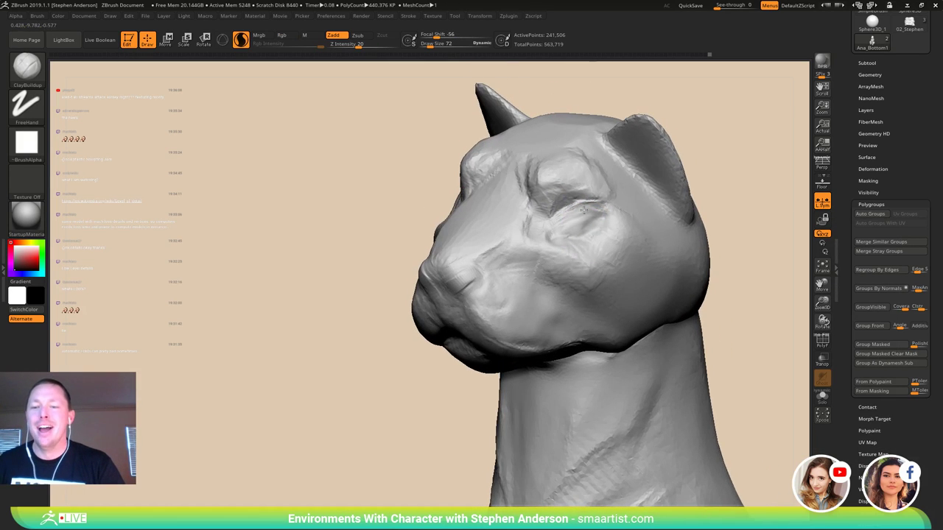
- Build up the folds around the cat's eyelids with the ClayBuildup brush at draw size 48
{"action": "key", "text": "s"}
{"action": "left_click_drag", "start_coordinate": [585, 207], "coordinate": [592, 212]}
{"action": "mouse_move", "coordinate": [592, 212]}
{"action": "right_mouse_down"}
{"action": "mouse_move", "coordinate": [605, 210]}
{"action": "mouse_move", "coordinate": [587, 211]}
{"action": "right_mouse_up"}
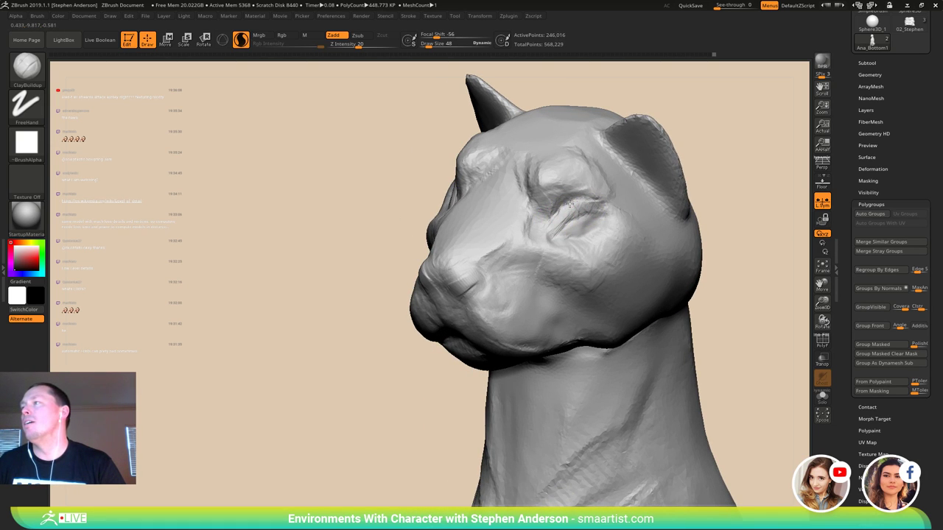
- Reshape the eyelids and inner eye corners with the Move brush at draw size 81
{"action": "mouse_move", "coordinate": [604, 210]}
{"action": "right_mouse_down"}
{"action": "mouse_move", "coordinate": [632, 196]}
{"action": "mouse_move", "coordinate": [606, 235]}
{"action": "mouse_move", "coordinate": [600, 211]}
{"action": "right_mouse_up"}
{"action": "key", "text": "b"}
{"action": "key", "text": "m"}
{"action": "key", "text": "v"}
{"action": "key", "text": "s"}
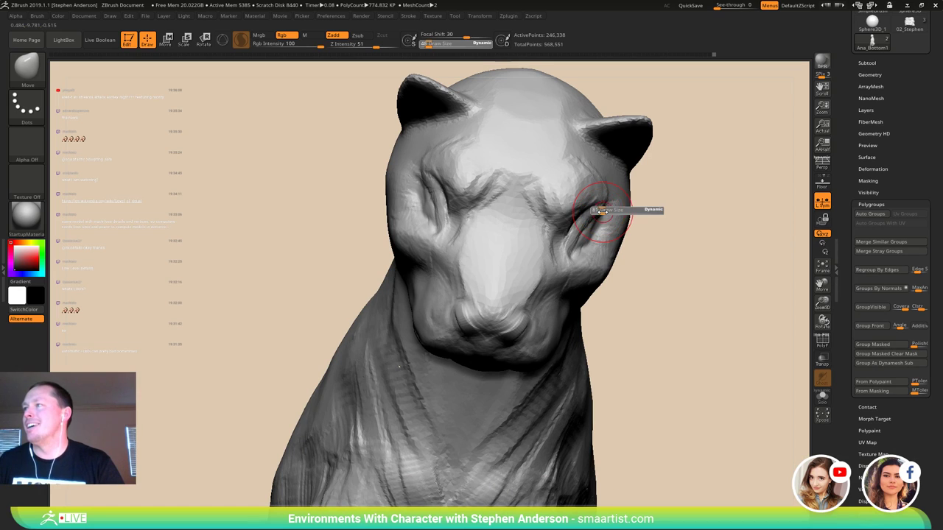
{"action": "left_click", "coordinate": [602, 212]}
{"action": "left_click_drag", "start_coordinate": [601, 211], "coordinate": [598, 208]}
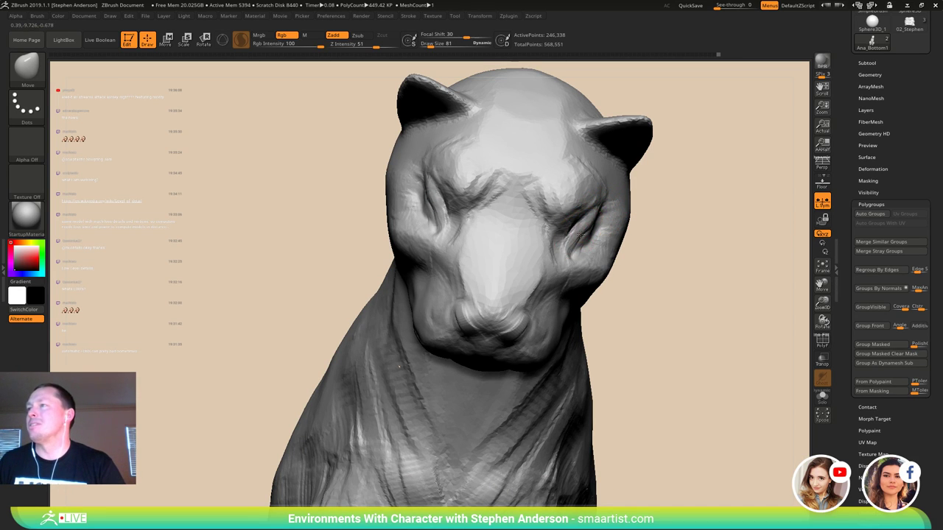
{"action": "left_click_drag", "start_coordinate": [582, 234], "coordinate": [580, 241]}
{"action": "mouse_move", "coordinate": [580, 249]}
{"action": "right_mouse_down"}
{"action": "mouse_move", "coordinate": [577, 228]}
{"action": "mouse_move", "coordinate": [573, 248]}
{"action": "right_mouse_up"}
{"action": "left_click_drag", "start_coordinate": [571, 253], "coordinate": [569, 251]}
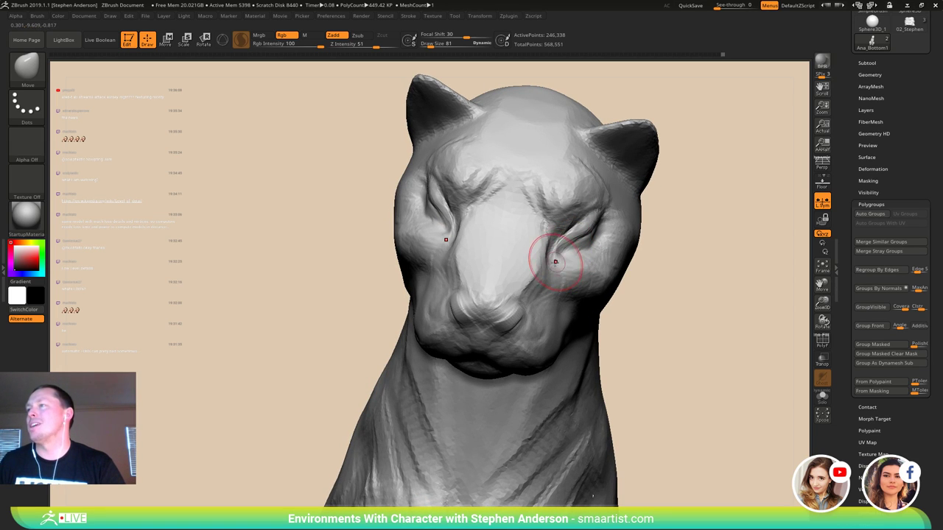
- Push the nose and muzzle back in the head's side profile, enlarging the Move brush to draw size 323
{"action": "mouse_move", "coordinate": [555, 263]}
{"action": "right_mouse_down"}
{"action": "mouse_move", "coordinate": [457, 265]}
{"action": "mouse_move", "coordinate": [553, 257]}
{"action": "mouse_move", "coordinate": [471, 230]}
{"action": "mouse_move", "coordinate": [561, 227]}
{"action": "mouse_move", "coordinate": [570, 217]}
{"action": "mouse_move", "coordinate": [565, 222]}
{"action": "mouse_move", "coordinate": [633, 224]}
{"action": "mouse_move", "coordinate": [588, 226]}
{"action": "mouse_move", "coordinate": [591, 234]}
{"action": "right_mouse_up"}
{"action": "right_click_drag", "start_coordinate": [522, 244], "coordinate": [498, 249]}
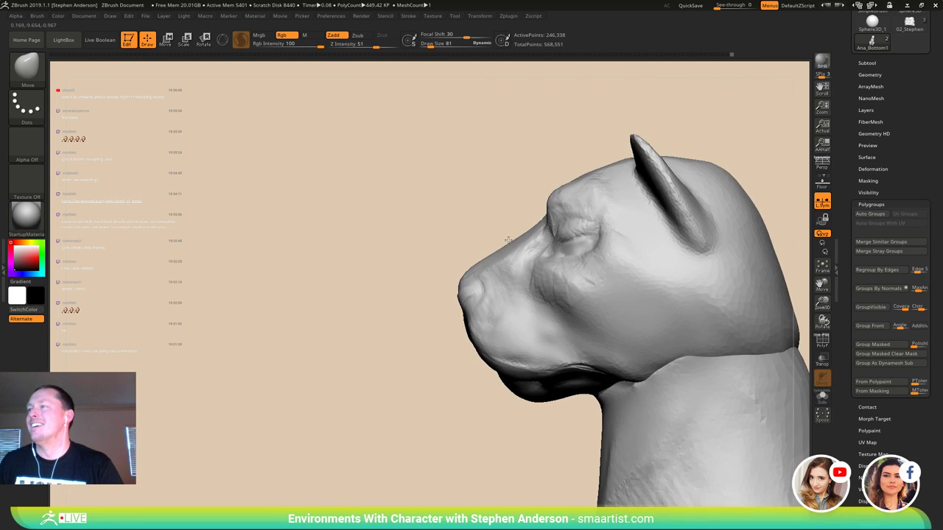
{"action": "key", "text": "s"}
{"action": "left_click_drag", "start_coordinate": [477, 269], "coordinate": [502, 262]}
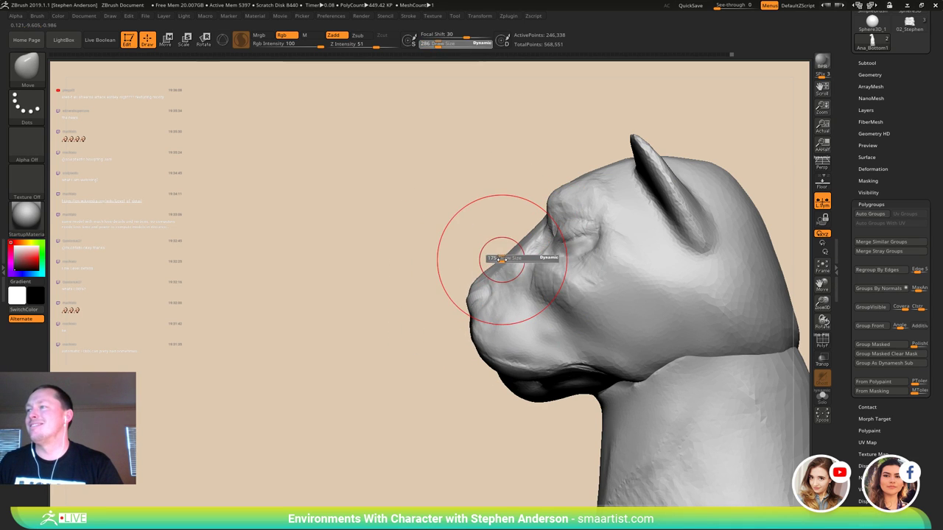
{"action": "key", "text": "s"}
{"action": "left_click_drag", "start_coordinate": [479, 349], "coordinate": [483, 349]}
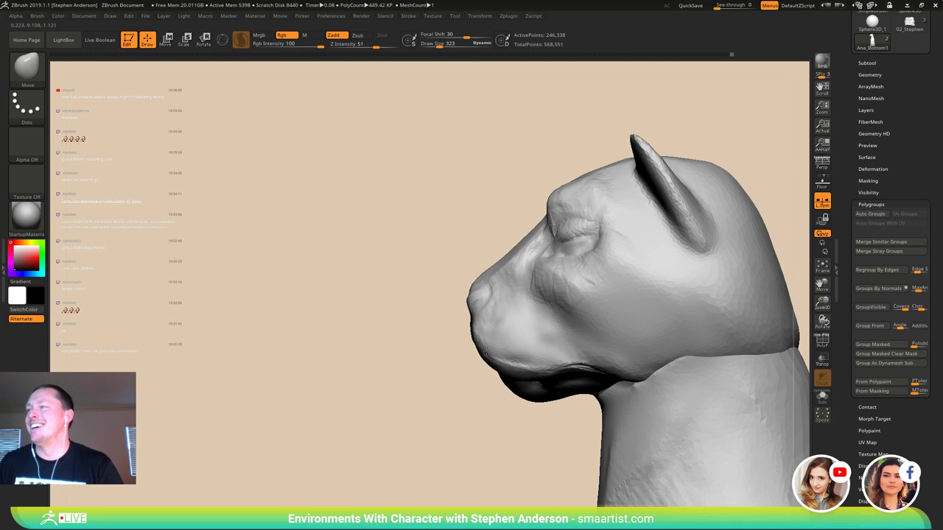
- Pull the brow forward and hollow the nose bridge in profile with the Move brush at draw size 148
{"action": "mouse_move", "coordinate": [536, 226]}
{"action": "right_mouse_down"}
{"action": "mouse_move", "coordinate": [589, 222]}
{"action": "mouse_move", "coordinate": [547, 219]}
{"action": "right_mouse_up"}
{"action": "key", "text": "s"}
{"action": "left_click_drag", "start_coordinate": [549, 218], "coordinate": [545, 218]}
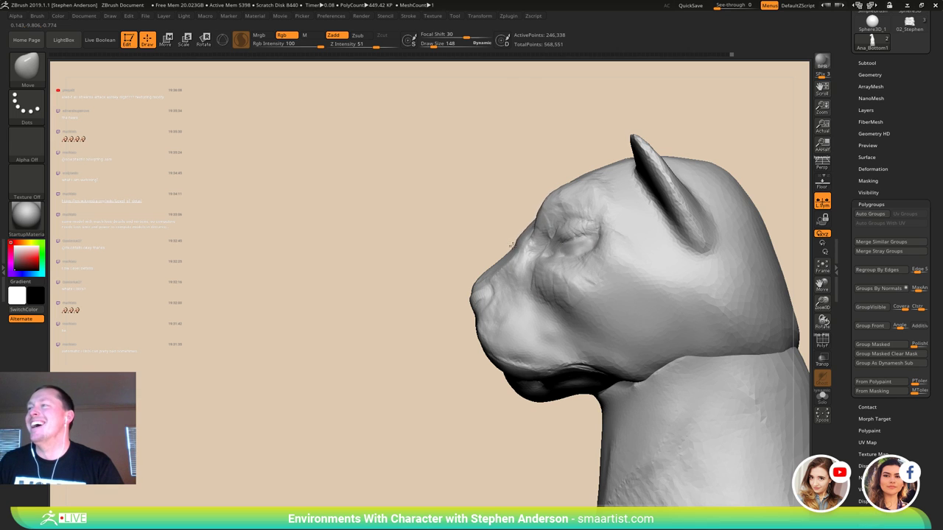
{"action": "mouse_move", "coordinate": [535, 231]}
{"action": "right_mouse_down"}
{"action": "mouse_move", "coordinate": [569, 248]}
{"action": "mouse_move", "coordinate": [561, 216]}
{"action": "mouse_move", "coordinate": [545, 211]}
{"action": "mouse_move", "coordinate": [565, 238]}
{"action": "mouse_move", "coordinate": [564, 228]}
{"action": "mouse_move", "coordinate": [556, 240]}
{"action": "right_mouse_up"}
- Refine the inner and outer eye corners with the Move brush at draw size 72
{"action": "key", "text": "s"}
{"action": "left_click_drag", "start_coordinate": [575, 253], "coordinate": [573, 252]}
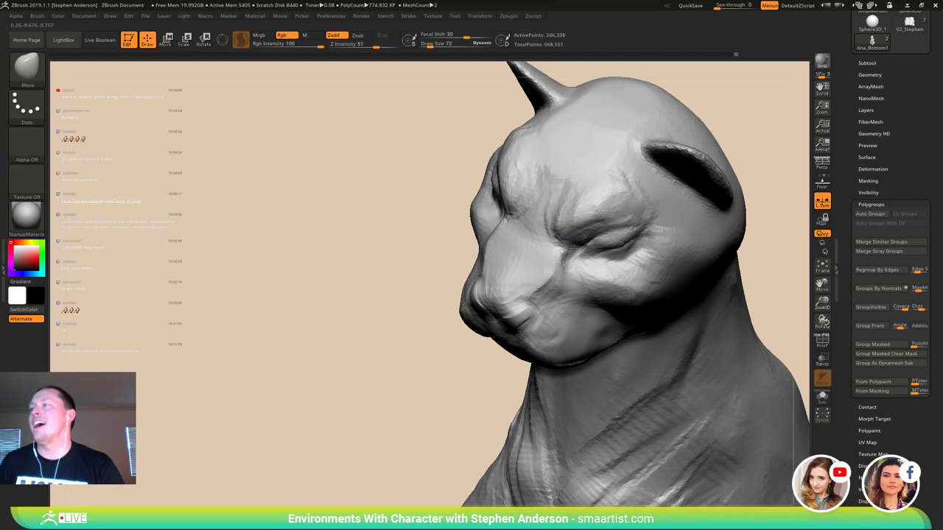
{"action": "right_click_drag", "start_coordinate": [574, 247], "coordinate": [606, 232]}
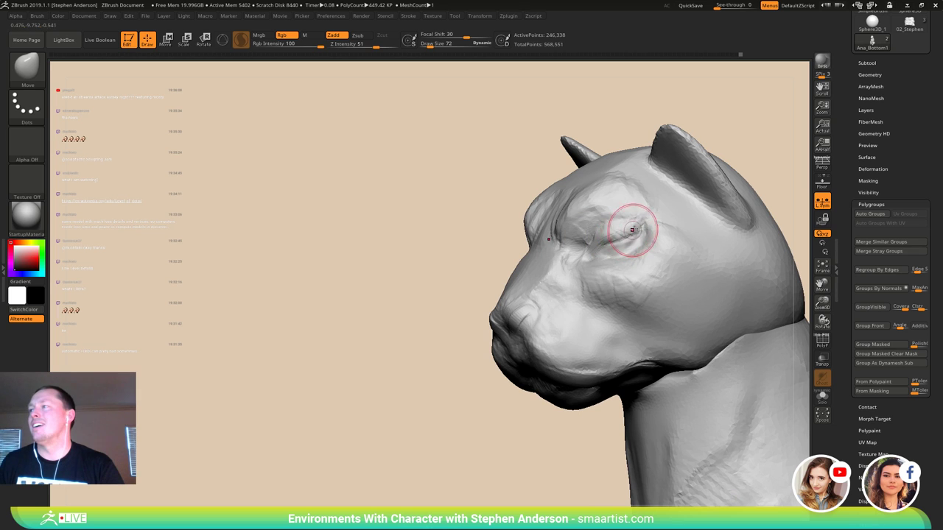
{"action": "right_click_drag", "start_coordinate": [604, 247], "coordinate": [589, 293]}
- Adjust the shape of the nose from the front with the Move brush at draw size 136
{"action": "key", "text": "s"}
{"action": "left_click_drag", "start_coordinate": [590, 292], "coordinate": [596, 293]}
{"action": "mouse_move", "coordinate": [594, 292]}
{"action": "right_mouse_down"}
{"action": "mouse_move", "coordinate": [594, 266]}
{"action": "mouse_move", "coordinate": [587, 270]}
{"action": "mouse_move", "coordinate": [608, 267]}
{"action": "mouse_move", "coordinate": [582, 302]}
{"action": "mouse_move", "coordinate": [559, 294]}
{"action": "mouse_move", "coordinate": [595, 283]}
{"action": "right_mouse_up"}
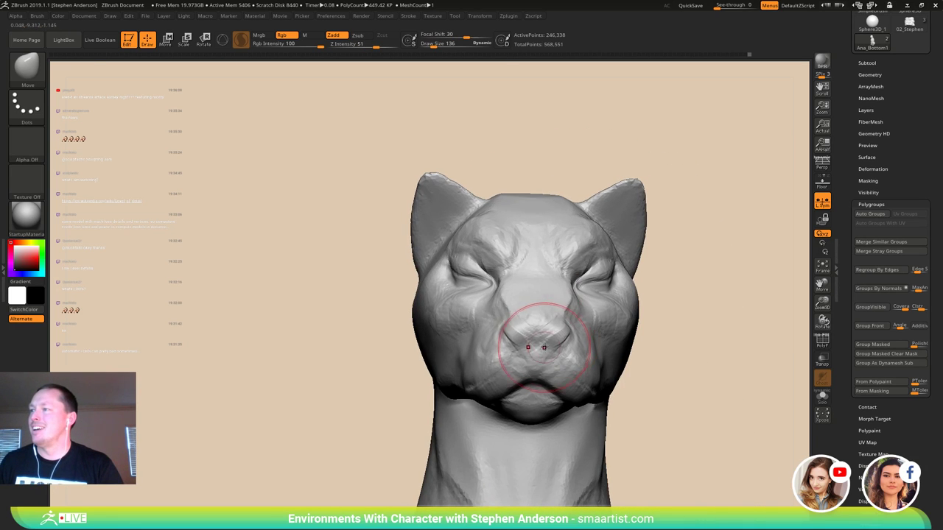
{"action": "left_click_drag", "start_coordinate": [553, 335], "coordinate": [547, 337]}
- Refine the nose tip and nostril area with the Move brush at draw size 84
{"action": "mouse_move", "coordinate": [560, 332]}
{"action": "right_mouse_down"}
{"action": "mouse_move", "coordinate": [526, 333]}
{"action": "mouse_move", "coordinate": [551, 357]}
{"action": "right_mouse_up"}
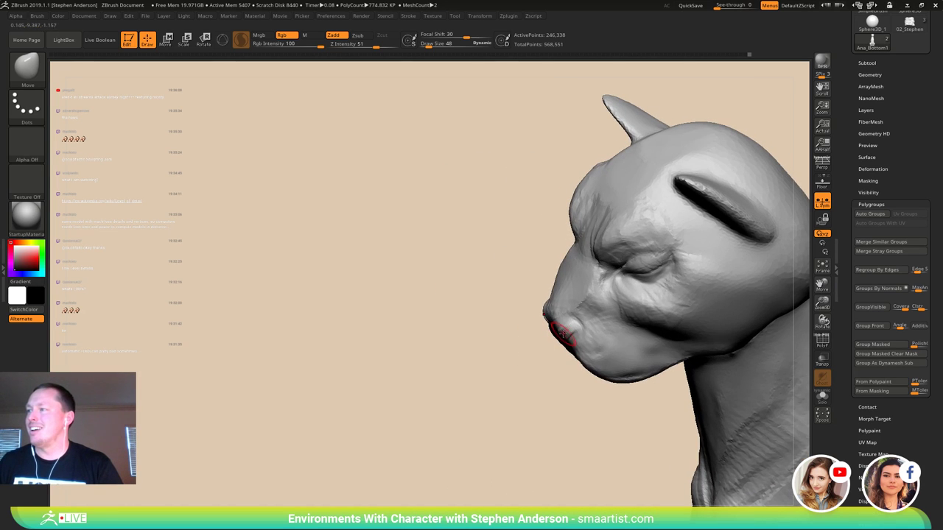
{"action": "key", "text": "s"}
{"action": "left_click_drag", "start_coordinate": [562, 335], "coordinate": [564, 335]}
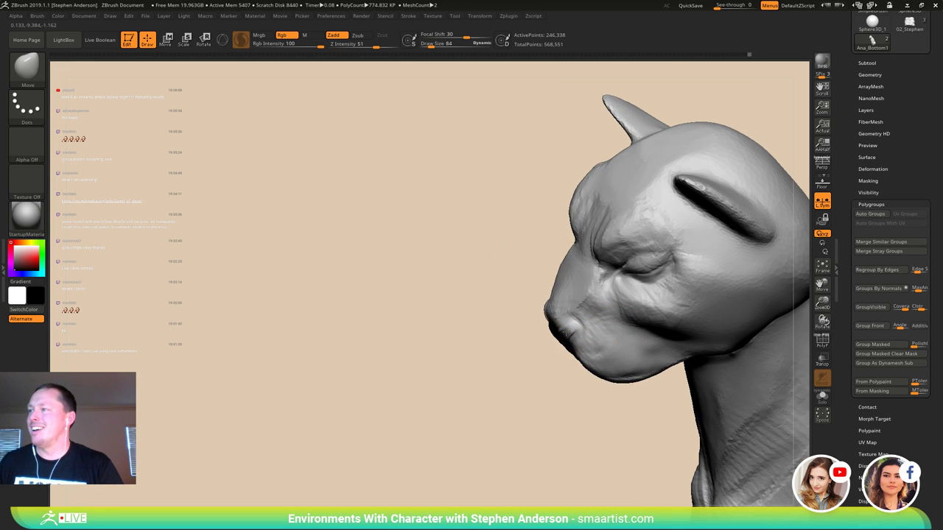
{"action": "mouse_move", "coordinate": [582, 322]}
{"action": "right_mouse_down"}
{"action": "mouse_move", "coordinate": [565, 347]}
{"action": "mouse_move", "coordinate": [543, 333]}
{"action": "right_mouse_up"}
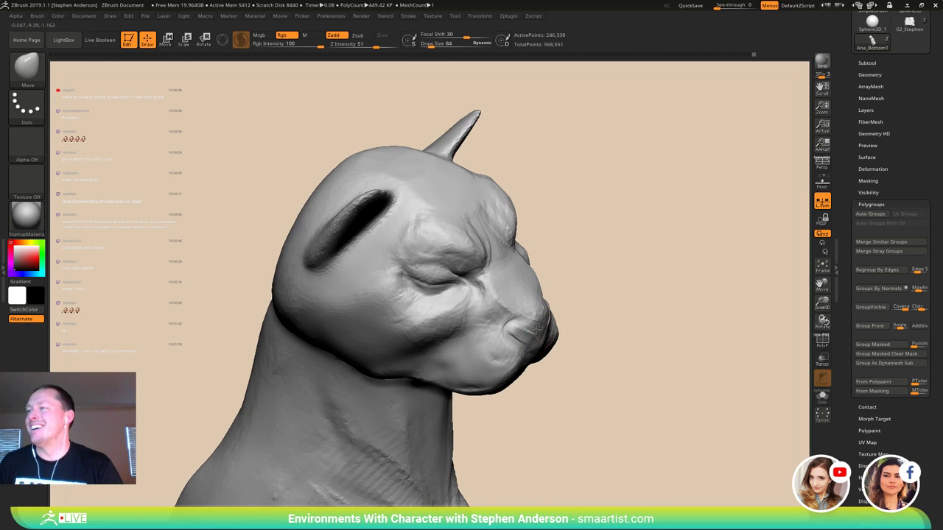
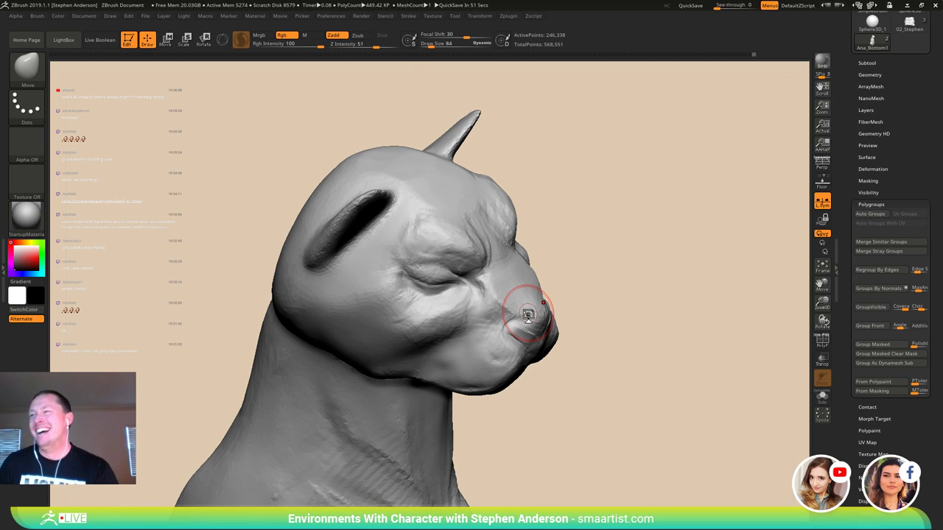
{"action": "mouse_move", "coordinate": [508, 376]}
{"action": "right_mouse_down"}
{"action": "mouse_move", "coordinate": [428, 383]}
{"action": "mouse_move", "coordinate": [444, 391]}
{"action": "mouse_move", "coordinate": [413, 377]}
{"action": "mouse_move", "coordinate": [394, 382]}
{"action": "right_mouse_up"}
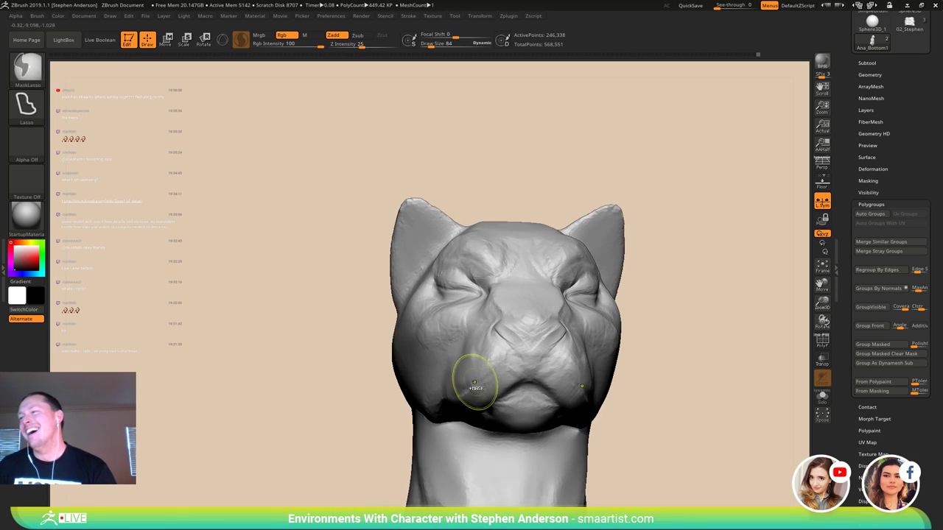
- Carve the creases around the nostril and upper muzzle with the DamStandard brush at draw size 41
{"action": "mouse_move", "coordinate": [474, 382]}
{"action": "right_mouse_down", "text": "ctrl"}
{"action": "mouse_move", "coordinate": [474, 354]}
{"action": "mouse_move", "coordinate": [530, 343]}
{"action": "mouse_move", "coordinate": [541, 379]}
{"action": "right_mouse_up", "text": "ctrl"}
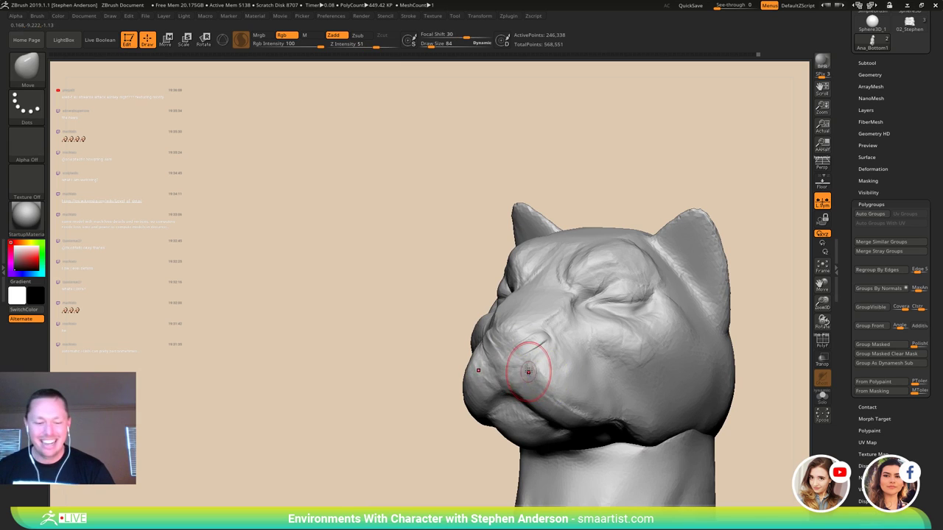
{"action": "key", "text": "b"}
{"action": "key", "text": "d"}
{"action": "key", "text": "s"}
{"action": "key", "text": "s"}
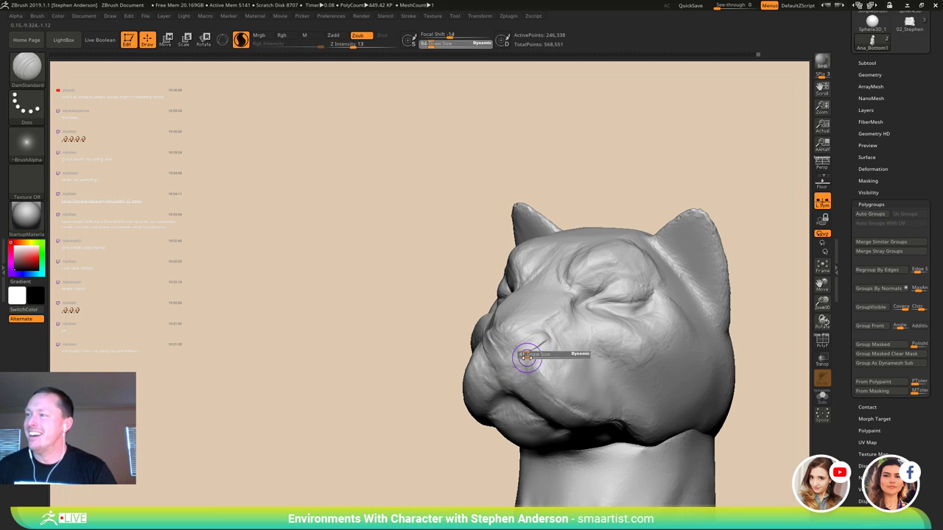
{"action": "left_click_drag", "start_coordinate": [526, 358], "coordinate": [526, 358]}
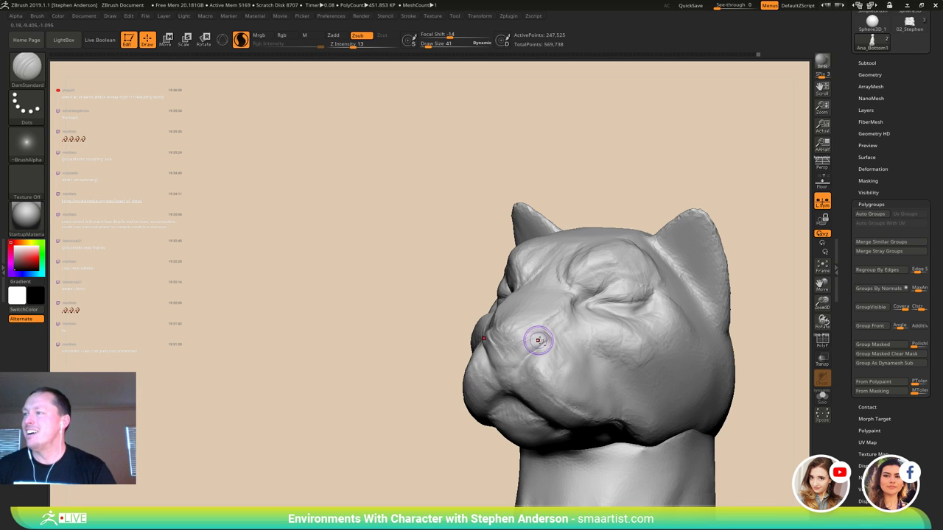
{"action": "mouse_move", "coordinate": [528, 352]}
{"action": "right_mouse_down"}
{"action": "mouse_move", "coordinate": [522, 361]}
{"action": "mouse_move", "coordinate": [515, 336]}
{"action": "mouse_move", "coordinate": [627, 349]}
{"action": "right_mouse_up"}
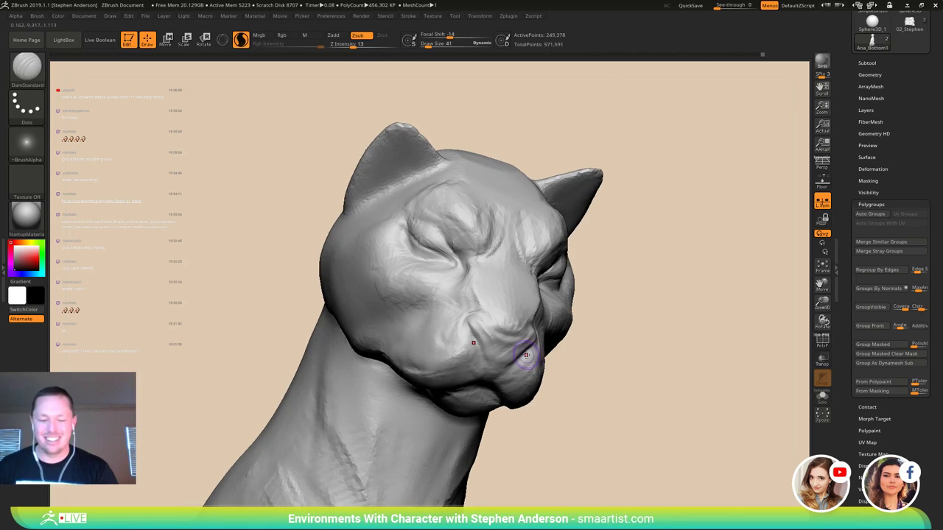
- Build up volume on the muzzle beside the nose with the ClayBuildup brush at draw size 41
{"action": "key", "text": "b"}
{"action": "key", "text": "c"}
{"action": "key", "text": "b"}
{"action": "right_click_drag", "start_coordinate": [523, 367], "coordinate": [501, 344]}
{"action": "mouse_move", "coordinate": [492, 334]}
{"action": "left_mouse_down"}
{"action": "mouse_move", "coordinate": [483, 332]}
{"action": "mouse_move", "coordinate": [500, 352]}
{"action": "left_mouse_up"}
{"action": "right_click_drag", "start_coordinate": [509, 363], "coordinate": [482, 351]}
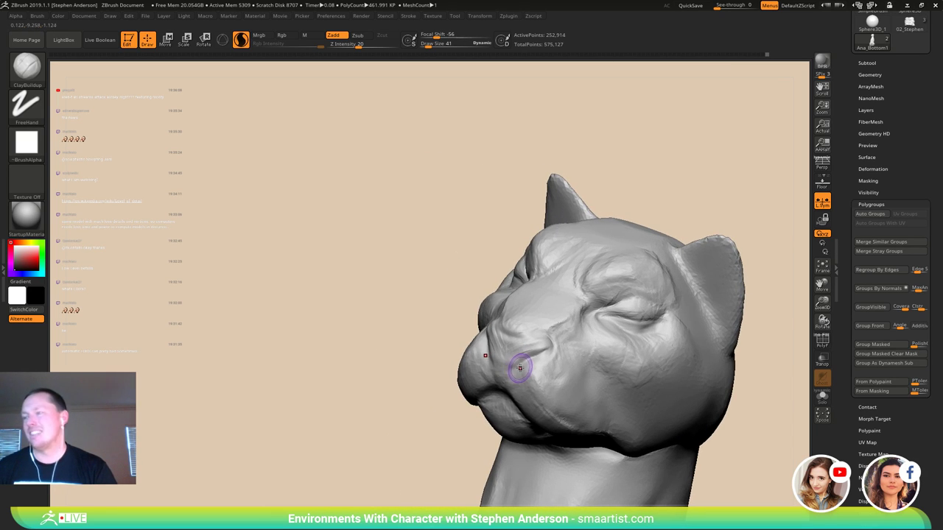
- Adjust the muzzle form below the nostril with the Move brush at draw size 62
{"action": "key", "text": "b"}
{"action": "key", "text": "m"}
{"action": "key", "text": "v"}
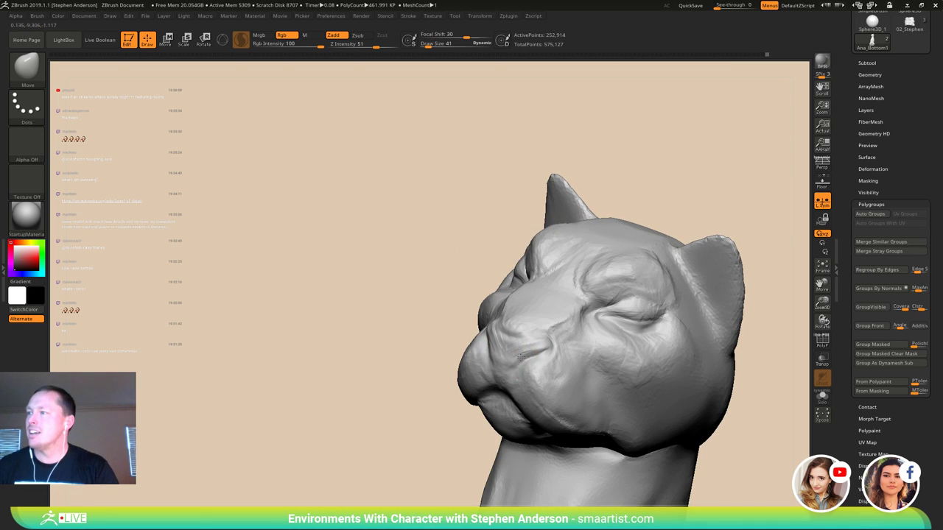
{"action": "key", "text": "s"}
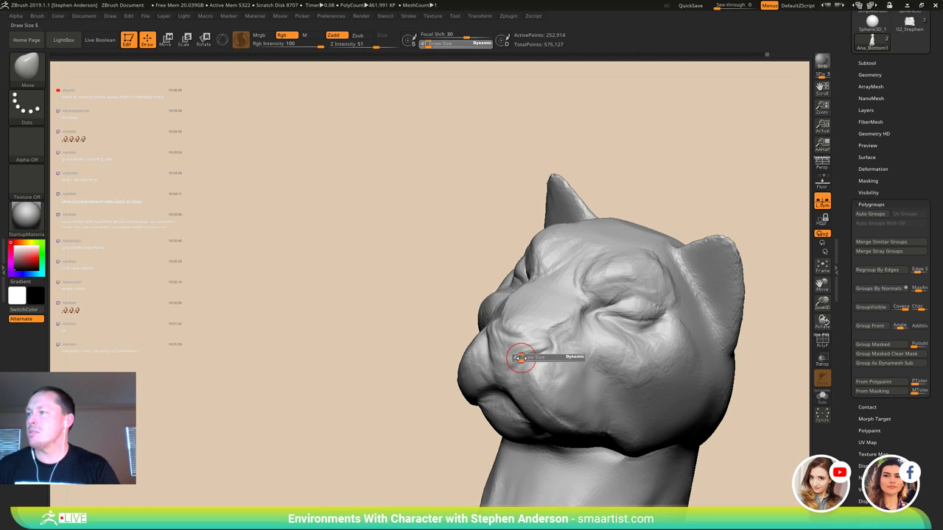
{"action": "left_click_drag", "start_coordinate": [529, 361], "coordinate": [531, 360]}
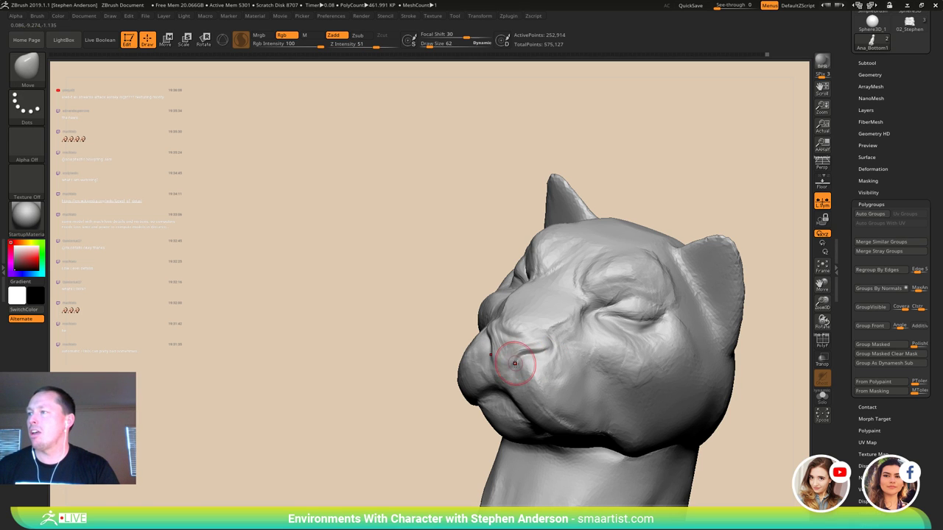
{"action": "right_click_drag", "start_coordinate": [522, 354], "coordinate": [530, 274]}
- Adjust the mouth and chin in side profile with the Move brush at draw size 175
{"action": "mouse_move", "coordinate": [581, 318]}
{"action": "right_mouse_down"}
{"action": "mouse_move", "coordinate": [516, 298]}
{"action": "mouse_move", "coordinate": [526, 322]}
{"action": "mouse_move", "coordinate": [483, 318]}
{"action": "right_mouse_up"}
{"action": "key", "text": "s"}
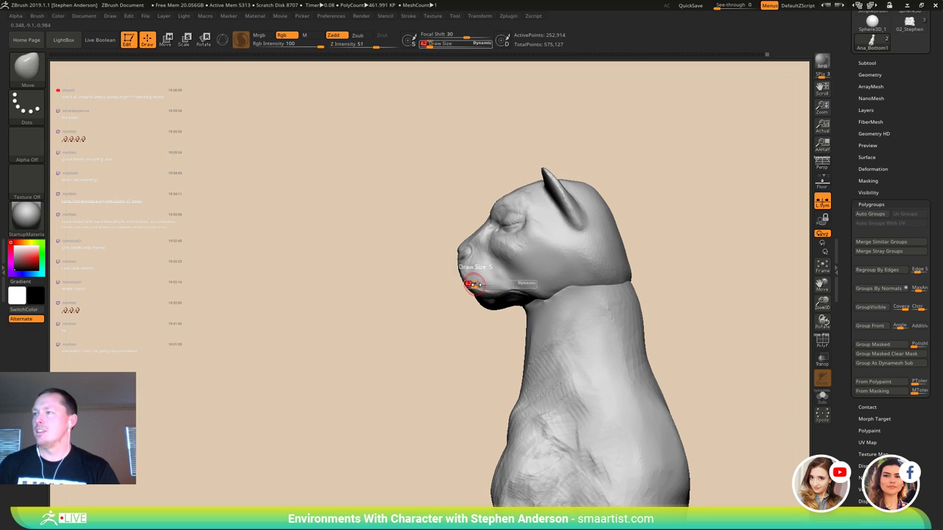
{"action": "left_click_drag", "start_coordinate": [473, 284], "coordinate": [474, 284]}
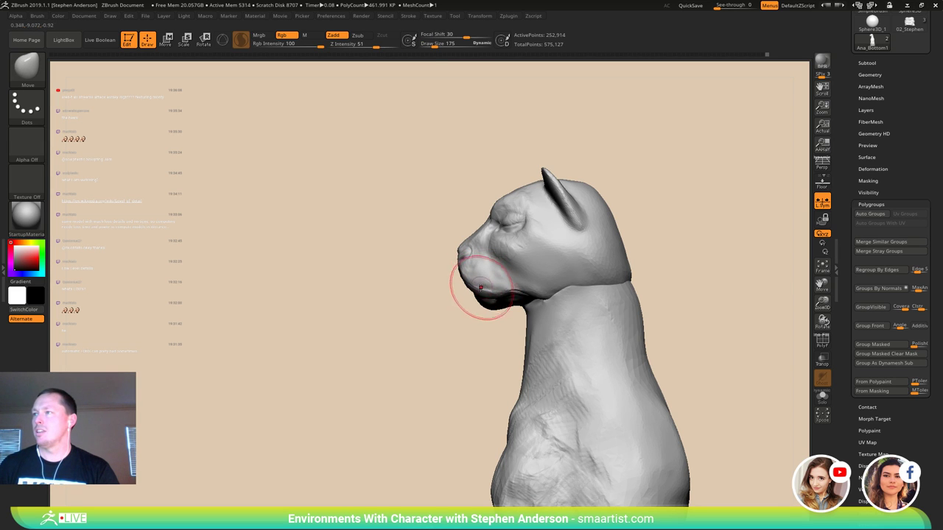
{"action": "mouse_move", "coordinate": [480, 287]}
{"action": "right_mouse_down"}
{"action": "mouse_move", "coordinate": [535, 283]}
{"action": "mouse_move", "coordinate": [492, 285]}
{"action": "mouse_move", "coordinate": [515, 281]}
{"action": "mouse_move", "coordinate": [492, 346]}
{"action": "mouse_move", "coordinate": [475, 285]}
{"action": "mouse_move", "coordinate": [479, 295]}
{"action": "mouse_move", "coordinate": [528, 289]}
{"action": "mouse_move", "coordinate": [503, 308]}
{"action": "right_mouse_up"}
- Reshape the shoulder and upper foreleg silhouette with the Move brush at draw size 469
{"action": "key", "text": "s"}
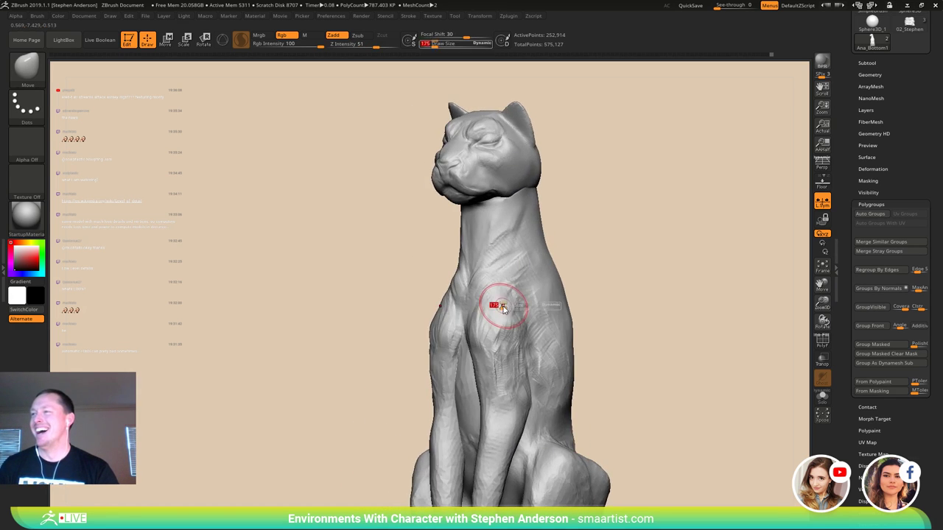
{"action": "left_click_drag", "start_coordinate": [503, 309], "coordinate": [508, 309]}
{"action": "right_click_drag", "start_coordinate": [532, 318], "coordinate": [499, 324]}
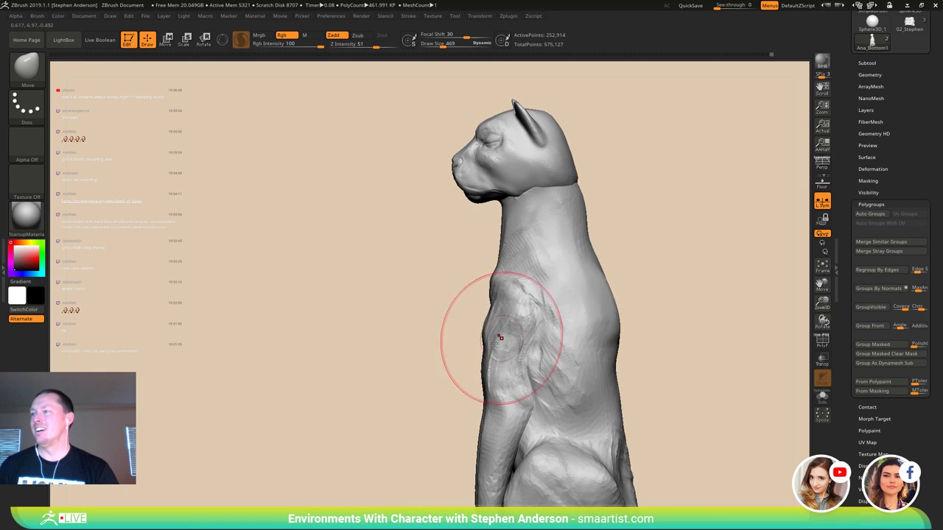
{"action": "right_click_drag", "start_coordinate": [515, 396], "coordinate": [531, 398]}
- Mask everything except the near foreleg and set the Move brush to draw size 353
{"action": "key", "text": "s"}
{"action": "left_click_drag", "start_coordinate": [525, 400], "coordinate": [519, 400]}
{"action": "key", "text": "w"}
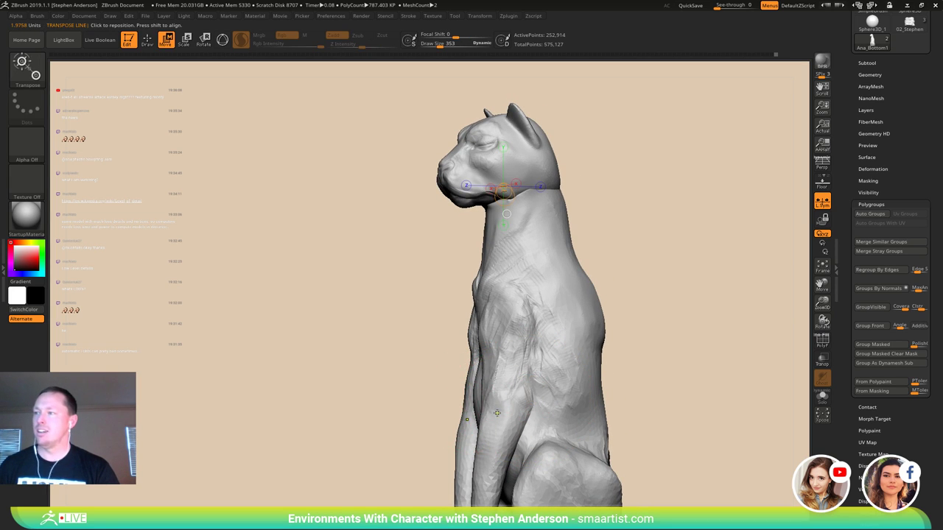
{"action": "left_click", "coordinate": [506, 420], "text": "ctrl"}
{"action": "left_click", "coordinate": [502, 414]}
{"action": "key", "text": "q"}
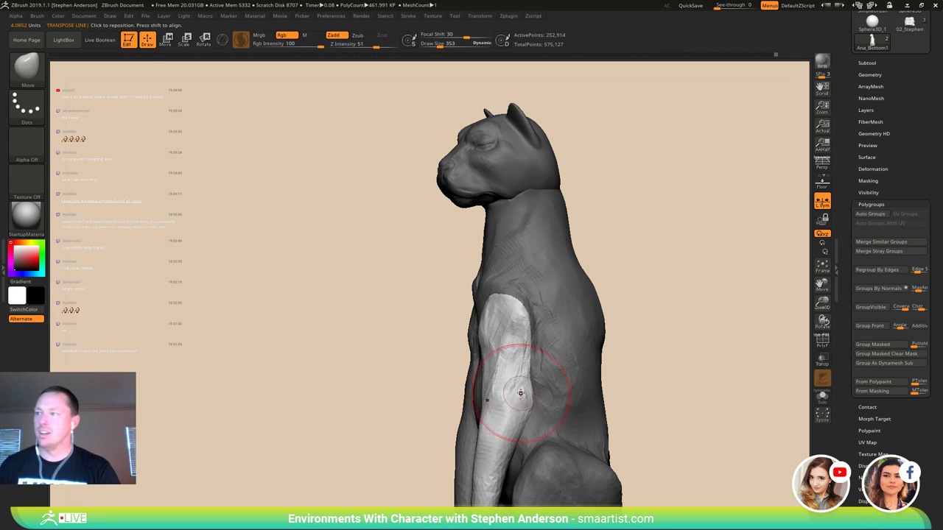
{"action": "left_click", "coordinate": [624, 363], "text": "ctrl"}
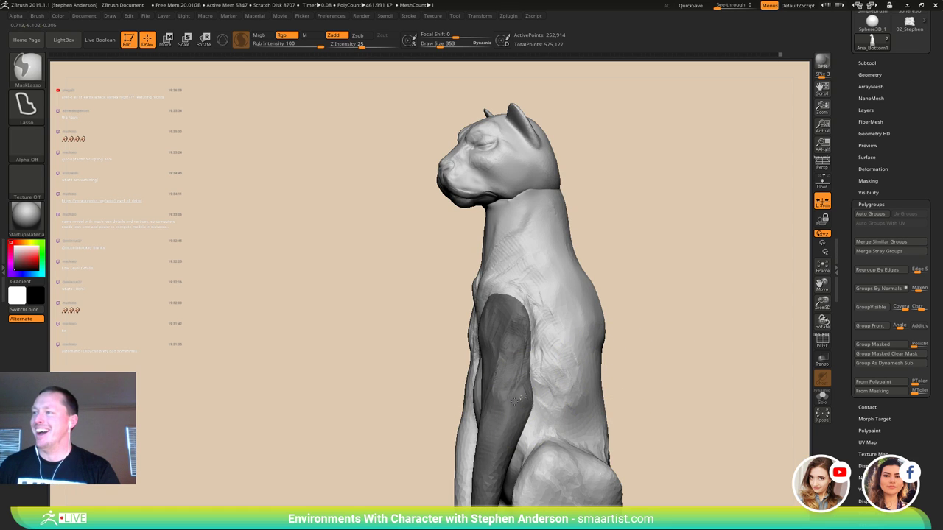
{"action": "right_click_drag", "start_coordinate": [656, 354], "coordinate": [671, 371], "text": "ctrl"}
{"action": "left_click", "coordinate": [712, 364], "text": "ctrl"}
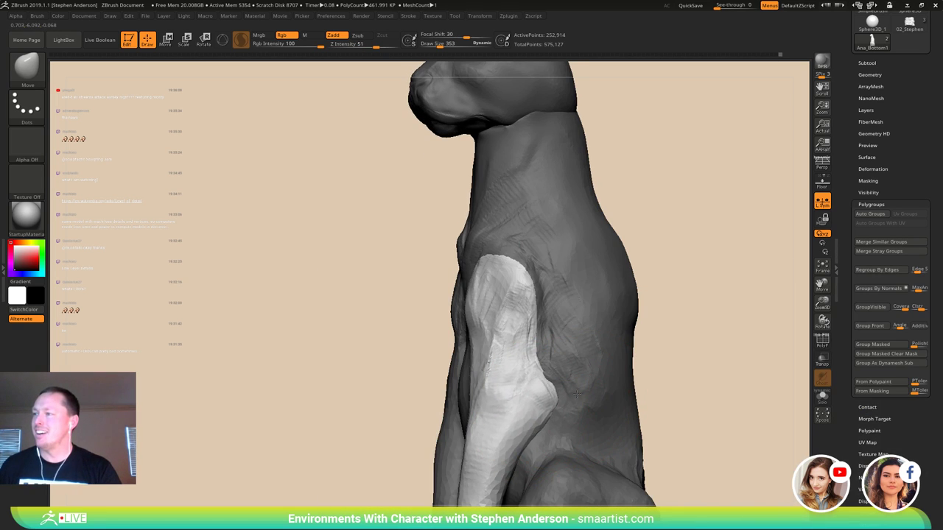
- Undo the last two edits, isolate the foreleg polygroup to clear its mask, and restore the full model
{"action": "right_click_drag", "start_coordinate": [574, 390], "coordinate": [484, 397]}
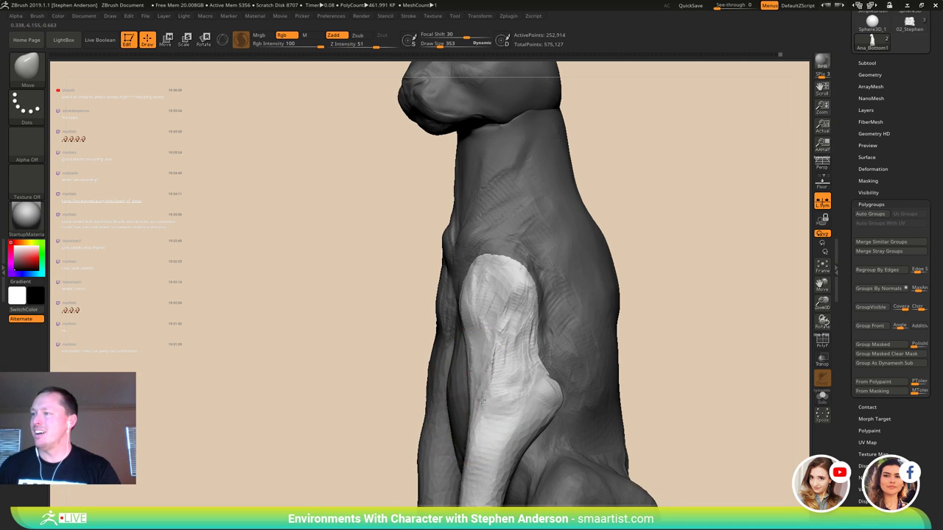
{"action": "right_click_drag", "start_coordinate": [530, 420], "coordinate": [507, 338], "text": "alt"}
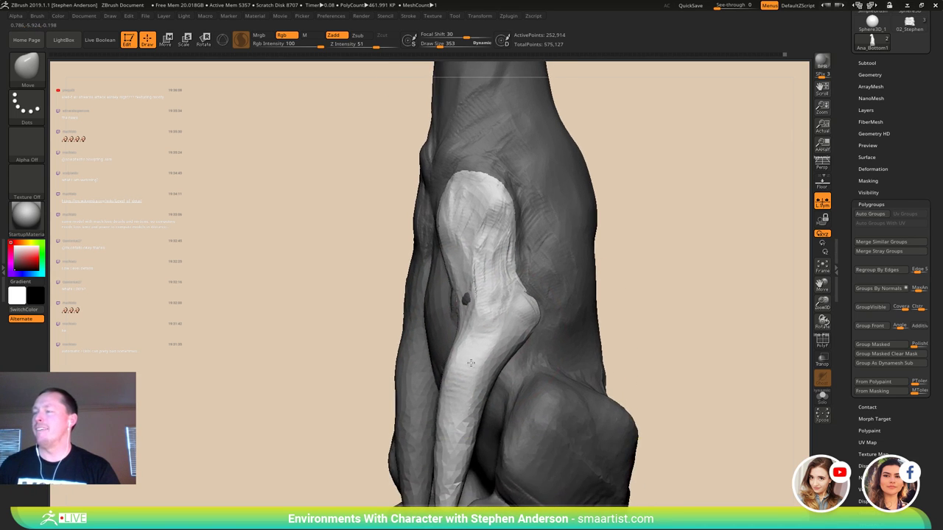
{"action": "right_click_drag", "start_coordinate": [442, 372], "coordinate": [508, 369]}
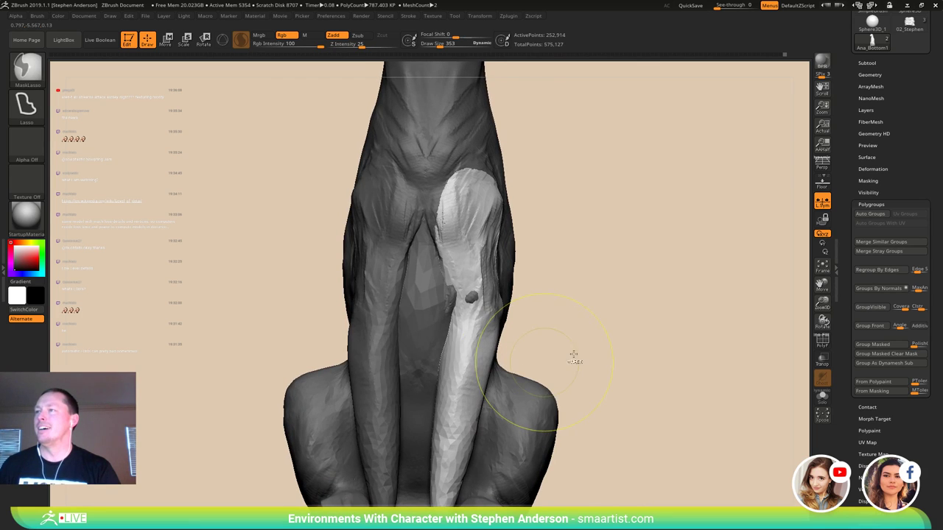
{"action": "key", "text": "ctrl+z"}
{"action": "key", "text": "ctrl+z"}
{"action": "right_click_drag", "start_coordinate": [640, 333], "coordinate": [600, 316]}
{"action": "left_click", "coordinate": [403, 327], "text": "ctrl+shift"}
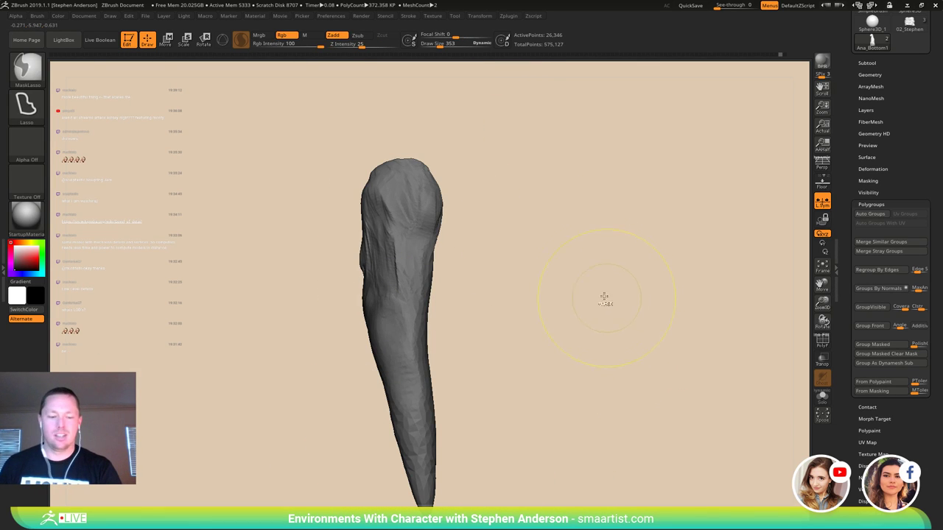
{"action": "left_click_drag", "start_coordinate": [604, 271], "coordinate": [661, 347], "text": "ctrl"}
{"action": "left_click", "coordinate": [675, 325], "text": "ctrl+shift"}
- Hide both foreleg polygroups, mask the rest of the cat's body, and unhide the whole model
{"action": "right_click_drag", "start_coordinate": [676, 302], "coordinate": [610, 303]}
{"action": "left_click", "coordinate": [505, 348], "text": "ctrl+shift"}
{"action": "left_click", "coordinate": [481, 354], "text": "ctrl+shift"}
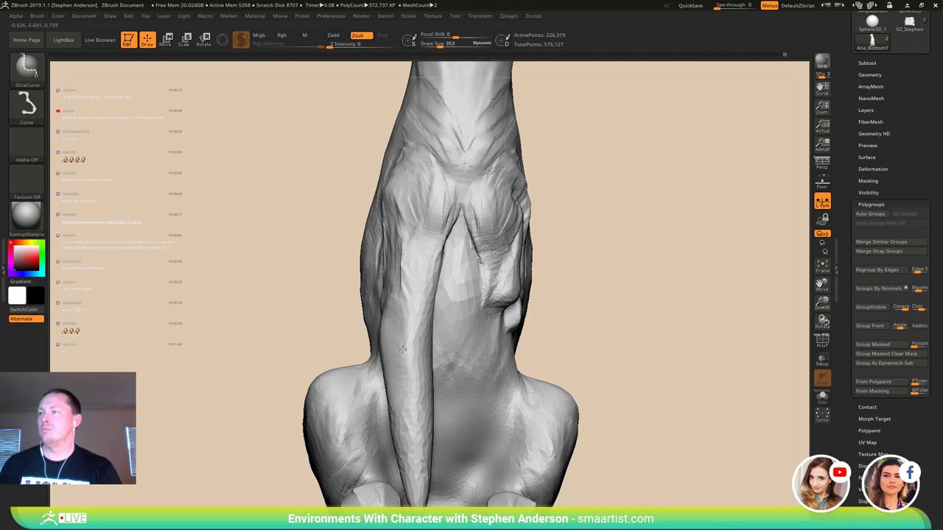
{"action": "left_click", "coordinate": [403, 350], "text": "ctrl+shift"}
{"action": "left_click", "coordinate": [665, 293], "text": "ctrl"}
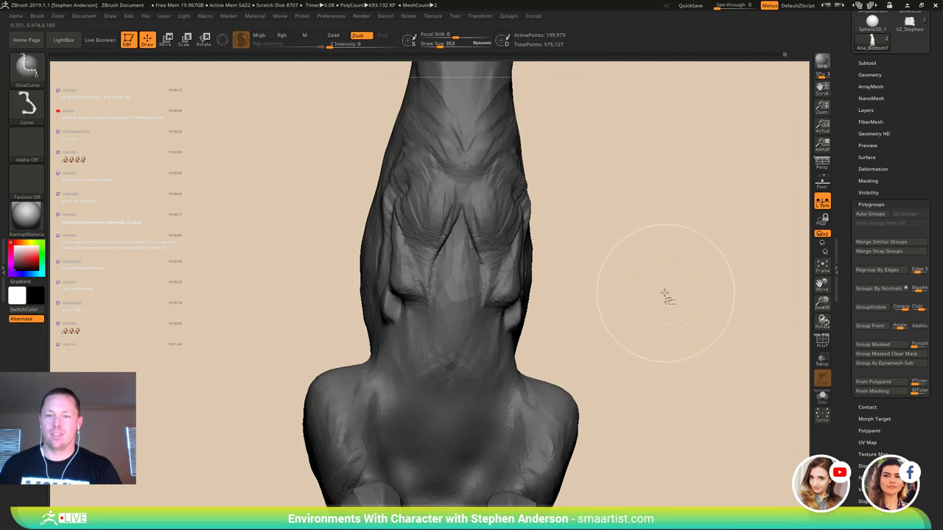
{"action": "left_click", "coordinate": [663, 296], "text": "ctrl+shift"}
- Reshape the unmasked forelegs around the elbow and upper leg with the Move brush at draw size 353
{"action": "mouse_move", "coordinate": [505, 308]}
{"action": "right_mouse_down"}
{"action": "mouse_move", "coordinate": [451, 317]}
{"action": "mouse_move", "coordinate": [520, 297]}
{"action": "right_mouse_up"}
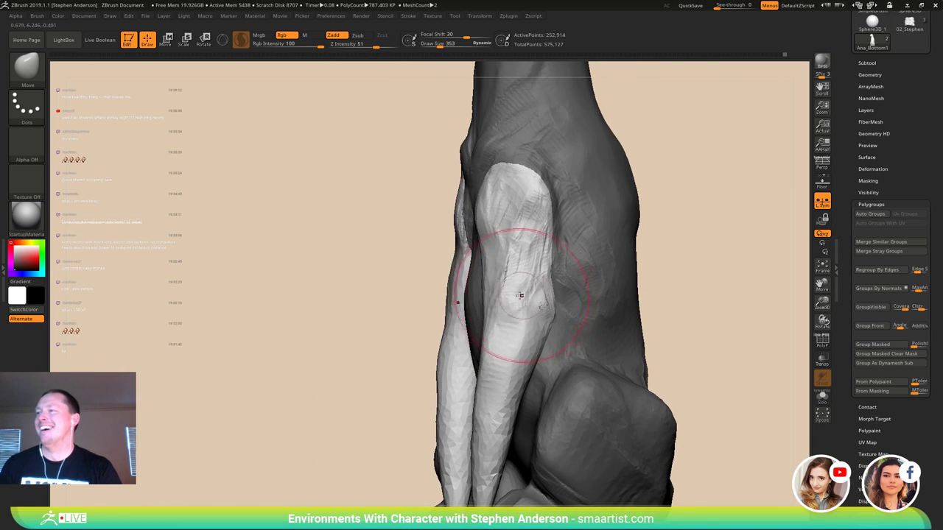
{"action": "mouse_move", "coordinate": [488, 297]}
{"action": "left_mouse_down"}
{"action": "mouse_move", "coordinate": [507, 291]}
{"action": "mouse_move", "coordinate": [564, 305]}
{"action": "left_mouse_up"}
{"action": "left_click_drag", "start_coordinate": [546, 269], "coordinate": [554, 268]}
{"action": "left_click_drag", "start_coordinate": [508, 374], "coordinate": [519, 373]}
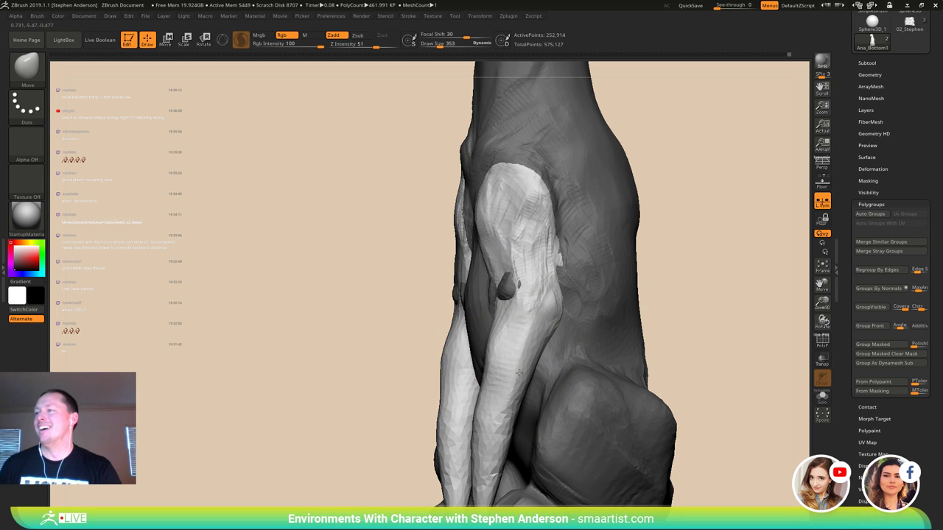
{"action": "mouse_move", "coordinate": [520, 372]}
{"action": "right_mouse_down", "text": "ctrl"}
{"action": "mouse_move", "coordinate": [510, 404]}
{"action": "mouse_move", "coordinate": [468, 325]}
{"action": "mouse_move", "coordinate": [487, 350]}
{"action": "mouse_move", "coordinate": [466, 355]}
{"action": "right_mouse_up", "text": "ctrl"}
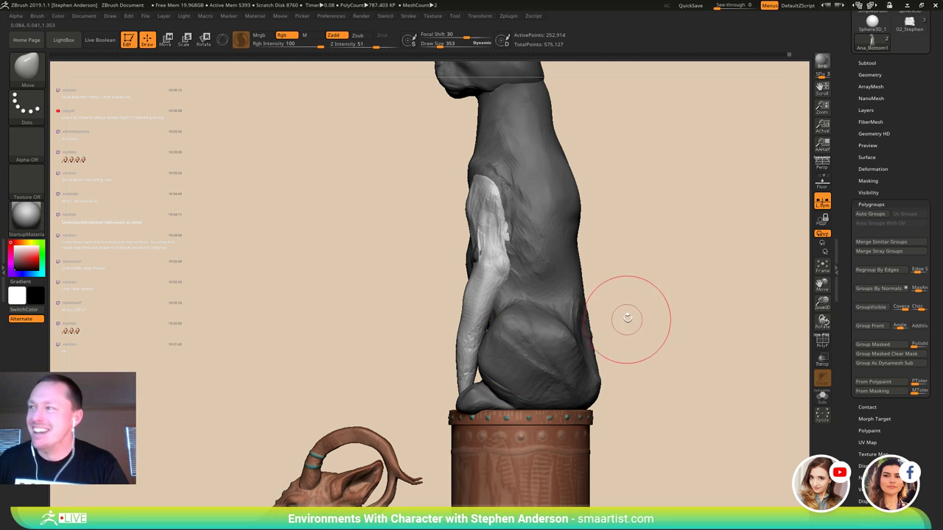
{"action": "left_click_drag", "start_coordinate": [636, 287], "coordinate": [649, 288]}
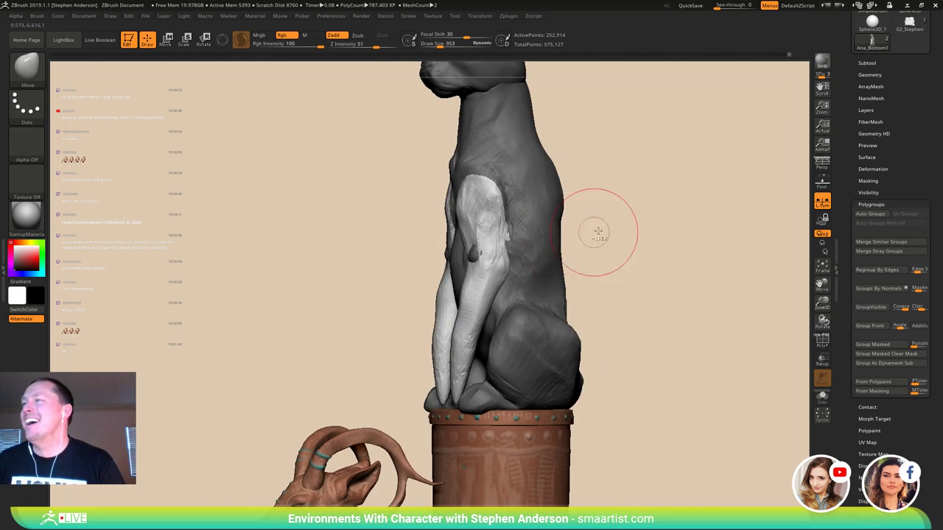
- Invert the mask to protect the forelegs and smooth the chest surface beside them at draw size 219
{"action": "left_click", "coordinate": [598, 233], "text": "ctrl"}
{"action": "left_click_drag", "start_coordinate": [519, 237], "coordinate": [471, 253]}
{"action": "key", "text": "s"}
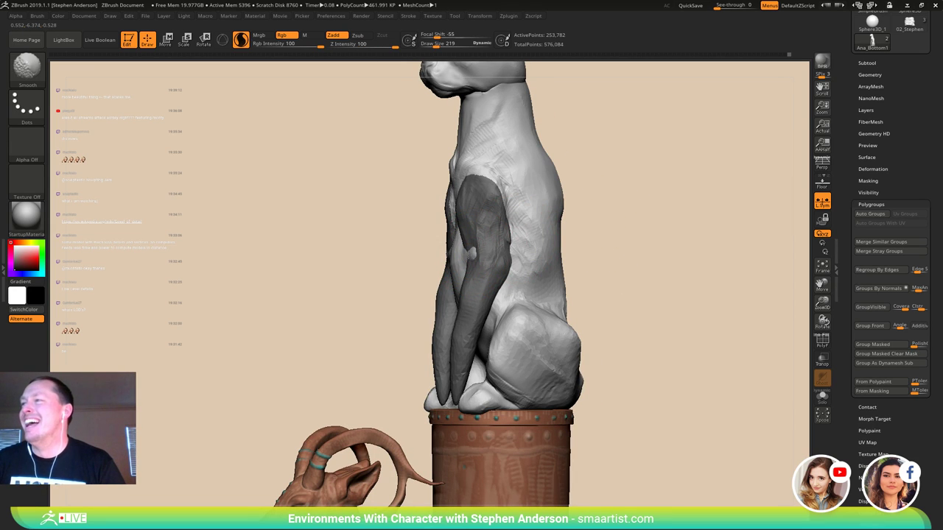
{"action": "mouse_move", "coordinate": [472, 253]}
{"action": "right_mouse_down"}
{"action": "mouse_move", "coordinate": [501, 254]}
{"action": "mouse_move", "coordinate": [477, 254]}
{"action": "mouse_move", "coordinate": [492, 250]}
{"action": "right_mouse_up"}
{"action": "mouse_move", "coordinate": [461, 227]}
{"action": "left_mouse_down", "text": "shift"}
{"action": "mouse_move", "coordinate": [456, 213]}
{"action": "mouse_move", "coordinate": [455, 251]}
{"action": "left_mouse_up", "text": "shift"}
{"action": "right_click_drag", "start_coordinate": [455, 253], "coordinate": [479, 258]}
{"action": "mouse_move", "coordinate": [459, 315]}
{"action": "right_mouse_down"}
{"action": "mouse_move", "coordinate": [433, 320]}
{"action": "mouse_move", "coordinate": [509, 319]}
{"action": "mouse_move", "coordinate": [520, 299]}
{"action": "mouse_move", "coordinate": [481, 354]}
{"action": "mouse_move", "coordinate": [414, 354]}
{"action": "right_mouse_up"}
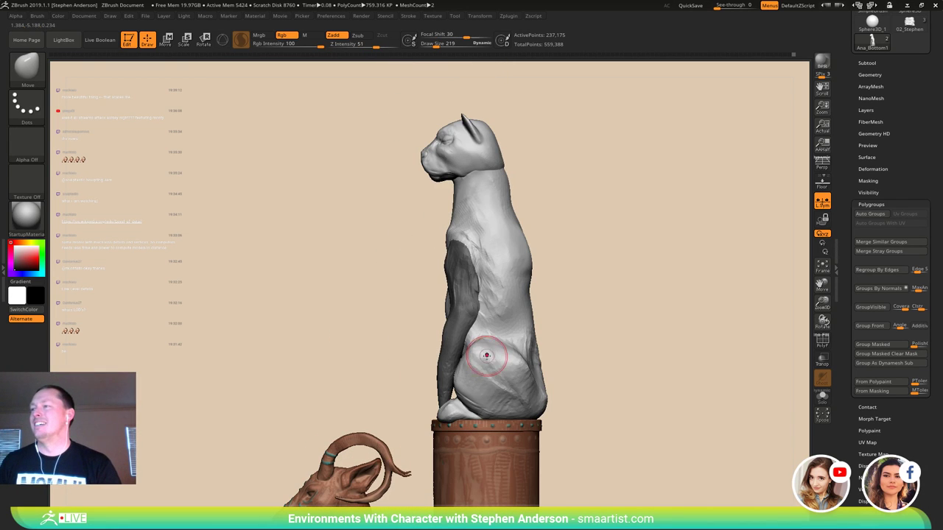
- Reshape the haunches with the Move brush at draw sizes 363 and 783, keeping the forelegs masked
{"action": "key", "text": "s"}
{"action": "left_click_drag", "start_coordinate": [589, 367], "coordinate": [589, 367]}
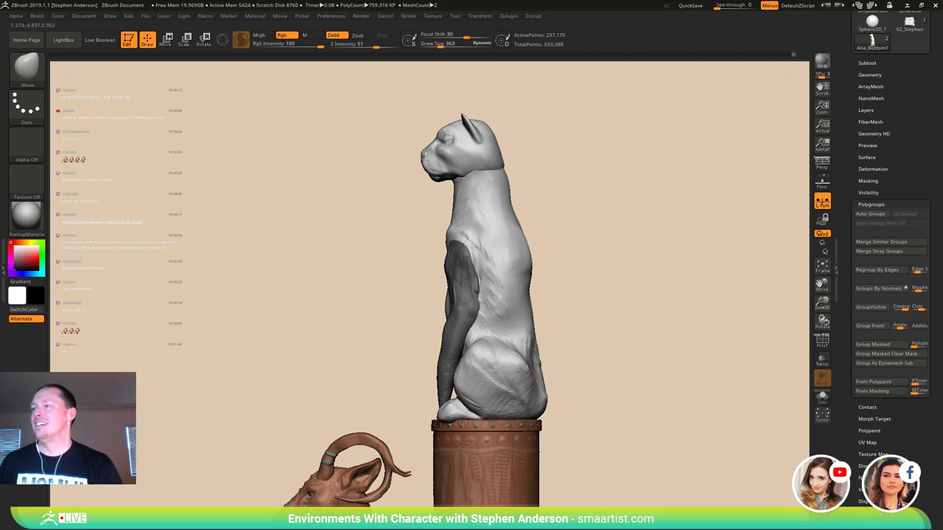
{"action": "right_click_drag", "start_coordinate": [494, 336], "coordinate": [528, 342]}
{"action": "left_click_drag", "start_coordinate": [497, 364], "coordinate": [478, 353]}
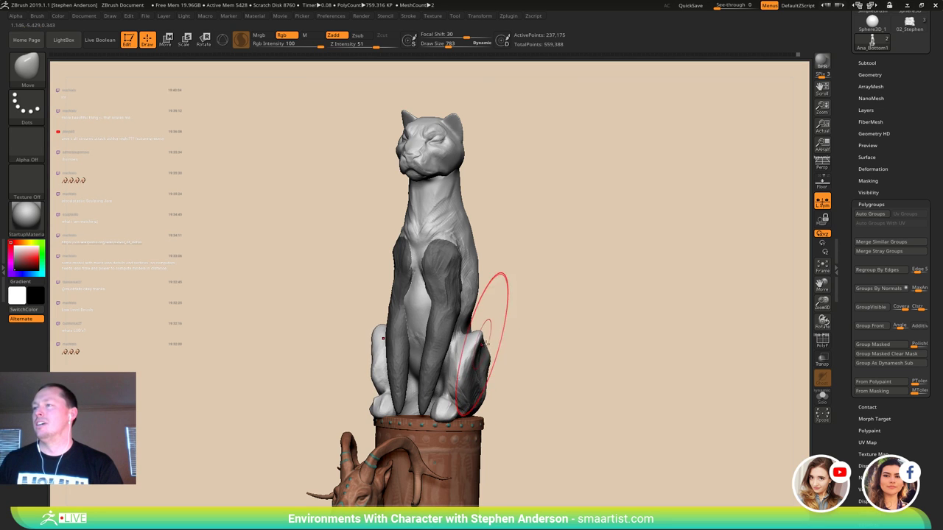
{"action": "mouse_move", "coordinate": [487, 348]}
{"action": "right_mouse_down"}
{"action": "mouse_move", "coordinate": [451, 351]}
{"action": "mouse_move", "coordinate": [482, 354]}
{"action": "mouse_move", "coordinate": [483, 387]}
{"action": "mouse_move", "coordinate": [471, 375]}
{"action": "mouse_move", "coordinate": [468, 388]}
{"action": "right_mouse_up"}
{"action": "right_click_drag", "start_coordinate": [516, 337], "coordinate": [517, 357]}
{"action": "left_click_drag", "start_coordinate": [517, 357], "coordinate": [515, 360]}
{"action": "mouse_move", "coordinate": [526, 343]}
{"action": "right_mouse_down"}
{"action": "mouse_move", "coordinate": [513, 280]}
{"action": "mouse_move", "coordinate": [548, 355]}
{"action": "mouse_move", "coordinate": [574, 303]}
{"action": "mouse_move", "coordinate": [565, 333]}
{"action": "mouse_move", "coordinate": [587, 336]}
{"action": "mouse_move", "coordinate": [620, 316]}
{"action": "mouse_move", "coordinate": [523, 340]}
{"action": "mouse_move", "coordinate": [580, 349]}
{"action": "right_mouse_up"}
{"action": "mouse_move", "coordinate": [523, 353]}
{"action": "right_mouse_down"}
{"action": "mouse_move", "coordinate": [514, 330]}
{"action": "mouse_move", "coordinate": [543, 316]}
{"action": "right_mouse_up"}
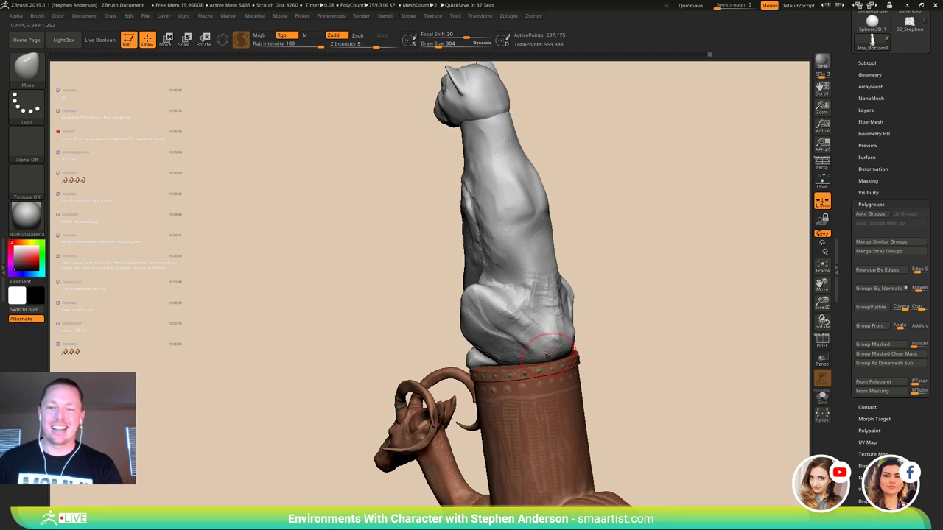
- Adjust the upper back and shoulder silhouette with the Move brush at draw size 424
{"action": "mouse_move", "coordinate": [551, 353]}
{"action": "right_mouse_down"}
{"action": "mouse_move", "coordinate": [531, 351]}
{"action": "mouse_move", "coordinate": [529, 317]}
{"action": "right_mouse_up"}
{"action": "mouse_move", "coordinate": [529, 317]}
{"action": "right_mouse_down", "text": "alt"}
{"action": "mouse_move", "coordinate": [525, 383]}
{"action": "mouse_move", "coordinate": [536, 352]}
{"action": "mouse_move", "coordinate": [507, 349]}
{"action": "mouse_move", "coordinate": [508, 318]}
{"action": "right_mouse_up", "text": "alt"}
{"action": "mouse_move", "coordinate": [508, 318]}
{"action": "right_mouse_down"}
{"action": "mouse_move", "coordinate": [566, 310]}
{"action": "mouse_move", "coordinate": [525, 305]}
{"action": "mouse_move", "coordinate": [572, 308]}
{"action": "right_mouse_up"}
{"action": "right_click_drag", "start_coordinate": [529, 340], "coordinate": [498, 335]}
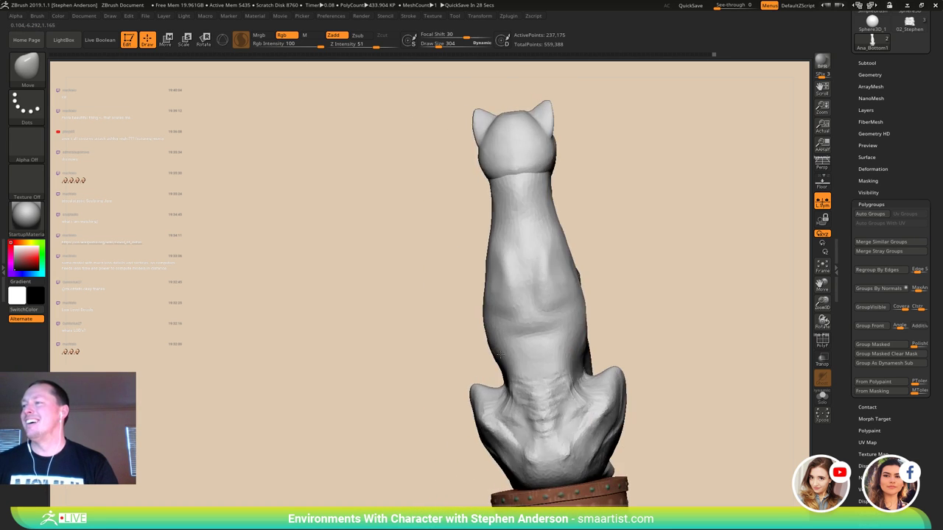
{"action": "key", "text": "s"}
{"action": "left_click_drag", "start_coordinate": [566, 322], "coordinate": [569, 322]}
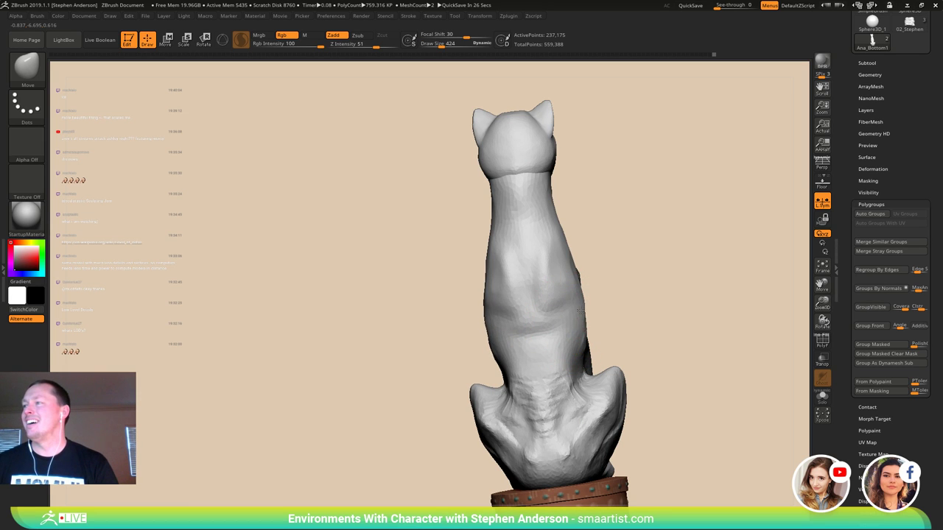
{"action": "mouse_move", "coordinate": [578, 297]}
{"action": "right_mouse_down"}
{"action": "mouse_move", "coordinate": [606, 282]}
{"action": "mouse_move", "coordinate": [626, 286]}
{"action": "mouse_move", "coordinate": [580, 279]}
{"action": "right_mouse_up"}
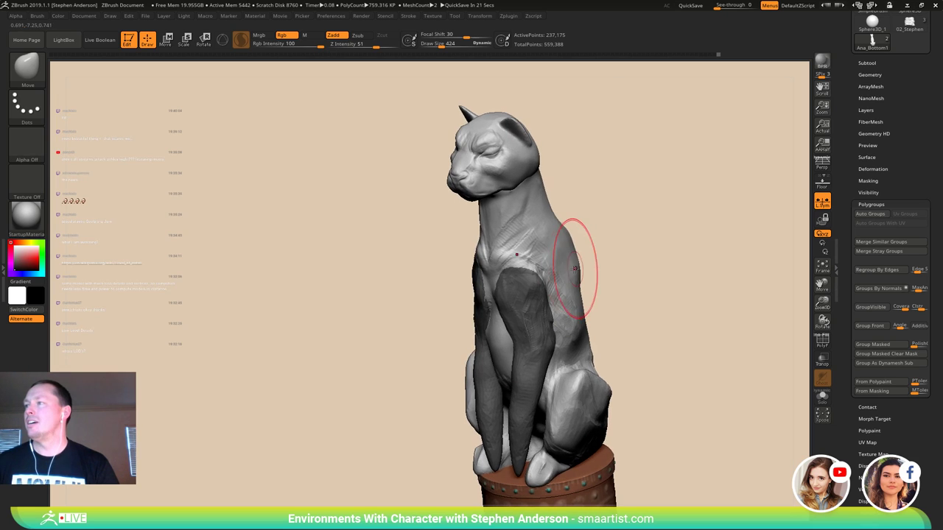
{"action": "right_click_drag", "start_coordinate": [575, 246], "coordinate": [528, 312], "text": "alt"}
{"action": "right_click_drag", "start_coordinate": [529, 312], "coordinate": [516, 297]}
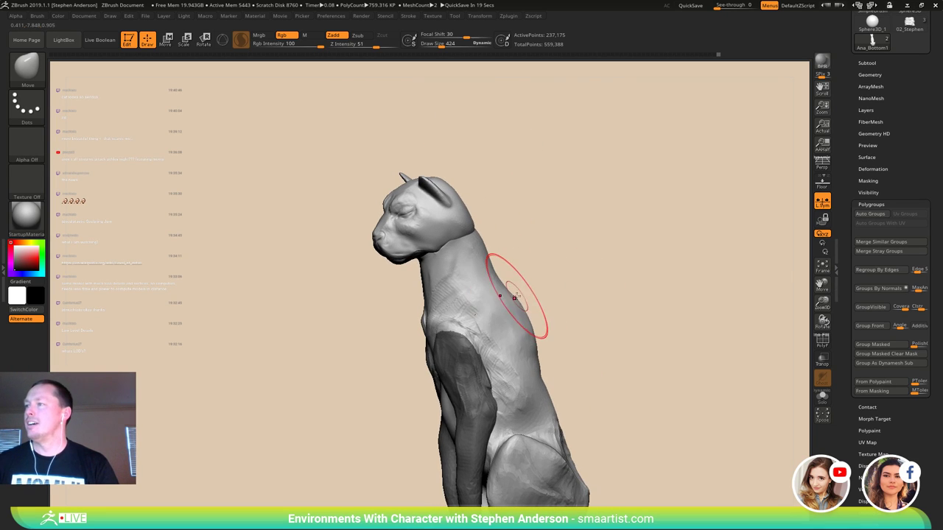
{"action": "left_click_drag", "start_coordinate": [511, 301], "coordinate": [509, 302]}
- Examine the cat's overall silhouette and proportions from the side, front and back
{"action": "mouse_move", "coordinate": [497, 244]}
{"action": "right_mouse_down"}
{"action": "mouse_move", "coordinate": [487, 247]}
{"action": "mouse_move", "coordinate": [505, 302]}
{"action": "mouse_move", "coordinate": [457, 251]}
{"action": "right_mouse_up"}
{"action": "mouse_move", "coordinate": [456, 250]}
{"action": "right_mouse_down"}
{"action": "mouse_move", "coordinate": [506, 254]}
{"action": "mouse_move", "coordinate": [496, 259]}
{"action": "mouse_move", "coordinate": [498, 318]}
{"action": "right_mouse_up"}
{"action": "right_click_drag", "start_coordinate": [509, 278], "coordinate": [468, 217], "text": "ctrl"}
{"action": "mouse_move", "coordinate": [486, 246]}
{"action": "right_mouse_down"}
{"action": "mouse_move", "coordinate": [527, 254]}
{"action": "mouse_move", "coordinate": [457, 250]}
{"action": "mouse_move", "coordinate": [529, 254]}
{"action": "mouse_move", "coordinate": [446, 250]}
{"action": "mouse_move", "coordinate": [612, 293]}
{"action": "mouse_move", "coordinate": [578, 252]}
{"action": "mouse_move", "coordinate": [553, 252]}
{"action": "mouse_move", "coordinate": [570, 259]}
{"action": "right_mouse_up"}
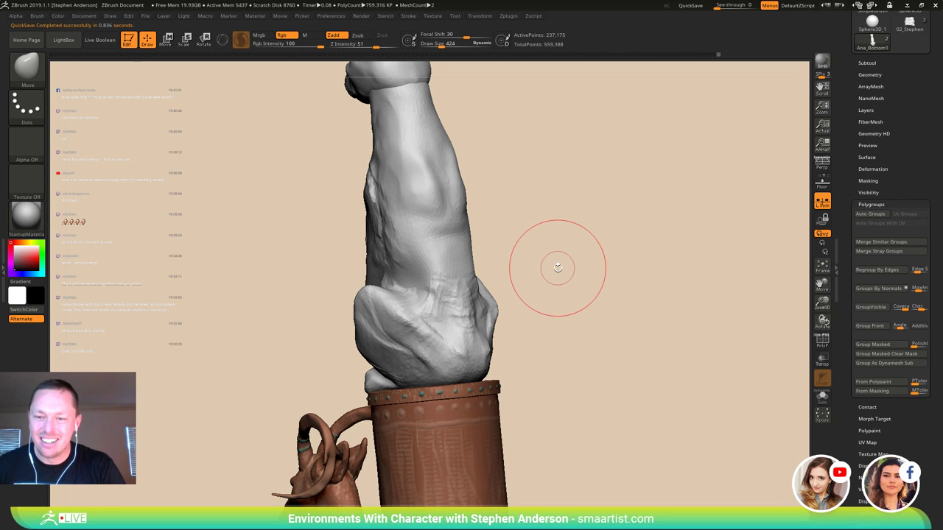
{"action": "mouse_move", "coordinate": [558, 269]}
{"action": "right_mouse_down"}
{"action": "mouse_move", "coordinate": [572, 250]}
{"action": "mouse_move", "coordinate": [621, 332]}
{"action": "right_mouse_up"}
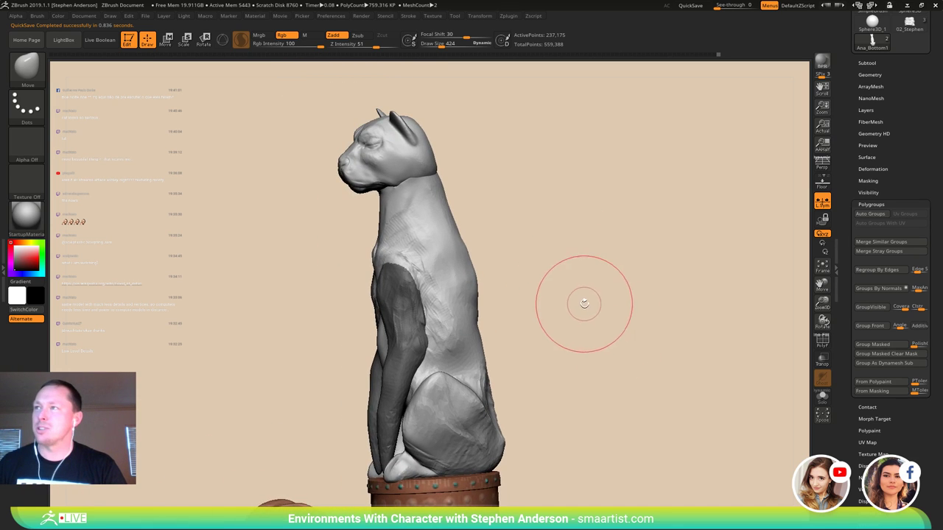
{"action": "mouse_move", "coordinate": [571, 299]}
{"action": "left_mouse_down"}
{"action": "mouse_move", "coordinate": [556, 280]}
{"action": "mouse_move", "coordinate": [583, 272]}
{"action": "left_mouse_up"}
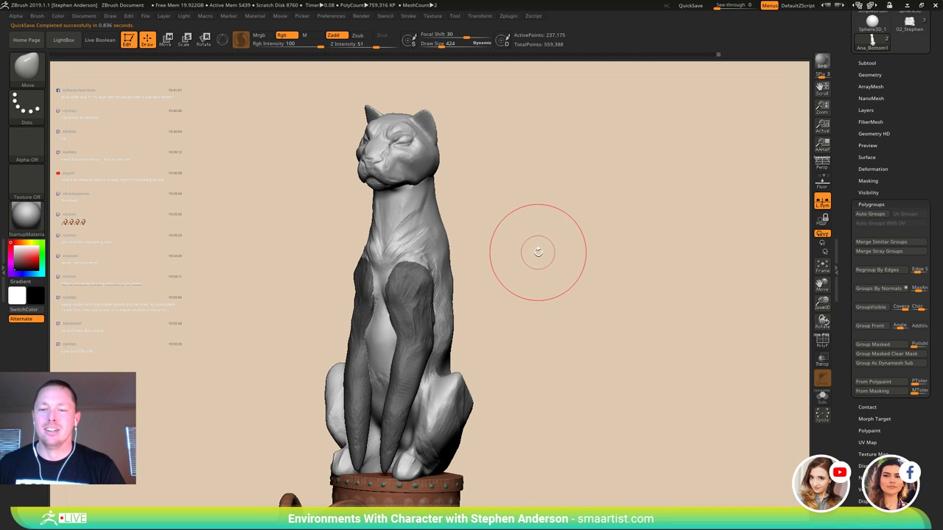
{"action": "mouse_move", "coordinate": [550, 292]}
{"action": "left_mouse_down"}
{"action": "mouse_move", "coordinate": [568, 316]}
{"action": "mouse_move", "coordinate": [549, 283]}
{"action": "mouse_move", "coordinate": [572, 245]}
{"action": "left_mouse_up"}
{"action": "left_click_drag", "start_coordinate": [572, 245], "coordinate": [507, 250]}
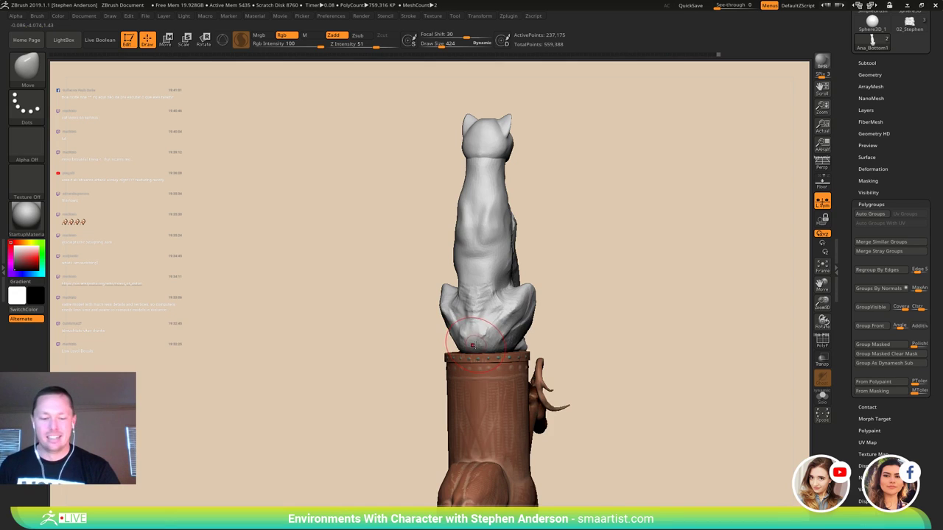
- Select the CurveTube brush and open the stroke's curve and curve modifier settings
{"action": "key", "text": "b"}
{"action": "key", "text": "c"}
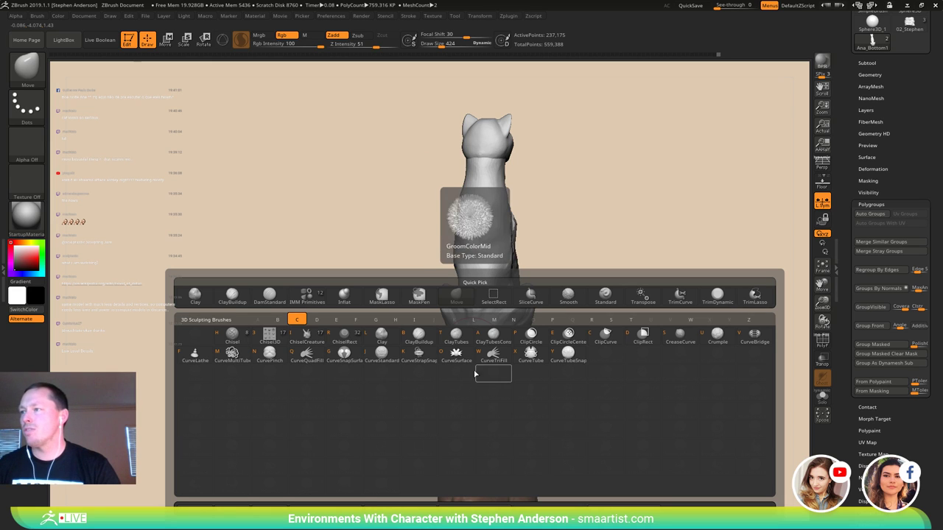
{"action": "left_click", "coordinate": [530, 355]}
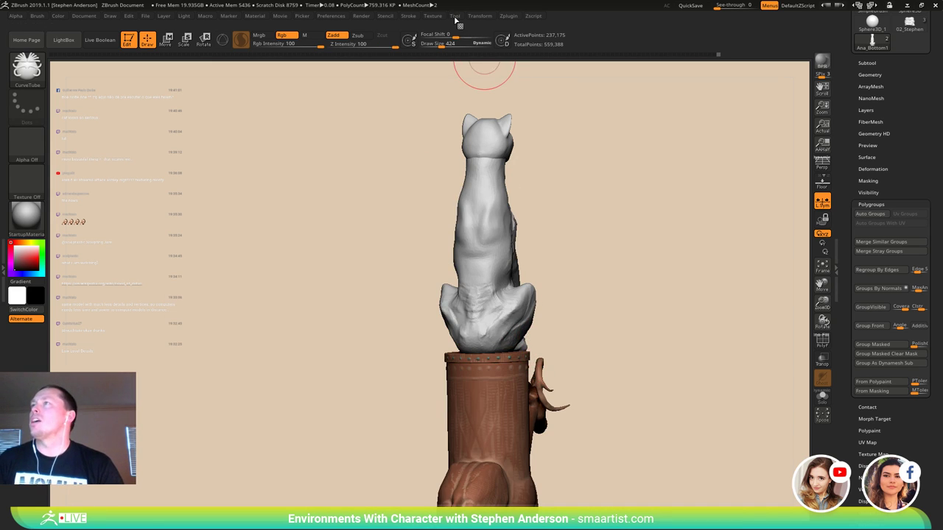
{"action": "left_click", "coordinate": [428, 19]}
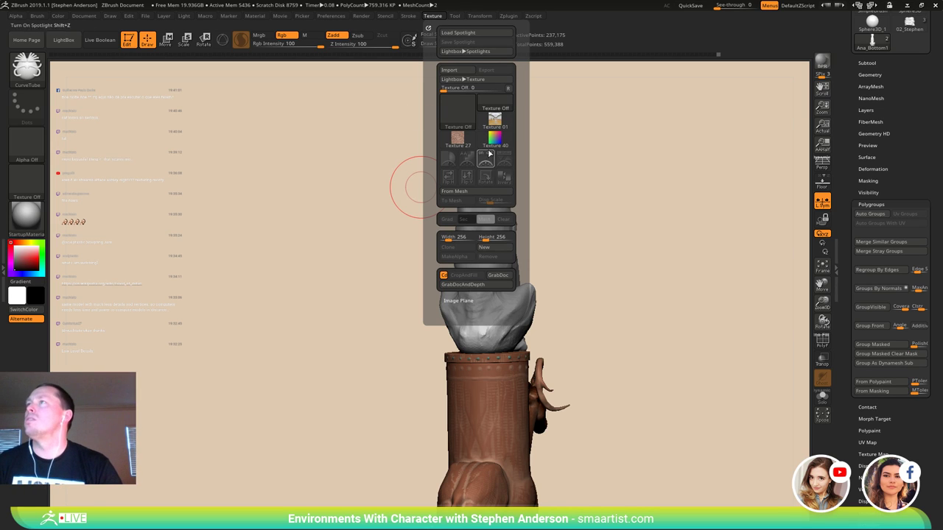
{"action": "mouse_move", "coordinate": [415, 18]}
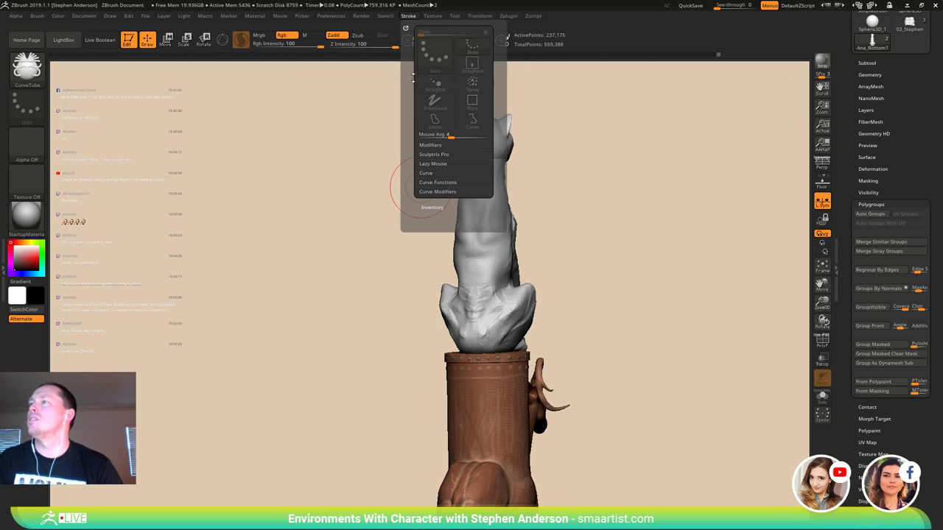
{"action": "left_click", "coordinate": [451, 192]}
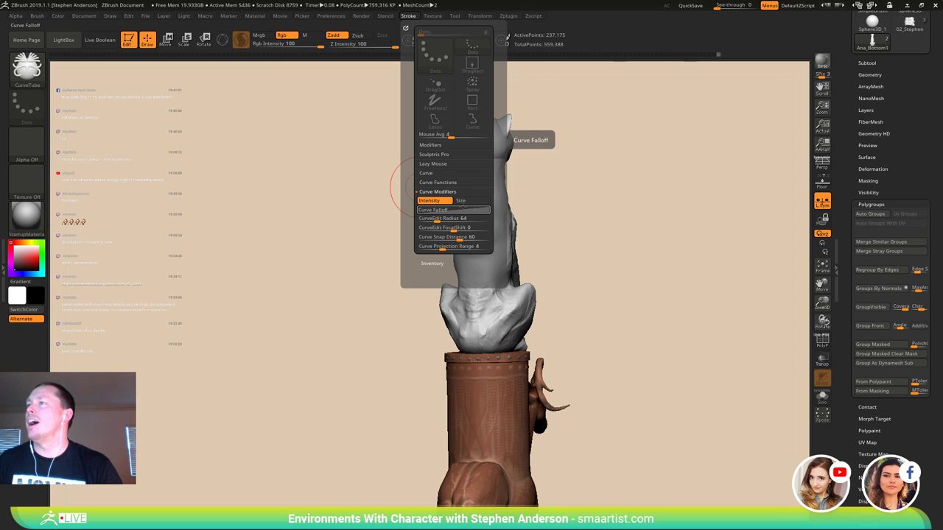
{"action": "left_click", "coordinate": [434, 174]}
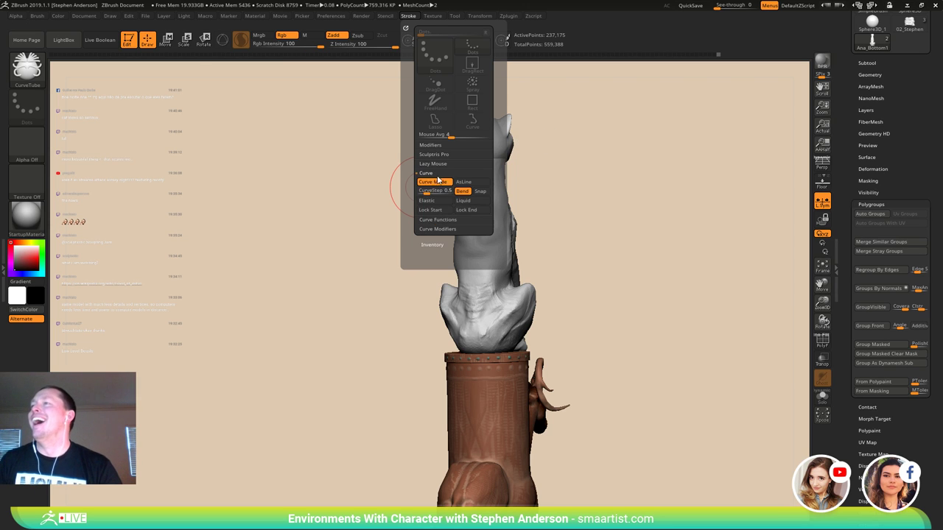
{"action": "left_click", "coordinate": [453, 213]}
- View the cat straight from behind and set the CurveTube draw size to 219 for the tail
{"action": "right_click_drag", "start_coordinate": [494, 321], "coordinate": [472, 351]}
{"action": "right_click", "coordinate": [474, 352]}
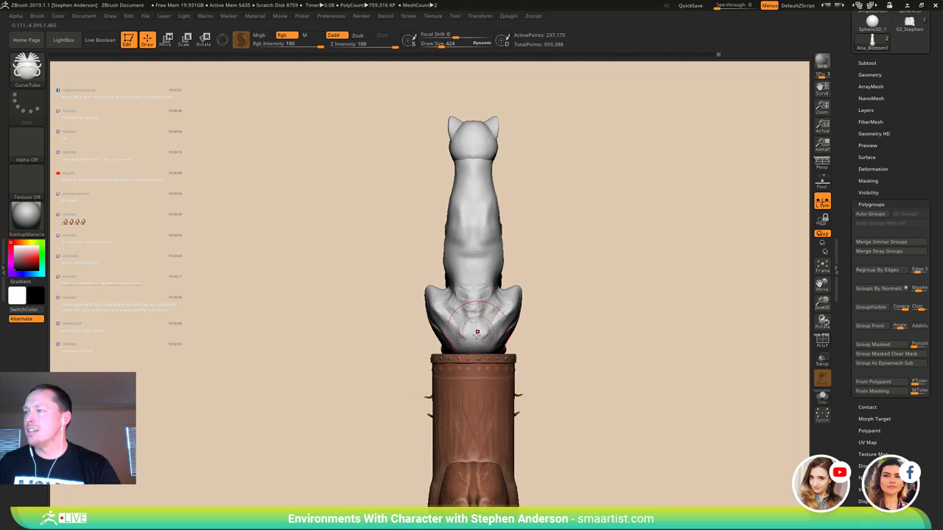
{"action": "key", "text": "s"}
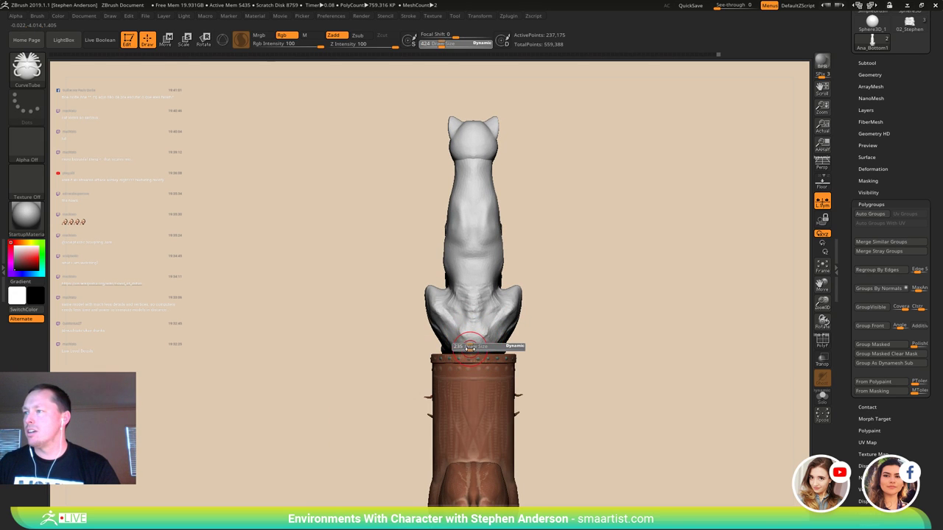
{"action": "left_click_drag", "start_coordinate": [470, 349], "coordinate": [469, 348]}
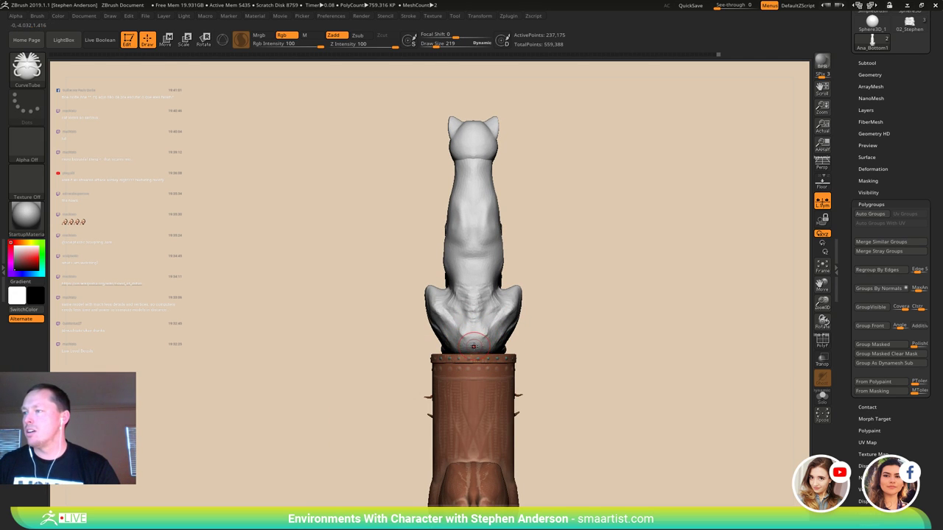
{"action": "left_click_drag", "start_coordinate": [497, 440], "coordinate": [587, 429]}
{"action": "mouse_move", "coordinate": [588, 356]}
{"action": "left_mouse_down"}
{"action": "mouse_move", "coordinate": [566, 367]}
{"action": "mouse_move", "coordinate": [580, 380]}
{"action": "mouse_move", "coordinate": [582, 371]}
{"action": "left_mouse_up"}
{"action": "key", "text": "ctrl+z"}
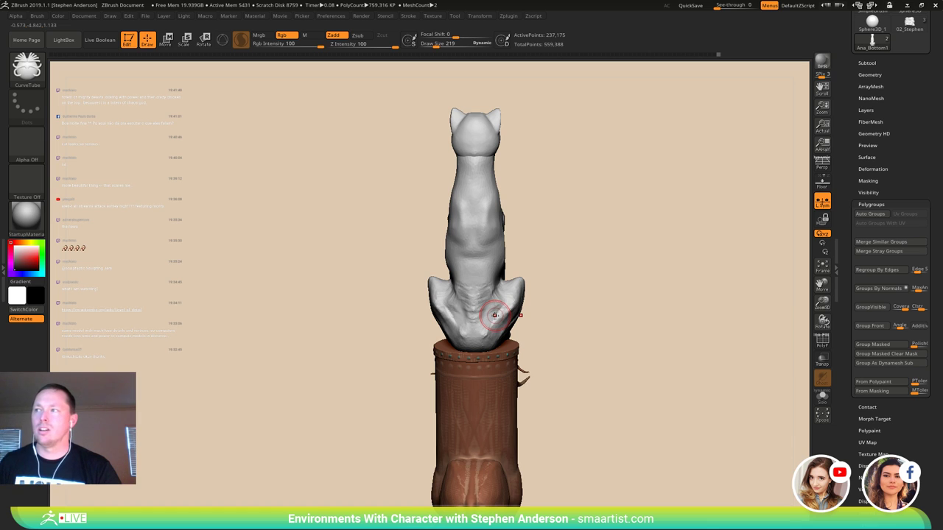
- Draw a tail tube from the base of the rump down the pedestal's back, curling outward and up
{"action": "right_click_drag", "start_coordinate": [500, 315], "coordinate": [497, 317]}
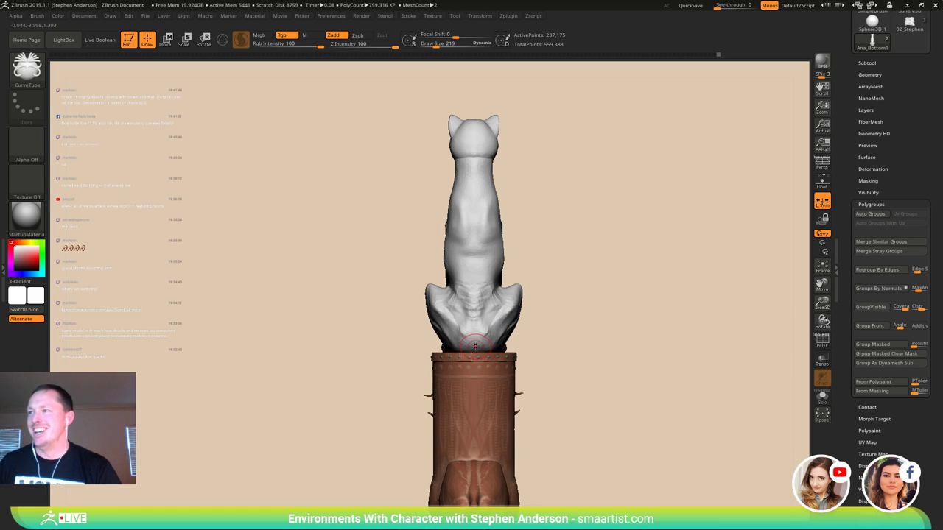
{"action": "left_click_drag", "start_coordinate": [548, 372], "coordinate": [562, 347]}
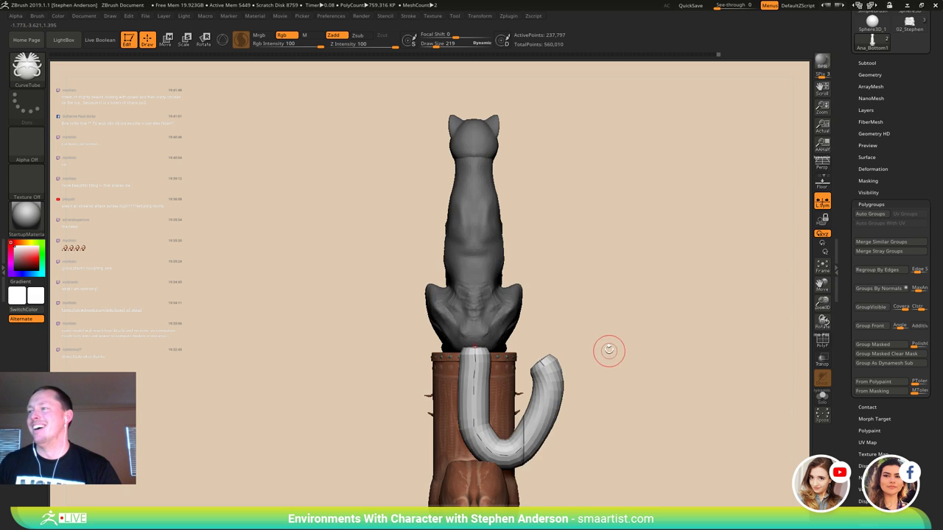
- Undo the tail tube and reshape the Curve Falloff in the curve modifiers into a low, gently rising profile
{"action": "mouse_move", "coordinate": [608, 352]}
{"action": "right_mouse_down"}
{"action": "mouse_move", "coordinate": [568, 362]}
{"action": "mouse_move", "coordinate": [608, 353]}
{"action": "right_mouse_up"}
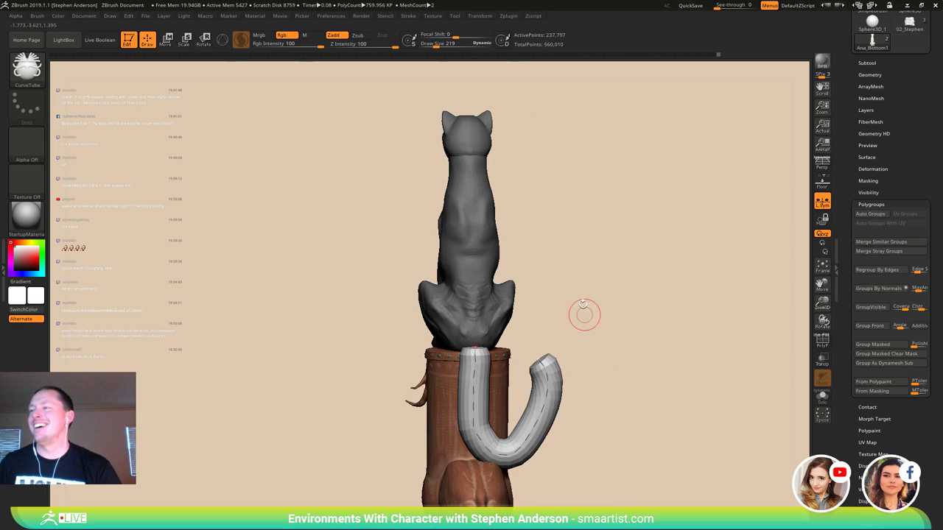
{"action": "key", "text": "ctrl+z"}
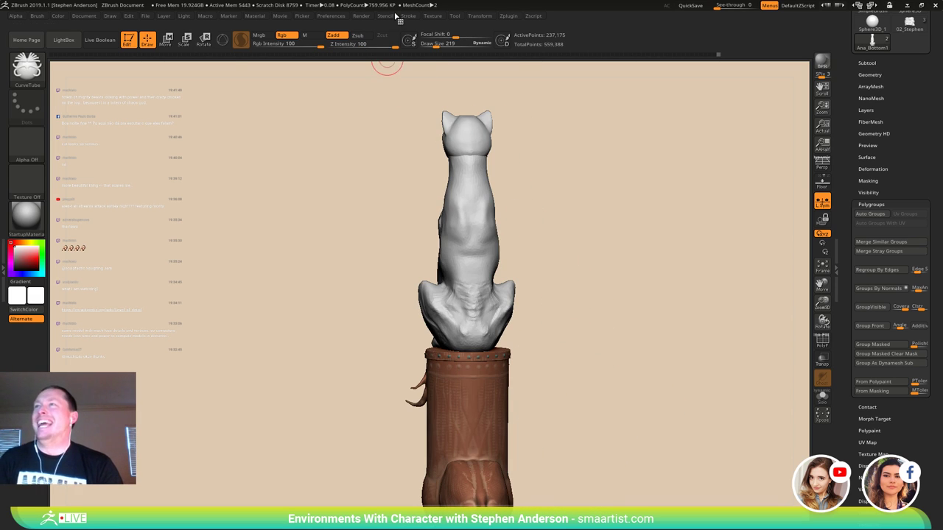
{"action": "left_click", "coordinate": [409, 16]}
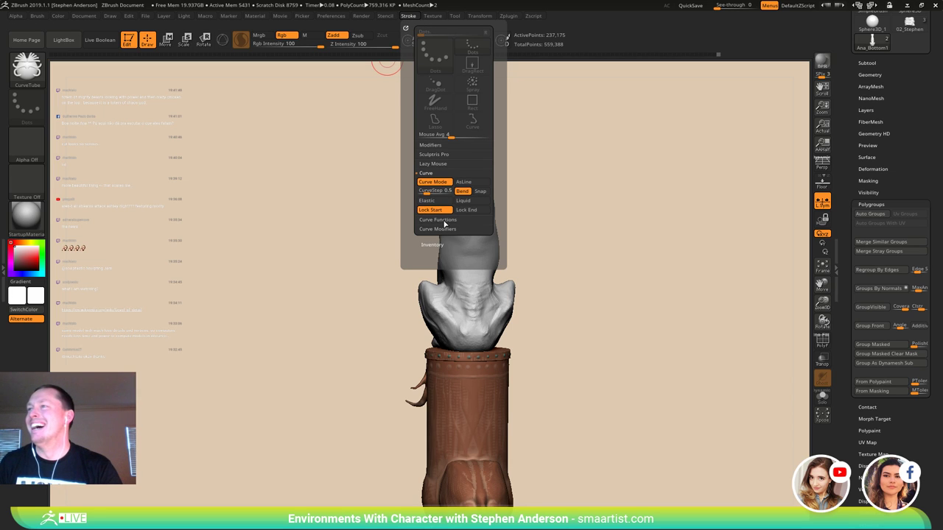
{"action": "left_click", "coordinate": [442, 221]}
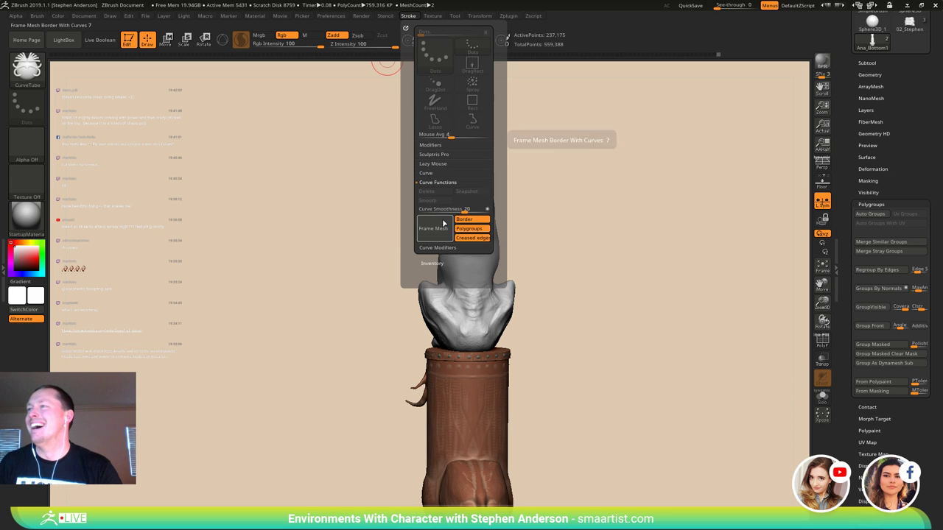
{"action": "left_click", "coordinate": [442, 248]}
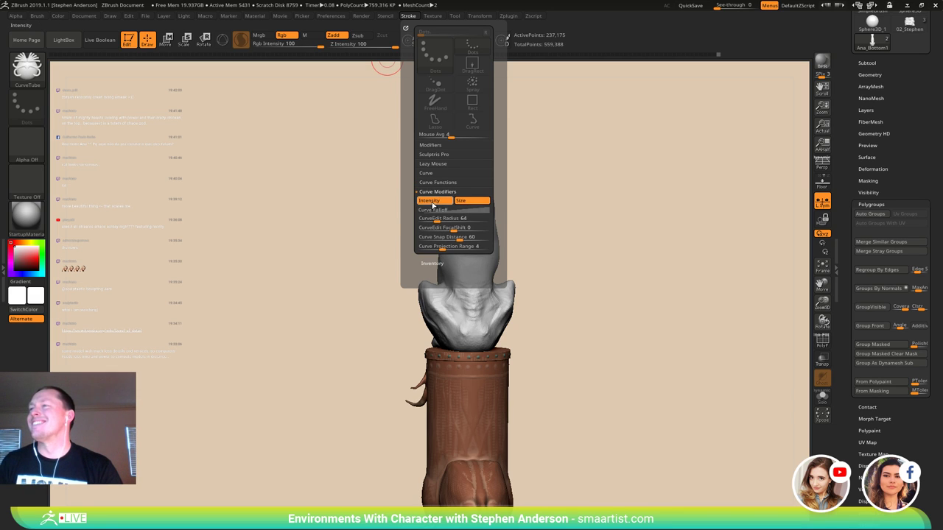
{"action": "left_click", "coordinate": [451, 210]}
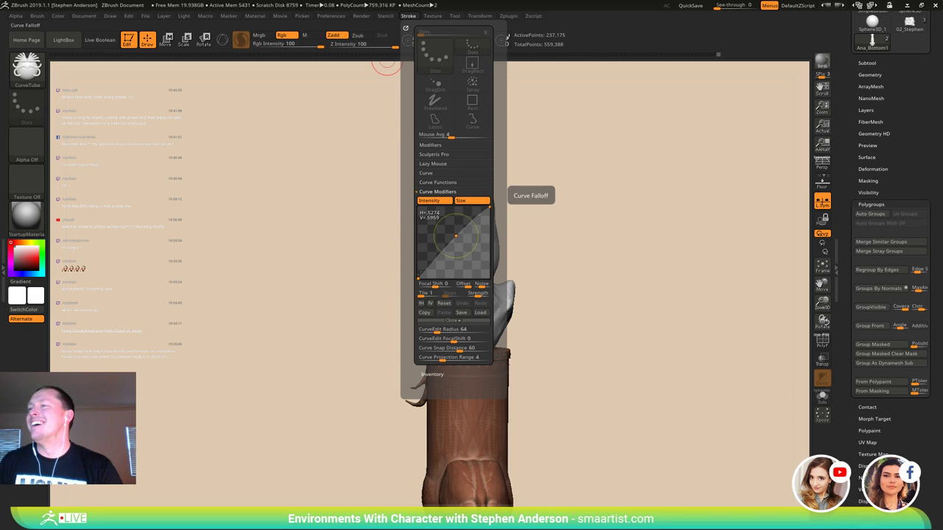
{"action": "left_click", "coordinate": [456, 236]}
{"action": "left_click_drag", "start_coordinate": [419, 278], "coordinate": [416, 260]}
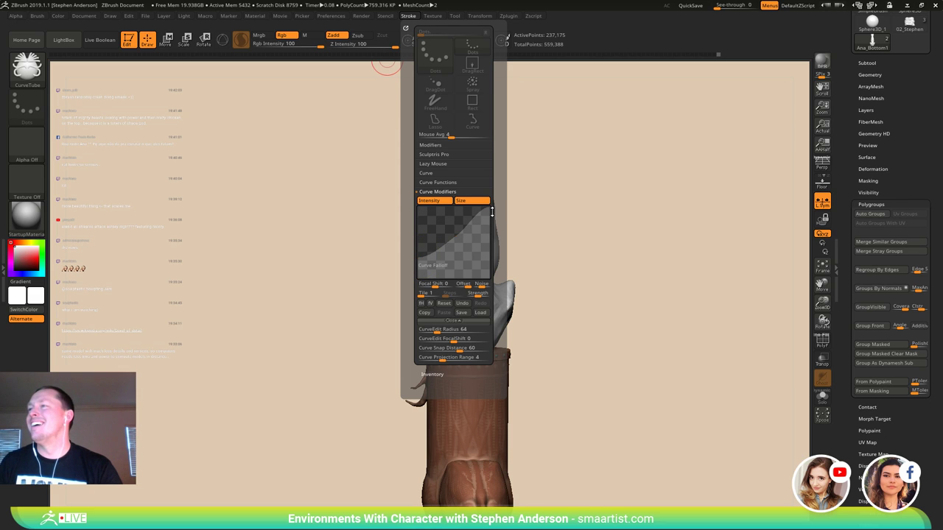
{"action": "left_click_drag", "start_coordinate": [490, 208], "coordinate": [419, 269]}
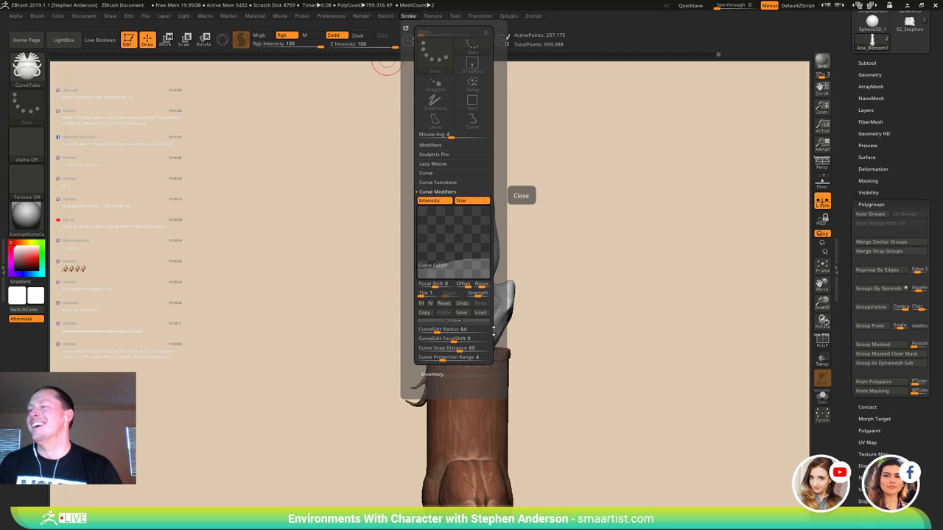
- Draw a thin, short tail tube from the rump down the pedestal's back with the draw size at 299
{"action": "mouse_move", "coordinate": [615, 316]}
{"action": "left_mouse_down"}
{"action": "mouse_move", "coordinate": [585, 352]}
{"action": "mouse_move", "coordinate": [576, 347]}
{"action": "mouse_move", "coordinate": [583, 378]}
{"action": "left_mouse_up"}
{"action": "mouse_move", "coordinate": [627, 355]}
{"action": "left_mouse_down"}
{"action": "mouse_move", "coordinate": [604, 341]}
{"action": "mouse_move", "coordinate": [633, 333]}
{"action": "left_mouse_up"}
{"action": "key", "text": "ctrl+z"}
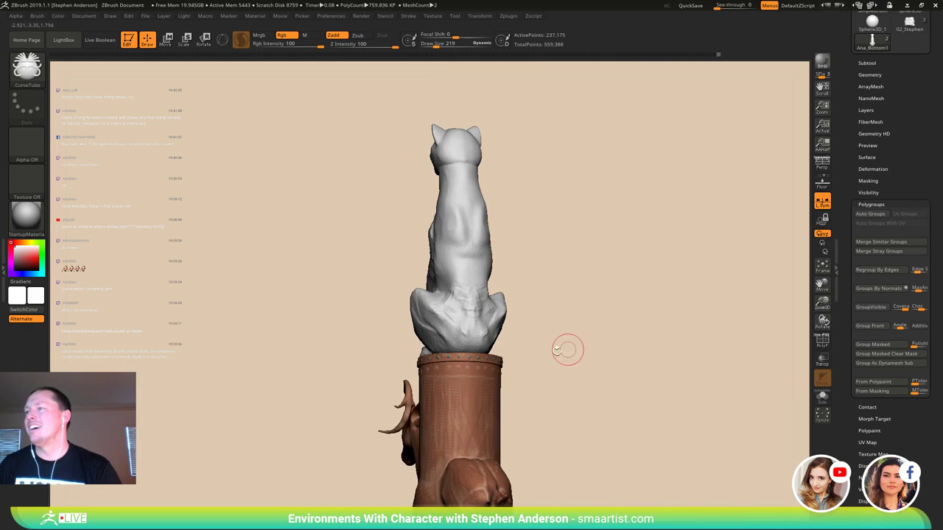
{"action": "key", "text": "s"}
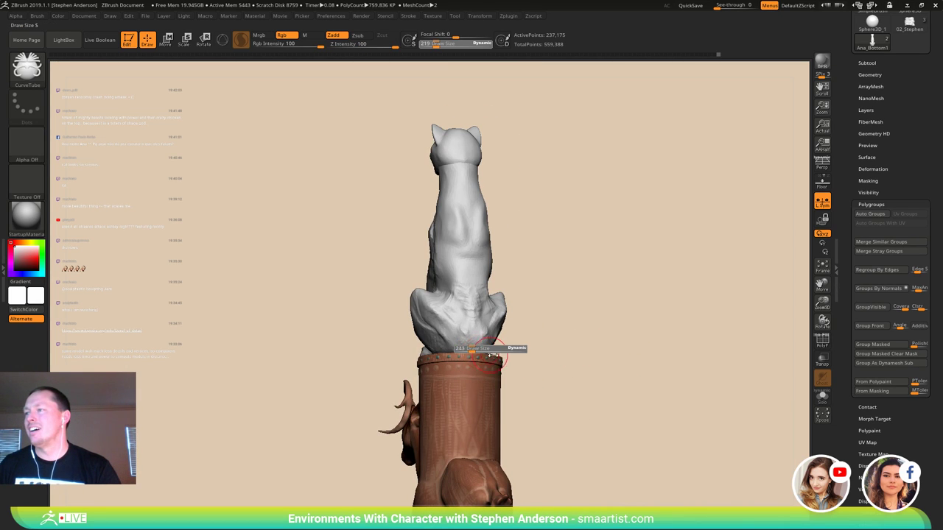
{"action": "mouse_move", "coordinate": [493, 356]}
{"action": "left_mouse_down"}
{"action": "mouse_move", "coordinate": [521, 359]}
{"action": "mouse_move", "coordinate": [474, 345]}
{"action": "left_mouse_up"}
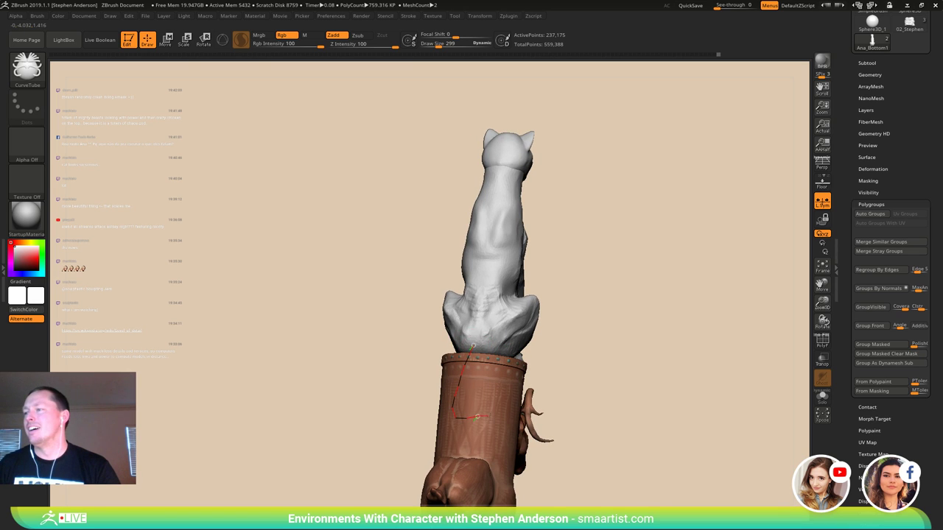
{"action": "left_click_drag", "start_coordinate": [492, 417], "coordinate": [488, 446]}
{"action": "mouse_move", "coordinate": [604, 395]}
{"action": "left_mouse_down"}
{"action": "mouse_move", "coordinate": [588, 401]}
{"action": "mouse_move", "coordinate": [616, 404]}
{"action": "left_mouse_up"}
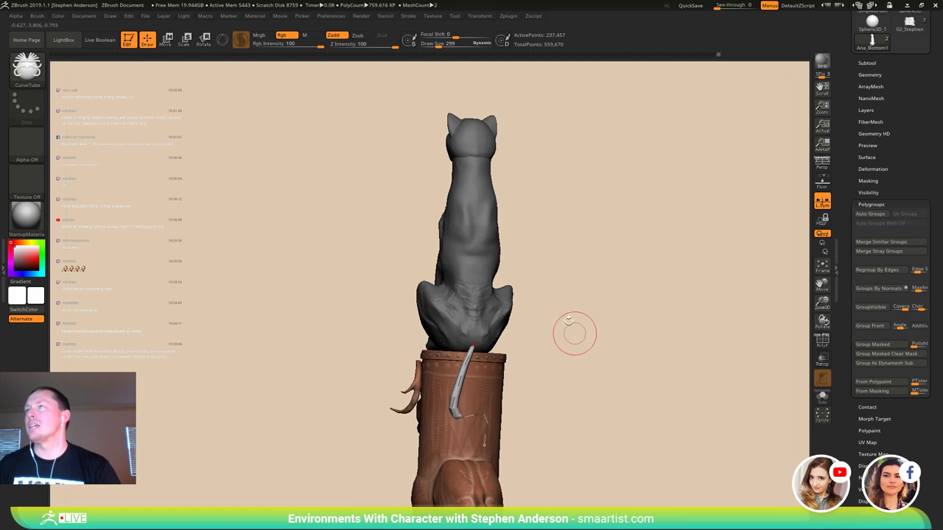
- Turn on Snap in the stroke's curve settings
{"action": "left_click", "coordinate": [409, 17]}
{"action": "left_click", "coordinate": [446, 183]}
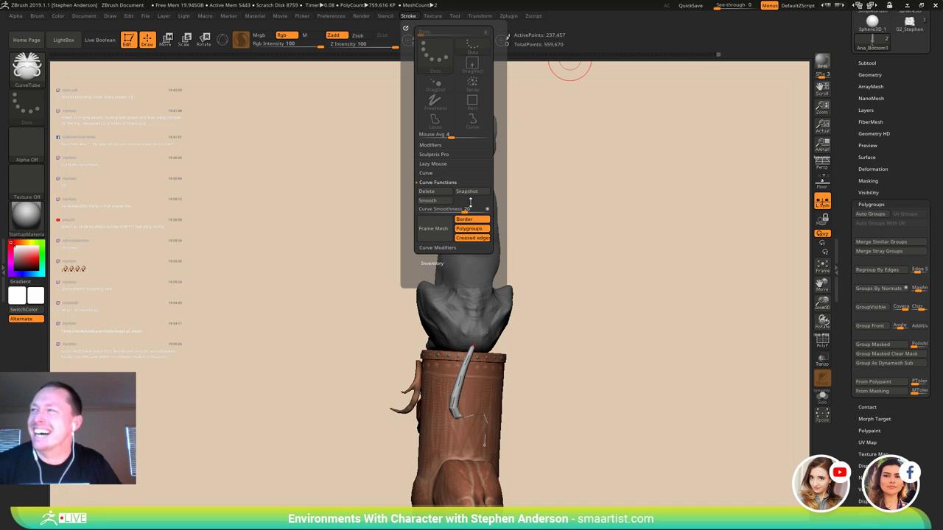
{"action": "left_click", "coordinate": [439, 175]}
{"action": "left_click", "coordinate": [483, 194]}
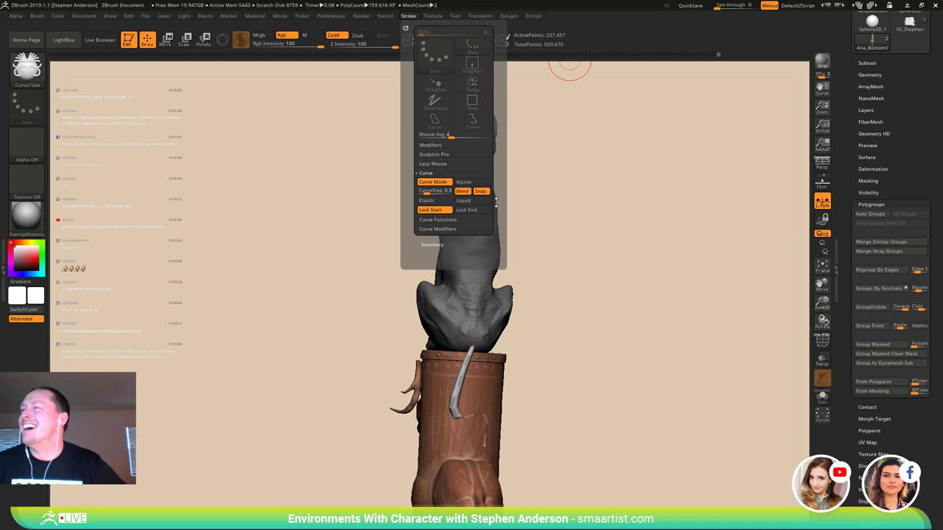
- Extend the tail curve in sections down around the pedestal's side to the antelope's back
{"action": "right_click_drag", "start_coordinate": [495, 444], "coordinate": [480, 445]}
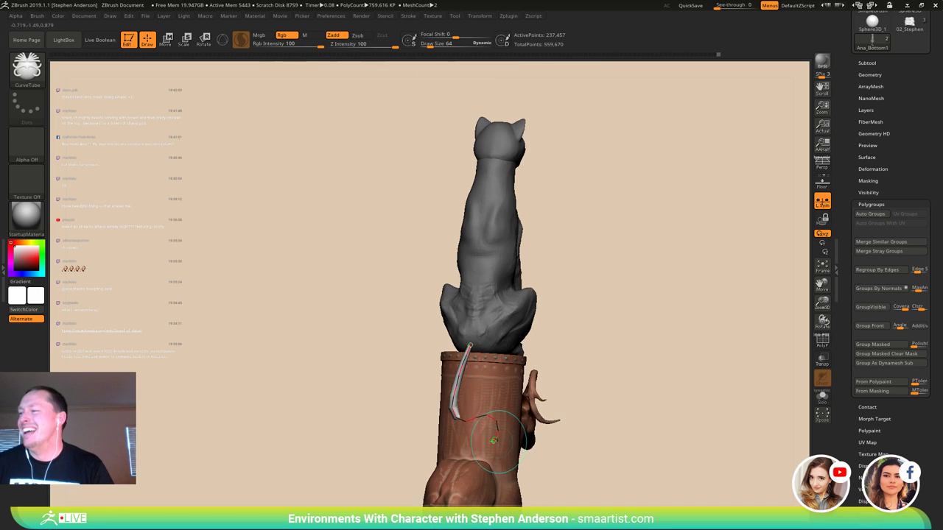
{"action": "left_click_drag", "start_coordinate": [480, 446], "coordinate": [525, 465]}
{"action": "right_click_drag", "start_coordinate": [454, 442], "coordinate": [503, 387]}
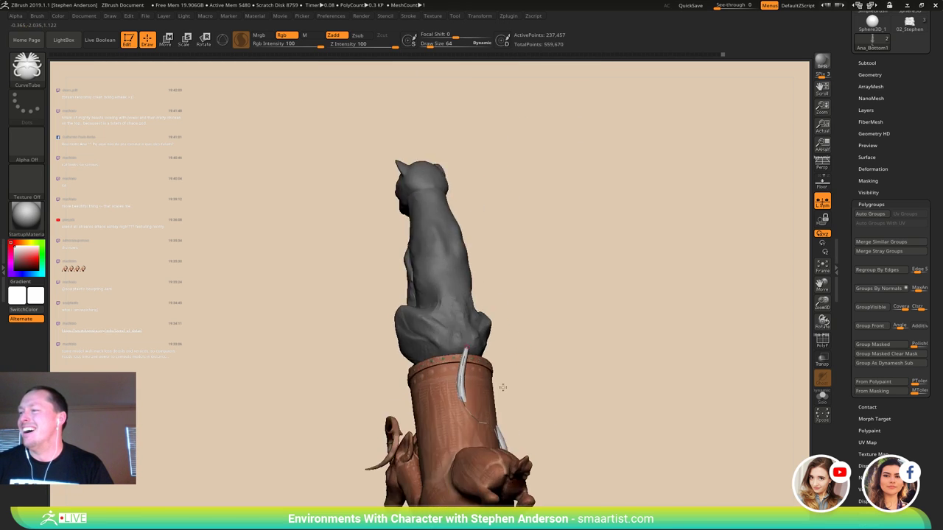
{"action": "left_click_drag", "start_coordinate": [481, 402], "coordinate": [507, 408]}
{"action": "right_click_drag", "start_coordinate": [511, 408], "coordinate": [466, 469]}
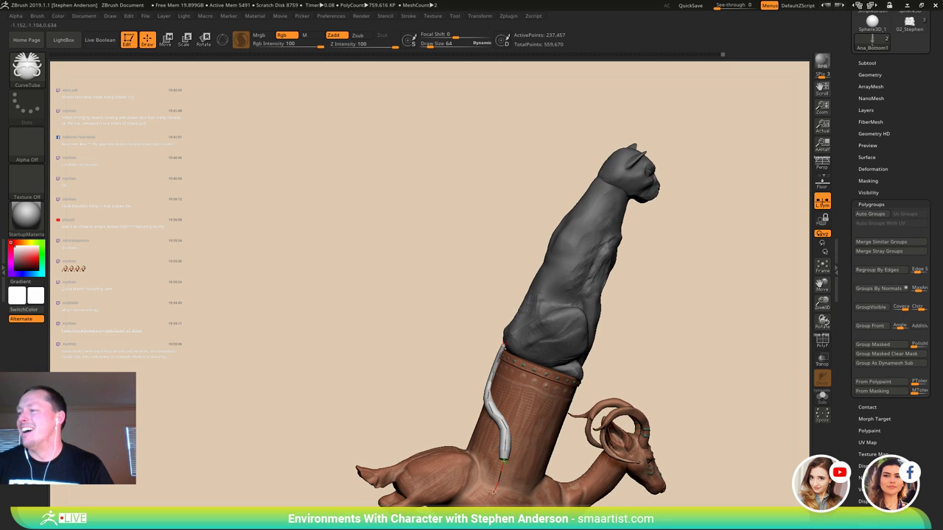
{"action": "left_click_drag", "start_coordinate": [481, 506], "coordinate": [476, 509]}
{"action": "right_click_drag", "start_coordinate": [530, 456], "coordinate": [436, 419]}
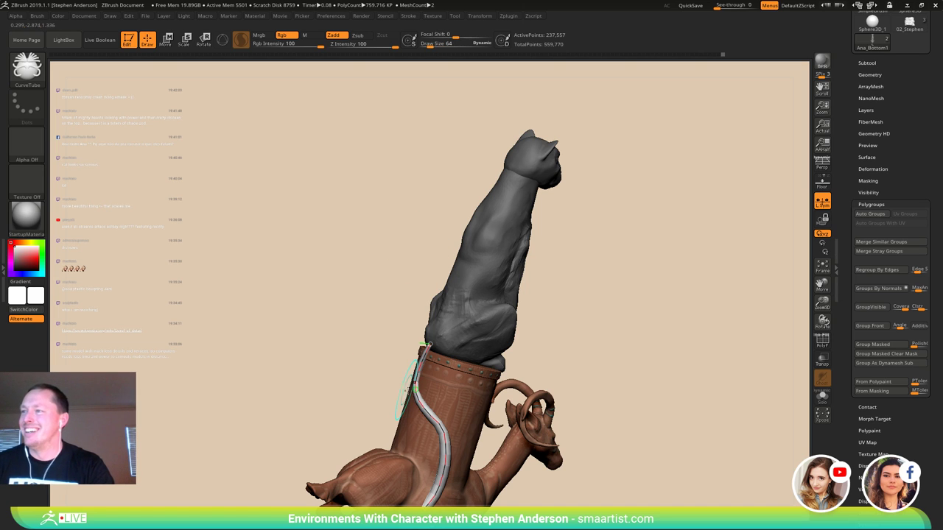
- Thicken the tail by regenerating the tube along its curve with a draw size of 415
{"action": "left_click", "coordinate": [418, 404]}
{"action": "right_click_drag", "start_coordinate": [452, 382], "coordinate": [327, 355], "text": "alt"}
{"action": "left_click_drag", "start_coordinate": [376, 316], "coordinate": [372, 313]}
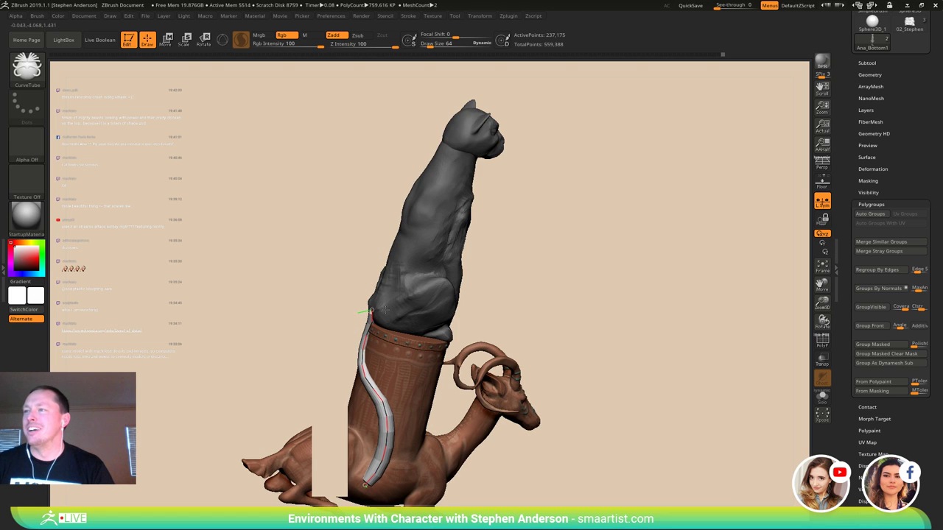
{"action": "right_click_drag", "start_coordinate": [377, 315], "coordinate": [446, 315]}
{"action": "left_click", "coordinate": [414, 299]}
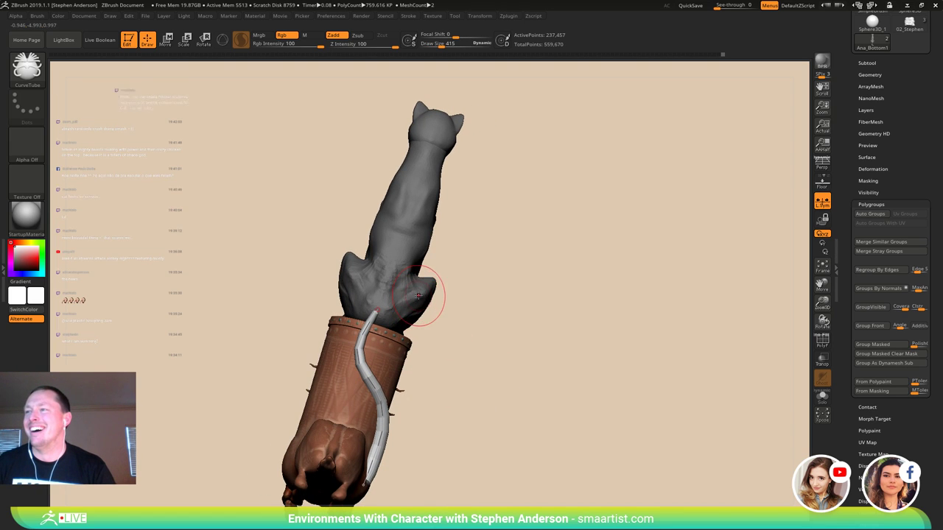
- Fit the tail's upper end against the rump and pedestal using the Move brush at draw size 565
{"action": "right_click_drag", "start_coordinate": [505, 308], "coordinate": [465, 298]}
{"action": "key", "text": "b"}
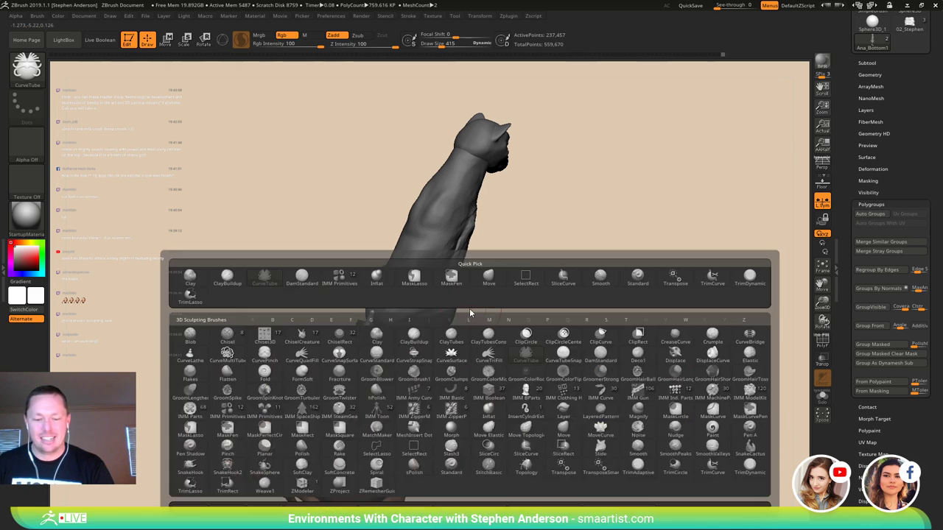
{"action": "key", "text": "m"}
{"action": "key", "text": "v"}
{"action": "mouse_move", "coordinate": [379, 320]}
{"action": "right_mouse_down"}
{"action": "mouse_move", "coordinate": [361, 312]}
{"action": "mouse_move", "coordinate": [452, 346]}
{"action": "right_mouse_up"}
{"action": "key", "text": "s"}
{"action": "left_click_drag", "start_coordinate": [375, 328], "coordinate": [378, 330]}
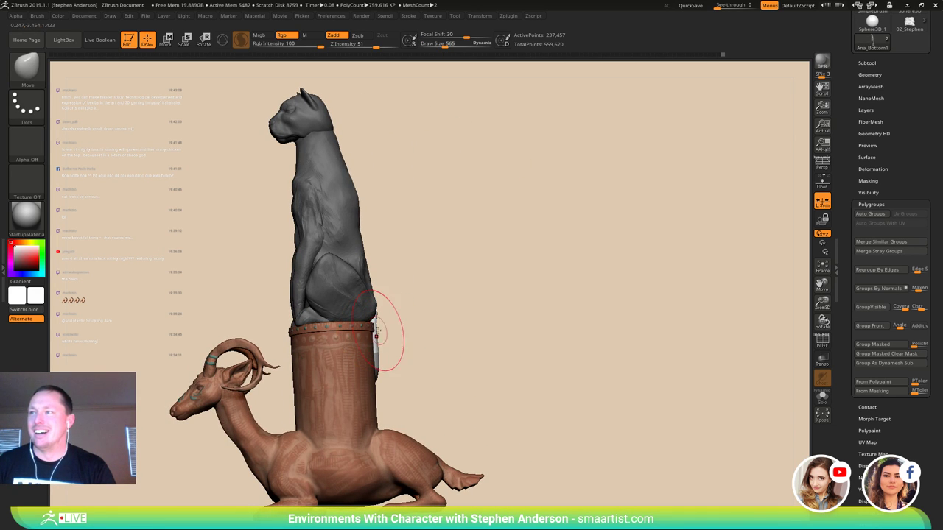
{"action": "right_click_drag", "start_coordinate": [397, 321], "coordinate": [349, 326]}
{"action": "right_click_drag", "start_coordinate": [381, 320], "coordinate": [382, 323], "text": "shift"}
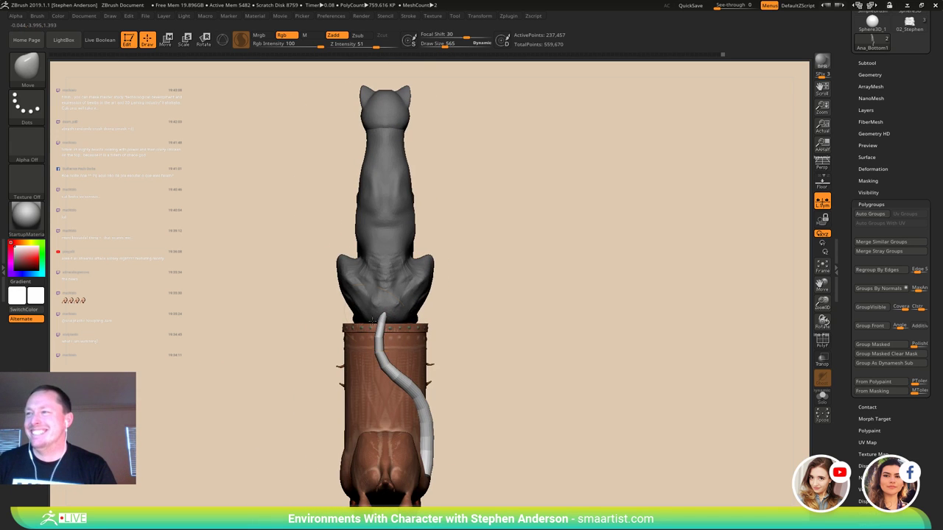
{"action": "left_click_drag", "start_coordinate": [379, 338], "coordinate": [385, 342]}
- Turn off Sculptris Pro for the Smooth brush and smooth the tail's lower end
{"action": "right_click_drag", "start_coordinate": [421, 389], "coordinate": [360, 403]}
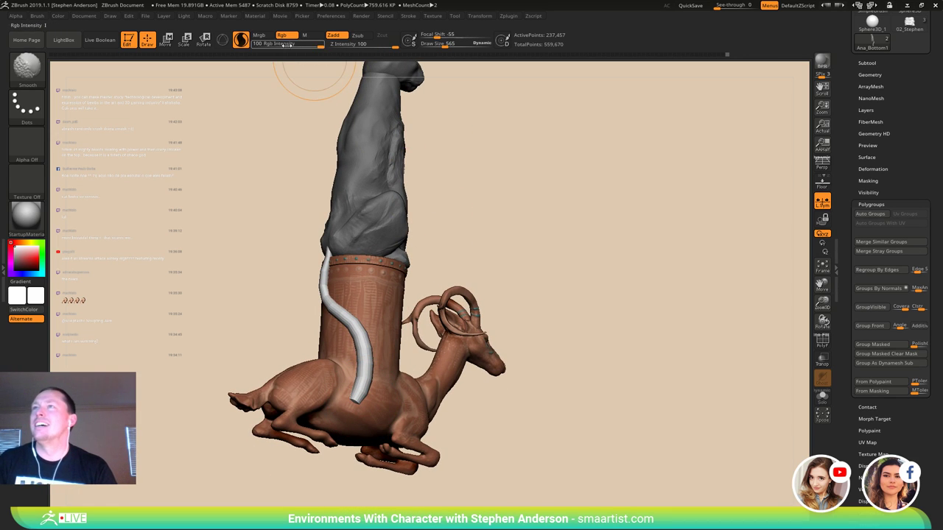
{"action": "left_click", "coordinate": [242, 41], "text": "shift"}
{"action": "left_click_drag", "start_coordinate": [352, 402], "coordinate": [352, 398], "text": "shift"}
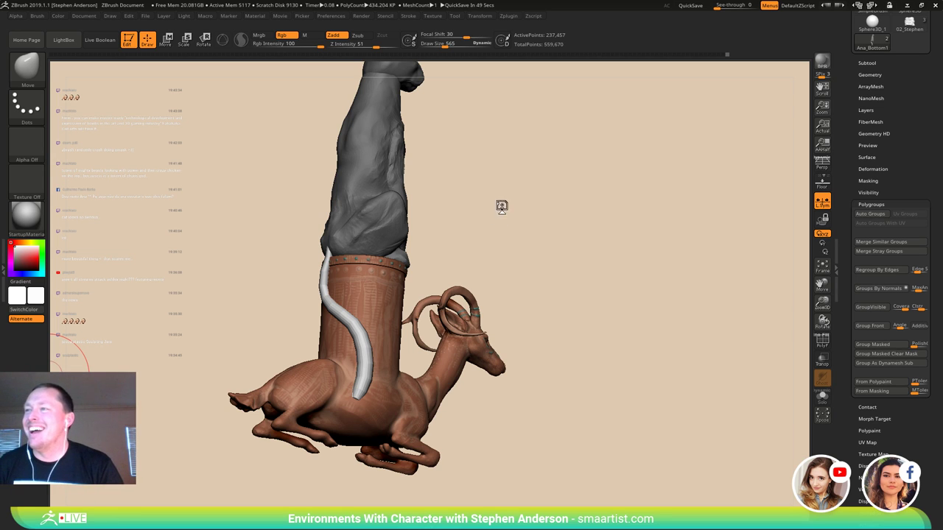
- Mask the upper part of the tail and rotate the lower part outward across the pedestal with a transpose line
{"action": "mouse_move", "coordinate": [550, 252]}
{"action": "left_mouse_down"}
{"action": "mouse_move", "coordinate": [562, 258]}
{"action": "mouse_move", "coordinate": [538, 254]}
{"action": "mouse_move", "coordinate": [548, 253]}
{"action": "left_mouse_up"}
{"action": "mouse_move", "coordinate": [470, 197]}
{"action": "left_mouse_down", "text": "ctrl"}
{"action": "mouse_move", "coordinate": [332, 296]}
{"action": "mouse_move", "coordinate": [147, 258]}
{"action": "left_mouse_up", "text": "ctrl"}
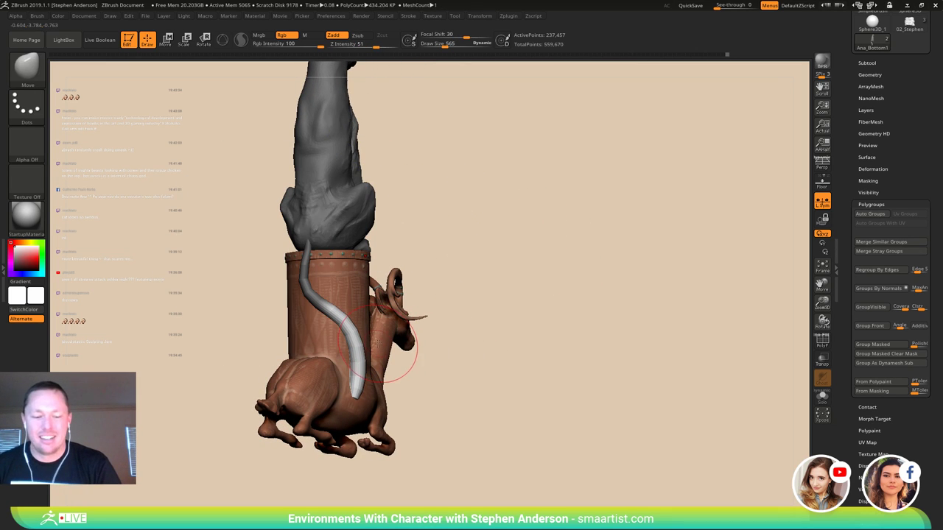
{"action": "key", "text": "w"}
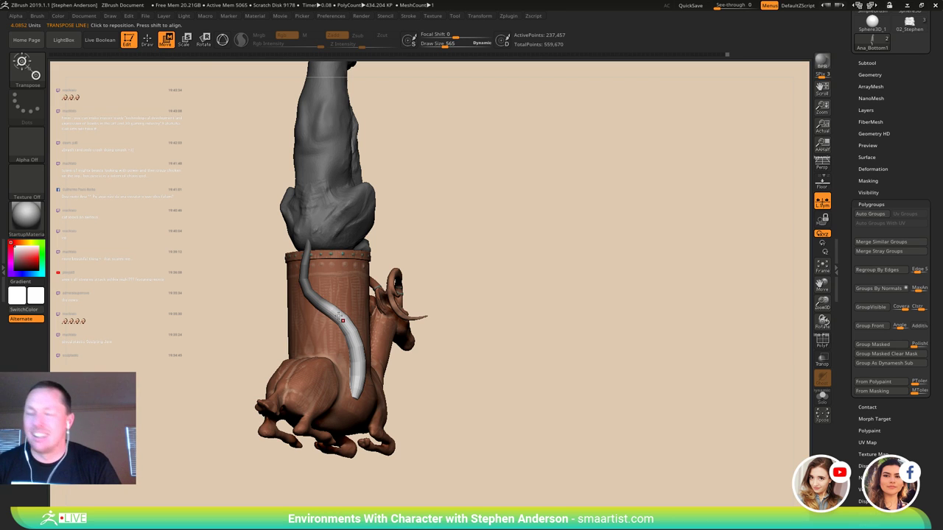
{"action": "left_click_drag", "start_coordinate": [319, 300], "coordinate": [427, 289]}
{"action": "key", "text": "r"}
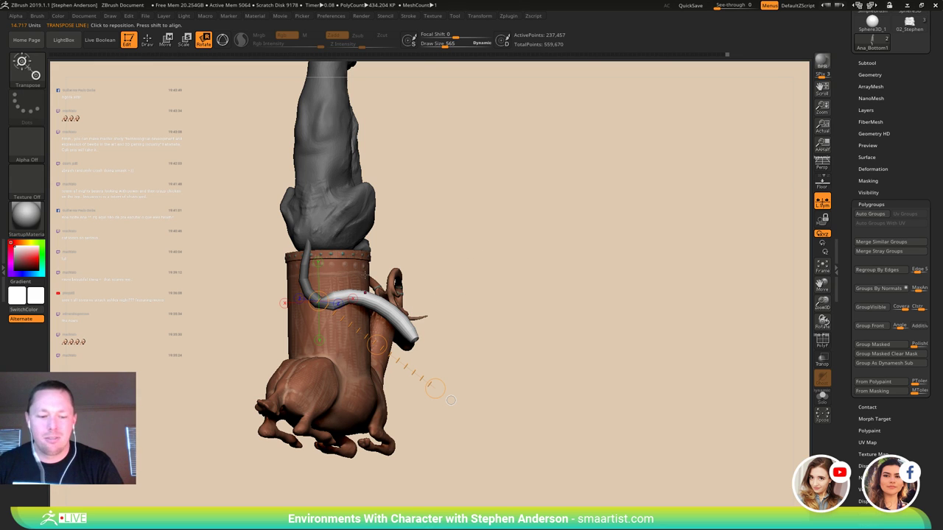
- Adjust the bend of the tail with the Move brush at draw size 286
{"action": "key", "text": "q"}
{"action": "key", "text": "b"}
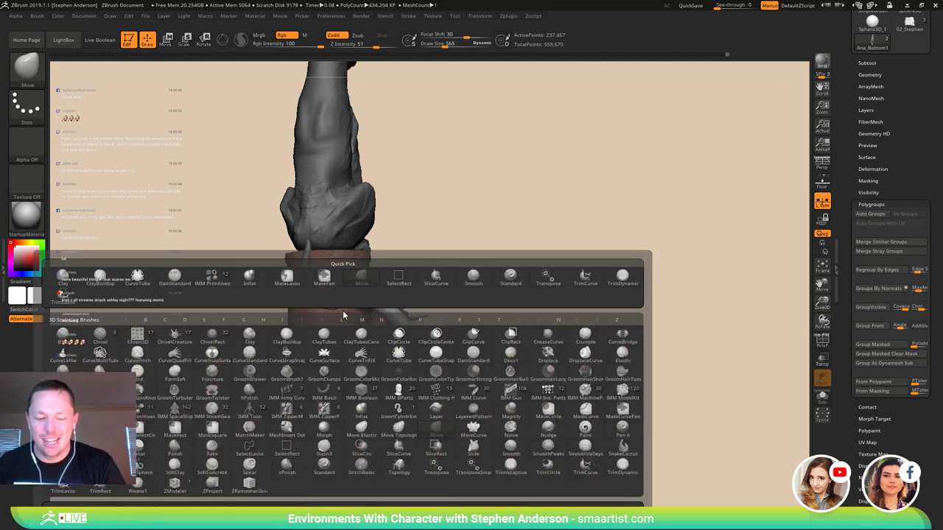
{"action": "key", "text": "m"}
{"action": "key", "text": "v"}
{"action": "key", "text": "s"}
{"action": "left_click_drag", "start_coordinate": [331, 312], "coordinate": [331, 313]}
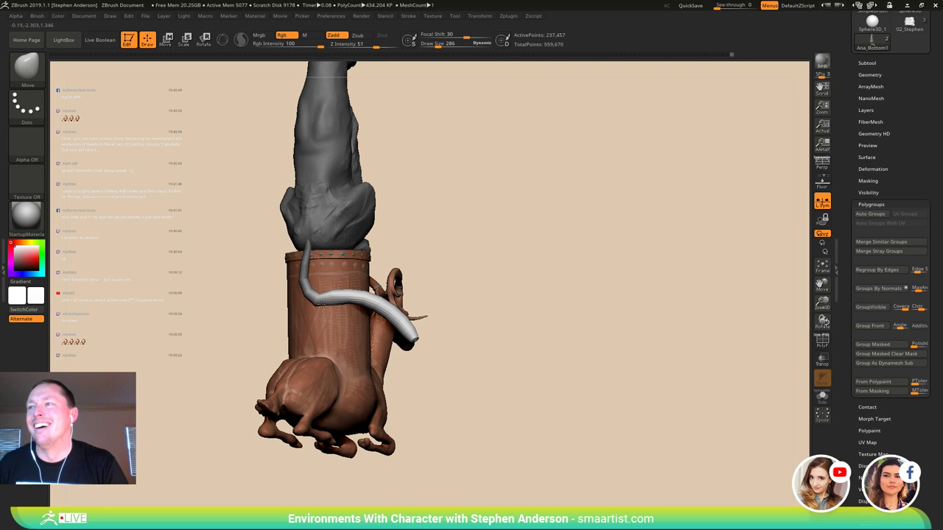
- Mask the cat and the tail's upper part, and rotate the tail's free end around the pedestal with the gizmo
{"action": "mouse_move", "coordinate": [460, 313]}
{"action": "left_mouse_down"}
{"action": "mouse_move", "coordinate": [406, 309]}
{"action": "mouse_move", "coordinate": [390, 244]}
{"action": "mouse_move", "coordinate": [392, 309]}
{"action": "mouse_move", "coordinate": [390, 301]}
{"action": "mouse_move", "coordinate": [428, 313]}
{"action": "mouse_move", "coordinate": [465, 309]}
{"action": "mouse_move", "coordinate": [468, 326]}
{"action": "mouse_move", "coordinate": [429, 385]}
{"action": "left_mouse_up"}
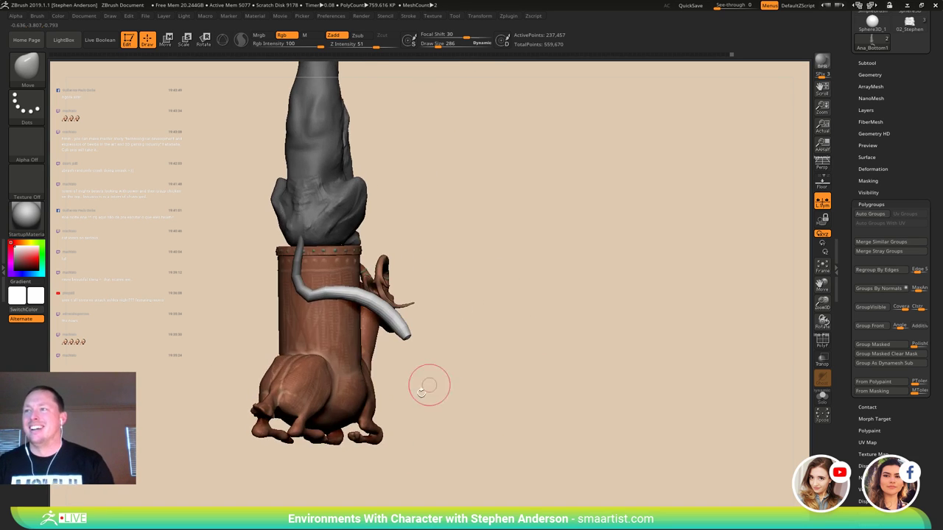
{"action": "mouse_move", "coordinate": [438, 435]}
{"action": "left_mouse_down", "text": "ctrl"}
{"action": "mouse_move", "coordinate": [377, 419]}
{"action": "mouse_move", "coordinate": [330, 311]}
{"action": "mouse_move", "coordinate": [333, 274]}
{"action": "mouse_move", "coordinate": [249, 409]}
{"action": "mouse_move", "coordinate": [401, 446]}
{"action": "mouse_move", "coordinate": [217, 212]}
{"action": "mouse_move", "coordinate": [391, 156]}
{"action": "mouse_move", "coordinate": [341, 157]}
{"action": "left_mouse_up", "text": "ctrl"}
{"action": "mouse_move", "coordinate": [500, 302]}
{"action": "left_mouse_down"}
{"action": "mouse_move", "coordinate": [475, 312]}
{"action": "mouse_move", "coordinate": [492, 238]}
{"action": "mouse_move", "coordinate": [484, 246]}
{"action": "left_mouse_up"}
{"action": "key", "text": "r"}
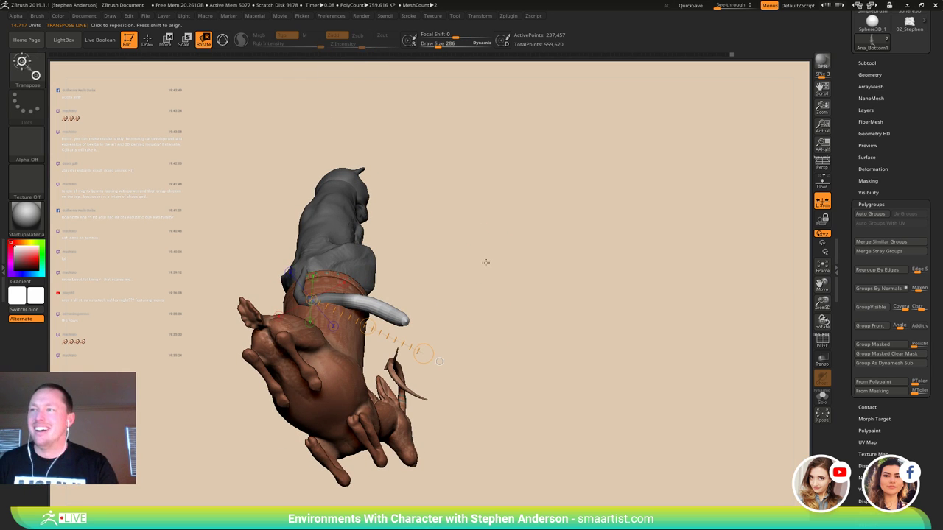
{"action": "key", "text": "y"}
{"action": "left_click_drag", "start_coordinate": [356, 263], "coordinate": [388, 265], "text": "alt"}
{"action": "left_click_drag", "start_coordinate": [459, 263], "coordinate": [426, 241]}
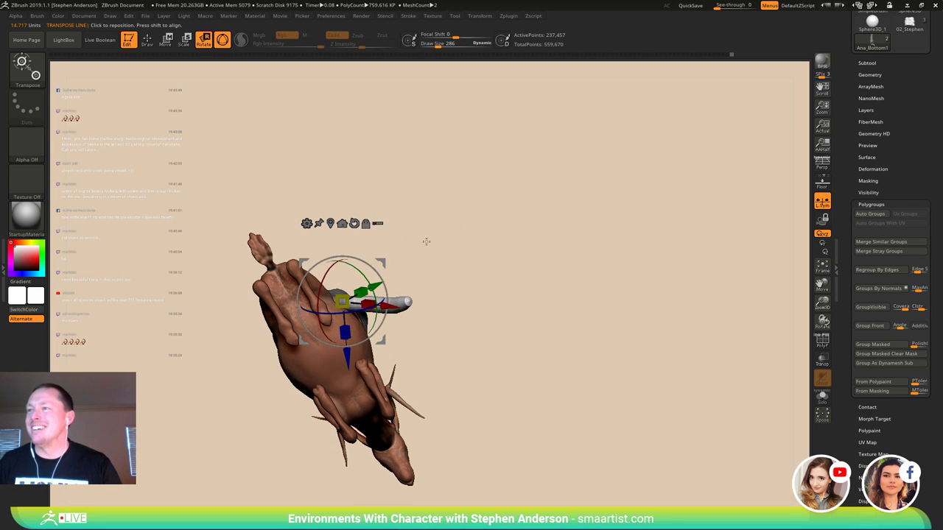
{"action": "left_click_drag", "start_coordinate": [376, 274], "coordinate": [388, 301]}
{"action": "mouse_move", "coordinate": [471, 262]}
{"action": "left_mouse_down"}
{"action": "mouse_move", "coordinate": [498, 312]}
{"action": "mouse_move", "coordinate": [520, 328]}
{"action": "mouse_move", "coordinate": [482, 331]}
{"action": "mouse_move", "coordinate": [513, 324]}
{"action": "mouse_move", "coordinate": [417, 292]}
{"action": "mouse_move", "coordinate": [395, 246]}
{"action": "mouse_move", "coordinate": [254, 338]}
{"action": "mouse_move", "coordinate": [289, 369]}
{"action": "mouse_move", "coordinate": [347, 347]}
{"action": "left_mouse_up"}
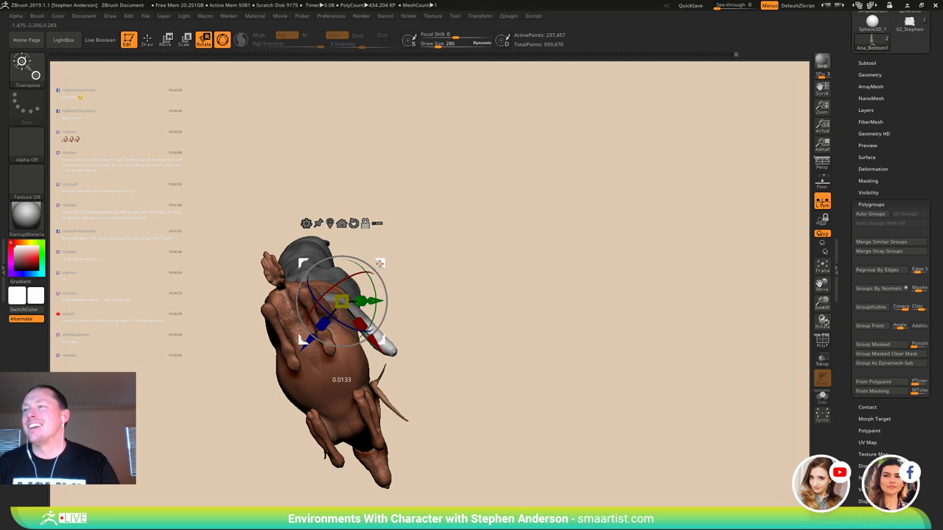
- Recenter the gizmo farther along the tail and rotate the unmasked end closer against the pedestal's side
{"action": "left_click_drag", "start_coordinate": [379, 264], "coordinate": [401, 288], "text": "alt"}
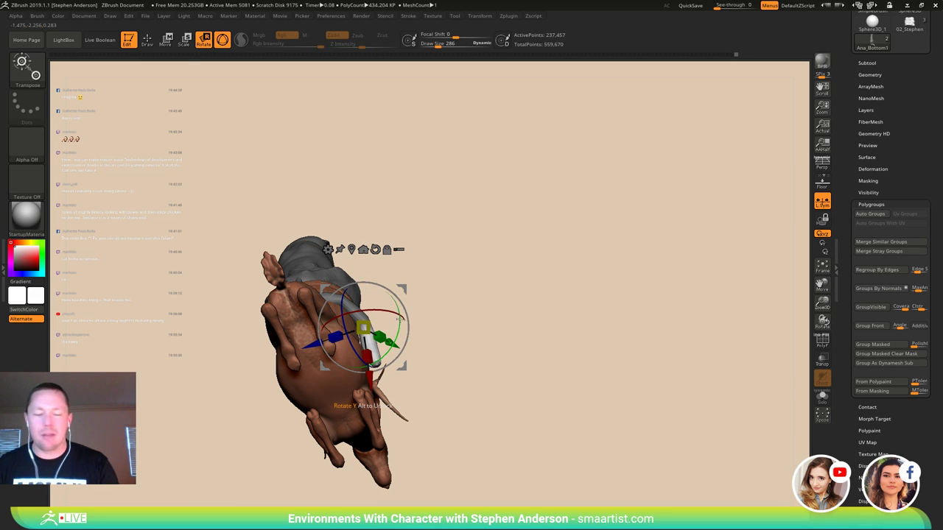
{"action": "key", "text": "q"}
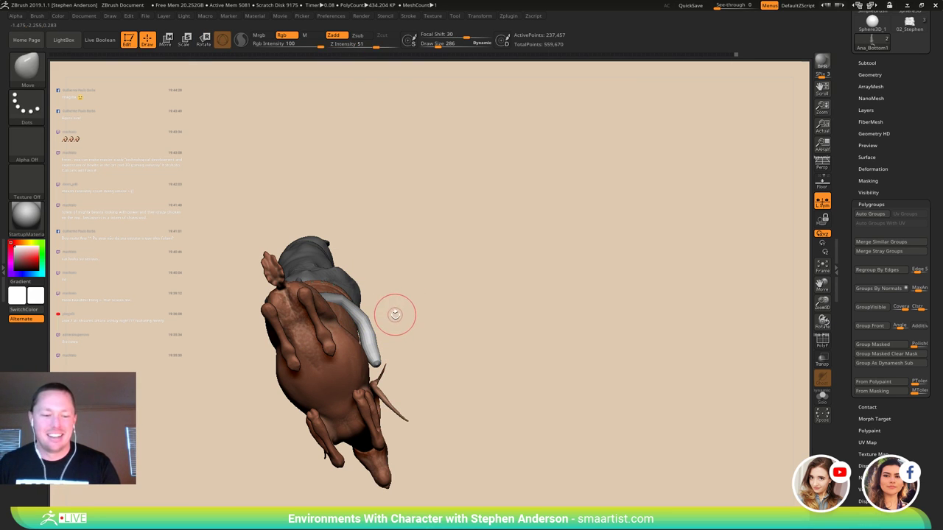
{"action": "key", "text": "w"}
{"action": "left_click_drag", "start_coordinate": [403, 290], "coordinate": [399, 289], "text": "alt"}
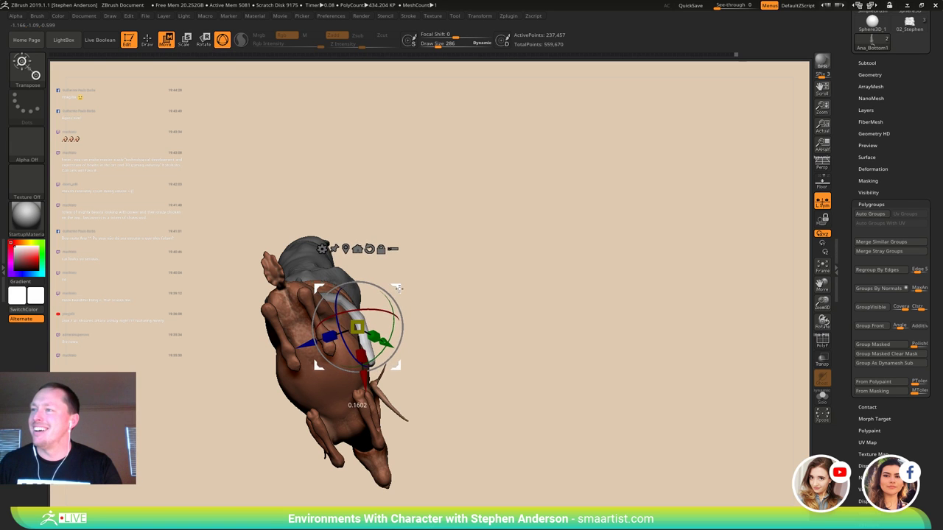
{"action": "mouse_move", "coordinate": [427, 258]}
{"action": "left_mouse_down"}
{"action": "mouse_move", "coordinate": [423, 290]}
{"action": "mouse_move", "coordinate": [510, 326]}
{"action": "mouse_move", "coordinate": [511, 274]}
{"action": "mouse_move", "coordinate": [516, 284]}
{"action": "left_mouse_up"}
- Adjust the tail's lower end along the pedestal using the Move brush at draw size 540
{"action": "key", "text": "b"}
{"action": "key", "text": "m"}
{"action": "key", "text": "v"}
{"action": "key", "text": "s"}
{"action": "left_click_drag", "start_coordinate": [389, 361], "coordinate": [395, 361]}
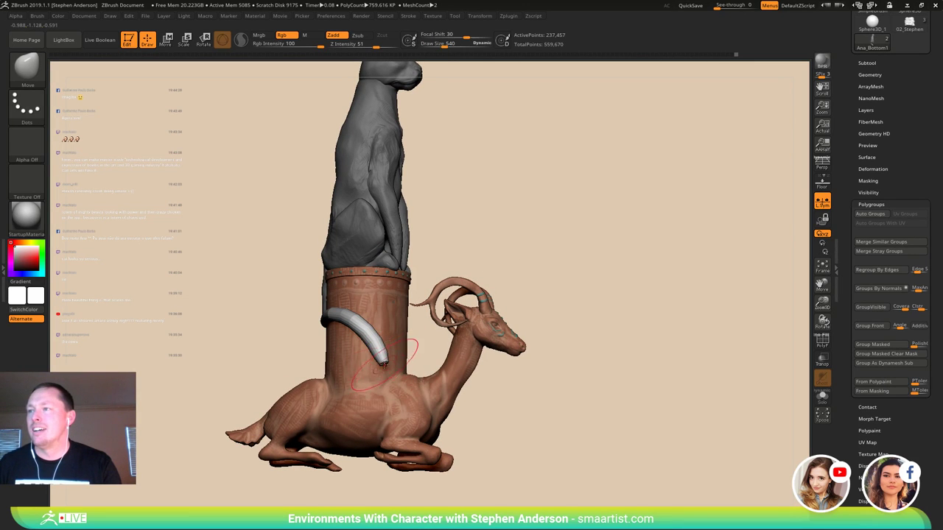
{"action": "left_click_drag", "start_coordinate": [304, 341], "coordinate": [354, 278]}
{"action": "left_click_drag", "start_coordinate": [315, 349], "coordinate": [345, 327]}
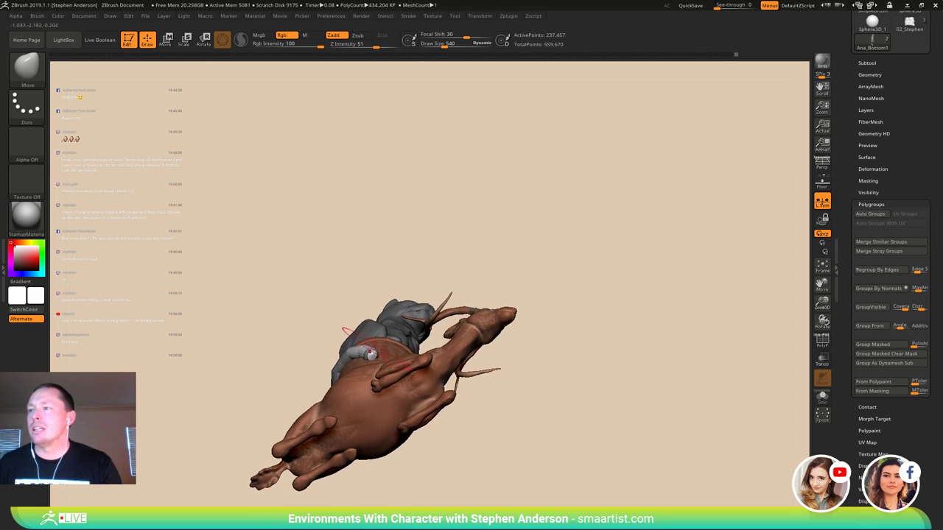
- Refine the tail's tip with the Move brush at draw sizes 304 and 469, and clear the mask
{"action": "key", "text": "s"}
{"action": "left_click", "coordinate": [371, 357]}
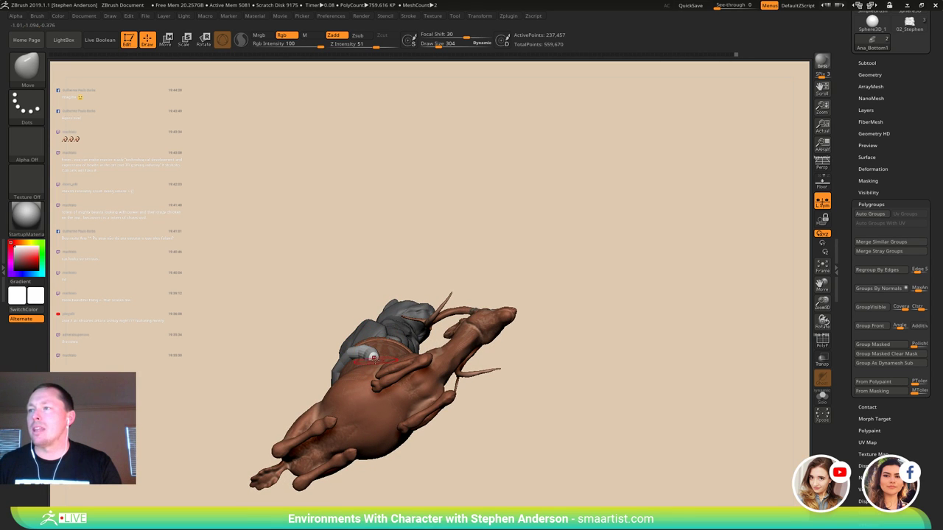
{"action": "left_click_drag", "start_coordinate": [328, 317], "coordinate": [322, 355]}
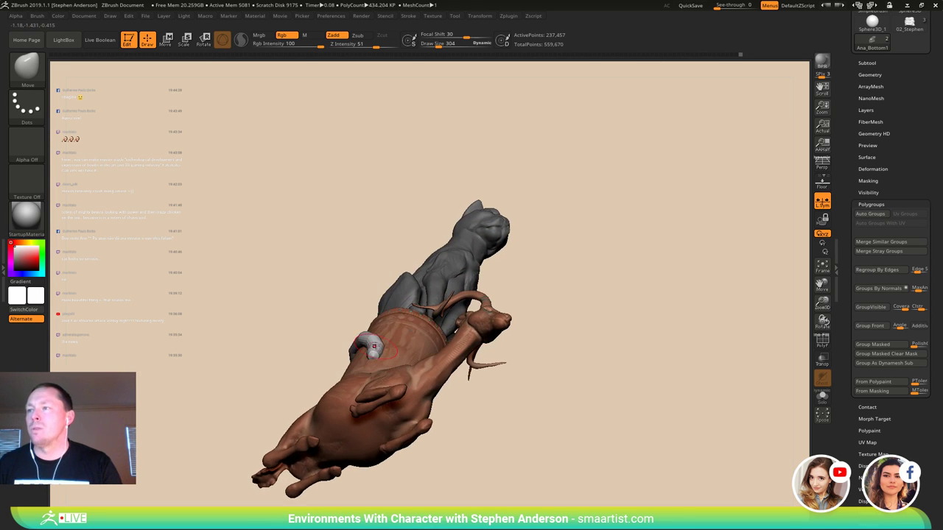
{"action": "key", "text": "s"}
{"action": "left_click_drag", "start_coordinate": [381, 346], "coordinate": [376, 347]}
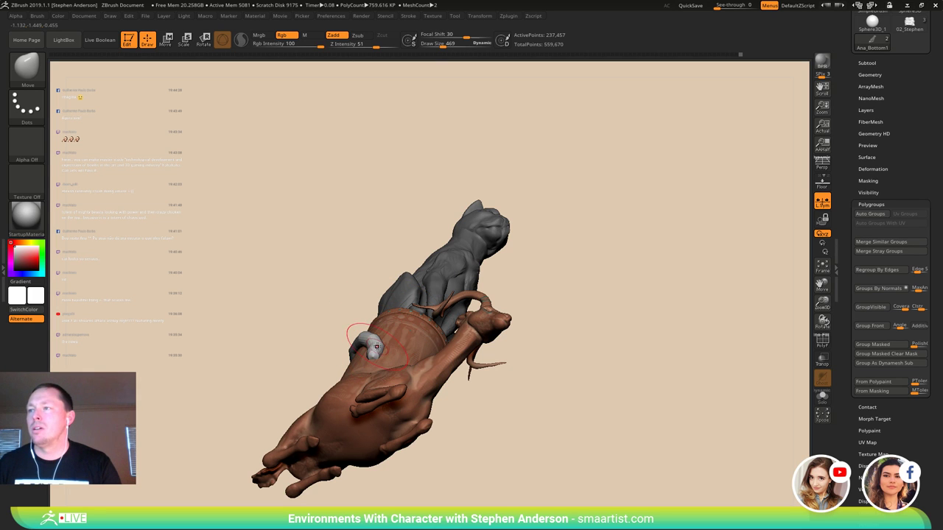
{"action": "mouse_move", "coordinate": [376, 346]}
{"action": "right_mouse_down"}
{"action": "mouse_move", "coordinate": [353, 351]}
{"action": "mouse_move", "coordinate": [352, 390]}
{"action": "mouse_move", "coordinate": [341, 307]}
{"action": "mouse_move", "coordinate": [378, 306]}
{"action": "right_mouse_up"}
{"action": "left_click_drag", "start_coordinate": [385, 251], "coordinate": [396, 293], "text": "ctrl"}
- Reshape the sides of the cat's back and shoulders symmetrically with the Move brush at draw size 304
{"action": "right_click_drag", "start_coordinate": [316, 344], "coordinate": [332, 333]}
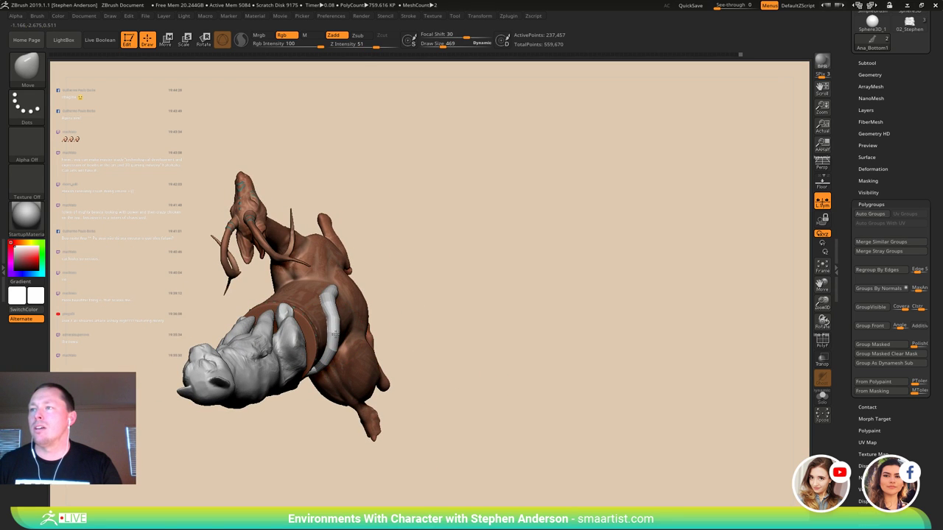
{"action": "mouse_move", "coordinate": [329, 298]}
{"action": "right_mouse_down"}
{"action": "mouse_move", "coordinate": [333, 267]}
{"action": "mouse_move", "coordinate": [259, 333]}
{"action": "mouse_move", "coordinate": [258, 302]}
{"action": "right_mouse_up"}
{"action": "mouse_move", "coordinate": [258, 302]}
{"action": "right_mouse_down"}
{"action": "mouse_move", "coordinate": [351, 290]}
{"action": "mouse_move", "coordinate": [303, 322]}
{"action": "mouse_move", "coordinate": [363, 293]}
{"action": "mouse_move", "coordinate": [367, 327]}
{"action": "right_mouse_up"}
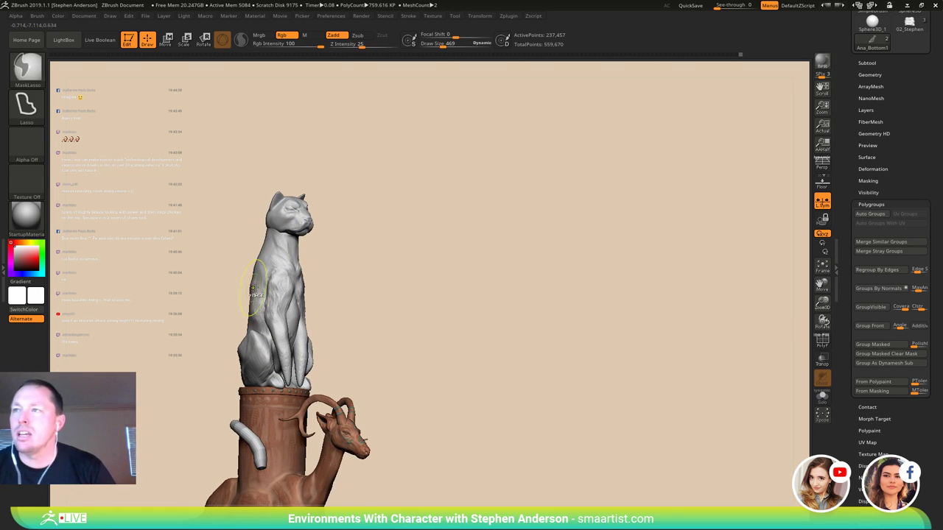
{"action": "right_click_drag", "start_coordinate": [213, 273], "coordinate": [239, 312], "text": "ctrl"}
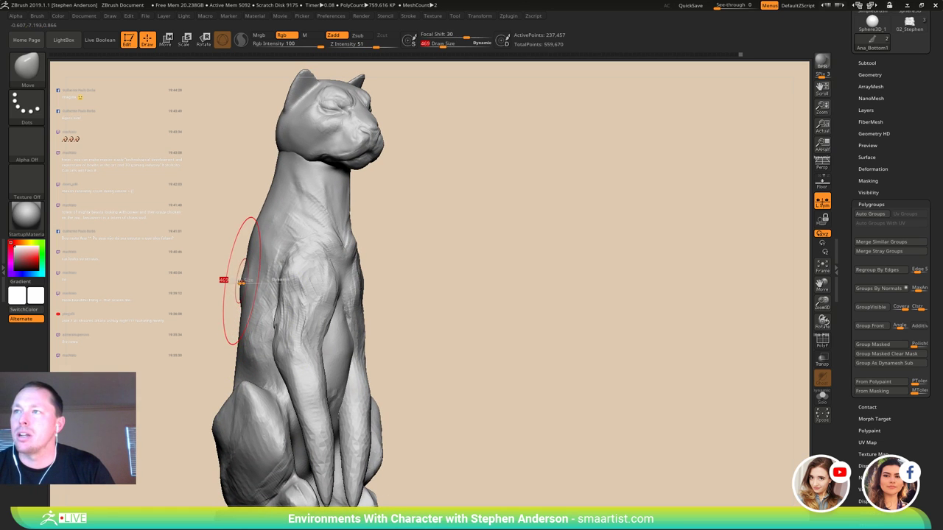
{"action": "left_click_drag", "start_coordinate": [242, 282], "coordinate": [238, 284]}
{"action": "mouse_move", "coordinate": [248, 287]}
{"action": "right_mouse_down"}
{"action": "mouse_move", "coordinate": [273, 244]}
{"action": "mouse_move", "coordinate": [298, 234]}
{"action": "right_mouse_up"}
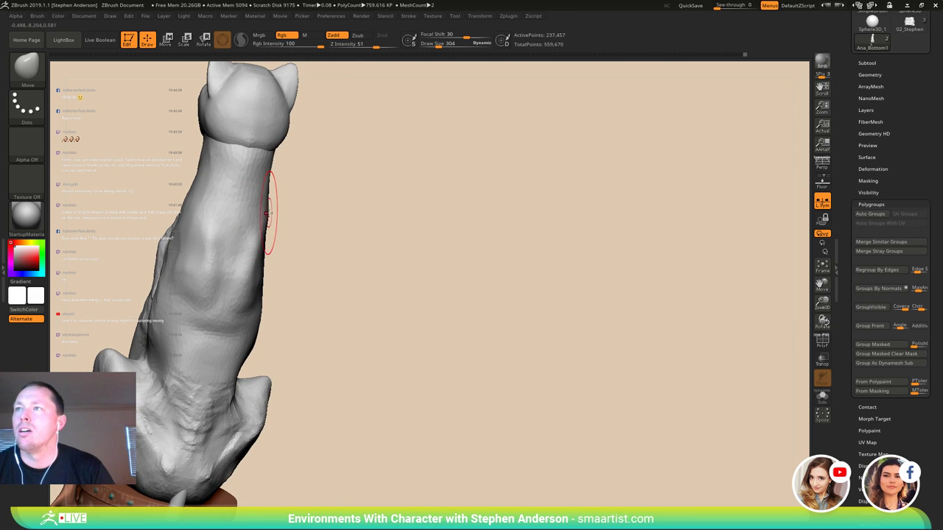
{"action": "key", "text": "ctrl"}
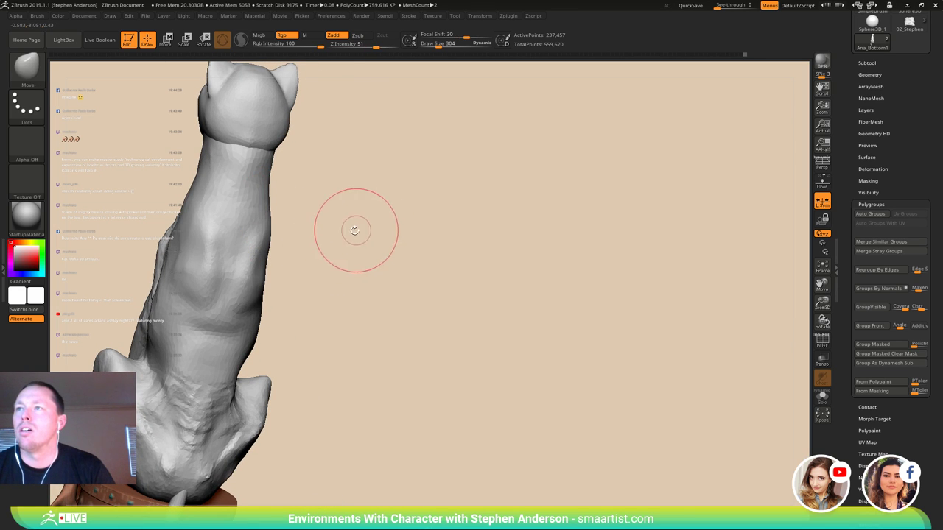
{"action": "mouse_move", "coordinate": [356, 229]}
{"action": "right_mouse_down"}
{"action": "mouse_move", "coordinate": [341, 228]}
{"action": "mouse_move", "coordinate": [337, 243]}
{"action": "right_mouse_up"}
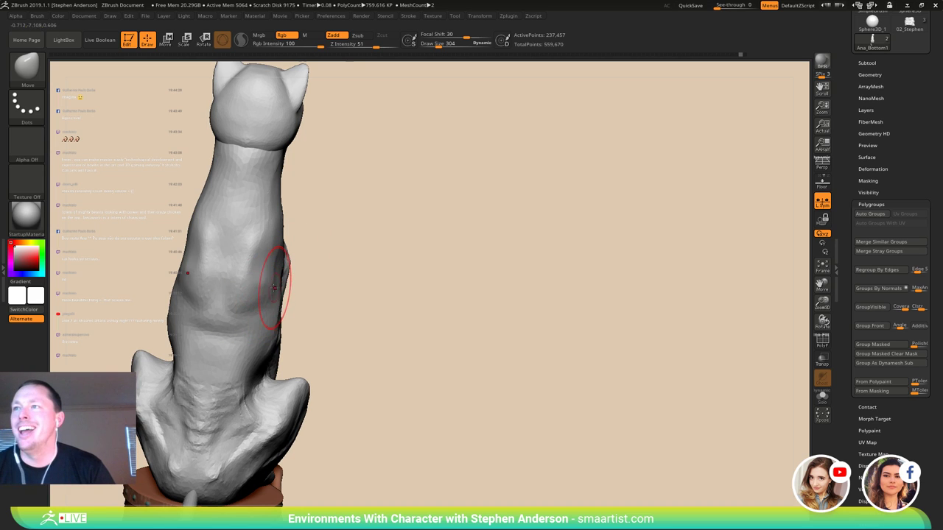
{"action": "left_click_drag", "start_coordinate": [274, 288], "coordinate": [266, 271]}
{"action": "left_click_drag", "start_coordinate": [276, 240], "coordinate": [272, 236]}
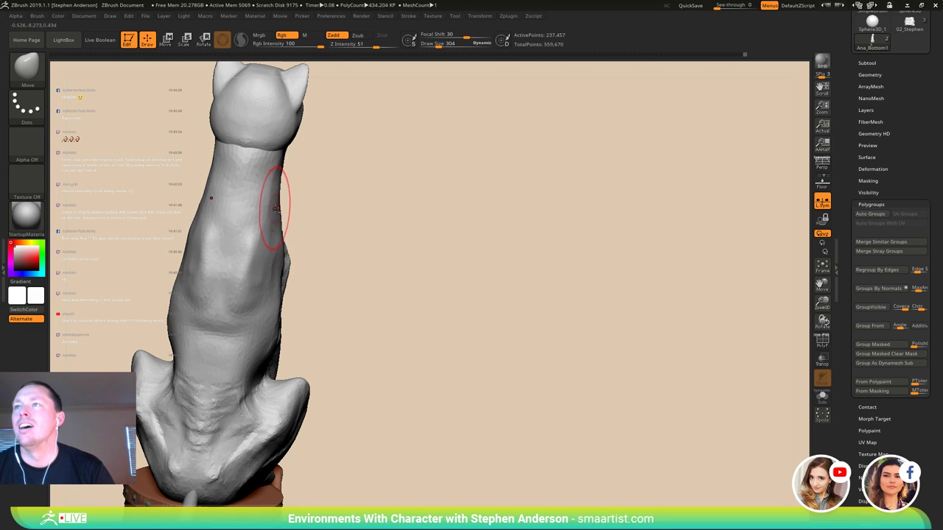
- Examine the cat's neck, shoulders and overall silhouette from the side and the front
{"action": "mouse_move", "coordinate": [266, 234]}
{"action": "right_mouse_down"}
{"action": "mouse_move", "coordinate": [232, 223]}
{"action": "mouse_move", "coordinate": [286, 232]}
{"action": "mouse_move", "coordinate": [282, 218]}
{"action": "right_mouse_up"}
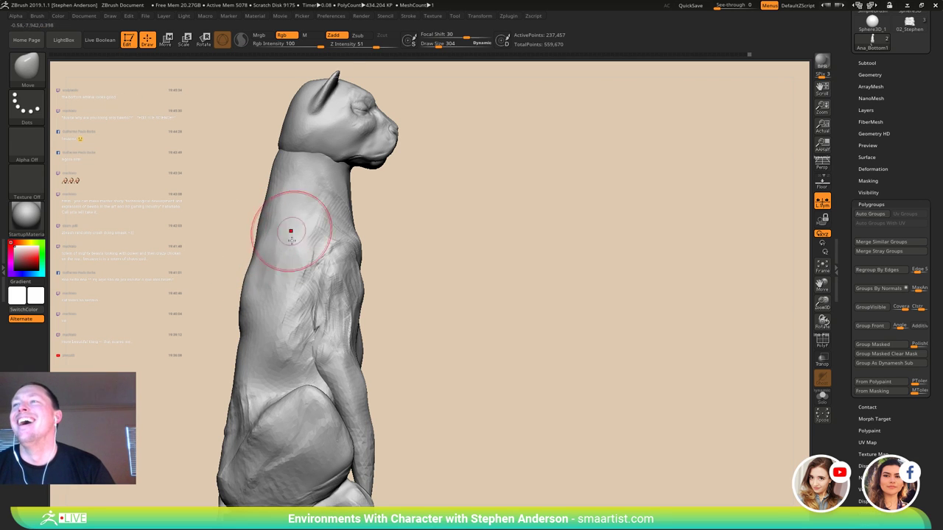
{"action": "right_click_drag", "start_coordinate": [311, 232], "coordinate": [370, 233]}
{"action": "right_click_drag", "start_coordinate": [298, 264], "coordinate": [247, 278]}
{"action": "mouse_move", "coordinate": [326, 280]}
{"action": "right_mouse_down", "text": "ctrl"}
{"action": "mouse_move", "coordinate": [328, 251]}
{"action": "mouse_move", "coordinate": [284, 280]}
{"action": "mouse_move", "coordinate": [328, 277]}
{"action": "right_mouse_up", "text": "ctrl"}
{"action": "mouse_move", "coordinate": [296, 235]}
{"action": "right_mouse_down"}
{"action": "mouse_move", "coordinate": [314, 261]}
{"action": "mouse_move", "coordinate": [255, 238]}
{"action": "right_mouse_up"}
{"action": "mouse_move", "coordinate": [313, 257]}
{"action": "right_mouse_down", "text": "ctrl"}
{"action": "mouse_move", "coordinate": [316, 233]}
{"action": "mouse_move", "coordinate": [278, 236]}
{"action": "right_mouse_up", "text": "ctrl"}
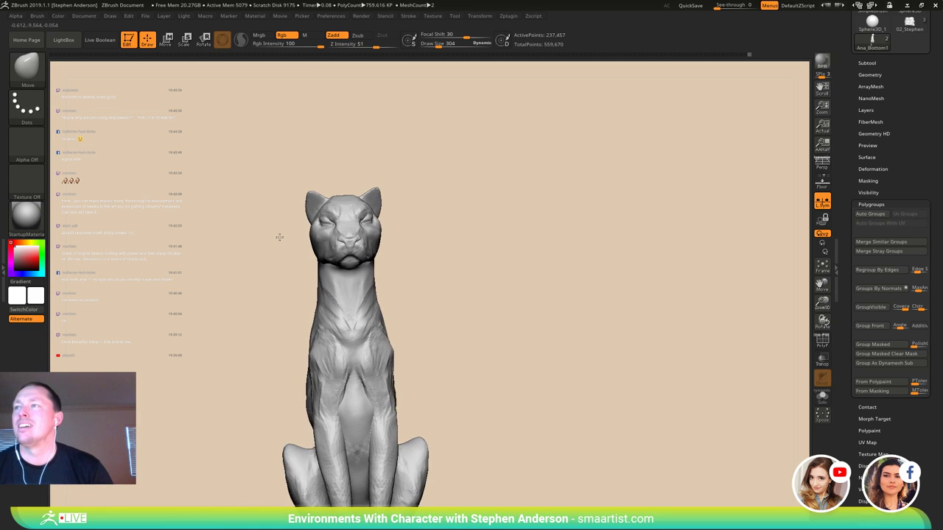
{"action": "mouse_move", "coordinate": [342, 279]}
{"action": "right_mouse_down", "text": "alt"}
{"action": "mouse_move", "coordinate": [278, 265]}
{"action": "mouse_move", "coordinate": [278, 242]}
{"action": "mouse_move", "coordinate": [257, 233]}
{"action": "right_mouse_up", "text": "alt"}
{"action": "mouse_move", "coordinate": [257, 232]}
{"action": "right_mouse_down", "text": "ctrl"}
{"action": "mouse_move", "coordinate": [251, 268]}
{"action": "mouse_move", "coordinate": [236, 277]}
{"action": "mouse_move", "coordinate": [269, 312]}
{"action": "right_mouse_up", "text": "ctrl"}
- Set the Move brush's draw size to 269 and mask the cat except for the lower ends of its forelegs
{"action": "key", "text": "s"}
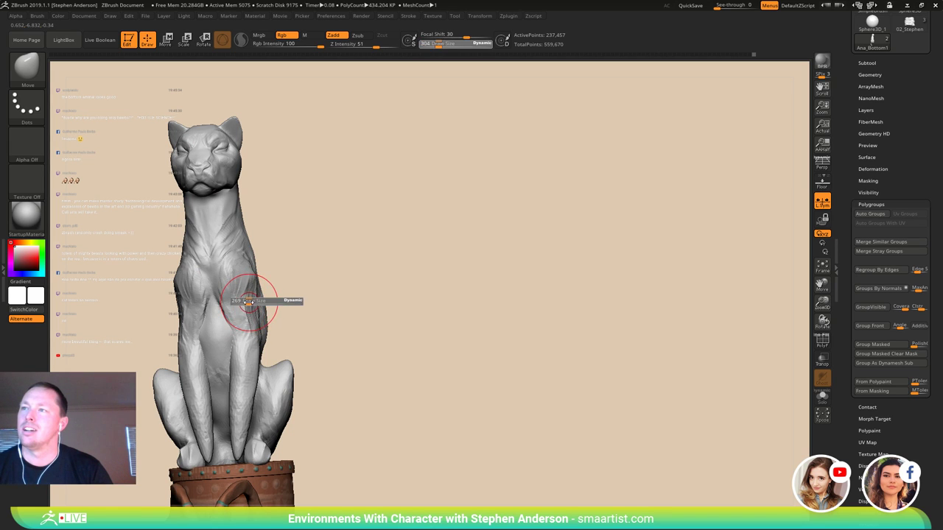
{"action": "left_click_drag", "start_coordinate": [249, 301], "coordinate": [246, 302]}
{"action": "right_click_drag", "start_coordinate": [247, 297], "coordinate": [252, 317]}
{"action": "mouse_move", "coordinate": [248, 370]}
{"action": "right_mouse_down", "text": "alt"}
{"action": "mouse_move", "coordinate": [257, 259]}
{"action": "mouse_move", "coordinate": [272, 295]}
{"action": "mouse_move", "coordinate": [270, 281]}
{"action": "right_mouse_up", "text": "alt"}
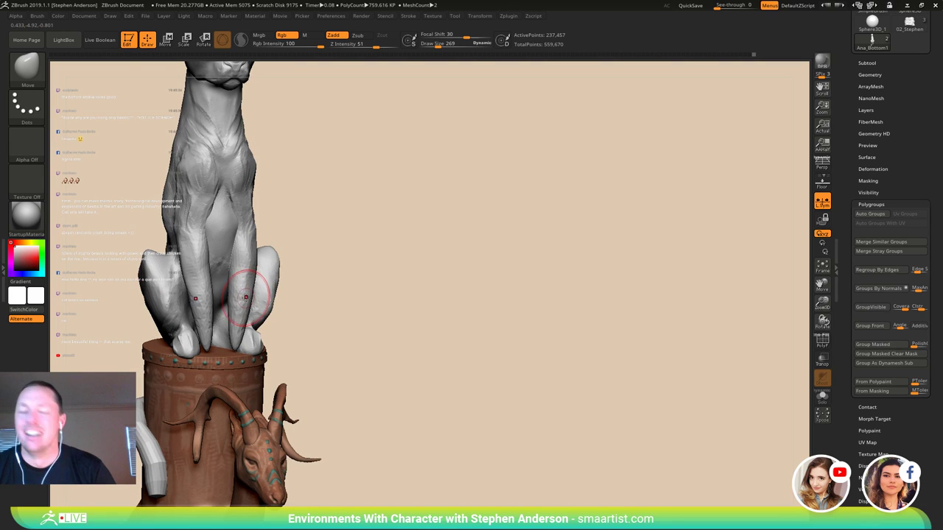
{"action": "key", "text": "w"}
{"action": "left_click_drag", "start_coordinate": [239, 320], "coordinate": [244, 337], "text": "ctrl"}
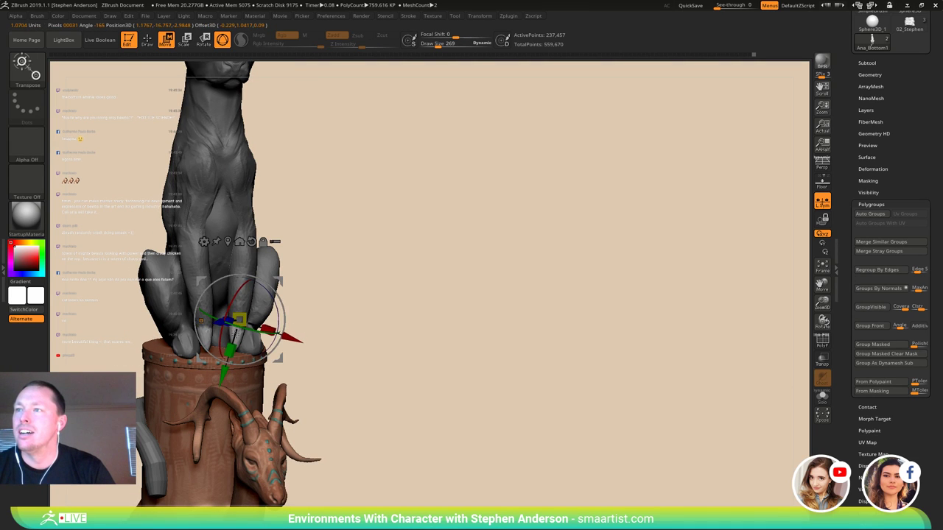
- Extrude the unmasked foreleg ends with the gizmo and rotate them about 83 degrees forward to form front paws
{"action": "key", "text": "q"}
{"action": "right_click_drag", "start_coordinate": [305, 331], "coordinate": [336, 306]}
{"action": "key", "text": "w"}
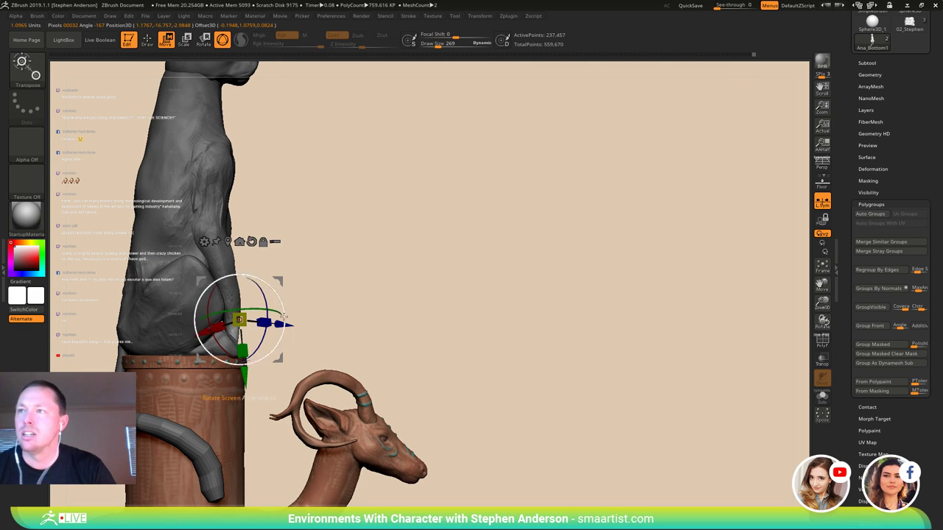
{"action": "left_click_drag", "start_coordinate": [282, 281], "coordinate": [283, 288], "text": "ctrl"}
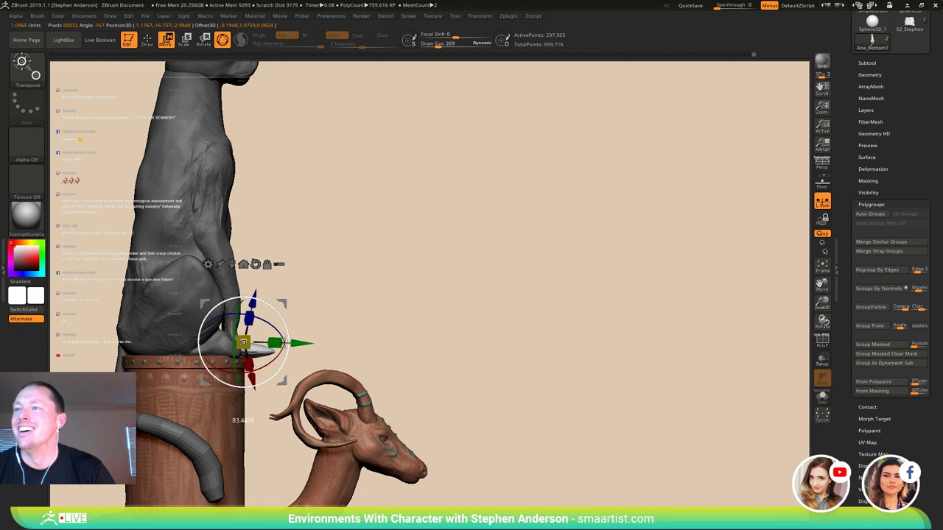
{"action": "left_click_drag", "start_coordinate": [318, 275], "coordinate": [282, 298]}
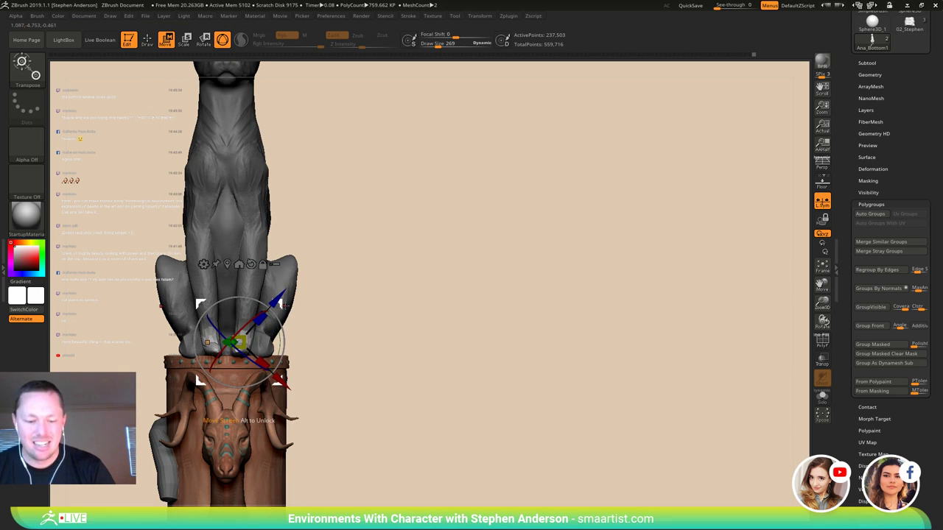
- Shape the new front paws on the pedestal using the Move brush at draw size 204
{"action": "key", "text": "b"}
{"action": "key", "text": "m"}
{"action": "key", "text": "v"}
{"action": "right_click_drag", "start_coordinate": [238, 322], "coordinate": [248, 363], "text": "ctrl"}
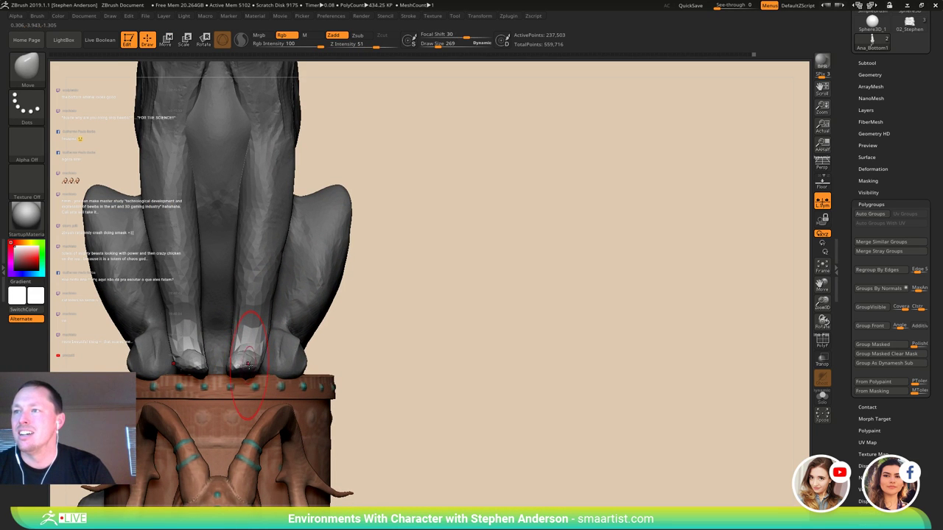
{"action": "key", "text": "s"}
{"action": "left_click_drag", "start_coordinate": [248, 365], "coordinate": [245, 363]}
{"action": "mouse_move", "coordinate": [635, 475]}
{"action": "left_mouse_down"}
{"action": "mouse_move", "coordinate": [638, 437]}
{"action": "mouse_move", "coordinate": [689, 413]}
{"action": "mouse_move", "coordinate": [666, 401]}
{"action": "left_mouse_up"}
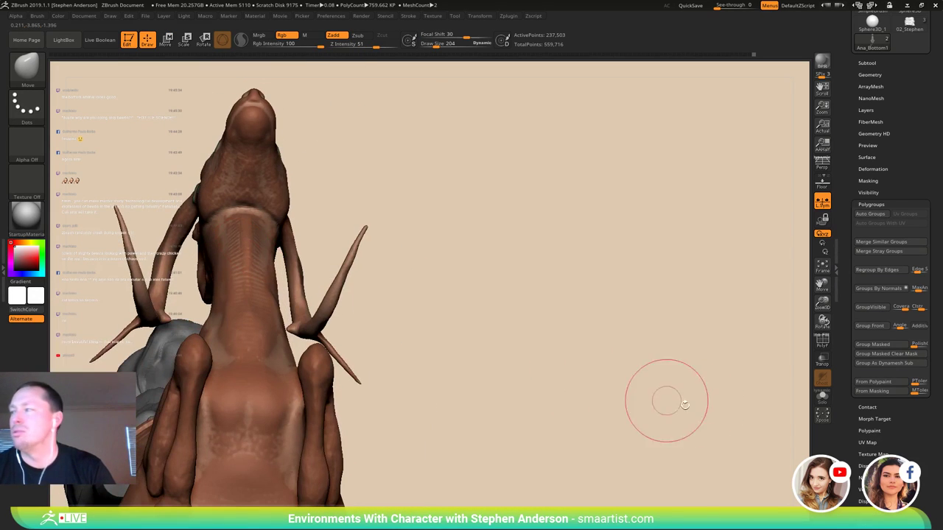
- Solo the cat subtool, smooth the extruded front paws and broaden them with the Move brush
{"action": "left_click", "coordinate": [822, 396]}
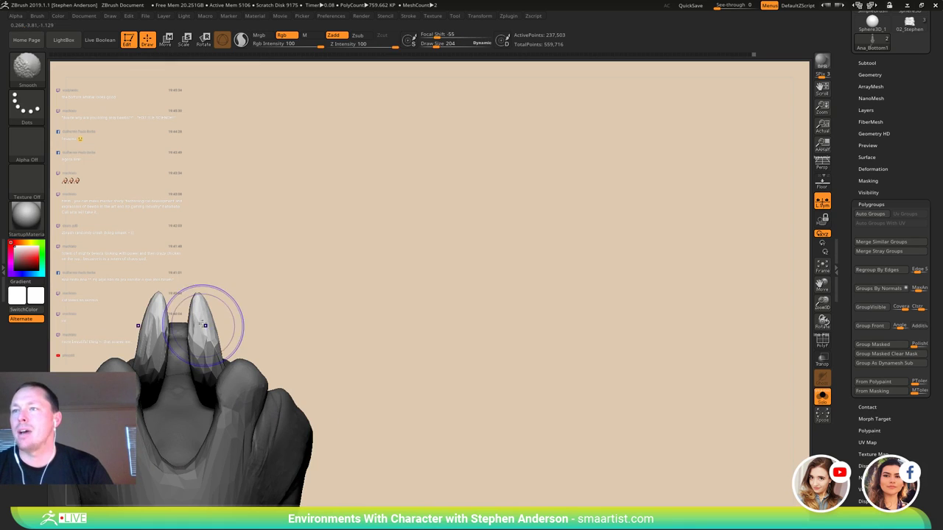
{"action": "left_click_drag", "start_coordinate": [202, 324], "coordinate": [204, 306], "text": "shift"}
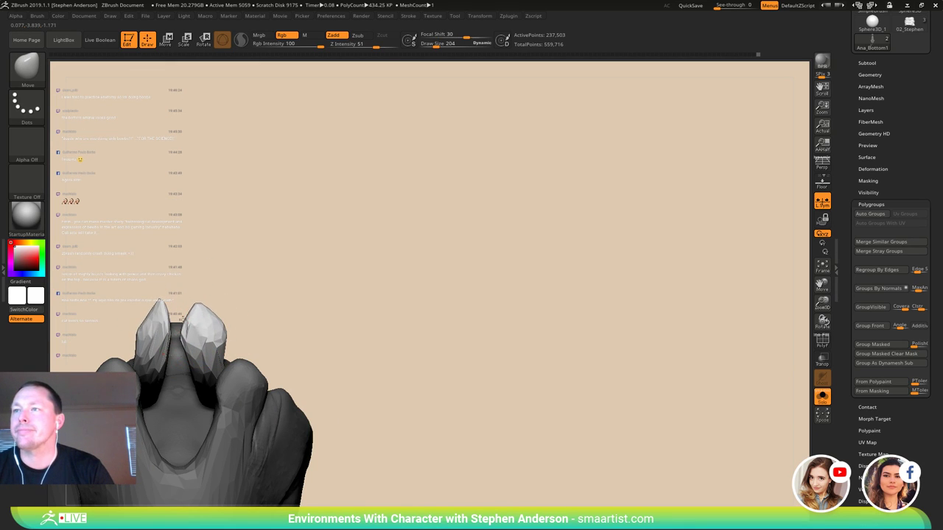
{"action": "key", "text": "ctrl"}
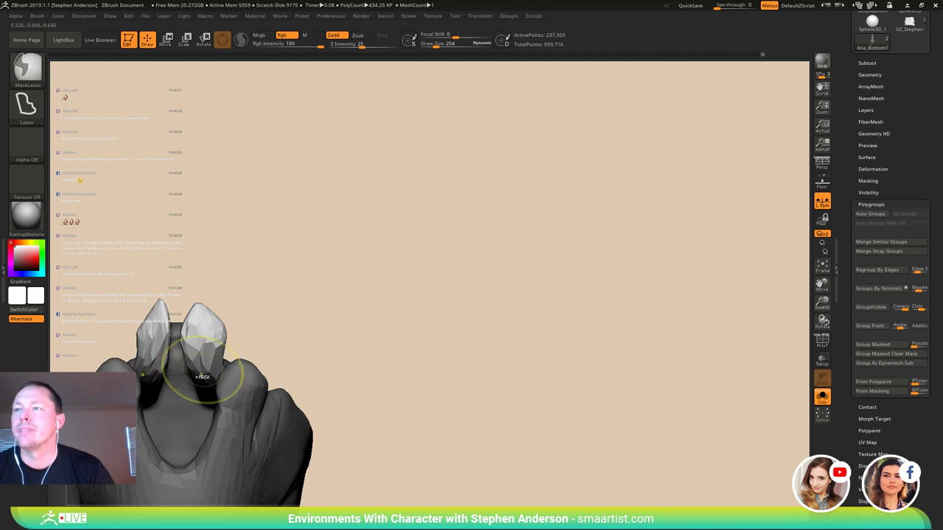
{"action": "left_click_drag", "start_coordinate": [209, 368], "coordinate": [190, 372]}
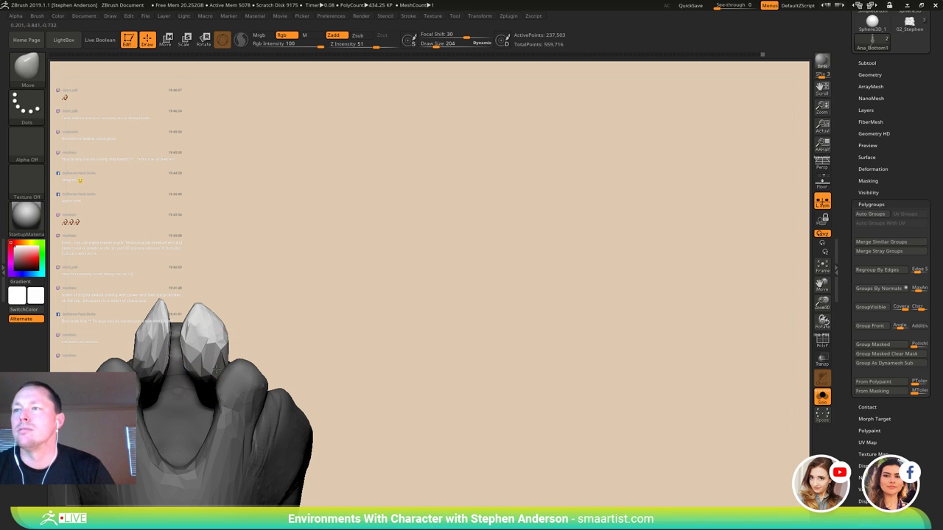
{"action": "mouse_move", "coordinate": [213, 340]}
{"action": "right_mouse_down"}
{"action": "mouse_move", "coordinate": [212, 380]}
{"action": "mouse_move", "coordinate": [204, 340]}
{"action": "mouse_move", "coordinate": [214, 284]}
{"action": "mouse_move", "coordinate": [231, 333]}
{"action": "right_mouse_up"}
- Show the cat's polygroup wireframe and isolate the tail's polygroup
{"action": "key", "text": "shift+f"}
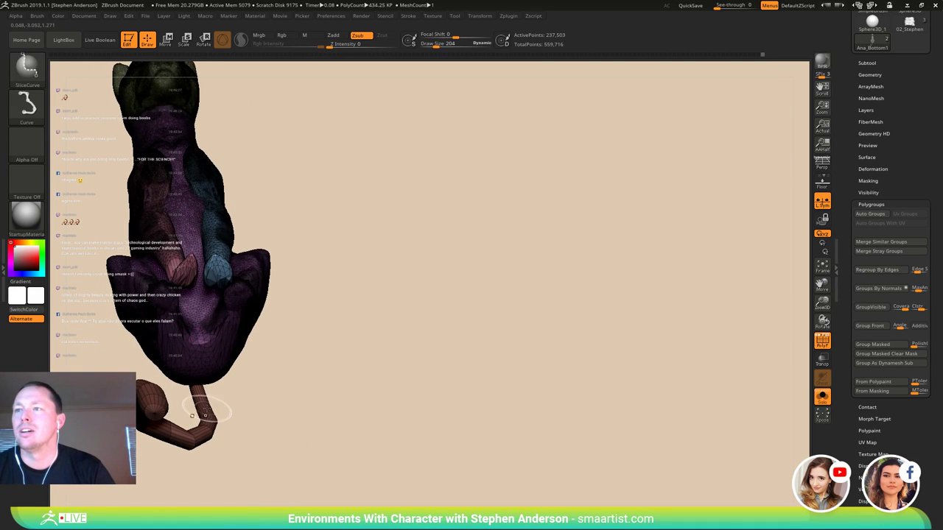
{"action": "left_click", "coordinate": [208, 410], "text": "ctrl+shift"}
{"action": "right_click_drag", "start_coordinate": [230, 417], "coordinate": [241, 320], "text": "ctrl"}
{"action": "key", "text": "ctrl+shift"}
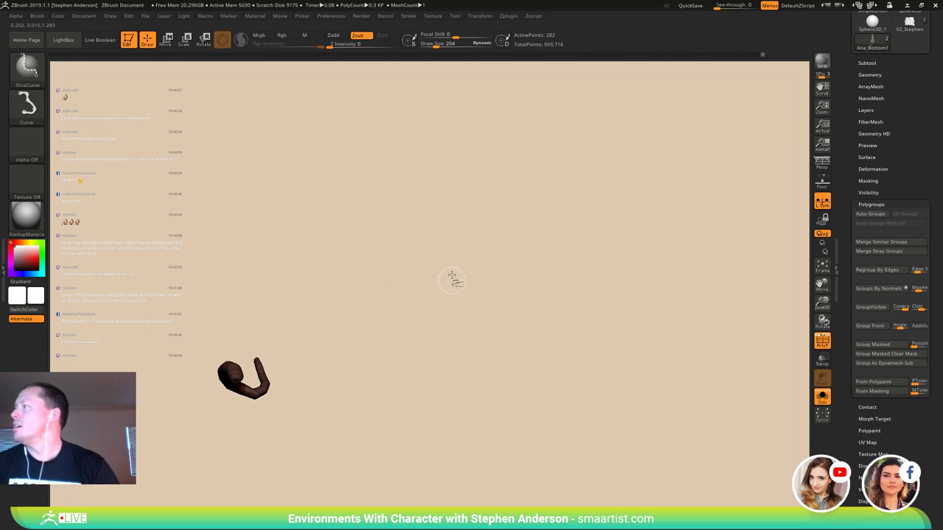
- Switch visibility from the tail to the cat's body, turn off the polygroup wireframe and view the body from the side
{"action": "left_click", "coordinate": [27, 69], "text": "ctrl+shift"}
{"action": "left_click", "coordinate": [80, 80], "text": "ctrl+shift"}
{"action": "left_click_drag", "start_coordinate": [413, 251], "coordinate": [442, 290], "text": "ctrl+shift"}
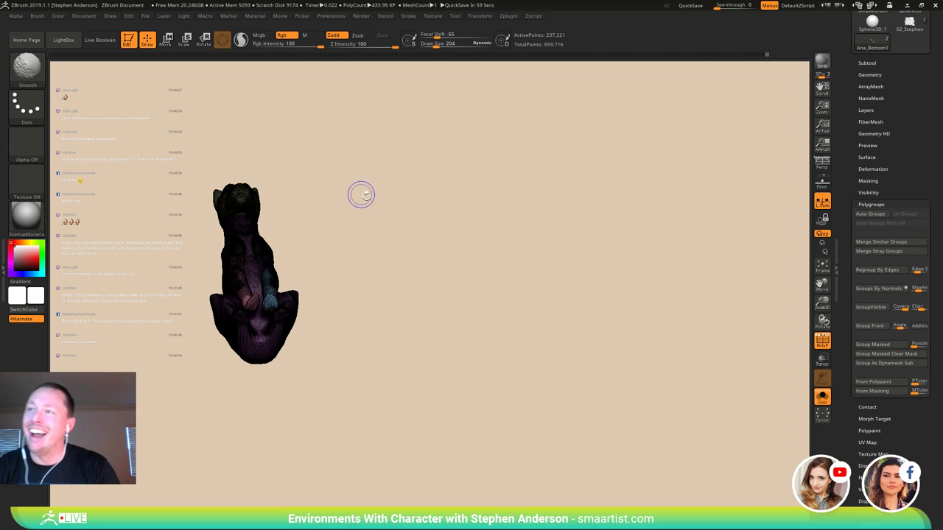
{"action": "left_click_drag", "start_coordinate": [360, 192], "coordinate": [283, 280]}
{"action": "mouse_move", "coordinate": [283, 280]}
{"action": "right_mouse_down"}
{"action": "mouse_move", "coordinate": [268, 291]}
{"action": "mouse_move", "coordinate": [279, 330]}
{"action": "mouse_move", "coordinate": [307, 292]}
{"action": "mouse_move", "coordinate": [308, 324]}
{"action": "mouse_move", "coordinate": [336, 332]}
{"action": "mouse_move", "coordinate": [263, 341]}
{"action": "mouse_move", "coordinate": [248, 360]}
{"action": "right_mouse_up"}
{"action": "mouse_move", "coordinate": [287, 334]}
{"action": "right_mouse_down"}
{"action": "mouse_move", "coordinate": [314, 287]}
{"action": "mouse_move", "coordinate": [350, 259]}
{"action": "right_mouse_up"}
{"action": "left_click_drag", "start_coordinate": [349, 258], "coordinate": [699, 199]}
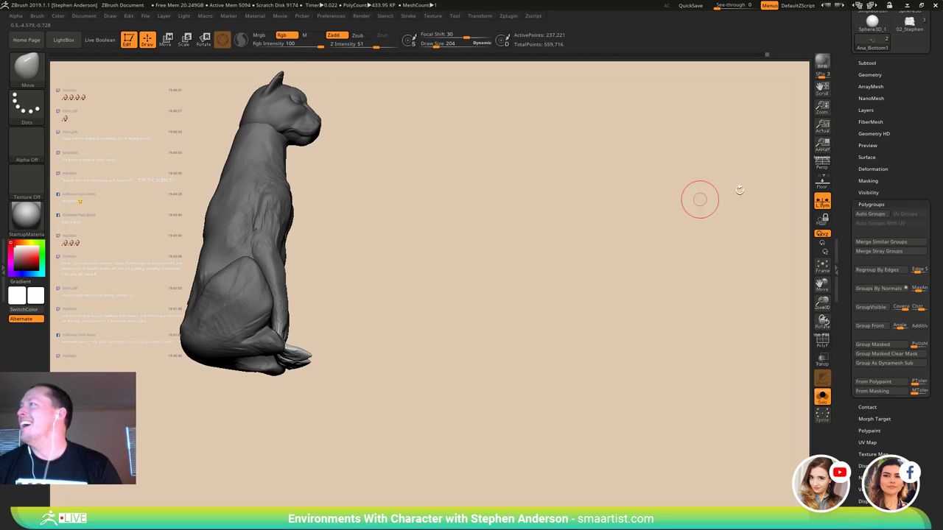
- Rename the cat body's subtool as the artist's first name followed by "Middle"
{"action": "left_click", "coordinate": [867, 62]}
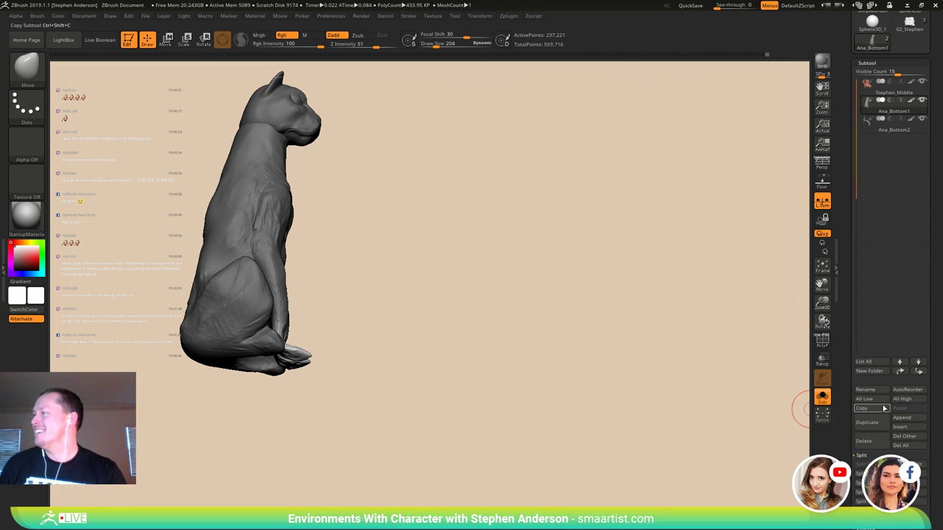
{"action": "left_click", "coordinate": [859, 389]}
{"action": "type", "text": "Ste"}
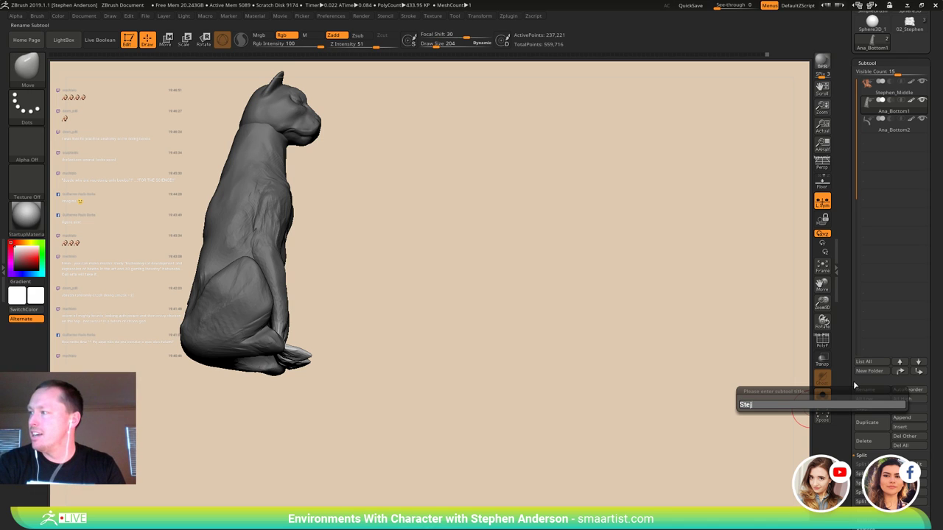
{"action": "type", "text": "phenMiddl"}
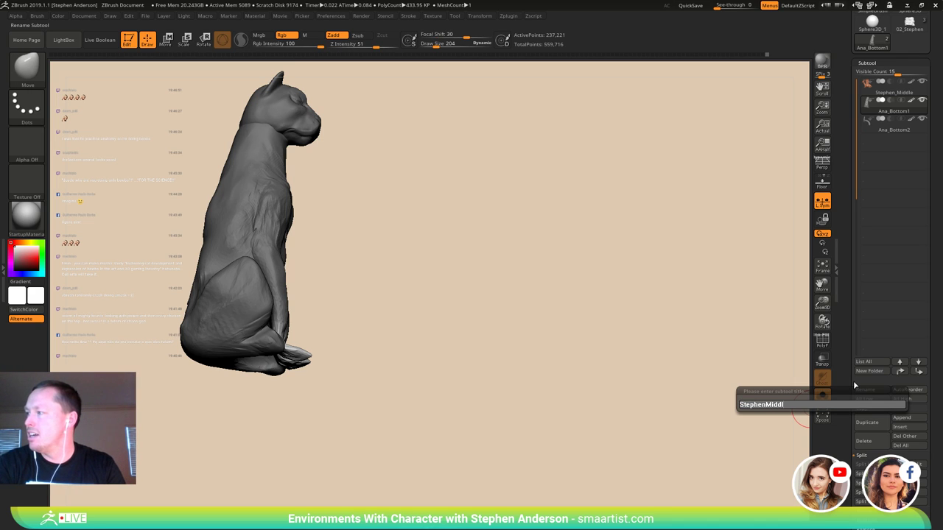
{"action": "type", "text": "e"}
{"action": "key", "text": "Return"}
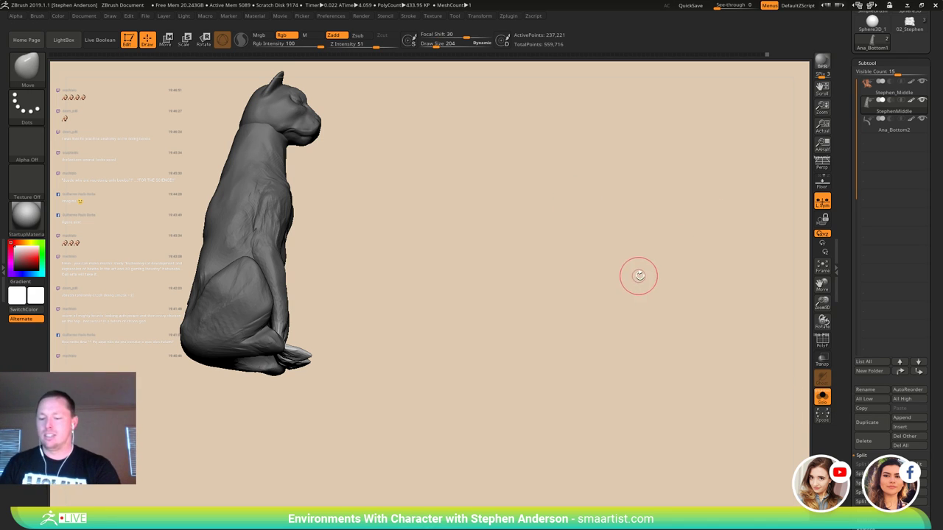
- Select the tail's subtool and rename it as the artist's first name followed by "Tail"
{"action": "key", "text": "Down"}
{"action": "left_click", "coordinate": [881, 391]}
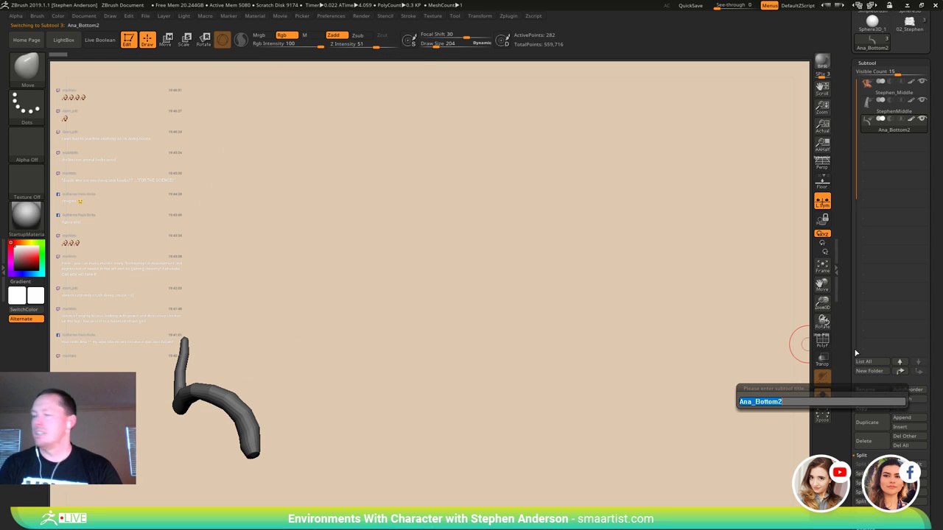
{"action": "type", "text": "Step"}
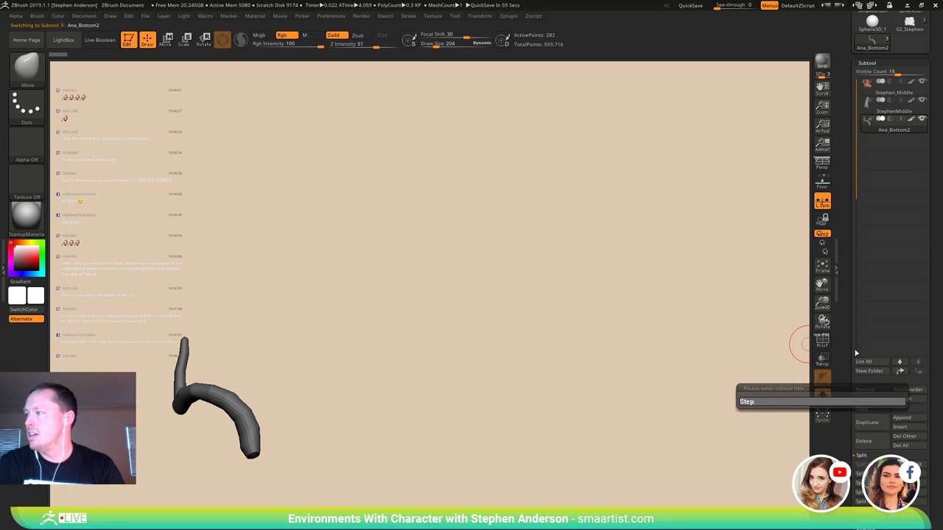
{"action": "type", "text": "henTail"}
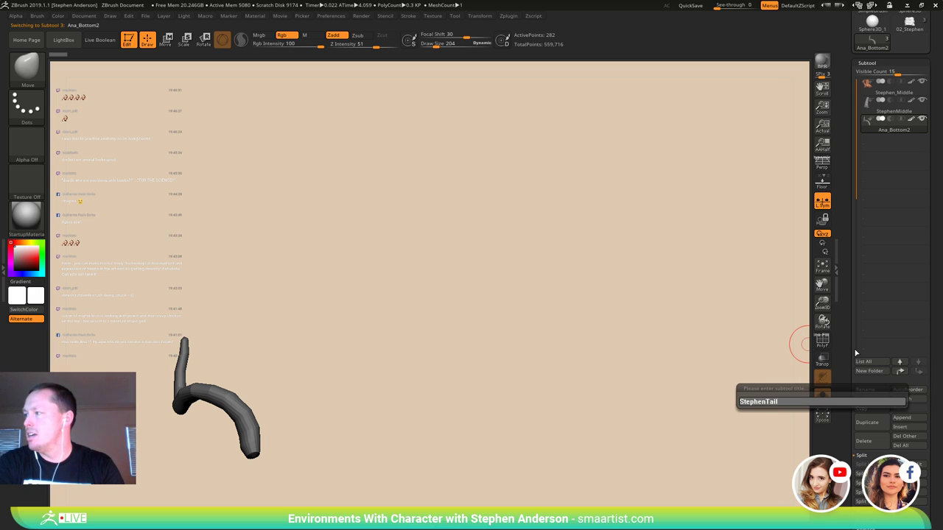
{"action": "key", "text": "Return"}
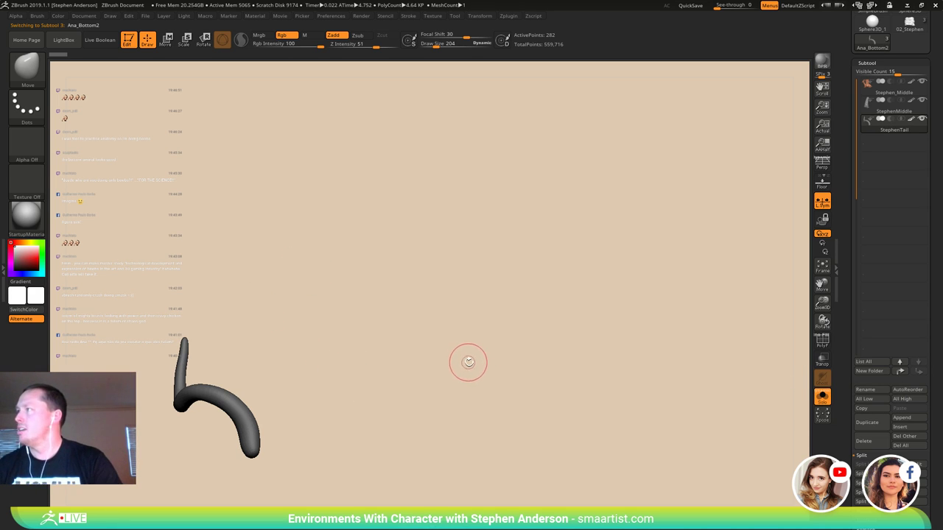
- Make the cat body the active subtool again and turn off Solo to show the whole statue from the front
{"action": "key", "text": "Up"}
{"action": "left_click_drag", "start_coordinate": [548, 413], "coordinate": [516, 429]}
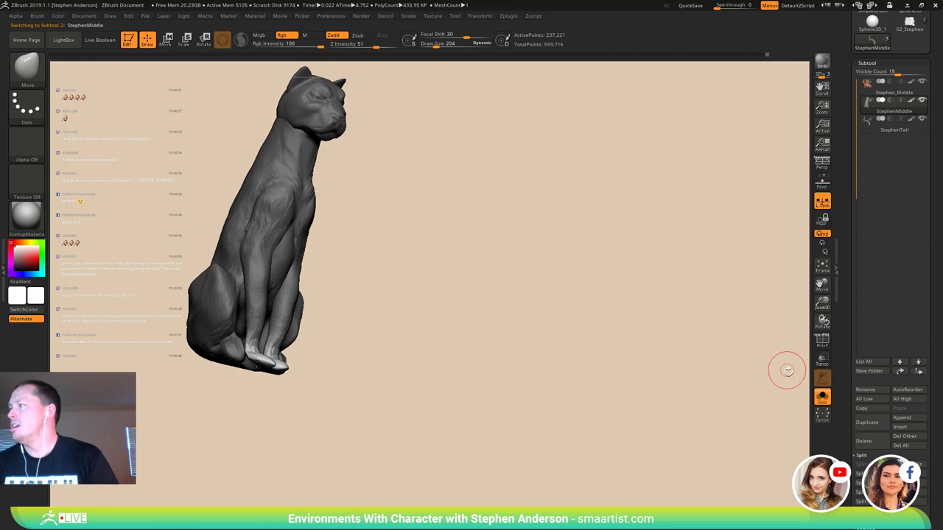
{"action": "left_click", "coordinate": [822, 398]}
{"action": "mouse_move", "coordinate": [429, 290]}
{"action": "left_mouse_down"}
{"action": "mouse_move", "coordinate": [430, 311]}
{"action": "mouse_move", "coordinate": [472, 321]}
{"action": "mouse_move", "coordinate": [431, 295]}
{"action": "left_mouse_up"}
{"action": "right_click_drag", "start_coordinate": [430, 296], "coordinate": [462, 309], "text": "ctrl"}
{"action": "right_click_drag", "start_coordinate": [462, 309], "coordinate": [570, 337], "text": "alt"}
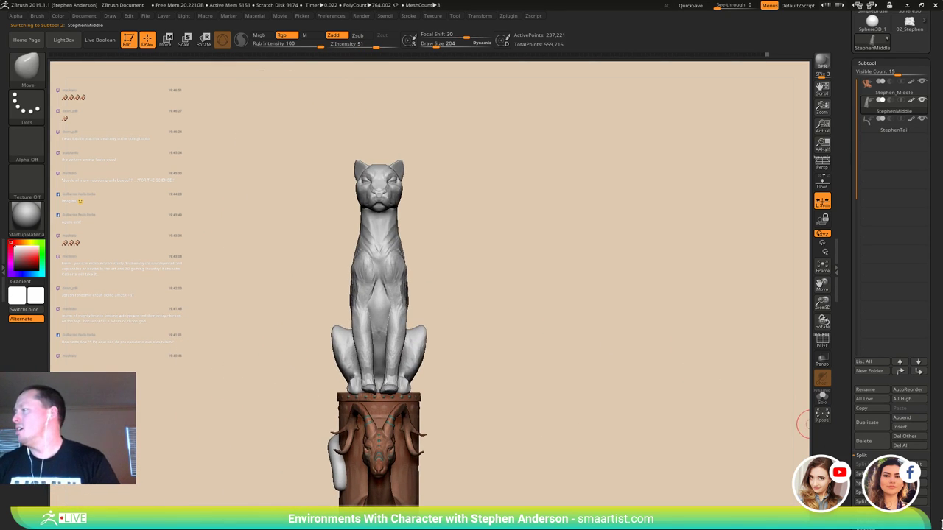
- Flip the cat body with the Mirror deformation and make it symmetrical with Mirror And Weld
{"action": "left_click_drag", "start_coordinate": [935, 506], "coordinate": [930, 442]}
{"action": "left_click", "coordinate": [883, 433]}
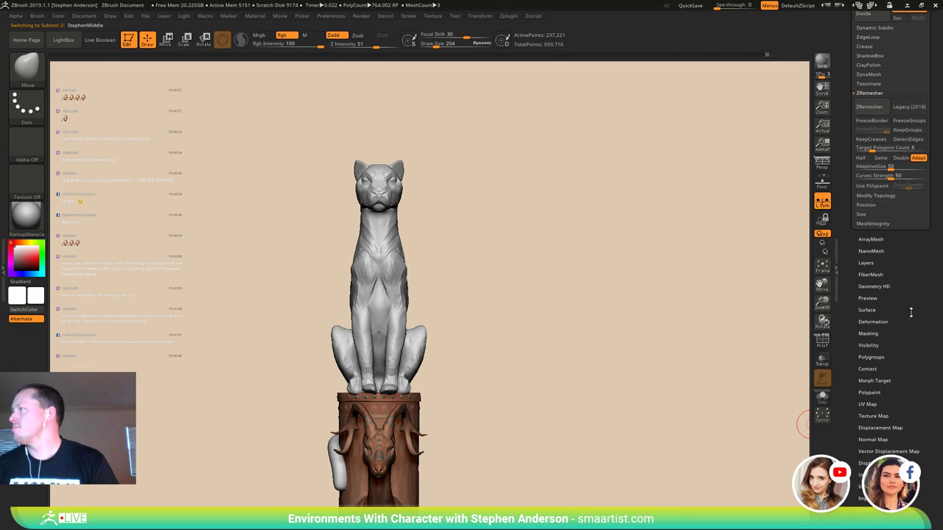
{"action": "left_click_drag", "start_coordinate": [674, 236], "coordinate": [673, 294]}
{"action": "left_click", "coordinate": [882, 197]}
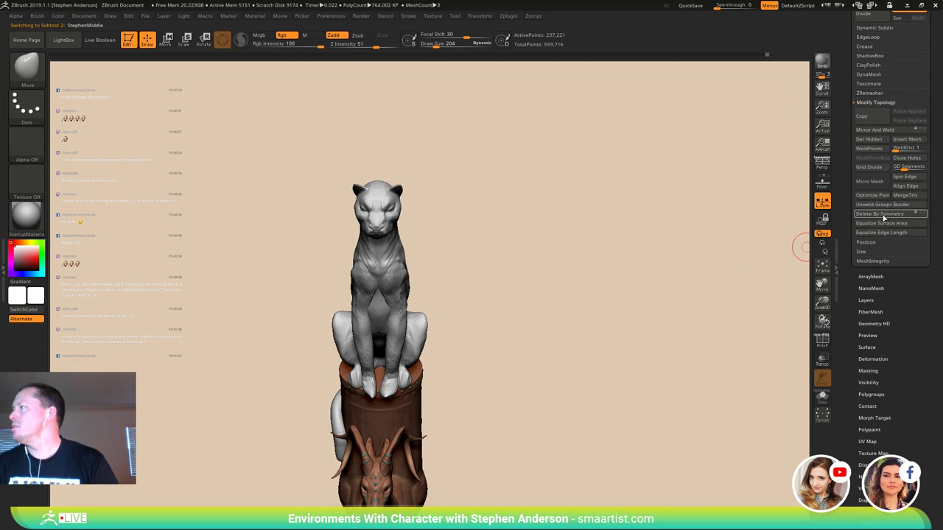
{"action": "left_click", "coordinate": [889, 131]}
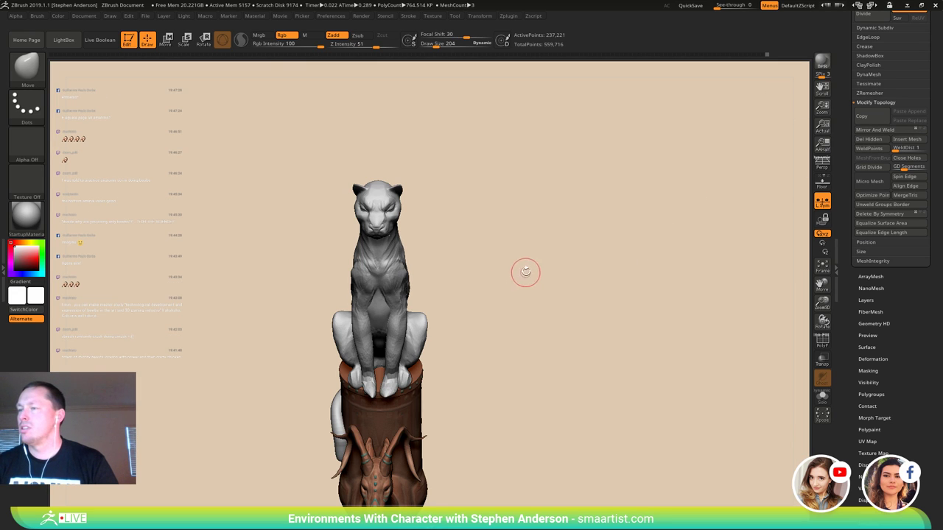
{"action": "left_click_drag", "start_coordinate": [526, 272], "coordinate": [808, 236]}
{"action": "left_click", "coordinate": [877, 360]}
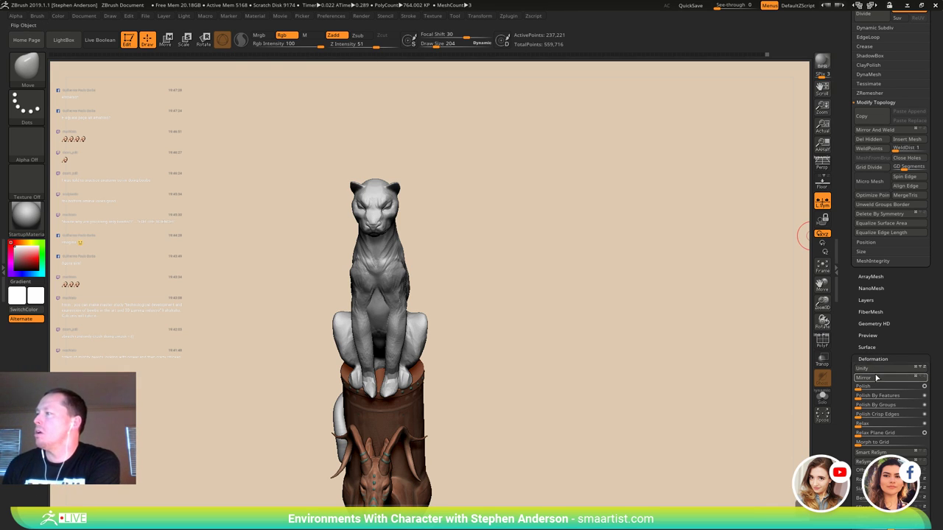
{"action": "left_click", "coordinate": [875, 130]}
- Reshape the lower forelegs and front paws with the Move brush at draw sizes 286 and 189, smoothing the paws
{"action": "mouse_move", "coordinate": [450, 254]}
{"action": "right_mouse_down"}
{"action": "mouse_move", "coordinate": [412, 274]}
{"action": "mouse_move", "coordinate": [414, 302]}
{"action": "mouse_move", "coordinate": [393, 341]}
{"action": "mouse_move", "coordinate": [399, 355]}
{"action": "mouse_move", "coordinate": [375, 389]}
{"action": "mouse_move", "coordinate": [451, 448]}
{"action": "right_mouse_up"}
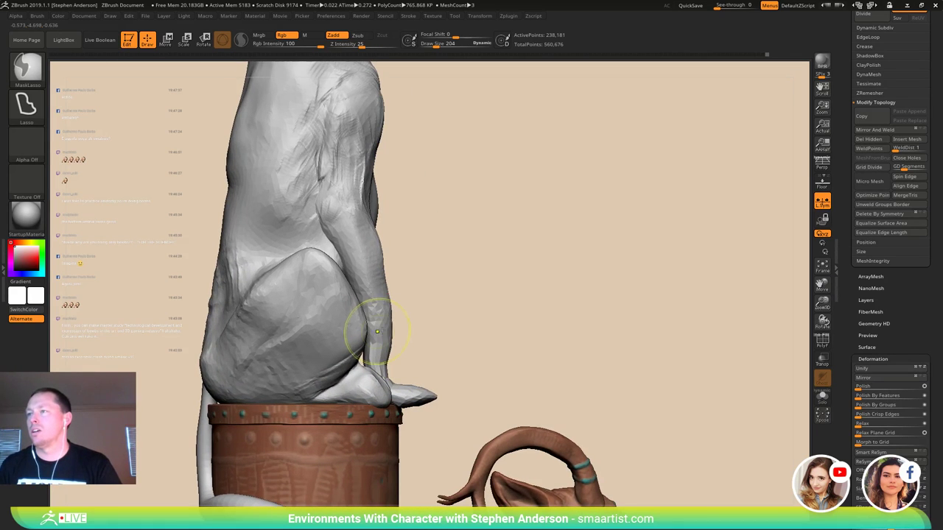
{"action": "key", "text": "s"}
{"action": "left_click_drag", "start_coordinate": [387, 322], "coordinate": [388, 315]}
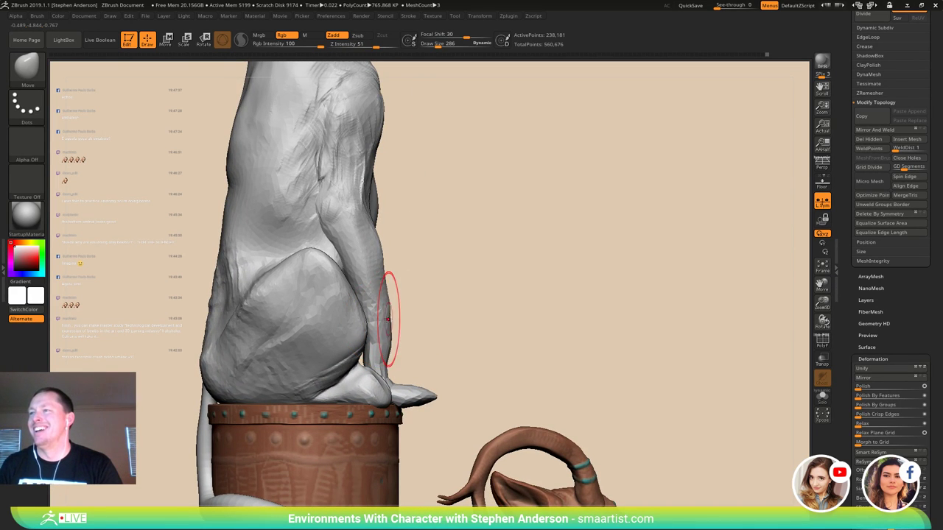
{"action": "right_click_drag", "start_coordinate": [433, 352], "coordinate": [404, 377]}
{"action": "key", "text": "s"}
{"action": "left_click_drag", "start_coordinate": [401, 378], "coordinate": [399, 379]}
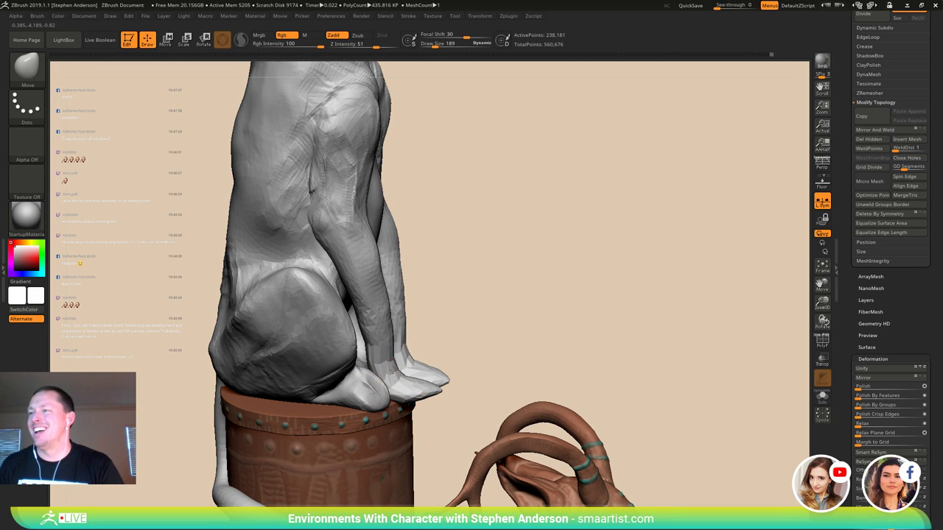
{"action": "right_click_drag", "start_coordinate": [401, 365], "coordinate": [440, 457]}
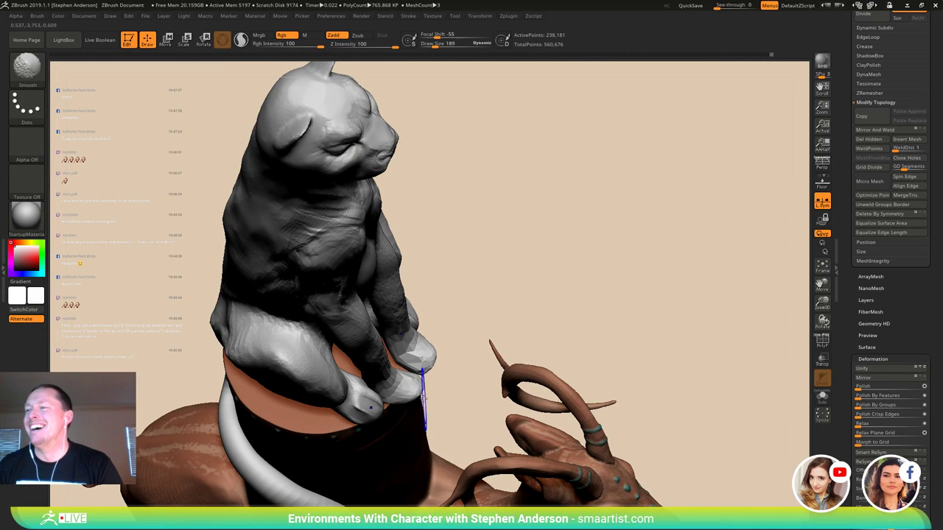
{"action": "mouse_move", "coordinate": [421, 381]}
{"action": "right_mouse_down"}
{"action": "mouse_move", "coordinate": [360, 306]}
{"action": "mouse_move", "coordinate": [347, 329]}
{"action": "mouse_move", "coordinate": [351, 321]}
{"action": "mouse_move", "coordinate": [372, 339]}
{"action": "right_mouse_up"}
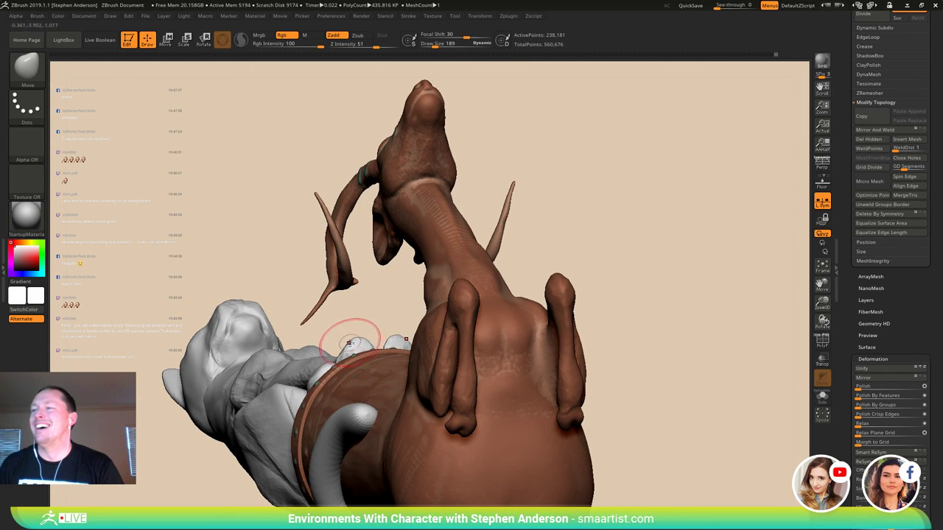
{"action": "right_click_drag", "start_coordinate": [372, 329], "coordinate": [416, 315]}
- Mask everything on the cat except the forelegs and return to the Move brush for work on the paws
{"action": "key", "text": "w"}
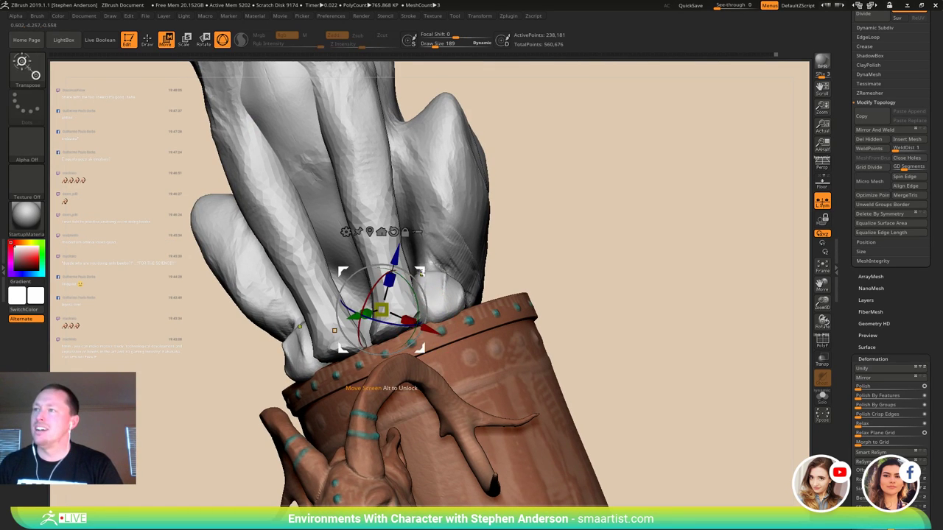
{"action": "left_click", "coordinate": [379, 208], "text": "ctrl"}
{"action": "key", "text": "b"}
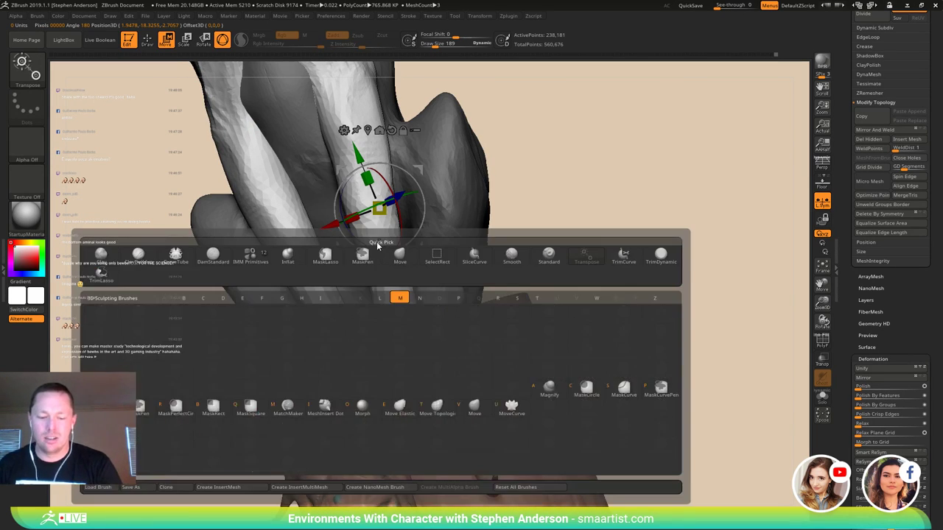
{"action": "key", "text": "m"}
{"action": "key", "text": "v"}
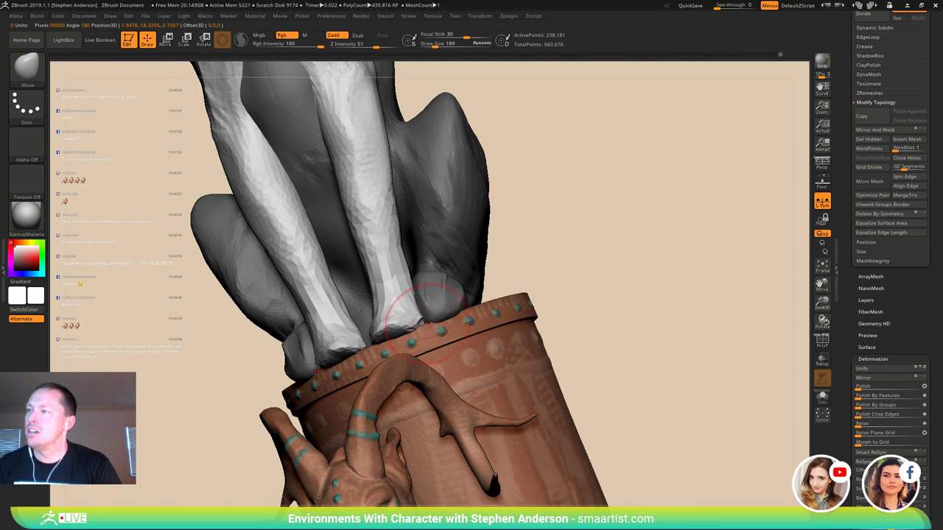
{"action": "mouse_move", "coordinate": [431, 325]}
{"action": "right_mouse_down"}
{"action": "mouse_move", "coordinate": [465, 349]}
{"action": "mouse_move", "coordinate": [482, 346]}
{"action": "right_mouse_up"}
{"action": "mouse_move", "coordinate": [374, 324]}
{"action": "right_mouse_down"}
{"action": "mouse_move", "coordinate": [402, 327]}
{"action": "mouse_move", "coordinate": [367, 290]}
{"action": "mouse_move", "coordinate": [400, 314]}
{"action": "right_mouse_up"}
- Build up the front paws using the ClayBuildup brush at draw sizes 81 to 89 with Sculptris Pro turned on
{"action": "key", "text": "b"}
{"action": "key", "text": "c"}
{"action": "key", "text": "b"}
{"action": "key", "text": "s"}
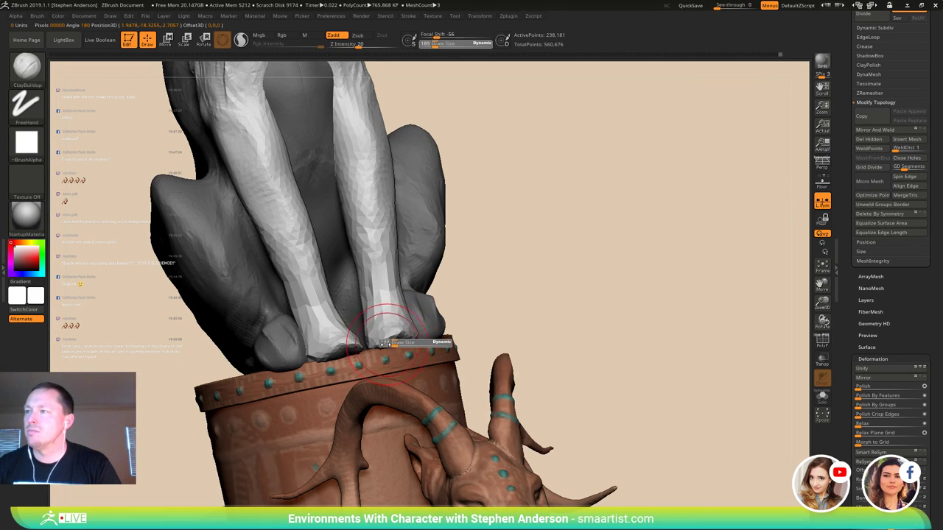
{"action": "left_click_drag", "start_coordinate": [300, 348], "coordinate": [289, 349]}
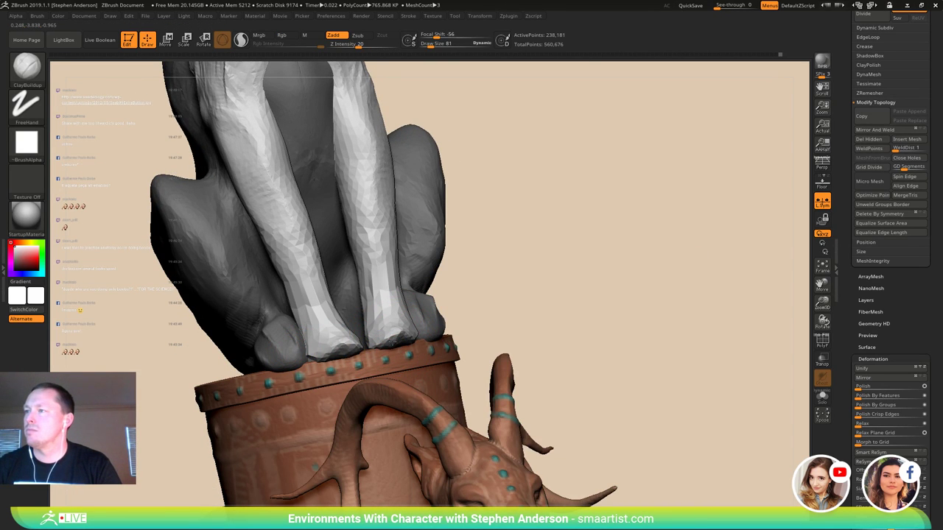
{"action": "right_click_drag", "start_coordinate": [389, 303], "coordinate": [422, 338]}
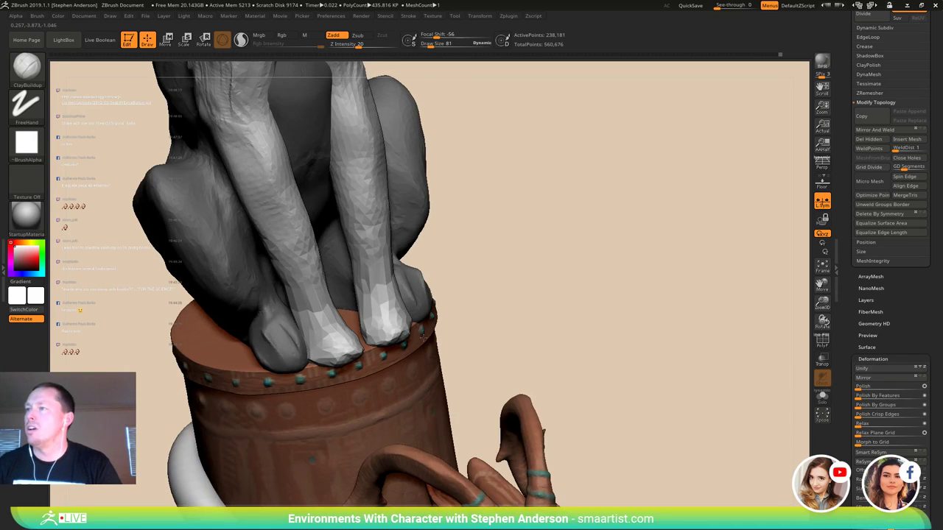
{"action": "left_click", "coordinate": [241, 39]}
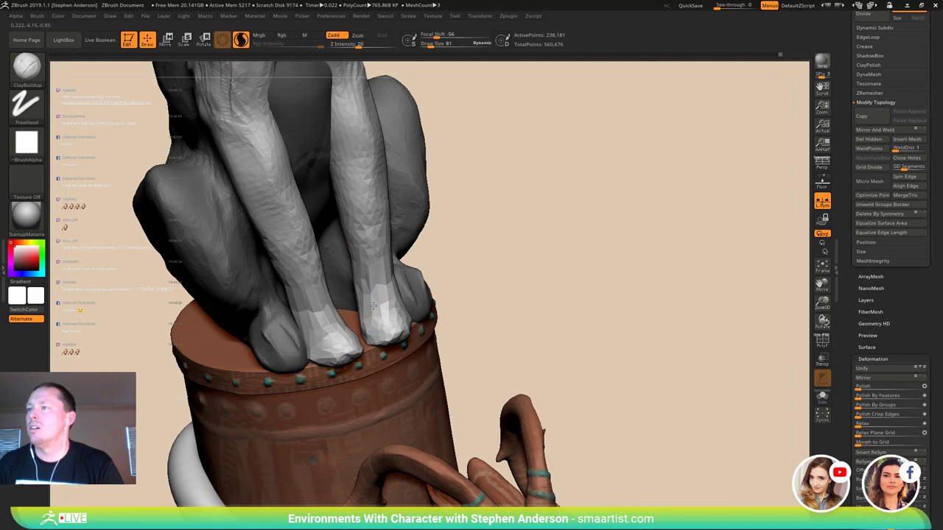
{"action": "mouse_move", "coordinate": [396, 306]}
{"action": "right_mouse_down"}
{"action": "mouse_move", "coordinate": [352, 312]}
{"action": "mouse_move", "coordinate": [396, 321]}
{"action": "right_mouse_up"}
{"action": "key", "text": "ctrl+z"}
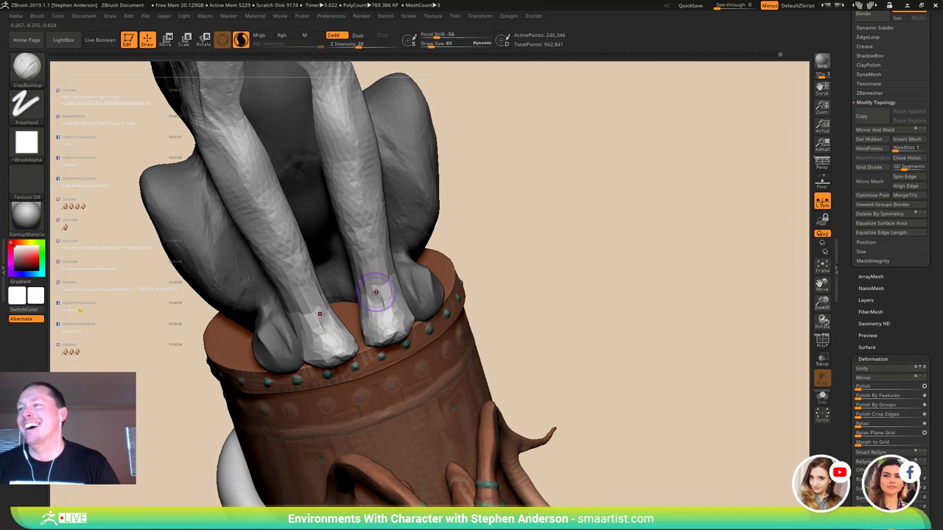
{"action": "left_click_drag", "start_coordinate": [389, 297], "coordinate": [393, 290]}
{"action": "right_click_drag", "start_coordinate": [420, 294], "coordinate": [393, 293]}
{"action": "mouse_move", "coordinate": [400, 309]}
{"action": "left_mouse_down"}
{"action": "mouse_move", "coordinate": [412, 315]}
{"action": "mouse_move", "coordinate": [388, 324]}
{"action": "mouse_move", "coordinate": [384, 363]}
{"action": "left_mouse_up"}
- Shape the toes and sides of the front paws with the Move brush at draw sizes 89 and 121
{"action": "key", "text": "b"}
{"action": "key", "text": "m"}
{"action": "key", "text": "v"}
{"action": "mouse_move", "coordinate": [385, 360]}
{"action": "right_mouse_down"}
{"action": "mouse_move", "coordinate": [407, 340]}
{"action": "mouse_move", "coordinate": [372, 311]}
{"action": "mouse_move", "coordinate": [378, 325]}
{"action": "mouse_move", "coordinate": [372, 319]}
{"action": "mouse_move", "coordinate": [363, 332]}
{"action": "right_mouse_up"}
{"action": "left_click_drag", "start_coordinate": [356, 314], "coordinate": [362, 326]}
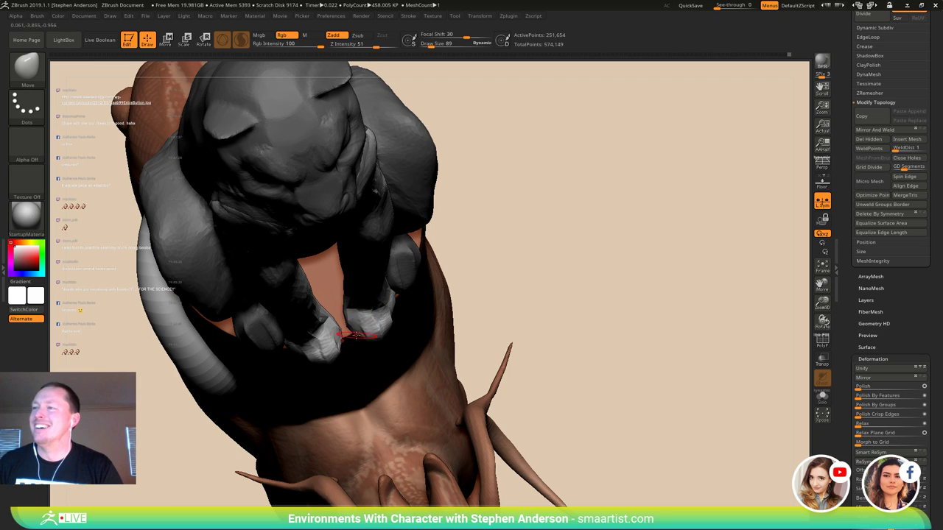
{"action": "mouse_move", "coordinate": [367, 329]}
{"action": "right_mouse_down"}
{"action": "mouse_move", "coordinate": [379, 308]}
{"action": "mouse_move", "coordinate": [380, 327]}
{"action": "right_mouse_up"}
{"action": "key", "text": "s"}
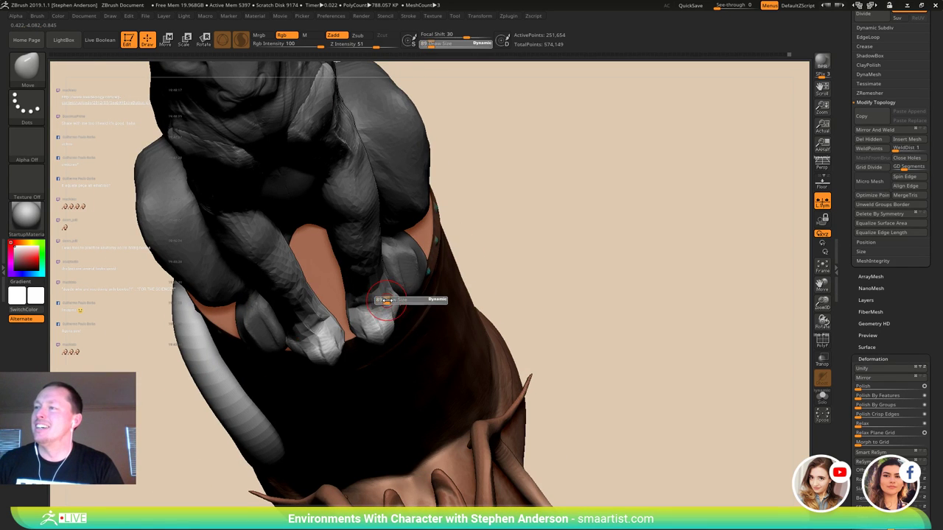
{"action": "mouse_move", "coordinate": [410, 303]}
{"action": "left_mouse_down"}
{"action": "mouse_move", "coordinate": [423, 304]}
{"action": "mouse_move", "coordinate": [375, 294]}
{"action": "left_mouse_up"}
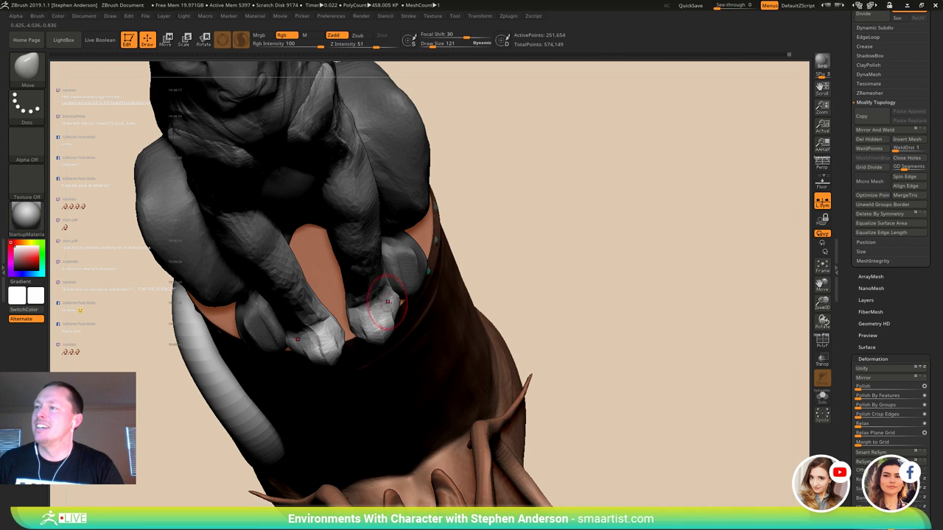
- Smooth the surface of the unmasked forelegs with the Smooth brush at draw size 121
{"action": "mouse_move", "coordinate": [388, 302]}
{"action": "right_mouse_down"}
{"action": "mouse_move", "coordinate": [378, 292]}
{"action": "mouse_move", "coordinate": [395, 292]}
{"action": "mouse_move", "coordinate": [359, 304]}
{"action": "mouse_move", "coordinate": [365, 312]}
{"action": "mouse_move", "coordinate": [367, 298]}
{"action": "mouse_move", "coordinate": [356, 292]}
{"action": "right_mouse_up"}
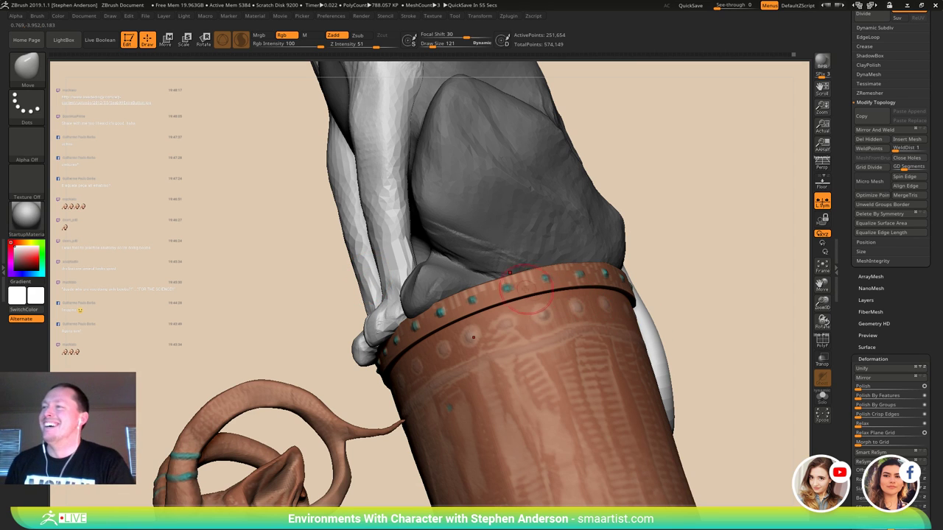
{"action": "mouse_move", "coordinate": [373, 280]}
{"action": "right_mouse_down"}
{"action": "mouse_move", "coordinate": [408, 289]}
{"action": "mouse_move", "coordinate": [401, 284]}
{"action": "right_mouse_up"}
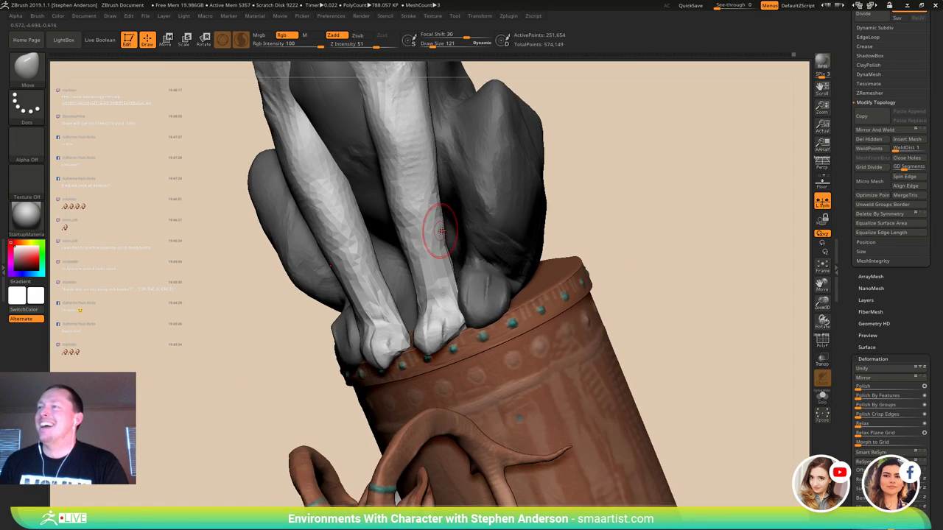
{"action": "mouse_move", "coordinate": [440, 233]}
{"action": "right_mouse_down"}
{"action": "mouse_move", "coordinate": [406, 246]}
{"action": "mouse_move", "coordinate": [450, 221]}
{"action": "mouse_move", "coordinate": [455, 175]}
{"action": "mouse_move", "coordinate": [424, 289]}
{"action": "mouse_move", "coordinate": [417, 293]}
{"action": "mouse_move", "coordinate": [449, 254]}
{"action": "mouse_move", "coordinate": [409, 233]}
{"action": "mouse_move", "coordinate": [405, 196]}
{"action": "mouse_move", "coordinate": [418, 267]}
{"action": "mouse_move", "coordinate": [435, 233]}
{"action": "mouse_move", "coordinate": [397, 252]}
{"action": "mouse_move", "coordinate": [370, 252]}
{"action": "mouse_move", "coordinate": [425, 255]}
{"action": "mouse_move", "coordinate": [412, 264]}
{"action": "right_mouse_up"}
{"action": "left_click_drag", "start_coordinate": [430, 234], "coordinate": [427, 247], "text": "shift"}
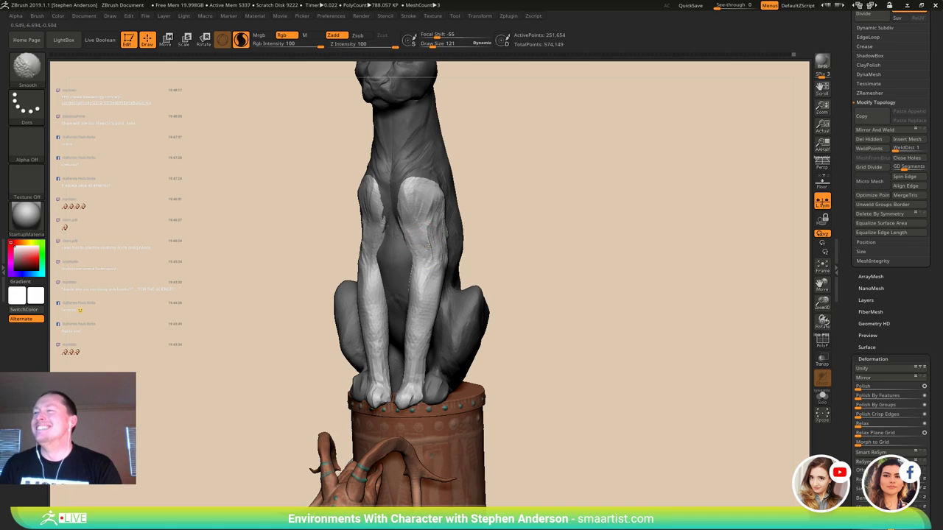
- Flatten and smooth the surfaces of the unmasked forelegs using the TrimDynamic brush at draw size 189
{"action": "key", "text": "b"}
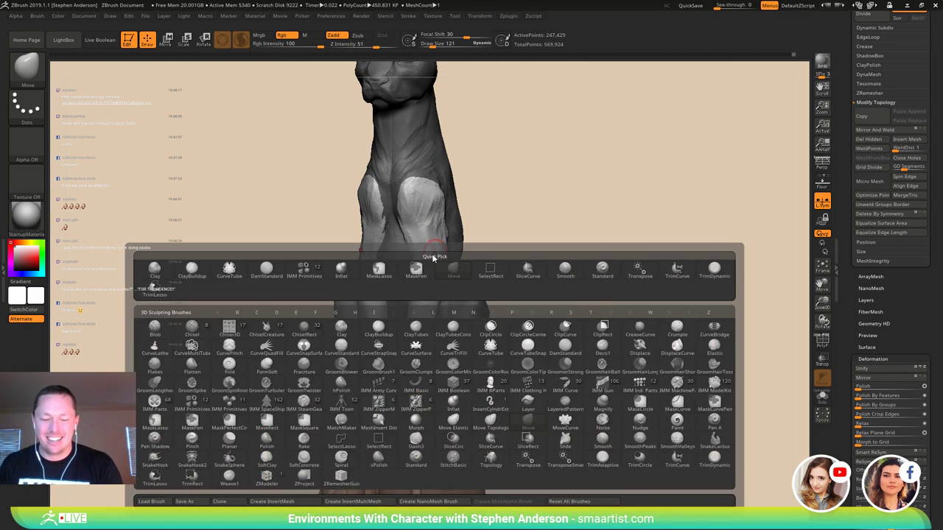
{"action": "key", "text": "t"}
{"action": "key", "text": "d"}
{"action": "right_click_drag", "start_coordinate": [430, 241], "coordinate": [427, 234]}
{"action": "key", "text": "s"}
{"action": "left_click_drag", "start_coordinate": [428, 234], "coordinate": [431, 234]}
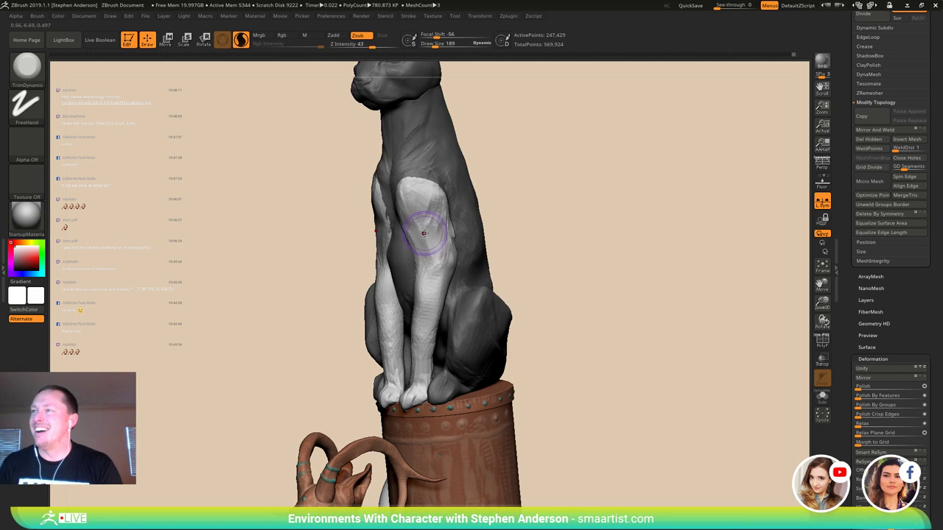
{"action": "mouse_move", "coordinate": [433, 243]}
{"action": "right_mouse_down"}
{"action": "mouse_move", "coordinate": [448, 206]}
{"action": "mouse_move", "coordinate": [458, 211]}
{"action": "mouse_move", "coordinate": [451, 249]}
{"action": "mouse_move", "coordinate": [433, 268]}
{"action": "right_mouse_up"}
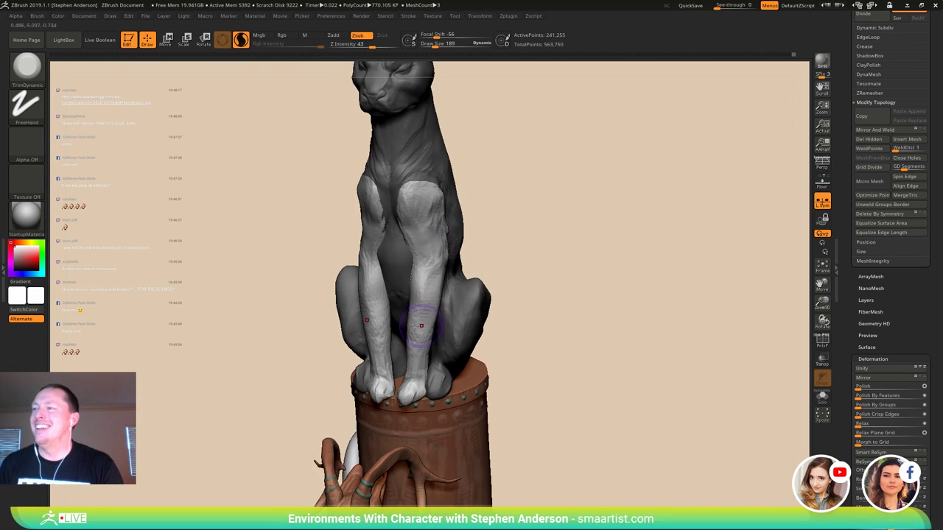
{"action": "mouse_move", "coordinate": [419, 324]}
{"action": "left_mouse_down", "text": "shift"}
{"action": "mouse_move", "coordinate": [425, 284]}
{"action": "mouse_move", "coordinate": [422, 301]}
{"action": "left_mouse_up", "text": "shift"}
{"action": "mouse_move", "coordinate": [422, 308]}
{"action": "right_mouse_down"}
{"action": "mouse_move", "coordinate": [392, 303]}
{"action": "mouse_move", "coordinate": [429, 305]}
{"action": "right_mouse_up"}
- Shape the lower forelegs with the Move brush at draw size 269
{"action": "key", "text": "b"}
{"action": "key", "text": "m"}
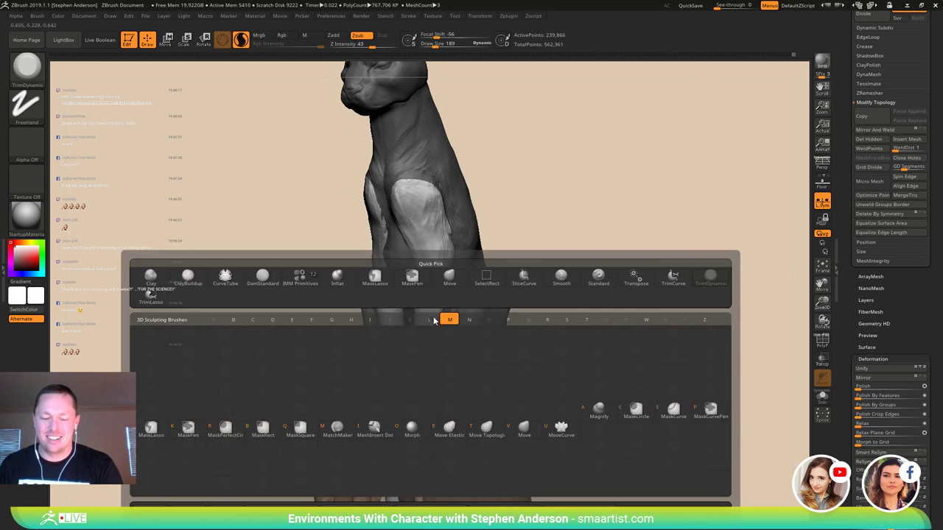
{"action": "key", "text": "v"}
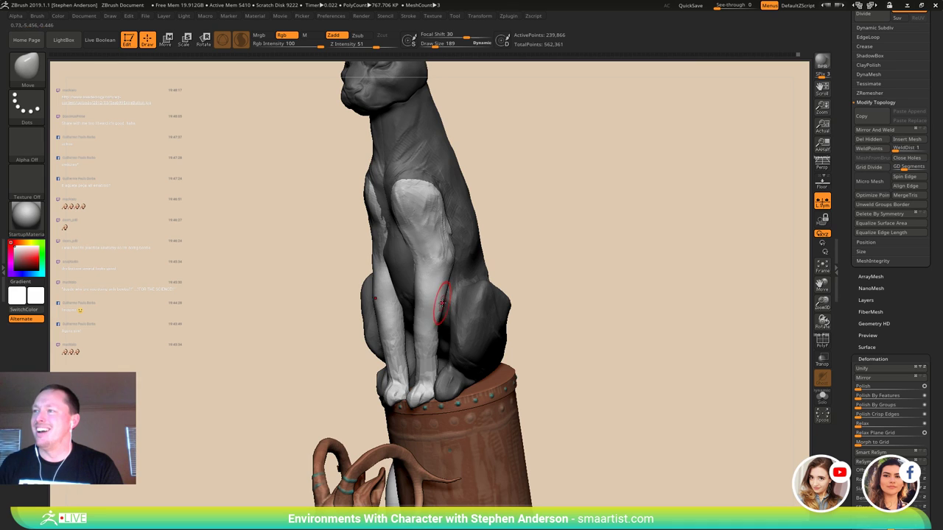
{"action": "key", "text": "s"}
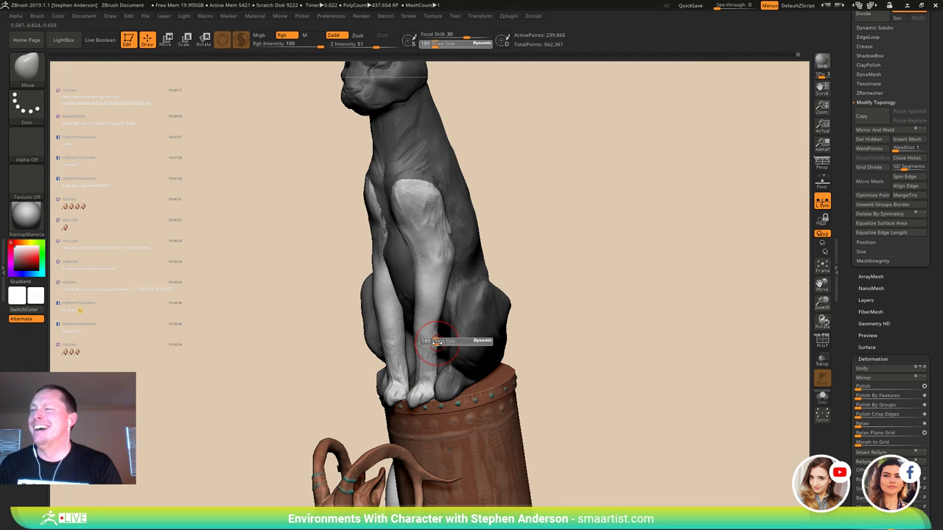
{"action": "left_click_drag", "start_coordinate": [439, 343], "coordinate": [437, 342]}
{"action": "right_click_drag", "start_coordinate": [433, 339], "coordinate": [410, 331]}
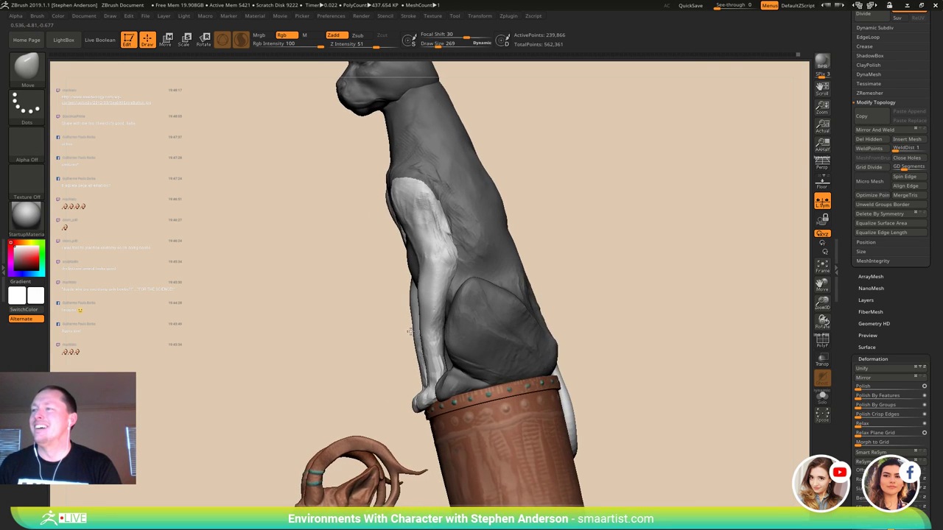
{"action": "left_click_drag", "start_coordinate": [427, 340], "coordinate": [422, 343]}
{"action": "right_click_drag", "start_coordinate": [419, 345], "coordinate": [456, 349]}
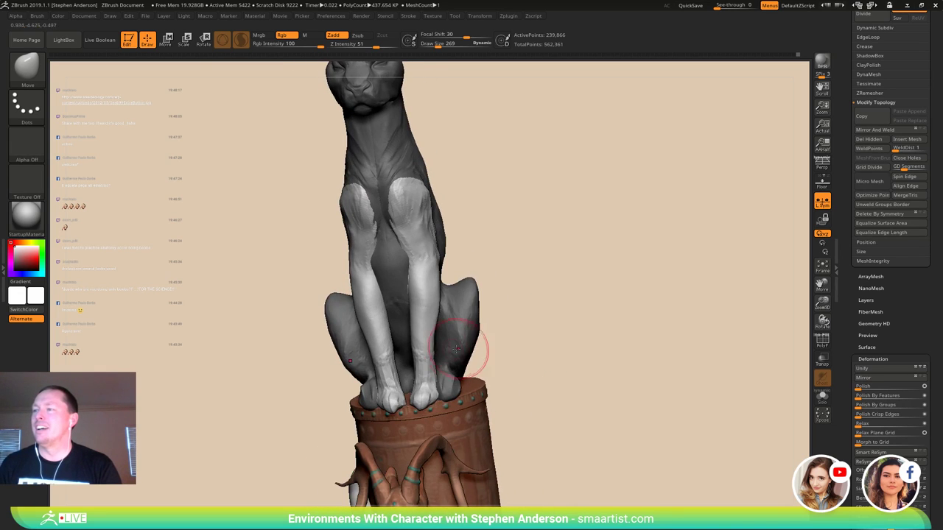
- Adjust the outer contours of the forelegs around the elbows with the Move brush at draw sizes 323 and 360
{"action": "key", "text": "s"}
{"action": "left_click_drag", "start_coordinate": [419, 305], "coordinate": [411, 290]}
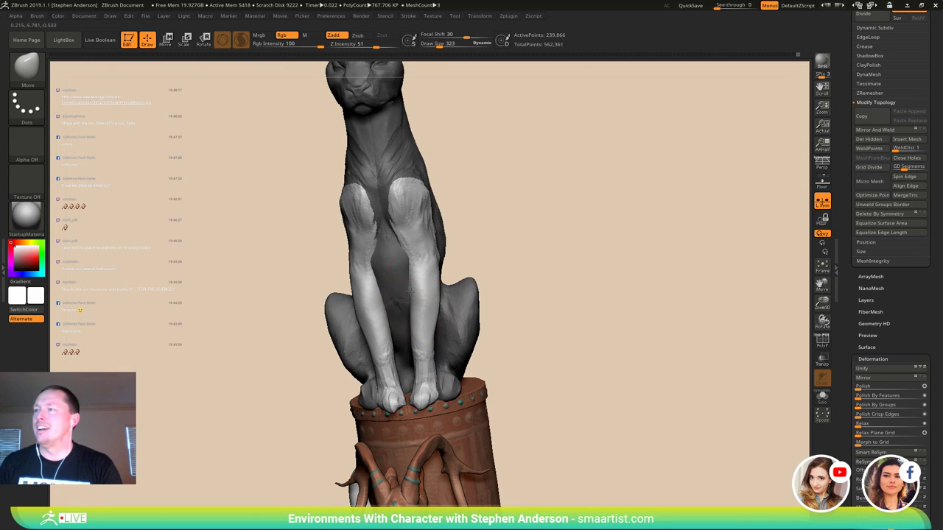
{"action": "right_click_drag", "start_coordinate": [449, 288], "coordinate": [440, 263]}
{"action": "left_click_drag", "start_coordinate": [435, 265], "coordinate": [441, 261]}
{"action": "mouse_move", "coordinate": [435, 243]}
{"action": "right_mouse_down"}
{"action": "mouse_move", "coordinate": [442, 252]}
{"action": "mouse_move", "coordinate": [439, 245]}
{"action": "right_mouse_up"}
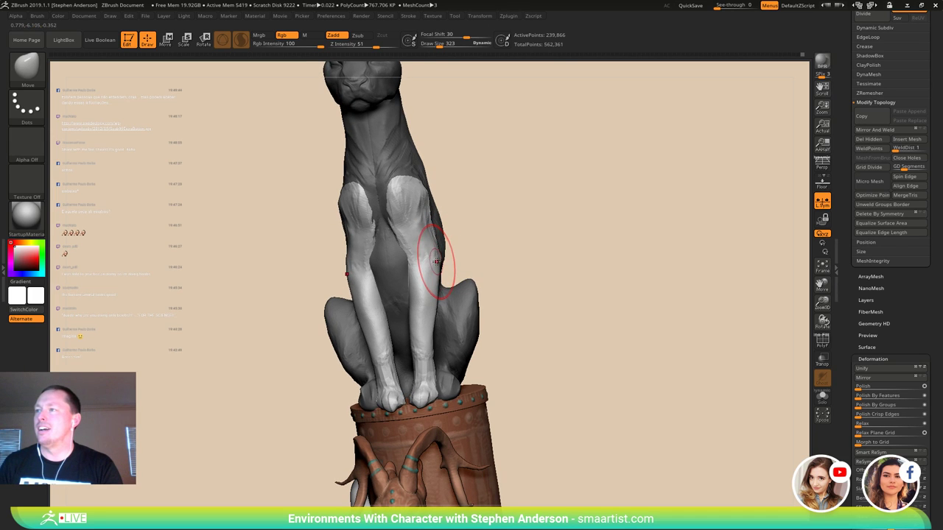
{"action": "key", "text": "s"}
{"action": "left_click", "coordinate": [458, 267]}
{"action": "left_click_drag", "start_coordinate": [436, 282], "coordinate": [433, 282]}
{"action": "left_click_drag", "start_coordinate": [354, 275], "coordinate": [358, 274]}
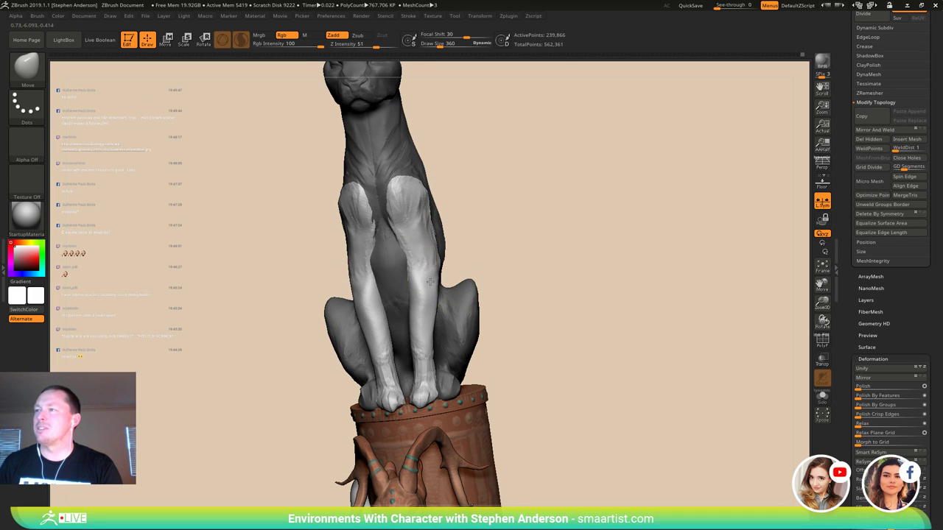
- Refine the upper forelegs and the backs of the elbows with the Move brush at draw sizes between 235 and 403
{"action": "mouse_move", "coordinate": [433, 262]}
{"action": "right_mouse_down"}
{"action": "mouse_move", "coordinate": [450, 270]}
{"action": "mouse_move", "coordinate": [442, 269]}
{"action": "mouse_move", "coordinate": [446, 259]}
{"action": "right_mouse_up"}
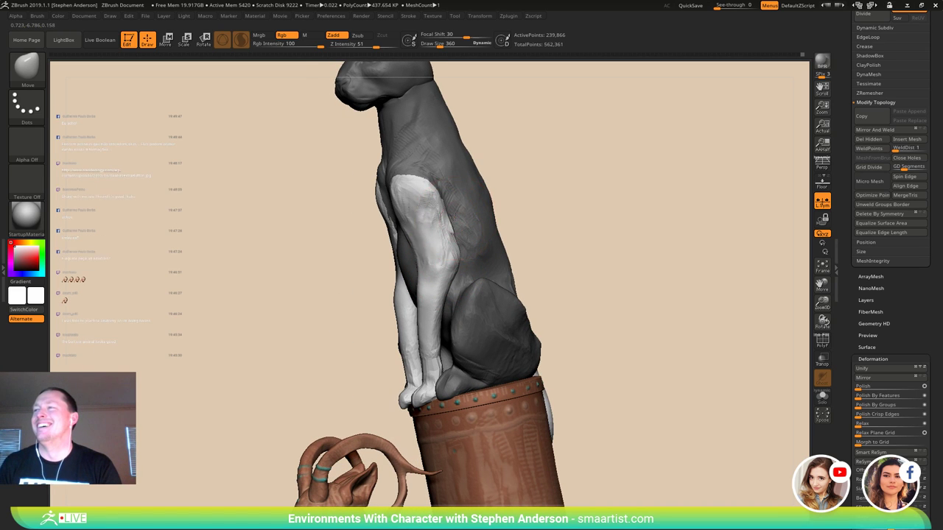
{"action": "mouse_move", "coordinate": [412, 249]}
{"action": "right_mouse_down"}
{"action": "mouse_move", "coordinate": [387, 249]}
{"action": "mouse_move", "coordinate": [426, 245]}
{"action": "mouse_move", "coordinate": [404, 246]}
{"action": "right_mouse_up"}
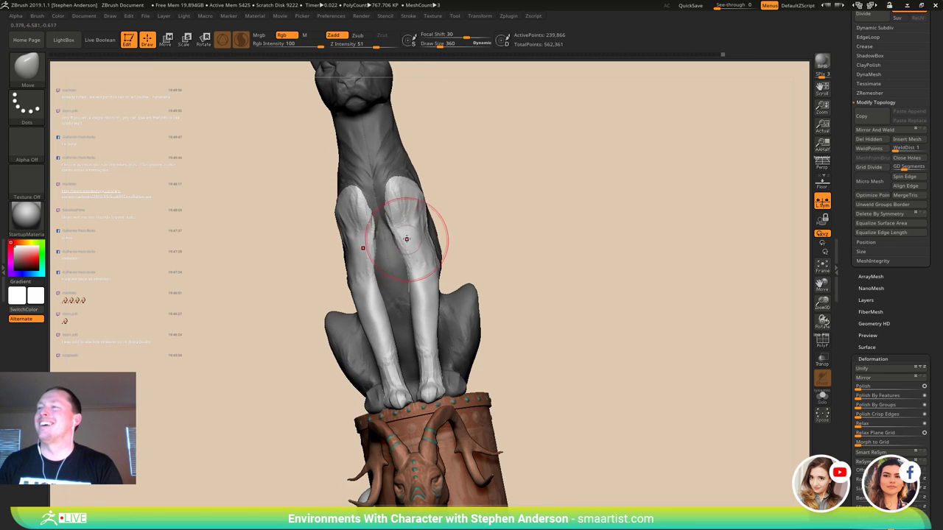
{"action": "left_click_drag", "start_coordinate": [403, 229], "coordinate": [419, 214]}
{"action": "mouse_move", "coordinate": [411, 219]}
{"action": "right_mouse_down"}
{"action": "mouse_move", "coordinate": [421, 201]}
{"action": "mouse_move", "coordinate": [414, 257]}
{"action": "mouse_move", "coordinate": [355, 242]}
{"action": "right_mouse_up"}
{"action": "right_click_drag", "start_coordinate": [406, 333], "coordinate": [382, 337]}
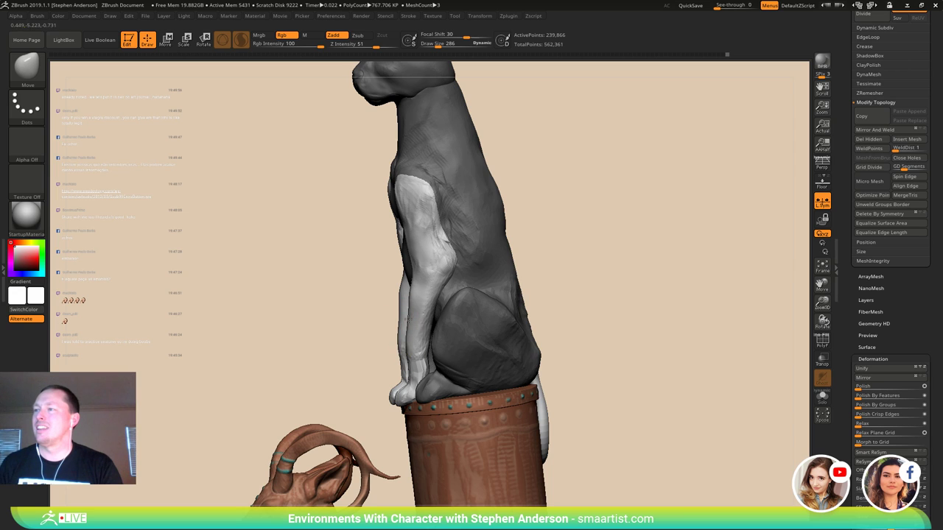
{"action": "mouse_move", "coordinate": [416, 300]}
{"action": "right_mouse_down"}
{"action": "mouse_move", "coordinate": [445, 301]}
{"action": "mouse_move", "coordinate": [434, 303]}
{"action": "right_mouse_up"}
{"action": "key", "text": "s"}
{"action": "left_click_drag", "start_coordinate": [435, 304], "coordinate": [439, 305]}
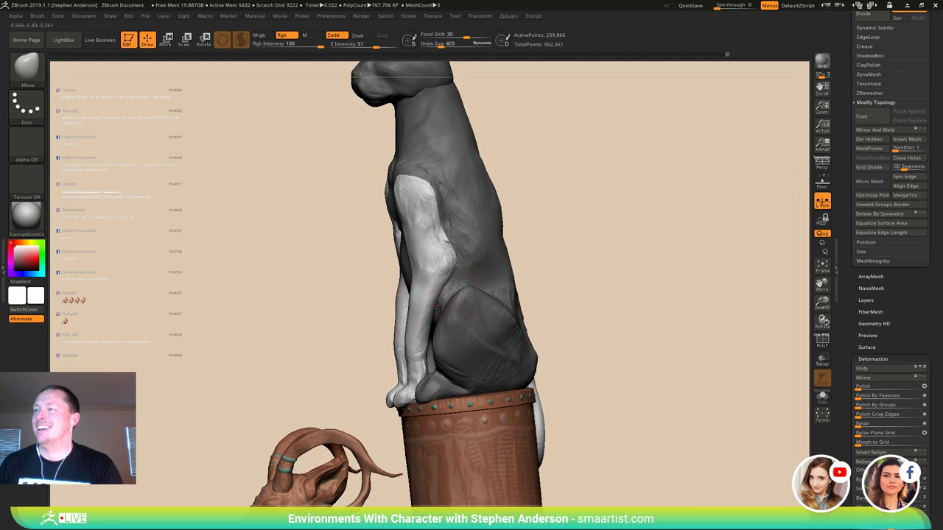
{"action": "key", "text": "s"}
{"action": "left_click_drag", "start_coordinate": [456, 246], "coordinate": [448, 247]}
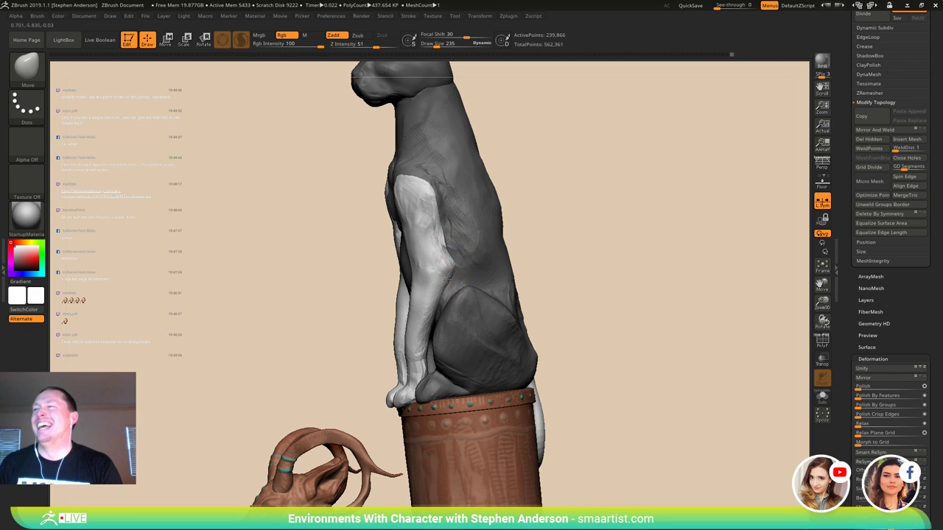
{"action": "mouse_move", "coordinate": [448, 279]}
{"action": "right_mouse_down"}
{"action": "mouse_move", "coordinate": [479, 276]}
{"action": "mouse_move", "coordinate": [486, 252]}
{"action": "mouse_move", "coordinate": [520, 238]}
{"action": "mouse_move", "coordinate": [539, 248]}
{"action": "mouse_move", "coordinate": [501, 238]}
{"action": "mouse_move", "coordinate": [500, 221]}
{"action": "mouse_move", "coordinate": [543, 232]}
{"action": "mouse_move", "coordinate": [562, 215]}
{"action": "mouse_move", "coordinate": [564, 236]}
{"action": "mouse_move", "coordinate": [546, 251]}
{"action": "right_mouse_up"}
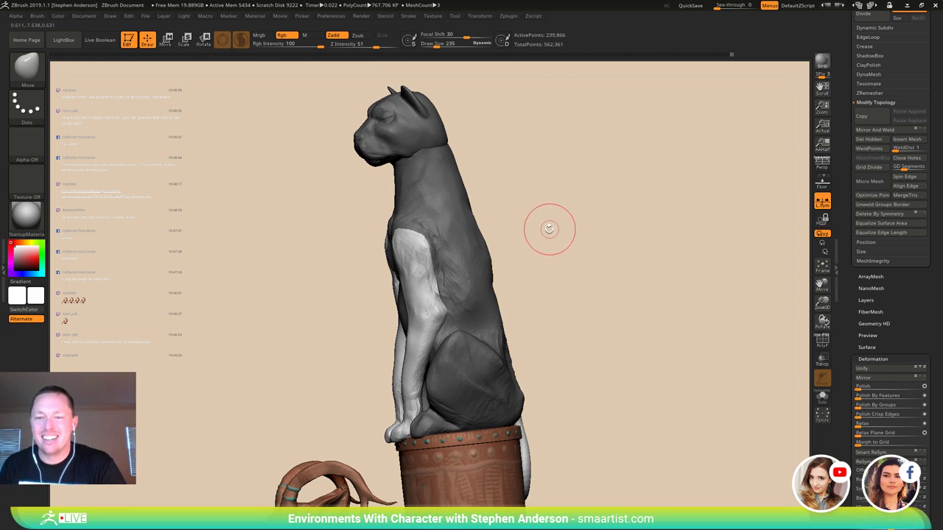
{"action": "right_click_drag", "start_coordinate": [547, 216], "coordinate": [548, 250], "text": "alt"}
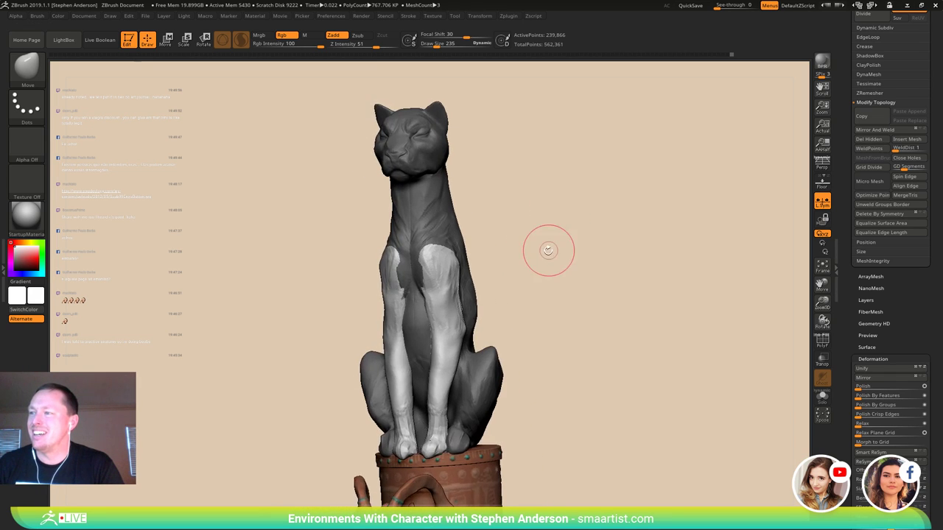
{"action": "mouse_move", "coordinate": [548, 250]}
{"action": "left_mouse_down"}
{"action": "mouse_move", "coordinate": [552, 258]}
{"action": "mouse_move", "coordinate": [533, 259]}
{"action": "left_mouse_up"}
{"action": "left_click_drag", "start_coordinate": [509, 312], "coordinate": [515, 280], "text": "alt"}
{"action": "key", "text": "w"}
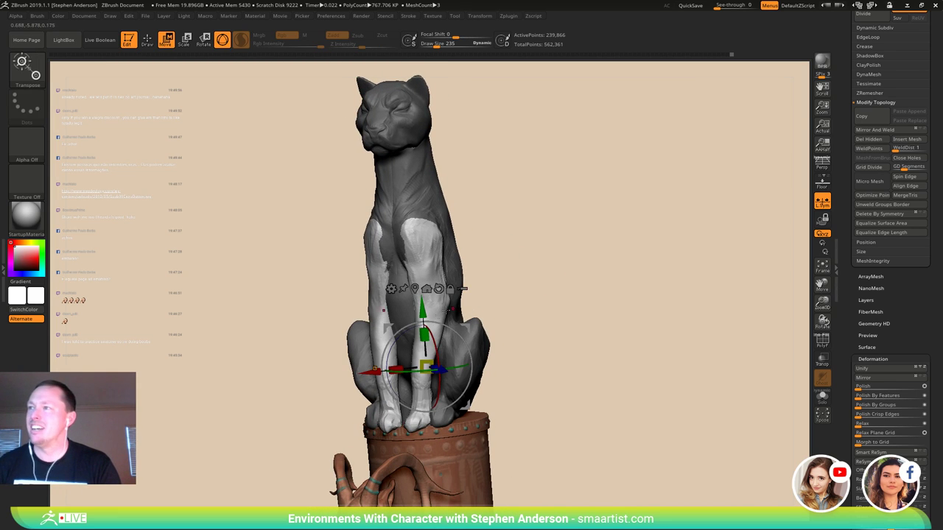
{"action": "key", "text": "q"}
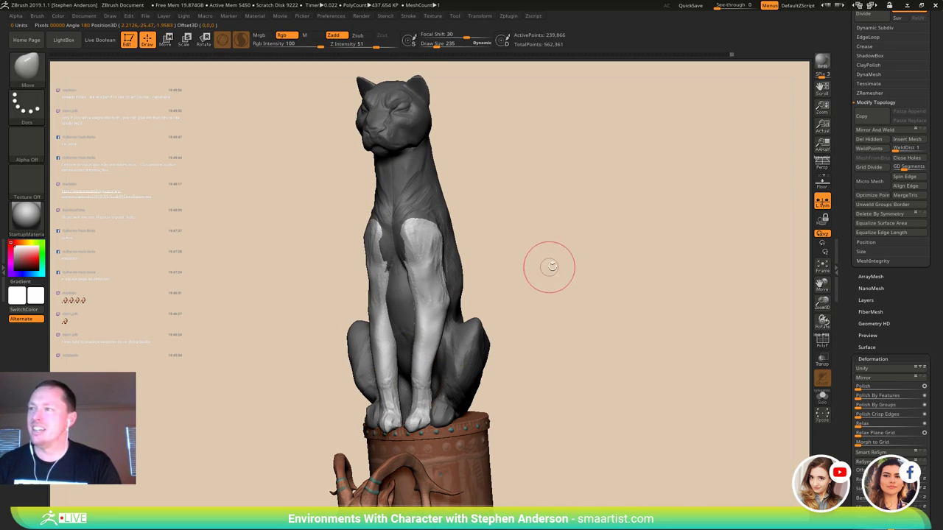
- Clear the mask on the cat, display its polygroups and split them into separate parts with Auto Groups
{"action": "left_click_drag", "start_coordinate": [556, 289], "coordinate": [546, 291], "text": "ctrl"}
{"action": "key", "text": "shift+f"}
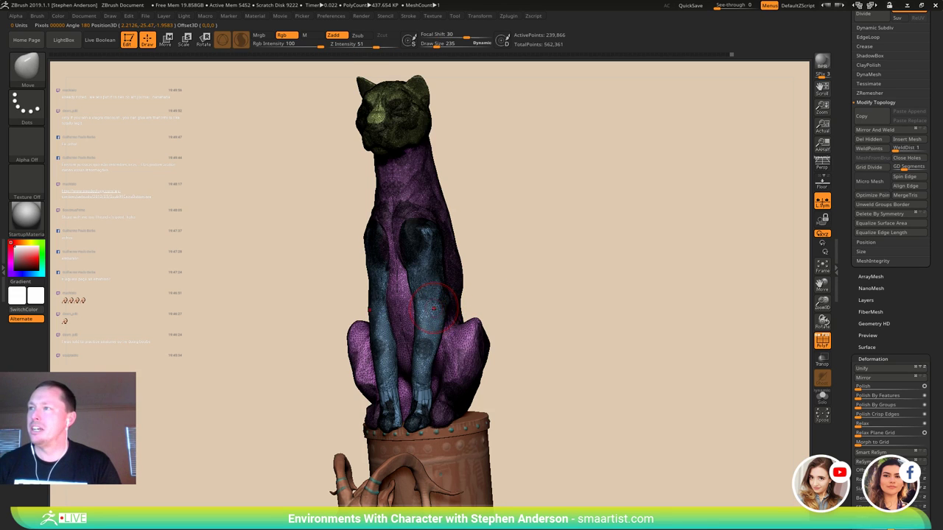
{"action": "left_click_drag", "start_coordinate": [460, 309], "coordinate": [436, 308]}
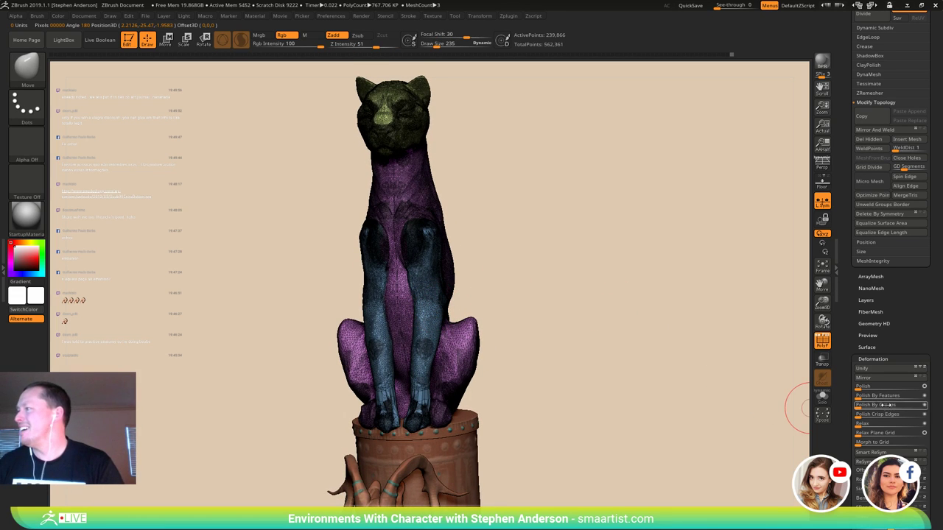
{"action": "left_click_drag", "start_coordinate": [904, 338], "coordinate": [879, 189]}
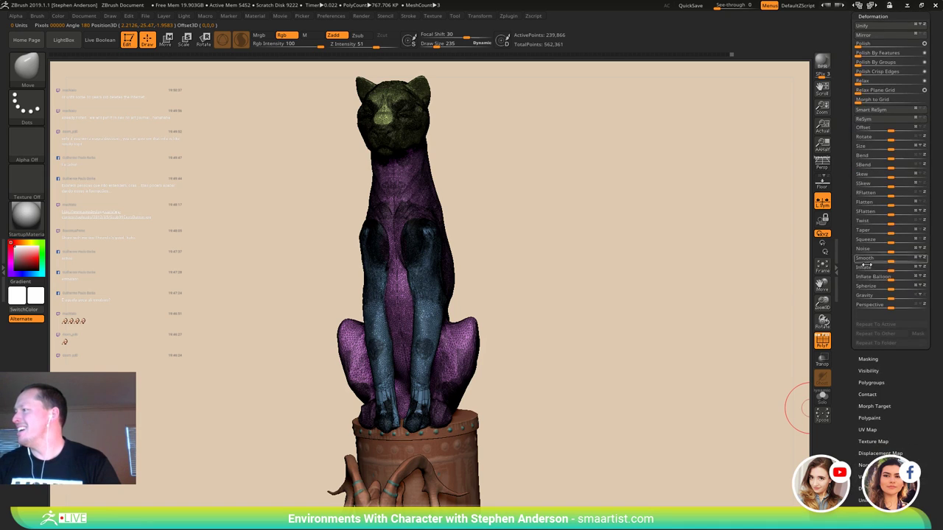
{"action": "left_click", "coordinate": [873, 418]}
{"action": "left_click_drag", "start_coordinate": [885, 376], "coordinate": [874, 408]}
{"action": "left_click", "coordinate": [871, 310]}
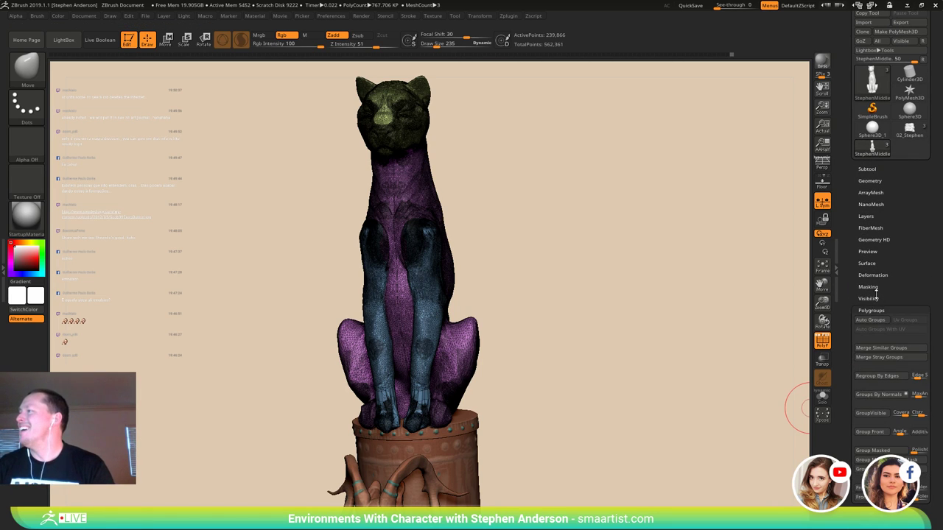
{"action": "left_click", "coordinate": [870, 320]}
{"action": "left_click_drag", "start_coordinate": [488, 273], "coordinate": [454, 308]}
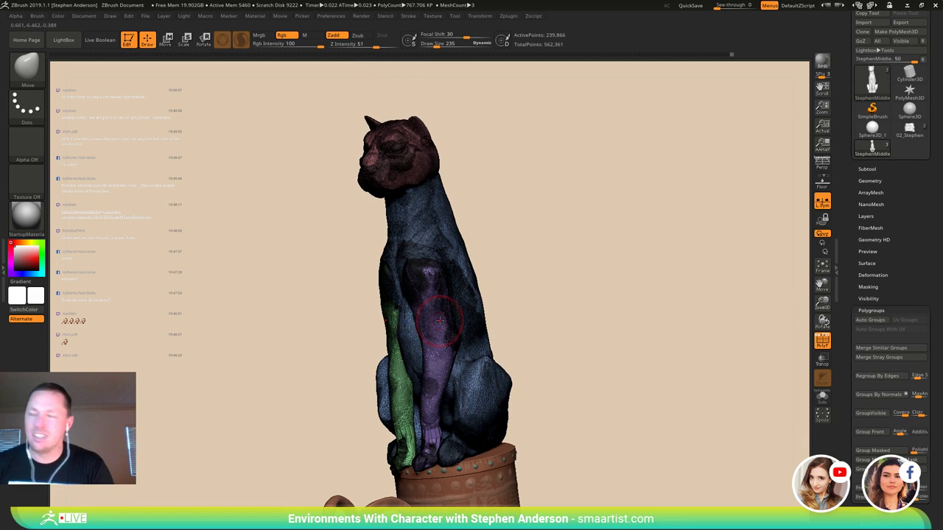
- Mask everything except the cat's left foreleg by polygroup and lasso-mask its upper part down to the elbow
{"action": "key", "text": "w"}
{"action": "left_click", "coordinate": [437, 311], "text": "ctrl"}
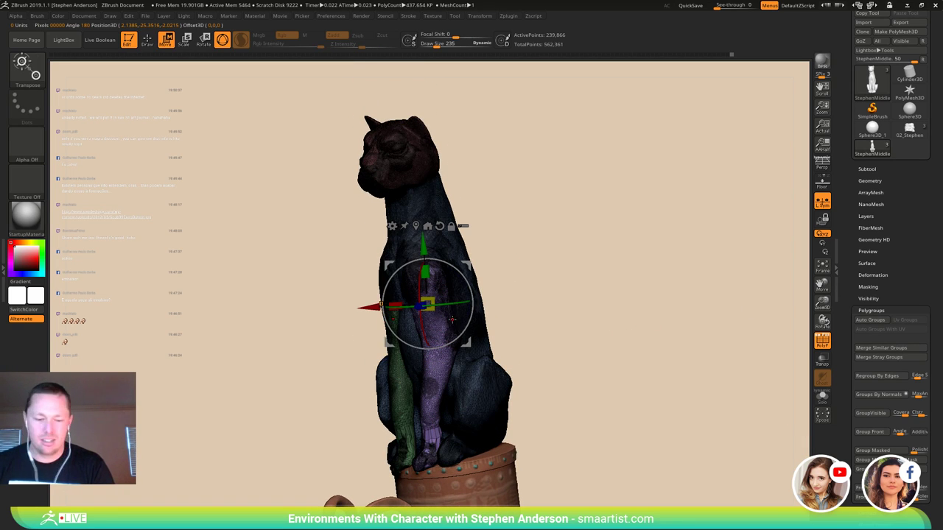
{"action": "key", "text": "b"}
{"action": "key", "text": "m"}
{"action": "key", "text": "v"}
{"action": "right_click_drag", "start_coordinate": [458, 330], "coordinate": [422, 343]}
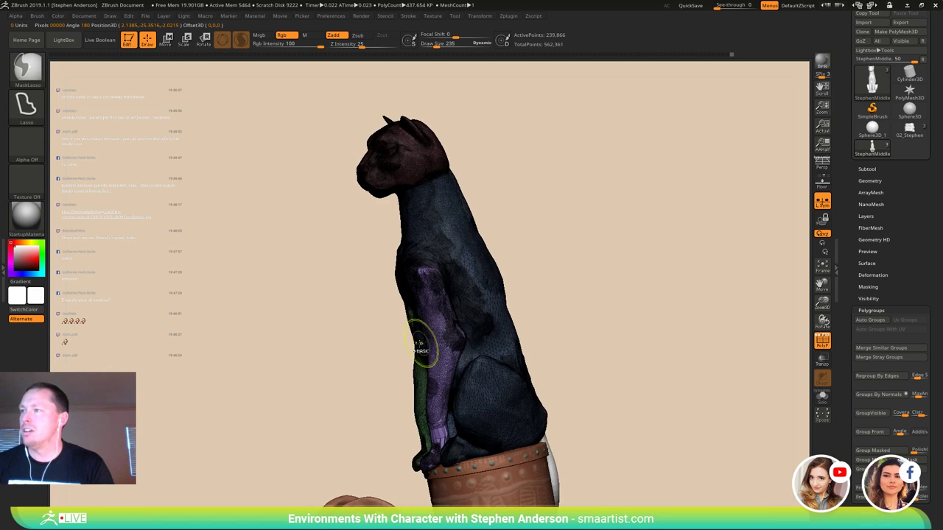
{"action": "mouse_move", "coordinate": [388, 352]}
{"action": "left_mouse_down", "text": "ctrl"}
{"action": "mouse_move", "coordinate": [360, 340]}
{"action": "mouse_move", "coordinate": [574, 271]}
{"action": "mouse_move", "coordinate": [586, 322]}
{"action": "left_mouse_up", "text": "ctrl"}
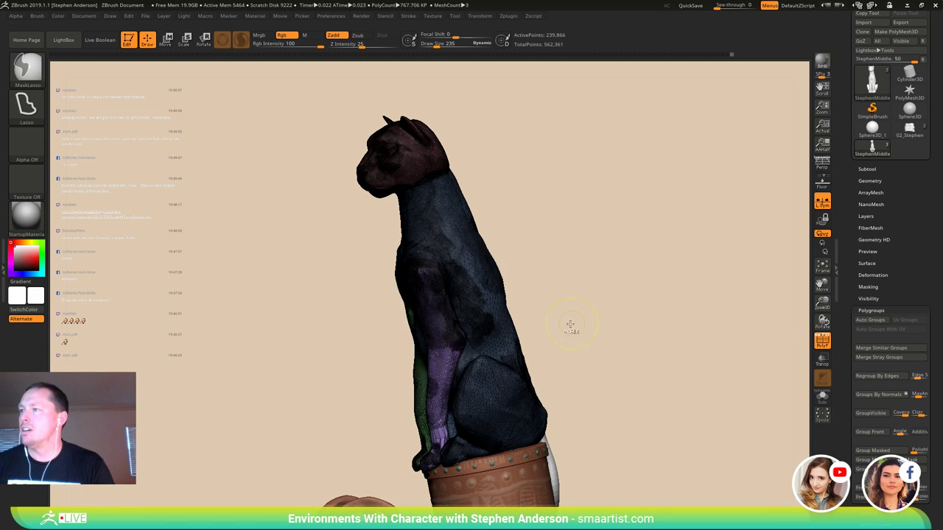
- Hide the polyframe display and rotate the unmasked lower left foreleg forward about the elbow with the transform gizmo
{"action": "key", "text": "b"}
{"action": "key", "text": "m"}
{"action": "key", "text": "v"}
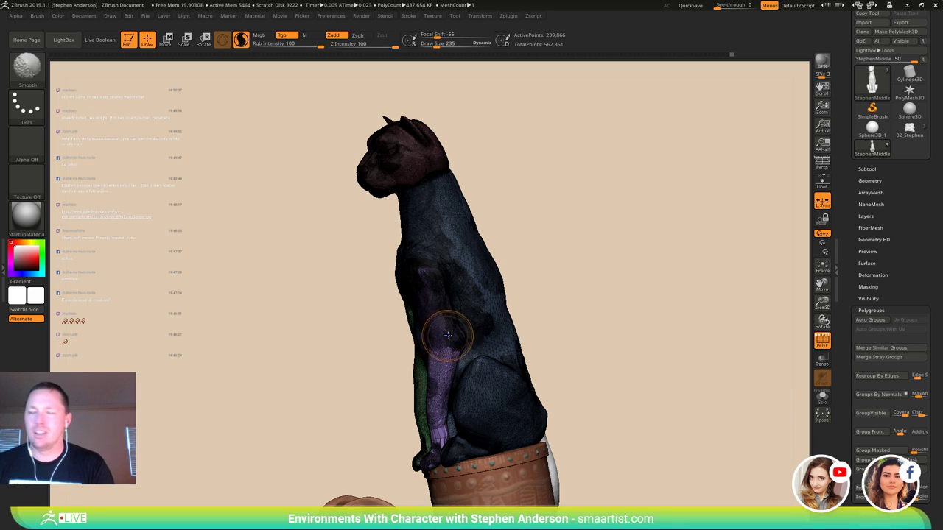
{"action": "key", "text": "shift+f"}
{"action": "right_click_drag", "start_coordinate": [459, 332], "coordinate": [481, 324]}
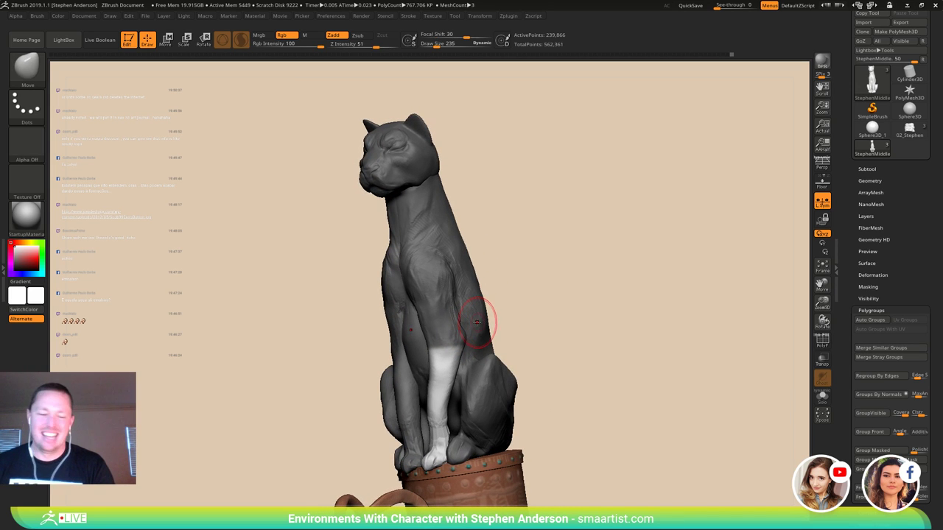
{"action": "key", "text": "w"}
{"action": "left_click_drag", "start_coordinate": [471, 261], "coordinate": [480, 291]}
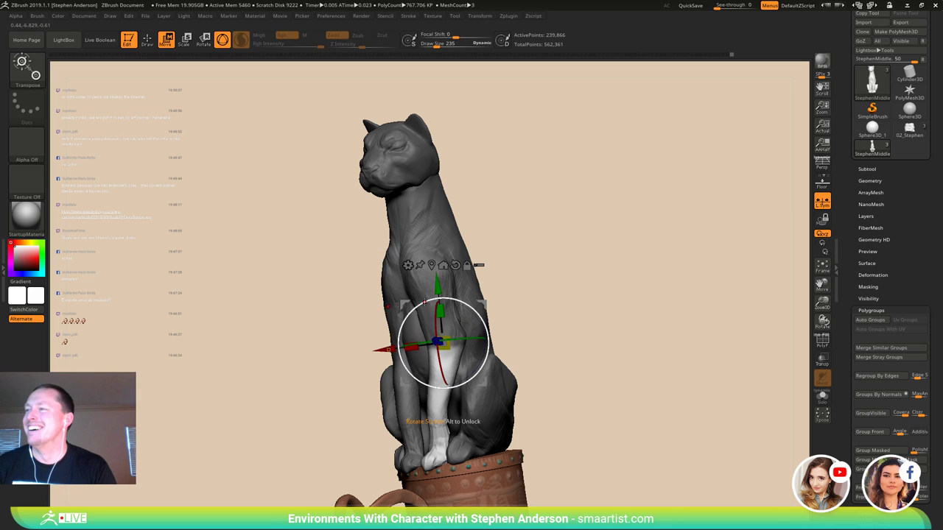
{"action": "left_click_drag", "start_coordinate": [425, 301], "coordinate": [435, 303]}
{"action": "mouse_move", "coordinate": [524, 291]}
{"action": "left_mouse_down"}
{"action": "mouse_move", "coordinate": [560, 279]}
{"action": "mouse_move", "coordinate": [506, 291]}
{"action": "mouse_move", "coordinate": [484, 314]}
{"action": "mouse_move", "coordinate": [483, 301]}
{"action": "mouse_move", "coordinate": [541, 299]}
{"action": "left_mouse_up"}
{"action": "key", "text": "q"}
- Try smoothing the left foreleg along the mask edge at the elbow with the Smooth brush at draw size 235
{"action": "mouse_move", "coordinate": [512, 325]}
{"action": "right_mouse_down", "text": "ctrl"}
{"action": "mouse_move", "coordinate": [513, 361]}
{"action": "mouse_move", "coordinate": [470, 363]}
{"action": "right_mouse_up", "text": "ctrl"}
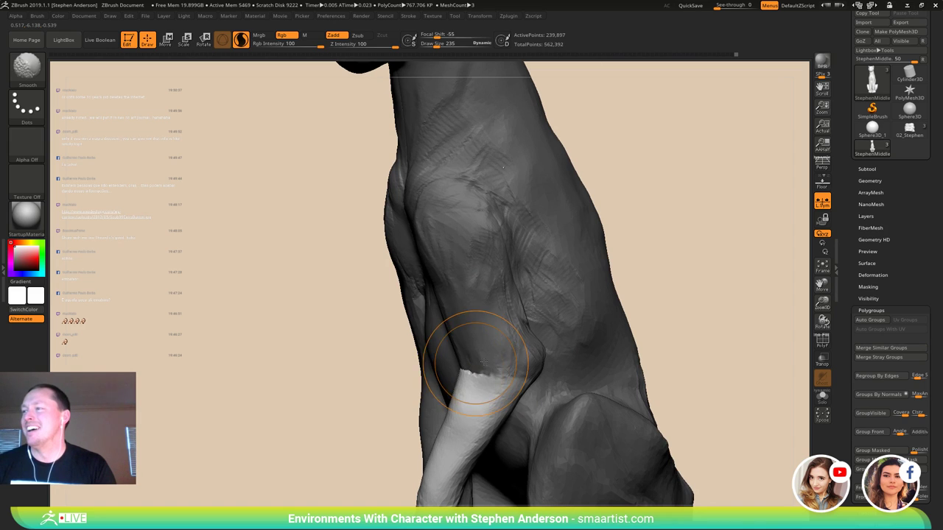
{"action": "left_click_drag", "start_coordinate": [483, 363], "coordinate": [500, 356], "text": "shift"}
{"action": "mouse_move", "coordinate": [500, 345]}
{"action": "right_mouse_down"}
{"action": "mouse_move", "coordinate": [531, 337]}
{"action": "mouse_move", "coordinate": [531, 298]}
{"action": "mouse_move", "coordinate": [484, 290]}
{"action": "mouse_move", "coordinate": [567, 318]}
{"action": "mouse_move", "coordinate": [548, 333]}
{"action": "right_mouse_up"}
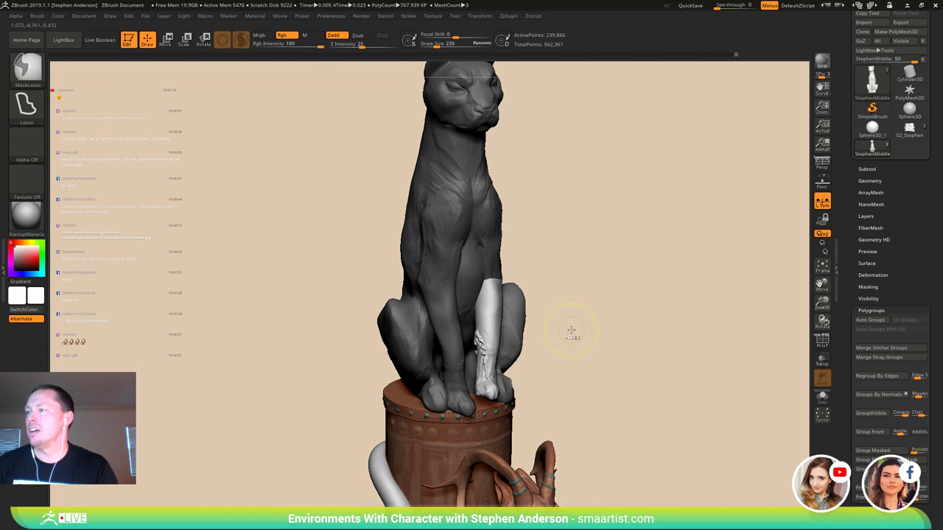
{"action": "key", "text": "ctrl+z"}
{"action": "key", "text": "ctrl+z"}
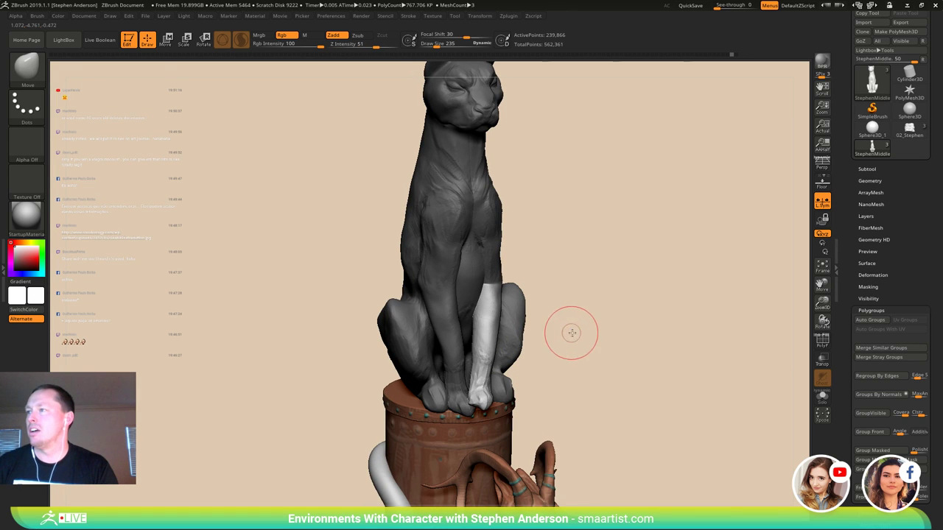
{"action": "mouse_move", "coordinate": [570, 332]}
{"action": "right_mouse_down"}
{"action": "mouse_move", "coordinate": [579, 331]}
{"action": "mouse_move", "coordinate": [516, 311]}
{"action": "right_mouse_up"}
{"action": "key", "text": "shift+f"}
{"action": "key", "text": "shift+f"}
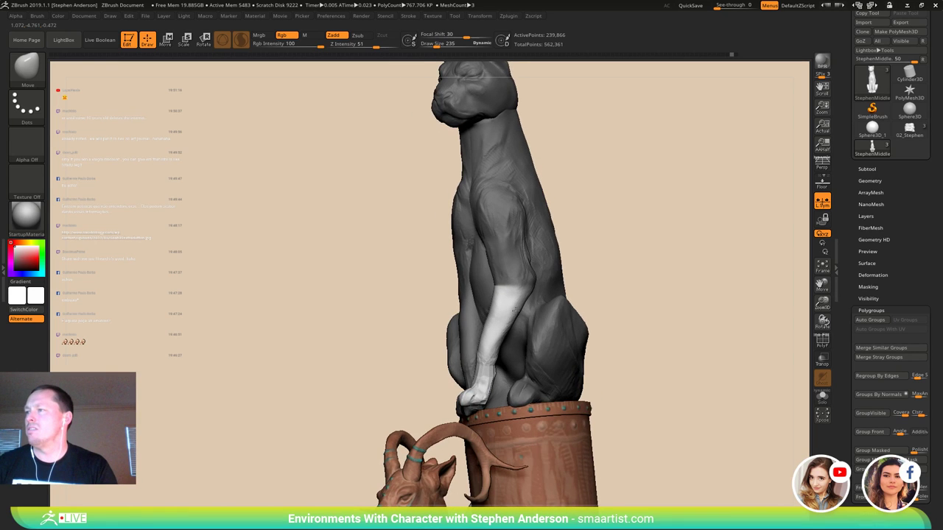
- Nudge the left elbow with the Move brush and rotate the unmasked lower left foreleg inward with the transform gizmo
{"action": "mouse_move", "coordinate": [515, 311]}
{"action": "left_mouse_down"}
{"action": "mouse_move", "coordinate": [572, 314]}
{"action": "mouse_move", "coordinate": [506, 309]}
{"action": "left_mouse_up"}
{"action": "key", "text": "w"}
{"action": "left_click_drag", "start_coordinate": [532, 240], "coordinate": [532, 241]}
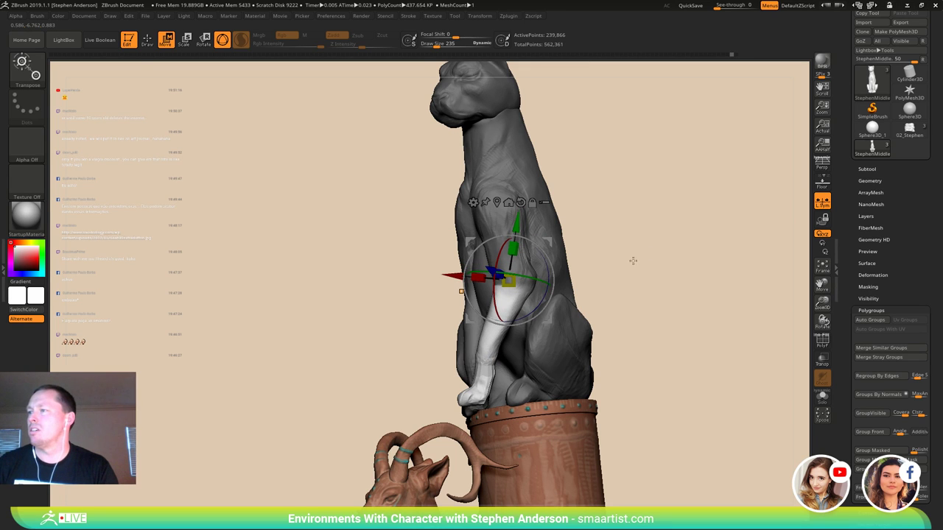
{"action": "left_click_drag", "start_coordinate": [632, 261], "coordinate": [652, 258]}
{"action": "left_click_drag", "start_coordinate": [594, 260], "coordinate": [582, 268]}
{"action": "left_click_drag", "start_coordinate": [536, 247], "coordinate": [534, 246]}
{"action": "left_click_drag", "start_coordinate": [598, 248], "coordinate": [561, 249]}
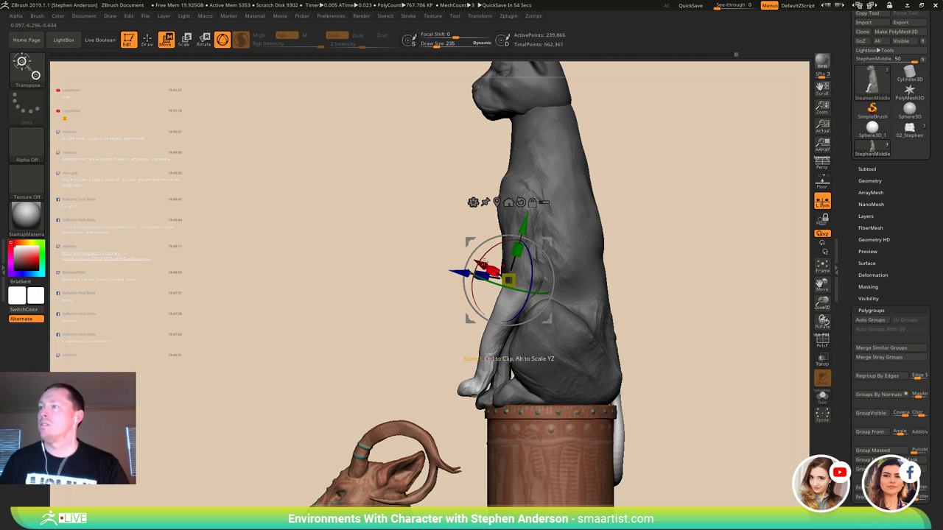
{"action": "left_click_drag", "start_coordinate": [574, 253], "coordinate": [614, 261]}
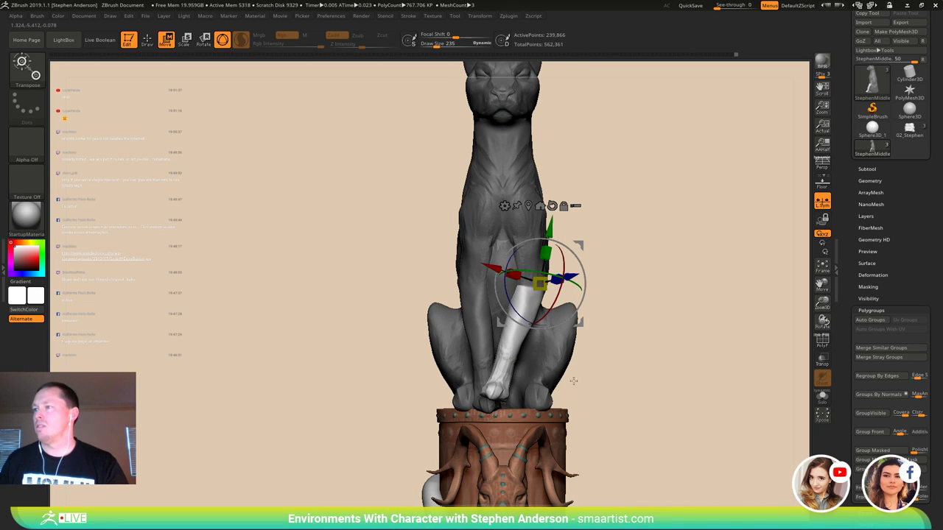
{"action": "right_click_drag", "start_coordinate": [513, 373], "coordinate": [477, 373]}
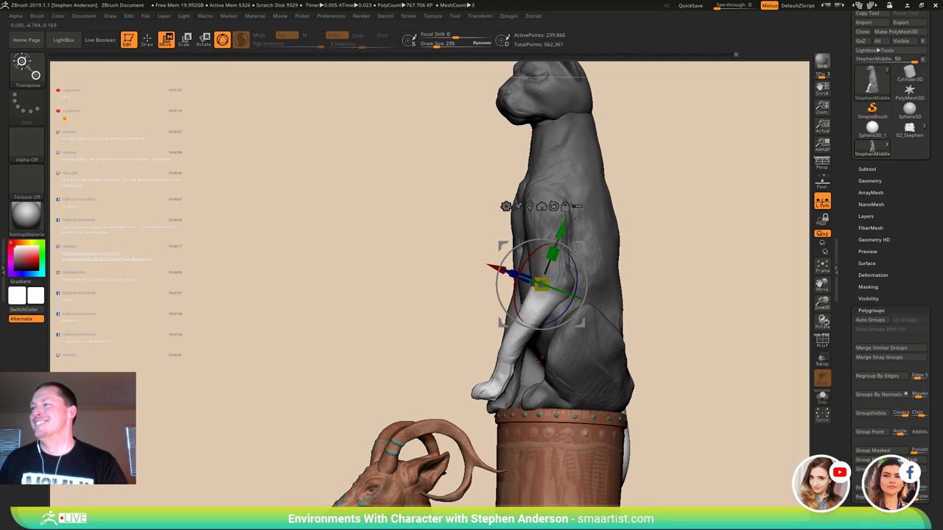
- Lasso-mask the lower left foreleg down to the paw and set the transform gizmo's pivot at the wrist
{"action": "key", "text": "ctrl"}
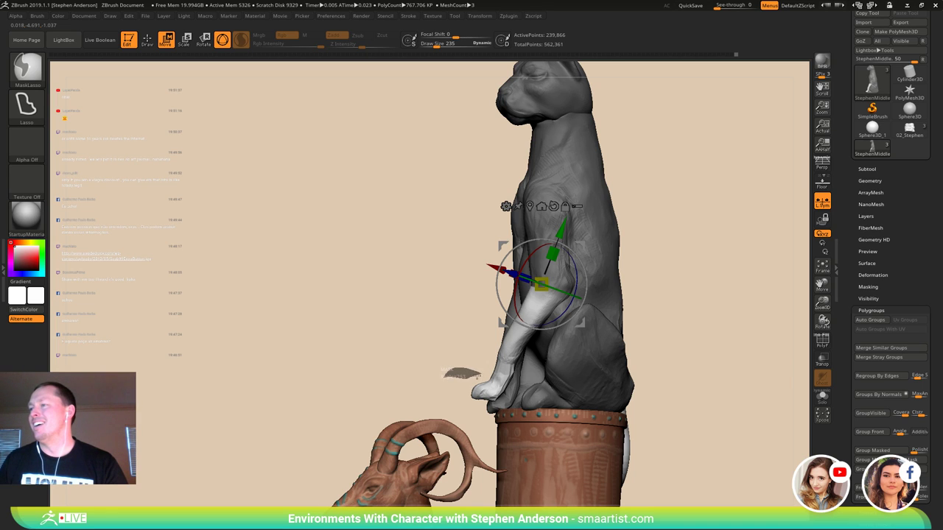
{"action": "mouse_move", "coordinate": [541, 420]}
{"action": "left_mouse_down", "text": "ctrl"}
{"action": "mouse_move", "coordinate": [609, 196]}
{"action": "mouse_move", "coordinate": [405, 299]}
{"action": "left_mouse_up", "text": "ctrl"}
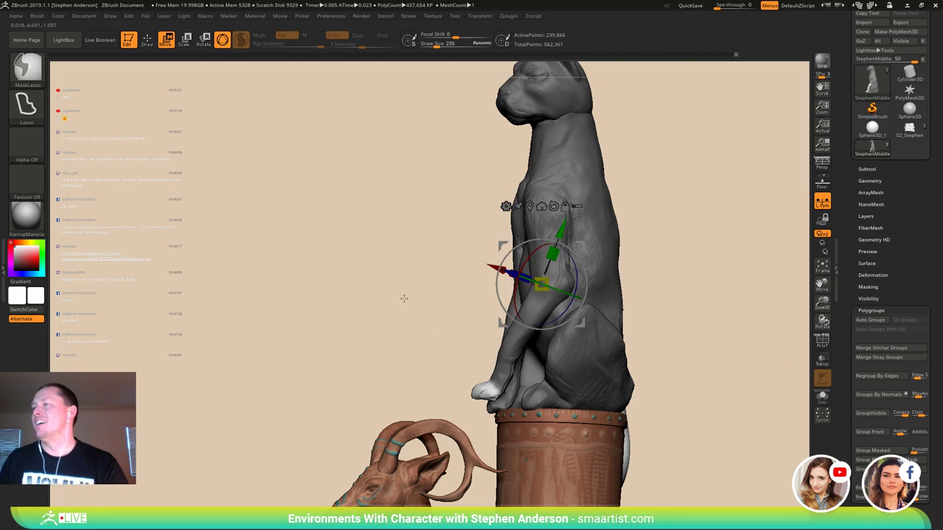
{"action": "left_click", "coordinate": [495, 383], "text": "alt"}
- Rotate the unmasked left paw about the wrist with the transform gizmo
{"action": "left_click_drag", "start_coordinate": [510, 340], "coordinate": [477, 379]}
{"action": "mouse_move", "coordinate": [609, 364]}
{"action": "left_mouse_down"}
{"action": "mouse_move", "coordinate": [682, 365]}
{"action": "mouse_move", "coordinate": [591, 315]}
{"action": "left_mouse_up"}
{"action": "mouse_move", "coordinate": [591, 314]}
{"action": "right_mouse_down", "text": "ctrl"}
{"action": "mouse_move", "coordinate": [599, 332]}
{"action": "mouse_move", "coordinate": [625, 337]}
{"action": "right_mouse_up", "text": "ctrl"}
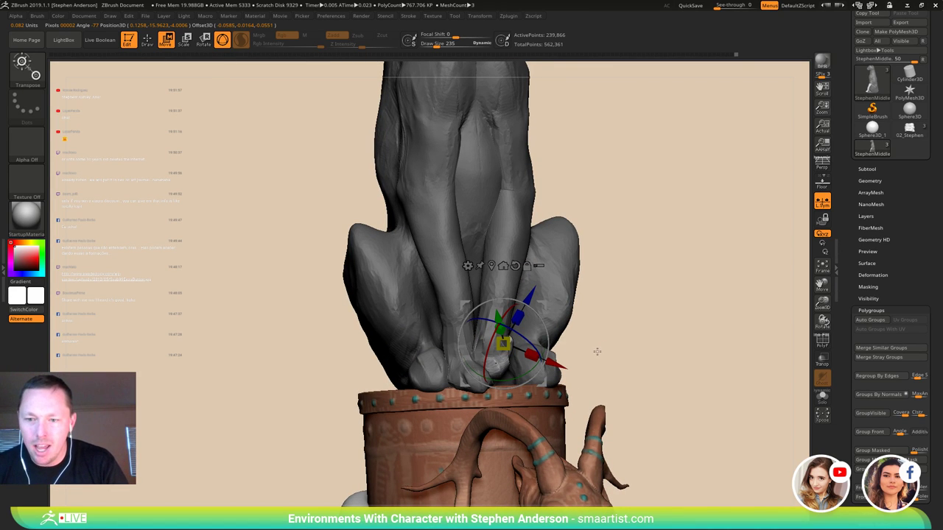
{"action": "right_click_drag", "start_coordinate": [595, 356], "coordinate": [521, 310], "text": "ctrl"}
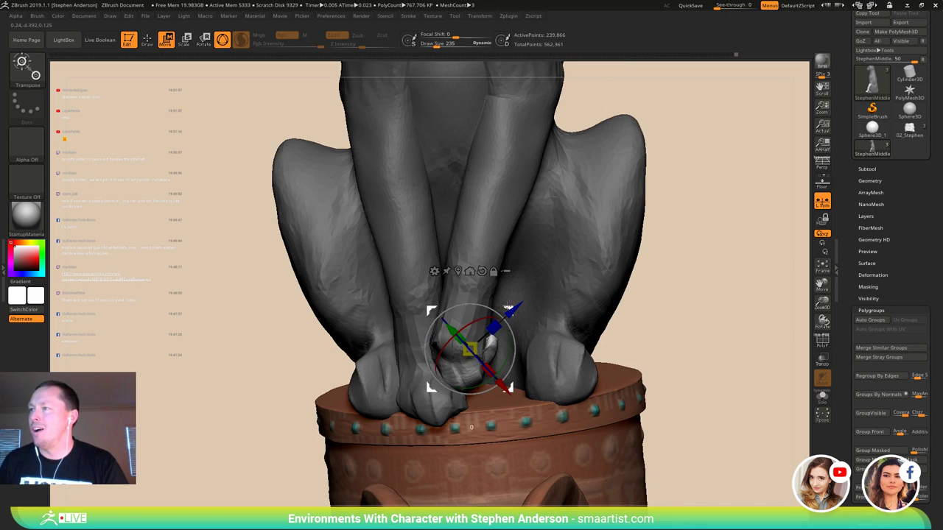
{"action": "left_click_drag", "start_coordinate": [508, 309], "coordinate": [506, 321]}
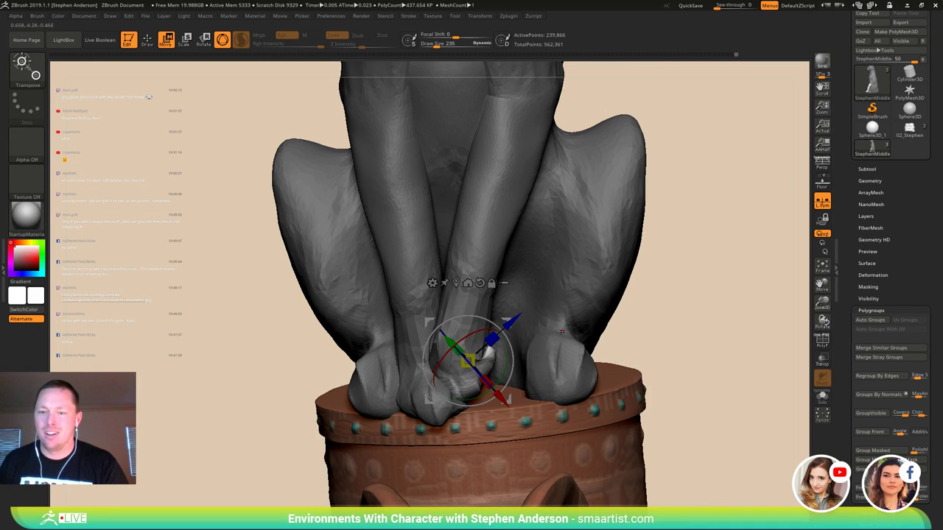
{"action": "right_click_drag", "start_coordinate": [594, 329], "coordinate": [566, 338]}
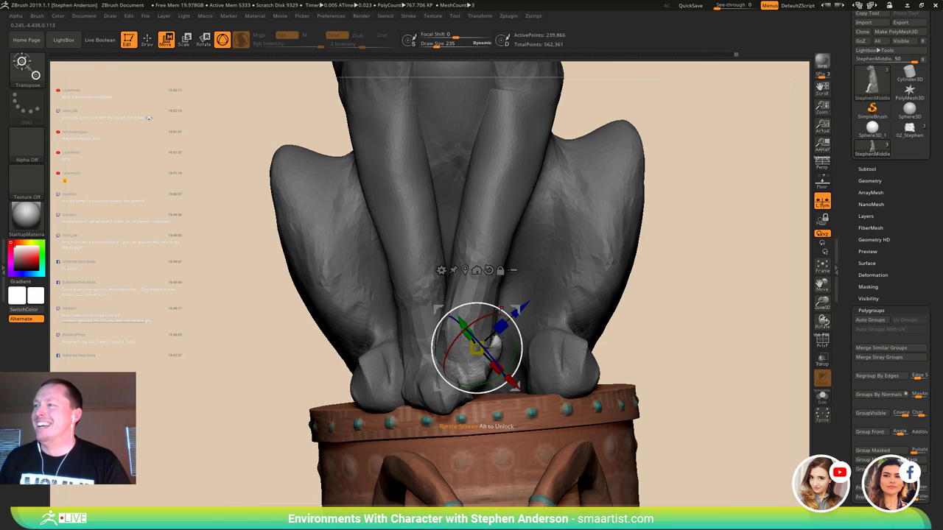
{"action": "mouse_move", "coordinate": [556, 337]}
{"action": "right_mouse_down"}
{"action": "mouse_move", "coordinate": [524, 334]}
{"action": "mouse_move", "coordinate": [539, 345]}
{"action": "right_mouse_up"}
- Reshape the unmasked left paw with the Move brush at draw size 235
{"action": "key", "text": "b"}
{"action": "key", "text": "m"}
{"action": "key", "text": "v"}
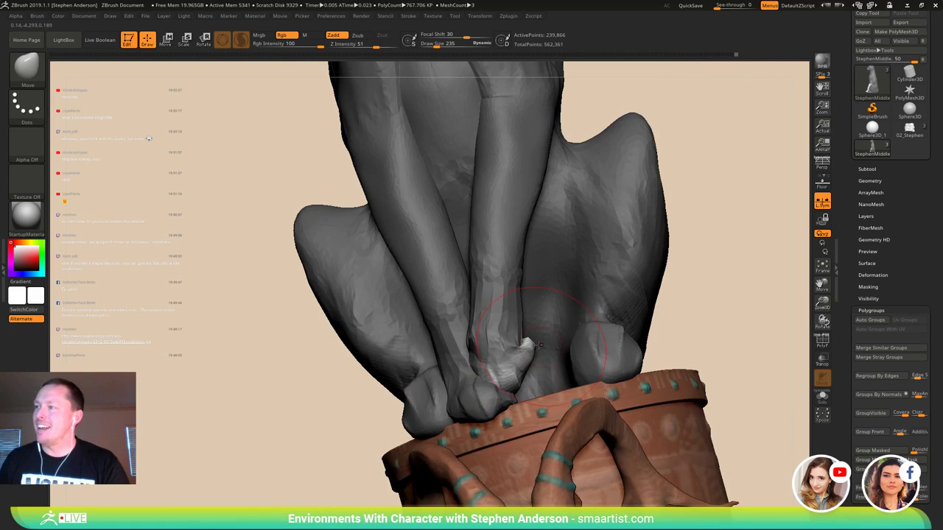
{"action": "left_click_drag", "start_coordinate": [519, 366], "coordinate": [520, 362]}
{"action": "right_click_drag", "start_coordinate": [520, 363], "coordinate": [493, 358]}
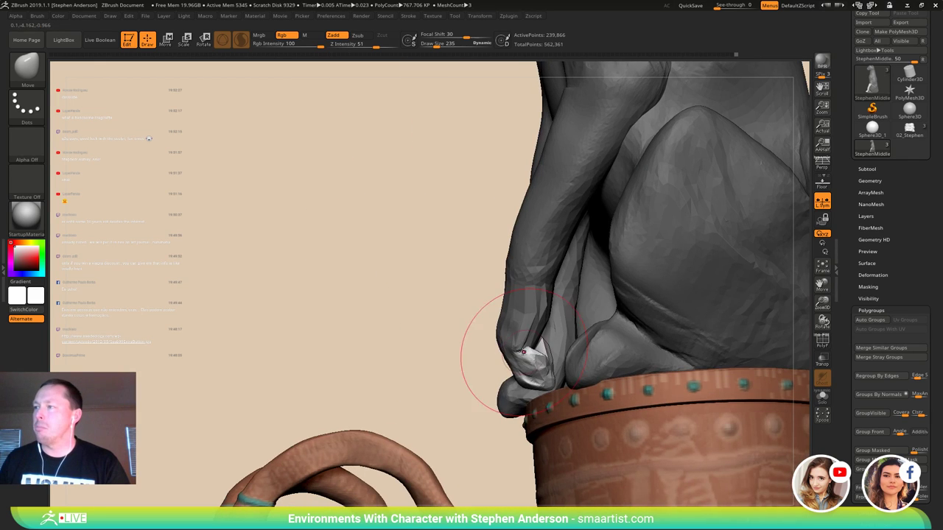
- Invert the mask and adjust the area around the left wrist with the Move brush at draw size 148
{"action": "left_click", "coordinate": [446, 337], "text": "ctrl"}
{"action": "left_click_drag", "start_coordinate": [520, 350], "coordinate": [517, 350]}
{"action": "left_click_drag", "start_coordinate": [529, 350], "coordinate": [525, 348]}
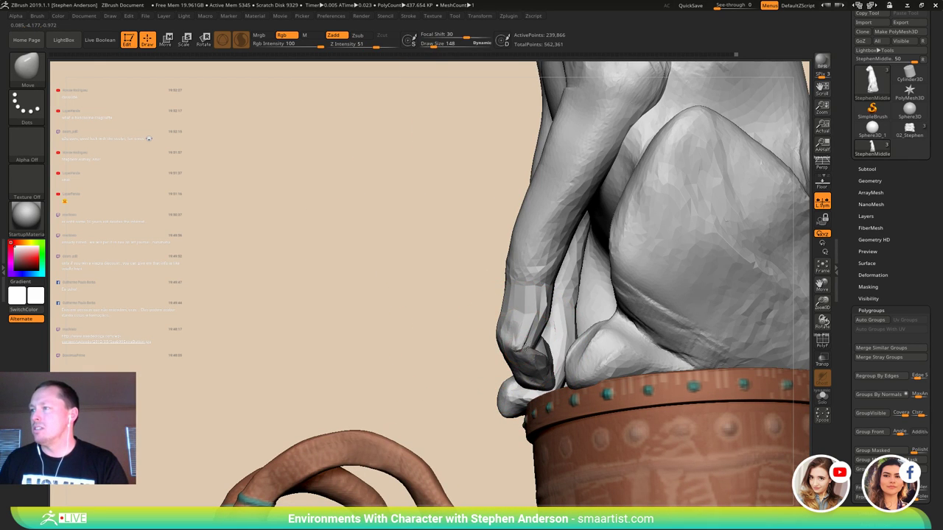
{"action": "mouse_move", "coordinate": [538, 335]}
{"action": "right_mouse_down"}
{"action": "mouse_move", "coordinate": [560, 341]}
{"action": "mouse_move", "coordinate": [465, 335]}
{"action": "right_mouse_up"}
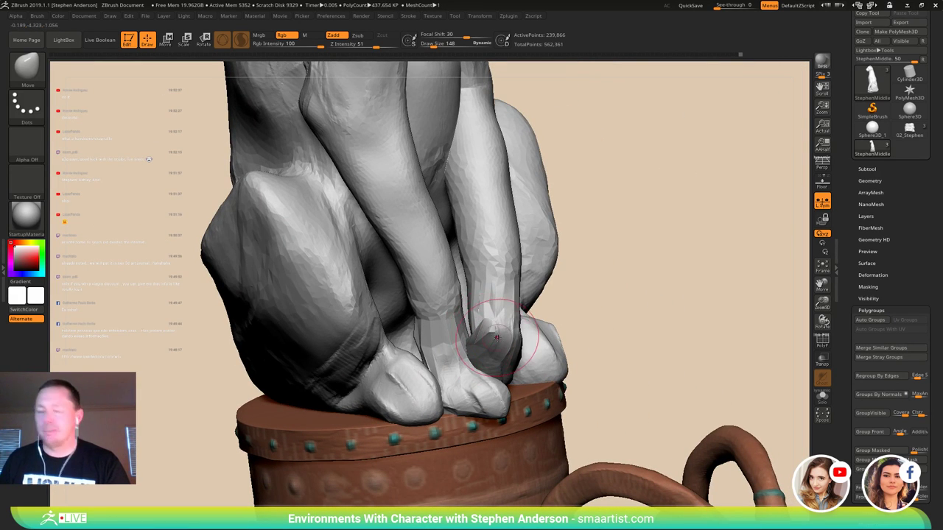
- Clear the mask and refine the left paw with the Move Topological brush at draw size 148
{"action": "key", "text": "b"}
{"action": "key", "text": "m"}
{"action": "key", "text": "t"}
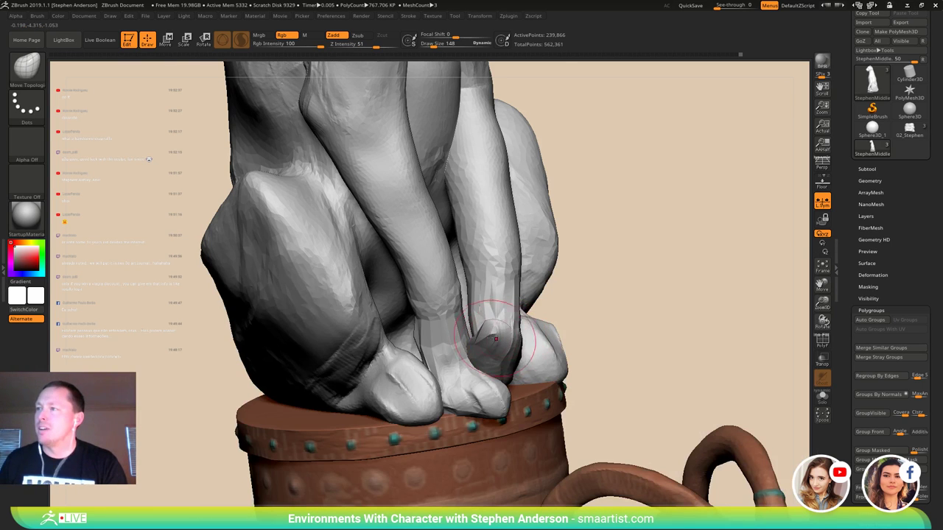
{"action": "right_click_drag", "start_coordinate": [482, 317], "coordinate": [543, 339]}
{"action": "key", "text": "ctrl"}
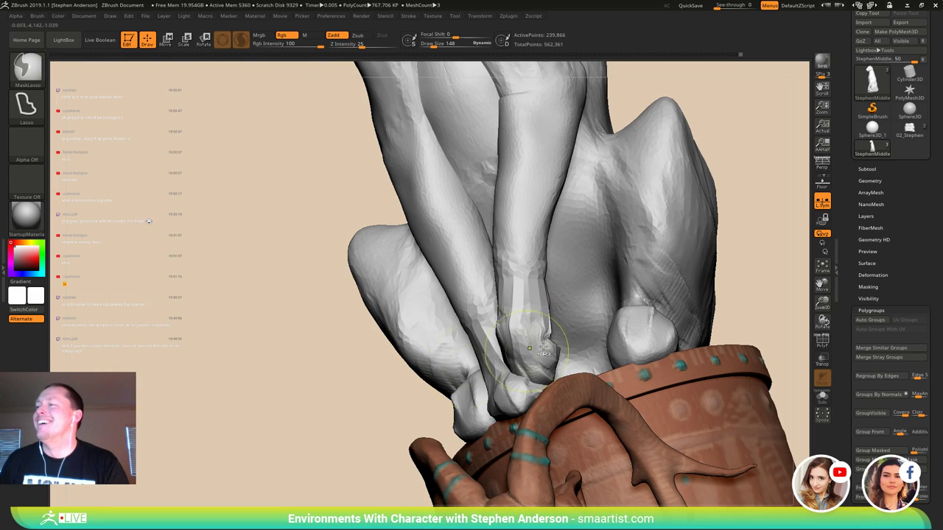
{"action": "left_click_drag", "start_coordinate": [546, 345], "coordinate": [550, 338]}
- Mask everything except the cat's lower right foreleg and rotate it inward toward the centre with the transform gizmo
{"action": "right_click_drag", "start_coordinate": [551, 339], "coordinate": [484, 402], "text": "ctrl"}
{"action": "key", "text": "w"}
{"action": "left_click", "coordinate": [459, 311], "text": "ctrl"}
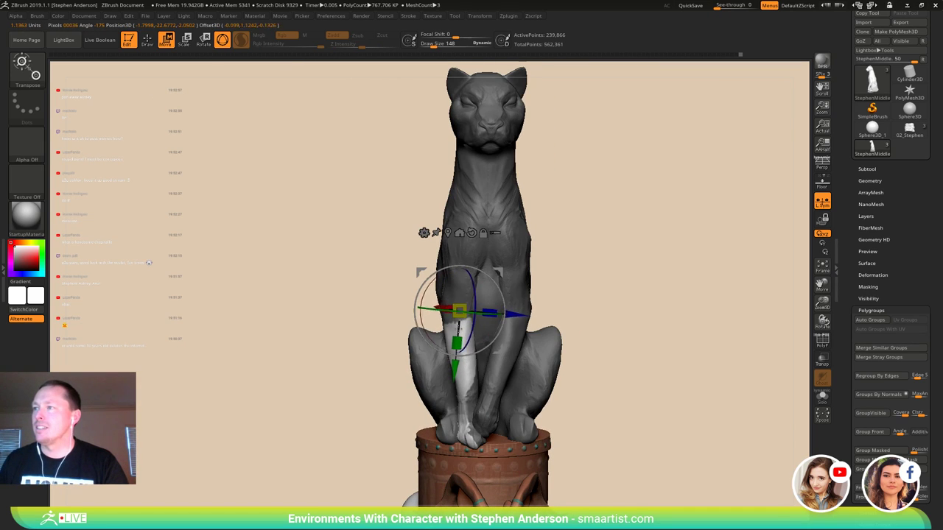
{"action": "mouse_move", "coordinate": [474, 346]}
{"action": "right_mouse_down"}
{"action": "mouse_move", "coordinate": [544, 353]}
{"action": "mouse_move", "coordinate": [478, 345]}
{"action": "right_mouse_up"}
{"action": "left_click_drag", "start_coordinate": [498, 281], "coordinate": [497, 272]}
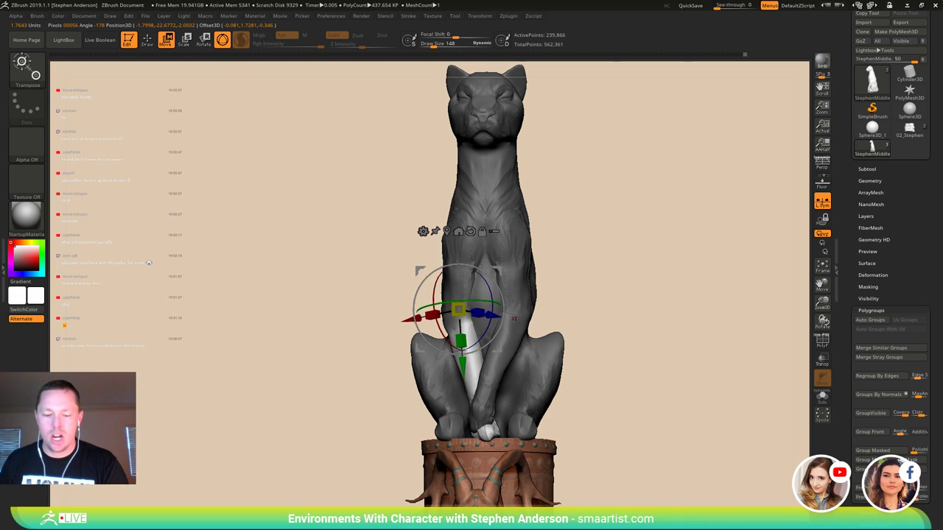
- Adjust the cat's right paw with the Move brush at draw size 323 and clear the mask
{"action": "key", "text": "b"}
{"action": "key", "text": "m"}
{"action": "key", "text": "v"}
{"action": "key", "text": "s"}
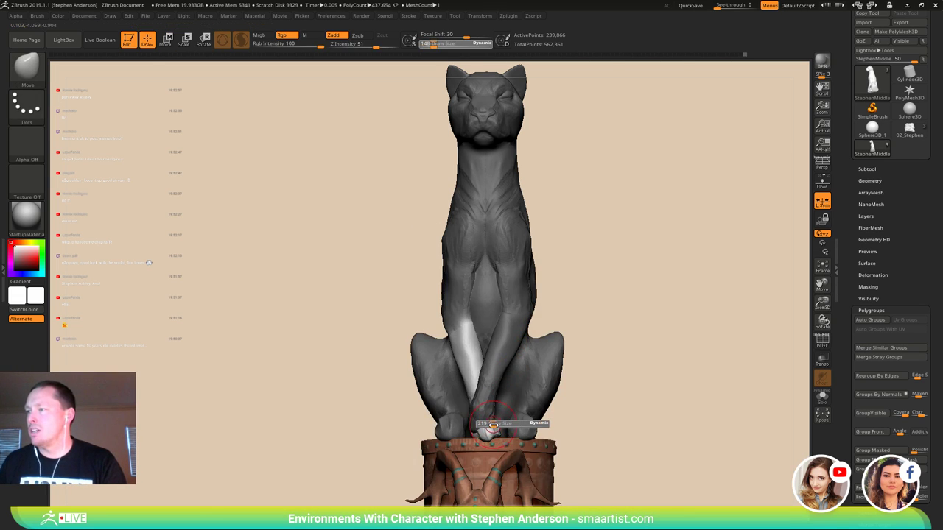
{"action": "left_click_drag", "start_coordinate": [496, 425], "coordinate": [498, 426]}
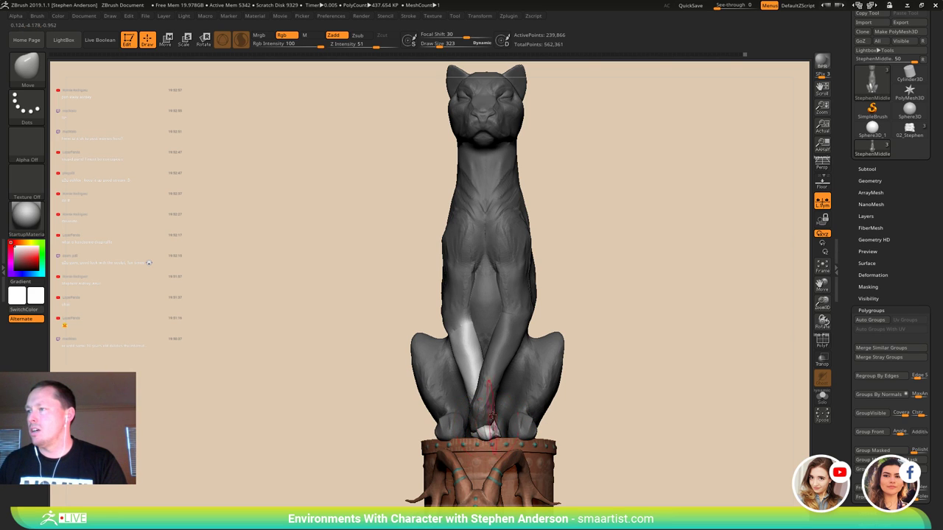
{"action": "left_click_drag", "start_coordinate": [632, 335], "coordinate": [498, 334]}
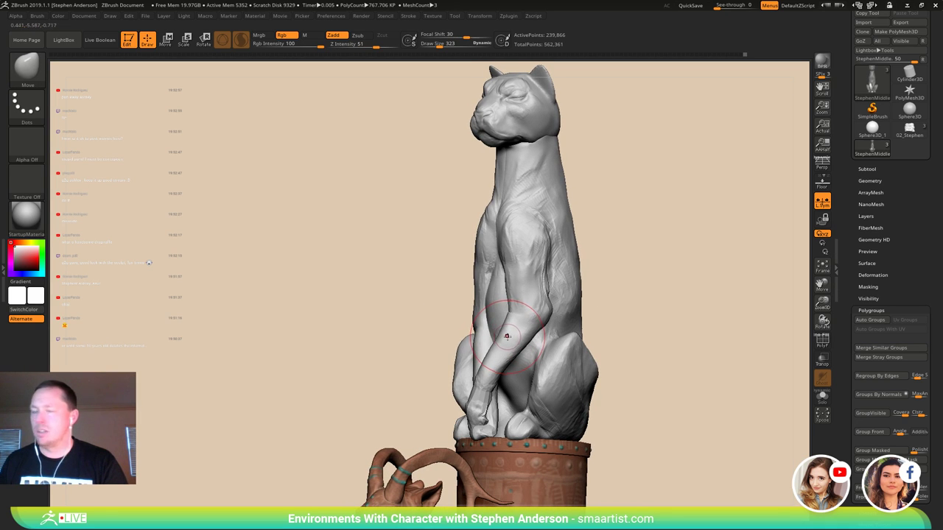
{"action": "key", "text": "w"}
{"action": "left_click", "coordinate": [543, 315], "text": "ctrl"}
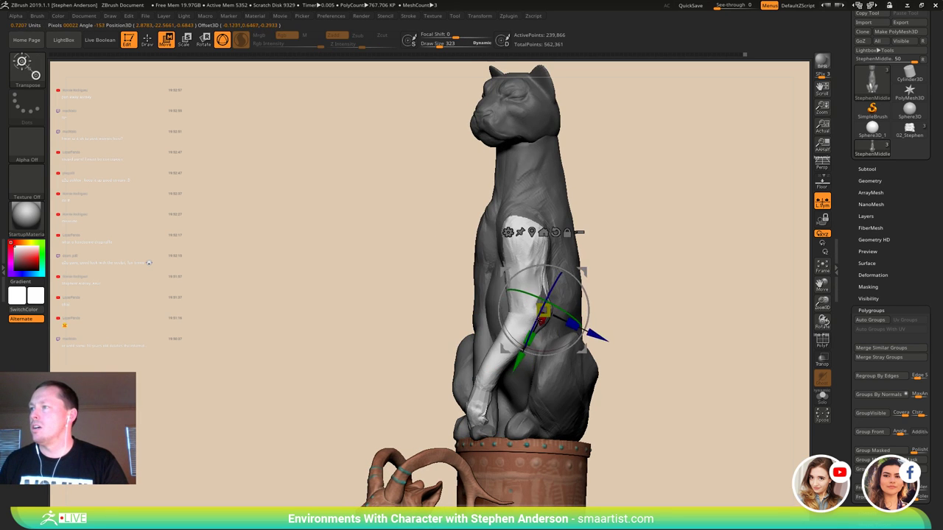
{"action": "mouse_move", "coordinate": [527, 318]}
{"action": "left_mouse_down", "text": "ctrl"}
{"action": "mouse_move", "coordinate": [553, 293]}
{"action": "mouse_move", "coordinate": [536, 275]}
{"action": "left_mouse_up", "text": "ctrl"}
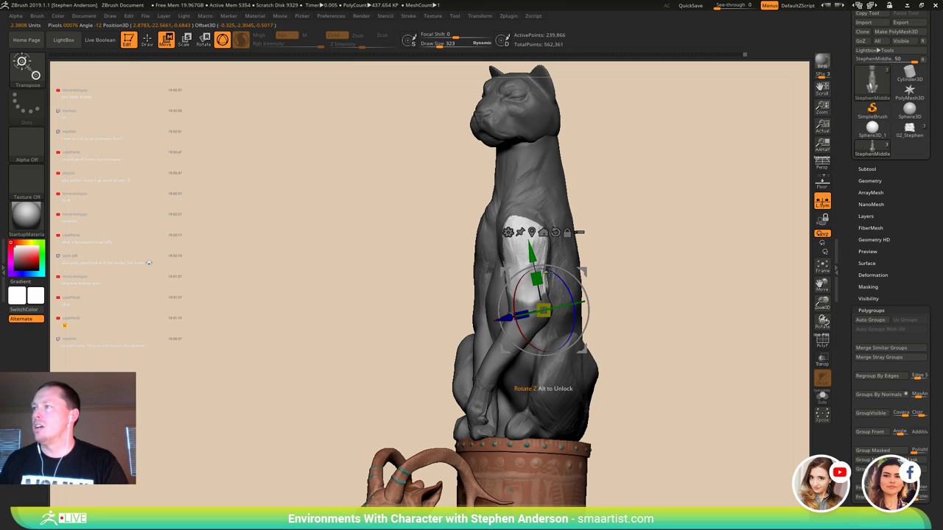
{"action": "key", "text": "q"}
{"action": "left_click_drag", "start_coordinate": [701, 261], "coordinate": [685, 310], "text": "ctrl"}
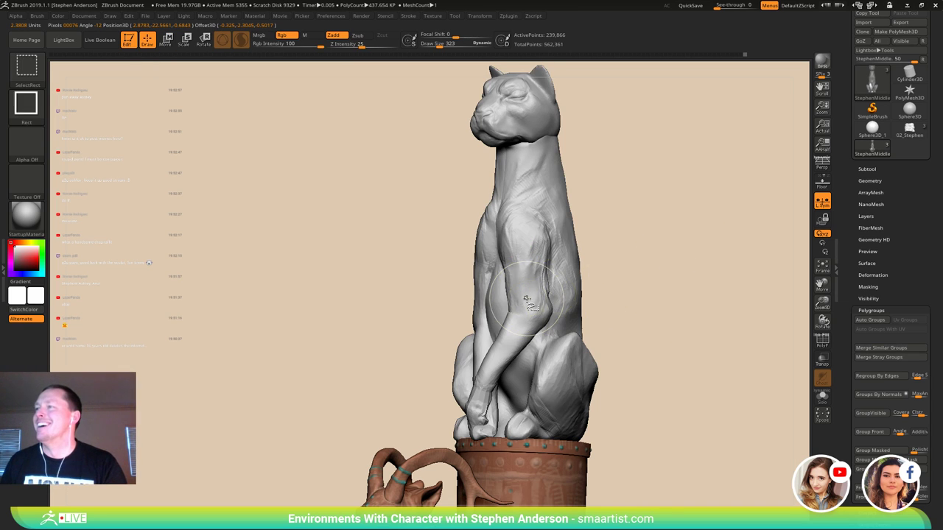
- Isolate the lower left foreleg with a topological and lasso mask and swing it forward about the elbow, off the pedestal
{"action": "key", "text": "w"}
{"action": "left_click", "coordinate": [528, 257], "text": "ctrl"}
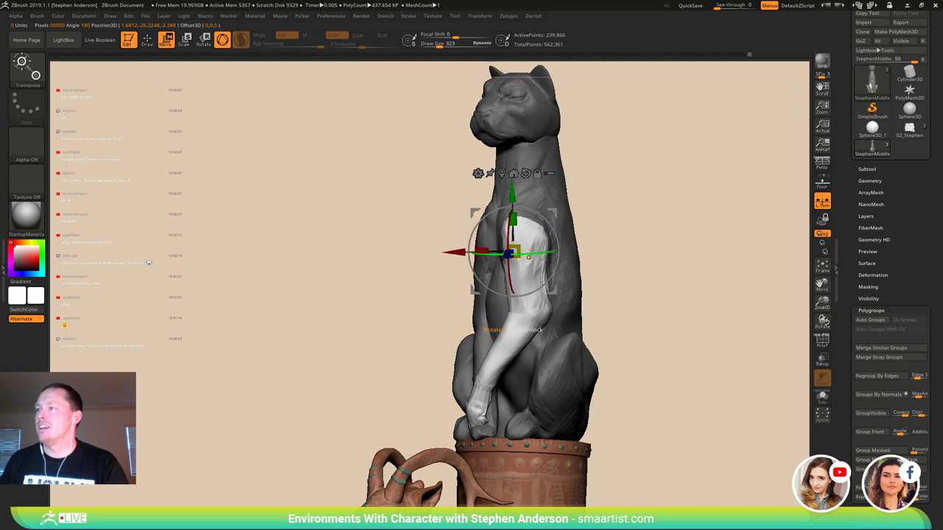
{"action": "mouse_move", "coordinate": [623, 316]}
{"action": "left_mouse_down", "text": "ctrl"}
{"action": "mouse_move", "coordinate": [628, 220]}
{"action": "mouse_move", "coordinate": [446, 254]}
{"action": "mouse_move", "coordinate": [414, 296]}
{"action": "left_mouse_up", "text": "ctrl"}
{"action": "mouse_move", "coordinate": [626, 279]}
{"action": "left_mouse_down"}
{"action": "mouse_move", "coordinate": [666, 277]}
{"action": "mouse_move", "coordinate": [592, 277]}
{"action": "left_mouse_up"}
{"action": "mouse_move", "coordinate": [554, 213]}
{"action": "left_mouse_down", "text": "alt"}
{"action": "mouse_move", "coordinate": [567, 274]}
{"action": "mouse_move", "coordinate": [558, 274]}
{"action": "mouse_move", "coordinate": [573, 262]}
{"action": "mouse_move", "coordinate": [678, 262]}
{"action": "mouse_move", "coordinate": [646, 280]}
{"action": "mouse_move", "coordinate": [655, 272]}
{"action": "mouse_move", "coordinate": [654, 285]}
{"action": "mouse_move", "coordinate": [582, 275]}
{"action": "left_mouse_up", "text": "alt"}
- Try isolating the raised left paw with a lasso mask and placing the transform gizmo at its wrist
{"action": "mouse_move", "coordinate": [458, 349]}
{"action": "left_mouse_down", "text": "ctrl"}
{"action": "mouse_move", "coordinate": [475, 229]}
{"action": "mouse_move", "coordinate": [615, 368]}
{"action": "mouse_move", "coordinate": [505, 425]}
{"action": "mouse_move", "coordinate": [513, 417]}
{"action": "left_mouse_up", "text": "ctrl"}
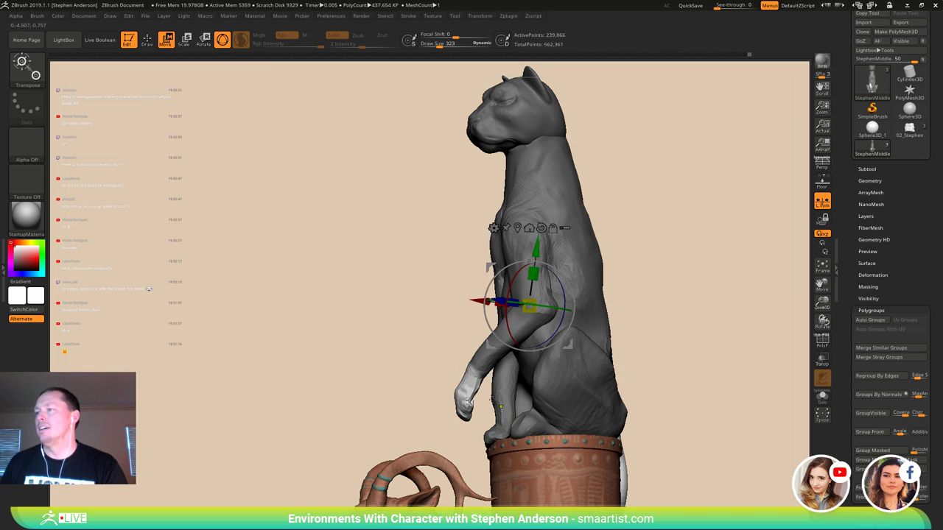
{"action": "left_click", "coordinate": [477, 370], "text": "ctrl"}
{"action": "left_click", "coordinate": [475, 368], "text": "alt"}
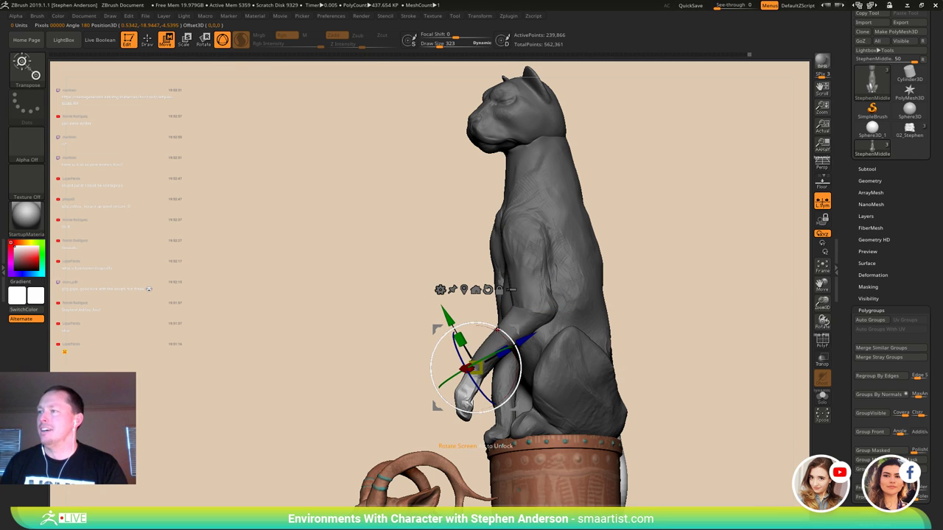
{"action": "left_click_drag", "start_coordinate": [421, 329], "coordinate": [623, 330]}
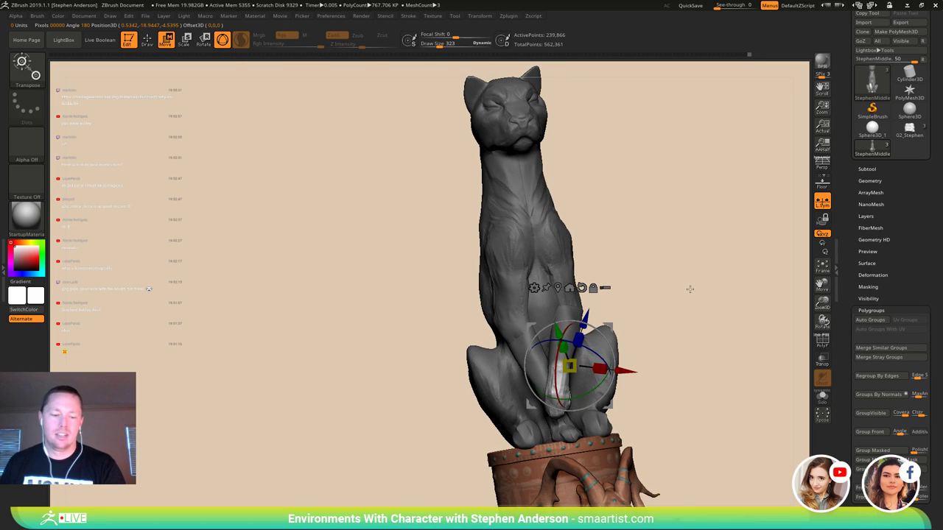
{"action": "key", "text": "q"}
{"action": "mouse_move", "coordinate": [702, 291]}
{"action": "right_mouse_down"}
{"action": "mouse_move", "coordinate": [684, 302]}
{"action": "mouse_move", "coordinate": [672, 290]}
{"action": "mouse_move", "coordinate": [616, 290]}
{"action": "mouse_move", "coordinate": [621, 308]}
{"action": "right_mouse_up"}
{"action": "left_click_drag", "start_coordinate": [623, 283], "coordinate": [653, 329], "text": "ctrl"}
- Try nudging the cat's right hind paw inward with the Move brush at draw size 492
{"action": "mouse_move", "coordinate": [614, 315]}
{"action": "right_mouse_down"}
{"action": "mouse_move", "coordinate": [601, 321]}
{"action": "mouse_move", "coordinate": [611, 321]}
{"action": "mouse_move", "coordinate": [604, 396]}
{"action": "mouse_move", "coordinate": [552, 335]}
{"action": "right_mouse_up"}
{"action": "key", "text": "s"}
{"action": "left_click_drag", "start_coordinate": [414, 367], "coordinate": [422, 370]}
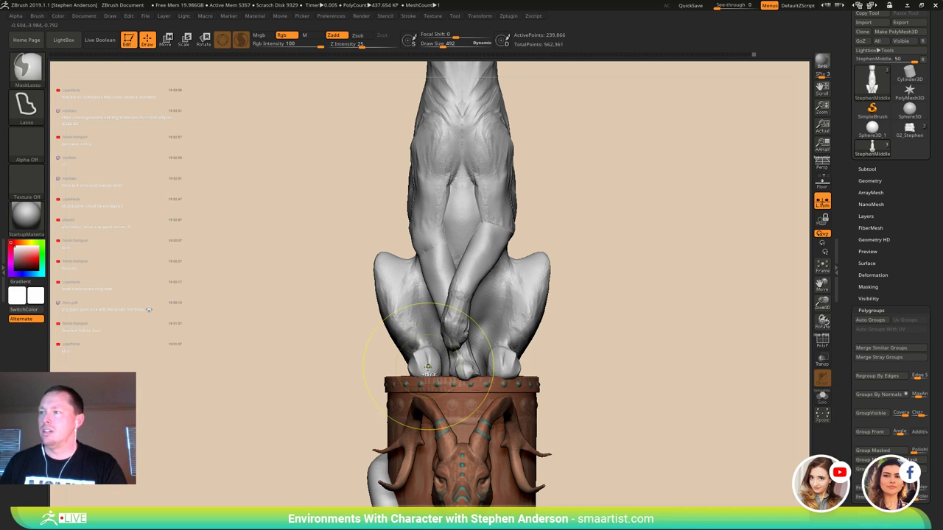
{"action": "key", "text": "ctrl+z"}
- Switch the sculpting brush to Move Topological
{"action": "key", "text": "b"}
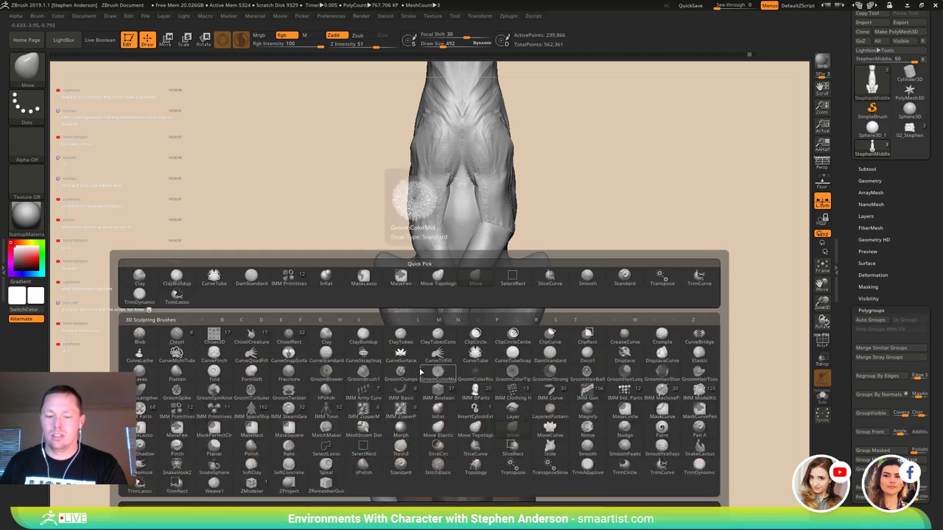
{"action": "key", "text": "m"}
{"action": "key", "text": "t"}
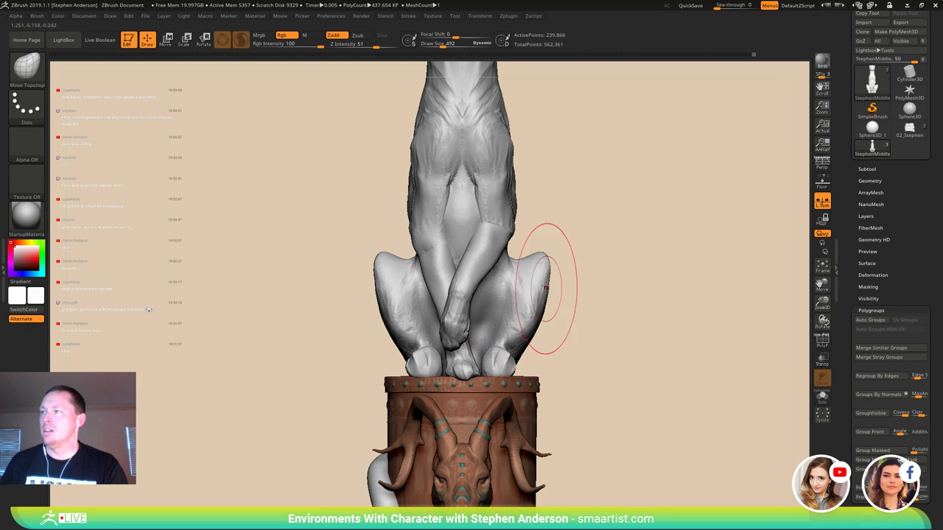
{"action": "mouse_move", "coordinate": [556, 268]}
{"action": "right_mouse_down"}
{"action": "mouse_move", "coordinate": [471, 269]}
{"action": "mouse_move", "coordinate": [575, 267]}
{"action": "mouse_move", "coordinate": [482, 337]}
{"action": "mouse_move", "coordinate": [535, 347]}
{"action": "mouse_move", "coordinate": [533, 300]}
{"action": "mouse_move", "coordinate": [456, 297]}
{"action": "right_mouse_up"}
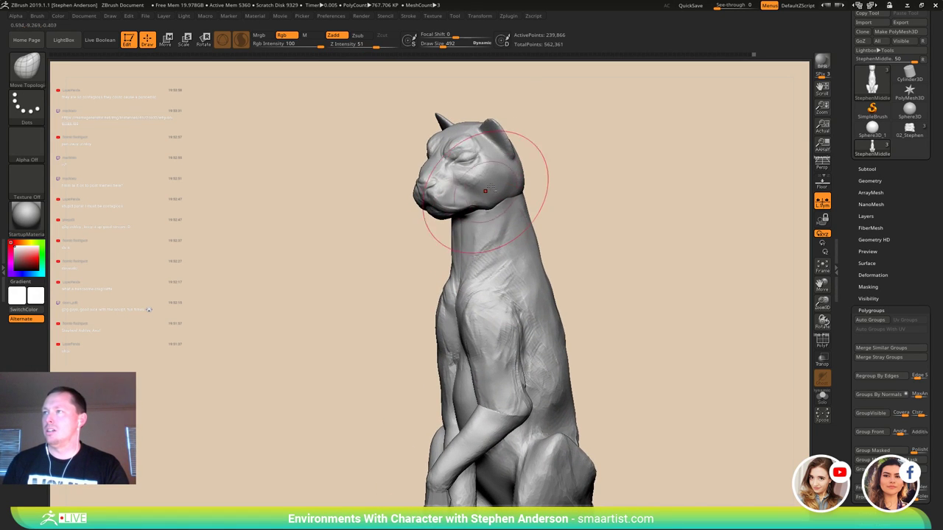
- Mask everything except the cat's head, centre the transform gizmo on the head and reset its orientation
{"action": "key", "text": "w"}
{"action": "left_click", "coordinate": [481, 180], "text": "ctrl"}
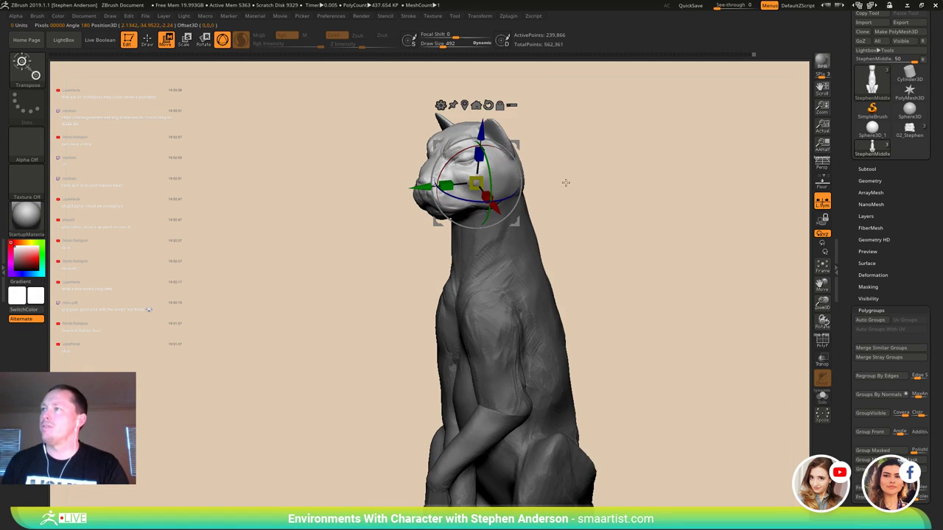
{"action": "right_click_drag", "start_coordinate": [566, 183], "coordinate": [598, 165]}
{"action": "left_click", "coordinate": [476, 105]}
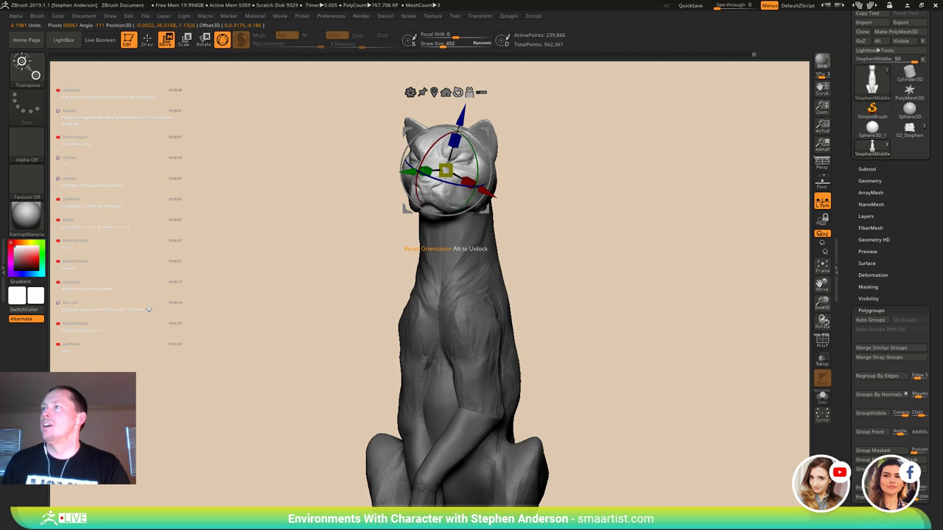
{"action": "left_click", "coordinate": [458, 93]}
- Lower the gizmo pivot in the unmasked head and tilt the head downward with the transform gizmo
{"action": "mouse_move", "coordinate": [548, 149]}
{"action": "left_mouse_down"}
{"action": "mouse_move", "coordinate": [564, 150]}
{"action": "mouse_move", "coordinate": [547, 148]}
{"action": "left_mouse_up"}
{"action": "left_click_drag", "start_coordinate": [447, 158], "coordinate": [447, 182]}
{"action": "left_click_drag", "start_coordinate": [561, 160], "coordinate": [601, 161]}
{"action": "left_click_drag", "start_coordinate": [488, 135], "coordinate": [499, 146]}
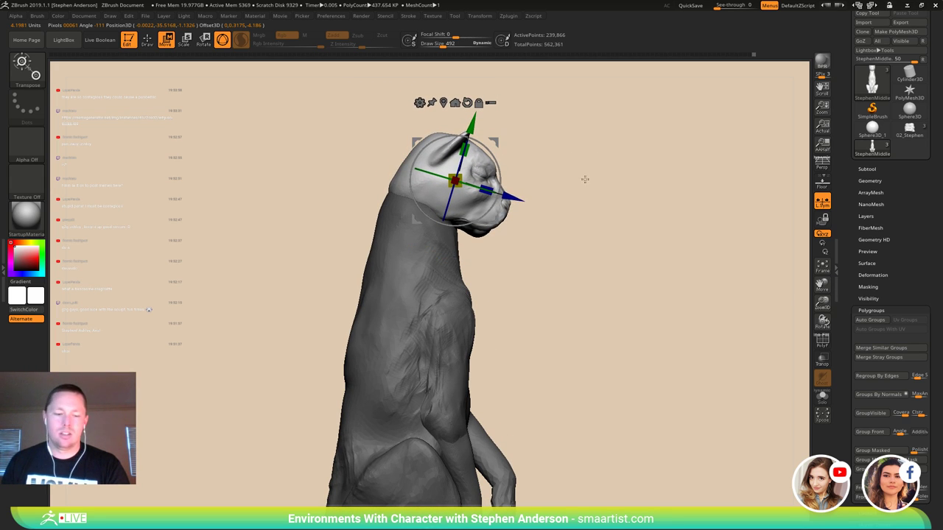
- Leave the transform gizmo for brush drawing and clear the mask from the cat's body
{"action": "key", "text": "q"}
{"action": "right_click_drag", "start_coordinate": [597, 226], "coordinate": [582, 230], "text": "ctrl"}
{"action": "mouse_move", "coordinate": [582, 229]}
{"action": "left_mouse_down"}
{"action": "mouse_move", "coordinate": [532, 235]}
{"action": "mouse_move", "coordinate": [558, 221]}
{"action": "left_mouse_up"}
{"action": "left_click_drag", "start_coordinate": [549, 243], "coordinate": [584, 253]}
{"action": "left_click_drag", "start_coordinate": [518, 266], "coordinate": [541, 275]}
{"action": "right_click_drag", "start_coordinate": [539, 276], "coordinate": [549, 286], "text": "ctrl"}
{"action": "mouse_move", "coordinate": [459, 251]}
{"action": "right_mouse_down"}
{"action": "mouse_move", "coordinate": [430, 238]}
{"action": "mouse_move", "coordinate": [500, 232]}
{"action": "mouse_move", "coordinate": [474, 231]}
{"action": "right_mouse_up"}
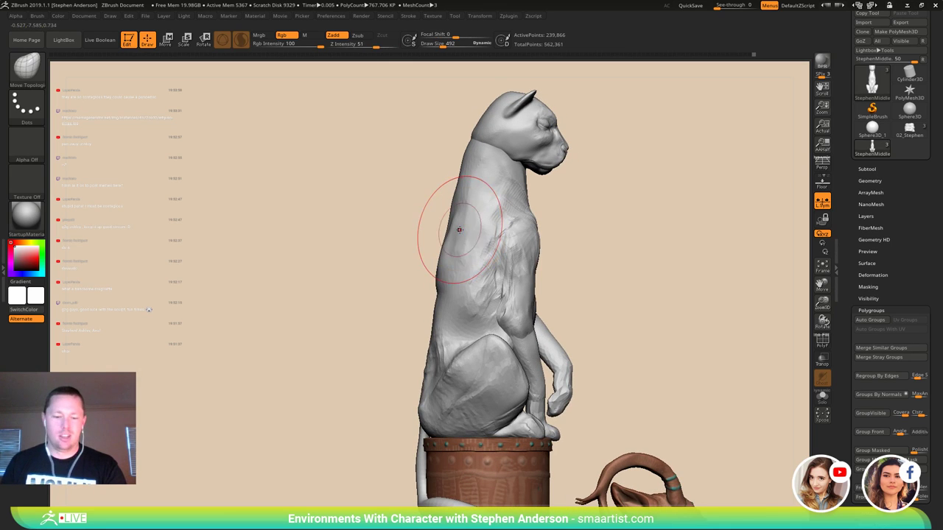
- Switch to the Move brush and nudge the outline of the cat's back at draw size 492
{"action": "key", "text": "b"}
{"action": "key", "text": "m"}
{"action": "key", "text": "v"}
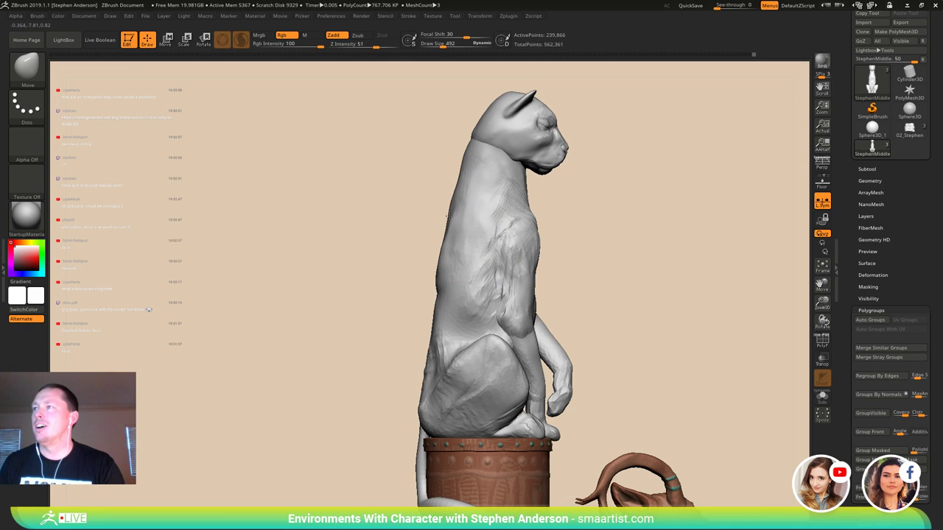
{"action": "right_click_drag", "start_coordinate": [470, 253], "coordinate": [505, 255]}
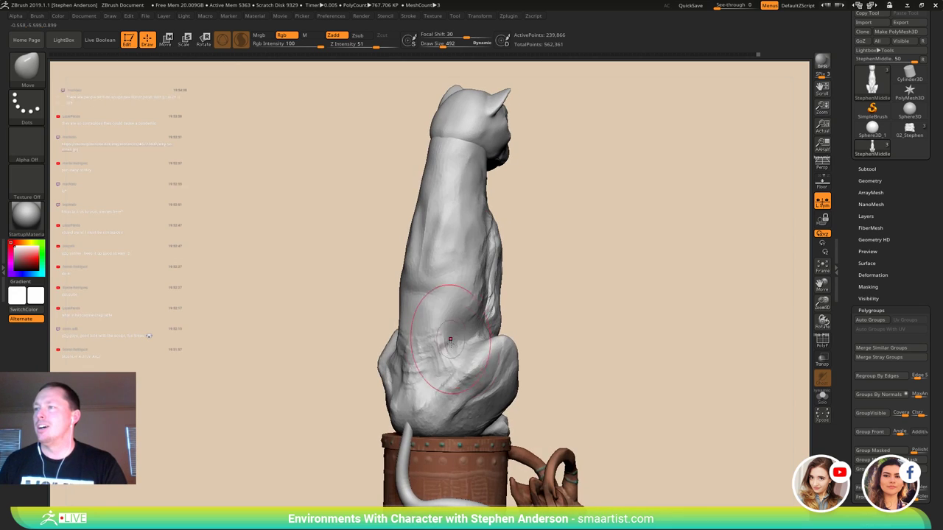
- Set the Move brush to draw size 329 and adjust the shape of the cat's lower back
{"action": "key", "text": "s"}
{"action": "left_click_drag", "start_coordinate": [445, 359], "coordinate": [438, 360]}
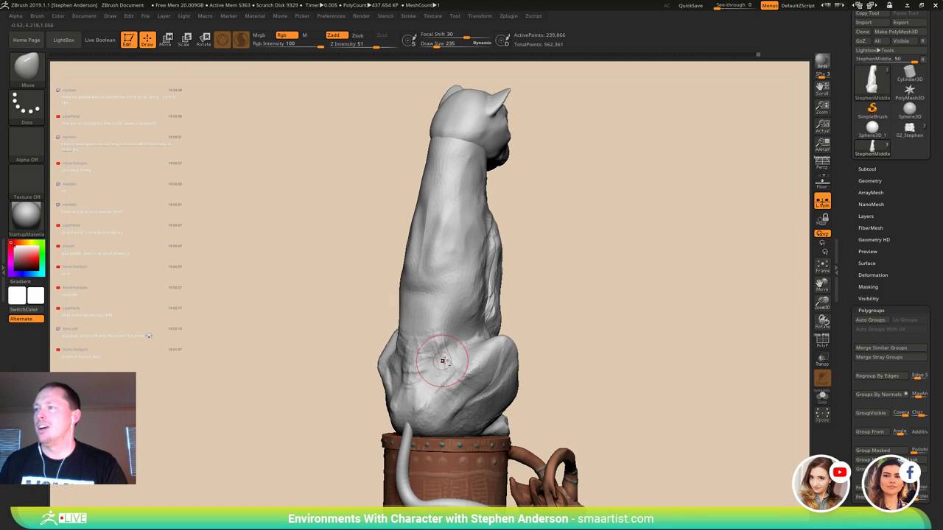
{"action": "key", "text": "ctrl"}
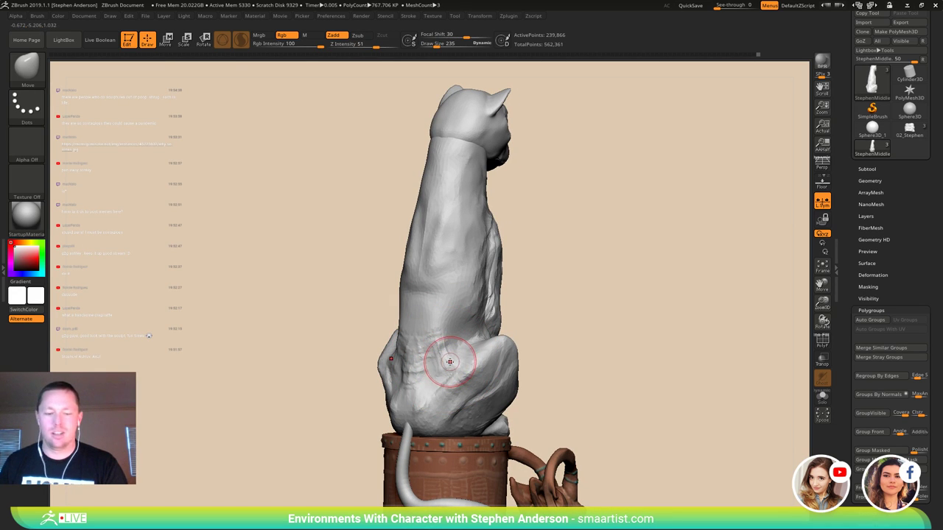
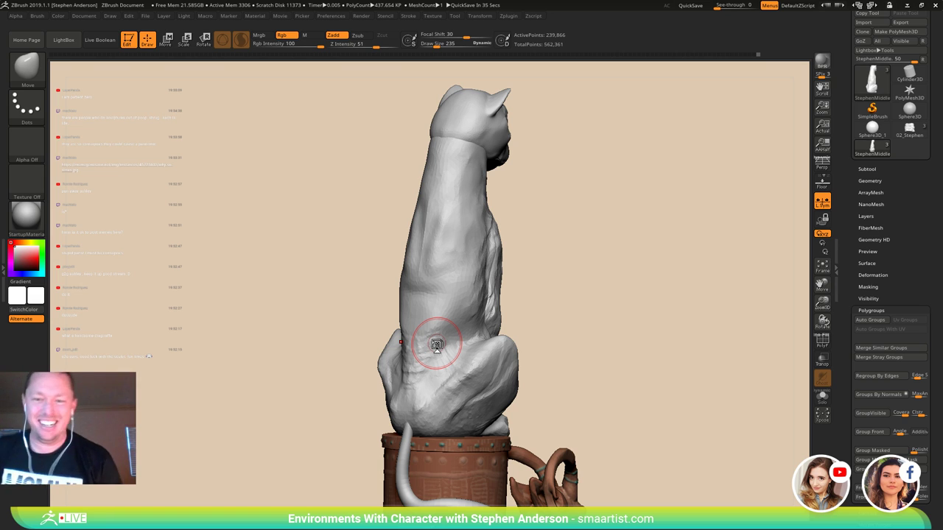
{"action": "mouse_move", "coordinate": [554, 331]}
{"action": "left_mouse_down"}
{"action": "mouse_move", "coordinate": [576, 335]}
{"action": "mouse_move", "coordinate": [571, 346]}
{"action": "mouse_move", "coordinate": [560, 332]}
{"action": "left_mouse_up"}
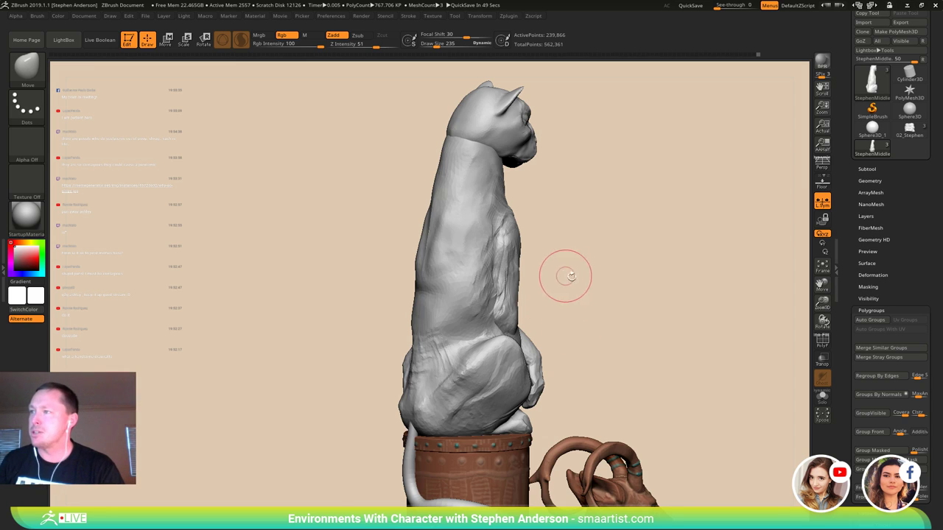
{"action": "mouse_move", "coordinate": [566, 276]}
{"action": "left_mouse_down"}
{"action": "mouse_move", "coordinate": [588, 290]}
{"action": "mouse_move", "coordinate": [571, 287]}
{"action": "left_mouse_up"}
{"action": "key", "text": "s"}
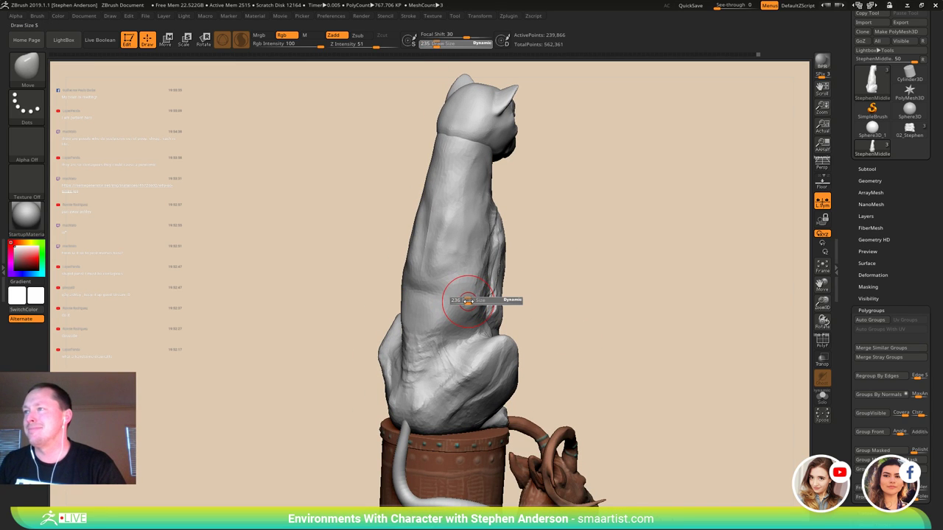
{"action": "left_click_drag", "start_coordinate": [509, 305], "coordinate": [531, 307]}
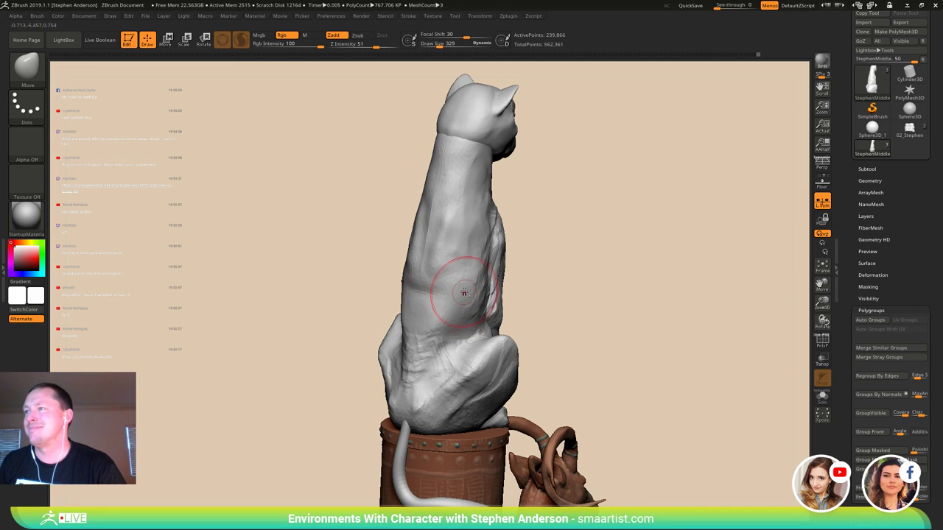
{"action": "mouse_move", "coordinate": [465, 294]}
{"action": "left_mouse_down"}
{"action": "mouse_move", "coordinate": [461, 282]}
{"action": "mouse_move", "coordinate": [455, 288]}
{"action": "left_mouse_up"}
{"action": "right_click_drag", "start_coordinate": [455, 288], "coordinate": [470, 247]}
{"action": "left_click_drag", "start_coordinate": [478, 292], "coordinate": [473, 315]}
{"action": "mouse_move", "coordinate": [475, 314]}
{"action": "right_mouse_down"}
{"action": "mouse_move", "coordinate": [517, 349]}
{"action": "mouse_move", "coordinate": [548, 339]}
{"action": "mouse_move", "coordinate": [527, 336]}
{"action": "right_mouse_up"}
{"action": "left_click_drag", "start_coordinate": [493, 361], "coordinate": [497, 384]}
{"action": "mouse_move", "coordinate": [492, 329]}
{"action": "right_mouse_down"}
{"action": "mouse_move", "coordinate": [487, 322]}
{"action": "mouse_move", "coordinate": [511, 316]}
{"action": "mouse_move", "coordinate": [490, 318]}
{"action": "mouse_move", "coordinate": [576, 319]}
{"action": "mouse_move", "coordinate": [551, 330]}
{"action": "mouse_move", "coordinate": [545, 291]}
{"action": "mouse_move", "coordinate": [523, 293]}
{"action": "right_mouse_up"}
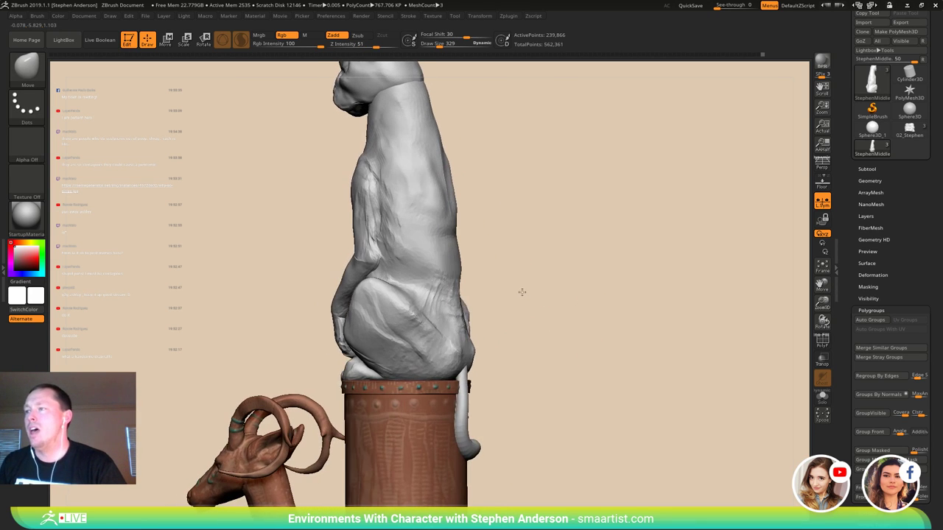
- Make the tail the active subtool and reshape its upper section with the Move brush at draw size 446
{"action": "left_click", "coordinate": [465, 388], "text": "alt"}
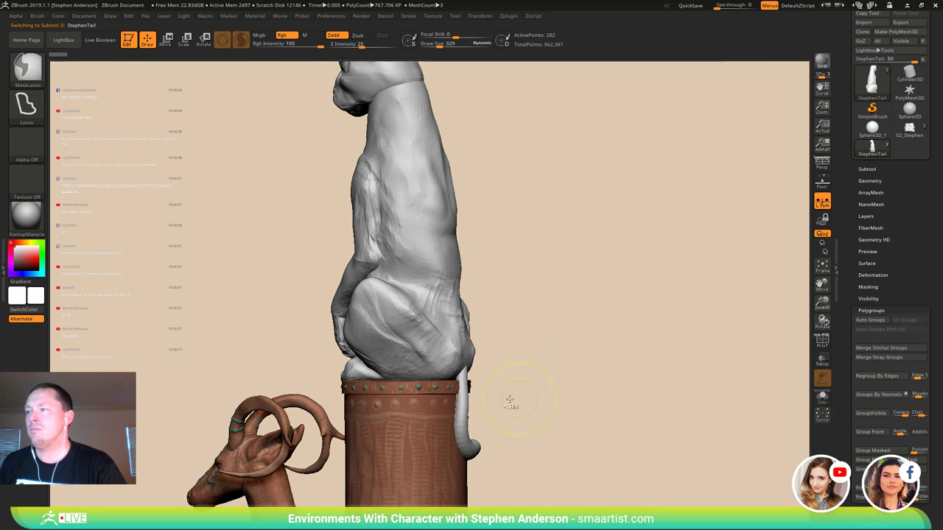
{"action": "key", "text": "s"}
{"action": "left_click_drag", "start_coordinate": [468, 387], "coordinate": [427, 384]}
{"action": "mouse_move", "coordinate": [512, 416]}
{"action": "left_mouse_down", "text": "alt"}
{"action": "mouse_move", "coordinate": [487, 359]}
{"action": "mouse_move", "coordinate": [458, 361]}
{"action": "mouse_move", "coordinate": [487, 359]}
{"action": "left_mouse_up", "text": "alt"}
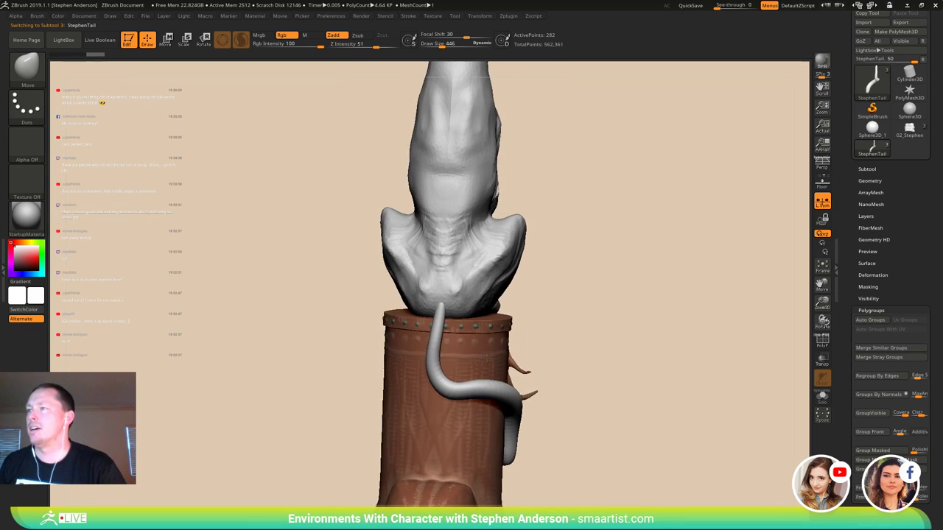
- Thicken the tail where it wraps around the pedestal with the Inflat brush at draw size 446
{"action": "key", "text": "b"}
{"action": "key", "text": "i"}
{"action": "key", "text": "n"}
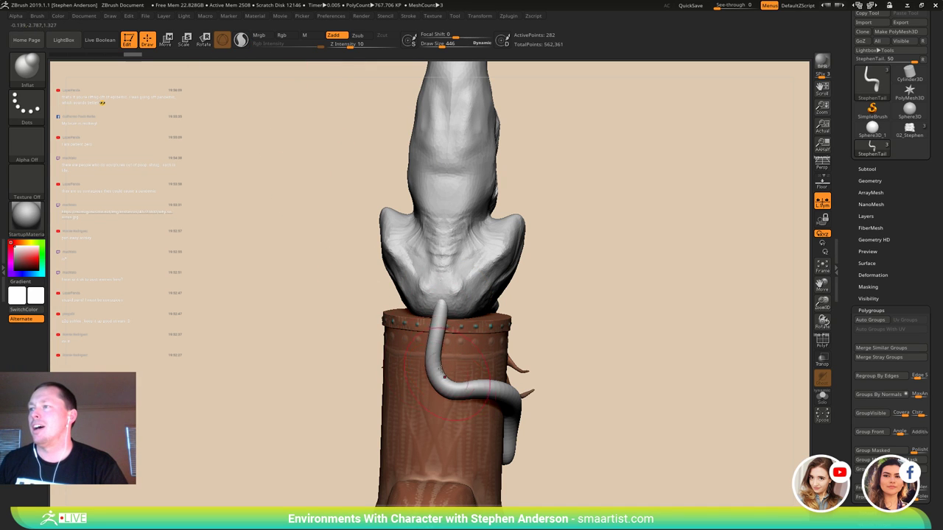
{"action": "mouse_move", "coordinate": [555, 362]}
{"action": "left_mouse_down"}
{"action": "mouse_move", "coordinate": [491, 345]}
{"action": "mouse_move", "coordinate": [495, 354]}
{"action": "left_mouse_up"}
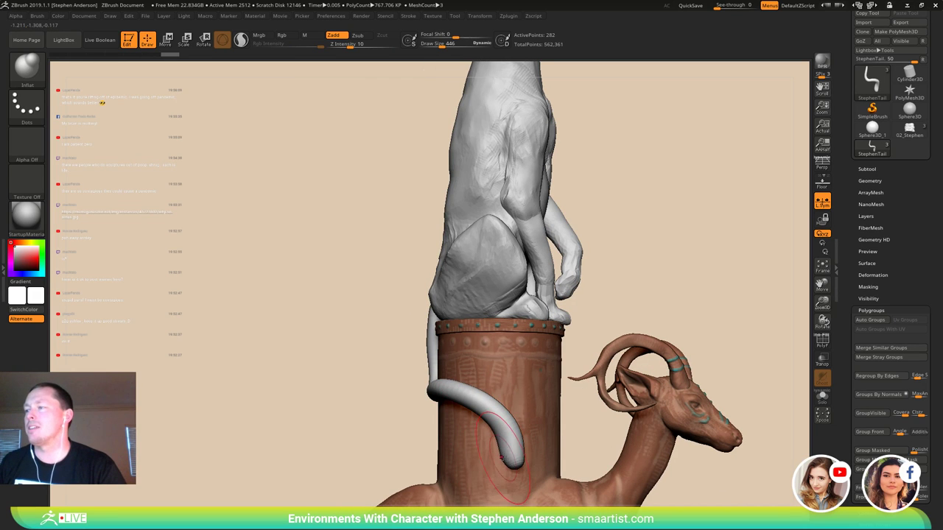
{"action": "left_click_drag", "start_coordinate": [524, 470], "coordinate": [577, 429]}
{"action": "left_click_drag", "start_coordinate": [582, 387], "coordinate": [612, 388]}
- Make the cat's body the active subtool and work on its ears with the ClayBuildup brush at draw size 175
{"action": "mouse_move", "coordinate": [613, 387]}
{"action": "right_mouse_down", "text": "alt"}
{"action": "mouse_move", "coordinate": [593, 398]}
{"action": "mouse_move", "coordinate": [560, 360]}
{"action": "mouse_move", "coordinate": [570, 351]}
{"action": "mouse_move", "coordinate": [539, 306]}
{"action": "mouse_move", "coordinate": [557, 303]}
{"action": "mouse_move", "coordinate": [494, 219]}
{"action": "mouse_move", "coordinate": [474, 223]}
{"action": "mouse_move", "coordinate": [519, 221]}
{"action": "mouse_move", "coordinate": [459, 181]}
{"action": "mouse_move", "coordinate": [471, 212]}
{"action": "mouse_move", "coordinate": [461, 200]}
{"action": "mouse_move", "coordinate": [472, 501]}
{"action": "right_mouse_up", "text": "alt"}
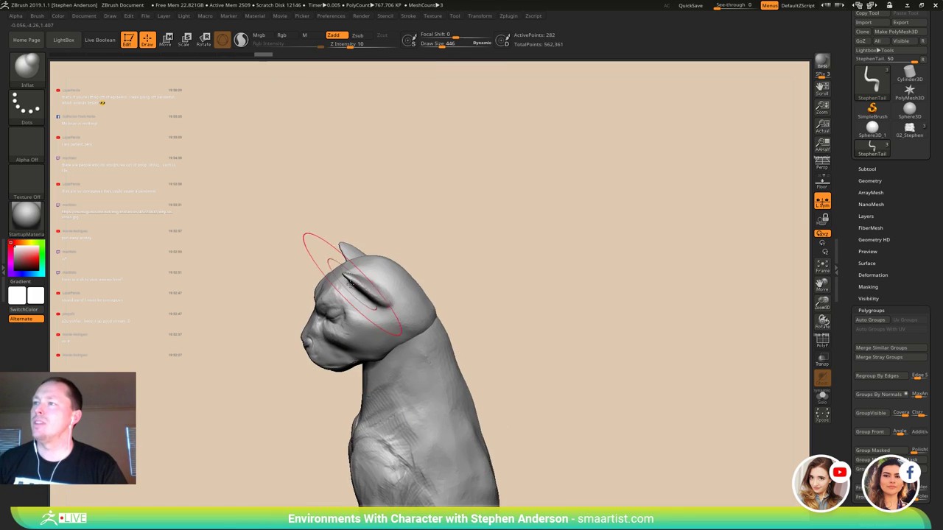
{"action": "right_click_drag", "start_coordinate": [350, 282], "coordinate": [326, 324]}
{"action": "key", "text": "b"}
{"action": "key", "text": "c"}
{"action": "key", "text": "b"}
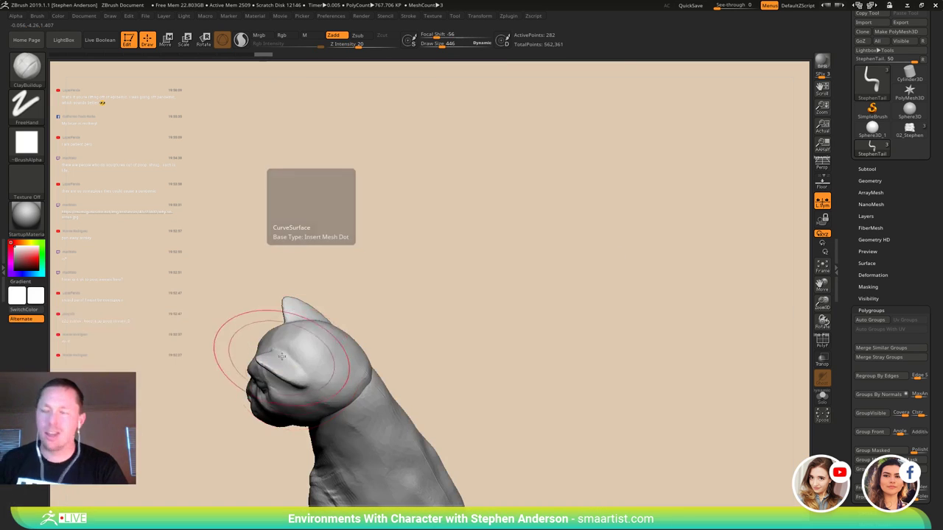
{"action": "key", "text": "s"}
{"action": "left_click_drag", "start_coordinate": [291, 363], "coordinate": [287, 361]}
{"action": "left_click", "coordinate": [288, 361], "text": "alt"}
{"action": "key", "text": "s"}
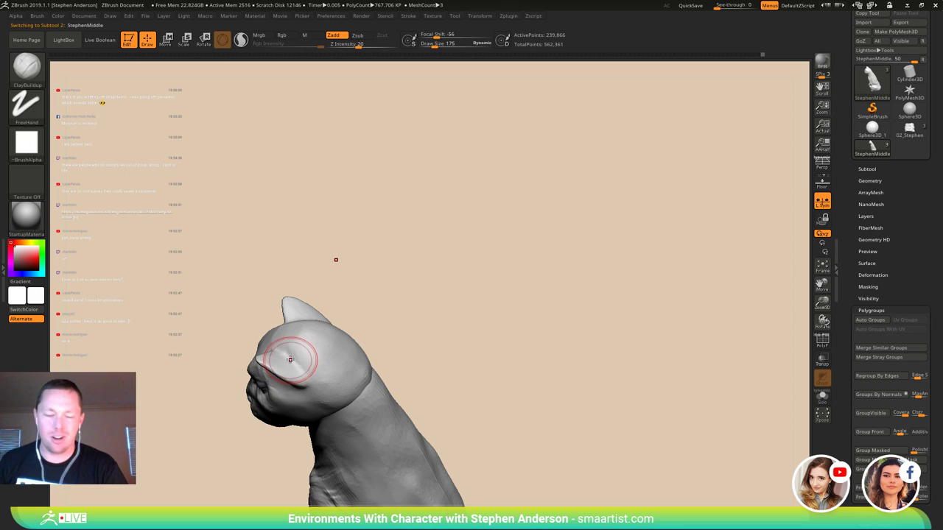
{"action": "mouse_move", "coordinate": [289, 359]}
{"action": "right_mouse_down"}
{"action": "mouse_move", "coordinate": [276, 335]}
{"action": "mouse_move", "coordinate": [310, 360]}
{"action": "right_mouse_up"}
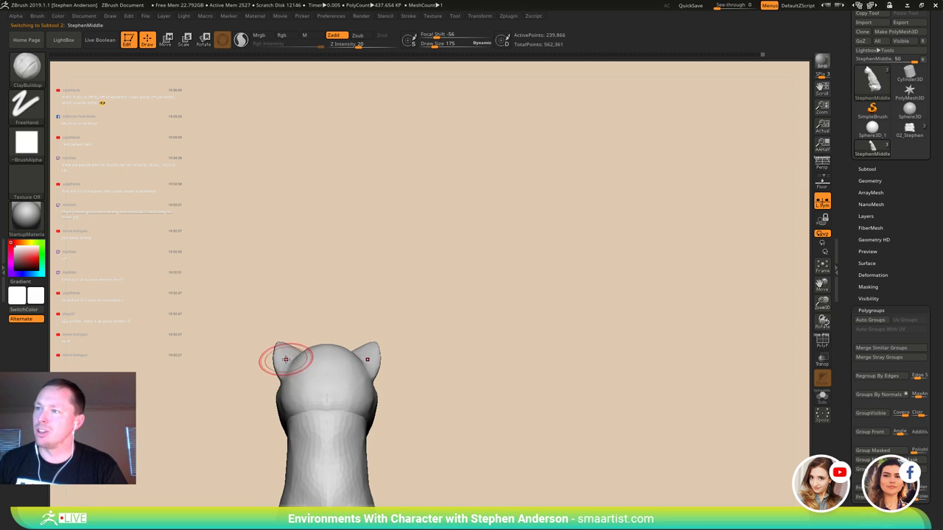
{"action": "right_click_drag", "start_coordinate": [286, 362], "coordinate": [325, 367]}
{"action": "mouse_move", "coordinate": [325, 324]}
{"action": "right_mouse_down"}
{"action": "mouse_move", "coordinate": [302, 347]}
{"action": "mouse_move", "coordinate": [338, 355]}
{"action": "right_mouse_up"}
- Reduce the ClayBuildup draw size to 91 and sculpt the inner hollows and bases of the cat's ears
{"action": "key", "text": "s"}
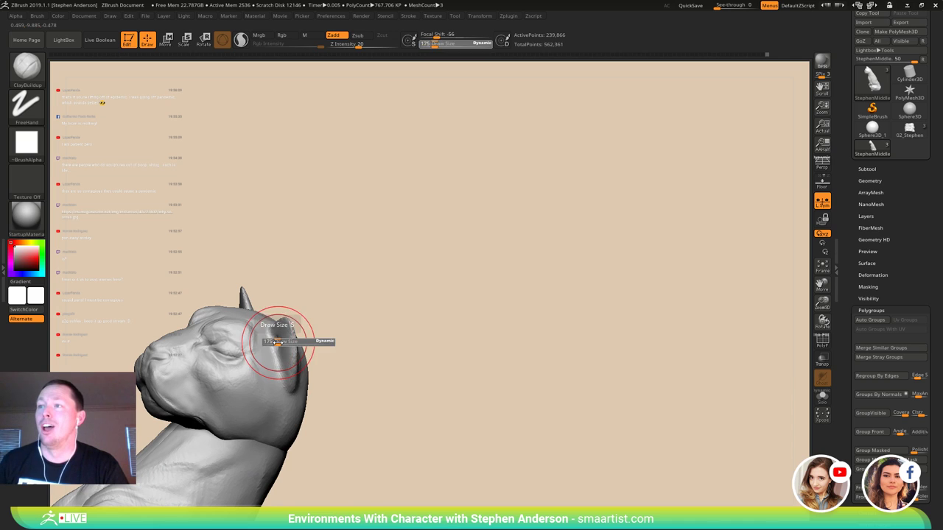
{"action": "key", "text": "shift"}
{"action": "mouse_move", "coordinate": [333, 361]}
{"action": "right_mouse_down"}
{"action": "mouse_move", "coordinate": [296, 356]}
{"action": "mouse_move", "coordinate": [339, 357]}
{"action": "right_mouse_up"}
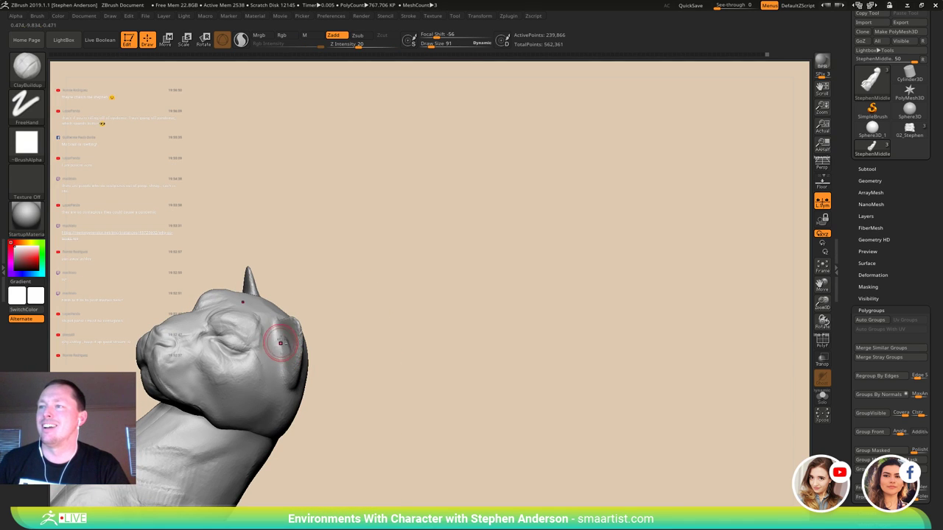
{"action": "right_click_drag", "start_coordinate": [282, 342], "coordinate": [299, 331]}
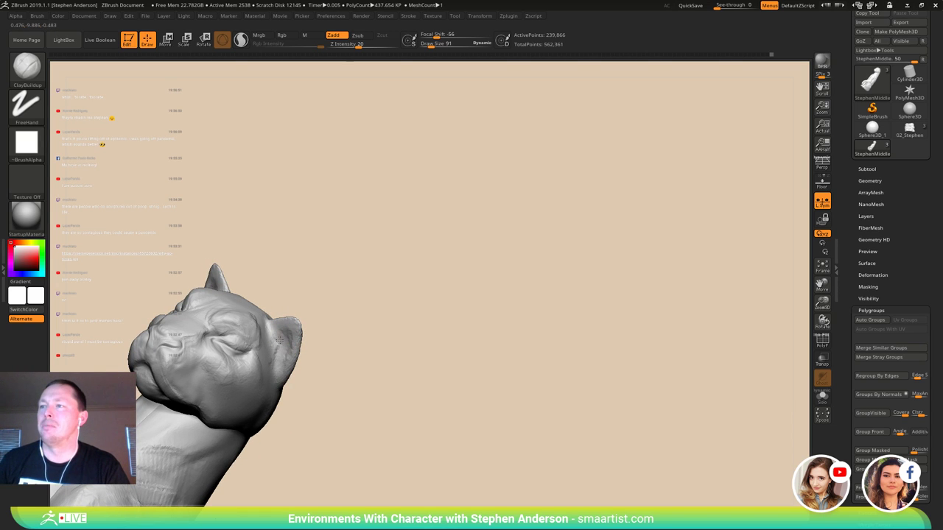
{"action": "right_click_drag", "start_coordinate": [288, 330], "coordinate": [361, 351]}
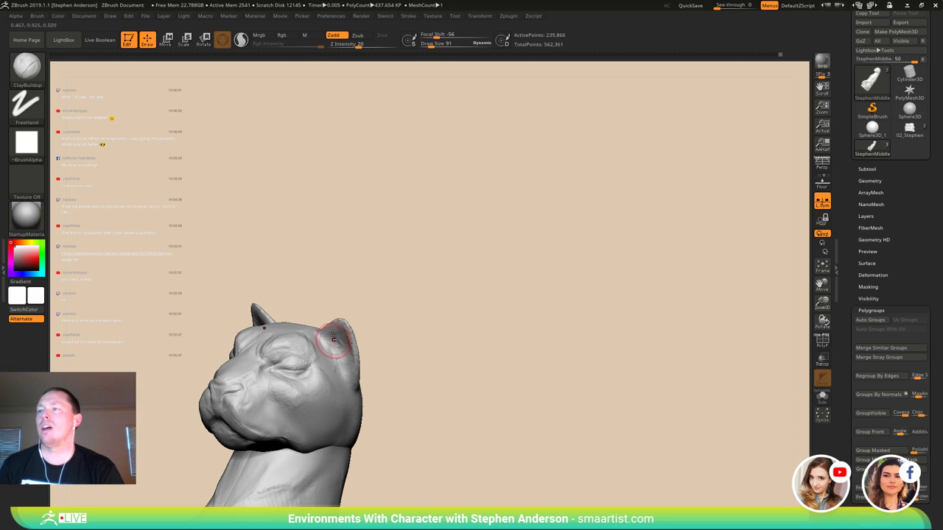
{"action": "mouse_move", "coordinate": [333, 339]}
{"action": "right_mouse_down"}
{"action": "mouse_move", "coordinate": [357, 393]}
{"action": "mouse_move", "coordinate": [337, 350]}
{"action": "mouse_move", "coordinate": [347, 362]}
{"action": "mouse_move", "coordinate": [304, 354]}
{"action": "mouse_move", "coordinate": [348, 330]}
{"action": "right_mouse_up"}
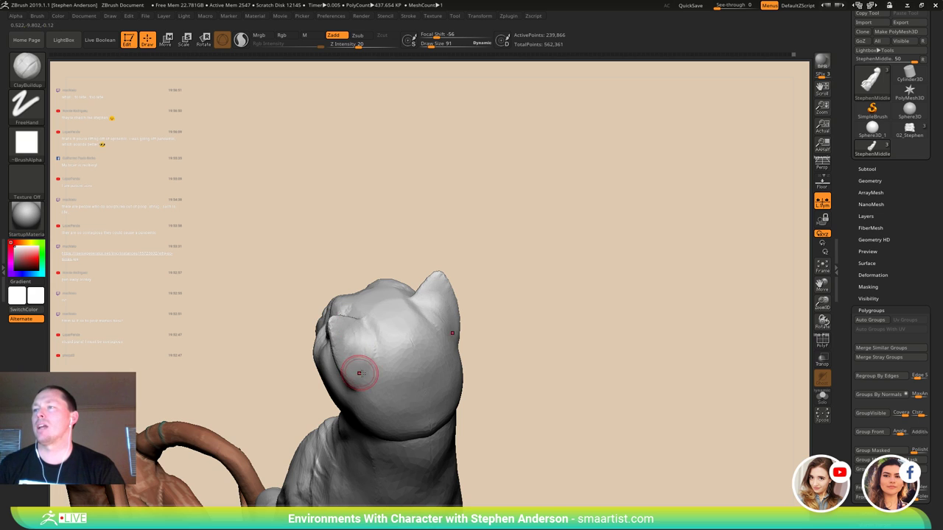
{"action": "right_click_drag", "start_coordinate": [361, 373], "coordinate": [349, 294]}
- Work over the seam between the cat's head and neck behind the jaw with ClayBuildup at draw size 137
{"action": "right_click_drag", "start_coordinate": [350, 293], "coordinate": [388, 338], "text": "ctrl"}
{"action": "right_click_drag", "start_coordinate": [388, 338], "coordinate": [358, 340], "text": "alt"}
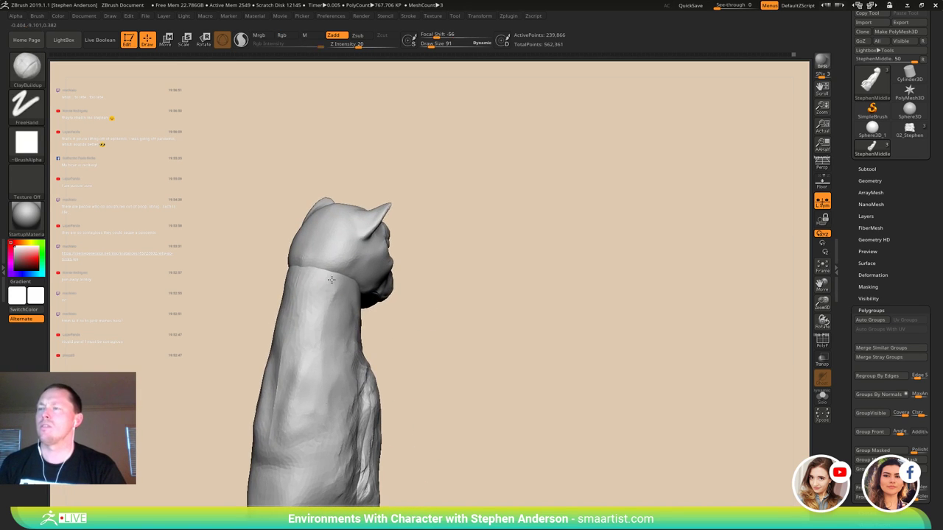
{"action": "right_click_drag", "start_coordinate": [376, 300], "coordinate": [340, 262]}
{"action": "key", "text": "s"}
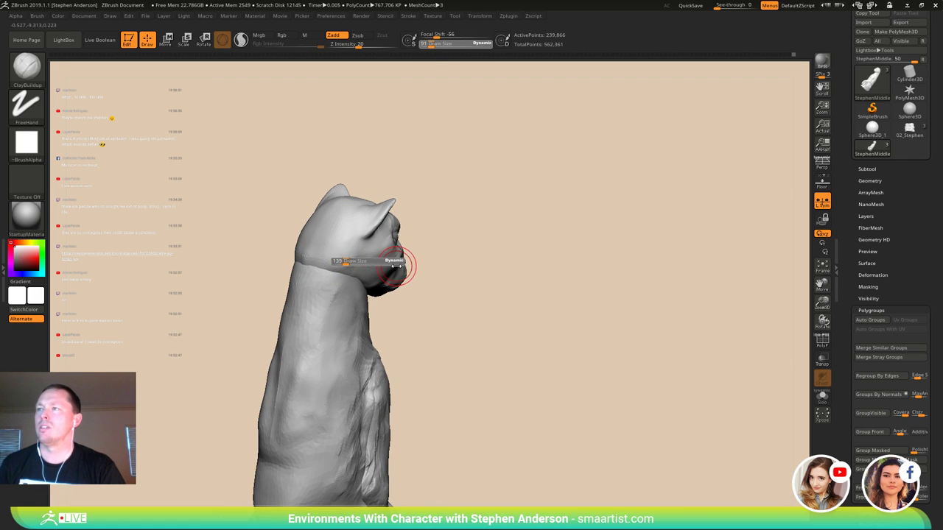
{"action": "left_click", "coordinate": [345, 260]}
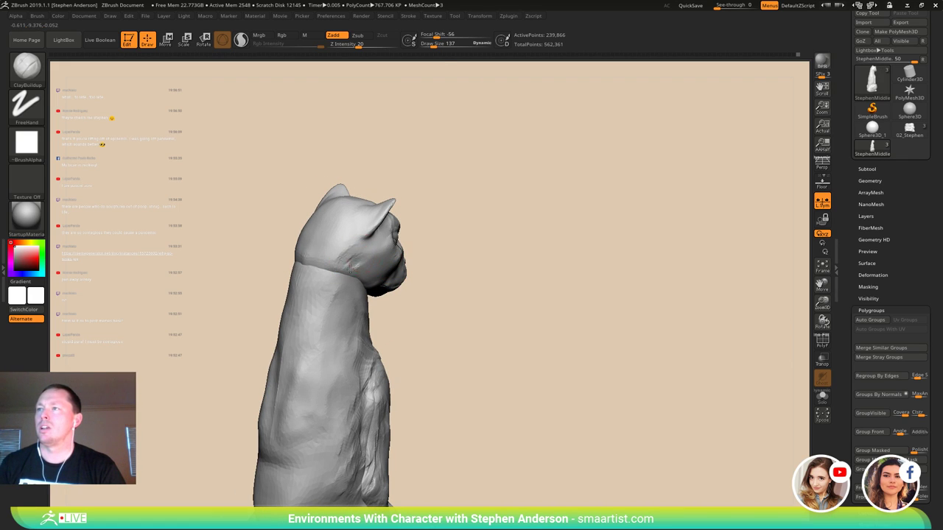
{"action": "right_click_drag", "start_coordinate": [371, 263], "coordinate": [321, 264]}
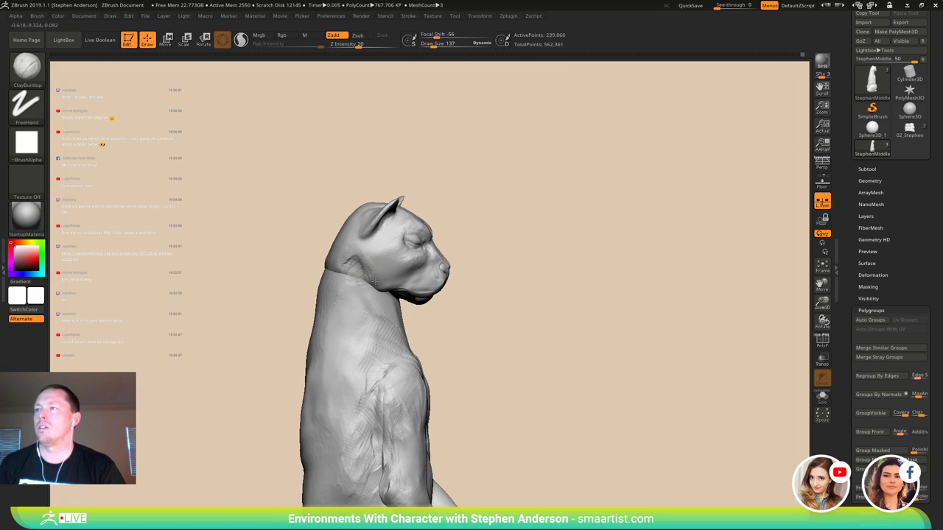
{"action": "right_click_drag", "start_coordinate": [371, 290], "coordinate": [406, 286]}
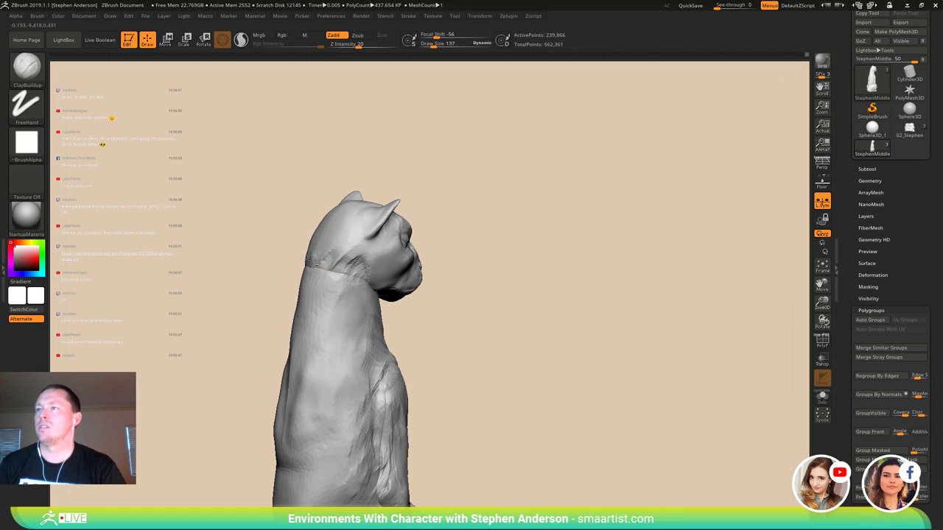
- Smooth the seam at the back of the cat's neck and build up clay below the skull to join them
{"action": "right_click_drag", "start_coordinate": [353, 267], "coordinate": [390, 275]}
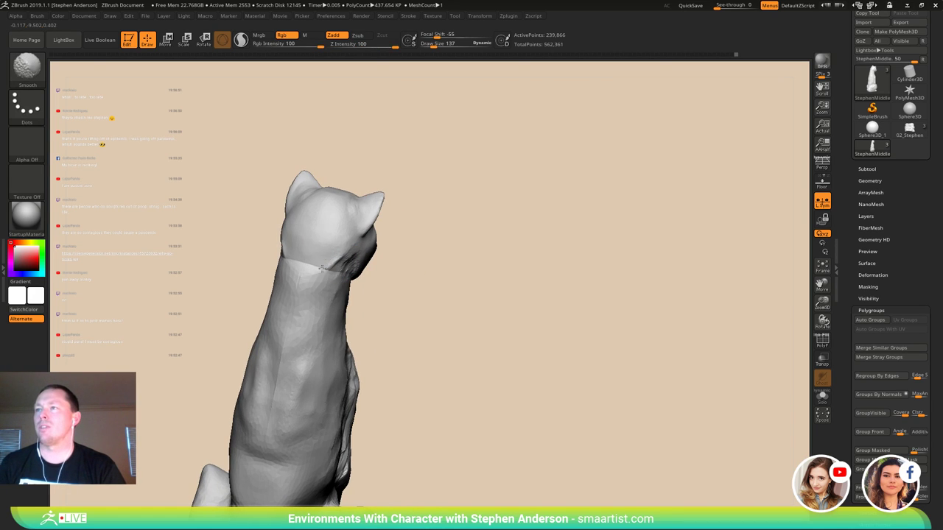
{"action": "mouse_move", "coordinate": [331, 264]}
{"action": "right_mouse_down"}
{"action": "mouse_move", "coordinate": [315, 281]}
{"action": "mouse_move", "coordinate": [277, 282]}
{"action": "right_mouse_up"}
{"action": "right_click_drag", "start_coordinate": [277, 281], "coordinate": [329, 277], "text": "ctrl"}
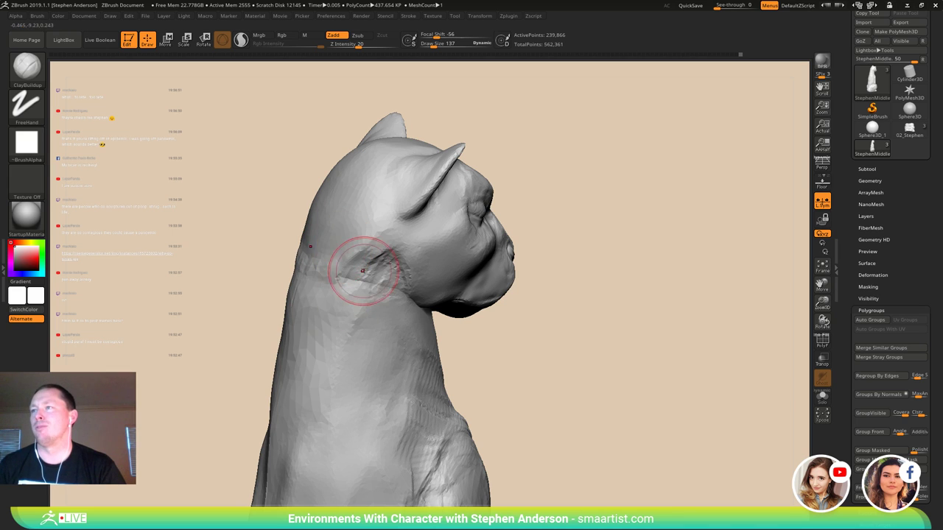
{"action": "right_click_drag", "start_coordinate": [341, 310], "coordinate": [372, 322]}
{"action": "right_click_drag", "start_coordinate": [382, 268], "coordinate": [361, 288]}
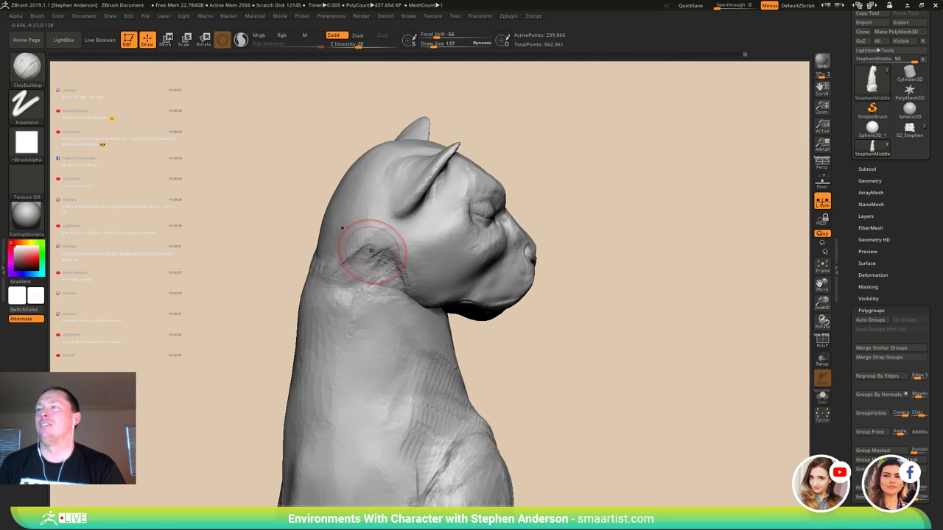
{"action": "right_click_drag", "start_coordinate": [319, 255], "coordinate": [327, 272]}
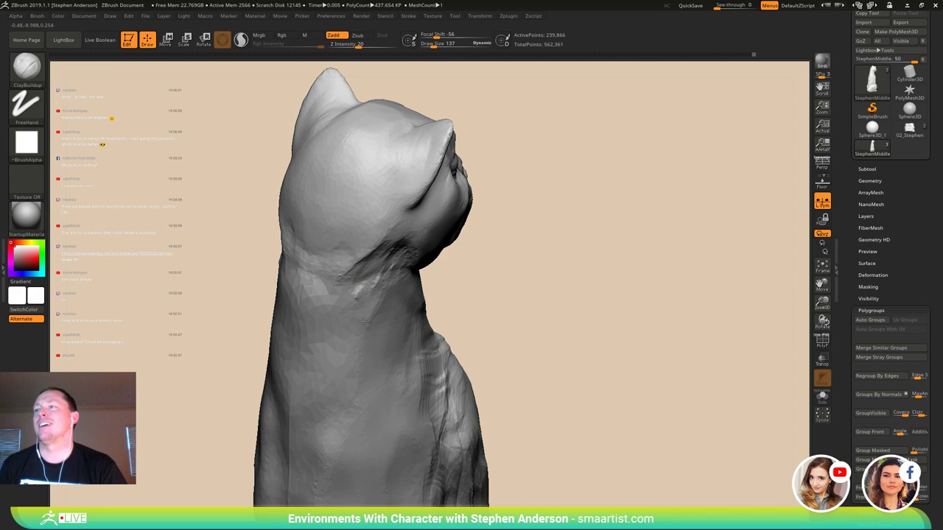
- Rework the seam behind the cat's jaw and along the lower jawline with ClayBuildup at draw size 137
{"action": "right_click_drag", "start_coordinate": [344, 322], "coordinate": [386, 264]}
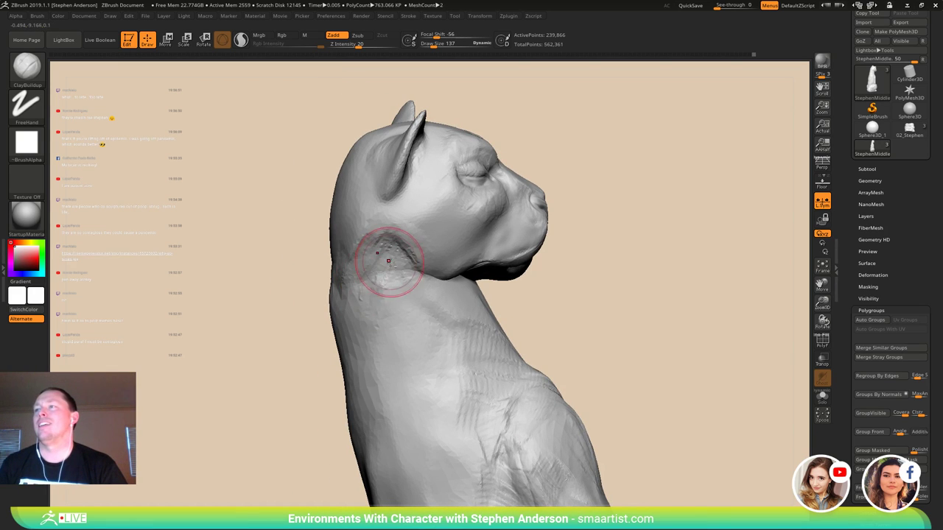
{"action": "left_click_drag", "start_coordinate": [410, 284], "coordinate": [415, 279]}
{"action": "mouse_move", "coordinate": [500, 317]}
{"action": "right_mouse_down"}
{"action": "mouse_move", "coordinate": [440, 310]}
{"action": "mouse_move", "coordinate": [464, 301]}
{"action": "right_mouse_up"}
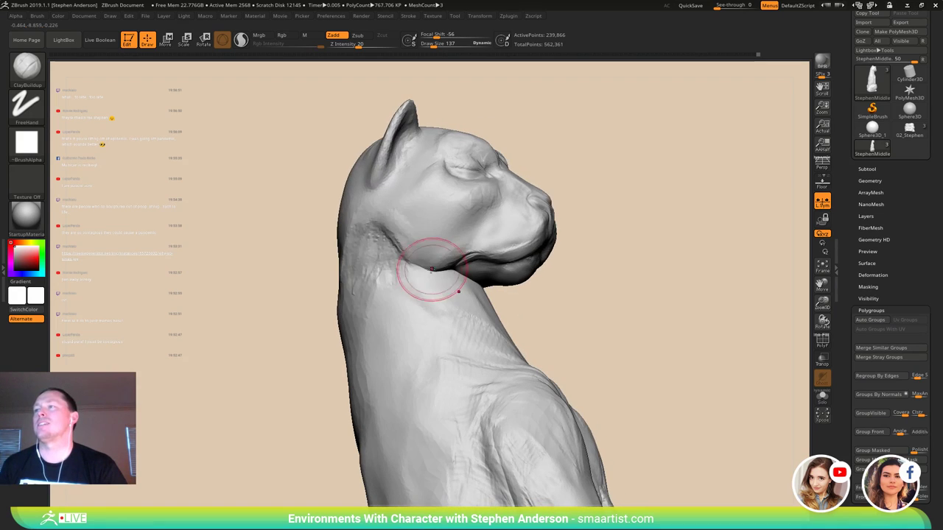
{"action": "left_click_drag", "start_coordinate": [419, 266], "coordinate": [423, 261]}
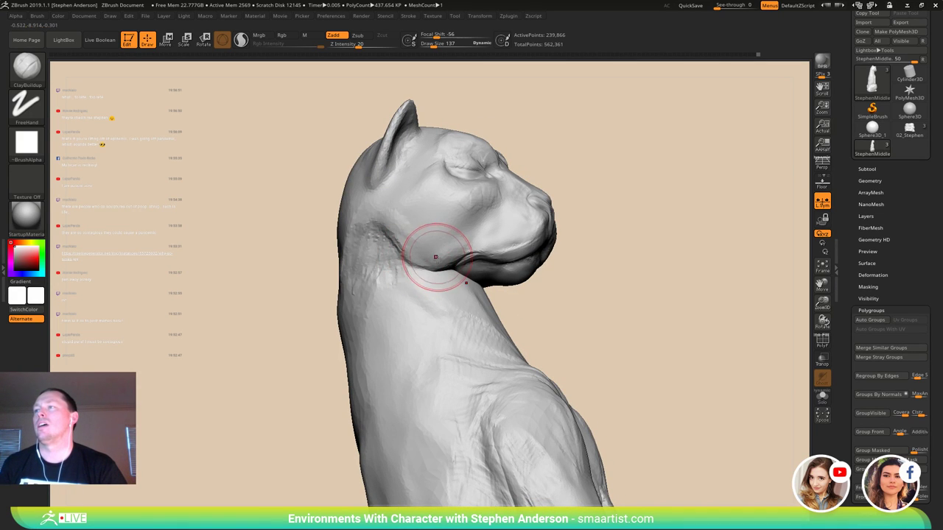
{"action": "left_click_drag", "start_coordinate": [406, 238], "coordinate": [417, 243]}
{"action": "mouse_move", "coordinate": [456, 251]}
{"action": "right_mouse_down"}
{"action": "mouse_move", "coordinate": [396, 246]}
{"action": "mouse_move", "coordinate": [447, 295]}
{"action": "mouse_move", "coordinate": [423, 287]}
{"action": "mouse_move", "coordinate": [421, 254]}
{"action": "mouse_move", "coordinate": [476, 269]}
{"action": "mouse_move", "coordinate": [466, 258]}
{"action": "right_mouse_up"}
- Build up clay on the back and side of the cat's neck and in the hollow behind the ear
{"action": "mouse_move", "coordinate": [395, 239]}
{"action": "right_mouse_down"}
{"action": "mouse_move", "coordinate": [439, 233]}
{"action": "mouse_move", "coordinate": [465, 280]}
{"action": "mouse_move", "coordinate": [363, 244]}
{"action": "mouse_move", "coordinate": [409, 259]}
{"action": "mouse_move", "coordinate": [374, 249]}
{"action": "mouse_move", "coordinate": [382, 247]}
{"action": "mouse_move", "coordinate": [330, 262]}
{"action": "mouse_move", "coordinate": [370, 269]}
{"action": "mouse_move", "coordinate": [333, 291]}
{"action": "mouse_move", "coordinate": [377, 293]}
{"action": "right_mouse_up"}
{"action": "mouse_move", "coordinate": [369, 290]}
{"action": "left_mouse_down"}
{"action": "mouse_move", "coordinate": [348, 296]}
{"action": "mouse_move", "coordinate": [347, 315]}
{"action": "left_mouse_up"}
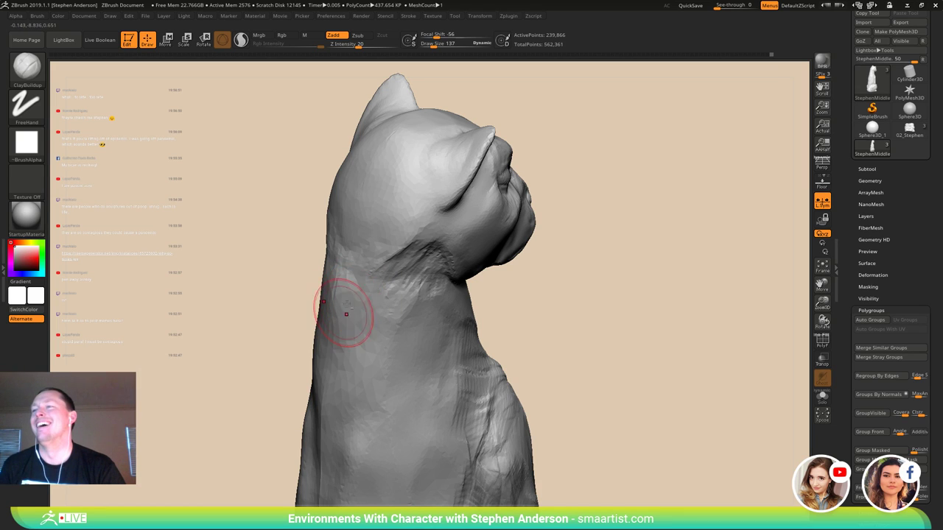
{"action": "left_click_drag", "start_coordinate": [352, 281], "coordinate": [359, 316]}
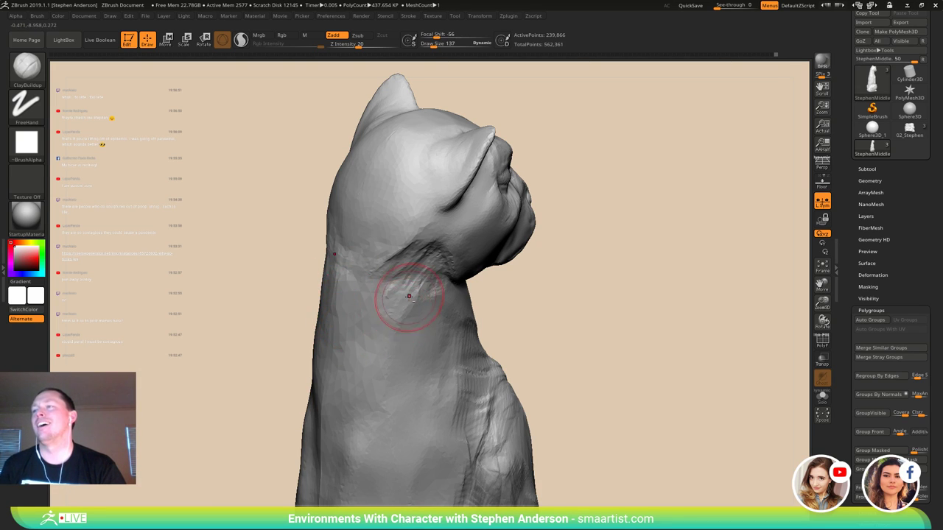
{"action": "right_click_drag", "start_coordinate": [417, 320], "coordinate": [442, 269]}
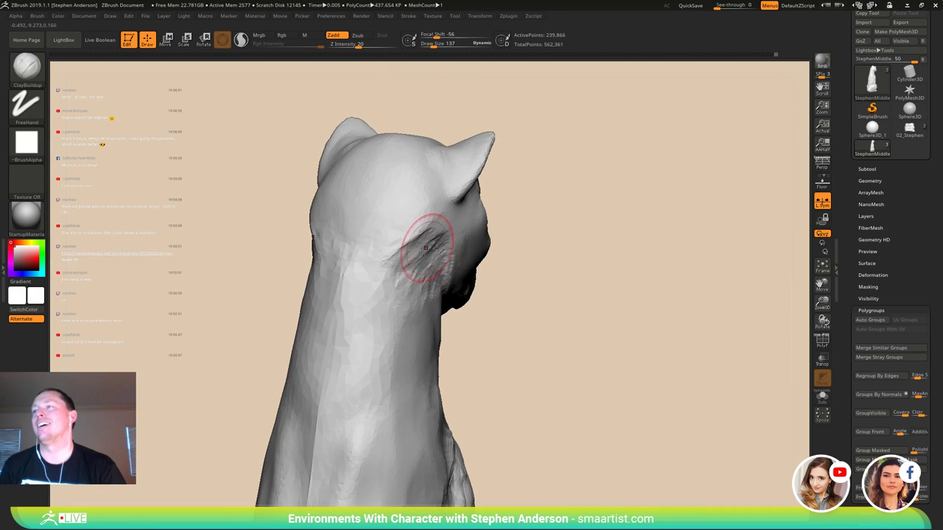
{"action": "left_click_drag", "start_coordinate": [429, 244], "coordinate": [428, 252]}
{"action": "right_click_drag", "start_coordinate": [445, 300], "coordinate": [428, 298]}
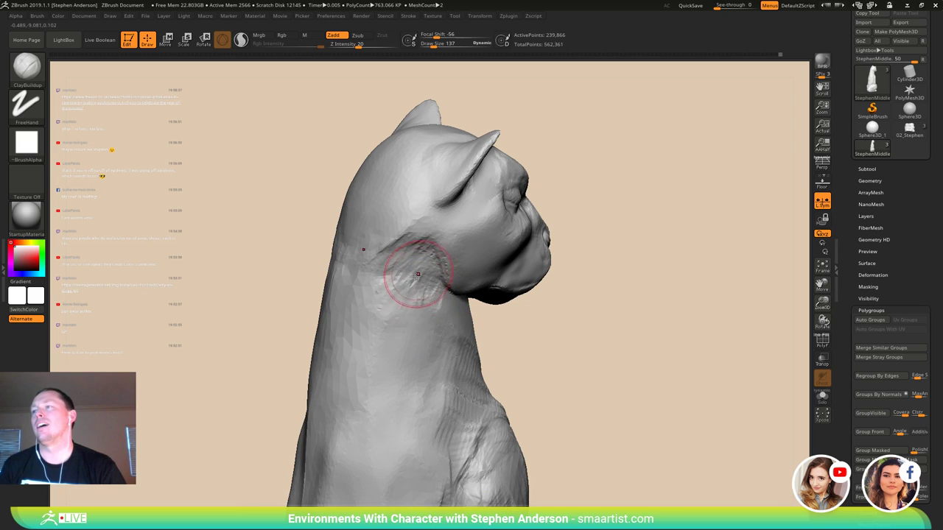
- Extend the ClayBuildup strokes from the side of the neck across the throat to the upper chest
{"action": "mouse_move", "coordinate": [415, 277]}
{"action": "left_mouse_down"}
{"action": "mouse_move", "coordinate": [412, 324]}
{"action": "mouse_move", "coordinate": [440, 304]}
{"action": "left_mouse_up"}
{"action": "mouse_move", "coordinate": [444, 330]}
{"action": "right_mouse_down"}
{"action": "mouse_move", "coordinate": [461, 324]}
{"action": "mouse_move", "coordinate": [439, 317]}
{"action": "right_mouse_up"}
{"action": "left_click_drag", "start_coordinate": [475, 346], "coordinate": [455, 333]}
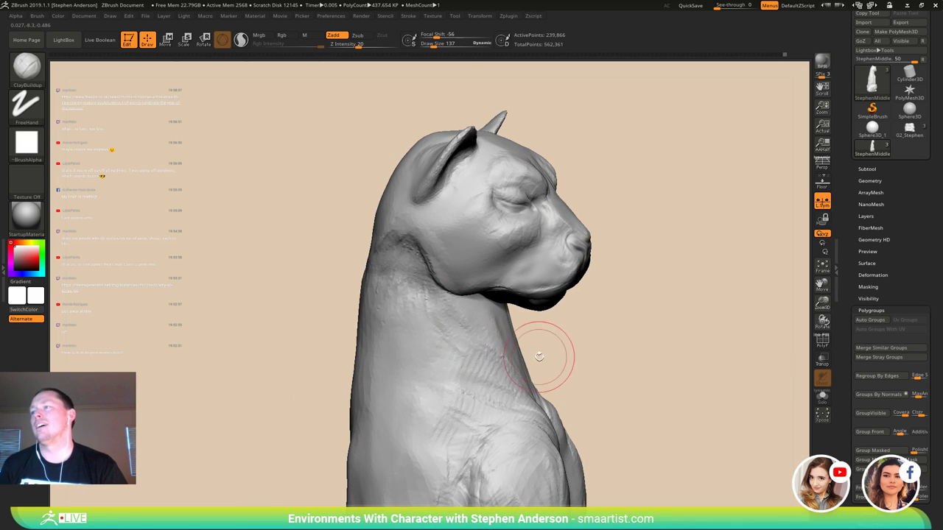
{"action": "right_click_drag", "start_coordinate": [540, 357], "coordinate": [487, 343]}
{"action": "mouse_move", "coordinate": [488, 326]}
{"action": "left_mouse_down"}
{"action": "mouse_move", "coordinate": [489, 360]}
{"action": "mouse_move", "coordinate": [502, 371]}
{"action": "left_mouse_up"}
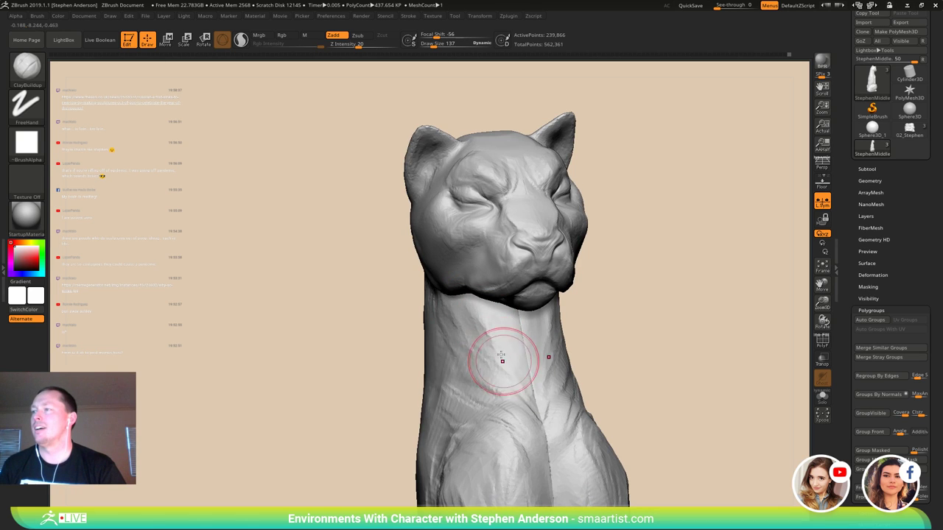
{"action": "mouse_move", "coordinate": [445, 331]}
{"action": "right_mouse_down"}
{"action": "mouse_move", "coordinate": [457, 336]}
{"action": "mouse_move", "coordinate": [442, 331]}
{"action": "right_mouse_up"}
{"action": "left_click_drag", "start_coordinate": [438, 376], "coordinate": [524, 414]}
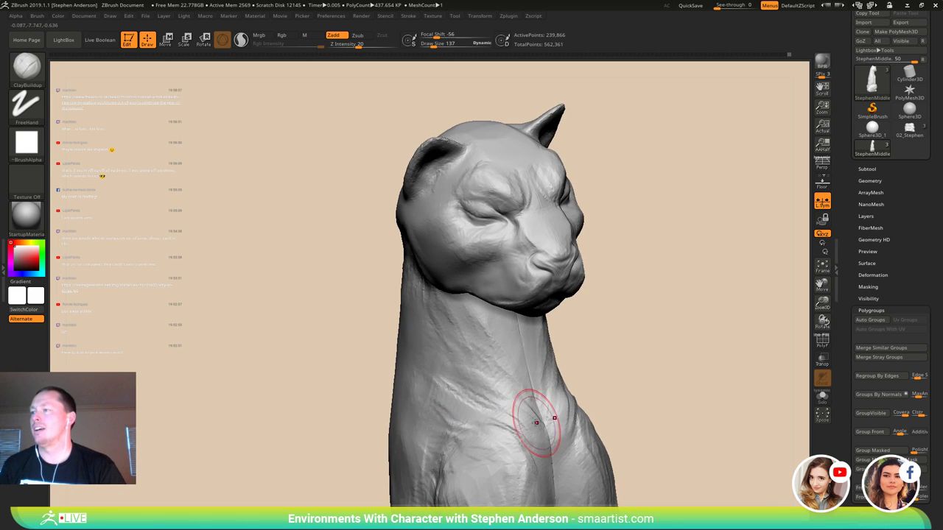
- Examine the whole statue on its pedestal from the front, sides and back, checking the neck, arms and torso
{"action": "mouse_move", "coordinate": [547, 423]}
{"action": "right_mouse_down"}
{"action": "mouse_move", "coordinate": [505, 420]}
{"action": "mouse_move", "coordinate": [520, 427]}
{"action": "mouse_move", "coordinate": [522, 415]}
{"action": "mouse_move", "coordinate": [488, 314]}
{"action": "mouse_move", "coordinate": [520, 324]}
{"action": "right_mouse_up"}
{"action": "right_click_drag", "start_coordinate": [519, 324], "coordinate": [507, 246], "text": "ctrl"}
{"action": "right_click_drag", "start_coordinate": [588, 308], "coordinate": [568, 311]}
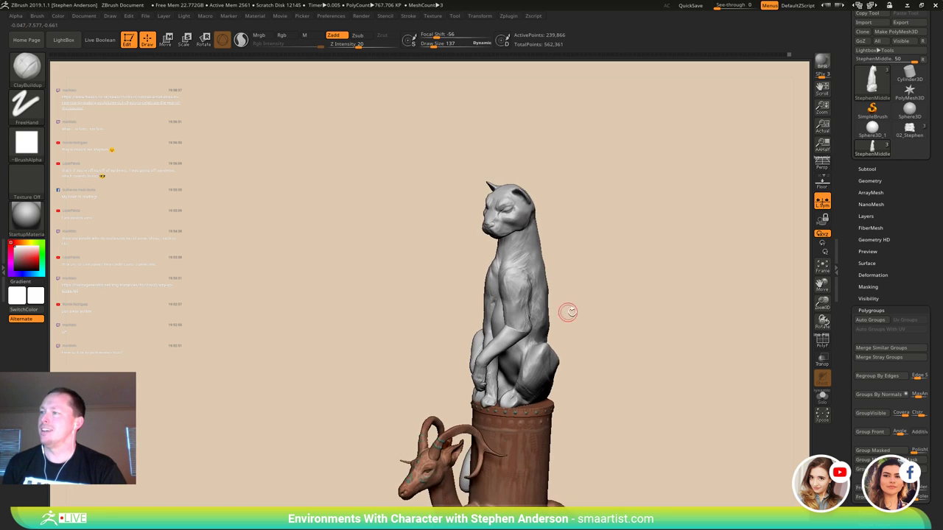
{"action": "right_click_drag", "start_coordinate": [619, 324], "coordinate": [601, 334]}
{"action": "mouse_move", "coordinate": [570, 293]}
{"action": "right_mouse_down"}
{"action": "mouse_move", "coordinate": [615, 295]}
{"action": "mouse_move", "coordinate": [606, 276]}
{"action": "mouse_move", "coordinate": [636, 287]}
{"action": "mouse_move", "coordinate": [641, 346]}
{"action": "right_mouse_up"}
{"action": "right_click_drag", "start_coordinate": [699, 311], "coordinate": [680, 318]}
{"action": "key", "text": "shift"}
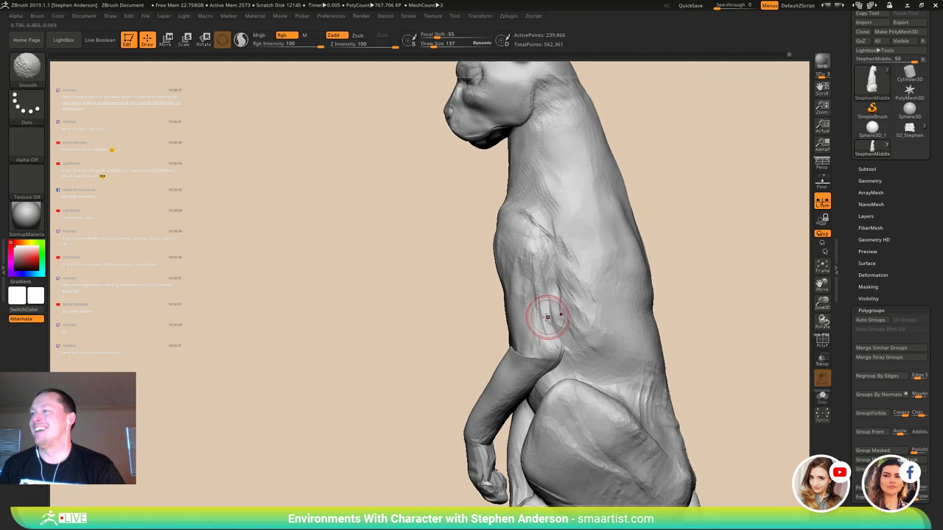
{"action": "right_click_drag", "start_coordinate": [549, 315], "coordinate": [693, 308]}
{"action": "mouse_move", "coordinate": [634, 315]}
{"action": "right_mouse_down", "text": "alt"}
{"action": "mouse_move", "coordinate": [561, 302]}
{"action": "mouse_move", "coordinate": [537, 347]}
{"action": "mouse_move", "coordinate": [508, 335]}
{"action": "right_mouse_up", "text": "alt"}
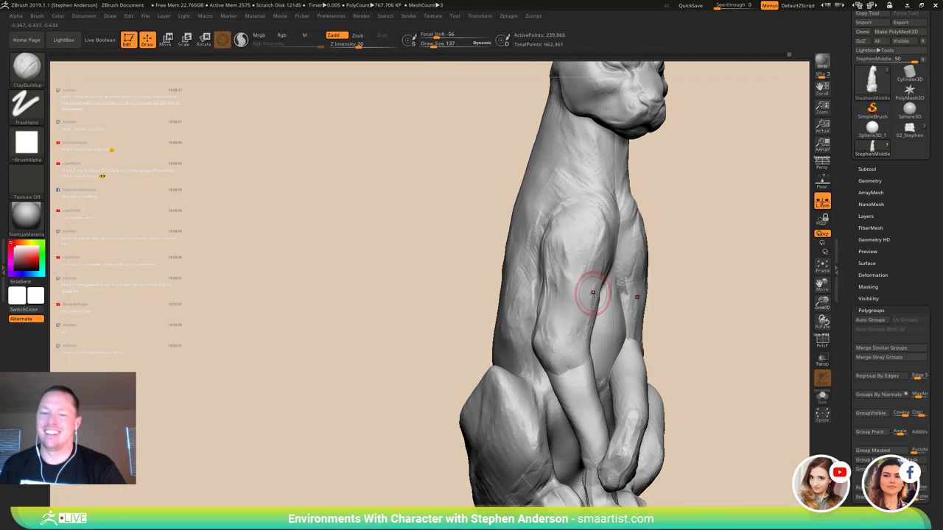
{"action": "mouse_move", "coordinate": [595, 297]}
{"action": "right_mouse_down", "text": "ctrl"}
{"action": "mouse_move", "coordinate": [572, 256]}
{"action": "mouse_move", "coordinate": [571, 278]}
{"action": "mouse_move", "coordinate": [604, 285]}
{"action": "mouse_move", "coordinate": [577, 263]}
{"action": "mouse_move", "coordinate": [563, 300]}
{"action": "mouse_move", "coordinate": [577, 303]}
{"action": "right_mouse_up", "text": "ctrl"}
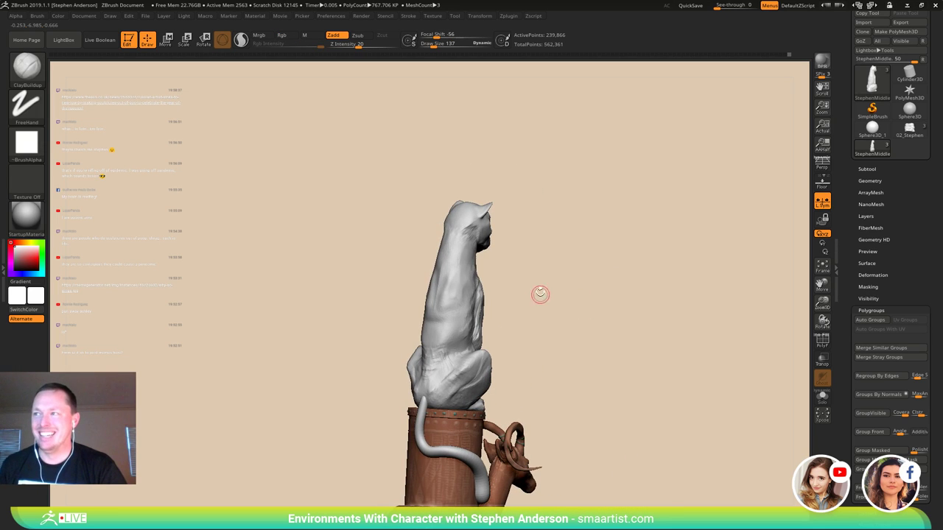
- Smooth the cat's back up to the nape and rework the back of the neck with ClayBuildup
{"action": "right_click_drag", "start_coordinate": [424, 259], "coordinate": [460, 272]}
{"action": "left_click_drag", "start_coordinate": [451, 255], "coordinate": [439, 266], "text": "shift"}
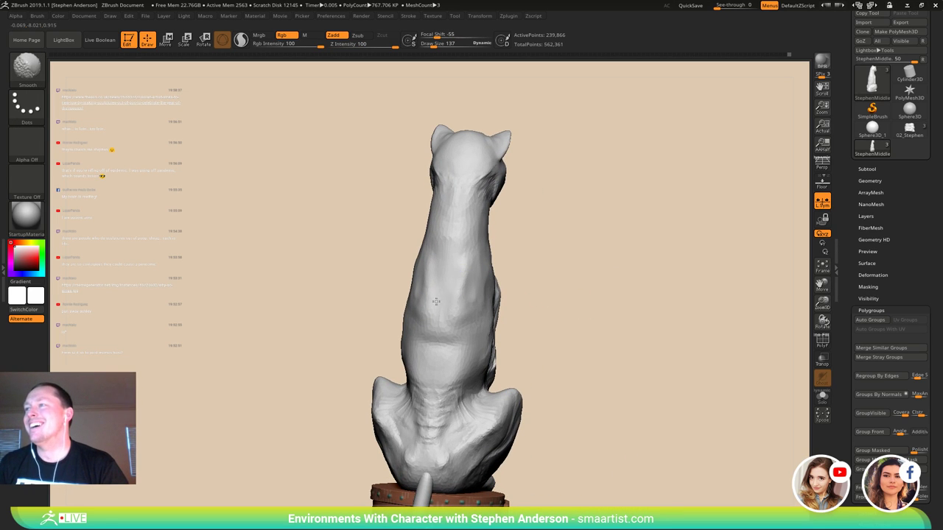
{"action": "left_click_drag", "start_coordinate": [436, 301], "coordinate": [439, 288], "text": "shift"}
{"action": "left_click_drag", "start_coordinate": [461, 198], "coordinate": [451, 171], "text": "shift"}
{"action": "mouse_move", "coordinate": [533, 209]}
{"action": "right_mouse_down"}
{"action": "mouse_move", "coordinate": [499, 205]}
{"action": "mouse_move", "coordinate": [508, 227]}
{"action": "right_mouse_up"}
{"action": "mouse_move", "coordinate": [467, 184]}
{"action": "left_mouse_down"}
{"action": "mouse_move", "coordinate": [449, 194]}
{"action": "mouse_move", "coordinate": [476, 179]}
{"action": "mouse_move", "coordinate": [466, 207]}
{"action": "left_mouse_up"}
{"action": "right_click_drag", "start_coordinate": [466, 207], "coordinate": [450, 214]}
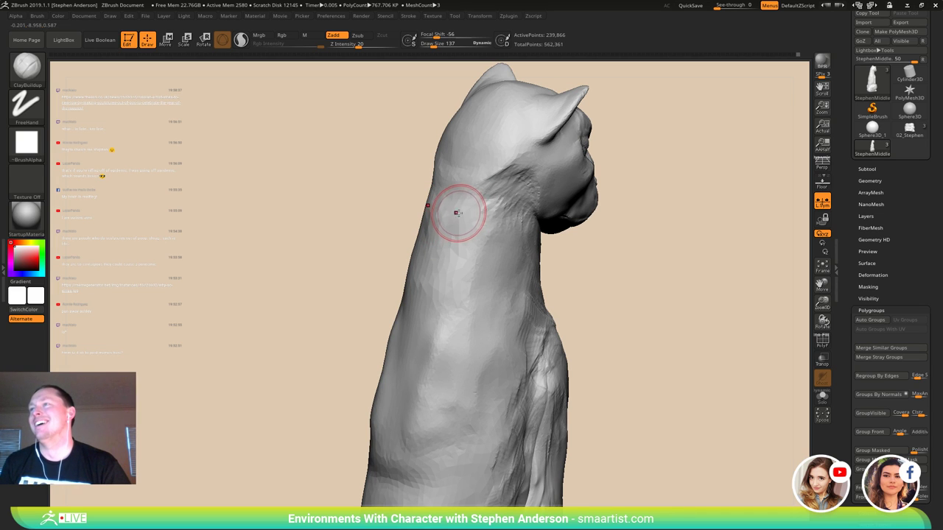
- Switch to the Standard brush and enable Rgb painting at intensity 100
{"action": "right_click_drag", "start_coordinate": [311, 114], "coordinate": [415, 204], "text": "ctrl"}
{"action": "right_click_drag", "start_coordinate": [438, 261], "coordinate": [572, 222], "text": "alt"}
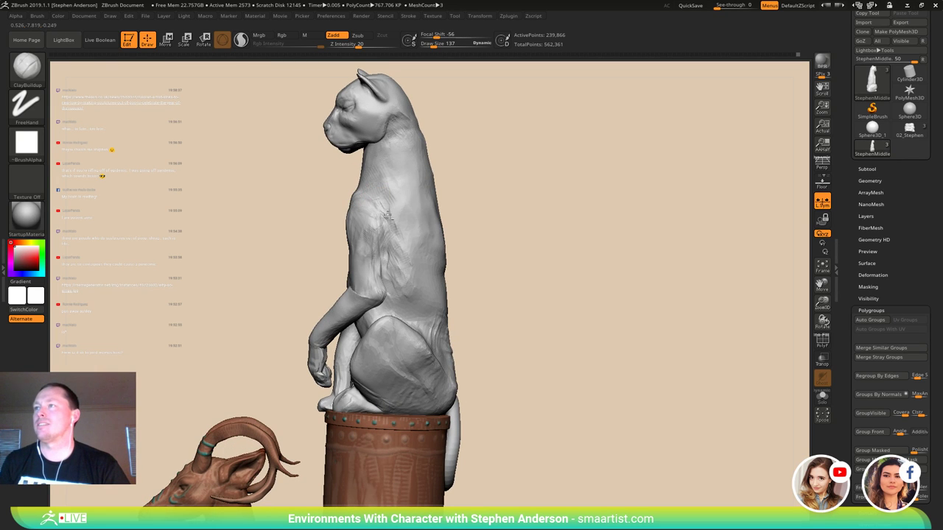
{"action": "mouse_move", "coordinate": [401, 209]}
{"action": "right_mouse_down"}
{"action": "mouse_move", "coordinate": [362, 178]}
{"action": "mouse_move", "coordinate": [455, 223]}
{"action": "mouse_move", "coordinate": [417, 179]}
{"action": "mouse_move", "coordinate": [469, 202]}
{"action": "mouse_move", "coordinate": [454, 211]}
{"action": "mouse_move", "coordinate": [440, 189]}
{"action": "mouse_move", "coordinate": [444, 241]}
{"action": "right_mouse_up"}
{"action": "mouse_move", "coordinate": [444, 241]}
{"action": "right_mouse_down"}
{"action": "mouse_move", "coordinate": [455, 222]}
{"action": "mouse_move", "coordinate": [438, 232]}
{"action": "mouse_move", "coordinate": [390, 232]}
{"action": "mouse_move", "coordinate": [398, 216]}
{"action": "right_mouse_up"}
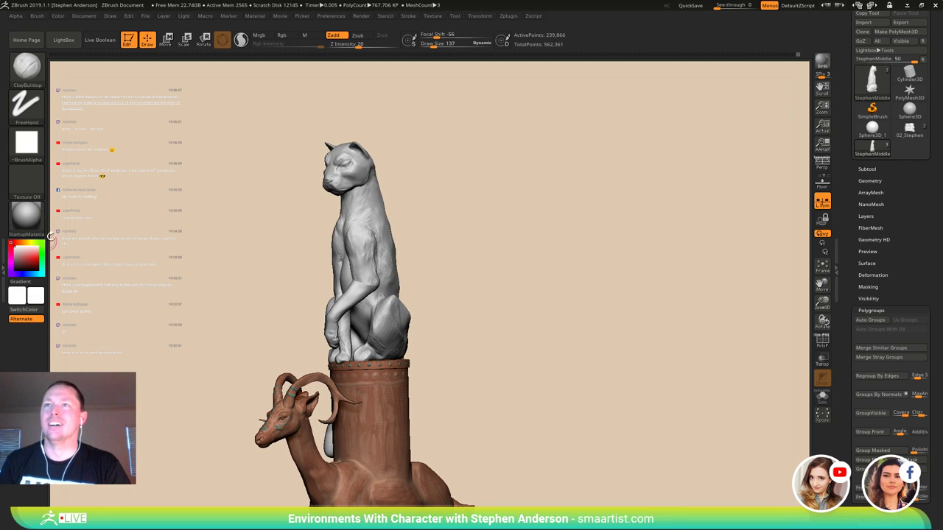
{"action": "key", "text": "b"}
{"action": "key", "text": "s"}
{"action": "key", "text": "t"}
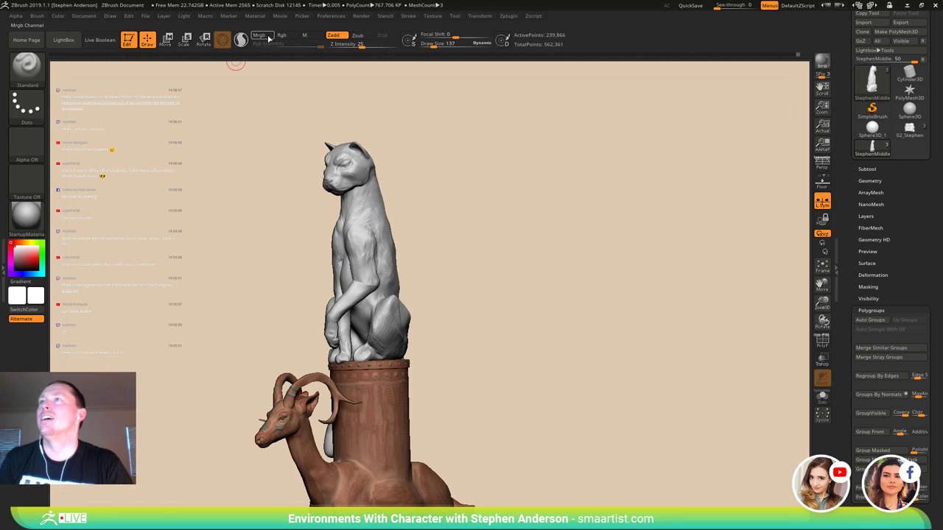
{"action": "left_click", "coordinate": [280, 35]}
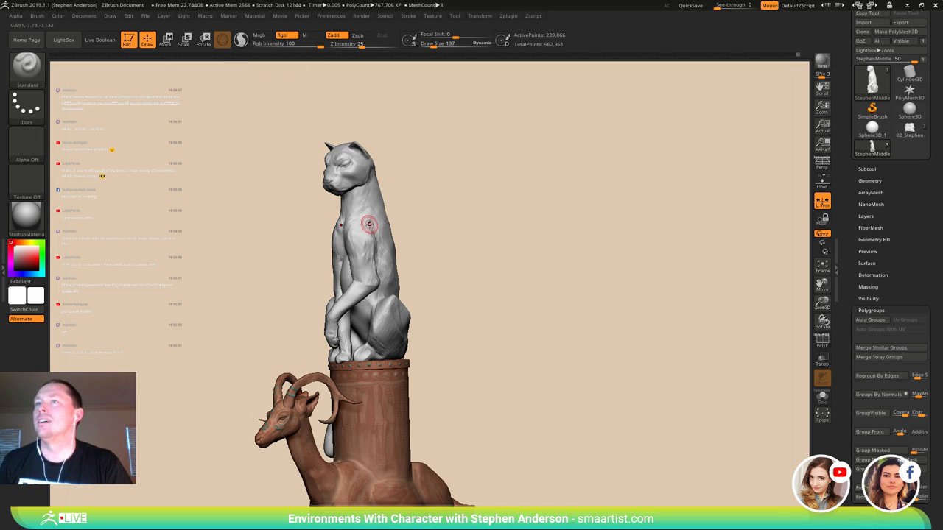
- Choose a very dark desaturated green and fill the cat's whole body with it
{"action": "left_click_drag", "start_coordinate": [31, 261], "coordinate": [11, 263]}
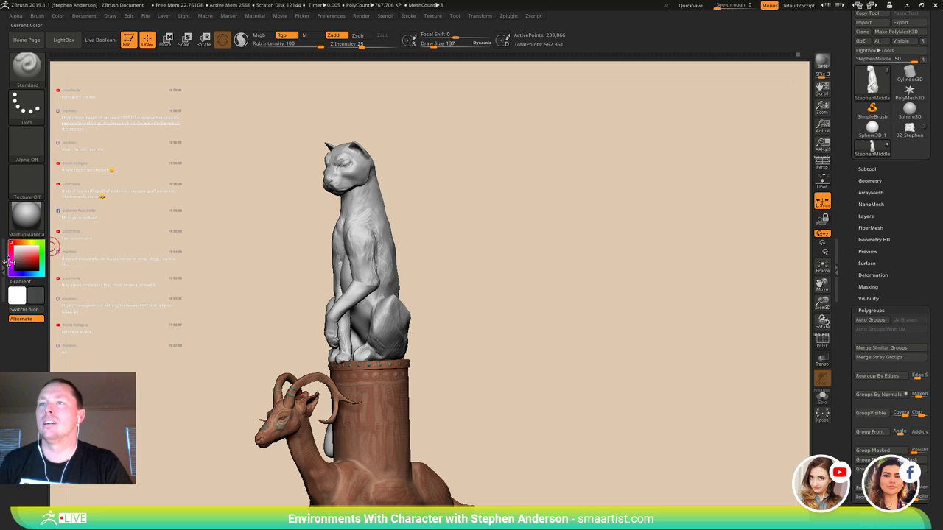
{"action": "left_click", "coordinate": [40, 262]}
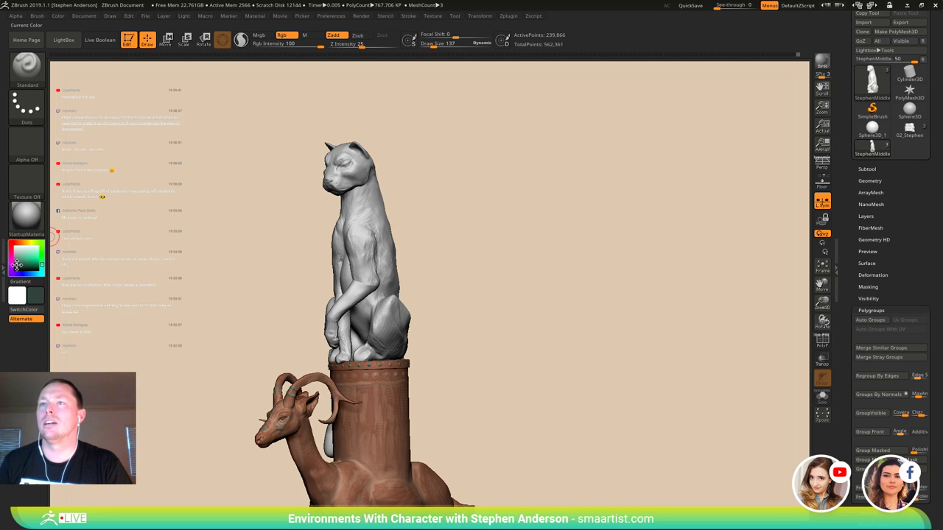
{"action": "left_click", "coordinate": [57, 17]}
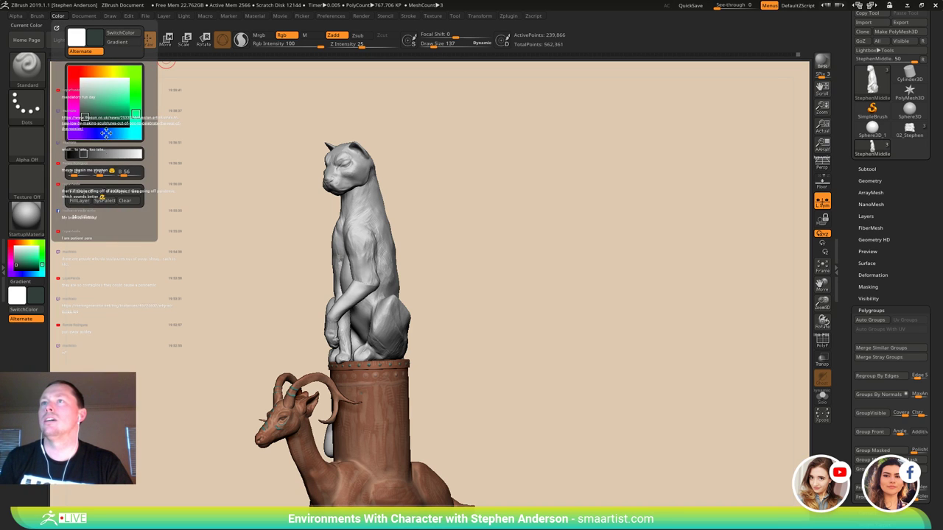
{"action": "left_click", "coordinate": [89, 193]}
- Make the tail the active subtool and fill it with the same dark green
{"action": "left_click_drag", "start_coordinate": [482, 277], "coordinate": [343, 381]}
{"action": "left_click", "coordinate": [313, 409], "text": "alt"}
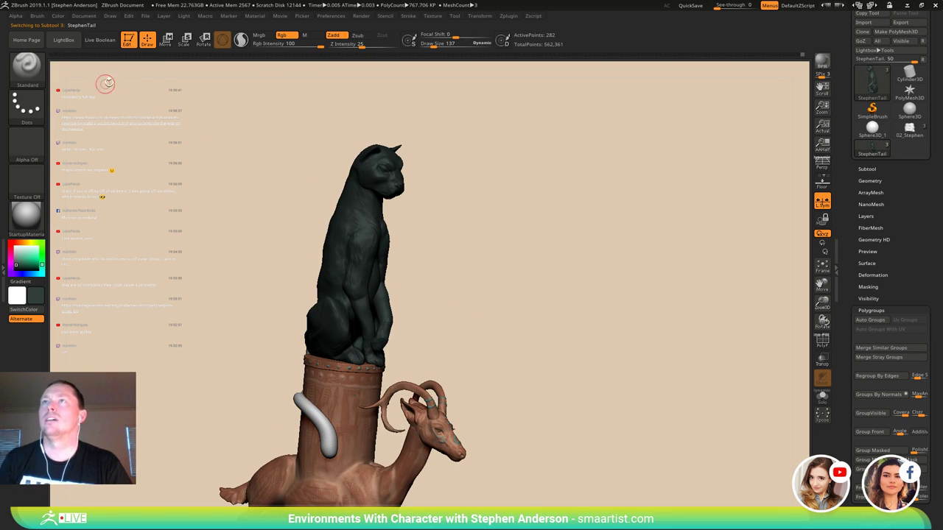
{"action": "left_click", "coordinate": [59, 16]}
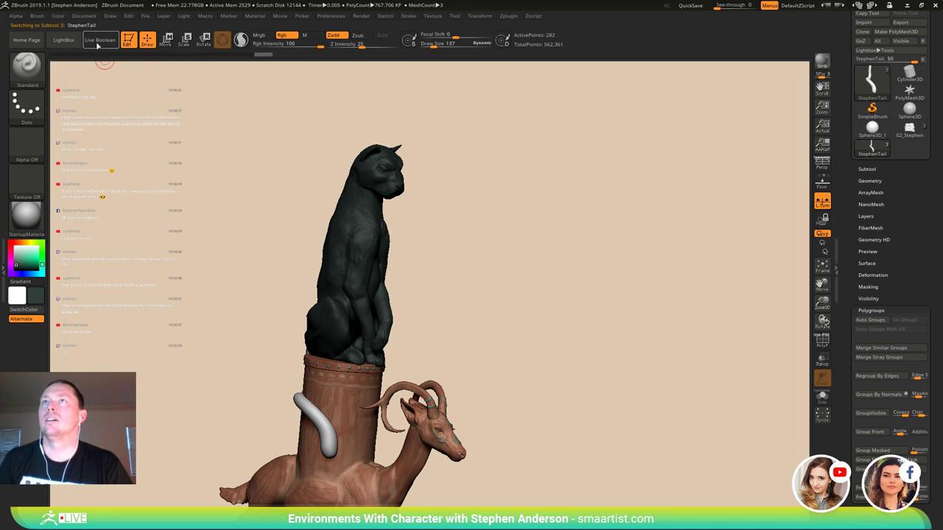
{"action": "left_click", "coordinate": [57, 15]}
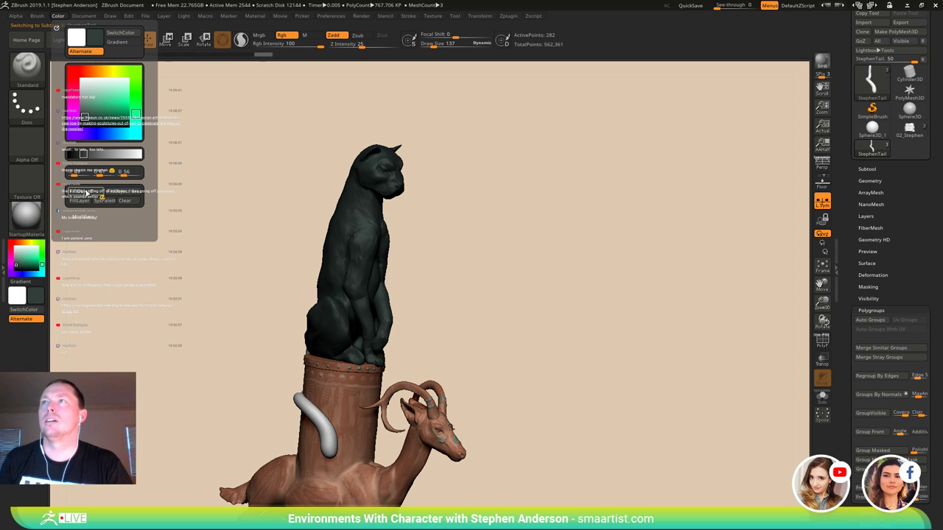
{"action": "left_click", "coordinate": [87, 192]}
- Make the cat's body the active subtool, choose a light grey-green colour and set the draw size to 72
{"action": "left_click_drag", "start_coordinate": [459, 236], "coordinate": [431, 230]}
{"action": "right_click_drag", "start_coordinate": [431, 229], "coordinate": [409, 227]}
{"action": "right_click_drag", "start_coordinate": [412, 227], "coordinate": [429, 346], "text": "ctrl"}
{"action": "left_click", "coordinate": [326, 209], "text": "alt"}
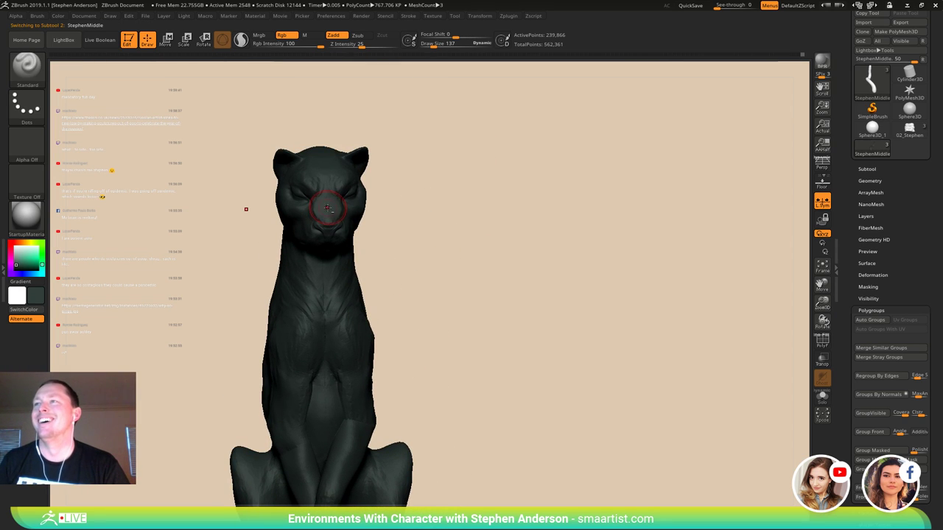
{"action": "right_click_drag", "start_coordinate": [324, 203], "coordinate": [345, 191]}
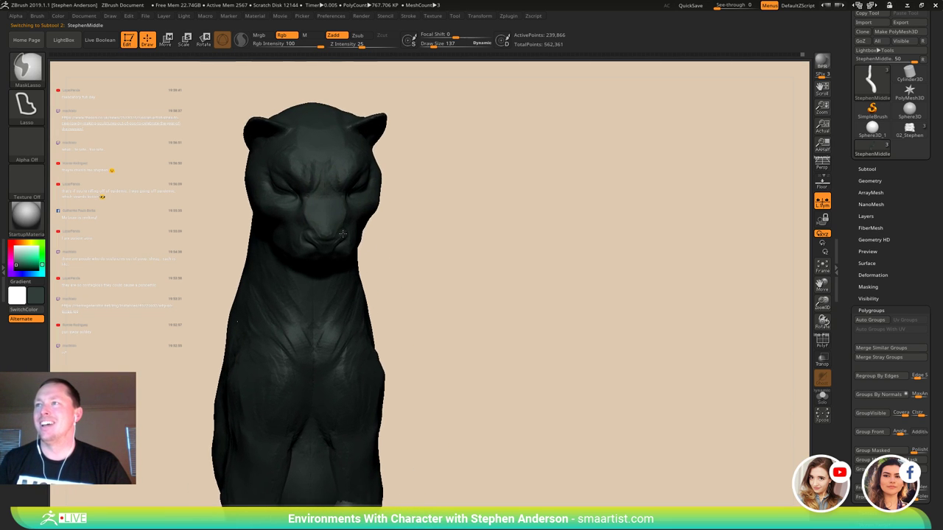
{"action": "left_click", "coordinate": [16, 254]}
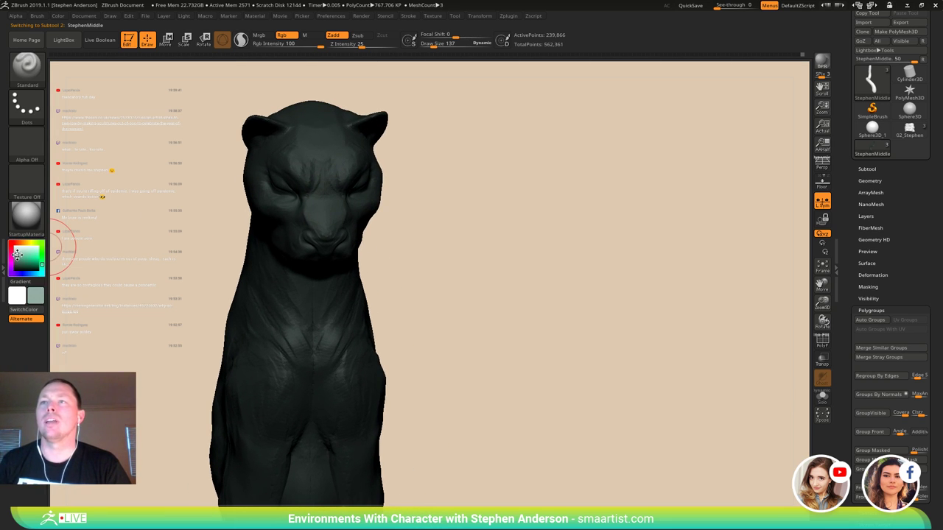
{"action": "key", "text": "s"}
{"action": "left_click_drag", "start_coordinate": [316, 208], "coordinate": [314, 208]}
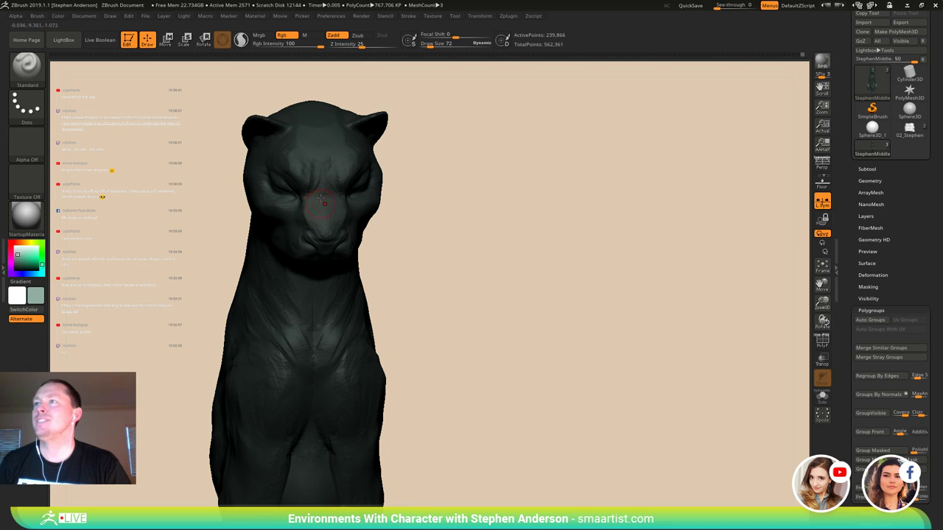
- Turn off Zadd, set the Focal Shift to 40 and paint lighter accents on the cat's brow and cheeks
{"action": "left_click", "coordinate": [337, 36]}
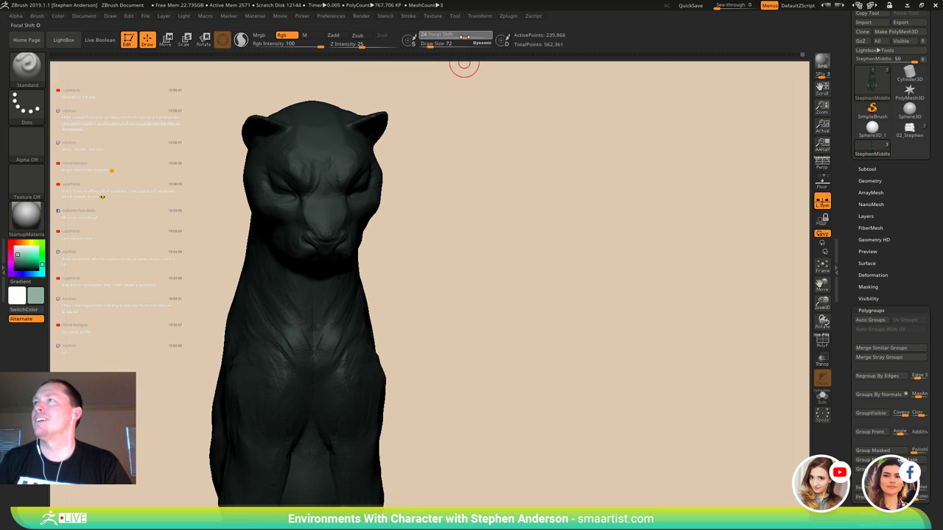
{"action": "left_click_drag", "start_coordinate": [468, 36], "coordinate": [471, 36]}
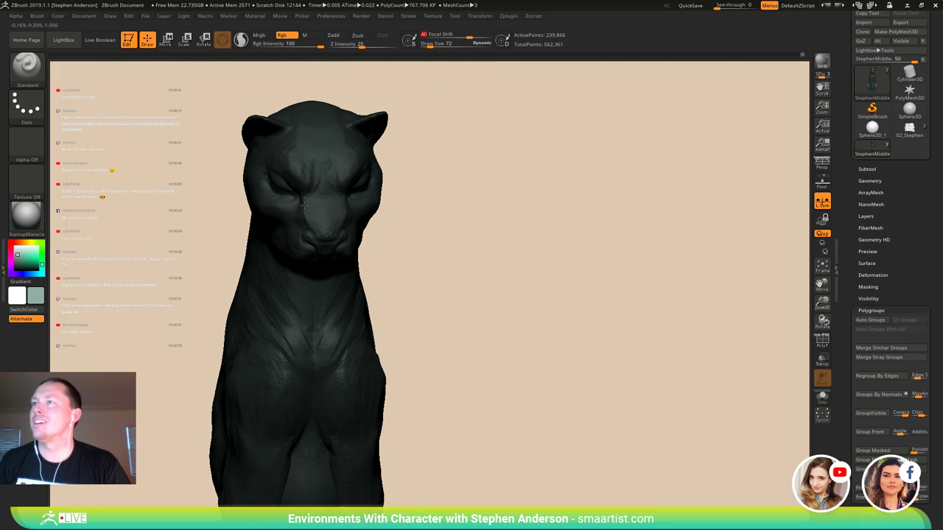
{"action": "left_click_drag", "start_coordinate": [307, 174], "coordinate": [280, 162]}
{"action": "right_click_drag", "start_coordinate": [310, 182], "coordinate": [335, 177]}
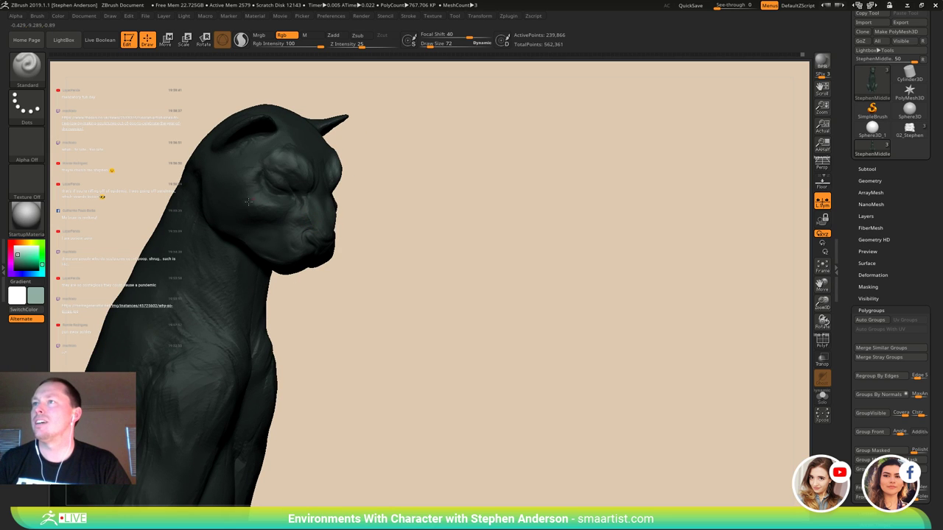
{"action": "mouse_move", "coordinate": [251, 184]}
{"action": "left_mouse_down"}
{"action": "mouse_move", "coordinate": [255, 198]}
{"action": "mouse_move", "coordinate": [291, 200]}
{"action": "mouse_move", "coordinate": [247, 201]}
{"action": "left_mouse_up"}
{"action": "mouse_move", "coordinate": [368, 235]}
{"action": "right_mouse_down"}
{"action": "mouse_move", "coordinate": [303, 256]}
{"action": "mouse_move", "coordinate": [285, 238]}
{"action": "mouse_move", "coordinate": [293, 230]}
{"action": "right_mouse_up"}
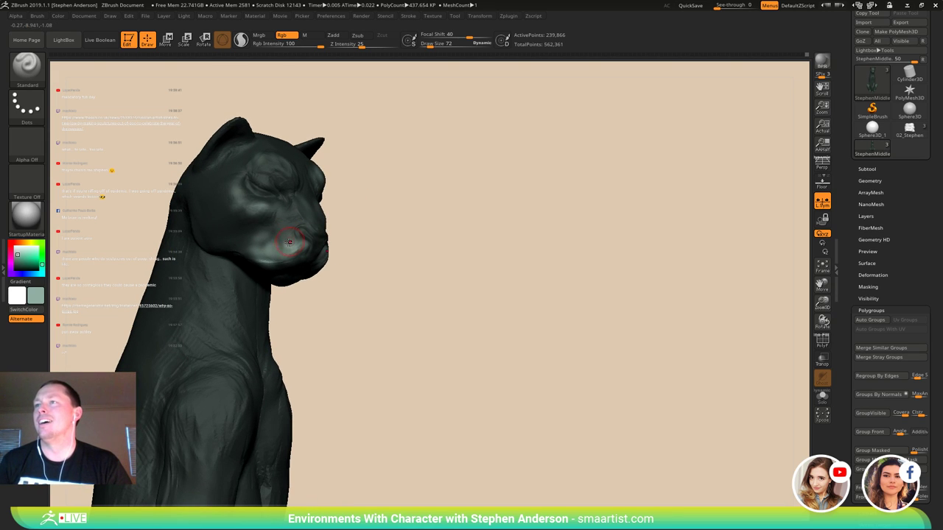
- Smooth the painted area along the cat's jaw and turn off Zadd for the Smooth brush
{"action": "key", "text": "shift"}
{"action": "left_click_drag", "start_coordinate": [255, 252], "coordinate": [269, 260], "text": "shift"}
{"action": "mouse_move", "coordinate": [311, 253]}
{"action": "right_mouse_down"}
{"action": "mouse_move", "coordinate": [276, 259]}
{"action": "mouse_move", "coordinate": [266, 250]}
{"action": "right_mouse_up"}
{"action": "key", "text": "ctrl"}
{"action": "left_click", "coordinate": [335, 38], "text": "shift"}
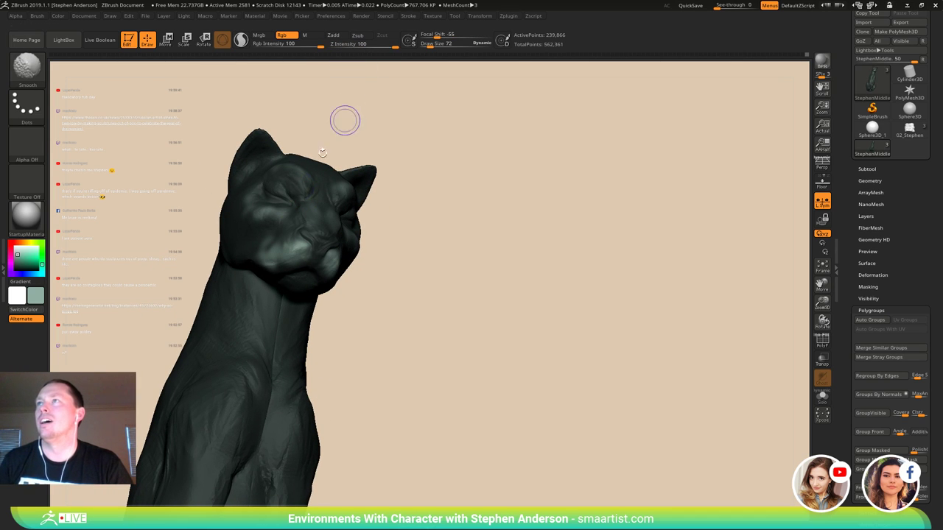
- Smooth the cheek accents and paint muted grey-green over the cat's muzzle and jaw
{"action": "left_click_drag", "start_coordinate": [264, 255], "coordinate": [274, 239], "text": "shift"}
{"action": "right_click_drag", "start_coordinate": [276, 241], "coordinate": [321, 245]}
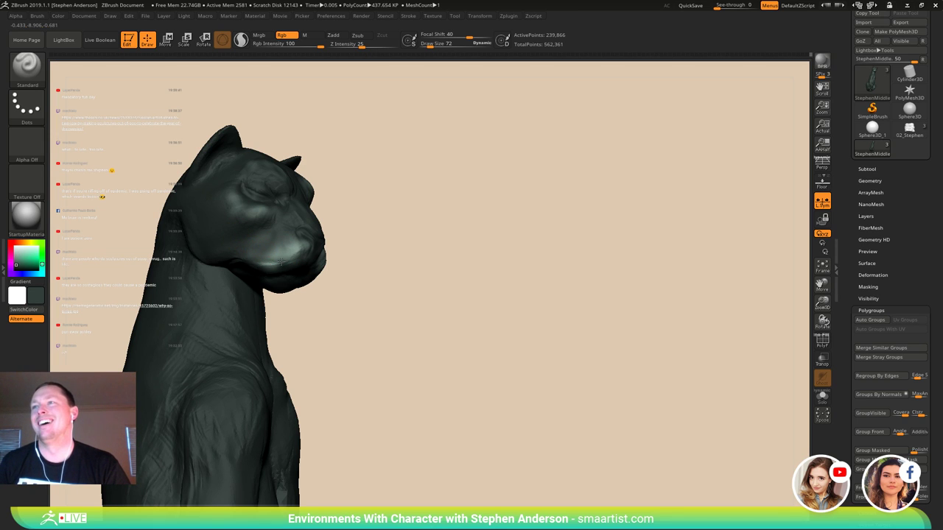
{"action": "mouse_move", "coordinate": [343, 267]}
{"action": "right_mouse_down"}
{"action": "mouse_move", "coordinate": [313, 258]}
{"action": "mouse_move", "coordinate": [312, 238]}
{"action": "right_mouse_up"}
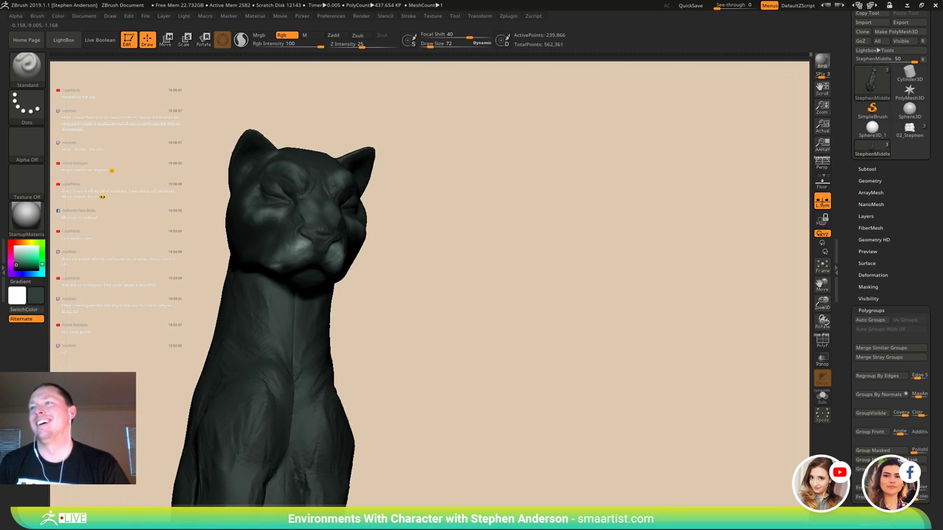
{"action": "left_click_drag", "start_coordinate": [288, 236], "coordinate": [297, 246]}
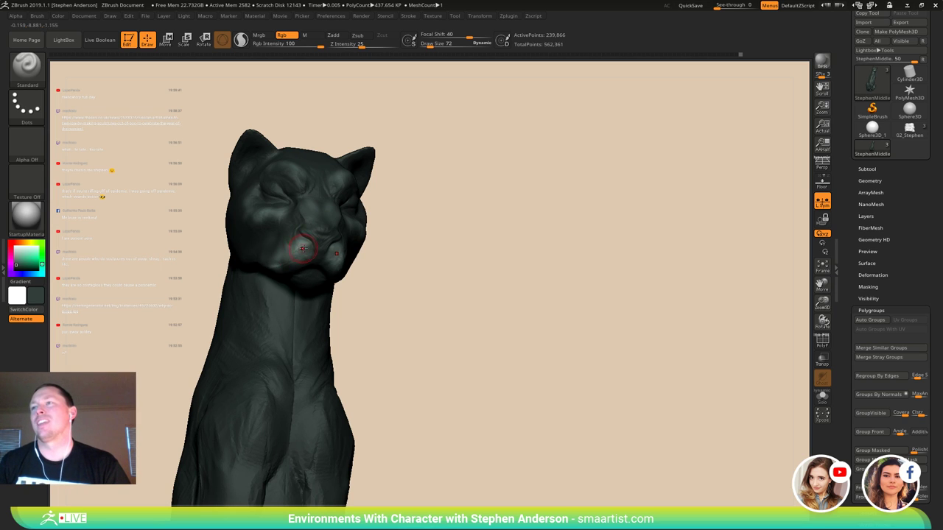
{"action": "right_click_drag", "start_coordinate": [310, 258], "coordinate": [343, 249]}
{"action": "left_click_drag", "start_coordinate": [258, 271], "coordinate": [273, 278]}
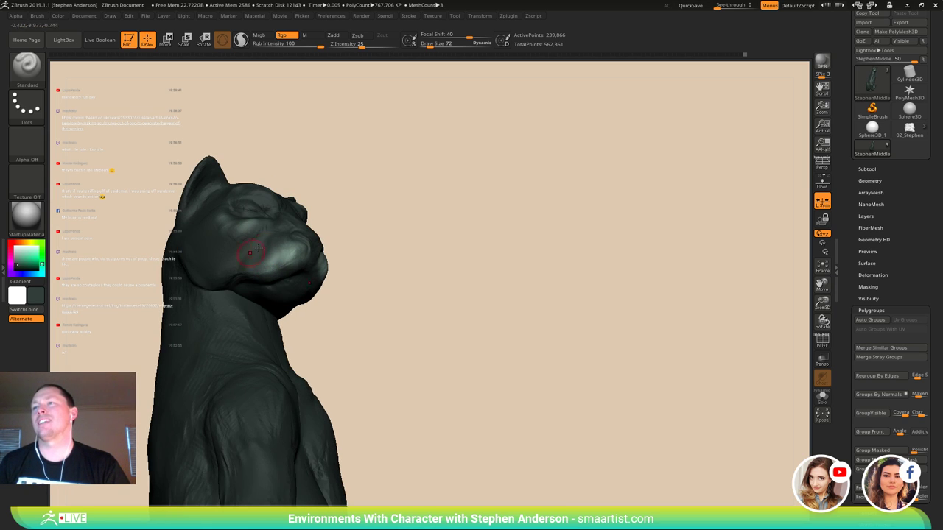
- Switch to the light grey-green colour and paint a lighter accent inside the cat's ear
{"action": "mouse_move", "coordinate": [286, 256]}
{"action": "right_mouse_down"}
{"action": "mouse_move", "coordinate": [264, 246]}
{"action": "mouse_move", "coordinate": [291, 255]}
{"action": "mouse_move", "coordinate": [286, 263]}
{"action": "mouse_move", "coordinate": [311, 296]}
{"action": "mouse_move", "coordinate": [284, 295]}
{"action": "right_mouse_up"}
{"action": "key", "text": "c"}
{"action": "right_click_drag", "start_coordinate": [303, 221], "coordinate": [267, 271]}
{"action": "mouse_move", "coordinate": [321, 248]}
{"action": "right_mouse_down"}
{"action": "mouse_move", "coordinate": [288, 247]}
{"action": "mouse_move", "coordinate": [314, 241]}
{"action": "mouse_move", "coordinate": [332, 213]}
{"action": "right_mouse_up"}
{"action": "left_click_drag", "start_coordinate": [311, 197], "coordinate": [335, 231]}
{"action": "mouse_move", "coordinate": [342, 237]}
{"action": "right_mouse_down"}
{"action": "mouse_move", "coordinate": [287, 239]}
{"action": "mouse_move", "coordinate": [274, 271]}
{"action": "mouse_move", "coordinate": [334, 241]}
{"action": "right_mouse_up"}
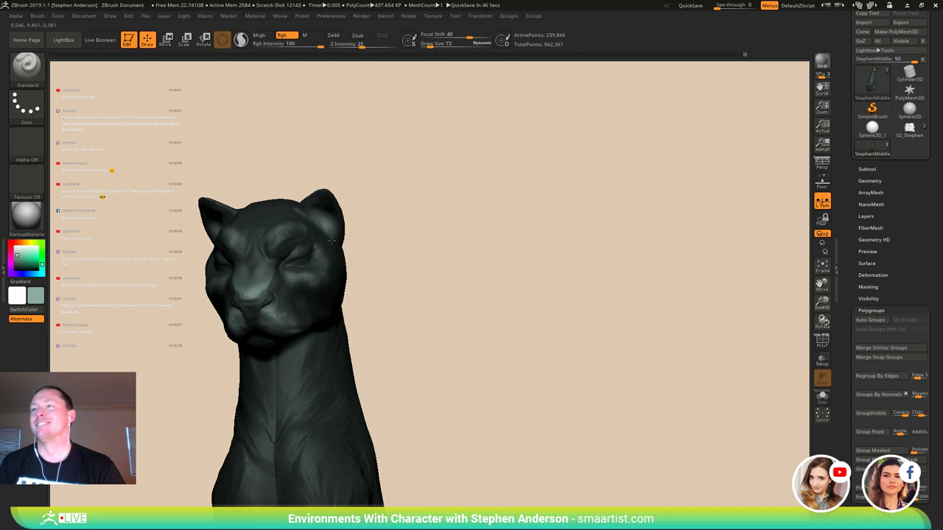
- Sample the dark green from the cat and paint it over the ear to tone down the light accent
{"action": "mouse_move", "coordinate": [252, 216]}
{"action": "right_mouse_down"}
{"action": "mouse_move", "coordinate": [269, 225]}
{"action": "mouse_move", "coordinate": [275, 194]}
{"action": "right_mouse_up"}
{"action": "key", "text": "c"}
{"action": "mouse_move", "coordinate": [331, 209]}
{"action": "left_mouse_down"}
{"action": "mouse_move", "coordinate": [344, 235]}
{"action": "mouse_move", "coordinate": [329, 221]}
{"action": "left_mouse_up"}
{"action": "right_click_drag", "start_coordinate": [331, 270], "coordinate": [348, 285]}
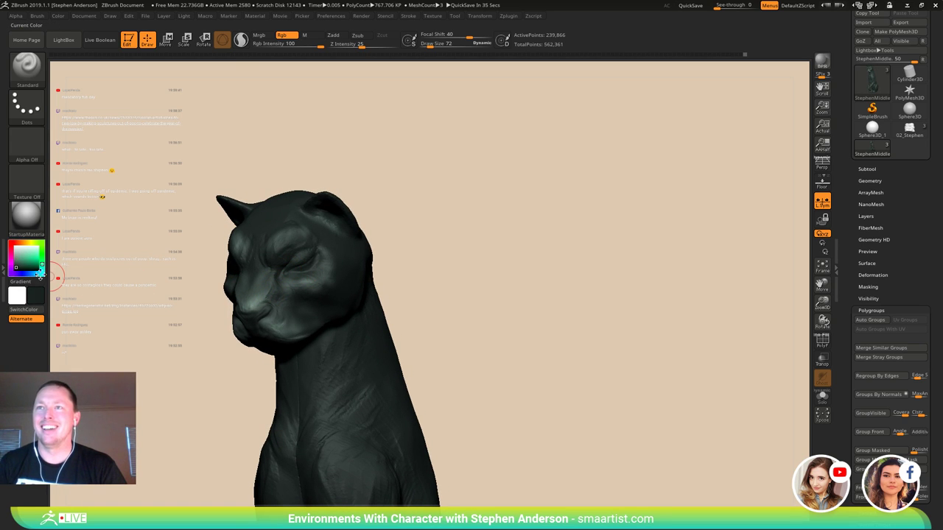
- Choose a very dark reddish colour and paint it around the cat's eyes and on its nose
{"action": "left_click_drag", "start_coordinate": [41, 251], "coordinate": [19, 243]}
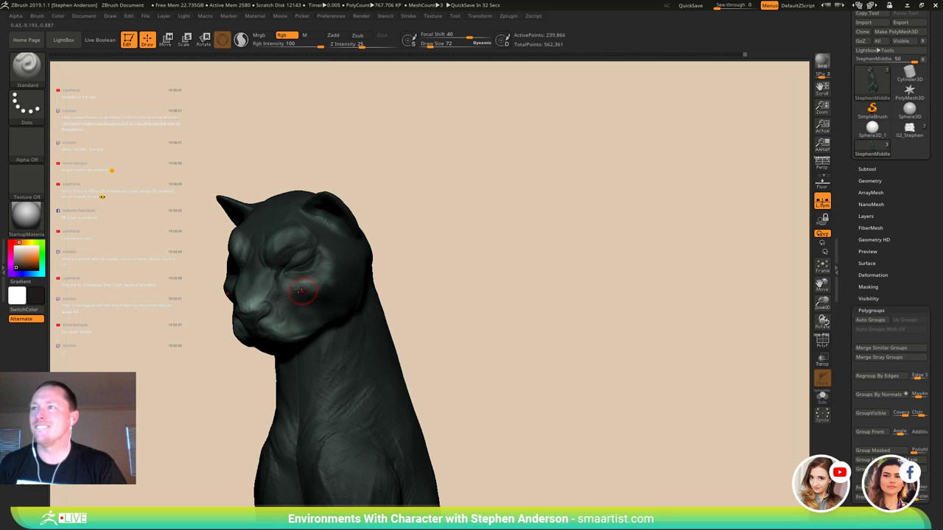
{"action": "mouse_move", "coordinate": [310, 261]}
{"action": "left_mouse_down"}
{"action": "mouse_move", "coordinate": [288, 272]}
{"action": "mouse_move", "coordinate": [327, 238]}
{"action": "left_mouse_up"}
{"action": "mouse_move", "coordinate": [326, 238]}
{"action": "right_mouse_down"}
{"action": "mouse_move", "coordinate": [350, 254]}
{"action": "mouse_move", "coordinate": [361, 232]}
{"action": "right_mouse_up"}
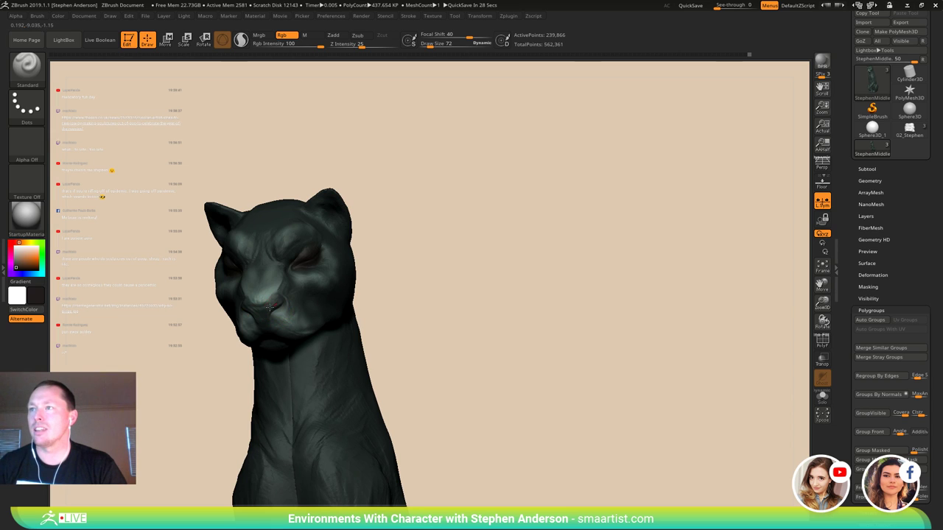
{"action": "mouse_move", "coordinate": [272, 341]}
{"action": "right_mouse_down"}
{"action": "mouse_move", "coordinate": [269, 285]}
{"action": "mouse_move", "coordinate": [257, 331]}
{"action": "right_mouse_up"}
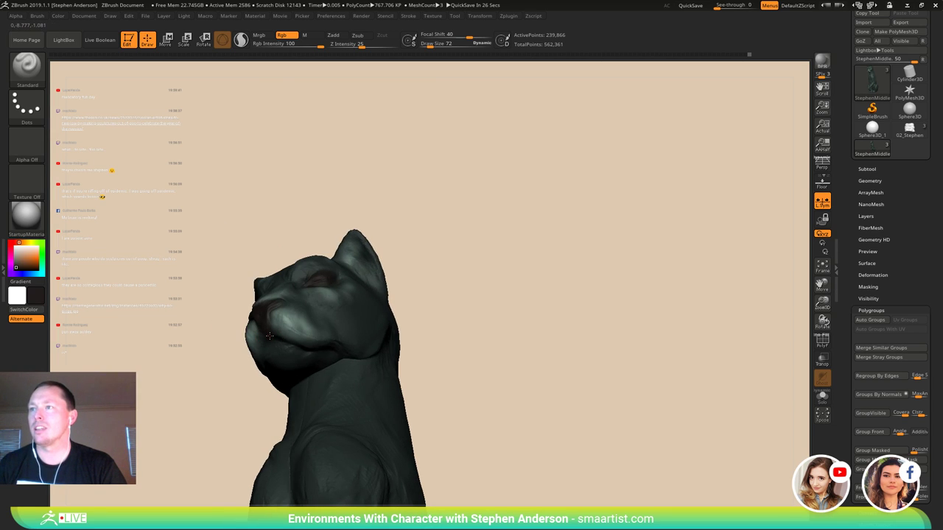
- Make the tail hanging over the pedestal the active subtool
{"action": "mouse_move", "coordinate": [354, 297]}
{"action": "right_mouse_down"}
{"action": "mouse_move", "coordinate": [367, 246]}
{"action": "mouse_move", "coordinate": [343, 310]}
{"action": "mouse_move", "coordinate": [329, 235]}
{"action": "mouse_move", "coordinate": [345, 249]}
{"action": "mouse_move", "coordinate": [331, 252]}
{"action": "mouse_move", "coordinate": [329, 169]}
{"action": "right_mouse_up"}
{"action": "right_click_drag", "start_coordinate": [329, 169], "coordinate": [321, 88], "text": "ctrl"}
{"action": "right_click_drag", "start_coordinate": [244, 268], "coordinate": [283, 276]}
{"action": "right_click_drag", "start_coordinate": [221, 501], "coordinate": [267, 333], "text": "alt"}
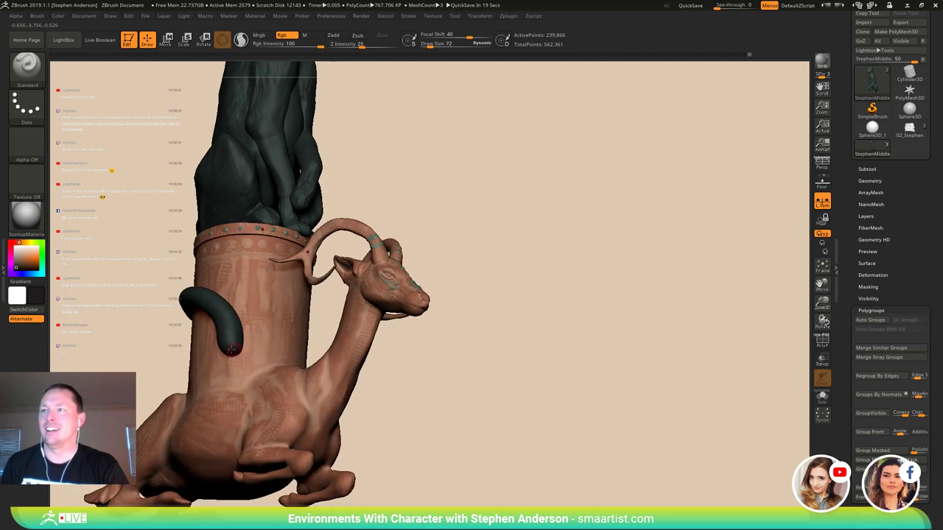
{"action": "left_click", "coordinate": [235, 346], "text": "alt"}
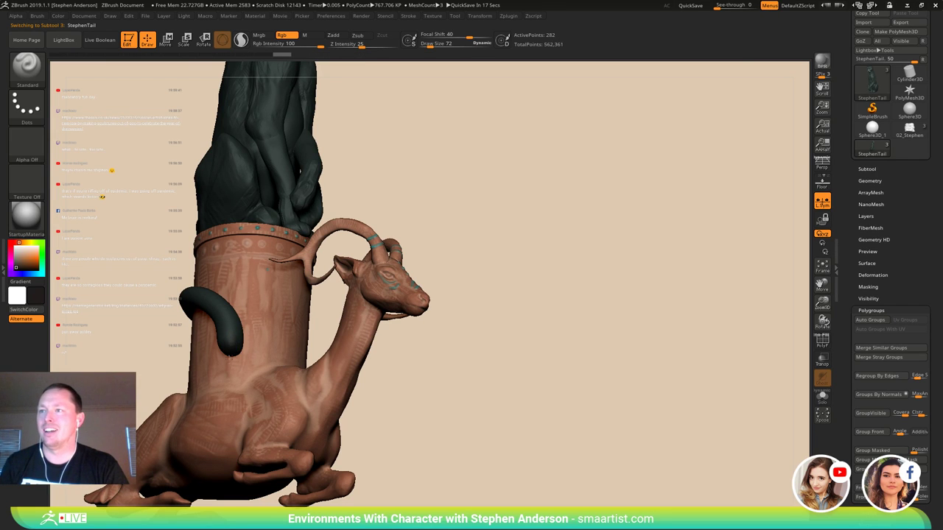
{"action": "right_click_drag", "start_coordinate": [230, 345], "coordinate": [168, 345]}
{"action": "mouse_move", "coordinate": [307, 190]}
{"action": "right_mouse_down", "text": "alt"}
{"action": "mouse_move", "coordinate": [297, 361]}
{"action": "mouse_move", "coordinate": [368, 282]}
{"action": "mouse_move", "coordinate": [351, 316]}
{"action": "mouse_move", "coordinate": [431, 273]}
{"action": "right_mouse_up", "text": "alt"}
- Save the tool as Stephen_Middle in the _TeamStream folder, overwriting the existing file
{"action": "key", "text": "ctrl+shift+t"}
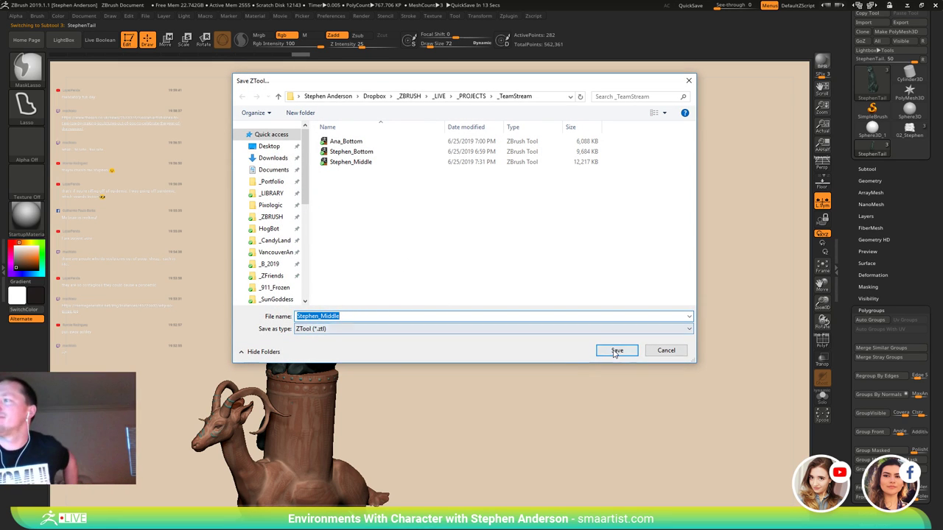
{"action": "left_click", "coordinate": [616, 350]}
{"action": "left_click", "coordinate": [504, 263]}
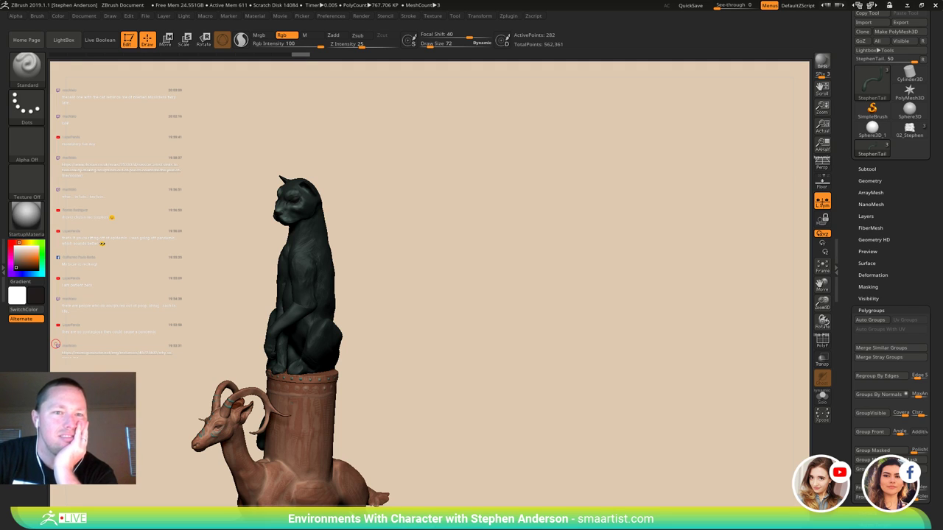
- Quick-save the project with the fanged-mouth column active and examine the column from the front and the side
{"action": "key", "text": "ctrl+s"}
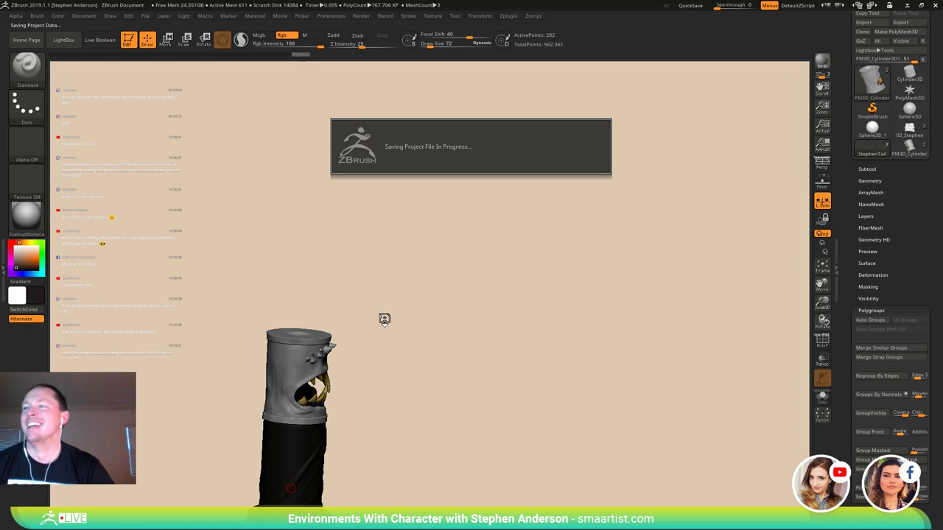
{"action": "left_click_drag", "start_coordinate": [432, 330], "coordinate": [406, 348]}
{"action": "mouse_move", "coordinate": [406, 348]}
{"action": "right_mouse_down", "text": "alt"}
{"action": "mouse_move", "coordinate": [505, 278]}
{"action": "mouse_move", "coordinate": [494, 288]}
{"action": "mouse_move", "coordinate": [471, 434]}
{"action": "right_mouse_up", "text": "alt"}
{"action": "mouse_move", "coordinate": [592, 391]}
{"action": "right_mouse_down", "text": "alt"}
{"action": "mouse_move", "coordinate": [585, 319]}
{"action": "mouse_move", "coordinate": [567, 321]}
{"action": "right_mouse_up", "text": "alt"}
{"action": "right_click_drag", "start_coordinate": [638, 302], "coordinate": [633, 323]}
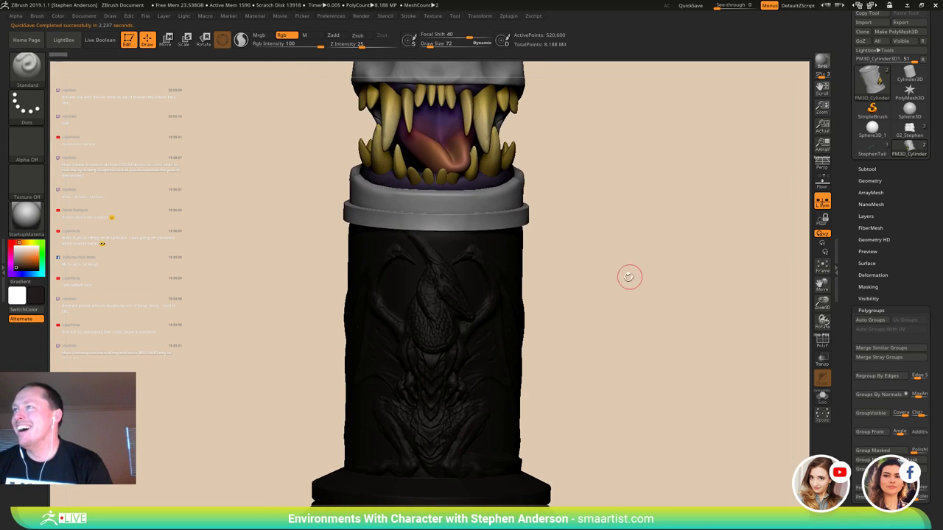
{"action": "mouse_move", "coordinate": [629, 276]}
{"action": "right_mouse_down", "text": "alt"}
{"action": "mouse_move", "coordinate": [621, 365]}
{"action": "mouse_move", "coordinate": [584, 338]}
{"action": "mouse_move", "coordinate": [614, 269]}
{"action": "mouse_move", "coordinate": [640, 282]}
{"action": "mouse_move", "coordinate": [617, 299]}
{"action": "mouse_move", "coordinate": [633, 299]}
{"action": "mouse_move", "coordinate": [620, 293]}
{"action": "mouse_move", "coordinate": [634, 332]}
{"action": "mouse_move", "coordinate": [642, 318]}
{"action": "mouse_move", "coordinate": [625, 310]}
{"action": "mouse_move", "coordinate": [667, 310]}
{"action": "mouse_move", "coordinate": [655, 302]}
{"action": "mouse_move", "coordinate": [557, 308]}
{"action": "mouse_move", "coordinate": [616, 322]}
{"action": "mouse_move", "coordinate": [610, 334]}
{"action": "mouse_move", "coordinate": [566, 332]}
{"action": "mouse_move", "coordinate": [574, 332]}
{"action": "right_mouse_up", "text": "alt"}
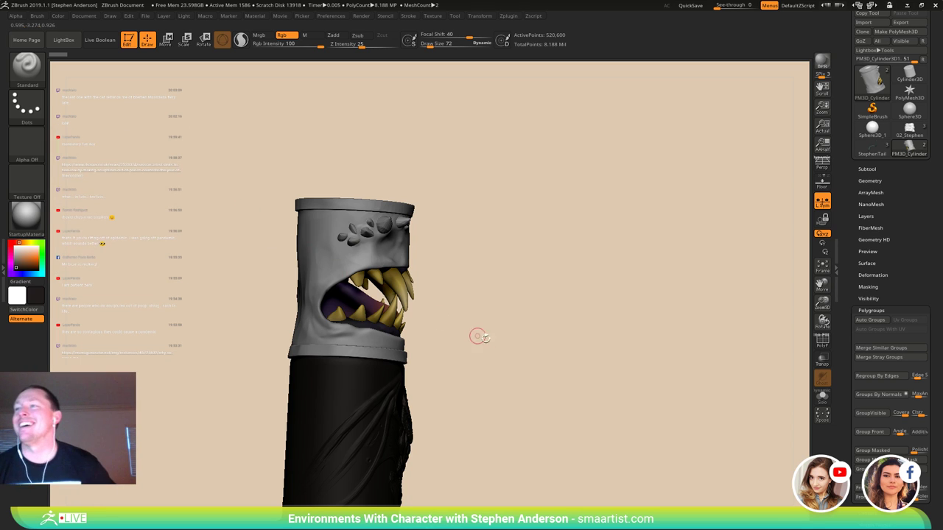
{"action": "mouse_move", "coordinate": [480, 337]}
{"action": "left_mouse_down"}
{"action": "mouse_move", "coordinate": [511, 339]}
{"action": "mouse_move", "coordinate": [509, 369]}
{"action": "mouse_move", "coordinate": [569, 372]}
{"action": "mouse_move", "coordinate": [510, 305]}
{"action": "mouse_move", "coordinate": [533, 288]}
{"action": "mouse_move", "coordinate": [540, 259]}
{"action": "mouse_move", "coordinate": [513, 270]}
{"action": "mouse_move", "coordinate": [579, 293]}
{"action": "mouse_move", "coordinate": [506, 314]}
{"action": "mouse_move", "coordinate": [543, 310]}
{"action": "mouse_move", "coordinate": [499, 301]}
{"action": "mouse_move", "coordinate": [522, 309]}
{"action": "mouse_move", "coordinate": [482, 284]}
{"action": "left_mouse_up"}
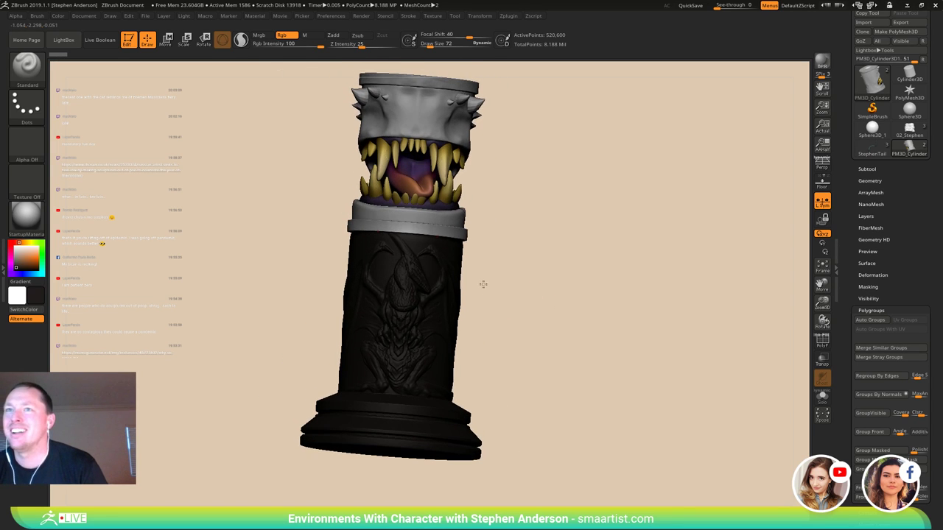
- Set the active colour to white and try to select the IMM Primitives brush for the column
{"action": "left_click_drag", "start_coordinate": [20, 253], "coordinate": [12, 244]}
{"action": "mouse_move", "coordinate": [590, 322]}
{"action": "left_mouse_down"}
{"action": "mouse_move", "coordinate": [581, 312]}
{"action": "mouse_move", "coordinate": [597, 311]}
{"action": "mouse_move", "coordinate": [585, 301]}
{"action": "mouse_move", "coordinate": [558, 321]}
{"action": "mouse_move", "coordinate": [583, 322]}
{"action": "mouse_move", "coordinate": [553, 322]}
{"action": "mouse_move", "coordinate": [587, 303]}
{"action": "mouse_move", "coordinate": [574, 305]}
{"action": "mouse_move", "coordinate": [570, 238]}
{"action": "mouse_move", "coordinate": [578, 246]}
{"action": "mouse_move", "coordinate": [562, 317]}
{"action": "mouse_move", "coordinate": [577, 328]}
{"action": "mouse_move", "coordinate": [581, 312]}
{"action": "mouse_move", "coordinate": [565, 278]}
{"action": "left_mouse_up"}
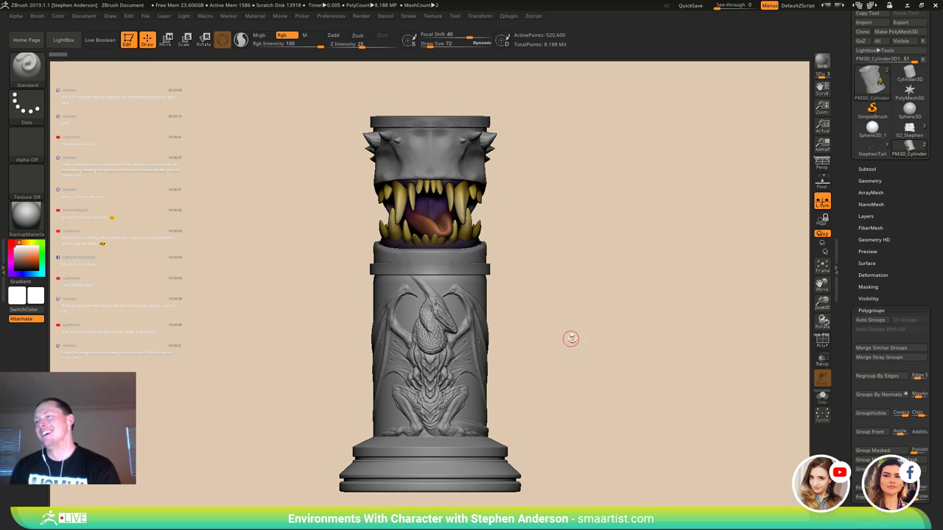
{"action": "mouse_move", "coordinate": [586, 341]}
{"action": "left_mouse_down"}
{"action": "mouse_move", "coordinate": [561, 341]}
{"action": "mouse_move", "coordinate": [615, 338]}
{"action": "mouse_move", "coordinate": [571, 344]}
{"action": "left_mouse_up"}
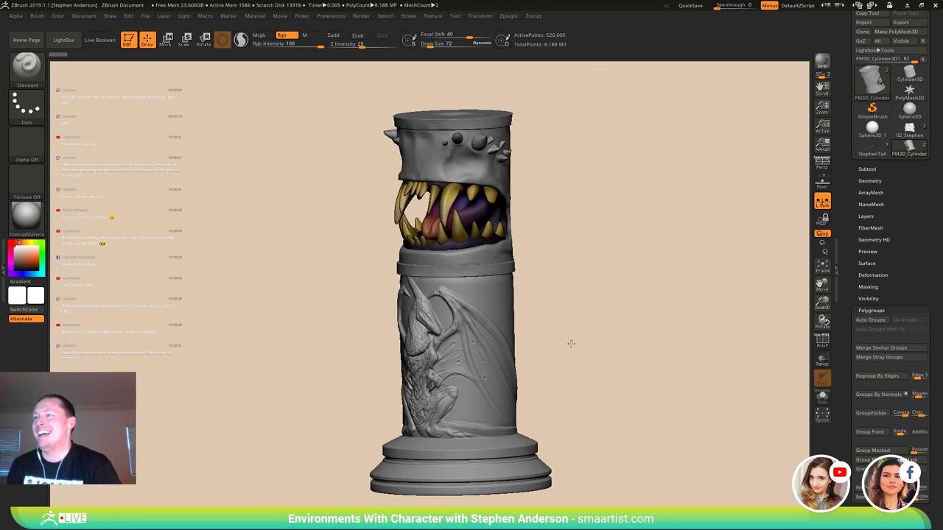
{"action": "mouse_move", "coordinate": [588, 302]}
{"action": "left_mouse_down"}
{"action": "mouse_move", "coordinate": [557, 301]}
{"action": "mouse_move", "coordinate": [565, 294]}
{"action": "mouse_move", "coordinate": [581, 334]}
{"action": "mouse_move", "coordinate": [589, 286]}
{"action": "mouse_move", "coordinate": [569, 325]}
{"action": "mouse_move", "coordinate": [601, 329]}
{"action": "mouse_move", "coordinate": [592, 305]}
{"action": "mouse_move", "coordinate": [522, 332]}
{"action": "left_mouse_up"}
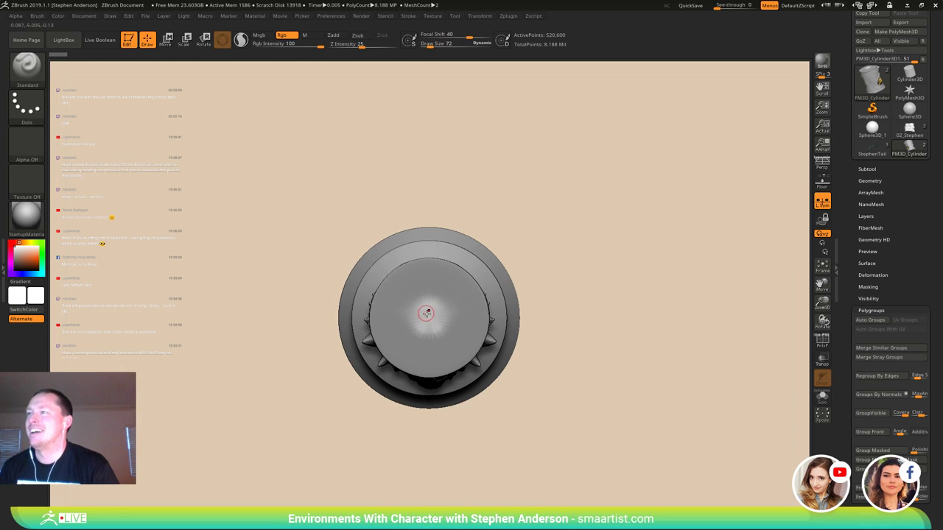
{"action": "key", "text": "b"}
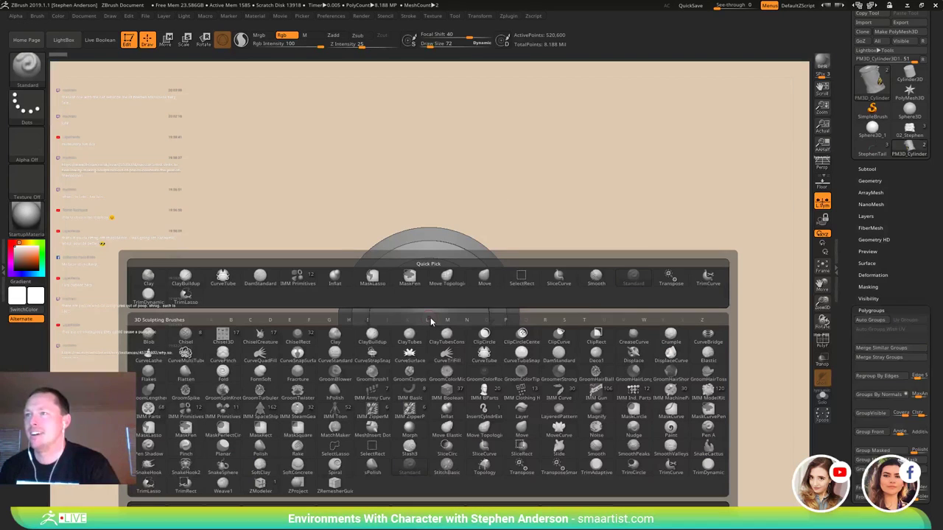
{"action": "left_click", "coordinate": [299, 280]}
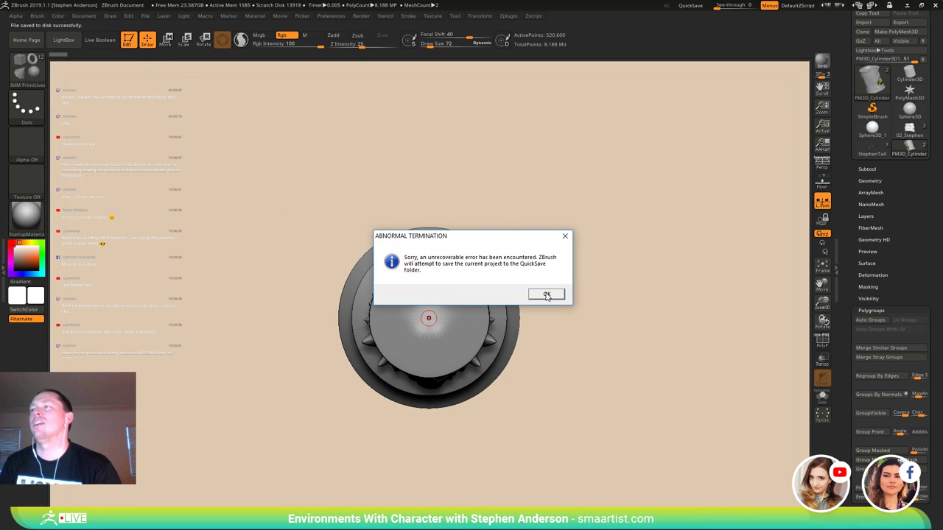
- Dismiss the crash notices and load Recovered_Tool.ZTL from the QuickSave files
{"action": "left_click", "coordinate": [559, 295]}
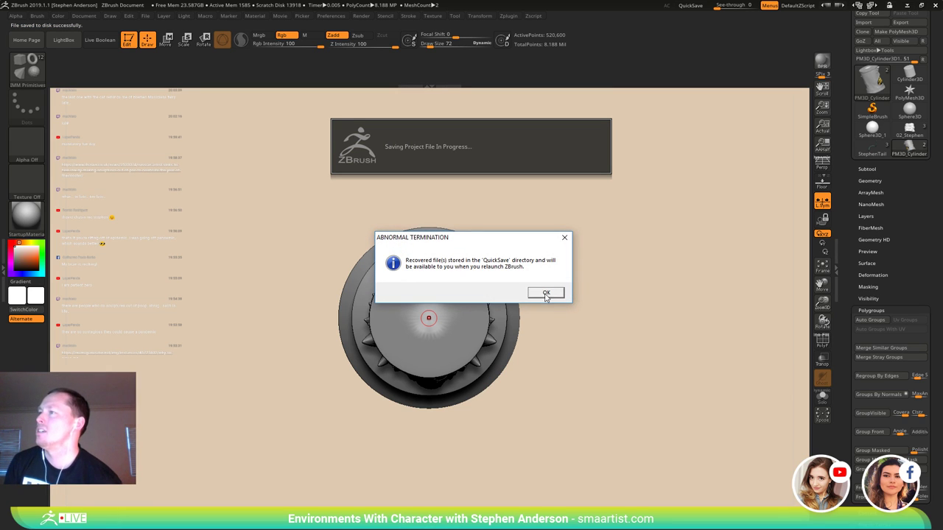
{"action": "left_click", "coordinate": [549, 293]}
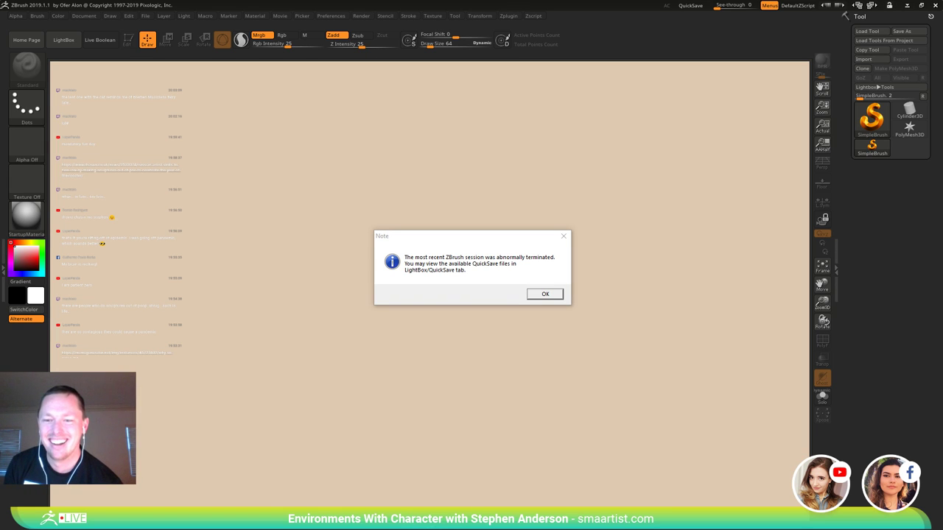
{"action": "left_click", "coordinate": [545, 296]}
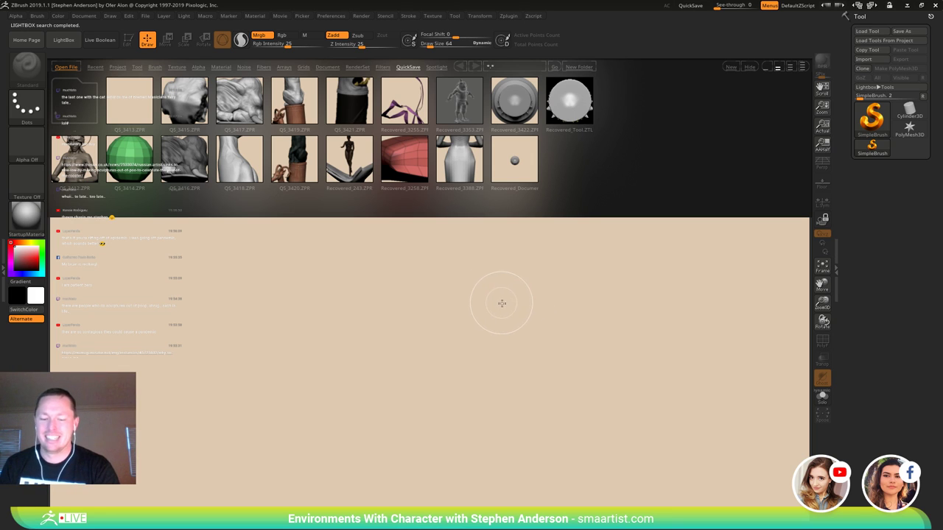
{"action": "double_click", "coordinate": [577, 108]}
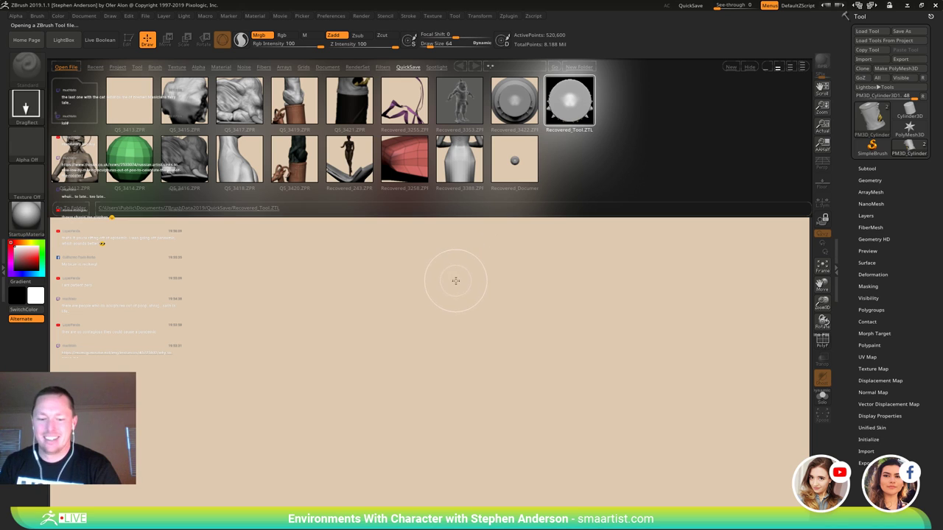
- Place the recovered column on the canvas, enter Edit mode and frame it from the front
{"action": "left_click_drag", "start_coordinate": [424, 294], "coordinate": [434, 292]}
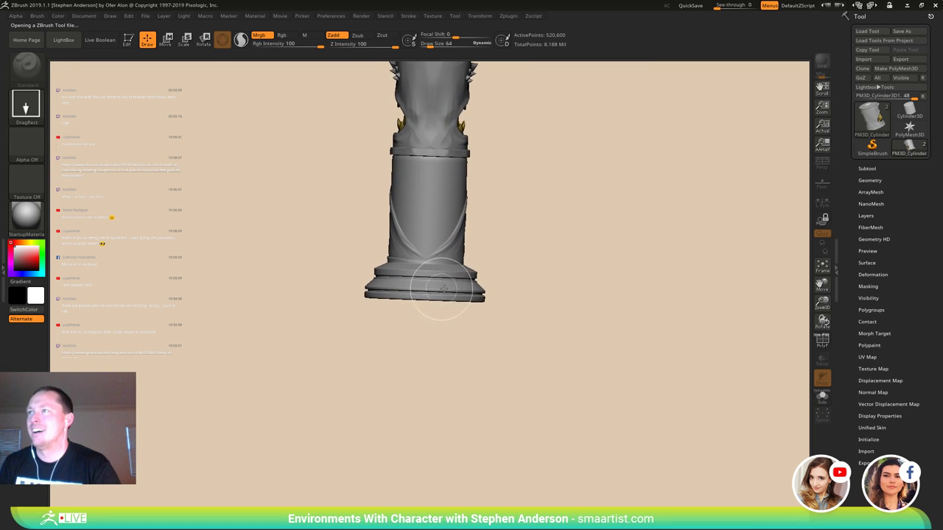
{"action": "key", "text": "t"}
{"action": "key", "text": "f"}
{"action": "mouse_move", "coordinate": [447, 295]}
{"action": "right_mouse_down"}
{"action": "mouse_move", "coordinate": [479, 287]}
{"action": "mouse_move", "coordinate": [404, 284]}
{"action": "mouse_move", "coordinate": [396, 314]}
{"action": "right_mouse_up"}
{"action": "mouse_move", "coordinate": [397, 314]}
{"action": "right_mouse_down"}
{"action": "mouse_move", "coordinate": [438, 311]}
{"action": "mouse_move", "coordinate": [380, 311]}
{"action": "right_mouse_up"}
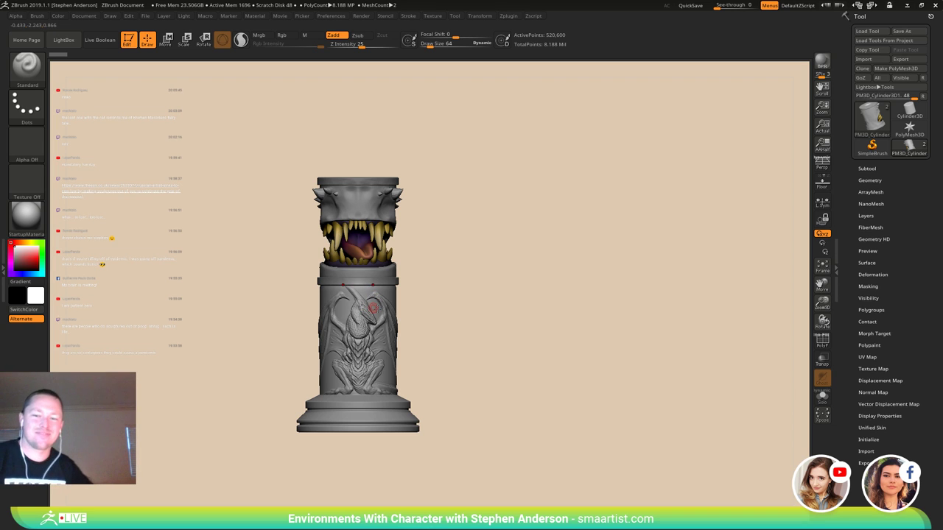
- Duplicate the column's active subtool and replace the copy with a QCube
{"action": "left_click_drag", "start_coordinate": [449, 311], "coordinate": [469, 282]}
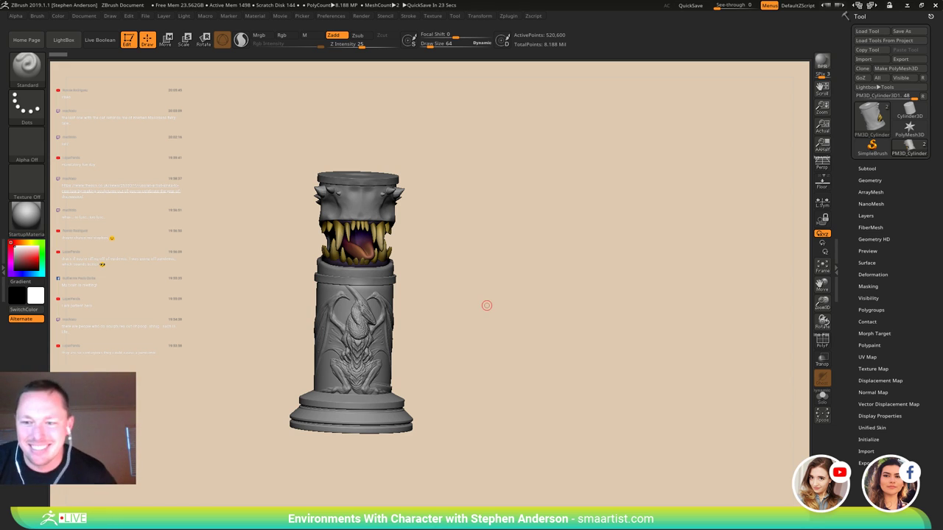
{"action": "left_click_drag", "start_coordinate": [464, 293], "coordinate": [542, 285]}
{"action": "mouse_move", "coordinate": [547, 282]}
{"action": "left_mouse_down"}
{"action": "mouse_move", "coordinate": [492, 296]}
{"action": "mouse_move", "coordinate": [522, 326]}
{"action": "mouse_move", "coordinate": [475, 316]}
{"action": "mouse_move", "coordinate": [502, 303]}
{"action": "mouse_move", "coordinate": [587, 308]}
{"action": "mouse_move", "coordinate": [555, 358]}
{"action": "mouse_move", "coordinate": [516, 331]}
{"action": "mouse_move", "coordinate": [511, 339]}
{"action": "mouse_move", "coordinate": [524, 347]}
{"action": "mouse_move", "coordinate": [537, 330]}
{"action": "mouse_move", "coordinate": [551, 242]}
{"action": "mouse_move", "coordinate": [598, 307]}
{"action": "left_mouse_up"}
{"action": "key", "text": "ctrl+shift+d"}
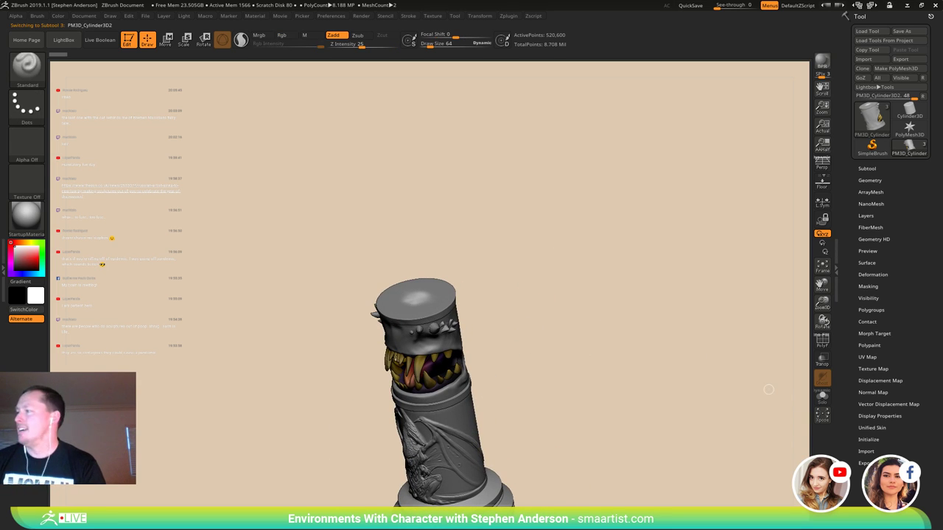
{"action": "left_click", "coordinate": [869, 440]}
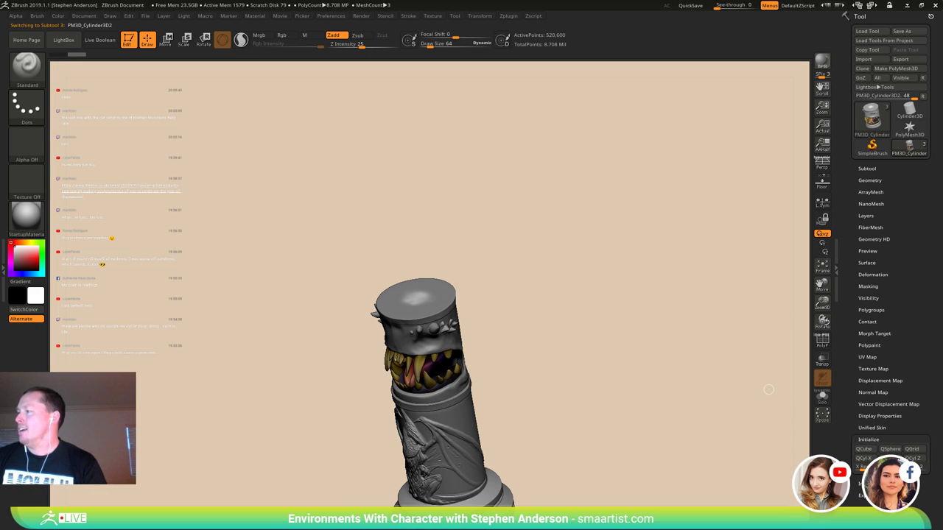
{"action": "left_click", "coordinate": [866, 451]}
{"action": "left_click_drag", "start_coordinate": [730, 410], "coordinate": [560, 314], "text": "shift"}
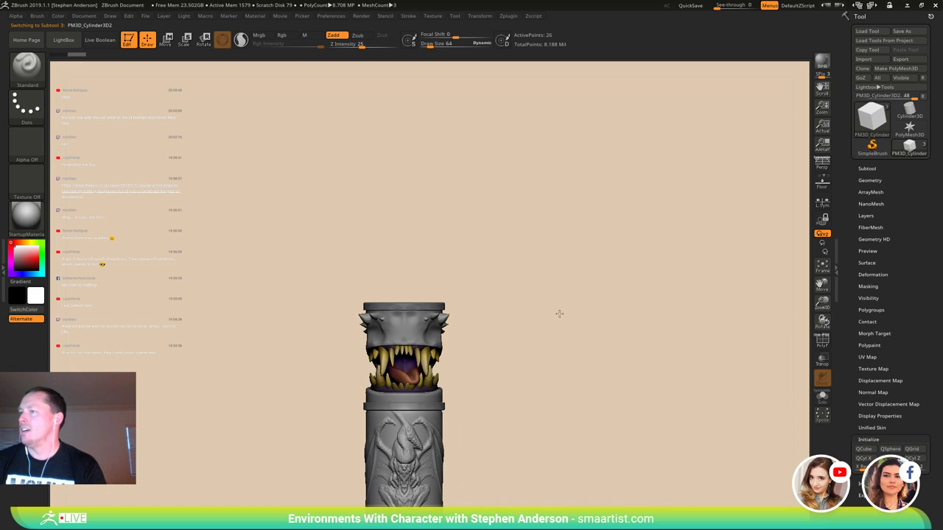
- Reset the gizmo's orientation, move the cube straight up above the column's top and return to Draw mode
{"action": "key", "text": "w"}
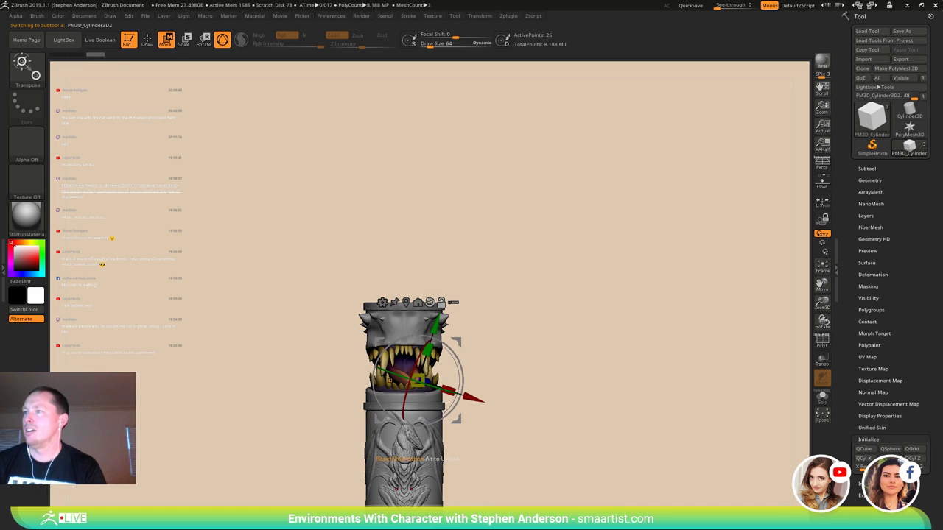
{"action": "left_click", "coordinate": [430, 303], "text": "alt"}
{"action": "left_click_drag", "start_coordinate": [418, 322], "coordinate": [474, 239]}
{"action": "left_click", "coordinate": [406, 206]}
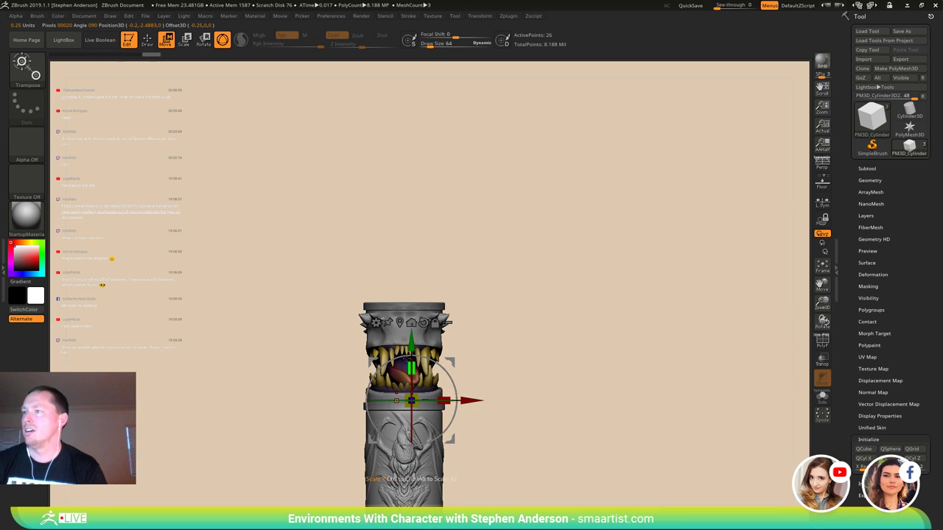
{"action": "left_click_drag", "start_coordinate": [411, 342], "coordinate": [411, 215]}
{"action": "mouse_move", "coordinate": [520, 225]}
{"action": "left_mouse_down"}
{"action": "mouse_move", "coordinate": [549, 231]}
{"action": "mouse_move", "coordinate": [519, 232]}
{"action": "mouse_move", "coordinate": [504, 260]}
{"action": "left_mouse_up"}
{"action": "key", "text": "q"}
{"action": "mouse_move", "coordinate": [505, 260]}
{"action": "right_mouse_down", "text": "ctrl"}
{"action": "mouse_move", "coordinate": [478, 285]}
{"action": "mouse_move", "coordinate": [523, 215]}
{"action": "right_mouse_up", "text": "ctrl"}
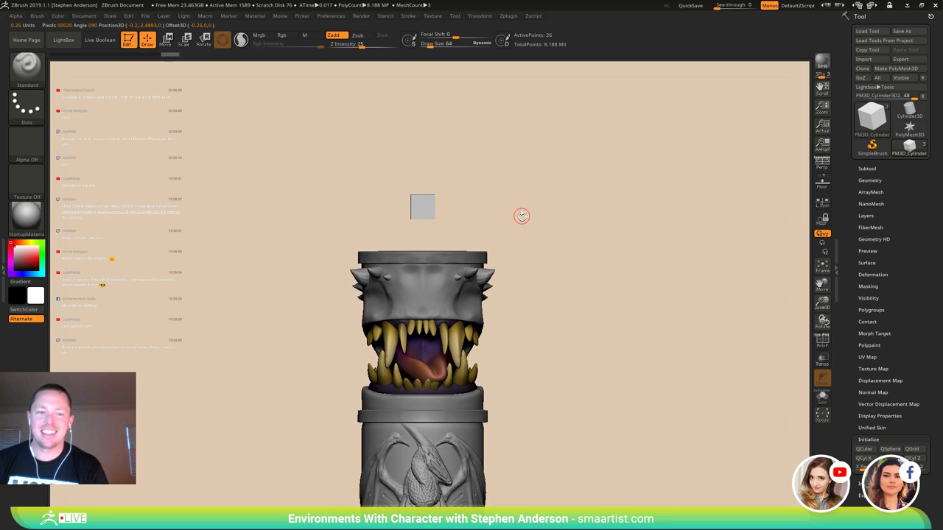
- Scale the cube up until it is wider than the column and raise it to sit on the column's top
{"action": "left_click_drag", "start_coordinate": [508, 241], "coordinate": [545, 193], "text": "alt"}
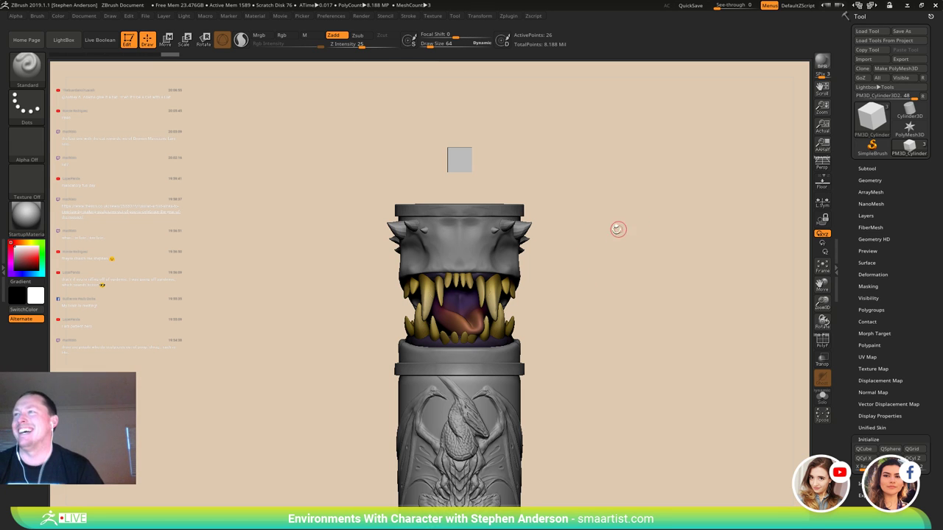
{"action": "left_click_drag", "start_coordinate": [616, 227], "coordinate": [509, 295]}
{"action": "key", "text": "e"}
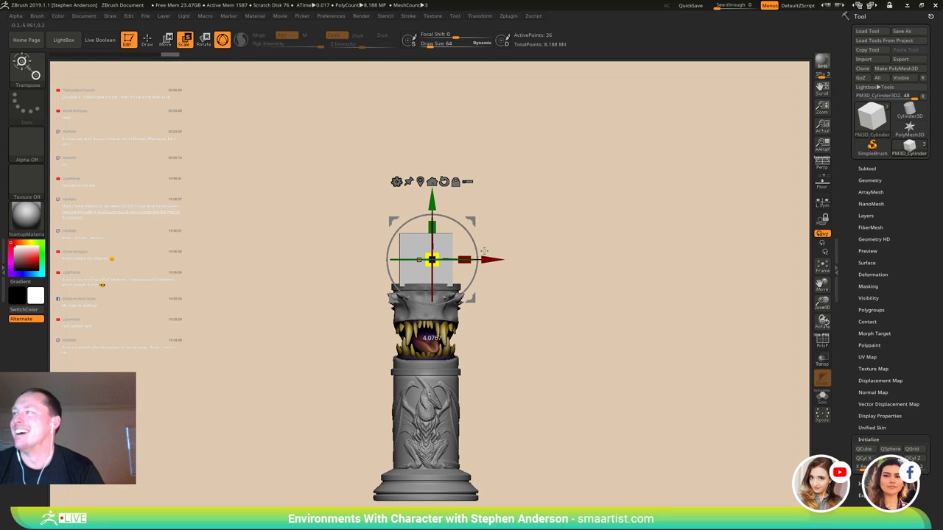
{"action": "key", "text": "ctrl+z"}
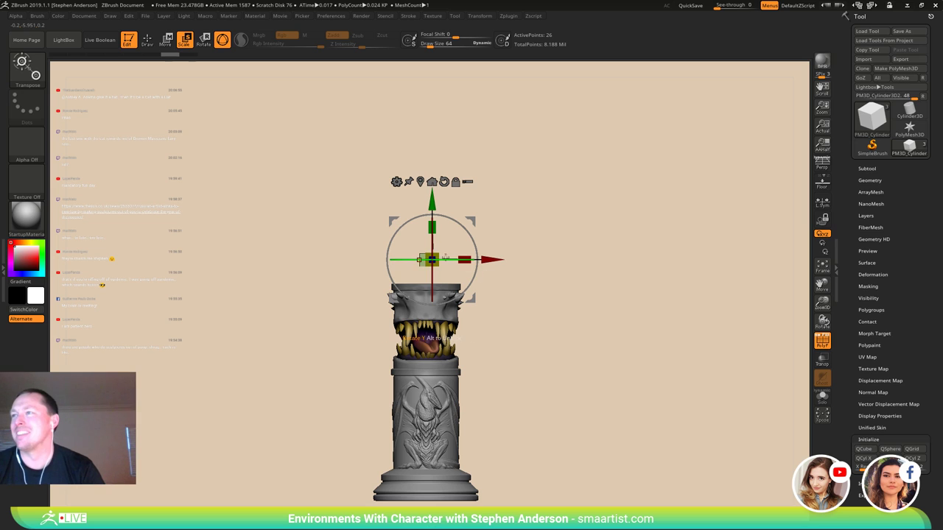
{"action": "left_click_drag", "start_coordinate": [434, 260], "coordinate": [496, 229]}
{"action": "left_click_drag", "start_coordinate": [430, 205], "coordinate": [430, 181]}
{"action": "left_click_drag", "start_coordinate": [508, 194], "coordinate": [567, 202]}
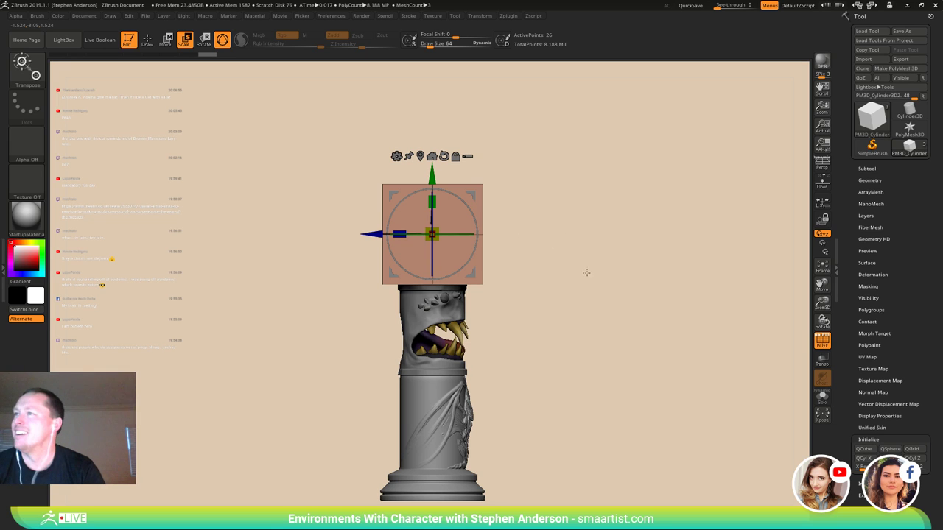
- Turn off the polyframe display, subdivide the cube once and delete its lower subdivision level
{"action": "key", "text": "shift+f"}
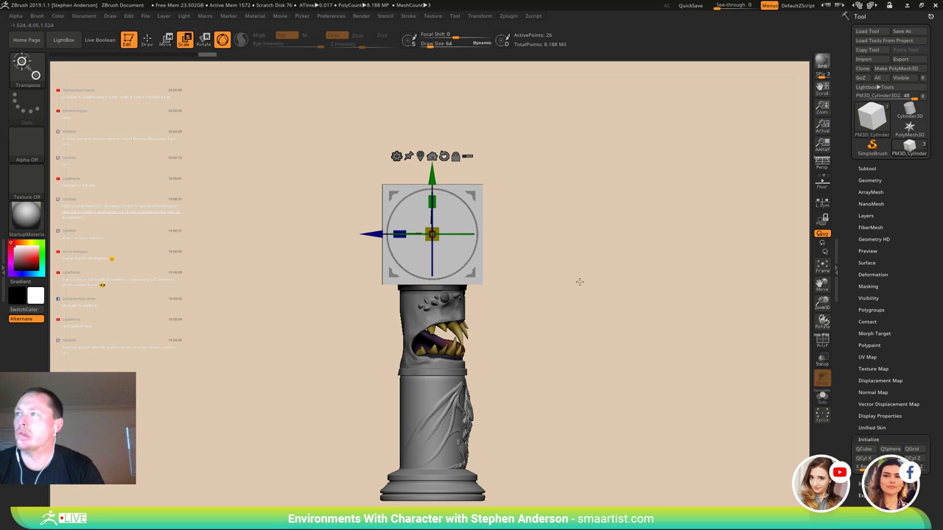
{"action": "key", "text": "ctrl+d"}
{"action": "left_click_drag", "start_coordinate": [582, 285], "coordinate": [549, 287]}
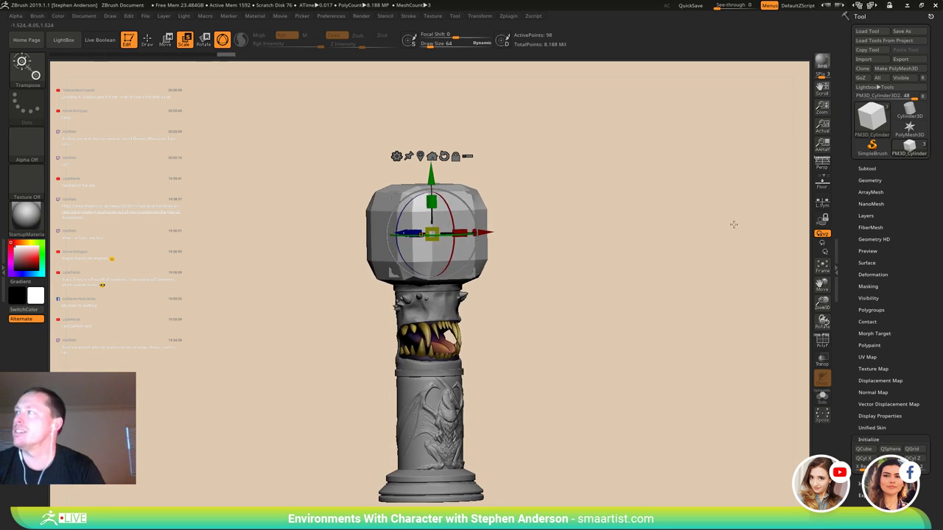
{"action": "left_click", "coordinate": [871, 180]}
{"action": "left_click", "coordinate": [872, 210]}
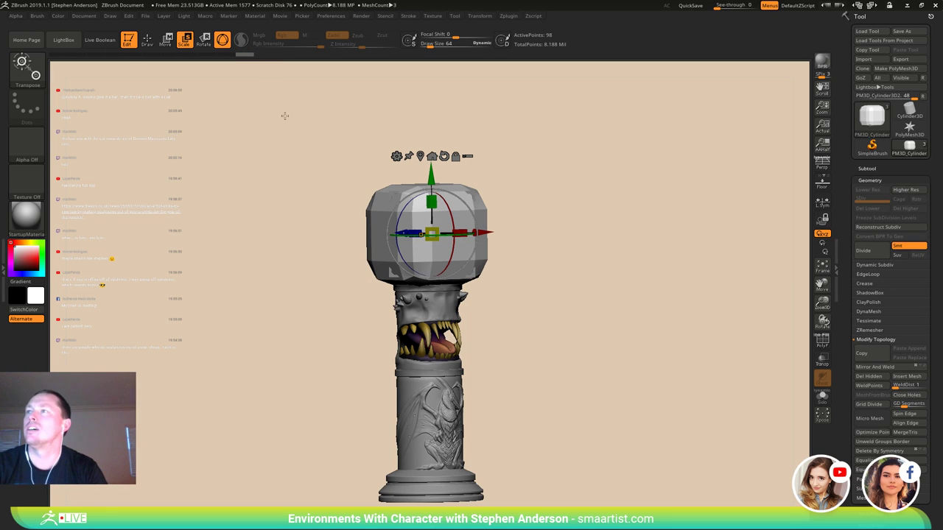
- Return to Draw mode, turn on Sculptris Pro, set the draw size to 697 and soften the block into a rounded form
{"action": "left_click_drag", "start_coordinate": [252, 139], "coordinate": [254, 126]}
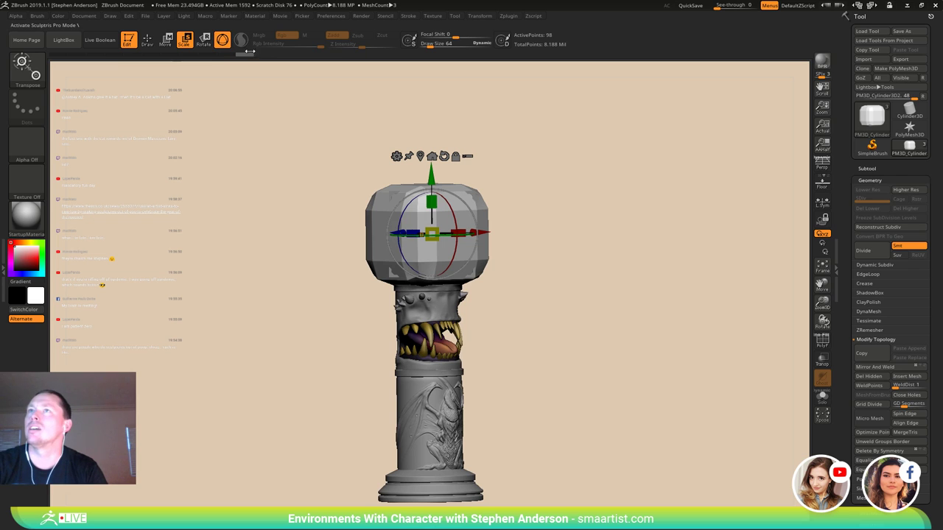
{"action": "key", "text": "q"}
{"action": "left_click_drag", "start_coordinate": [257, 146], "coordinate": [241, 139]}
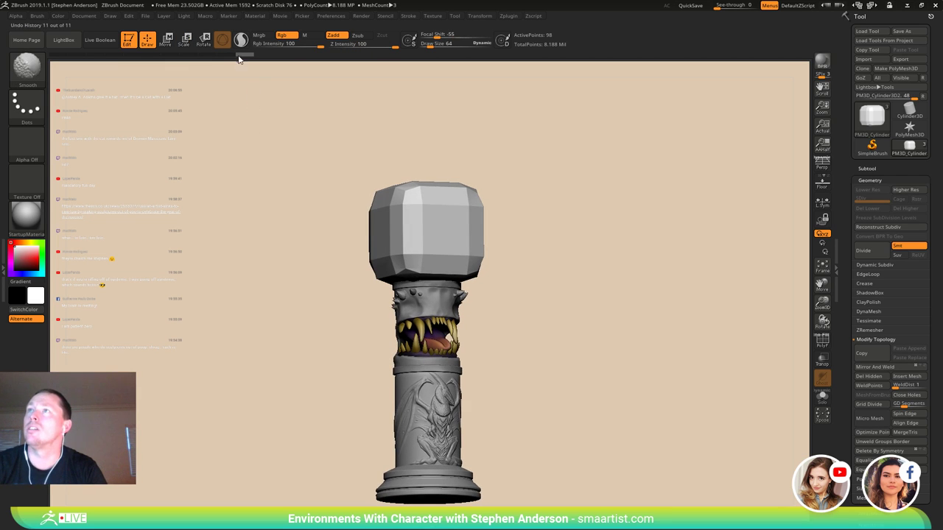
{"action": "left_click_drag", "start_coordinate": [519, 200], "coordinate": [452, 229]}
{"action": "mouse_move", "coordinate": [512, 227]}
{"action": "left_mouse_down", "text": "alt"}
{"action": "mouse_move", "coordinate": [522, 248]}
{"action": "mouse_move", "coordinate": [481, 229]}
{"action": "mouse_move", "coordinate": [383, 213]}
{"action": "mouse_move", "coordinate": [350, 232]}
{"action": "mouse_move", "coordinate": [362, 233]}
{"action": "mouse_move", "coordinate": [351, 243]}
{"action": "mouse_move", "coordinate": [265, 225]}
{"action": "mouse_move", "coordinate": [275, 222]}
{"action": "left_mouse_up", "text": "alt"}
{"action": "key", "text": "s"}
{"action": "mouse_move", "coordinate": [466, 218]}
{"action": "left_mouse_down"}
{"action": "mouse_move", "coordinate": [397, 218]}
{"action": "mouse_move", "coordinate": [367, 263]}
{"action": "mouse_move", "coordinate": [368, 238]}
{"action": "left_mouse_up"}
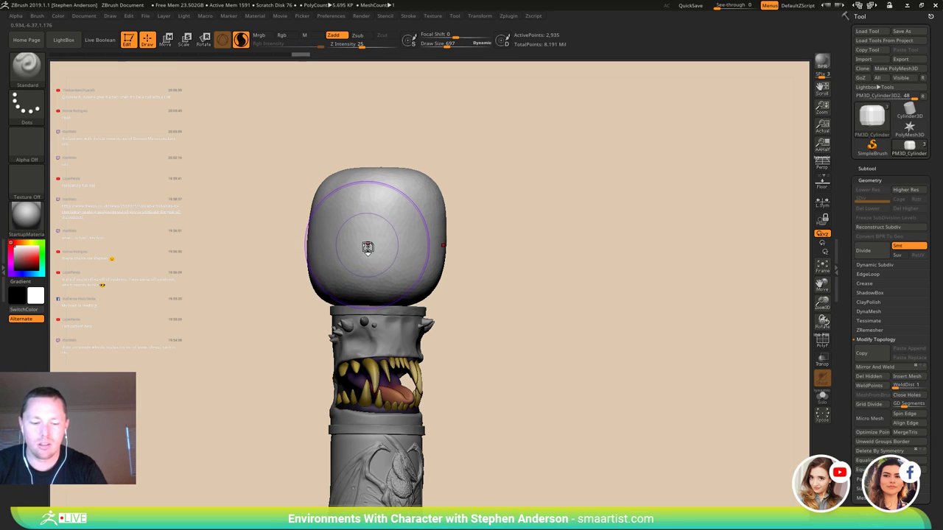
- Build up broad planes on the front and sides of the rounded block with the ClayBuildup brush
{"action": "key", "text": "b"}
{"action": "key", "text": "c"}
{"action": "key", "text": "b"}
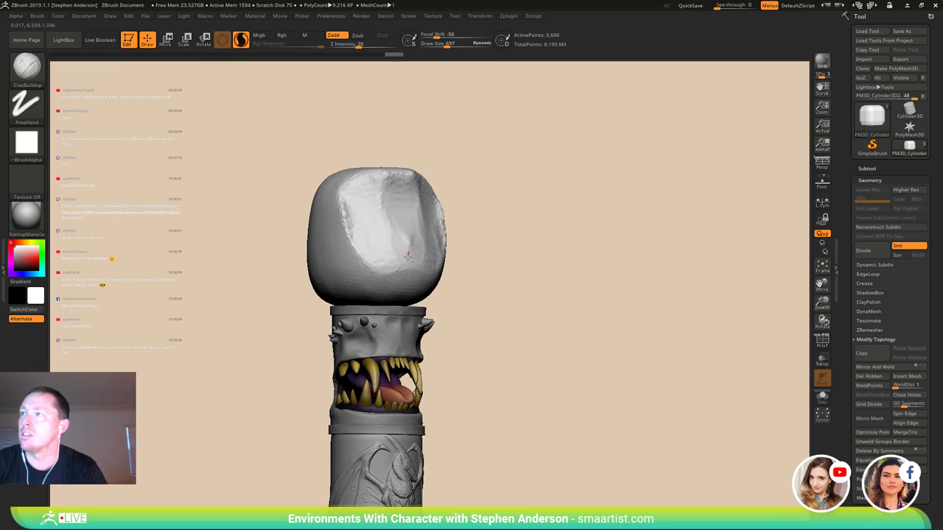
{"action": "left_click_drag", "start_coordinate": [292, 269], "coordinate": [349, 252]}
{"action": "left_click_drag", "start_coordinate": [486, 221], "coordinate": [423, 220]}
{"action": "mouse_move", "coordinate": [318, 213]}
{"action": "left_mouse_down"}
{"action": "mouse_move", "coordinate": [372, 197]}
{"action": "mouse_move", "coordinate": [385, 173]}
{"action": "mouse_move", "coordinate": [367, 188]}
{"action": "left_mouse_up"}
- Rough out the lower back and sides of the block with more ClayBuildup strokes
{"action": "mouse_move", "coordinate": [346, 202]}
{"action": "right_mouse_down"}
{"action": "mouse_move", "coordinate": [412, 292]}
{"action": "mouse_move", "coordinate": [316, 312]}
{"action": "right_mouse_up"}
{"action": "mouse_move", "coordinate": [323, 328]}
{"action": "left_mouse_down"}
{"action": "mouse_move", "coordinate": [304, 330]}
{"action": "mouse_move", "coordinate": [342, 339]}
{"action": "left_mouse_up"}
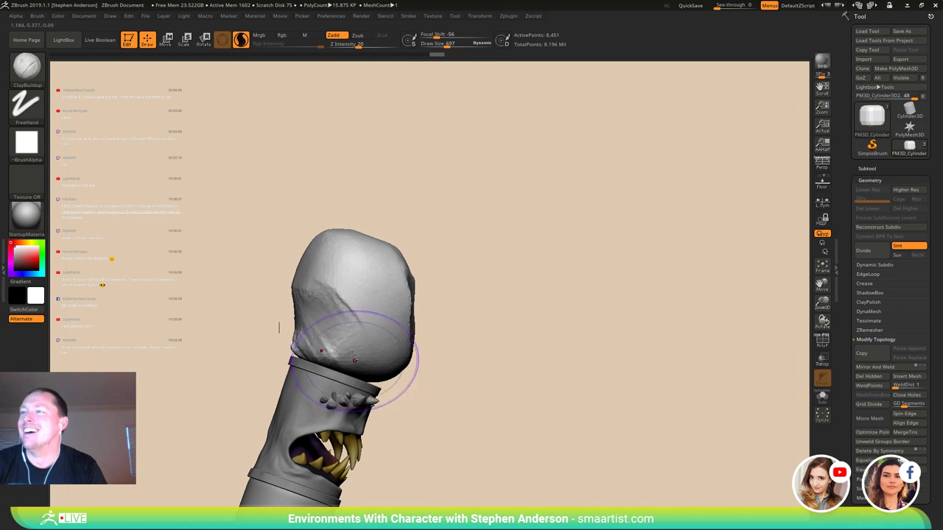
{"action": "right_click_drag", "start_coordinate": [365, 356], "coordinate": [341, 322]}
{"action": "mouse_move", "coordinate": [342, 323]}
{"action": "right_mouse_down", "text": "alt"}
{"action": "mouse_move", "coordinate": [353, 302]}
{"action": "mouse_move", "coordinate": [318, 256]}
{"action": "right_mouse_up", "text": "alt"}
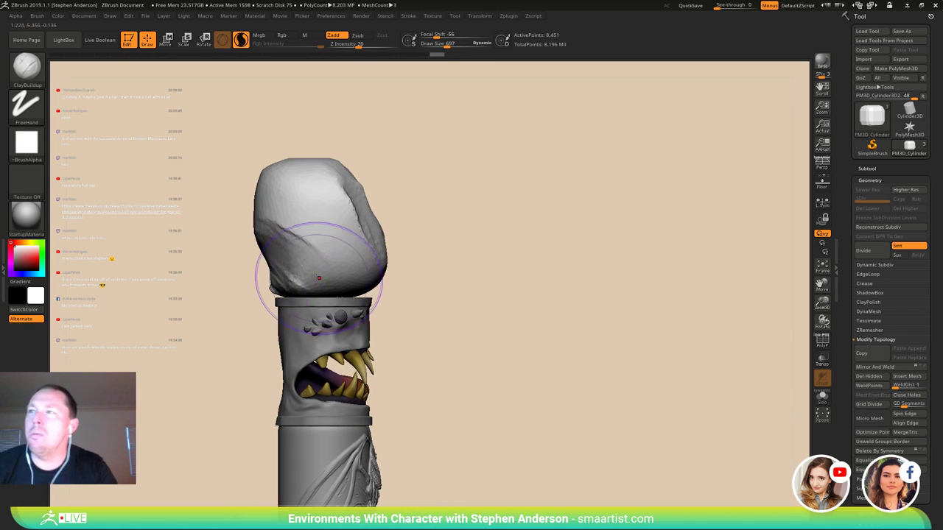
{"action": "right_click_drag", "start_coordinate": [359, 302], "coordinate": [309, 292]}
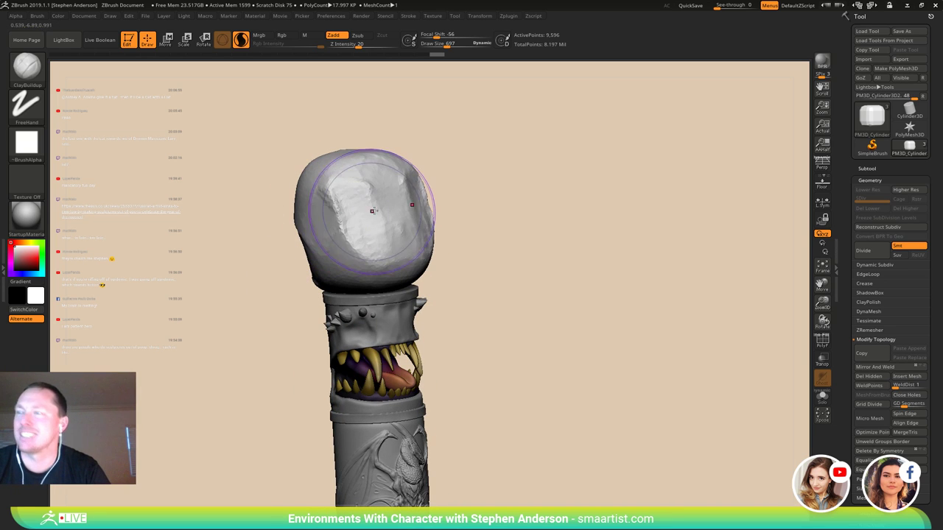
- Switch to the Move brush at draw size 1003 and push the block's upper sides inward into a tapered head shape
{"action": "key", "text": "b"}
{"action": "key", "text": "m"}
{"action": "key", "text": "v"}
{"action": "right_click_drag", "start_coordinate": [444, 192], "coordinate": [420, 183]}
{"action": "key", "text": "s"}
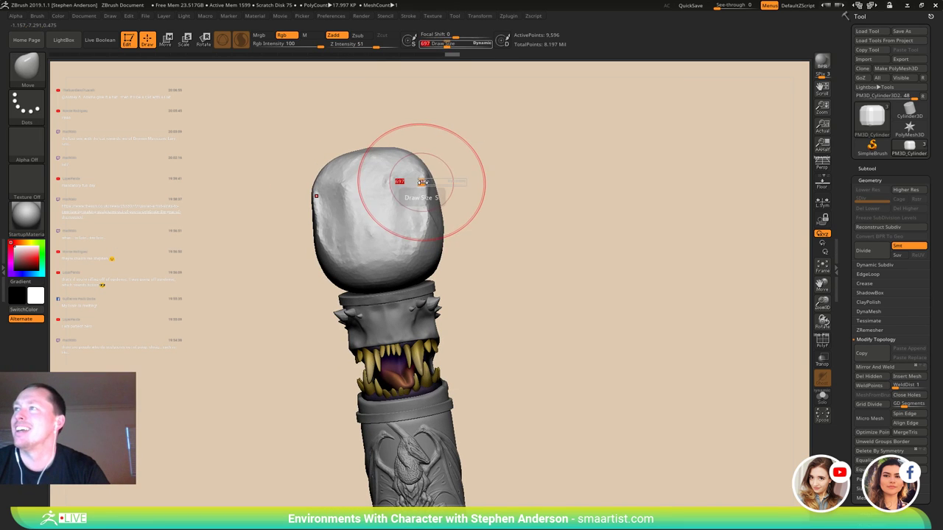
{"action": "left_click_drag", "start_coordinate": [421, 182], "coordinate": [426, 183]}
{"action": "left_click_drag", "start_coordinate": [424, 174], "coordinate": [403, 185]}
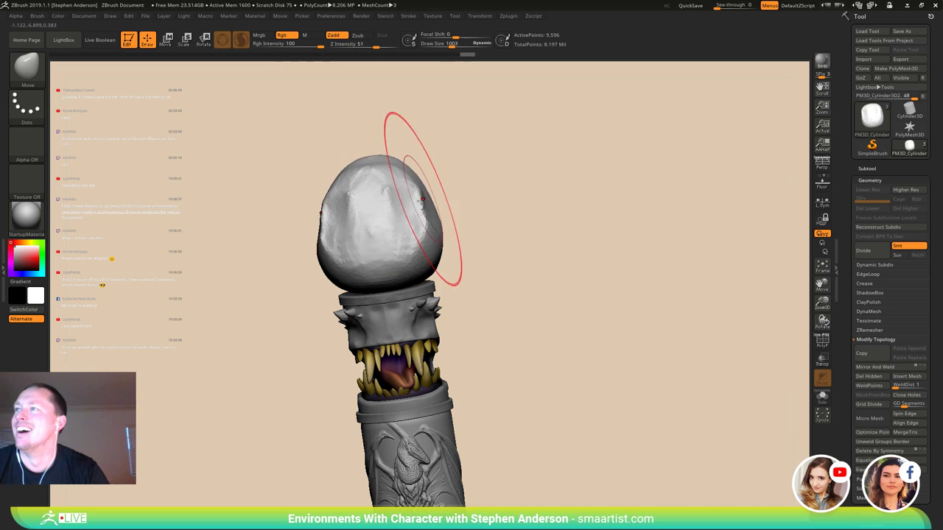
{"action": "mouse_move", "coordinate": [425, 200]}
{"action": "right_mouse_down"}
{"action": "mouse_move", "coordinate": [418, 213]}
{"action": "mouse_move", "coordinate": [363, 230]}
{"action": "right_mouse_up"}
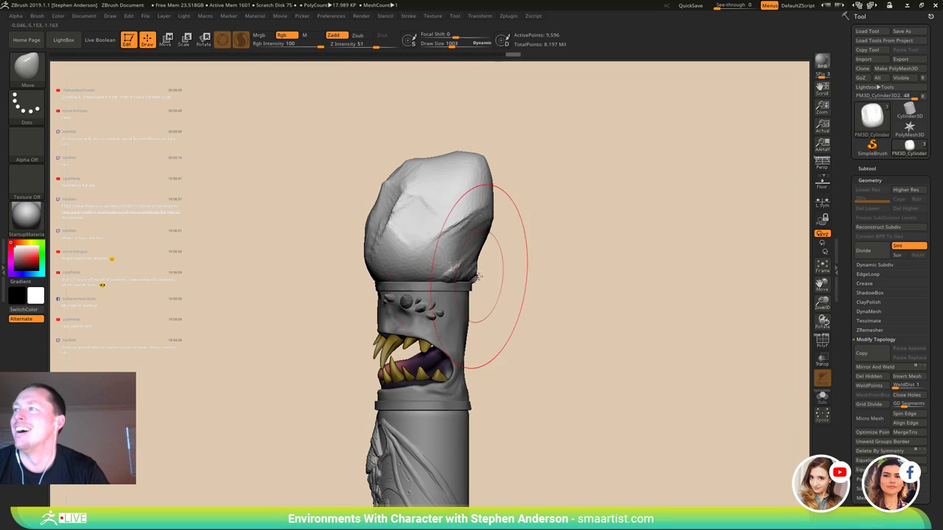
- Reduce the Move brush's draw size to 424 and refine the head's lower back, sides and front outline into an egg shape
{"action": "right_click_drag", "start_coordinate": [494, 278], "coordinate": [474, 274]}
{"action": "key", "text": "s"}
{"action": "left_click_drag", "start_coordinate": [484, 273], "coordinate": [469, 275]}
{"action": "mouse_move", "coordinate": [469, 272]}
{"action": "right_mouse_down"}
{"action": "mouse_move", "coordinate": [489, 258]}
{"action": "mouse_move", "coordinate": [506, 262]}
{"action": "right_mouse_up"}
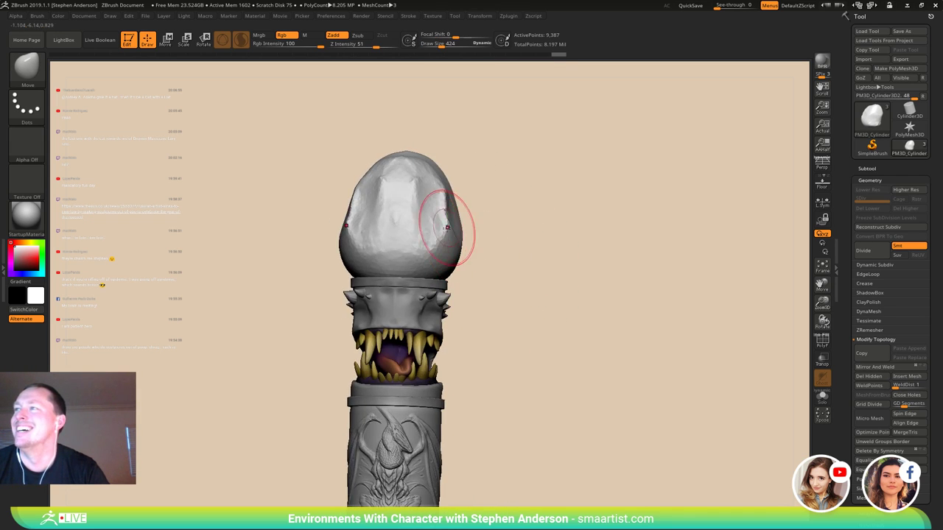
{"action": "mouse_move", "coordinate": [451, 232]}
{"action": "right_mouse_down", "text": "alt"}
{"action": "mouse_move", "coordinate": [417, 309]}
{"action": "mouse_move", "coordinate": [378, 303]}
{"action": "mouse_move", "coordinate": [421, 247]}
{"action": "mouse_move", "coordinate": [459, 244]}
{"action": "mouse_move", "coordinate": [422, 303]}
{"action": "right_mouse_up", "text": "alt"}
{"action": "mouse_move", "coordinate": [423, 304]}
{"action": "right_mouse_down"}
{"action": "mouse_move", "coordinate": [447, 285]}
{"action": "mouse_move", "coordinate": [412, 300]}
{"action": "right_mouse_up"}
{"action": "mouse_move", "coordinate": [412, 299]}
{"action": "right_mouse_down", "text": "alt"}
{"action": "mouse_move", "coordinate": [429, 202]}
{"action": "mouse_move", "coordinate": [387, 211]}
{"action": "right_mouse_up", "text": "alt"}
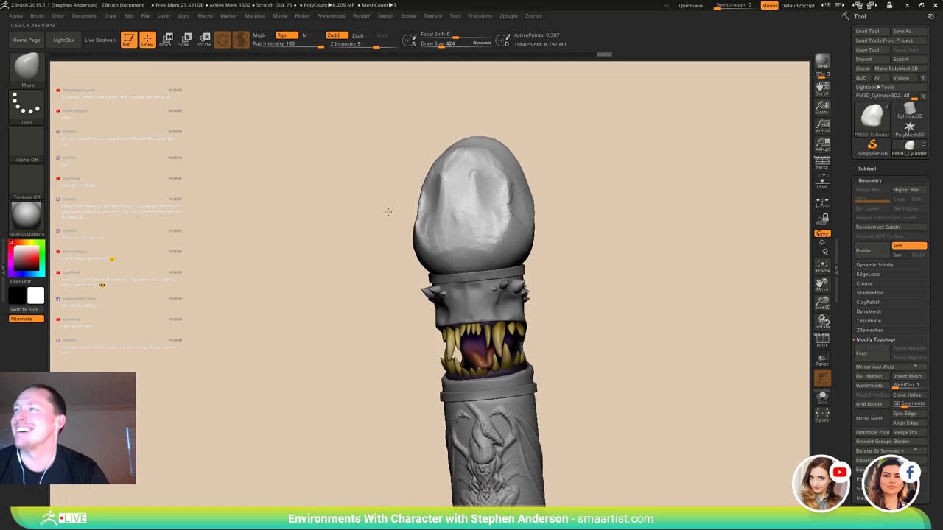
{"action": "right_click_drag", "start_coordinate": [507, 196], "coordinate": [412, 215], "text": "alt"}
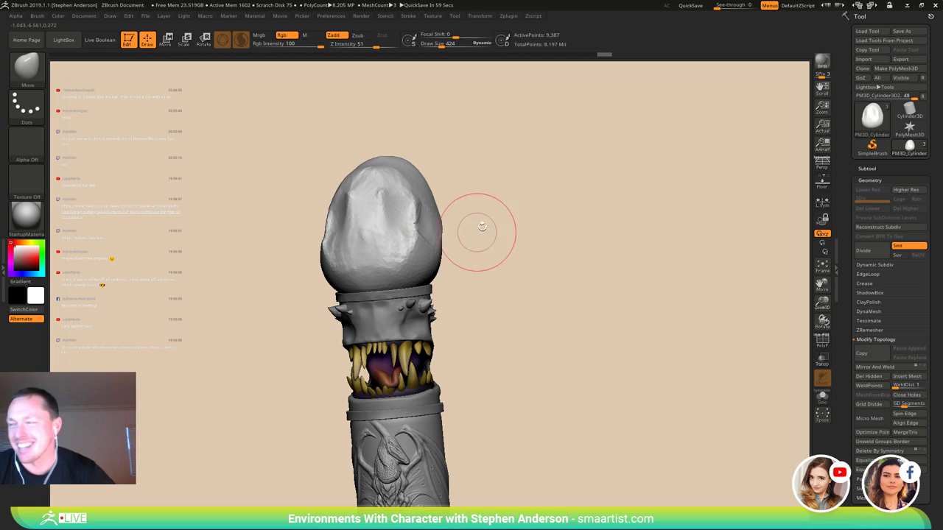
- Sculpt the ridge around the hollow on the side of the egg-shaped head with ClayBuildup at draw size 252
{"action": "mouse_move", "coordinate": [424, 214]}
{"action": "right_mouse_down"}
{"action": "mouse_move", "coordinate": [421, 267]}
{"action": "mouse_move", "coordinate": [413, 271]}
{"action": "mouse_move", "coordinate": [416, 249]}
{"action": "mouse_move", "coordinate": [390, 237]}
{"action": "mouse_move", "coordinate": [399, 233]}
{"action": "mouse_move", "coordinate": [395, 253]}
{"action": "right_mouse_up"}
{"action": "key", "text": "b"}
{"action": "key", "text": "c"}
{"action": "key", "text": "b"}
{"action": "key", "text": "s"}
{"action": "left_click_drag", "start_coordinate": [367, 246], "coordinate": [373, 284]}
{"action": "right_click_drag", "start_coordinate": [373, 285], "coordinate": [347, 249]}
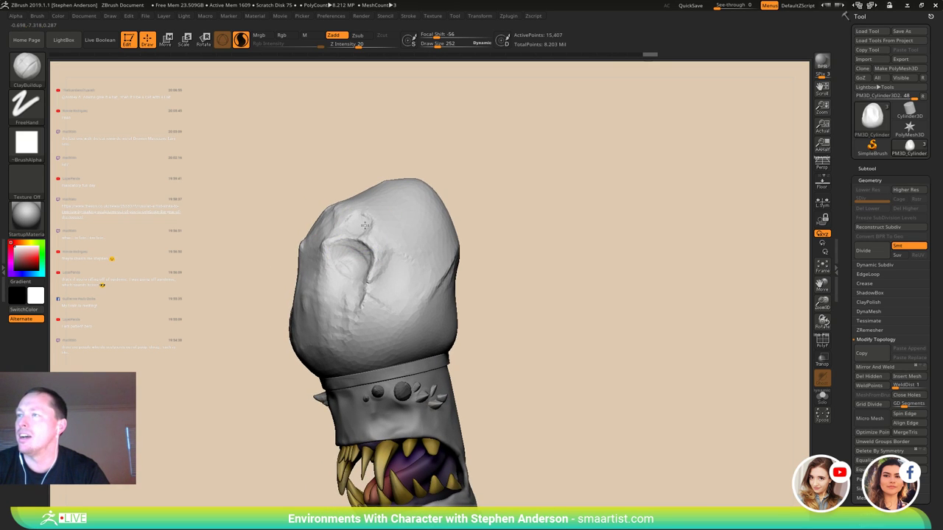
{"action": "left_click_drag", "start_coordinate": [364, 225], "coordinate": [369, 229]}
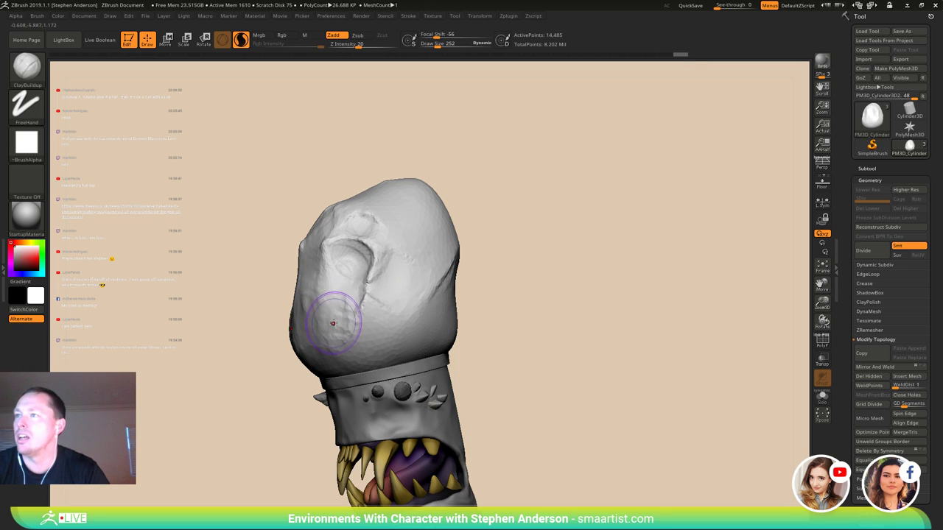
- Carve a wide mouth cavity beneath the overhanging snout and smooth its inner surface
{"action": "mouse_move", "coordinate": [332, 314]}
{"action": "right_mouse_down"}
{"action": "mouse_move", "coordinate": [352, 316]}
{"action": "mouse_move", "coordinate": [287, 283]}
{"action": "mouse_move", "coordinate": [333, 292]}
{"action": "mouse_move", "coordinate": [320, 276]}
{"action": "right_mouse_up"}
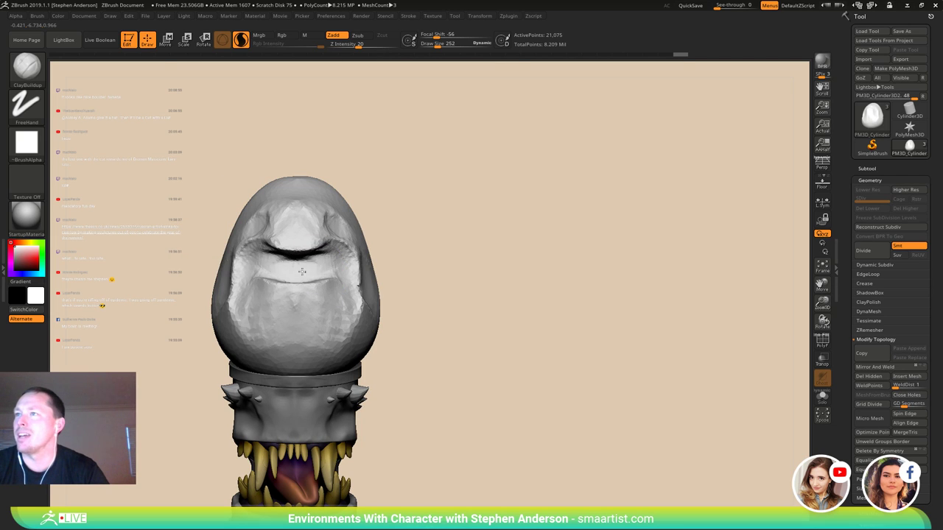
{"action": "mouse_move", "coordinate": [263, 263]}
{"action": "right_mouse_down"}
{"action": "mouse_move", "coordinate": [331, 286]}
{"action": "mouse_move", "coordinate": [277, 273]}
{"action": "right_mouse_up"}
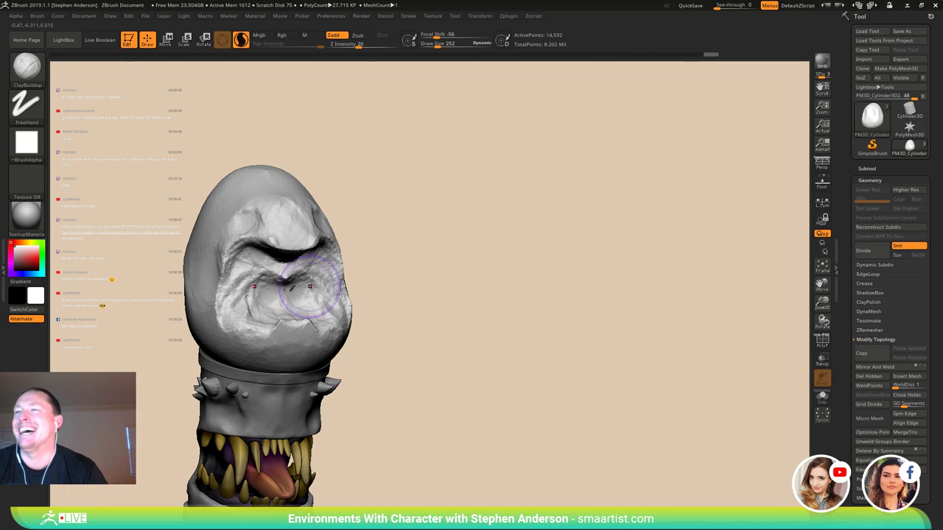
{"action": "right_click_drag", "start_coordinate": [293, 288], "coordinate": [306, 287]}
{"action": "left_click_drag", "start_coordinate": [283, 282], "coordinate": [289, 279], "text": "shift"}
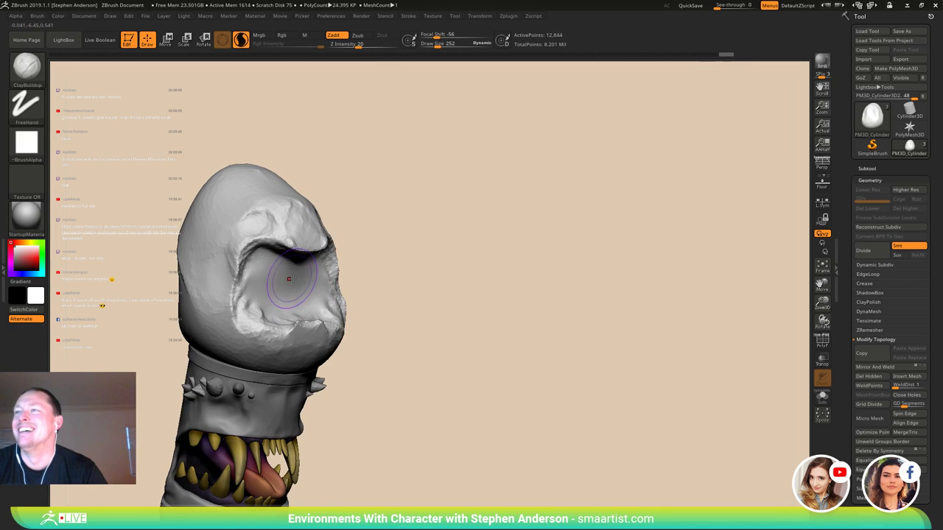
{"action": "right_click_drag", "start_coordinate": [286, 282], "coordinate": [263, 273]}
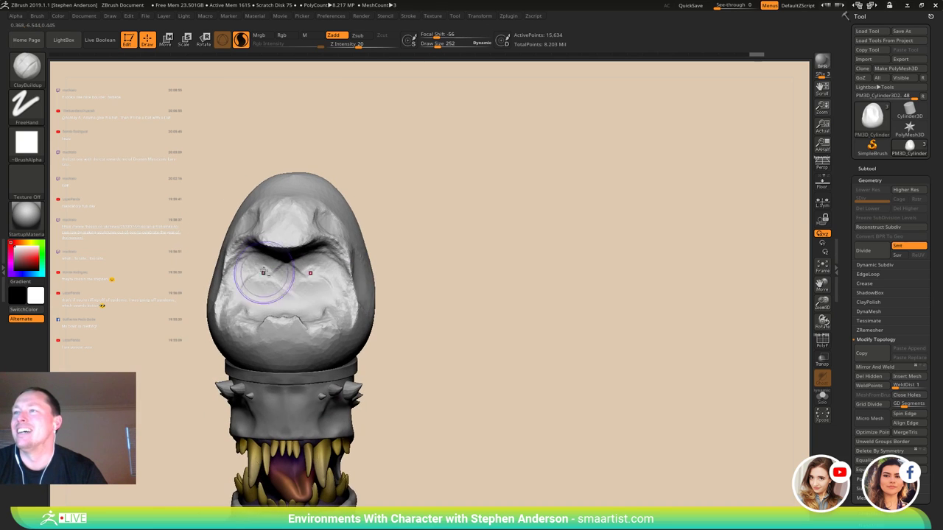
{"action": "left_click_drag", "start_coordinate": [283, 300], "coordinate": [284, 299]}
{"action": "mouse_move", "coordinate": [285, 299]}
{"action": "right_mouse_down"}
{"action": "mouse_move", "coordinate": [308, 296]}
{"action": "mouse_move", "coordinate": [287, 292]}
{"action": "right_mouse_up"}
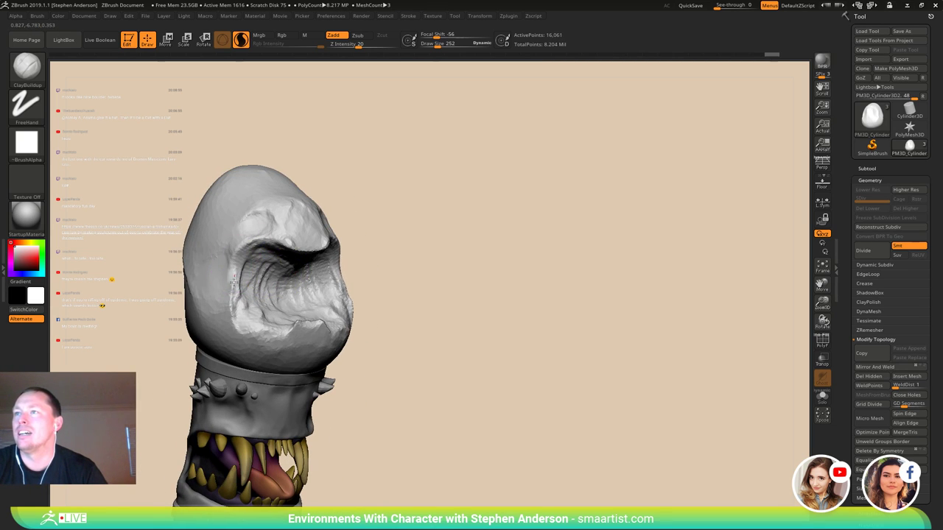
- Flatten the crown and push a dip behind the snout with the Move brush at draw size 616 and focal shift 40
{"action": "mouse_move", "coordinate": [283, 258]}
{"action": "right_mouse_down"}
{"action": "mouse_move", "coordinate": [317, 250]}
{"action": "mouse_move", "coordinate": [276, 235]}
{"action": "right_mouse_up"}
{"action": "key", "text": "b"}
{"action": "key", "text": "m"}
{"action": "key", "text": "v"}
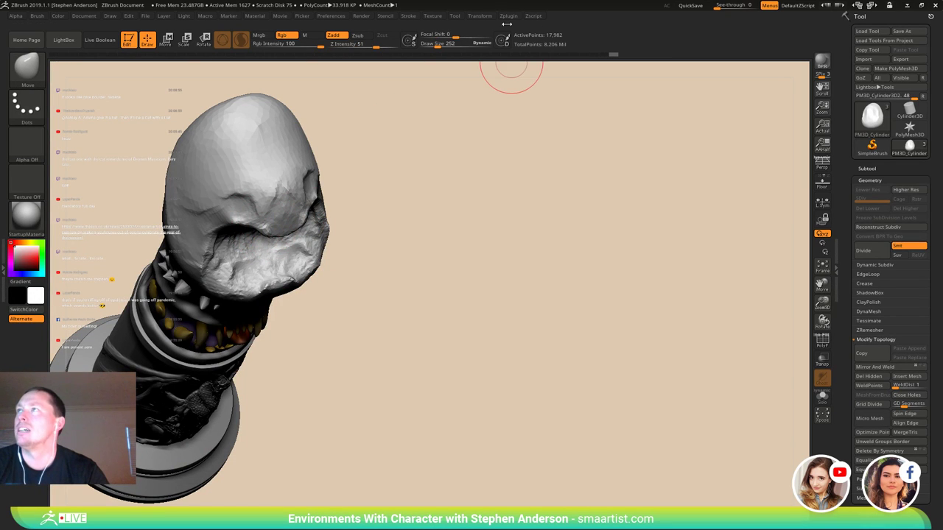
{"action": "mouse_move", "coordinate": [293, 219]}
{"action": "right_mouse_down"}
{"action": "mouse_move", "coordinate": [268, 174]}
{"action": "mouse_move", "coordinate": [259, 199]}
{"action": "mouse_move", "coordinate": [310, 199]}
{"action": "mouse_move", "coordinate": [305, 216]}
{"action": "mouse_move", "coordinate": [322, 221]}
{"action": "mouse_move", "coordinate": [259, 199]}
{"action": "mouse_move", "coordinate": [299, 255]}
{"action": "mouse_move", "coordinate": [313, 252]}
{"action": "right_mouse_up"}
{"action": "key", "text": "s"}
{"action": "left_click_drag", "start_coordinate": [295, 255], "coordinate": [322, 238]}
{"action": "mouse_move", "coordinate": [277, 219]}
{"action": "right_mouse_down"}
{"action": "mouse_move", "coordinate": [291, 213]}
{"action": "mouse_move", "coordinate": [286, 219]}
{"action": "right_mouse_up"}
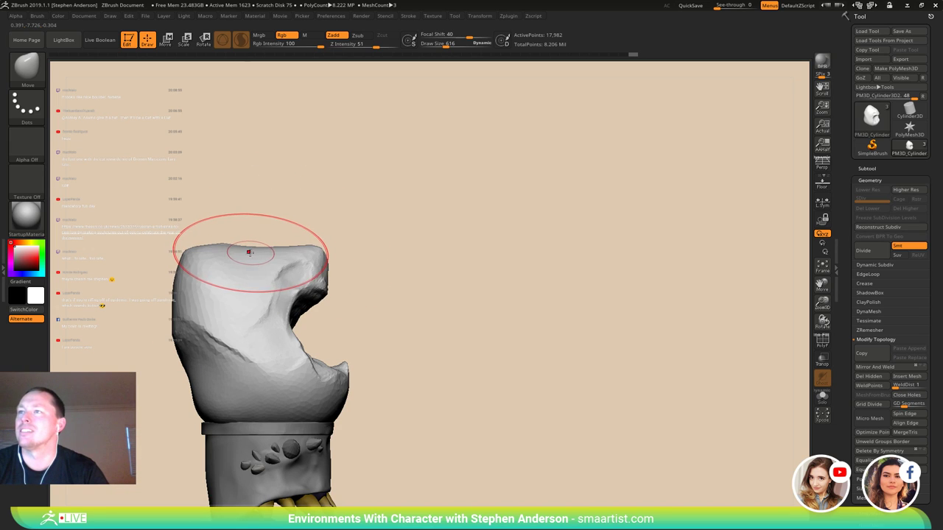
{"action": "left_click_drag", "start_coordinate": [255, 248], "coordinate": [250, 263]}
{"action": "right_click_drag", "start_coordinate": [251, 263], "coordinate": [273, 246]}
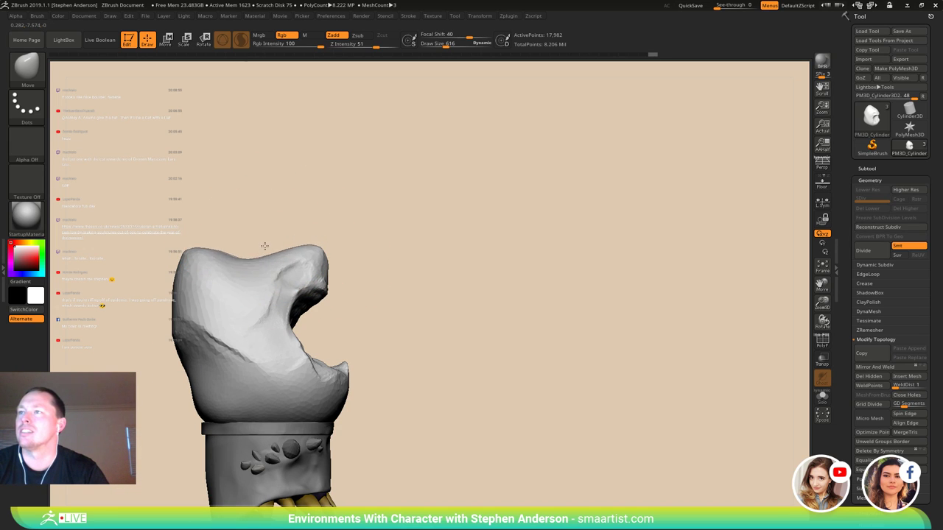
{"action": "left_click_drag", "start_coordinate": [312, 252], "coordinate": [305, 256]}
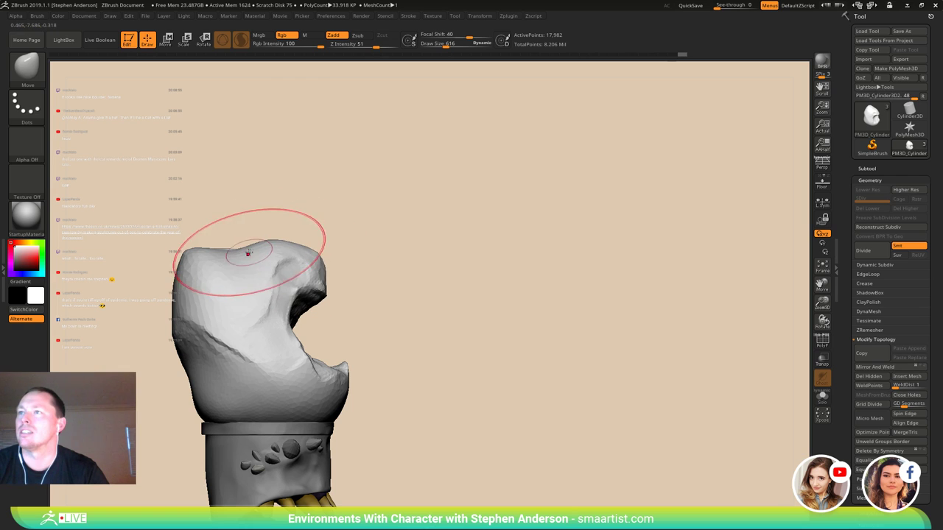
{"action": "mouse_move", "coordinate": [247, 253]}
{"action": "left_mouse_down"}
{"action": "mouse_move", "coordinate": [248, 232]}
{"action": "mouse_move", "coordinate": [245, 268]}
{"action": "mouse_move", "coordinate": [240, 257]}
{"action": "left_mouse_up"}
- Build up the crown and the folds behind the snout with ClayBuildup at draw size 382
{"action": "key", "text": "s"}
{"action": "key", "text": "b"}
{"action": "key", "text": "c"}
{"action": "key", "text": "b"}
{"action": "right_click_drag", "start_coordinate": [285, 250], "coordinate": [307, 265]}
{"action": "mouse_move", "coordinate": [231, 231]}
{"action": "left_mouse_down"}
{"action": "mouse_move", "coordinate": [238, 261]}
{"action": "mouse_move", "coordinate": [243, 230]}
{"action": "mouse_move", "coordinate": [263, 255]}
{"action": "left_mouse_up"}
{"action": "mouse_move", "coordinate": [243, 219]}
{"action": "right_mouse_down"}
{"action": "mouse_move", "coordinate": [261, 219]}
{"action": "mouse_move", "coordinate": [251, 234]}
{"action": "right_mouse_up"}
{"action": "mouse_move", "coordinate": [240, 269]}
{"action": "right_mouse_down"}
{"action": "mouse_move", "coordinate": [244, 293]}
{"action": "mouse_move", "coordinate": [247, 274]}
{"action": "right_mouse_up"}
{"action": "left_click_drag", "start_coordinate": [223, 240], "coordinate": [217, 277]}
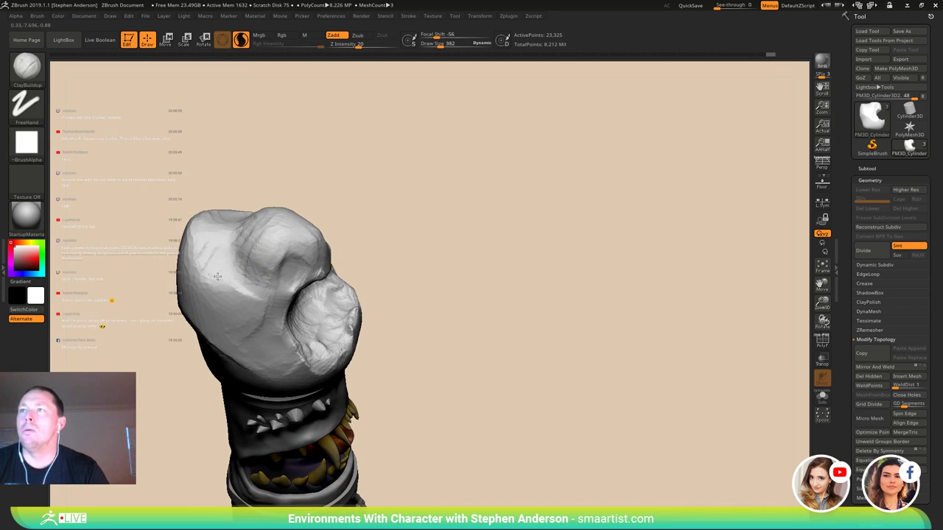
{"action": "right_click_drag", "start_coordinate": [249, 302], "coordinate": [221, 227]}
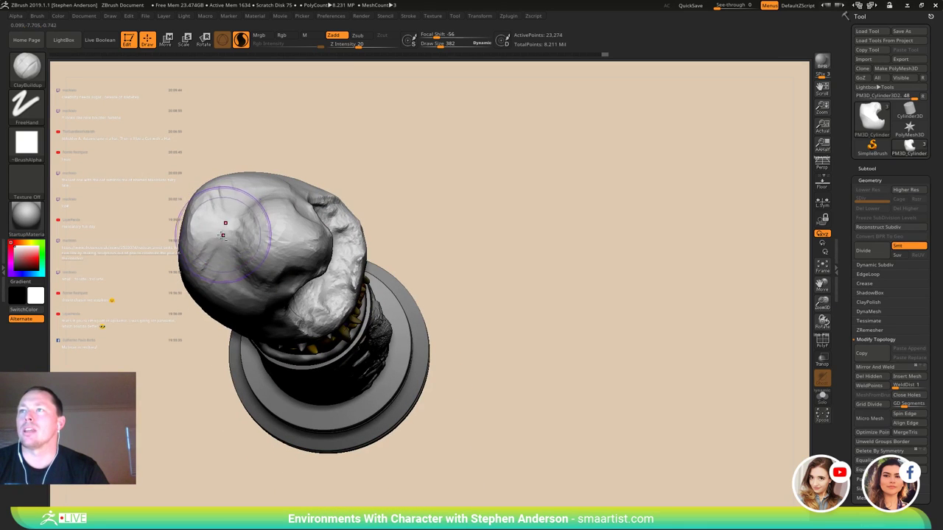
{"action": "mouse_move", "coordinate": [251, 284]}
{"action": "right_mouse_down"}
{"action": "mouse_move", "coordinate": [252, 218]}
{"action": "mouse_move", "coordinate": [229, 214]}
{"action": "mouse_move", "coordinate": [276, 266]}
{"action": "mouse_move", "coordinate": [249, 271]}
{"action": "mouse_move", "coordinate": [267, 276]}
{"action": "mouse_move", "coordinate": [283, 306]}
{"action": "mouse_move", "coordinate": [257, 306]}
{"action": "right_mouse_up"}
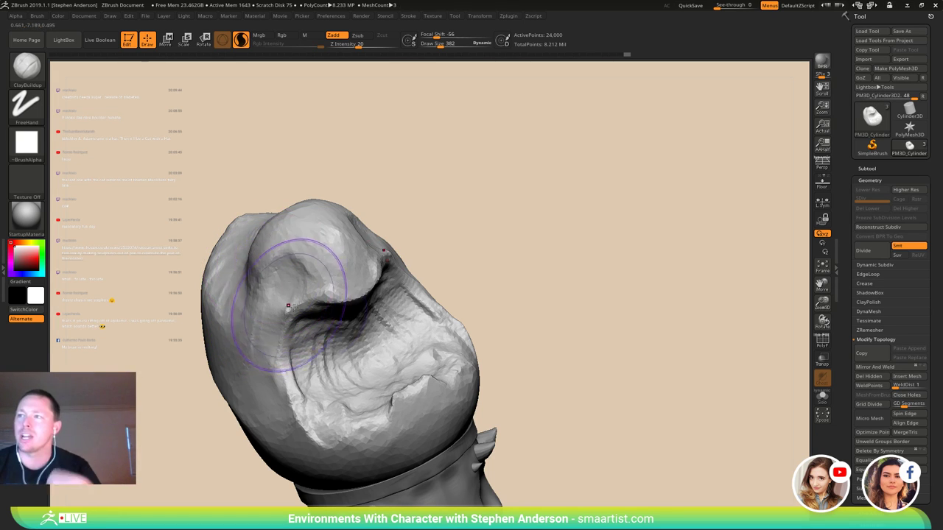
- Reshape the sides of the head around the mouth with the Move brush at draw size 783, tapering toward the snout
{"action": "right_click_drag", "start_coordinate": [292, 310], "coordinate": [243, 311]}
{"action": "mouse_move", "coordinate": [243, 311]}
{"action": "right_mouse_down", "text": "alt"}
{"action": "mouse_move", "coordinate": [277, 289]}
{"action": "mouse_move", "coordinate": [295, 301]}
{"action": "mouse_move", "coordinate": [274, 308]}
{"action": "mouse_move", "coordinate": [307, 305]}
{"action": "right_mouse_up", "text": "alt"}
{"action": "key", "text": "b"}
{"action": "key", "text": "m"}
{"action": "key", "text": "v"}
{"action": "key", "text": "s"}
{"action": "left_click_drag", "start_coordinate": [307, 305], "coordinate": [314, 307]}
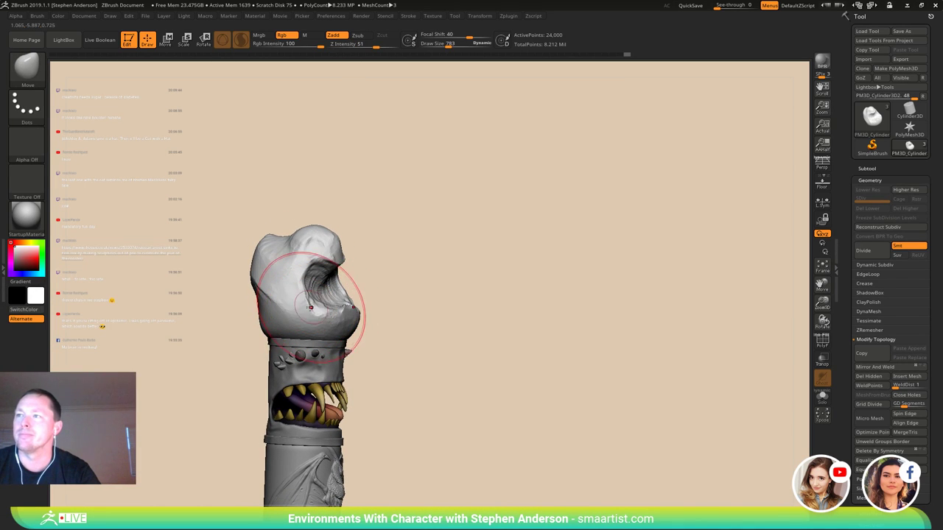
{"action": "right_click_drag", "start_coordinate": [291, 310], "coordinate": [271, 303]}
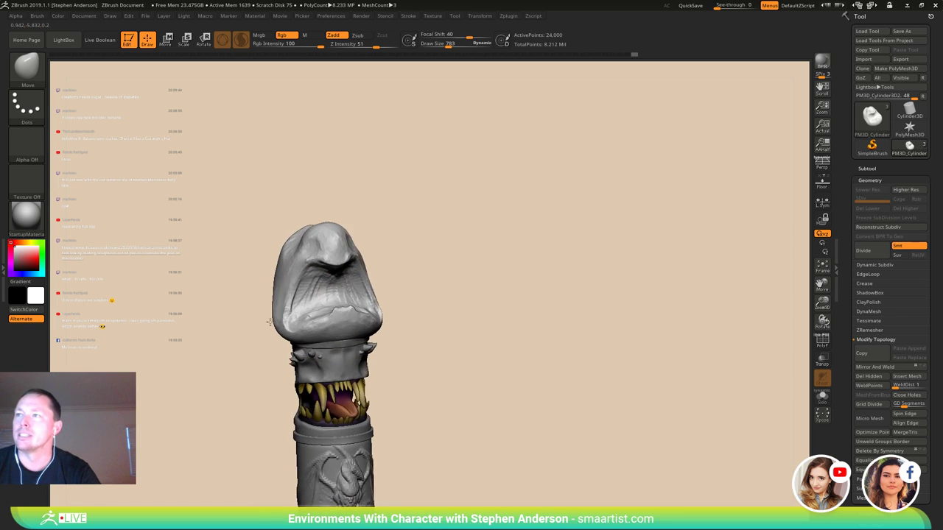
{"action": "left_click_drag", "start_coordinate": [287, 300], "coordinate": [293, 296]}
{"action": "mouse_move", "coordinate": [293, 297]}
{"action": "right_mouse_down"}
{"action": "mouse_move", "coordinate": [315, 291]}
{"action": "mouse_move", "coordinate": [299, 284]}
{"action": "right_mouse_up"}
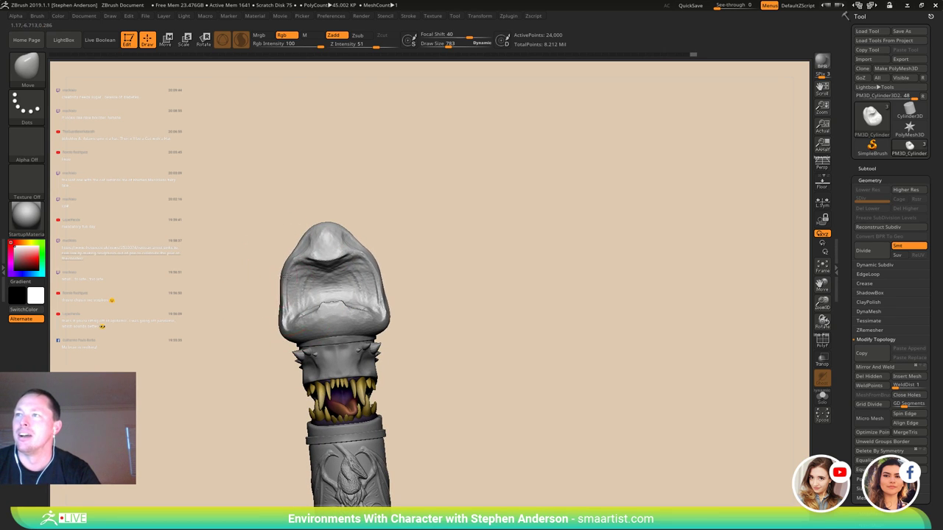
- Narrow the snout and the upper edges of the mouth with the Move brush at draw sizes 469 and 403
{"action": "key", "text": "bracketleft"}
{"action": "key", "text": "bracketleft"}
{"action": "key", "text": "bracketleft"}
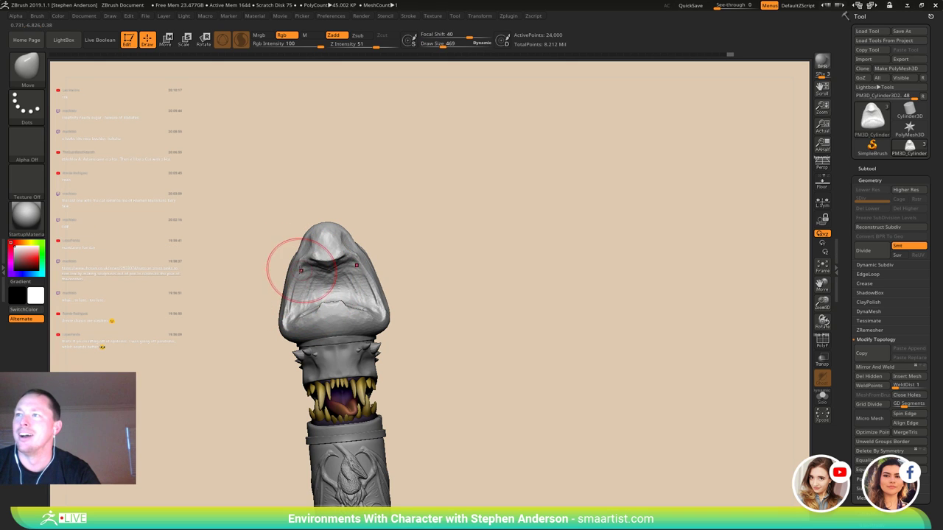
{"action": "mouse_move", "coordinate": [304, 282]}
{"action": "right_mouse_down"}
{"action": "mouse_move", "coordinate": [302, 219]}
{"action": "mouse_move", "coordinate": [308, 229]}
{"action": "right_mouse_up"}
{"action": "left_click_drag", "start_coordinate": [310, 271], "coordinate": [312, 266]}
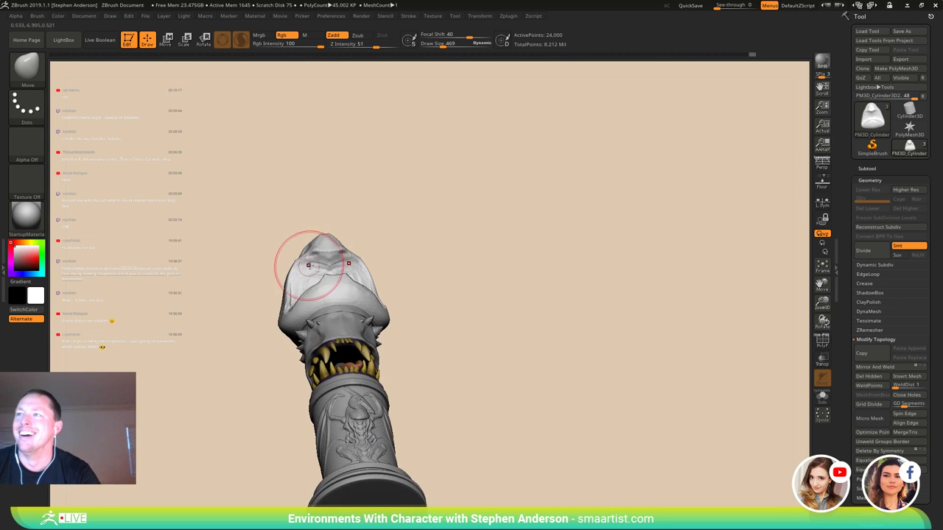
{"action": "mouse_move", "coordinate": [312, 266]}
{"action": "right_mouse_down"}
{"action": "mouse_move", "coordinate": [317, 223]}
{"action": "mouse_move", "coordinate": [331, 215]}
{"action": "right_mouse_up"}
{"action": "left_click_drag", "start_coordinate": [330, 256], "coordinate": [335, 258]}
{"action": "key", "text": "s"}
{"action": "left_click", "coordinate": [326, 255]}
{"action": "mouse_move", "coordinate": [335, 258]}
{"action": "right_mouse_down"}
{"action": "mouse_move", "coordinate": [317, 276]}
{"action": "mouse_move", "coordinate": [324, 294]}
{"action": "mouse_move", "coordinate": [317, 280]}
{"action": "mouse_move", "coordinate": [339, 314]}
{"action": "right_mouse_up"}
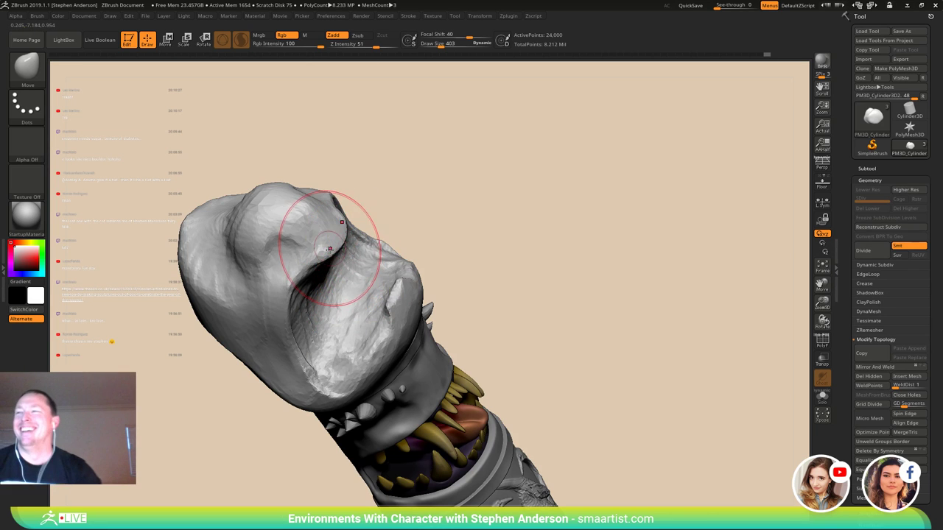
- Form a raised lower lip along the front of the mouth with ClayBuildup at draw size 219
{"action": "mouse_move", "coordinate": [331, 252]}
{"action": "right_mouse_down"}
{"action": "mouse_move", "coordinate": [346, 278]}
{"action": "mouse_move", "coordinate": [324, 295]}
{"action": "mouse_move", "coordinate": [388, 310]}
{"action": "right_mouse_up"}
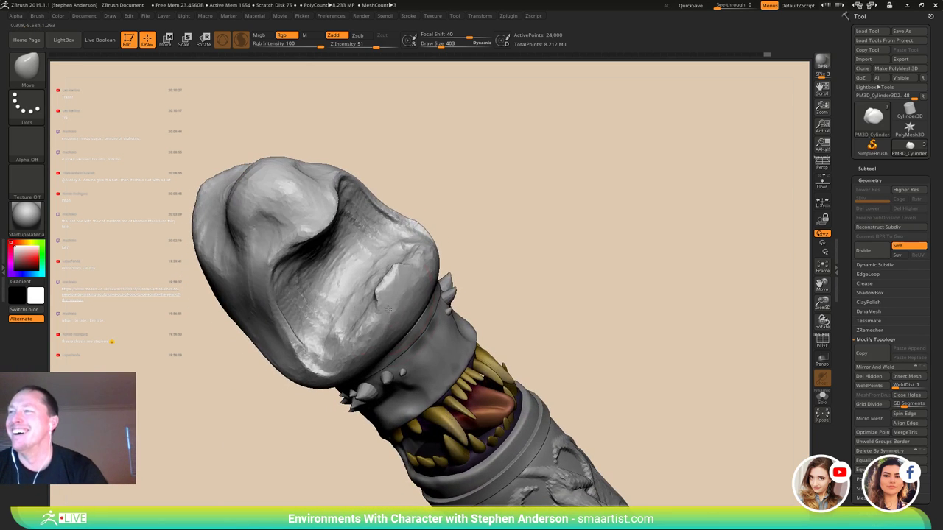
{"action": "key", "text": "s"}
{"action": "mouse_move", "coordinate": [376, 296]}
{"action": "left_mouse_down"}
{"action": "mouse_move", "coordinate": [354, 297]}
{"action": "mouse_move", "coordinate": [374, 293]}
{"action": "left_mouse_up"}
{"action": "key", "text": "s"}
{"action": "key", "text": "b"}
{"action": "key", "text": "c"}
{"action": "key", "text": "b"}
{"action": "mouse_move", "coordinate": [385, 304]}
{"action": "right_mouse_down"}
{"action": "mouse_move", "coordinate": [372, 271]}
{"action": "mouse_move", "coordinate": [381, 282]}
{"action": "right_mouse_up"}
{"action": "mouse_move", "coordinate": [398, 288]}
{"action": "left_mouse_down"}
{"action": "mouse_move", "coordinate": [372, 311]}
{"action": "mouse_move", "coordinate": [355, 350]}
{"action": "mouse_move", "coordinate": [362, 361]}
{"action": "left_mouse_up"}
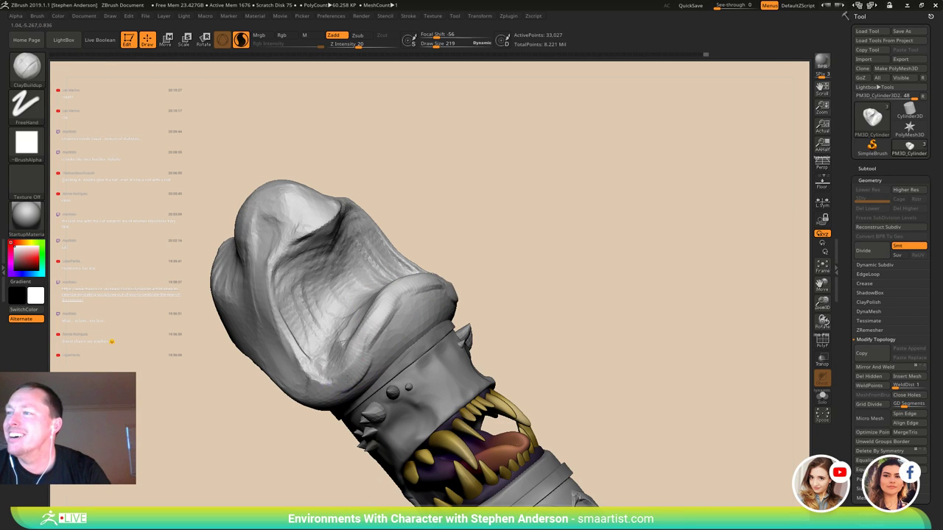
- Thicken the lower lip around the mouth corners and sculpt the adjoining floor of the mouth
{"action": "mouse_move", "coordinate": [314, 364]}
{"action": "right_mouse_down"}
{"action": "mouse_move", "coordinate": [324, 372]}
{"action": "mouse_move", "coordinate": [361, 333]}
{"action": "right_mouse_up"}
{"action": "mouse_move", "coordinate": [370, 326]}
{"action": "left_mouse_down"}
{"action": "mouse_move", "coordinate": [383, 313]}
{"action": "mouse_move", "coordinate": [363, 325]}
{"action": "mouse_move", "coordinate": [405, 291]}
{"action": "left_mouse_up"}
{"action": "left_click_drag", "start_coordinate": [344, 372], "coordinate": [300, 372]}
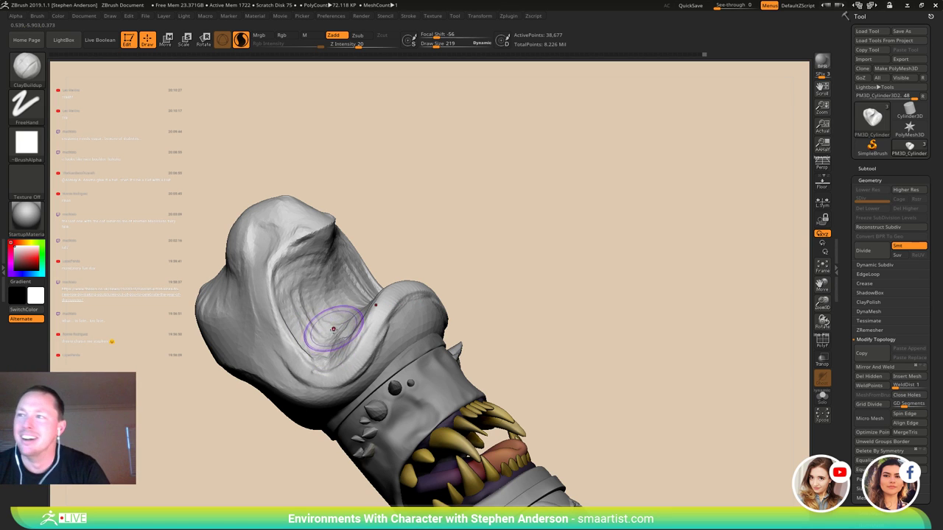
{"action": "right_click_drag", "start_coordinate": [333, 330], "coordinate": [348, 353]}
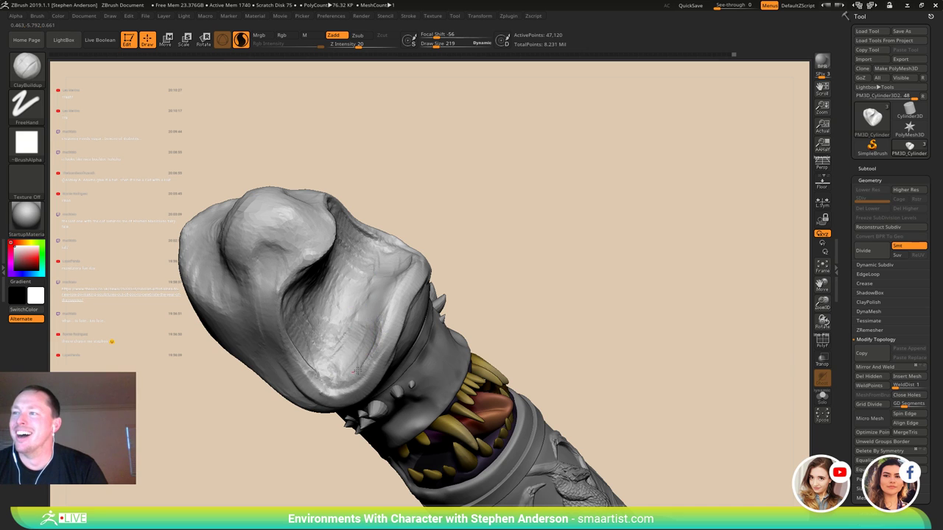
{"action": "right_click_drag", "start_coordinate": [353, 334], "coordinate": [368, 315]}
{"action": "mouse_move", "coordinate": [368, 314]}
{"action": "left_mouse_down"}
{"action": "mouse_move", "coordinate": [381, 328]}
{"action": "mouse_move", "coordinate": [363, 301]}
{"action": "left_mouse_up"}
{"action": "mouse_move", "coordinate": [358, 349]}
{"action": "right_mouse_down"}
{"action": "mouse_move", "coordinate": [376, 330]}
{"action": "mouse_move", "coordinate": [363, 359]}
{"action": "mouse_move", "coordinate": [361, 318]}
{"action": "mouse_move", "coordinate": [288, 323]}
{"action": "right_mouse_up"}
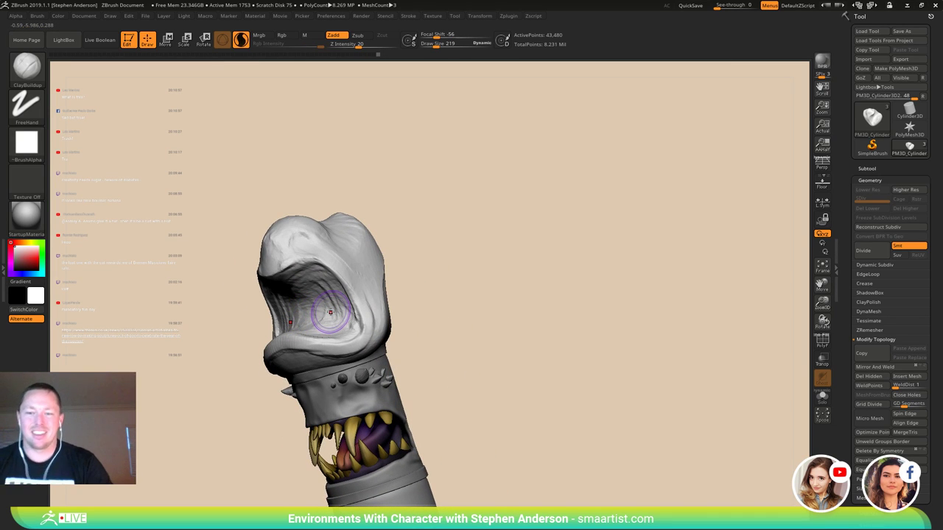
- Define the nostrils on the sides of the snout with raised rims, using ClayBuildup at draw size 175
{"action": "mouse_move", "coordinate": [413, 307]}
{"action": "right_mouse_down"}
{"action": "mouse_move", "coordinate": [574, 258]}
{"action": "mouse_move", "coordinate": [526, 253]}
{"action": "mouse_move", "coordinate": [511, 288]}
{"action": "mouse_move", "coordinate": [532, 278]}
{"action": "right_mouse_up"}
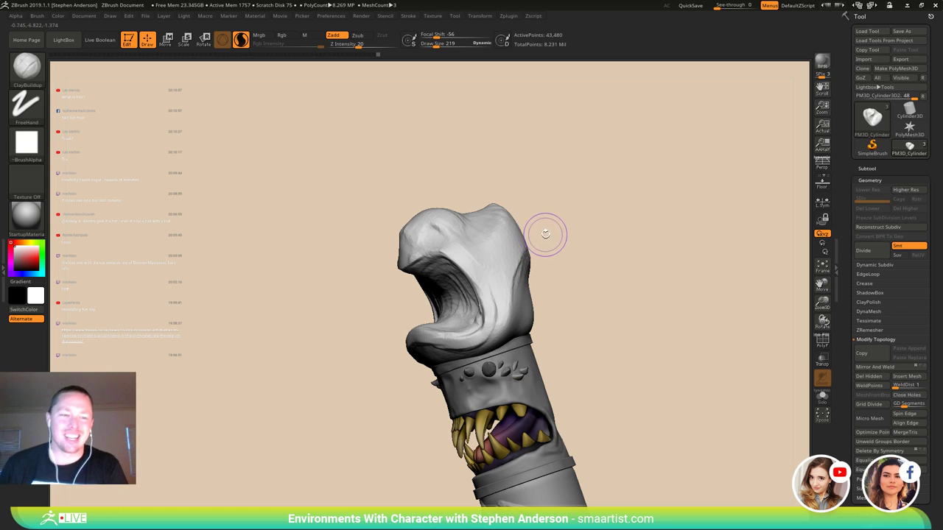
{"action": "right_click_drag", "start_coordinate": [489, 272], "coordinate": [510, 352]}
{"action": "right_click_drag", "start_coordinate": [510, 352], "coordinate": [501, 397], "text": "ctrl"}
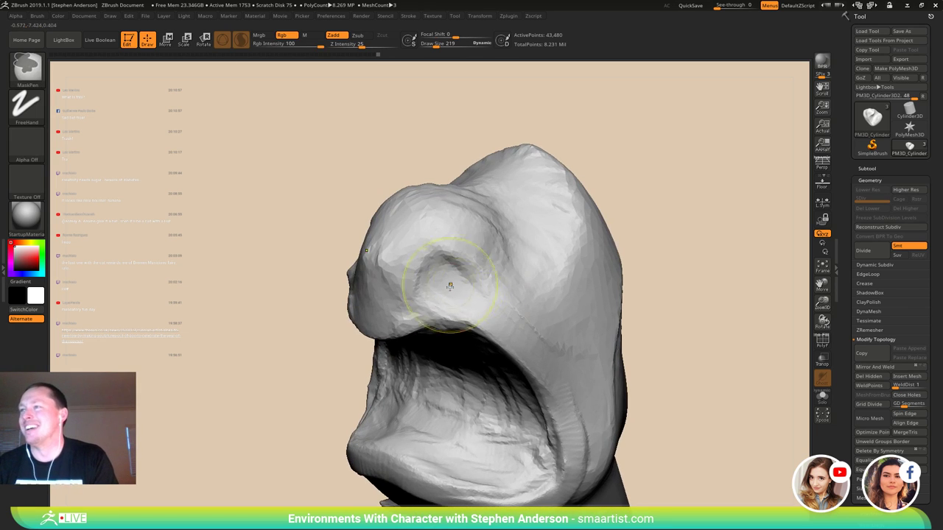
{"action": "key", "text": "s"}
{"action": "mouse_move", "coordinate": [452, 301]}
{"action": "left_mouse_down"}
{"action": "mouse_move", "coordinate": [484, 288]}
{"action": "mouse_move", "coordinate": [503, 301]}
{"action": "mouse_move", "coordinate": [497, 293]}
{"action": "left_mouse_up"}
{"action": "mouse_move", "coordinate": [498, 295]}
{"action": "right_mouse_down"}
{"action": "mouse_move", "coordinate": [526, 283]}
{"action": "mouse_move", "coordinate": [474, 299]}
{"action": "right_mouse_up"}
{"action": "left_click_drag", "start_coordinate": [476, 274], "coordinate": [486, 287]}
{"action": "mouse_move", "coordinate": [450, 269]}
{"action": "right_mouse_down"}
{"action": "mouse_move", "coordinate": [471, 259]}
{"action": "mouse_move", "coordinate": [453, 263]}
{"action": "right_mouse_up"}
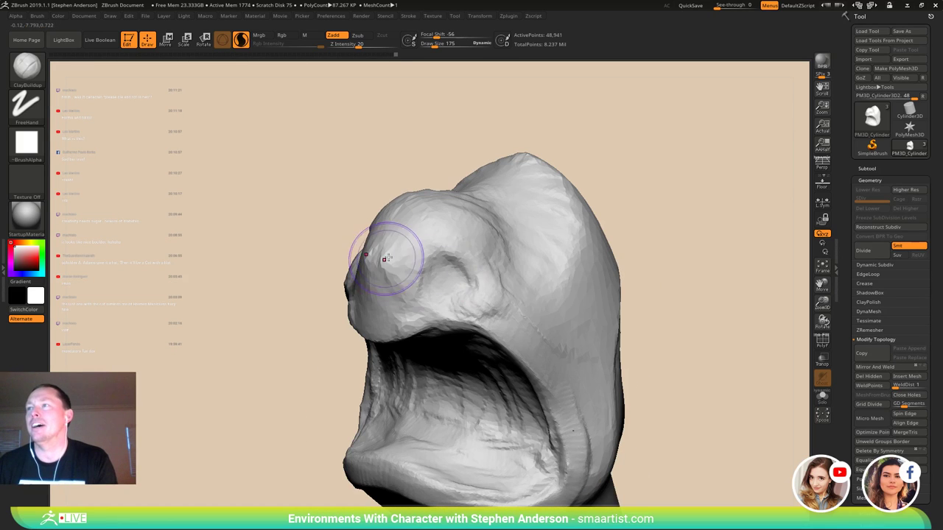
{"action": "left_click_drag", "start_coordinate": [426, 247], "coordinate": [445, 280]}
- Sculpt the roof and inner side walls of the mouth cavity beneath the snout
{"action": "mouse_move", "coordinate": [447, 288]}
{"action": "right_mouse_down", "text": "ctrl"}
{"action": "mouse_move", "coordinate": [423, 252]}
{"action": "mouse_move", "coordinate": [440, 248]}
{"action": "mouse_move", "coordinate": [420, 265]}
{"action": "right_mouse_up", "text": "ctrl"}
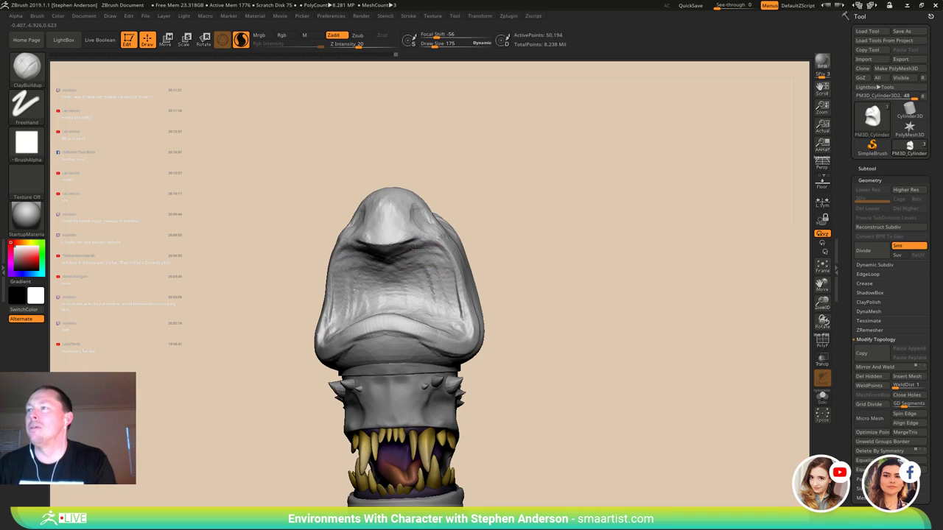
{"action": "left_click_drag", "start_coordinate": [433, 249], "coordinate": [437, 278]}
{"action": "right_click_drag", "start_coordinate": [389, 262], "coordinate": [398, 226]}
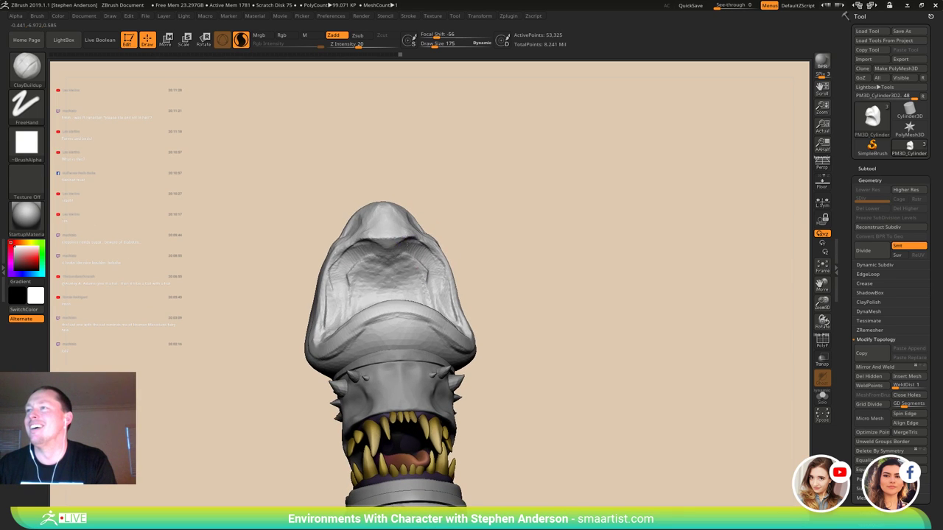
{"action": "left_click_drag", "start_coordinate": [384, 253], "coordinate": [354, 280]}
{"action": "mouse_move", "coordinate": [361, 259]}
{"action": "right_mouse_down"}
{"action": "mouse_move", "coordinate": [350, 261]}
{"action": "mouse_move", "coordinate": [375, 271]}
{"action": "right_mouse_up"}
{"action": "left_click_drag", "start_coordinate": [349, 280], "coordinate": [348, 286]}
{"action": "right_click_drag", "start_coordinate": [386, 283], "coordinate": [394, 302]}
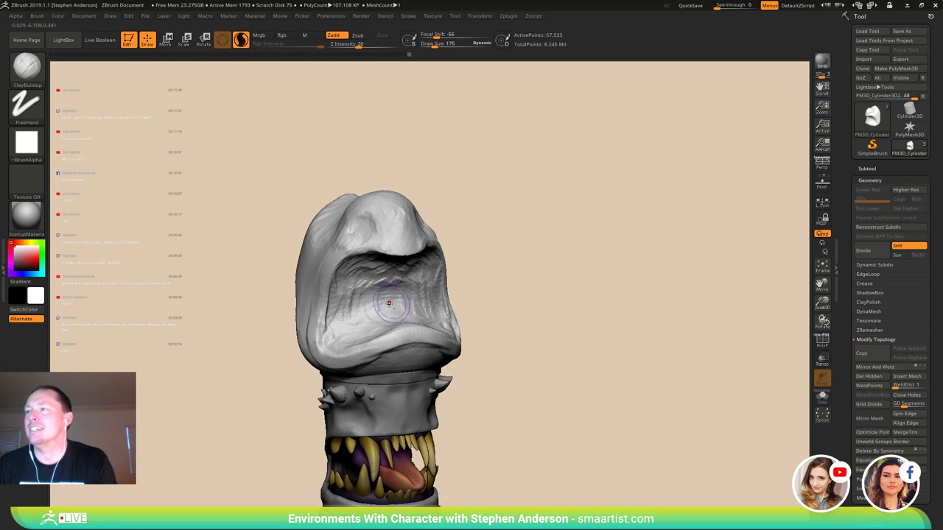
- Carve a throat opening into the back of the mouth and shape folds around it
{"action": "mouse_move", "coordinate": [389, 303]}
{"action": "left_mouse_down"}
{"action": "mouse_move", "coordinate": [398, 296]}
{"action": "mouse_move", "coordinate": [383, 303]}
{"action": "left_mouse_up"}
{"action": "mouse_move", "coordinate": [383, 303]}
{"action": "right_mouse_down"}
{"action": "mouse_move", "coordinate": [400, 316]}
{"action": "mouse_move", "coordinate": [377, 324]}
{"action": "right_mouse_up"}
{"action": "mouse_move", "coordinate": [389, 303]}
{"action": "left_mouse_down"}
{"action": "mouse_move", "coordinate": [363, 307]}
{"action": "mouse_move", "coordinate": [389, 308]}
{"action": "left_mouse_up"}
{"action": "right_click_drag", "start_coordinate": [388, 306], "coordinate": [411, 289]}
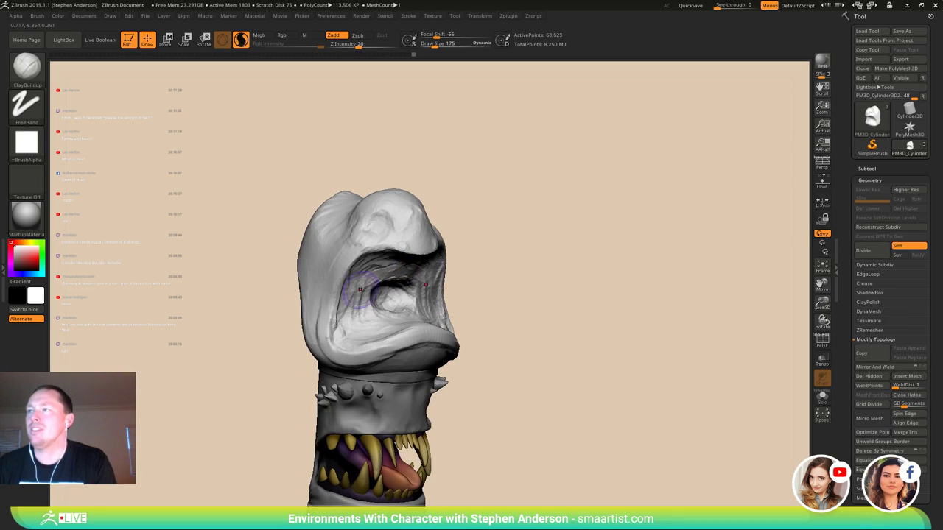
{"action": "mouse_move", "coordinate": [382, 271]}
{"action": "left_mouse_down"}
{"action": "mouse_move", "coordinate": [362, 286]}
{"action": "mouse_move", "coordinate": [376, 323]}
{"action": "left_mouse_up"}
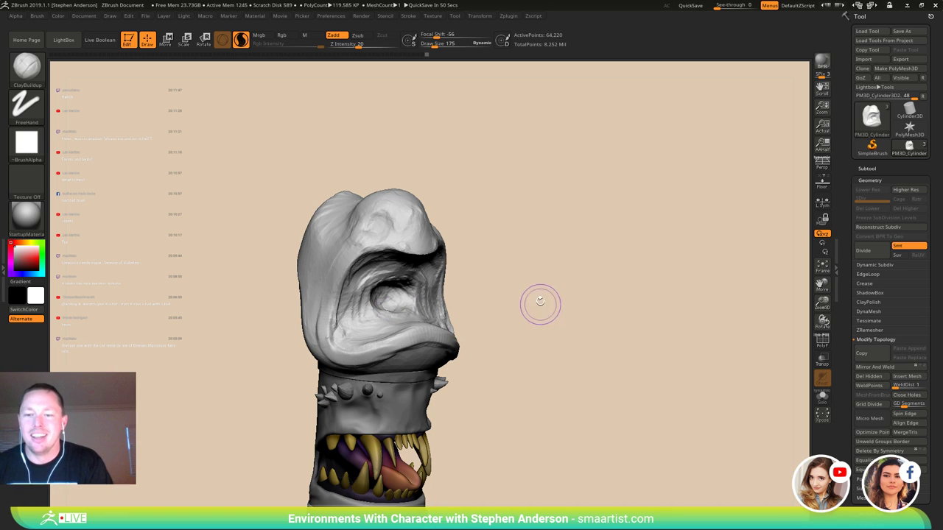
- Reshape the mouth corners with the Move brush at draw size 328
{"action": "mouse_move", "coordinate": [506, 314]}
{"action": "left_mouse_down"}
{"action": "mouse_move", "coordinate": [528, 319]}
{"action": "mouse_move", "coordinate": [486, 317]}
{"action": "mouse_move", "coordinate": [480, 326]}
{"action": "left_mouse_up"}
{"action": "key", "text": "b"}
{"action": "key", "text": "m"}
{"action": "key", "text": "v"}
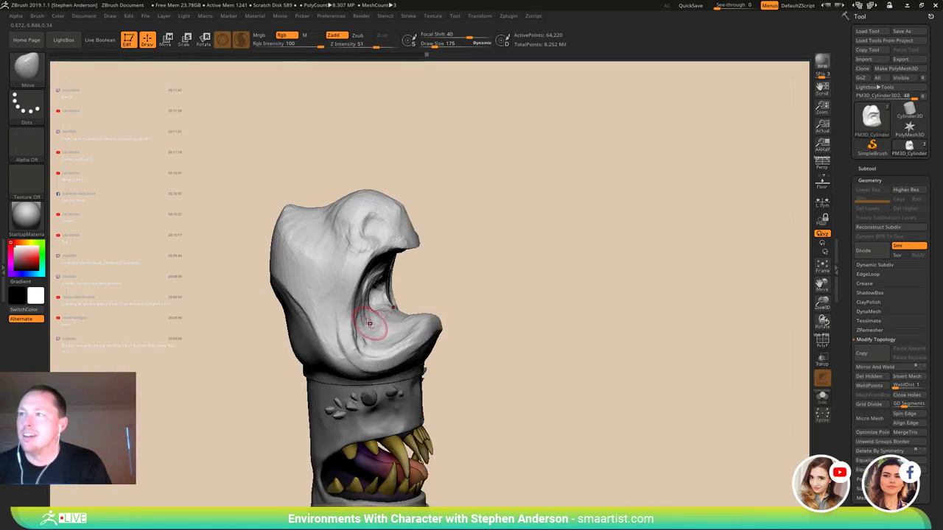
{"action": "key", "text": "s"}
{"action": "mouse_move", "coordinate": [381, 318]}
{"action": "left_mouse_down"}
{"action": "mouse_move", "coordinate": [488, 310]}
{"action": "mouse_move", "coordinate": [369, 324]}
{"action": "left_mouse_up"}
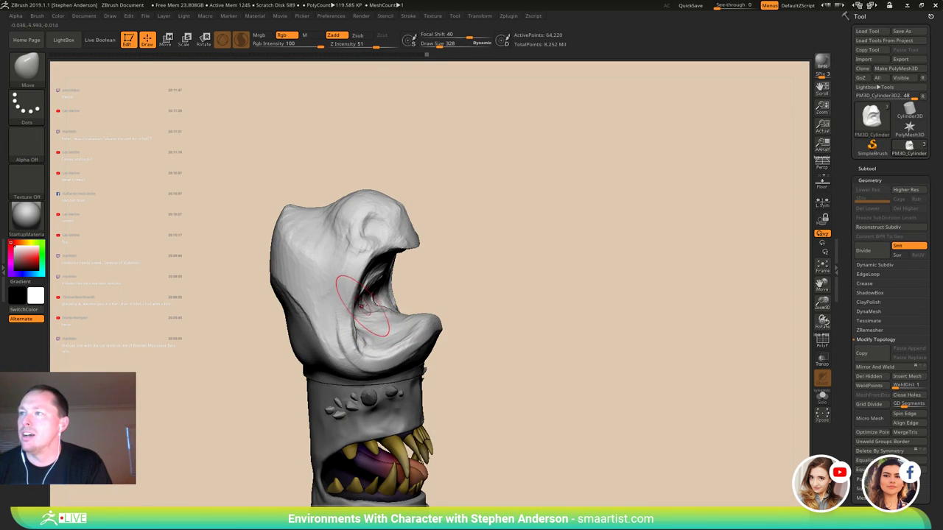
{"action": "mouse_move", "coordinate": [369, 309]}
{"action": "right_mouse_down"}
{"action": "mouse_move", "coordinate": [327, 309]}
{"action": "mouse_move", "coordinate": [358, 278]}
{"action": "mouse_move", "coordinate": [336, 272]}
{"action": "mouse_move", "coordinate": [333, 286]}
{"action": "mouse_move", "coordinate": [340, 267]}
{"action": "mouse_move", "coordinate": [387, 244]}
{"action": "mouse_move", "coordinate": [356, 253]}
{"action": "right_mouse_up"}
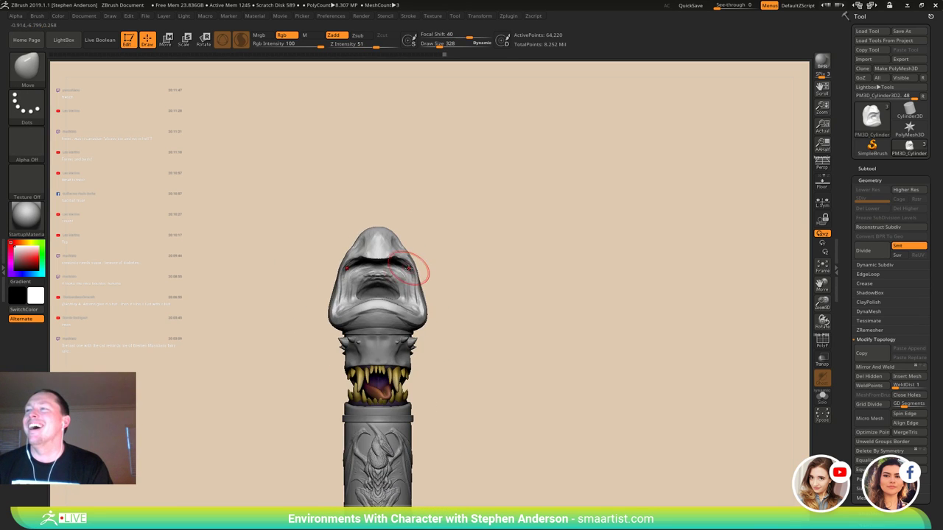
- Adjust the floor of the mouth cavity with a larger Move brush
{"action": "right_click_drag", "start_coordinate": [408, 269], "coordinate": [401, 270]}
{"action": "key", "text": "s"}
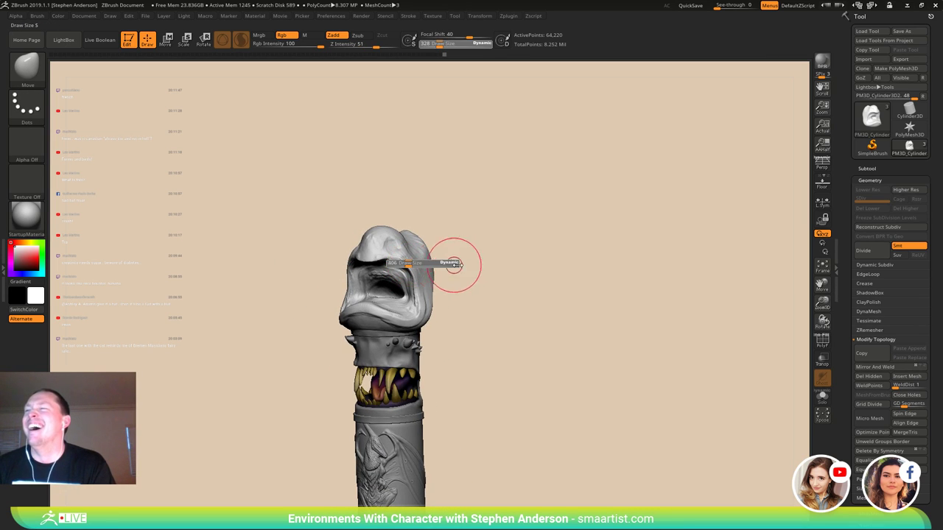
{"action": "left_click_drag", "start_coordinate": [457, 265], "coordinate": [479, 266]}
{"action": "mouse_move", "coordinate": [453, 263]}
{"action": "right_mouse_down"}
{"action": "mouse_move", "coordinate": [435, 250]}
{"action": "mouse_move", "coordinate": [413, 267]}
{"action": "mouse_move", "coordinate": [440, 328]}
{"action": "mouse_move", "coordinate": [427, 305]}
{"action": "mouse_move", "coordinate": [406, 303]}
{"action": "mouse_move", "coordinate": [399, 324]}
{"action": "right_mouse_up"}
{"action": "left_click_drag", "start_coordinate": [376, 311], "coordinate": [391, 308]}
{"action": "mouse_move", "coordinate": [392, 309]}
{"action": "right_mouse_down"}
{"action": "mouse_move", "coordinate": [439, 309]}
{"action": "mouse_move", "coordinate": [427, 316]}
{"action": "right_mouse_up"}
- Adjust the inner side walls of the mouth with the Move brush at draw size 304
{"action": "key", "text": "s"}
{"action": "left_click_drag", "start_coordinate": [425, 316], "coordinate": [422, 317]}
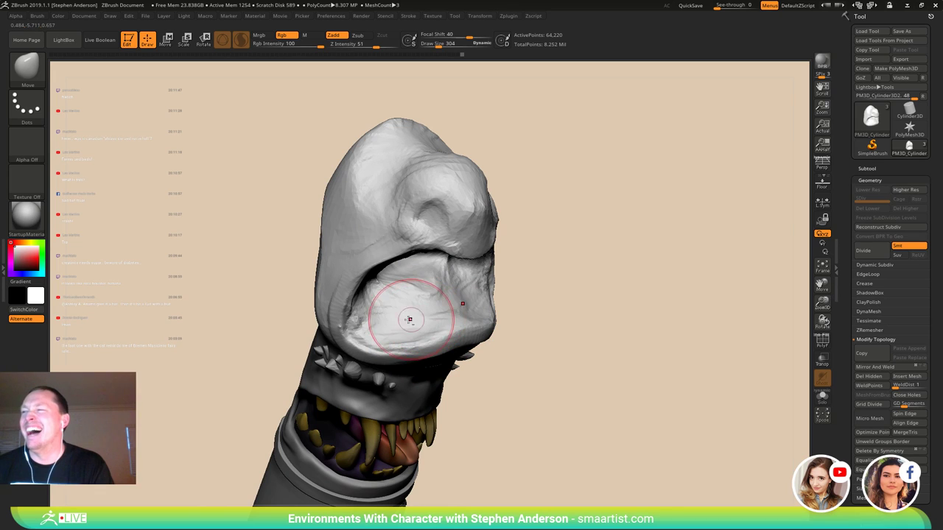
{"action": "mouse_move", "coordinate": [391, 320]}
{"action": "right_mouse_down"}
{"action": "mouse_move", "coordinate": [416, 321]}
{"action": "mouse_move", "coordinate": [348, 313]}
{"action": "right_mouse_up"}
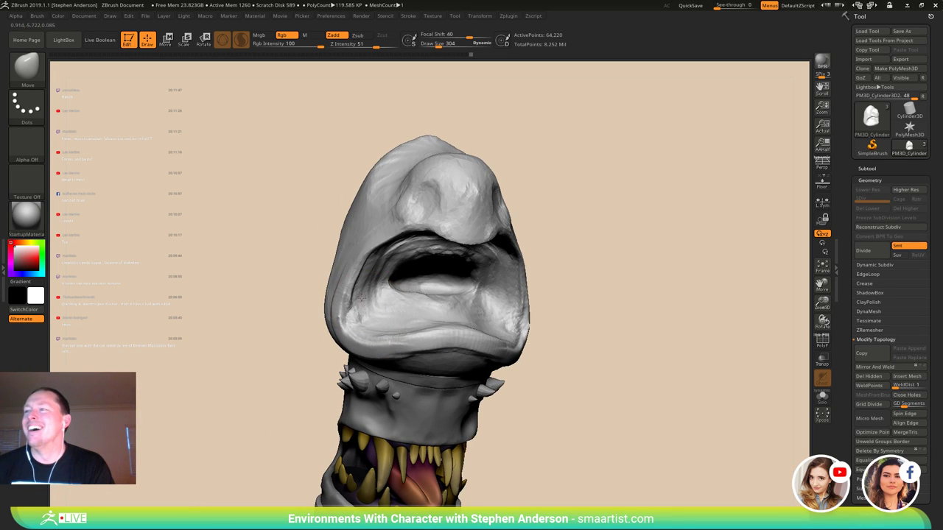
{"action": "left_click_drag", "start_coordinate": [361, 298], "coordinate": [362, 315]}
{"action": "right_click_drag", "start_coordinate": [361, 315], "coordinate": [389, 304]}
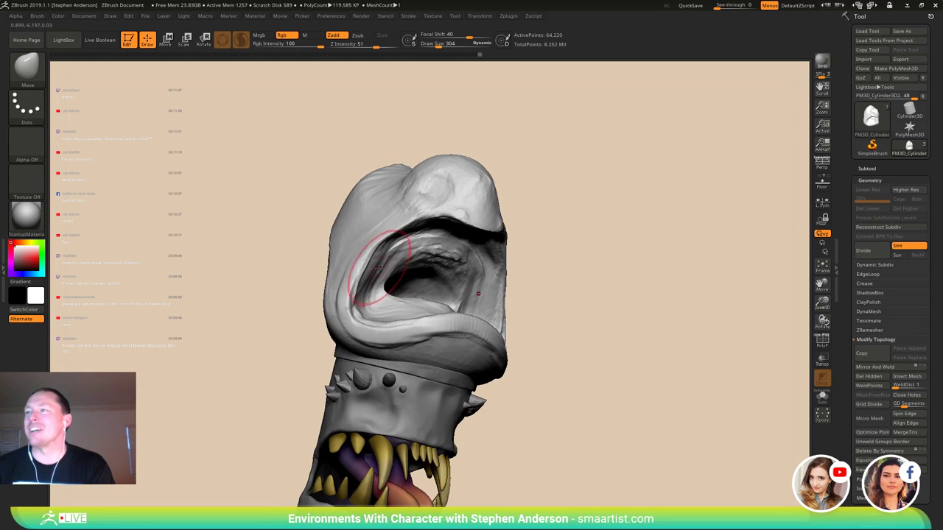
{"action": "left_click_drag", "start_coordinate": [378, 269], "coordinate": [374, 263]}
{"action": "right_click_drag", "start_coordinate": [393, 264], "coordinate": [423, 231]}
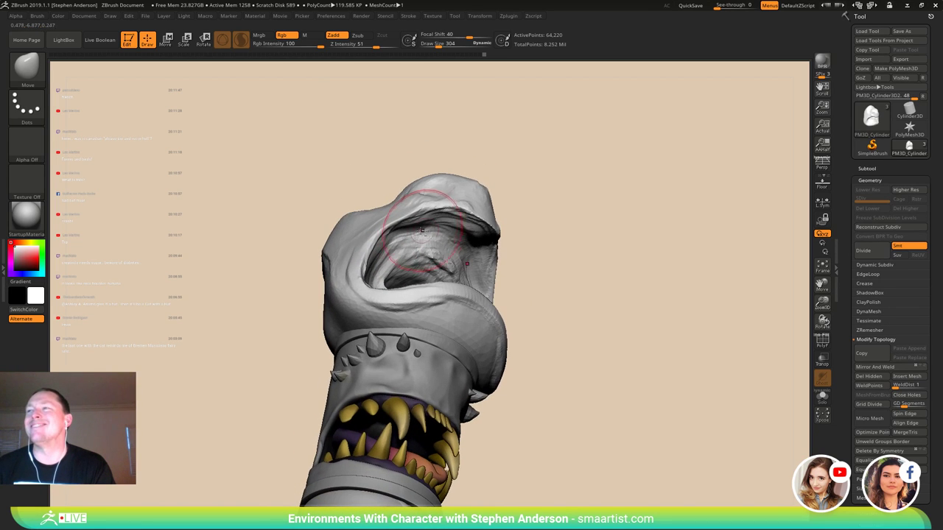
- Reshape the upper edge of the mouth beneath the snout with the Move brush, enlarging it to draw size 446
{"action": "key", "text": "s"}
{"action": "left_click_drag", "start_coordinate": [439, 227], "coordinate": [432, 226]}
{"action": "mouse_move", "coordinate": [467, 230]}
{"action": "right_mouse_down"}
{"action": "mouse_move", "coordinate": [490, 225]}
{"action": "mouse_move", "coordinate": [472, 226]}
{"action": "right_mouse_up"}
{"action": "left_click_drag", "start_coordinate": [472, 226], "coordinate": [413, 220]}
{"action": "mouse_move", "coordinate": [411, 223]}
{"action": "right_mouse_down"}
{"action": "mouse_move", "coordinate": [402, 234]}
{"action": "mouse_move", "coordinate": [423, 252]}
{"action": "mouse_move", "coordinate": [408, 255]}
{"action": "mouse_move", "coordinate": [426, 248]}
{"action": "right_mouse_up"}
{"action": "key", "text": "s"}
{"action": "left_click_drag", "start_coordinate": [426, 247], "coordinate": [434, 249]}
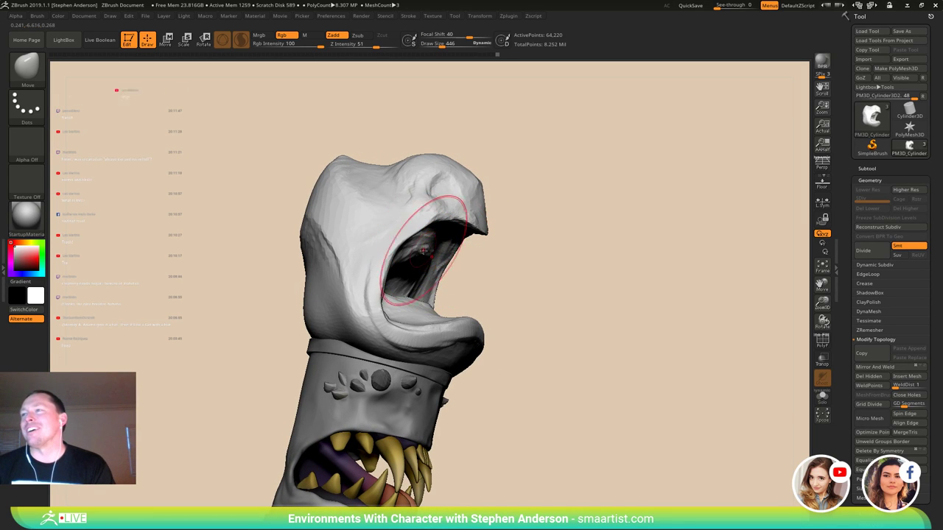
{"action": "right_click_drag", "start_coordinate": [414, 248], "coordinate": [395, 265]}
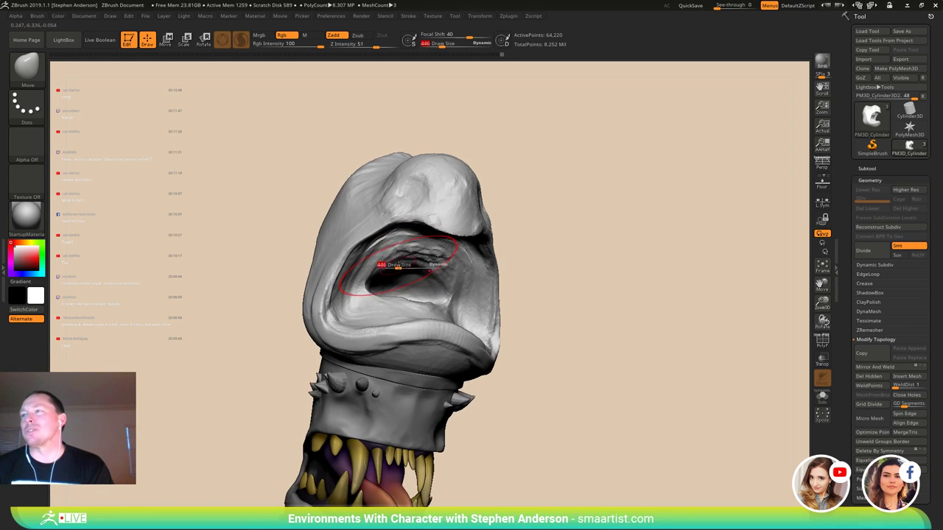
- Refine the throat opening and mouth corners with the Move brush at draw size 265
{"action": "key", "text": "s"}
{"action": "left_click_drag", "start_coordinate": [394, 265], "coordinate": [388, 268]}
{"action": "right_click_drag", "start_coordinate": [333, 267], "coordinate": [288, 259]}
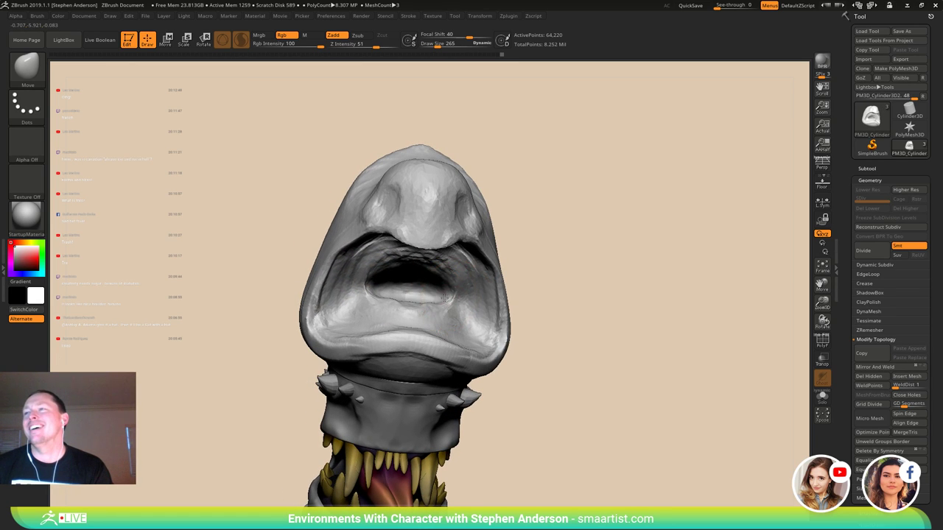
{"action": "right_click_drag", "start_coordinate": [427, 277], "coordinate": [472, 281]}
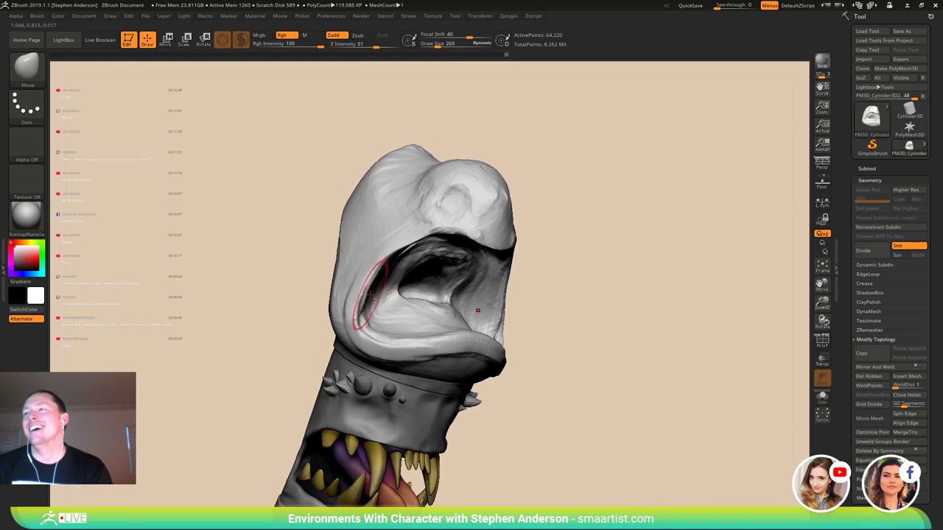
{"action": "right_click_drag", "start_coordinate": [374, 294], "coordinate": [339, 287]}
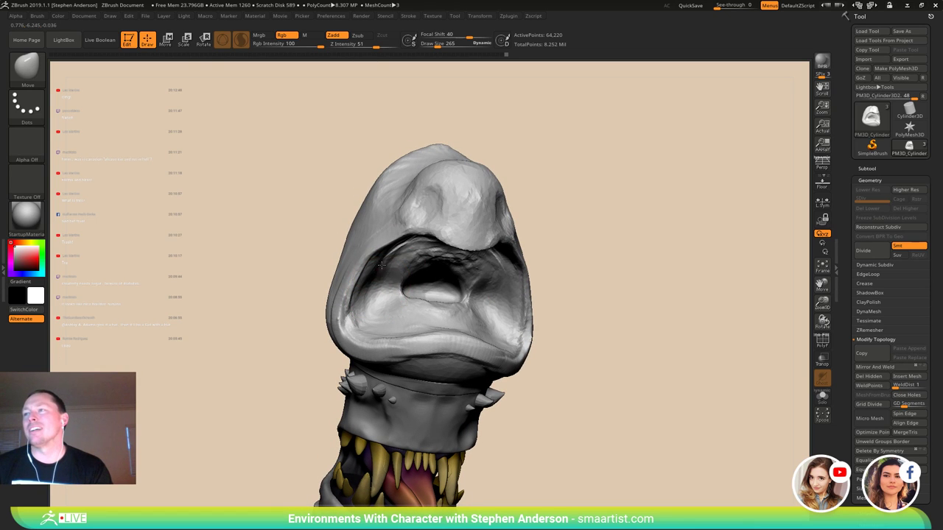
{"action": "mouse_move", "coordinate": [400, 299]}
{"action": "right_mouse_down"}
{"action": "mouse_move", "coordinate": [414, 326]}
{"action": "mouse_move", "coordinate": [401, 321]}
{"action": "right_mouse_up"}
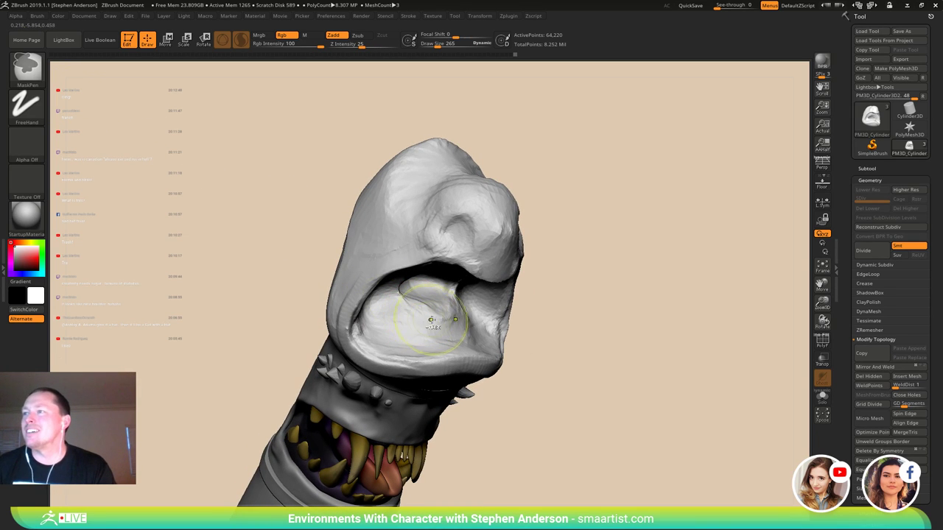
- Mask a patch of the mouth floor, invert the mask, and stretch the unmasked patch up and outward into a tongue
{"action": "left_click_drag", "start_coordinate": [436, 313], "coordinate": [420, 342], "text": "ctrl"}
{"action": "right_click_drag", "start_coordinate": [421, 346], "coordinate": [425, 324]}
{"action": "key", "text": "ctrl+i"}
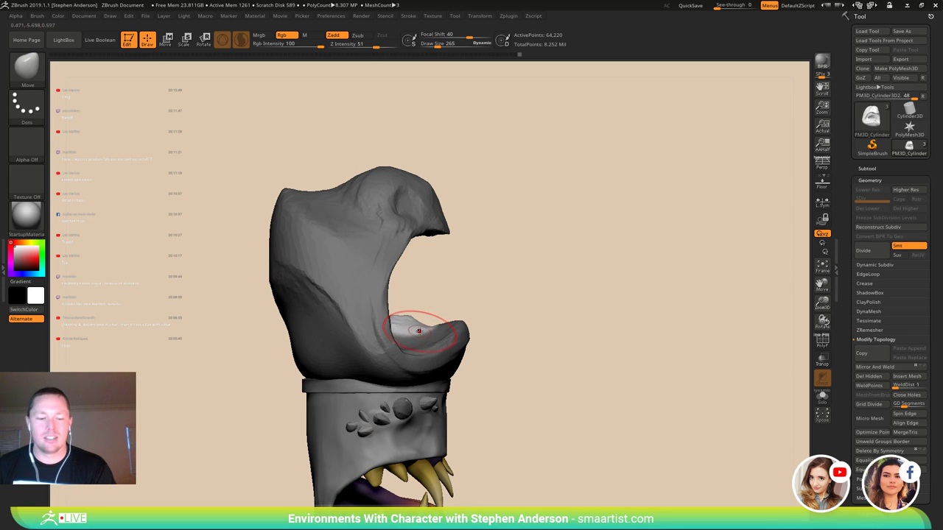
{"action": "key", "text": "w"}
{"action": "left_click_drag", "start_coordinate": [420, 235], "coordinate": [482, 189]}
- Smooth the stretched tongue and remesh the head with DynaMesh
{"action": "key", "text": "b"}
{"action": "key", "text": "m"}
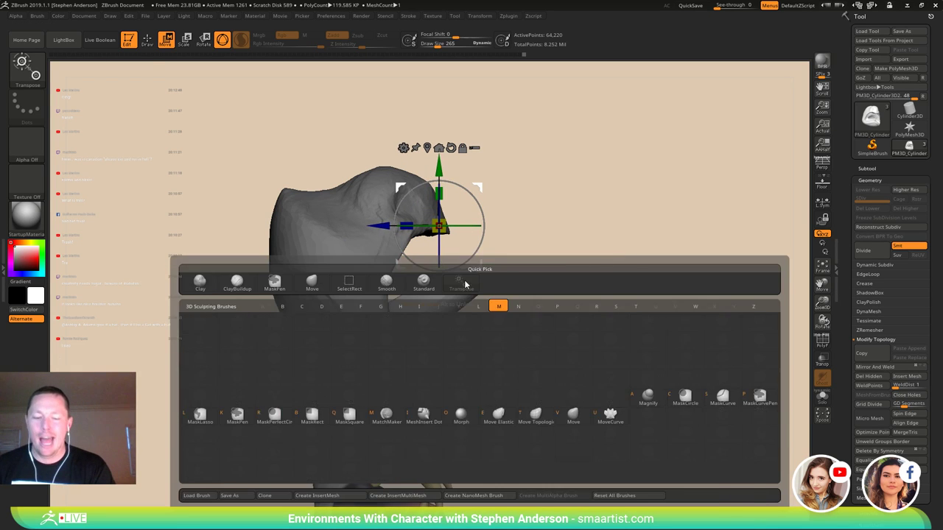
{"action": "key", "text": "v"}
{"action": "left_click_drag", "start_coordinate": [448, 292], "coordinate": [456, 289], "text": "shift"}
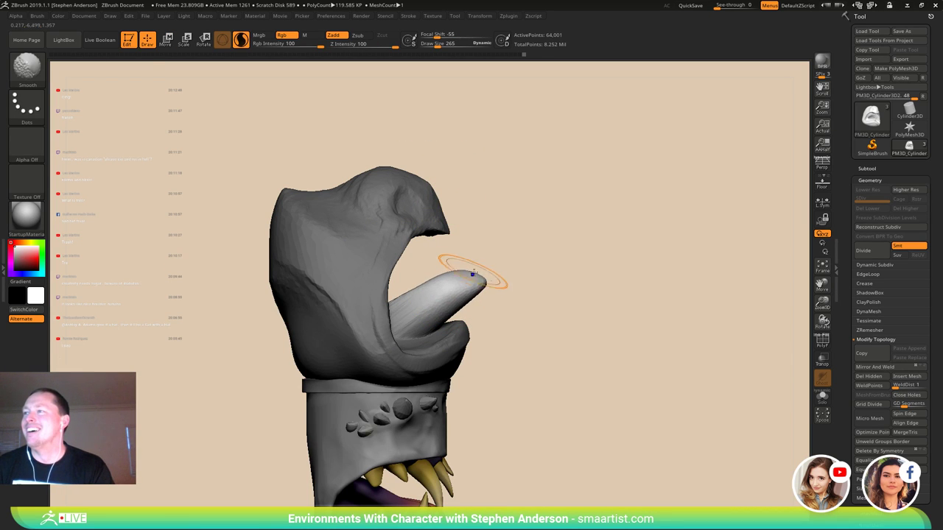
{"action": "mouse_move", "coordinate": [473, 280]}
{"action": "right_mouse_down"}
{"action": "mouse_move", "coordinate": [424, 301]}
{"action": "mouse_move", "coordinate": [448, 304]}
{"action": "right_mouse_up"}
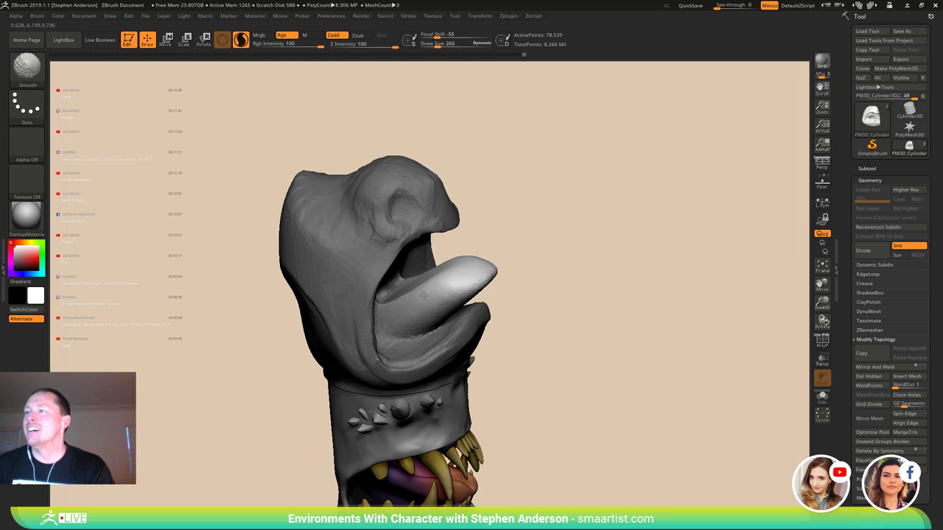
{"action": "right_click_drag", "start_coordinate": [456, 276], "coordinate": [541, 228]}
{"action": "left_click_drag", "start_coordinate": [550, 261], "coordinate": [536, 274], "text": "ctrl"}
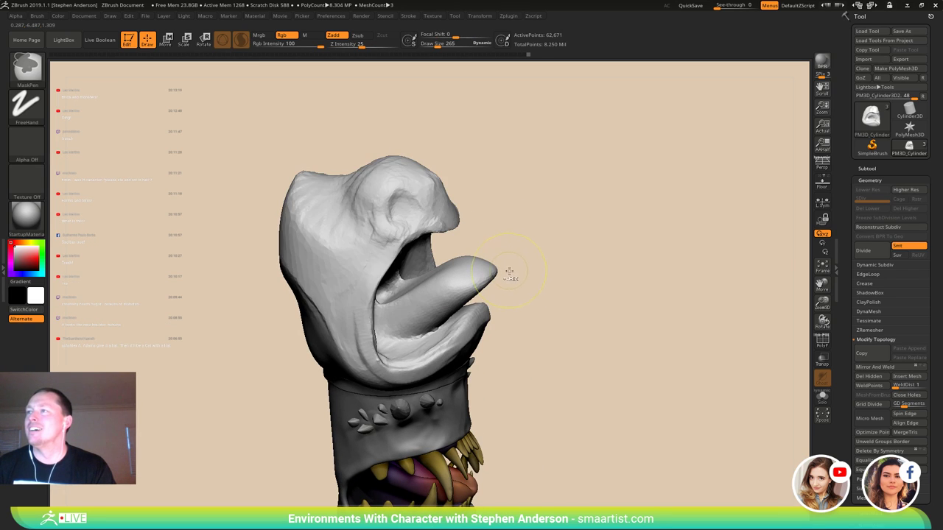
- Restore the mask around the tongue and reshape the tongue with the Move brush at draw sizes 549 and 286
{"action": "key", "text": "ctrl+z"}
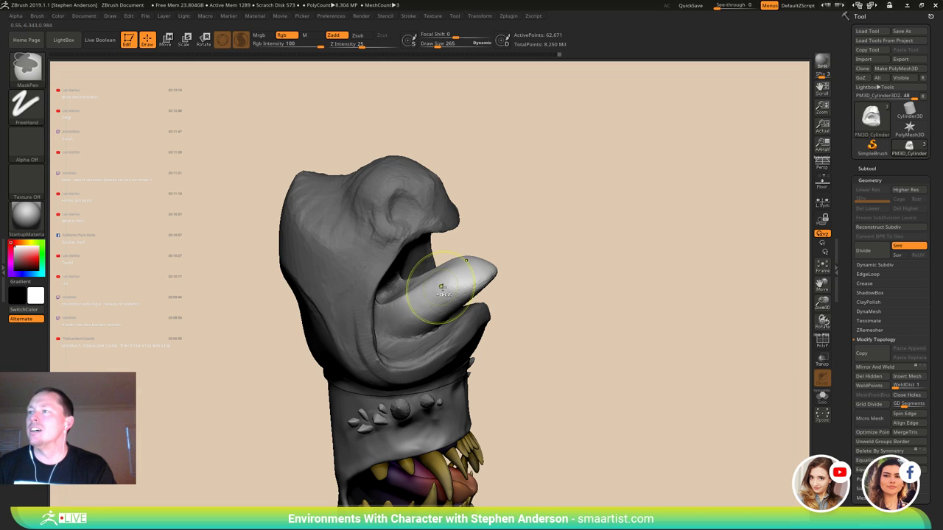
{"action": "key", "text": "ctrl+i"}
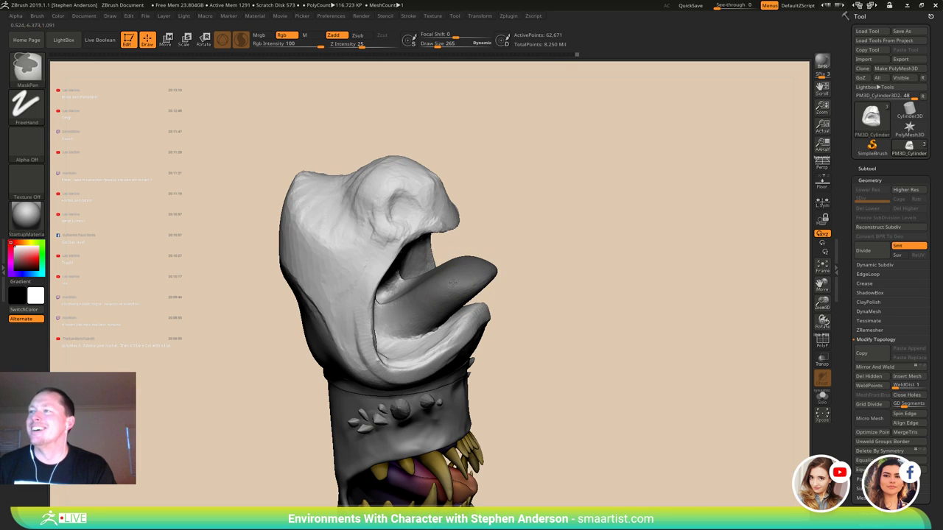
{"action": "left_click", "coordinate": [532, 258], "text": "ctrl"}
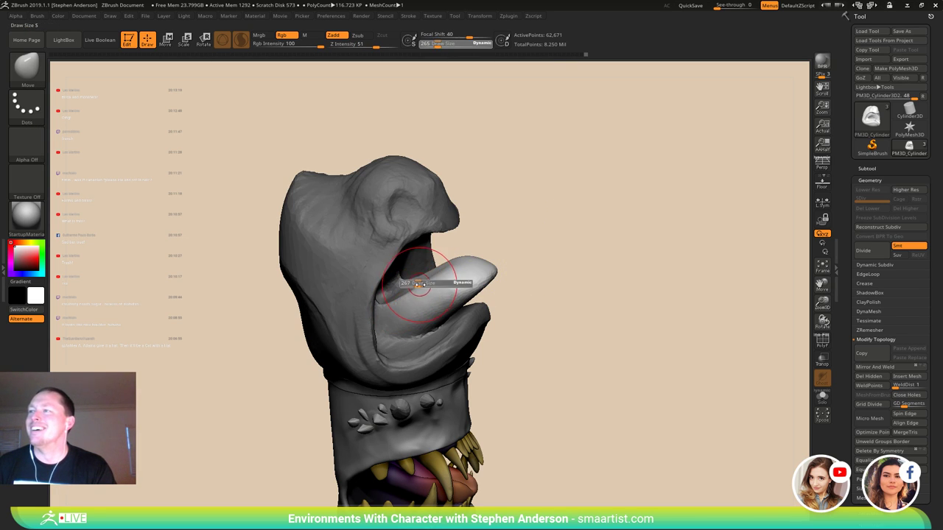
{"action": "left_click_drag", "start_coordinate": [558, 282], "coordinate": [594, 282]}
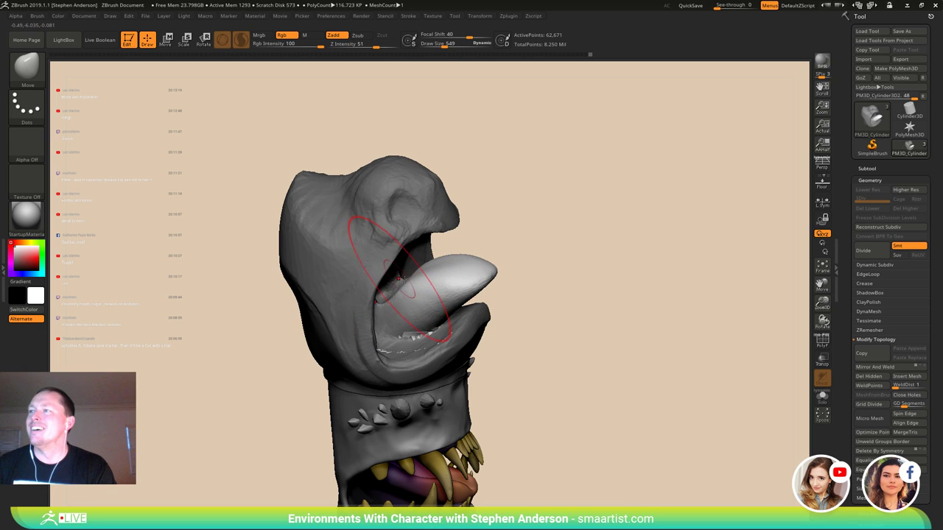
{"action": "mouse_move", "coordinate": [398, 278]}
{"action": "right_mouse_down"}
{"action": "mouse_move", "coordinate": [365, 293]}
{"action": "mouse_move", "coordinate": [339, 284]}
{"action": "mouse_move", "coordinate": [447, 312]}
{"action": "right_mouse_up"}
{"action": "key", "text": "s"}
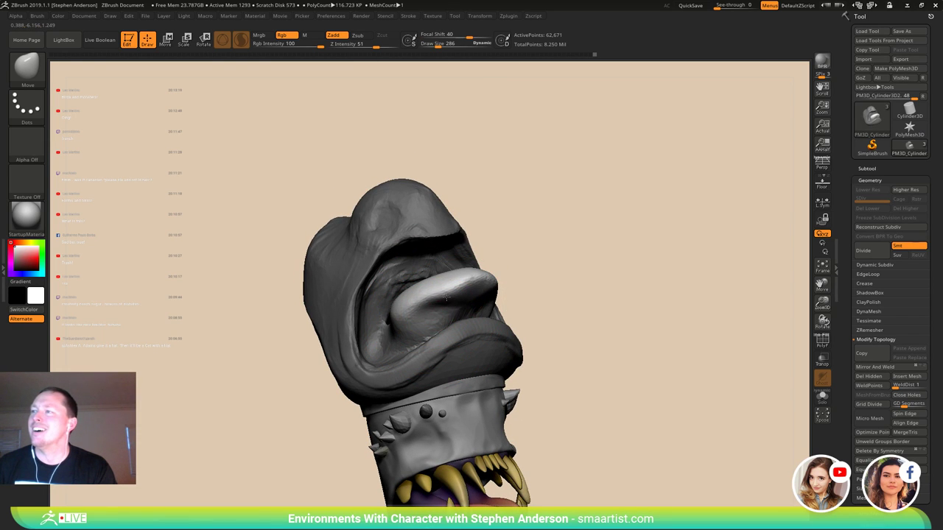
{"action": "right_click_drag", "start_coordinate": [434, 325], "coordinate": [436, 315]}
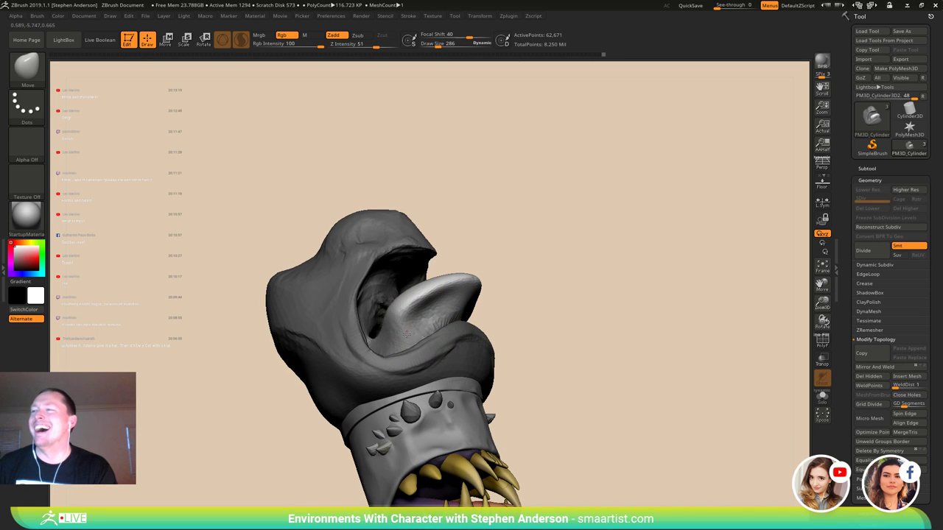
- Put the tongue in its own polygroup and isolate it with the polygroup display on
{"action": "mouse_move", "coordinate": [438, 314]}
{"action": "right_mouse_down"}
{"action": "mouse_move", "coordinate": [445, 319]}
{"action": "mouse_move", "coordinate": [417, 274]}
{"action": "mouse_move", "coordinate": [471, 274]}
{"action": "mouse_move", "coordinate": [486, 223]}
{"action": "mouse_move", "coordinate": [458, 254]}
{"action": "mouse_move", "coordinate": [499, 287]}
{"action": "mouse_move", "coordinate": [521, 283]}
{"action": "right_mouse_up"}
{"action": "left_click", "coordinate": [564, 272], "text": "ctrl"}
{"action": "mouse_move", "coordinate": [574, 312]}
{"action": "right_mouse_down", "text": "ctrl"}
{"action": "mouse_move", "coordinate": [559, 303]}
{"action": "mouse_move", "coordinate": [586, 321]}
{"action": "mouse_move", "coordinate": [603, 300]}
{"action": "mouse_move", "coordinate": [604, 317]}
{"action": "mouse_move", "coordinate": [585, 299]}
{"action": "mouse_move", "coordinate": [530, 342]}
{"action": "right_mouse_up", "text": "ctrl"}
{"action": "key", "text": "shift+f"}
{"action": "left_click", "coordinate": [529, 333], "text": "ctrl+shift"}
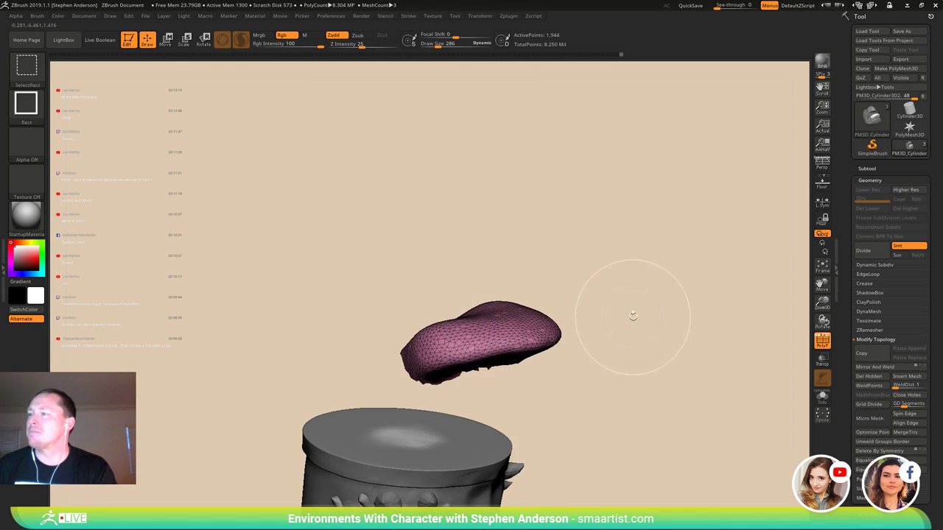
{"action": "right_click_drag", "start_coordinate": [632, 318], "coordinate": [640, 265]}
- Switch visibility to the rest of the head, merge it into one polygroup, and show the whole mesh without polygroup colors
{"action": "left_click_drag", "start_coordinate": [640, 264], "coordinate": [683, 320], "text": "ctrl+shift"}
{"action": "right_click_drag", "start_coordinate": [673, 320], "coordinate": [652, 317]}
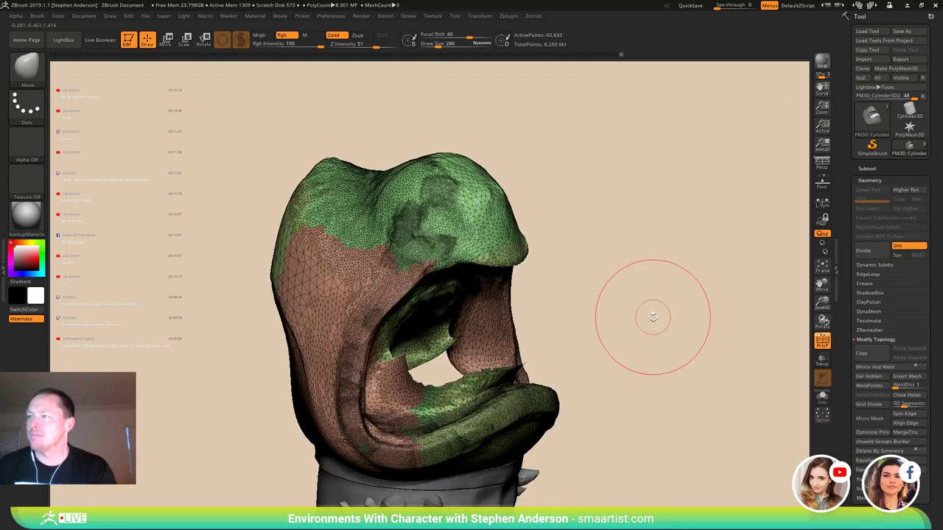
{"action": "key", "text": "ctrl+w"}
{"action": "left_click", "coordinate": [646, 299], "text": "ctrl+shift"}
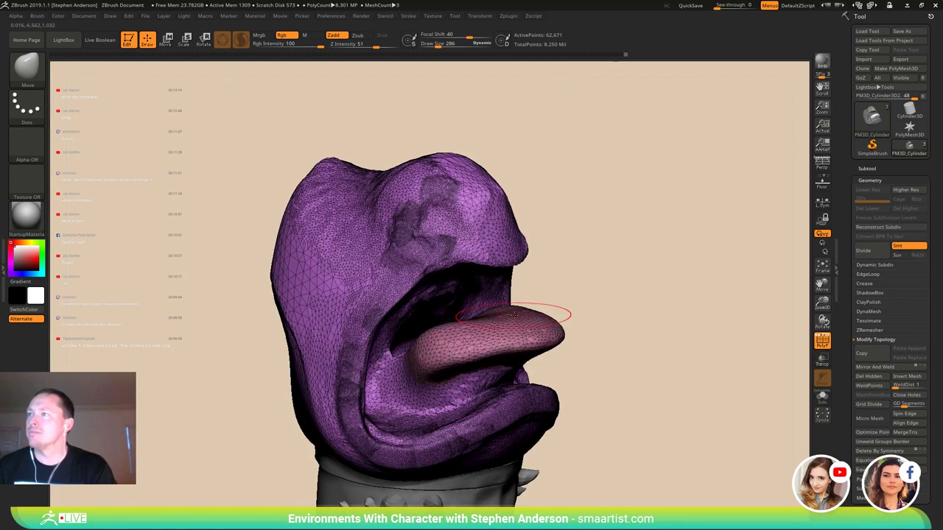
{"action": "mouse_move", "coordinate": [558, 312]}
{"action": "right_mouse_down"}
{"action": "mouse_move", "coordinate": [505, 346]}
{"action": "mouse_move", "coordinate": [522, 313]}
{"action": "mouse_move", "coordinate": [522, 263]}
{"action": "mouse_move", "coordinate": [460, 274]}
{"action": "mouse_move", "coordinate": [499, 274]}
{"action": "mouse_move", "coordinate": [488, 303]}
{"action": "mouse_move", "coordinate": [509, 293]}
{"action": "mouse_move", "coordinate": [492, 345]}
{"action": "mouse_move", "coordinate": [498, 317]}
{"action": "mouse_move", "coordinate": [488, 280]}
{"action": "mouse_move", "coordinate": [498, 272]}
{"action": "mouse_move", "coordinate": [457, 259]}
{"action": "mouse_move", "coordinate": [435, 226]}
{"action": "mouse_move", "coordinate": [449, 281]}
{"action": "mouse_move", "coordinate": [429, 280]}
{"action": "mouse_move", "coordinate": [442, 311]}
{"action": "mouse_move", "coordinate": [405, 269]}
{"action": "mouse_move", "coordinate": [459, 280]}
{"action": "right_mouse_up"}
{"action": "key", "text": "shift+f"}
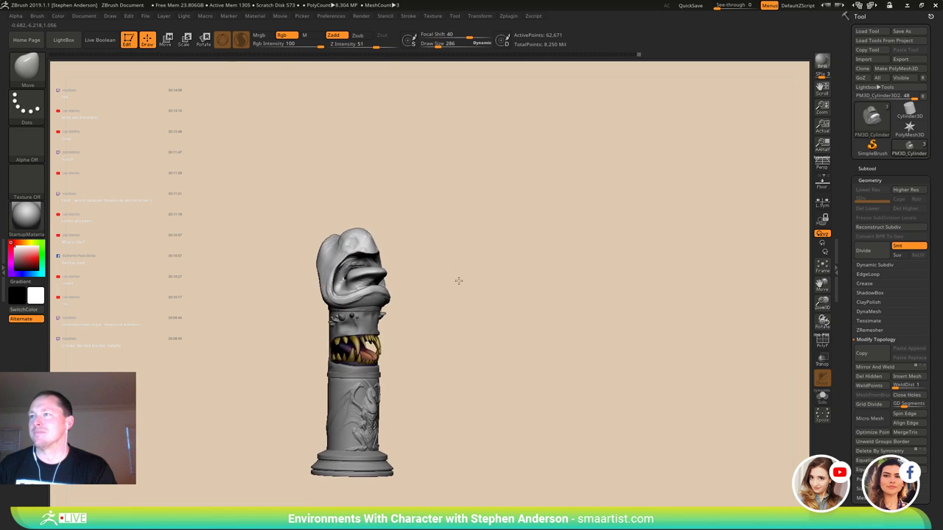
- Draw a mirrored pair of jagged wing shapes from the back of the head with the CurveTriFill brush at draw size 286
{"action": "mouse_move", "coordinate": [392, 259]}
{"action": "right_mouse_down", "text": "ctrl"}
{"action": "mouse_move", "coordinate": [408, 293]}
{"action": "mouse_move", "coordinate": [508, 315]}
{"action": "mouse_move", "coordinate": [533, 291]}
{"action": "mouse_move", "coordinate": [542, 342]}
{"action": "mouse_move", "coordinate": [533, 276]}
{"action": "mouse_move", "coordinate": [516, 249]}
{"action": "mouse_move", "coordinate": [589, 238]}
{"action": "mouse_move", "coordinate": [395, 272]}
{"action": "right_mouse_up", "text": "ctrl"}
{"action": "key", "text": "b"}
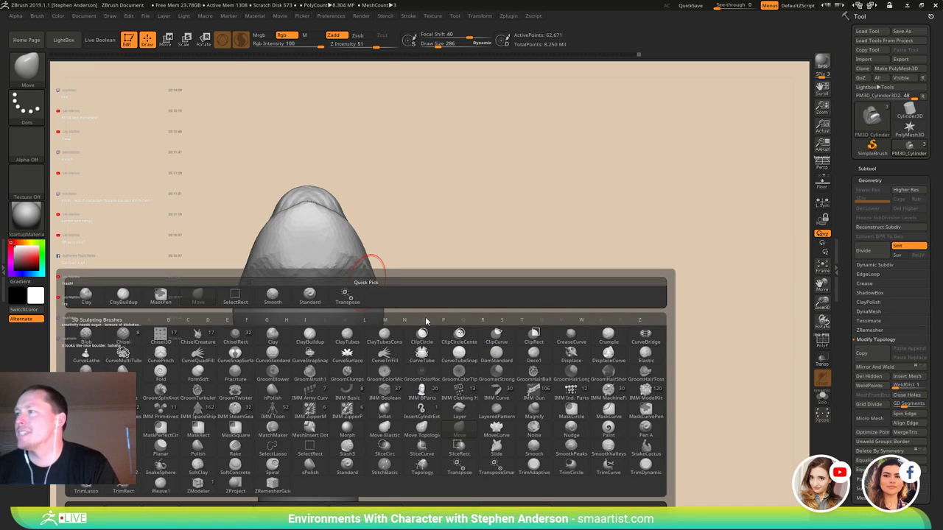
{"action": "left_click", "coordinate": [385, 358]}
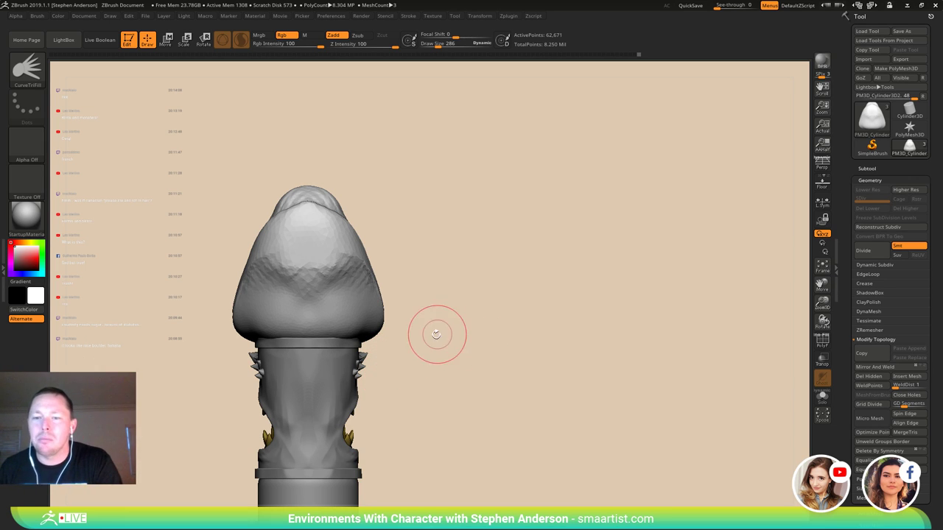
{"action": "right_click", "coordinate": [387, 325]}
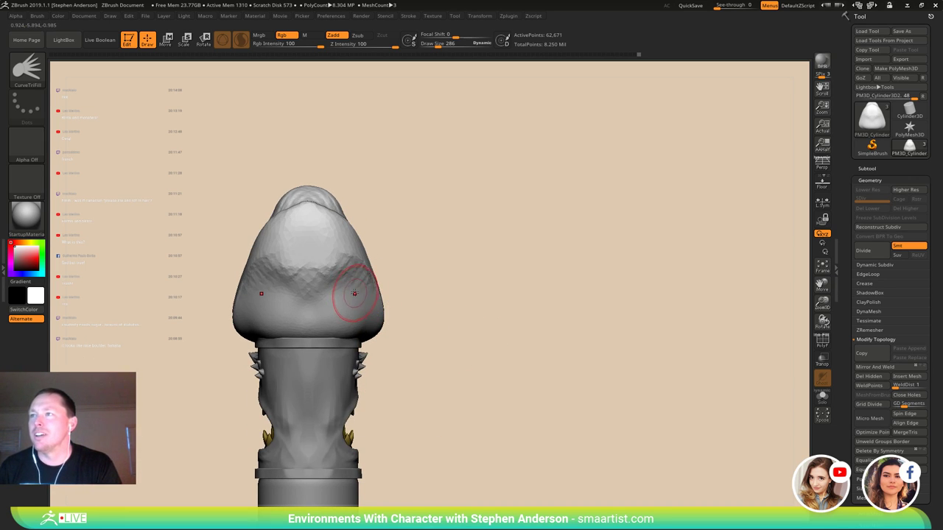
{"action": "mouse_move", "coordinate": [487, 209]}
{"action": "left_mouse_down"}
{"action": "mouse_move", "coordinate": [562, 243]}
{"action": "mouse_move", "coordinate": [583, 343]}
{"action": "mouse_move", "coordinate": [578, 395]}
{"action": "left_mouse_up"}
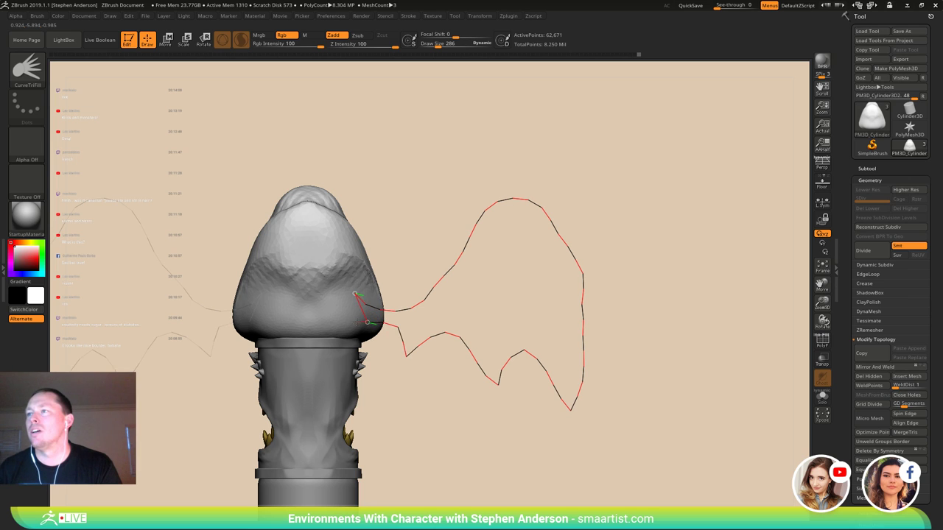
{"action": "left_click_drag", "start_coordinate": [338, 315], "coordinate": [339, 315]}
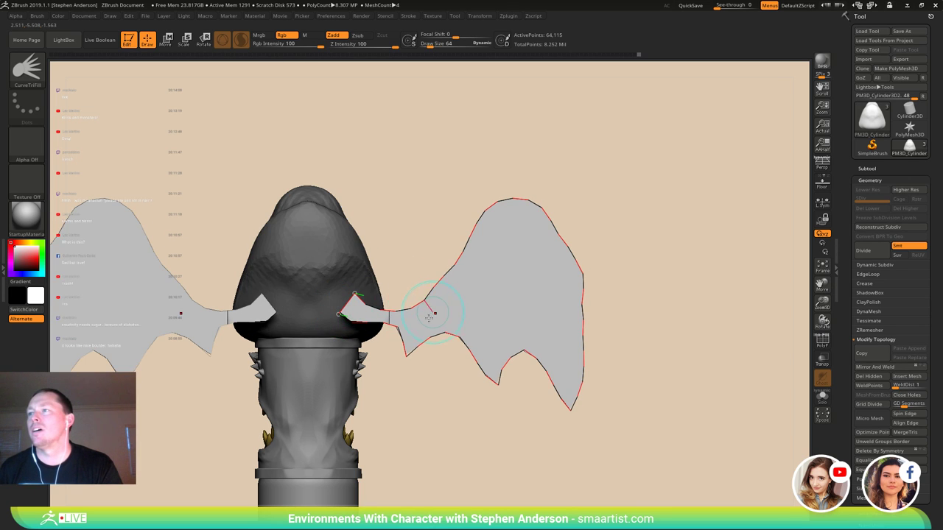
{"action": "right_click_drag", "start_coordinate": [429, 318], "coordinate": [429, 401]}
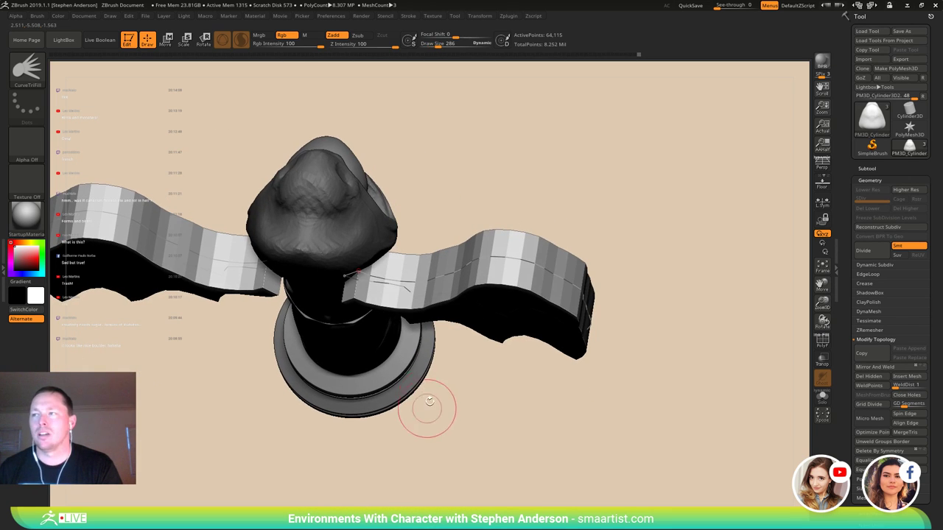
- Scale the pair of wings thinner along their Z depth with the transform gizmo
{"action": "key", "text": "w"}
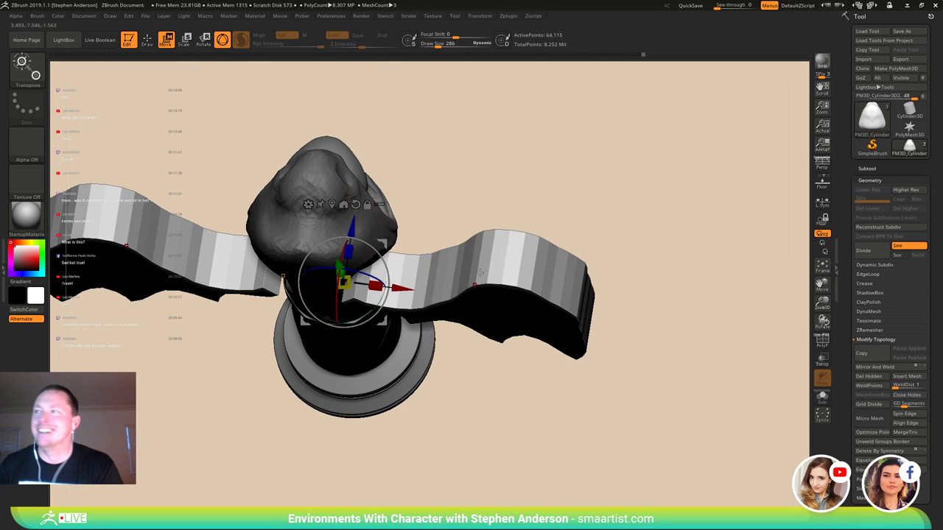
{"action": "right_click_drag", "start_coordinate": [449, 260], "coordinate": [444, 315]}
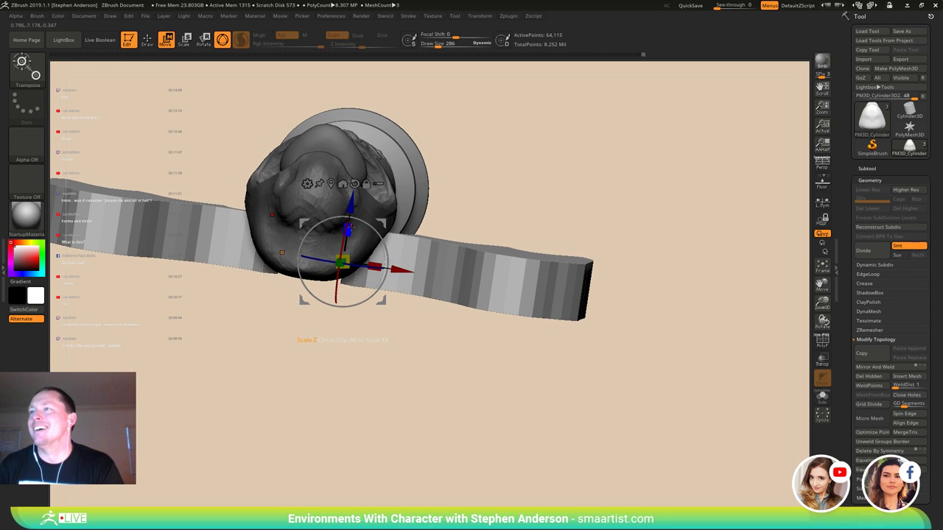
{"action": "left_click_drag", "start_coordinate": [349, 227], "coordinate": [327, 364]}
{"action": "right_click_drag", "start_coordinate": [327, 365], "coordinate": [442, 249]}
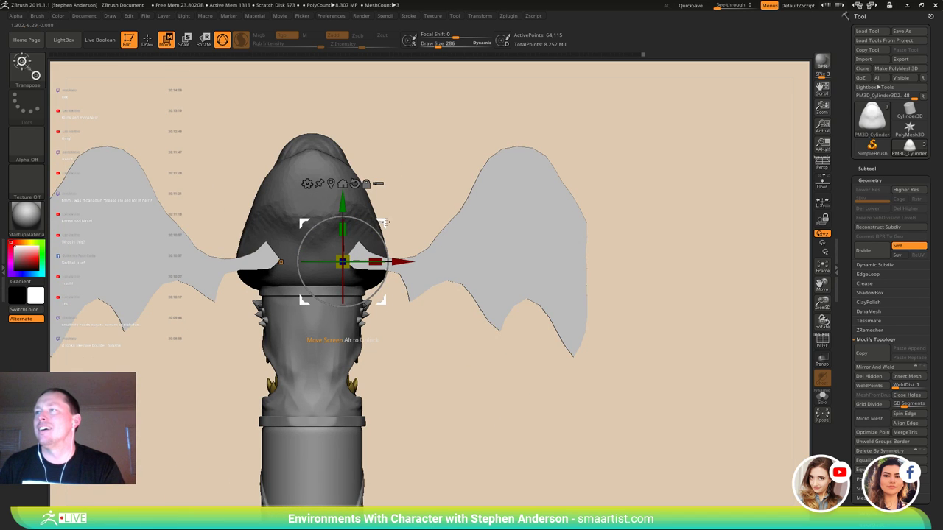
{"action": "left_click_drag", "start_coordinate": [385, 222], "coordinate": [375, 218]}
{"action": "right_click_drag", "start_coordinate": [464, 254], "coordinate": [383, 259]}
{"action": "left_click_drag", "start_coordinate": [396, 214], "coordinate": [393, 227]}
{"action": "left_click_drag", "start_coordinate": [402, 181], "coordinate": [411, 171]}
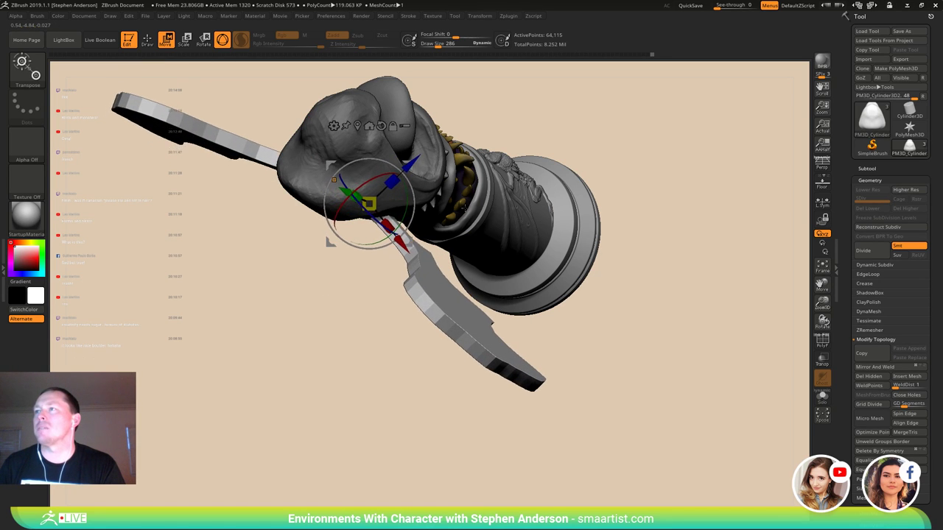
{"action": "mouse_move", "coordinate": [471, 163]}
{"action": "right_mouse_down"}
{"action": "mouse_move", "coordinate": [511, 151]}
{"action": "mouse_move", "coordinate": [395, 257]}
{"action": "mouse_move", "coordinate": [331, 288]}
{"action": "mouse_move", "coordinate": [255, 304]}
{"action": "mouse_move", "coordinate": [292, 294]}
{"action": "mouse_move", "coordinate": [275, 270]}
{"action": "mouse_move", "coordinate": [246, 307]}
{"action": "right_mouse_up"}
- Flatten the wings further with the gizmo until they are thin sheets attached to the back of the head
{"action": "key", "text": "q"}
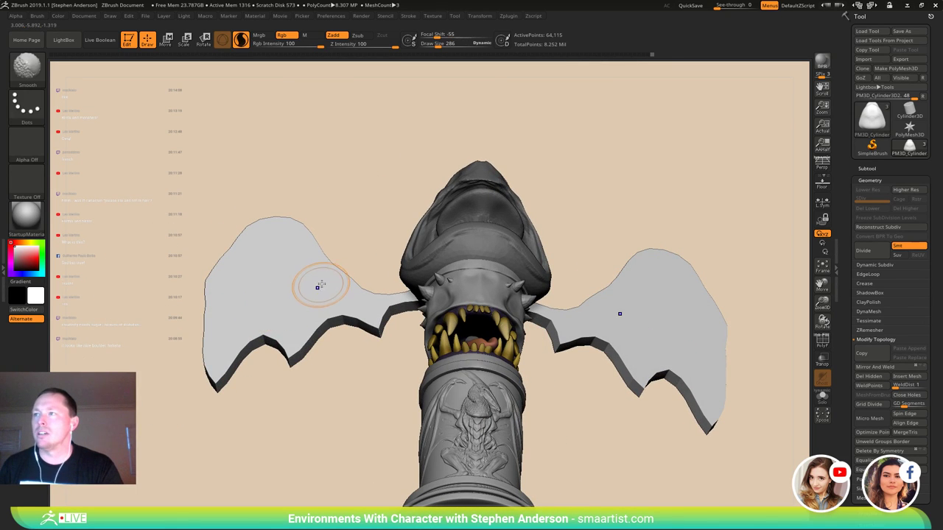
{"action": "key", "text": "shift+f"}
{"action": "mouse_move", "coordinate": [309, 269]}
{"action": "right_mouse_down"}
{"action": "mouse_move", "coordinate": [358, 274]}
{"action": "mouse_move", "coordinate": [343, 302]}
{"action": "mouse_move", "coordinate": [407, 280]}
{"action": "right_mouse_up"}
{"action": "key", "text": "w"}
{"action": "left_click_drag", "start_coordinate": [404, 262], "coordinate": [272, 249]}
{"action": "right_click_drag", "start_coordinate": [272, 249], "coordinate": [311, 305]}
{"action": "key", "text": "shift+f"}
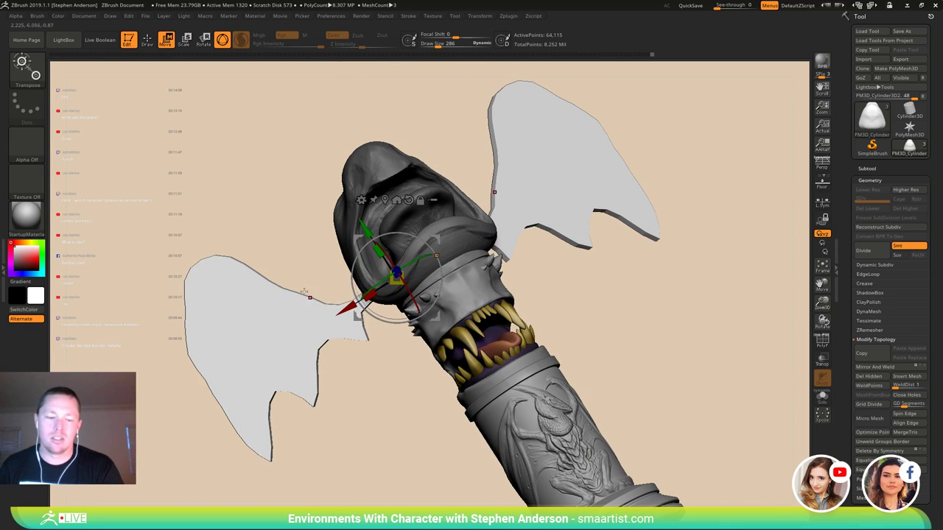
- Smooth the jagged edges and surfaces of both wings from the front and back with the Smooth brush
{"action": "key", "text": "q"}
{"action": "mouse_move", "coordinate": [252, 299]}
{"action": "right_mouse_down"}
{"action": "mouse_move", "coordinate": [261, 319]}
{"action": "mouse_move", "coordinate": [290, 314]}
{"action": "mouse_move", "coordinate": [272, 261]}
{"action": "mouse_move", "coordinate": [200, 270]}
{"action": "right_mouse_up"}
{"action": "right_click_drag", "start_coordinate": [200, 270], "coordinate": [280, 271]}
{"action": "mouse_move", "coordinate": [346, 270]}
{"action": "right_mouse_down", "text": "ctrl"}
{"action": "mouse_move", "coordinate": [340, 301]}
{"action": "mouse_move", "coordinate": [314, 292]}
{"action": "right_mouse_up", "text": "ctrl"}
{"action": "left_click_drag", "start_coordinate": [292, 299], "coordinate": [320, 305], "text": "shift"}
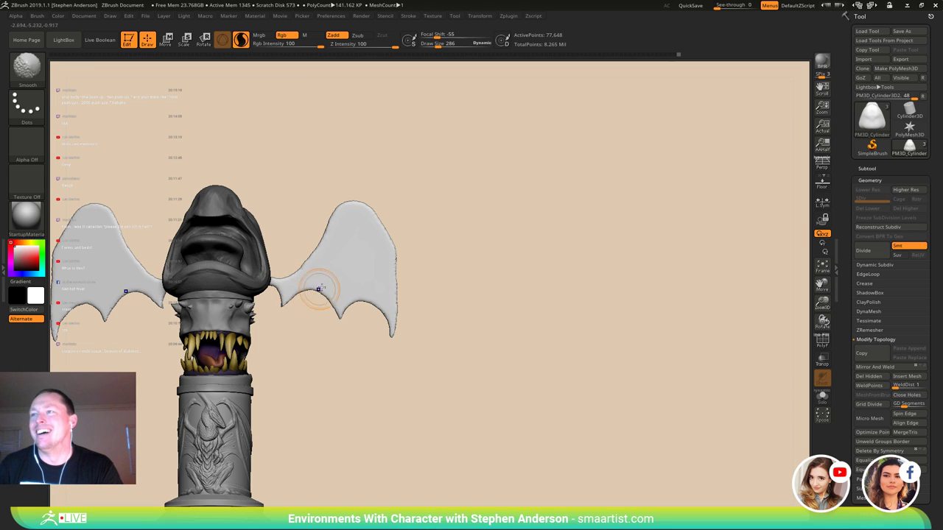
{"action": "left_click_drag", "start_coordinate": [269, 300], "coordinate": [289, 252], "text": "shift"}
{"action": "left_click_drag", "start_coordinate": [413, 287], "coordinate": [234, 277]}
{"action": "left_click_drag", "start_coordinate": [332, 276], "coordinate": [303, 287], "text": "shift"}
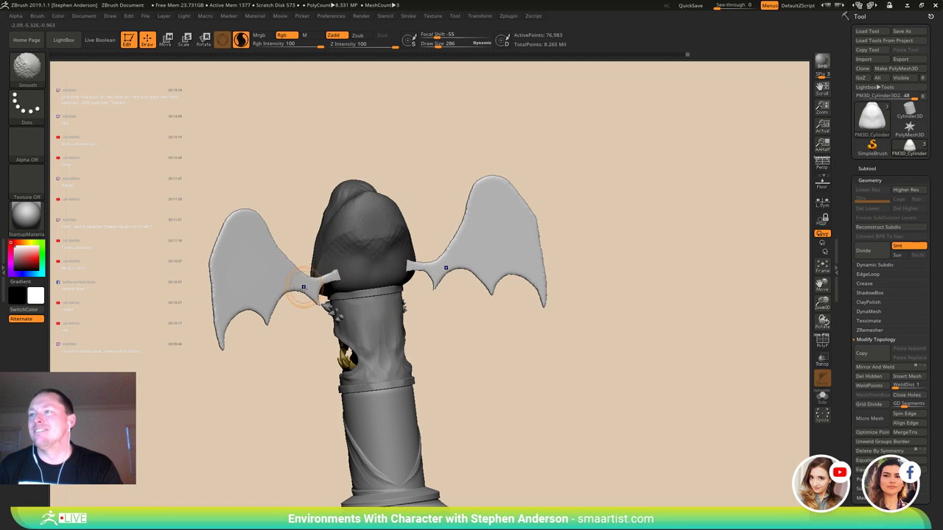
{"action": "left_click_drag", "start_coordinate": [215, 290], "coordinate": [215, 284], "text": "shift"}
{"action": "left_click_drag", "start_coordinate": [205, 273], "coordinate": [239, 259]}
- Reshape the upper inner corners and lower outer tips of the wings with the Move brush at draw size 347
{"action": "key", "text": "b"}
{"action": "key", "text": "m"}
{"action": "key", "text": "v"}
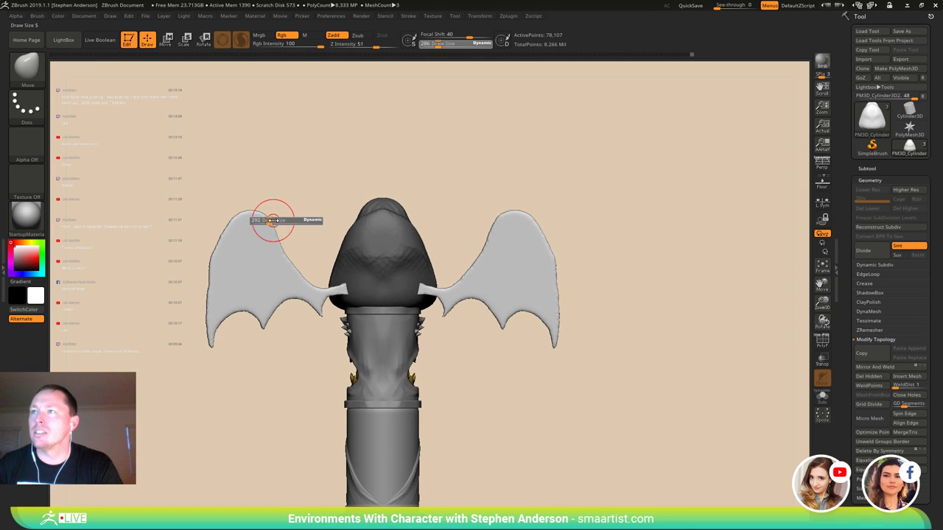
{"action": "left_click_drag", "start_coordinate": [272, 221], "coordinate": [277, 221]}
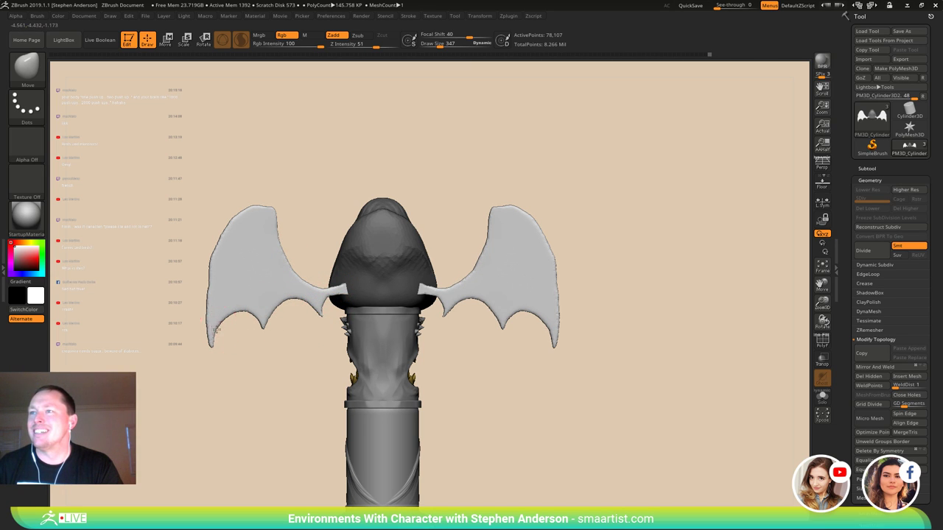
{"action": "left_click_drag", "start_coordinate": [206, 329], "coordinate": [208, 328]}
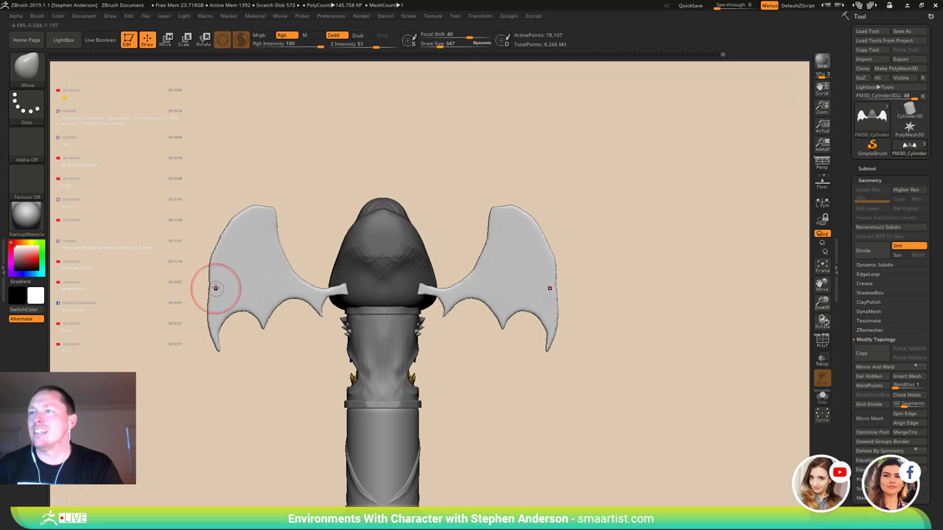
{"action": "left_click_drag", "start_coordinate": [202, 263], "coordinate": [320, 255]}
{"action": "left_click_drag", "start_coordinate": [276, 293], "coordinate": [327, 263], "text": "alt"}
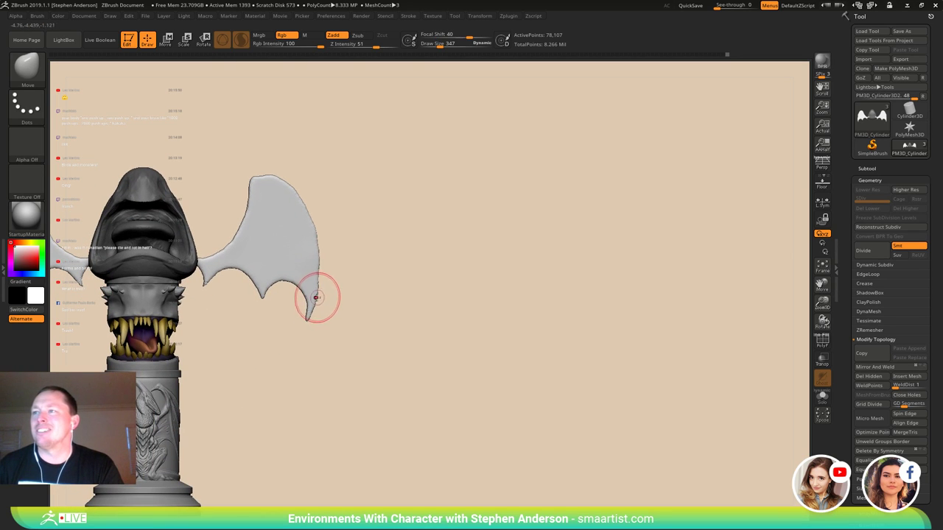
- Adjust the outer edge and upper tip of the wings with the Move brush at draw size 577
{"action": "key", "text": "s"}
{"action": "left_click_drag", "start_coordinate": [404, 280], "coordinate": [440, 280]}
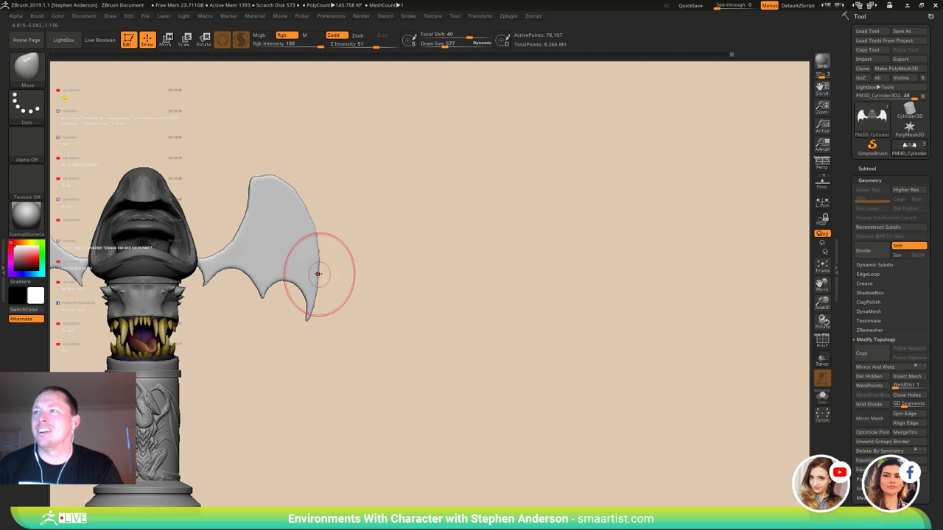
{"action": "left_click_drag", "start_coordinate": [316, 274], "coordinate": [322, 274]}
{"action": "mouse_move", "coordinate": [255, 184]}
{"action": "left_mouse_down"}
{"action": "mouse_move", "coordinate": [250, 176]}
{"action": "mouse_move", "coordinate": [283, 182]}
{"action": "left_mouse_up"}
{"action": "mouse_move", "coordinate": [275, 214]}
{"action": "right_mouse_down", "text": "alt"}
{"action": "mouse_move", "coordinate": [385, 237]}
{"action": "mouse_move", "coordinate": [177, 246]}
{"action": "mouse_move", "coordinate": [259, 313]}
{"action": "right_mouse_up", "text": "alt"}
{"action": "right_click_drag", "start_coordinate": [259, 313], "coordinate": [606, 320], "text": "alt"}
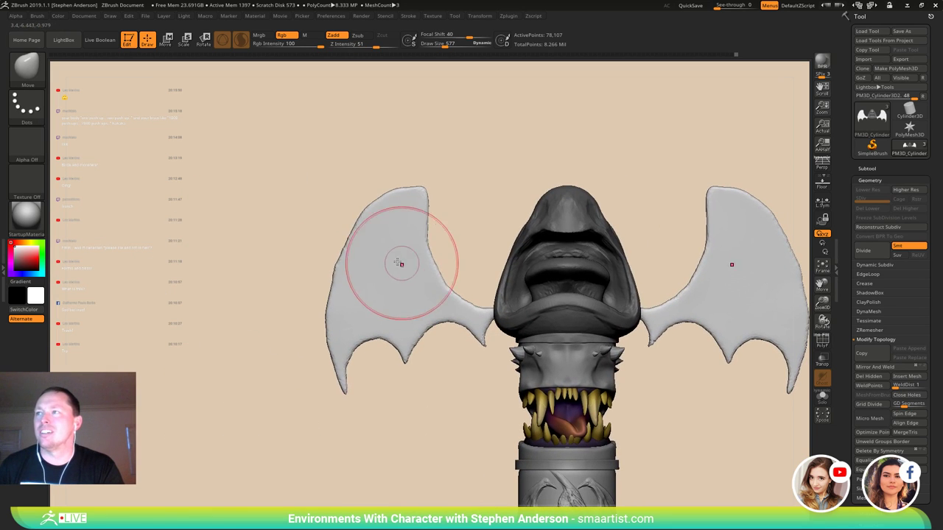
- Pull the wings' outer edges into a cleaner curve down to the lowest points with the Move brush at draw size 577
{"action": "mouse_move", "coordinate": [400, 265]}
{"action": "left_mouse_down"}
{"action": "mouse_move", "coordinate": [358, 238]}
{"action": "mouse_move", "coordinate": [371, 240]}
{"action": "left_mouse_up"}
{"action": "right_click_drag", "start_coordinate": [371, 240], "coordinate": [361, 240]}
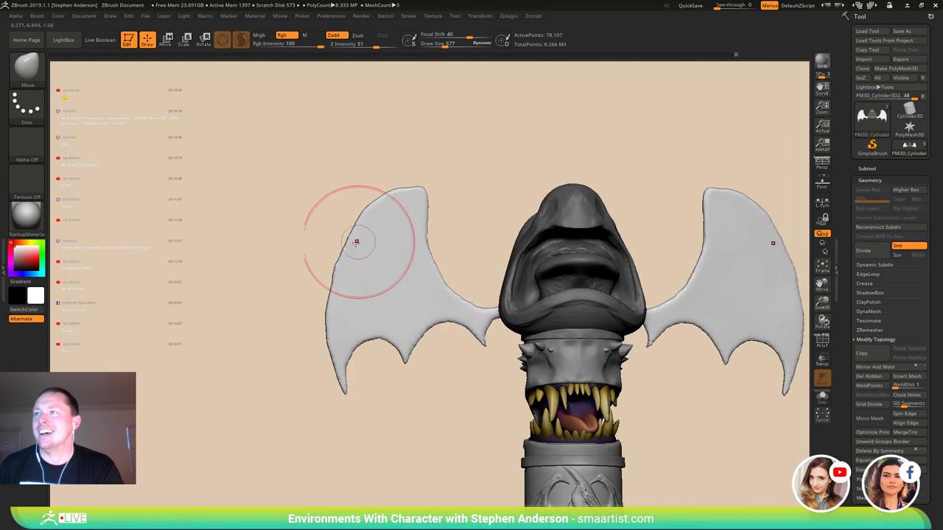
{"action": "left_click_drag", "start_coordinate": [347, 247], "coordinate": [347, 259]}
{"action": "left_click_drag", "start_coordinate": [343, 297], "coordinate": [338, 286]}
{"action": "mouse_move", "coordinate": [357, 246]}
{"action": "left_mouse_down"}
{"action": "mouse_move", "coordinate": [377, 205]}
{"action": "mouse_move", "coordinate": [351, 249]}
{"action": "left_mouse_up"}
{"action": "left_click_drag", "start_coordinate": [329, 301], "coordinate": [335, 301]}
{"action": "mouse_move", "coordinate": [338, 304]}
{"action": "right_mouse_down"}
{"action": "mouse_move", "coordinate": [356, 319]}
{"action": "mouse_move", "coordinate": [336, 319]}
{"action": "mouse_move", "coordinate": [350, 326]}
{"action": "right_mouse_up"}
{"action": "left_click_drag", "start_coordinate": [335, 326], "coordinate": [337, 326]}
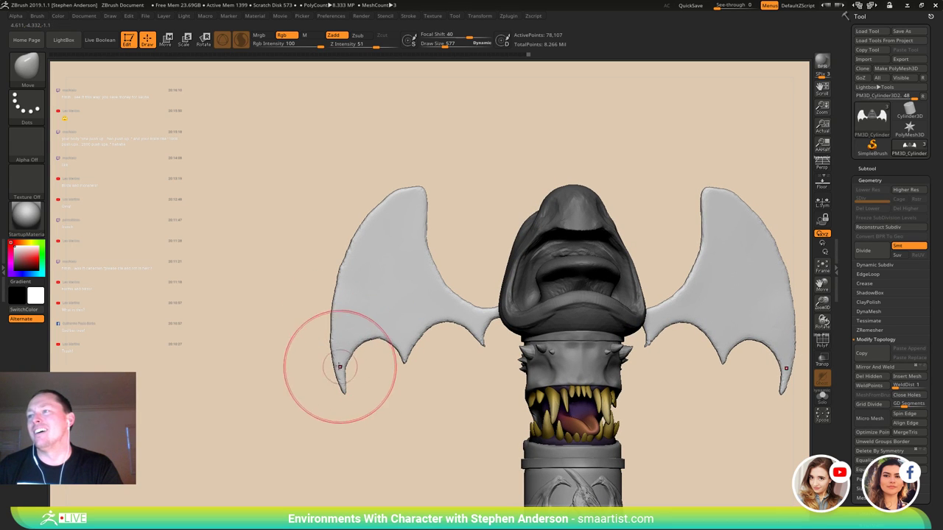
{"action": "left_click_drag", "start_coordinate": [339, 367], "coordinate": [344, 368]}
{"action": "mouse_move", "coordinate": [405, 355]}
{"action": "left_mouse_down"}
{"action": "mouse_move", "coordinate": [405, 339]}
{"action": "mouse_move", "coordinate": [405, 391]}
{"action": "mouse_move", "coordinate": [371, 349]}
{"action": "mouse_move", "coordinate": [408, 372]}
{"action": "mouse_move", "coordinate": [390, 372]}
{"action": "mouse_move", "coordinate": [465, 366]}
{"action": "left_mouse_up"}
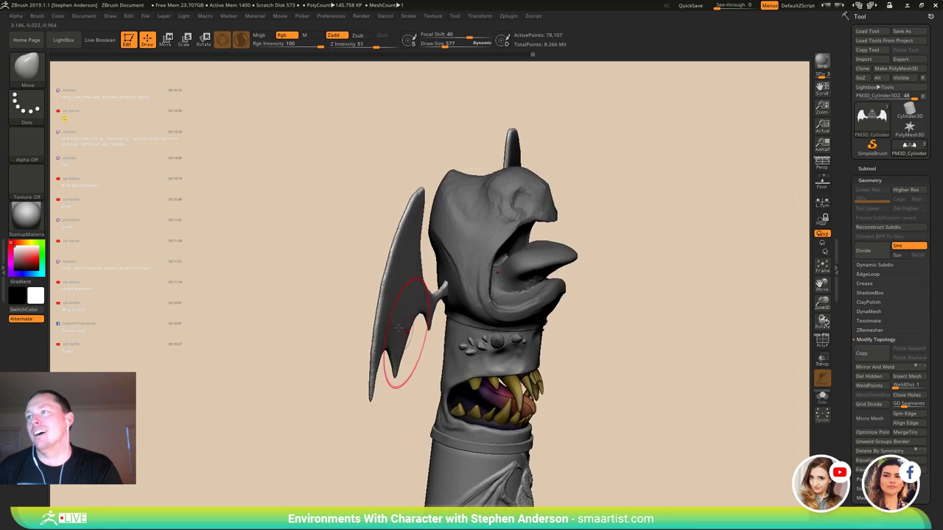
{"action": "mouse_move", "coordinate": [398, 328]}
{"action": "right_mouse_down"}
{"action": "mouse_move", "coordinate": [448, 288]}
{"action": "mouse_move", "coordinate": [438, 347]}
{"action": "mouse_move", "coordinate": [457, 326]}
{"action": "mouse_move", "coordinate": [458, 302]}
{"action": "mouse_move", "coordinate": [473, 297]}
{"action": "mouse_move", "coordinate": [458, 289]}
{"action": "right_mouse_up"}
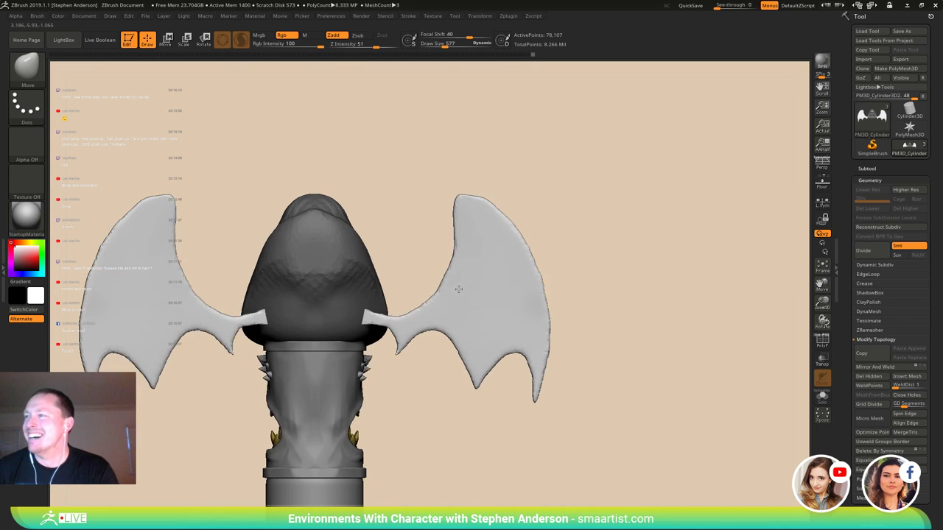
- Try masking the wing borders and central ribs with the MaskPen at draw size 148
{"action": "key", "text": "s"}
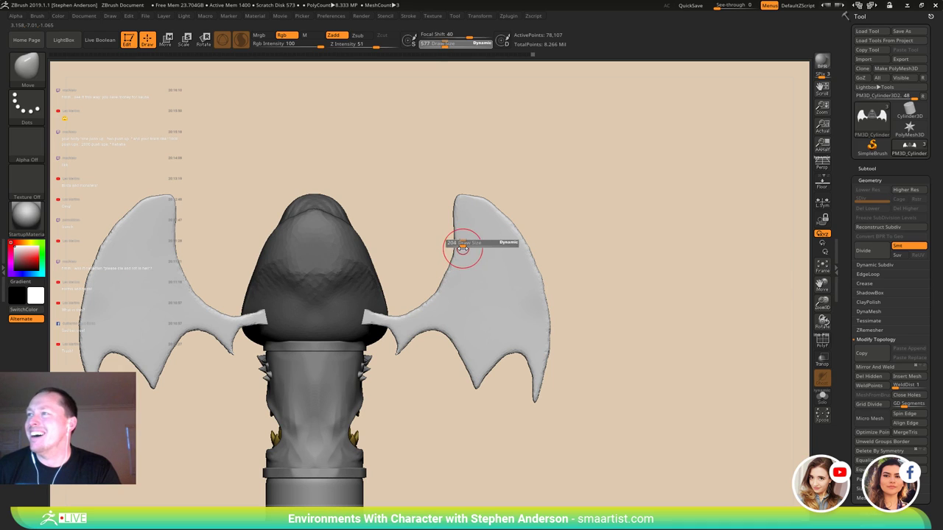
{"action": "left_click_drag", "start_coordinate": [463, 249], "coordinate": [458, 250]}
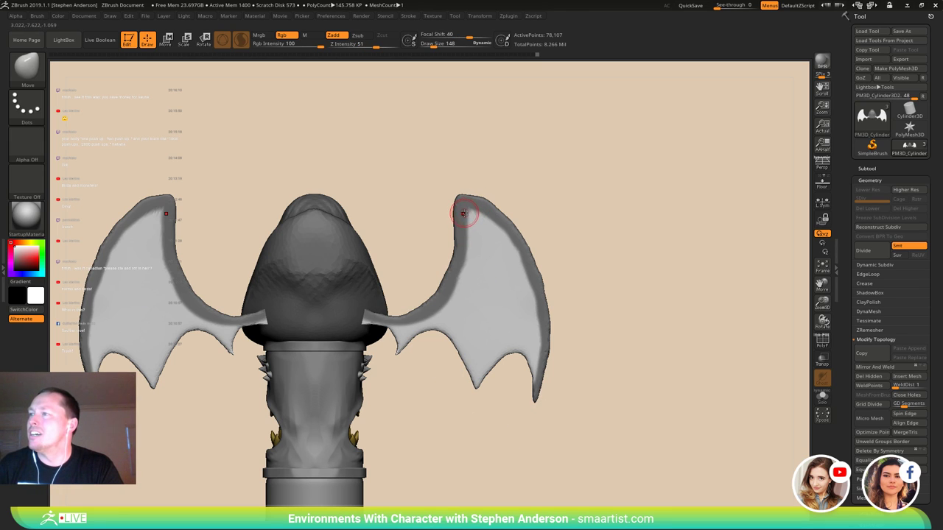
{"action": "mouse_move", "coordinate": [467, 212]}
{"action": "left_mouse_down", "text": "ctrl"}
{"action": "mouse_move", "coordinate": [481, 271]}
{"action": "mouse_move", "coordinate": [477, 395]}
{"action": "left_mouse_up", "text": "ctrl"}
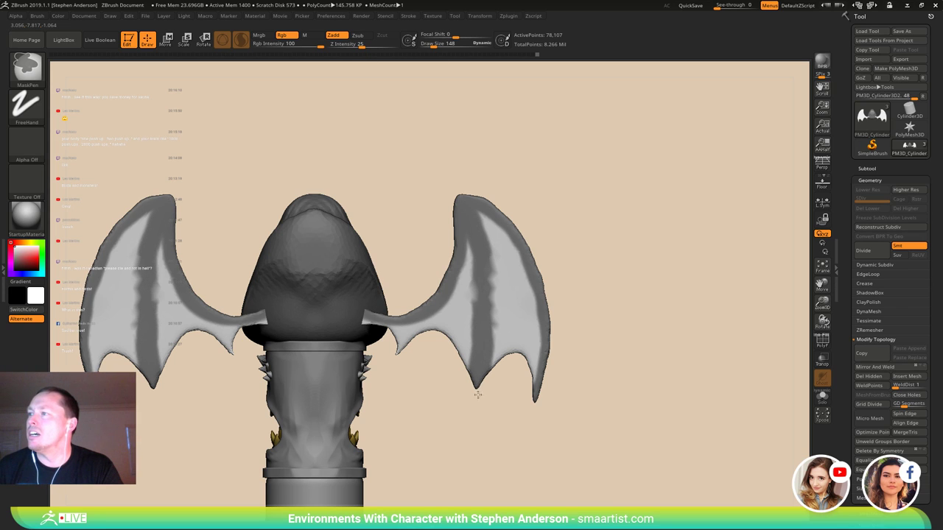
{"action": "left_click_drag", "start_coordinate": [404, 319], "coordinate": [398, 360], "text": "ctrl"}
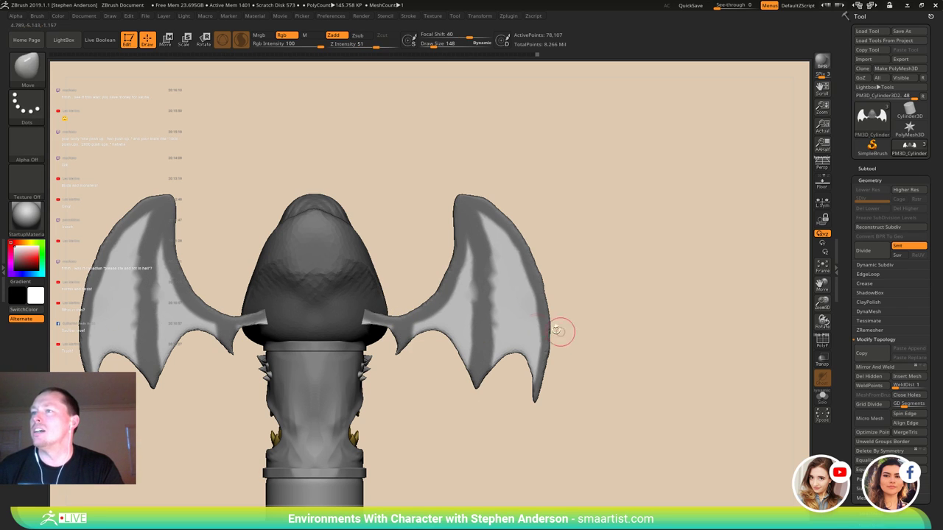
{"action": "left_click", "coordinate": [514, 324], "text": "ctrl"}
{"action": "mouse_move", "coordinate": [618, 294]}
{"action": "left_mouse_down"}
{"action": "mouse_move", "coordinate": [478, 292]}
{"action": "mouse_move", "coordinate": [622, 292]}
{"action": "mouse_move", "coordinate": [608, 297]}
{"action": "left_mouse_up"}
{"action": "key", "text": "ctrl+z"}
- Clear the wing mask and smooth the wing interiors with the polyframe displayed to make their mesh denser
{"action": "key", "text": "shift+f"}
{"action": "right_click_drag", "start_coordinate": [609, 298], "coordinate": [606, 276], "text": "ctrl"}
{"action": "left_click_drag", "start_coordinate": [593, 283], "coordinate": [581, 296], "text": "ctrl"}
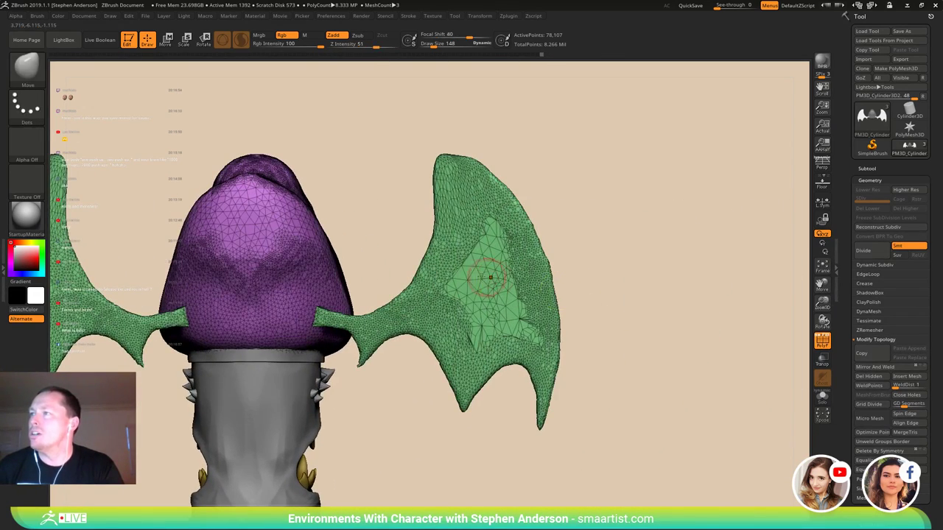
{"action": "mouse_move", "coordinate": [467, 292]}
{"action": "left_mouse_down", "text": "shift"}
{"action": "mouse_move", "coordinate": [489, 238]}
{"action": "mouse_move", "coordinate": [509, 284]}
{"action": "mouse_move", "coordinate": [479, 324]}
{"action": "mouse_move", "coordinate": [547, 348]}
{"action": "left_mouse_up", "text": "shift"}
{"action": "mouse_move", "coordinate": [605, 328]}
{"action": "left_mouse_down"}
{"action": "mouse_move", "coordinate": [465, 295]}
{"action": "mouse_move", "coordinate": [528, 288]}
{"action": "left_mouse_up"}
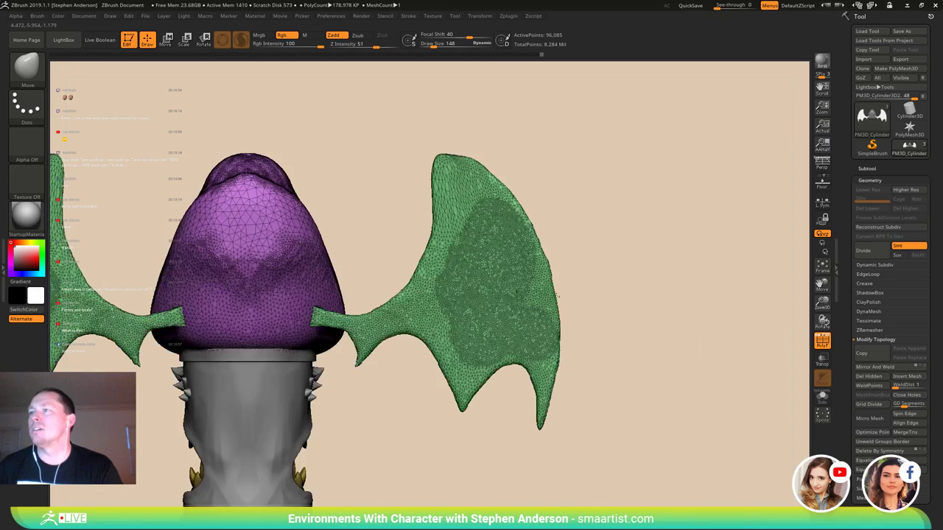
{"action": "right_click_drag", "start_coordinate": [528, 285], "coordinate": [558, 244], "text": "ctrl"}
- Mask the head polygroup so that only the wings stay editable, and turn off the polyframe
{"action": "key", "text": "w"}
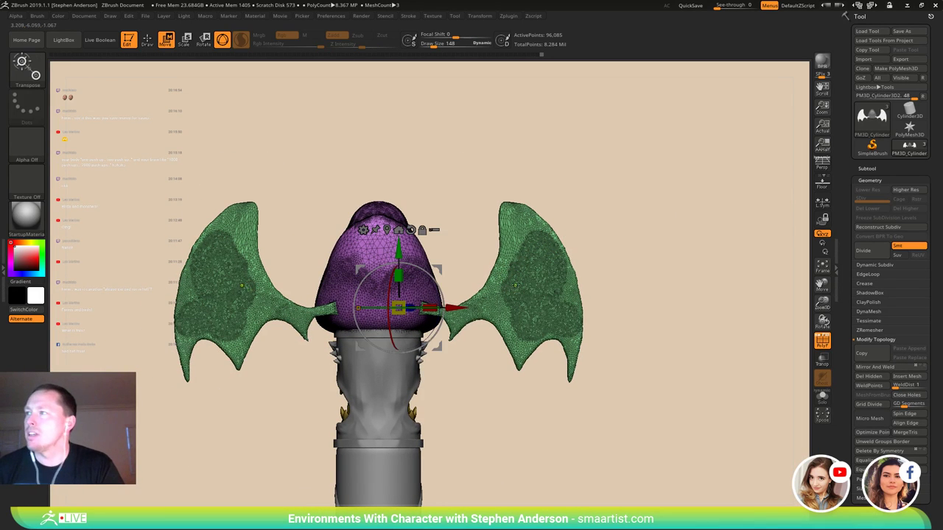
{"action": "left_click", "coordinate": [516, 285], "text": "ctrl"}
{"action": "key", "text": "q"}
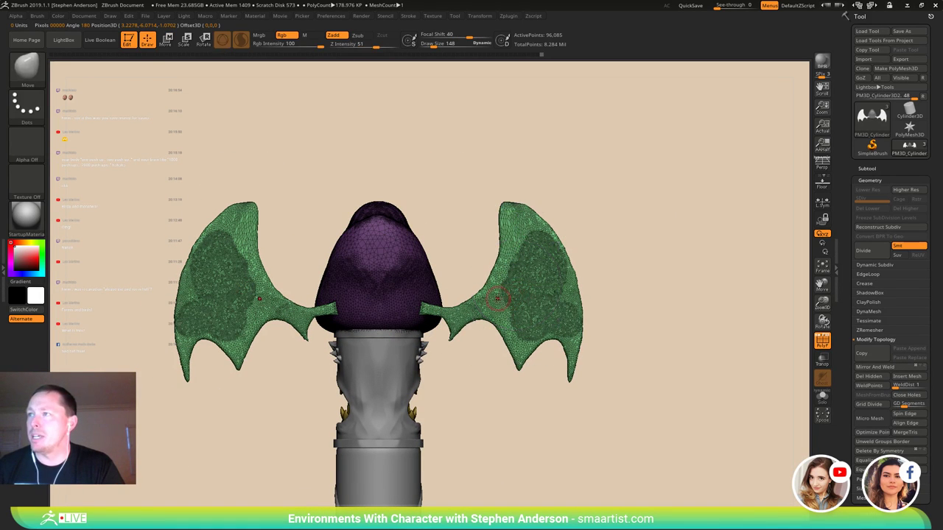
{"action": "key", "text": "shift+f"}
{"action": "right_click_drag", "start_coordinate": [477, 292], "coordinate": [480, 314], "text": "ctrl"}
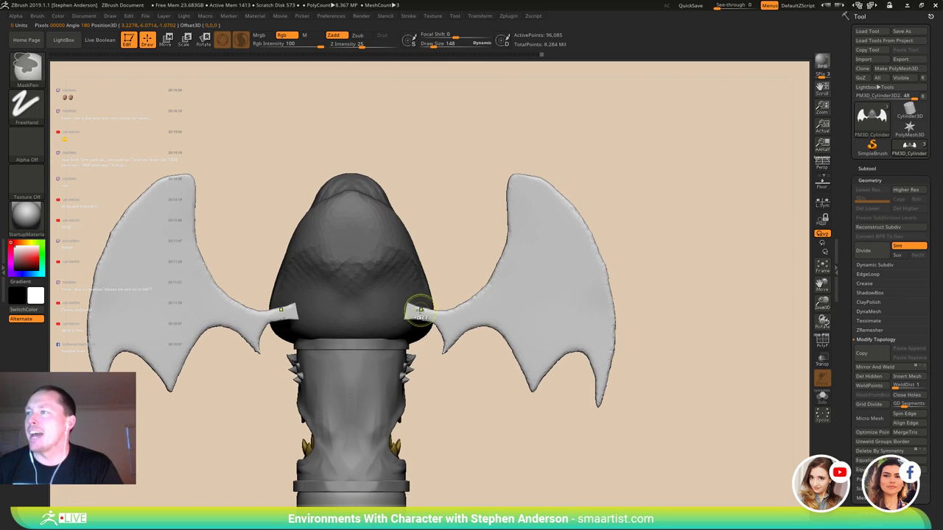
- Mask the inner arm and outer edge of both wings with the MaskPen at draw size 148
{"action": "mouse_move", "coordinate": [409, 308]}
{"action": "left_mouse_down", "text": "ctrl"}
{"action": "mouse_move", "coordinate": [474, 305]}
{"action": "mouse_move", "coordinate": [501, 277]}
{"action": "mouse_move", "coordinate": [498, 242]}
{"action": "left_mouse_up", "text": "ctrl"}
{"action": "mouse_move", "coordinate": [531, 178]}
{"action": "left_mouse_down", "text": "ctrl"}
{"action": "mouse_move", "coordinate": [516, 184]}
{"action": "mouse_move", "coordinate": [508, 251]}
{"action": "left_mouse_up", "text": "ctrl"}
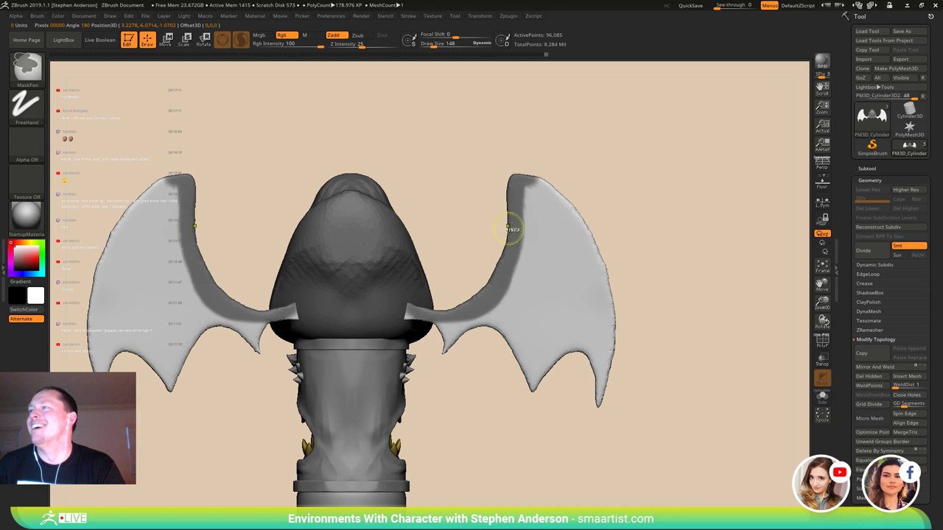
{"action": "mouse_move", "coordinate": [524, 184]}
{"action": "left_mouse_down", "text": "ctrl"}
{"action": "mouse_move", "coordinate": [549, 190]}
{"action": "mouse_move", "coordinate": [595, 240]}
{"action": "mouse_move", "coordinate": [611, 374]}
{"action": "left_mouse_up", "text": "ctrl"}
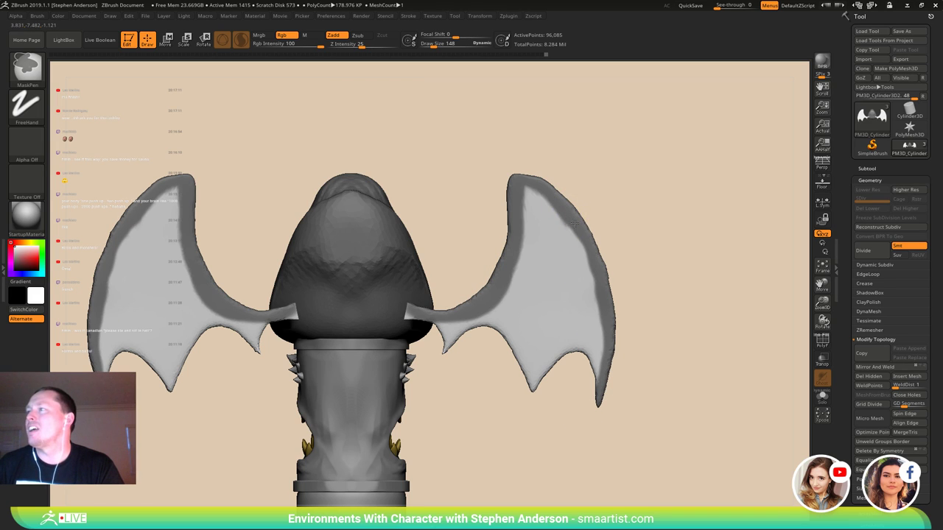
{"action": "left_click_drag", "start_coordinate": [574, 223], "coordinate": [596, 319], "text": "ctrl"}
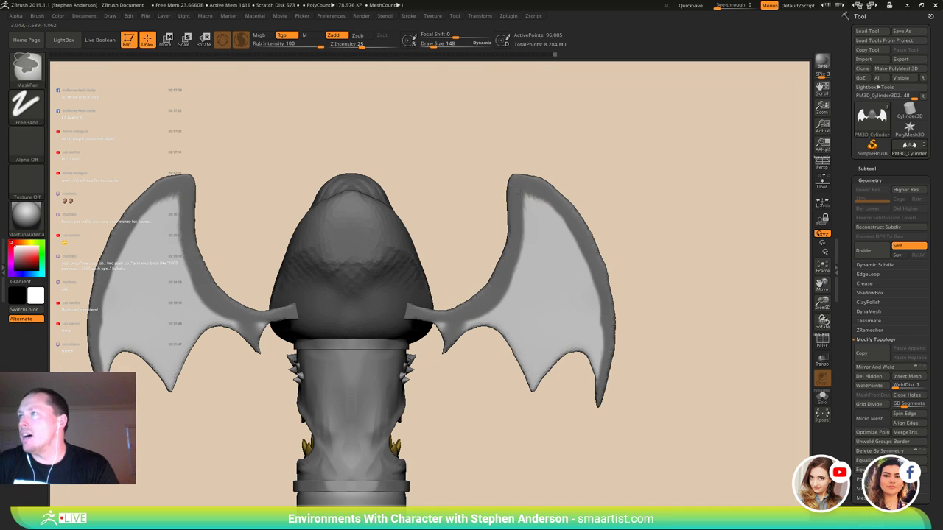
- Mask a curved rib from the wing's top to its middle point, redoing the first stroke, and trim its edge at draw size 116
{"action": "mouse_move", "coordinate": [528, 199]}
{"action": "left_mouse_down", "text": "ctrl"}
{"action": "mouse_move", "coordinate": [551, 269]}
{"action": "mouse_move", "coordinate": [539, 392]}
{"action": "left_mouse_up", "text": "ctrl"}
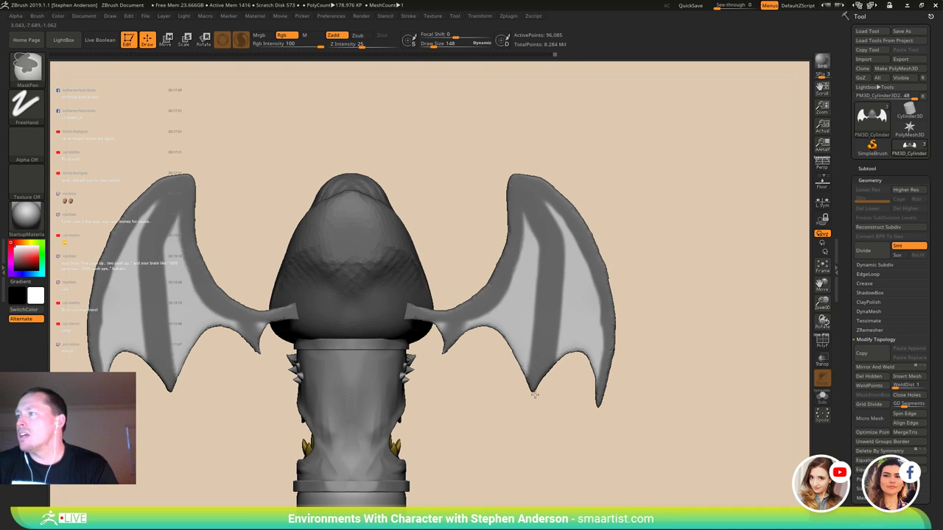
{"action": "key", "text": "ctrl+z"}
{"action": "mouse_move", "coordinate": [521, 190]}
{"action": "left_mouse_down", "text": "ctrl"}
{"action": "mouse_move", "coordinate": [544, 279]}
{"action": "mouse_move", "coordinate": [539, 364]}
{"action": "left_mouse_up", "text": "ctrl"}
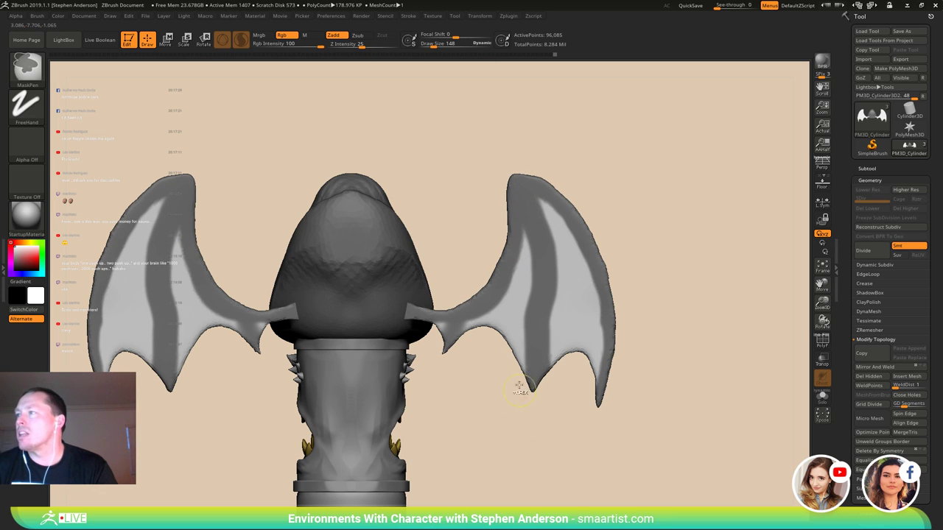
{"action": "key", "text": "["}
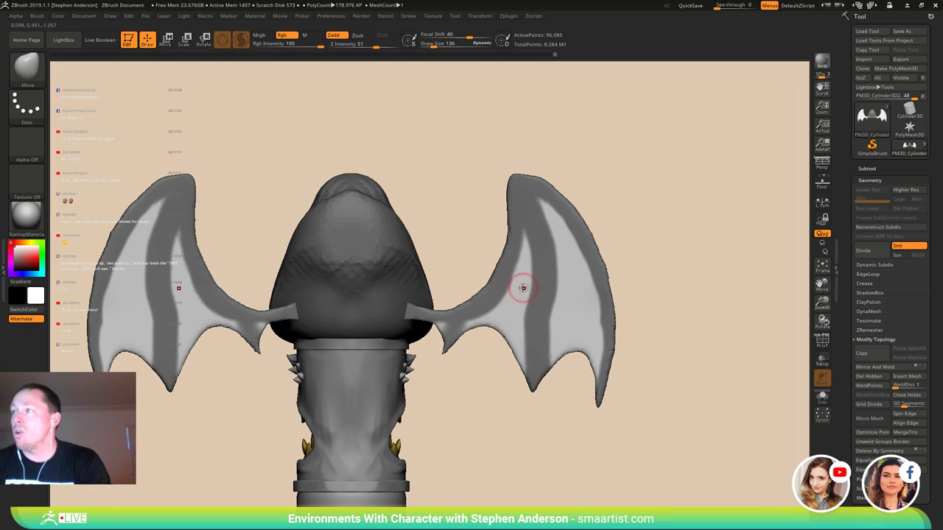
{"action": "key", "text": "ctrl"}
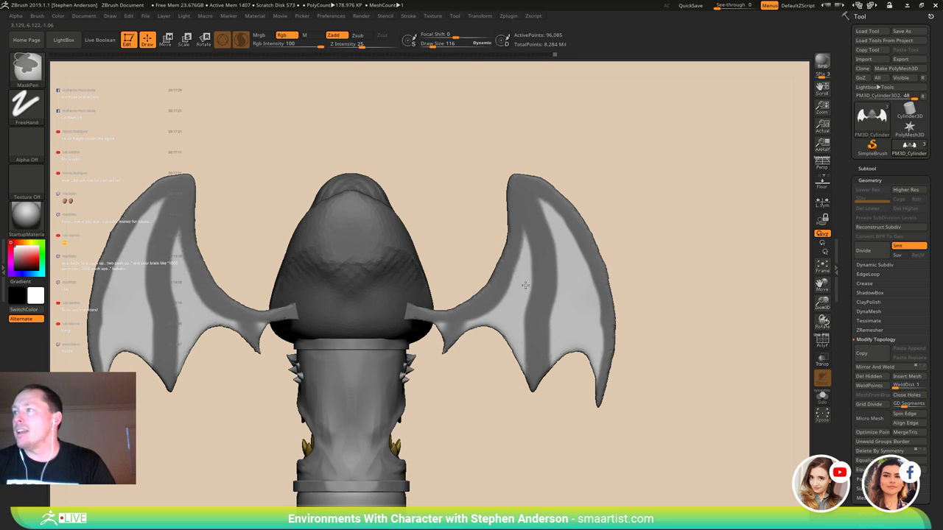
{"action": "left_click_drag", "start_coordinate": [522, 314], "coordinate": [519, 347], "text": "ctrl+alt"}
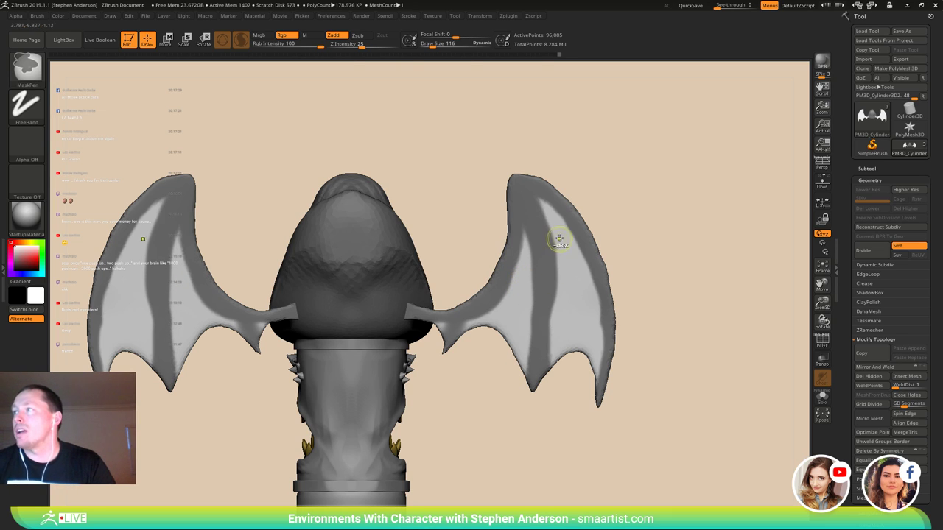
- Trim the mask along the curved rib to narrow its lower part, and mask the small inner point on the back of the wing
{"action": "mouse_move", "coordinate": [560, 289]}
{"action": "left_mouse_down", "text": "ctrl+alt"}
{"action": "mouse_move", "coordinate": [536, 390]}
{"action": "mouse_move", "coordinate": [549, 408]}
{"action": "left_mouse_up", "text": "ctrl+alt"}
{"action": "right_click_drag", "start_coordinate": [549, 406], "coordinate": [534, 331], "text": "ctrl"}
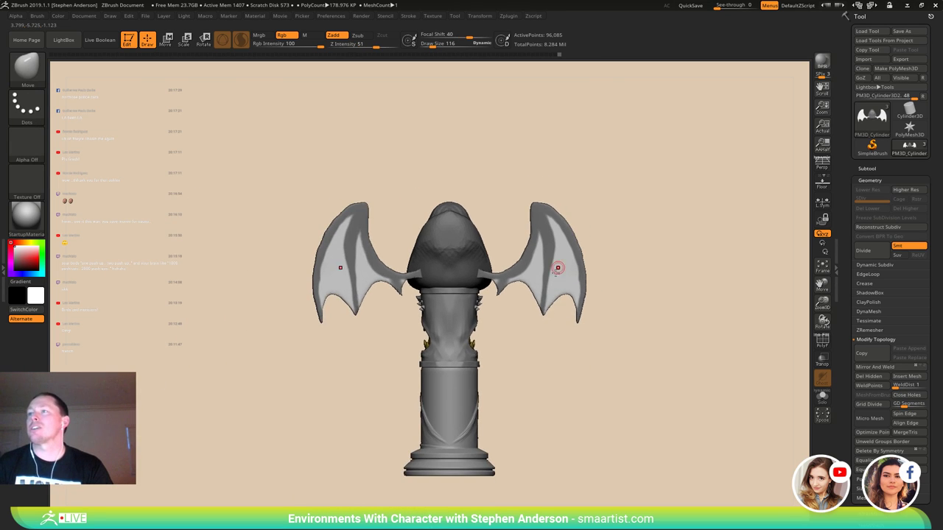
{"action": "mouse_move", "coordinate": [558, 268]}
{"action": "right_mouse_down", "text": "alt"}
{"action": "mouse_move", "coordinate": [533, 324]}
{"action": "mouse_move", "coordinate": [484, 369]}
{"action": "mouse_move", "coordinate": [488, 384]}
{"action": "right_mouse_up", "text": "alt"}
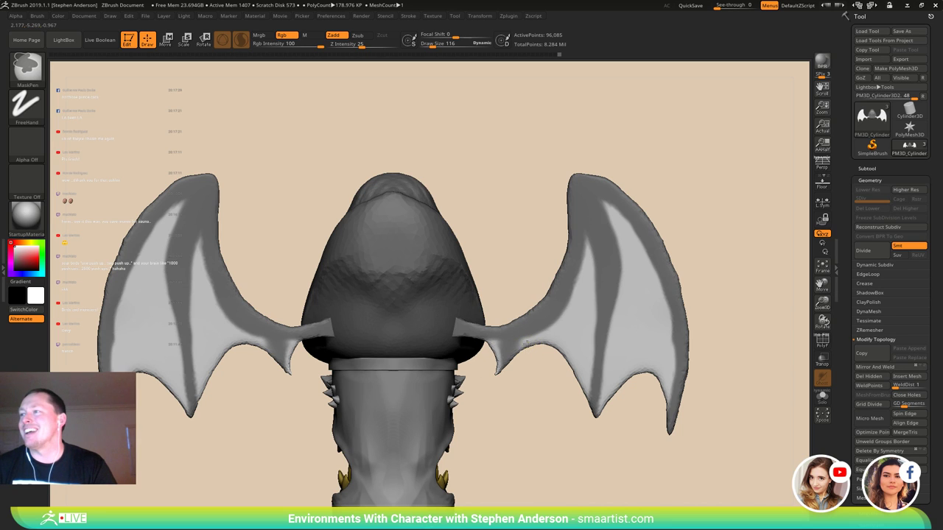
{"action": "left_click_drag", "start_coordinate": [506, 351], "coordinate": [500, 365], "text": "ctrl"}
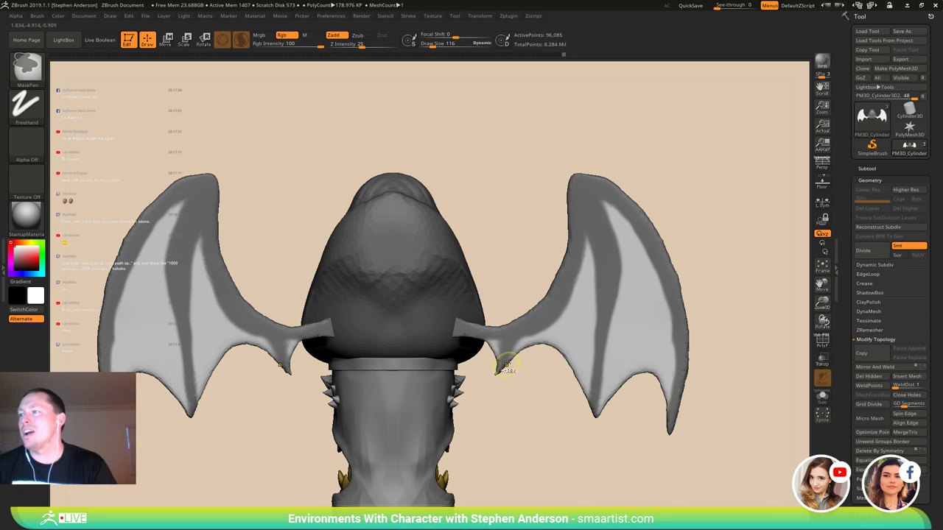
- Clean up the mask on the front of the wings by unmasking both membrane areas, leaving only the ribs and outer edges masked
{"action": "mouse_move", "coordinate": [564, 339]}
{"action": "right_mouse_down", "text": "ctrl"}
{"action": "mouse_move", "coordinate": [616, 271]}
{"action": "mouse_move", "coordinate": [562, 263]}
{"action": "mouse_move", "coordinate": [524, 280]}
{"action": "mouse_move", "coordinate": [557, 288]}
{"action": "mouse_move", "coordinate": [550, 290]}
{"action": "mouse_move", "coordinate": [532, 266]}
{"action": "right_mouse_up", "text": "ctrl"}
{"action": "key", "text": "ctrl"}
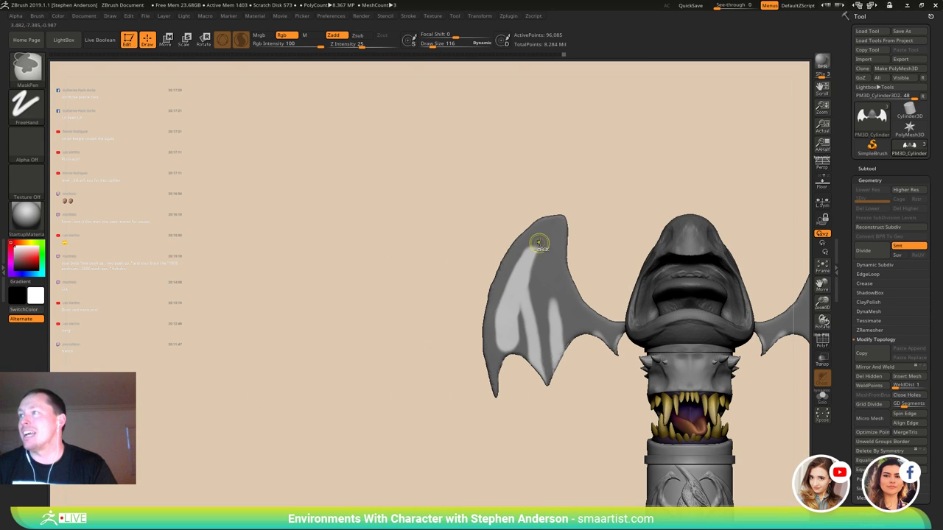
{"action": "left_click_drag", "start_coordinate": [537, 238], "coordinate": [535, 240], "text": "ctrl"}
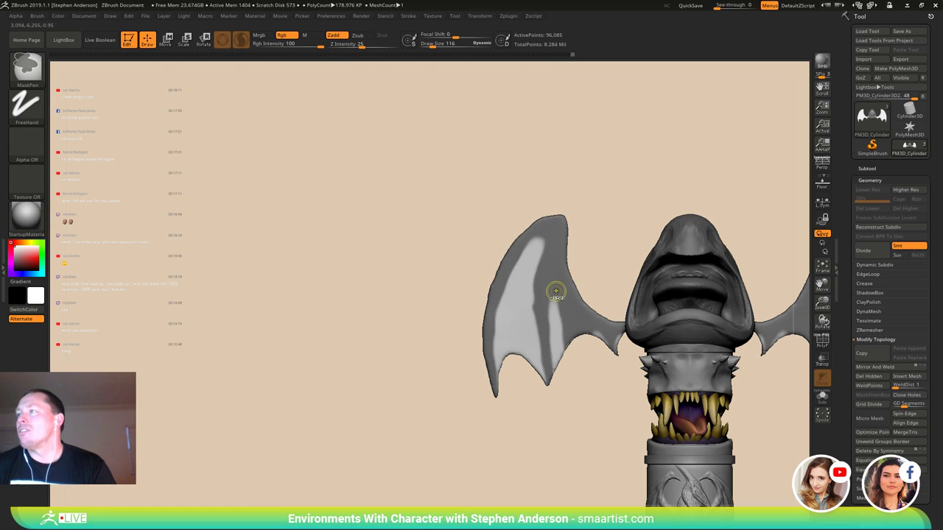
{"action": "left_click_drag", "start_coordinate": [561, 293], "coordinate": [601, 345], "text": "ctrl+alt"}
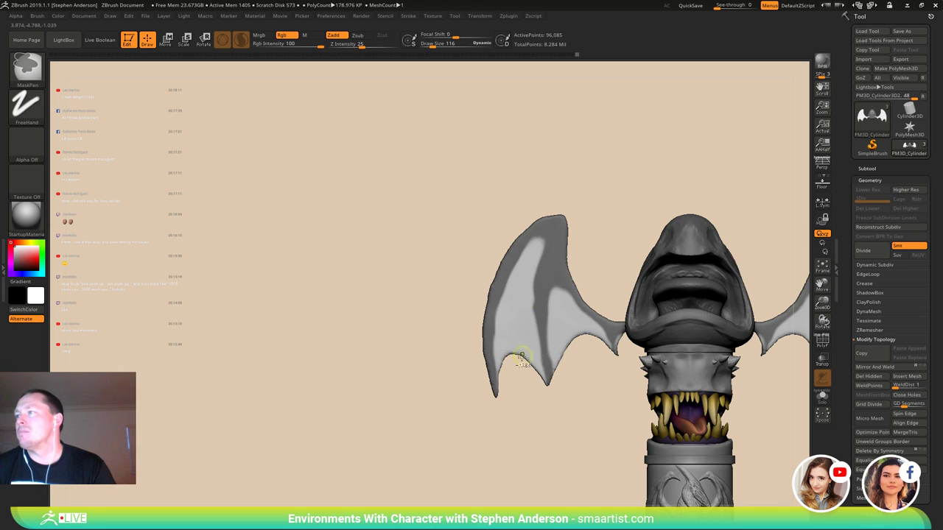
- Blur the wing mask repeatedly to soften its edges, keeping the head and ribs masked and the membranes editable
{"action": "right_click_drag", "start_coordinate": [570, 372], "coordinate": [448, 414], "text": "alt"}
{"action": "mouse_move", "coordinate": [427, 351]}
{"action": "right_mouse_down"}
{"action": "mouse_move", "coordinate": [518, 362]}
{"action": "mouse_move", "coordinate": [469, 343]}
{"action": "mouse_move", "coordinate": [524, 354]}
{"action": "mouse_move", "coordinate": [530, 344]}
{"action": "mouse_move", "coordinate": [520, 393]}
{"action": "mouse_move", "coordinate": [508, 329]}
{"action": "right_mouse_up"}
{"action": "left_click", "coordinate": [584, 328], "text": "ctrl"}
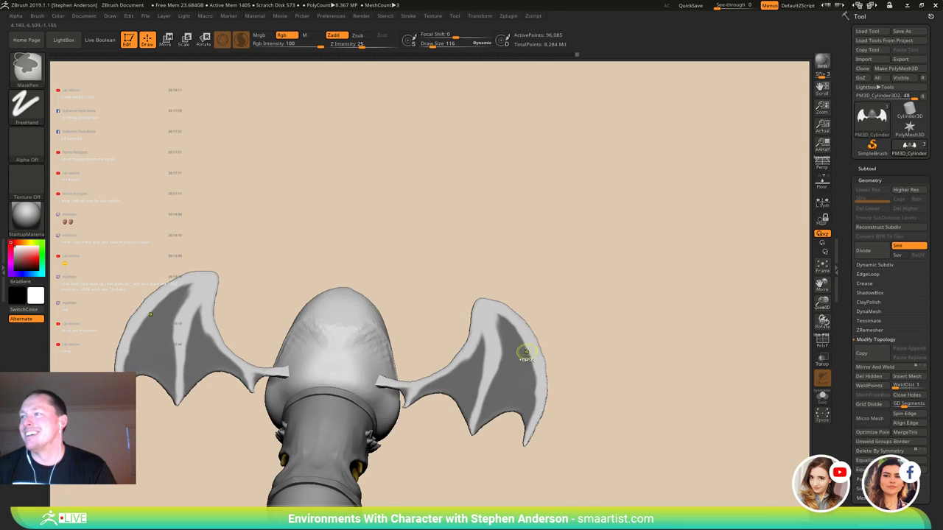
{"action": "left_click", "coordinate": [518, 356], "text": "ctrl"}
{"action": "left_click", "coordinate": [519, 356], "text": "ctrl"}
{"action": "left_click", "coordinate": [587, 340], "text": "ctrl"}
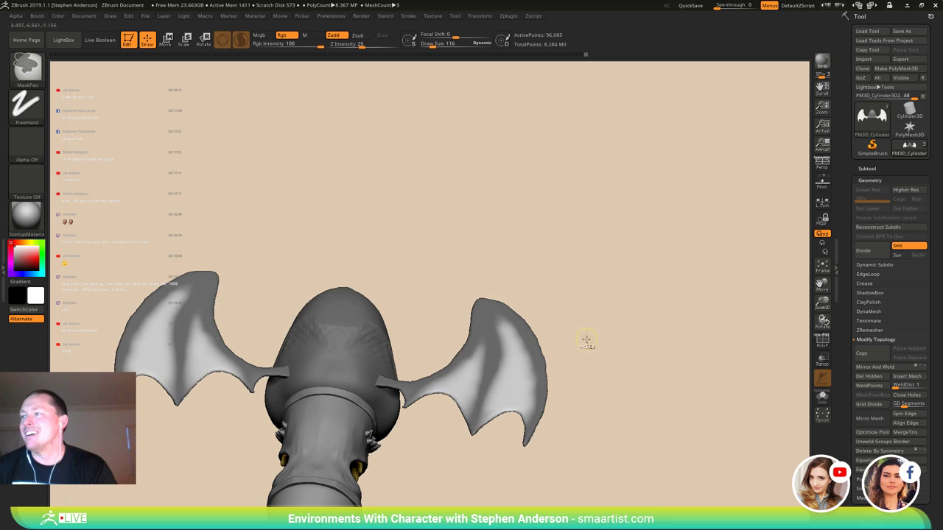
{"action": "left_click", "coordinate": [510, 366], "text": "ctrl"}
{"action": "left_click", "coordinate": [585, 347], "text": "ctrl"}
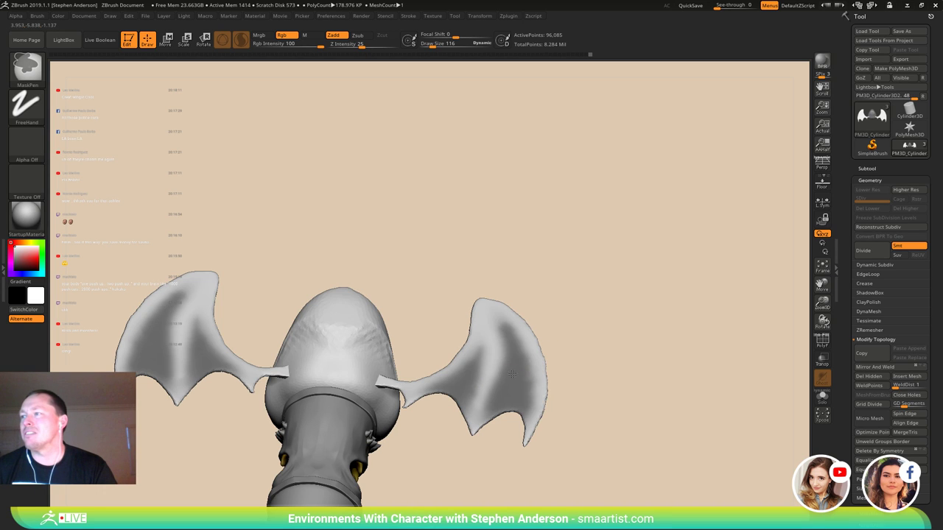
{"action": "left_click", "coordinate": [601, 351], "text": "ctrl"}
- Offset the unmasked wing membranes with the transform gizmo so that they sink in between the ribs
{"action": "key", "text": "w"}
{"action": "right_click_drag", "start_coordinate": [510, 384], "coordinate": [498, 342]}
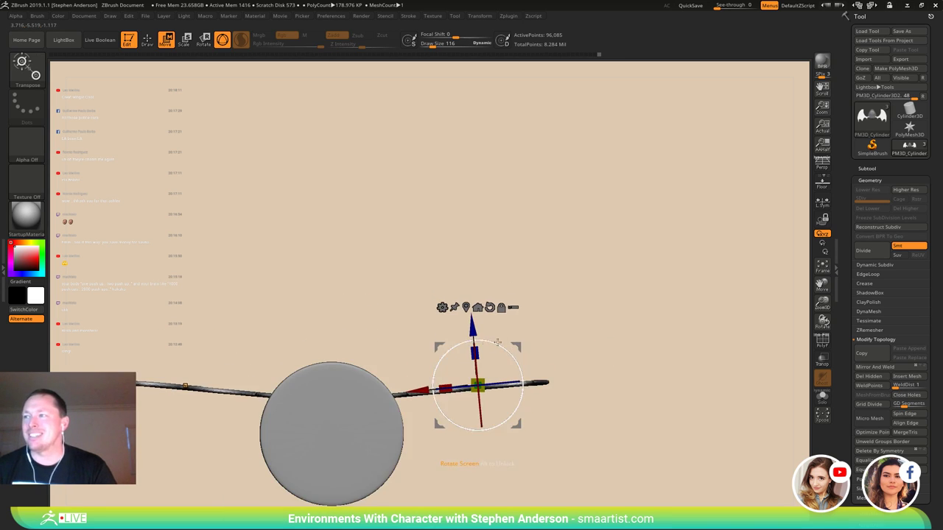
{"action": "left_click_drag", "start_coordinate": [476, 332], "coordinate": [476, 325]}
{"action": "right_click_drag", "start_coordinate": [476, 326], "coordinate": [512, 331]}
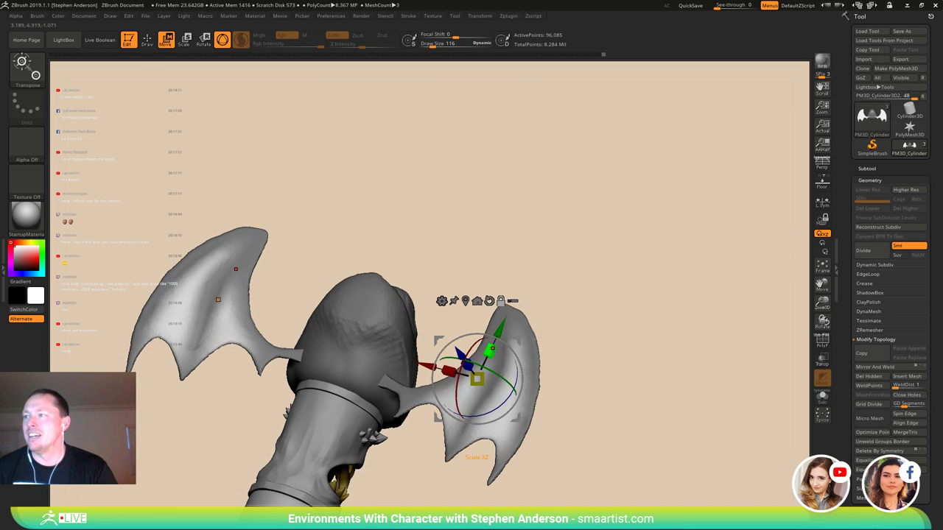
{"action": "left_click_drag", "start_coordinate": [507, 334], "coordinate": [515, 316]}
{"action": "right_click_drag", "start_coordinate": [556, 302], "coordinate": [597, 336]}
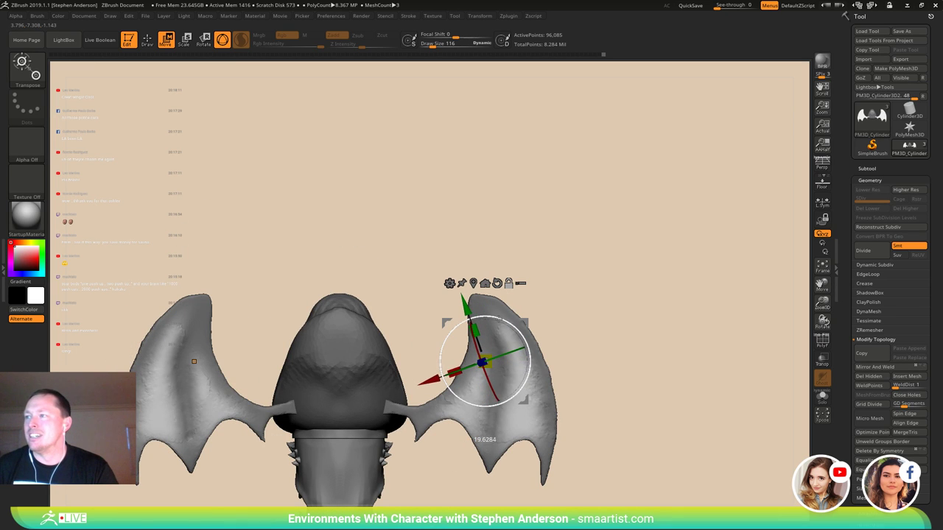
{"action": "left_click_drag", "start_coordinate": [474, 351], "coordinate": [472, 347]}
- Clear the mask and smooth the back and front surfaces of the wings at draw size 244
{"action": "right_click_drag", "start_coordinate": [548, 317], "coordinate": [557, 266]}
{"action": "key", "text": "q"}
{"action": "right_click_drag", "start_coordinate": [541, 382], "coordinate": [522, 364]}
{"action": "key", "text": "s"}
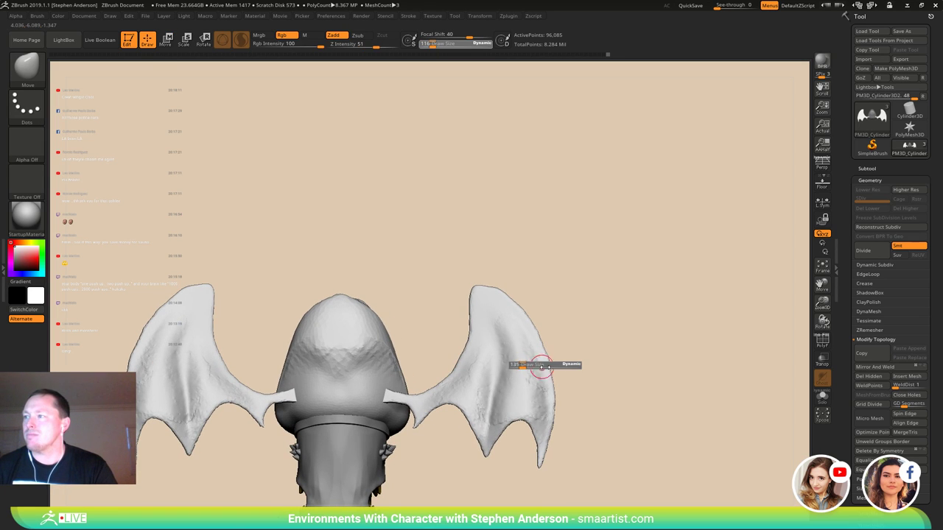
{"action": "left_click_drag", "start_coordinate": [543, 367], "coordinate": [617, 379]}
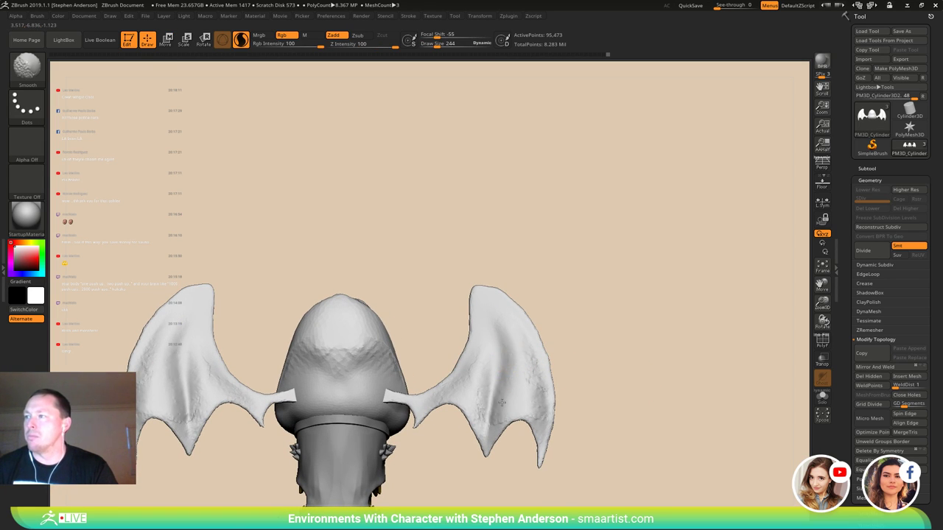
{"action": "left_click_drag", "start_coordinate": [480, 386], "coordinate": [497, 361], "text": "shift"}
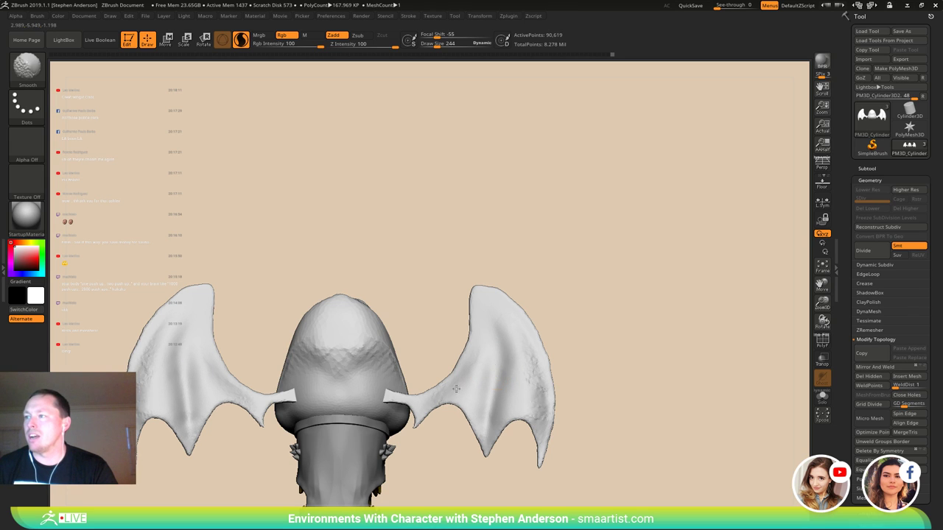
{"action": "right_click_drag", "start_coordinate": [555, 355], "coordinate": [498, 332]}
{"action": "left_click_drag", "start_coordinate": [560, 394], "coordinate": [571, 390], "text": "shift"}
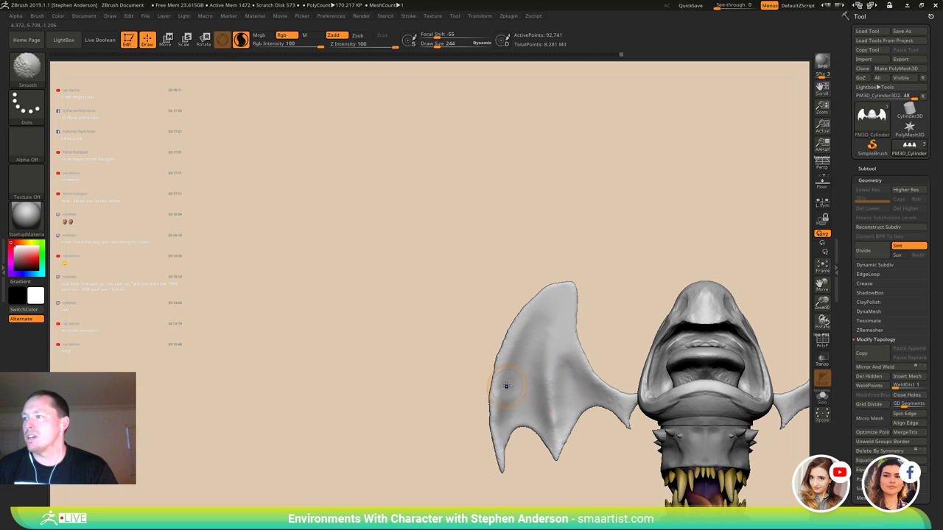
{"action": "left_click_drag", "start_coordinate": [504, 400], "coordinate": [498, 406], "text": "shift"}
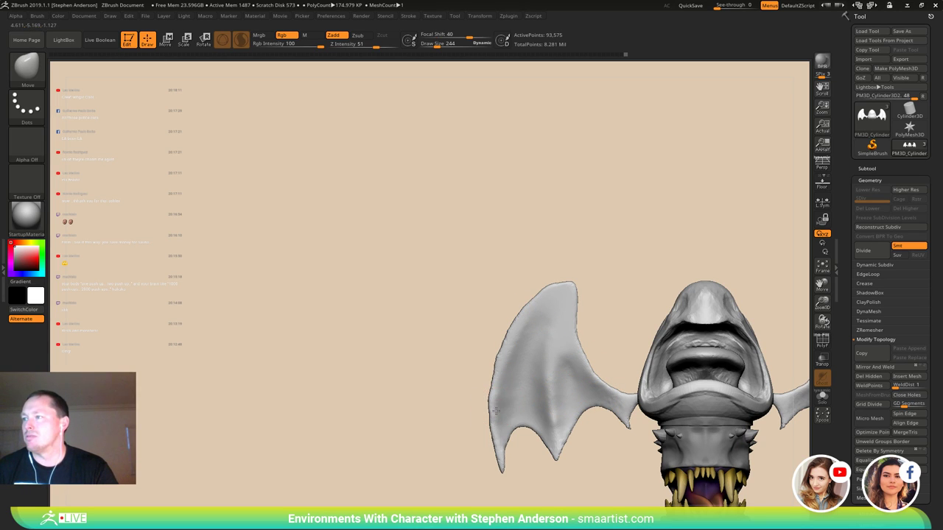
- Adjust the wing shape slightly with the Move brush at draw size 382
{"action": "right_click_drag", "start_coordinate": [507, 404], "coordinate": [476, 315]}
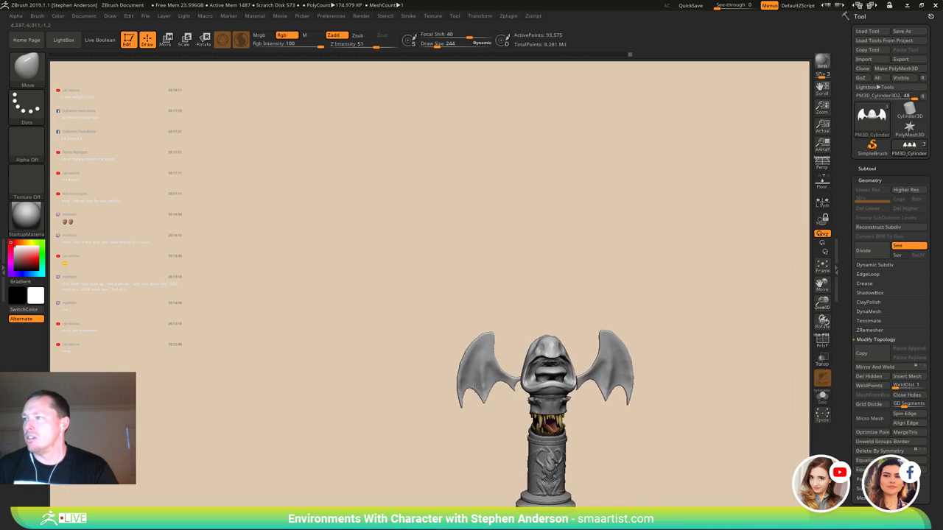
{"action": "right_click_drag", "start_coordinate": [471, 375], "coordinate": [530, 434], "text": "ctrl"}
{"action": "mouse_move", "coordinate": [492, 405]}
{"action": "right_mouse_down"}
{"action": "mouse_move", "coordinate": [532, 381]}
{"action": "mouse_move", "coordinate": [497, 366]}
{"action": "mouse_move", "coordinate": [489, 396]}
{"action": "mouse_move", "coordinate": [528, 385]}
{"action": "mouse_move", "coordinate": [516, 384]}
{"action": "right_mouse_up"}
{"action": "key", "text": "s"}
{"action": "left_click_drag", "start_coordinate": [516, 384], "coordinate": [521, 384]}
{"action": "left_click_drag", "start_coordinate": [521, 385], "coordinate": [518, 386]}
{"action": "mouse_move", "coordinate": [532, 364]}
{"action": "right_mouse_down"}
{"action": "mouse_move", "coordinate": [554, 363]}
{"action": "mouse_move", "coordinate": [579, 379]}
{"action": "mouse_move", "coordinate": [569, 344]}
{"action": "mouse_move", "coordinate": [585, 411]}
{"action": "mouse_move", "coordinate": [605, 374]}
{"action": "mouse_move", "coordinate": [590, 415]}
{"action": "mouse_move", "coordinate": [590, 359]}
{"action": "right_mouse_up"}
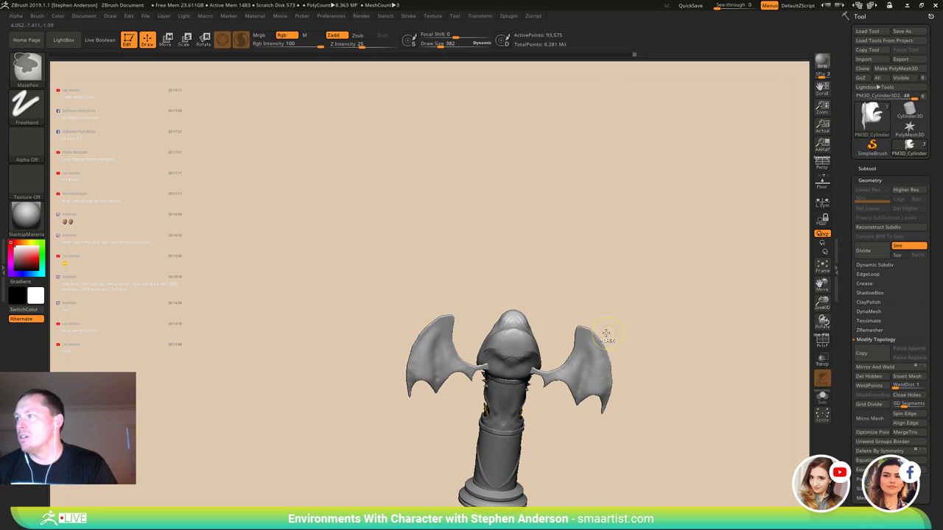
- Outline the wings with MaskLasso and invert the mask so that the head is protected and the wings stay editable
{"action": "left_click", "coordinate": [27, 70], "text": "ctrl"}
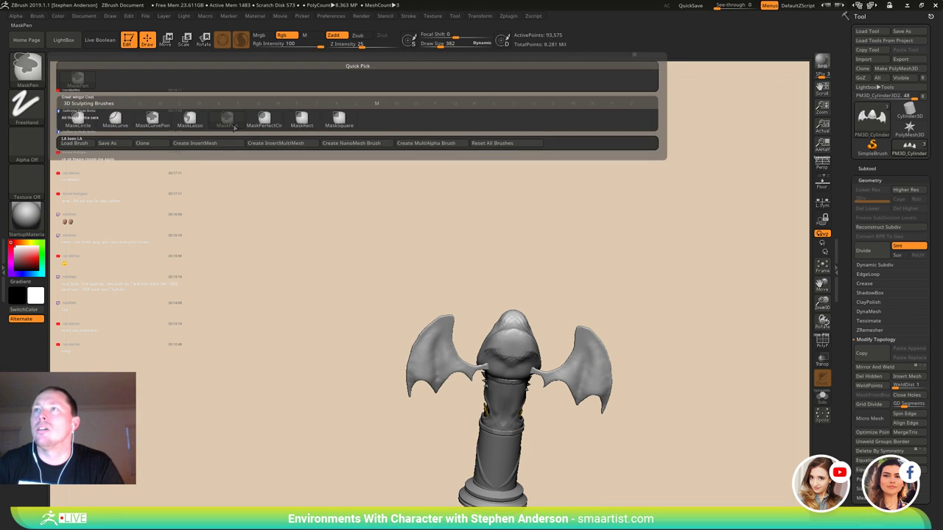
{"action": "left_click", "coordinate": [196, 118], "text": "ctrl"}
{"action": "right_click_drag", "start_coordinate": [626, 298], "coordinate": [638, 260], "text": "shift"}
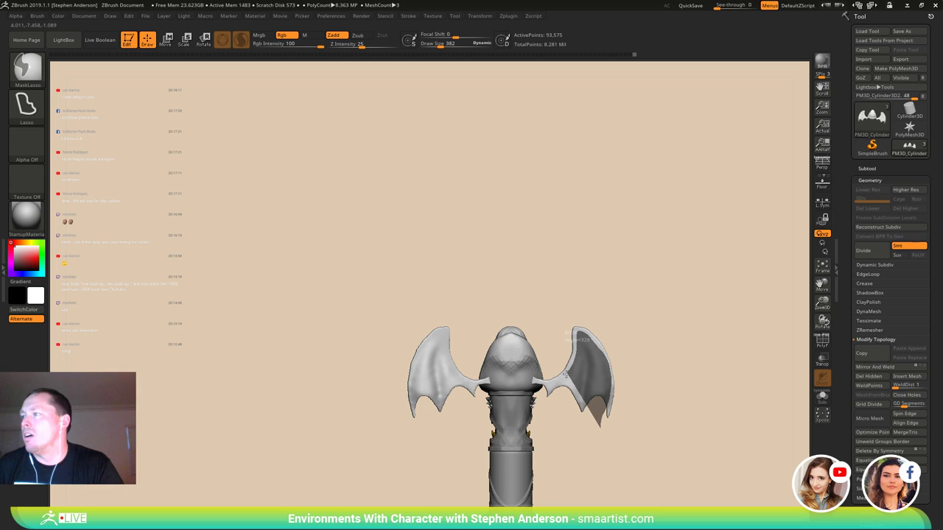
{"action": "mouse_move", "coordinate": [551, 383]}
{"action": "left_mouse_down", "text": "ctrl"}
{"action": "mouse_move", "coordinate": [535, 396]}
{"action": "mouse_move", "coordinate": [571, 458]}
{"action": "left_mouse_up", "text": "ctrl"}
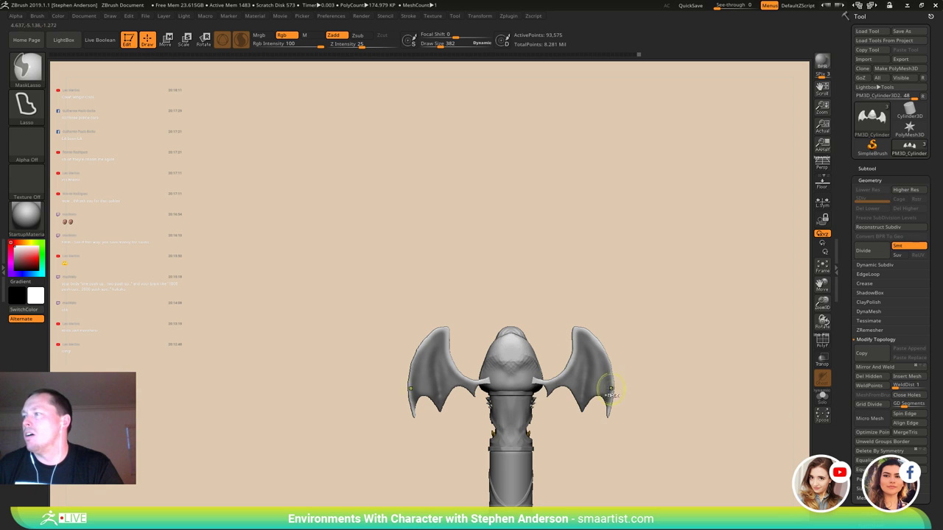
{"action": "left_click", "coordinate": [663, 365], "text": "ctrl"}
{"action": "left_click", "coordinate": [661, 366], "text": "ctrl"}
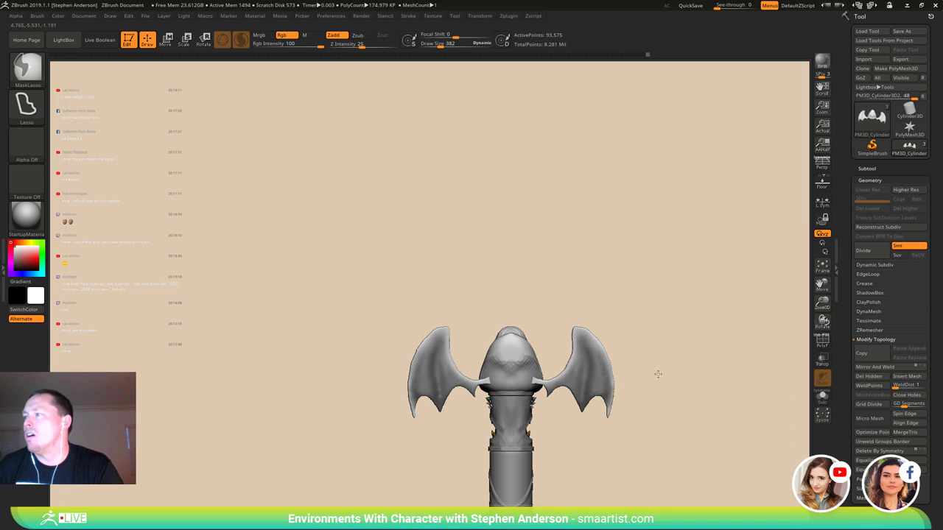
- Bend the wings into a curved, cupped shape with the Move brush at draw size 1071
{"action": "mouse_move", "coordinate": [661, 371]}
{"action": "left_mouse_down"}
{"action": "mouse_move", "coordinate": [627, 393]}
{"action": "mouse_move", "coordinate": [636, 393]}
{"action": "mouse_move", "coordinate": [596, 389]}
{"action": "left_mouse_up"}
{"action": "key", "text": "b"}
{"action": "key", "text": "m"}
{"action": "key", "text": "v"}
{"action": "key", "text": "s"}
{"action": "mouse_move", "coordinate": [648, 393]}
{"action": "left_mouse_down"}
{"action": "mouse_move", "coordinate": [581, 381]}
{"action": "mouse_move", "coordinate": [612, 372]}
{"action": "mouse_move", "coordinate": [602, 351]}
{"action": "mouse_move", "coordinate": [615, 389]}
{"action": "left_mouse_up"}
{"action": "mouse_move", "coordinate": [615, 389]}
{"action": "right_mouse_down", "text": "ctrl"}
{"action": "mouse_move", "coordinate": [646, 430]}
{"action": "mouse_move", "coordinate": [596, 333]}
{"action": "right_mouse_up", "text": "ctrl"}
{"action": "right_click_drag", "start_coordinate": [597, 333], "coordinate": [519, 267]}
{"action": "left_click_drag", "start_coordinate": [519, 255], "coordinate": [516, 252]}
{"action": "right_click_drag", "start_coordinate": [516, 253], "coordinate": [551, 335]}
{"action": "left_click_drag", "start_coordinate": [526, 204], "coordinate": [515, 203]}
{"action": "mouse_move", "coordinate": [582, 210]}
{"action": "right_mouse_down"}
{"action": "mouse_move", "coordinate": [509, 207]}
{"action": "mouse_move", "coordinate": [533, 247]}
{"action": "right_mouse_up"}
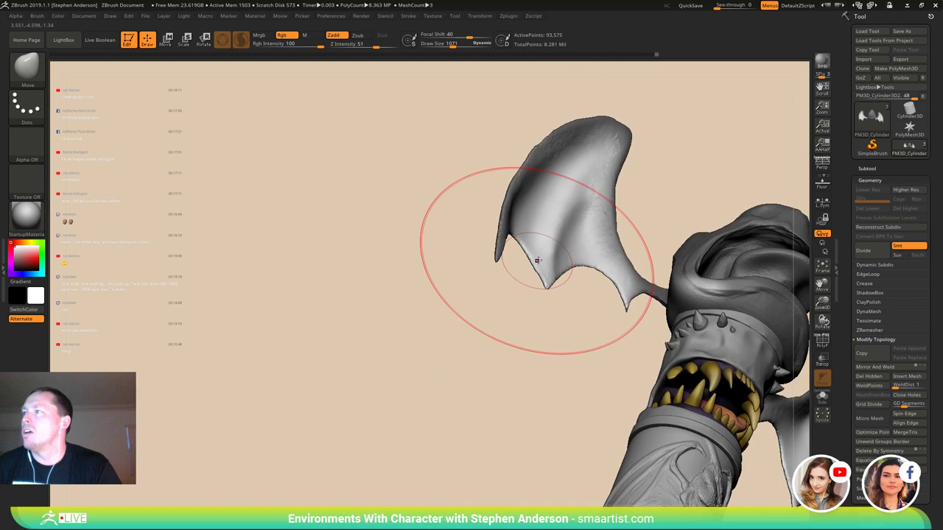
- Isolate the wing polygroup, grow the visible area to the complete wings, and invert the visibility to show only the head
{"action": "right_click_drag", "start_coordinate": [541, 295], "coordinate": [673, 248]}
{"action": "mouse_move", "coordinate": [737, 371]}
{"action": "right_mouse_down"}
{"action": "mouse_move", "coordinate": [717, 292]}
{"action": "mouse_move", "coordinate": [621, 253]}
{"action": "mouse_move", "coordinate": [616, 235]}
{"action": "mouse_move", "coordinate": [596, 266]}
{"action": "mouse_move", "coordinate": [436, 345]}
{"action": "mouse_move", "coordinate": [413, 377]}
{"action": "mouse_move", "coordinate": [442, 395]}
{"action": "mouse_move", "coordinate": [433, 223]}
{"action": "mouse_move", "coordinate": [418, 263]}
{"action": "mouse_move", "coordinate": [436, 389]}
{"action": "right_mouse_up"}
{"action": "right_click_drag", "start_coordinate": [400, 299], "coordinate": [378, 282]}
{"action": "mouse_move", "coordinate": [389, 279]}
{"action": "right_mouse_down"}
{"action": "mouse_move", "coordinate": [386, 253]}
{"action": "mouse_move", "coordinate": [410, 280]}
{"action": "mouse_move", "coordinate": [420, 261]}
{"action": "mouse_move", "coordinate": [435, 276]}
{"action": "mouse_move", "coordinate": [428, 296]}
{"action": "mouse_move", "coordinate": [385, 280]}
{"action": "mouse_move", "coordinate": [438, 278]}
{"action": "mouse_move", "coordinate": [417, 295]}
{"action": "mouse_move", "coordinate": [349, 286]}
{"action": "mouse_move", "coordinate": [350, 251]}
{"action": "mouse_move", "coordinate": [298, 254]}
{"action": "right_mouse_up"}
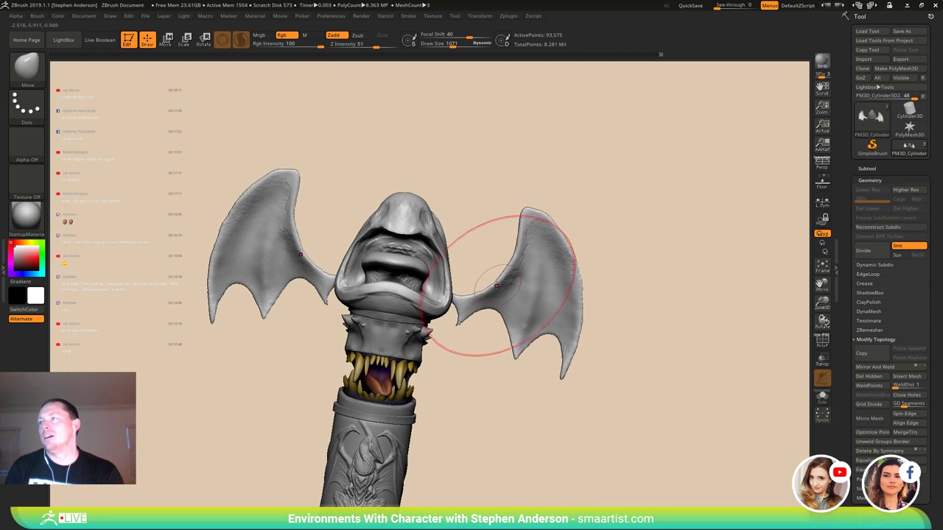
{"action": "left_click", "coordinate": [514, 289], "text": "ctrl+shift"}
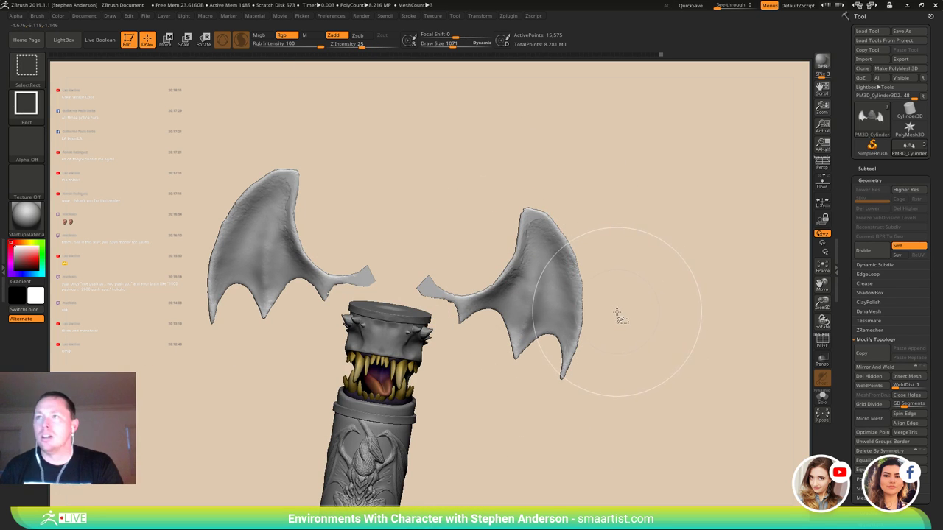
{"action": "key", "text": "ctrl+shift+a"}
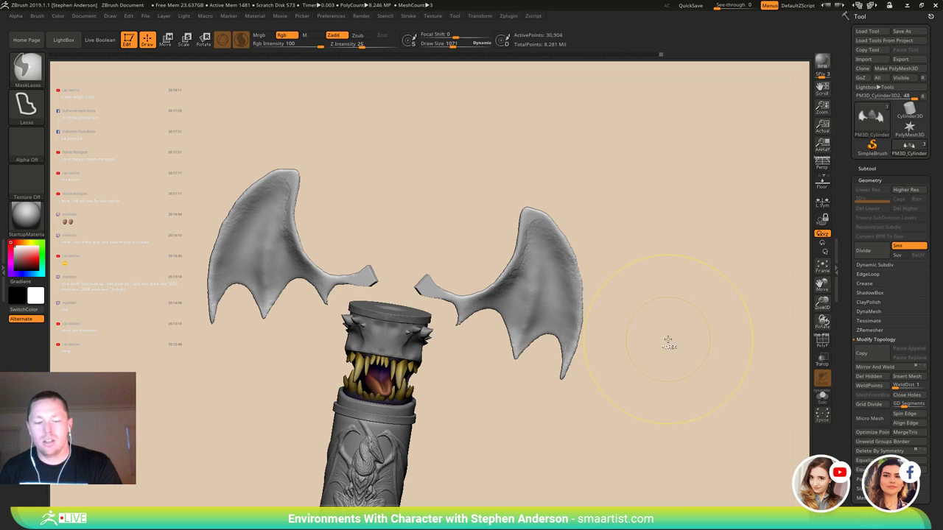
{"action": "key", "text": "shift+f"}
{"action": "key", "text": "shift+f"}
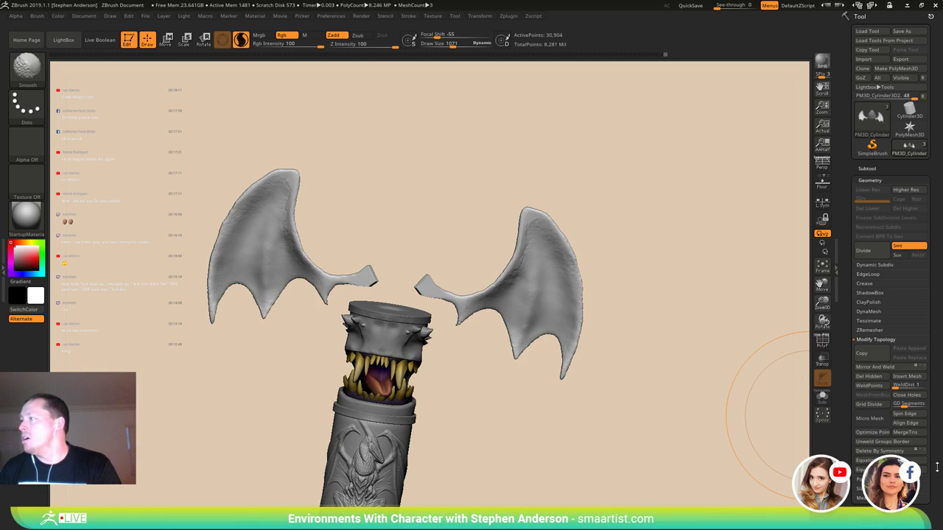
{"action": "left_click_drag", "start_coordinate": [686, 301], "coordinate": [721, 369], "text": "ctrl+shift"}
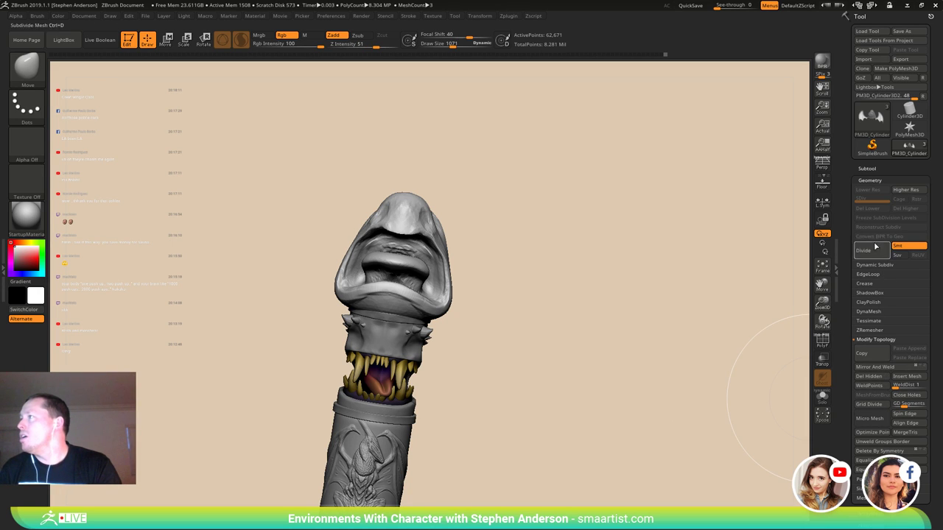
- Split the hidden wings off from the head into their own subtool
{"action": "left_click", "coordinate": [879, 168]}
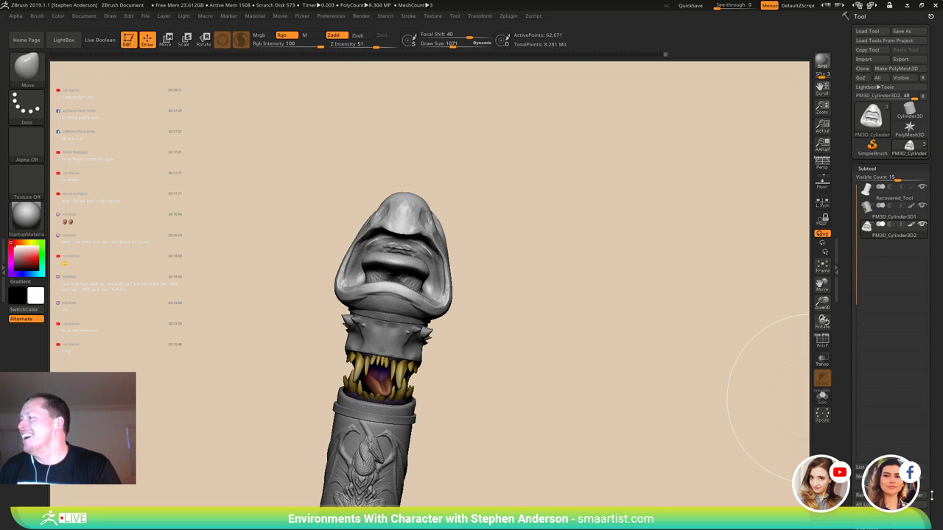
{"action": "left_click_drag", "start_coordinate": [932, 492], "coordinate": [923, 431]}
{"action": "left_click", "coordinate": [869, 434]}
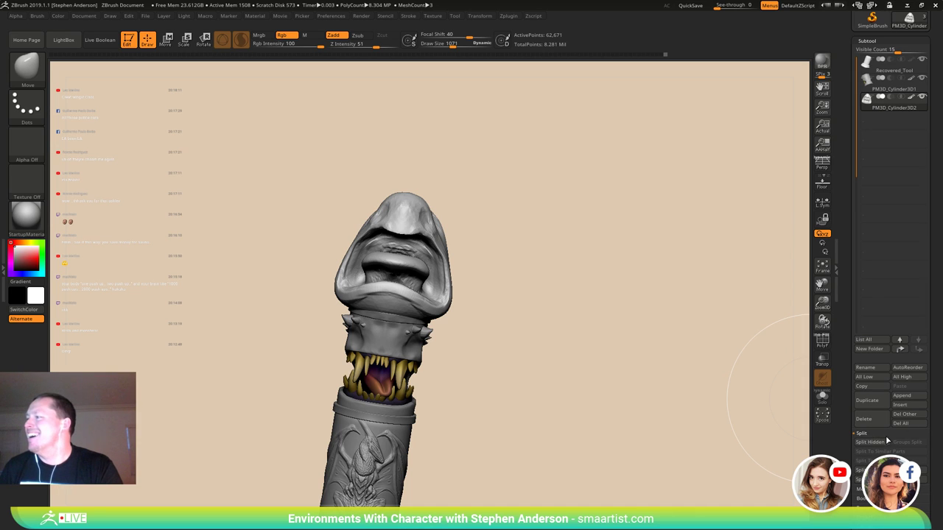
{"action": "left_click", "coordinate": [886, 440]}
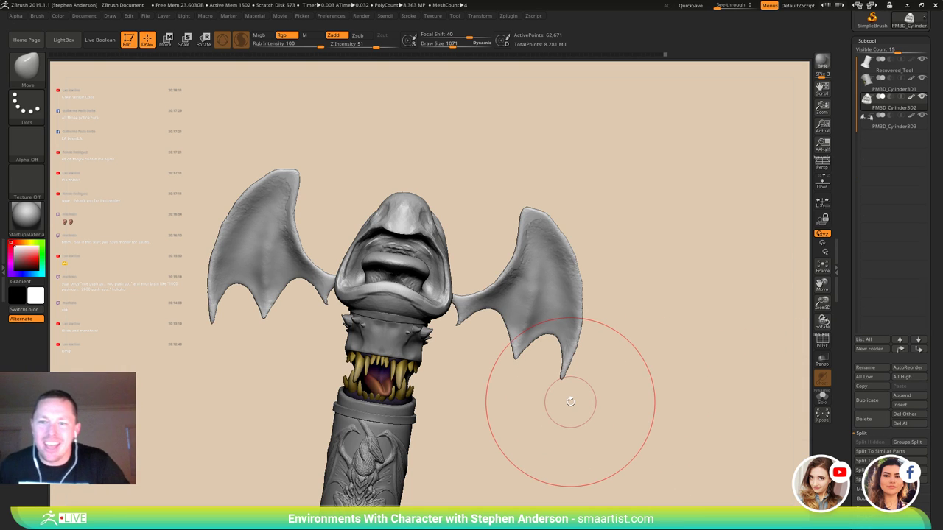
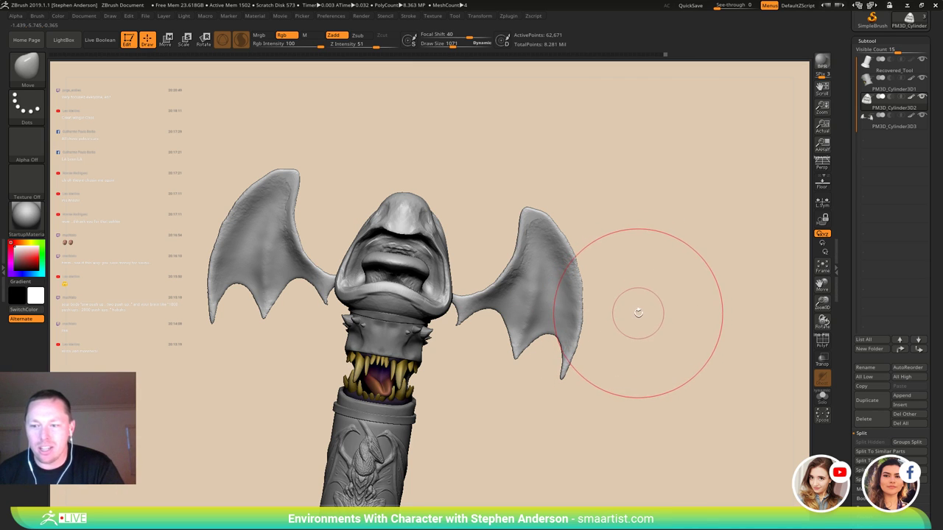
- Make the separated wings the active subtool and set the draw size to 269
{"action": "mouse_move", "coordinate": [634, 310]}
{"action": "left_mouse_down"}
{"action": "mouse_move", "coordinate": [604, 300]}
{"action": "mouse_move", "coordinate": [626, 336]}
{"action": "mouse_move", "coordinate": [623, 327]}
{"action": "mouse_move", "coordinate": [634, 332]}
{"action": "mouse_move", "coordinate": [638, 319]}
{"action": "left_mouse_up"}
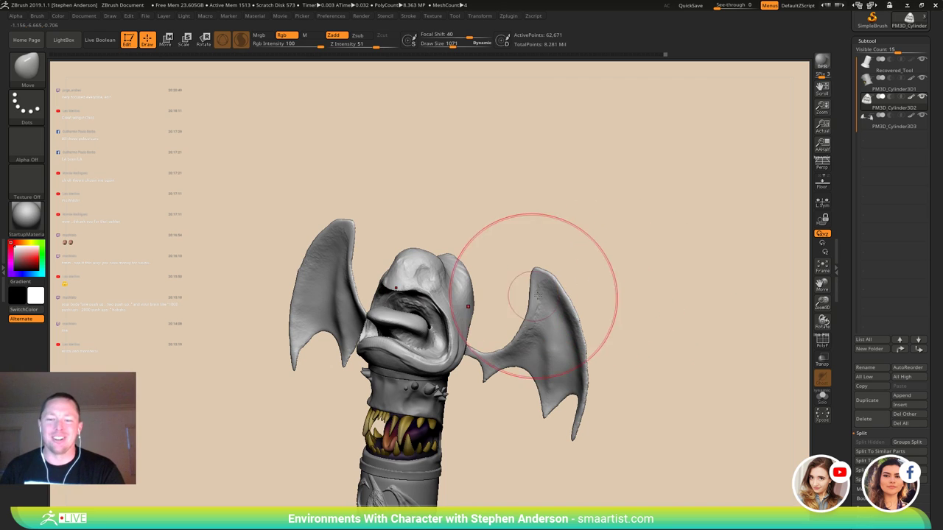
{"action": "mouse_move", "coordinate": [490, 311]}
{"action": "left_mouse_down"}
{"action": "mouse_move", "coordinate": [439, 345]}
{"action": "mouse_move", "coordinate": [467, 346]}
{"action": "mouse_move", "coordinate": [425, 341]}
{"action": "mouse_move", "coordinate": [461, 323]}
{"action": "mouse_move", "coordinate": [479, 291]}
{"action": "mouse_move", "coordinate": [526, 367]}
{"action": "left_mouse_up"}
{"action": "key", "text": "s"}
{"action": "left_click", "coordinate": [470, 317], "text": "alt"}
{"action": "key", "text": "s"}
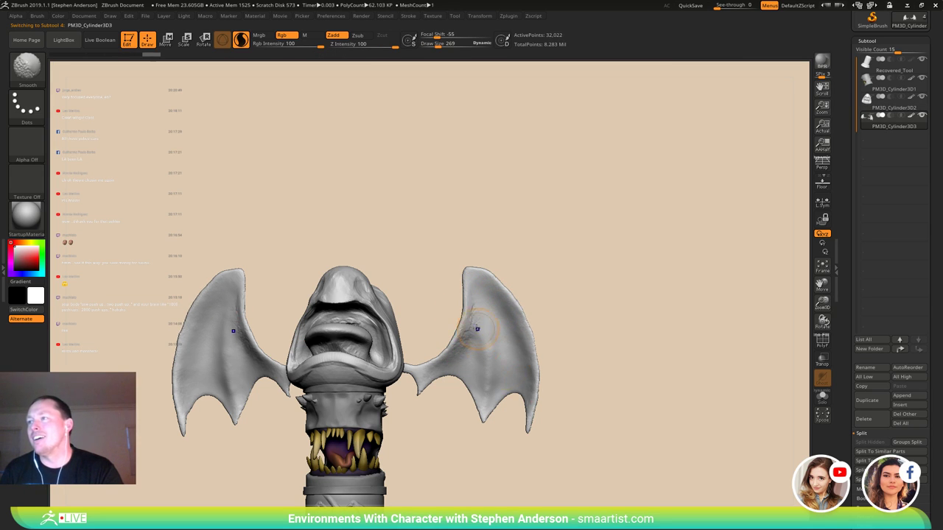
- Smooth the membrane surfaces of both wings with the Smooth brush at draw size 269
{"action": "mouse_move", "coordinate": [453, 360]}
{"action": "left_mouse_down", "text": "shift"}
{"action": "mouse_move", "coordinate": [435, 386]}
{"action": "mouse_move", "coordinate": [411, 396]}
{"action": "left_mouse_up", "text": "shift"}
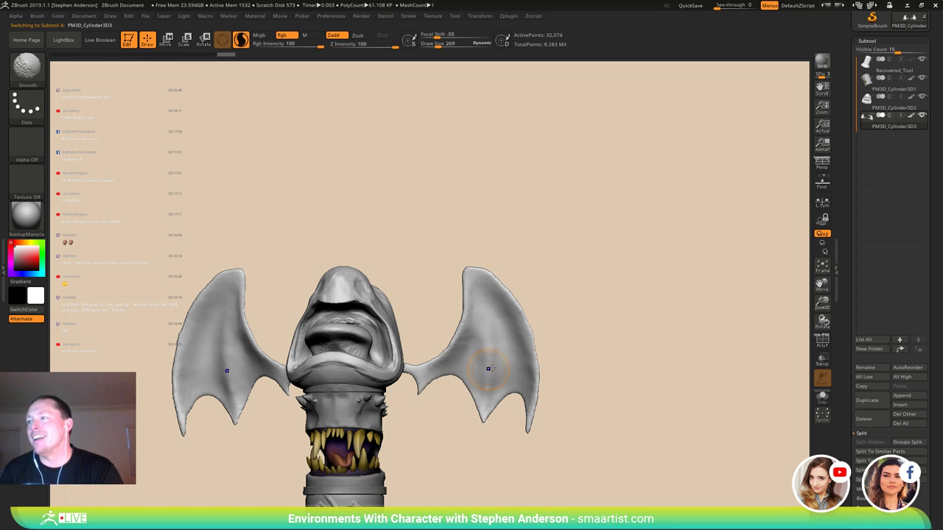
{"action": "left_click_drag", "start_coordinate": [489, 370], "coordinate": [521, 393], "text": "shift"}
{"action": "left_click_drag", "start_coordinate": [475, 318], "coordinate": [479, 324], "text": "shift"}
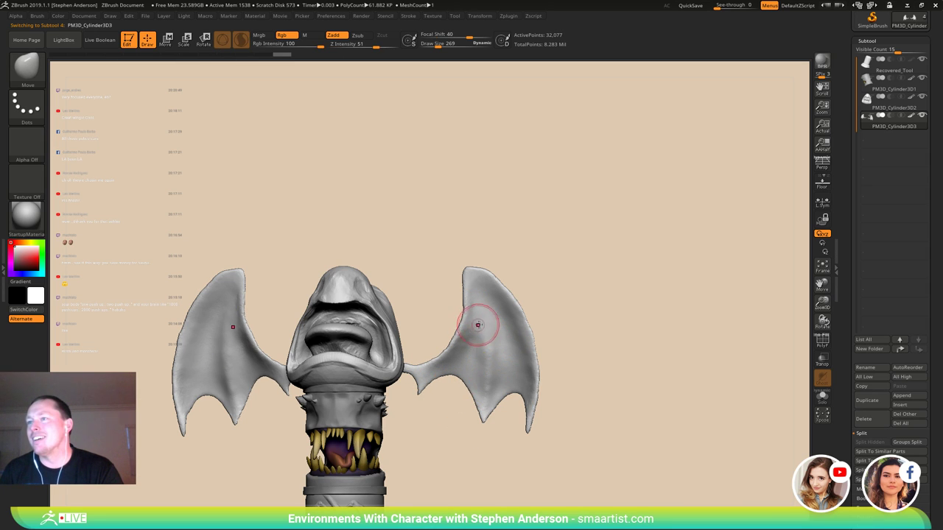
- Make the head the active subtool and mask it with MaskLasso, leaving only a small patch free on each side of the skull
{"action": "right_click_drag", "start_coordinate": [480, 324], "coordinate": [603, 342]}
{"action": "mouse_move", "coordinate": [602, 341]}
{"action": "right_mouse_down", "text": "alt"}
{"action": "mouse_move", "coordinate": [506, 341]}
{"action": "mouse_move", "coordinate": [525, 355]}
{"action": "right_mouse_up", "text": "alt"}
{"action": "left_click", "coordinate": [517, 354], "text": "alt"}
{"action": "mouse_move", "coordinate": [516, 339]}
{"action": "left_mouse_down", "text": "shift"}
{"action": "mouse_move", "coordinate": [528, 347]}
{"action": "mouse_move", "coordinate": [507, 338]}
{"action": "left_mouse_up", "text": "shift"}
{"action": "mouse_move", "coordinate": [507, 339]}
{"action": "right_mouse_down"}
{"action": "mouse_move", "coordinate": [567, 353]}
{"action": "mouse_move", "coordinate": [587, 344]}
{"action": "mouse_move", "coordinate": [500, 332]}
{"action": "mouse_move", "coordinate": [442, 352]}
{"action": "mouse_move", "coordinate": [453, 343]}
{"action": "right_mouse_up"}
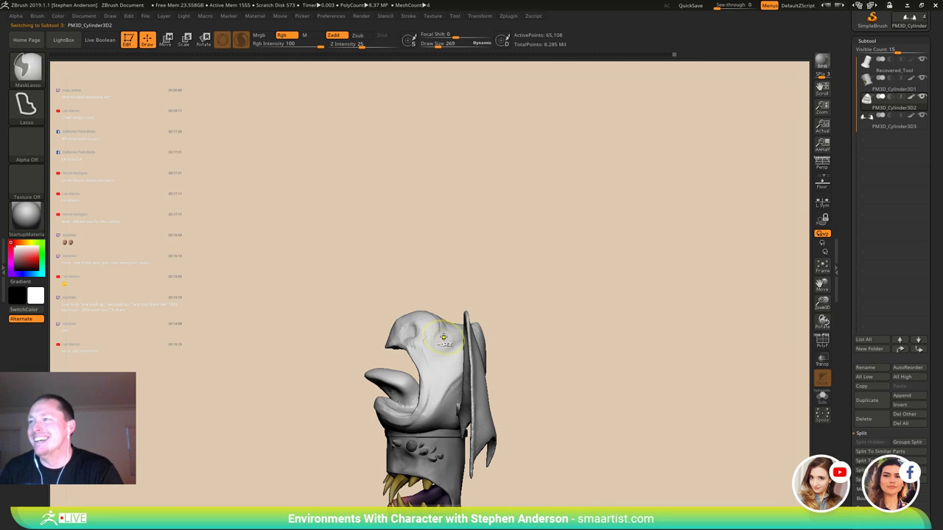
{"action": "left_click_drag", "start_coordinate": [453, 336], "coordinate": [487, 322], "text": "ctrl"}
{"action": "mouse_move", "coordinate": [486, 322]}
{"action": "right_mouse_down"}
{"action": "mouse_move", "coordinate": [523, 314]}
{"action": "mouse_move", "coordinate": [515, 297]}
{"action": "mouse_move", "coordinate": [533, 270]}
{"action": "mouse_move", "coordinate": [497, 333]}
{"action": "mouse_move", "coordinate": [513, 313]}
{"action": "right_mouse_up"}
- Center the transform gizmo on the unmasked patch and move it up and outward to pull a pair of horns from the head
{"action": "key", "text": "w"}
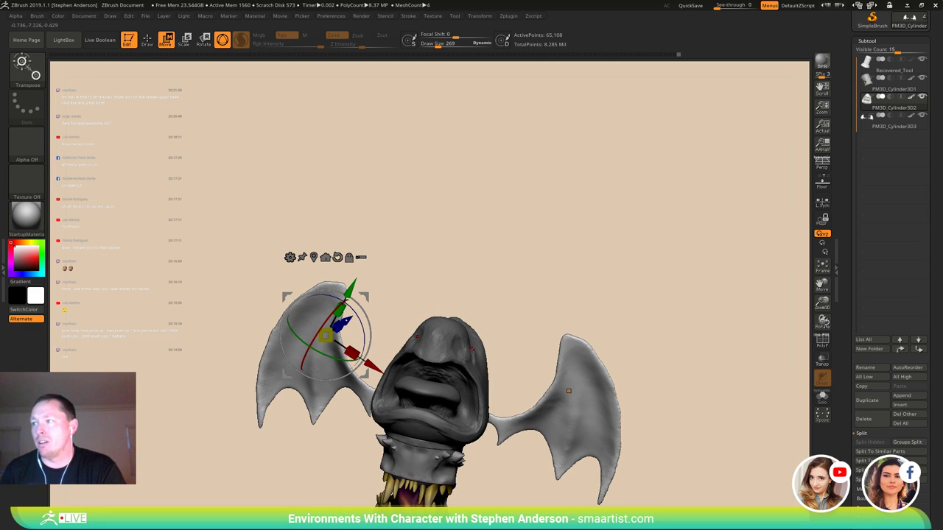
{"action": "left_click", "coordinate": [315, 257]}
{"action": "right_click_drag", "start_coordinate": [526, 296], "coordinate": [530, 293]}
{"action": "left_click_drag", "start_coordinate": [454, 297], "coordinate": [432, 238]}
{"action": "mouse_move", "coordinate": [504, 271]}
{"action": "right_mouse_down"}
{"action": "mouse_move", "coordinate": [542, 274]}
{"action": "mouse_move", "coordinate": [530, 279]}
{"action": "right_mouse_up"}
{"action": "left_click_drag", "start_coordinate": [432, 241], "coordinate": [430, 242]}
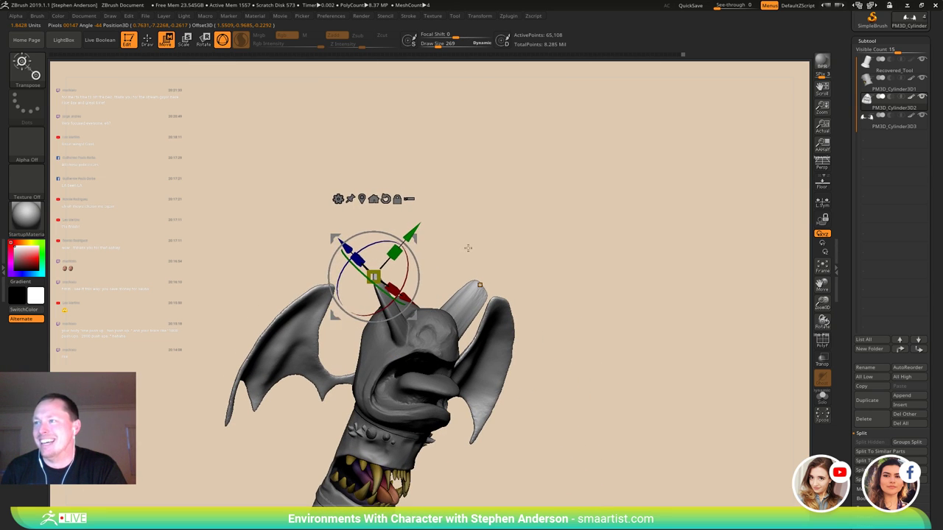
- Reshape the extruded horns with the Move brush at draw size 492 and clear the mask from the head
{"action": "key", "text": "q"}
{"action": "mouse_move", "coordinate": [450, 290]}
{"action": "right_mouse_down"}
{"action": "mouse_move", "coordinate": [430, 267]}
{"action": "mouse_move", "coordinate": [425, 305]}
{"action": "mouse_move", "coordinate": [396, 308]}
{"action": "right_mouse_up"}
{"action": "left_click_drag", "start_coordinate": [369, 295], "coordinate": [406, 356]}
{"action": "key", "text": "s"}
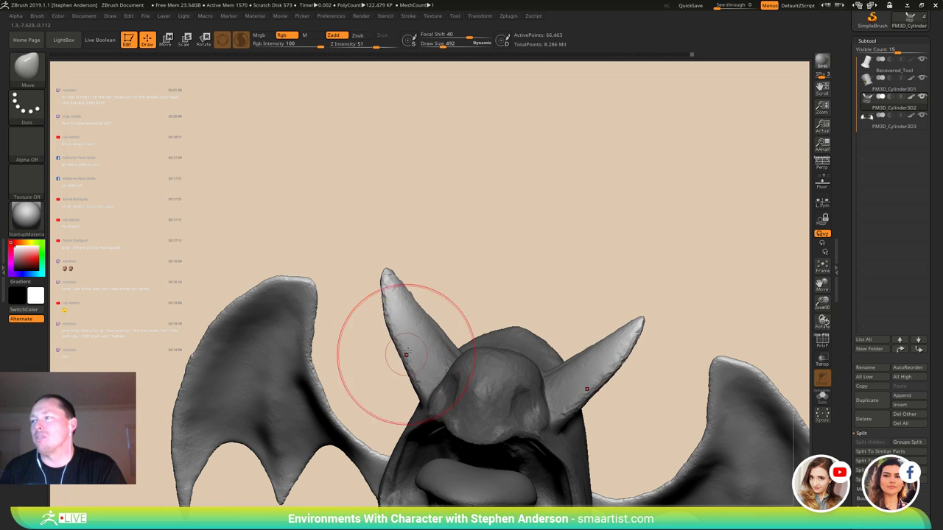
{"action": "mouse_move", "coordinate": [406, 356]}
{"action": "right_mouse_down"}
{"action": "mouse_move", "coordinate": [437, 349]}
{"action": "mouse_move", "coordinate": [435, 325]}
{"action": "right_mouse_up"}
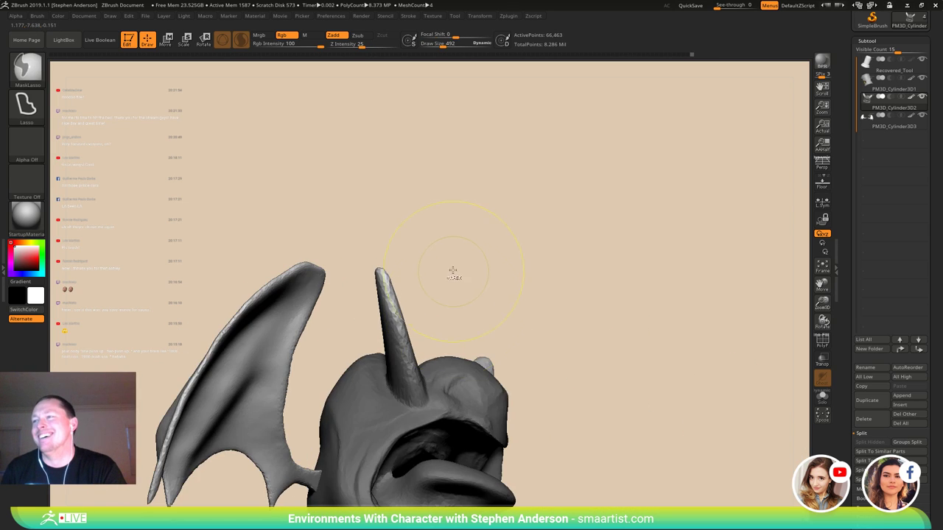
{"action": "left_click", "coordinate": [452, 272], "text": "ctrl"}
- Adjust the bend of the side horns from above with the Move brush at draw size 484
{"action": "right_click_drag", "start_coordinate": [388, 377], "coordinate": [411, 400]}
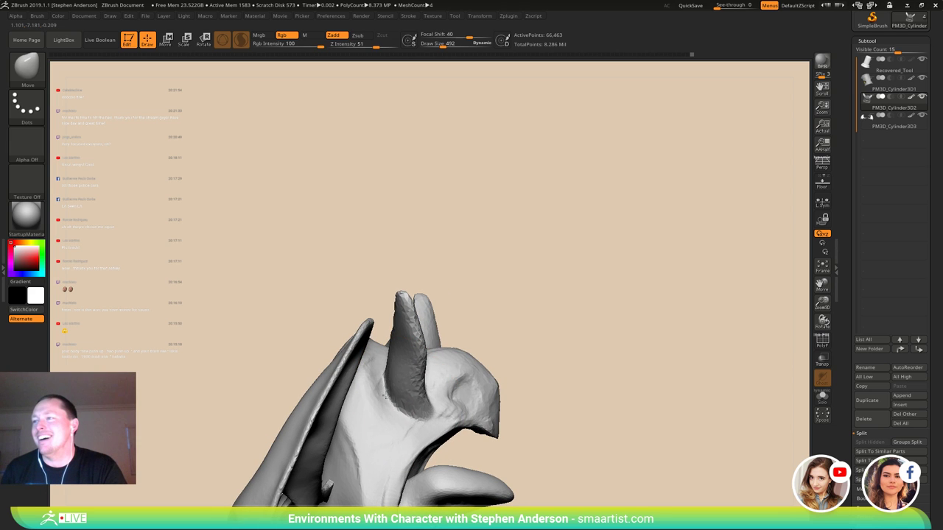
{"action": "mouse_move", "coordinate": [346, 360]}
{"action": "right_mouse_down"}
{"action": "mouse_move", "coordinate": [335, 362]}
{"action": "mouse_move", "coordinate": [376, 361]}
{"action": "mouse_move", "coordinate": [429, 294]}
{"action": "mouse_move", "coordinate": [466, 336]}
{"action": "right_mouse_up"}
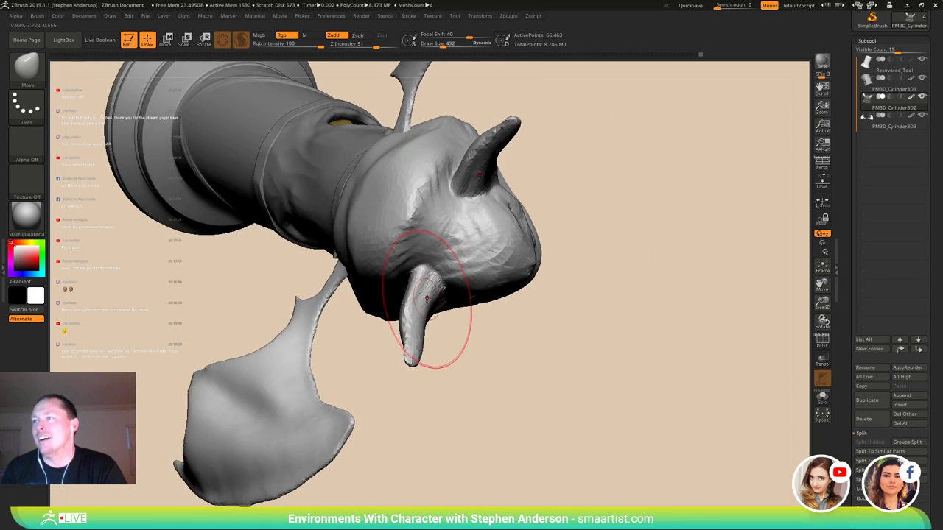
{"action": "key", "text": "s"}
{"action": "left_click_drag", "start_coordinate": [427, 298], "coordinate": [429, 315]}
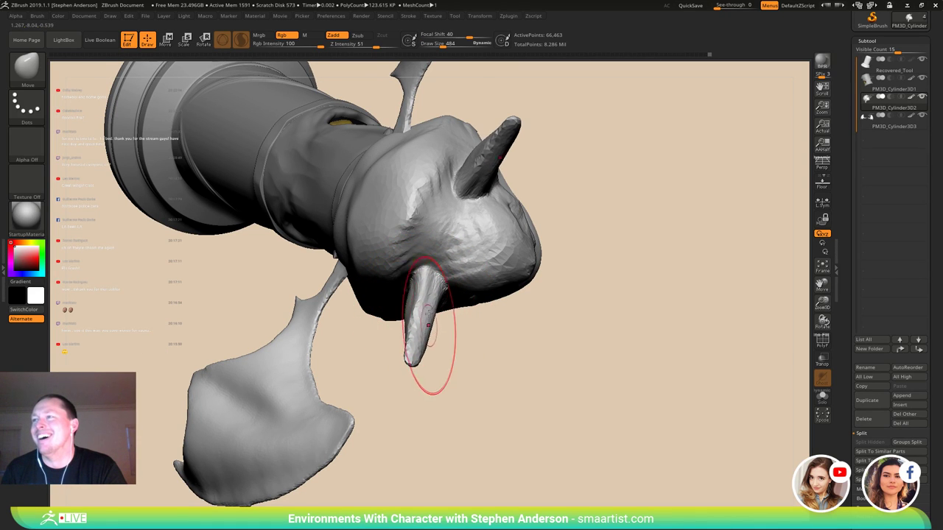
{"action": "mouse_move", "coordinate": [428, 314]}
{"action": "right_mouse_down"}
{"action": "mouse_move", "coordinate": [442, 269]}
{"action": "mouse_move", "coordinate": [430, 283]}
{"action": "right_mouse_up"}
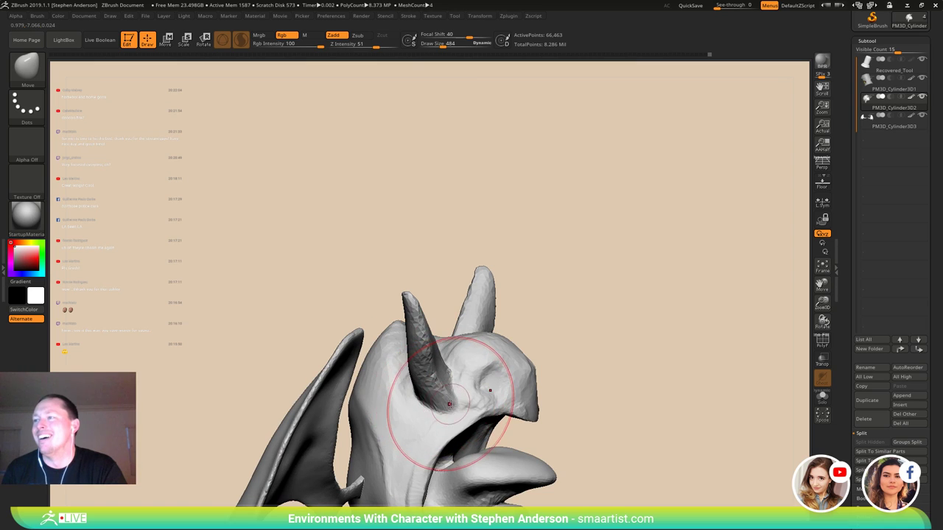
- Refine the bases of the side horns where they meet the head with the Move brush at draw size 304
{"action": "key", "text": "s"}
{"action": "left_click_drag", "start_coordinate": [450, 404], "coordinate": [433, 405]}
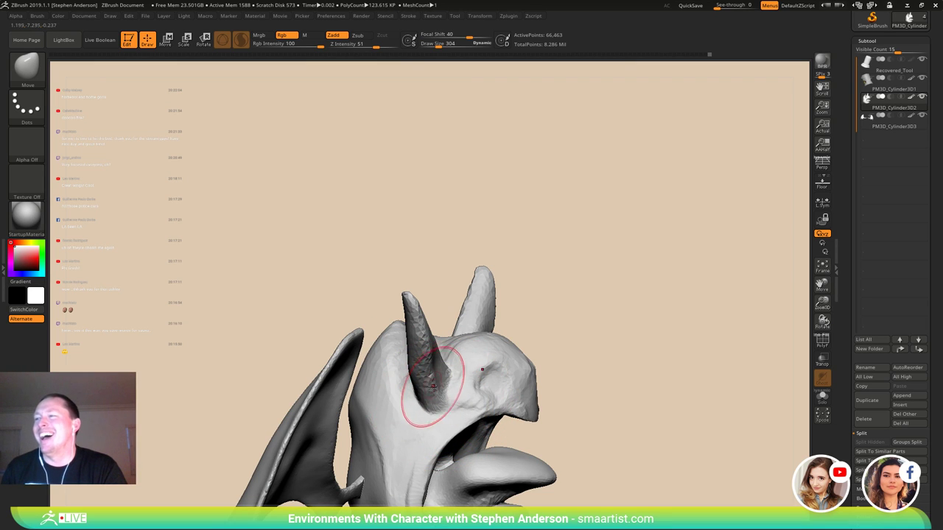
{"action": "right_click_drag", "start_coordinate": [433, 386], "coordinate": [441, 345]}
{"action": "left_click_drag", "start_coordinate": [433, 394], "coordinate": [435, 397]}
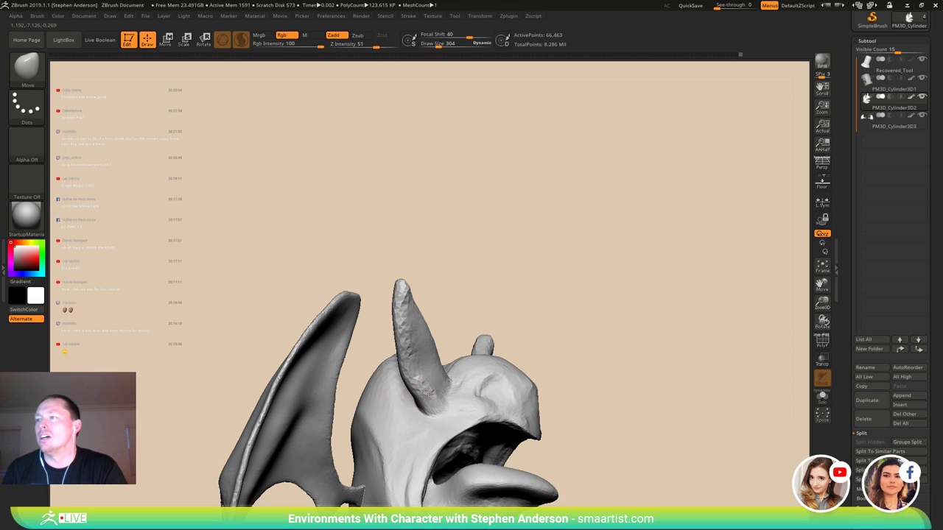
{"action": "left_click_drag", "start_coordinate": [430, 400], "coordinate": [433, 397]}
{"action": "mouse_move", "coordinate": [434, 396]}
{"action": "right_mouse_down"}
{"action": "mouse_move", "coordinate": [400, 386]}
{"action": "mouse_move", "coordinate": [416, 283]}
{"action": "right_mouse_up"}
{"action": "mouse_move", "coordinate": [416, 283]}
{"action": "right_mouse_down"}
{"action": "mouse_move", "coordinate": [438, 289]}
{"action": "mouse_move", "coordinate": [442, 338]}
{"action": "right_mouse_up"}
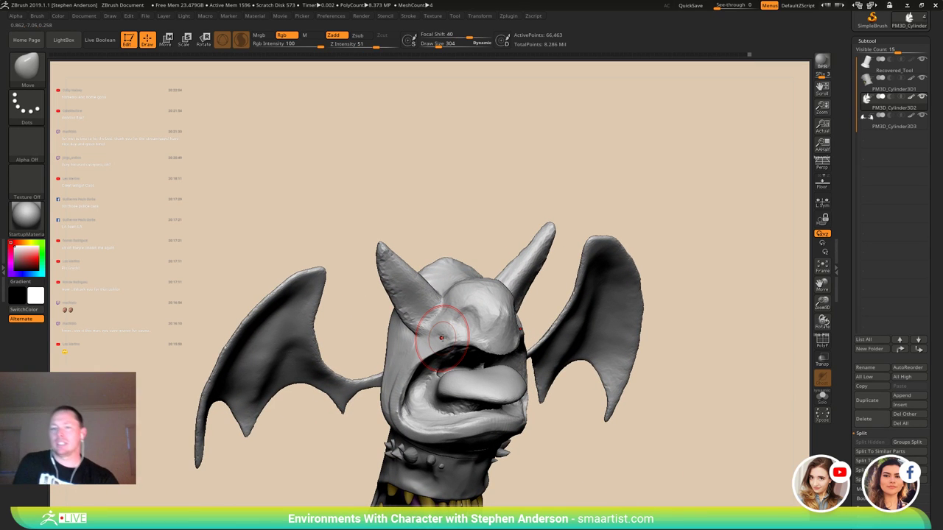
- Pull a pointed horn up from the tip of the snout and shape its sides with the Move brush at draw size 161
{"action": "mouse_move", "coordinate": [492, 318]}
{"action": "right_mouse_down"}
{"action": "mouse_move", "coordinate": [530, 316]}
{"action": "mouse_move", "coordinate": [465, 325]}
{"action": "right_mouse_up"}
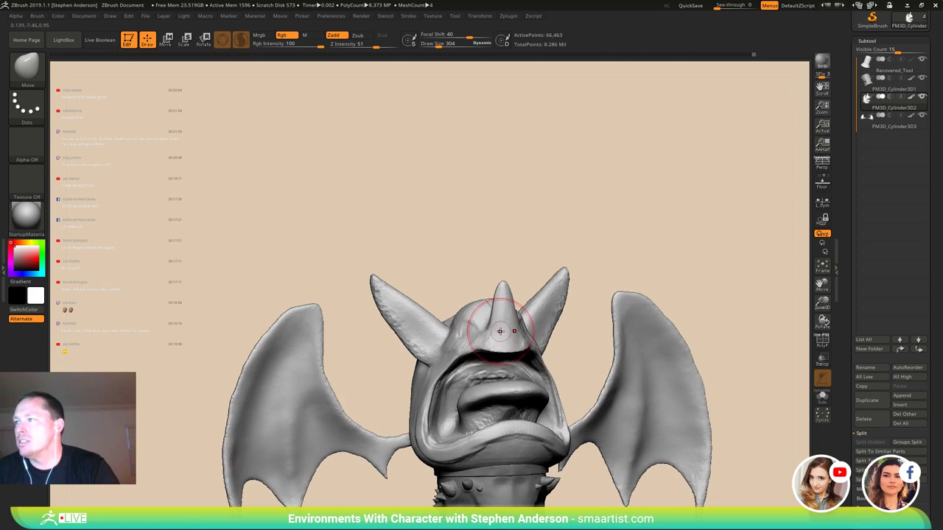
{"action": "key", "text": "s"}
{"action": "left_click_drag", "start_coordinate": [495, 333], "coordinate": [483, 334]}
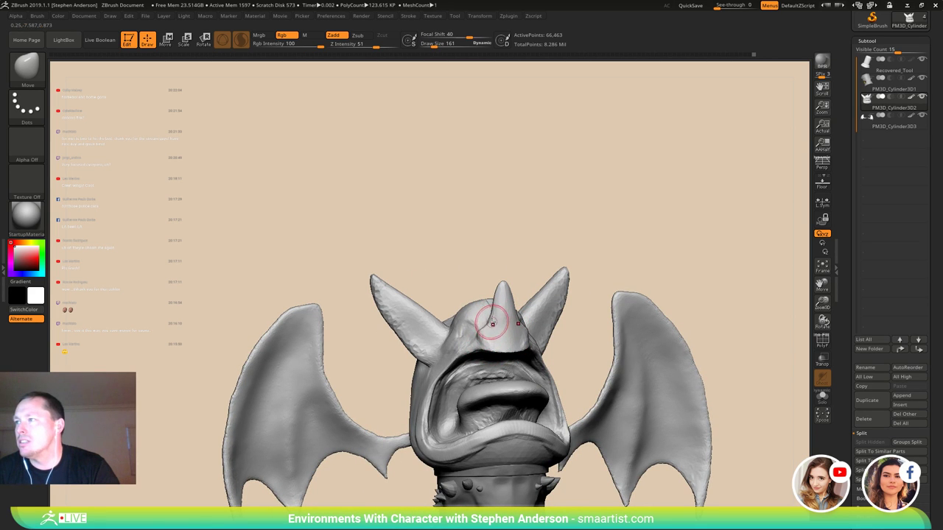
{"action": "mouse_move", "coordinate": [490, 320]}
{"action": "right_mouse_down"}
{"action": "mouse_move", "coordinate": [520, 329]}
{"action": "mouse_move", "coordinate": [504, 343]}
{"action": "right_mouse_up"}
- Build up folds around the base of the nose horn with the ClayBuildup brush at draw size 91
{"action": "key", "text": "b"}
{"action": "key", "text": "ctrl"}
{"action": "key", "text": "s"}
{"action": "left_click_drag", "start_coordinate": [501, 343], "coordinate": [494, 343]}
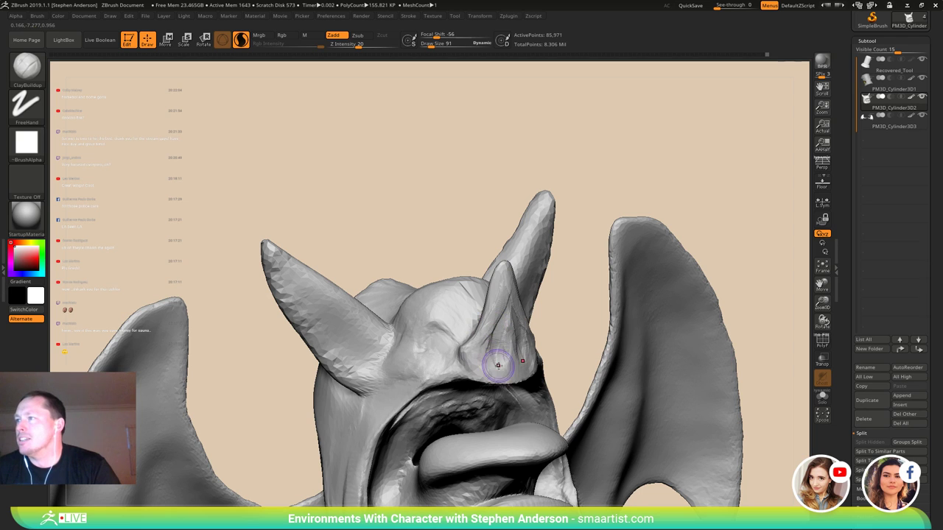
{"action": "left_click_drag", "start_coordinate": [510, 375], "coordinate": [492, 374]}
{"action": "mouse_move", "coordinate": [451, 361]}
{"action": "right_mouse_down"}
{"action": "mouse_move", "coordinate": [507, 374]}
{"action": "mouse_move", "coordinate": [489, 368]}
{"action": "right_mouse_up"}
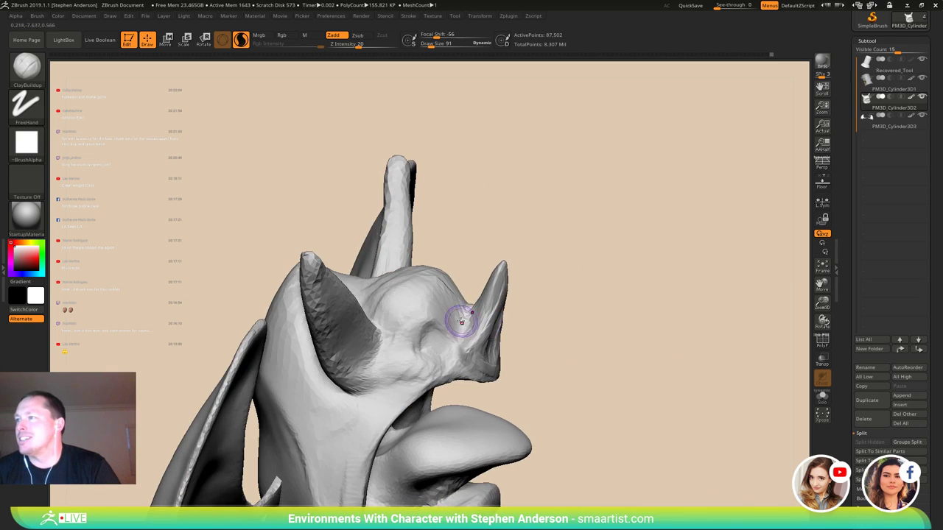
{"action": "mouse_move", "coordinate": [463, 321]}
{"action": "right_mouse_down"}
{"action": "mouse_move", "coordinate": [454, 344]}
{"action": "mouse_move", "coordinate": [442, 311]}
{"action": "right_mouse_up"}
- Build up the brow and the lids around the eye sockets with ClayBuildup at draw size 121
{"action": "key", "text": "s"}
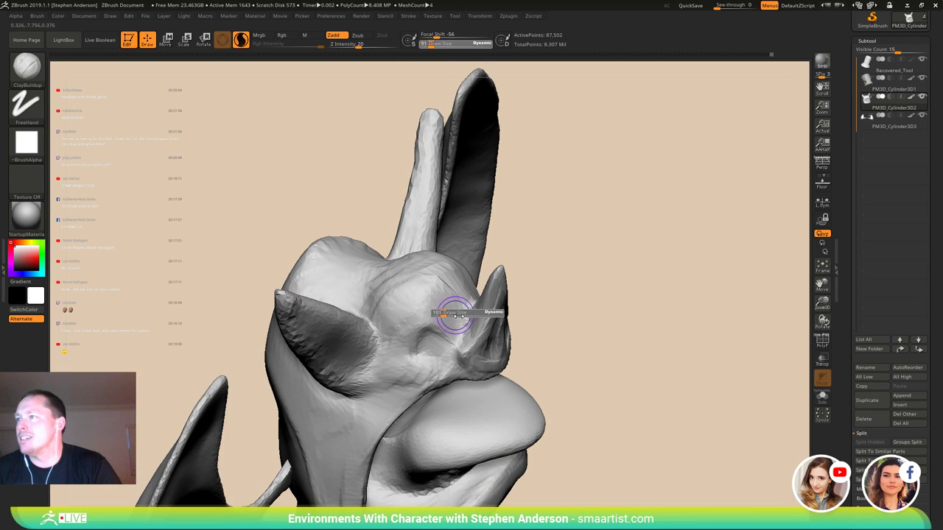
{"action": "left_click_drag", "start_coordinate": [458, 316], "coordinate": [464, 316]}
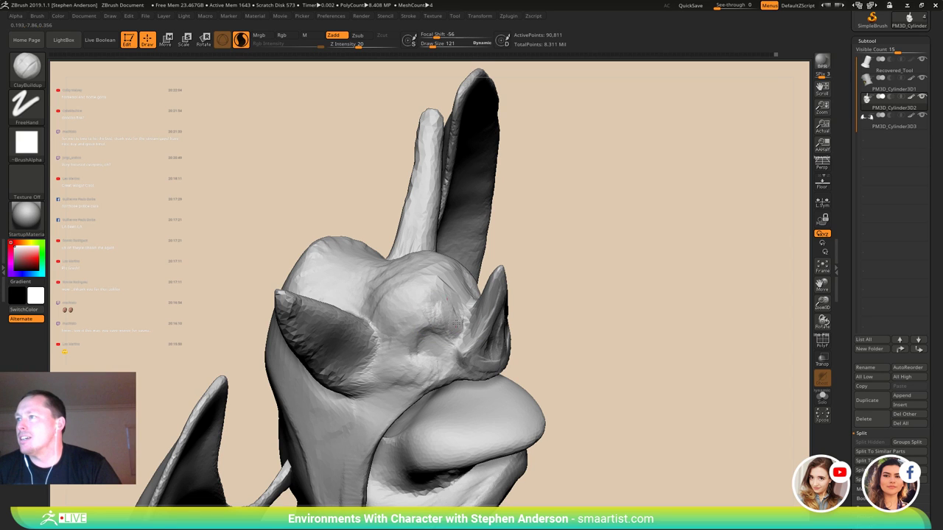
{"action": "mouse_move", "coordinate": [446, 317]}
{"action": "right_mouse_down"}
{"action": "mouse_move", "coordinate": [446, 277]}
{"action": "mouse_move", "coordinate": [436, 344]}
{"action": "mouse_move", "coordinate": [343, 355]}
{"action": "right_mouse_up"}
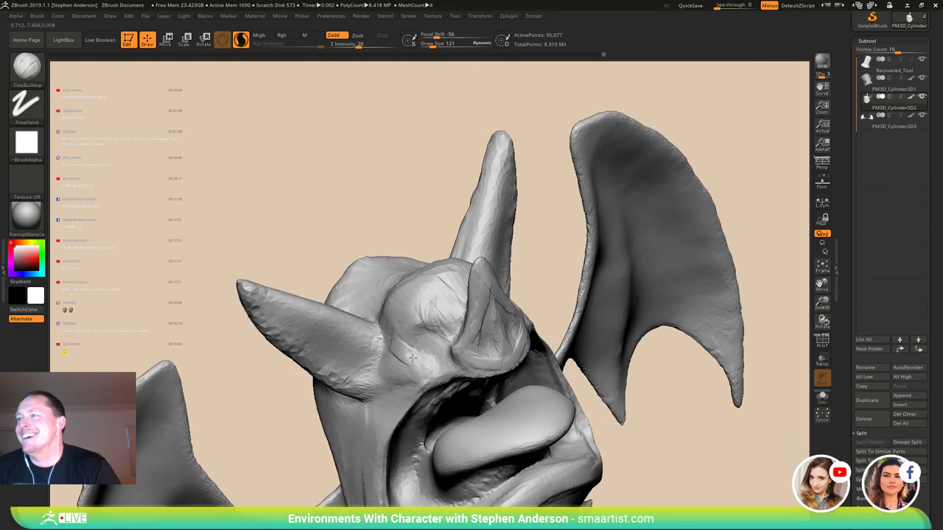
{"action": "left_click_drag", "start_coordinate": [412, 358], "coordinate": [436, 358]}
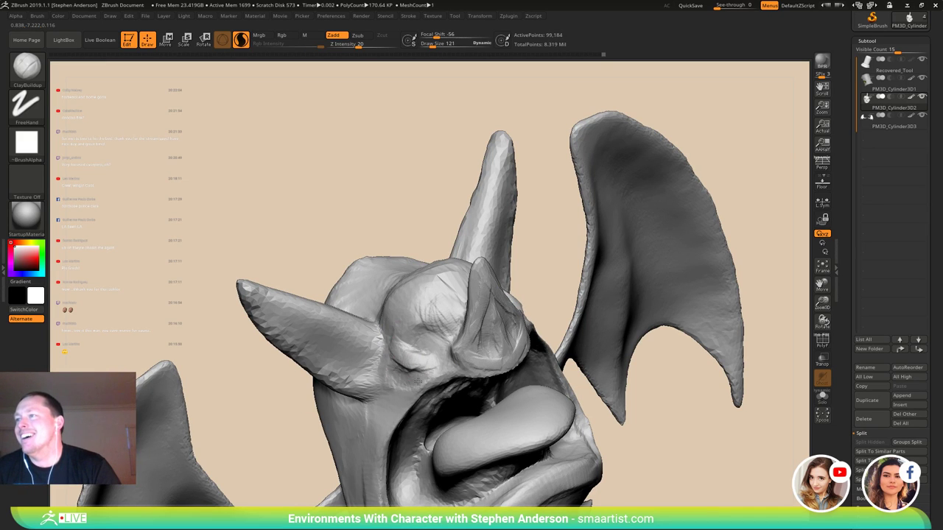
{"action": "right_click_drag", "start_coordinate": [411, 361], "coordinate": [434, 370]}
{"action": "mouse_move", "coordinate": [428, 374]}
{"action": "left_mouse_down"}
{"action": "mouse_move", "coordinate": [393, 376]}
{"action": "mouse_move", "coordinate": [391, 353]}
{"action": "mouse_move", "coordinate": [409, 365]}
{"action": "left_mouse_up"}
{"action": "mouse_move", "coordinate": [433, 365]}
{"action": "right_mouse_down"}
{"action": "mouse_move", "coordinate": [425, 370]}
{"action": "mouse_move", "coordinate": [412, 353]}
{"action": "mouse_move", "coordinate": [434, 295]}
{"action": "mouse_move", "coordinate": [482, 291]}
{"action": "mouse_move", "coordinate": [443, 263]}
{"action": "mouse_move", "coordinate": [468, 258]}
{"action": "mouse_move", "coordinate": [522, 273]}
{"action": "mouse_move", "coordinate": [478, 297]}
{"action": "mouse_move", "coordinate": [557, 268]}
{"action": "mouse_move", "coordinate": [521, 313]}
{"action": "mouse_move", "coordinate": [536, 280]}
{"action": "mouse_move", "coordinate": [537, 294]}
{"action": "mouse_move", "coordinate": [501, 265]}
{"action": "right_mouse_up"}
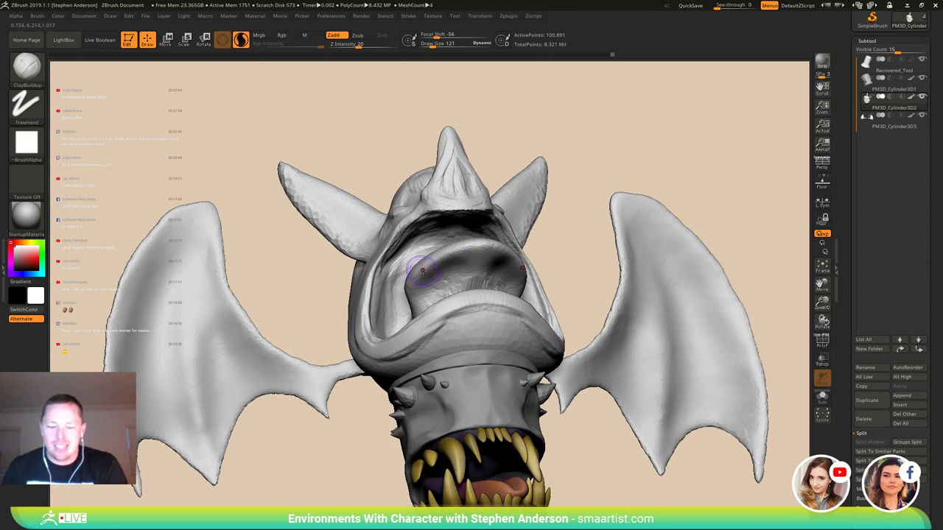
- Reshape the cheeks and the upper corners of the mouth with the Move brush at draw size 252
{"action": "key", "text": "b"}
{"action": "key", "text": "m"}
{"action": "key", "text": "v"}
{"action": "key", "text": "s"}
{"action": "left_click_drag", "start_coordinate": [396, 242], "coordinate": [403, 242]}
{"action": "left_click_drag", "start_coordinate": [376, 270], "coordinate": [381, 265]}
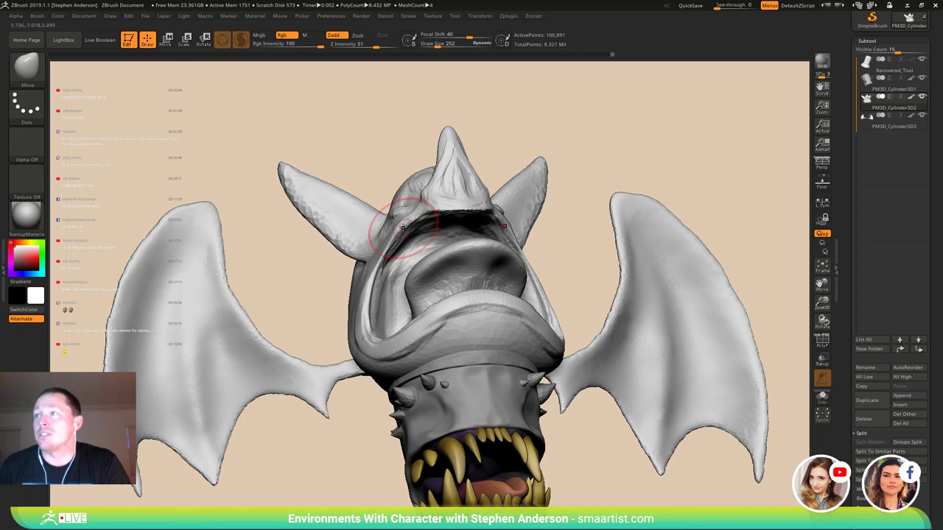
{"action": "left_click_drag", "start_coordinate": [403, 218], "coordinate": [406, 216]}
- Reshape the snout and the pointed nose horn from the top and side with the Move brush at draw size 252
{"action": "mouse_move", "coordinate": [405, 224]}
{"action": "right_mouse_down"}
{"action": "mouse_move", "coordinate": [417, 259]}
{"action": "mouse_move", "coordinate": [434, 245]}
{"action": "mouse_move", "coordinate": [419, 235]}
{"action": "mouse_move", "coordinate": [389, 242]}
{"action": "mouse_move", "coordinate": [423, 238]}
{"action": "mouse_move", "coordinate": [425, 247]}
{"action": "right_mouse_up"}
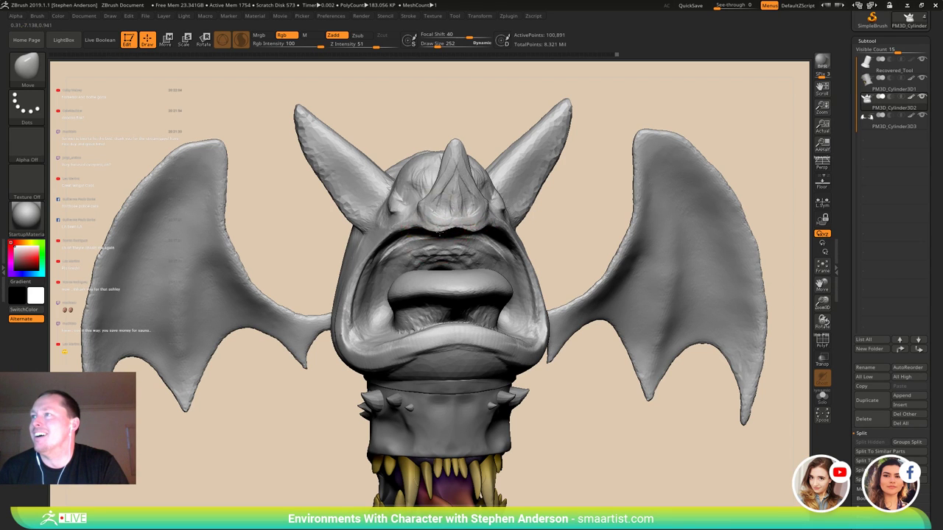
{"action": "mouse_move", "coordinate": [440, 233]}
{"action": "right_mouse_down"}
{"action": "mouse_move", "coordinate": [478, 239]}
{"action": "mouse_move", "coordinate": [417, 249]}
{"action": "mouse_move", "coordinate": [466, 203]}
{"action": "mouse_move", "coordinate": [425, 234]}
{"action": "mouse_move", "coordinate": [437, 216]}
{"action": "right_mouse_up"}
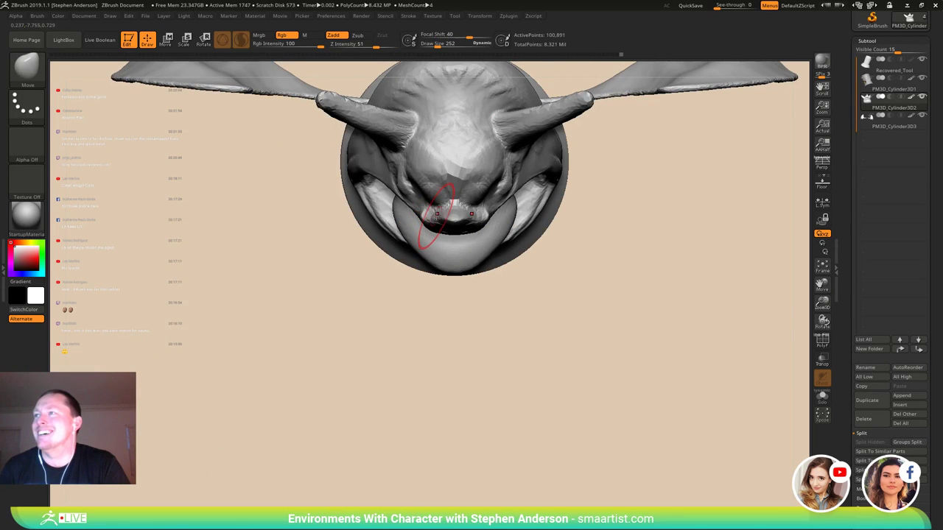
{"action": "left_click_drag", "start_coordinate": [436, 224], "coordinate": [443, 245]}
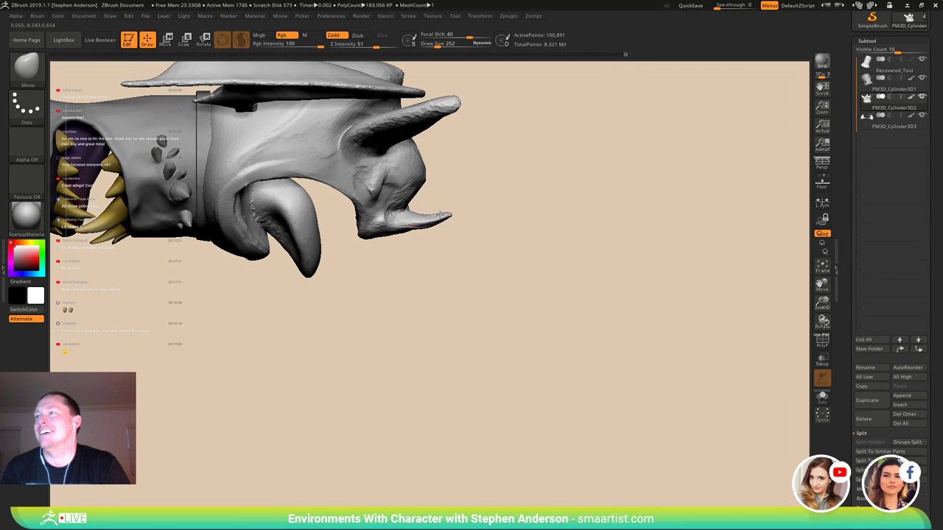
{"action": "right_click_drag", "start_coordinate": [410, 228], "coordinate": [379, 182]}
{"action": "left_click_drag", "start_coordinate": [380, 180], "coordinate": [434, 260]}
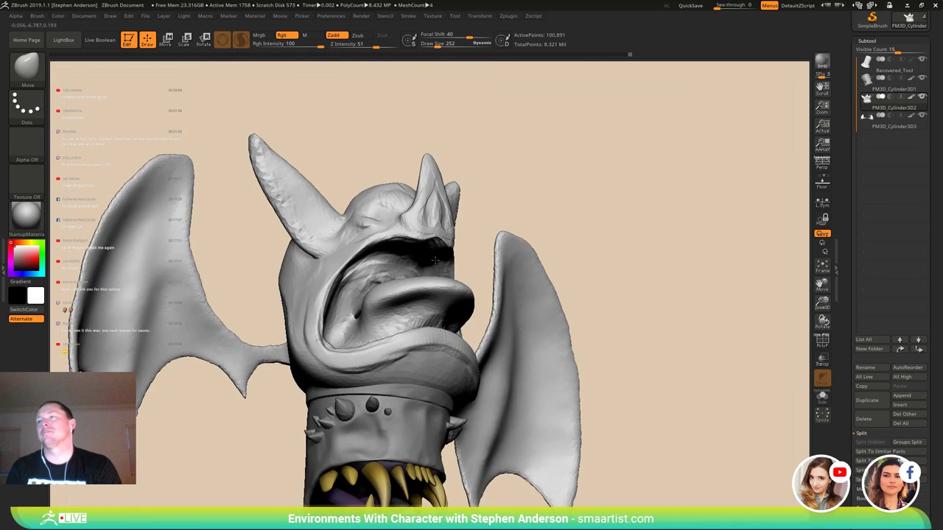
- Widen and flatten the side horns into broad, pointed bat-like ears with the Move brush
{"action": "right_click_drag", "start_coordinate": [434, 260], "coordinate": [455, 315], "text": "shift"}
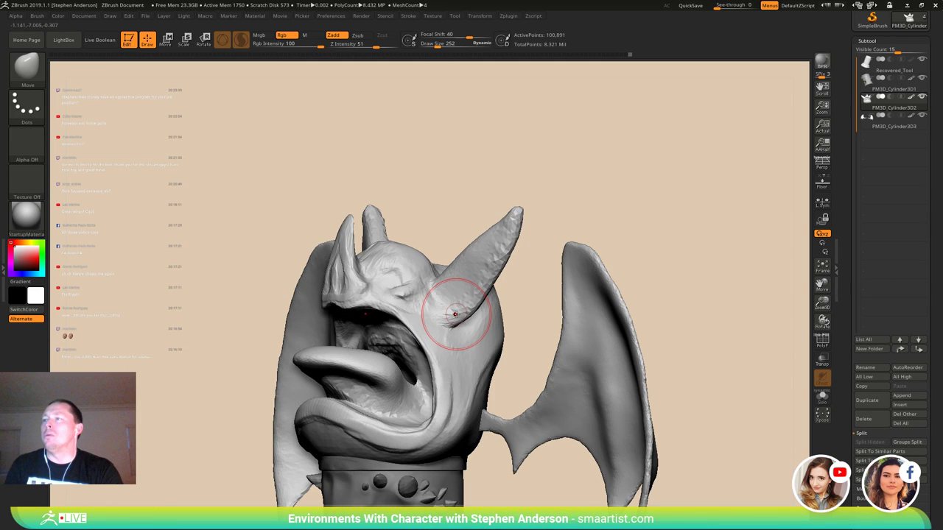
{"action": "left_click_drag", "start_coordinate": [455, 314], "coordinate": [430, 246]}
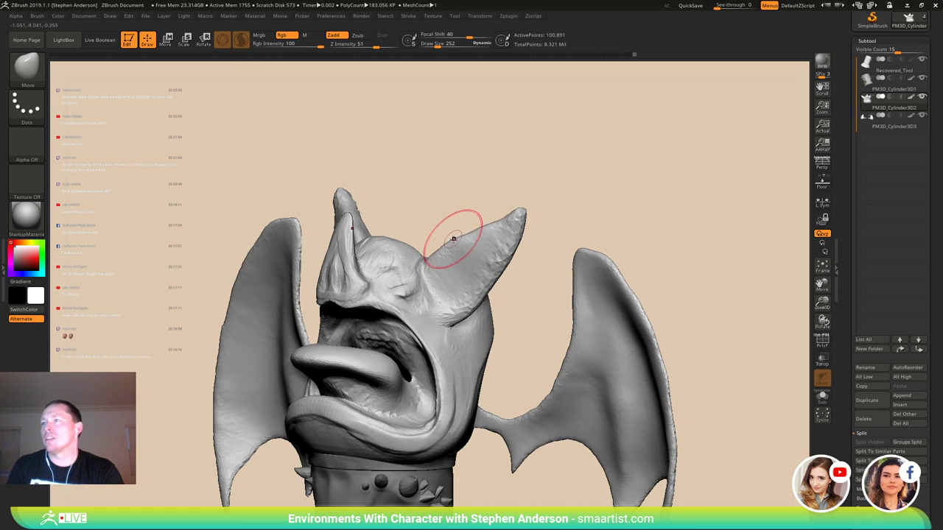
{"action": "mouse_move", "coordinate": [454, 239]}
{"action": "right_mouse_down"}
{"action": "mouse_move", "coordinate": [487, 246]}
{"action": "mouse_move", "coordinate": [479, 271]}
{"action": "mouse_move", "coordinate": [451, 289]}
{"action": "mouse_move", "coordinate": [480, 266]}
{"action": "right_mouse_up"}
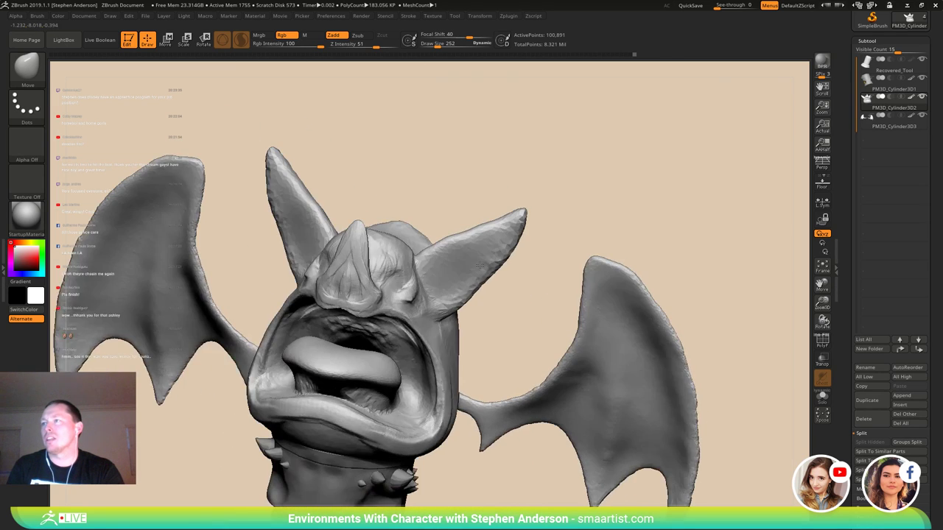
{"action": "mouse_move", "coordinate": [479, 265]}
{"action": "left_mouse_down"}
{"action": "mouse_move", "coordinate": [453, 261]}
{"action": "mouse_move", "coordinate": [448, 275]}
{"action": "mouse_move", "coordinate": [495, 242]}
{"action": "mouse_move", "coordinate": [444, 258]}
{"action": "left_mouse_up"}
{"action": "mouse_move", "coordinate": [465, 245]}
{"action": "right_mouse_down"}
{"action": "mouse_move", "coordinate": [451, 294]}
{"action": "mouse_move", "coordinate": [444, 234]}
{"action": "mouse_move", "coordinate": [464, 221]}
{"action": "right_mouse_up"}
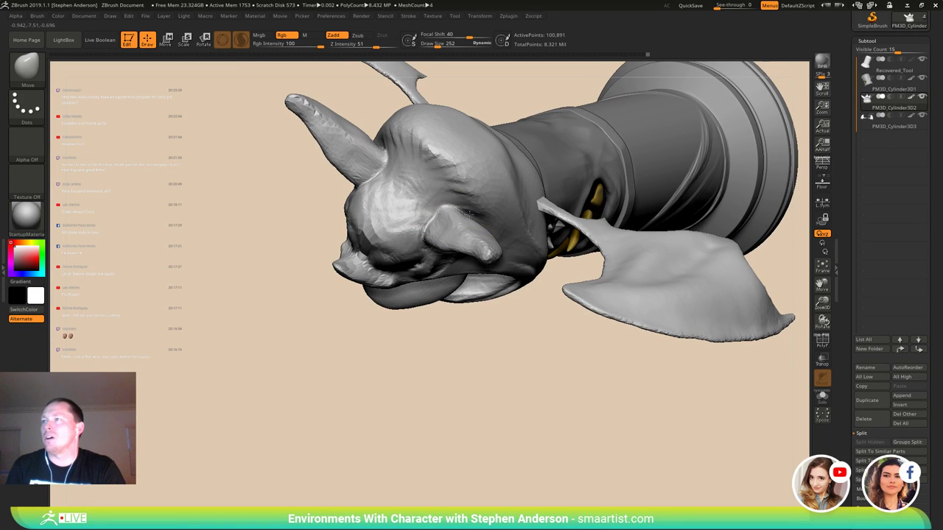
{"action": "left_click_drag", "start_coordinate": [470, 214], "coordinate": [466, 216]}
{"action": "right_click_drag", "start_coordinate": [469, 215], "coordinate": [423, 245]}
- Build up rough ridges over the crown and back of the head with ClayBuildup at draw size 252
{"action": "key", "text": "b"}
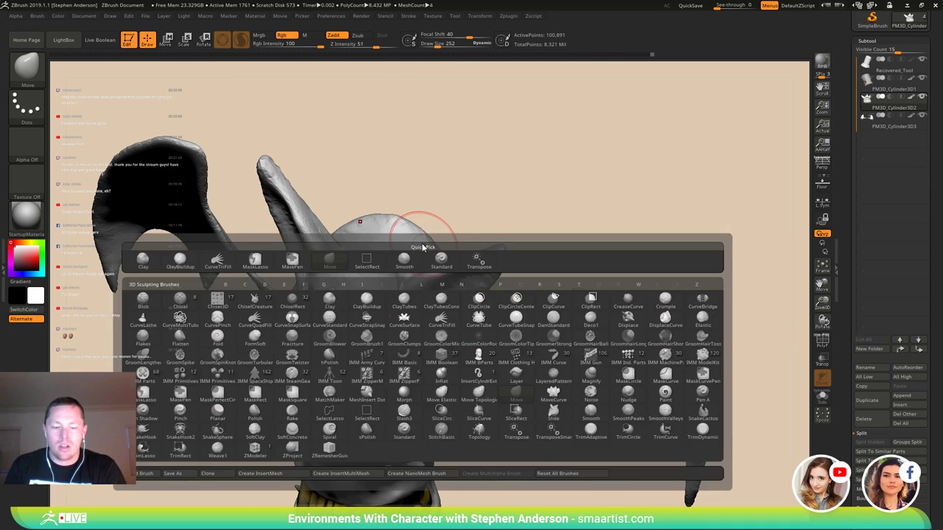
{"action": "key", "text": "c"}
{"action": "key", "text": "b"}
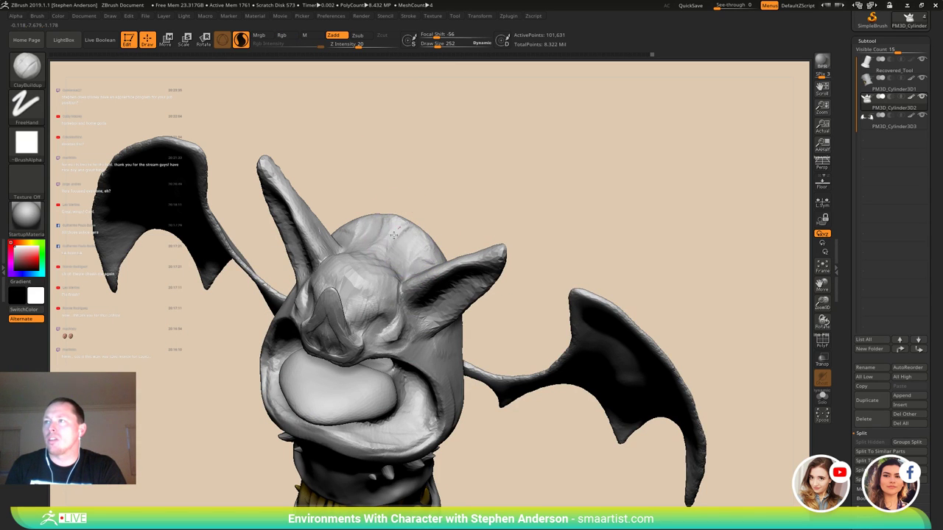
{"action": "mouse_move", "coordinate": [430, 250]}
{"action": "right_mouse_down"}
{"action": "mouse_move", "coordinate": [391, 258]}
{"action": "mouse_move", "coordinate": [432, 253]}
{"action": "mouse_move", "coordinate": [421, 275]}
{"action": "mouse_move", "coordinate": [471, 257]}
{"action": "mouse_move", "coordinate": [470, 237]}
{"action": "right_mouse_up"}
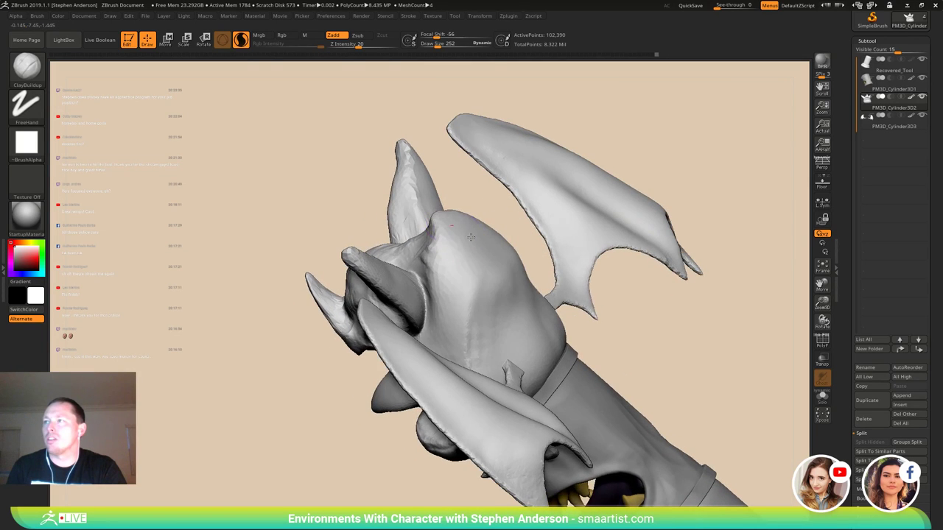
{"action": "left_click_drag", "start_coordinate": [494, 297], "coordinate": [480, 309]}
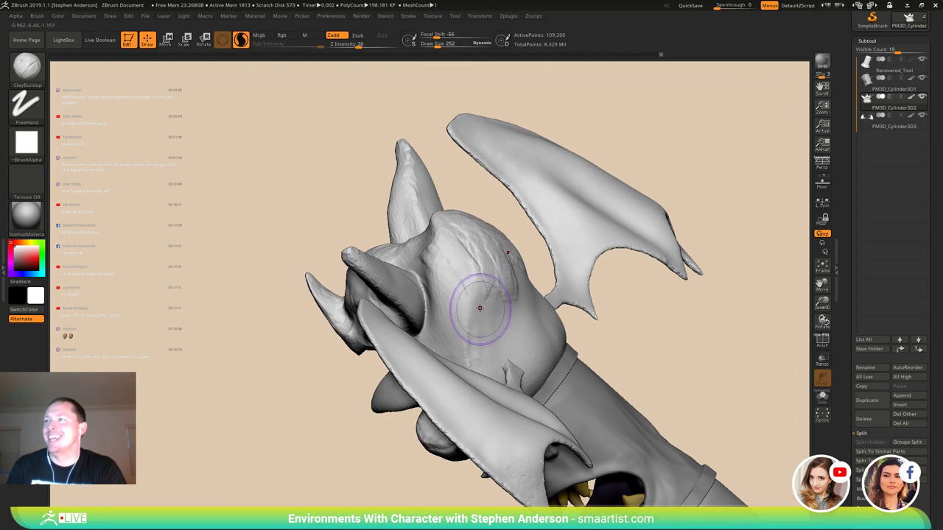
{"action": "right_click_drag", "start_coordinate": [482, 313], "coordinate": [422, 255]}
{"action": "left_click_drag", "start_coordinate": [524, 280], "coordinate": [501, 296]}
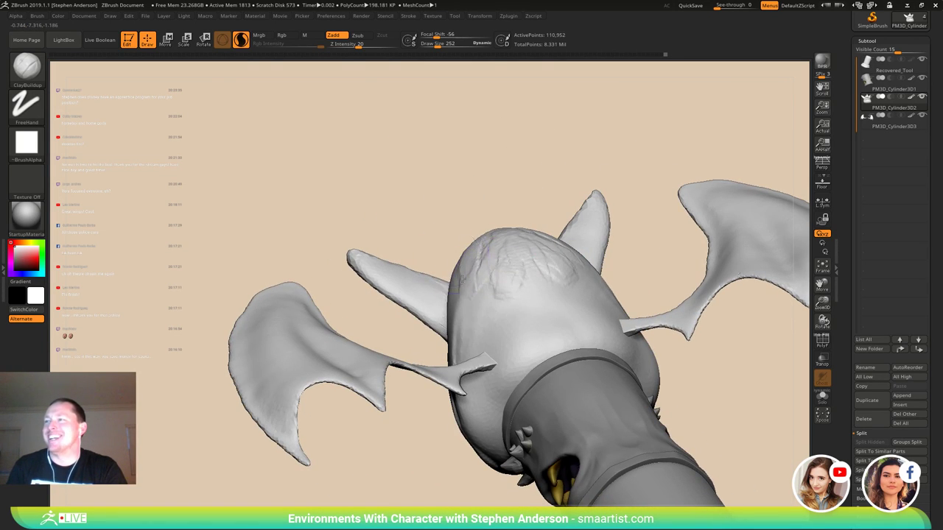
- Mask off the ears and the face with MaskLasso, leaving the crown and back of the head free
{"action": "mouse_move", "coordinate": [433, 268]}
{"action": "right_mouse_down"}
{"action": "mouse_move", "coordinate": [479, 287]}
{"action": "mouse_move", "coordinate": [469, 293]}
{"action": "mouse_move", "coordinate": [453, 267]}
{"action": "mouse_move", "coordinate": [470, 271]}
{"action": "mouse_move", "coordinate": [474, 292]}
{"action": "right_mouse_up"}
{"action": "key", "text": "b"}
{"action": "key", "text": "m"}
{"action": "key", "text": "v"}
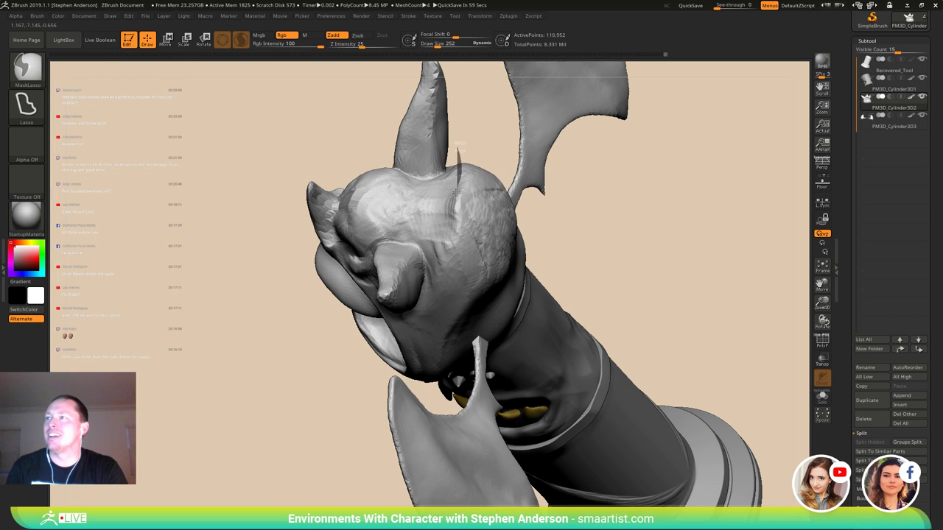
{"action": "mouse_move", "coordinate": [456, 193]}
{"action": "left_mouse_down", "text": "ctrl"}
{"action": "mouse_move", "coordinate": [403, 241]}
{"action": "mouse_move", "coordinate": [303, 63]}
{"action": "mouse_move", "coordinate": [420, 103]}
{"action": "left_mouse_up", "text": "ctrl"}
{"action": "mouse_move", "coordinate": [420, 171]}
{"action": "right_mouse_down", "text": "alt"}
{"action": "mouse_move", "coordinate": [397, 139]}
{"action": "mouse_move", "coordinate": [400, 215]}
{"action": "mouse_move", "coordinate": [422, 185]}
{"action": "mouse_move", "coordinate": [421, 167]}
{"action": "mouse_move", "coordinate": [410, 269]}
{"action": "right_mouse_up", "text": "alt"}
{"action": "mouse_move", "coordinate": [406, 247]}
{"action": "left_mouse_down", "text": "ctrl"}
{"action": "mouse_move", "coordinate": [421, 320]}
{"action": "mouse_move", "coordinate": [311, 150]}
{"action": "mouse_move", "coordinate": [332, 152]}
{"action": "left_mouse_up", "text": "ctrl"}
- Pull the unmasked front of the crown up into a raised, pointed crest with the Move brush at draw size 252
{"action": "mouse_move", "coordinate": [382, 253]}
{"action": "right_mouse_down", "text": "ctrl"}
{"action": "mouse_move", "coordinate": [406, 305]}
{"action": "mouse_move", "coordinate": [299, 226]}
{"action": "mouse_move", "coordinate": [329, 299]}
{"action": "right_mouse_up", "text": "ctrl"}
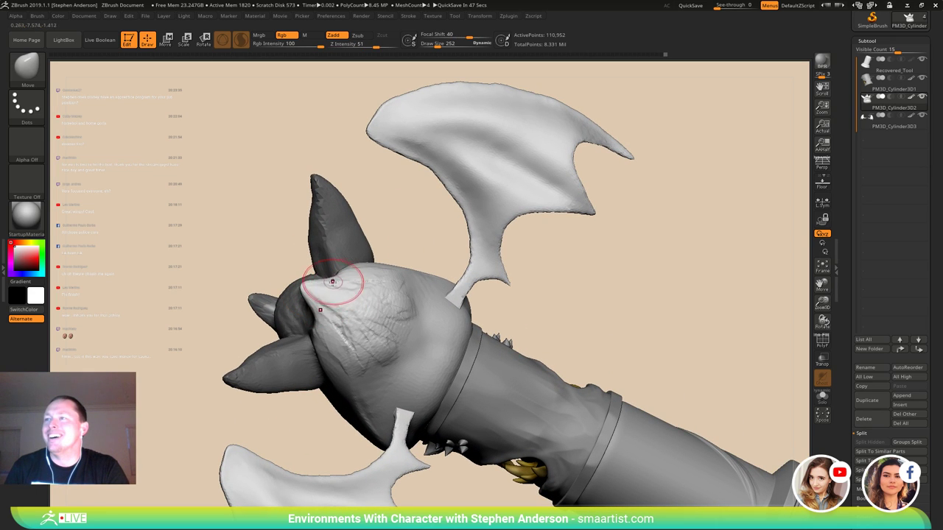
{"action": "key", "text": "ctrl+z"}
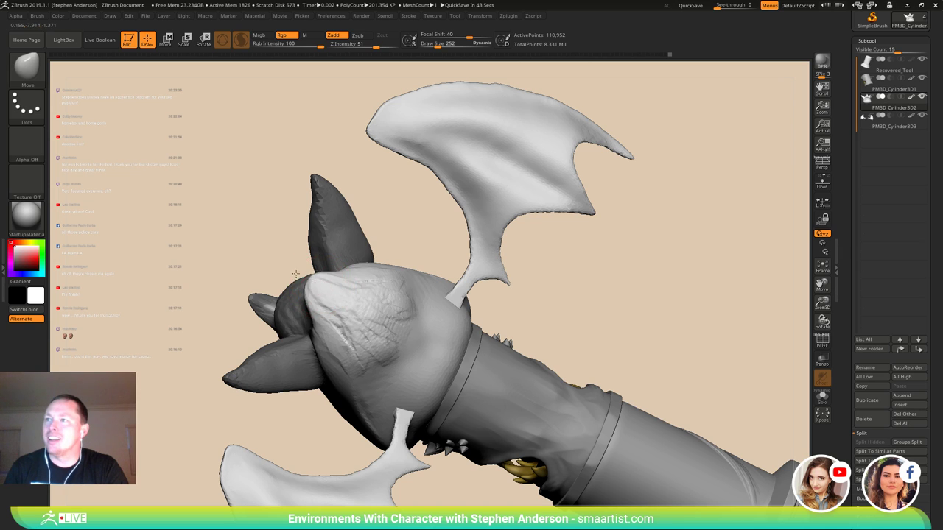
{"action": "mouse_move", "coordinate": [329, 299]}
{"action": "right_mouse_down"}
{"action": "mouse_move", "coordinate": [345, 263]}
{"action": "mouse_move", "coordinate": [340, 269]}
{"action": "right_mouse_up"}
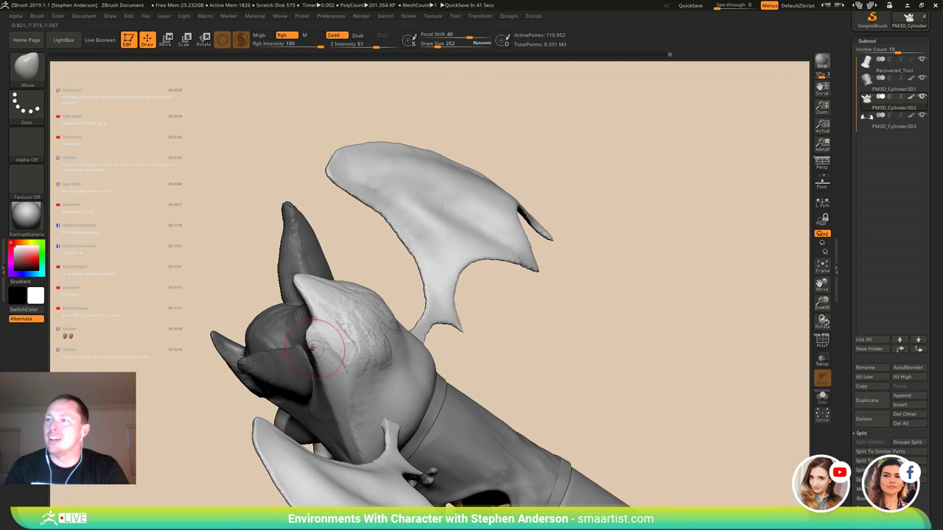
{"action": "mouse_move", "coordinate": [340, 373]}
{"action": "right_mouse_down"}
{"action": "mouse_move", "coordinate": [331, 358]}
{"action": "mouse_move", "coordinate": [317, 366]}
{"action": "mouse_move", "coordinate": [326, 372]}
{"action": "mouse_move", "coordinate": [376, 335]}
{"action": "mouse_move", "coordinate": [398, 272]}
{"action": "mouse_move", "coordinate": [370, 251]}
{"action": "mouse_move", "coordinate": [442, 265]}
{"action": "mouse_move", "coordinate": [433, 255]}
{"action": "mouse_move", "coordinate": [473, 255]}
{"action": "mouse_move", "coordinate": [439, 242]}
{"action": "mouse_move", "coordinate": [408, 255]}
{"action": "mouse_move", "coordinate": [376, 249]}
{"action": "right_mouse_up"}
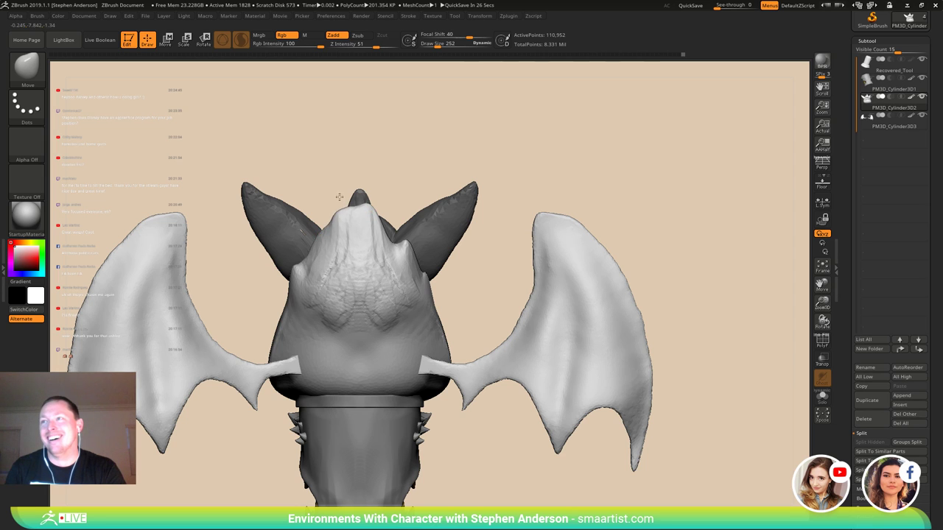
- Add long strand-like ridges down the back of the crest with ClayBuildup at draw size 148
{"action": "mouse_move", "coordinate": [368, 236]}
{"action": "right_mouse_down"}
{"action": "mouse_move", "coordinate": [395, 244]}
{"action": "mouse_move", "coordinate": [374, 248]}
{"action": "right_mouse_up"}
{"action": "key", "text": "b"}
{"action": "key", "text": "c"}
{"action": "key", "text": "b"}
{"action": "key", "text": "s"}
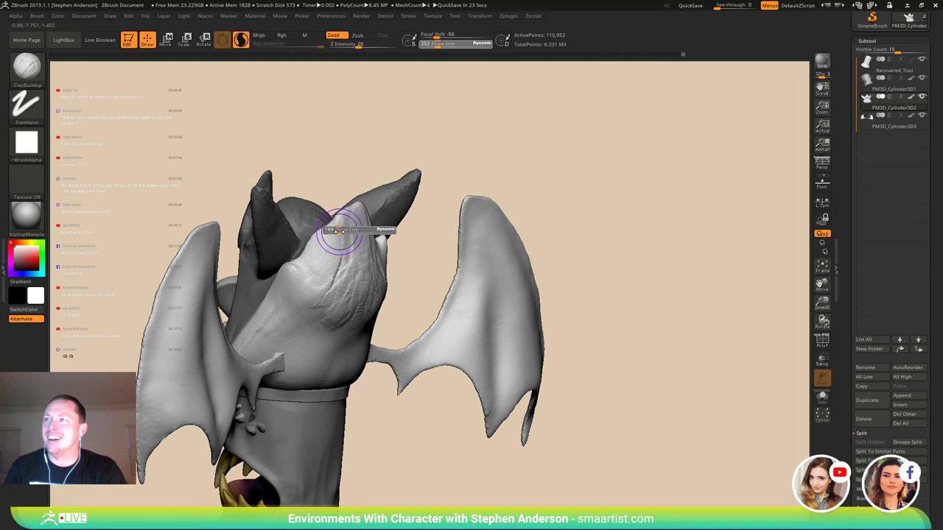
{"action": "left_click_drag", "start_coordinate": [341, 231], "coordinate": [353, 291]}
{"action": "left_click_drag", "start_coordinate": [343, 212], "coordinate": [357, 274]}
{"action": "right_click_drag", "start_coordinate": [352, 277], "coordinate": [301, 275]}
{"action": "right_click_drag", "start_coordinate": [365, 267], "coordinate": [404, 246]}
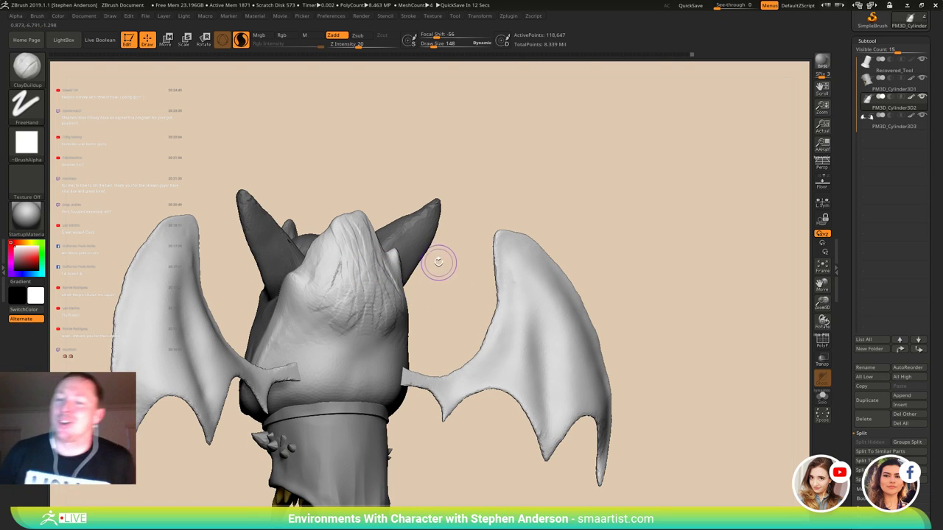
- Build curved skin folds on both sides of the crest, sweeping from behind the ears toward the nape, with ClayBuildup
{"action": "mouse_move", "coordinate": [388, 282]}
{"action": "right_mouse_down"}
{"action": "mouse_move", "coordinate": [433, 287]}
{"action": "mouse_move", "coordinate": [369, 267]}
{"action": "mouse_move", "coordinate": [381, 319]}
{"action": "right_mouse_up"}
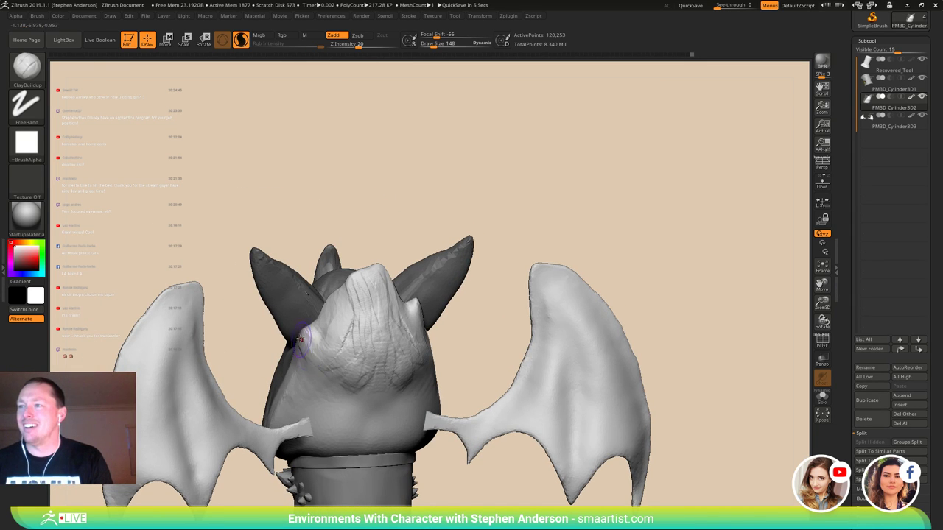
{"action": "mouse_move", "coordinate": [305, 339]}
{"action": "left_mouse_down"}
{"action": "mouse_move", "coordinate": [336, 379]}
{"action": "mouse_move", "coordinate": [332, 356]}
{"action": "mouse_move", "coordinate": [355, 375]}
{"action": "left_mouse_up"}
{"action": "right_click_drag", "start_coordinate": [369, 374], "coordinate": [439, 366]}
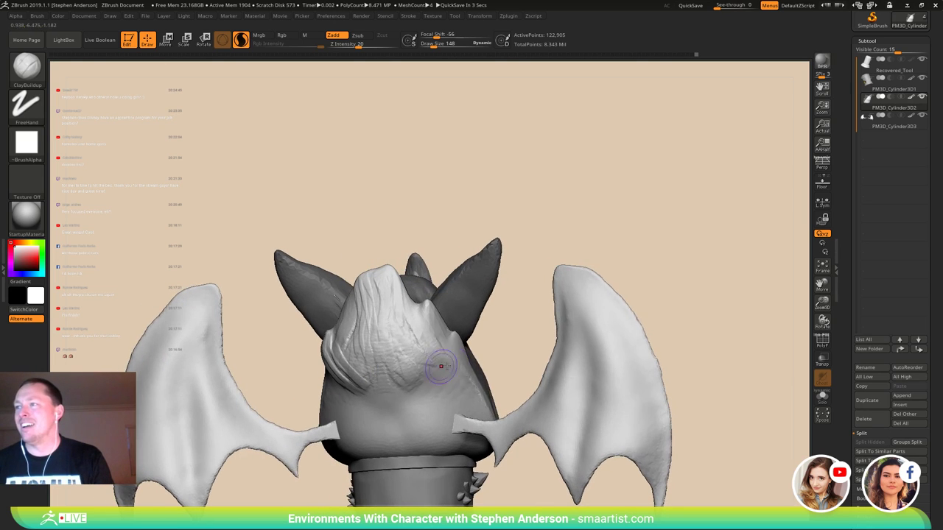
{"action": "mouse_move", "coordinate": [454, 335]}
{"action": "left_mouse_down"}
{"action": "mouse_move", "coordinate": [422, 374]}
{"action": "mouse_move", "coordinate": [428, 381]}
{"action": "mouse_move", "coordinate": [405, 374]}
{"action": "left_mouse_up"}
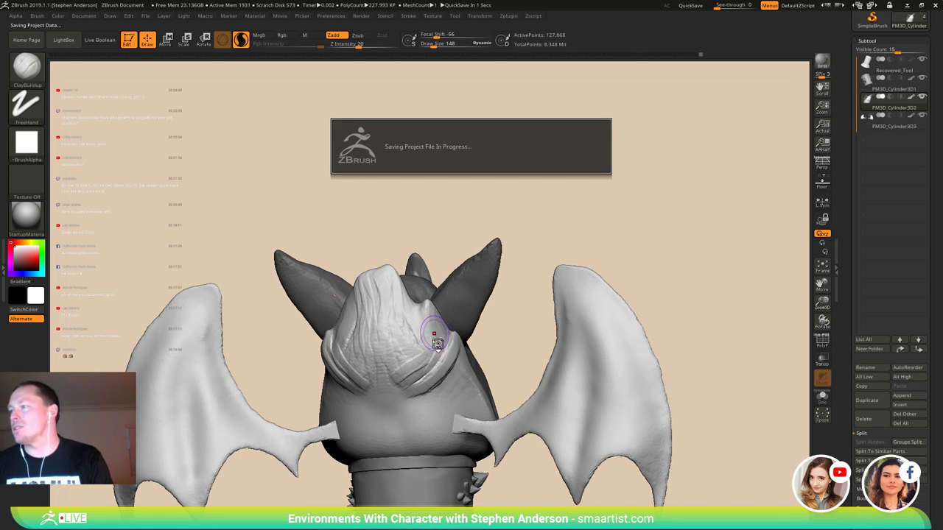
- Build small lumps and a horizontal fold along the base of the head, just above the collar, with ClayBuildup at draw size 148
{"action": "right_click_drag", "start_coordinate": [430, 356], "coordinate": [417, 266]}
{"action": "right_click_drag", "start_coordinate": [321, 253], "coordinate": [330, 354]}
{"action": "right_click_drag", "start_coordinate": [246, 309], "coordinate": [258, 324]}
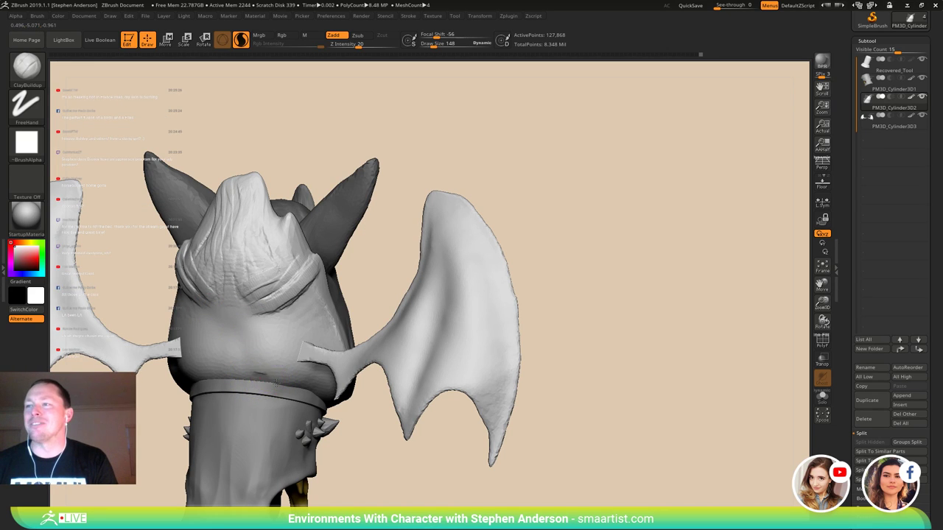
{"action": "key", "text": "ctrl+z"}
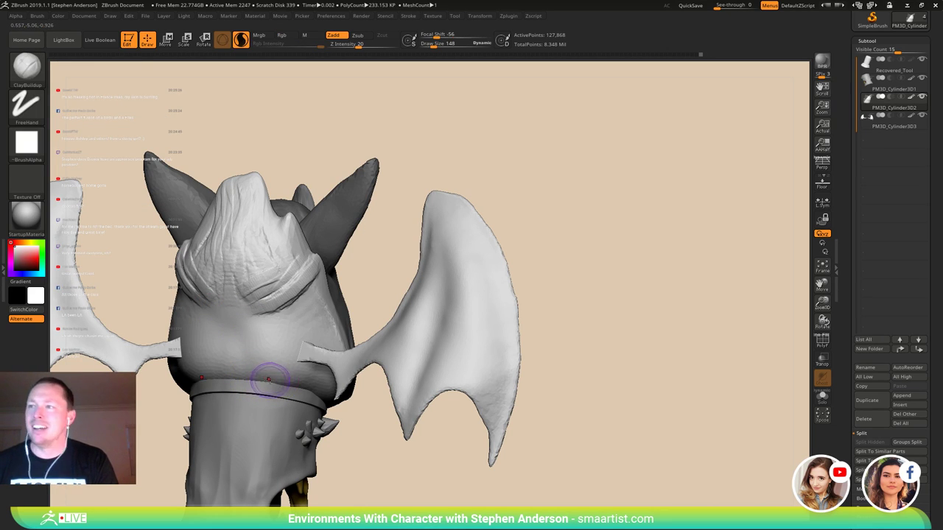
{"action": "right_click_drag", "start_coordinate": [278, 385], "coordinate": [249, 375]}
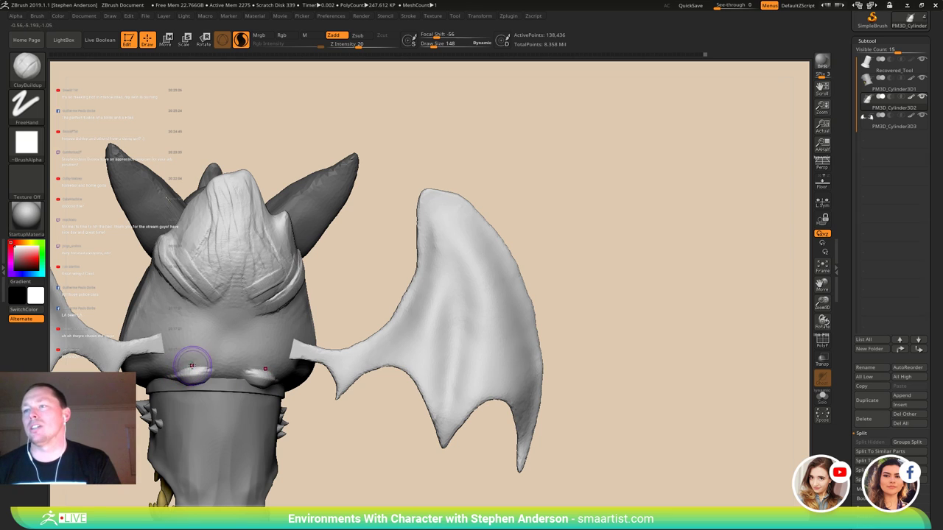
{"action": "left_click_drag", "start_coordinate": [220, 372], "coordinate": [217, 369]}
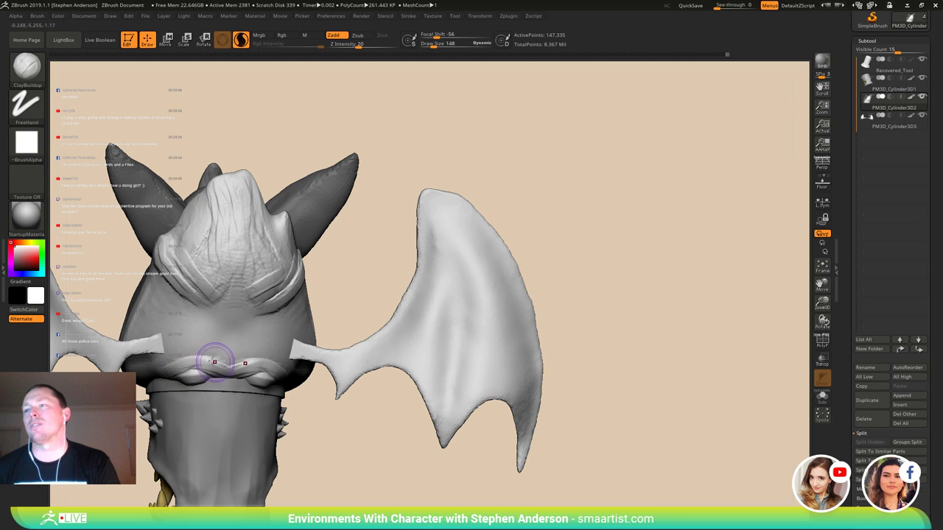
{"action": "mouse_move", "coordinate": [214, 362]}
{"action": "right_mouse_down"}
{"action": "mouse_move", "coordinate": [234, 356]}
{"action": "mouse_move", "coordinate": [221, 351]}
{"action": "right_mouse_up"}
- Layer broader skin folds across the lower back of the head with ClayBuildup at draw size 219
{"action": "key", "text": "s"}
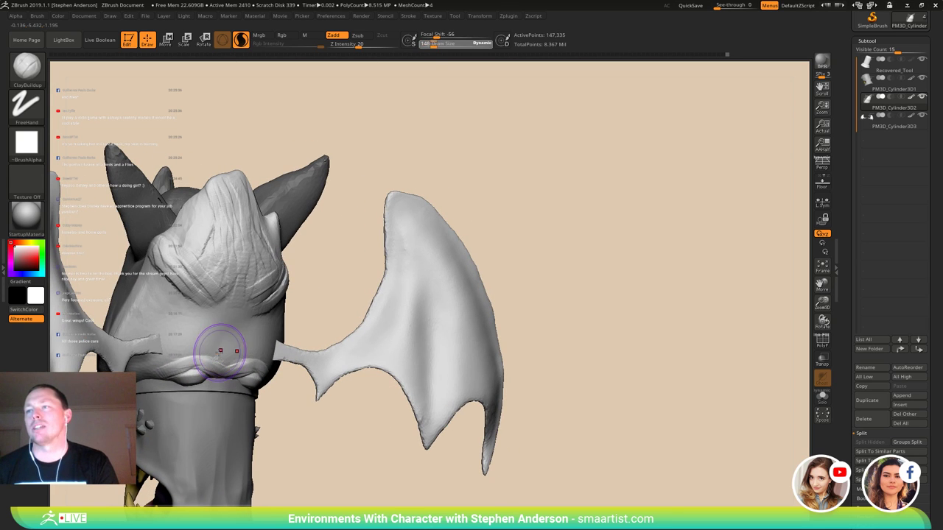
{"action": "left_click_drag", "start_coordinate": [220, 354], "coordinate": [177, 357]}
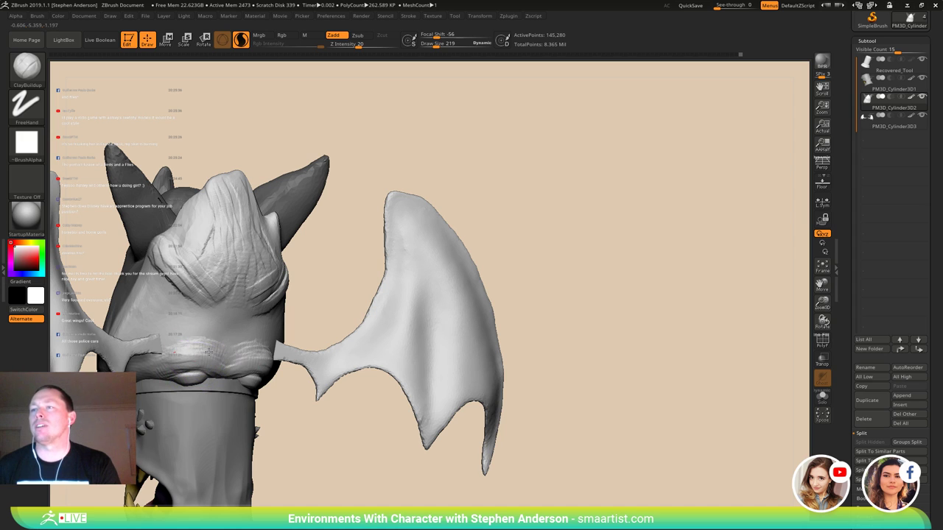
{"action": "left_click_drag", "start_coordinate": [213, 344], "coordinate": [198, 339]}
{"action": "right_click_drag", "start_coordinate": [221, 329], "coordinate": [231, 322]}
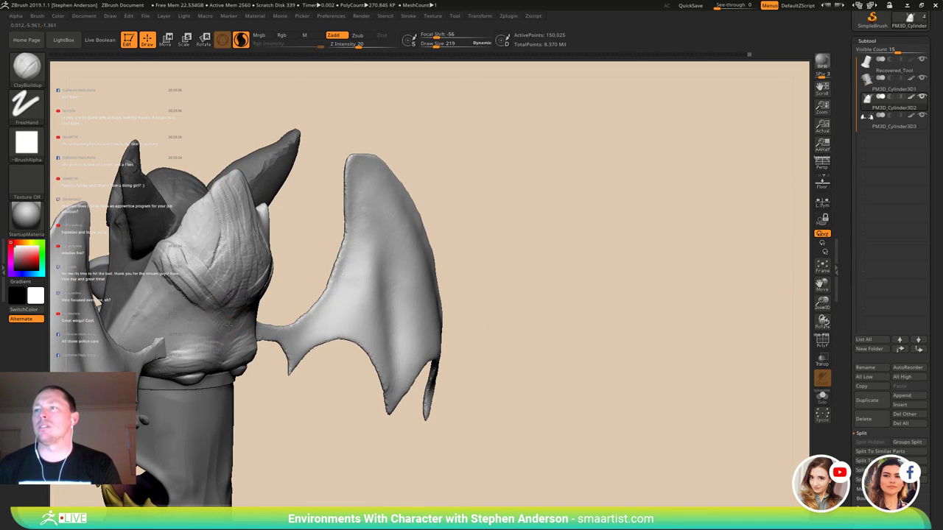
{"action": "left_click_drag", "start_coordinate": [228, 326], "coordinate": [239, 361]}
{"action": "mouse_move", "coordinate": [239, 361]}
{"action": "right_mouse_down"}
{"action": "mouse_move", "coordinate": [209, 317]}
{"action": "mouse_move", "coordinate": [230, 301]}
{"action": "mouse_move", "coordinate": [204, 286]}
{"action": "mouse_move", "coordinate": [207, 328]}
{"action": "right_mouse_up"}
- Deepen the diagonal folds behind the ears and the ridges on the crest with ClayBuildup at draw size 219
{"action": "left_click_drag", "start_coordinate": [159, 288], "coordinate": [193, 311]}
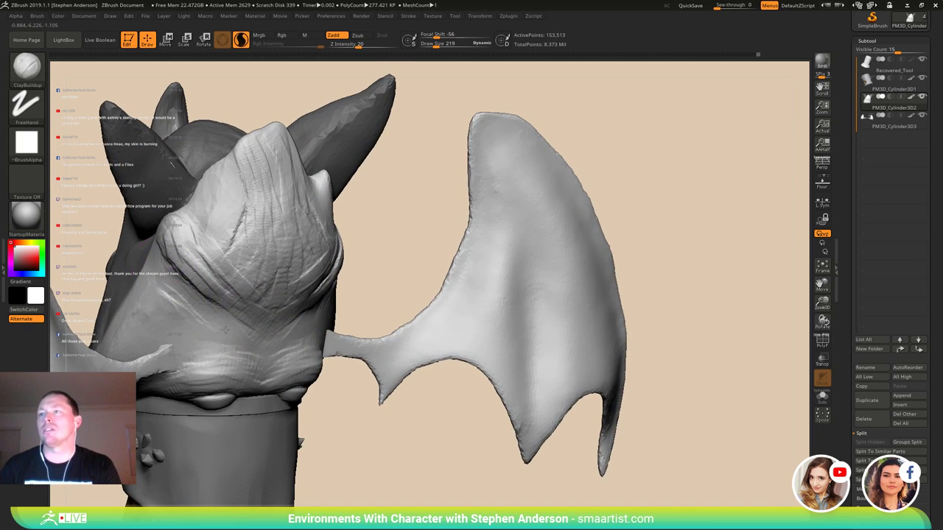
{"action": "left_click_drag", "start_coordinate": [166, 271], "coordinate": [222, 332]}
{"action": "right_click_drag", "start_coordinate": [221, 330], "coordinate": [173, 306]}
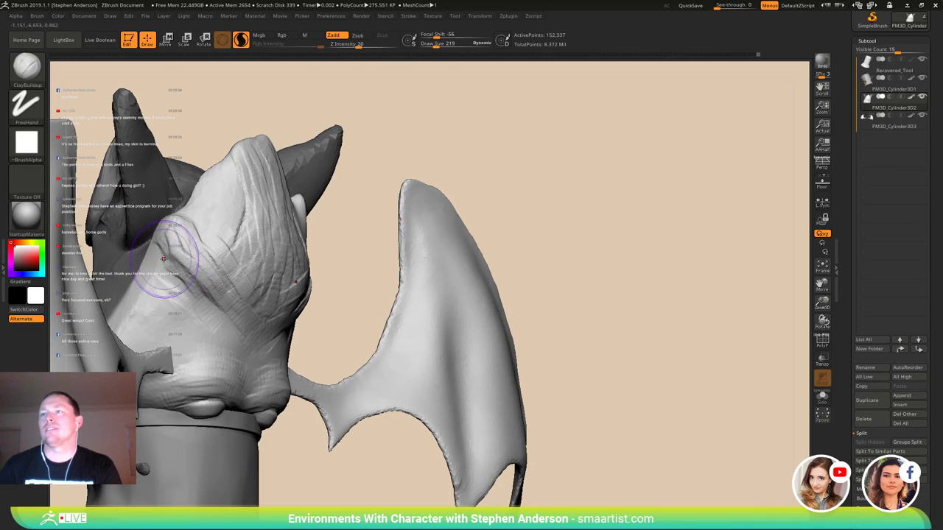
{"action": "left_click_drag", "start_coordinate": [167, 264], "coordinate": [218, 288]}
{"action": "mouse_move", "coordinate": [210, 223]}
{"action": "right_mouse_down"}
{"action": "mouse_move", "coordinate": [174, 214]}
{"action": "mouse_move", "coordinate": [242, 221]}
{"action": "right_mouse_up"}
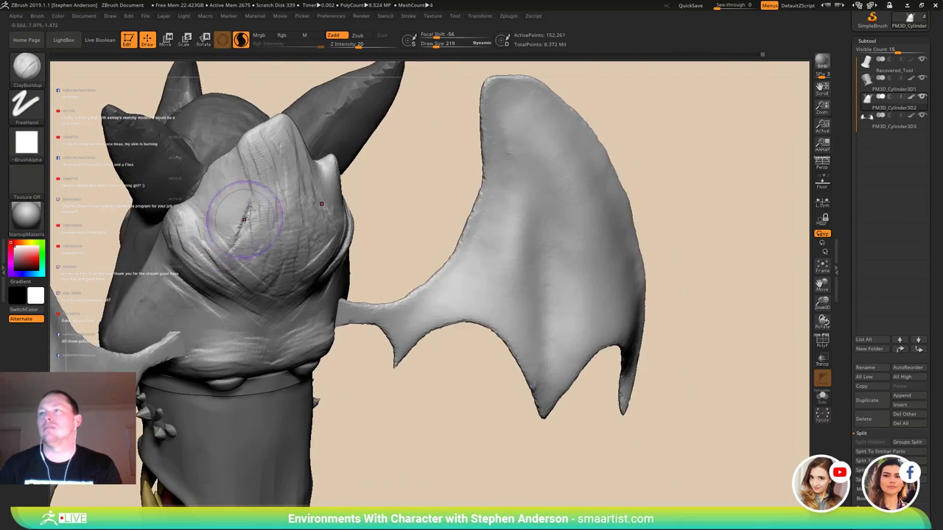
{"action": "mouse_move", "coordinate": [238, 252]}
{"action": "left_mouse_down"}
{"action": "mouse_move", "coordinate": [231, 212]}
{"action": "mouse_move", "coordinate": [242, 260]}
{"action": "mouse_move", "coordinate": [230, 212]}
{"action": "mouse_move", "coordinate": [240, 230]}
{"action": "left_mouse_up"}
{"action": "left_click_drag", "start_coordinate": [234, 163], "coordinate": [240, 234]}
{"action": "mouse_move", "coordinate": [241, 164]}
{"action": "right_mouse_down"}
{"action": "mouse_move", "coordinate": [233, 192]}
{"action": "mouse_move", "coordinate": [246, 214]}
{"action": "right_mouse_up"}
- Reshape the sides and the tip of the crest into a stepped, pointed outline with the Move brush at draw size 219
{"action": "key", "text": "b"}
{"action": "key", "text": "c"}
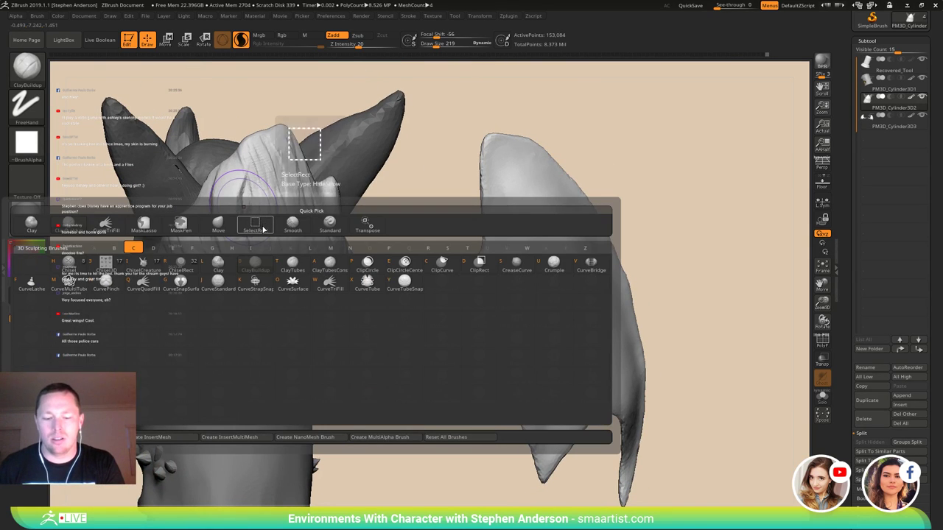
{"action": "key", "text": "b"}
{"action": "key", "text": "b"}
{"action": "key", "text": "m"}
{"action": "key", "text": "v"}
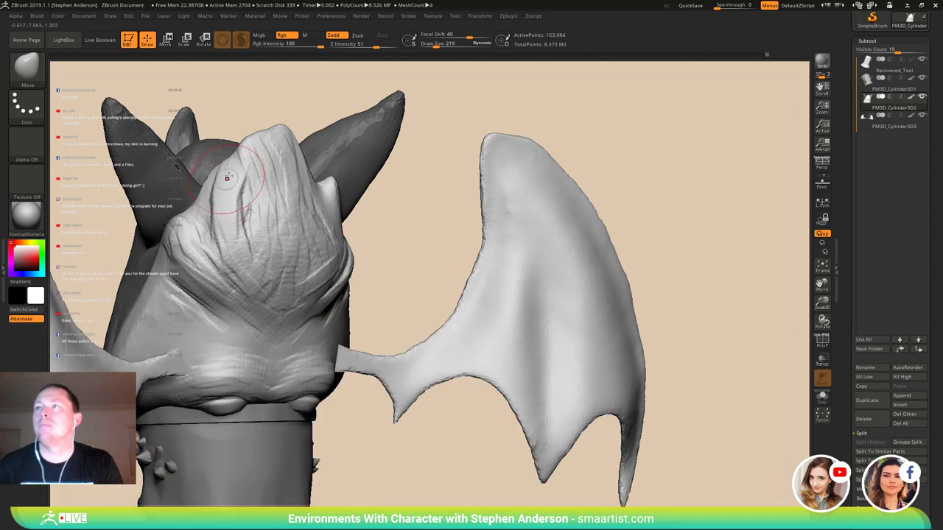
{"action": "left_click_drag", "start_coordinate": [230, 177], "coordinate": [218, 163]}
{"action": "right_click_drag", "start_coordinate": [206, 167], "coordinate": [221, 161]}
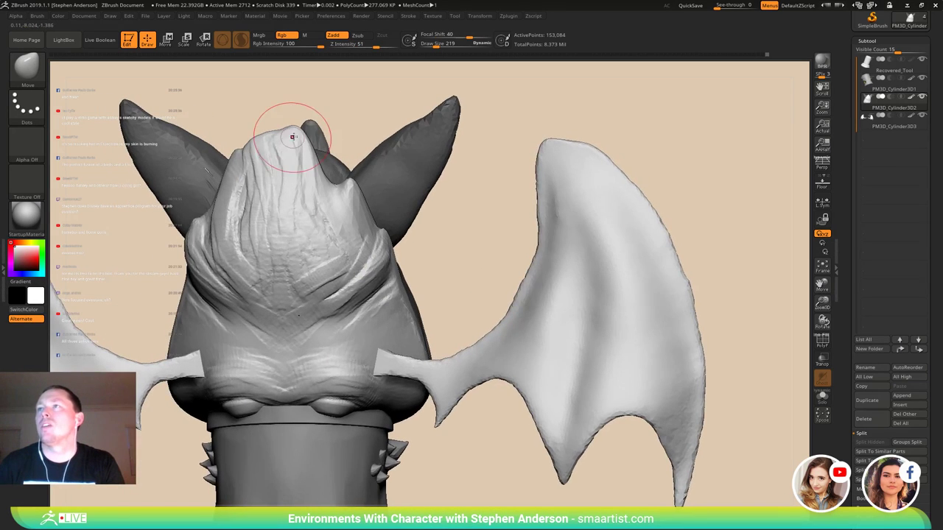
{"action": "mouse_move", "coordinate": [293, 137]}
{"action": "left_mouse_down"}
{"action": "mouse_move", "coordinate": [261, 108]}
{"action": "mouse_move", "coordinate": [284, 159]}
{"action": "left_mouse_up"}
{"action": "mouse_move", "coordinate": [315, 171]}
{"action": "right_mouse_down"}
{"action": "mouse_move", "coordinate": [302, 171]}
{"action": "mouse_move", "coordinate": [323, 187]}
{"action": "mouse_move", "coordinate": [291, 185]}
{"action": "mouse_move", "coordinate": [313, 187]}
{"action": "right_mouse_up"}
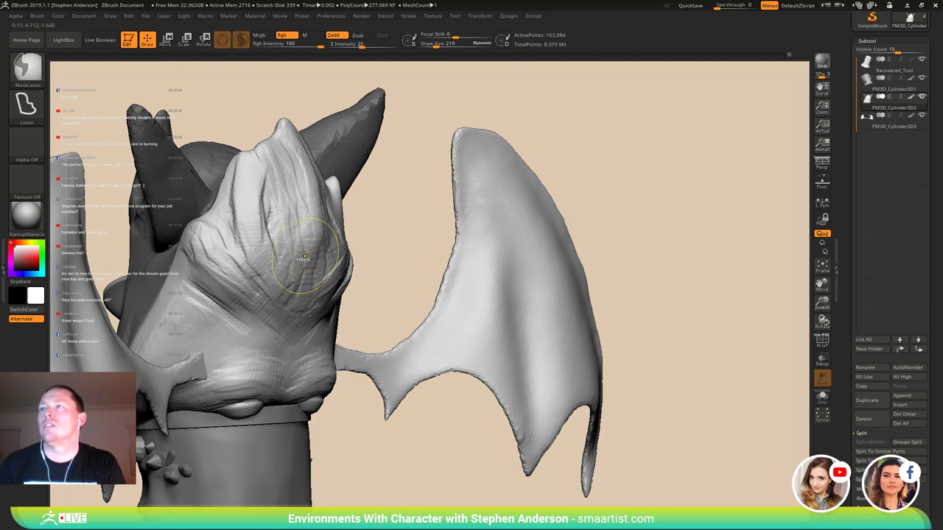
- Begin saving the tool in the _TeamStream folder, pinning that folder to quick access and placing it directly below _CandyLand
{"action": "mouse_move", "coordinate": [307, 254]}
{"action": "right_mouse_down", "text": "ctrl"}
{"action": "mouse_move", "coordinate": [288, 234]}
{"action": "mouse_move", "coordinate": [254, 242]}
{"action": "mouse_move", "coordinate": [340, 255]}
{"action": "right_mouse_up", "text": "ctrl"}
{"action": "key", "text": "ctrl"}
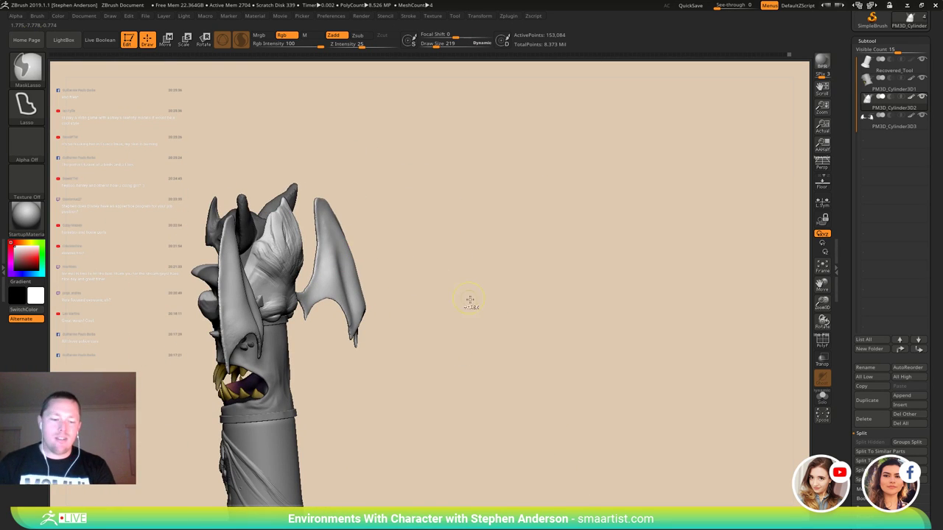
{"action": "key", "text": "ctrl+s"}
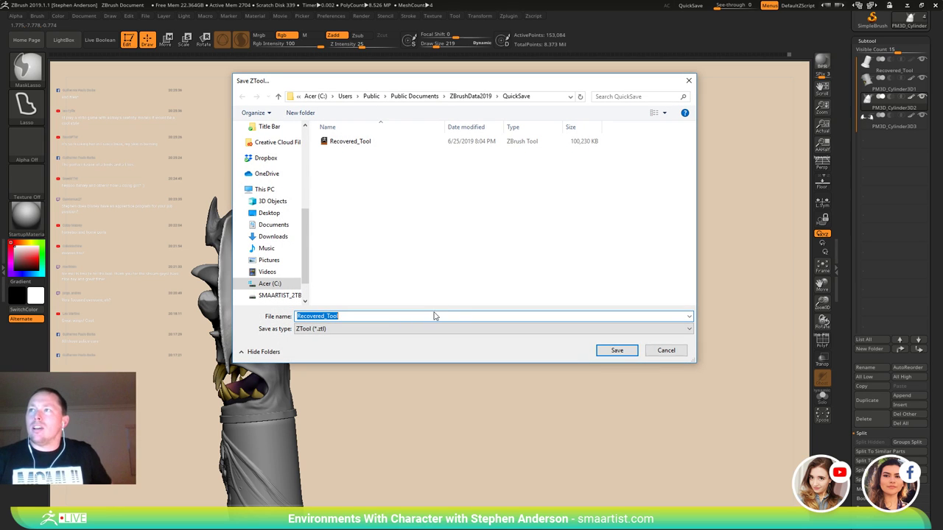
{"action": "left_click_drag", "start_coordinate": [304, 231], "coordinate": [302, 182]}
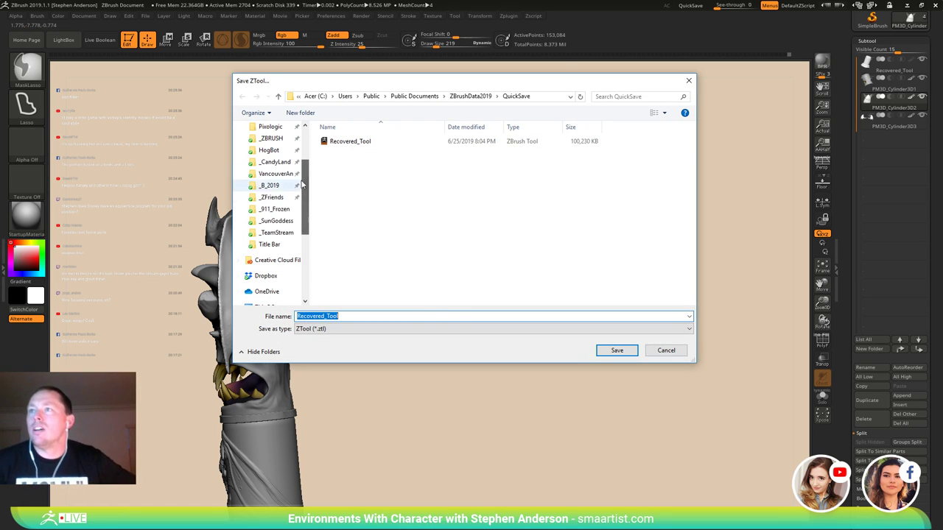
{"action": "left_click", "coordinate": [287, 233]}
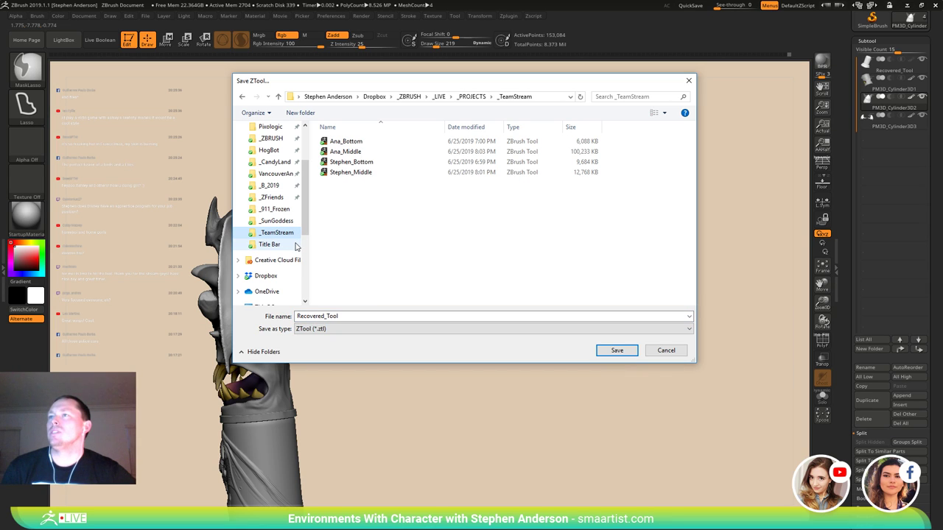
{"action": "right_click", "coordinate": [280, 236]}
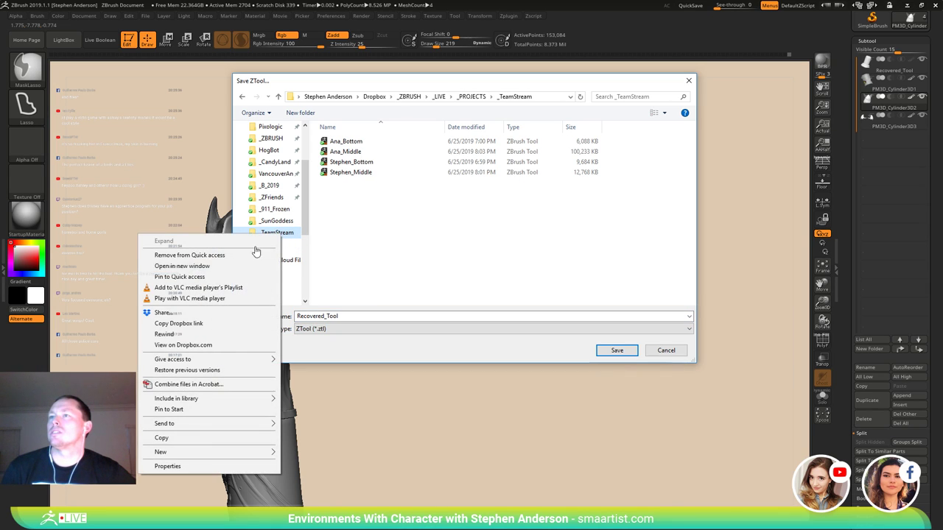
{"action": "left_click", "coordinate": [214, 274]}
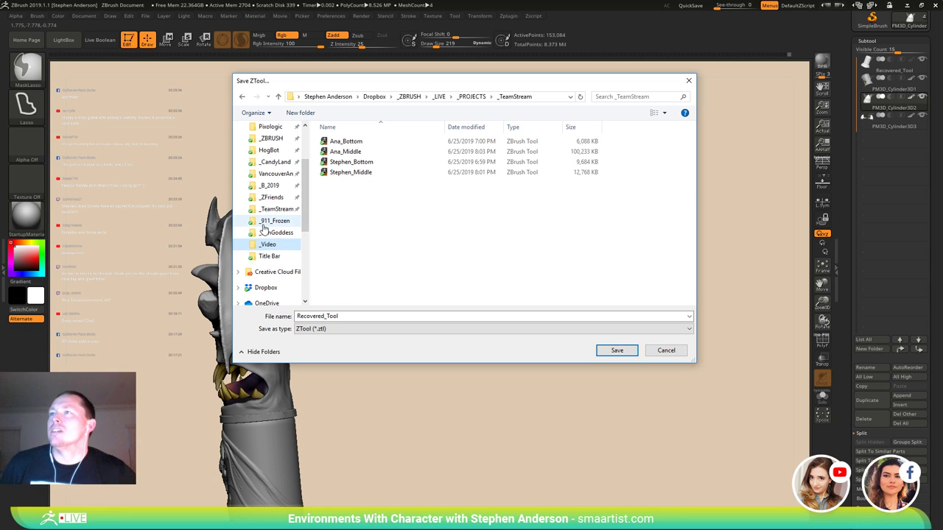
{"action": "scroll", "coordinate": [304, 208], "scroll_direction": "up", "scroll_amount": 1}
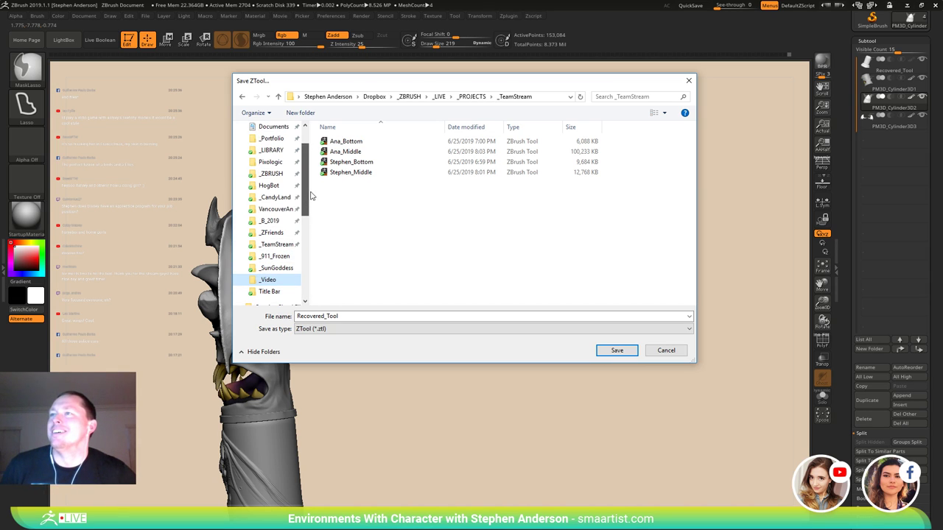
{"action": "left_click_drag", "start_coordinate": [264, 246], "coordinate": [275, 208]}
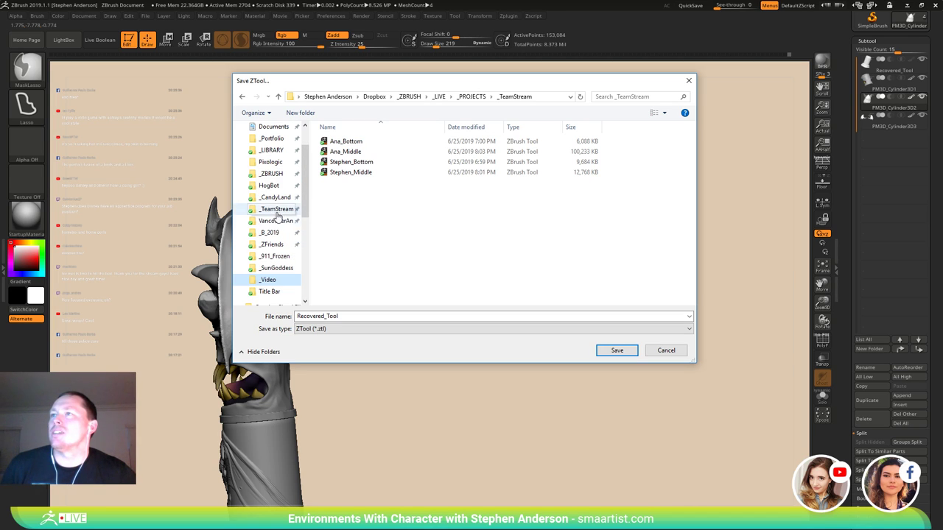
{"action": "left_click", "coordinate": [283, 211]}
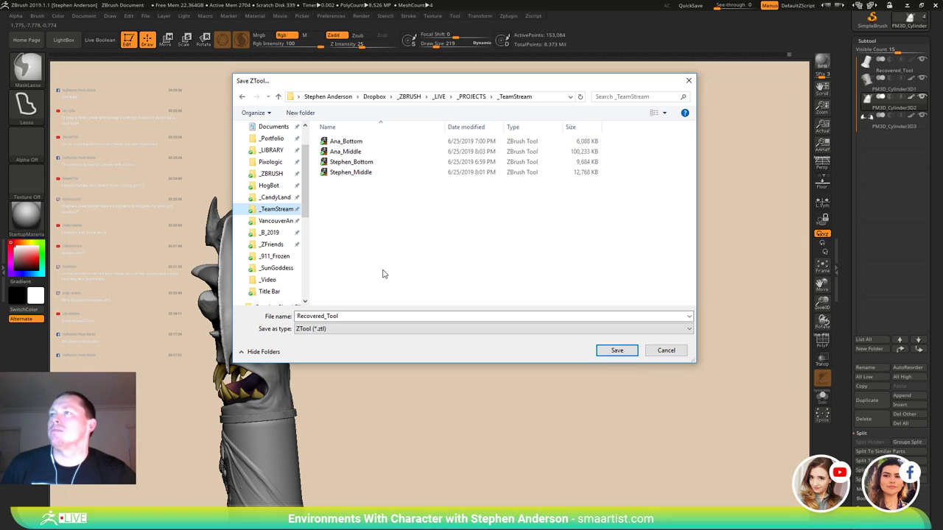
- Save the tool in _TeamStream under the artist's existing Middle file name, with Middle replaced by Top
{"action": "left_click", "coordinate": [359, 173]}
{"action": "left_click", "coordinate": [350, 317]}
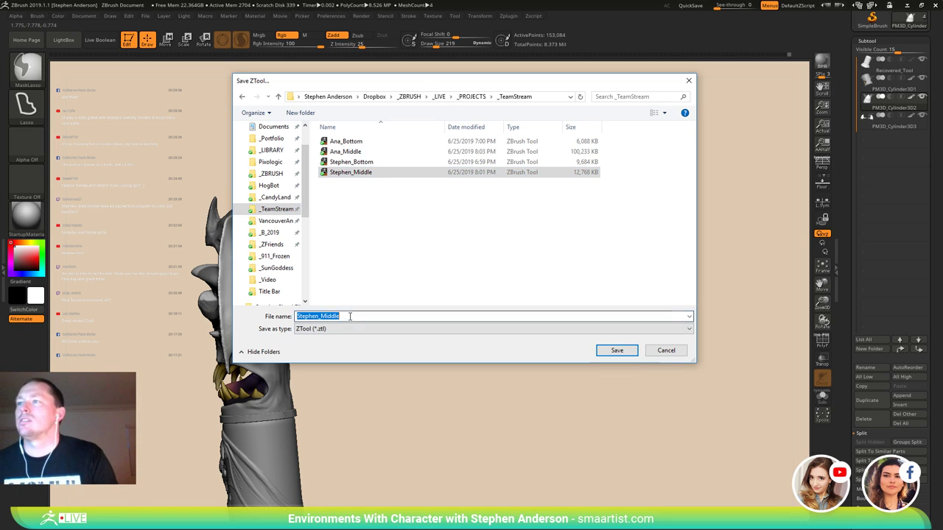
{"action": "left_click", "coordinate": [356, 317]}
{"action": "key", "text": "BackSpace"}
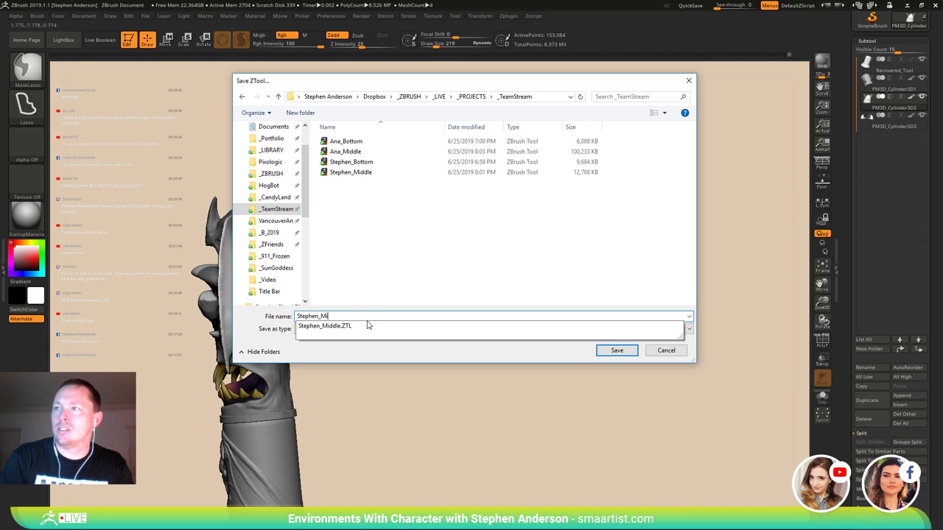
{"action": "key", "text": "BackSpace"}
{"action": "key", "text": "BackSpace"}
{"action": "type", "text": "Top"}
{"action": "key", "text": "Return"}
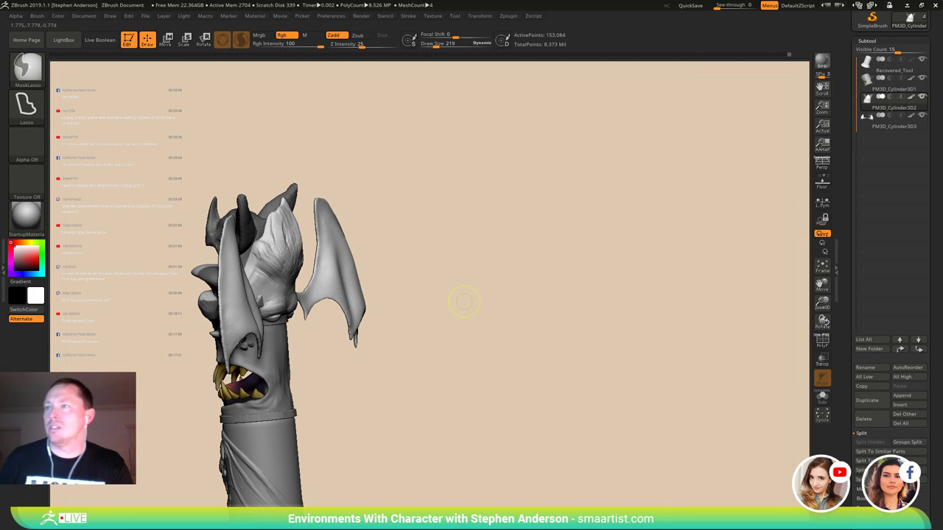
- Build up the front face of the crest above the forehead with ClayBuildup at draw size 219
{"action": "mouse_move", "coordinate": [545, 300]}
{"action": "left_mouse_down"}
{"action": "mouse_move", "coordinate": [497, 290]}
{"action": "mouse_move", "coordinate": [452, 333]}
{"action": "mouse_move", "coordinate": [405, 343]}
{"action": "mouse_move", "coordinate": [350, 315]}
{"action": "mouse_move", "coordinate": [336, 330]}
{"action": "left_mouse_up"}
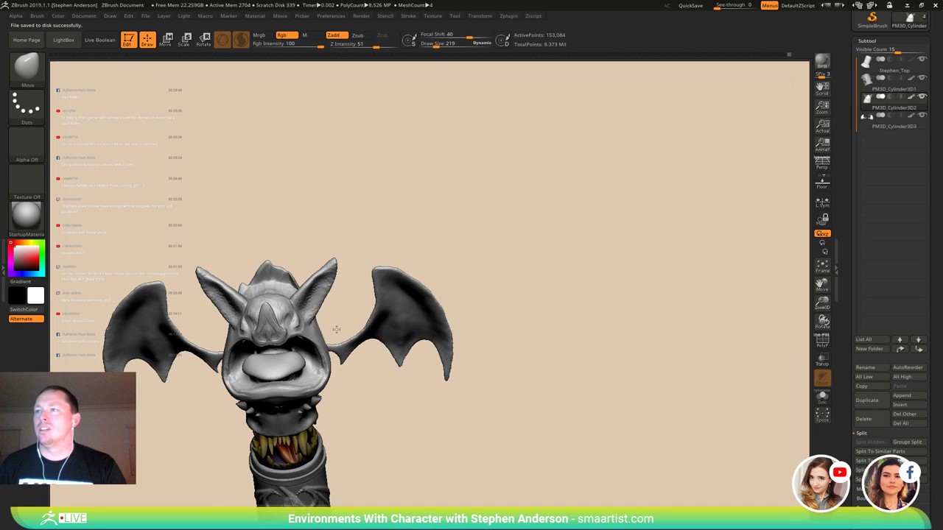
{"action": "right_click_drag", "start_coordinate": [337, 330], "coordinate": [306, 284], "text": "ctrl"}
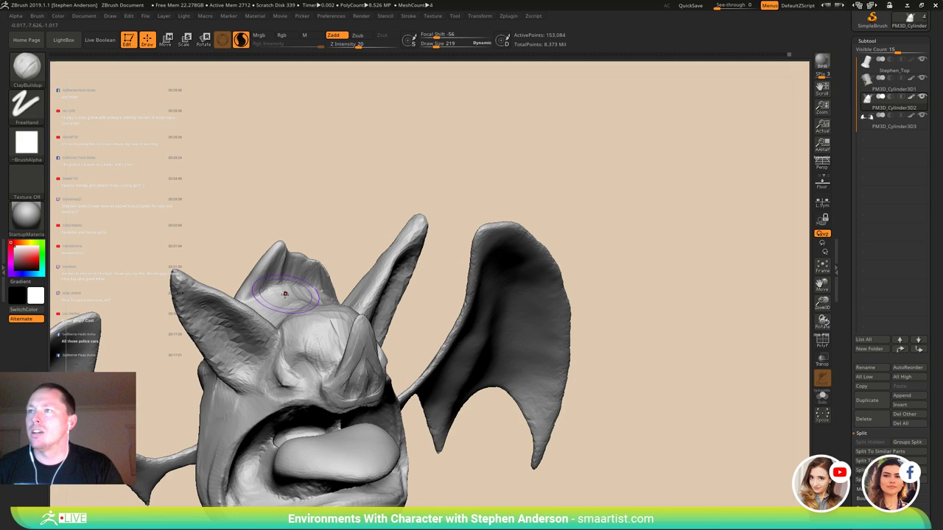
{"action": "left_click_drag", "start_coordinate": [285, 293], "coordinate": [283, 258]}
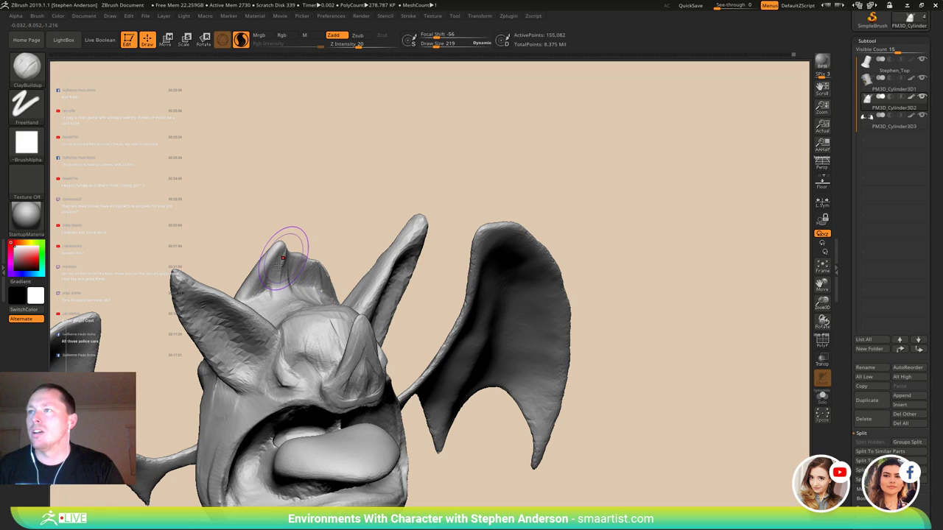
{"action": "mouse_move", "coordinate": [280, 265]}
{"action": "right_mouse_down"}
{"action": "mouse_move", "coordinate": [276, 298]}
{"action": "mouse_move", "coordinate": [327, 324]}
{"action": "mouse_move", "coordinate": [328, 281]}
{"action": "right_mouse_up"}
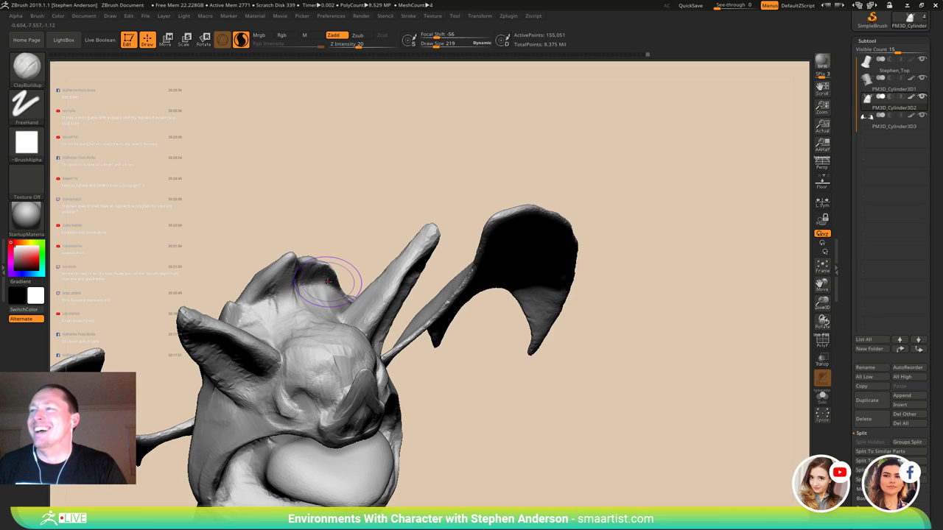
{"action": "left_click_drag", "start_coordinate": [328, 281], "coordinate": [323, 267]}
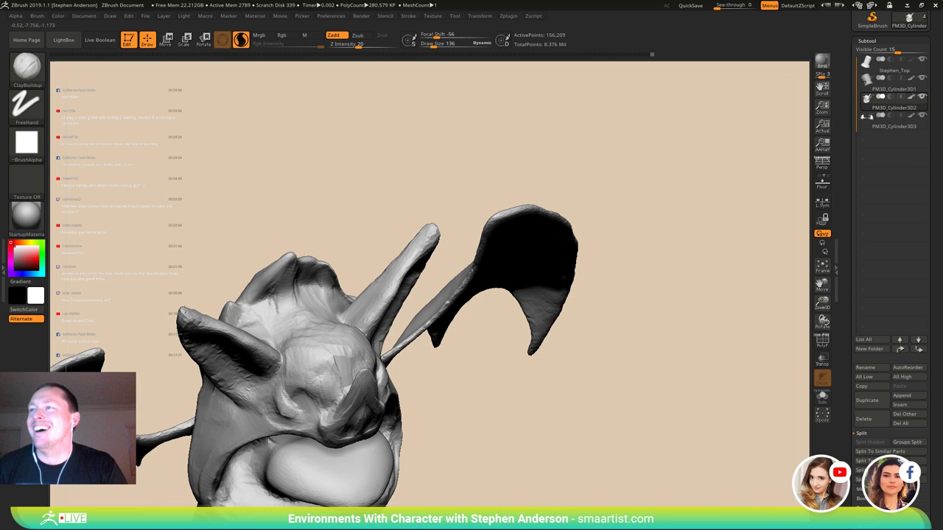
- Sculpt narrow folds into the front hollow of the crest between the ears with ClayBuildup at draw size 136, smoothing its edge
{"action": "right_click_drag", "start_coordinate": [368, 284], "coordinate": [328, 273]}
{"action": "mouse_move", "coordinate": [327, 267]}
{"action": "left_mouse_down"}
{"action": "mouse_move", "coordinate": [330, 281]}
{"action": "mouse_move", "coordinate": [299, 273]}
{"action": "mouse_move", "coordinate": [317, 293]}
{"action": "left_mouse_up"}
{"action": "mouse_move", "coordinate": [317, 293]}
{"action": "right_mouse_down"}
{"action": "mouse_move", "coordinate": [286, 281]}
{"action": "mouse_move", "coordinate": [297, 274]}
{"action": "right_mouse_up"}
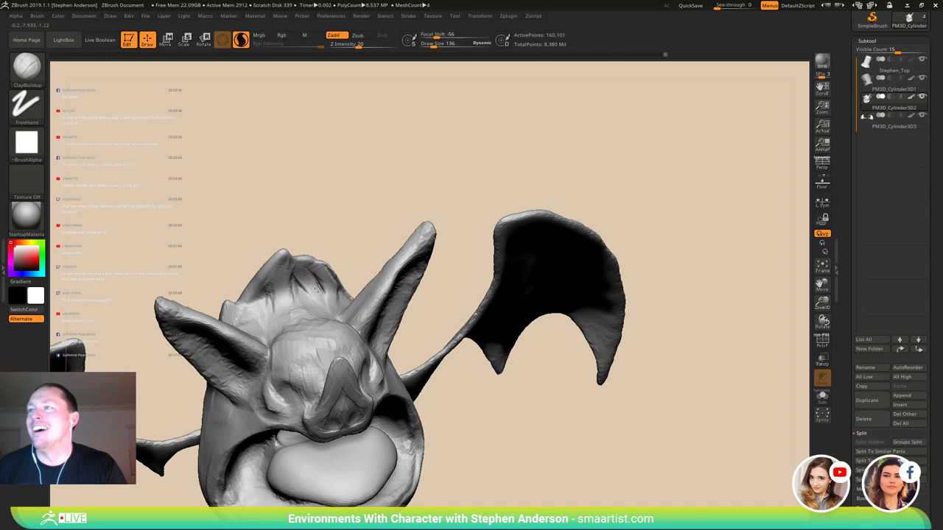
{"action": "left_click_drag", "start_coordinate": [308, 277], "coordinate": [327, 293]}
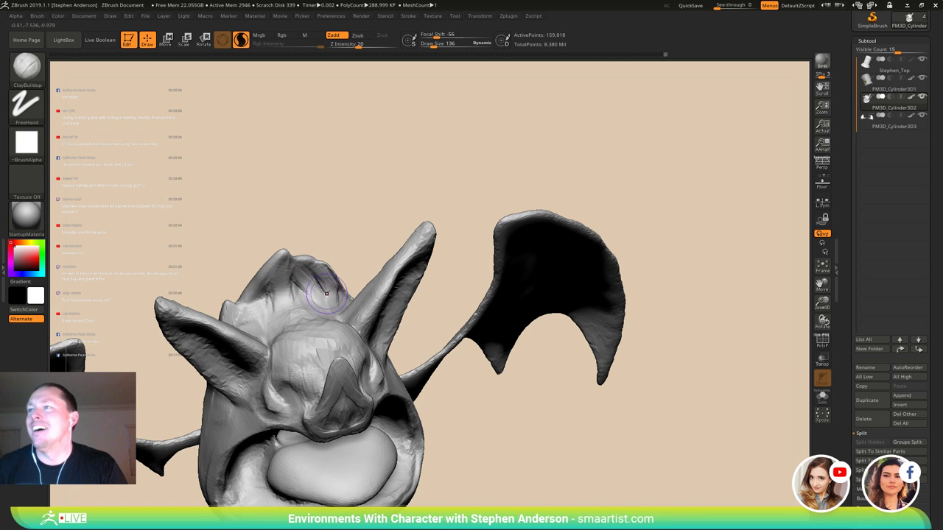
{"action": "right_click_drag", "start_coordinate": [322, 271], "coordinate": [293, 280]}
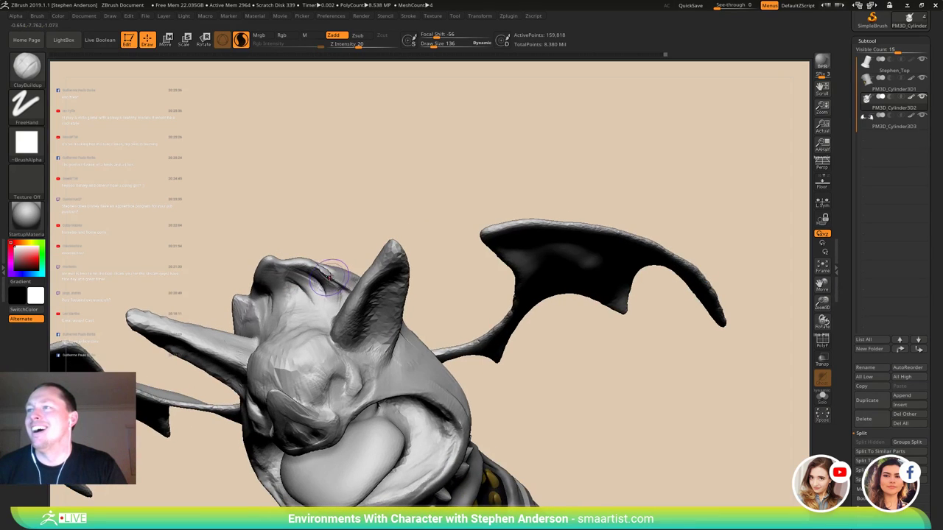
{"action": "left_click_drag", "start_coordinate": [329, 277], "coordinate": [332, 274], "text": "shift"}
{"action": "mouse_move", "coordinate": [331, 274]}
{"action": "right_mouse_down"}
{"action": "mouse_move", "coordinate": [317, 281]}
{"action": "mouse_move", "coordinate": [314, 273]}
{"action": "right_mouse_up"}
- Add diagonal wrinkles along the crest's side and front edge, and thicken the fold behind the ear with ClayBuildup at draw size 136
{"action": "left_click_drag", "start_coordinate": [316, 261], "coordinate": [366, 255]}
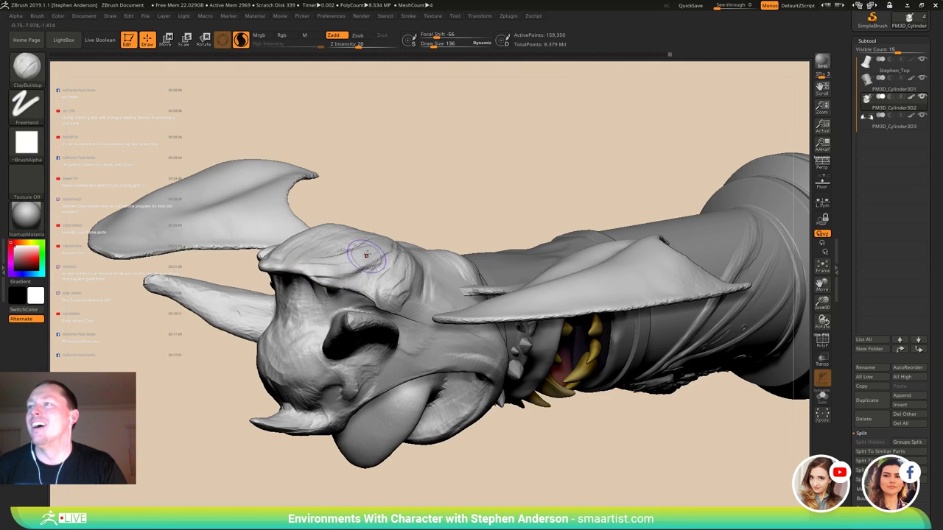
{"action": "mouse_move", "coordinate": [346, 254]}
{"action": "right_mouse_down"}
{"action": "mouse_move", "coordinate": [356, 271]}
{"action": "mouse_move", "coordinate": [342, 268]}
{"action": "right_mouse_up"}
{"action": "mouse_move", "coordinate": [314, 258]}
{"action": "left_mouse_down"}
{"action": "mouse_move", "coordinate": [359, 243]}
{"action": "mouse_move", "coordinate": [318, 258]}
{"action": "left_mouse_up"}
{"action": "right_click_drag", "start_coordinate": [349, 252], "coordinate": [312, 272]}
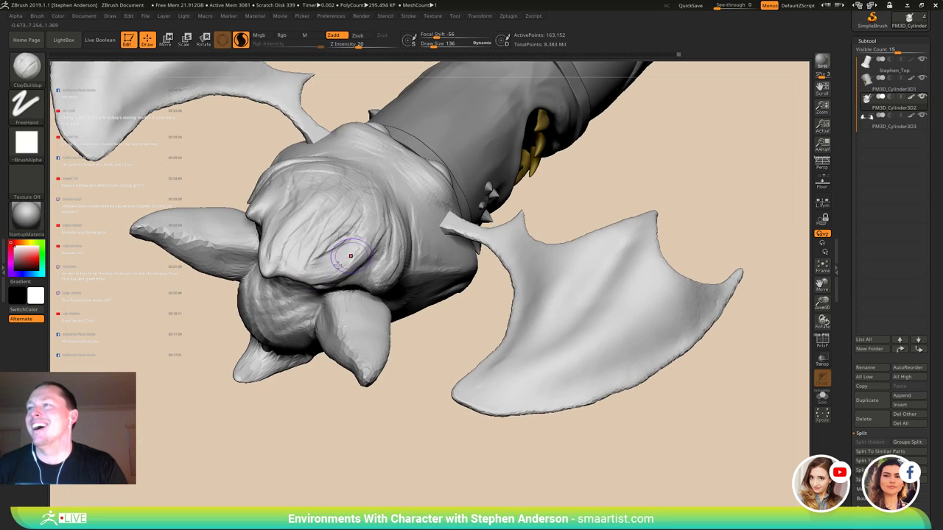
{"action": "left_click_drag", "start_coordinate": [367, 240], "coordinate": [348, 264]}
{"action": "right_click_drag", "start_coordinate": [347, 263], "coordinate": [362, 234]}
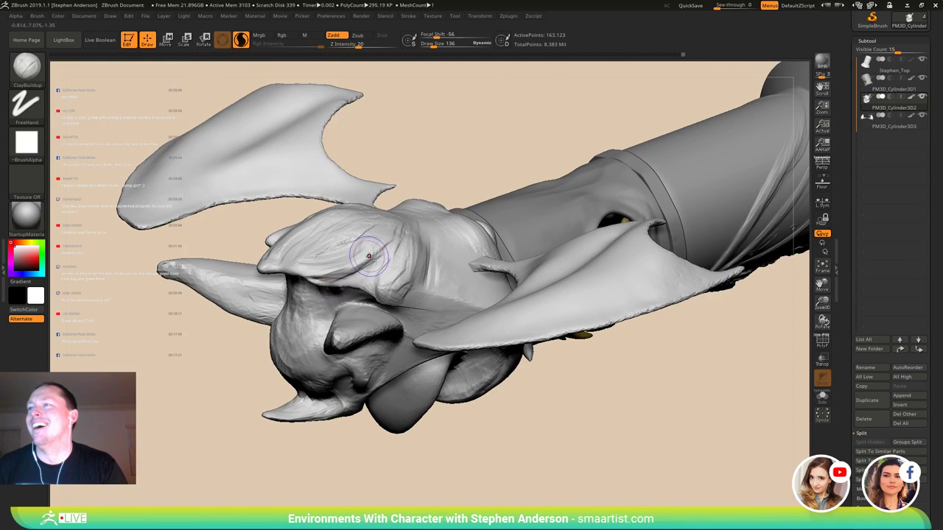
{"action": "mouse_move", "coordinate": [323, 282]}
{"action": "left_mouse_down"}
{"action": "mouse_move", "coordinate": [384, 252]}
{"action": "mouse_move", "coordinate": [381, 271]}
{"action": "left_mouse_up"}
{"action": "mouse_move", "coordinate": [380, 273]}
{"action": "right_mouse_down"}
{"action": "mouse_move", "coordinate": [406, 279]}
{"action": "mouse_move", "coordinate": [386, 267]}
{"action": "right_mouse_up"}
{"action": "mouse_move", "coordinate": [394, 241]}
{"action": "left_mouse_down"}
{"action": "mouse_move", "coordinate": [398, 261]}
{"action": "mouse_move", "coordinate": [414, 246]}
{"action": "mouse_move", "coordinate": [403, 247]}
{"action": "left_mouse_up"}
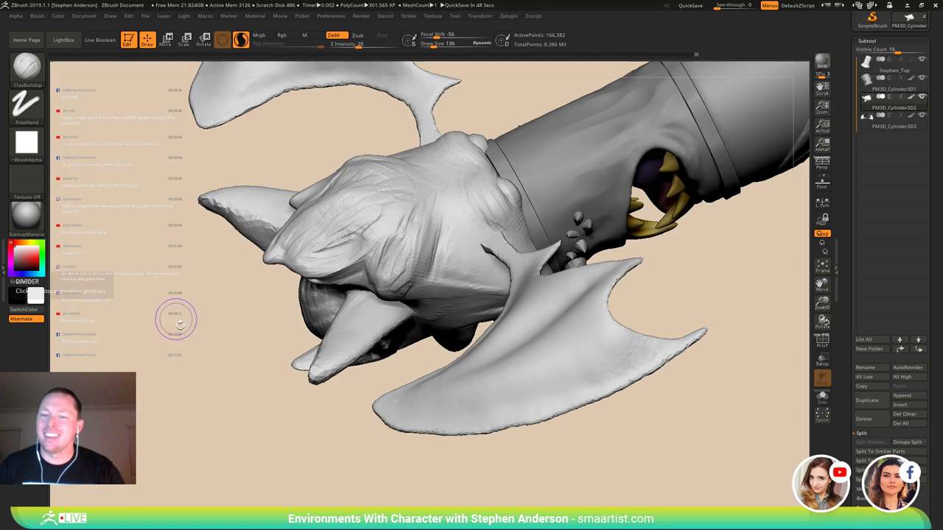
- Push the sides of the head slightly inward below the ears with the Move brush at draw size 364
{"action": "left_click_drag", "start_coordinate": [176, 320], "coordinate": [283, 289]}
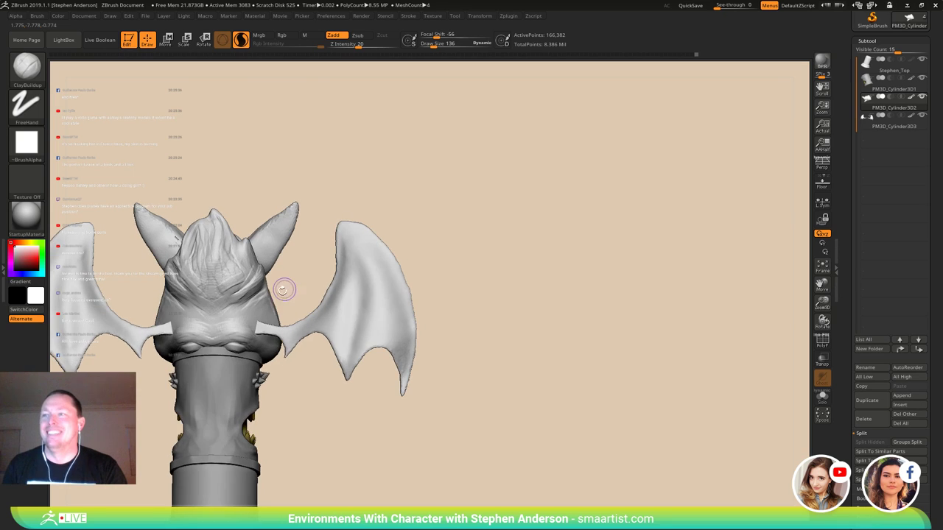
{"action": "key", "text": "b"}
{"action": "key", "text": "m"}
{"action": "key", "text": "v"}
{"action": "key", "text": "s"}
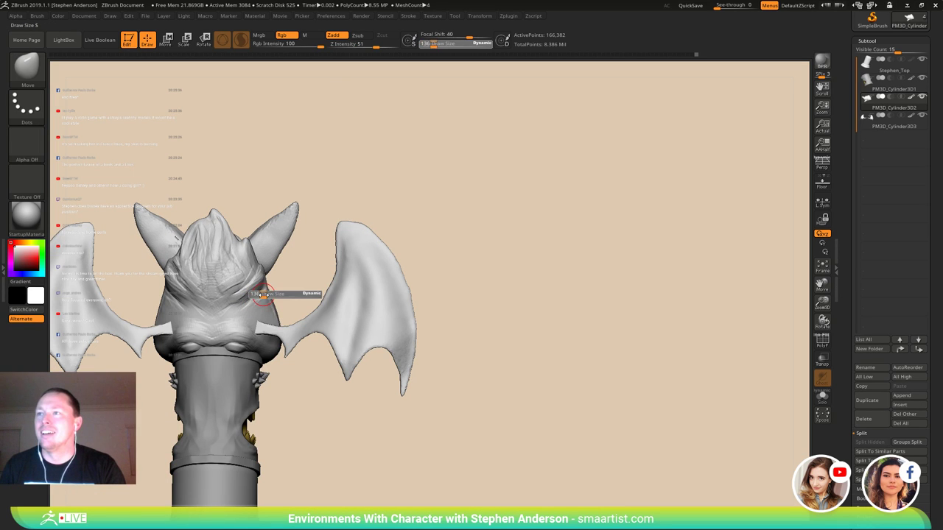
{"action": "left_click_drag", "start_coordinate": [289, 297], "coordinate": [431, 292]}
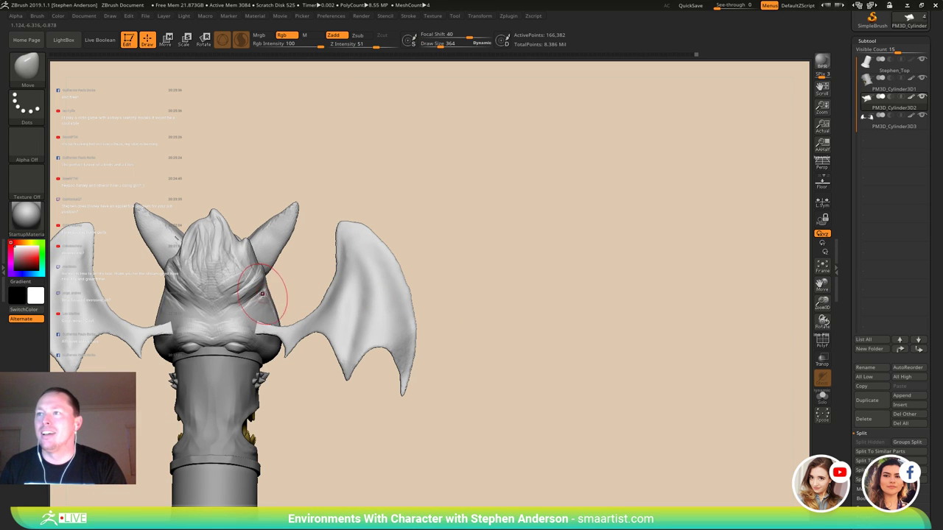
{"action": "key", "text": "ctrl+z"}
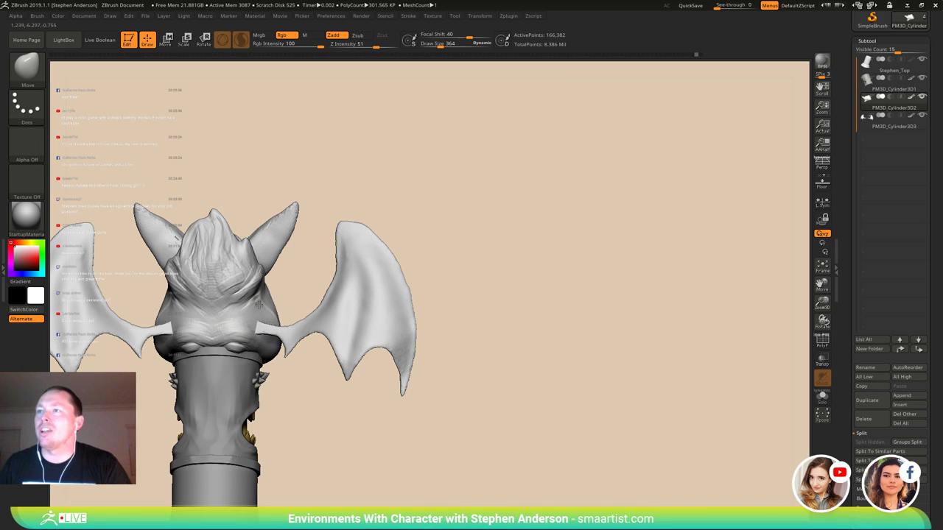
{"action": "left_click_drag", "start_coordinate": [273, 316], "coordinate": [269, 320]}
{"action": "mouse_move", "coordinate": [270, 319]}
{"action": "right_mouse_down"}
{"action": "mouse_move", "coordinate": [252, 309]}
{"action": "mouse_move", "coordinate": [272, 282]}
{"action": "right_mouse_up"}
{"action": "left_click_drag", "start_coordinate": [264, 288], "coordinate": [258, 294]}
{"action": "right_click_drag", "start_coordinate": [252, 298], "coordinate": [199, 324]}
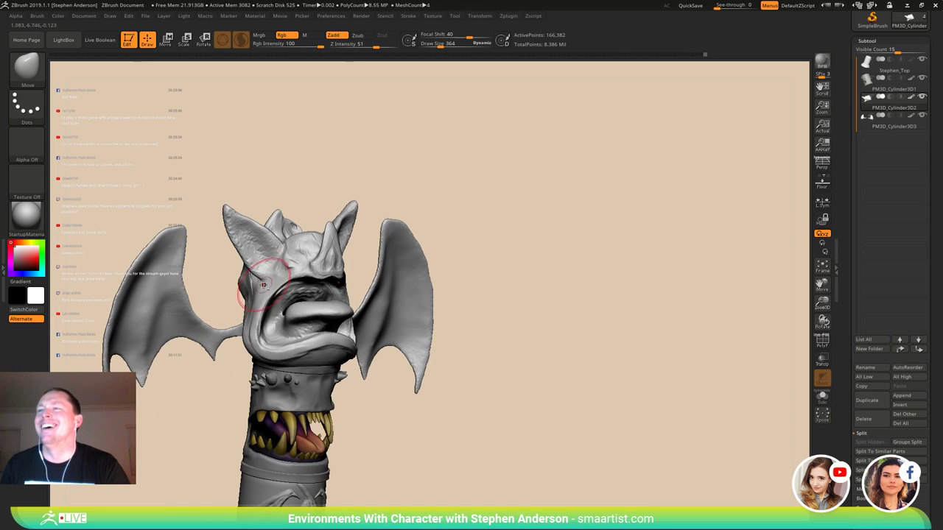
- Examine the creature's face and crest from several angles, and the full column down to its base
{"action": "right_click_drag", "start_coordinate": [252, 284], "coordinate": [232, 270]}
{"action": "mouse_move", "coordinate": [305, 213]}
{"action": "right_mouse_down", "text": "alt"}
{"action": "mouse_move", "coordinate": [239, 314]}
{"action": "mouse_move", "coordinate": [248, 339]}
{"action": "right_mouse_up", "text": "alt"}
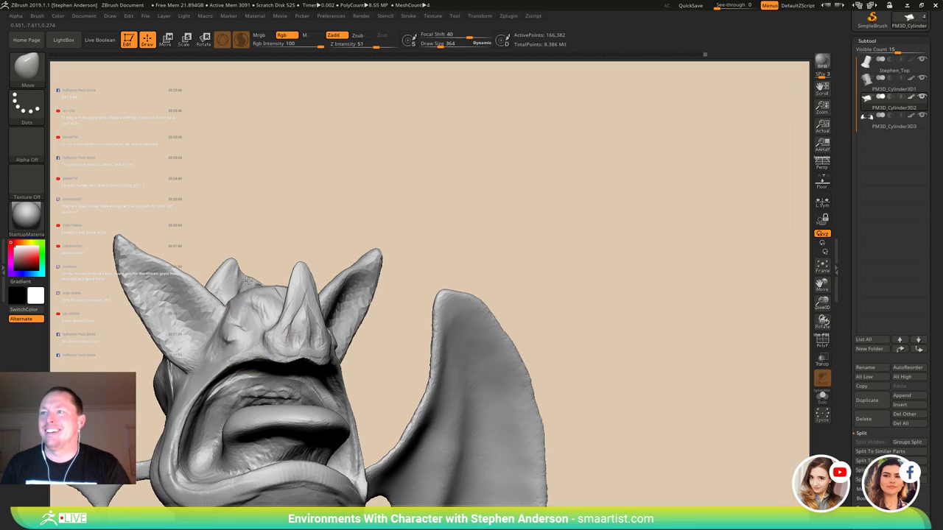
{"action": "right_click_drag", "start_coordinate": [246, 272], "coordinate": [239, 343]}
{"action": "mouse_move", "coordinate": [240, 342]}
{"action": "right_mouse_down", "text": "ctrl"}
{"action": "mouse_move", "coordinate": [228, 322]}
{"action": "mouse_move", "coordinate": [206, 324]}
{"action": "mouse_move", "coordinate": [241, 328]}
{"action": "mouse_move", "coordinate": [221, 320]}
{"action": "mouse_move", "coordinate": [267, 301]}
{"action": "mouse_move", "coordinate": [269, 324]}
{"action": "right_mouse_up", "text": "ctrl"}
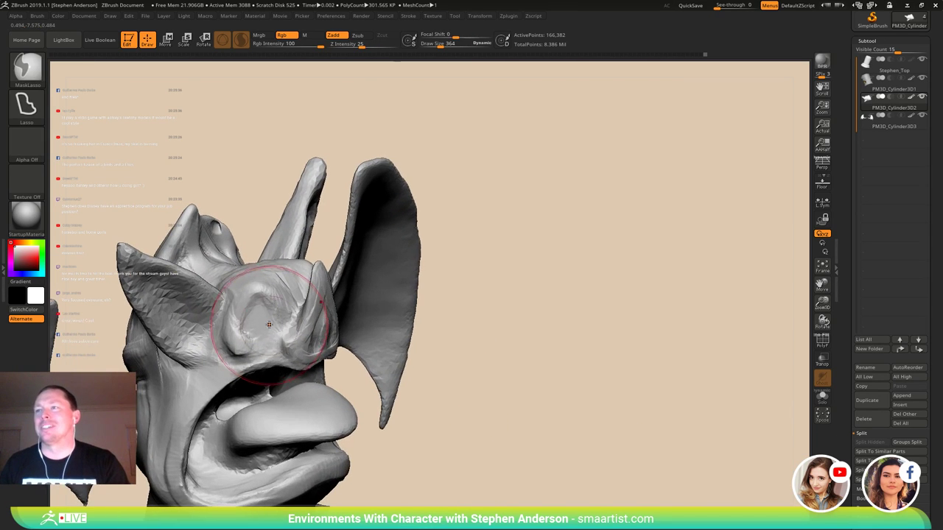
{"action": "key", "text": "s"}
{"action": "mouse_move", "coordinate": [250, 317]}
{"action": "left_mouse_down"}
{"action": "mouse_move", "coordinate": [212, 318]}
{"action": "mouse_move", "coordinate": [263, 322]}
{"action": "left_mouse_up"}
{"action": "mouse_move", "coordinate": [264, 315]}
{"action": "right_mouse_down"}
{"action": "mouse_move", "coordinate": [276, 323]}
{"action": "mouse_move", "coordinate": [255, 273]}
{"action": "mouse_move", "coordinate": [260, 176]}
{"action": "mouse_move", "coordinate": [243, 276]}
{"action": "mouse_move", "coordinate": [231, 198]}
{"action": "right_mouse_up"}
{"action": "mouse_move", "coordinate": [287, 286]}
{"action": "right_mouse_down"}
{"action": "mouse_move", "coordinate": [215, 274]}
{"action": "mouse_move", "coordinate": [294, 294]}
{"action": "mouse_move", "coordinate": [278, 396]}
{"action": "mouse_move", "coordinate": [340, 284]}
{"action": "mouse_move", "coordinate": [328, 277]}
{"action": "right_mouse_up"}
{"action": "right_click_drag", "start_coordinate": [431, 315], "coordinate": [446, 309]}
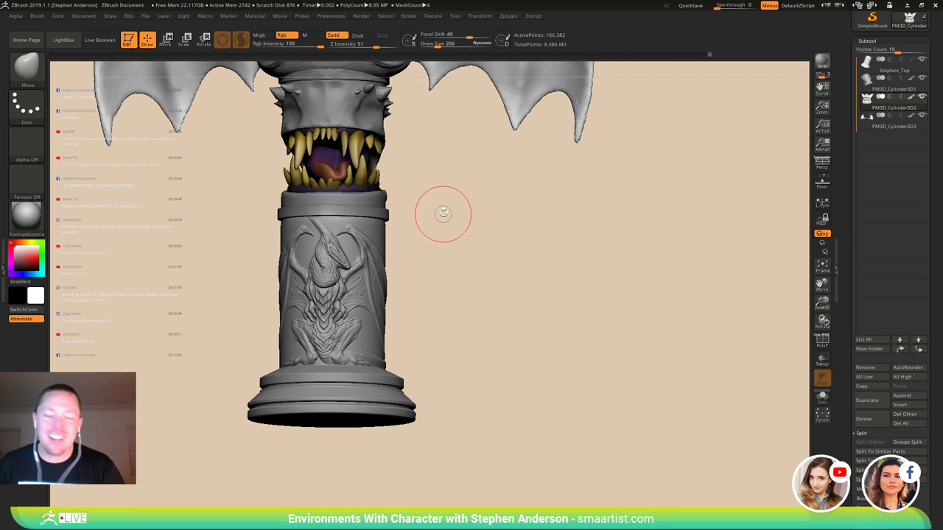
{"action": "left_click_drag", "start_coordinate": [448, 232], "coordinate": [445, 422], "text": "alt"}
{"action": "left_click_drag", "start_coordinate": [456, 361], "coordinate": [472, 416]}
- Thicken the thin, dented spot on the crest's front edge with the Inflat brush at draw size 91
{"action": "mouse_move", "coordinate": [259, 234]}
{"action": "right_mouse_down", "text": "ctrl"}
{"action": "mouse_move", "coordinate": [239, 259]}
{"action": "mouse_move", "coordinate": [233, 245]}
{"action": "right_mouse_up", "text": "ctrl"}
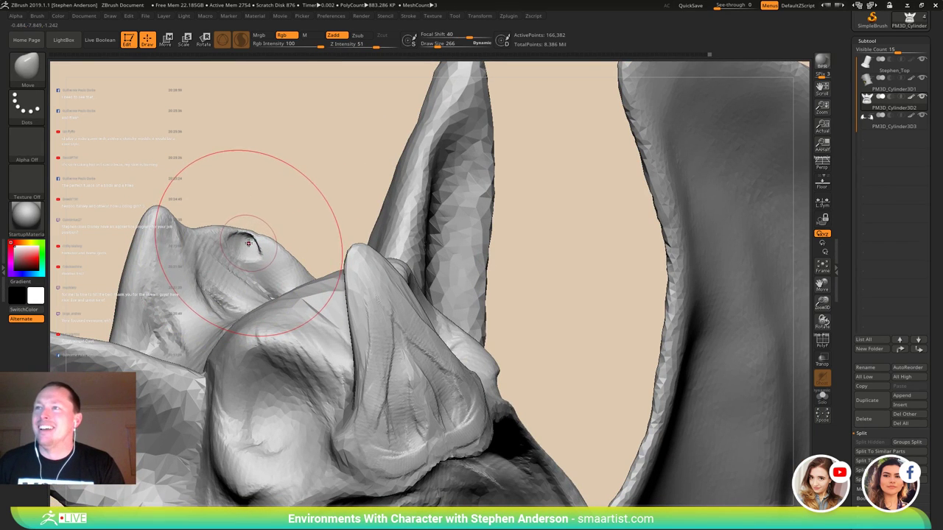
{"action": "key", "text": "s"}
{"action": "left_click_drag", "start_coordinate": [248, 243], "coordinate": [256, 227]}
{"action": "key", "text": "b"}
{"action": "key", "text": "i"}
{"action": "key", "text": "n"}
{"action": "mouse_move", "coordinate": [255, 228]}
{"action": "right_mouse_down"}
{"action": "mouse_move", "coordinate": [274, 286]}
{"action": "mouse_move", "coordinate": [247, 279]}
{"action": "right_mouse_up"}
{"action": "left_click_drag", "start_coordinate": [247, 246], "coordinate": [254, 235]}
{"action": "mouse_move", "coordinate": [272, 218]}
{"action": "right_mouse_down"}
{"action": "mouse_move", "coordinate": [278, 289]}
{"action": "mouse_move", "coordinate": [264, 208]}
{"action": "mouse_move", "coordinate": [275, 295]}
{"action": "right_mouse_up"}
{"action": "key", "text": "b"}
{"action": "key", "text": "c"}
{"action": "key", "text": "b"}
{"action": "key", "text": "b"}
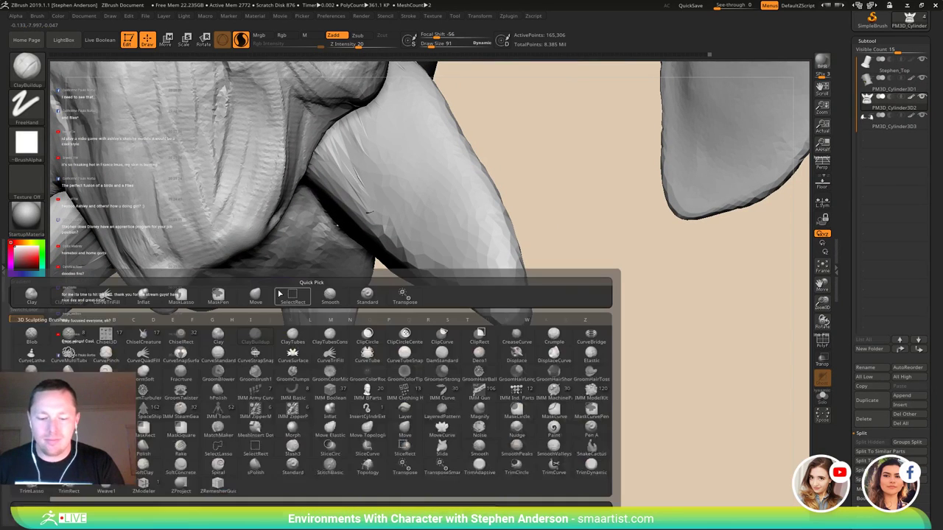
{"action": "key", "text": "m"}
{"action": "key", "text": "t"}
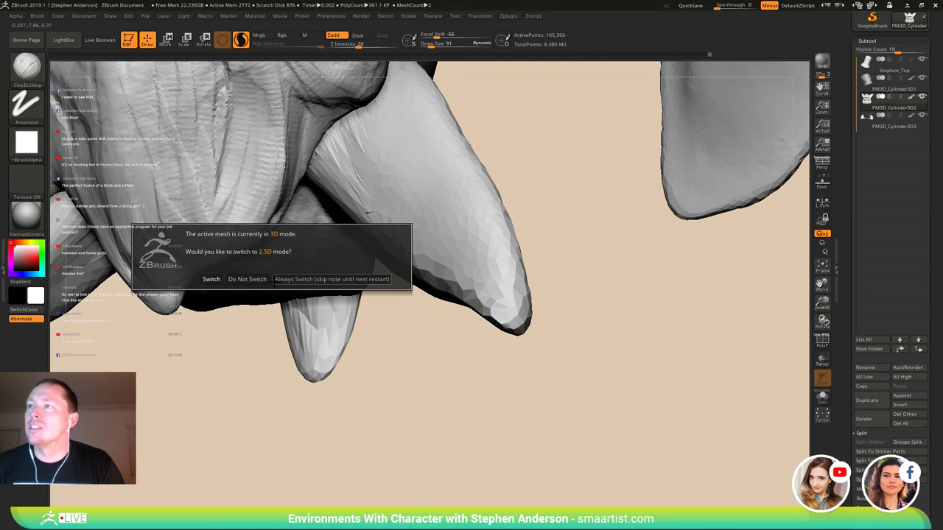
{"action": "left_click", "coordinate": [246, 279]}
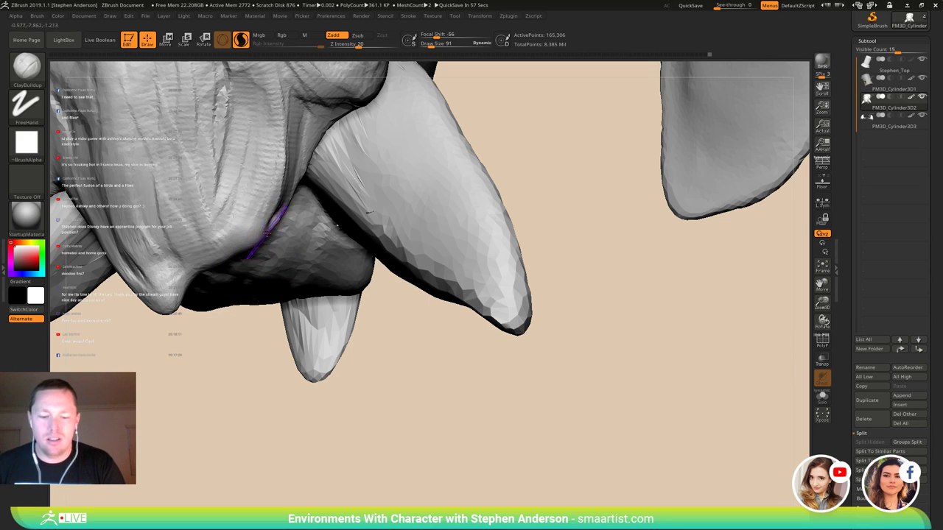
- Pull the crest's ragged front edge into pointed, overhanging tips with the Move brush at draw size 91
{"action": "key", "text": "b"}
{"action": "key", "text": "m"}
{"action": "key", "text": "v"}
{"action": "mouse_move", "coordinate": [252, 222]}
{"action": "left_mouse_down"}
{"action": "mouse_move", "coordinate": [252, 282]}
{"action": "mouse_move", "coordinate": [229, 270]}
{"action": "left_mouse_up"}
{"action": "mouse_move", "coordinate": [229, 280]}
{"action": "right_mouse_down"}
{"action": "mouse_move", "coordinate": [180, 229]}
{"action": "mouse_move", "coordinate": [206, 227]}
{"action": "mouse_move", "coordinate": [224, 249]}
{"action": "right_mouse_up"}
{"action": "left_click_drag", "start_coordinate": [202, 266], "coordinate": [190, 306]}
{"action": "left_click_drag", "start_coordinate": [206, 243], "coordinate": [203, 249]}
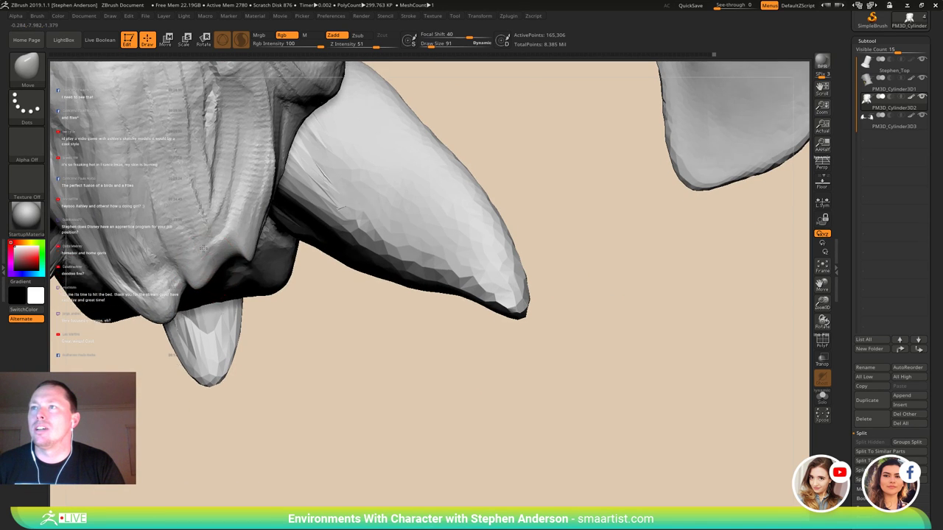
{"action": "mouse_move", "coordinate": [203, 249]}
{"action": "right_mouse_down"}
{"action": "mouse_move", "coordinate": [212, 266]}
{"action": "mouse_move", "coordinate": [193, 281]}
{"action": "right_mouse_up"}
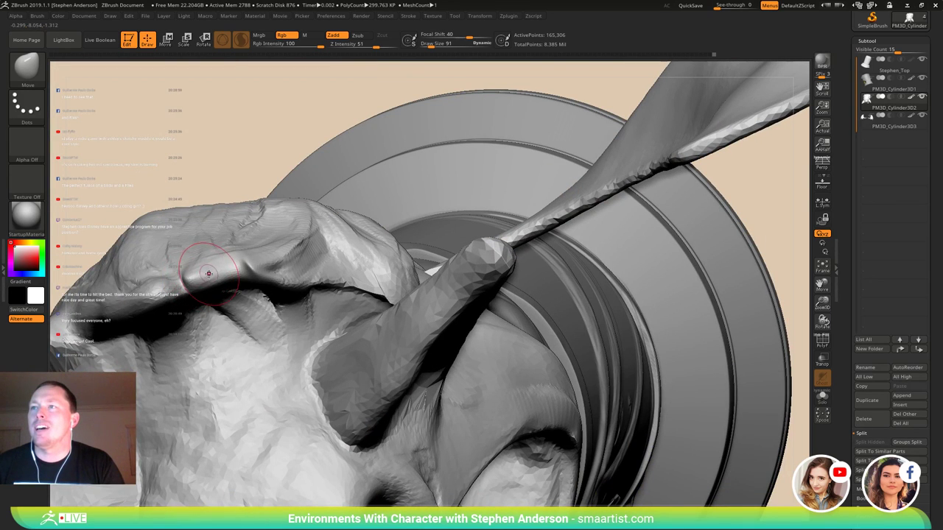
{"action": "right_click_drag", "start_coordinate": [229, 259], "coordinate": [263, 262]}
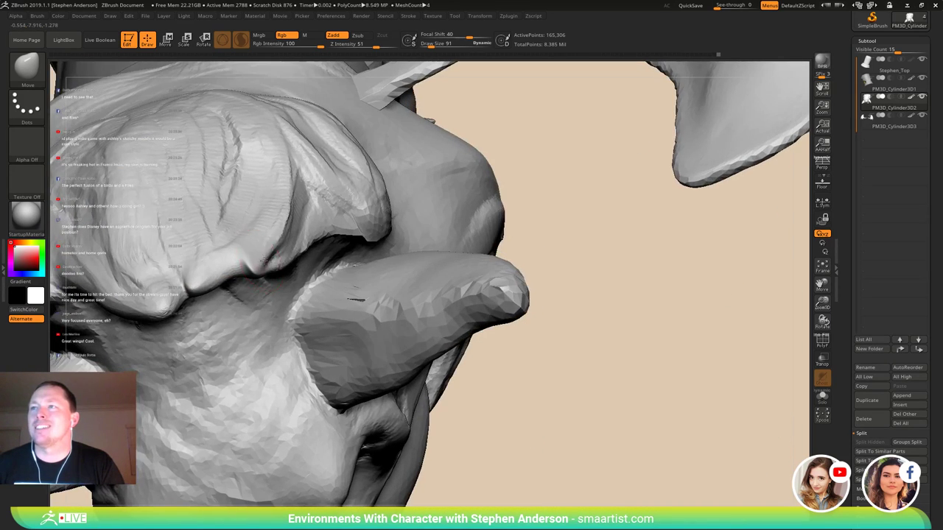
{"action": "left_click_drag", "start_coordinate": [263, 262], "coordinate": [259, 266]}
{"action": "mouse_move", "coordinate": [257, 237]}
{"action": "right_mouse_down"}
{"action": "mouse_move", "coordinate": [247, 254]}
{"action": "mouse_move", "coordinate": [265, 249]}
{"action": "mouse_move", "coordinate": [269, 267]}
{"action": "mouse_move", "coordinate": [215, 260]}
{"action": "mouse_move", "coordinate": [264, 245]}
{"action": "mouse_move", "coordinate": [239, 241]}
{"action": "right_mouse_up"}
- Build up raised strands running down the crest to its tips with ClayBuildup at draw size 161
{"action": "key", "text": "b"}
{"action": "key", "text": "c"}
{"action": "key", "text": "b"}
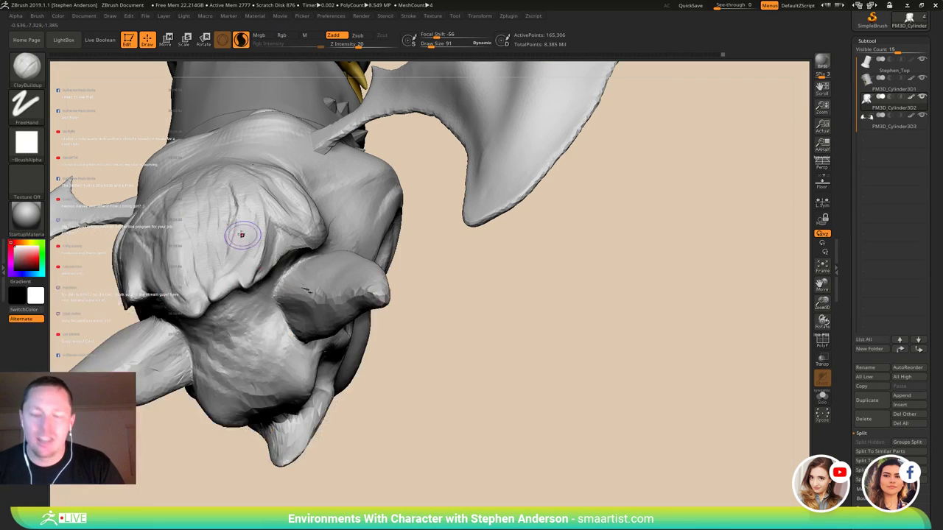
{"action": "key", "text": "s"}
{"action": "left_click_drag", "start_coordinate": [211, 253], "coordinate": [214, 255]}
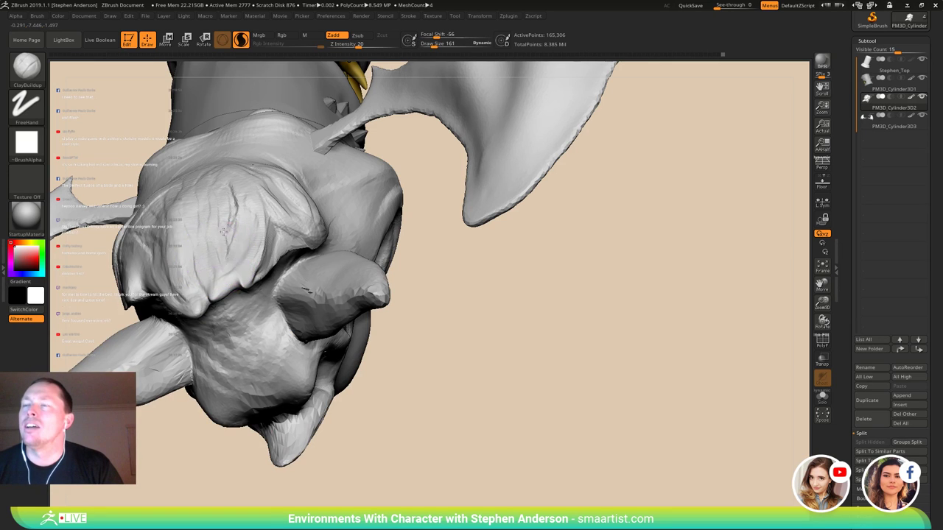
{"action": "mouse_move", "coordinate": [214, 254]}
{"action": "right_mouse_down"}
{"action": "mouse_move", "coordinate": [244, 238]}
{"action": "mouse_move", "coordinate": [210, 233]}
{"action": "right_mouse_up"}
{"action": "left_click_drag", "start_coordinate": [196, 276], "coordinate": [199, 300]}
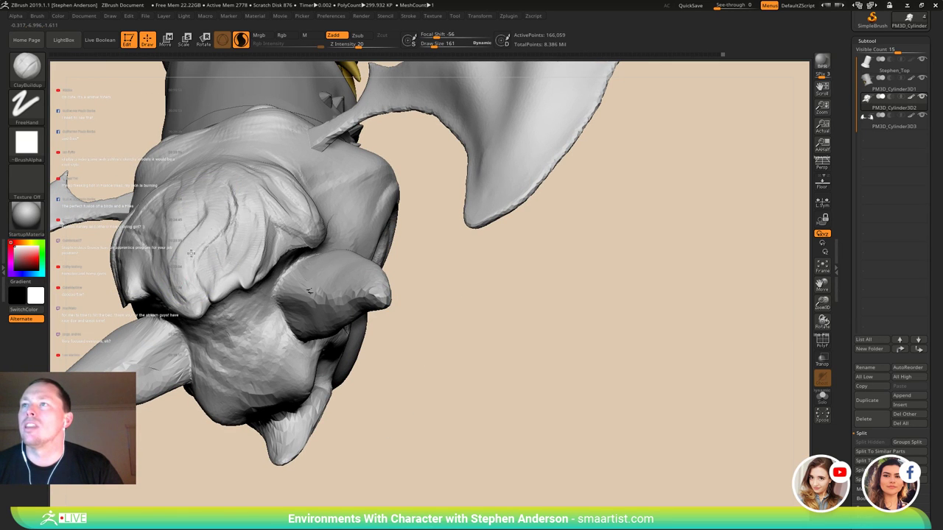
{"action": "left_click_drag", "start_coordinate": [190, 253], "coordinate": [191, 300]}
- Add further overlapping ridges on the crest's side and toward its pointed tips with ClayBuildup at draw size 161
{"action": "mouse_move", "coordinate": [192, 295]}
{"action": "right_mouse_down"}
{"action": "mouse_move", "coordinate": [243, 262]}
{"action": "mouse_move", "coordinate": [178, 200]}
{"action": "mouse_move", "coordinate": [152, 209]}
{"action": "mouse_move", "coordinate": [190, 190]}
{"action": "mouse_move", "coordinate": [287, 187]}
{"action": "mouse_move", "coordinate": [240, 176]}
{"action": "right_mouse_up"}
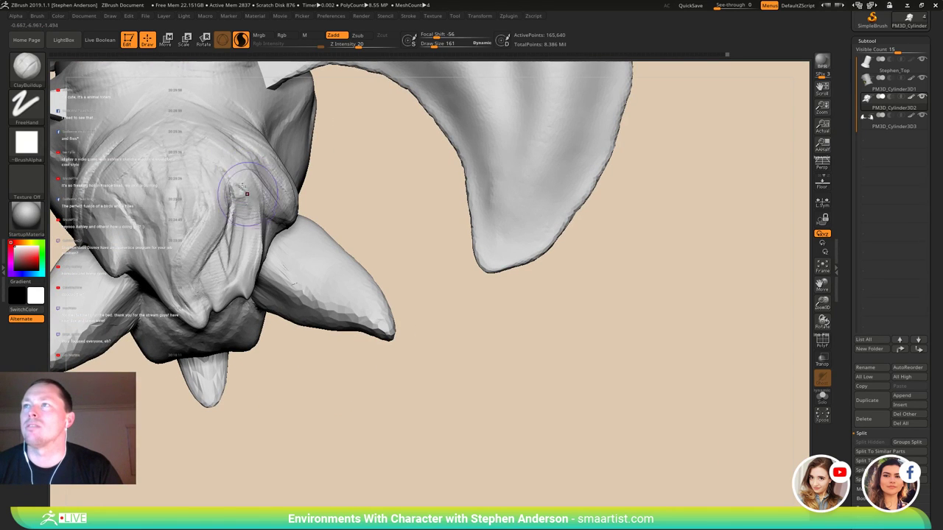
{"action": "left_click_drag", "start_coordinate": [247, 194], "coordinate": [237, 193]}
{"action": "mouse_move", "coordinate": [241, 199]}
{"action": "right_mouse_down"}
{"action": "mouse_move", "coordinate": [218, 158]}
{"action": "mouse_move", "coordinate": [241, 67]}
{"action": "mouse_move", "coordinate": [166, 170]}
{"action": "mouse_move", "coordinate": [267, 288]}
{"action": "mouse_move", "coordinate": [254, 324]}
{"action": "right_mouse_up"}
{"action": "left_click_drag", "start_coordinate": [209, 249], "coordinate": [240, 275]}
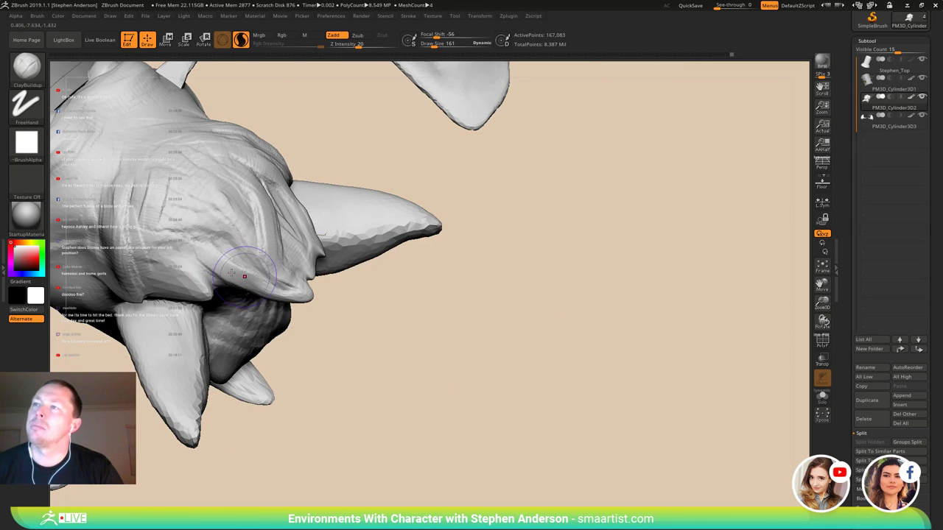
{"action": "left_click_drag", "start_coordinate": [210, 243], "coordinate": [233, 259]}
{"action": "left_click_drag", "start_coordinate": [219, 249], "coordinate": [251, 256]}
{"action": "left_click_drag", "start_coordinate": [233, 249], "coordinate": [262, 271]}
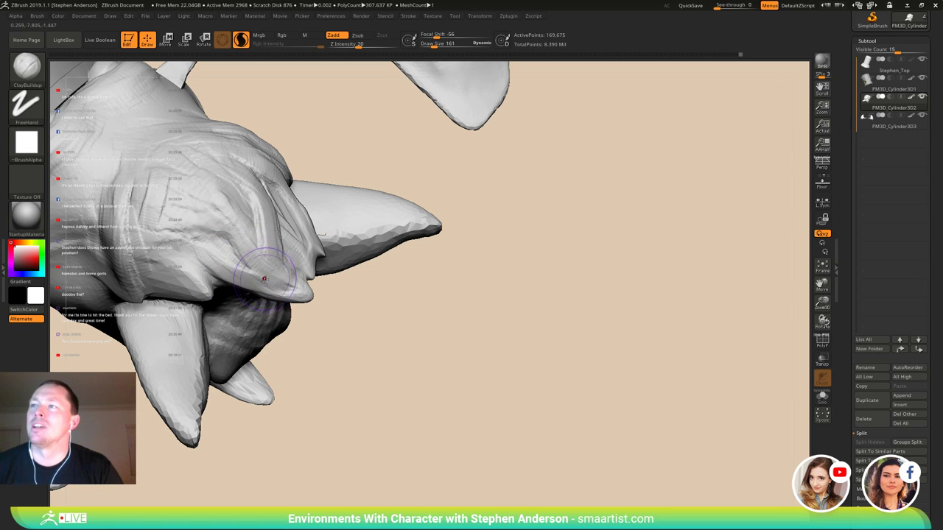
{"action": "mouse_move", "coordinate": [234, 235]}
{"action": "left_mouse_down"}
{"action": "mouse_move", "coordinate": [255, 257]}
{"action": "mouse_move", "coordinate": [190, 224]}
{"action": "mouse_move", "coordinate": [231, 244]}
{"action": "left_mouse_up"}
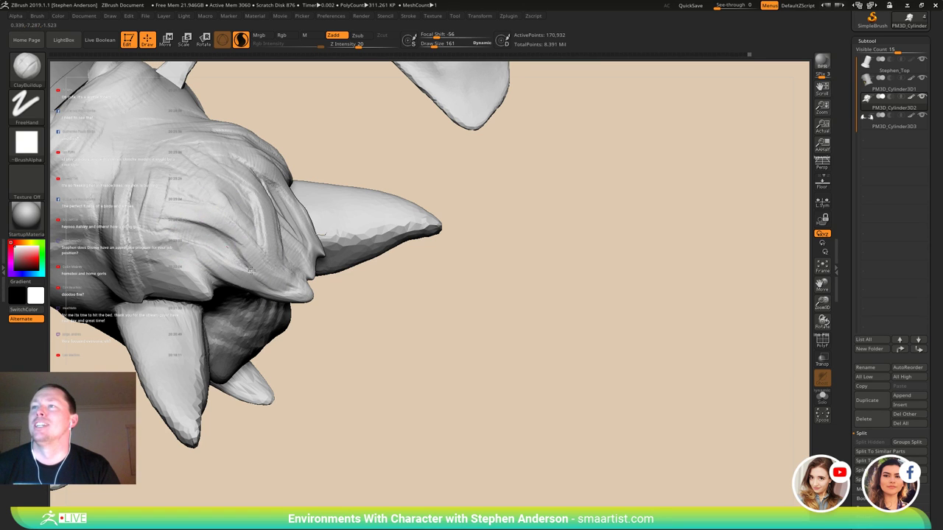
- Adjust the crest's upper contour with the Move brush at draw size 161
{"action": "mouse_move", "coordinate": [222, 241]}
{"action": "right_mouse_down"}
{"action": "mouse_move", "coordinate": [197, 221]}
{"action": "mouse_move", "coordinate": [234, 223]}
{"action": "mouse_move", "coordinate": [200, 219]}
{"action": "mouse_move", "coordinate": [236, 216]}
{"action": "mouse_move", "coordinate": [245, 184]}
{"action": "mouse_move", "coordinate": [280, 191]}
{"action": "mouse_move", "coordinate": [274, 270]}
{"action": "mouse_move", "coordinate": [263, 282]}
{"action": "mouse_move", "coordinate": [271, 265]}
{"action": "mouse_move", "coordinate": [264, 274]}
{"action": "right_mouse_up"}
{"action": "key", "text": "b"}
{"action": "key", "text": "m"}
{"action": "key", "text": "v"}
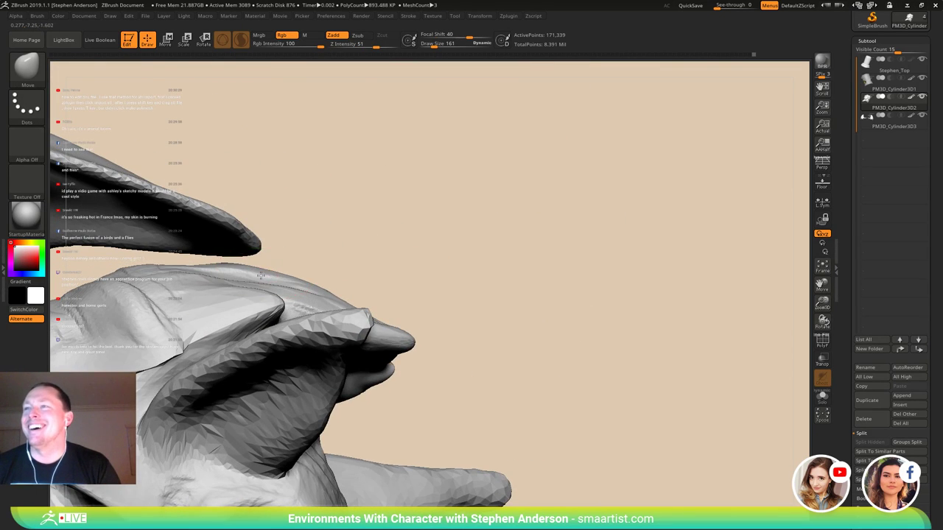
{"action": "left_click_drag", "start_coordinate": [208, 269], "coordinate": [215, 266]}
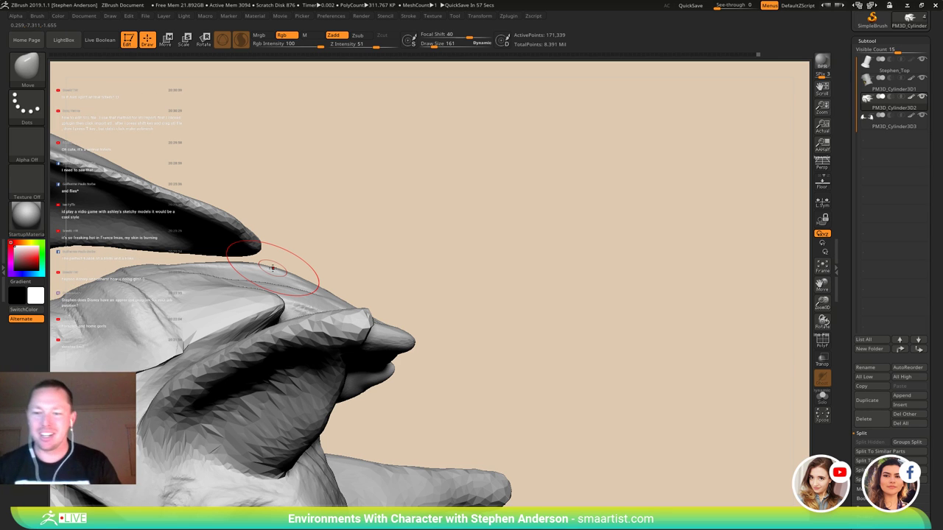
{"action": "mouse_move", "coordinate": [338, 273]}
{"action": "left_mouse_down"}
{"action": "mouse_move", "coordinate": [255, 274]}
{"action": "mouse_move", "coordinate": [346, 300]}
{"action": "mouse_move", "coordinate": [337, 263]}
{"action": "left_mouse_up"}
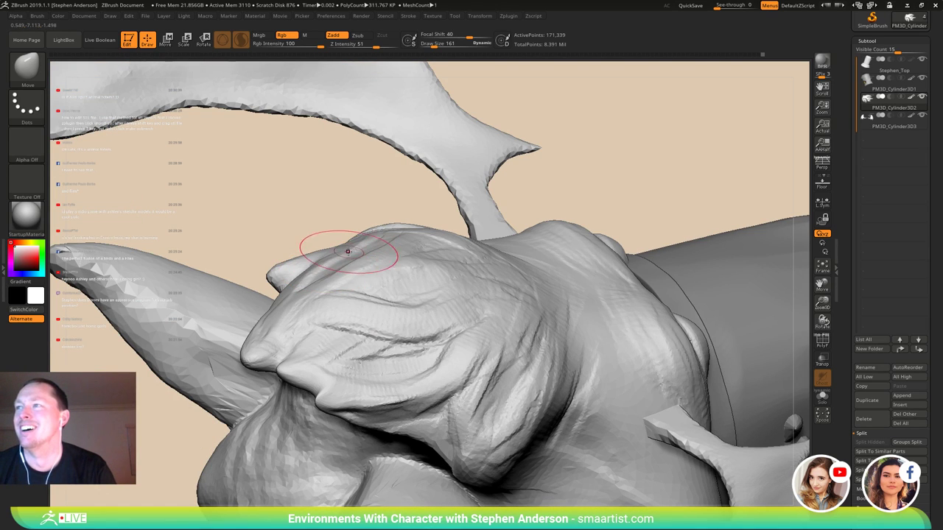
{"action": "mouse_move", "coordinate": [350, 254]}
{"action": "right_mouse_down"}
{"action": "mouse_move", "coordinate": [368, 269]}
{"action": "mouse_move", "coordinate": [389, 255]}
{"action": "mouse_move", "coordinate": [363, 241]}
{"action": "mouse_move", "coordinate": [366, 270]}
{"action": "mouse_move", "coordinate": [378, 276]}
{"action": "mouse_move", "coordinate": [372, 211]}
{"action": "mouse_move", "coordinate": [361, 213]}
{"action": "mouse_move", "coordinate": [376, 218]}
{"action": "right_mouse_up"}
- Mask a round patch at the middle of the back of the head at draw size 112 and invert the mask
{"action": "key", "text": "s"}
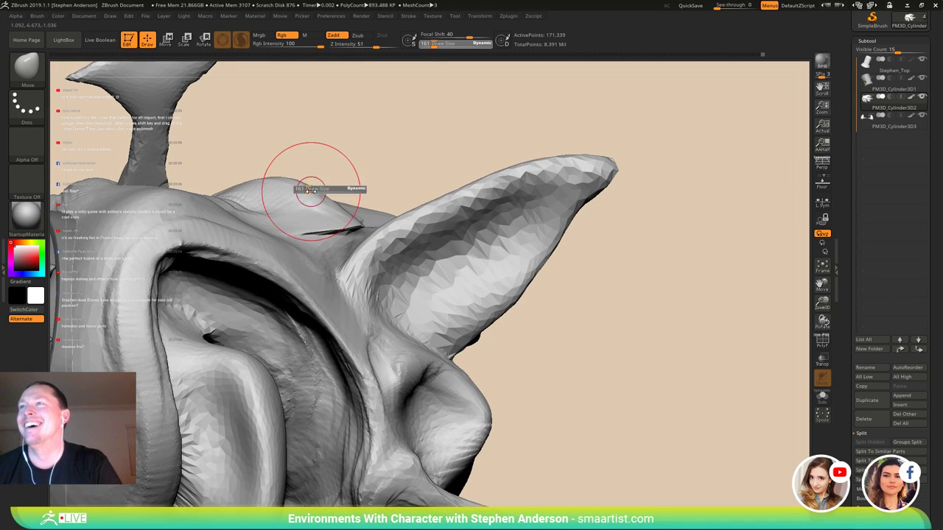
{"action": "left_click_drag", "start_coordinate": [312, 191], "coordinate": [294, 186]}
{"action": "mouse_move", "coordinate": [298, 187]}
{"action": "right_mouse_down"}
{"action": "mouse_move", "coordinate": [322, 263]}
{"action": "mouse_move", "coordinate": [229, 185]}
{"action": "mouse_move", "coordinate": [307, 233]}
{"action": "mouse_move", "coordinate": [312, 282]}
{"action": "mouse_move", "coordinate": [324, 293]}
{"action": "right_mouse_up"}
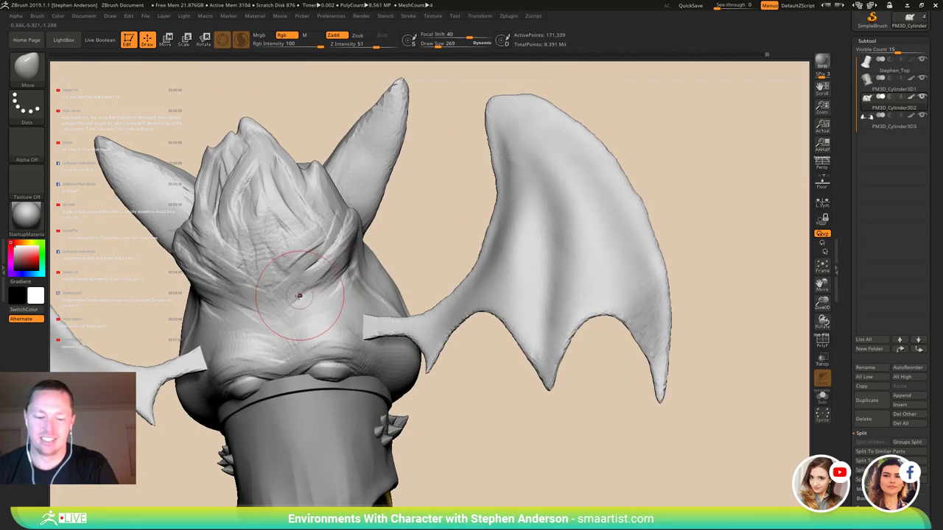
{"action": "key", "text": "s"}
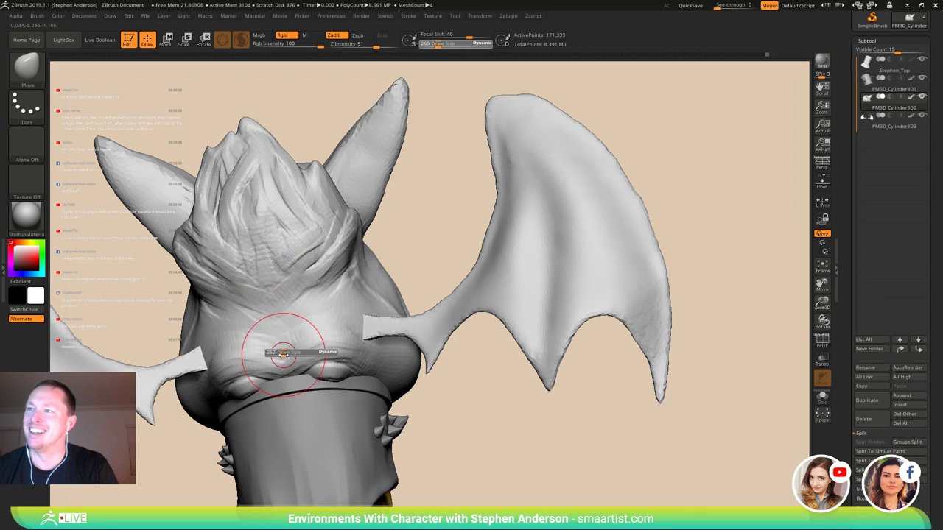
{"action": "left_click_drag", "start_coordinate": [283, 355], "coordinate": [278, 356]}
{"action": "mouse_move", "coordinate": [279, 347]}
{"action": "right_mouse_down"}
{"action": "mouse_move", "coordinate": [285, 355]}
{"action": "mouse_move", "coordinate": [294, 334]}
{"action": "mouse_move", "coordinate": [335, 319]}
{"action": "right_mouse_up"}
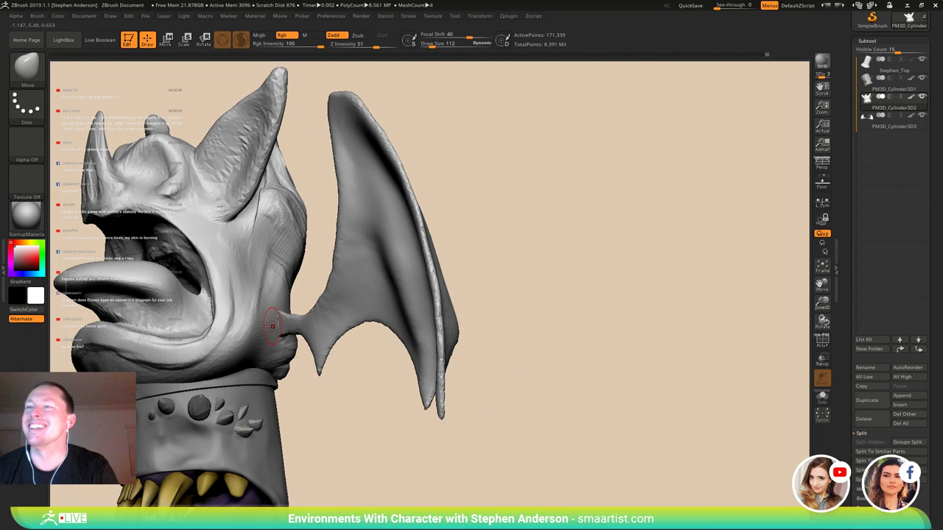
{"action": "right_click_drag", "start_coordinate": [272, 326], "coordinate": [368, 347], "text": "shift"}
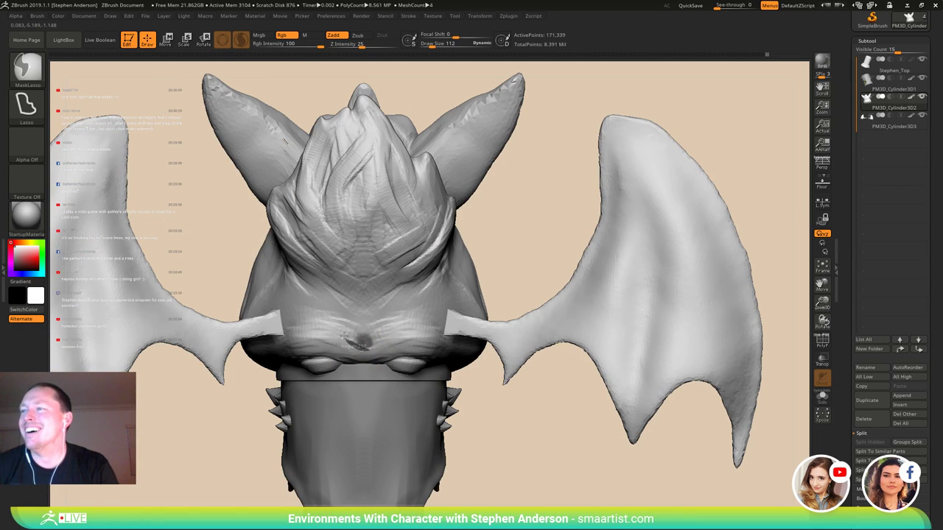
{"action": "mouse_move", "coordinate": [343, 337]}
{"action": "left_mouse_down", "text": "ctrl"}
{"action": "mouse_move", "coordinate": [375, 322]}
{"action": "mouse_move", "coordinate": [370, 355]}
{"action": "left_mouse_up", "text": "ctrl"}
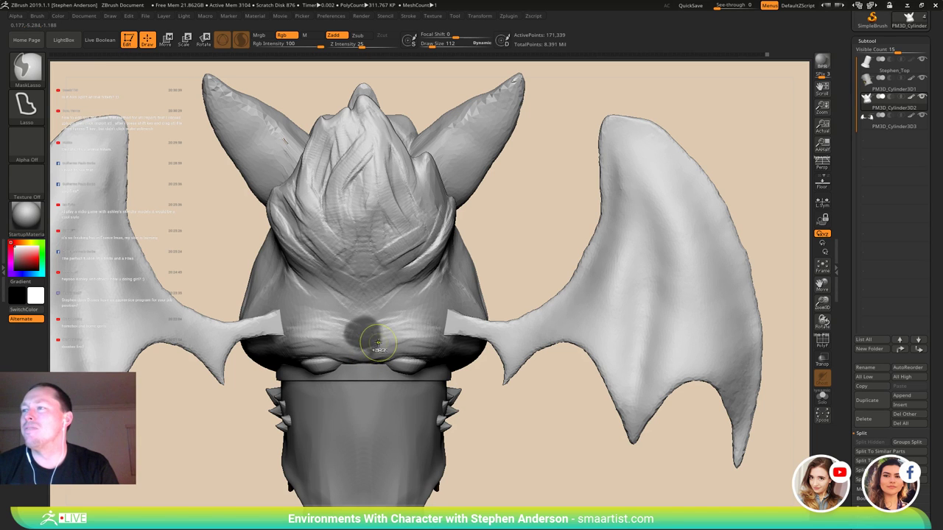
{"action": "mouse_move", "coordinate": [362, 341]}
{"action": "right_mouse_down"}
{"action": "mouse_move", "coordinate": [193, 350]}
{"action": "mouse_move", "coordinate": [287, 305]}
{"action": "right_mouse_up"}
{"action": "right_click_drag", "start_coordinate": [287, 305], "coordinate": [127, 316]}
{"action": "mouse_move", "coordinate": [127, 315]}
{"action": "left_mouse_down", "text": "ctrl"}
{"action": "mouse_move", "coordinate": [276, 216]}
{"action": "mouse_move", "coordinate": [80, 470]}
{"action": "left_mouse_up", "text": "ctrl"}
{"action": "mouse_move", "coordinate": [347, 287]}
{"action": "right_mouse_down"}
{"action": "mouse_move", "coordinate": [534, 293]}
{"action": "mouse_move", "coordinate": [547, 264]}
{"action": "mouse_move", "coordinate": [556, 277]}
{"action": "right_mouse_up"}
{"action": "left_click", "coordinate": [582, 236], "text": "ctrl"}
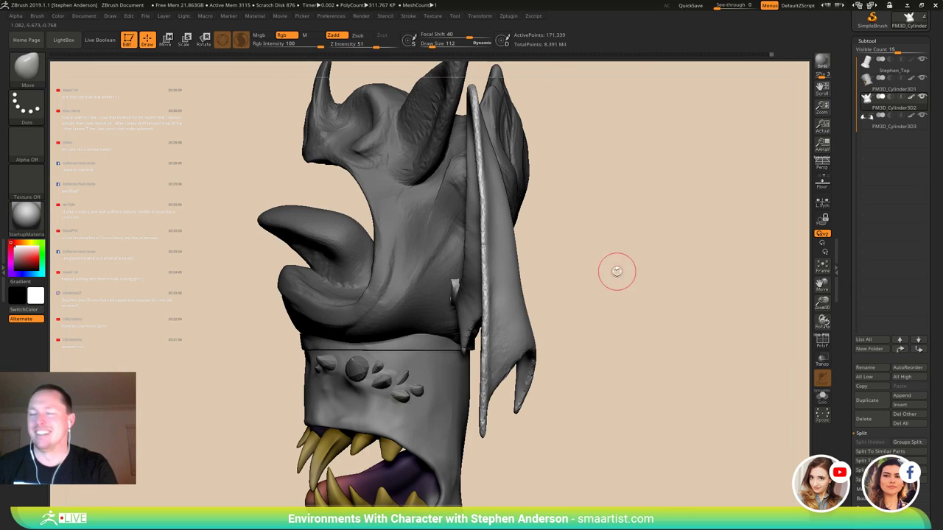
- Move the unmasked patch outward and upward from the back of the head with the gizmo to form a tail-like stub
{"action": "key", "text": "w"}
{"action": "left_click", "coordinate": [444, 305]}
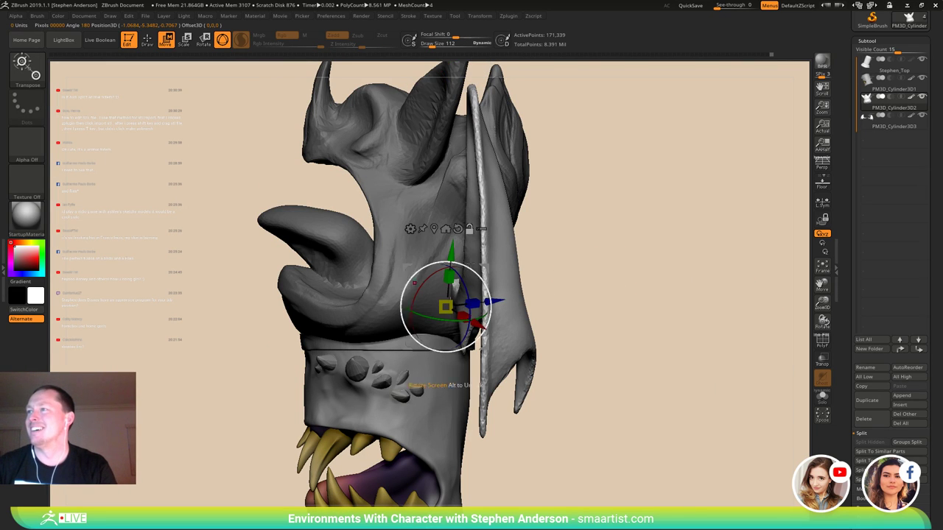
{"action": "left_click_drag", "start_coordinate": [484, 273], "coordinate": [543, 232], "text": "alt"}
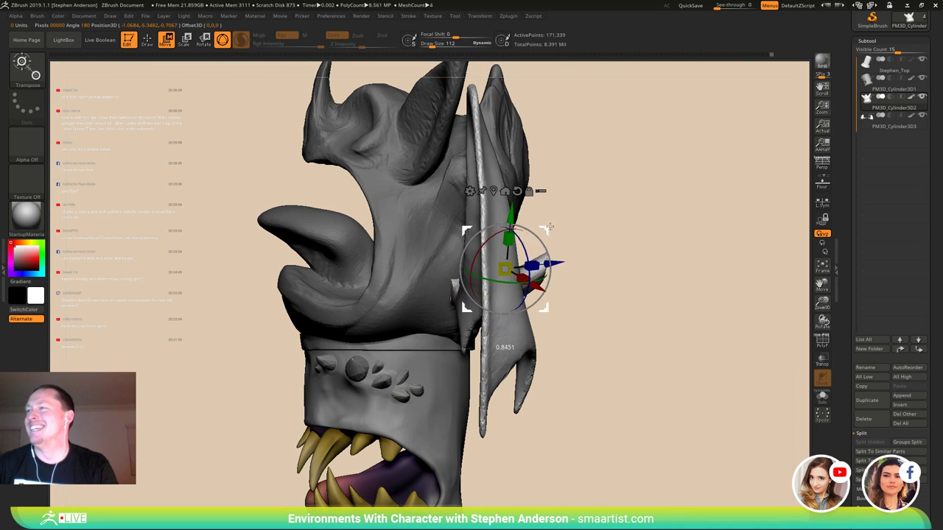
{"action": "right_click_drag", "start_coordinate": [685, 247], "coordinate": [600, 258]}
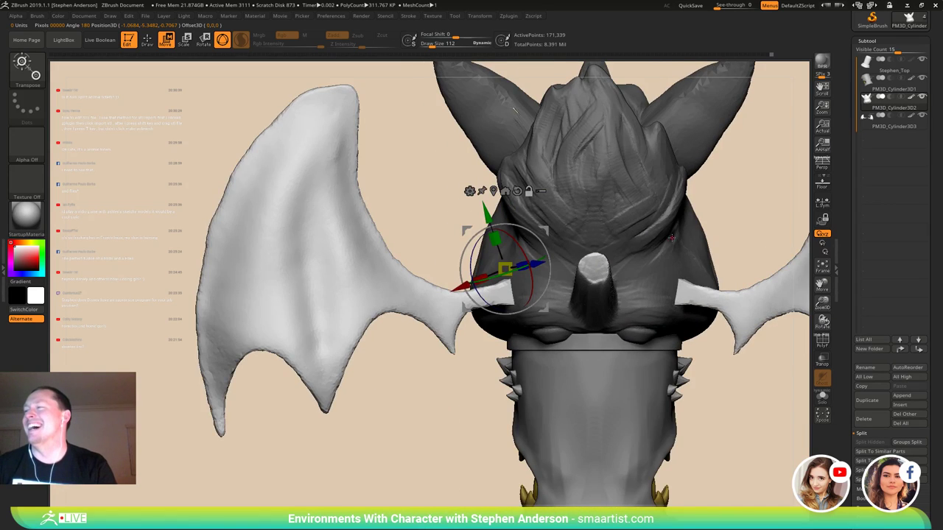
{"action": "right_click_drag", "start_coordinate": [672, 238], "coordinate": [559, 257], "text": "alt"}
{"action": "right_click_drag", "start_coordinate": [383, 259], "coordinate": [449, 245]}
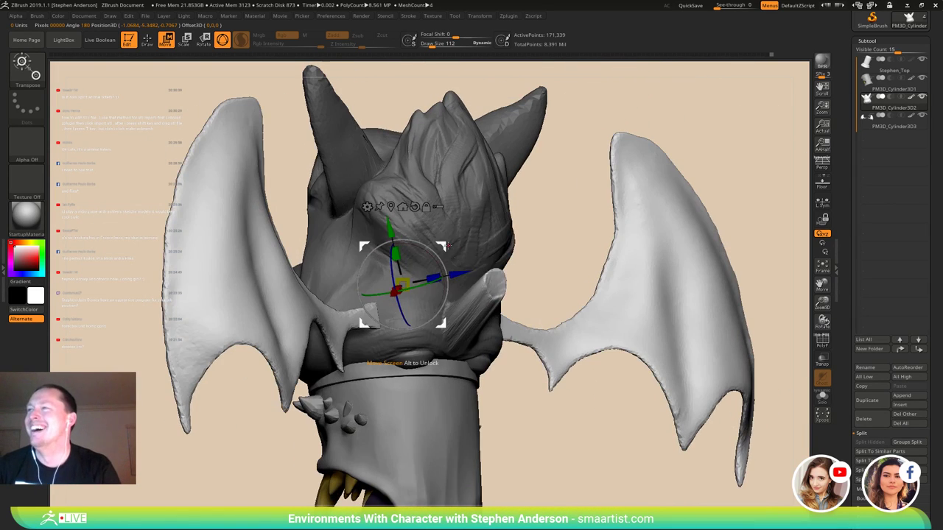
{"action": "left_click_drag", "start_coordinate": [449, 245], "coordinate": [442, 212]}
{"action": "right_click_drag", "start_coordinate": [541, 236], "coordinate": [458, 235]}
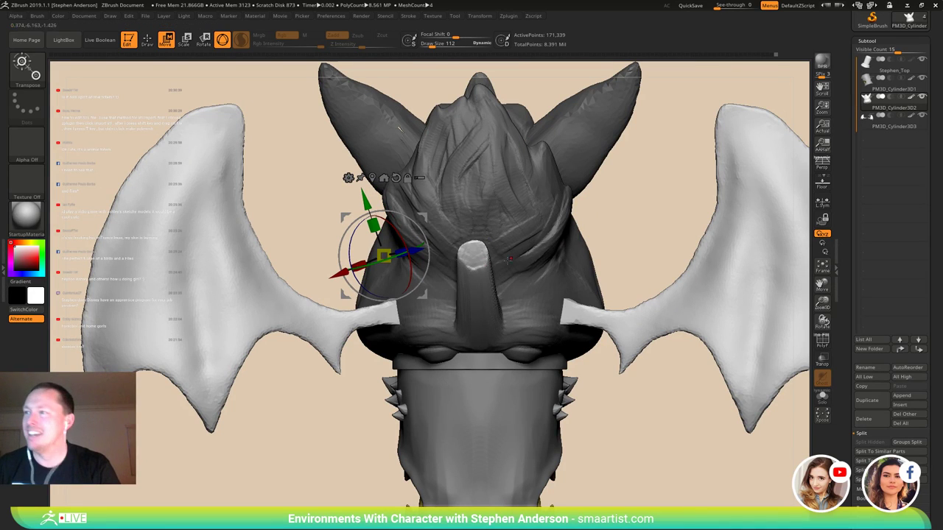
- Smooth the stretched stub on the back of the head at draw size 469
{"action": "key", "text": "s"}
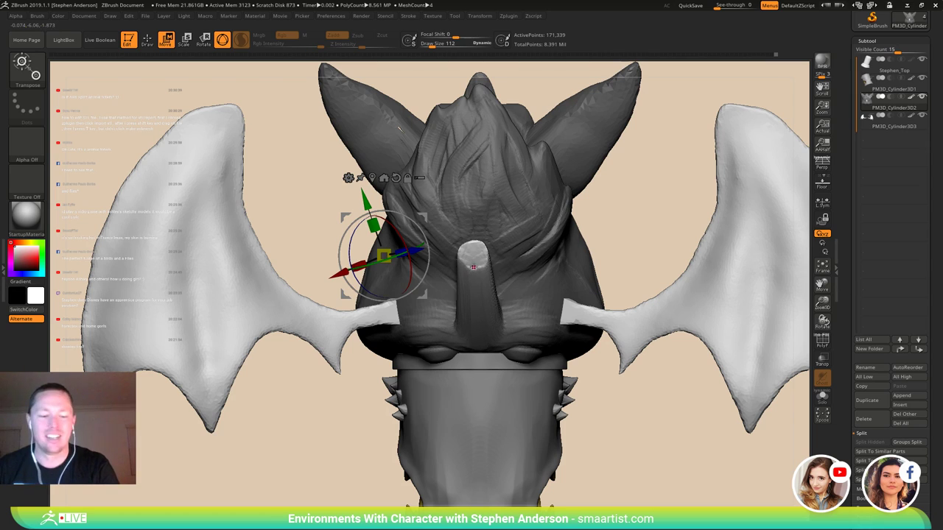
{"action": "key", "text": "q"}
{"action": "key", "text": "s"}
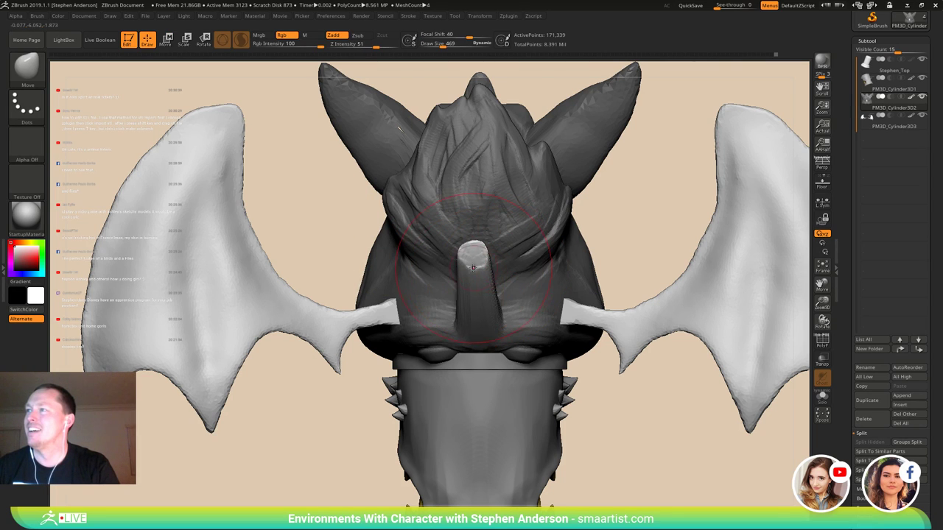
{"action": "left_click_drag", "start_coordinate": [478, 270], "coordinate": [496, 288], "text": "shift"}
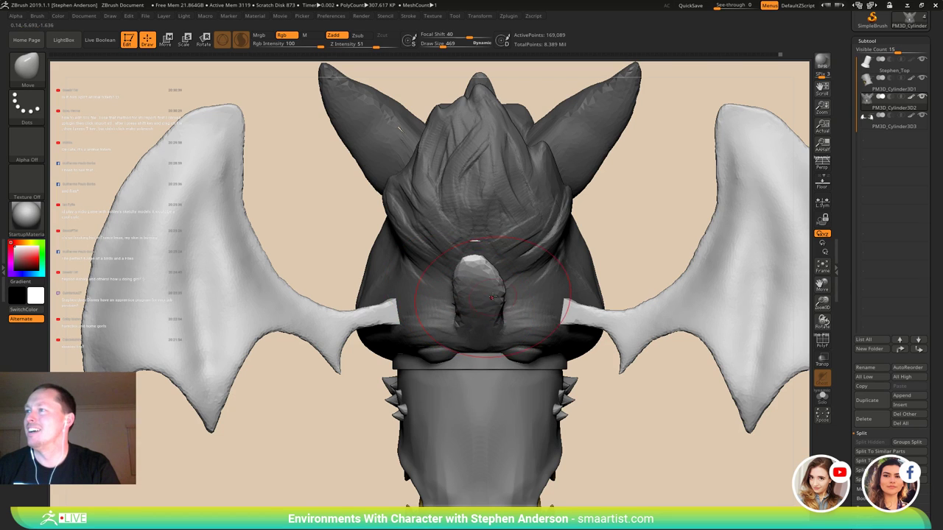
- Thicken the stub on the back of the head with the Inflat brush at draw size 469
{"action": "mouse_move", "coordinate": [491, 298]}
{"action": "right_mouse_down"}
{"action": "mouse_move", "coordinate": [530, 326]}
{"action": "mouse_move", "coordinate": [544, 324]}
{"action": "right_mouse_up"}
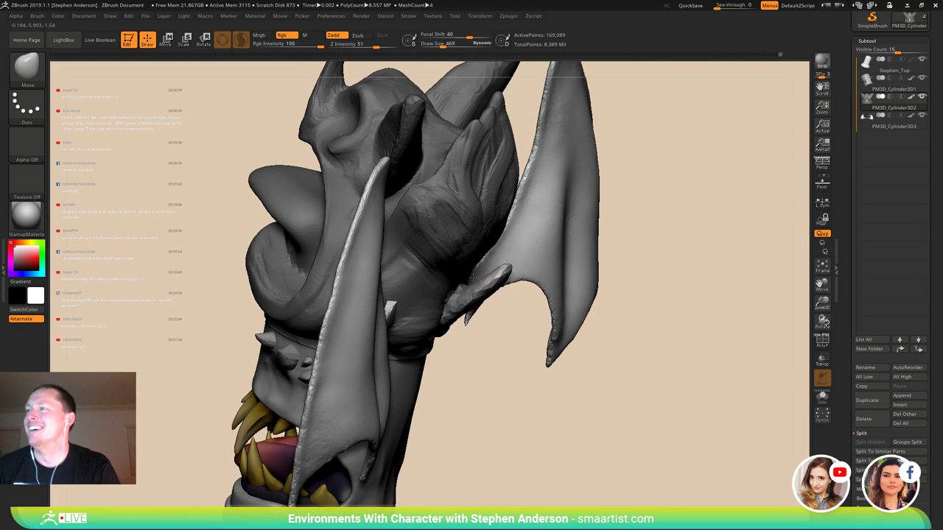
{"action": "right_click_drag", "start_coordinate": [534, 229], "coordinate": [475, 267]}
{"action": "key", "text": "b"}
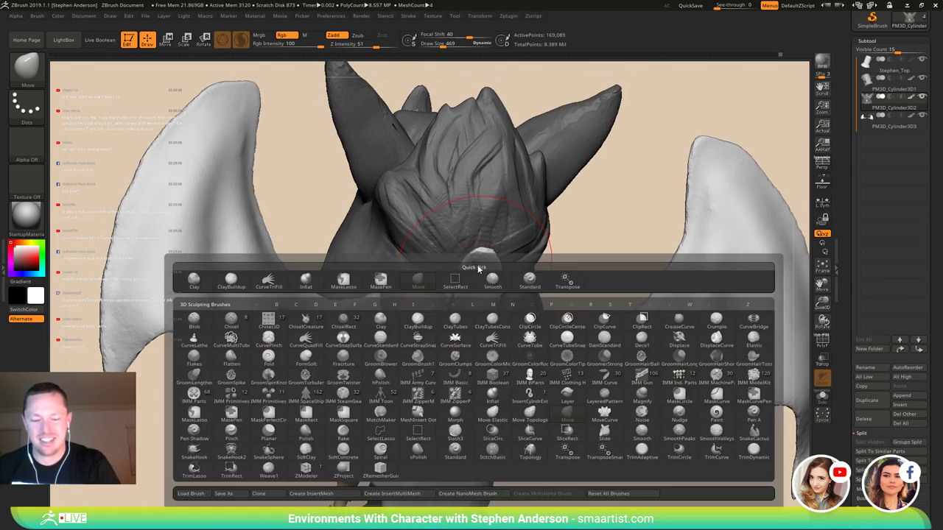
{"action": "key", "text": "i"}
{"action": "key", "text": "n"}
{"action": "left_click_drag", "start_coordinate": [478, 305], "coordinate": [480, 293]}
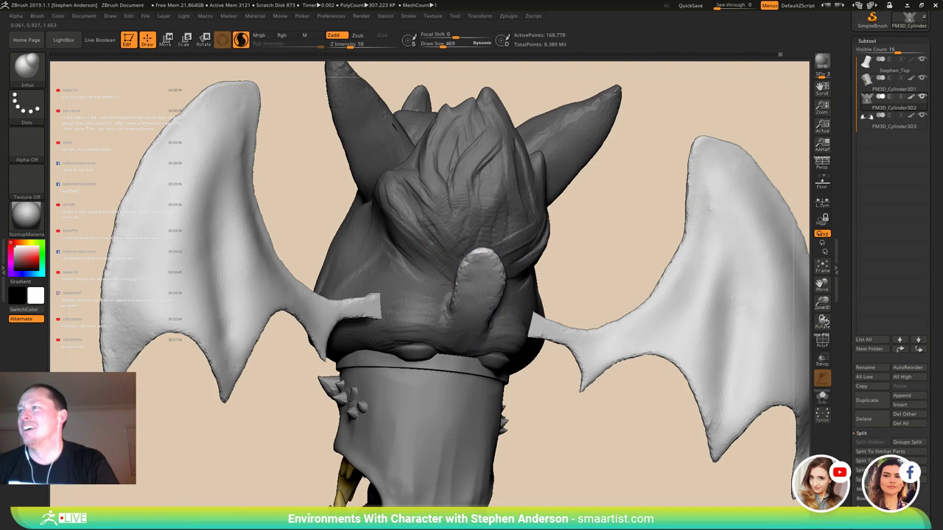
- Widen the stub on the back of the head into a rounder bulb with the Move brush at draw size 323
{"action": "mouse_move", "coordinate": [484, 290]}
{"action": "right_mouse_down"}
{"action": "mouse_move", "coordinate": [498, 285]}
{"action": "mouse_move", "coordinate": [483, 275]}
{"action": "mouse_move", "coordinate": [488, 264]}
{"action": "right_mouse_up"}
{"action": "key", "text": "b"}
{"action": "key", "text": "m"}
{"action": "key", "text": "v"}
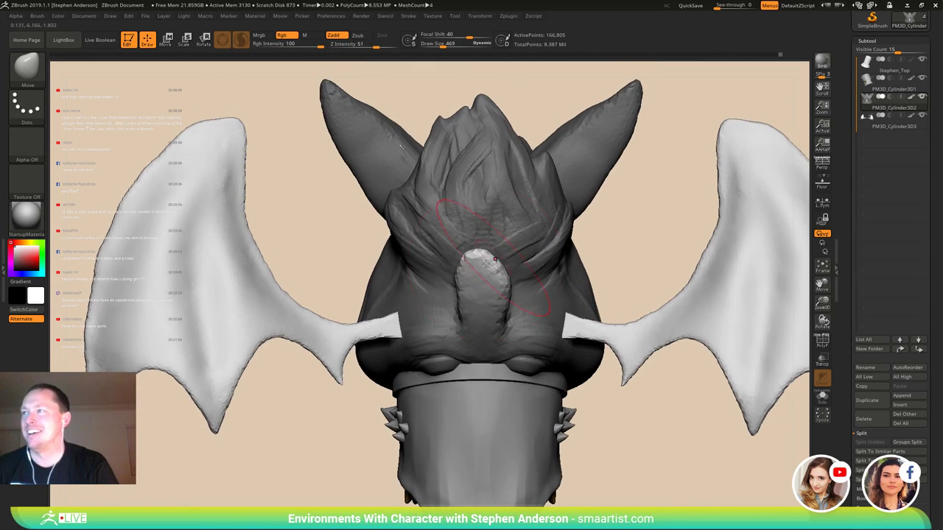
{"action": "key", "text": "s"}
{"action": "left_click_drag", "start_coordinate": [487, 264], "coordinate": [482, 263]}
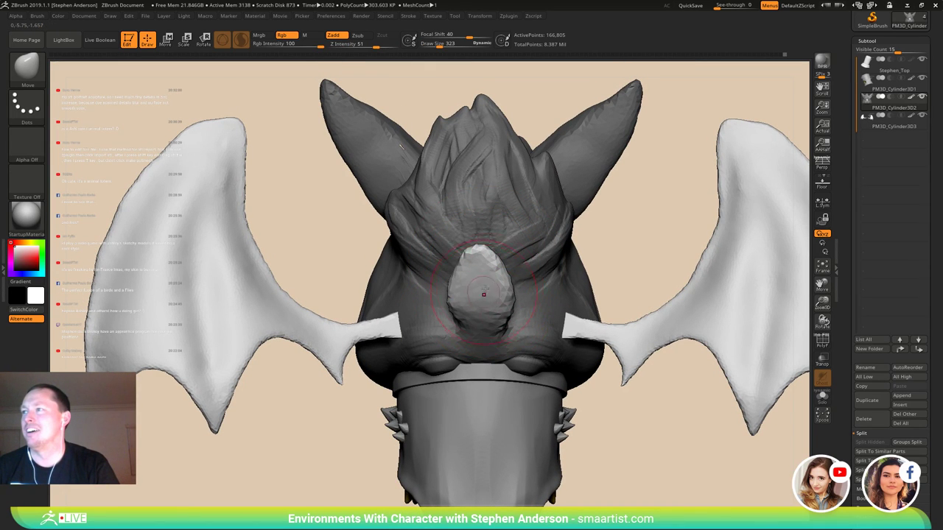
{"action": "right_click_drag", "start_coordinate": [484, 294], "coordinate": [499, 297]}
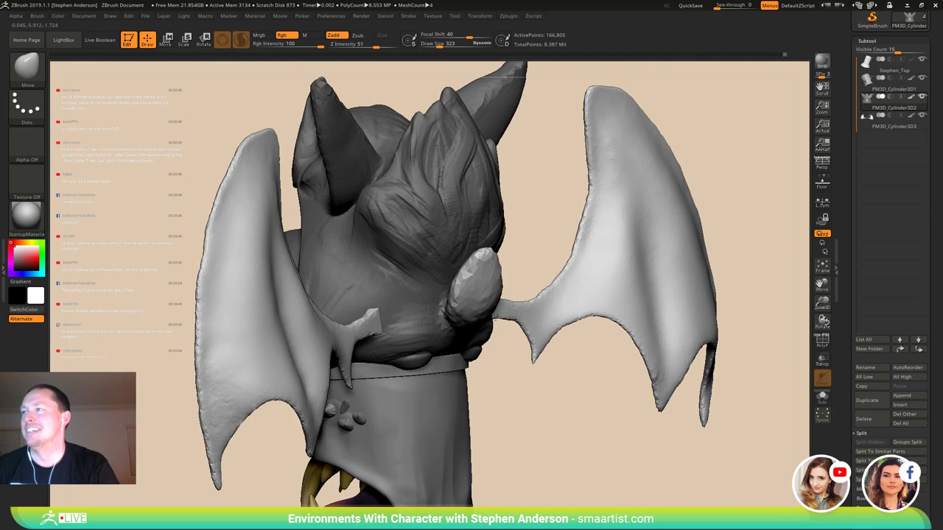
{"action": "mouse_move", "coordinate": [386, 324]}
{"action": "right_mouse_down"}
{"action": "mouse_move", "coordinate": [489, 313]}
{"action": "mouse_move", "coordinate": [368, 322]}
{"action": "right_mouse_up"}
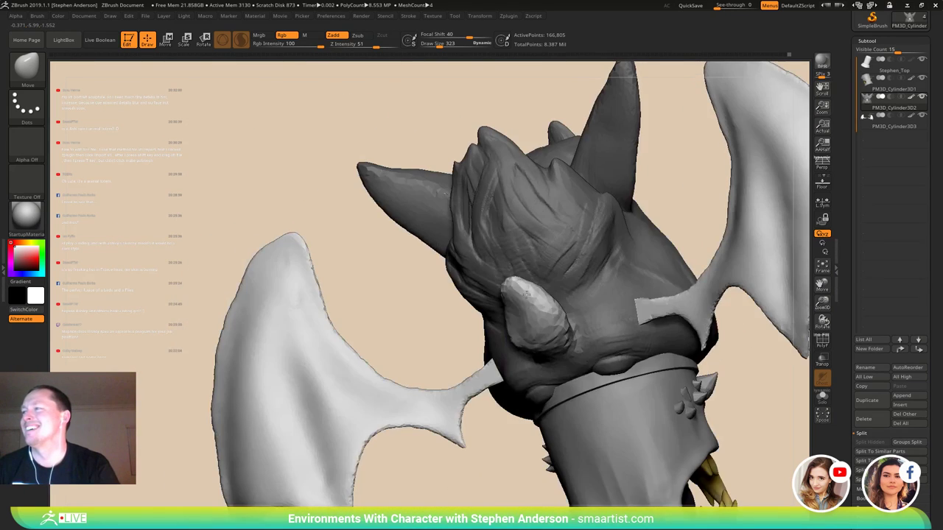
- Clear the mask on the head and reshape the stub's sides with the Move brush at draw size 323
{"action": "mouse_move", "coordinate": [686, 313]}
{"action": "right_mouse_down"}
{"action": "mouse_move", "coordinate": [591, 295]}
{"action": "mouse_move", "coordinate": [655, 302]}
{"action": "mouse_move", "coordinate": [665, 279]}
{"action": "right_mouse_up"}
{"action": "left_click_drag", "start_coordinate": [658, 250], "coordinate": [675, 282], "text": "ctrl"}
{"action": "left_click_drag", "start_coordinate": [567, 366], "coordinate": [566, 374]}
{"action": "mouse_move", "coordinate": [504, 340]}
{"action": "right_mouse_down"}
{"action": "mouse_move", "coordinate": [536, 342]}
{"action": "mouse_move", "coordinate": [507, 331]}
{"action": "mouse_move", "coordinate": [524, 321]}
{"action": "right_mouse_up"}
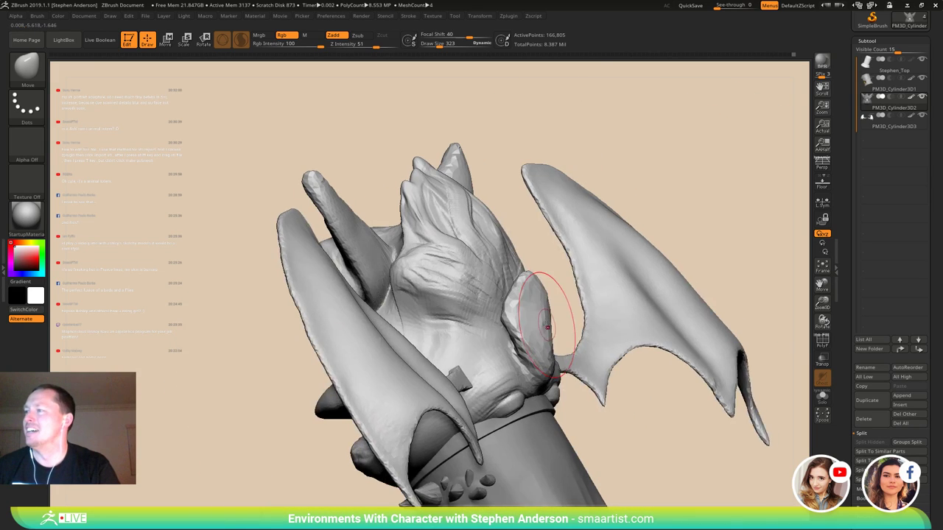
{"action": "left_click_drag", "start_coordinate": [523, 319], "coordinate": [520, 338]}
{"action": "right_click_drag", "start_coordinate": [570, 338], "coordinate": [509, 298]}
- Examine the 3D Print Hub plugin's import, size and export options
{"action": "left_click", "coordinate": [509, 16]}
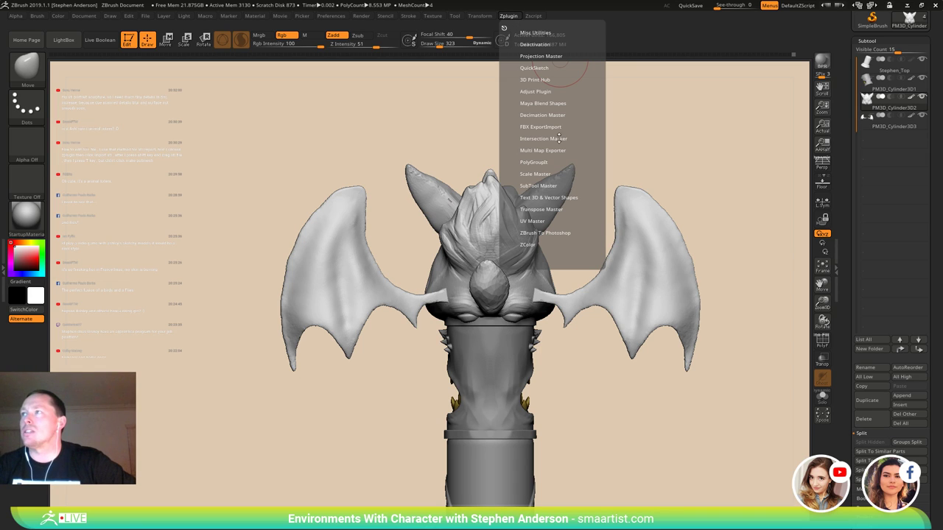
{"action": "left_click", "coordinate": [537, 80]}
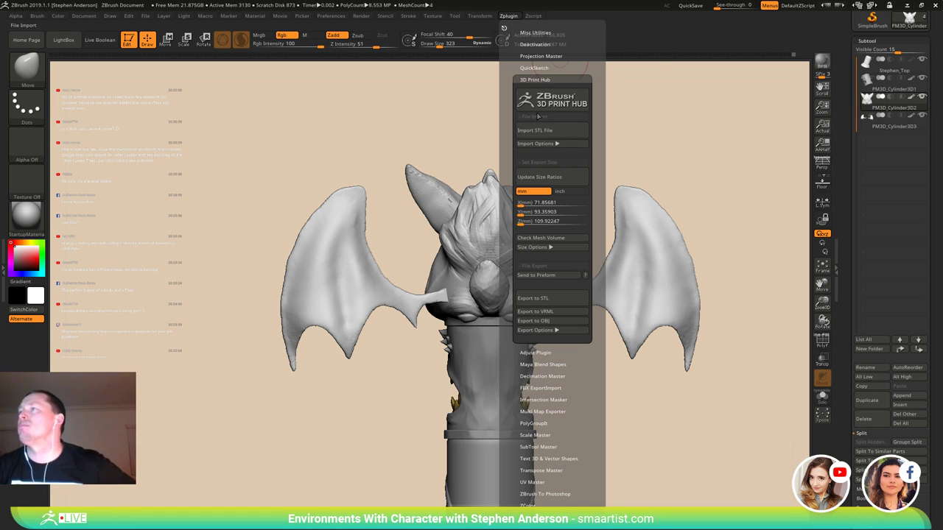
{"action": "mouse_move", "coordinate": [655, 148]}
{"action": "left_mouse_down"}
{"action": "mouse_move", "coordinate": [669, 142]}
{"action": "mouse_move", "coordinate": [659, 141]}
{"action": "left_mouse_up"}
- Push the stub's underside and sides outward from below with the Move brush at draw size 323
{"action": "right_click_drag", "start_coordinate": [659, 141], "coordinate": [585, 185]}
{"action": "mouse_move", "coordinate": [495, 394]}
{"action": "right_mouse_down"}
{"action": "mouse_move", "coordinate": [487, 282]}
{"action": "mouse_move", "coordinate": [539, 339]}
{"action": "mouse_move", "coordinate": [506, 252]}
{"action": "right_mouse_up"}
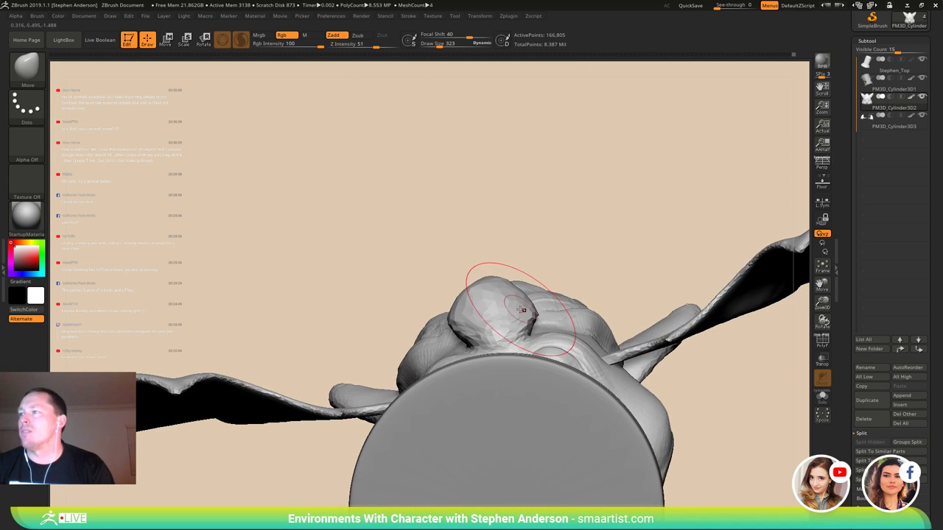
{"action": "left_click_drag", "start_coordinate": [524, 312], "coordinate": [520, 291]}
{"action": "left_click_drag", "start_coordinate": [470, 341], "coordinate": [465, 325]}
{"action": "right_click_drag", "start_coordinate": [487, 304], "coordinate": [492, 382]}
{"action": "right_click_drag", "start_coordinate": [492, 286], "coordinate": [478, 270]}
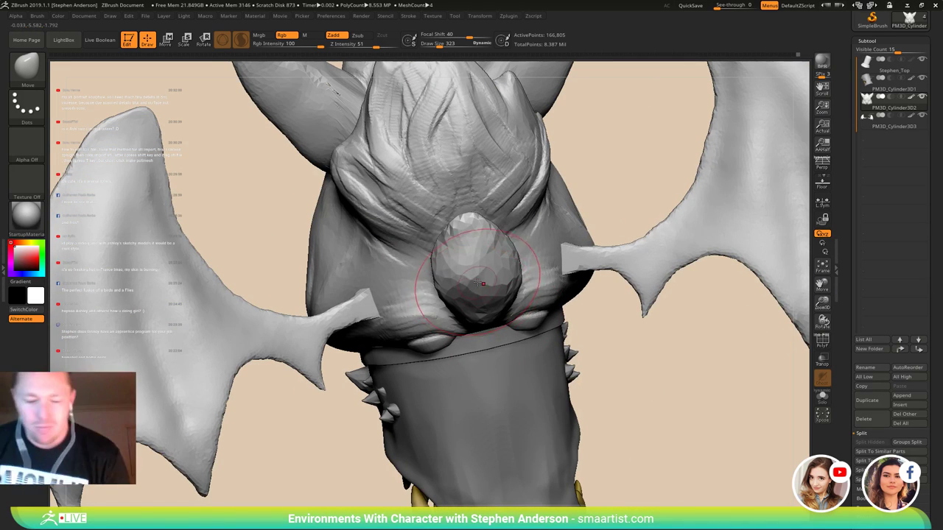
- Build up a raised strand along one side of the stub with the ClayBuildup brush at draw size 148
{"action": "key", "text": "b"}
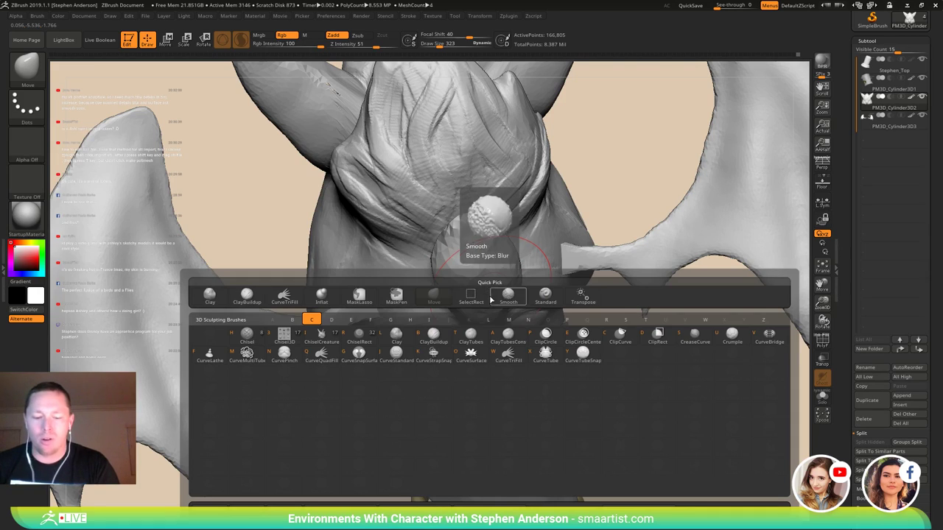
{"action": "key", "text": "b"}
{"action": "right_click_drag", "start_coordinate": [485, 269], "coordinate": [475, 292]}
{"action": "key", "text": "s"}
{"action": "left_click_drag", "start_coordinate": [475, 292], "coordinate": [469, 292]}
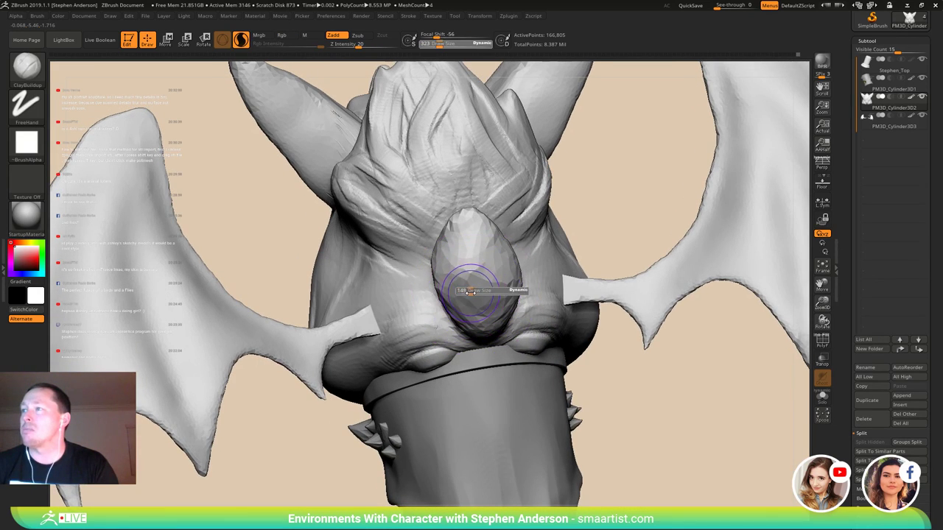
{"action": "right_click_drag", "start_coordinate": [439, 280], "coordinate": [453, 272]}
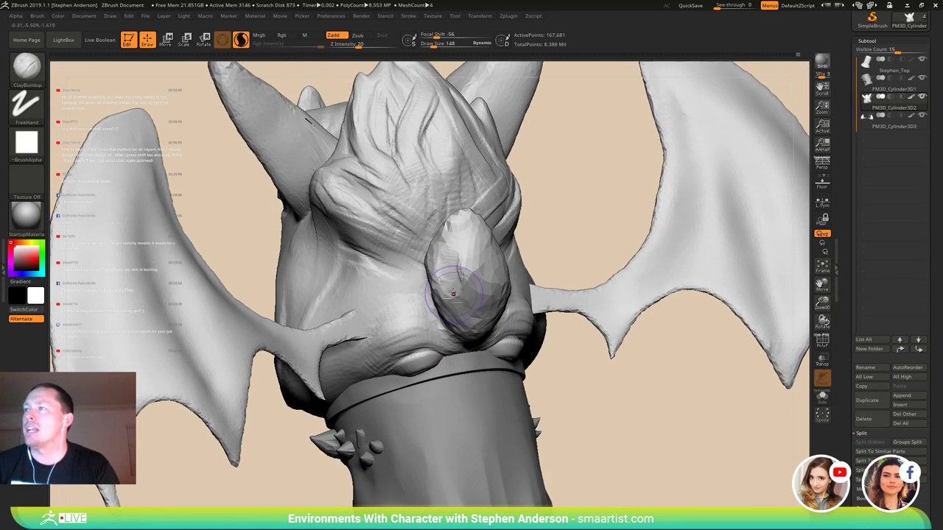
{"action": "left_click_drag", "start_coordinate": [453, 294], "coordinate": [449, 236]}
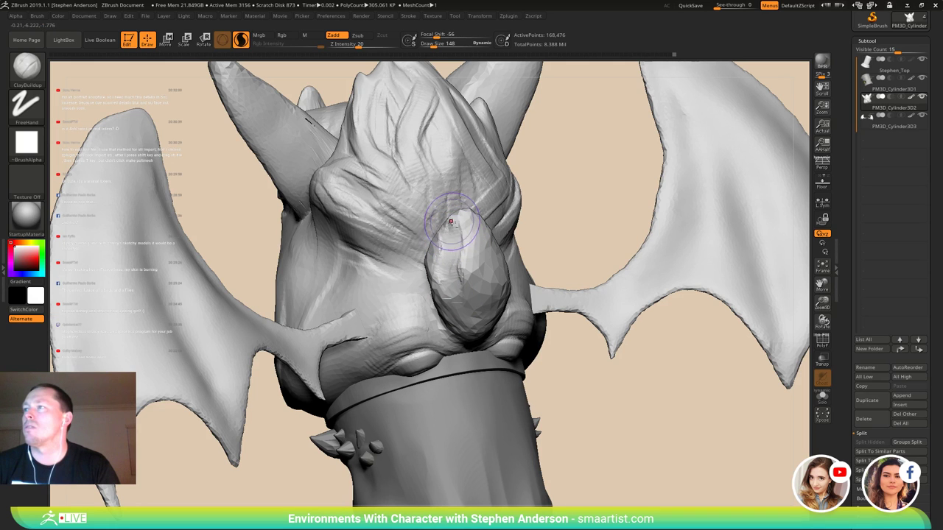
{"action": "mouse_move", "coordinate": [462, 254]}
{"action": "right_mouse_down"}
{"action": "mouse_move", "coordinate": [488, 278]}
{"action": "mouse_move", "coordinate": [437, 220]}
{"action": "mouse_move", "coordinate": [442, 238]}
{"action": "mouse_move", "coordinate": [423, 255]}
{"action": "right_mouse_up"}
- Sculpt fur-like folds from the stub's base up through its centre with the ClayBuildup brush at draw size 148
{"action": "key", "text": "b"}
{"action": "key", "text": "m"}
{"action": "key", "text": "v"}
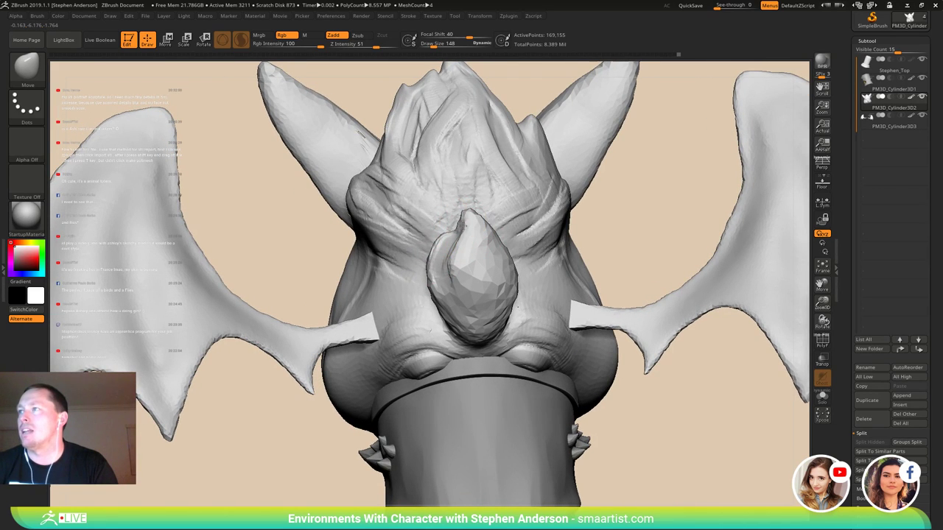
{"action": "mouse_move", "coordinate": [470, 213]}
{"action": "right_mouse_down"}
{"action": "mouse_move", "coordinate": [456, 256]}
{"action": "mouse_move", "coordinate": [478, 285]}
{"action": "mouse_move", "coordinate": [473, 343]}
{"action": "right_mouse_up"}
{"action": "key", "text": "b"}
{"action": "key", "text": "c"}
{"action": "key", "text": "b"}
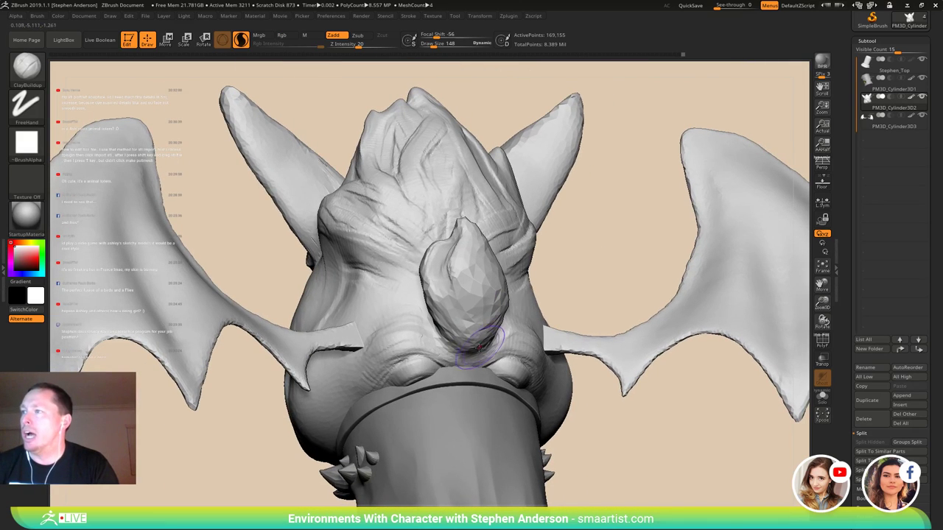
{"action": "mouse_move", "coordinate": [470, 337]}
{"action": "left_mouse_down"}
{"action": "mouse_move", "coordinate": [463, 364]}
{"action": "mouse_move", "coordinate": [468, 346]}
{"action": "left_mouse_up"}
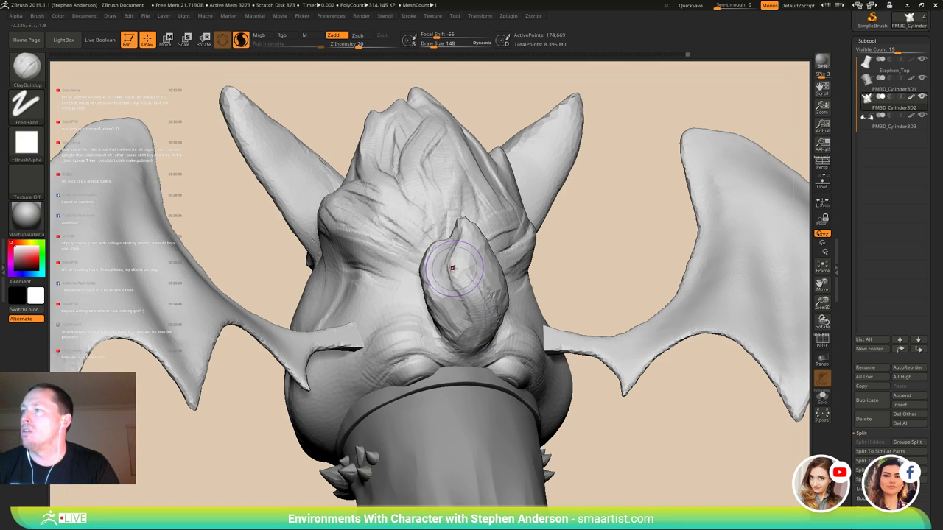
{"action": "right_click_drag", "start_coordinate": [475, 289], "coordinate": [488, 331]}
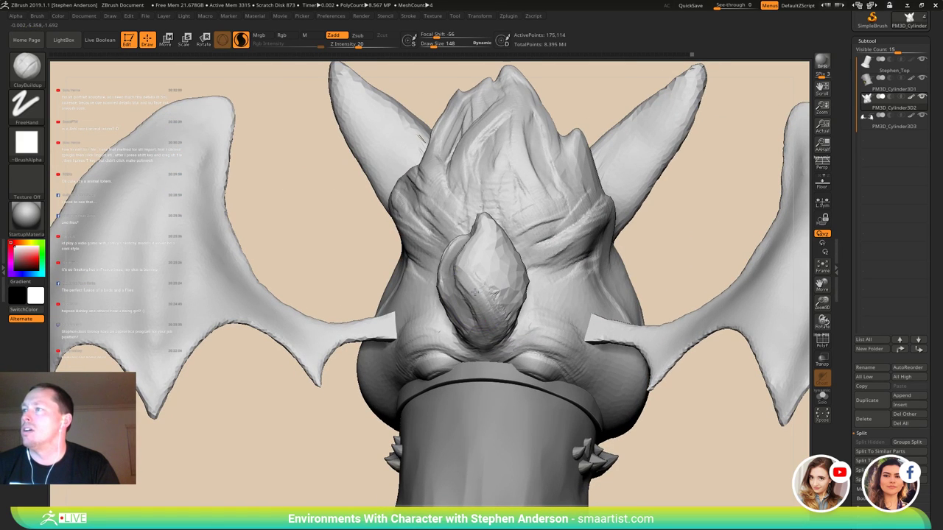
{"action": "left_click_drag", "start_coordinate": [483, 331], "coordinate": [481, 311]}
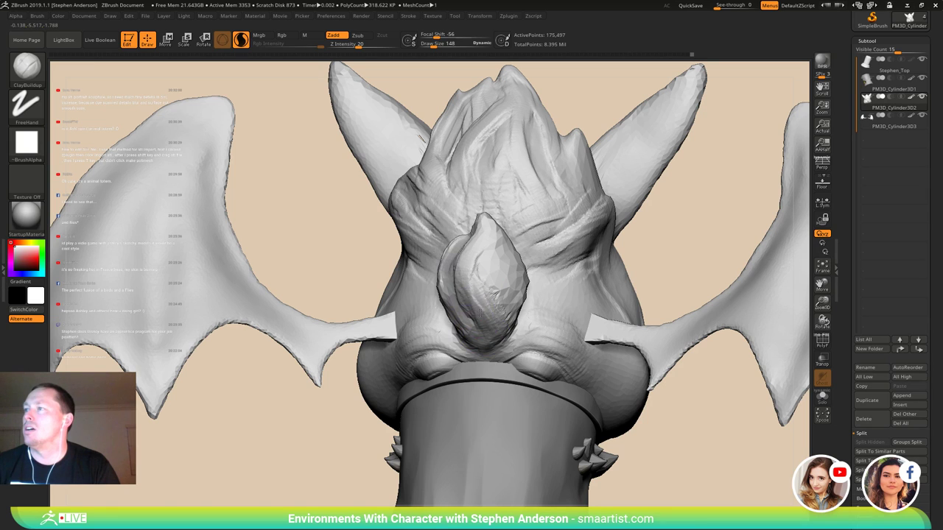
- Layer clay strands over the left side of the stub with the ClayBuildup brush at draw size 148
{"action": "right_click_drag", "start_coordinate": [483, 309], "coordinate": [509, 310]}
{"action": "mouse_move", "coordinate": [439, 263]}
{"action": "left_mouse_down"}
{"action": "mouse_move", "coordinate": [453, 295]}
{"action": "mouse_move", "coordinate": [456, 269]}
{"action": "left_mouse_up"}
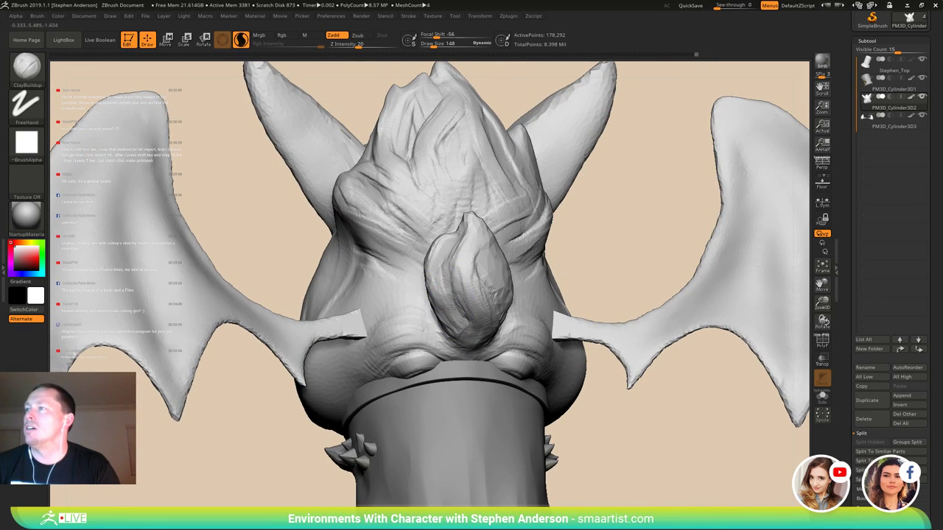
{"action": "left_click_drag", "start_coordinate": [453, 308], "coordinate": [441, 268]}
{"action": "left_click_drag", "start_coordinate": [443, 301], "coordinate": [447, 265]}
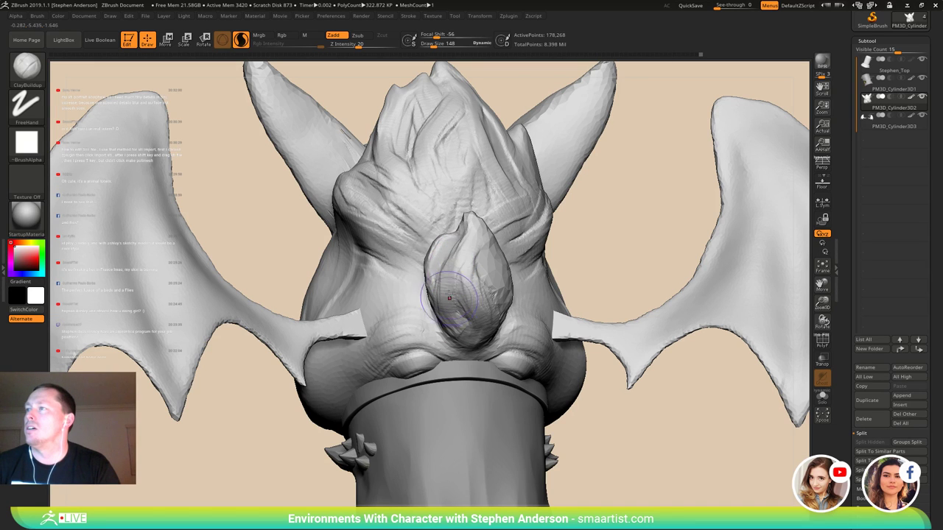
{"action": "mouse_move", "coordinate": [449, 297]}
{"action": "left_mouse_down"}
{"action": "mouse_move", "coordinate": [457, 306]}
{"action": "mouse_move", "coordinate": [457, 292]}
{"action": "left_mouse_up"}
- Add clay strands along the right side of the stub with the ClayBuildup brush at draw size 148
{"action": "right_click_drag", "start_coordinate": [457, 292], "coordinate": [501, 283]}
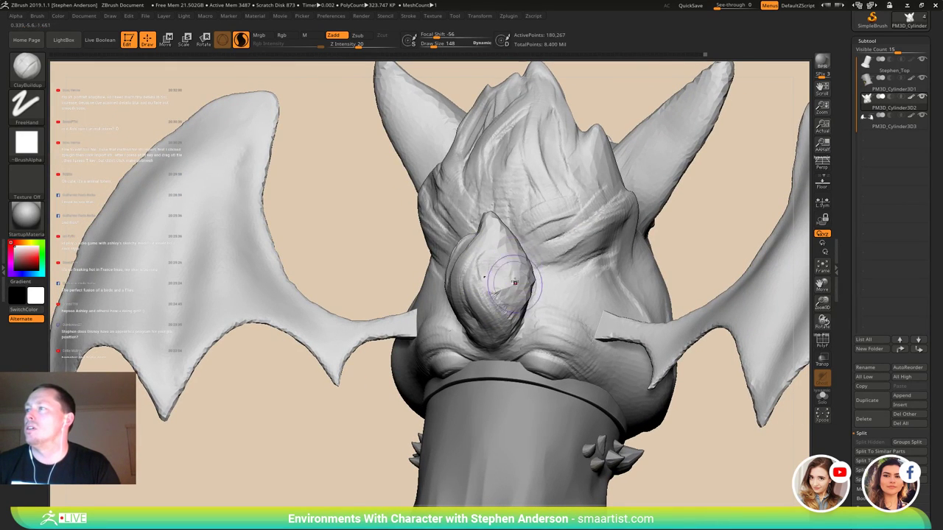
{"action": "mouse_move", "coordinate": [517, 276]}
{"action": "left_mouse_down"}
{"action": "mouse_move", "coordinate": [505, 277]}
{"action": "mouse_move", "coordinate": [508, 250]}
{"action": "left_mouse_up"}
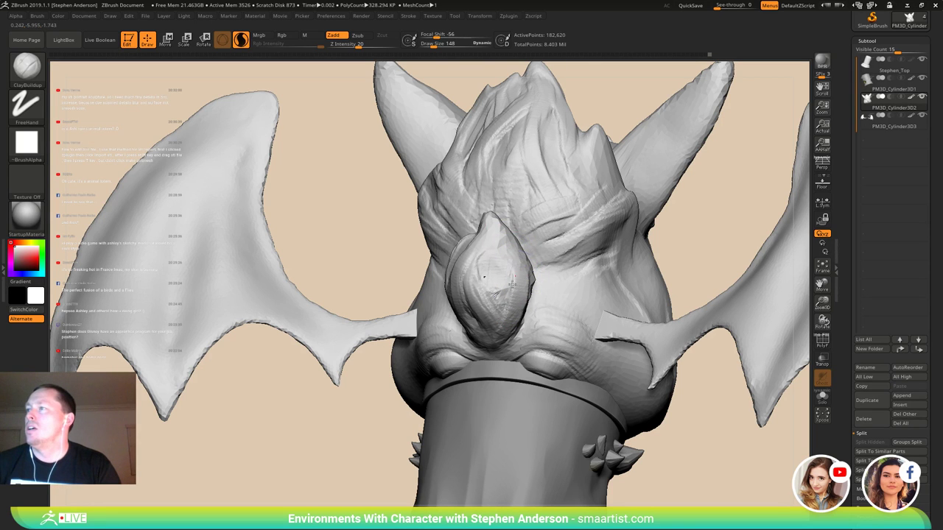
{"action": "mouse_move", "coordinate": [505, 280]}
{"action": "right_mouse_down"}
{"action": "mouse_move", "coordinate": [497, 301]}
{"action": "mouse_move", "coordinate": [504, 295]}
{"action": "right_mouse_up"}
{"action": "mouse_move", "coordinate": [500, 296]}
{"action": "left_mouse_down"}
{"action": "mouse_move", "coordinate": [499, 250]}
{"action": "mouse_move", "coordinate": [496, 294]}
{"action": "mouse_move", "coordinate": [506, 306]}
{"action": "left_mouse_up"}
{"action": "mouse_move", "coordinate": [507, 306]}
{"action": "right_mouse_down"}
{"action": "mouse_move", "coordinate": [528, 290]}
{"action": "mouse_move", "coordinate": [512, 294]}
{"action": "right_mouse_up"}
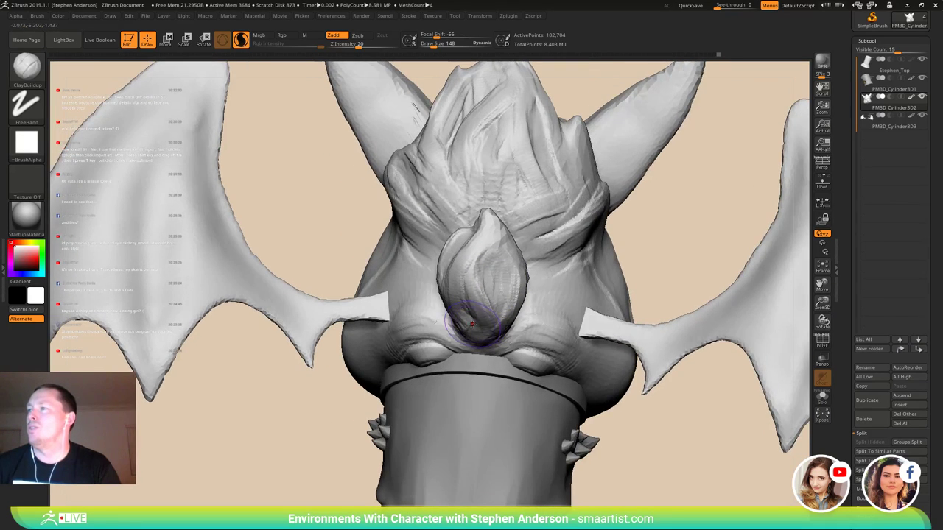
- Run ClayBuildup strokes at draw size 148 over the stub's lower centre, base and upper right edge to form flowing strands
{"action": "left_click_drag", "start_coordinate": [479, 316], "coordinate": [473, 313]}
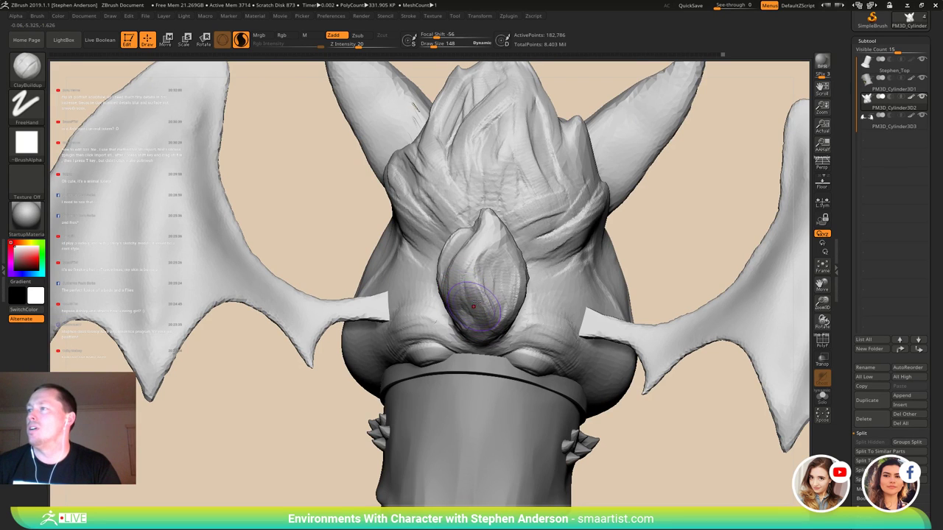
{"action": "mouse_move", "coordinate": [473, 313]}
{"action": "right_mouse_down"}
{"action": "mouse_move", "coordinate": [492, 305]}
{"action": "mouse_move", "coordinate": [481, 299]}
{"action": "right_mouse_up"}
{"action": "right_click_drag", "start_coordinate": [476, 332], "coordinate": [459, 328]}
{"action": "left_click_drag", "start_coordinate": [466, 318], "coordinate": [472, 340]}
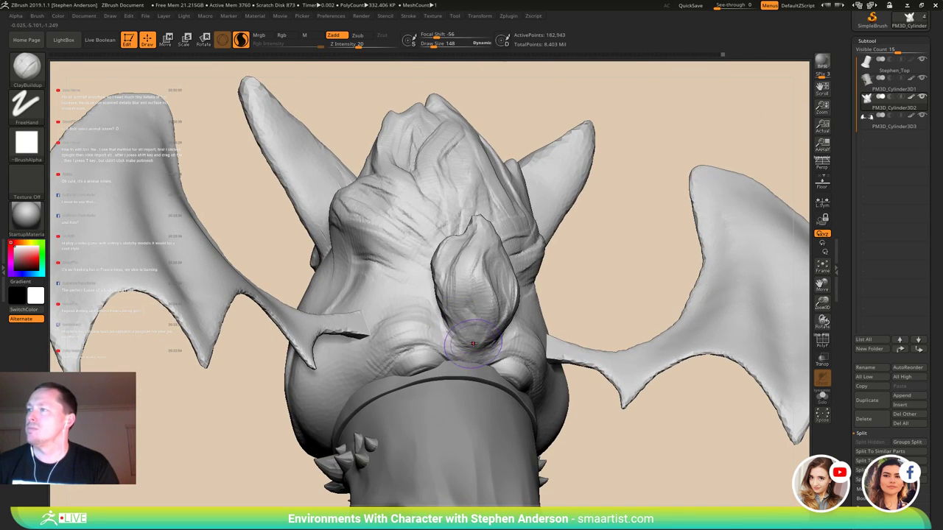
{"action": "left_click_drag", "start_coordinate": [462, 308], "coordinate": [469, 335]}
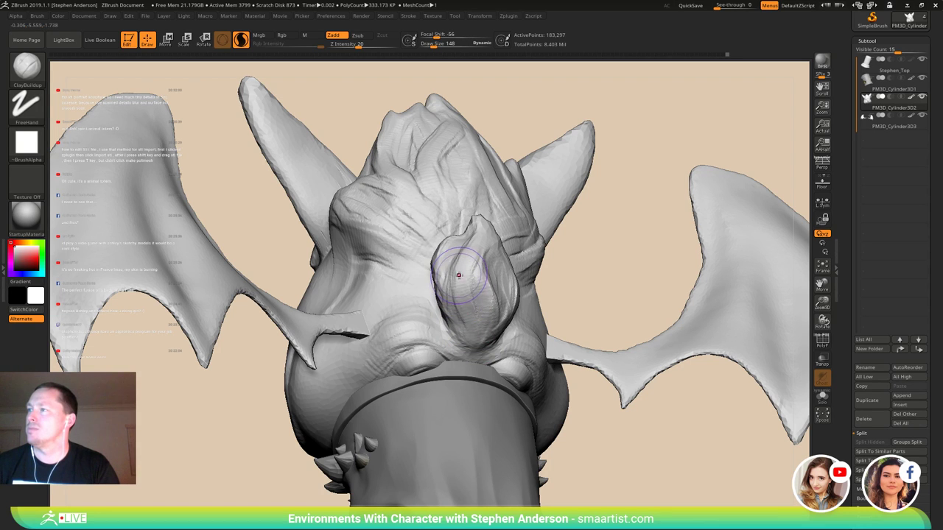
{"action": "left_click_drag", "start_coordinate": [459, 274], "coordinate": [472, 337]}
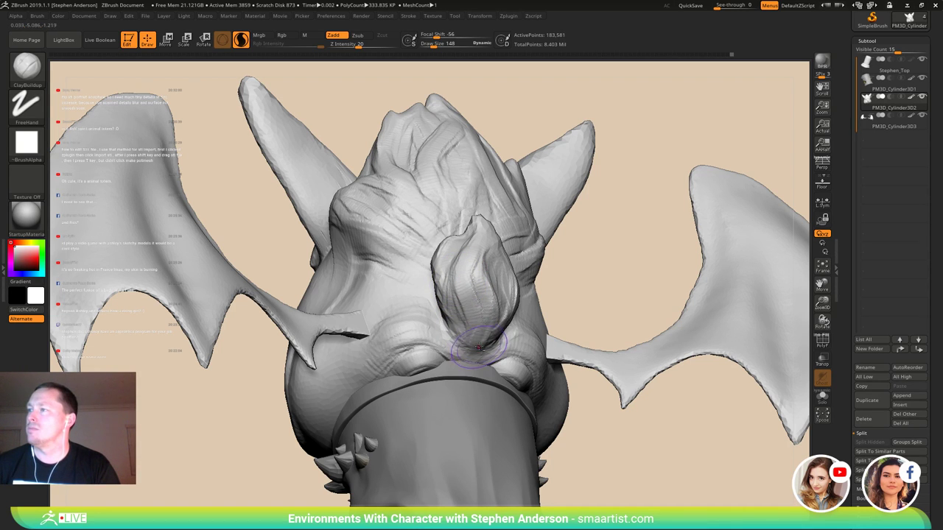
{"action": "left_click_drag", "start_coordinate": [512, 274], "coordinate": [496, 305]}
{"action": "mouse_move", "coordinate": [496, 305]}
{"action": "right_mouse_down"}
{"action": "mouse_move", "coordinate": [467, 314]}
{"action": "mouse_move", "coordinate": [520, 268]}
{"action": "right_mouse_up"}
{"action": "left_click_drag", "start_coordinate": [499, 221], "coordinate": [507, 251]}
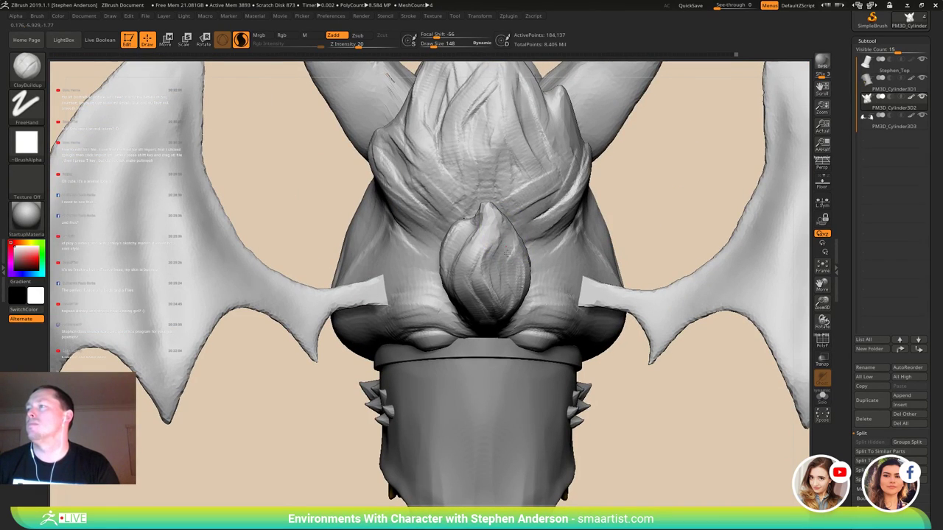
- Pull a small pointed tuft out of the stub's right side with the Move brush at draw size 91
{"action": "mouse_move", "coordinate": [497, 268]}
{"action": "right_mouse_down"}
{"action": "mouse_move", "coordinate": [483, 271]}
{"action": "mouse_move", "coordinate": [507, 267]}
{"action": "mouse_move", "coordinate": [508, 243]}
{"action": "mouse_move", "coordinate": [515, 250]}
{"action": "right_mouse_up"}
{"action": "key", "text": "b"}
{"action": "key", "text": "m"}
{"action": "key", "text": "v"}
{"action": "key", "text": "s"}
{"action": "left_click_drag", "start_coordinate": [520, 251], "coordinate": [518, 251]}
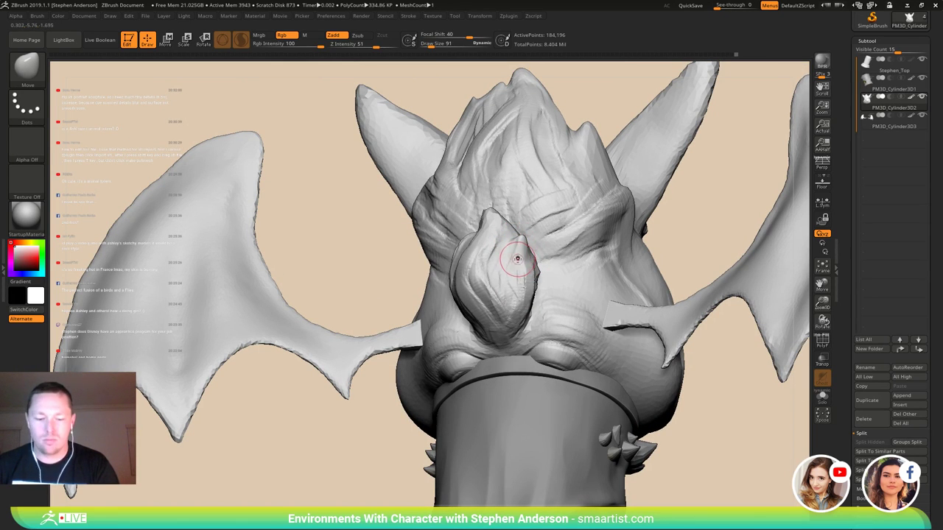
- Define the small side tuft and the strands running down from it with the ClayBuildup brush at draw size 91
{"action": "key", "text": "b"}
{"action": "key", "text": "c"}
{"action": "key", "text": "b"}
{"action": "left_click_drag", "start_coordinate": [526, 245], "coordinate": [522, 272]}
{"action": "right_click_drag", "start_coordinate": [515, 258], "coordinate": [500, 245]}
{"action": "left_click_drag", "start_coordinate": [518, 250], "coordinate": [517, 284]}
{"action": "right_click_drag", "start_coordinate": [521, 267], "coordinate": [475, 265]}
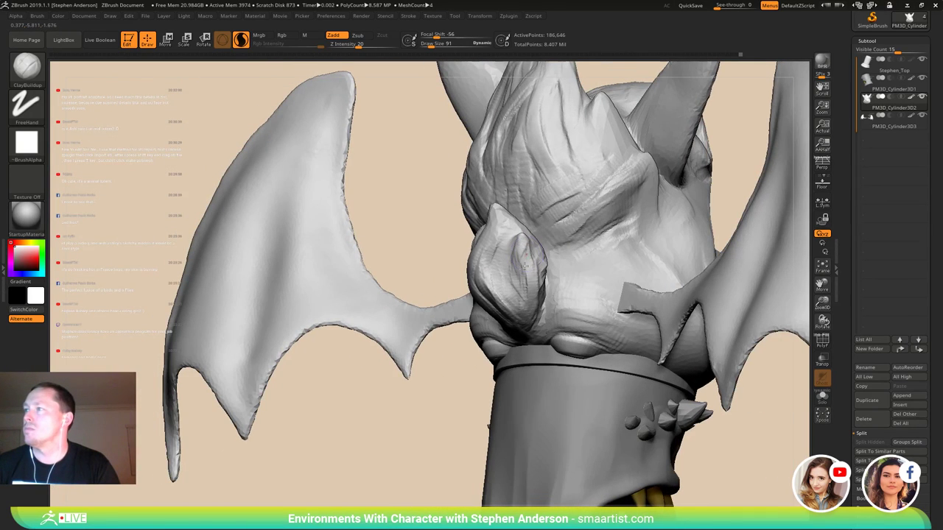
{"action": "left_click_drag", "start_coordinate": [526, 246], "coordinate": [523, 275]}
{"action": "mouse_move", "coordinate": [525, 246]}
{"action": "left_mouse_down"}
{"action": "mouse_move", "coordinate": [519, 277]}
{"action": "mouse_move", "coordinate": [539, 299]}
{"action": "left_mouse_up"}
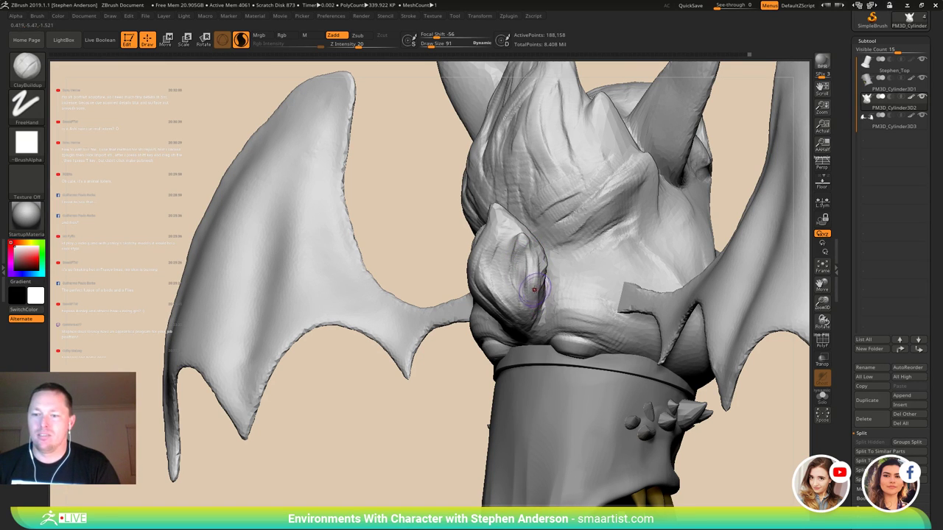
{"action": "right_click_drag", "start_coordinate": [520, 288], "coordinate": [575, 287]}
- Add fine clay strokes between the side tuft and the stub's pointed tip with the ClayBuildup brush at draw size 91
{"action": "mouse_move", "coordinate": [522, 243]}
{"action": "left_mouse_down"}
{"action": "mouse_move", "coordinate": [516, 271]}
{"action": "mouse_move", "coordinate": [499, 261]}
{"action": "mouse_move", "coordinate": [508, 259]}
{"action": "left_mouse_up"}
{"action": "right_click_drag", "start_coordinate": [557, 237], "coordinate": [516, 259]}
{"action": "left_click_drag", "start_coordinate": [508, 251], "coordinate": [510, 258]}
{"action": "right_click_drag", "start_coordinate": [621, 336], "coordinate": [663, 343]}
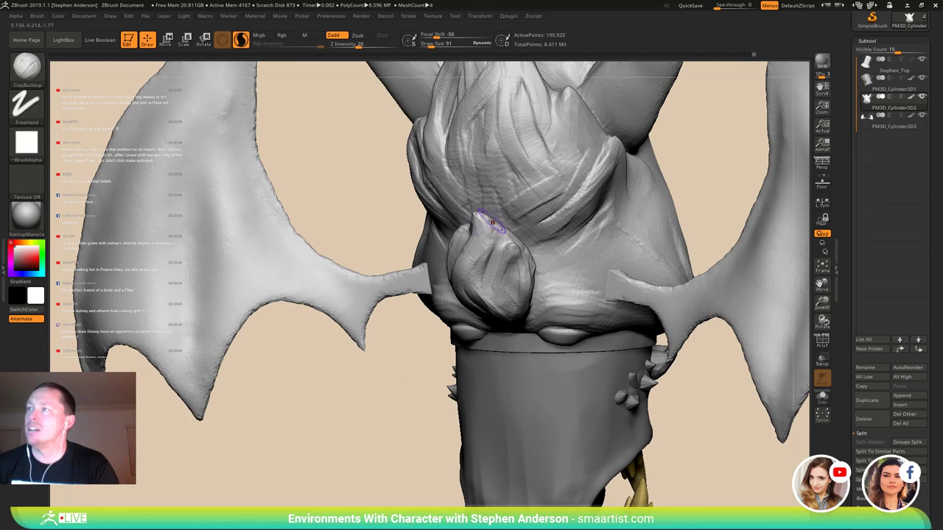
{"action": "mouse_move", "coordinate": [479, 216]}
{"action": "left_mouse_down"}
{"action": "mouse_move", "coordinate": [486, 224]}
{"action": "mouse_move", "coordinate": [482, 216]}
{"action": "left_mouse_up"}
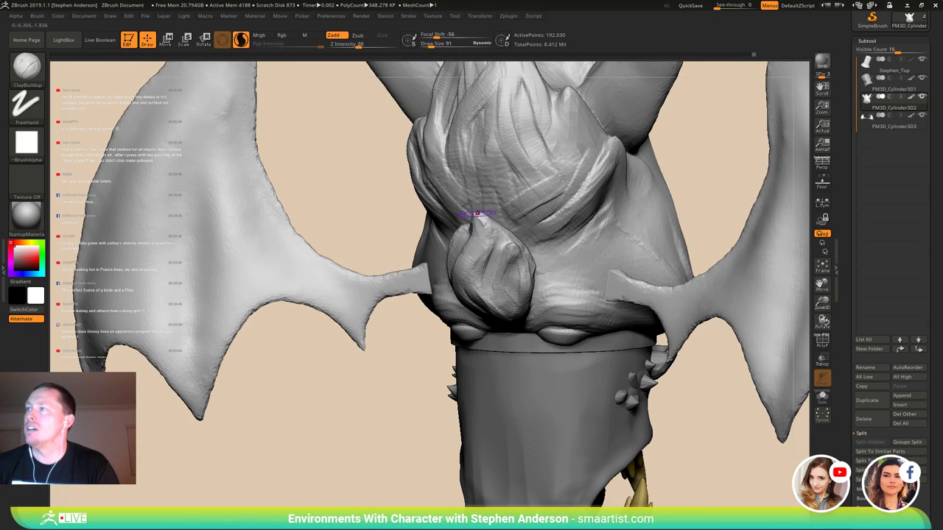
- Refine the stub's pointed tip with the Move brush and smooth it at draw size 91
{"action": "key", "text": "b"}
{"action": "key", "text": "m"}
{"action": "key", "text": "v"}
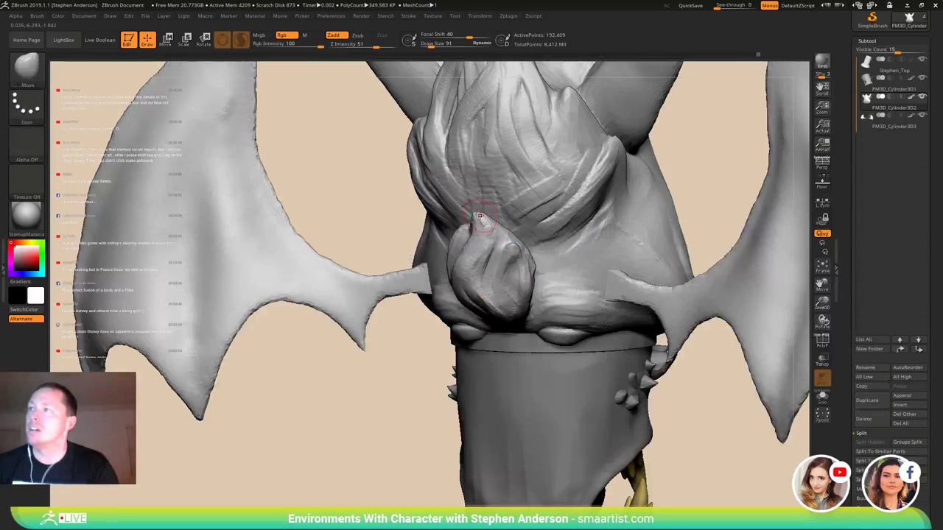
{"action": "left_click_drag", "start_coordinate": [479, 219], "coordinate": [484, 226], "text": "shift"}
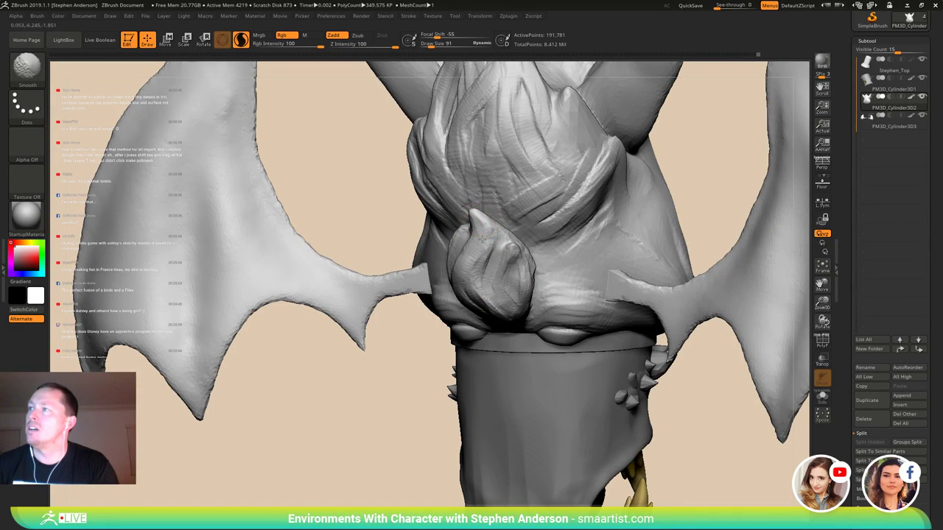
- Adjust the crest behind the ears with the Move brush at draw size 382
{"action": "mouse_move", "coordinate": [475, 215]}
{"action": "right_mouse_down"}
{"action": "mouse_move", "coordinate": [500, 208]}
{"action": "mouse_move", "coordinate": [489, 298]}
{"action": "mouse_move", "coordinate": [463, 198]}
{"action": "mouse_move", "coordinate": [528, 279]}
{"action": "mouse_move", "coordinate": [599, 271]}
{"action": "mouse_move", "coordinate": [527, 276]}
{"action": "mouse_move", "coordinate": [456, 260]}
{"action": "right_mouse_up"}
{"action": "key", "text": "s"}
{"action": "left_click_drag", "start_coordinate": [456, 260], "coordinate": [468, 261]}
{"action": "mouse_move", "coordinate": [468, 262]}
{"action": "right_mouse_down"}
{"action": "mouse_move", "coordinate": [480, 387]}
{"action": "mouse_move", "coordinate": [453, 314]}
{"action": "right_mouse_up"}
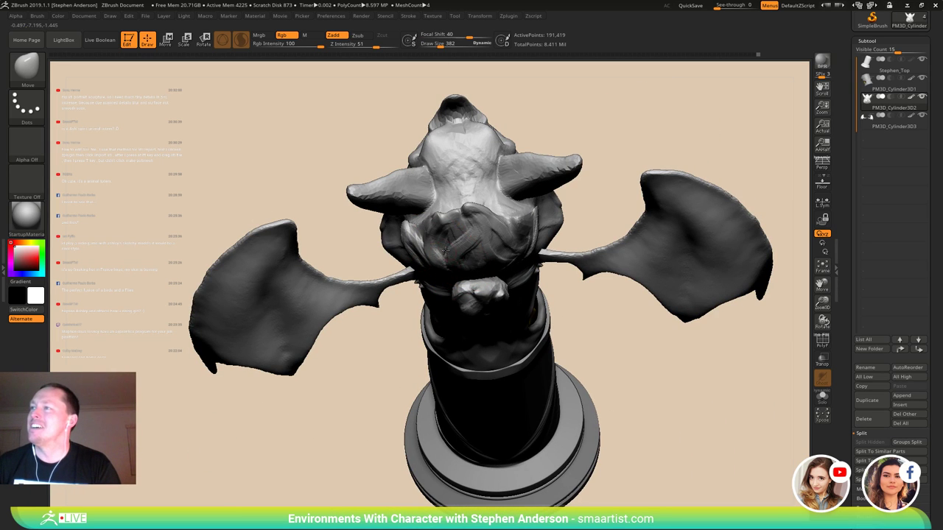
{"action": "left_click_drag", "start_coordinate": [449, 252], "coordinate": [458, 241]}
- Choose the PolySphere from the IMM Primitives insert brush for the eye sockets and set the draw size to 209
{"action": "mouse_move", "coordinate": [458, 241]}
{"action": "right_mouse_down"}
{"action": "mouse_move", "coordinate": [475, 248]}
{"action": "mouse_move", "coordinate": [472, 263]}
{"action": "mouse_move", "coordinate": [451, 265]}
{"action": "mouse_move", "coordinate": [480, 275]}
{"action": "mouse_move", "coordinate": [463, 283]}
{"action": "mouse_move", "coordinate": [444, 274]}
{"action": "mouse_move", "coordinate": [538, 258]}
{"action": "mouse_move", "coordinate": [516, 259]}
{"action": "right_mouse_up"}
{"action": "right_click_drag", "start_coordinate": [516, 260], "coordinate": [498, 280], "text": "ctrl"}
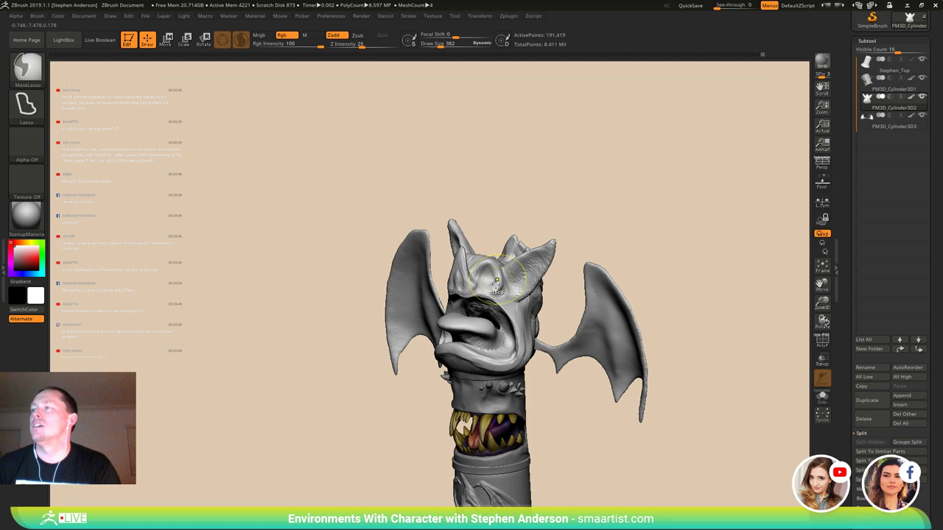
{"action": "right_click_drag", "start_coordinate": [497, 280], "coordinate": [572, 247]}
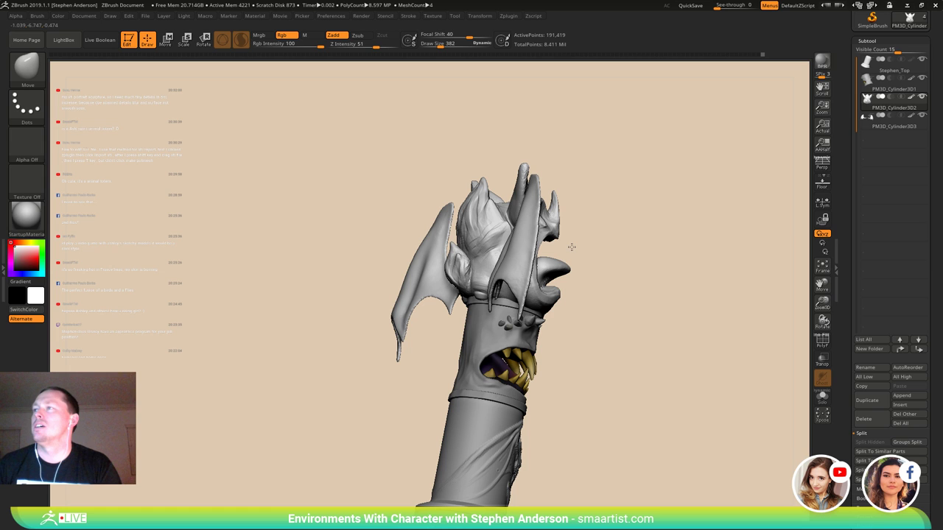
{"action": "mouse_move", "coordinate": [571, 248]}
{"action": "right_mouse_down"}
{"action": "mouse_move", "coordinate": [484, 231]}
{"action": "mouse_move", "coordinate": [527, 222]}
{"action": "right_mouse_up"}
{"action": "right_click_drag", "start_coordinate": [526, 222], "coordinate": [527, 265], "text": "ctrl"}
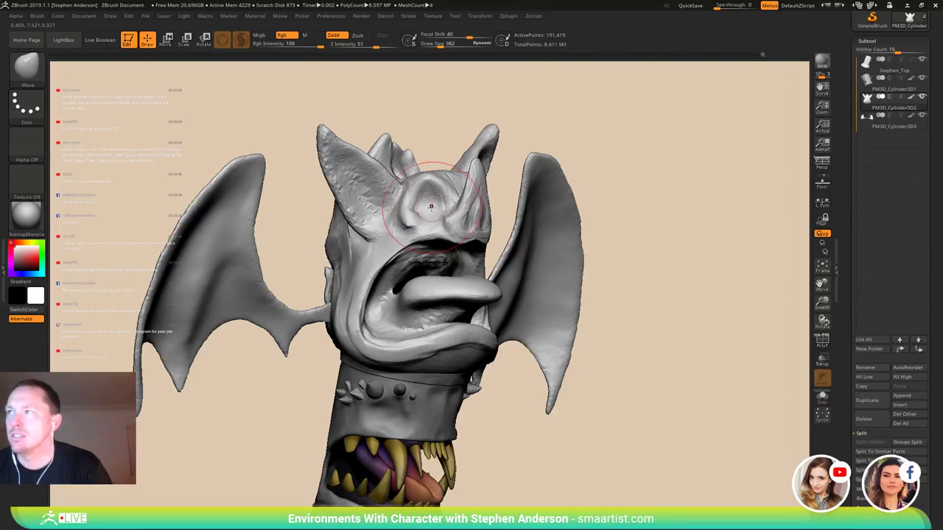
{"action": "key", "text": "b"}
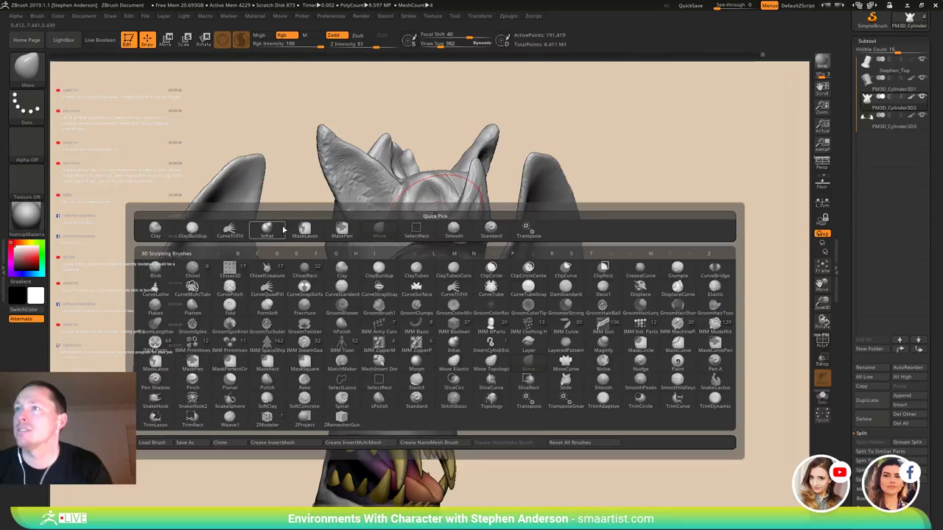
{"action": "key", "text": "i"}
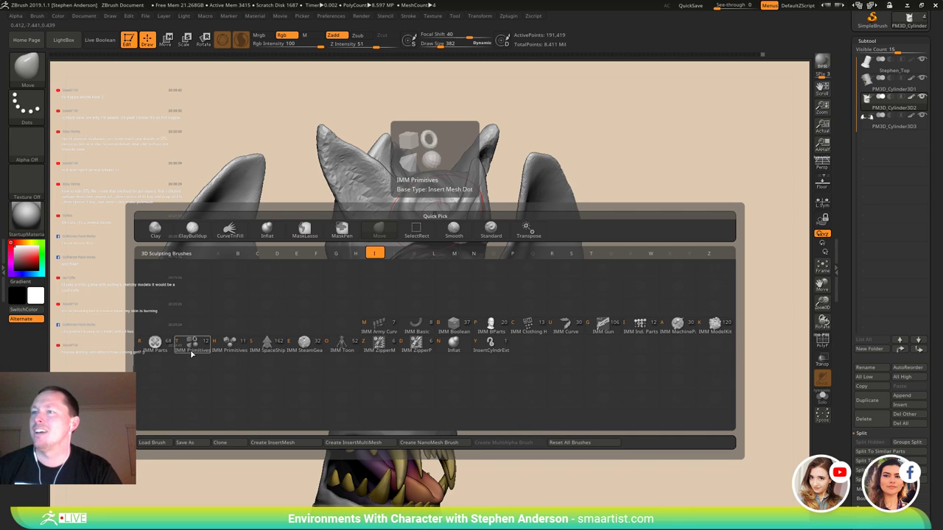
{"action": "left_click", "coordinate": [229, 341]}
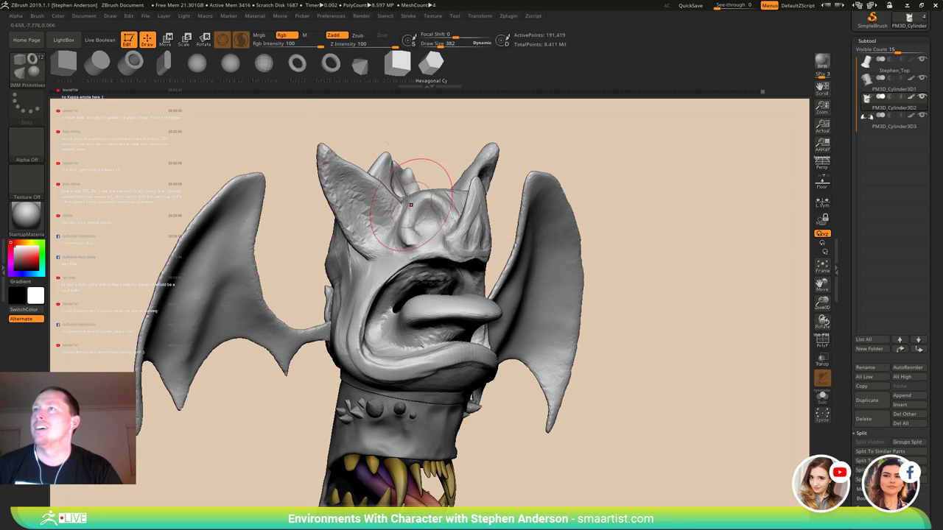
{"action": "left_click", "coordinate": [266, 64]}
{"action": "mouse_move", "coordinate": [420, 237]}
{"action": "right_mouse_down"}
{"action": "mouse_move", "coordinate": [380, 235]}
{"action": "mouse_move", "coordinate": [412, 232]}
{"action": "right_mouse_up"}
{"action": "key", "text": "s"}
{"action": "mouse_move", "coordinate": [430, 226]}
{"action": "left_mouse_down"}
{"action": "mouse_move", "coordinate": [422, 225]}
{"action": "mouse_move", "coordinate": [432, 227]}
{"action": "left_mouse_up"}
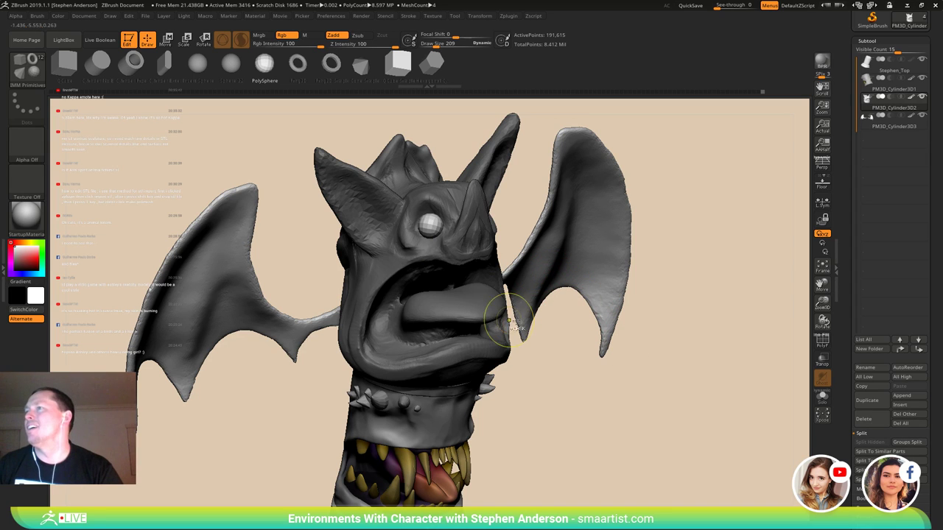
- Undo the trial eyeballs and insert a larger mirrored pair of PolySpheres in the head's eye sockets
{"action": "key", "text": "ctrl+z"}
{"action": "key", "text": "ctrl+z"}
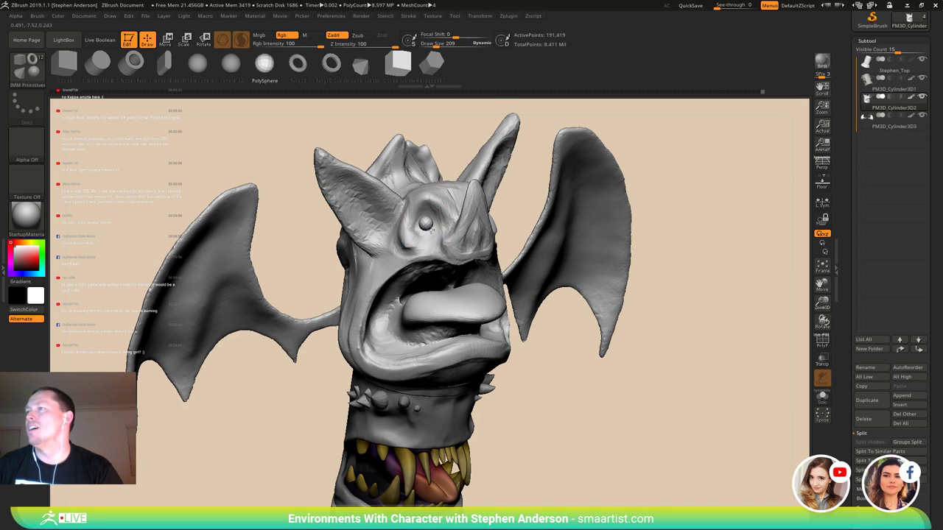
{"action": "left_click_drag", "start_coordinate": [432, 241], "coordinate": [432, 243]}
{"action": "right_click_drag", "start_coordinate": [435, 244], "coordinate": [399, 225]}
{"action": "key", "text": "ctrl+z"}
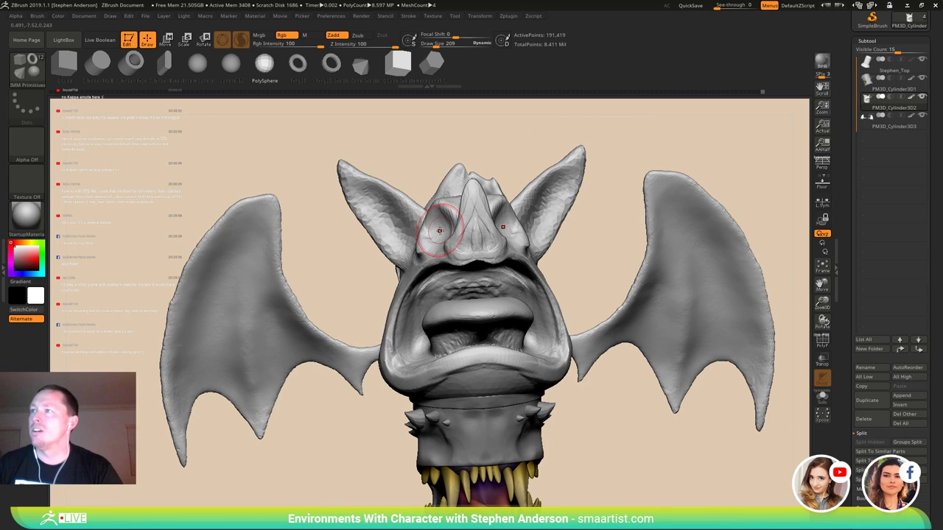
{"action": "left_click_drag", "start_coordinate": [441, 234], "coordinate": [450, 244]}
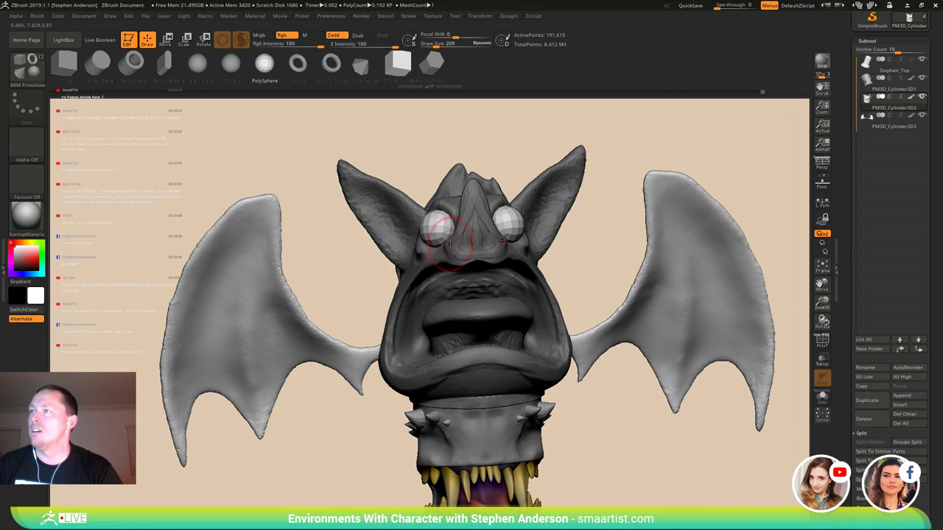
- Move the unmasked eyeballs along their Z axis and scale them along Y with the transform gizmo
{"action": "key", "text": "w"}
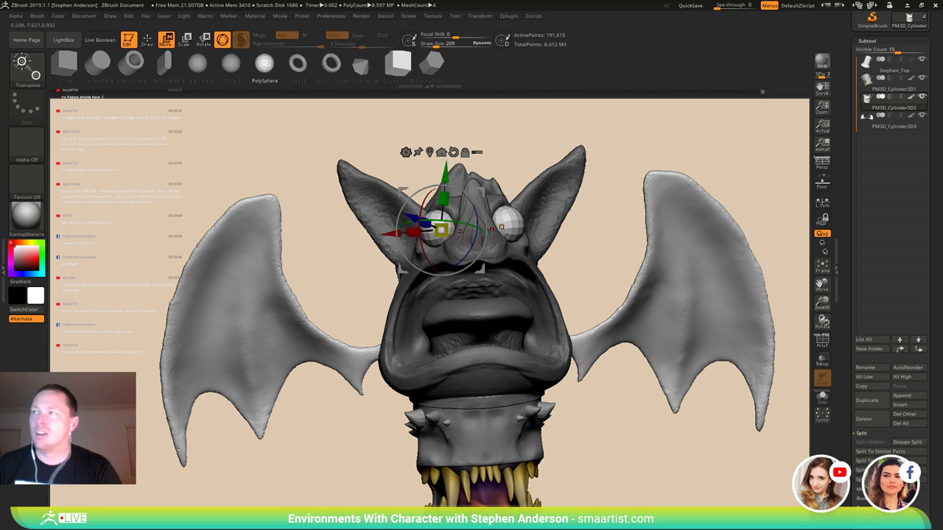
{"action": "right_click_drag", "start_coordinate": [420, 227], "coordinate": [416, 207]}
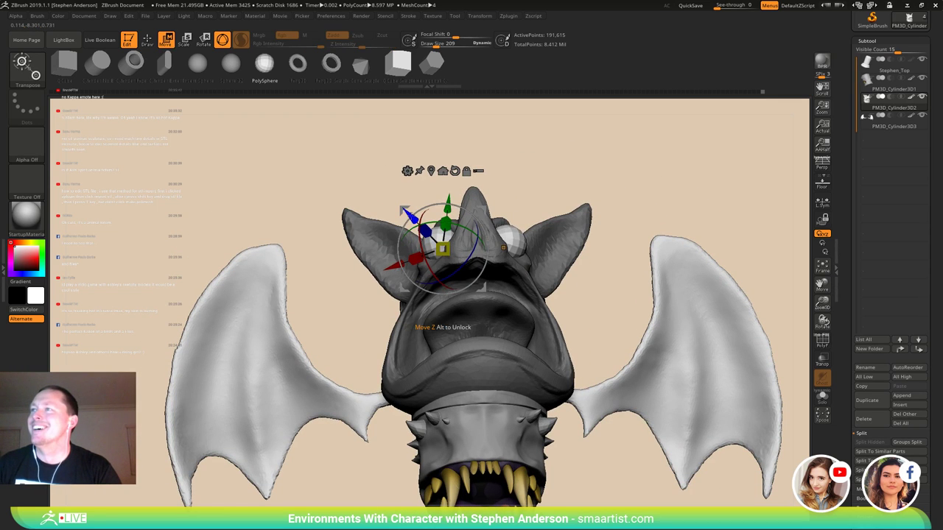
{"action": "left_click_drag", "start_coordinate": [410, 215], "coordinate": [412, 218]}
{"action": "right_click_drag", "start_coordinate": [413, 218], "coordinate": [445, 215]}
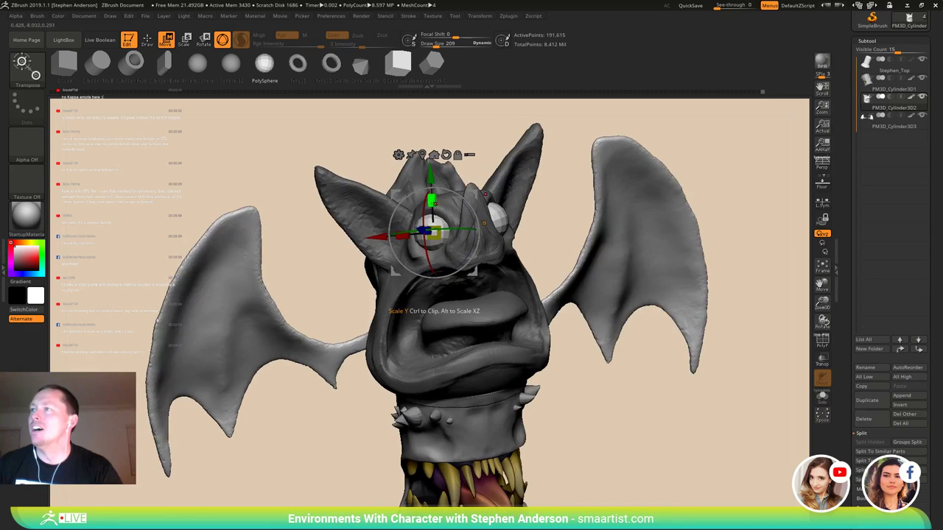
{"action": "left_click_drag", "start_coordinate": [432, 200], "coordinate": [432, 192]}
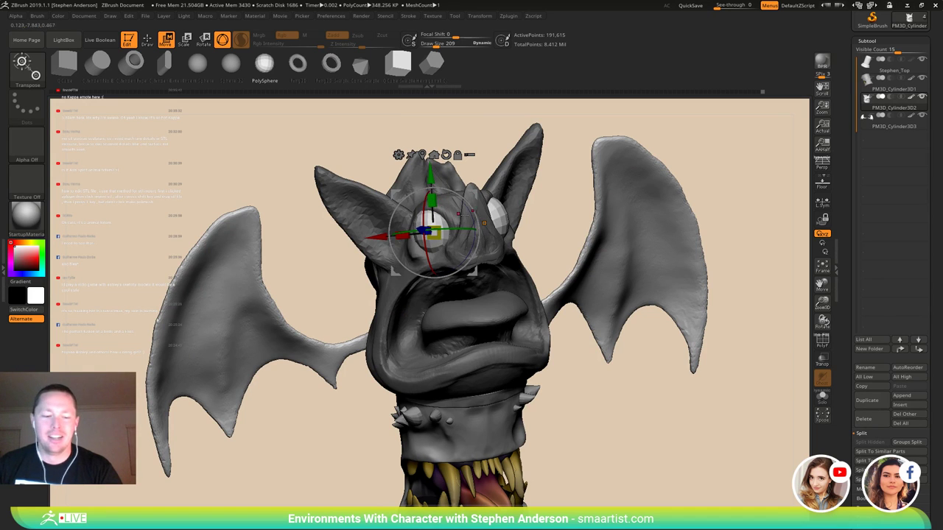
{"action": "right_click_drag", "start_coordinate": [463, 200], "coordinate": [495, 224]}
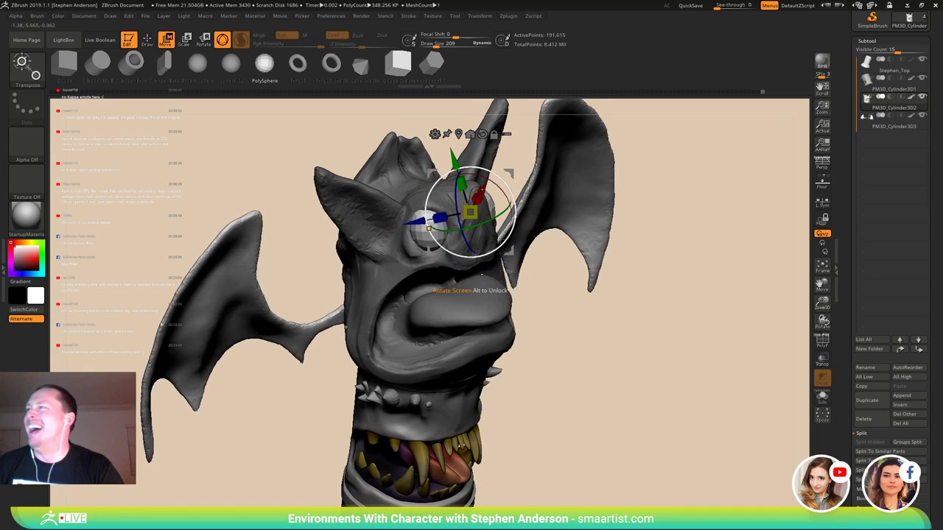
- Turn on local symmetry, stretch both eyeballs along Y with the gizmo, and return to Draw mode
{"action": "left_click", "coordinate": [822, 184]}
{"action": "left_click", "coordinate": [822, 202]}
{"action": "left_click", "coordinate": [822, 184]}
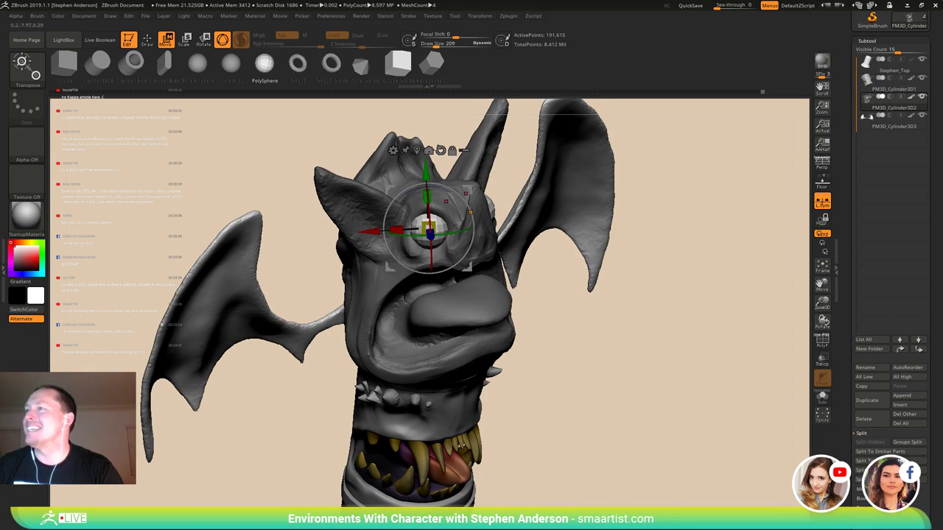
{"action": "left_click_drag", "start_coordinate": [429, 196], "coordinate": [430, 192]}
{"action": "mouse_move", "coordinate": [517, 199]}
{"action": "right_mouse_down"}
{"action": "mouse_move", "coordinate": [507, 186]}
{"action": "mouse_move", "coordinate": [479, 303]}
{"action": "mouse_move", "coordinate": [524, 305]}
{"action": "right_mouse_up"}
{"action": "key", "text": "q"}
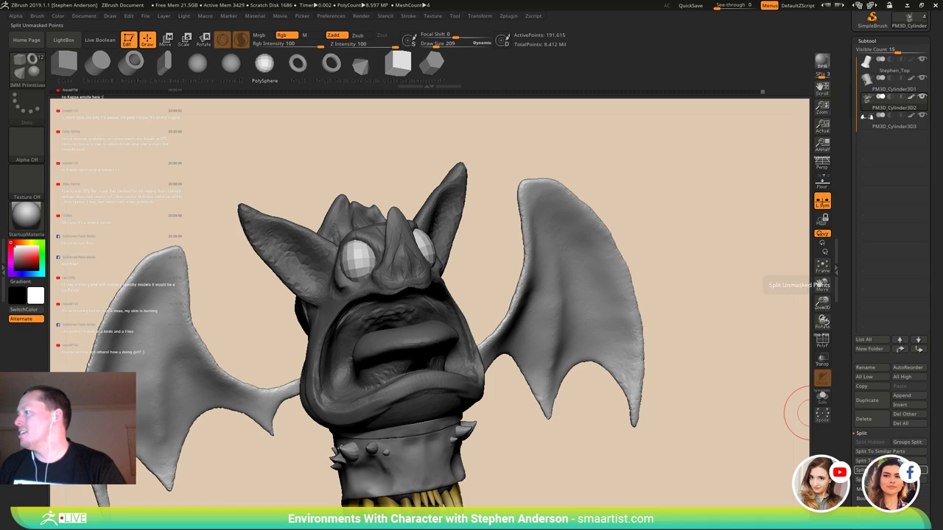
- Split the unmasked eyeballs into a separate subtool and rename it Eyes
{"action": "left_click", "coordinate": [872, 461]}
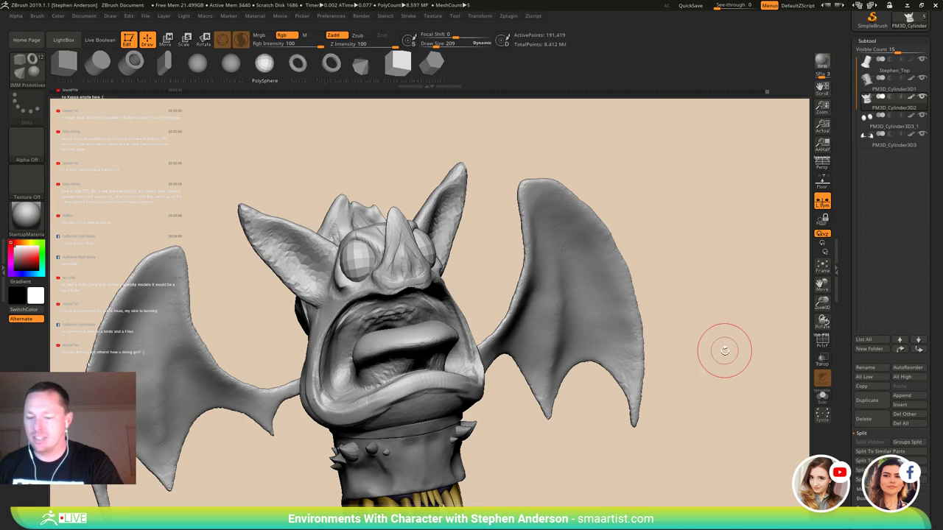
{"action": "key", "text": "Down"}
{"action": "left_click", "coordinate": [867, 369]}
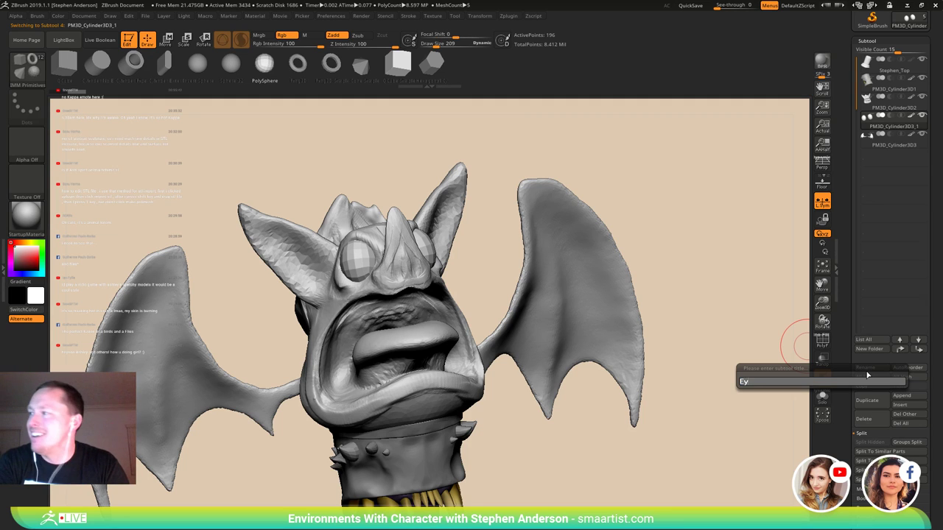
{"action": "type", "text": "Eyes"}
{"action": "key", "text": "Return"}
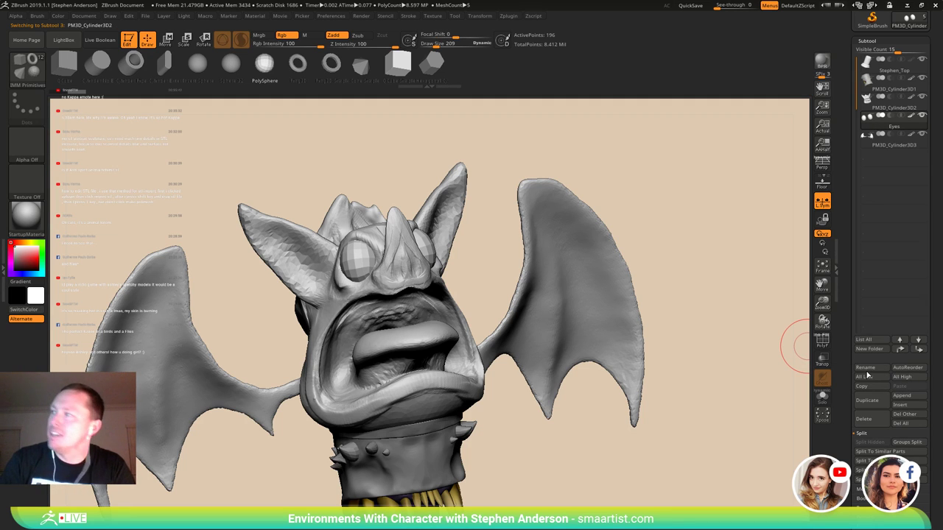
- Rename the winged head's subtool with its sculptor's first name followed by Top
{"action": "left_click", "coordinate": [872, 368]}
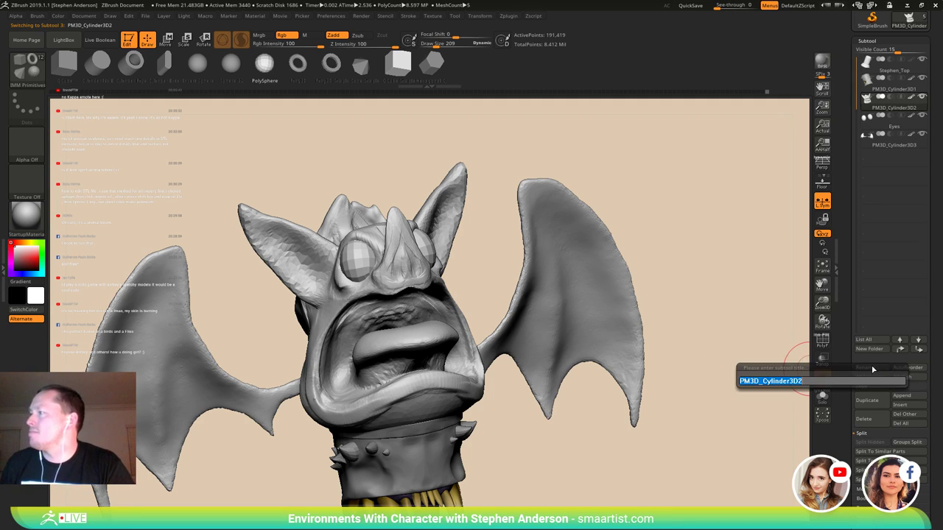
{"action": "type", "text": "Stephen"}
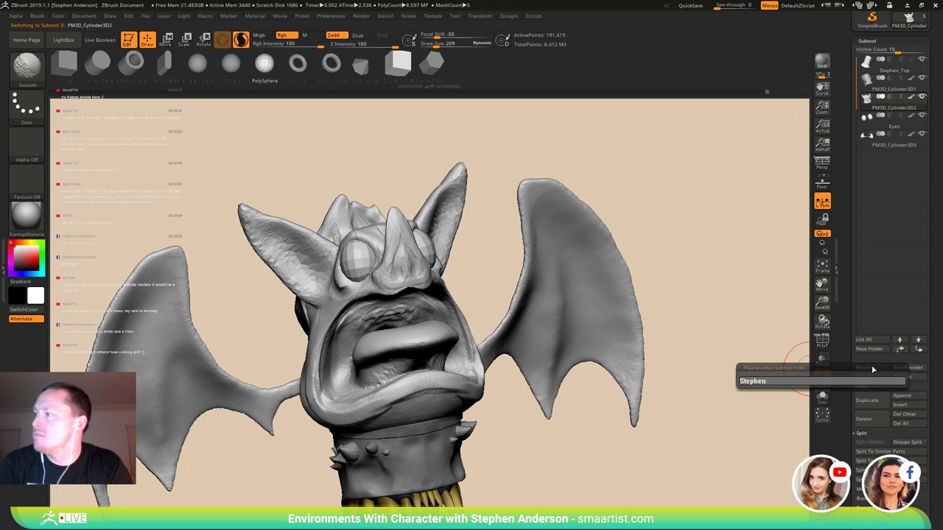
{"action": "type", "text": "Top"}
{"action": "key", "text": "Return"}
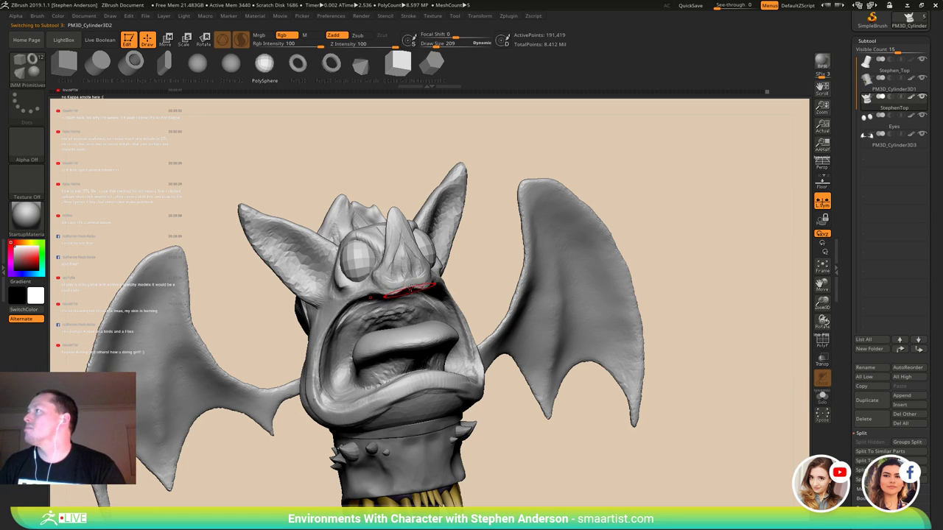
- Rename the PM3D_Cylinder3D1 subtool with the artist's first name followed by Middle
{"action": "left_click_drag", "start_coordinate": [460, 289], "coordinate": [474, 291]}
{"action": "mouse_move", "coordinate": [474, 291]}
{"action": "right_mouse_down"}
{"action": "mouse_move", "coordinate": [442, 266]}
{"action": "mouse_move", "coordinate": [434, 305]}
{"action": "right_mouse_up"}
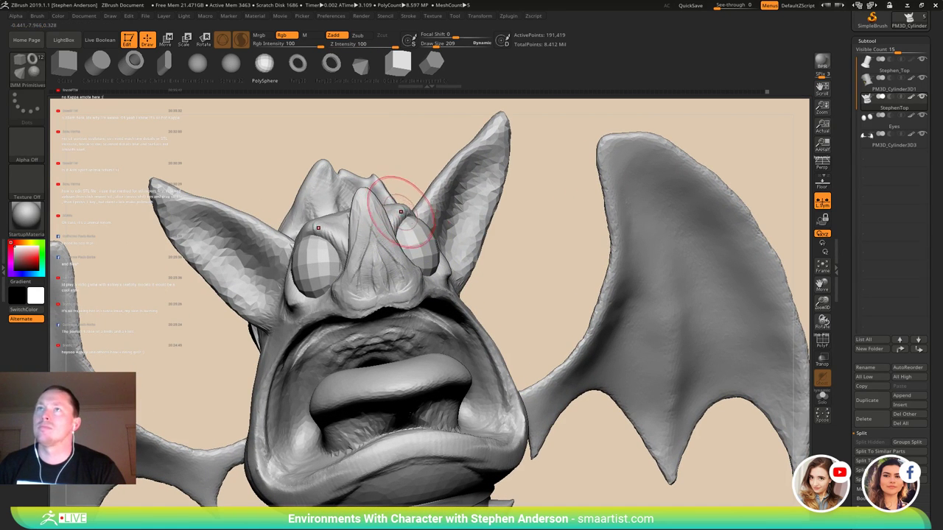
{"action": "left_click", "coordinate": [648, 333], "text": "alt"}
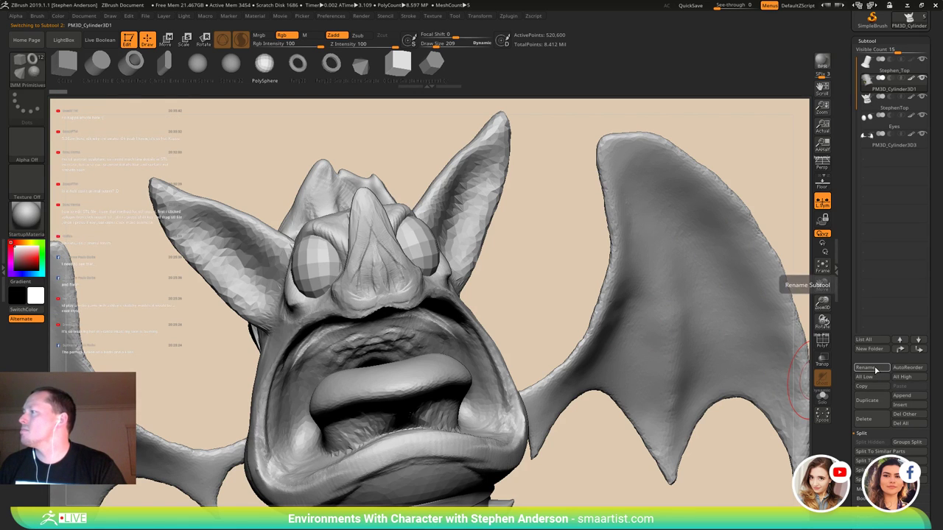
{"action": "left_click", "coordinate": [863, 367]}
{"action": "type", "text": "AnnaMiddle"}
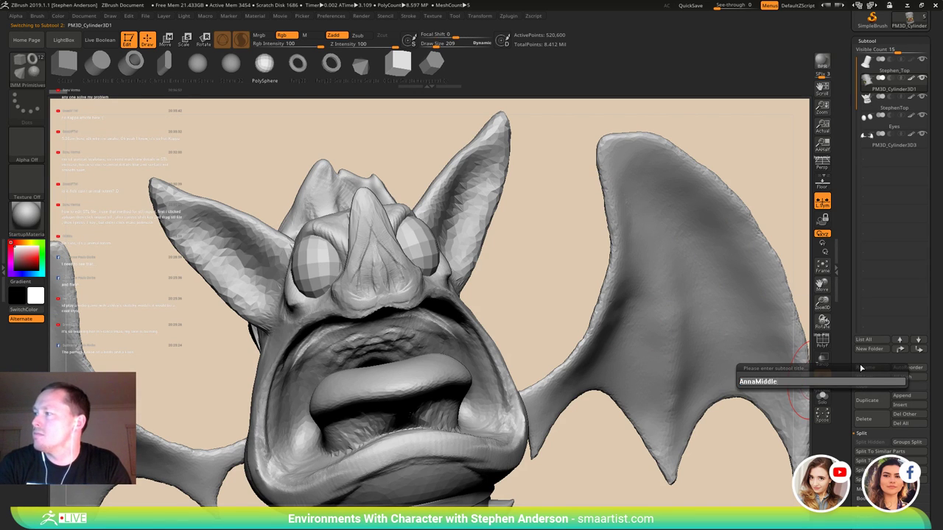
{"action": "key", "text": "Return"}
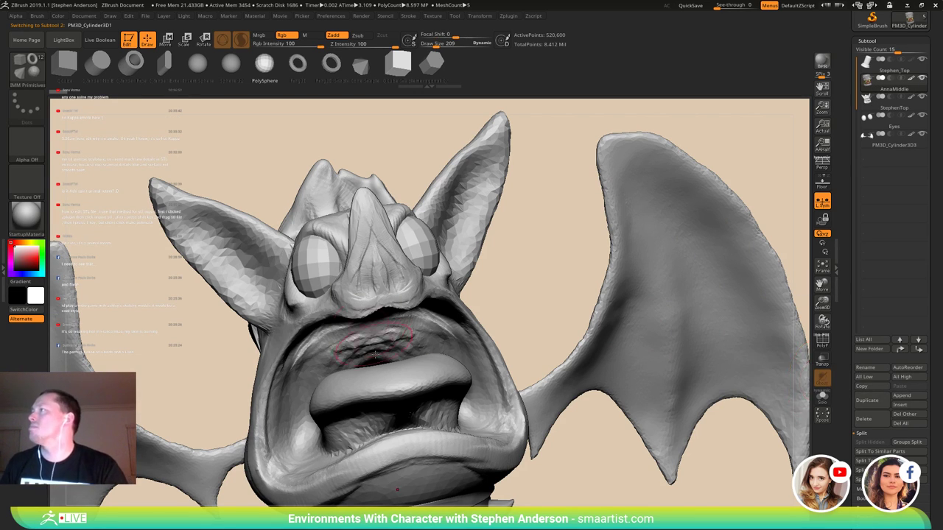
- Activate Dynamic Subdiv on the Eyes subtool with Always YES and pull the eyeballs' tops upward with the Move brush at draw size 354
{"action": "left_click", "coordinate": [419, 250], "text": "alt"}
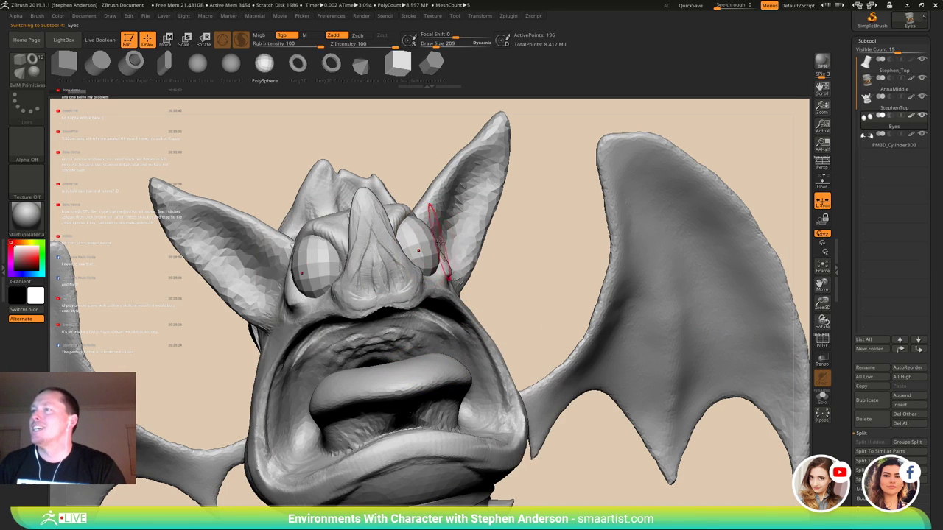
{"action": "right_click_drag", "start_coordinate": [445, 245], "coordinate": [513, 253]}
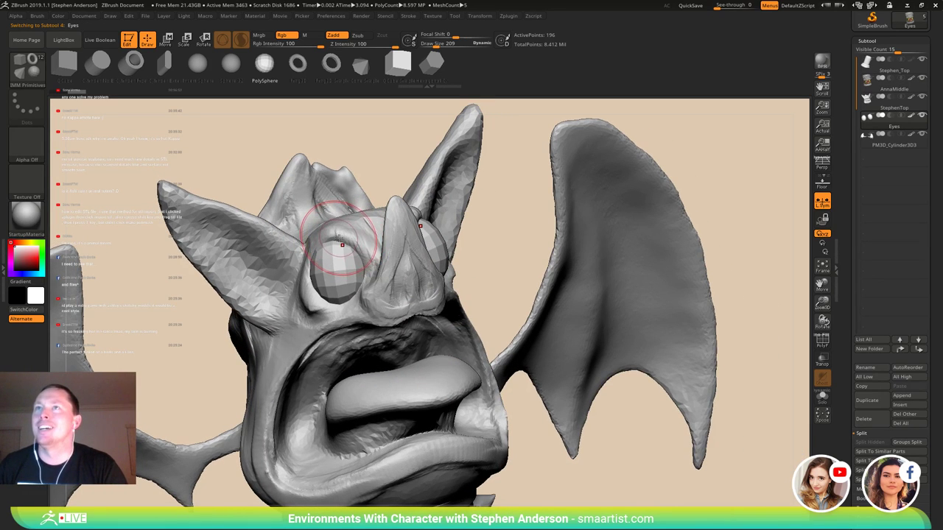
{"action": "key", "text": "b"}
{"action": "key", "text": "m"}
{"action": "key", "text": "v"}
{"action": "key", "text": "d"}
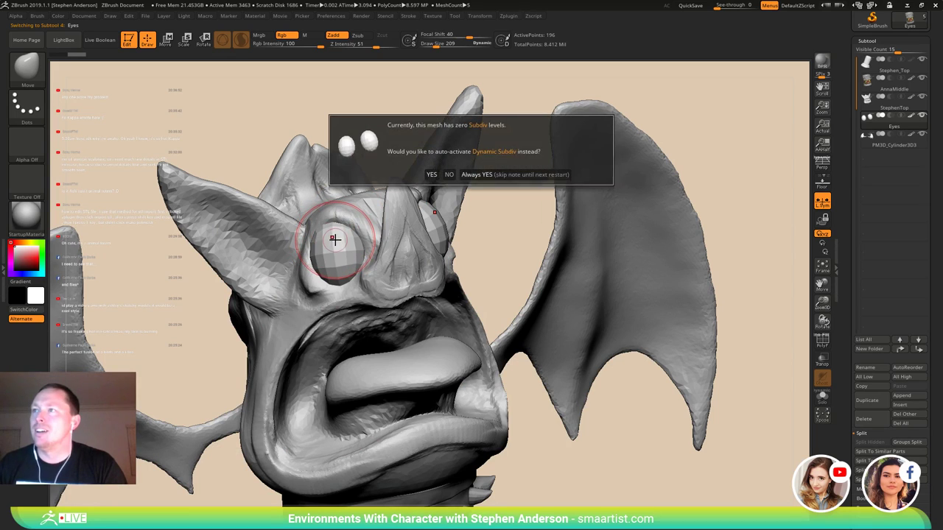
{"action": "left_click", "coordinate": [477, 175]}
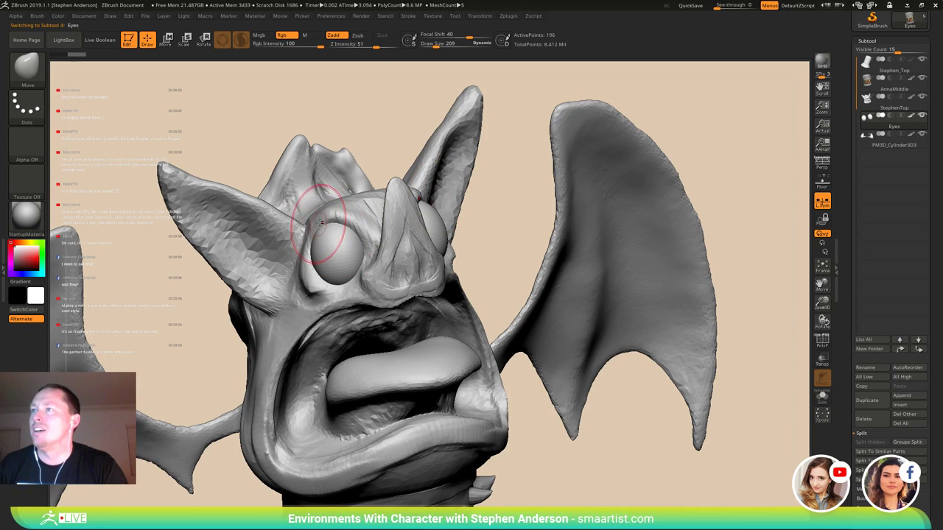
{"action": "key", "text": "s"}
{"action": "mouse_move", "coordinate": [333, 218]}
{"action": "left_mouse_down"}
{"action": "mouse_move", "coordinate": [444, 219]}
{"action": "mouse_move", "coordinate": [332, 207]}
{"action": "left_mouse_up"}
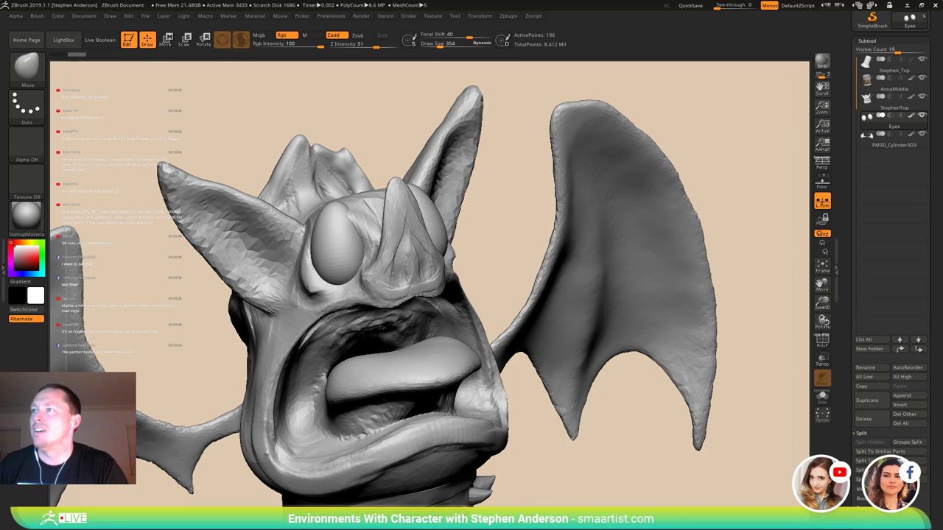
- Activate the winged head's subtool and pull the brows down over the eyeballs with the Move brush at draw size 221
{"action": "left_click", "coordinate": [350, 212], "text": "alt"}
{"action": "mouse_move", "coordinate": [359, 219]}
{"action": "right_mouse_down"}
{"action": "mouse_move", "coordinate": [349, 227]}
{"action": "mouse_move", "coordinate": [365, 233]}
{"action": "right_mouse_up"}
{"action": "key", "text": "s"}
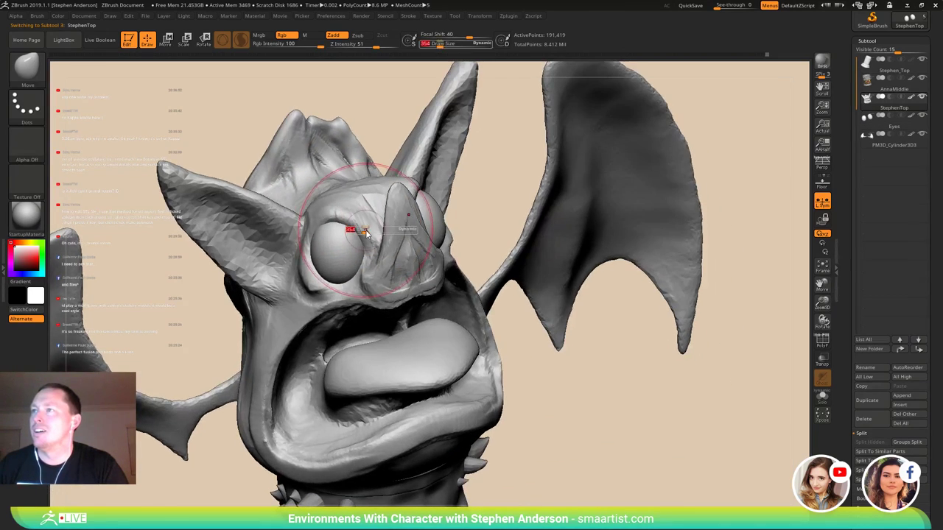
{"action": "left_click_drag", "start_coordinate": [366, 233], "coordinate": [362, 231]}
{"action": "mouse_move", "coordinate": [276, 226]}
{"action": "right_mouse_down"}
{"action": "mouse_move", "coordinate": [320, 243]}
{"action": "mouse_move", "coordinate": [363, 229]}
{"action": "right_mouse_up"}
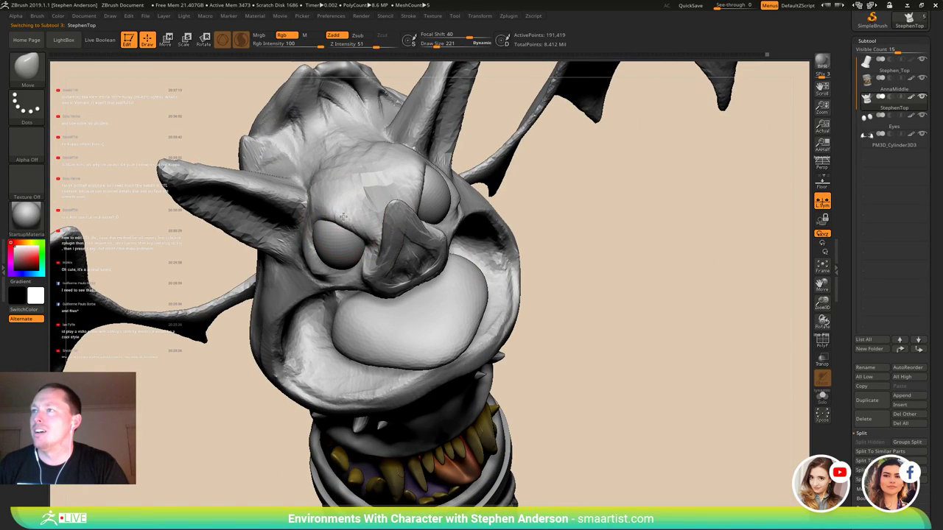
{"action": "left_click_drag", "start_coordinate": [344, 216], "coordinate": [347, 230]}
{"action": "mouse_move", "coordinate": [347, 231]}
{"action": "right_mouse_down"}
{"action": "mouse_move", "coordinate": [376, 188]}
{"action": "mouse_move", "coordinate": [359, 260]}
{"action": "mouse_move", "coordinate": [371, 229]}
{"action": "mouse_move", "coordinate": [395, 215]}
{"action": "mouse_move", "coordinate": [370, 174]}
{"action": "right_mouse_up"}
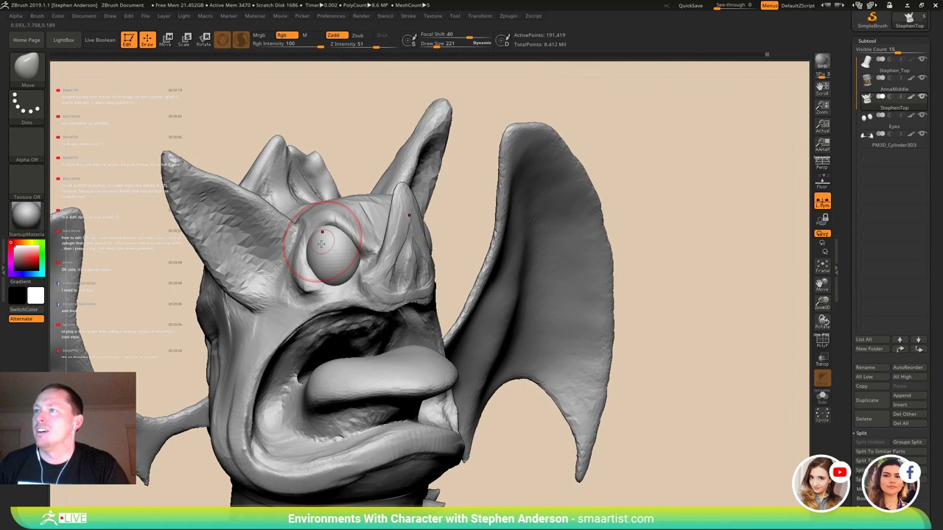
- Shape the eyelids and sockets more tightly around the eyeballs with the Move brush at draw size 136
{"action": "right_click_drag", "start_coordinate": [321, 244], "coordinate": [303, 243]}
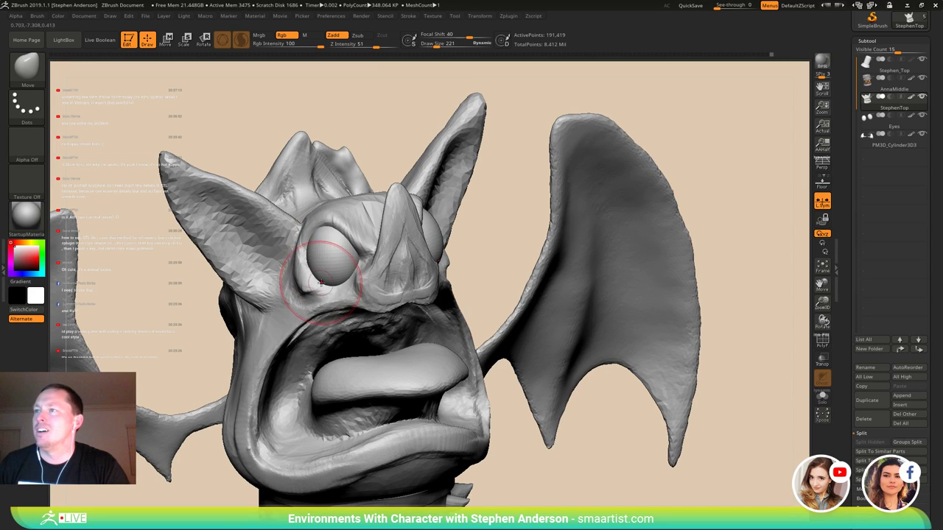
{"action": "mouse_move", "coordinate": [321, 283]}
{"action": "right_mouse_down"}
{"action": "mouse_move", "coordinate": [323, 271]}
{"action": "mouse_move", "coordinate": [309, 270]}
{"action": "right_mouse_up"}
{"action": "key", "text": "s"}
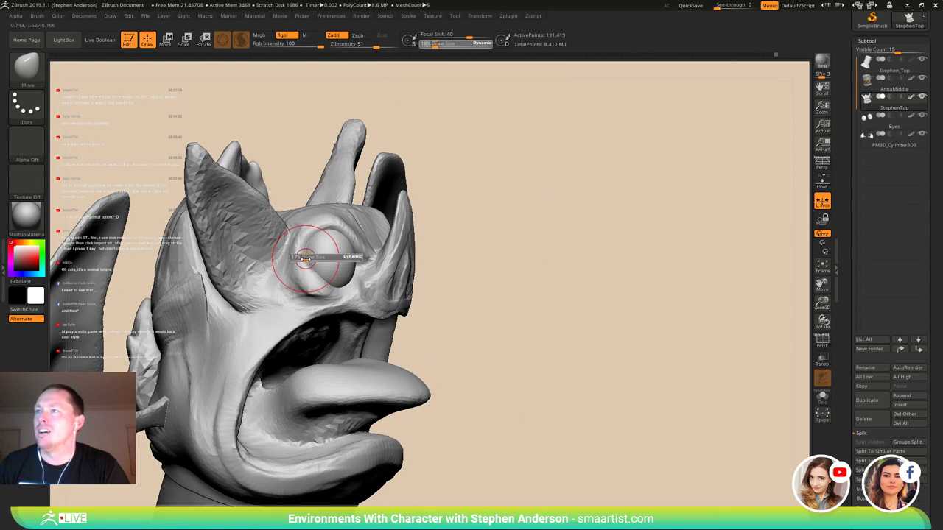
{"action": "left_click_drag", "start_coordinate": [305, 257], "coordinate": [303, 258]}
{"action": "mouse_move", "coordinate": [298, 261]}
{"action": "right_mouse_down"}
{"action": "mouse_move", "coordinate": [309, 260]}
{"action": "mouse_move", "coordinate": [310, 271]}
{"action": "mouse_move", "coordinate": [320, 262]}
{"action": "mouse_move", "coordinate": [323, 273]}
{"action": "right_mouse_up"}
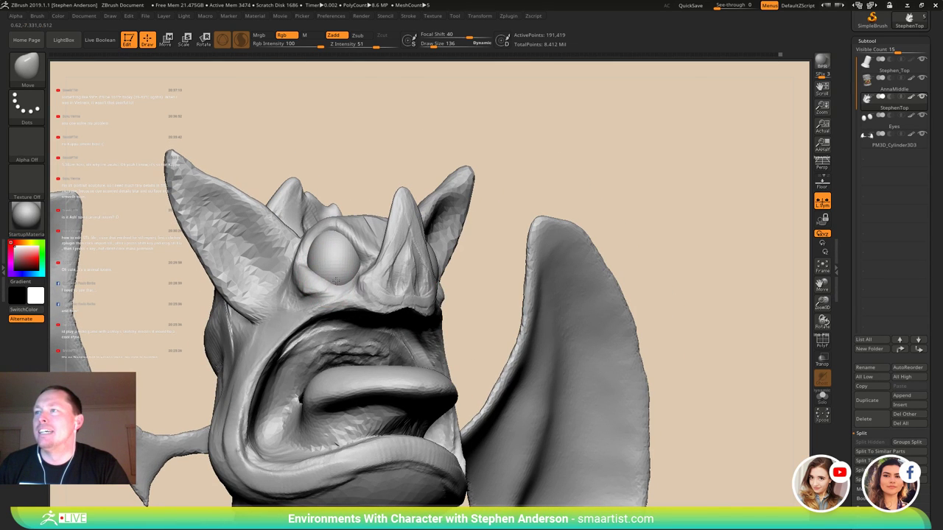
{"action": "mouse_move", "coordinate": [336, 267]}
{"action": "right_mouse_down"}
{"action": "mouse_move", "coordinate": [325, 274]}
{"action": "mouse_move", "coordinate": [338, 282]}
{"action": "mouse_move", "coordinate": [337, 306]}
{"action": "mouse_move", "coordinate": [321, 274]}
{"action": "mouse_move", "coordinate": [352, 289]}
{"action": "mouse_move", "coordinate": [306, 234]}
{"action": "mouse_move", "coordinate": [343, 240]}
{"action": "mouse_move", "coordinate": [313, 216]}
{"action": "mouse_move", "coordinate": [309, 191]}
{"action": "mouse_move", "coordinate": [325, 214]}
{"action": "mouse_move", "coordinate": [303, 190]}
{"action": "mouse_move", "coordinate": [364, 220]}
{"action": "mouse_move", "coordinate": [324, 210]}
{"action": "mouse_move", "coordinate": [339, 299]}
{"action": "mouse_move", "coordinate": [387, 285]}
{"action": "right_mouse_up"}
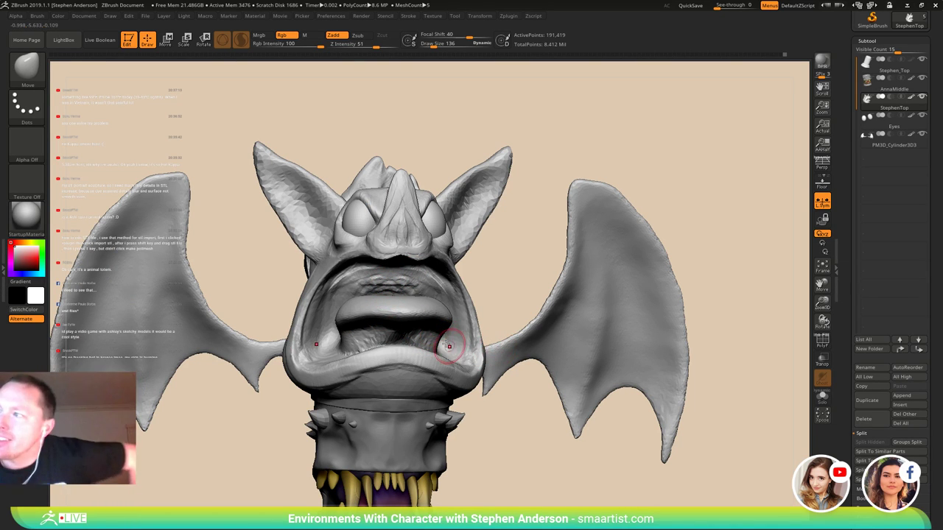
{"action": "mouse_move", "coordinate": [400, 326]}
{"action": "right_mouse_down"}
{"action": "mouse_move", "coordinate": [378, 318]}
{"action": "mouse_move", "coordinate": [433, 342]}
{"action": "mouse_move", "coordinate": [367, 328]}
{"action": "mouse_move", "coordinate": [443, 318]}
{"action": "mouse_move", "coordinate": [409, 273]}
{"action": "mouse_move", "coordinate": [455, 314]}
{"action": "right_mouse_up"}
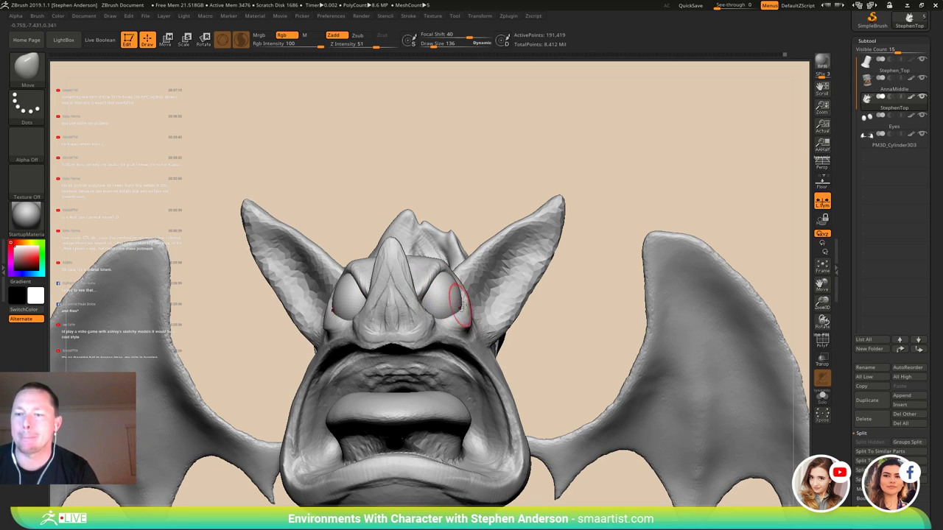
{"action": "key", "text": "f"}
{"action": "mouse_move", "coordinate": [391, 201]}
{"action": "right_mouse_down"}
{"action": "mouse_move", "coordinate": [412, 194]}
{"action": "mouse_move", "coordinate": [404, 195]}
{"action": "mouse_move", "coordinate": [424, 290]}
{"action": "right_mouse_up"}
{"action": "mouse_move", "coordinate": [424, 289]}
{"action": "right_mouse_down", "text": "ctrl"}
{"action": "mouse_move", "coordinate": [443, 340]}
{"action": "mouse_move", "coordinate": [408, 280]}
{"action": "mouse_move", "coordinate": [439, 313]}
{"action": "mouse_move", "coordinate": [455, 310]}
{"action": "mouse_move", "coordinate": [405, 310]}
{"action": "mouse_move", "coordinate": [407, 320]}
{"action": "right_mouse_up", "text": "ctrl"}
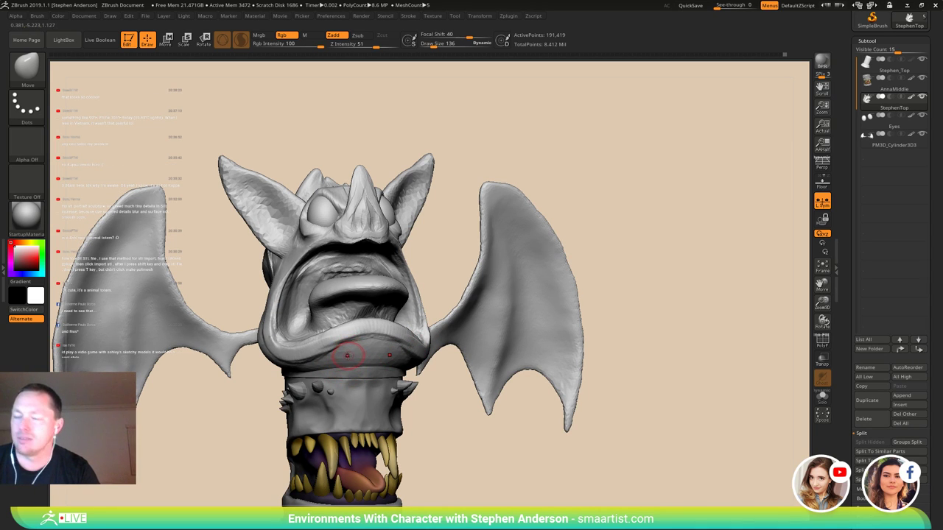
- Insert a mirrored pair of PolySpheres below the chin at the collar with the IMM Primitives brush at draw size 136
{"action": "key", "text": "b"}
{"action": "key", "text": "i"}
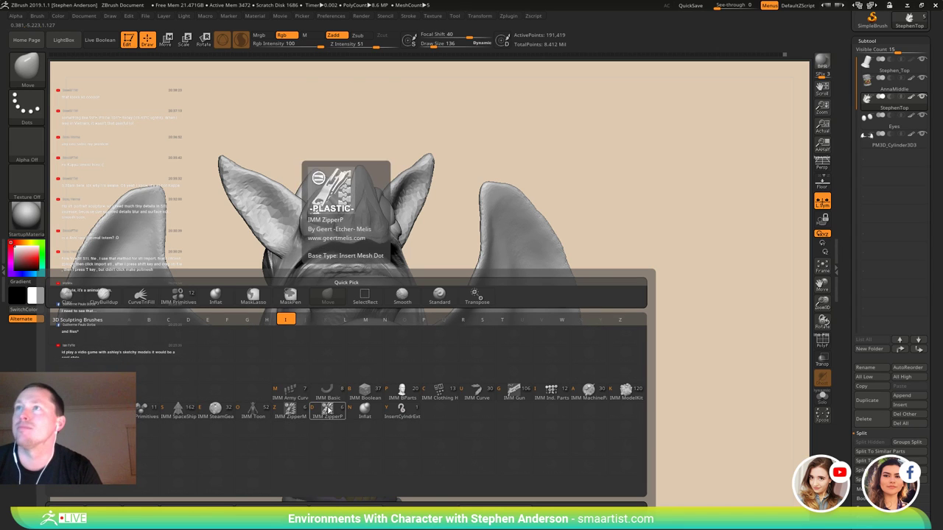
{"action": "left_click", "coordinate": [147, 409]}
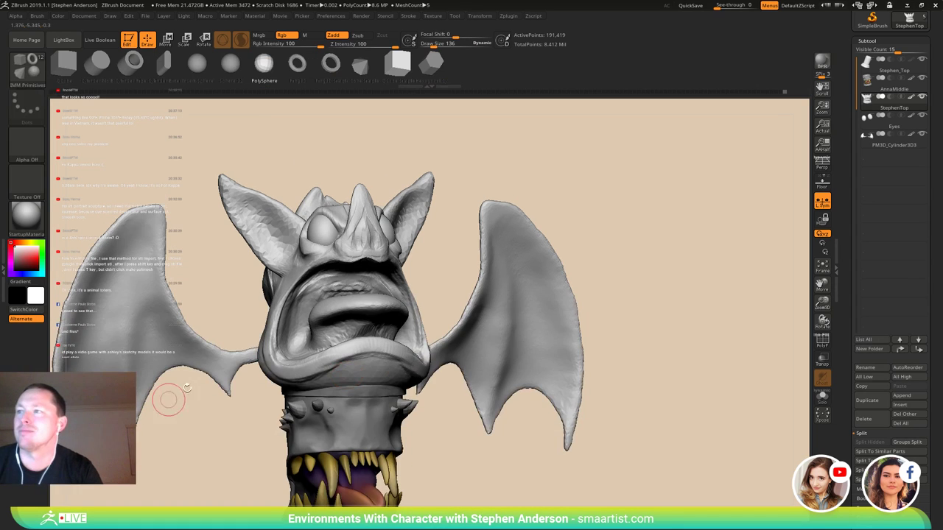
{"action": "mouse_move", "coordinate": [347, 400]}
{"action": "right_mouse_down"}
{"action": "mouse_move", "coordinate": [355, 354]}
{"action": "mouse_move", "coordinate": [343, 361]}
{"action": "right_mouse_up"}
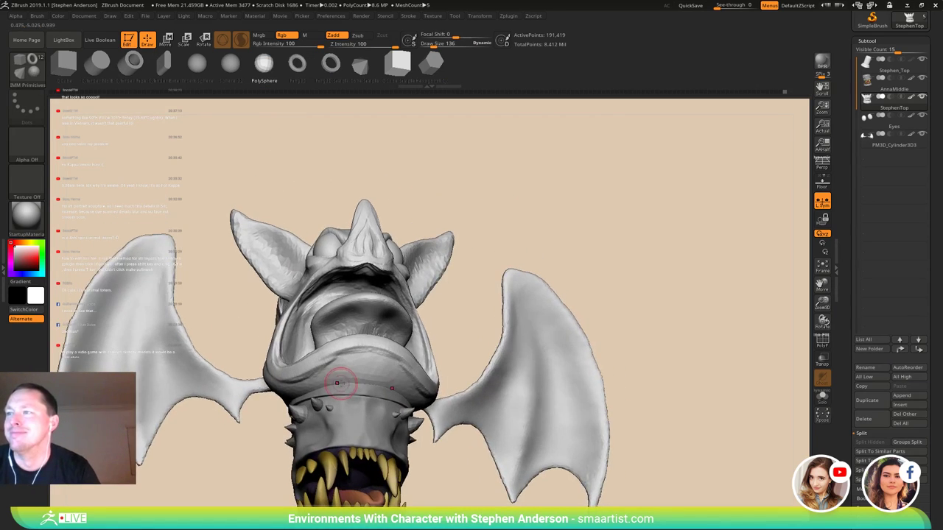
{"action": "left_click_drag", "start_coordinate": [349, 400], "coordinate": [350, 399]}
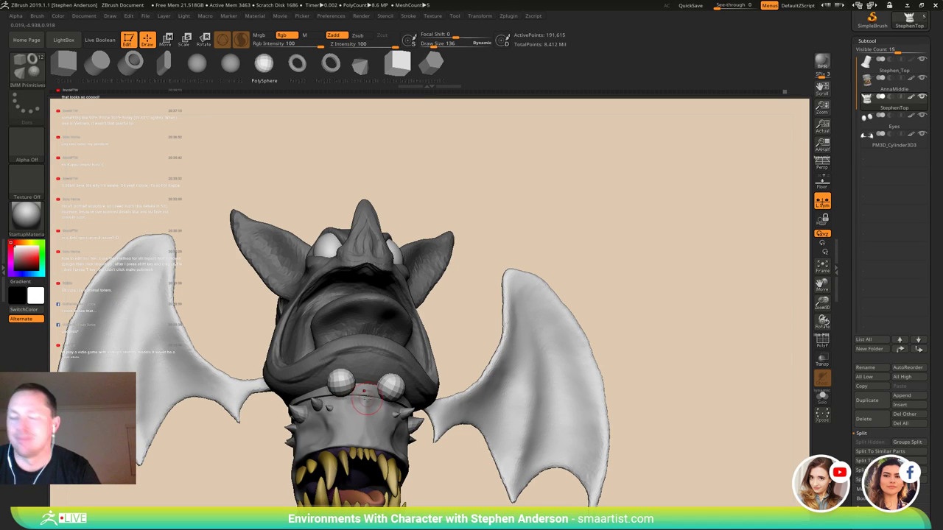
- Squash the two inserted spheres into flatter lumps against the collar with the Move brush at draw size 274
{"action": "key", "text": "b"}
{"action": "key", "text": "m"}
{"action": "key", "text": "v"}
{"action": "right_click_drag", "start_coordinate": [343, 365], "coordinate": [339, 357]}
{"action": "key", "text": "s"}
{"action": "left_click_drag", "start_coordinate": [339, 357], "coordinate": [344, 357]}
{"action": "left_click_drag", "start_coordinate": [427, 360], "coordinate": [453, 364]}
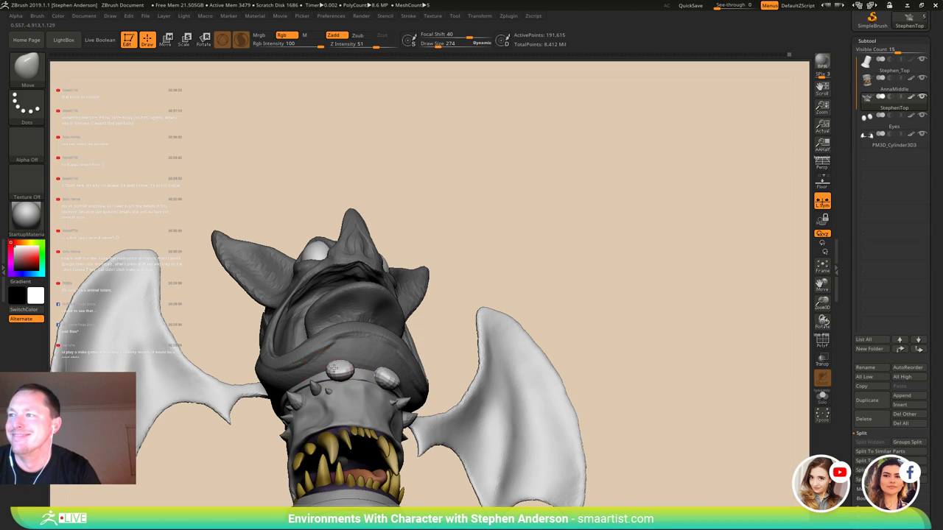
{"action": "mouse_move", "coordinate": [334, 369]}
{"action": "right_mouse_down"}
{"action": "mouse_move", "coordinate": [345, 384]}
{"action": "mouse_move", "coordinate": [331, 356]}
{"action": "right_mouse_up"}
{"action": "mouse_move", "coordinate": [330, 356]}
{"action": "right_mouse_down"}
{"action": "mouse_move", "coordinate": [312, 364]}
{"action": "mouse_move", "coordinate": [321, 382]}
{"action": "right_mouse_up"}
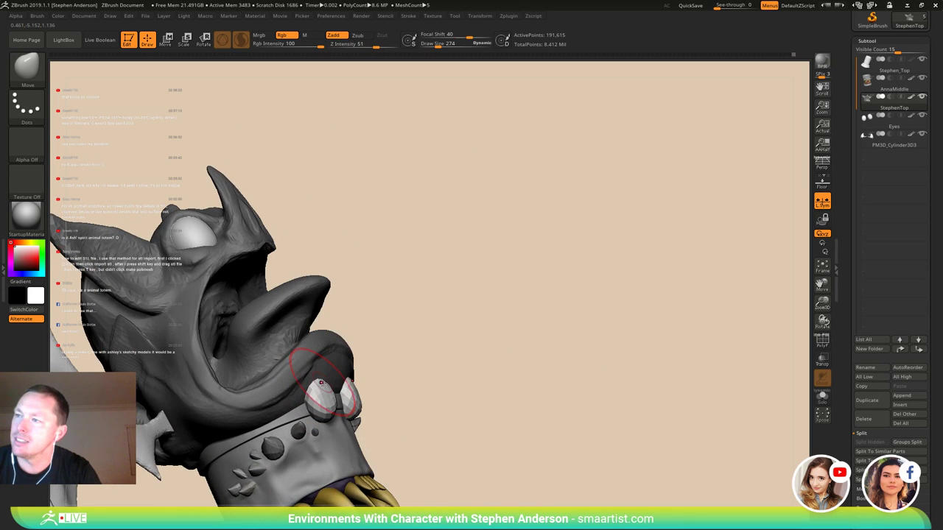
- Reshape the two lumps under the chin with the Move brush at draw size 195 and smooth their surfaces
{"action": "left_click_drag", "start_coordinate": [325, 385], "coordinate": [322, 386]}
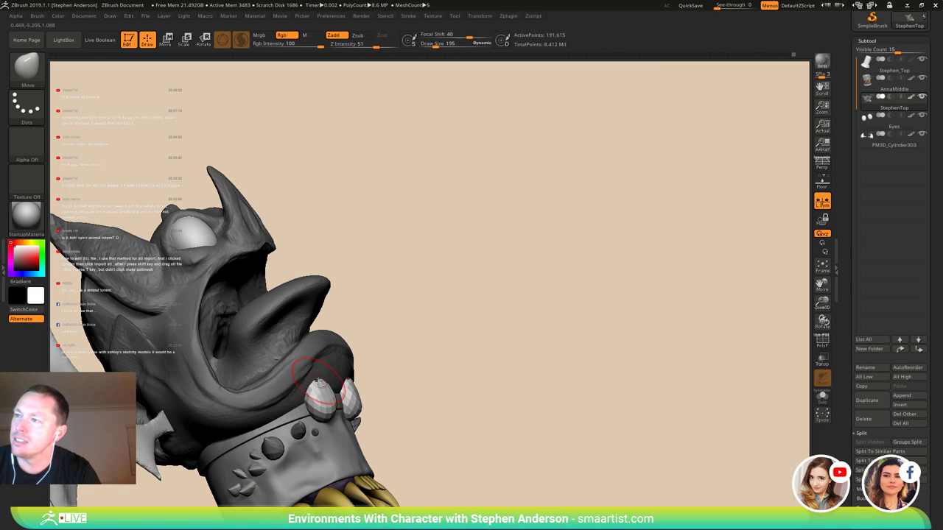
{"action": "right_click_drag", "start_coordinate": [306, 383], "coordinate": [324, 408]}
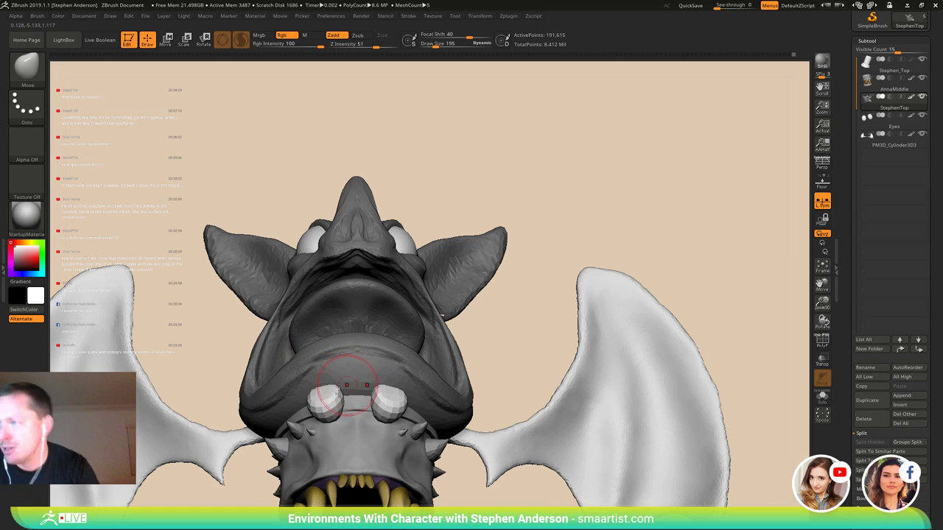
{"action": "right_click_drag", "start_coordinate": [346, 385], "coordinate": [352, 387]}
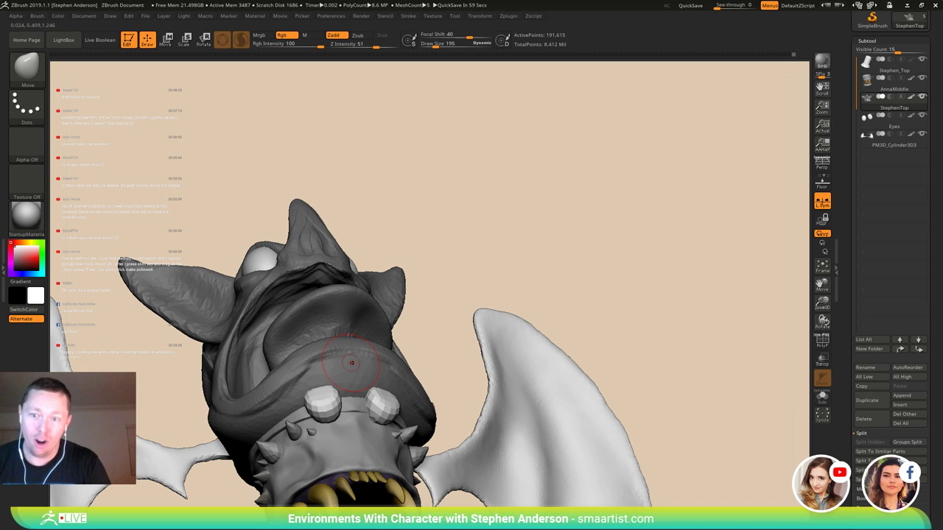
{"action": "right_click_drag", "start_coordinate": [354, 387], "coordinate": [333, 407]}
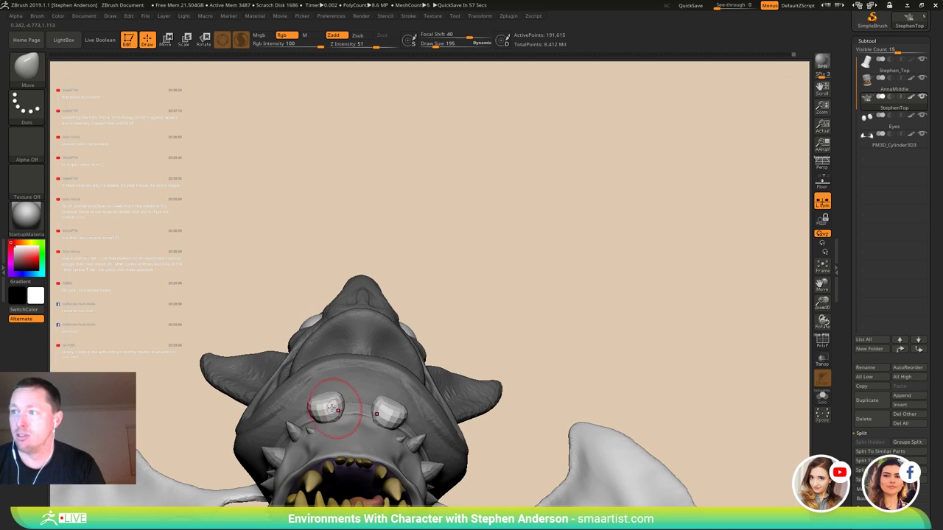
{"action": "left_click_drag", "start_coordinate": [331, 407], "coordinate": [327, 415]}
{"action": "right_click_drag", "start_coordinate": [327, 413], "coordinate": [413, 407]}
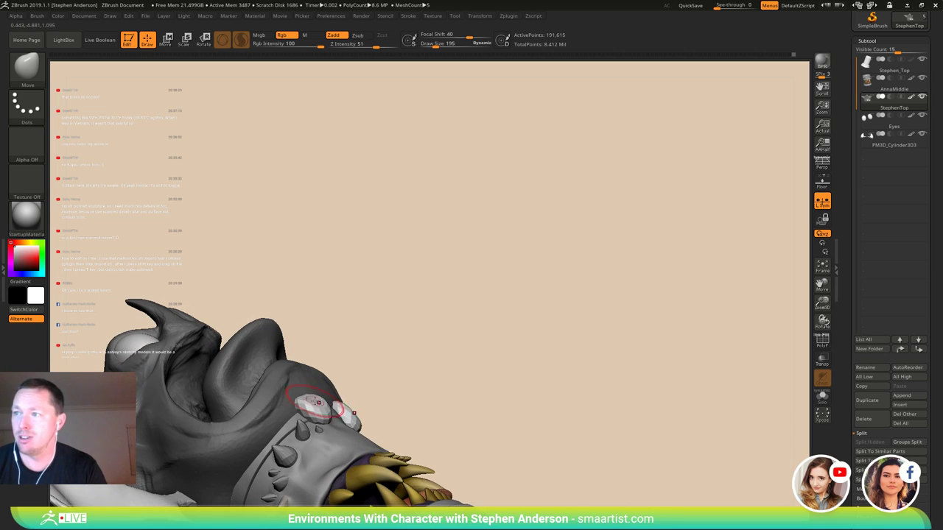
{"action": "left_click_drag", "start_coordinate": [316, 402], "coordinate": [312, 399]}
{"action": "right_click_drag", "start_coordinate": [312, 399], "coordinate": [251, 385]}
{"action": "left_click_drag", "start_coordinate": [322, 399], "coordinate": [321, 402]}
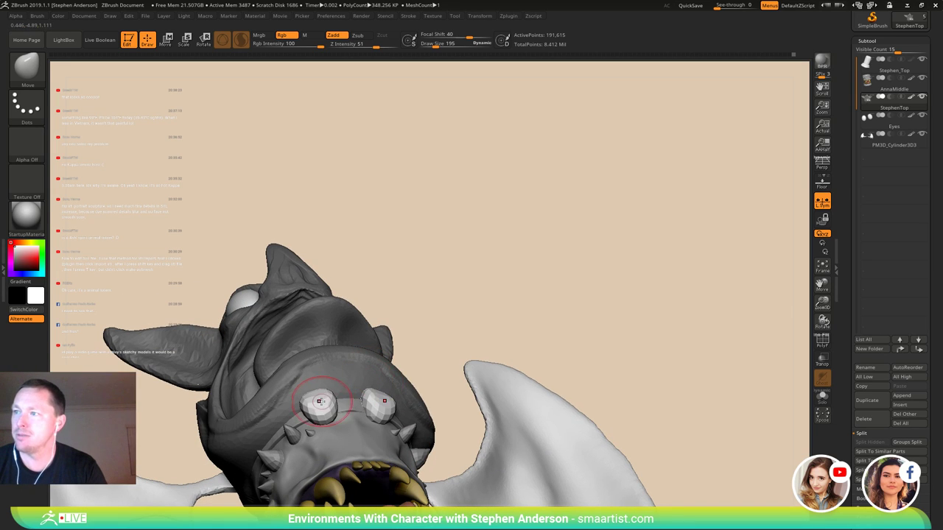
{"action": "key", "text": "shift"}
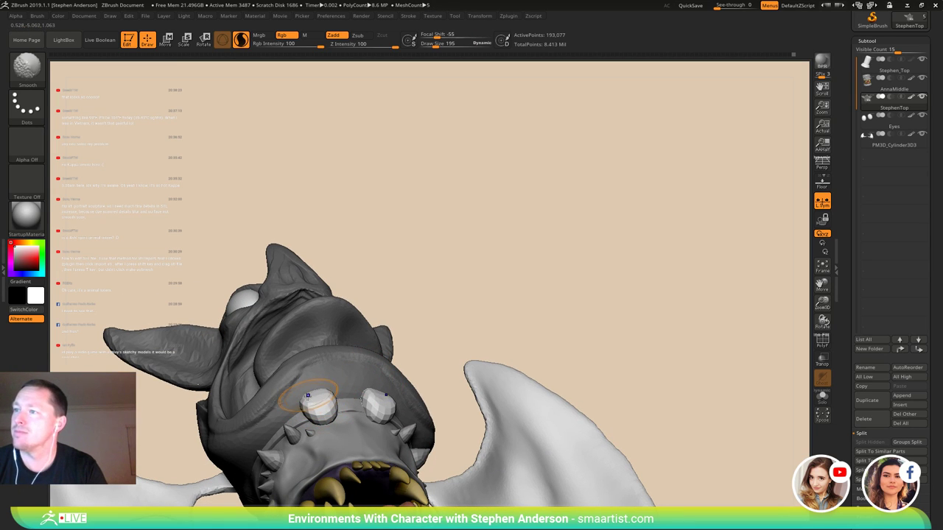
{"action": "left_click_drag", "start_coordinate": [308, 408], "coordinate": [330, 414], "text": "shift"}
{"action": "mouse_move", "coordinate": [323, 414]}
{"action": "right_mouse_down"}
{"action": "mouse_move", "coordinate": [340, 421]}
{"action": "mouse_move", "coordinate": [341, 397]}
{"action": "mouse_move", "coordinate": [315, 396]}
{"action": "right_mouse_up"}
- Build up clay on the front of the two lumps with the ClayBuildup brush at draw size 64
{"action": "key", "text": "b"}
{"action": "key", "text": "c"}
{"action": "key", "text": "b"}
{"action": "key", "text": "s"}
{"action": "left_click_drag", "start_coordinate": [314, 397], "coordinate": [303, 397]}
{"action": "right_click_drag", "start_coordinate": [311, 397], "coordinate": [306, 402], "text": "ctrl"}
{"action": "left_click_drag", "start_coordinate": [306, 401], "coordinate": [314, 411]}
{"action": "key", "text": "s"}
{"action": "right_click_drag", "start_coordinate": [315, 414], "coordinate": [319, 414]}
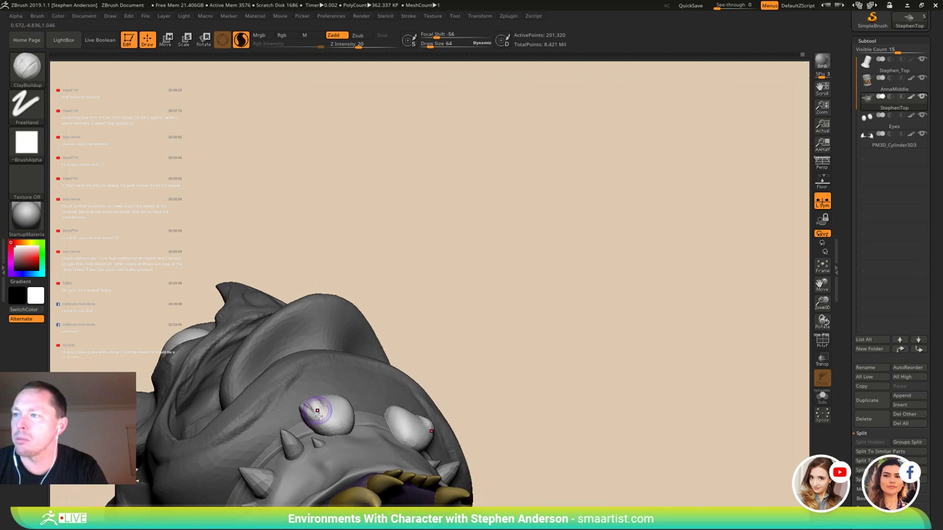
- Add more ClayBuildup strokes across the lumps' outer ends to give them raised folds and creases
{"action": "left_click_drag", "start_coordinate": [318, 415], "coordinate": [319, 417]}
{"action": "right_click_drag", "start_coordinate": [320, 417], "coordinate": [345, 414]}
{"action": "left_click_drag", "start_coordinate": [296, 418], "coordinate": [330, 426]}
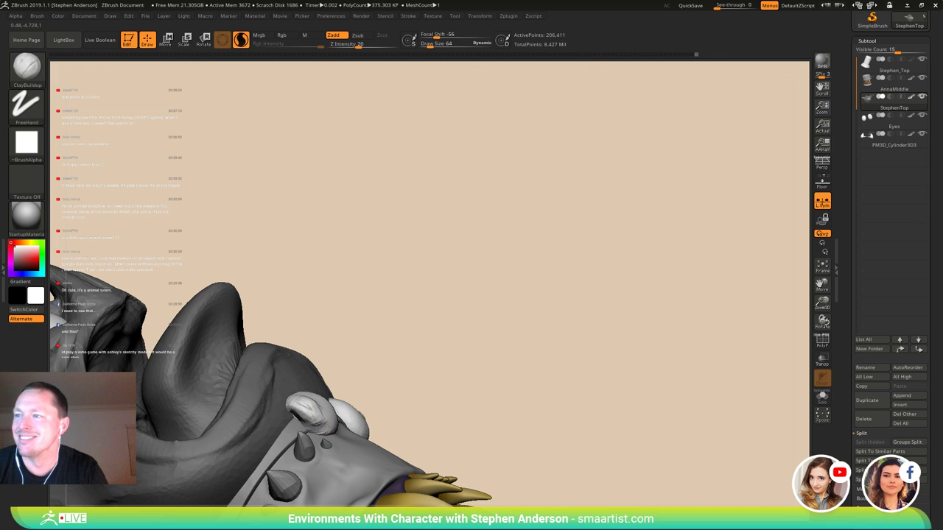
{"action": "right_click_drag", "start_coordinate": [328, 415], "coordinate": [306, 415]}
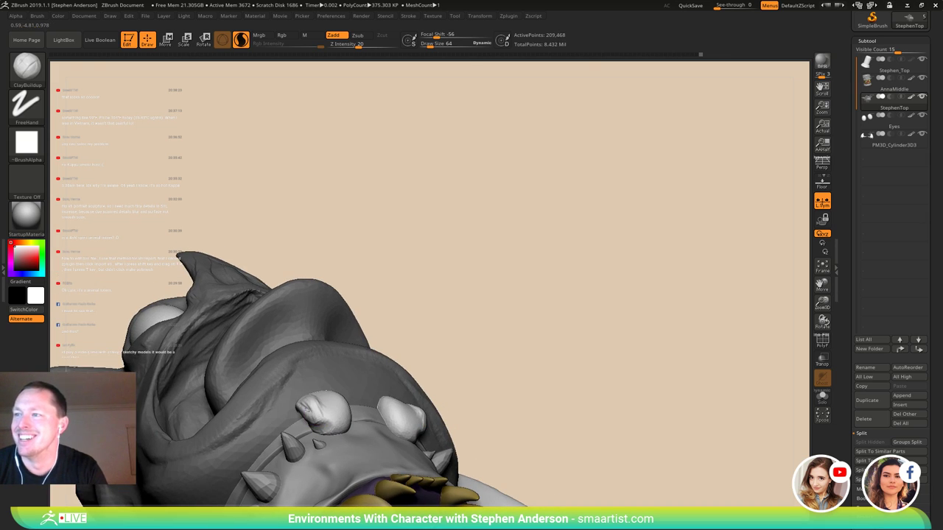
{"action": "left_click_drag", "start_coordinate": [308, 407], "coordinate": [301, 397]}
{"action": "mouse_move", "coordinate": [335, 397]}
{"action": "right_mouse_down"}
{"action": "mouse_move", "coordinate": [311, 412]}
{"action": "mouse_move", "coordinate": [312, 389]}
{"action": "right_mouse_up"}
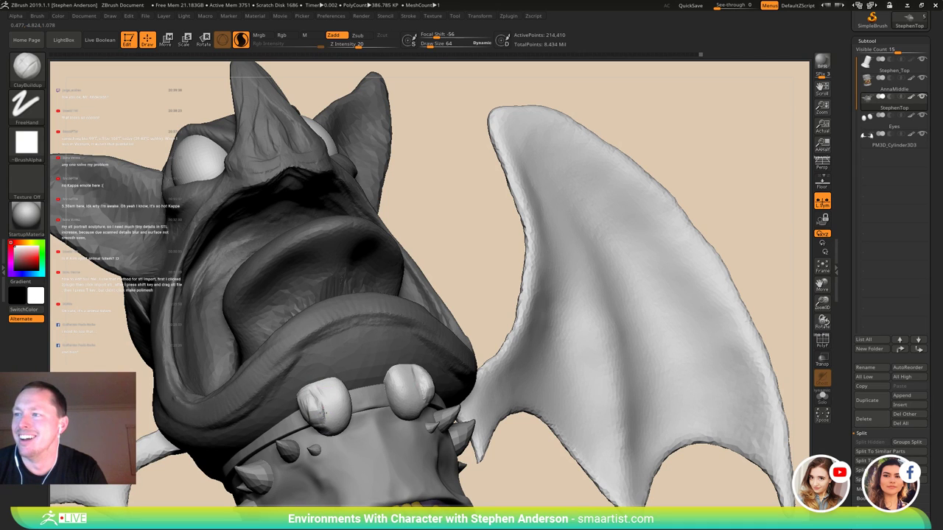
- Add clay to the paired rounded lumps at the collar front and reshape their profile with the Move brush at draw size 124
{"action": "left_click_drag", "start_coordinate": [323, 422], "coordinate": [324, 428]}
{"action": "mouse_move", "coordinate": [324, 427]}
{"action": "right_mouse_down"}
{"action": "mouse_move", "coordinate": [327, 404]}
{"action": "mouse_move", "coordinate": [313, 415]}
{"action": "mouse_move", "coordinate": [361, 380]}
{"action": "right_mouse_up"}
{"action": "key", "text": "b"}
{"action": "key", "text": "m"}
{"action": "key", "text": "v"}
{"action": "key", "text": "s"}
{"action": "left_click_drag", "start_coordinate": [316, 420], "coordinate": [319, 419]}
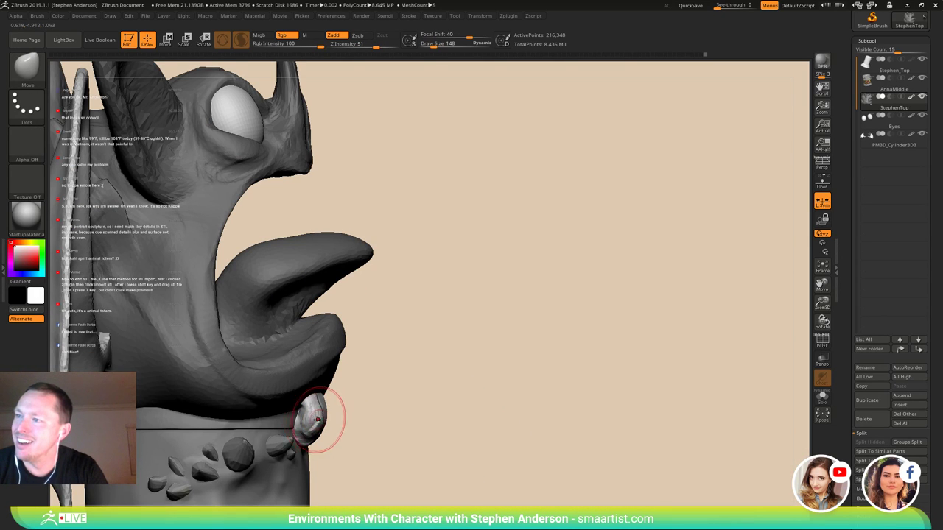
{"action": "key", "text": "s"}
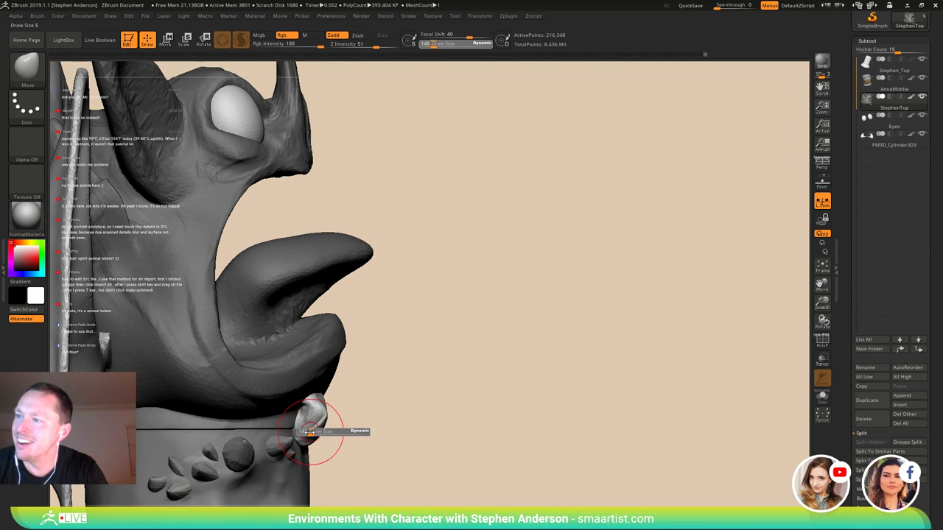
{"action": "left_click_drag", "start_coordinate": [288, 438], "coordinate": [287, 438]}
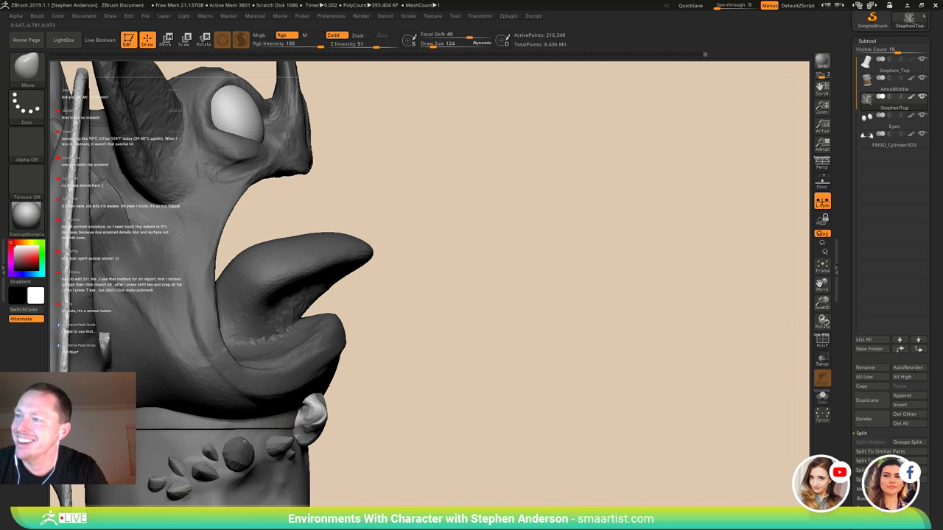
- Refine the outer sides of the collar lumps with the Move brush at draw size 56
{"action": "mouse_move", "coordinate": [306, 422]}
{"action": "right_mouse_down"}
{"action": "mouse_move", "coordinate": [263, 400]}
{"action": "mouse_move", "coordinate": [319, 396]}
{"action": "mouse_move", "coordinate": [290, 416]}
{"action": "right_mouse_up"}
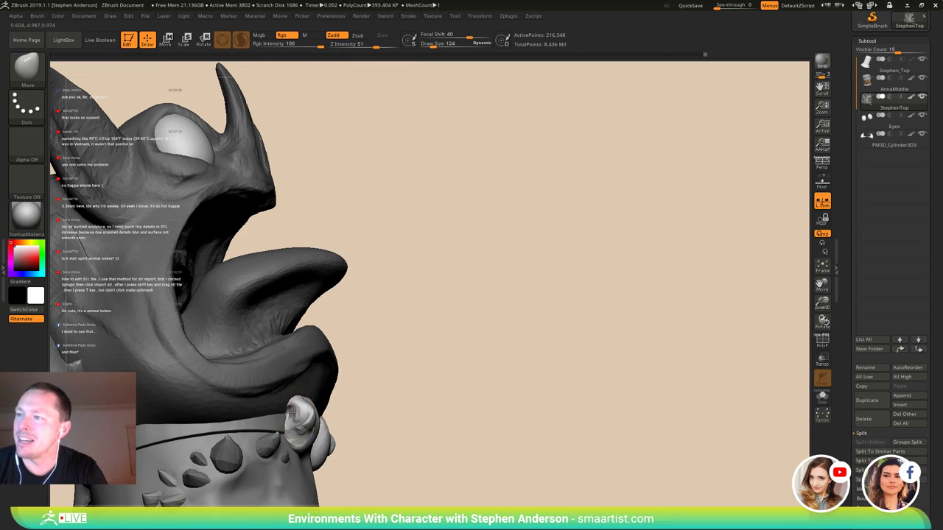
{"action": "key", "text": "s"}
{"action": "left_click_drag", "start_coordinate": [290, 407], "coordinate": [290, 417]}
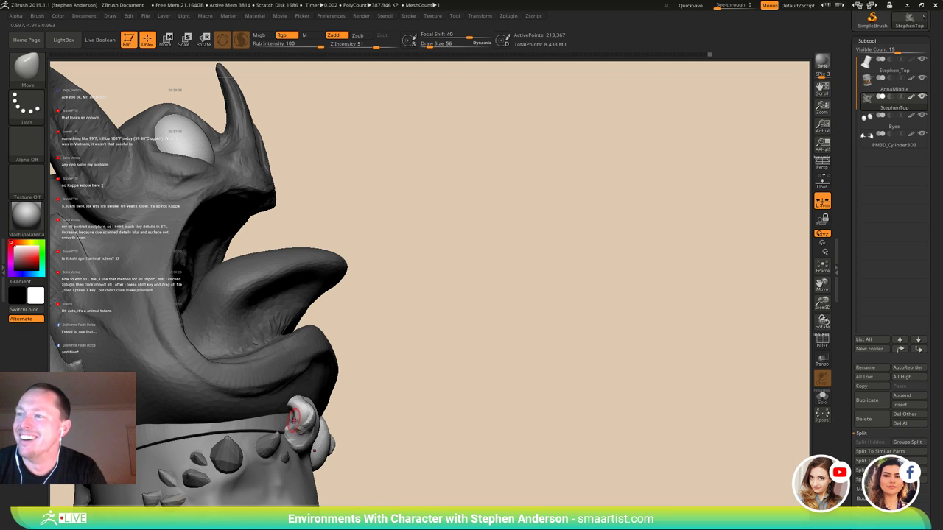
{"action": "mouse_move", "coordinate": [288, 433]}
{"action": "right_mouse_down"}
{"action": "mouse_move", "coordinate": [224, 410]}
{"action": "mouse_move", "coordinate": [299, 424]}
{"action": "right_mouse_up"}
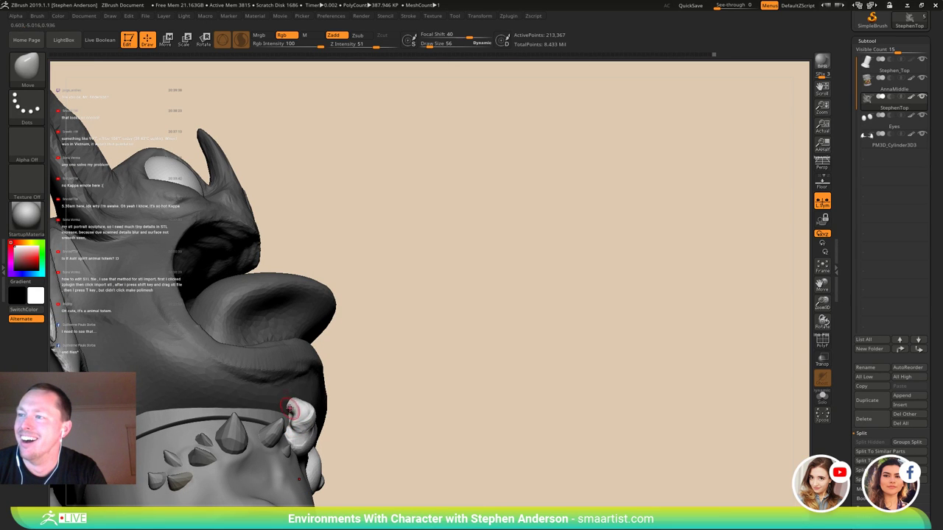
{"action": "right_click_drag", "start_coordinate": [289, 409], "coordinate": [234, 411]}
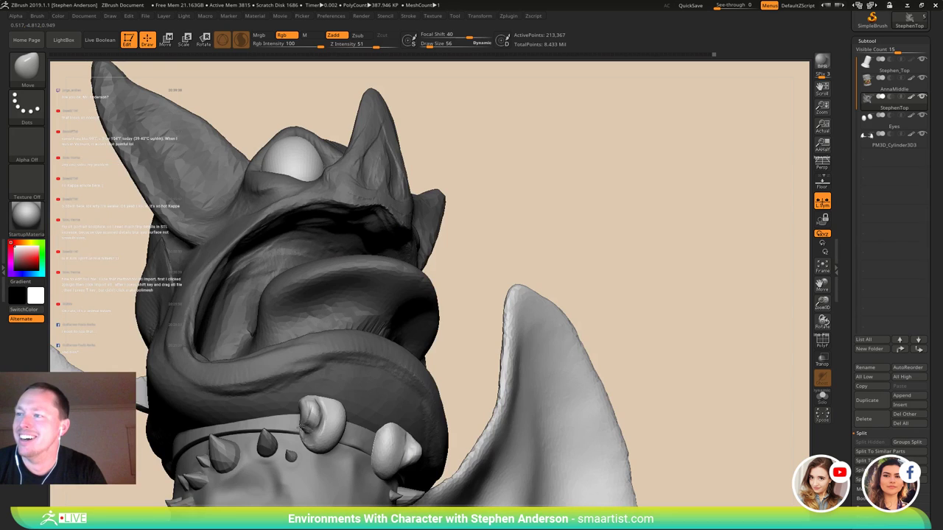
{"action": "right_click_drag", "start_coordinate": [299, 425], "coordinate": [307, 435]}
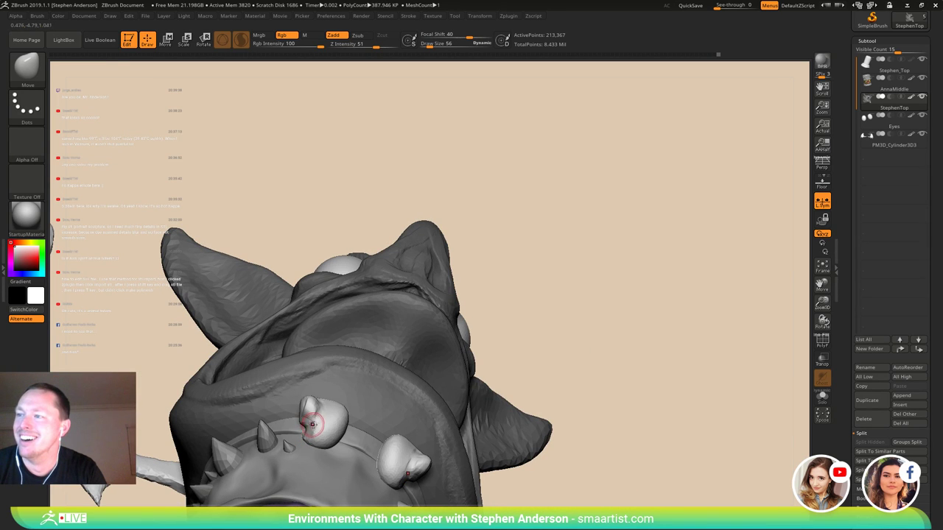
- Carve creases into the collar lumps with the DamStandard brush at draw size 56
{"action": "key", "text": "b"}
{"action": "key", "text": "d"}
{"action": "key", "text": "s"}
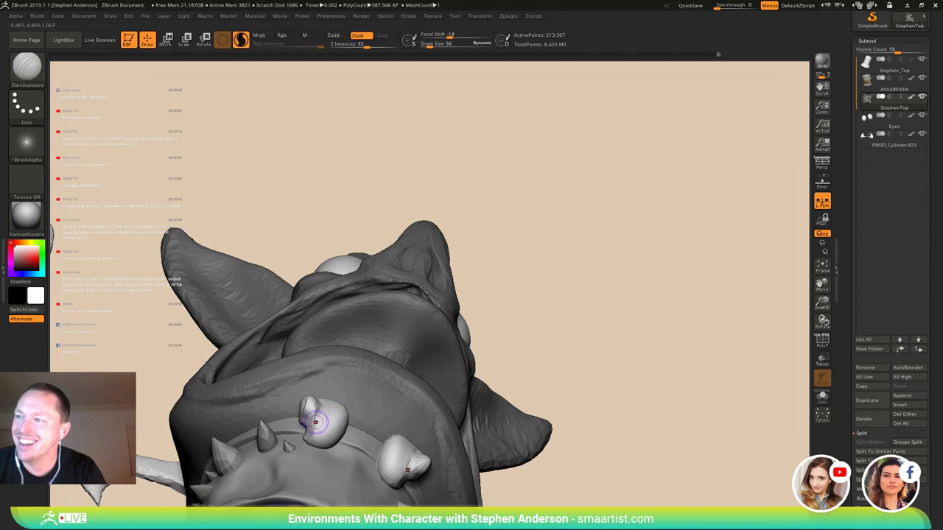
{"action": "mouse_move", "coordinate": [332, 400]}
{"action": "right_mouse_down"}
{"action": "mouse_move", "coordinate": [318, 411]}
{"action": "mouse_move", "coordinate": [313, 354]}
{"action": "mouse_move", "coordinate": [371, 437]}
{"action": "mouse_move", "coordinate": [403, 430]}
{"action": "mouse_move", "coordinate": [353, 428]}
{"action": "mouse_move", "coordinate": [353, 471]}
{"action": "right_mouse_up"}
{"action": "right_click_drag", "start_coordinate": [353, 472], "coordinate": [361, 404]}
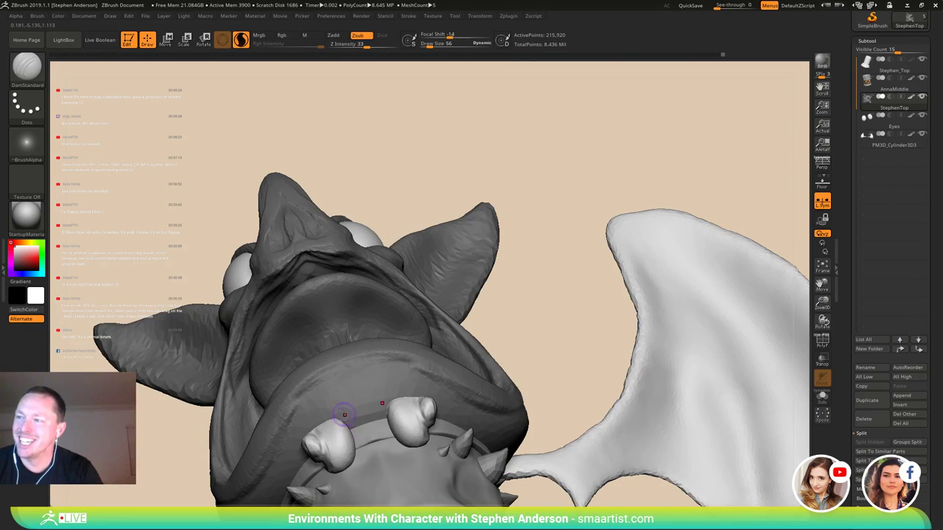
- Mask everything except the inner sides of the collar lumps and extrude those sides inward with the move gizmo
{"action": "mouse_move", "coordinate": [352, 401]}
{"action": "left_mouse_down", "text": "ctrl"}
{"action": "mouse_move", "coordinate": [285, 392]}
{"action": "mouse_move", "coordinate": [309, 467]}
{"action": "mouse_move", "coordinate": [358, 507]}
{"action": "mouse_move", "coordinate": [380, 503]}
{"action": "left_mouse_up", "text": "ctrl"}
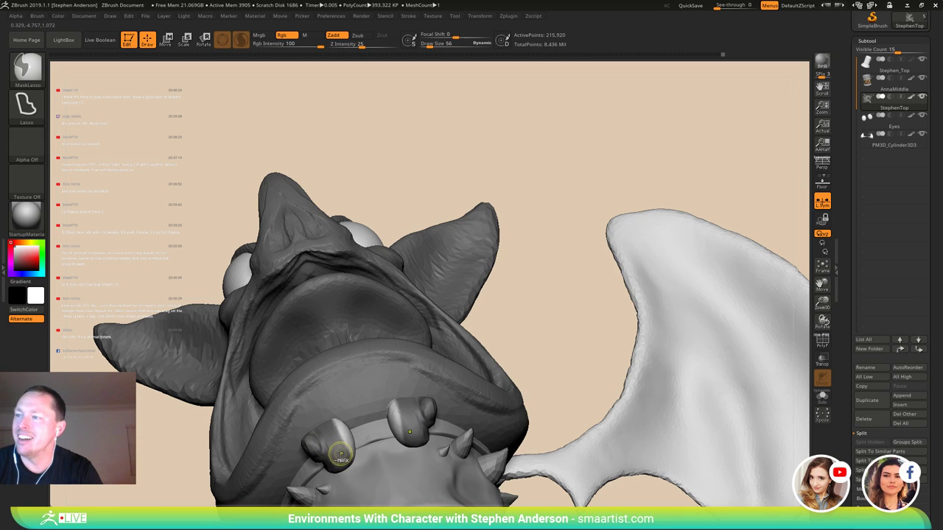
{"action": "key", "text": "w"}
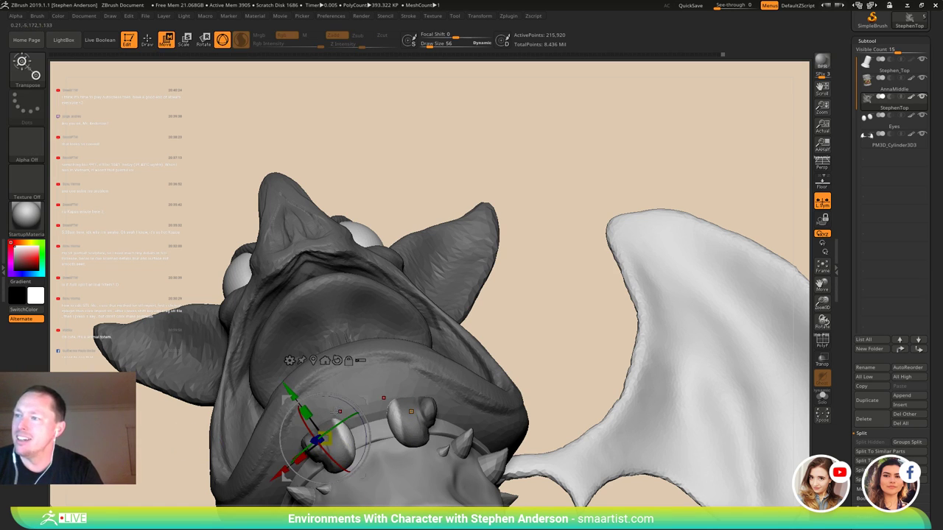
{"action": "left_click_drag", "start_coordinate": [283, 471], "coordinate": [289, 466], "text": "ctrl"}
{"action": "key", "text": "q"}
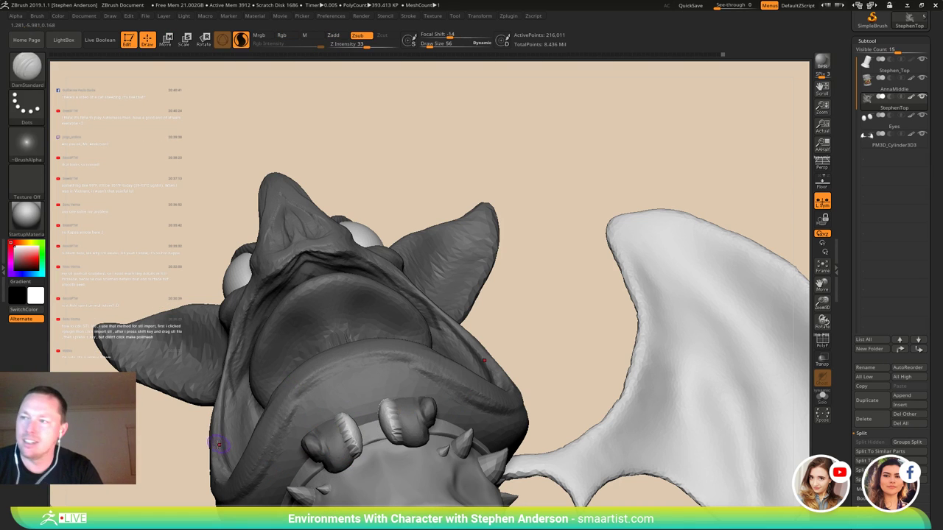
- Invert the mask, isolate the collar and its lumps, and adjust the lasso mask over the lumps
{"action": "left_click_drag", "start_coordinate": [171, 443], "coordinate": [184, 455], "text": "ctrl"}
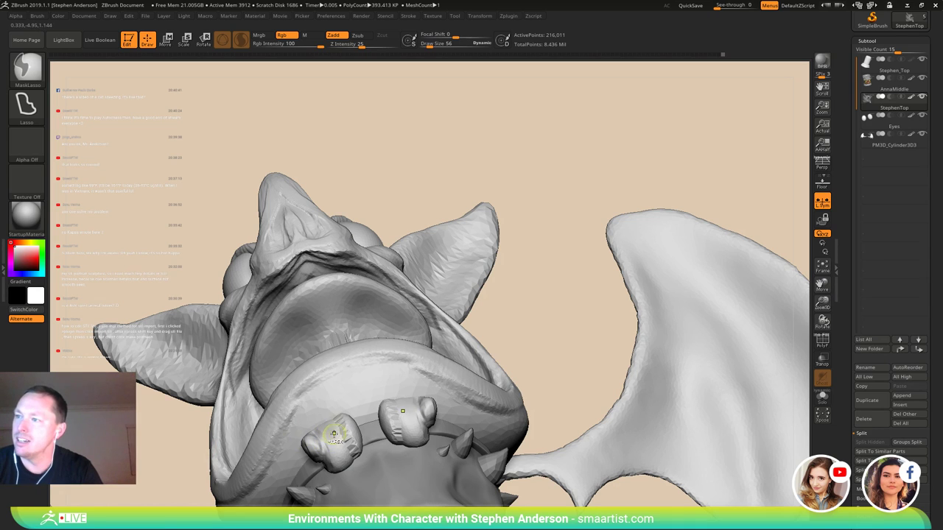
{"action": "left_click", "coordinate": [332, 439], "text": "ctrl+shift"}
{"action": "mouse_move", "coordinate": [305, 411]}
{"action": "left_mouse_down"}
{"action": "mouse_move", "coordinate": [341, 482]}
{"action": "mouse_move", "coordinate": [324, 411]}
{"action": "mouse_move", "coordinate": [380, 476]}
{"action": "mouse_move", "coordinate": [332, 503]}
{"action": "left_mouse_up"}
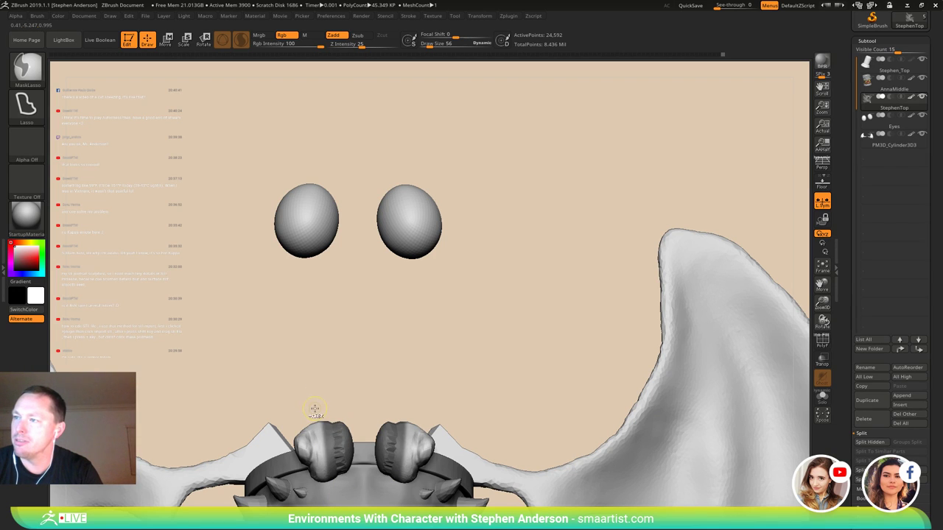
{"action": "mouse_move", "coordinate": [318, 411]}
{"action": "left_mouse_down", "text": "ctrl"}
{"action": "mouse_move", "coordinate": [264, 458]}
{"action": "mouse_move", "coordinate": [310, 508]}
{"action": "mouse_move", "coordinate": [325, 501]}
{"action": "left_mouse_up", "text": "ctrl"}
- Apply a negative Inflate deformation to the unmasked area of the isolated lumps
{"action": "left_click_drag", "start_coordinate": [342, 389], "coordinate": [366, 366]}
{"action": "left_click_drag", "start_coordinate": [929, 525], "coordinate": [928, 412]}
{"action": "left_click", "coordinate": [884, 435]}
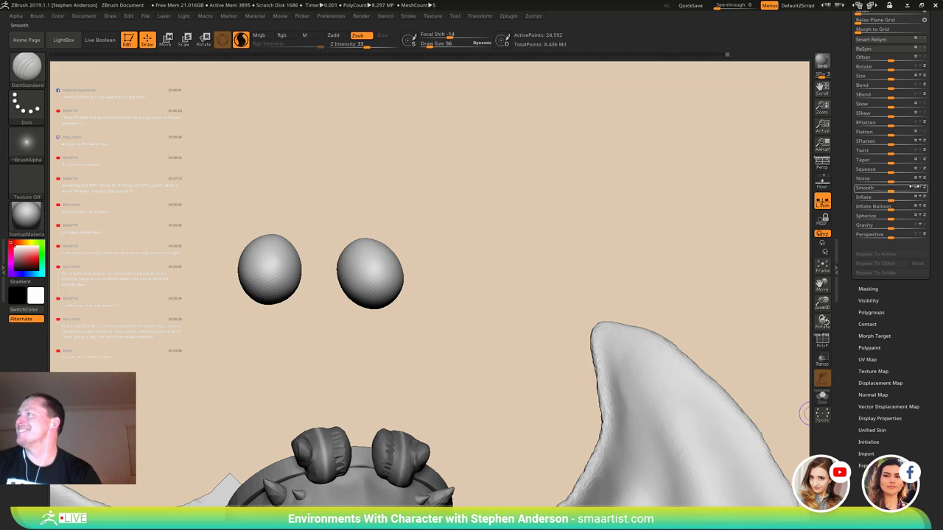
{"action": "left_click_drag", "start_coordinate": [942, 178], "coordinate": [941, 181]}
{"action": "scroll", "coordinate": [935, 184], "scroll_direction": "up", "scroll_amount": 2}
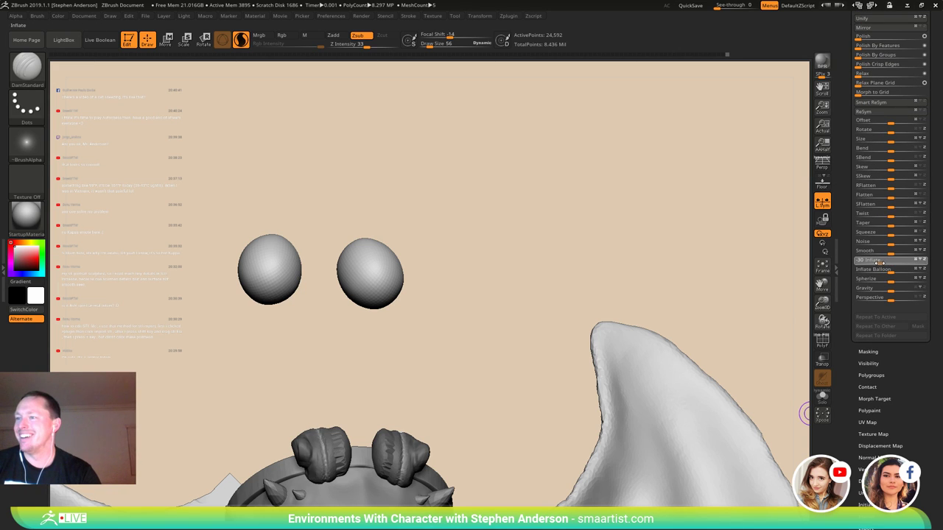
{"action": "left_click", "coordinate": [873, 263]}
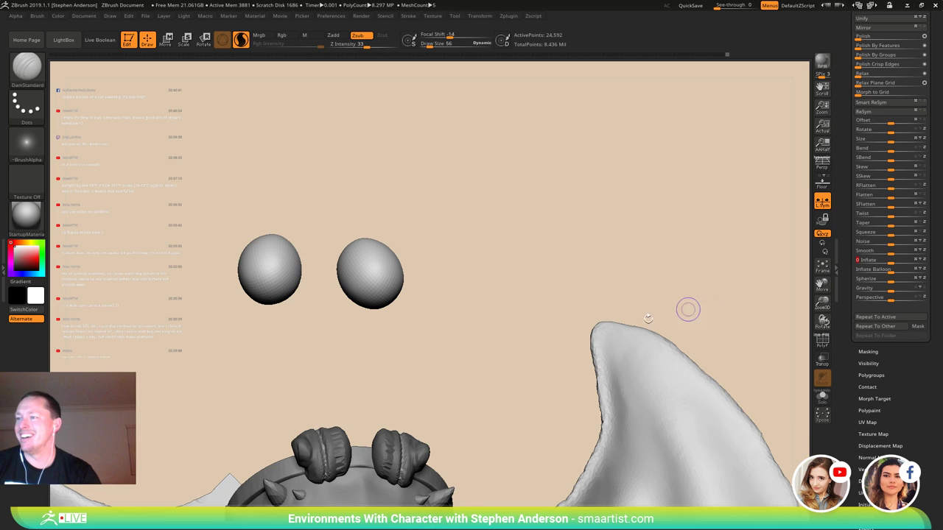
- Show the hidden head again and smooth the extruded inner sides of the collar lumps
{"action": "key", "text": "shift+f"}
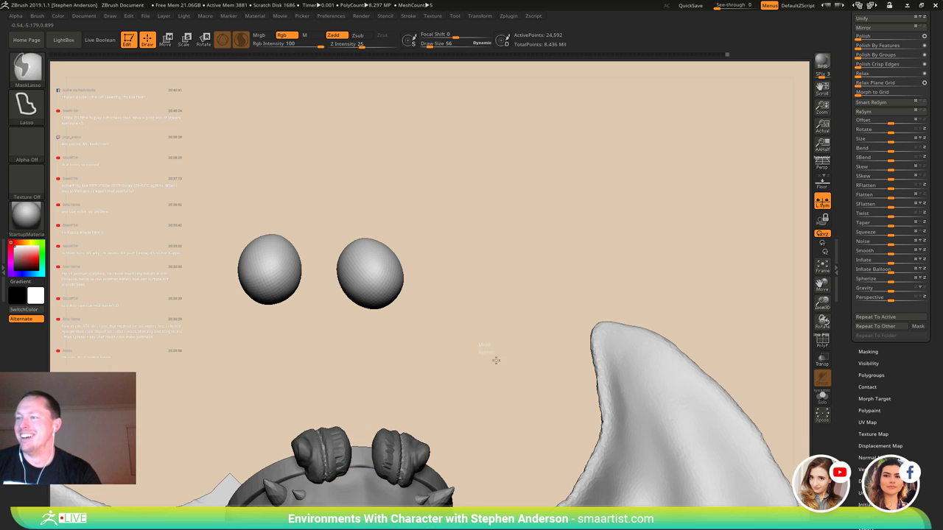
{"action": "left_click", "coordinate": [505, 377], "text": "ctrl+shift"}
{"action": "right_click_drag", "start_coordinate": [504, 377], "coordinate": [504, 450], "text": "ctrl"}
{"action": "right_click_drag", "start_coordinate": [413, 472], "coordinate": [368, 450]}
{"action": "mouse_move", "coordinate": [366, 447]}
{"action": "left_mouse_down", "text": "shift"}
{"action": "mouse_move", "coordinate": [369, 462]}
{"action": "mouse_move", "coordinate": [336, 436]}
{"action": "left_mouse_up", "text": "shift"}
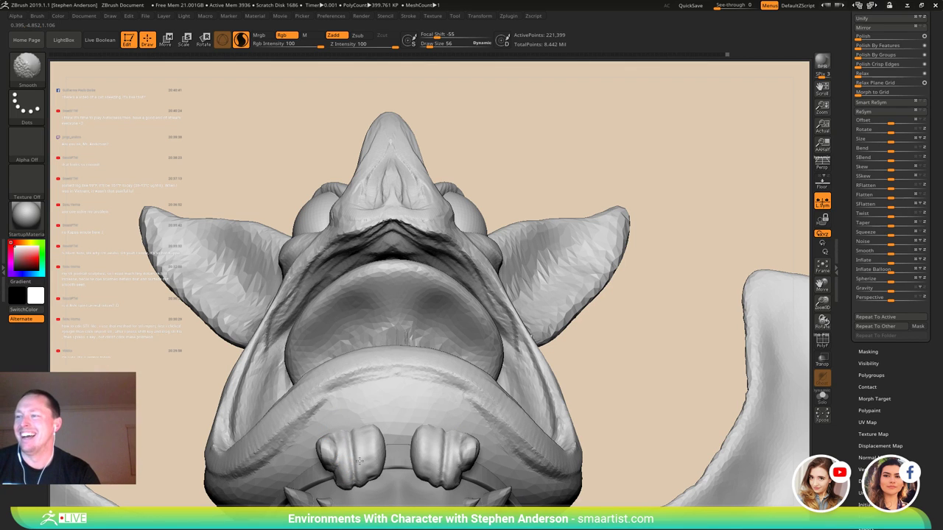
- Mask the whole head and collar except the inner finger of each lump, isolating groups to separate the mask
{"action": "mouse_move", "coordinate": [376, 445]}
{"action": "right_mouse_down"}
{"action": "mouse_move", "coordinate": [393, 478]}
{"action": "mouse_move", "coordinate": [401, 458]}
{"action": "mouse_move", "coordinate": [384, 471]}
{"action": "right_mouse_up"}
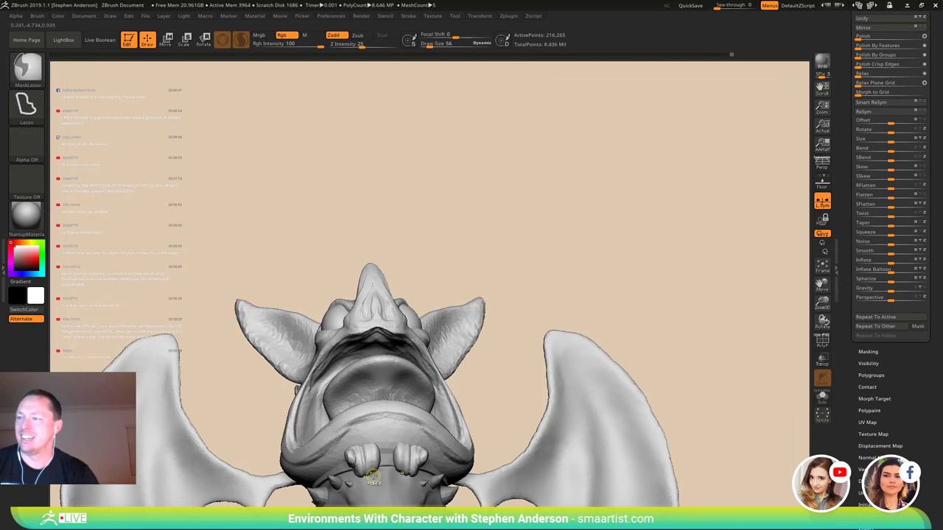
{"action": "left_click_drag", "start_coordinate": [375, 478], "coordinate": [369, 429], "text": "ctrl"}
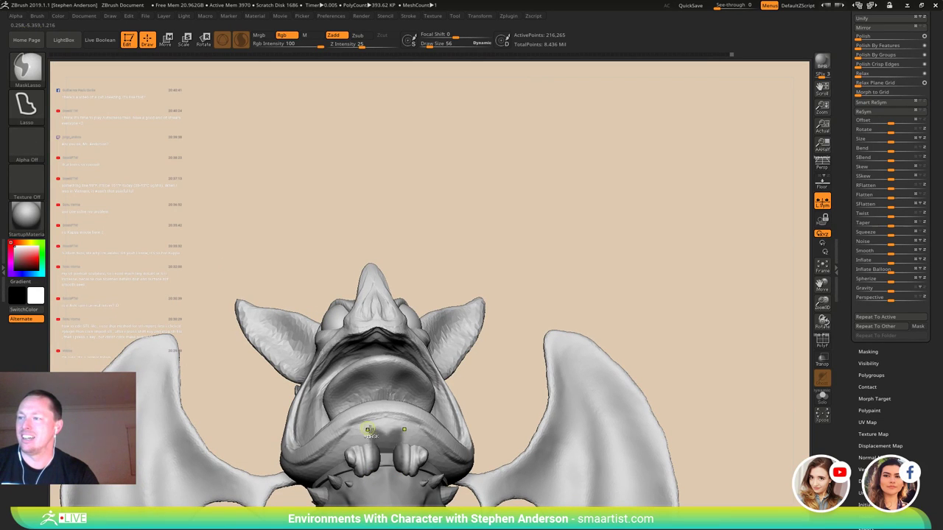
{"action": "left_click", "coordinate": [396, 450], "text": "ctrl+shift"}
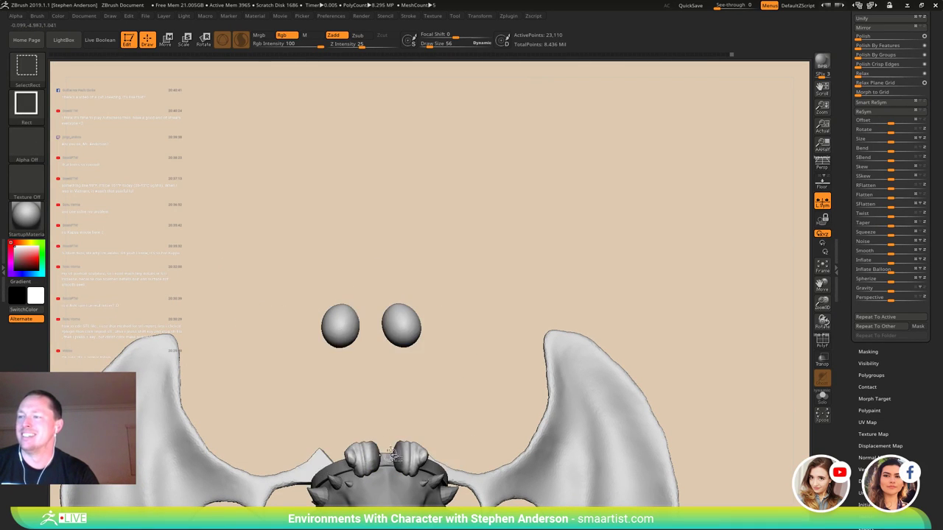
{"action": "left_click", "coordinate": [381, 426], "text": "ctrl"}
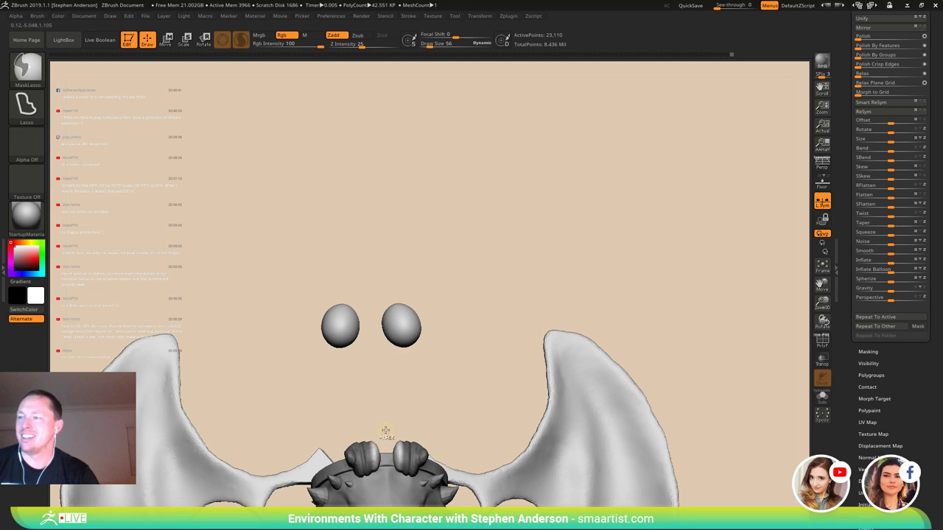
{"action": "left_click", "coordinate": [382, 418], "text": "ctrl+shift"}
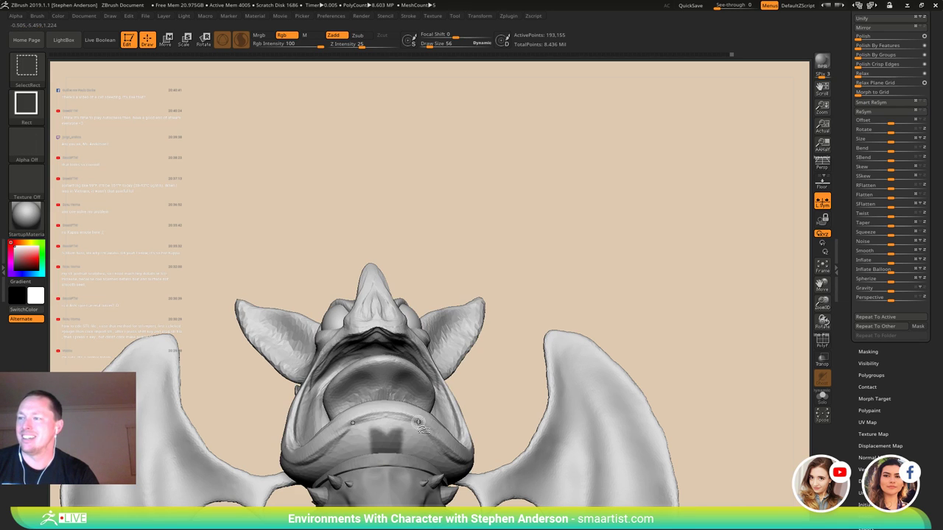
{"action": "left_click", "coordinate": [491, 403], "text": "ctrl"}
{"action": "left_click", "coordinate": [499, 392], "text": "ctrl+shift"}
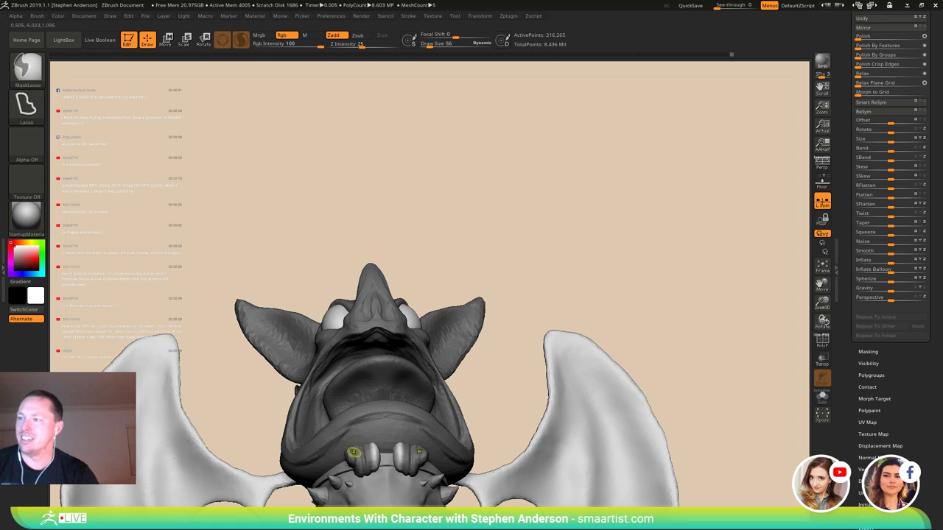
- Reshape the unmasked inner fingers with the Move brush, varying the draw size between 219, 72 and 189
{"action": "mouse_move", "coordinate": [352, 452]}
{"action": "right_mouse_down", "text": "ctrl"}
{"action": "mouse_move", "coordinate": [394, 452]}
{"action": "mouse_move", "coordinate": [401, 440]}
{"action": "mouse_move", "coordinate": [404, 457]}
{"action": "mouse_move", "coordinate": [387, 480]}
{"action": "right_mouse_up", "text": "ctrl"}
{"action": "key", "text": "b"}
{"action": "key", "text": "m"}
{"action": "key", "text": "v"}
{"action": "key", "text": "s"}
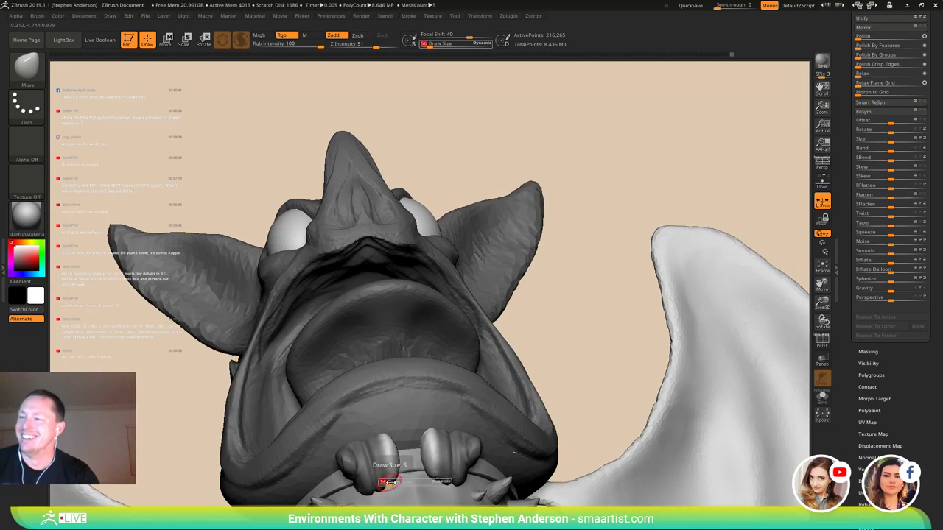
{"action": "left_click_drag", "start_coordinate": [387, 481], "coordinate": [394, 482]}
{"action": "right_click_drag", "start_coordinate": [394, 483], "coordinate": [393, 480]}
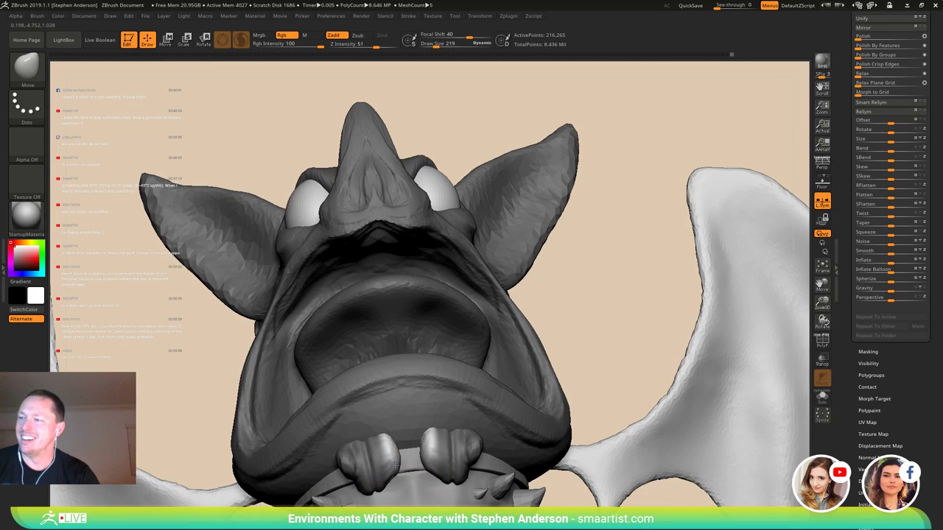
{"action": "key", "text": "s"}
{"action": "left_click_drag", "start_coordinate": [388, 473], "coordinate": [379, 476]}
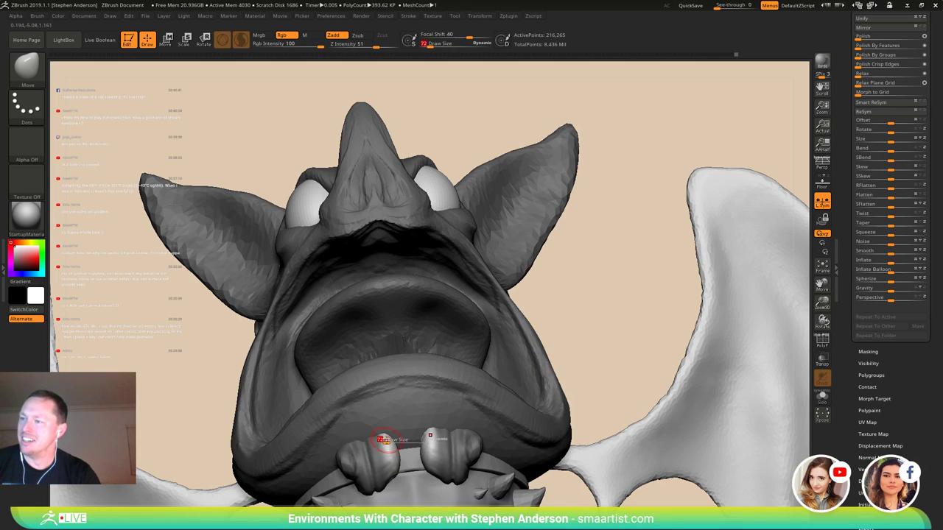
{"action": "key", "text": "s"}
{"action": "left_click_drag", "start_coordinate": [384, 442], "coordinate": [396, 439]}
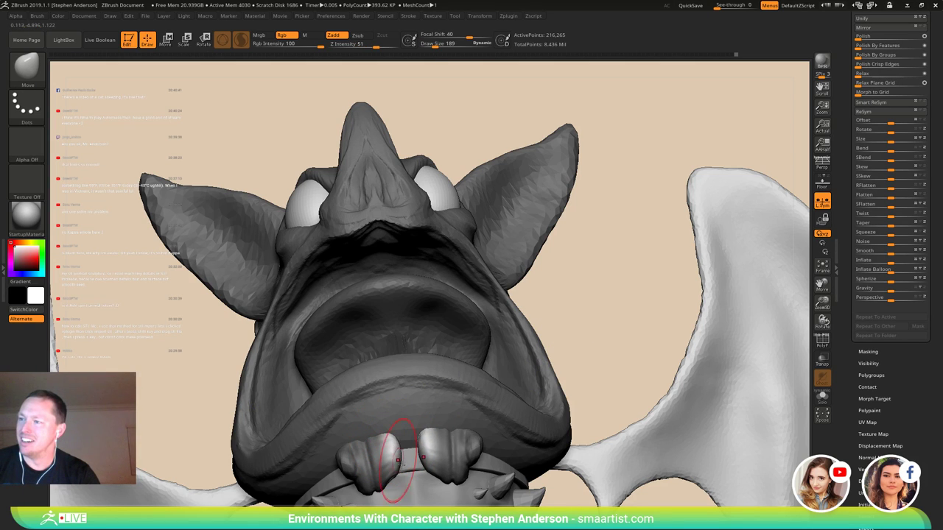
- Mask all but the grooves between the fingers and deepen them with a strong negative Inflate deformation
{"action": "key", "text": "ctrl"}
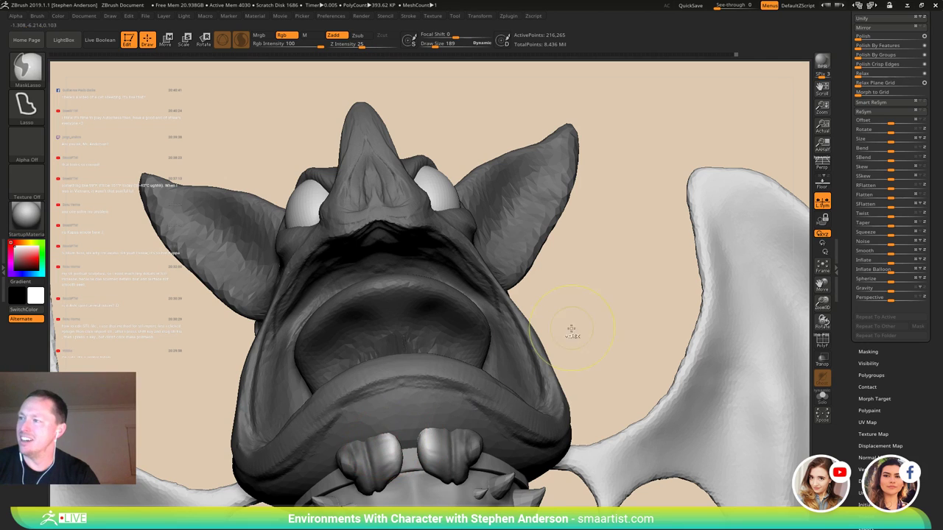
{"action": "mouse_move", "coordinate": [597, 298]}
{"action": "left_mouse_down", "text": "ctrl"}
{"action": "mouse_move", "coordinate": [416, 379]}
{"action": "mouse_move", "coordinate": [420, 483]}
{"action": "mouse_move", "coordinate": [407, 492]}
{"action": "mouse_move", "coordinate": [374, 423]}
{"action": "mouse_move", "coordinate": [402, 384]}
{"action": "mouse_move", "coordinate": [448, 390]}
{"action": "left_mouse_up", "text": "ctrl"}
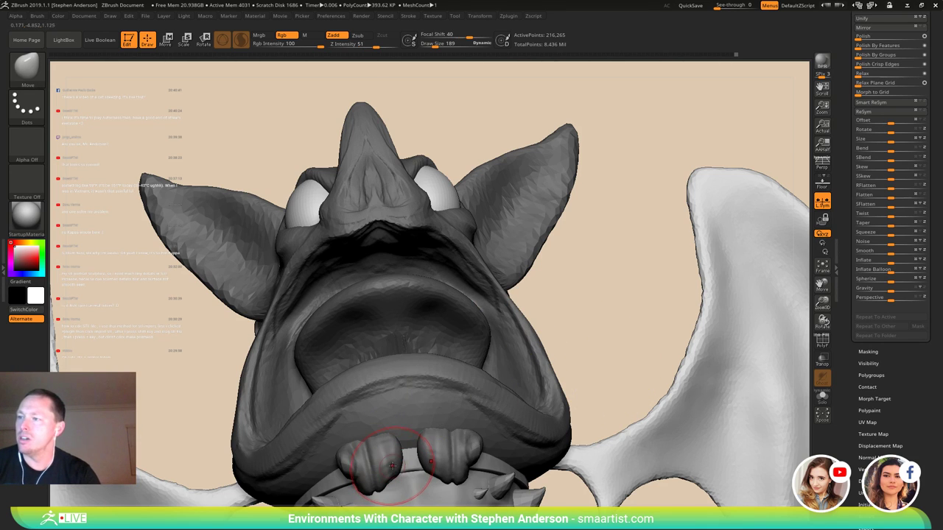
{"action": "mouse_move", "coordinate": [849, 466]}
{"action": "left_mouse_down"}
{"action": "mouse_move", "coordinate": [849, 414]}
{"action": "mouse_move", "coordinate": [849, 454]}
{"action": "left_mouse_up"}
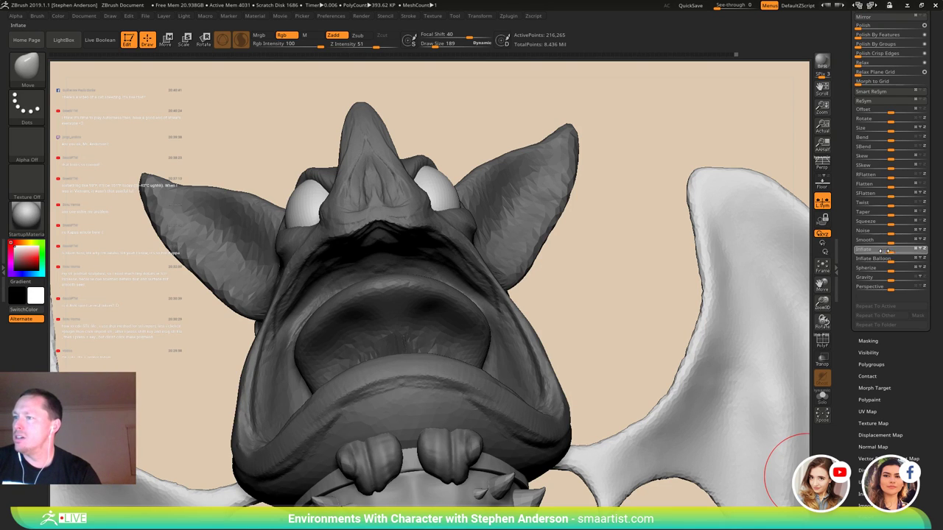
{"action": "left_click_drag", "start_coordinate": [867, 250], "coordinate": [862, 249]}
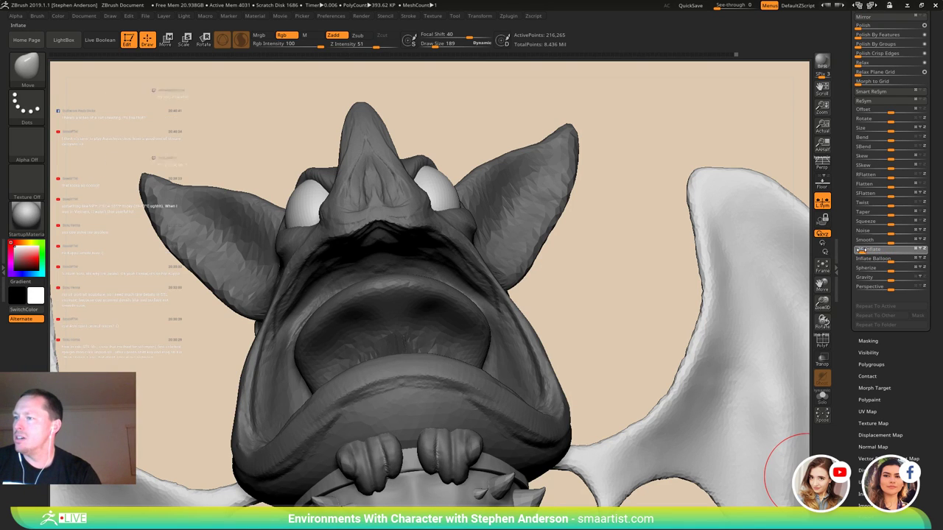
{"action": "left_click_drag", "start_coordinate": [854, 249], "coordinate": [853, 249]}
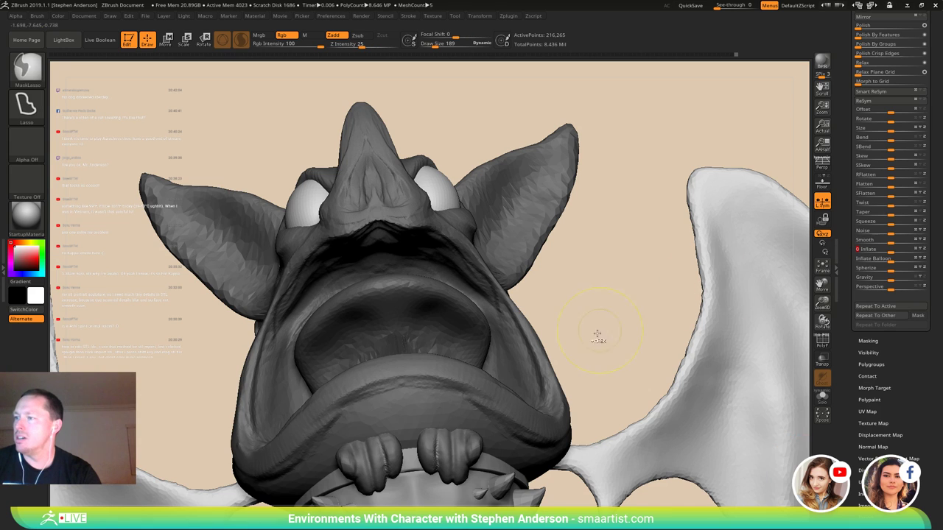
- Clear the mask from the head and collar and face the front of the head for sculpting
{"action": "left_click_drag", "start_coordinate": [594, 342], "coordinate": [600, 347], "text": "ctrl"}
{"action": "mouse_move", "coordinate": [407, 461]}
{"action": "right_mouse_down", "text": "ctrl"}
{"action": "mouse_move", "coordinate": [387, 365]}
{"action": "mouse_move", "coordinate": [430, 378]}
{"action": "mouse_move", "coordinate": [392, 359]}
{"action": "mouse_move", "coordinate": [398, 389]}
{"action": "right_mouse_up", "text": "ctrl"}
{"action": "left_click_drag", "start_coordinate": [451, 357], "coordinate": [443, 377]}
{"action": "mouse_move", "coordinate": [433, 359]}
{"action": "right_mouse_down"}
{"action": "mouse_move", "coordinate": [429, 379]}
{"action": "mouse_move", "coordinate": [412, 348]}
{"action": "mouse_move", "coordinate": [467, 349]}
{"action": "mouse_move", "coordinate": [451, 331]}
{"action": "mouse_move", "coordinate": [447, 369]}
{"action": "mouse_move", "coordinate": [431, 380]}
{"action": "right_mouse_up"}
- Carve a crease along the middle of the tongue's upper surface with the DamStandard brush, smoothing it partway through
{"action": "key", "text": "b"}
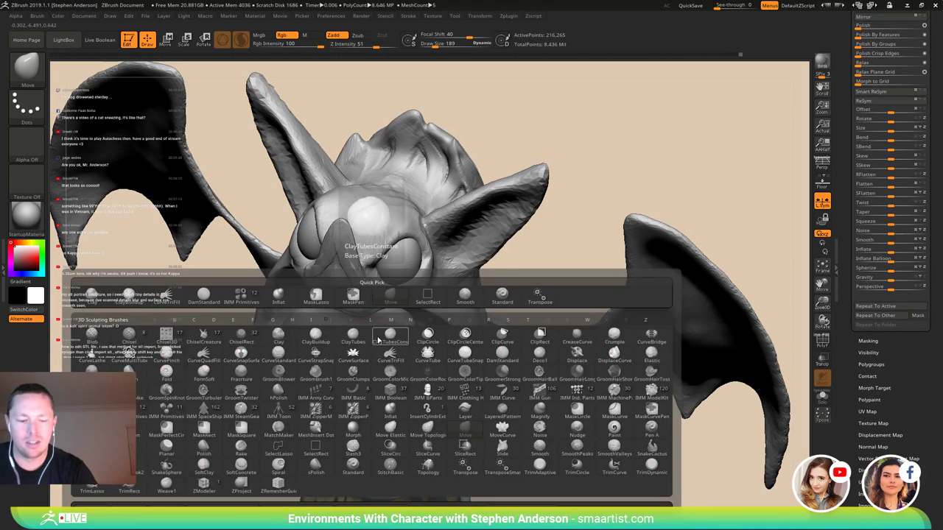
{"action": "key", "text": "d"}
{"action": "key", "text": "s"}
{"action": "right_click_drag", "start_coordinate": [372, 329], "coordinate": [353, 328]}
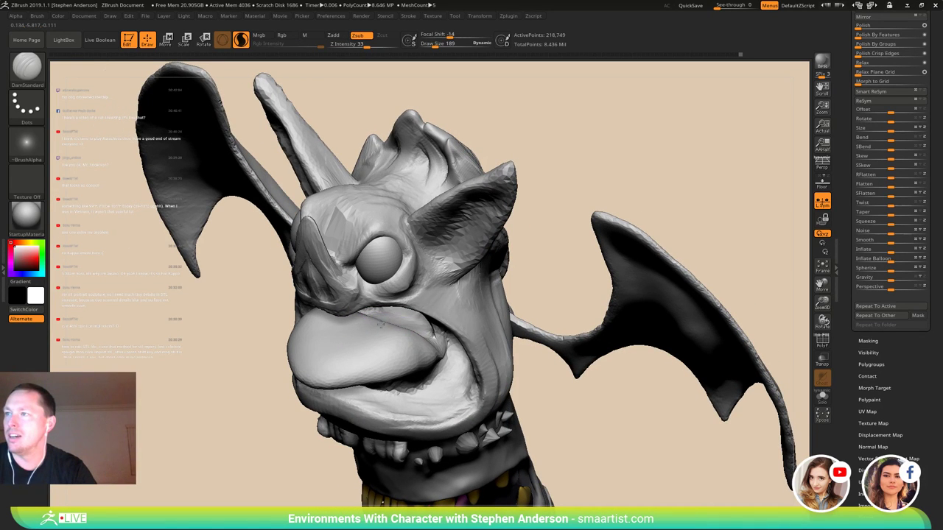
{"action": "left_click_drag", "start_coordinate": [364, 332], "coordinate": [319, 358]}
{"action": "left_click_drag", "start_coordinate": [369, 327], "coordinate": [389, 329], "text": "shift"}
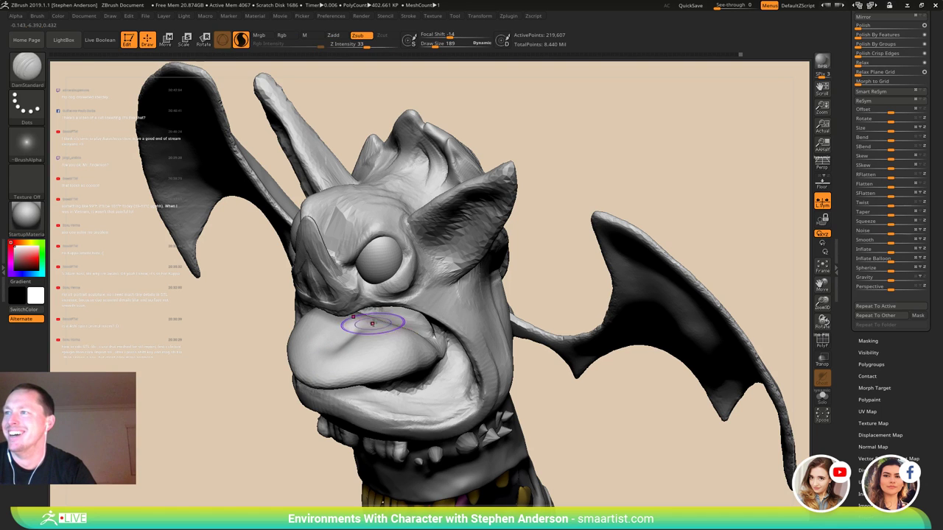
{"action": "right_click_drag", "start_coordinate": [361, 330], "coordinate": [382, 329]}
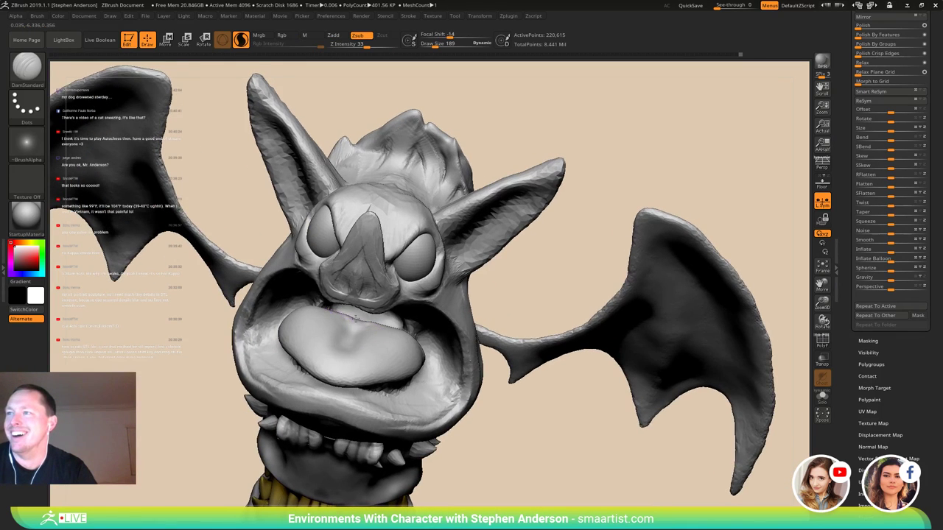
{"action": "left_click_drag", "start_coordinate": [361, 323], "coordinate": [341, 349]}
{"action": "mouse_move", "coordinate": [344, 346]}
{"action": "right_mouse_down"}
{"action": "mouse_move", "coordinate": [378, 344]}
{"action": "mouse_move", "coordinate": [361, 336]}
{"action": "right_mouse_up"}
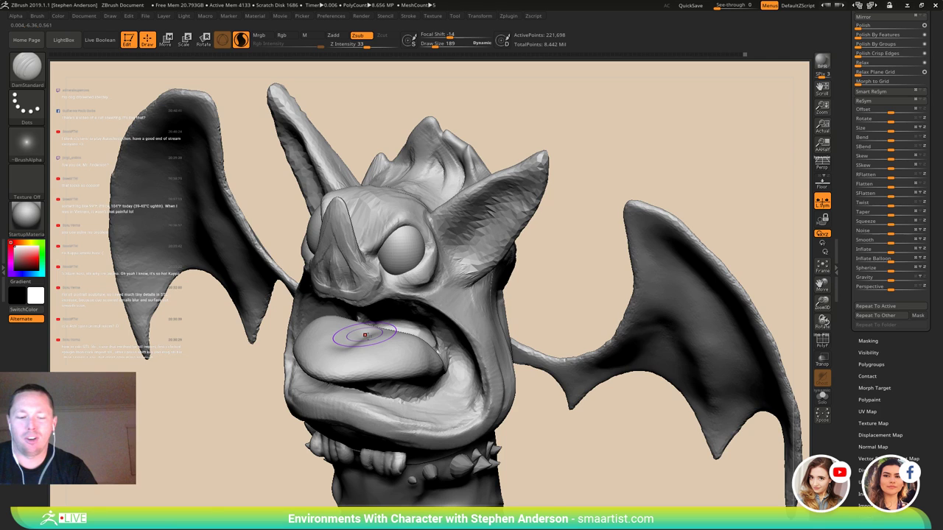
- Smooth the underside of the tongue and cut into it with the DamStandard brush
{"action": "left_click_drag", "start_coordinate": [375, 409], "coordinate": [369, 414], "text": "shift"}
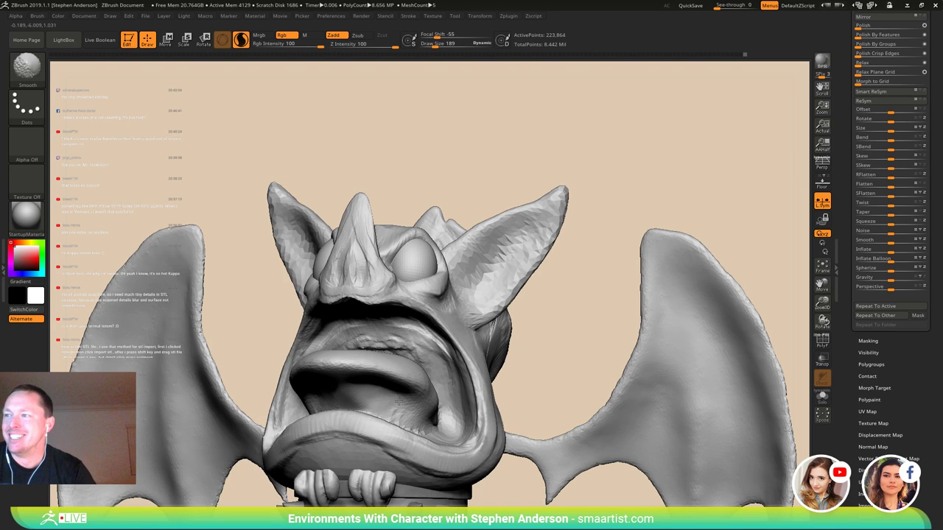
{"action": "left_click_drag", "start_coordinate": [357, 389], "coordinate": [366, 420]}
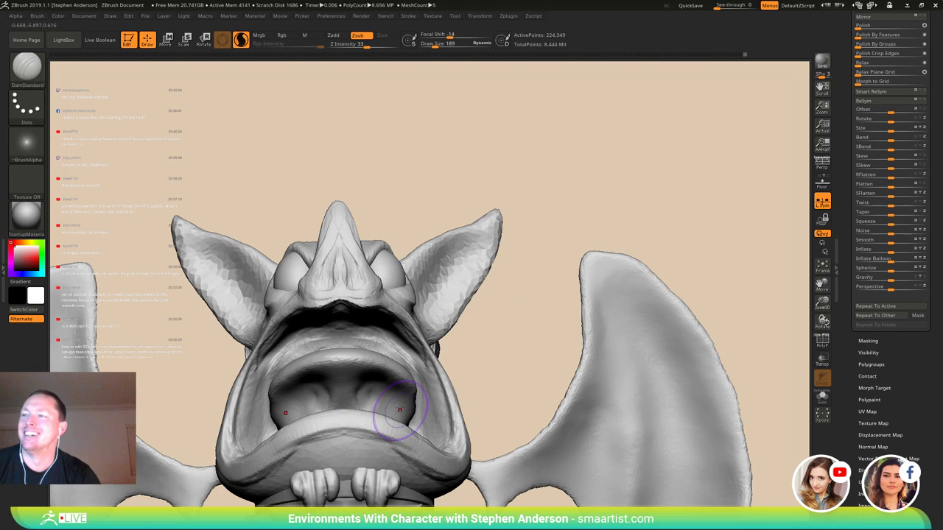
{"action": "right_click_drag", "start_coordinate": [394, 419], "coordinate": [405, 406]}
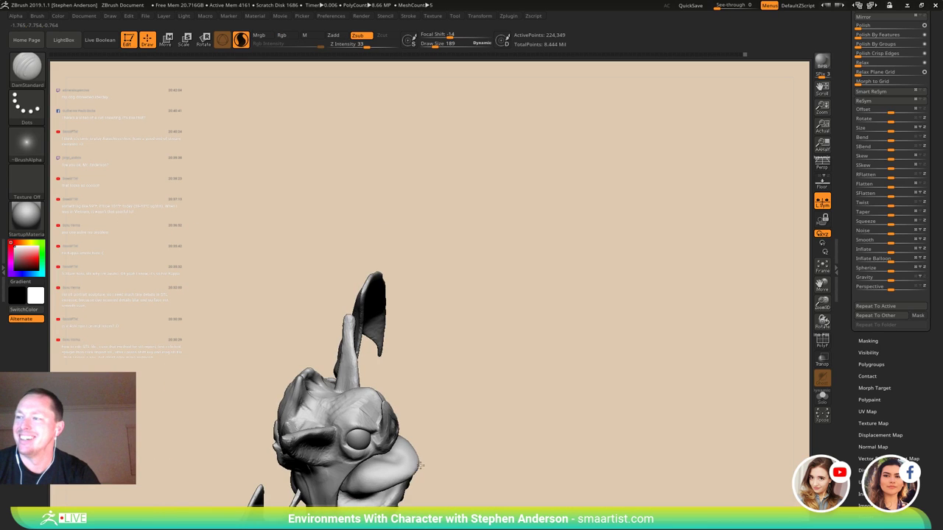
{"action": "right_click_drag", "start_coordinate": [415, 463], "coordinate": [365, 400], "text": "alt"}
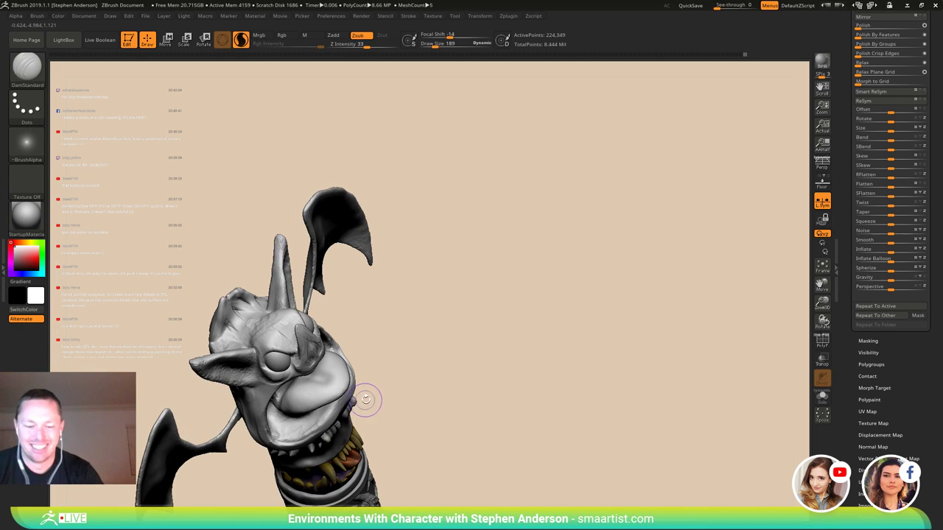
- Reshape the tongue's side profile using the Move brush at draw size 382
{"action": "key", "text": "b"}
{"action": "key", "text": "m"}
{"action": "key", "text": "v"}
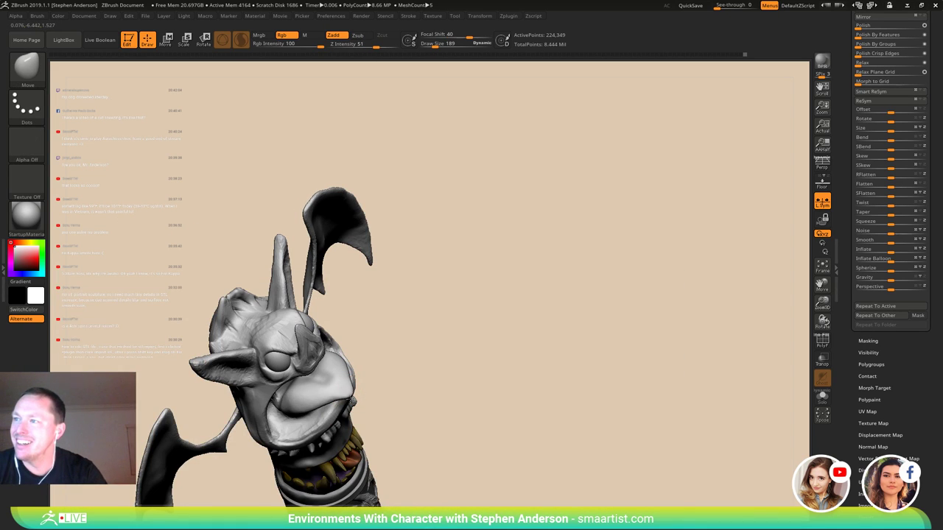
{"action": "right_click_drag", "start_coordinate": [349, 402], "coordinate": [360, 374]}
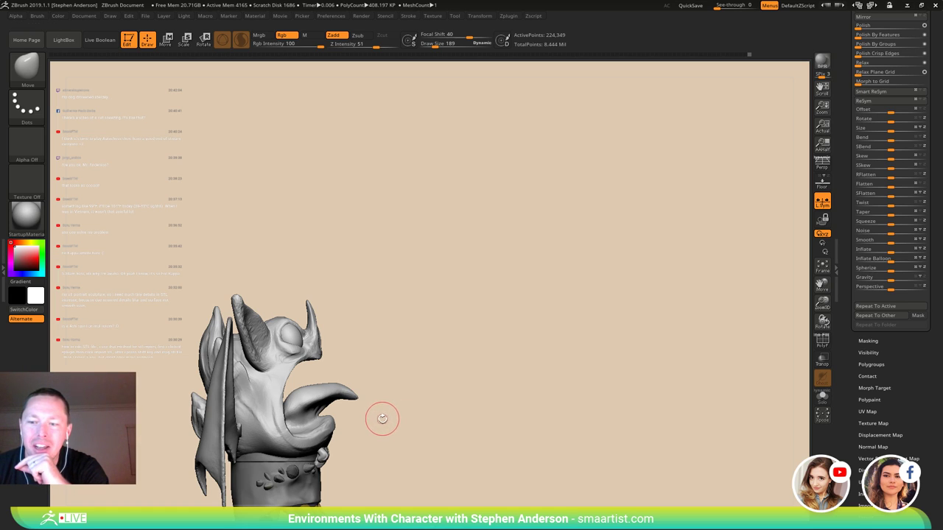
{"action": "mouse_move", "coordinate": [416, 358]}
{"action": "left_mouse_down"}
{"action": "mouse_move", "coordinate": [405, 353]}
{"action": "mouse_move", "coordinate": [415, 355]}
{"action": "left_mouse_up"}
{"action": "right_click_drag", "start_coordinate": [317, 398], "coordinate": [361, 417], "text": "ctrl"}
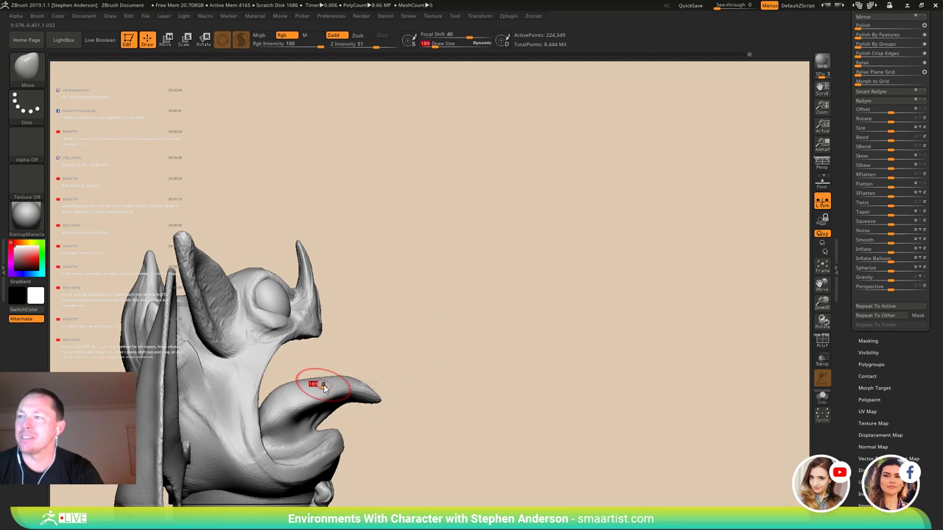
{"action": "key", "text": "s"}
{"action": "left_click_drag", "start_coordinate": [323, 384], "coordinate": [319, 377]}
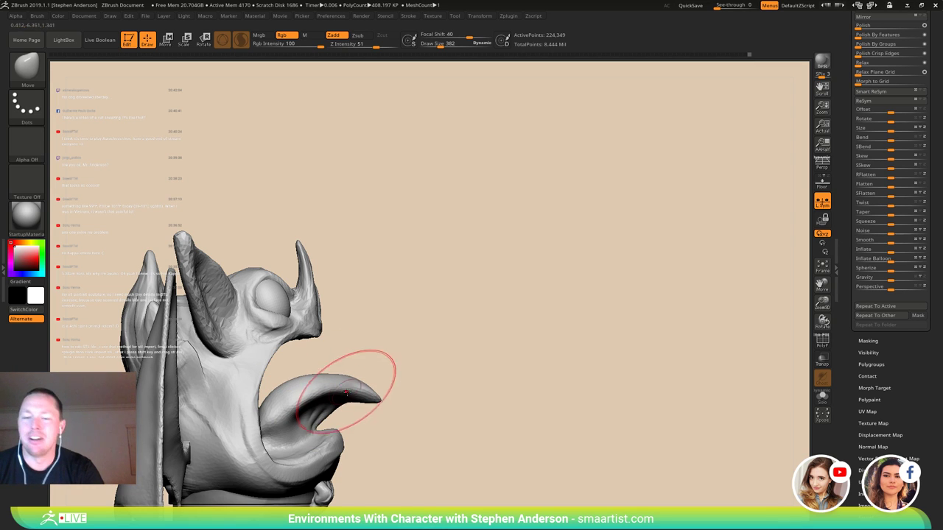
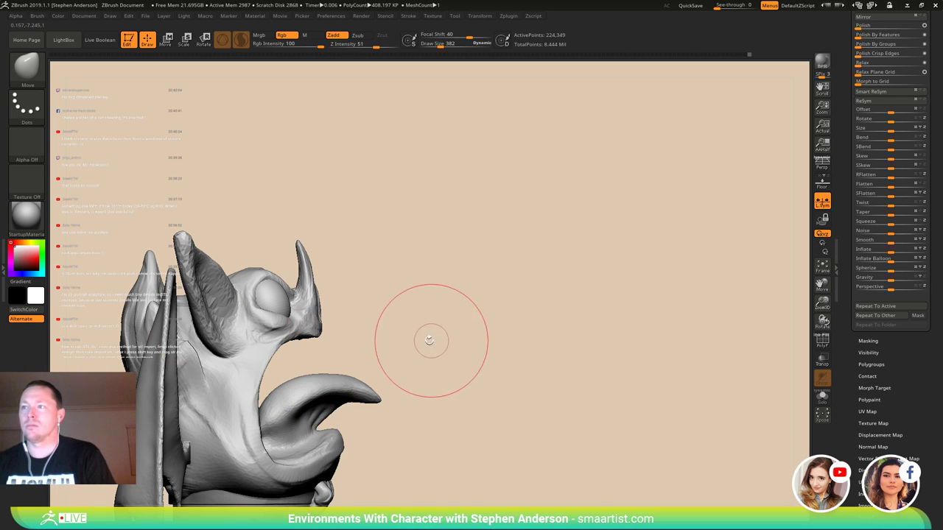
- Reshape the outline of the paired ears with the Move brush, pulling on their tips and lower edges
{"action": "left_click_drag", "start_coordinate": [437, 341], "coordinate": [474, 341]}
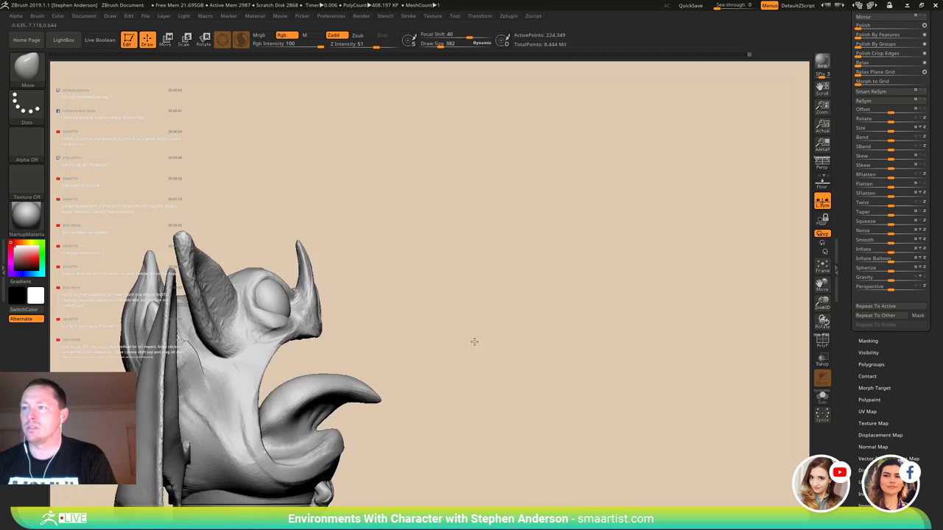
{"action": "left_click_drag", "start_coordinate": [430, 373], "coordinate": [435, 362]}
{"action": "right_click_drag", "start_coordinate": [435, 362], "coordinate": [411, 287], "text": "ctrl"}
{"action": "right_click_drag", "start_coordinate": [401, 243], "coordinate": [408, 298], "text": "alt"}
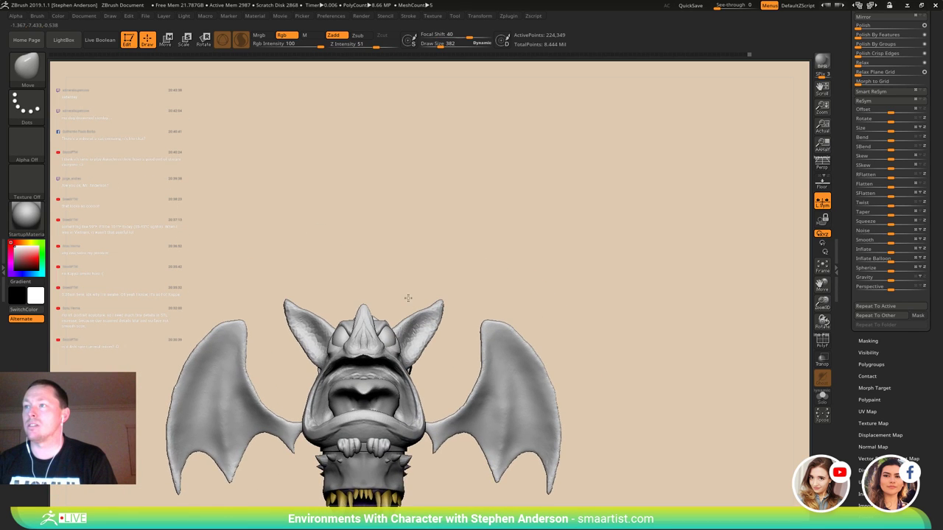
{"action": "mouse_move", "coordinate": [408, 297]}
{"action": "left_mouse_down"}
{"action": "mouse_move", "coordinate": [394, 332]}
{"action": "mouse_move", "coordinate": [405, 332]}
{"action": "left_mouse_up"}
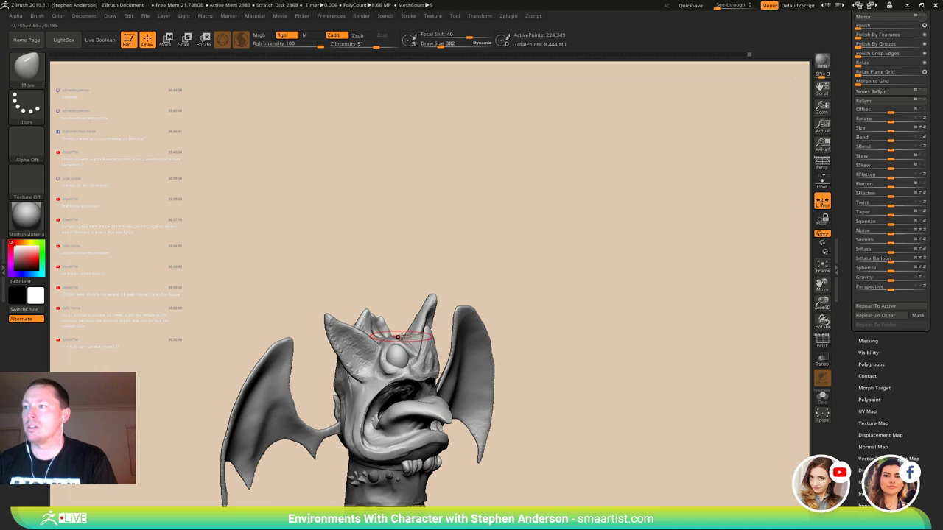
{"action": "mouse_move", "coordinate": [399, 337]}
{"action": "right_mouse_down"}
{"action": "mouse_move", "coordinate": [414, 344]}
{"action": "mouse_move", "coordinate": [417, 366]}
{"action": "mouse_move", "coordinate": [390, 314]}
{"action": "mouse_move", "coordinate": [411, 311]}
{"action": "mouse_move", "coordinate": [385, 310]}
{"action": "mouse_move", "coordinate": [394, 303]}
{"action": "right_mouse_up"}
{"action": "left_click_drag", "start_coordinate": [397, 320], "coordinate": [396, 317]}
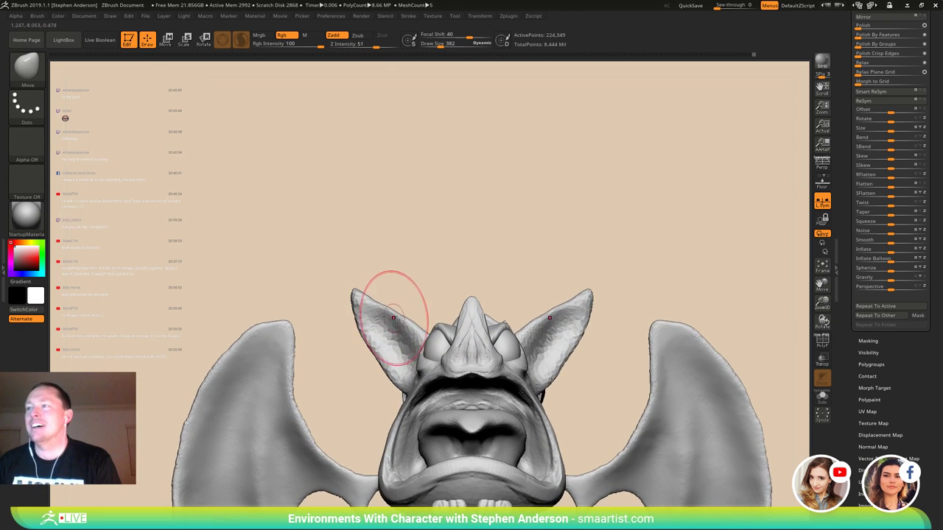
{"action": "mouse_move", "coordinate": [354, 294]}
{"action": "left_mouse_down"}
{"action": "mouse_move", "coordinate": [338, 298]}
{"action": "mouse_move", "coordinate": [359, 321]}
{"action": "left_mouse_up"}
{"action": "mouse_move", "coordinate": [386, 368]}
{"action": "left_mouse_down"}
{"action": "mouse_move", "coordinate": [367, 374]}
{"action": "mouse_move", "coordinate": [361, 390]}
{"action": "mouse_move", "coordinate": [391, 404]}
{"action": "mouse_move", "coordinate": [414, 400]}
{"action": "mouse_move", "coordinate": [383, 389]}
{"action": "left_mouse_up"}
- Set the draw size to 242 and smooth the rough inner surface of the ears
{"action": "key", "text": "s"}
{"action": "mouse_move", "coordinate": [396, 351]}
{"action": "left_mouse_down"}
{"action": "mouse_move", "coordinate": [305, 345]}
{"action": "mouse_move", "coordinate": [403, 359]}
{"action": "left_mouse_up"}
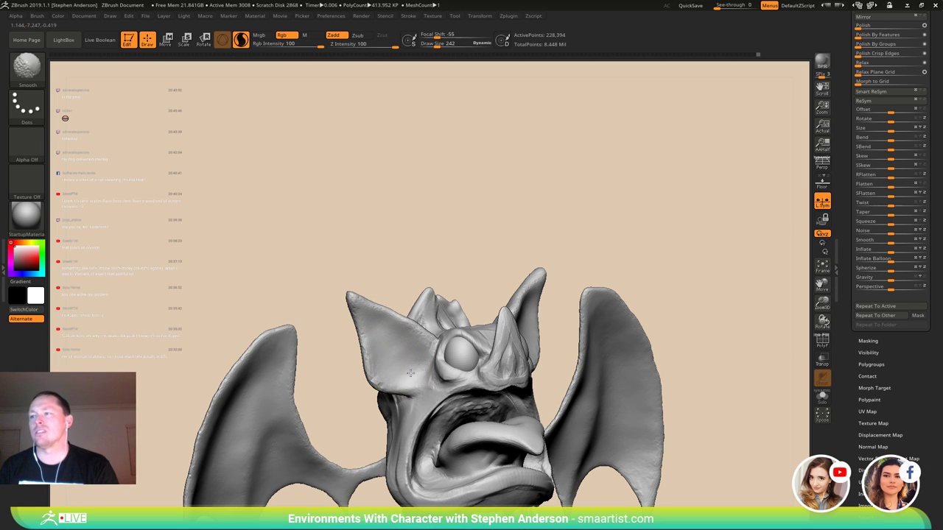
{"action": "left_click_drag", "start_coordinate": [411, 372], "coordinate": [411, 390], "text": "shift"}
- Build up a fold inside the ears along the edge nearest the eye, using ClayBuildup at draw size 148
{"action": "mouse_move", "coordinate": [411, 393]}
{"action": "right_mouse_down"}
{"action": "mouse_move", "coordinate": [471, 391]}
{"action": "mouse_move", "coordinate": [433, 382]}
{"action": "mouse_move", "coordinate": [446, 401]}
{"action": "mouse_move", "coordinate": [434, 372]}
{"action": "right_mouse_up"}
{"action": "key", "text": "b"}
{"action": "key", "text": "c"}
{"action": "key", "text": "b"}
{"action": "key", "text": "s"}
{"action": "left_click_drag", "start_coordinate": [434, 374], "coordinate": [430, 375]}
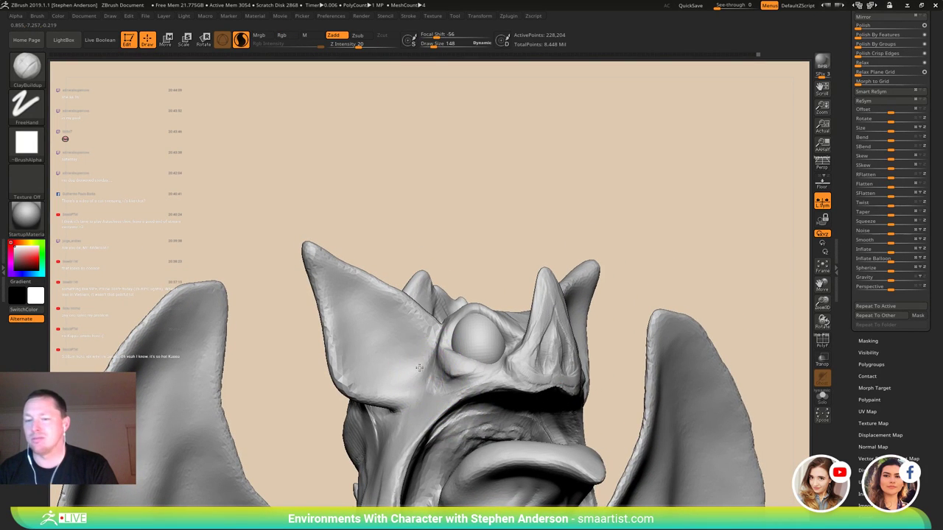
{"action": "mouse_move", "coordinate": [419, 367]}
{"action": "right_mouse_down"}
{"action": "mouse_move", "coordinate": [402, 365]}
{"action": "mouse_move", "coordinate": [414, 363]}
{"action": "mouse_move", "coordinate": [413, 388]}
{"action": "mouse_move", "coordinate": [415, 375]}
{"action": "mouse_move", "coordinate": [399, 369]}
{"action": "mouse_move", "coordinate": [413, 368]}
{"action": "right_mouse_up"}
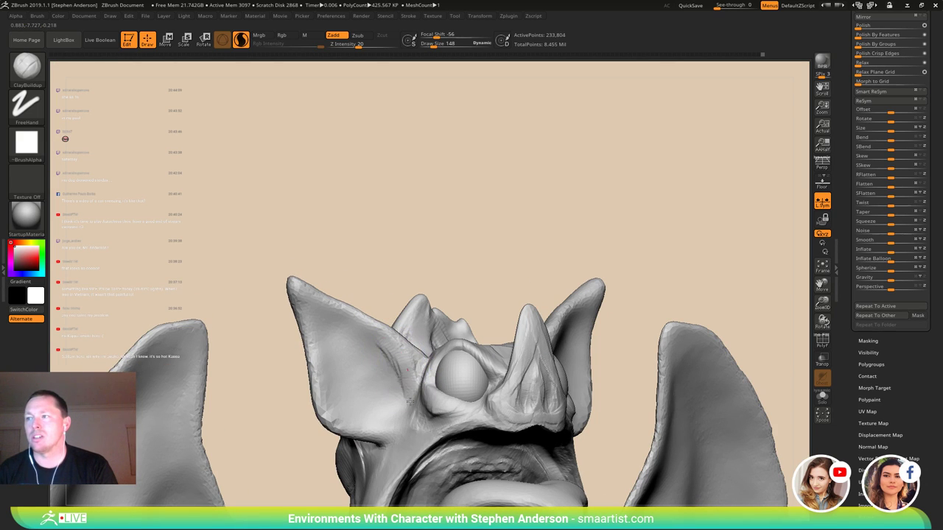
{"action": "mouse_move", "coordinate": [396, 359]}
{"action": "right_mouse_down"}
{"action": "mouse_move", "coordinate": [411, 359]}
{"action": "mouse_move", "coordinate": [399, 368]}
{"action": "right_mouse_up"}
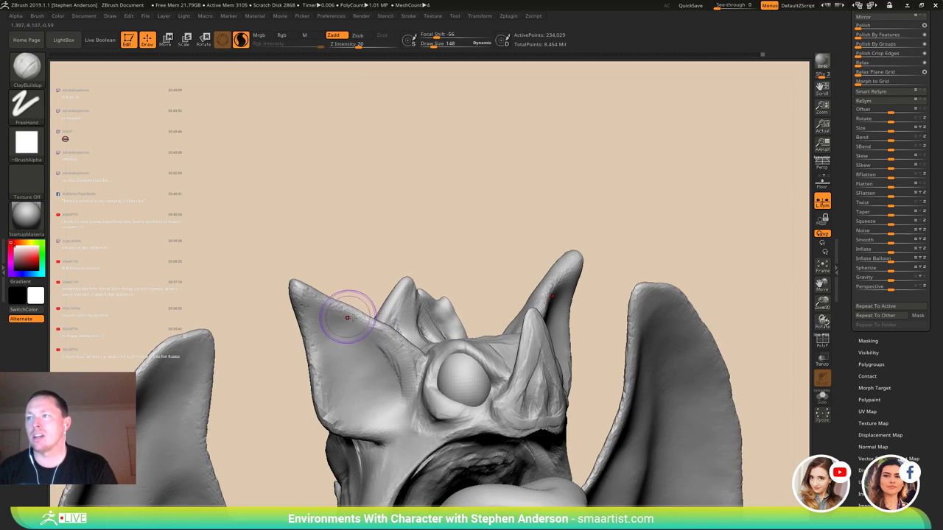
{"action": "left_click_drag", "start_coordinate": [402, 372], "coordinate": [386, 345]}
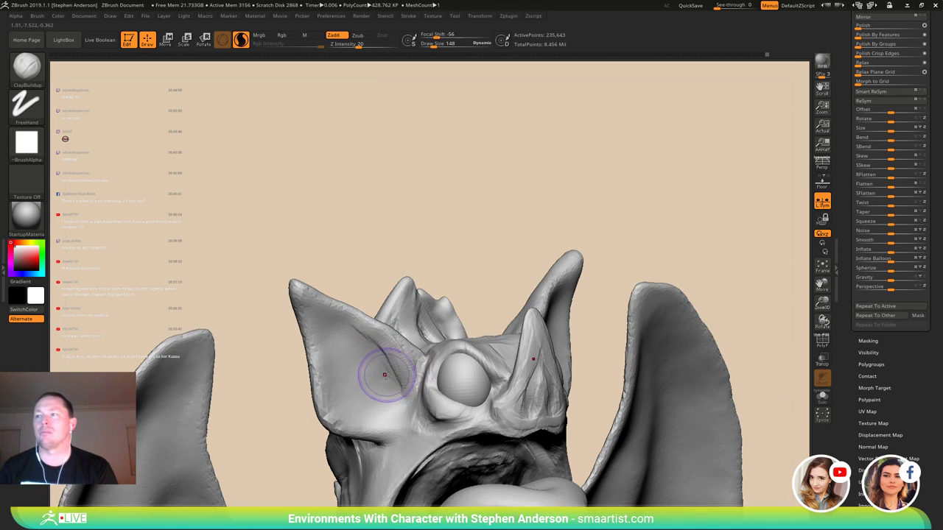
- Layer more ClayBuildup strokes across the hollow of the ears
{"action": "right_click_drag", "start_coordinate": [404, 380], "coordinate": [421, 362]}
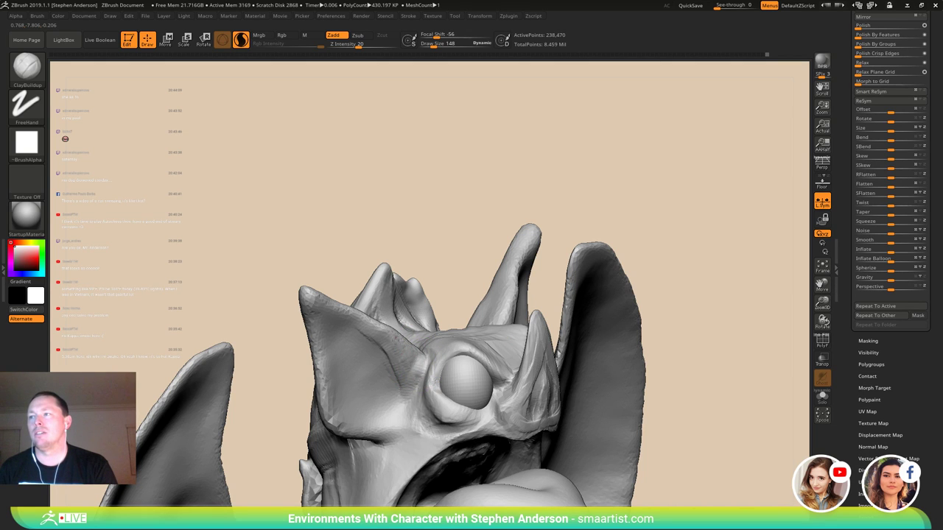
{"action": "right_click_drag", "start_coordinate": [415, 363], "coordinate": [368, 348]}
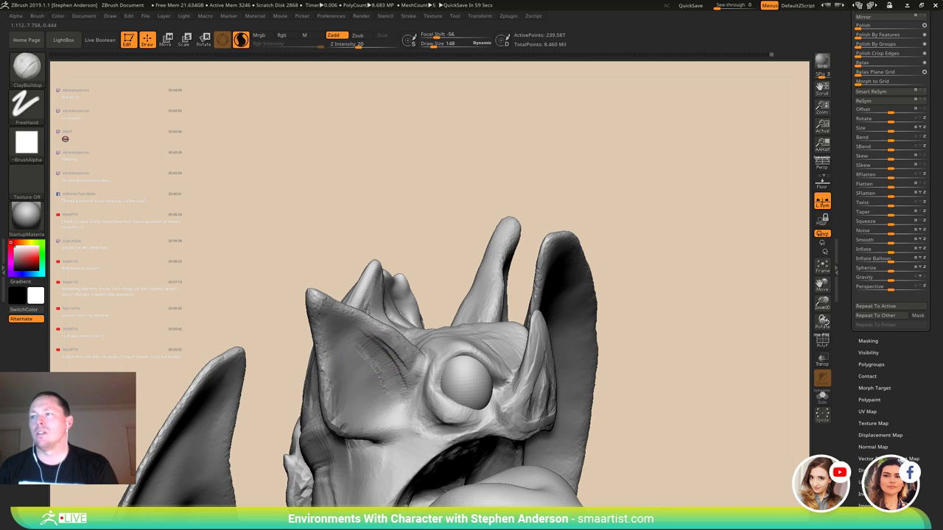
{"action": "left_click_drag", "start_coordinate": [371, 360], "coordinate": [359, 350]}
{"action": "left_click_drag", "start_coordinate": [377, 390], "coordinate": [381, 393]}
{"action": "mouse_move", "coordinate": [386, 389]}
{"action": "right_mouse_down"}
{"action": "mouse_move", "coordinate": [430, 385]}
{"action": "mouse_move", "coordinate": [480, 362]}
{"action": "mouse_move", "coordinate": [368, 368]}
{"action": "right_mouse_up"}
- Smooth the strokes in the ear hollow and rebuild the inner fold near the eye with ClayBuildup
{"action": "key", "text": "shift"}
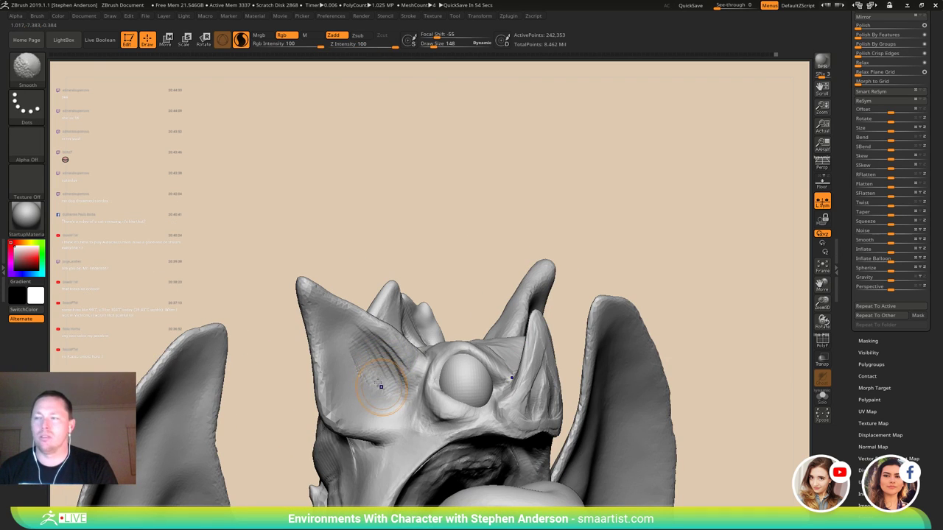
{"action": "left_click_drag", "start_coordinate": [398, 393], "coordinate": [391, 385], "text": "shift"}
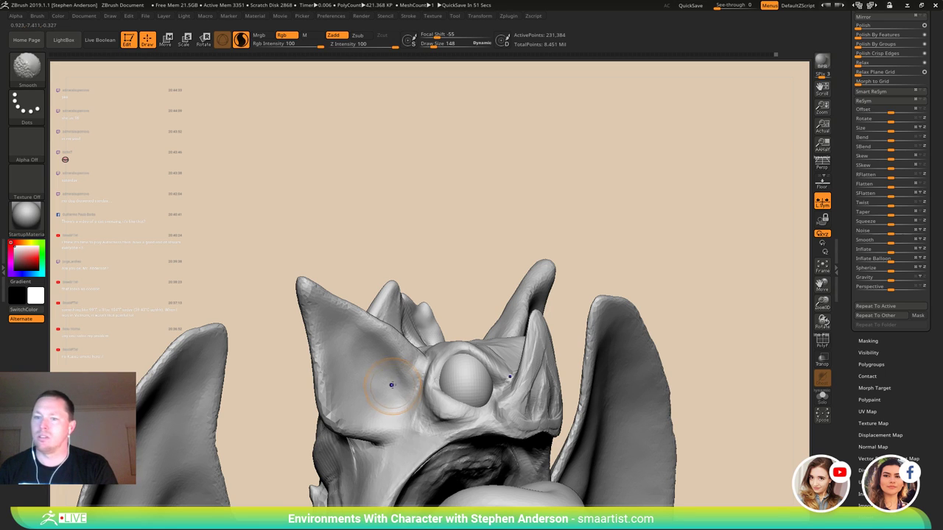
{"action": "mouse_move", "coordinate": [350, 313]}
{"action": "left_mouse_down"}
{"action": "mouse_move", "coordinate": [397, 349]}
{"action": "mouse_move", "coordinate": [411, 382]}
{"action": "left_mouse_up"}
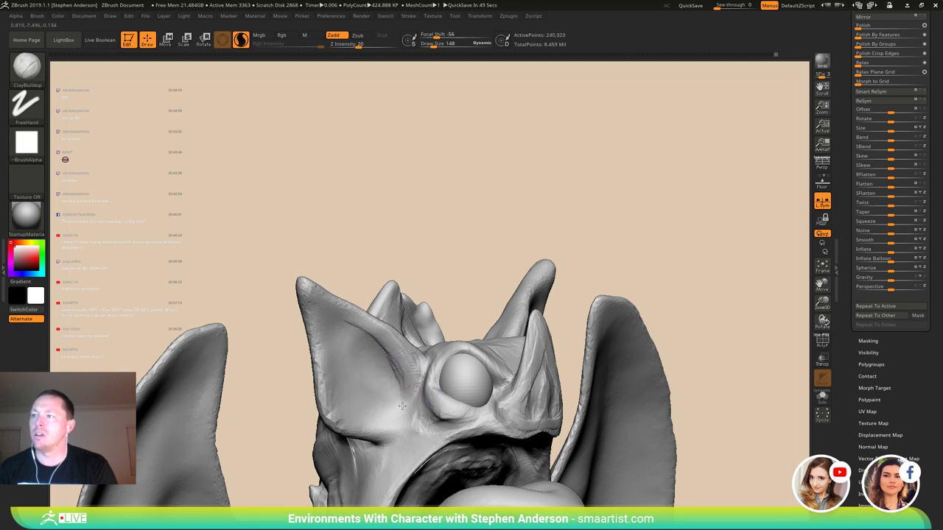
- Add ClayBuildup volume to the back of the ears where they join the head
{"action": "mouse_move", "coordinate": [397, 388]}
{"action": "right_mouse_down"}
{"action": "mouse_move", "coordinate": [421, 384]}
{"action": "mouse_move", "coordinate": [398, 418]}
{"action": "mouse_move", "coordinate": [430, 469]}
{"action": "mouse_move", "coordinate": [429, 451]}
{"action": "right_mouse_up"}
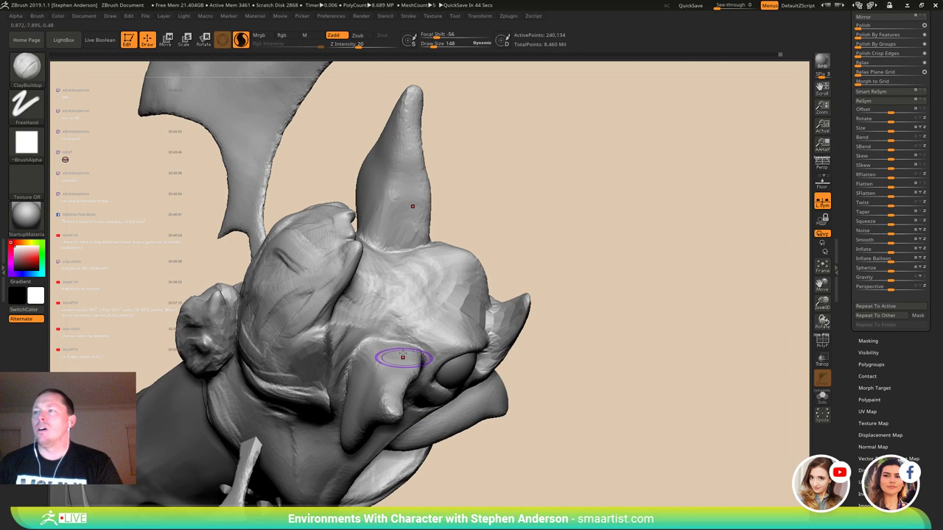
{"action": "right_click_drag", "start_coordinate": [403, 357], "coordinate": [348, 368]}
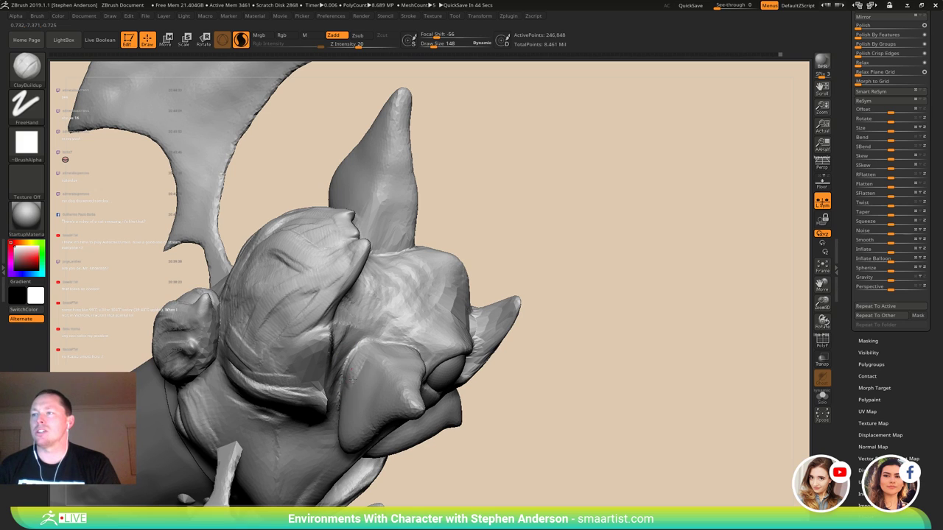
{"action": "left_click_drag", "start_coordinate": [366, 383], "coordinate": [358, 349]}
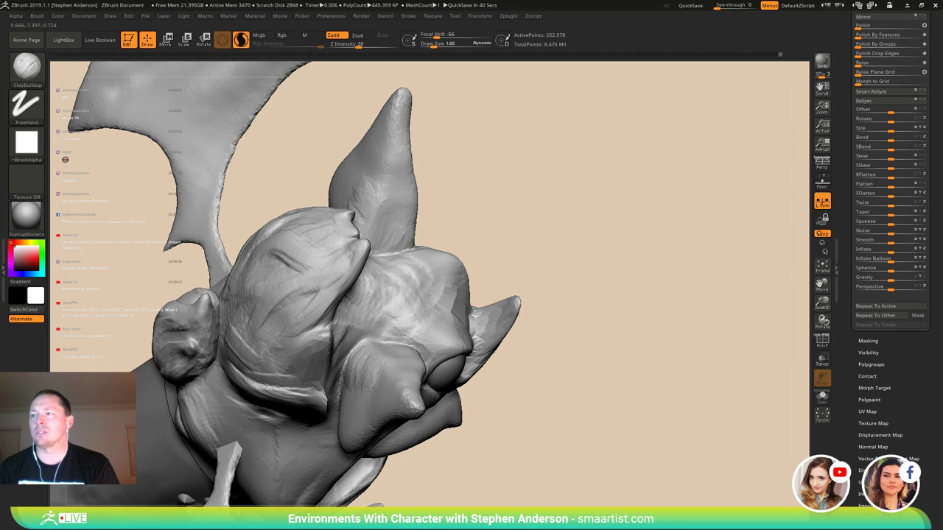
{"action": "mouse_move", "coordinate": [380, 390]}
{"action": "right_mouse_down"}
{"action": "mouse_move", "coordinate": [375, 410]}
{"action": "mouse_move", "coordinate": [393, 340]}
{"action": "right_mouse_up"}
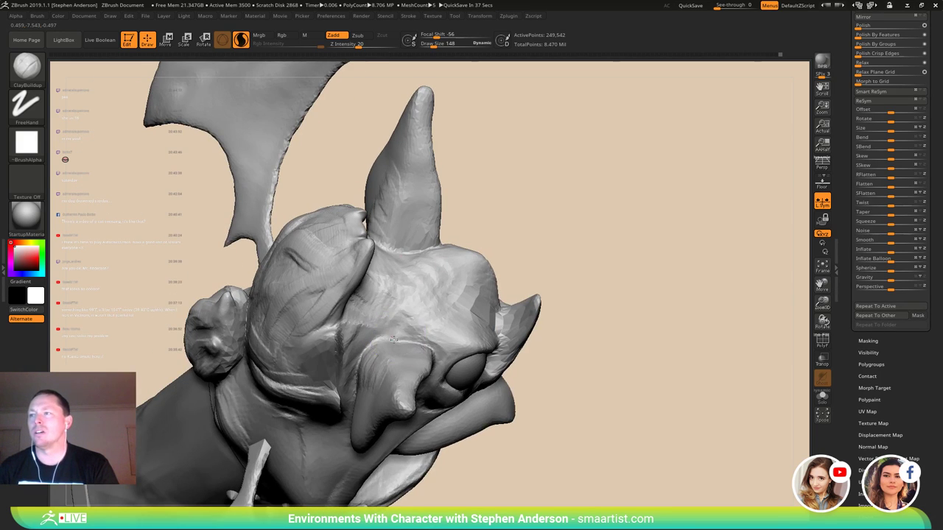
{"action": "left_click_drag", "start_coordinate": [416, 343], "coordinate": [424, 346]}
{"action": "mouse_move", "coordinate": [423, 347]}
{"action": "right_mouse_down"}
{"action": "mouse_move", "coordinate": [429, 373]}
{"action": "mouse_move", "coordinate": [400, 305]}
{"action": "mouse_move", "coordinate": [379, 181]}
{"action": "right_mouse_up"}
- Build up the cheeks between the ear base and the jaw with ClayBuildup at draw size 212
{"action": "mouse_move", "coordinate": [389, 312]}
{"action": "right_mouse_down"}
{"action": "mouse_move", "coordinate": [361, 291]}
{"action": "mouse_move", "coordinate": [384, 295]}
{"action": "mouse_move", "coordinate": [404, 368]}
{"action": "mouse_move", "coordinate": [390, 336]}
{"action": "mouse_move", "coordinate": [436, 337]}
{"action": "right_mouse_up"}
{"action": "key", "text": "s"}
{"action": "mouse_move", "coordinate": [396, 337]}
{"action": "left_mouse_down"}
{"action": "mouse_move", "coordinate": [382, 319]}
{"action": "mouse_move", "coordinate": [398, 369]}
{"action": "left_mouse_up"}
{"action": "mouse_move", "coordinate": [400, 361]}
{"action": "right_mouse_down"}
{"action": "mouse_move", "coordinate": [362, 340]}
{"action": "mouse_move", "coordinate": [372, 330]}
{"action": "right_mouse_up"}
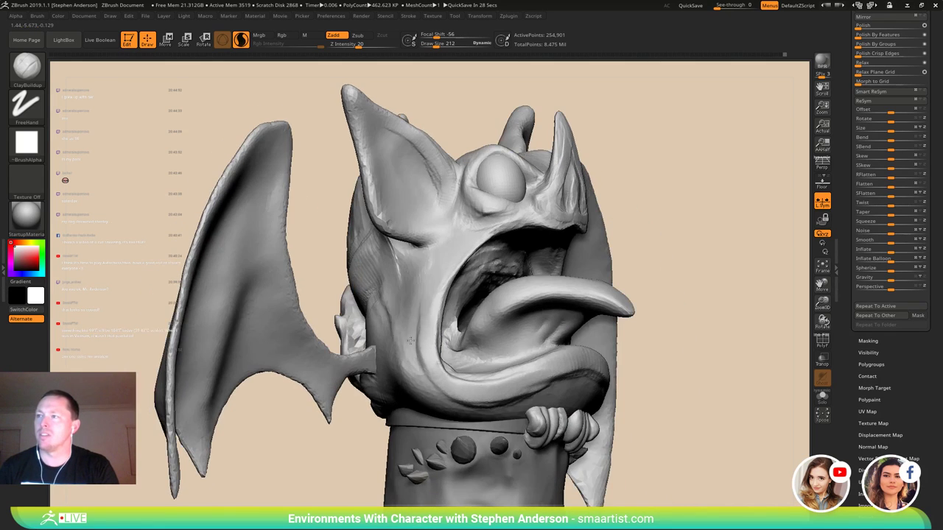
{"action": "left_click_drag", "start_coordinate": [409, 334], "coordinate": [397, 336]}
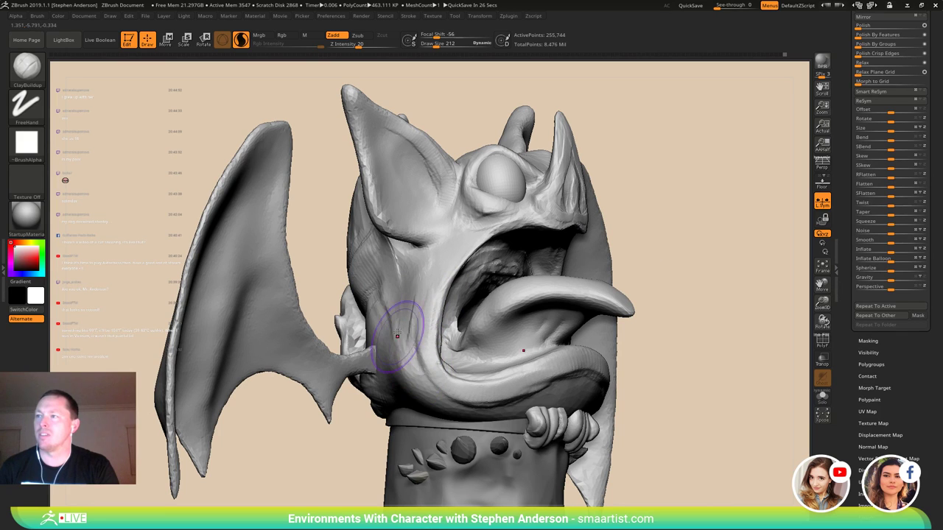
{"action": "right_click_drag", "start_coordinate": [410, 391], "coordinate": [401, 362]}
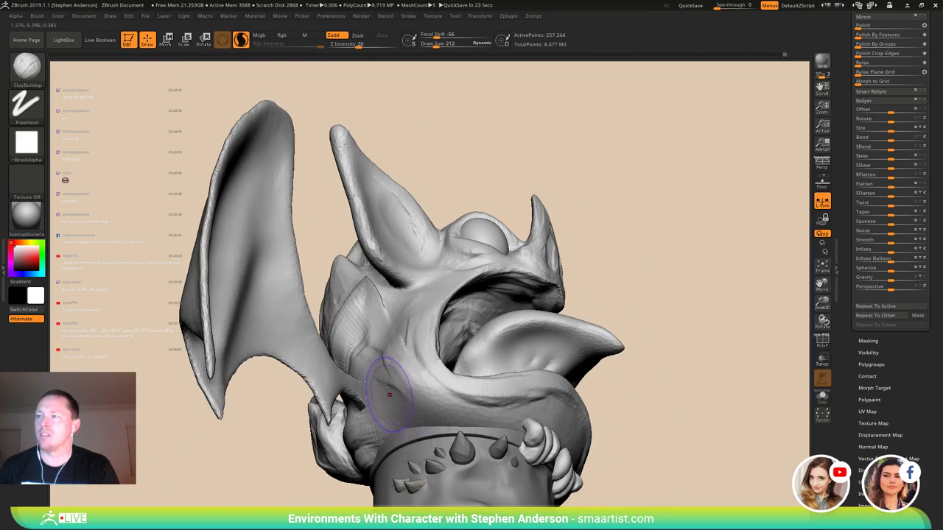
{"action": "left_click_drag", "start_coordinate": [388, 396], "coordinate": [392, 356]}
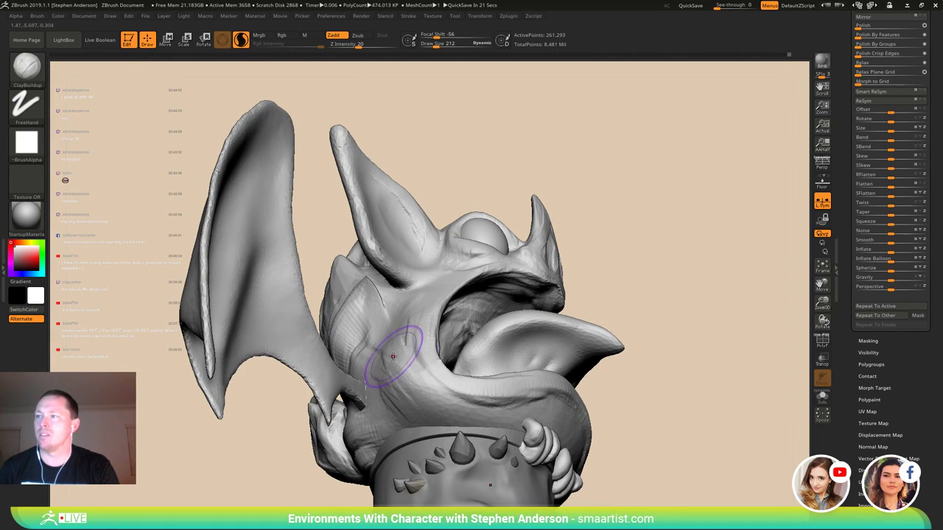
{"action": "left_click_drag", "start_coordinate": [393, 393], "coordinate": [403, 394]}
{"action": "left_click_drag", "start_coordinate": [374, 365], "coordinate": [399, 395]}
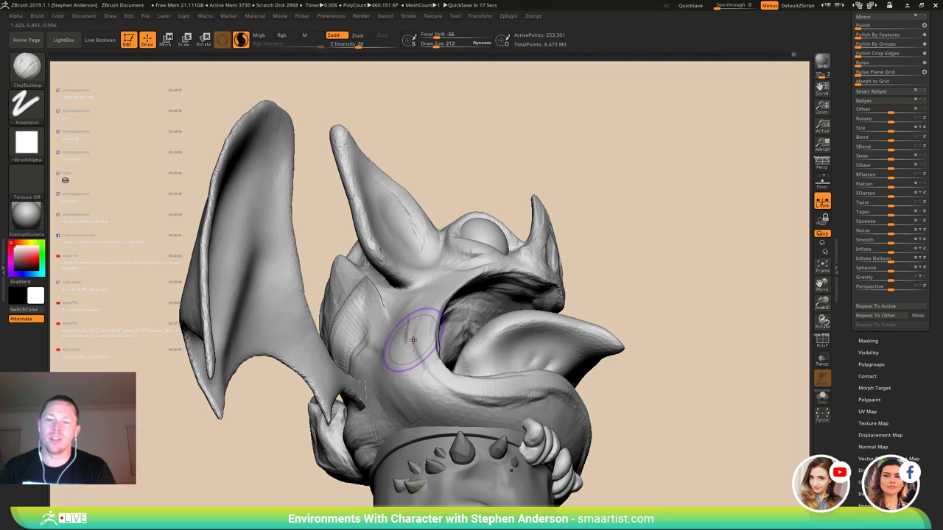
- Add ClayBuildup volume at the outer mouth corners with draw size 124 and smooth along the lip edges
{"action": "mouse_move", "coordinate": [428, 322]}
{"action": "right_mouse_down"}
{"action": "mouse_move", "coordinate": [466, 338]}
{"action": "mouse_move", "coordinate": [367, 358]}
{"action": "mouse_move", "coordinate": [327, 392]}
{"action": "right_mouse_up"}
{"action": "key", "text": "s"}
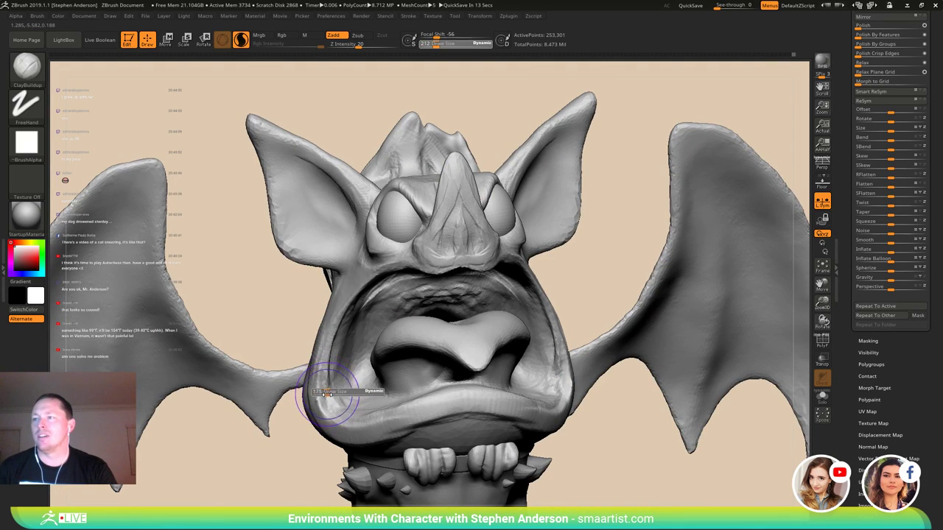
{"action": "mouse_move", "coordinate": [330, 396]}
{"action": "left_mouse_down"}
{"action": "mouse_move", "coordinate": [332, 411]}
{"action": "mouse_move", "coordinate": [353, 421]}
{"action": "left_mouse_up"}
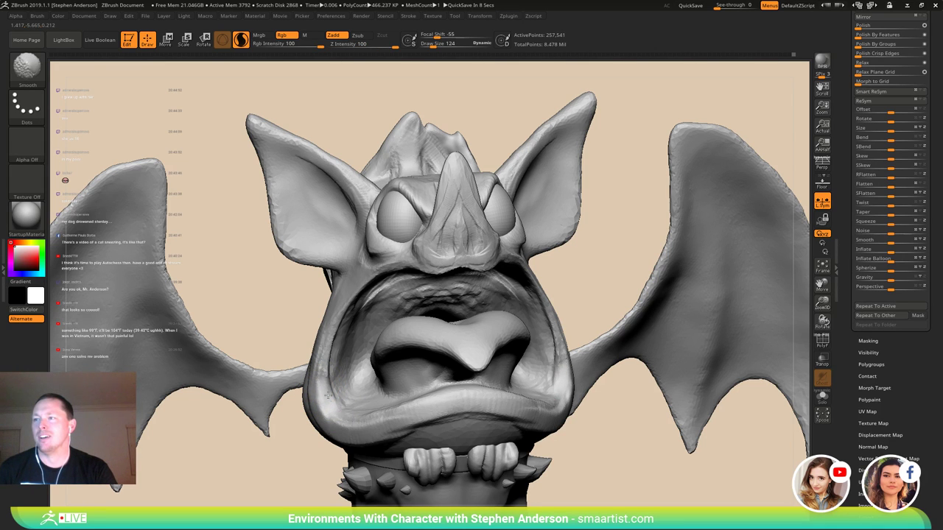
{"action": "left_click_drag", "start_coordinate": [343, 319], "coordinate": [346, 348], "text": "shift"}
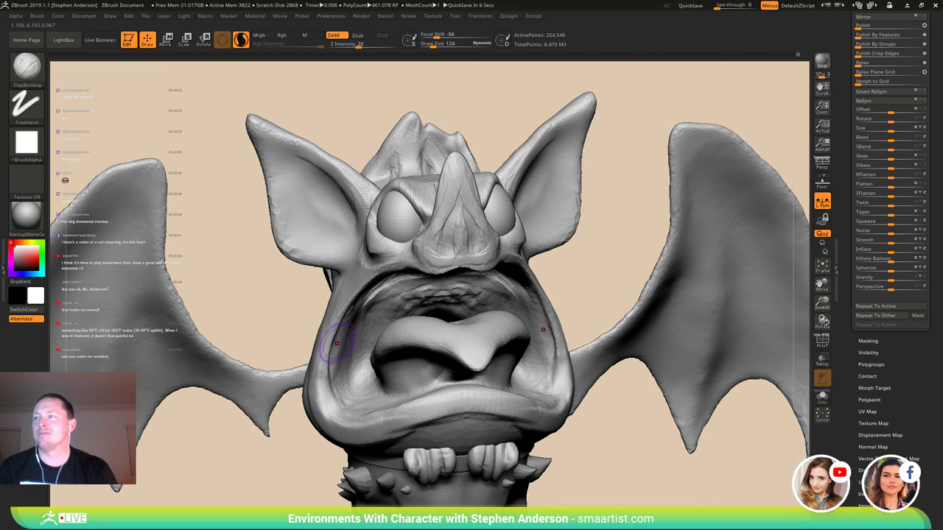
{"action": "mouse_move", "coordinate": [549, 361]}
{"action": "right_mouse_down"}
{"action": "mouse_move", "coordinate": [461, 310]}
{"action": "mouse_move", "coordinate": [440, 286]}
{"action": "mouse_move", "coordinate": [341, 327]}
{"action": "mouse_move", "coordinate": [306, 353]}
{"action": "mouse_move", "coordinate": [341, 368]}
{"action": "mouse_move", "coordinate": [361, 365]}
{"action": "right_mouse_up"}
- Subdivide the eyes subtool twice and delete its lower subdivision levels
{"action": "right_click_drag", "start_coordinate": [361, 365], "coordinate": [324, 287], "text": "ctrl"}
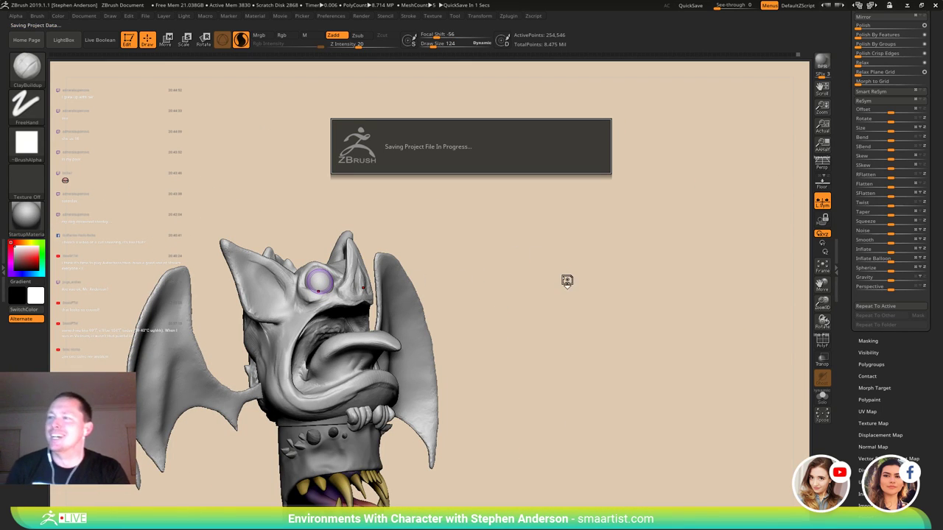
{"action": "mouse_move", "coordinate": [483, 290]}
{"action": "right_mouse_down"}
{"action": "mouse_move", "coordinate": [476, 286]}
{"action": "mouse_move", "coordinate": [491, 297]}
{"action": "right_mouse_up"}
{"action": "key", "text": "shift+f"}
{"action": "key", "text": "shift+f"}
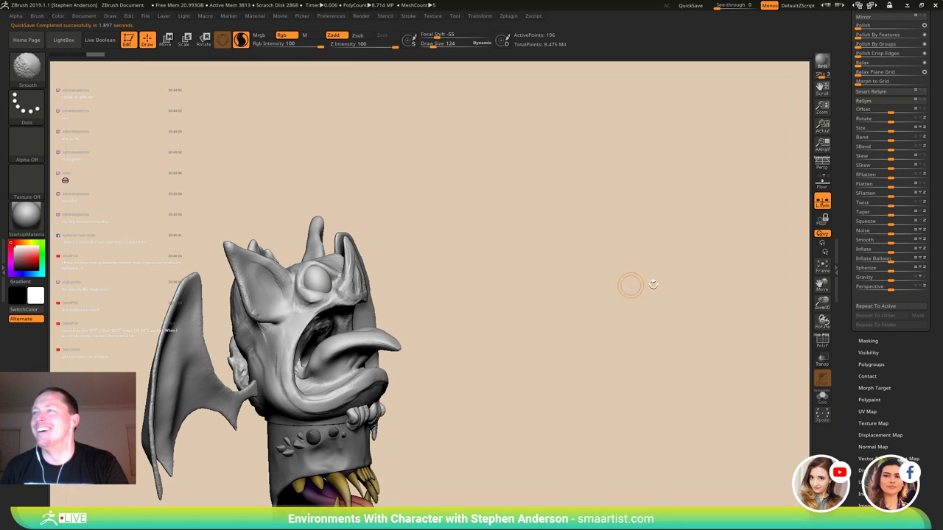
{"action": "mouse_move", "coordinate": [860, 358]}
{"action": "left_mouse_down"}
{"action": "mouse_move", "coordinate": [892, 420]}
{"action": "mouse_move", "coordinate": [893, 464]}
{"action": "left_mouse_up"}
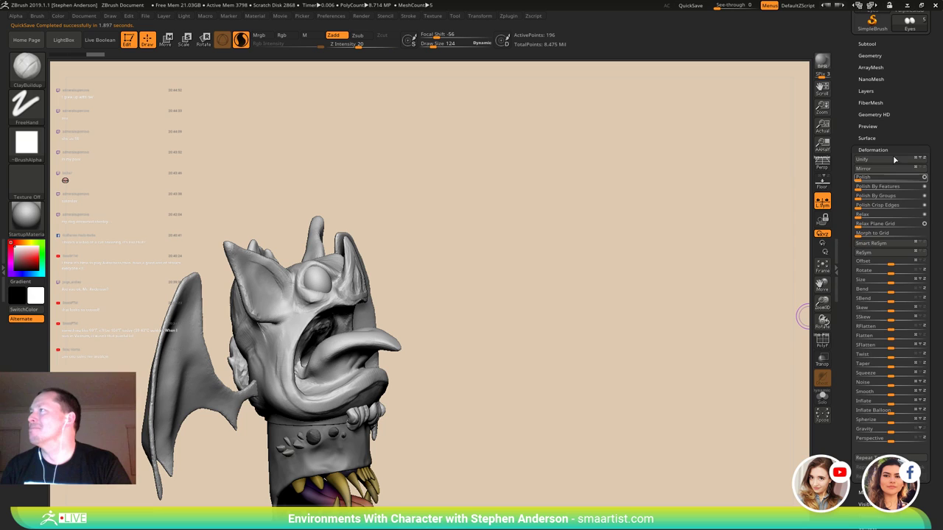
{"action": "left_click", "coordinate": [872, 56]}
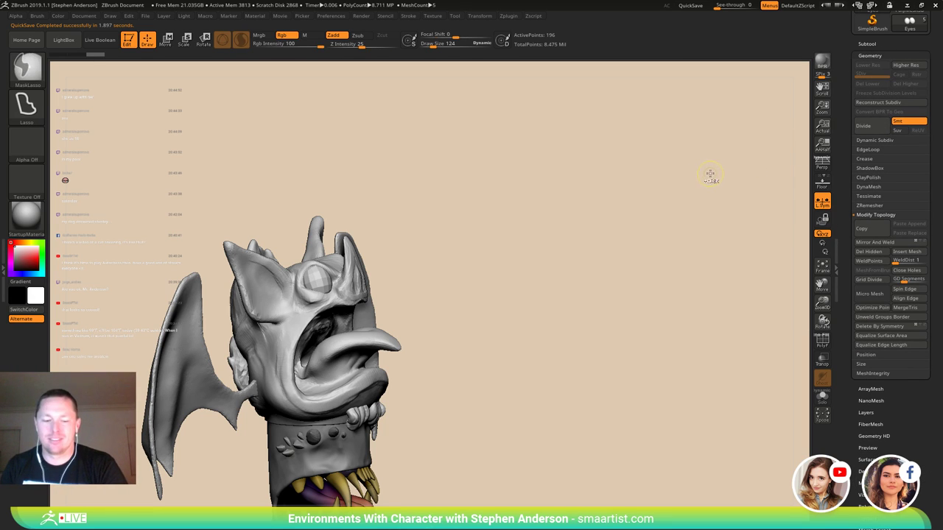
{"action": "key", "text": "ctrl+d"}
{"action": "key", "text": "ctrl+d"}
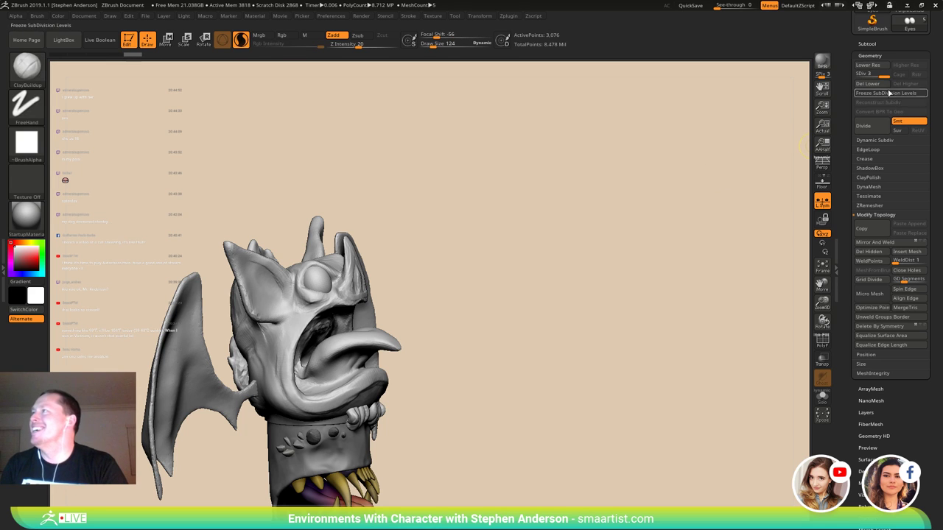
{"action": "left_click", "coordinate": [871, 84]}
- Fill the eyes with dark orange-brown, using the Standard brush with Rgb enabled
{"action": "right_click_drag", "start_coordinate": [349, 274], "coordinate": [199, 298], "text": "ctrl"}
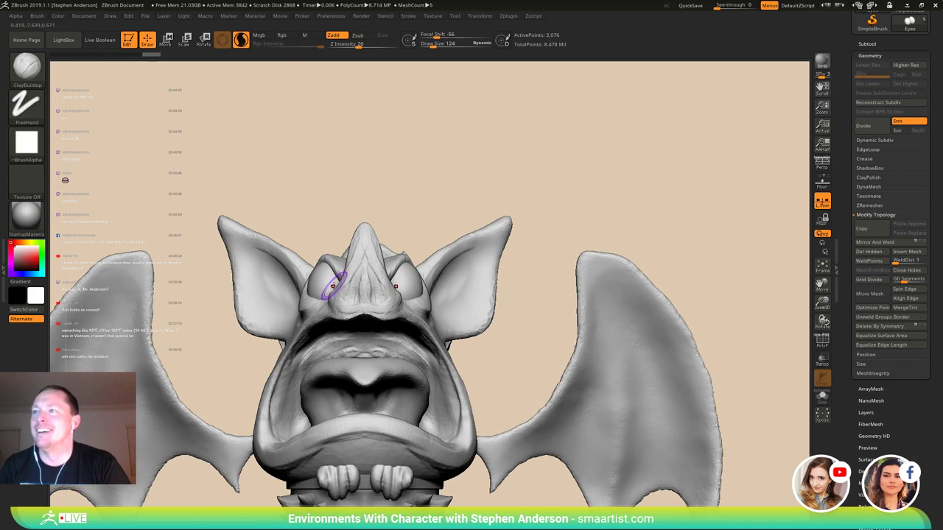
{"action": "key", "text": "b"}
{"action": "key", "text": "s"}
{"action": "key", "text": "t"}
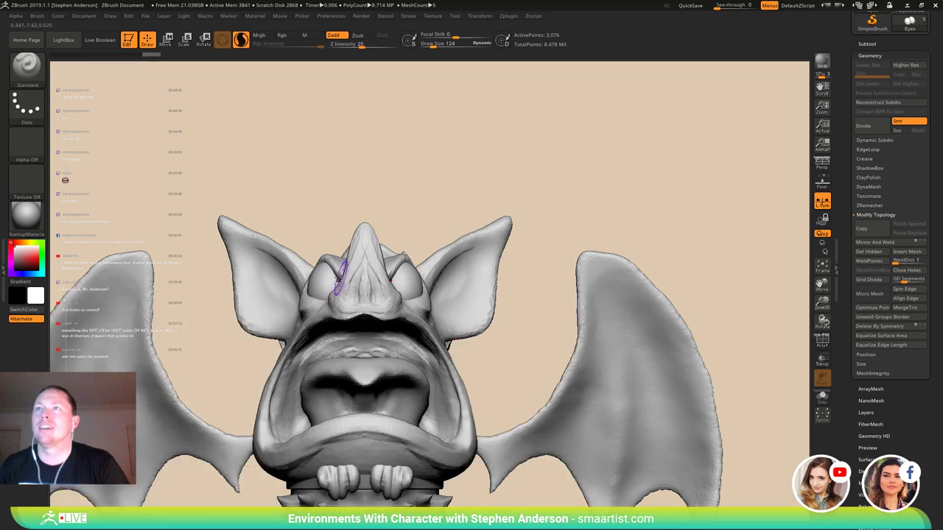
{"action": "right_click_drag", "start_coordinate": [273, 213], "coordinate": [402, 216]}
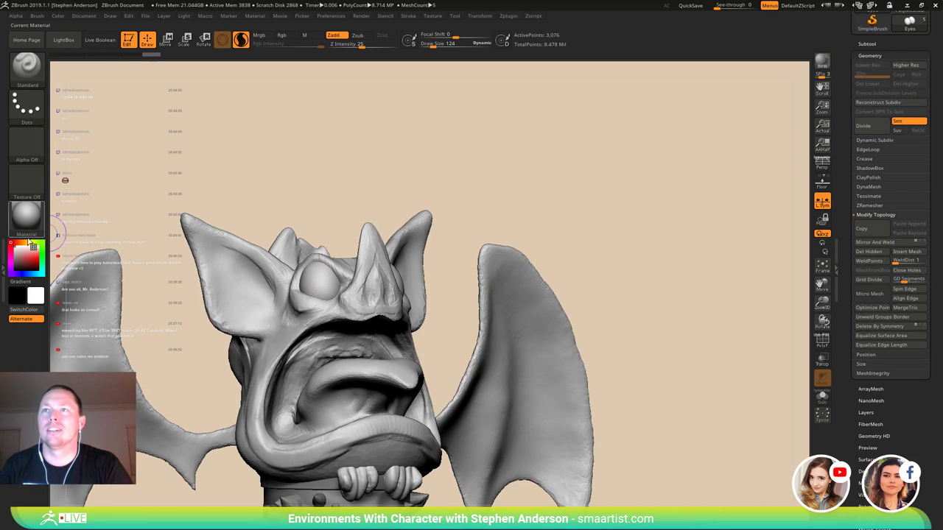
{"action": "left_click", "coordinate": [24, 242]}
{"action": "left_click", "coordinate": [32, 263]}
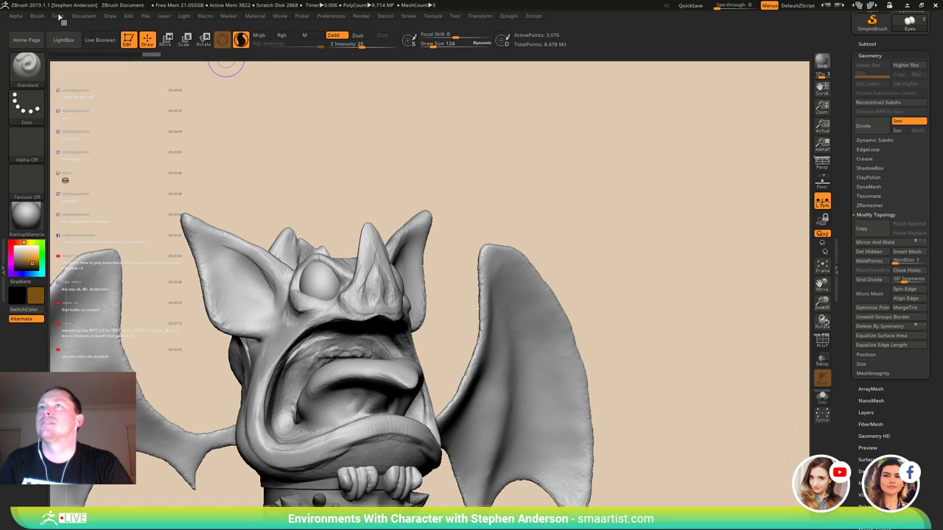
{"action": "left_click", "coordinate": [58, 17]}
{"action": "left_click", "coordinate": [281, 35]}
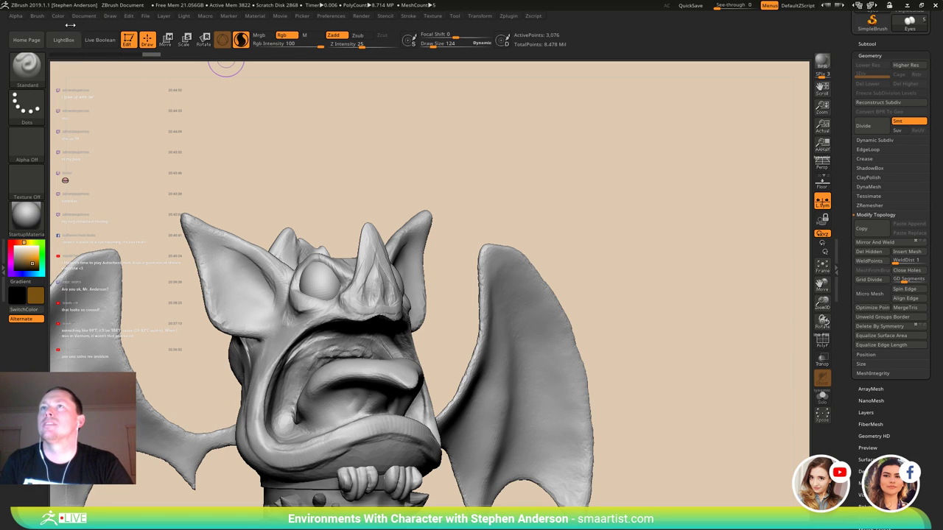
{"action": "left_click", "coordinate": [58, 17]}
{"action": "left_click", "coordinate": [88, 192]}
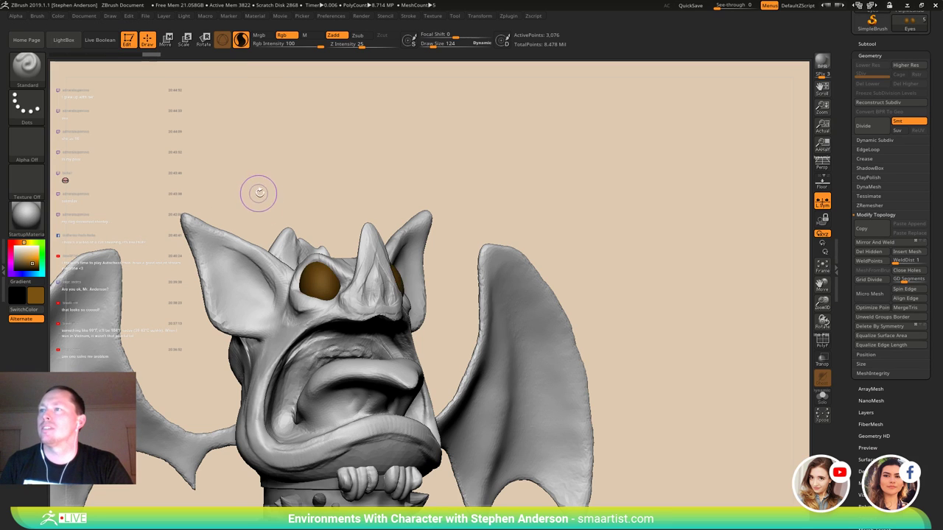
- Choose a lighter orange and turn off Zadd so the brush only paints colour
{"action": "left_click_drag", "start_coordinate": [259, 194], "coordinate": [142, 197]}
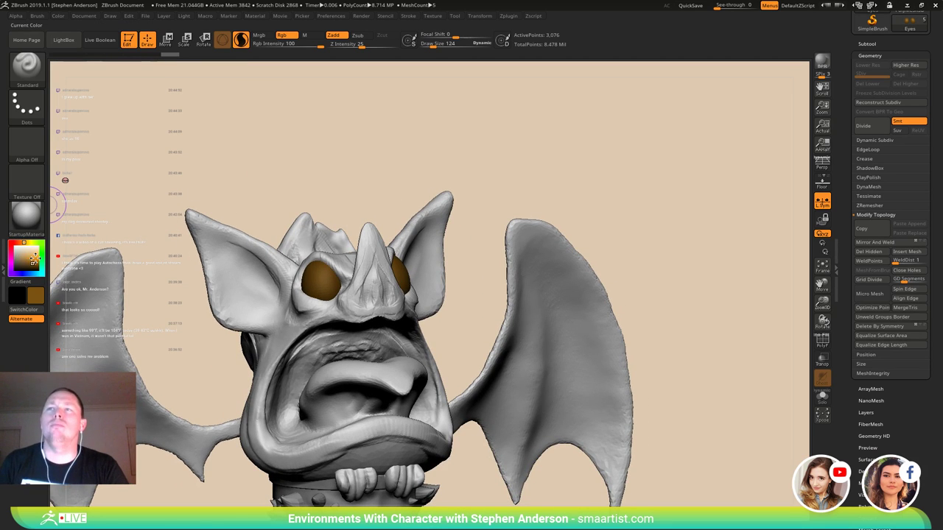
{"action": "left_click_drag", "start_coordinate": [33, 258], "coordinate": [33, 255]}
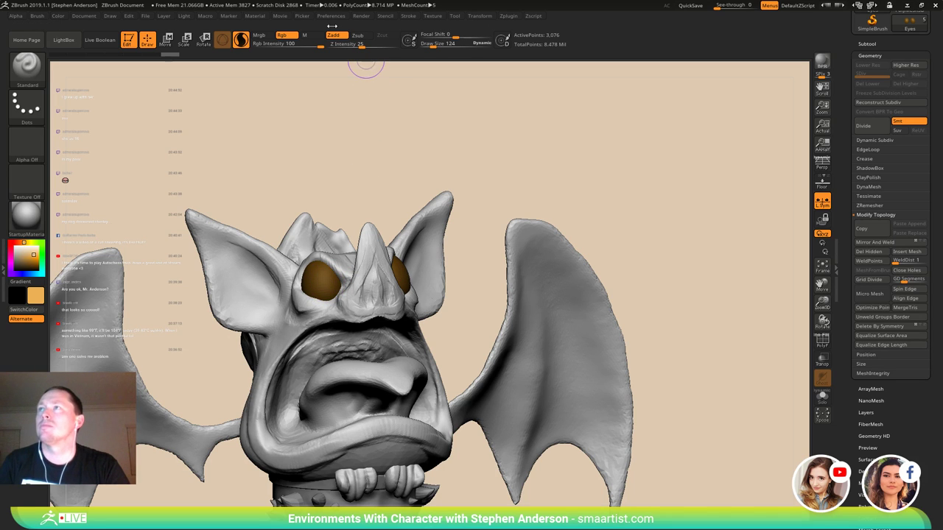
{"action": "left_click", "coordinate": [334, 35]}
- Try to paint the lighter orange onto the eye at full Rgb Intensity
{"action": "left_click_drag", "start_coordinate": [325, 282], "coordinate": [321, 273]}
{"action": "mouse_move", "coordinate": [317, 271]}
{"action": "right_mouse_down"}
{"action": "mouse_move", "coordinate": [413, 280]}
{"action": "mouse_move", "coordinate": [355, 278]}
{"action": "right_mouse_up"}
{"action": "left_click_drag", "start_coordinate": [319, 278], "coordinate": [319, 280], "text": "alt"}
{"action": "key", "text": "ctrl+z"}
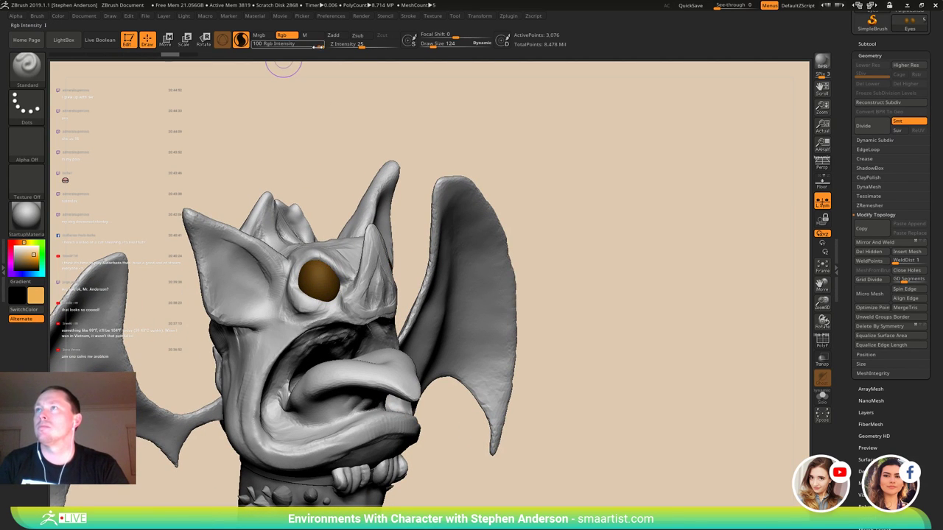
- Set Rgb Intensity to 39 and the draw size to 144, undo the test stroke, and turn off Sculptris Pro
{"action": "left_click", "coordinate": [279, 44]}
{"action": "key", "text": "]"}
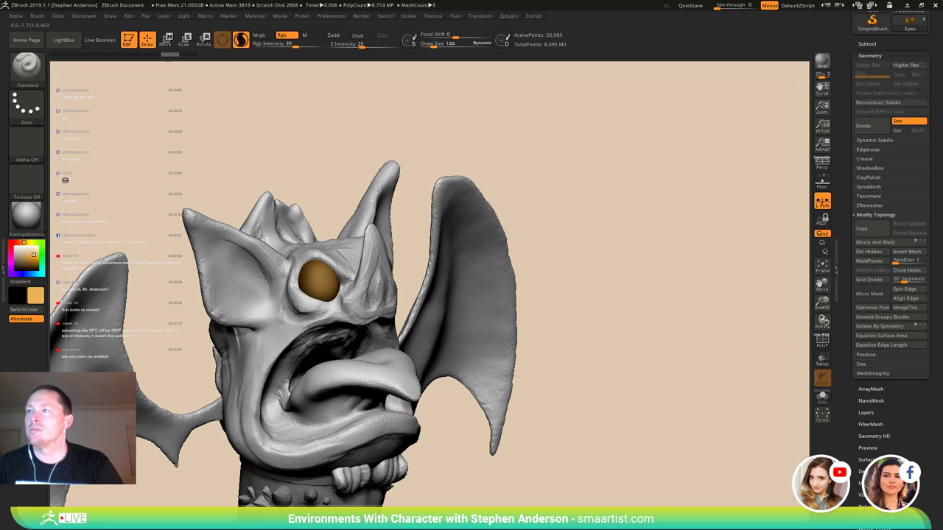
{"action": "left_click_drag", "start_coordinate": [326, 285], "coordinate": [327, 286]}
{"action": "mouse_move", "coordinate": [327, 286]}
{"action": "right_mouse_down"}
{"action": "mouse_move", "coordinate": [353, 285]}
{"action": "mouse_move", "coordinate": [278, 302]}
{"action": "mouse_move", "coordinate": [280, 312]}
{"action": "right_mouse_up"}
{"action": "left_click", "coordinate": [266, 305], "text": "ctrl"}
{"action": "key", "text": "ctrl+z"}
{"action": "left_click", "coordinate": [241, 41]}
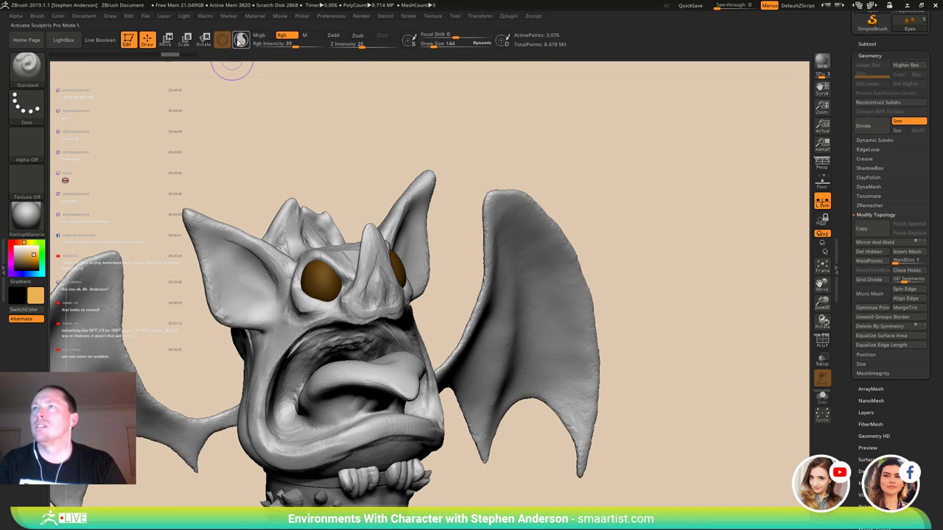
- Paint the lighter orange over the front of both eyes
{"action": "left_click_drag", "start_coordinate": [324, 275], "coordinate": [322, 287]}
{"action": "mouse_move", "coordinate": [303, 299]}
{"action": "right_mouse_down"}
{"action": "mouse_move", "coordinate": [316, 276]}
{"action": "mouse_move", "coordinate": [287, 277]}
{"action": "mouse_move", "coordinate": [321, 278]}
{"action": "mouse_move", "coordinate": [285, 232]}
{"action": "right_mouse_up"}
{"action": "mouse_move", "coordinate": [316, 280]}
{"action": "right_mouse_down", "text": "alt"}
{"action": "mouse_move", "coordinate": [219, 260]}
{"action": "mouse_move", "coordinate": [247, 258]}
{"action": "right_mouse_up", "text": "alt"}
{"action": "right_click_drag", "start_coordinate": [247, 258], "coordinate": [258, 330], "text": "ctrl"}
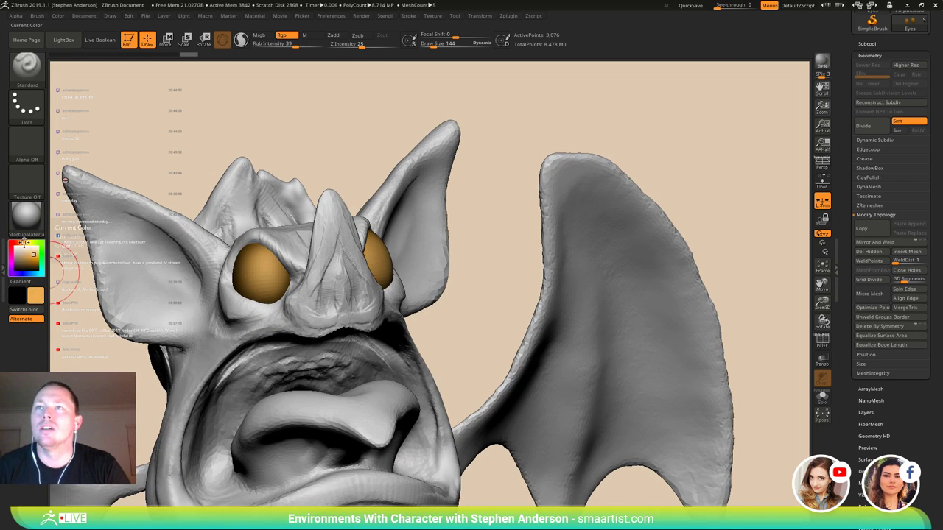
- Brighten the eyes with a more saturated yellow-orange, reducing the draw size to 108
{"action": "left_click", "coordinate": [36, 257]}
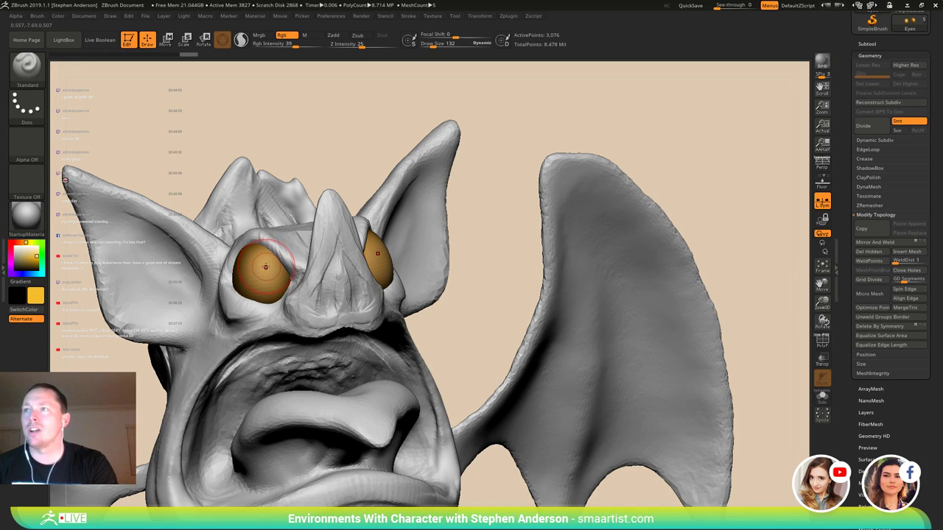
{"action": "key", "text": "bracketleft"}
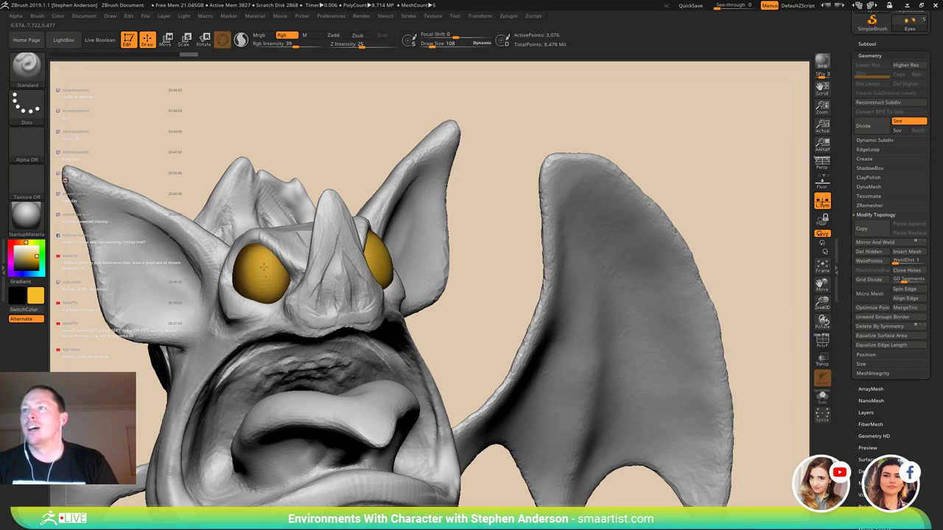
{"action": "left_click_drag", "start_coordinate": [264, 267], "coordinate": [258, 263]}
{"action": "right_click_drag", "start_coordinate": [258, 262], "coordinate": [337, 258]}
{"action": "left_click_drag", "start_coordinate": [236, 255], "coordinate": [230, 290]}
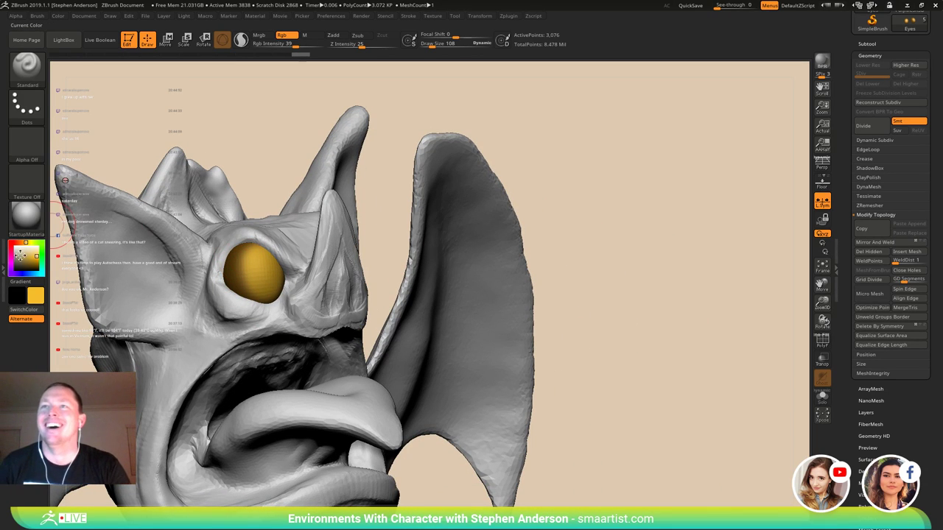
- Choose a very dark red and paint it along the outer edge of the eyes
{"action": "left_click_drag", "start_coordinate": [21, 255], "coordinate": [35, 265]}
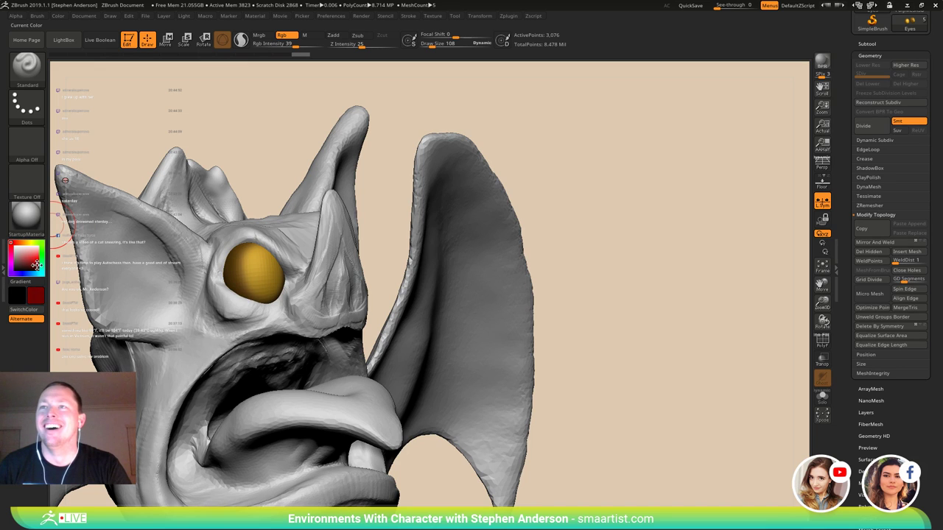
{"action": "right_click_drag", "start_coordinate": [228, 301], "coordinate": [317, 284]}
{"action": "left_click_drag", "start_coordinate": [224, 268], "coordinate": [217, 249]}
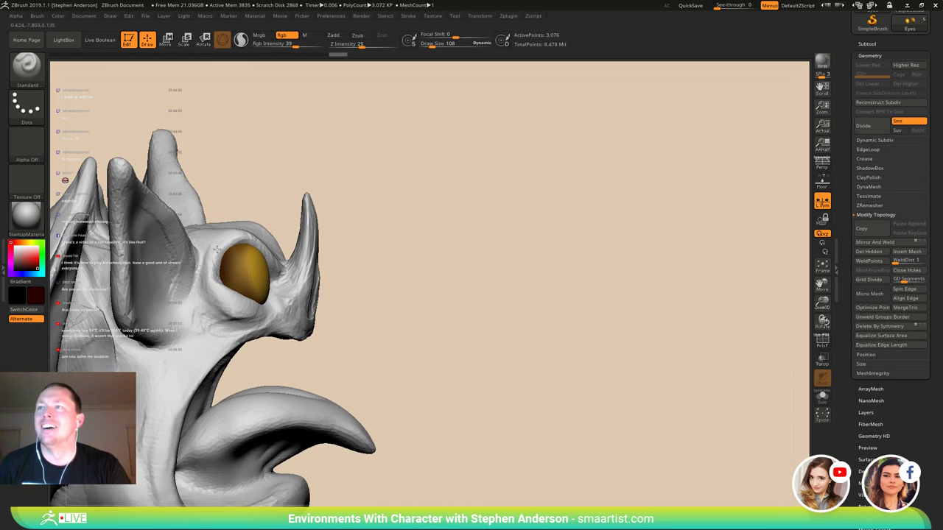
- Isolate the eyes and paint dark red over their back sides at draw size 219
{"action": "left_click", "coordinate": [816, 398]}
{"action": "right_click_drag", "start_coordinate": [354, 297], "coordinate": [239, 277]}
{"action": "key", "text": "s"}
{"action": "mouse_move", "coordinate": [213, 264]}
{"action": "left_mouse_down"}
{"action": "mouse_move", "coordinate": [204, 267]}
{"action": "mouse_move", "coordinate": [208, 253]}
{"action": "left_mouse_up"}
{"action": "left_click_drag", "start_coordinate": [249, 343], "coordinate": [289, 315]}
{"action": "left_click_drag", "start_coordinate": [211, 283], "coordinate": [212, 290]}
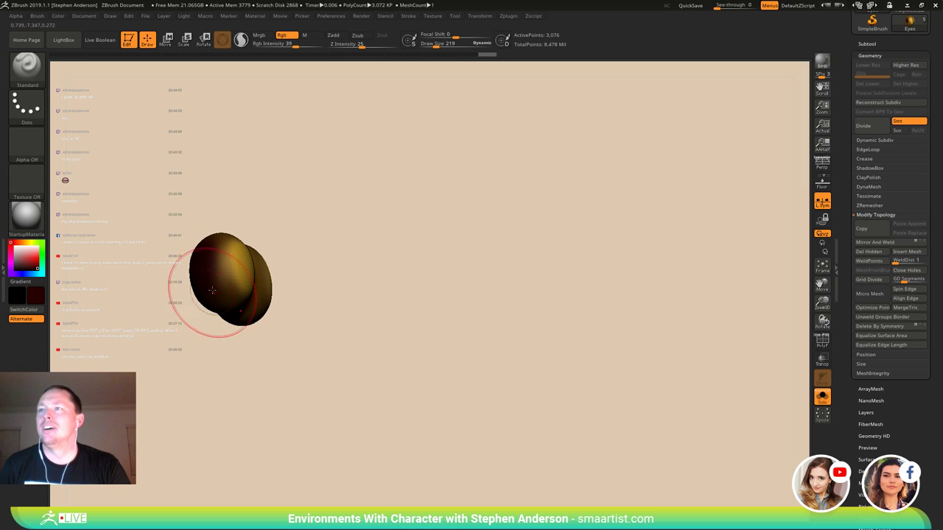
- Undo the last three paint strokes and blend the dark red into the yellow with the Smooth brush
{"action": "key", "text": "ctrl+z"}
{"action": "key", "text": "ctrl+z"}
{"action": "key", "text": "ctrl+z"}
{"action": "key", "text": "shift"}
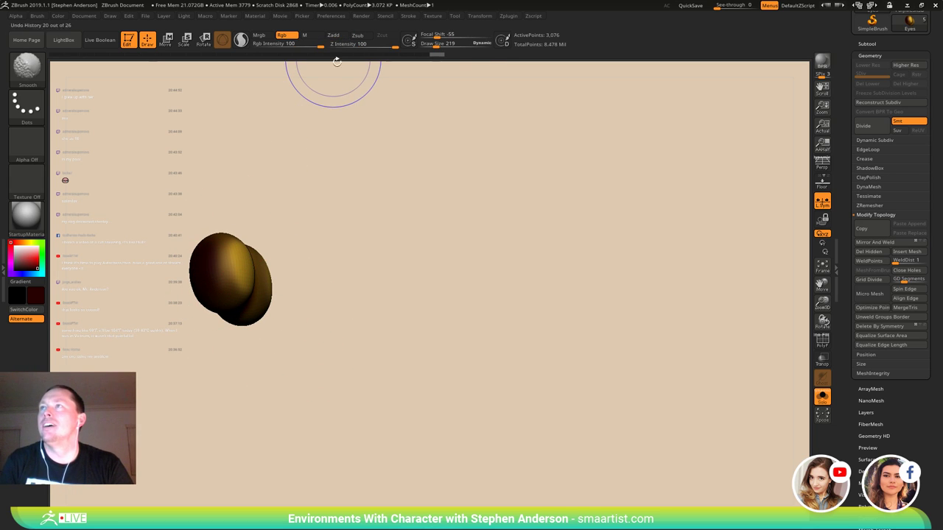
{"action": "left_click_drag", "start_coordinate": [219, 267], "coordinate": [215, 266], "text": "shift"}
{"action": "left_click_drag", "start_coordinate": [398, 313], "coordinate": [359, 296]}
{"action": "left_click_drag", "start_coordinate": [247, 283], "coordinate": [241, 301], "text": "shift"}
{"action": "mouse_move", "coordinate": [324, 298]}
{"action": "left_mouse_down", "text": "shift"}
{"action": "mouse_move", "coordinate": [335, 313]}
{"action": "mouse_move", "coordinate": [317, 311]}
{"action": "left_mouse_up", "text": "shift"}
{"action": "mouse_move", "coordinate": [312, 293]}
{"action": "left_mouse_down"}
{"action": "mouse_move", "coordinate": [321, 294]}
{"action": "mouse_move", "coordinate": [307, 273]}
{"action": "left_mouse_up"}
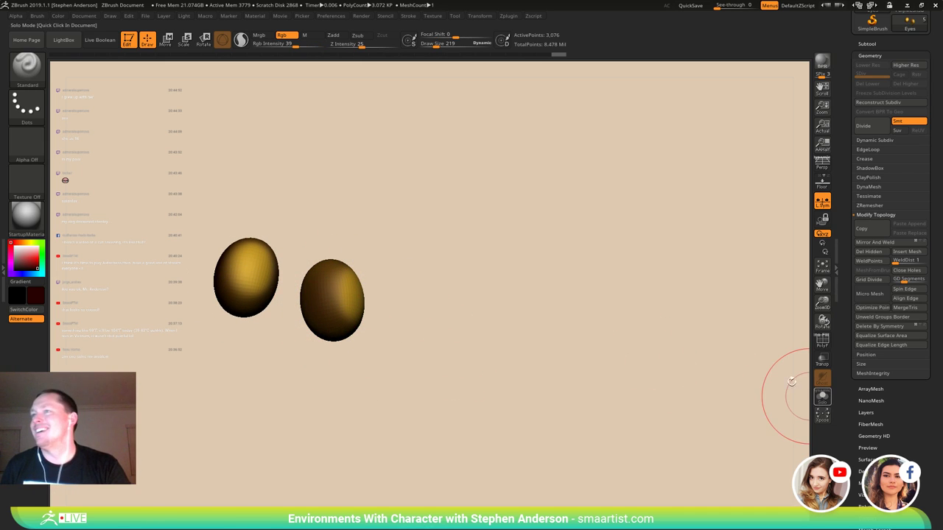
- Leave Solo mode to show the whole totem, reduce the draw size to 72 and choose orange (R 255, G 142, B 45)
{"action": "left_click", "coordinate": [822, 397]}
{"action": "mouse_move", "coordinate": [277, 252]}
{"action": "right_mouse_down"}
{"action": "mouse_move", "coordinate": [317, 240]}
{"action": "mouse_move", "coordinate": [259, 247]}
{"action": "mouse_move", "coordinate": [260, 267]}
{"action": "right_mouse_up"}
{"action": "key", "text": "s"}
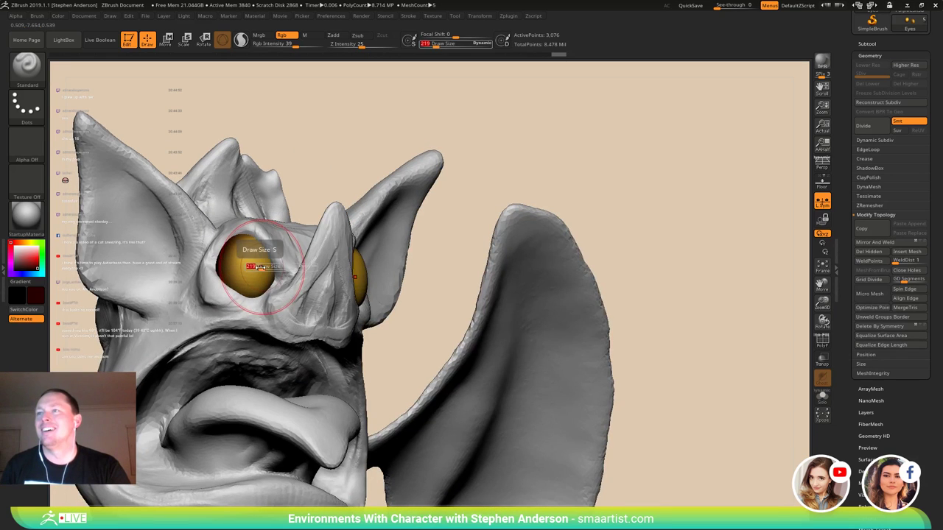
{"action": "left_click_drag", "start_coordinate": [261, 267], "coordinate": [255, 267]}
{"action": "right_click_drag", "start_coordinate": [255, 267], "coordinate": [147, 246], "text": "shift"}
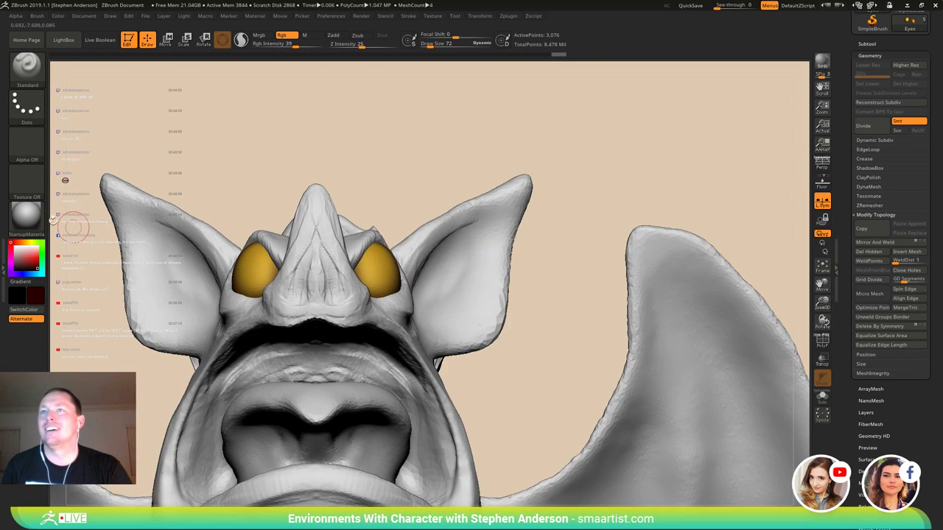
{"action": "left_click_drag", "start_coordinate": [38, 263], "coordinate": [39, 256]}
{"action": "mouse_move", "coordinate": [111, 263]}
{"action": "right_mouse_down"}
{"action": "mouse_move", "coordinate": [133, 271]}
{"action": "mouse_move", "coordinate": [221, 258]}
{"action": "mouse_move", "coordinate": [227, 272]}
{"action": "right_mouse_up"}
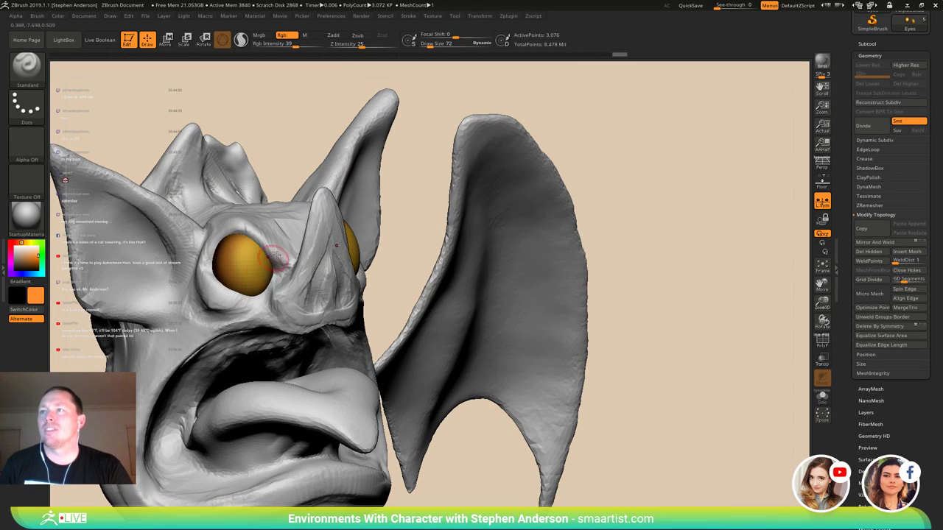
{"action": "right_click_drag", "start_coordinate": [260, 279], "coordinate": [207, 267]}
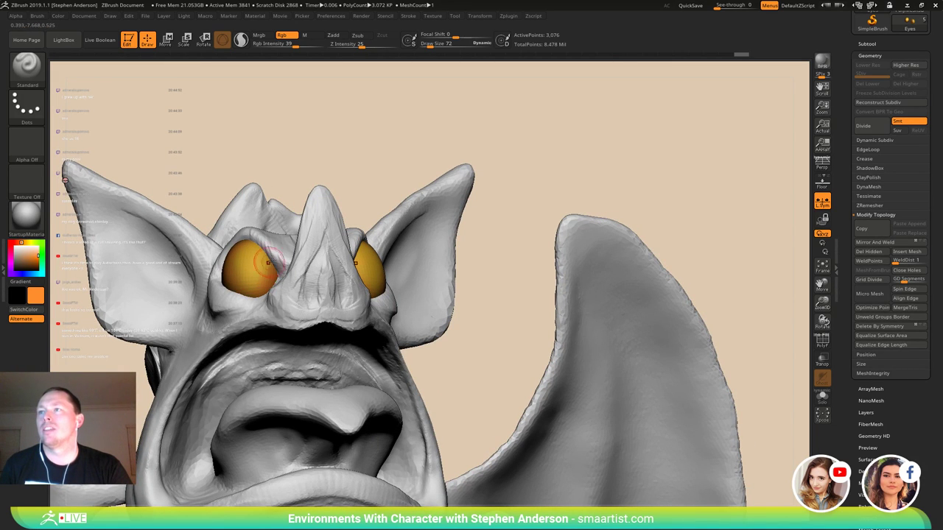
{"action": "mouse_move", "coordinate": [258, 274]}
{"action": "right_mouse_down"}
{"action": "mouse_move", "coordinate": [292, 275]}
{"action": "mouse_move", "coordinate": [272, 275]}
{"action": "mouse_move", "coordinate": [253, 251]}
{"action": "mouse_move", "coordinate": [310, 234]}
{"action": "mouse_move", "coordinate": [293, 280]}
{"action": "right_mouse_up"}
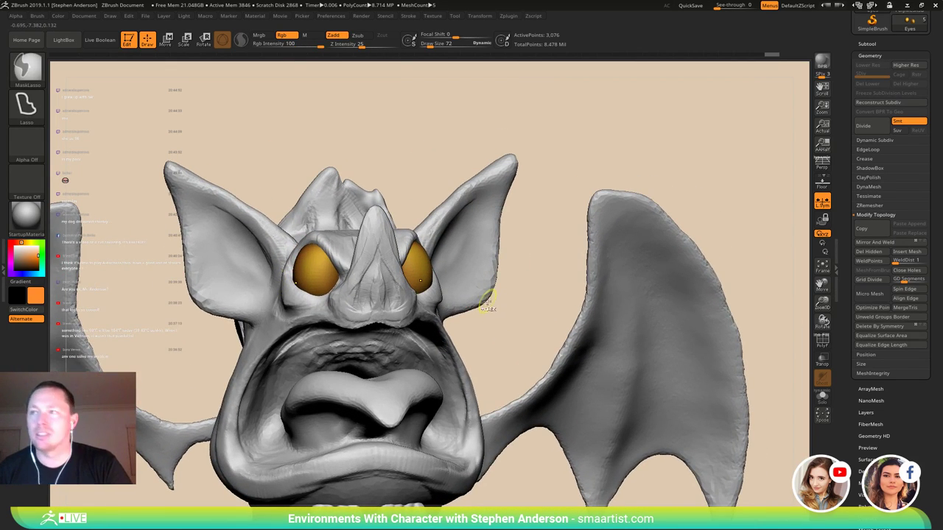
- Subdivide the eyes once and fill them with the ToyPlastic material using only the material channel
{"action": "key", "text": "d"}
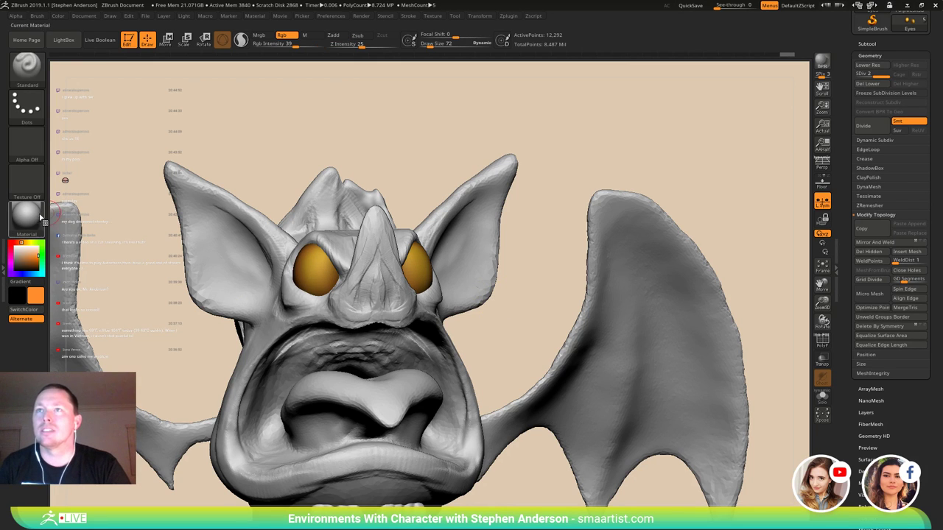
{"action": "left_click", "coordinate": [26, 214]}
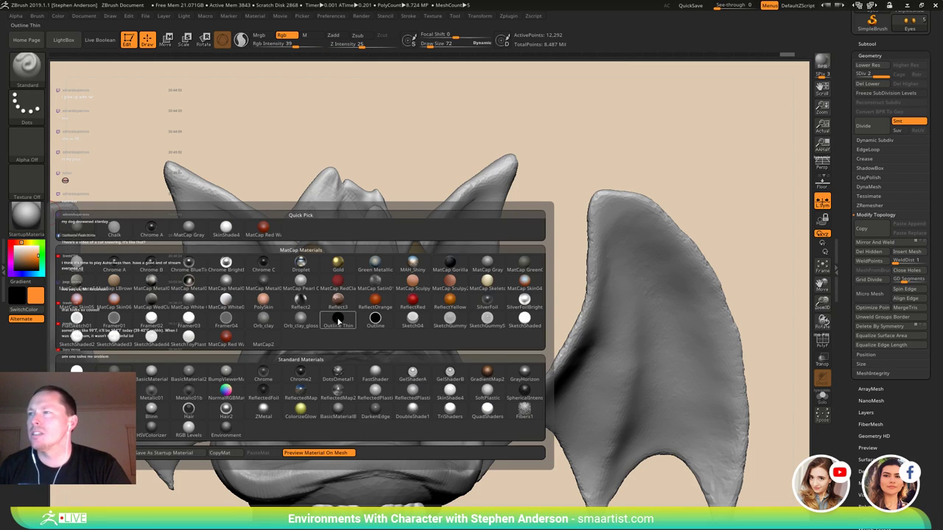
{"action": "left_click", "coordinate": [26, 218]}
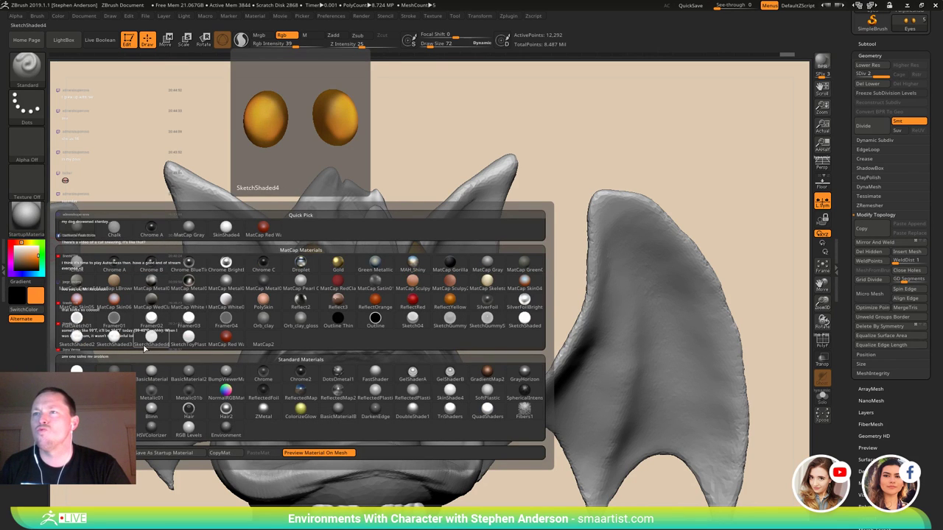
{"action": "left_click", "coordinate": [114, 409]}
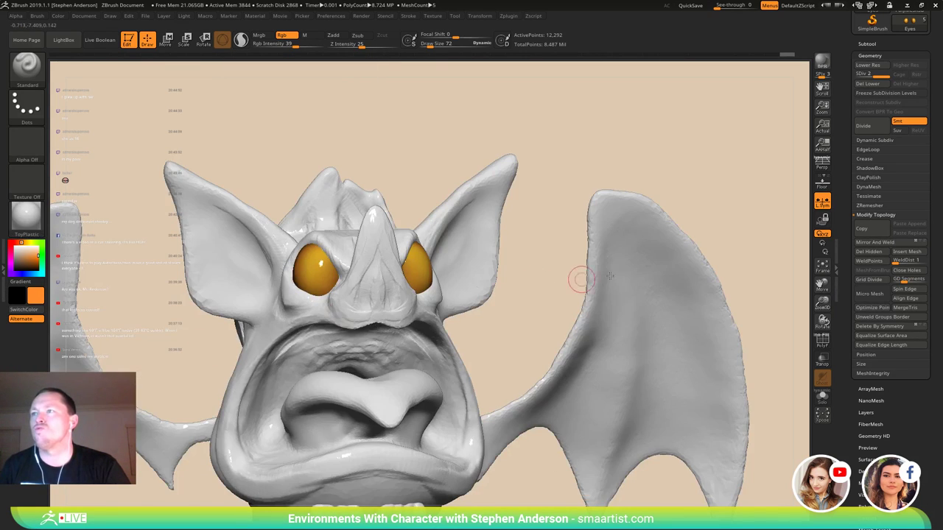
{"action": "left_click", "coordinate": [309, 36]}
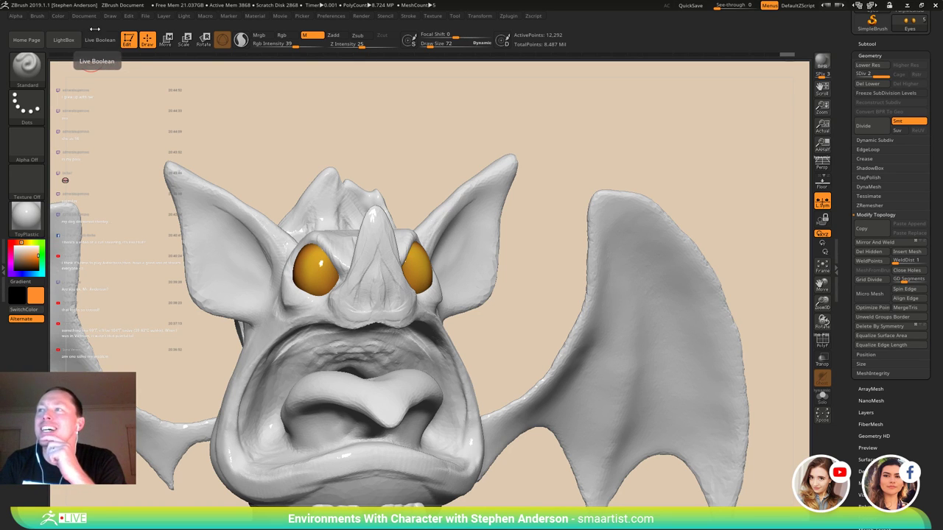
{"action": "left_click", "coordinate": [58, 16]}
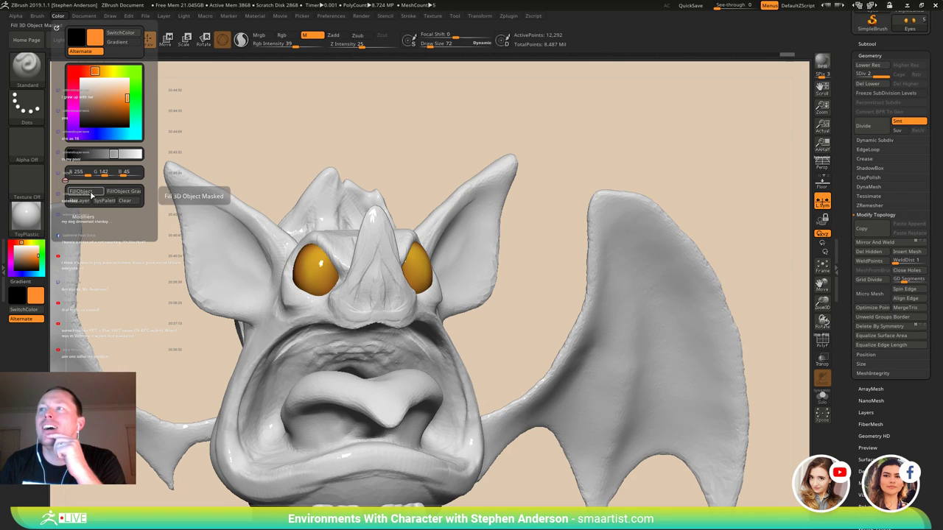
- Return painting to the Rgb channel and set the active material back to StartupMaterial
{"action": "left_click", "coordinate": [283, 35]}
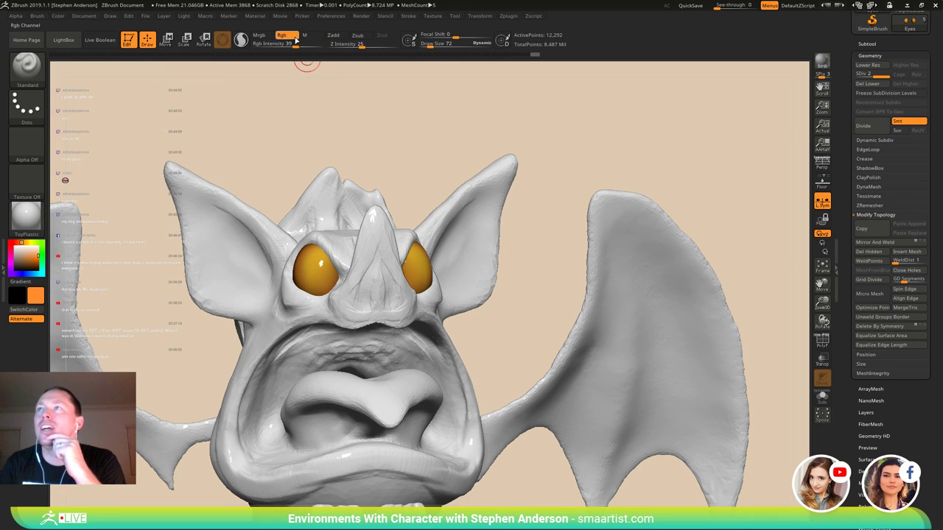
{"action": "left_click", "coordinate": [30, 225]}
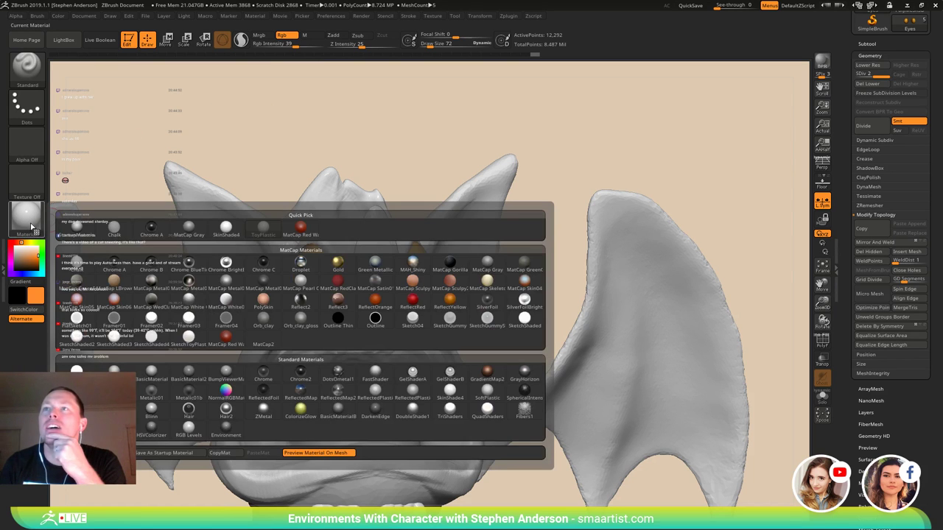
{"action": "left_click", "coordinate": [75, 227]}
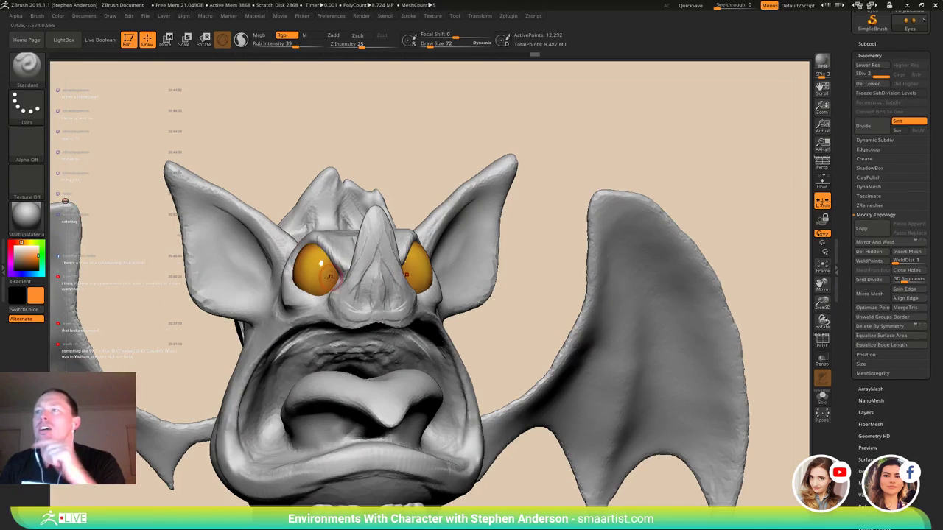
- Paint an orange patch in the centre of both eyes at draw size 48
{"action": "mouse_move", "coordinate": [326, 280]}
{"action": "right_mouse_down"}
{"action": "mouse_move", "coordinate": [316, 279]}
{"action": "mouse_move", "coordinate": [328, 277]}
{"action": "right_mouse_up"}
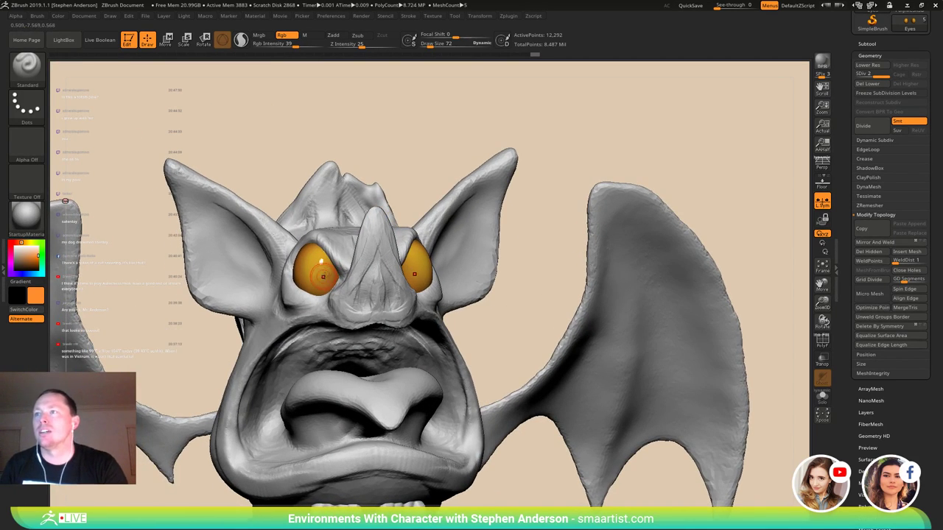
{"action": "key", "text": "s"}
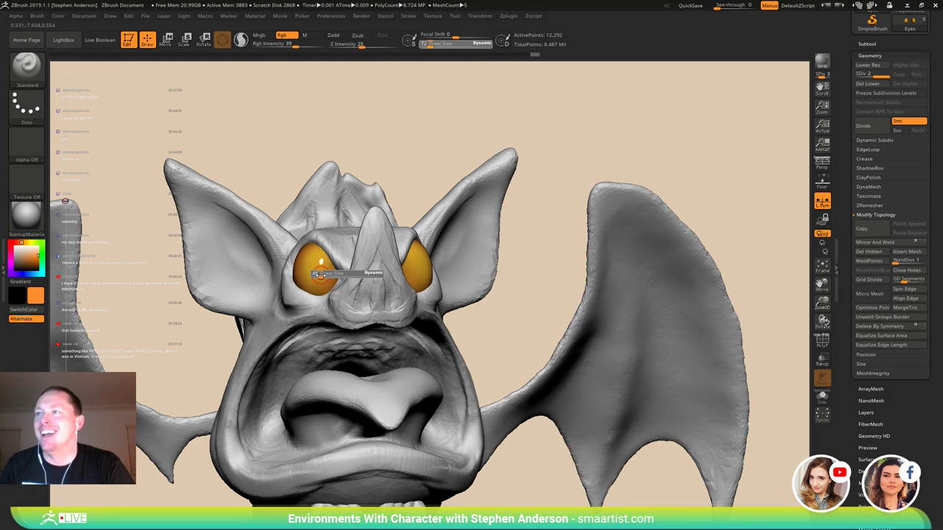
{"action": "left_click_drag", "start_coordinate": [321, 274], "coordinate": [320, 275]}
{"action": "right_click_drag", "start_coordinate": [323, 276], "coordinate": [321, 277]}
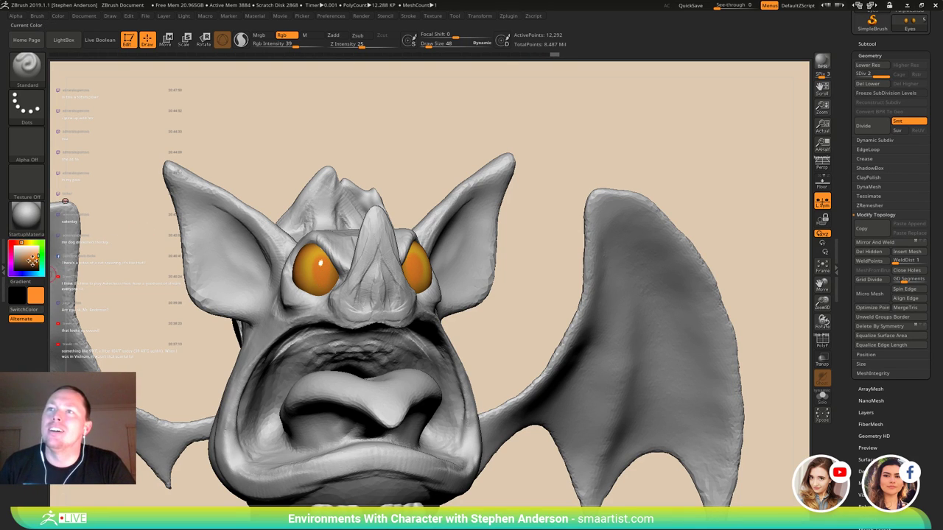
- Choose a dark red and paint vertical slit pupils down the centre of the eyes
{"action": "left_click", "coordinate": [15, 243]}
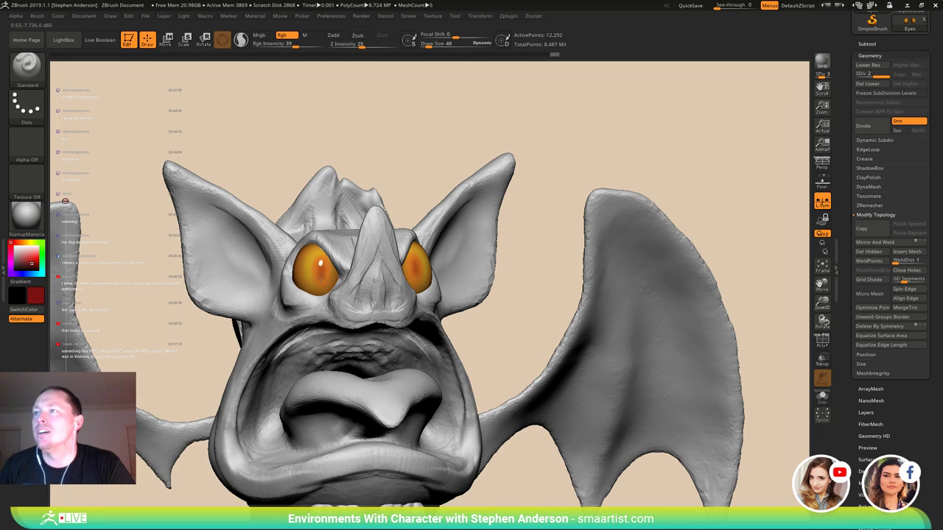
{"action": "left_click_drag", "start_coordinate": [320, 277], "coordinate": [316, 256]}
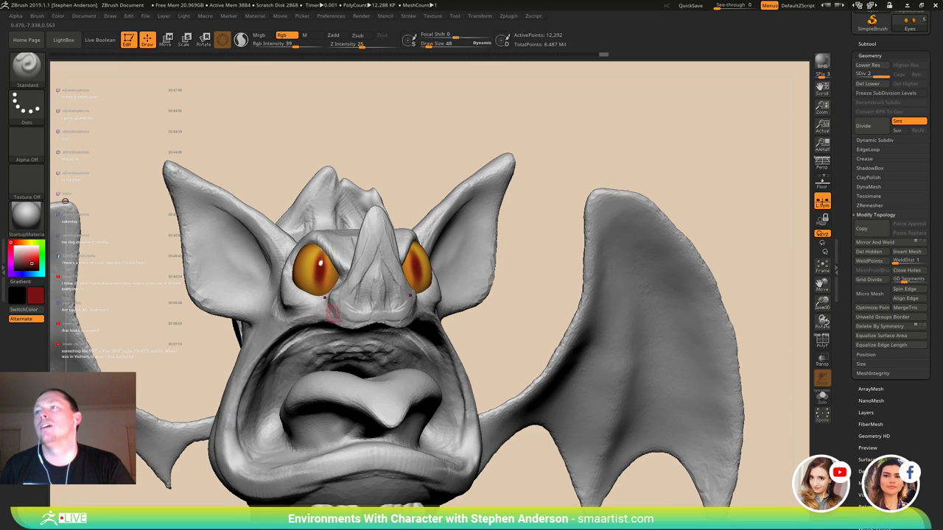
{"action": "right_click_drag", "start_coordinate": [335, 313], "coordinate": [322, 276], "text": "ctrl"}
{"action": "mouse_move", "coordinate": [323, 276]}
{"action": "right_mouse_down"}
{"action": "mouse_move", "coordinate": [399, 281]}
{"action": "mouse_move", "coordinate": [363, 297]}
{"action": "right_mouse_up"}
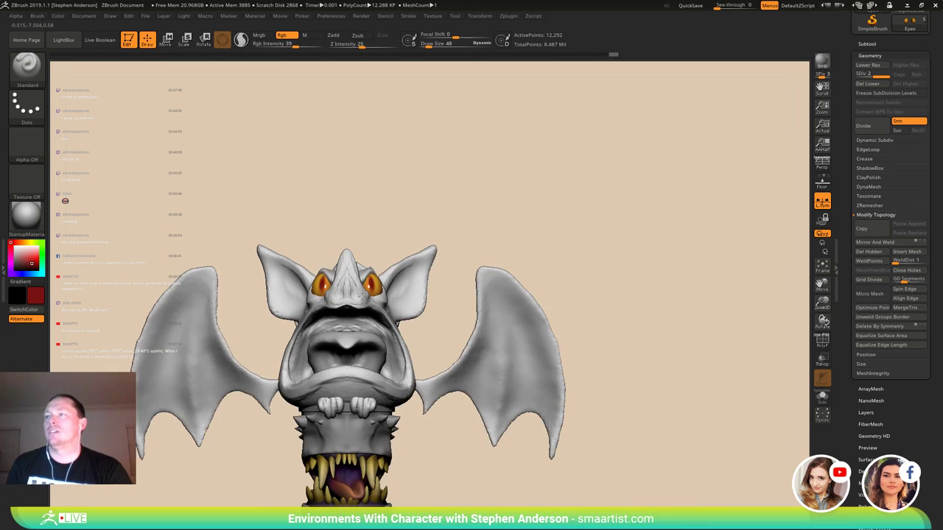
- Rotate the eyes with the transform gizmo to turn the pupils toward the nose
{"action": "key", "text": "w"}
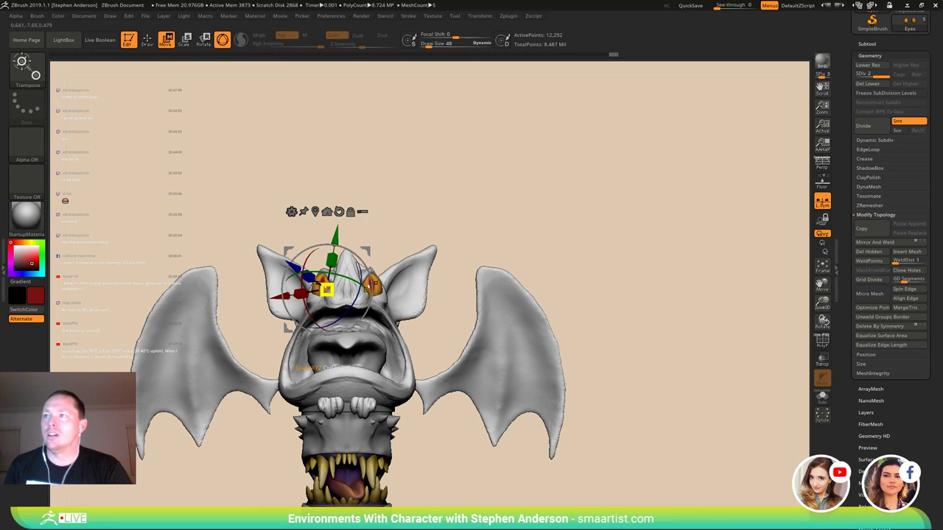
{"action": "left_click_drag", "start_coordinate": [323, 271], "coordinate": [329, 274]}
{"action": "right_click_drag", "start_coordinate": [391, 259], "coordinate": [507, 320]}
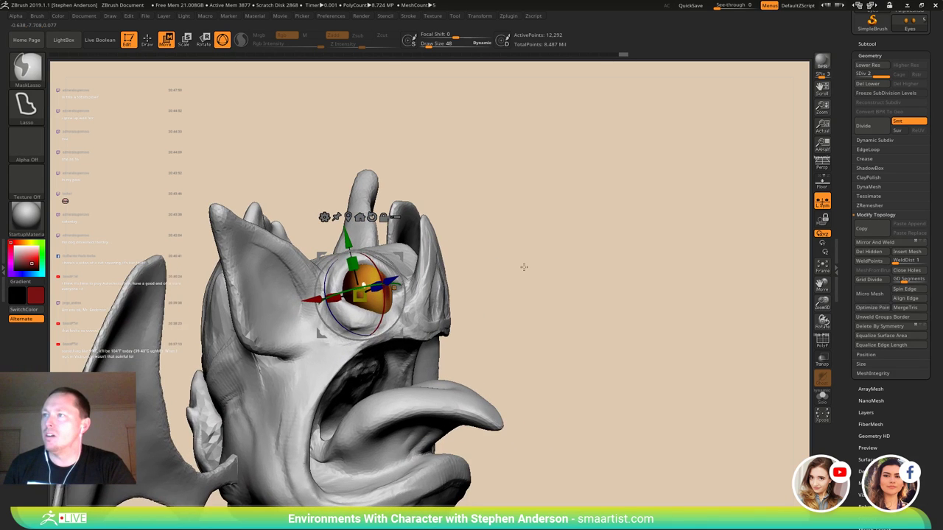
{"action": "right_click_drag", "start_coordinate": [487, 264], "coordinate": [517, 263]}
{"action": "left_click_drag", "start_coordinate": [361, 259], "coordinate": [369, 260]}
{"action": "right_click_drag", "start_coordinate": [522, 244], "coordinate": [461, 249]}
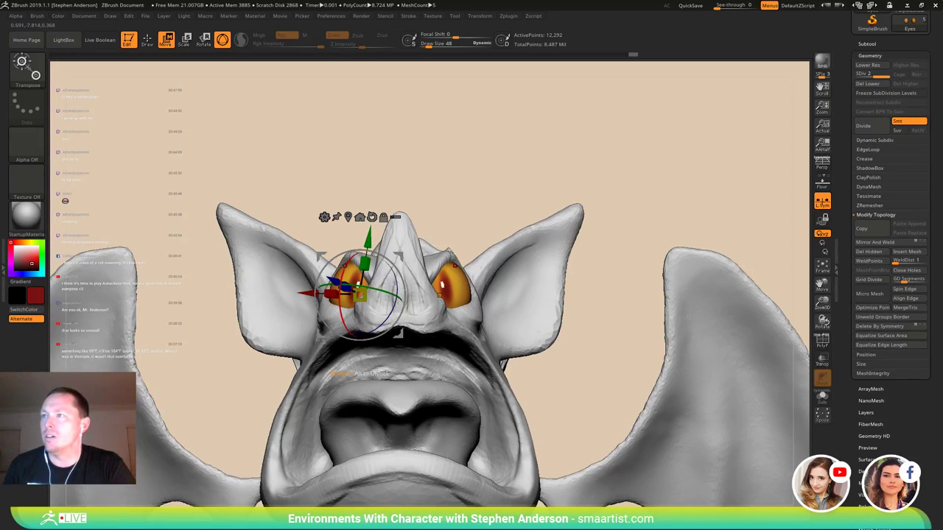
{"action": "left_click_drag", "start_coordinate": [345, 266], "coordinate": [343, 268]}
{"action": "key", "text": "q"}
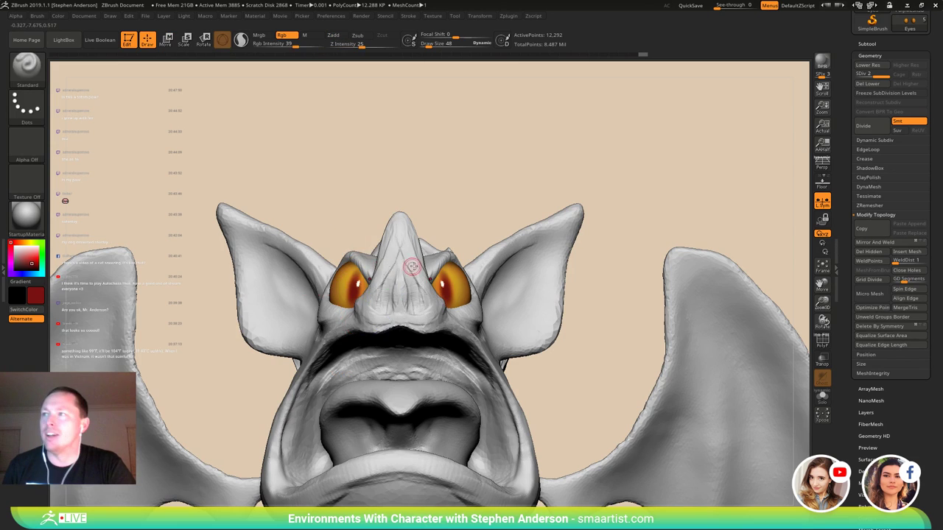
- Select the creature's head and pull the eyelids closer around the eyes with the Move brush at draw size 252
{"action": "mouse_move", "coordinate": [413, 270]}
{"action": "right_mouse_down"}
{"action": "mouse_move", "coordinate": [460, 270]}
{"action": "mouse_move", "coordinate": [453, 276]}
{"action": "right_mouse_up"}
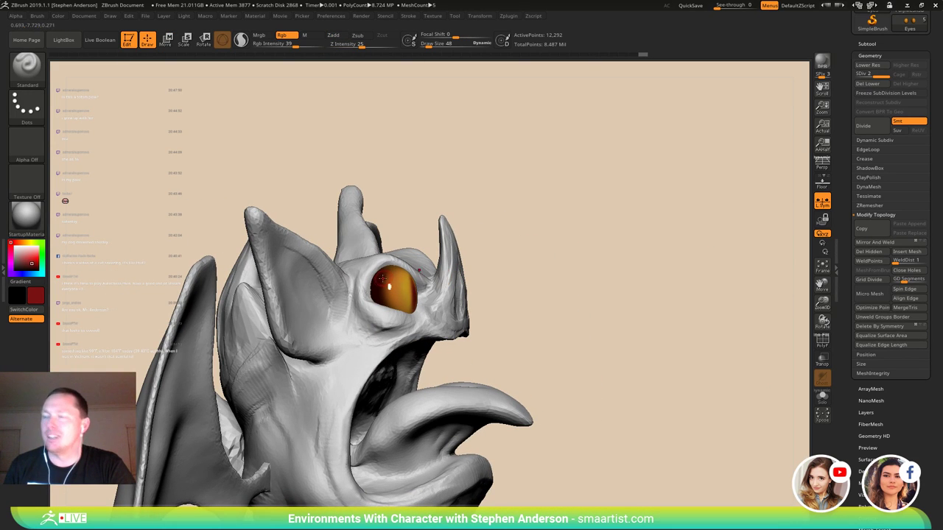
{"action": "right_click_drag", "start_coordinate": [375, 263], "coordinate": [382, 318]}
{"action": "key", "text": "b"}
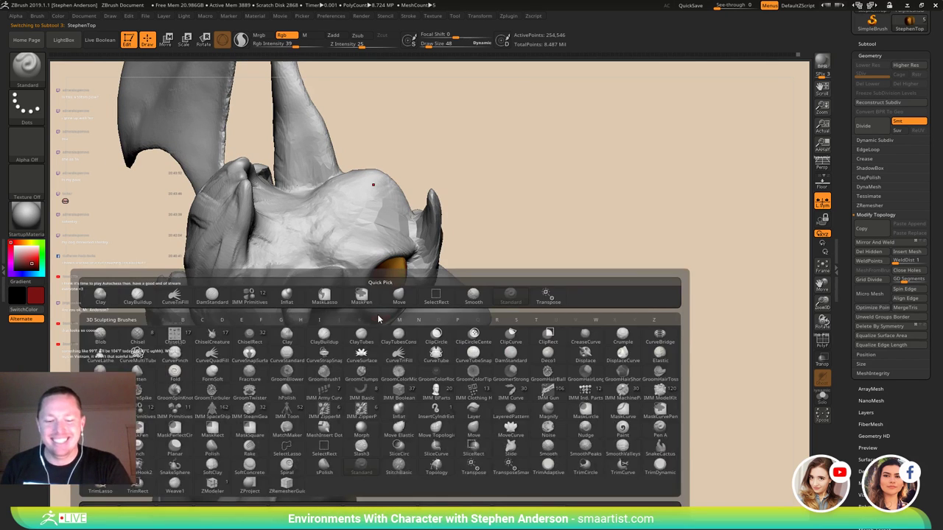
{"action": "key", "text": "m"}
{"action": "key", "text": "v"}
{"action": "right_click_drag", "start_coordinate": [347, 276], "coordinate": [363, 269]}
{"action": "key", "text": "s"}
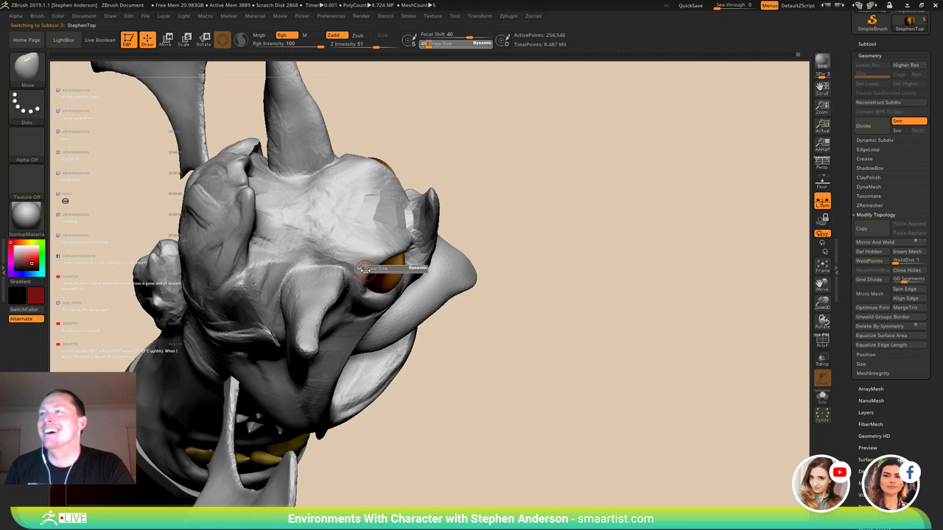
{"action": "left_click_drag", "start_coordinate": [364, 270], "coordinate": [368, 277]}
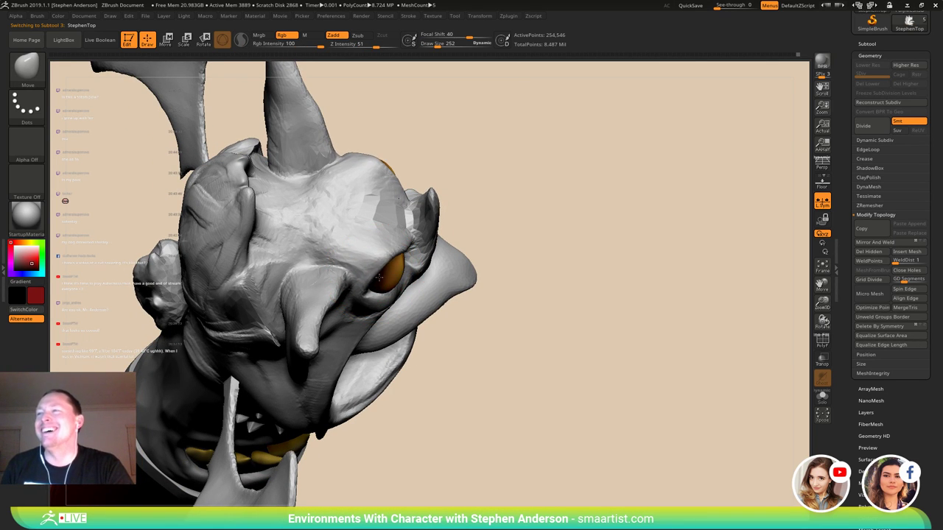
{"action": "mouse_move", "coordinate": [370, 276]}
{"action": "right_mouse_down"}
{"action": "mouse_move", "coordinate": [380, 246]}
{"action": "mouse_move", "coordinate": [369, 272]}
{"action": "right_mouse_up"}
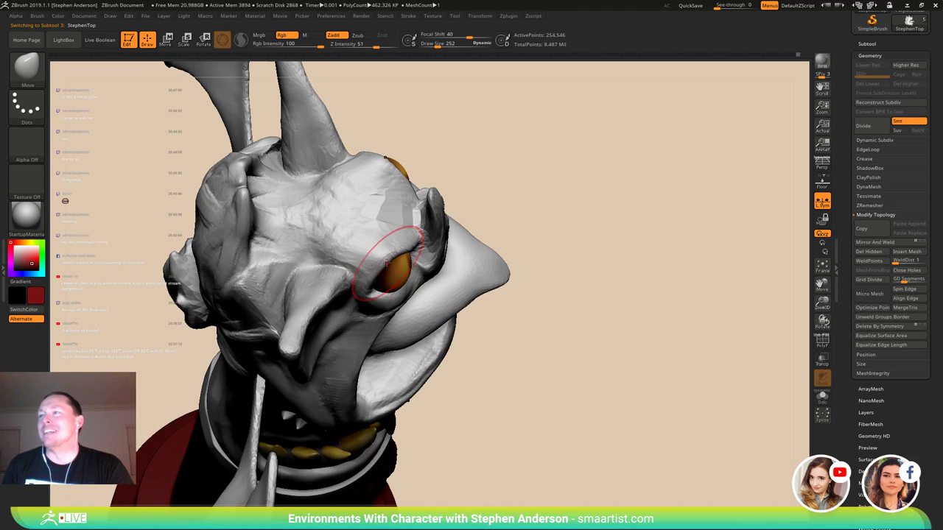
{"action": "left_click_drag", "start_coordinate": [386, 263], "coordinate": [395, 270]}
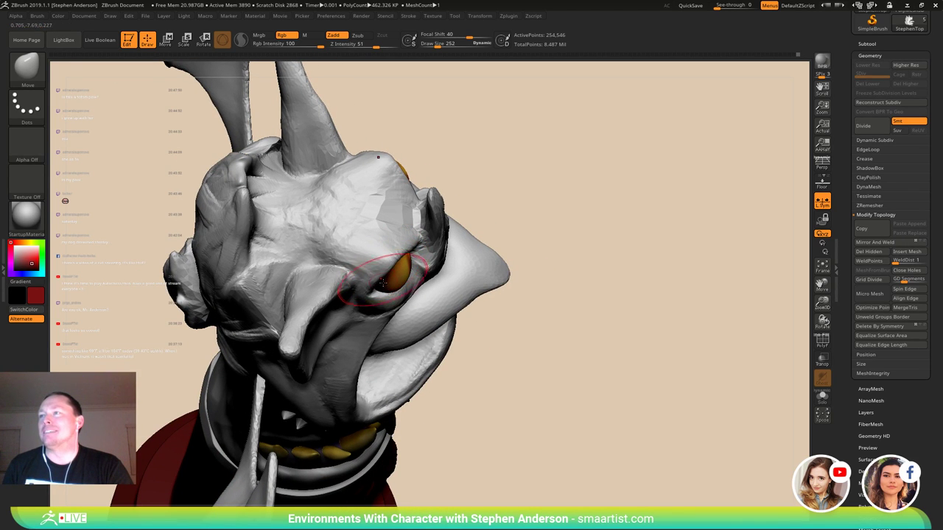
{"action": "mouse_move", "coordinate": [374, 279]}
{"action": "right_mouse_down"}
{"action": "mouse_move", "coordinate": [396, 262]}
{"action": "mouse_move", "coordinate": [410, 272]}
{"action": "mouse_move", "coordinate": [374, 270]}
{"action": "mouse_move", "coordinate": [363, 284]}
{"action": "mouse_move", "coordinate": [374, 280]}
{"action": "mouse_move", "coordinate": [352, 284]}
{"action": "mouse_move", "coordinate": [362, 289]}
{"action": "mouse_move", "coordinate": [359, 278]}
{"action": "mouse_move", "coordinate": [330, 302]}
{"action": "mouse_move", "coordinate": [347, 274]}
{"action": "mouse_move", "coordinate": [328, 238]}
{"action": "mouse_move", "coordinate": [385, 296]}
{"action": "mouse_move", "coordinate": [401, 346]}
{"action": "mouse_move", "coordinate": [367, 310]}
{"action": "right_mouse_up"}
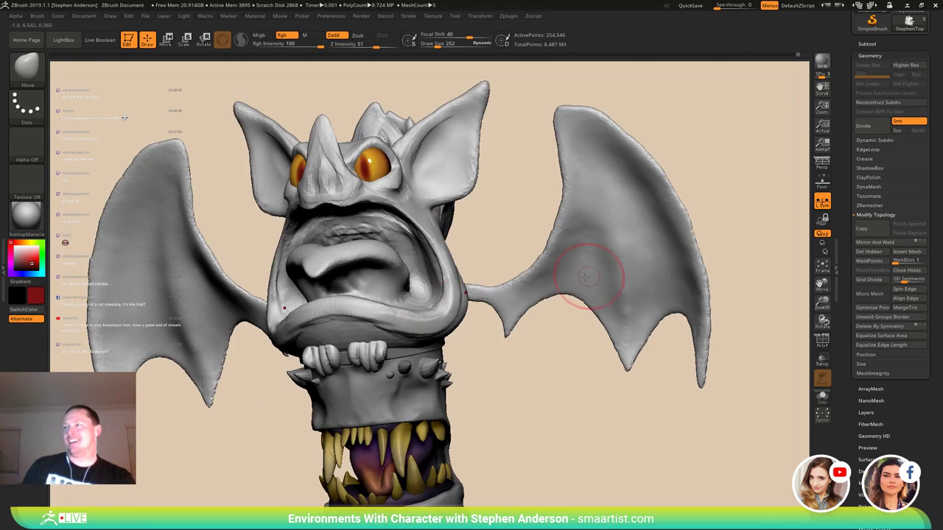
- Select the wings and fill them with a dark brown (R 115, G 56, B 17)
{"action": "left_click", "coordinate": [575, 278], "text": "alt"}
{"action": "right_click_drag", "start_coordinate": [357, 176], "coordinate": [337, 174]}
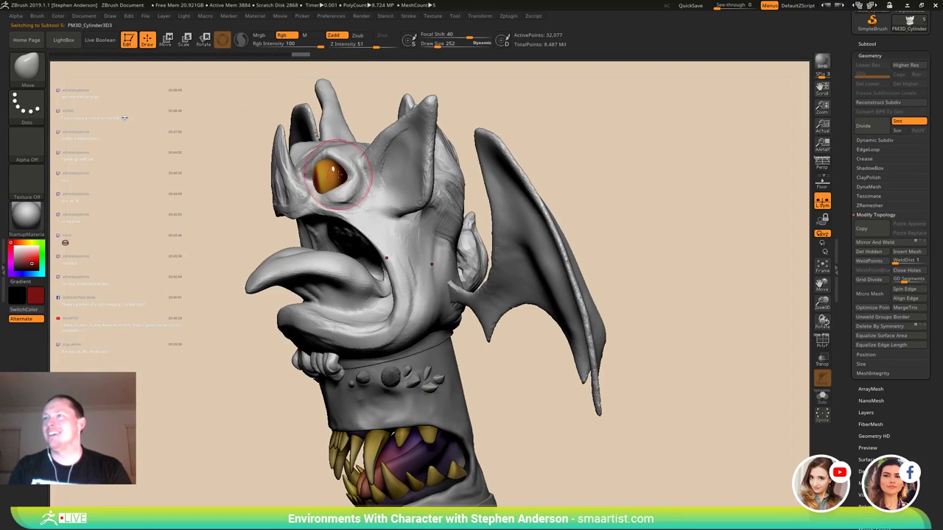
{"action": "key", "text": "c"}
{"action": "right_click_drag", "start_coordinate": [391, 209], "coordinate": [497, 170]}
{"action": "left_click", "coordinate": [59, 17]}
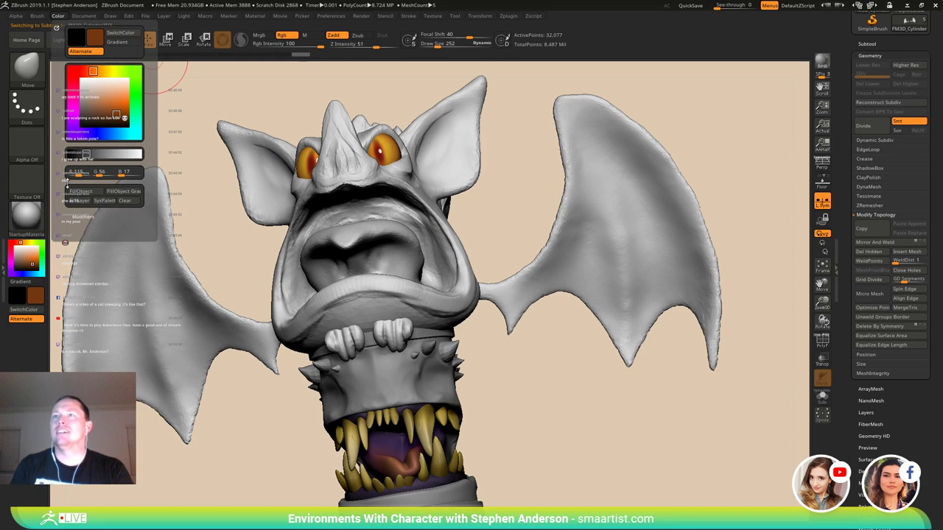
{"action": "left_click", "coordinate": [81, 191]}
- Refill the wings with a very dark red (R 42, G 4, B 0)
{"action": "right_click_drag", "start_coordinate": [313, 247], "coordinate": [451, 143], "text": "ctrl"}
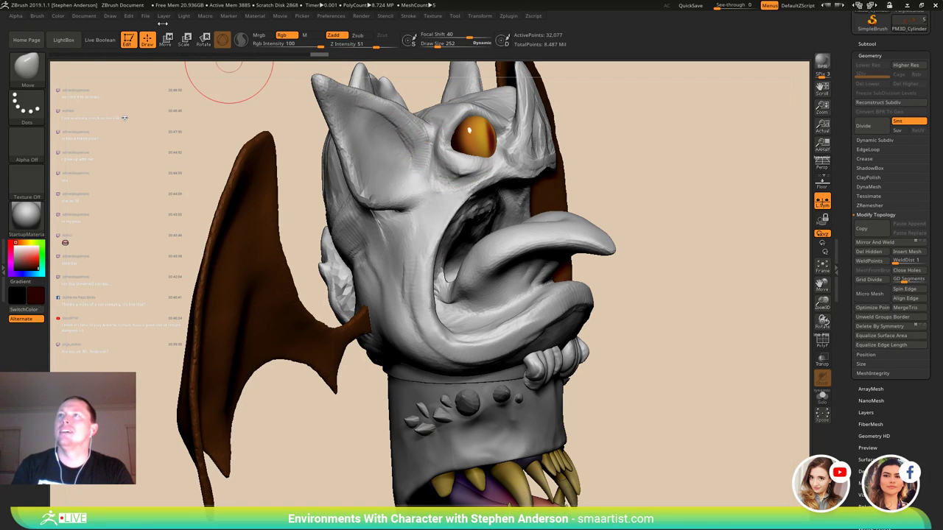
{"action": "left_click", "coordinate": [59, 17]}
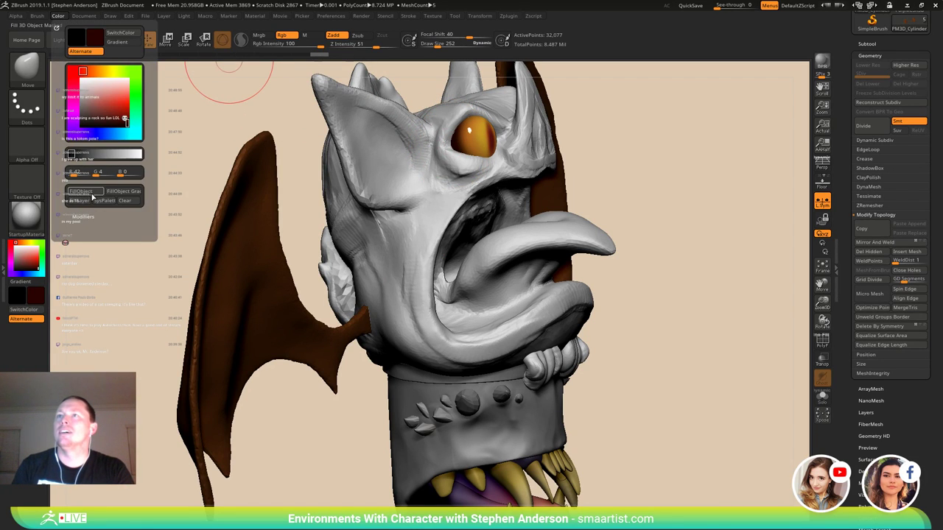
{"action": "left_click", "coordinate": [93, 194]}
- Select the carved column below the creature and fill it with white (R 255, G 255, B 255)
{"action": "right_click_drag", "start_coordinate": [179, 151], "coordinate": [359, 240], "text": "ctrl"}
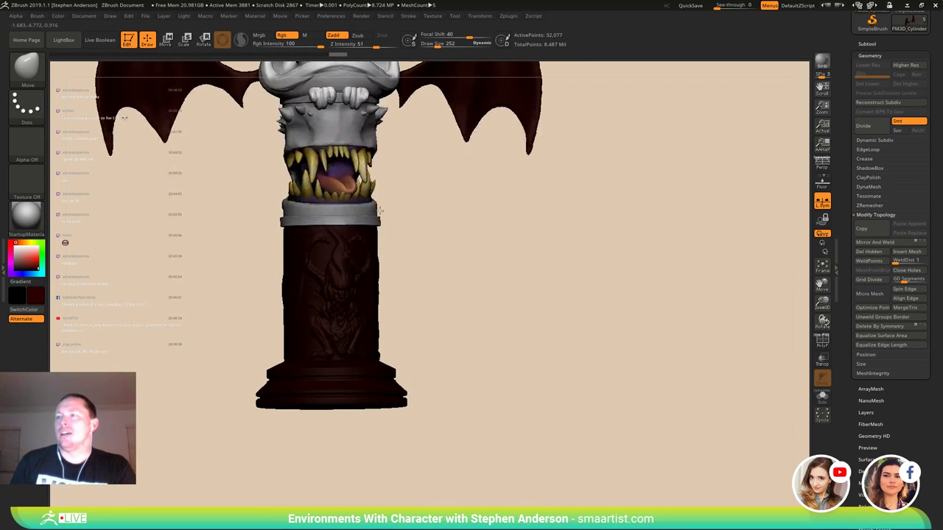
{"action": "left_click", "coordinate": [327, 294], "text": "alt"}
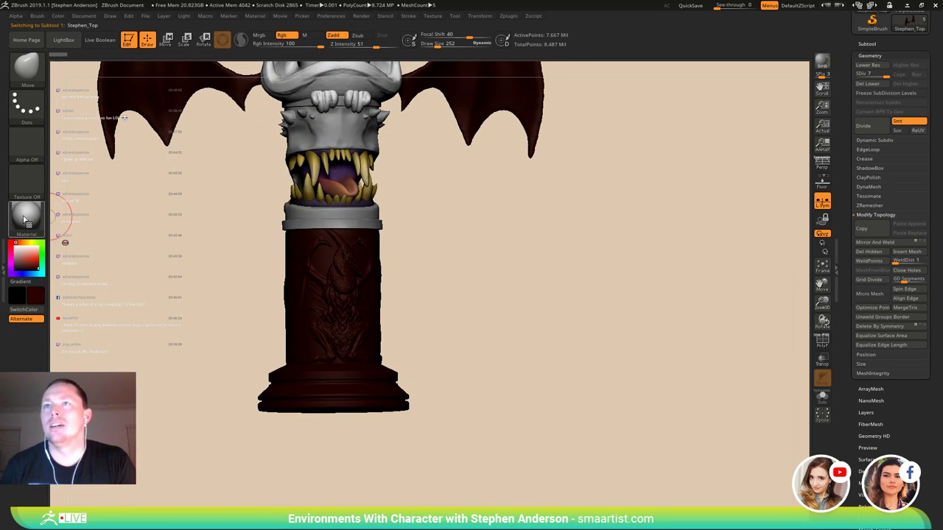
{"action": "left_click", "coordinate": [15, 244]}
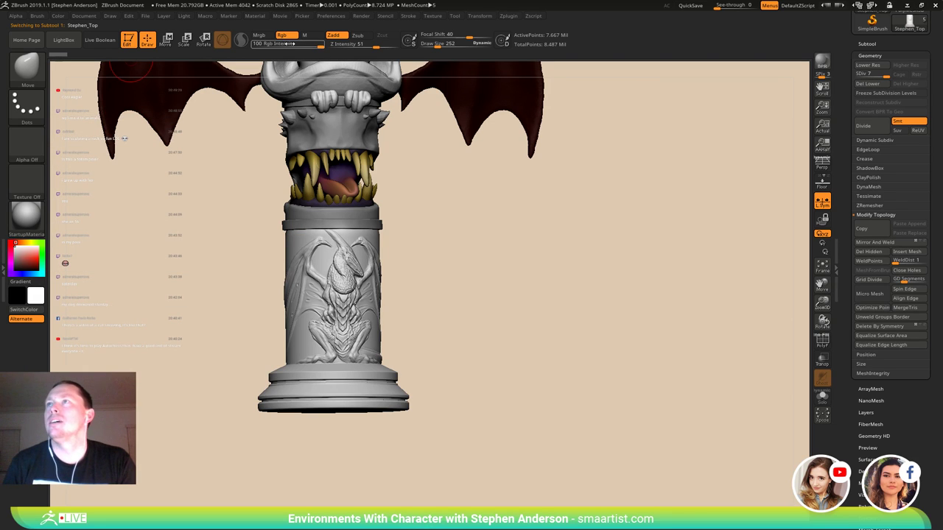
{"action": "left_click", "coordinate": [59, 15]}
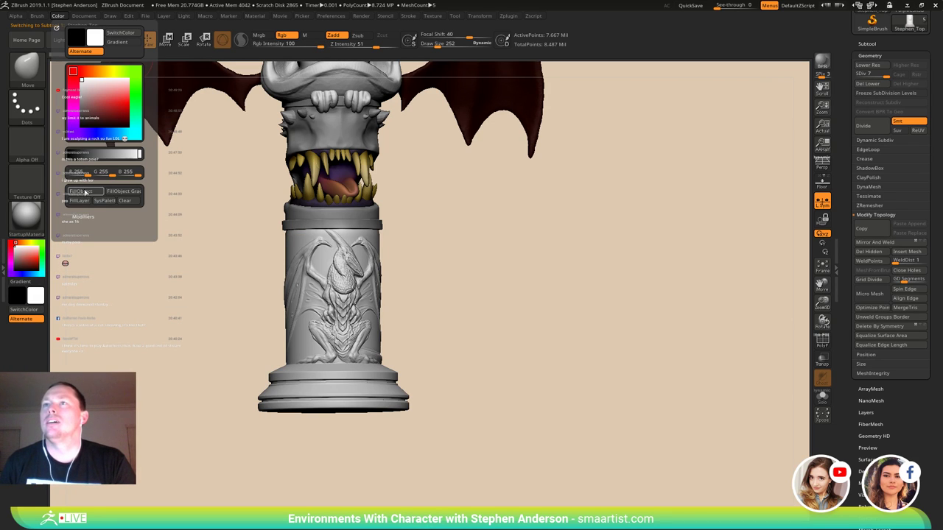
{"action": "left_click", "coordinate": [91, 192]}
{"action": "left_click_drag", "start_coordinate": [526, 262], "coordinate": [506, 401], "text": "alt"}
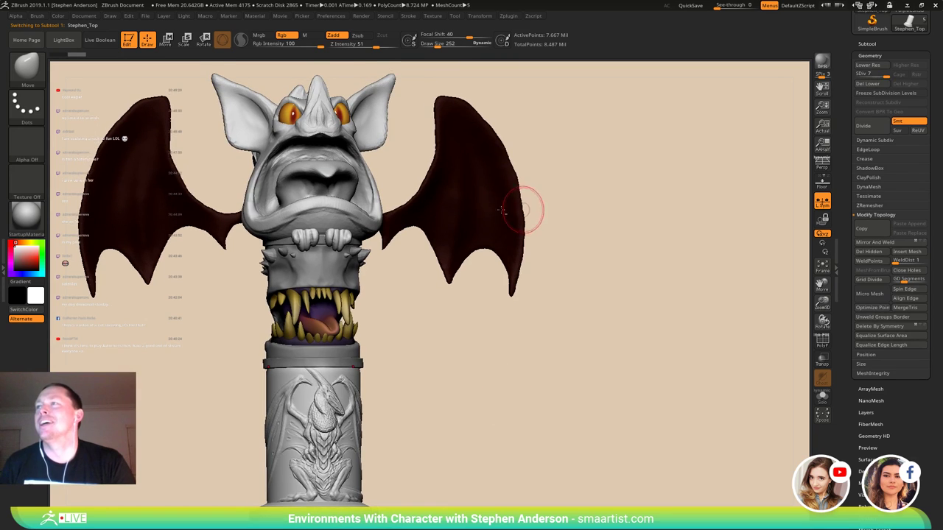
- Select the wings and paint brighter dark red streaks along the membranes using the Standard brush, colour only, at Rgb Intensity 39
{"action": "left_click", "coordinate": [485, 217], "text": "alt"}
{"action": "left_click_drag", "start_coordinate": [411, 179], "coordinate": [418, 267], "text": "alt"}
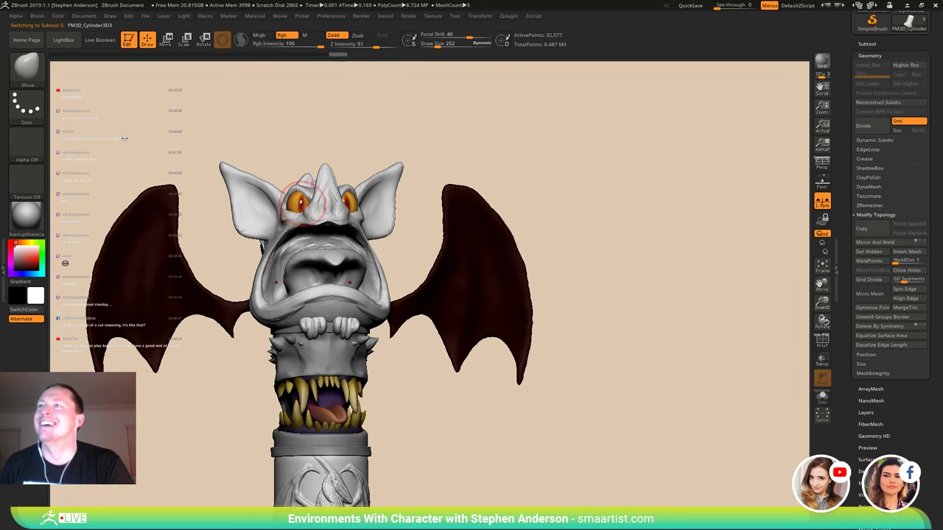
{"action": "left_click_drag", "start_coordinate": [76, 289], "coordinate": [61, 275]}
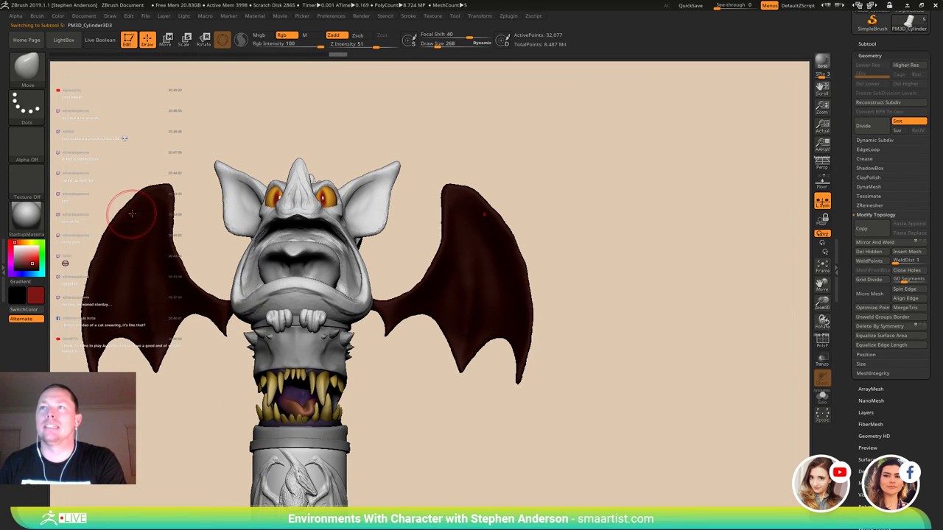
{"action": "mouse_move", "coordinate": [137, 198]}
{"action": "left_mouse_down"}
{"action": "mouse_move", "coordinate": [113, 290]}
{"action": "mouse_move", "coordinate": [114, 251]}
{"action": "left_mouse_up"}
{"action": "key", "text": "ctrl+z"}
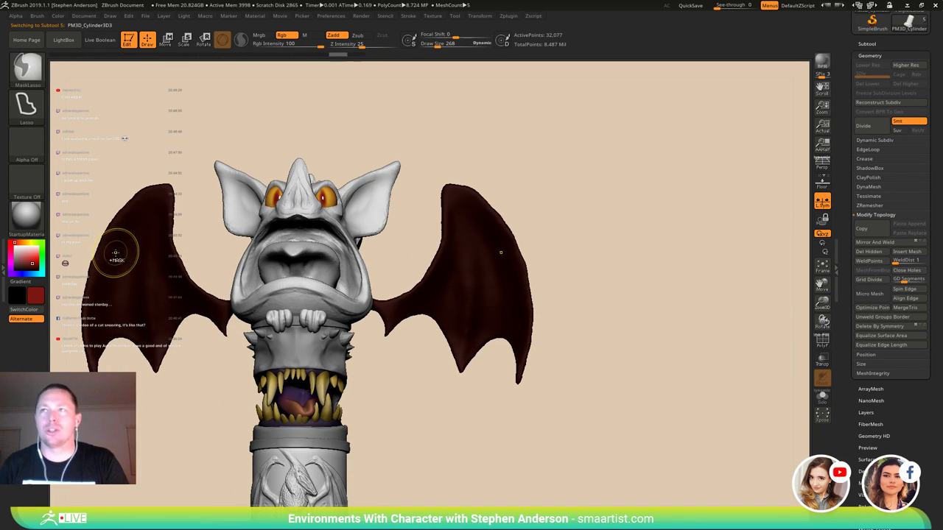
{"action": "key", "text": "b"}
{"action": "key", "text": "s"}
{"action": "key", "text": "t"}
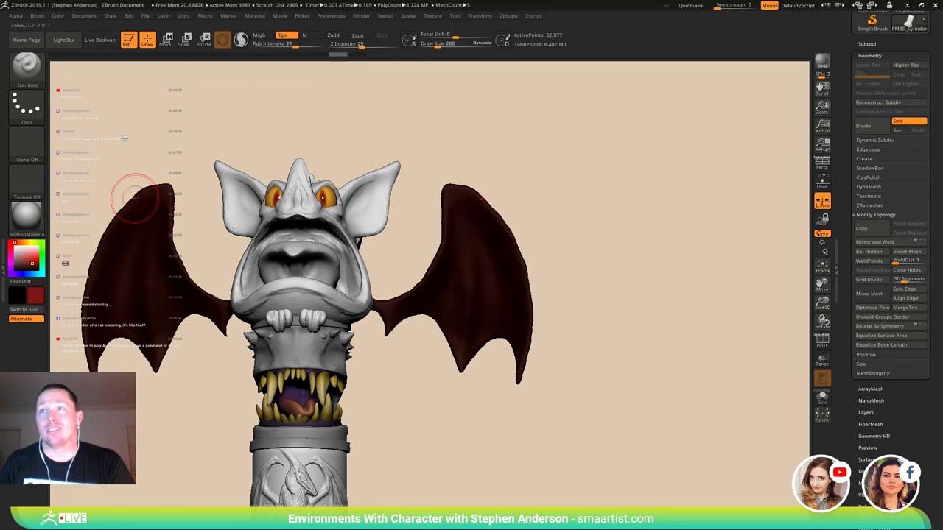
{"action": "left_click_drag", "start_coordinate": [101, 249], "coordinate": [92, 368]}
{"action": "left_click_drag", "start_coordinate": [137, 226], "coordinate": [154, 359]}
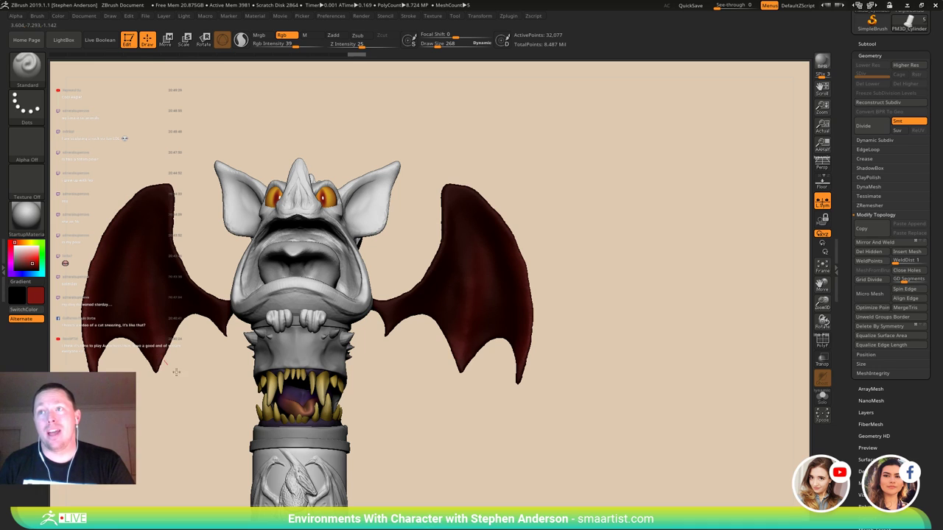
- Build up the red along the wings' ridges, outer edges and pointed tips, leaving the hollows dark
{"action": "left_click_drag", "start_coordinate": [116, 237], "coordinate": [166, 358]}
{"action": "mouse_move", "coordinate": [160, 250]}
{"action": "left_mouse_down"}
{"action": "mouse_move", "coordinate": [225, 323]}
{"action": "mouse_move", "coordinate": [159, 279]}
{"action": "left_mouse_up"}
{"action": "mouse_move", "coordinate": [120, 358]}
{"action": "left_mouse_down"}
{"action": "mouse_move", "coordinate": [169, 358]}
{"action": "mouse_move", "coordinate": [115, 361]}
{"action": "left_mouse_up"}
{"action": "mouse_move", "coordinate": [110, 321]}
{"action": "left_mouse_down"}
{"action": "mouse_move", "coordinate": [107, 271]}
{"action": "mouse_move", "coordinate": [113, 326]}
{"action": "mouse_move", "coordinate": [155, 336]}
{"action": "mouse_move", "coordinate": [162, 316]}
{"action": "left_mouse_up"}
{"action": "key", "text": "ctrl+z"}
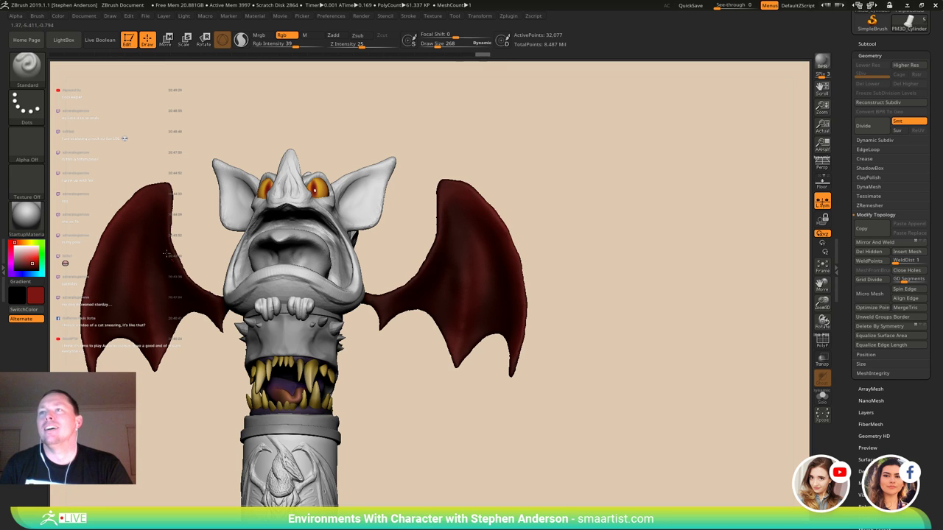
{"action": "mouse_move", "coordinate": [168, 191]}
{"action": "right_mouse_down"}
{"action": "mouse_move", "coordinate": [171, 252]}
{"action": "mouse_move", "coordinate": [160, 196]}
{"action": "mouse_move", "coordinate": [140, 187]}
{"action": "mouse_move", "coordinate": [165, 275]}
{"action": "right_mouse_up"}
{"action": "left_click_drag", "start_coordinate": [157, 228], "coordinate": [151, 257]}
{"action": "left_click_drag", "start_coordinate": [174, 191], "coordinate": [147, 295]}
{"action": "mouse_move", "coordinate": [151, 272]}
{"action": "right_mouse_down"}
{"action": "mouse_move", "coordinate": [124, 226]}
{"action": "mouse_move", "coordinate": [103, 271]}
{"action": "mouse_move", "coordinate": [166, 274]}
{"action": "mouse_move", "coordinate": [181, 258]}
{"action": "mouse_move", "coordinate": [390, 259]}
{"action": "right_mouse_up"}
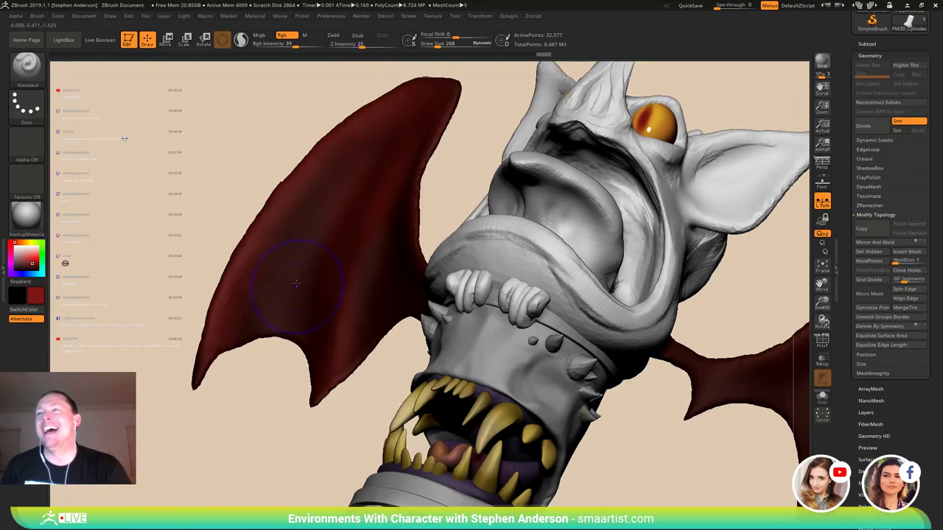
- Blend the painted reds on the wing membranes with the Smooth brush, using Rgb Intensity 100
{"action": "mouse_move", "coordinate": [313, 236]}
{"action": "left_mouse_down", "text": "shift"}
{"action": "mouse_move", "coordinate": [331, 208]}
{"action": "mouse_move", "coordinate": [322, 260]}
{"action": "left_mouse_up", "text": "shift"}
{"action": "right_click_drag", "start_coordinate": [322, 259], "coordinate": [431, 281]}
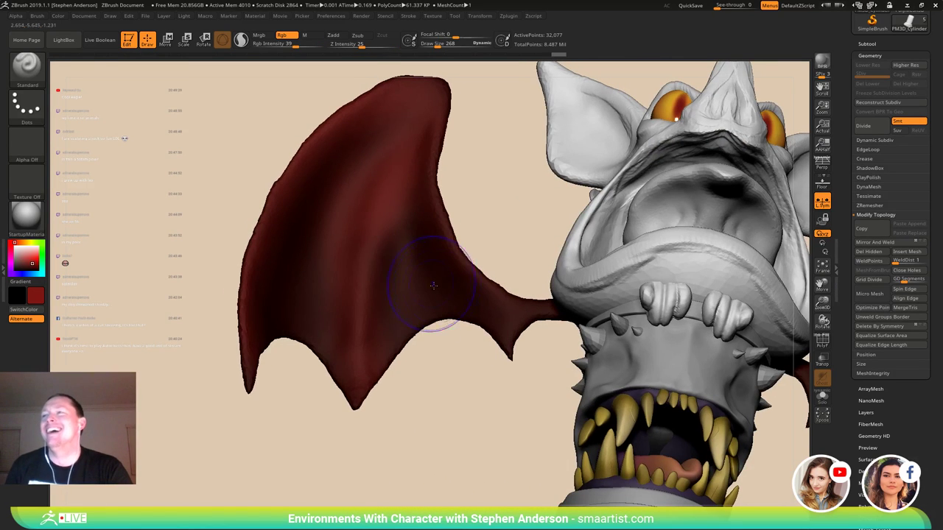
{"action": "left_click_drag", "start_coordinate": [436, 286], "coordinate": [410, 256], "text": "shift"}
{"action": "left_click", "coordinate": [294, 46]}
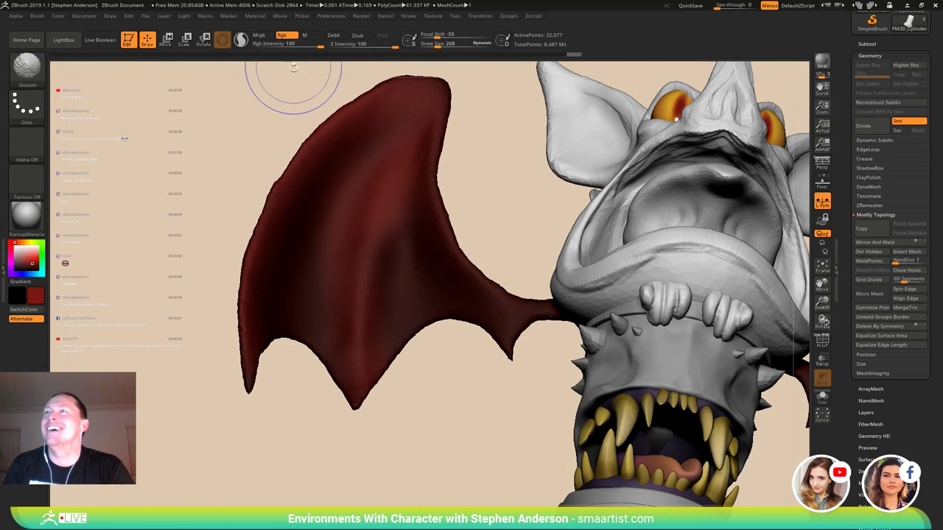
{"action": "mouse_move", "coordinate": [420, 232]}
{"action": "right_mouse_down"}
{"action": "mouse_move", "coordinate": [430, 259]}
{"action": "mouse_move", "coordinate": [501, 207]}
{"action": "right_mouse_up"}
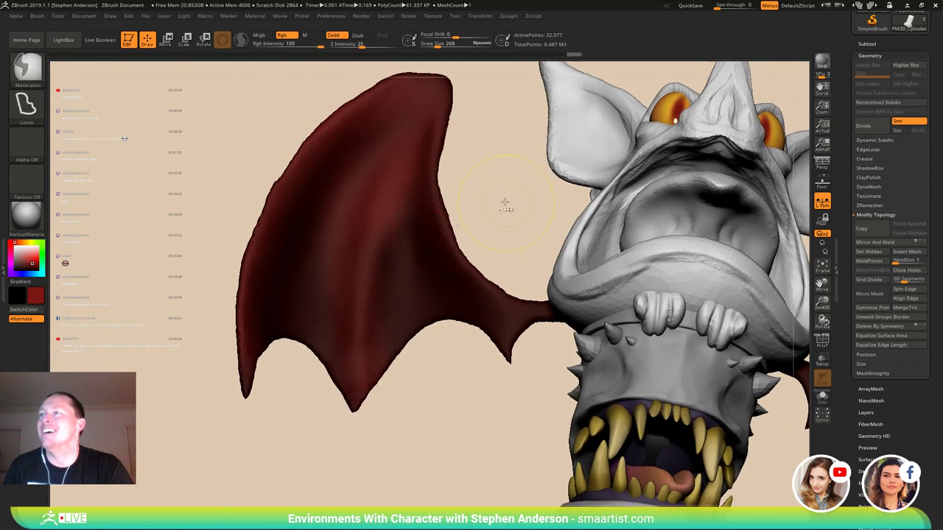
{"action": "key", "text": "shift"}
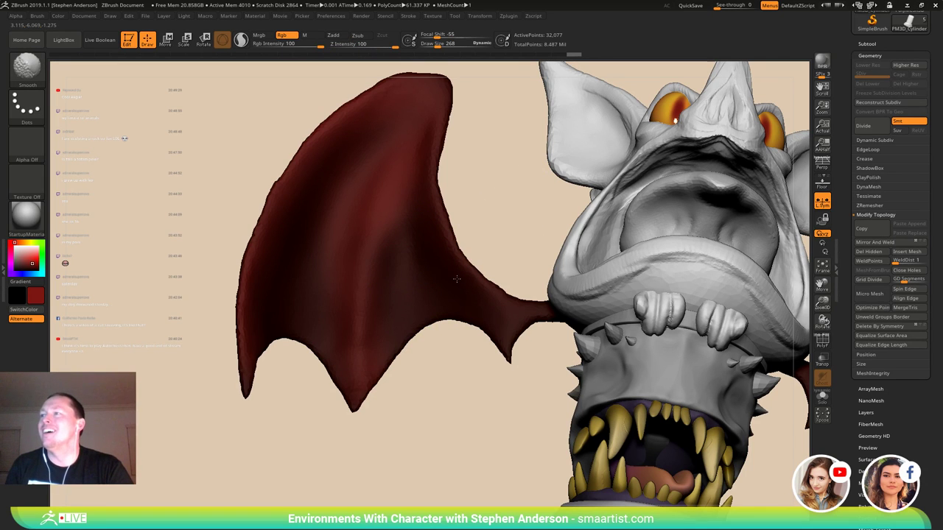
{"action": "left_click_drag", "start_coordinate": [457, 279], "coordinate": [459, 264], "text": "shift"}
- Paint darker red shading over the back and front of the wings with the Standard brush at Rgb Intensity 39
{"action": "mouse_move", "coordinate": [381, 238]}
{"action": "right_mouse_down", "text": "ctrl"}
{"action": "mouse_move", "coordinate": [372, 207]}
{"action": "mouse_move", "coordinate": [253, 239]}
{"action": "mouse_move", "coordinate": [322, 273]}
{"action": "mouse_move", "coordinate": [394, 272]}
{"action": "mouse_move", "coordinate": [413, 258]}
{"action": "right_mouse_up", "text": "ctrl"}
{"action": "left_click_drag", "start_coordinate": [423, 181], "coordinate": [453, 274]}
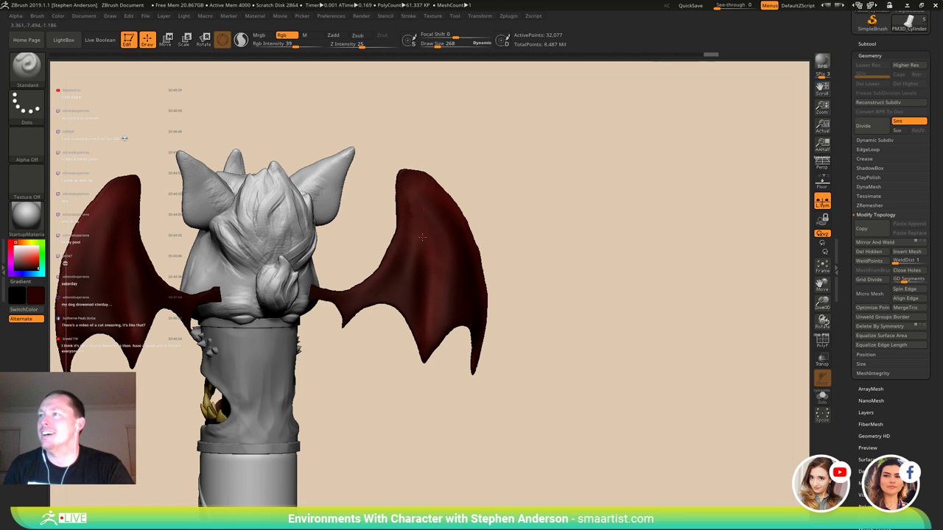
{"action": "right_click_drag", "start_coordinate": [419, 218], "coordinate": [329, 271]}
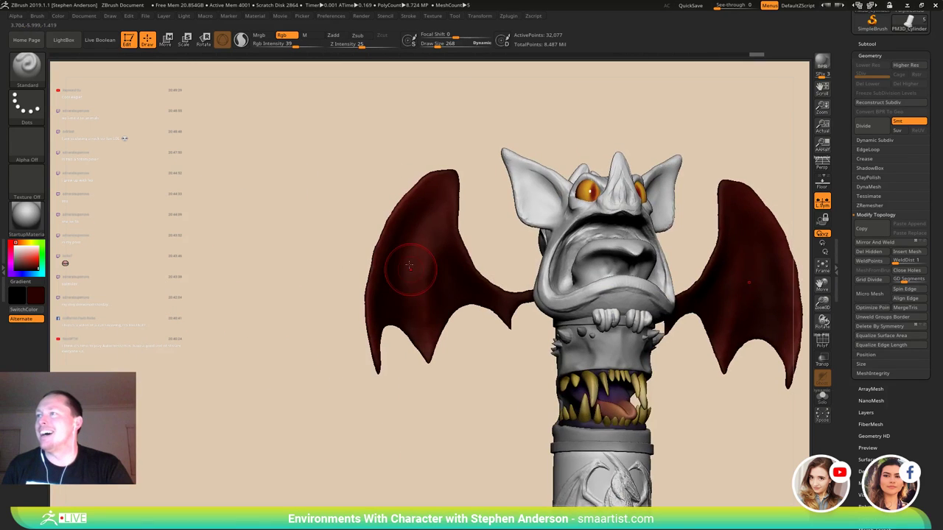
{"action": "right_click_drag", "start_coordinate": [410, 267], "coordinate": [419, 220]}
{"action": "right_click_drag", "start_coordinate": [425, 263], "coordinate": [283, 260], "text": "alt"}
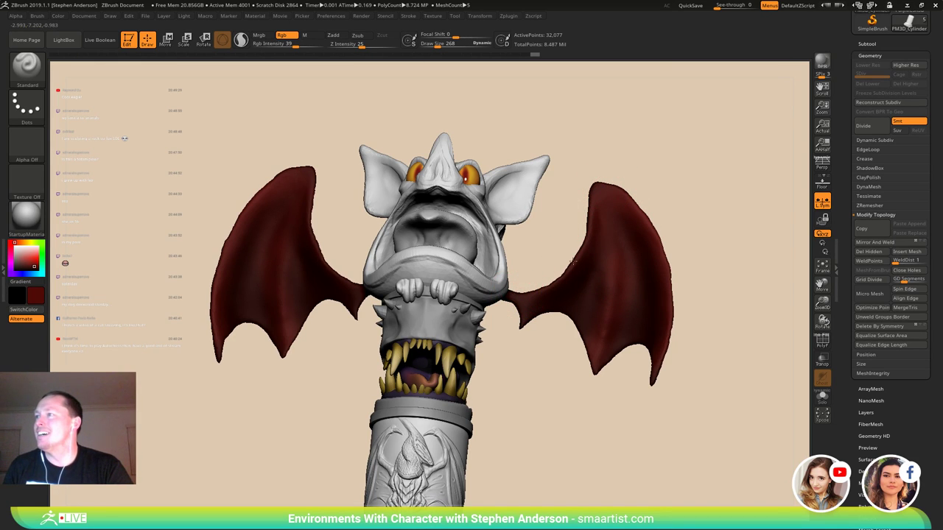
{"action": "mouse_move", "coordinate": [574, 242]}
{"action": "right_mouse_down"}
{"action": "mouse_move", "coordinate": [585, 273]}
{"action": "mouse_move", "coordinate": [558, 308]}
{"action": "mouse_move", "coordinate": [484, 281]}
{"action": "right_mouse_up"}
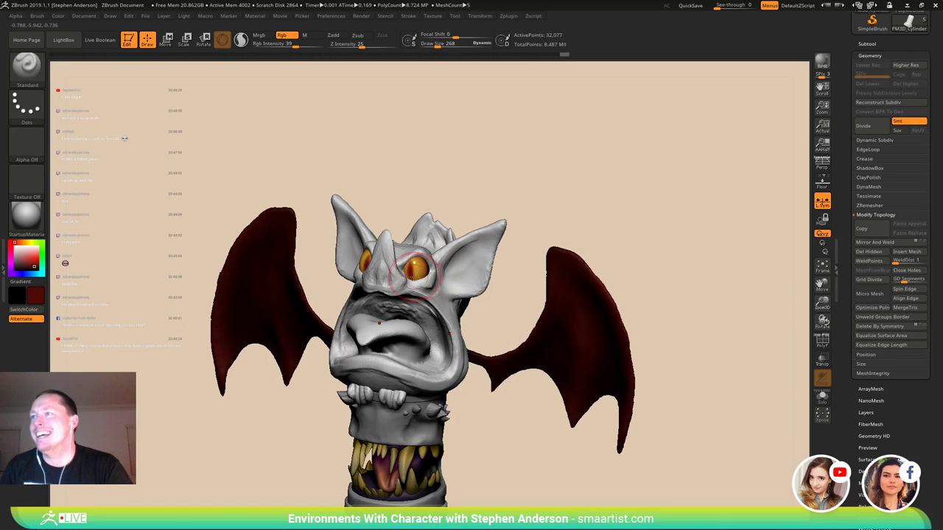
- Choose a brighter red, reduce the draw size to 136 and paint along the wings' upper edges
{"action": "key", "text": "c"}
{"action": "key", "text": "s"}
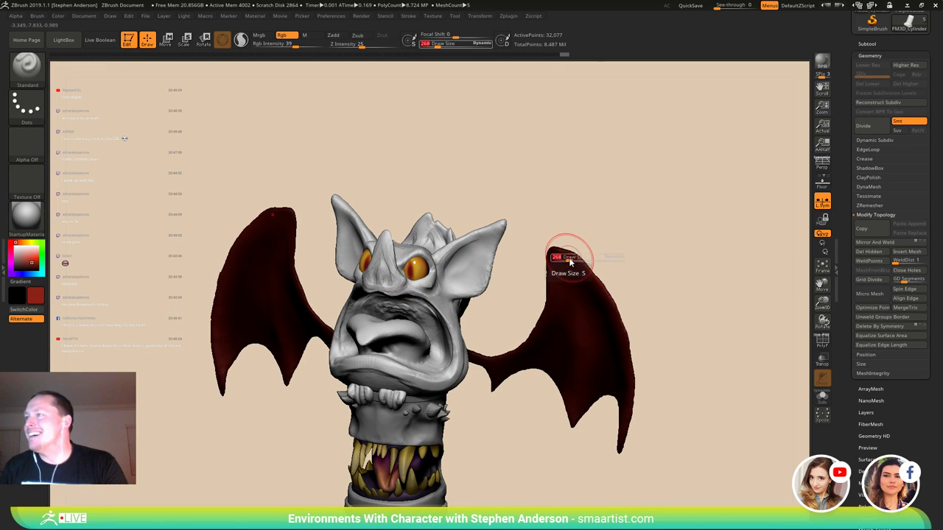
{"action": "left_click_drag", "start_coordinate": [570, 259], "coordinate": [565, 260]}
{"action": "right_click_drag", "start_coordinate": [565, 259], "coordinate": [560, 252]}
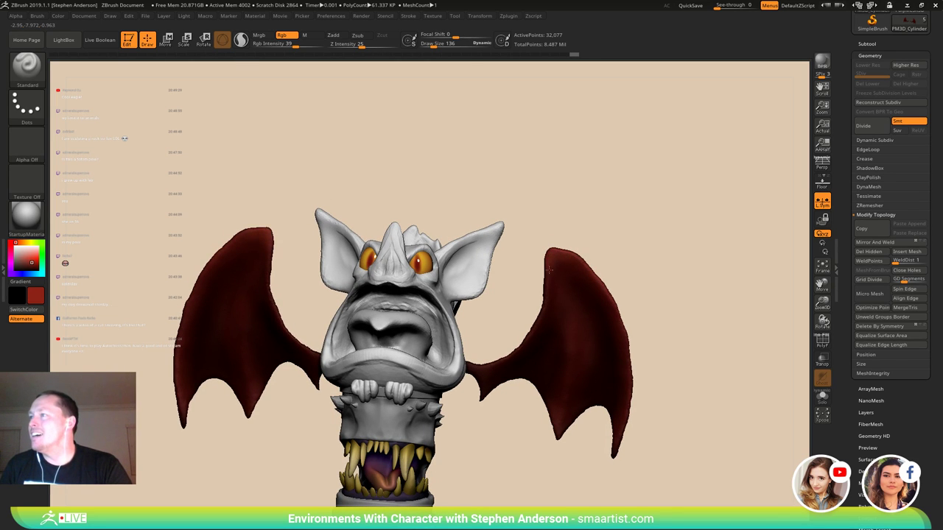
{"action": "right_click_drag", "start_coordinate": [548, 270], "coordinate": [558, 237]}
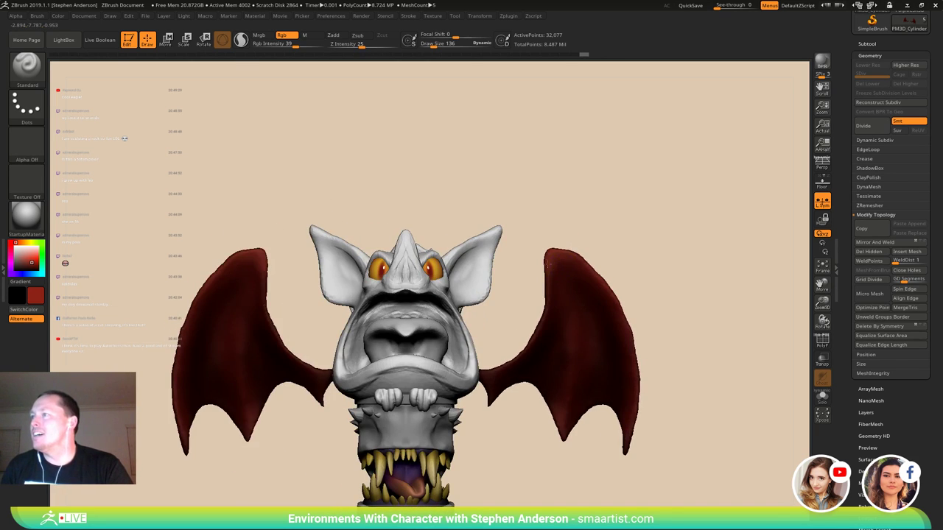
- Select the creature's head and fill it with the brighter red at Rgb Intensity 100
{"action": "mouse_move", "coordinate": [414, 286]}
{"action": "right_mouse_down"}
{"action": "mouse_move", "coordinate": [383, 283]}
{"action": "mouse_move", "coordinate": [410, 281]}
{"action": "mouse_move", "coordinate": [381, 319]}
{"action": "right_mouse_up"}
{"action": "left_click", "coordinate": [382, 289], "text": "alt"}
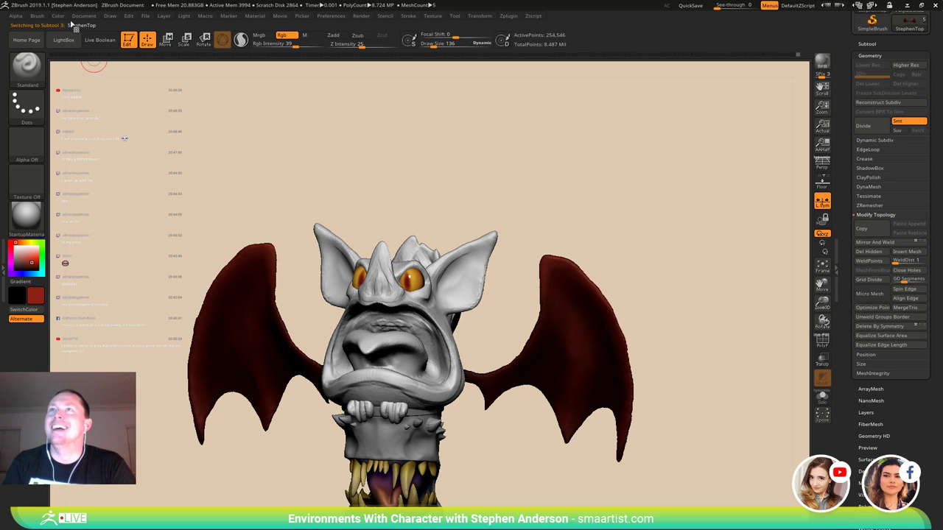
{"action": "left_click", "coordinate": [57, 16]}
{"action": "left_click", "coordinate": [86, 193]}
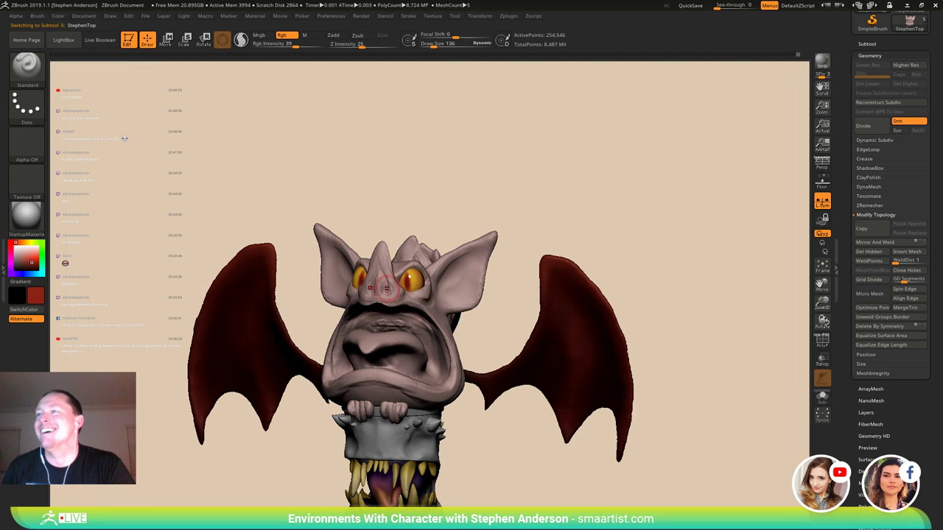
{"action": "left_click_drag", "start_coordinate": [296, 45], "coordinate": [331, 44]}
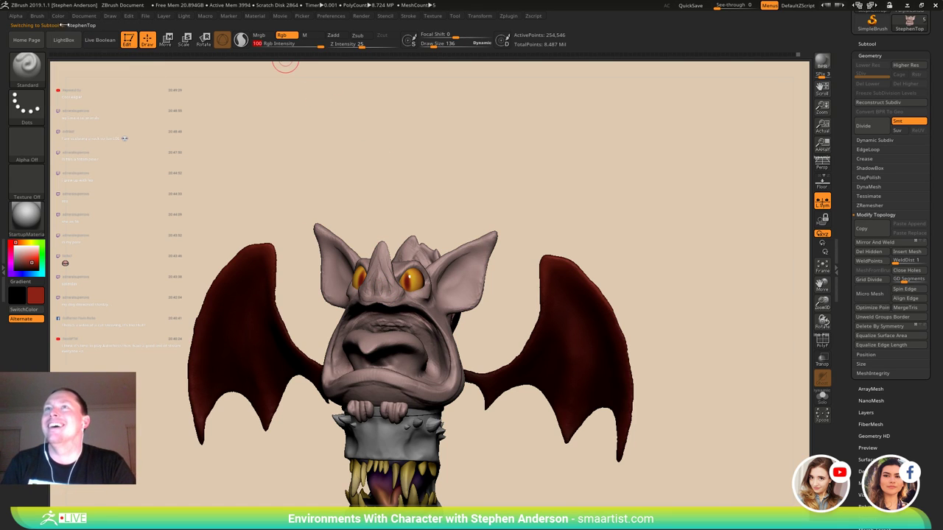
{"action": "left_click", "coordinate": [58, 16]}
{"action": "left_click", "coordinate": [82, 191]}
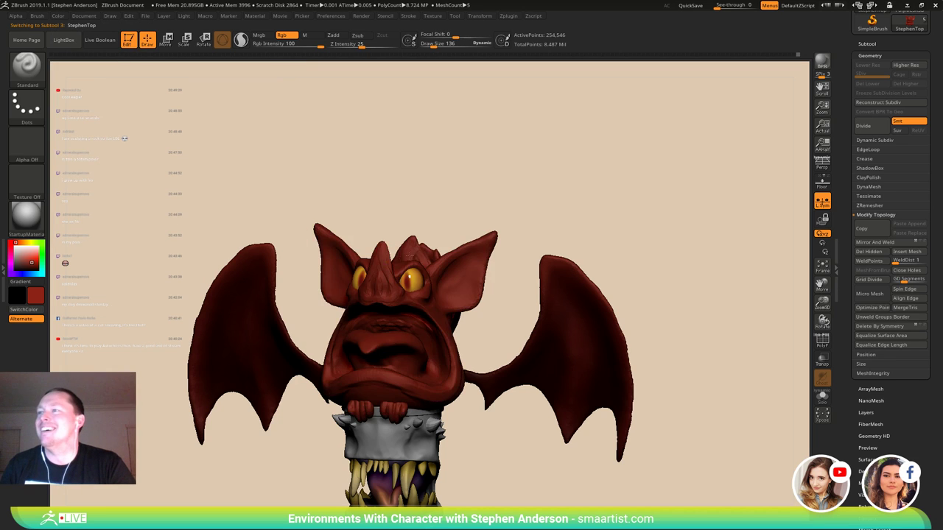
- Sample a very dark red and paint the sculpted hair on the back of the creature's head
{"action": "mouse_move", "coordinate": [358, 254]}
{"action": "right_mouse_down"}
{"action": "mouse_move", "coordinate": [424, 263]}
{"action": "mouse_move", "coordinate": [372, 258]}
{"action": "mouse_move", "coordinate": [420, 287]}
{"action": "mouse_move", "coordinate": [379, 277]}
{"action": "mouse_move", "coordinate": [259, 296]}
{"action": "right_mouse_up"}
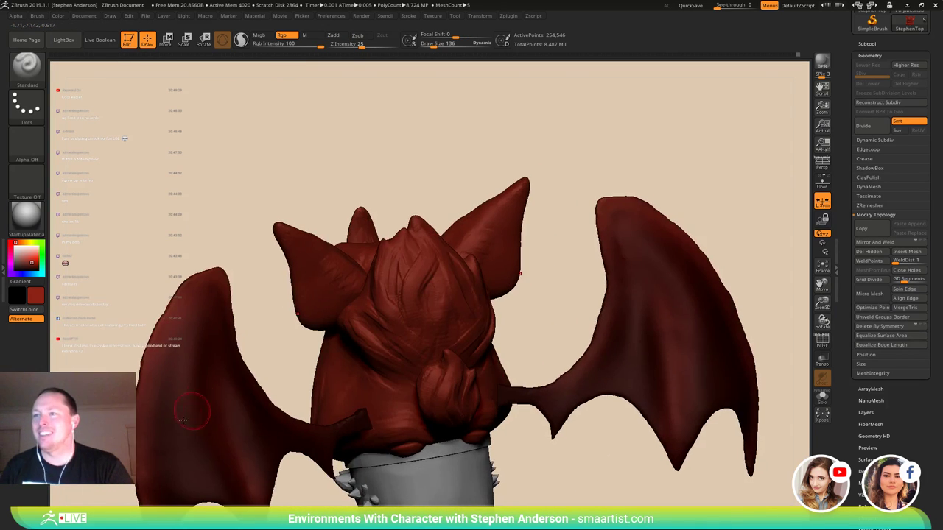
{"action": "key", "text": "c"}
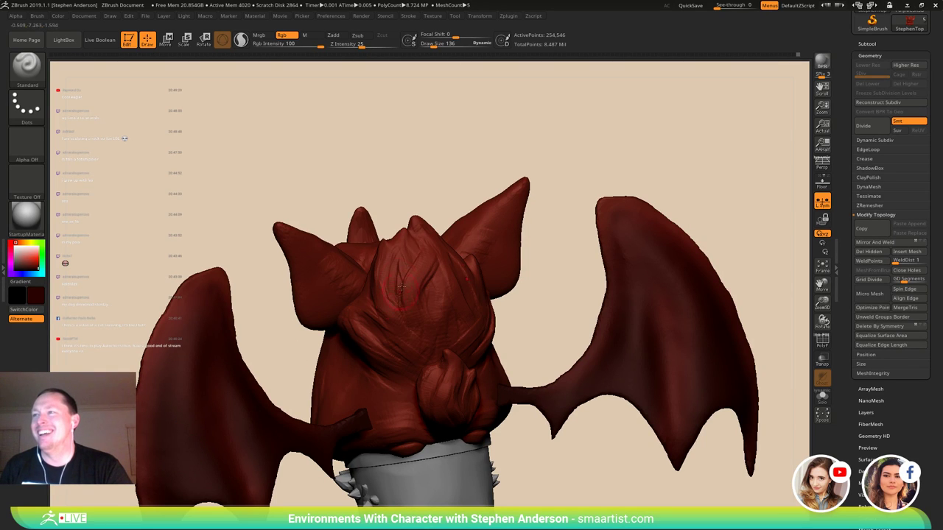
{"action": "mouse_move", "coordinate": [391, 275]}
{"action": "left_mouse_down"}
{"action": "mouse_move", "coordinate": [409, 328]}
{"action": "mouse_move", "coordinate": [401, 265]}
{"action": "mouse_move", "coordinate": [431, 319]}
{"action": "mouse_move", "coordinate": [417, 226]}
{"action": "left_mouse_up"}
{"action": "left_click_drag", "start_coordinate": [406, 257], "coordinate": [400, 225]}
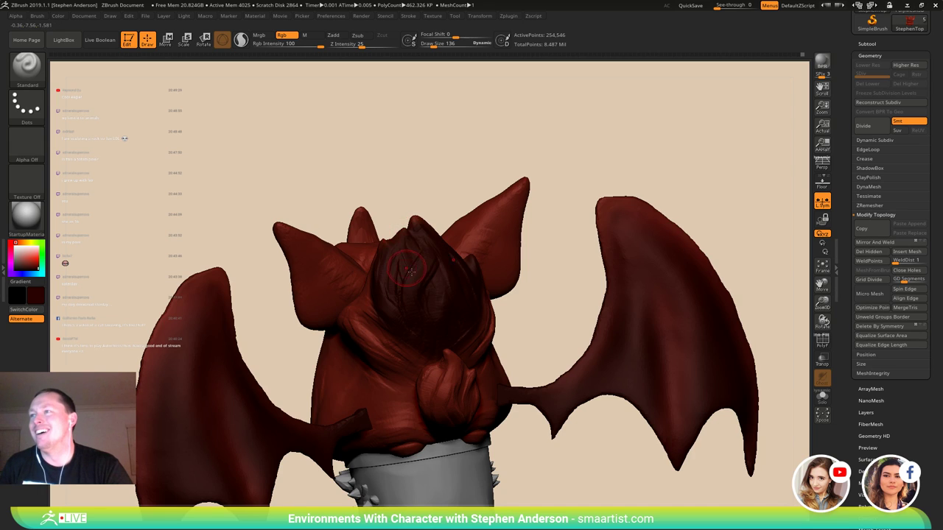
{"action": "right_click_drag", "start_coordinate": [409, 309], "coordinate": [454, 313]}
{"action": "left_click_drag", "start_coordinate": [455, 313], "coordinate": [447, 318]}
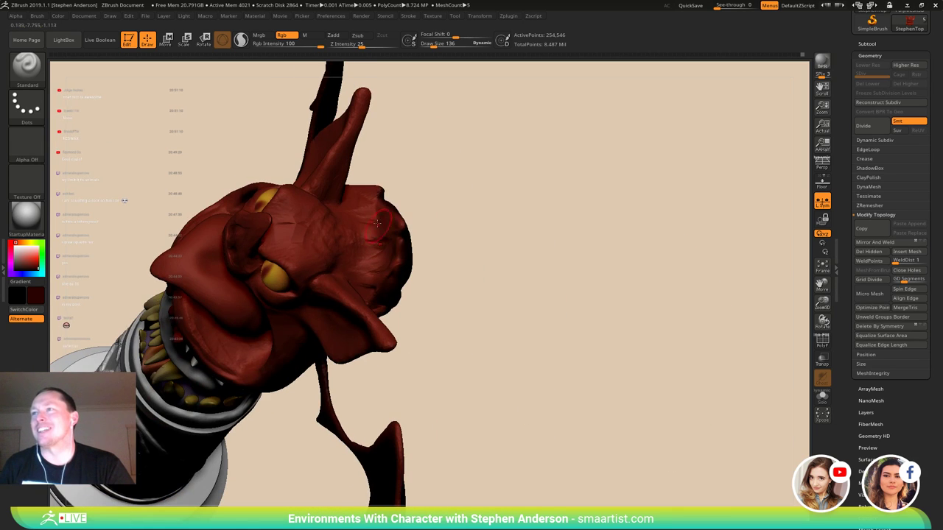
- Paint the very dark red over the remaining sculpted hair on the crown, sides and back of the creature's head
{"action": "mouse_move", "coordinate": [376, 212]}
{"action": "left_mouse_down"}
{"action": "mouse_move", "coordinate": [370, 195]}
{"action": "mouse_move", "coordinate": [398, 270]}
{"action": "left_mouse_up"}
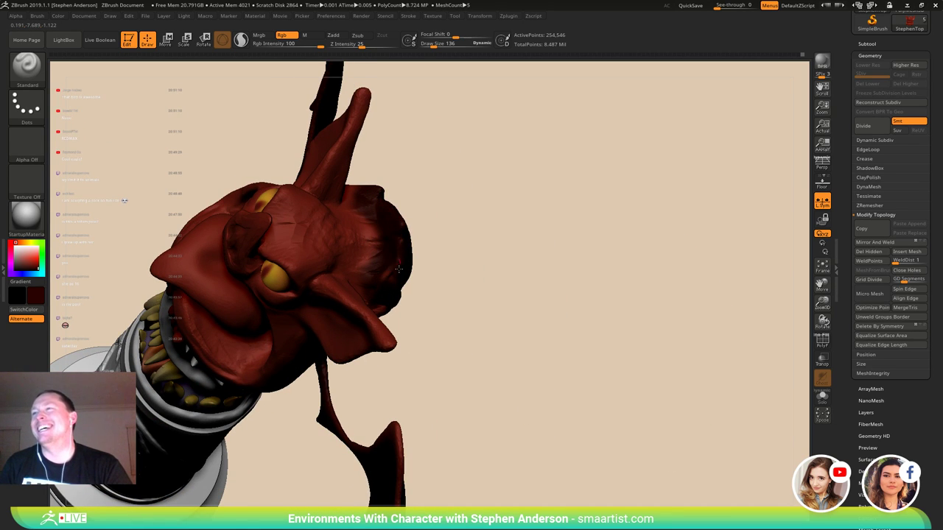
{"action": "mouse_move", "coordinate": [372, 224]}
{"action": "left_mouse_down"}
{"action": "mouse_move", "coordinate": [370, 271]}
{"action": "mouse_move", "coordinate": [396, 295]}
{"action": "left_mouse_up"}
{"action": "mouse_move", "coordinate": [411, 299]}
{"action": "left_mouse_down"}
{"action": "mouse_move", "coordinate": [374, 239]}
{"action": "mouse_move", "coordinate": [396, 259]}
{"action": "left_mouse_up"}
{"action": "right_click_drag", "start_coordinate": [396, 259], "coordinate": [371, 266]}
{"action": "mouse_move", "coordinate": [304, 222]}
{"action": "left_mouse_down"}
{"action": "mouse_move", "coordinate": [294, 237]}
{"action": "mouse_move", "coordinate": [289, 221]}
{"action": "mouse_move", "coordinate": [350, 257]}
{"action": "left_mouse_up"}
{"action": "right_click_drag", "start_coordinate": [350, 257], "coordinate": [325, 222]}
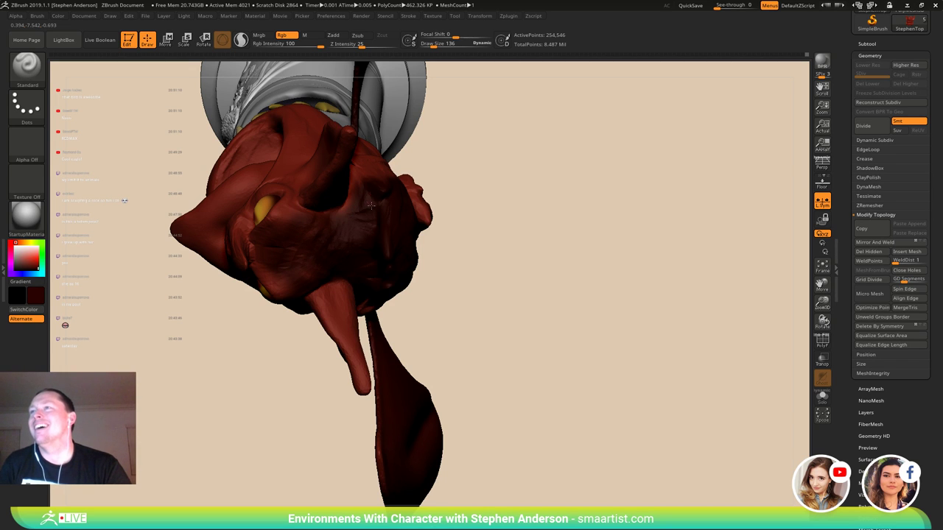
{"action": "left_click_drag", "start_coordinate": [370, 184], "coordinate": [381, 166]}
{"action": "right_click_drag", "start_coordinate": [385, 224], "coordinate": [374, 151]}
{"action": "mouse_move", "coordinate": [384, 275]}
{"action": "right_mouse_down"}
{"action": "mouse_move", "coordinate": [375, 237]}
{"action": "mouse_move", "coordinate": [313, 228]}
{"action": "right_mouse_up"}
{"action": "mouse_move", "coordinate": [313, 242]}
{"action": "left_mouse_down"}
{"action": "mouse_move", "coordinate": [377, 271]}
{"action": "mouse_move", "coordinate": [358, 293]}
{"action": "mouse_move", "coordinate": [413, 288]}
{"action": "mouse_move", "coordinate": [407, 275]}
{"action": "left_mouse_up"}
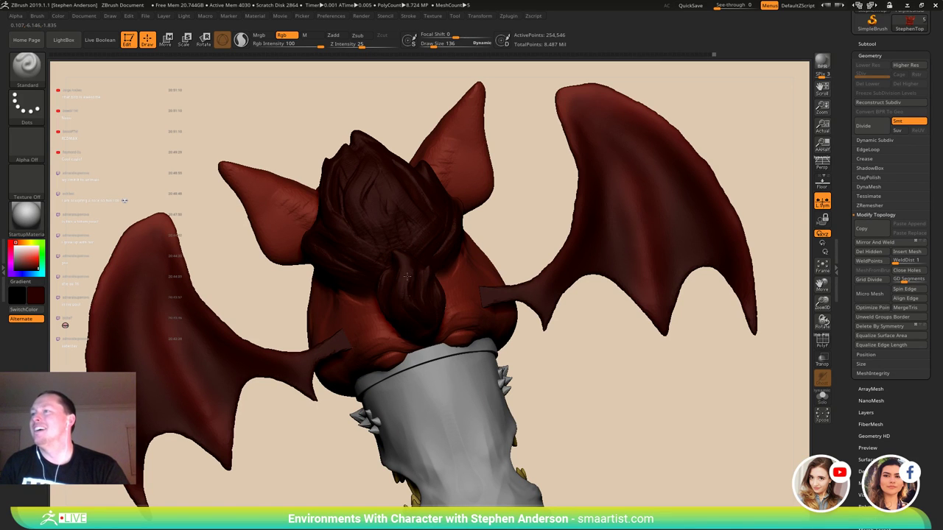
- Paint very dark red shading into the creature's inner ears and the upper interior of its mouth
{"action": "right_click_drag", "start_coordinate": [333, 303], "coordinate": [413, 272]}
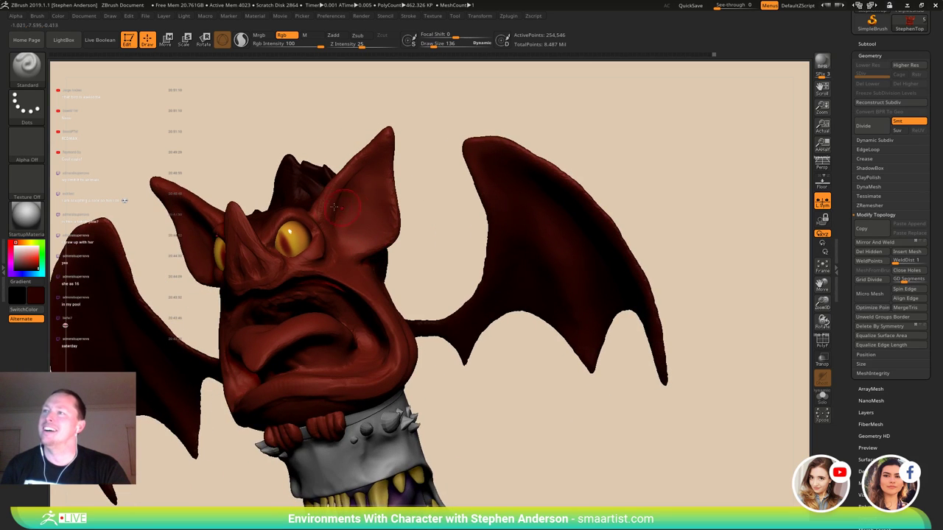
{"action": "right_click_drag", "start_coordinate": [325, 178], "coordinate": [337, 253], "text": "alt"}
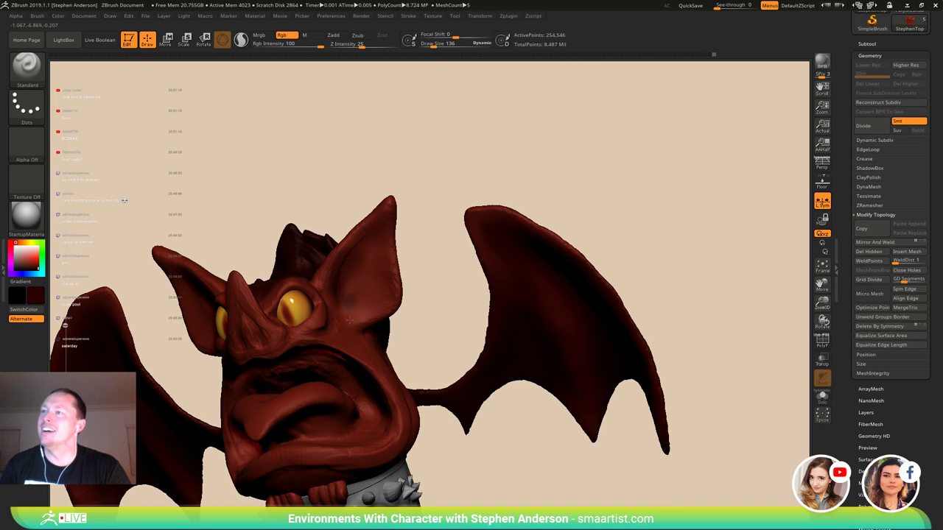
{"action": "left_click_drag", "start_coordinate": [372, 237], "coordinate": [358, 297]}
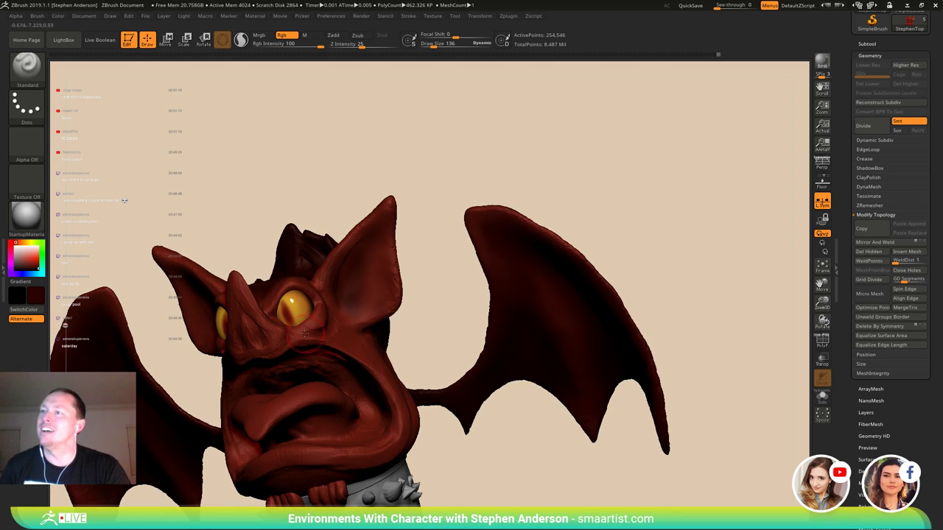
{"action": "right_click_drag", "start_coordinate": [313, 346], "coordinate": [339, 290]}
{"action": "left_click_drag", "start_coordinate": [340, 293], "coordinate": [381, 346]}
{"action": "mouse_move", "coordinate": [367, 296]}
{"action": "right_mouse_down"}
{"action": "mouse_move", "coordinate": [357, 311]}
{"action": "mouse_move", "coordinate": [336, 295]}
{"action": "right_mouse_up"}
{"action": "left_click_drag", "start_coordinate": [336, 295], "coordinate": [315, 303]}
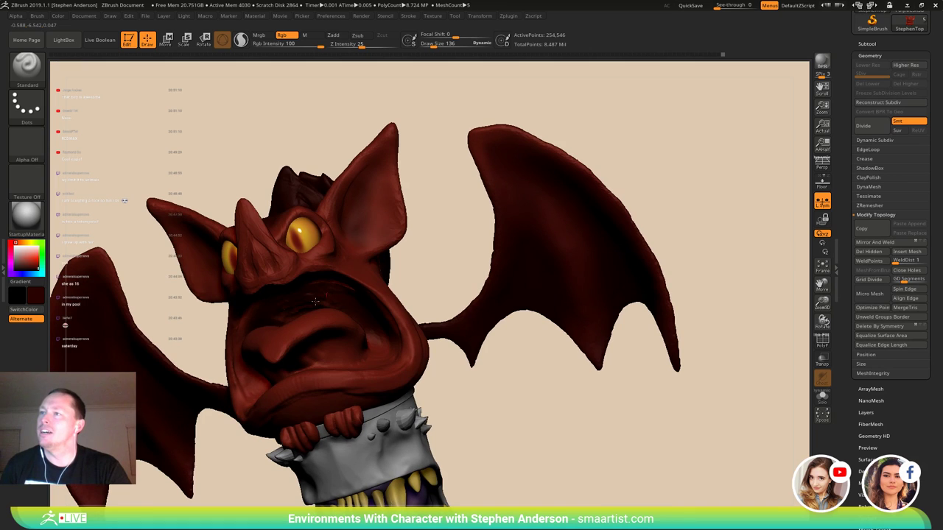
- Darken the recesses around the creature's nose horn and eye socket with the very dark red
{"action": "right_click_drag", "start_coordinate": [354, 308], "coordinate": [386, 298]}
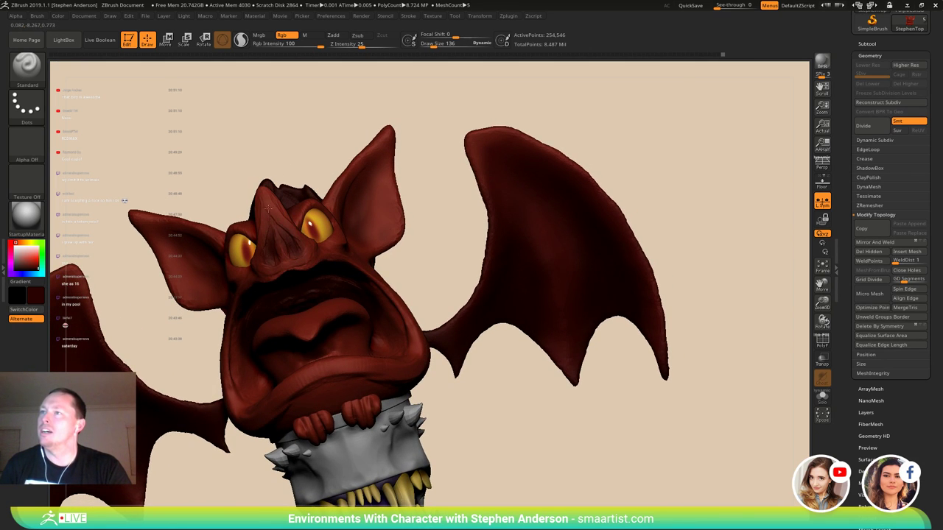
{"action": "right_click_drag", "start_coordinate": [300, 297], "coordinate": [356, 296]}
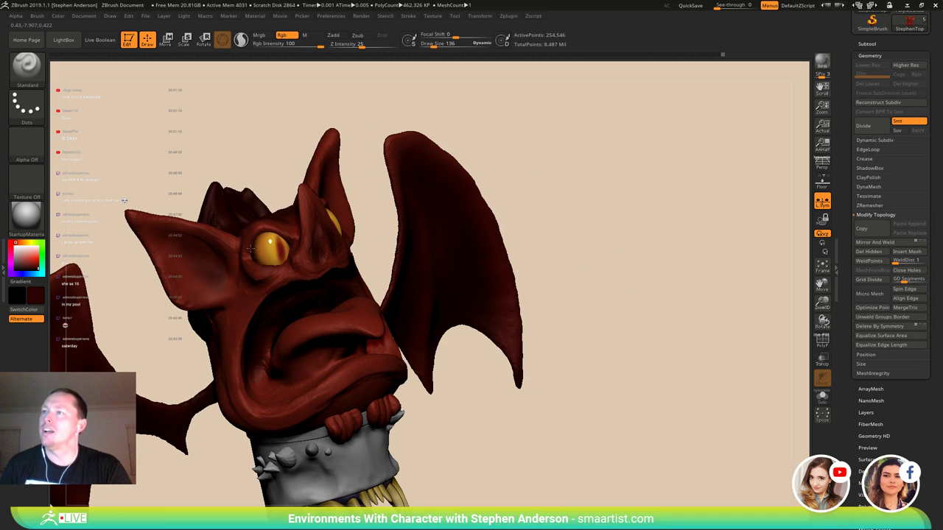
{"action": "left_click_drag", "start_coordinate": [255, 245], "coordinate": [285, 250]}
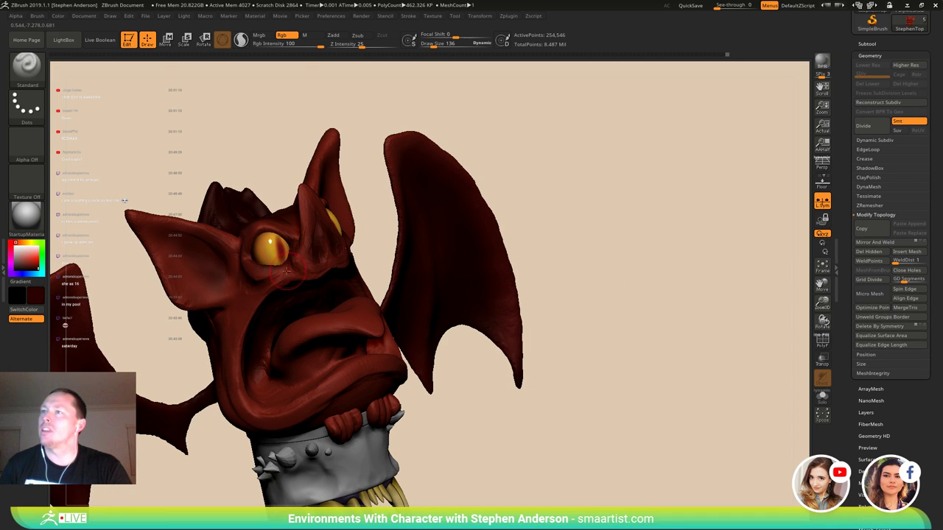
- Paint very dark red shading inside the lower mouth, between the tongue and the lower lip and into the mouth corner
{"action": "right_click_drag", "start_coordinate": [288, 290], "coordinate": [332, 236], "text": "alt"}
{"action": "mouse_move", "coordinate": [369, 307]}
{"action": "right_mouse_down"}
{"action": "mouse_move", "coordinate": [420, 309]}
{"action": "mouse_move", "coordinate": [378, 310]}
{"action": "right_mouse_up"}
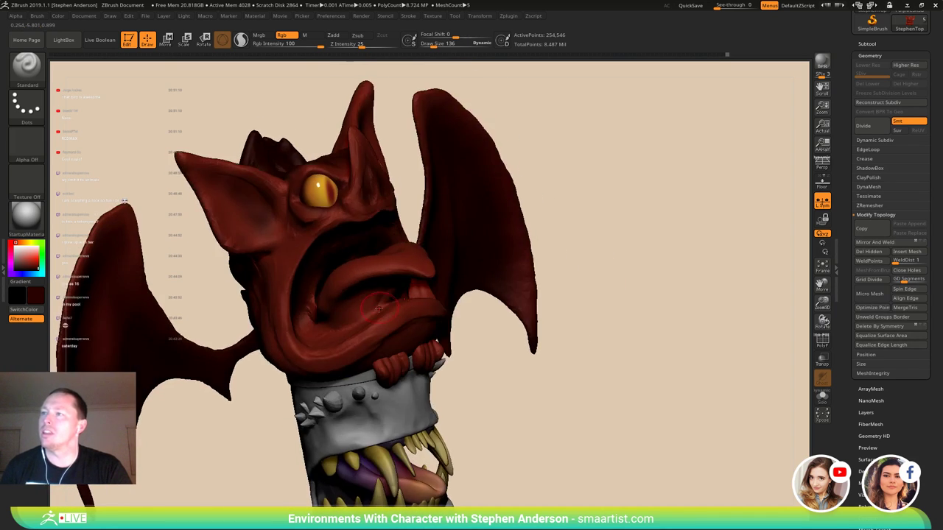
{"action": "left_click_drag", "start_coordinate": [344, 326], "coordinate": [387, 292]}
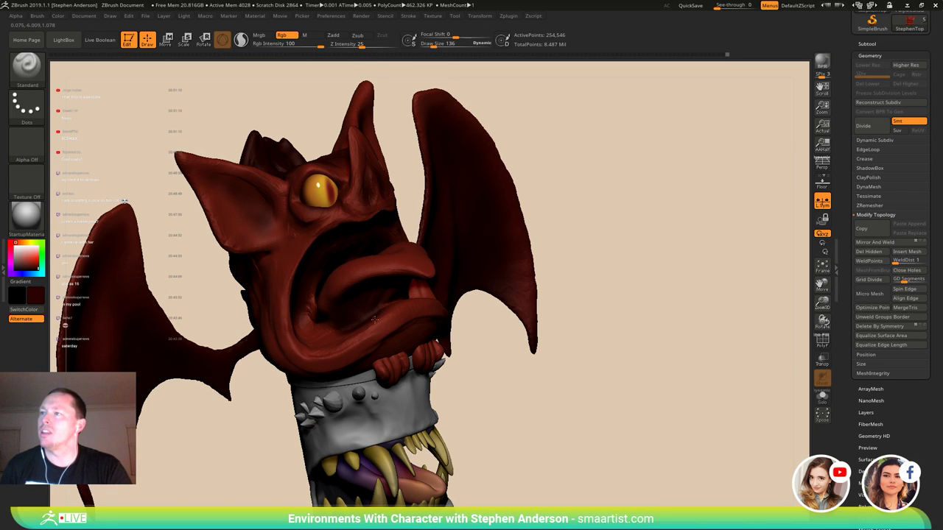
{"action": "left_click_drag", "start_coordinate": [323, 333], "coordinate": [380, 293]}
{"action": "mouse_move", "coordinate": [380, 294]}
{"action": "right_mouse_down"}
{"action": "mouse_move", "coordinate": [331, 296]}
{"action": "mouse_move", "coordinate": [330, 315]}
{"action": "mouse_move", "coordinate": [380, 316]}
{"action": "right_mouse_up"}
{"action": "left_click_drag", "start_coordinate": [380, 315], "coordinate": [354, 324]}
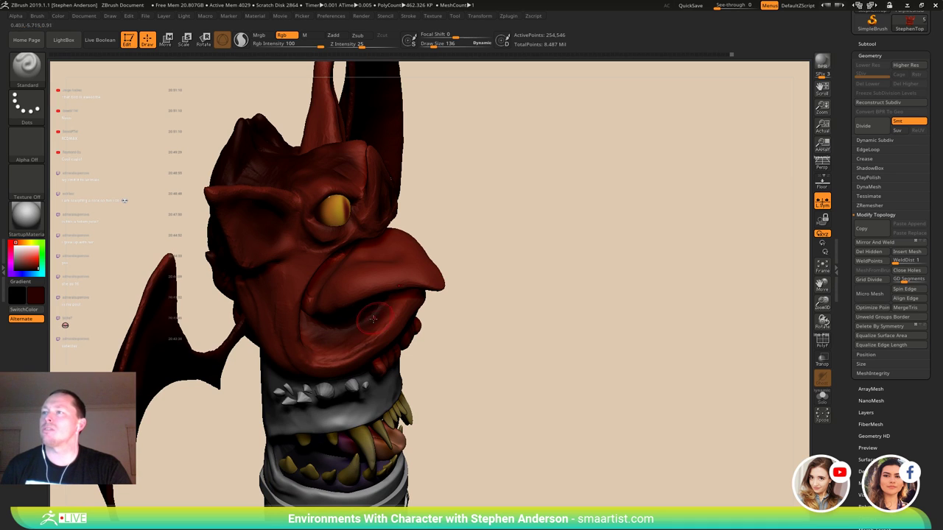
{"action": "mouse_move", "coordinate": [337, 318]}
{"action": "right_mouse_down"}
{"action": "mouse_move", "coordinate": [294, 283]}
{"action": "mouse_move", "coordinate": [321, 292]}
{"action": "mouse_move", "coordinate": [320, 305]}
{"action": "right_mouse_up"}
{"action": "left_click_drag", "start_coordinate": [320, 306], "coordinate": [331, 309]}
{"action": "mouse_move", "coordinate": [332, 309]}
{"action": "right_mouse_down"}
{"action": "mouse_move", "coordinate": [353, 319]}
{"action": "mouse_move", "coordinate": [399, 288]}
{"action": "mouse_move", "coordinate": [369, 259]}
{"action": "mouse_move", "coordinate": [335, 248]}
{"action": "mouse_move", "coordinate": [326, 218]}
{"action": "mouse_move", "coordinate": [368, 290]}
{"action": "right_mouse_up"}
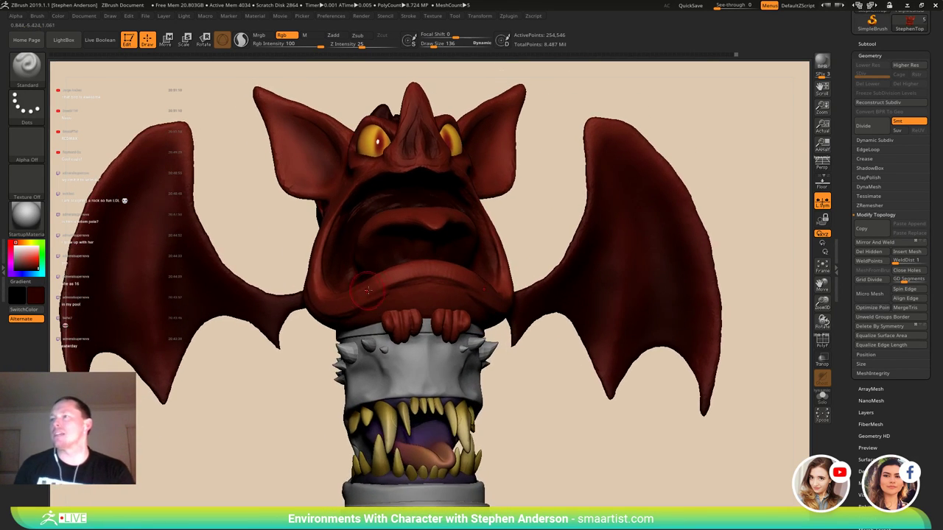
- Paint very dark red shading on the back of the head, below the hair and around the wing joint
{"action": "right_click_drag", "start_coordinate": [413, 233], "coordinate": [400, 313], "text": "alt"}
{"action": "mouse_move", "coordinate": [394, 264]}
{"action": "right_mouse_down"}
{"action": "mouse_move", "coordinate": [379, 297]}
{"action": "mouse_move", "coordinate": [502, 286]}
{"action": "mouse_move", "coordinate": [521, 275]}
{"action": "mouse_move", "coordinate": [512, 244]}
{"action": "mouse_move", "coordinate": [485, 226]}
{"action": "mouse_move", "coordinate": [517, 244]}
{"action": "right_mouse_up"}
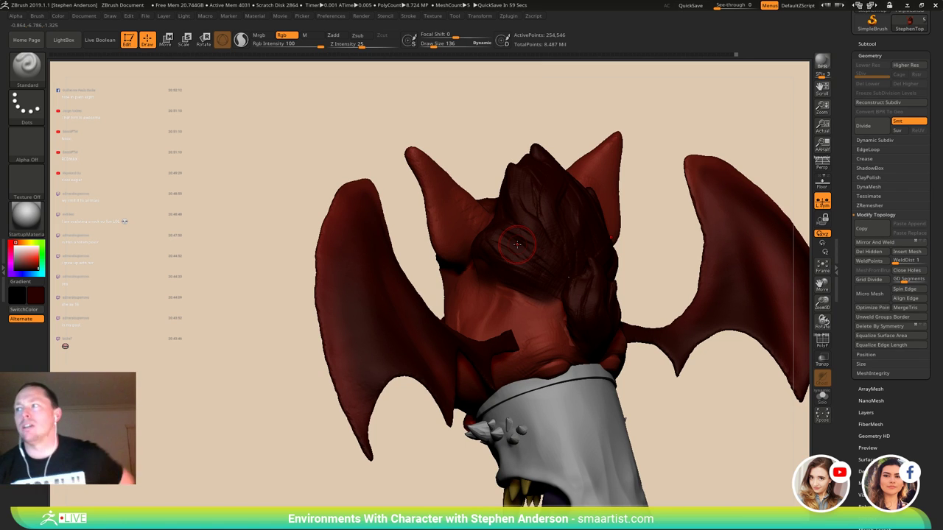
{"action": "right_click_drag", "start_coordinate": [547, 352], "coordinate": [565, 347]}
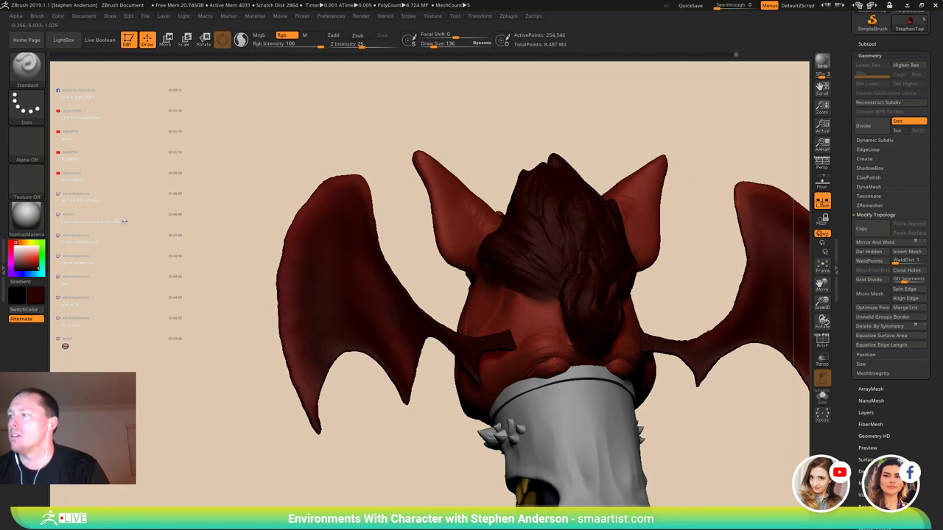
{"action": "left_click_drag", "start_coordinate": [565, 361], "coordinate": [536, 377]}
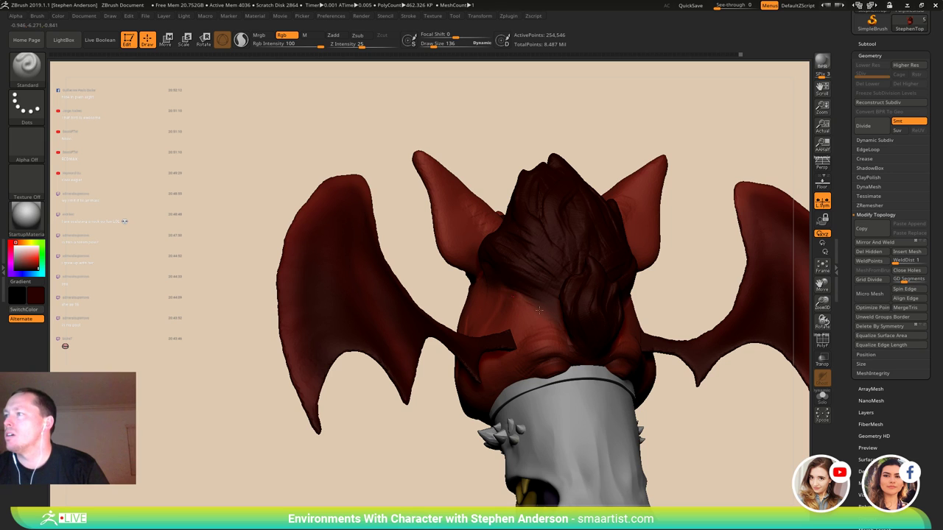
{"action": "mouse_move", "coordinate": [519, 336]}
{"action": "right_mouse_down"}
{"action": "mouse_move", "coordinate": [570, 323]}
{"action": "mouse_move", "coordinate": [504, 312]}
{"action": "mouse_move", "coordinate": [591, 295]}
{"action": "mouse_move", "coordinate": [474, 320]}
{"action": "mouse_move", "coordinate": [515, 334]}
{"action": "right_mouse_up"}
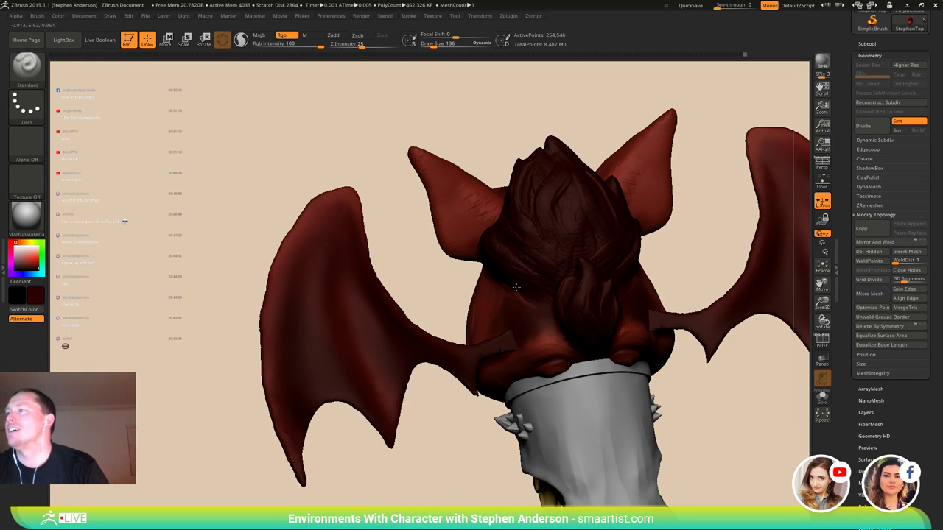
{"action": "right_click_drag", "start_coordinate": [513, 308], "coordinate": [539, 298]}
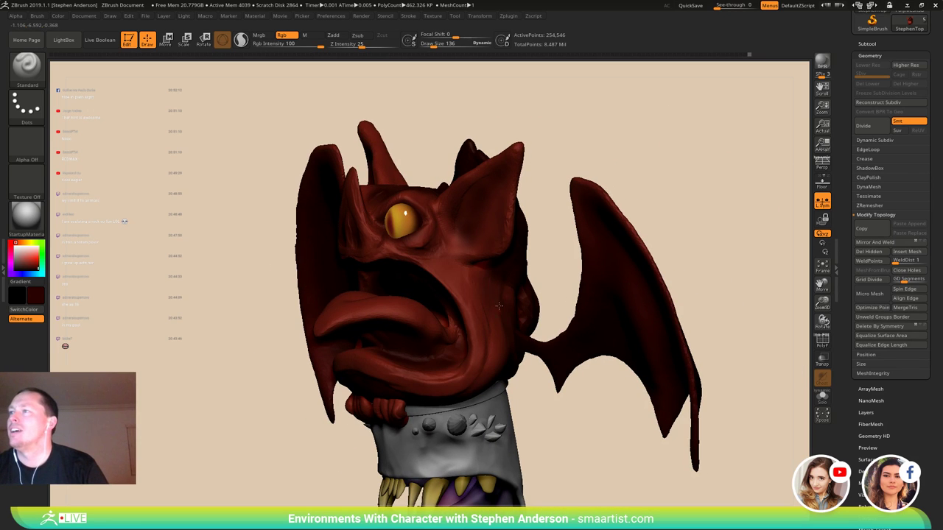
- Sample the head's red, shift it to a bright orange and paint the nose horn and the folds around it
{"action": "mouse_move", "coordinate": [485, 279]}
{"action": "right_mouse_down"}
{"action": "mouse_move", "coordinate": [376, 189]}
{"action": "mouse_move", "coordinate": [526, 285]}
{"action": "right_mouse_up"}
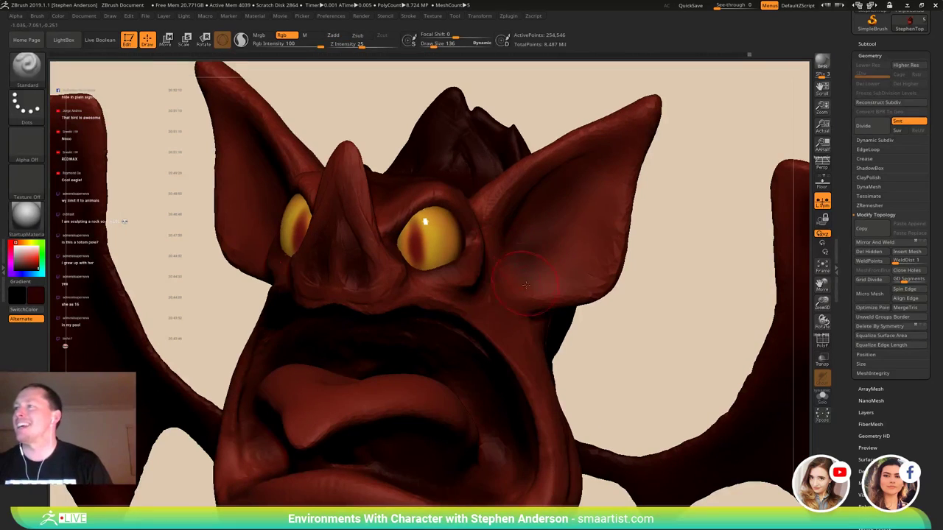
{"action": "key", "text": "c"}
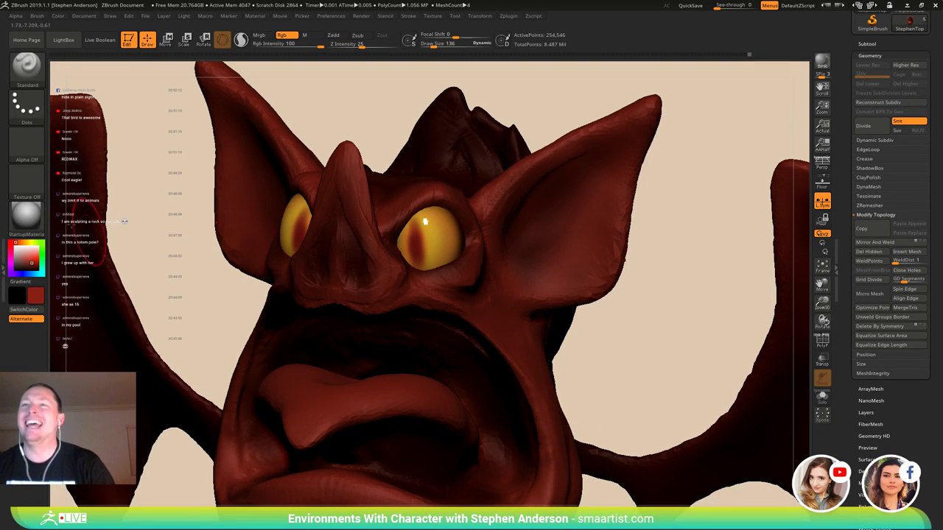
{"action": "left_click", "coordinate": [29, 259]}
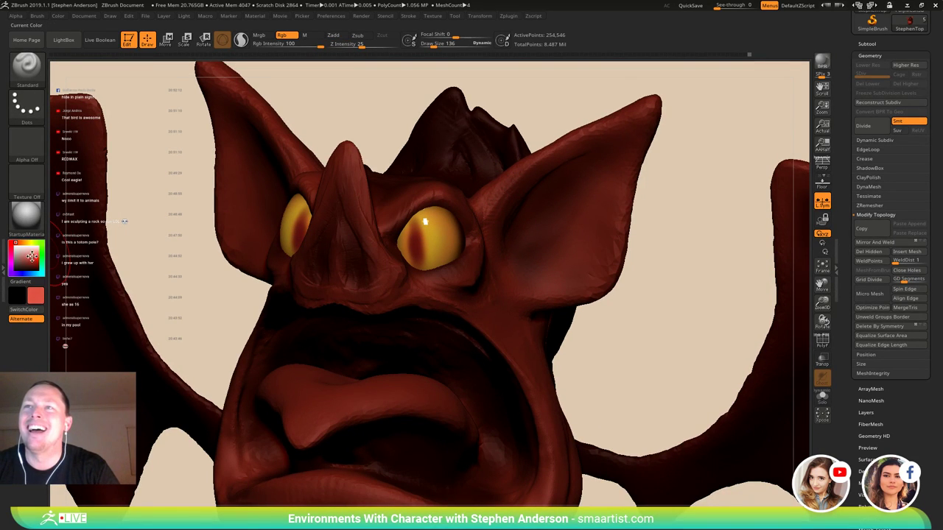
{"action": "left_click", "coordinate": [19, 242]}
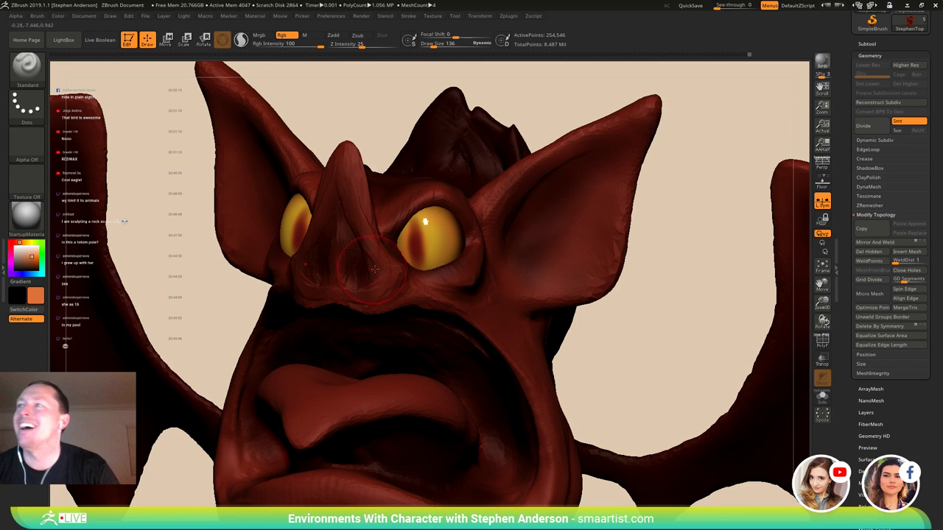
{"action": "right_click_drag", "start_coordinate": [450, 210], "coordinate": [361, 200]}
{"action": "left_click_drag", "start_coordinate": [354, 170], "coordinate": [358, 225]}
{"action": "right_click_drag", "start_coordinate": [361, 249], "coordinate": [445, 243]}
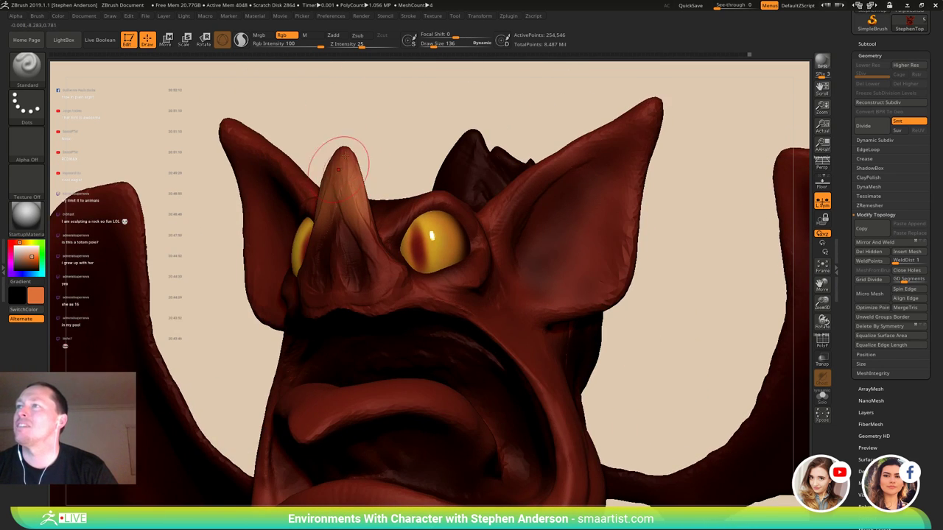
{"action": "mouse_move", "coordinate": [346, 158]}
{"action": "left_mouse_down"}
{"action": "mouse_move", "coordinate": [370, 259]}
{"action": "mouse_move", "coordinate": [338, 259]}
{"action": "left_mouse_up"}
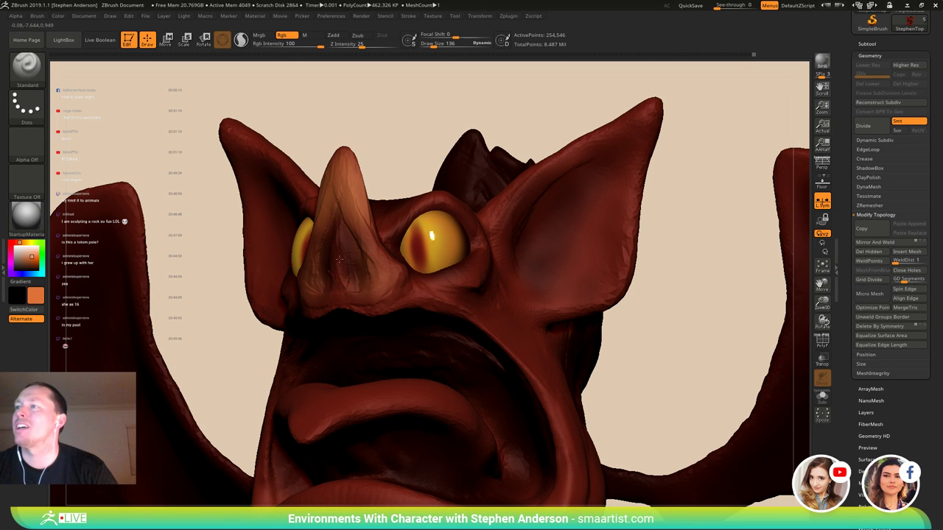
- Paint orange highlights on the tips and upper edges of the creature's ears
{"action": "right_click_drag", "start_coordinate": [475, 223], "coordinate": [444, 290]}
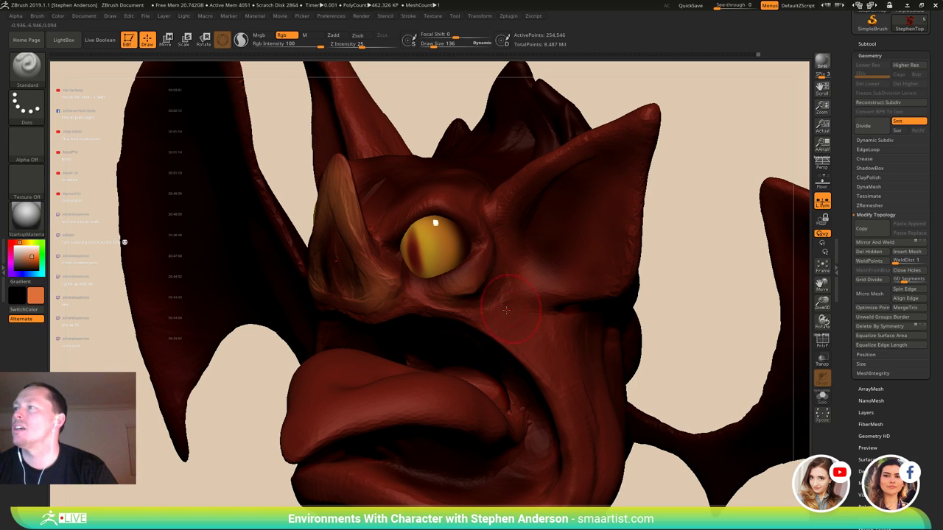
{"action": "mouse_move", "coordinate": [640, 184]}
{"action": "right_mouse_down"}
{"action": "mouse_move", "coordinate": [668, 143]}
{"action": "mouse_move", "coordinate": [658, 114]}
{"action": "right_mouse_up"}
{"action": "mouse_move", "coordinate": [654, 112]}
{"action": "left_mouse_down"}
{"action": "mouse_move", "coordinate": [641, 117]}
{"action": "mouse_move", "coordinate": [621, 171]}
{"action": "mouse_move", "coordinate": [616, 258]}
{"action": "mouse_move", "coordinate": [585, 218]}
{"action": "left_mouse_up"}
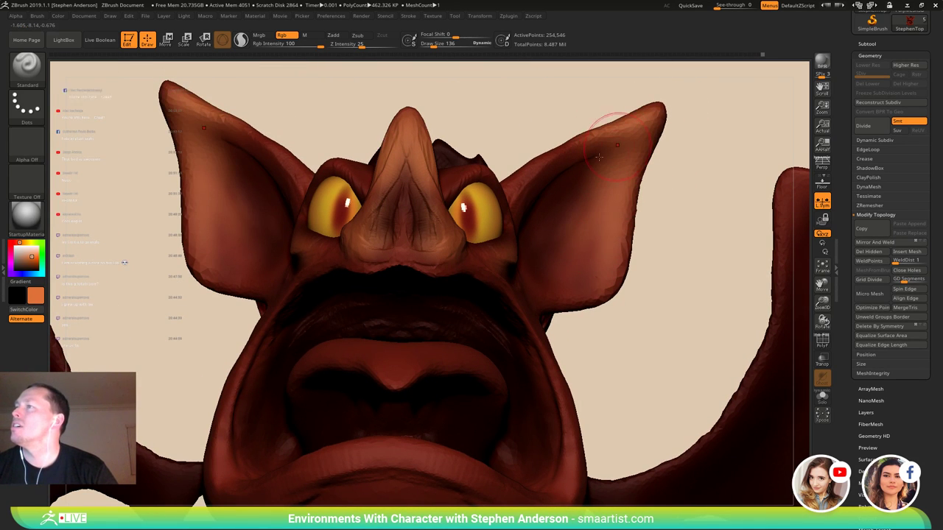
{"action": "left_click_drag", "start_coordinate": [592, 137], "coordinate": [558, 184]}
- Paint orange highlights over the cheek and along the outer rim of the creature's mouth
{"action": "mouse_move", "coordinate": [564, 199]}
{"action": "right_mouse_down"}
{"action": "mouse_move", "coordinate": [503, 340]}
{"action": "mouse_move", "coordinate": [495, 225]}
{"action": "right_mouse_up"}
{"action": "left_click_drag", "start_coordinate": [487, 211], "coordinate": [563, 318]}
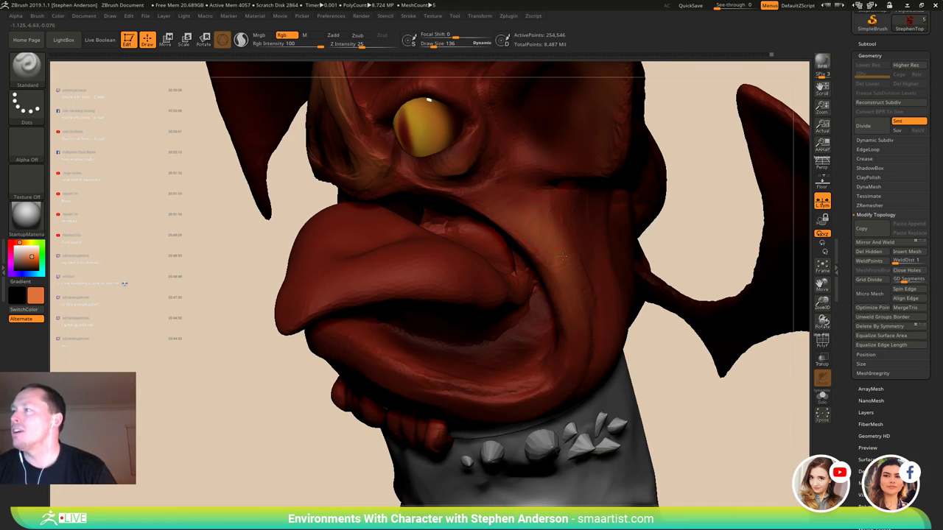
{"action": "left_click_drag", "start_coordinate": [588, 260], "coordinate": [590, 326]}
{"action": "mouse_move", "coordinate": [564, 343]}
{"action": "right_mouse_down"}
{"action": "mouse_move", "coordinate": [543, 257]}
{"action": "mouse_move", "coordinate": [511, 210]}
{"action": "mouse_move", "coordinate": [524, 234]}
{"action": "right_mouse_up"}
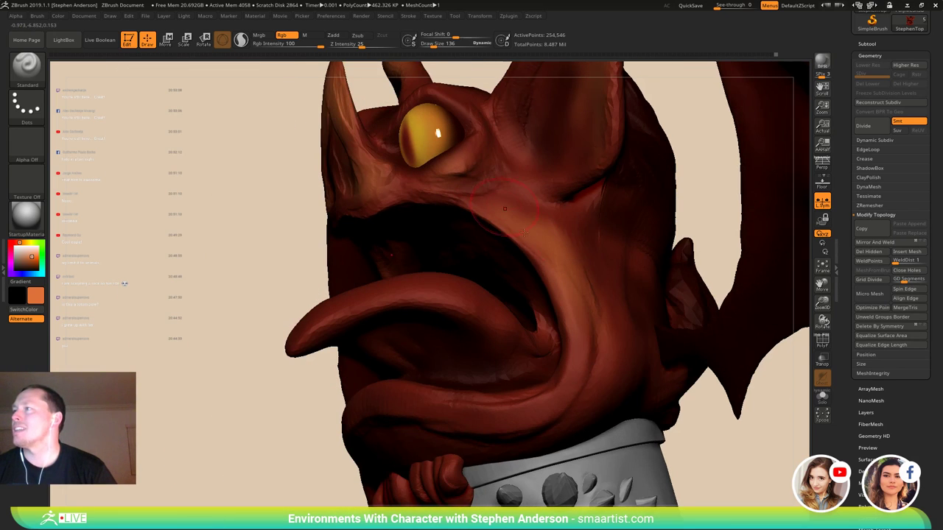
{"action": "left_click_drag", "start_coordinate": [578, 237], "coordinate": [626, 335]}
{"action": "mouse_move", "coordinate": [570, 330]}
{"action": "left_mouse_down"}
{"action": "mouse_move", "coordinate": [576, 375]}
{"action": "mouse_move", "coordinate": [562, 348]}
{"action": "left_mouse_up"}
{"action": "right_click_drag", "start_coordinate": [477, 273], "coordinate": [471, 268], "text": "alt"}
{"action": "right_click_drag", "start_coordinate": [532, 257], "coordinate": [483, 343]}
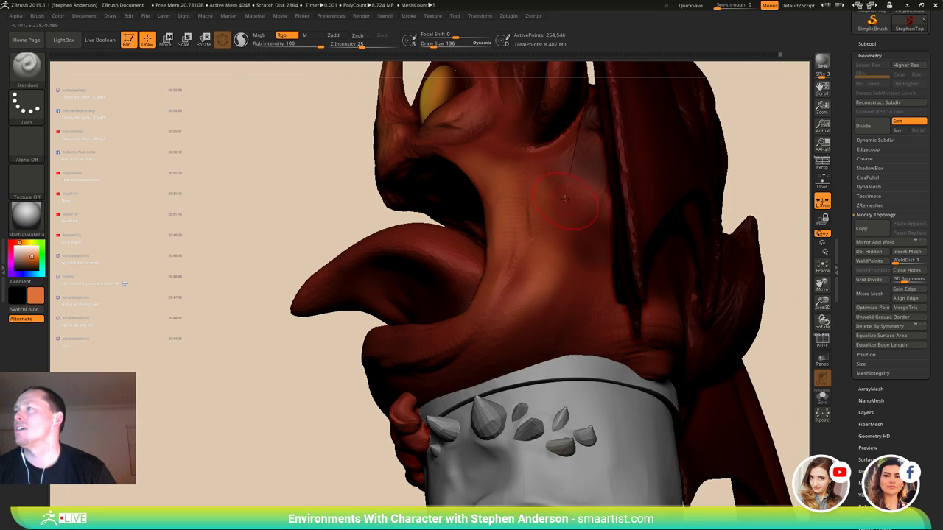
{"action": "left_click_drag", "start_coordinate": [565, 198], "coordinate": [566, 312]}
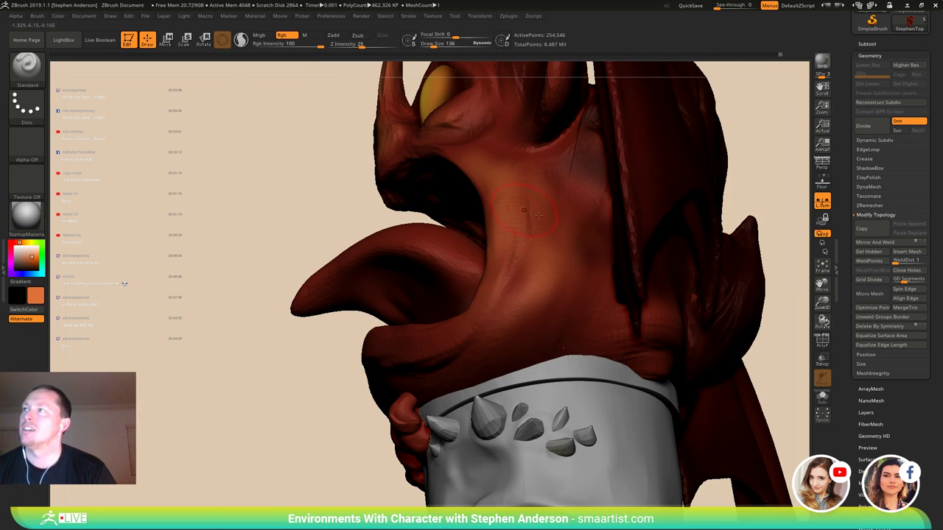
- Select the wings and paint orange highlights along their ridges and upper tips, on the front and back
{"action": "right_click_drag", "start_coordinate": [539, 215], "coordinate": [447, 156]}
{"action": "right_click_drag", "start_coordinate": [470, 204], "coordinate": [487, 297], "text": "alt"}
{"action": "mouse_move", "coordinate": [372, 269]}
{"action": "right_mouse_down"}
{"action": "mouse_move", "coordinate": [441, 261]}
{"action": "mouse_move", "coordinate": [449, 241]}
{"action": "mouse_move", "coordinate": [414, 239]}
{"action": "mouse_move", "coordinate": [421, 266]}
{"action": "mouse_move", "coordinate": [401, 276]}
{"action": "mouse_move", "coordinate": [422, 250]}
{"action": "mouse_move", "coordinate": [419, 277]}
{"action": "mouse_move", "coordinate": [450, 254]}
{"action": "mouse_move", "coordinate": [512, 311]}
{"action": "right_mouse_up"}
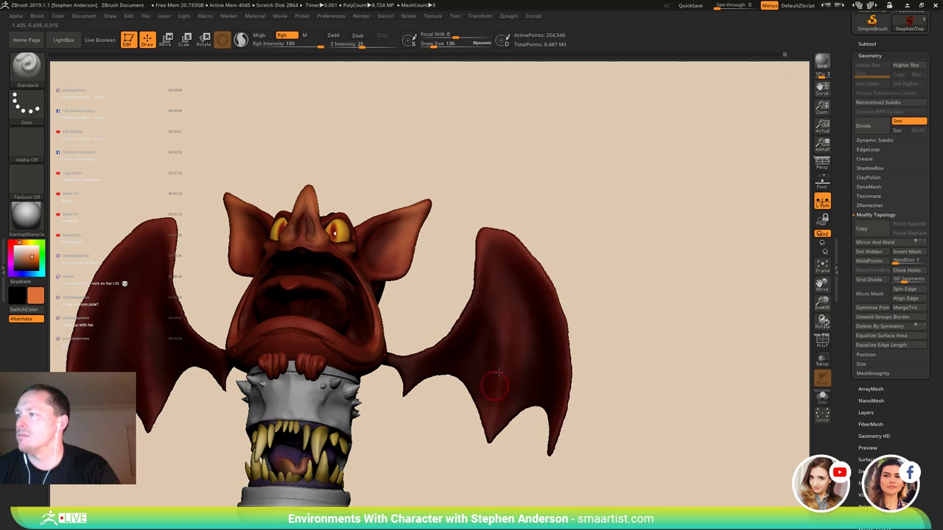
{"action": "left_click", "coordinate": [510, 331], "text": "alt"}
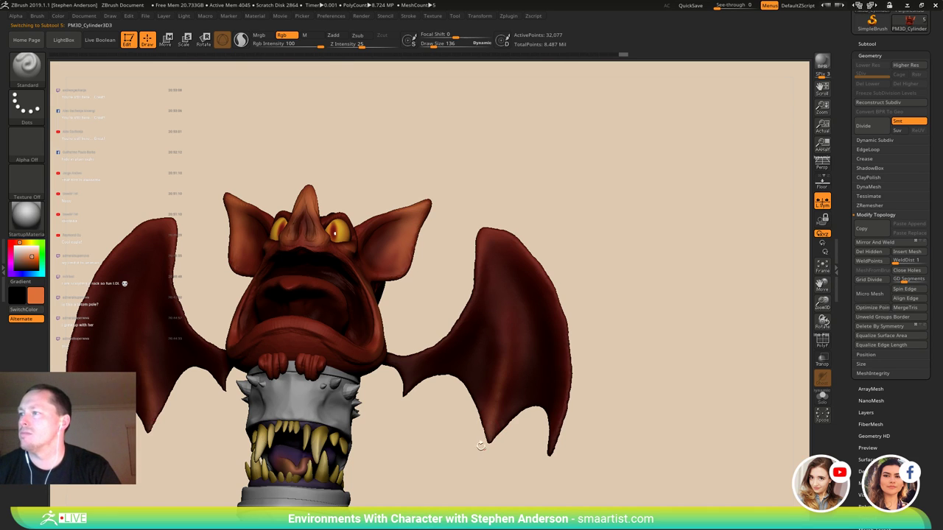
{"action": "mouse_move", "coordinate": [498, 259]}
{"action": "left_mouse_down"}
{"action": "mouse_move", "coordinate": [490, 234]}
{"action": "mouse_move", "coordinate": [524, 249]}
{"action": "mouse_move", "coordinate": [556, 293]}
{"action": "left_mouse_up"}
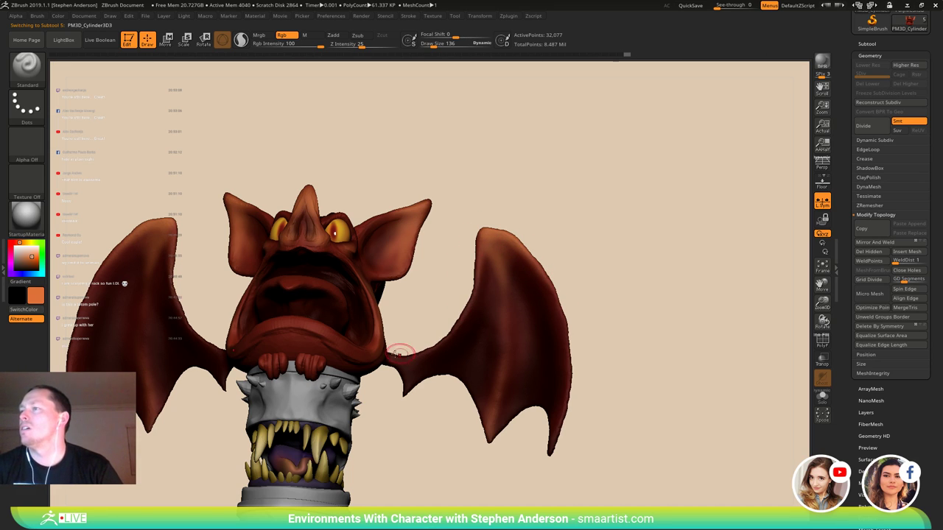
{"action": "mouse_move", "coordinate": [443, 326]}
{"action": "left_mouse_down"}
{"action": "mouse_move", "coordinate": [425, 355]}
{"action": "mouse_move", "coordinate": [442, 379]}
{"action": "mouse_move", "coordinate": [277, 331]}
{"action": "left_mouse_up"}
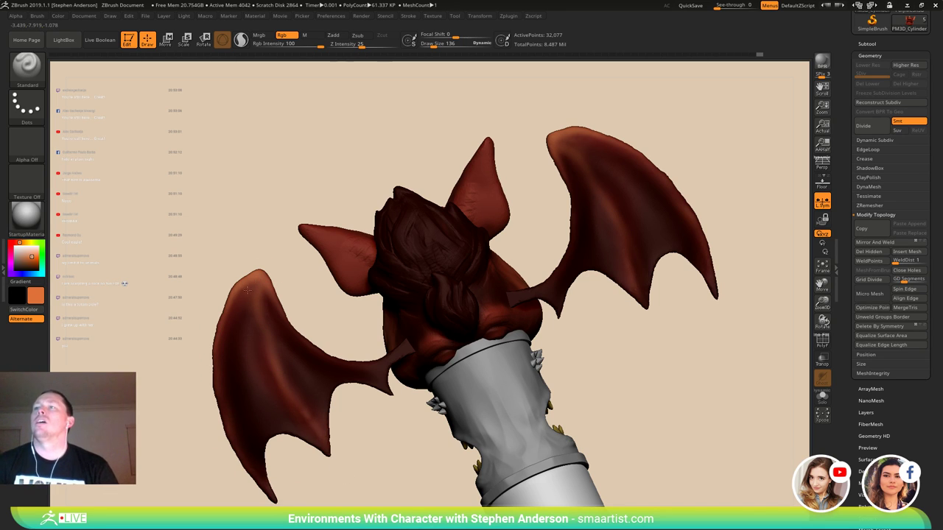
- Brighten the orange on the wings' upper tips, and select the head to add orange highlights to the backs of the ears
{"action": "left_click_drag", "start_coordinate": [248, 289], "coordinate": [208, 306]}
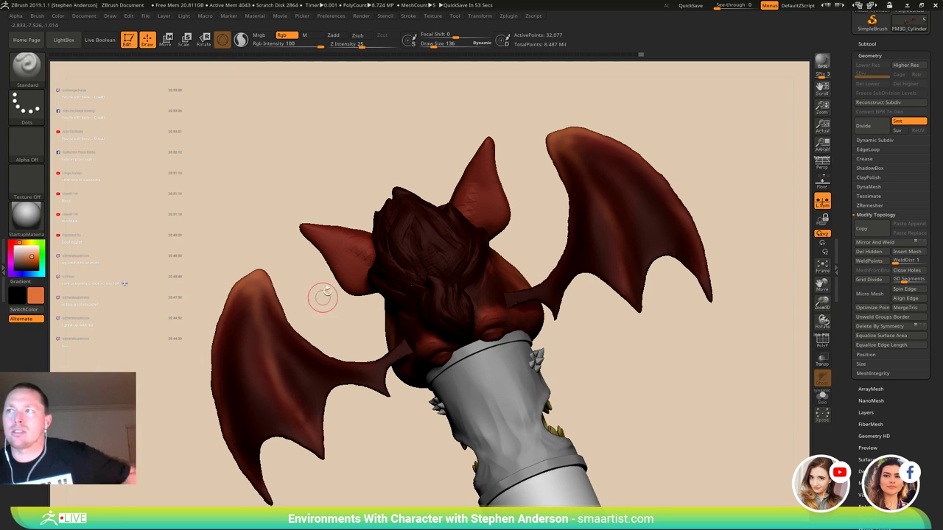
{"action": "mouse_move", "coordinate": [335, 280]}
{"action": "left_mouse_down"}
{"action": "mouse_move", "coordinate": [354, 290]}
{"action": "mouse_move", "coordinate": [344, 244]}
{"action": "mouse_move", "coordinate": [331, 240]}
{"action": "left_mouse_up"}
{"action": "key", "text": "space"}
{"action": "left_click", "coordinate": [343, 240], "text": "alt"}
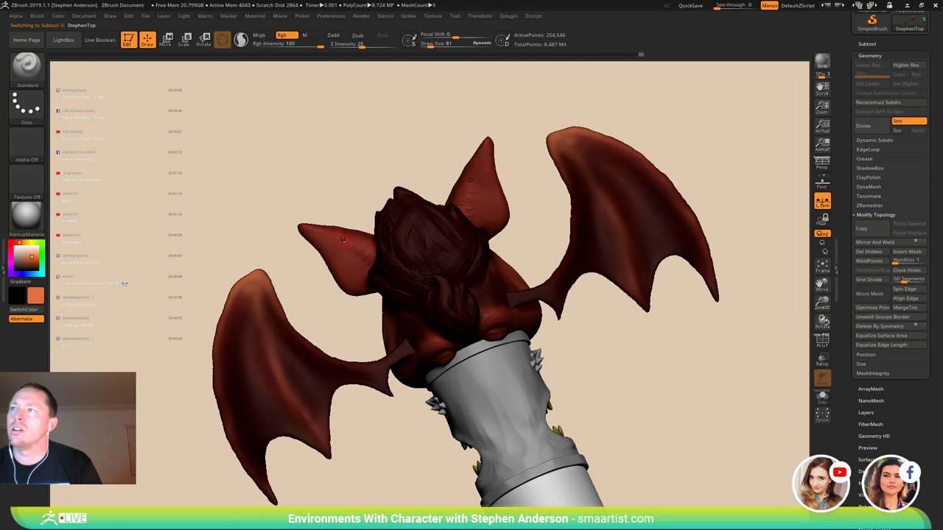
{"action": "left_click_drag", "start_coordinate": [345, 236], "coordinate": [369, 252]}
- Paint orange highlights along the raised hair strands on the crown and back of the head
{"action": "right_click_drag", "start_coordinate": [435, 236], "coordinate": [403, 215]}
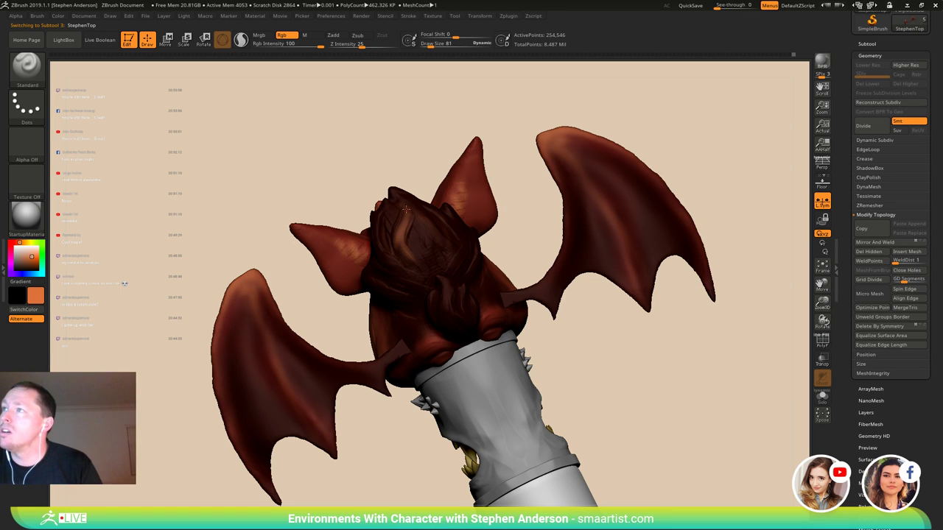
{"action": "mouse_move", "coordinate": [400, 198]}
{"action": "right_mouse_down"}
{"action": "mouse_move", "coordinate": [398, 214]}
{"action": "mouse_move", "coordinate": [382, 193]}
{"action": "mouse_move", "coordinate": [394, 205]}
{"action": "right_mouse_up"}
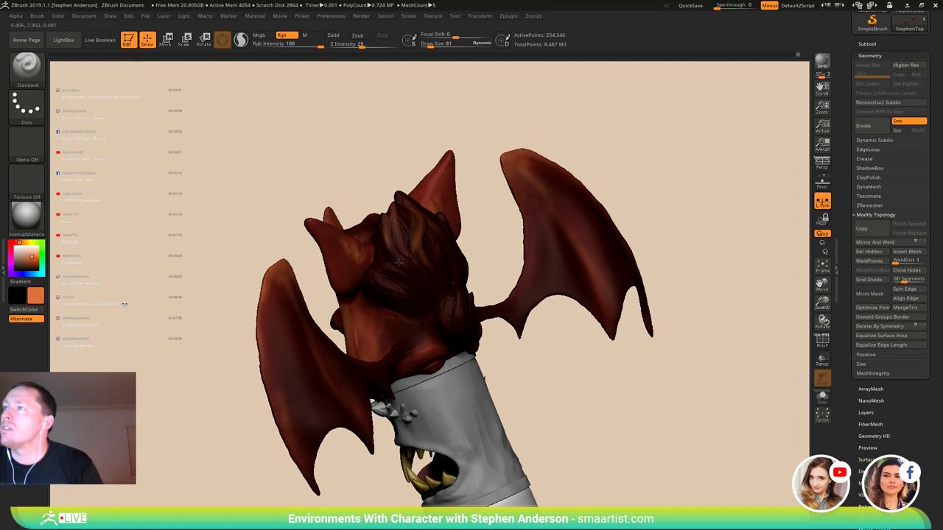
{"action": "mouse_move", "coordinate": [380, 225]}
{"action": "right_mouse_down"}
{"action": "mouse_move", "coordinate": [417, 234]}
{"action": "mouse_move", "coordinate": [379, 243]}
{"action": "right_mouse_up"}
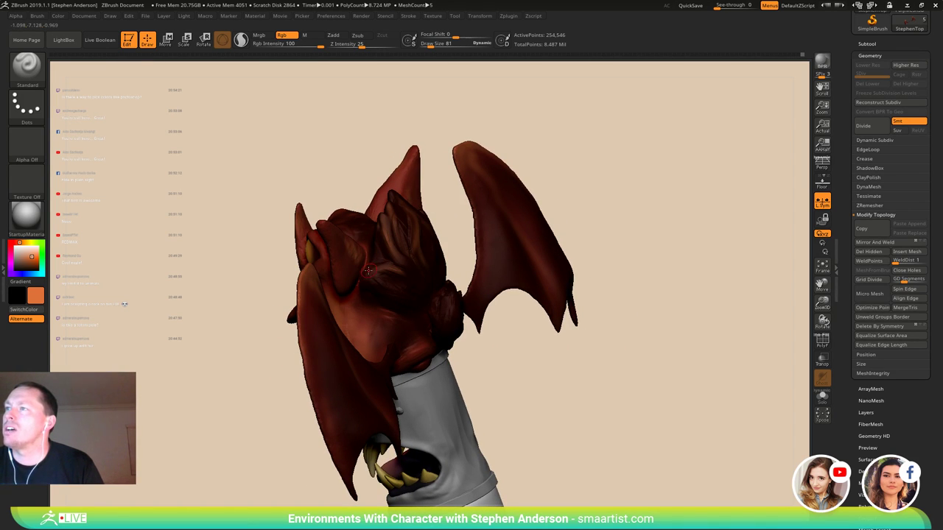
{"action": "right_click_drag", "start_coordinate": [413, 254], "coordinate": [389, 306]}
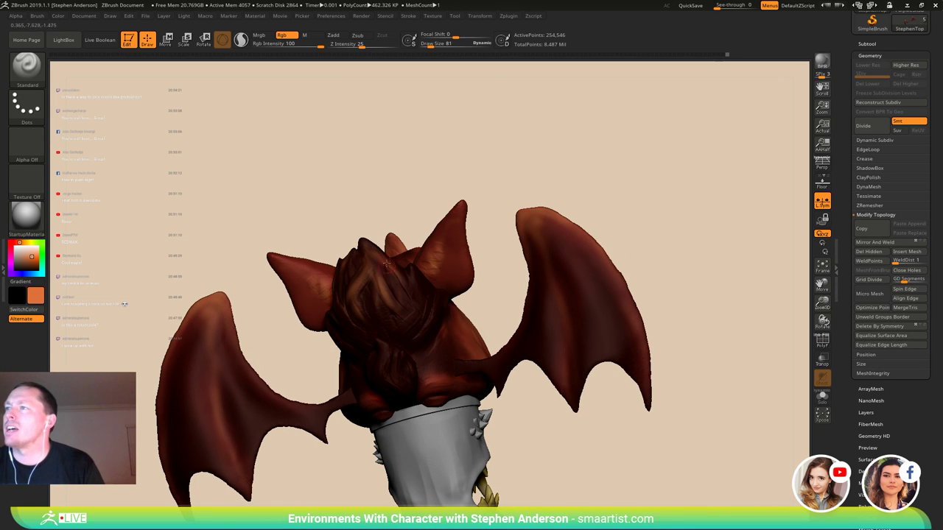
{"action": "right_click_drag", "start_coordinate": [401, 277], "coordinate": [423, 274]}
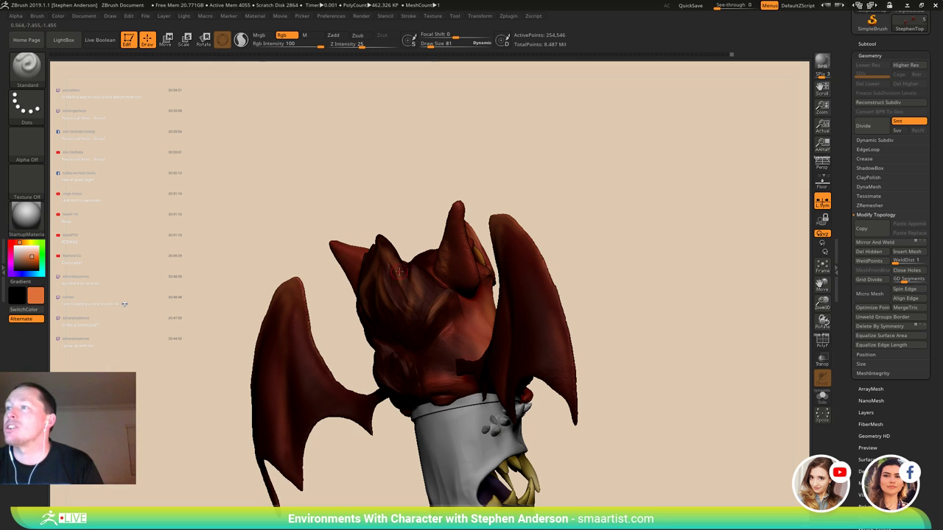
- Paint orange highlights along the side strands of the hair and on the small tuft at the nape
{"action": "right_click_drag", "start_coordinate": [399, 272], "coordinate": [377, 223]}
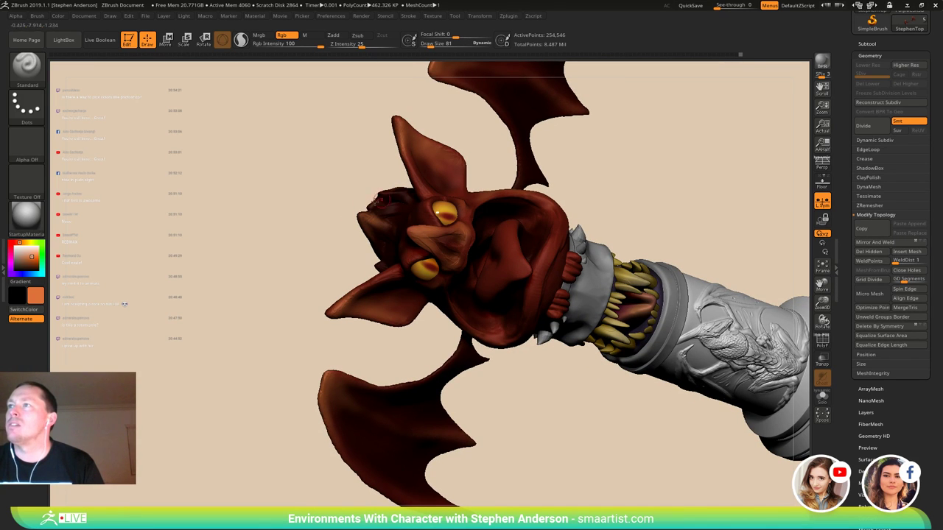
{"action": "right_click_drag", "start_coordinate": [385, 198], "coordinate": [374, 250]}
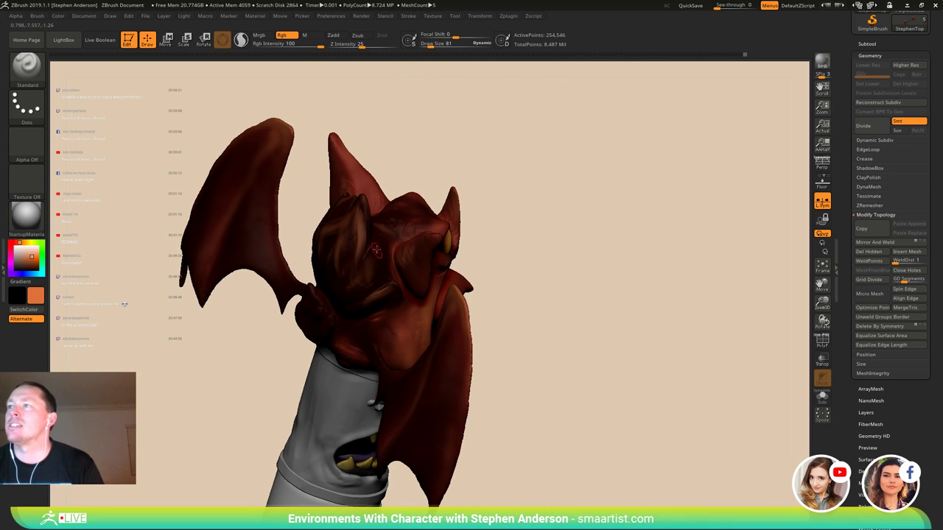
{"action": "right_click_drag", "start_coordinate": [287, 237], "coordinate": [276, 325]}
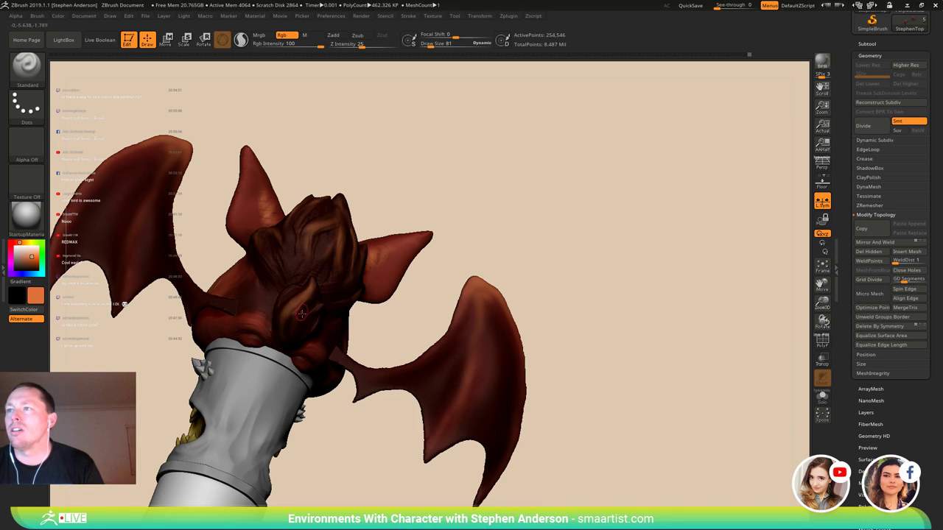
{"action": "right_click_drag", "start_coordinate": [302, 315], "coordinate": [318, 295]}
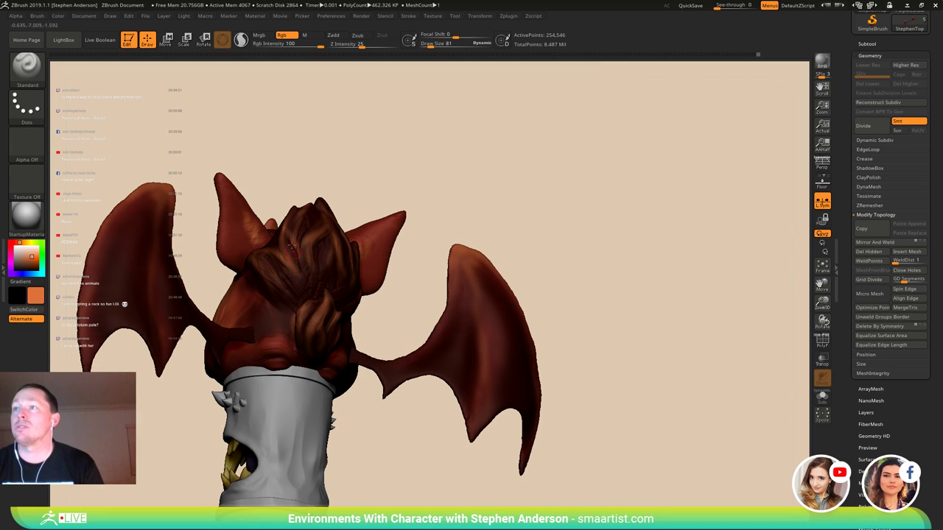
{"action": "right_click_drag", "start_coordinate": [348, 283], "coordinate": [329, 281]}
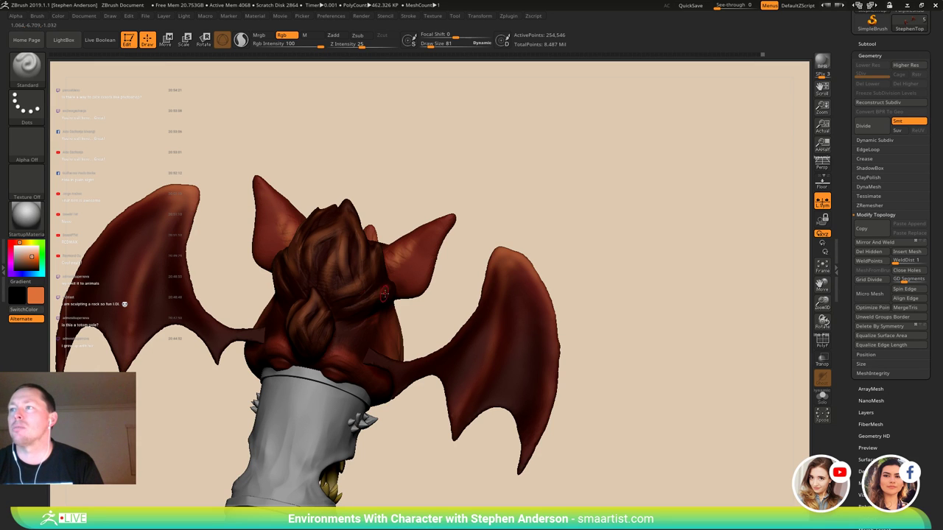
- Paint orange highlights over the front ridges and protruding tips of the hair on top of the head
{"action": "right_click_drag", "start_coordinate": [288, 220], "coordinate": [258, 286]}
{"action": "mouse_move", "coordinate": [293, 259]}
{"action": "right_mouse_down", "text": "ctrl"}
{"action": "mouse_move", "coordinate": [295, 287]}
{"action": "mouse_move", "coordinate": [292, 261]}
{"action": "mouse_move", "coordinate": [317, 298]}
{"action": "mouse_move", "coordinate": [279, 272]}
{"action": "mouse_move", "coordinate": [237, 275]}
{"action": "right_mouse_up", "text": "ctrl"}
{"action": "mouse_move", "coordinate": [271, 260]}
{"action": "left_mouse_down"}
{"action": "mouse_move", "coordinate": [313, 286]}
{"action": "mouse_move", "coordinate": [284, 272]}
{"action": "mouse_move", "coordinate": [290, 310]}
{"action": "mouse_move", "coordinate": [270, 353]}
{"action": "left_mouse_up"}
{"action": "left_click_drag", "start_coordinate": [245, 282], "coordinate": [227, 357]}
{"action": "right_click_drag", "start_coordinate": [219, 324], "coordinate": [250, 317]}
{"action": "left_click_drag", "start_coordinate": [211, 296], "coordinate": [204, 353]}
{"action": "right_click_drag", "start_coordinate": [202, 291], "coordinate": [229, 387]}
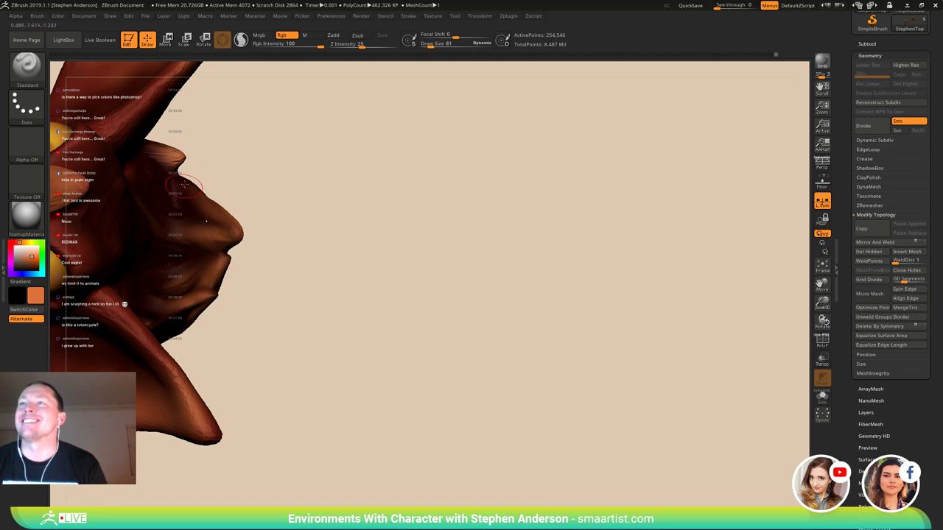
{"action": "mouse_move", "coordinate": [163, 190]}
{"action": "right_mouse_down"}
{"action": "mouse_move", "coordinate": [187, 207]}
{"action": "mouse_move", "coordinate": [143, 147]}
{"action": "mouse_move", "coordinate": [203, 178]}
{"action": "right_mouse_up"}
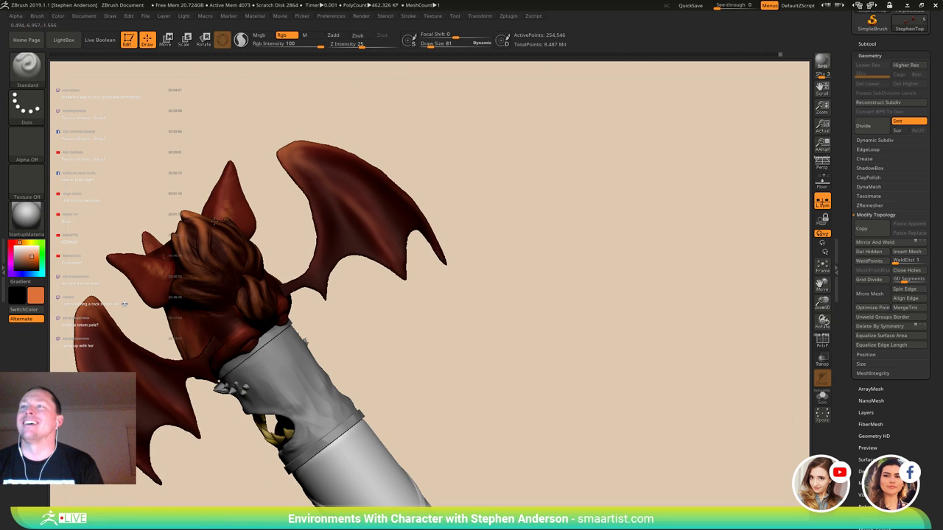
- Strengthen the orange highlights on the individual strands of the nape tuft and the hair around it
{"action": "mouse_move", "coordinate": [214, 221]}
{"action": "right_mouse_down", "text": "ctrl"}
{"action": "mouse_move", "coordinate": [184, 252]}
{"action": "mouse_move", "coordinate": [273, 247]}
{"action": "mouse_move", "coordinate": [245, 255]}
{"action": "mouse_move", "coordinate": [278, 258]}
{"action": "right_mouse_up", "text": "ctrl"}
{"action": "left_click_drag", "start_coordinate": [240, 264], "coordinate": [233, 291]}
{"action": "mouse_move", "coordinate": [272, 254]}
{"action": "right_mouse_down"}
{"action": "mouse_move", "coordinate": [259, 278]}
{"action": "mouse_move", "coordinate": [264, 249]}
{"action": "right_mouse_up"}
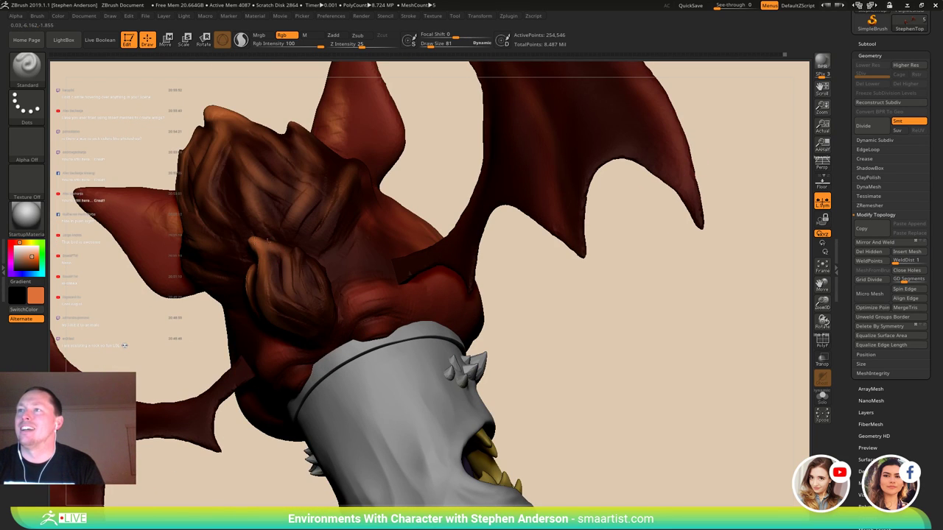
{"action": "mouse_move", "coordinate": [267, 242]}
{"action": "left_mouse_down"}
{"action": "mouse_move", "coordinate": [296, 249]}
{"action": "mouse_move", "coordinate": [298, 275]}
{"action": "mouse_move", "coordinate": [312, 265]}
{"action": "mouse_move", "coordinate": [316, 282]}
{"action": "mouse_move", "coordinate": [300, 296]}
{"action": "mouse_move", "coordinate": [325, 310]}
{"action": "left_mouse_up"}
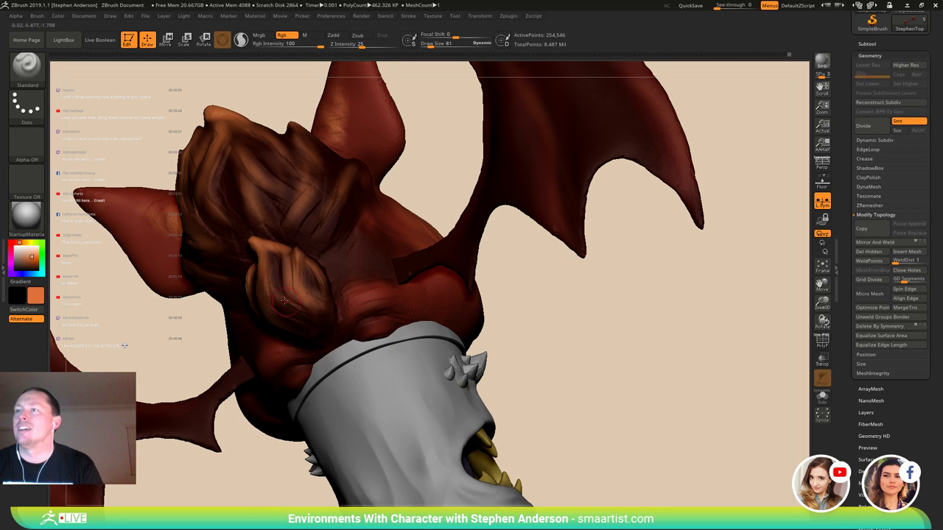
{"action": "right_click_drag", "start_coordinate": [284, 301], "coordinate": [309, 284]}
{"action": "left_click_drag", "start_coordinate": [279, 293], "coordinate": [291, 310]}
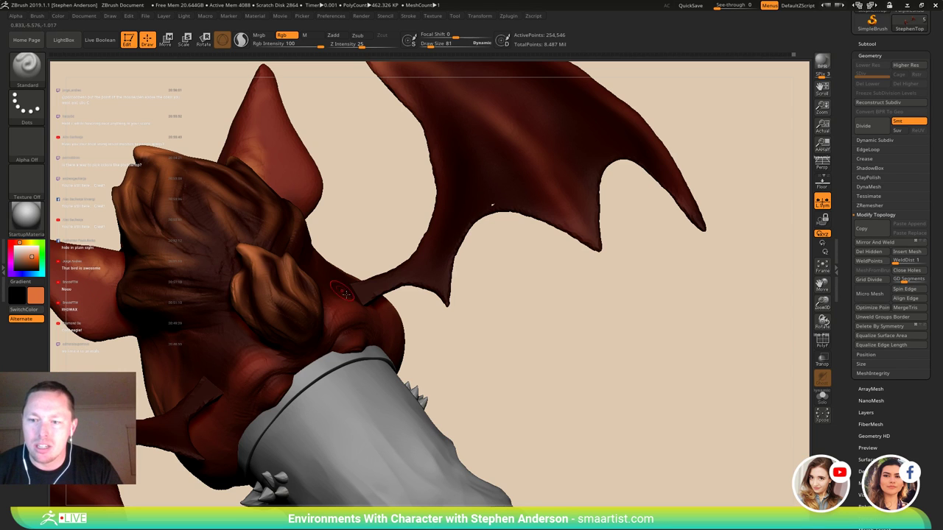
- Sample the red of the creature's tongue and shift the paint colour to a brighter, more saturated red
{"action": "mouse_move", "coordinate": [295, 336]}
{"action": "right_mouse_down"}
{"action": "mouse_move", "coordinate": [318, 304]}
{"action": "mouse_move", "coordinate": [307, 295]}
{"action": "mouse_move", "coordinate": [194, 289]}
{"action": "mouse_move", "coordinate": [313, 303]}
{"action": "mouse_move", "coordinate": [303, 289]}
{"action": "mouse_move", "coordinate": [482, 260]}
{"action": "mouse_move", "coordinate": [366, 279]}
{"action": "mouse_move", "coordinate": [390, 248]}
{"action": "right_mouse_up"}
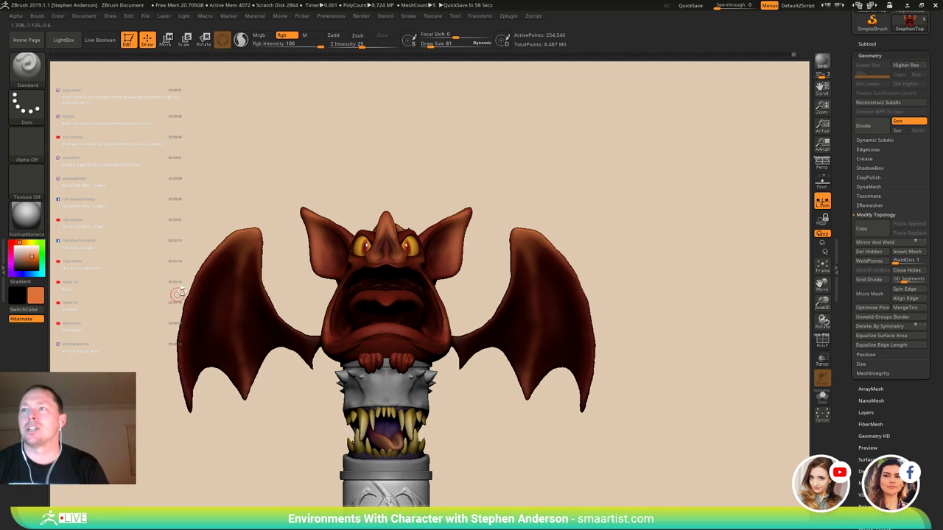
{"action": "left_click_drag", "start_coordinate": [179, 294], "coordinate": [174, 282]}
{"action": "right_click_drag", "start_coordinate": [175, 281], "coordinate": [237, 303], "text": "shift"}
{"action": "right_click_drag", "start_coordinate": [273, 341], "coordinate": [314, 364], "text": "ctrl"}
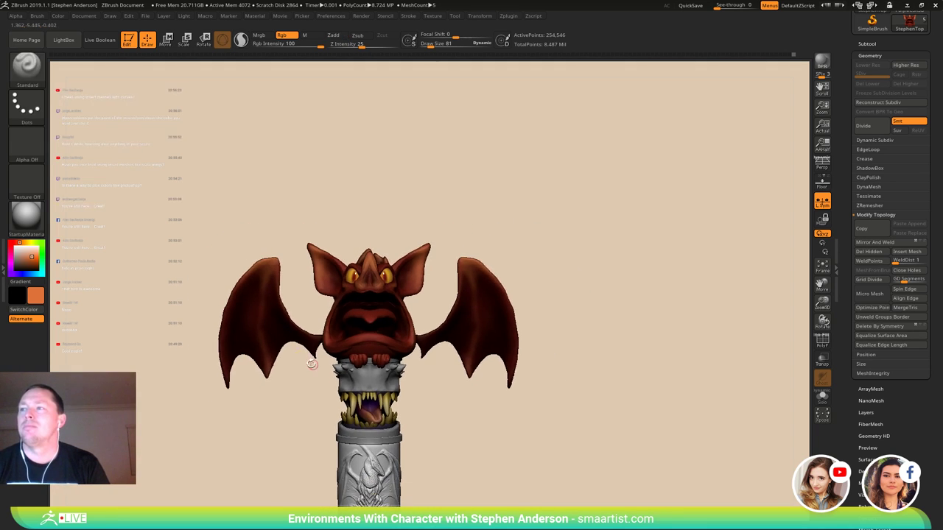
{"action": "right_click_drag", "start_coordinate": [356, 332], "coordinate": [285, 280], "text": "alt"}
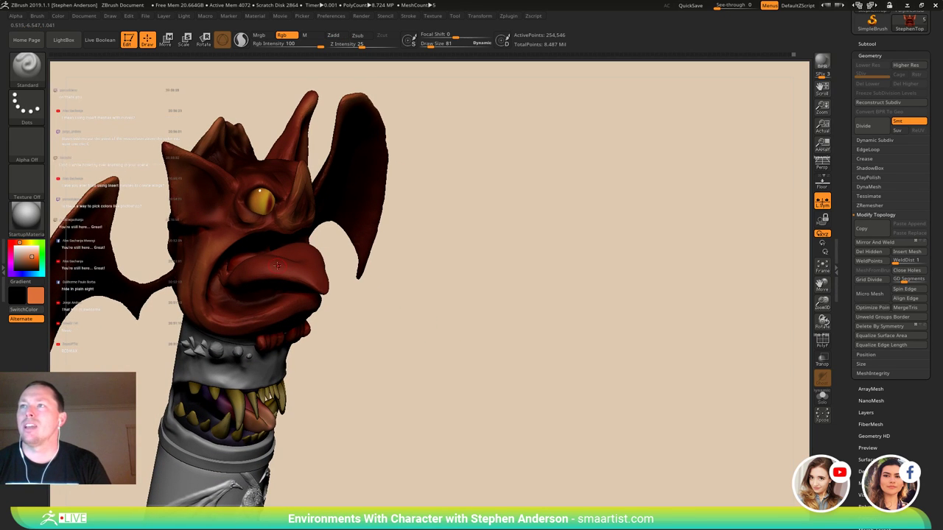
{"action": "key", "text": "c"}
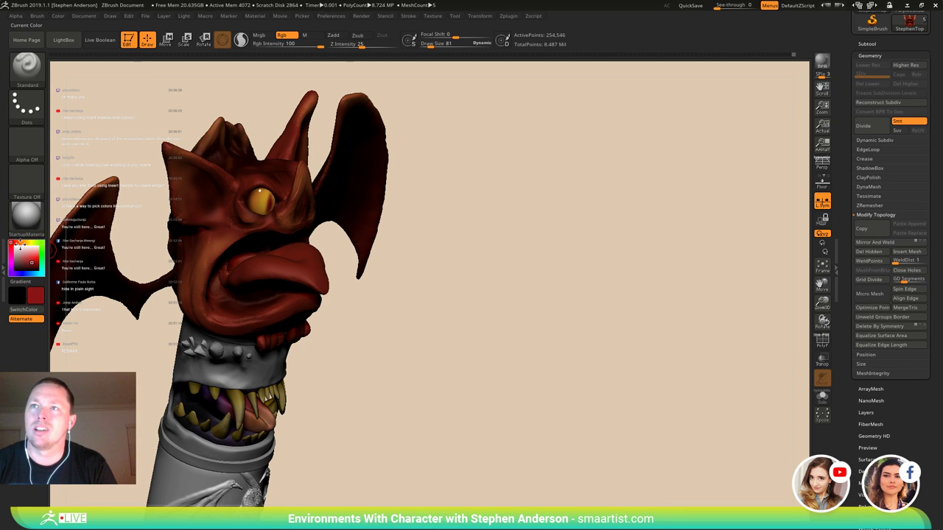
{"action": "left_click", "coordinate": [33, 260]}
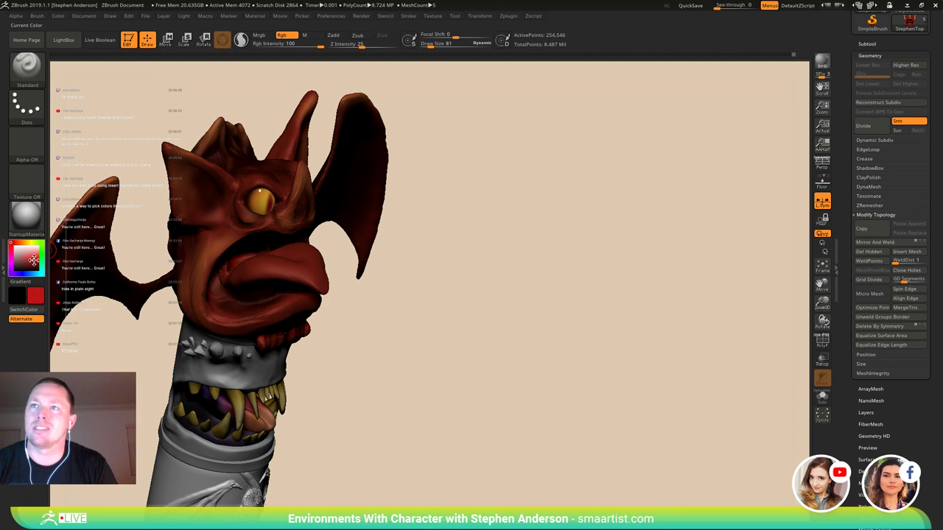
- Set the draw size to 204 and mask everything on the head except the tongue's polygroup
{"action": "key", "text": "s"}
{"action": "left_click", "coordinate": [277, 266]}
{"action": "right_click_drag", "start_coordinate": [254, 266], "coordinate": [285, 263]}
{"action": "key", "text": "shift+f"}
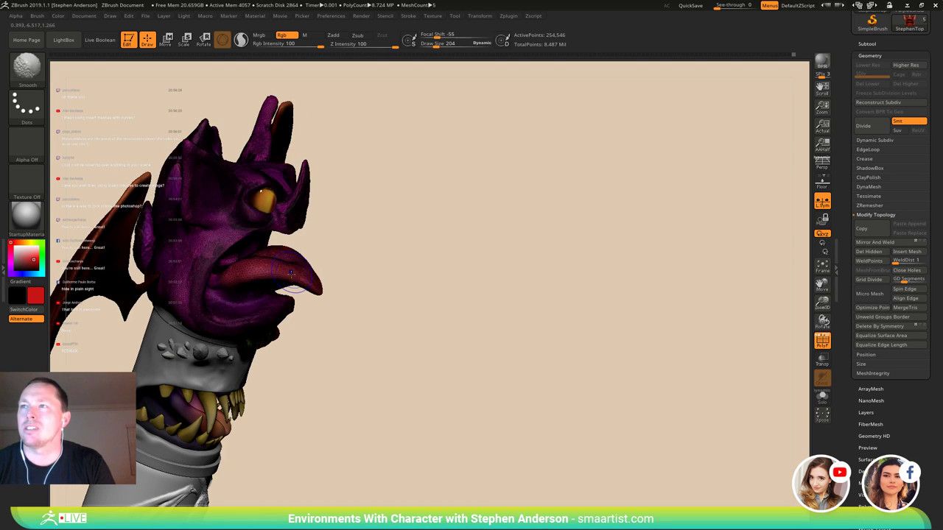
{"action": "left_click", "coordinate": [284, 271], "text": "ctrl"}
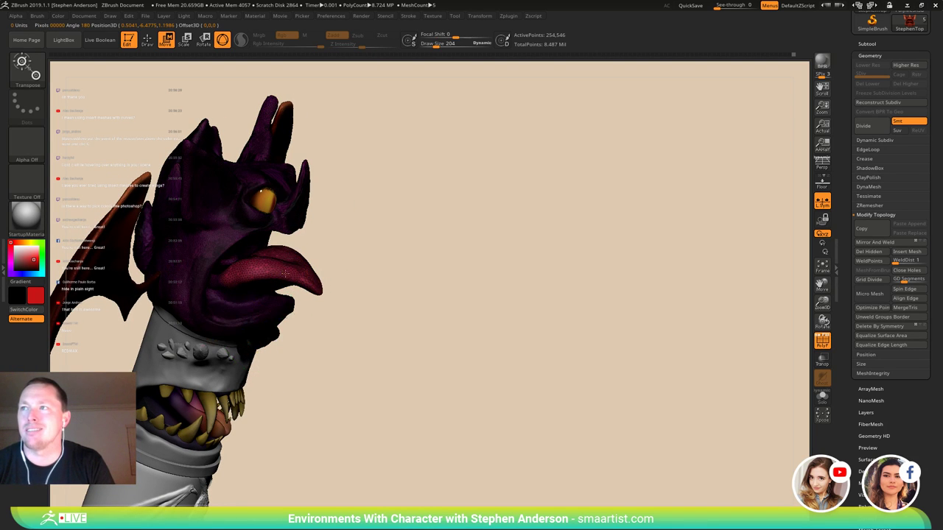
{"action": "key", "text": "q"}
{"action": "mouse_move", "coordinate": [305, 267]}
{"action": "right_mouse_down"}
{"action": "mouse_move", "coordinate": [285, 278]}
{"action": "mouse_move", "coordinate": [369, 265]}
{"action": "right_mouse_up"}
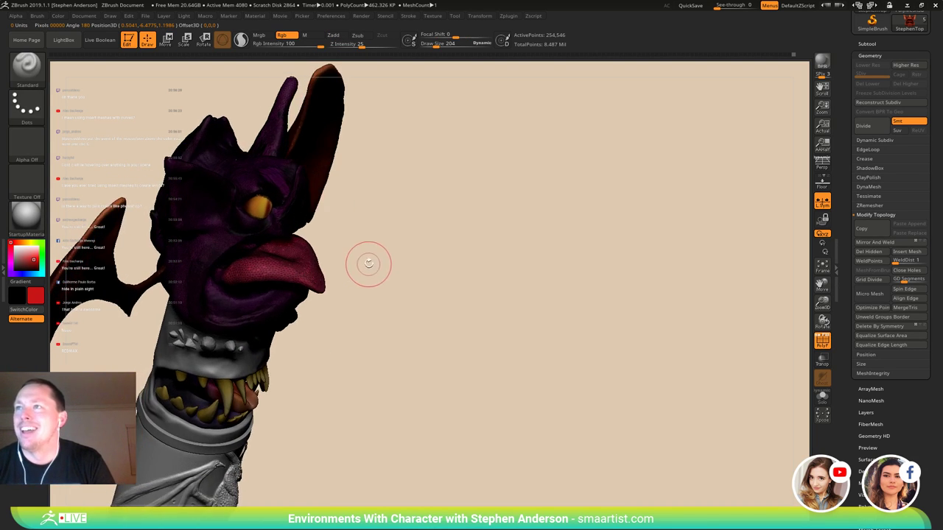
{"action": "key", "text": "shift+f"}
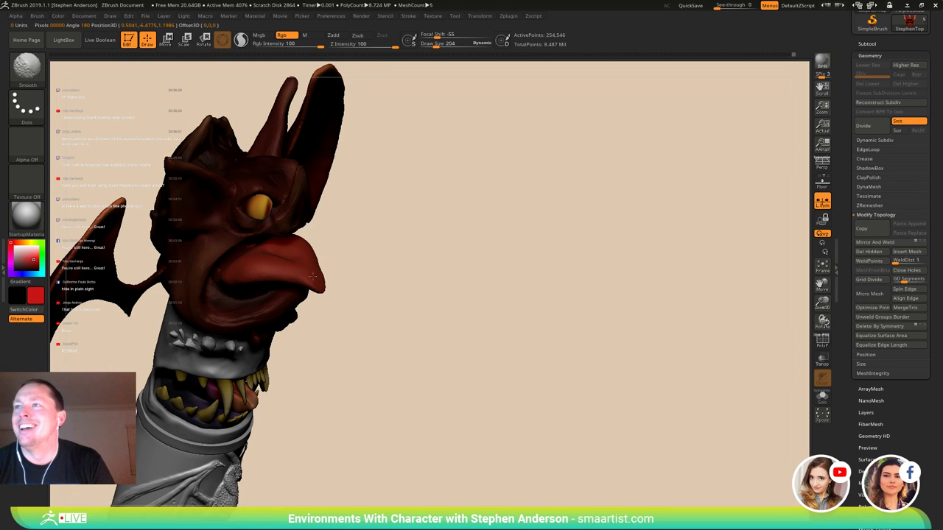
- Paint the unmasked tongue bright red over its top, sides and underside
{"action": "mouse_move", "coordinate": [318, 284]}
{"action": "right_mouse_down"}
{"action": "mouse_move", "coordinate": [329, 274]}
{"action": "mouse_move", "coordinate": [288, 255]}
{"action": "right_mouse_up"}
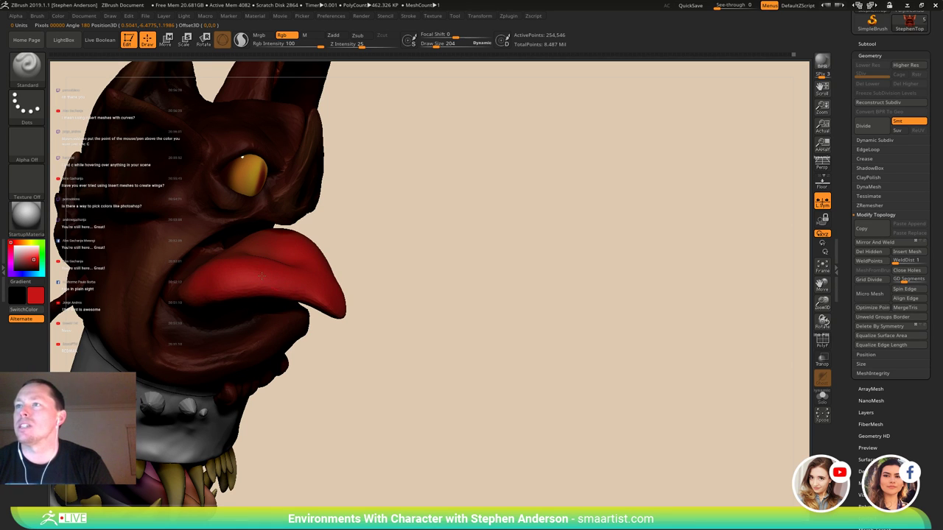
{"action": "mouse_move", "coordinate": [427, 267]}
{"action": "right_mouse_down"}
{"action": "mouse_move", "coordinate": [327, 256]}
{"action": "mouse_move", "coordinate": [397, 226]}
{"action": "right_mouse_up"}
{"action": "left_click_drag", "start_coordinate": [271, 323], "coordinate": [321, 293]}
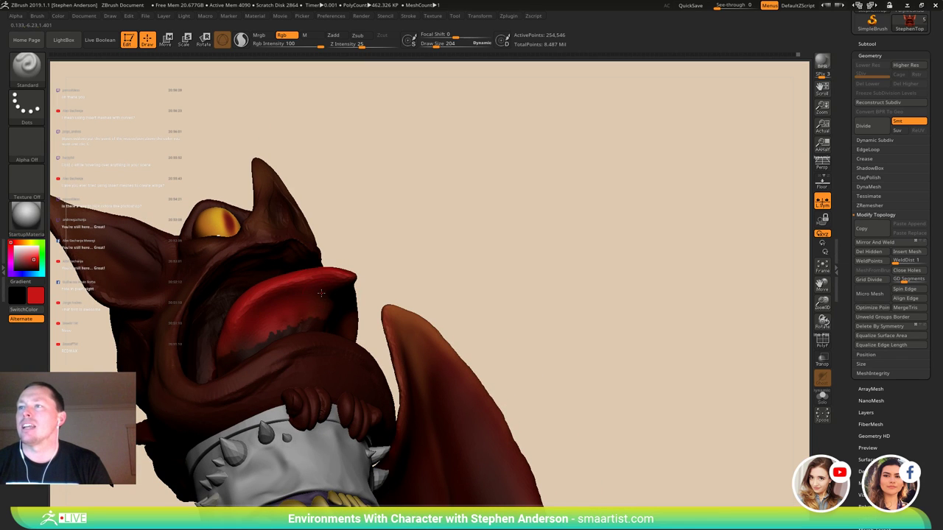
{"action": "right_click_drag", "start_coordinate": [261, 296], "coordinate": [319, 350]}
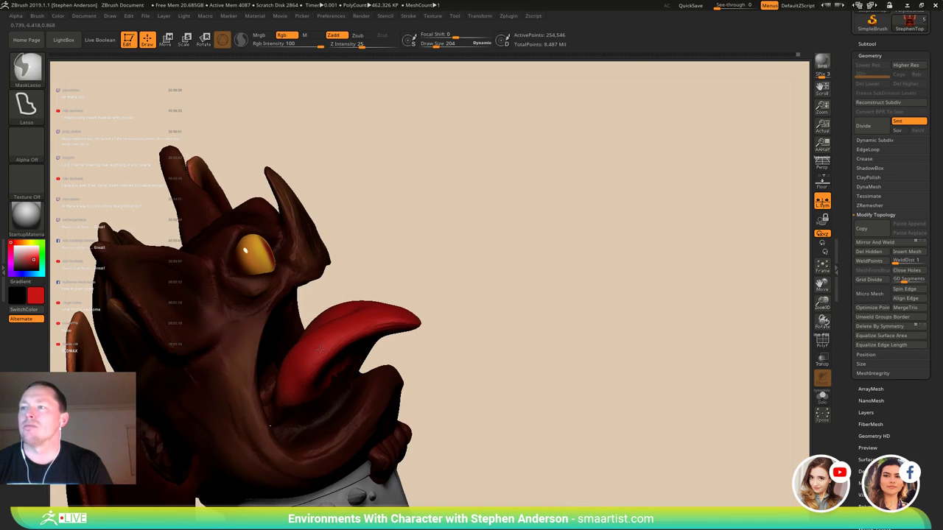
- Clear the mask and shade the tongue's base, underside and surrounding mouth with a darker red
{"action": "key", "text": "ctrl+i"}
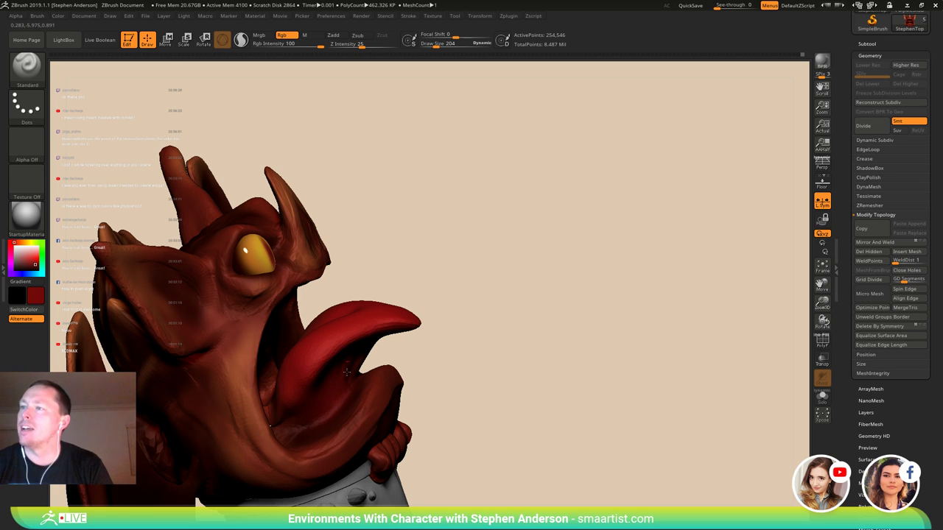
{"action": "right_click_drag", "start_coordinate": [324, 335], "coordinate": [422, 451]}
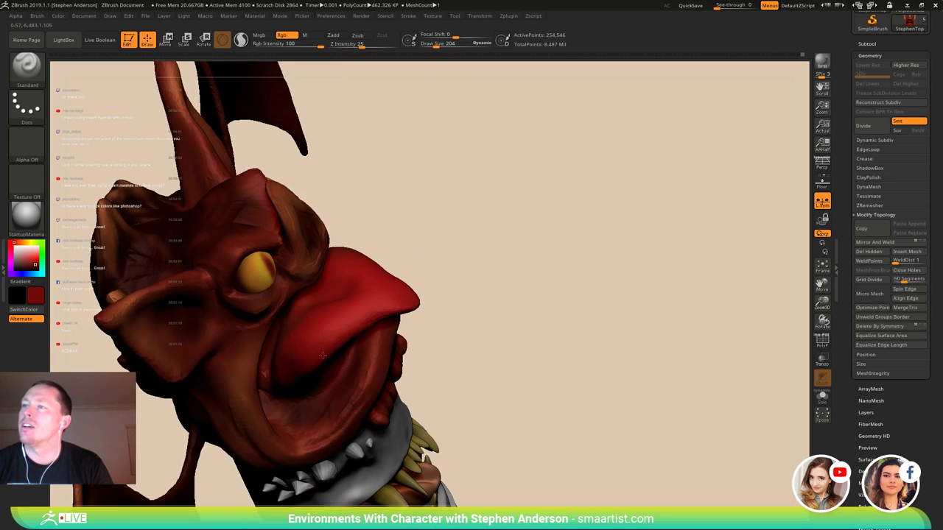
{"action": "right_click_drag", "start_coordinate": [435, 353], "coordinate": [328, 263]}
{"action": "right_click_drag", "start_coordinate": [393, 244], "coordinate": [447, 258]}
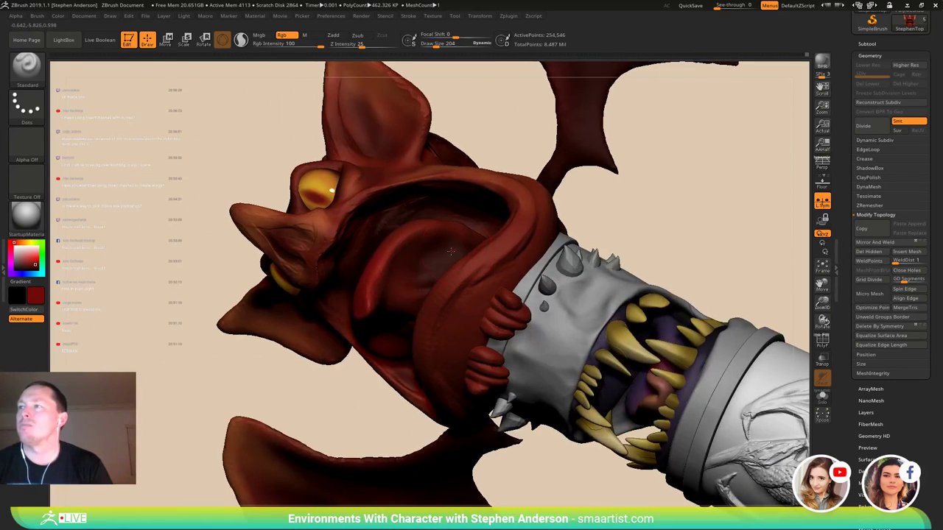
{"action": "right_click_drag", "start_coordinate": [467, 226], "coordinate": [425, 249]}
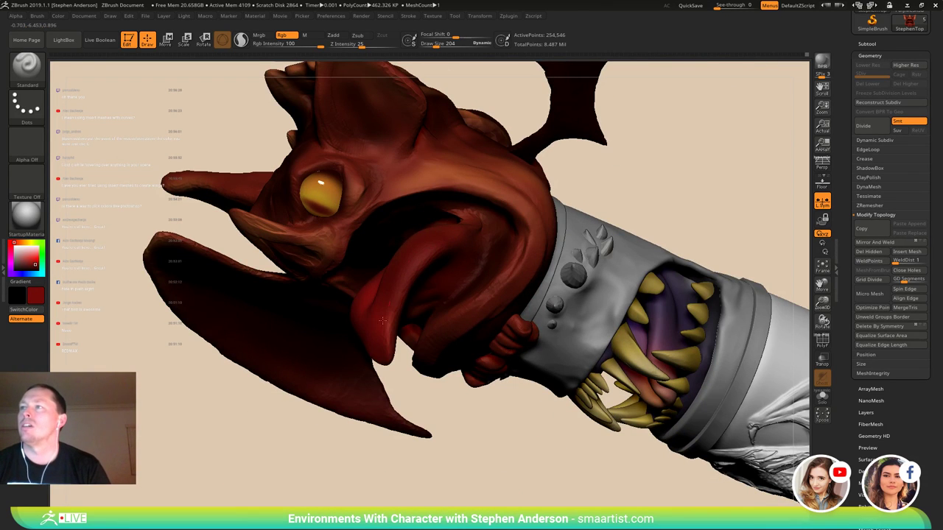
- Switch to a lighter red and paint highlights over the tongue's top, tip and sides
{"action": "right_click_drag", "start_coordinate": [382, 320], "coordinate": [381, 276]}
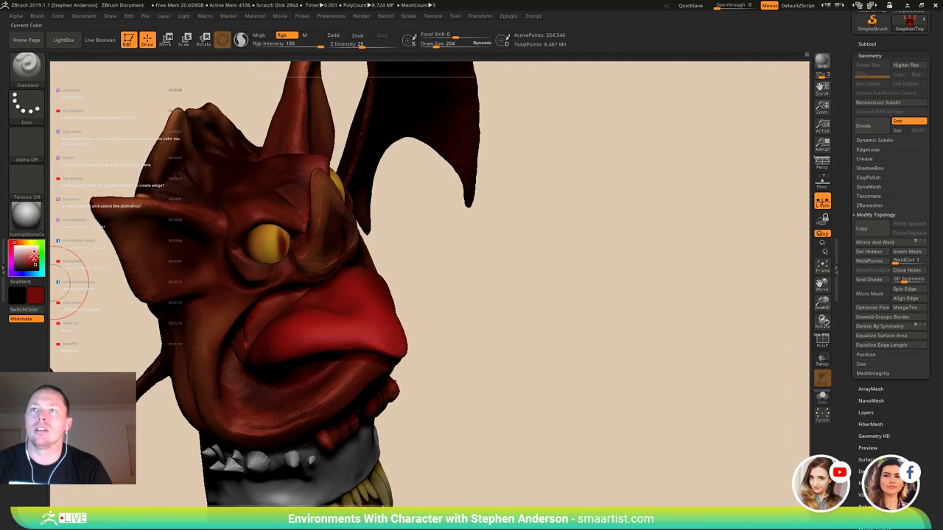
{"action": "left_click", "coordinate": [32, 255]}
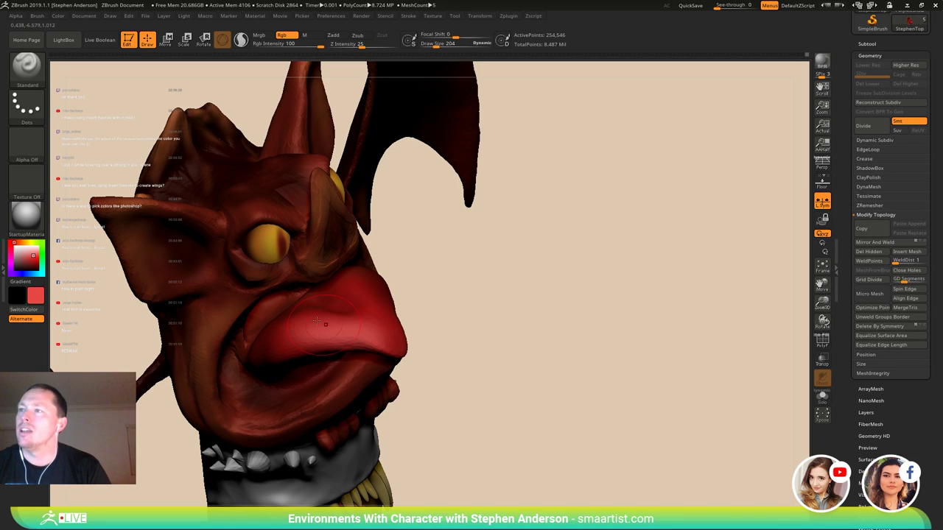
{"action": "left_click_drag", "start_coordinate": [317, 322], "coordinate": [395, 354]}
{"action": "mouse_move", "coordinate": [404, 346]}
{"action": "right_mouse_down"}
{"action": "mouse_move", "coordinate": [376, 328]}
{"action": "mouse_move", "coordinate": [361, 298]}
{"action": "mouse_move", "coordinate": [383, 276]}
{"action": "right_mouse_up"}
{"action": "mouse_move", "coordinate": [402, 274]}
{"action": "left_mouse_down"}
{"action": "mouse_move", "coordinate": [380, 320]}
{"action": "mouse_move", "coordinate": [391, 320]}
{"action": "left_mouse_up"}
{"action": "left_click_drag", "start_coordinate": [427, 264], "coordinate": [394, 319]}
{"action": "right_click_drag", "start_coordinate": [378, 316], "coordinate": [426, 267]}
{"action": "left_click_drag", "start_coordinate": [283, 361], "coordinate": [342, 360]}
{"action": "mouse_move", "coordinate": [342, 364]}
{"action": "right_mouse_down"}
{"action": "mouse_move", "coordinate": [319, 353]}
{"action": "mouse_move", "coordinate": [410, 346]}
{"action": "right_mouse_up"}
{"action": "left_click_drag", "start_coordinate": [267, 376], "coordinate": [369, 361]}
{"action": "right_click_drag", "start_coordinate": [372, 364], "coordinate": [295, 365]}
{"action": "left_click_drag", "start_coordinate": [492, 383], "coordinate": [484, 420]}
{"action": "mouse_move", "coordinate": [475, 364]}
{"action": "right_mouse_down"}
{"action": "mouse_move", "coordinate": [458, 387]}
{"action": "mouse_move", "coordinate": [492, 350]}
{"action": "mouse_move", "coordinate": [422, 337]}
{"action": "right_mouse_up"}
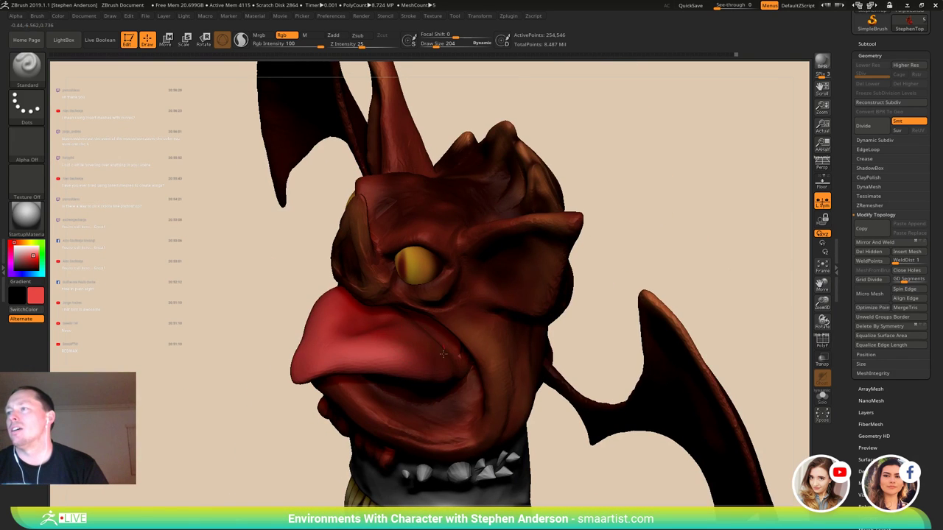
{"action": "mouse_move", "coordinate": [421, 346]}
{"action": "left_mouse_down"}
{"action": "mouse_move", "coordinate": [433, 372]}
{"action": "mouse_move", "coordinate": [409, 385]}
{"action": "left_mouse_up"}
{"action": "mouse_move", "coordinate": [370, 374]}
{"action": "right_mouse_down"}
{"action": "mouse_move", "coordinate": [399, 364]}
{"action": "mouse_move", "coordinate": [340, 294]}
{"action": "right_mouse_up"}
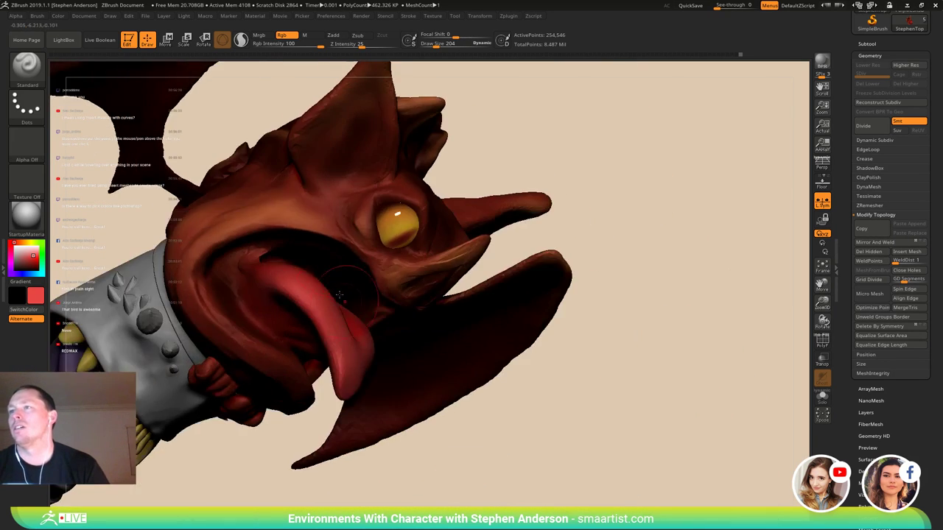
{"action": "mouse_move", "coordinate": [349, 336]}
{"action": "right_mouse_down", "text": "ctrl"}
{"action": "mouse_move", "coordinate": [350, 300]}
{"action": "mouse_move", "coordinate": [354, 326]}
{"action": "mouse_move", "coordinate": [303, 321]}
{"action": "mouse_move", "coordinate": [358, 325]}
{"action": "mouse_move", "coordinate": [361, 390]}
{"action": "right_mouse_up", "text": "ctrl"}
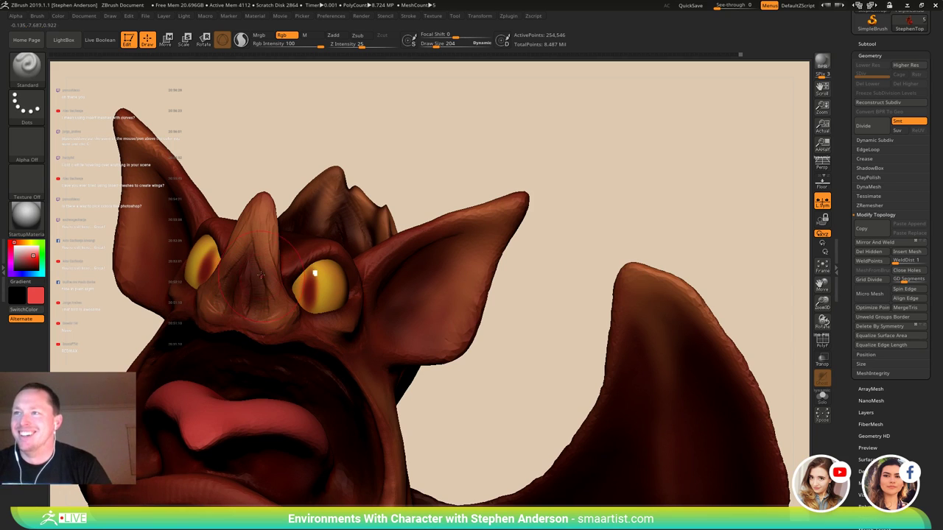
- Set the draw size to 124 and paint light red over the bridge and wrinkled folds of the creature's nose
{"action": "key", "text": "s"}
{"action": "left_click_drag", "start_coordinate": [261, 276], "coordinate": [268, 307]}
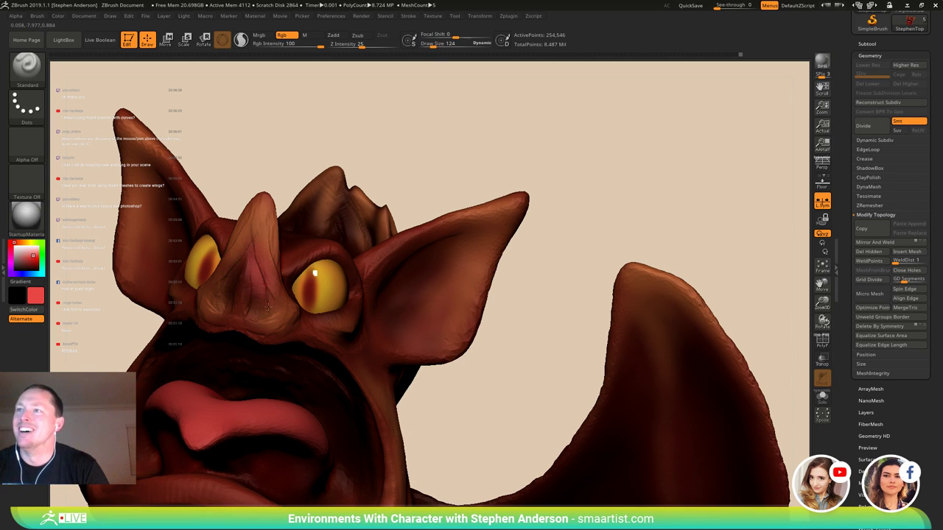
{"action": "left_click_drag", "start_coordinate": [238, 244], "coordinate": [222, 288]}
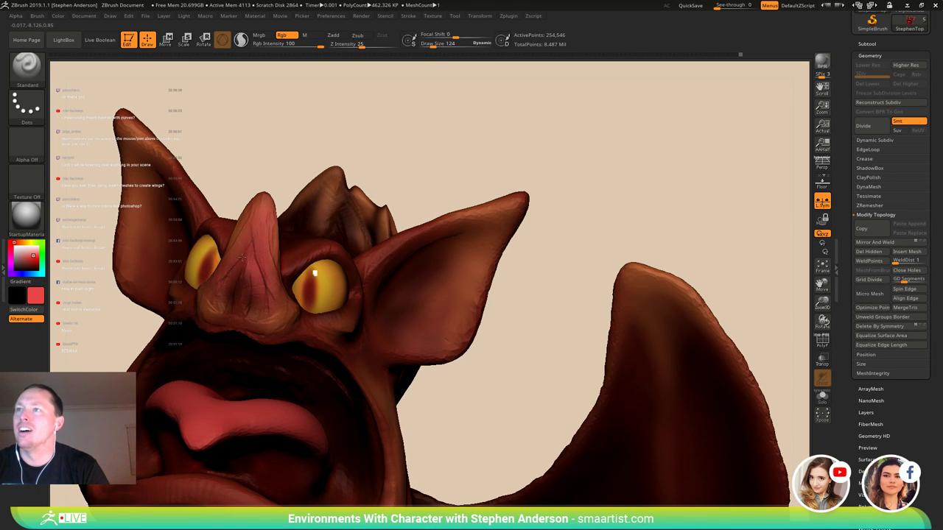
{"action": "mouse_move", "coordinate": [243, 258]}
{"action": "left_mouse_down"}
{"action": "mouse_move", "coordinate": [227, 296]}
{"action": "mouse_move", "coordinate": [248, 315]}
{"action": "mouse_move", "coordinate": [255, 307]}
{"action": "left_mouse_up"}
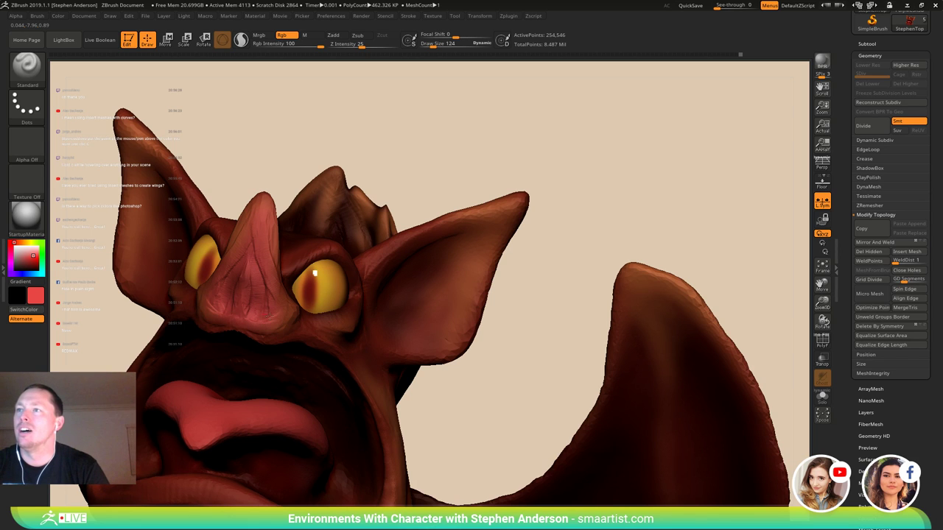
- Paint light red along the side rim of the creature's open mouth, undoing a stroke and repainting it
{"action": "mouse_move", "coordinate": [242, 324]}
{"action": "right_mouse_down"}
{"action": "mouse_move", "coordinate": [285, 323]}
{"action": "mouse_move", "coordinate": [258, 260]}
{"action": "mouse_move", "coordinate": [348, 313]}
{"action": "mouse_move", "coordinate": [321, 298]}
{"action": "mouse_move", "coordinate": [280, 352]}
{"action": "mouse_move", "coordinate": [331, 353]}
{"action": "mouse_move", "coordinate": [392, 405]}
{"action": "mouse_move", "coordinate": [376, 402]}
{"action": "mouse_move", "coordinate": [331, 346]}
{"action": "right_mouse_up"}
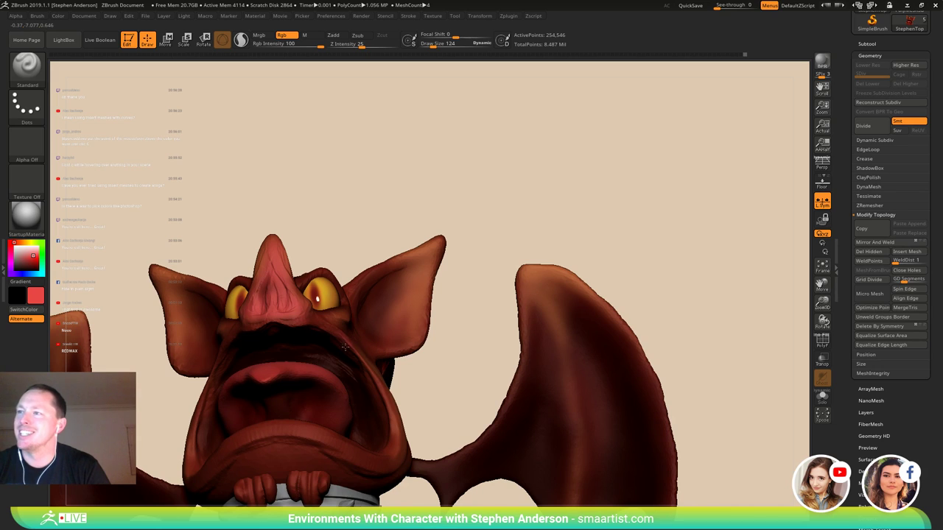
{"action": "left_click_drag", "start_coordinate": [345, 346], "coordinate": [361, 385]}
{"action": "key", "text": "ctrl+z"}
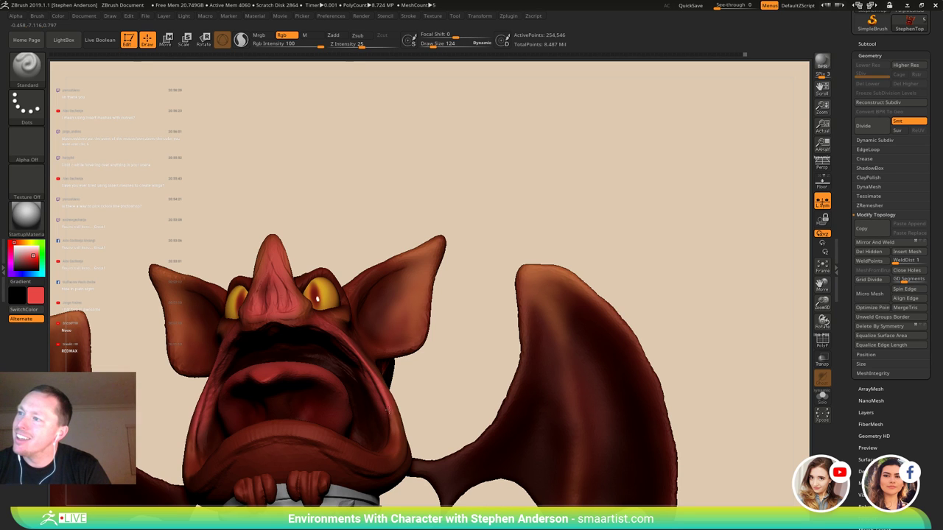
{"action": "left_click_drag", "start_coordinate": [386, 409], "coordinate": [395, 445]}
- Sample a darker red from inside the mouth and shade the mouth's inner corners with it
{"action": "mouse_move", "coordinate": [369, 399]}
{"action": "right_mouse_down"}
{"action": "mouse_move", "coordinate": [387, 445]}
{"action": "mouse_move", "coordinate": [367, 346]}
{"action": "mouse_move", "coordinate": [364, 446]}
{"action": "mouse_move", "coordinate": [355, 398]}
{"action": "mouse_move", "coordinate": [389, 226]}
{"action": "mouse_move", "coordinate": [387, 270]}
{"action": "mouse_move", "coordinate": [332, 316]}
{"action": "right_mouse_up"}
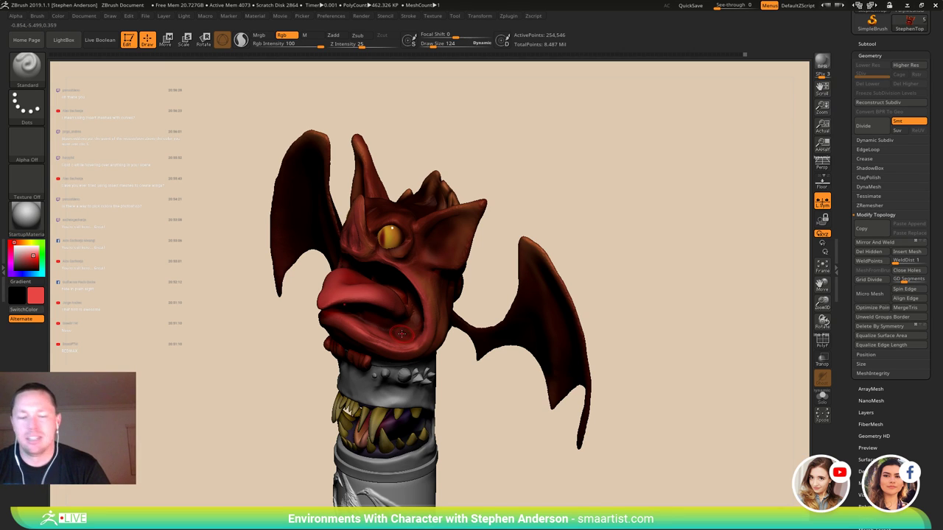
{"action": "key", "text": "c"}
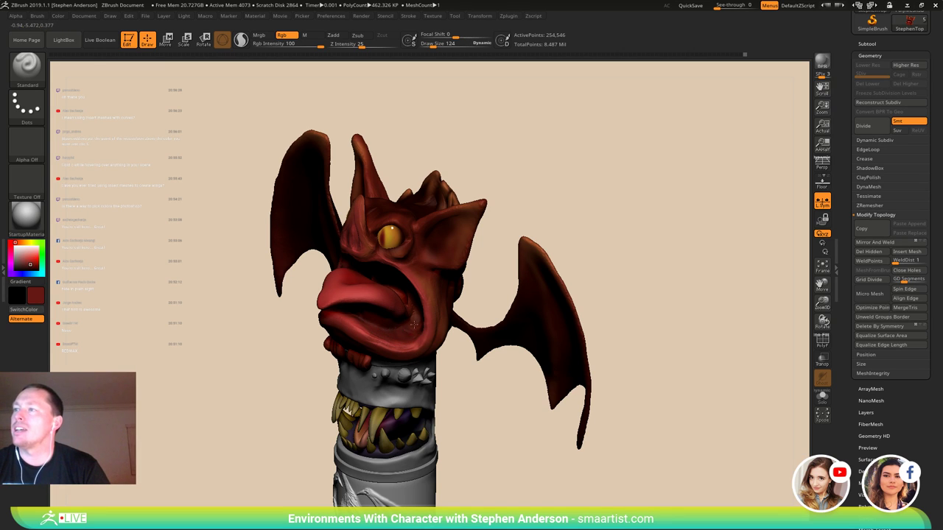
{"action": "right_click_drag", "start_coordinate": [378, 319], "coordinate": [407, 303]}
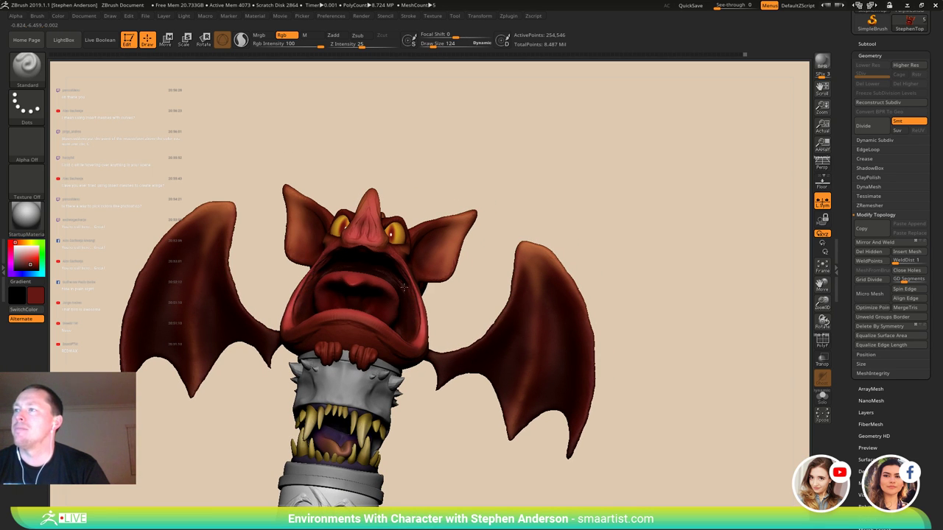
{"action": "mouse_move", "coordinate": [382, 256]}
{"action": "right_mouse_down"}
{"action": "mouse_move", "coordinate": [365, 311]}
{"action": "mouse_move", "coordinate": [383, 299]}
{"action": "mouse_move", "coordinate": [298, 282]}
{"action": "right_mouse_up"}
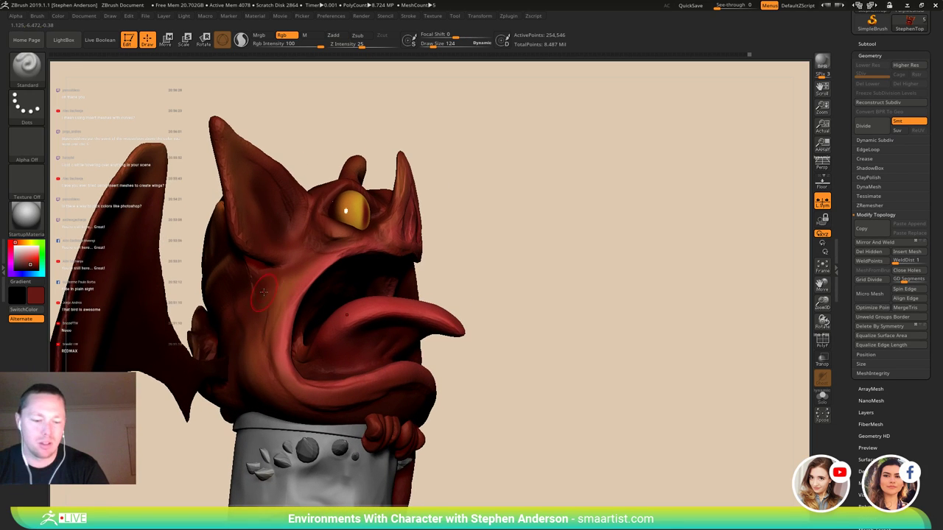
- Sample the cheek's orange-red and paint it along the lower lip and around the cheeks
{"action": "key", "text": "c"}
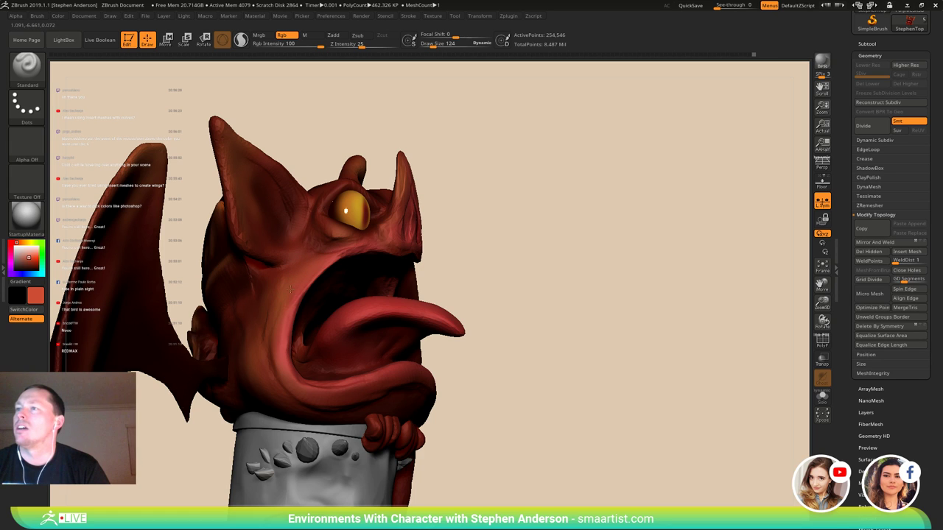
{"action": "left_click_drag", "start_coordinate": [348, 412], "coordinate": [414, 399]}
{"action": "right_click_drag", "start_coordinate": [414, 399], "coordinate": [328, 394]}
{"action": "mouse_move", "coordinate": [328, 394]}
{"action": "left_mouse_down"}
{"action": "mouse_move", "coordinate": [406, 380]}
{"action": "mouse_move", "coordinate": [451, 389]}
{"action": "left_mouse_up"}
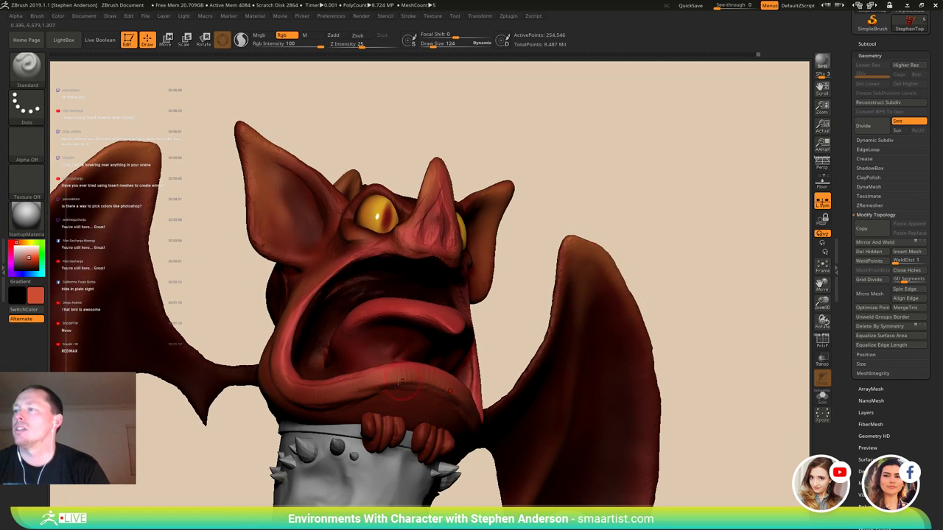
{"action": "right_click_drag", "start_coordinate": [715, 309], "coordinate": [558, 282]}
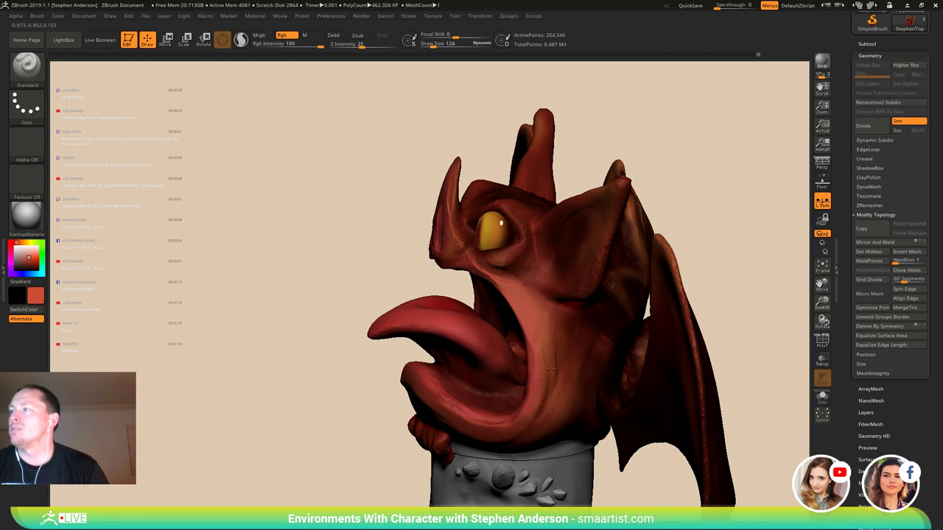
- Sample the hair's reddish brown, set the draw size to 348 and paint over the hair on the back of the head
{"action": "mouse_move", "coordinate": [526, 378]}
{"action": "right_mouse_down"}
{"action": "mouse_move", "coordinate": [601, 362]}
{"action": "mouse_move", "coordinate": [589, 368]}
{"action": "mouse_move", "coordinate": [543, 299]}
{"action": "mouse_move", "coordinate": [486, 268]}
{"action": "mouse_move", "coordinate": [597, 322]}
{"action": "mouse_move", "coordinate": [505, 286]}
{"action": "mouse_move", "coordinate": [526, 251]}
{"action": "right_mouse_up"}
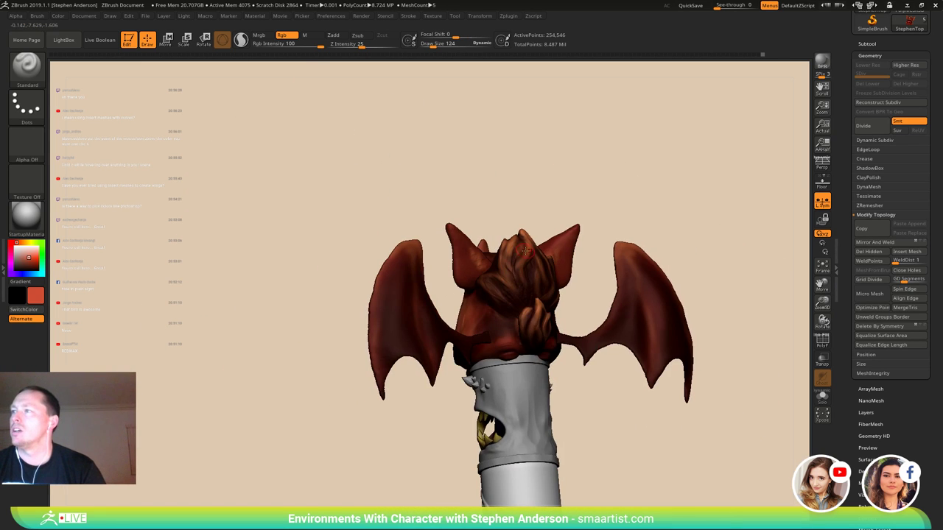
{"action": "key", "text": "c"}
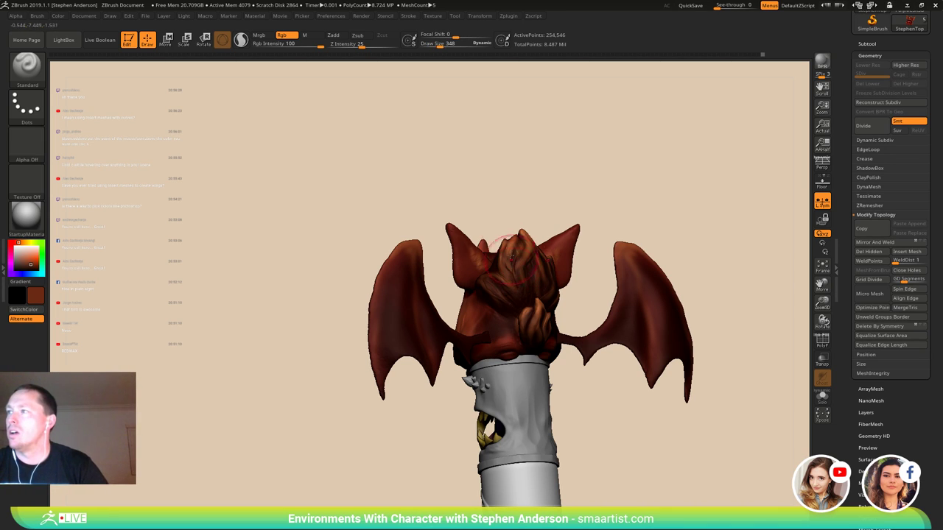
{"action": "mouse_move", "coordinate": [515, 244]}
{"action": "left_mouse_down"}
{"action": "mouse_move", "coordinate": [528, 293]}
{"action": "mouse_move", "coordinate": [514, 302]}
{"action": "left_mouse_up"}
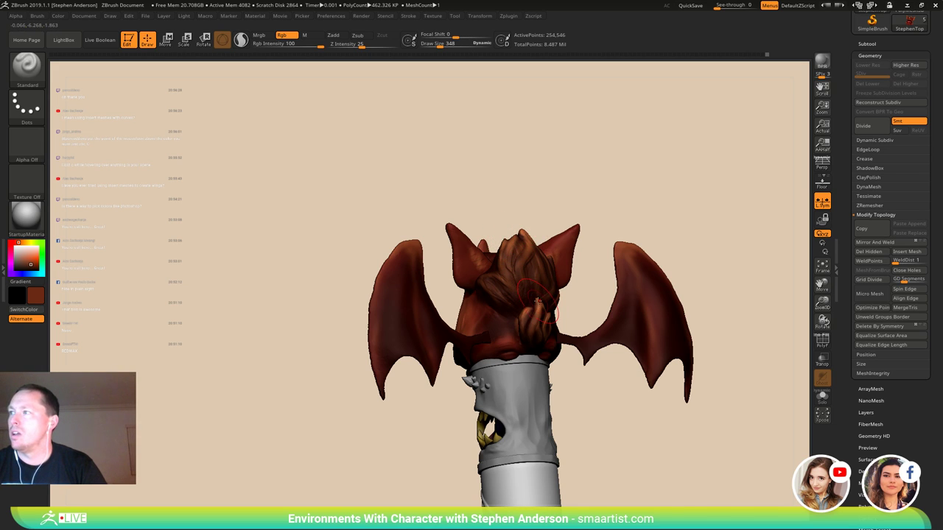
- Sample the hair's orange and highlight the raised tufts on the back and top of the head
{"action": "key", "text": "c"}
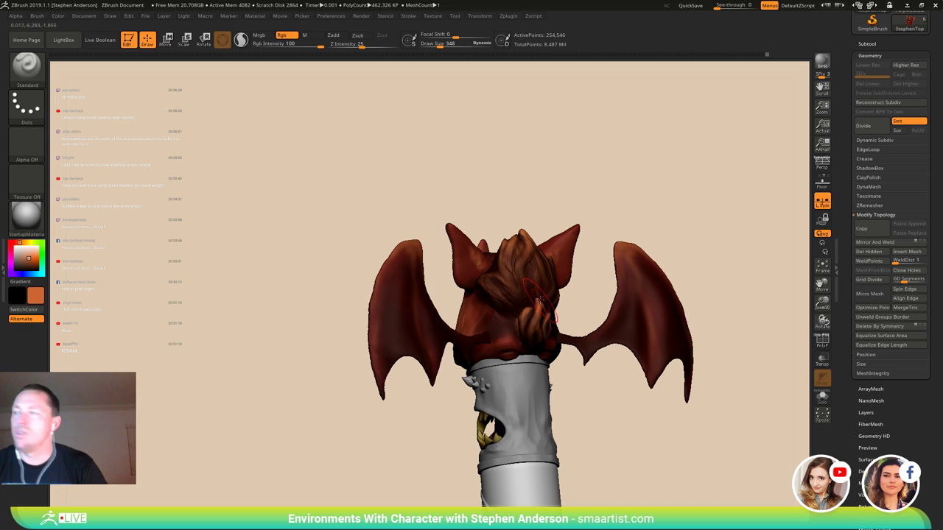
{"action": "left_click_drag", "start_coordinate": [520, 236], "coordinate": [519, 238]}
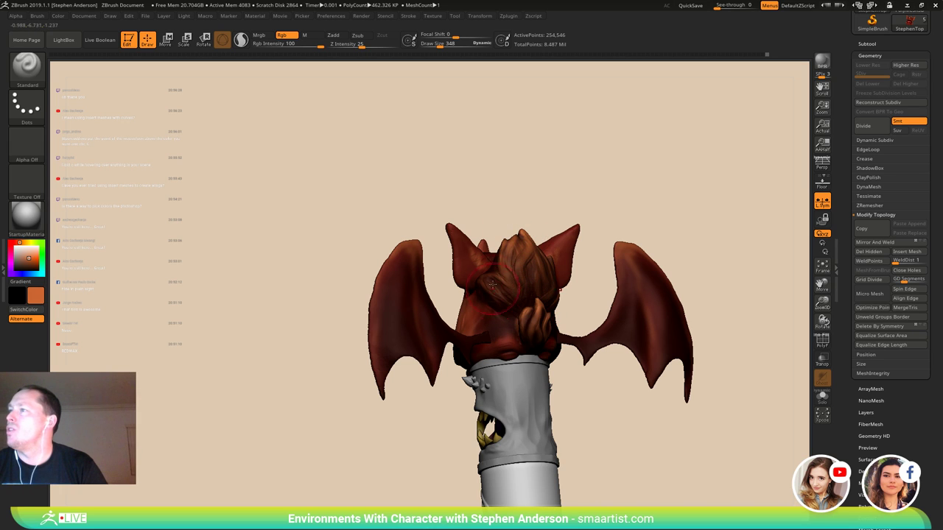
{"action": "right_click_drag", "start_coordinate": [498, 255], "coordinate": [576, 260]}
{"action": "right_click_drag", "start_coordinate": [420, 199], "coordinate": [476, 234]}
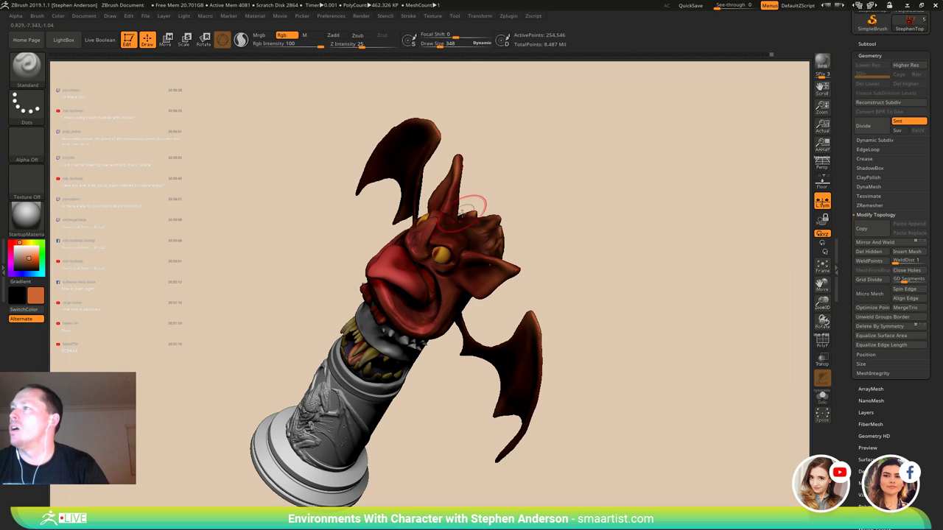
{"action": "mouse_move", "coordinate": [519, 223]}
{"action": "right_mouse_down"}
{"action": "mouse_move", "coordinate": [505, 252]}
{"action": "mouse_move", "coordinate": [514, 257]}
{"action": "mouse_move", "coordinate": [506, 225]}
{"action": "mouse_move", "coordinate": [479, 221]}
{"action": "mouse_move", "coordinate": [509, 241]}
{"action": "right_mouse_up"}
{"action": "left_click_drag", "start_coordinate": [509, 240], "coordinate": [446, 261]}
{"action": "mouse_move", "coordinate": [446, 262]}
{"action": "right_mouse_down"}
{"action": "mouse_move", "coordinate": [505, 251]}
{"action": "mouse_move", "coordinate": [507, 272]}
{"action": "mouse_move", "coordinate": [532, 264]}
{"action": "mouse_move", "coordinate": [519, 280]}
{"action": "mouse_move", "coordinate": [457, 282]}
{"action": "mouse_move", "coordinate": [480, 323]}
{"action": "right_mouse_up"}
- Sample a very dark red and mask everything on the head except the hands' polygroup
{"action": "key", "text": "c"}
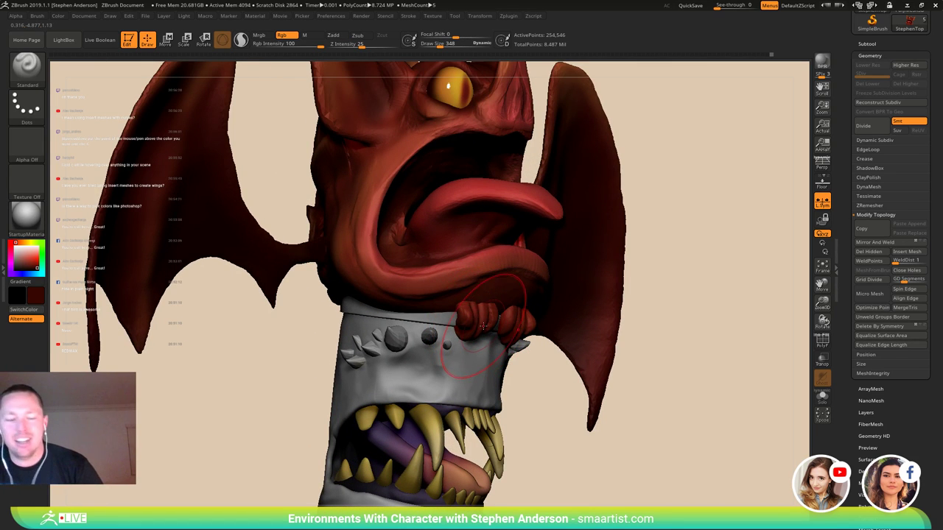
{"action": "key", "text": "w"}
{"action": "left_click", "coordinate": [483, 327], "text": "ctrl"}
{"action": "key", "text": "q"}
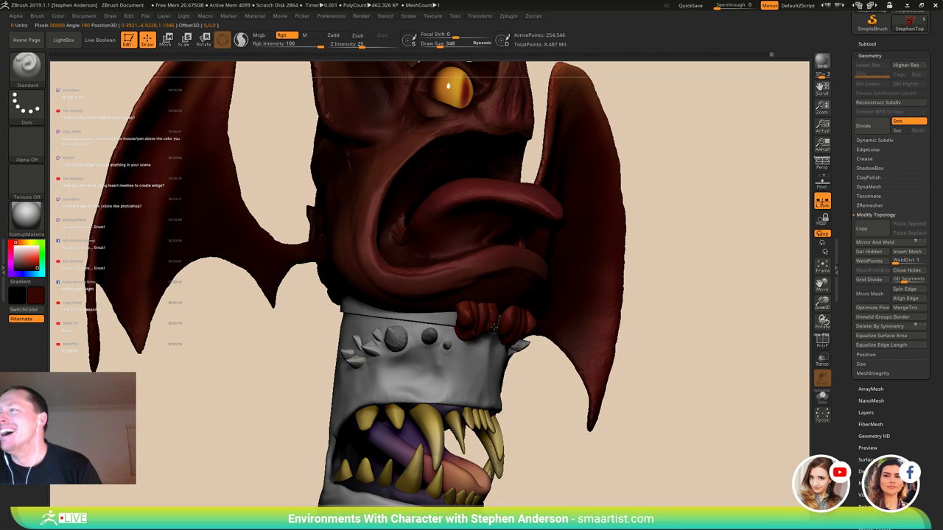
- Clear the mask and darken the fingers gripping the column, isolating the hands' polygroup and restoring the whole head
{"action": "left_click", "coordinate": [682, 317], "text": "ctrl"}
{"action": "right_click_drag", "start_coordinate": [514, 324], "coordinate": [444, 295]}
{"action": "left_click", "coordinate": [467, 313], "text": "ctrl+shift"}
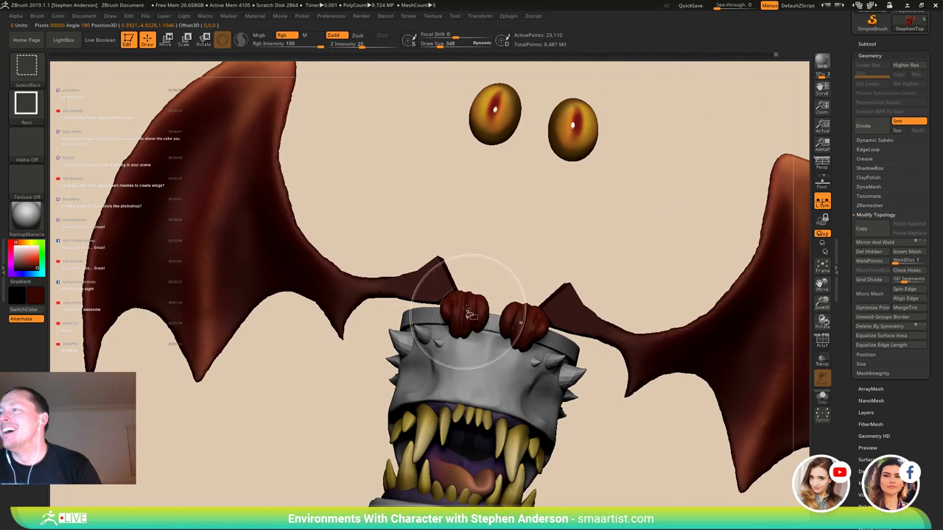
{"action": "left_click", "coordinate": [532, 236], "text": "ctrl+shift"}
{"action": "mouse_move", "coordinate": [462, 297]}
{"action": "right_mouse_down", "text": "ctrl"}
{"action": "mouse_move", "coordinate": [465, 277]}
{"action": "mouse_move", "coordinate": [504, 286]}
{"action": "mouse_move", "coordinate": [510, 317]}
{"action": "right_mouse_up", "text": "ctrl"}
{"action": "left_click_drag", "start_coordinate": [508, 317], "coordinate": [468, 324]}
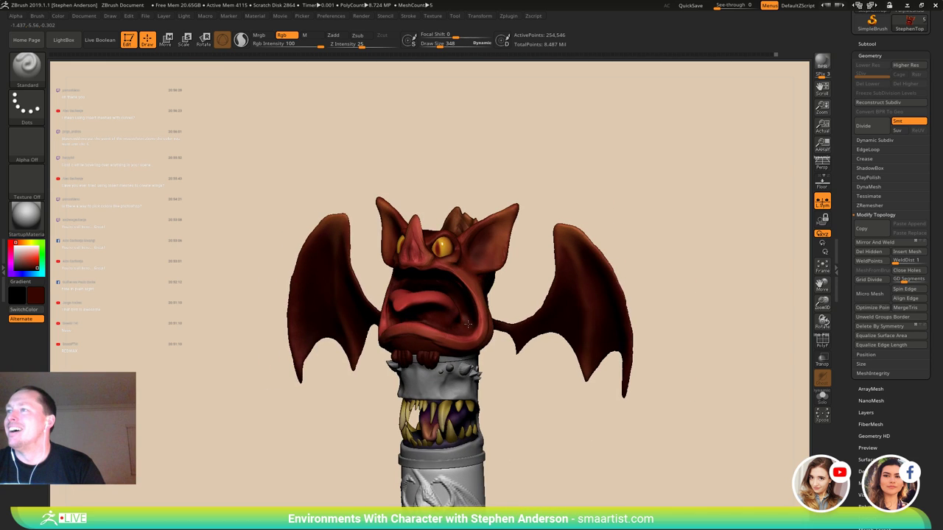
- Set the draw size to 189 and deepen the shading inside the mouth with the very dark red
{"action": "mouse_move", "coordinate": [468, 324]}
{"action": "right_mouse_down"}
{"action": "mouse_move", "coordinate": [547, 284]}
{"action": "mouse_move", "coordinate": [501, 316]}
{"action": "right_mouse_up"}
{"action": "key", "text": "s"}
{"action": "left_click_drag", "start_coordinate": [501, 316], "coordinate": [496, 316]}
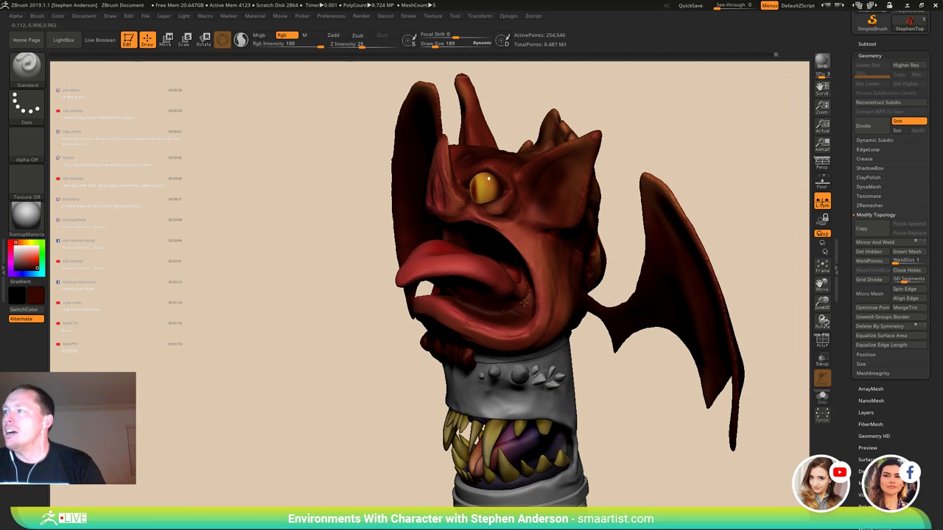
{"action": "right_click_drag", "start_coordinate": [496, 298], "coordinate": [523, 275]}
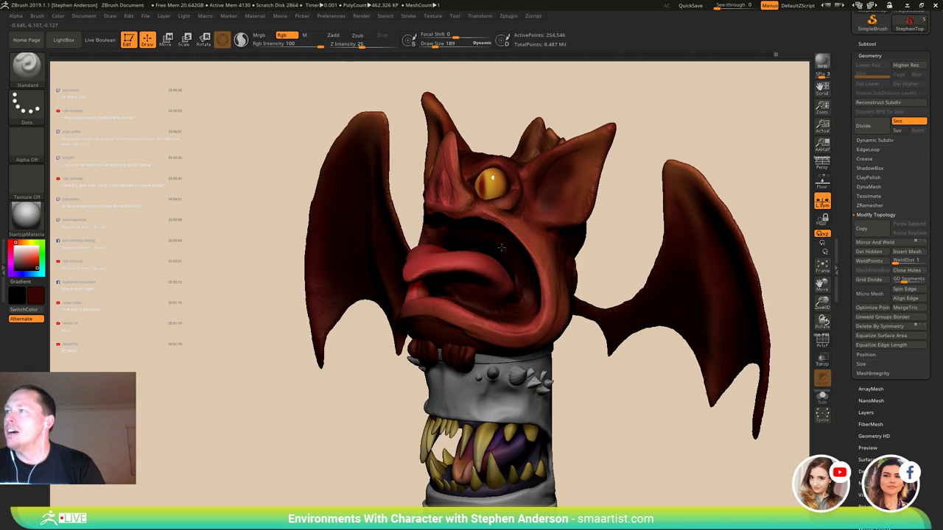
{"action": "mouse_move", "coordinate": [499, 244]}
{"action": "right_mouse_down"}
{"action": "mouse_move", "coordinate": [508, 250]}
{"action": "mouse_move", "coordinate": [497, 262]}
{"action": "mouse_move", "coordinate": [503, 269]}
{"action": "mouse_move", "coordinate": [501, 246]}
{"action": "mouse_move", "coordinate": [515, 240]}
{"action": "mouse_move", "coordinate": [503, 283]}
{"action": "mouse_move", "coordinate": [489, 226]}
{"action": "mouse_move", "coordinate": [483, 230]}
{"action": "right_mouse_up"}
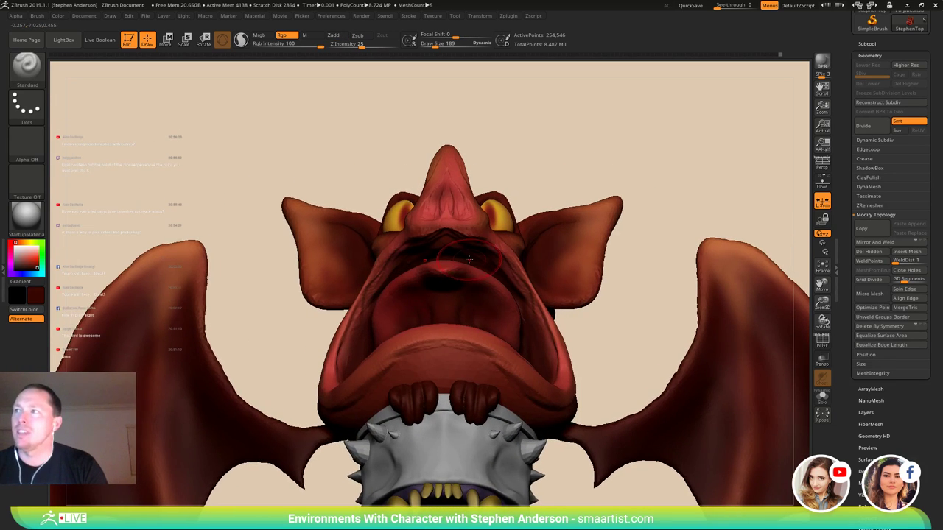
- Choose the PolySphere of the IMM Primitives brush, set the draw size to 102 and insert a mirrored pair under the upper lip
{"action": "key", "text": "b"}
{"action": "key", "text": "i"}
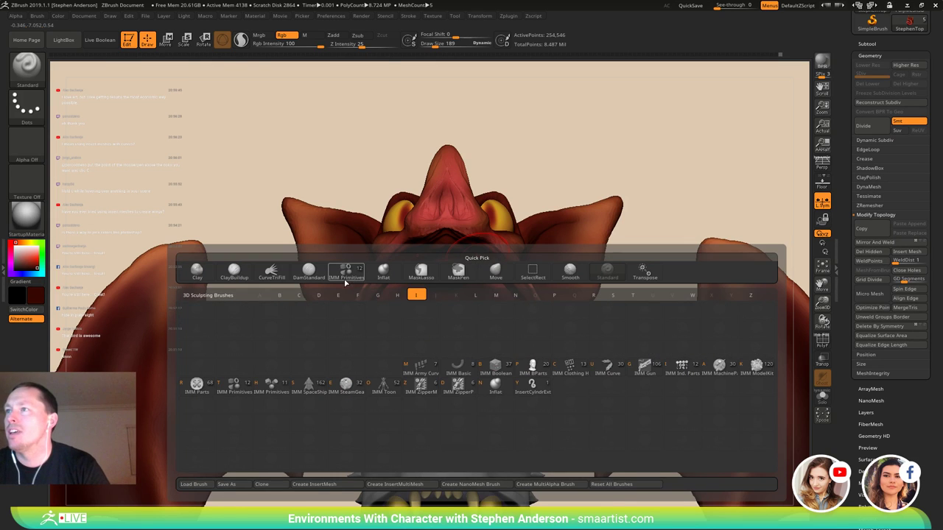
{"action": "left_click", "coordinate": [346, 278]}
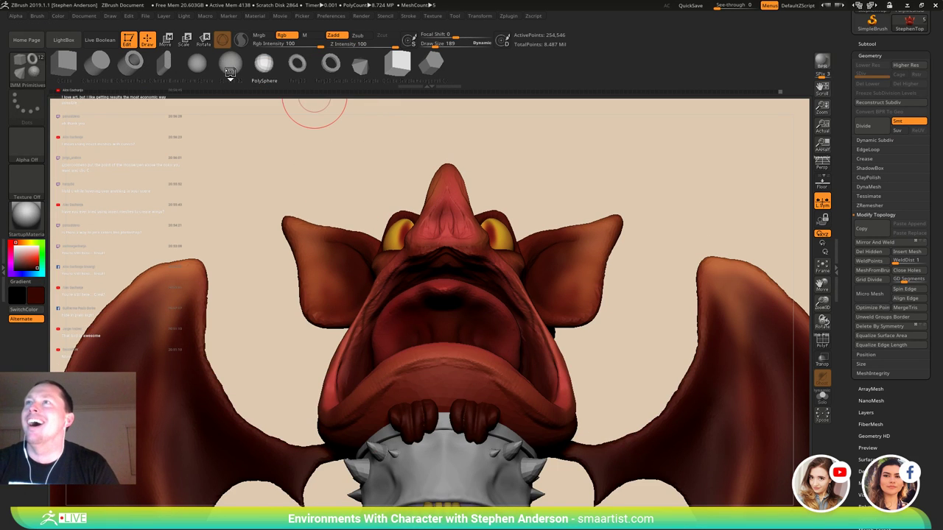
{"action": "key", "text": "s"}
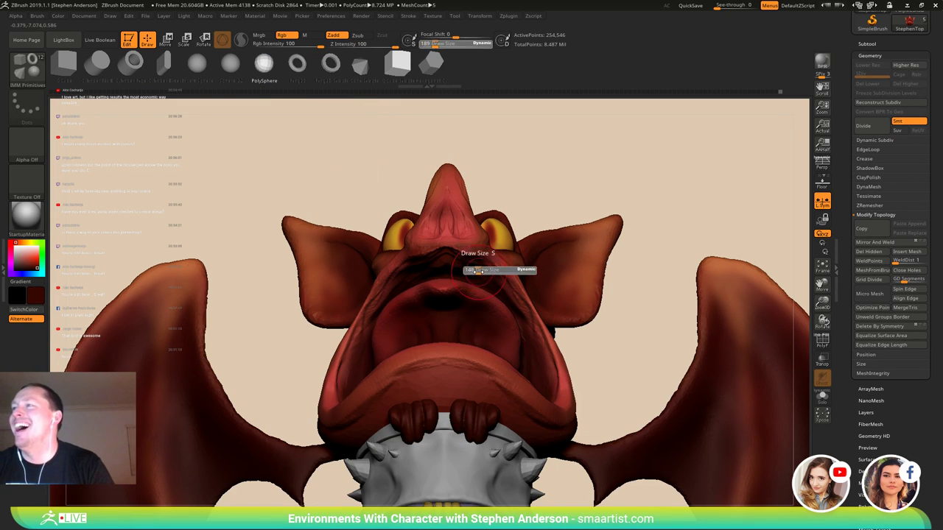
{"action": "left_click_drag", "start_coordinate": [479, 272], "coordinate": [468, 274]}
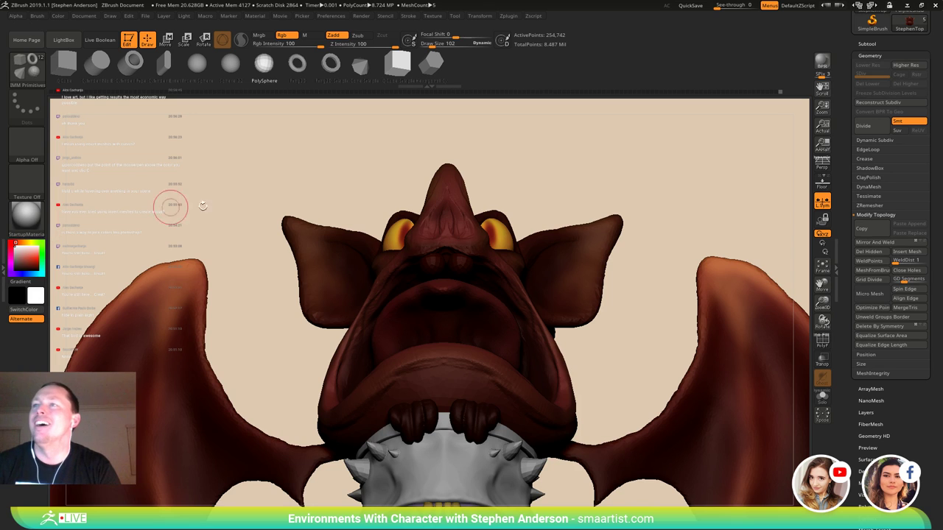
{"action": "right_click_drag", "start_coordinate": [547, 252], "coordinate": [401, 262]}
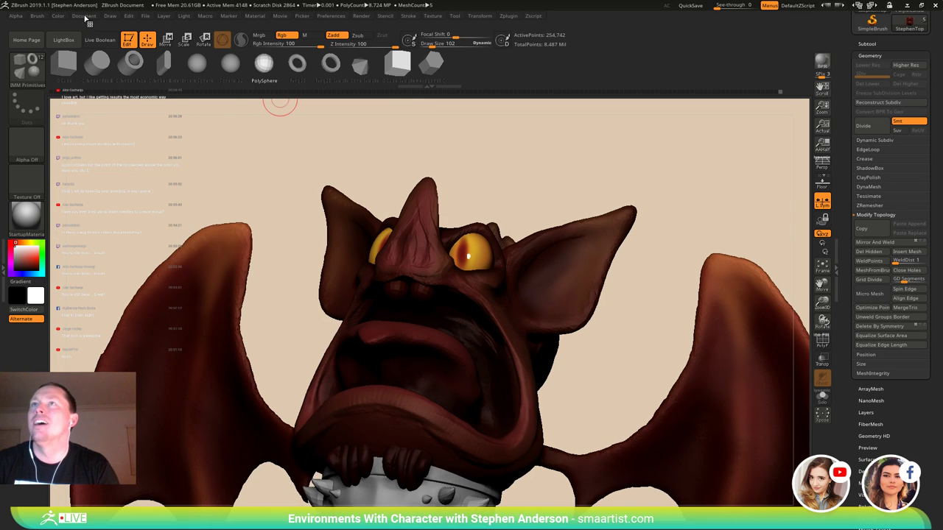
- Fill the inserted spheres with white and stretch them into two long front teeth using the Move brush at draw size 323
{"action": "left_click", "coordinate": [58, 16]}
{"action": "left_click", "coordinate": [94, 192]}
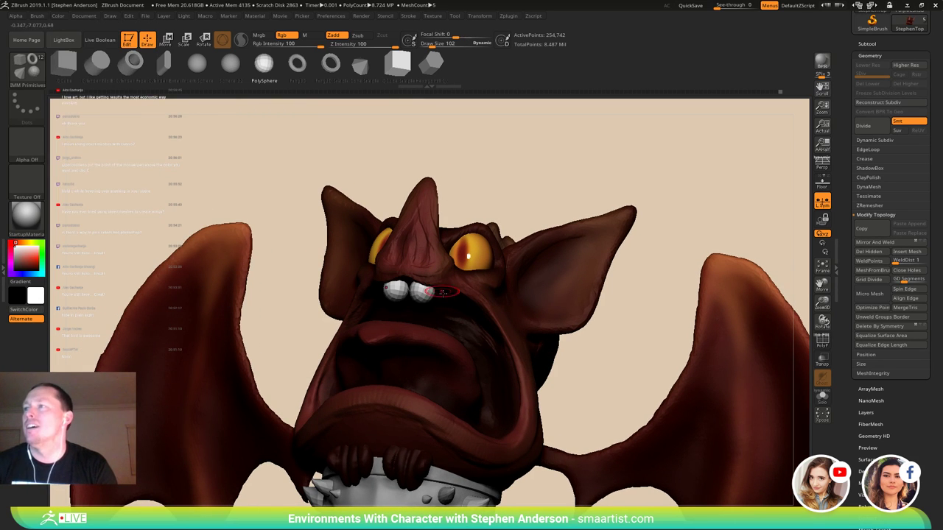
{"action": "key", "text": "b"}
{"action": "key", "text": "m"}
{"action": "key", "text": "v"}
{"action": "right_click_drag", "start_coordinate": [418, 299], "coordinate": [440, 292]}
{"action": "key", "text": "s"}
{"action": "mouse_move", "coordinate": [435, 291]}
{"action": "left_mouse_down"}
{"action": "mouse_move", "coordinate": [438, 309]}
{"action": "mouse_move", "coordinate": [433, 293]}
{"action": "mouse_move", "coordinate": [449, 296]}
{"action": "left_mouse_up"}
{"action": "mouse_move", "coordinate": [463, 274]}
{"action": "right_mouse_down"}
{"action": "mouse_move", "coordinate": [498, 286]}
{"action": "mouse_move", "coordinate": [492, 271]}
{"action": "mouse_move", "coordinate": [491, 293]}
{"action": "right_mouse_up"}
{"action": "key", "text": "s"}
{"action": "mouse_move", "coordinate": [462, 303]}
{"action": "left_mouse_down"}
{"action": "mouse_move", "coordinate": [458, 316]}
{"action": "mouse_move", "coordinate": [465, 287]}
{"action": "left_mouse_up"}
{"action": "right_click_drag", "start_coordinate": [469, 291], "coordinate": [417, 272]}
{"action": "right_click_drag", "start_coordinate": [517, 303], "coordinate": [524, 336], "text": "ctrl"}
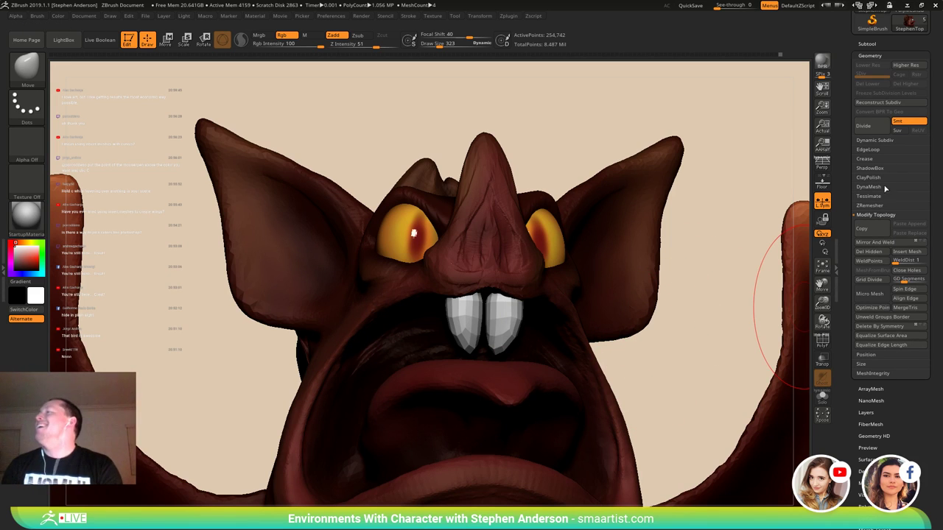
- Split the unmasked teeth off into their own subtool and rename it Teeth
{"action": "left_click", "coordinate": [868, 45]}
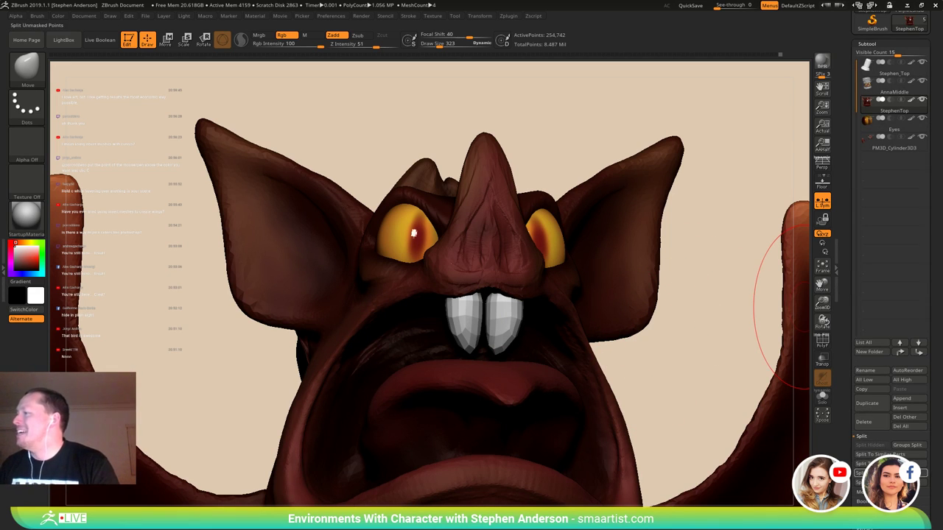
{"action": "left_click", "coordinate": [866, 464]}
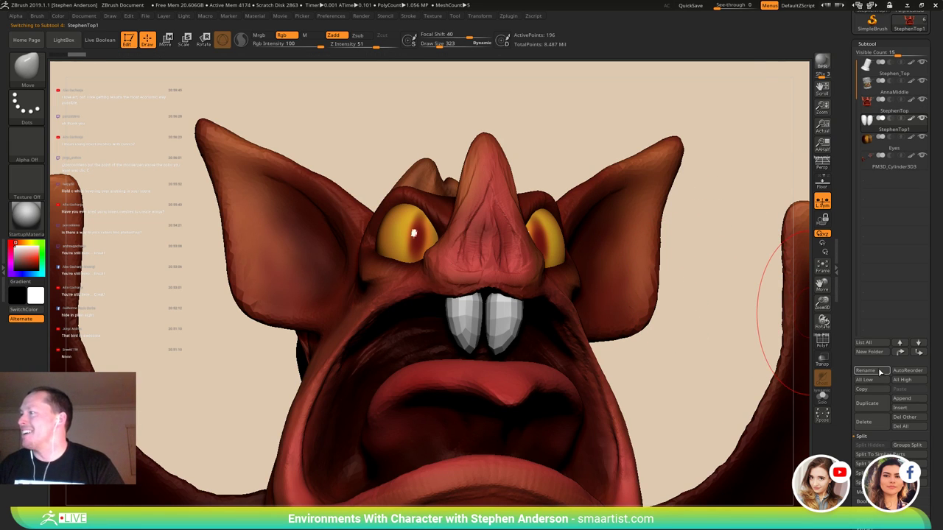
{"action": "left_click", "coordinate": [866, 370]}
{"action": "type", "text": "Teeth"}
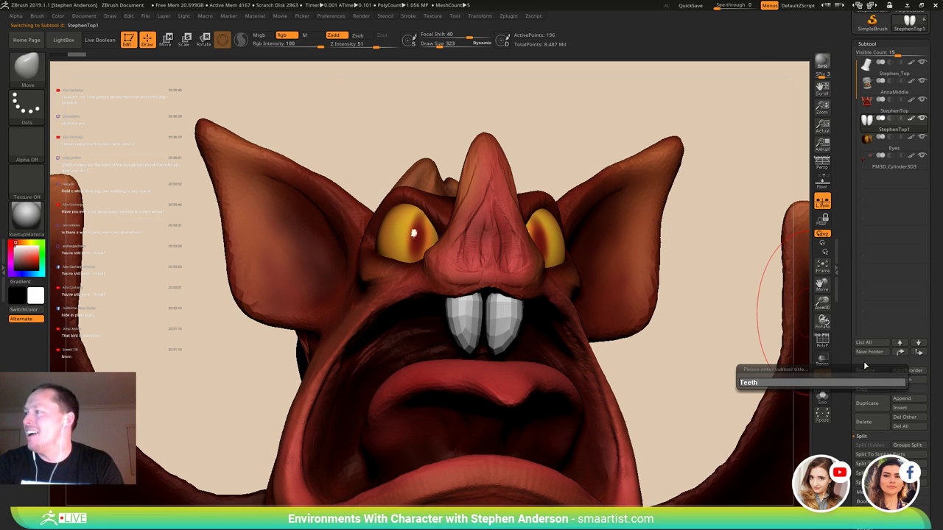
{"action": "key", "text": "Return"}
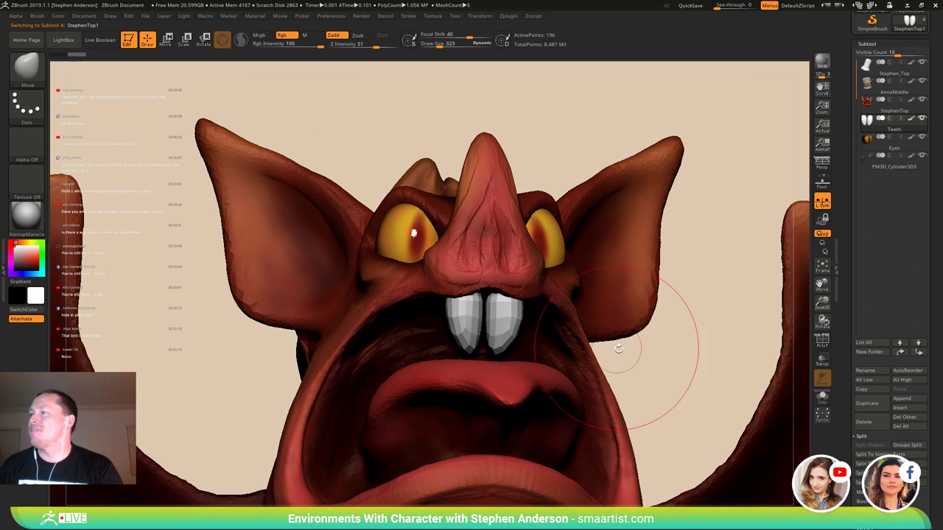
- Smooth the teeth with dynamic subdivision and tint them pale cream, R 245 G 213 B 165, by filling at RGB intensity 8
{"action": "key", "text": "d"}
{"action": "right_click_drag", "start_coordinate": [642, 362], "coordinate": [479, 342], "text": "ctrl"}
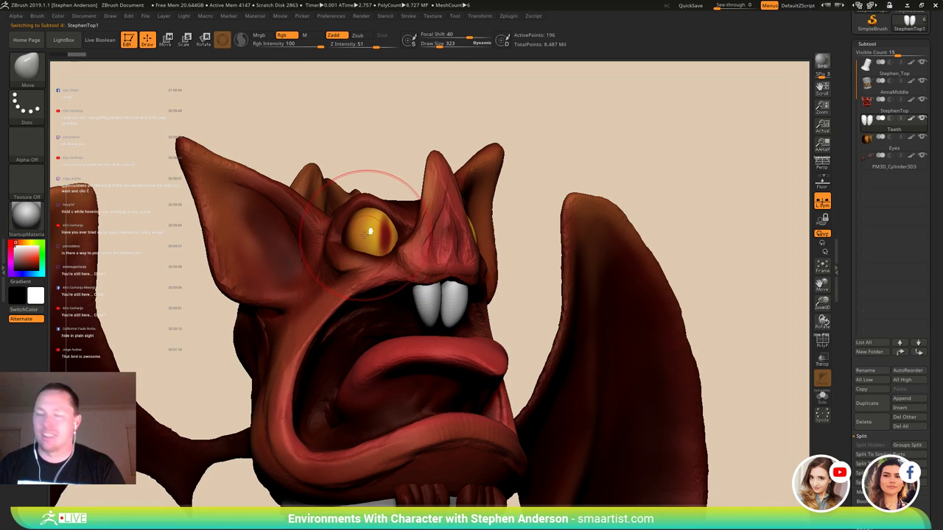
{"action": "key", "text": "c"}
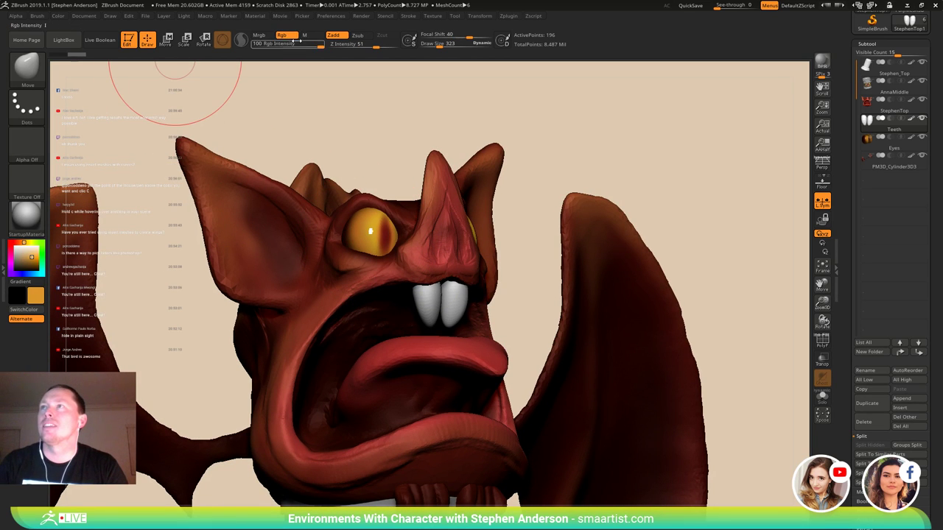
{"action": "left_click", "coordinate": [57, 16]}
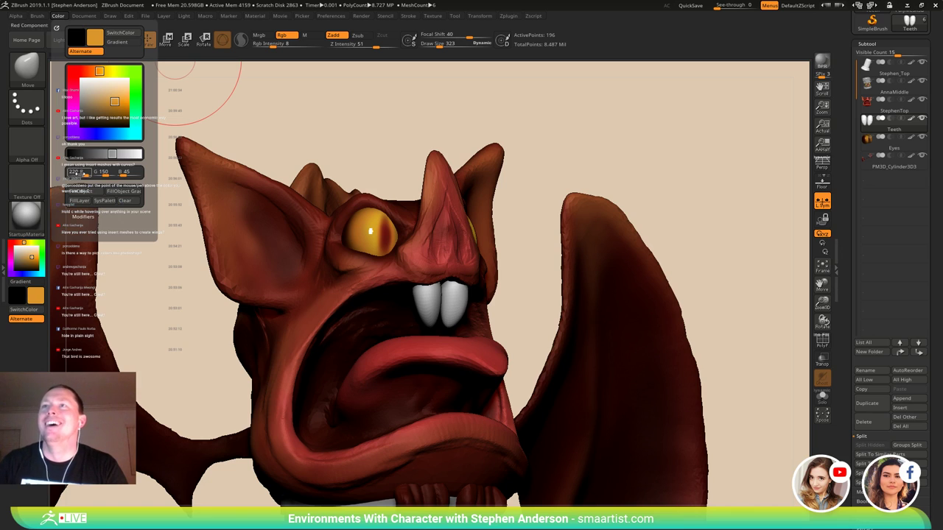
{"action": "left_click", "coordinate": [100, 193]}
{"action": "left_click_drag", "start_coordinate": [108, 90], "coordinate": [119, 88]}
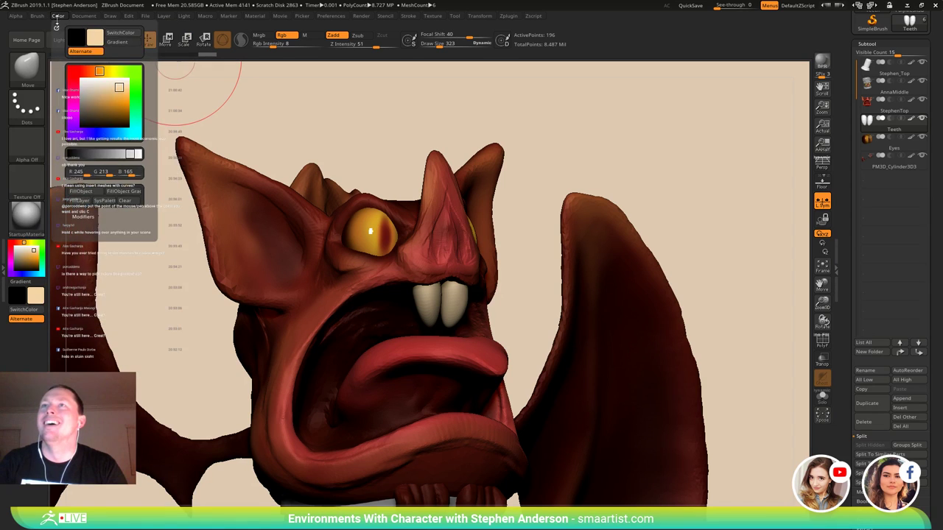
{"action": "left_click", "coordinate": [89, 194]}
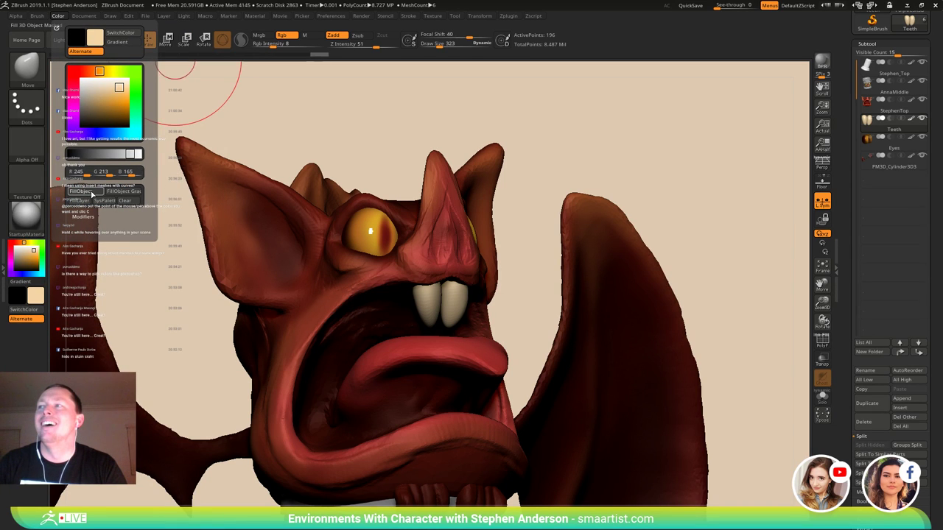
- Sample the mouth's dark red and paint the nose's nostril creases on the head subtool with the Standard brush at draw size 41
{"action": "right_click_drag", "start_coordinate": [361, 159], "coordinate": [599, 233], "text": "ctrl"}
{"action": "left_click_drag", "start_coordinate": [599, 233], "coordinate": [642, 240]}
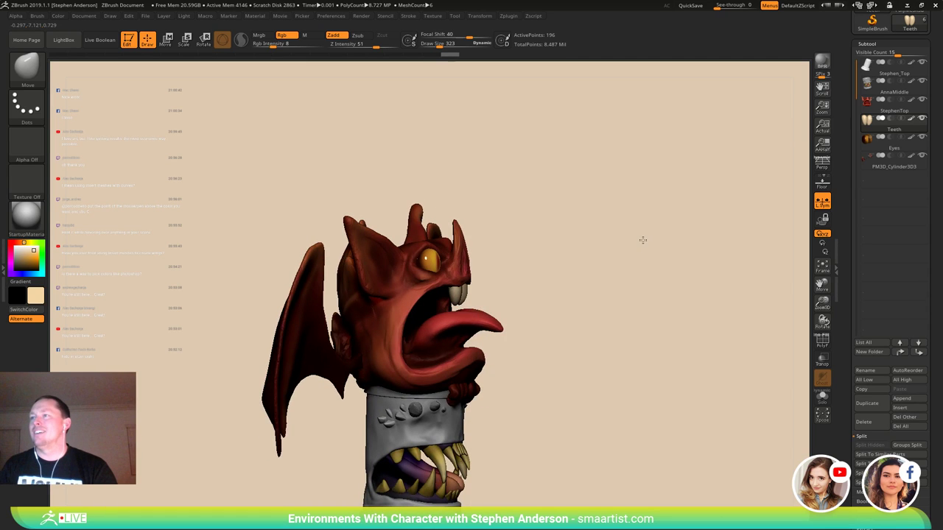
{"action": "right_click_drag", "start_coordinate": [642, 240], "coordinate": [378, 337]}
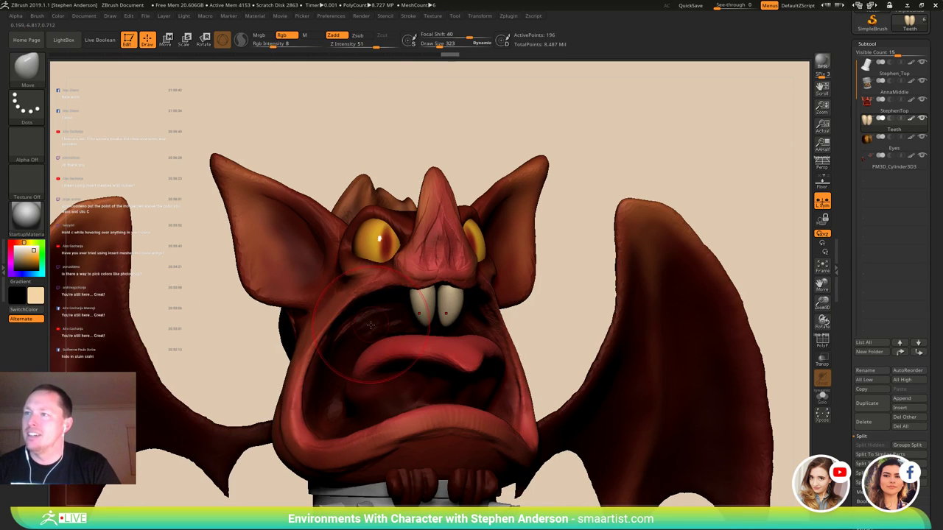
{"action": "key", "text": "c"}
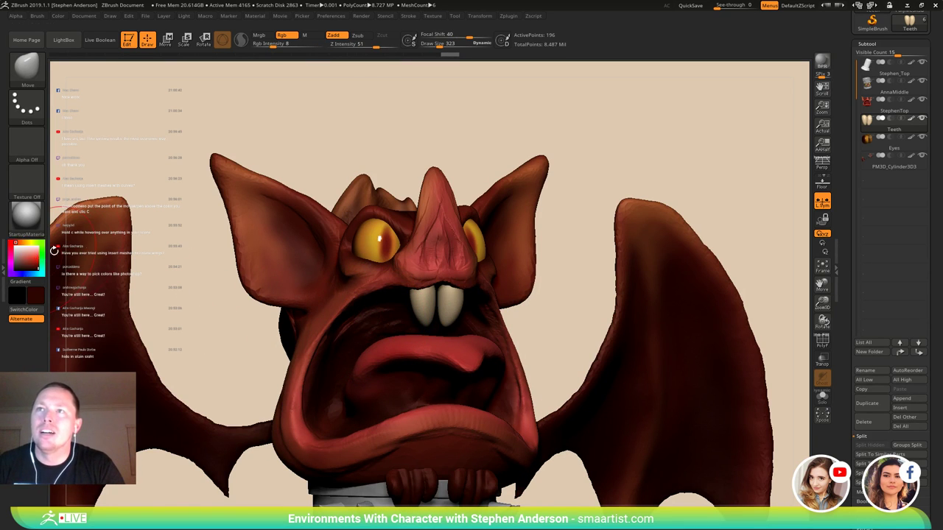
{"action": "right_click_drag", "start_coordinate": [470, 225], "coordinate": [452, 237]}
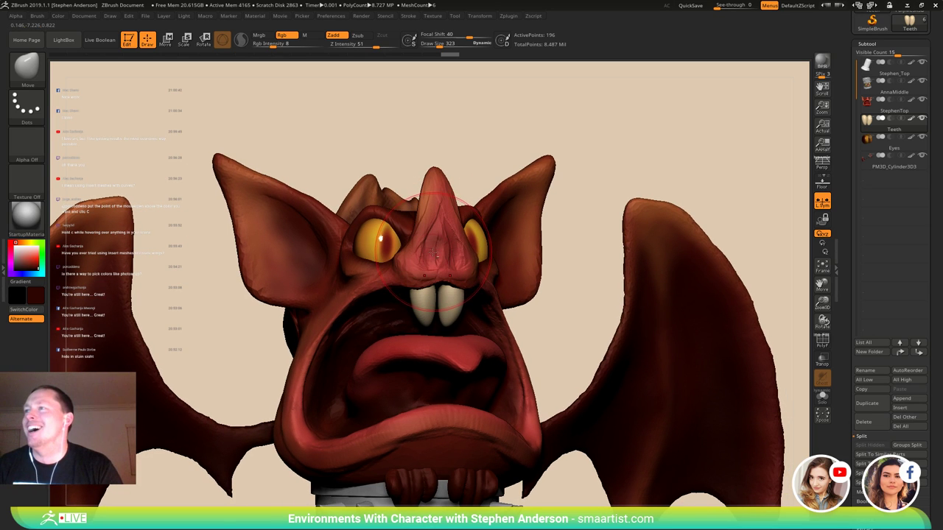
{"action": "left_click", "coordinate": [434, 252], "text": "alt"}
{"action": "key", "text": "s"}
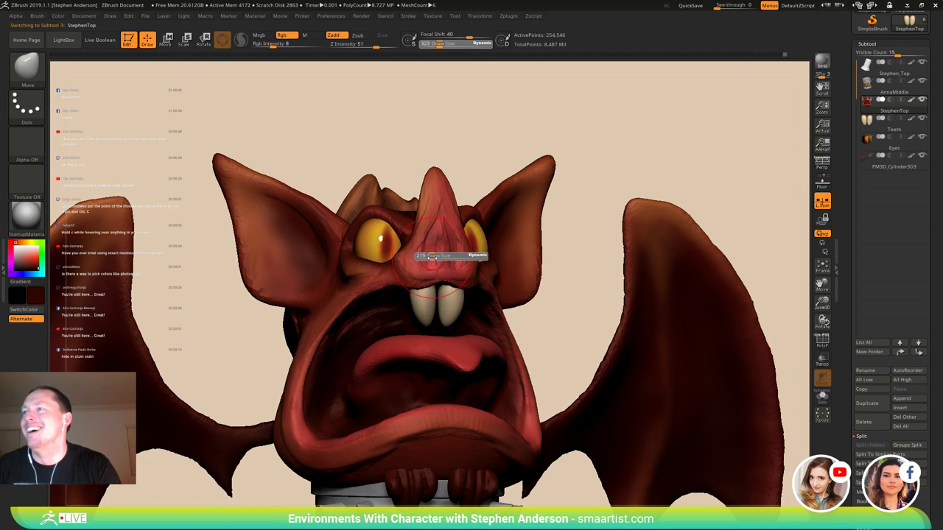
{"action": "left_click_drag", "start_coordinate": [425, 259], "coordinate": [424, 258]}
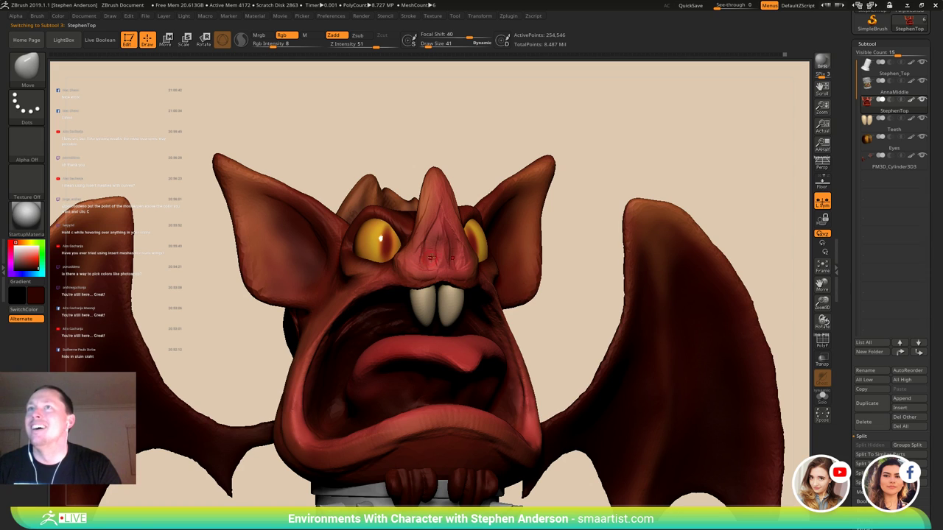
{"action": "key", "text": "b"}
{"action": "key", "text": "s"}
{"action": "key", "text": "t"}
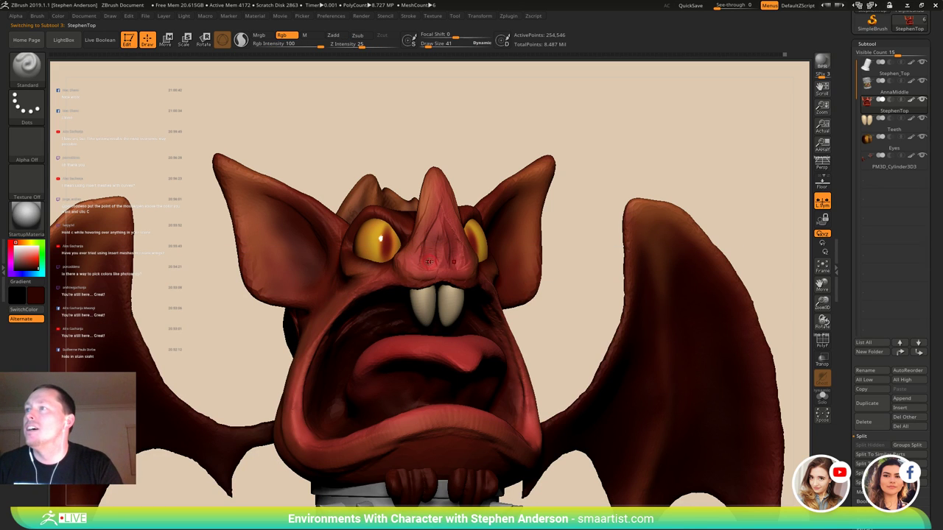
{"action": "mouse_move", "coordinate": [429, 263]}
{"action": "left_mouse_down"}
{"action": "mouse_move", "coordinate": [427, 234]}
{"action": "mouse_move", "coordinate": [420, 251]}
{"action": "mouse_move", "coordinate": [435, 200]}
{"action": "left_mouse_up"}
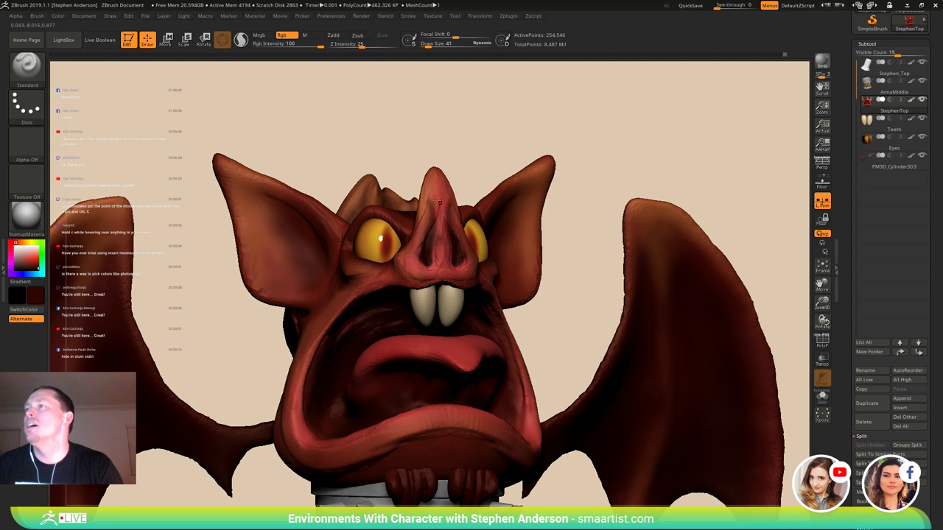
- Mask the lower part of both teeth, fill their upper ends with orange-brown R 193 G 111 B 33 and clear the mask
{"action": "mouse_move", "coordinate": [423, 243]}
{"action": "right_mouse_down"}
{"action": "mouse_move", "coordinate": [465, 254]}
{"action": "mouse_move", "coordinate": [444, 265]}
{"action": "mouse_move", "coordinate": [428, 251]}
{"action": "mouse_move", "coordinate": [434, 299]}
{"action": "right_mouse_up"}
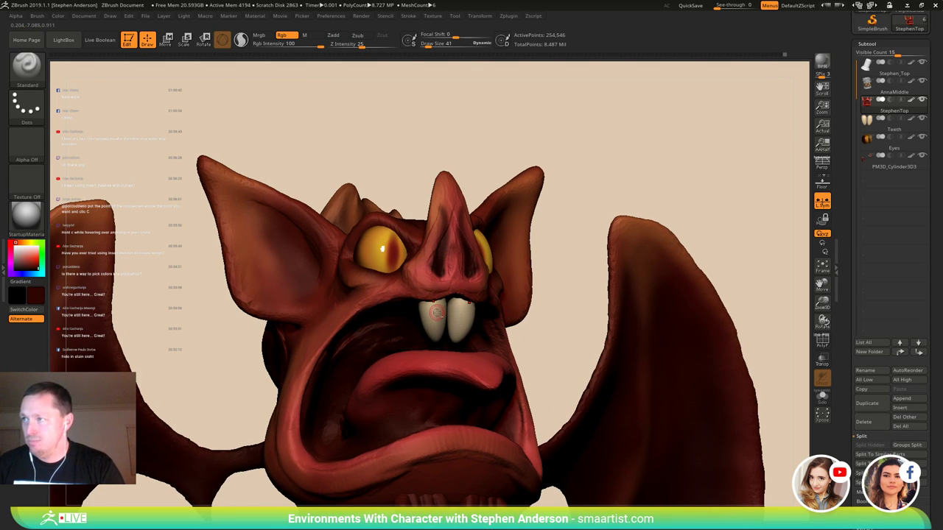
{"action": "left_click", "coordinate": [438, 313], "text": "alt"}
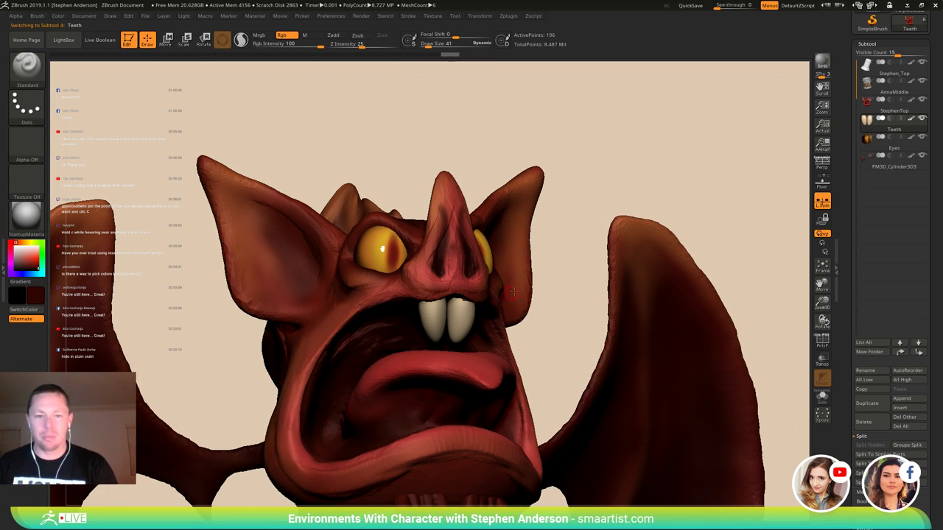
{"action": "mouse_move", "coordinate": [543, 330]}
{"action": "left_mouse_down", "text": "ctrl"}
{"action": "mouse_move", "coordinate": [412, 254]}
{"action": "mouse_move", "coordinate": [402, 298]}
{"action": "left_mouse_up", "text": "ctrl"}
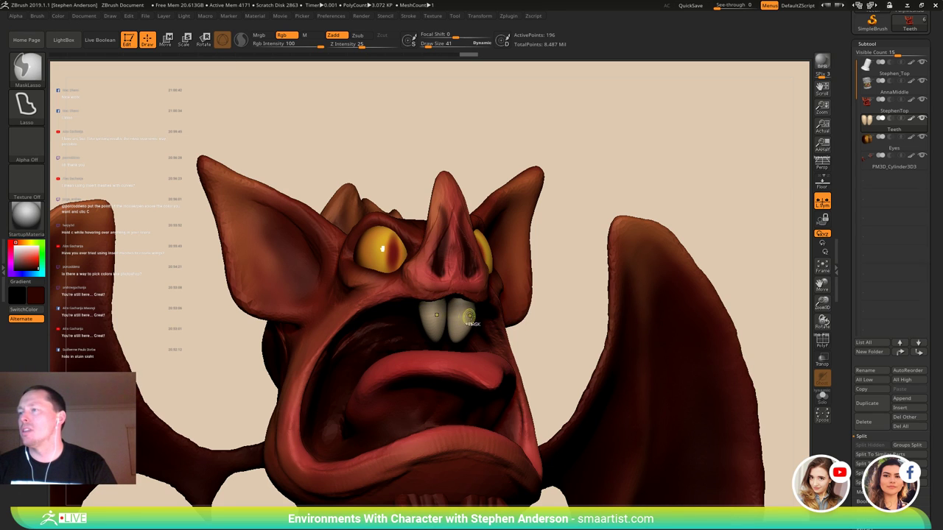
{"action": "left_click", "coordinate": [561, 323], "text": "ctrl"}
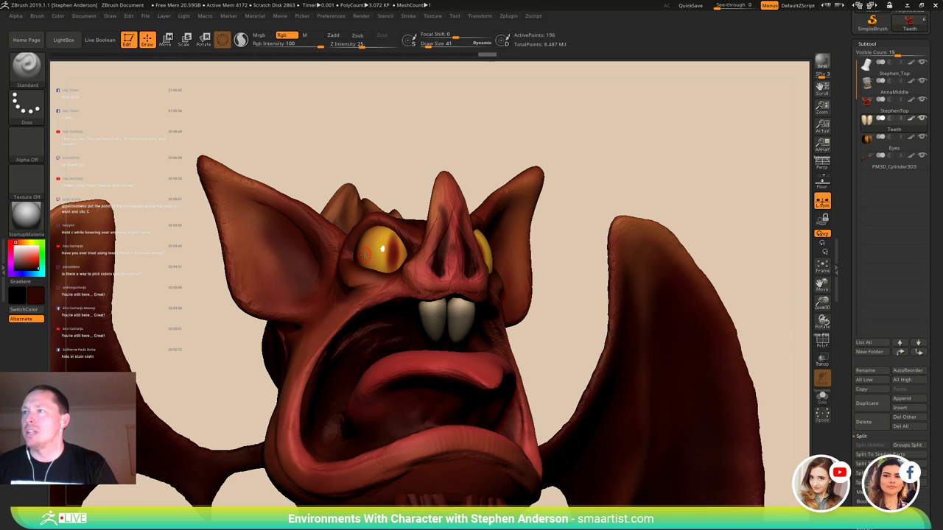
{"action": "key", "text": "c"}
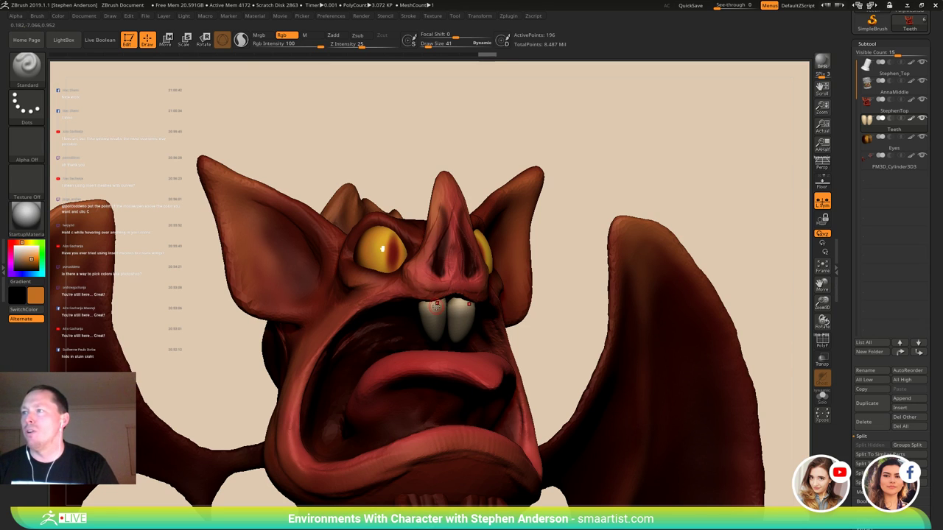
{"action": "left_click", "coordinate": [58, 15]}
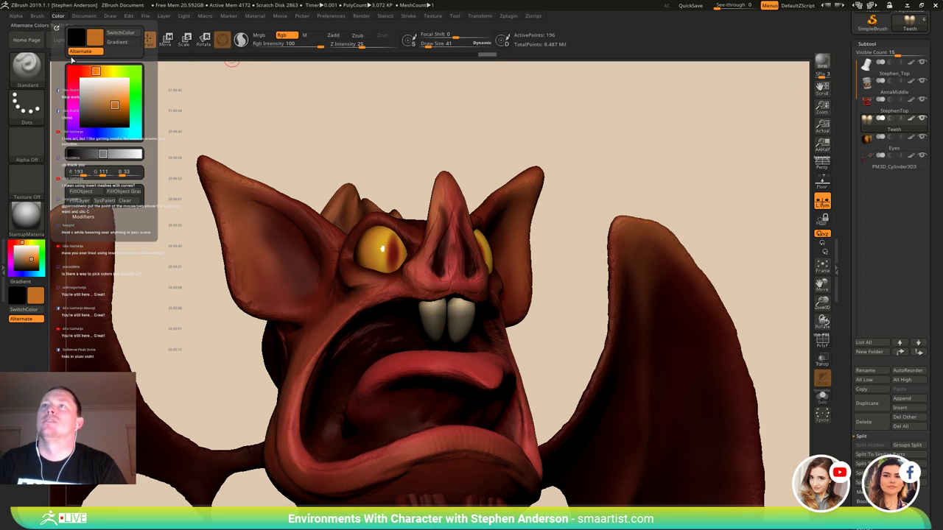
{"action": "left_click", "coordinate": [81, 193]}
{"action": "left_click_drag", "start_coordinate": [573, 207], "coordinate": [558, 226], "text": "ctrl"}
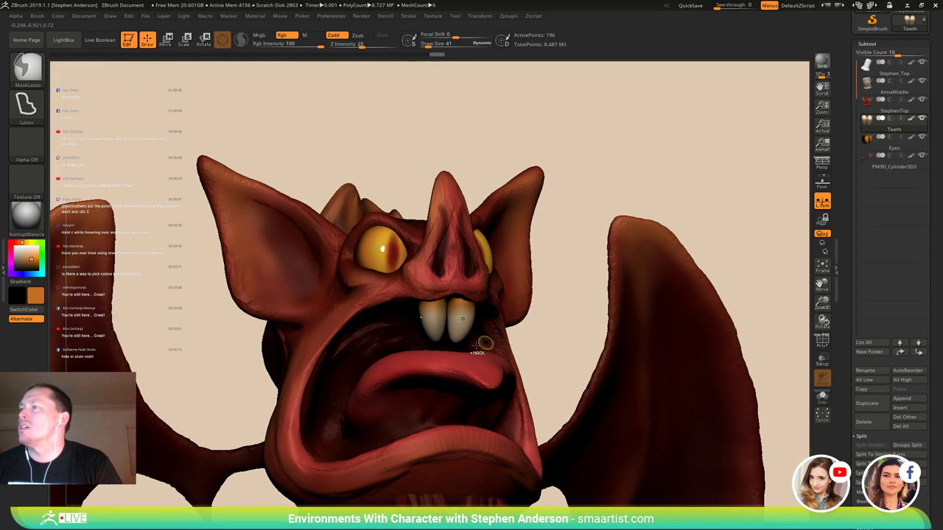
- Set the draw size to 219 and review the painted creature and whole totem from the front and at an angle
{"action": "right_click_drag", "start_coordinate": [477, 346], "coordinate": [451, 319], "text": "ctrl"}
{"action": "key", "text": "s"}
{"action": "mouse_move", "coordinate": [442, 317]}
{"action": "left_mouse_down"}
{"action": "mouse_move", "coordinate": [450, 318]}
{"action": "mouse_move", "coordinate": [436, 300]}
{"action": "mouse_move", "coordinate": [455, 315]}
{"action": "left_mouse_up"}
{"action": "left_click", "coordinate": [272, 45]}
{"action": "mouse_move", "coordinate": [436, 319]}
{"action": "right_mouse_down"}
{"action": "mouse_move", "coordinate": [471, 314]}
{"action": "mouse_move", "coordinate": [435, 318]}
{"action": "mouse_move", "coordinate": [441, 291]}
{"action": "mouse_move", "coordinate": [487, 271]}
{"action": "mouse_move", "coordinate": [470, 269]}
{"action": "mouse_move", "coordinate": [492, 277]}
{"action": "mouse_move", "coordinate": [484, 278]}
{"action": "mouse_move", "coordinate": [495, 322]}
{"action": "mouse_move", "coordinate": [487, 287]}
{"action": "mouse_move", "coordinate": [481, 298]}
{"action": "mouse_move", "coordinate": [492, 316]}
{"action": "mouse_move", "coordinate": [524, 268]}
{"action": "right_mouse_up"}
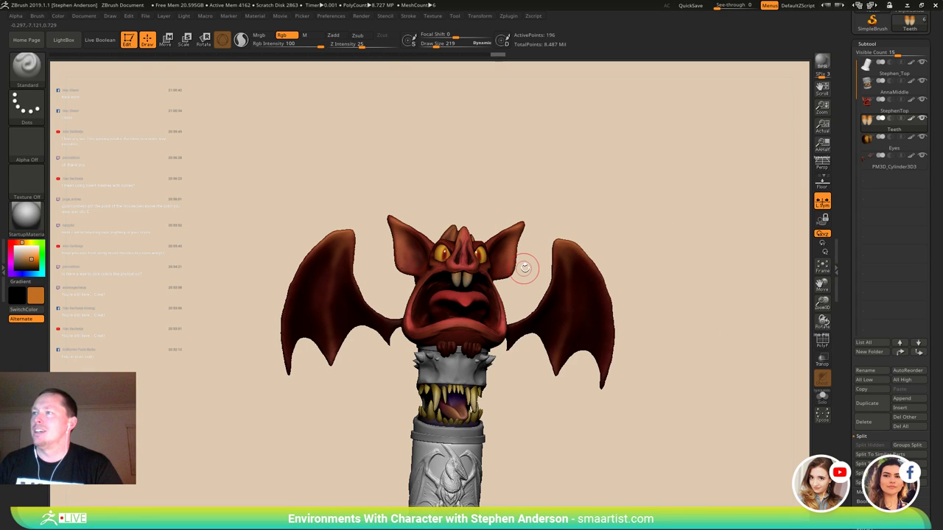
{"action": "left_click_drag", "start_coordinate": [525, 268], "coordinate": [544, 266]}
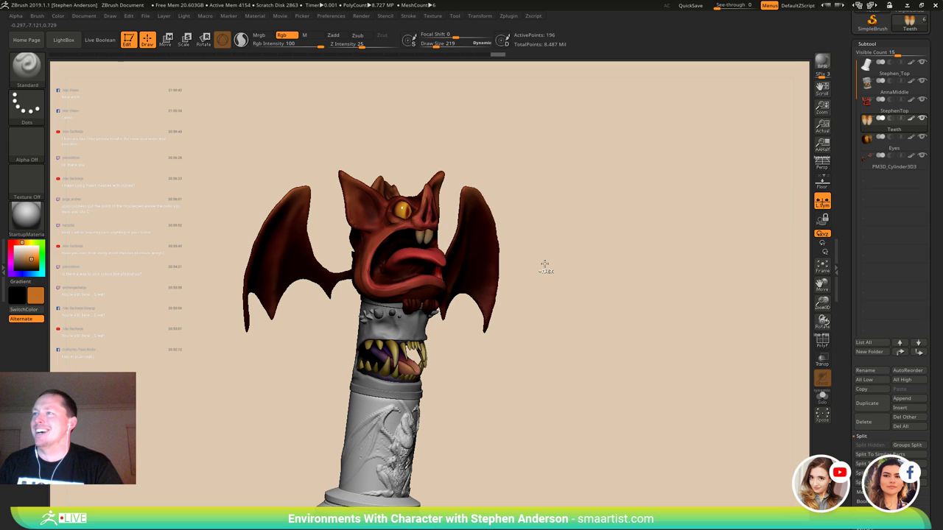
{"action": "right_click_drag", "start_coordinate": [544, 263], "coordinate": [594, 282], "text": "ctrl"}
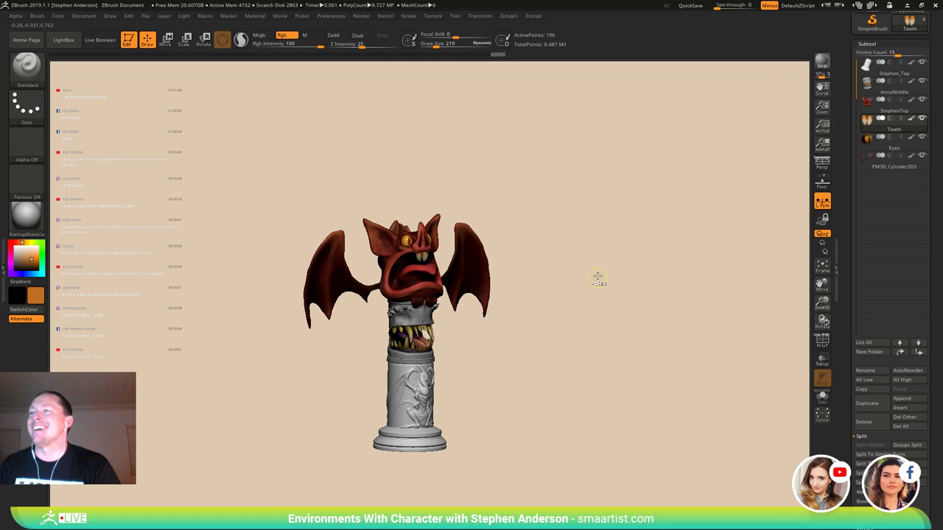
- Save the tool as Stephen_Top in the _TeamStream folder, replacing the existing file
{"action": "key", "text": "ctrl+s"}
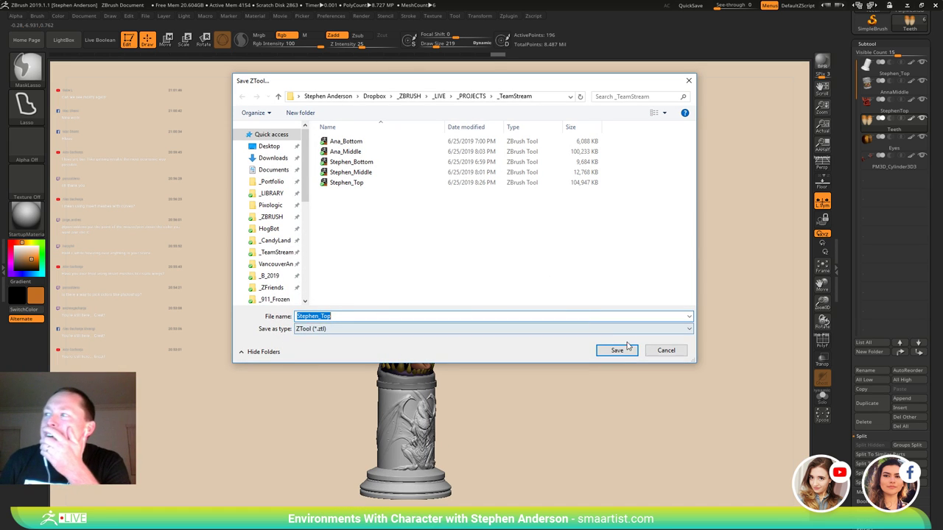
{"action": "left_click", "coordinate": [615, 350]}
{"action": "left_click", "coordinate": [501, 264]}
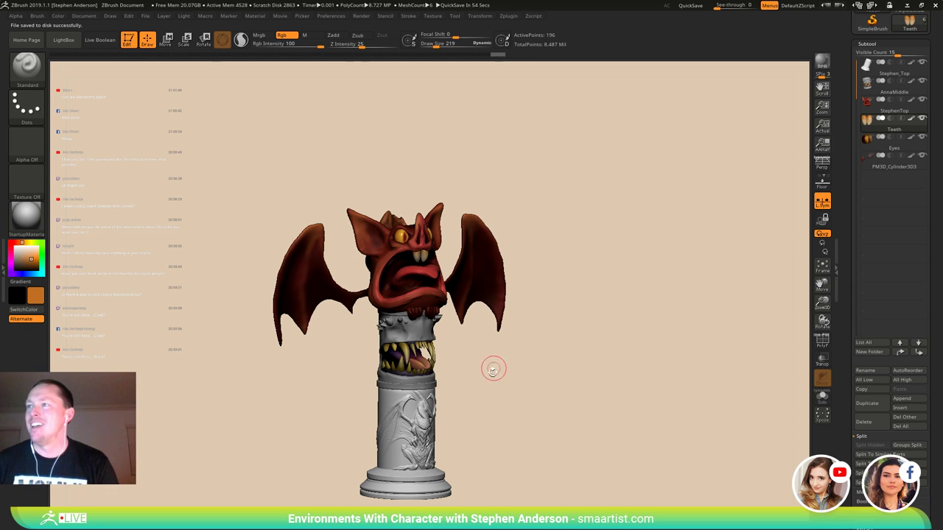
- Frame the whole totem closer and save the tool once more over Stephen_Top
{"action": "mouse_move", "coordinate": [476, 385]}
{"action": "right_mouse_down", "text": "ctrl"}
{"action": "mouse_move", "coordinate": [491, 392]}
{"action": "mouse_move", "coordinate": [491, 431]}
{"action": "mouse_move", "coordinate": [532, 343]}
{"action": "mouse_move", "coordinate": [551, 334]}
{"action": "right_mouse_up", "text": "ctrl"}
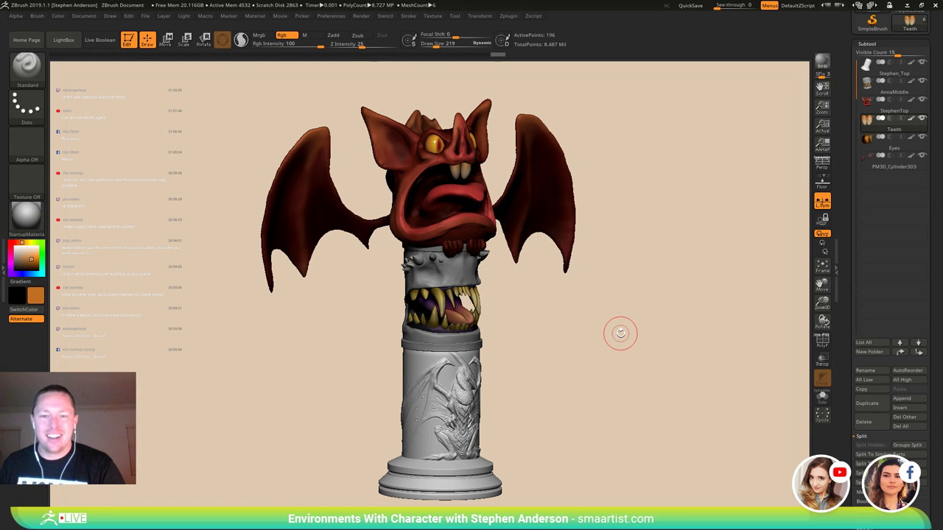
{"action": "key", "text": "ctrl+s"}
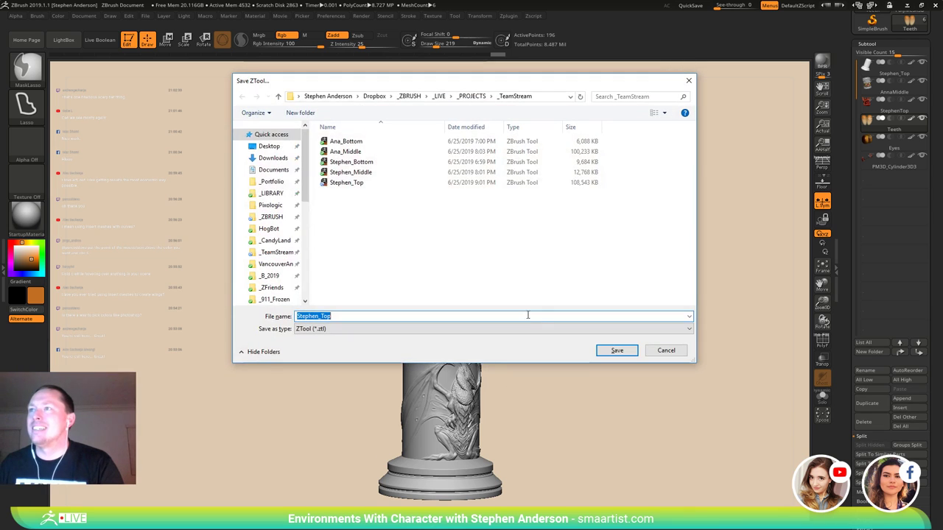
{"action": "left_click", "coordinate": [617, 350]}
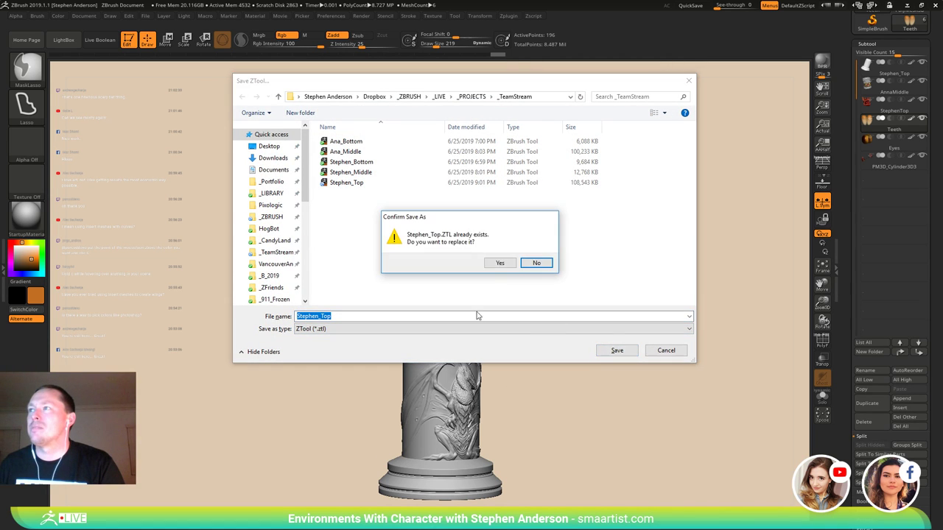
{"action": "left_click", "coordinate": [498, 263]}
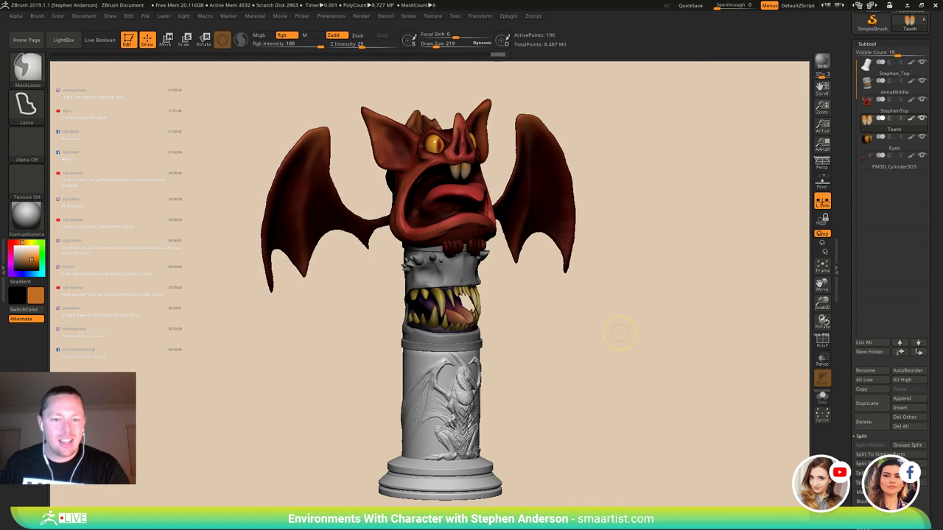
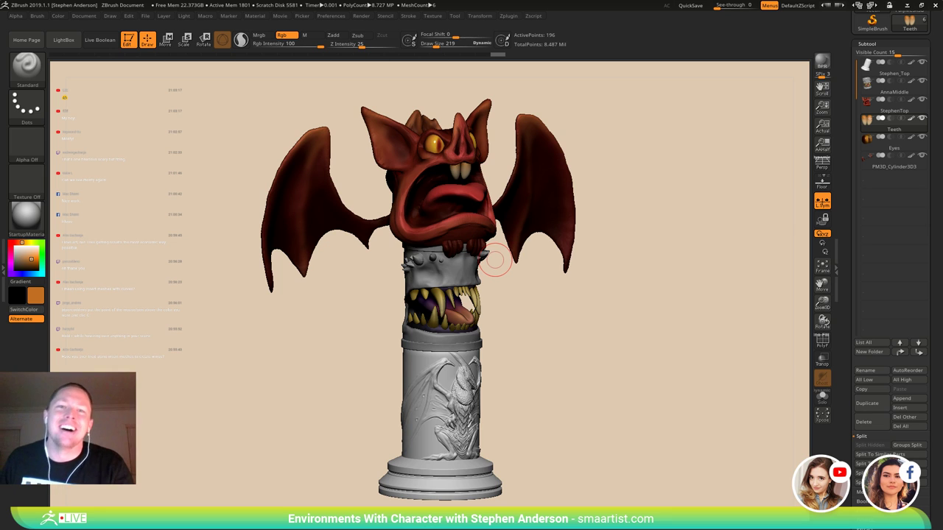
- Switch to the browser with Pixologic's Facebook live stream and place its window over the main screen
{"action": "mouse_move", "coordinate": [324, 5]}
{"action": "left_mouse_down"}
{"action": "mouse_move", "coordinate": [479, 14]}
{"action": "mouse_move", "coordinate": [177, 62]}
{"action": "mouse_move", "coordinate": [133, 50]}
{"action": "left_mouse_up"}
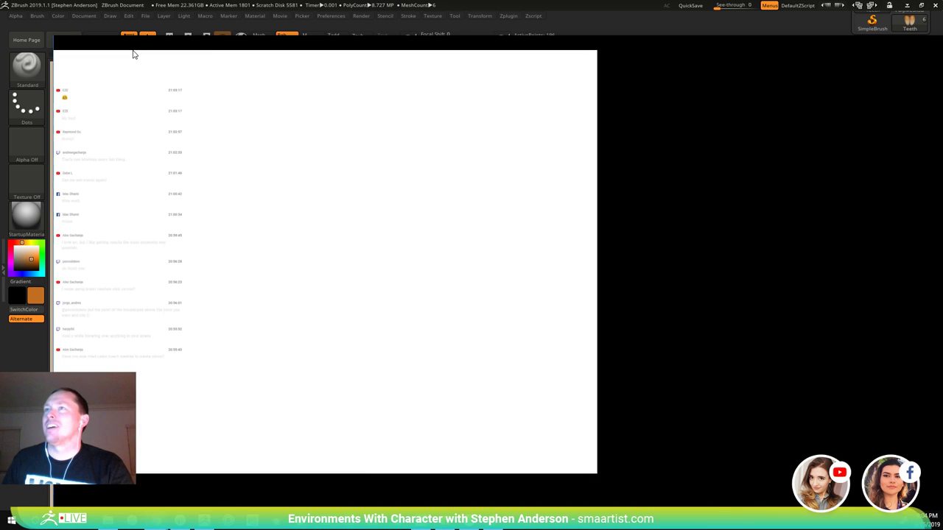
{"action": "left_click_drag", "start_coordinate": [790, 51], "coordinate": [725, 23]}
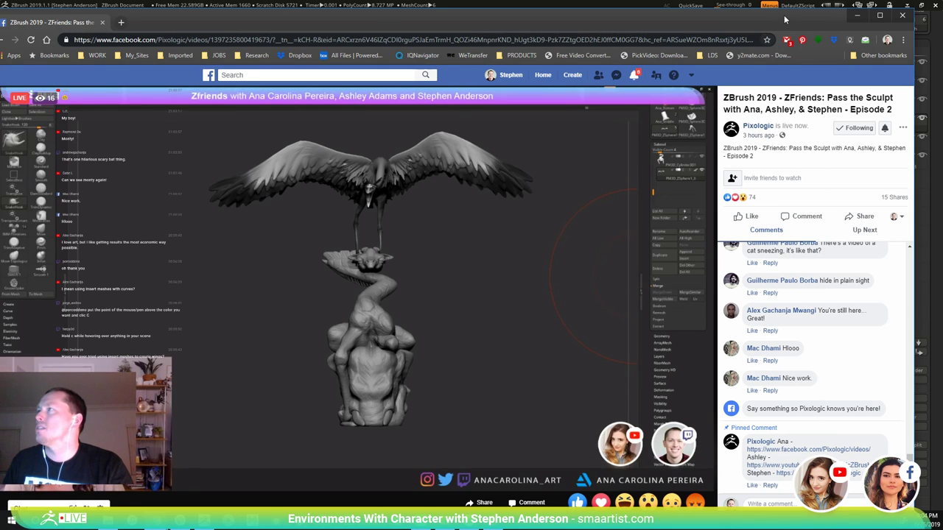
{"action": "left_click_drag", "start_coordinate": [785, 17], "coordinate": [799, 17]}
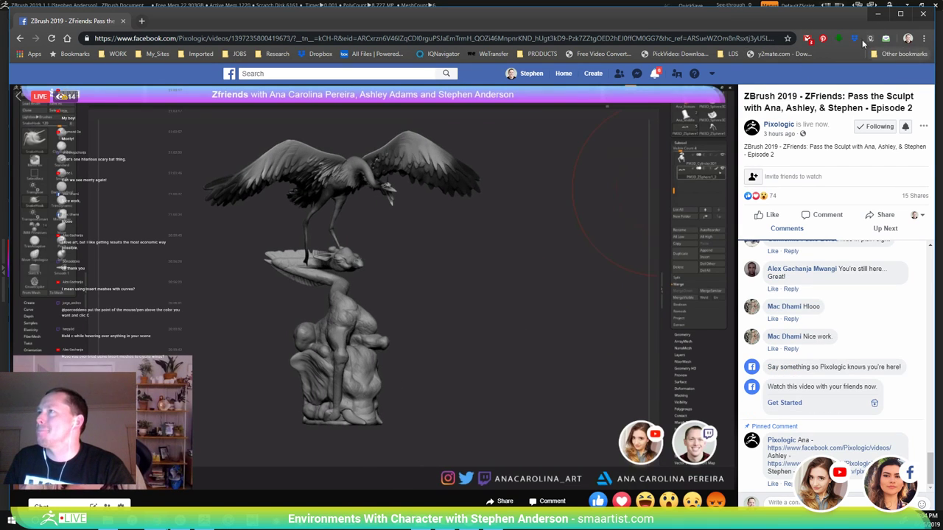
{"action": "left_click_drag", "start_coordinate": [839, 25], "coordinate": [847, 18]}
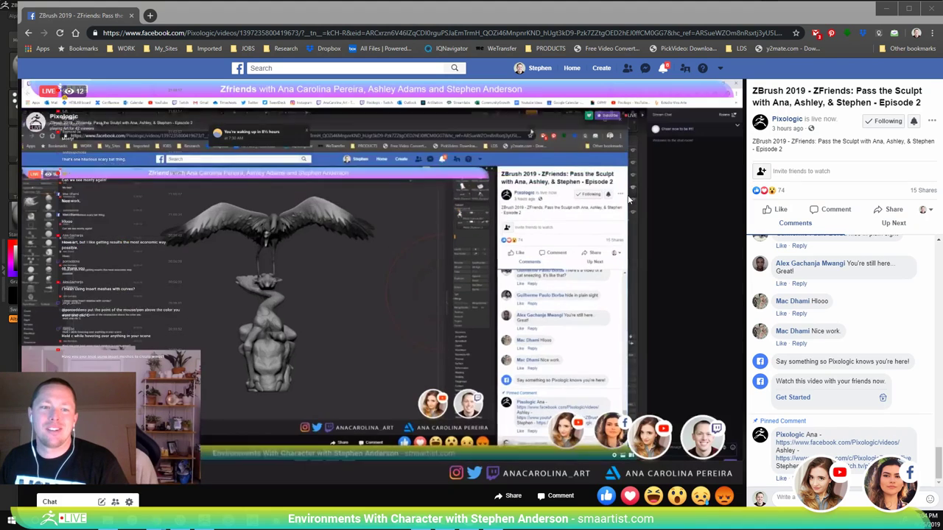
- Return to ZBrush, make the stone pillar Stephen_Top the active subtool and delete its lower subdivision levels
{"action": "key", "text": "alt+Tab"}
{"action": "mouse_move", "coordinate": [633, 415]}
{"action": "left_mouse_down"}
{"action": "mouse_move", "coordinate": [644, 409]}
{"action": "mouse_move", "coordinate": [625, 379]}
{"action": "mouse_move", "coordinate": [600, 376]}
{"action": "left_mouse_up"}
{"action": "left_click", "coordinate": [466, 441], "text": "alt"}
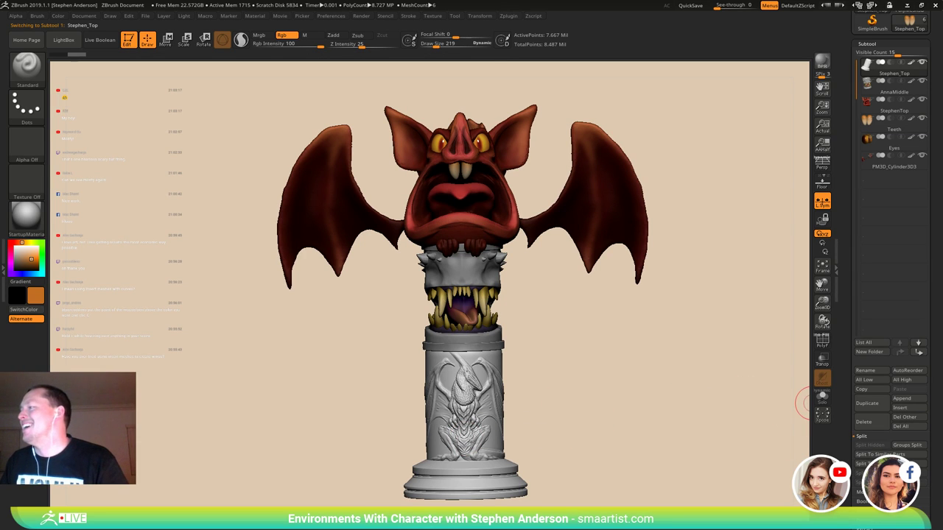
{"action": "left_click_drag", "start_coordinate": [935, 504], "coordinate": [940, 434]}
{"action": "left_click", "coordinate": [870, 404]}
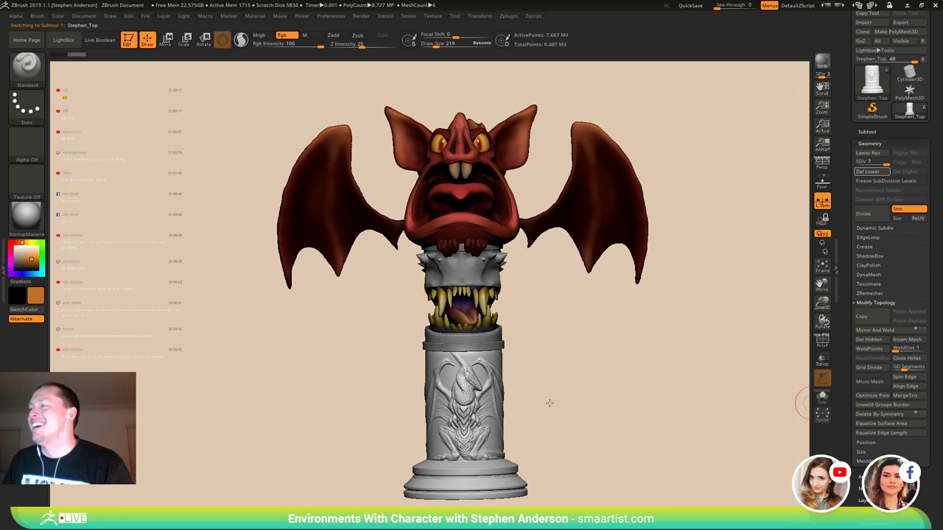
- Examine the pillar's dragon relief and the fanged middle section up close, followed by the whole totem at an angle
{"action": "left_click_drag", "start_coordinate": [547, 405], "coordinate": [562, 368]}
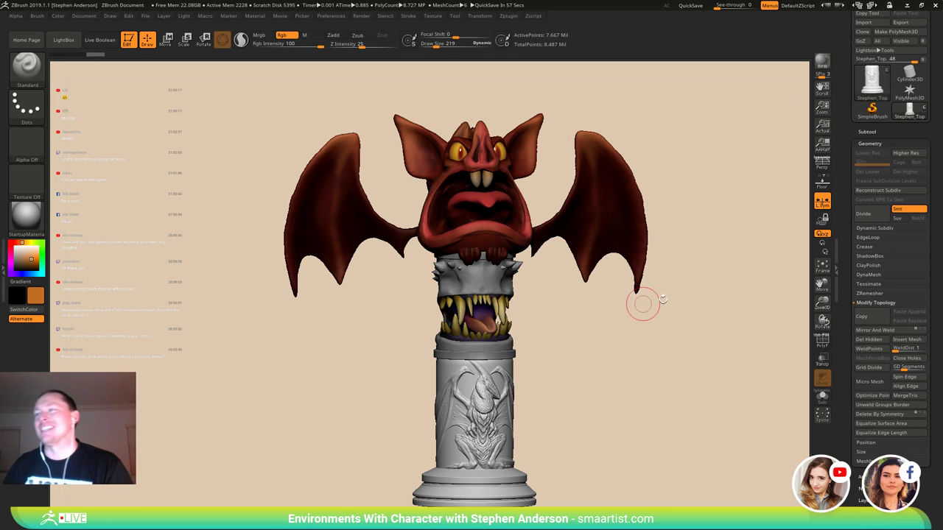
{"action": "left_click_drag", "start_coordinate": [586, 447], "coordinate": [586, 310], "text": "alt"}
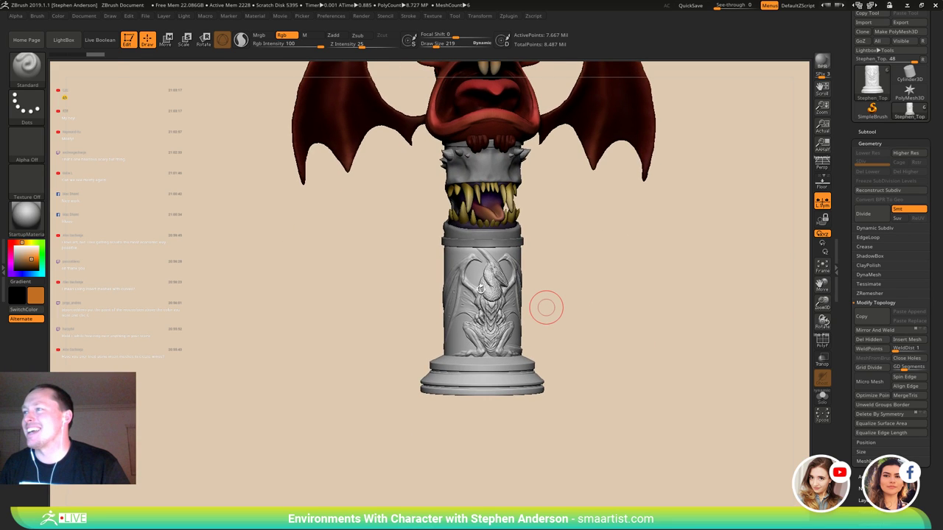
{"action": "right_click_drag", "start_coordinate": [481, 289], "coordinate": [580, 331], "text": "ctrl"}
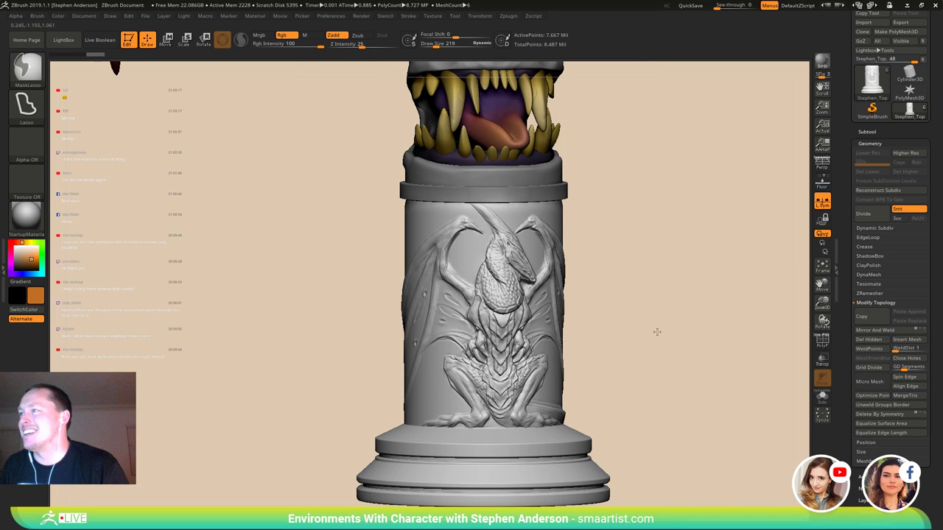
{"action": "mouse_move", "coordinate": [657, 332]}
{"action": "left_mouse_down"}
{"action": "mouse_move", "coordinate": [689, 299]}
{"action": "mouse_move", "coordinate": [705, 296]}
{"action": "mouse_move", "coordinate": [688, 309]}
{"action": "mouse_move", "coordinate": [727, 303]}
{"action": "left_mouse_up"}
{"action": "left_click_drag", "start_coordinate": [663, 284], "coordinate": [658, 289]}
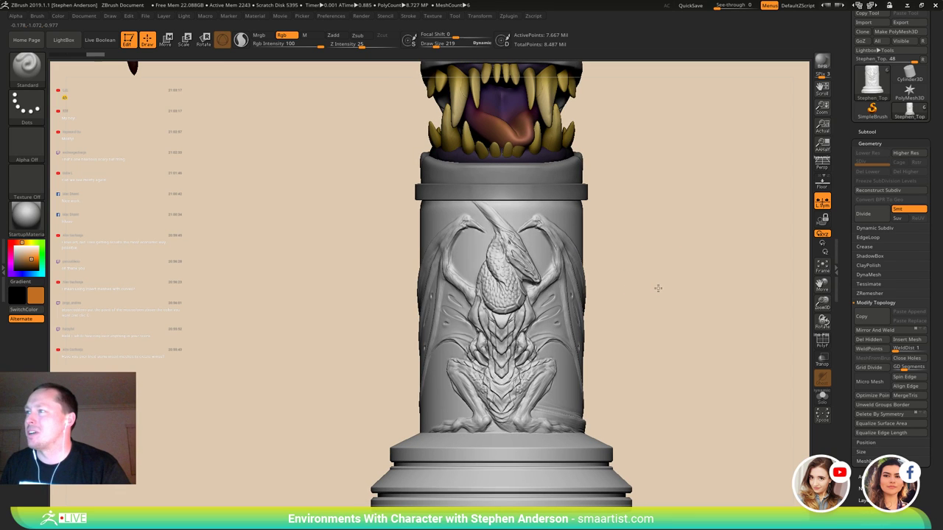
{"action": "left_click_drag", "start_coordinate": [649, 230], "coordinate": [583, 473], "text": "alt"}
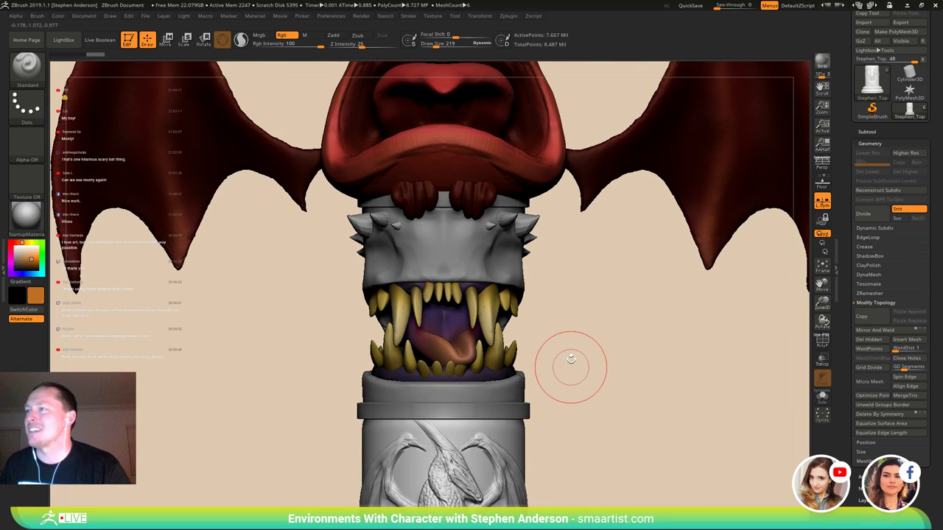
{"action": "mouse_move", "coordinate": [571, 359]}
{"action": "left_mouse_down"}
{"action": "mouse_move", "coordinate": [610, 340]}
{"action": "mouse_move", "coordinate": [586, 311]}
{"action": "mouse_move", "coordinate": [507, 292]}
{"action": "mouse_move", "coordinate": [436, 293]}
{"action": "mouse_move", "coordinate": [446, 296]}
{"action": "left_mouse_up"}
{"action": "right_click_drag", "start_coordinate": [446, 294], "coordinate": [467, 207]}
{"action": "mouse_move", "coordinate": [495, 284]}
{"action": "left_mouse_down"}
{"action": "mouse_move", "coordinate": [479, 280]}
{"action": "mouse_move", "coordinate": [508, 283]}
{"action": "left_mouse_up"}
- Turn on perspective and inspect the winged creature from the back, side and front, ending on the whole totem
{"action": "key", "text": "p"}
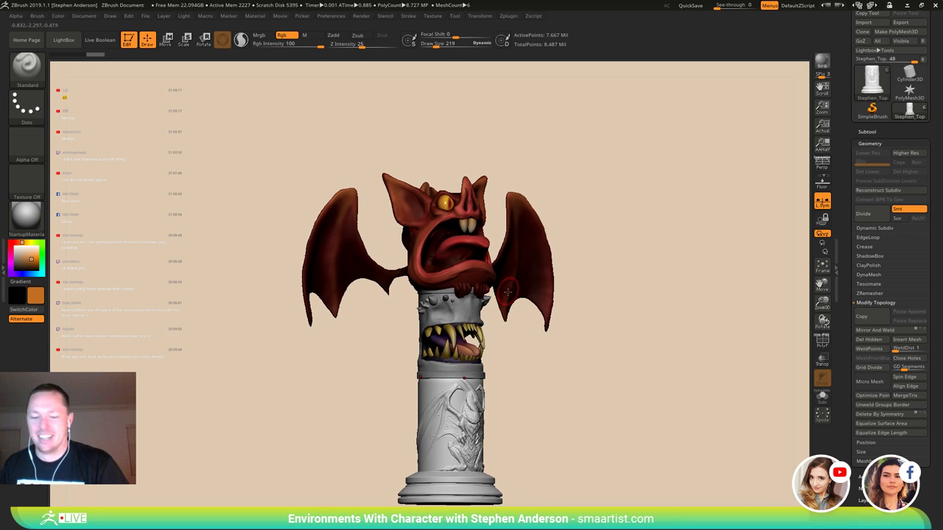
{"action": "mouse_move", "coordinate": [501, 282]}
{"action": "right_mouse_down"}
{"action": "mouse_move", "coordinate": [457, 287]}
{"action": "mouse_move", "coordinate": [464, 291]}
{"action": "mouse_move", "coordinate": [450, 273]}
{"action": "mouse_move", "coordinate": [471, 243]}
{"action": "right_mouse_up"}
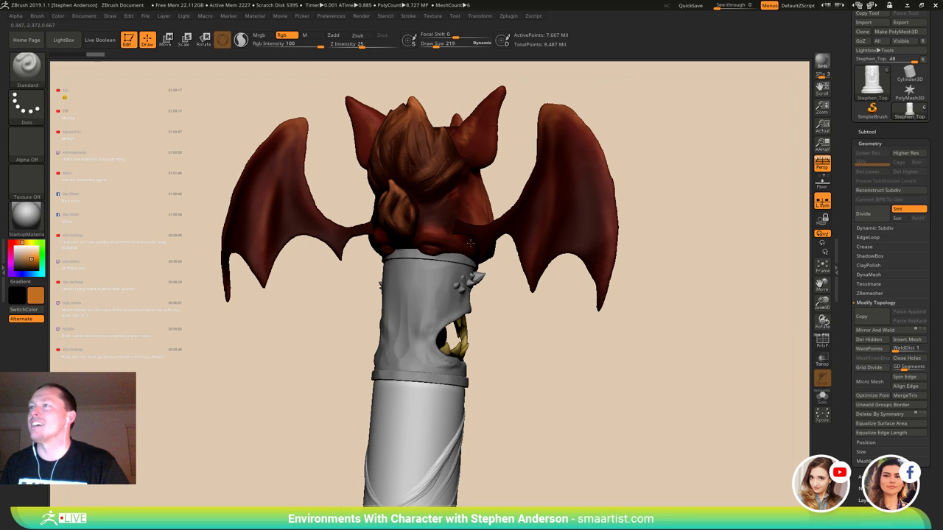
{"action": "right_click_drag", "start_coordinate": [471, 243], "coordinate": [499, 308]}
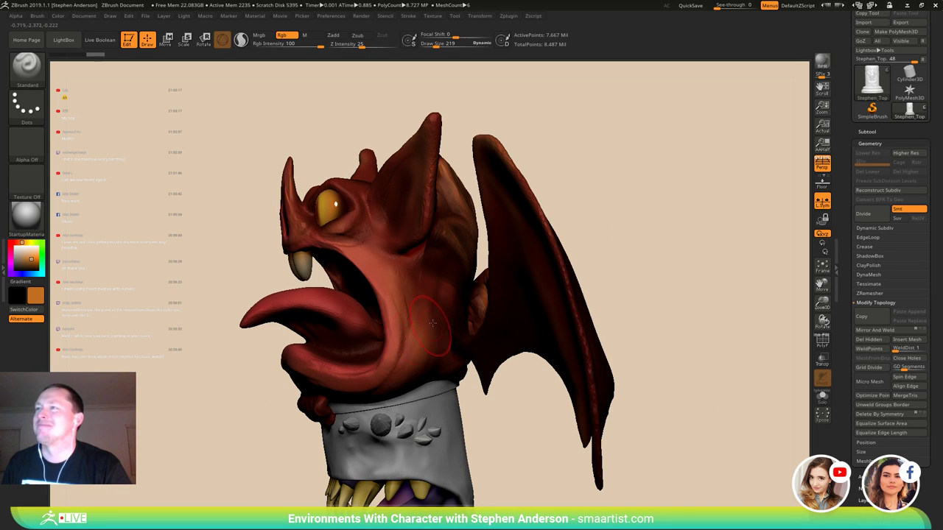
{"action": "right_click_drag", "start_coordinate": [438, 322], "coordinate": [488, 286]}
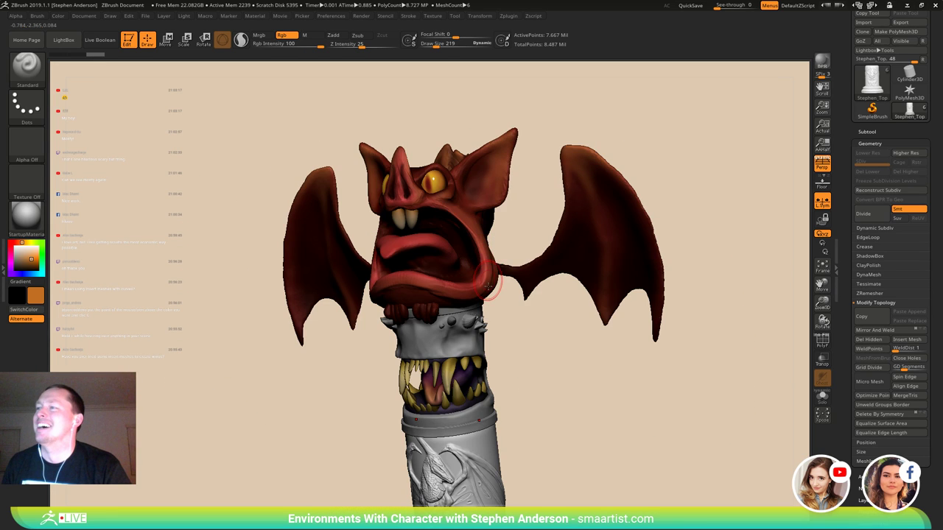
{"action": "right_click_drag", "start_coordinate": [487, 287], "coordinate": [545, 232], "text": "ctrl"}
{"action": "right_click_drag", "start_coordinate": [545, 232], "coordinate": [647, 283]}
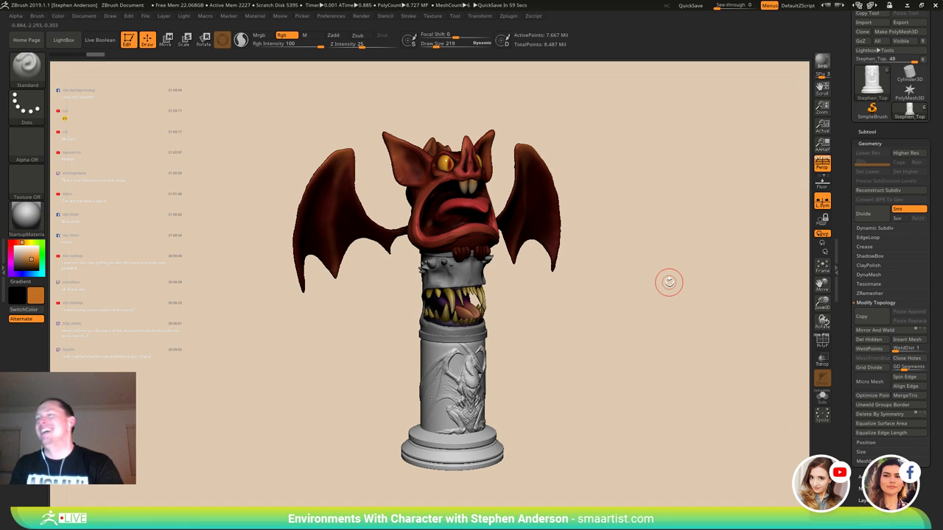
- Switch to the browser's Facebook live stream and show the video full screen
{"action": "key", "text": "alt+Tab"}
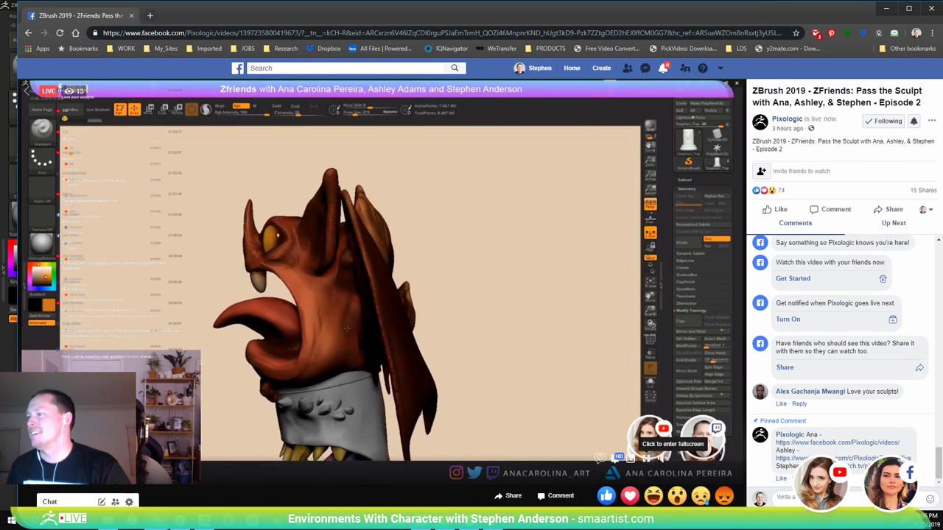
{"action": "left_click", "coordinate": [645, 459]}
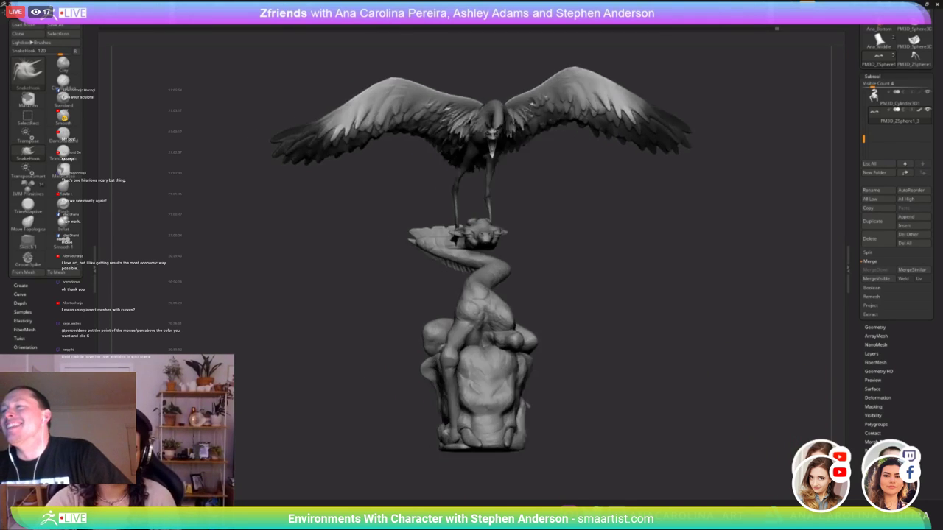
{"action": "mouse_move", "coordinate": [766, 442]}
{"action": "left_mouse_down"}
{"action": "mouse_move", "coordinate": [740, 442]}
{"action": "mouse_move", "coordinate": [766, 439]}
{"action": "left_mouse_up"}
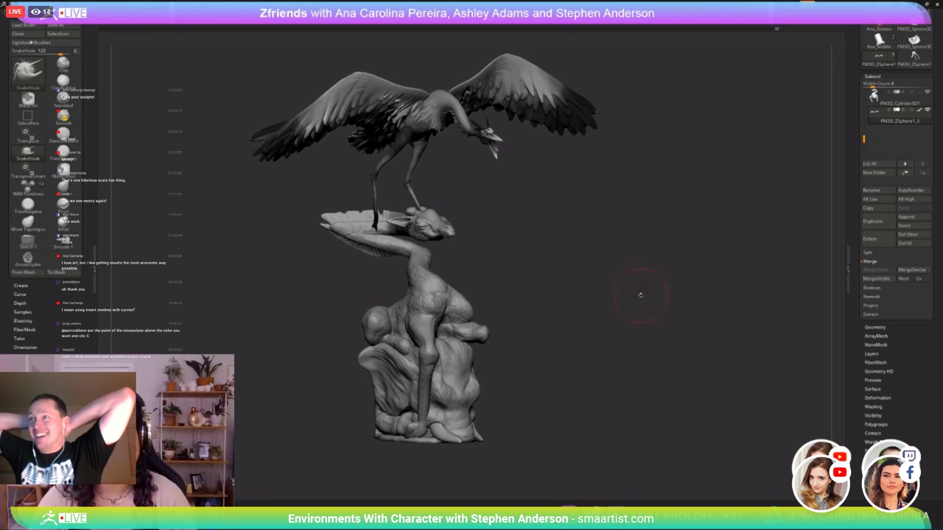
- Inspect the streamed grey totem, examining the crane's head and open beak up close and the whole sculpt at several angles
{"action": "left_click_drag", "start_coordinate": [598, 343], "coordinate": [464, 338]}
{"action": "mouse_move", "coordinate": [514, 222]}
{"action": "left_mouse_down", "text": "alt"}
{"action": "mouse_move", "coordinate": [444, 235]}
{"action": "mouse_move", "coordinate": [449, 246]}
{"action": "mouse_move", "coordinate": [417, 280]}
{"action": "mouse_move", "coordinate": [405, 316]}
{"action": "mouse_move", "coordinate": [418, 383]}
{"action": "left_mouse_up", "text": "alt"}
{"action": "left_click_drag", "start_coordinate": [586, 409], "coordinate": [638, 400]}
{"action": "key", "text": "space"}
{"action": "mouse_move", "coordinate": [707, 380]}
{"action": "left_mouse_down"}
{"action": "mouse_move", "coordinate": [726, 379]}
{"action": "mouse_move", "coordinate": [714, 378]}
{"action": "left_mouse_up"}
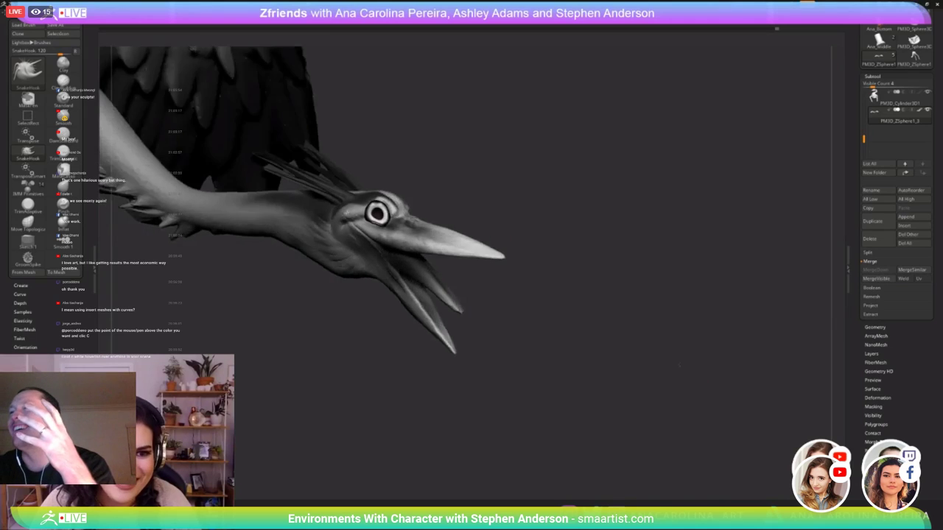
{"action": "left_click_drag", "start_coordinate": [560, 346], "coordinate": [509, 188], "text": "alt"}
{"action": "mouse_move", "coordinate": [545, 306]}
{"action": "left_mouse_down", "text": "alt"}
{"action": "mouse_move", "coordinate": [578, 264]}
{"action": "mouse_move", "coordinate": [413, 255]}
{"action": "mouse_move", "coordinate": [446, 273]}
{"action": "left_mouse_up", "text": "alt"}
{"action": "left_click_drag", "start_coordinate": [515, 360], "coordinate": [551, 316], "text": "alt"}
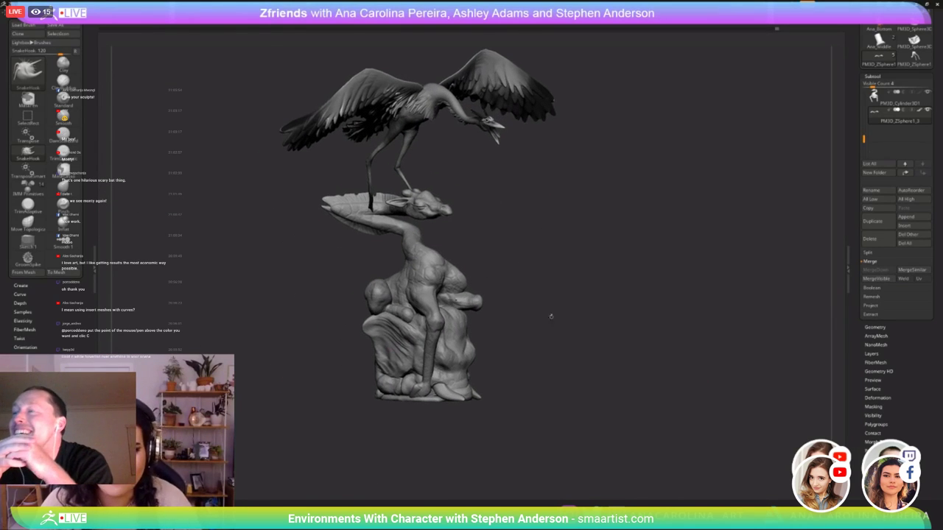
{"action": "left_click_drag", "start_coordinate": [515, 238], "coordinate": [427, 245]}
{"action": "left_click_drag", "start_coordinate": [615, 274], "coordinate": [611, 306]}
{"action": "left_click_drag", "start_coordinate": [495, 234], "coordinate": [449, 232]}
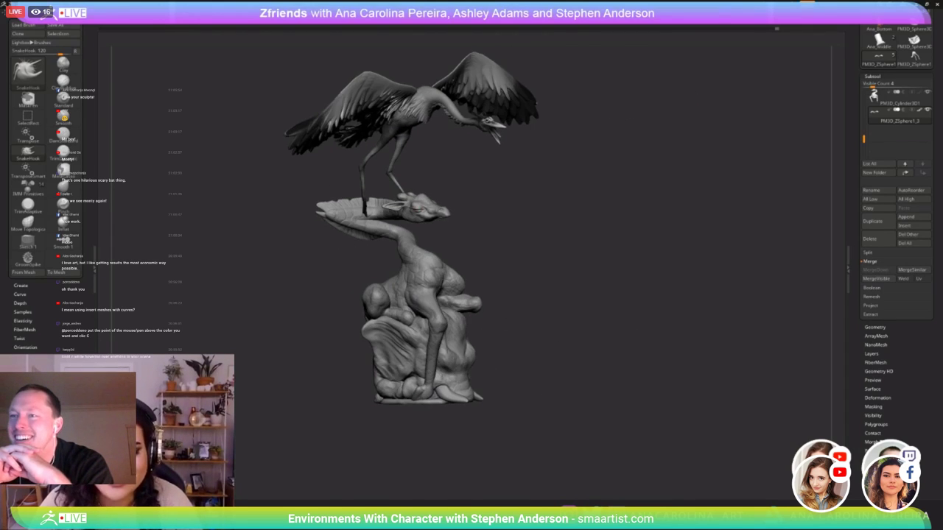
{"action": "mouse_move", "coordinate": [582, 280]}
{"action": "left_mouse_down"}
{"action": "mouse_move", "coordinate": [486, 283]}
{"action": "mouse_move", "coordinate": [584, 280]}
{"action": "left_mouse_up"}
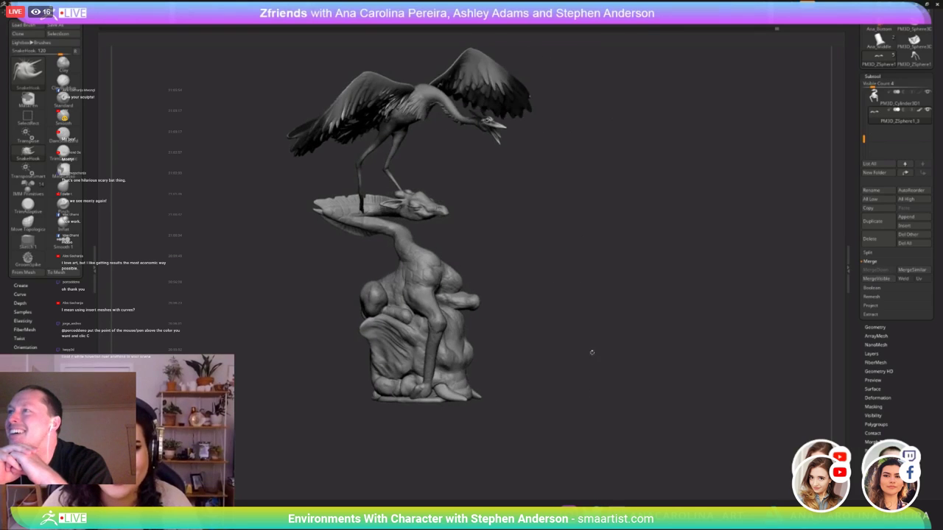
{"action": "left_click_drag", "start_coordinate": [592, 352], "coordinate": [589, 310]}
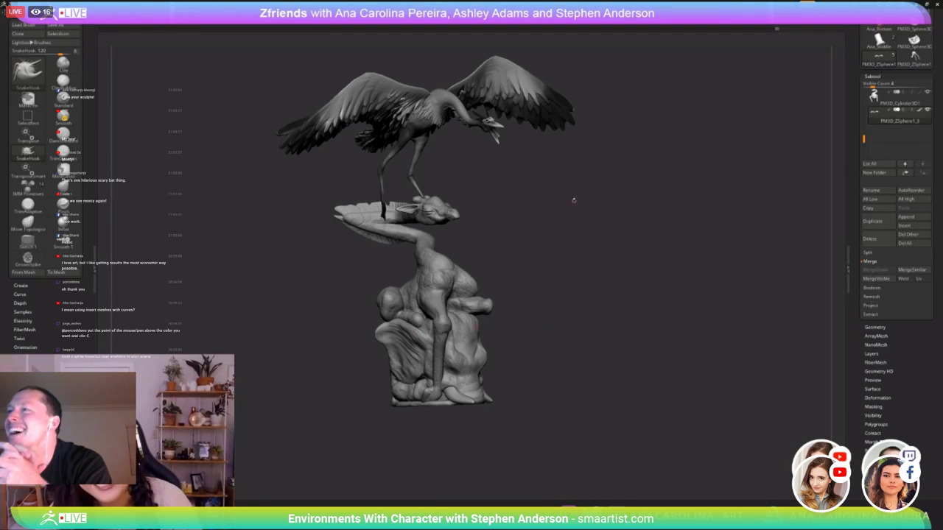
- Examine the grey totem's elephant base and giraffe section up close, and view the full stack from the front and sides
{"action": "left_click_drag", "start_coordinate": [574, 200], "coordinate": [472, 167]}
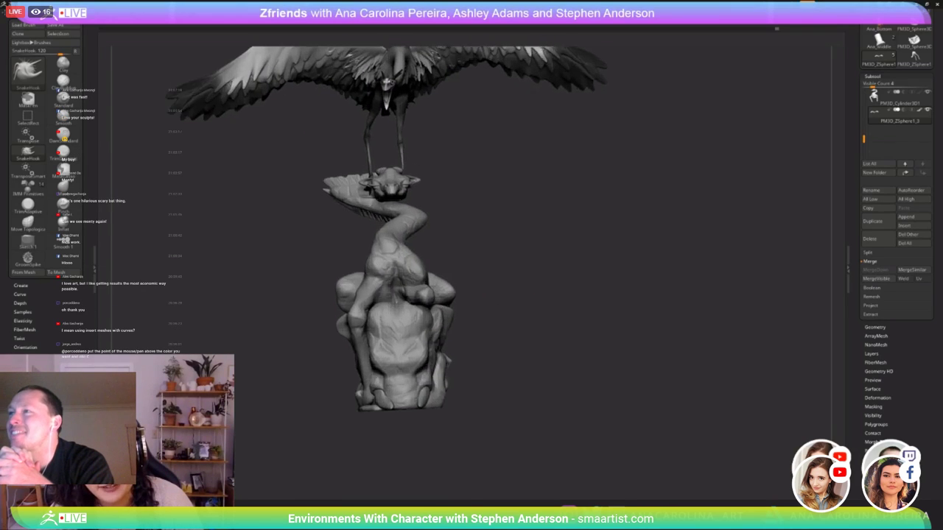
{"action": "left_click_drag", "start_coordinate": [567, 339], "coordinate": [551, 177], "text": "alt"}
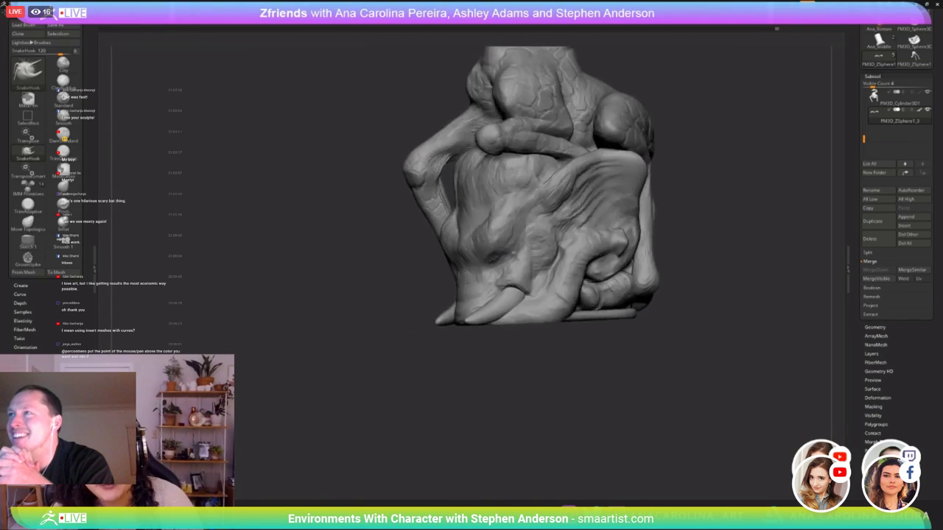
{"action": "left_click_drag", "start_coordinate": [759, 169], "coordinate": [692, 267], "text": "alt"}
{"action": "left_click_drag", "start_coordinate": [722, 106], "coordinate": [687, 261], "text": "alt"}
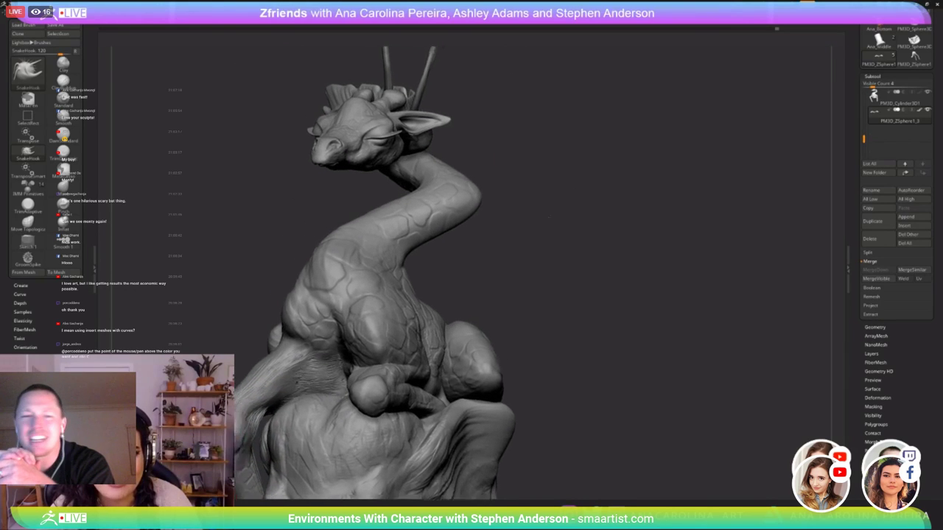
{"action": "left_click_drag", "start_coordinate": [519, 136], "coordinate": [557, 270], "text": "alt"}
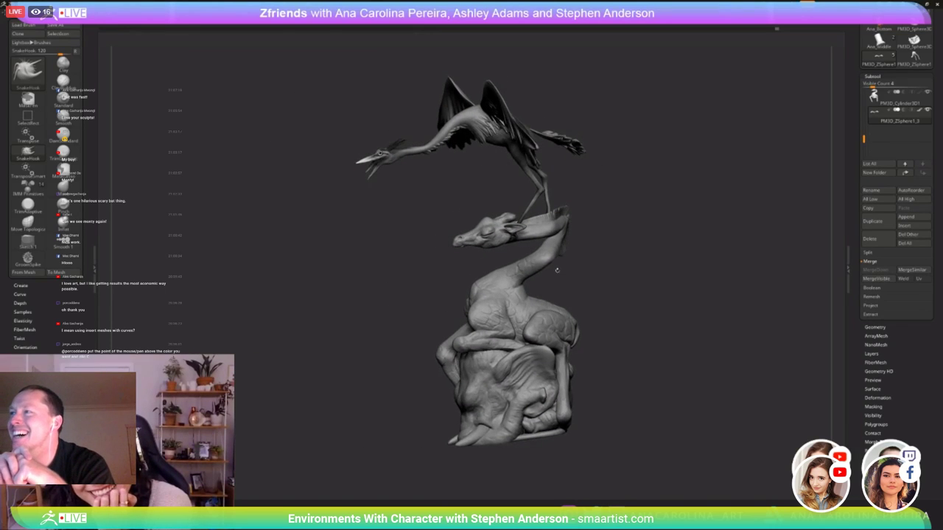
{"action": "left_click_drag", "start_coordinate": [655, 362], "coordinate": [751, 373]}
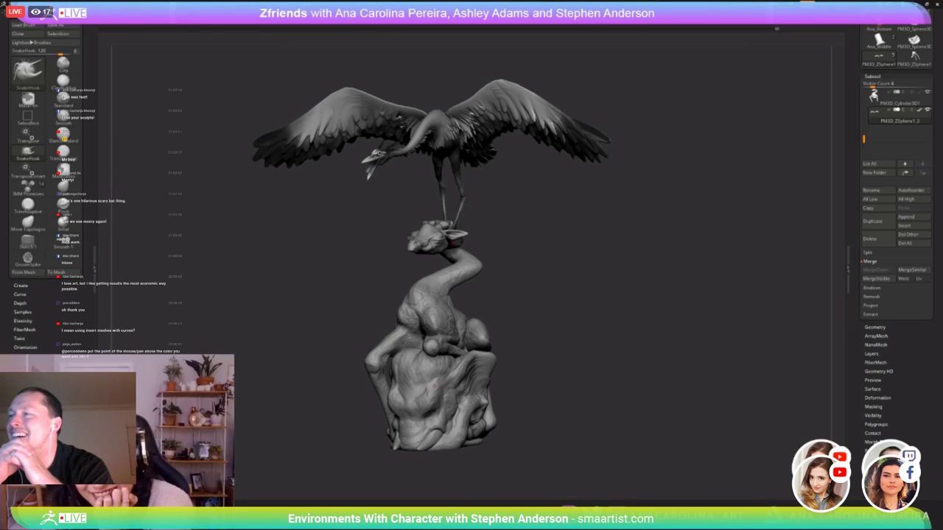
{"action": "mouse_move", "coordinate": [560, 458]}
{"action": "left_mouse_down"}
{"action": "mouse_move", "coordinate": [498, 457]}
{"action": "mouse_move", "coordinate": [568, 456]}
{"action": "left_mouse_up"}
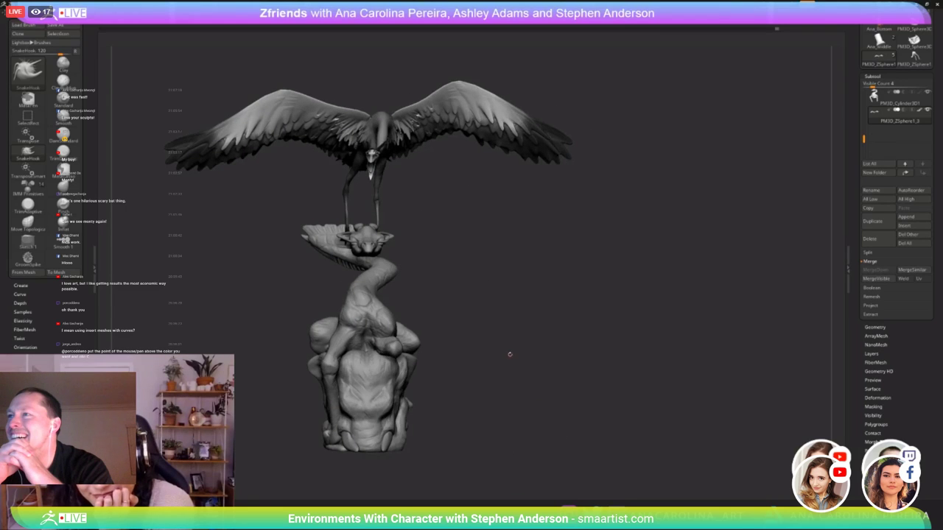
{"action": "mouse_move", "coordinate": [626, 347]}
{"action": "left_mouse_down"}
{"action": "mouse_move", "coordinate": [682, 346]}
{"action": "mouse_move", "coordinate": [608, 343]}
{"action": "left_mouse_up"}
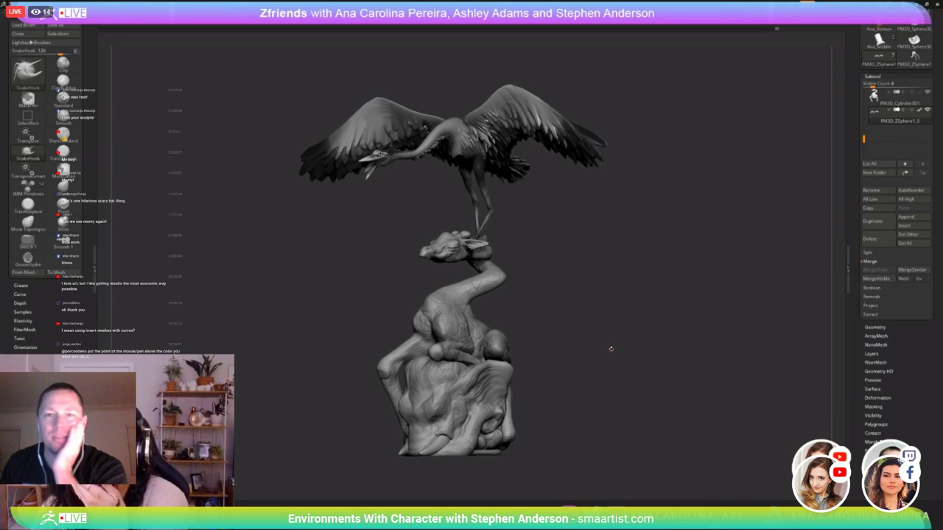
- Bring up the YouTube live stream full screen and view the red-winged bird totem from another angle
{"action": "left_click_drag", "start_coordinate": [0, 41], "coordinate": [472, 68]}
{"action": "mouse_move", "coordinate": [114, 492]}
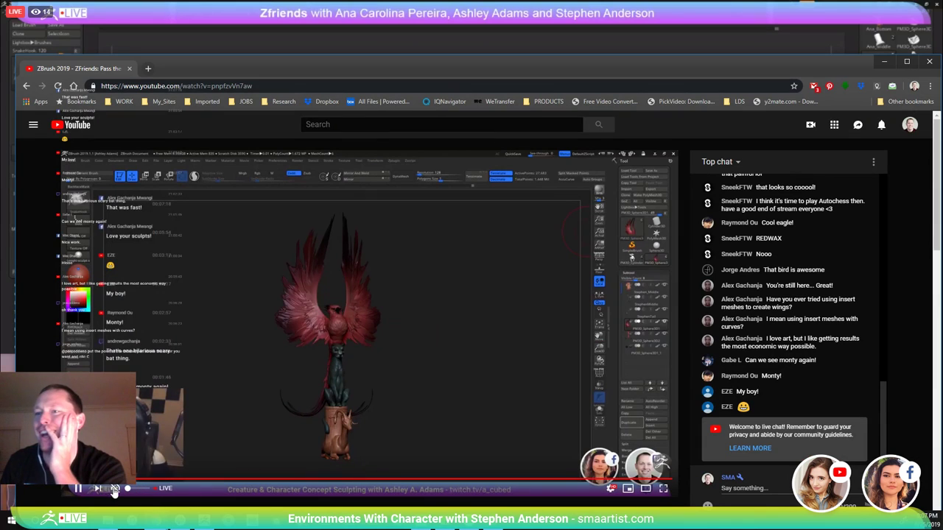
{"action": "left_click", "coordinate": [663, 489]}
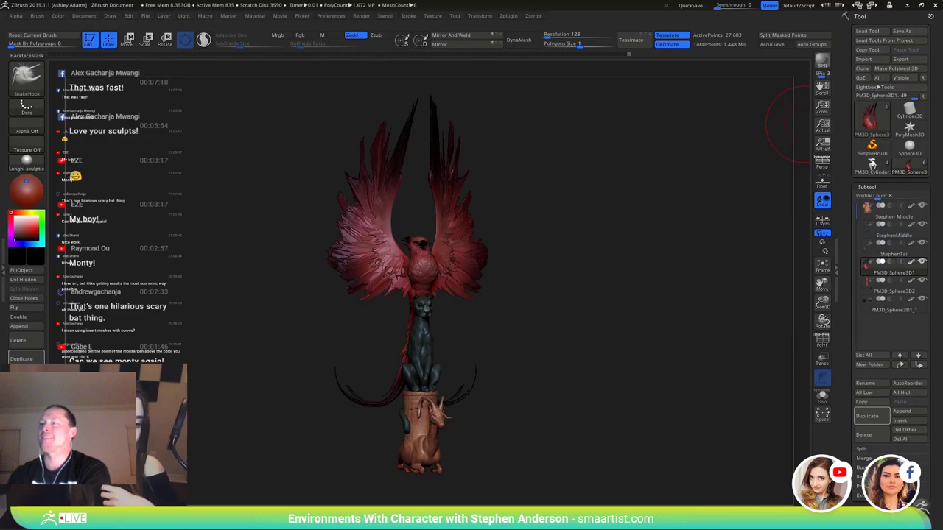
{"action": "mouse_move", "coordinate": [573, 341]}
{"action": "left_mouse_down"}
{"action": "mouse_move", "coordinate": [511, 343]}
{"action": "mouse_move", "coordinate": [521, 334]}
{"action": "mouse_move", "coordinate": [509, 330]}
{"action": "mouse_move", "coordinate": [529, 326]}
{"action": "mouse_move", "coordinate": [594, 273]}
{"action": "mouse_move", "coordinate": [563, 298]}
{"action": "mouse_move", "coordinate": [543, 295]}
{"action": "mouse_move", "coordinate": [530, 311]}
{"action": "mouse_move", "coordinate": [547, 301]}
{"action": "mouse_move", "coordinate": [512, 316]}
{"action": "left_mouse_up"}
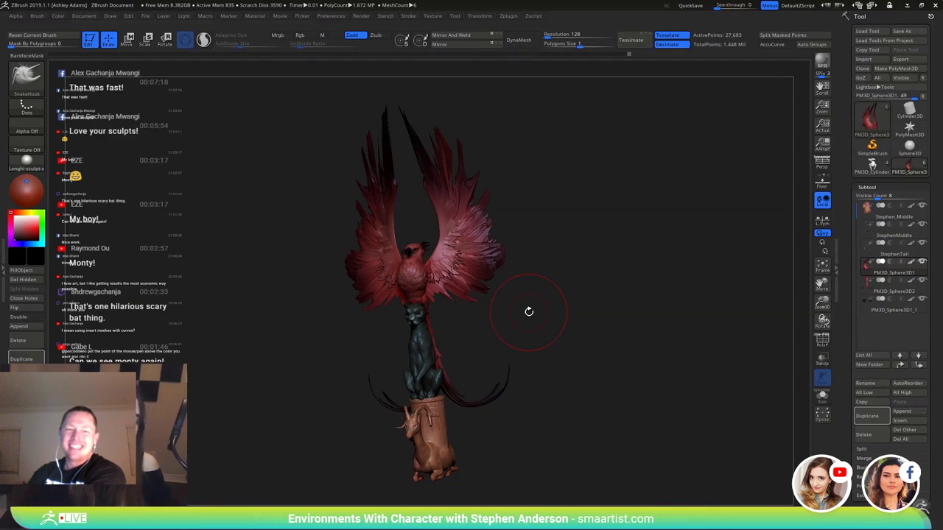
- View the full red-winged bird totem from the front, the side and at three-quarter angles
{"action": "left_click_drag", "start_coordinate": [584, 265], "coordinate": [606, 264]}
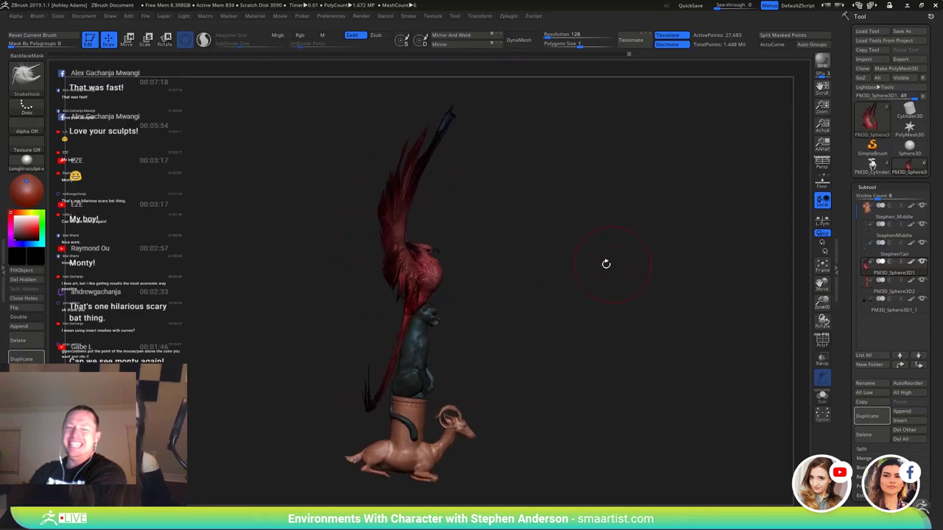
{"action": "left_click_drag", "start_coordinate": [435, 322], "coordinate": [427, 316]}
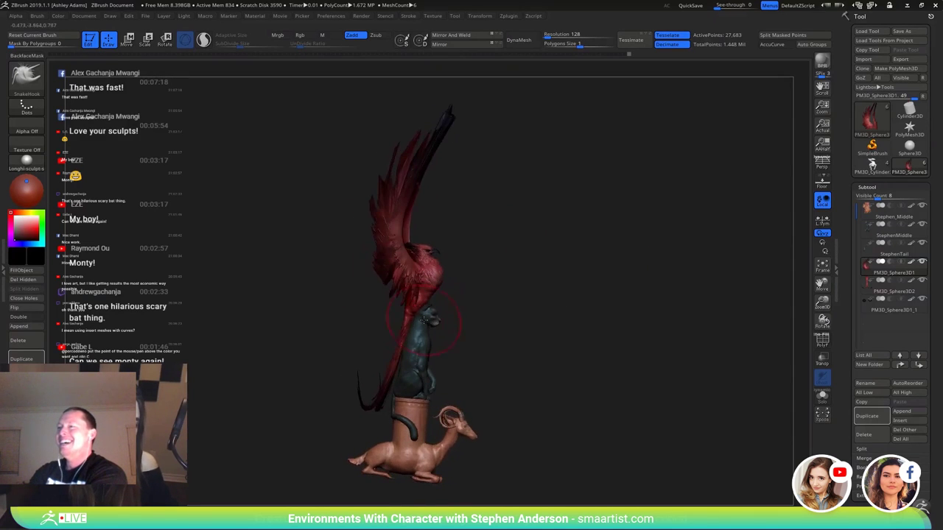
{"action": "mouse_move", "coordinate": [590, 325]}
{"action": "left_mouse_down"}
{"action": "mouse_move", "coordinate": [548, 331]}
{"action": "mouse_move", "coordinate": [568, 329]}
{"action": "left_mouse_up"}
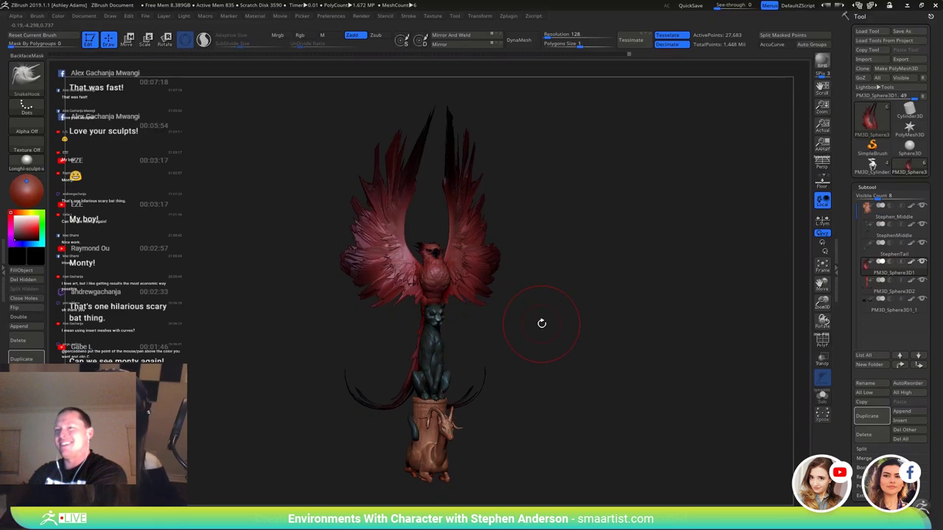
{"action": "left_click_drag", "start_coordinate": [551, 279], "coordinate": [543, 282], "text": "shift"}
{"action": "left_click_drag", "start_coordinate": [658, 356], "coordinate": [696, 346], "text": "alt"}
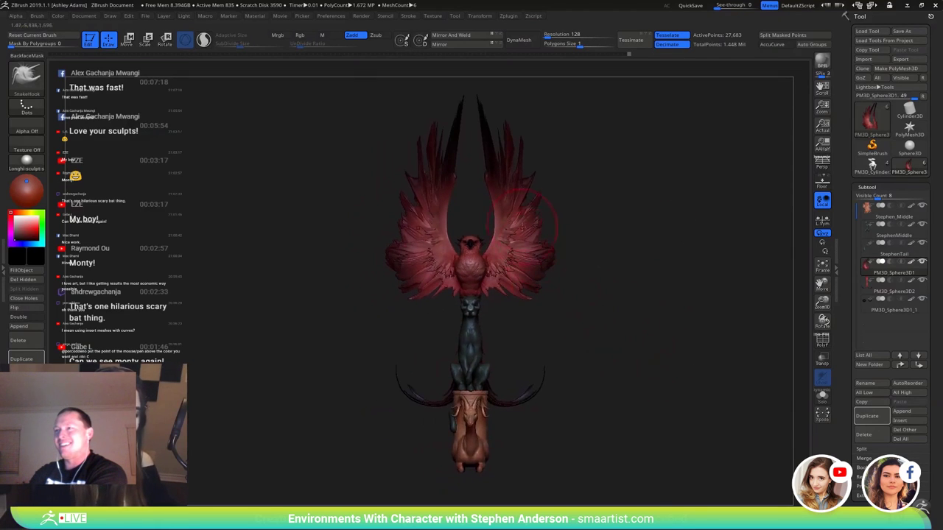
{"action": "mouse_move", "coordinate": [636, 302]}
{"action": "left_mouse_down"}
{"action": "mouse_move", "coordinate": [596, 306]}
{"action": "mouse_move", "coordinate": [631, 316]}
{"action": "mouse_move", "coordinate": [600, 329]}
{"action": "mouse_move", "coordinate": [599, 317]}
{"action": "mouse_move", "coordinate": [558, 308]}
{"action": "mouse_move", "coordinate": [621, 347]}
{"action": "left_mouse_up"}
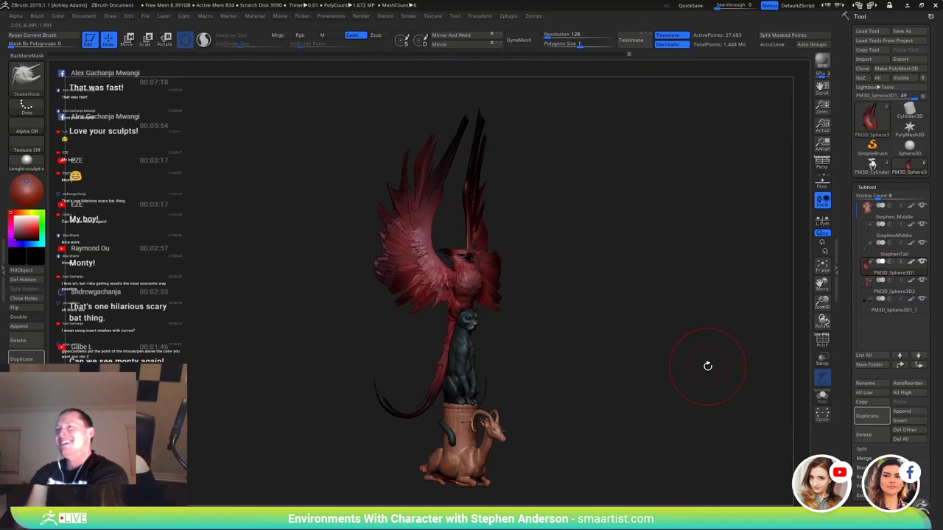
- Examine the dark cat and horned antelope sections up close, and review the whole winged totem from the front
{"action": "mouse_move", "coordinate": [528, 345]}
{"action": "left_mouse_down", "text": "alt"}
{"action": "mouse_move", "coordinate": [541, 276]}
{"action": "mouse_move", "coordinate": [539, 325]}
{"action": "mouse_move", "coordinate": [504, 289]}
{"action": "mouse_move", "coordinate": [501, 317]}
{"action": "left_mouse_up", "text": "alt"}
{"action": "mouse_move", "coordinate": [535, 373]}
{"action": "right_mouse_down"}
{"action": "mouse_move", "coordinate": [455, 368]}
{"action": "mouse_move", "coordinate": [467, 329]}
{"action": "mouse_move", "coordinate": [516, 303]}
{"action": "mouse_move", "coordinate": [481, 279]}
{"action": "right_mouse_up"}
{"action": "mouse_move", "coordinate": [480, 278]}
{"action": "left_mouse_down"}
{"action": "mouse_move", "coordinate": [492, 315]}
{"action": "mouse_move", "coordinate": [540, 317]}
{"action": "left_mouse_up"}
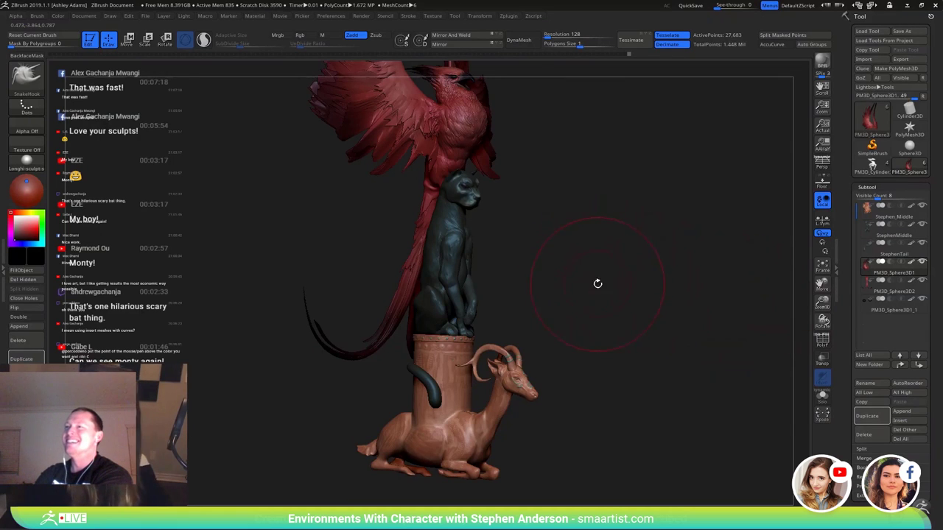
{"action": "left_click_drag", "start_coordinate": [597, 284], "coordinate": [501, 234]}
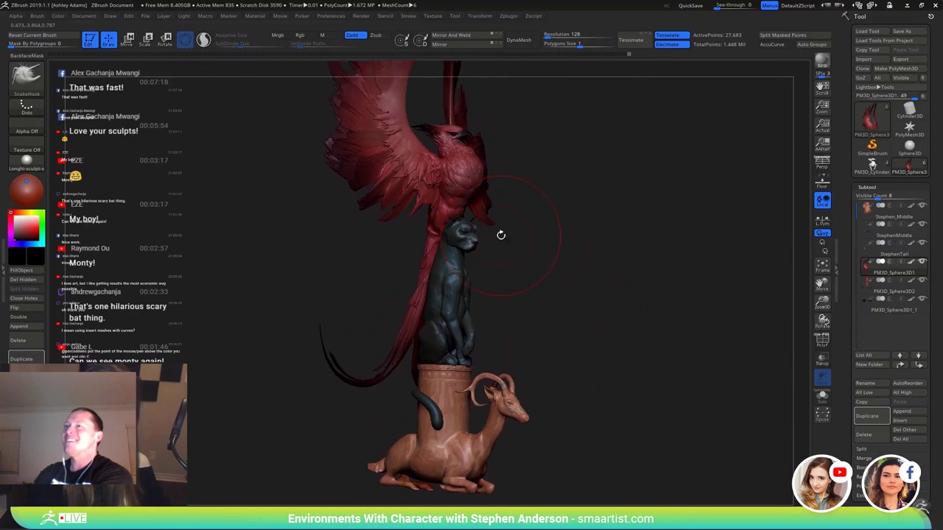
{"action": "mouse_move", "coordinate": [658, 290]}
{"action": "left_mouse_down"}
{"action": "mouse_move", "coordinate": [614, 322]}
{"action": "mouse_move", "coordinate": [631, 274]}
{"action": "mouse_move", "coordinate": [667, 326]}
{"action": "mouse_move", "coordinate": [693, 340]}
{"action": "mouse_move", "coordinate": [652, 341]}
{"action": "left_mouse_up"}
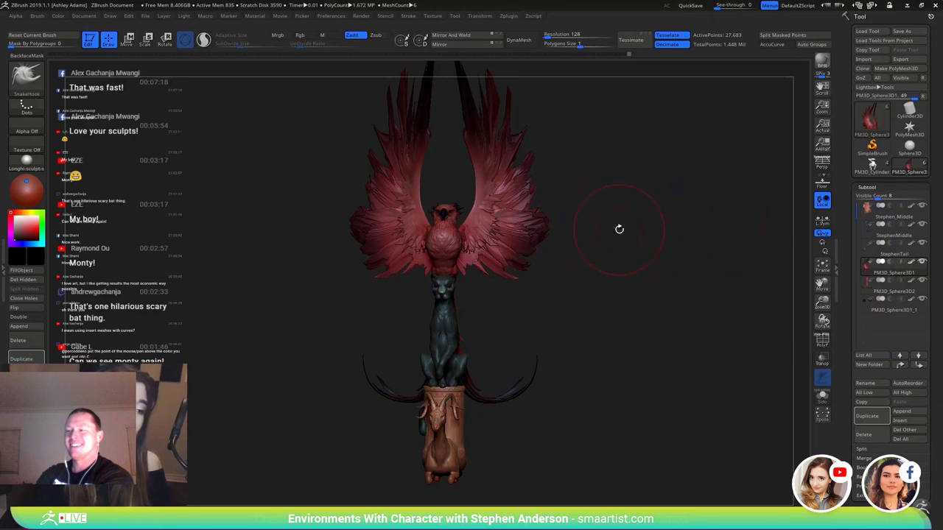
{"action": "mouse_move", "coordinate": [619, 230]}
{"action": "right_mouse_down"}
{"action": "mouse_move", "coordinate": [646, 312]}
{"action": "mouse_move", "coordinate": [568, 278]}
{"action": "mouse_move", "coordinate": [598, 315]}
{"action": "right_mouse_up"}
{"action": "left_click_drag", "start_coordinate": [598, 315], "coordinate": [545, 238]}
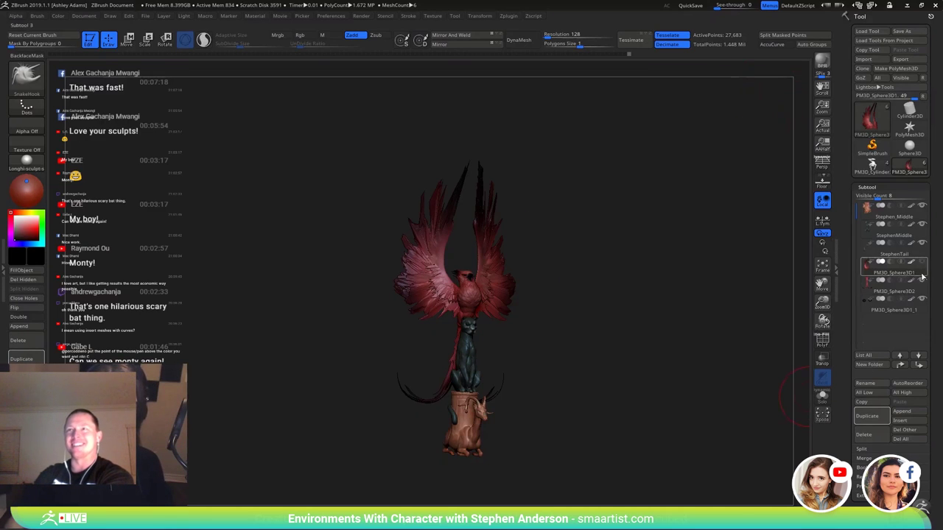
- Hide the PM3D_Sphere3D1, PM3D_Sphere3D2 and PM3D_Sphere3D1_1 bird subtools and make StephenTail the active subtool
{"action": "left_click_drag", "start_coordinate": [922, 277], "coordinate": [921, 299]}
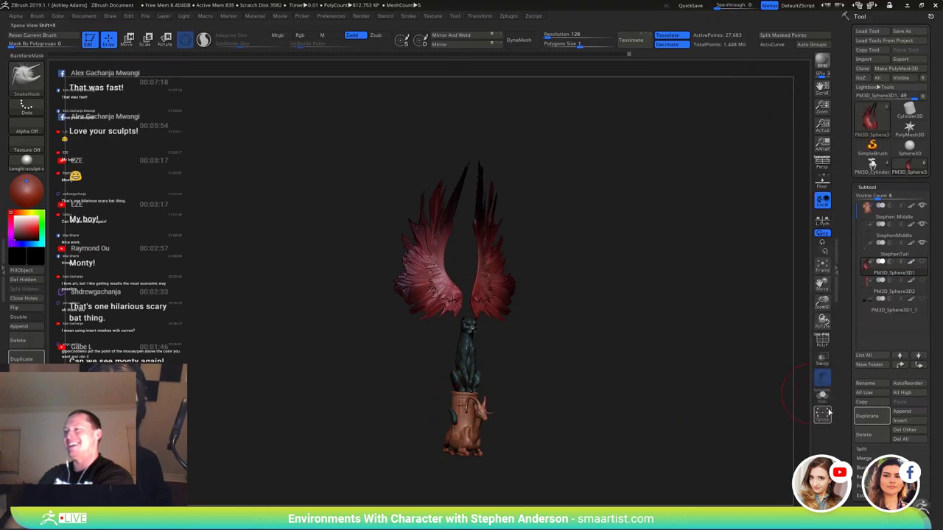
{"action": "left_click", "coordinate": [867, 245]}
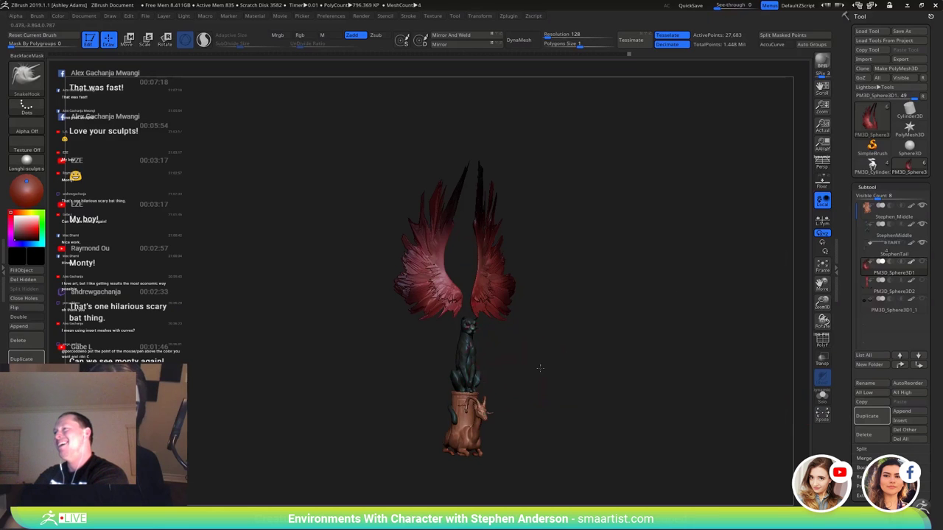
{"action": "left_click_drag", "start_coordinate": [540, 369], "coordinate": [626, 362]}
{"action": "left_click", "coordinate": [871, 244]}
{"action": "left_click", "coordinate": [866, 256]}
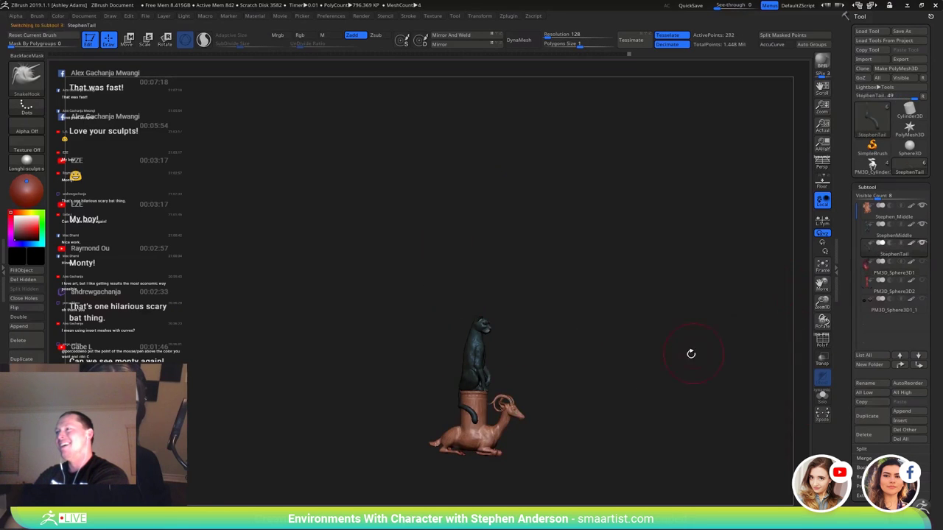
- Inspect the isolated cat and antelope column from both sides and up close from the front
{"action": "mouse_move", "coordinate": [691, 354]}
{"action": "left_mouse_down"}
{"action": "mouse_move", "coordinate": [587, 406]}
{"action": "mouse_move", "coordinate": [608, 307]}
{"action": "mouse_move", "coordinate": [642, 306]}
{"action": "left_mouse_up"}
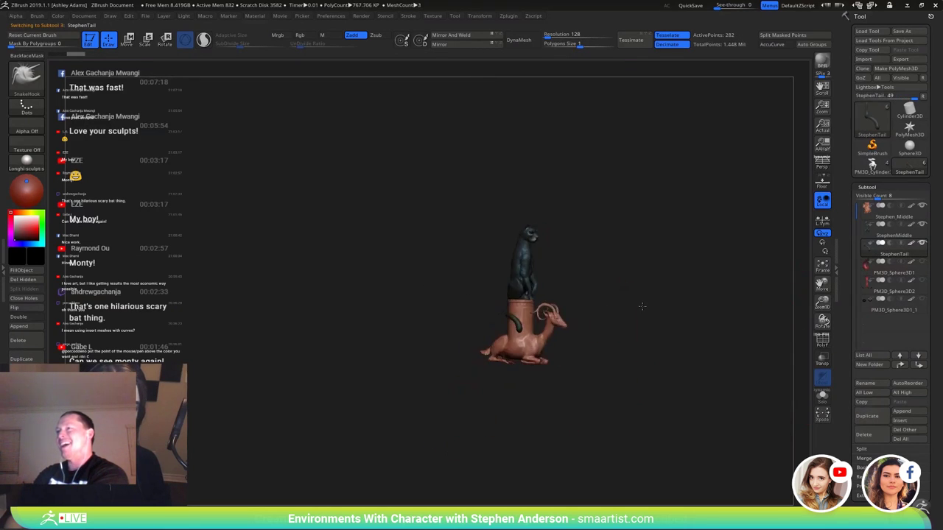
{"action": "left_click_drag", "start_coordinate": [635, 234], "coordinate": [560, 243]}
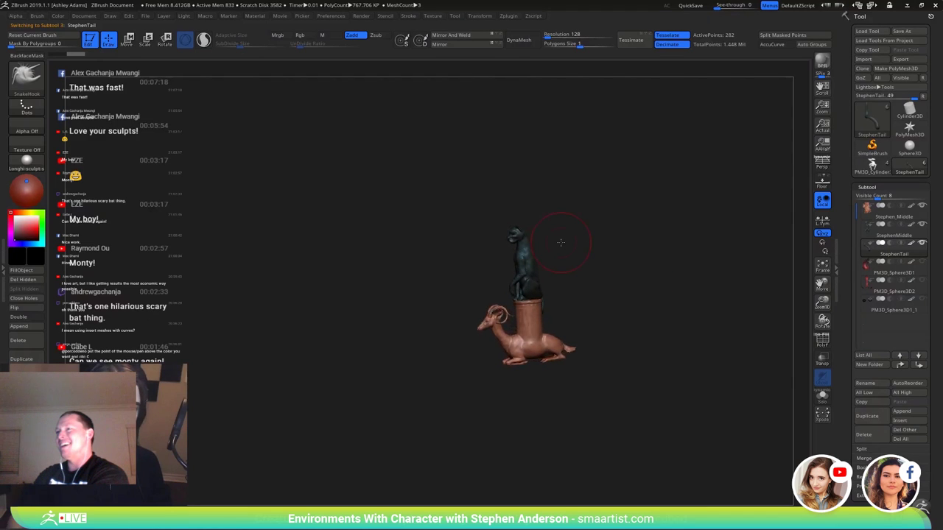
{"action": "mouse_move", "coordinate": [739, 197]}
{"action": "right_mouse_down", "text": "ctrl"}
{"action": "mouse_move", "coordinate": [648, 291]}
{"action": "mouse_move", "coordinate": [621, 299]}
{"action": "right_mouse_up", "text": "ctrl"}
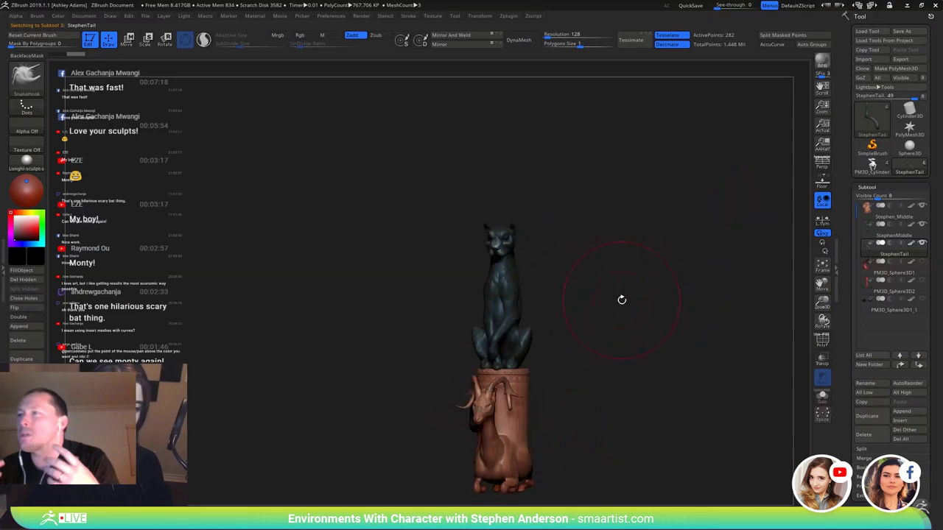
{"action": "right_click_drag", "start_coordinate": [605, 366], "coordinate": [598, 325], "text": "alt"}
{"action": "left_click_drag", "start_coordinate": [597, 325], "coordinate": [633, 330]}
{"action": "left_click_drag", "start_coordinate": [610, 289], "coordinate": [582, 298]}
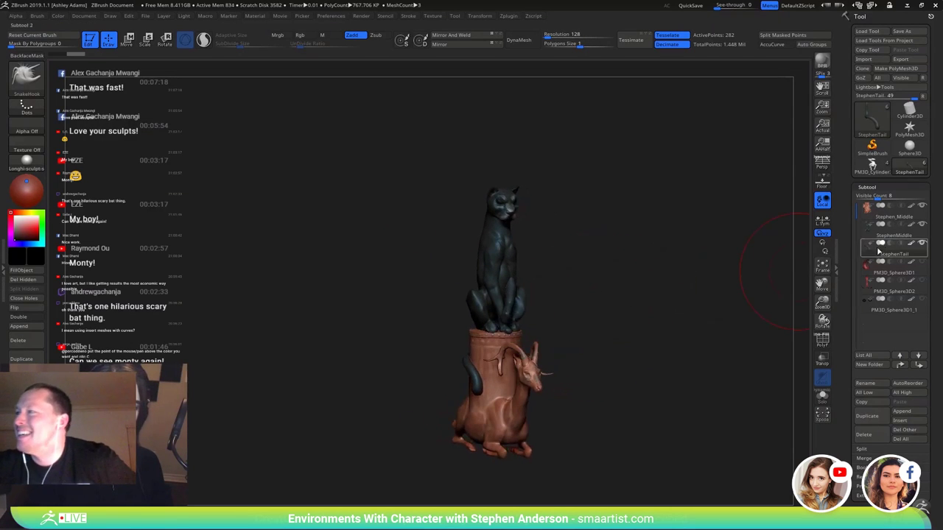
- Make the PM3D_Sphere3D1, PM3D_Sphere3D2 and PM3D_Sphere3D1_1 bird subtools visible again above the cat and antelope
{"action": "left_click", "coordinate": [922, 263]}
{"action": "left_click", "coordinate": [924, 280]}
{"action": "left_click", "coordinate": [923, 298]}
{"action": "mouse_move", "coordinate": [596, 393]}
{"action": "left_mouse_down", "text": "alt"}
{"action": "mouse_move", "coordinate": [633, 351]}
{"action": "mouse_move", "coordinate": [619, 318]}
{"action": "mouse_move", "coordinate": [606, 333]}
{"action": "left_mouse_up", "text": "alt"}
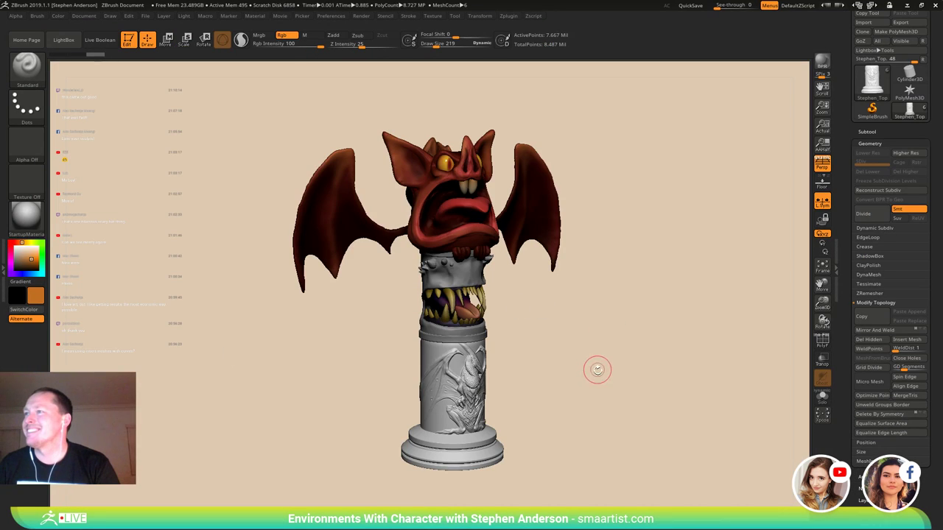
- Present the red bat totem from several angles, examining its face and the fanged mouth below up close
{"action": "mouse_move", "coordinate": [598, 371]}
{"action": "left_mouse_down"}
{"action": "mouse_move", "coordinate": [573, 358]}
{"action": "mouse_move", "coordinate": [671, 349]}
{"action": "mouse_move", "coordinate": [671, 339]}
{"action": "mouse_move", "coordinate": [545, 347]}
{"action": "mouse_move", "coordinate": [551, 404]}
{"action": "mouse_move", "coordinate": [536, 382]}
{"action": "left_mouse_up"}
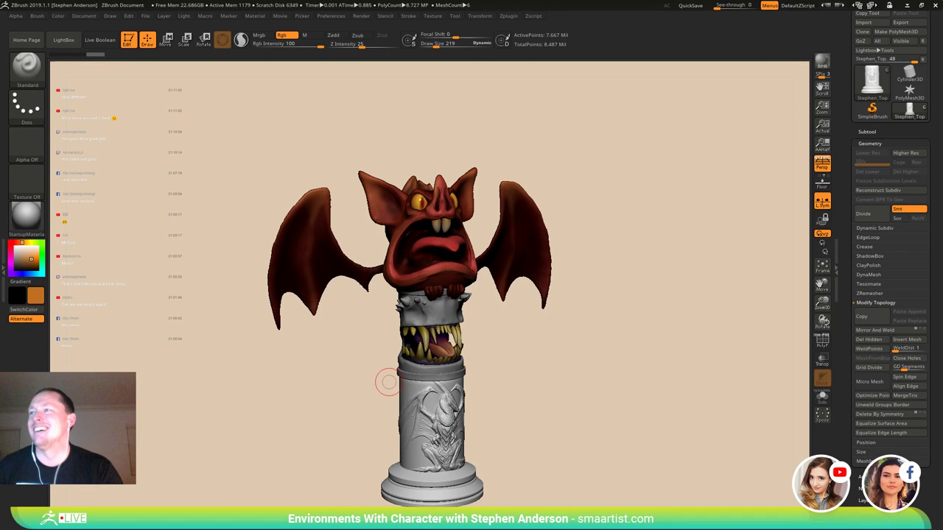
{"action": "left_click_drag", "start_coordinate": [564, 377], "coordinate": [603, 351]}
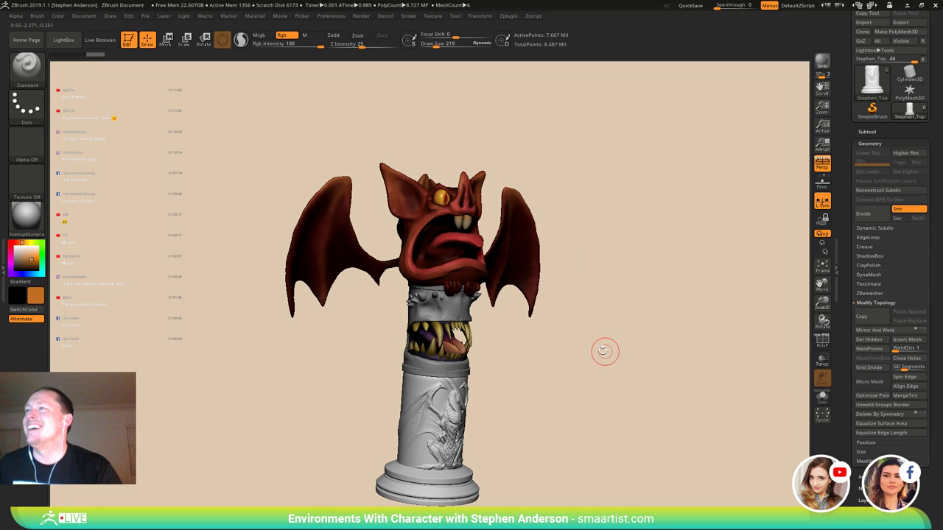
{"action": "left_click_drag", "start_coordinate": [603, 350], "coordinate": [646, 424], "text": "alt"}
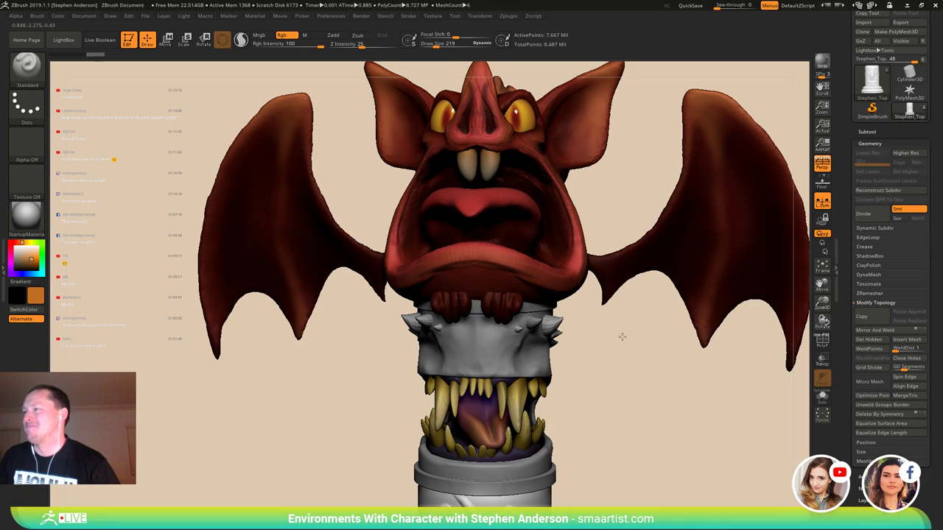
{"action": "left_click_drag", "start_coordinate": [621, 337], "coordinate": [606, 440], "text": "alt"}
{"action": "left_click_drag", "start_coordinate": [594, 295], "coordinate": [614, 263]}
{"action": "mouse_move", "coordinate": [614, 263]}
{"action": "right_mouse_down"}
{"action": "mouse_move", "coordinate": [612, 224]}
{"action": "mouse_move", "coordinate": [641, 197]}
{"action": "mouse_move", "coordinate": [597, 66]}
{"action": "mouse_move", "coordinate": [610, 131]}
{"action": "mouse_move", "coordinate": [608, 216]}
{"action": "right_mouse_up"}
{"action": "left_click_drag", "start_coordinate": [595, 340], "coordinate": [611, 343]}
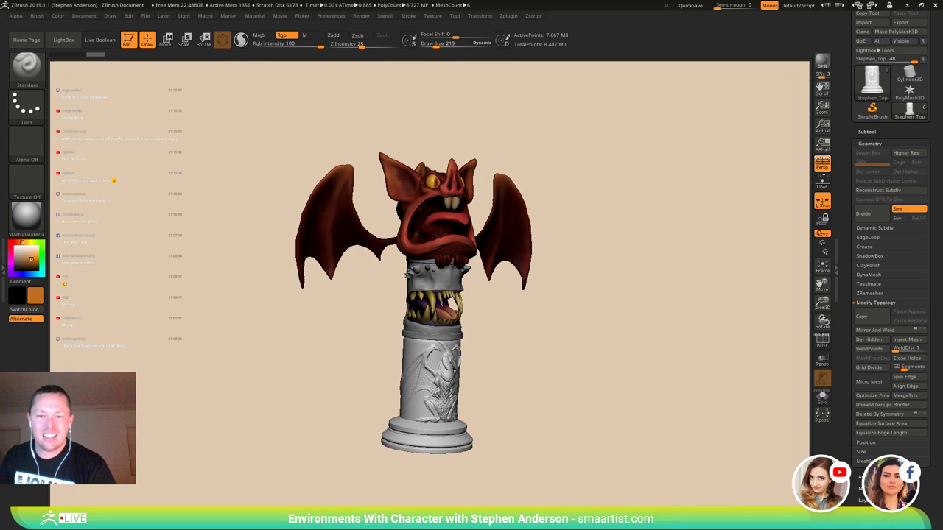